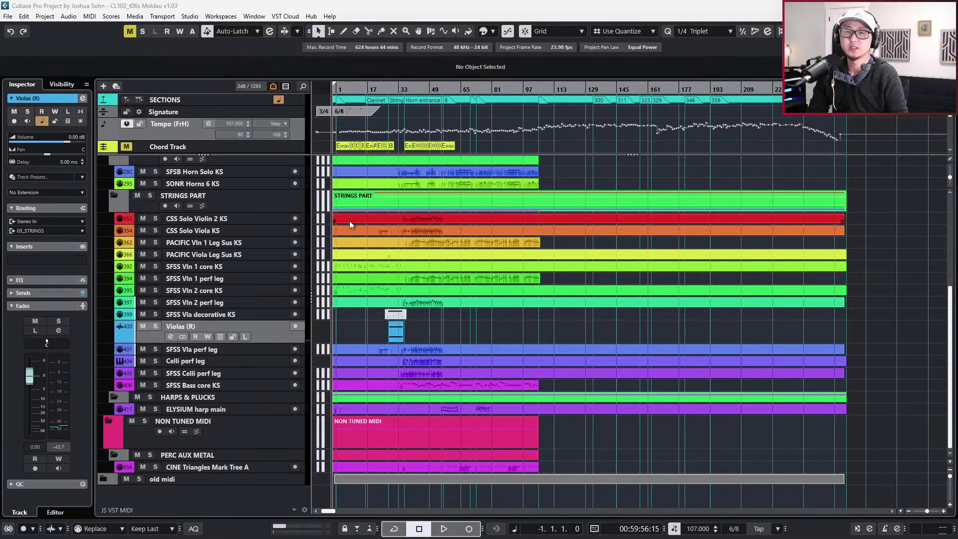
Look over the woodwind, brass and strings tracks and play the project from bar 1
scroll(354, 221, "up", 3)
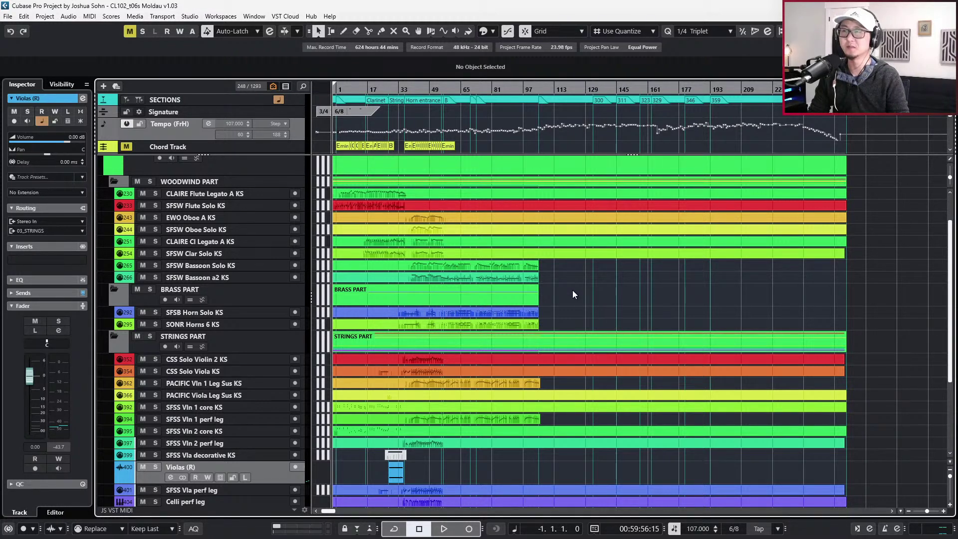
scroll(573, 294, "up", 1, "ctrl")
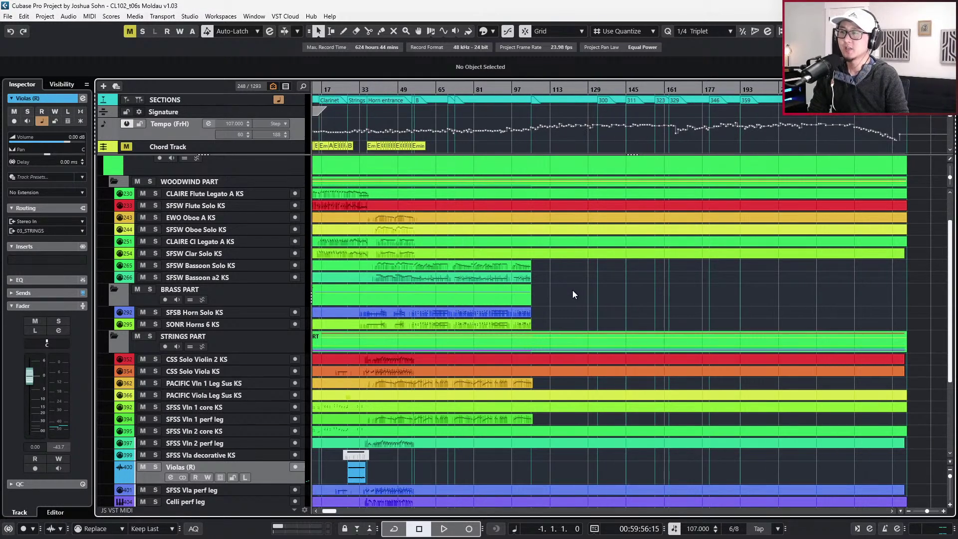
scroll(573, 294, "left", 2)
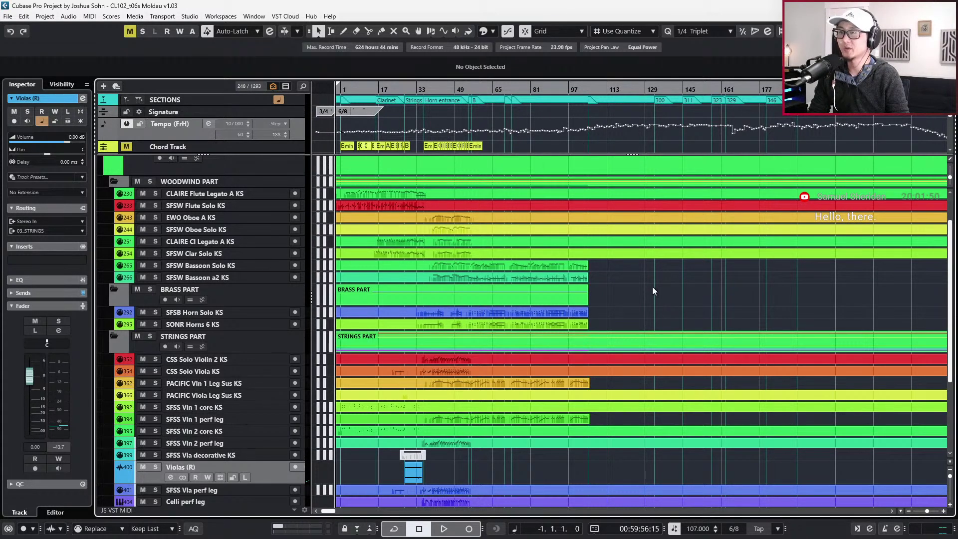
key("g")
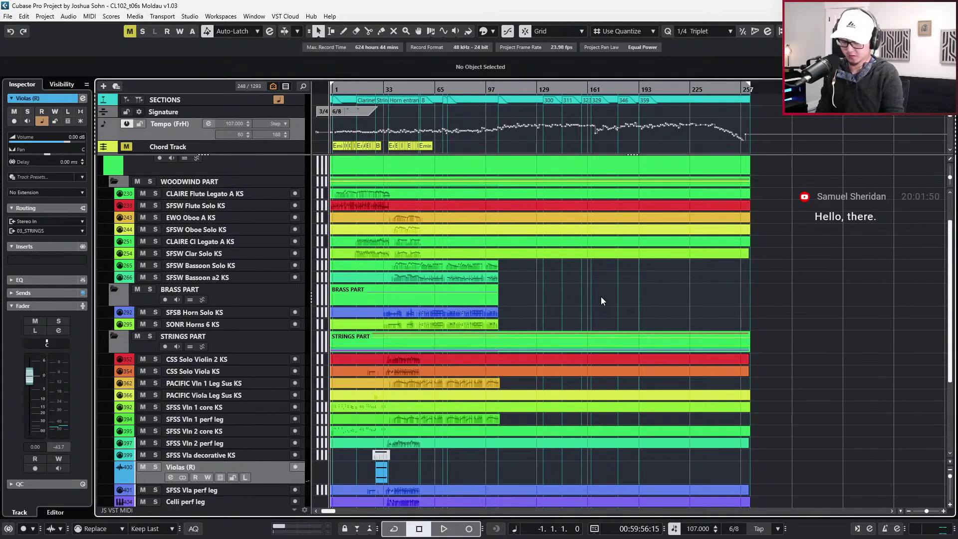
key("alt")
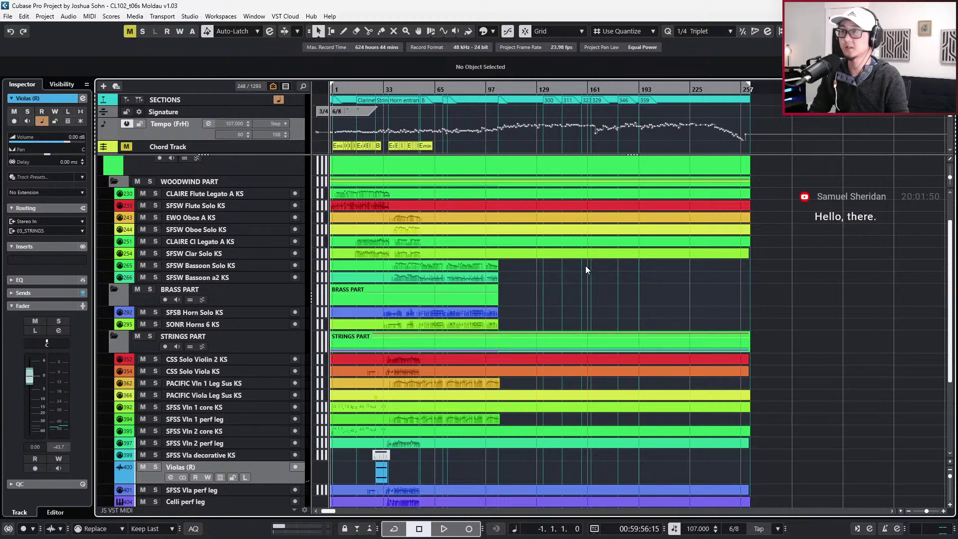
key("h")
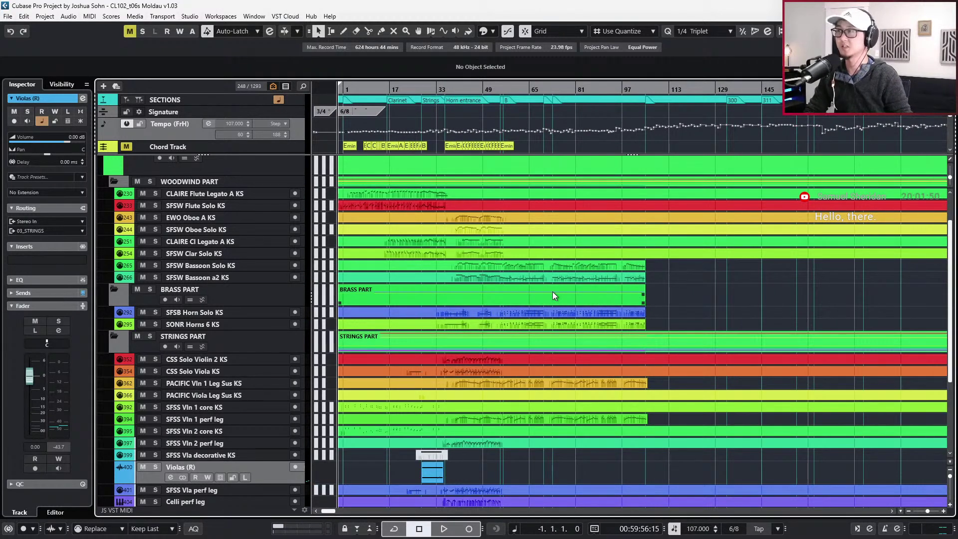
scroll(553, 291, "down", 3)
key("space")
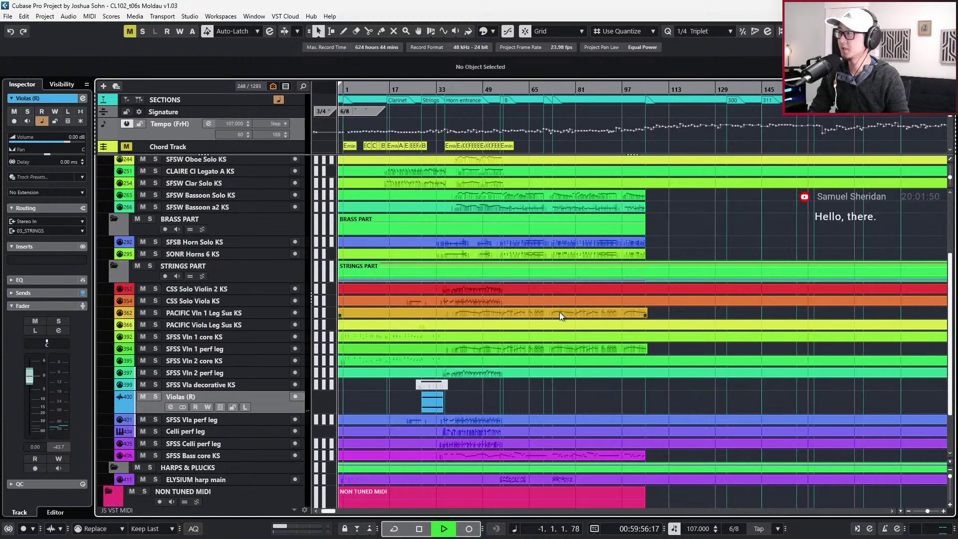
key("h")
key("h")
key("h")
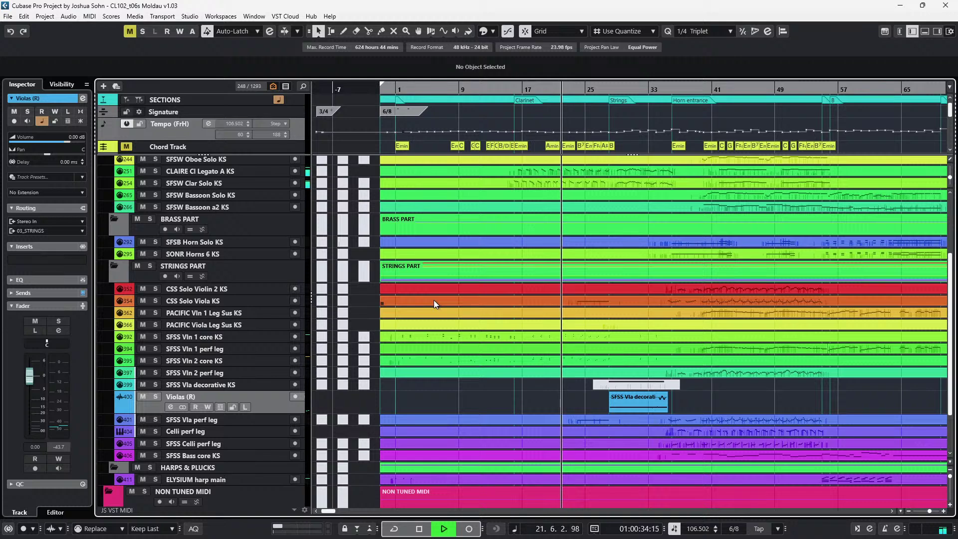
Open the CLAIRE Flute Legato part together with the other instruments' parts in the Key Editor, zoomed in on the notes
scroll(518, 323, "up", 5)
double_click(621, 201)
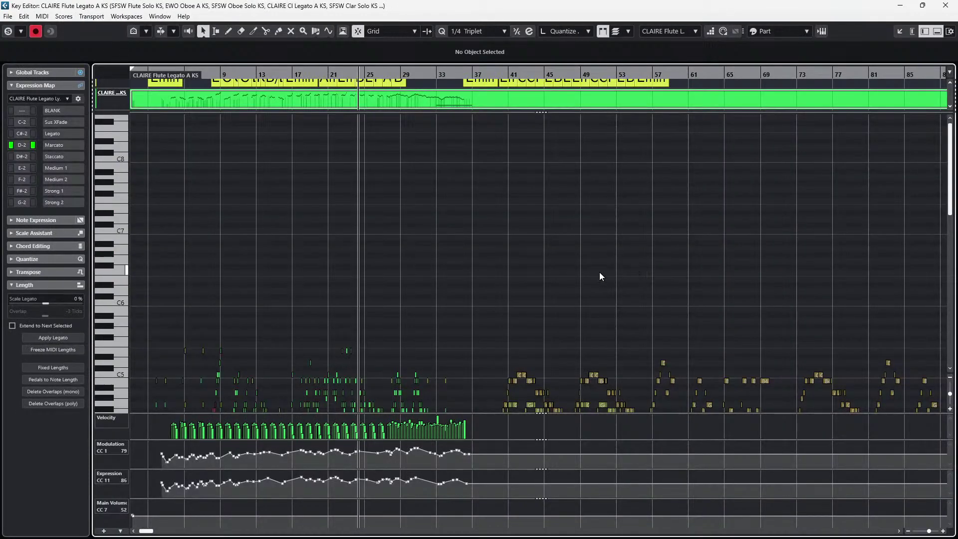
scroll(388, 311, "up", 8)
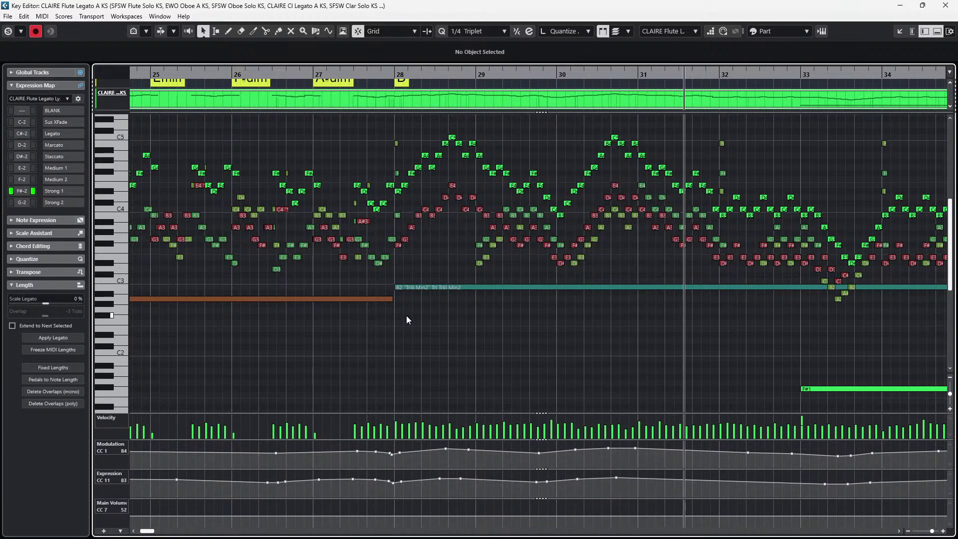
Follow the notes of all parts during playback from about bar 34 to bar 85, and stop playback
scroll(408, 322, "right", 5)
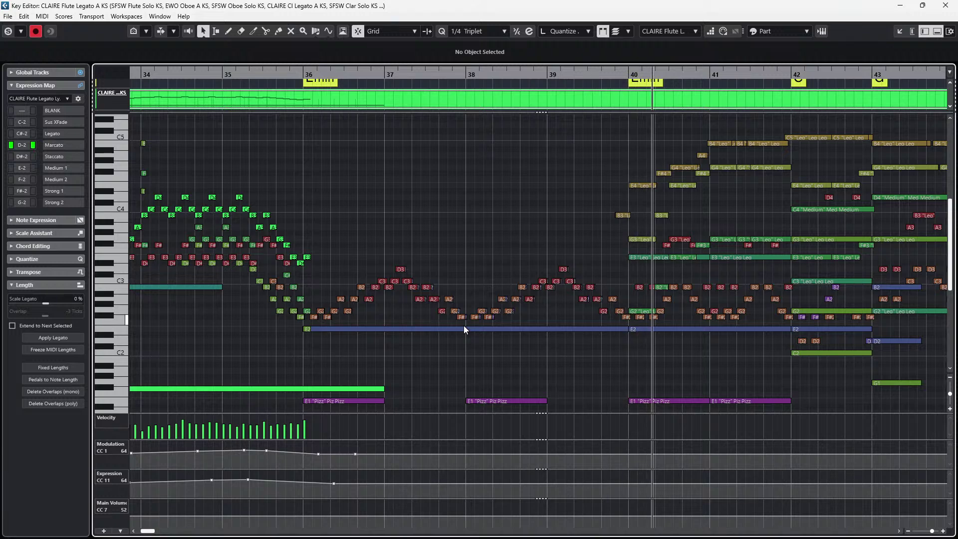
scroll(464, 325, "down", 1, "ctrl")
scroll(483, 330, "down", 1, "ctrl")
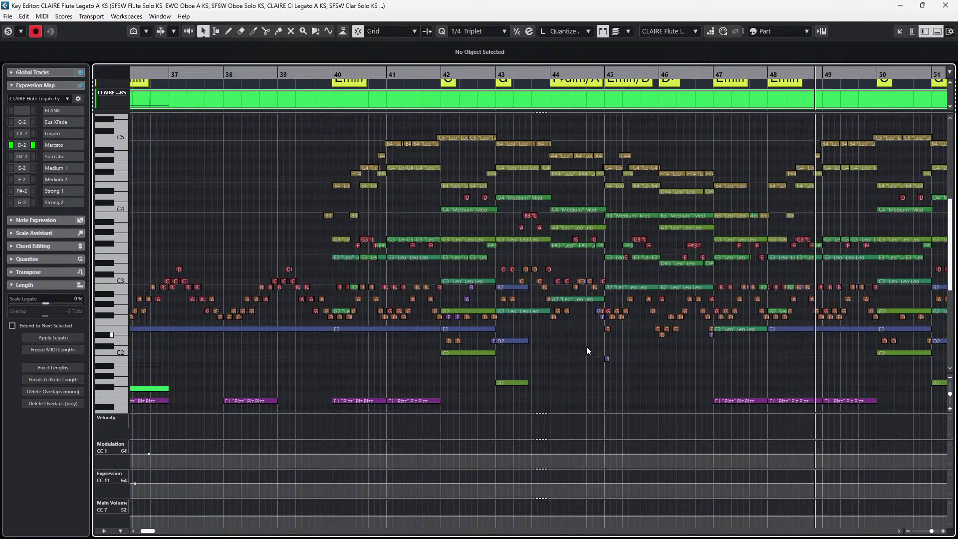
scroll(587, 347, "right", 10)
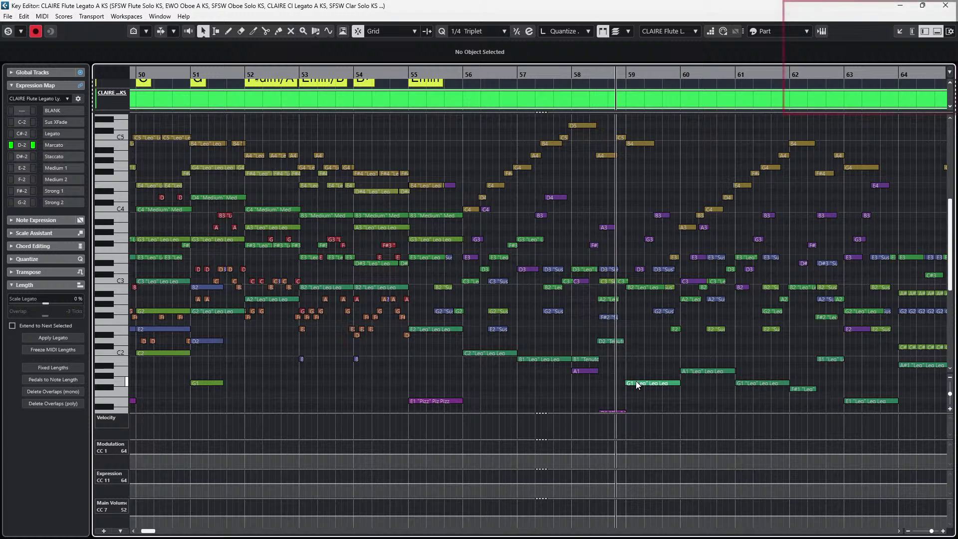
key("g")
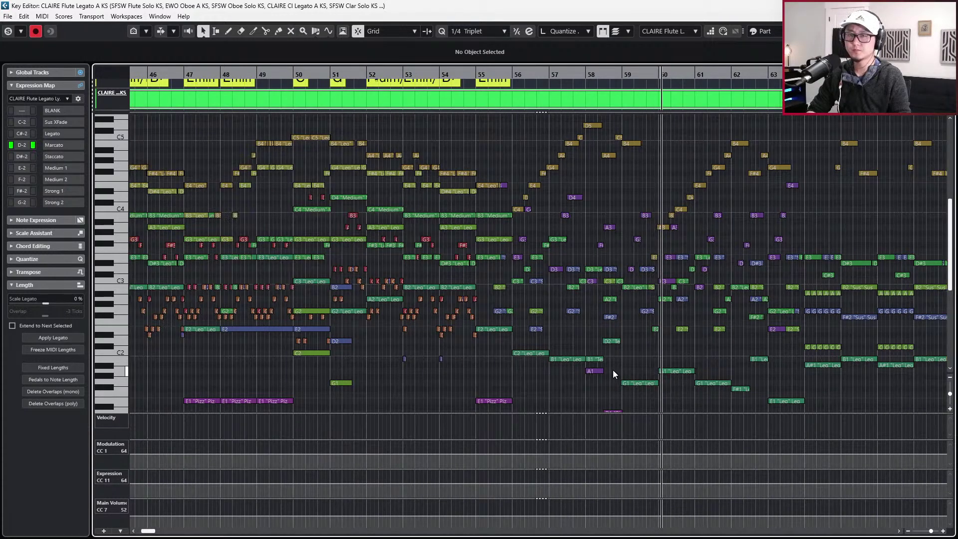
key("g")
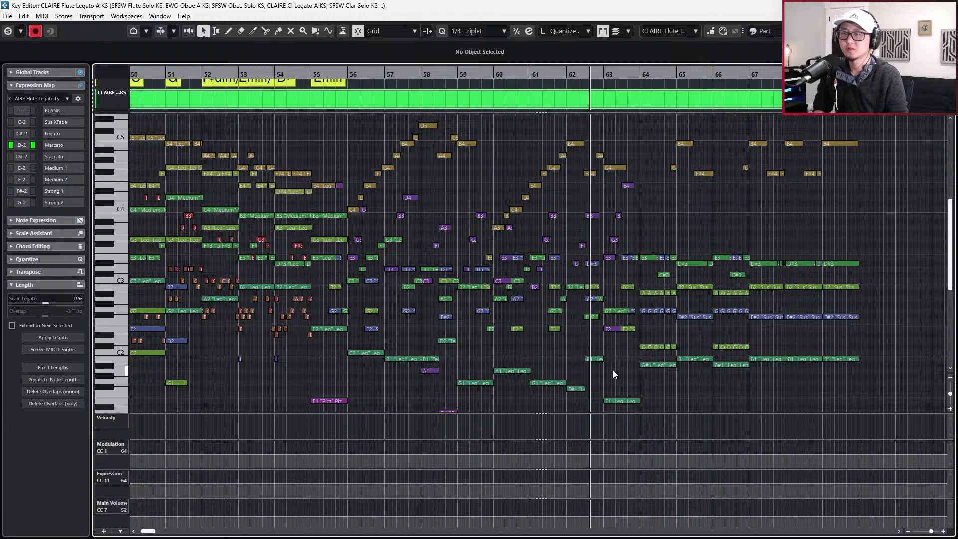
scroll(393, 150, "up", 3)
scroll(434, 197, "down", 5)
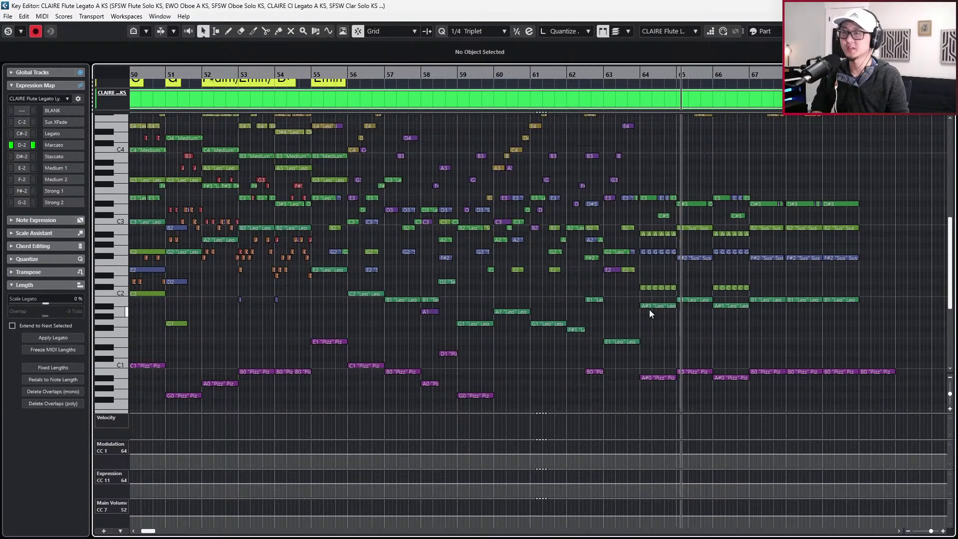
scroll(650, 310, "up", 3)
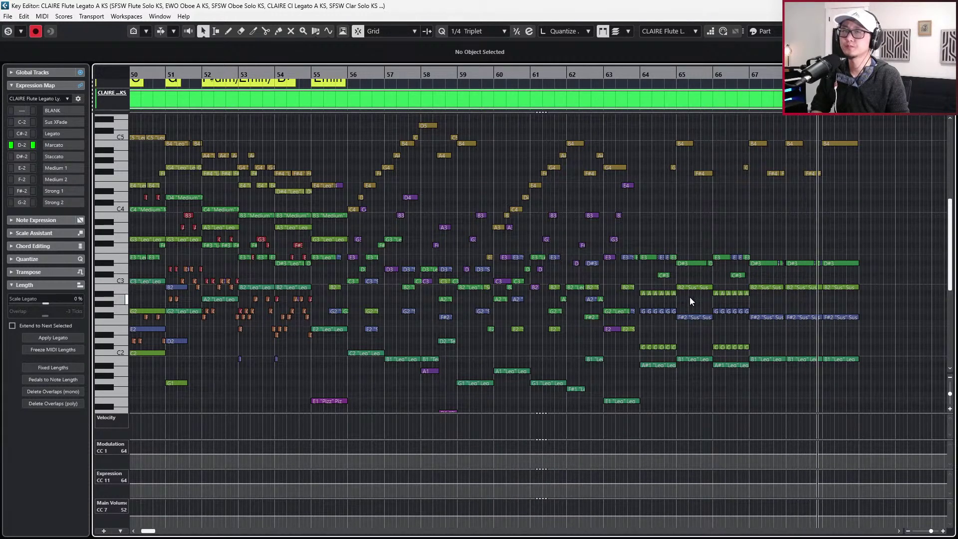
scroll(701, 292, "down", 1)
scroll(700, 293, "down", 4)
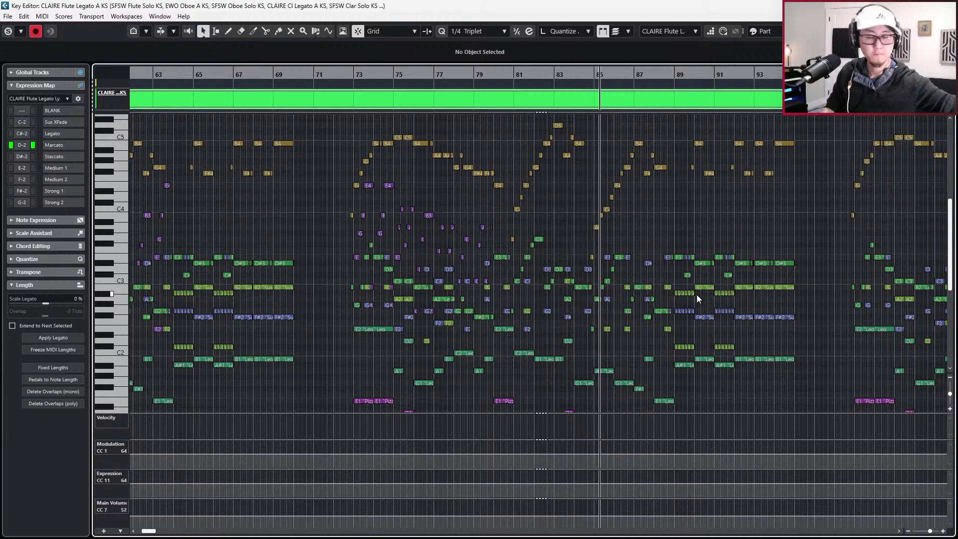
key("space")
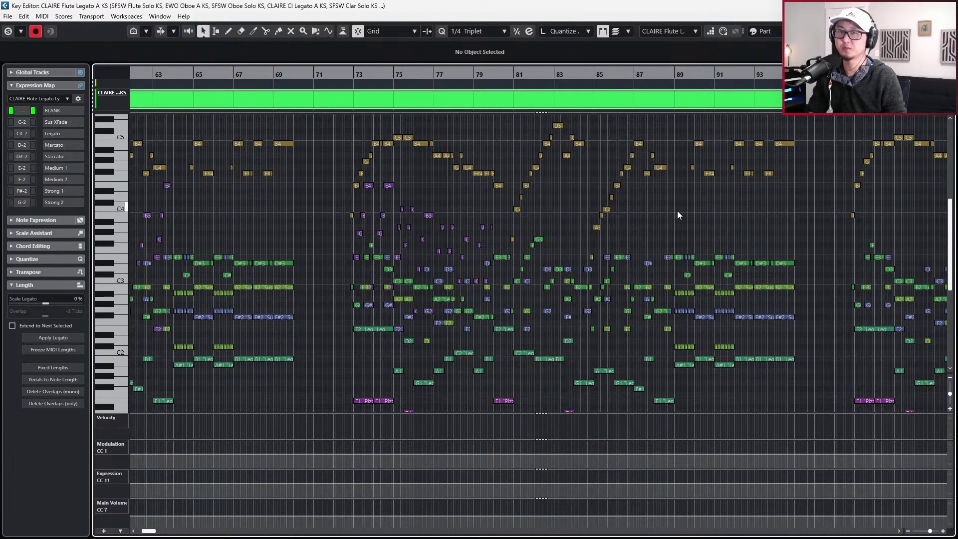
Set the left locator at bar 81 and the right locator at bar 85
scroll(678, 211, "down", 2)
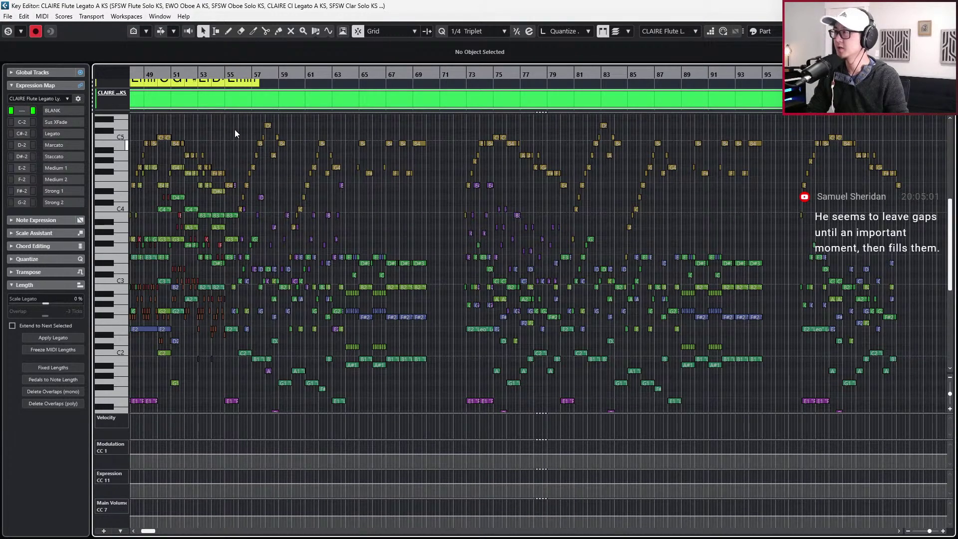
left_click(238, 76)
key("space")
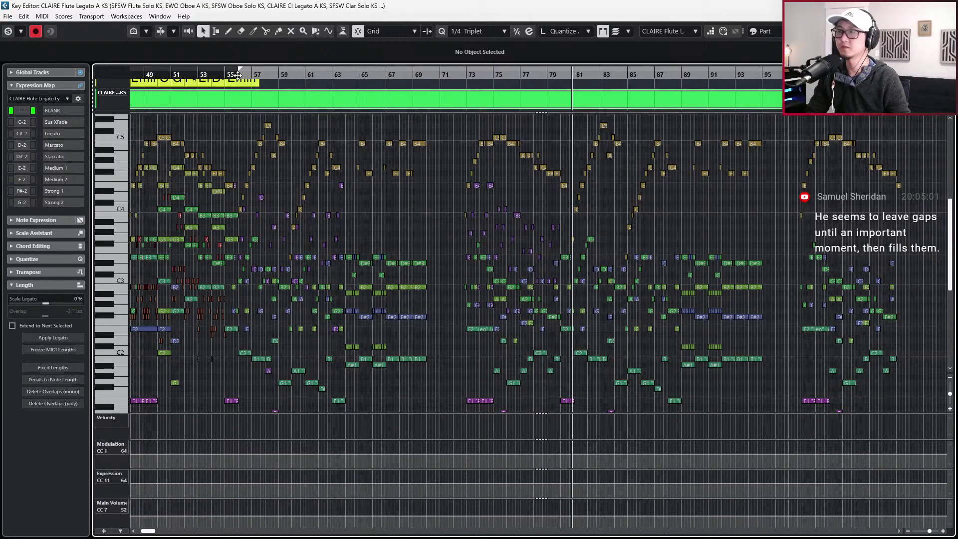
key("space")
key("space")
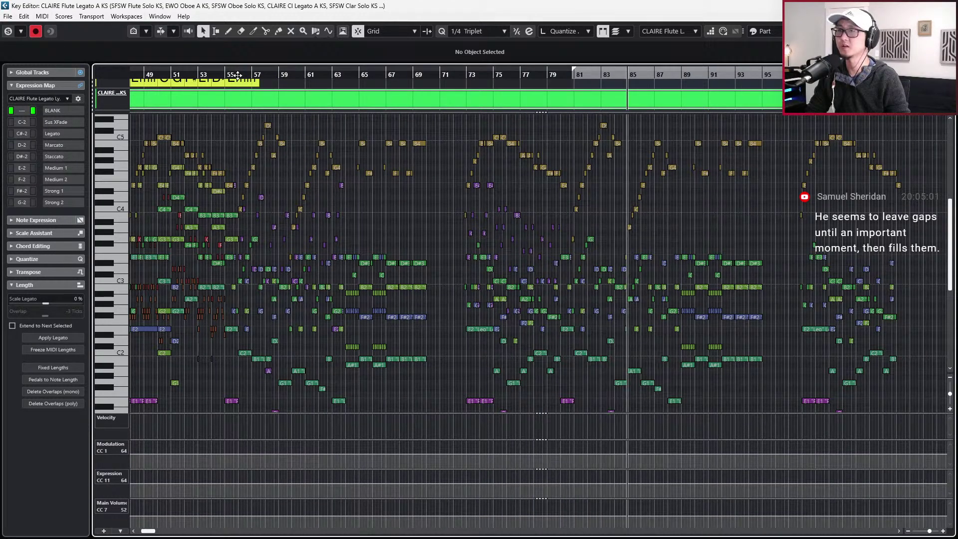
key("space")
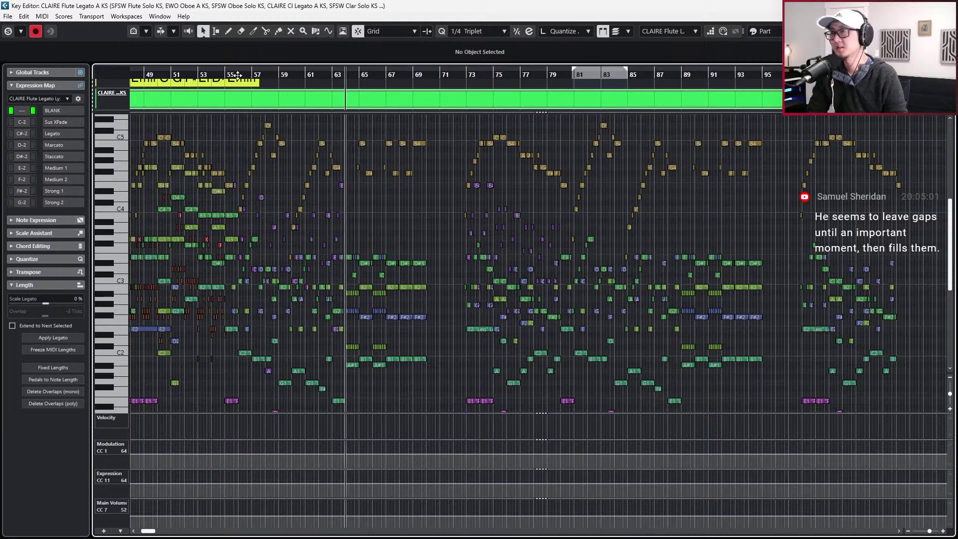
key("space")
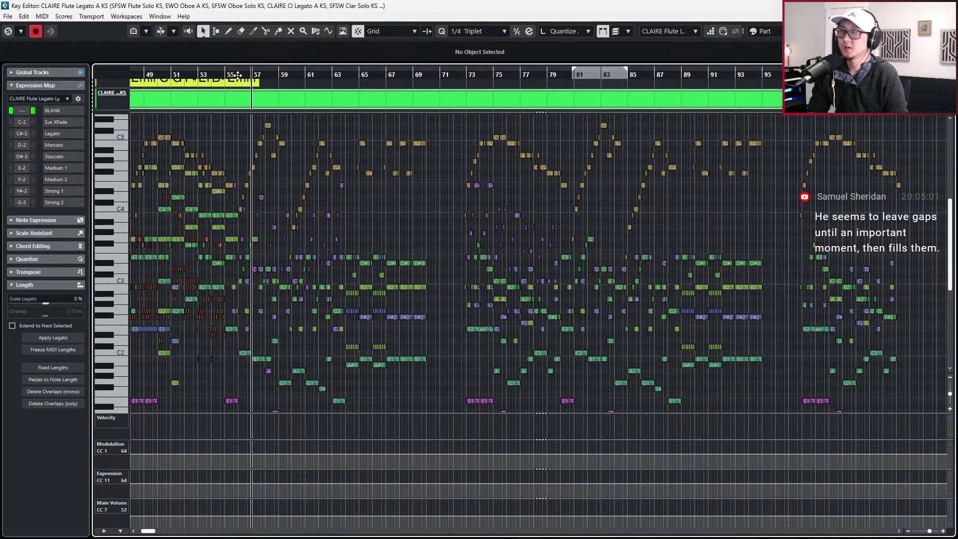
key("space")
Set the locator range from bar 56 to bar 81 and shift it one bar earlier, to bars 55 to 80
left_click(238, 75, "ctrl")
key("KP_Add")
key("KP_Add")
key("KP_Add")
key("KP_Add")
key("KP_Add")
key("KP_Add")
key("KP_Add")
key("KP_Add")
key("KP_Add")
key("KP_Add")
key("KP_Add")
key("KP_Add")
key("KP_Add")
key("KP_Add")
key("KP_Add")
key("KP_Add")
key("KP_Add")
key("KP_Add")
key("KP_Add")
key("KP_Add")
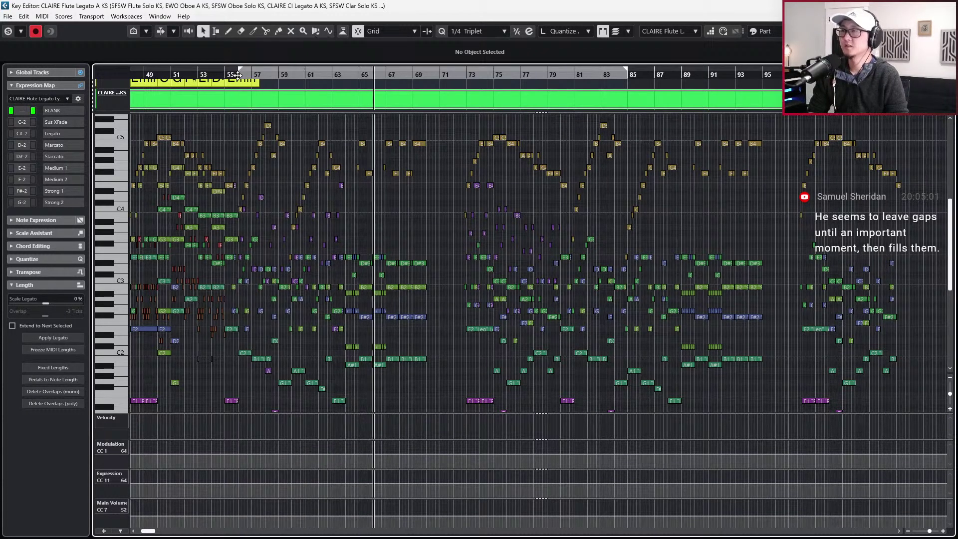
key("KP_Subtract")
key("KP_Subtract")
key("ctrl+KP_2")
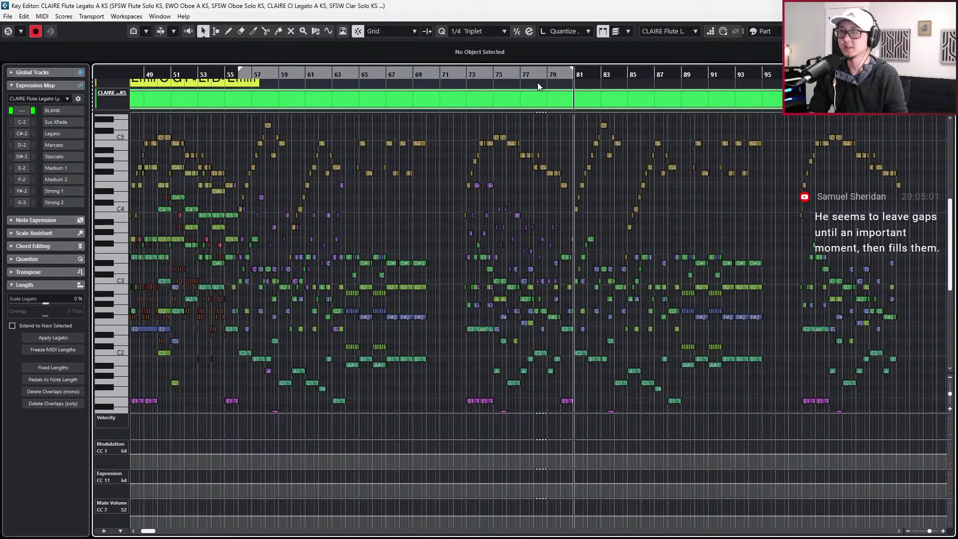
left_click_drag(437, 72, 399, 78)
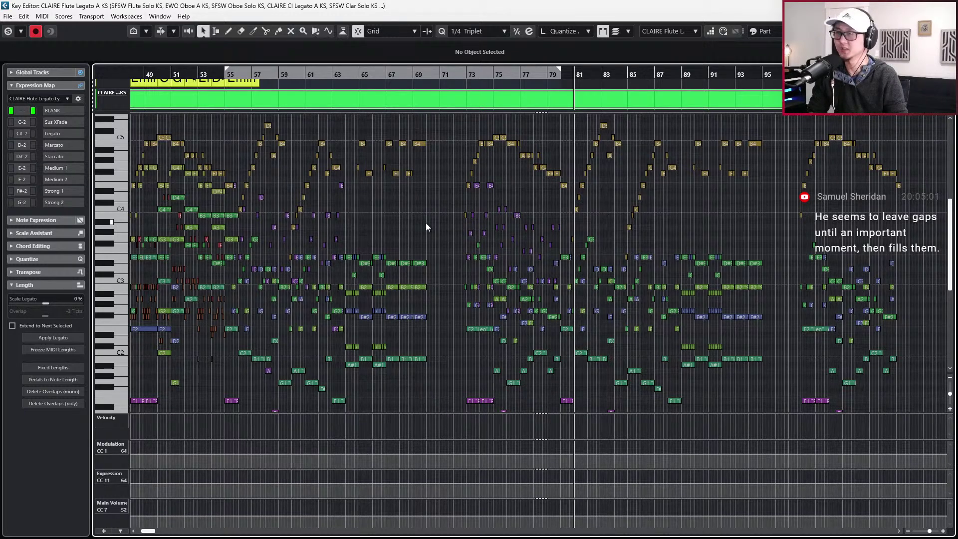
Play back from about bar 36 and set the left locator at bar 40
scroll(513, 250, "left", 2)
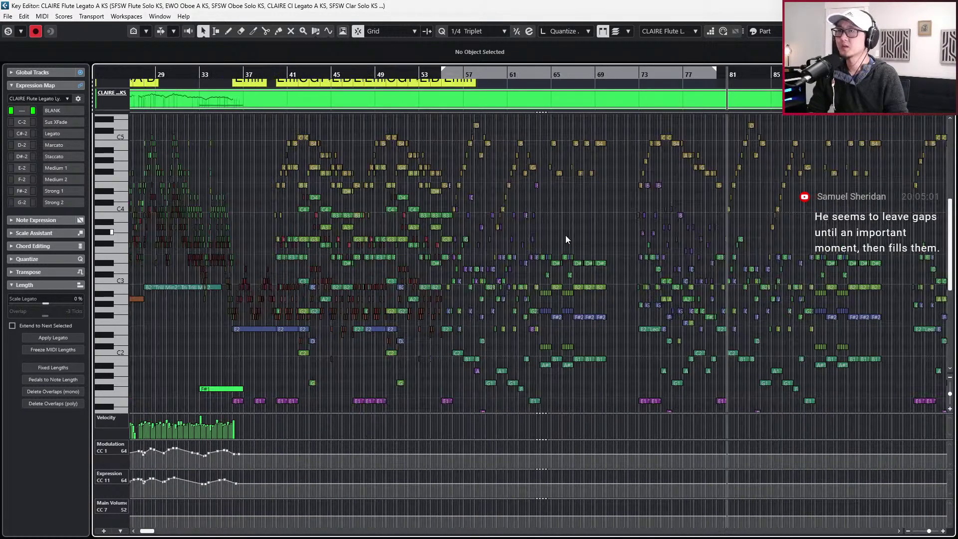
key("space")
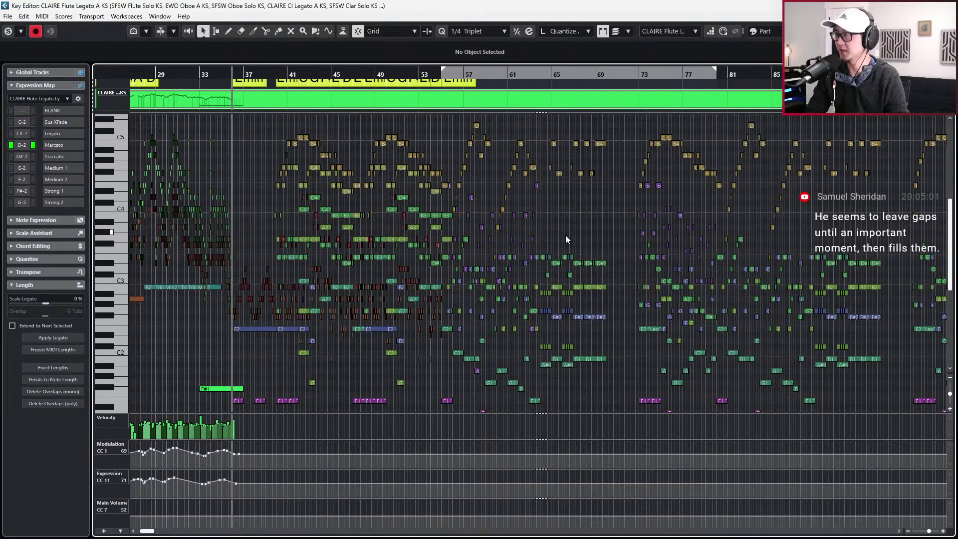
key("KP_Add")
key("KP_Subtract")
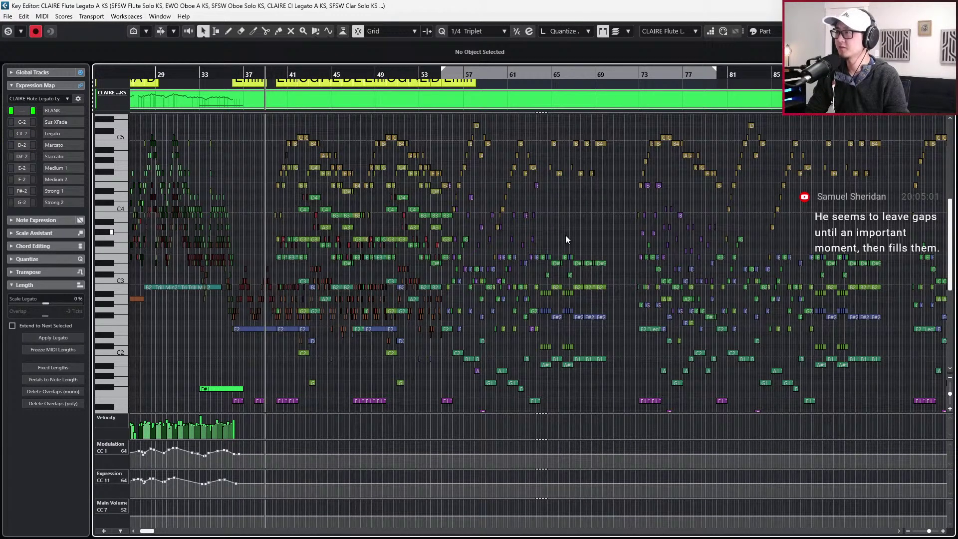
key("ctrl+KP_1")
key("KP_Add")
key("ctrl+KP_1")
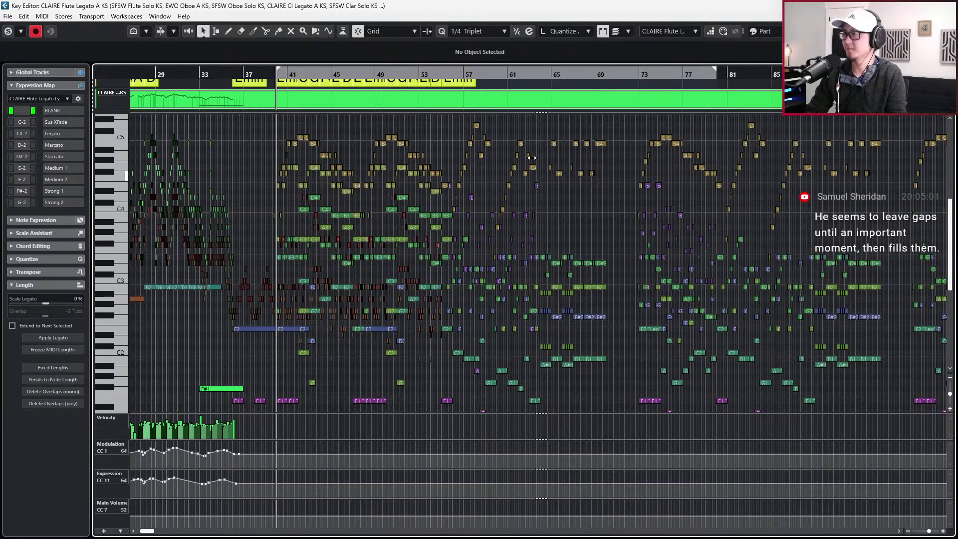
Examine the notes from the opening bars through the transition at bar 36 up to the left locator
scroll(520, 227, "left", 4)
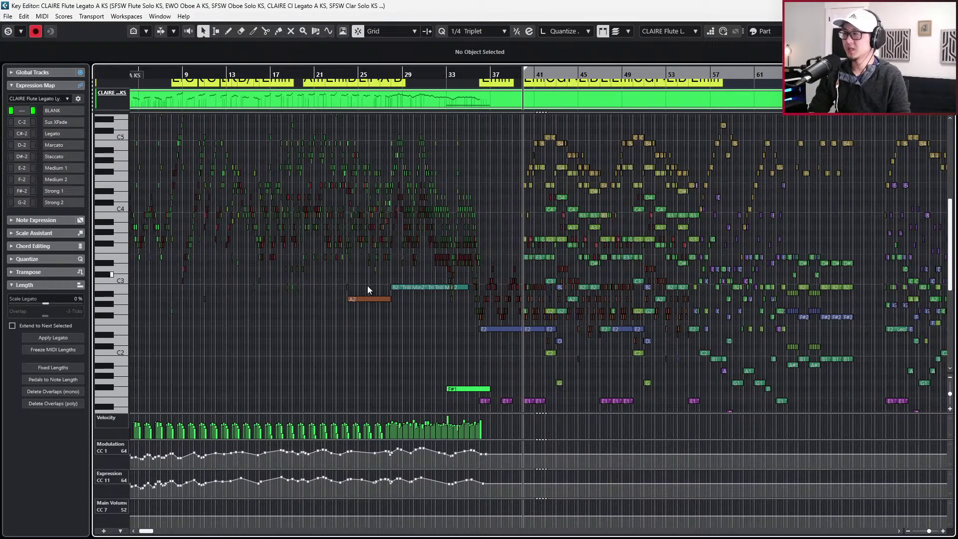
scroll(513, 265, "left", 2)
scroll(513, 268, "right", 2)
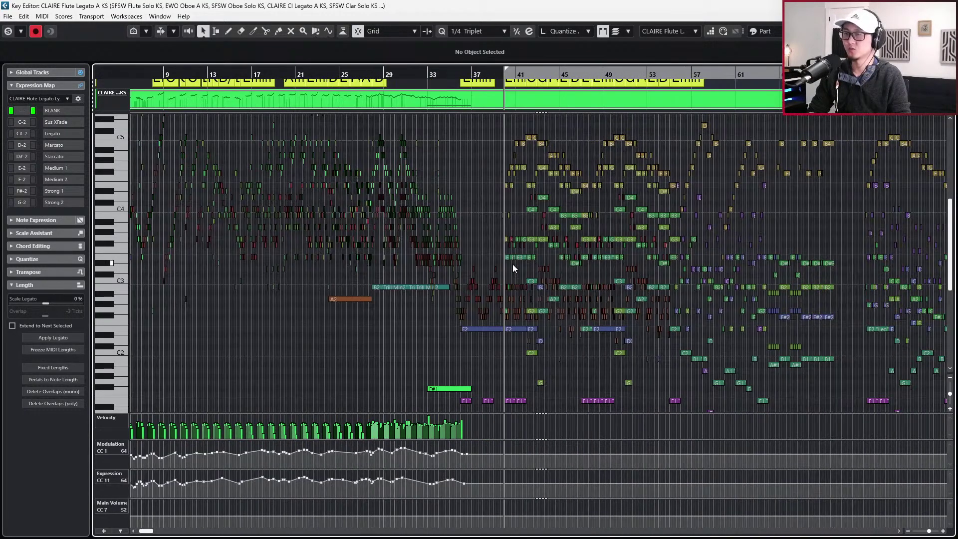
scroll(505, 288, "up", 1)
scroll(504, 288, "up", 1)
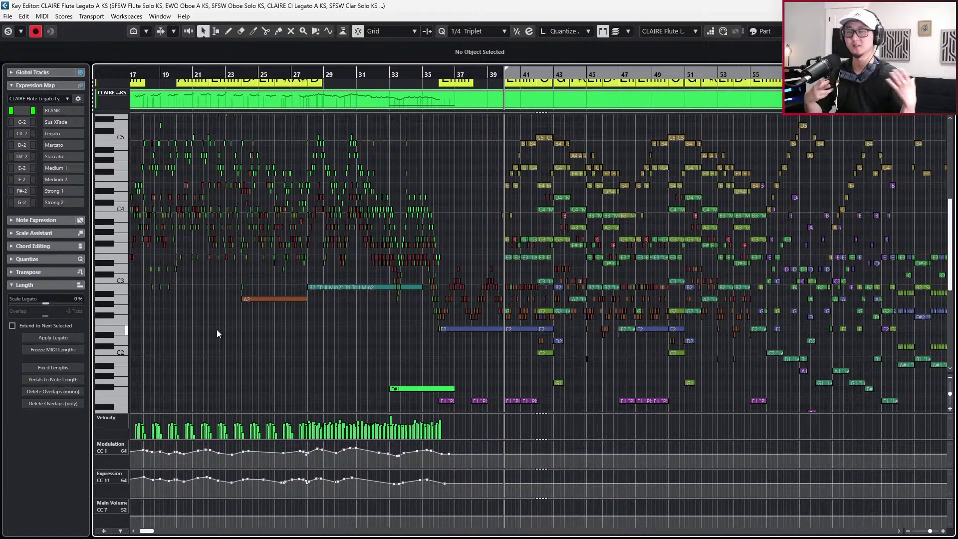
scroll(481, 345, "up", 3)
scroll(490, 338, "up", 2)
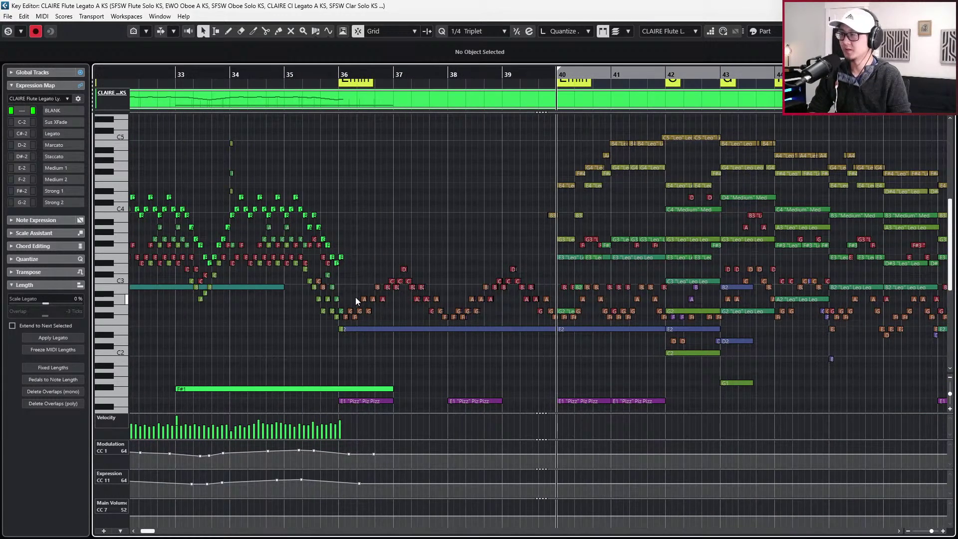
Set the locators to bars 36 and 40 and place the playhead at bar 35
key("KP_Subtract")
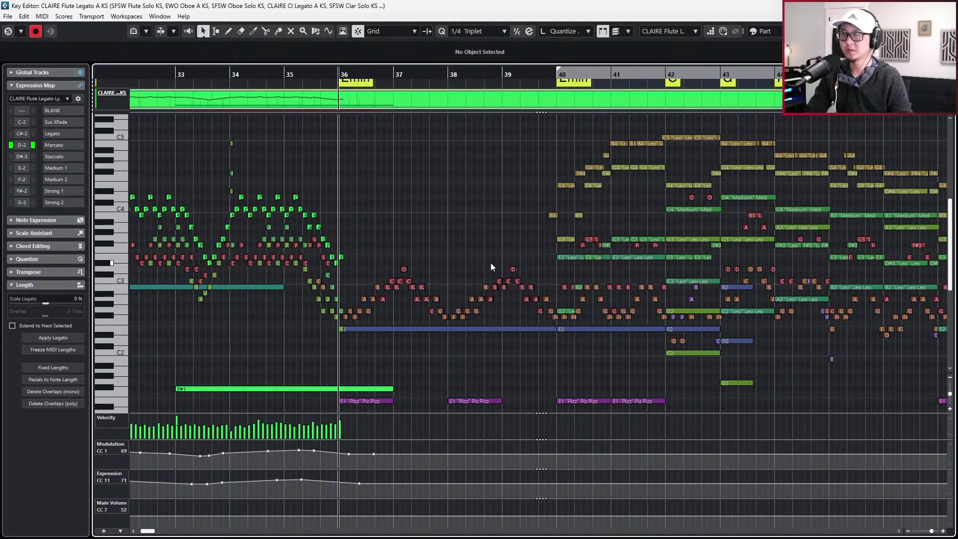
key("KP_Add")
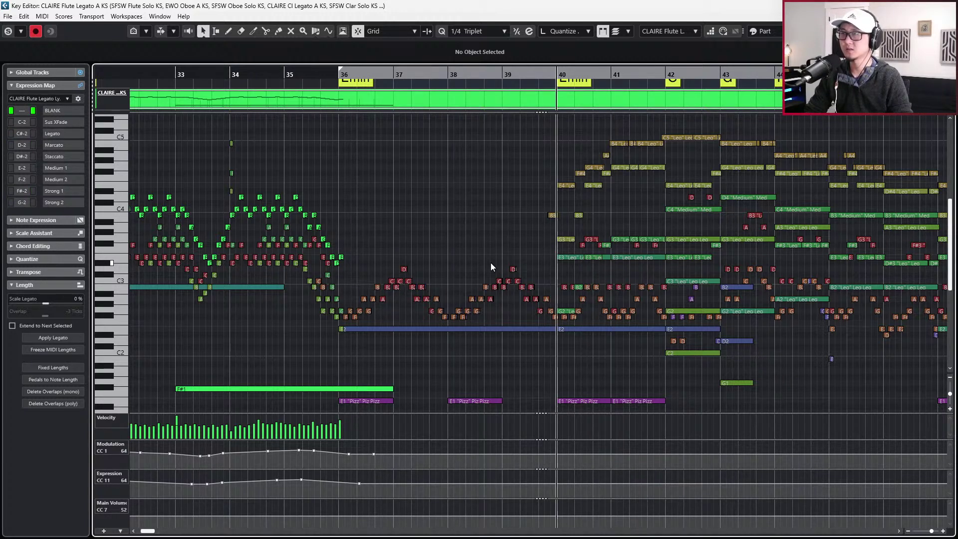
key("KP_Subtract")
key("KP_Subtract")
key("KP_Subtract")
key("KP_Subtract")
key("KP_Subtract")
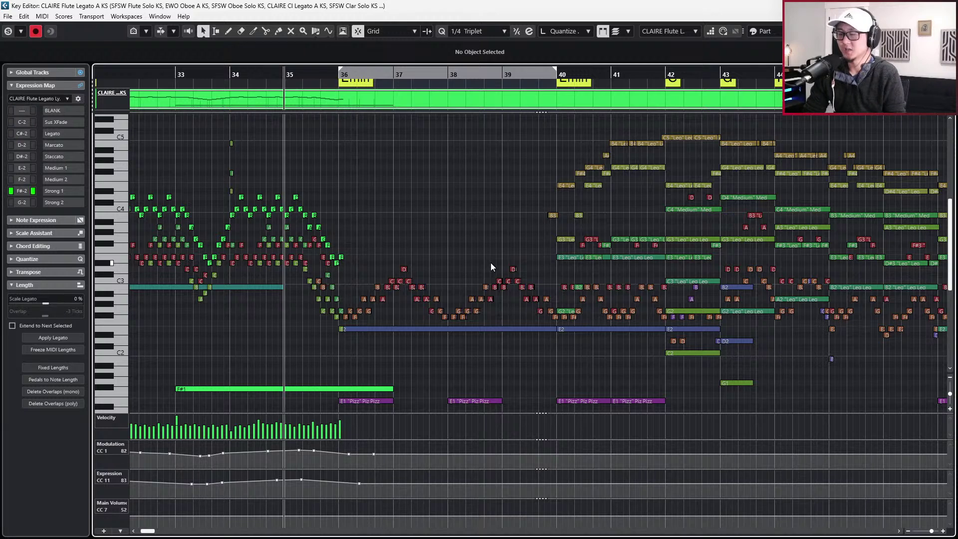
scroll(469, 323, "down", 3)
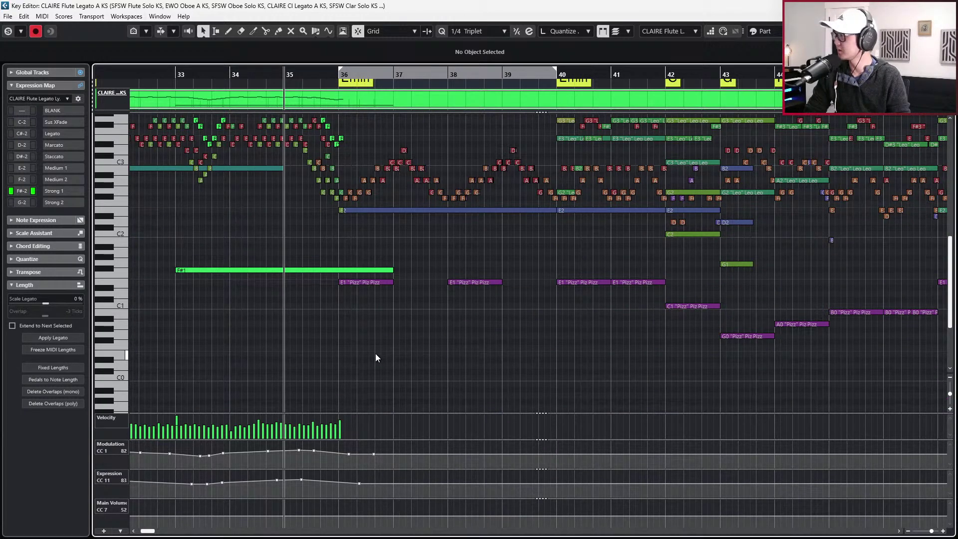
Close the Key Editor and examine the woodwind, brass and string tracks around bars 36 to 40 in the project
key("ctrl+e")
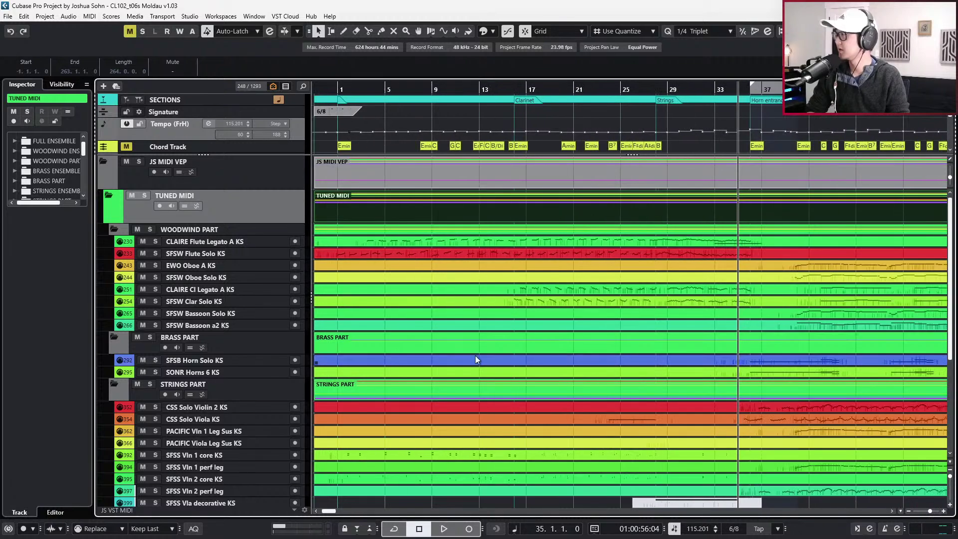
scroll(477, 356, "down", 3)
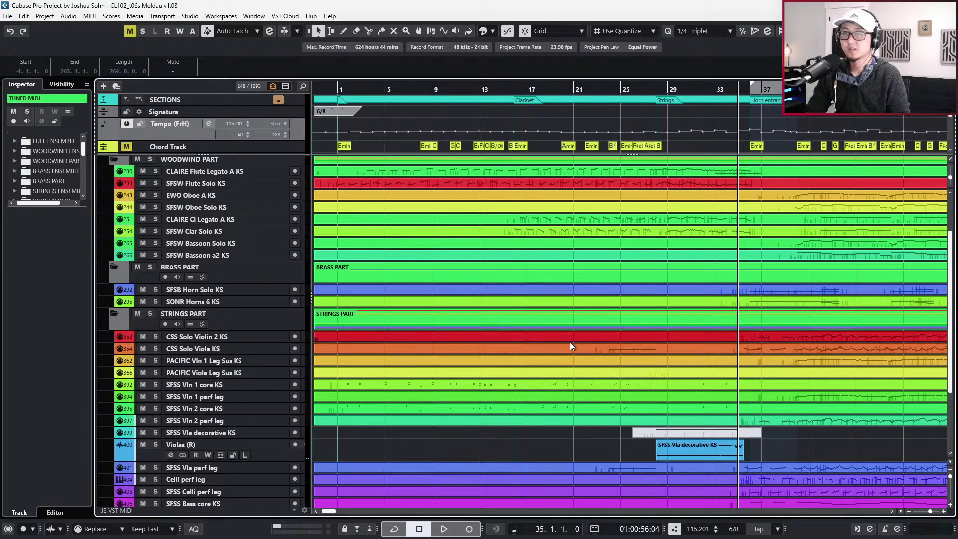
key("h")
key("h")
key("h")
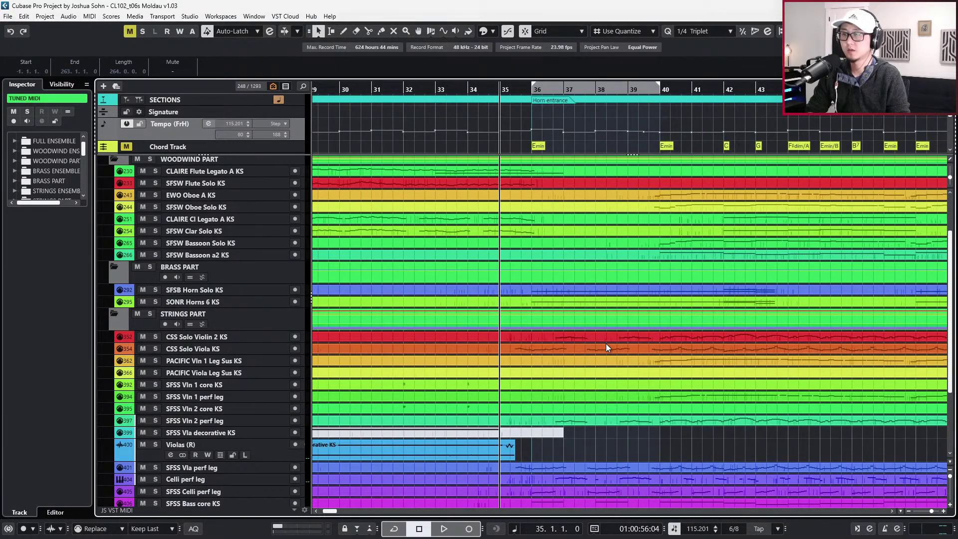
scroll(607, 348, "down", 3)
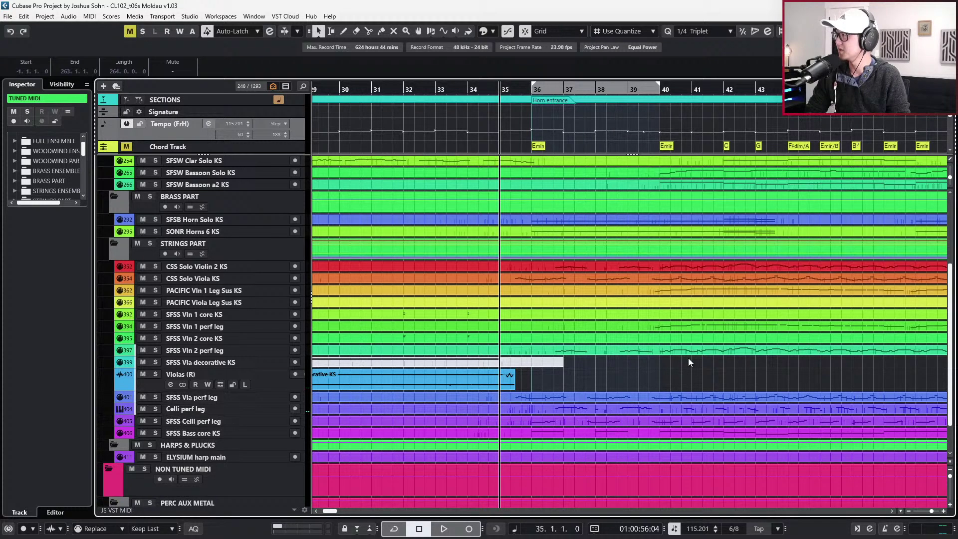
scroll(688, 358, "up", 5)
scroll(688, 358, "down", 2)
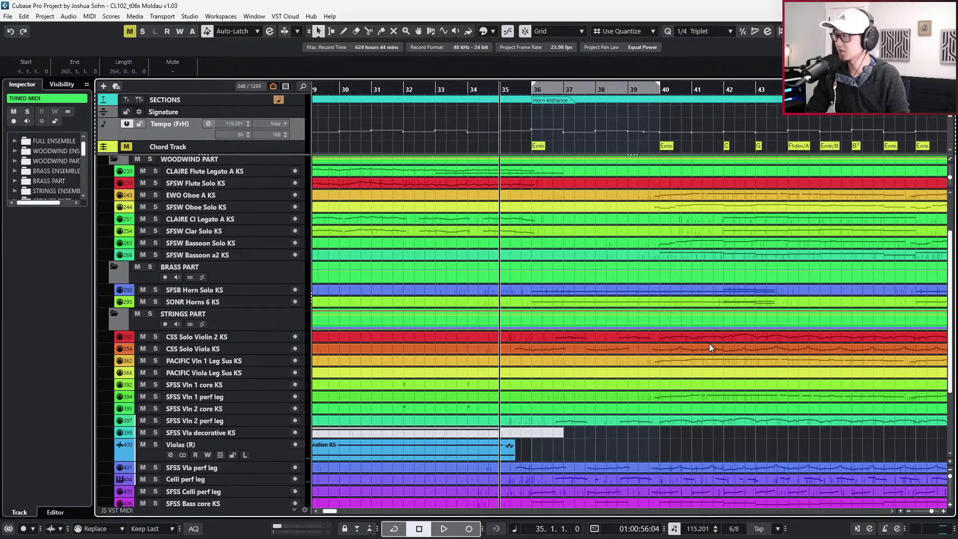
scroll(709, 344, "down", 3)
scroll(651, 327, "up", 6)
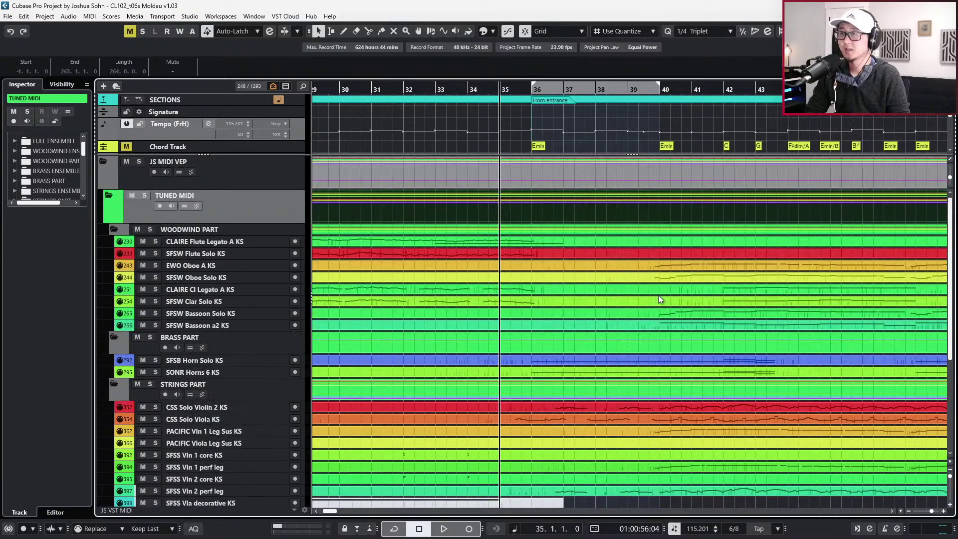
key("KP_Subtract")
key("KP_Subtract")
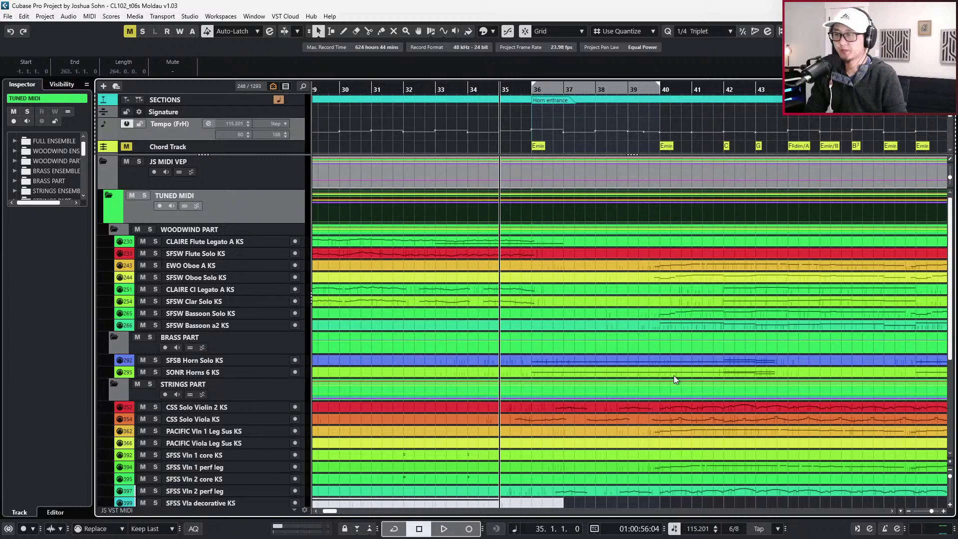
Select the SFSS Vla perf leg and CSS Solo Viola KS parts and solo their tracks
scroll(674, 407, "down", 3)
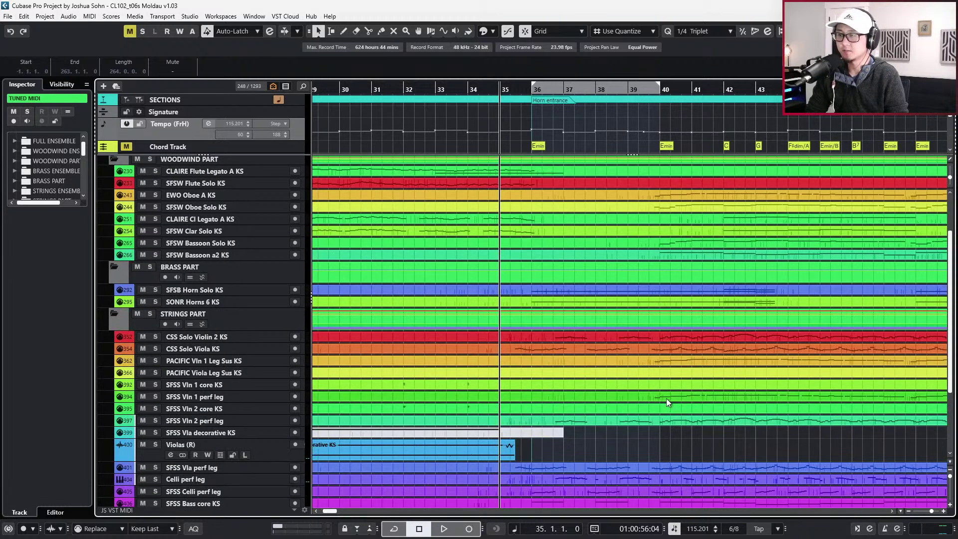
left_click(615, 408)
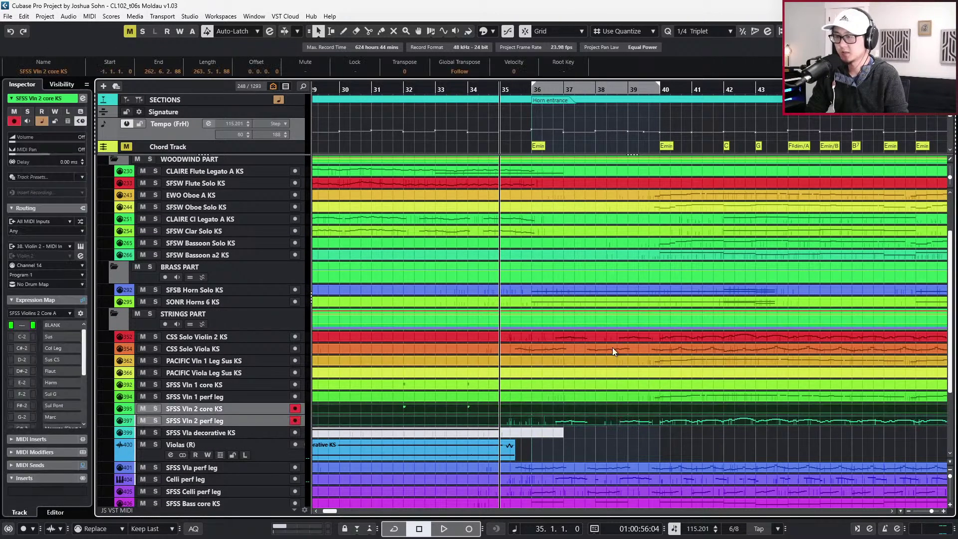
scroll(604, 380, "down", 3)
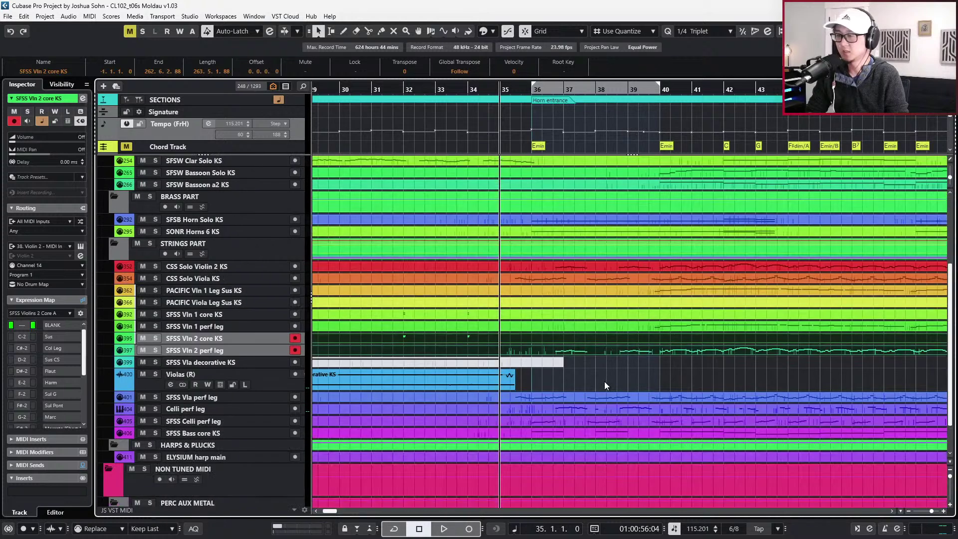
left_click(599, 386)
left_click(595, 393)
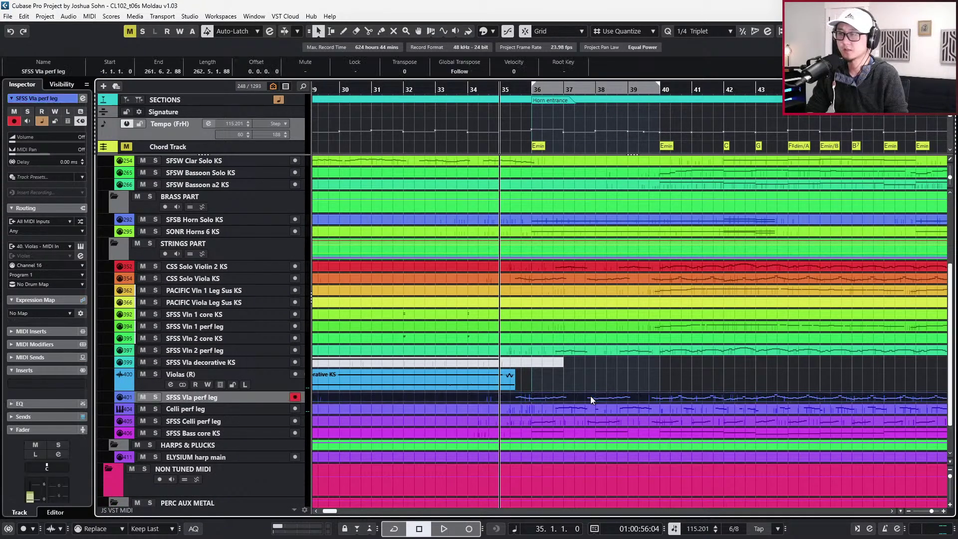
left_click(576, 283, "ctrl")
key("s")
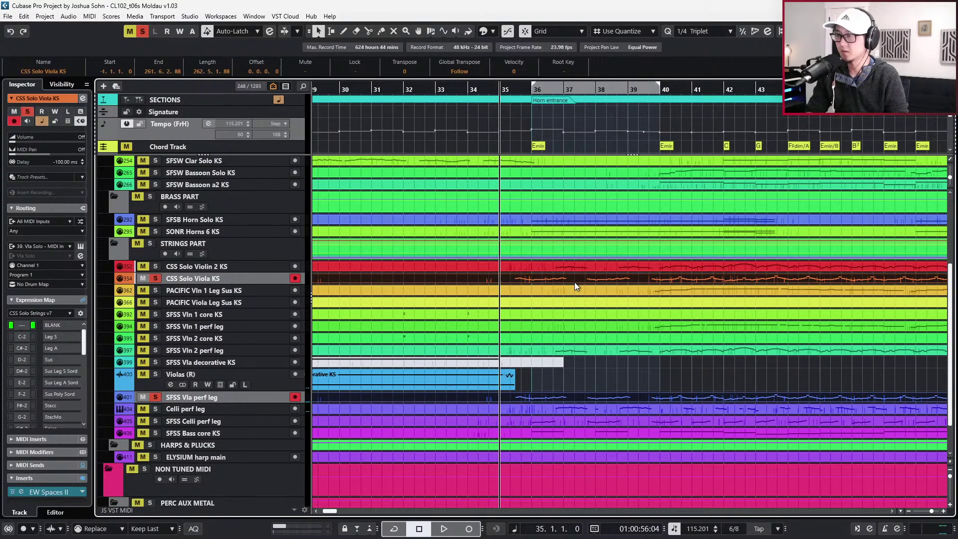
Play back the soloed violas from bar 35 through the horn entrance
key("KP_1")
key("KP_Subtract")
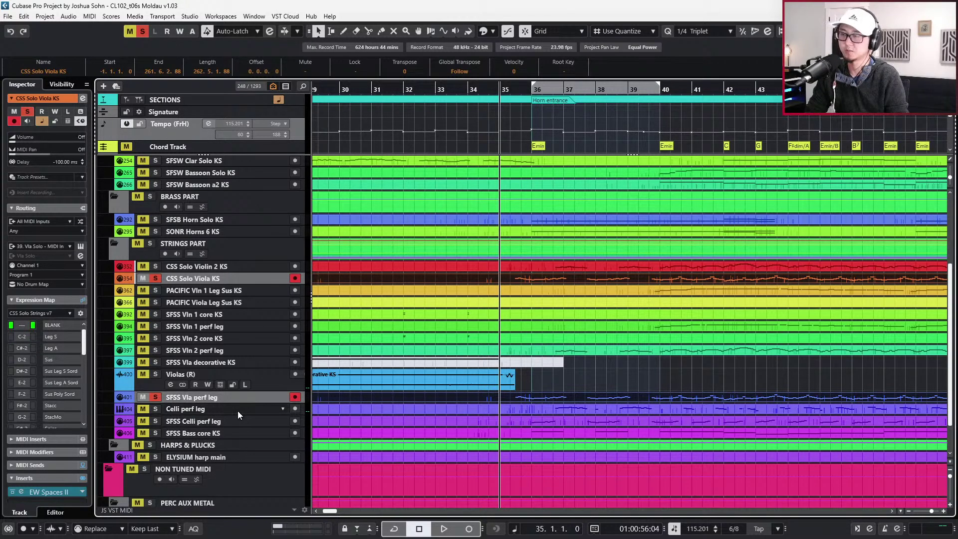
key("space")
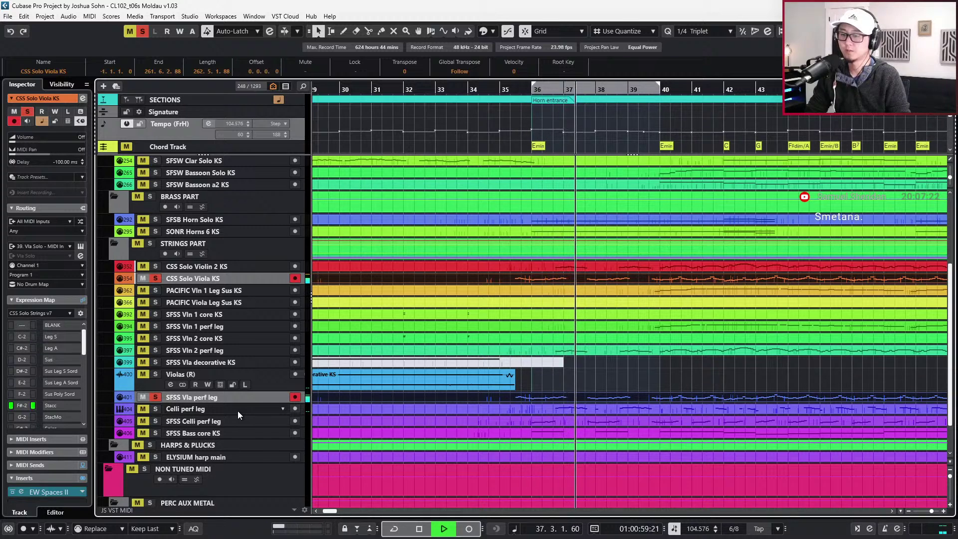
key("space")
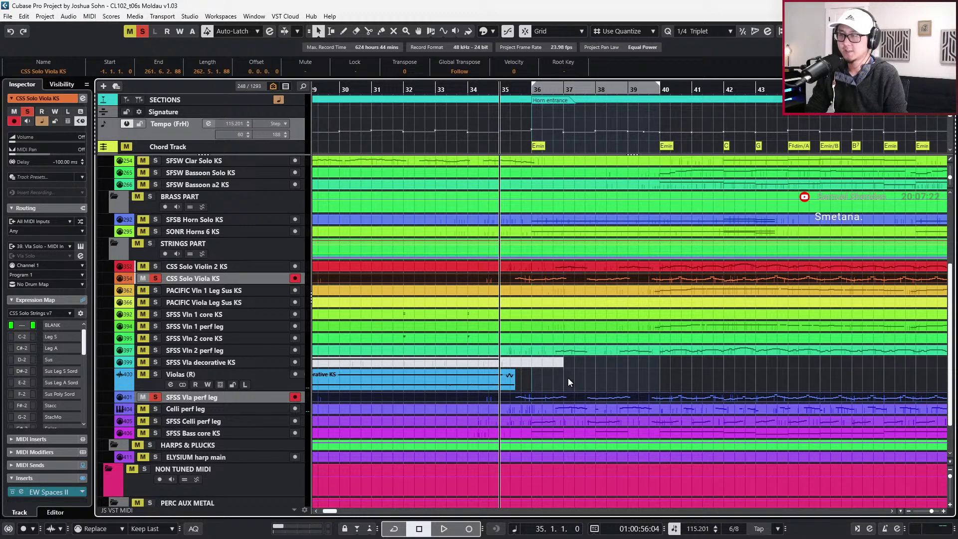
Open the selected viola parts in the lower-zone editor and examine the notes and controller curves from bar 35
key("ctrl+e")
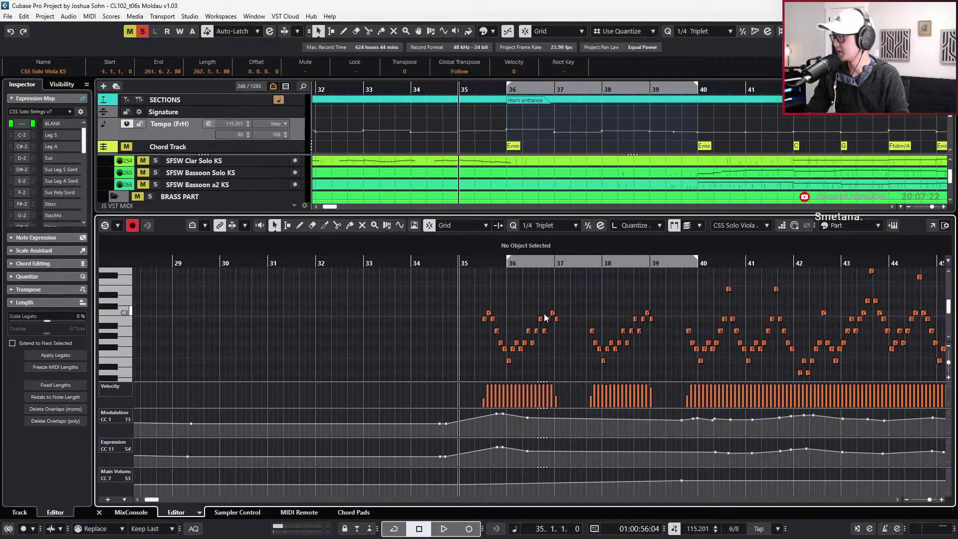
scroll(544, 314, "down", 2)
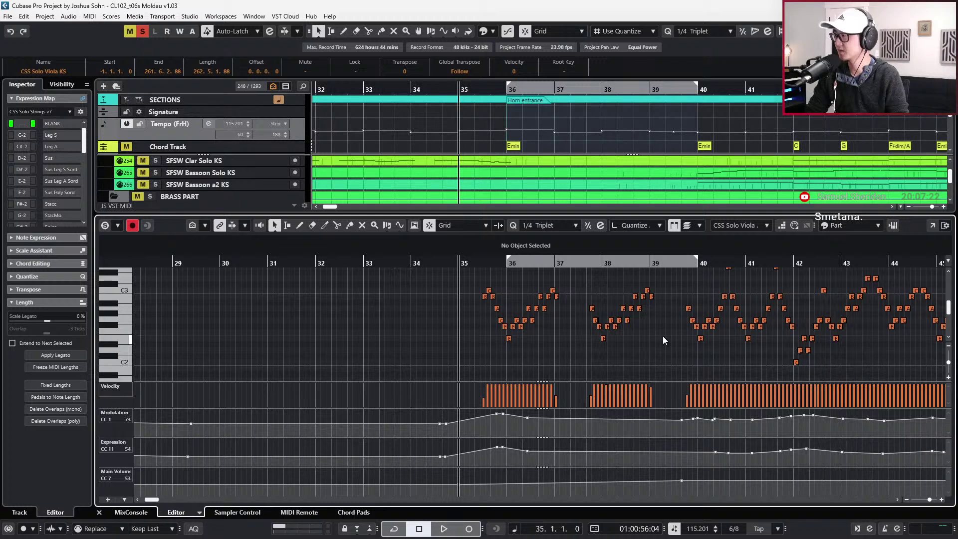
scroll(659, 335, "right", 2)
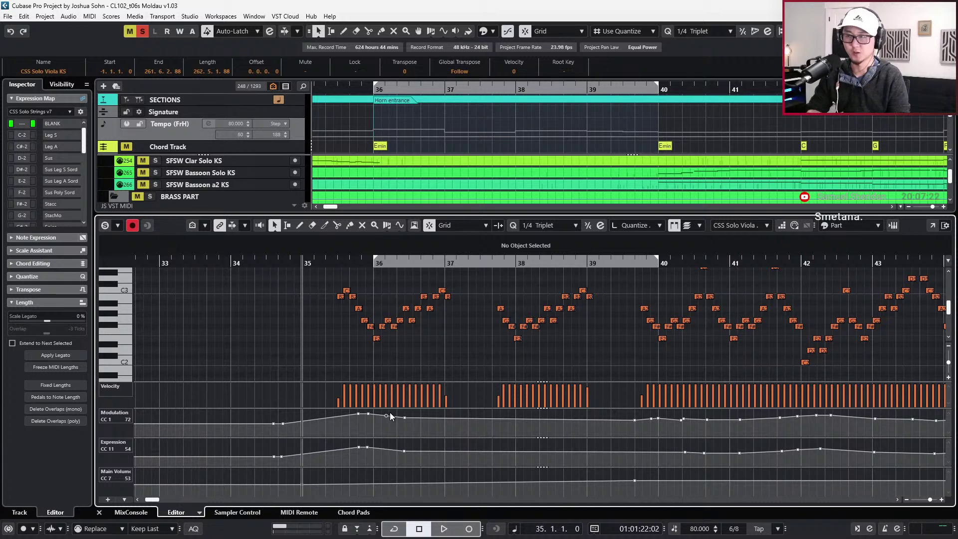
scroll(409, 376, "down", 2)
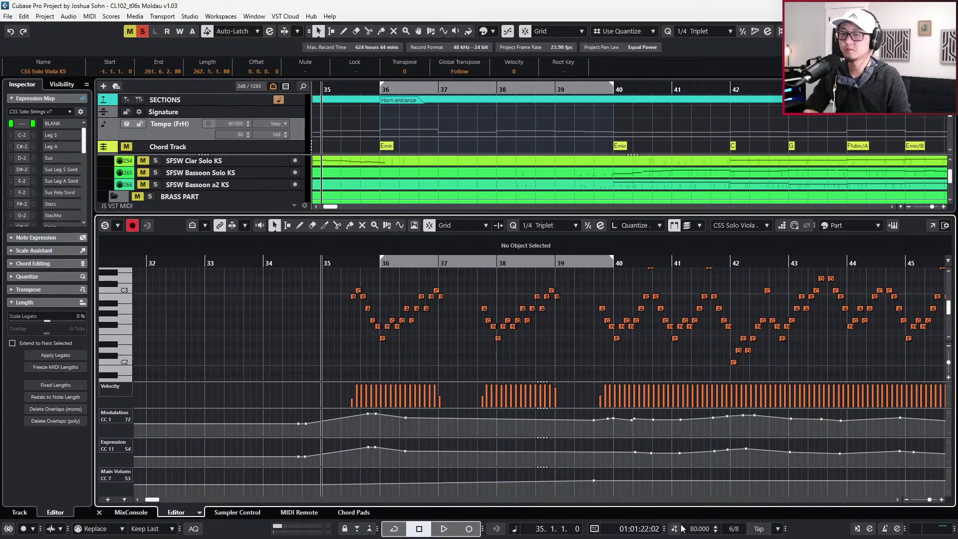
Set the fixed tempo to 66 and briefly play back from bar 34
double_click(699, 529)
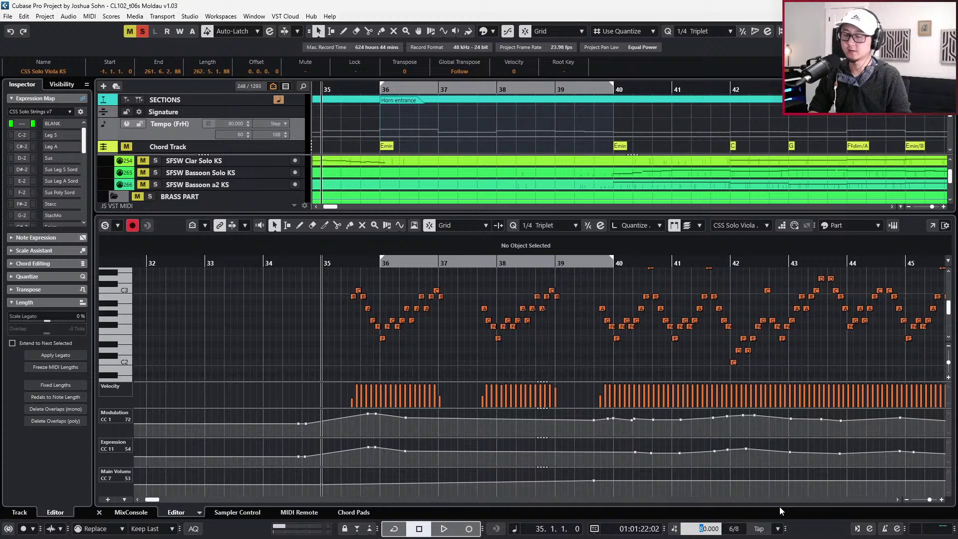
type("66")
key("Return")
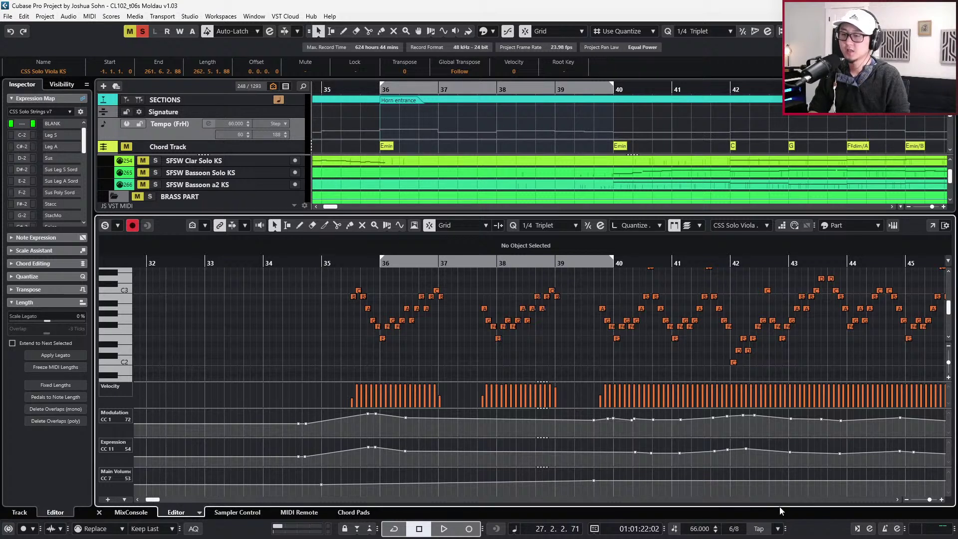
key("space")
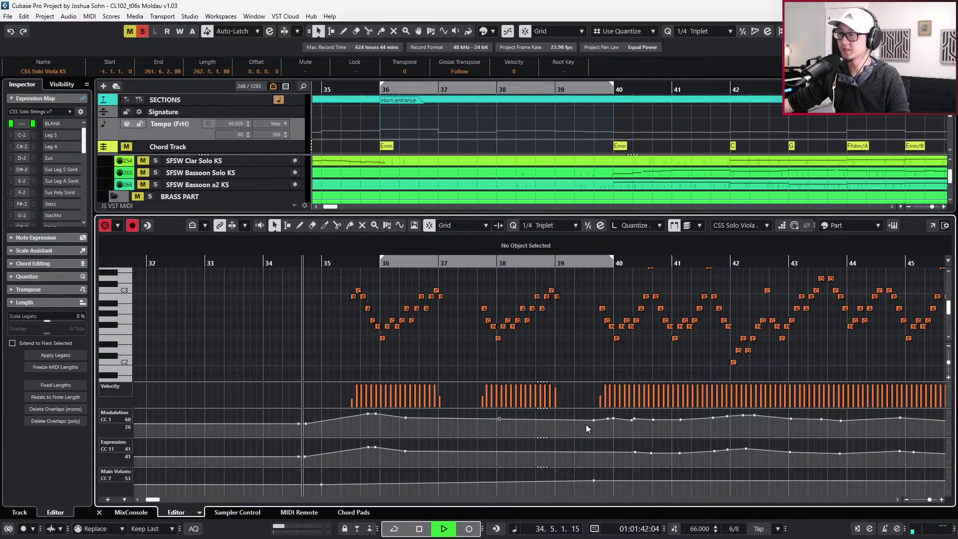
key("space")
Deselect the SFSS Vla perf leg part and reopen only the CSS Solo Viola KS part for editing
key("ctrl+alt+e")
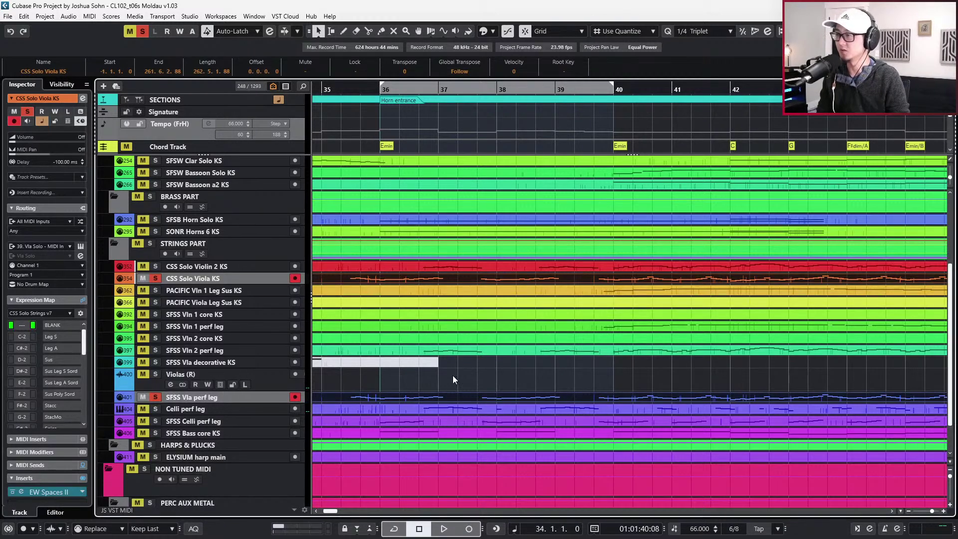
left_click(451, 395, "shift")
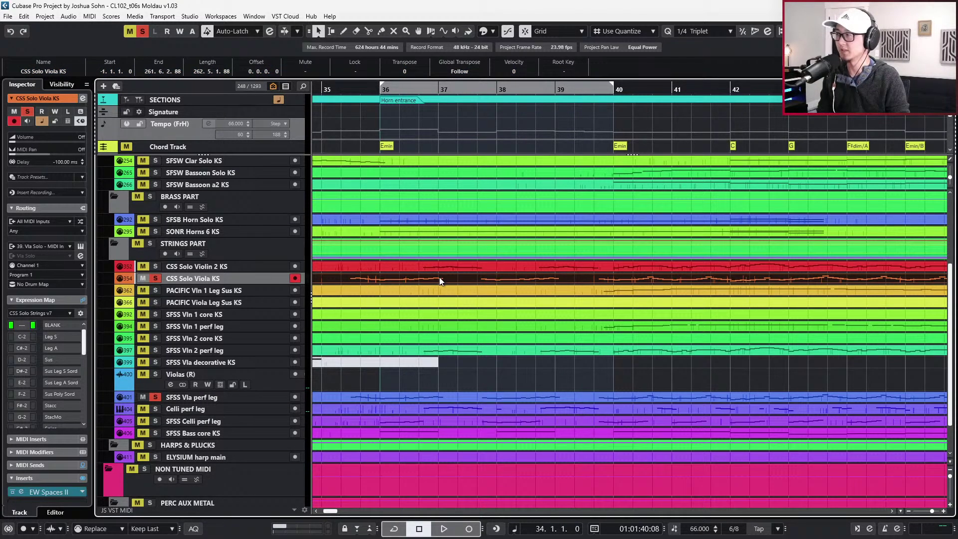
key("ctrl+alt+e")
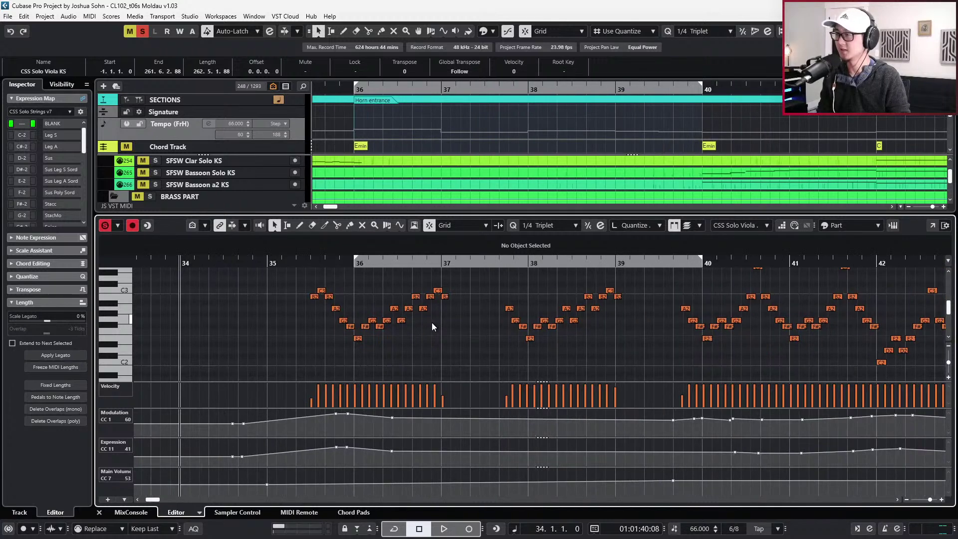
Record new Modulation and Expression curves for the CSS solo viola from just before bar 35 to bar 55
key("KP_Multiply")
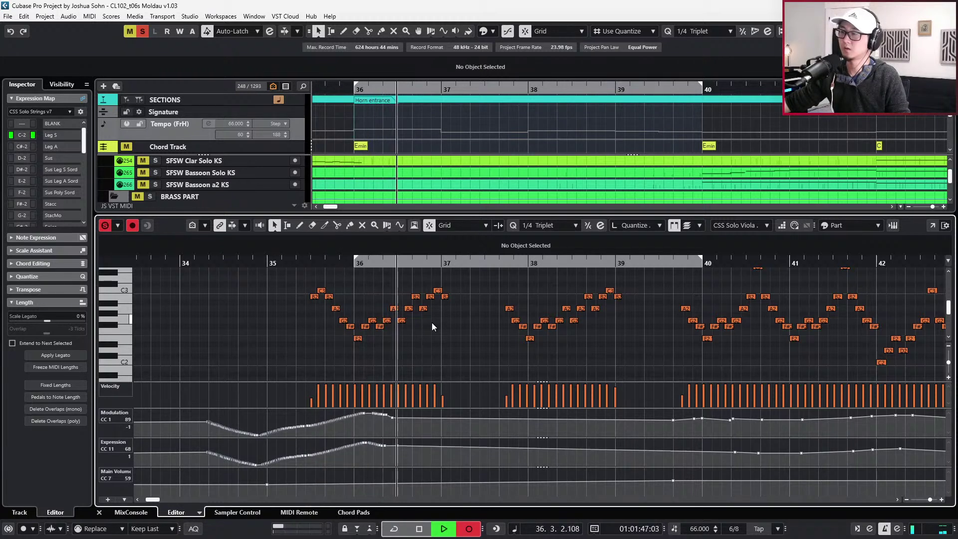
key("space")
key("ctrl+Right")
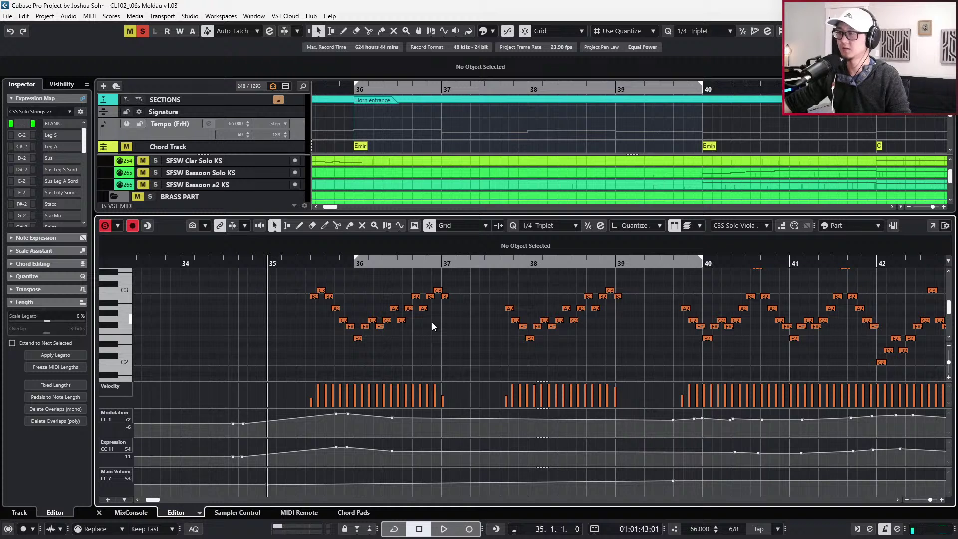
key("KP_Subtract")
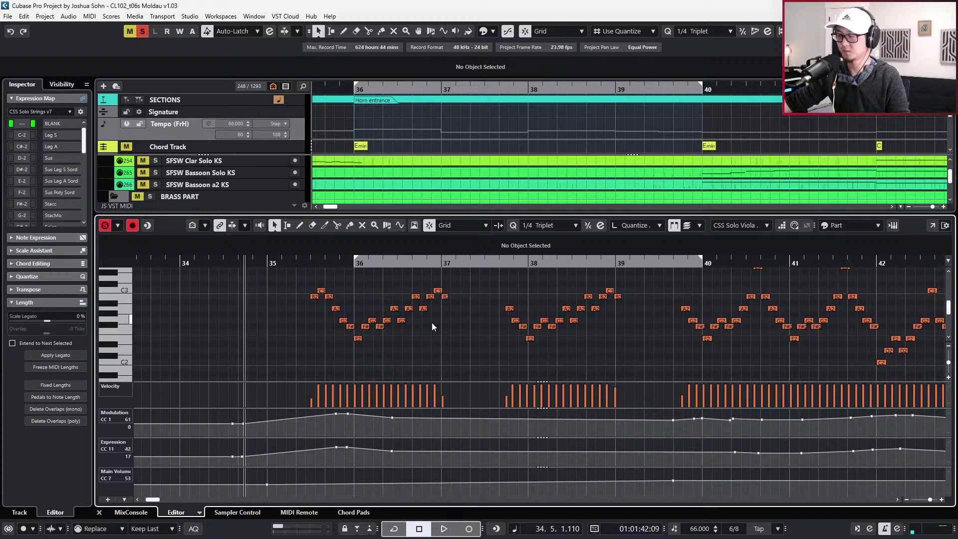
key("KP_Multiply")
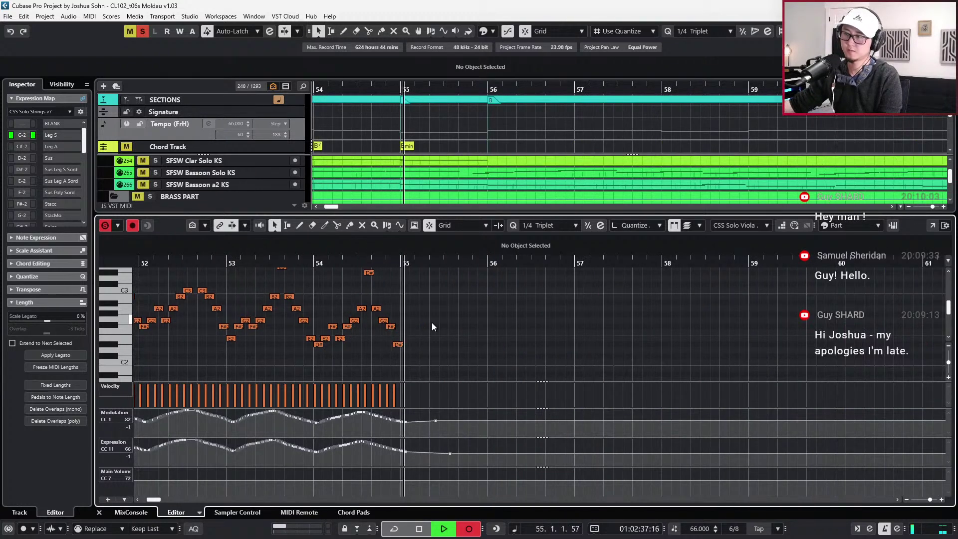
key("space")
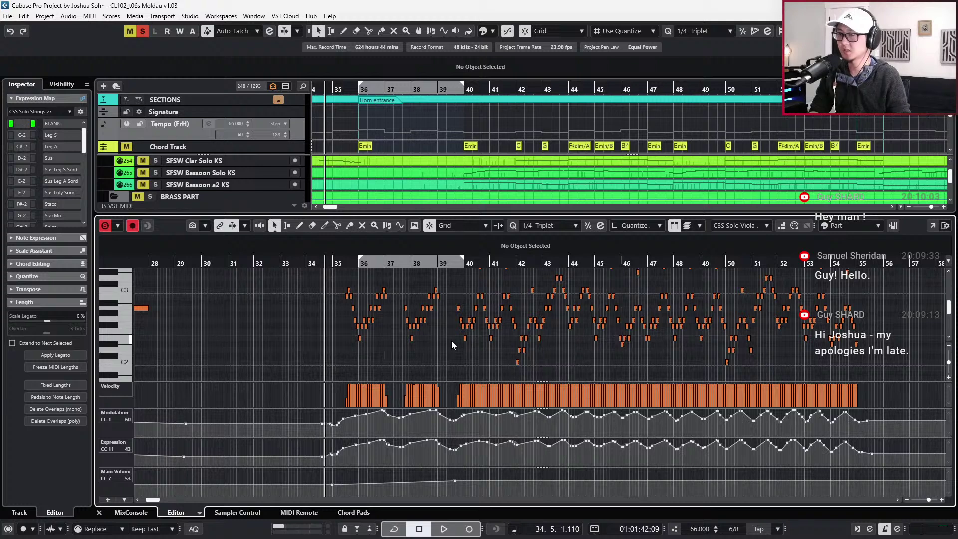
Slightly extend the C3 legato note just before bar 39 in the CSS solo viola and play the passage back
scroll(631, 337, "up", 4)
left_click(632, 339)
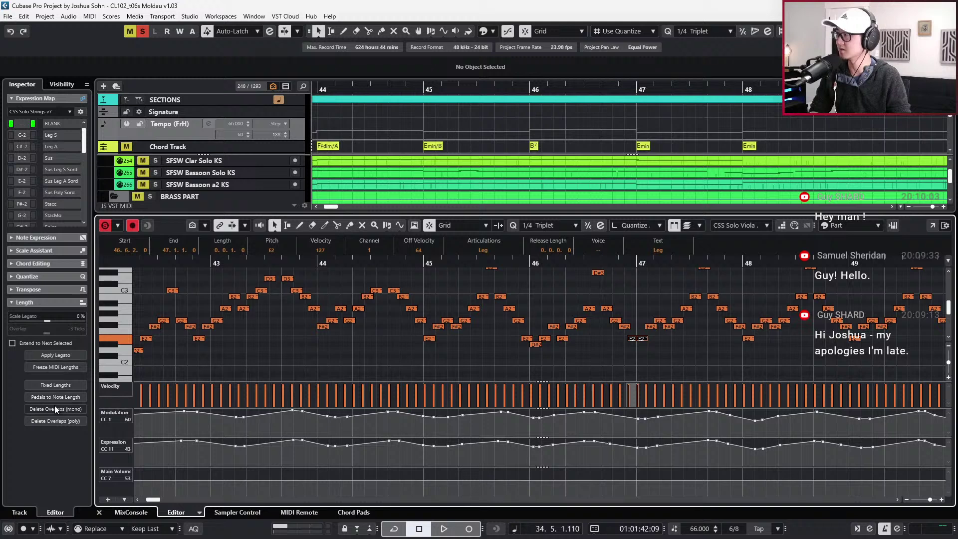
scroll(292, 332, "right", 2)
scroll(413, 296, "left", 10)
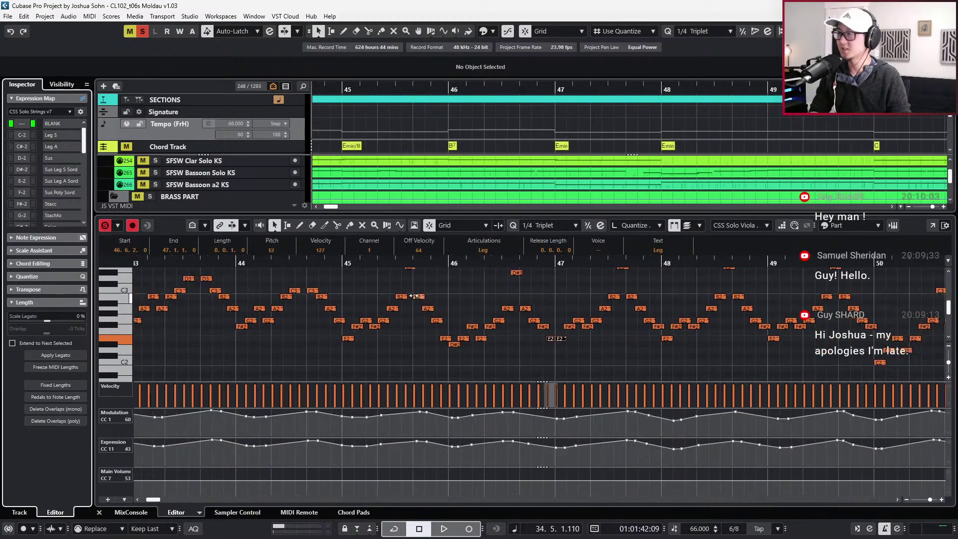
scroll(420, 299, "up", 3)
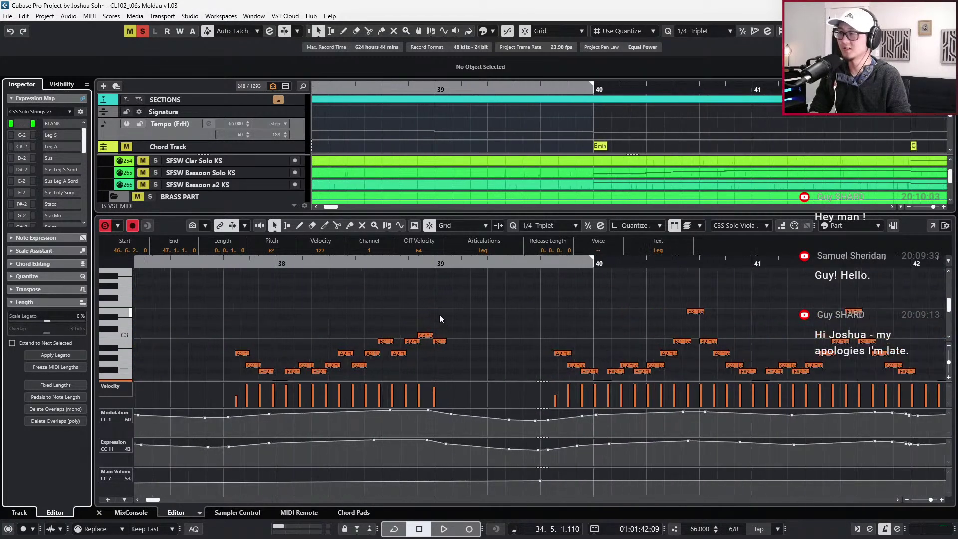
scroll(423, 303, "up", 5)
left_click(427, 326)
left_click_drag(428, 336, 432, 336)
key("space")
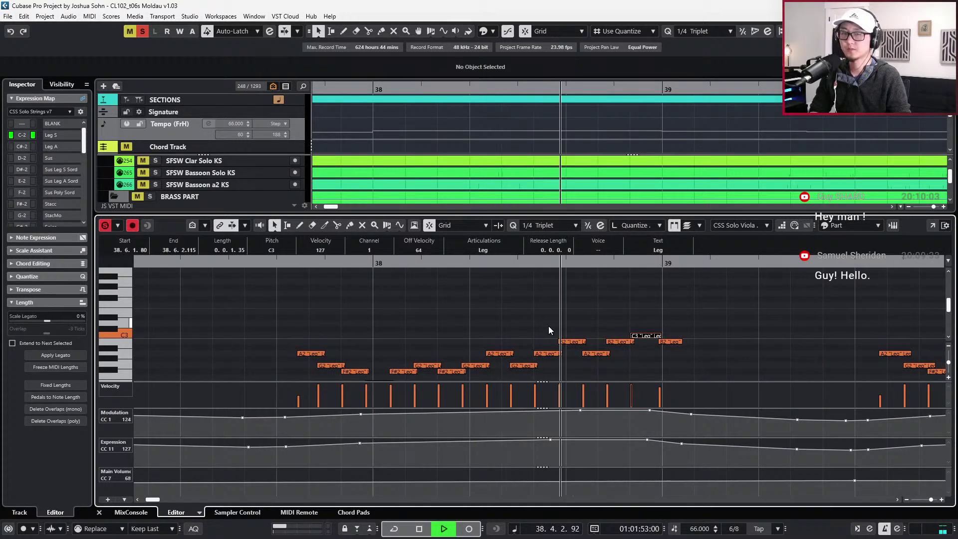
key("space")
Return the playhead to bar 35 and delete the solo viola's Main Volume point at 39.5.1.0
key("g")
key("g")
key("g")
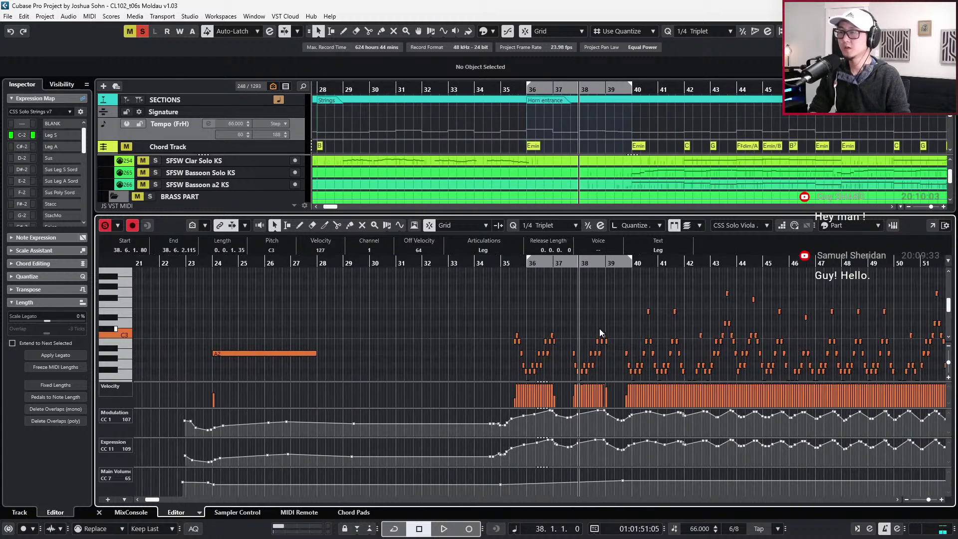
key("Left")
key("Left")
key("Left")
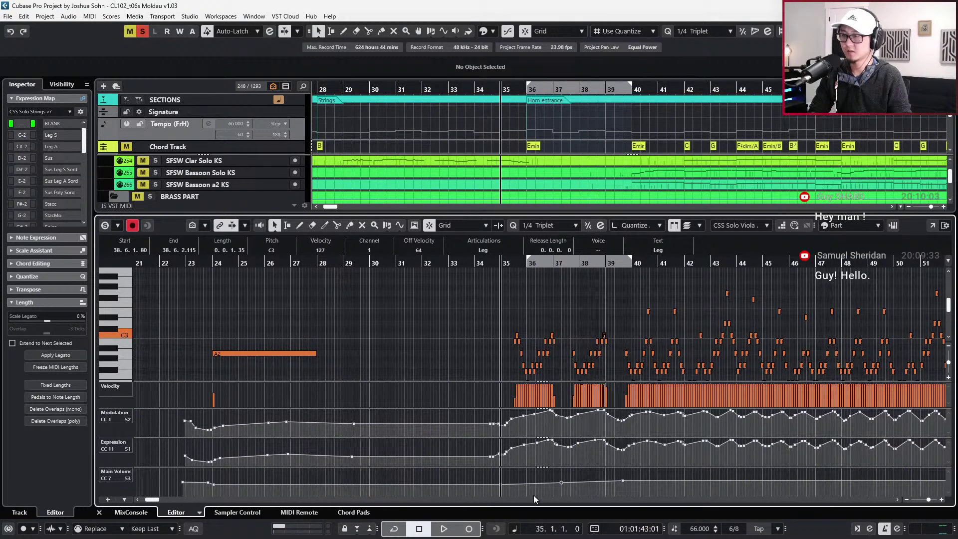
left_click(624, 481)
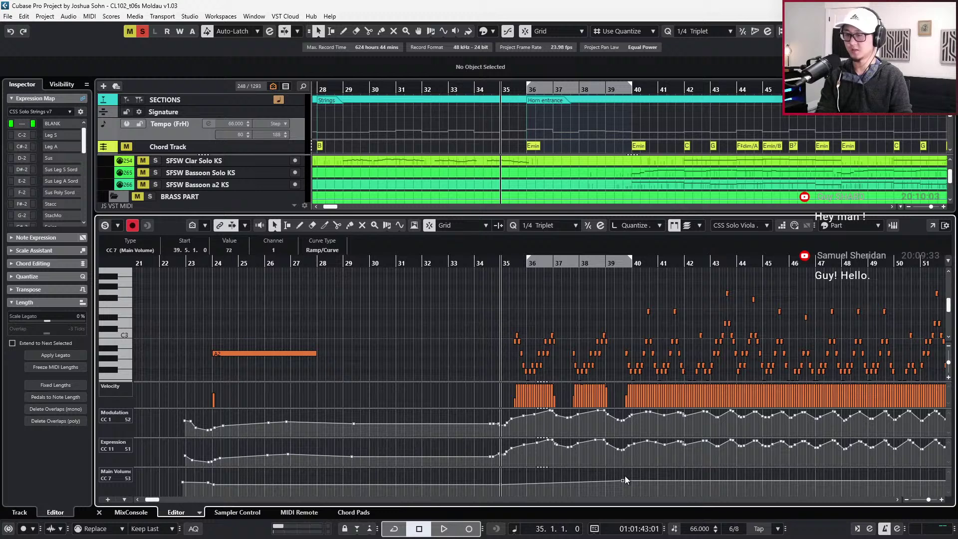
key("Delete")
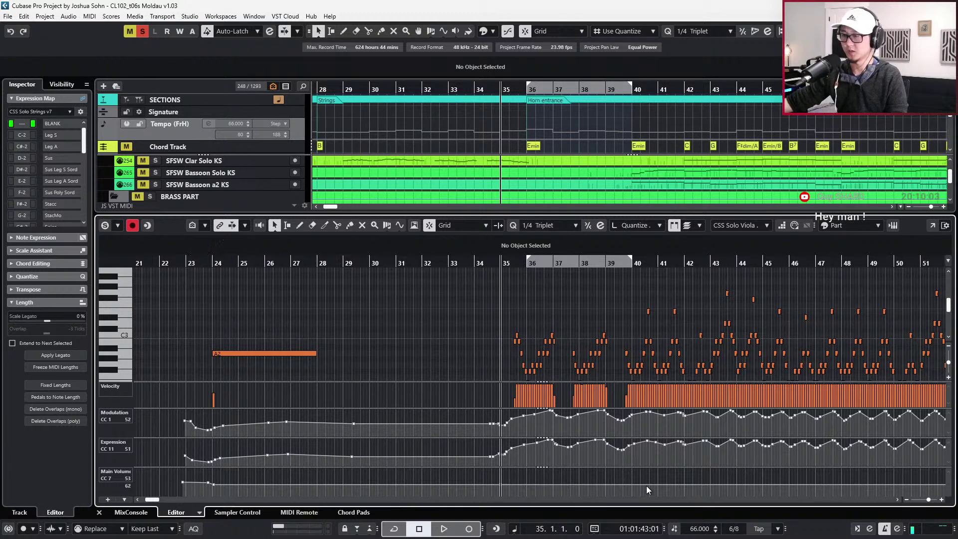
Record a new Main Volume curve for the CSS solo viola from bar 35 to about bar 40
key("KP_Multiply")
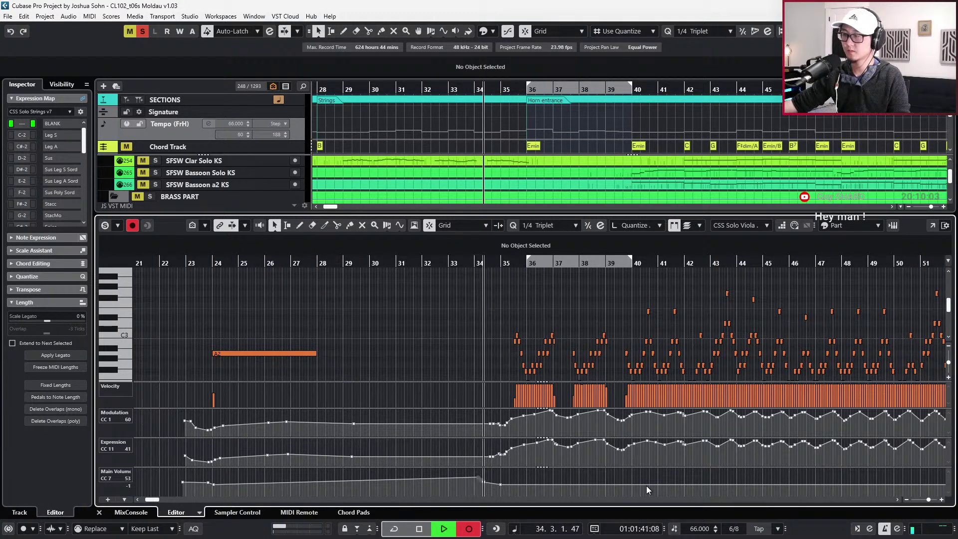
key("space")
key("space")
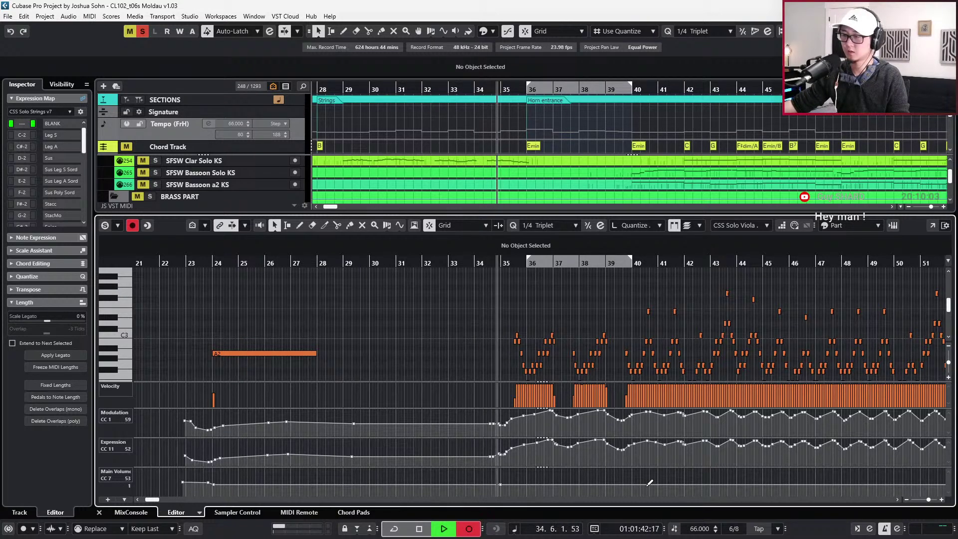
key("KP_Multiply")
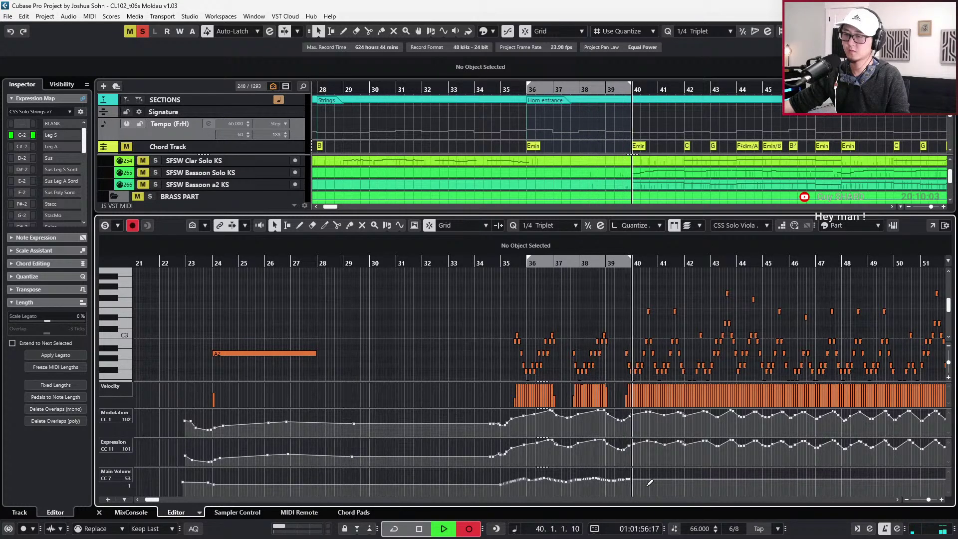
key("space")
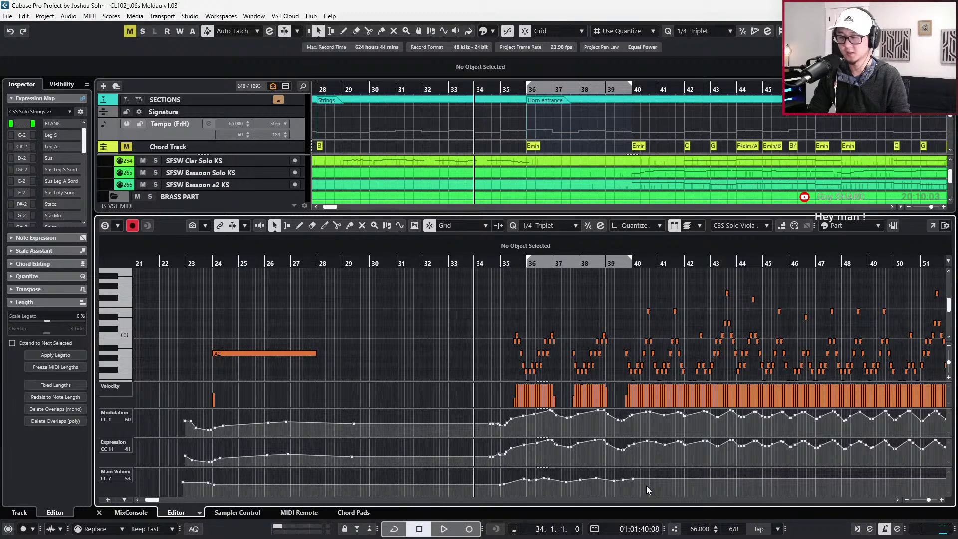
Open the SFSS Vla perf leg part and record new Modulation and Expression curves from bar 34 to bar 55
key("ctrl+alt+e")
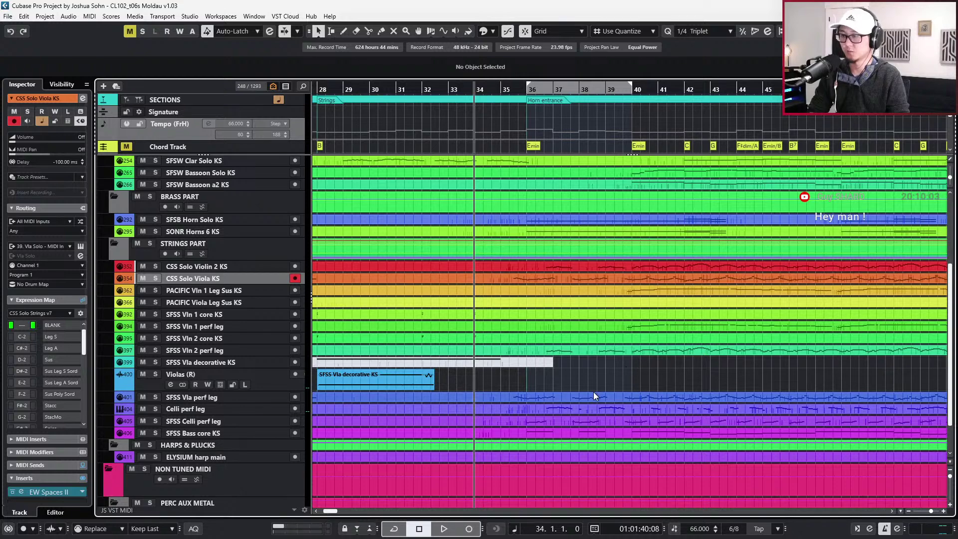
double_click(563, 399)
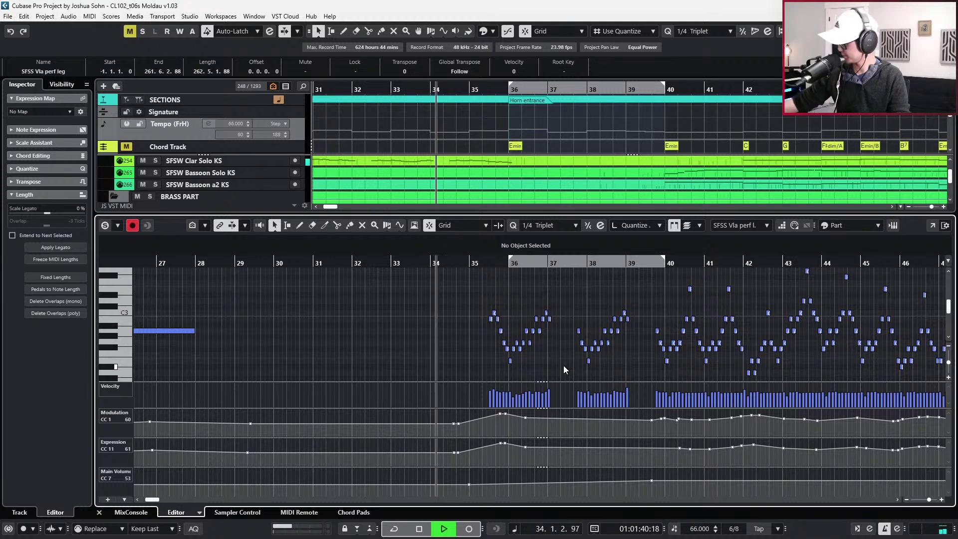
key("KP_Multiply")
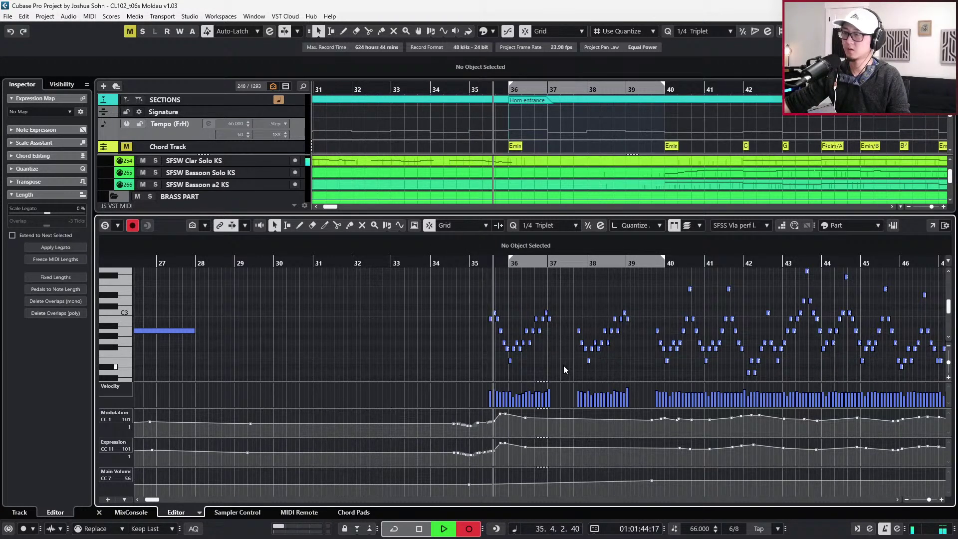
key("space")
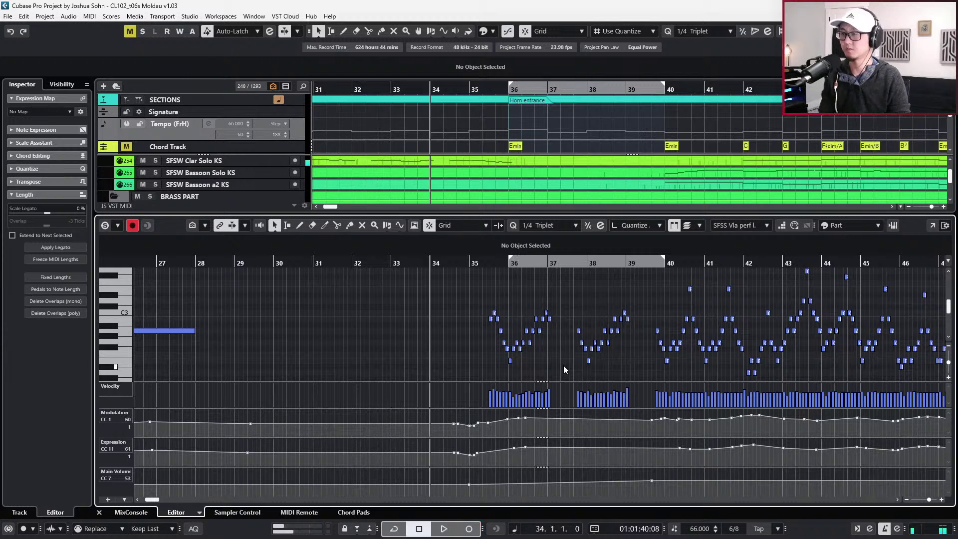
key("KP_Multiply")
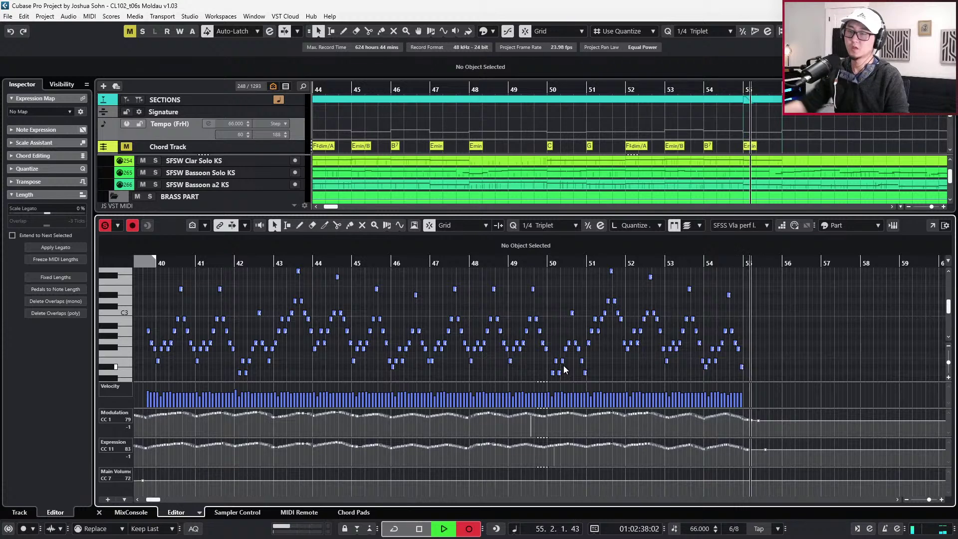
key("space")
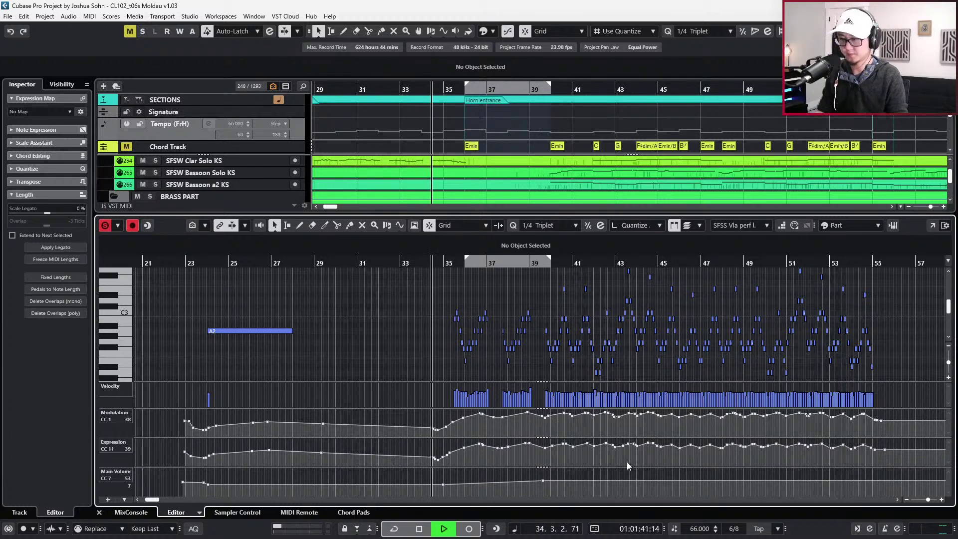
Set the fixed tempo to 80 and record a Main Volume curve for SFSS Vla perf leg from bar 35 to just past bar 39
key("space")
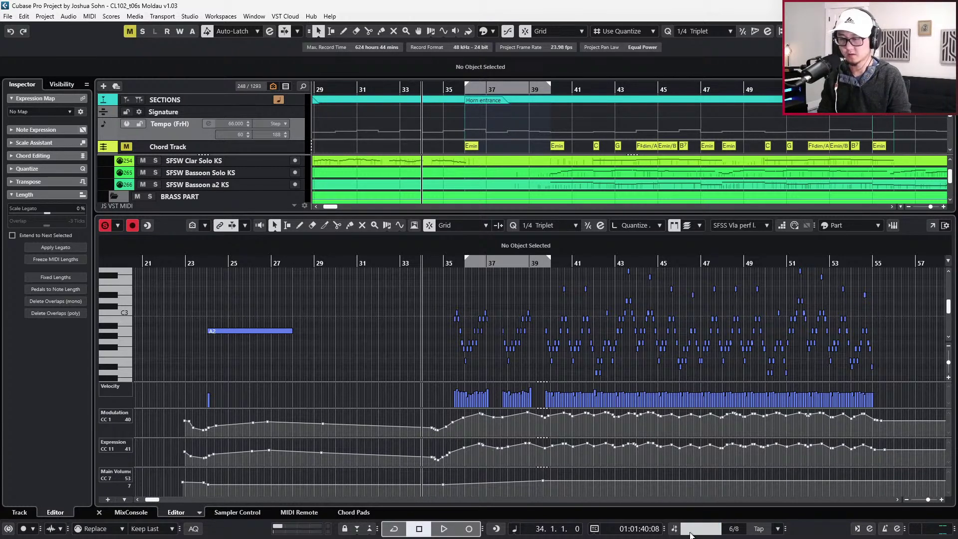
type("80")
key("Return")
key("space")
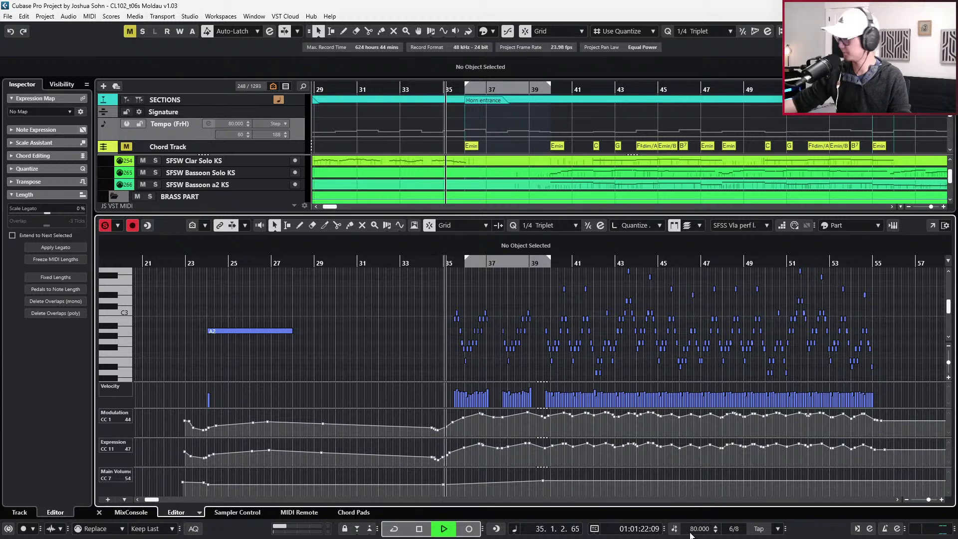
key("KP_Multiply")
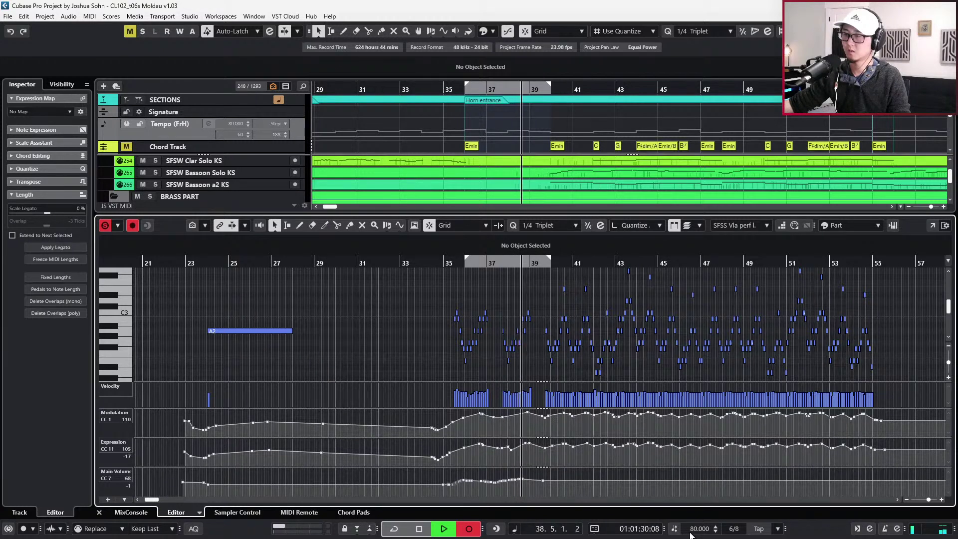
key("space")
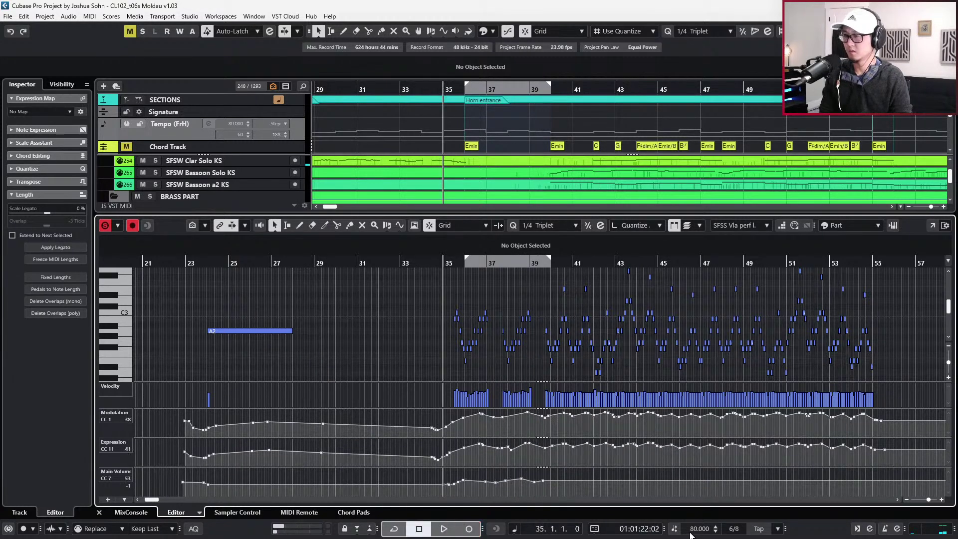
key("KP_Multiply")
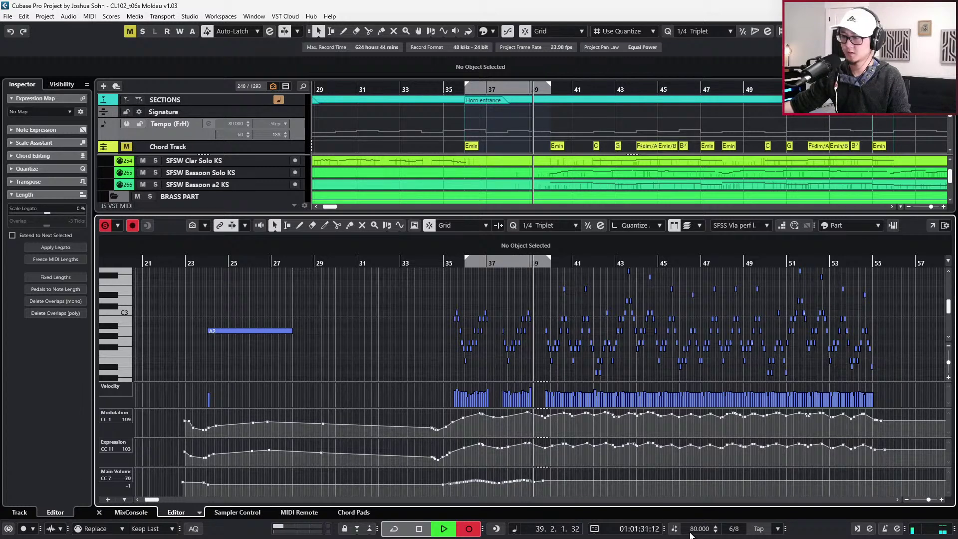
key("KP_Multiply")
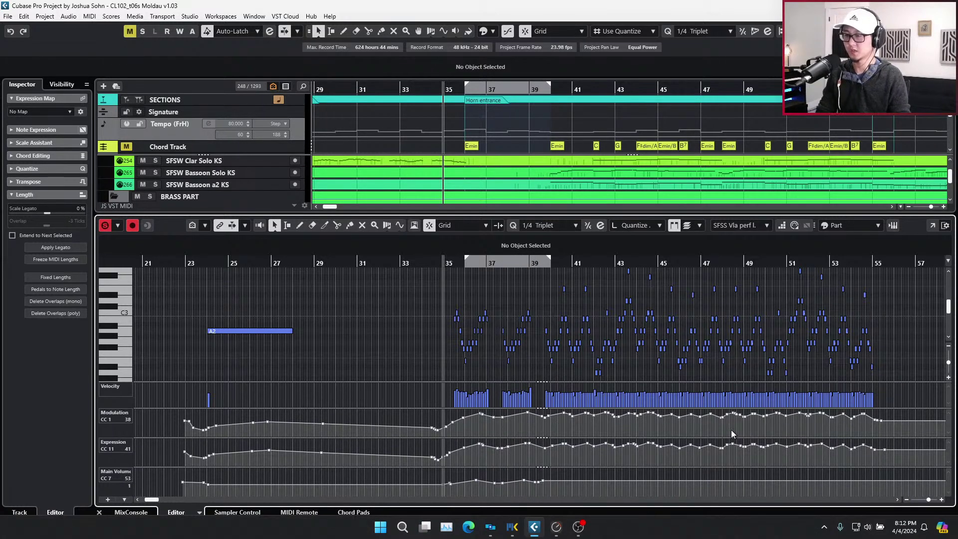
key("space")
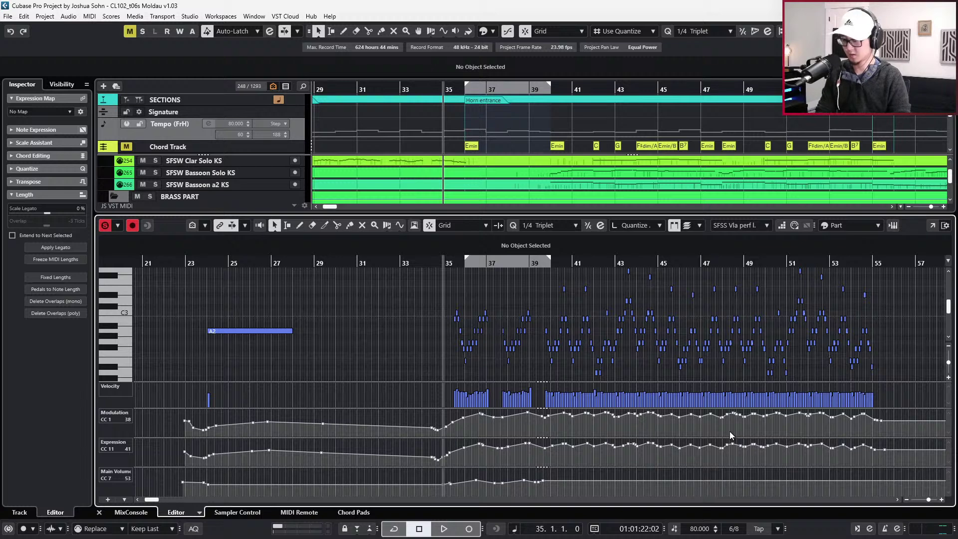
Reactivate the tempo track, then solo the CSS Solo Viola KS and SFSS Vla perf leg tracks together and play from bar 35
key("t")
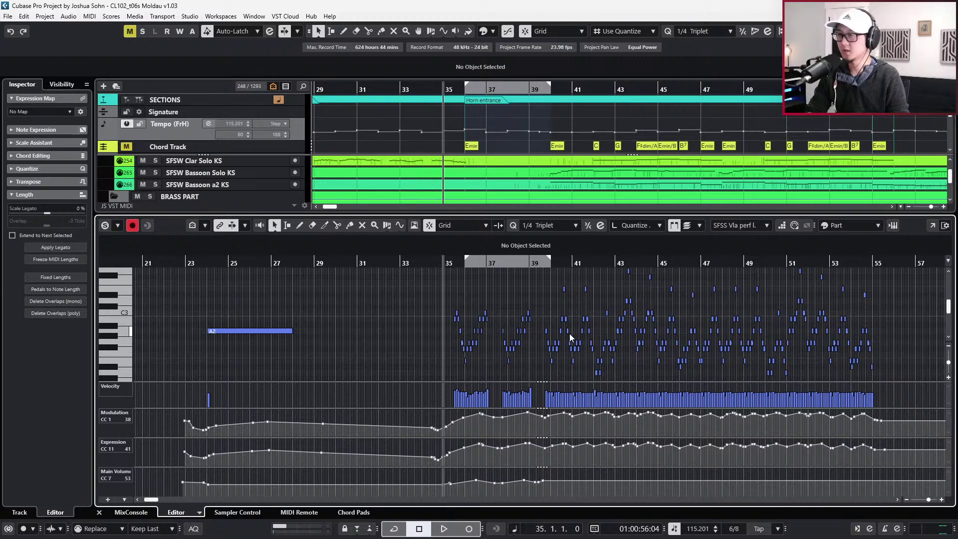
key("ctrl+e")
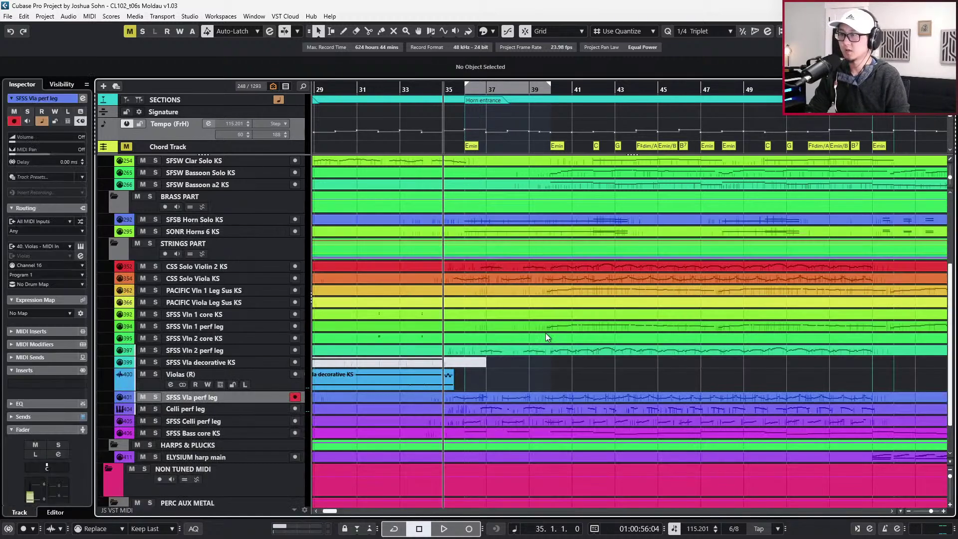
left_click(507, 395)
left_click(496, 279, "ctrl")
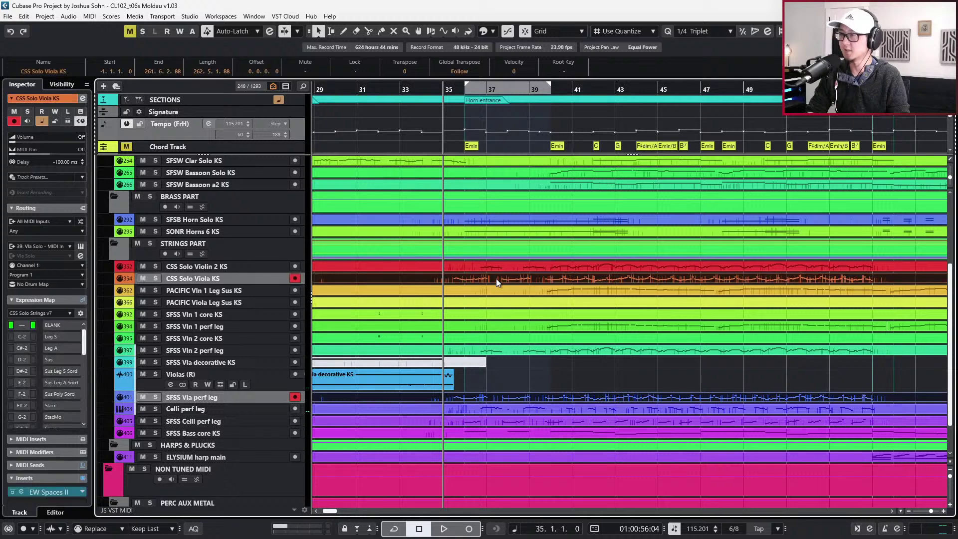
key("s")
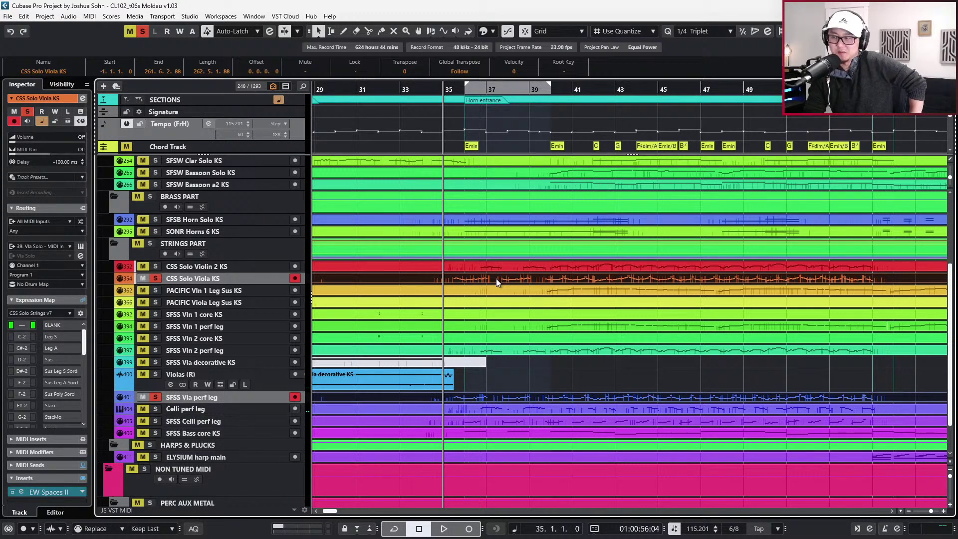
key("space")
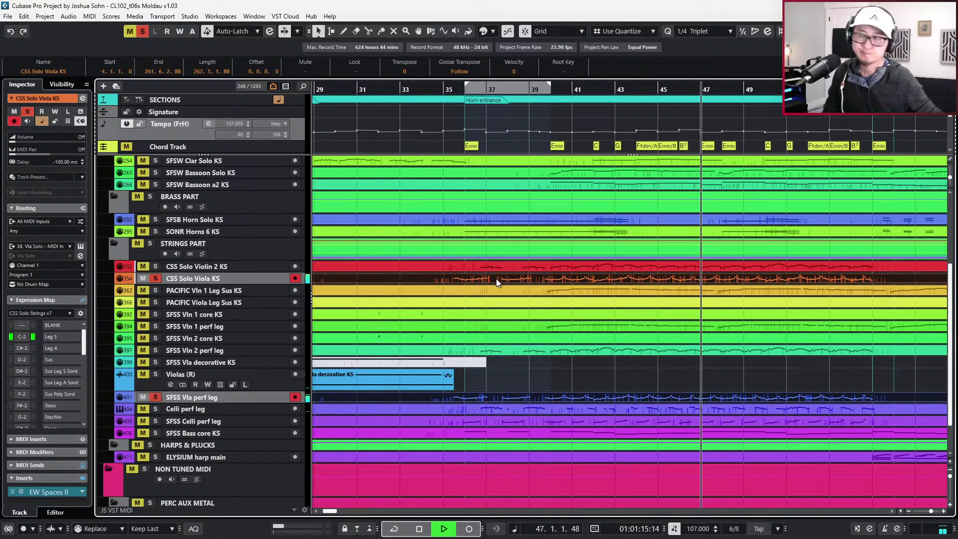
key("space")
Move the playhead to bar 46 and reopen the two soloed viola parts in the lower-zone editor
key("s")
key("KP_Add")
key("KP_Add")
key("KP_Add")
key("KP_Add")
key("KP_Add")
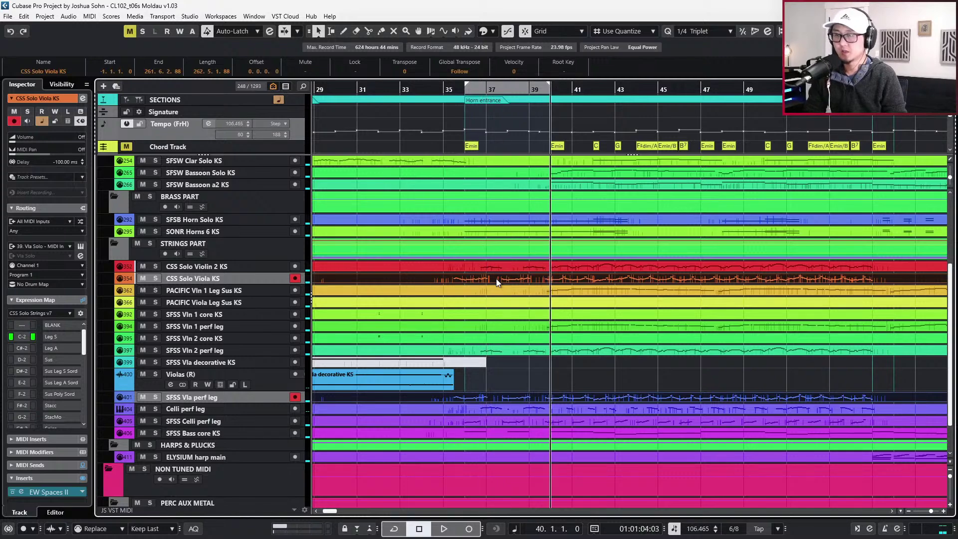
key("KP_Add")
key("KP_Add")
key("KP_Add")
key("KP_Add")
key("KP_Add")
key("KP_Add")
key("s")
key("ctrl+e")
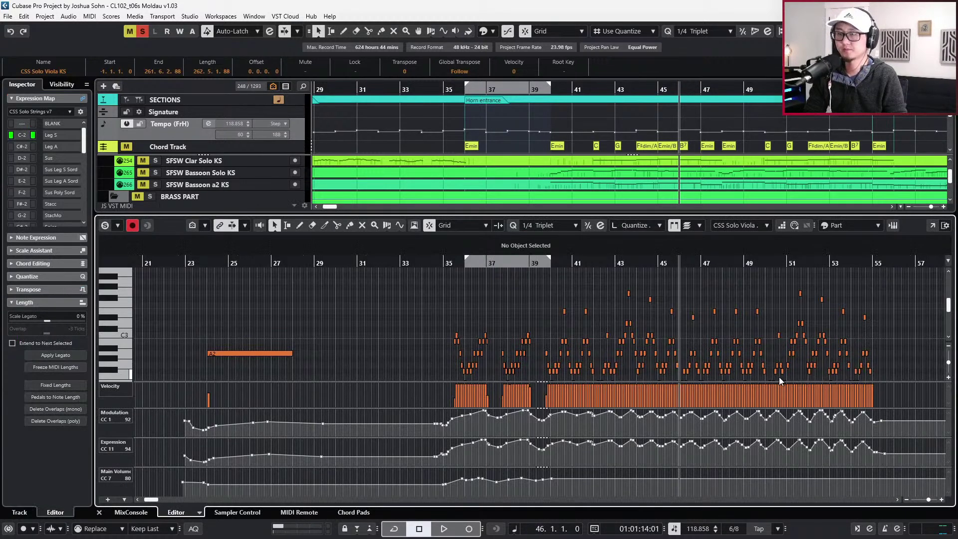
Shorten the CSS solo viola's E2 note just before bar 47 to 0.0.0.100 and play from bar 46
scroll(779, 377, "up", 3)
scroll(689, 344, "down", 3)
scroll(649, 346, "up", 6)
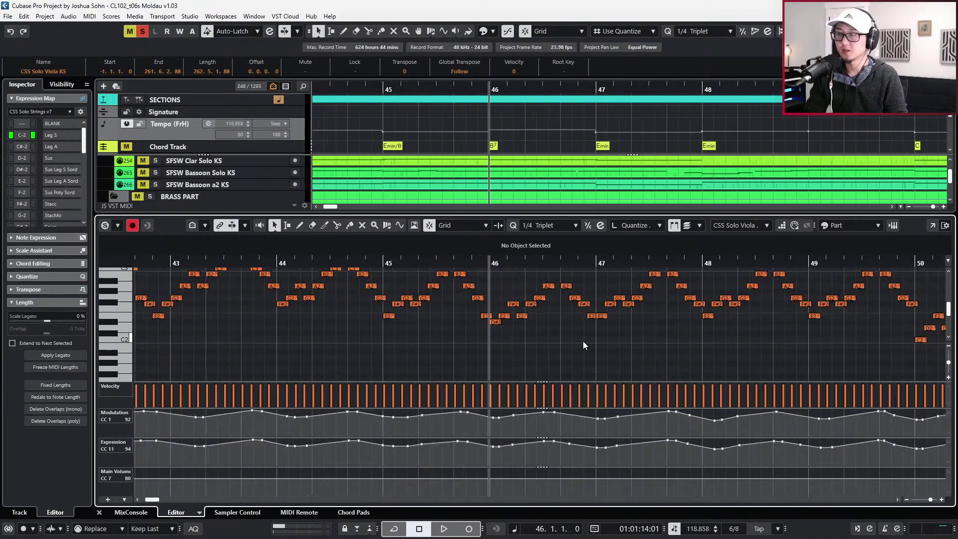
scroll(584, 345, "up", 1)
left_click(594, 316)
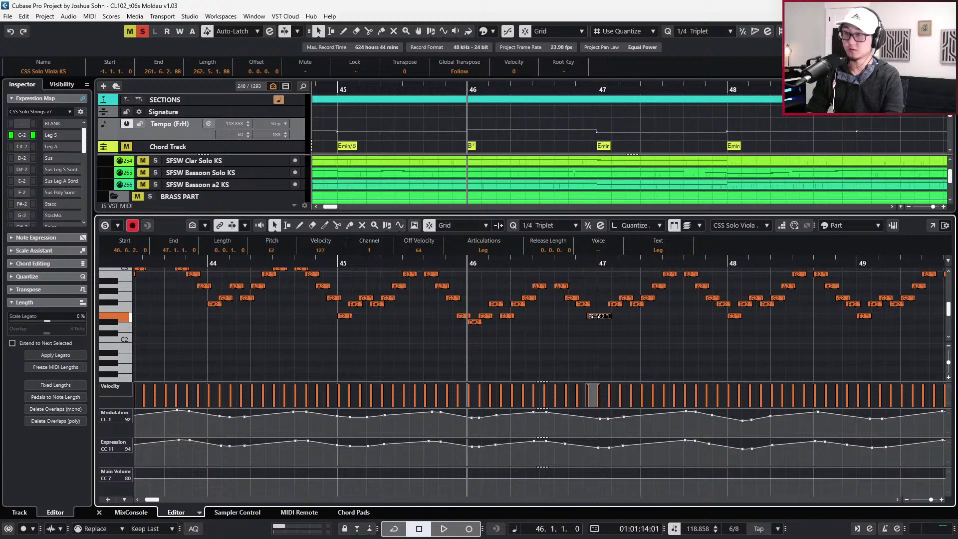
key("space")
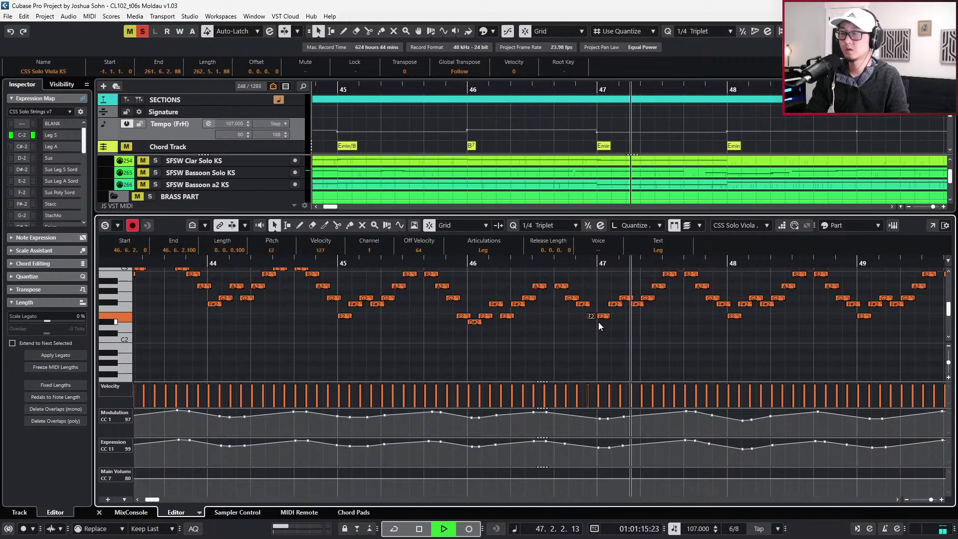
Stop playback and lengthen SFSS Vla perf leg's E2 note just before bar 47 to 0.0.0.107
key("space")
scroll(597, 321, "up", 3)
scroll(589, 333, "up", 2)
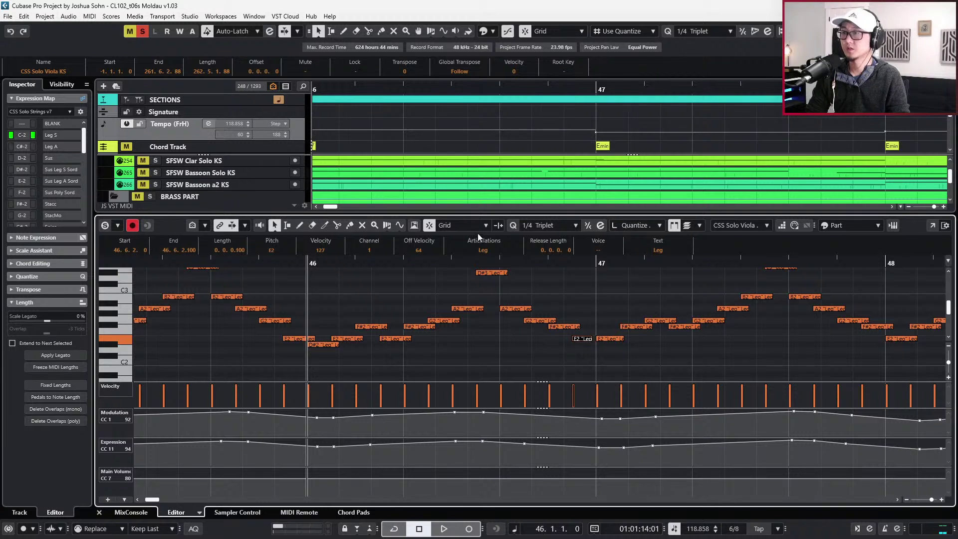
left_click(477, 251)
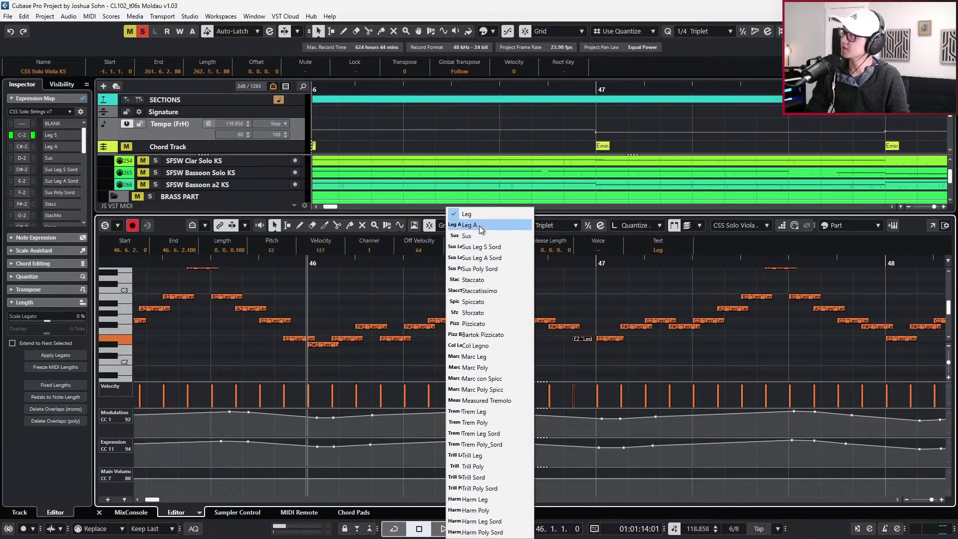
key("Escape")
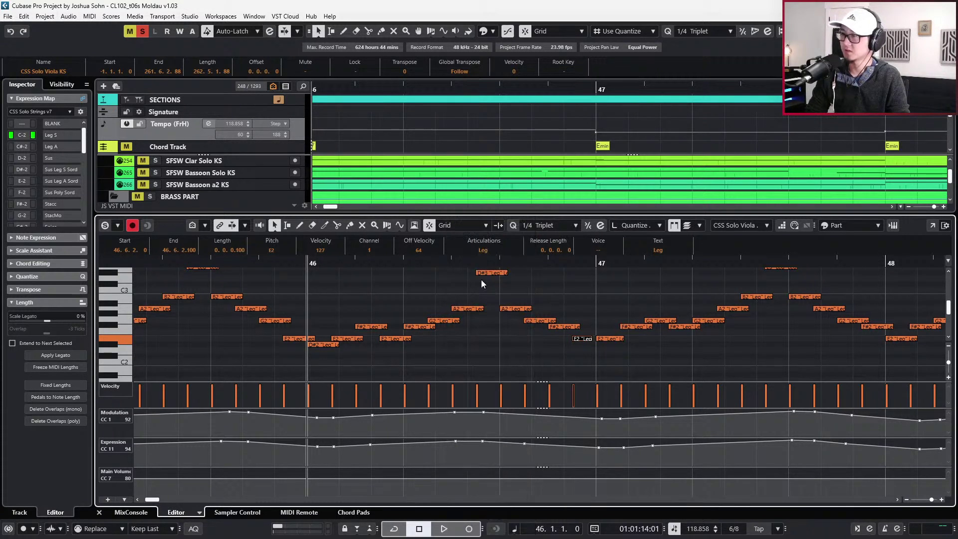
key("Down")
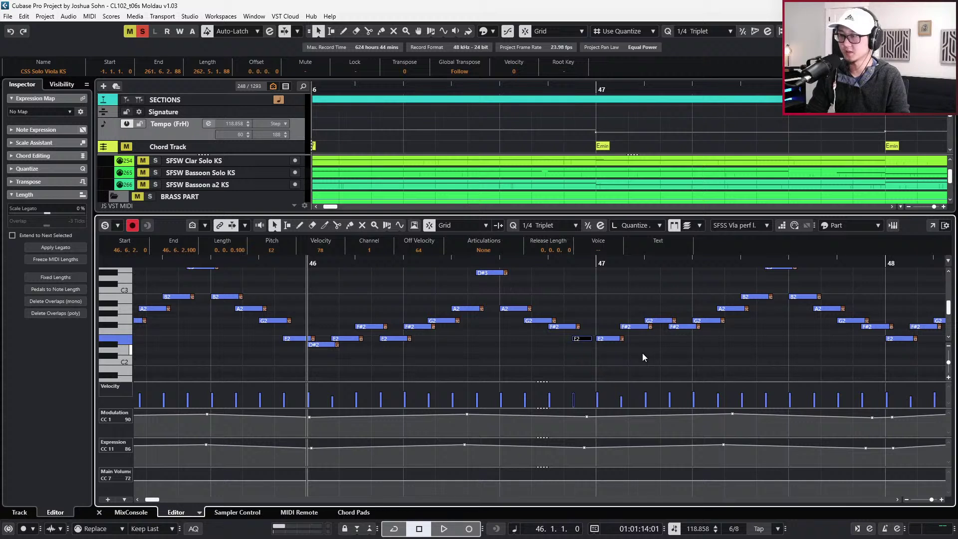
left_click(642, 353)
left_click_drag(589, 338, 591, 339)
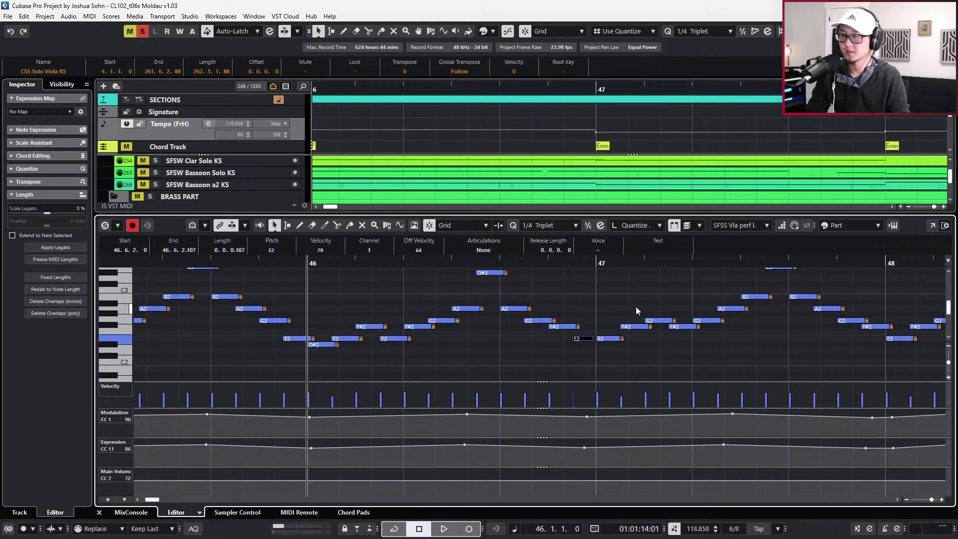
Play the two soloed viola parts from bar 46 to check the passage into bar 47
key("space")
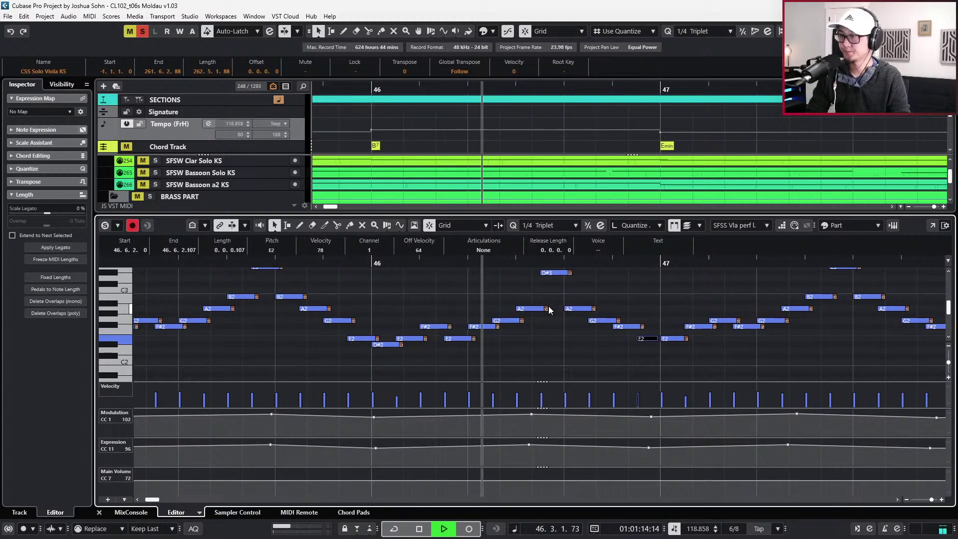
key("space")
key("space")
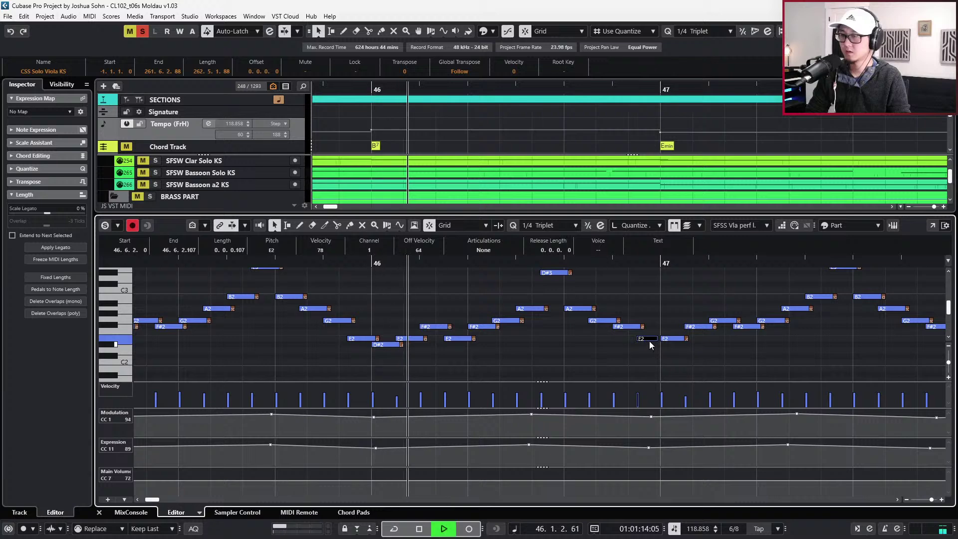
key("space")
Close the note editor, clear the solos on both viola tracks, and play SFSS Vla perf leg alone from bar 46
key("ctrl+e")
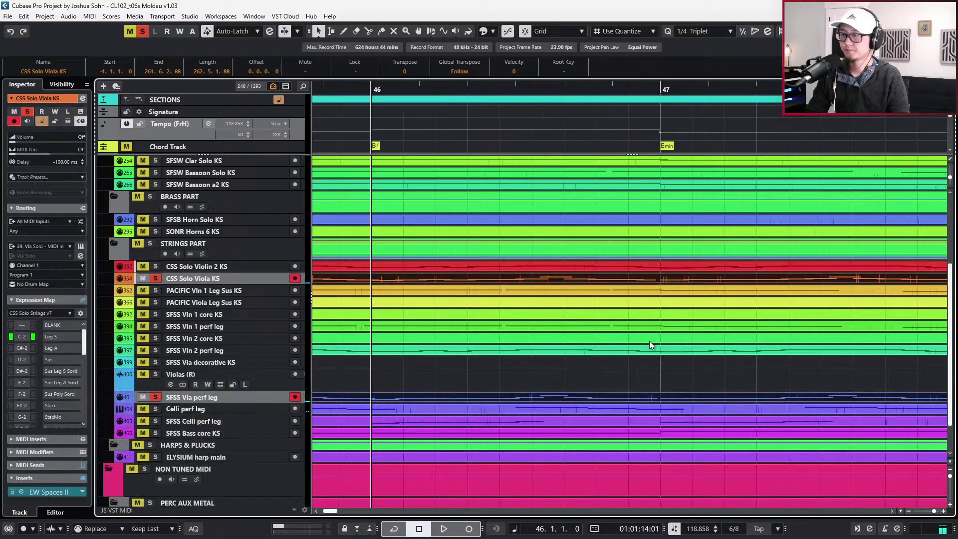
left_click(627, 370)
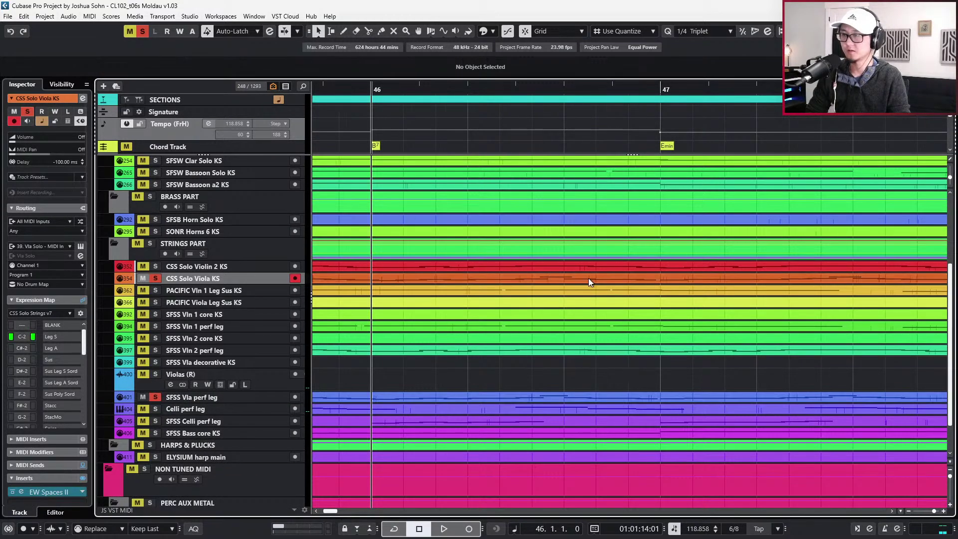
key("s")
key("s")
left_click(578, 400)
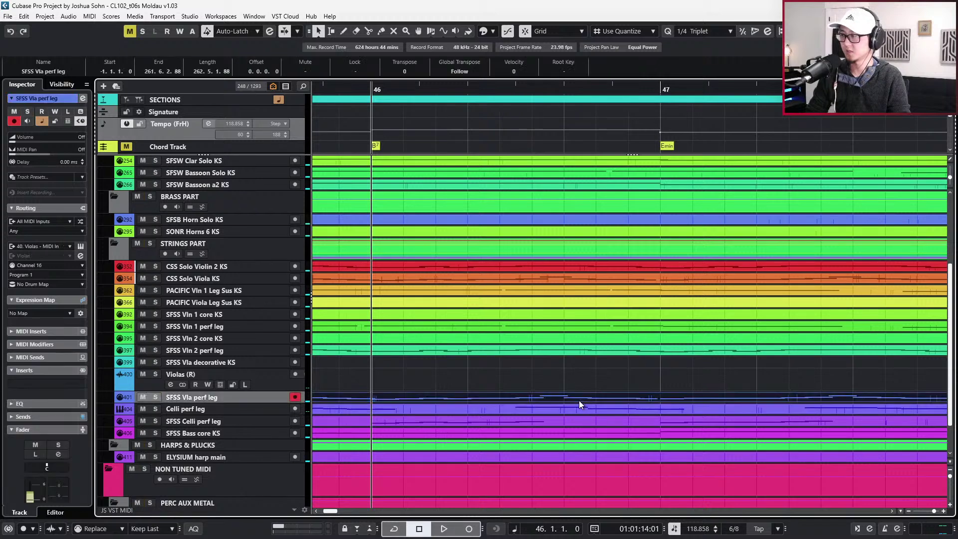
key("space")
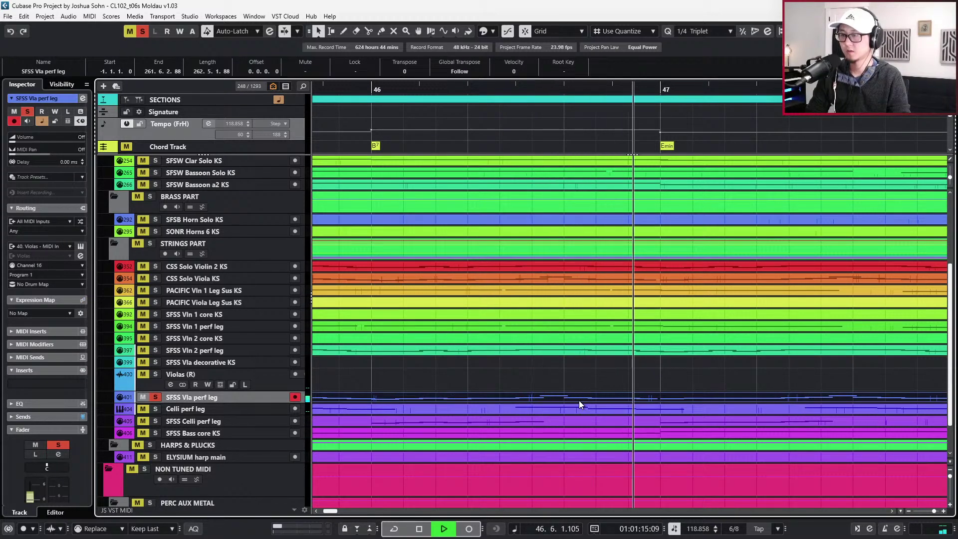
key("space")
key("s")
Change the CSS solo viola's E2 note just before bar 47 to Staccato with velocity 14 and play from bar 46
double_click(578, 278)
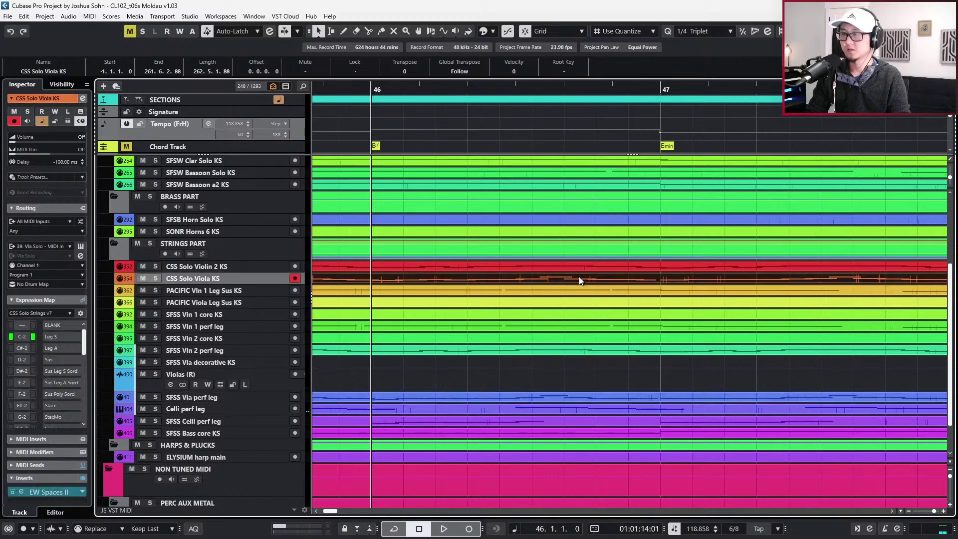
scroll(616, 368, "down", 3)
left_click(726, 316)
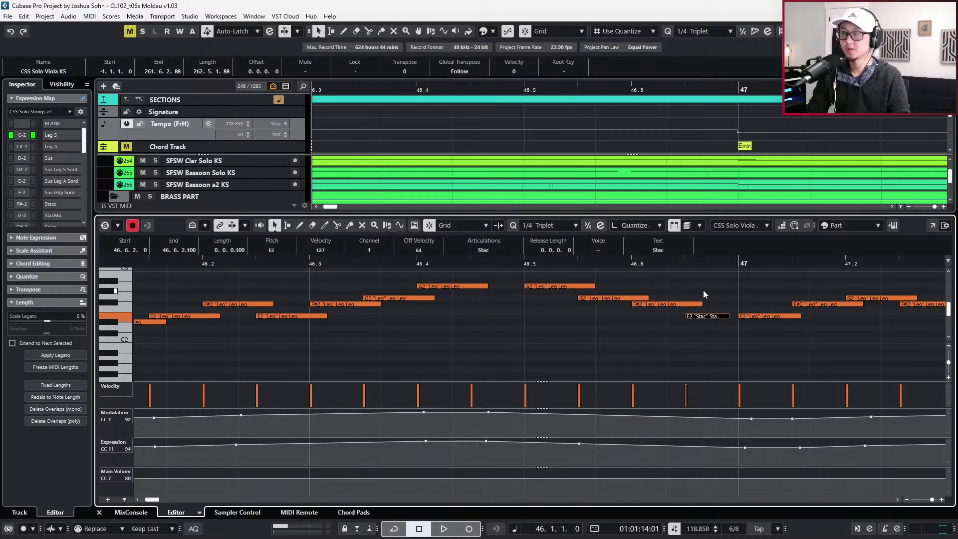
key("g")
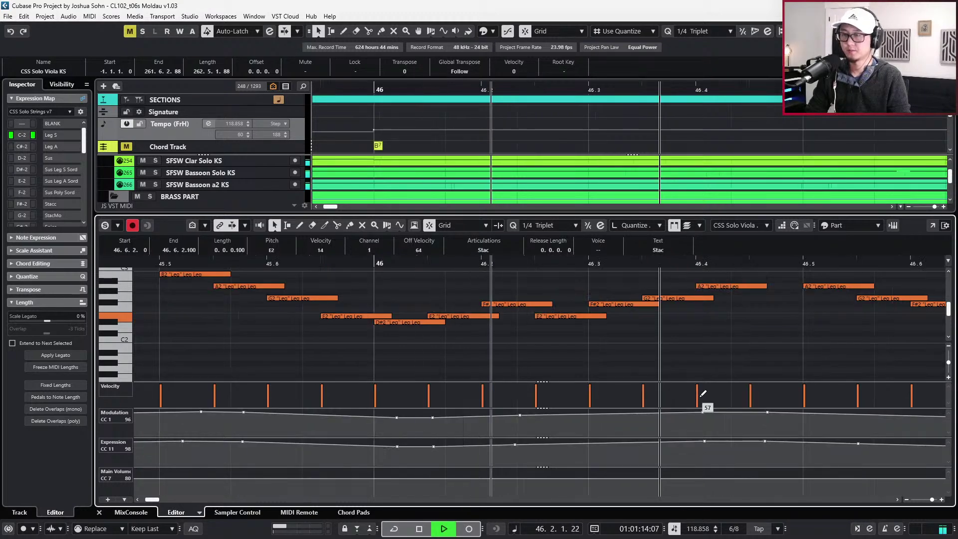
key("f")
key("space")
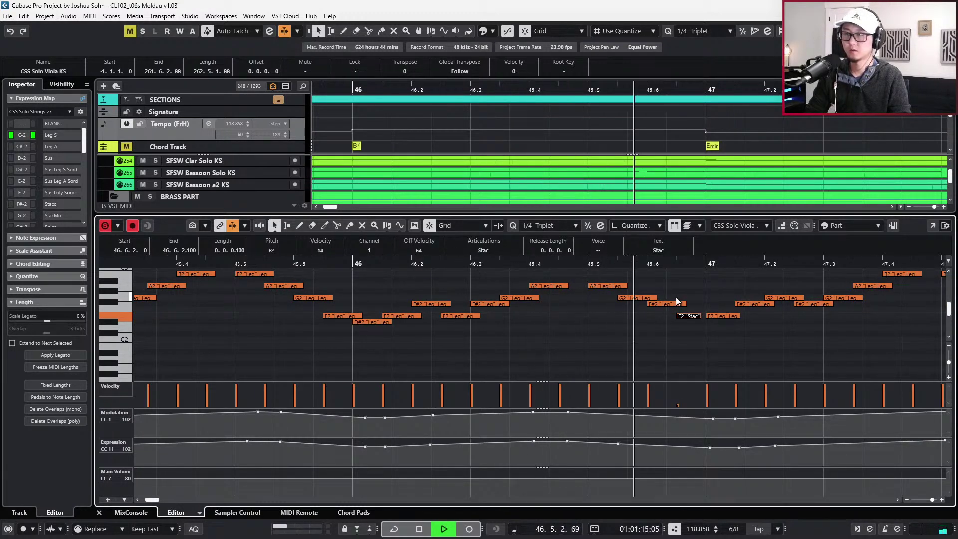
key("space")
key("space")
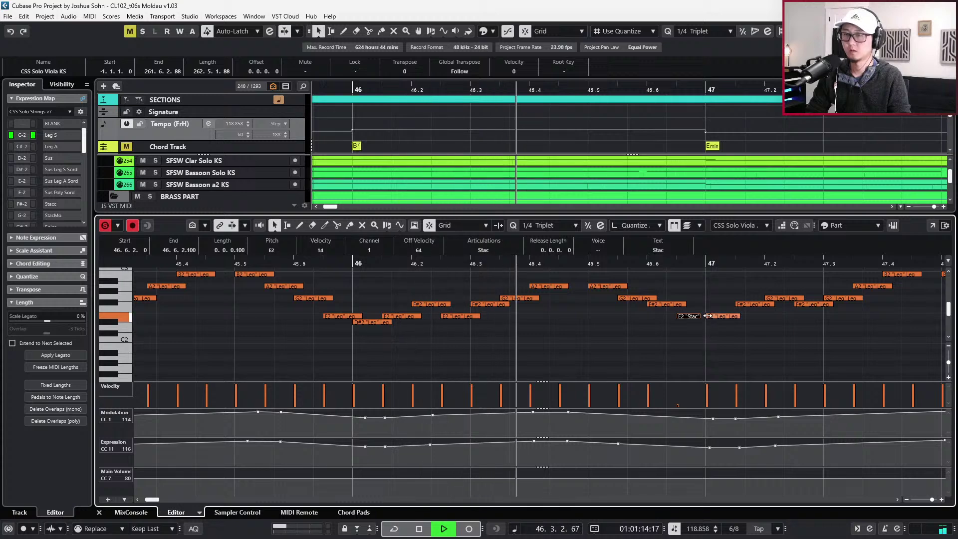
key("space")
Set the velocity of the CSS solo viola's E2 note at bar 47 to 46, raise the preceding staccato E2's velocity, and play from bar 46
left_click(706, 318)
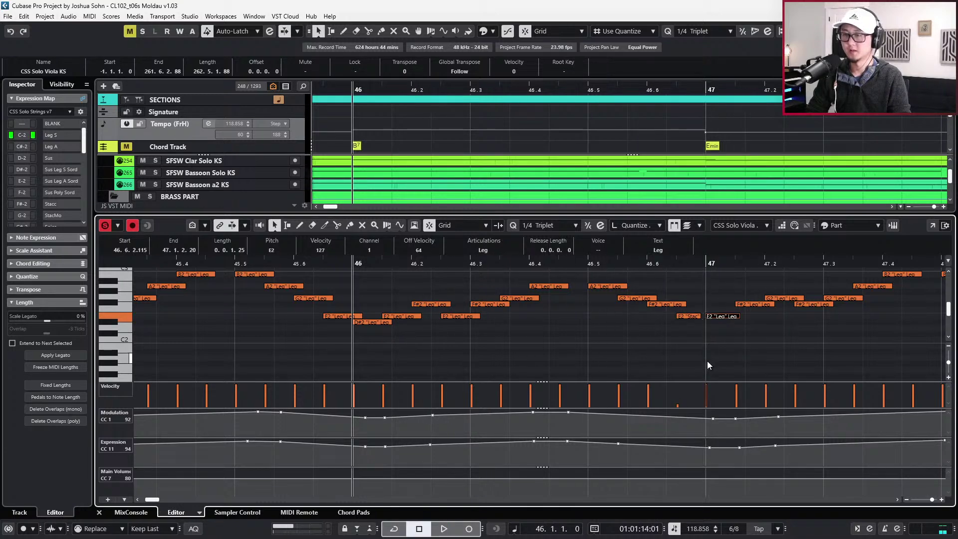
key("space")
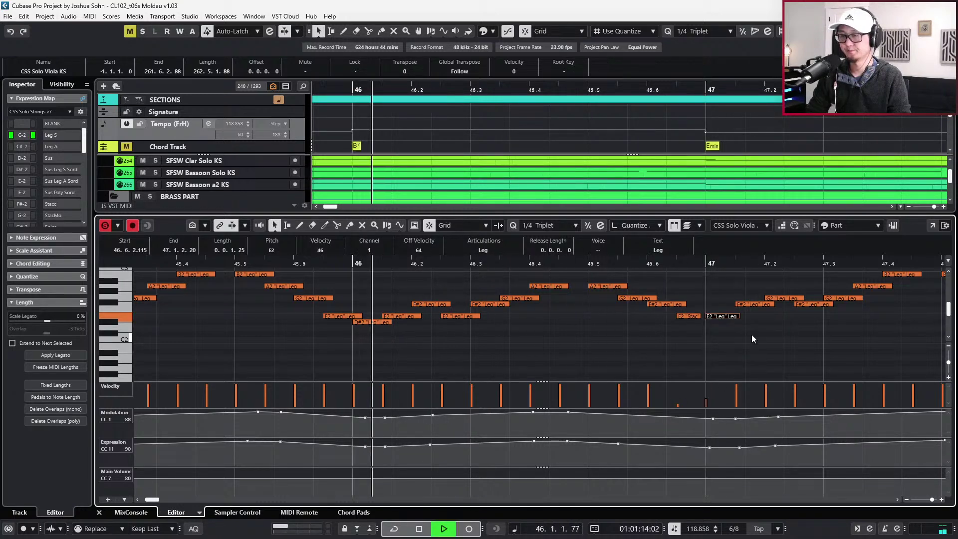
key("space")
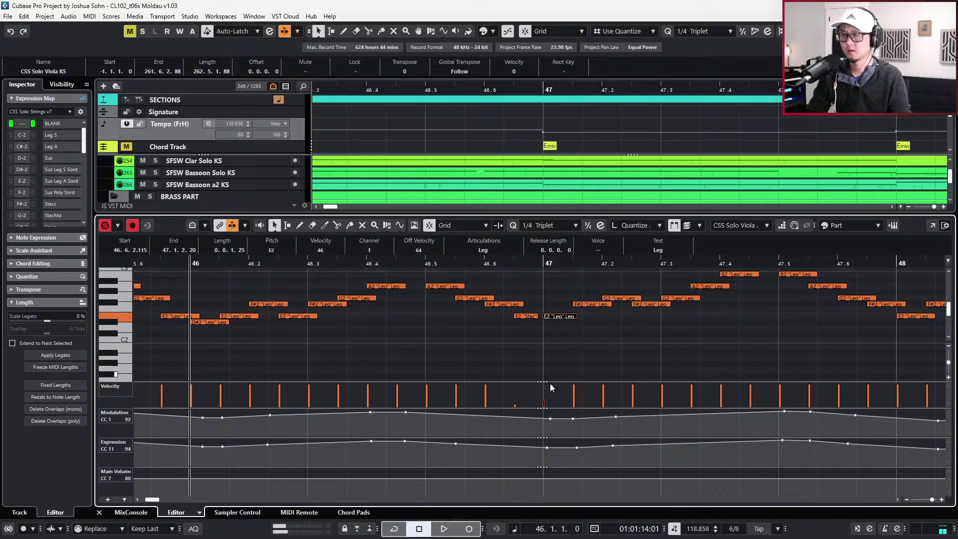
key("space")
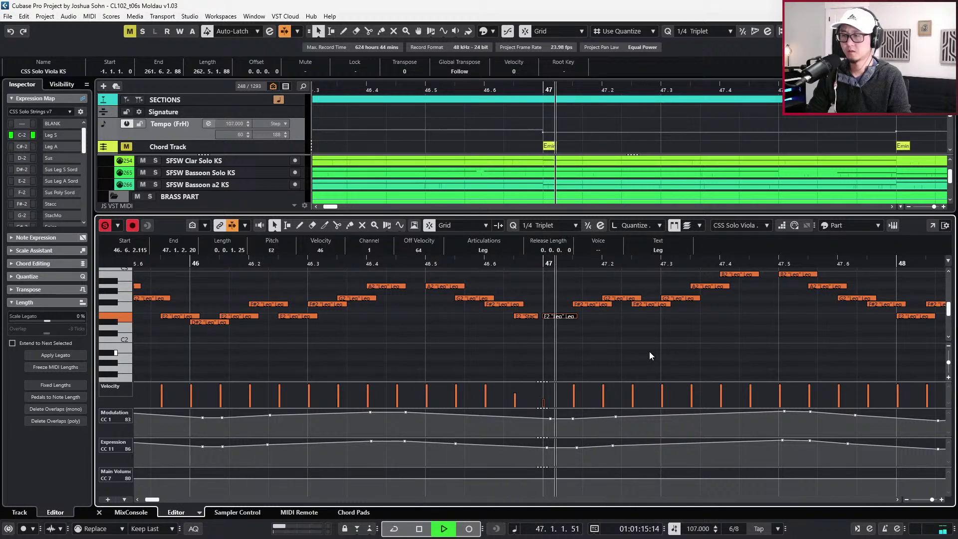
key("space")
Examine SFSS Vla perf leg's Modulation, Expression and Main Volume curves around the horn entrance and move the playhead to bar 35
key("ctrl+e")
key("g")
key("g")
key("g")
key("g")
key("g")
key("g")
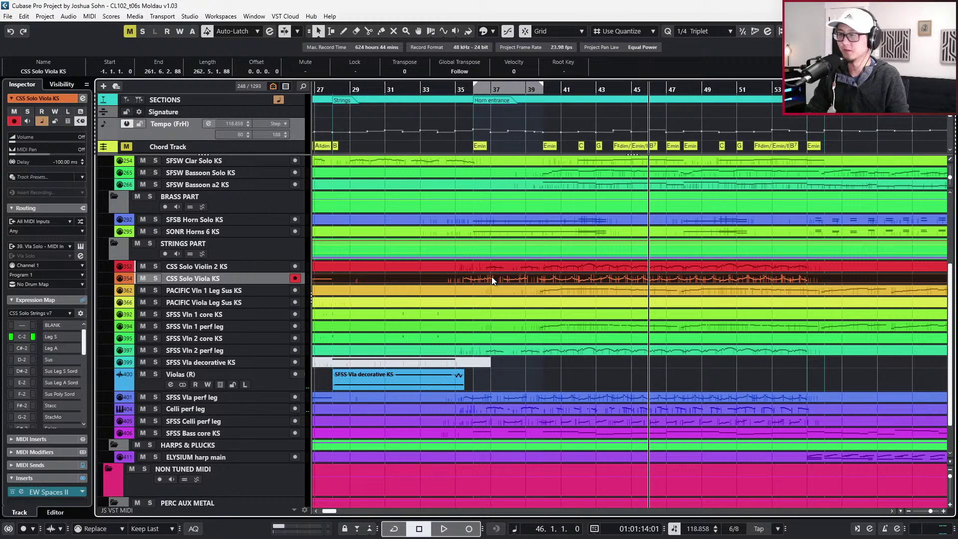
double_click(488, 398)
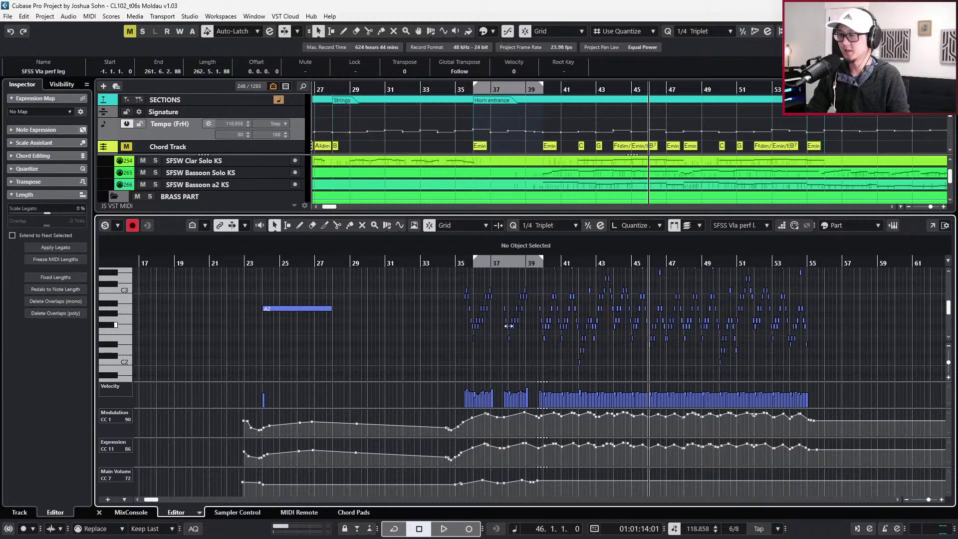
key("KP_Subtract")
key("KP_Subtract")
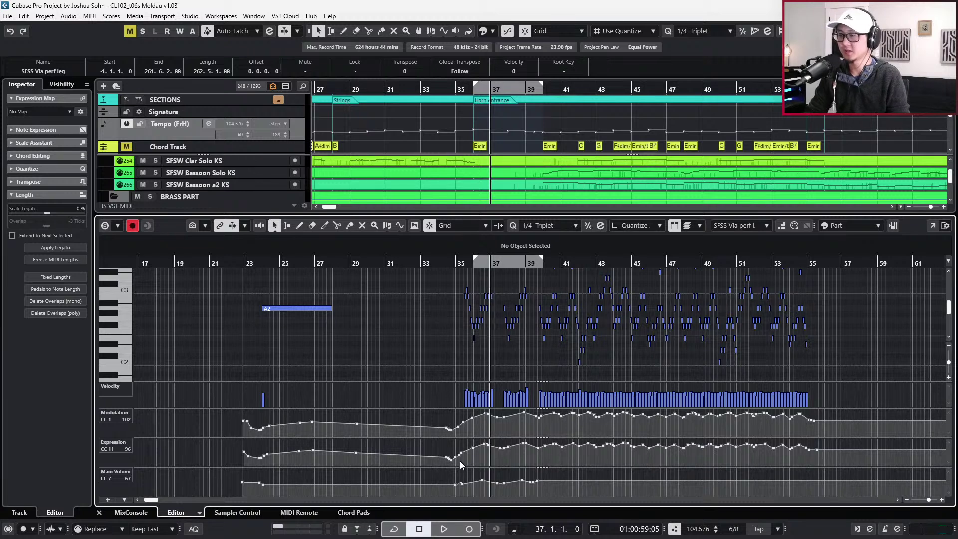
left_click_drag(460, 461, 851, 412)
key("ctrl+e")
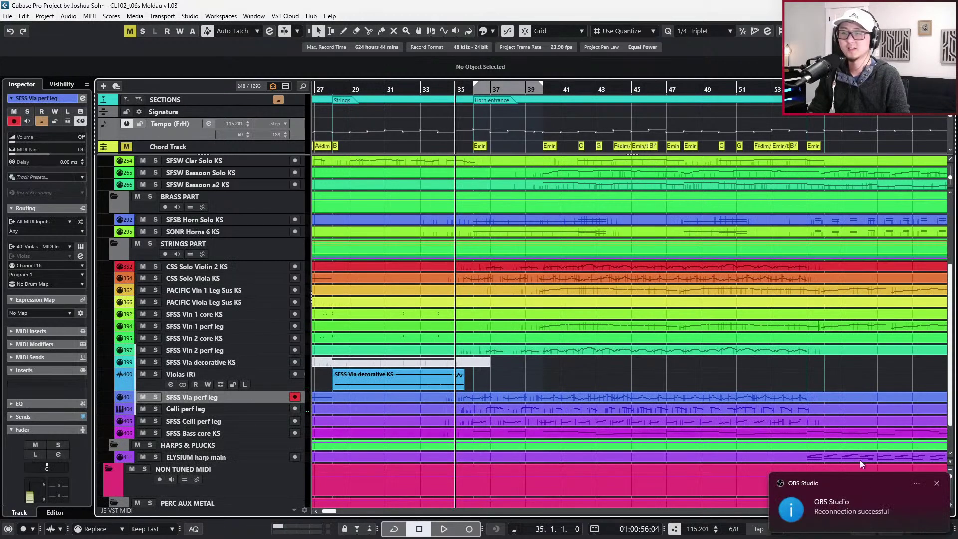
Dismiss the OBS Studio notification and close the Moldau project, saving its changes
left_click(936, 485)
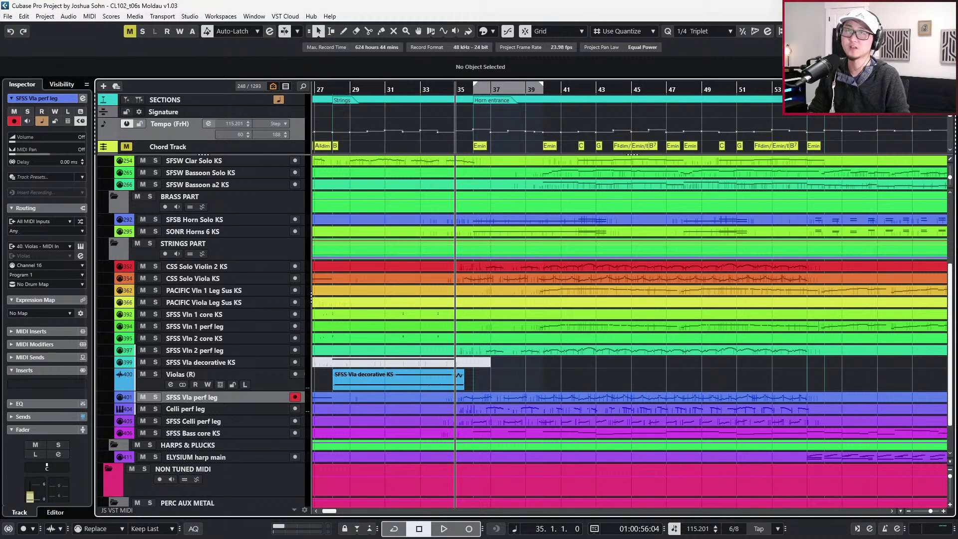
key("ctrl+w")
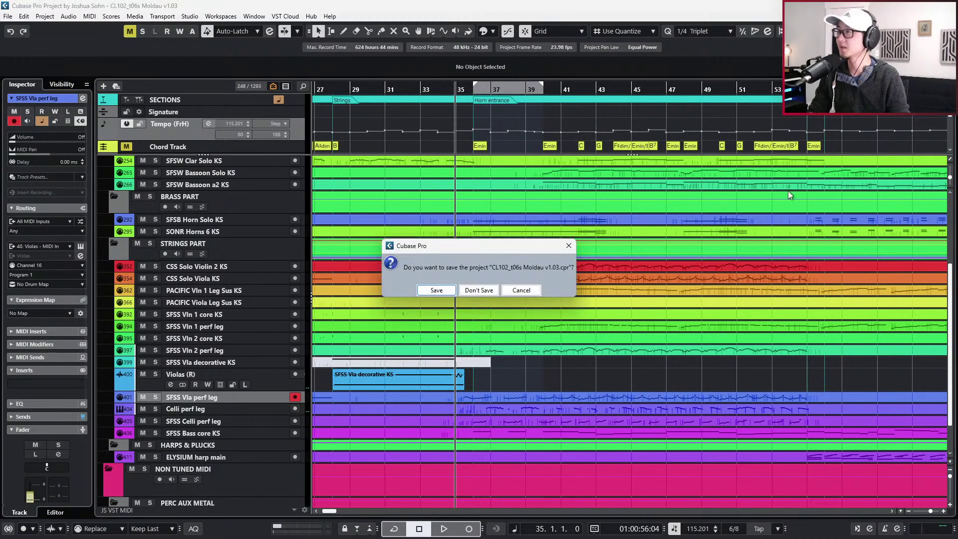
left_click(433, 286)
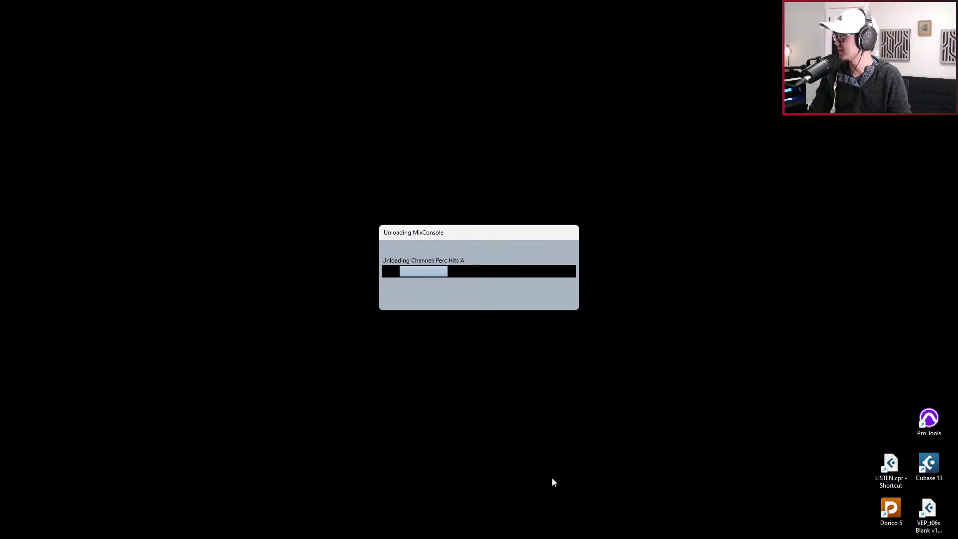
Switch to Multiplicity's SC_SLAVE screen and disconnect all instances in the Vienna server project
mouse_move(604, 534)
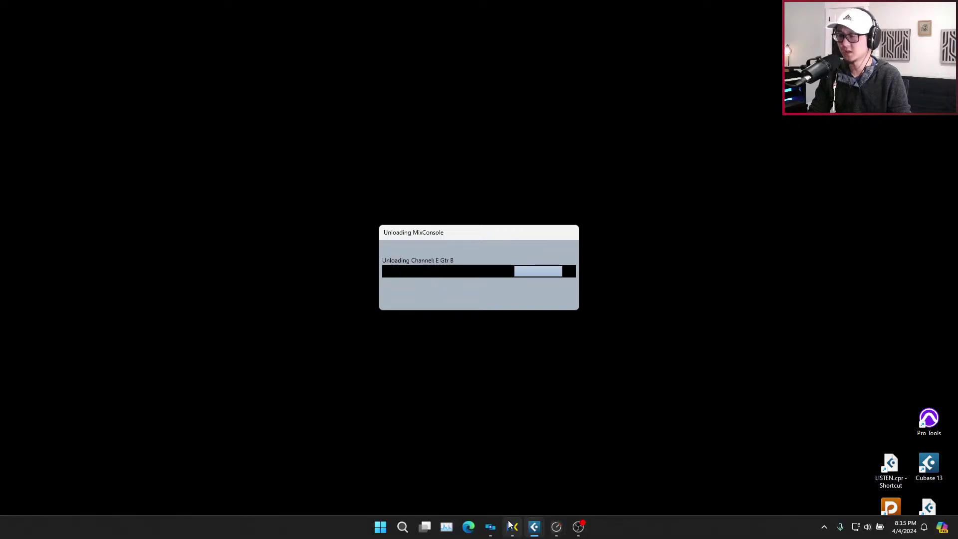
mouse_move(512, 527)
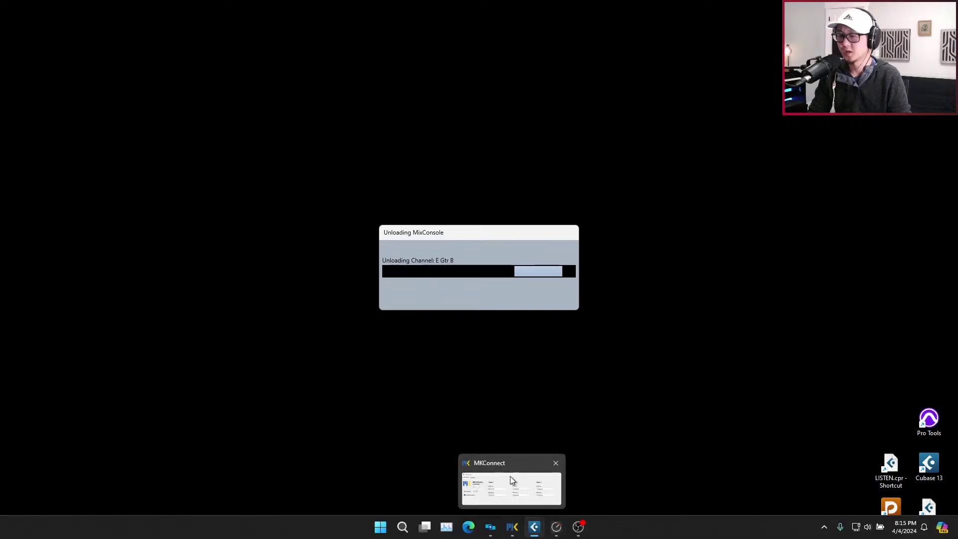
left_click(491, 526)
left_click(18, 28)
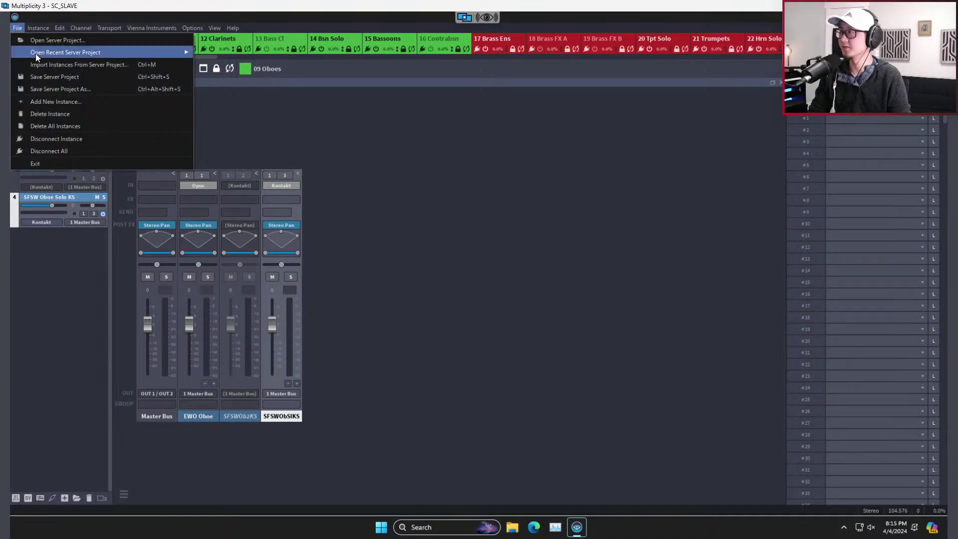
left_click(50, 151)
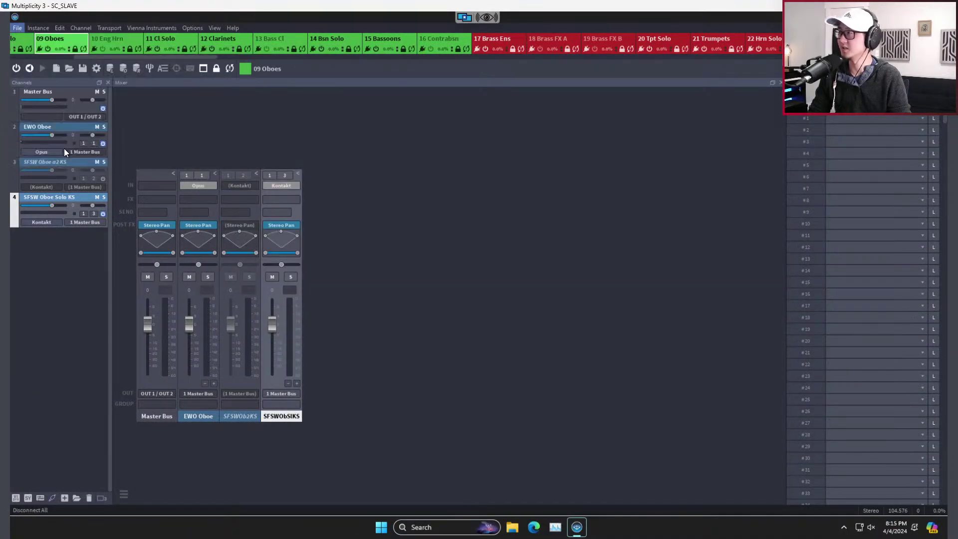
left_click(491, 279)
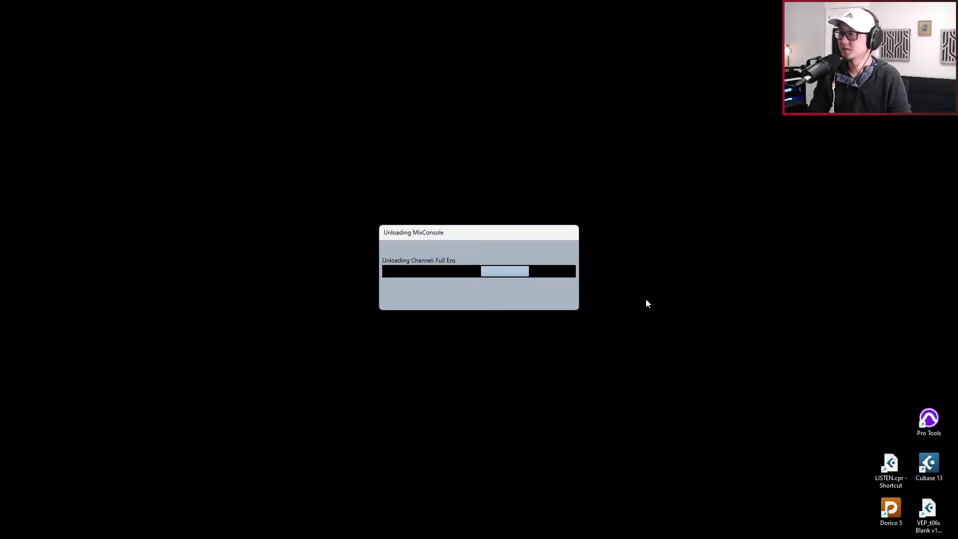
mouse_move(685, 533)
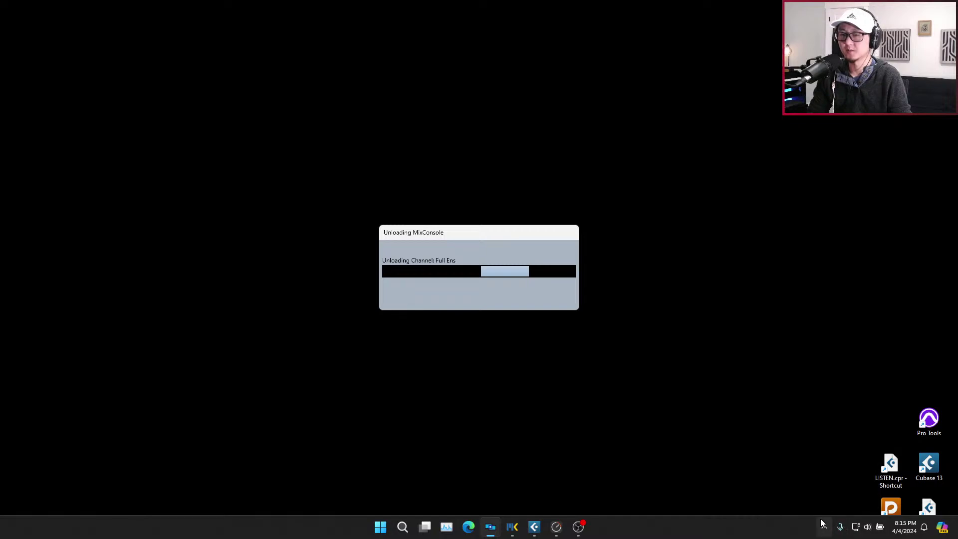
mouse_move(855, 528)
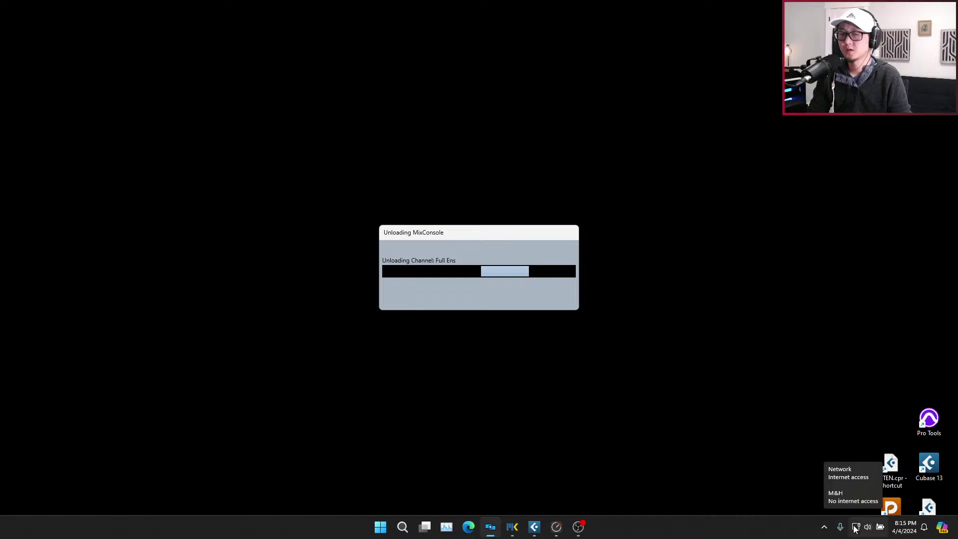
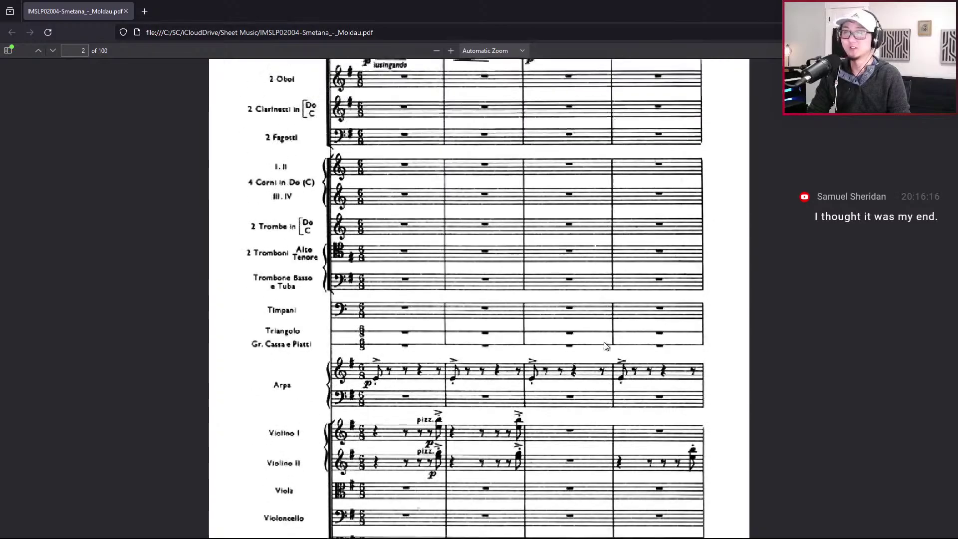
Enlarge the Moldau score to 140% and examine the parts from bar 29 through bar 53, returning to the passage at bar 38
scroll(606, 344, "up", 2)
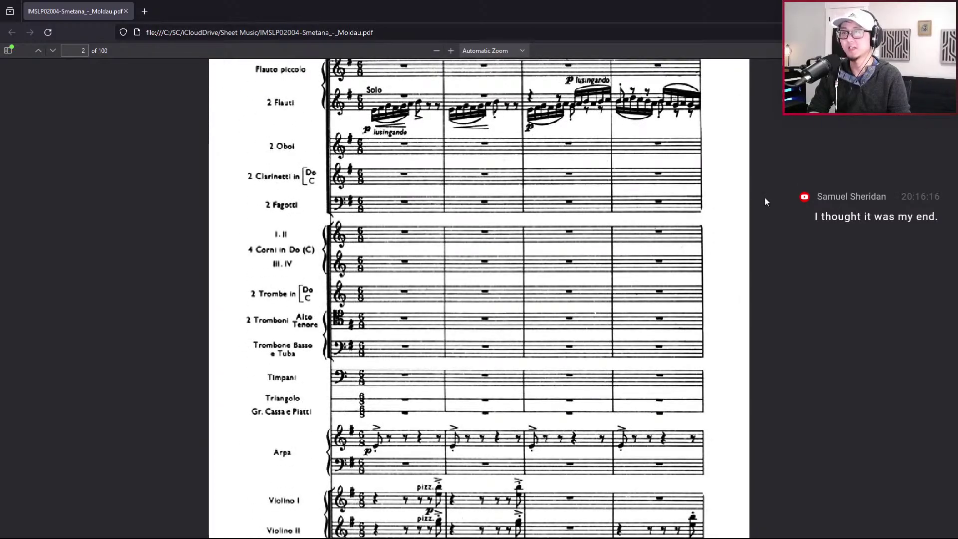
key("ctrl+plus")
scroll(722, 240, "down", 5)
scroll(722, 240, "down", 20)
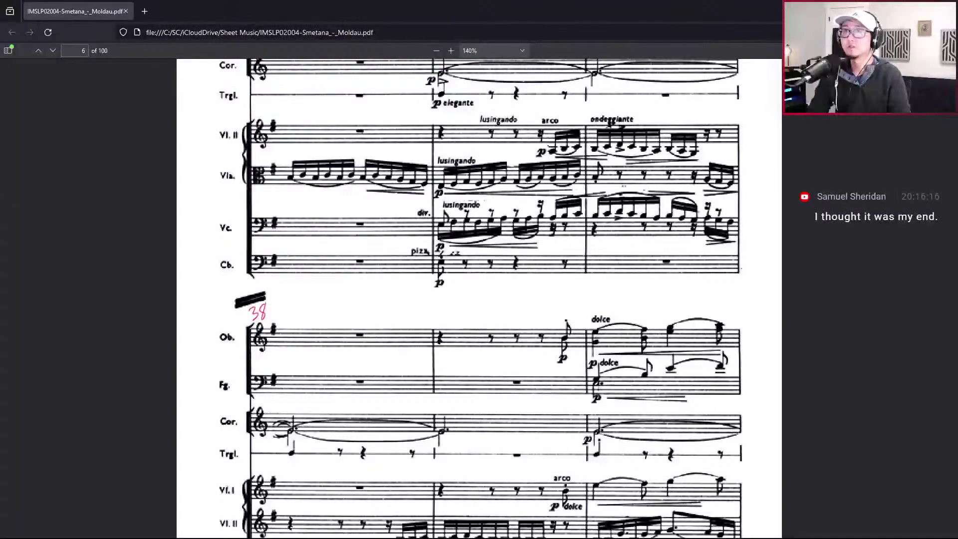
scroll(802, 175, "down", 12)
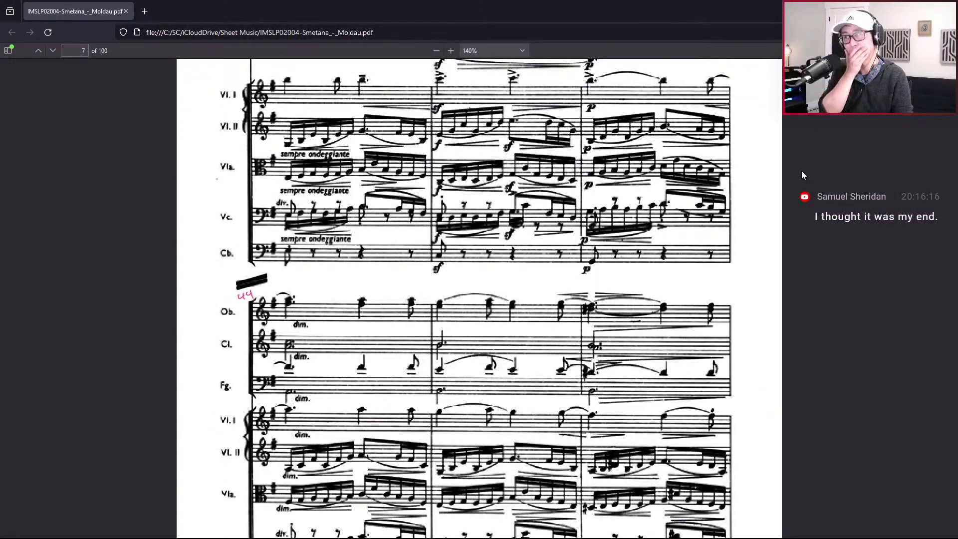
scroll(802, 175, "down", 10)
scroll(787, 200, "down", 12)
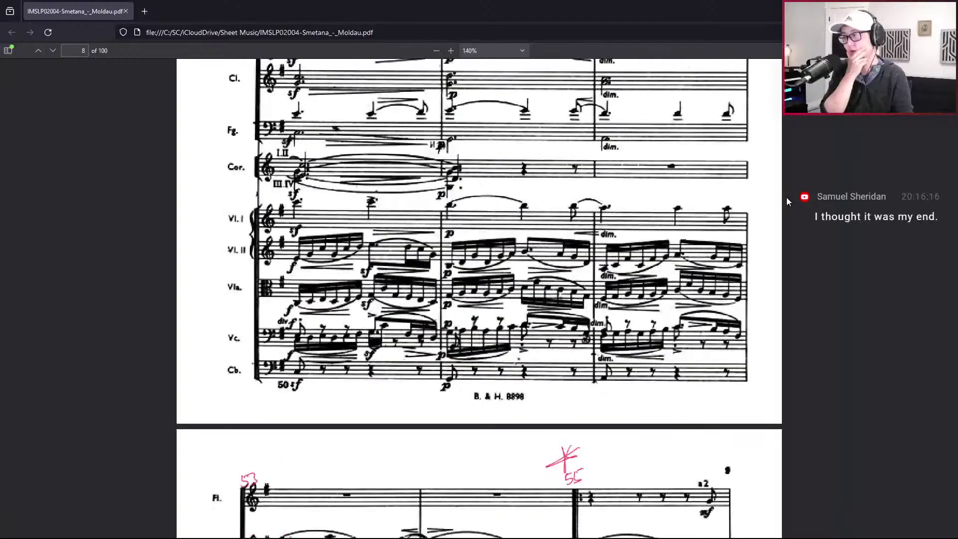
scroll(787, 202, "up", 4)
scroll(787, 201, "up", 20)
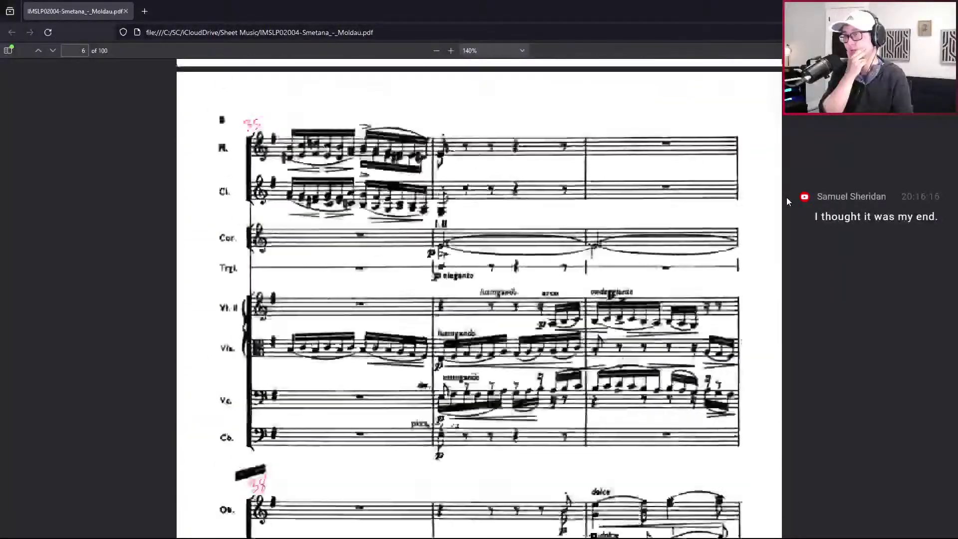
scroll(788, 198, "up", 2)
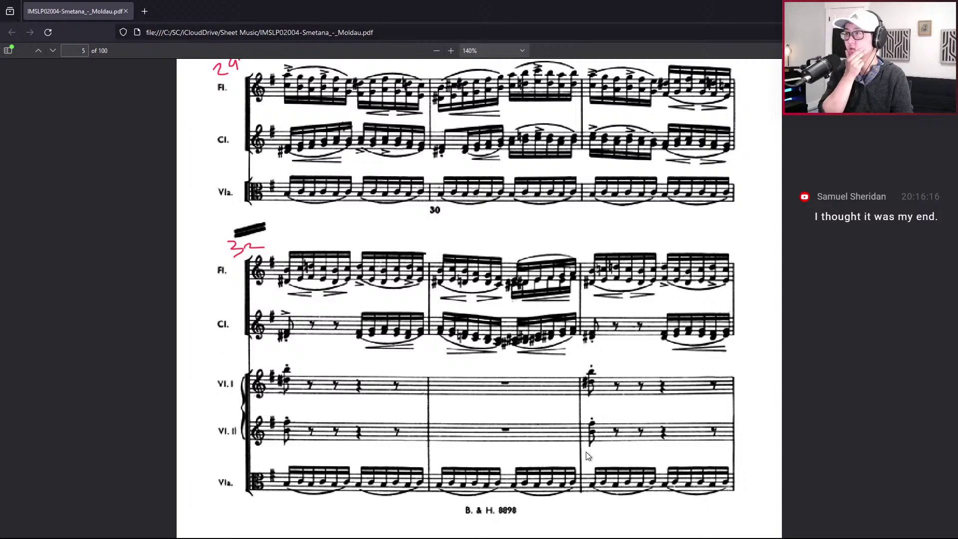
scroll(531, 372, "down", 9)
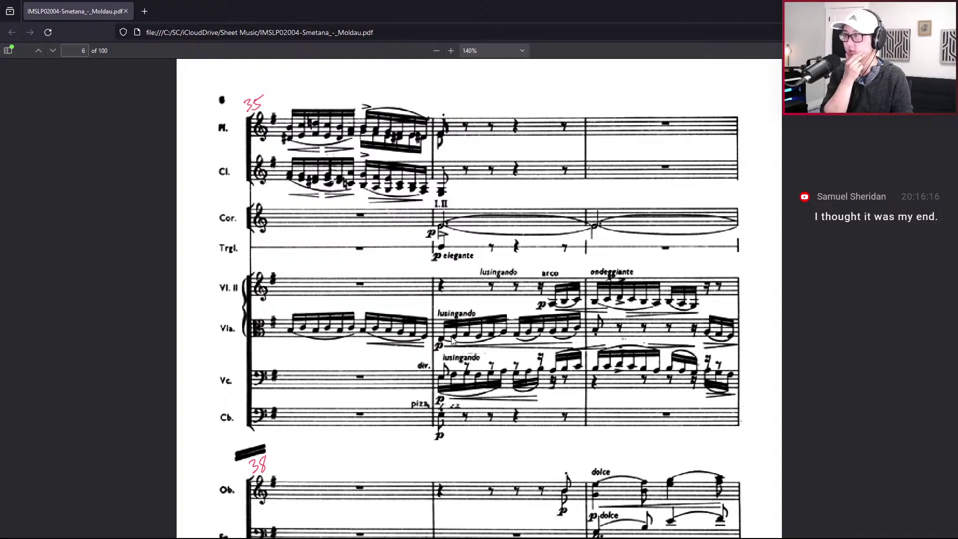
scroll(448, 350, "down", 6)
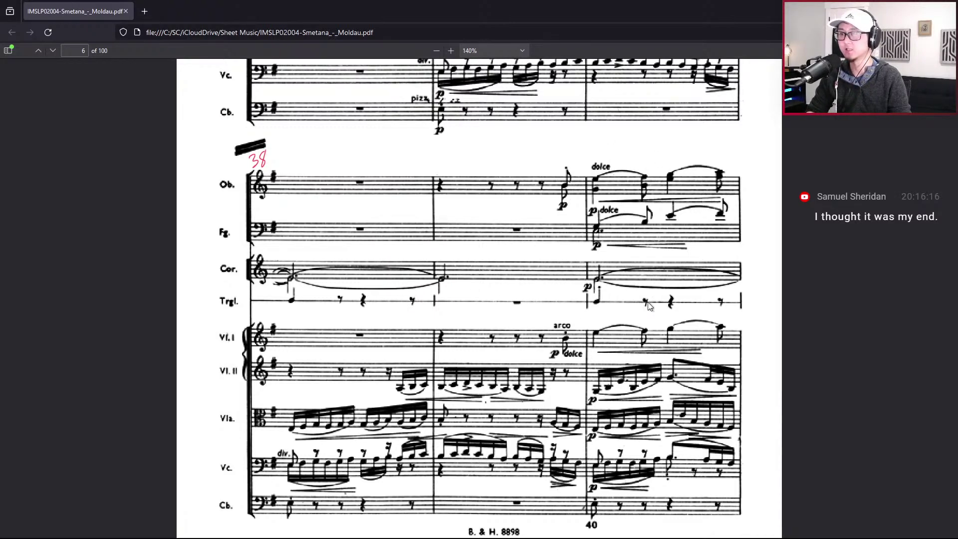
scroll(654, 235, "down", 3)
scroll(655, 260, "up", 2)
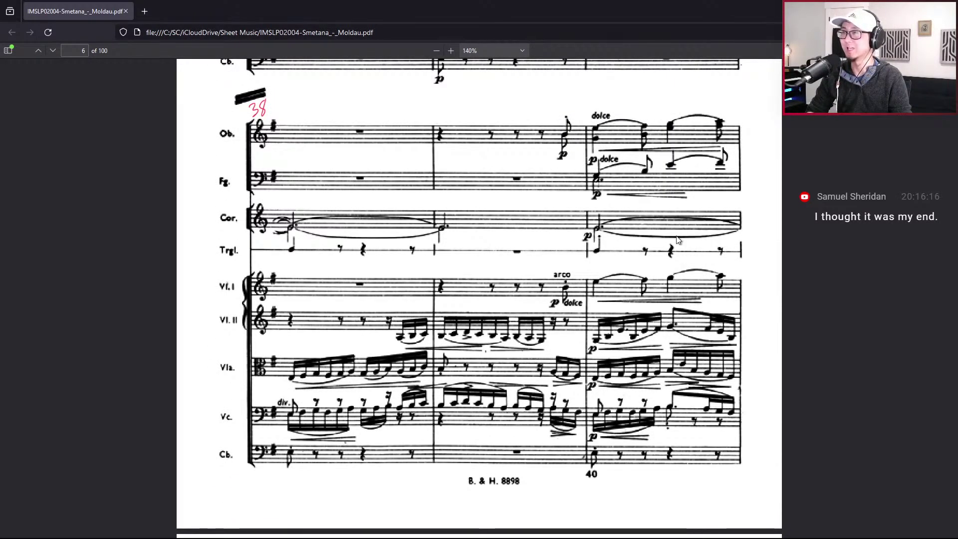
Check Cubase's project unloading progress behind the score window and return to the score
key("alt+Tab")
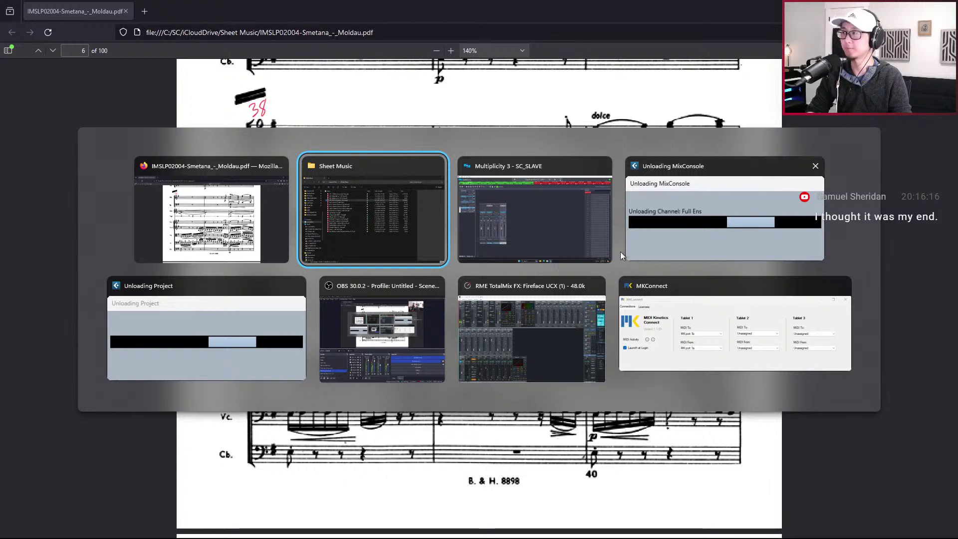
key("Escape")
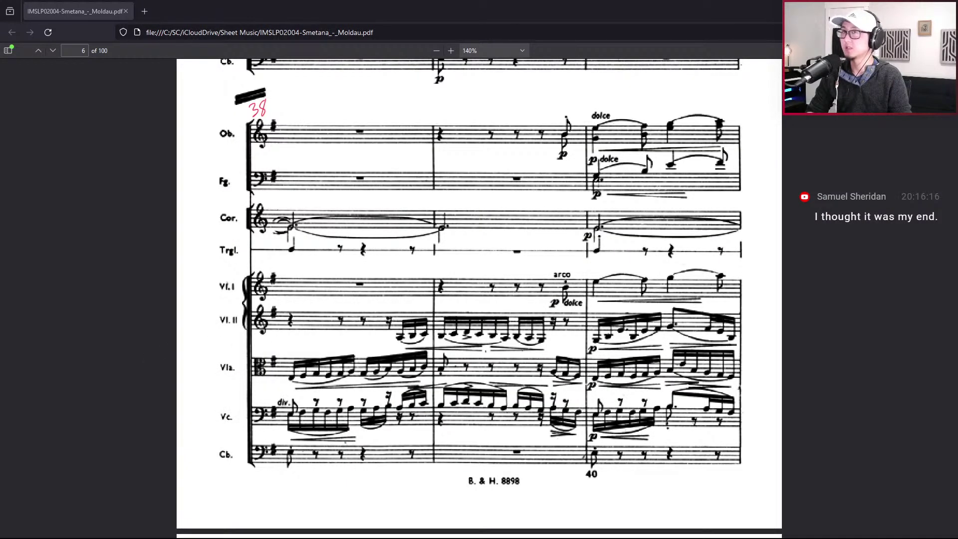
key("alt+F4")
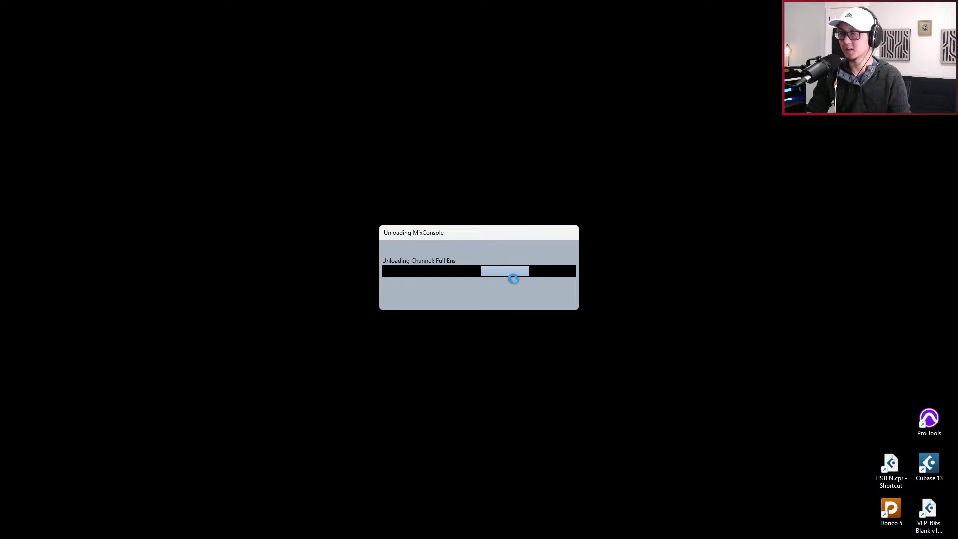
key("alt+Tab")
key("alt+Tab")
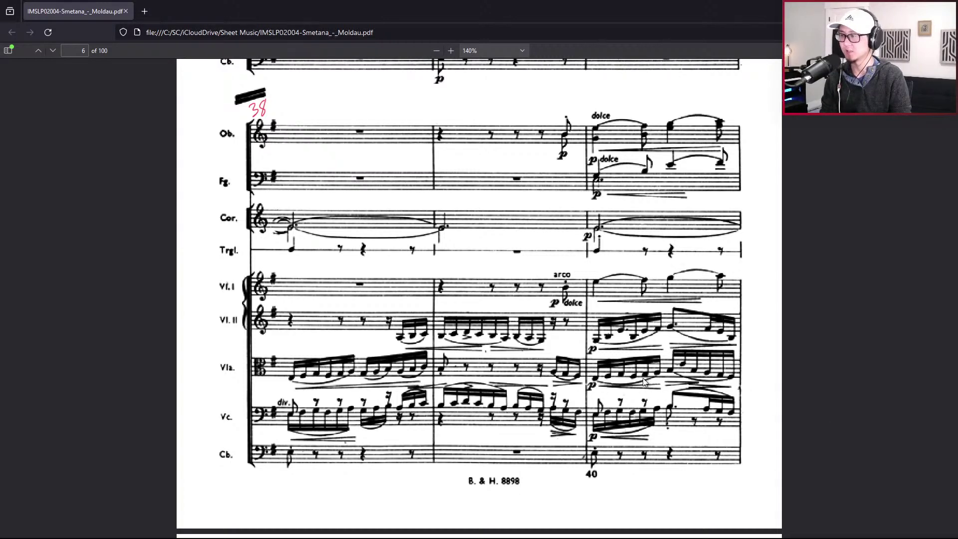
Examine the horn entrance and the viola, cello and second violin parts at bars 35 to 38 on page 6
scroll(614, 396, "down", 1)
scroll(613, 392, "up", 8)
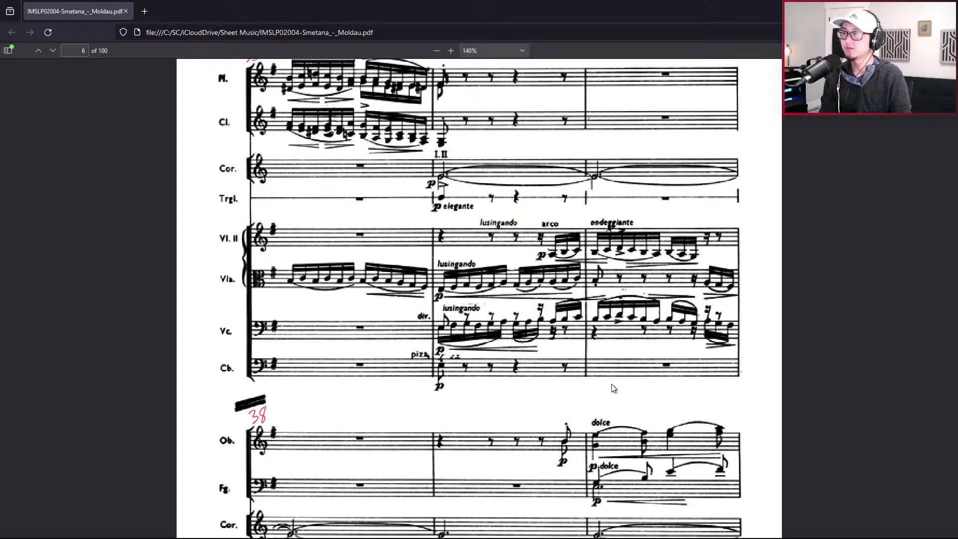
scroll(560, 435, "down", 1)
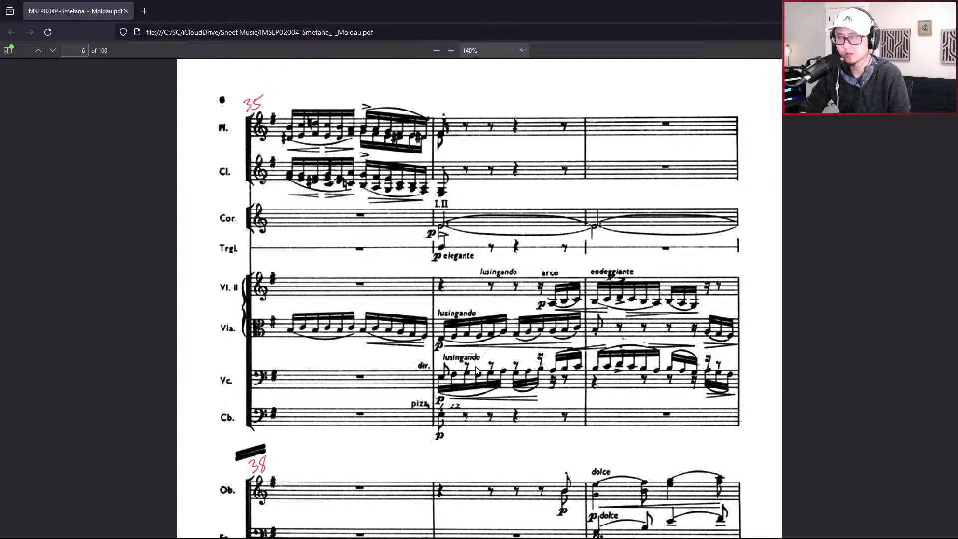
scroll(457, 389, "down", 2)
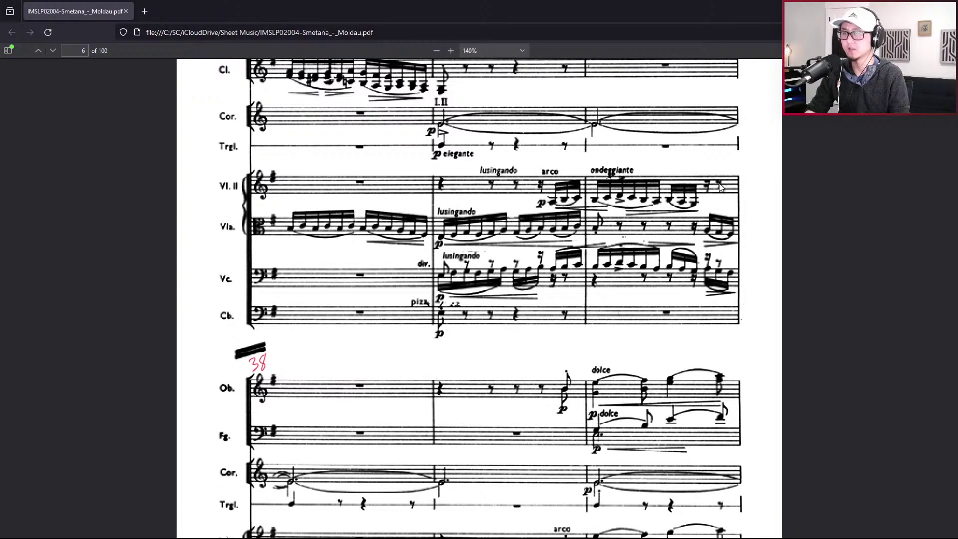
scroll(445, 230, "up", 3)
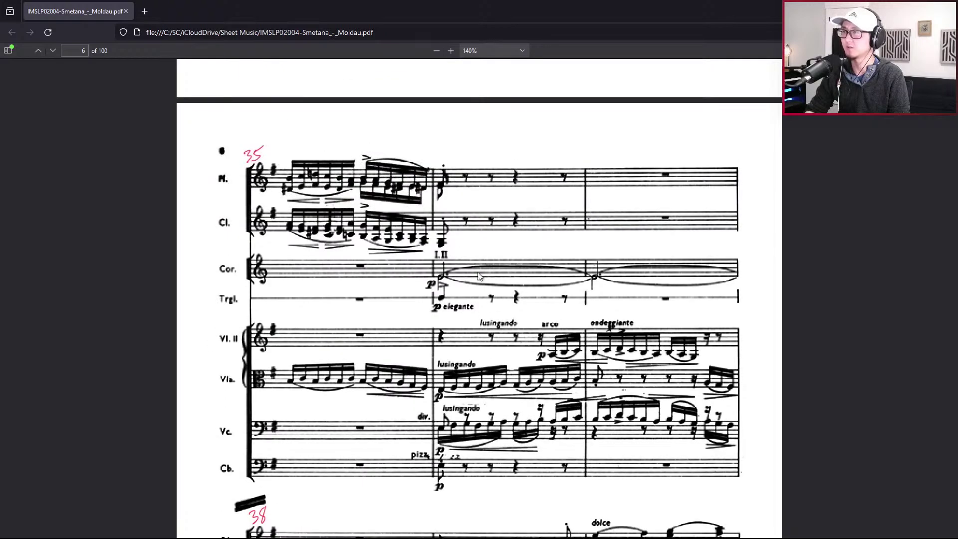
scroll(445, 336, "down", 2)
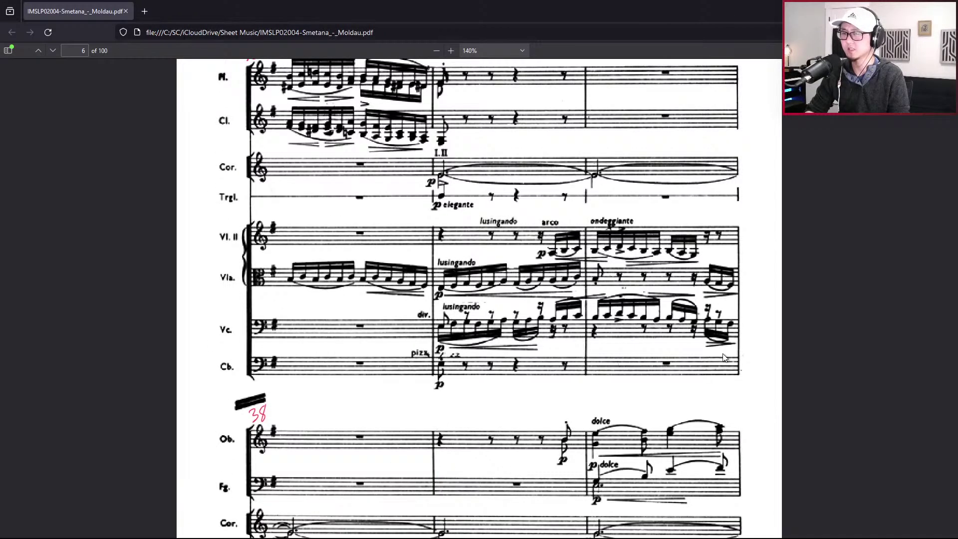
Switch to Multiplicity's SC_SLAVE screen to check the Vienna server's instances, and return to the score in Firefox
key("alt+Tab")
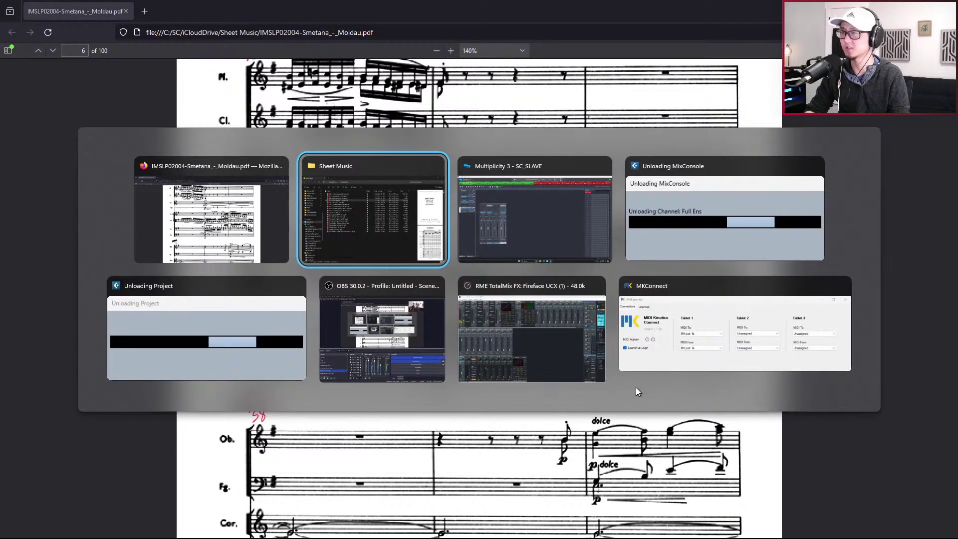
key("alt+Tab")
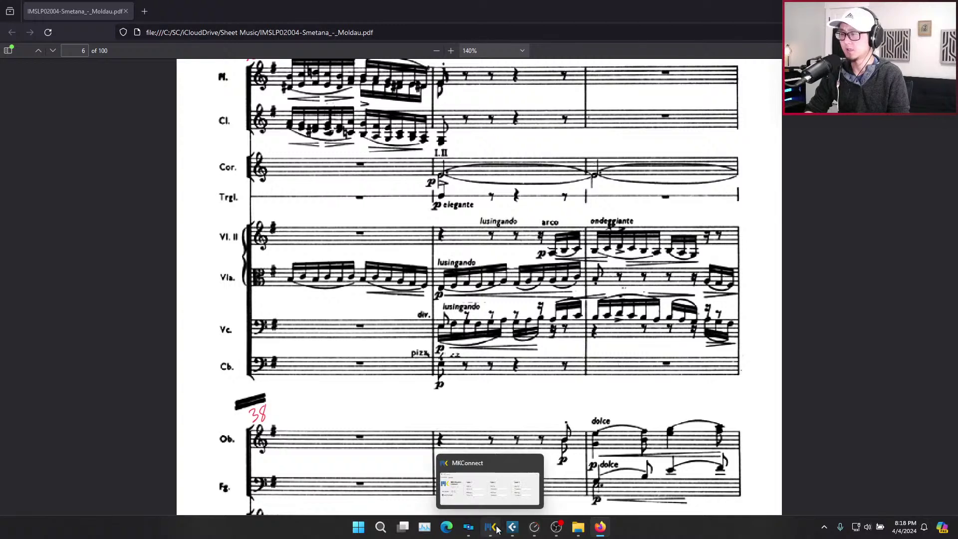
left_click(467, 522)
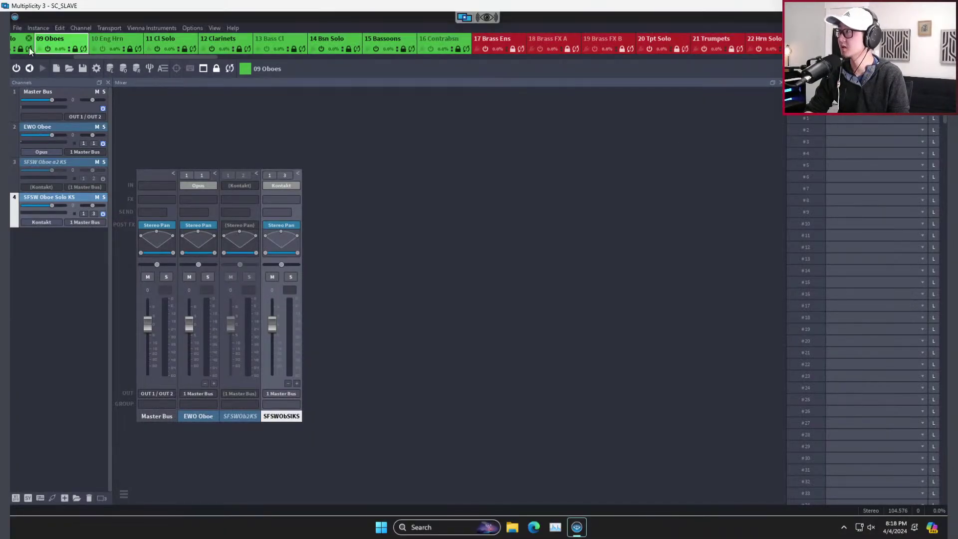
left_click(17, 28)
mouse_move(617, 1)
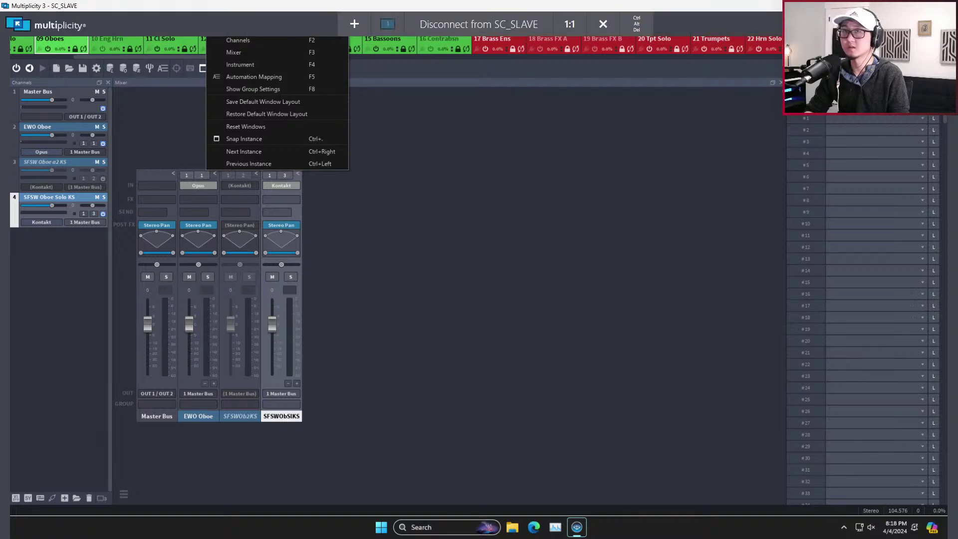
key("alt+Tab")
key("alt+Tab")
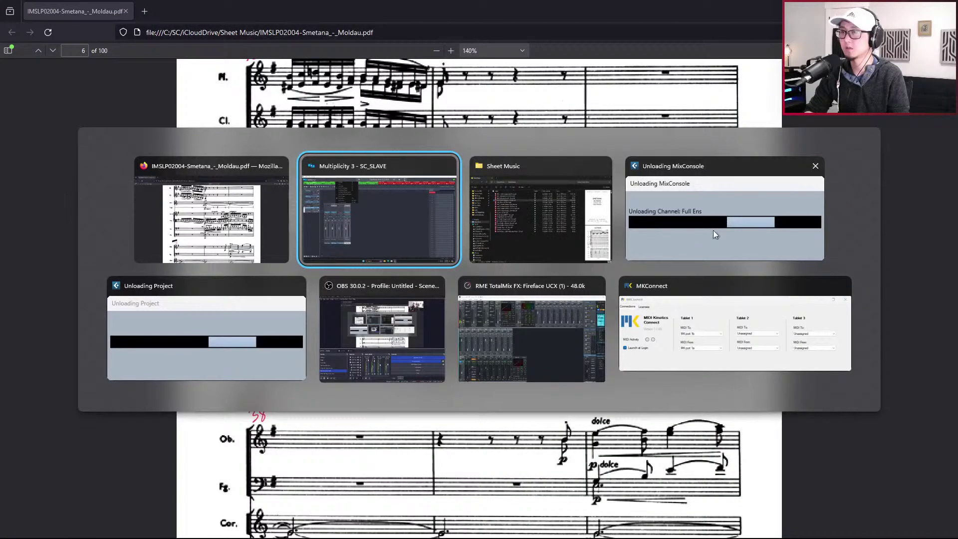
left_click(608, 383)
key("alt+Tab")
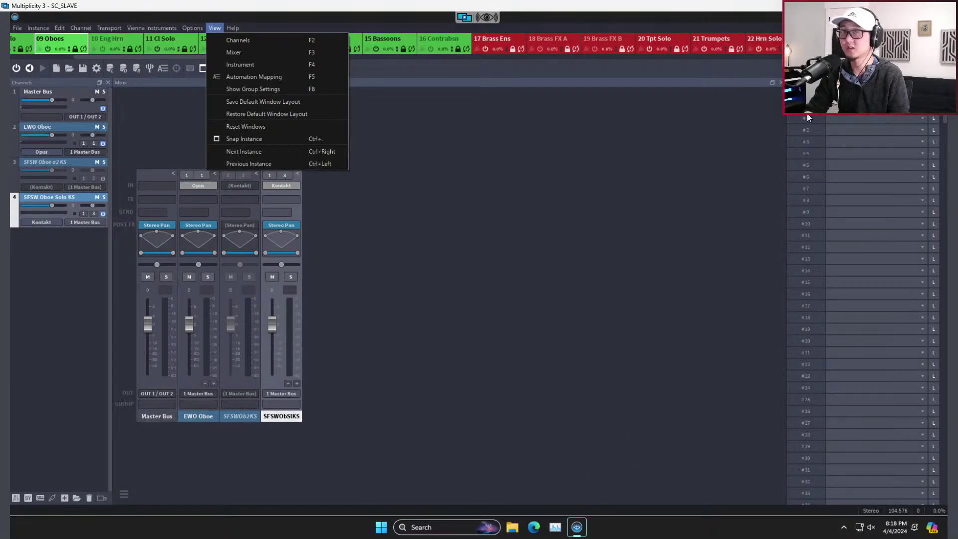
key("alt+Tab")
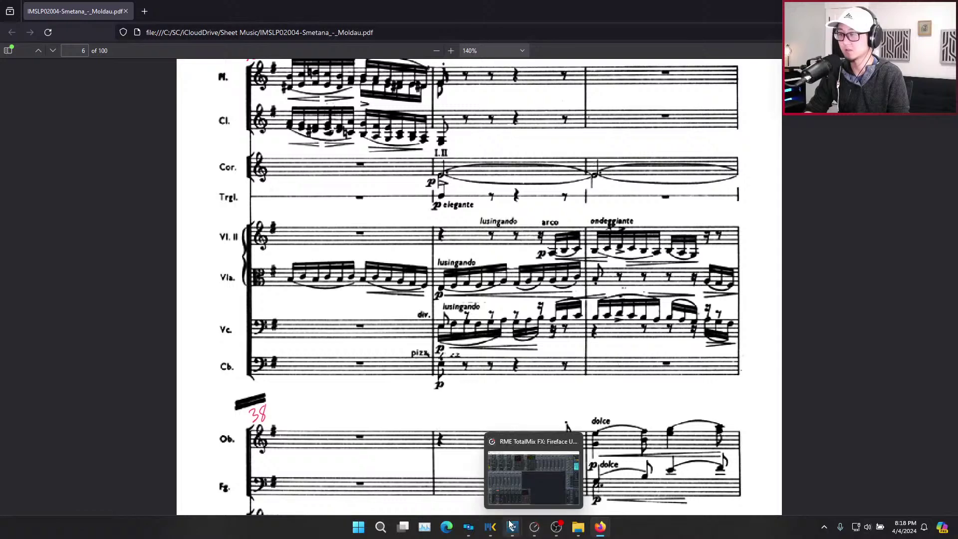
mouse_move(474, 534)
key("alt+Tab")
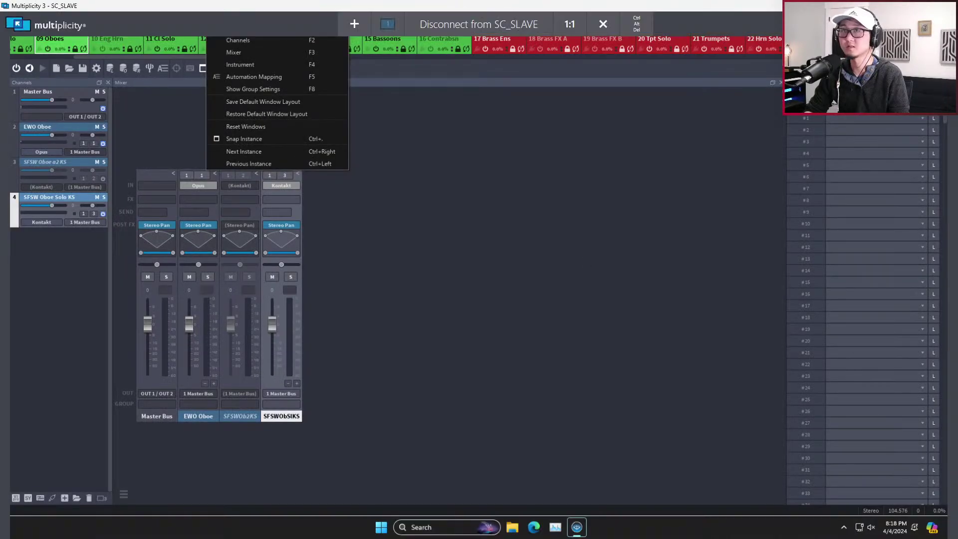
key("alt+Tab")
mouse_move(556, 534)
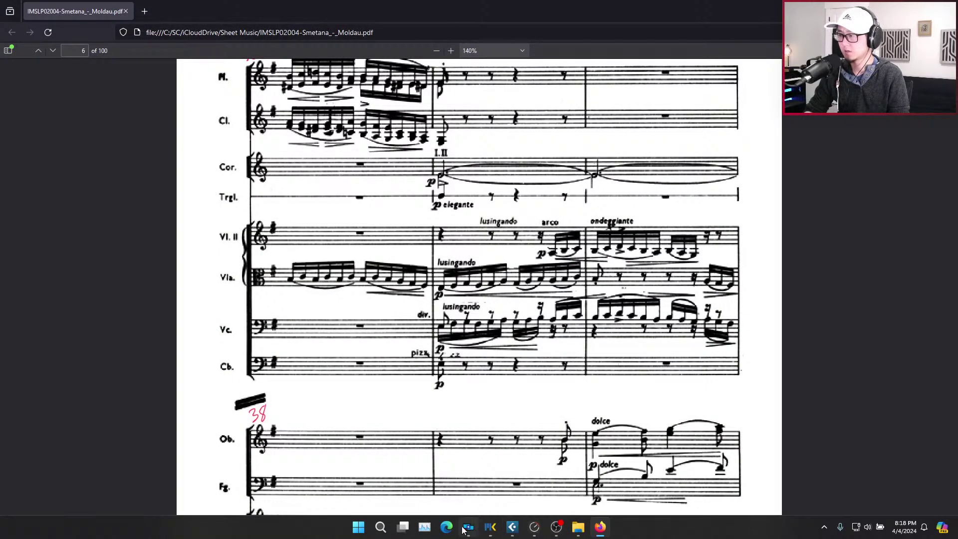
Force-quit the frozen Cubase through Task Manager and relaunch it with the current program preferences
left_click(424, 527)
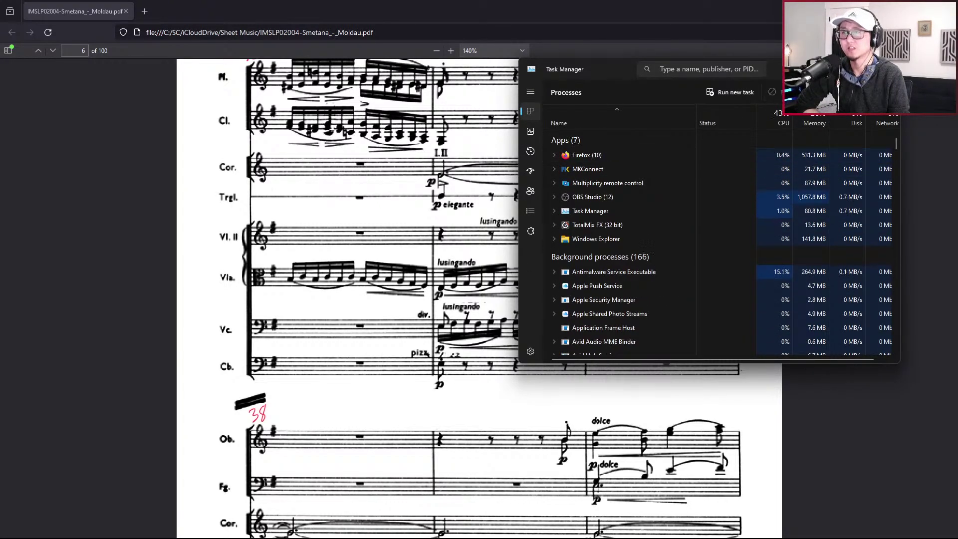
left_click(889, 67)
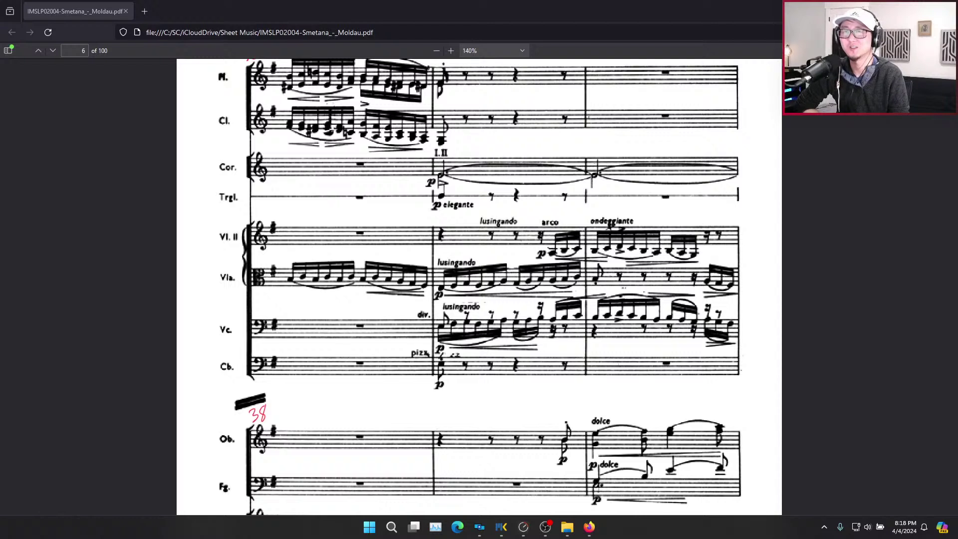
left_click(900, 10)
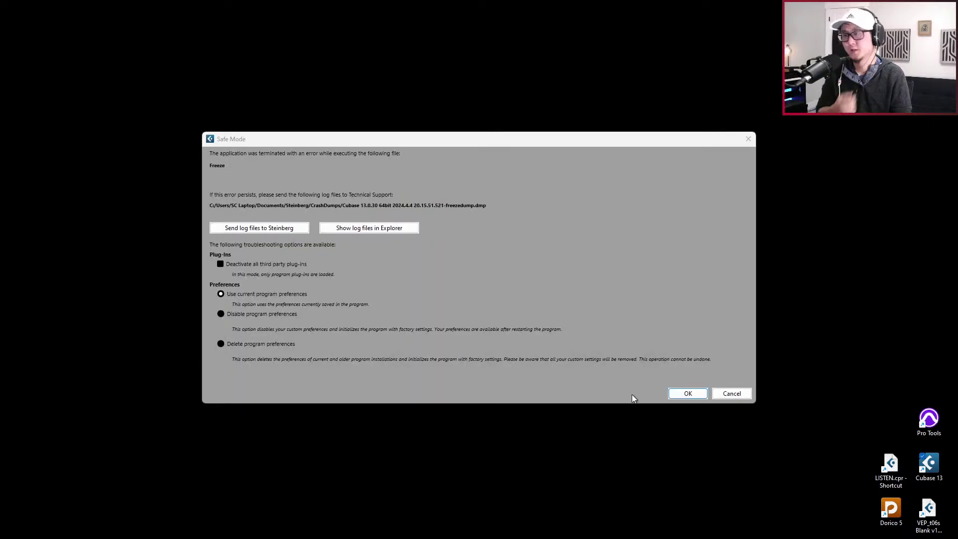
left_click(684, 392)
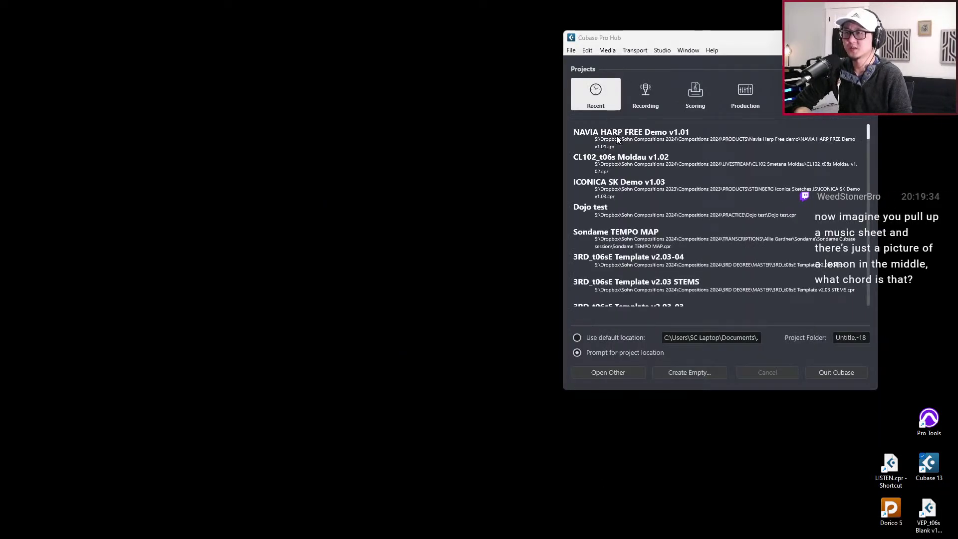
left_click(618, 160)
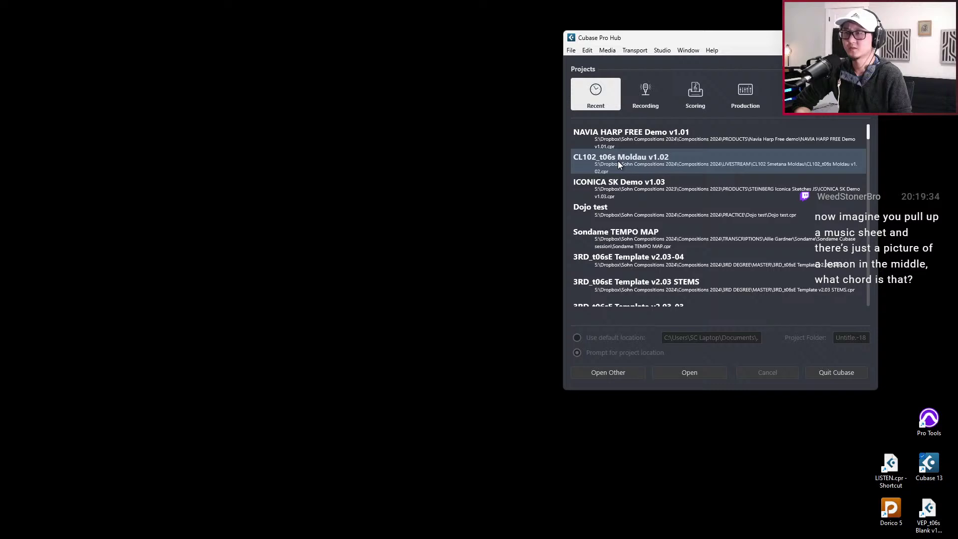
double_click(618, 161)
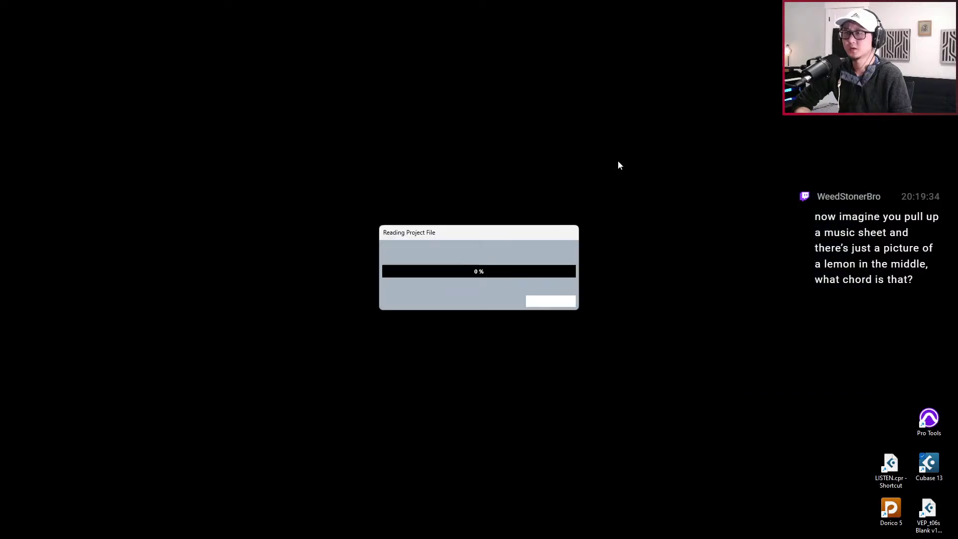
left_click(549, 302)
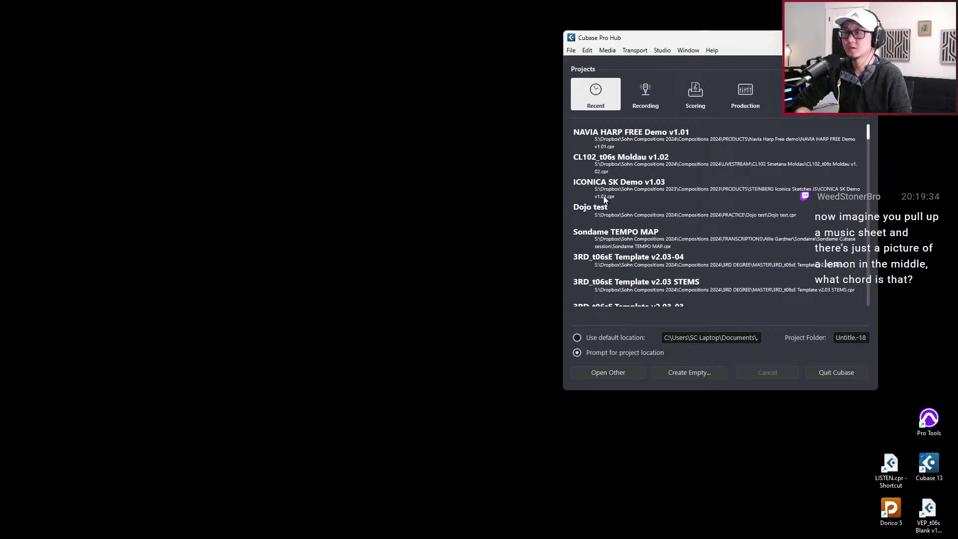
Open CL102_t06s Moldau v1.03.cpr from the CL102 Smetana Moldau folder inside Compositions 2024's LIVESTREAM folder
left_click(592, 370)
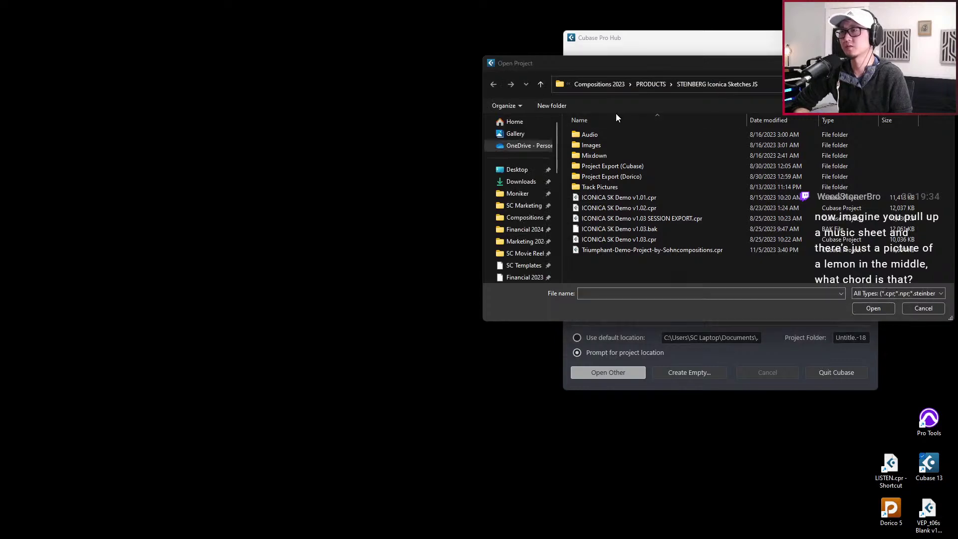
left_click(620, 84)
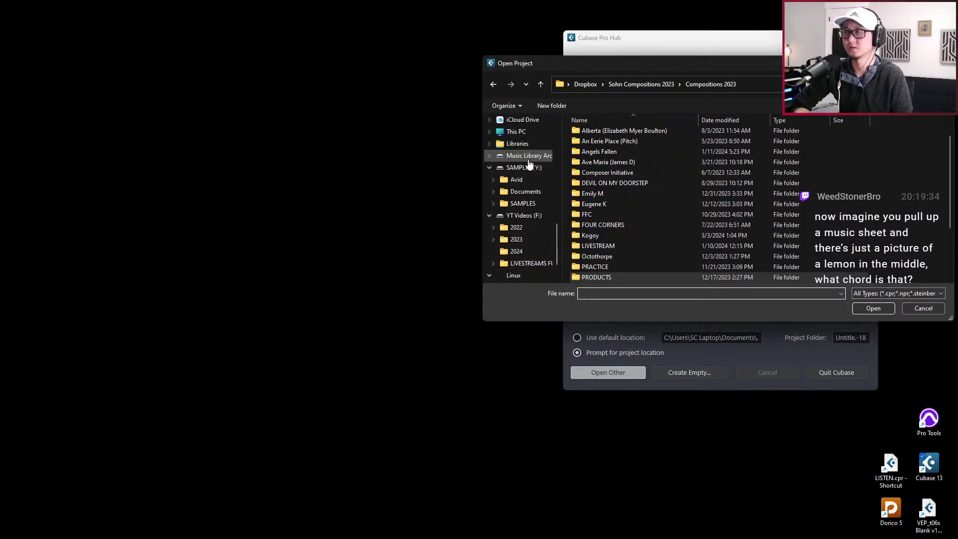
scroll(527, 162, "up", 5)
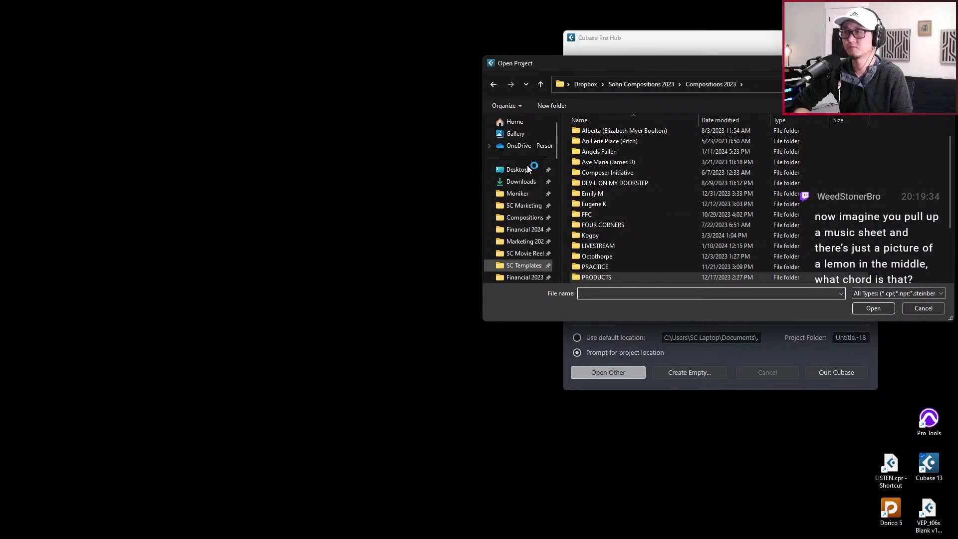
left_click(528, 220)
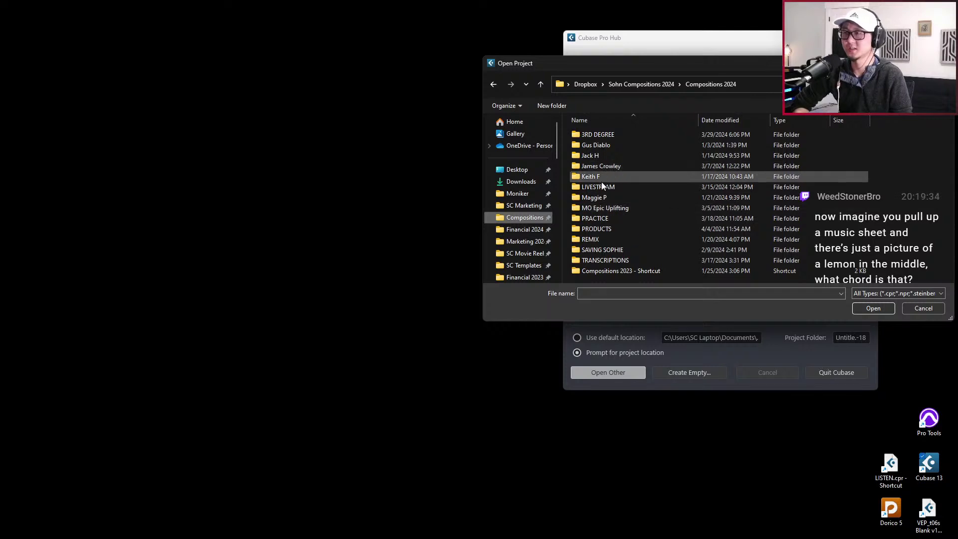
left_click(616, 220)
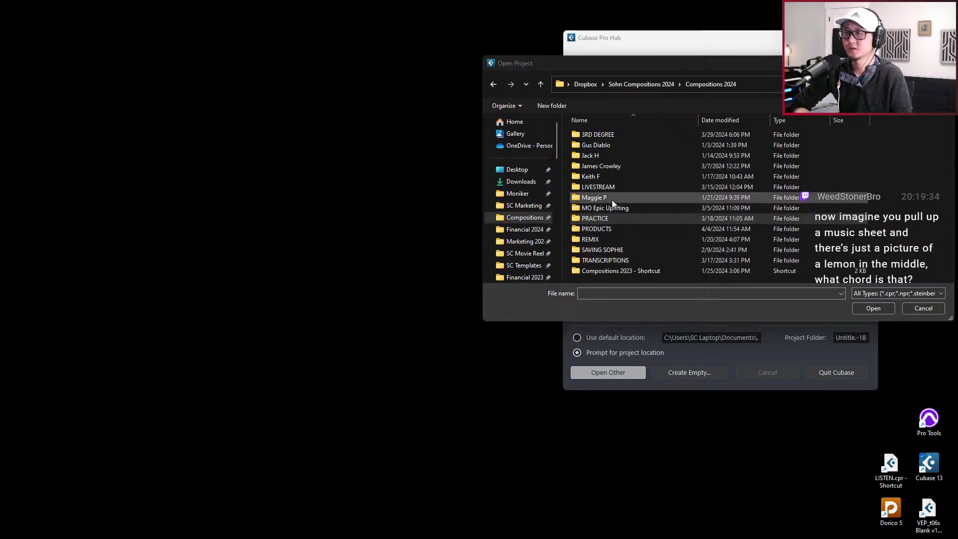
double_click(606, 189)
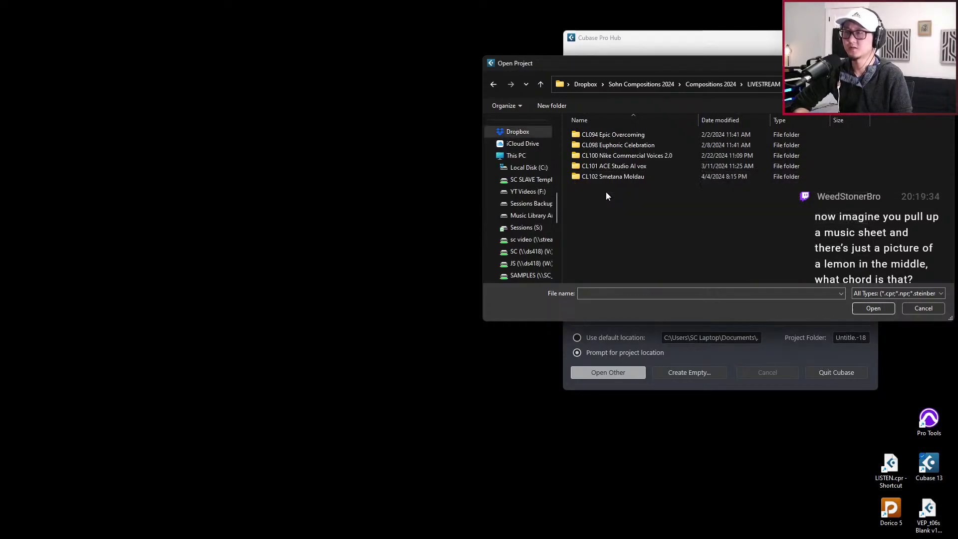
double_click(606, 175)
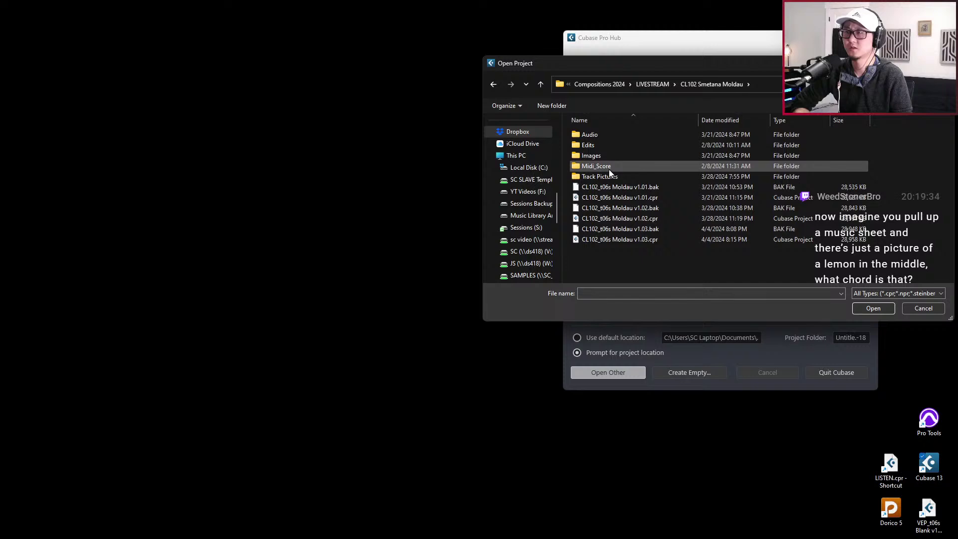
double_click(619, 237)
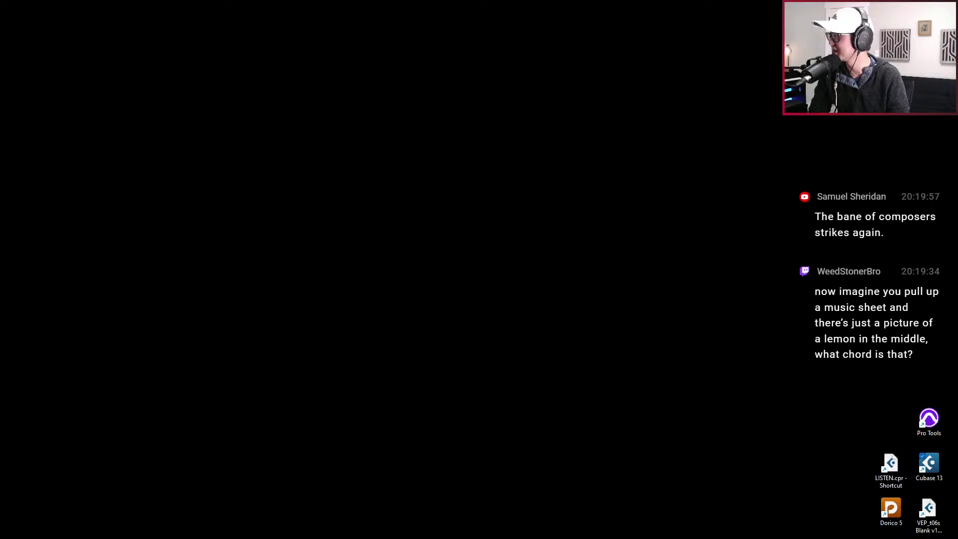
Switch to the Moldau score in Firefox and examine the string, horn and woodwind parts from bar 35 onward on pages 6 and 7
key("alt+Tab")
key("alt+Tab")
key("alt+Tab")
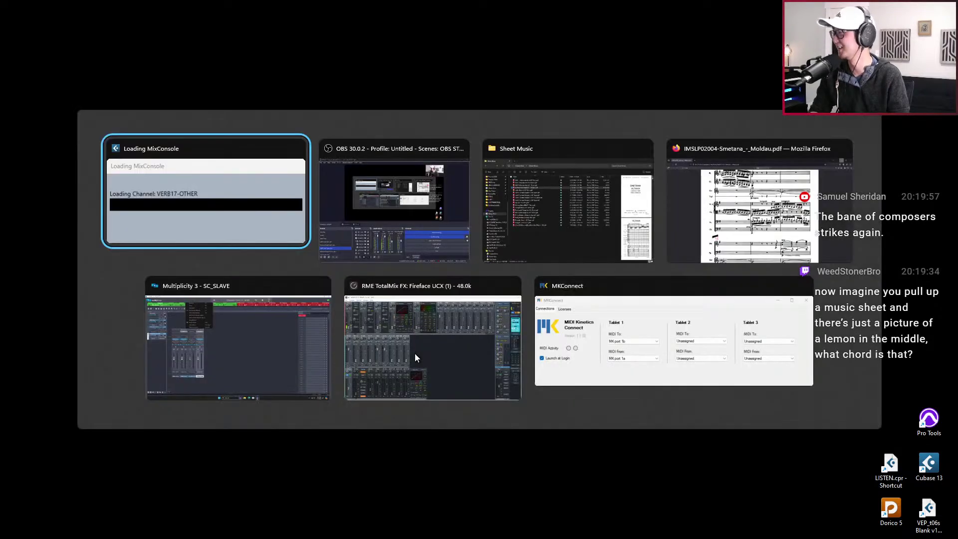
key("alt+Tab")
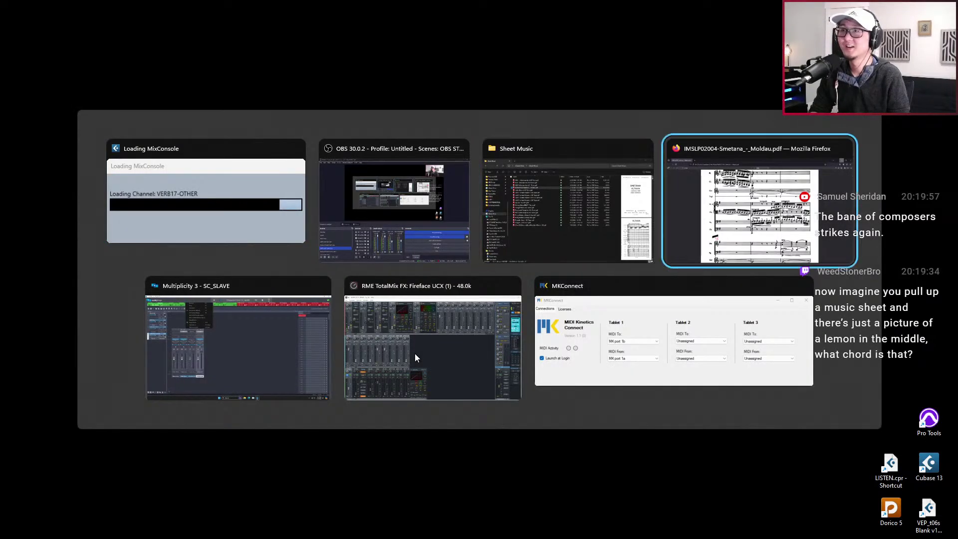
scroll(497, 348, "down", 1)
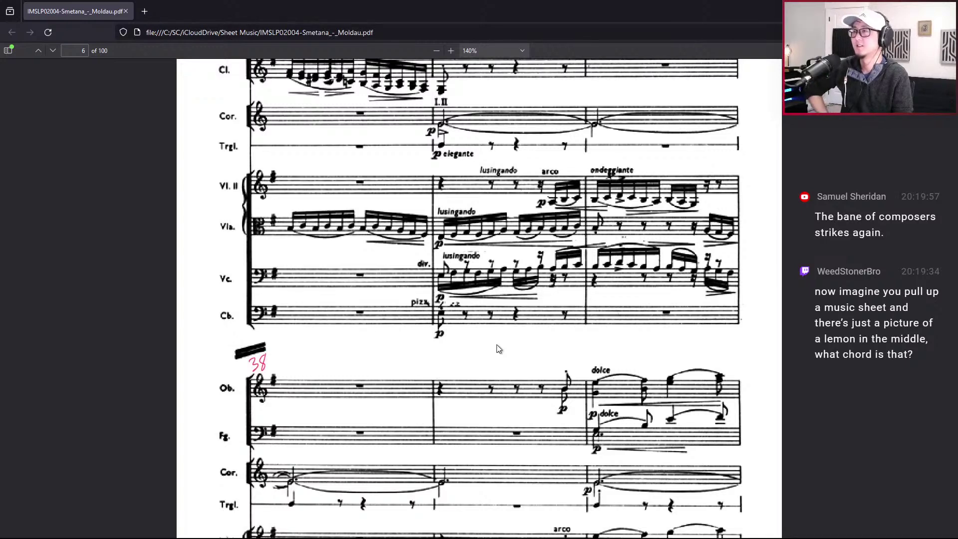
scroll(498, 349, "up", 4)
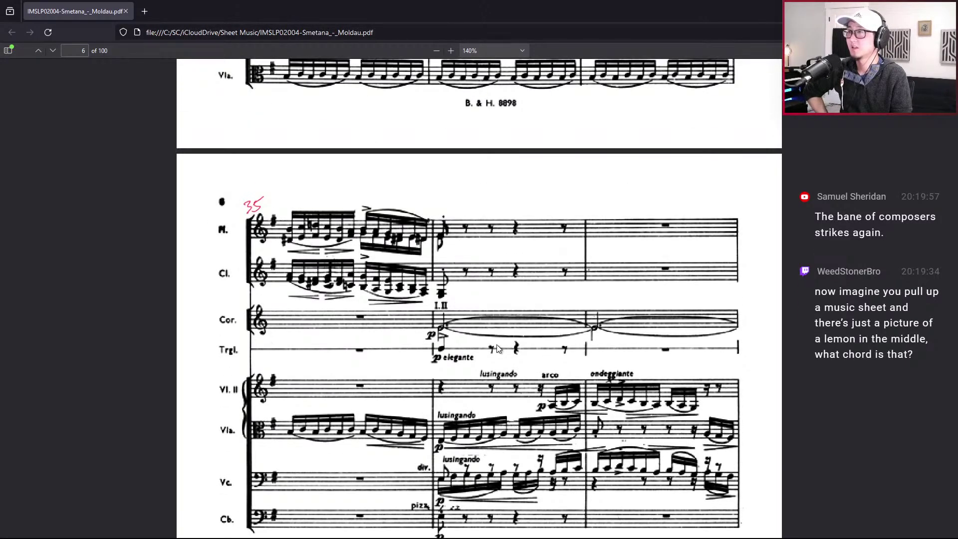
scroll(497, 349, "down", 4)
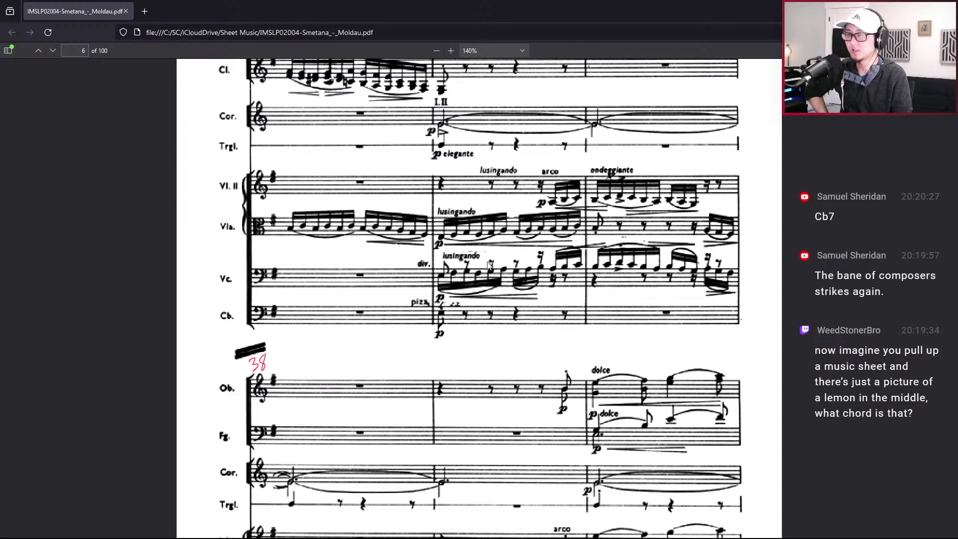
scroll(703, 335, "down", 5)
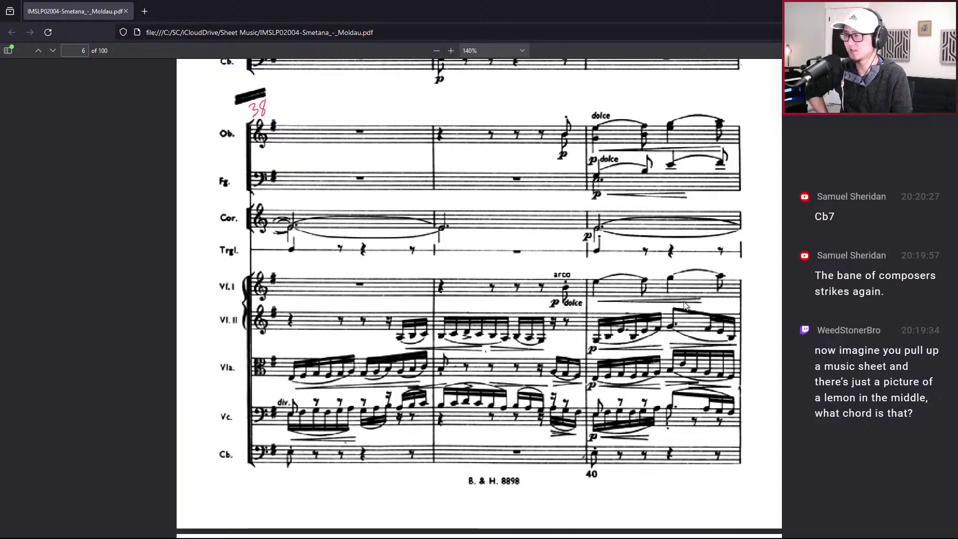
scroll(685, 306, "up", 5)
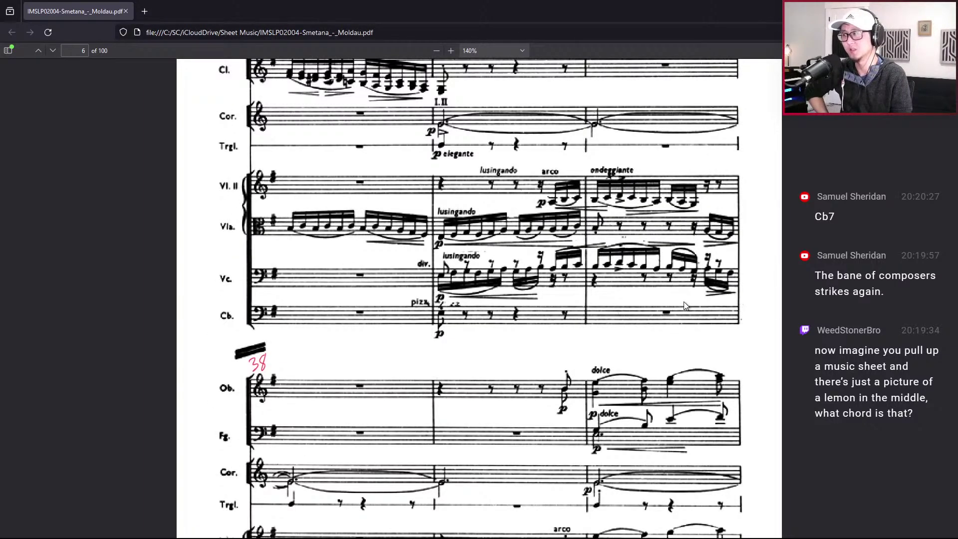
scroll(679, 324, "down", 6)
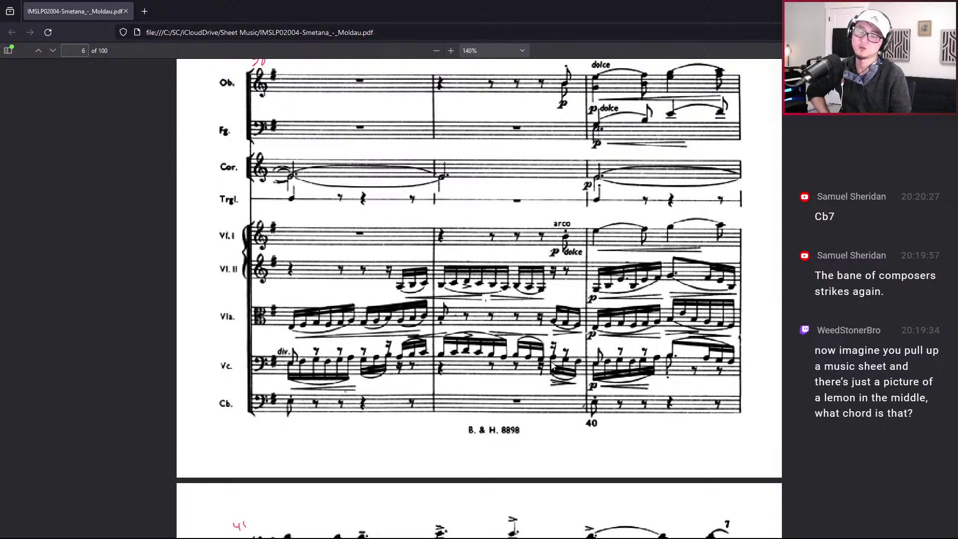
scroll(529, 309, "down", 10)
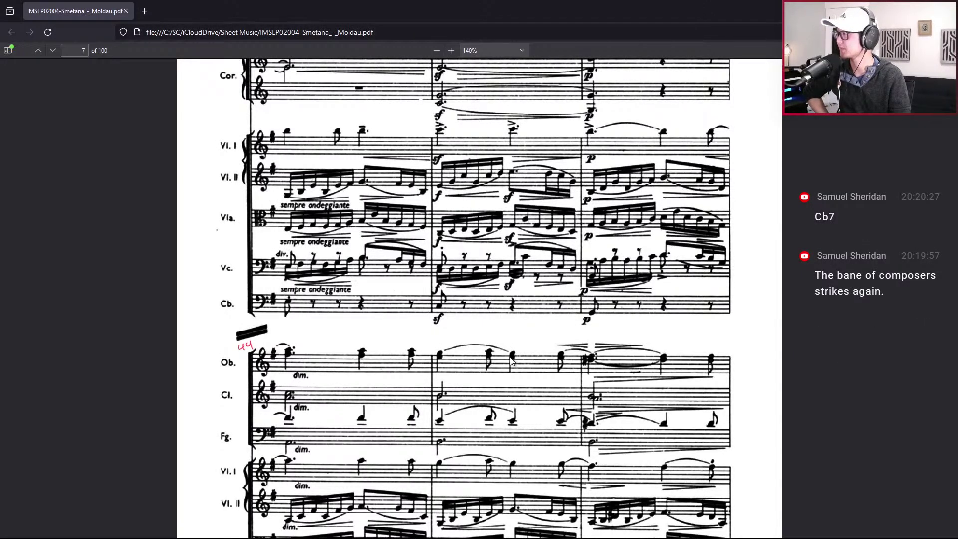
scroll(511, 360, "up", 3)
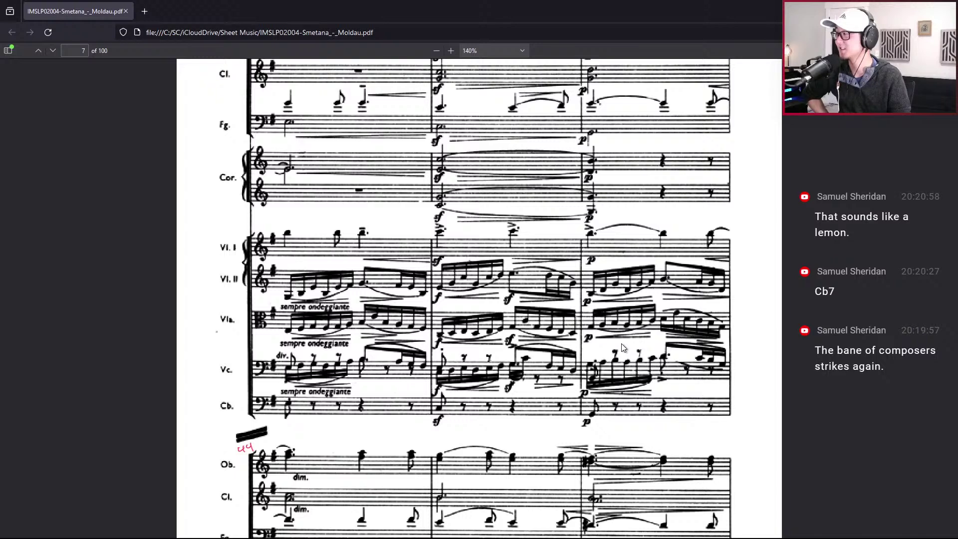
scroll(634, 357, "down", 2)
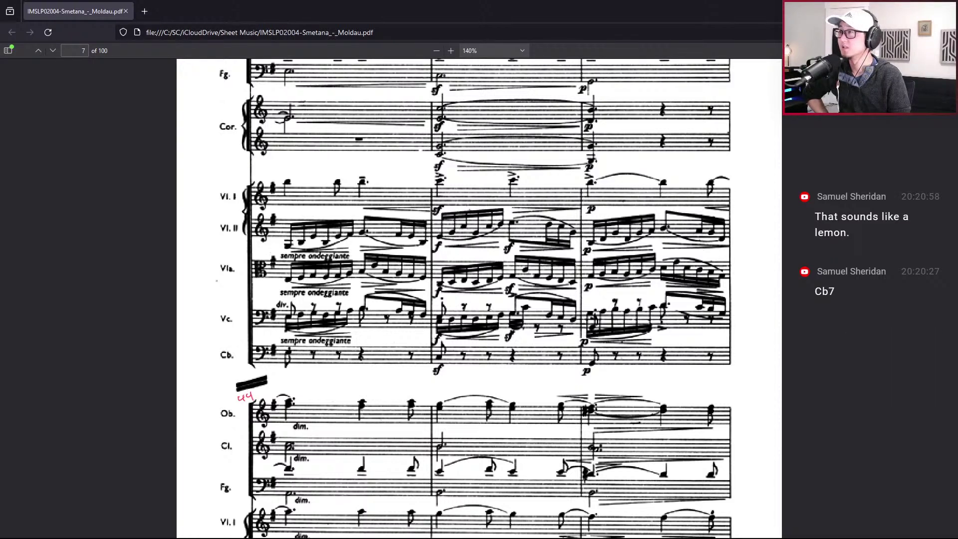
Return to Cubase and accept the missing ports with loopMIDI Port B left unmapped
key("ctrl+w")
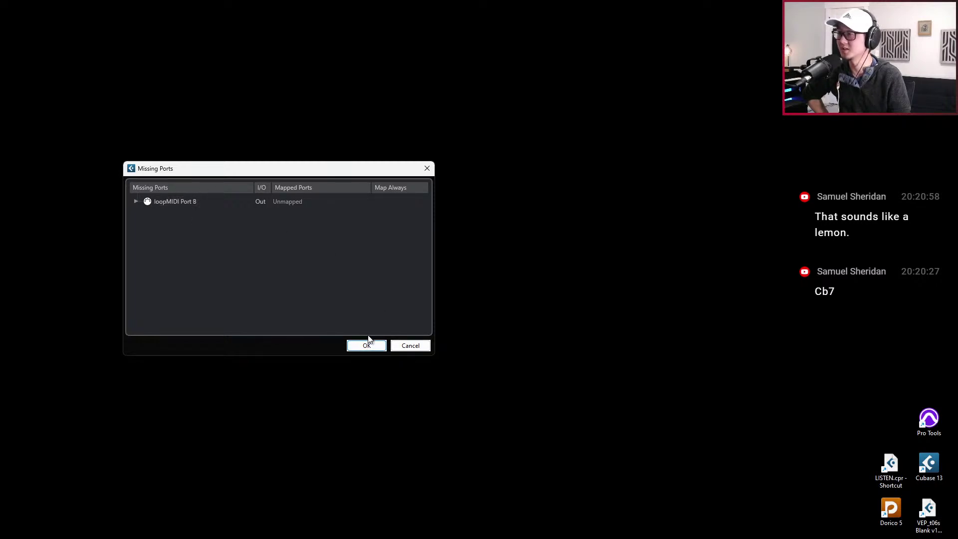
left_click(380, 349)
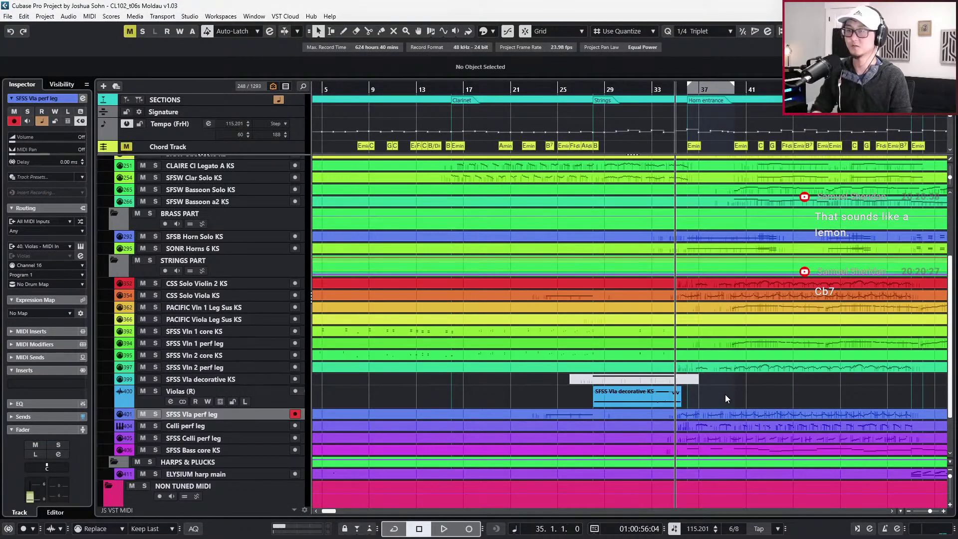
Solo the SFSS Celli perf leg track and listen to it from the horn entrance at bar 36, then unsolo it
key("g")
scroll(669, 387, "right", 4)
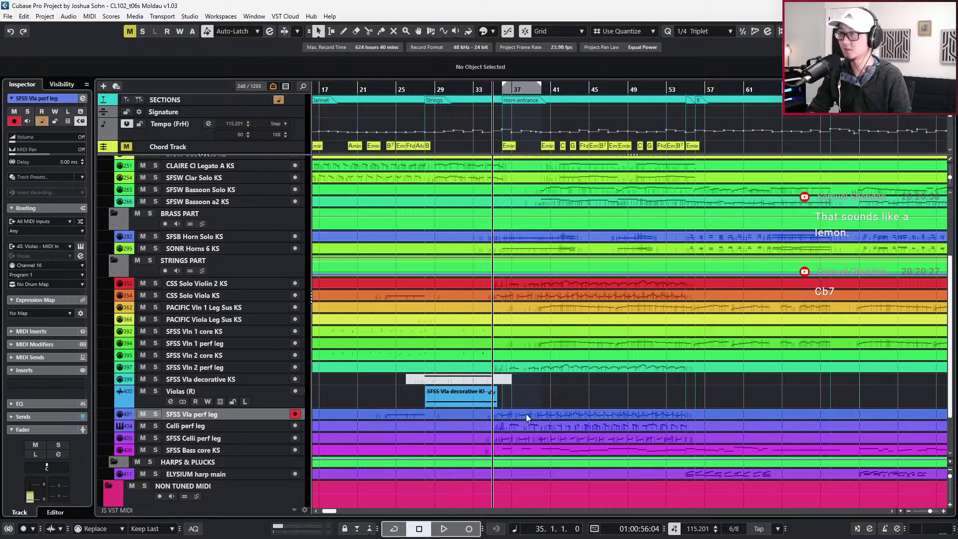
scroll(522, 399, "up", 3)
key("shift+n")
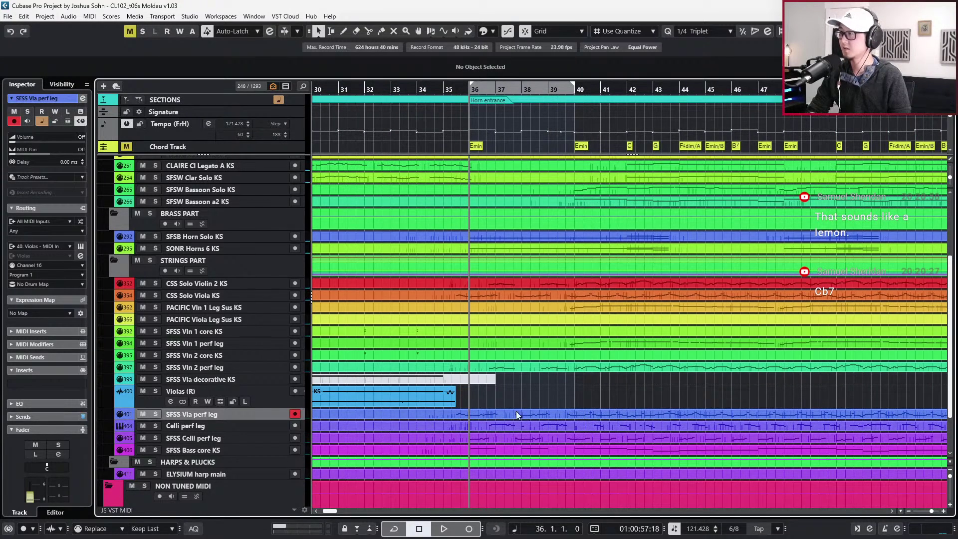
left_click(511, 427)
left_click(510, 441)
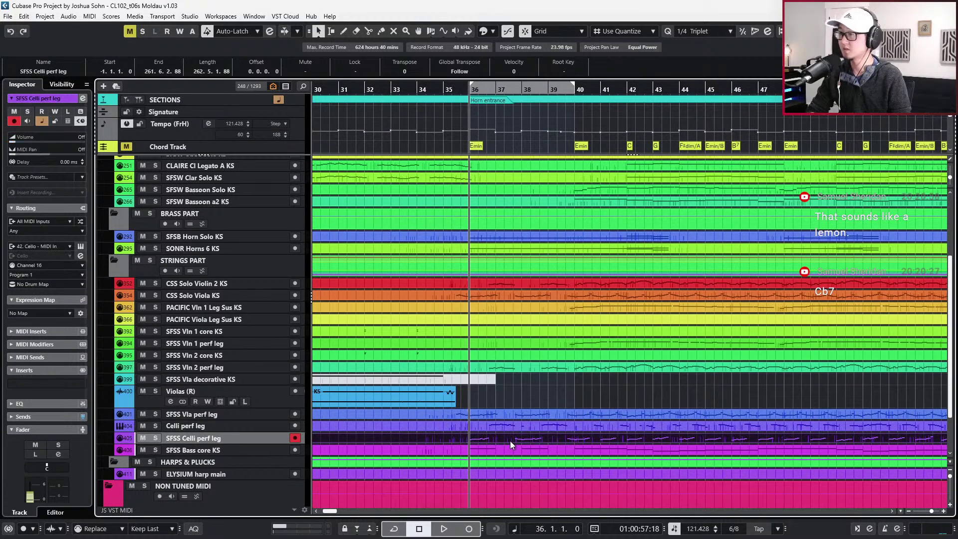
key("s")
key("space")
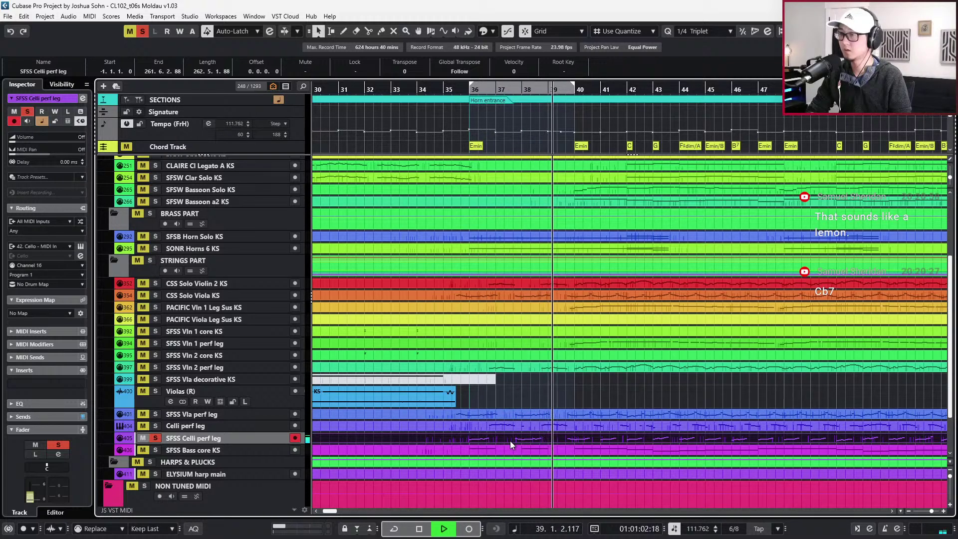
key("space")
key("s")
Audition the Celli perf leg track in solo over bars 36 to 39 and release the solo
scroll(510, 441, "up", 2)
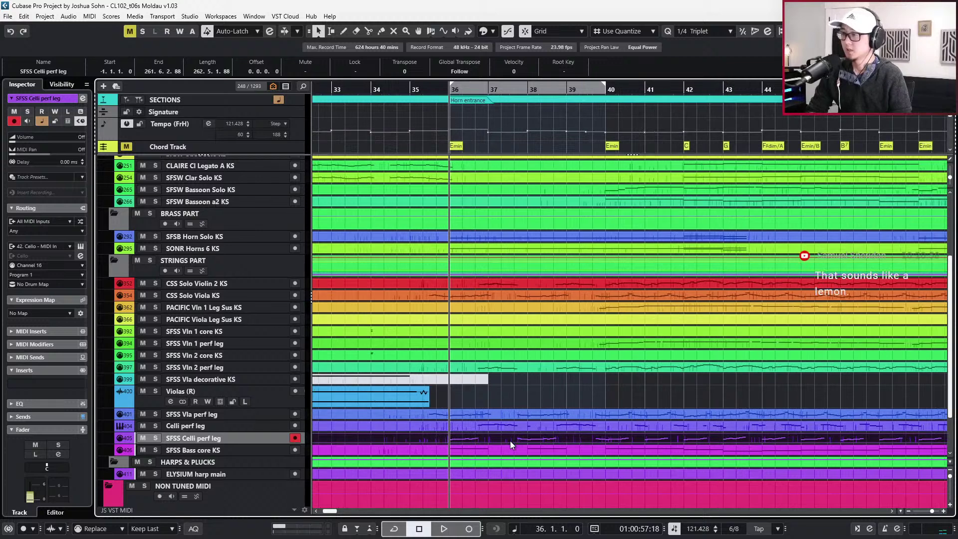
left_click(505, 430)
key("s")
key("space")
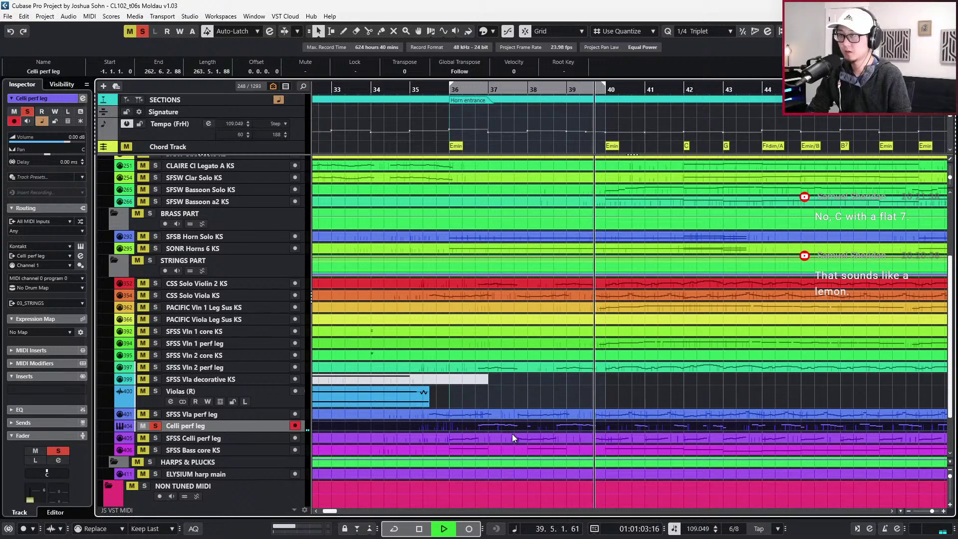
key("space")
key("s")
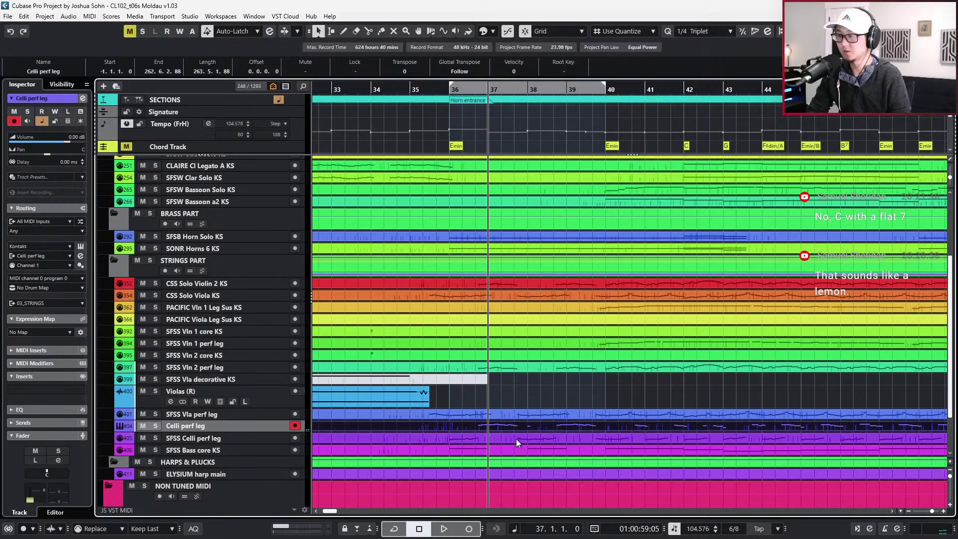
Compare the SFSS Celli, Celli and SFSS Vln 2 perf leg parts around bar 37
left_click(516, 439)
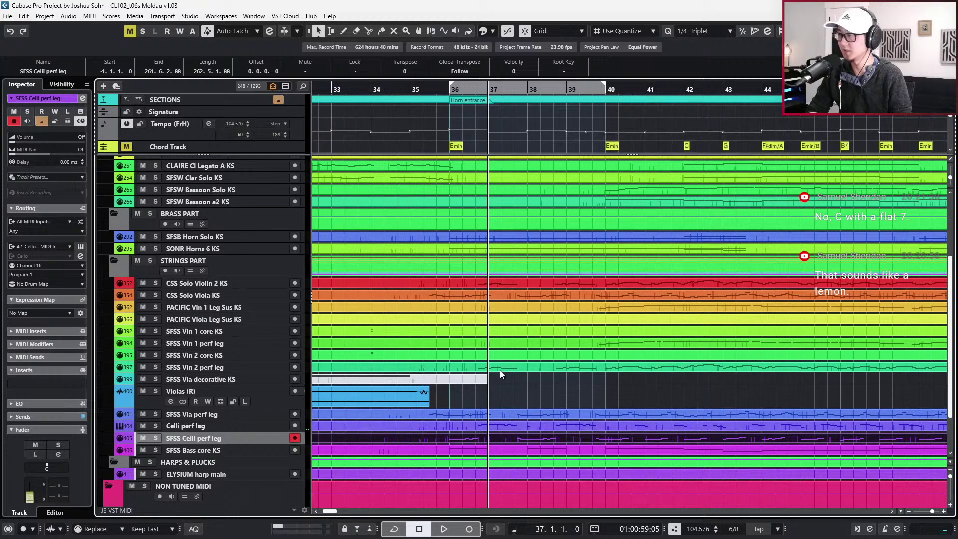
left_click(506, 379)
left_click(502, 425)
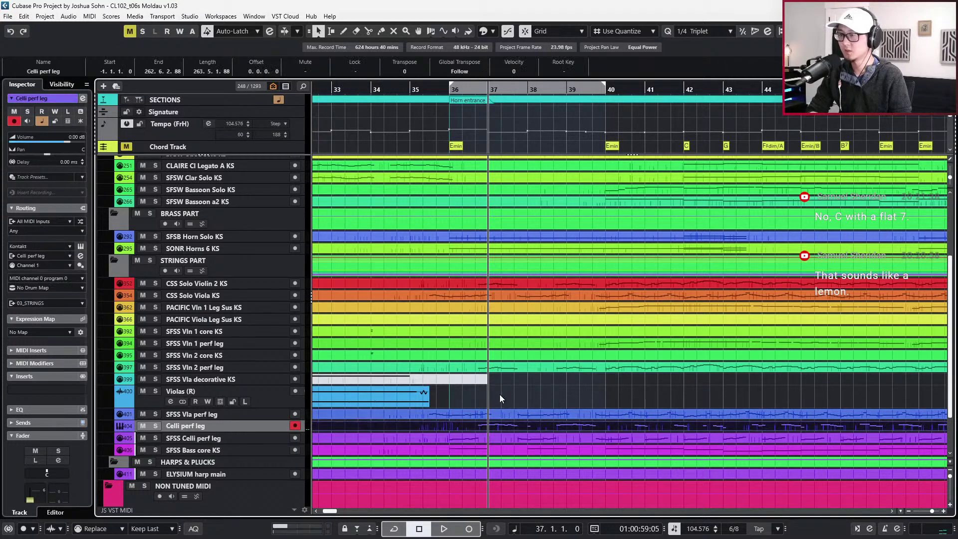
left_click(504, 372, "shift")
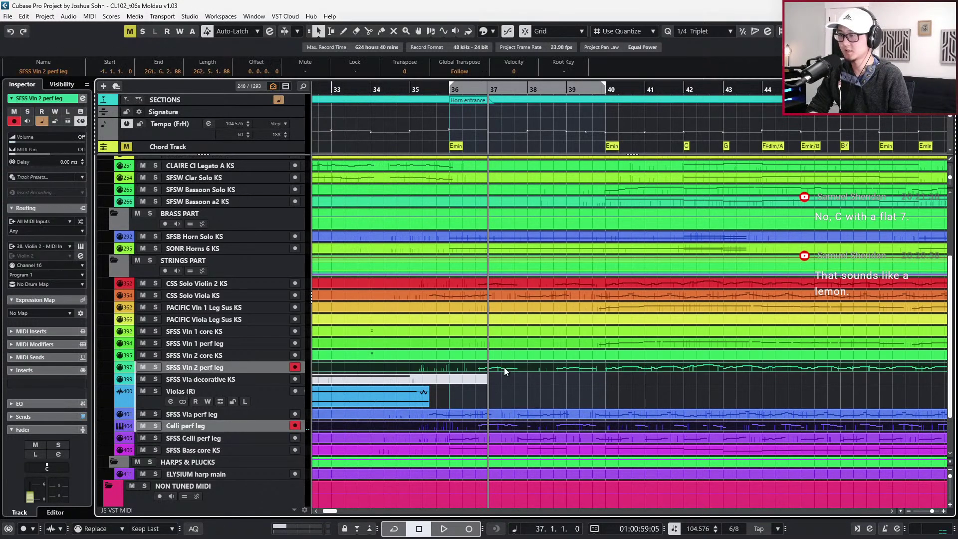
Open the SFSS Celli perf leg part in the key editor and place the playhead at bar 35
left_click(471, 435)
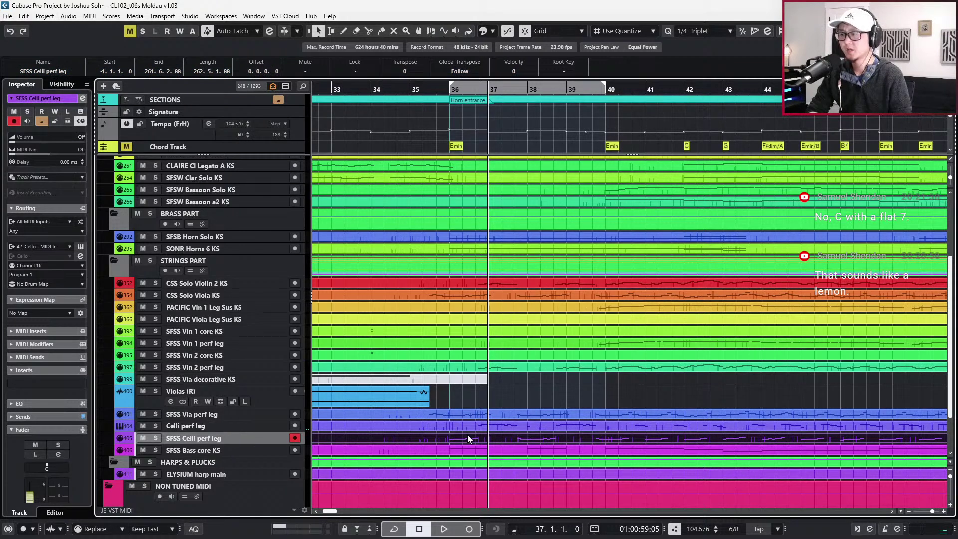
double_click(467, 435)
key("alt+s")
key("minus")
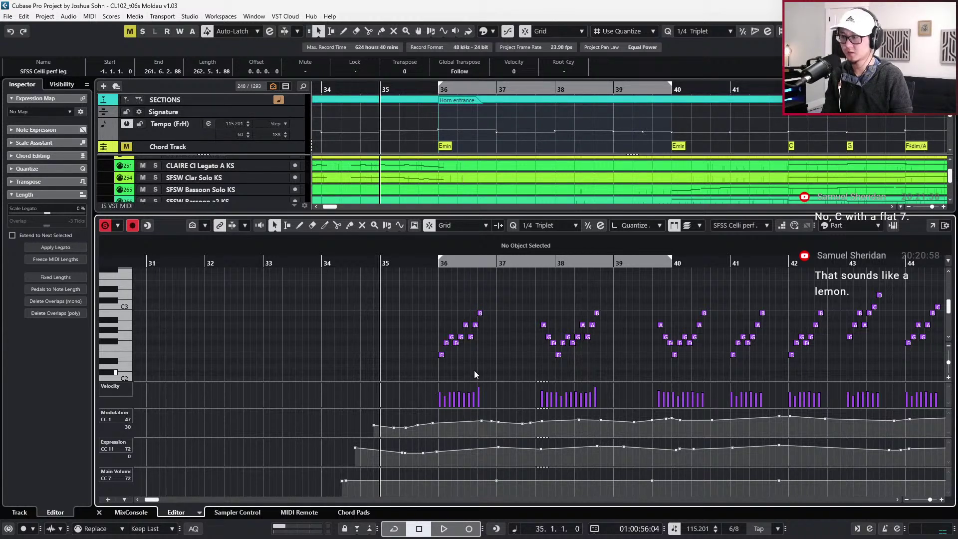
With the tempo track off at 80 BPM, record new modulation and expression rides on the SFSS Celli perf leg part from bar 35 to bar 55
key("ctrl+z")
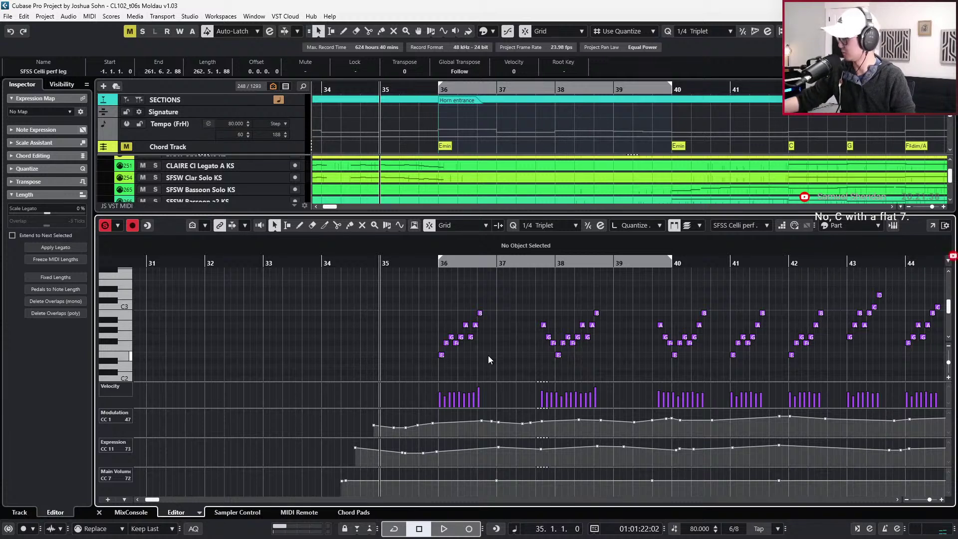
key("KP_Multiply")
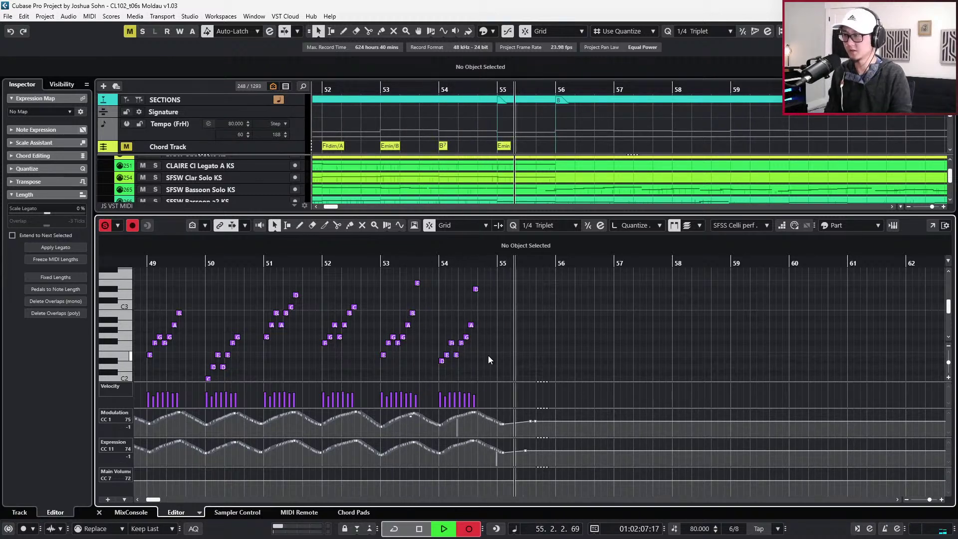
key("space")
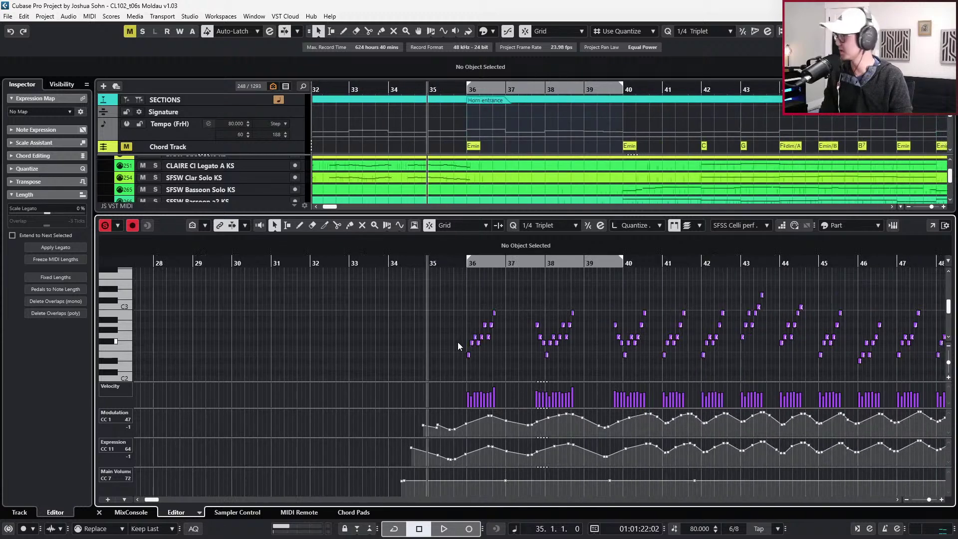
Delete the stray modulation and expression points after bar 55 in the SFSS Celli perf leg part
scroll(457, 342, "right", 4)
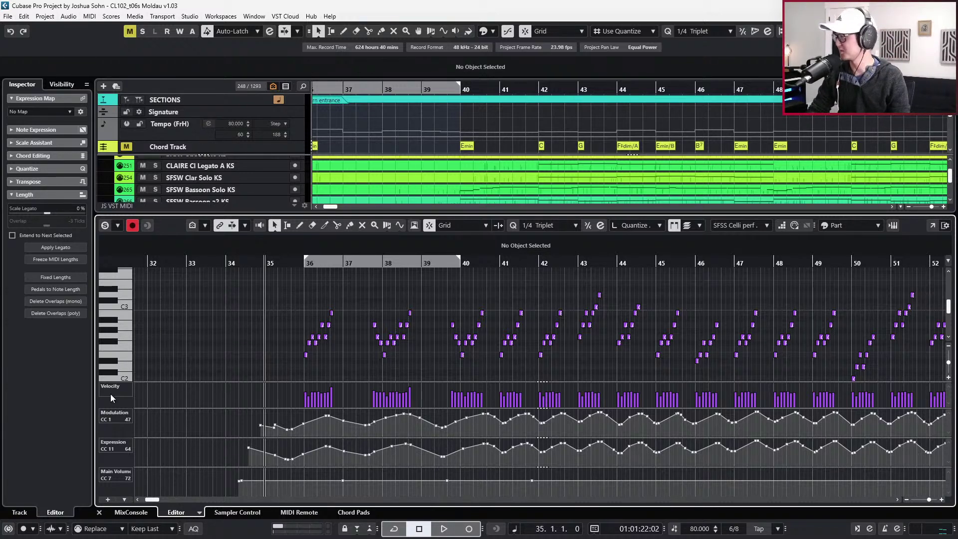
key("g")
key("g")
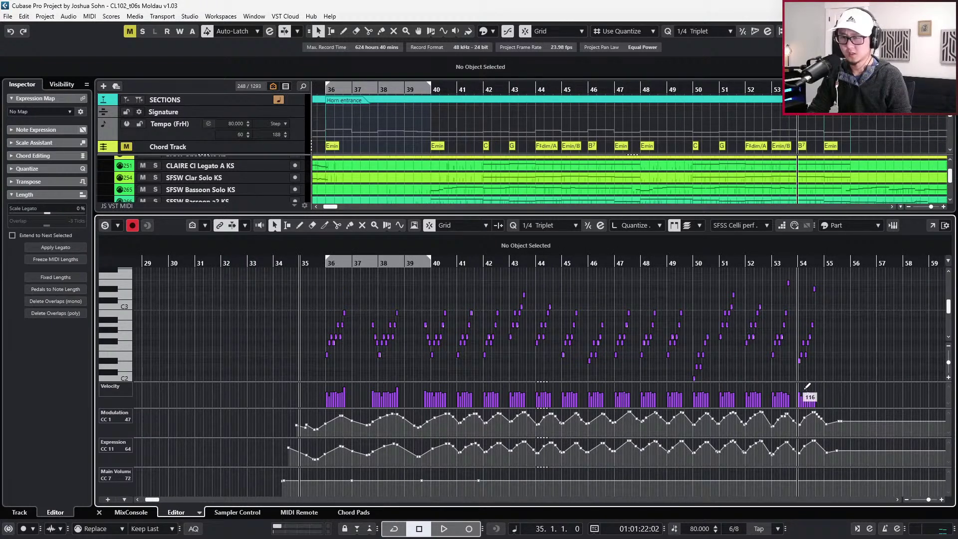
left_click_drag(831, 414, 842, 448)
key("Delete")
key("Delete")
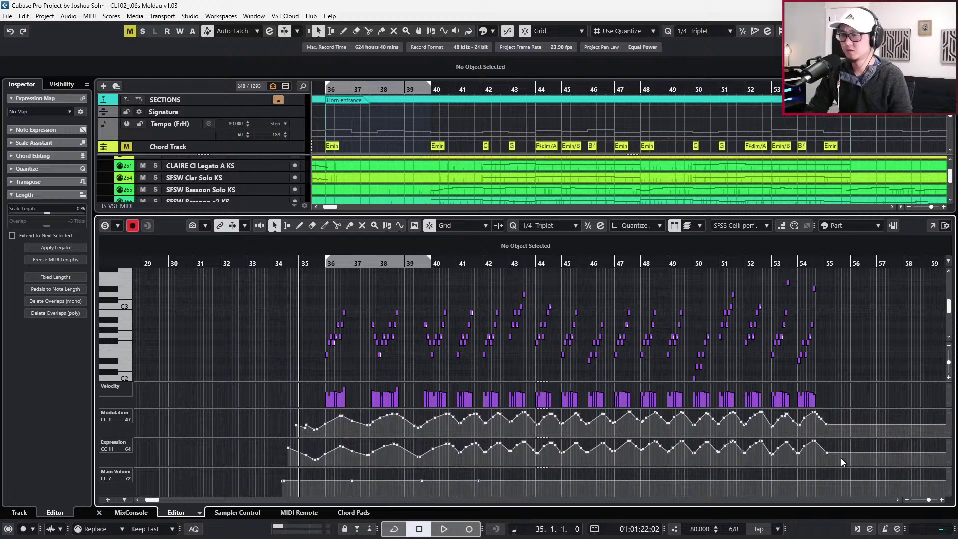
Reopen the SFSS Celli perf leg part and raise its main volume points between bars 34 and 41 to 75
key("ctrl+e")
key("g")
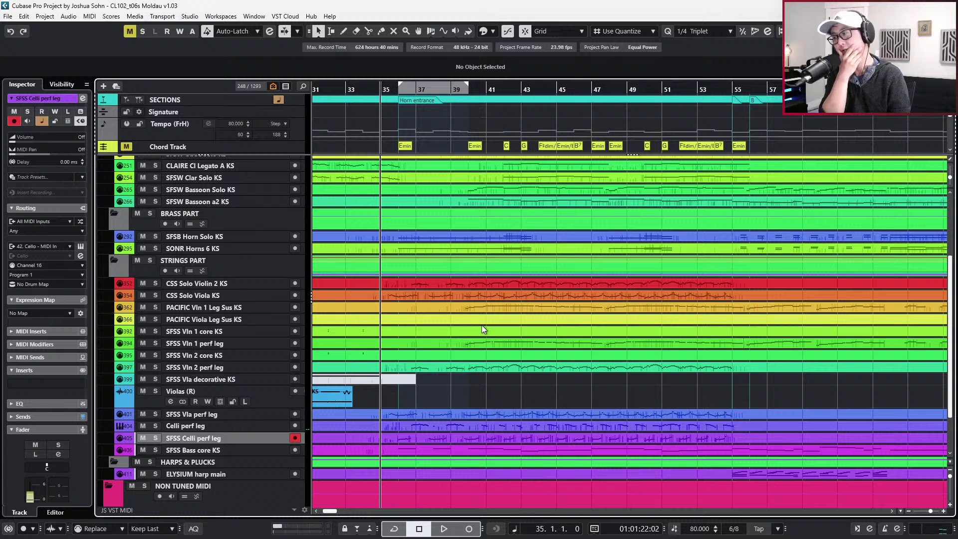
left_click(466, 436)
double_click(466, 438)
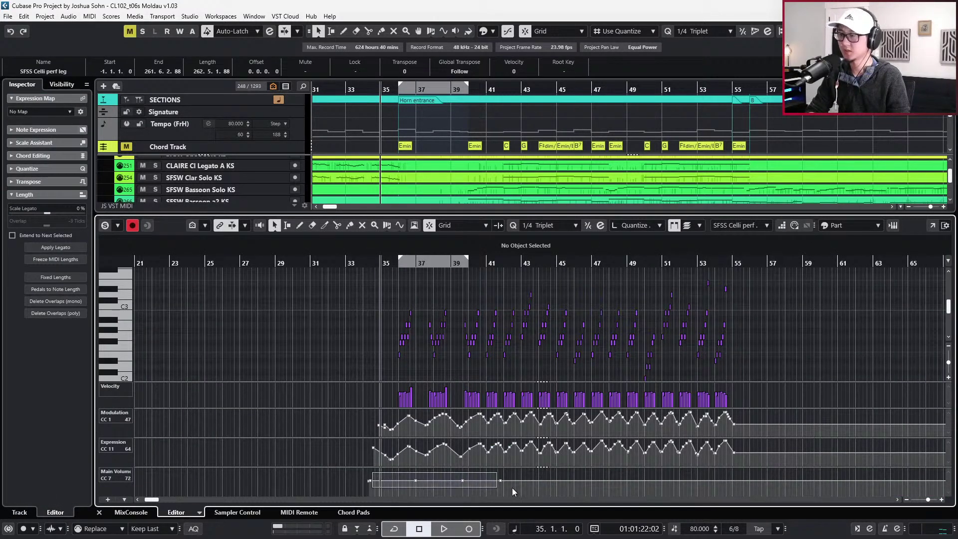
left_click_drag(513, 488, 475, 469)
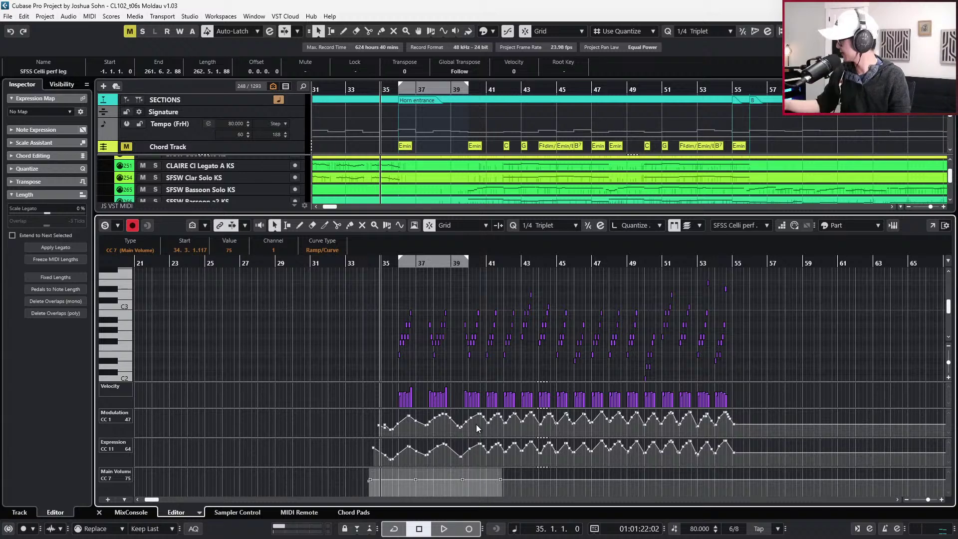
Record a main volume ride on the SFSS Celli perf leg part from bar 35 to bar 43
key("KP_Multiply")
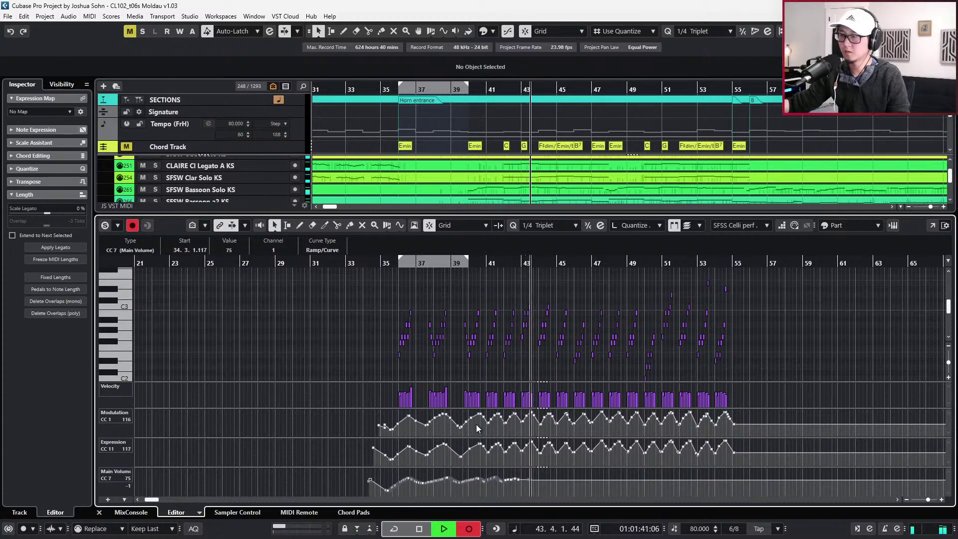
key("space")
key("space")
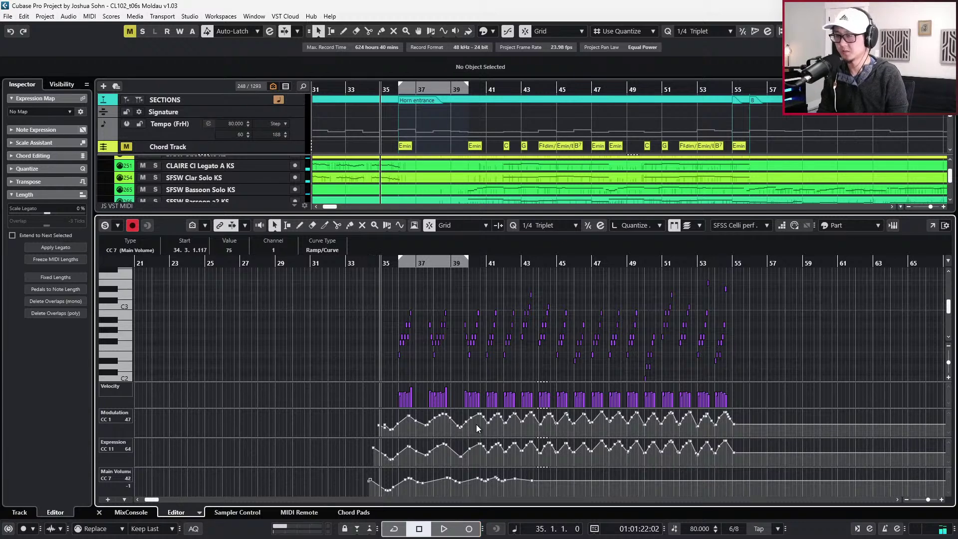
Close the key editor, reactivate the tempo track and listen to the full arrangement from bar 35
key("Return")
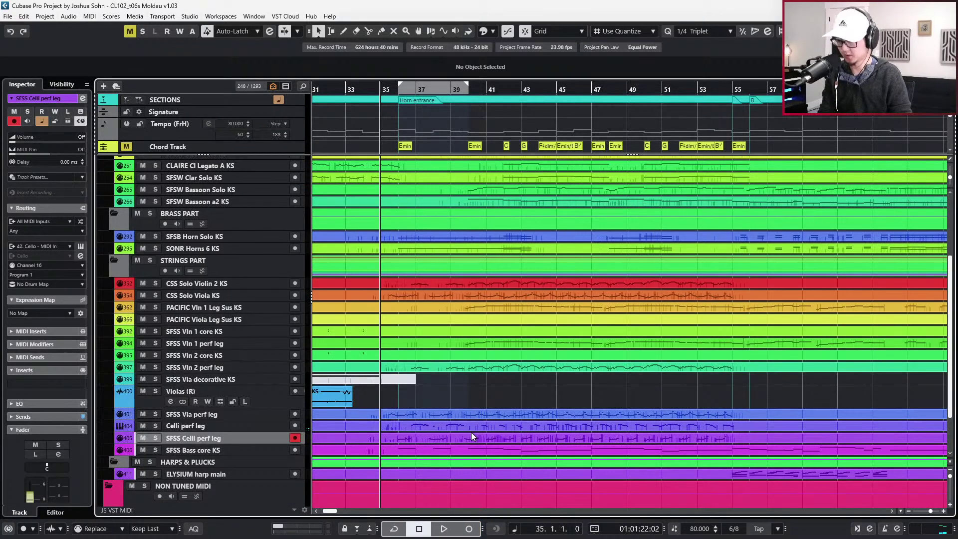
key("space")
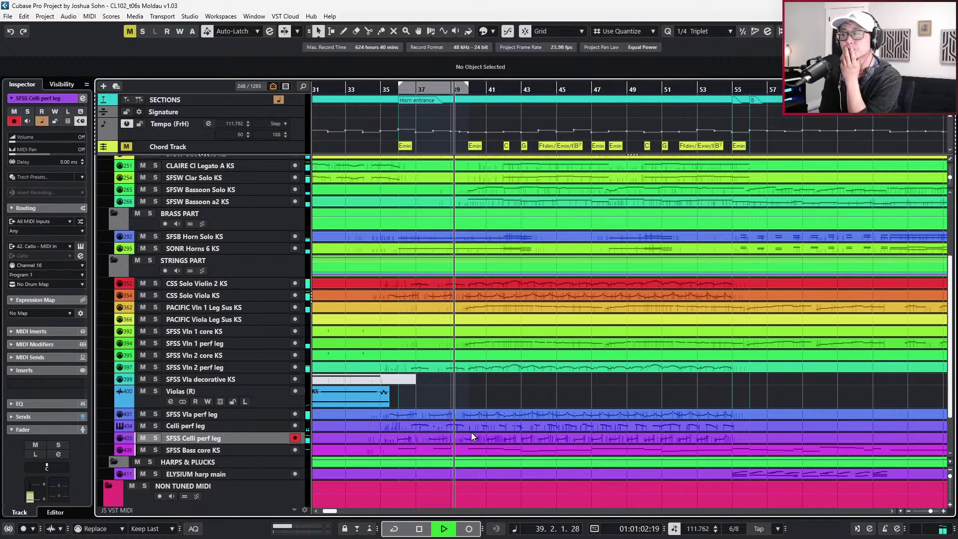
key("space")
Solo the SFSS Vla perf leg, CSS Solo Viola KS and SFSS Celli perf leg tracks and play them from bar 36
left_click(454, 440)
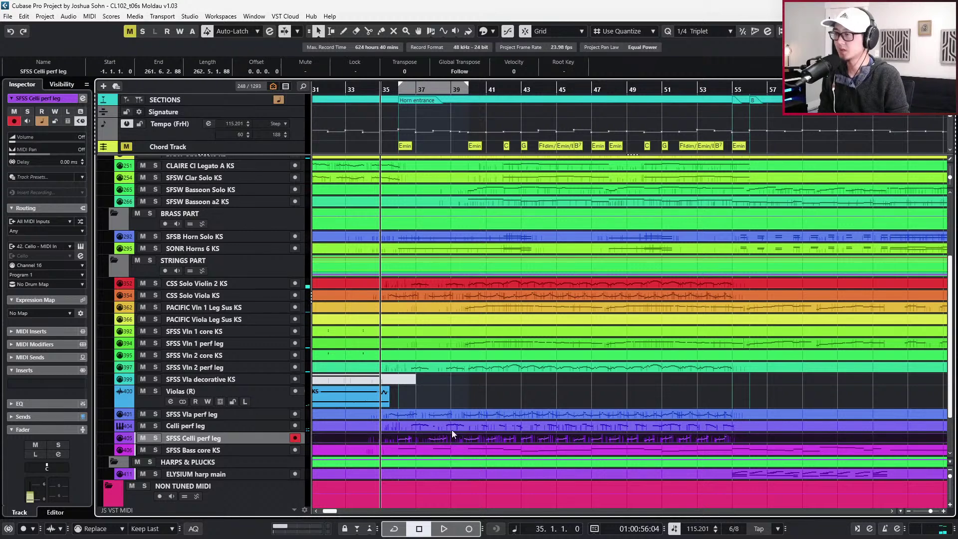
left_click(446, 412)
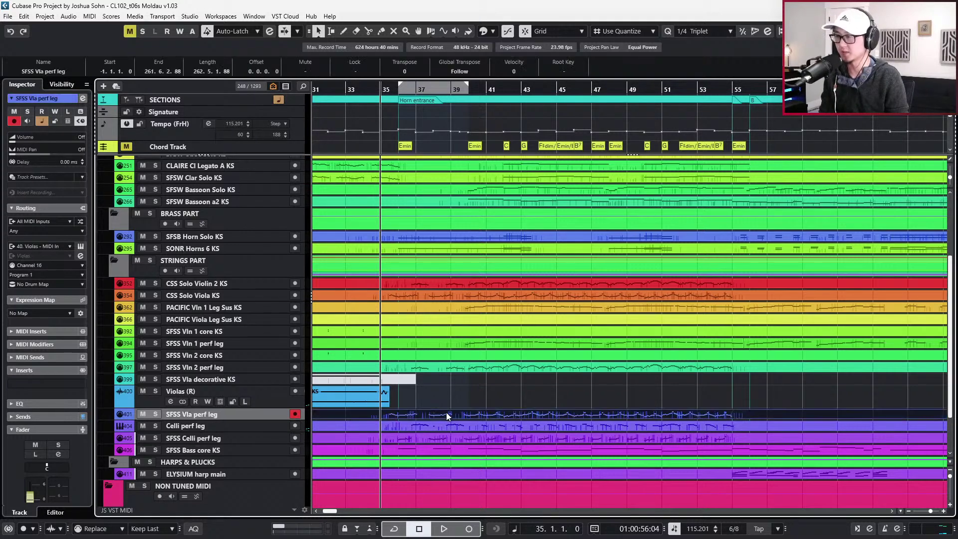
key("KP_1")
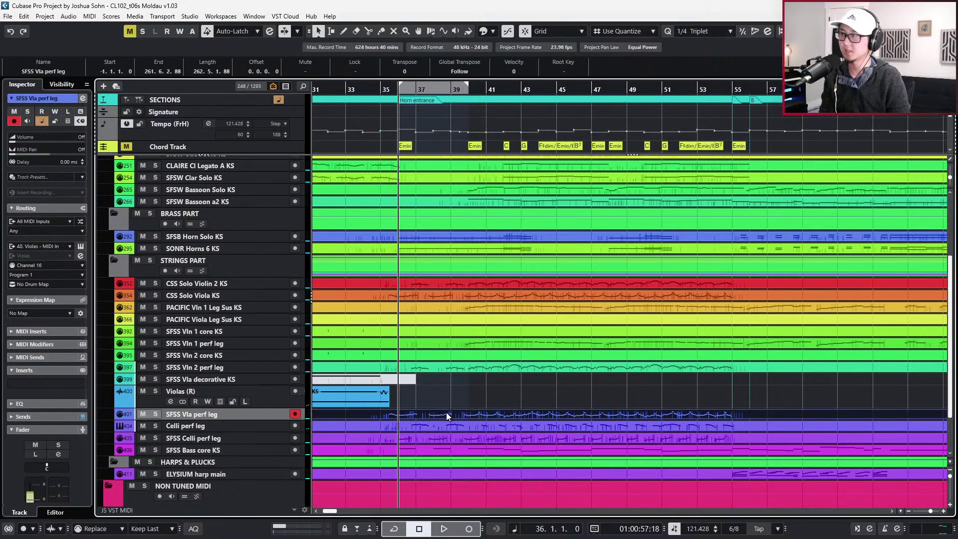
left_click(418, 298, "ctrl")
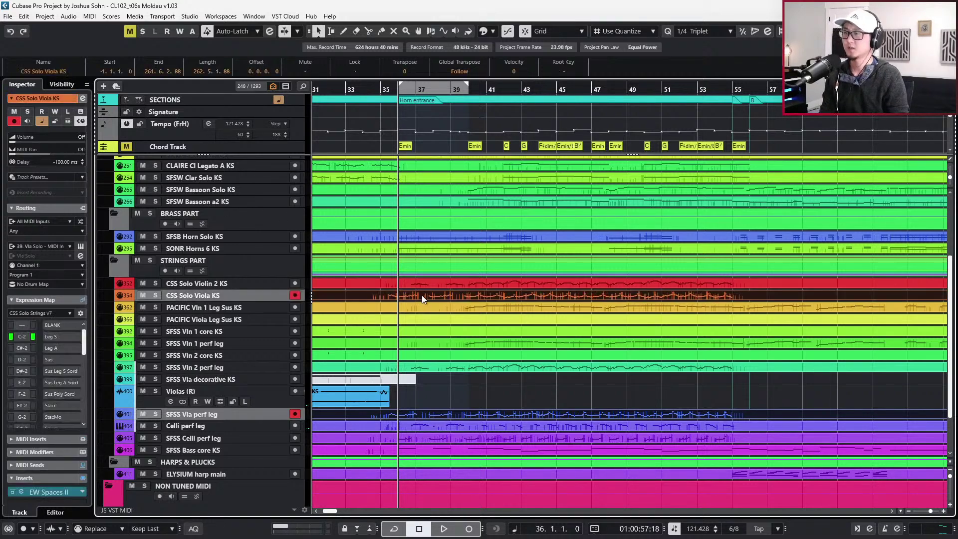
key("s")
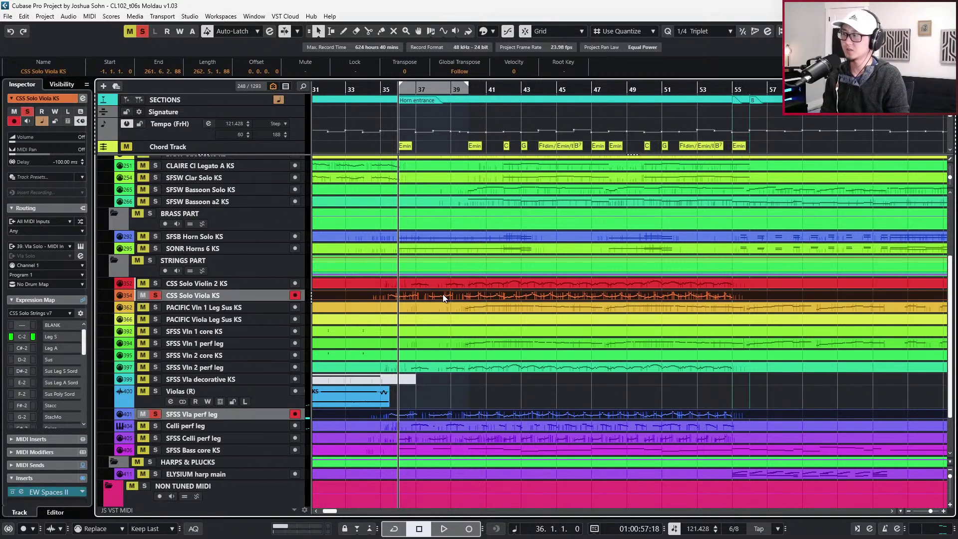
left_click(229, 438)
key("s")
key("space")
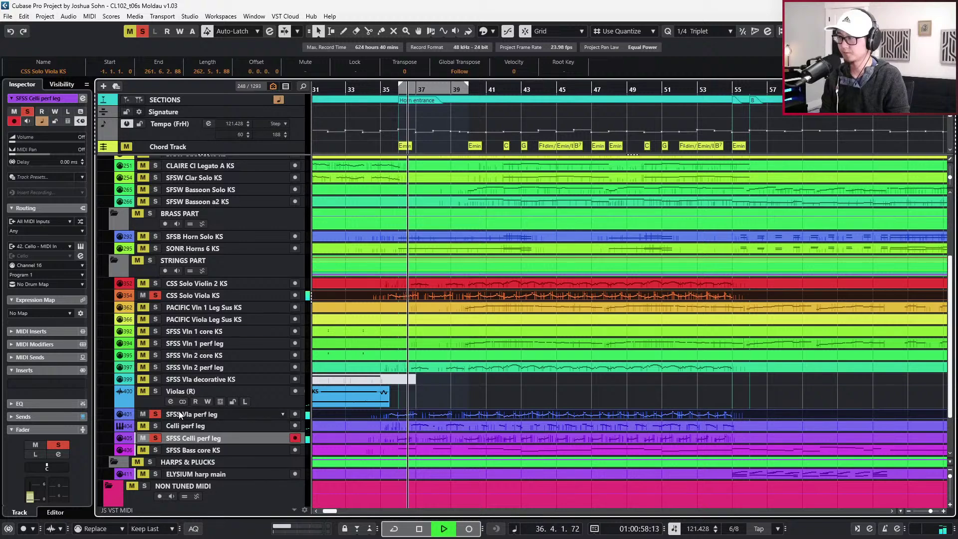
key("space")
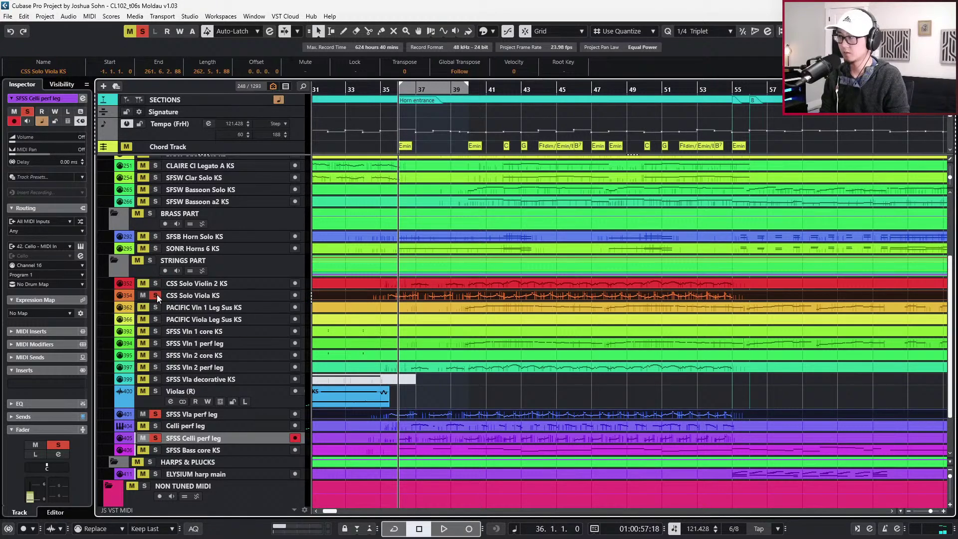
Take CSS Solo Viola KS out of the solo group while playing from bar 36 to hear the remaining viola and cello tracks
key("space")
left_click(156, 295)
scroll(349, 360, "up", 3)
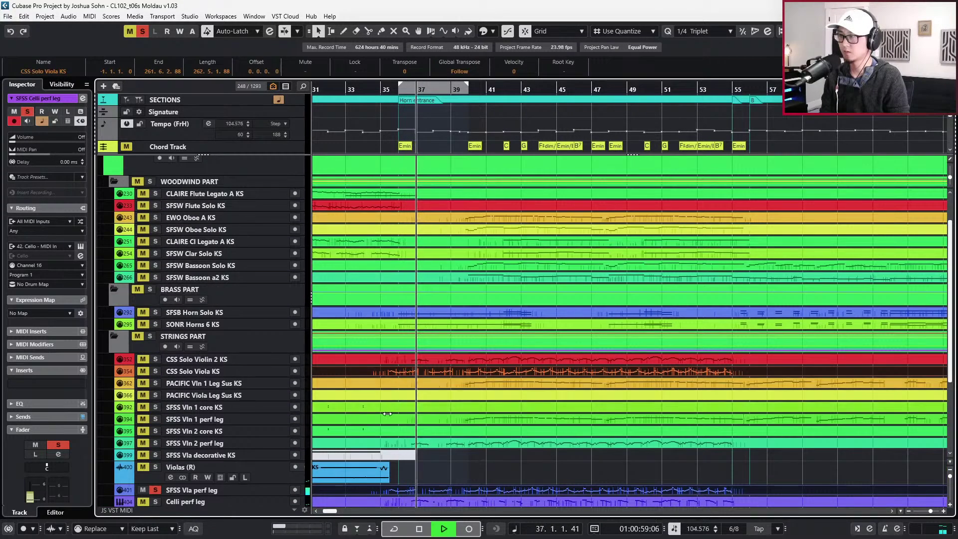
scroll(387, 414, "down", 4)
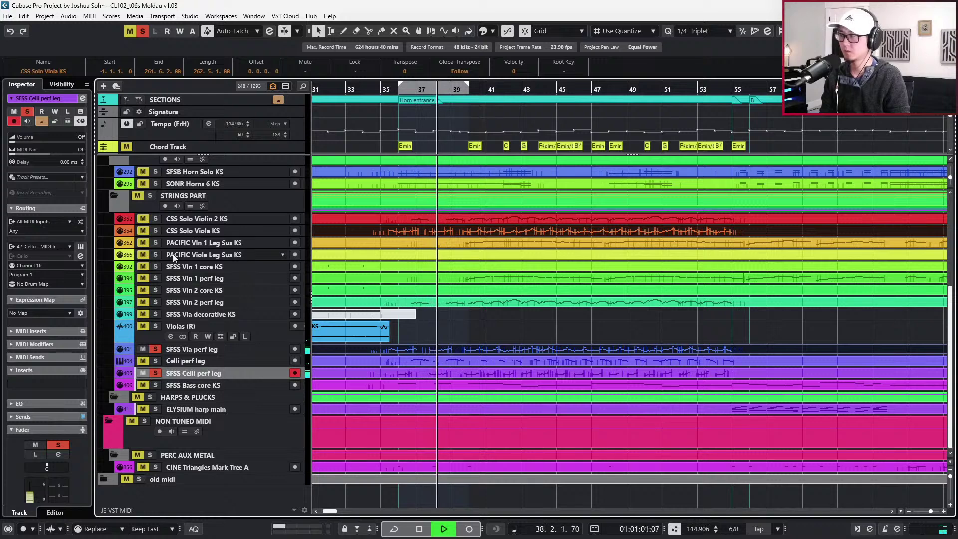
Return CSS Solo Viola KS to the solo group, replay from bar 36 and release all solos
left_click(155, 231)
key("space")
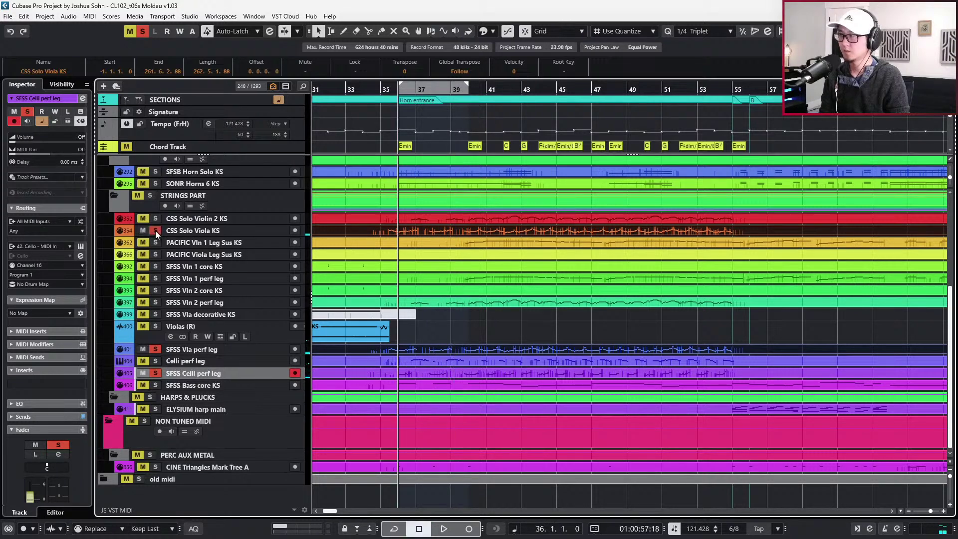
key("space")
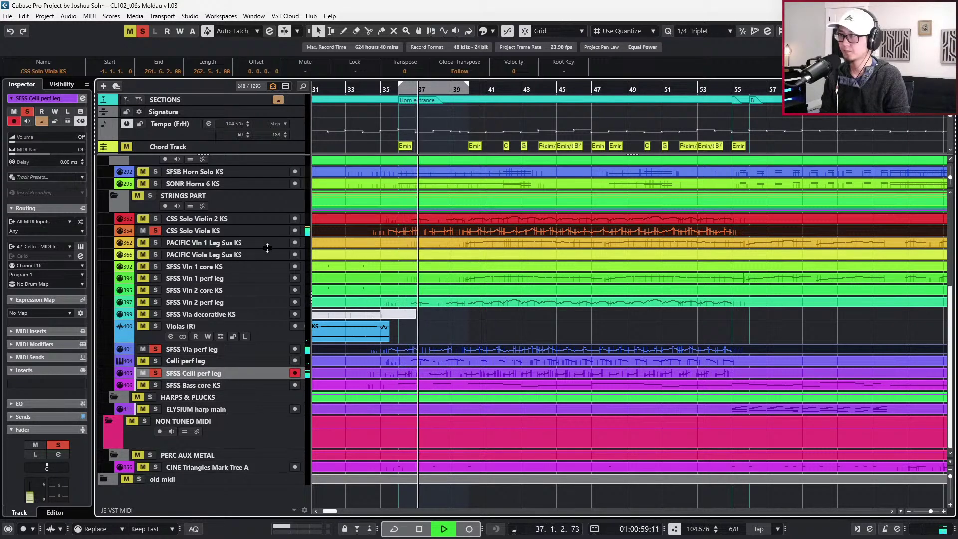
key("space")
key("alt+s")
Open the CSS Solo Viola KS part and lower its expression curve over bars 35 to 39 and over bars 39 to 55
double_click(412, 231)
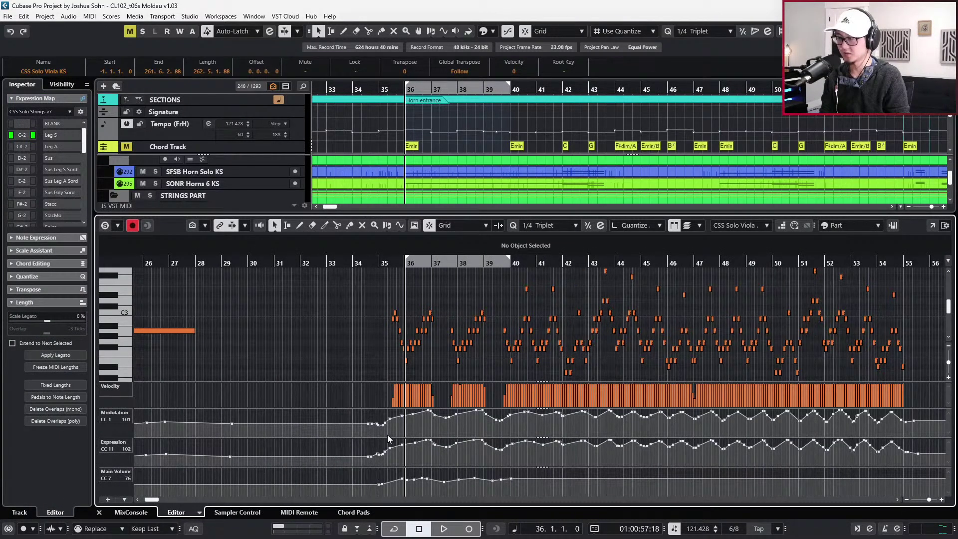
left_click_drag(377, 462, 487, 437)
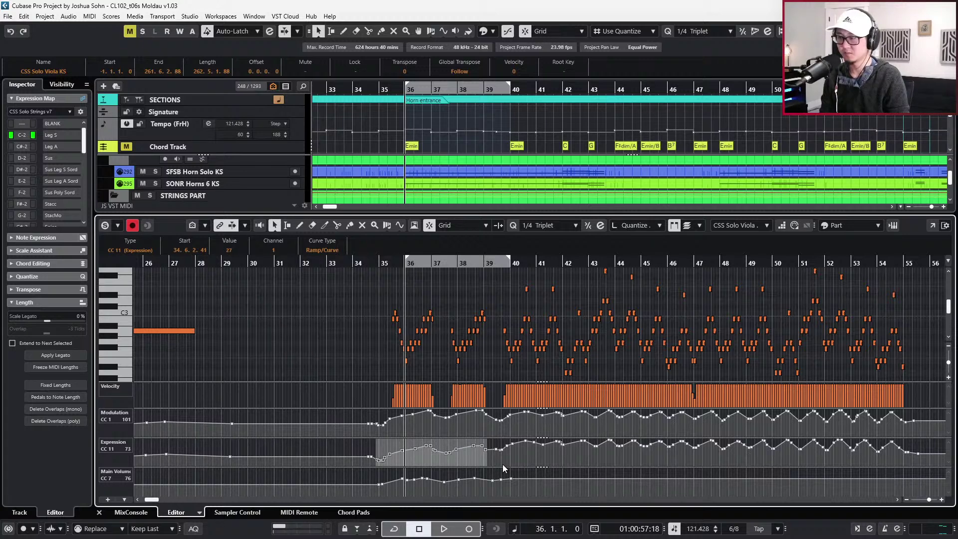
left_click_drag(503, 464, 921, 435)
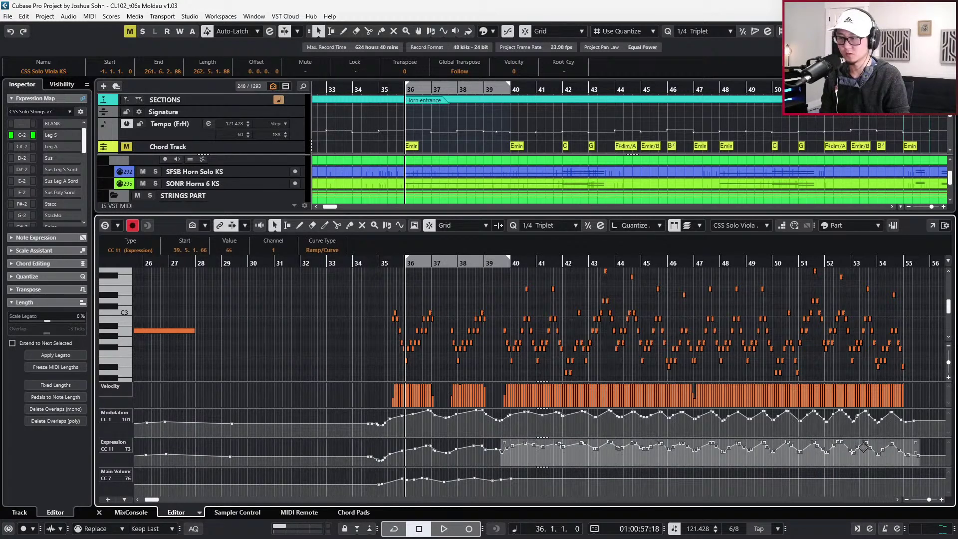
left_click_drag(864, 446, 864, 447)
Lower the solo viola's expression points from bar 39 to bar 46 further, bringing the first to 74, and play from bar 36
left_click_drag(490, 460, 690, 436)
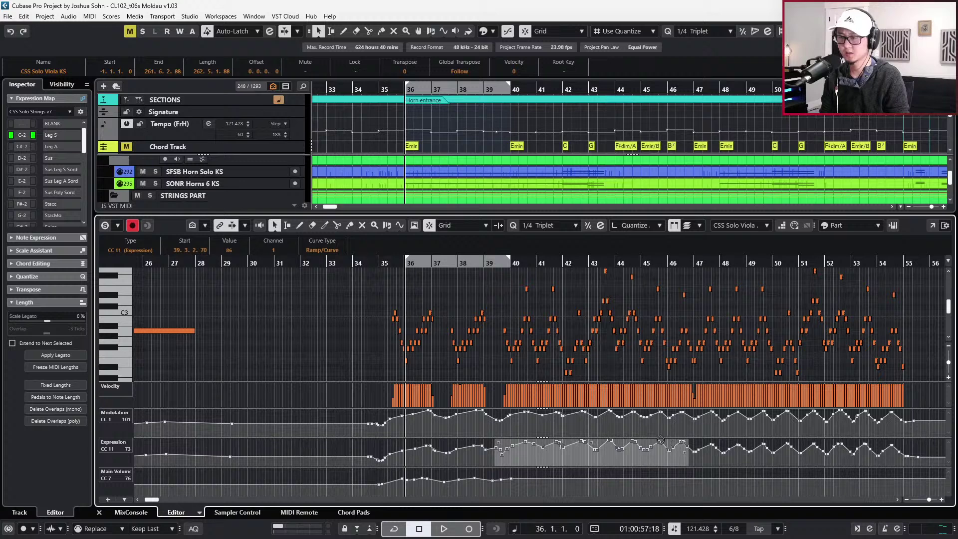
key("space")
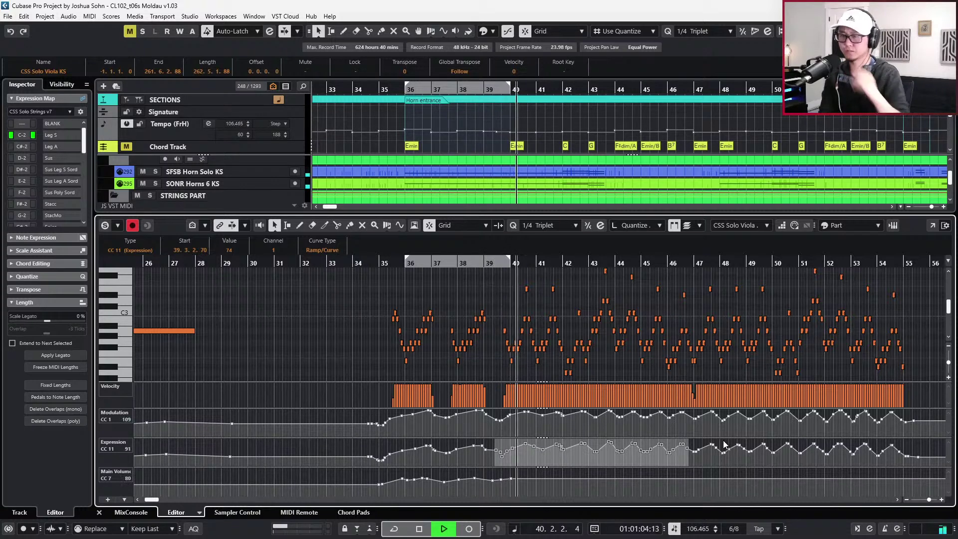
key("space")
Lower the solo viola's main volume points across bars 36 to 39, bringing the first to 71, and listen to the passage
left_click_drag(397, 494, 514, 472)
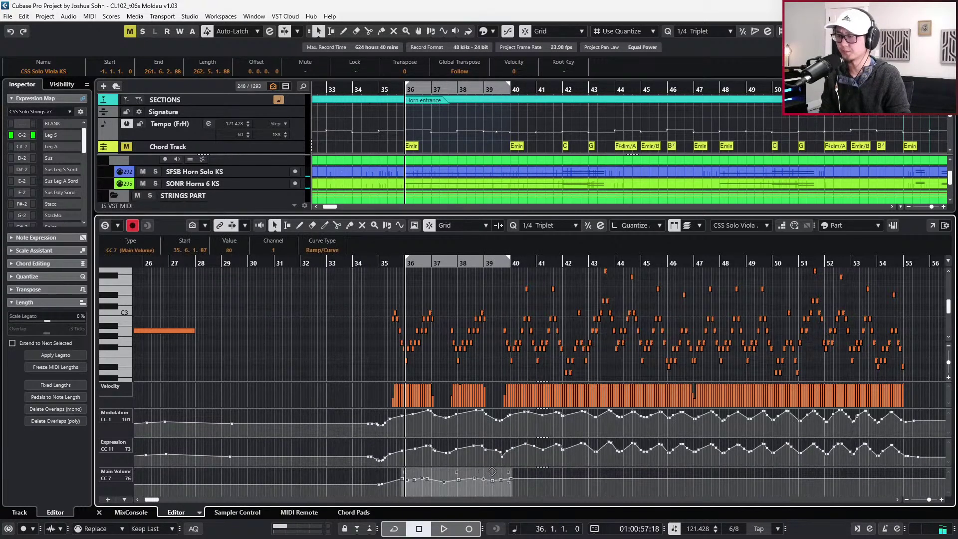
key("space")
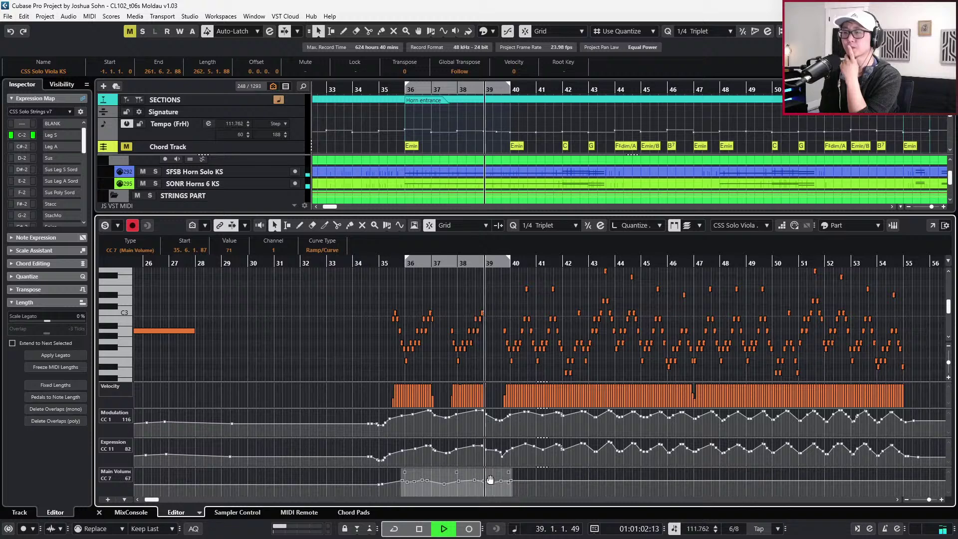
key("space")
Close the solo viola part, return to bar 36 and open the Celli perf leg part for editing
key("ctrl+e")
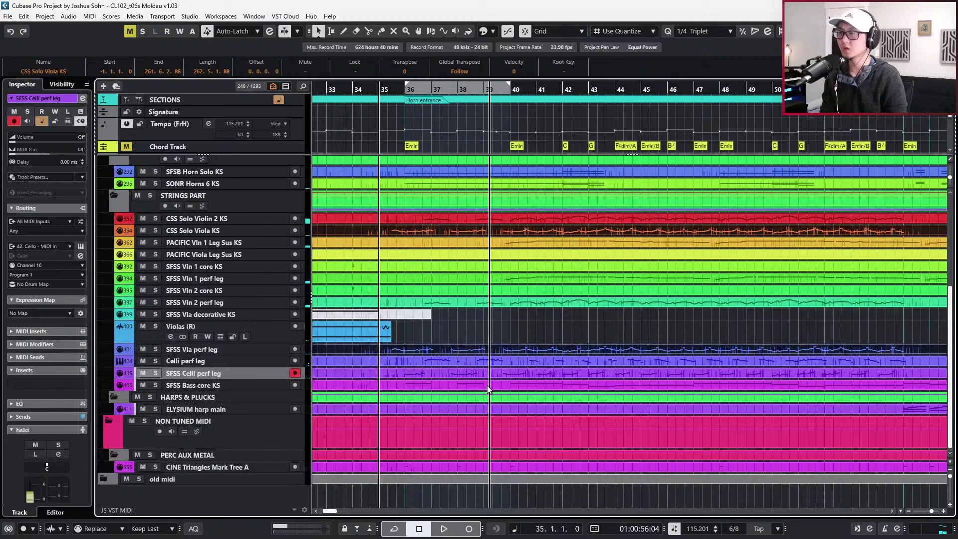
key("g")
key("g")
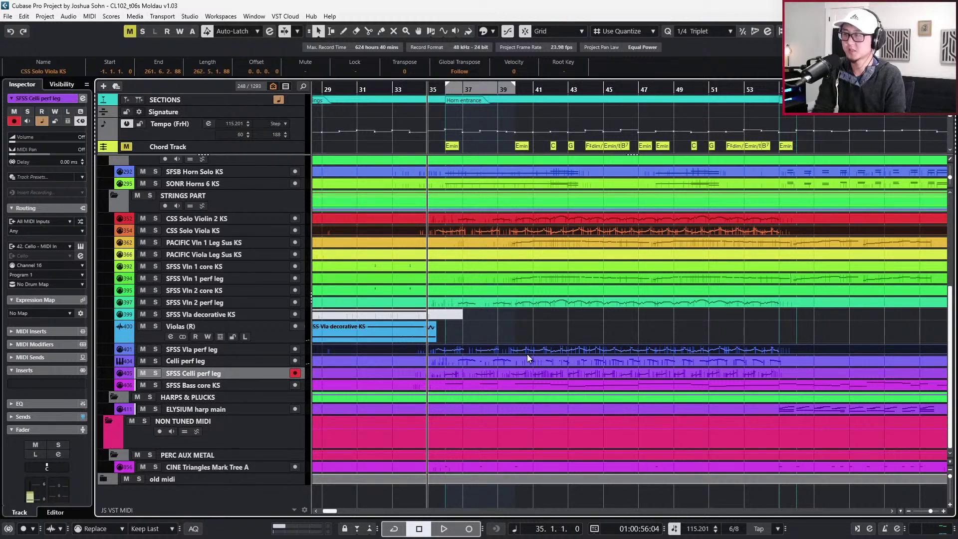
left_click(486, 303)
left_click(495, 218, "shift")
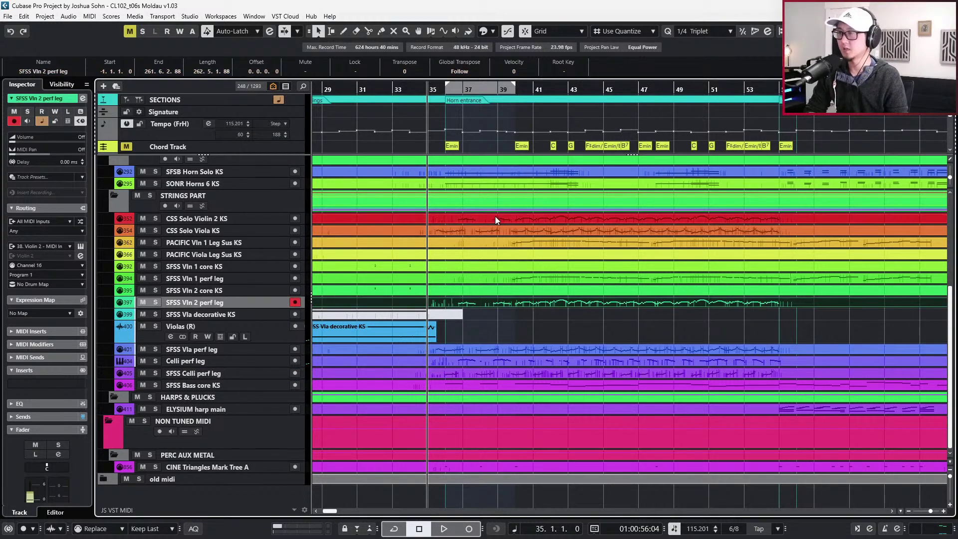
left_click(492, 358, "shift")
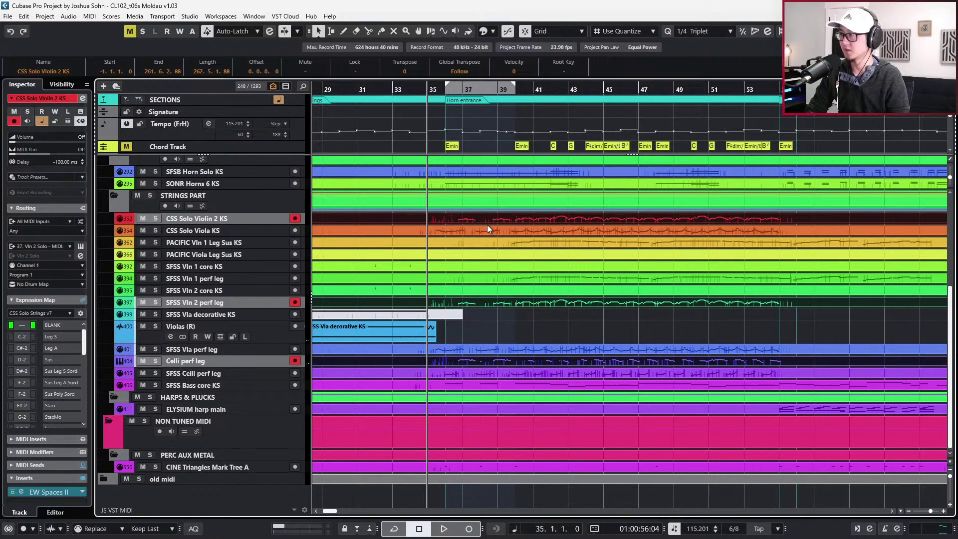
key("KP_1")
scroll(487, 225, "up", 3)
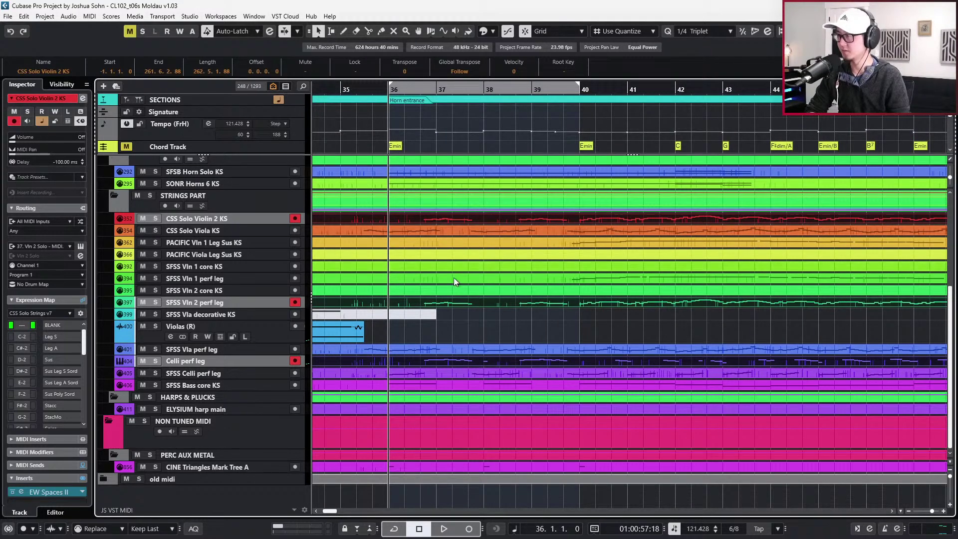
left_click(462, 360)
double_click(463, 360)
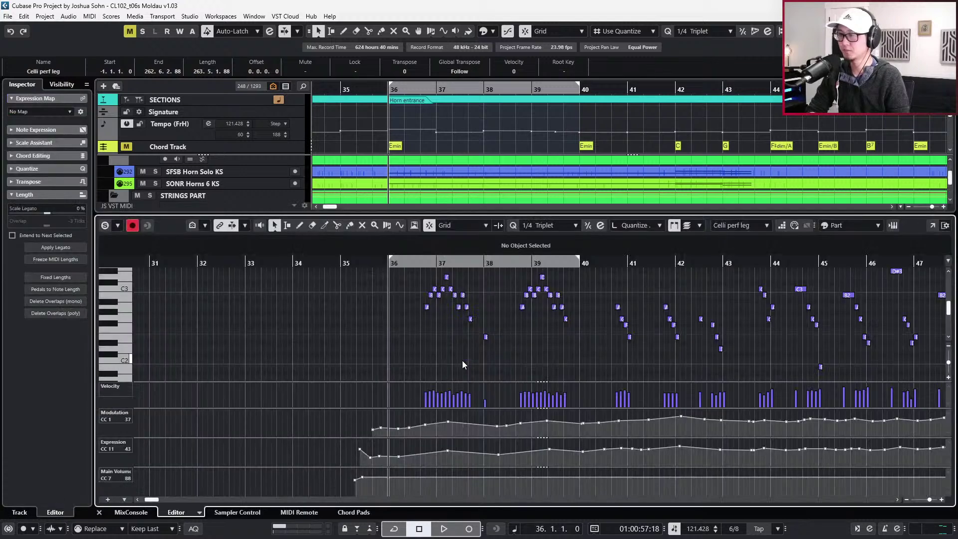
Try recording new modulation and expression moves for Celli perf leg from bar 36 to about bar 42 at a fixed 80 BPM
key("space")
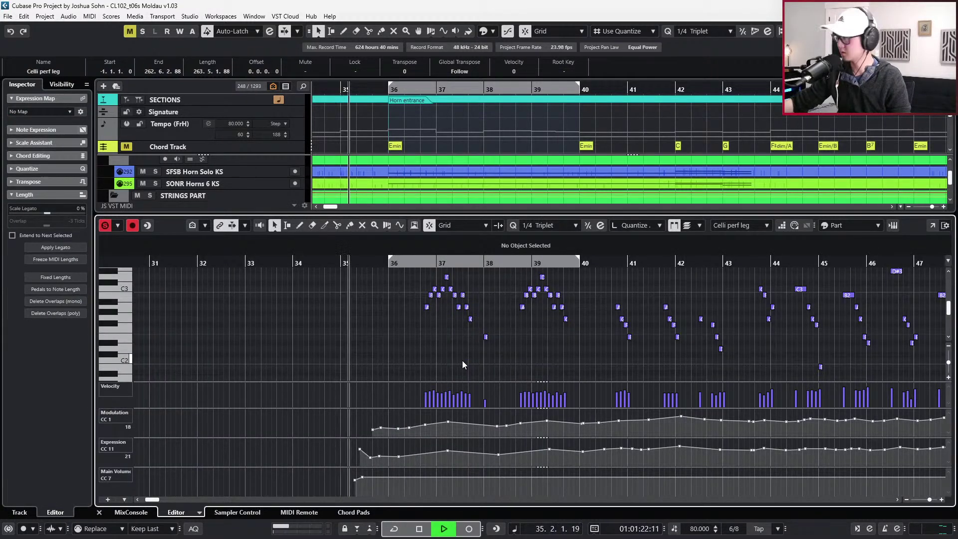
key("KP_Multiply")
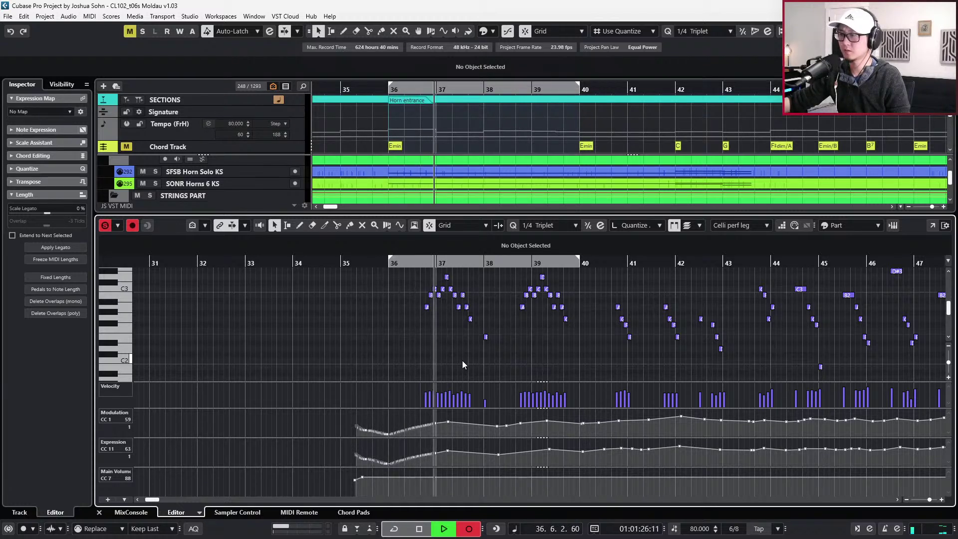
key("space")
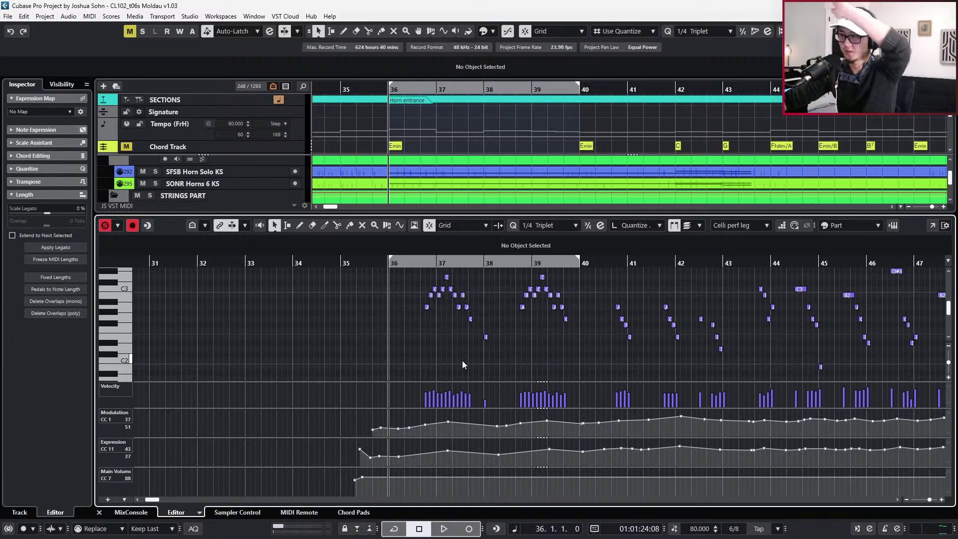
key("KP_Multiply")
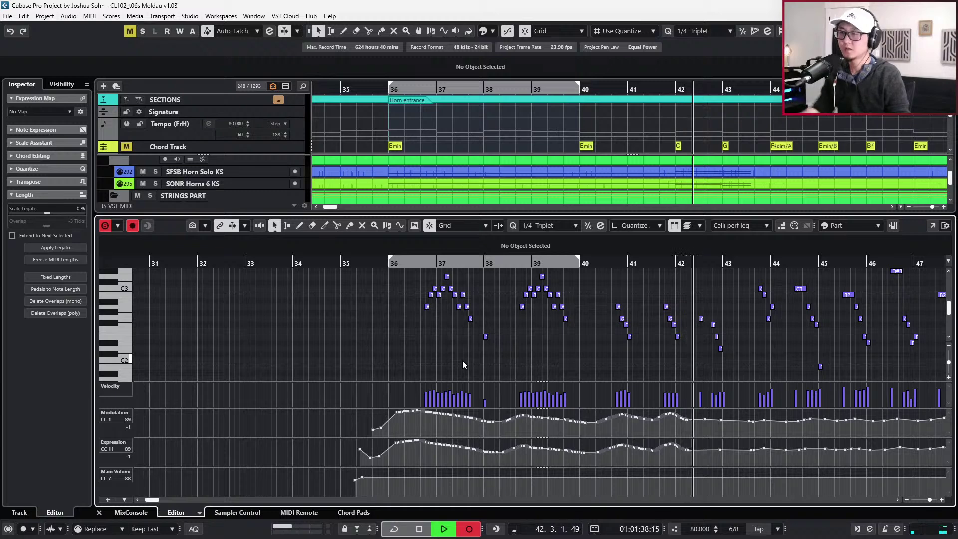
key("space")
Check the end of the cello figure before bar 40 against the cello staff on pages 6 and 7 of the Moldau score PDF
left_click(566, 319)
scroll(584, 332, "up", 3)
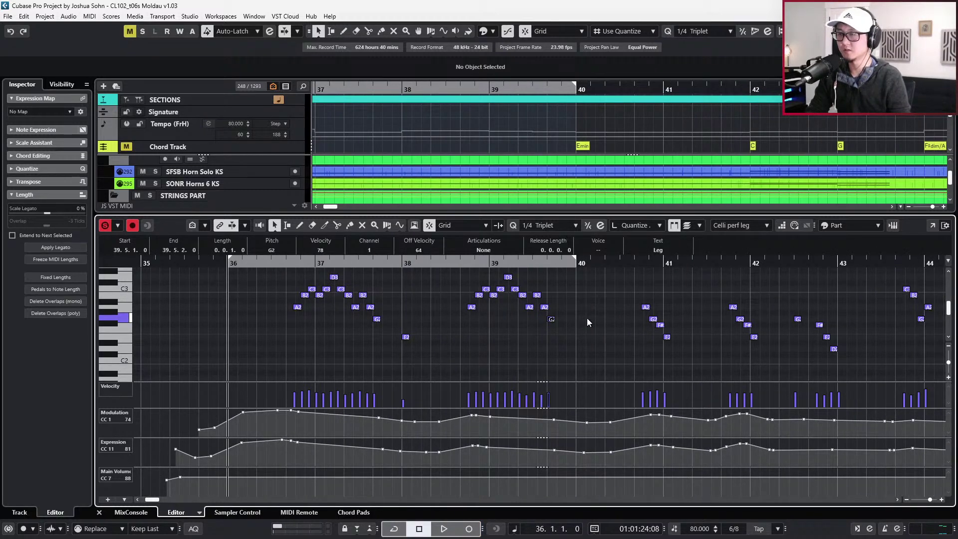
key("alt+Tab")
key("alt+Tab")
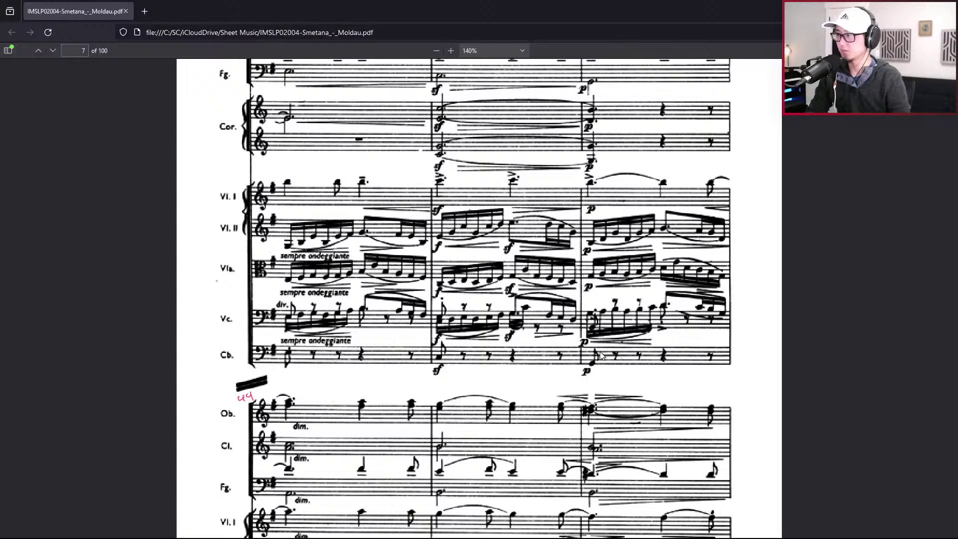
scroll(602, 356, "up", 10)
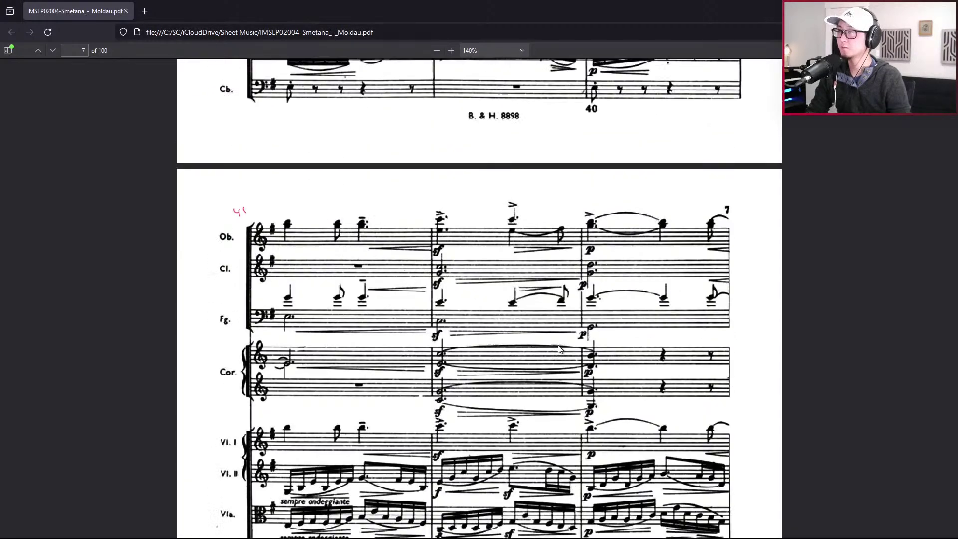
scroll(629, 284, "up", 1)
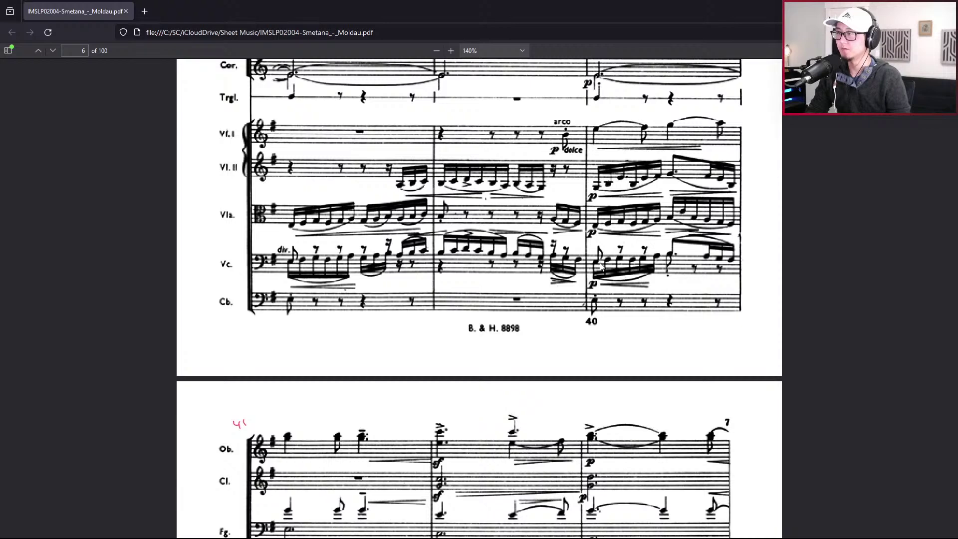
scroll(617, 313, "down", 2)
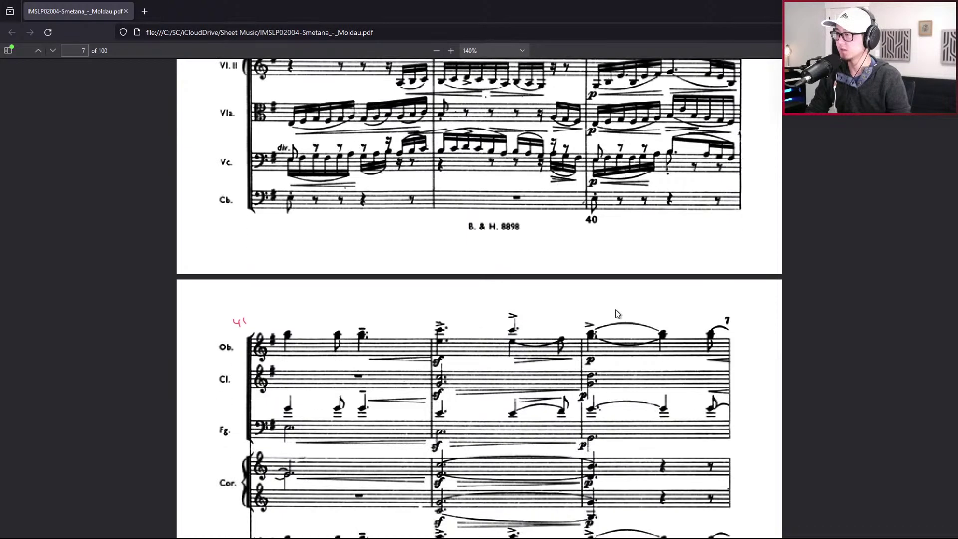
scroll(618, 308, "up", 2)
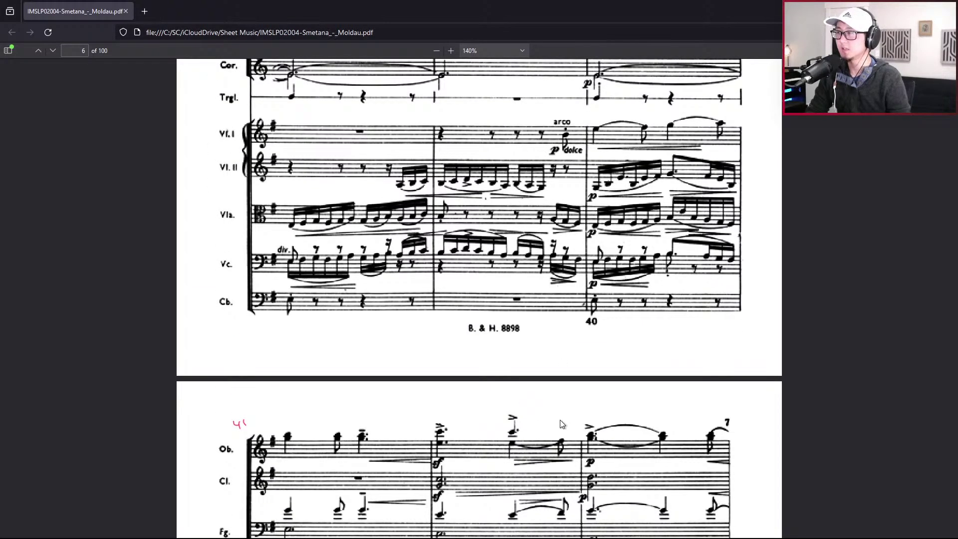
scroll(562, 424, "down", 8)
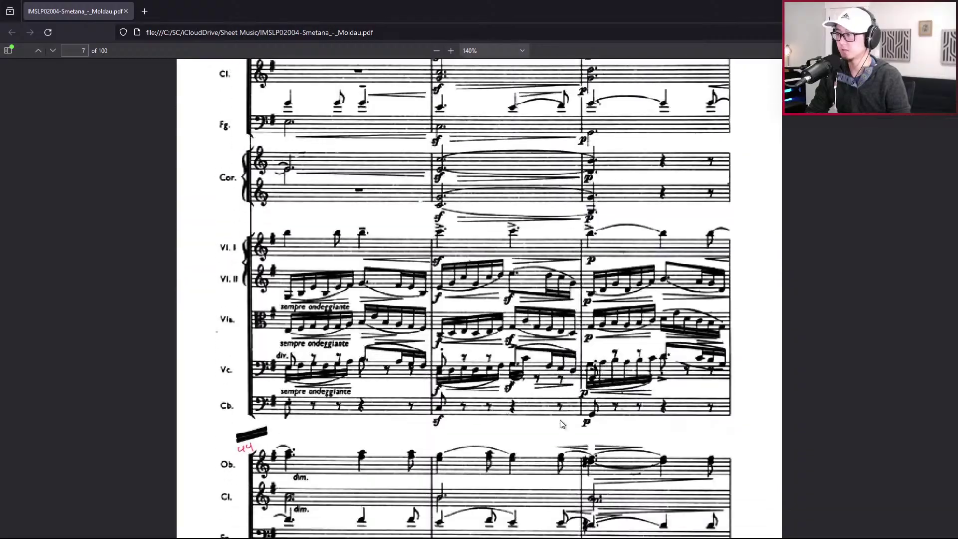
key("alt+Tab")
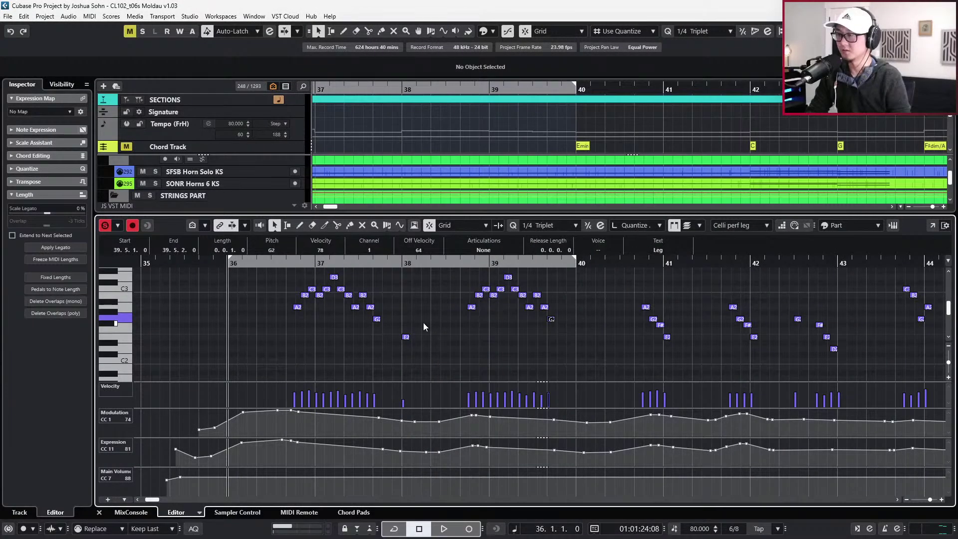
Copy the short E2 note at bar 38 of the Celli perf leg part to bar 40 and return to bar 36
left_click_drag(423, 323, 398, 348)
key("ctrl+c")
key("KP_Add")
key("KP_Add")
key("KP_Add")
key("KP_Add")
key("ctrl+v")
key("KP_Subtract")
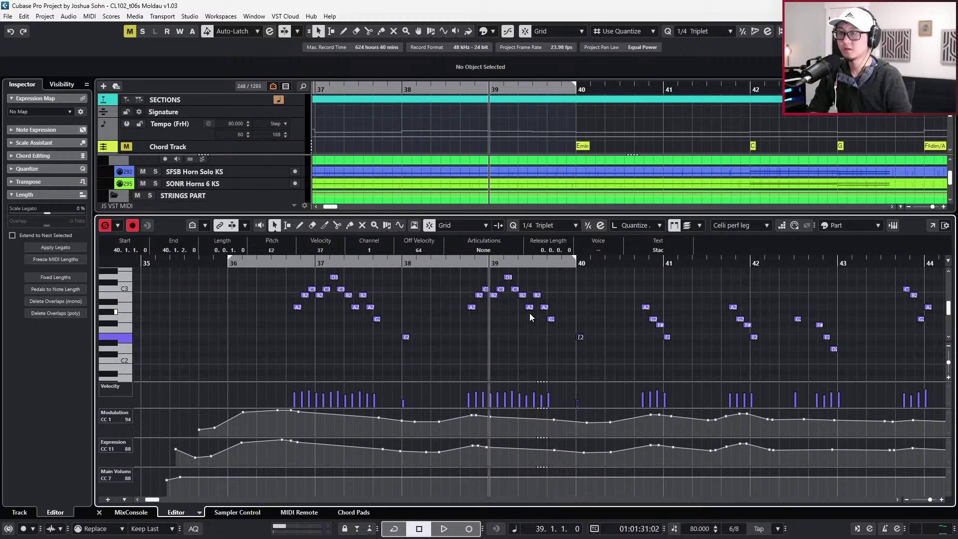
key("KP_Subtract")
key("KP_Subtract")
key("KP_Subtract")
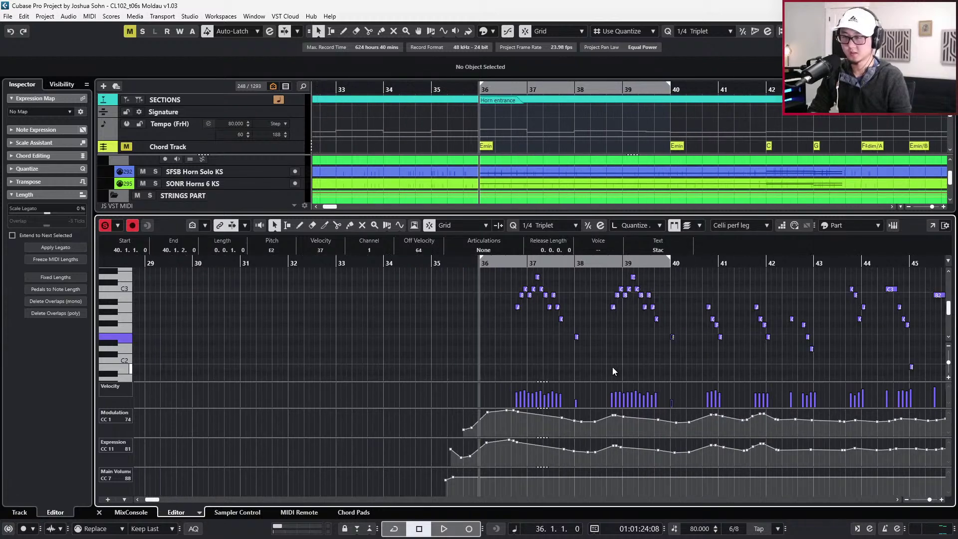
Record swelling modulation and expression curves for Celli perf leg from bar 36 through to bar 55
key("g")
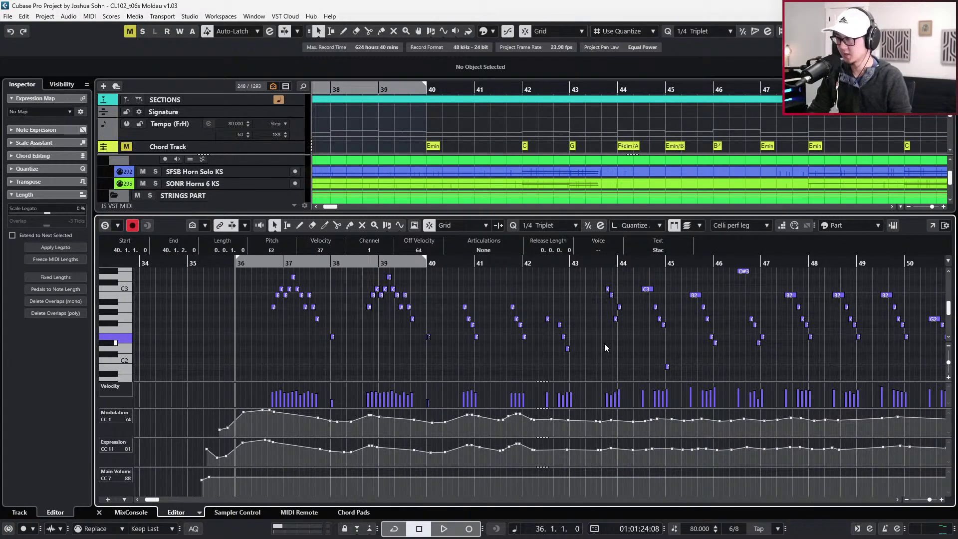
key("g")
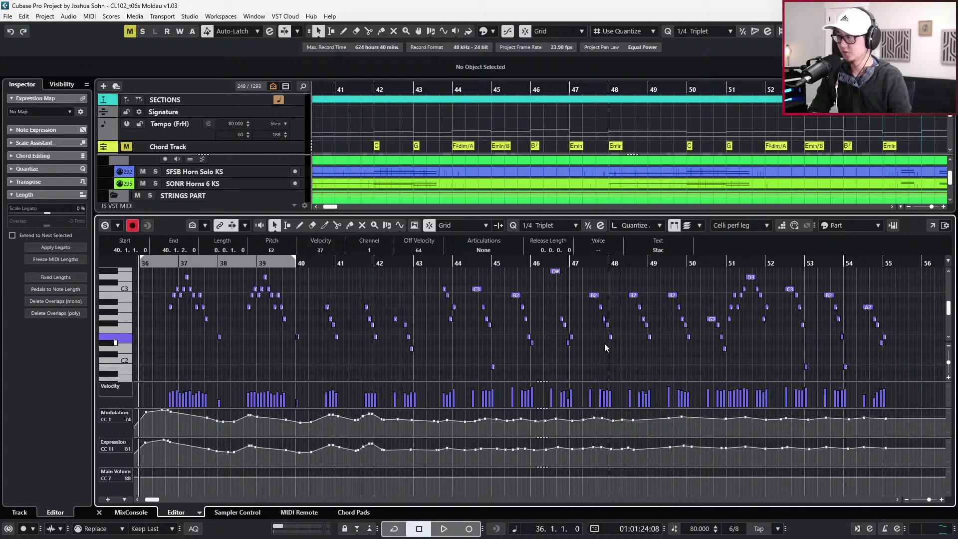
key("g")
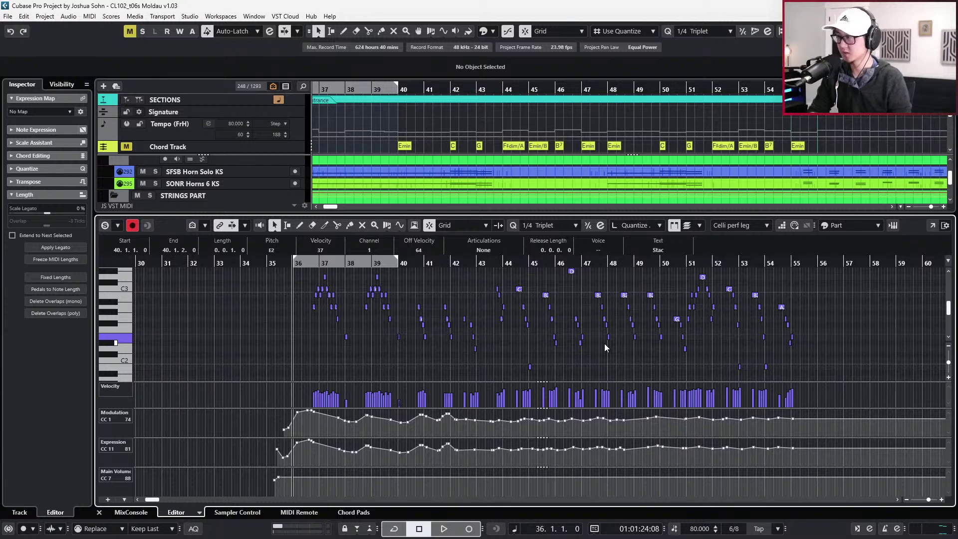
key("space")
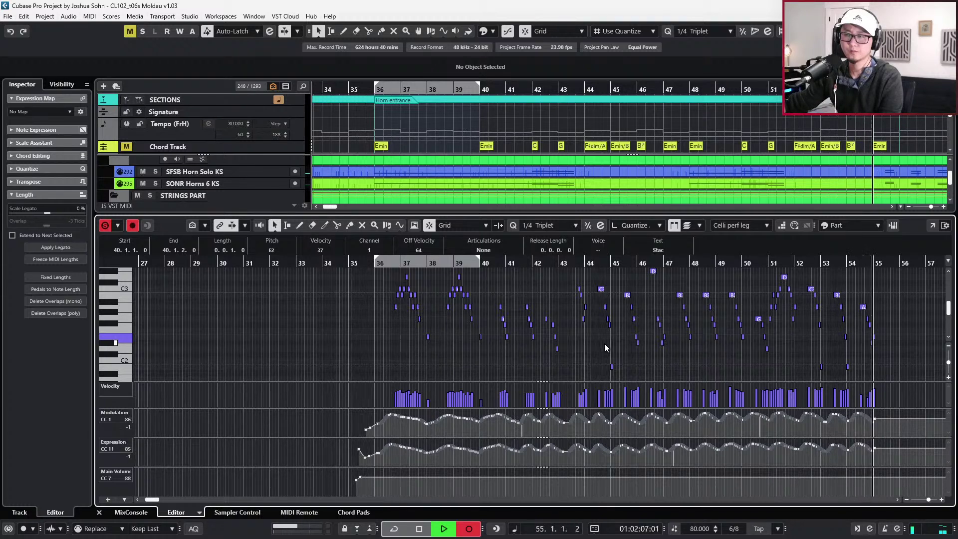
key("space")
Copy all the Celli perf leg modulation and expression points across bars 35 to 55, placing the cursor at 35.3.1.97
key("ctrl+e")
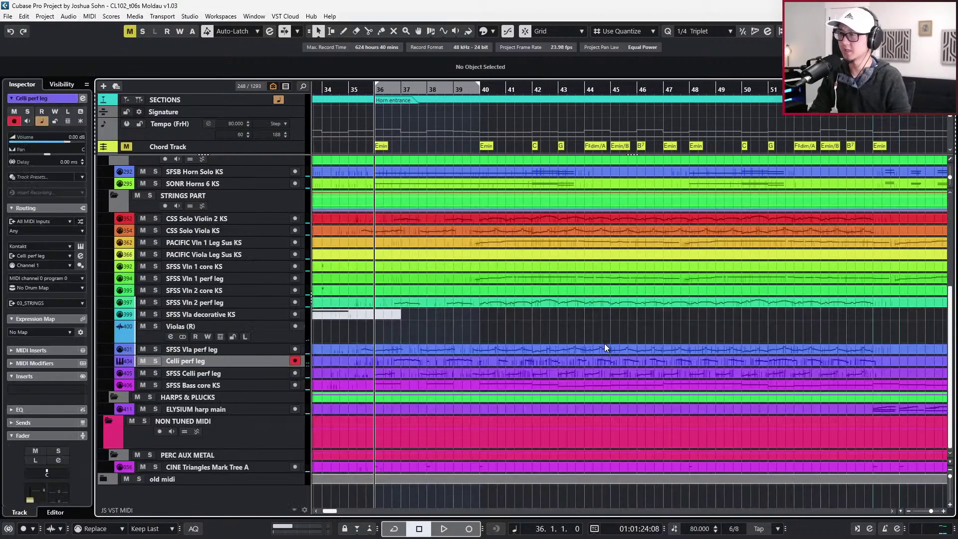
left_click(492, 361)
key("ctrl+e")
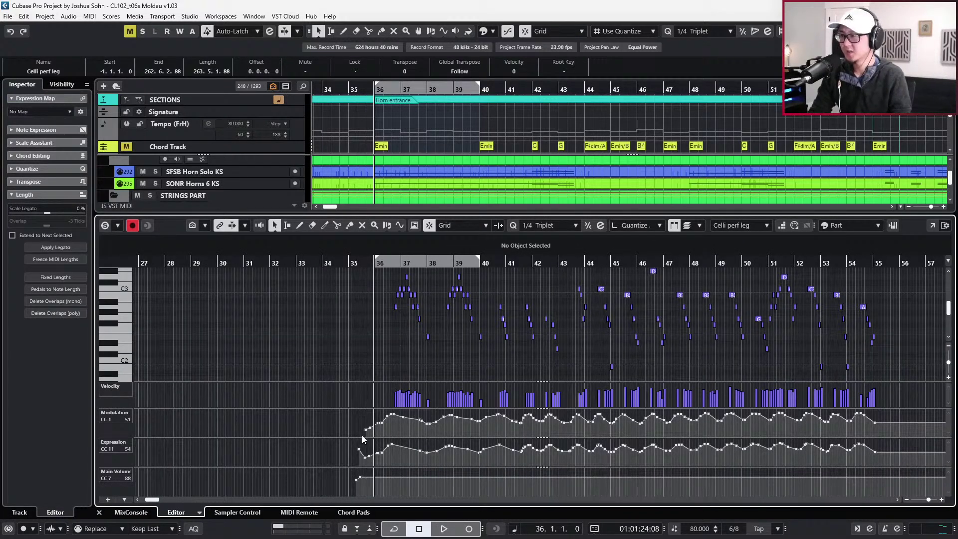
left_click_drag(360, 438, 944, 410)
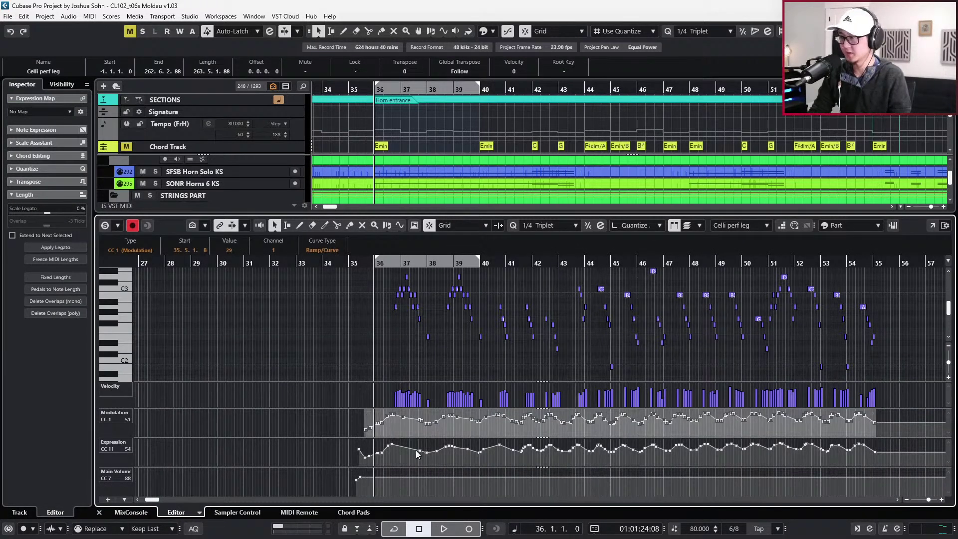
left_click_drag(368, 464, 732, 404)
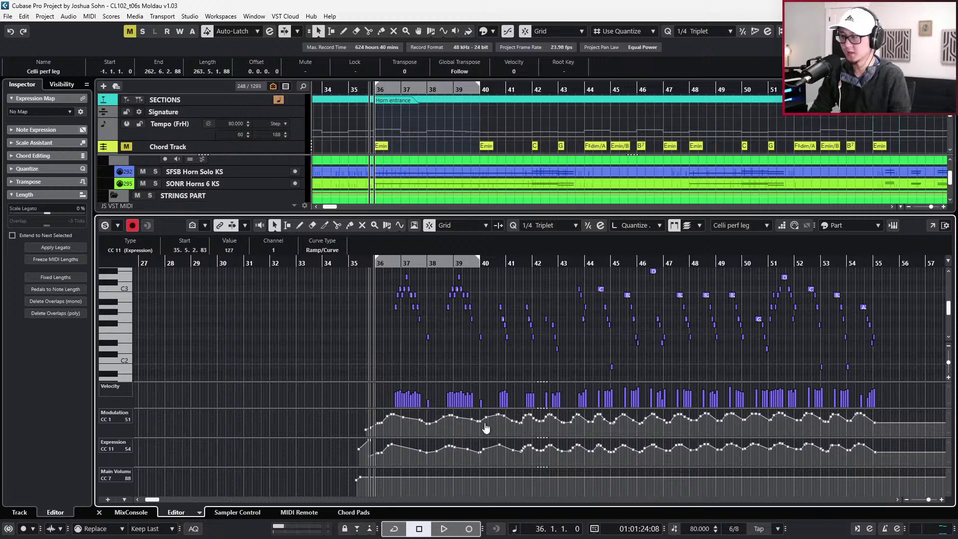
left_click_drag(486, 428, 884, 374)
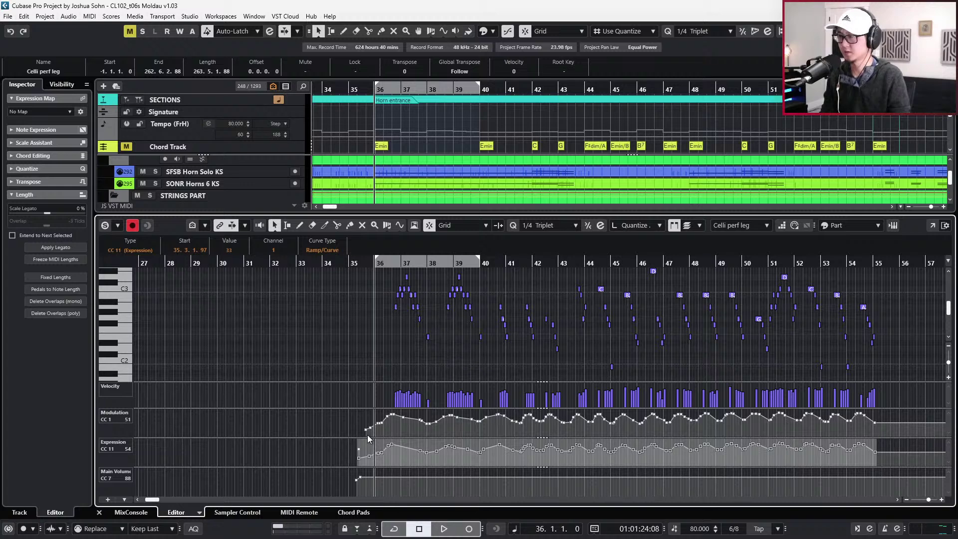
left_click_drag(361, 435, 948, 359)
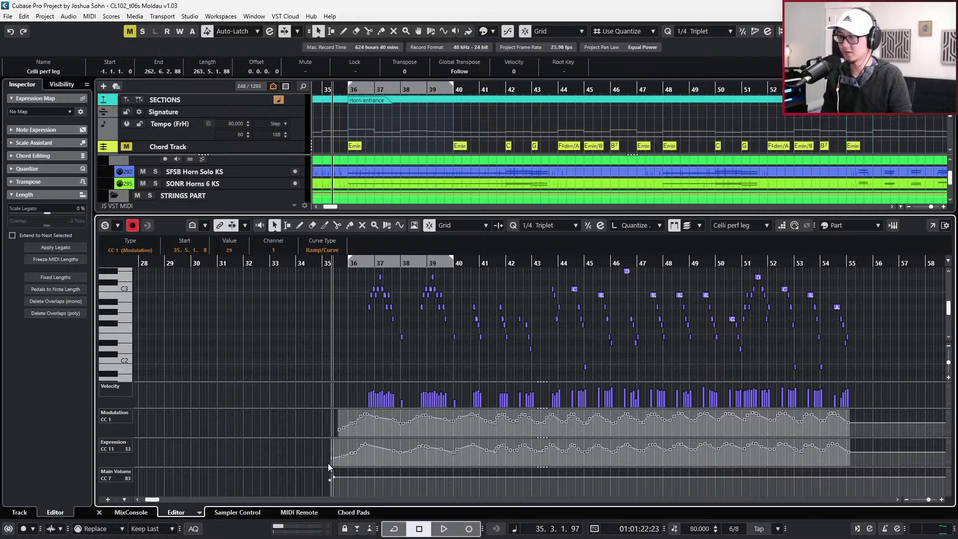
Open the SFSS Vla perf leg part and paste the copied modulation and expression curves from 35.3.1.97
key("ctrl+e")
key("g")
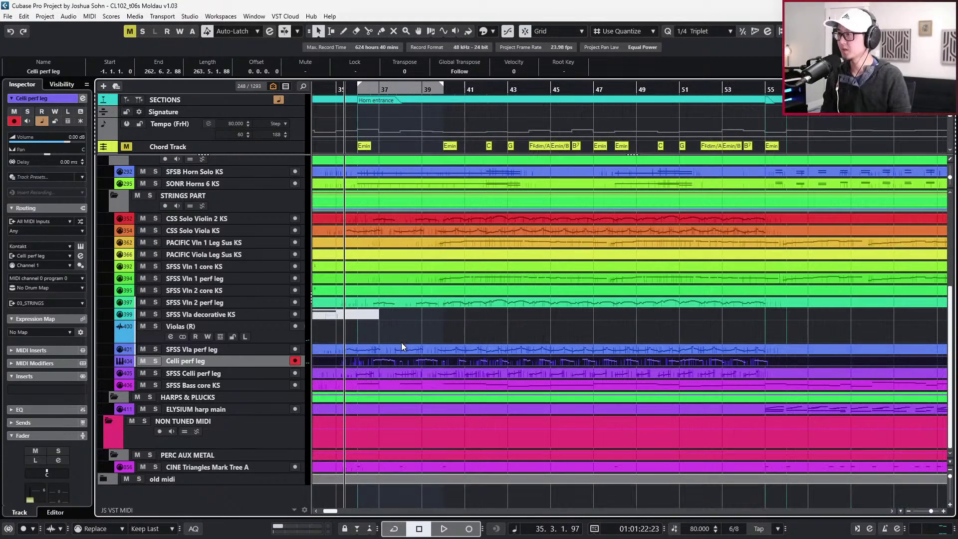
left_click(400, 349)
key("ctrl+e")
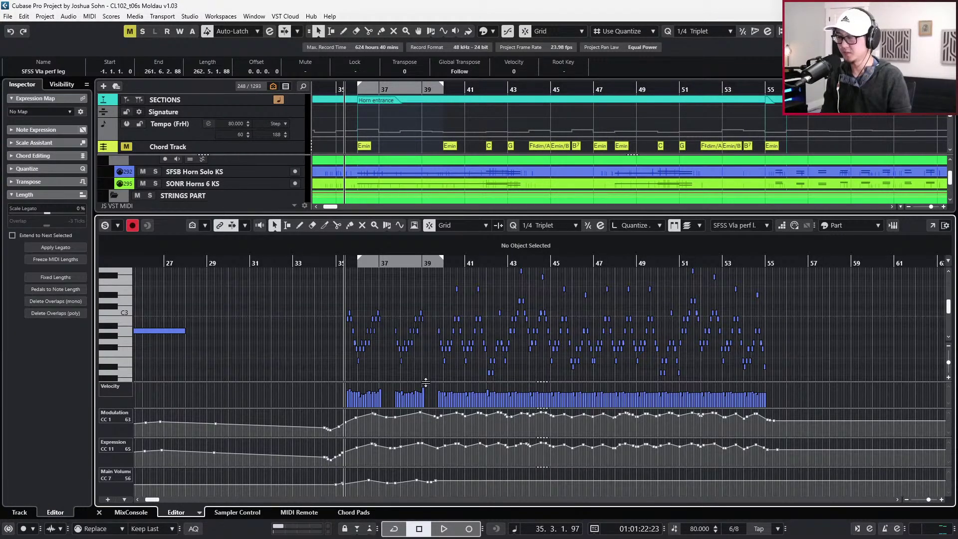
key("ctrl+a")
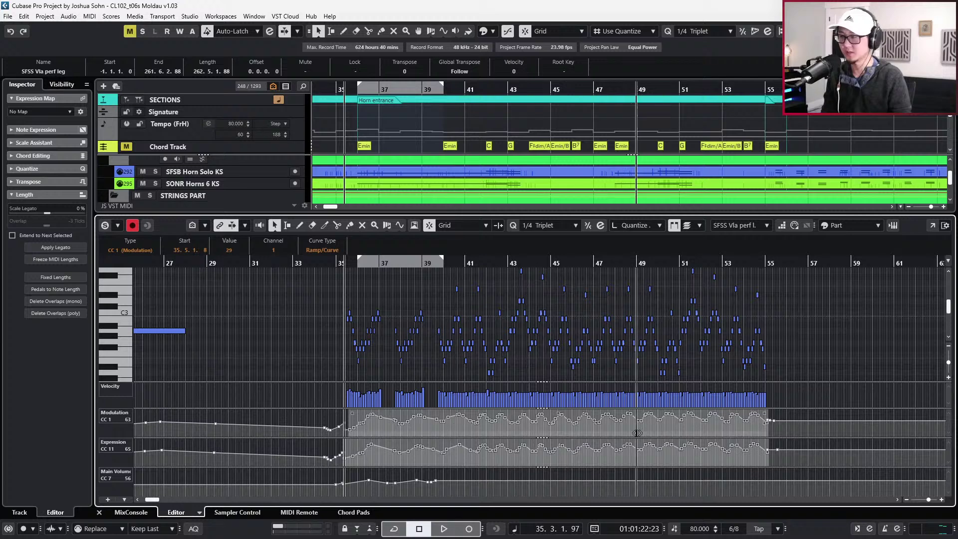
Delete the leftover modulation points just after bar 55 in the SFSS Vla perf leg part
left_click(774, 421)
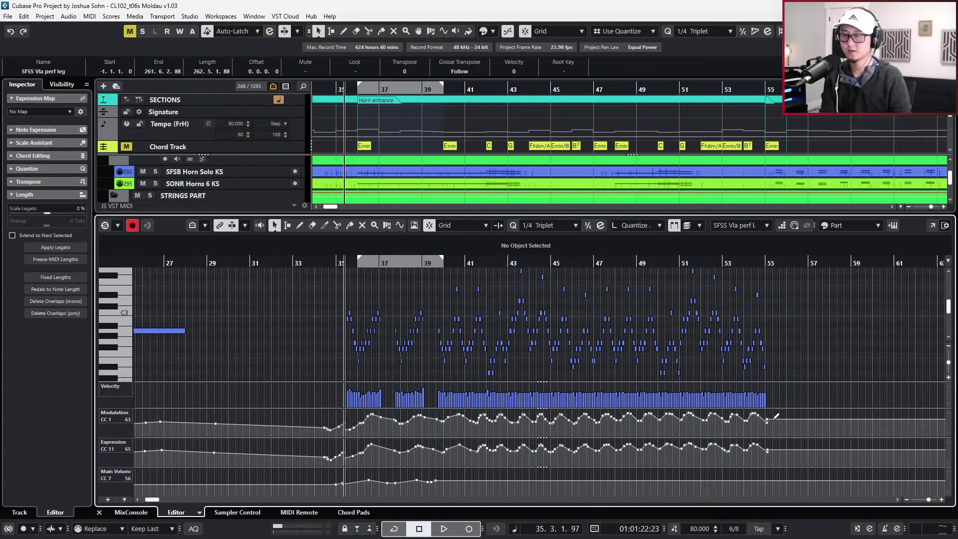
left_click(768, 422)
key("Delete")
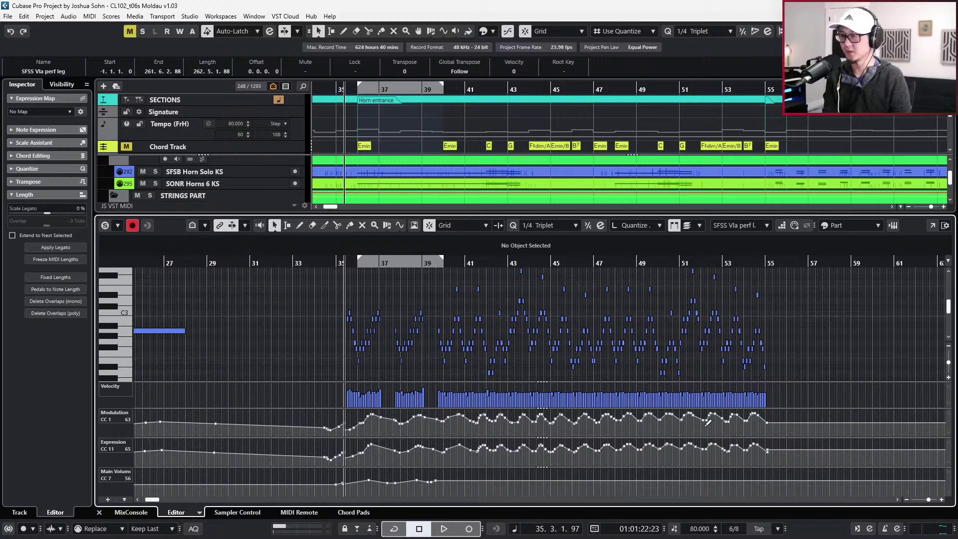
Audition the pasted curves in the SFSS Vla perf leg part from 35.3.1.97 and undo that paste
left_click(348, 421)
key("space")
key("space")
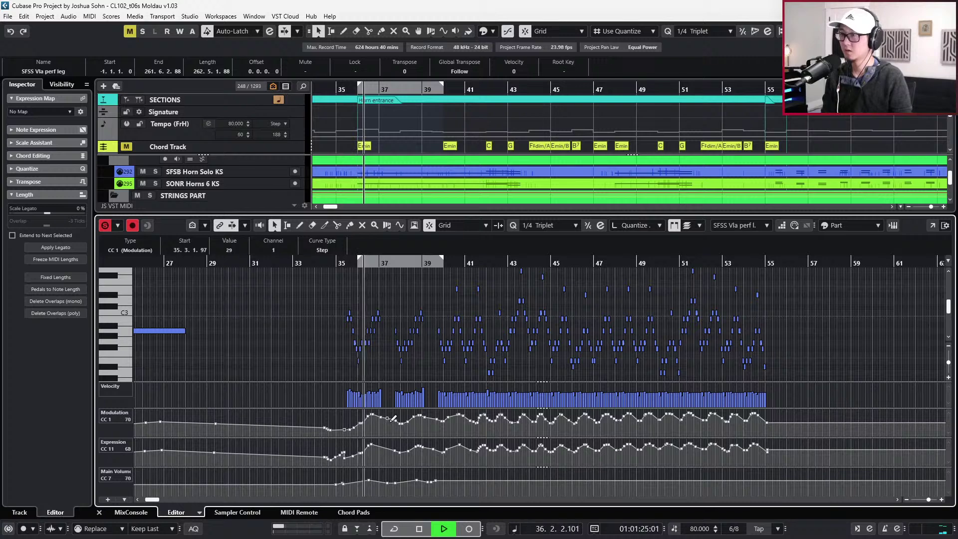
key("space")
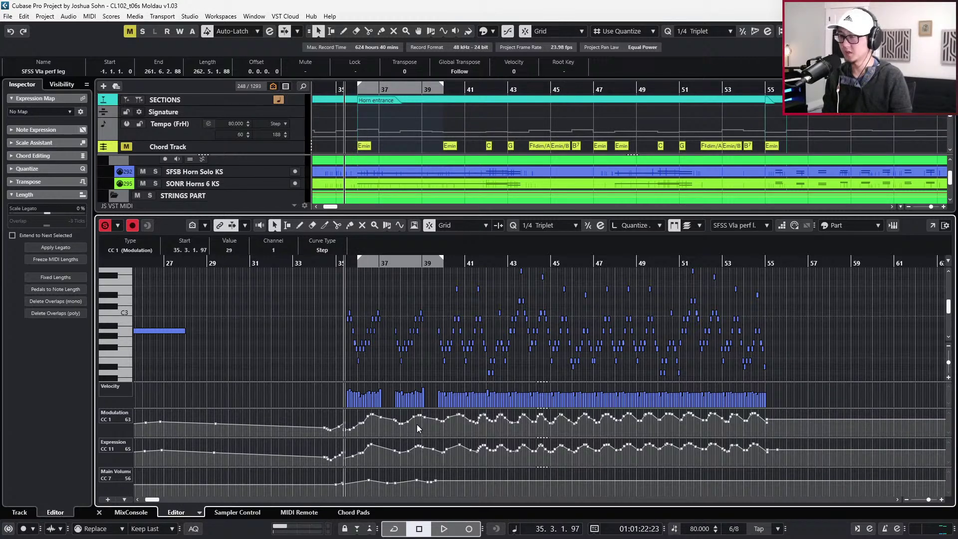
key("ctrl+z")
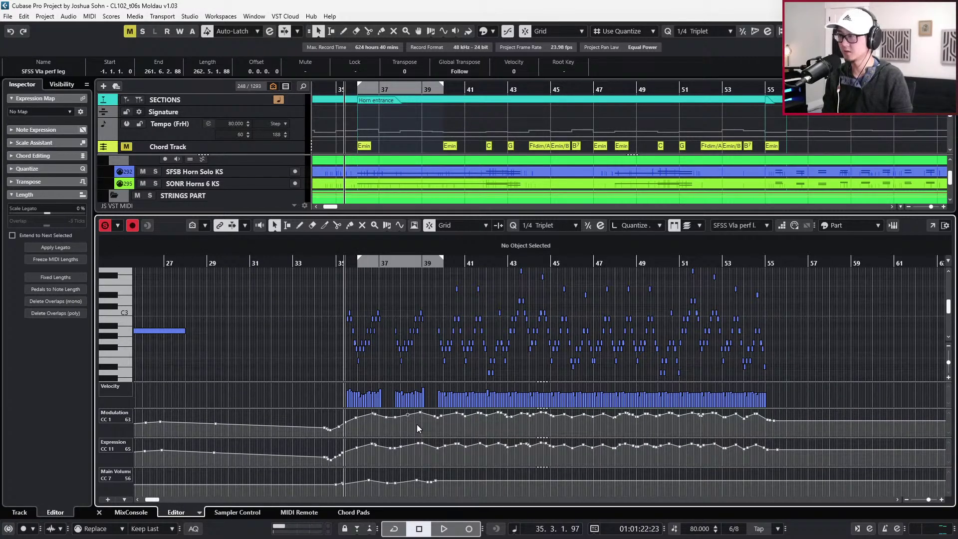
Open the SFSS Vln 2 perf leg part and paste the copied modulation and expression curves from 35.3.1.97
key("ctrl+e")
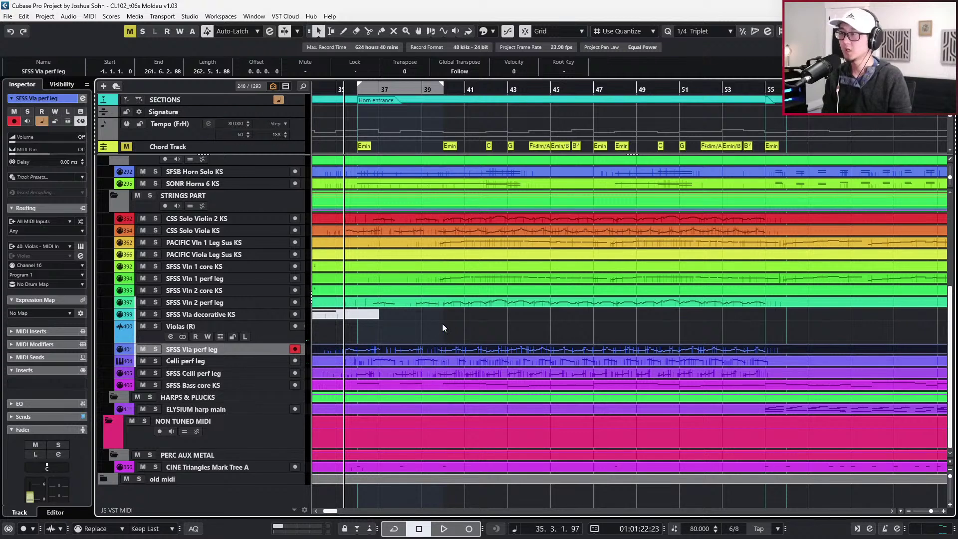
left_click(441, 304)
key("ctrl+e")
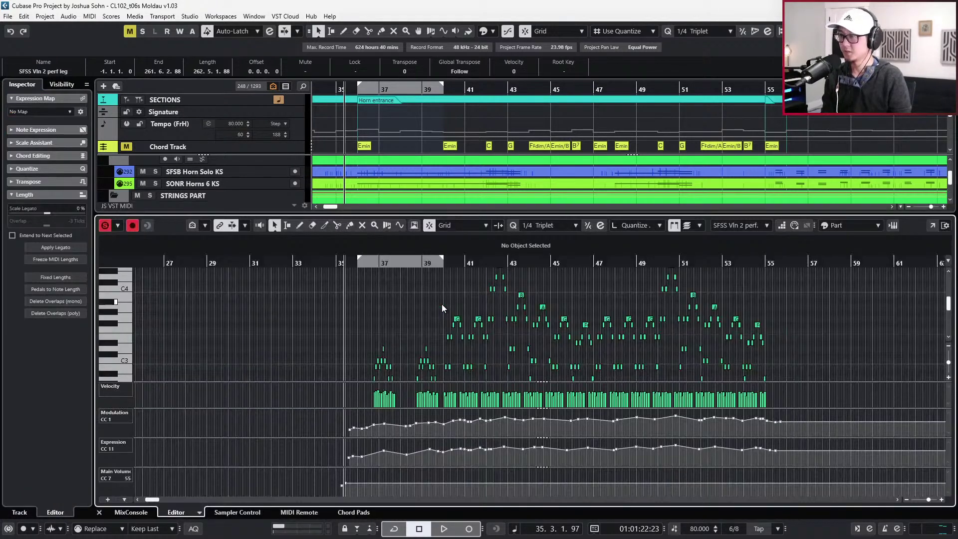
key("ctrl+shift+z")
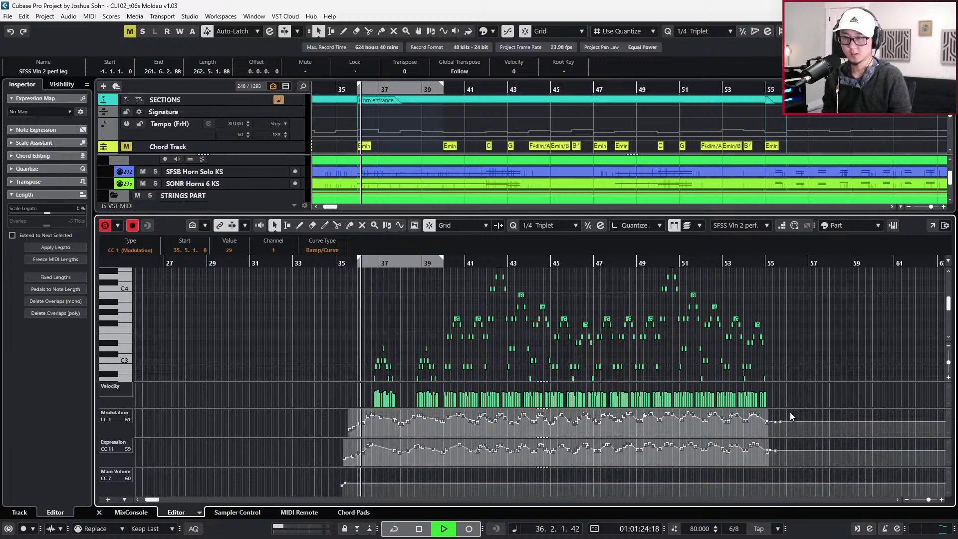
Delete the leftover modulation and expression points just after bar 55 in the SFSS Vln 2 perf leg part
left_click(767, 420)
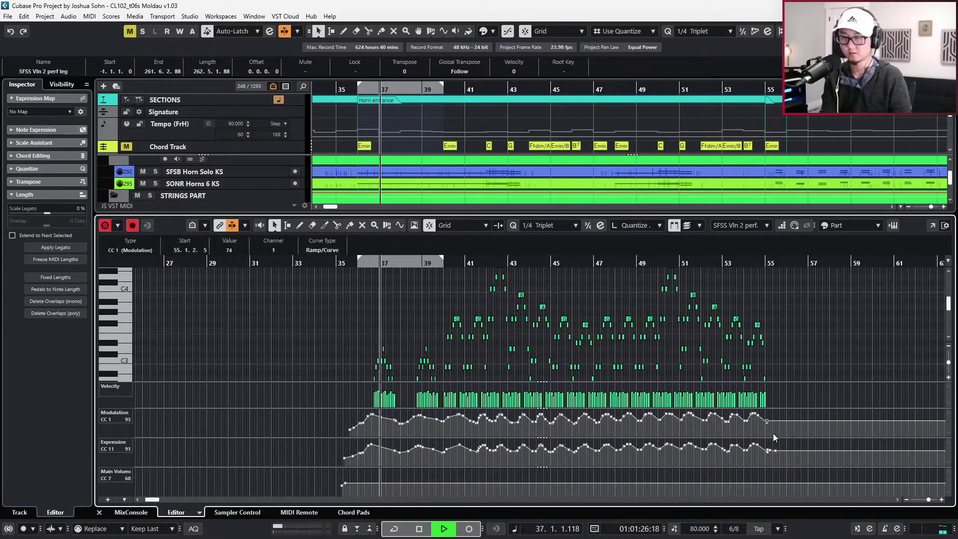
key("Delete")
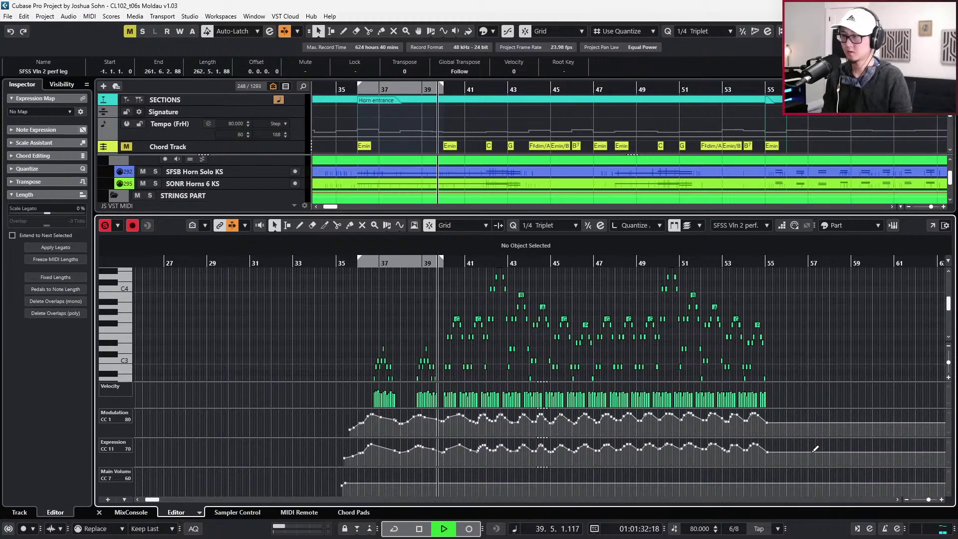
key("space")
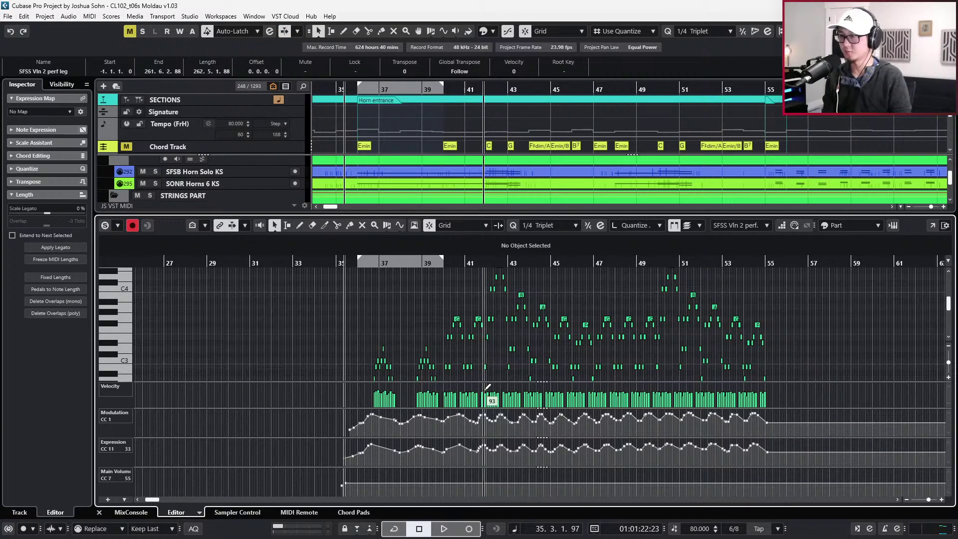
Record a gently swelling main volume curve for SFSS Vln 2 perf leg from about bar 35 to bar 39
scroll(479, 350, "down", 3)
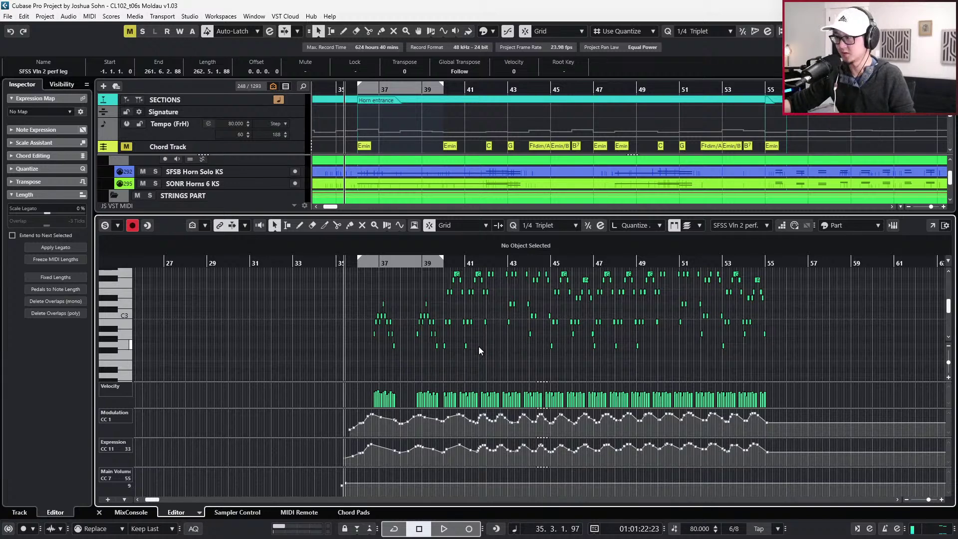
key("space")
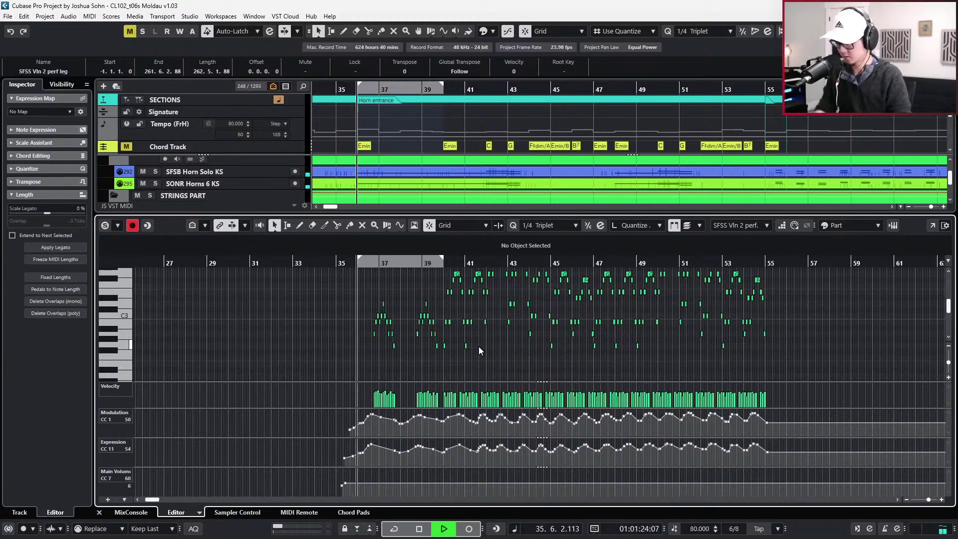
key("KP_Multiply")
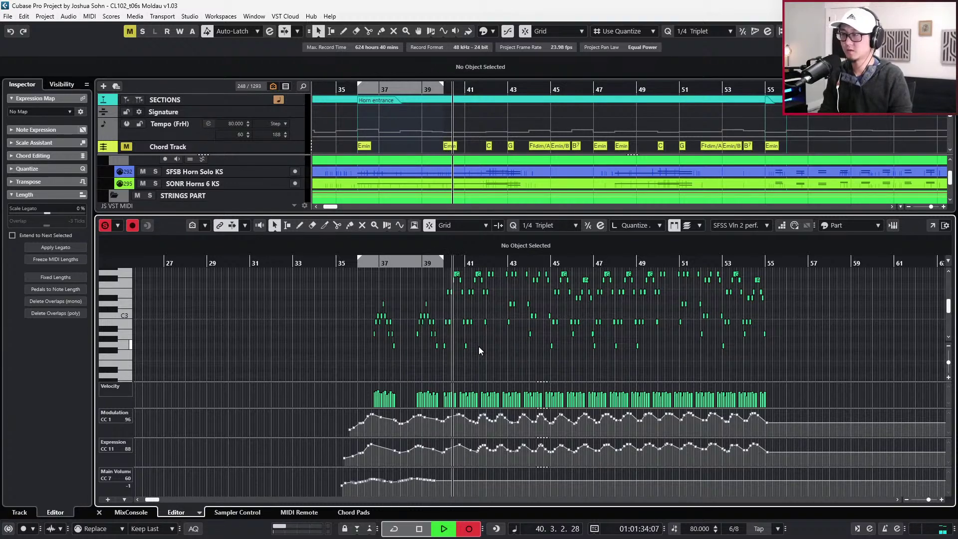
key("space")
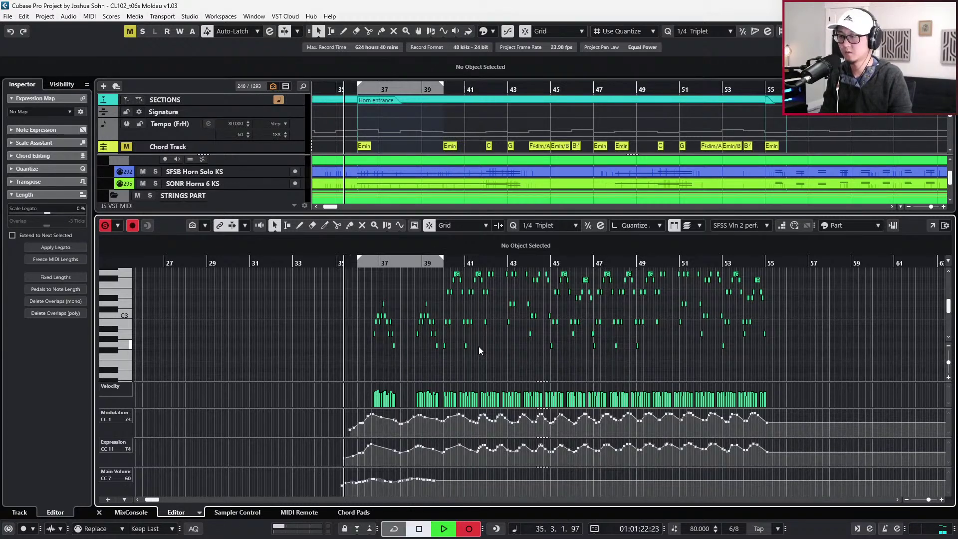
Solo SFSS Vln 2 perf leg together with Celli perf leg, listen to bars 35 to 42, and unsolo both tracks
key("ctrl+alt+e")
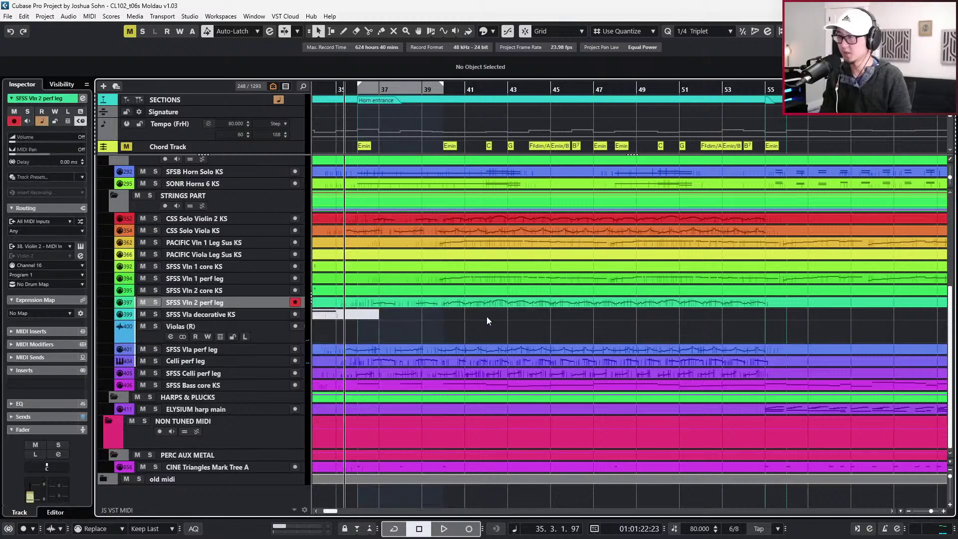
left_click(481, 306)
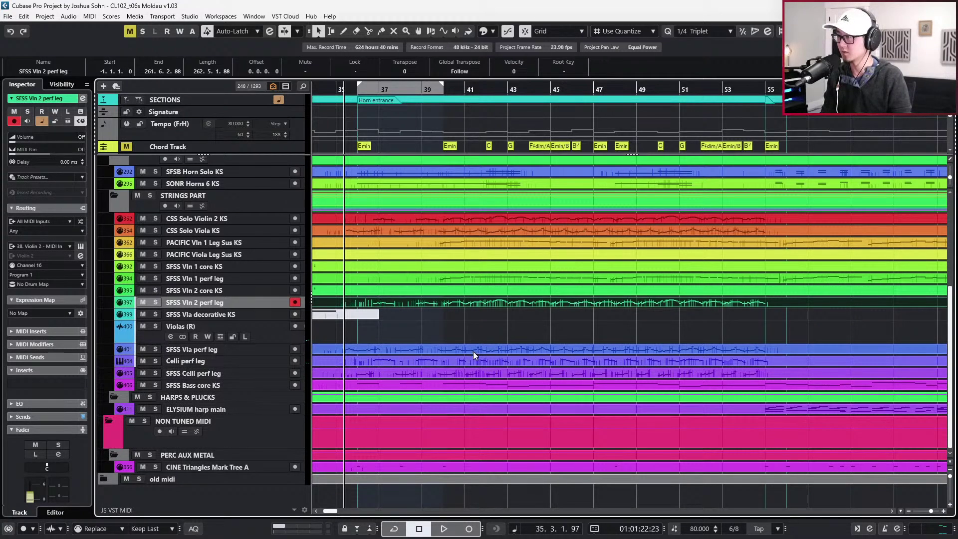
left_click(473, 351, "ctrl")
key("s")
left_click(473, 352, "ctrl")
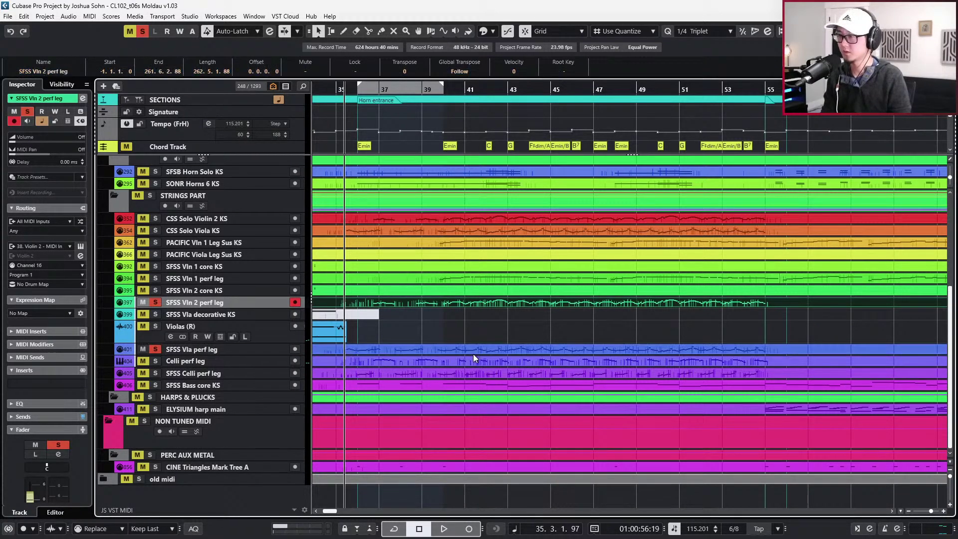
left_click(474, 360, "ctrl")
key("s")
key("s")
key("space")
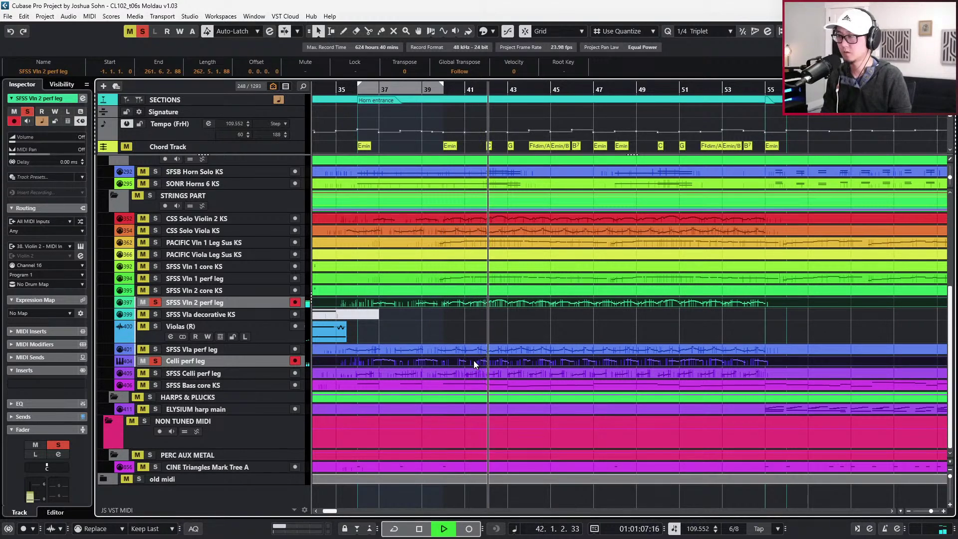
key("space")
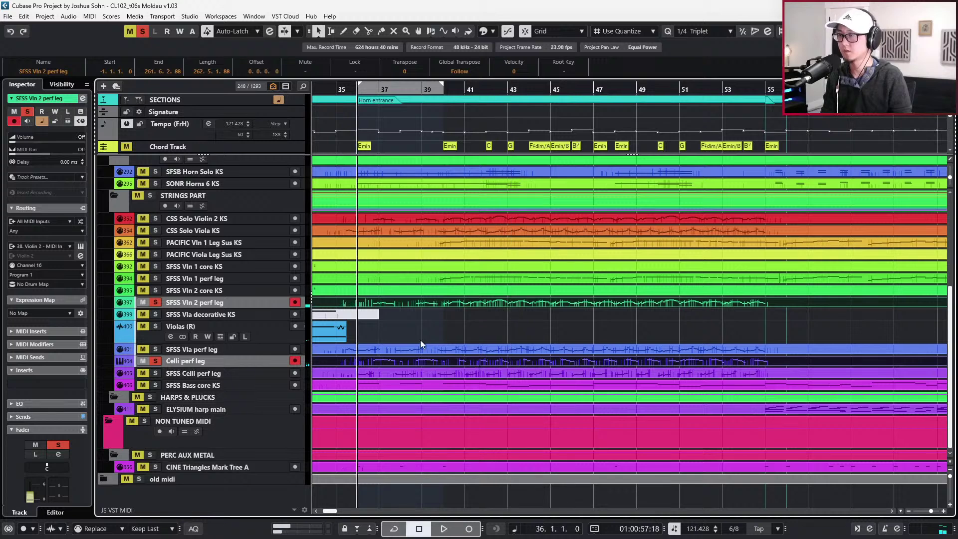
key("s")
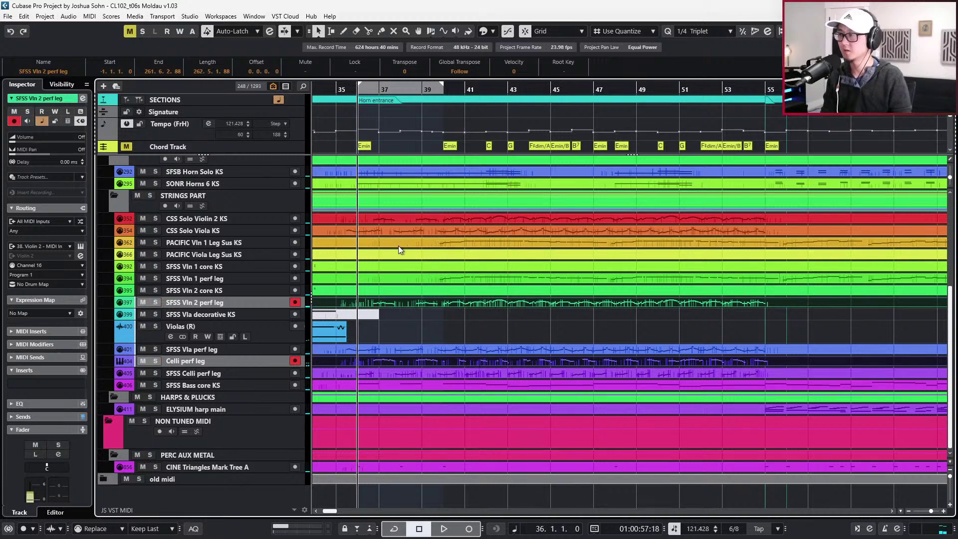
Copy all modulation and expression points across bars 35 to 55 in the SFSS Vln 2 perf leg part
double_click(411, 217)
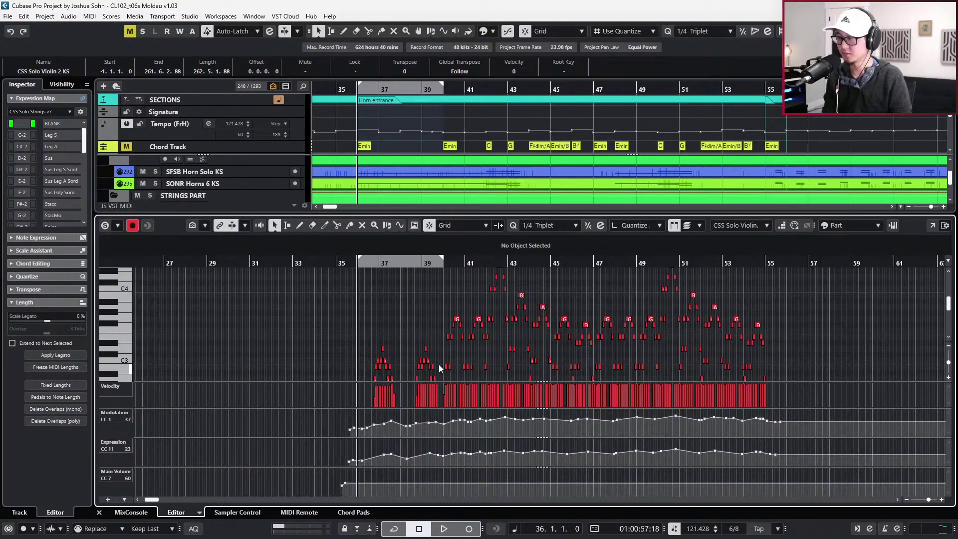
key("ctrl+e")
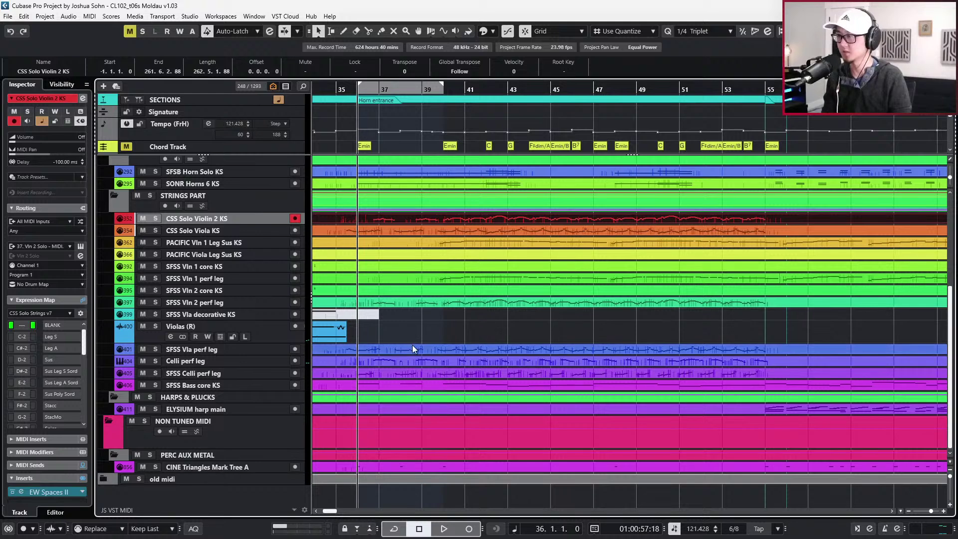
double_click(406, 306)
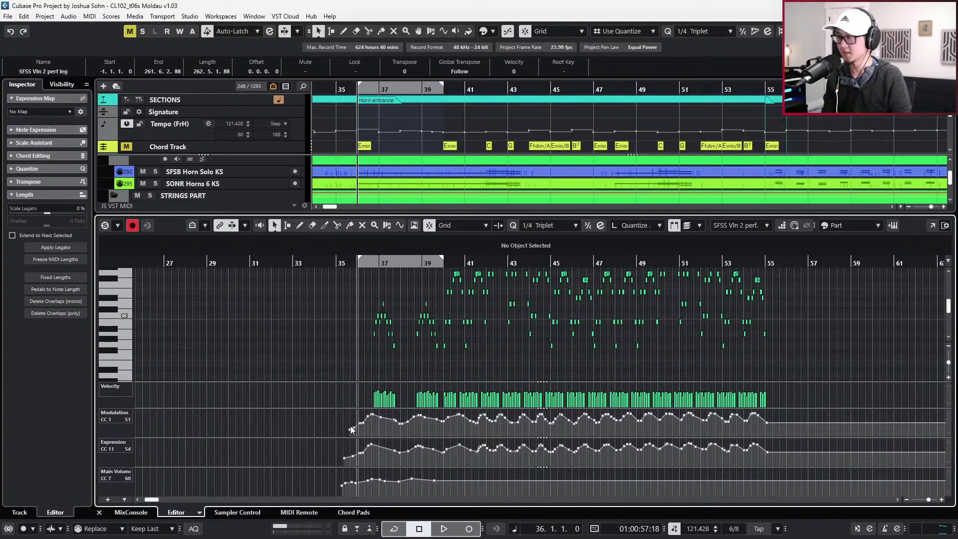
left_click_drag(335, 415, 853, 450)
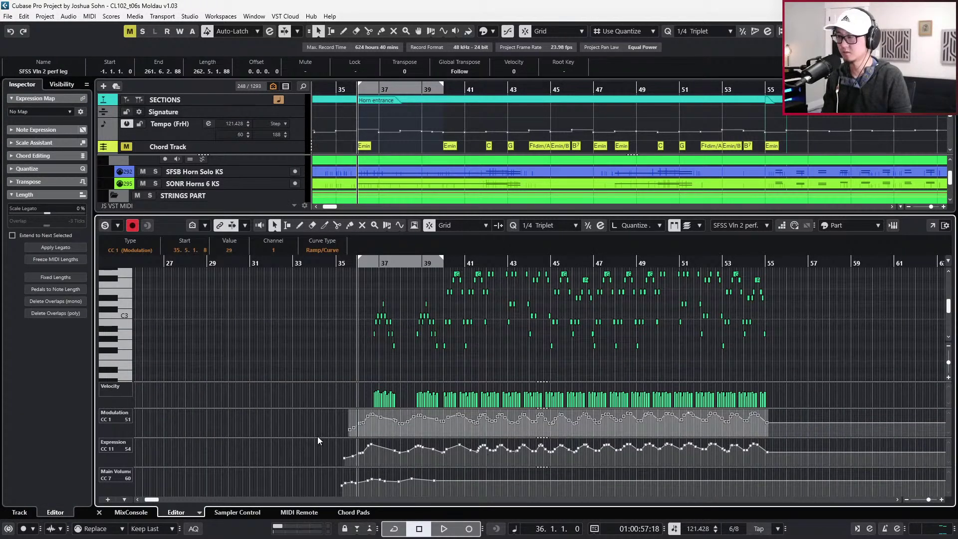
left_click_drag(327, 441, 858, 515)
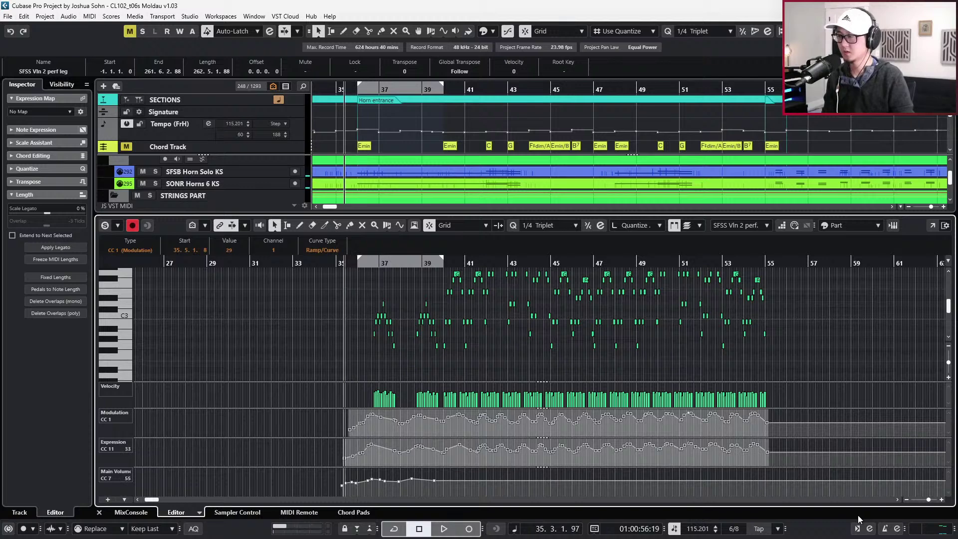
Open the CSS Solo Violin 2 KS part and paste the copied modulation and expression curves from 35.3.1.97
key("ctrl+alt+e")
left_click(621, 220)
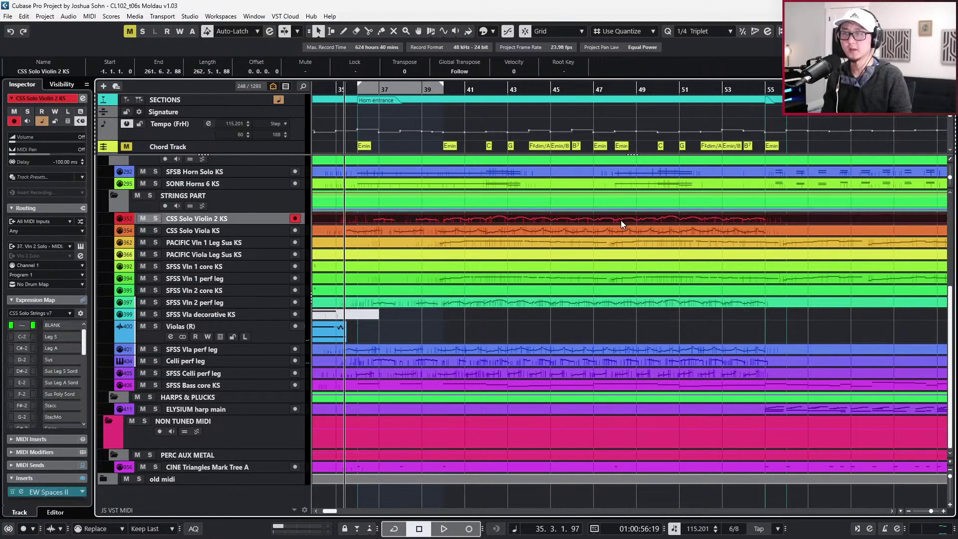
key("ctrl+alt+e")
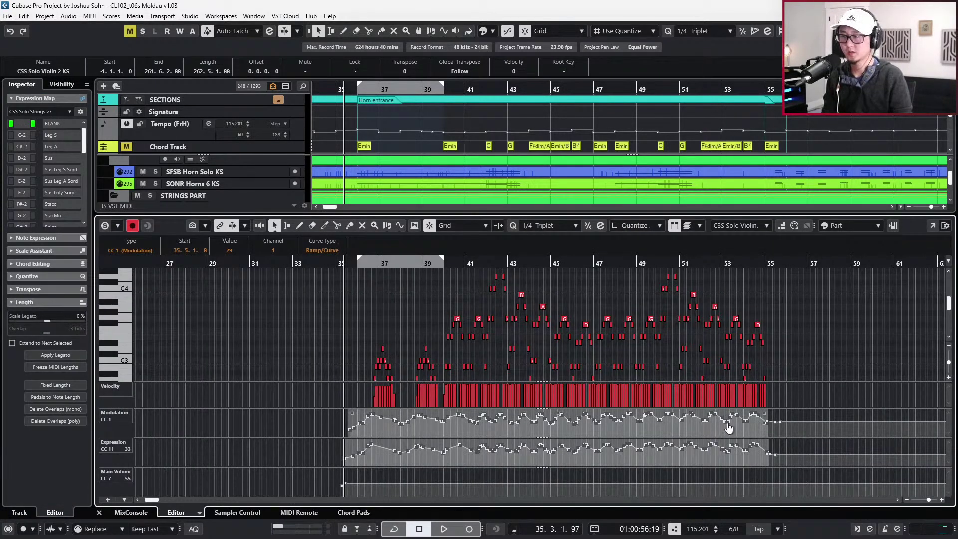
left_click(786, 437)
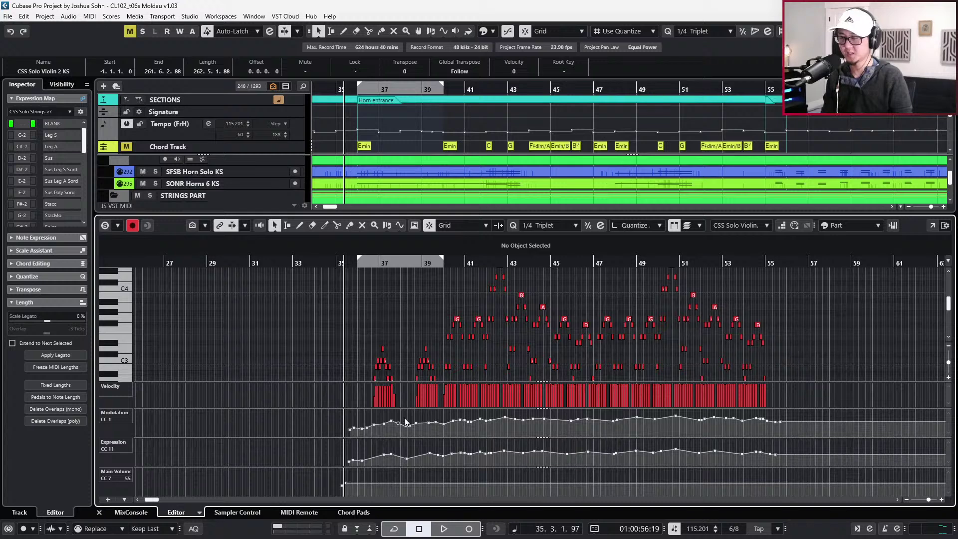
key("ctrl+a")
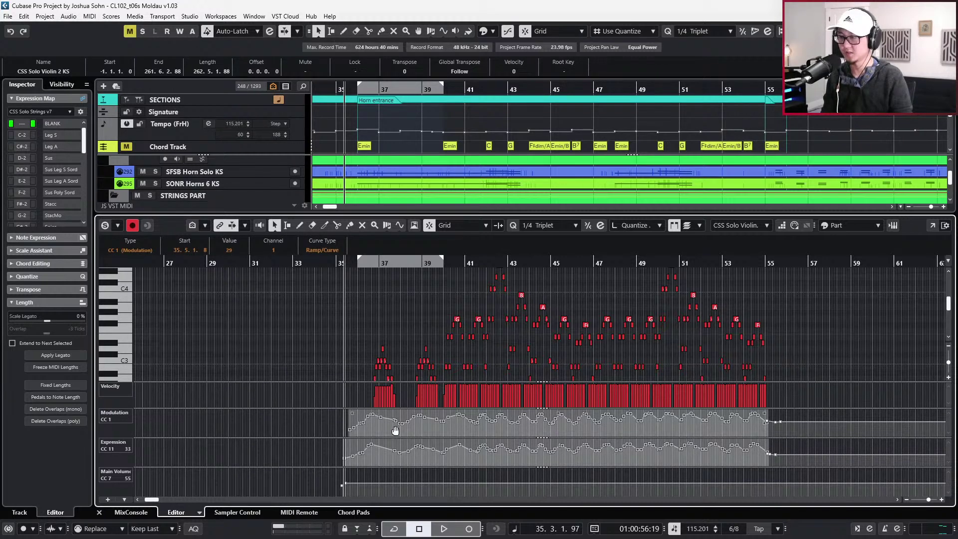
Delete the leftover controller points just after bar 55 in the CSS Solo Violin 2 KS part and audition the curves
left_click_drag(775, 418, 787, 426)
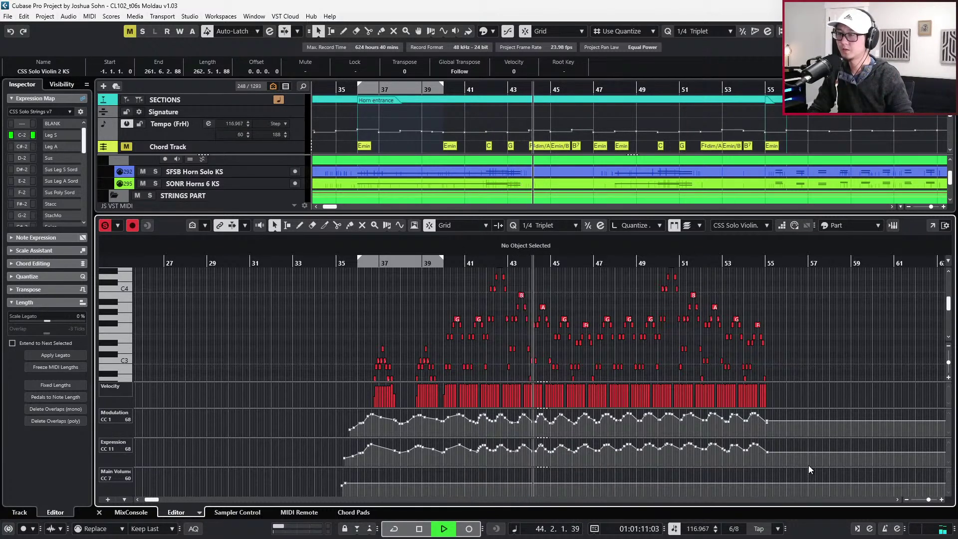
key("space")
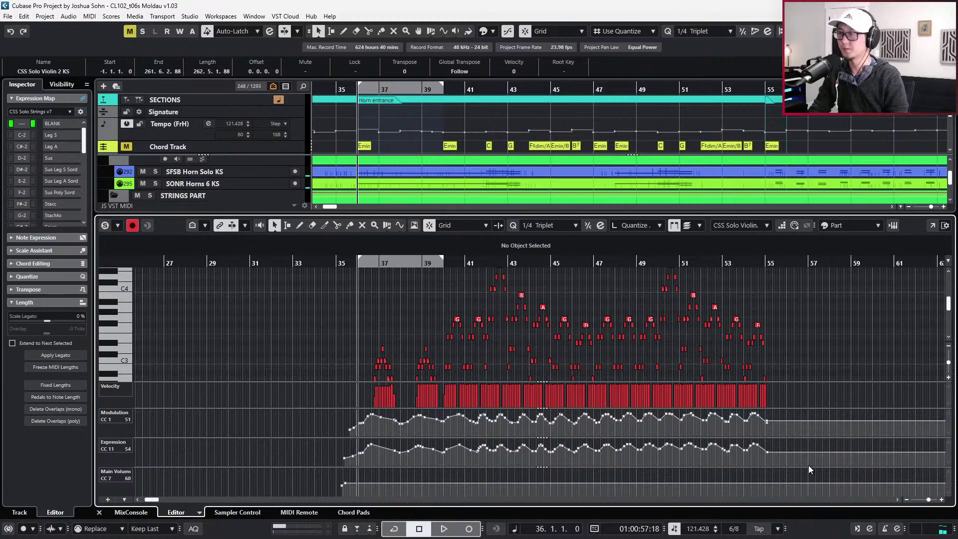
Play the full arrangement from bar 36, then again from within the Strings section through the horn entrance
key("ctrl+alt+e")
key("space")
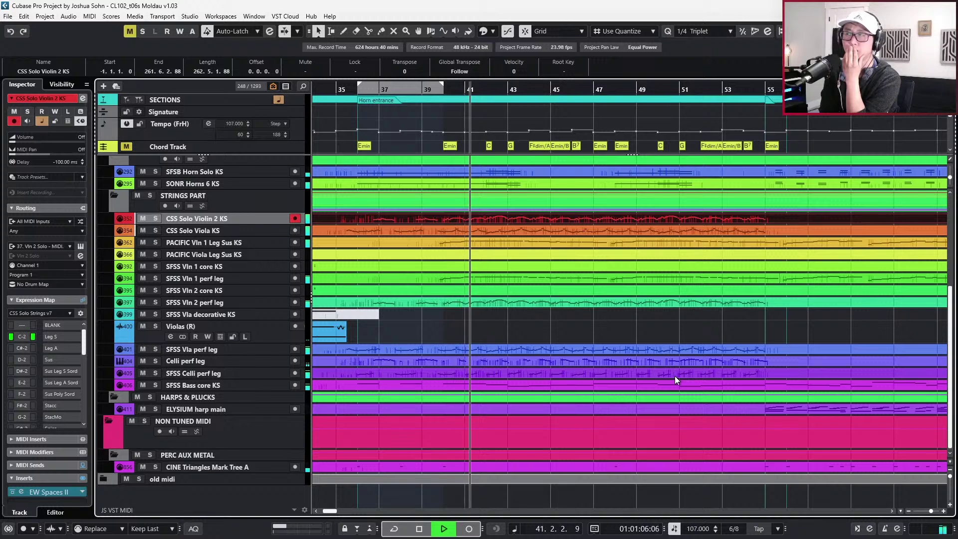
key("space")
scroll(661, 393, "down", 3)
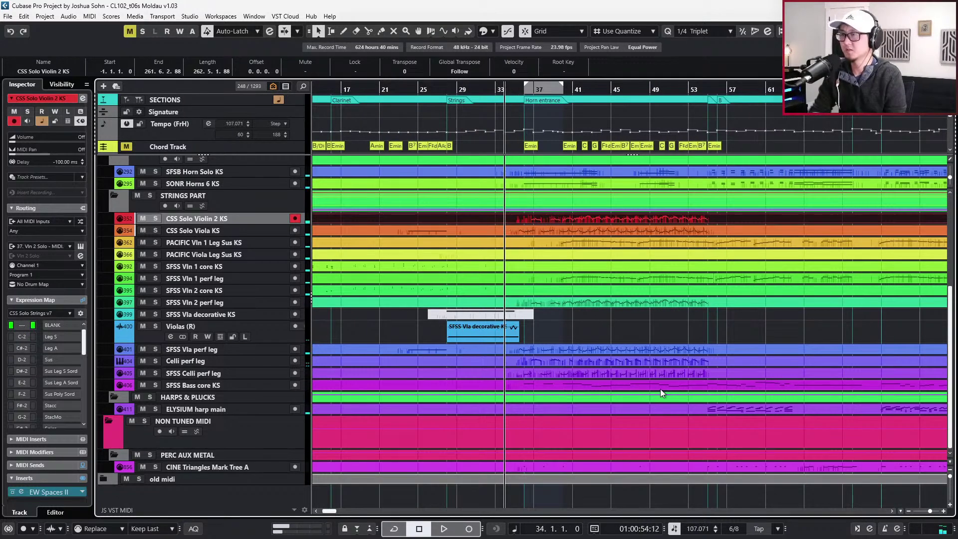
key("space")
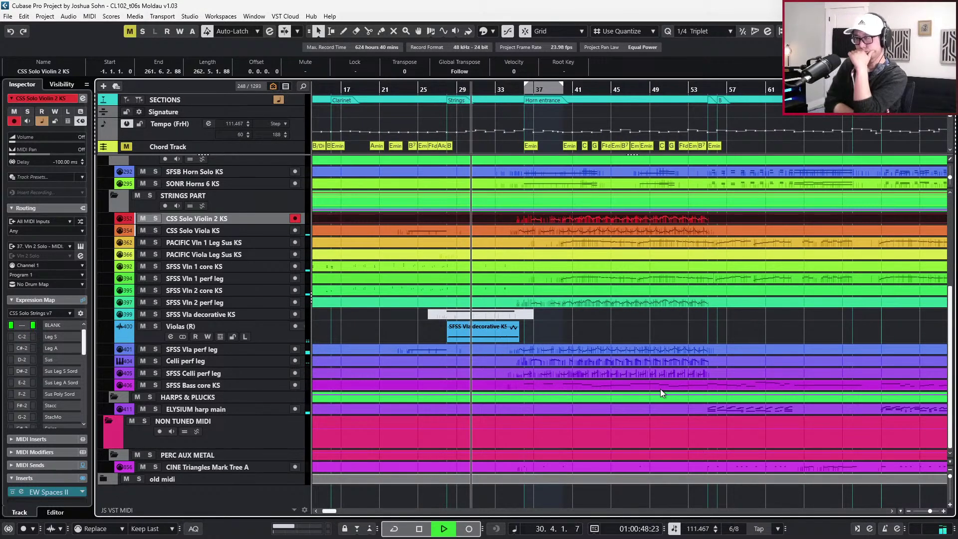
left_click(661, 388)
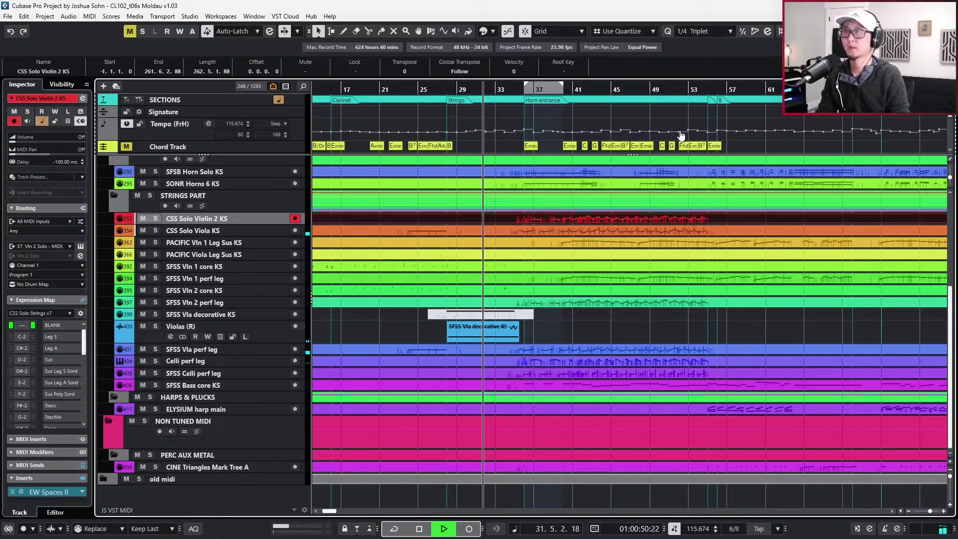
left_click(659, 94)
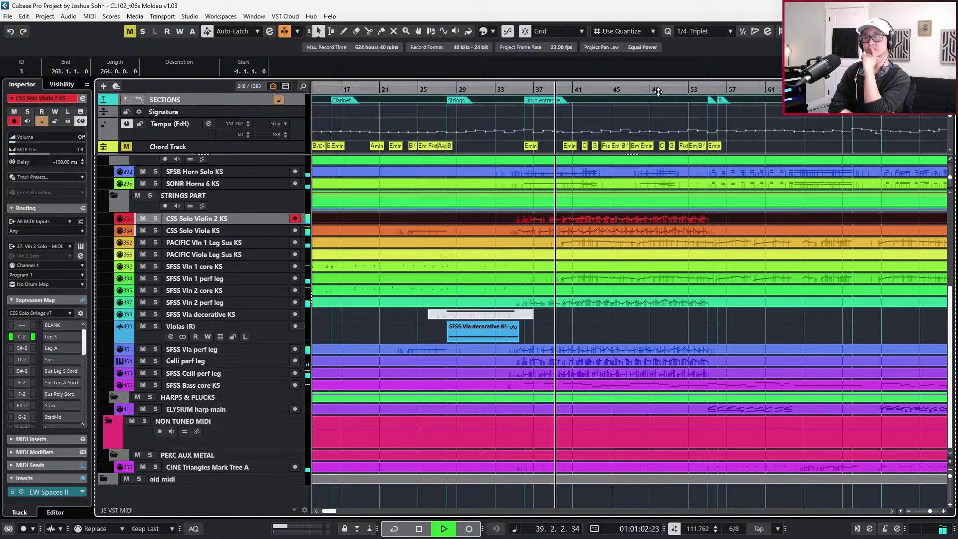
Open the CSS Solo Violin 2 KS part and lower its Main Volume (CC 7) point at 35.3.2.54 to 46
key("space")
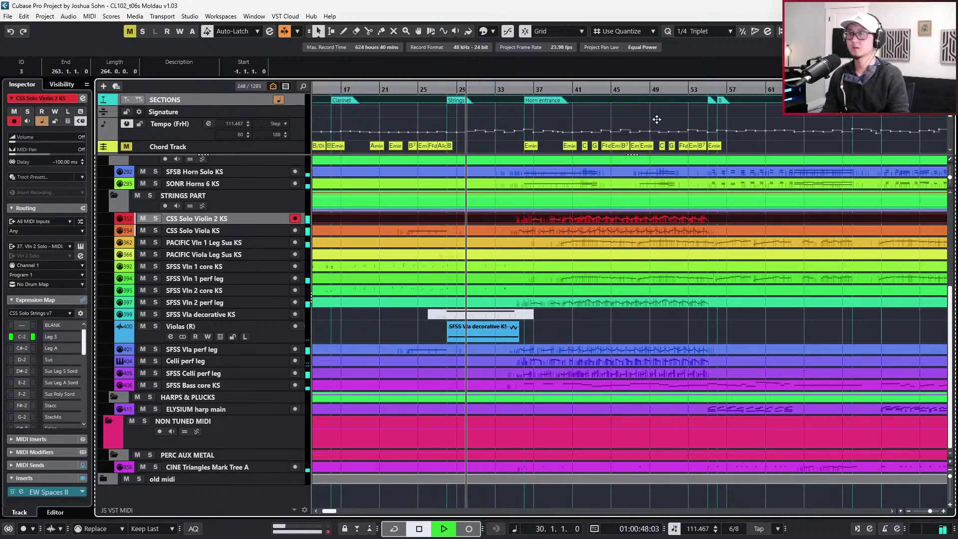
double_click(684, 218)
key("space")
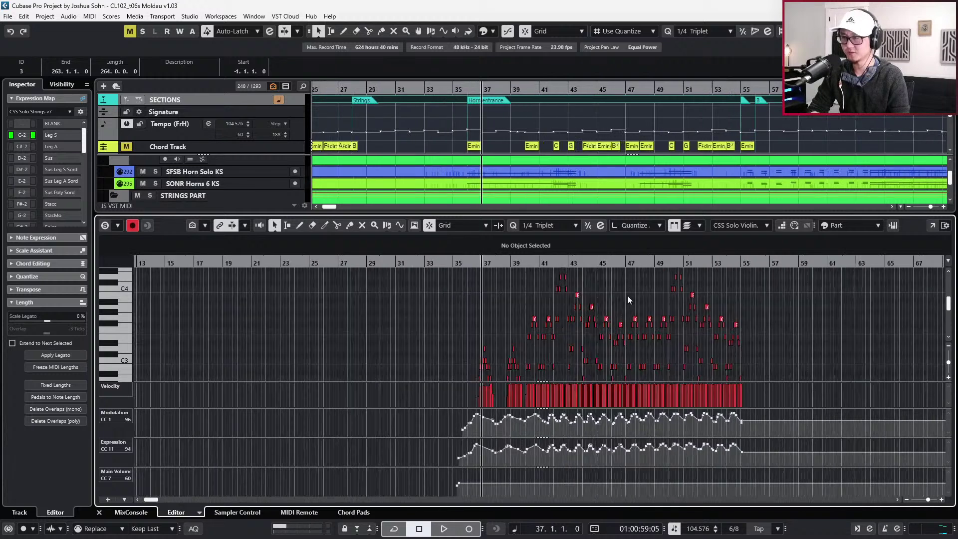
scroll(627, 296, "up", 3)
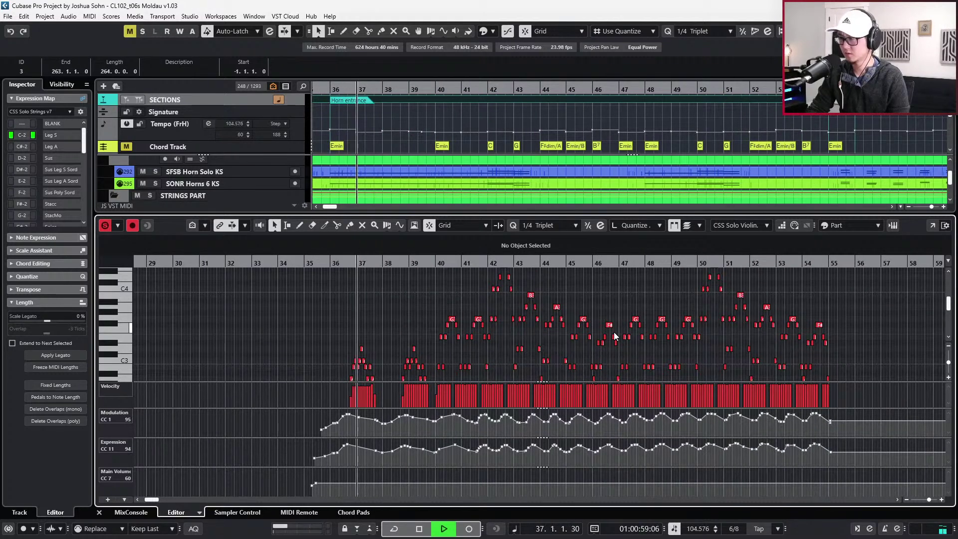
key("space")
scroll(372, 457, "down", 2)
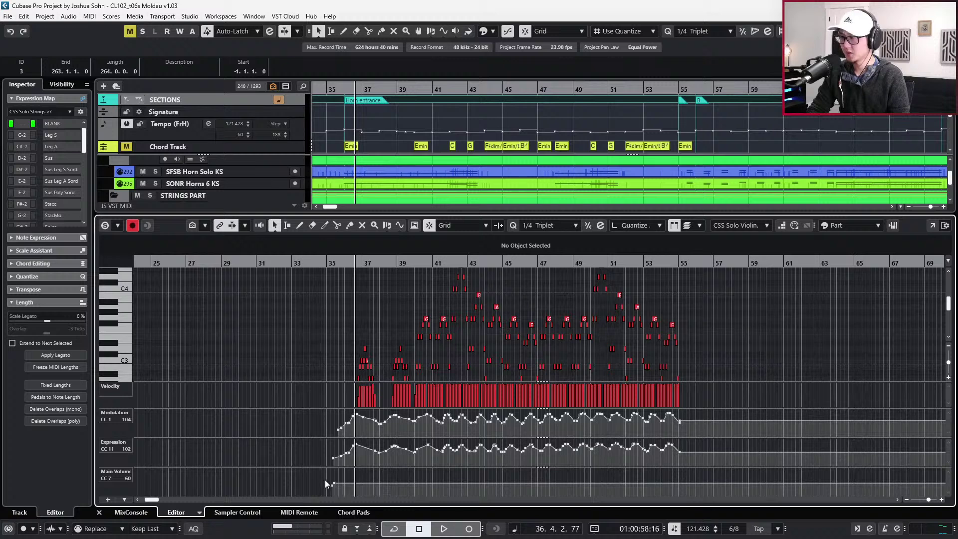
scroll(331, 474, "up", 3)
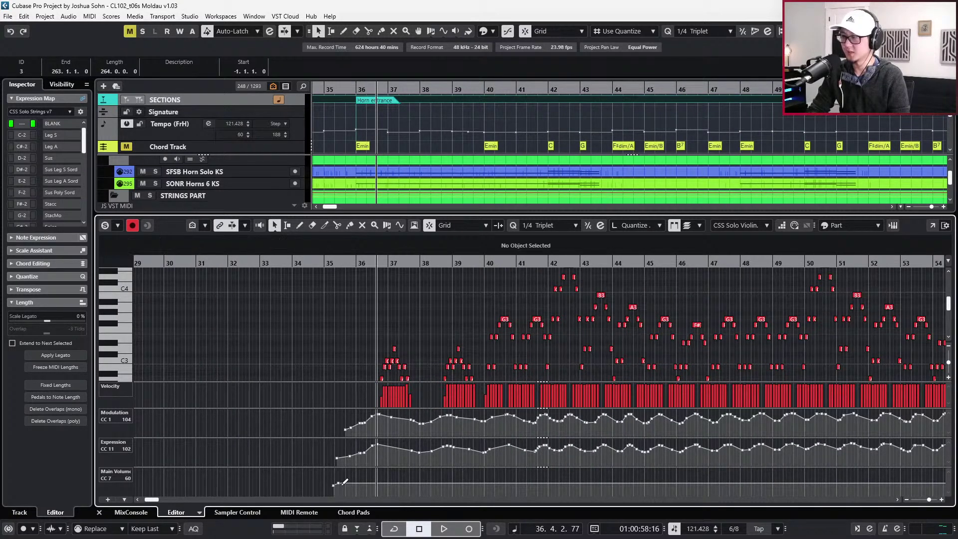
left_click_drag(338, 487, 341, 491)
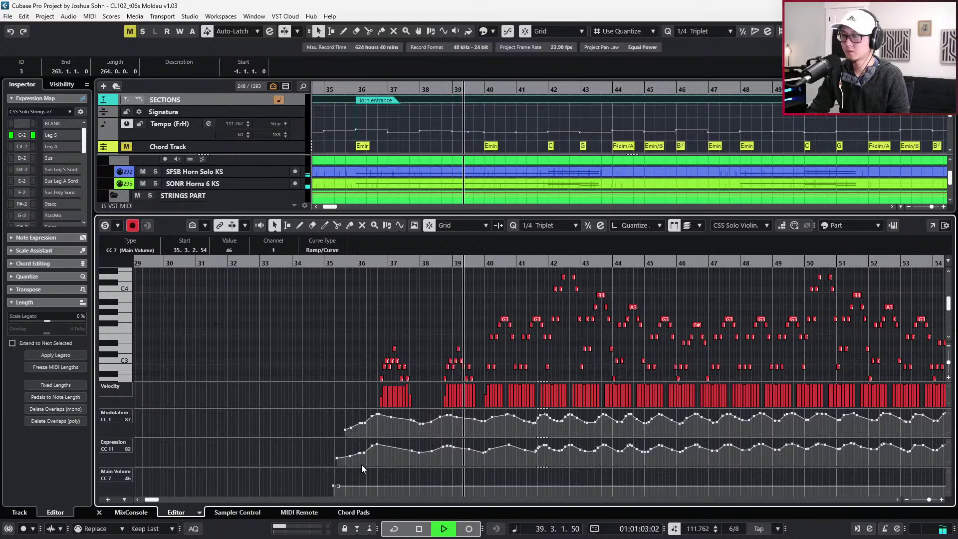
Play the CSS Solo Violin 2 KS passage repeatedly from just before bar 37 to check its level and phrasing
key("space")
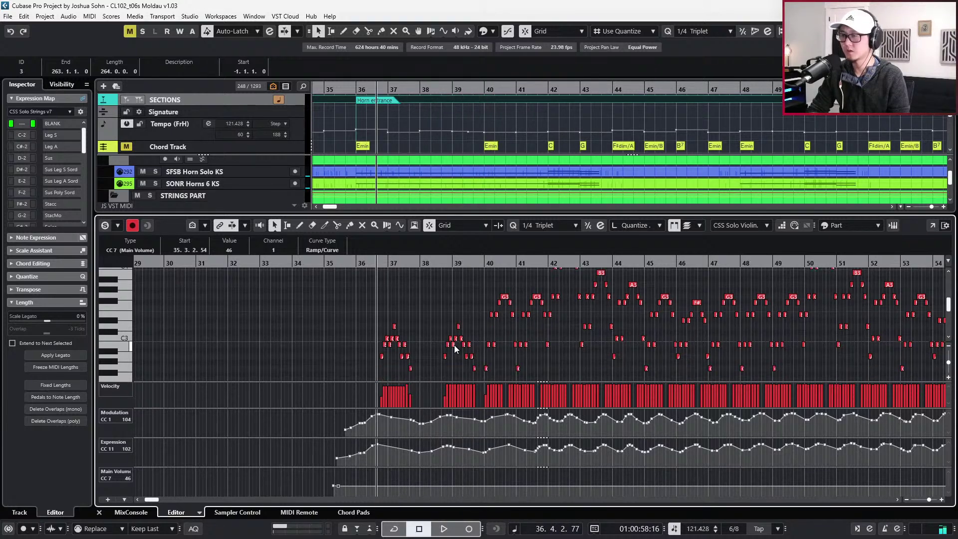
scroll(479, 345, "up", 3, "ctrl")
scroll(499, 344, "down", 2)
key("space")
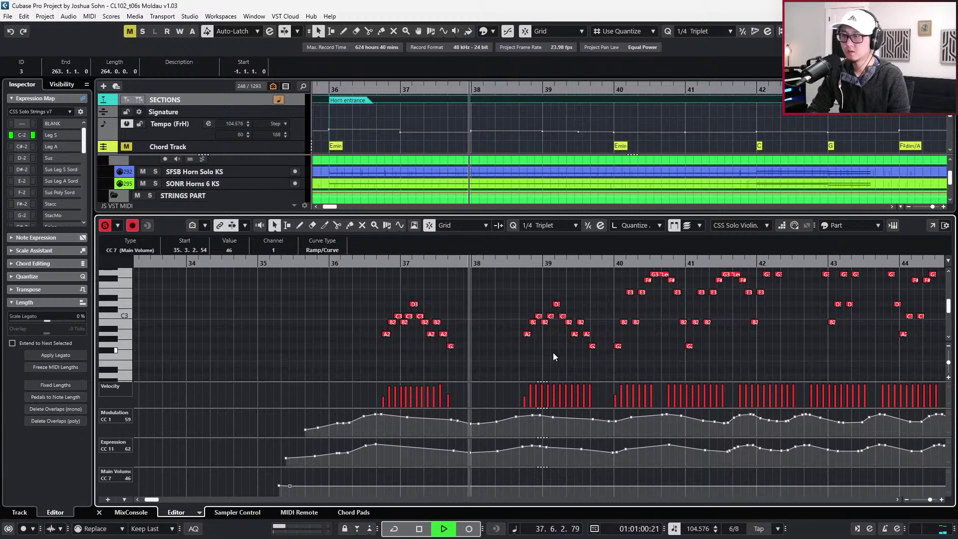
key("f")
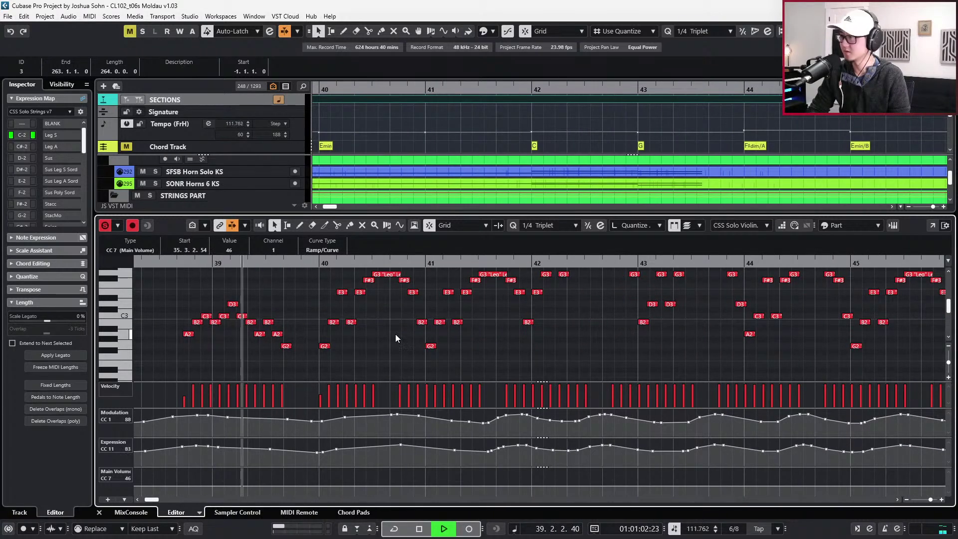
scroll(335, 332, "up", 1)
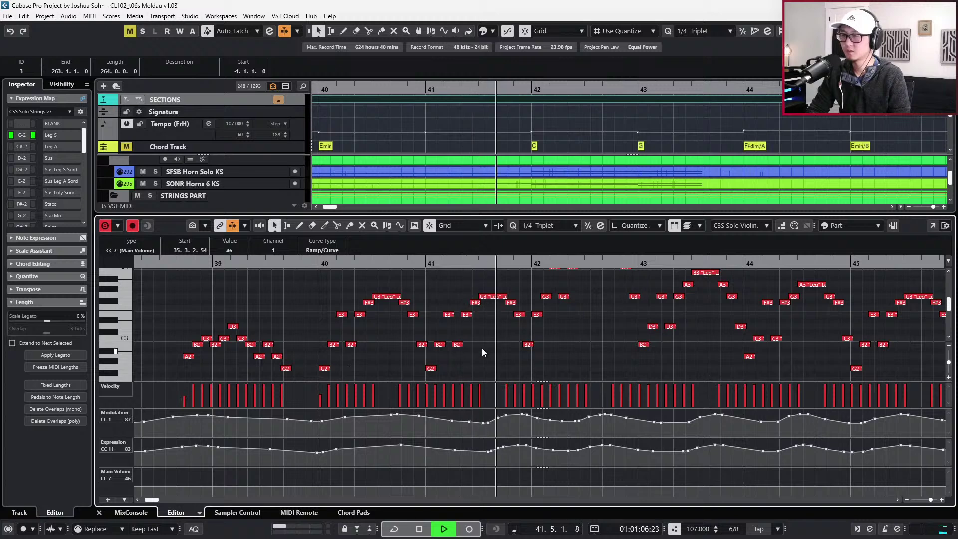
key("g")
key("g")
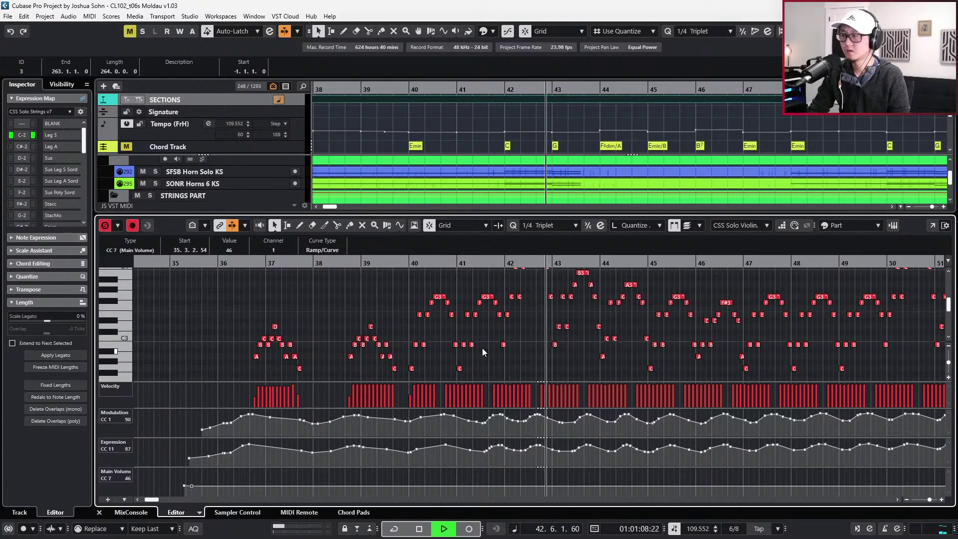
key("space")
key("space")
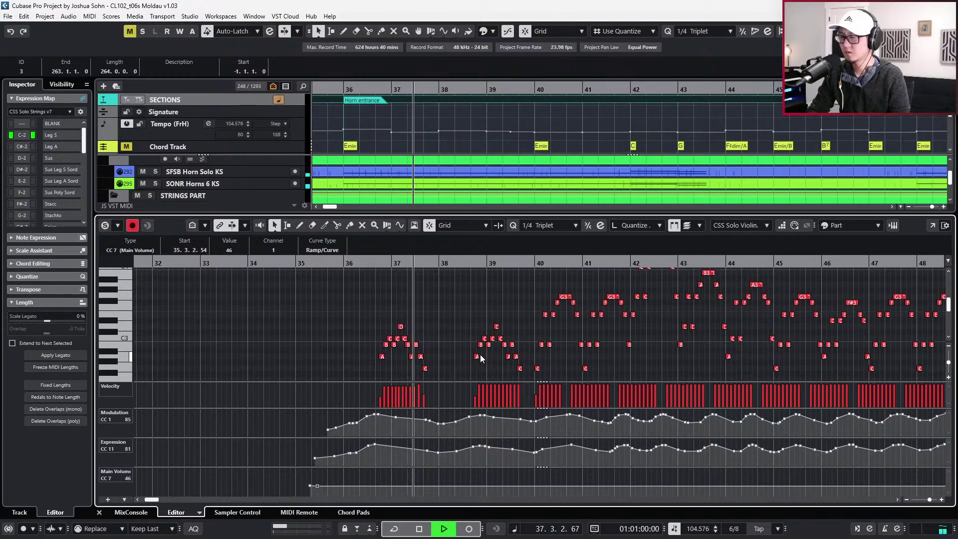
key("space")
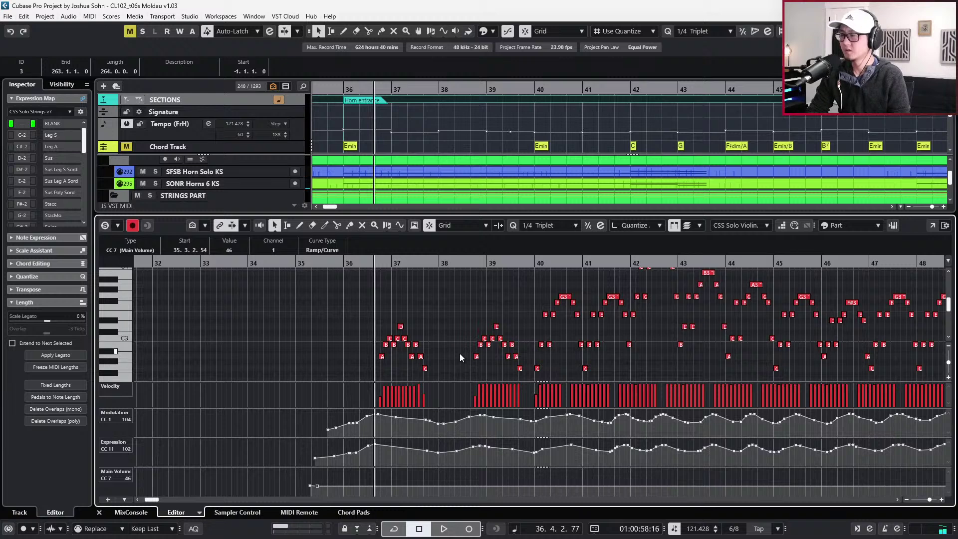
Select the closing G2 notes of the bar 37 and bar 39 runs and locate the playhead to the selection start
scroll(460, 353, "down", 1)
key("h")
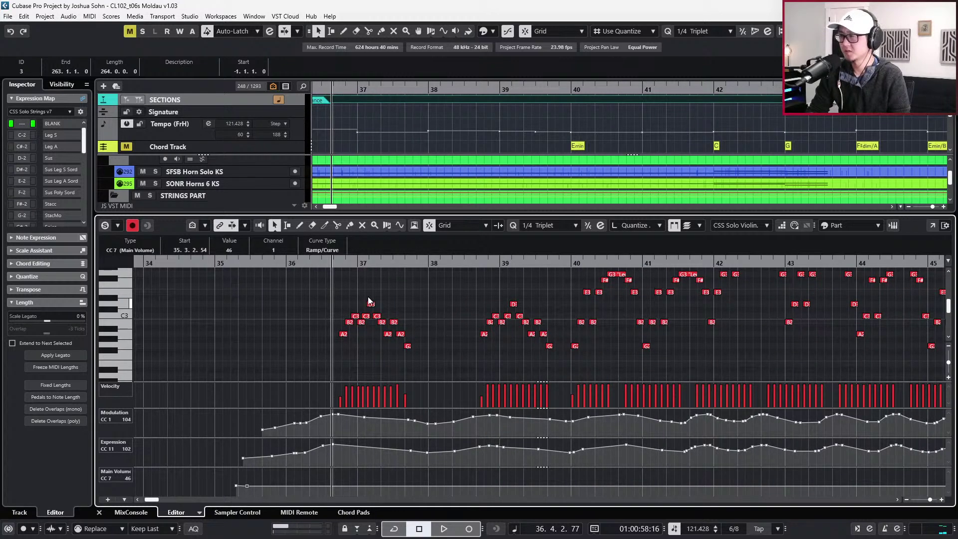
key("h")
left_click(407, 346)
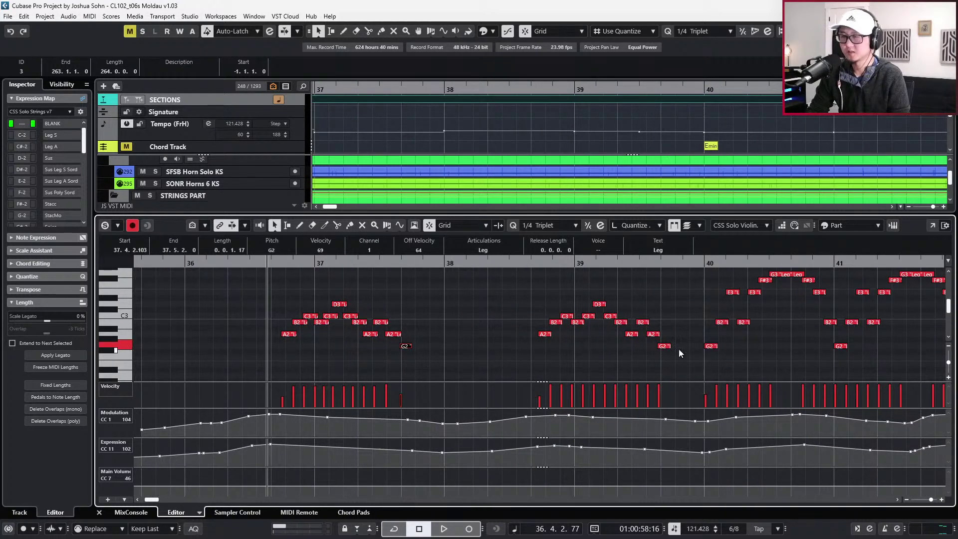
left_click_drag(671, 355, 667, 364)
key("l")
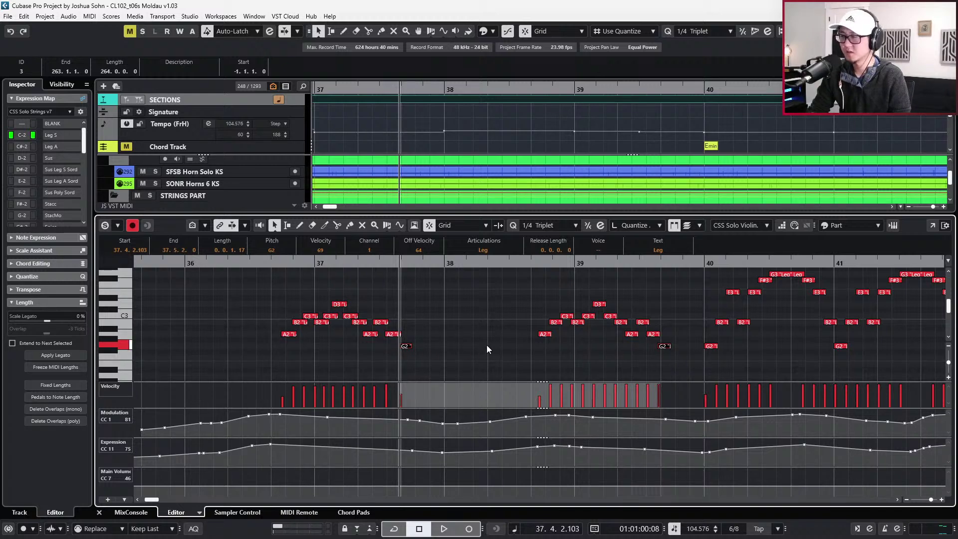
Switch to the Moldau score PDF in Firefox, check the second violin and viola handover in bars 36 and 37, and return to Cubase
key("alt+Tab")
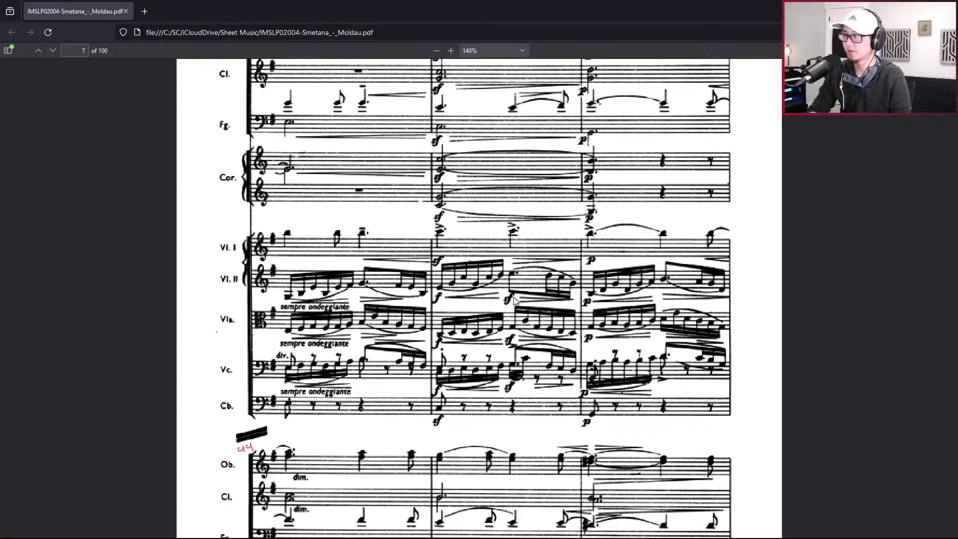
scroll(514, 300, "up", 8)
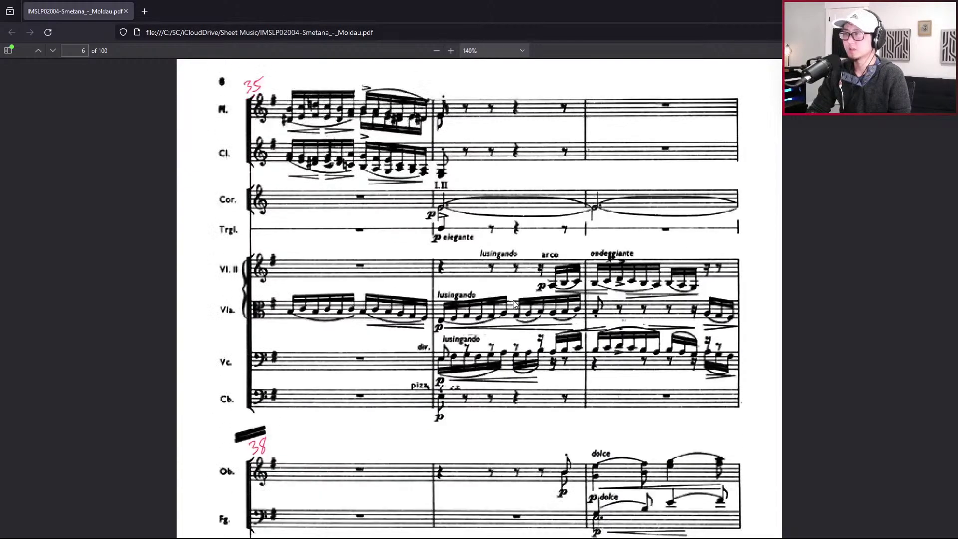
scroll(514, 303, "down", 1)
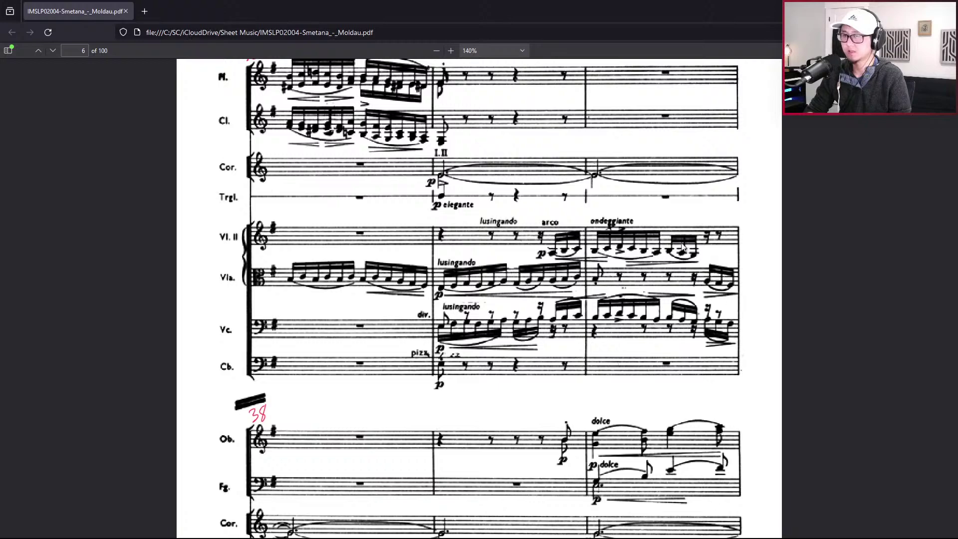
key("alt+Tab")
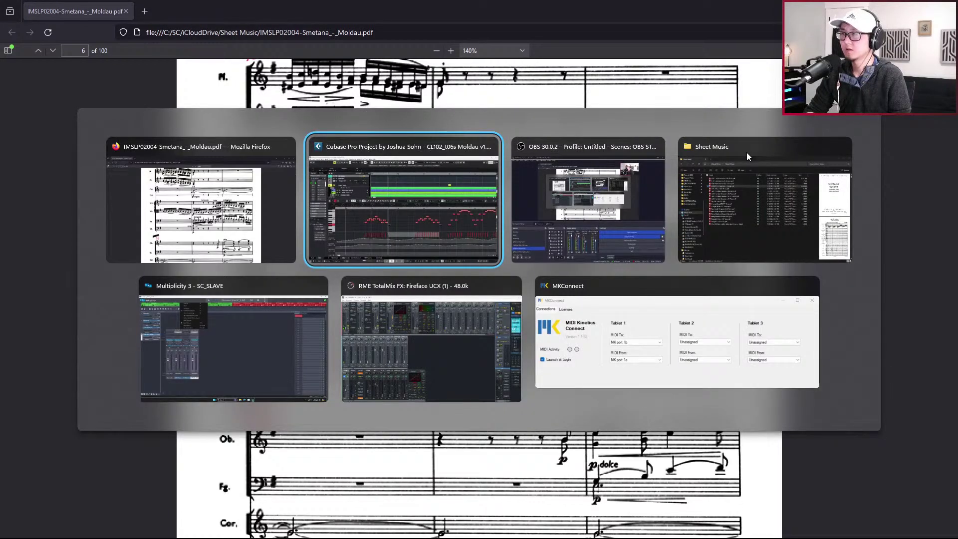
Close the note editor and solo the CSS Solo Violin 2 KS, CSS Solo Viola KS, SFSS Vln 2 perf leg and SFSS Vla perf leg tracks
key("Return")
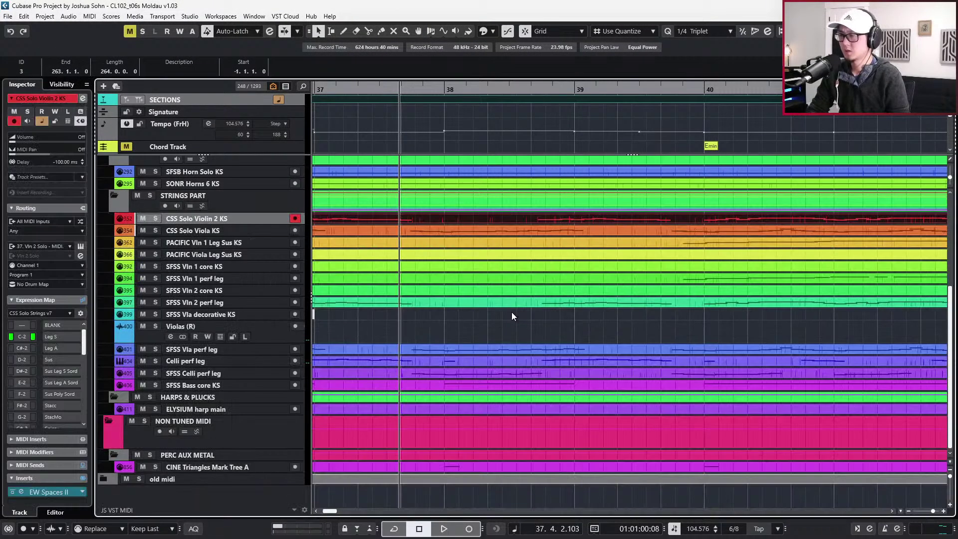
key("s")
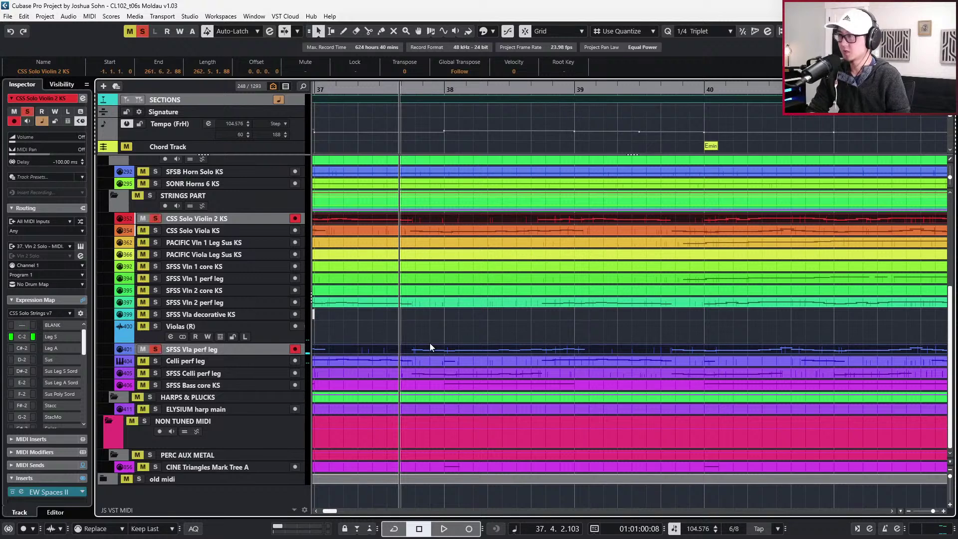
left_click(429, 232, "shift")
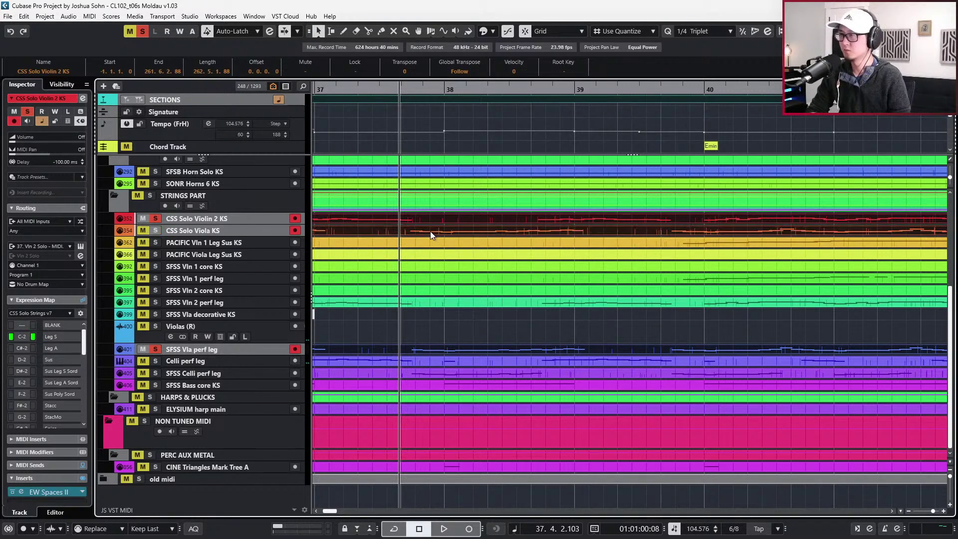
left_click(419, 302, "shift")
key("s")
Play the soloed second violins and violas repeatedly around bars 37 to 40 to check the handover, and remove the solo
key("space")
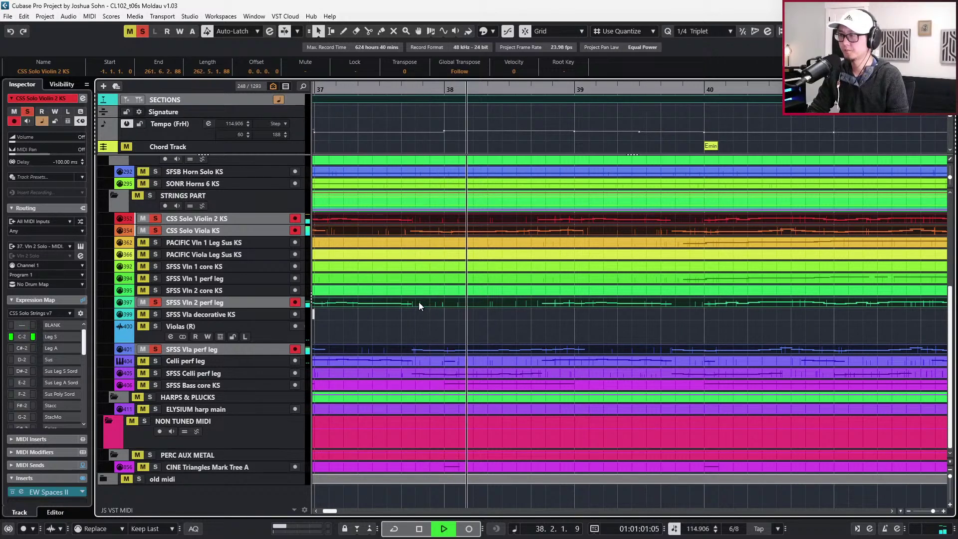
key("space")
key("space")
scroll(437, 306, "down", 2)
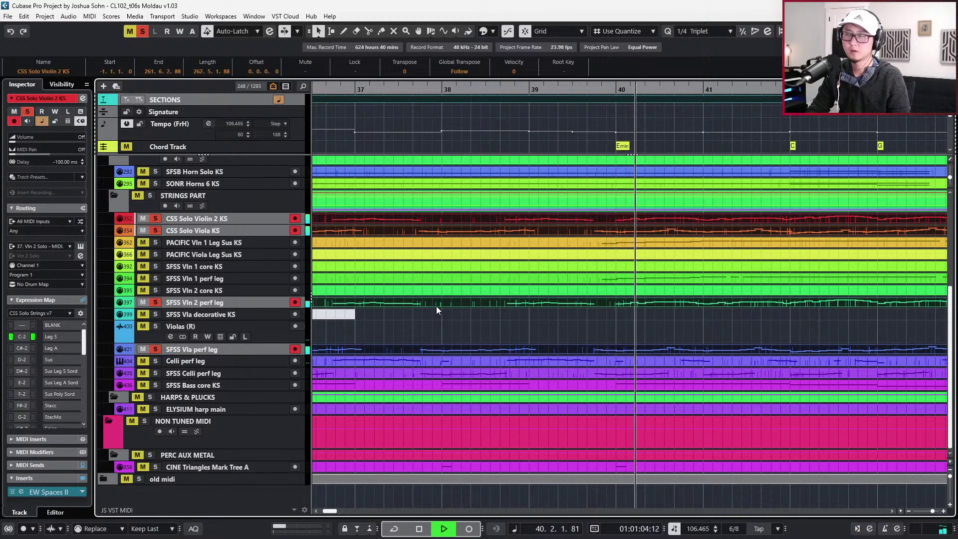
key("space")
key("space")
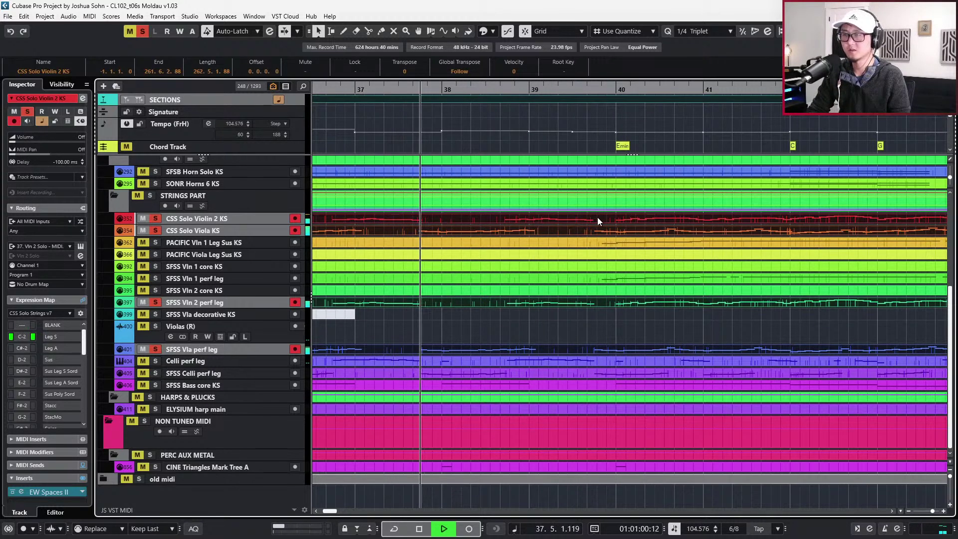
key("space")
key("space")
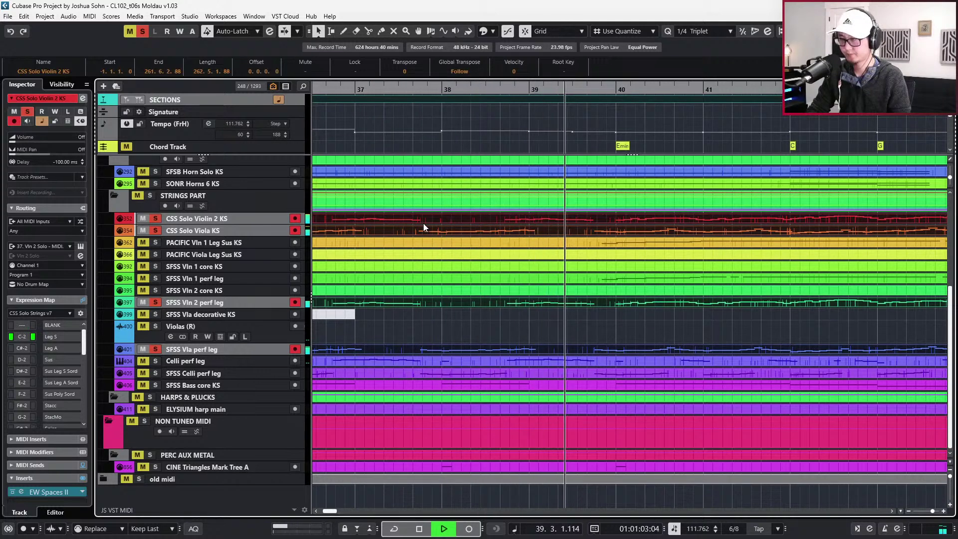
key("space")
key("space")
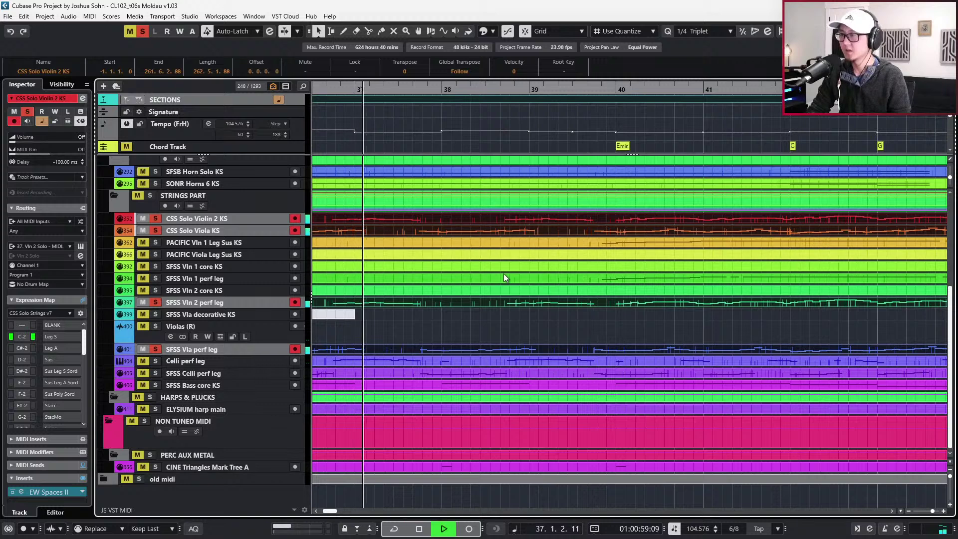
key("space")
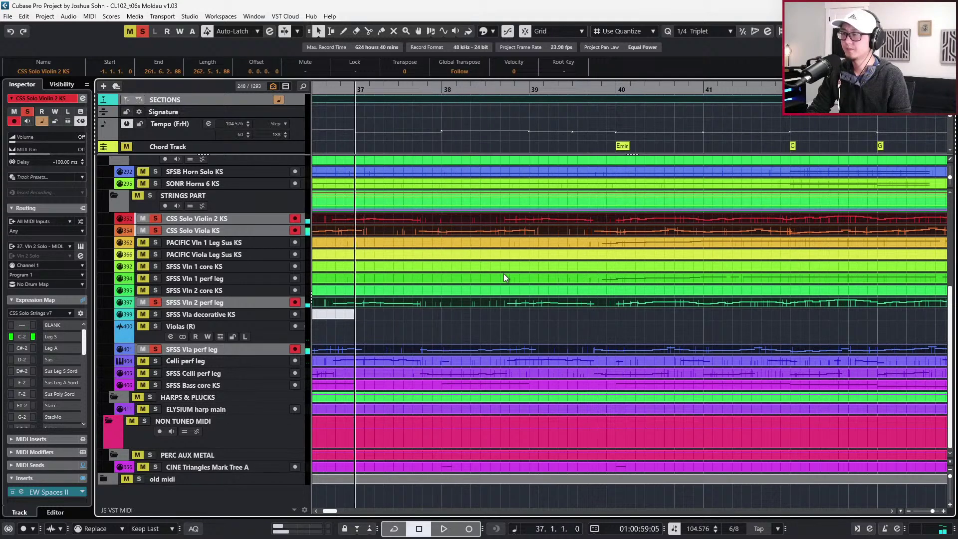
key("s")
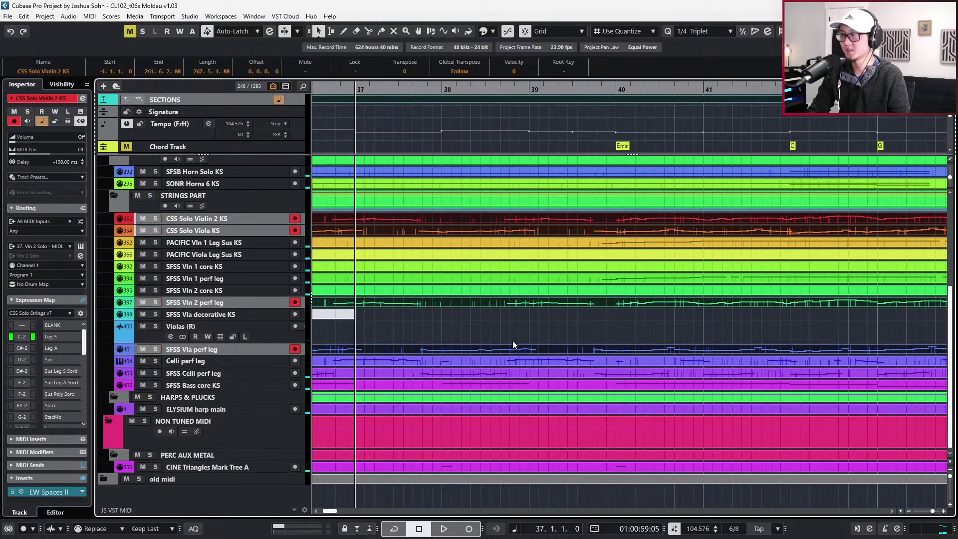
Raise the VERB03-STR reverb send on the CSS Solo Violin 2 KS track's Vln 2 Solo channel to -18.9 and close its channel settings
scroll(513, 340, "down", 2)
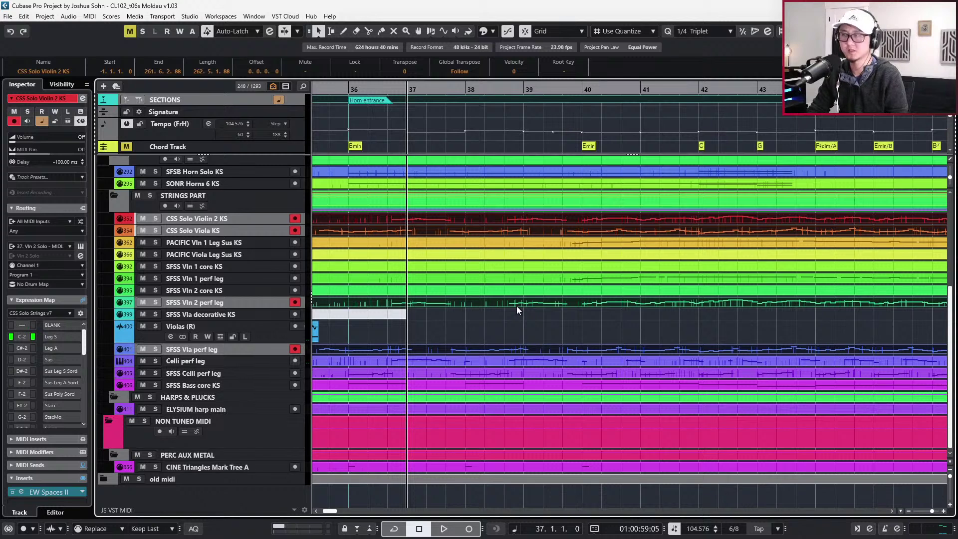
left_click(496, 219)
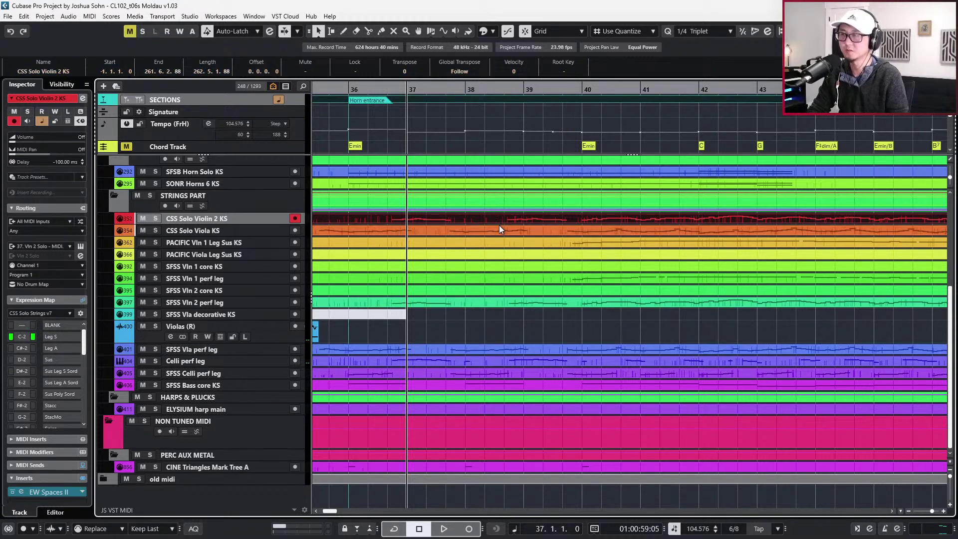
key("e")
key("e")
key("e")
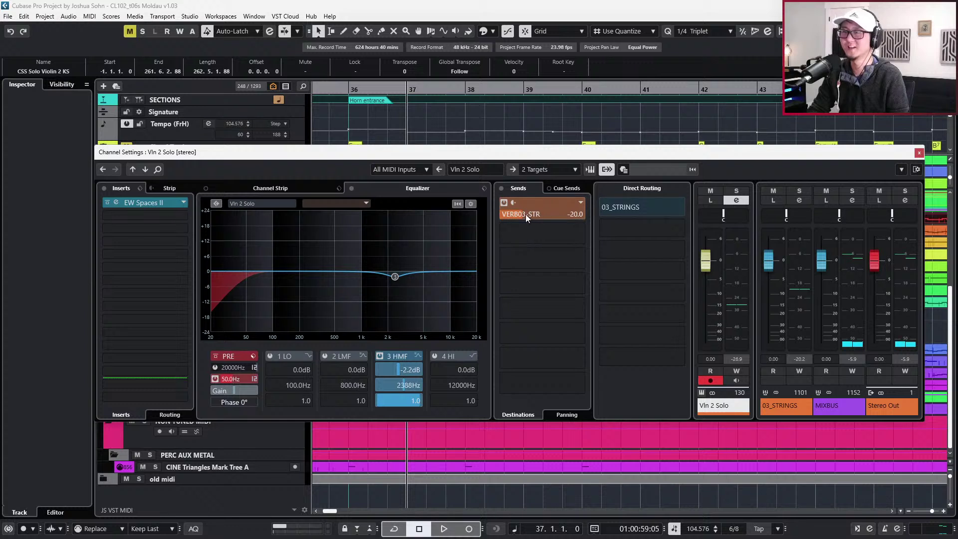
left_click_drag(525, 215, 533, 214)
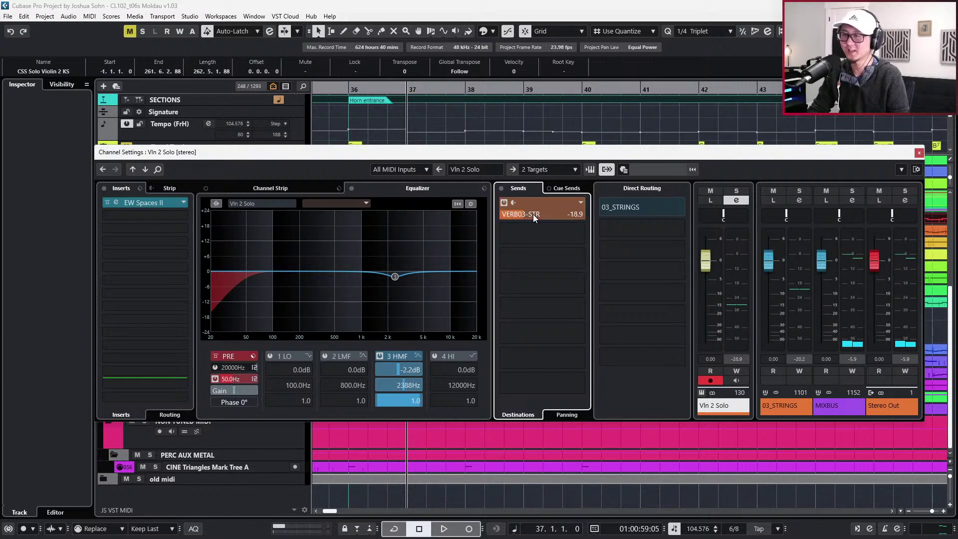
left_click(920, 152)
Select the CSS Solo Violin 2 KS track and play from bar 37, first soloed and then with the full mix
left_click(406, 232)
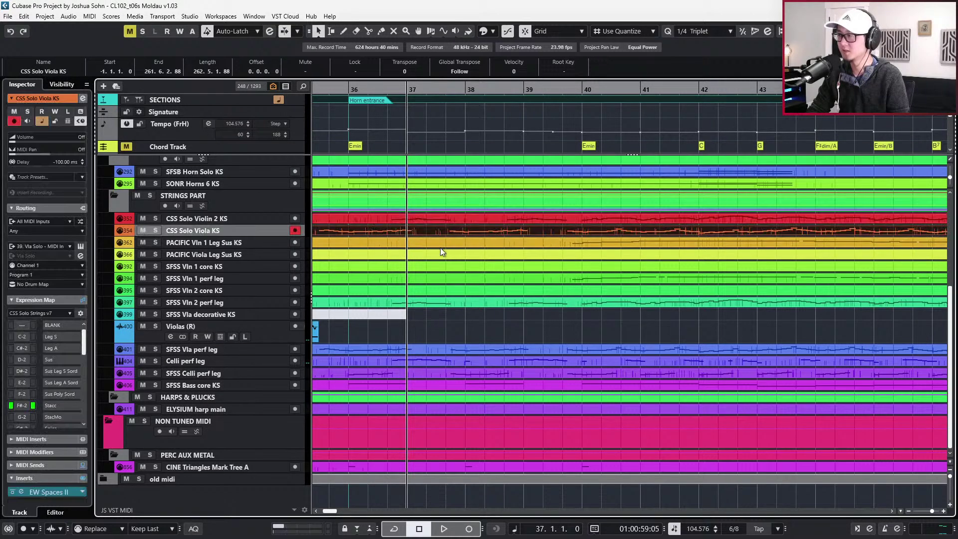
left_click(419, 218)
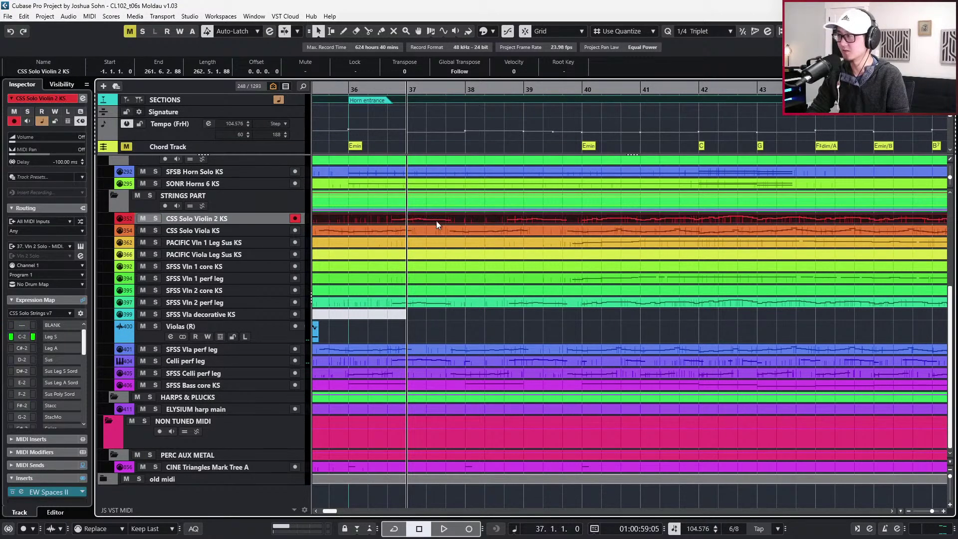
key("space")
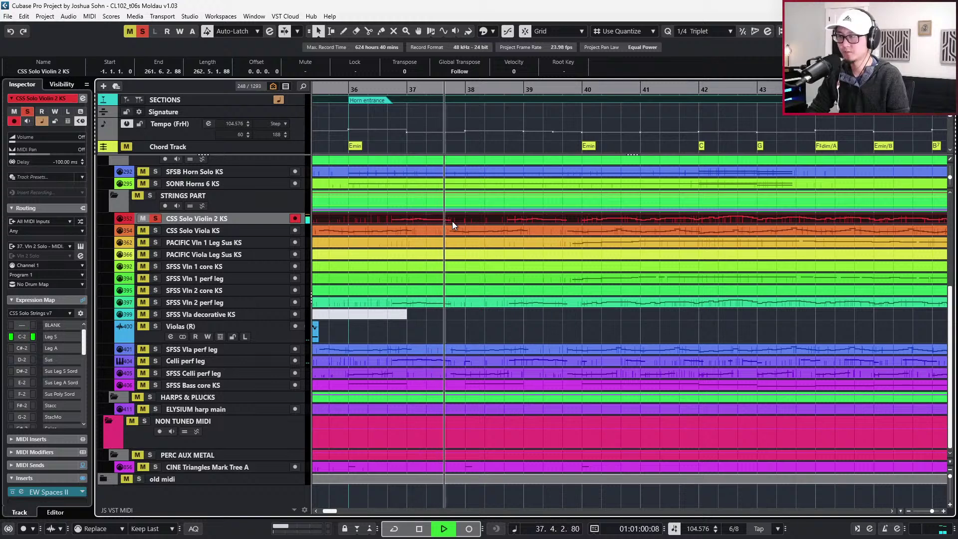
key("space")
key("s")
key("space")
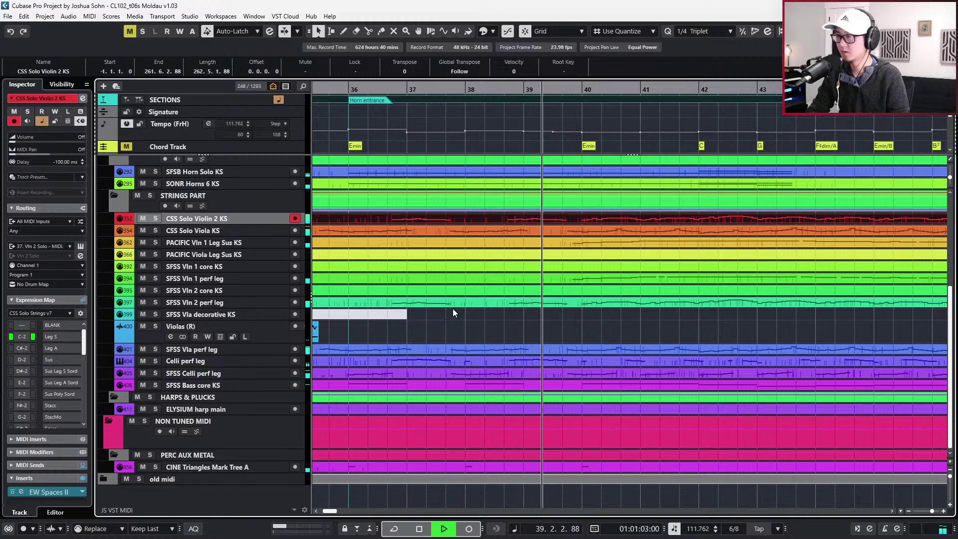
Open the SFSS Vln 2 perf leg part in the note editor and play it from bar 37
double_click(520, 302)
key("space")
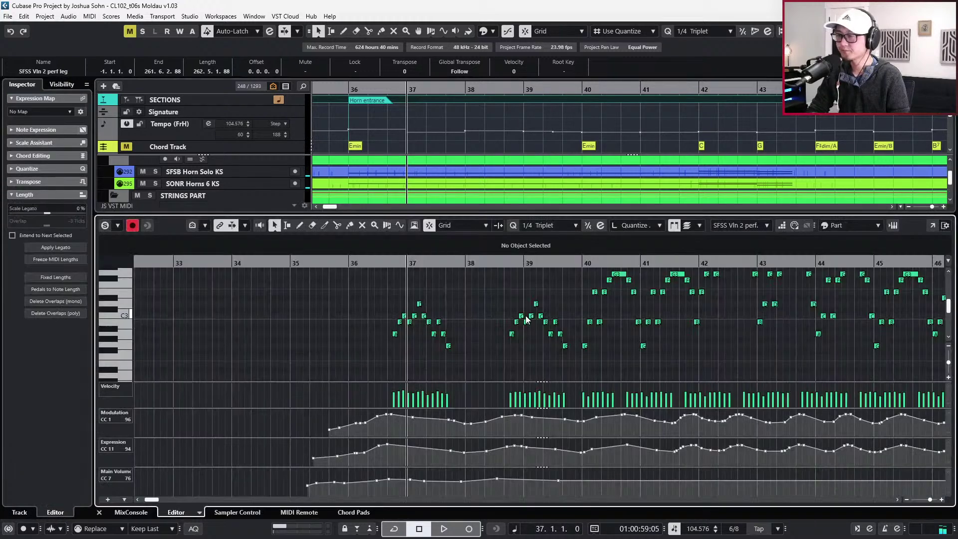
key("space")
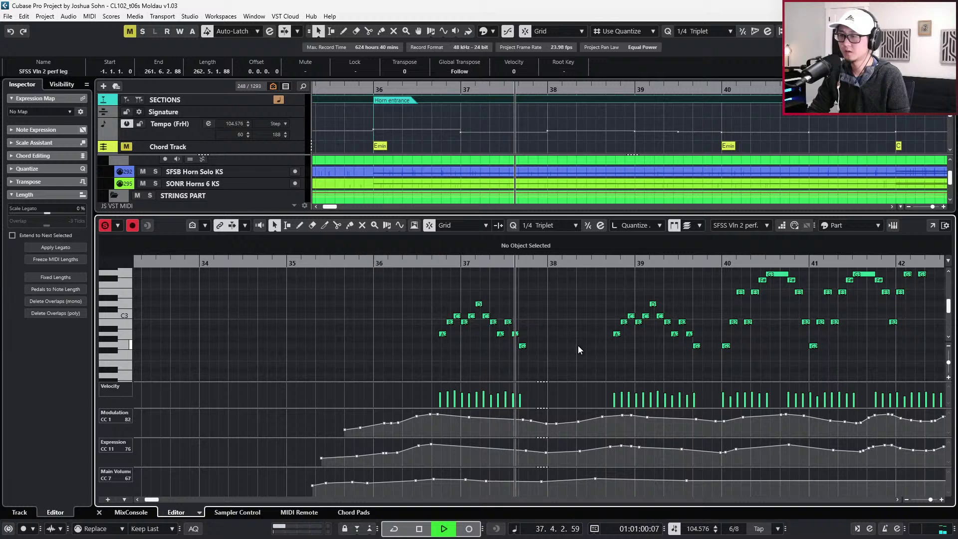
key("space")
Record new modulation and expression curves over bars 36 to 39 of the SFSS Vln 2 perf leg part and play them back
key("g")
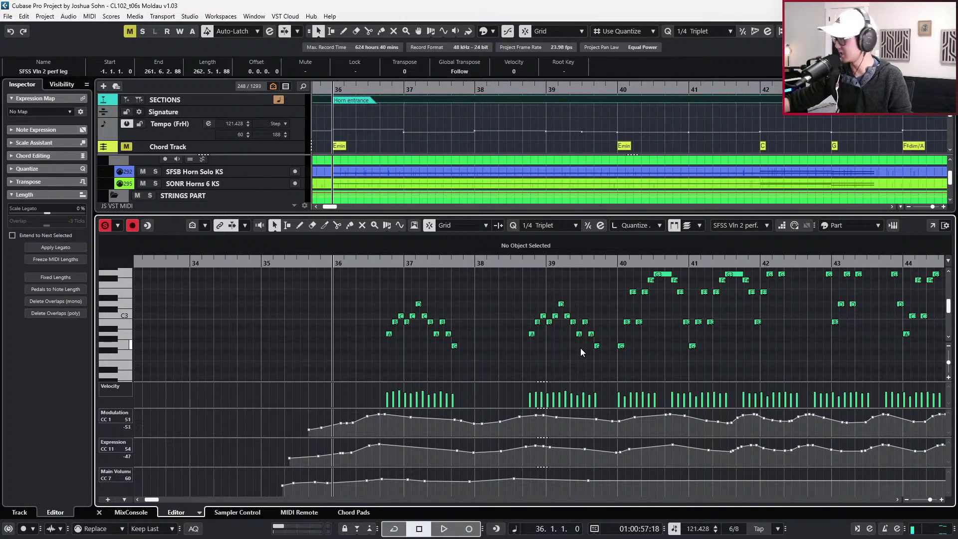
key("KP_Multiply")
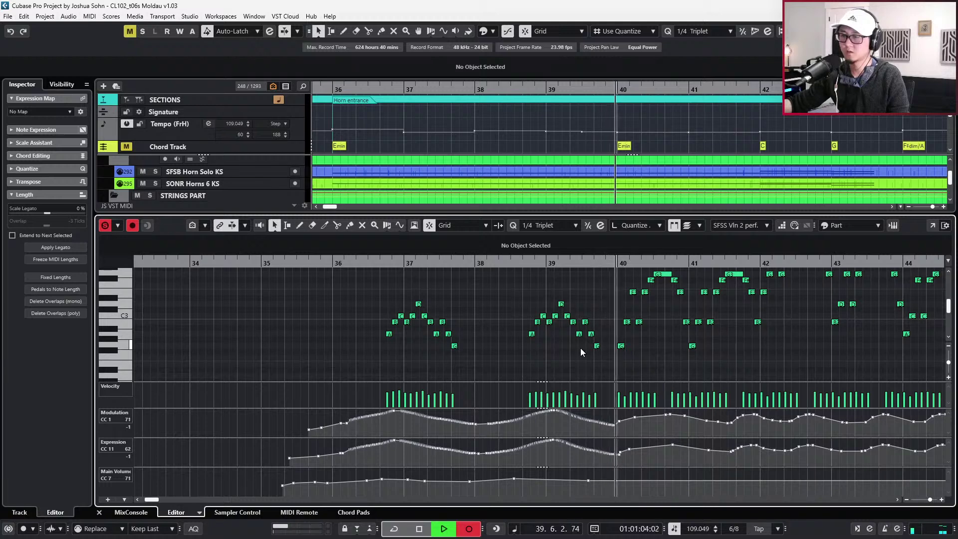
key("space")
key("space")
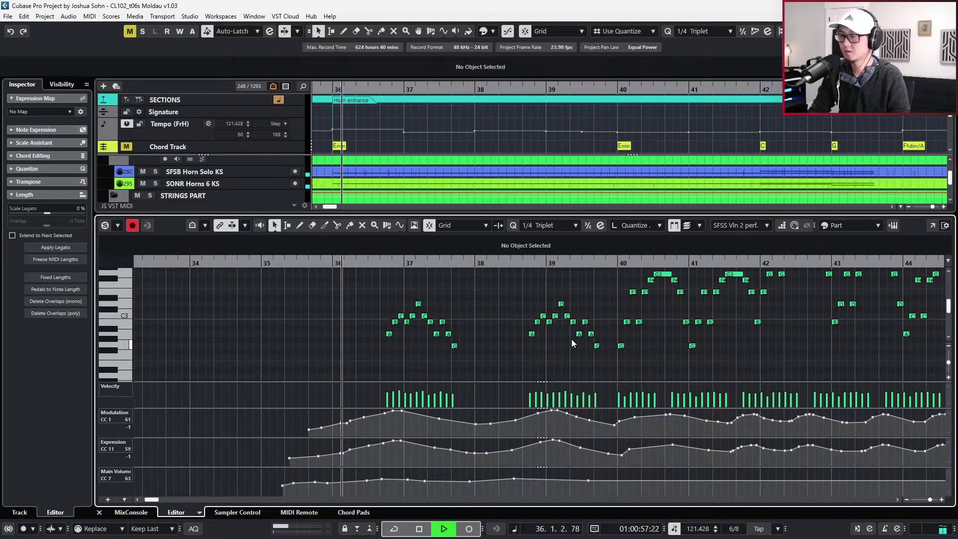
key("g")
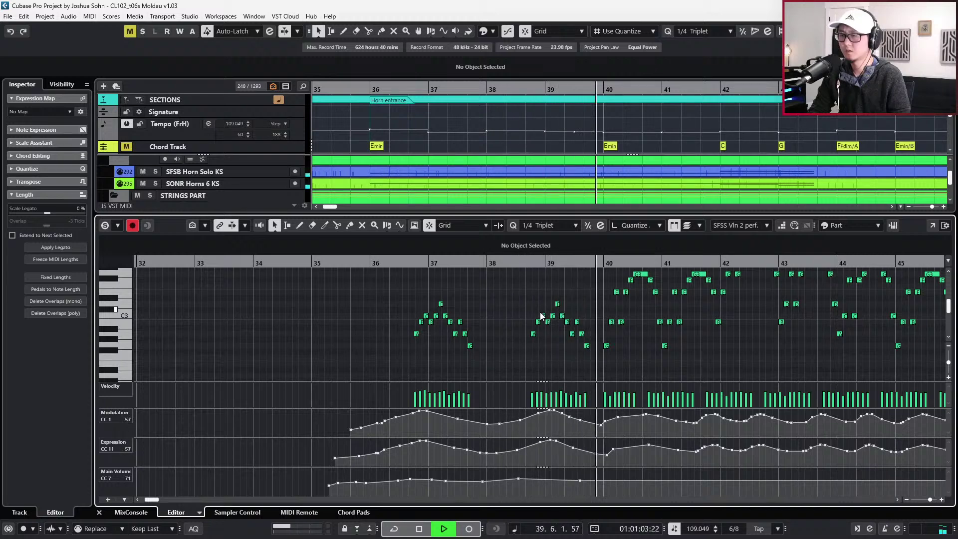
key("space")
key("ctrl+e")
Open the CSS Solo Violin 2 KS part in the note editor and record new modulation and expression curves over bars 36 to 40
left_click(488, 223)
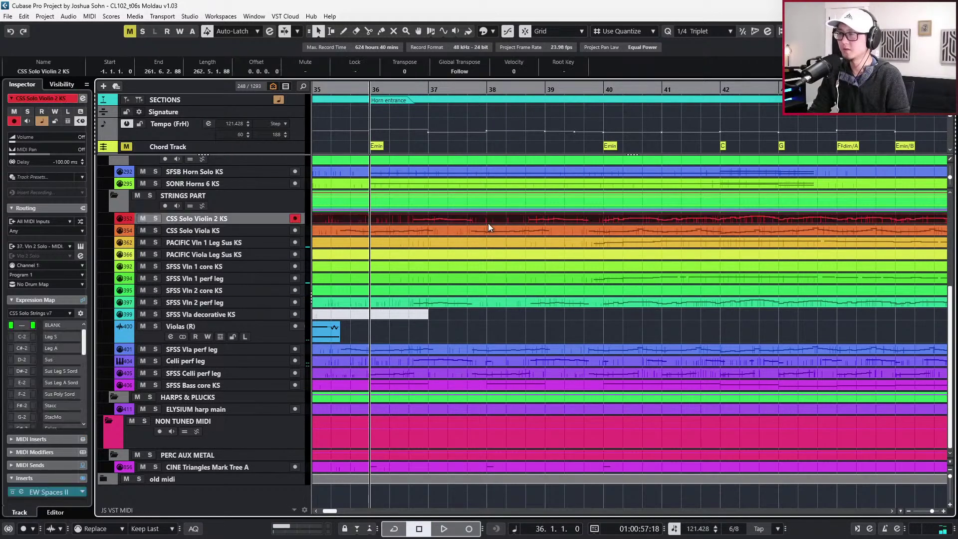
key("ctrl+e")
key("space")
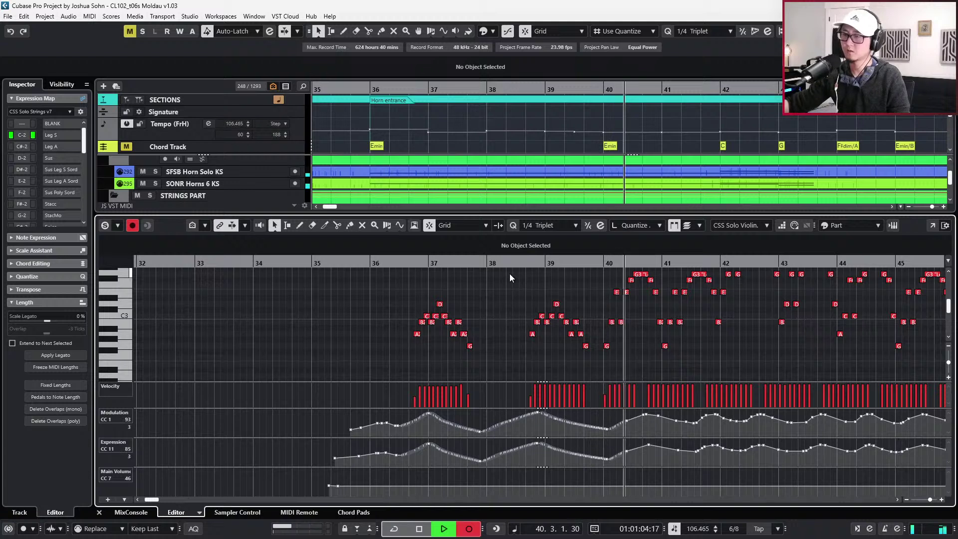
key("space")
key("space")
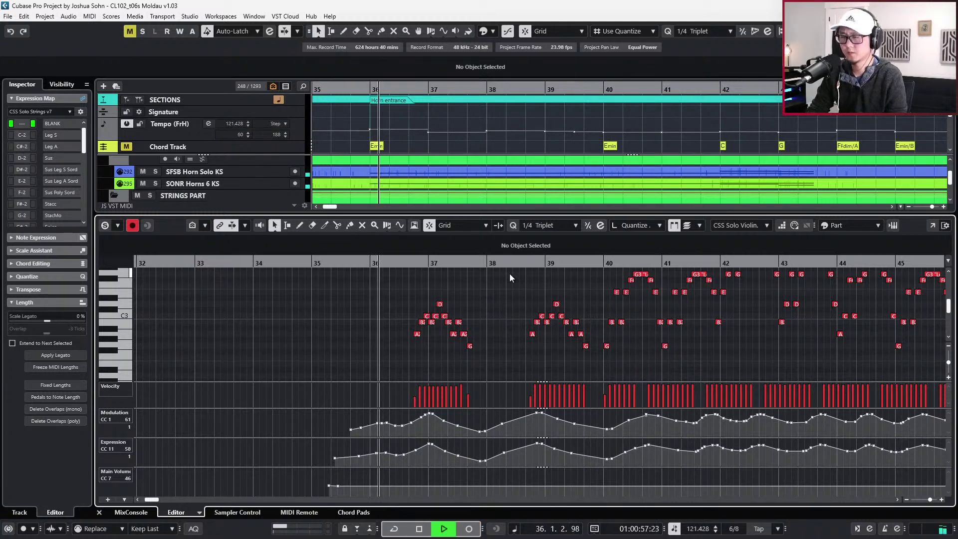
Delete the surplus modulation and expression points around bar 40 of the CSS Solo Violin 2 KS part and close the editor
mouse_move(614, 428)
left_mouse_down()
mouse_move(632, 420)
mouse_move(634, 468)
mouse_move(605, 463)
left_mouse_up()
key("Delete")
key("Delete")
key("Delete")
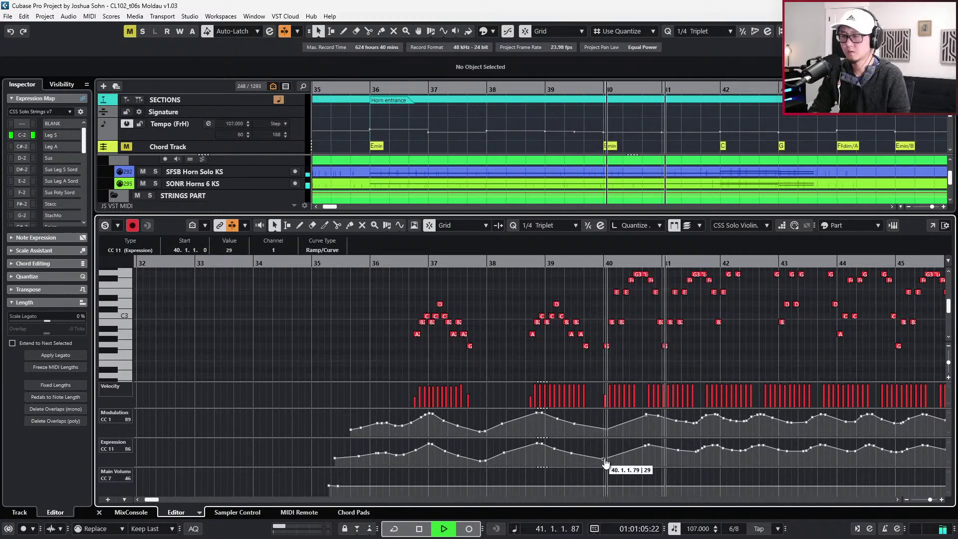
key("Return")
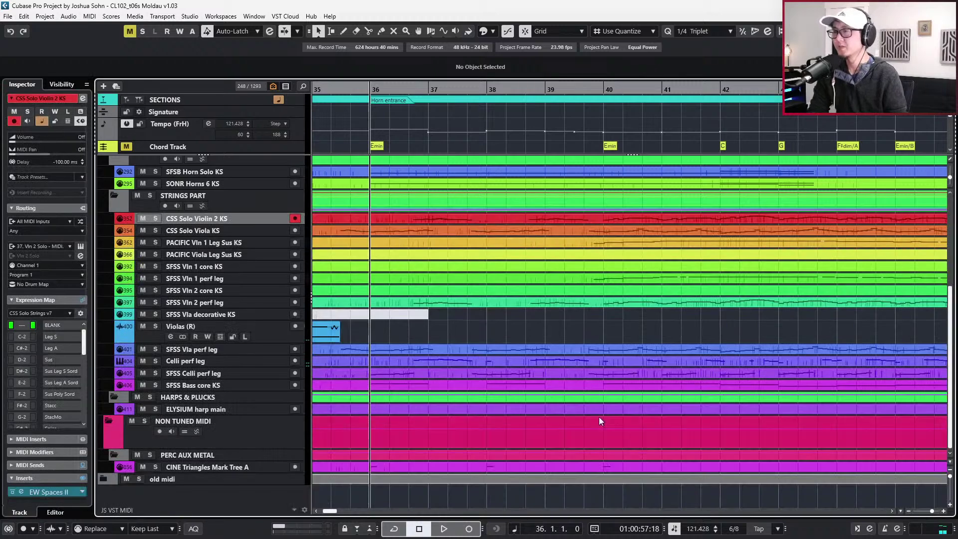
Look over the arrangement beyond the horn entrance and move the playback position to bar 56
scroll(585, 375, "down", 5)
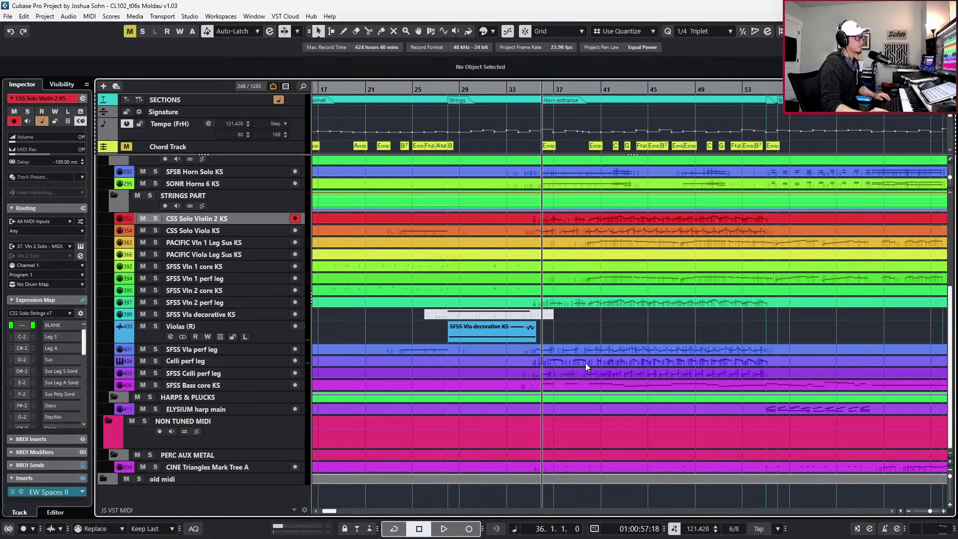
key("h")
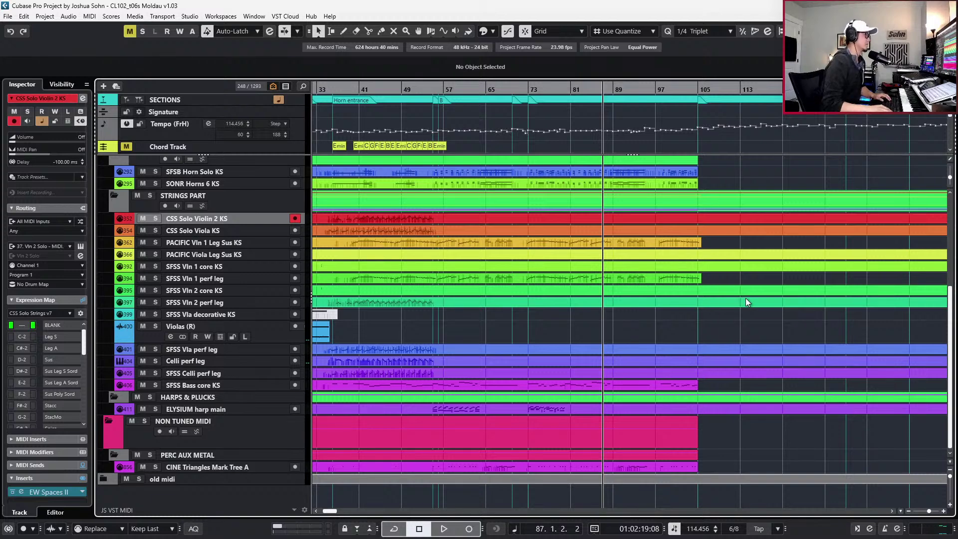
key("space")
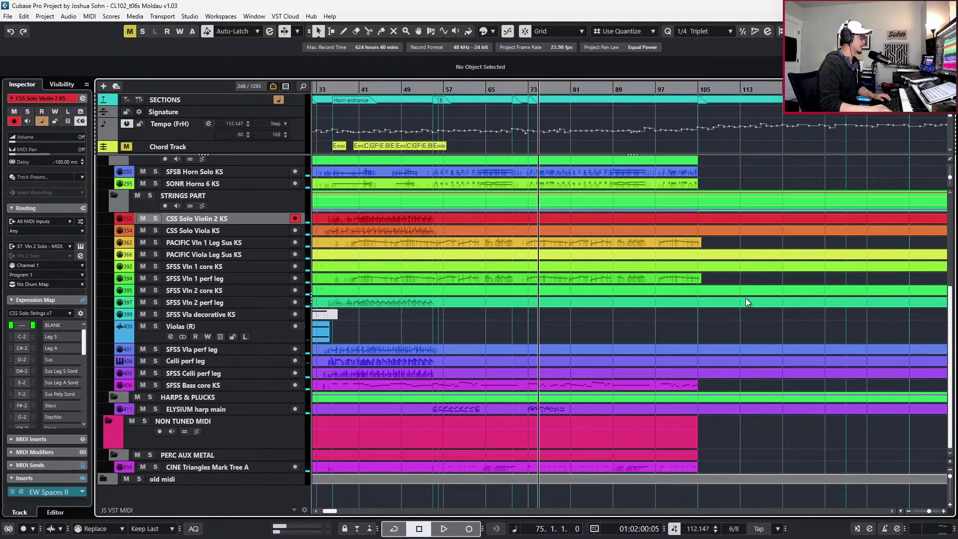
scroll(753, 284, "up", 8)
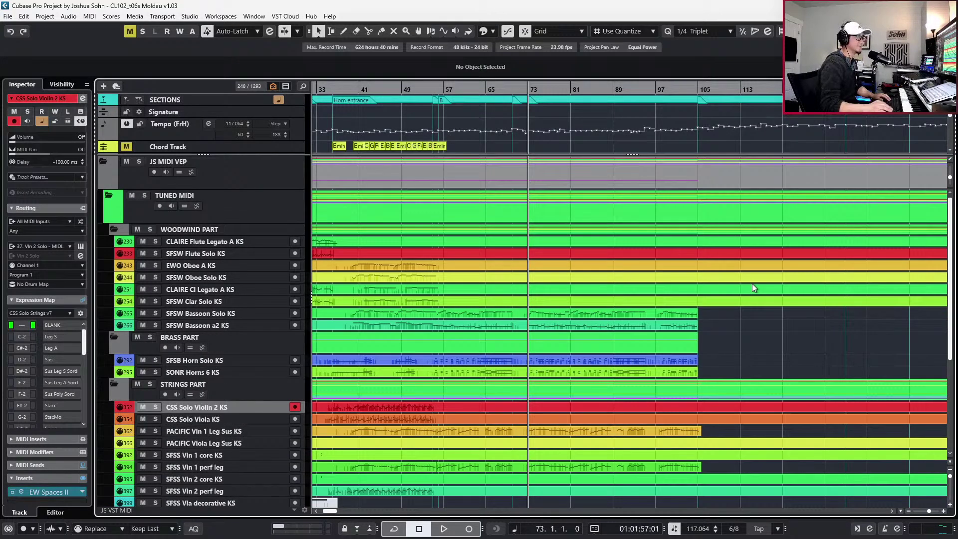
key("KP_Subtract")
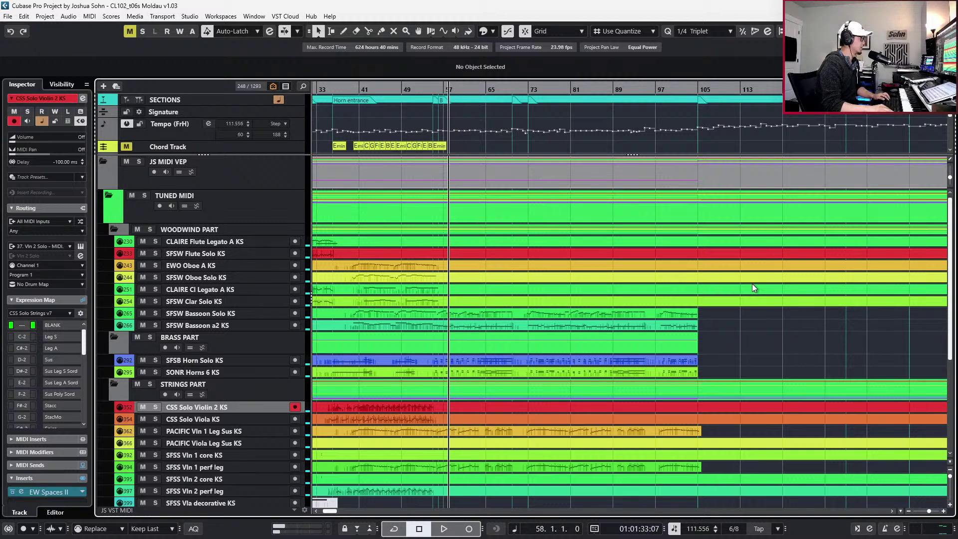
key("KP_Add")
key("h")
key("h")
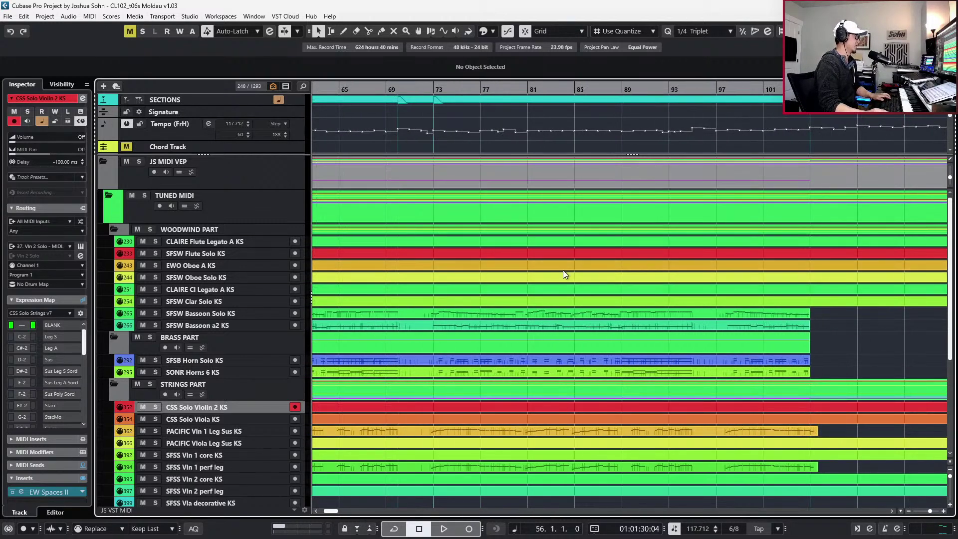
Select the section B marker at bar 56 and play the transition leading into it
left_click(427, 101)
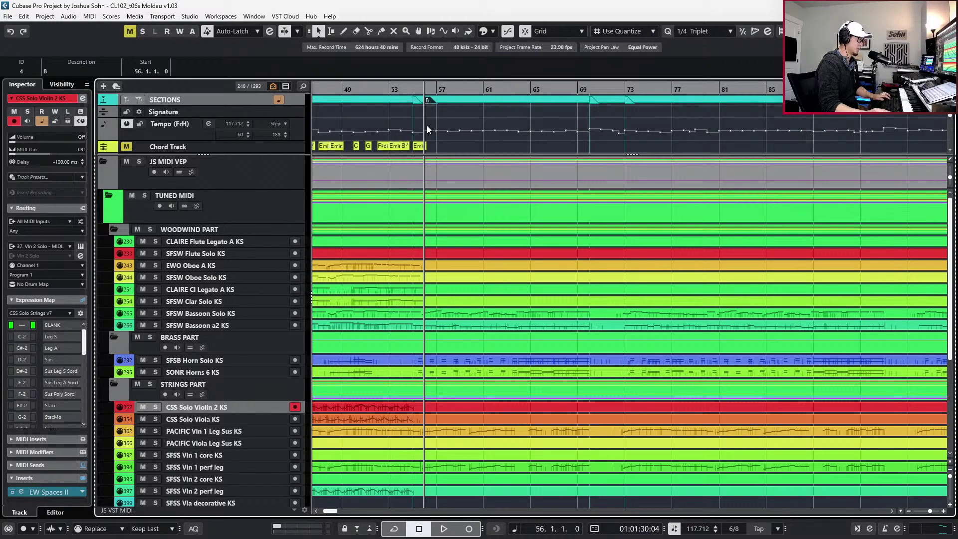
key("h")
key("h")
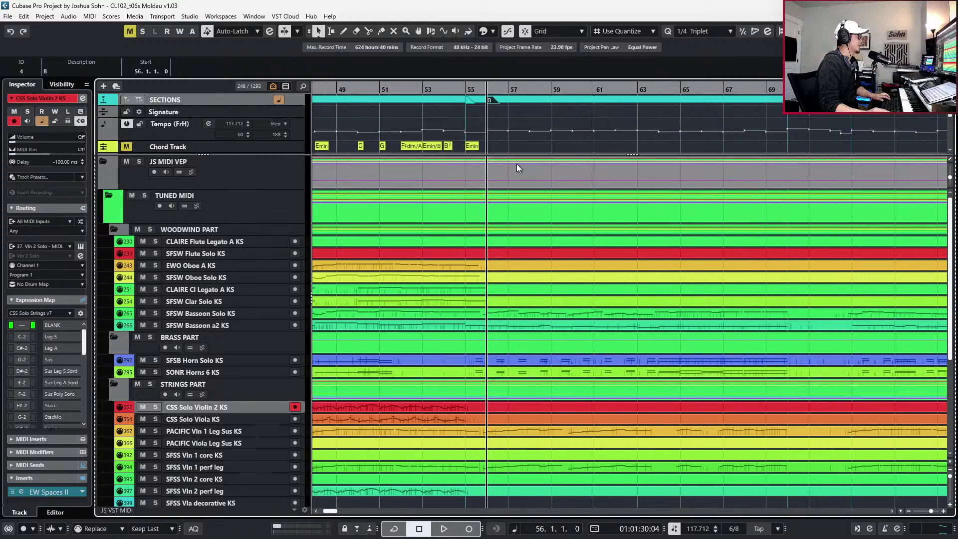
key("KP_Subtract")
key("space")
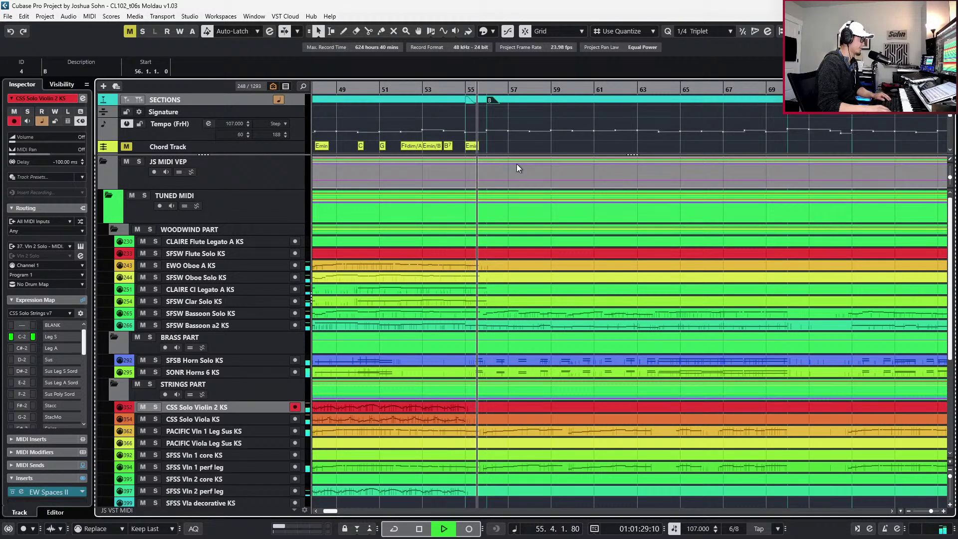
key("space")
Switch to the Moldau score PDF in Firefox and examine the woodwind, horn, triangle, harp and string parts around bars 53 to 58
key("alt+Tab")
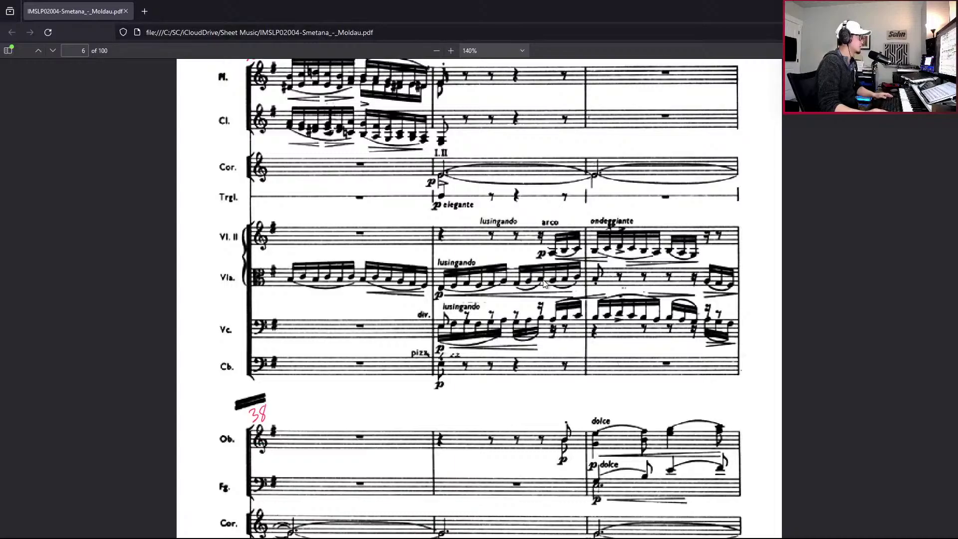
scroll(544, 284, "down", 15)
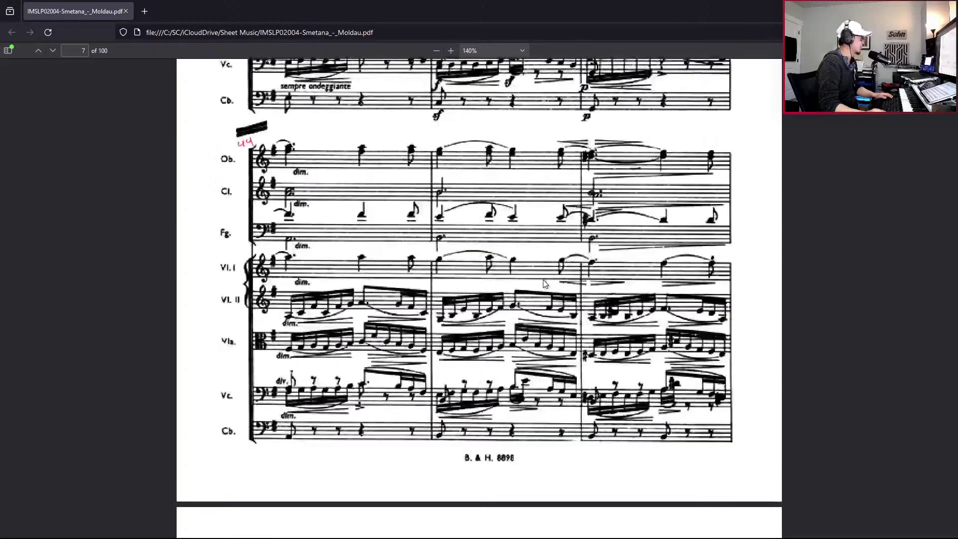
scroll(544, 283, "down", 12)
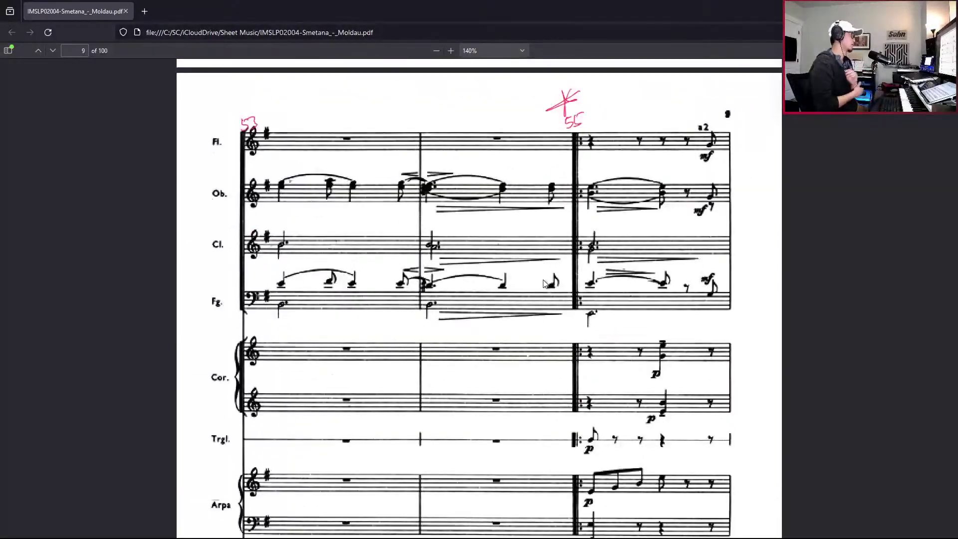
scroll(544, 283, "down", 10)
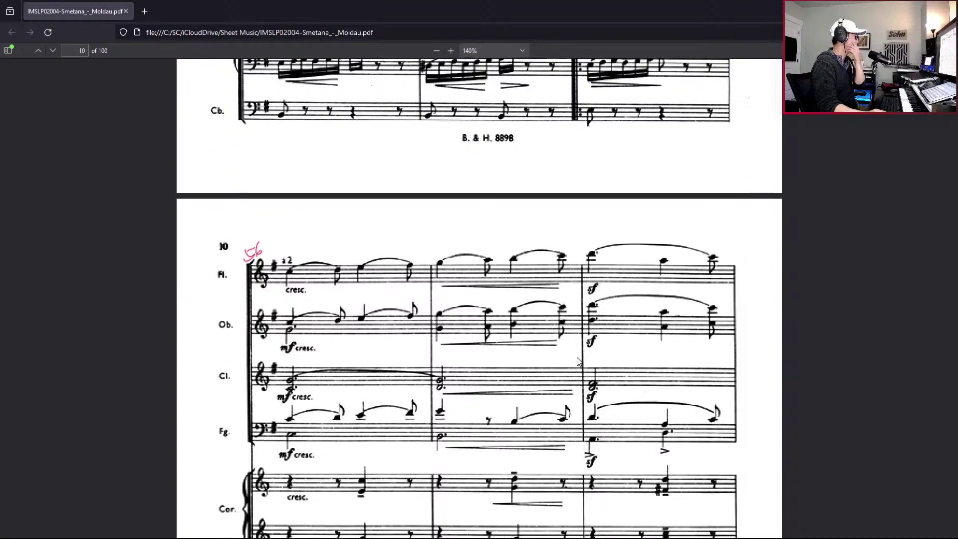
scroll(577, 360, "up", 10)
scroll(578, 361, "down", 7)
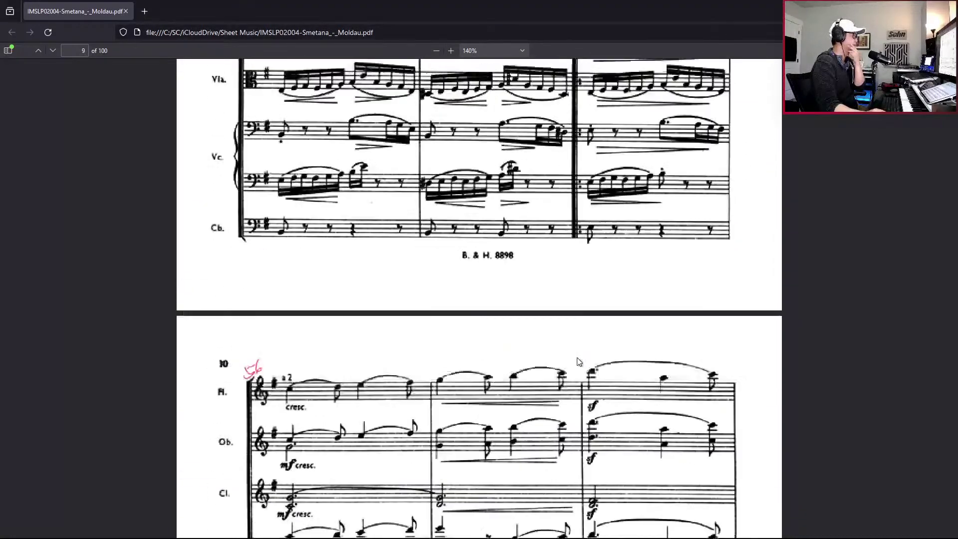
scroll(577, 361, "down", 4)
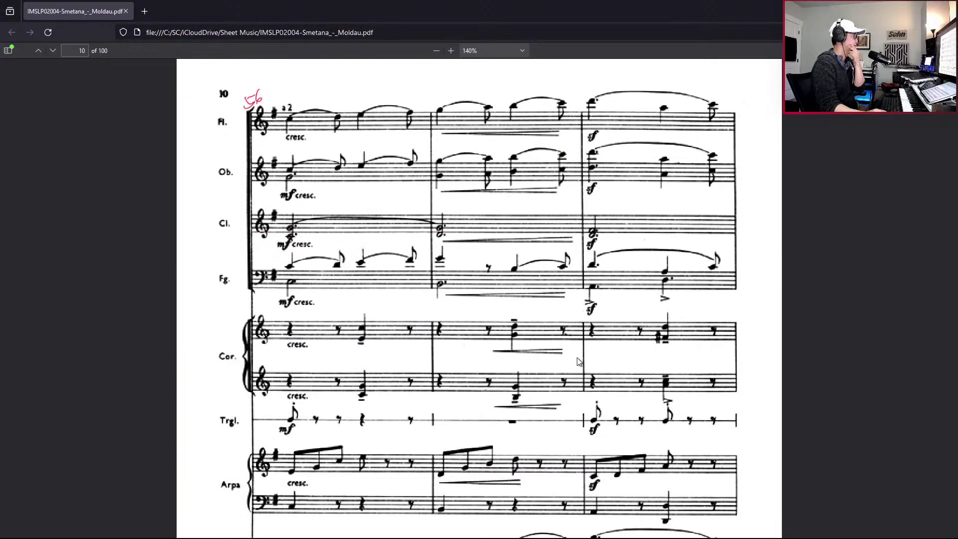
scroll(577, 360, "up", 8)
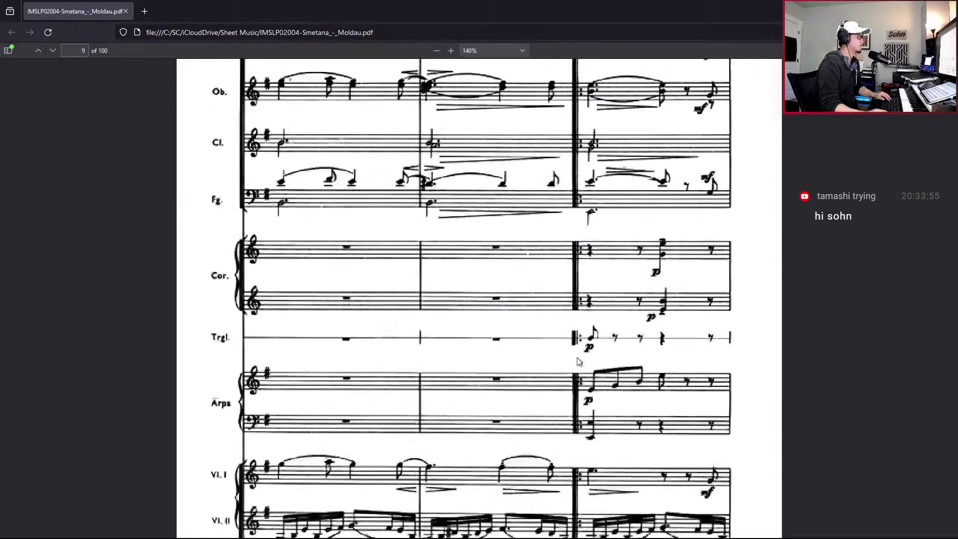
scroll(577, 360, "up", 3)
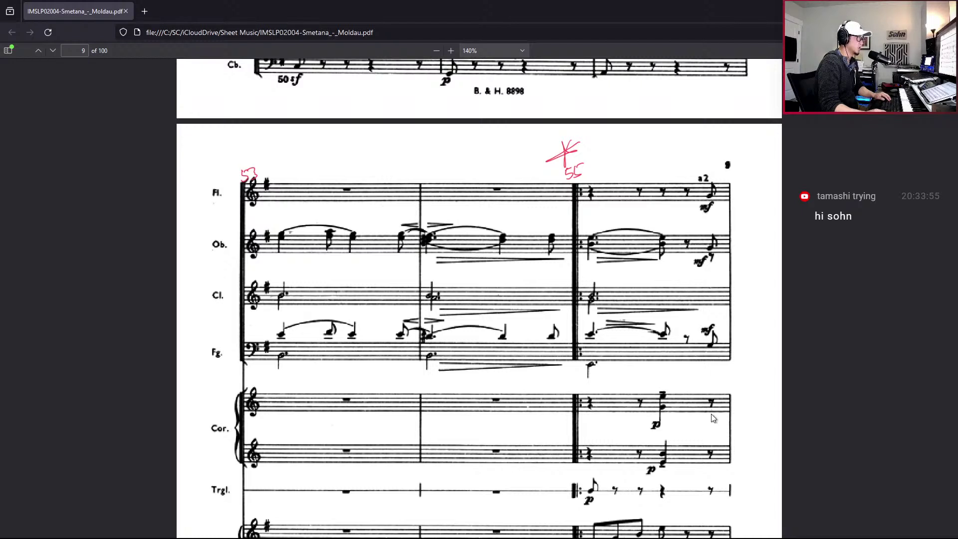
scroll(726, 397, "down", 2)
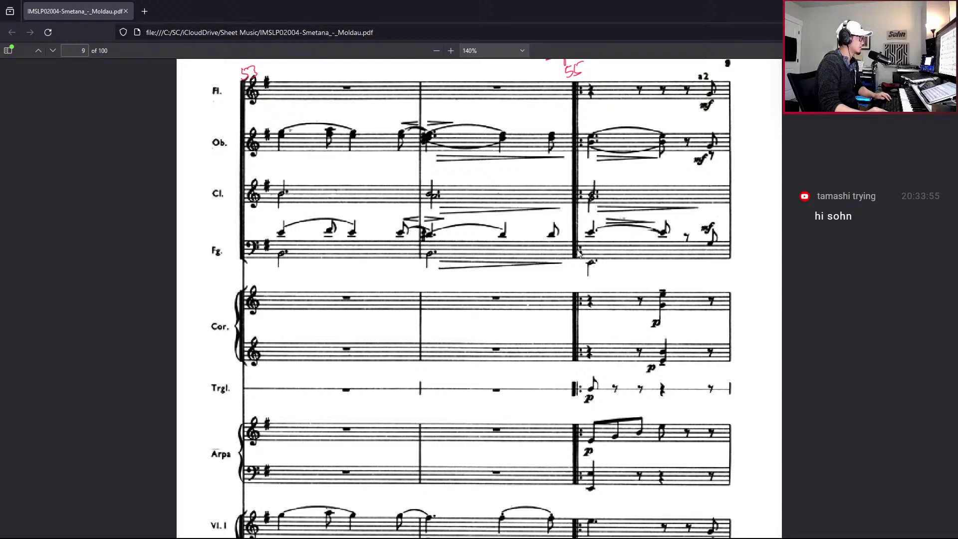
scroll(525, 311, "down", 9)
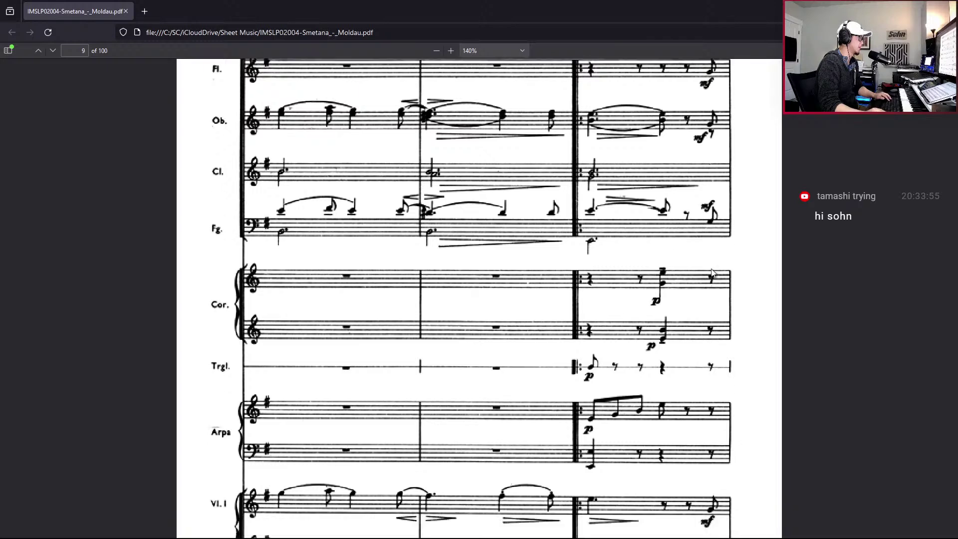
scroll(525, 311, "down", 5)
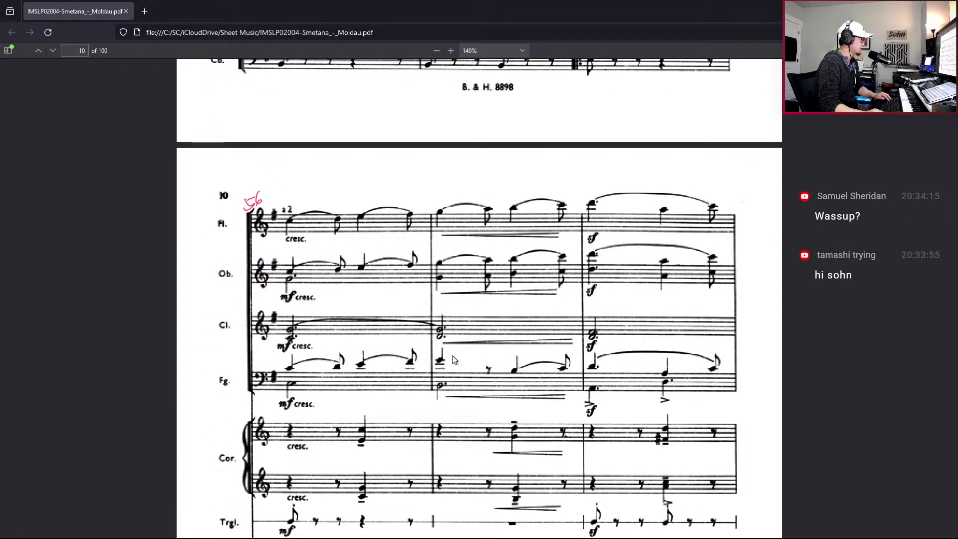
Switch to the Cubase project and check the SFSW Bassoon Solo KS and SFSW Bassoon a2 KS parts around section B
key("alt+Tab")
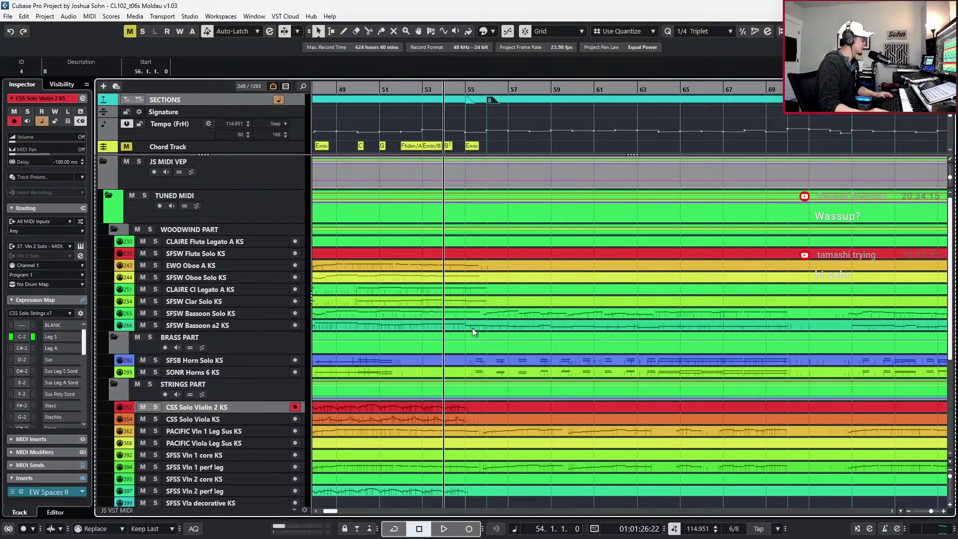
left_click(515, 302)
left_click(515, 314)
left_click(517, 334)
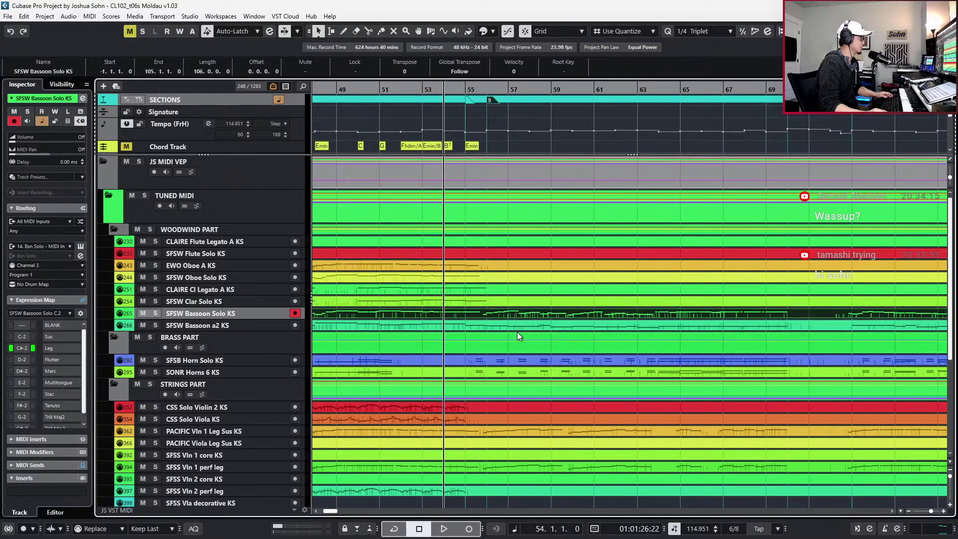
left_click(516, 326)
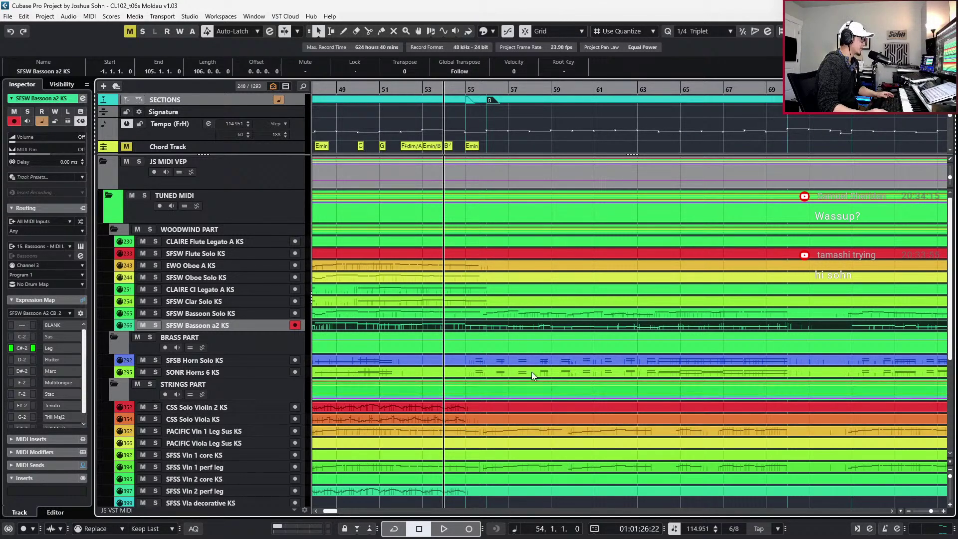
Switch back to the Moldau score in Firefox and compare the woodwind and horn parts of bars 53 to 58 across pages 9 and 10
key("alt+Tab")
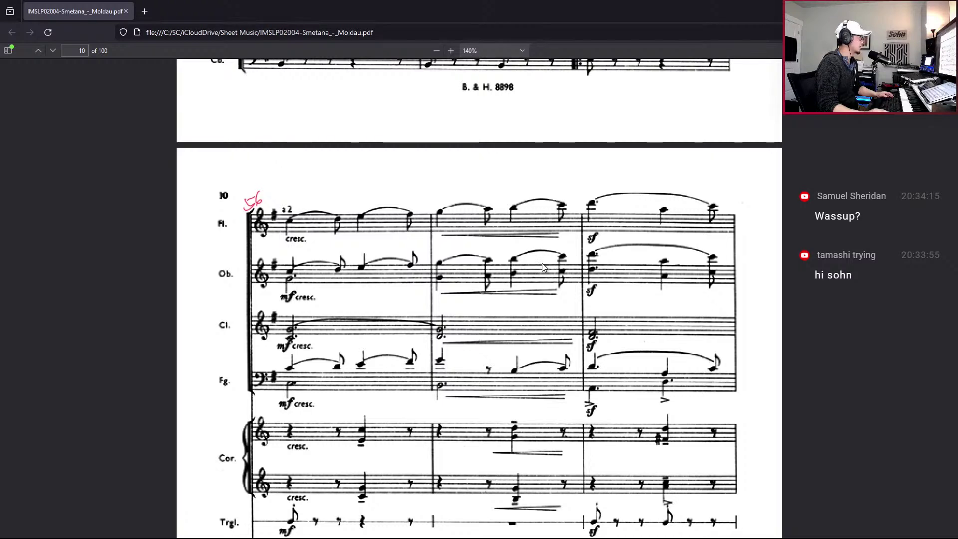
scroll(543, 264, "up", 8)
scroll(543, 267, "up", 8)
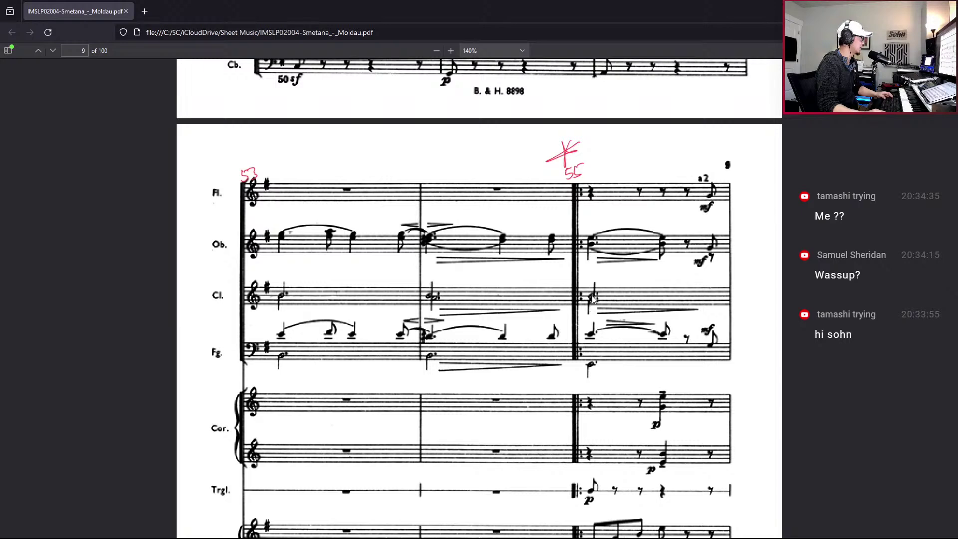
scroll(611, 391, "down", 1)
scroll(611, 390, "down", 15)
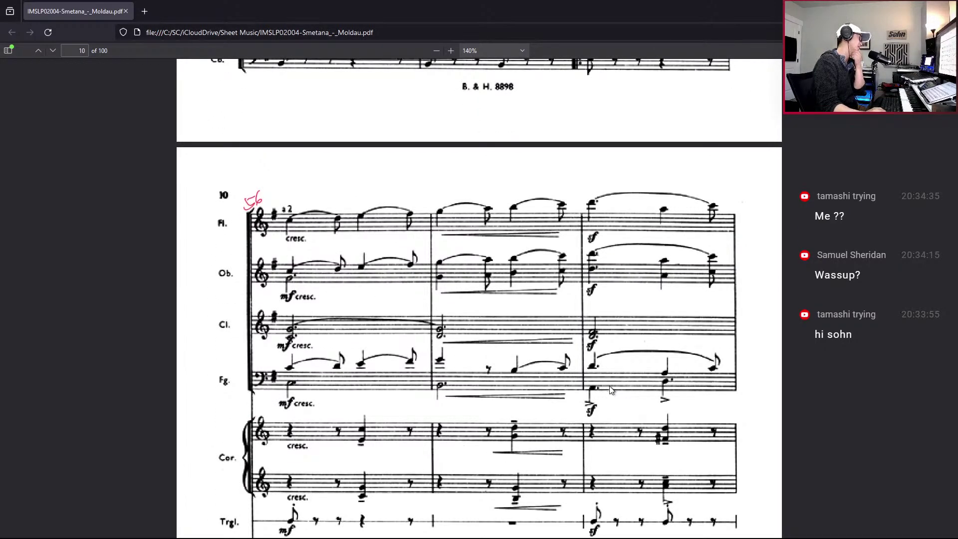
scroll(612, 391, "down", 1)
scroll(611, 390, "down", 1)
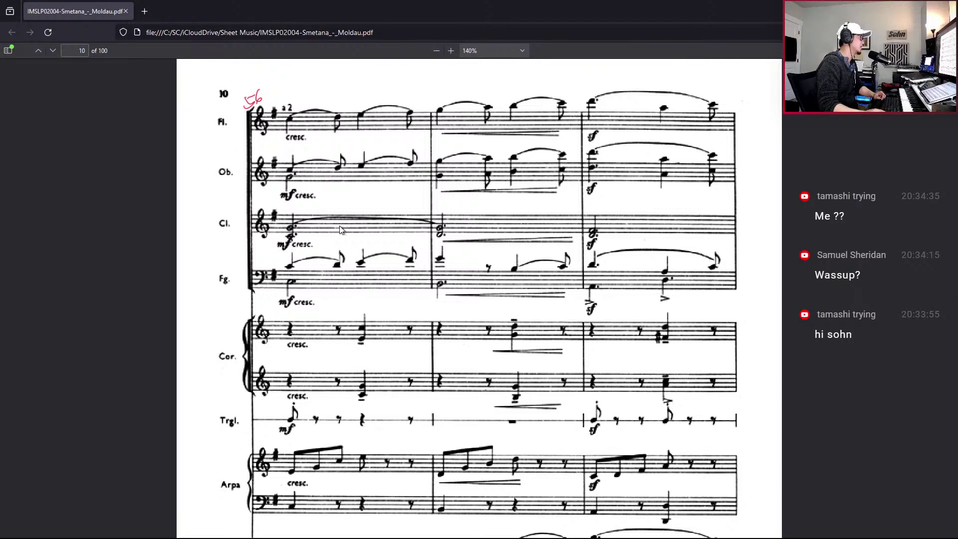
scroll(299, 224, "down", 2)
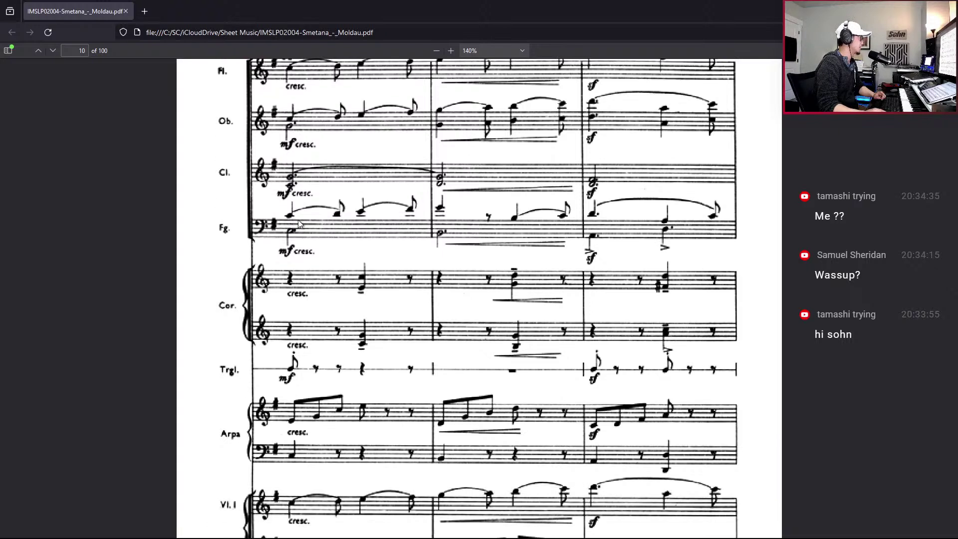
scroll(300, 224, "up", 2)
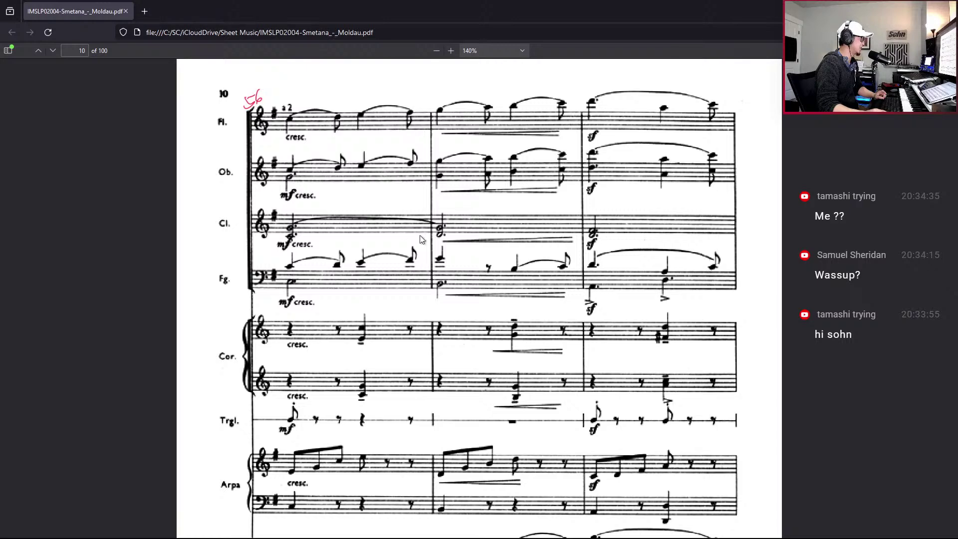
scroll(587, 244, "up", 15)
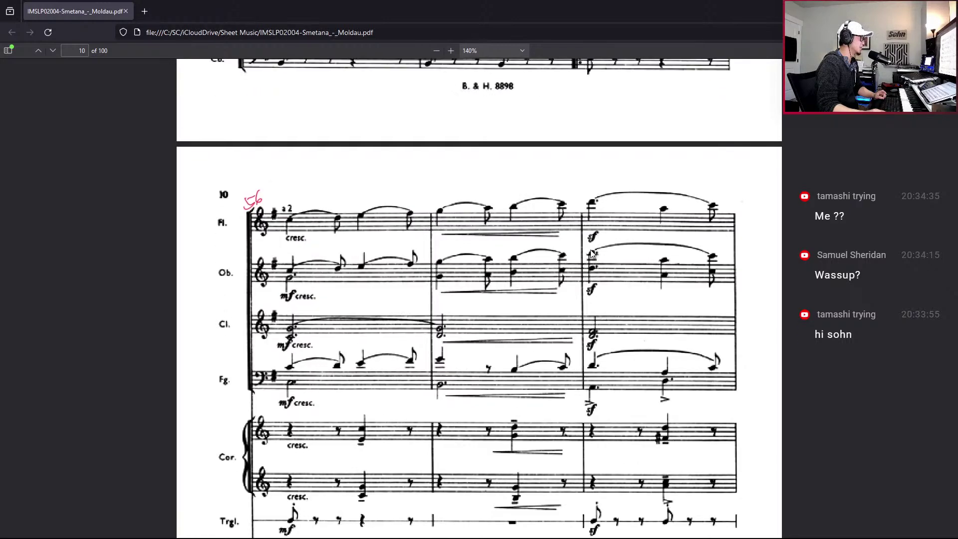
scroll(602, 278, "up", 4)
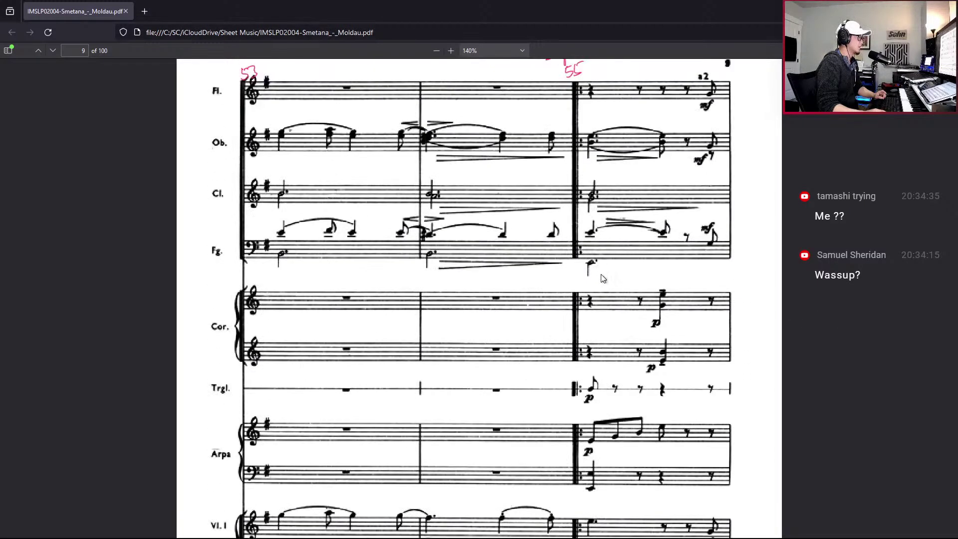
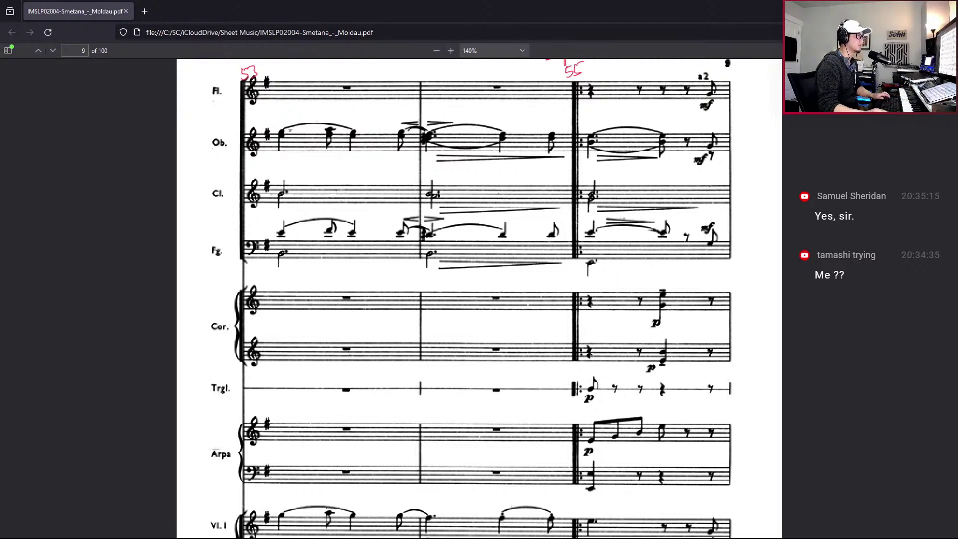
Arrange the score in odd two-page spreads and reduce the zoom to 90% to fit pages 9 and 10 side by side
left_click(947, 50)
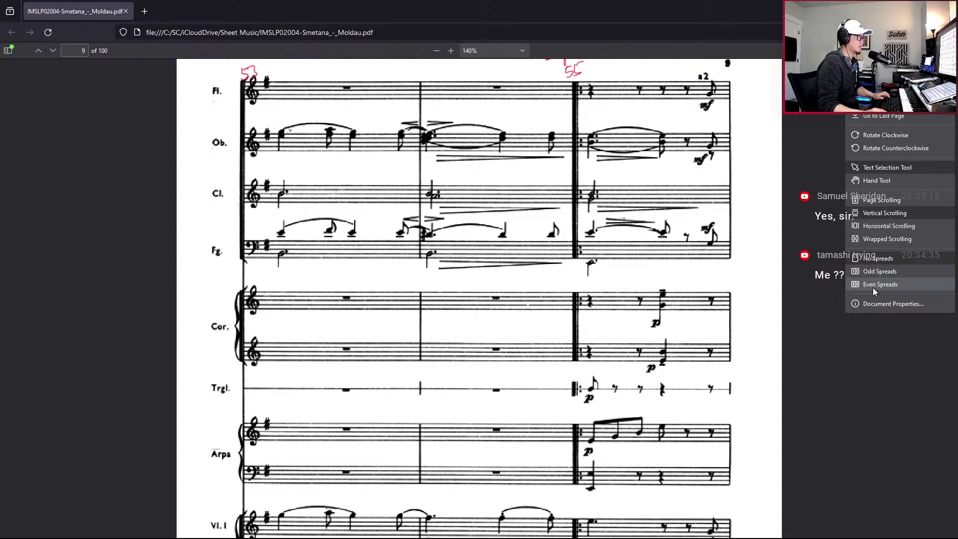
left_click(877, 272)
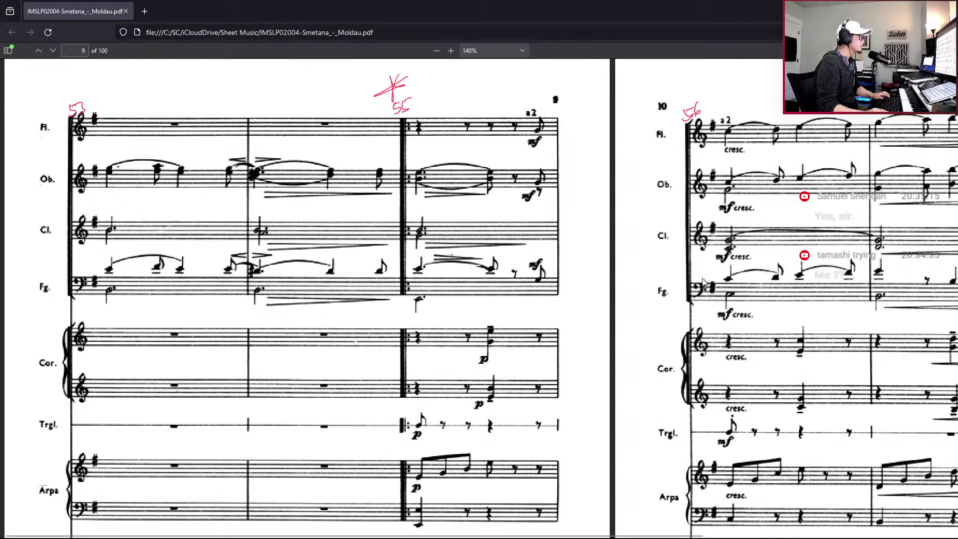
key("ctrl+minus")
key("ctrl+minus")
key("ctrl+minus")
scroll(704, 282, "down", 3)
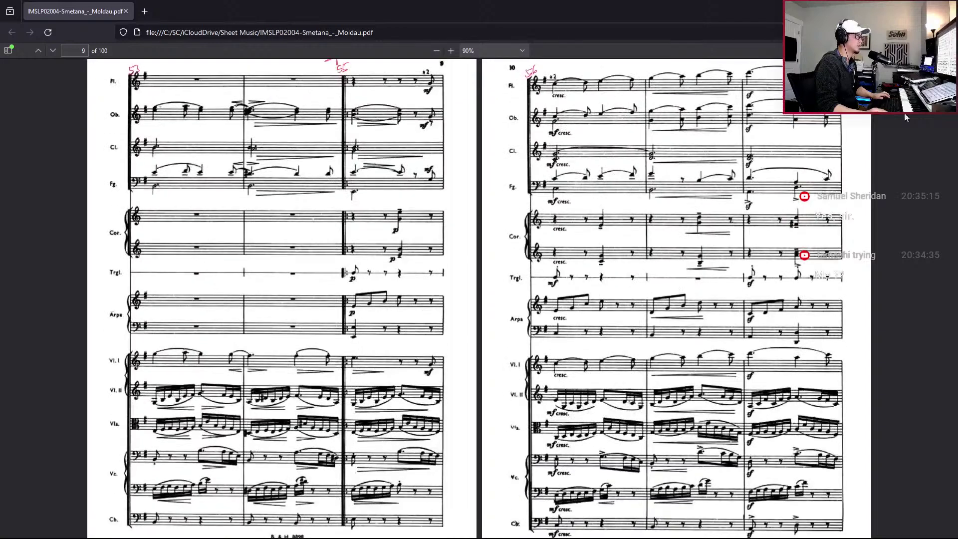
Display the two-page score in full screen and open the PDF viewer's page layout options
left_click(947, 50)
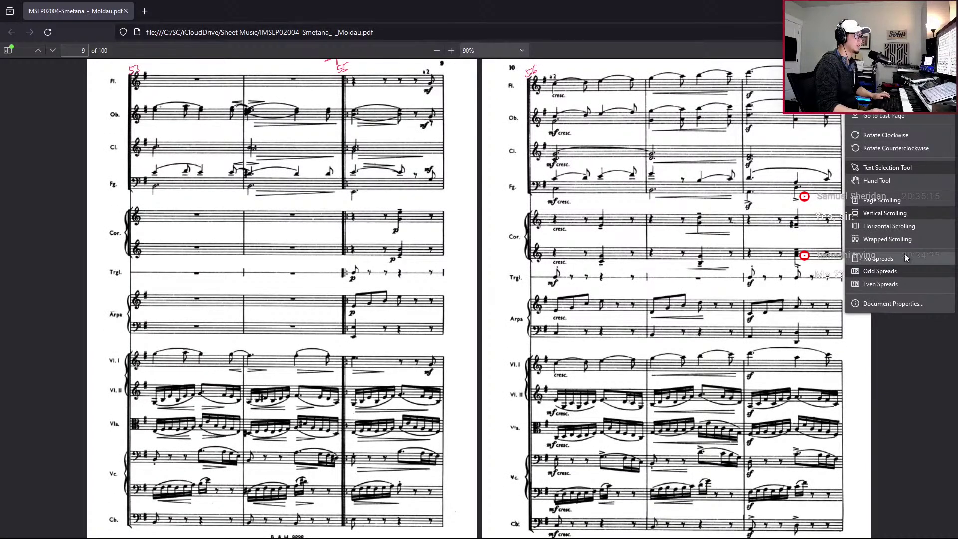
left_click(920, 376)
key("F11")
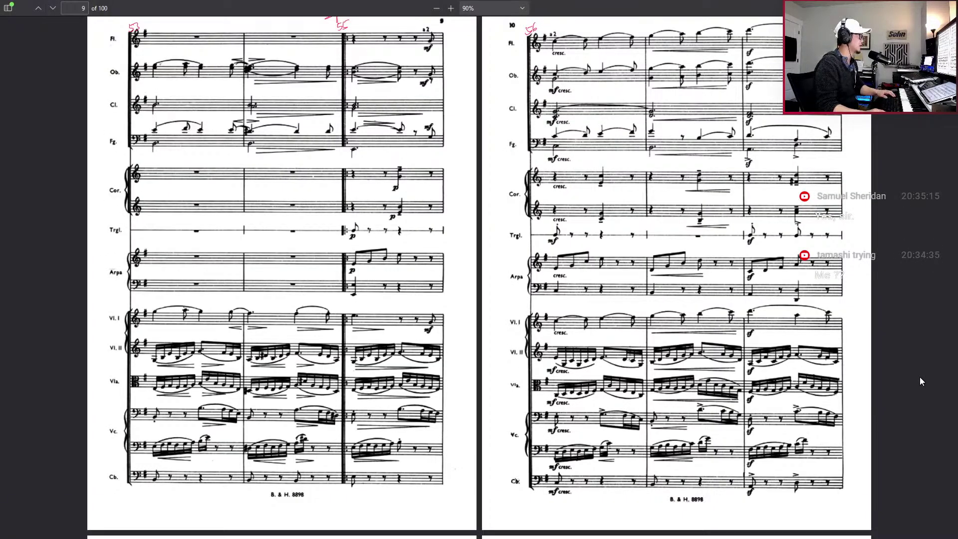
scroll(754, 147, "down", 2)
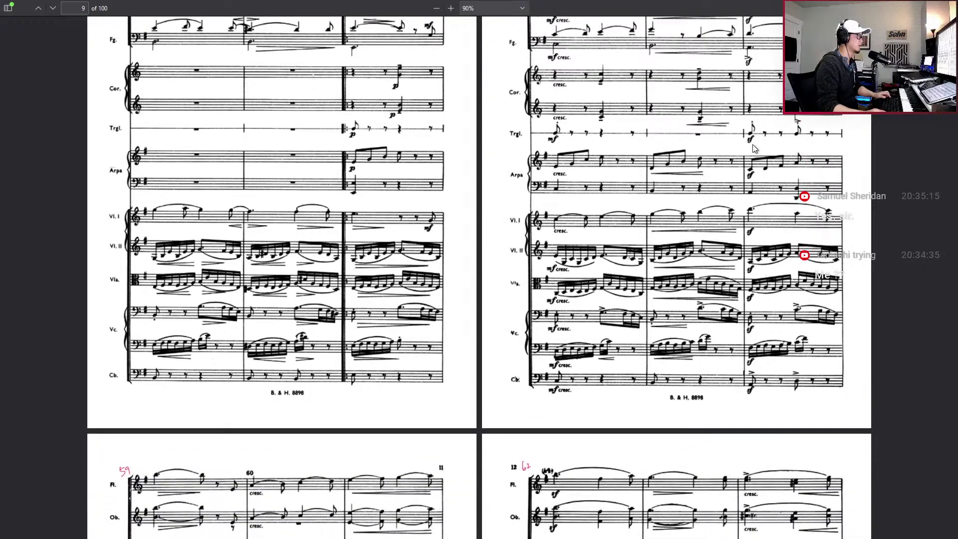
scroll(754, 147, "up", 3)
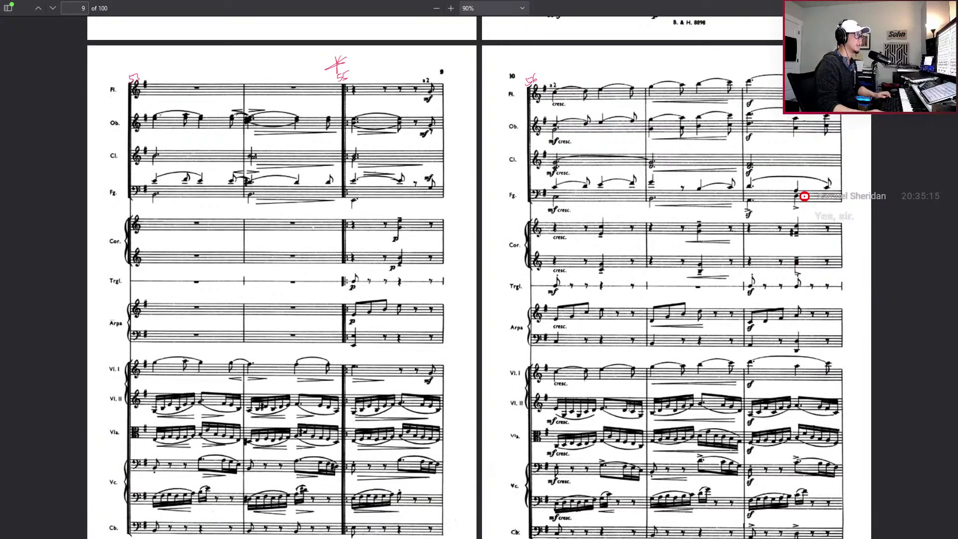
left_click(948, 8)
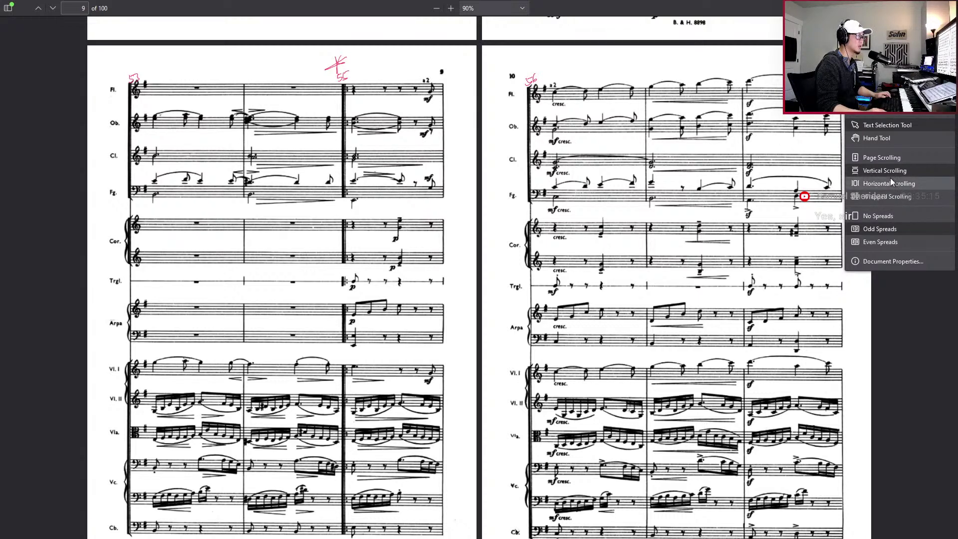
Set the score to wrapped scrolling and look through pages 9 to 14, returning to the spread starting at bar 53
left_click(888, 197)
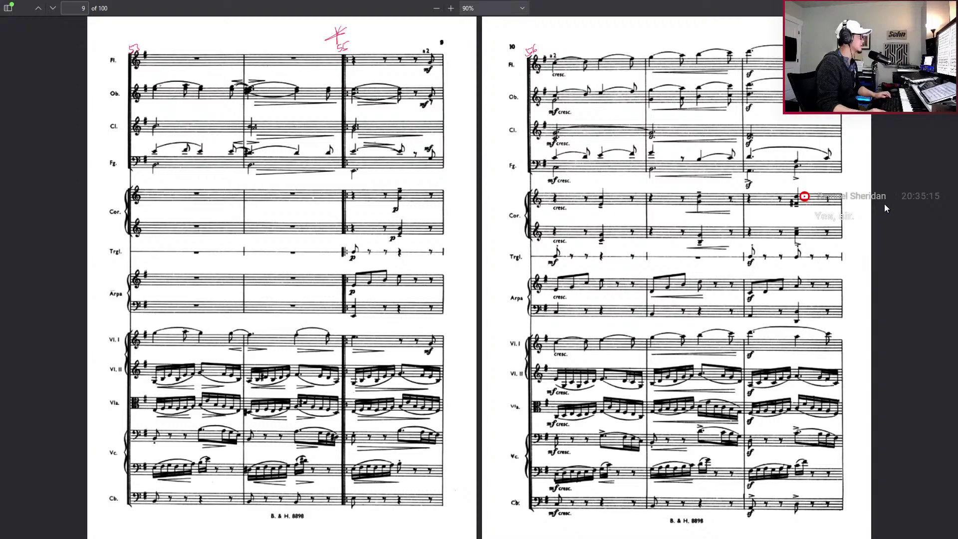
scroll(885, 204, "down", 10)
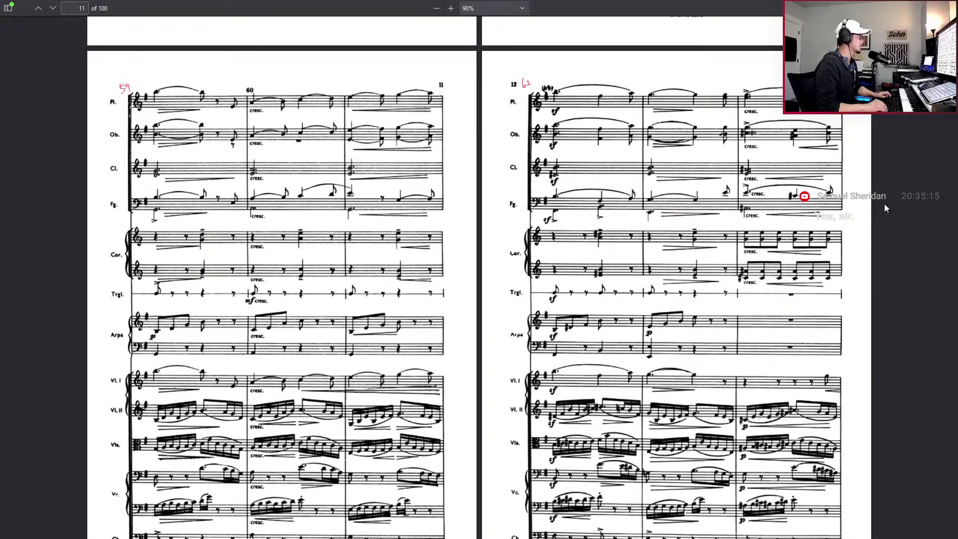
scroll(885, 204, "down", 2)
scroll(885, 204, "up", 2)
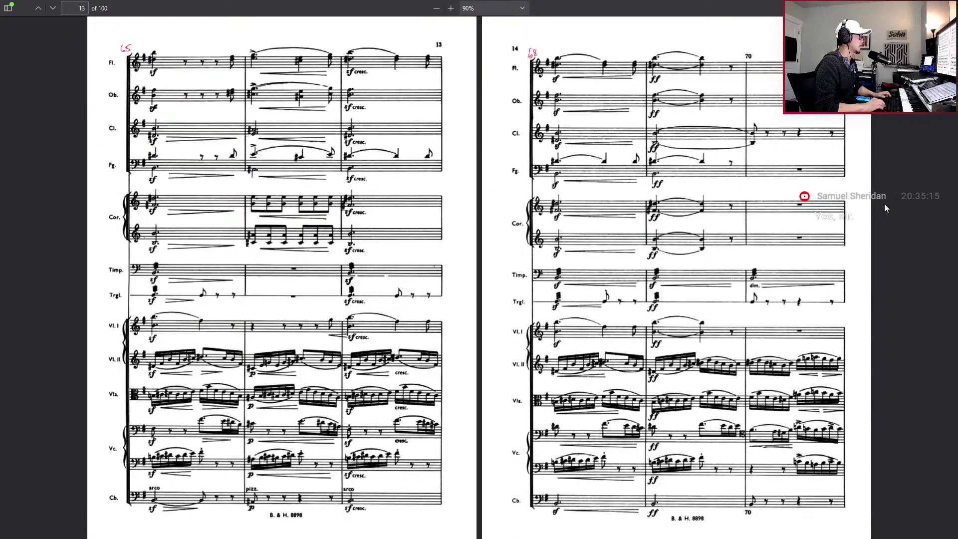
scroll(885, 203, "down", 2)
scroll(885, 204, "up", 4)
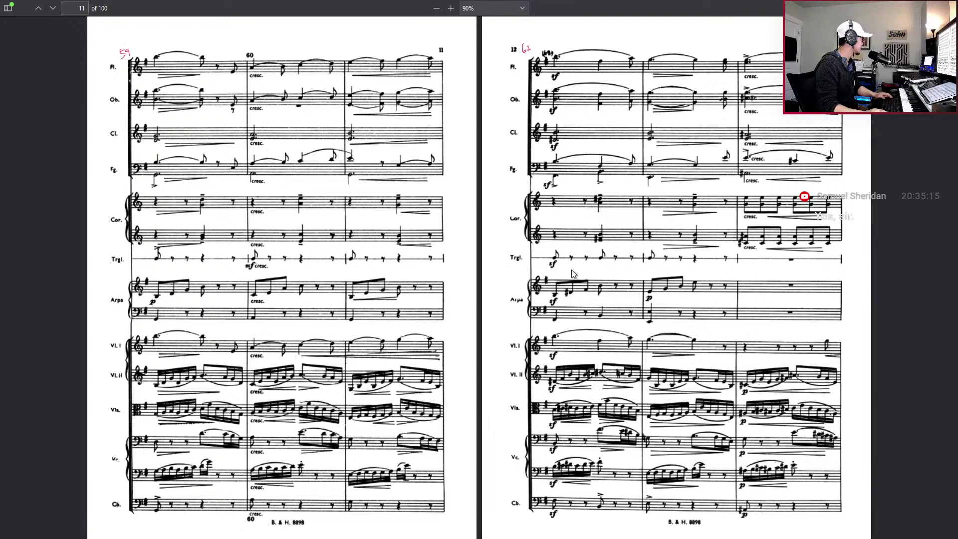
scroll(571, 272, "down", 3)
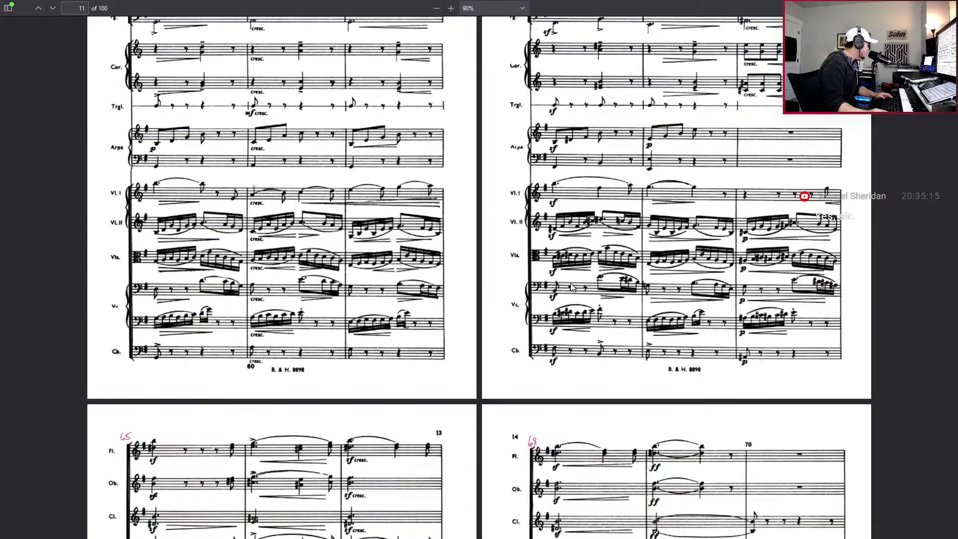
scroll(572, 287, "down", 7)
scroll(680, 300, "up", 10)
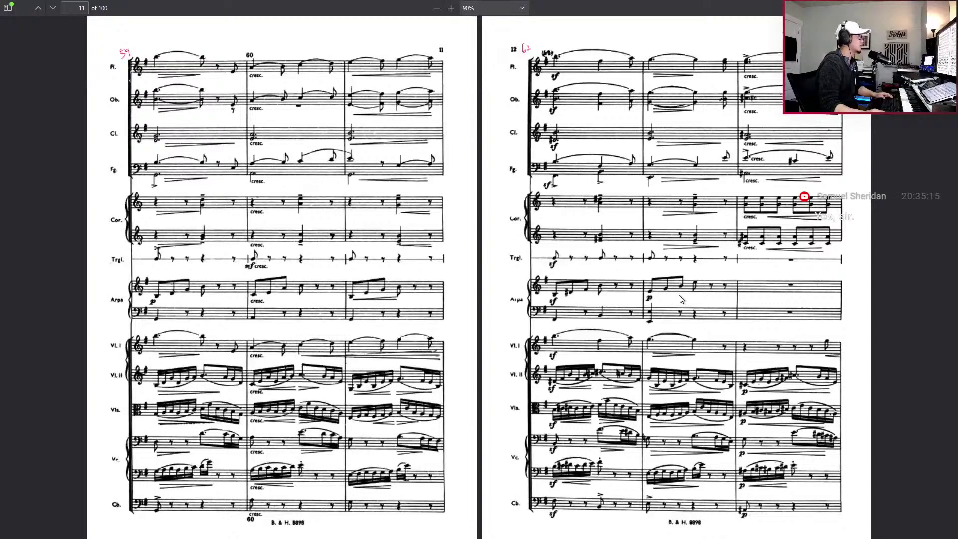
scroll(681, 300, "up", 10)
scroll(680, 299, "down", 2)
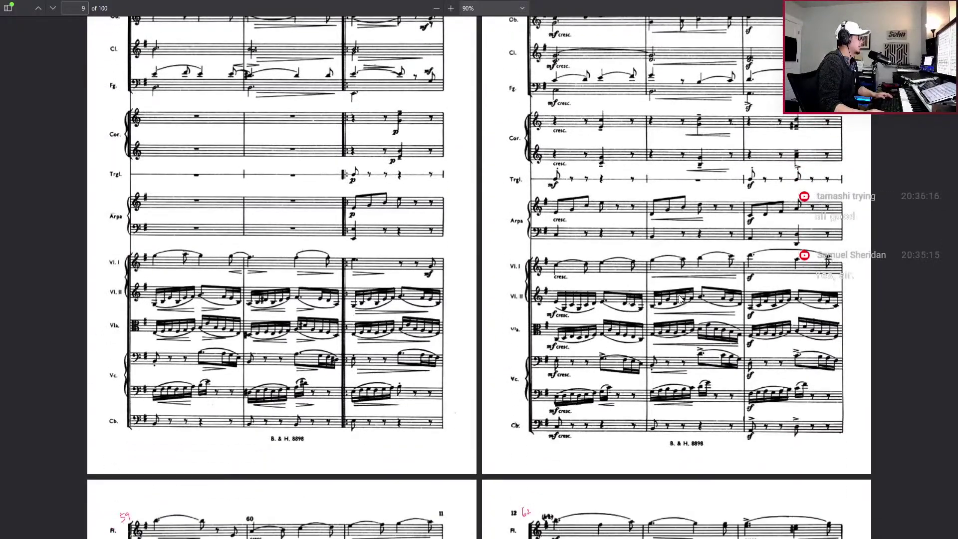
scroll(680, 299, "up", 1)
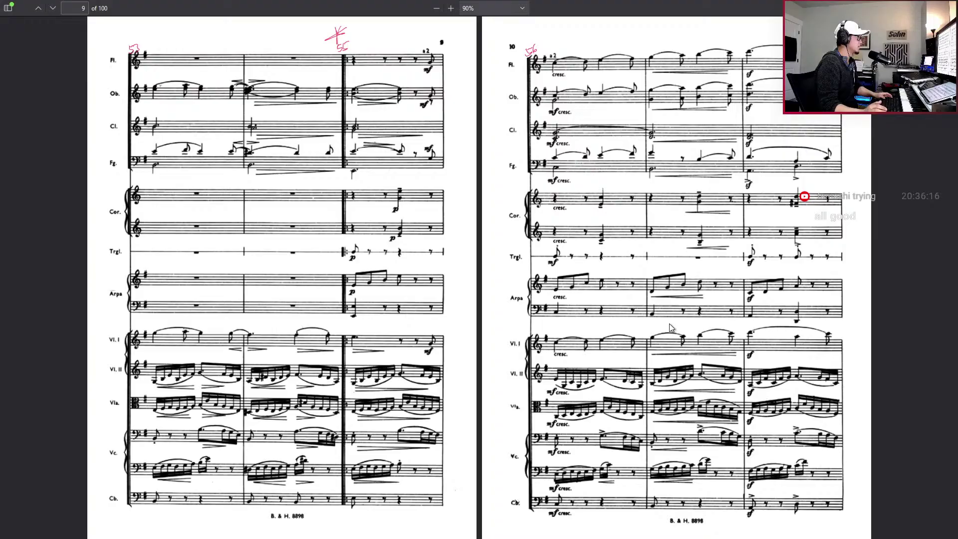
Switch to Cubase, open the SFSW Clar Solo KS part in the key editor around bar 55, and compare it with the score
key("alt+Tab")
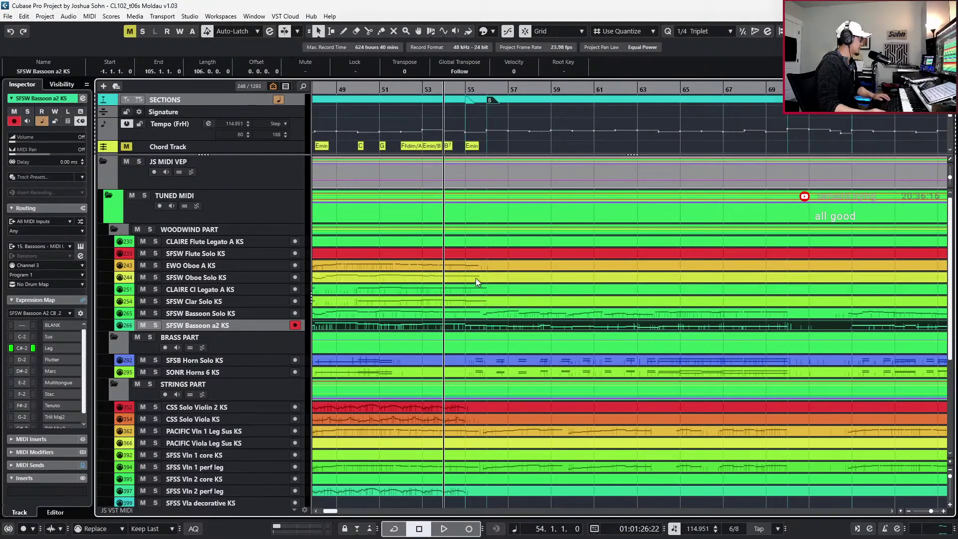
left_click(227, 301)
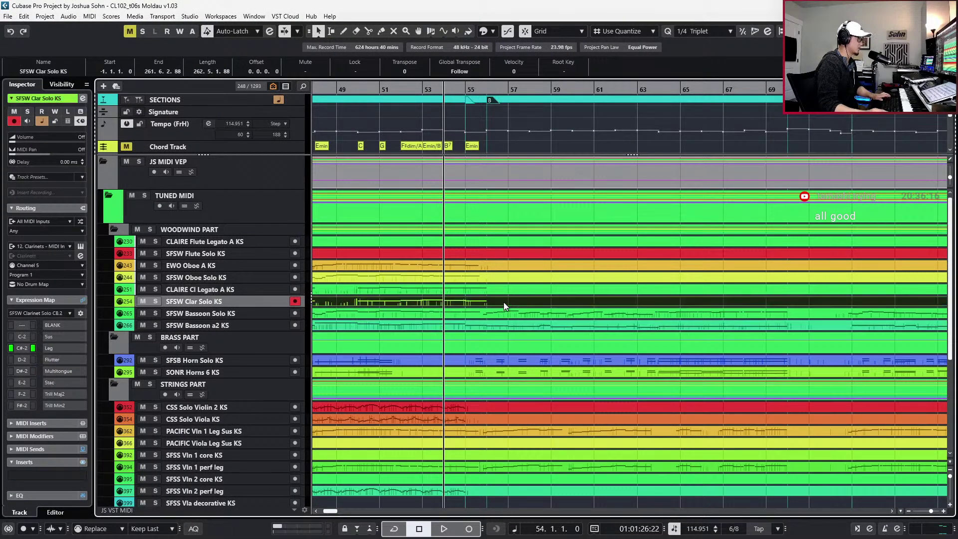
double_click(504, 302)
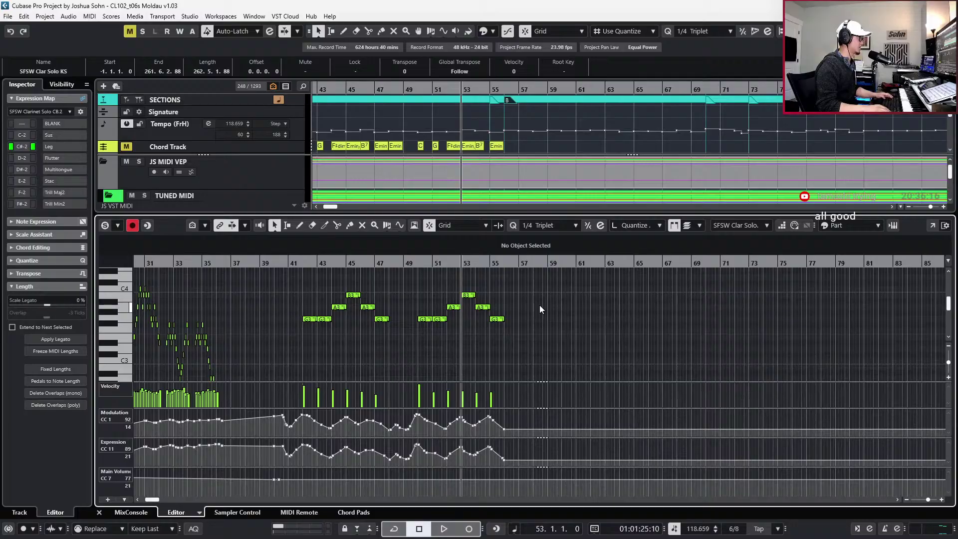
key("alt+Tab")
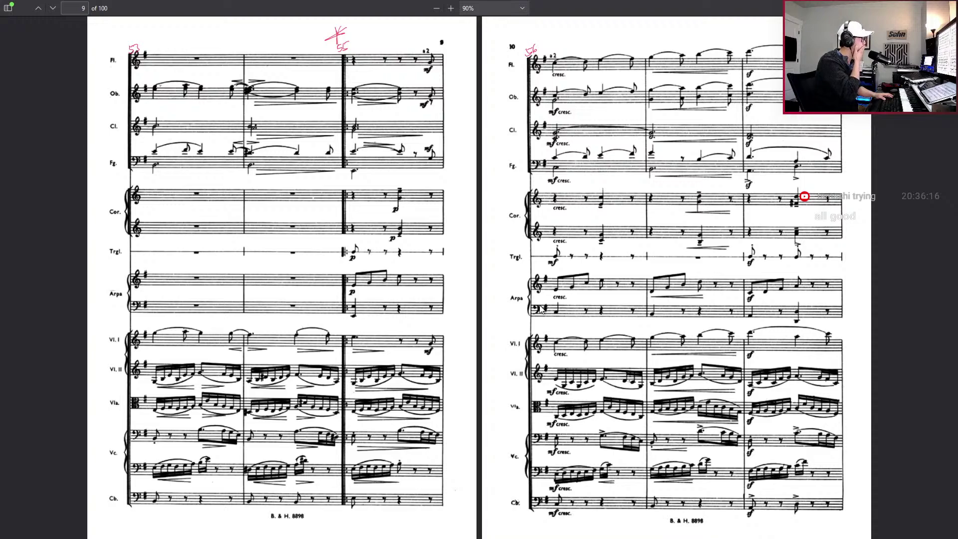
key("alt+Tab")
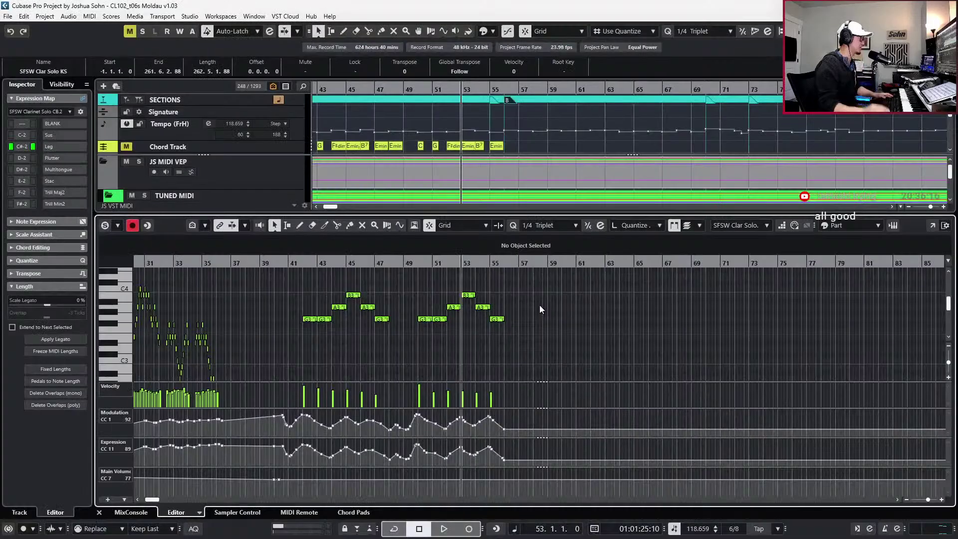
Change the articulation of the G3 clarinet note at bar 55 to Sus
left_click(497, 319)
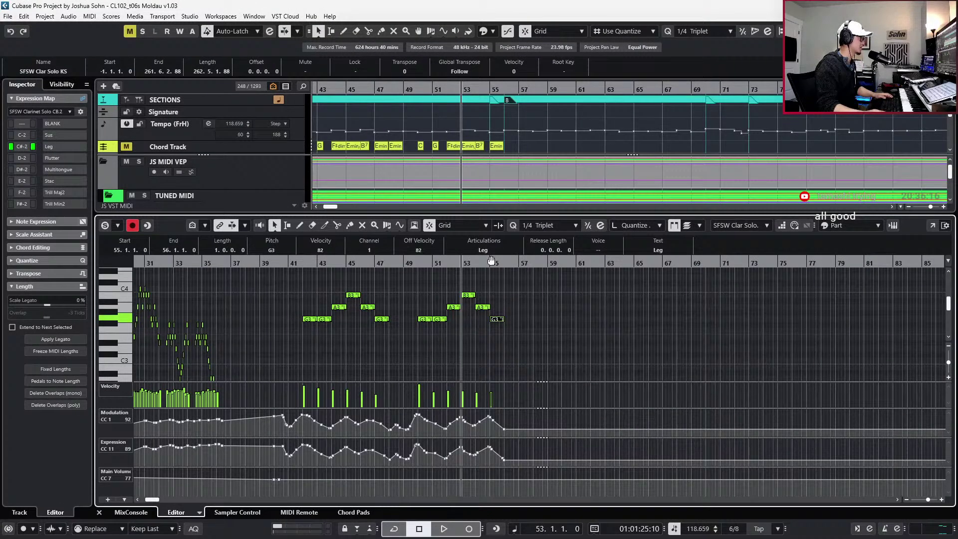
left_click(483, 250)
left_click(490, 261)
Play the clarinet passage from bar 53 while checking it against score pages 9 to 12
key("alt+Tab")
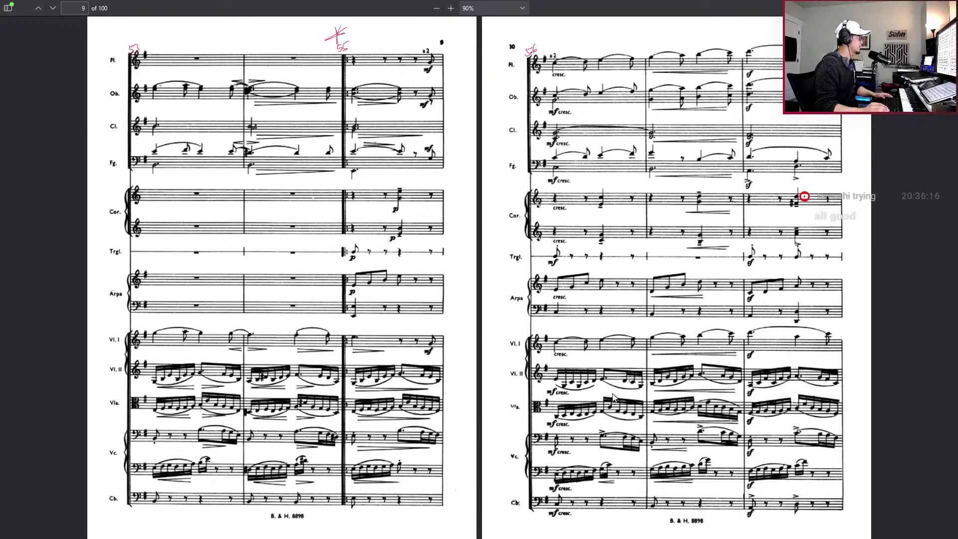
key("alt+Tab")
key("space")
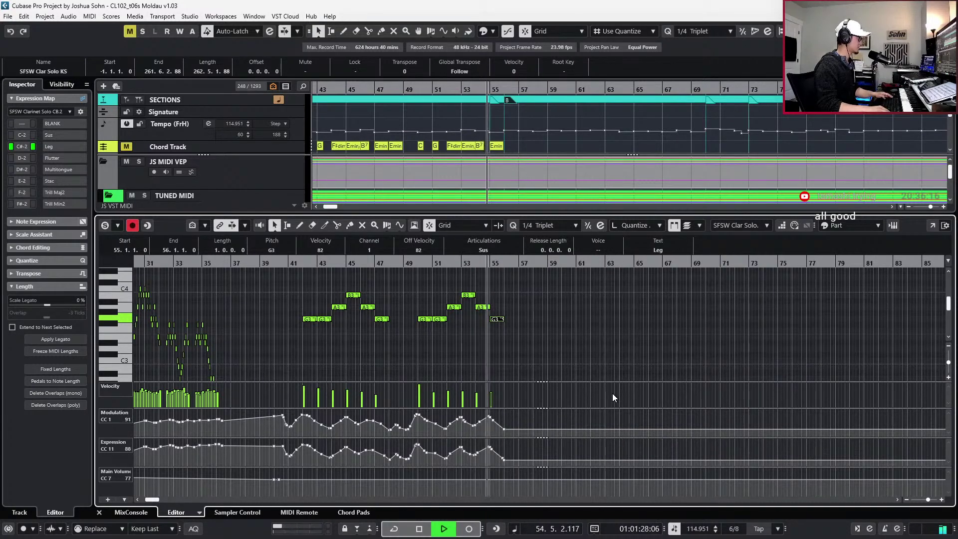
key("alt+Tab")
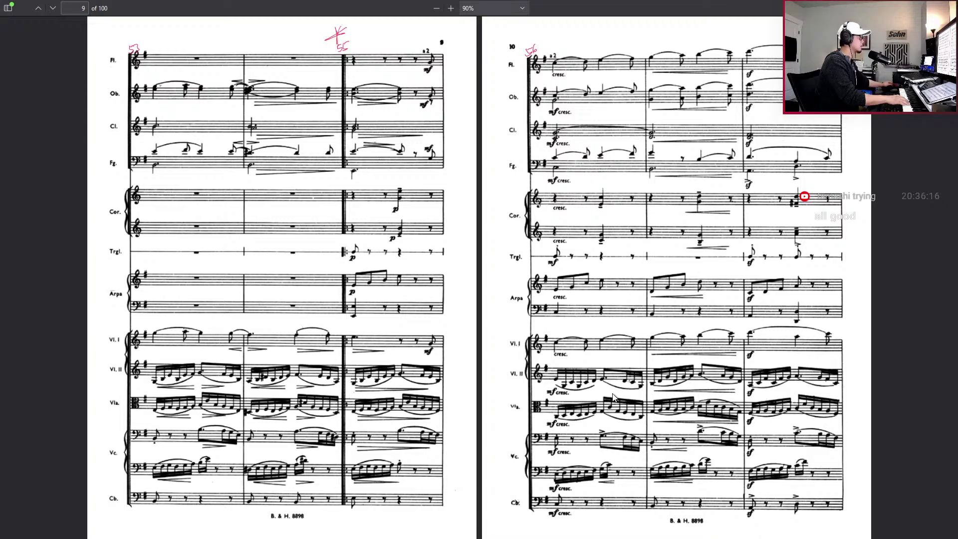
scroll(613, 396, "down", 15)
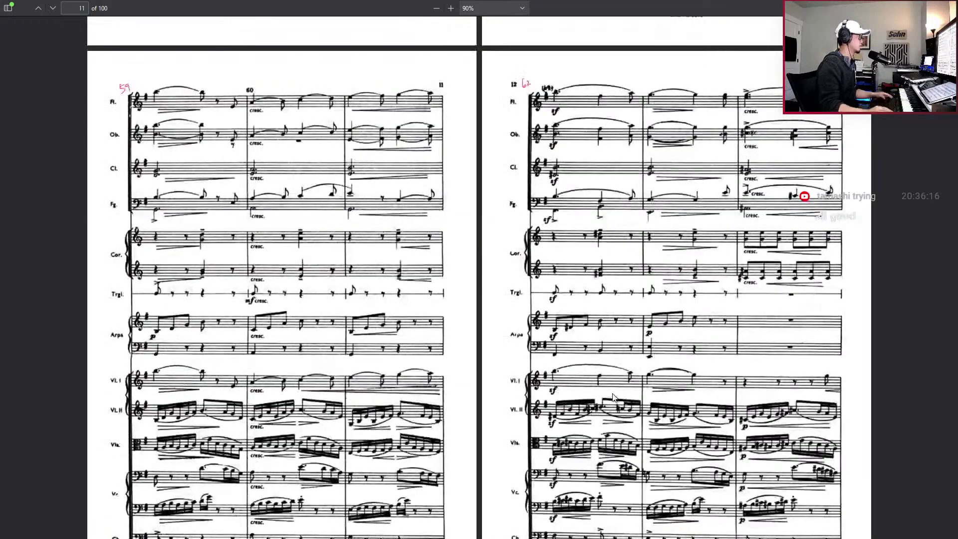
key("alt+Tab")
key("space")
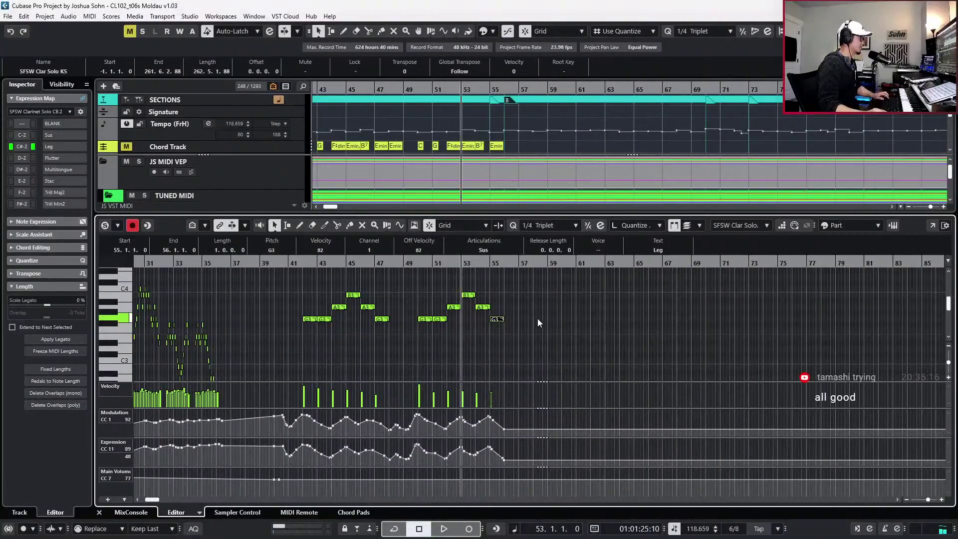
key("h")
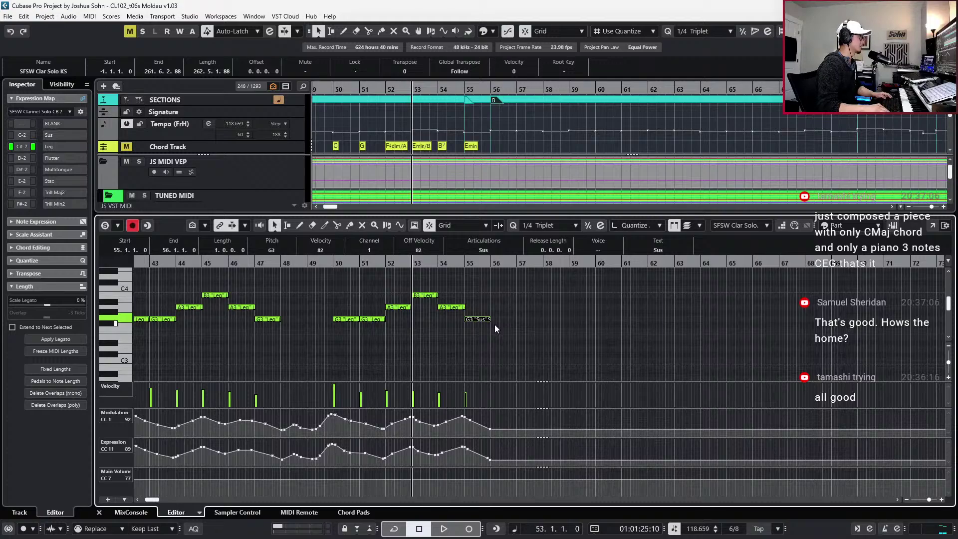
Record the two-voice clarinet part for bars 56 to 69, starting at bar 53 and following the score from page 9 to page 14
key("alt+Tab")
scroll(530, 263, "down", 6)
scroll(530, 263, "up", 1)
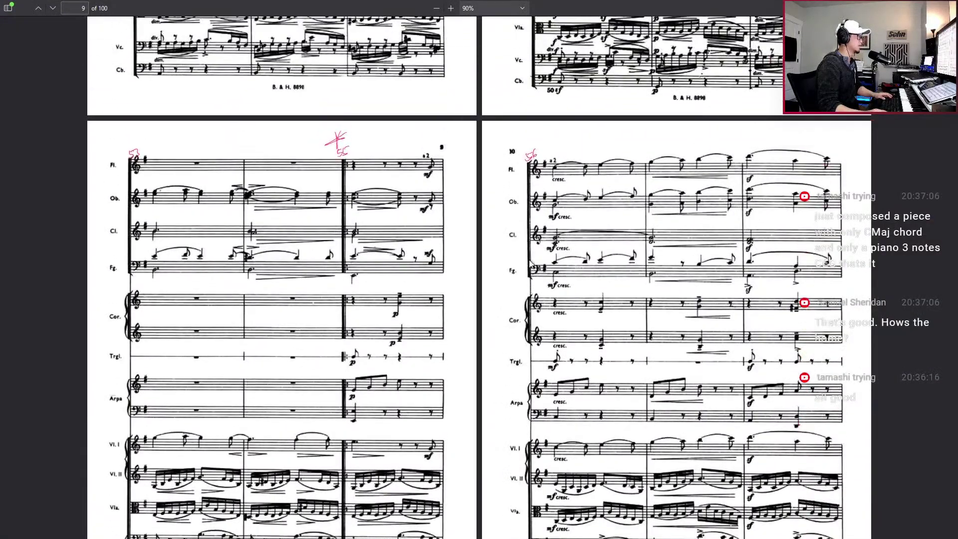
scroll(530, 263, "down", 1)
scroll(530, 263, "up", 10)
scroll(530, 263, "down", 8)
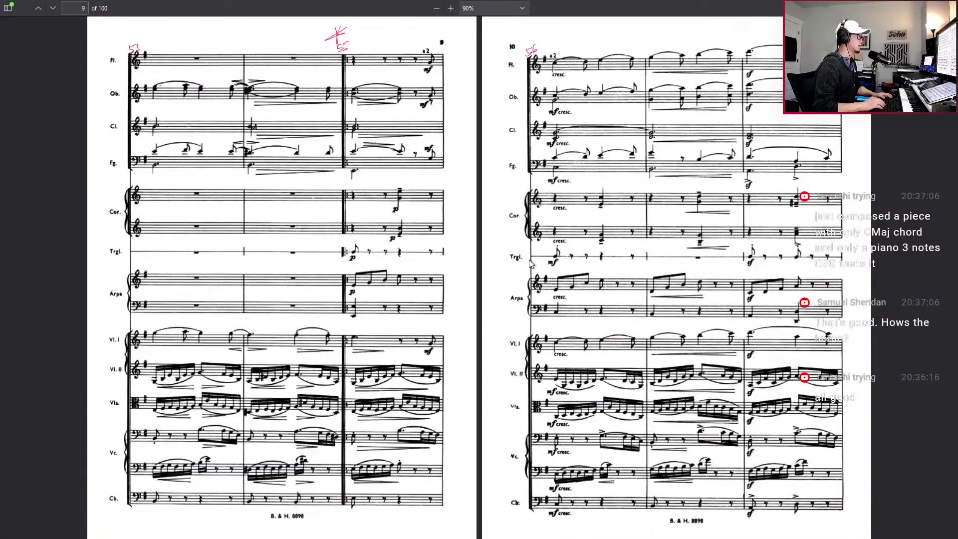
key("alt+Tab")
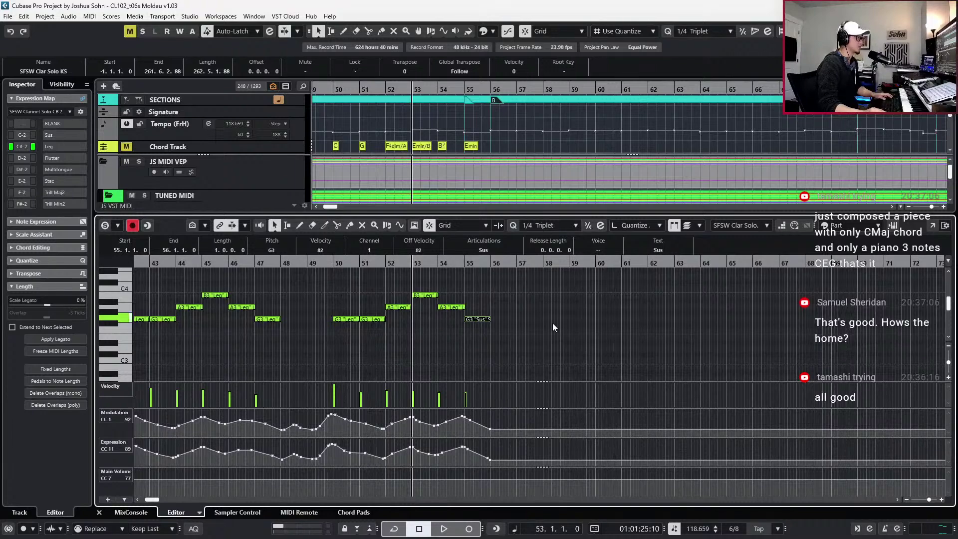
key("KP_Multiply")
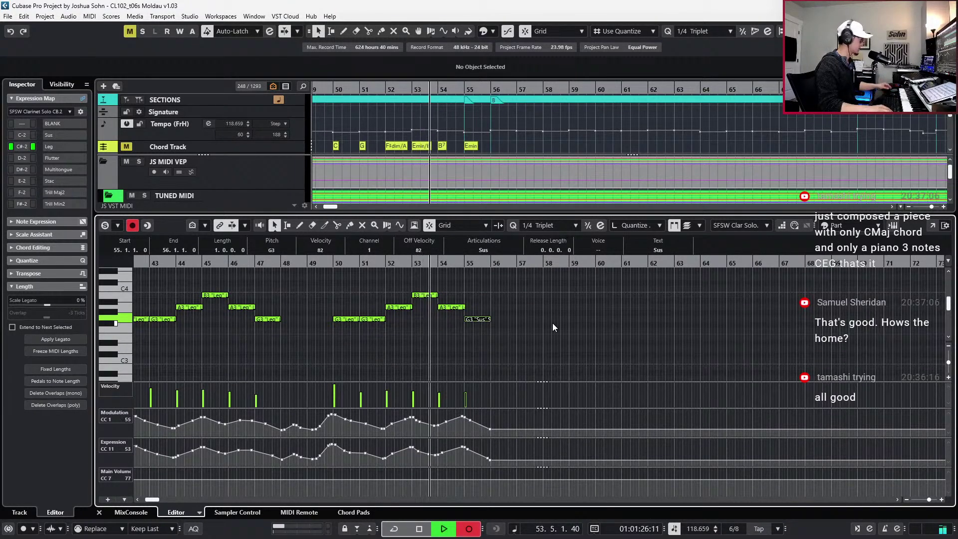
key("alt+Tab")
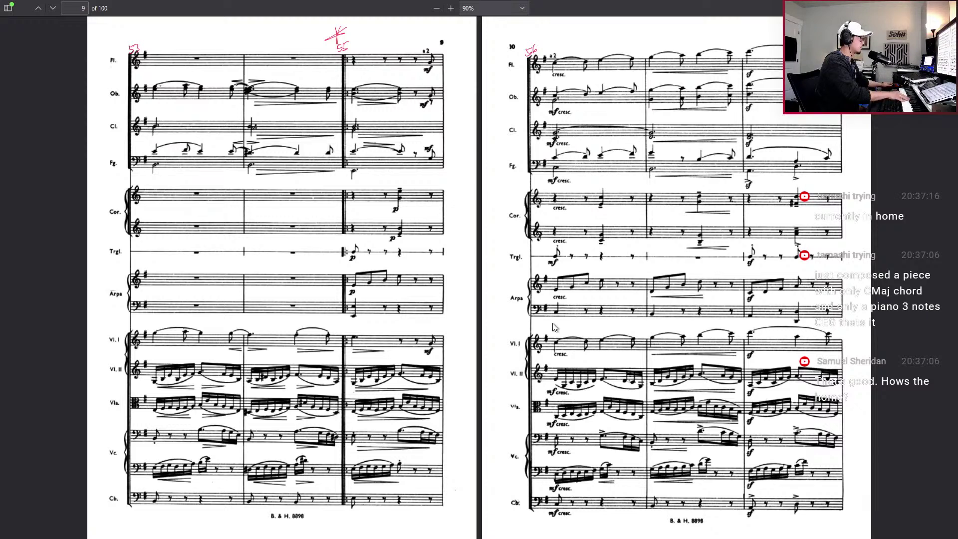
key("Right")
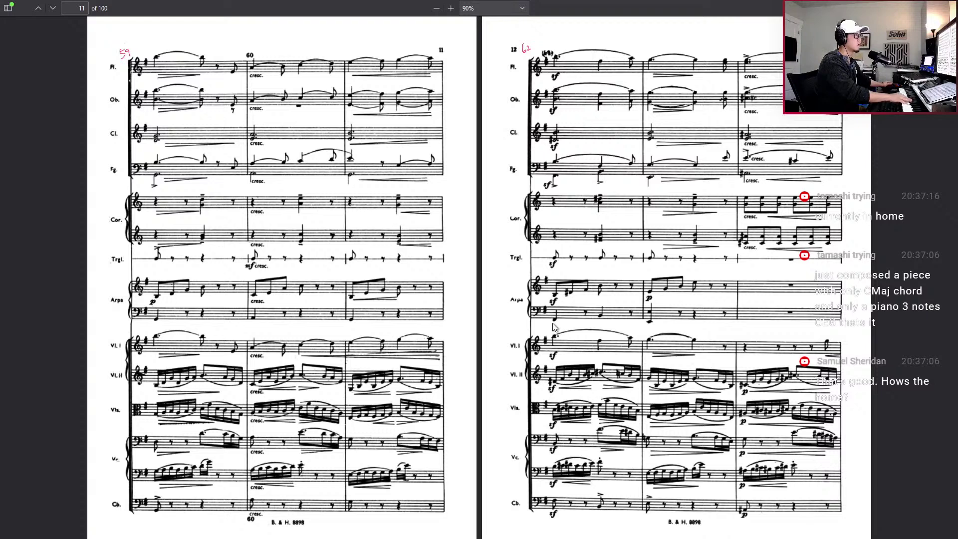
key("Right")
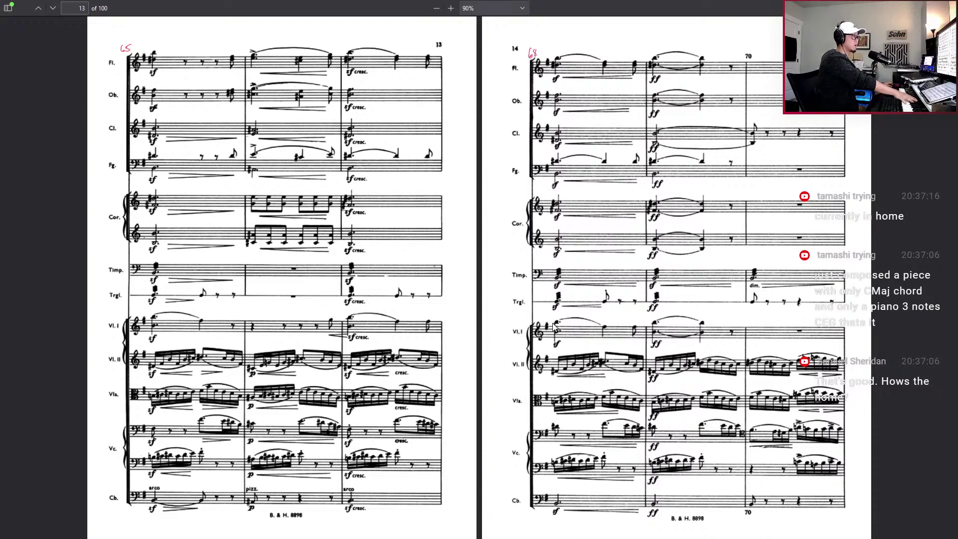
key("alt+Tab")
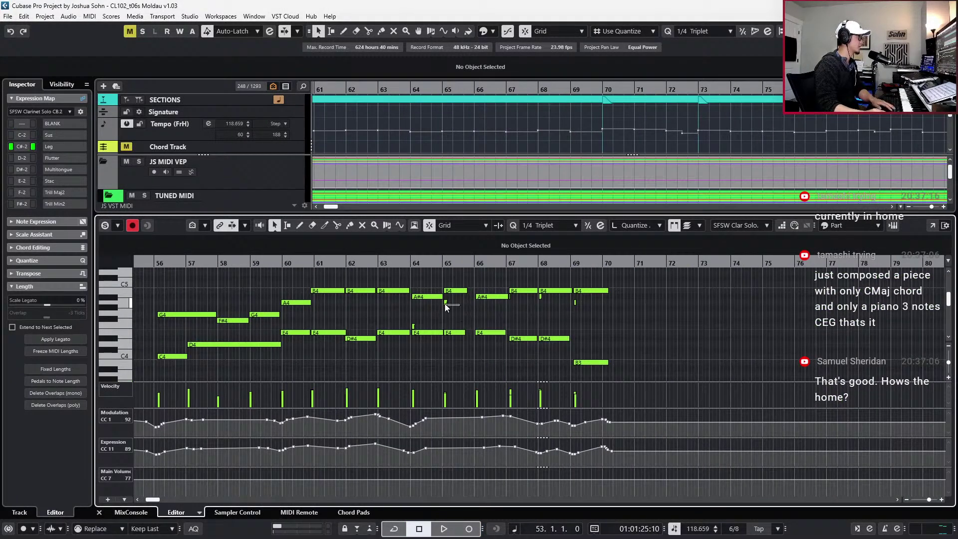
Delete the stray short notes at bars 64, 65, 67, 68 and 69 in the recorded clarinet take
left_click_drag(446, 304, 510, 298)
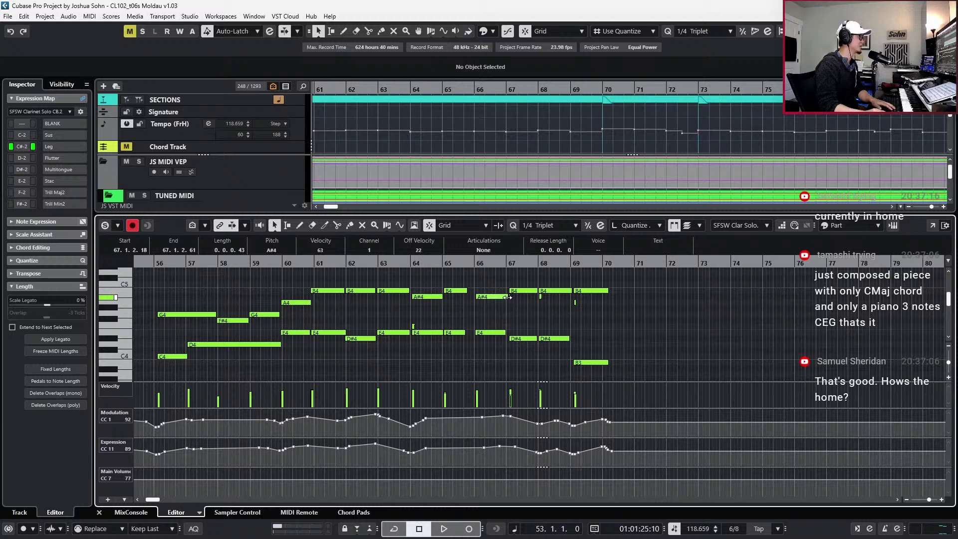
left_click(511, 297)
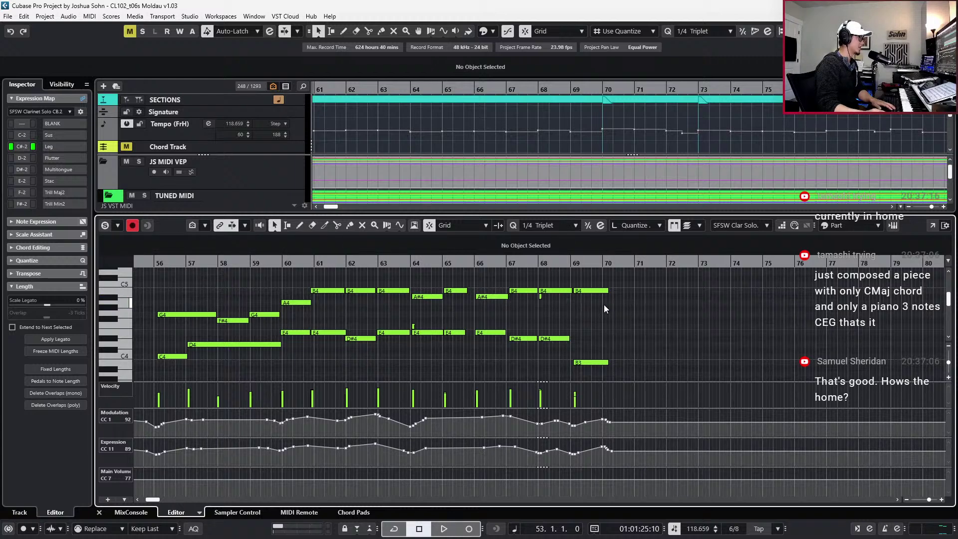
left_click_drag(541, 296, 416, 332)
Quantize the clarinet notes at bars 64 and 65 to a 1/1 grid, and lower the E4 at bar 65 to D#4
scroll(471, 316, "up", 2)
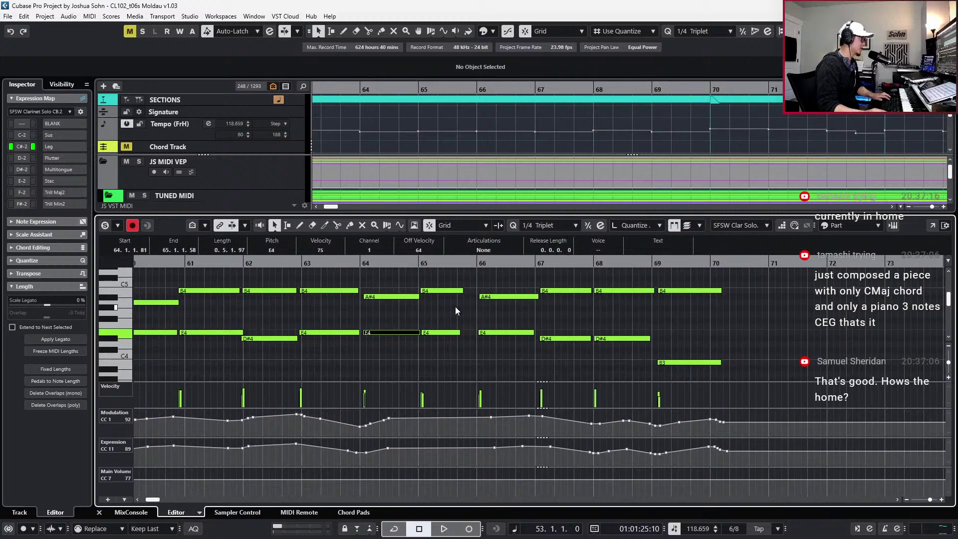
left_click_drag(399, 285, 400, 355)
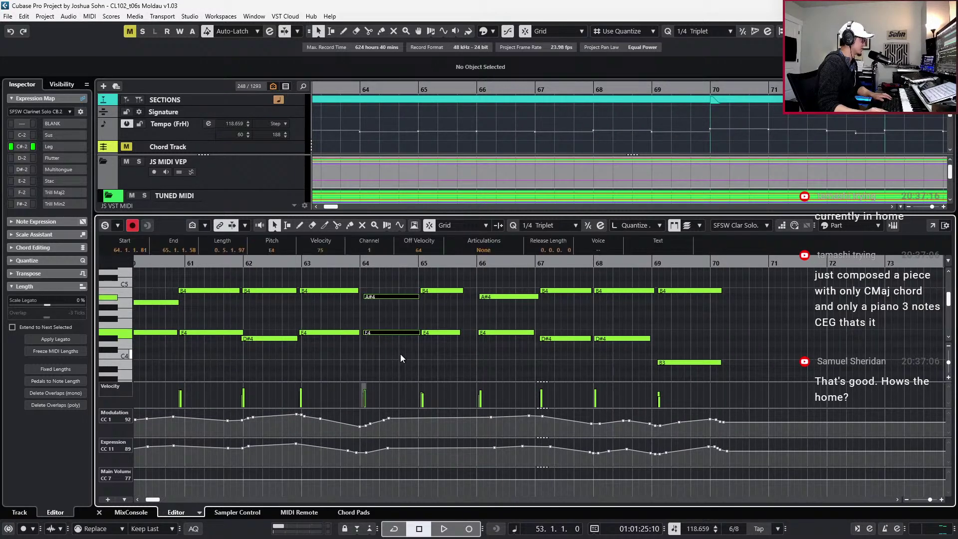
key("alt+1")
key("q")
left_click_drag(429, 279, 450, 353)
key("q")
scroll(450, 346, "down", 1)
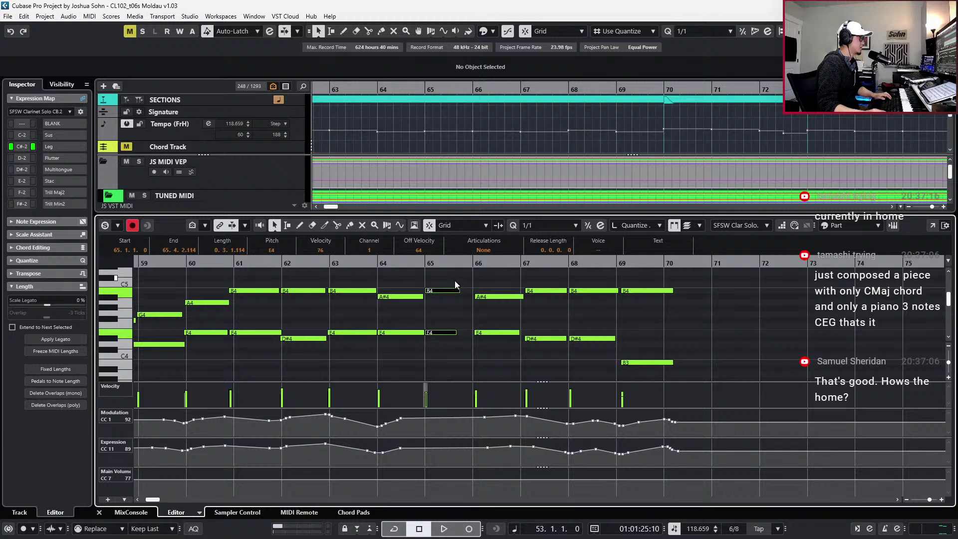
left_click_drag(450, 332, 448, 342)
scroll(443, 377, "down", 2)
Play the passage from bar 53, select all clarinet notes in bars 56 to 69, and align their starts and lengths to whole bars
key("space")
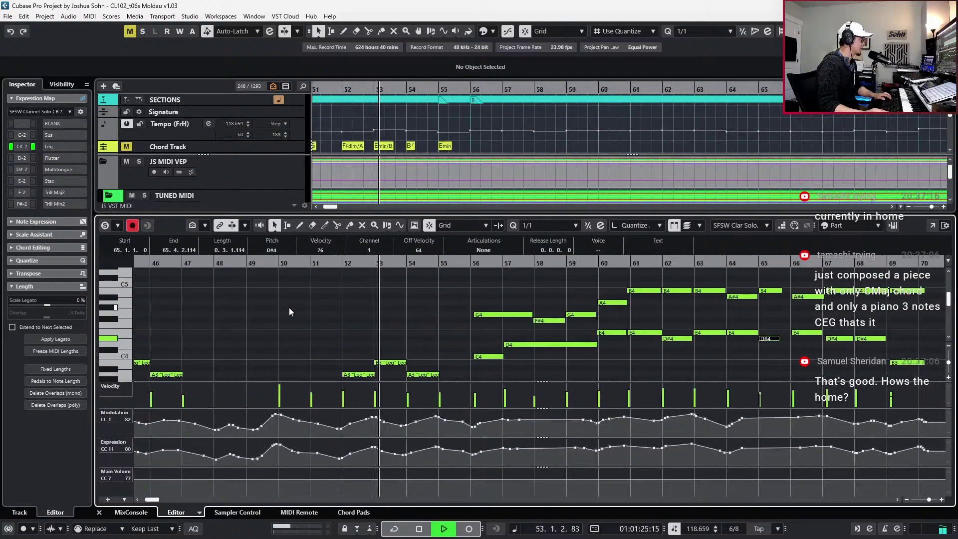
scroll(472, 280, "down", 1)
left_click_drag(471, 281, 841, 377)
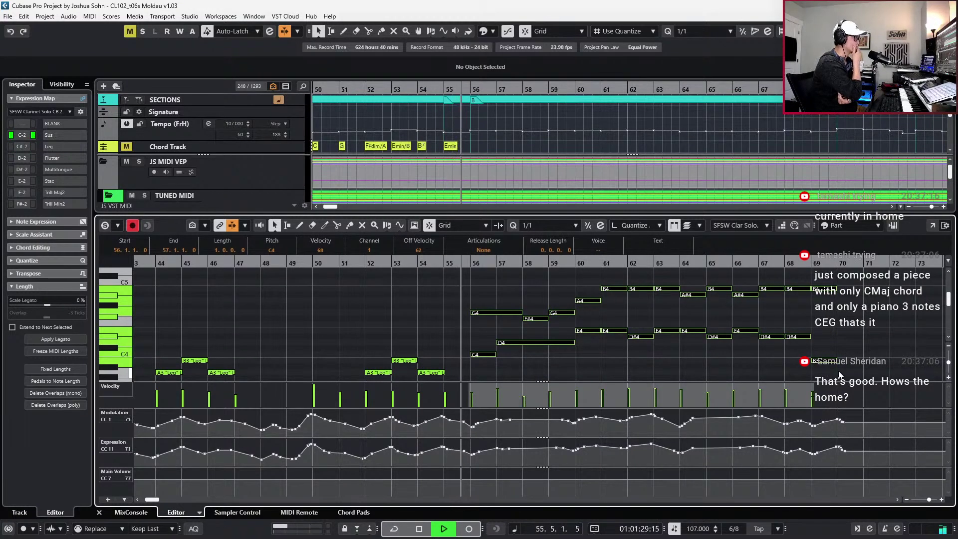
Split the long G4 at bar 57 and the long D4 at bars 58 and 59 into one-bar notes, and play the passage through bar 69
left_click(522, 343, "alt")
left_click(549, 343, "alt")
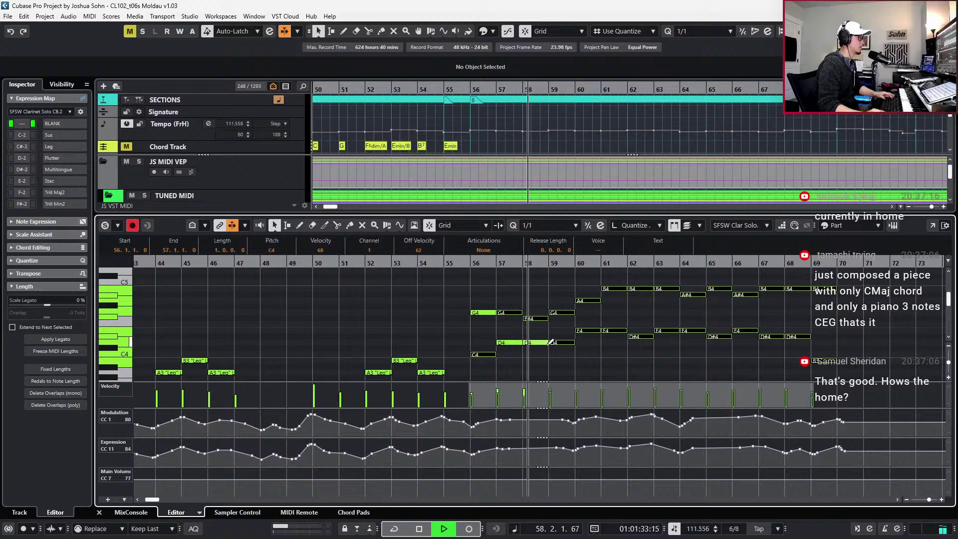
left_click(570, 364)
key("alt+c")
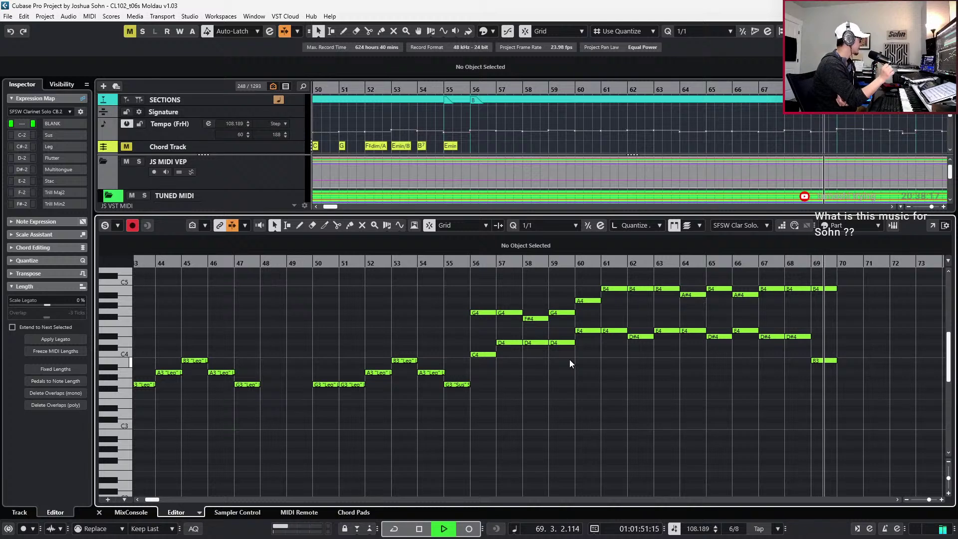
key("space")
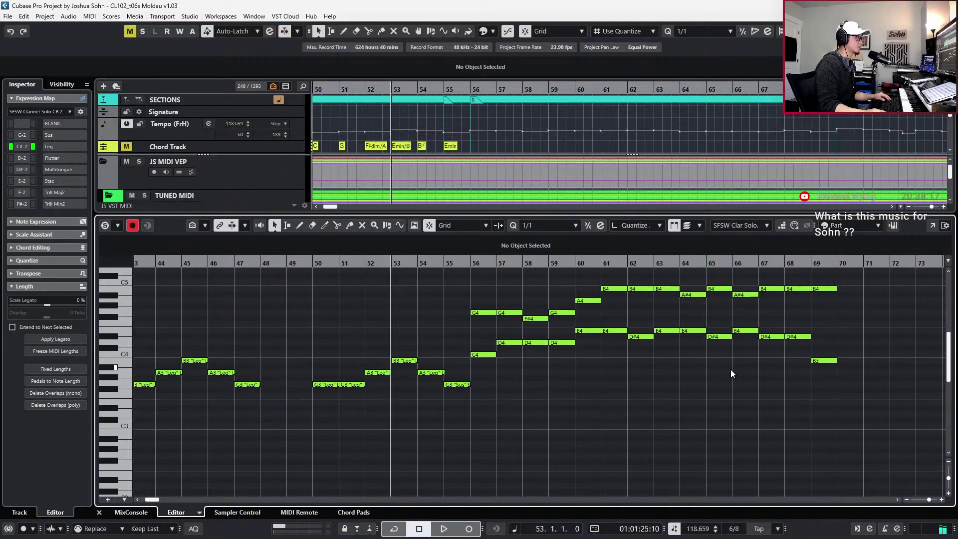
Move the upper-voice notes of bars 56 to 69 to the CLAIRE Cl Legato A KS track at bar 56 and assign them the Medium articulation
left_click_drag(485, 294, 843, 315)
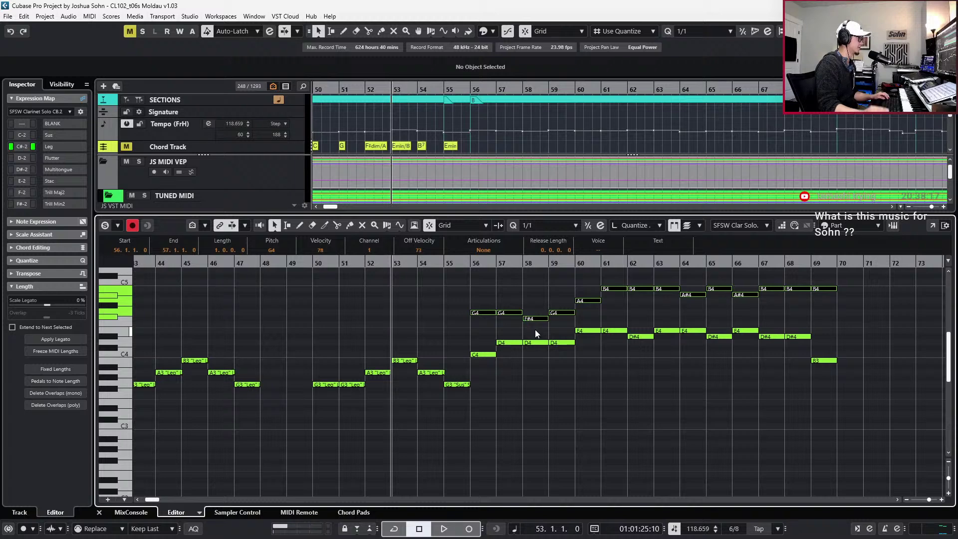
key("l")
key("Delete")
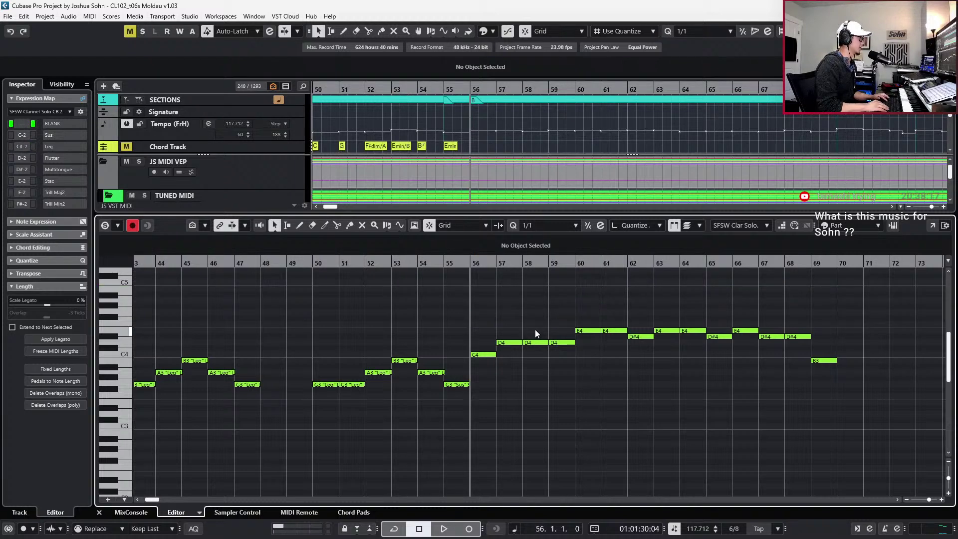
key("ctrl+alt+e")
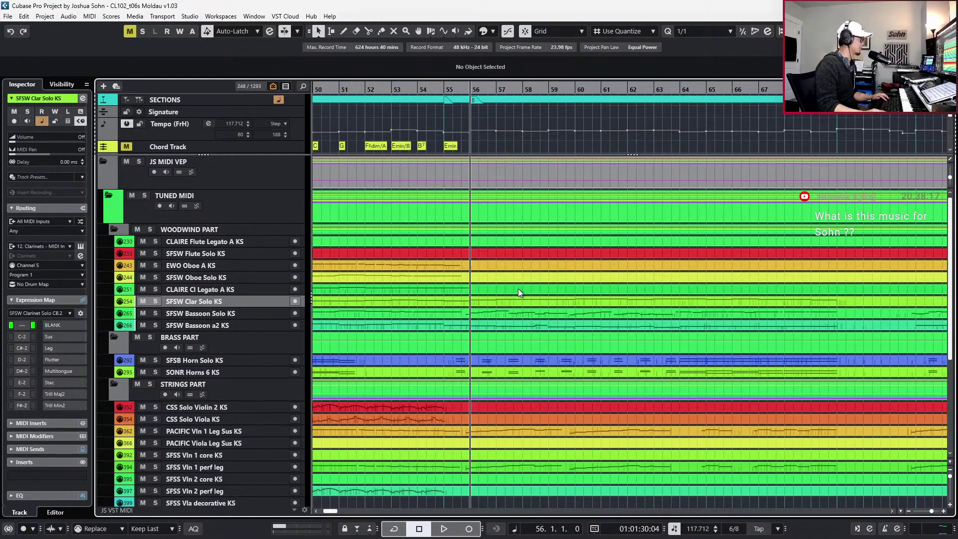
double_click(518, 290)
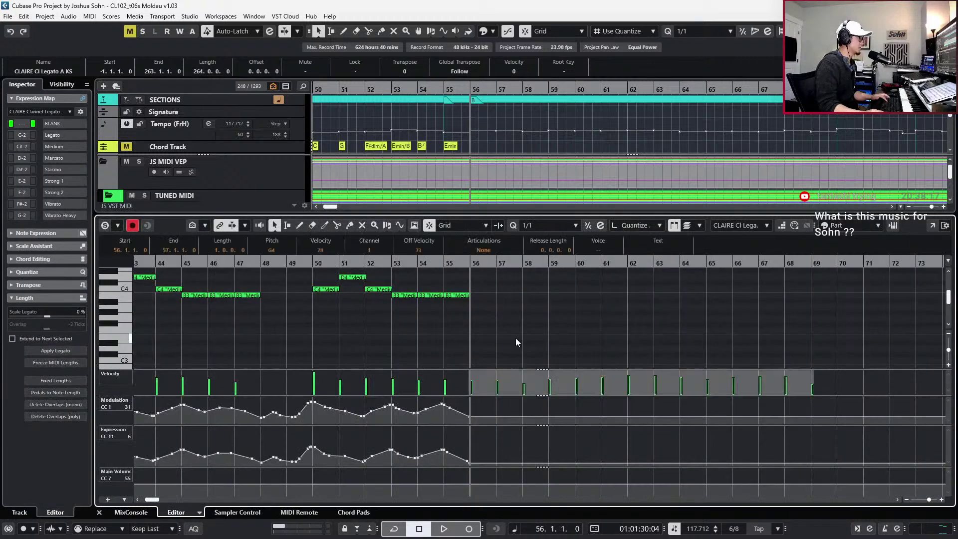
scroll(518, 338, "up", 3)
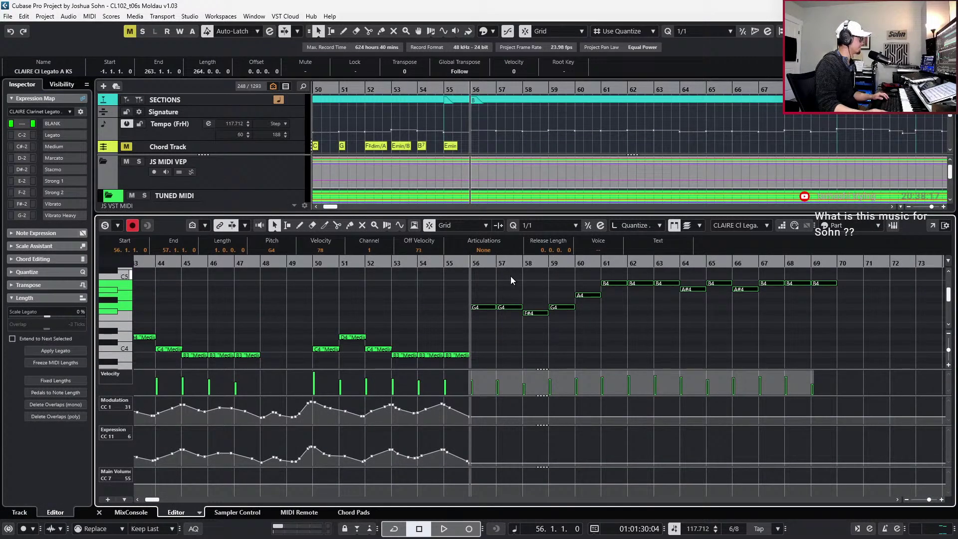
left_click(497, 252)
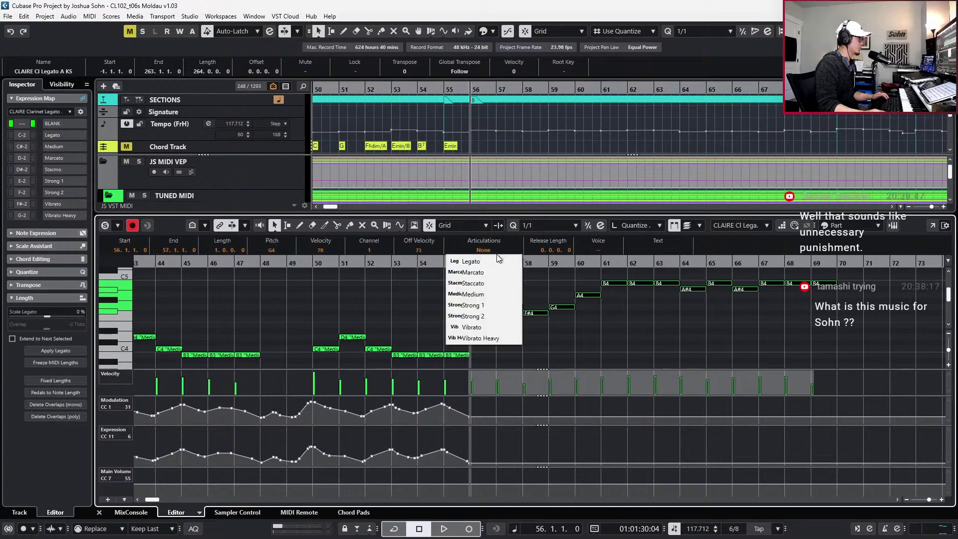
left_click(488, 294)
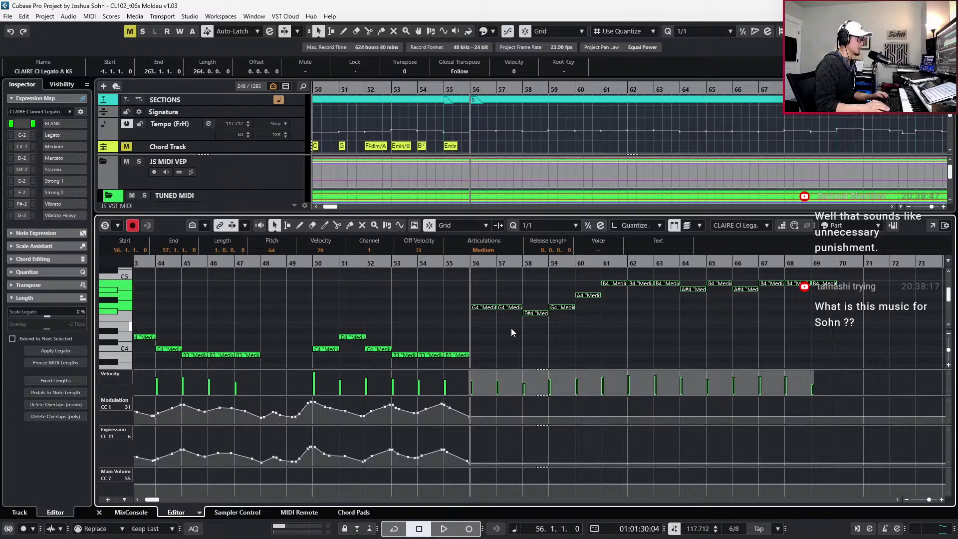
Try to record modulation and expression curves for the CLAIRE clarinet notes from bar 56
key("h")
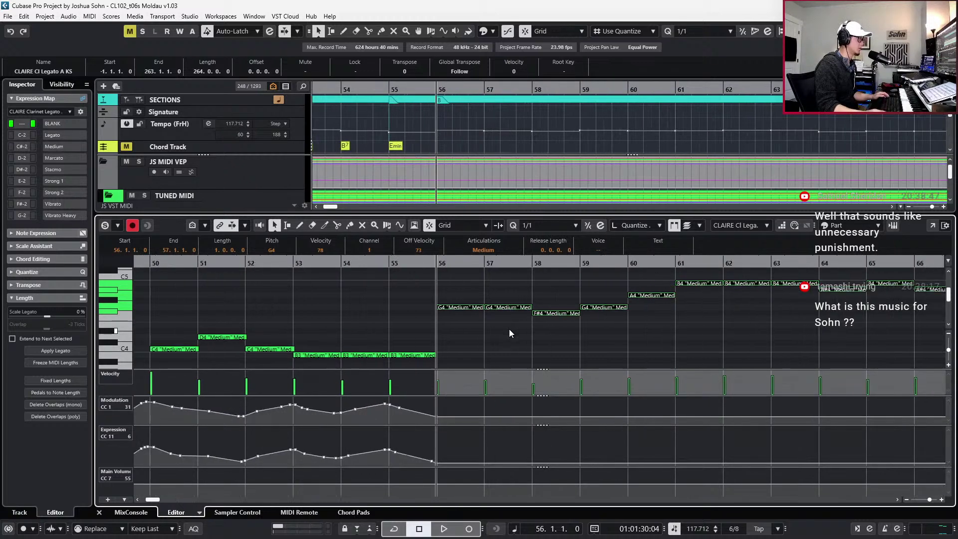
scroll(477, 295, "up", 4)
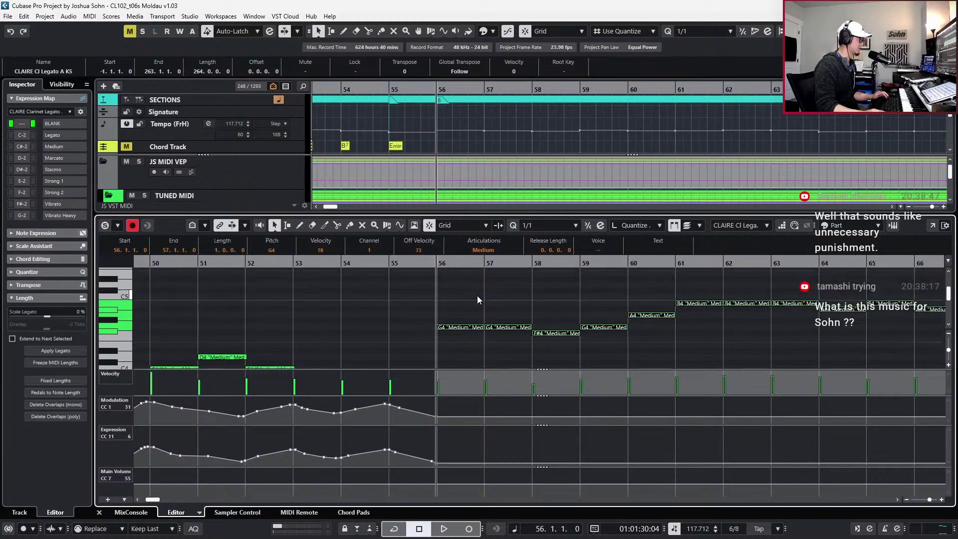
key("g")
key("h")
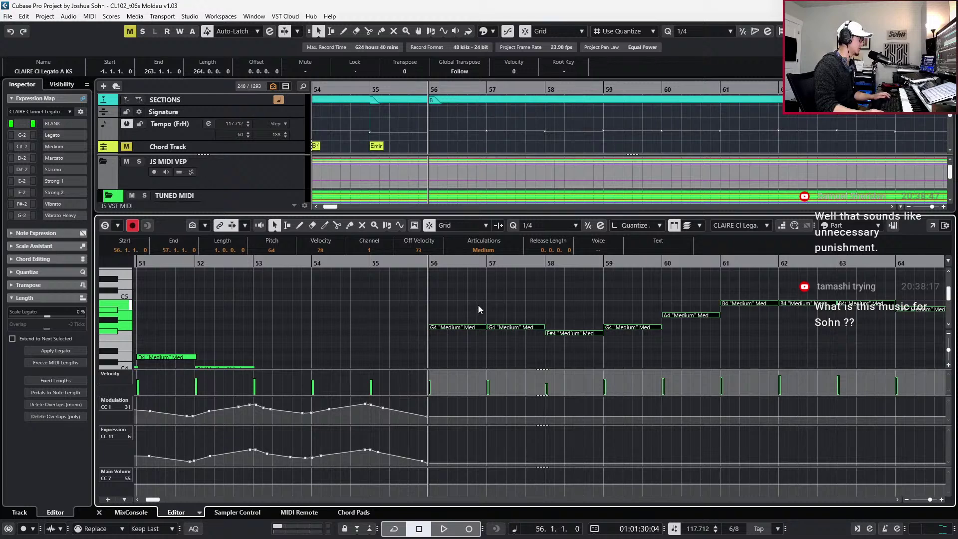
scroll(478, 309, "down", 2)
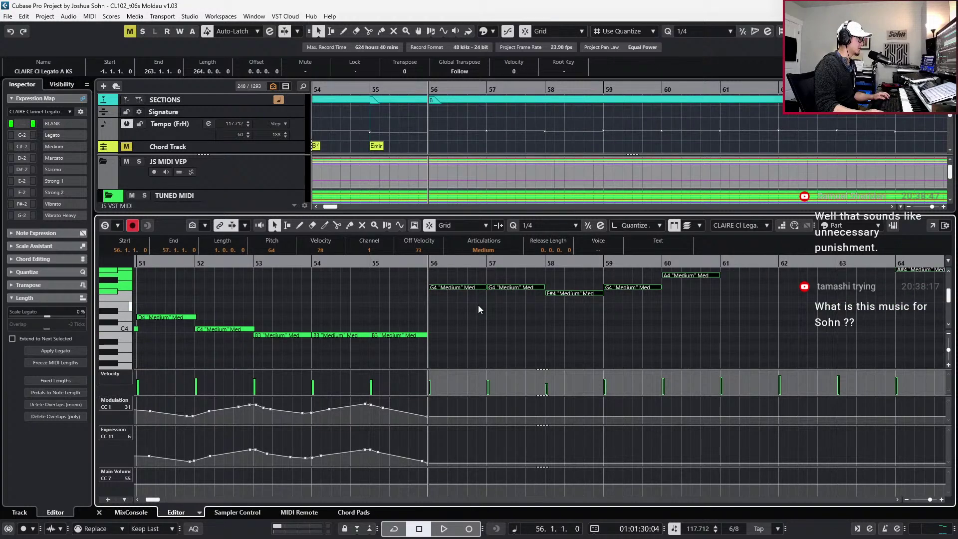
key("g")
key("g")
scroll(478, 309, "up", 2)
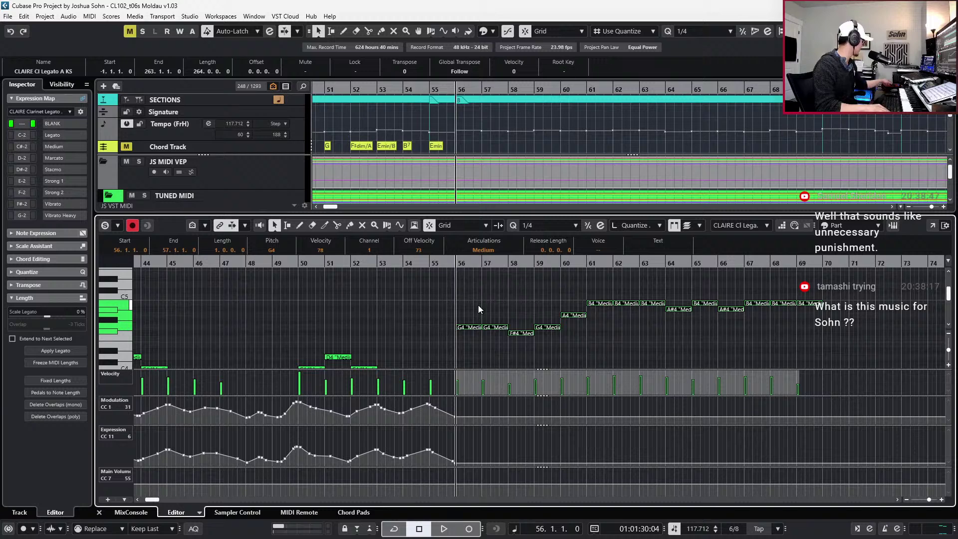
key("space")
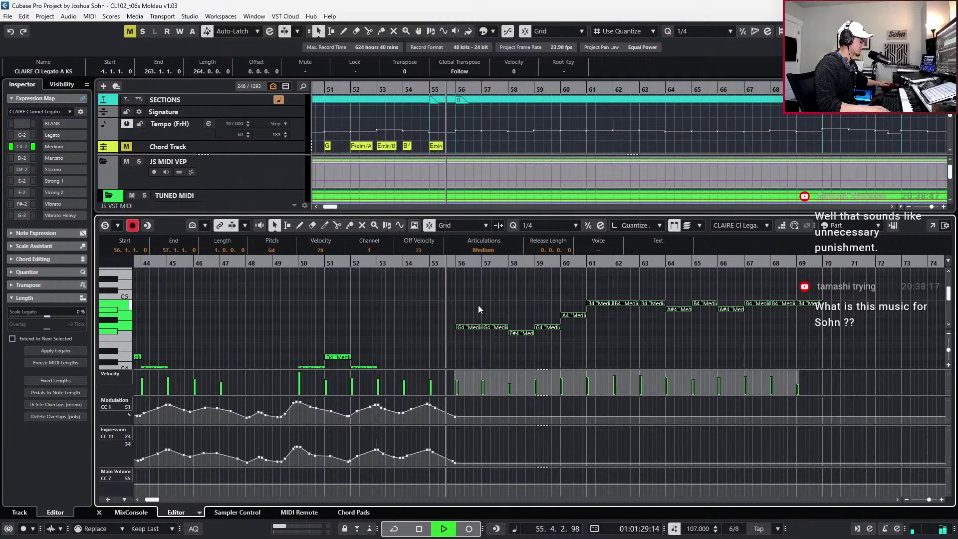
key("KP_Multiply")
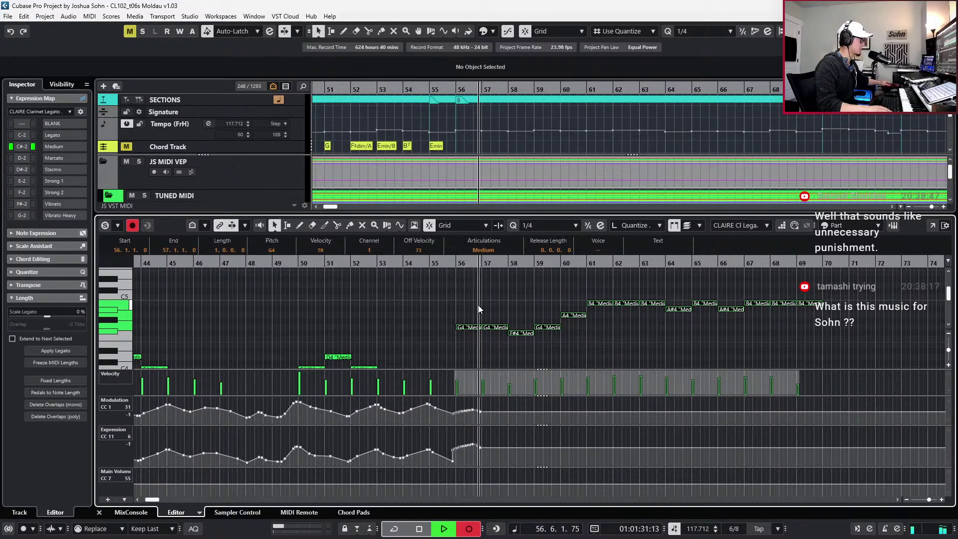
key("space")
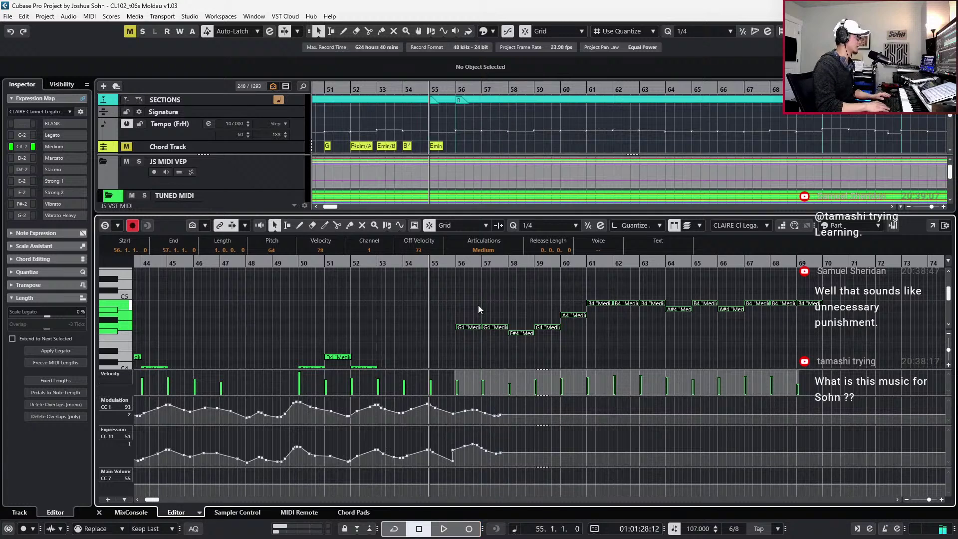
Assign the Leg articulation to the lower-voice notes in bars 56 to 69 of the SFSW Clar Solo KS part
key("ctrl+e")
double_click(498, 301)
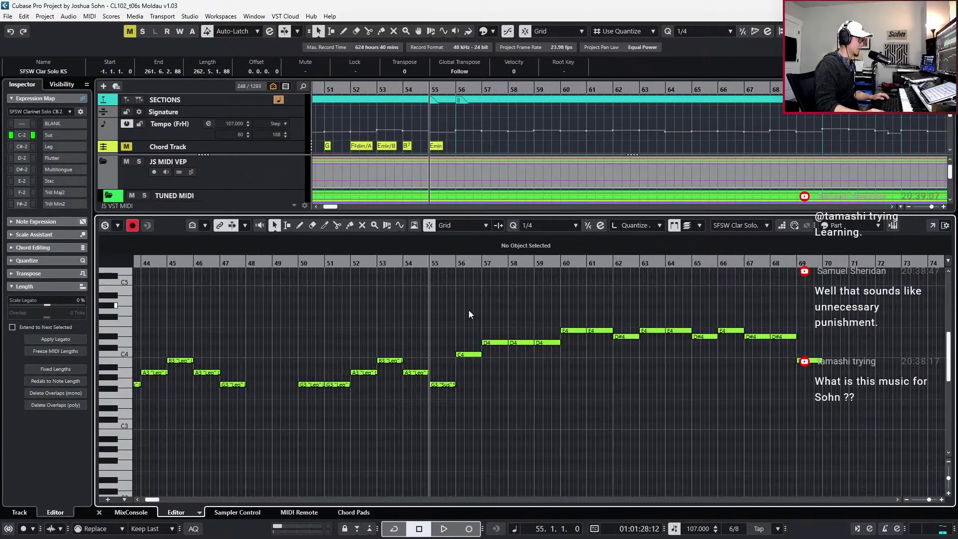
left_click_drag(449, 264, 810, 404)
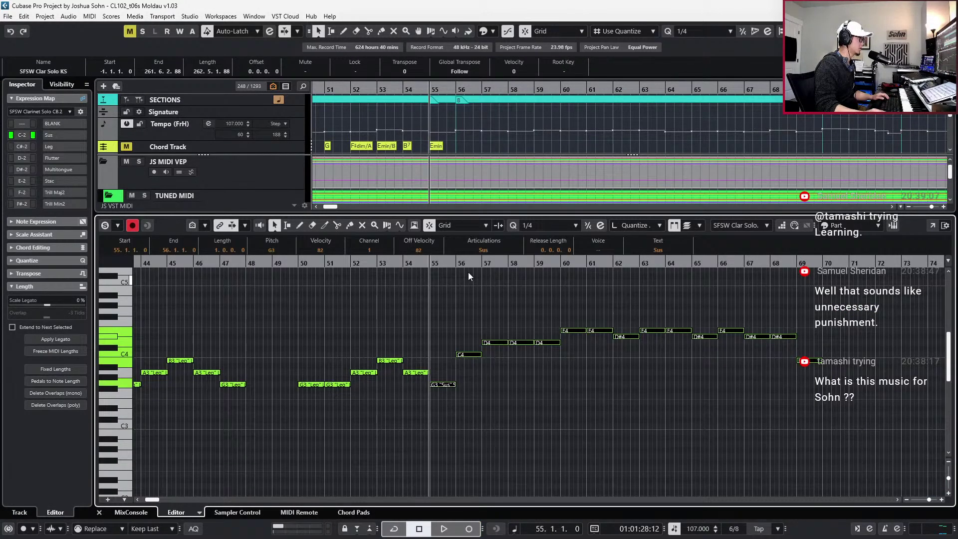
left_click(479, 250)
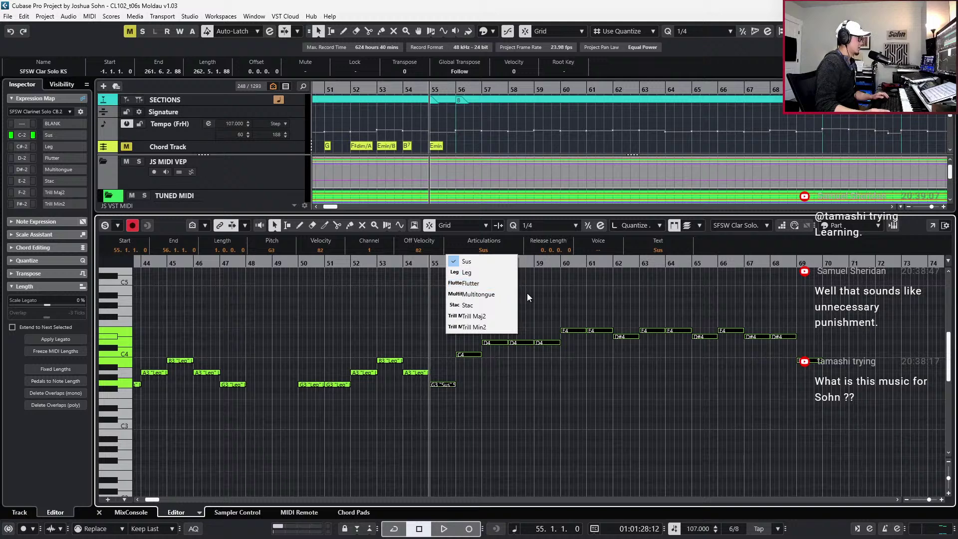
left_click(544, 296)
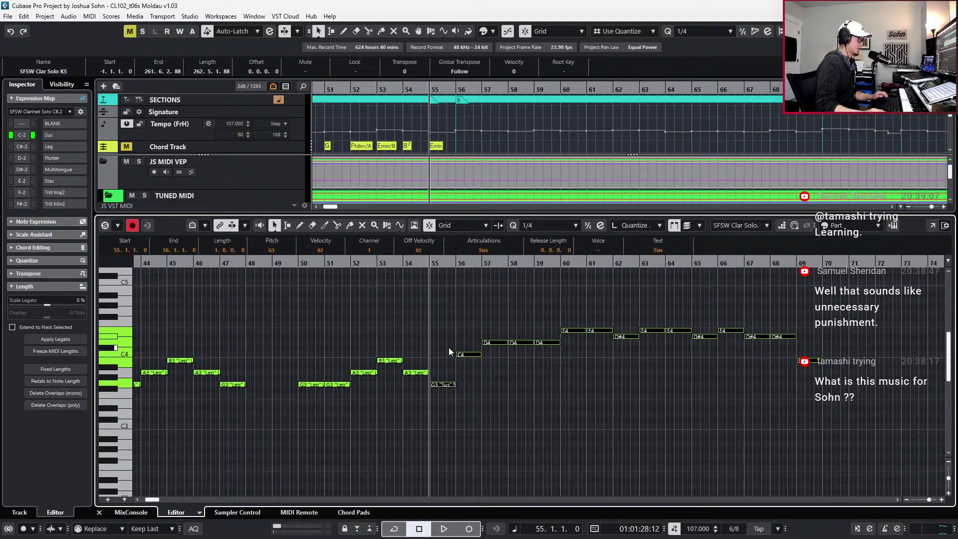
left_click_drag(467, 321, 814, 364)
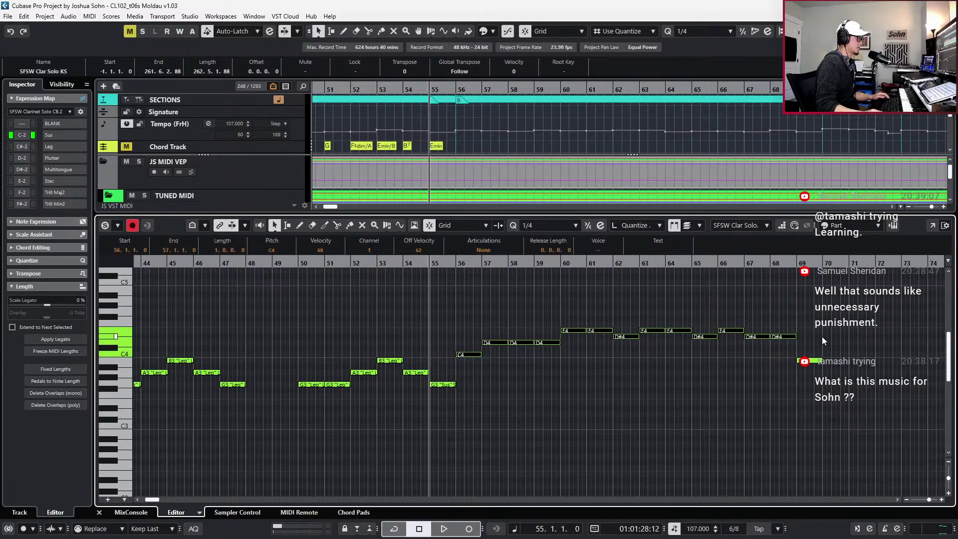
left_click(498, 249)
left_click(490, 268)
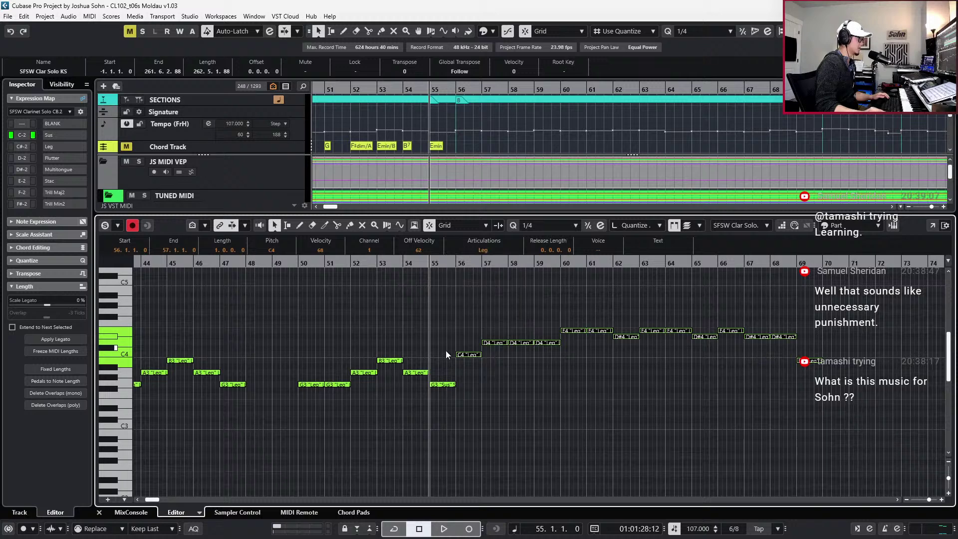
Change the articulation of the G3 at bar 55 in the SFSW clarinet part to Leg
key("Left")
left_click(474, 247)
left_click(482, 271)
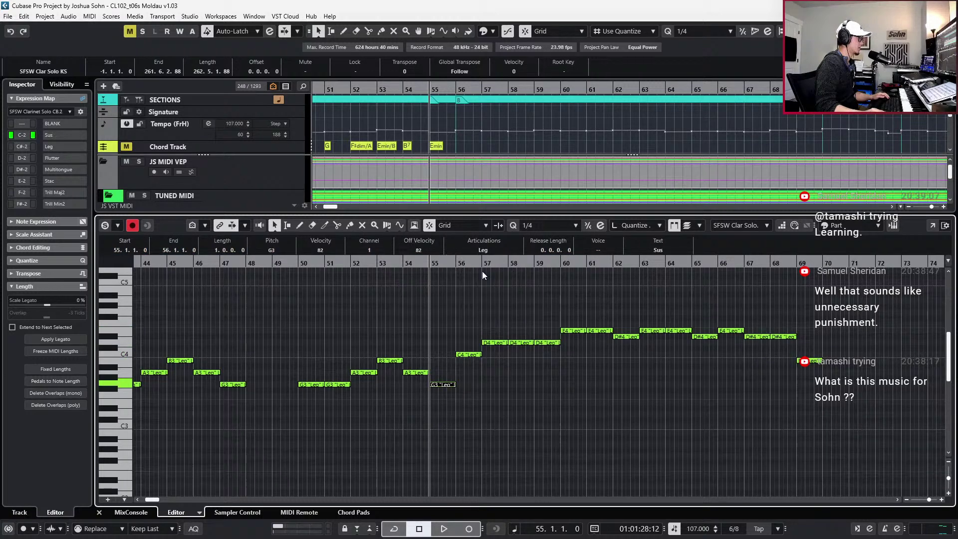
Open the CLAIRE Cl Legato A KS part and check the articulation assigned to its notes in bars 56 to 69
key("ctrl+e")
left_click(500, 291)
key("ctrl+e")
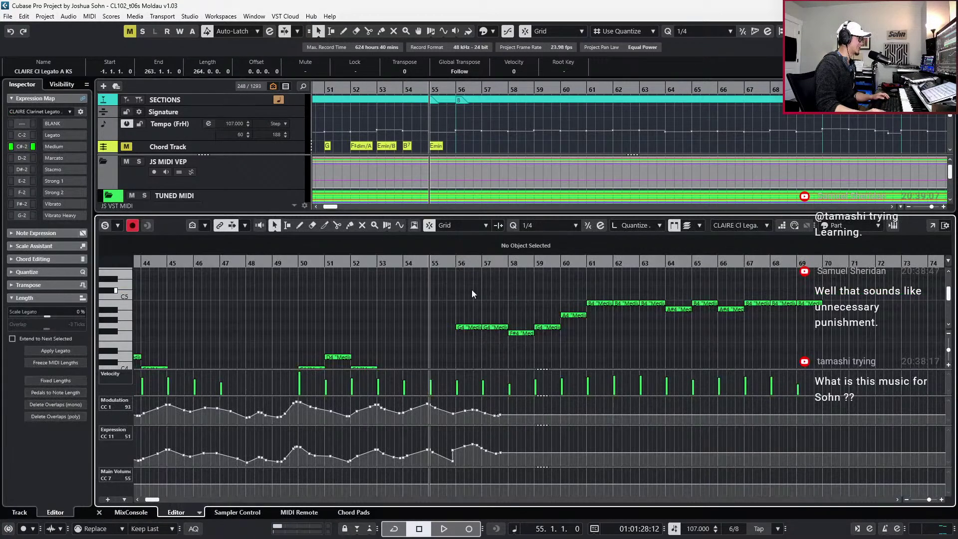
left_click_drag(472, 289, 804, 361)
left_click(484, 250)
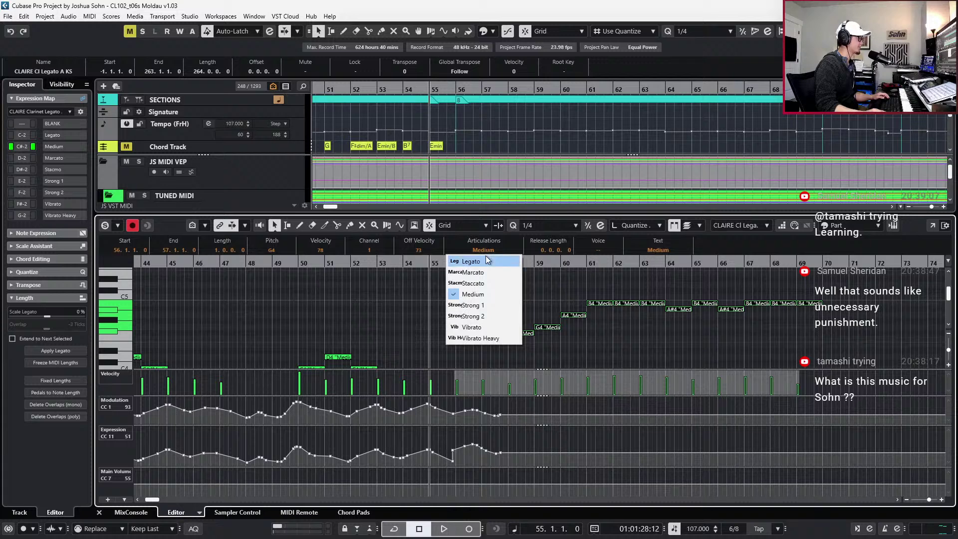
left_click(605, 327)
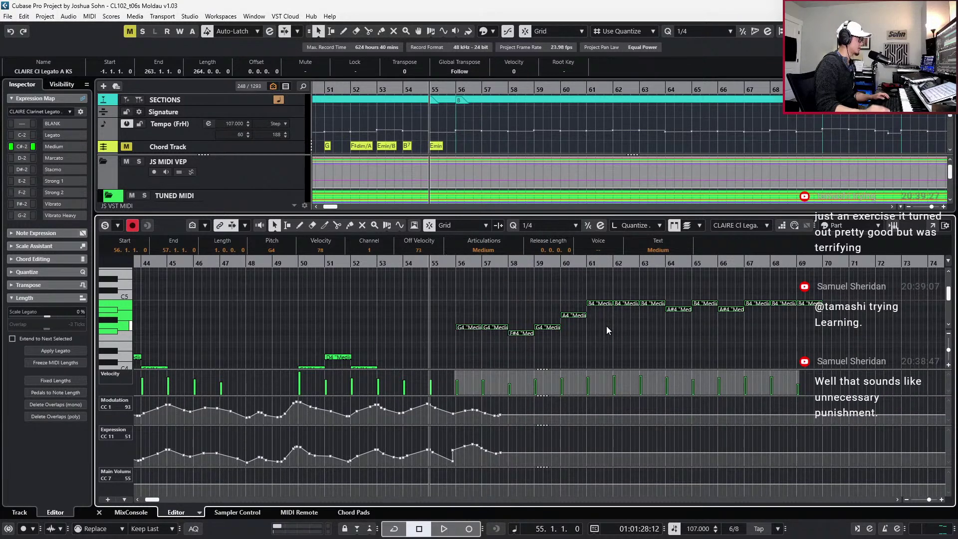
left_click(607, 325)
Delete the partial modulation and expression data around bars 56 and 57, and re-record both curves from bar 55 through bar 69
mouse_move(503, 399)
left_mouse_down()
mouse_move(465, 406)
mouse_move(566, 456)
left_mouse_up()
key("Delete")
key("Delete")
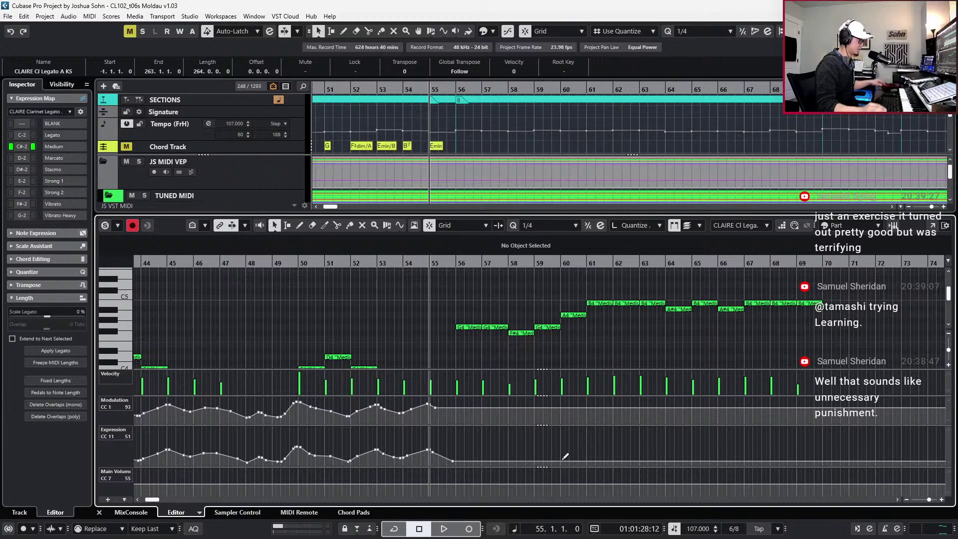
key("KP_Multiply")
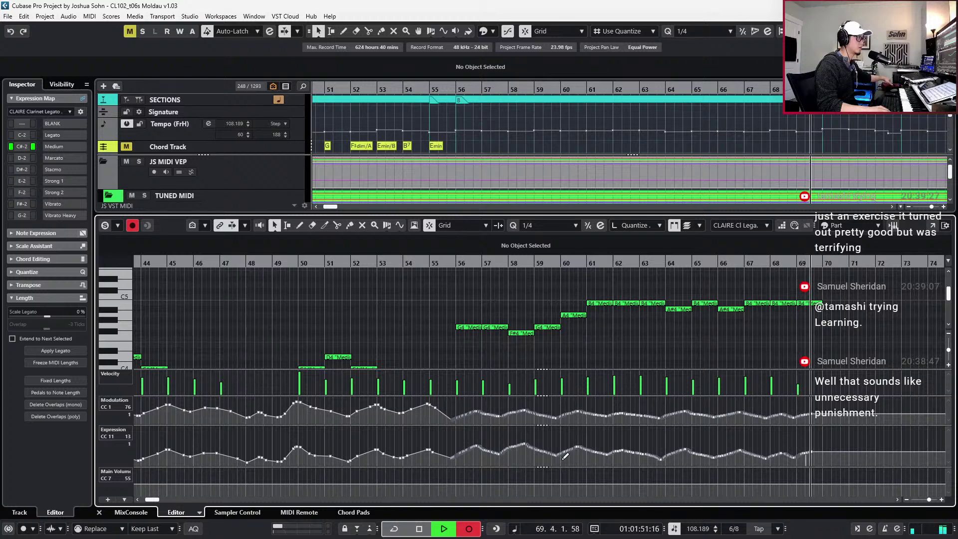
key("space")
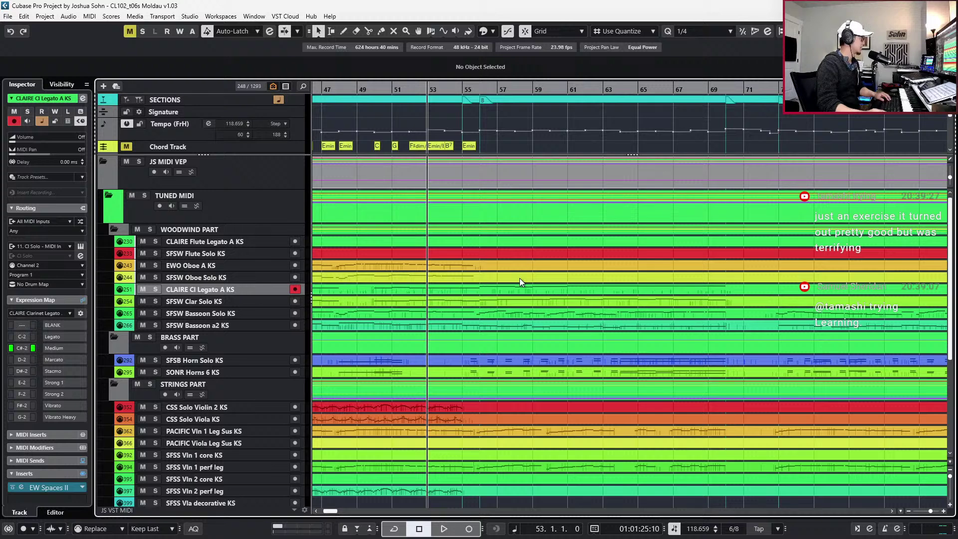
Open the SFSW Clar Solo KS part in the editor and close it again
left_click(518, 302)
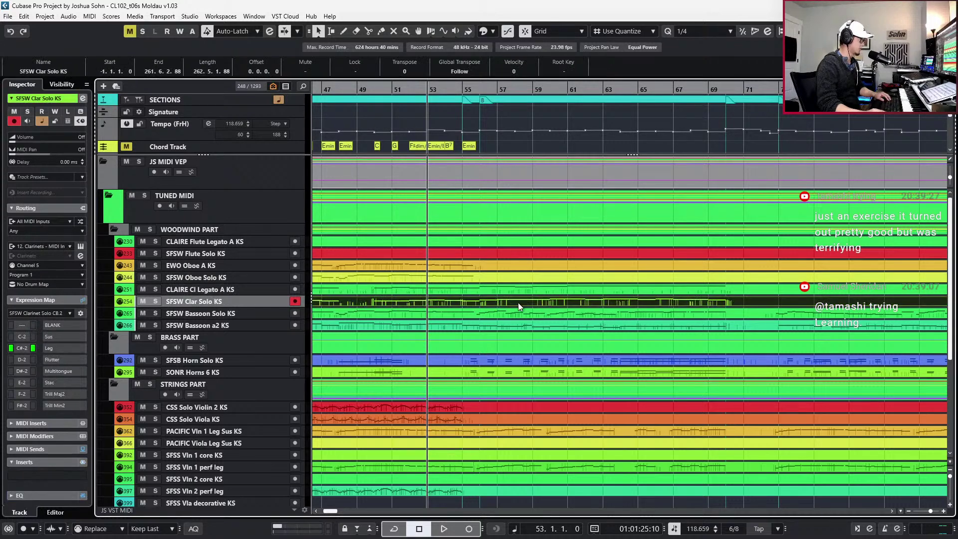
key("Return")
key("Return")
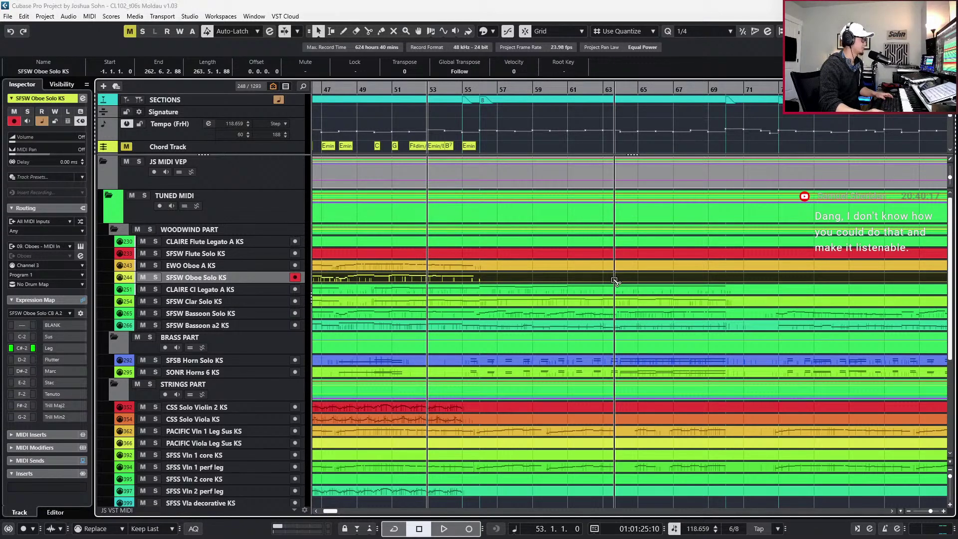
Check the woodwind lines in the score for bars 53 to 64
key("alt+Tab")
key("Page_Up")
key("Page_Up")
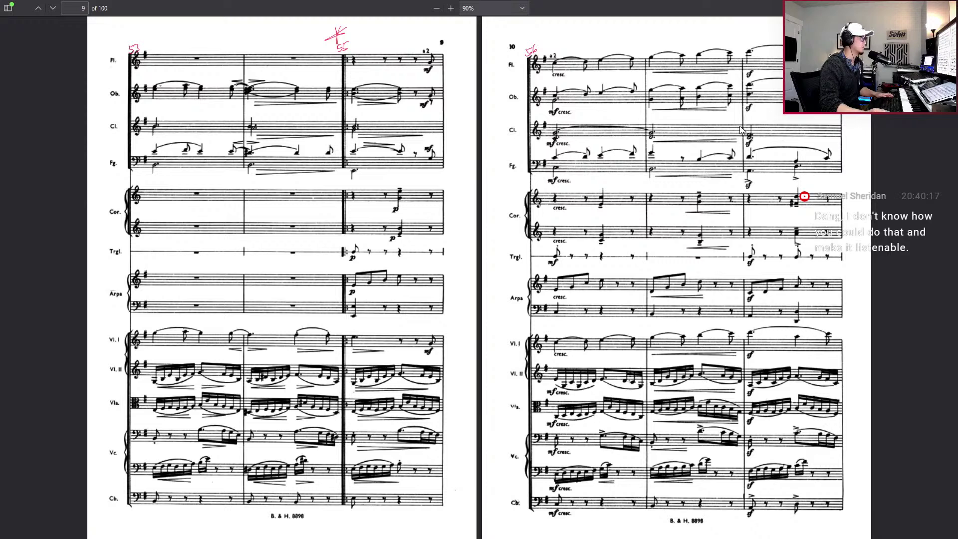
key("Right")
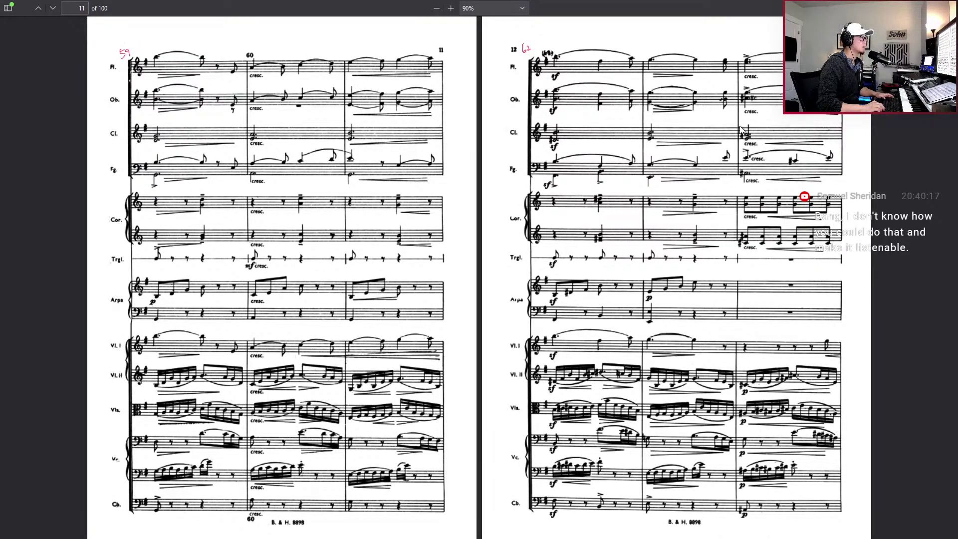
key("alt+Tab")
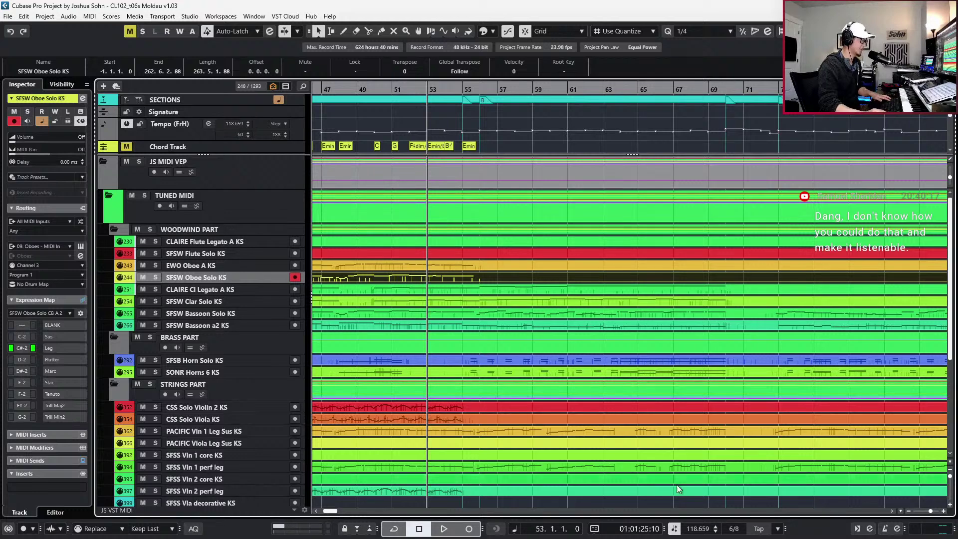
Deactivate the tempo track so the project runs at a fixed tempo of 80
double_click(689, 531)
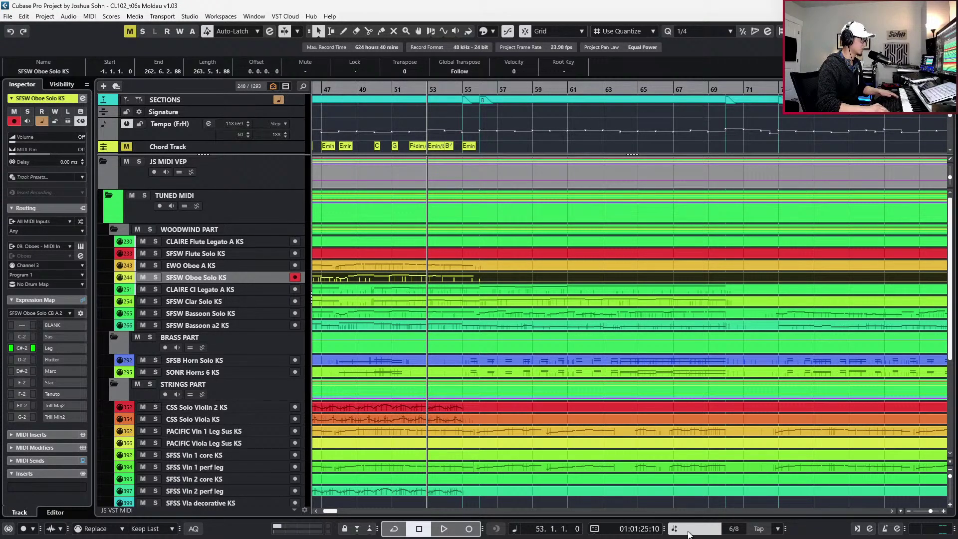
key("Return")
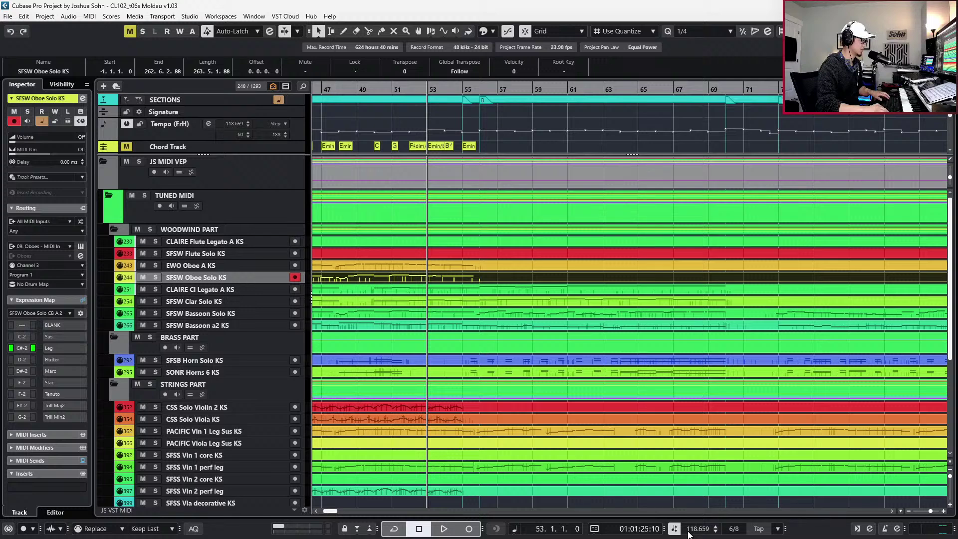
key("ctrl+t")
double_click(689, 531)
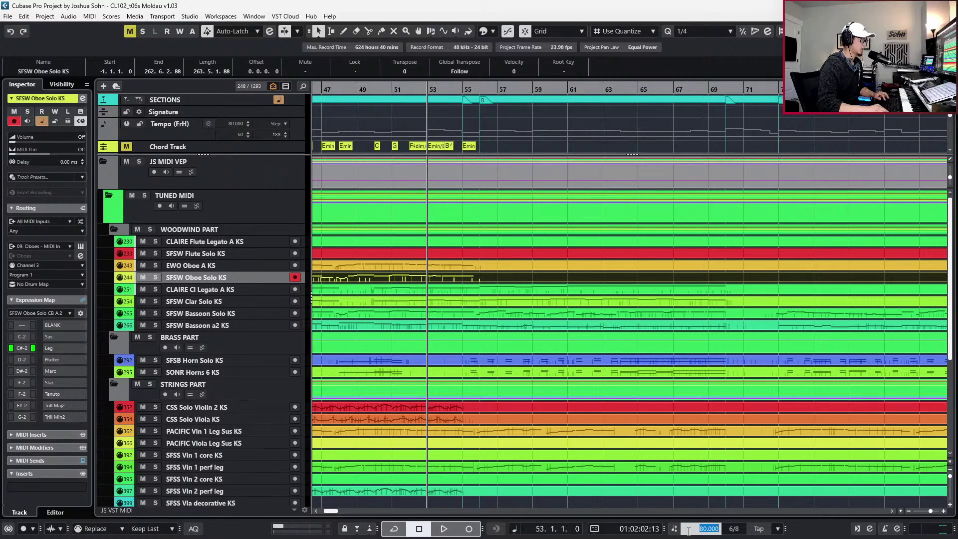
Open the SFSW Oboe Solo KS part in the editor around bars 53 to 60
left_click(504, 274)
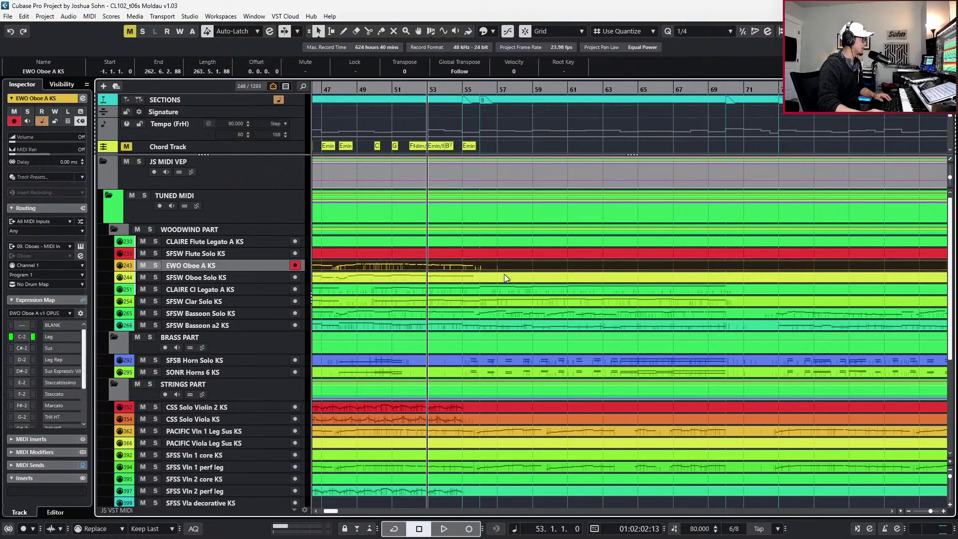
double_click(504, 274)
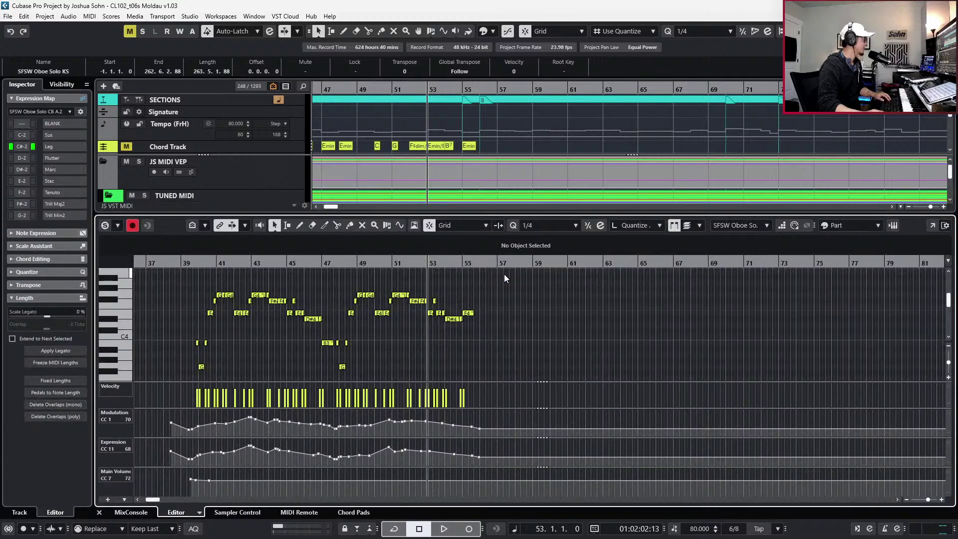
key("g")
key("g")
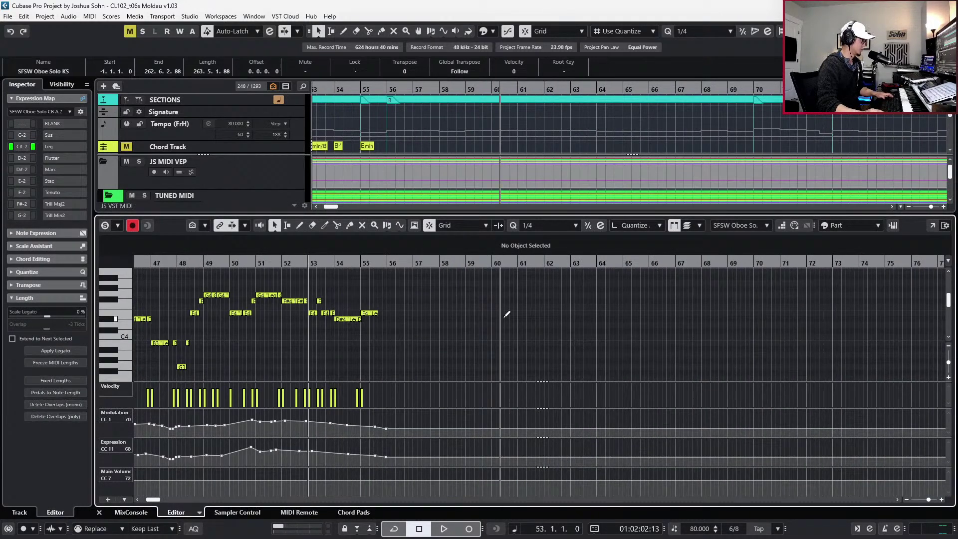
Read through the oboe part in the score from bar 53 to bar 70
key("alt+Tab")
scroll(504, 321, "up", 15)
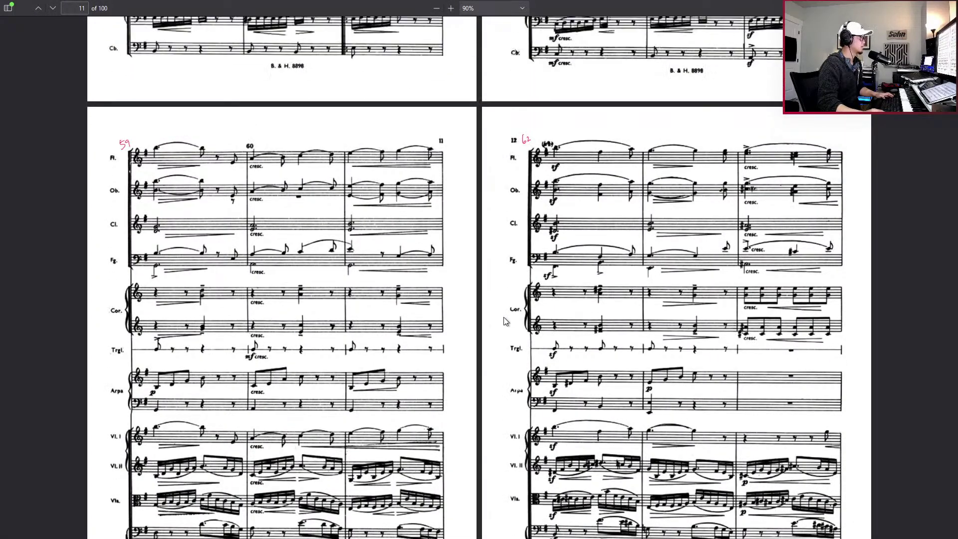
scroll(504, 321, "down", 1)
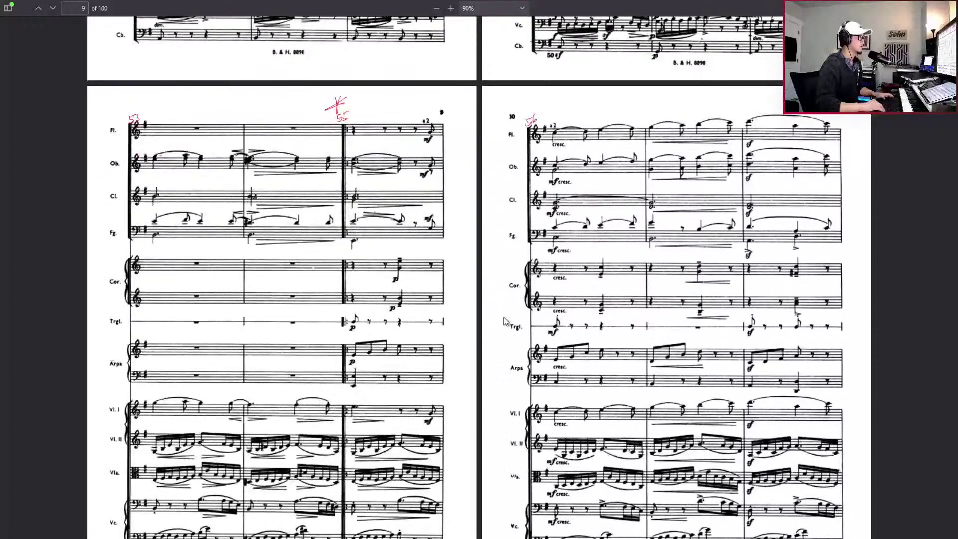
scroll(504, 322, "down", 5)
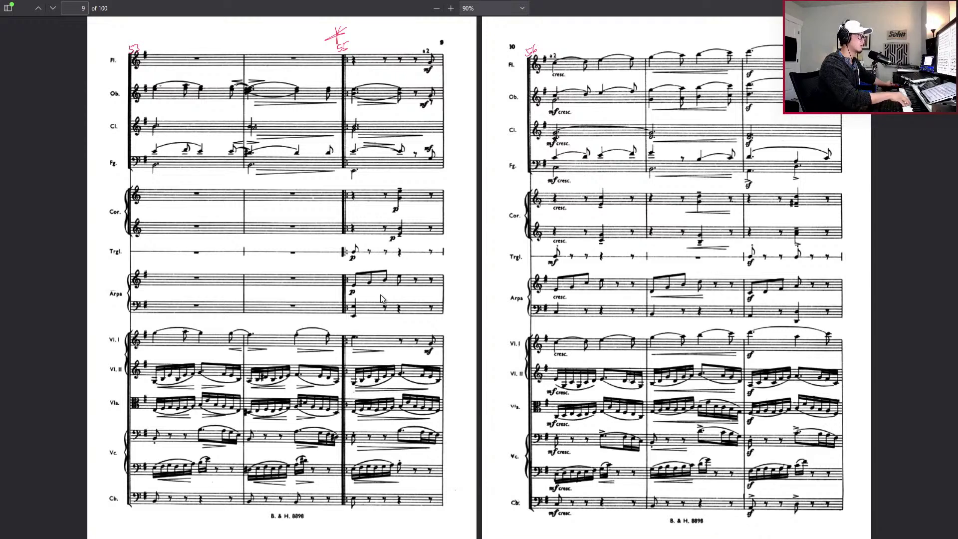
key("Page_Down")
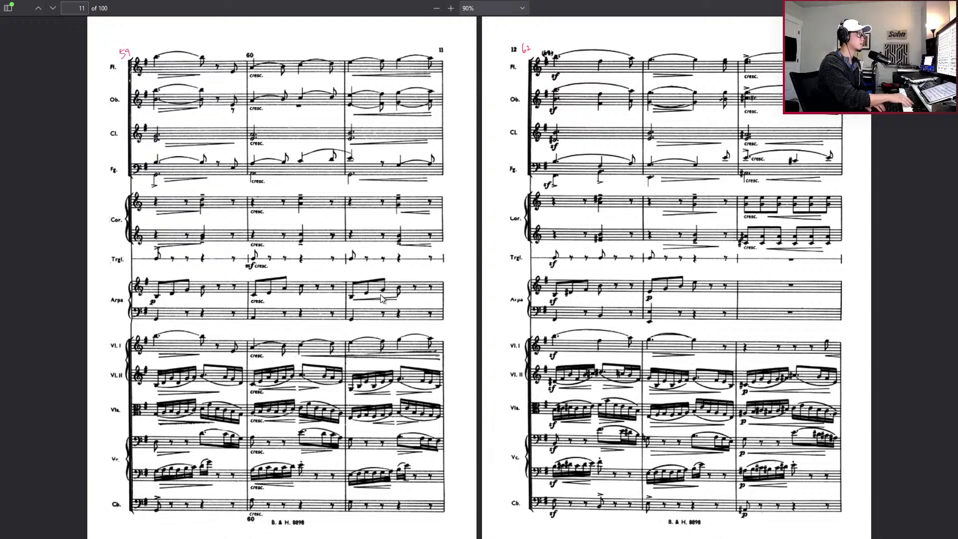
key("Right")
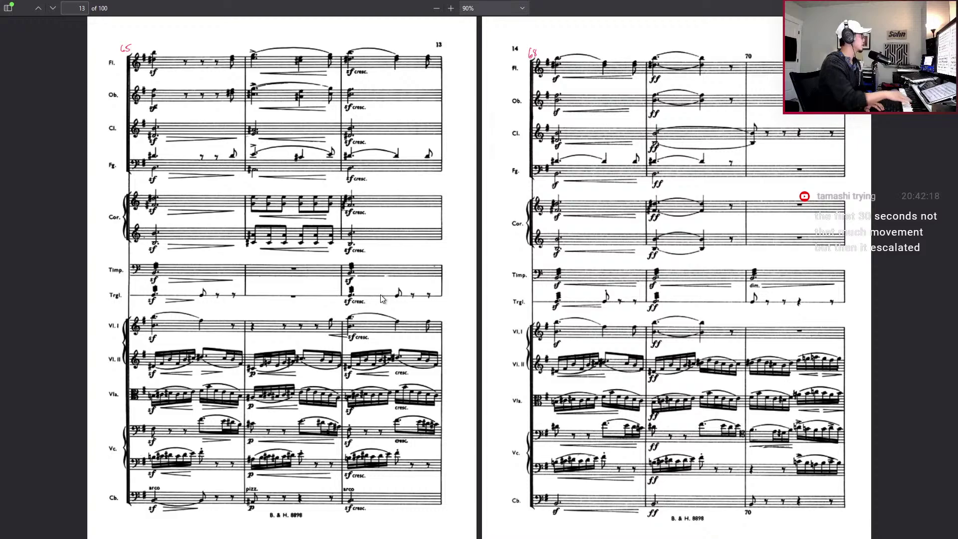
scroll(380, 295, "up", 6)
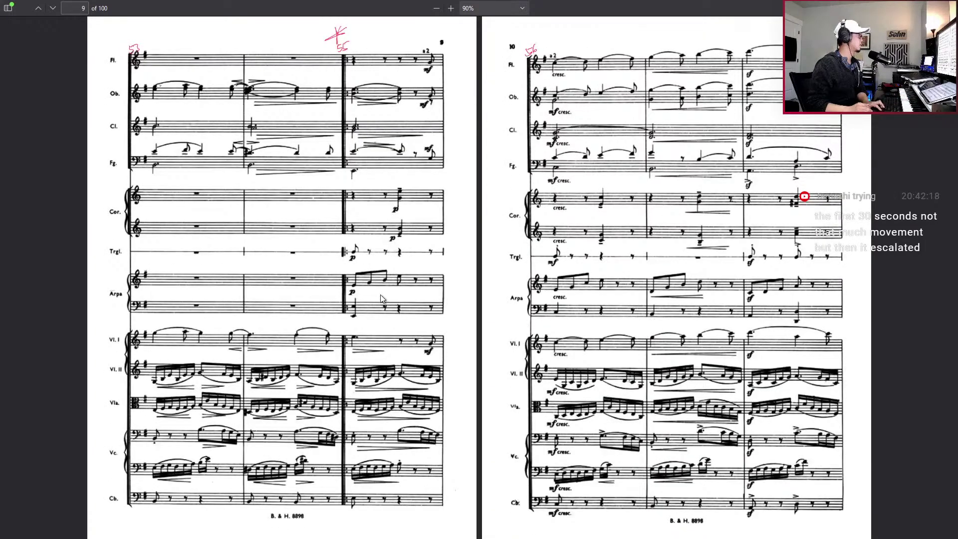
Try to record the oboe line into the SFSW Oboe Solo KS part, starting from bar 53
key("alt+Tab")
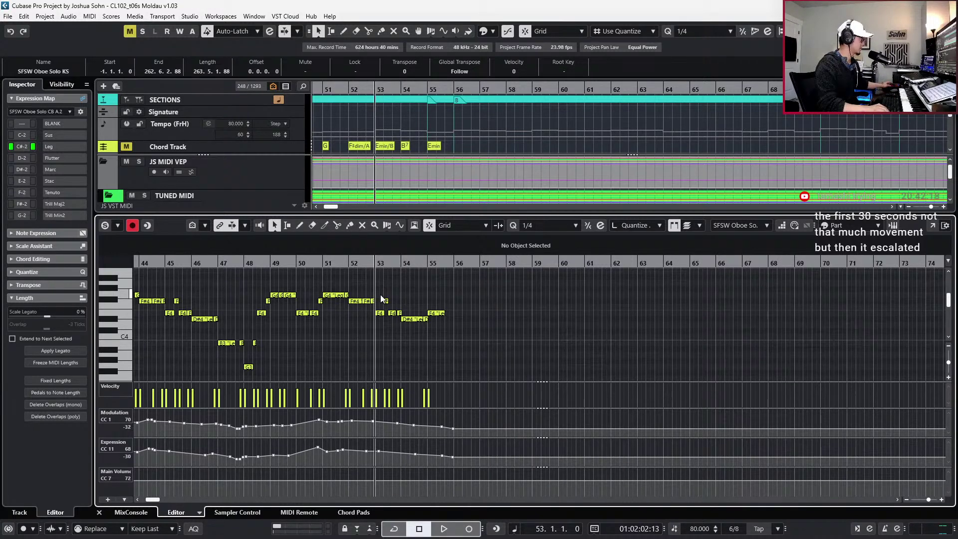
key("KP_Multiply")
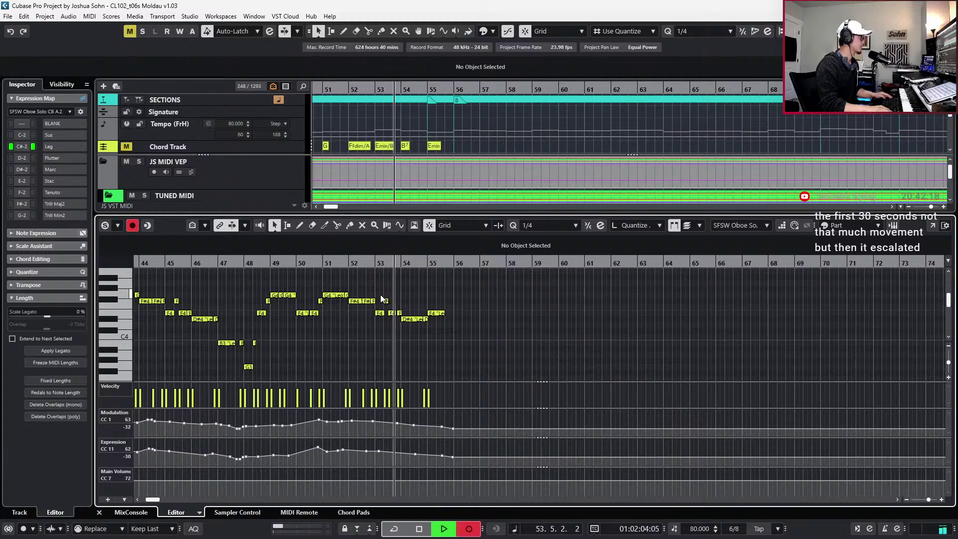
key("alt+Tab")
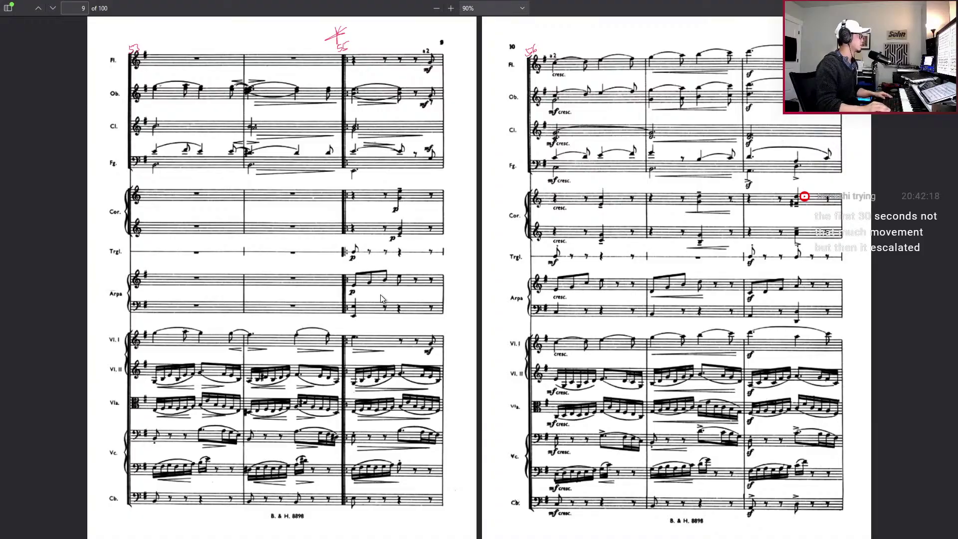
key("alt+Tab")
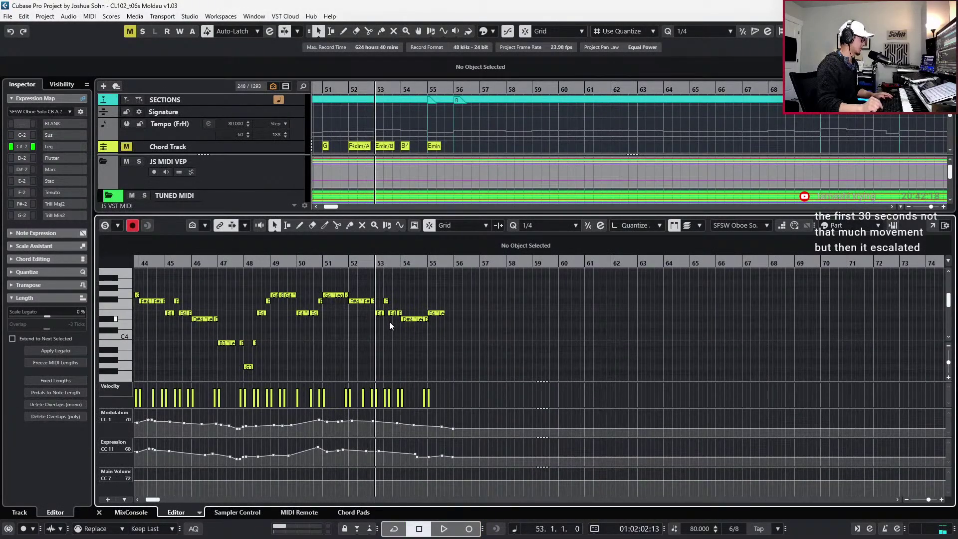
Try a second take of the oboe line with modulation and expression, entering at the end of bar 55 and following the score
key("alt+Tab")
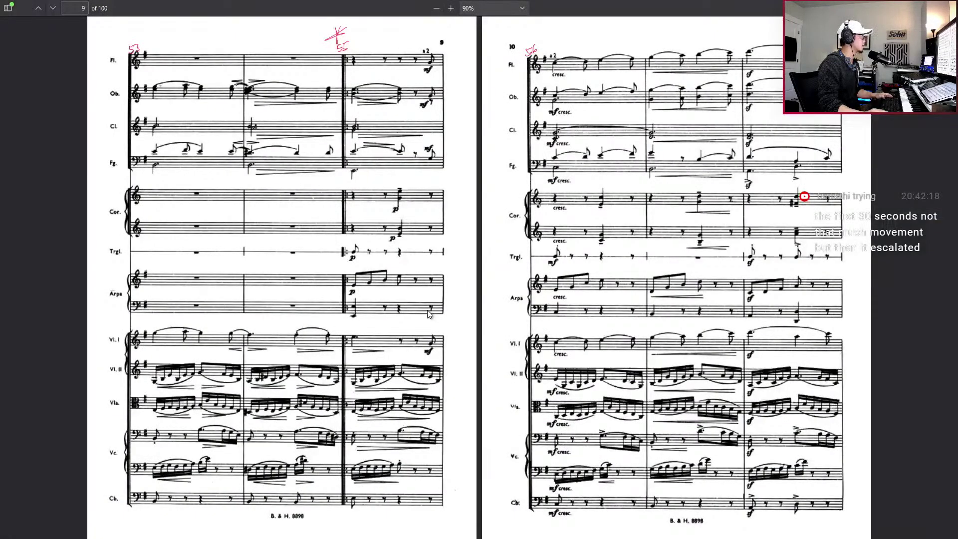
key("alt+Tab")
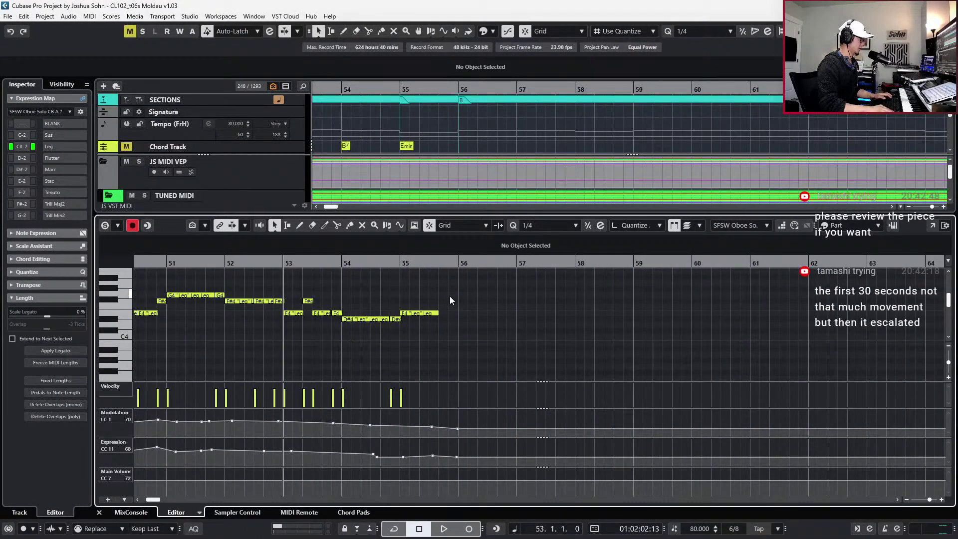
key("space")
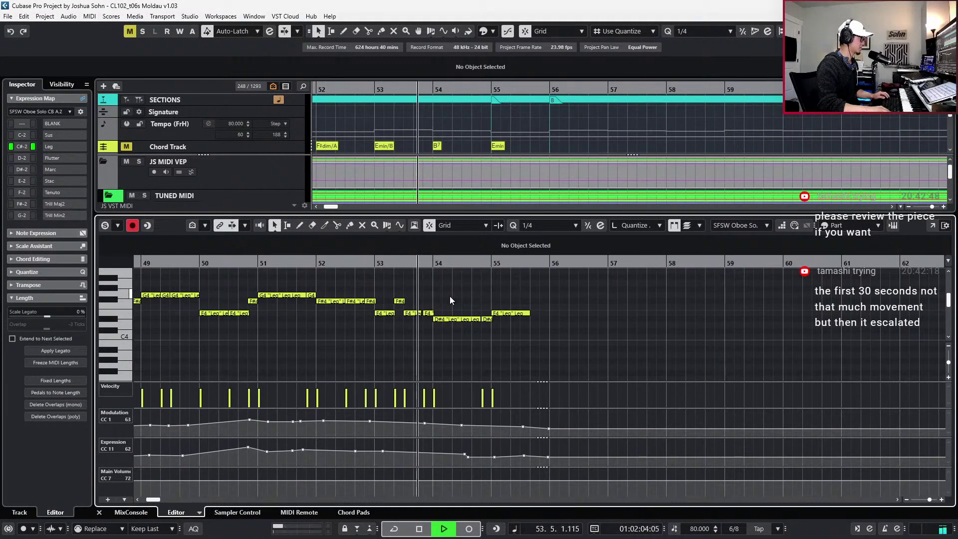
key("alt+Tab")
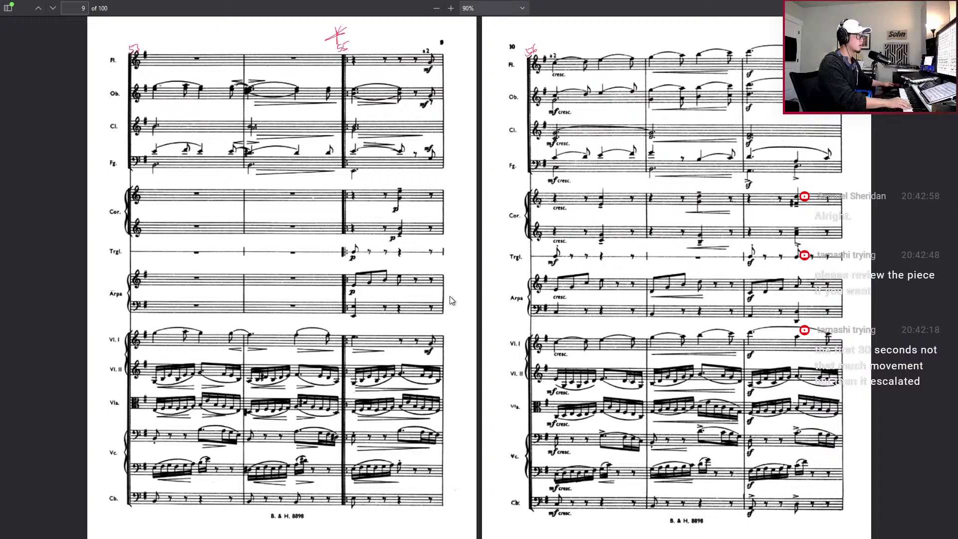
scroll(450, 300, "down", 15)
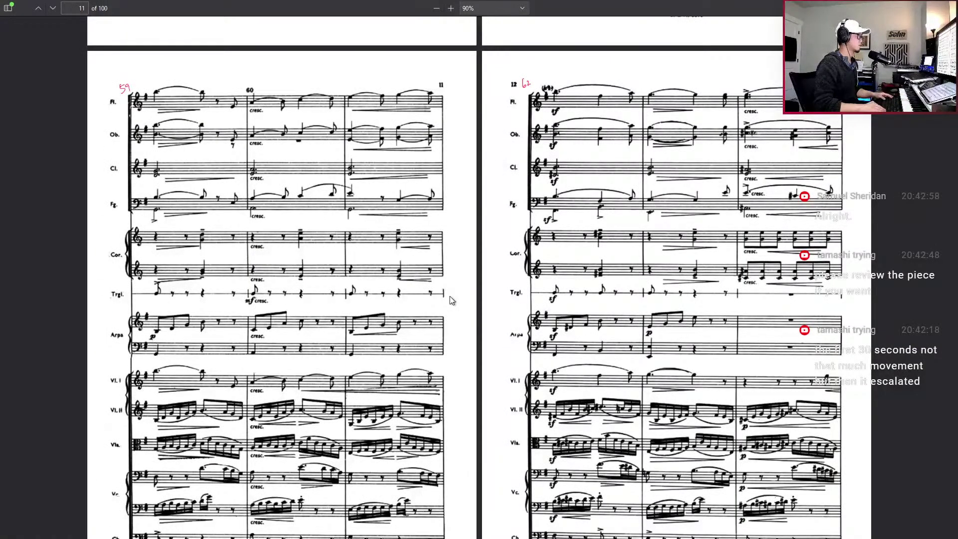
scroll(450, 300, "up", 1)
key("alt+Tab")
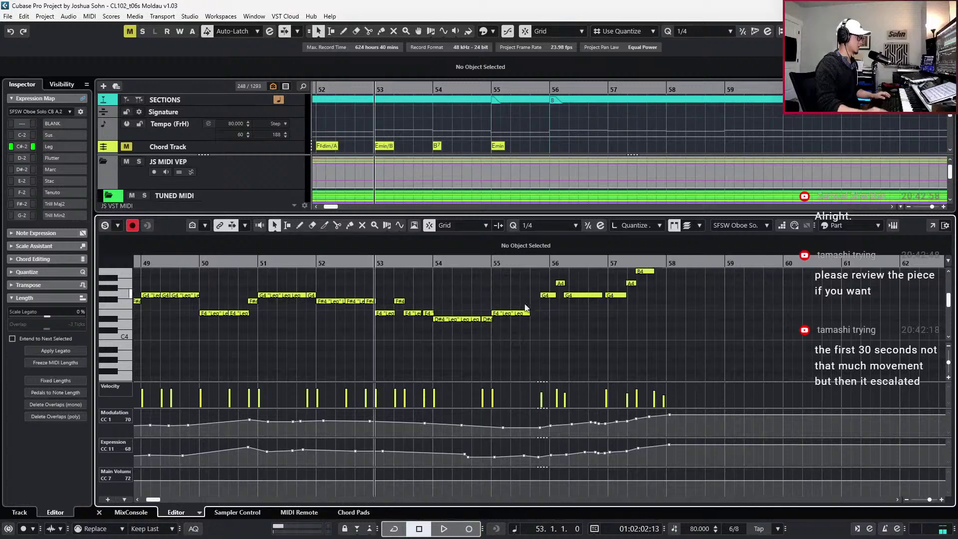
Inspect the recorded oboe notes in bars 55 to 58 and undo the take
scroll(617, 395, "down", 2)
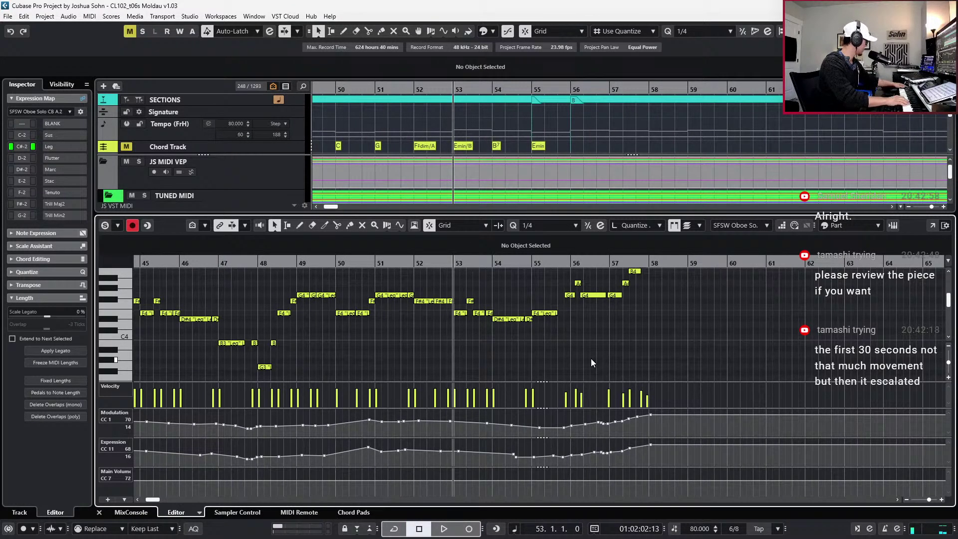
scroll(639, 349, "up", 3)
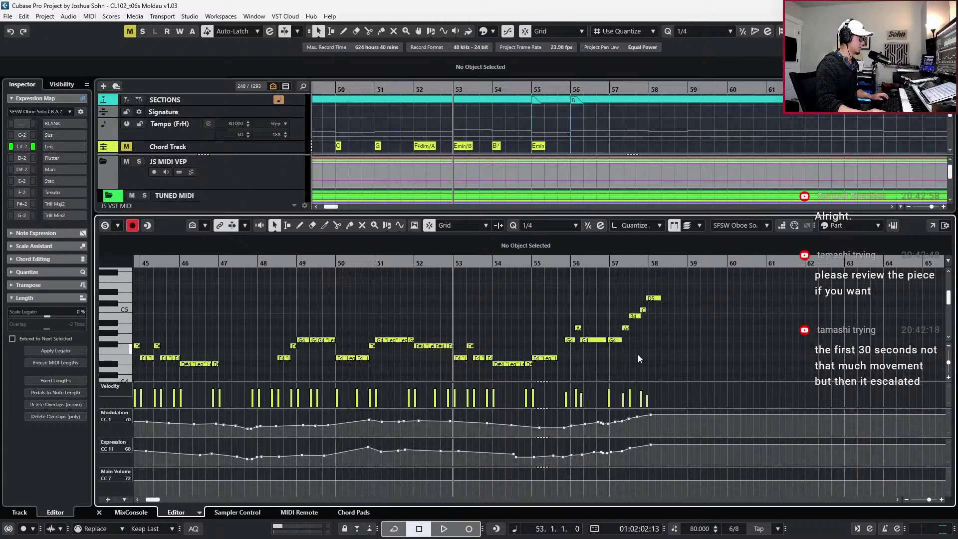
scroll(638, 354, "down", 2)
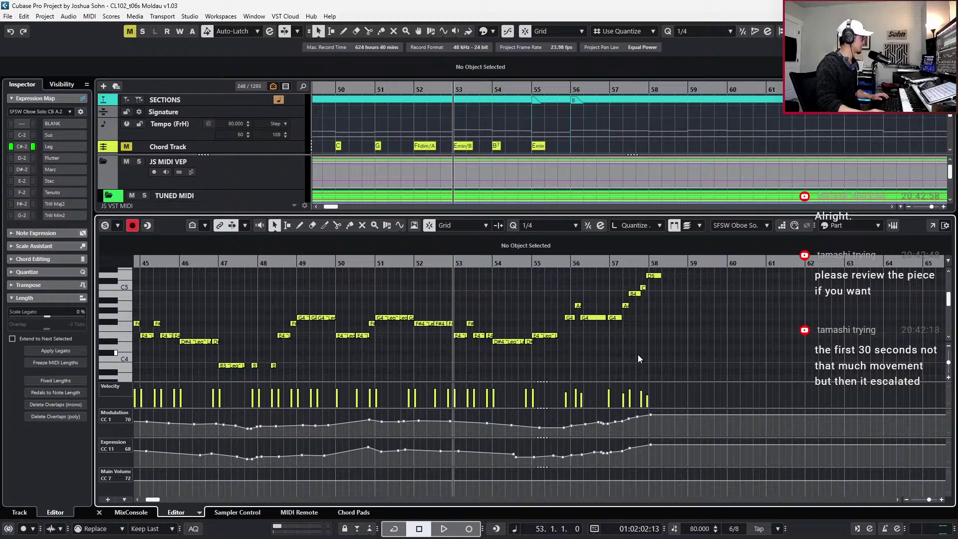
key("ctrl+z")
key("ctrl+shift+z")
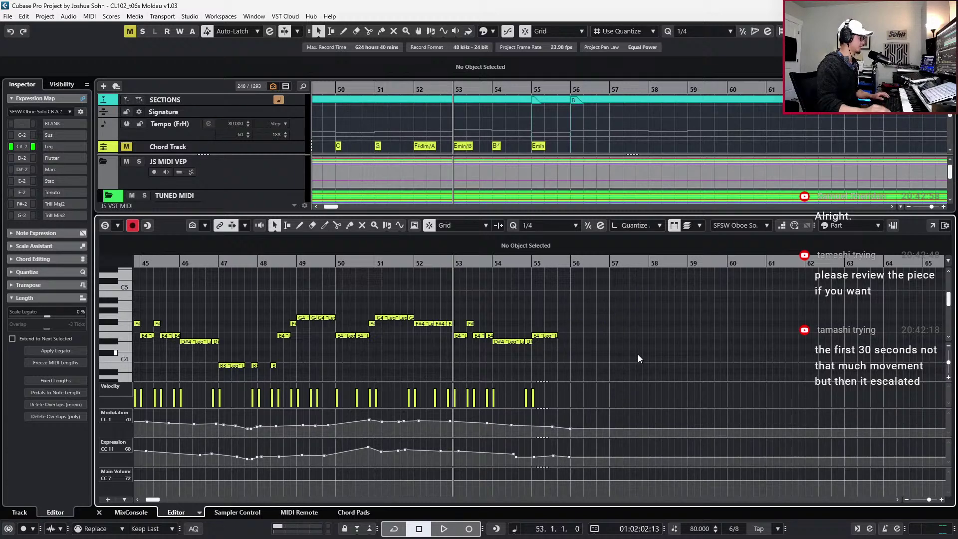
Try a third take of the oboe line from bar 53, following the score pages, and undo the take
scroll(638, 355, "up", 2)
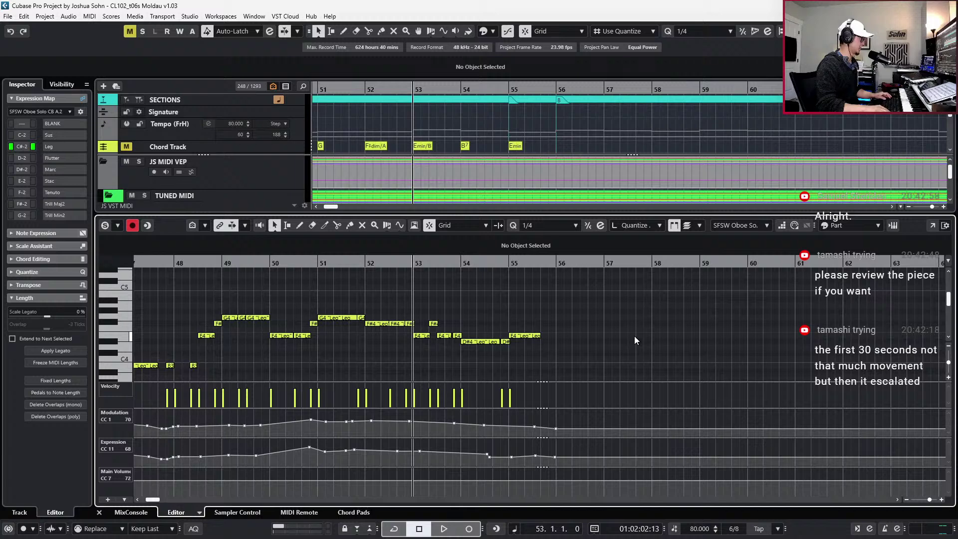
key("KP_Multiply")
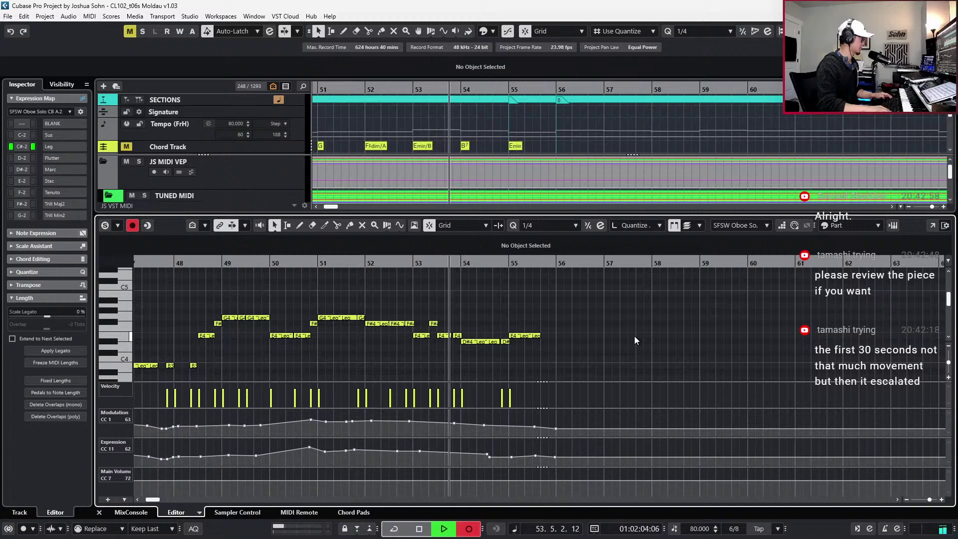
key("alt+Tab")
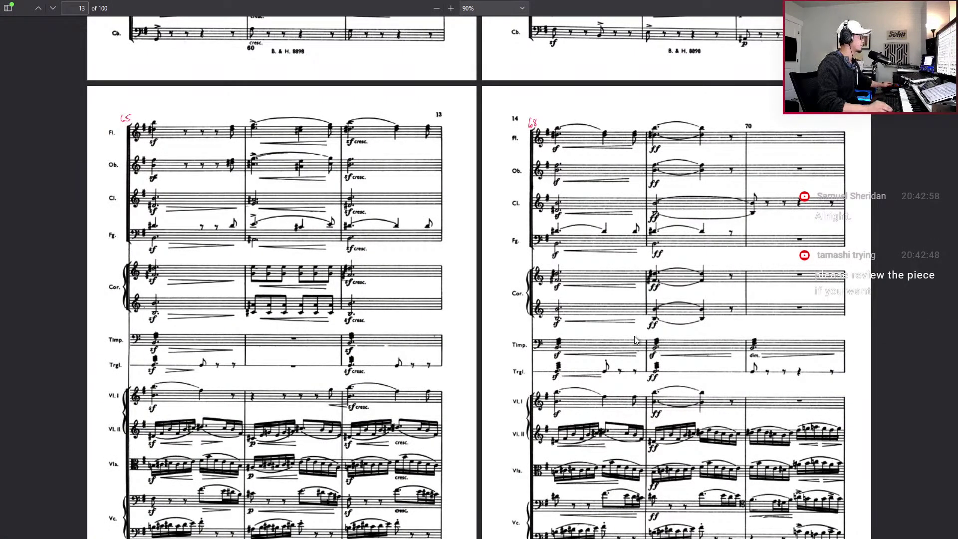
scroll(634, 337, "up", 8)
scroll(633, 340, "up", 8)
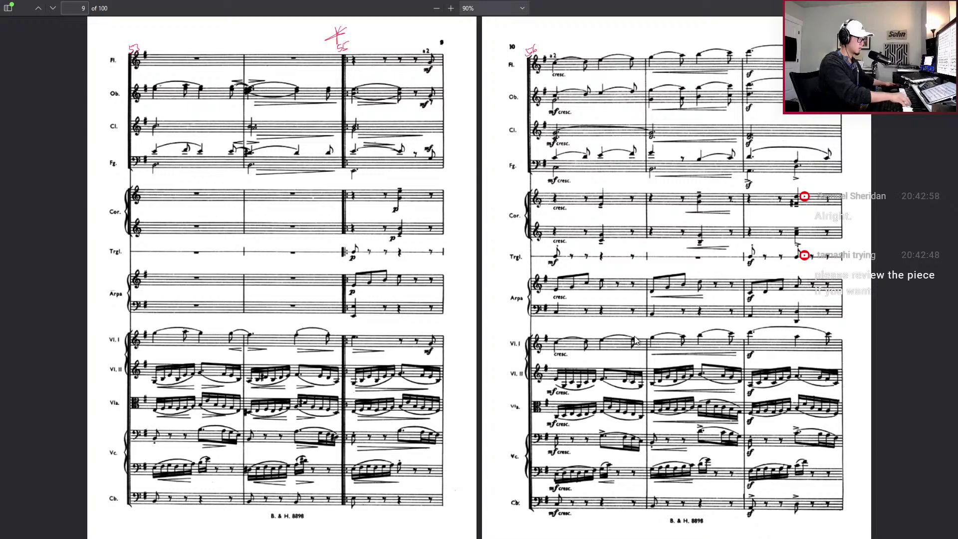
scroll(634, 340, "down", 1)
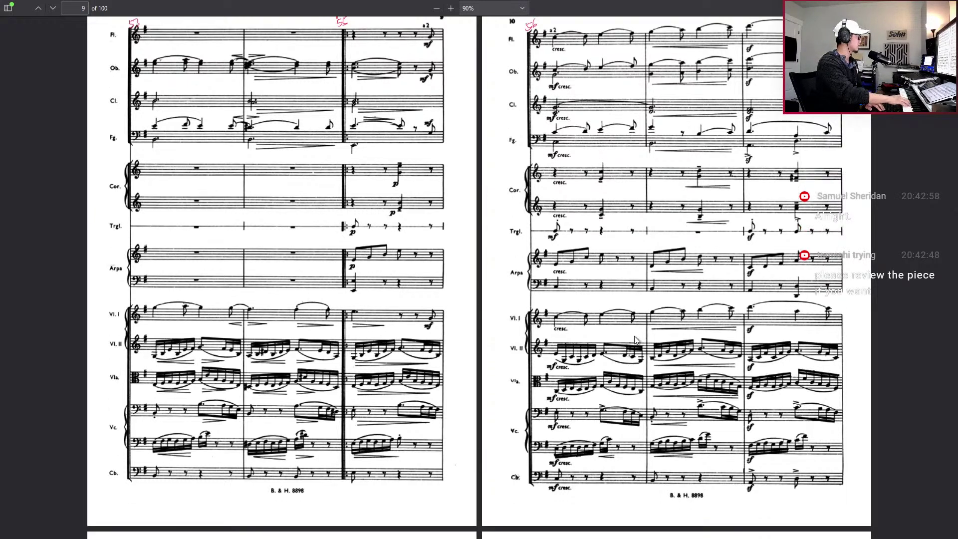
key("Page_Down")
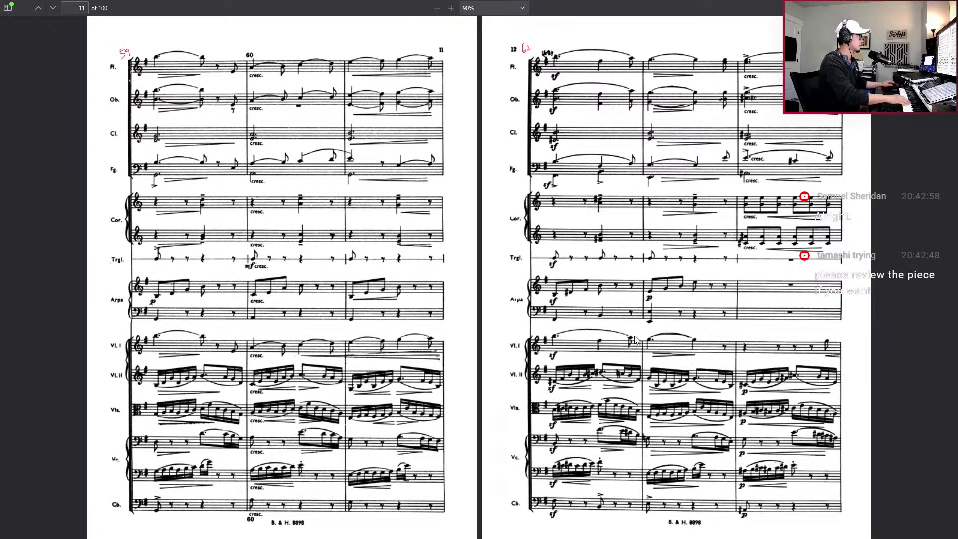
key("Page_Down")
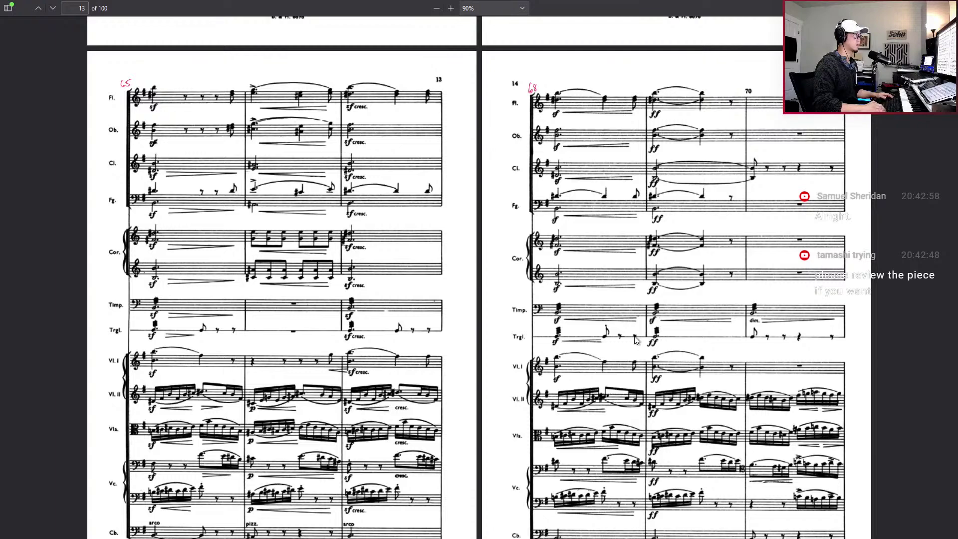
key("alt+Tab")
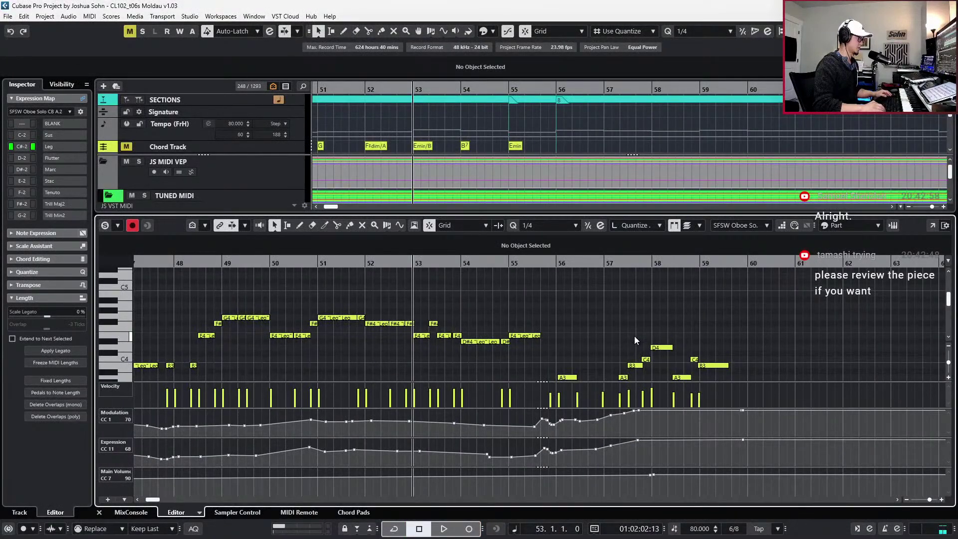
key("ctrl+z")
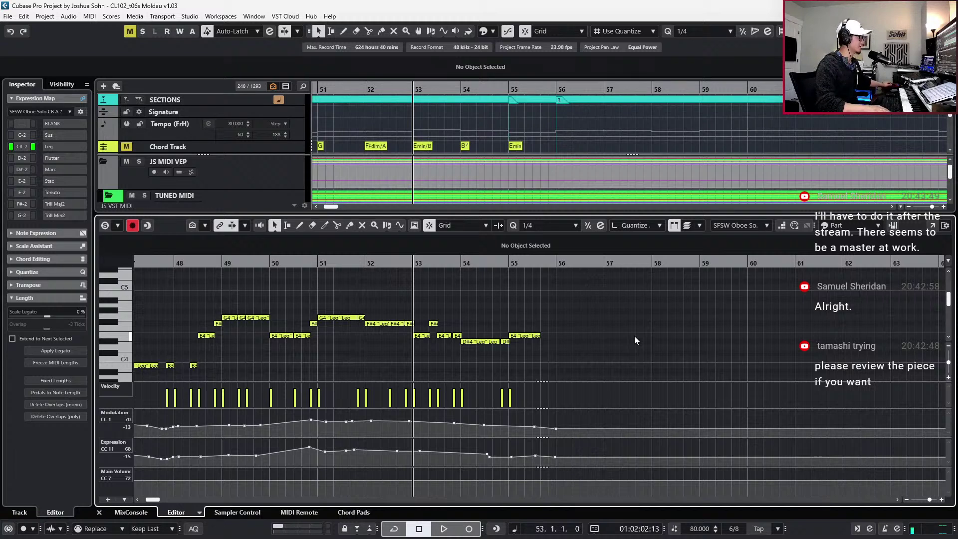
Record a full oboe take from bar 53 through bar 69 with modulation and expression, following the score from page 9 to page 13
key("space")
key("alt+Tab")
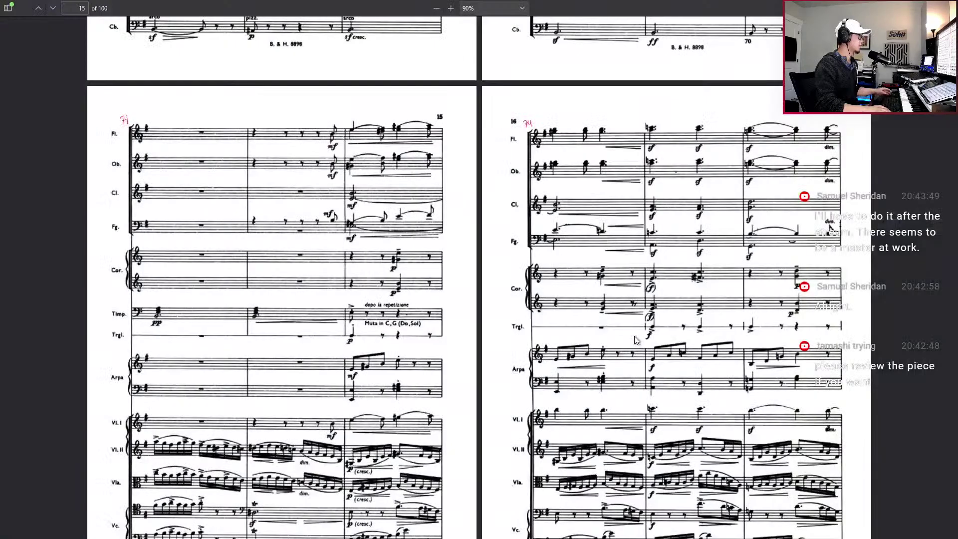
scroll(634, 340, "up", 15)
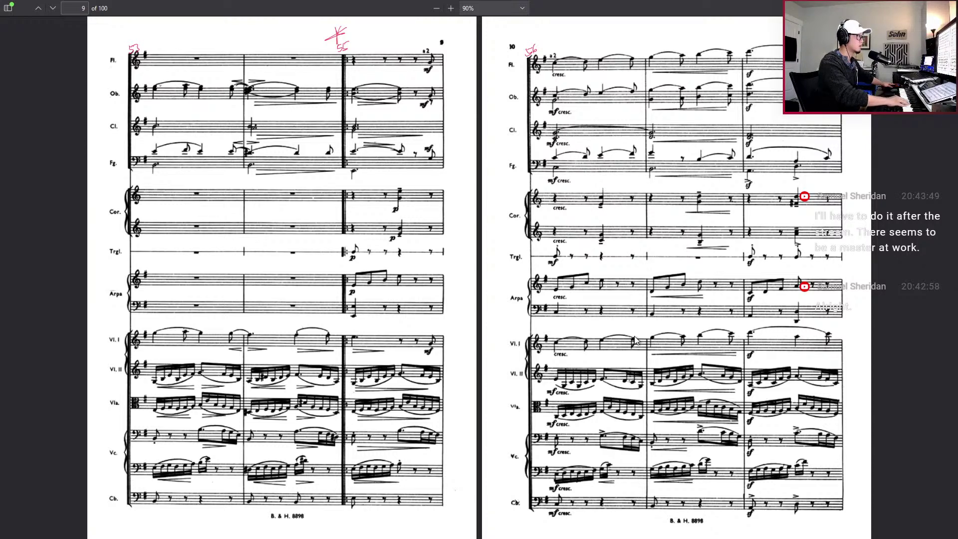
key("Right")
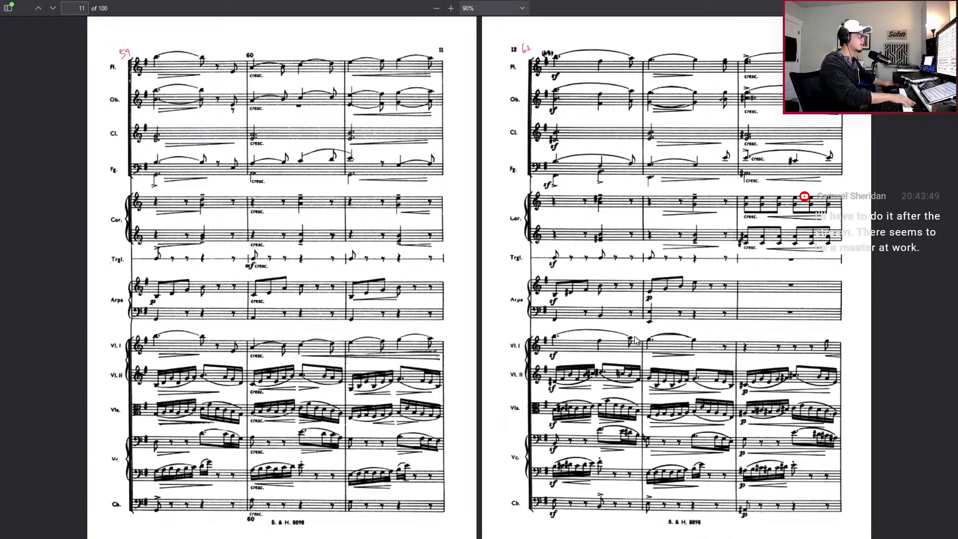
key("Right")
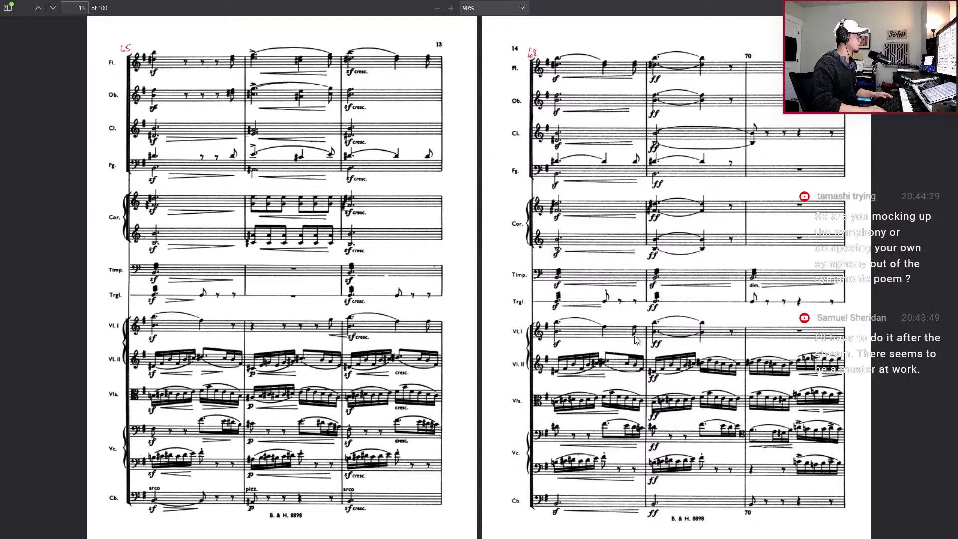
key("alt+Tab")
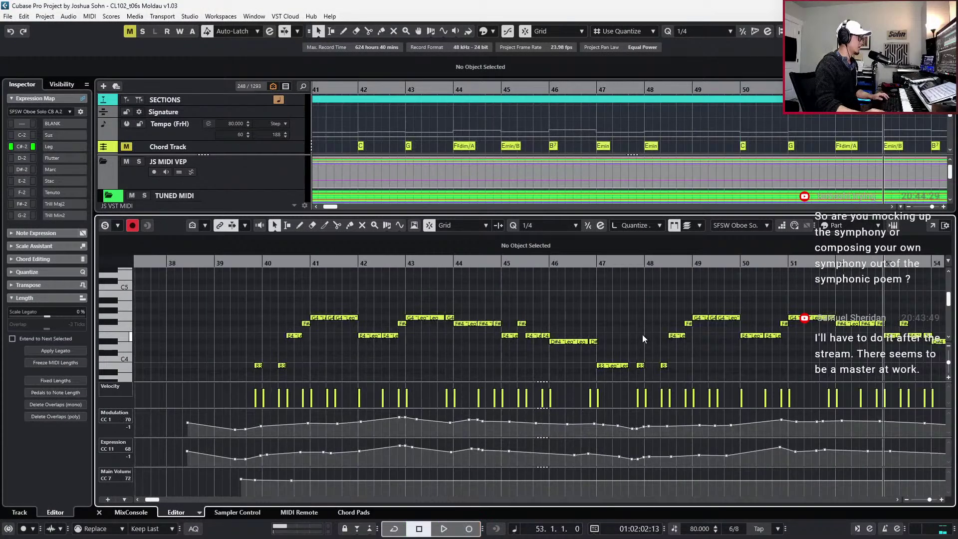
Inspect the recorded oboe notes and controller curves in bars 55 to 69 and compare them with the oboe part in the score
scroll(613, 312, "down", 3)
scroll(613, 312, "right", 5)
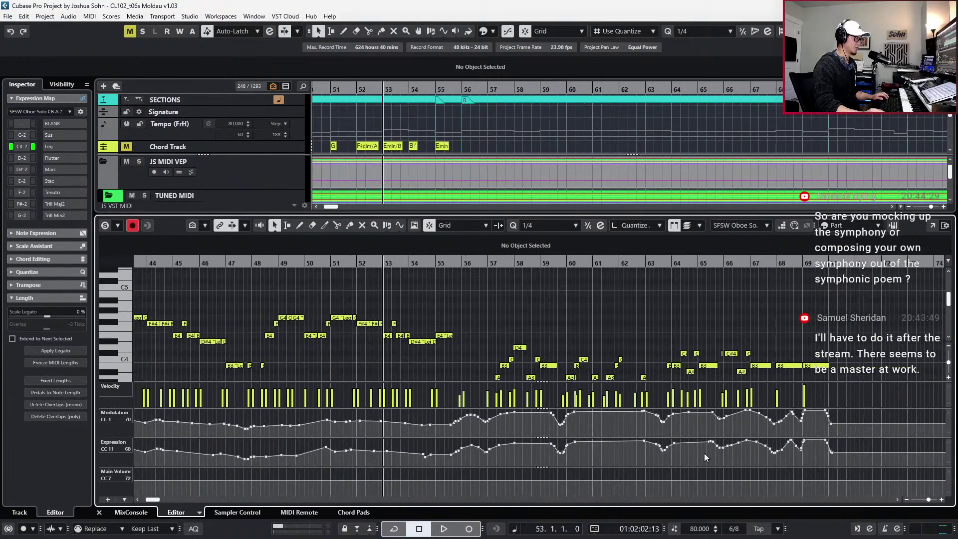
scroll(621, 315, "down", 3)
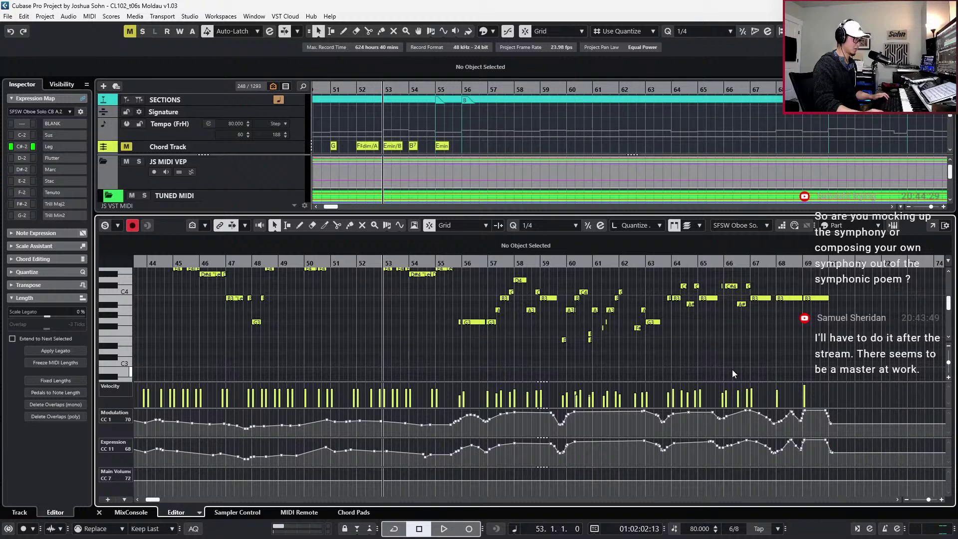
scroll(732, 369, "up", 3)
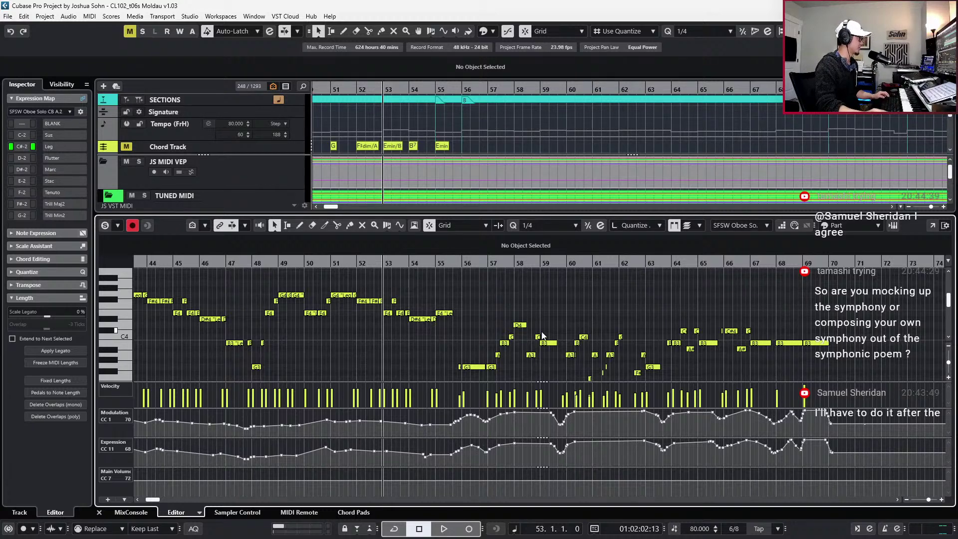
key("alt+Tab")
scroll(479, 255, "up", 2)
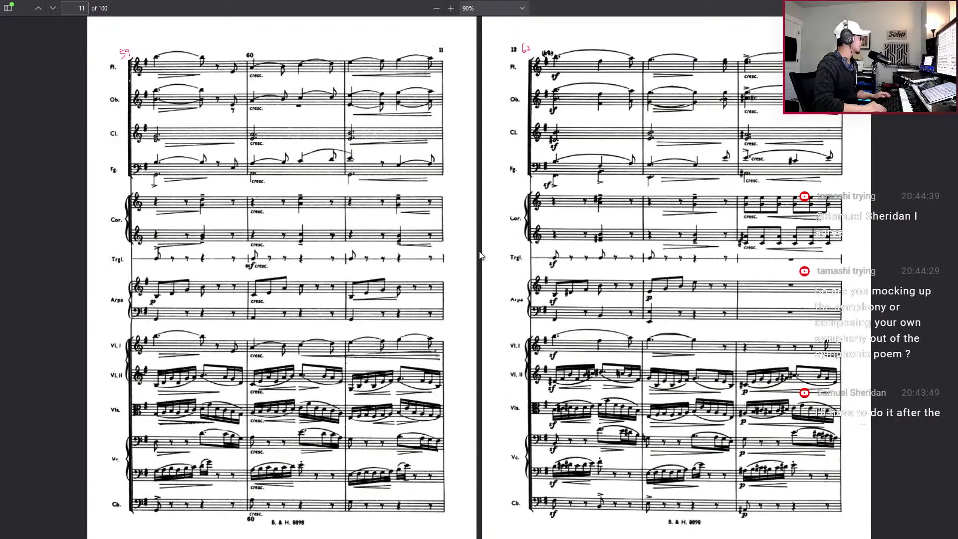
scroll(480, 256, "up", 1)
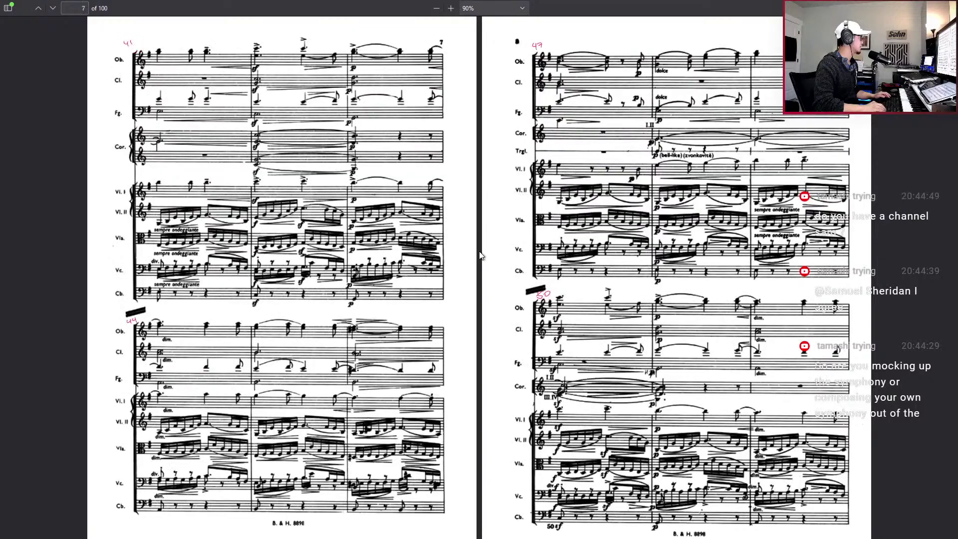
scroll(479, 256, "down", 2)
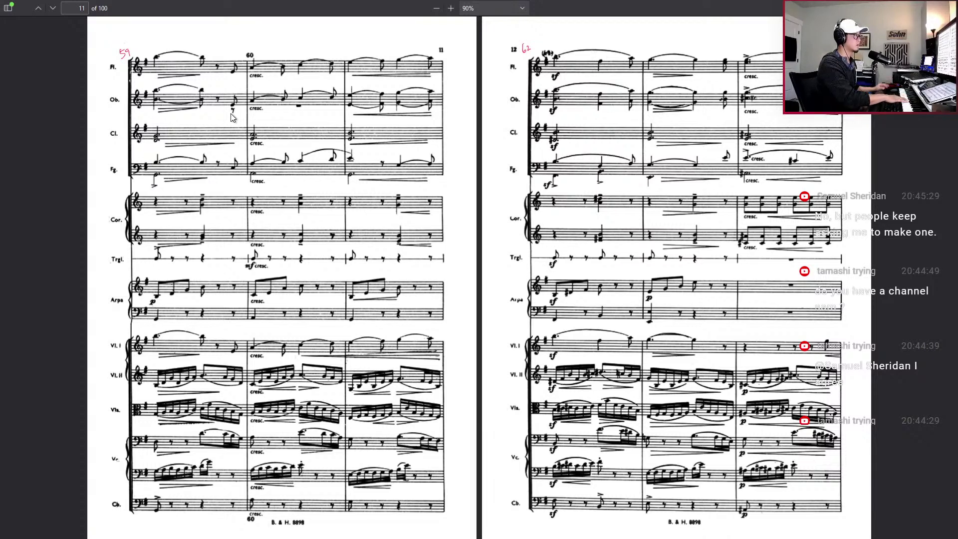
Try another oboe take from bar 53 while reading from score page 9, and undo the take
key("Page_Down")
key("Page_Down")
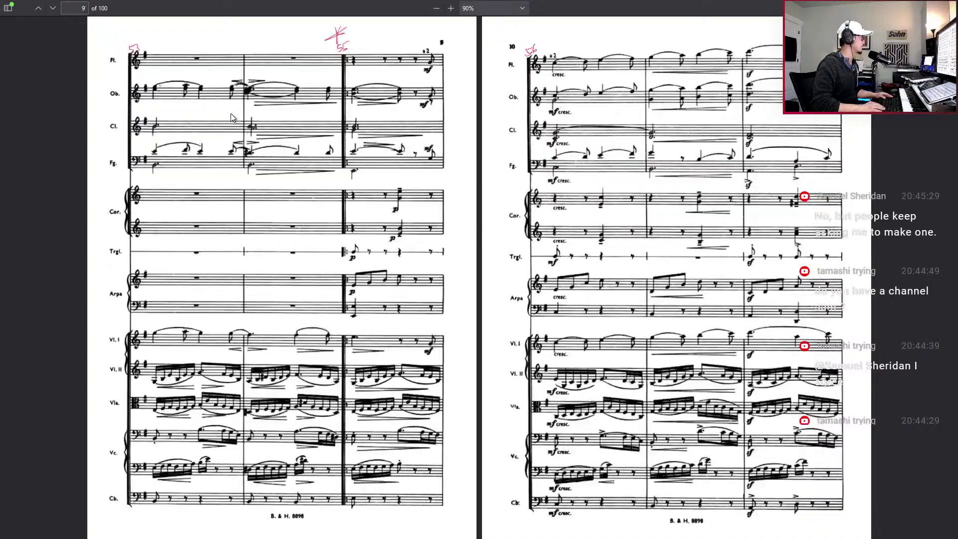
key("alt+Tab")
key("space")
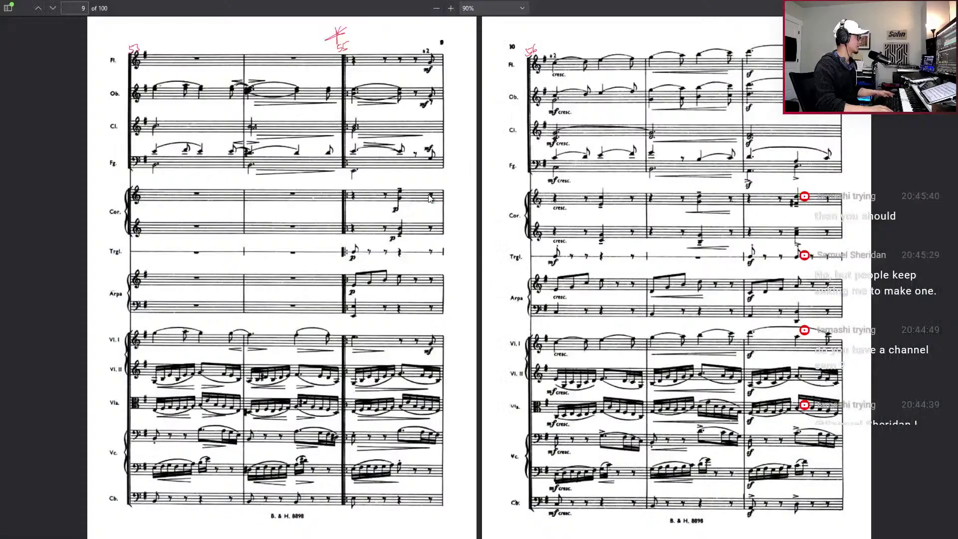
key("alt+Tab")
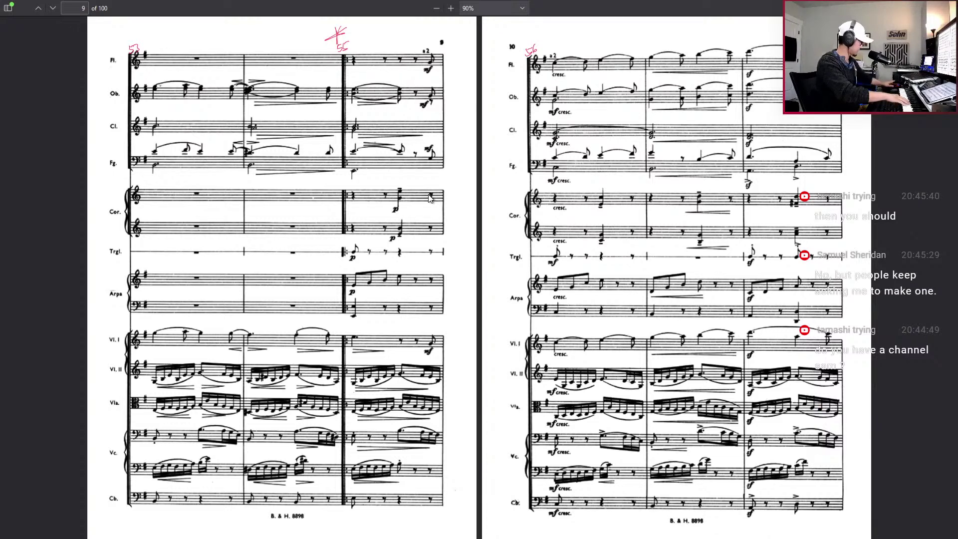
key("Page_Up")
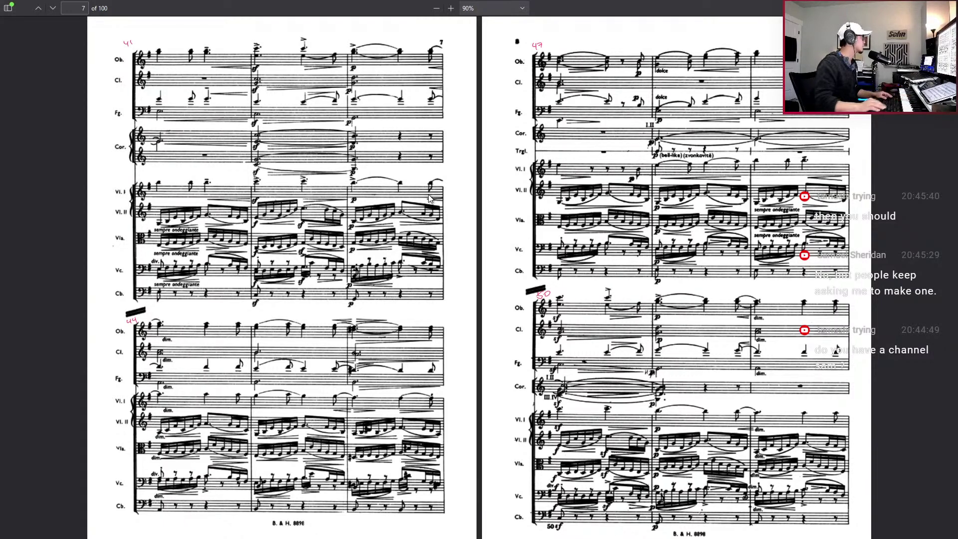
key("alt+Tab")
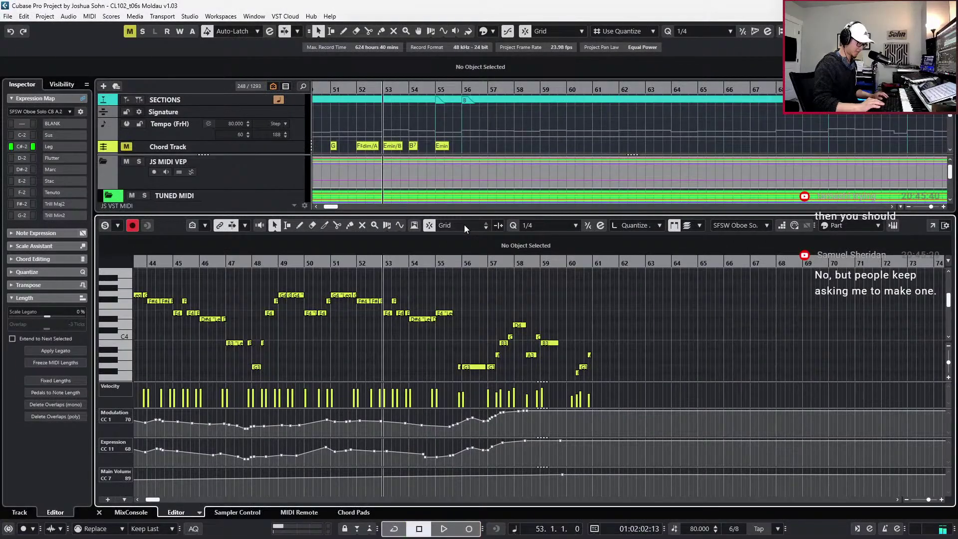
key("ctrl+z")
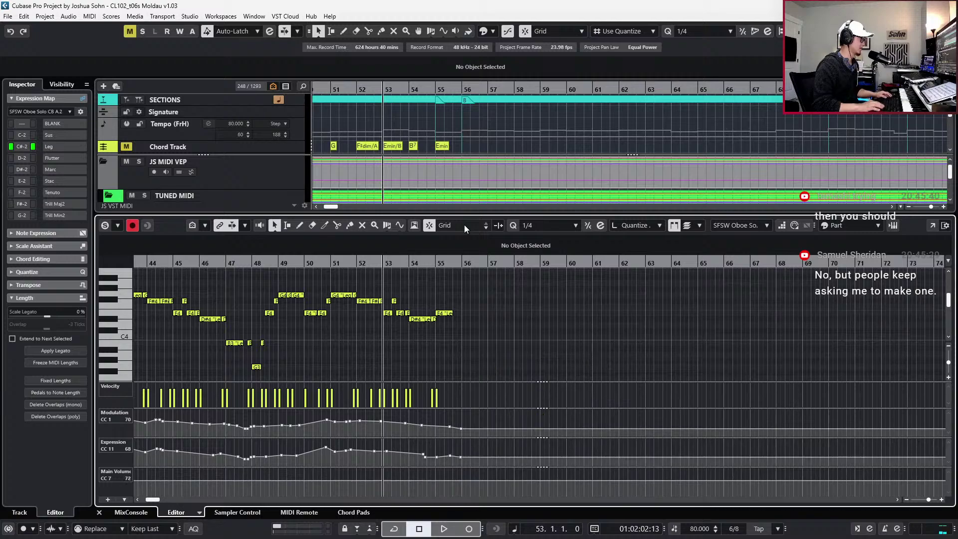
Restart recording at bar 53 and record the oboe line from the end of bar 55 through bar 69 with modulation and expression
key("alt+Tab")
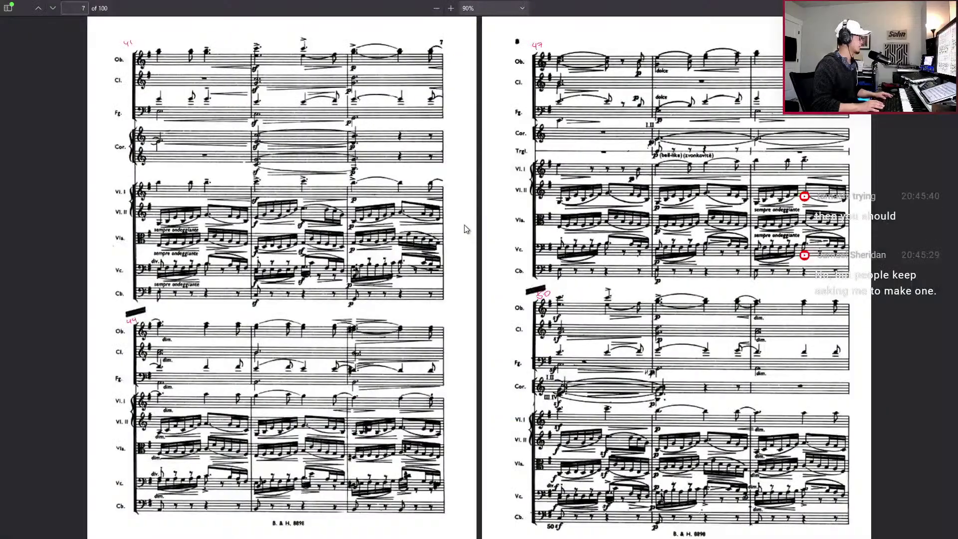
key("alt+Tab")
key("KP_Multiply")
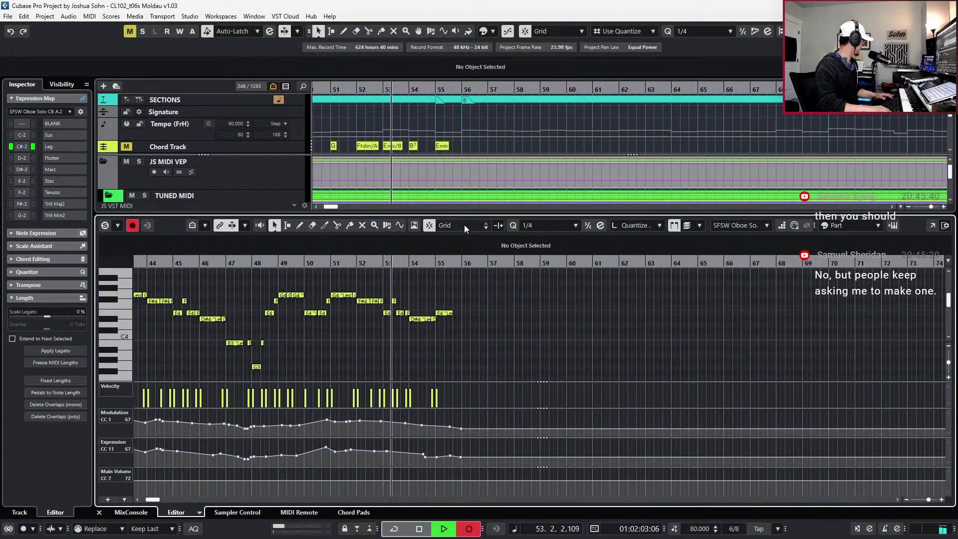
key("KP_Multiply")
key("ctrl+z")
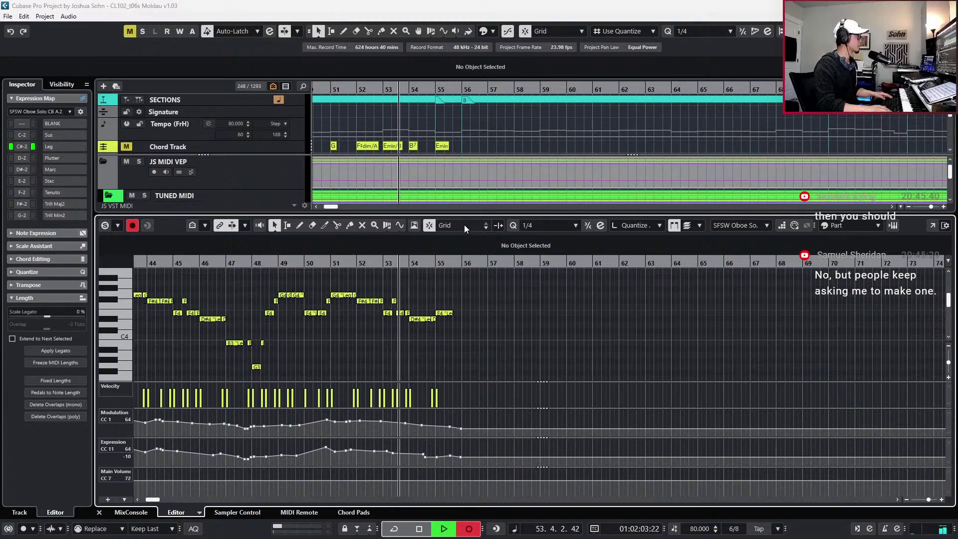
key("alt+Tab")
key("Page_Down")
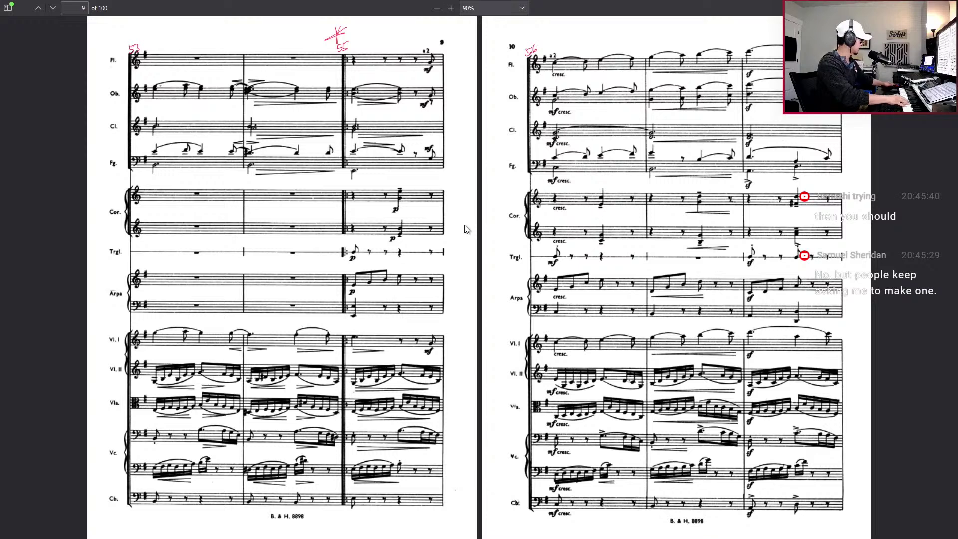
key("Right")
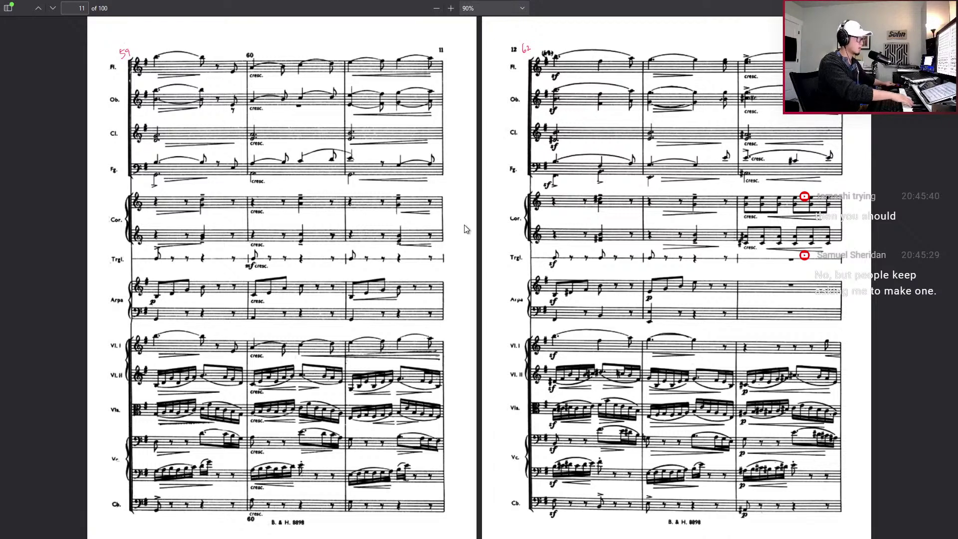
scroll(465, 226, "down", 1)
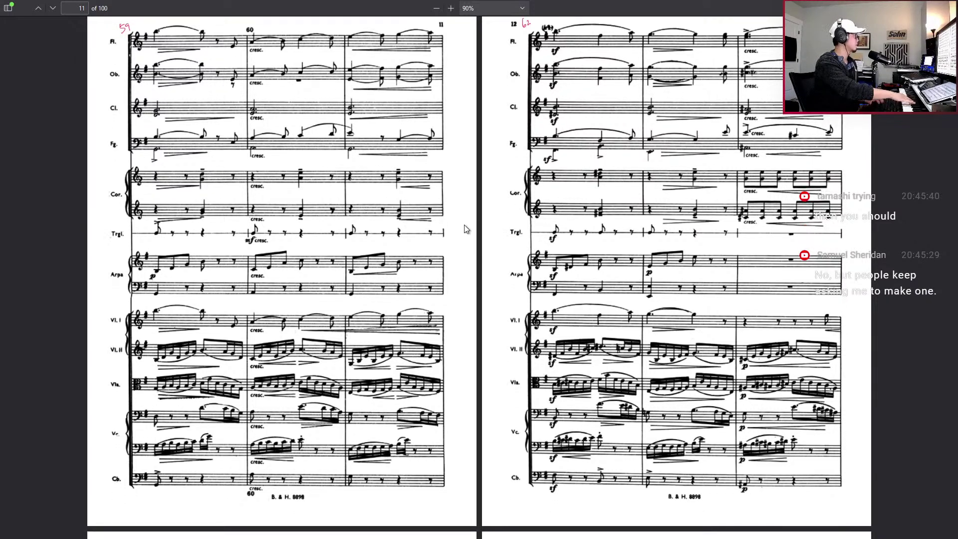
key("Right")
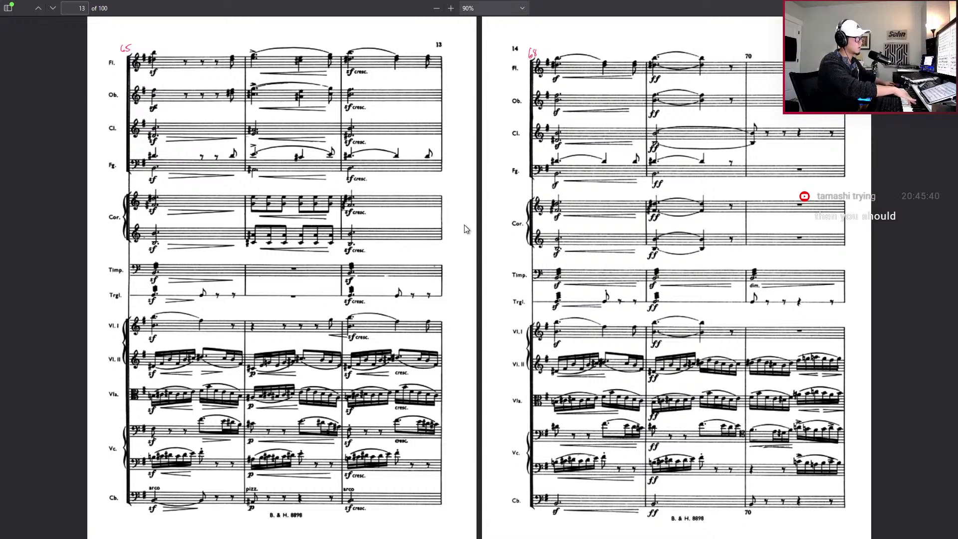
key("alt+Tab")
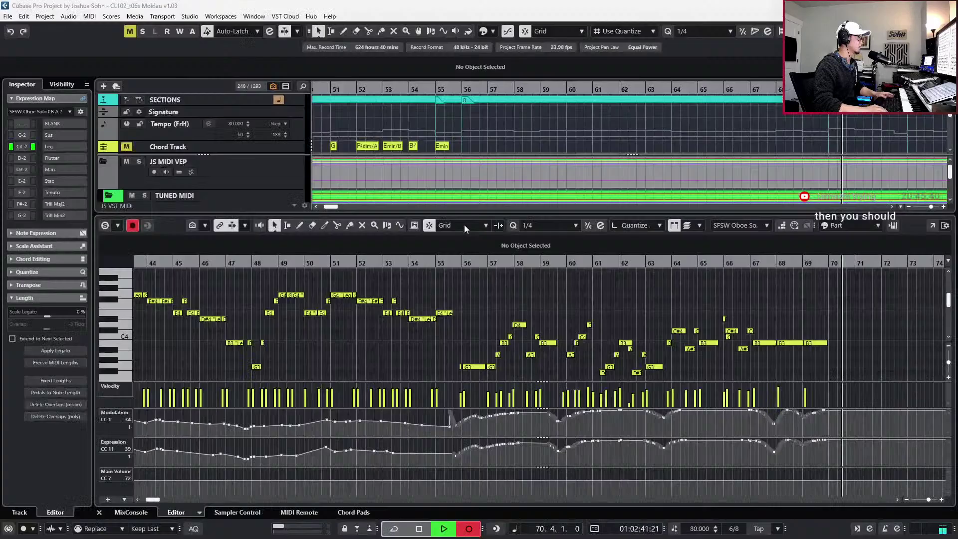
scroll(700, 334, "up", 2)
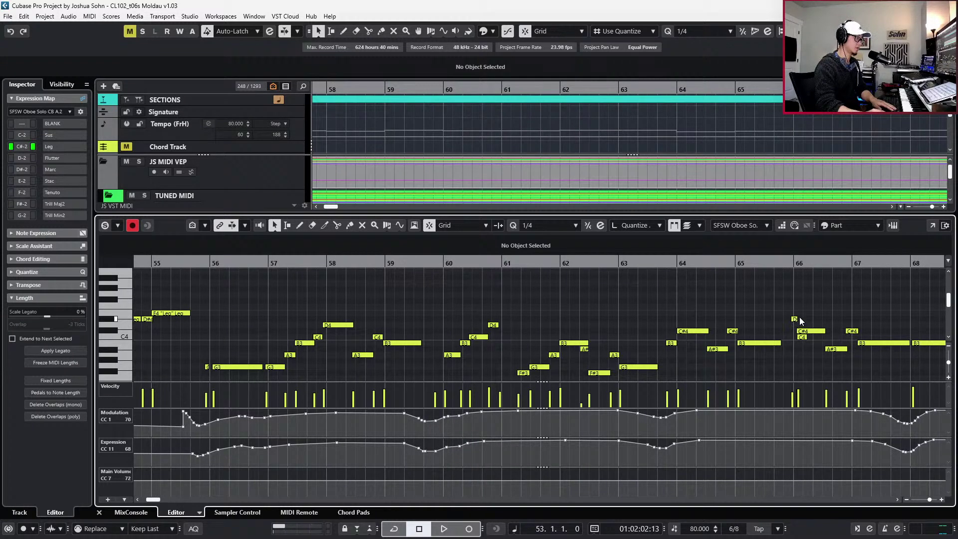
Delete the stray C4 in bar 66, start the neighbouring C#4 on the downbeat, and shorten the B3 at bar 62 to clear the A#3
left_click(804, 337)
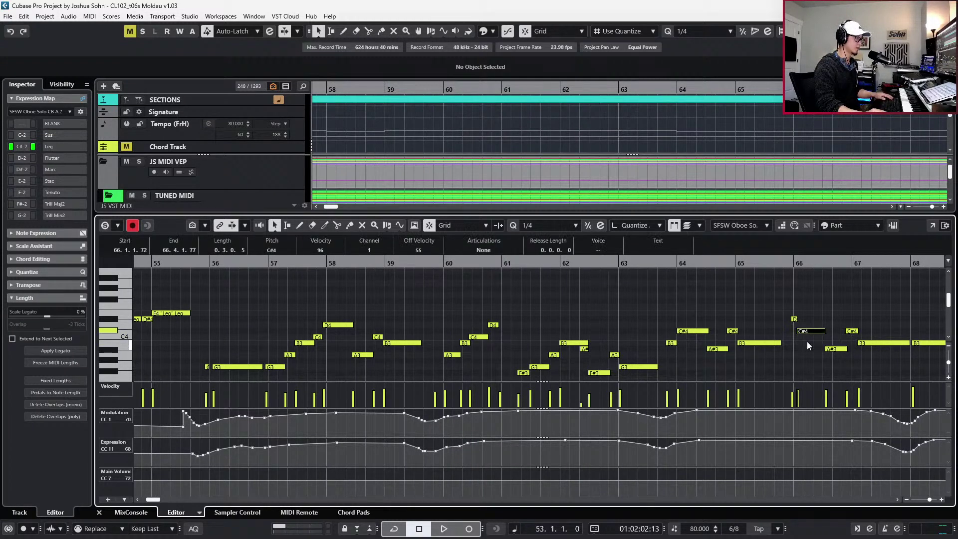
scroll(654, 324, "down", 1)
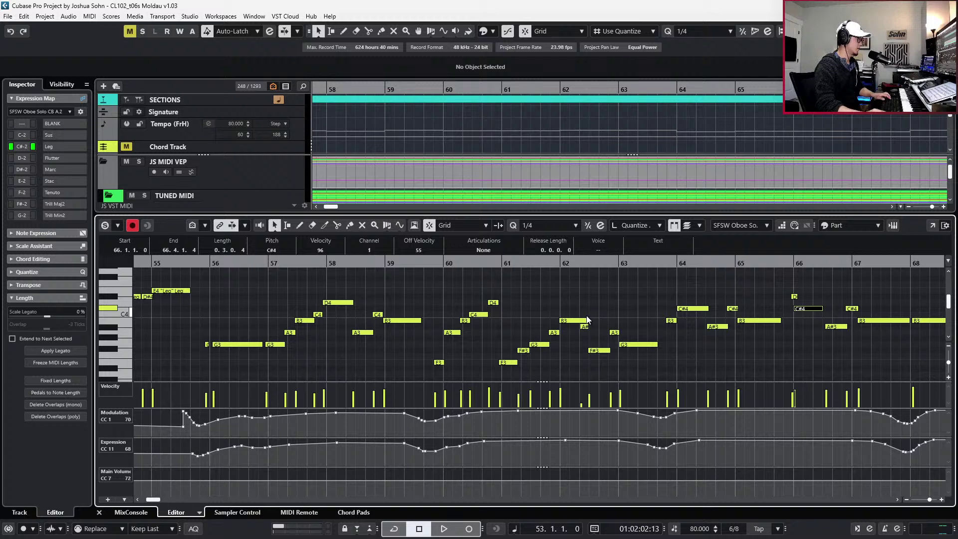
left_click_drag(587, 320, 574, 322)
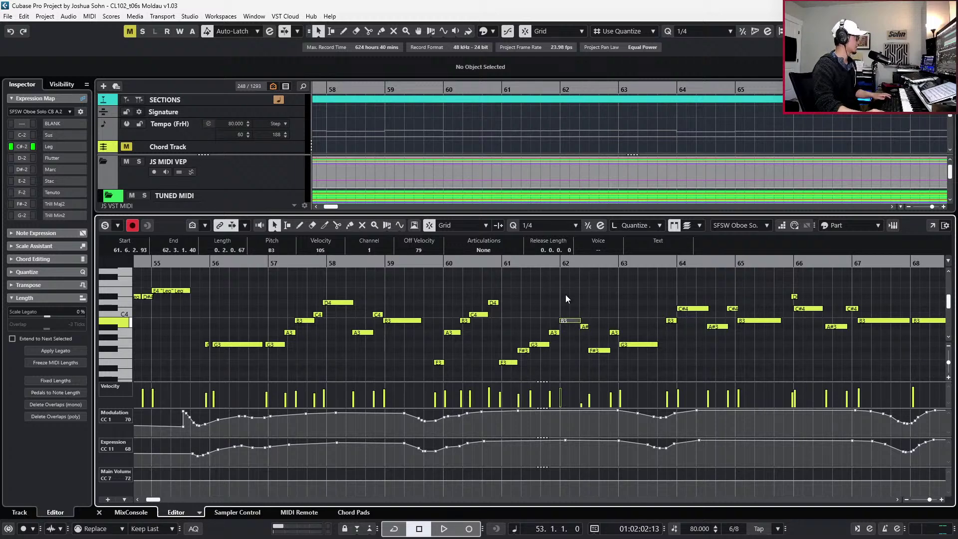
Quantize all newly recorded oboe notes from the end of bar 55 through bar 69 to 1/8 with iterative quantize enabled
key("g")
scroll(549, 299, "right", 5)
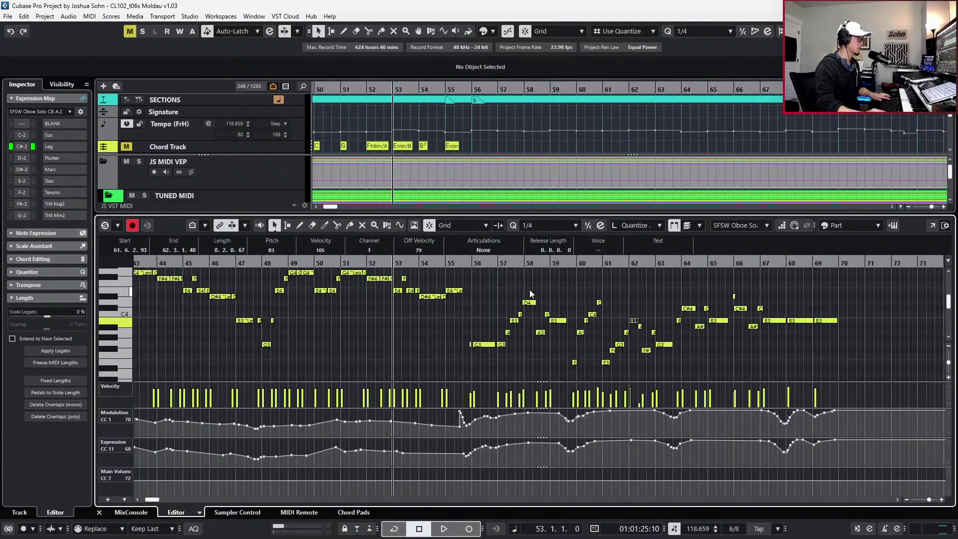
mouse_move(476, 289)
left_mouse_down()
mouse_move(505, 302)
mouse_move(846, 352)
left_mouse_up()
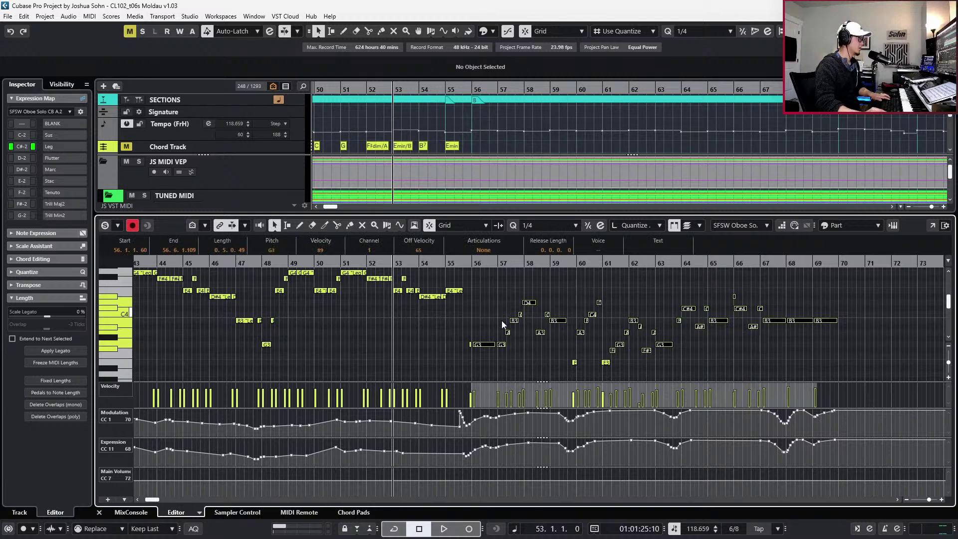
scroll(541, 350, "up", 2)
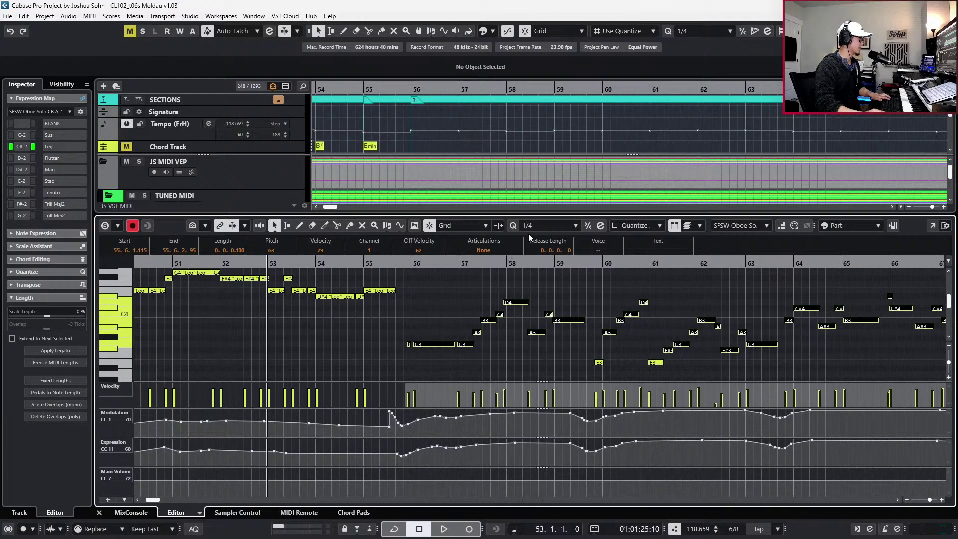
key("t")
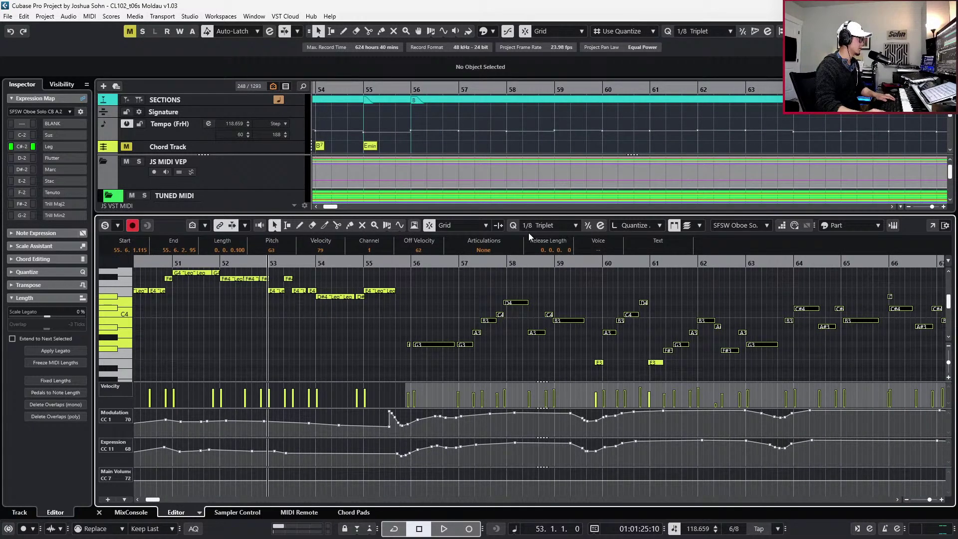
key("t")
scroll(499, 290, "up", 1)
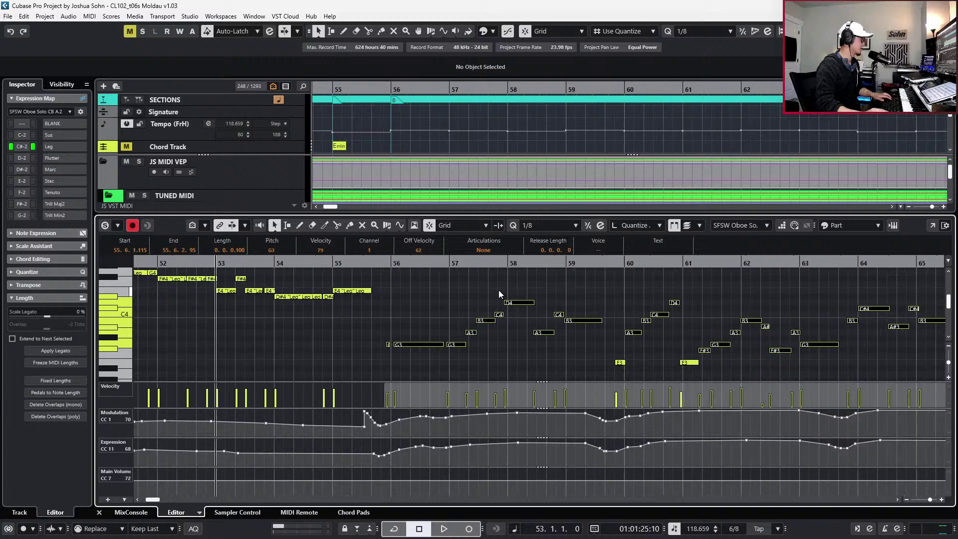
left_click(588, 225)
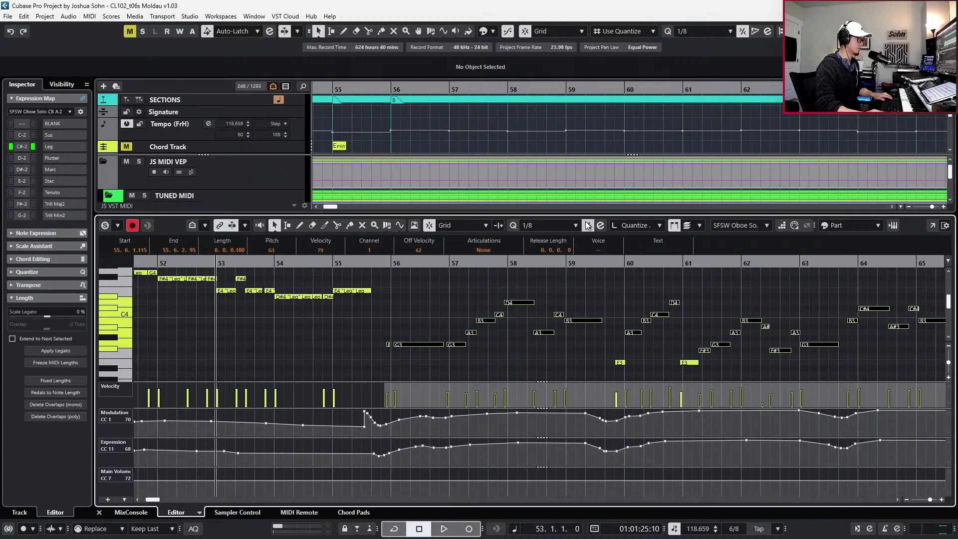
left_click(720, 378)
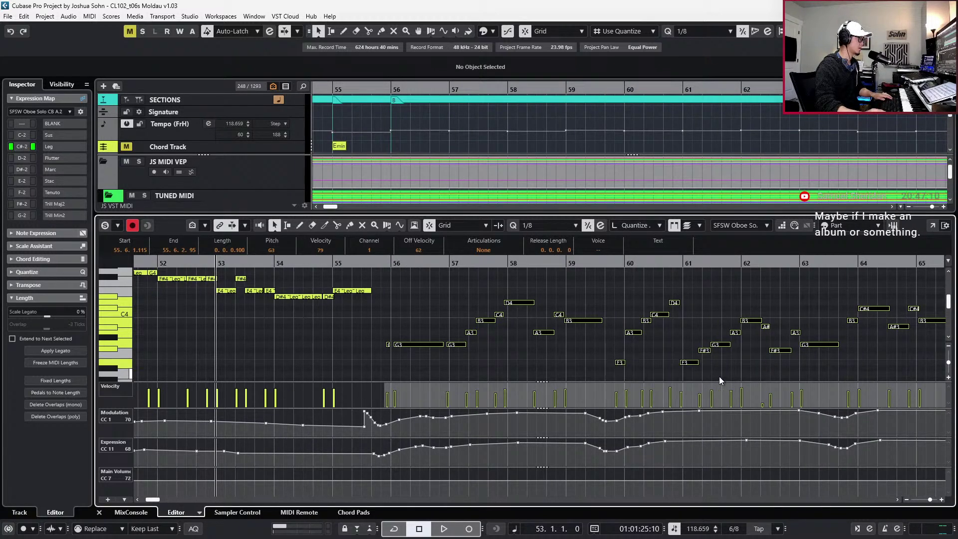
Play back from bar 53 and remove the modulation spike at the end of bar 55
key("space")
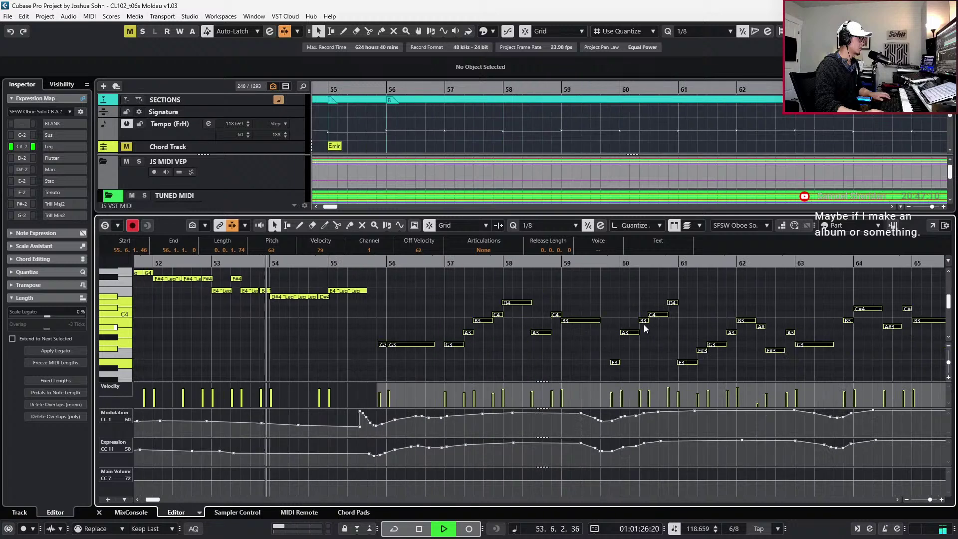
left_click(366, 411)
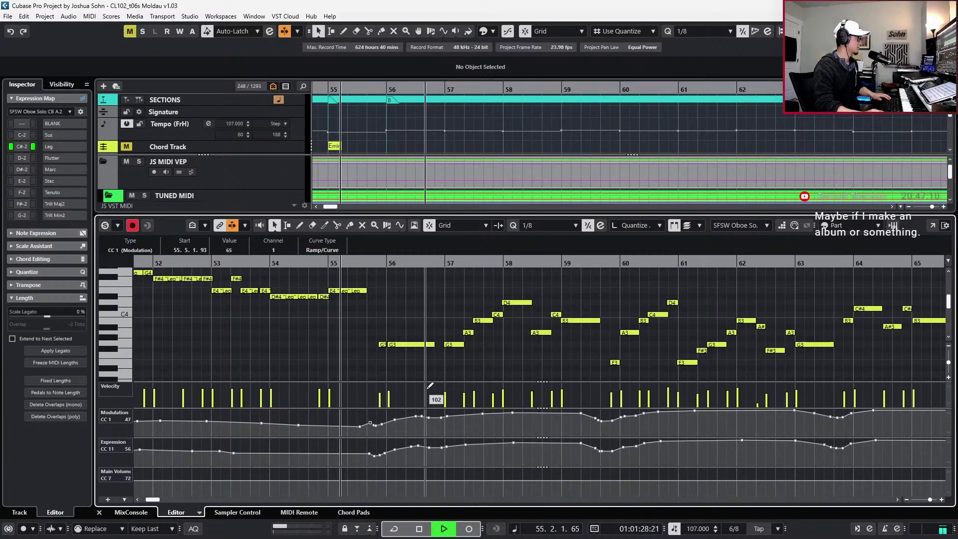
left_click(460, 318)
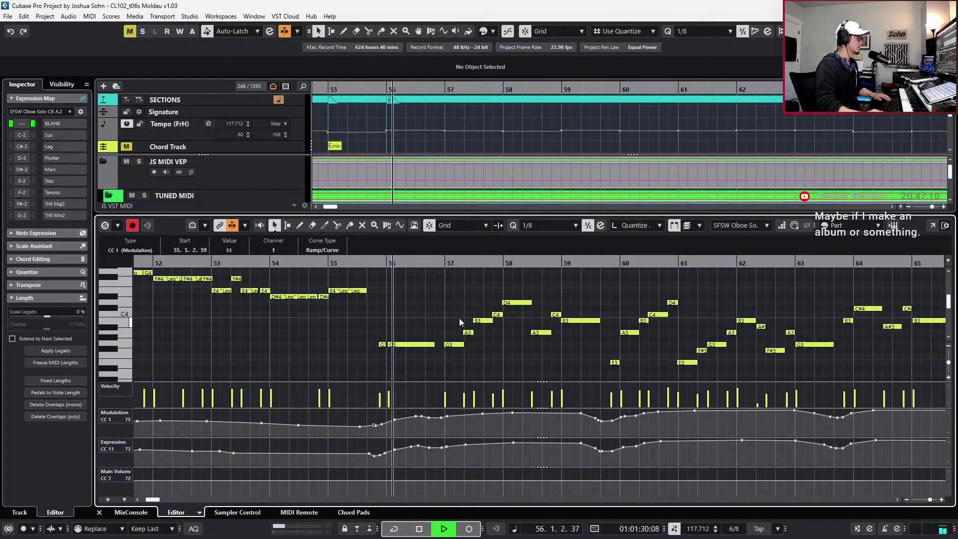
Assign the Leg articulation to all recorded oboe notes from the end of bar 55 through bar 69, including the low E3 notes
left_click(397, 345)
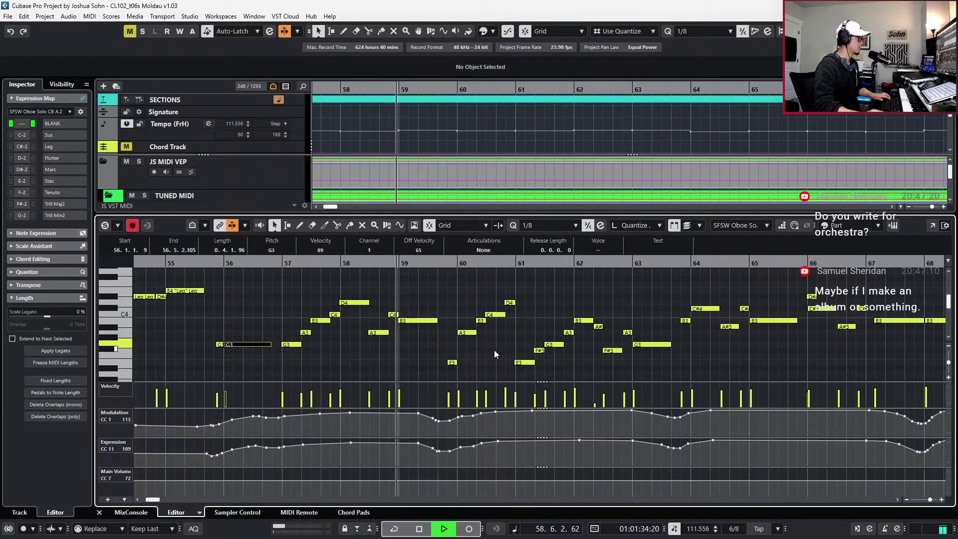
scroll(509, 343, "down", 2)
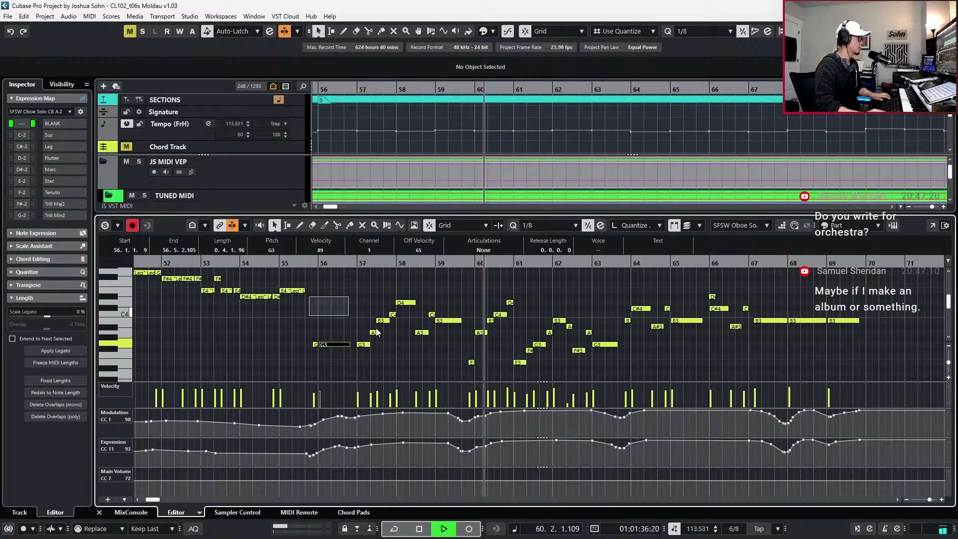
left_click_drag(377, 333, 893, 348)
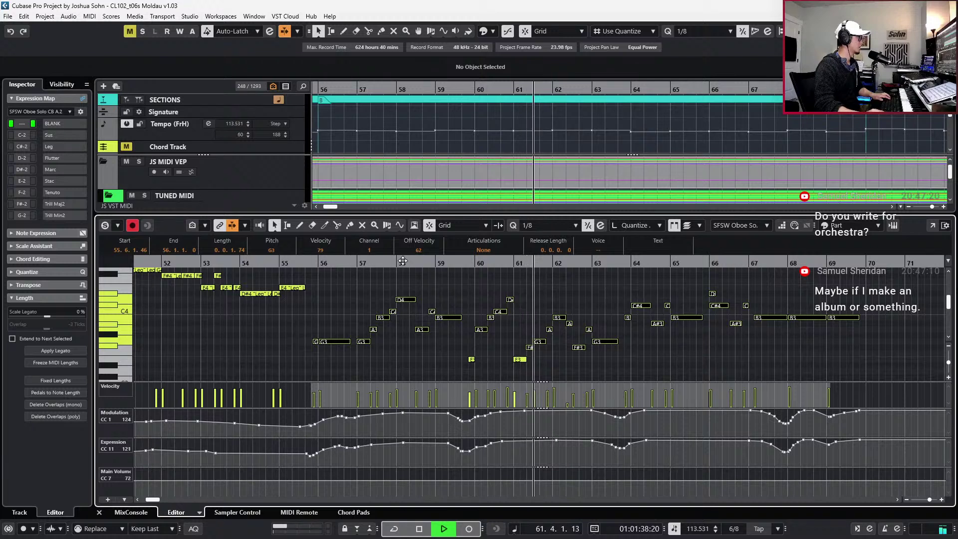
left_click(484, 250)
left_click(464, 278)
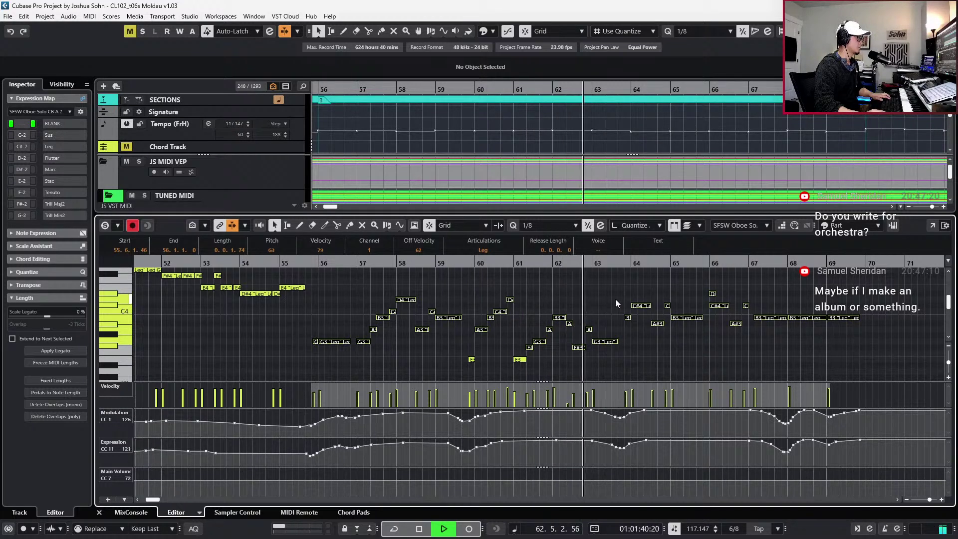
left_click_drag(513, 367, 467, 354)
left_click(484, 250)
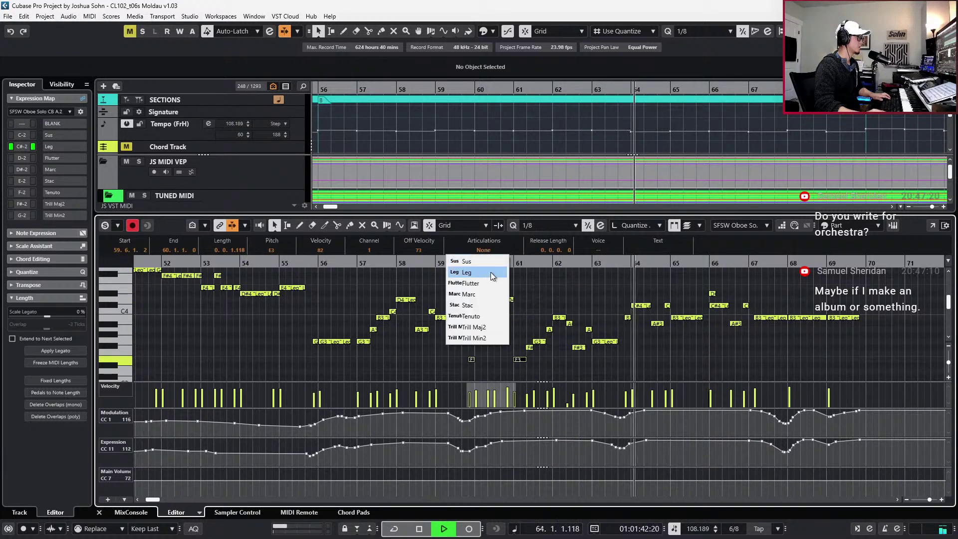
left_click(490, 273)
Move the D#4 at bar 66 ahead of the barline and tighten the timing of the following A#3, C#4 and B3
key("h")
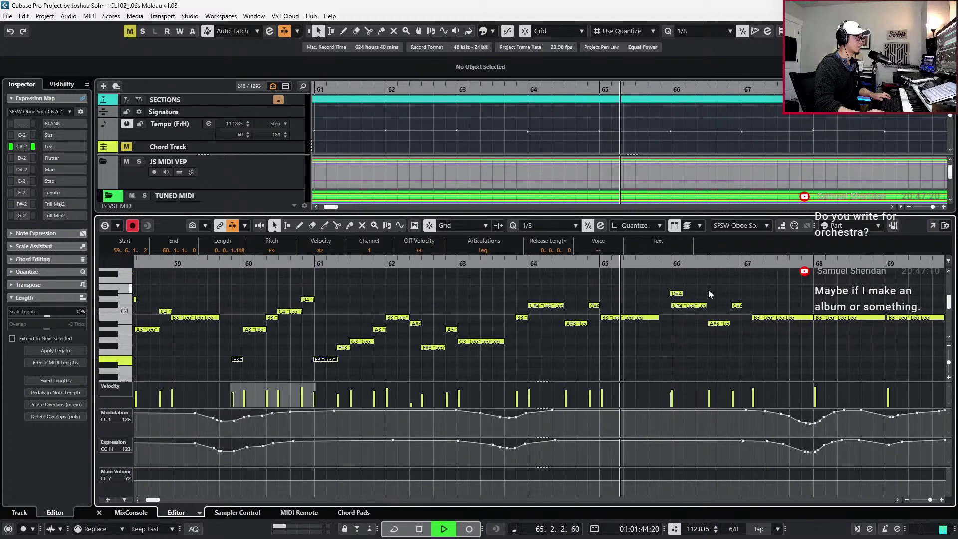
left_click_drag(680, 294, 668, 295)
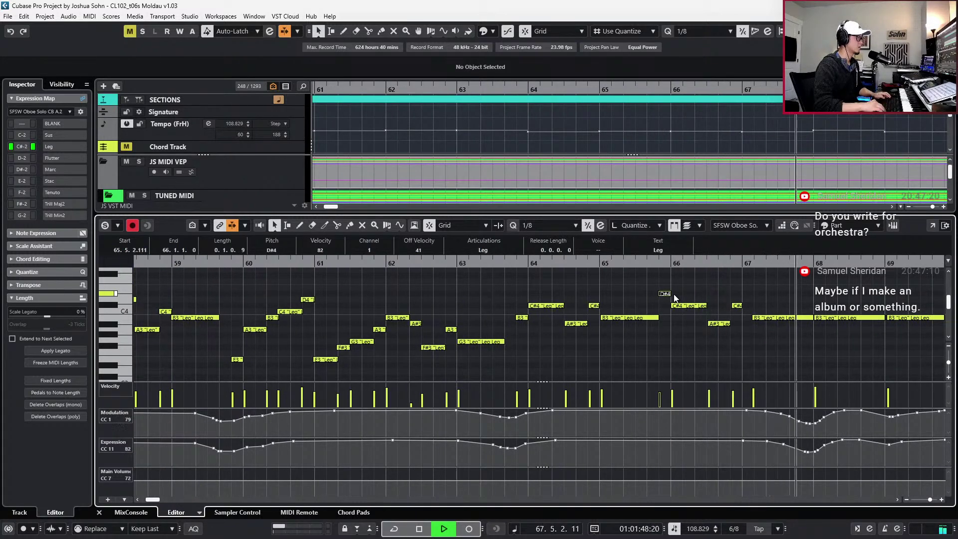
left_click_drag(723, 297, 763, 342)
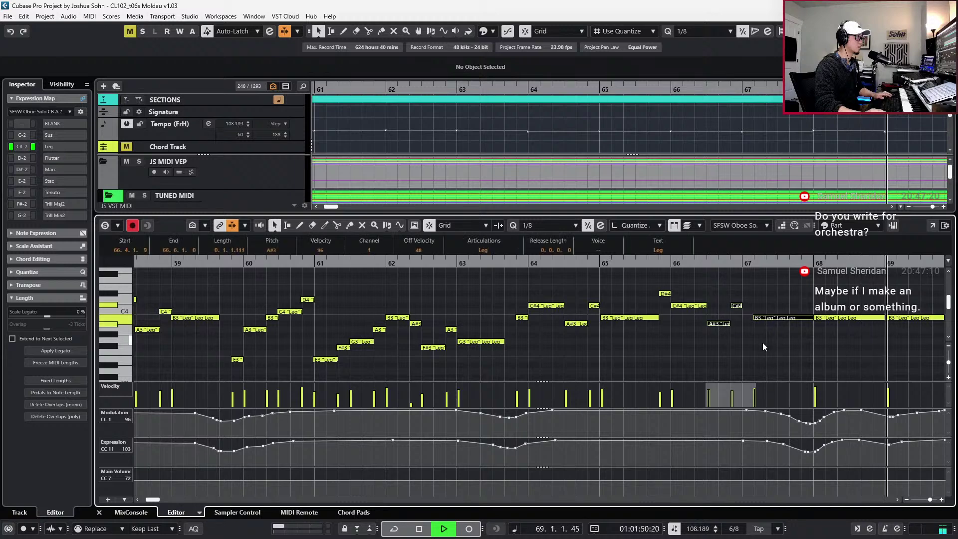
key("g")
left_click(887, 336)
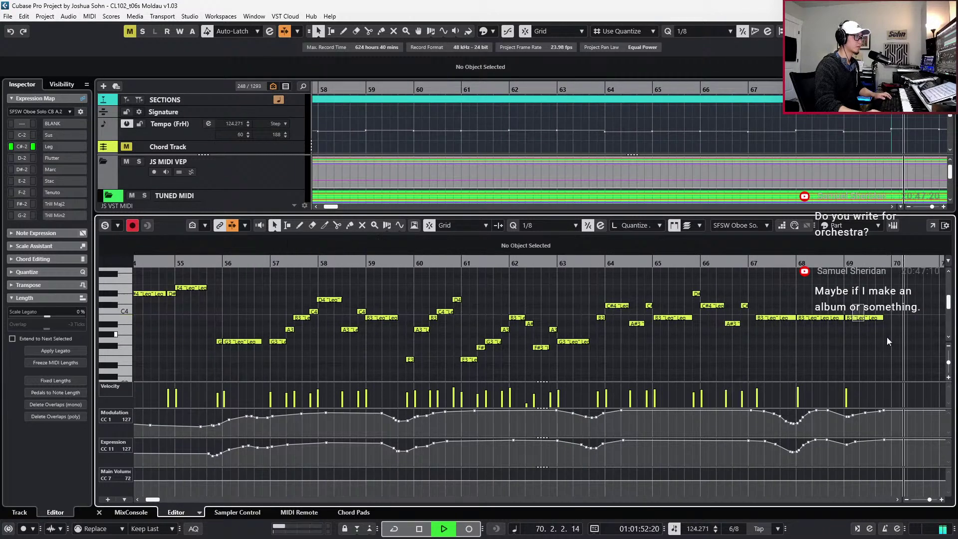
key("space")
Quantize the two long B3 notes at bars 68 and 69 closer to their downbeats
key("h")
left_click(810, 320)
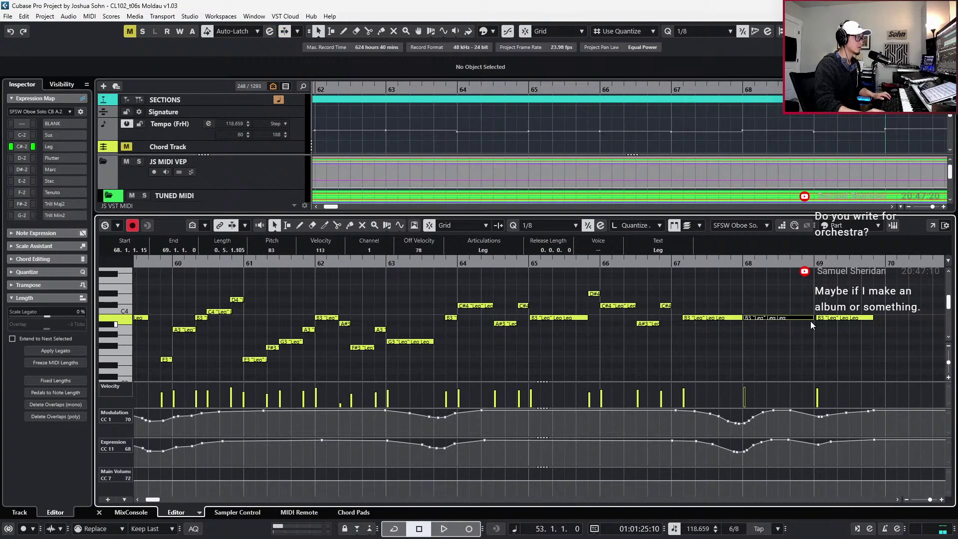
left_click_drag(741, 301, 822, 334)
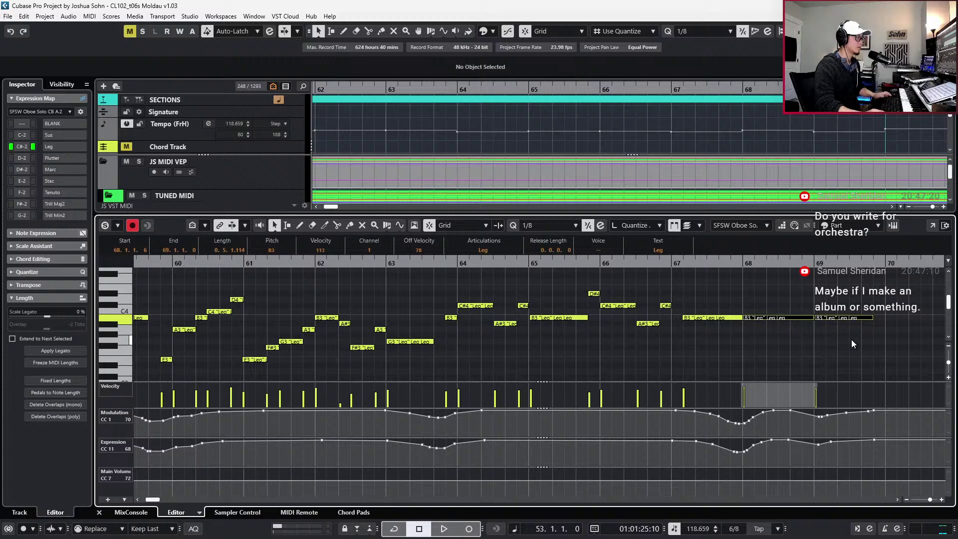
key("g")
Check the oboe part on score pages 13 and 14, and try re-recording modulation and expression from the B3 at bar 68
left_click_drag(780, 360, 772, 300)
key("l")
key("s")
key("alt+Tab")
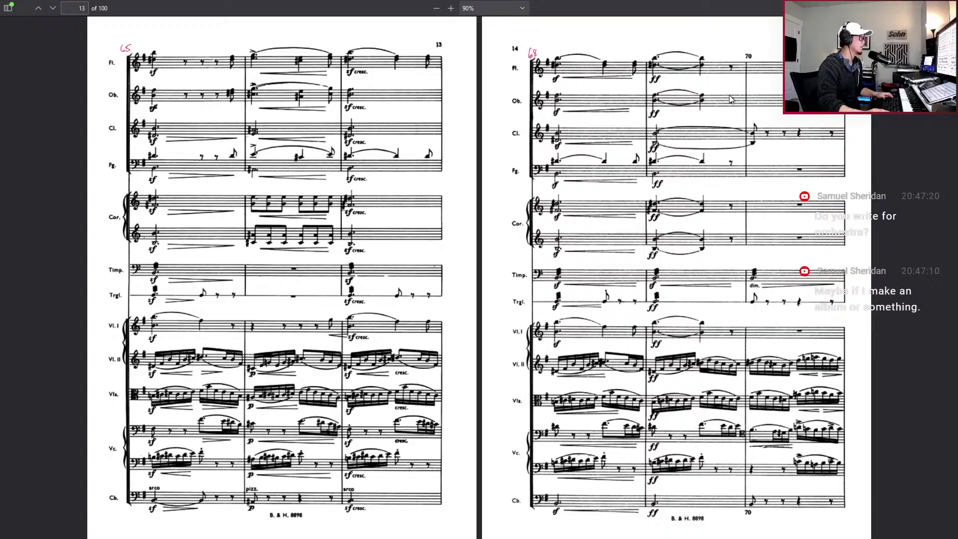
key("alt+Tab")
key("h")
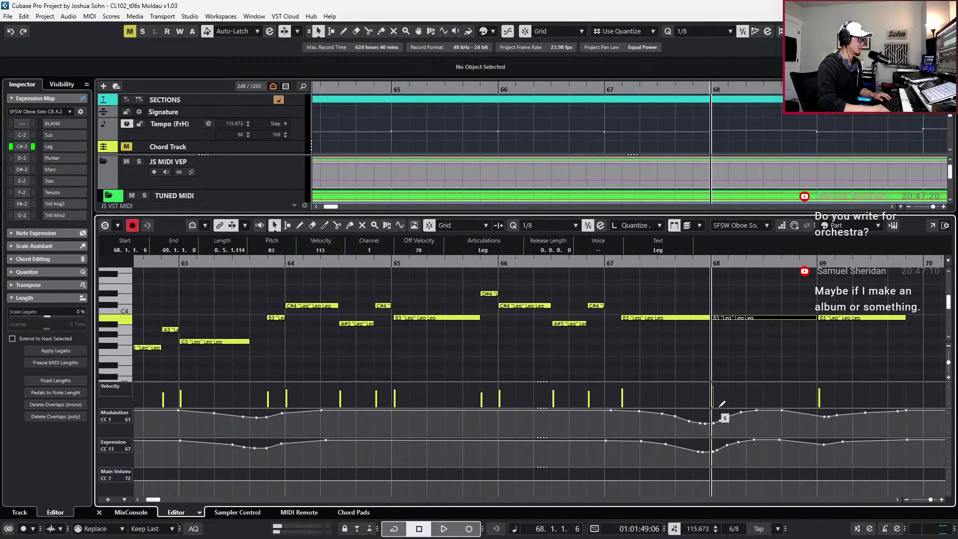
key("space")
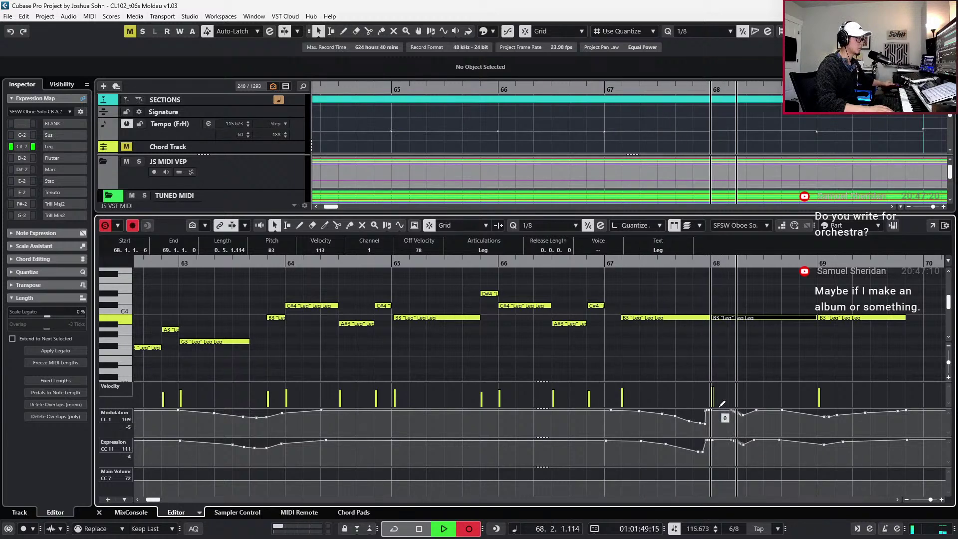
key("KP_Multiply")
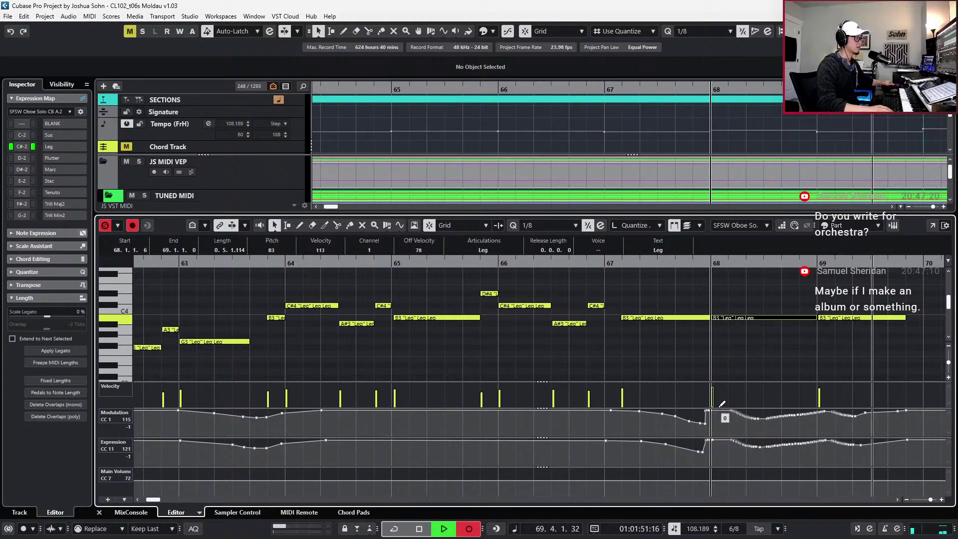
key("space")
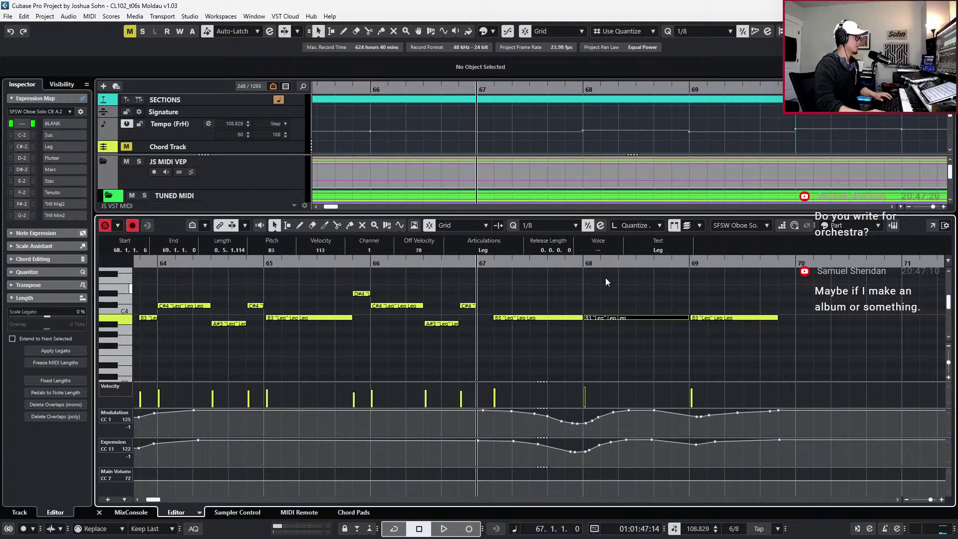
Change the articulation of the B3 at bar 68 to Marc and listen from bar 67
left_click(483, 250)
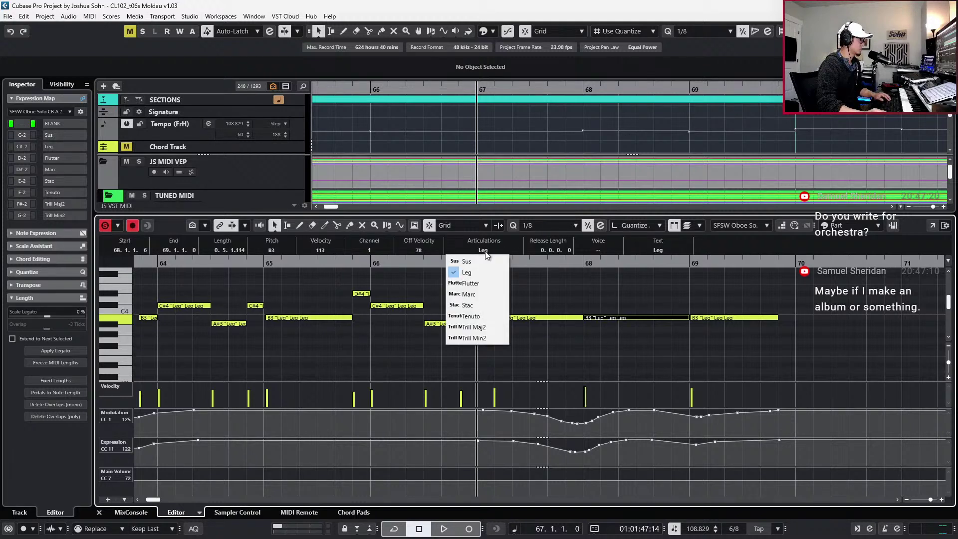
left_click(481, 295)
key("space")
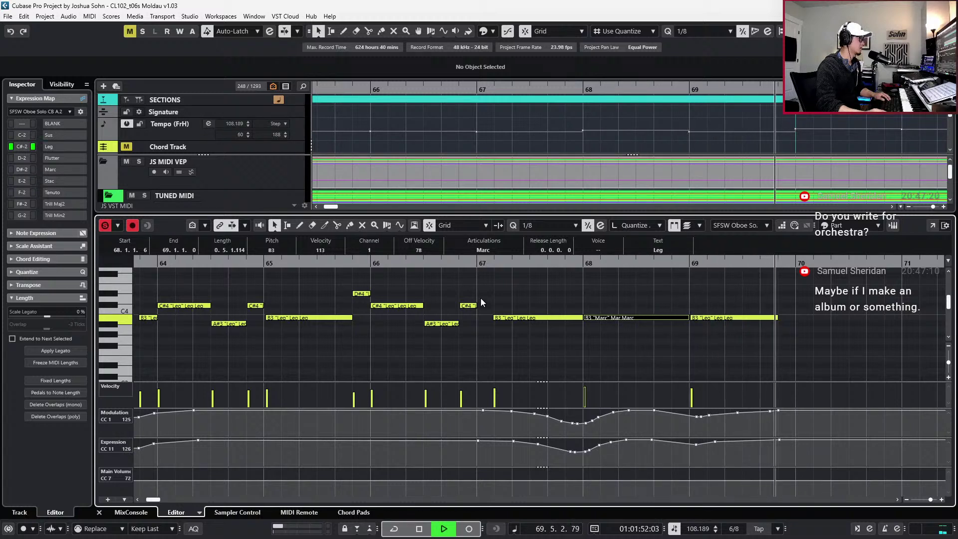
key("space")
Extend the start of bar 67's long B3 back to the barline and play the ending from bar 67
left_click(512, 318)
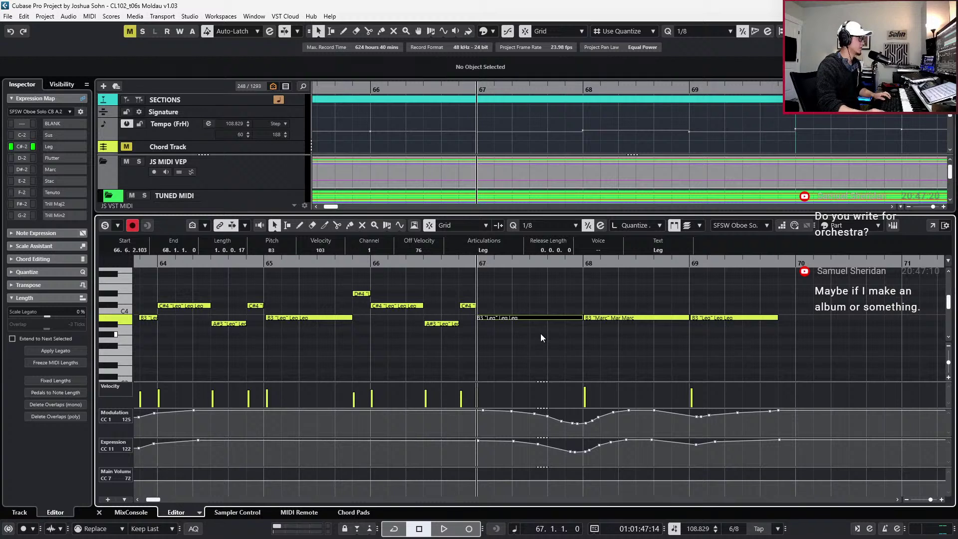
key("g")
left_click(587, 429)
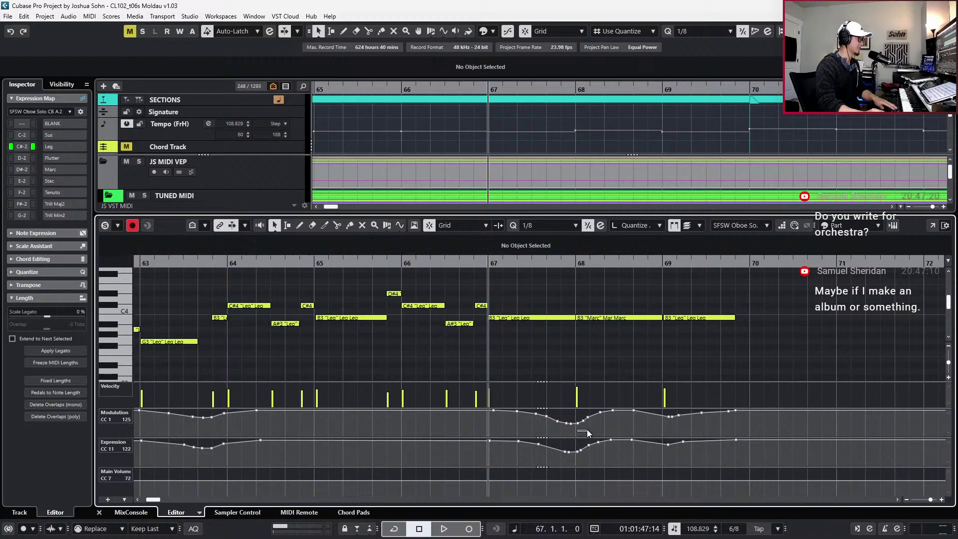
key("space")
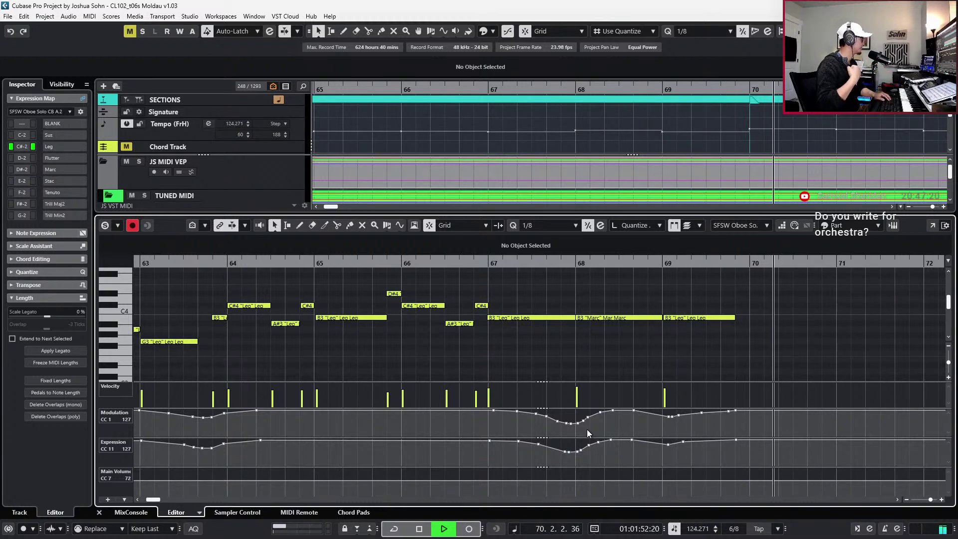
key("space")
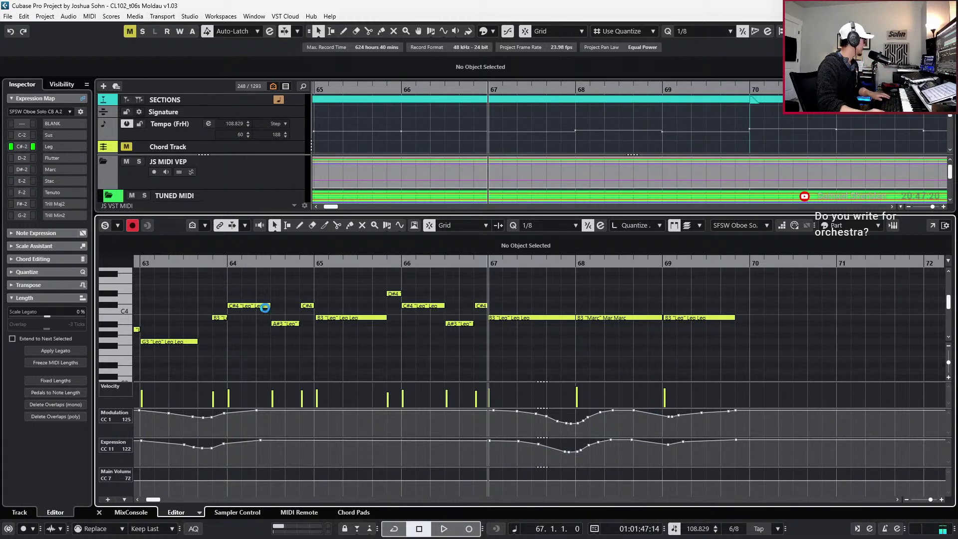
Copy the SFSW Oboe Solo KS part from 55.5.1.0 onward onto the EWO Oboe A KS track
key("g")
key("g")
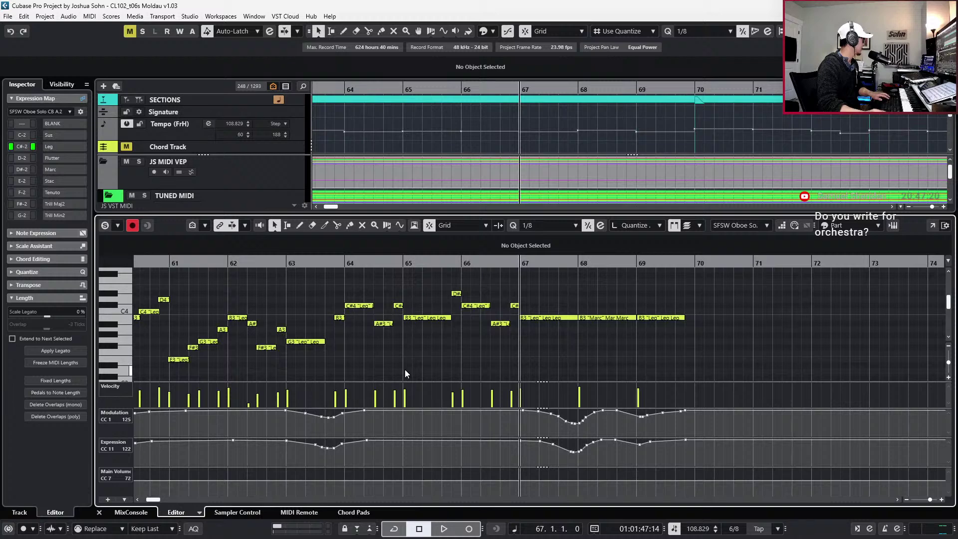
scroll(449, 382, "left", 4)
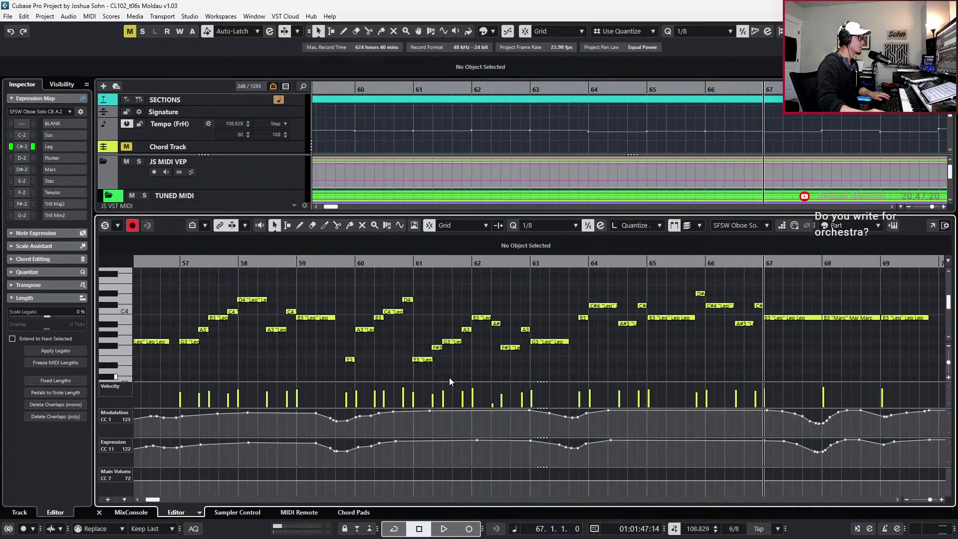
scroll(449, 382, "left", 3)
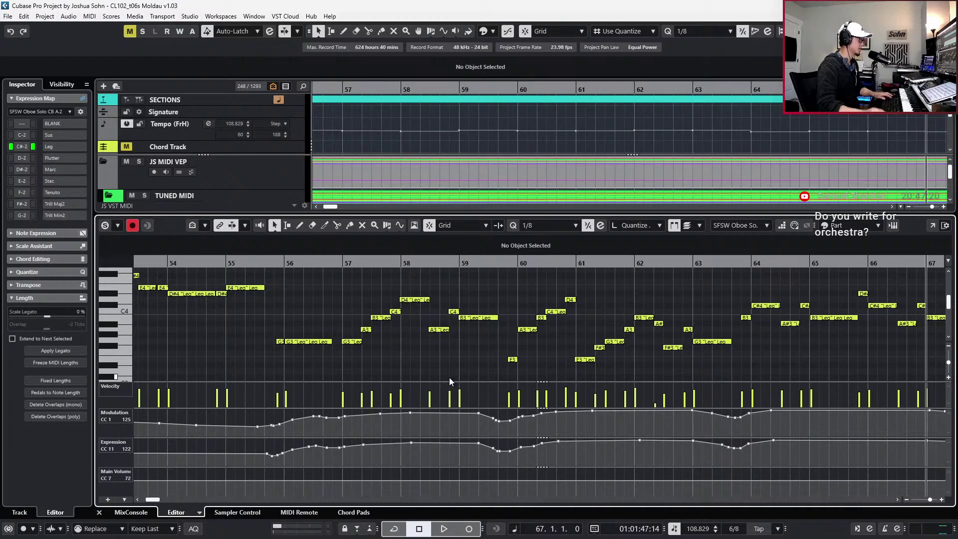
key("ctrl+e")
scroll(384, 285, "left", 1)
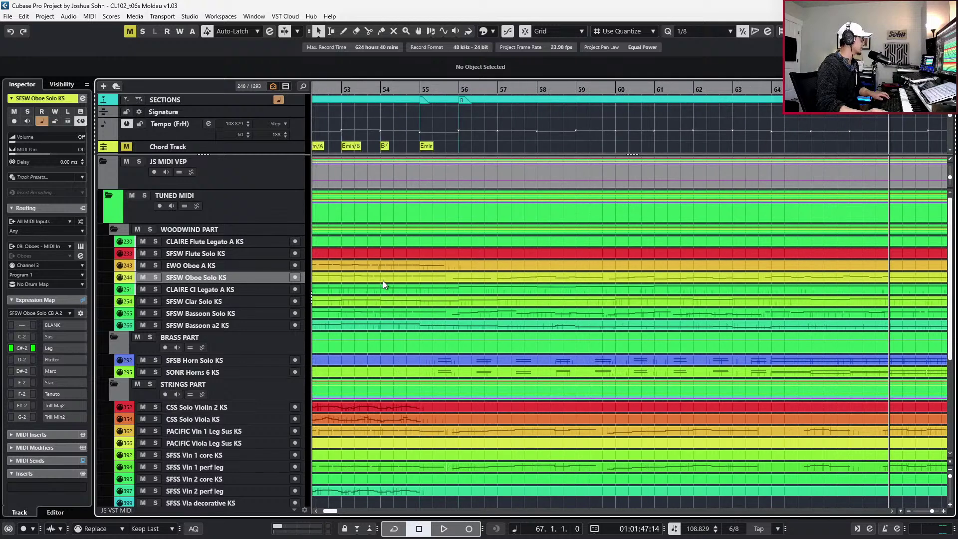
scroll(470, 287, "up", 1)
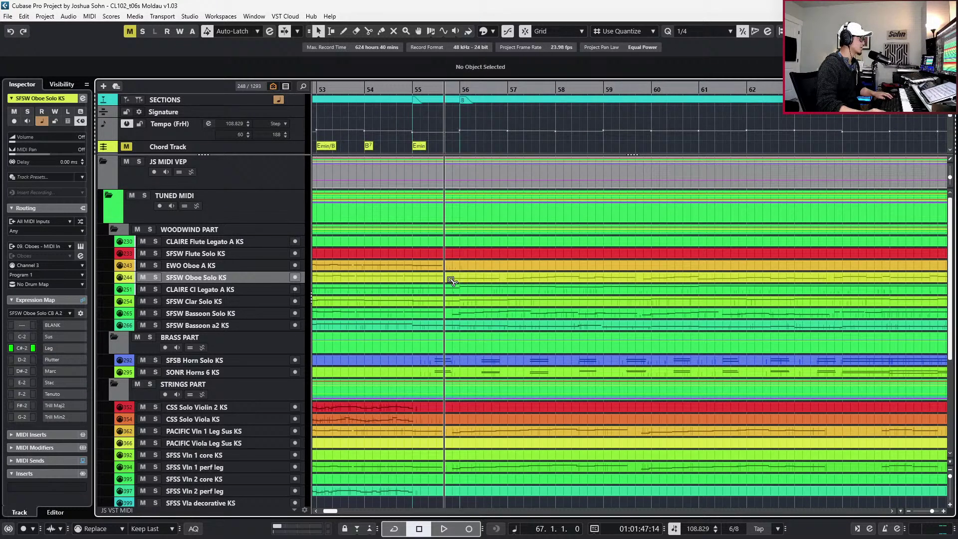
left_click(487, 278)
left_click(487, 262)
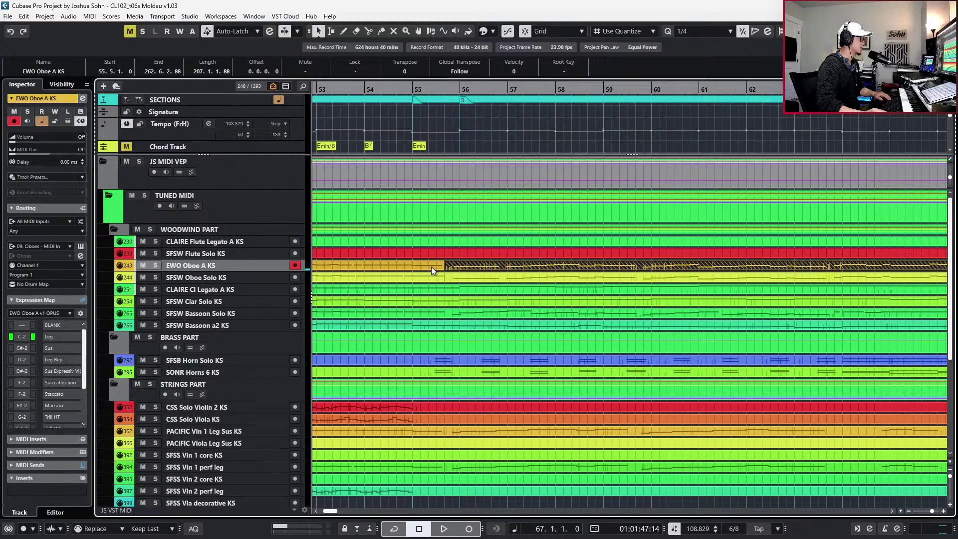
Glue the split parts back together on both oboe tracks and open the EWO Oboe A KS part for editing
left_click(436, 274)
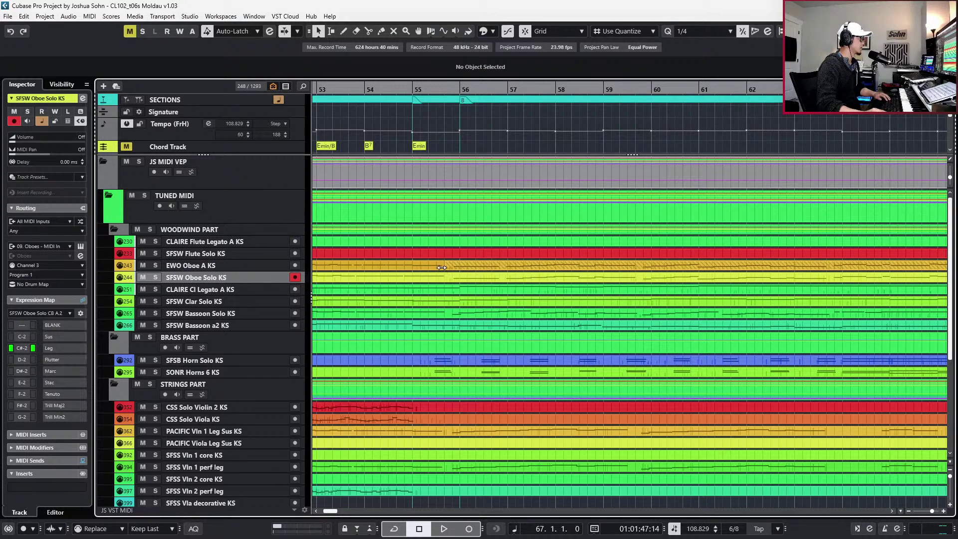
left_click(433, 266)
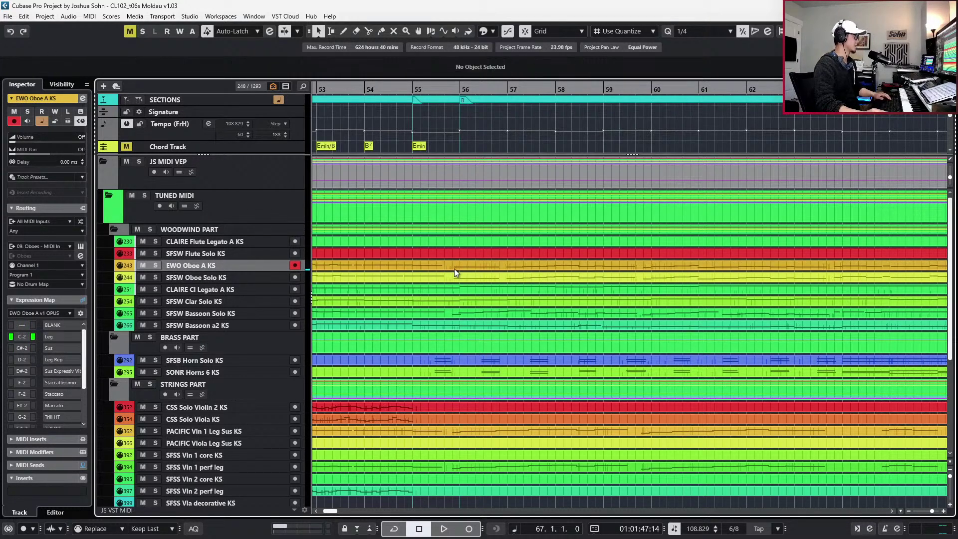
double_click(454, 269)
Hide the controller lanes, set the grid to 1/8 and nudge the pickup G3 before bar 56 earlier to 55.6.1.18
scroll(552, 296, "right", 3)
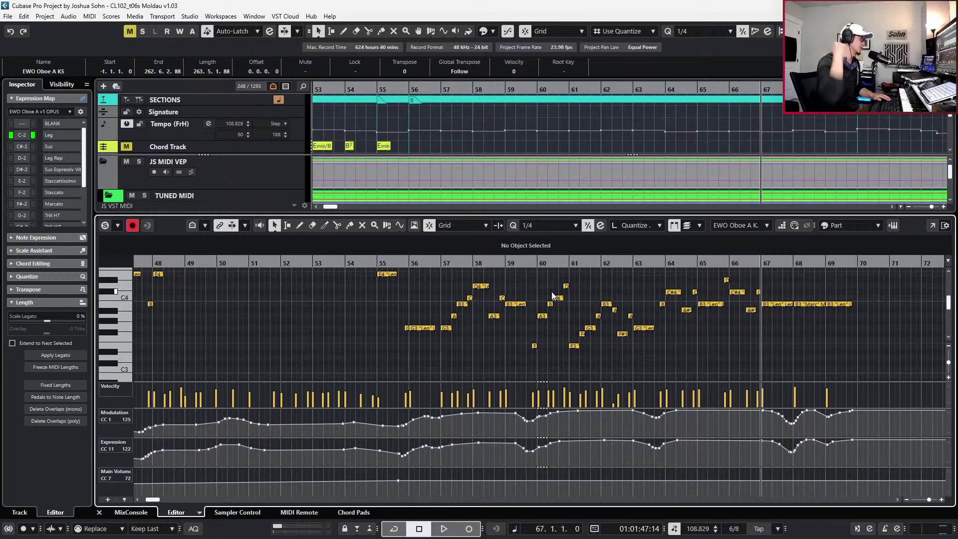
scroll(594, 300, "up", 2)
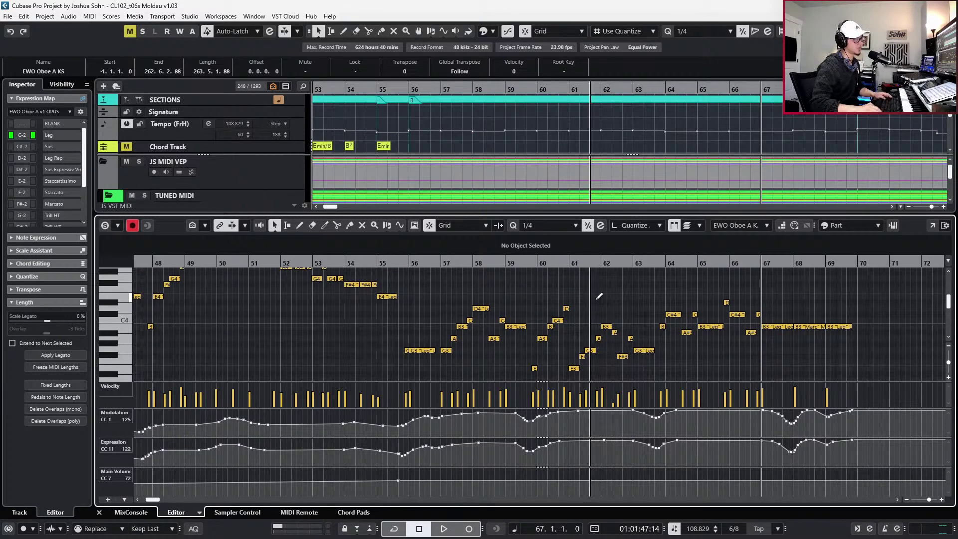
key("alt+l")
scroll(517, 298, "up", 4)
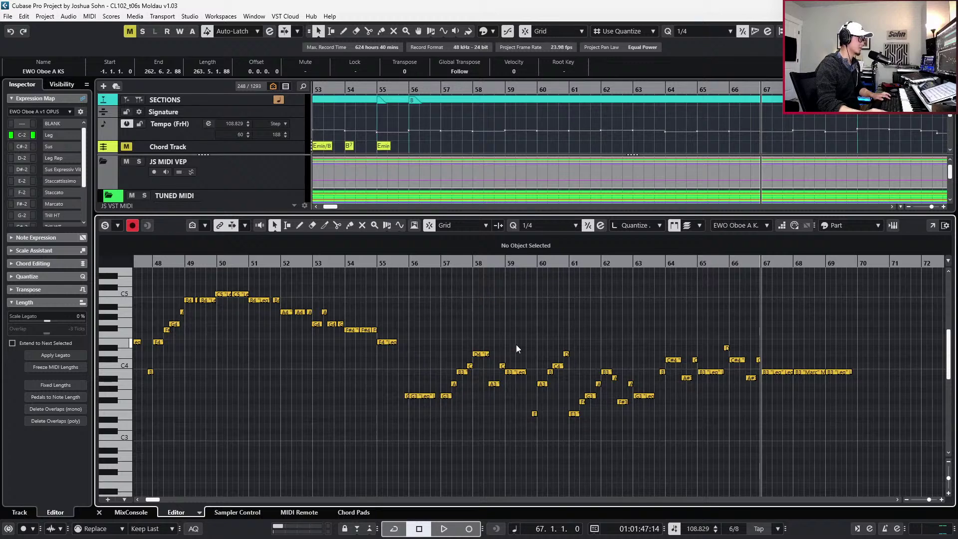
scroll(414, 356, "up", 5)
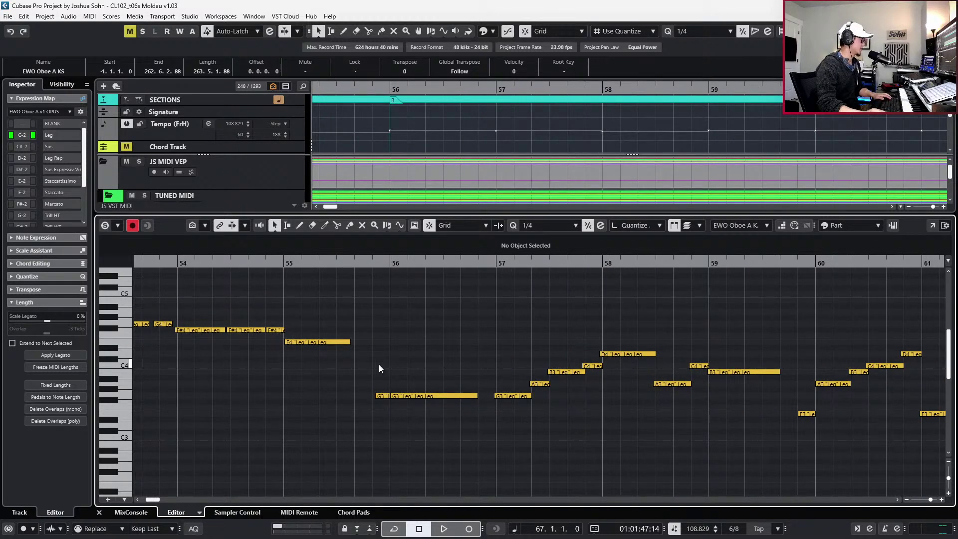
left_click(382, 396)
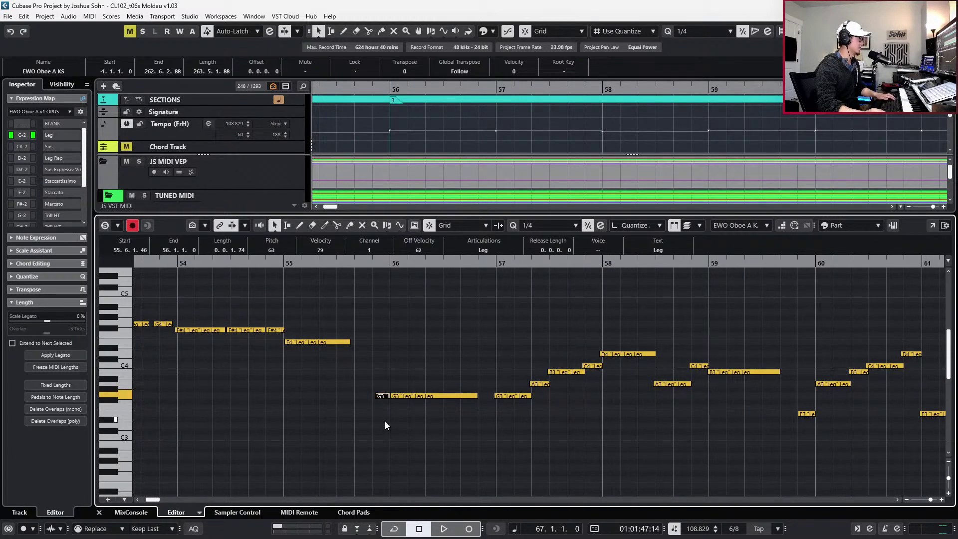
scroll(411, 365, "up", 2)
key("ctrl+3")
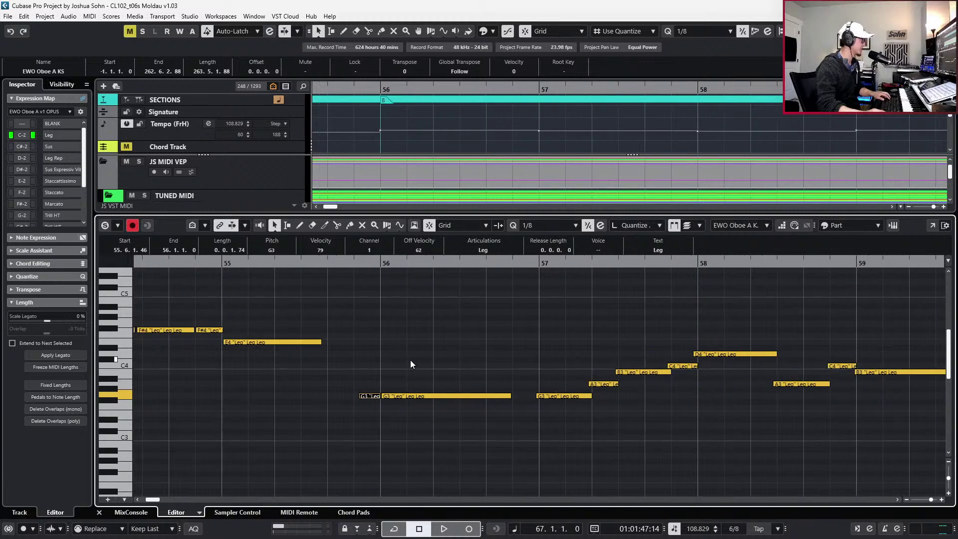
key("ctrl+Left")
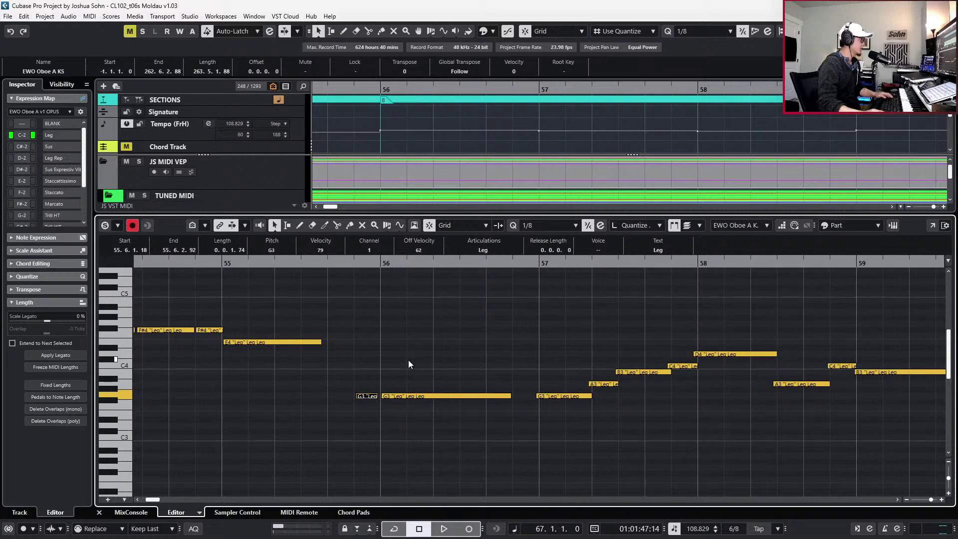
Check the two oboe voices in the score back to bars 55 and 56 on pages 9 and 10
key("alt+Tab")
scroll(423, 320, "down", 10)
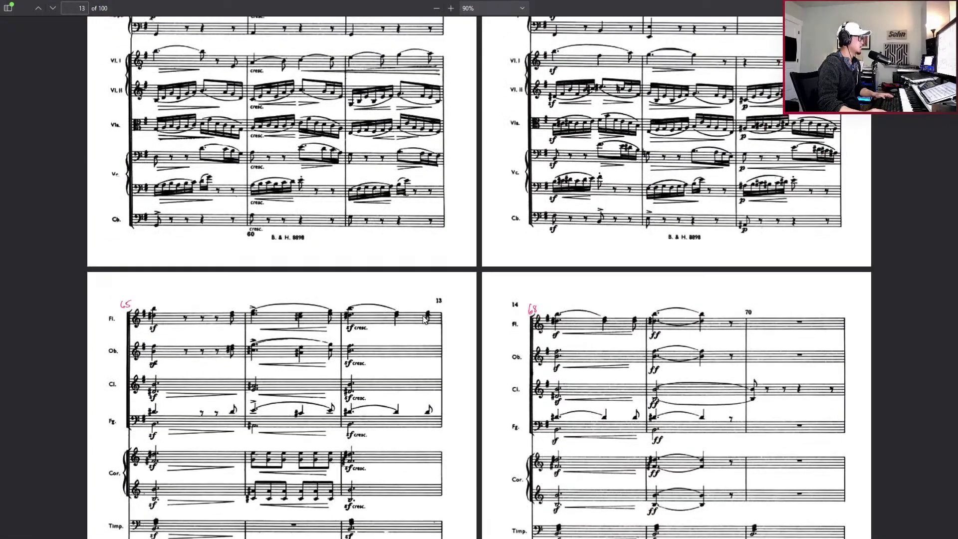
scroll(424, 319, "up", 7)
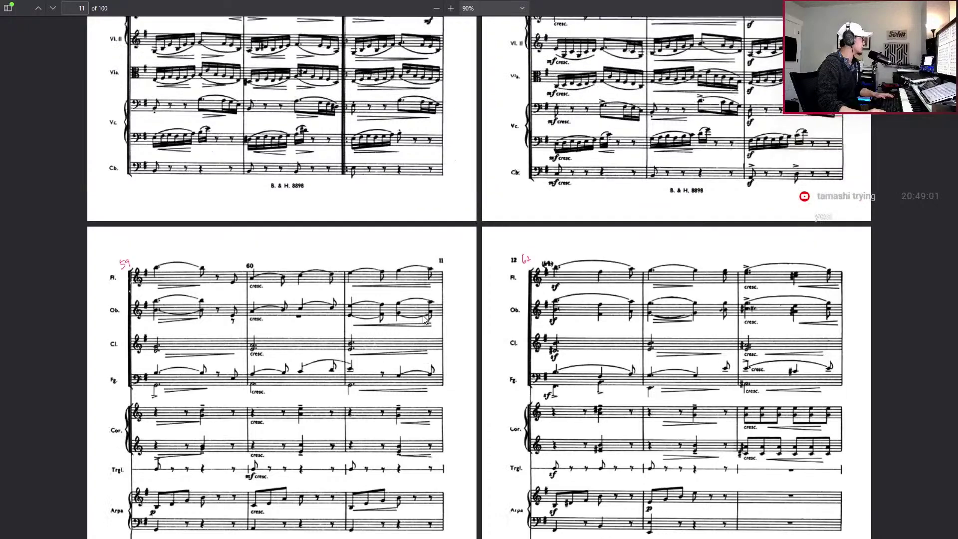
scroll(423, 319, "up", 5)
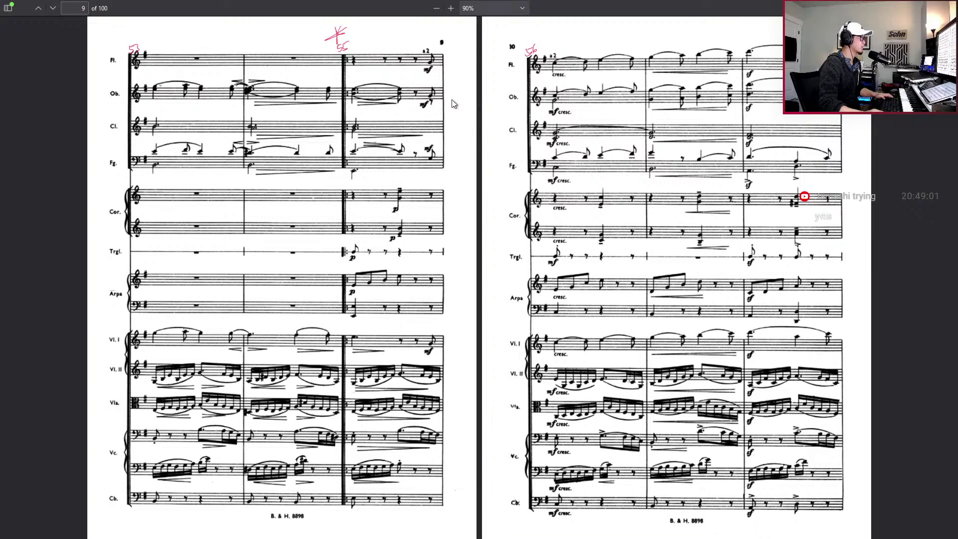
key("alt+Tab")
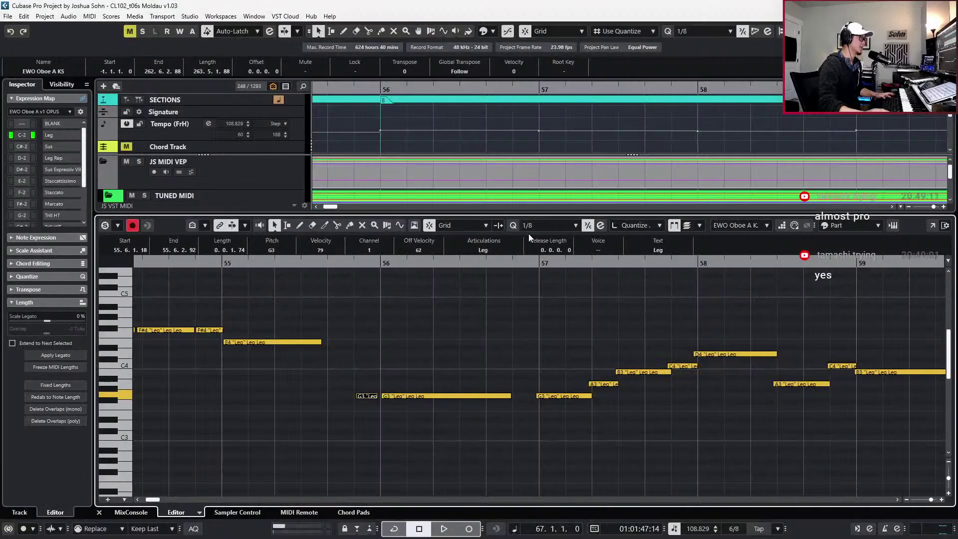
Compare the pickup G3 before bar 56 with the SFSW Oboe Solo KS part and return to the EWO Oboe A KS part
left_click(368, 380)
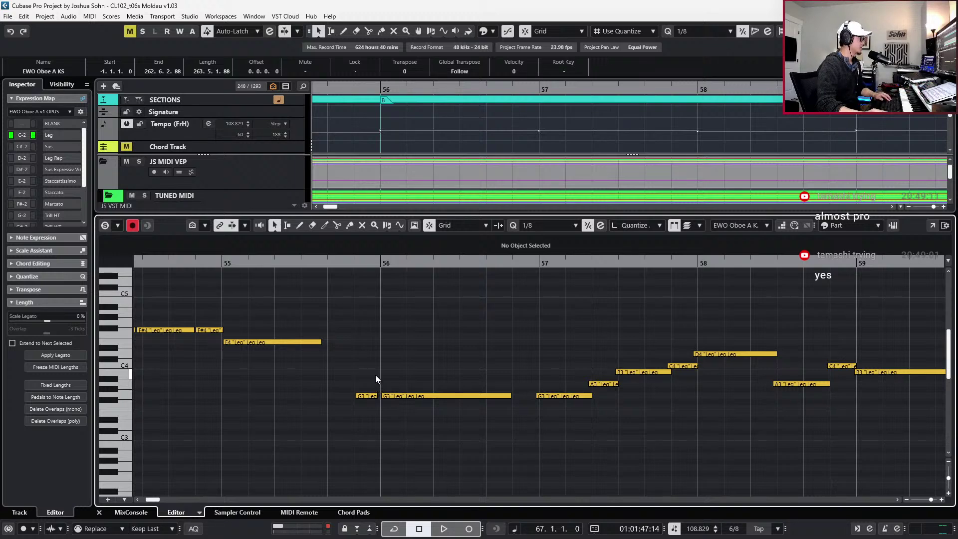
left_click(373, 396)
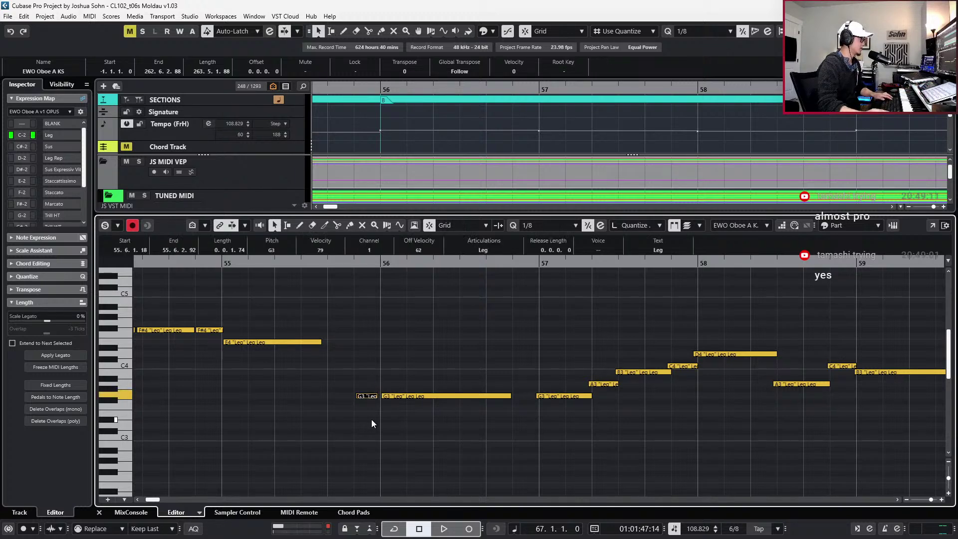
key("ctrl+e")
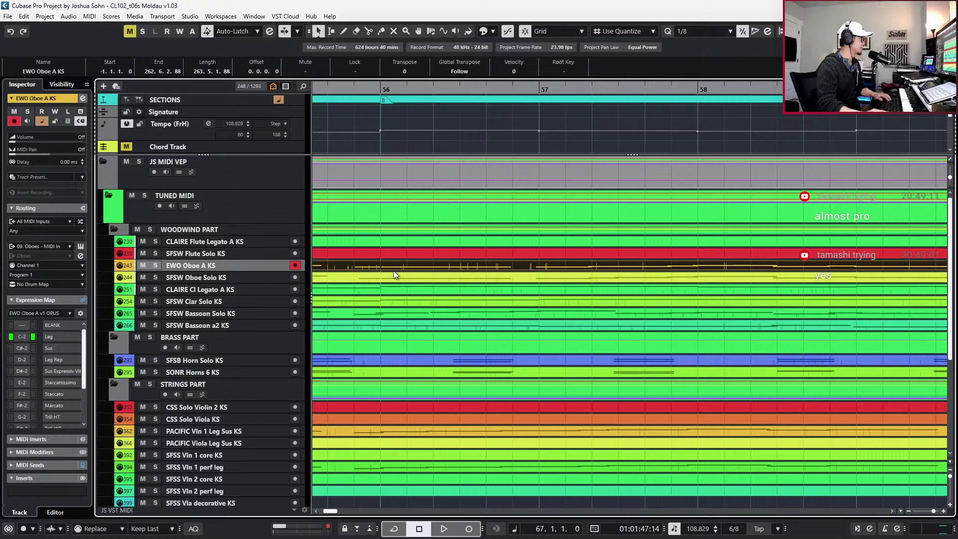
left_click(392, 275)
double_click(392, 274)
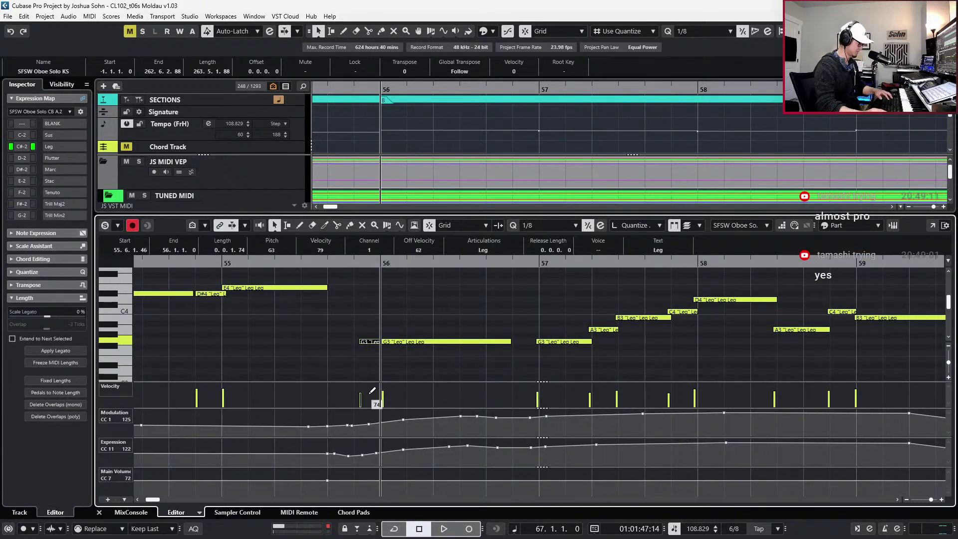
key("ctrl+e")
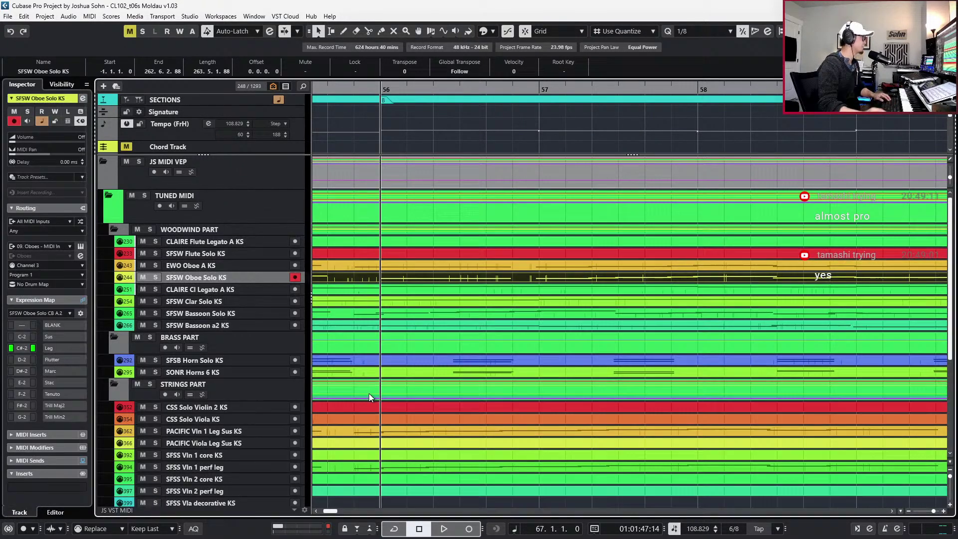
double_click(395, 268)
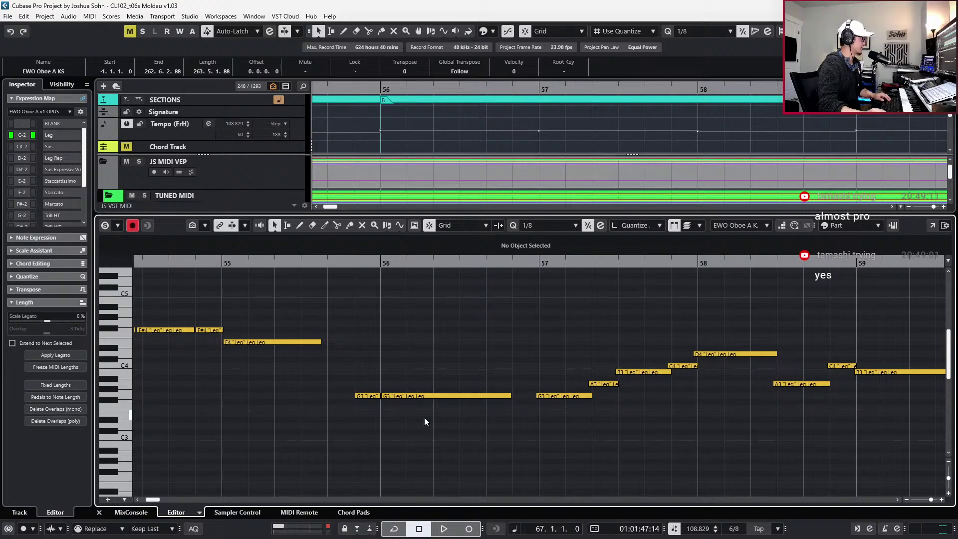
Raise the long G3 at the start of bar 56 to C4
key("Right")
key("Up")
key("Up")
key("Up")
key("Up")
key("Up")
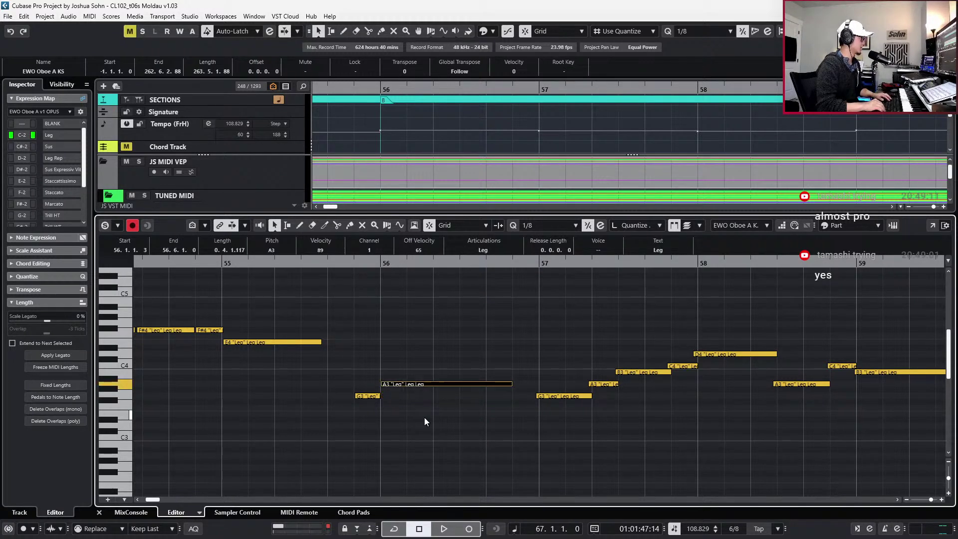
key("Right")
key("Up")
key("Up")
key("Up")
key("Up")
key("Up")
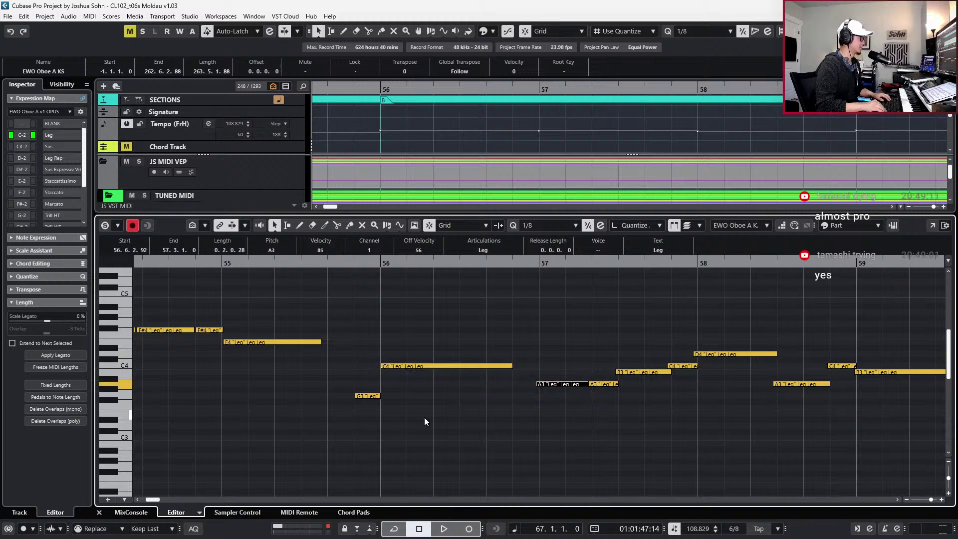
key("Up")
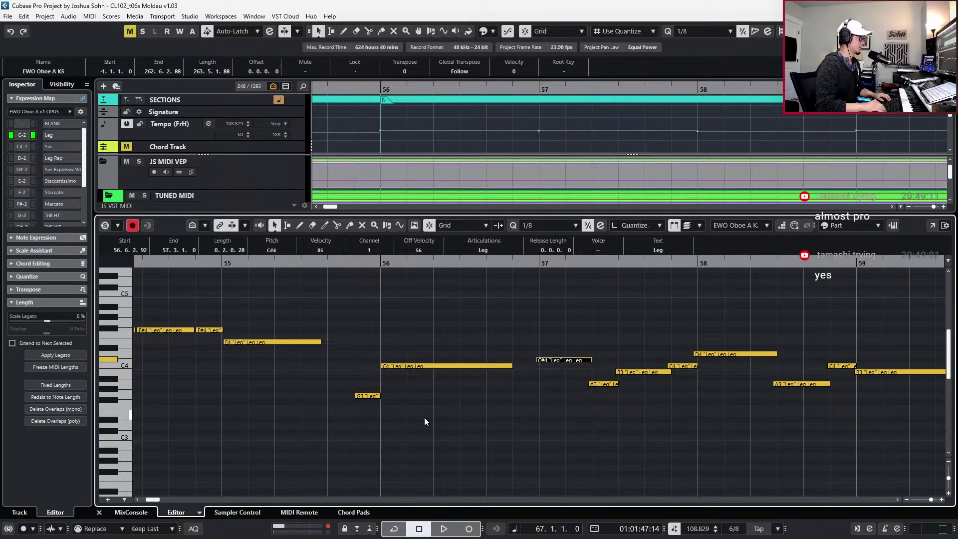
key("Down")
key("Down")
key("Down")
key("Down")
key("Down")
key("Down")
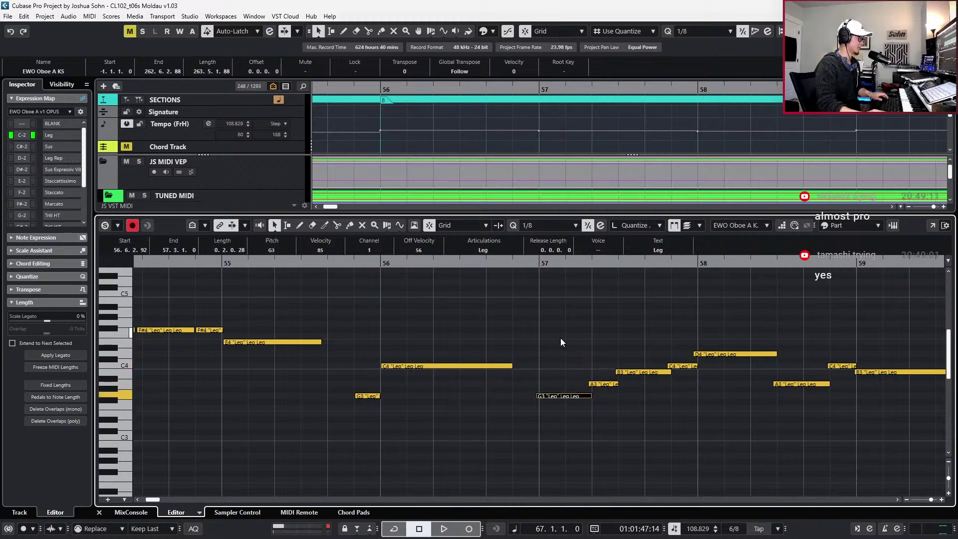
Copy the A3, B3 and C4 notes of bar 57 into bar 56, starting at 56.3.1.0
left_click_drag(561, 338, 678, 438)
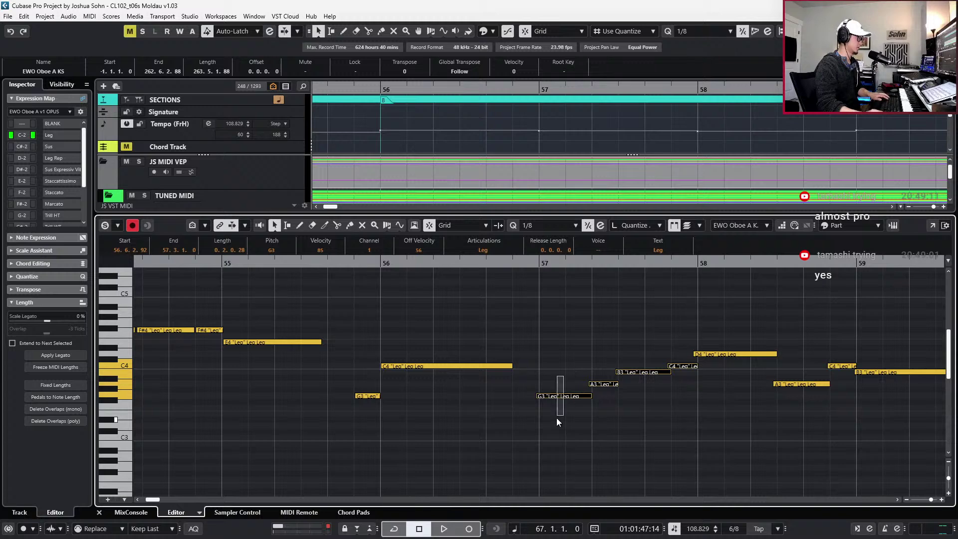
key("KP_Subtract")
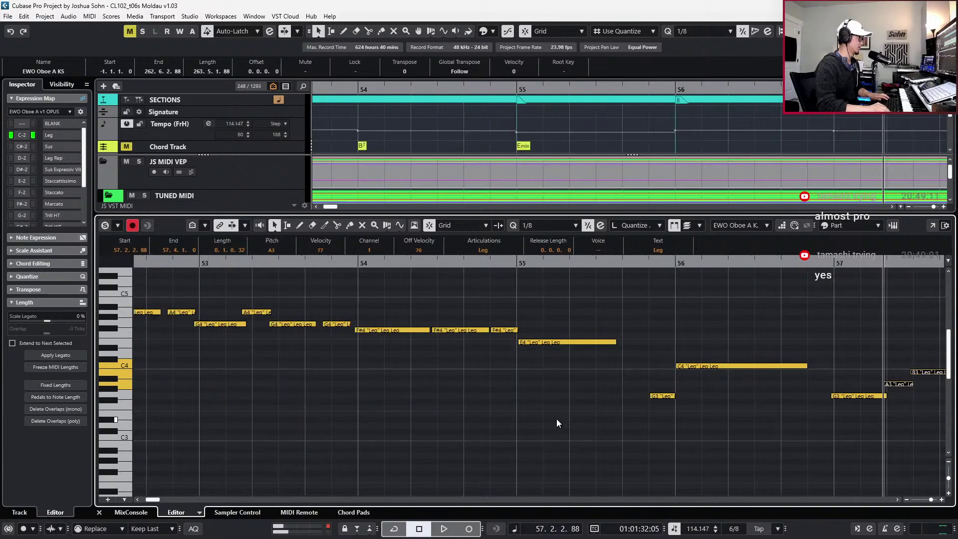
key("KP_Subtract")
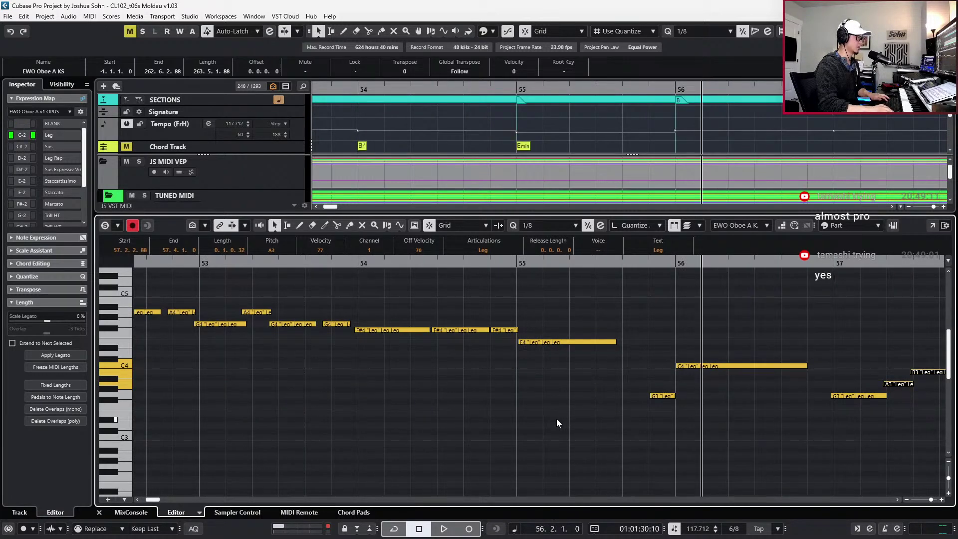
key("KP_Add")
key("ctrl+v")
key("KP_Subtract")
key("space")
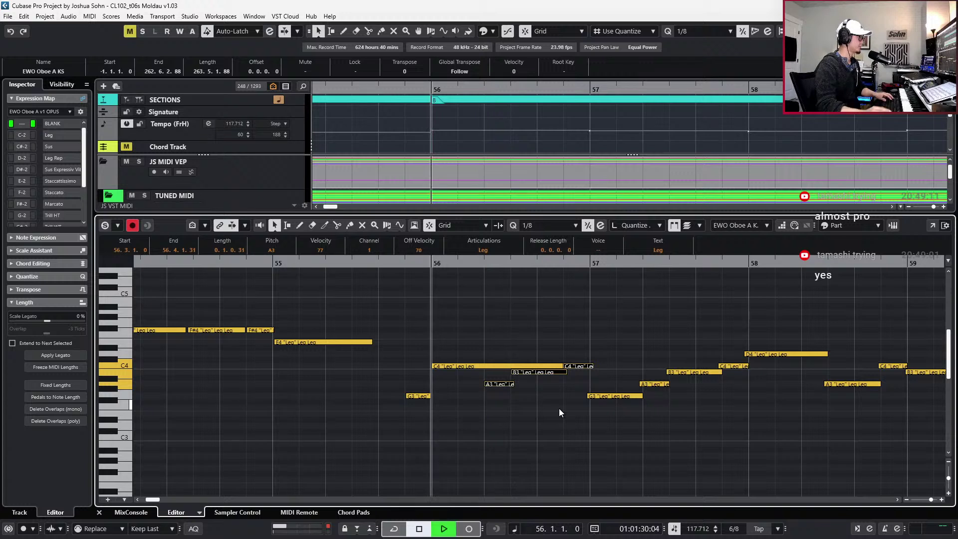
key("space")
Shorten the long C4 at bar 56 so it ends where the copied A3 begins
left_click(499, 366)
key("alt+Left")
key("alt+Left")
key("alt+Left")
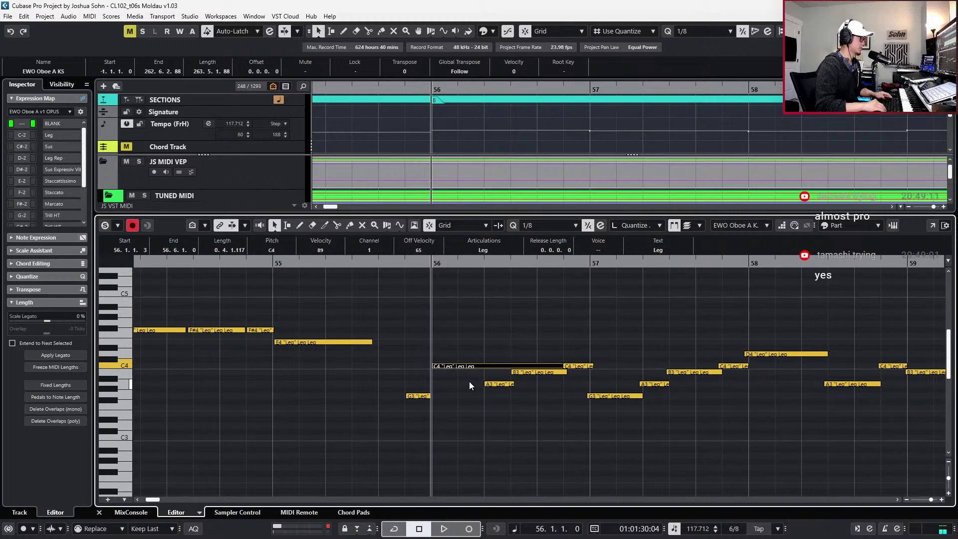
Raise the copied A3 at 56.3.1.0 to D4
key("Right")
key("Up")
key("Up")
key("Up")
key("Up")
key("Up")
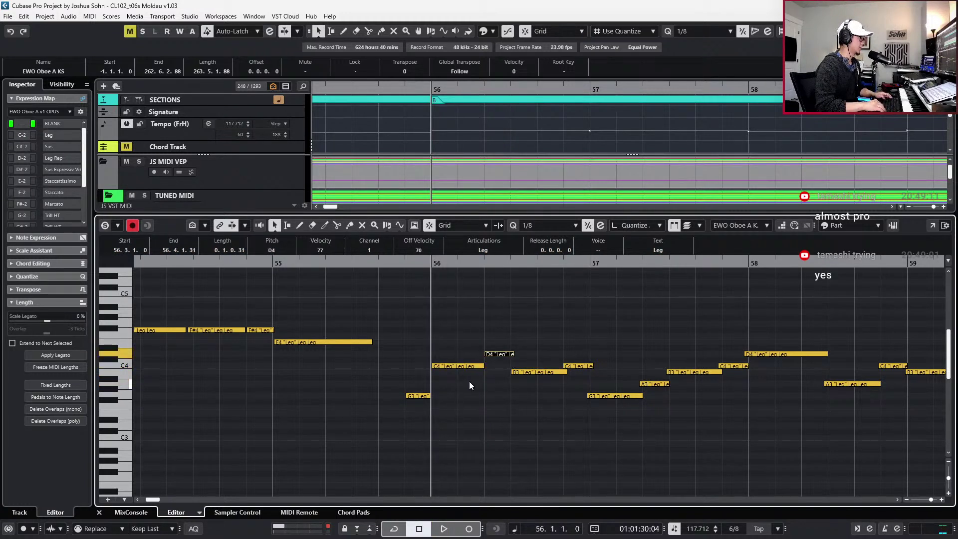
Raise the copied B3 in the middle of bar 56 to E4
key("Right")
key("Up")
key("Up")
key("Up")
key("Up")
key("Up")
Raise the copied C4 at the end of bar 56 to F#4 and play the bar back briefly
key("Right")
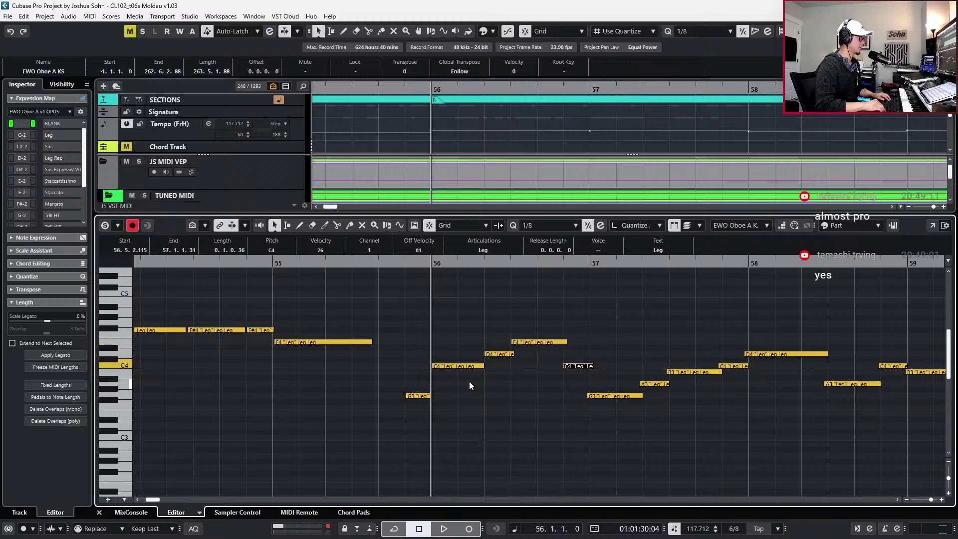
key("Up")
key("Up")
key("Up")
key("Up")
key("Up")
key("Up")
key("space")
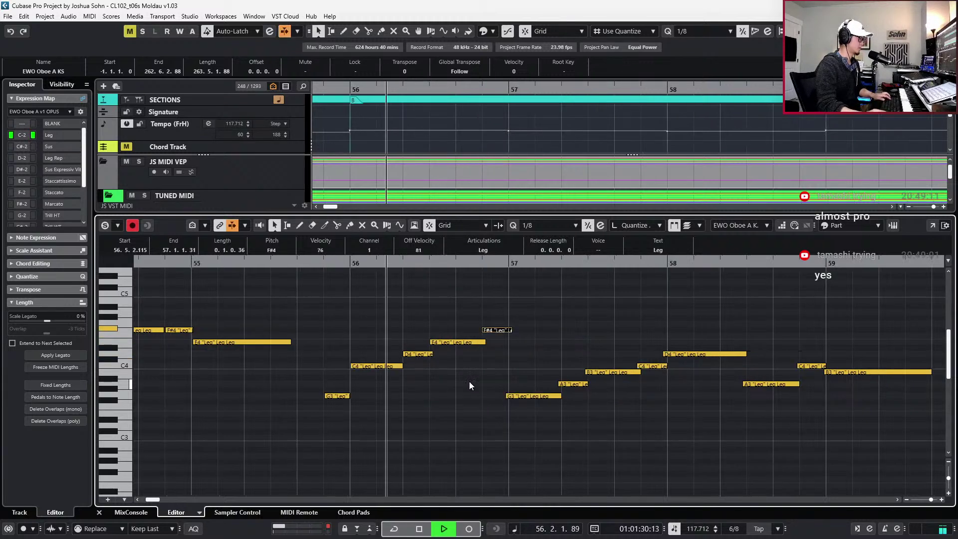
key("space")
Transpose the notes from the G3 at bar 57 through the D4 at bar 58 up an octave and play the line back
key("Right")
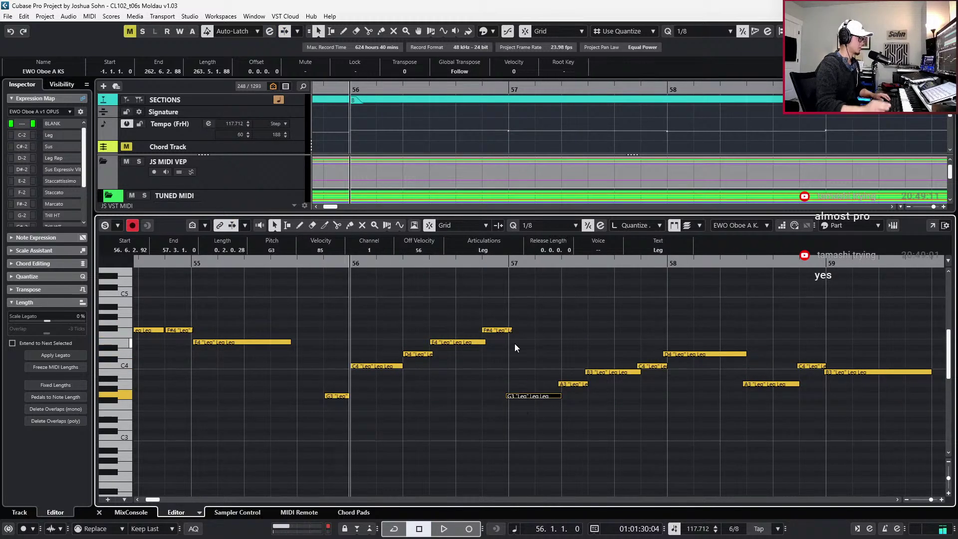
left_click_drag(516, 348, 691, 426)
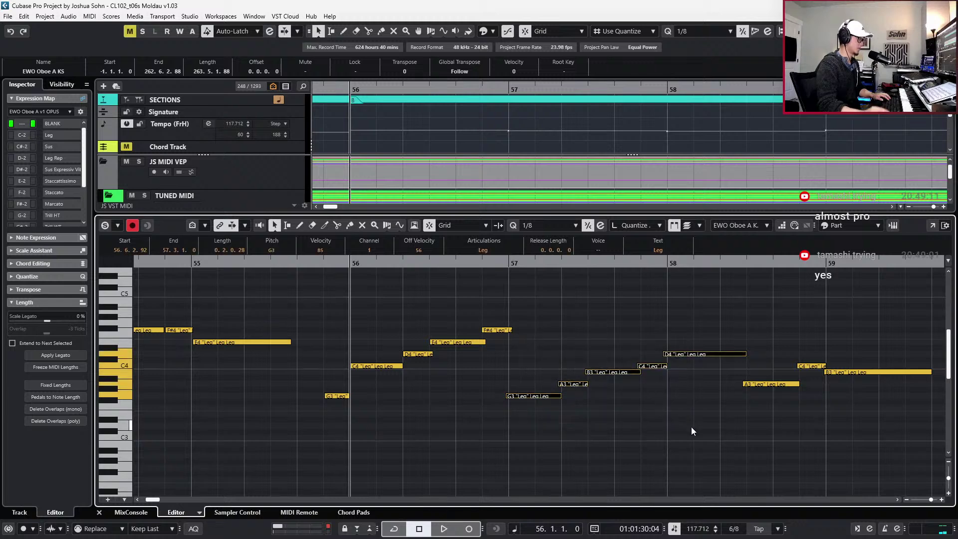
key("shift+Up")
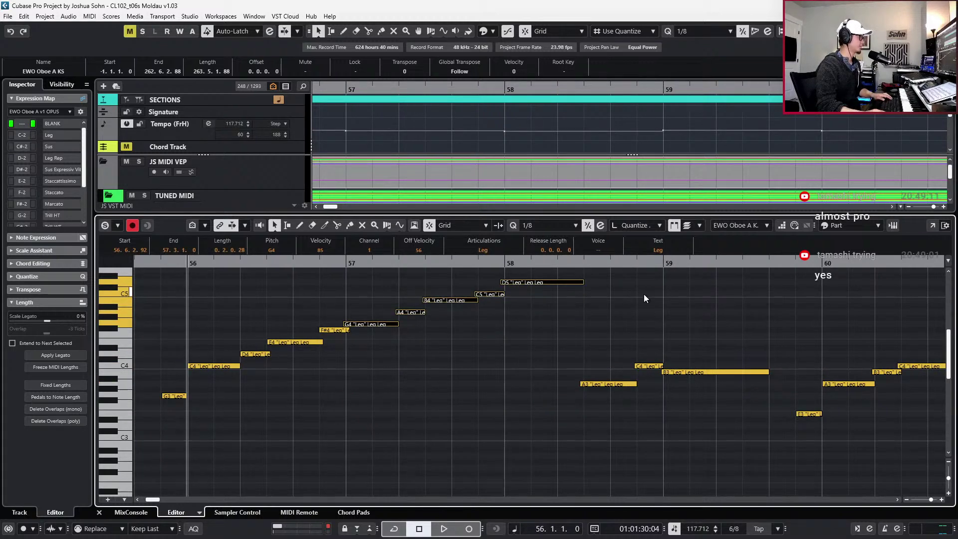
key("space")
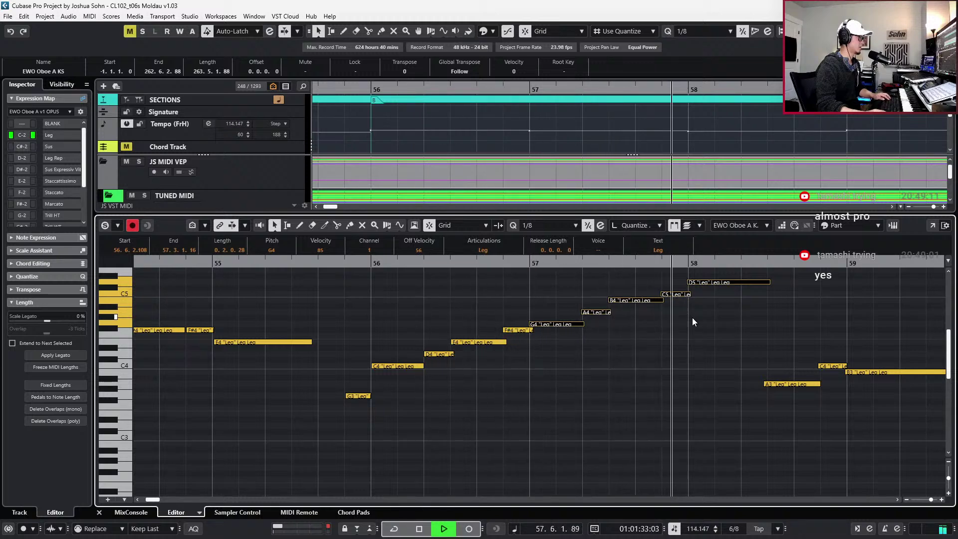
key("space")
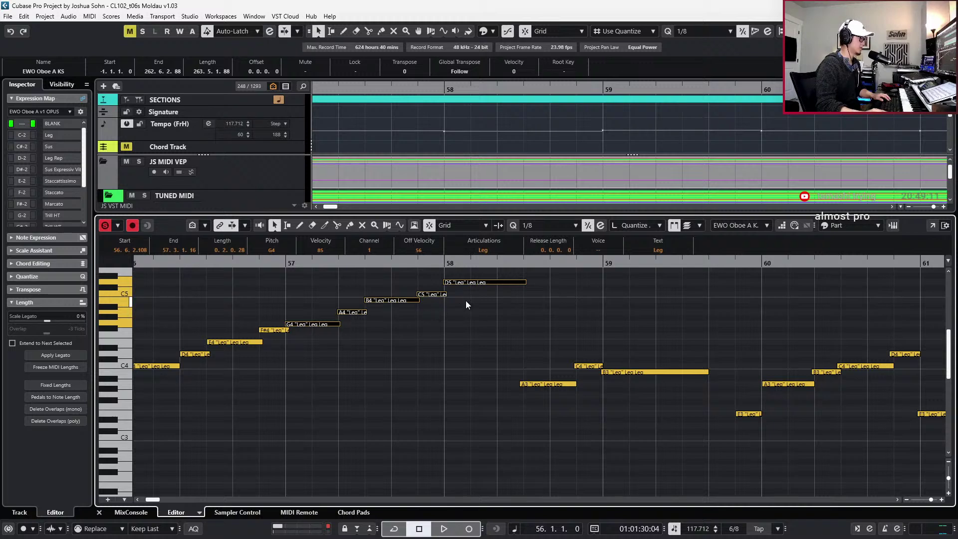
Transpose the A3 and C4 late in bar 58 and the long B3 at bar 59 up an octave
left_click(482, 283)
scroll(484, 288, "right", 3)
left_click_drag(356, 356, 477, 419)
key("shift+Up")
Try to transpose the notes from the E3 at the end of bar 59 through the E3 at bar 61 up an octave
left_click_drag(534, 349, 755, 424)
key("shift+Up")
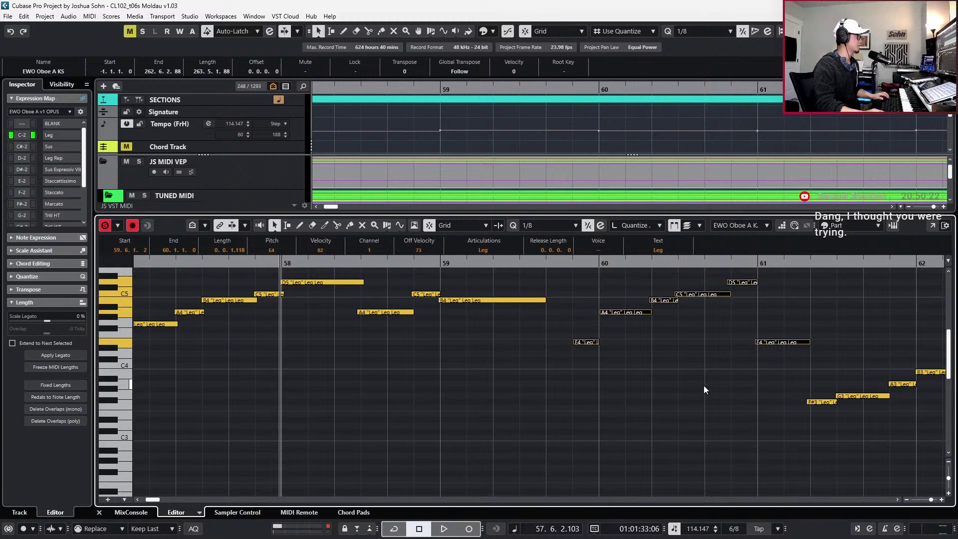
scroll(699, 384, "right", 2)
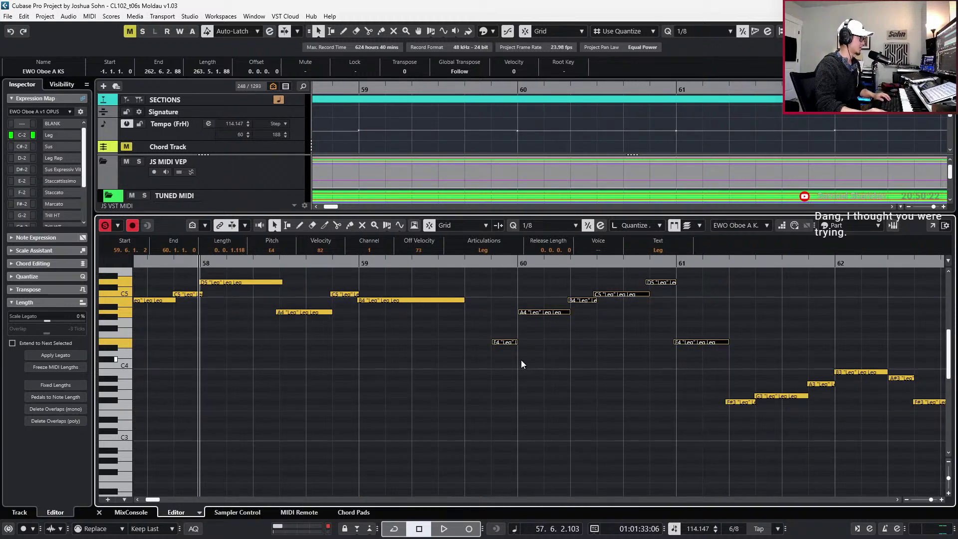
left_click(507, 342)
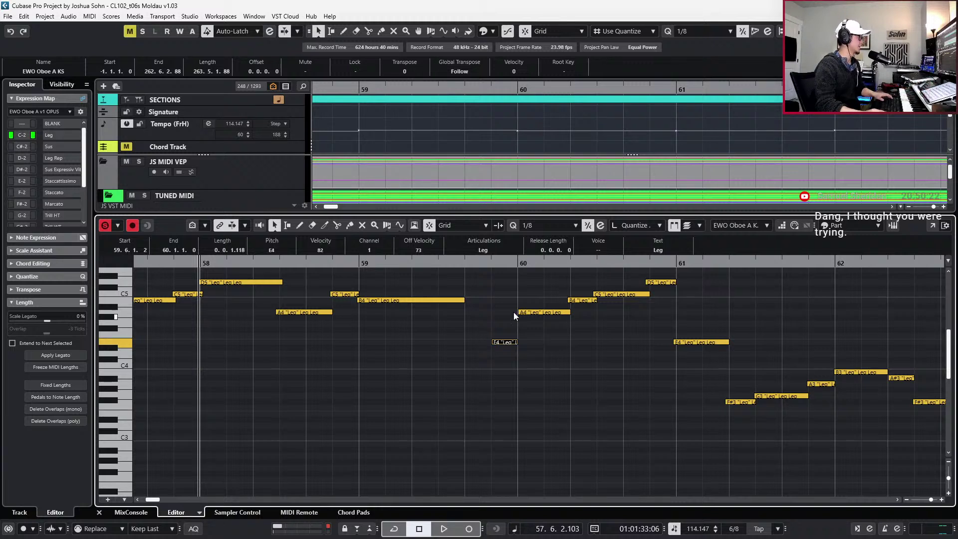
scroll(514, 312, "up", 3)
left_click_drag(534, 316, 708, 392)
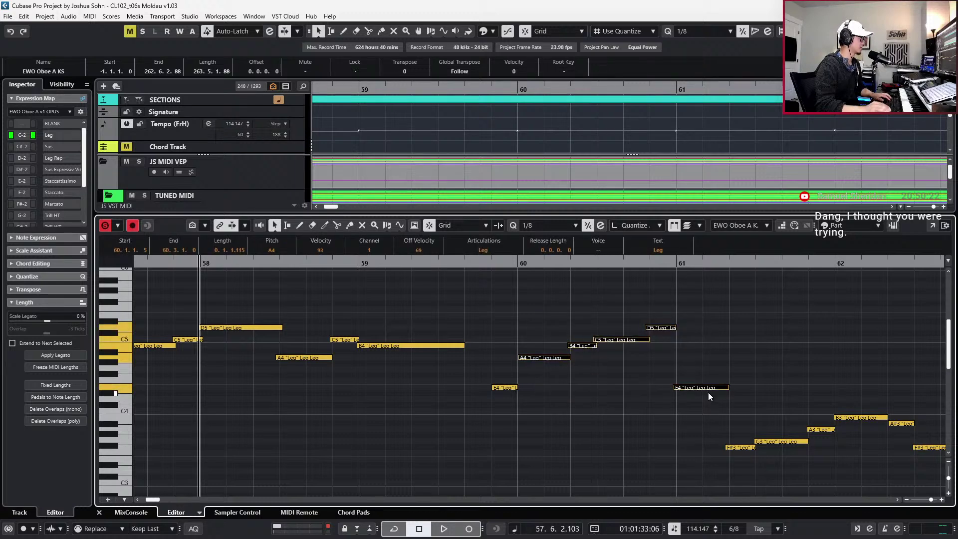
scroll(617, 376, "right", 4)
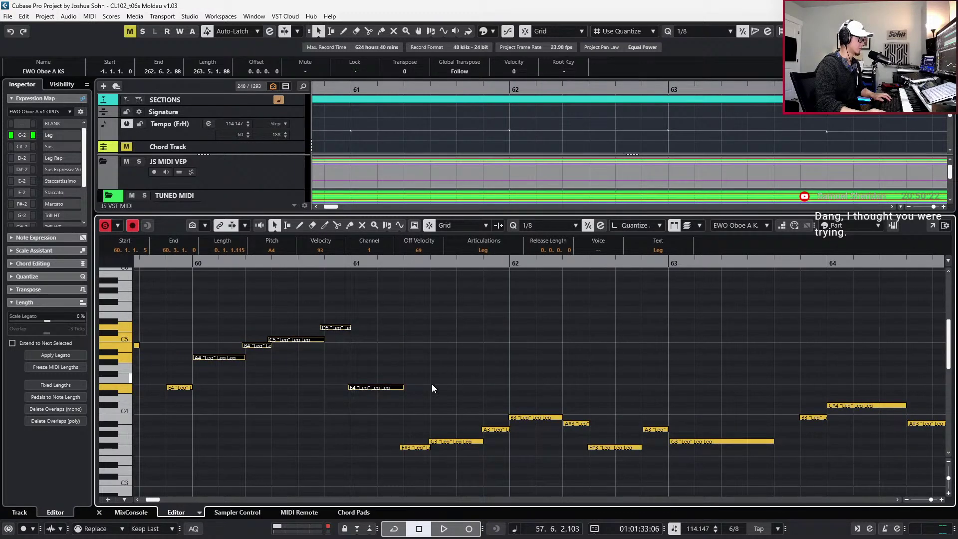
scroll(432, 388, "left", 2)
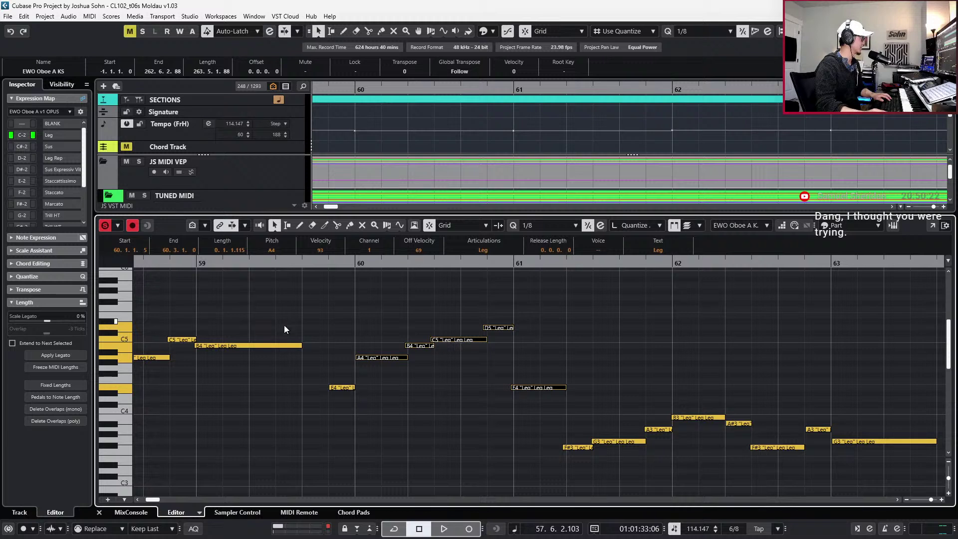
Transpose the notes from the E4 at the end of bar 59 through the E4 at bar 61 back down an octave
left_click(275, 345)
key("l")
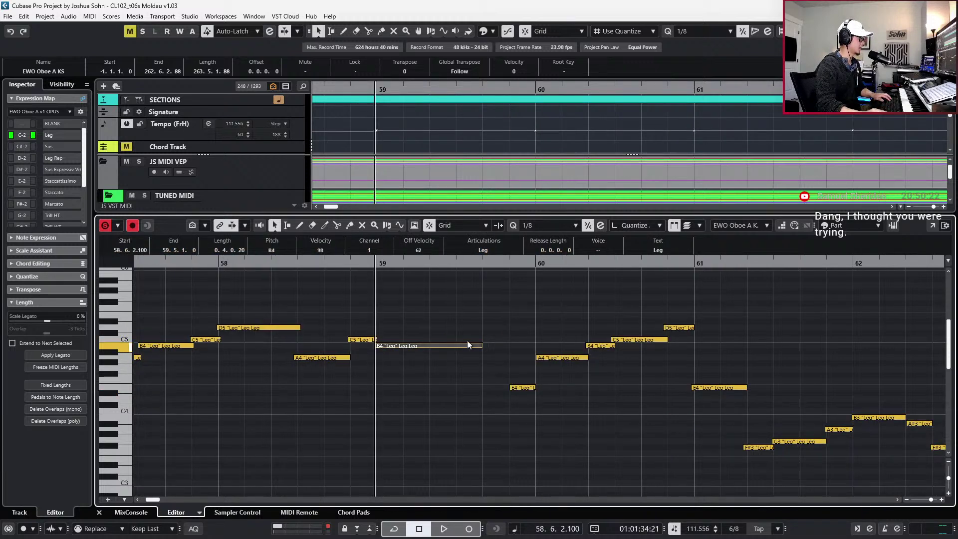
left_click_drag(527, 311, 697, 419)
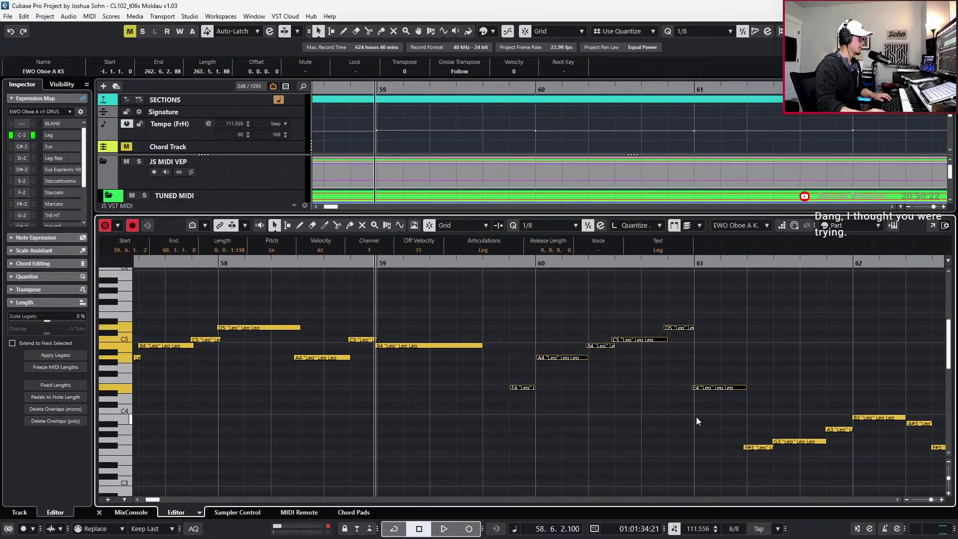
key("shift+Down")
Play the passage from bar 59 to check the octave register of the notes around bars 60 to 63
key("space")
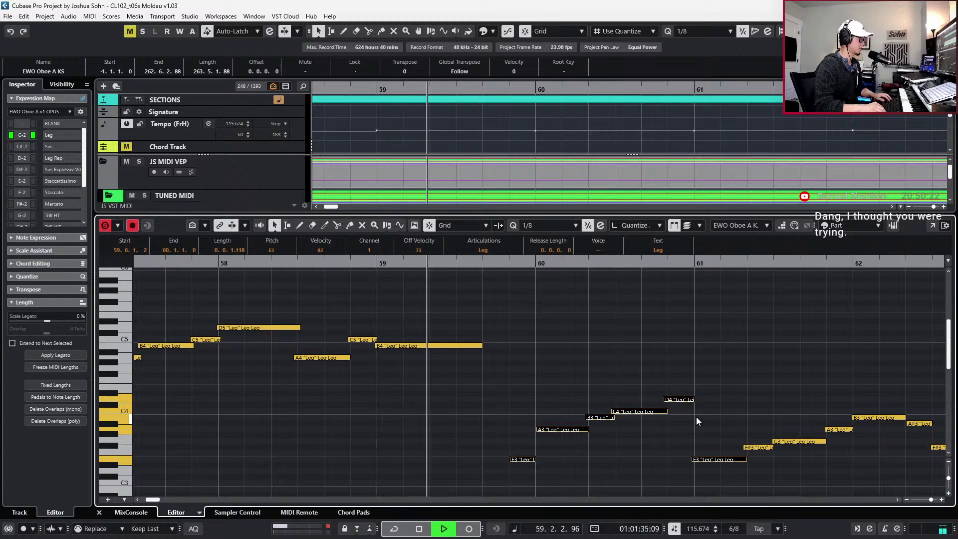
key("f")
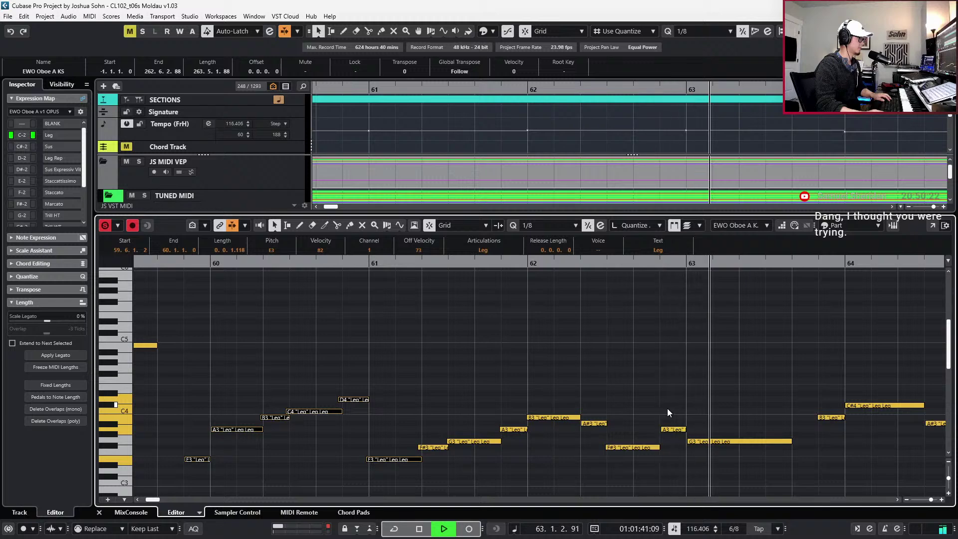
key("space")
key("g")
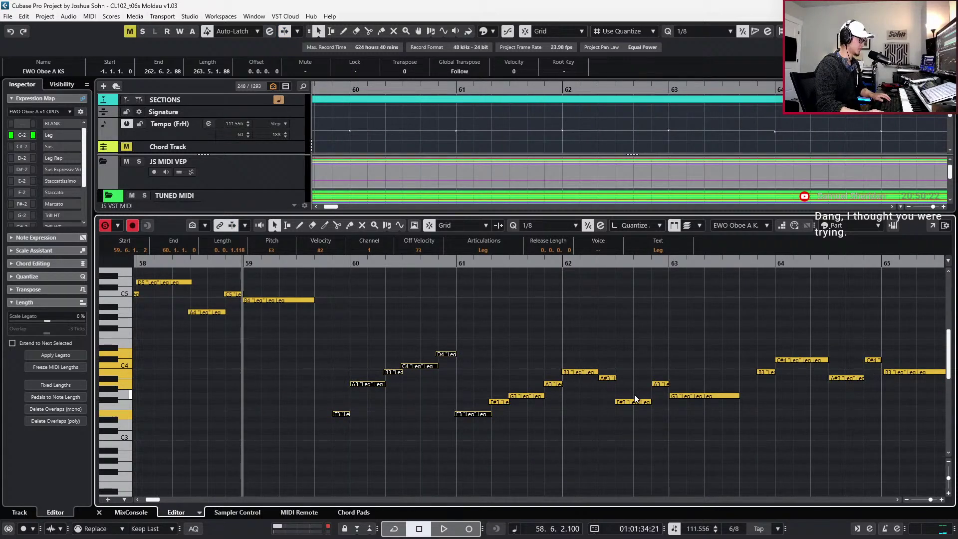
key("space")
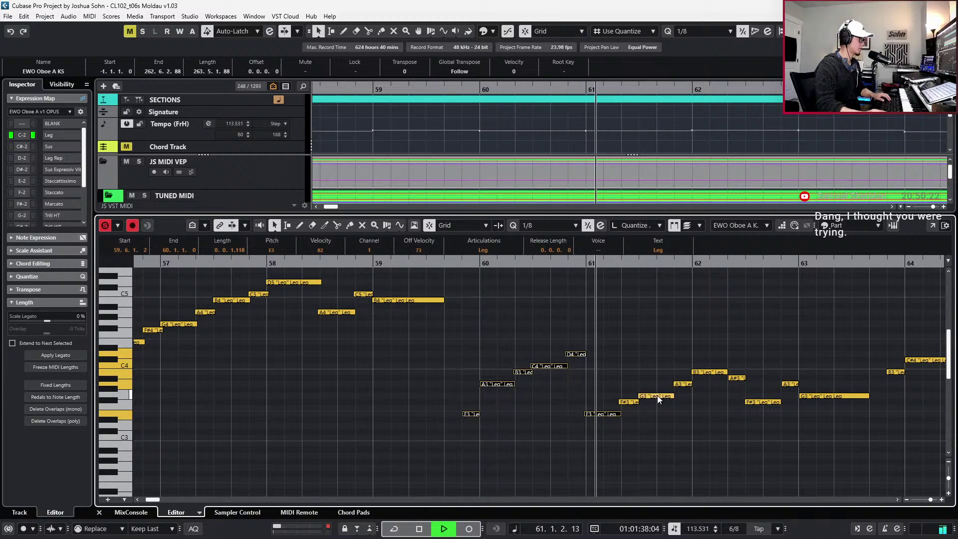
key("space")
left_click(593, 400)
left_click(594, 414)
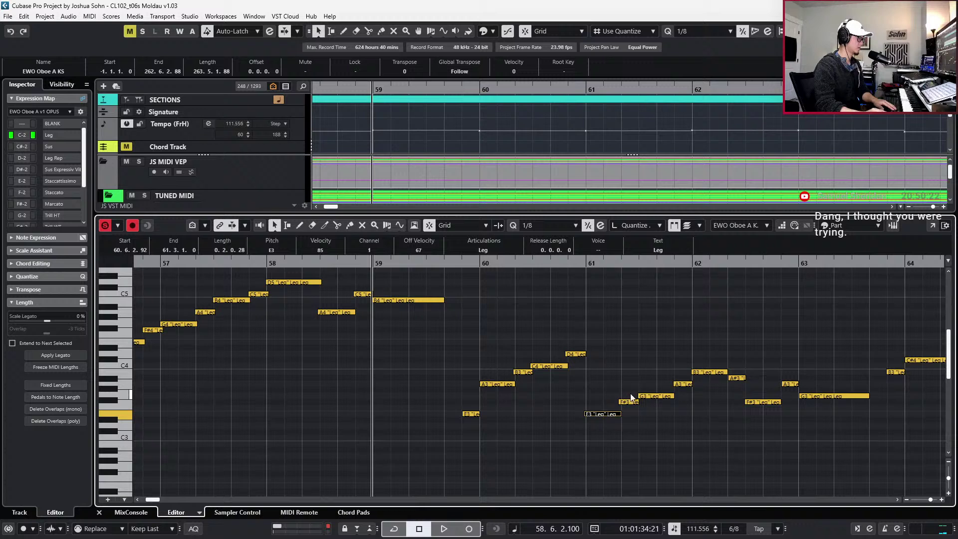
Delete the A#3 in bar 62 and lengthen the preceding B3 to reach the F#3, playing the result back
left_click_drag(748, 364, 748, 395)
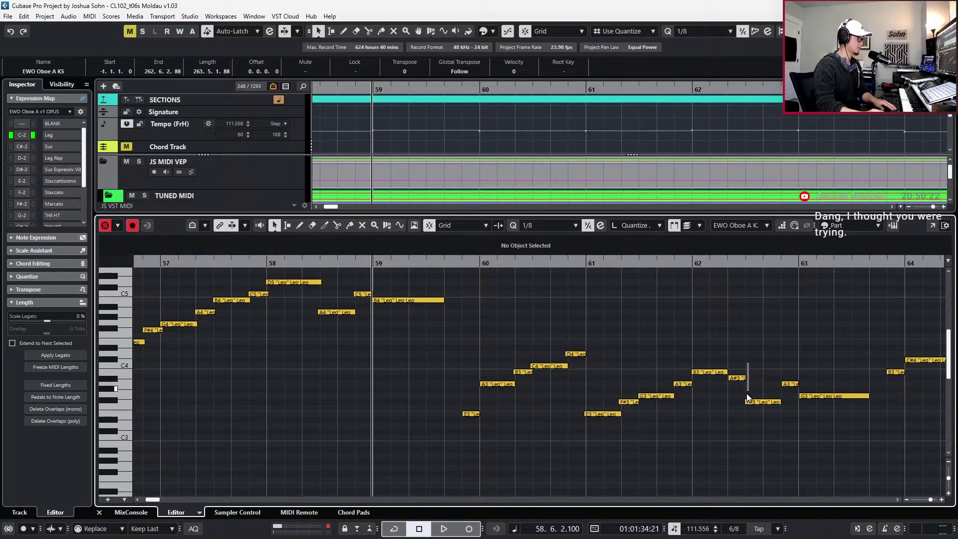
left_click(736, 377)
key("Delete")
left_click_drag(723, 361, 717, 392)
key("alt+shift+Right")
key("l")
key("space")
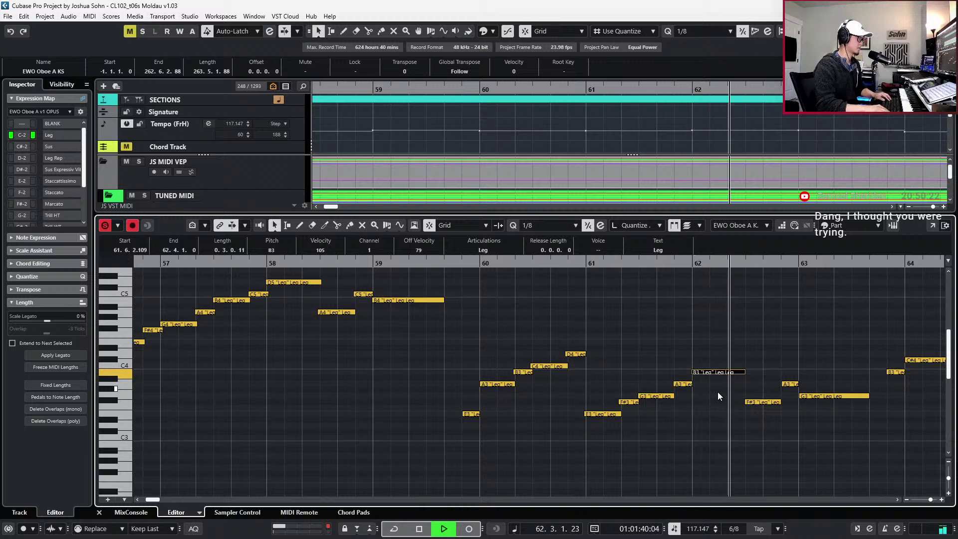
key("space")
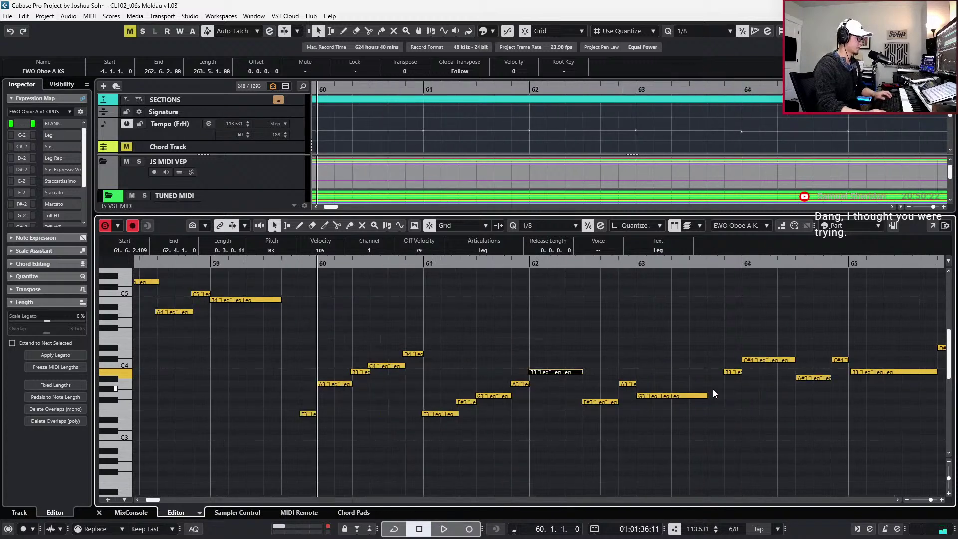
Transpose the notes from the E3 at bar 61 through the B3 at bar 62 up an octave and play them back
left_click_drag(419, 385, 540, 425)
key("shift+Up")
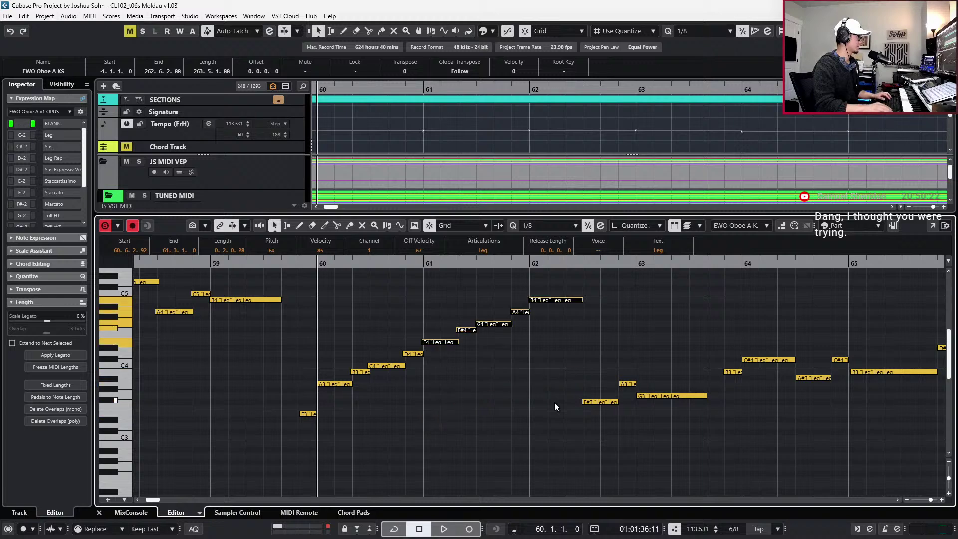
key("space")
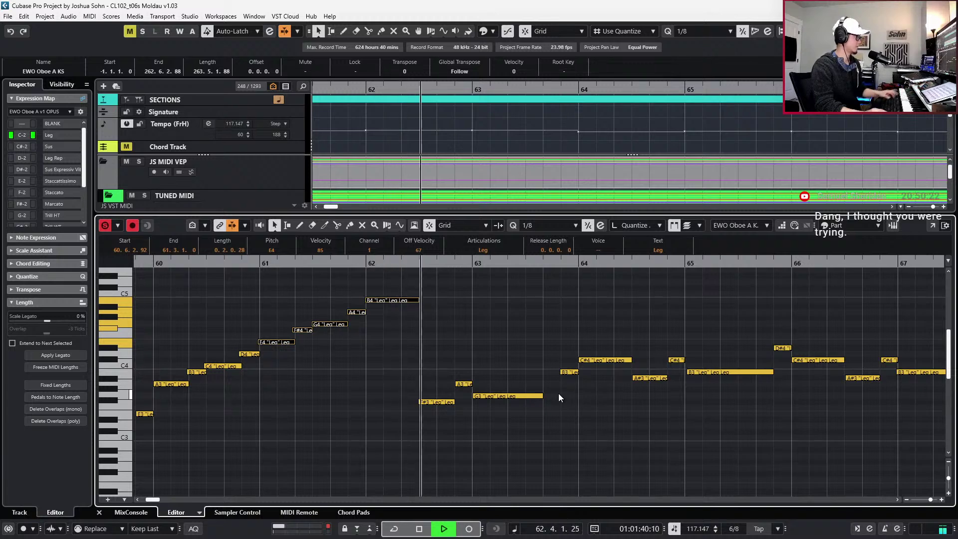
key("space")
Transpose all notes from the F#3 in bar 62 through the long B3 at bar 67 up an octave, with a short playback check
left_click_drag(403, 365, 529, 435)
key("shift+Up")
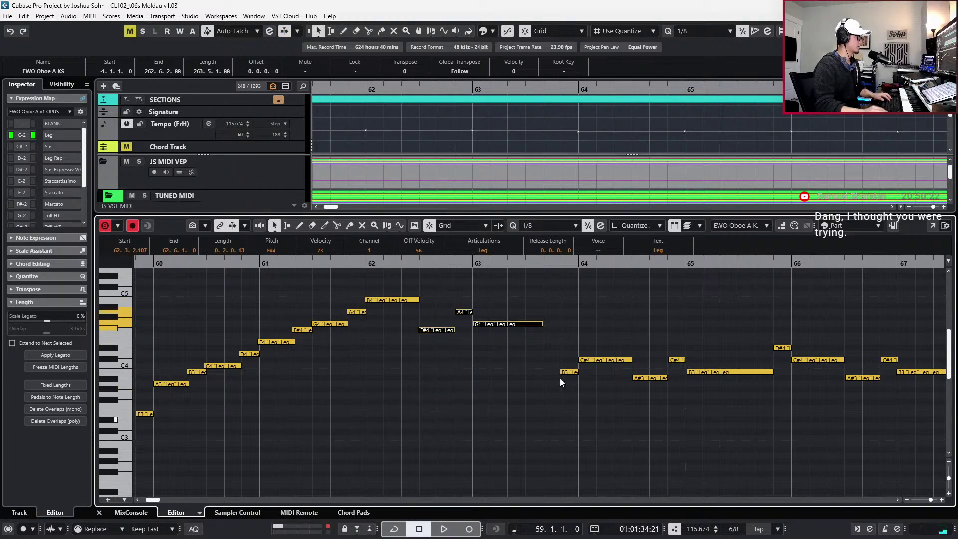
mouse_move(563, 335)
left_mouse_down()
mouse_move(749, 392)
mouse_move(904, 422)
left_mouse_up()
scroll(873, 374, "right", 3)
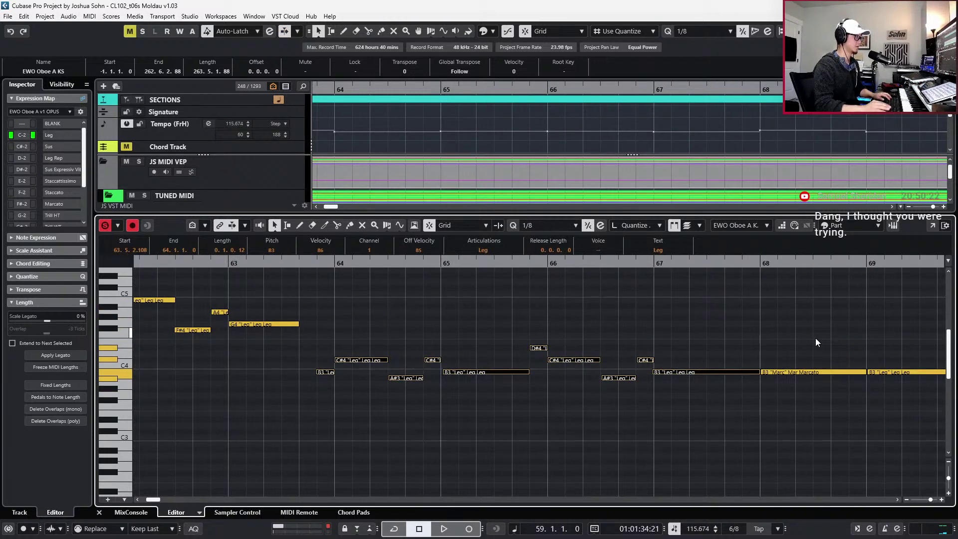
key("shift+Up")
key("space")
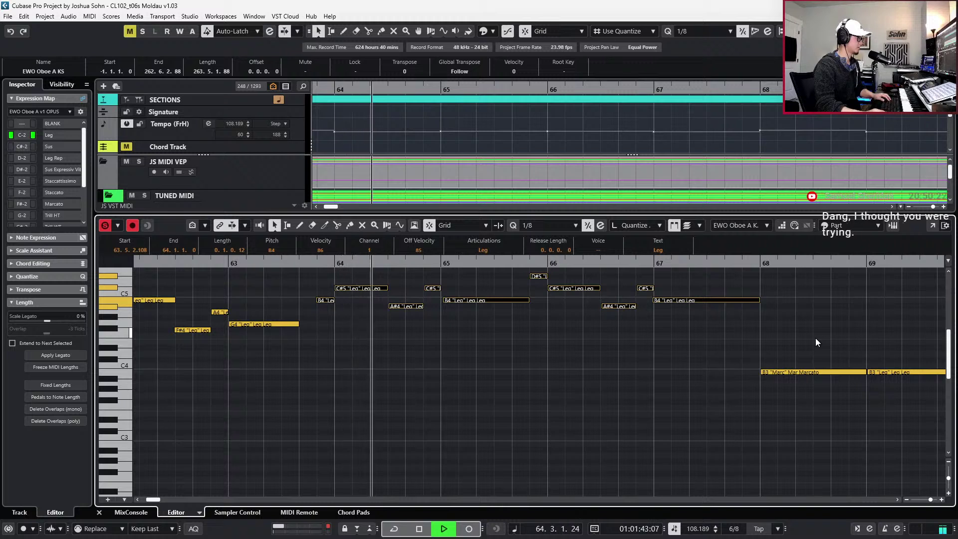
key("space")
Lower the B4 just before bar 64 and the C#5 at the start of bar 64 to G4
scroll(582, 369, "up", 2)
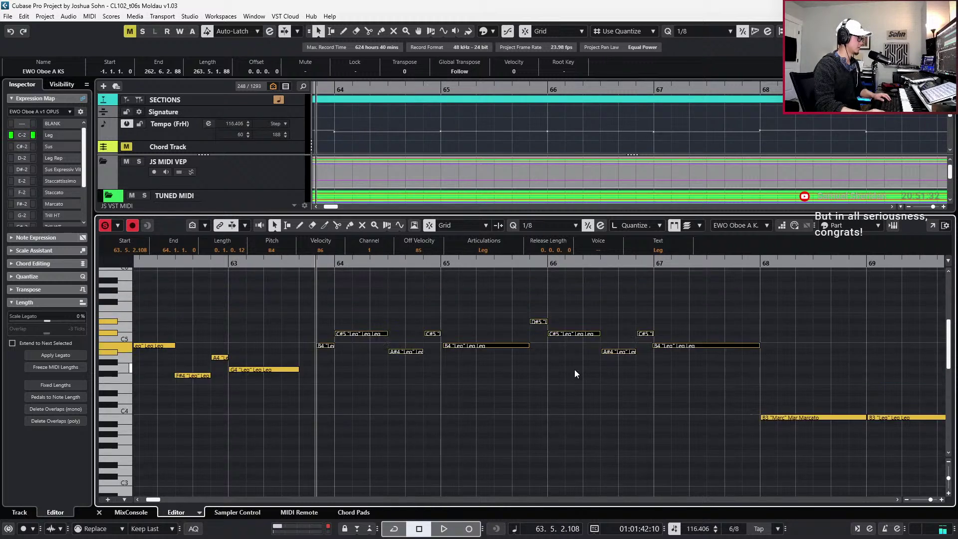
left_click_drag(349, 320, 325, 364)
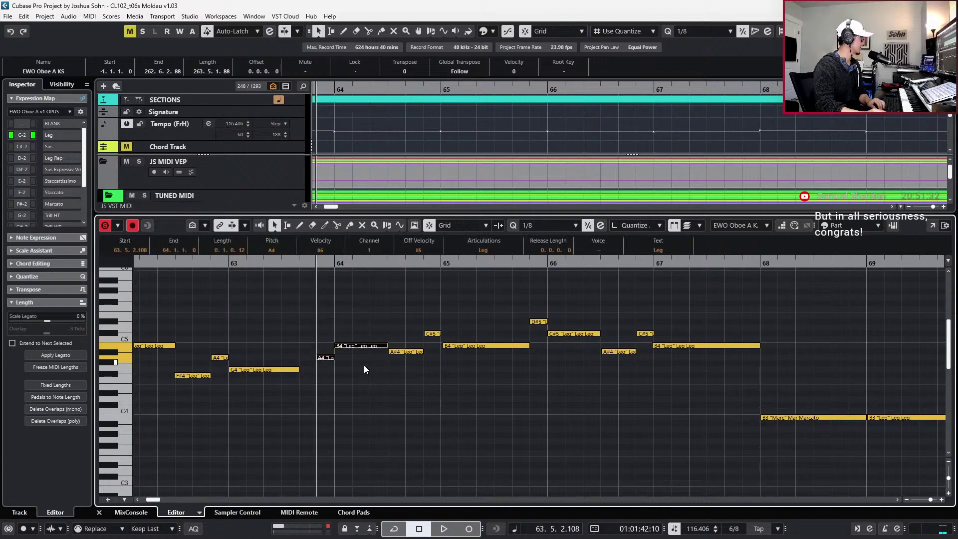
left_click(323, 369)
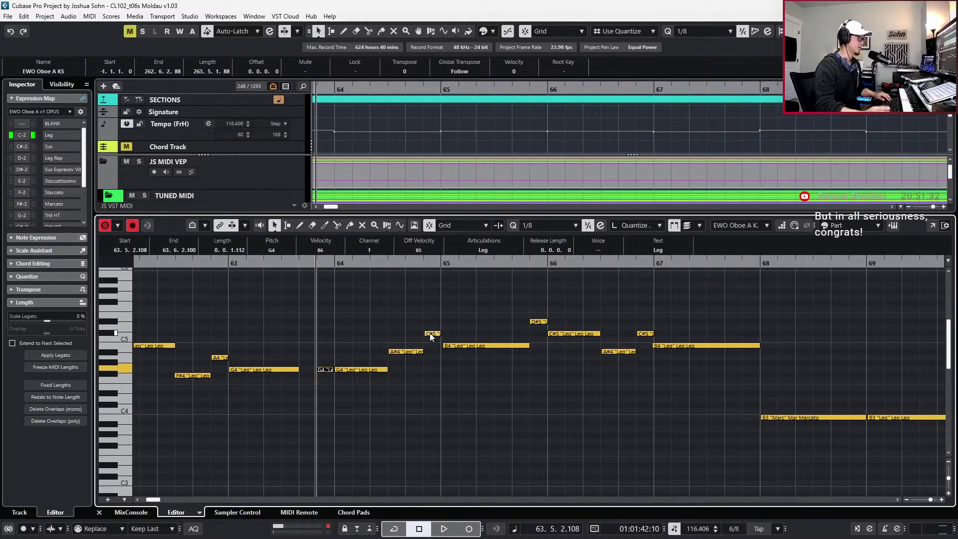
Lower the A#4 in the second half of bar 64 to E4
left_click(407, 352)
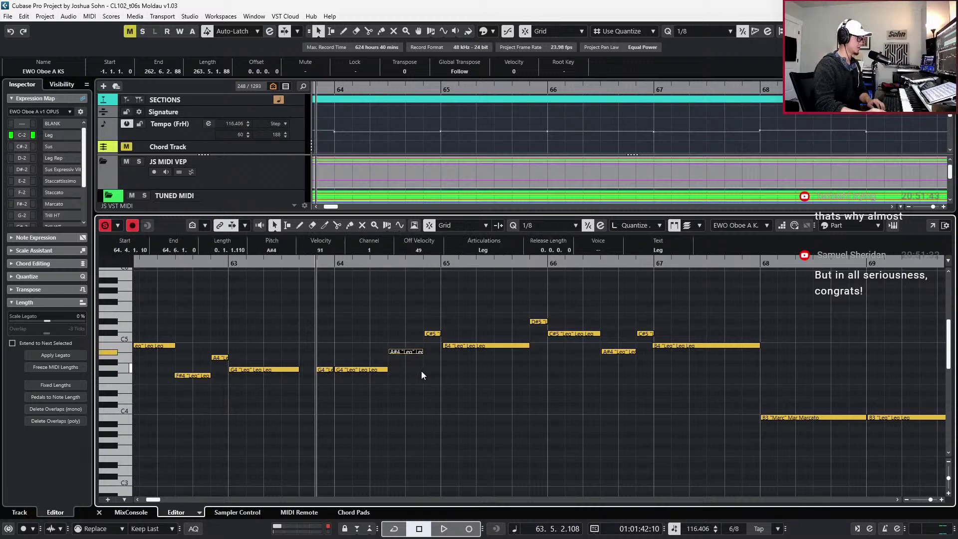
key("Down")
key("Down")
key("Down")
key("Down")
key("Down")
key("Down")
Lower the short C#5 at the end of bar 64 to G4
left_click(432, 333)
key("Down")
key("Down")
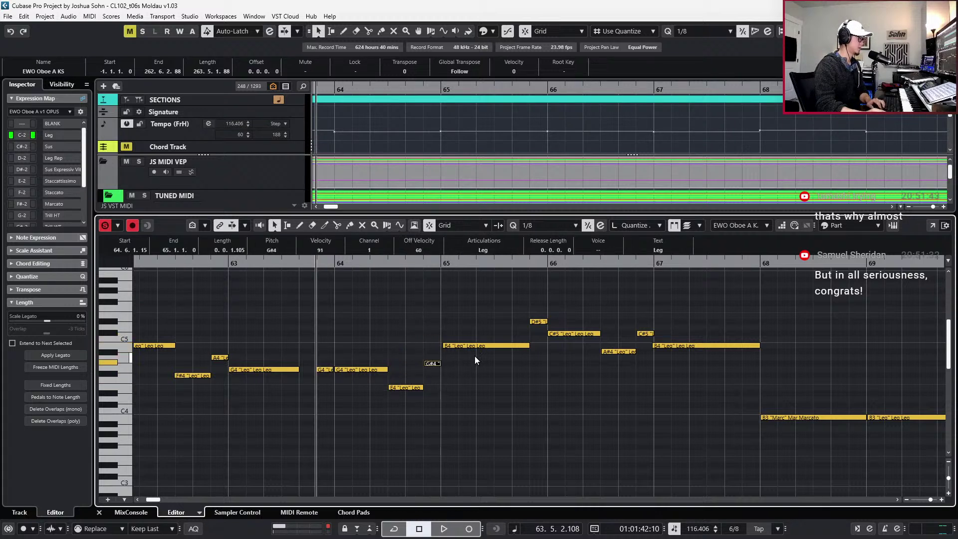
key("Down")
Lower the long B4 at the start of bar 65 to F#4 and start a playback check
left_click(475, 345)
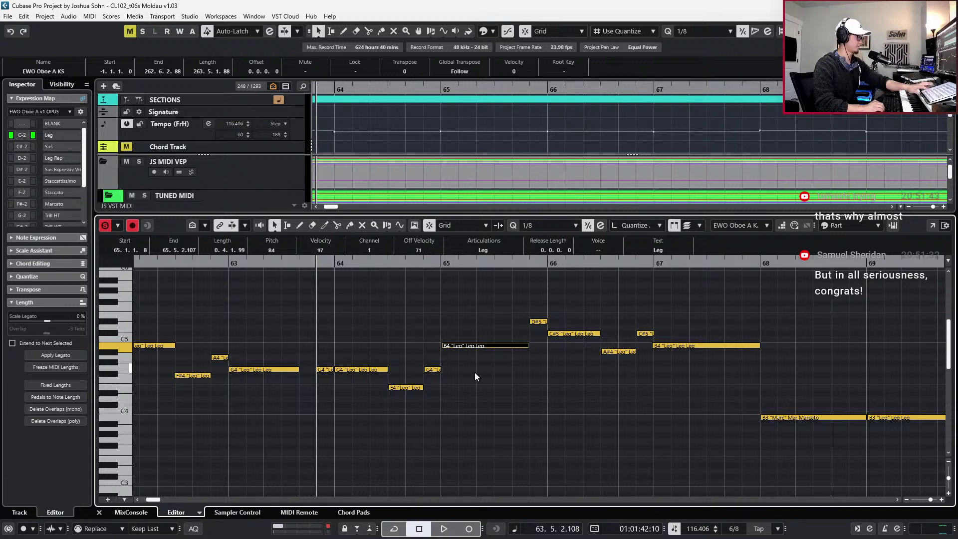
key("Down")
key("Down")
key("Down")
key("Down")
key("Down")
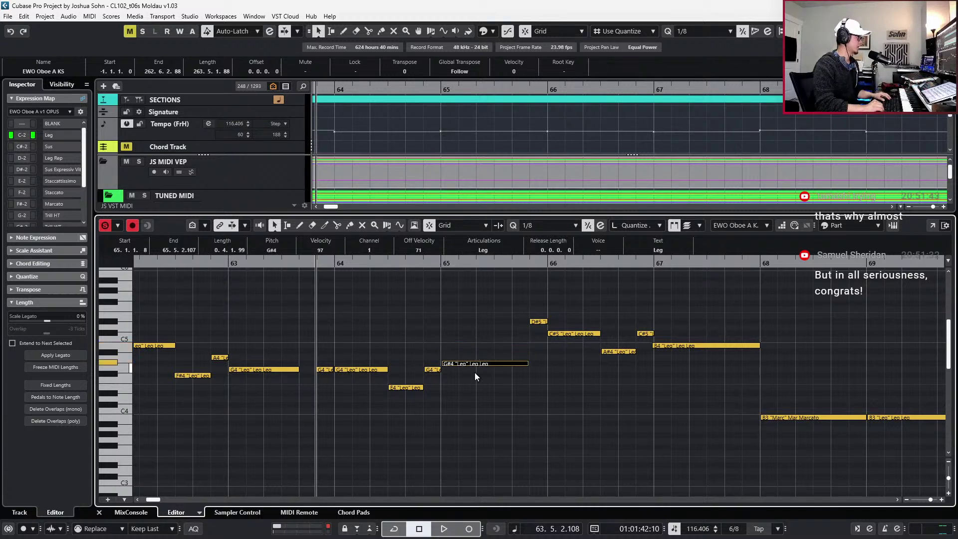
key("space")
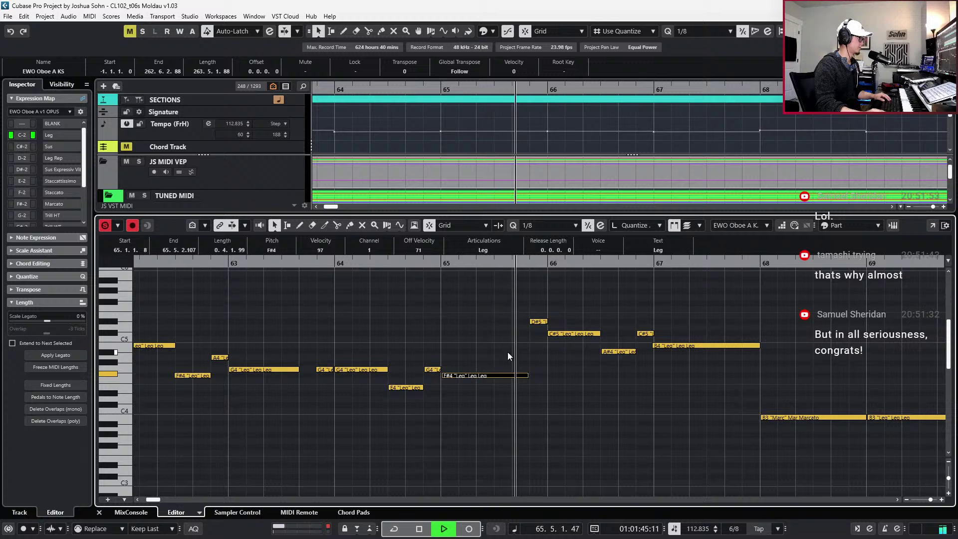
Shorten the F#4 at the start of bar 65 to a length of 0.1.1.99, checking it with playback
key("space")
key("alt+Left")
key("alt+Right")
key("space")
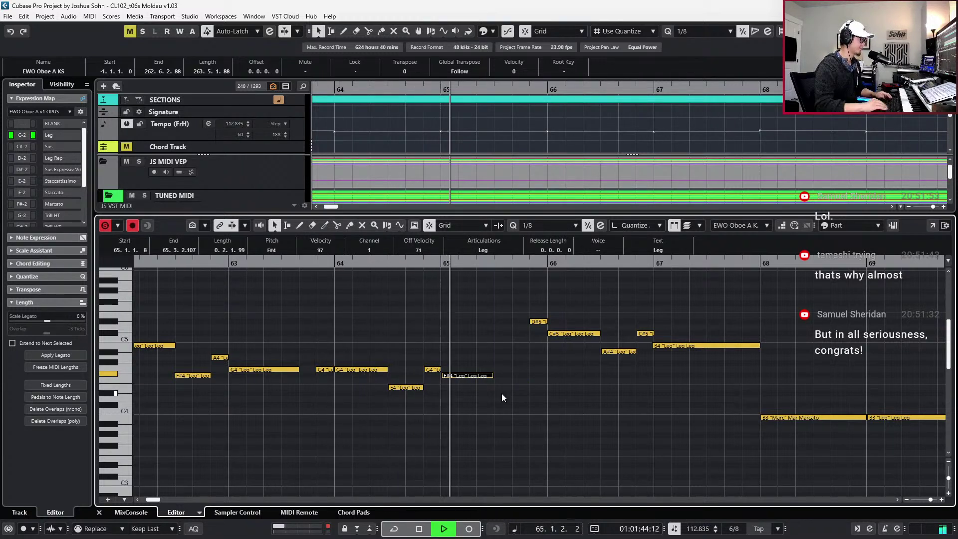
key("alt+Left")
key("space")
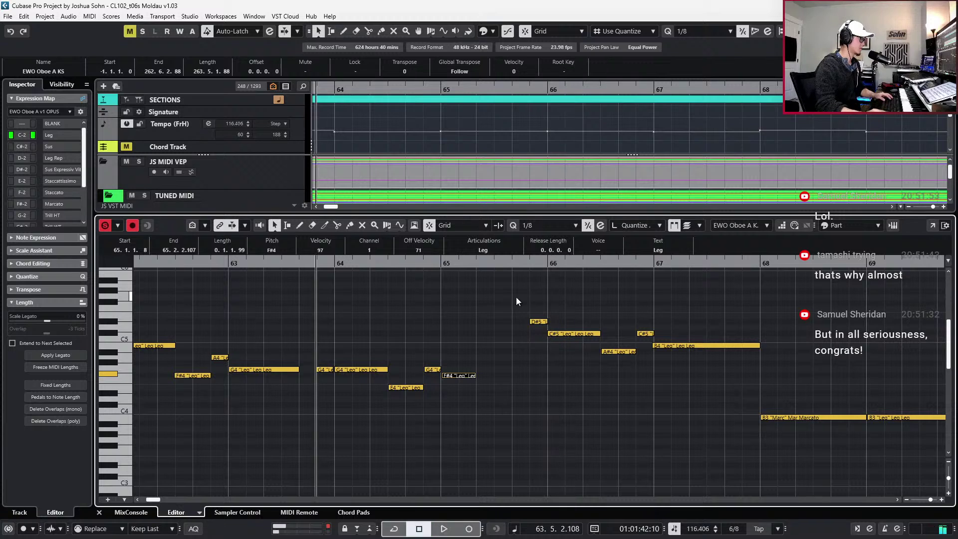
Transpose the notes from the D#5 just before bar 66 through the long B4 at bar 67 down nine semitones
left_click_drag(507, 289, 672, 396)
key("Down")
key("Down")
key("Down")
key("Down")
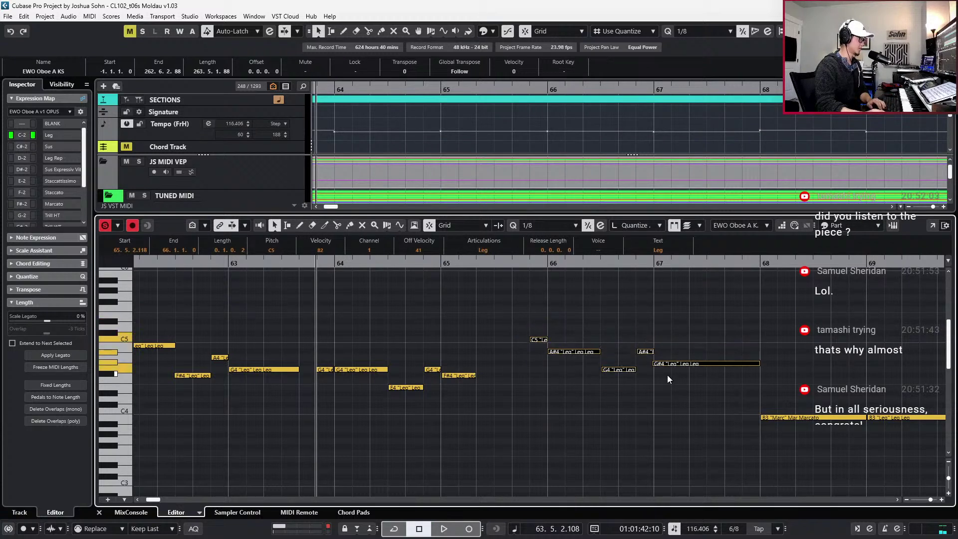
key("Down")
key("Down")
key("Down")
key("Down")
key("Down")
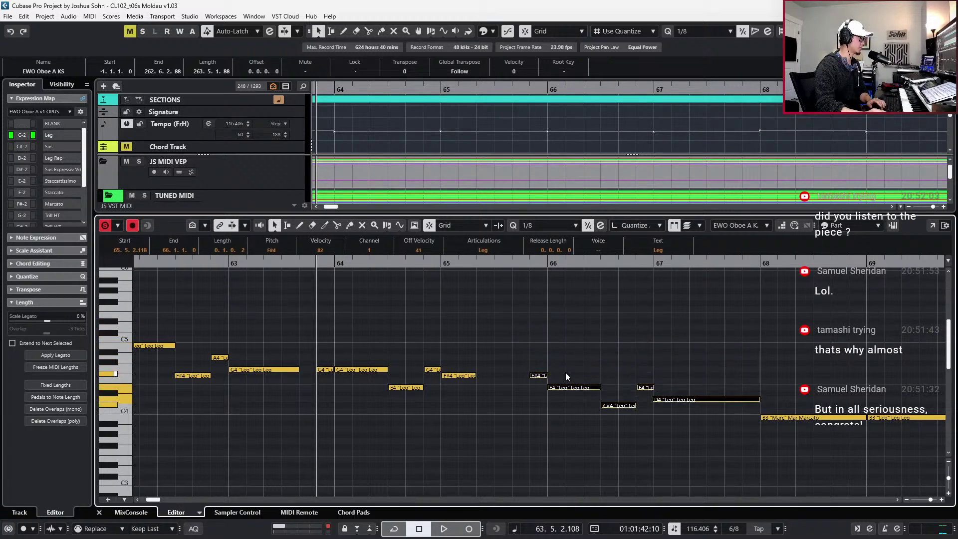
Raise the E4 at the start of bar 66 to G4 and the C#4 in the bar's second half to E4
key("Up")
key("Up")
left_click(610, 405)
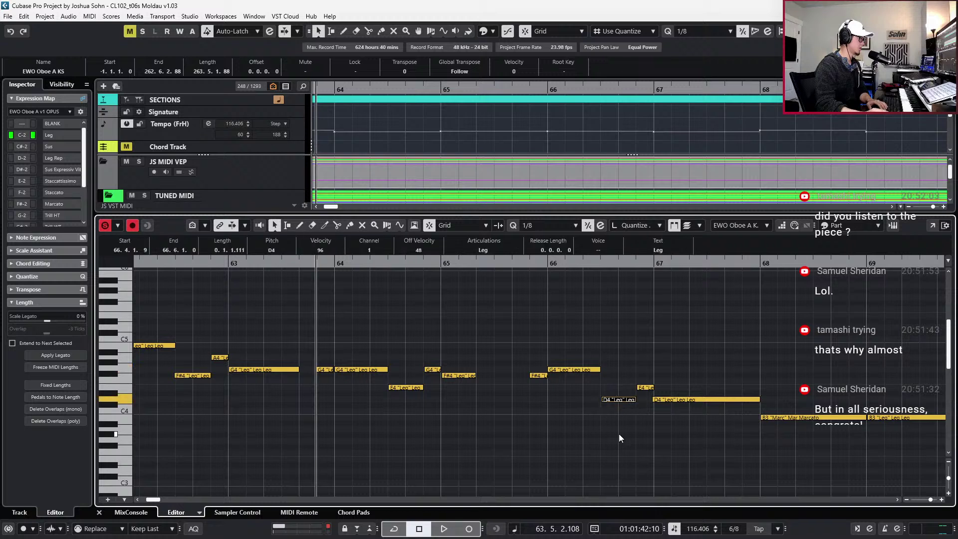
key("Up")
key("Up")
key("Up")
key("Up")
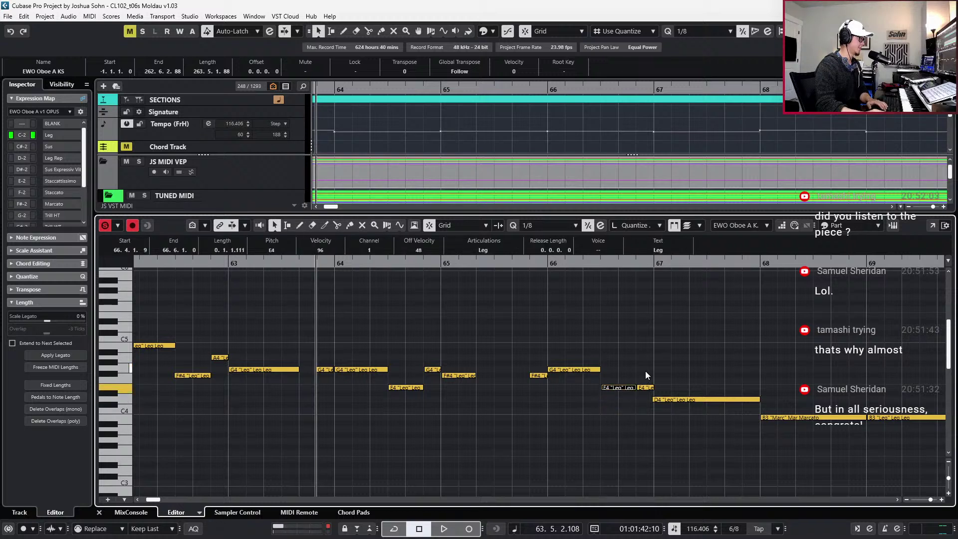
Raise the short E4 at the end of bar 66 to G4 and the long D4 at bar 67 to F#4, with a short playback check
left_click(647, 387)
key("Up")
key("Up")
key("Up")
key("Right")
key("Up")
key("Up")
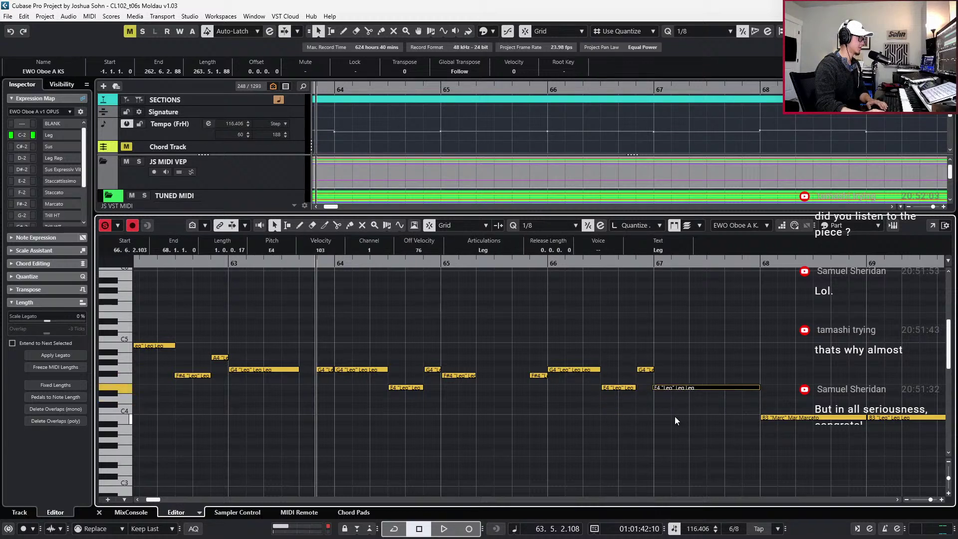
key("Up")
key("Up")
key("space")
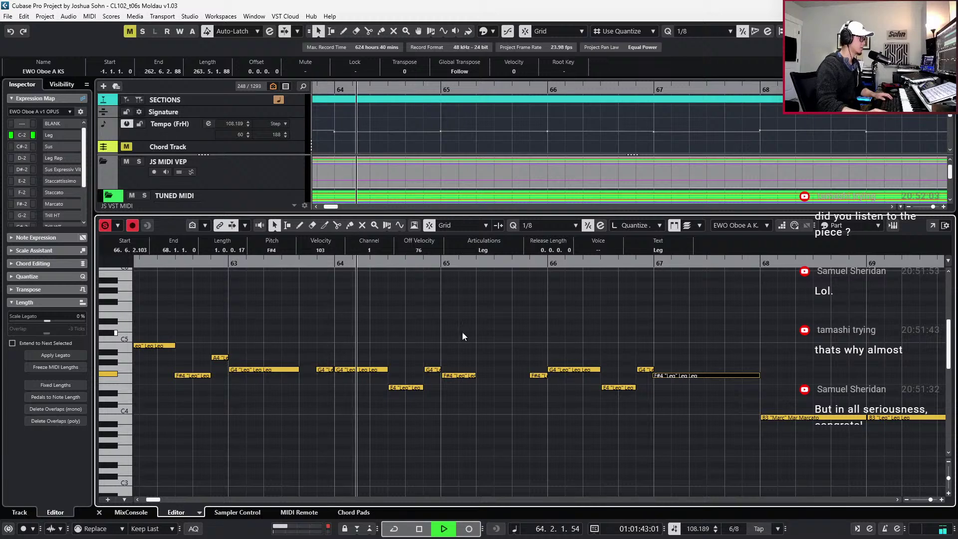
key("space")
Show the controller lanes and raise the two B3 notes at bars 68 and 69 to F#4
key("alt+c")
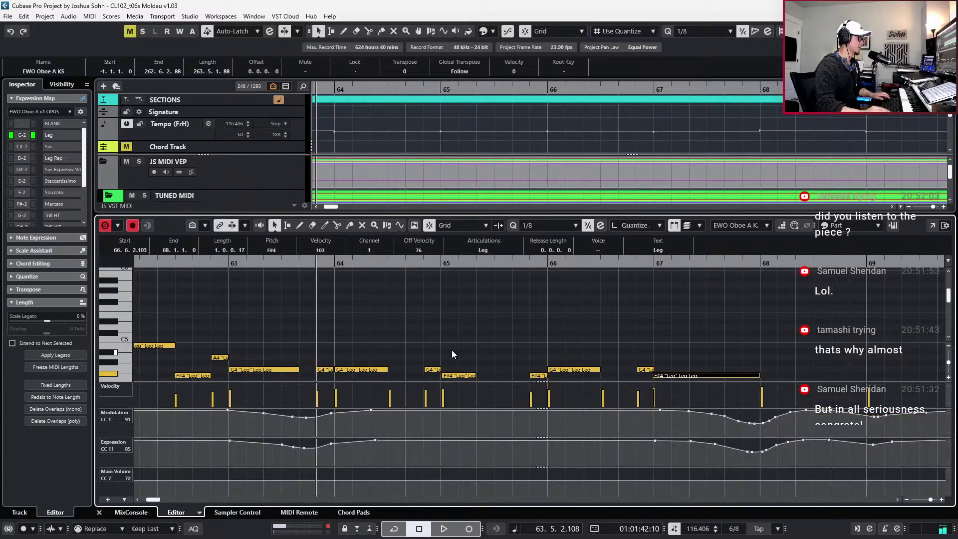
key("g")
key("g")
key("g")
scroll(466, 321, "down", 4)
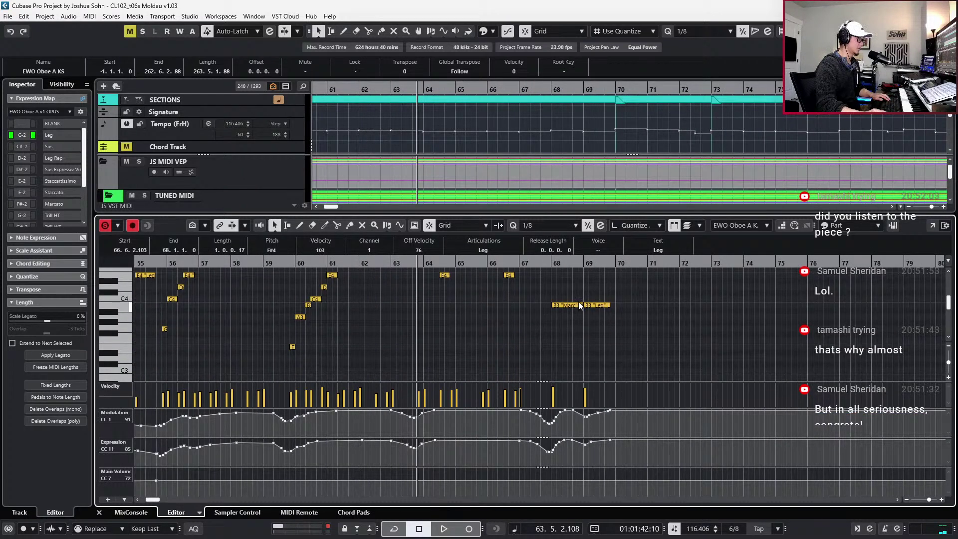
left_click_drag(574, 282, 653, 329)
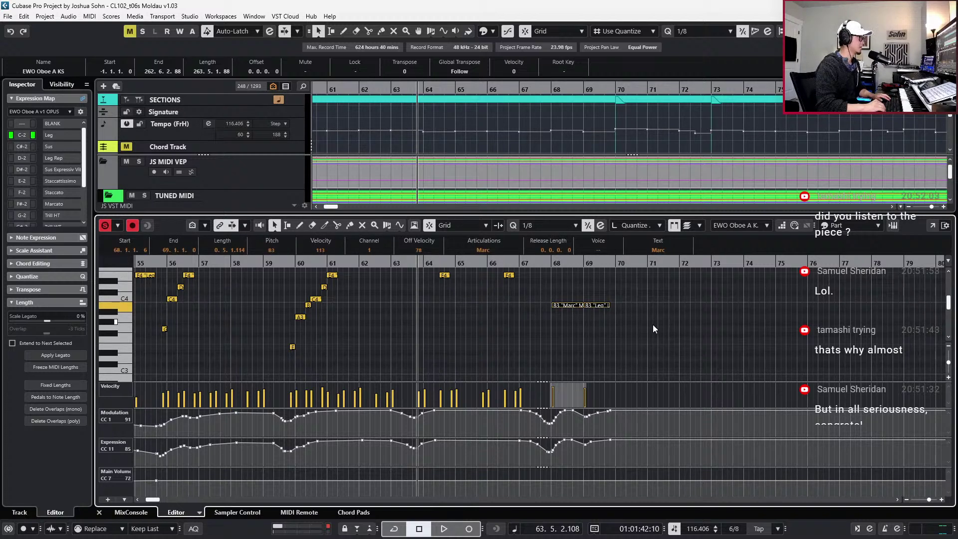
key("Up")
key("Up")
key("Up")
key("Up")
key("Up")
key("Up")
key("Up")
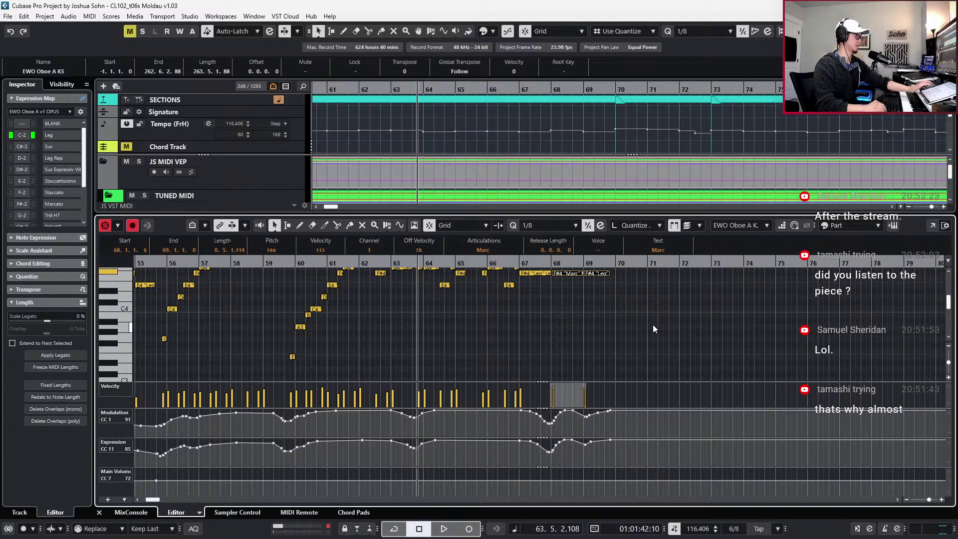
scroll(604, 322, "up", 3)
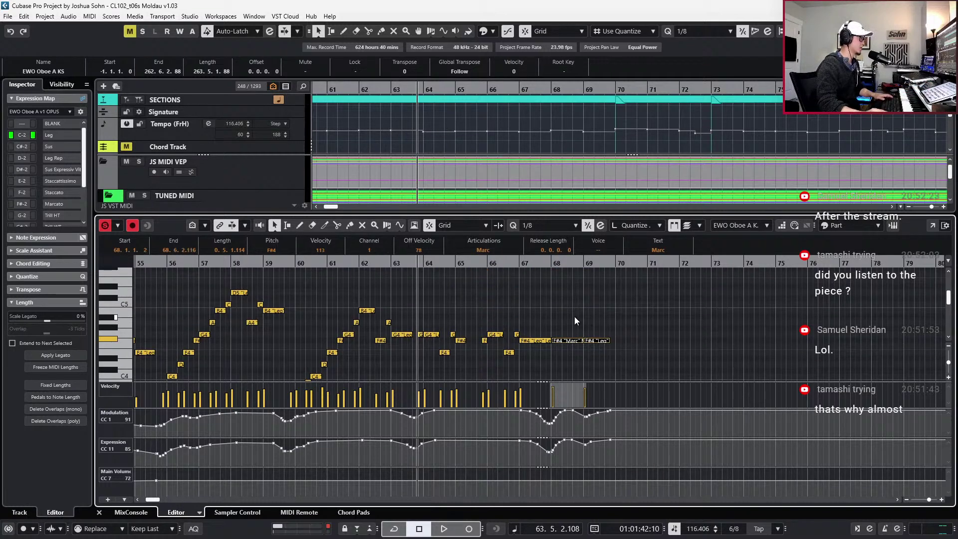
Play back the raised notes from bar 68 to check their sound
scroll(553, 301, "down", 1)
scroll(553, 300, "left", 3)
scroll(552, 301, "down", 1)
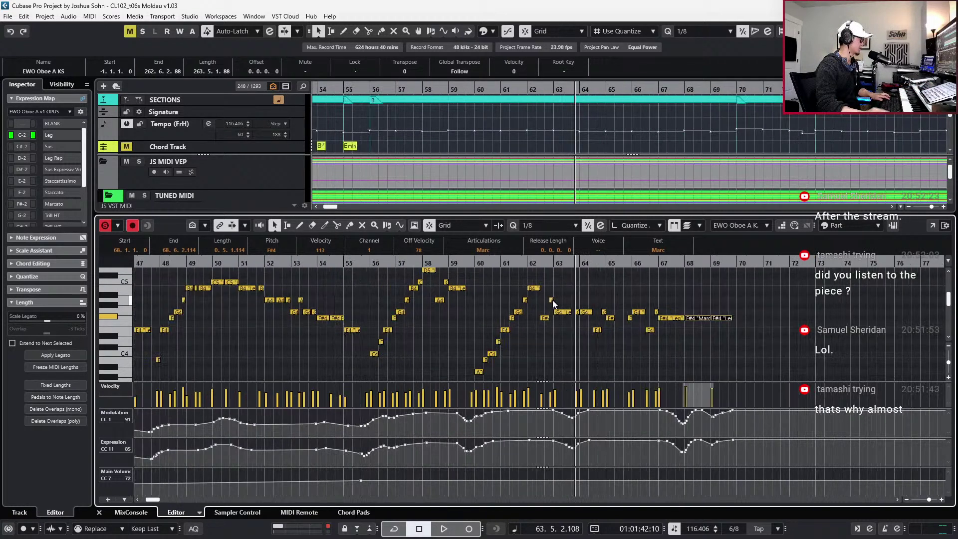
key("KP_Subtract")
key("KP_Subtract")
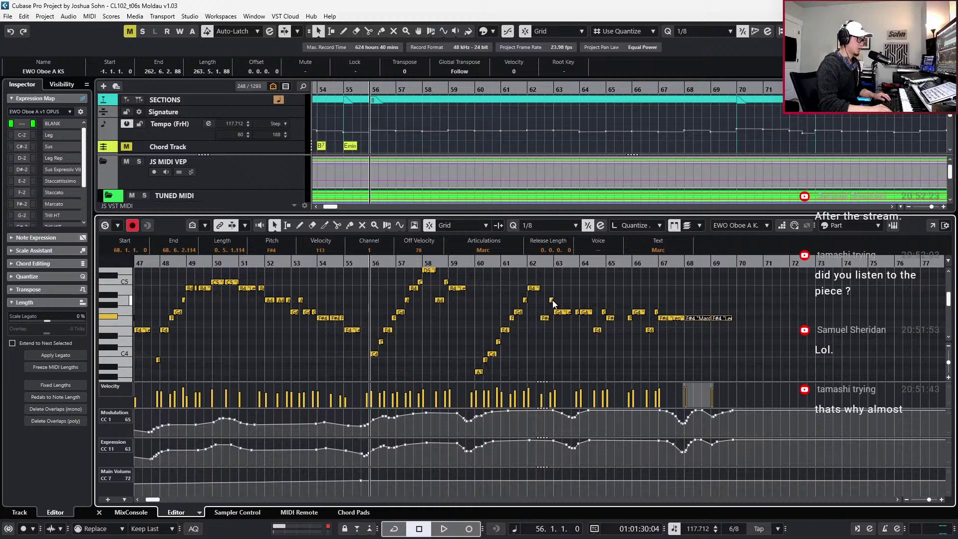
key("KP_Subtract")
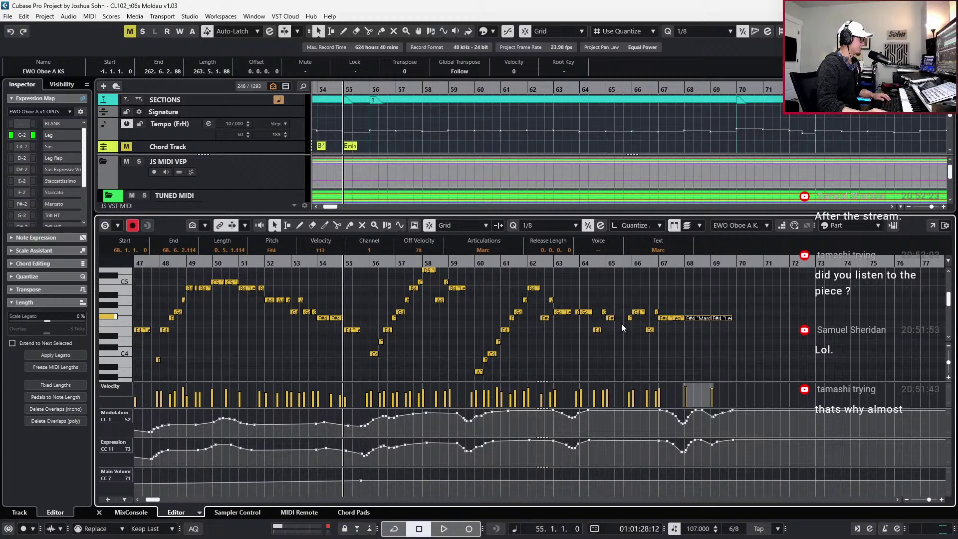
key("l")
key("h")
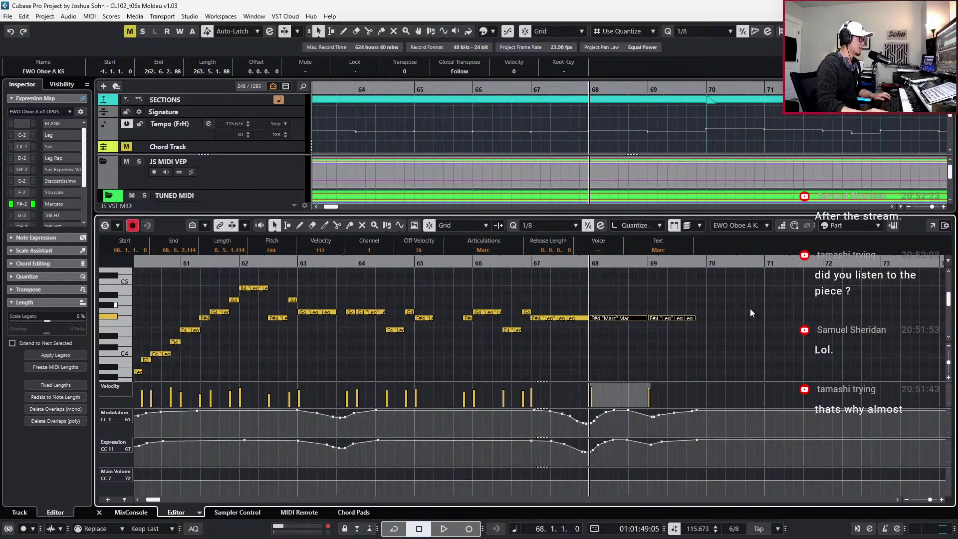
key("space")
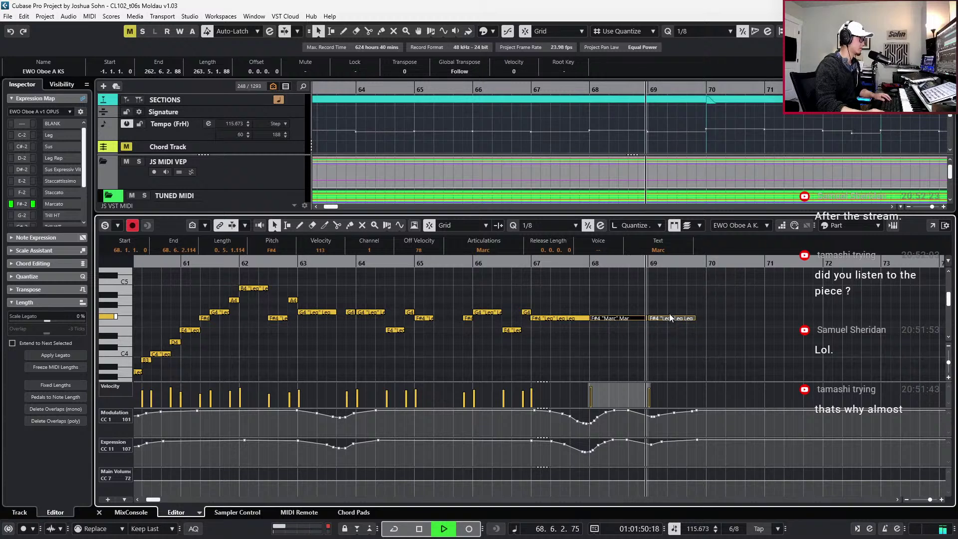
key("space")
Change the articulation of the F#4 at bar 68 to Sus and check it with playback
left_click(612, 345)
left_click(614, 318)
left_click(482, 248)
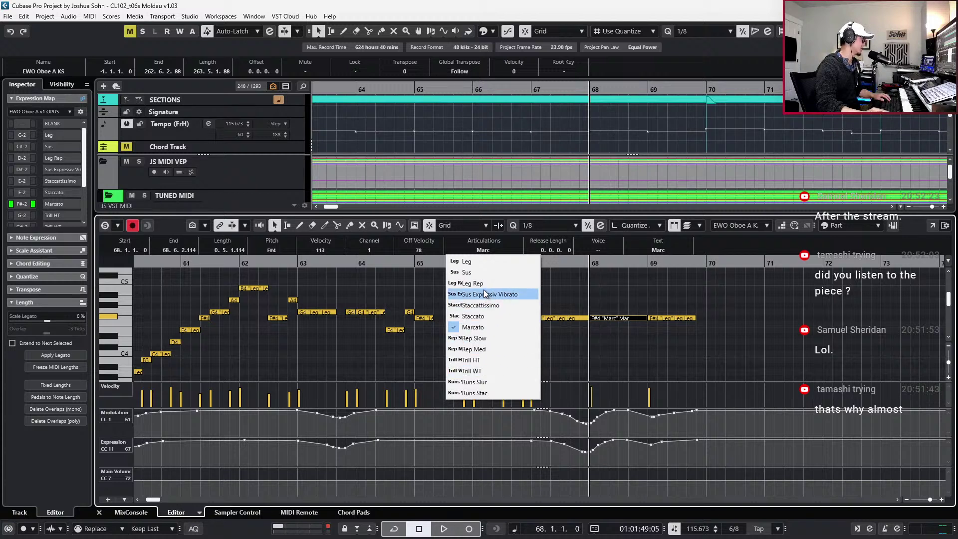
left_click(479, 273)
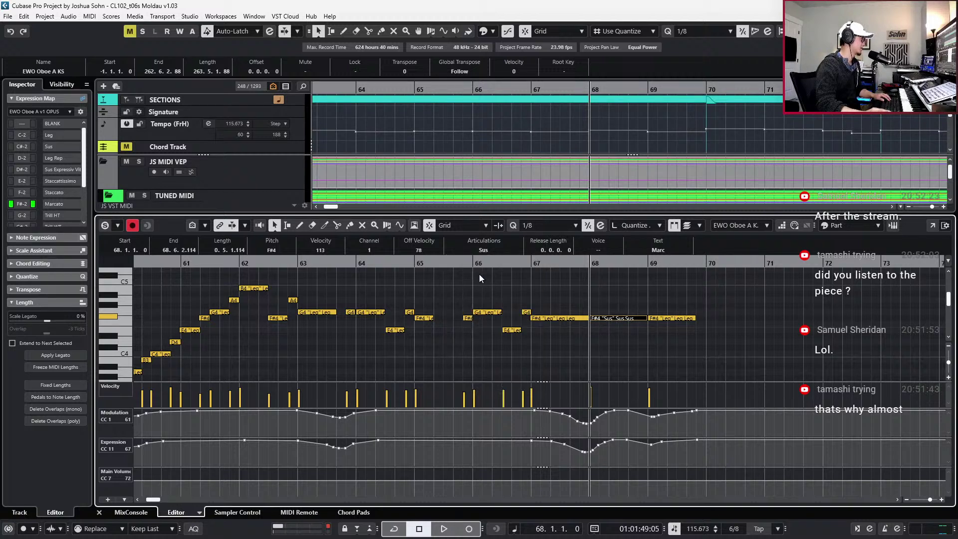
key("space")
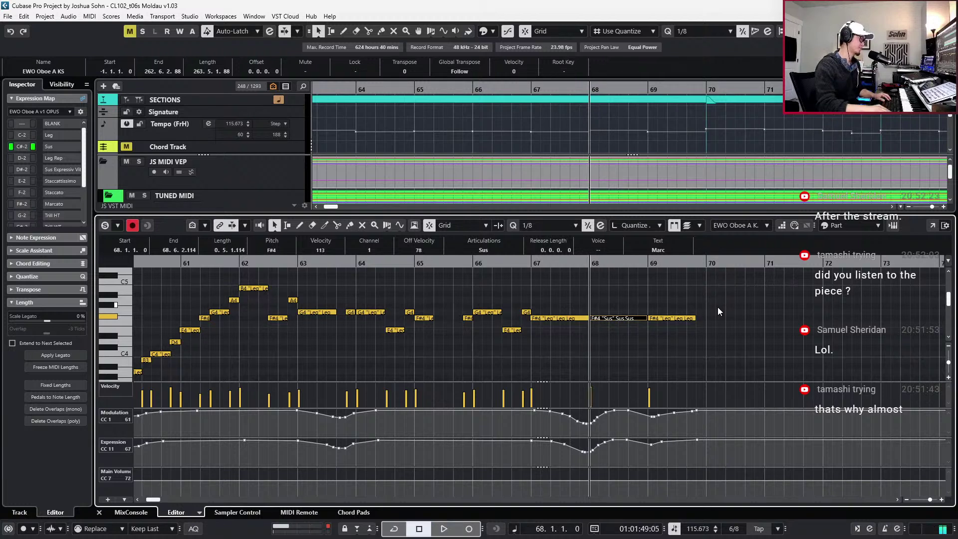
key("space")
Try recording a modulation and expression pass from bar 67 through bar 69
key("KP_Multiply")
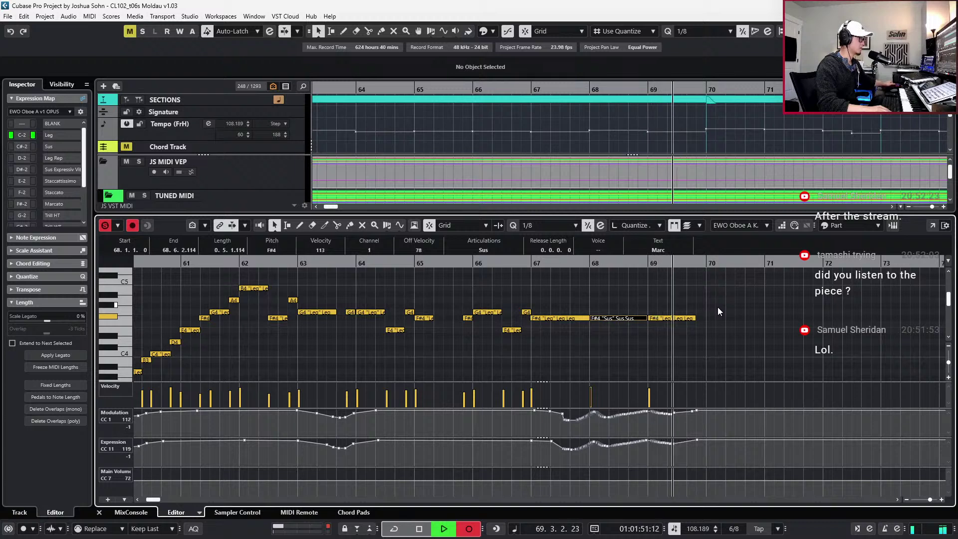
key("space")
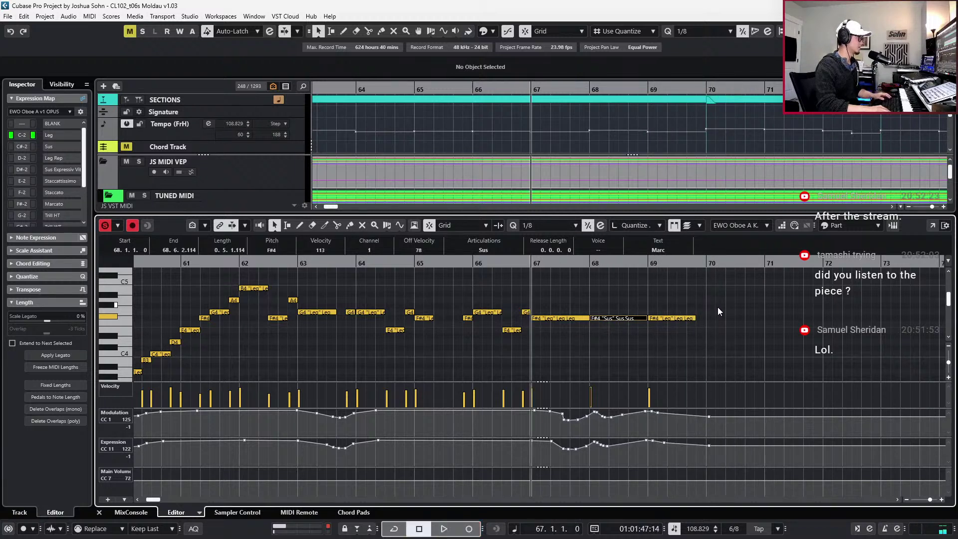
Delete the modulation and expression points across bars 67 to 69 and record a new pass for both controllers
left_click(565, 424)
left_click_drag(565, 424, 730, 423)
key("Delete")
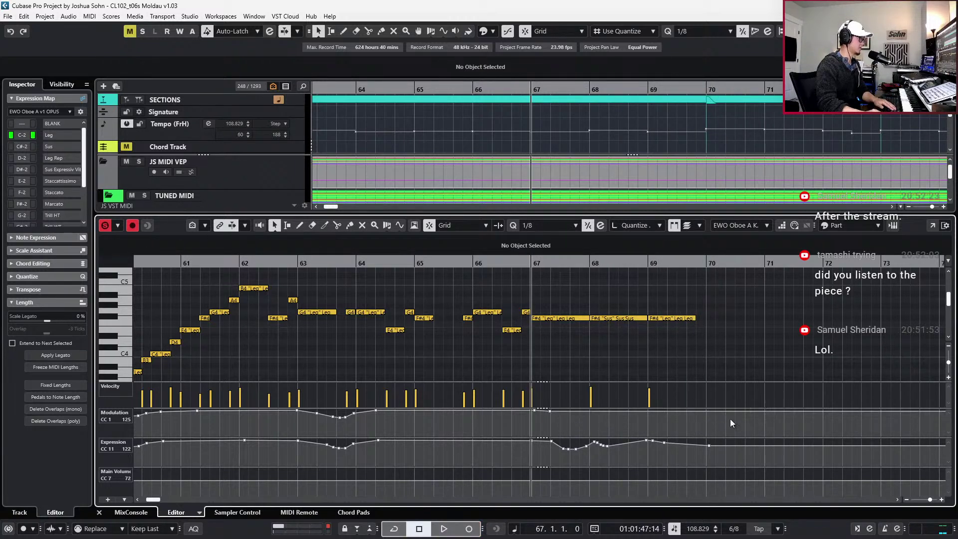
left_click_drag(540, 455, 719, 440)
key("Delete")
key("KP_Multiply")
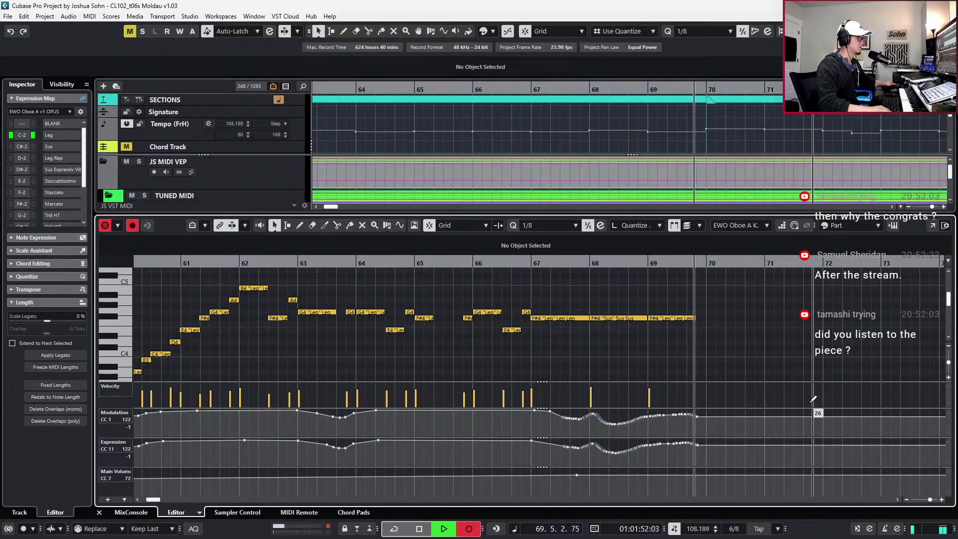
key("space")
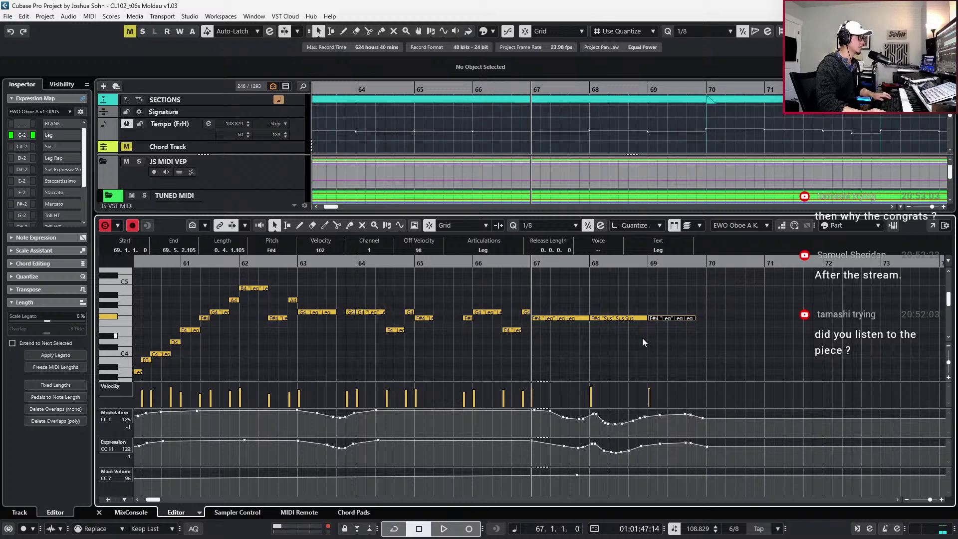
Change the articulation of the last F#4 at bar 69 to Sus
scroll(642, 341, "up", 2, "ctrl")
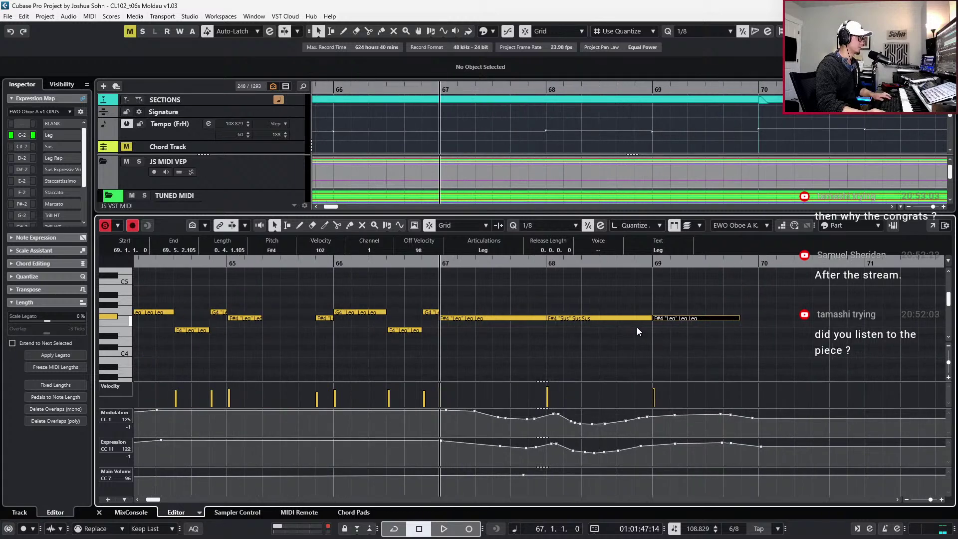
left_click(494, 249)
left_click(492, 261)
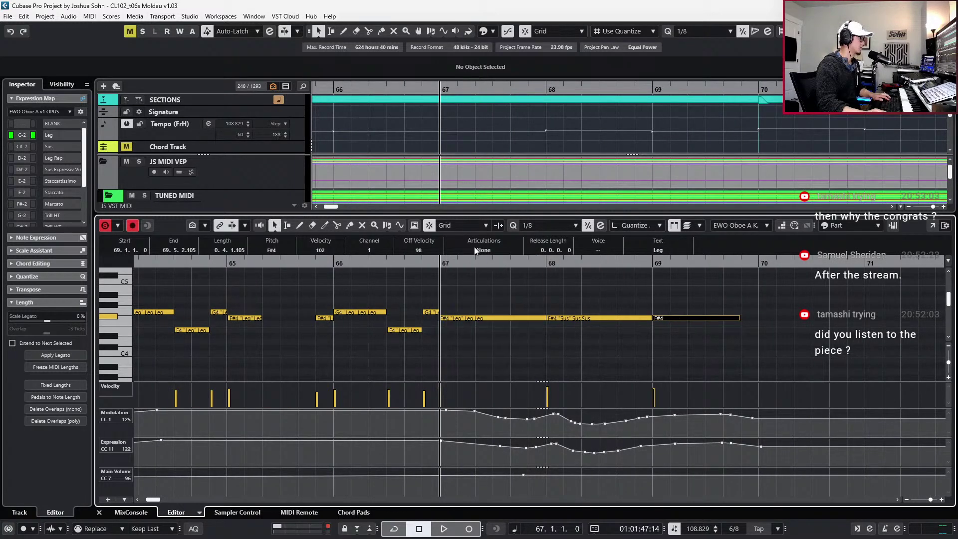
left_click(475, 249)
left_click(482, 272)
scroll(497, 289, "down", 5, "ctrl")
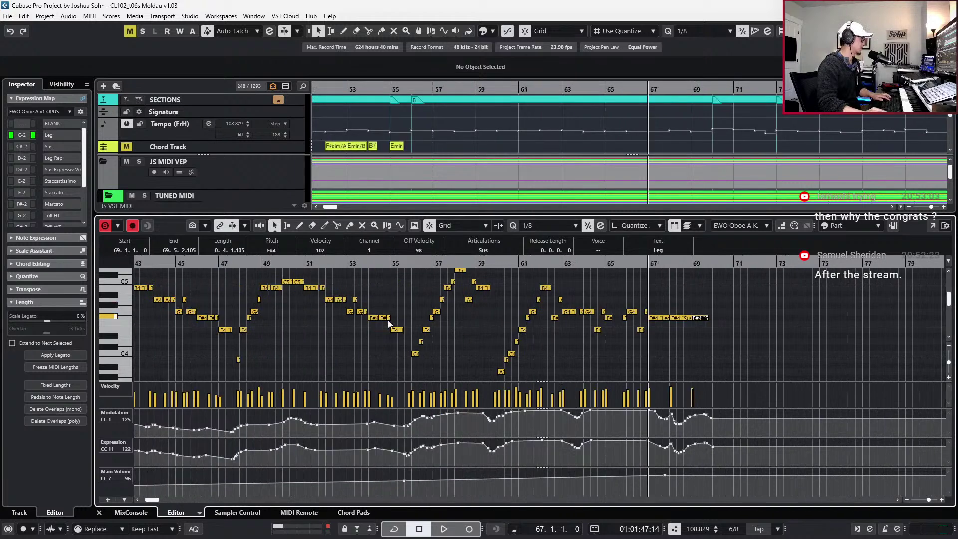
Close the note editor and play the arrangement back from bar 55
left_click(459, 369)
key("Left")
key("l")
key("KP_Subtract")
key("KP_Subtract")
key("KP_Subtract")
key("KP_Subtract")
key("KP_Subtract")
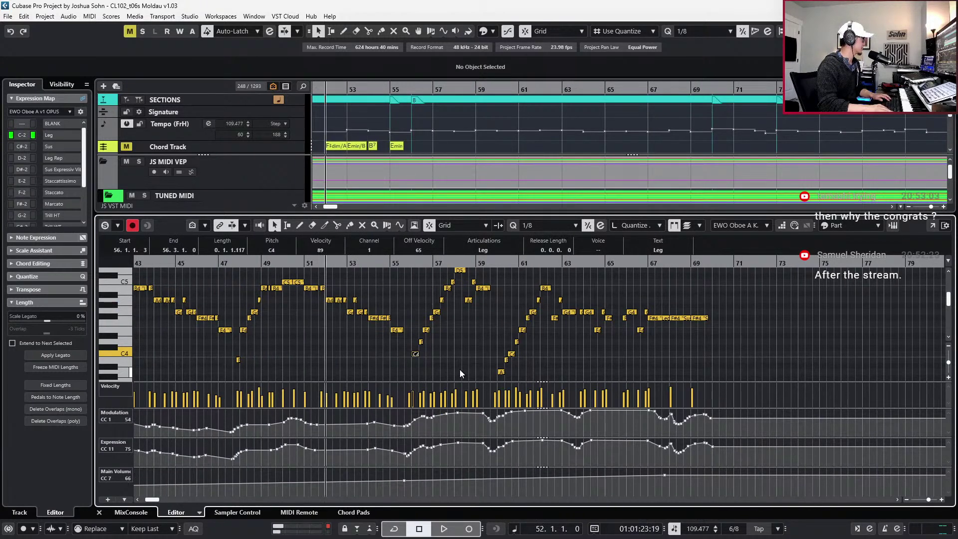
key("KP_Add")
key("KP_Add")
key("KP_Add")
key("KP_Add")
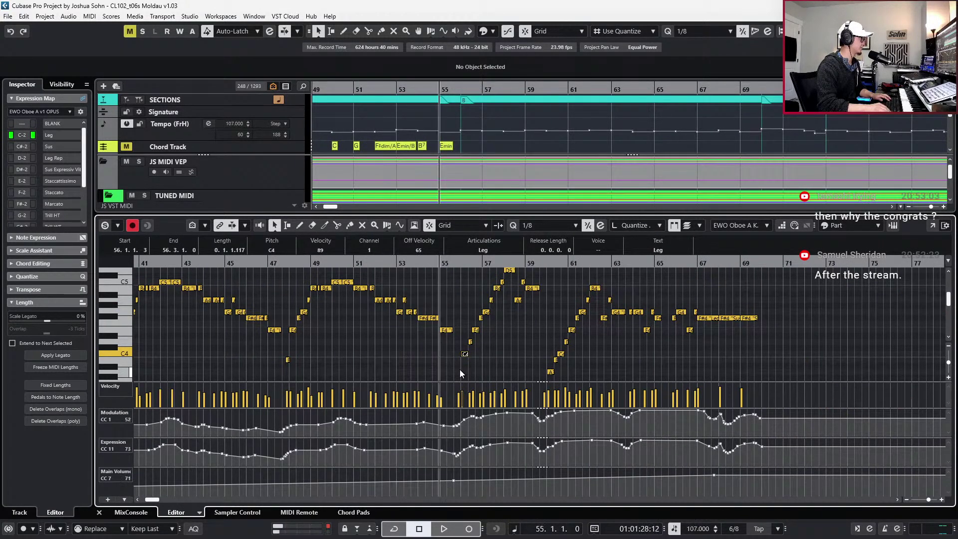
key("Return")
key("space")
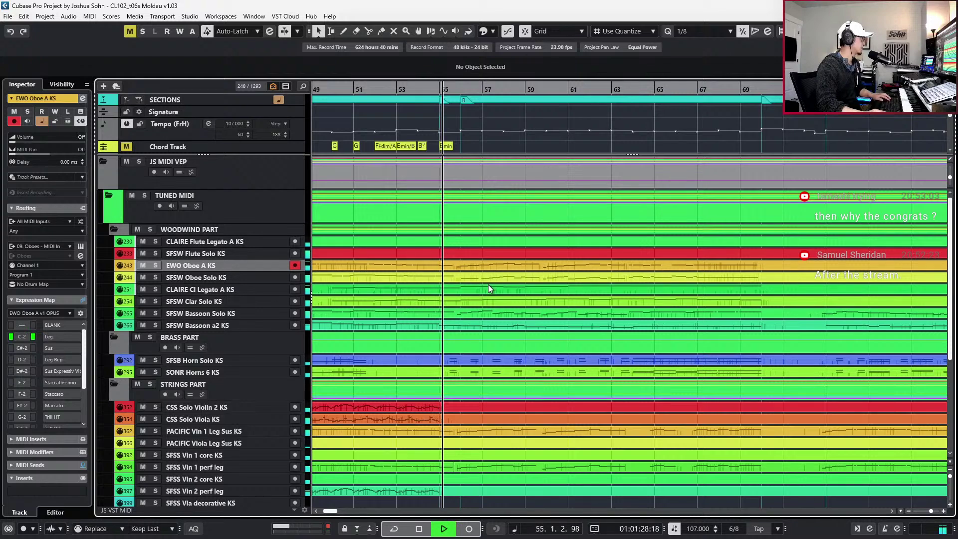
Open the EWO Oboe A and SFSW Oboe Solo parts together in the note editor with controller lanes shown, and stop playback
left_click(488, 278)
left_click(489, 265)
key("Return")
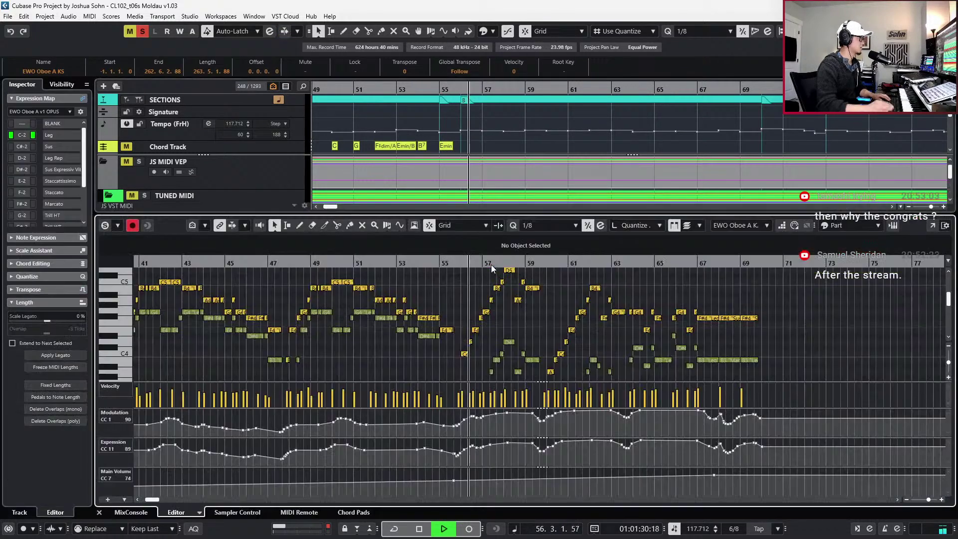
key("h")
scroll(586, 339, "up", 3)
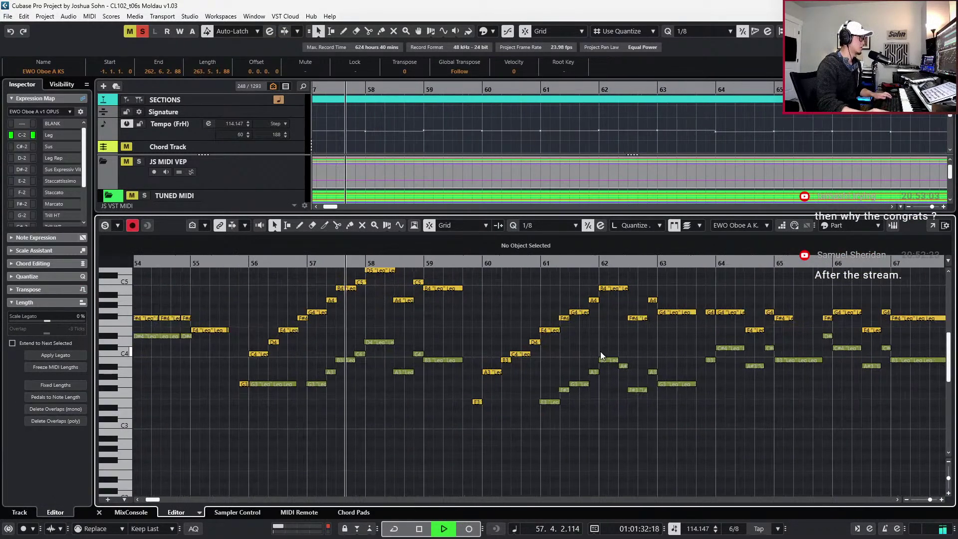
key("space")
scroll(456, 372, "down", 2)
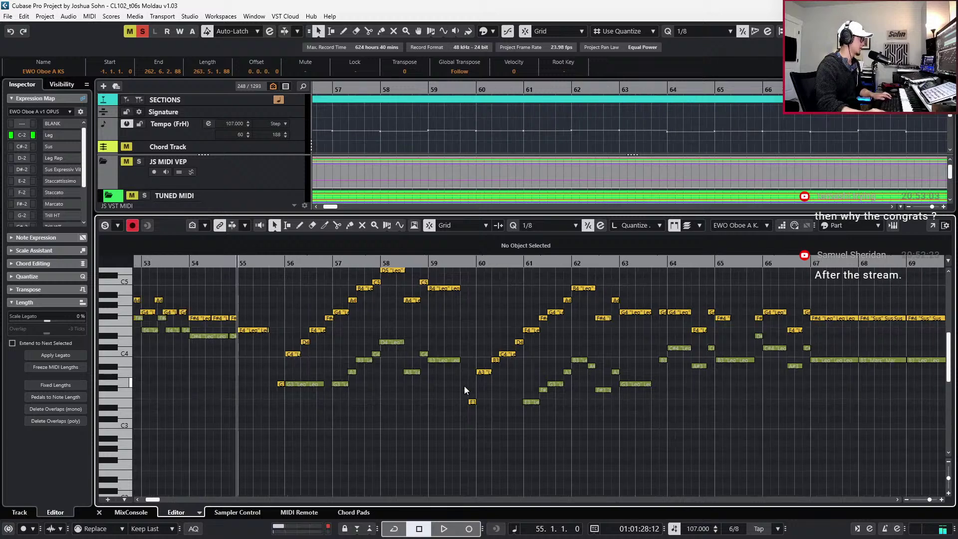
key("alt+l")
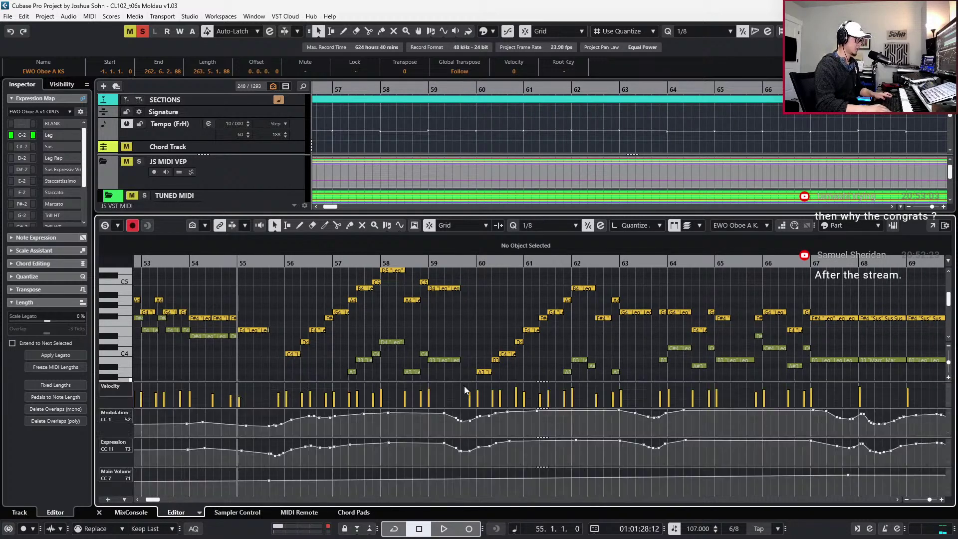
key("Tab")
scroll(466, 404, "down", 4)
key("Tab")
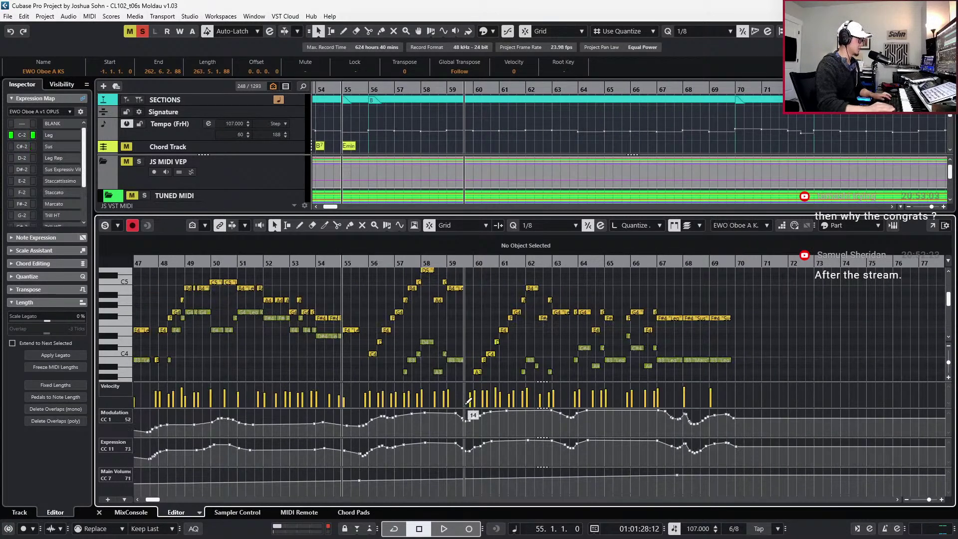
left_click_drag(358, 435, 774, 411)
left_click_drag(680, 413, 680, 415)
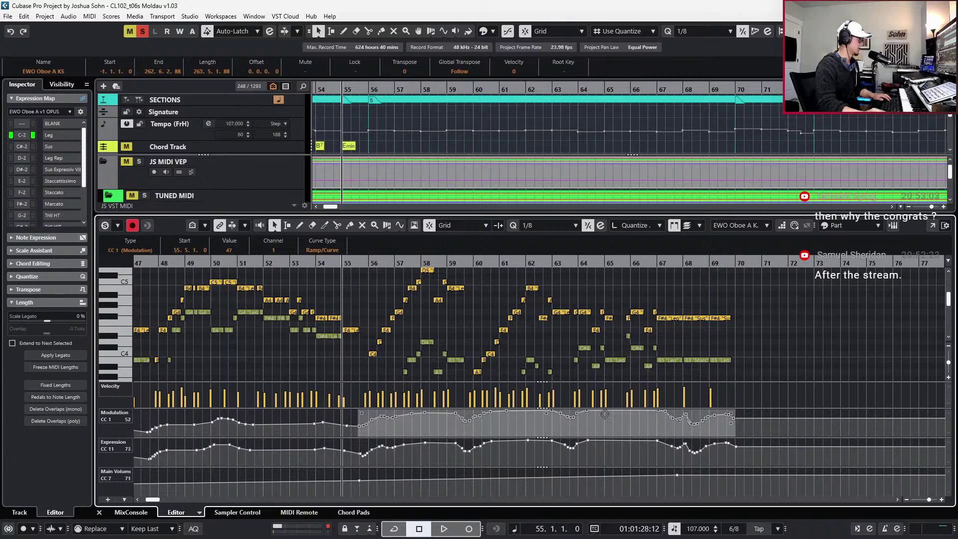
left_click(364, 462)
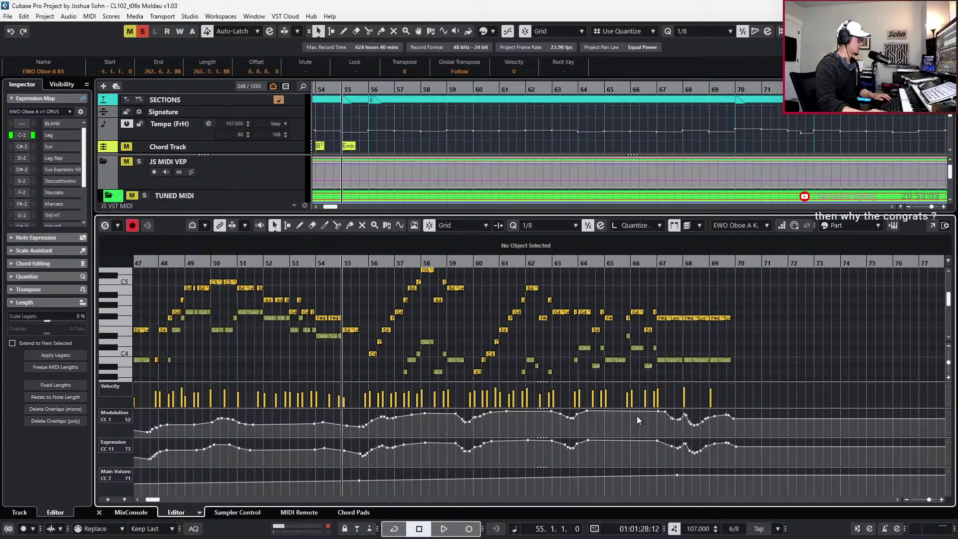
Lower the EWO Oboe A expression curve from late bar 55 through bar 69, and play from bar 55 to check it
mouse_move(750, 456)
left_mouse_down()
mouse_move(396, 408)
mouse_move(361, 414)
left_mouse_up()
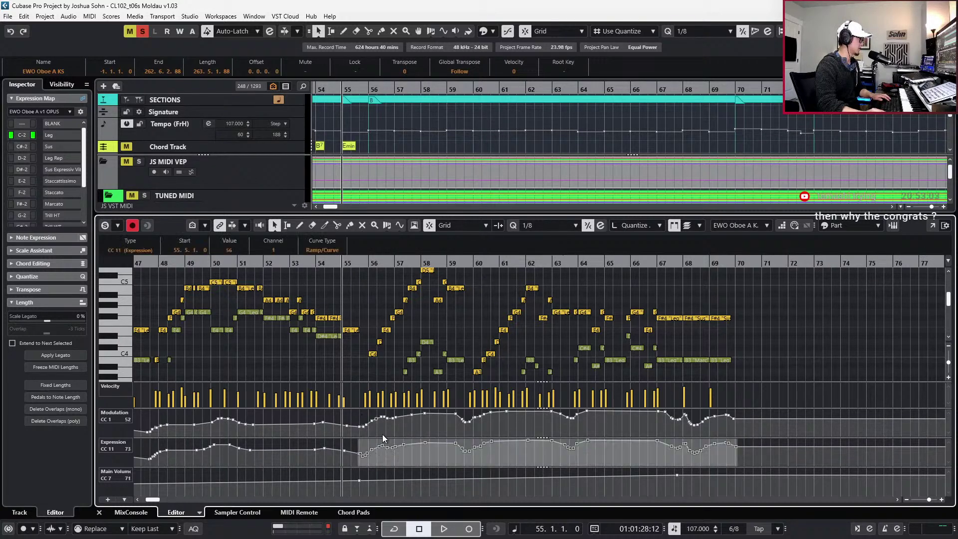
left_click_drag(533, 440, 532, 452)
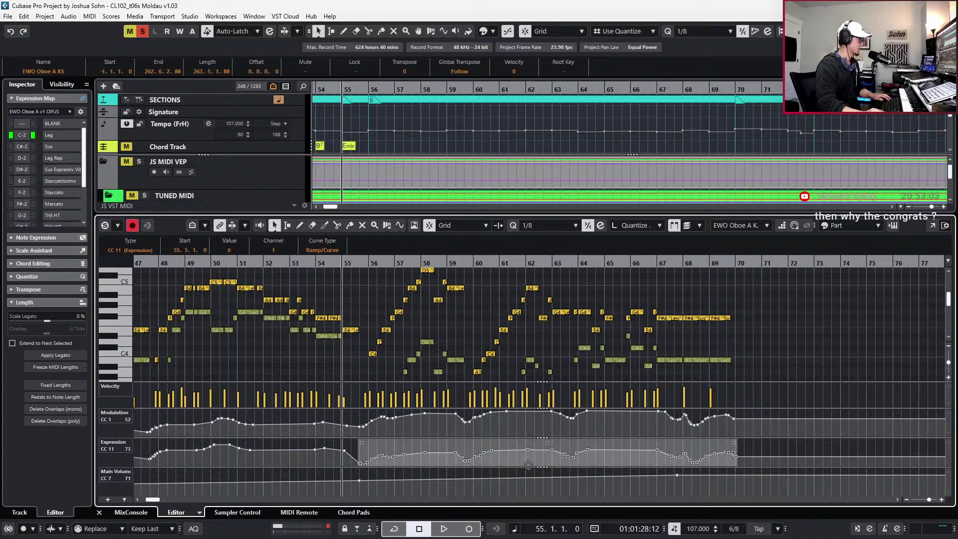
key("space")
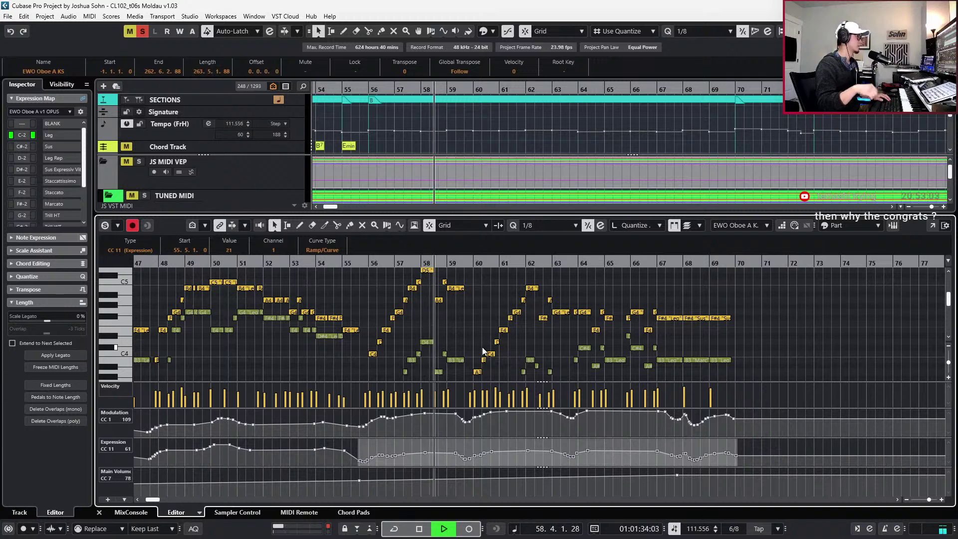
key("space")
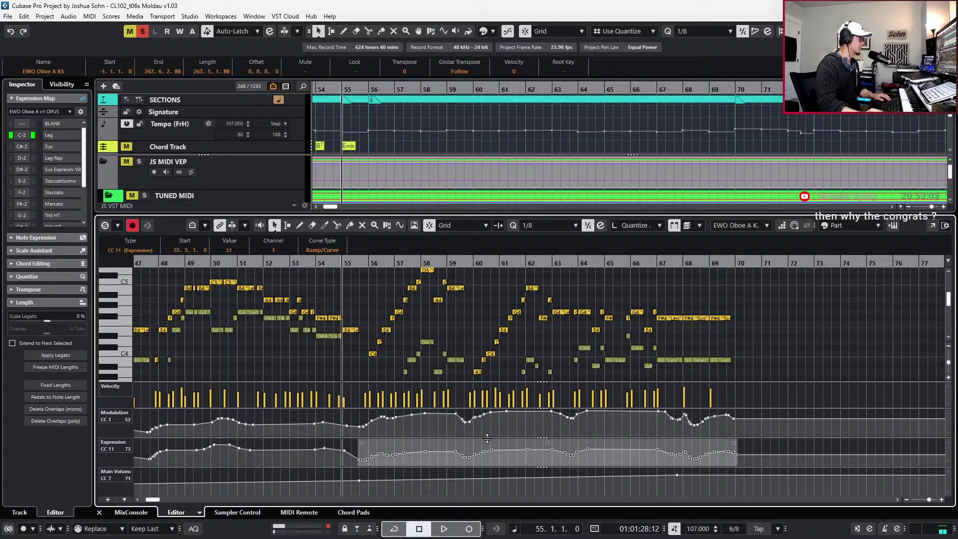
In the SFSW Oboe Solo line, delete the short A#3 in bar 62 and extend the preceding B3 to end at 62.4.1.0
key("Down")
scroll(528, 339, "down", 2)
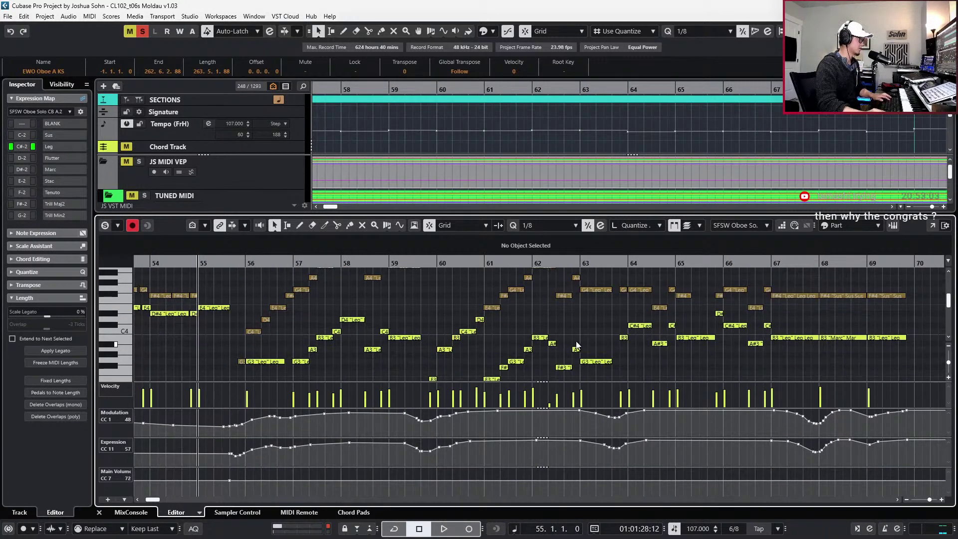
key("Delete")
left_click_drag(551, 349, 555, 338)
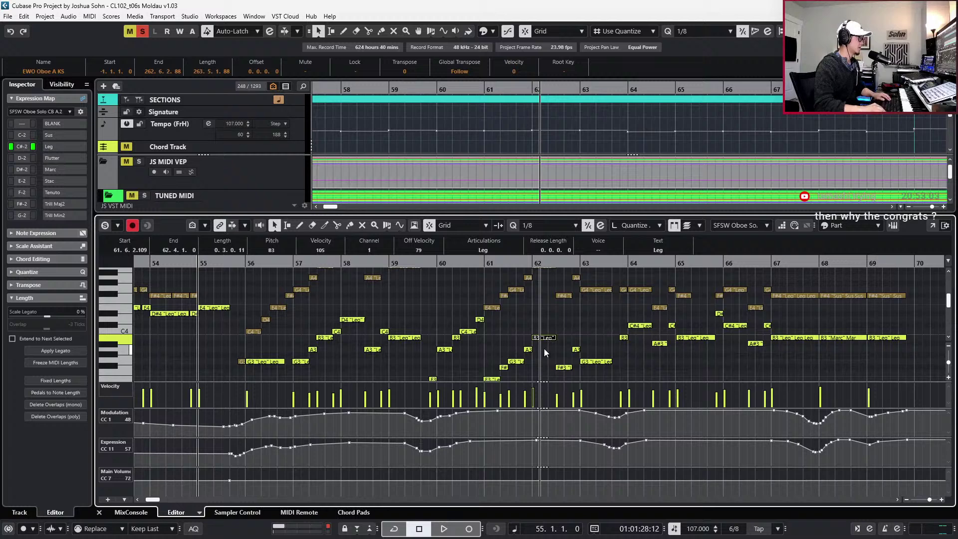
Play both oboe lines back from the B3 at bar 62 into bar 65
key("l")
key("h")
scroll(705, 367, "up", 2)
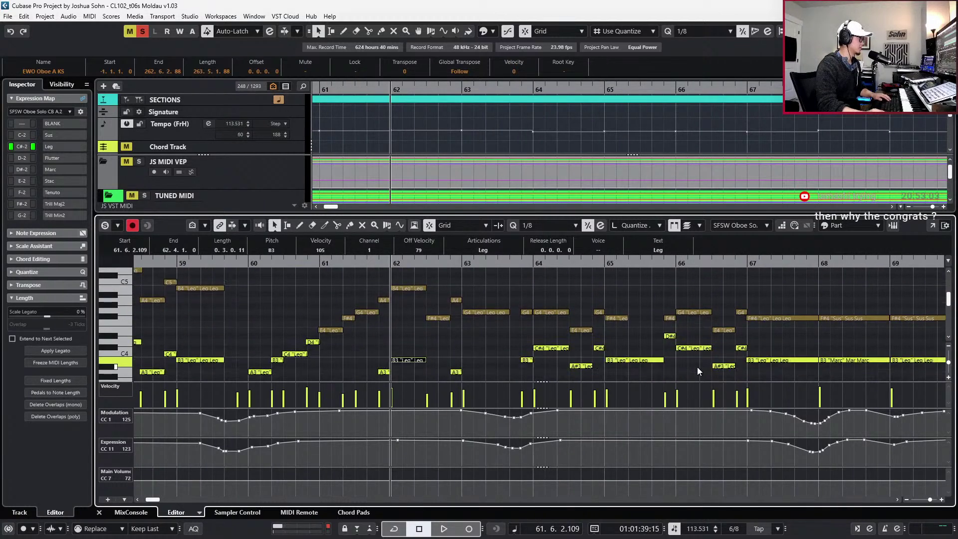
scroll(639, 343, "down", 2)
key("space")
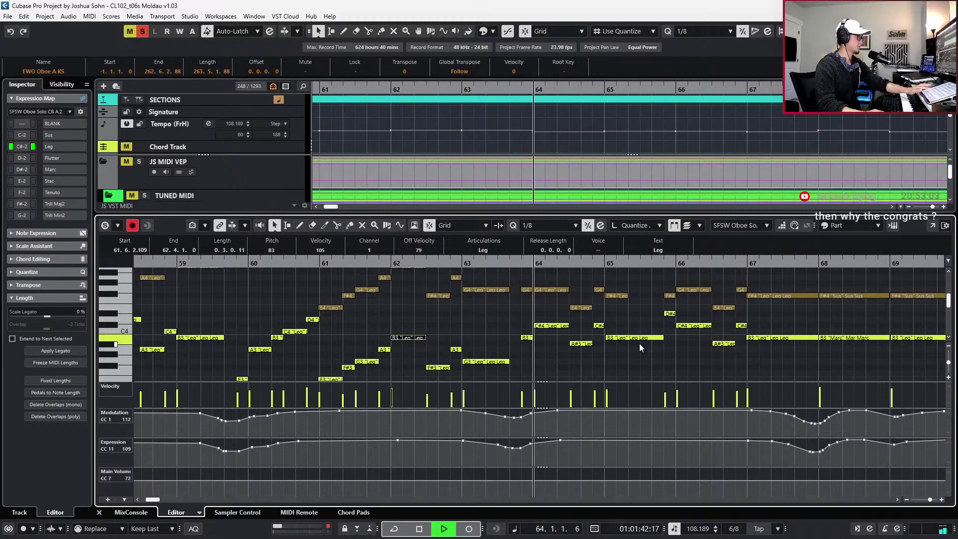
key("g")
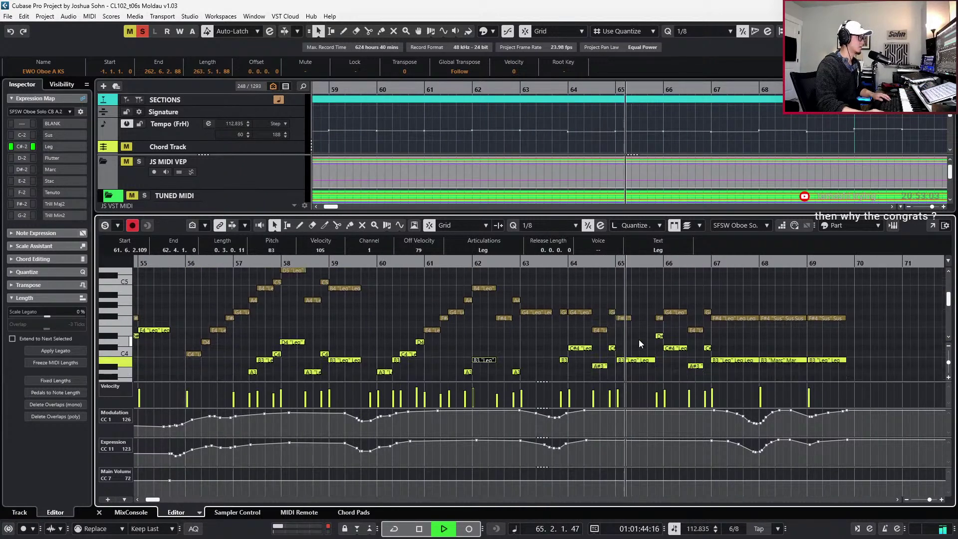
scroll(639, 339, "up", 2)
key("space")
Shorten the SFSW Oboe Solo B3 at bar 65 to a length of 0.2.0.0 and play the passage back from bar 62
key("h")
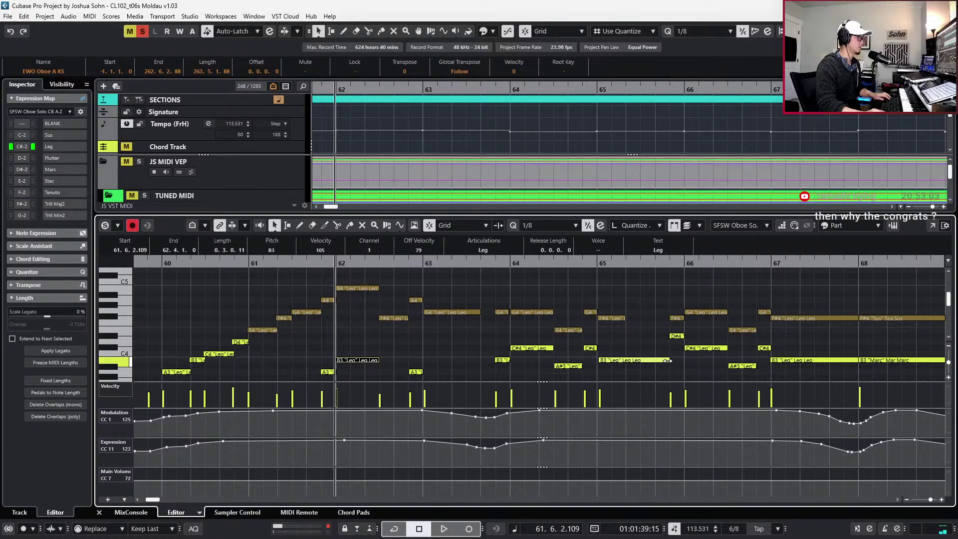
left_click_drag(668, 361, 628, 361)
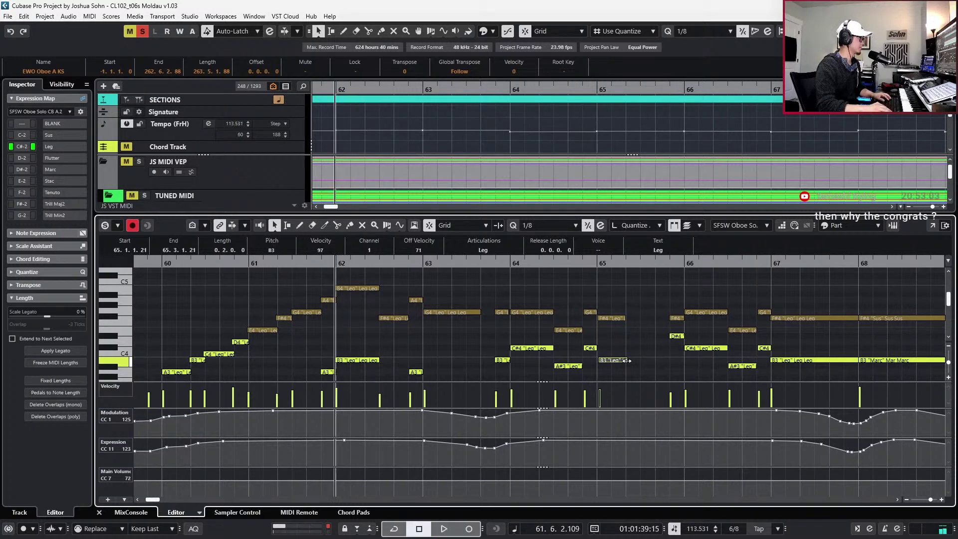
key("space")
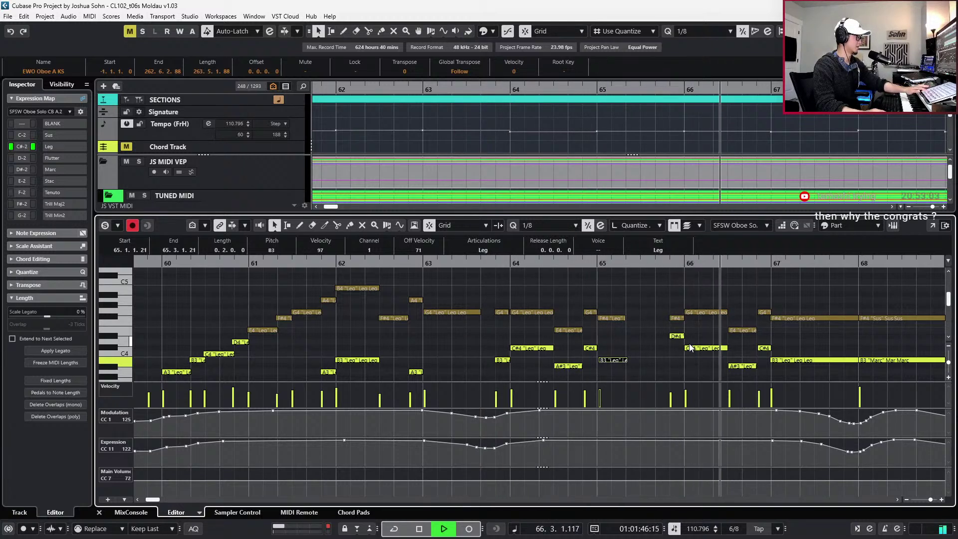
key("space")
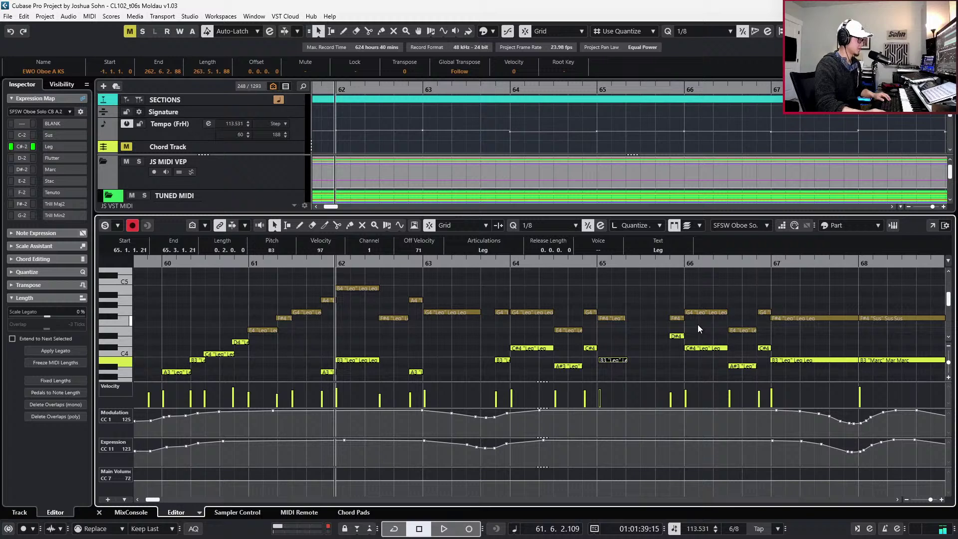
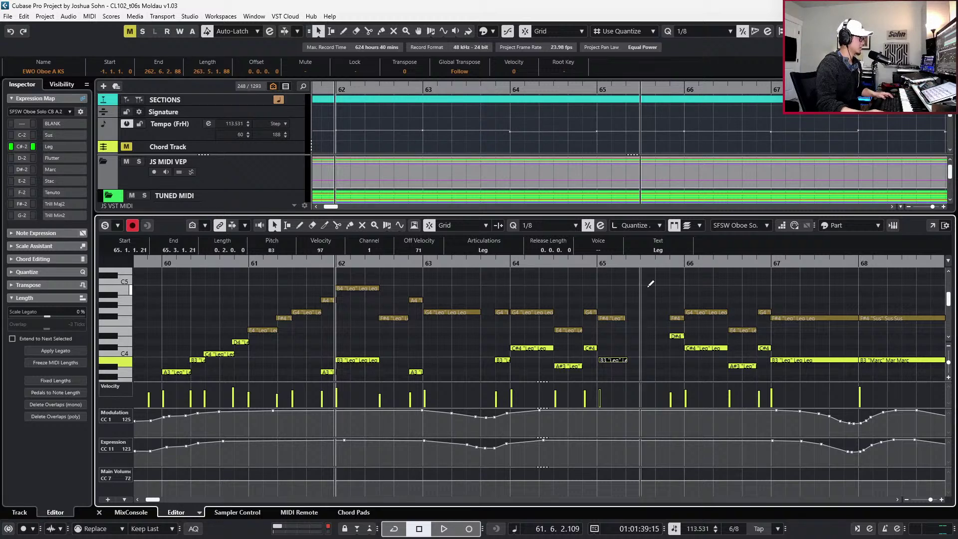
Switch to the score PDF, examine the oboe notes and dynamics from bar 65 on page 13, and return to Cubase
key("alt+Tab")
scroll(499, 327, "up", 5)
scroll(498, 325, "down", 2)
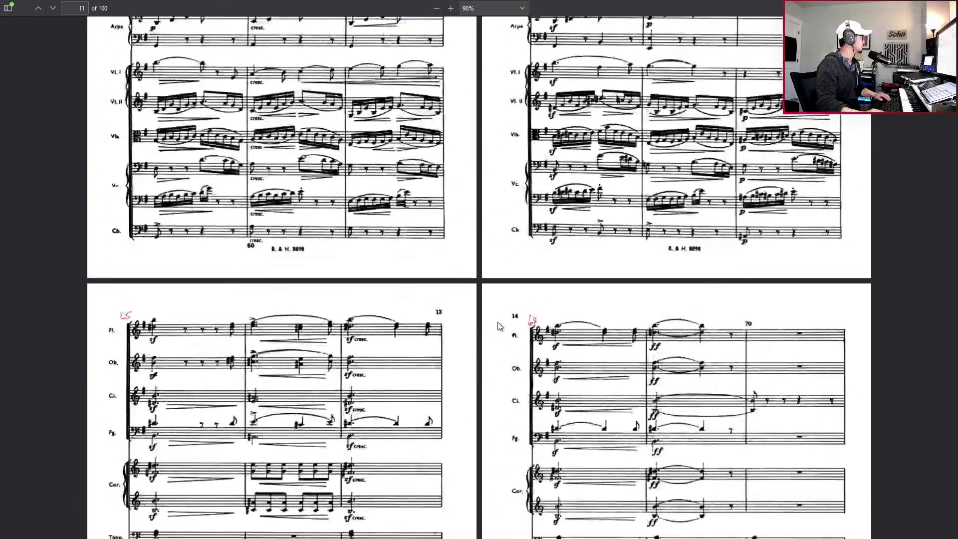
scroll(498, 325, "down", 10)
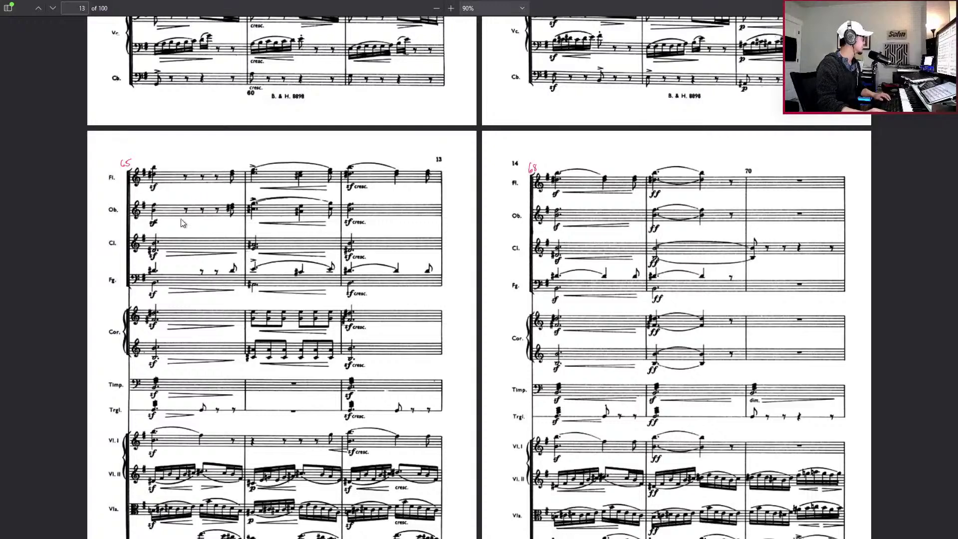
scroll(182, 223, "up", 5)
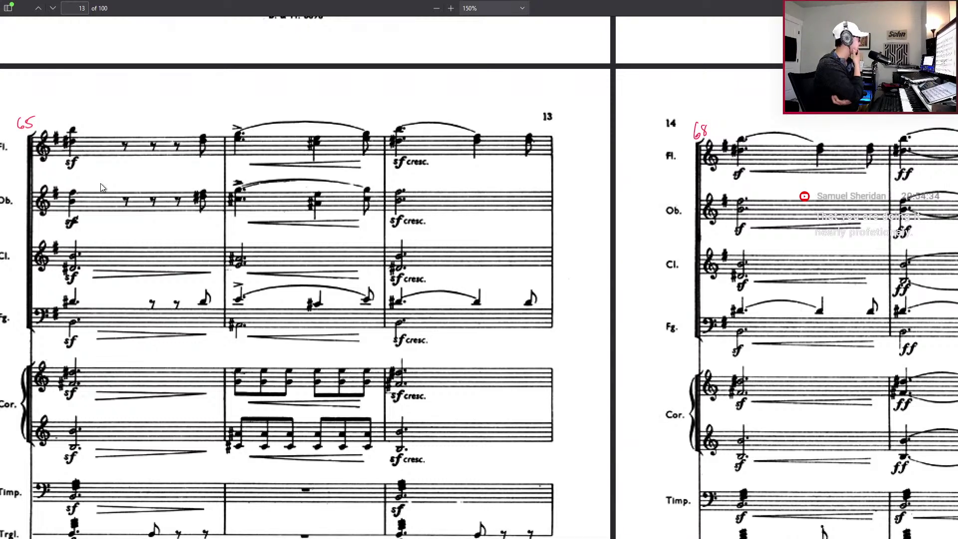
scroll(170, 245, "left", 2)
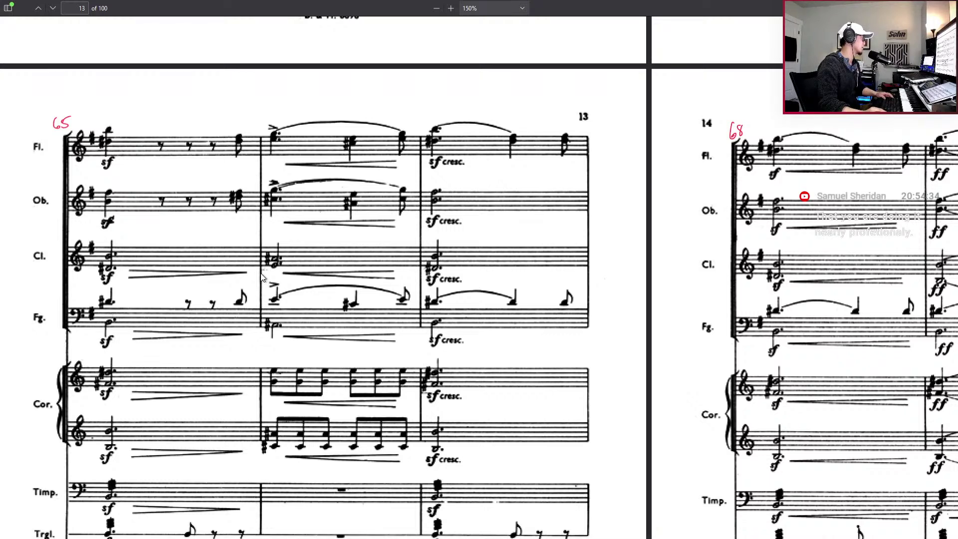
key("alt+Tab")
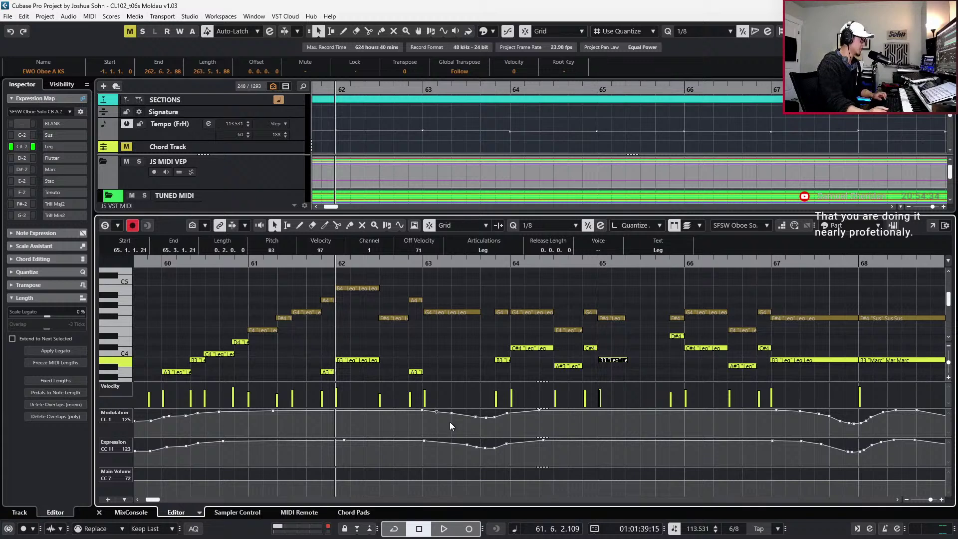
Lengthen the F#4 and B3 at bar 65 of the two oboe lines together so they end at 65.5.1.0
left_click(612, 318, "shift")
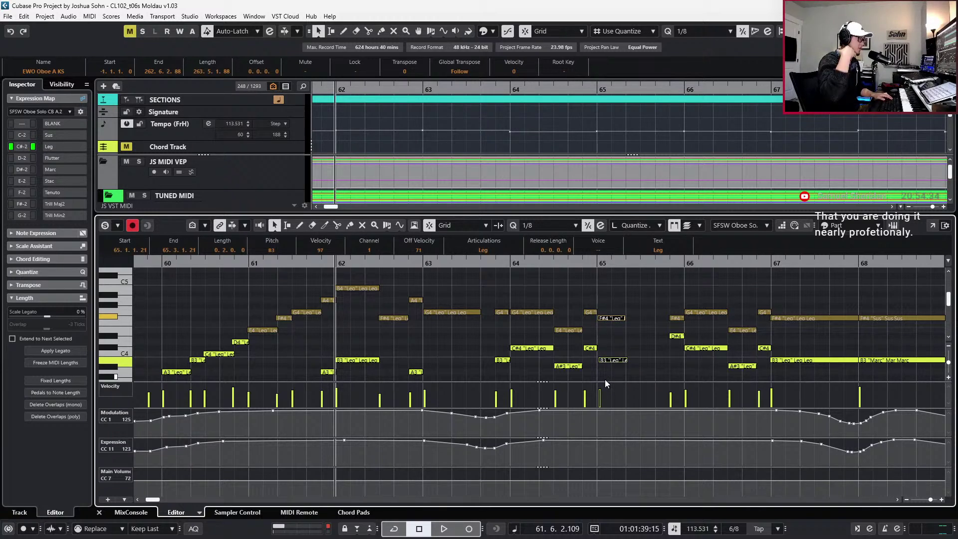
scroll(651, 331, "down", 2)
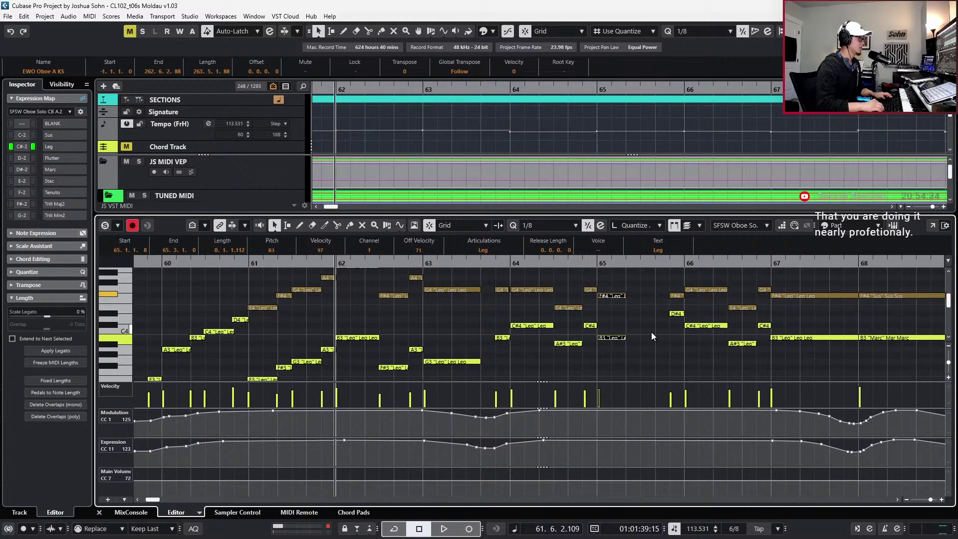
key("alt+Right")
key("alt+Right")
key("alt+Right")
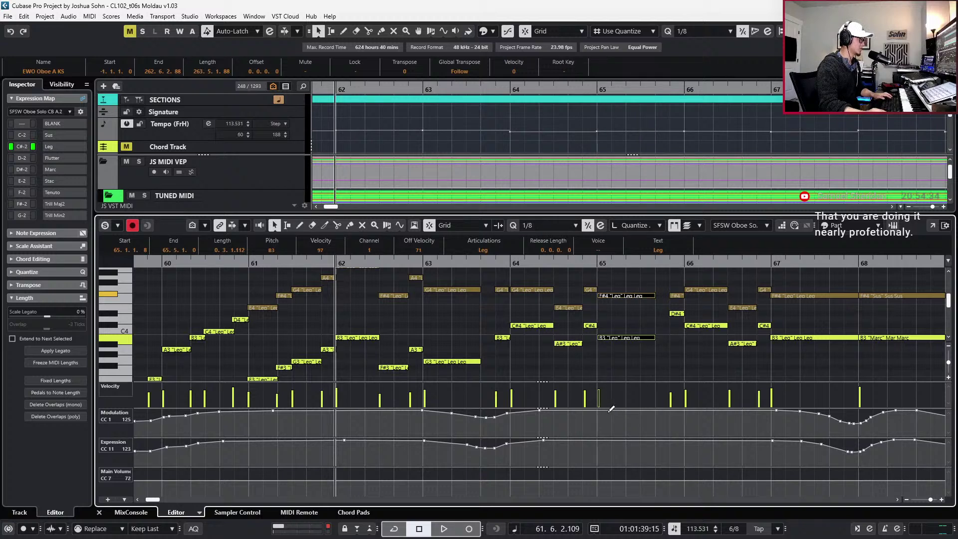
Draw a dip late in bar 65 in the SFSW Oboe Solo modulation and expression, rising to 117 and 97 at 65.6.1.0
mouse_move(611, 409)
left_mouse_down()
mouse_move(656, 423)
mouse_move(671, 409)
left_mouse_up()
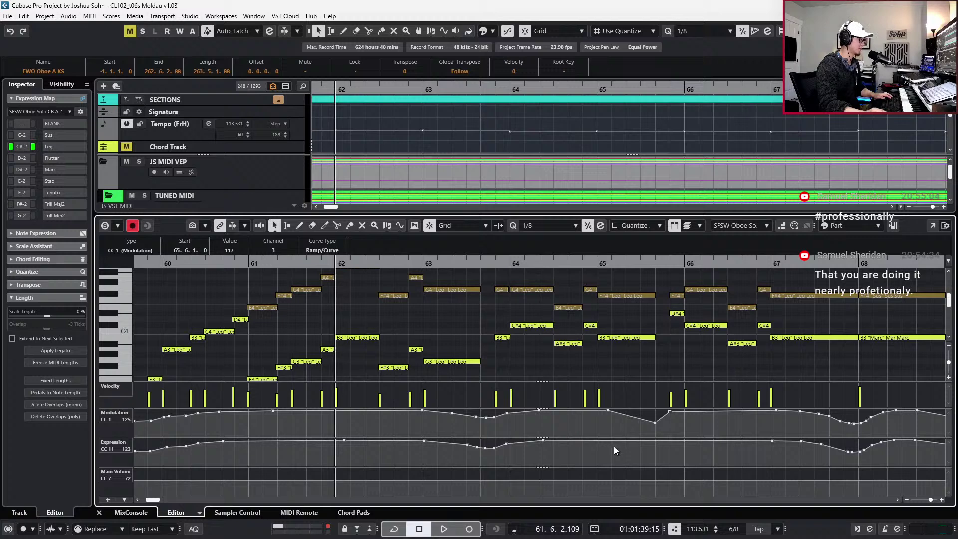
mouse_move(610, 440)
left_mouse_down()
mouse_move(640, 442)
mouse_move(655, 455)
left_mouse_up()
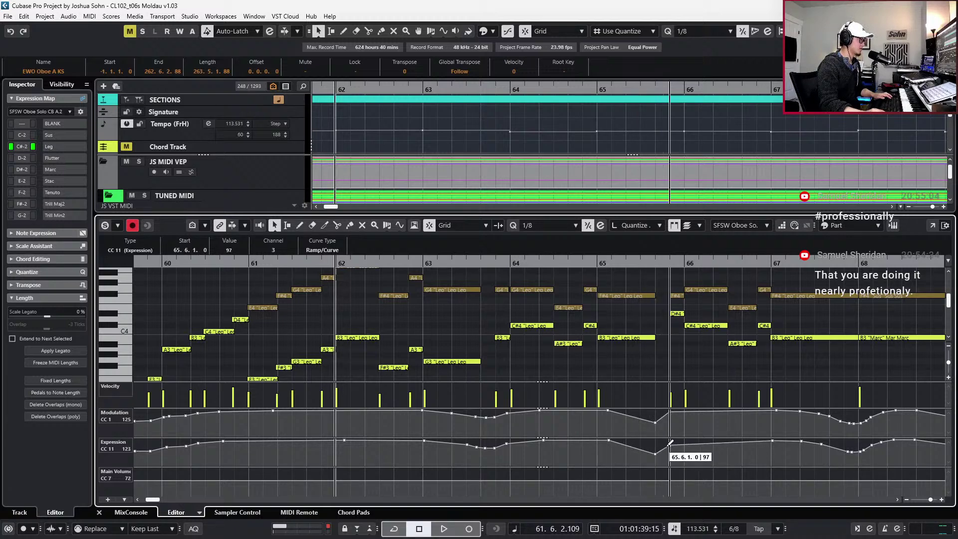
left_click(664, 396)
Draw the same bar 65 dip in the EWO Oboe A modulation and expression, with expression 63 at 65.6.1.0, and play from bar 62
left_click(612, 411)
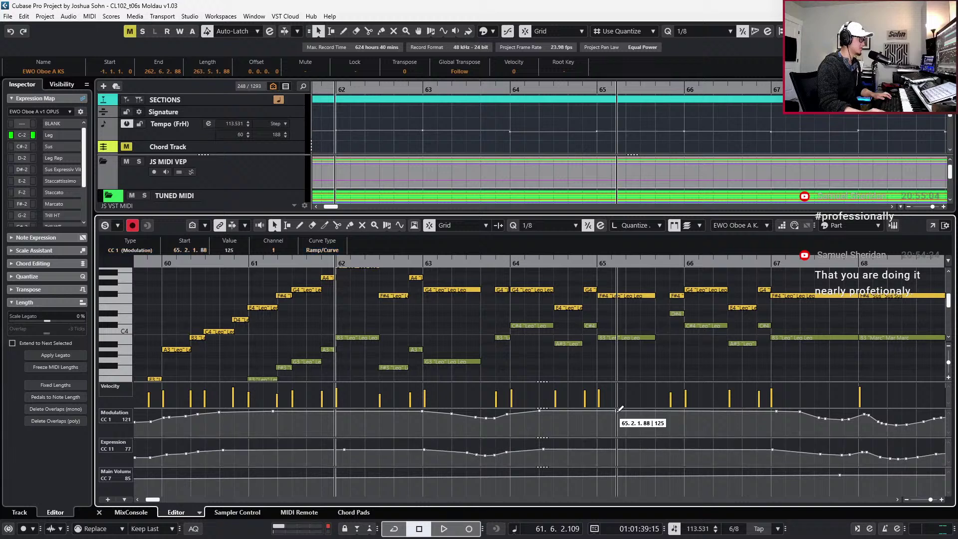
mouse_move(612, 410)
left_mouse_down()
mouse_move(640, 427)
mouse_move(669, 418)
left_mouse_up()
left_click_drag(612, 451, 679, 449)
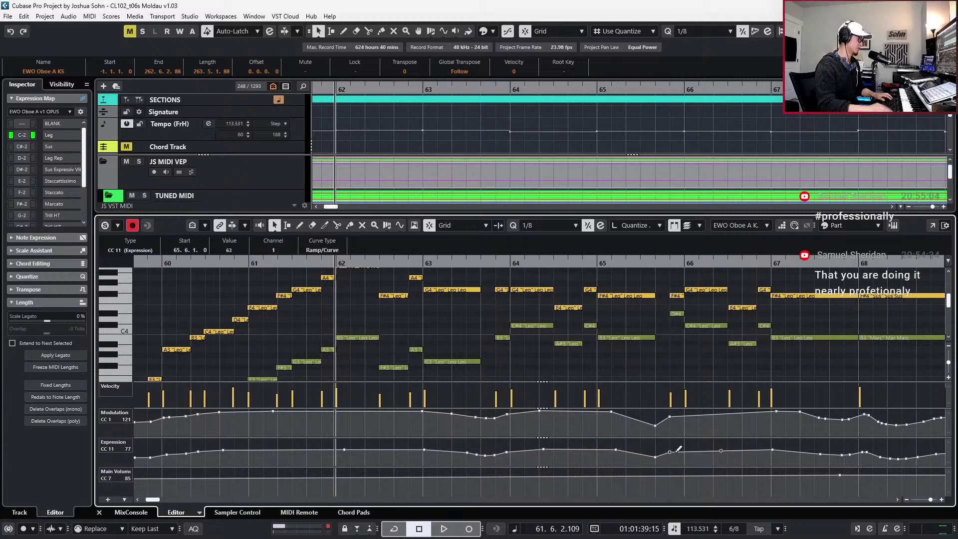
key("space")
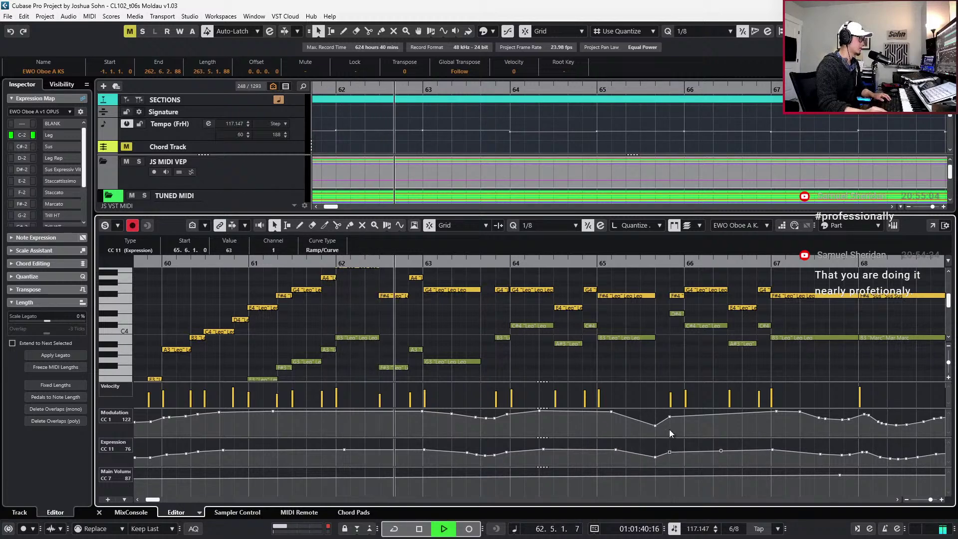
scroll(670, 334, "down", 2)
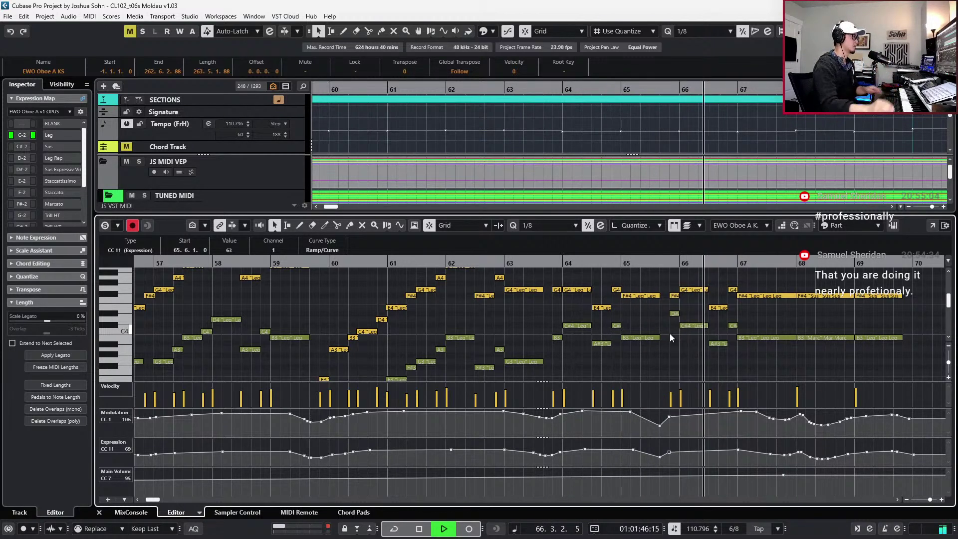
Stop playback, close the oboe note editor, and zoom the arrangement out to an overview of the woodwind tracks from about bar 20 onward
key("space")
left_click_drag(656, 286, 641, 354)
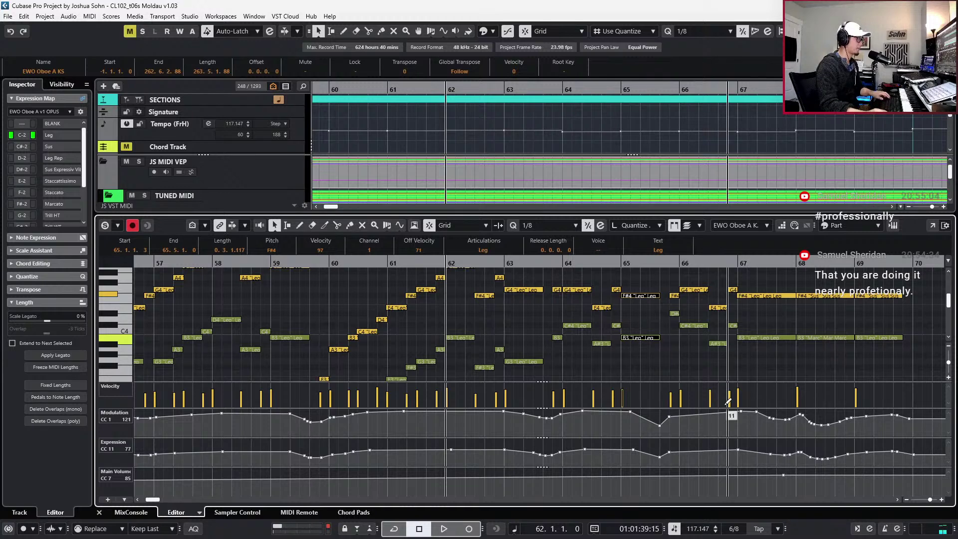
key("KP_Subtract")
key("KP_Subtract")
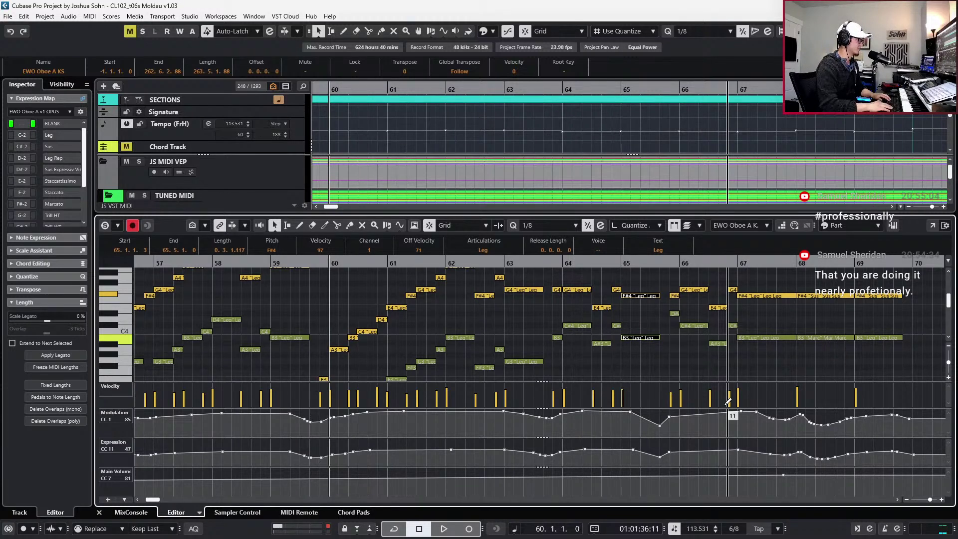
key("ctrl+alt+e")
key("g")
key("g")
key("g")
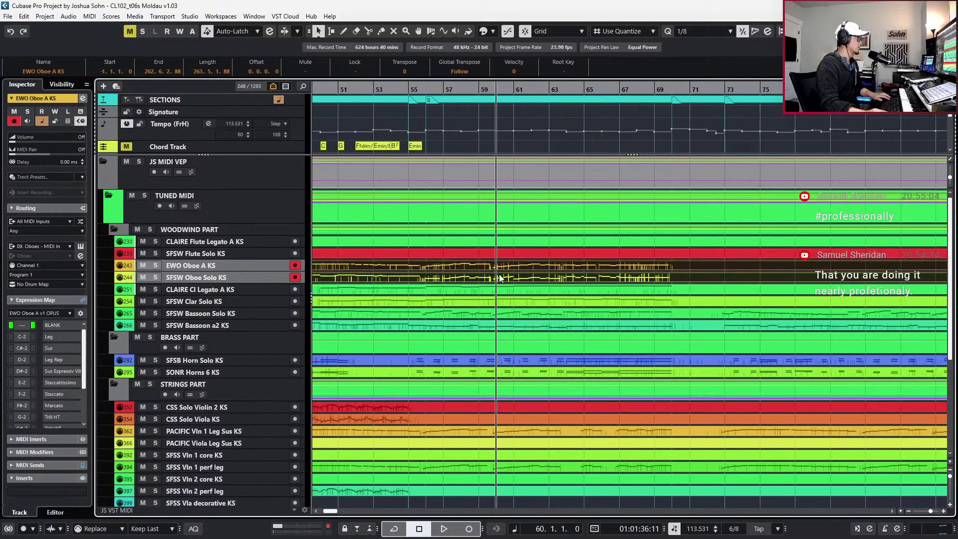
key("g")
key("g")
key("g")
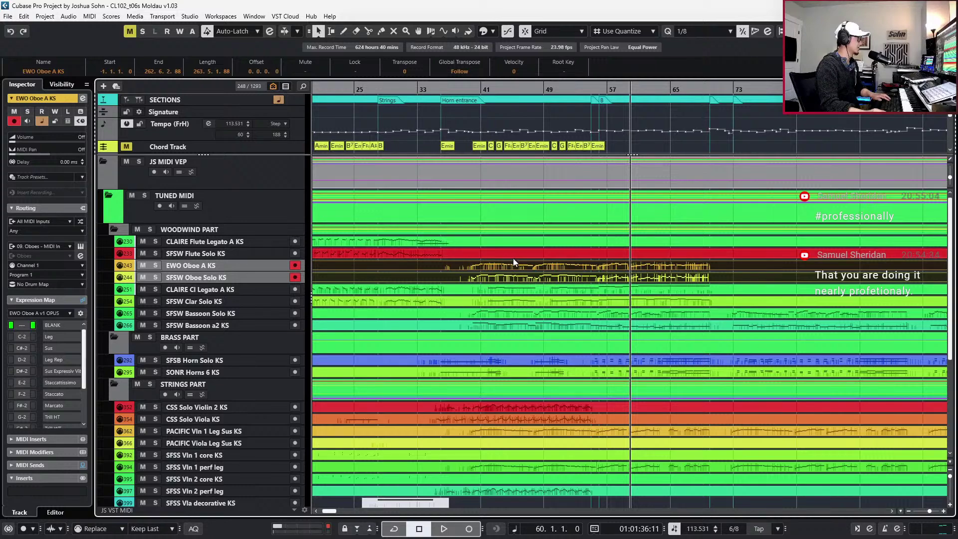
Switch to the score PDF, look back from page 13 to page 9 around bar 55, and return to Cubase
key("alt+Tab")
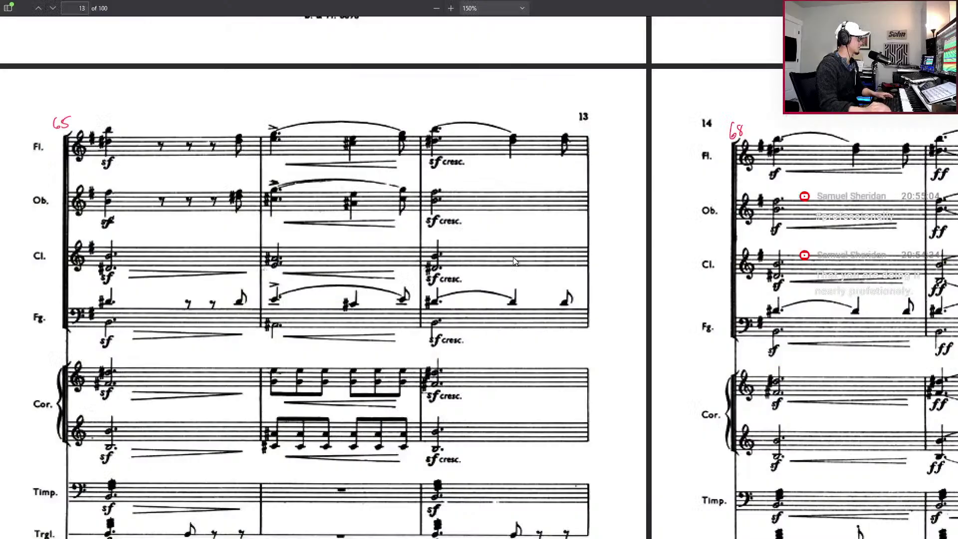
scroll(514, 257, "down", 4)
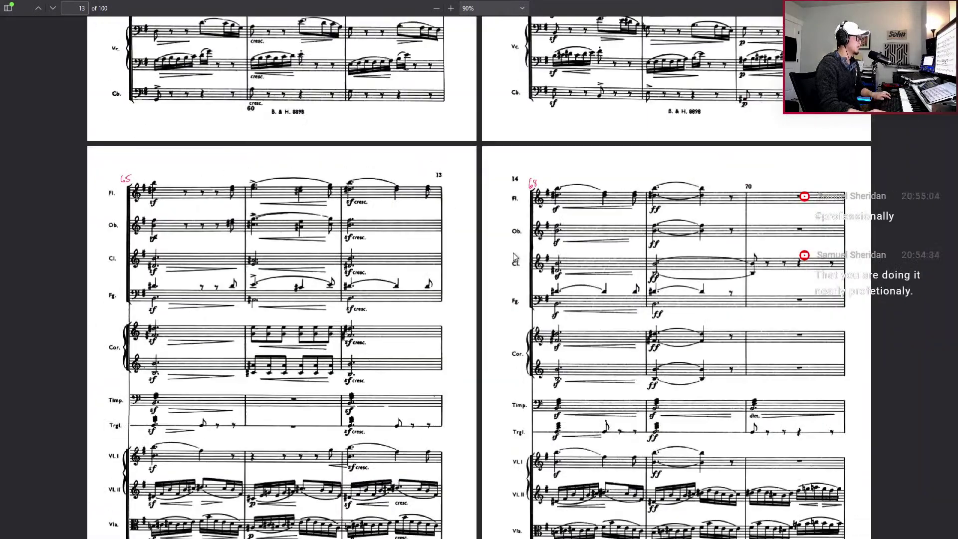
scroll(514, 258, "up", 10)
scroll(515, 257, "up", 5)
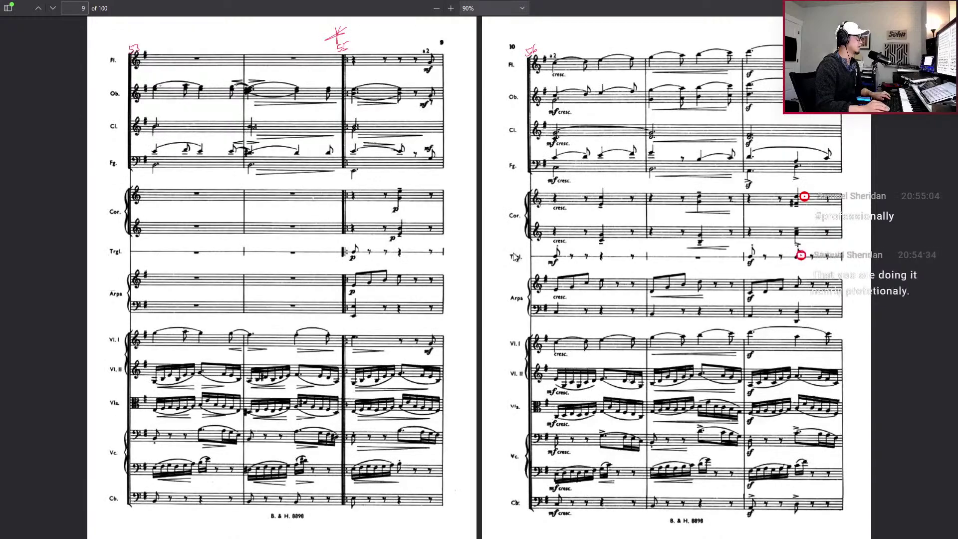
key("ctrl+s")
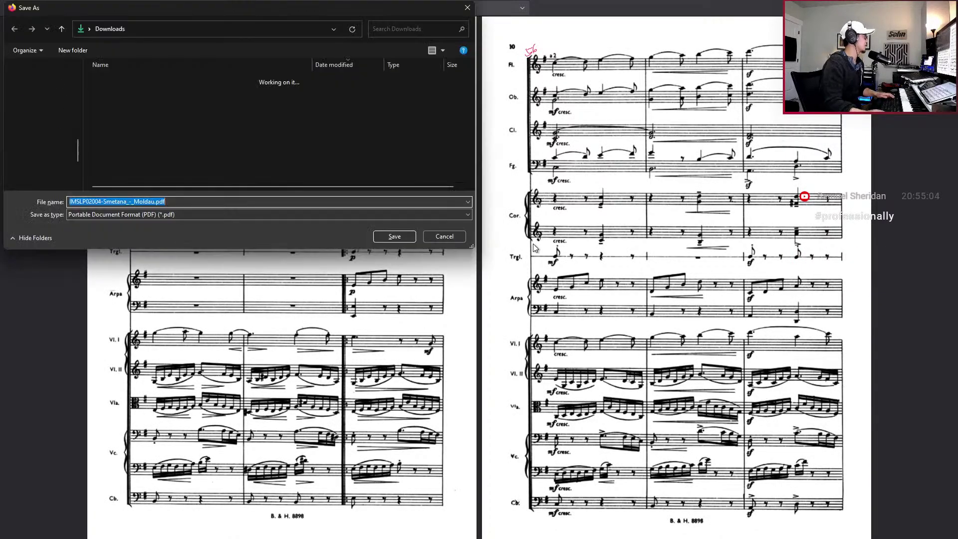
left_click(432, 236)
key("alt+Tab")
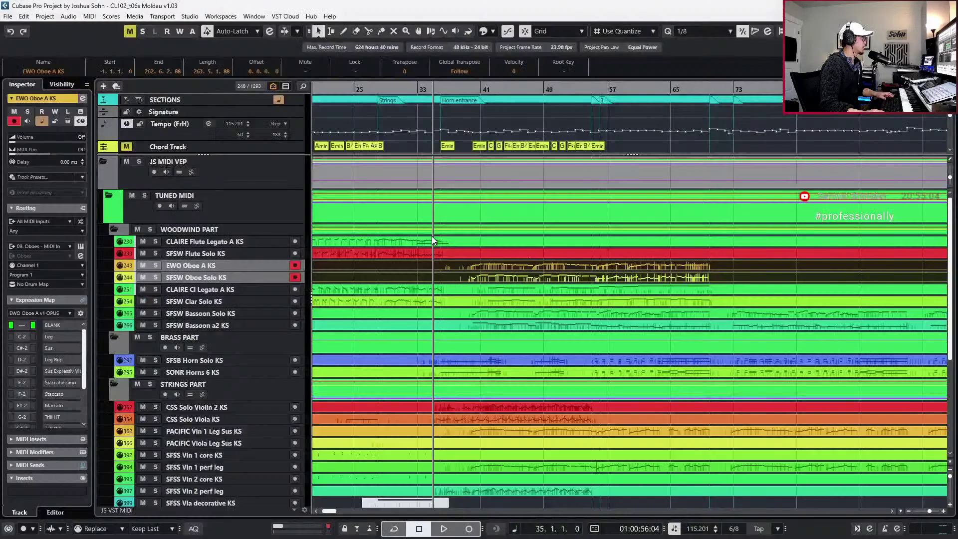
Open the SFSW Flute Solo KS part and examine the flute staff in the score from bar 55 across pages 9 to 16
double_click(482, 256)
scroll(467, 307, "up", 2)
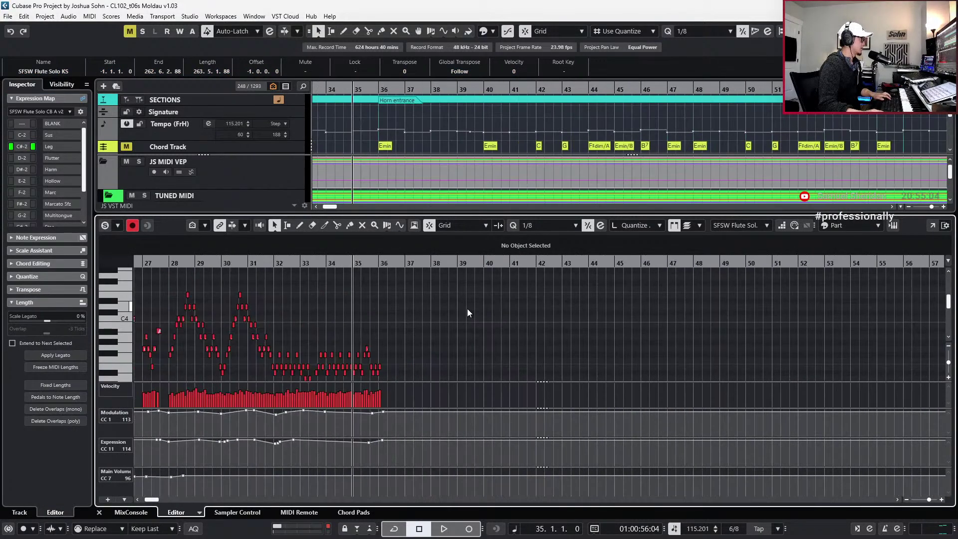
key("alt+Tab")
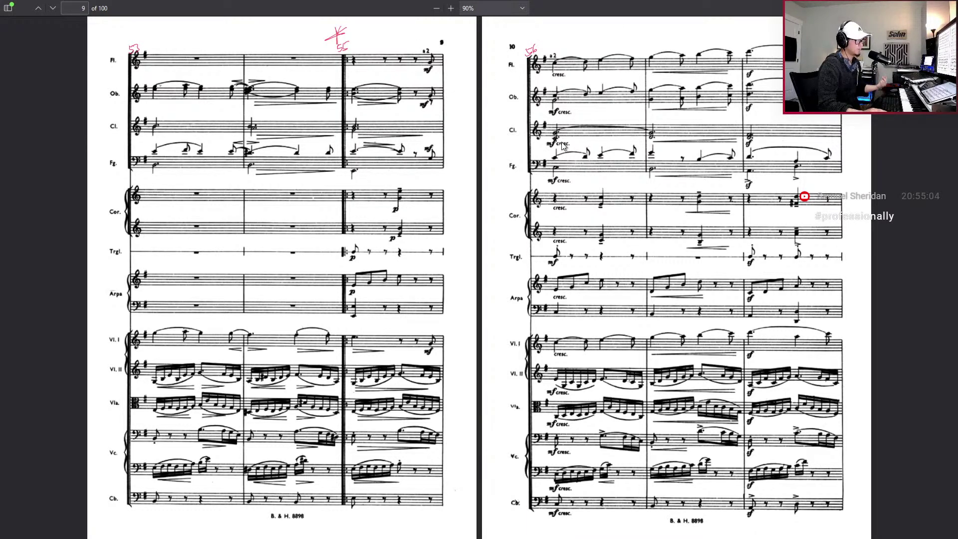
scroll(561, 150, "down", 1)
scroll(555, 164, "up", 2)
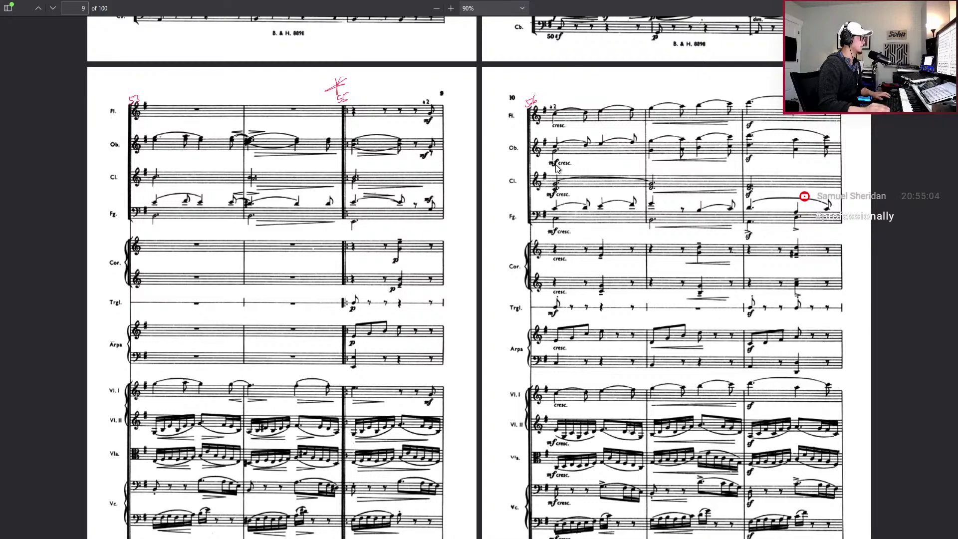
scroll(557, 167, "down", 10)
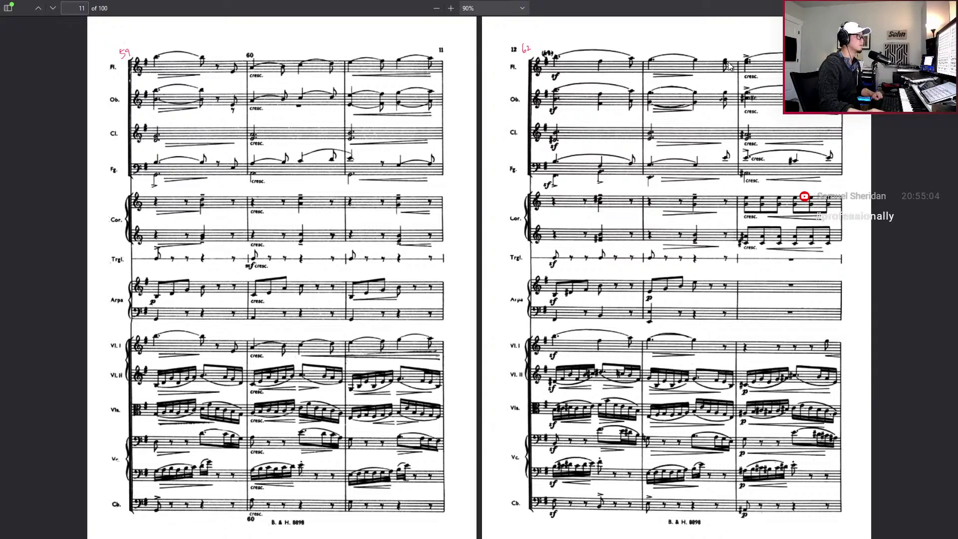
key("Right")
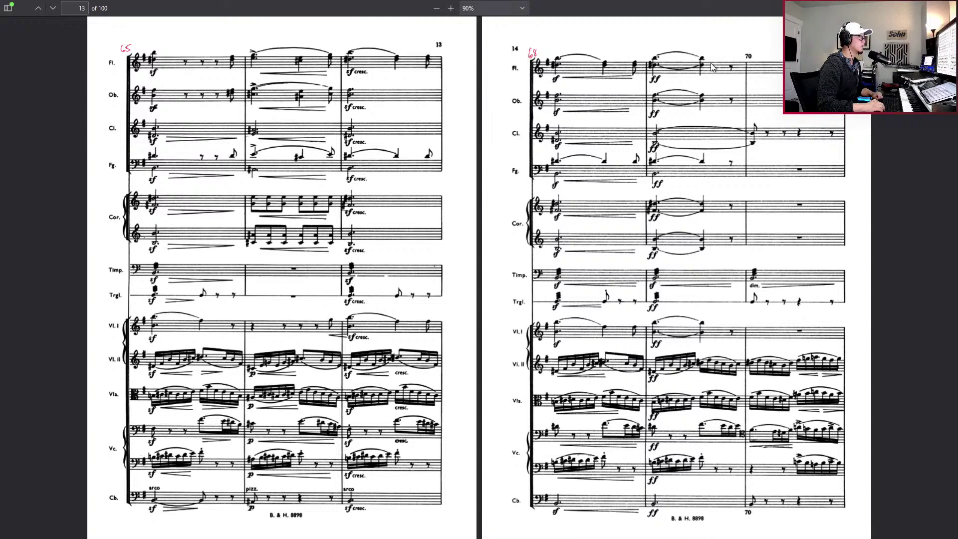
key("Page_Down")
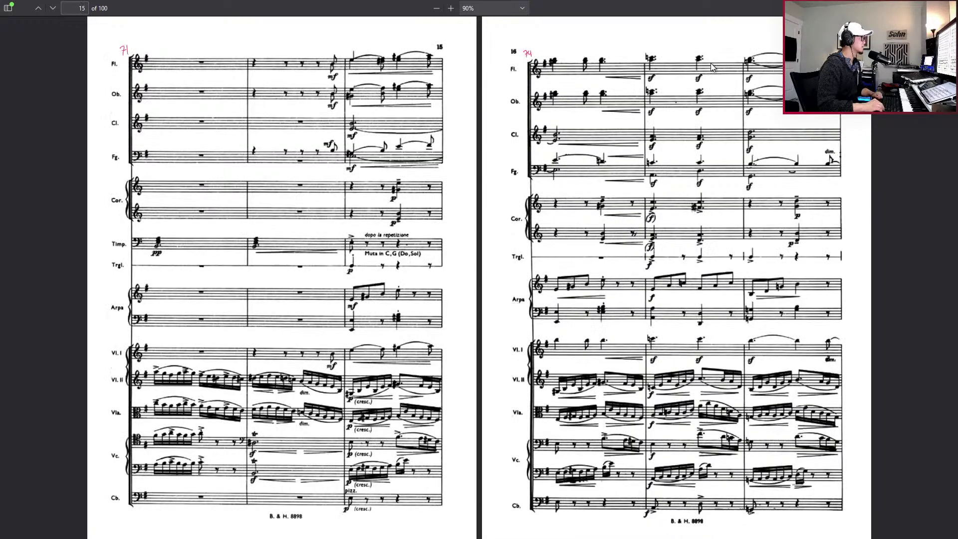
key("Page_Up")
key("Page_Up")
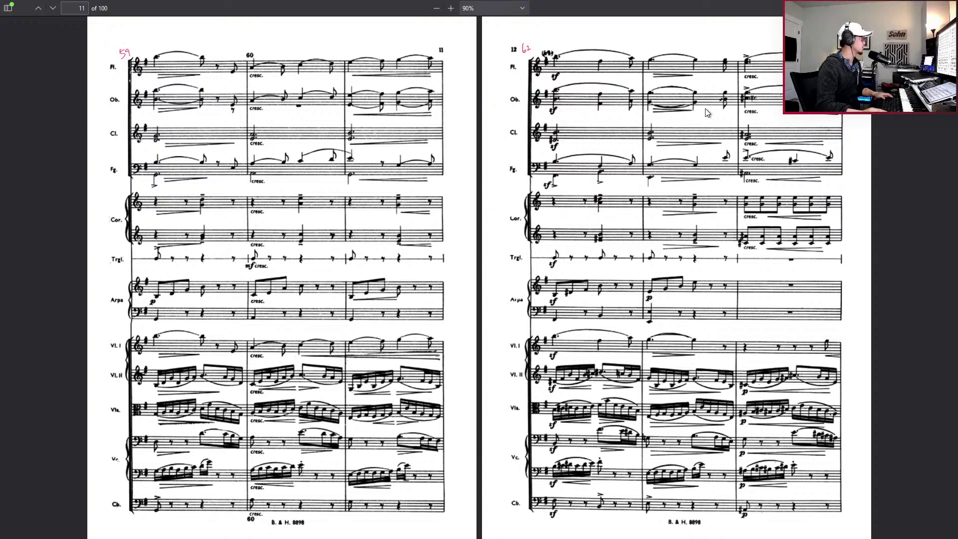
key("Left")
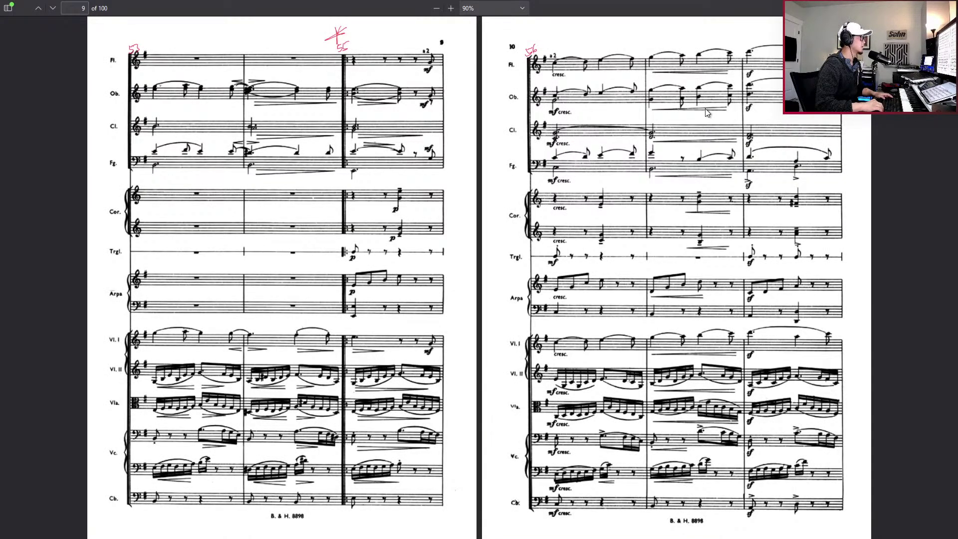
key("alt+Tab")
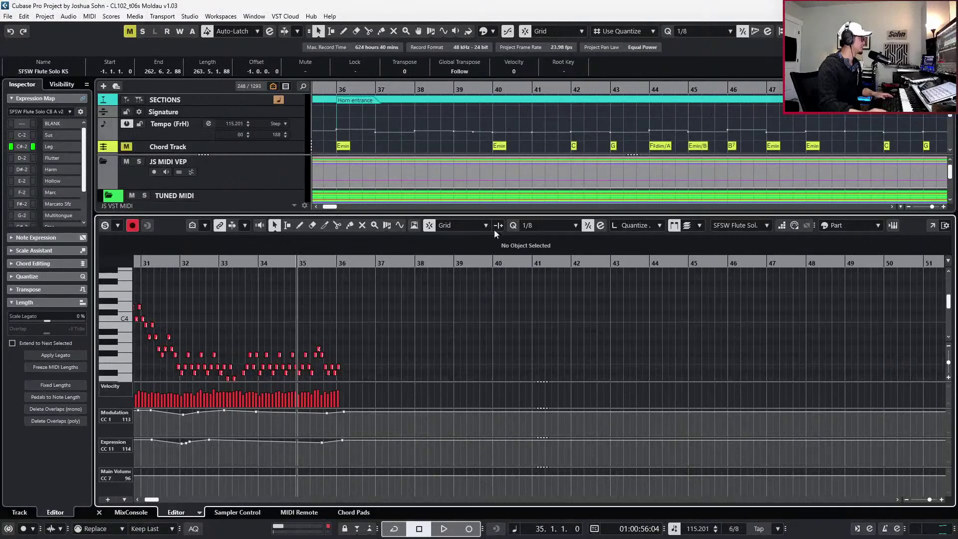
key("alt+Tab")
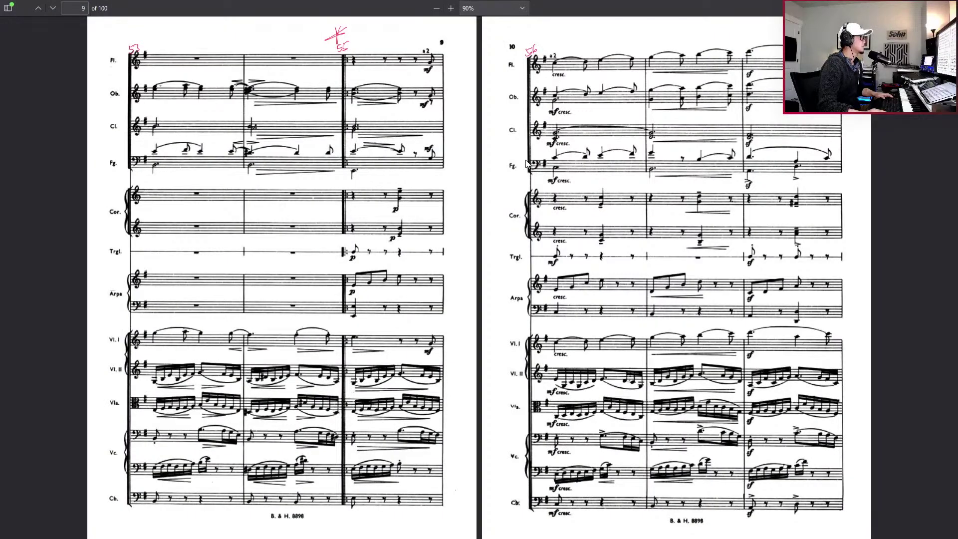
key("alt+Tab")
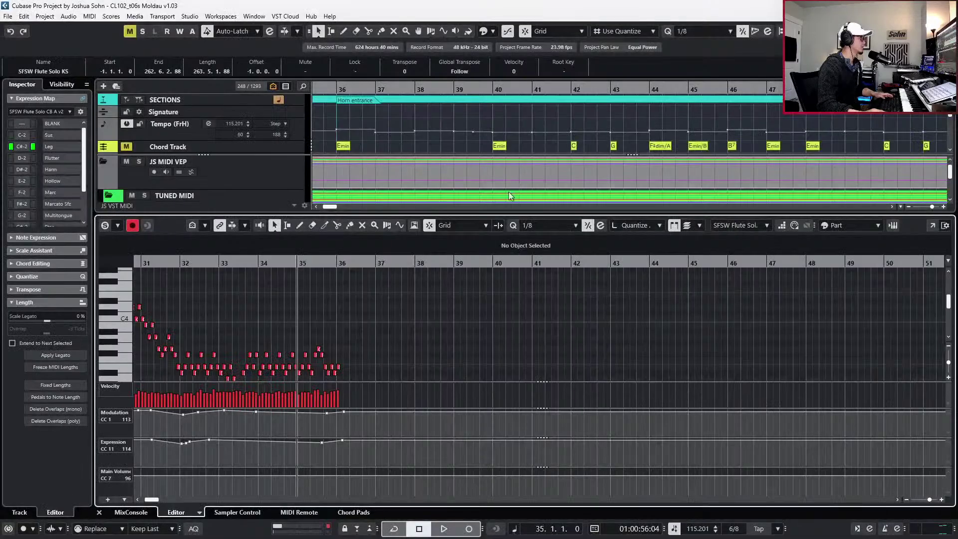
Open the CLAIRE Flute Legato A KS part in the note editor instead and place the playback position at bar 55
key("ctrl+e")
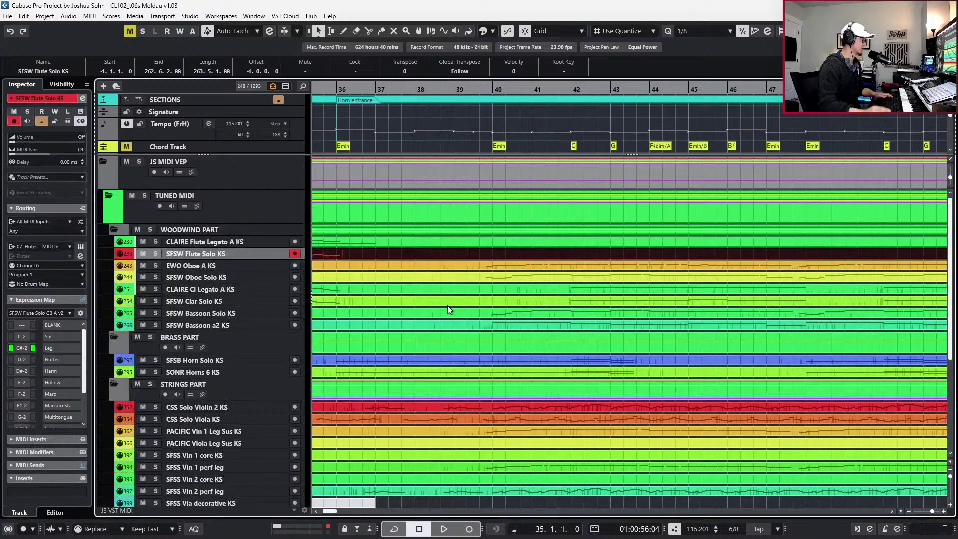
left_click(233, 244)
double_click(369, 244)
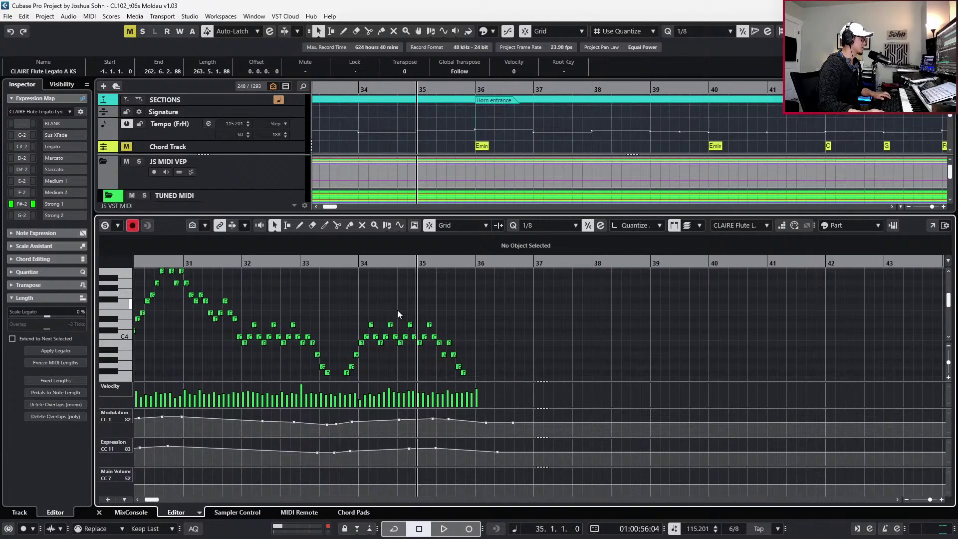
scroll(397, 310, "right", 10)
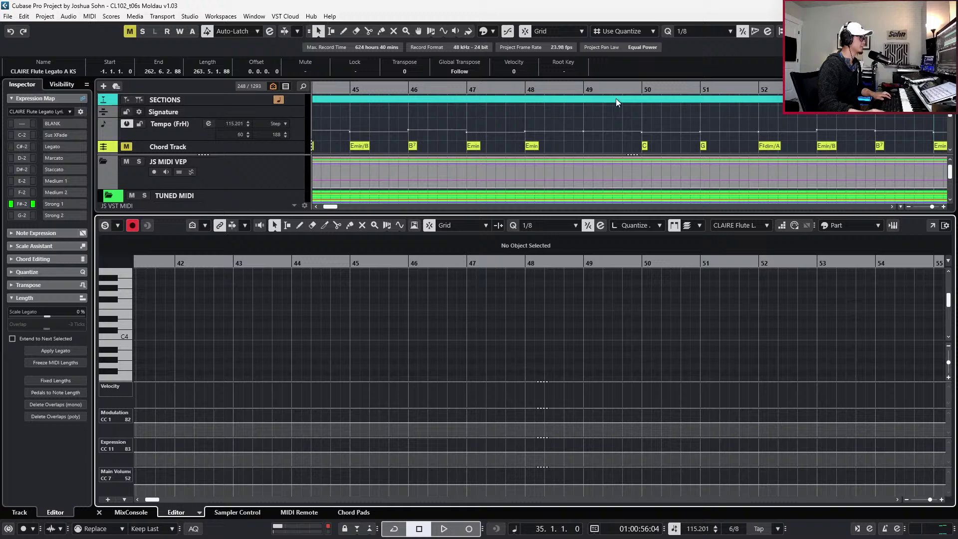
left_click(710, 89)
scroll(688, 123, "right", 5)
Play the arrangement from bar 53 with the CLAIRE flute armed while following score pages 9 to 12, and stop
key("ctrl+KP_Add")
key("ctrl+KP_Add")
key("ctrl+KP_Add")
key("ctrl+KP_Add")
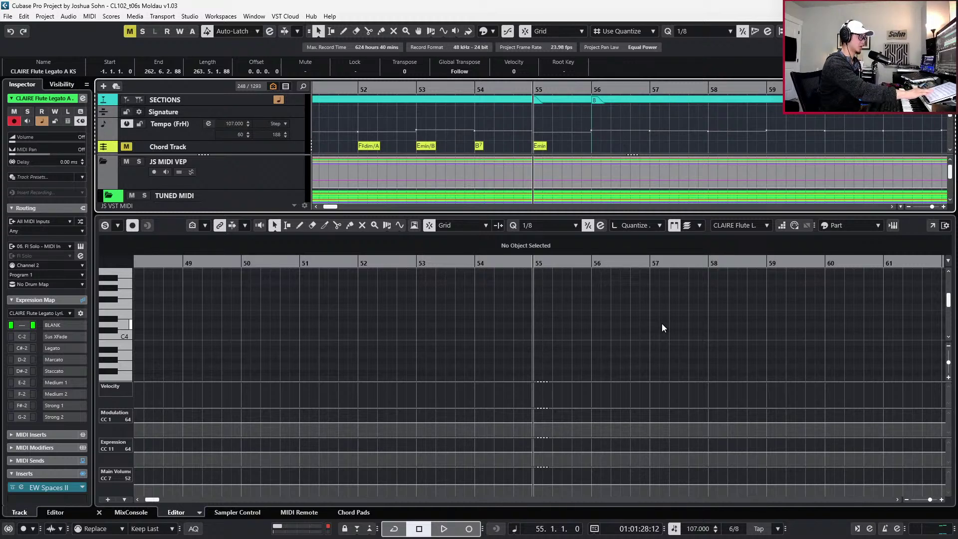
key("Left")
key("Left")
key("Left")
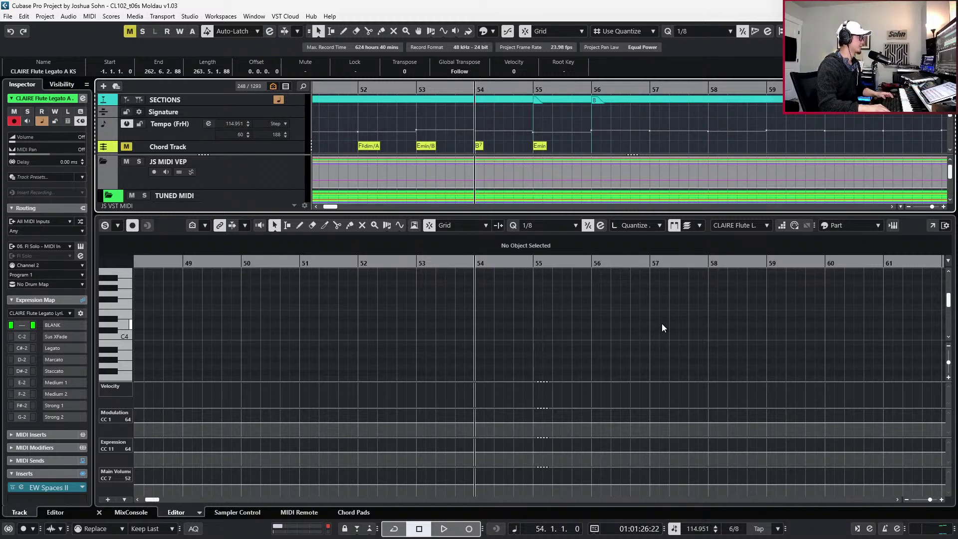
key("Right")
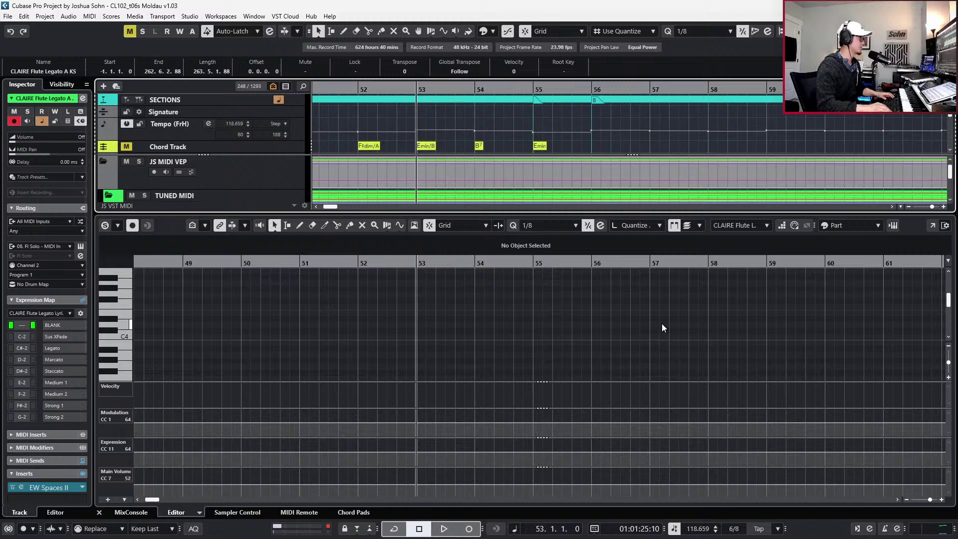
key("space")
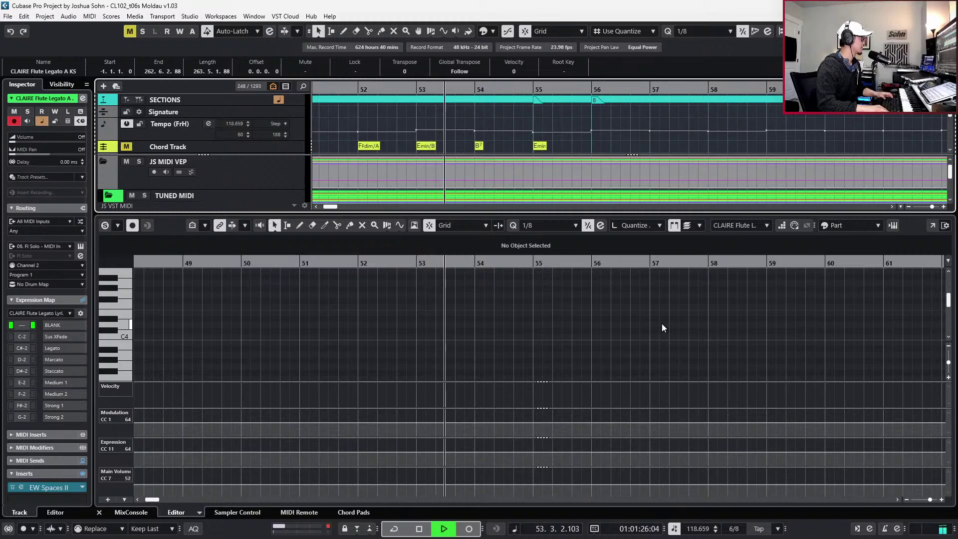
key("alt+Tab")
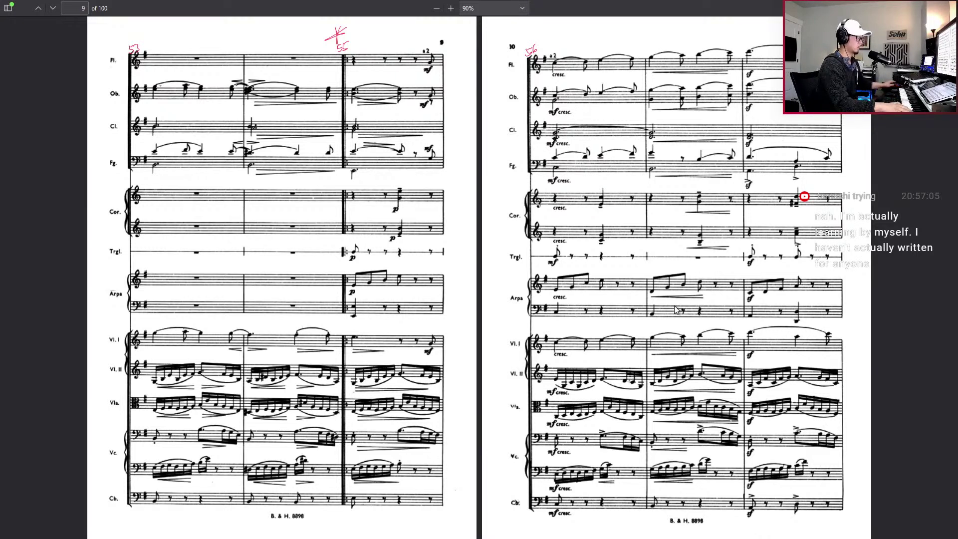
scroll(675, 310, "down", 3)
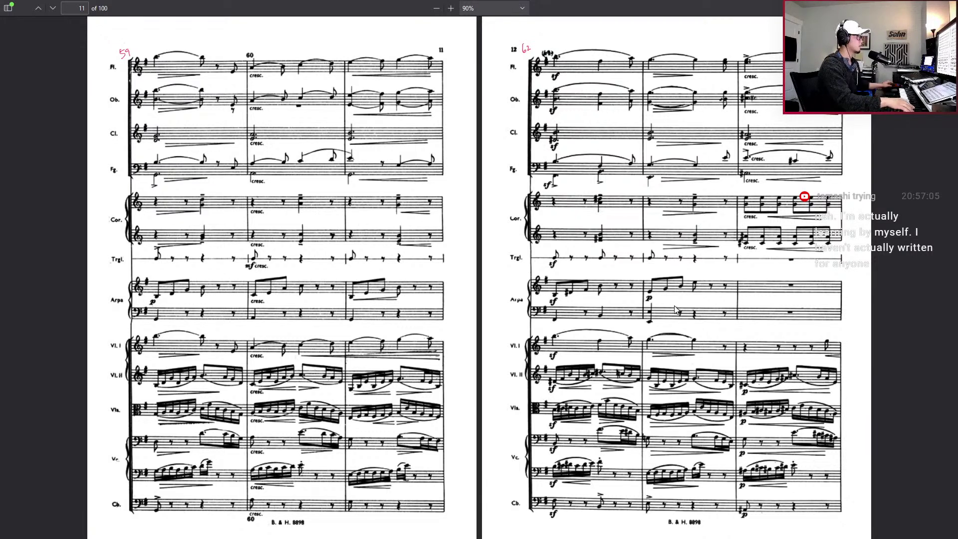
key("alt+Tab")
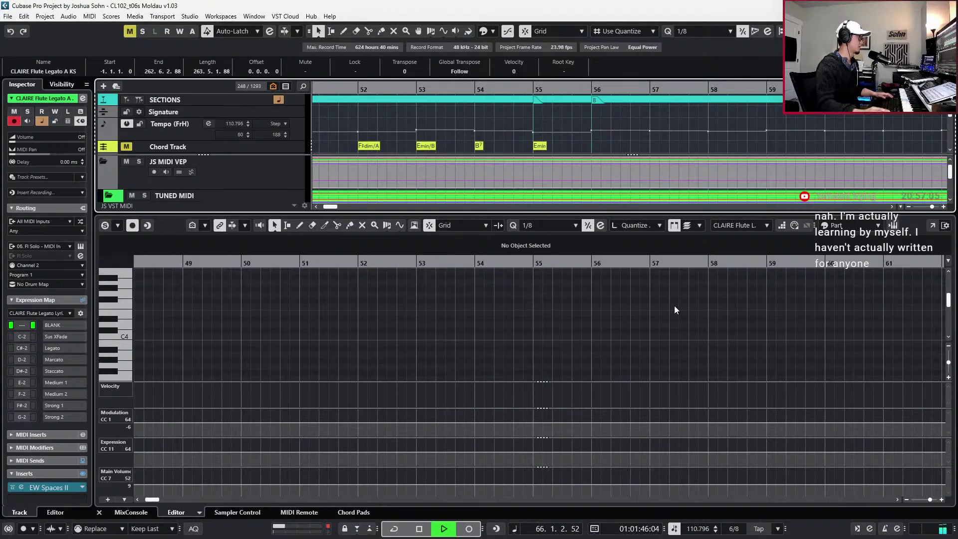
key("space")
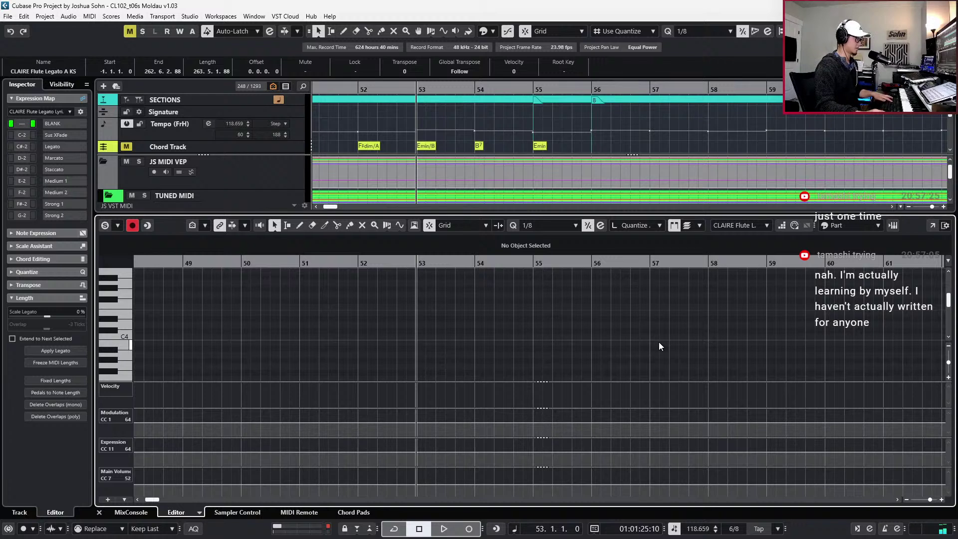
Turn on the metronome, switch to the fixed tempo of 80, and check the flute staff on score pages 9 to 12
key("c")
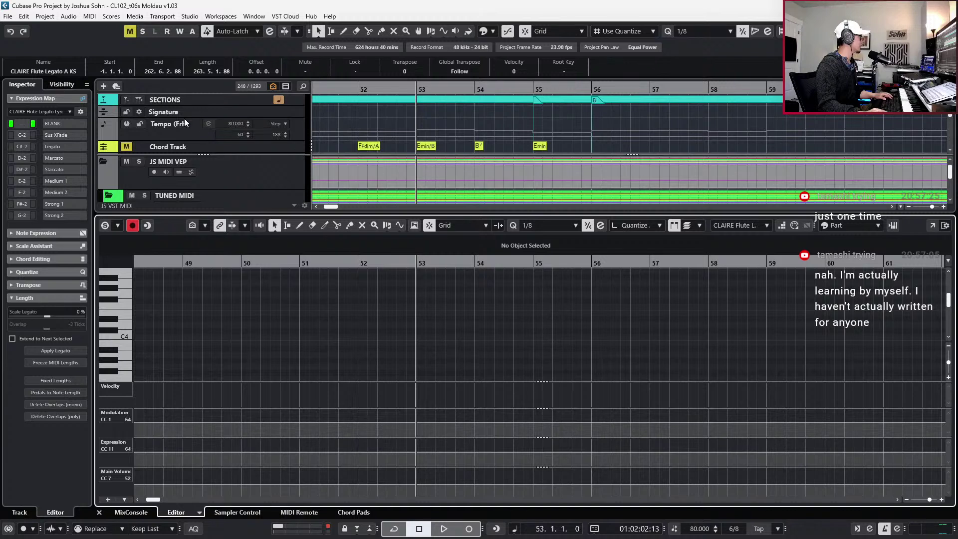
key("KP_Multiply")
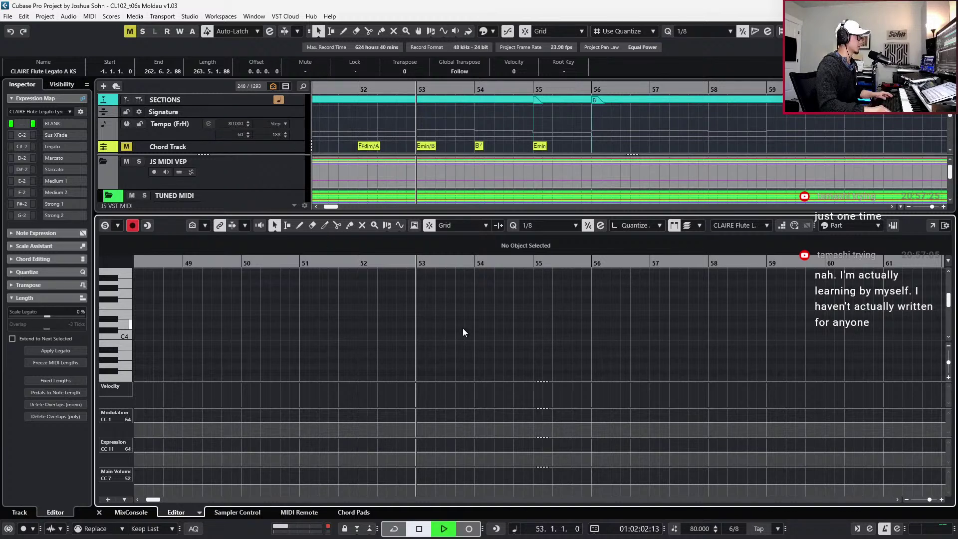
key("alt+Tab")
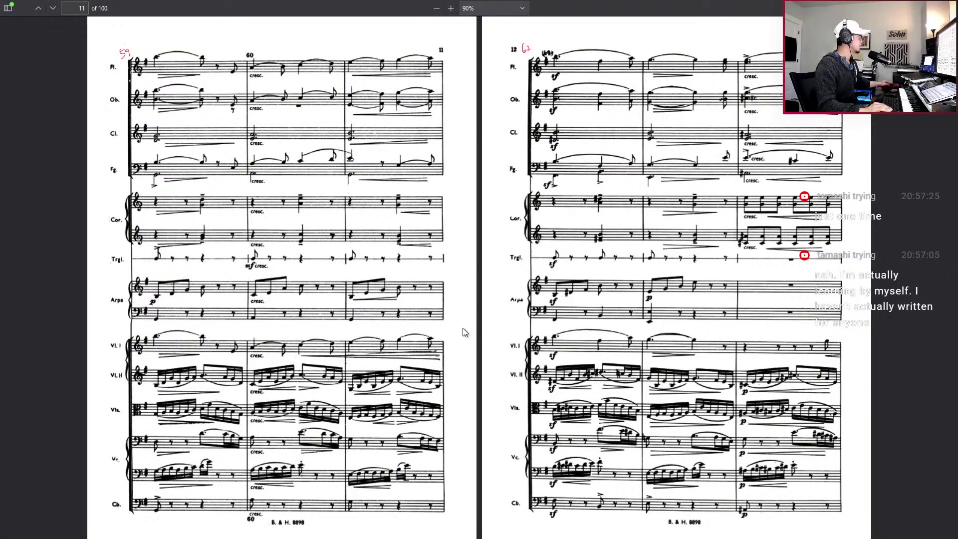
scroll(462, 328, "up", 10)
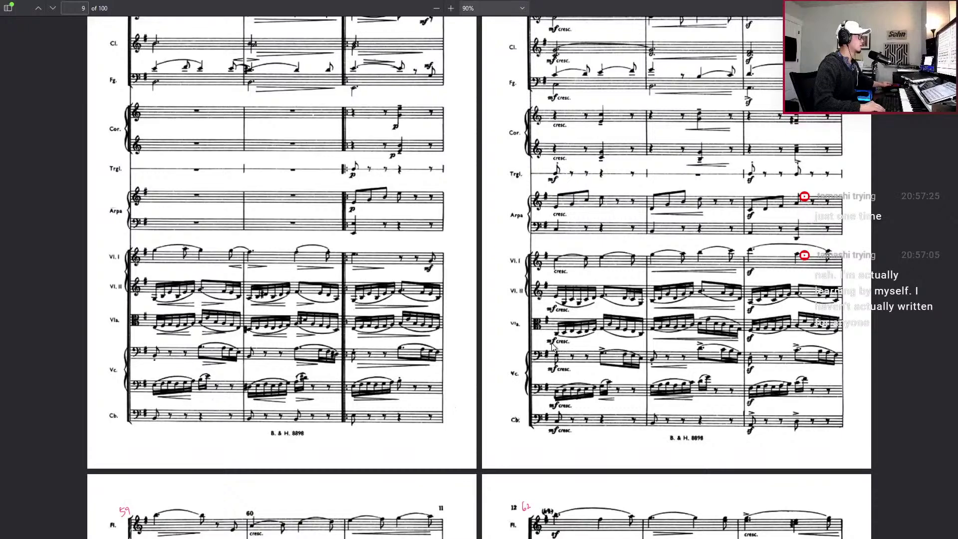
scroll(552, 345, "up", 2)
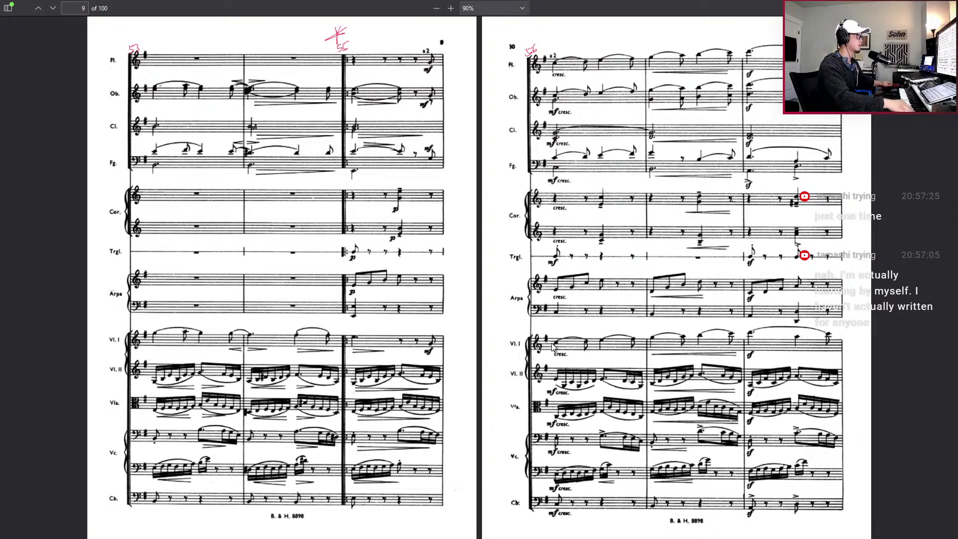
scroll(552, 345, "down", 10)
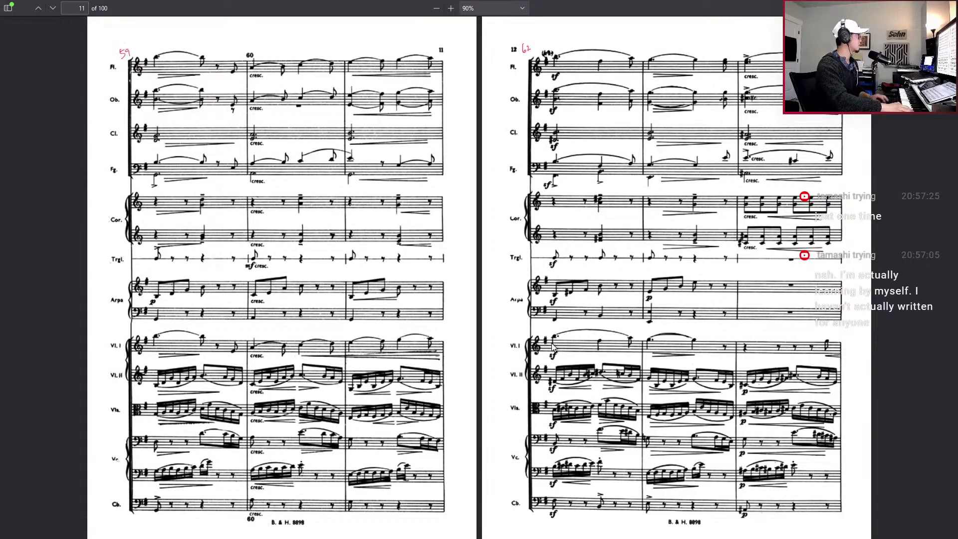
key("alt+Tab")
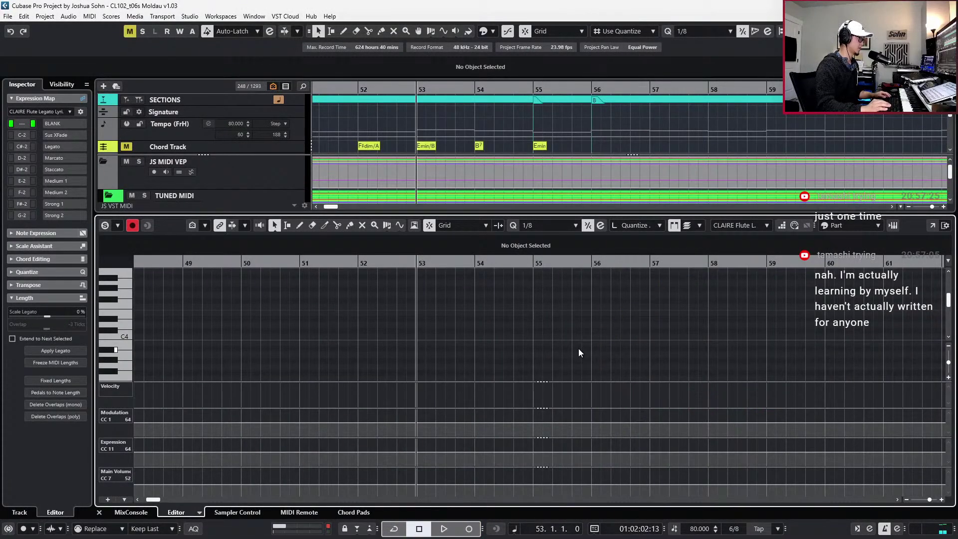
Try recording the flute line from bar 53 while following score pages 9 to 14, and discard the take
key("space")
key("alt+Tab")
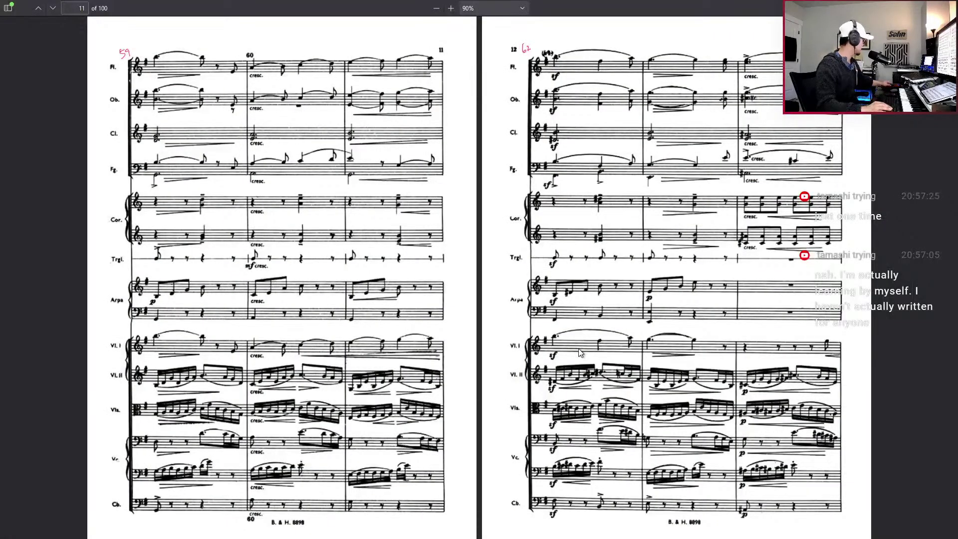
scroll(578, 349, "up", 10)
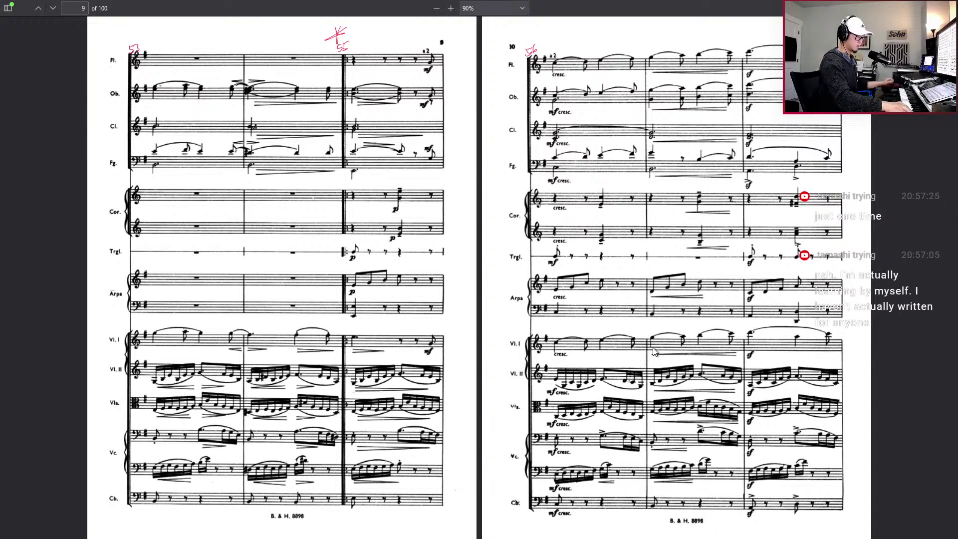
key("Page_Down")
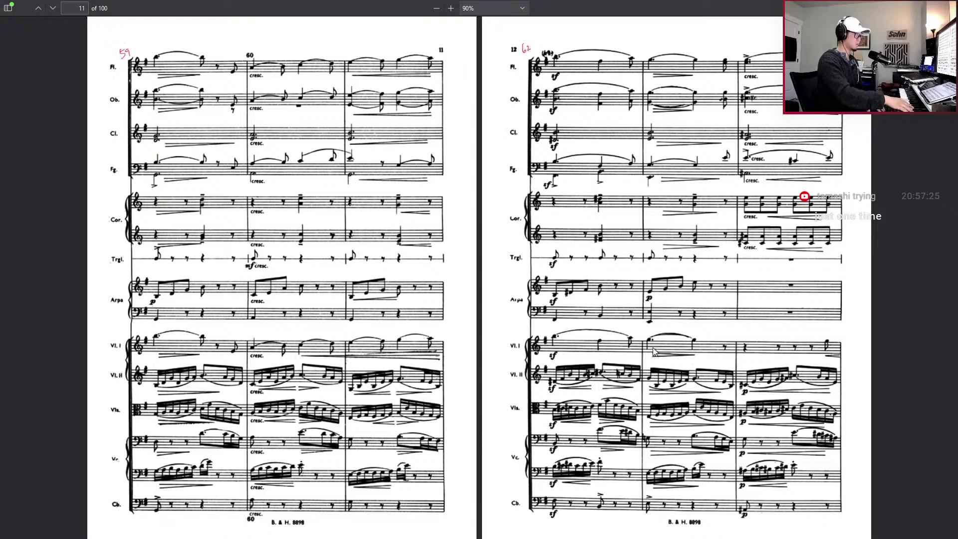
key("Page_Down")
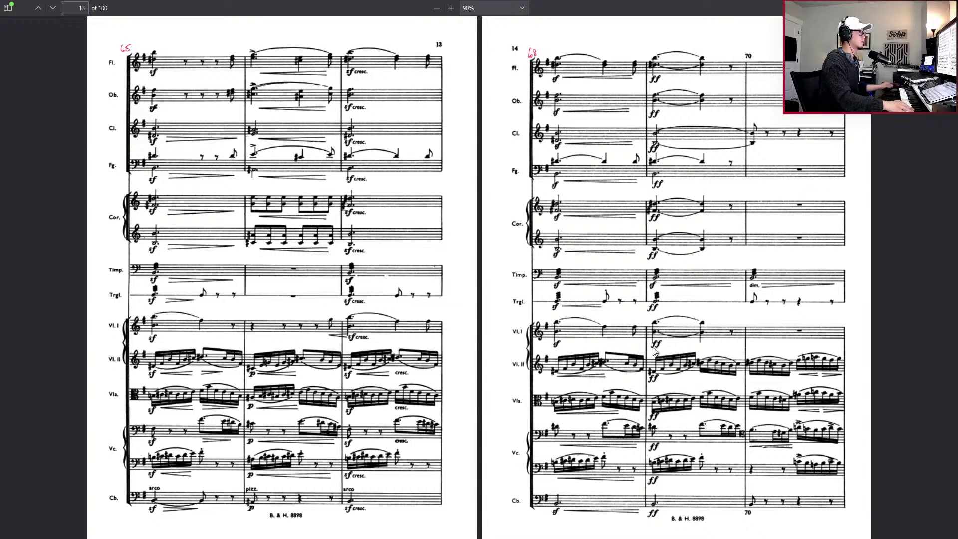
key("alt+Tab")
key("space")
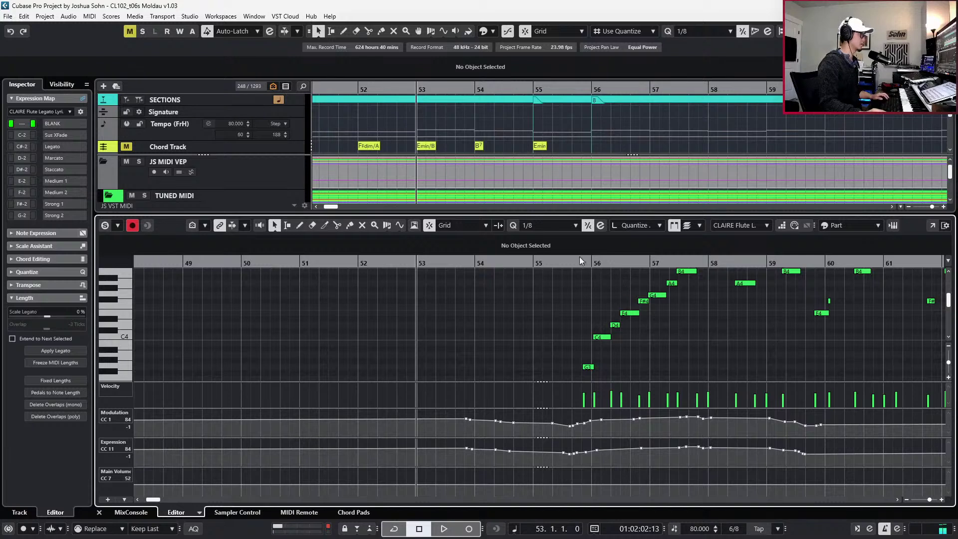
key("ctrl+z")
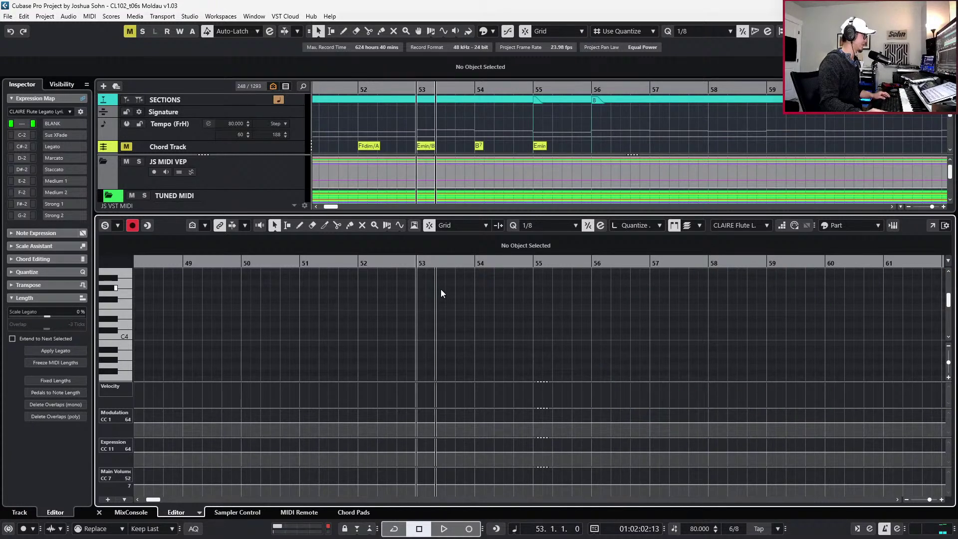
Insert a C7 note at 53.2 in the CLAIRE flute part and set its articulation to Medium 2
scroll(440, 288, "up", 5)
left_click(432, 278)
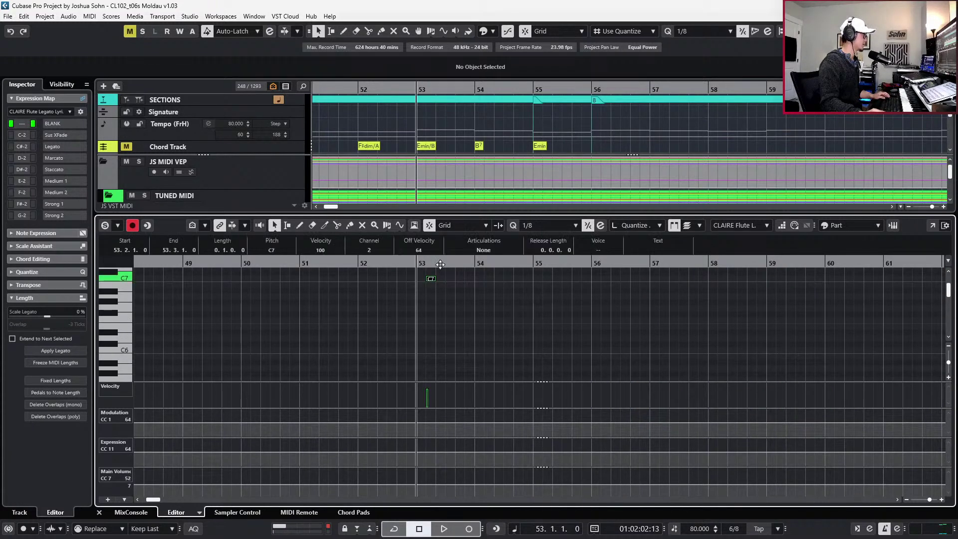
left_click(484, 249)
left_click(490, 279)
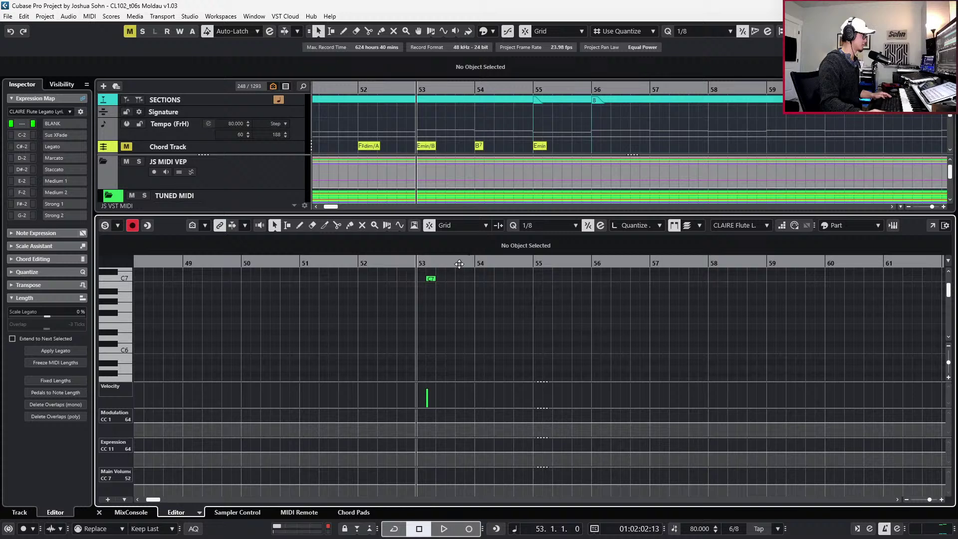
left_click(483, 251)
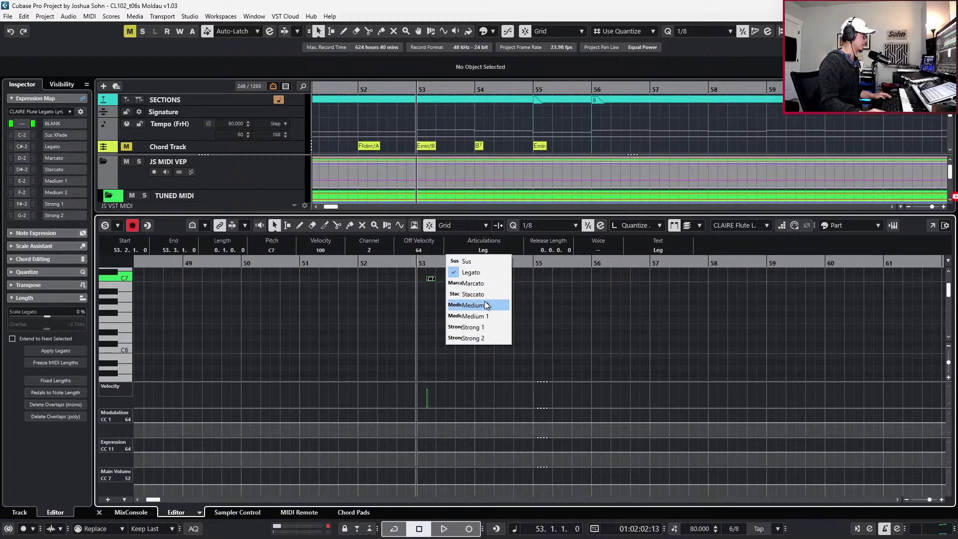
left_click(486, 305)
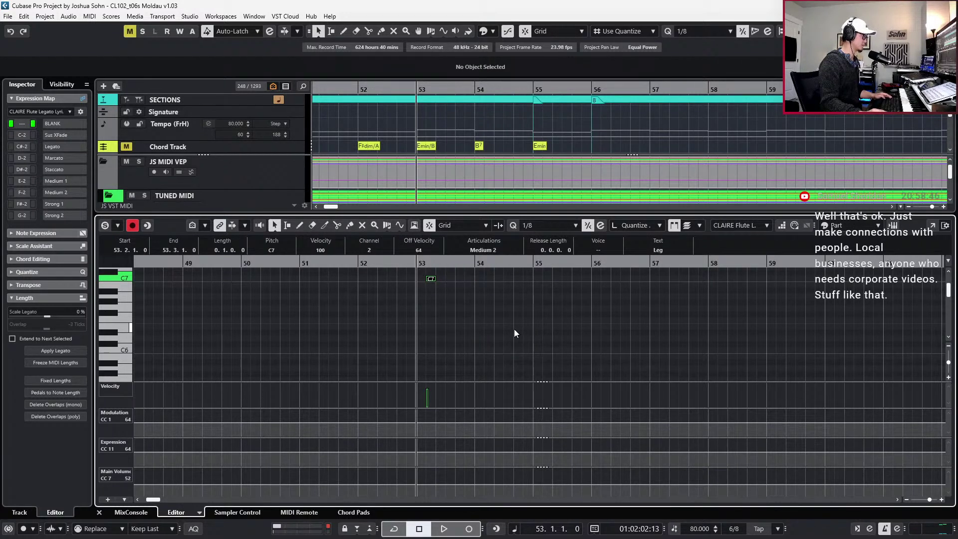
Transpose the inserted Medium 2 note up one octave to C8
scroll(502, 324, "down", 1)
scroll(499, 317, "up", 4)
left_click_drag(469, 312, 400, 369)
key("shift+Up")
scroll(448, 352, "down", 6)
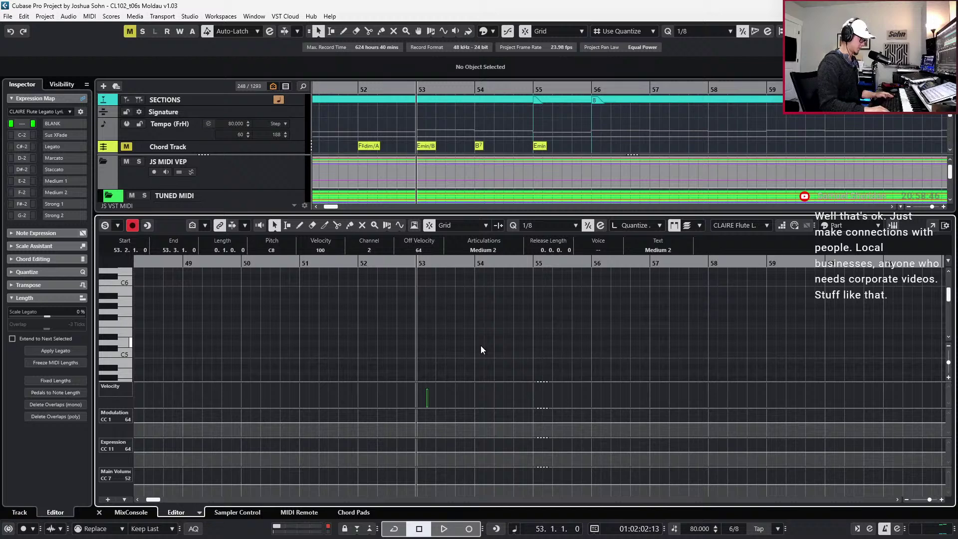
Record the flute line from bar 53 while following score pages 9 to 14, and return to Cubase with recording stopped
key("KP_Multiply")
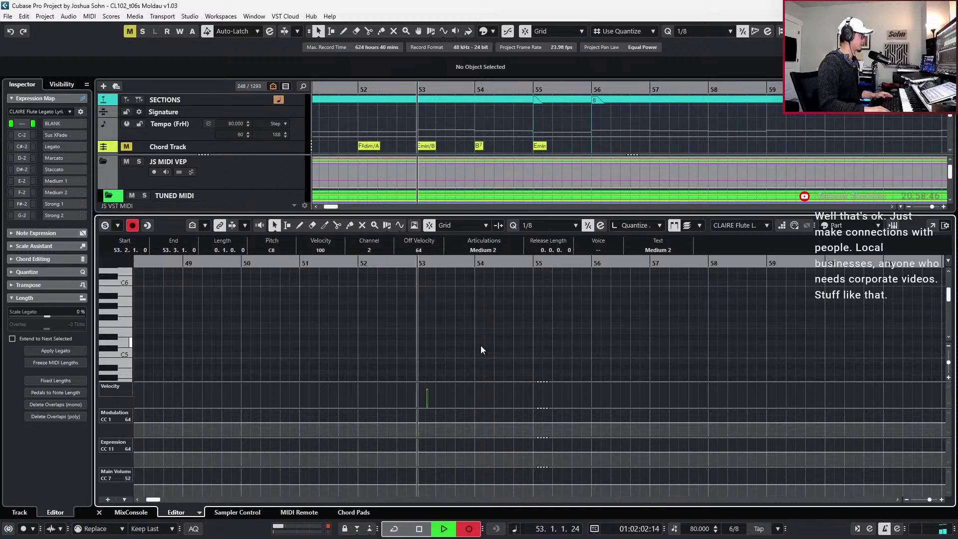
key("alt+Tab")
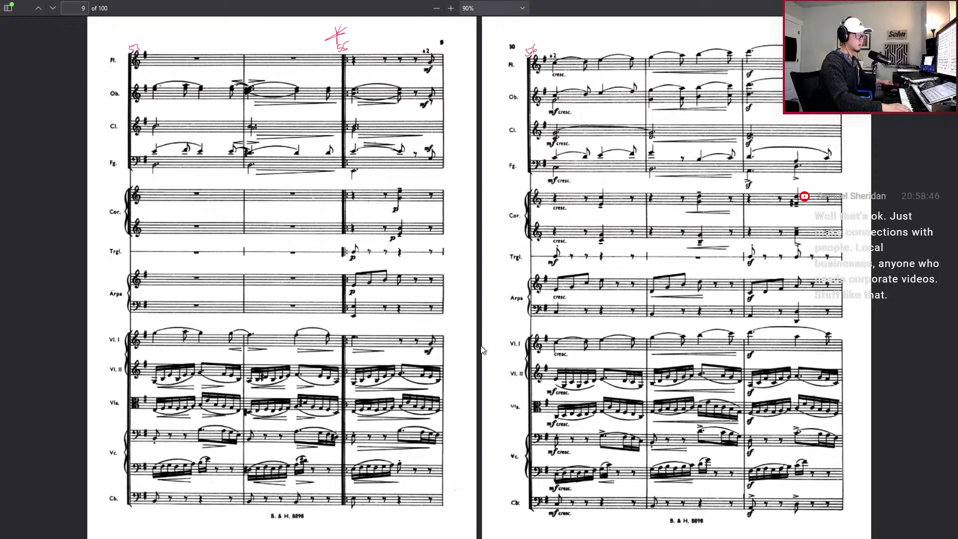
key("Page_Down")
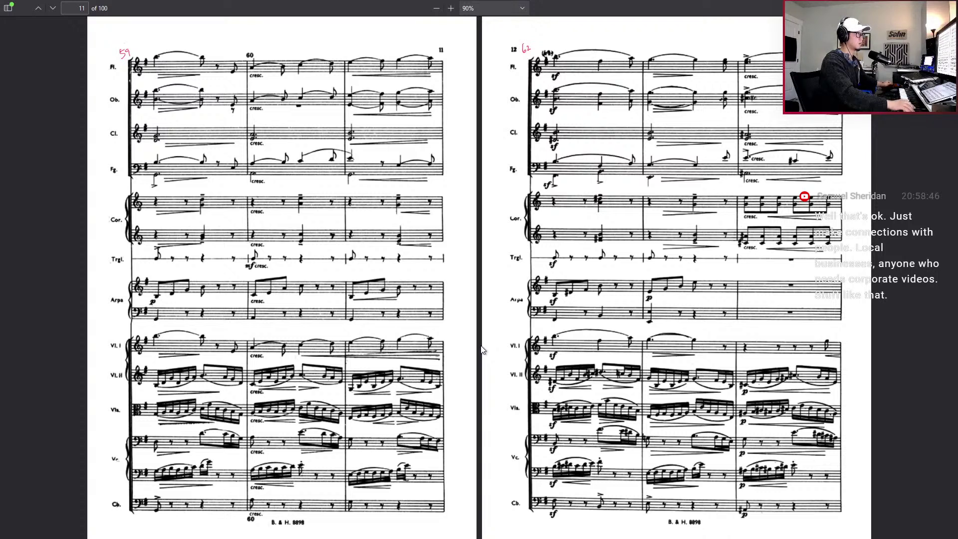
key("Right")
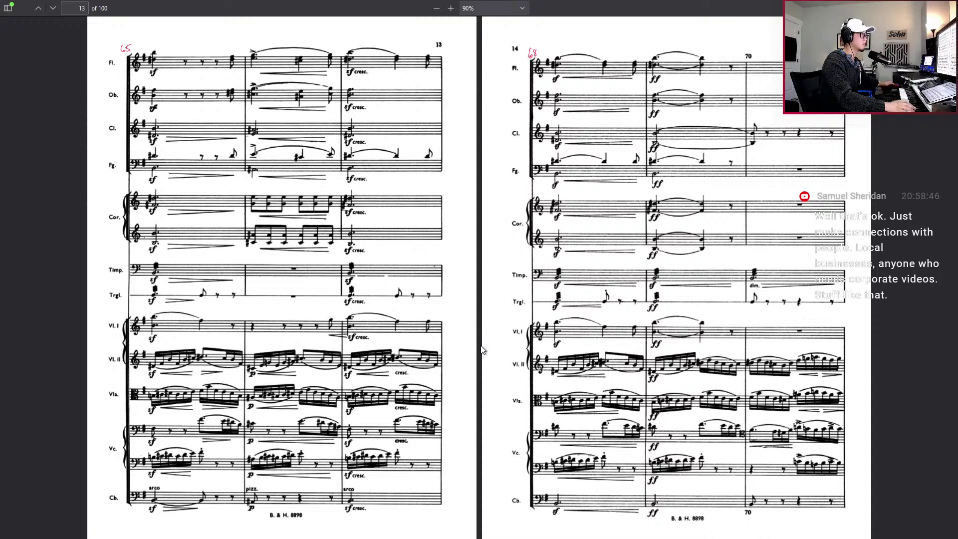
key("alt+Tab")
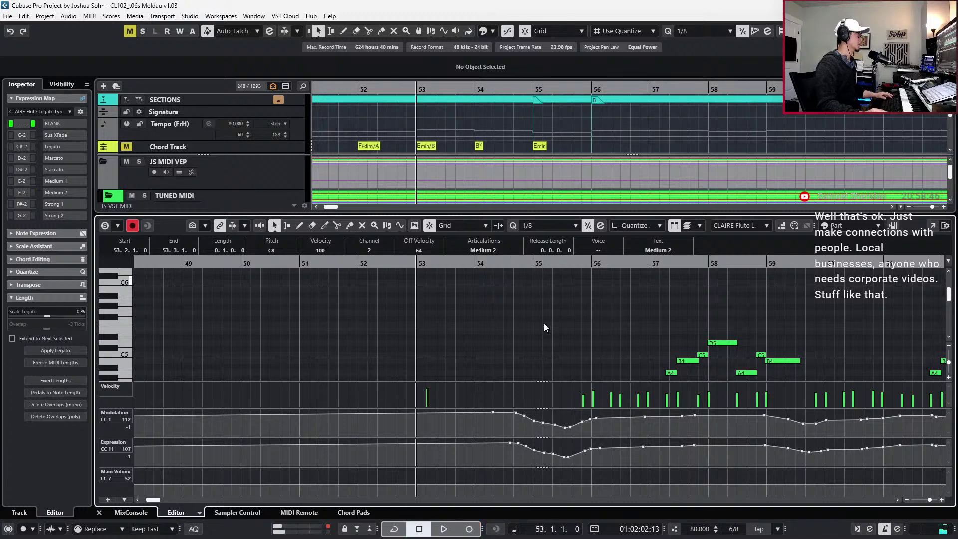
Compare the recorded flute notes around bars 64 to 69 with the flute staff on score pages 11 to 14
scroll(544, 323, "down", 2)
scroll(553, 313, "up", 2)
scroll(616, 318, "up", 4)
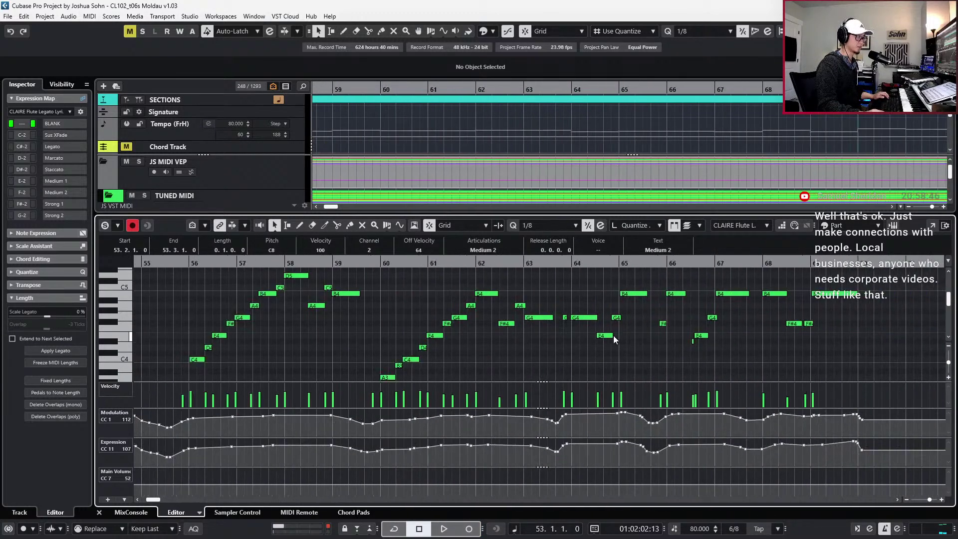
left_click(535, 318)
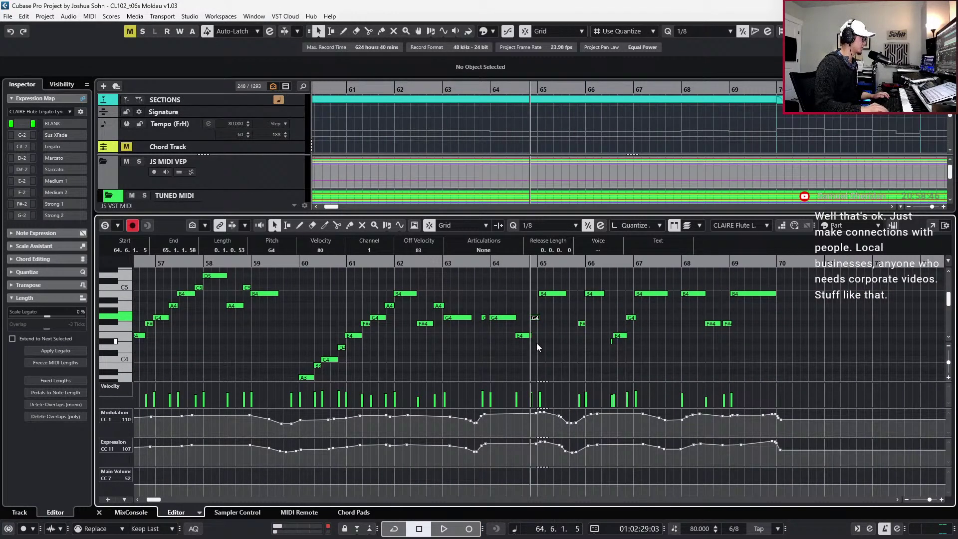
key("alt+Tab")
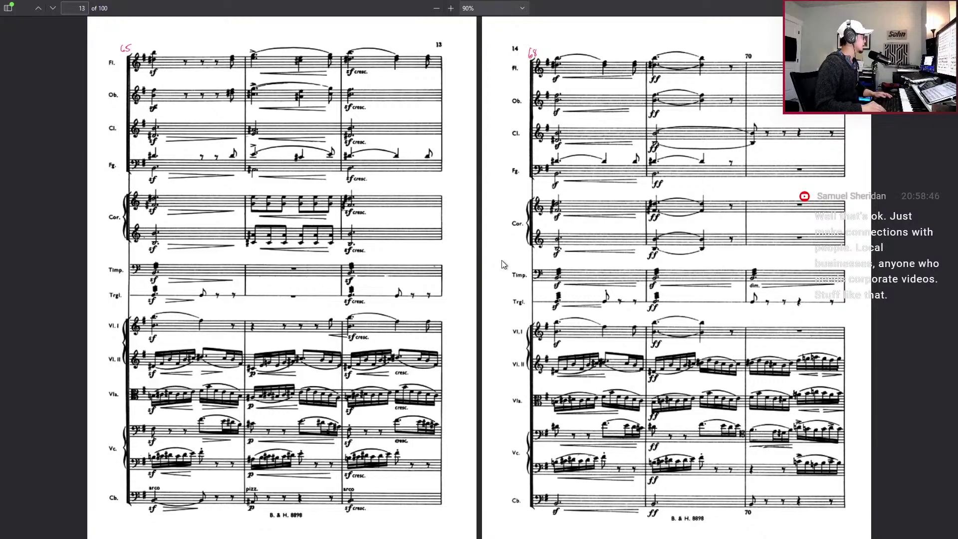
scroll(502, 265, "up", 2)
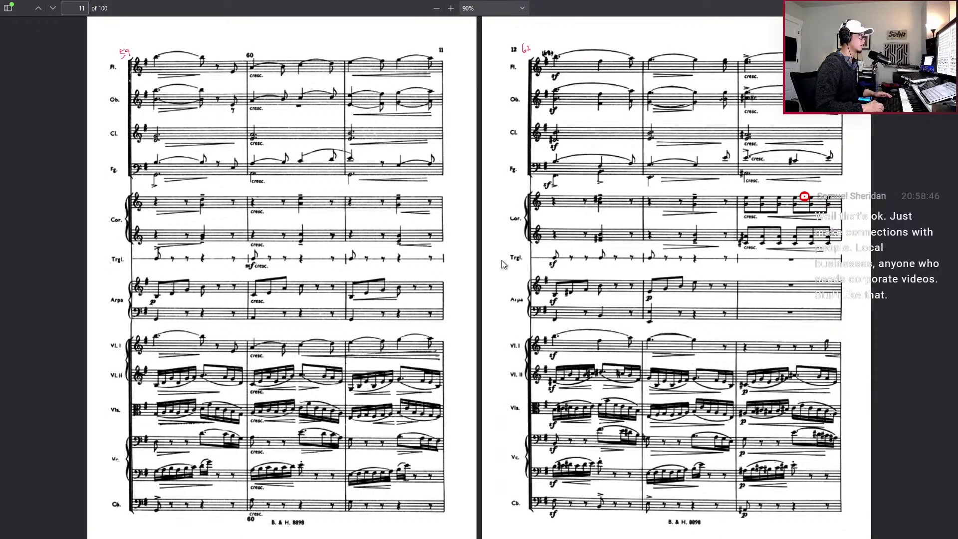
scroll(502, 265, "down", 2)
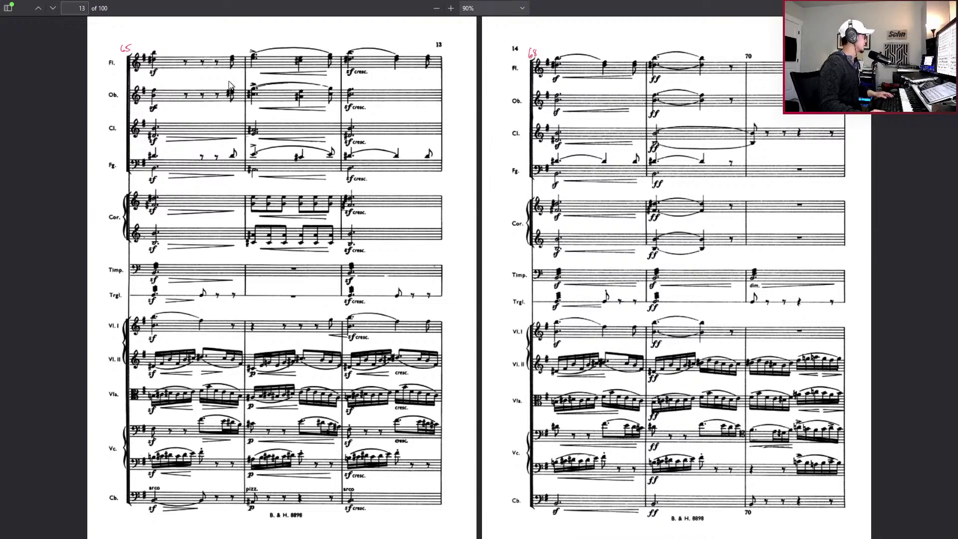
key("alt+Tab")
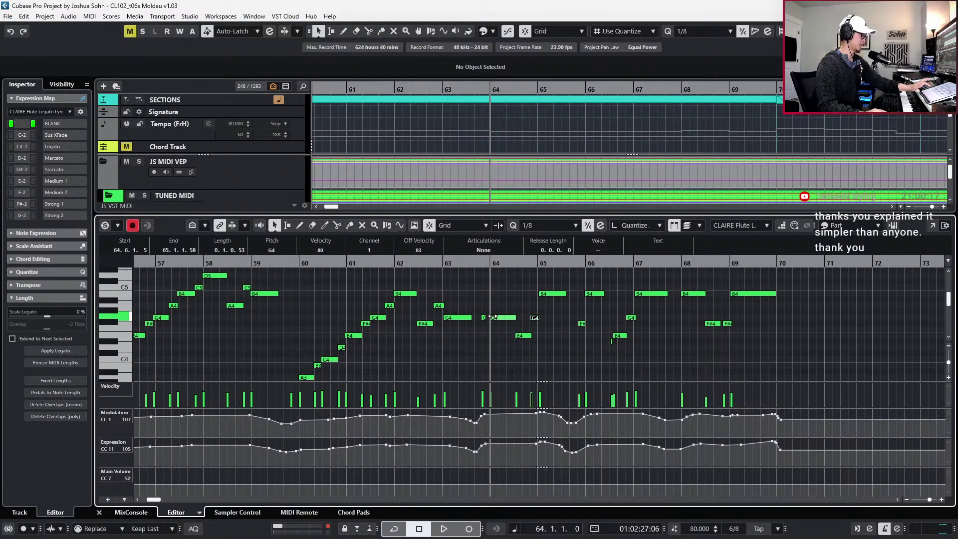
Reactivate the tempo track, play the flute line from bar 64, and select the F#4 at the end of bar 65
key("f")
scroll(554, 289, "up", 2)
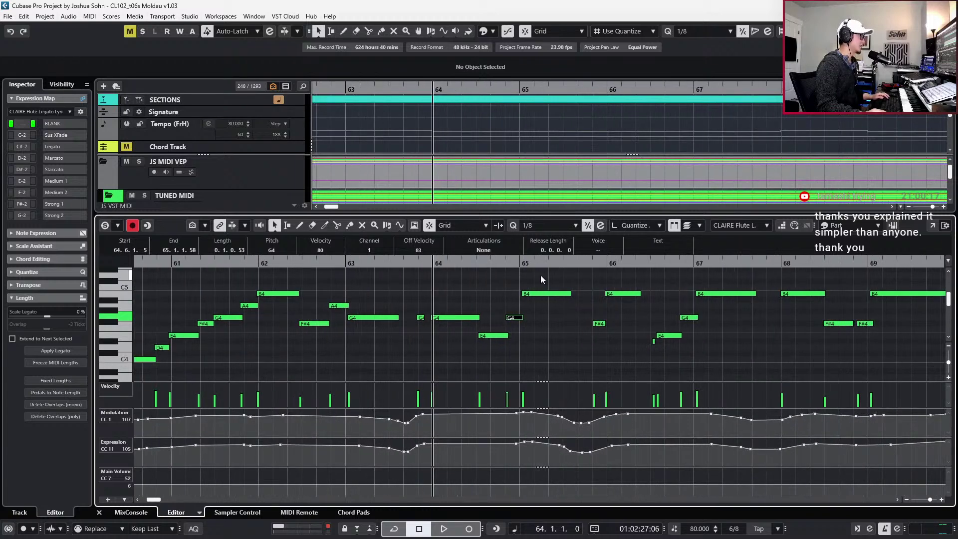
left_click(547, 294)
key("space")
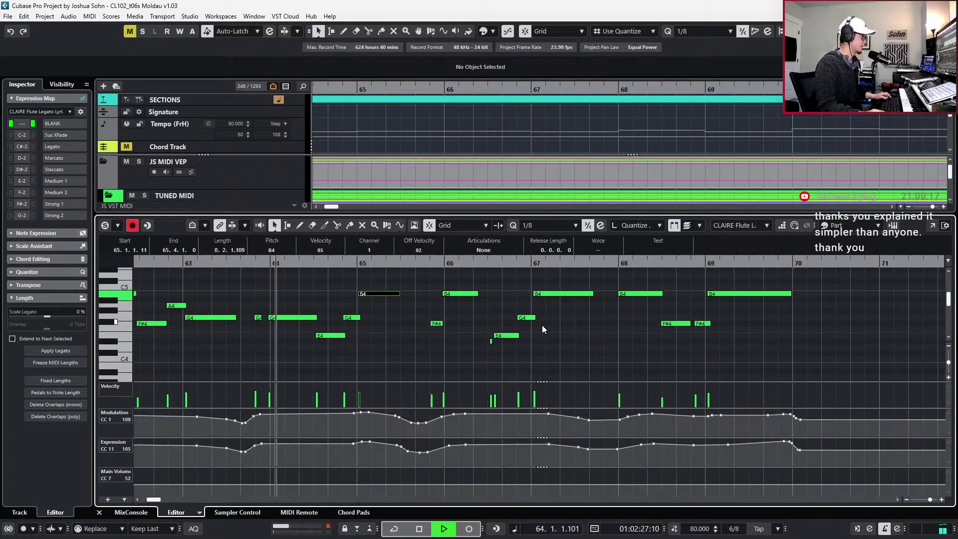
key("space")
key("ctrl+t")
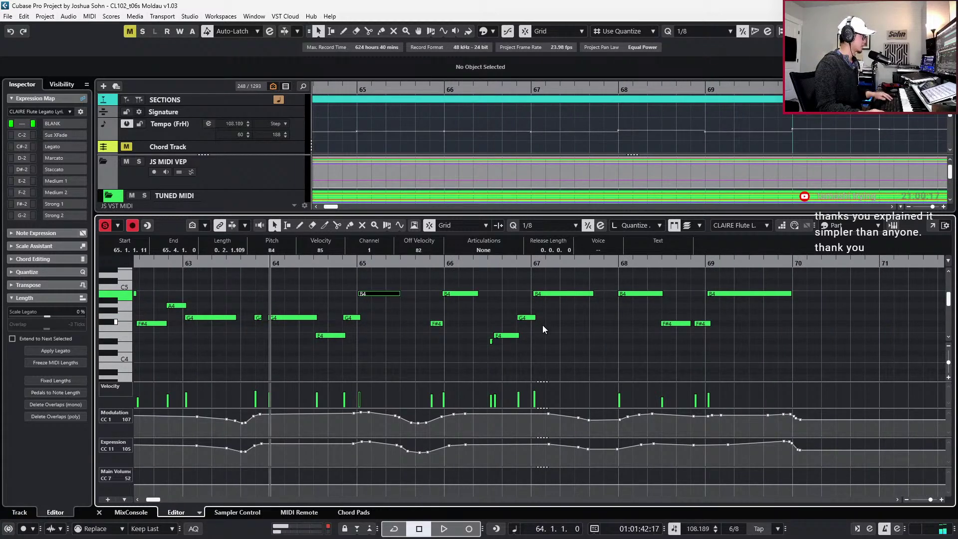
key("space")
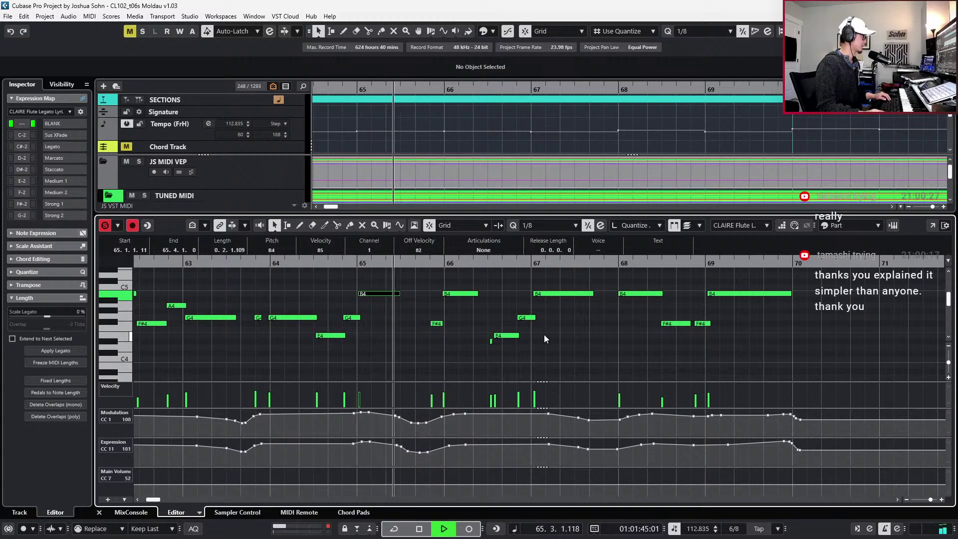
key("space")
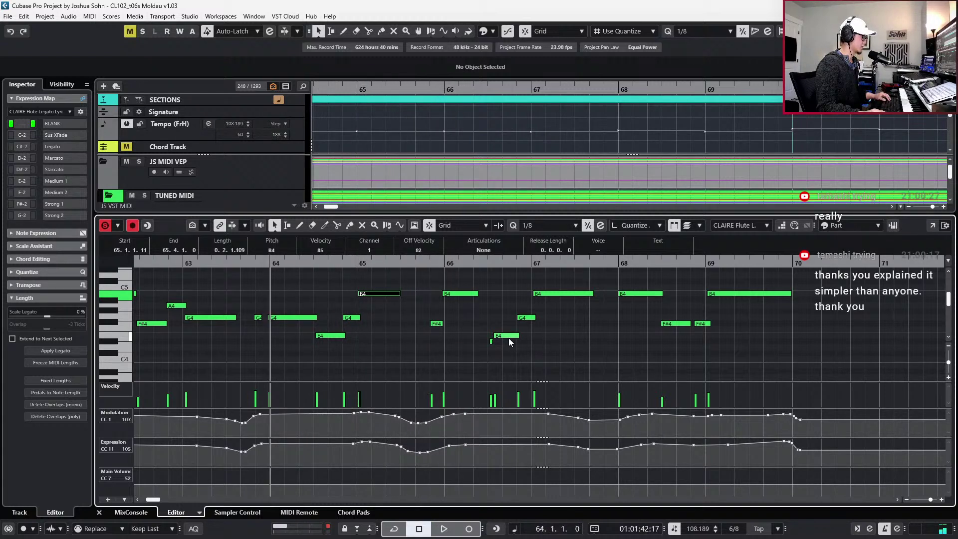
key("Right")
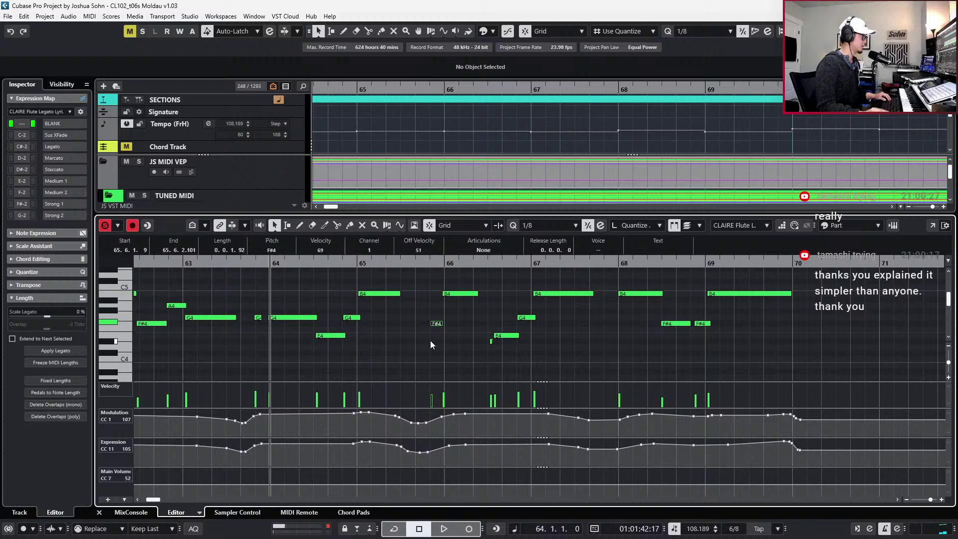
Lower the B4 at the start of bar 66 to G4 and tidy the stray short note and E4 mid-bar into one E4
left_click(445, 293)
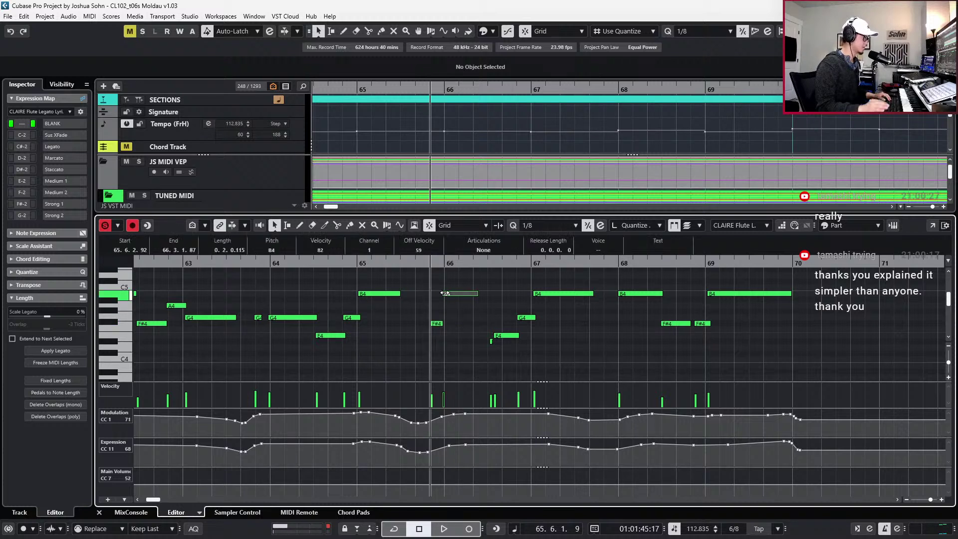
key("Down")
key("Down")
key("Down")
key("Down")
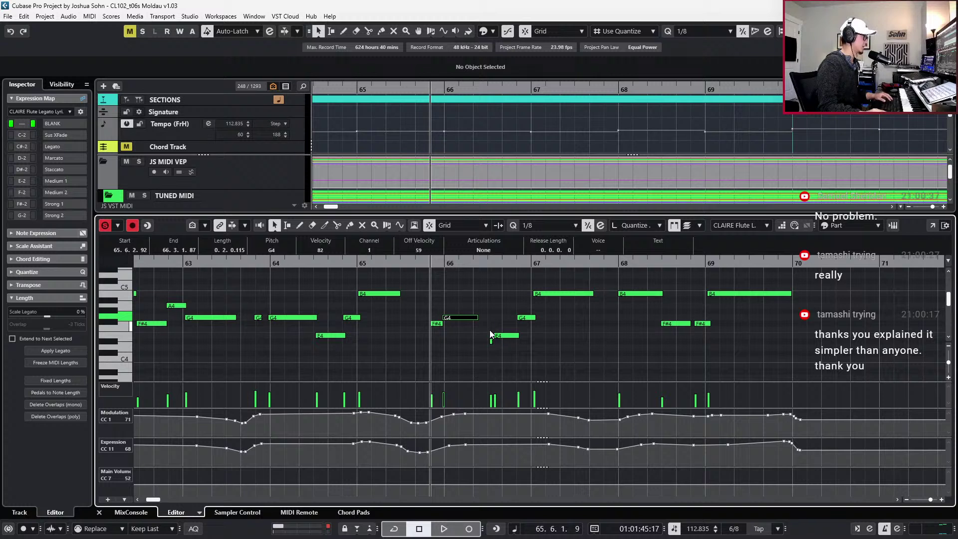
left_click_drag(486, 336, 519, 343)
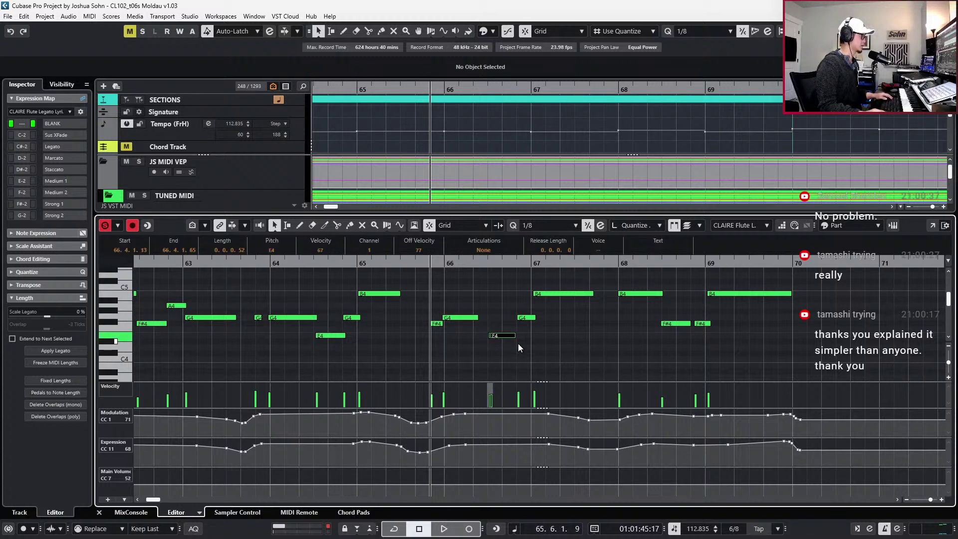
left_click(518, 343)
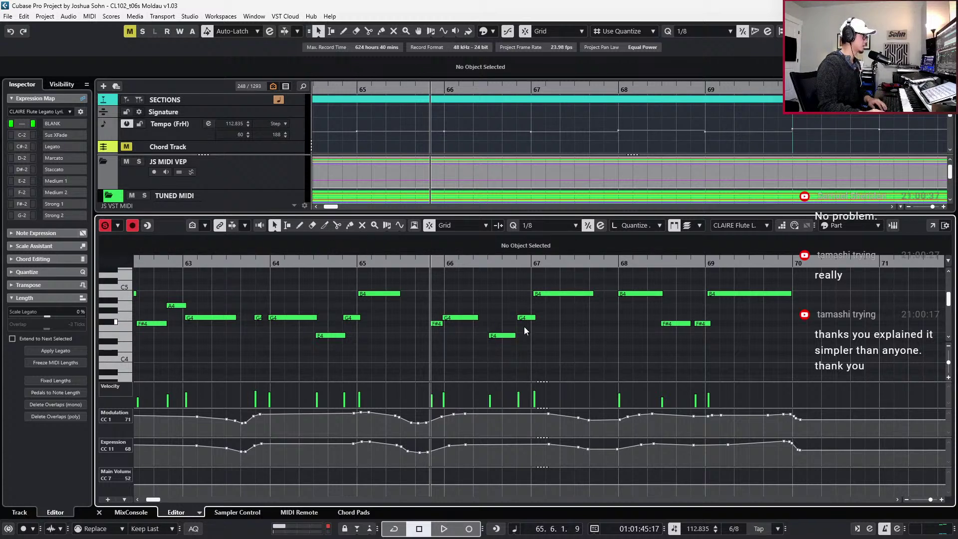
Try lowering the B4 at the start of bar 68 to F#4, auditioning the line from the end of bar 65
left_click(555, 292)
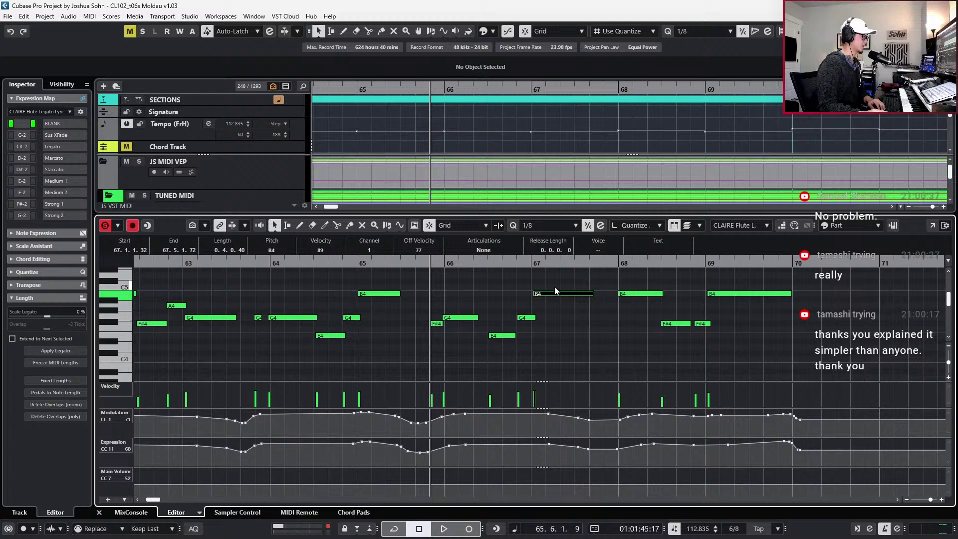
left_click(633, 293)
key("Down")
key("Down")
key("Down")
key("Down")
key("Down")
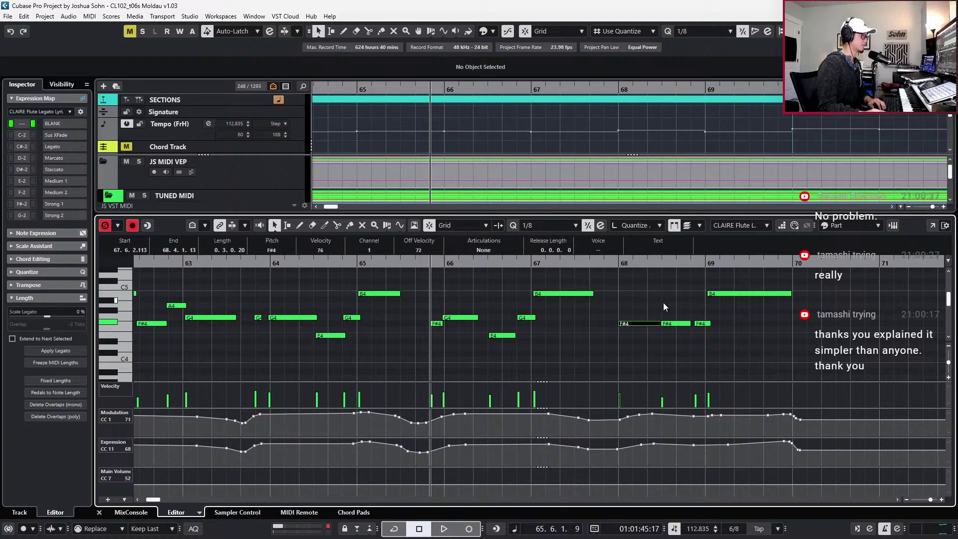
key("Up")
key("Up")
key("Up")
key("Up")
key("Up")
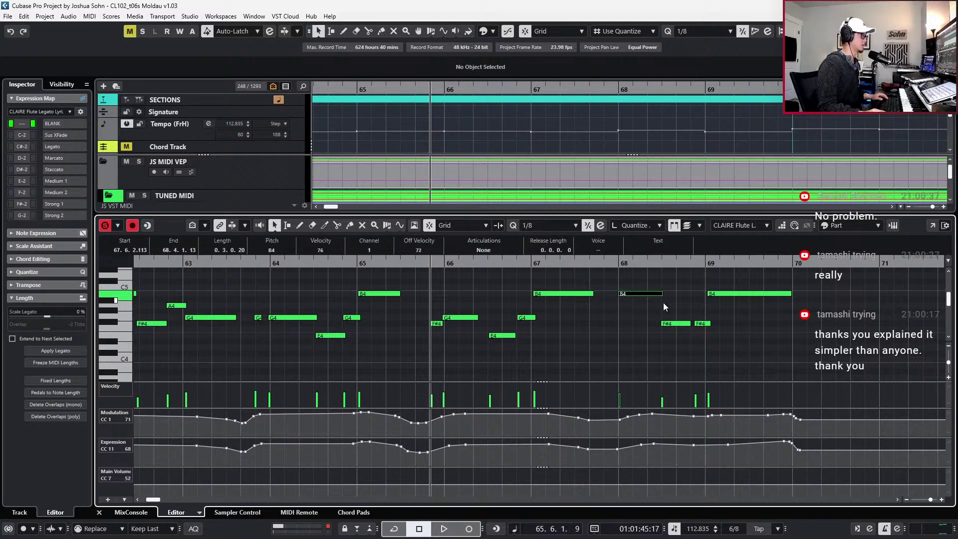
key("Down")
key("Down")
key("Down")
key("Down")
key("Down")
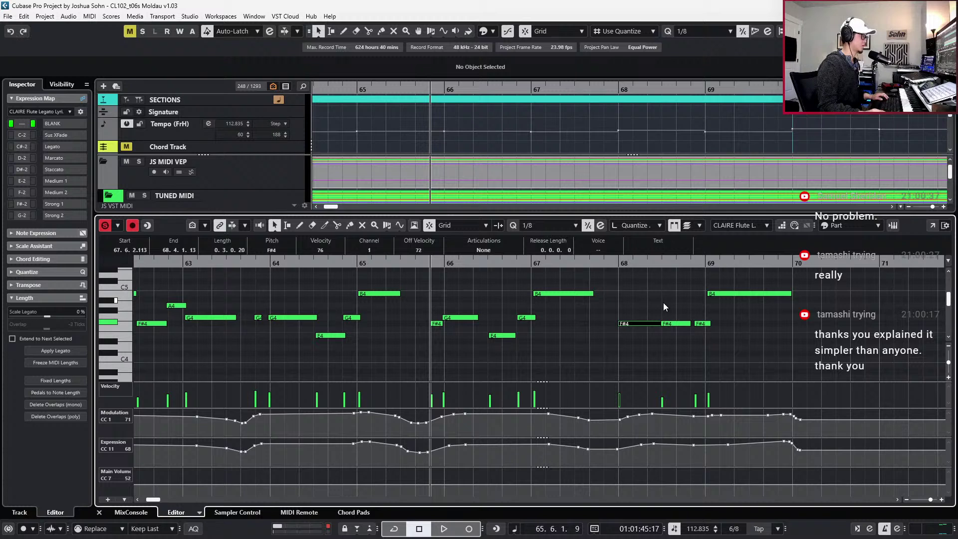
key("space")
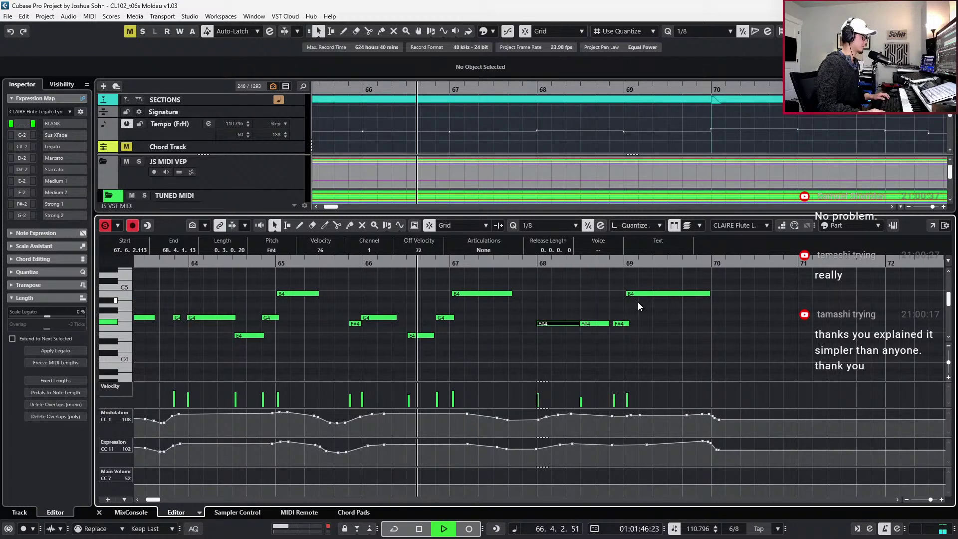
key("space")
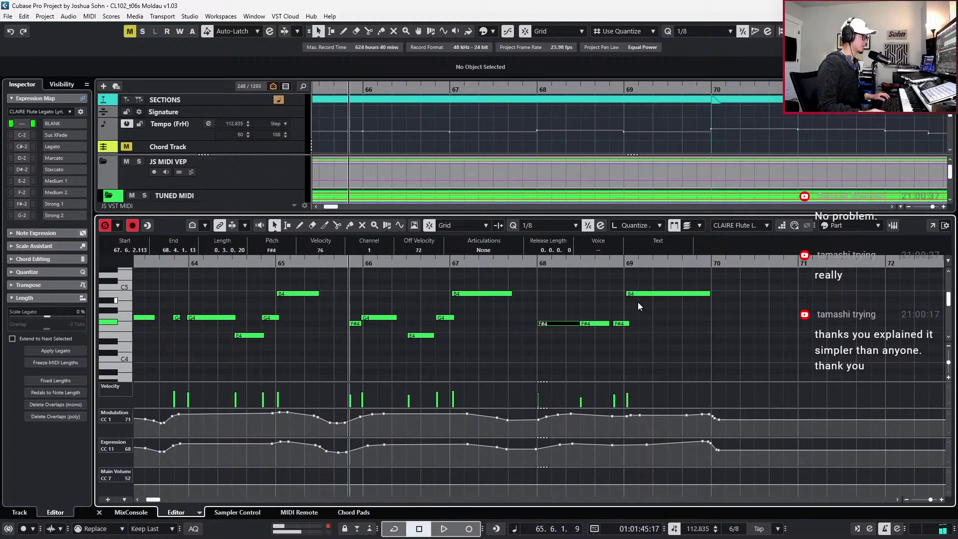
key("Up")
key("Up")
key("Up")
key("Up")
key("Up")
Split the bar 67 B4 at beat 4 and lower its second part to F#4
left_click(507, 293)
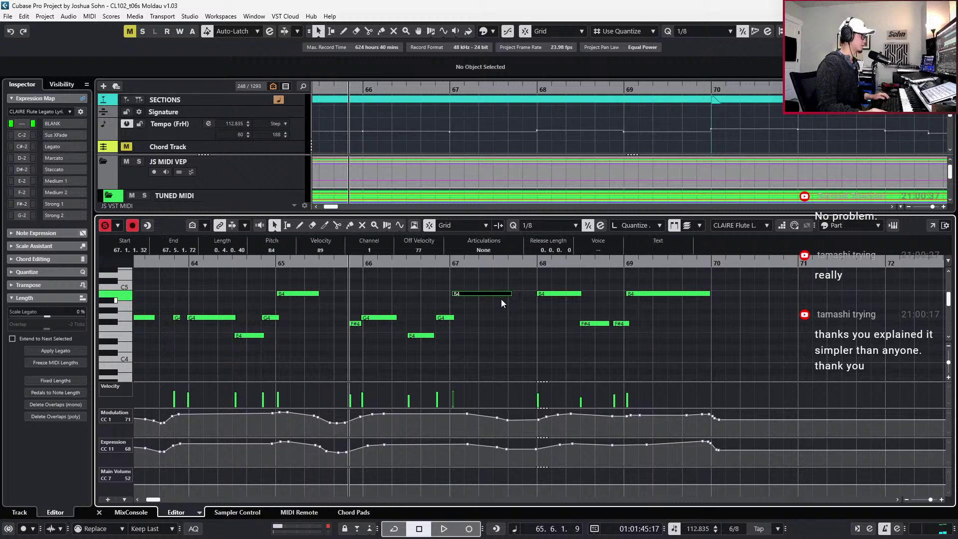
left_click(496, 297, "alt")
key("Down")
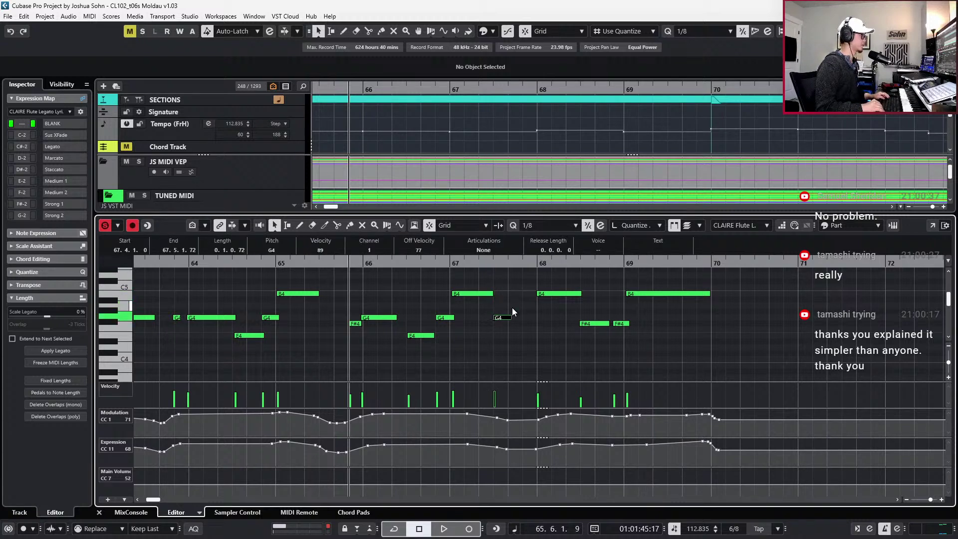
Duplicate the short F#4 in bar 67 and quantize the copy onto beat 6
key("alt+d")
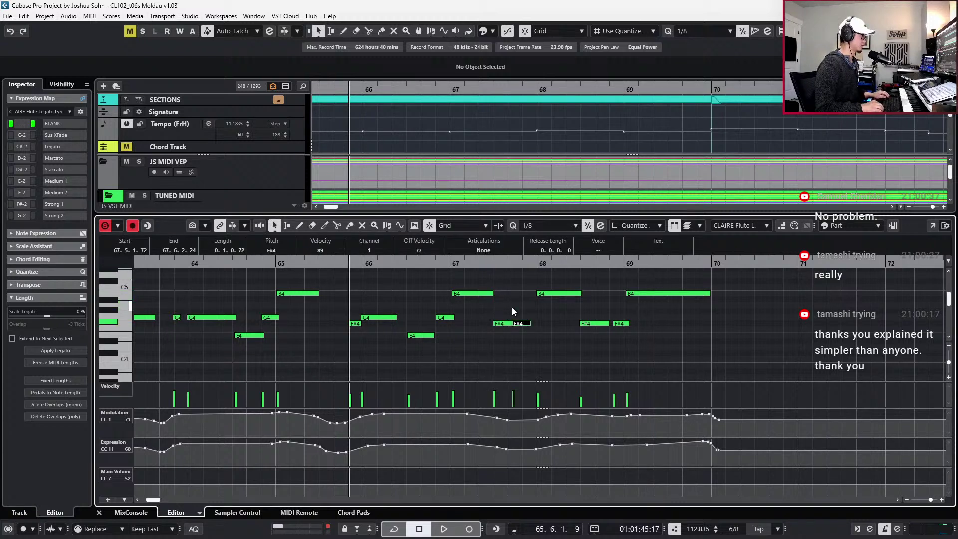
key("ctrl+Right")
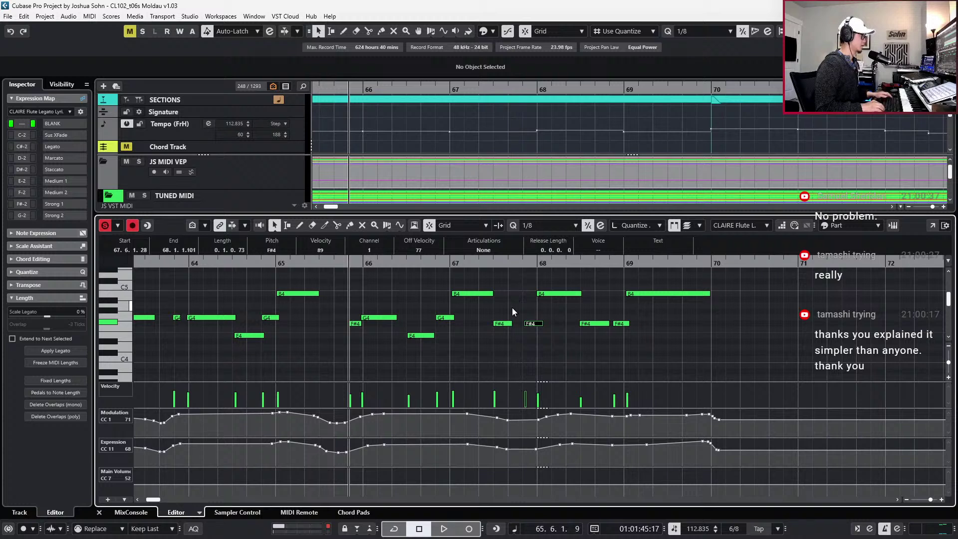
key("q")
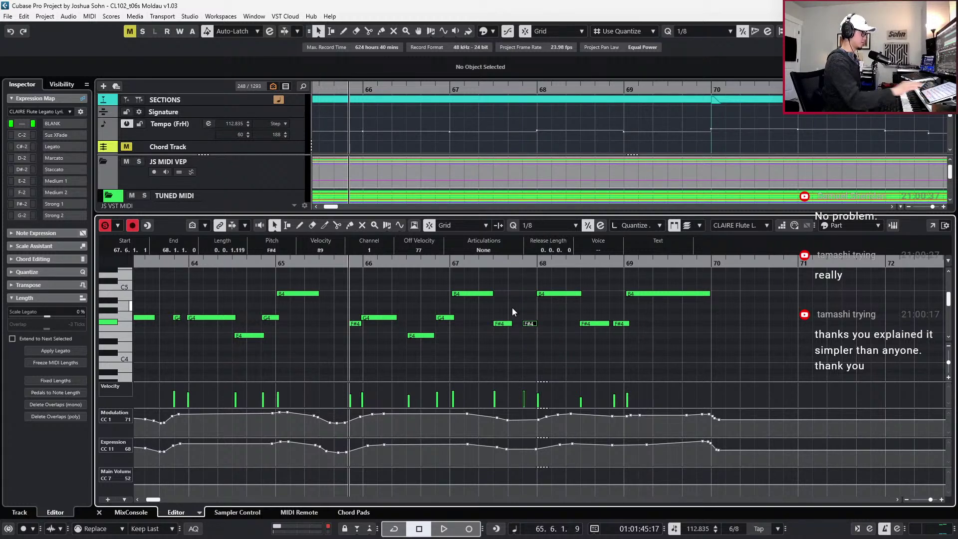
Select all the flute notes from the end of bar 55 through bar 69 and quantize their starts to the 1/8 grid
key("Right")
key("Right")
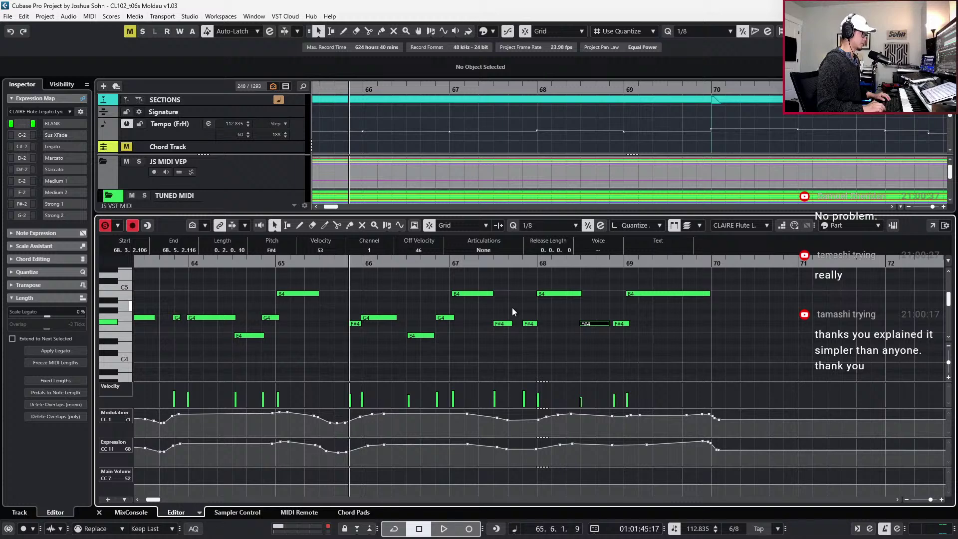
key("Right")
key("Right")
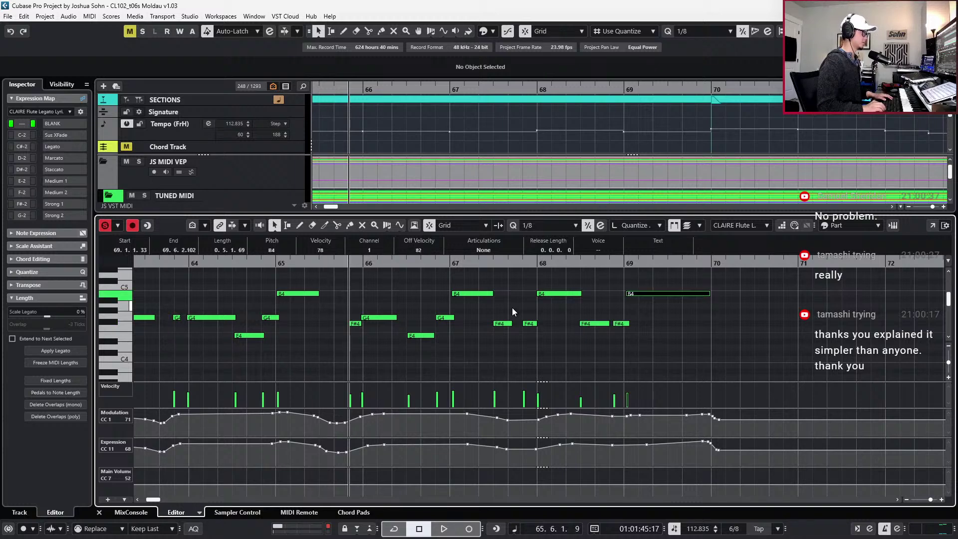
key("g")
key("g")
key("g")
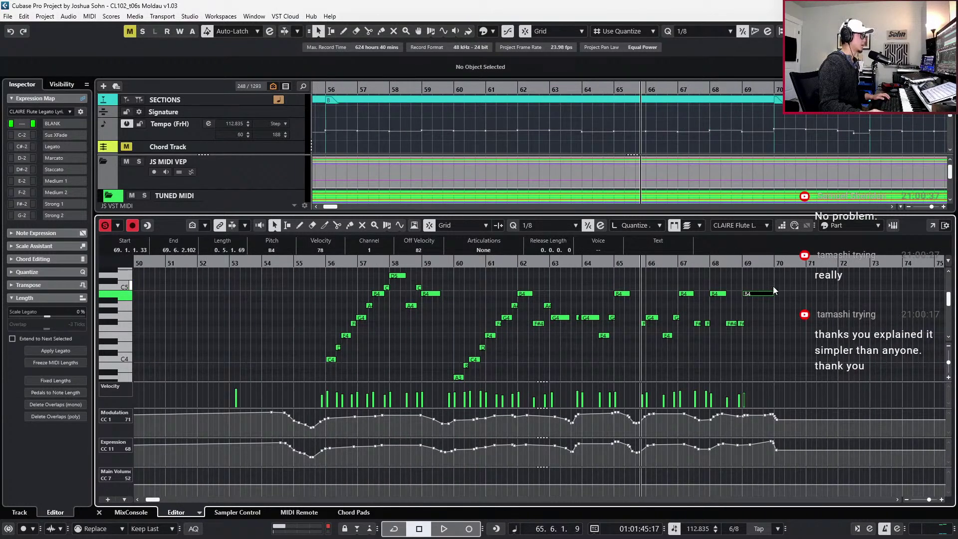
left_click(796, 269)
left_click_drag(777, 285, 558, 407)
key("ctrl+a")
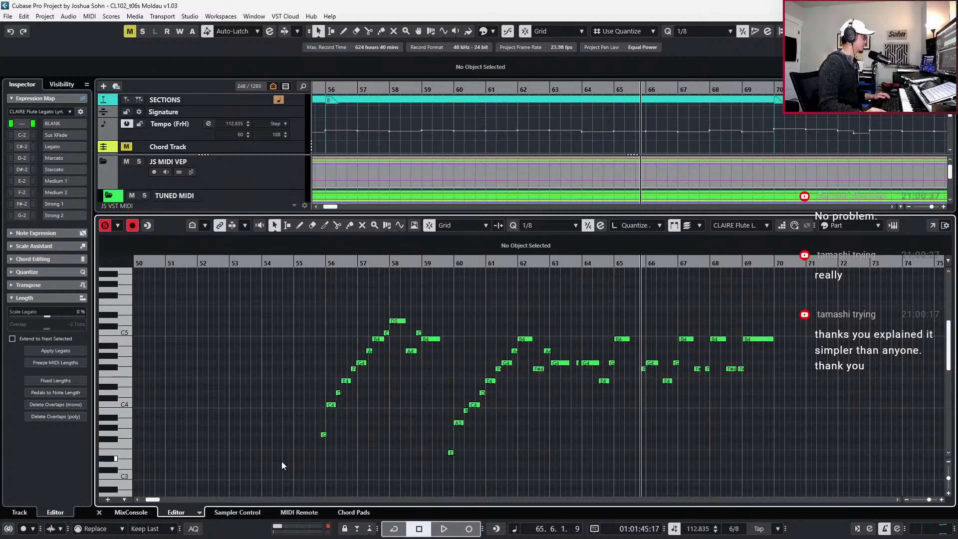
key("h")
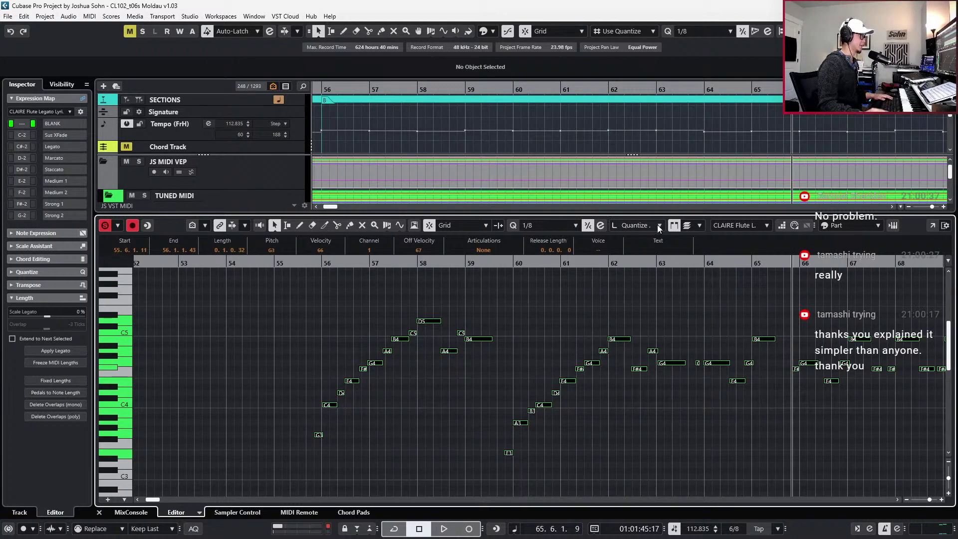
key("q")
Align the selected notes' ends to the grid and play the flute line from the end of bar 55 with the controller lanes shown
key("l")
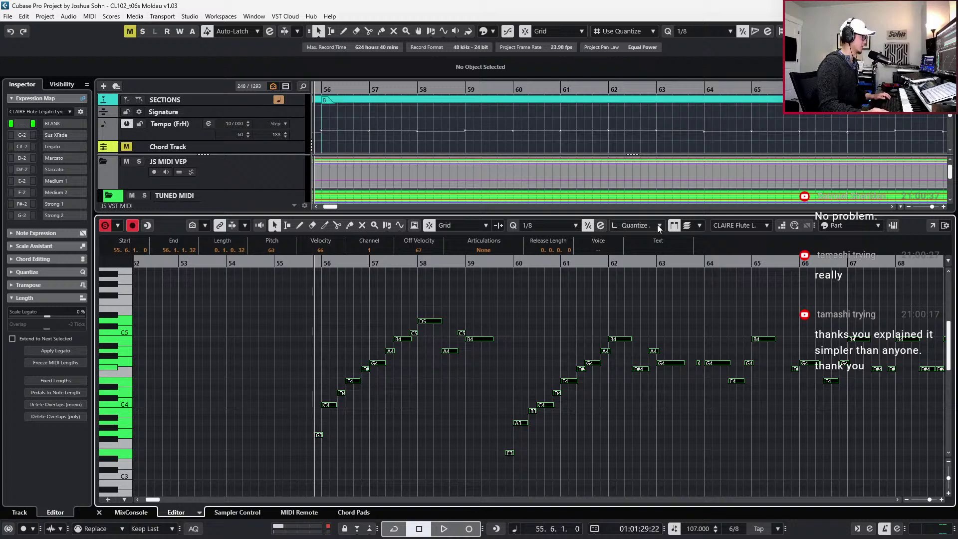
key("space")
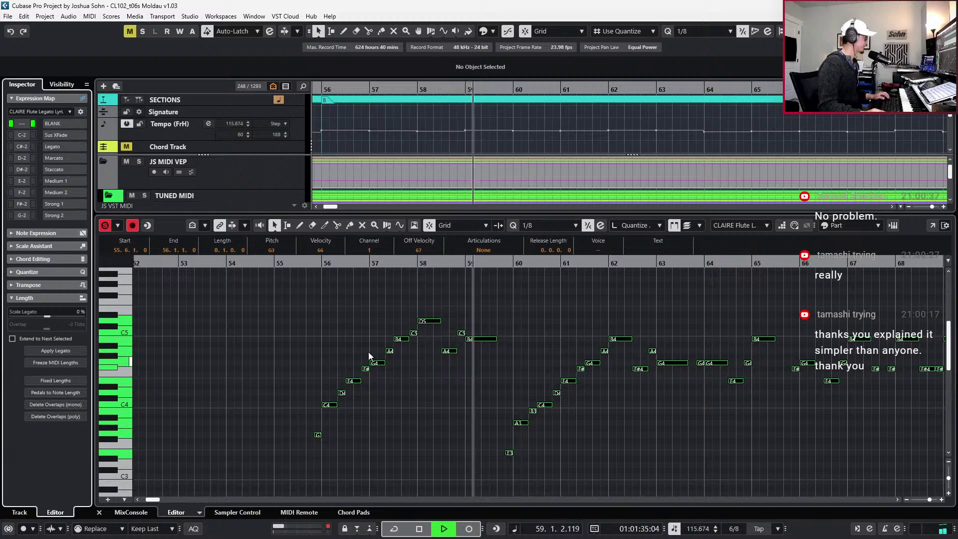
key("g")
key("alt+l")
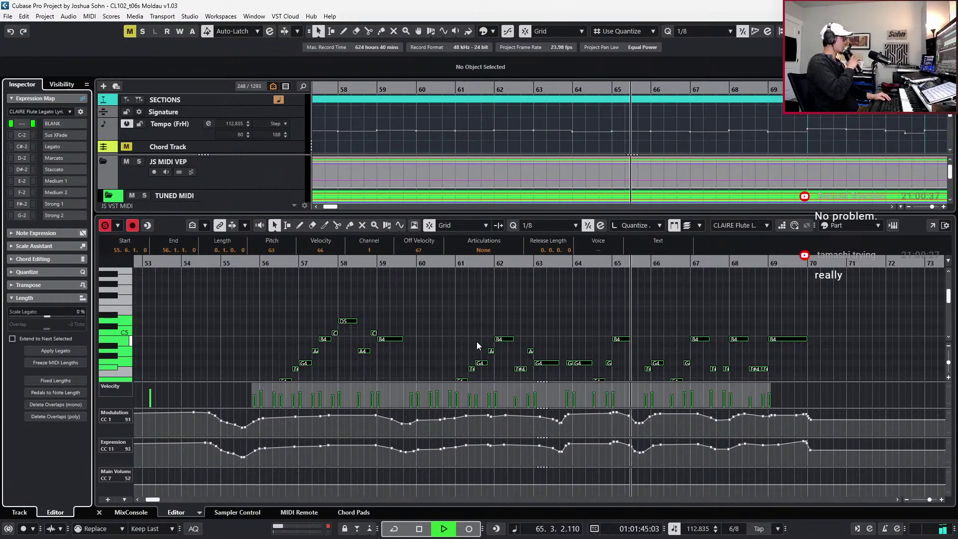
key("space")
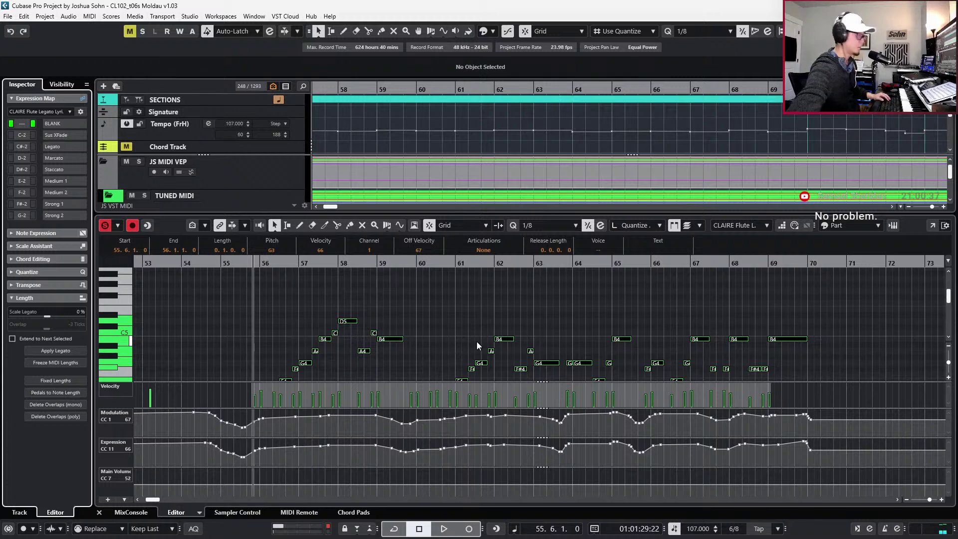
Check the contents of the CLAIRE Flute Legato A KS part around bar 56 and return to the full track arrangement
key("ctrl+e")
key("g")
key("g")
key("g")
key("g")
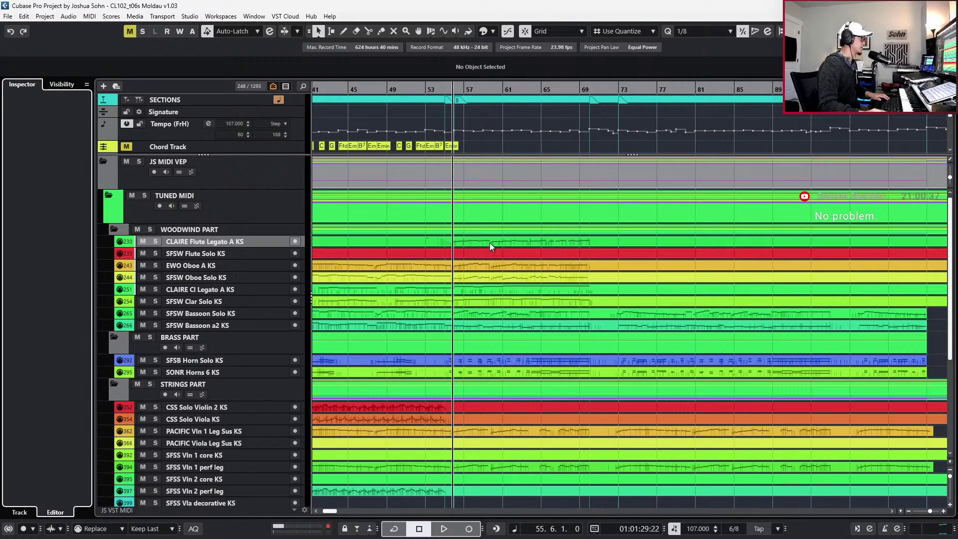
left_click(444, 242)
key("ctrl+e")
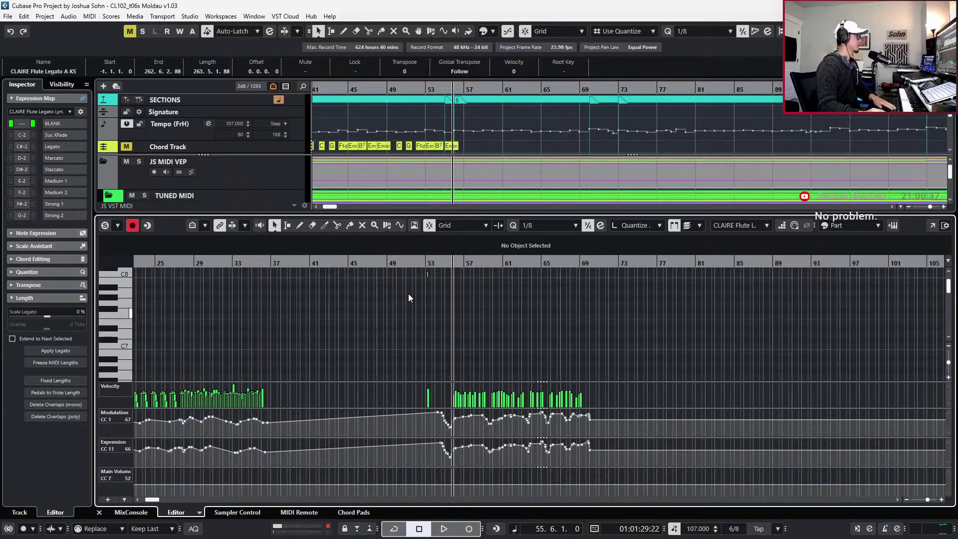
left_click_drag(409, 298, 465, 358)
key("ctrl+e")
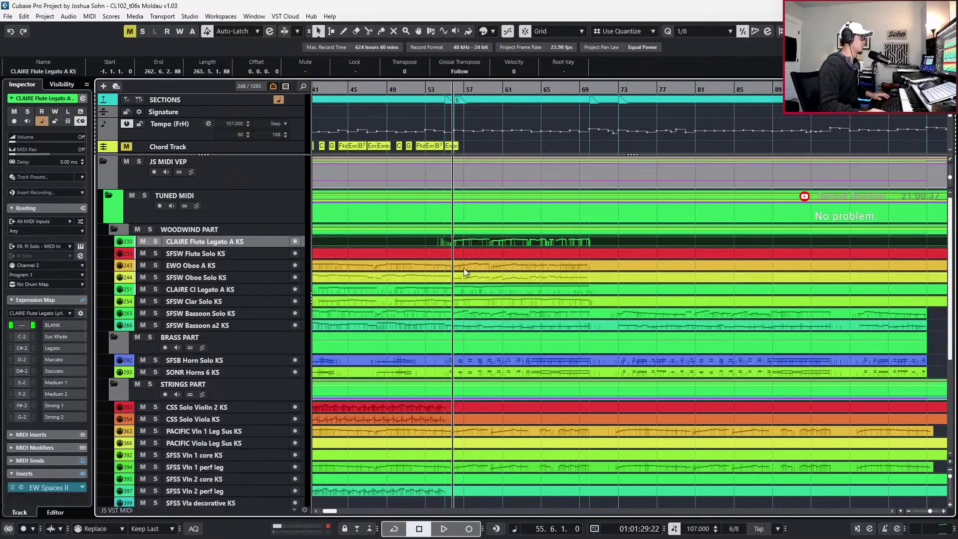
Join the two SFSW Flute Solo KS parts that meet at bar 53 and open the joined part for note editing
left_click(437, 253)
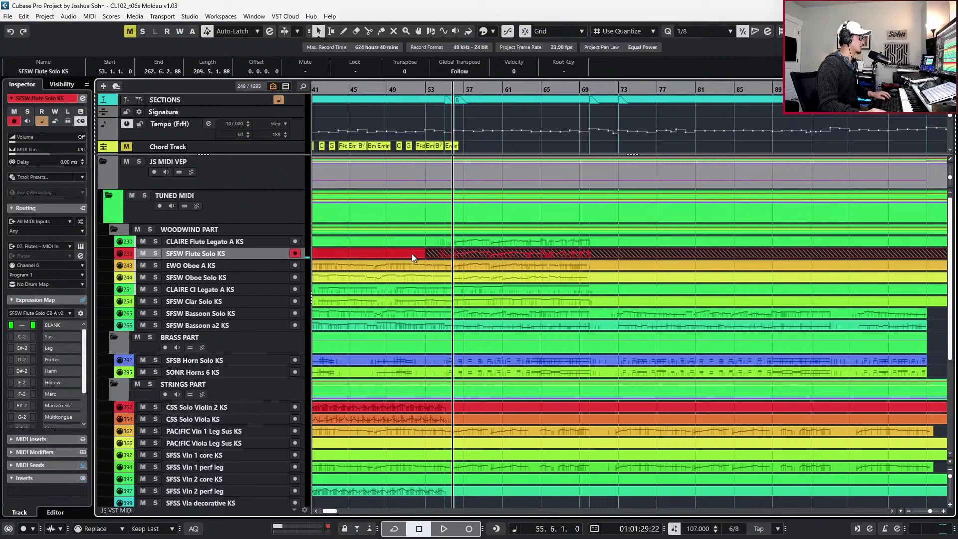
left_click(412, 254)
left_click(454, 255, "shift")
key("ctrl+e")
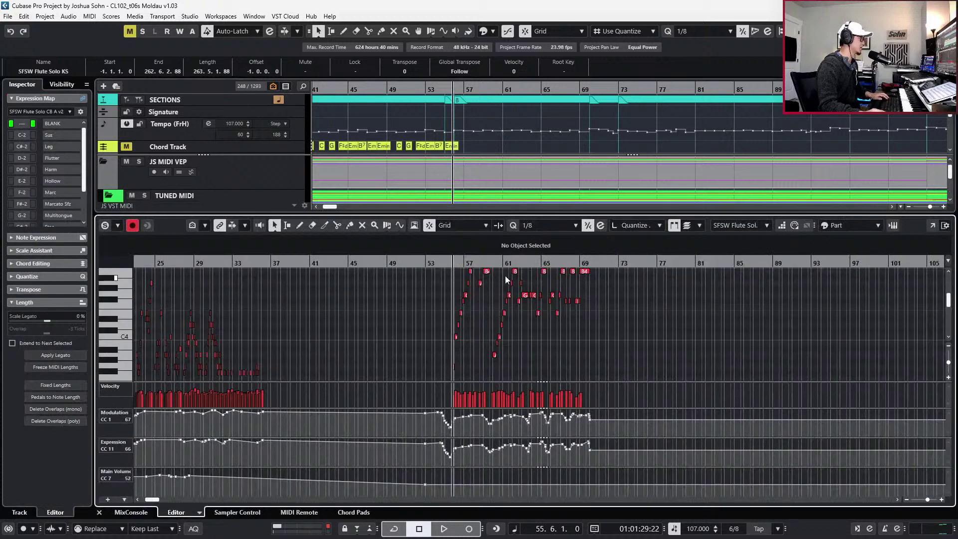
Lower the G4 note at the end of bar 63 and the G4 starting bar 64 to E4
scroll(505, 275, "up", 5)
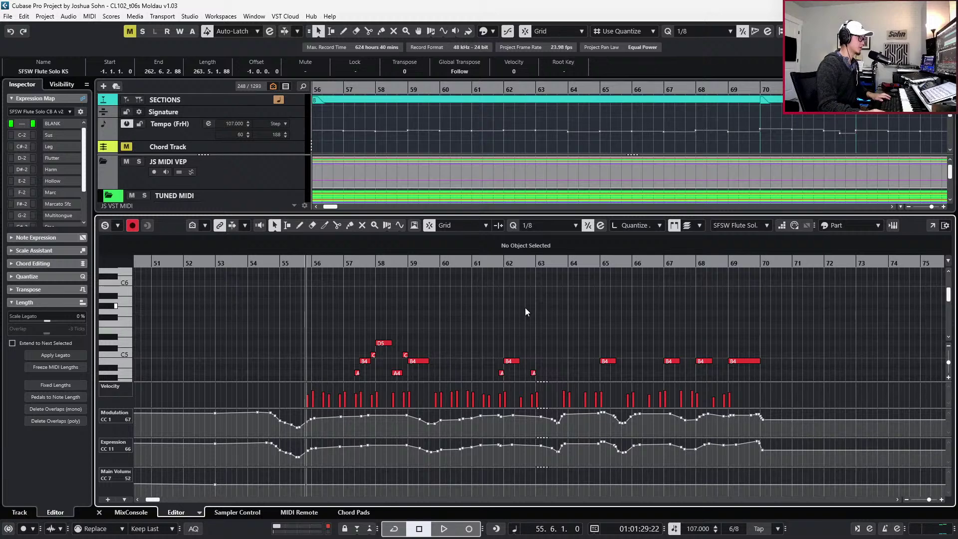
scroll(502, 317, "up", 2)
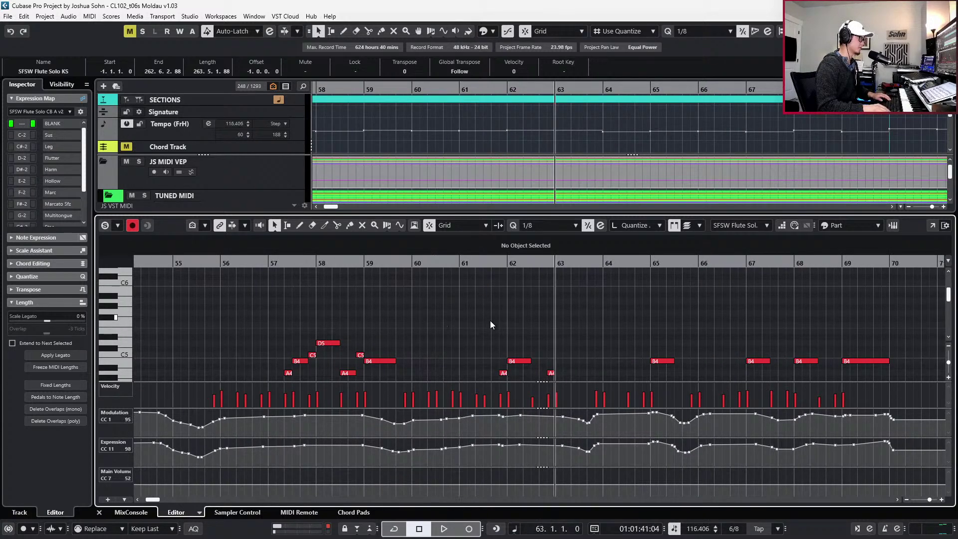
scroll(490, 325, "down", 2)
scroll(520, 315, "up", 2)
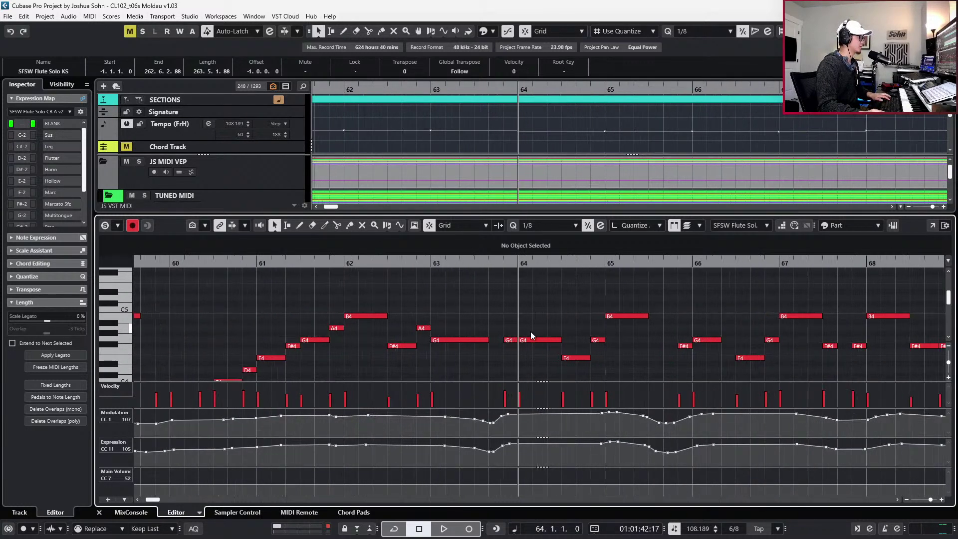
left_click(509, 340)
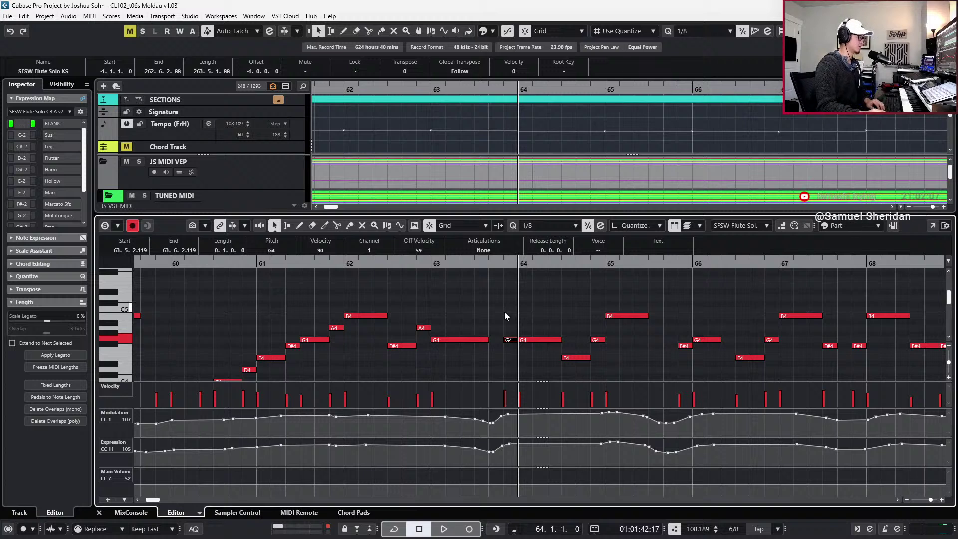
left_click_drag(504, 312, 546, 352)
key("Down")
key("Down")
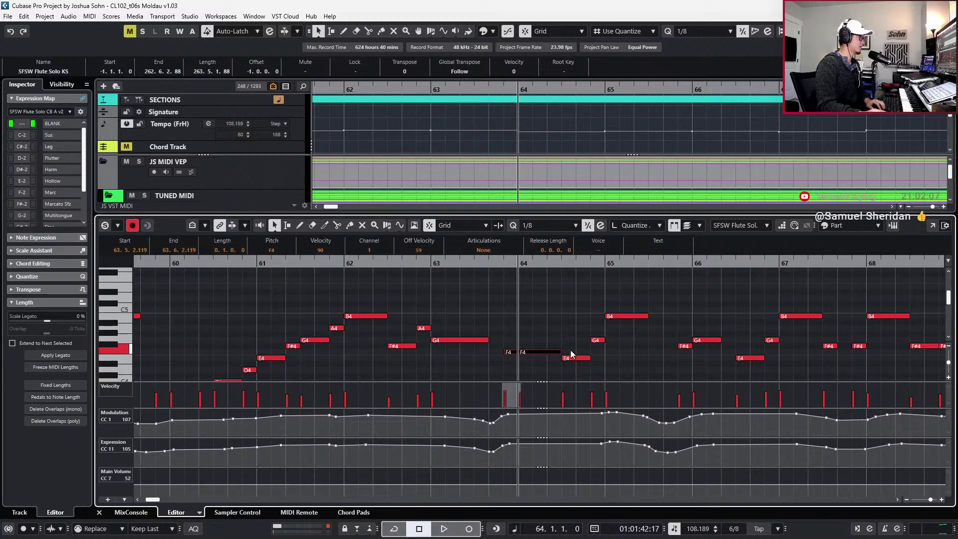
key("Down")
Lower the E4 note in the middle of bar 64 to C#4
left_click_drag(573, 351, 584, 363)
key("Down")
key("Down")
key("Down")
key("Down")
key("Up")
Lower the short G4 note at the end of bar 64 to E4
left_click_drag(595, 324, 601, 357)
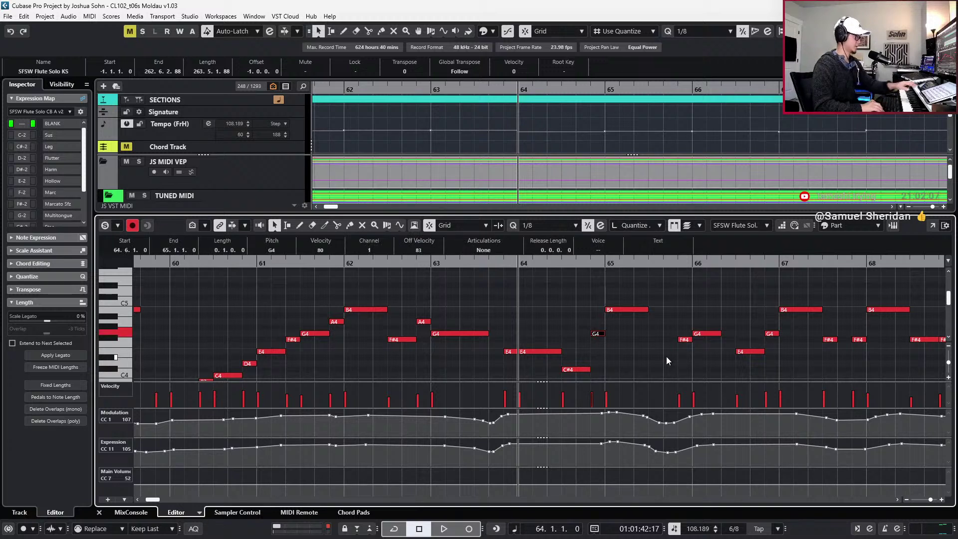
key("Down")
key("Down")
key("Down")
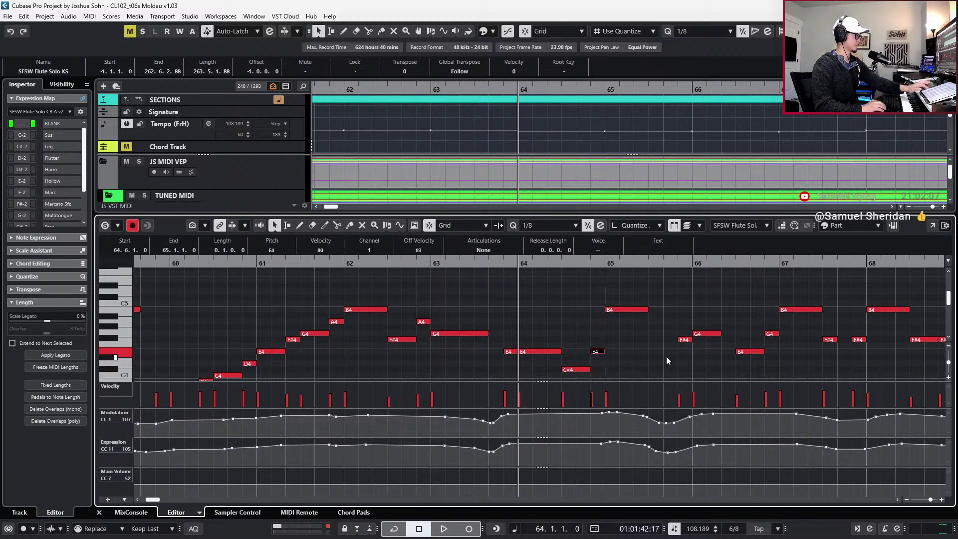
Lower the B4 note at the start of bar 65 to D#4
scroll(658, 347, "up", 3)
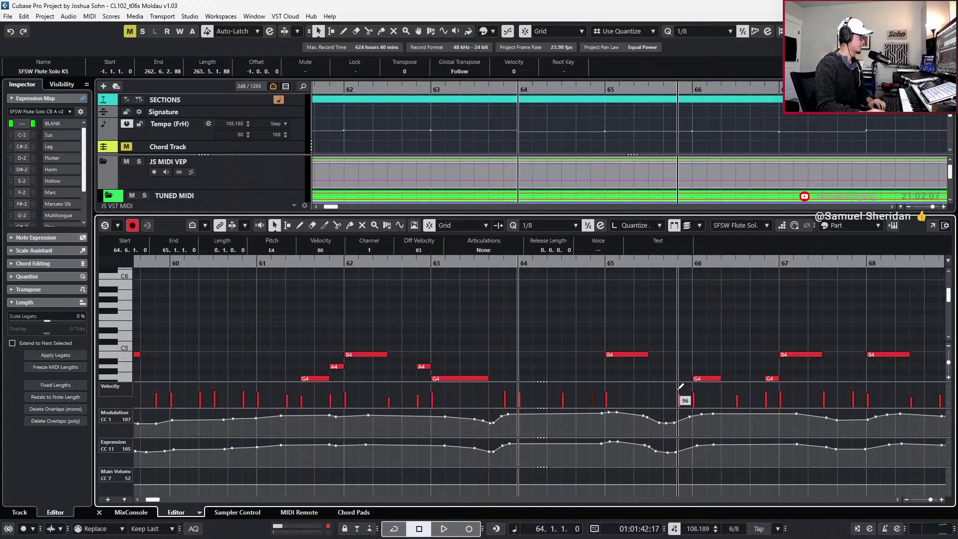
scroll(663, 376, "down", 4)
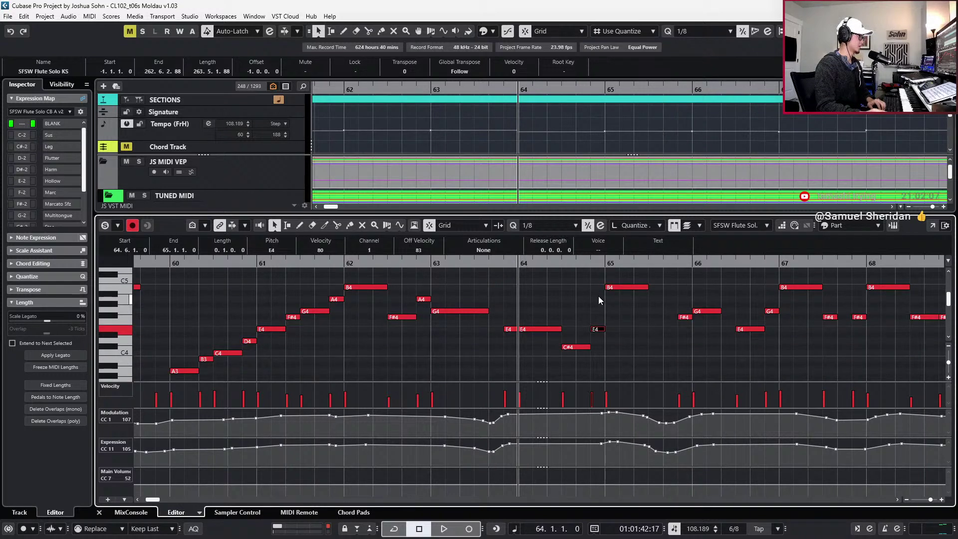
left_click(648, 286)
key("Down")
key("Down")
key("Down")
key("Down")
key("Down")
key("Down")
key("Down")
key("Down")
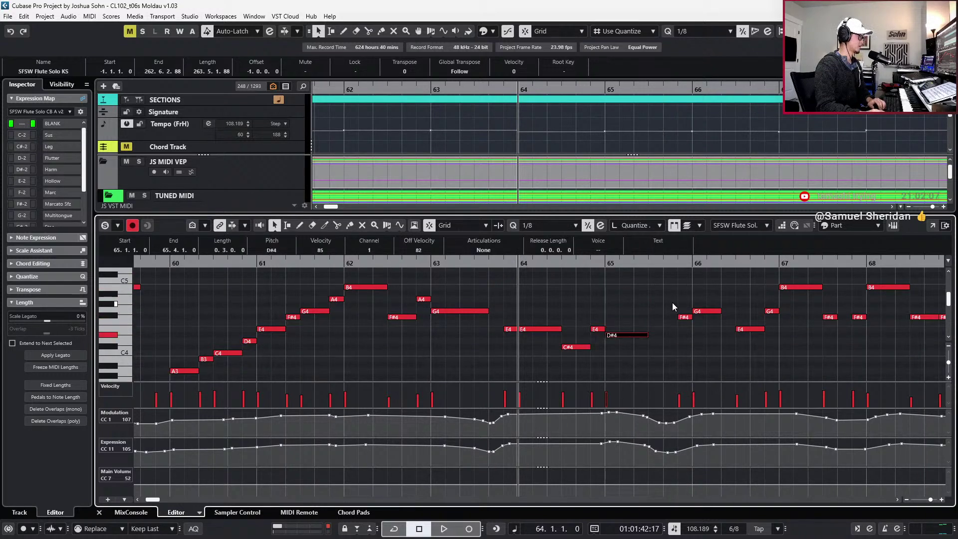
Audition from bar 63 and open the CLAIRE Flute Legato A and SFSW Flute Solo parts together, with the solo flute active for editing
key("space")
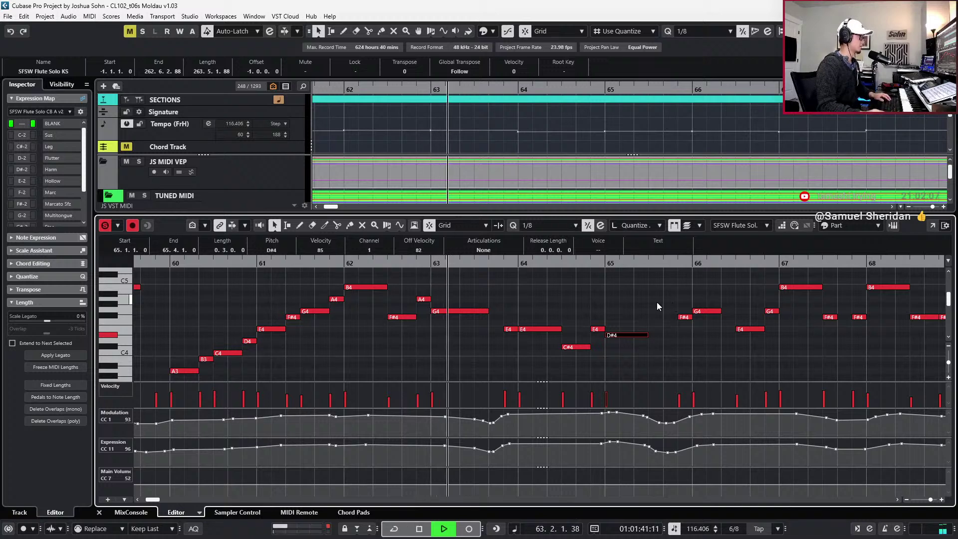
key("space")
key("ctrl+e")
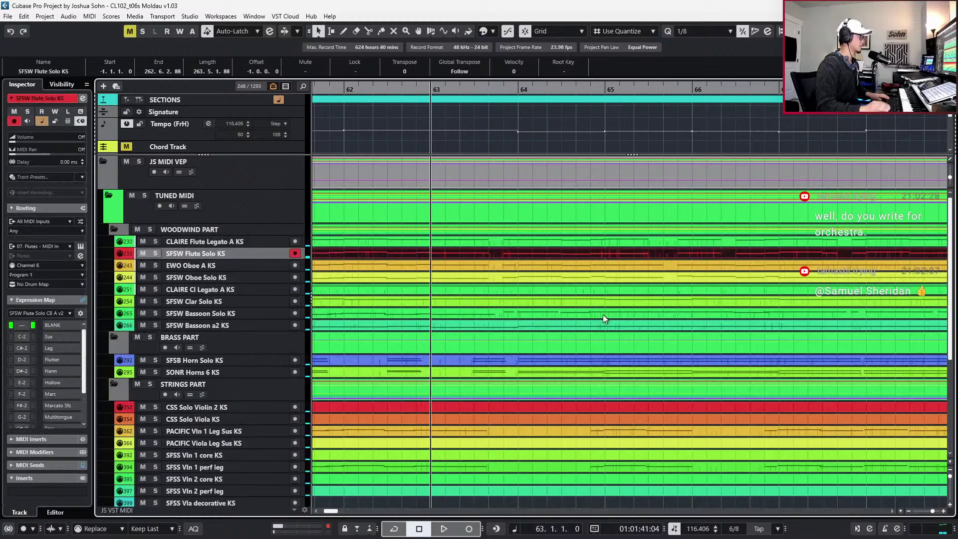
key("ctrl+e")
key("ctrl+e")
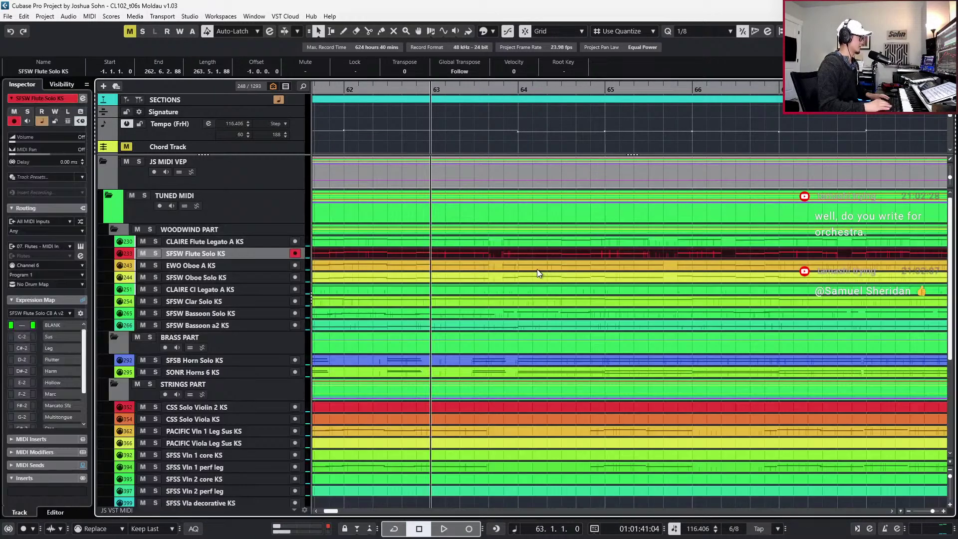
left_click(525, 242)
key("ctrl+e")
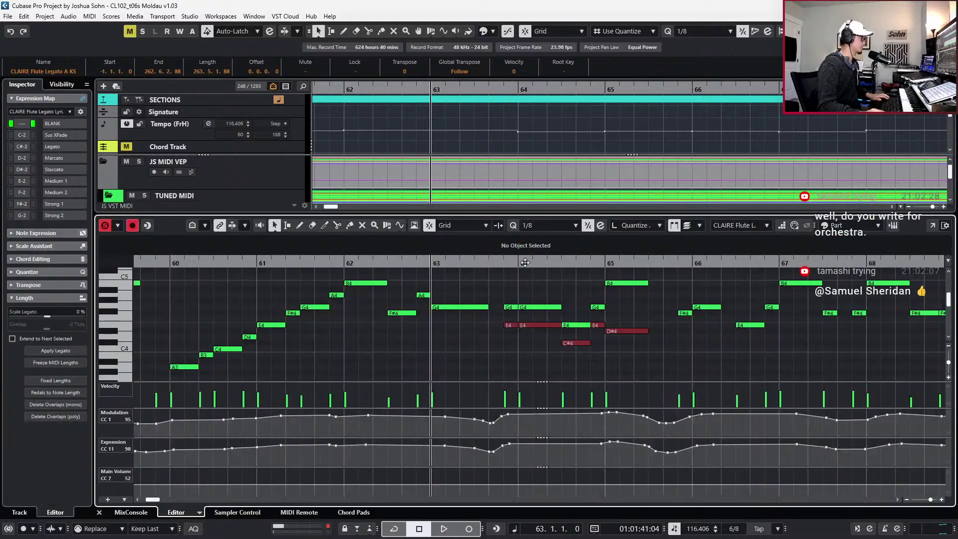
left_click(520, 326)
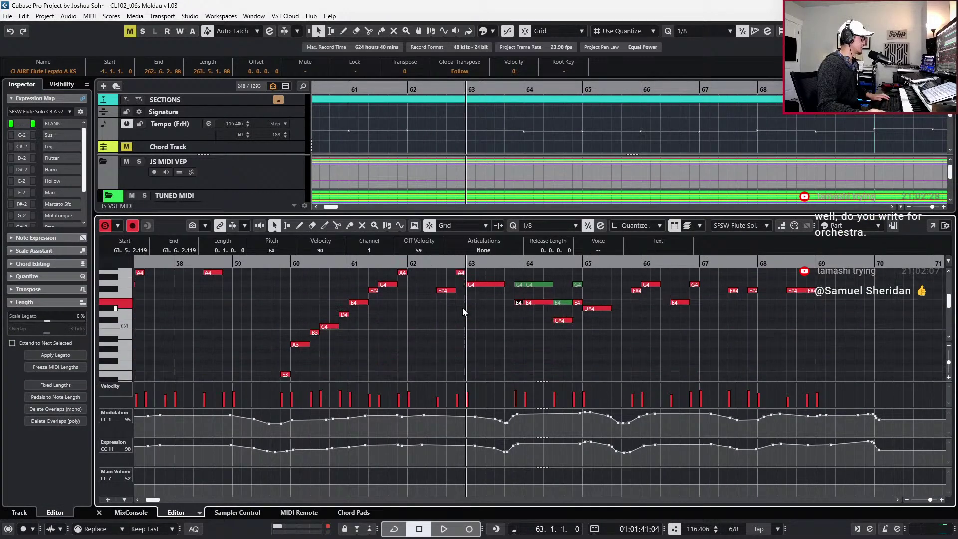
Set the articulation of all the flute notes from the end of bar 55 through bar 69 to Leg
key("g")
key("g")
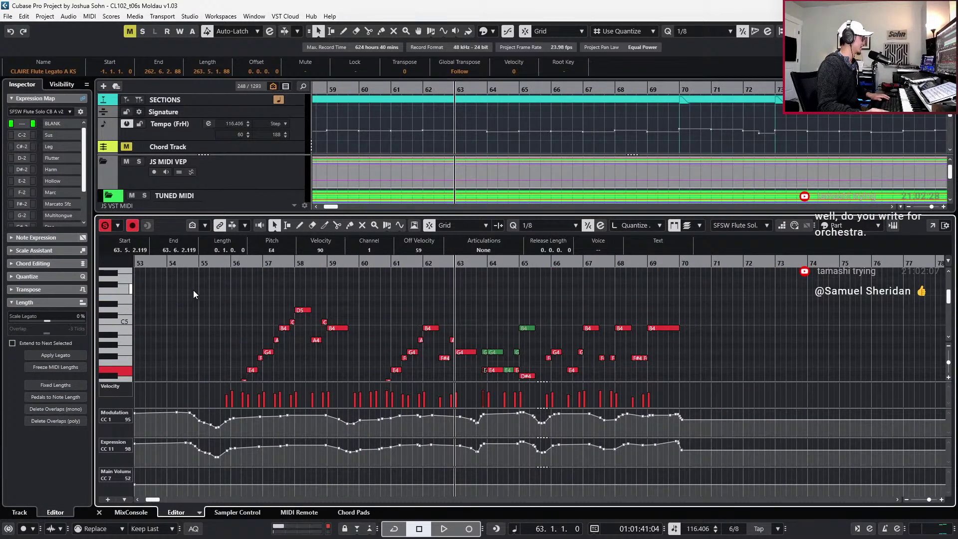
left_click_drag(193, 290, 690, 390)
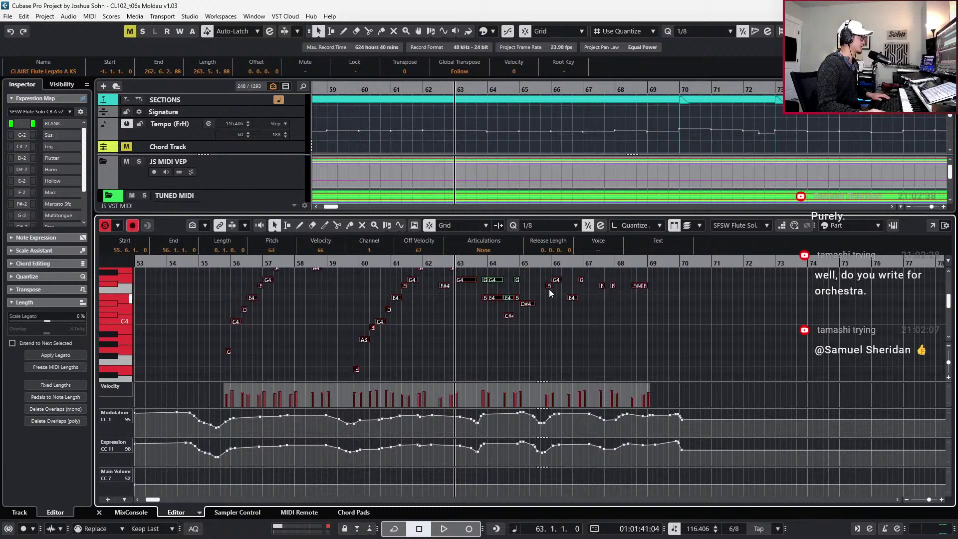
left_click(484, 250)
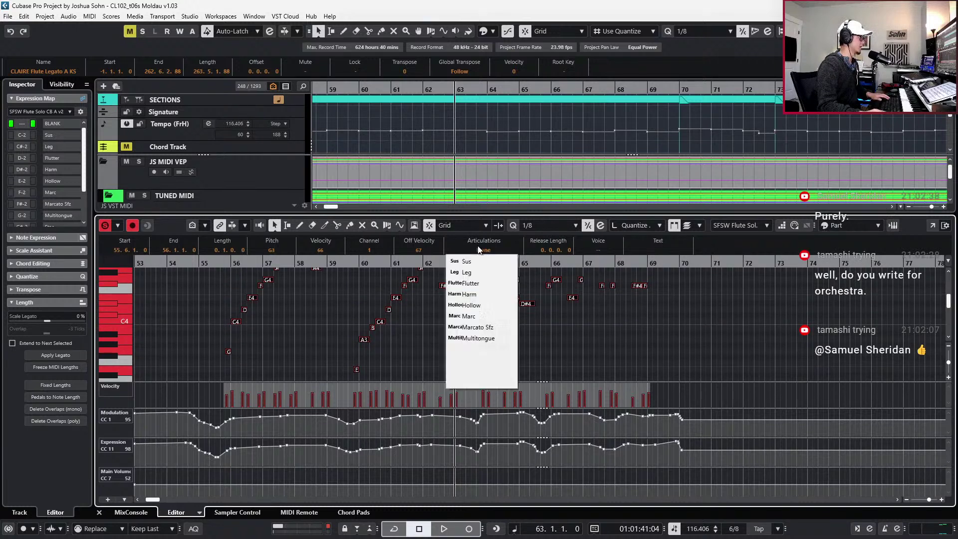
left_click(494, 279)
Play back the flute phrase from bar 55, and replay the passage from bar 63 to check the harmony in bars 64 and 65
key("alt+space")
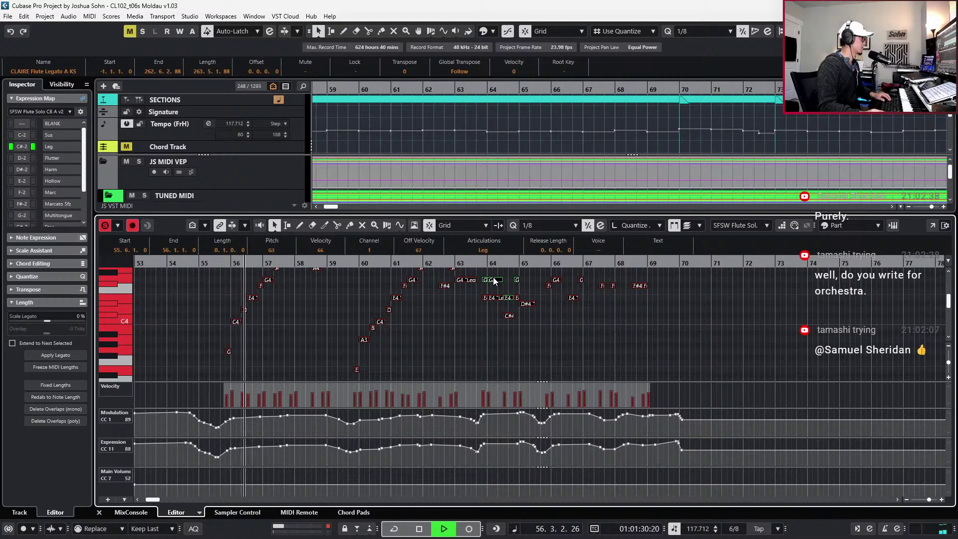
scroll(482, 299, "up", 3)
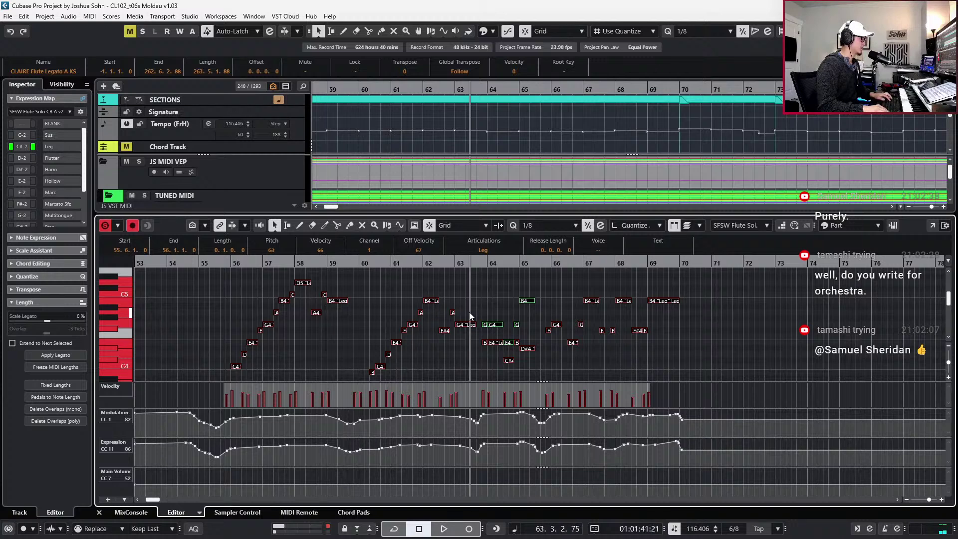
key("h")
key("h")
key("h")
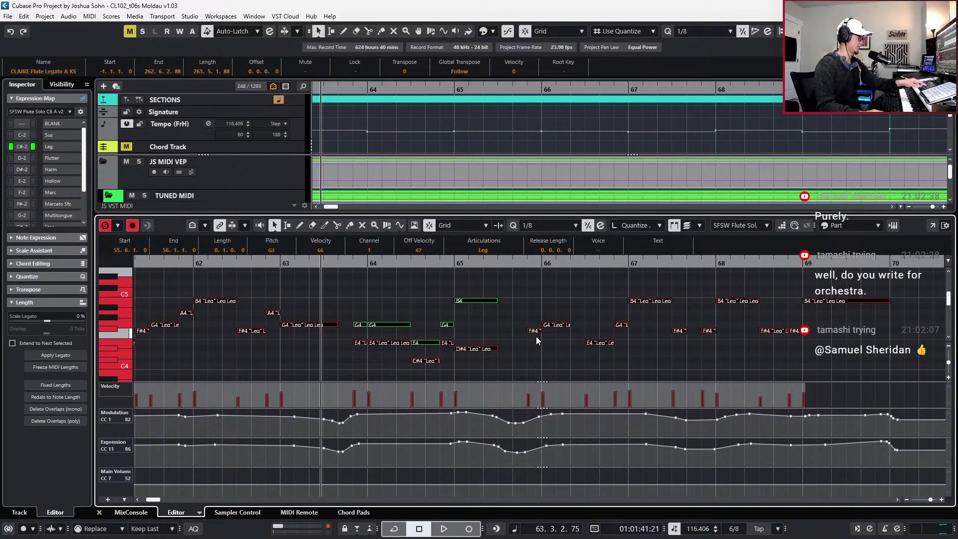
key("space")
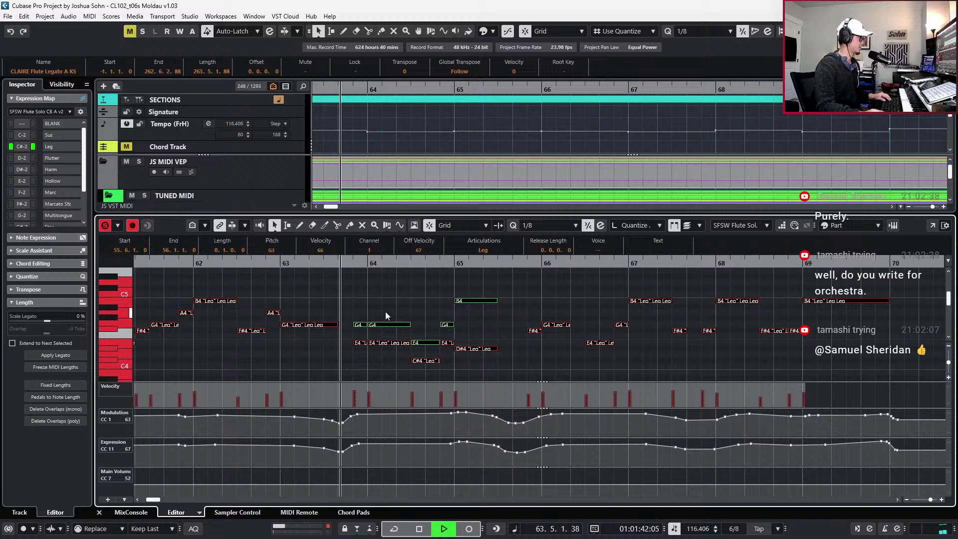
key("space")
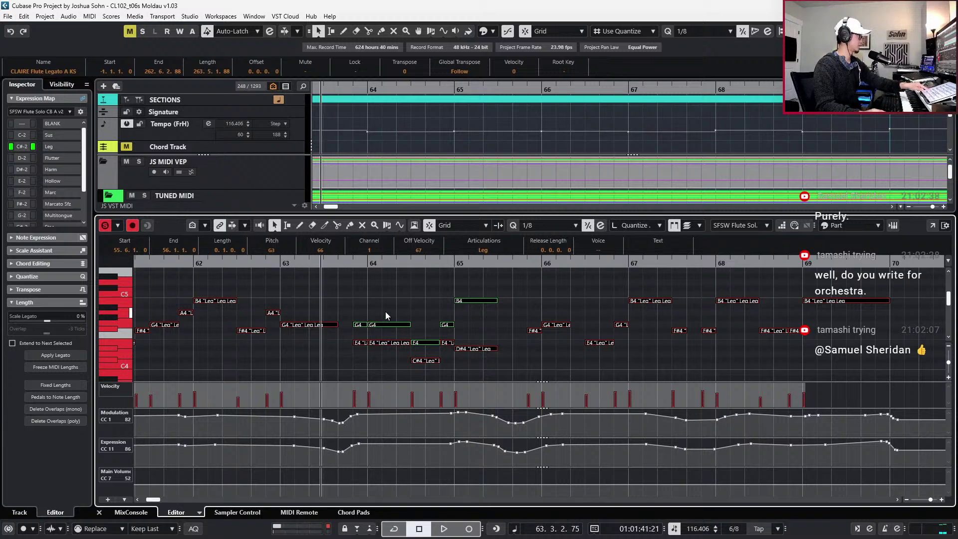
left_click(391, 361)
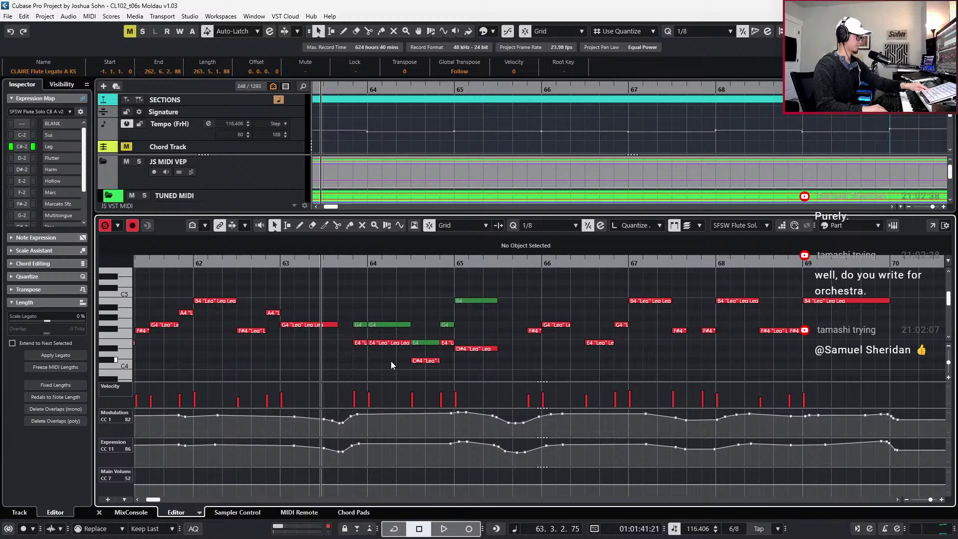
left_click(489, 344)
key("space")
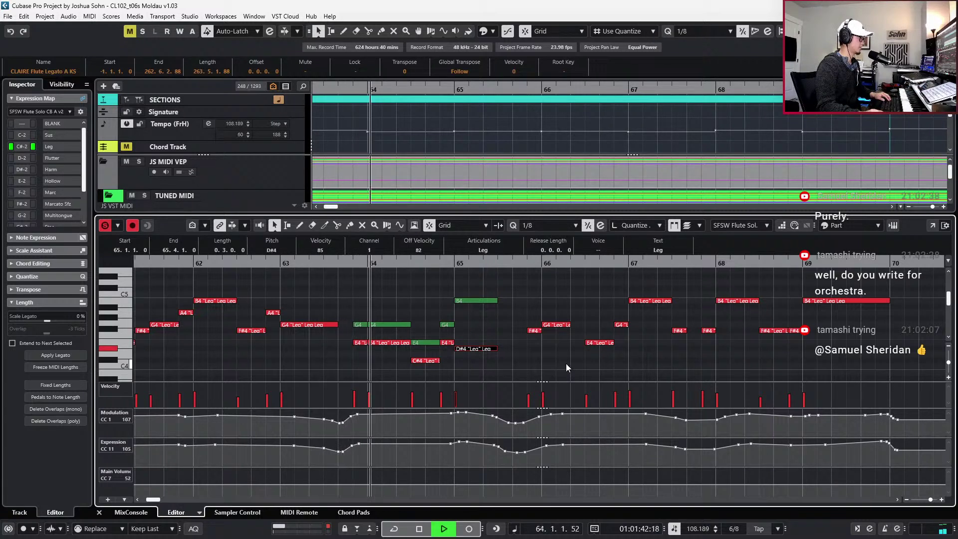
Lower the F#4 note ending bar 65 and the G4 note starting bar 66 to D#4 and E4
left_click_drag(524, 312, 553, 342)
key("Down")
key("Down")
key("Down")
key("space")
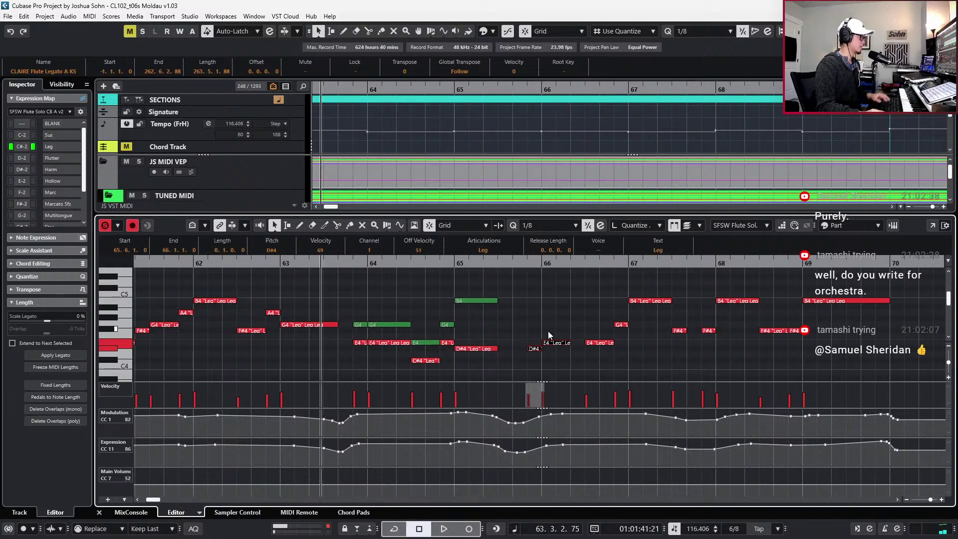
Shift the modulation and expression rises before bar 66 earlier, with modulation 102 at 65.6.1.0 and expression 92 at 65.5.2.90
left_click(565, 343)
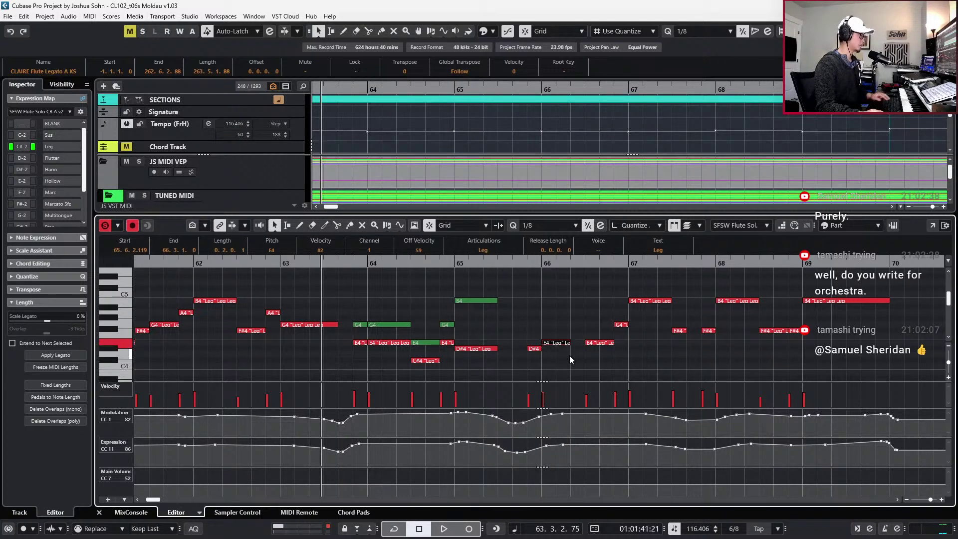
key("space")
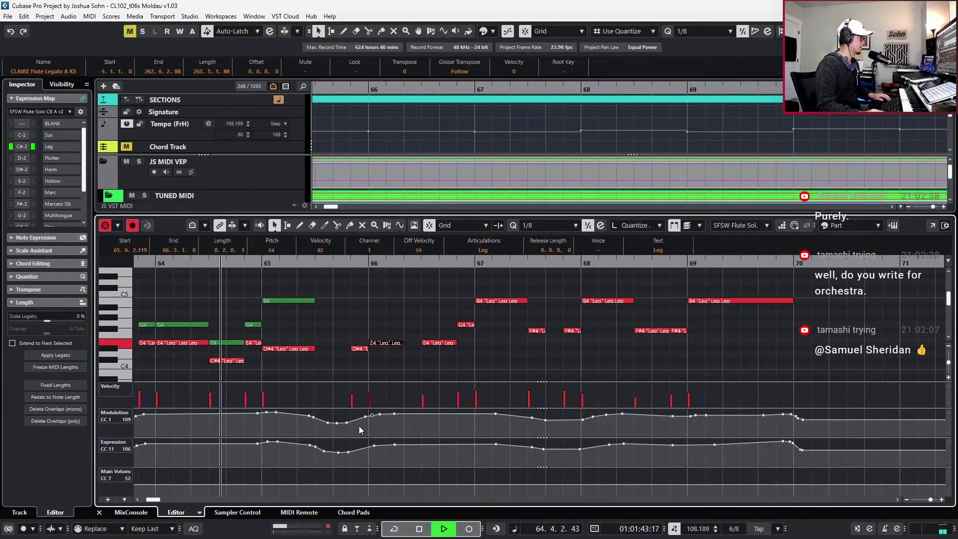
left_click_drag(363, 416, 345, 415)
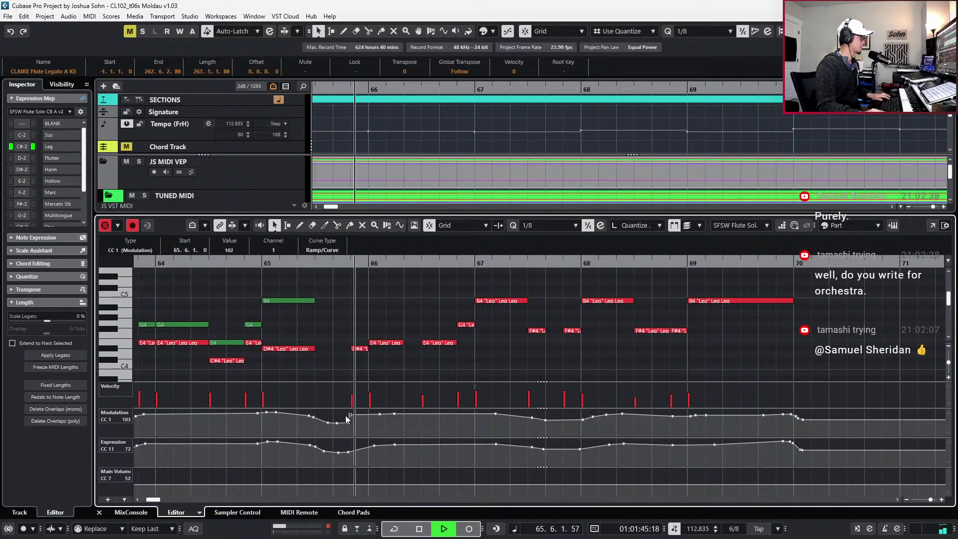
left_click_drag(373, 445, 346, 449)
key("space")
scroll(369, 357, "down", 2)
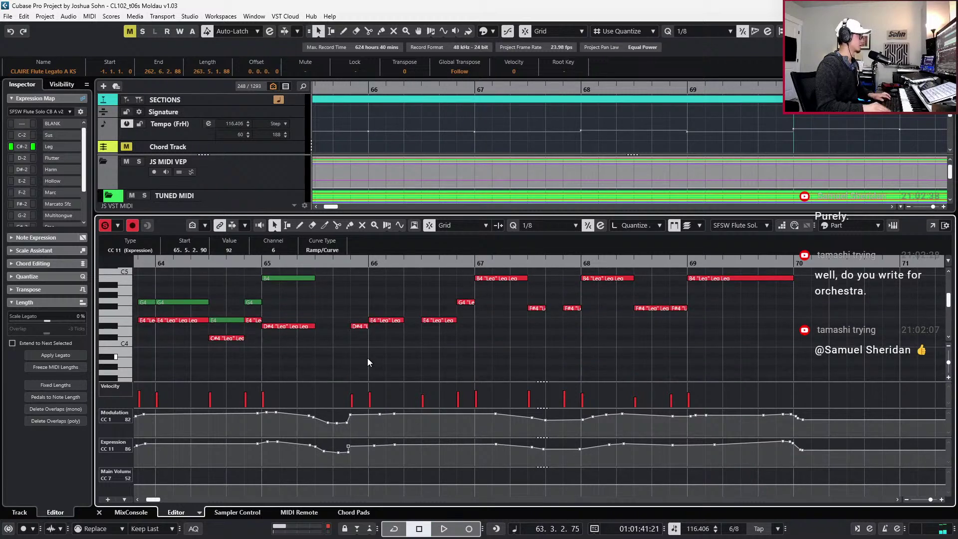
Restrict editing to the active part and raise the CLAIRE flute notes ending bar 65 and starting bar 66 to F#4 and G4
left_click(367, 357)
scroll(372, 332, "up", 2)
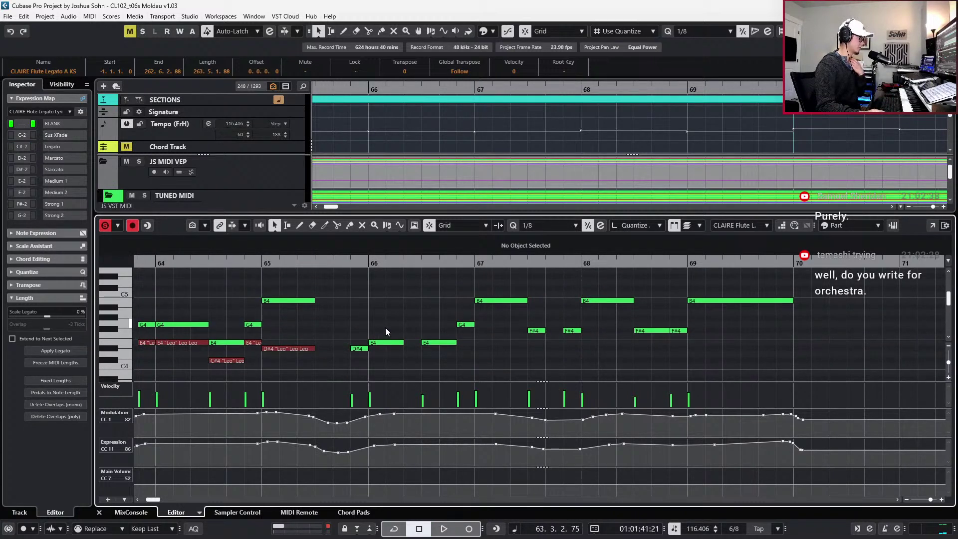
left_click(694, 229)
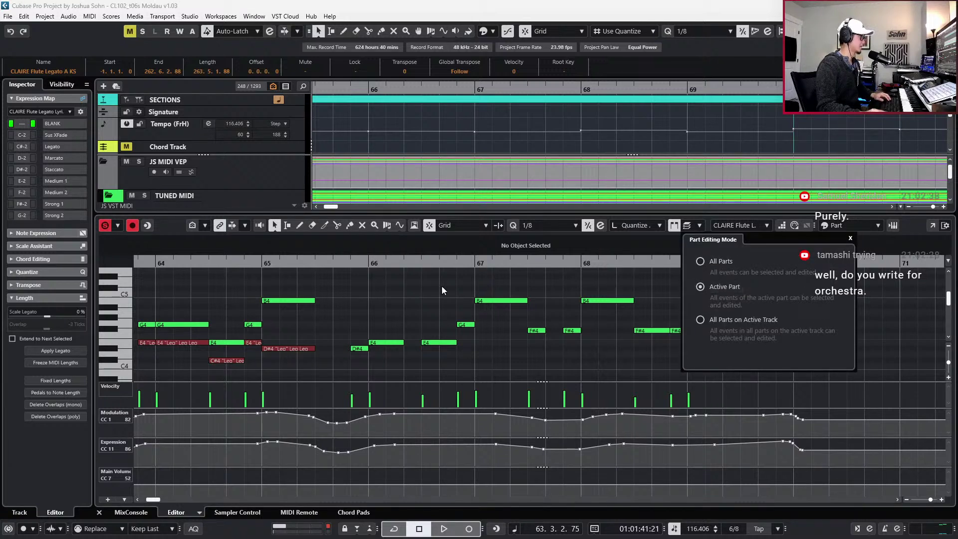
left_click(357, 350)
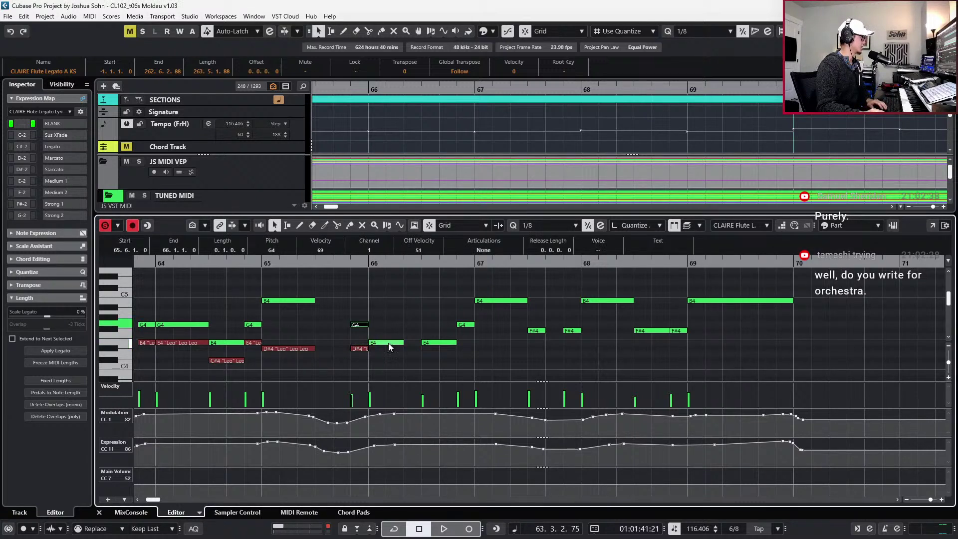
key("Down")
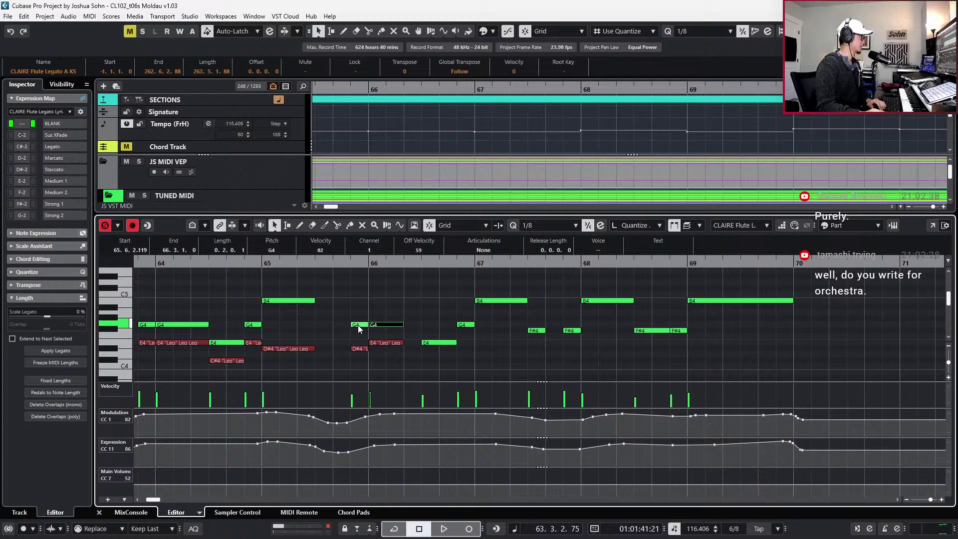
left_click(358, 325)
key("Down")
Lower the SFSW flute's E4 and G4 notes closing bar 66 to C#4 and E4
left_click(360, 349)
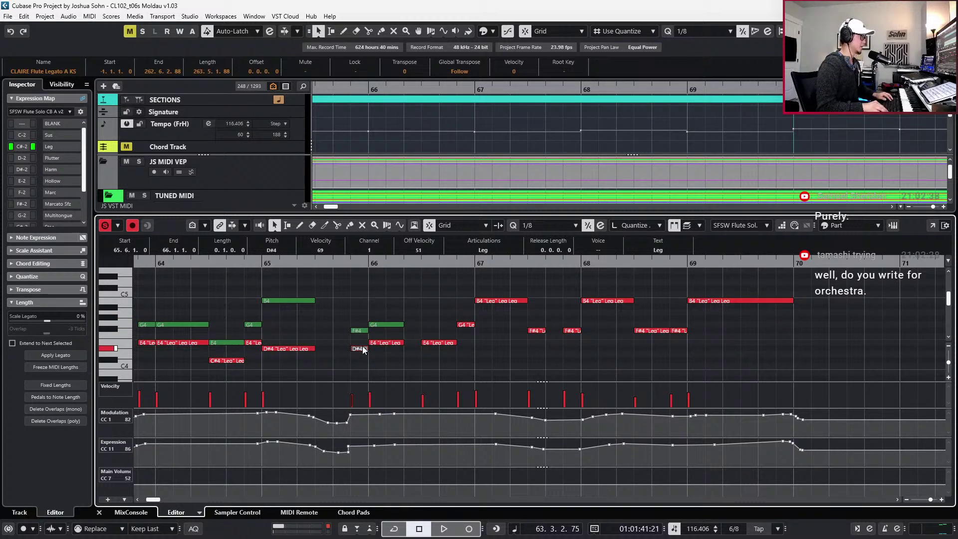
key("space")
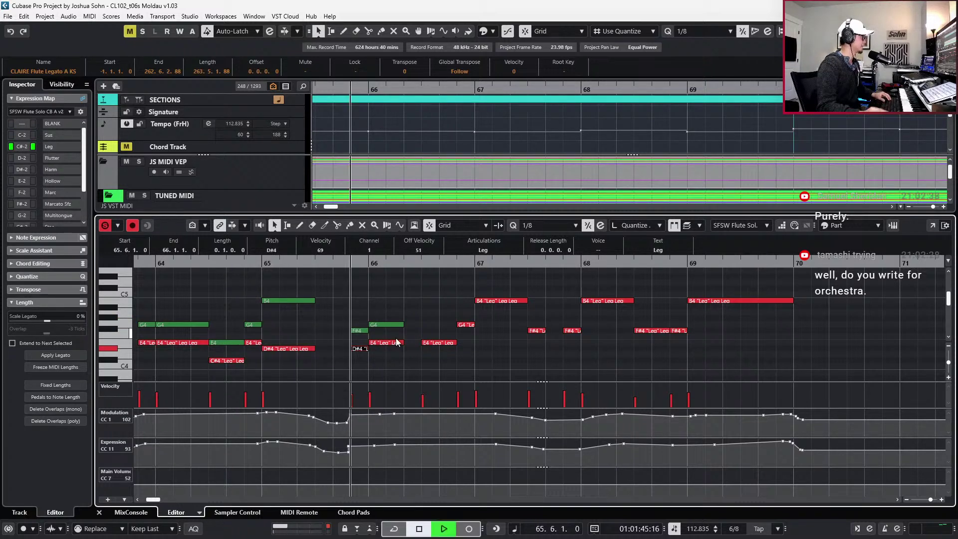
key("space")
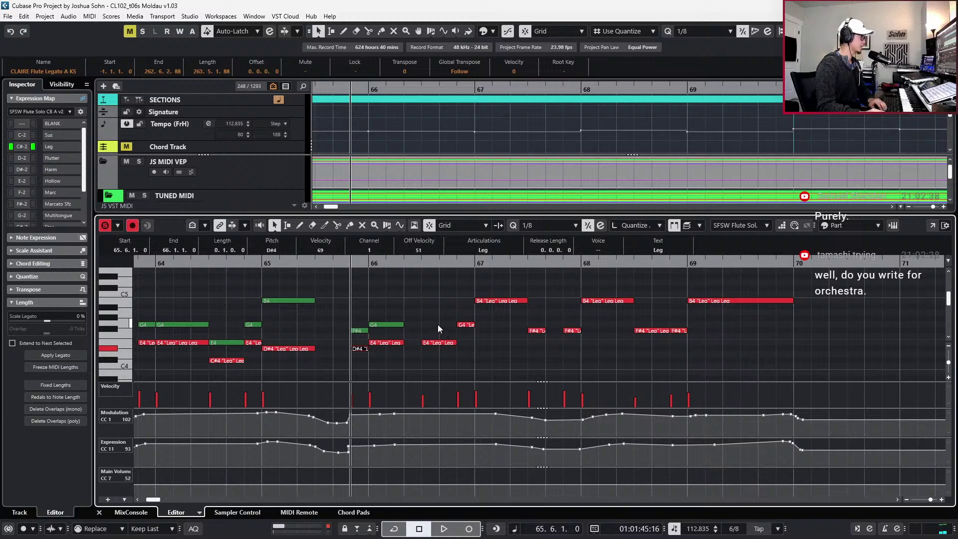
left_click(446, 342)
key("Down")
key("Down")
key("Down")
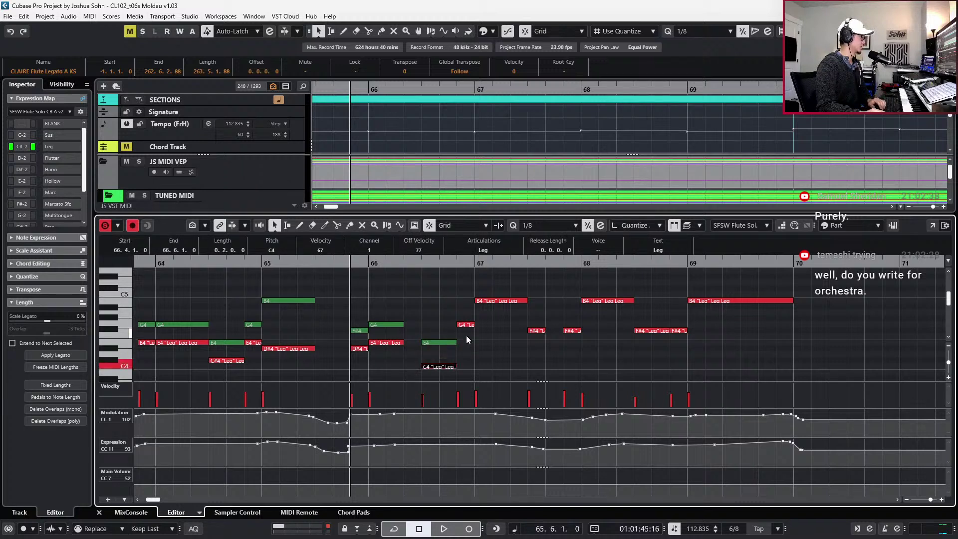
left_click(468, 330)
left_click(467, 330)
key("Down")
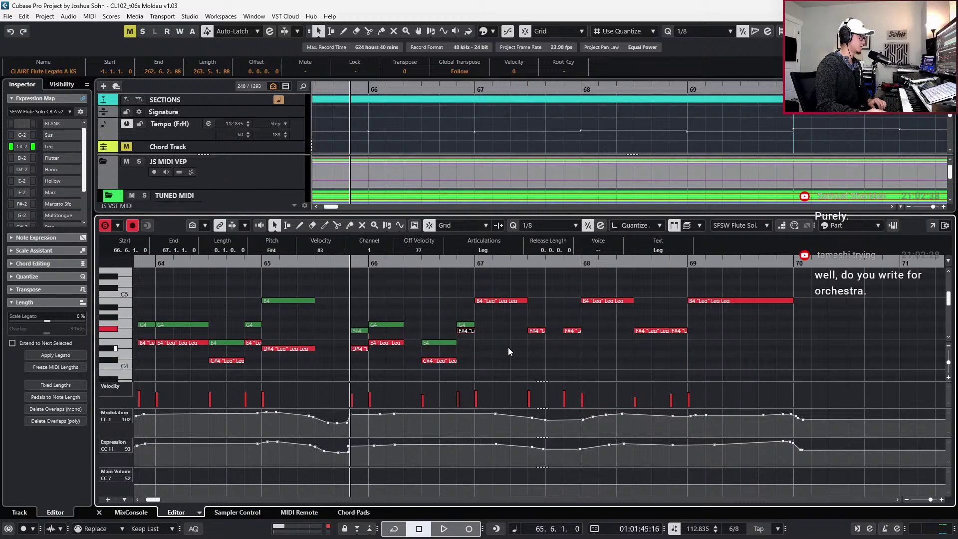
key("Down")
key("Down")
Lower the SFSW flute's B4 note starting bar 67 and the two F#4 notes after it to D#4
left_click(489, 274)
left_click_drag(523, 301, 529, 336)
key("Down")
key("Down")
key("space")
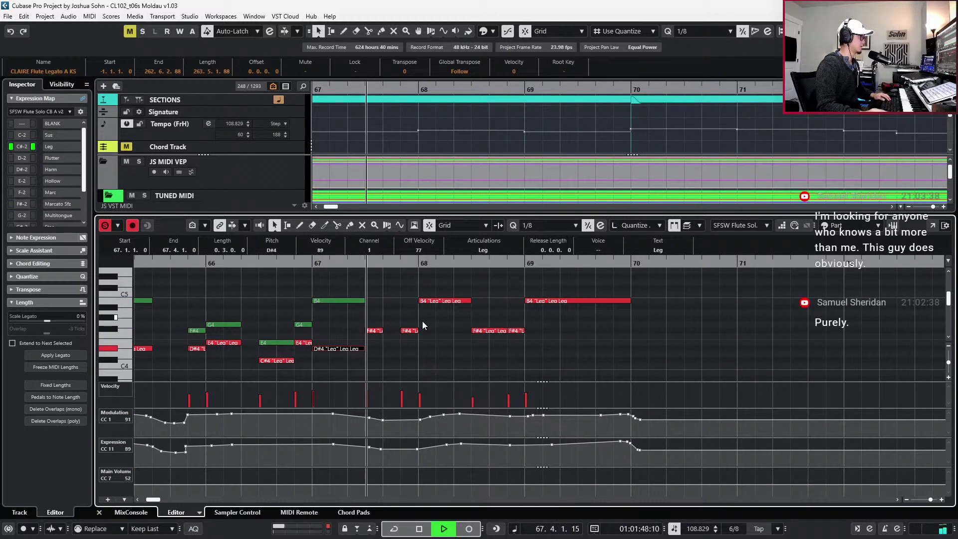
key("space")
left_click_drag(374, 331, 419, 338)
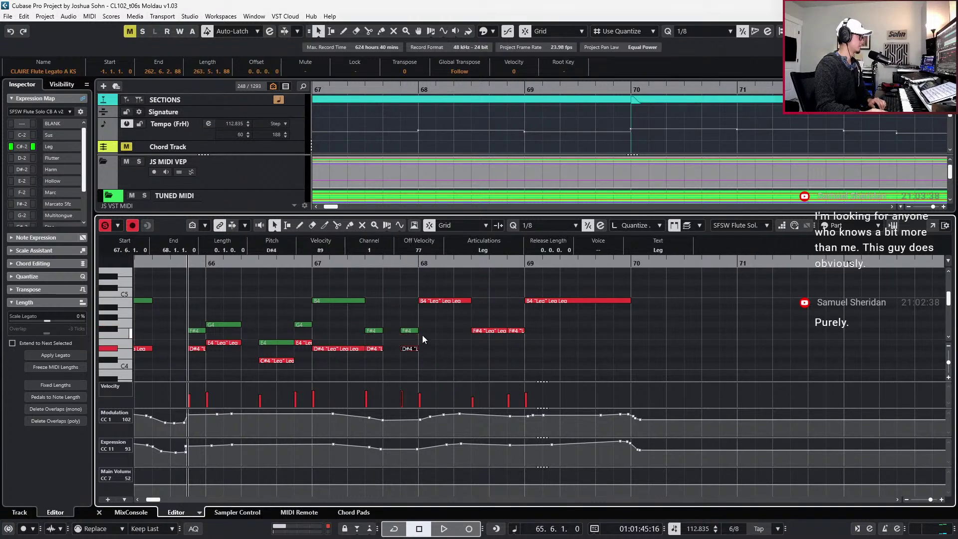
Lower the SFSW flute's B4 note starting bar 68 and the two F#4 notes closing that bar to D#4
key("Right")
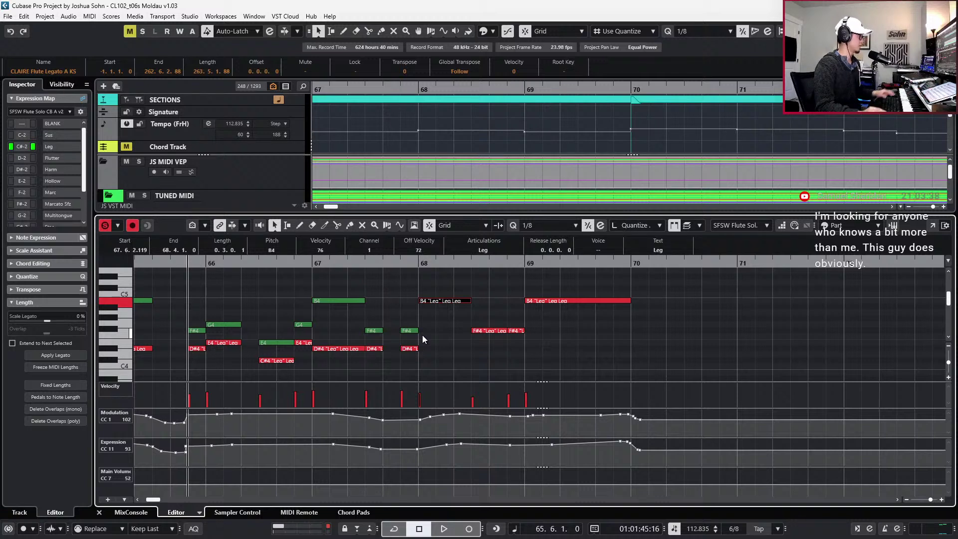
left_click_drag(451, 301, 474, 352)
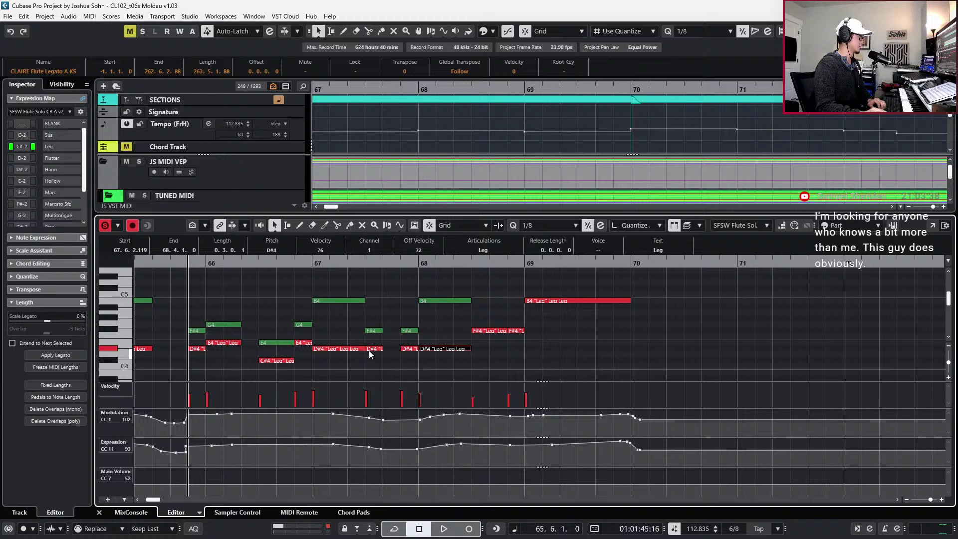
left_click(492, 331)
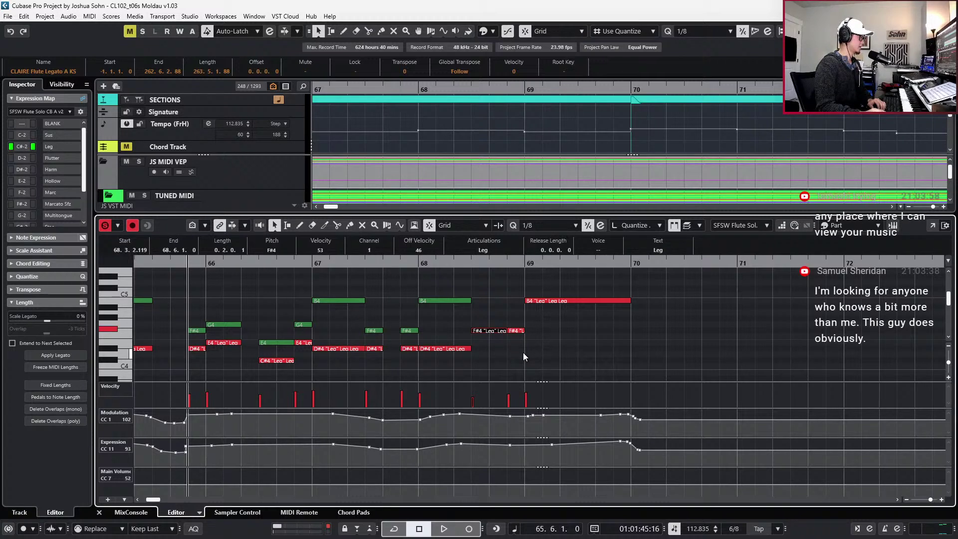
key("Down")
key("Down")
key("Down")
left_click(519, 331)
key("Down")
key("Down")
key("Down")
key("Down")
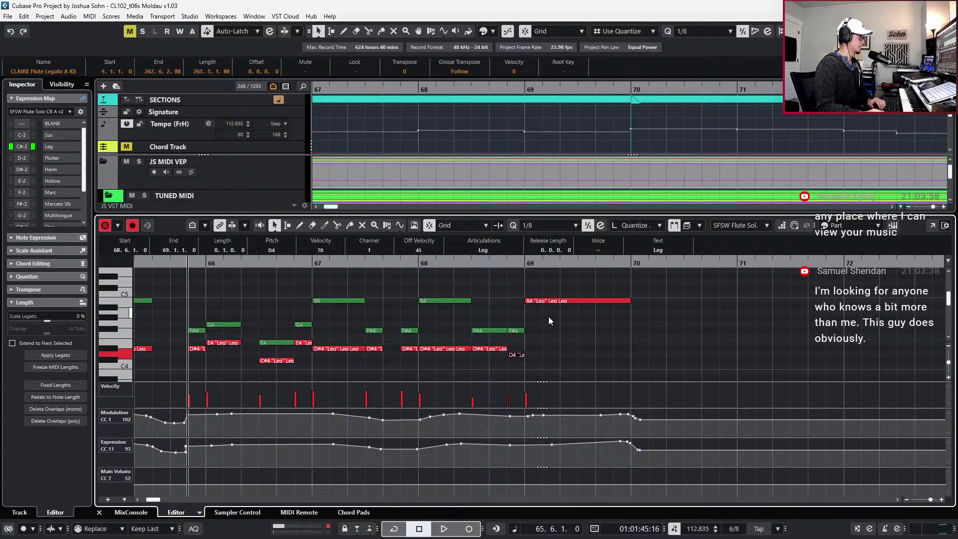
key("Up")
Lower the SFSW flute's long B4 note in bar 69 to D#4
left_click(574, 300)
key("Down")
key("Down")
key("Down")
key("Down")
key("Down")
key("Down")
key("Down")
key("Down")
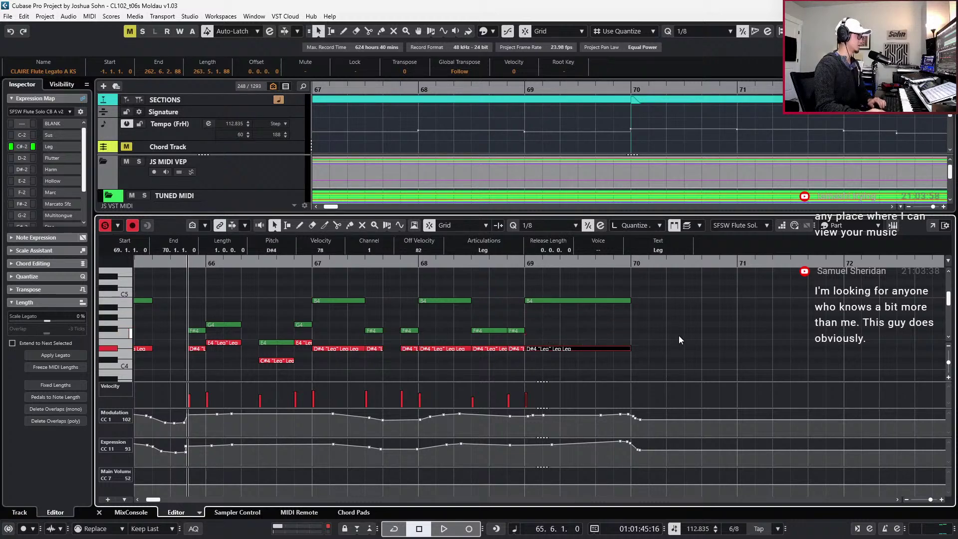
Delete the mono overlaps among the SFSW flute notes from bar 63 through bar 69
key("ctrl+KP_Subtract")
key("ctrl+KP_Subtract")
scroll(667, 327, "down", 3)
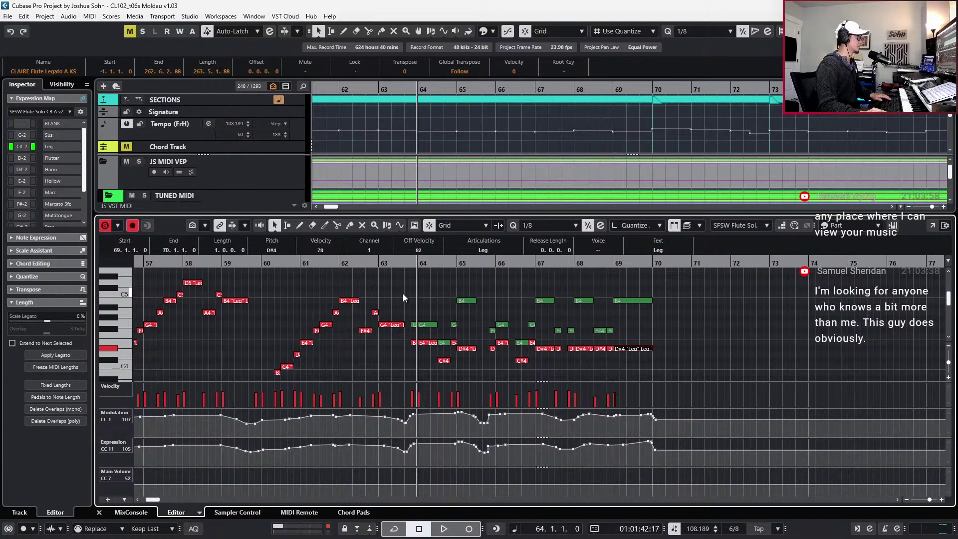
left_click_drag(403, 298, 666, 382)
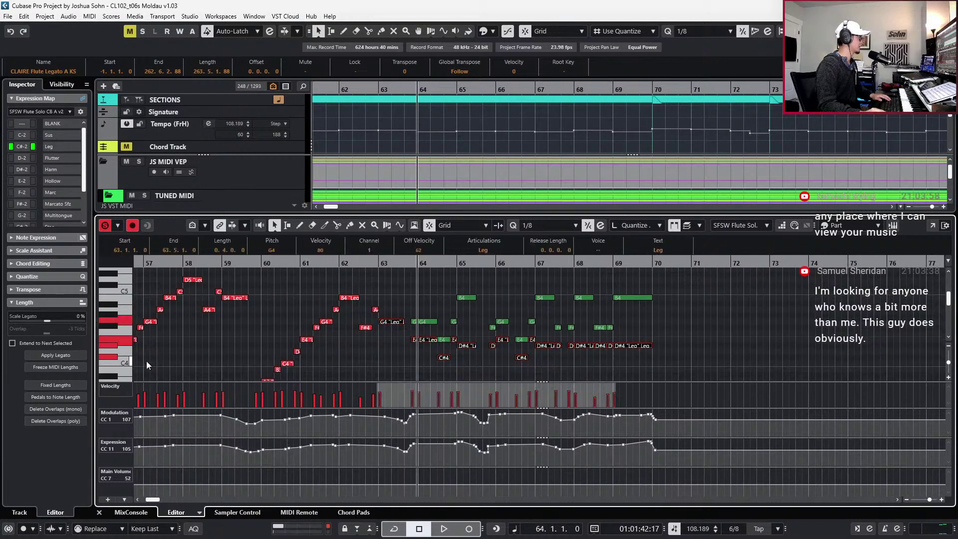
left_click(62, 409)
Play back both flutes from bar 63 to check the harmony
key("ctrl+KP_Subtract")
key("space")
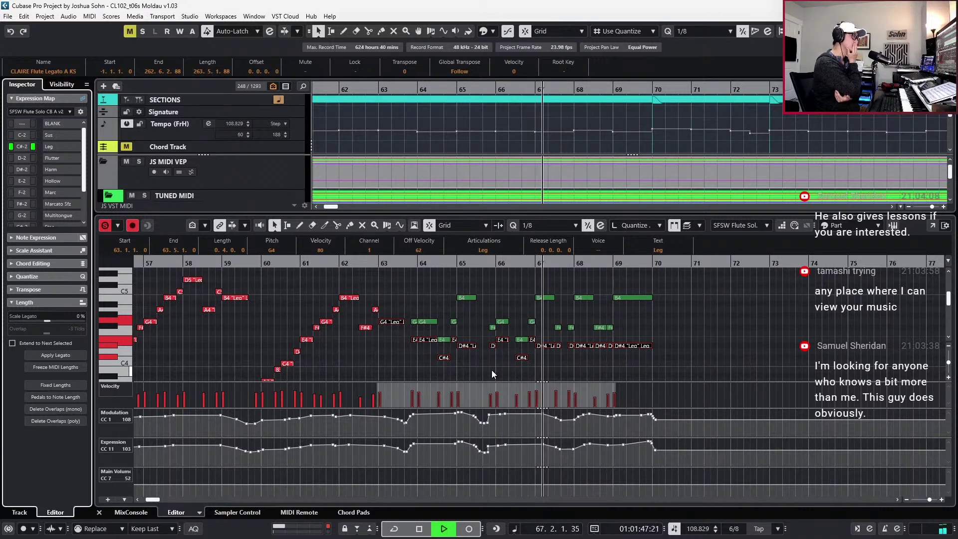
scroll(519, 338, "up", 3, "ctrl")
Allow editing in all parts and lengthen both flutes' notes starting bar 66 to end at 66.4.1.0
left_click(487, 340)
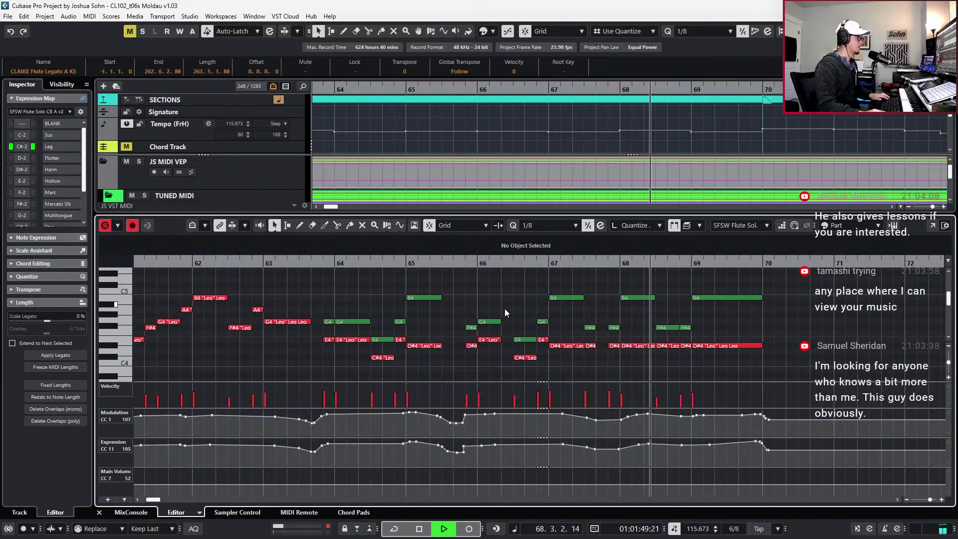
left_click(686, 226)
key("space")
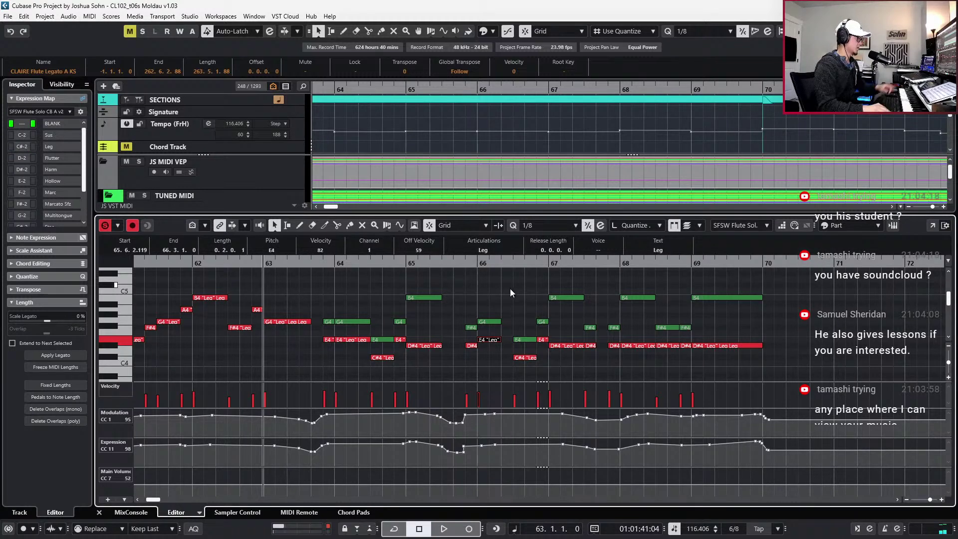
scroll(515, 307, "up", 2, "ctrl")
left_click_drag(498, 269, 479, 369)
key("l")
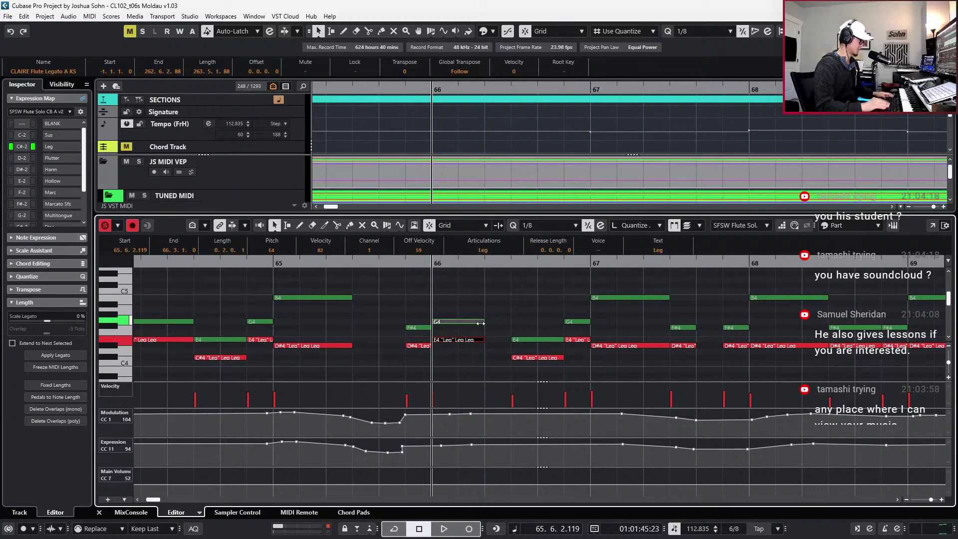
scroll(555, 310, "down", 2)
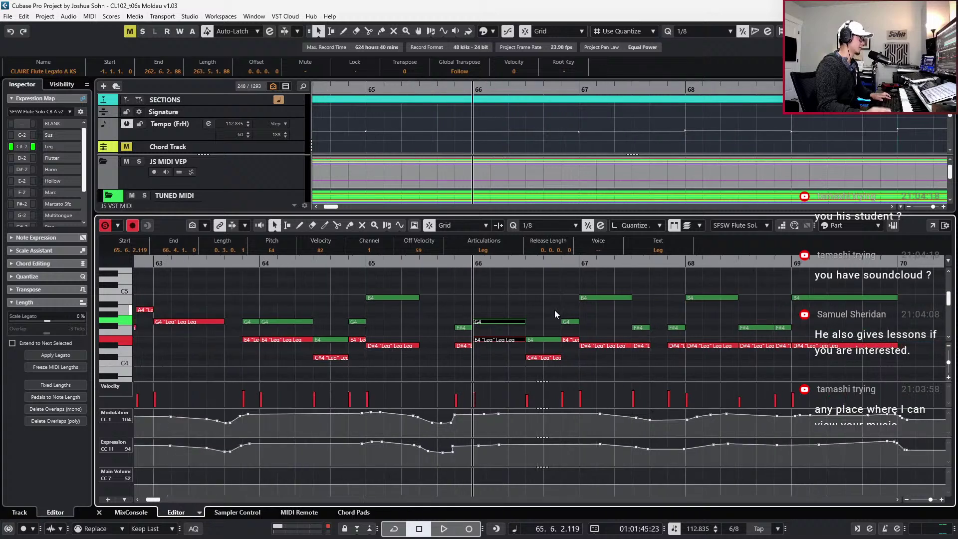
Check bar 65 in the orchestral score PDF and lengthen both flutes' notes starting that bar to 0.4.0.0
key("KP_1")
scroll(397, 323, "up", 2)
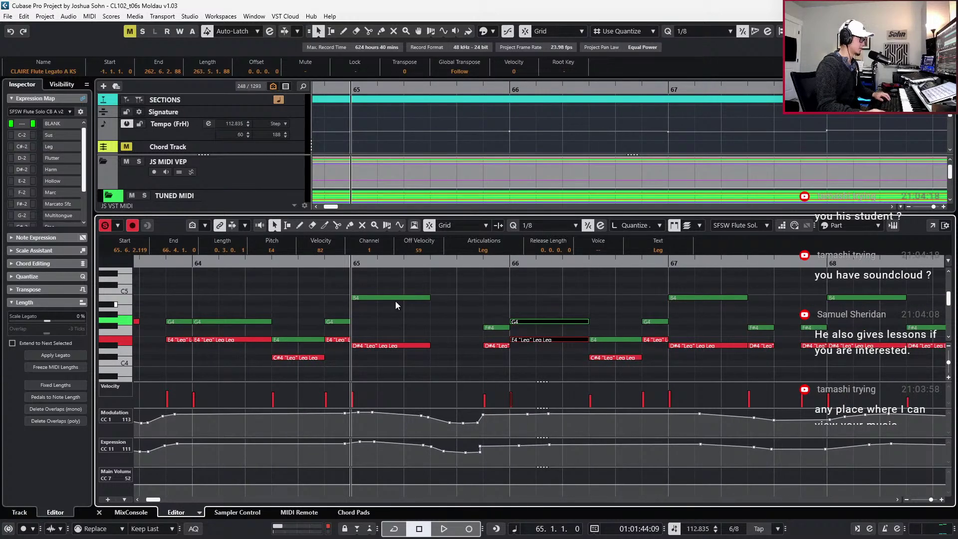
left_click(412, 298)
key("alt+Tab")
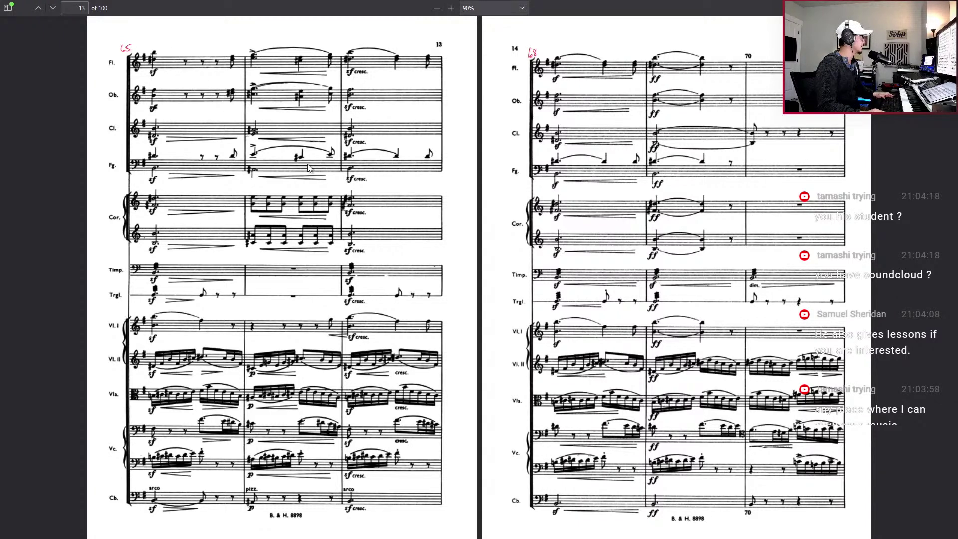
key("alt+Tab")
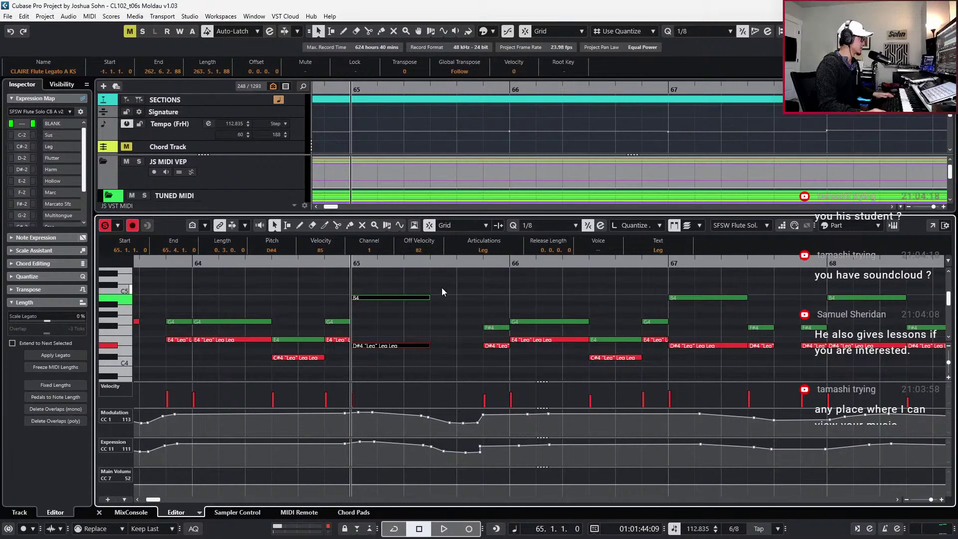
key("alt+Right")
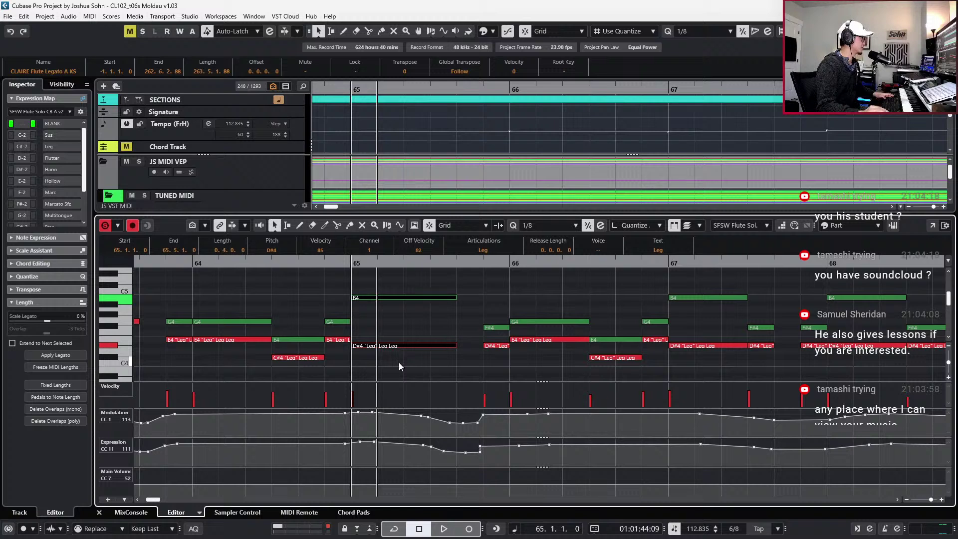
Delete the intermediate modulation and expression points from the SFSW flute's fall in bar 65
left_click(422, 417)
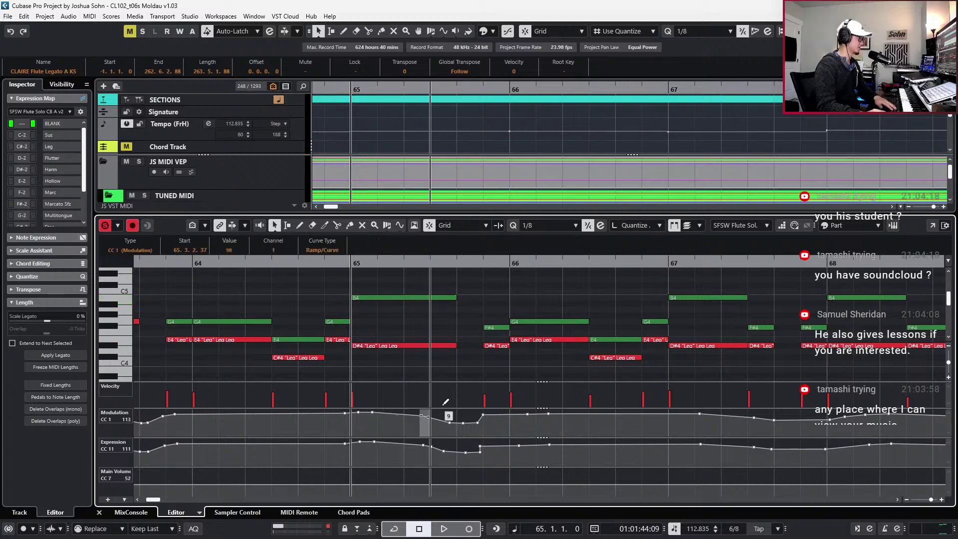
key("Delete")
left_click_drag(409, 464, 433, 441)
key("Delete")
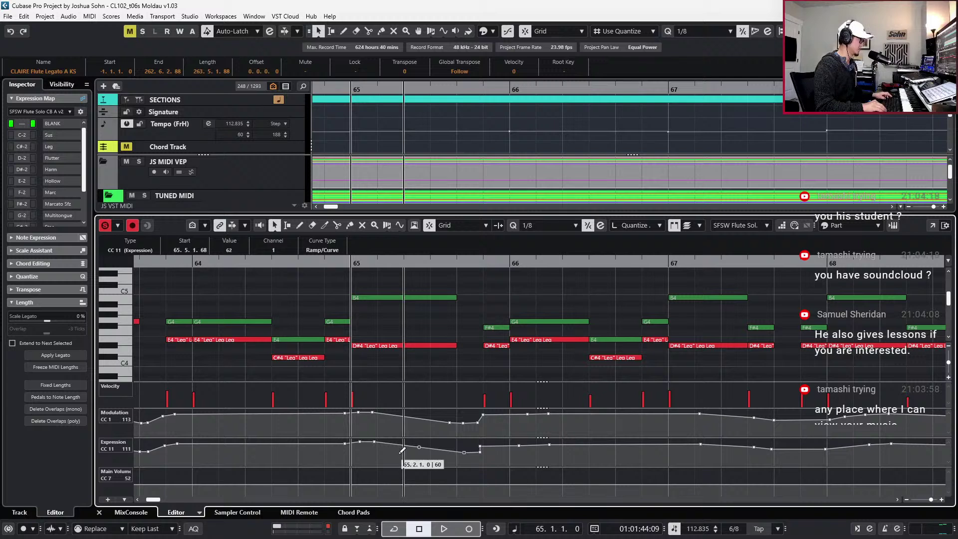
Reshape the CLAIRE flute's modulation fall in bar 65 into a straight descent to 30 at 65.5.1.0
key("ctrl+Left")
key("ctrl+Up")
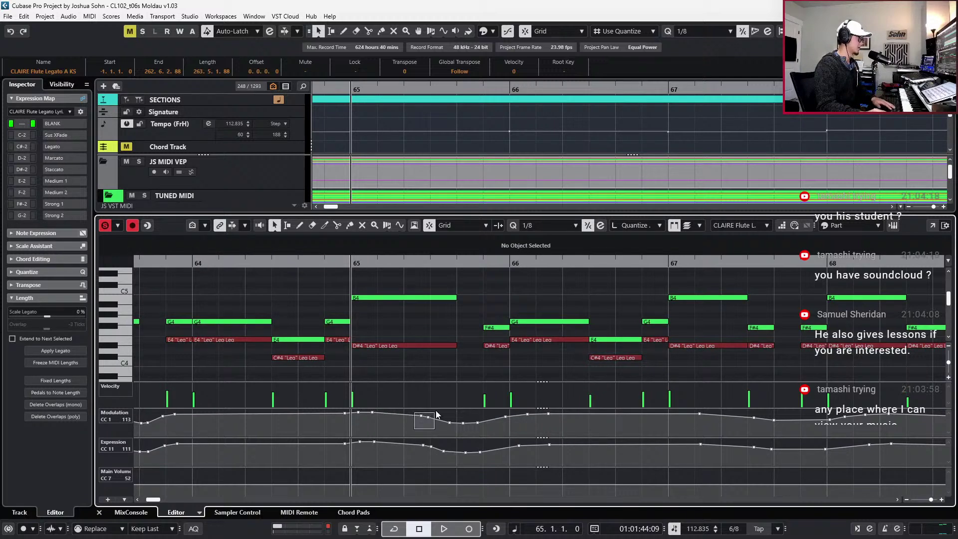
mouse_move(435, 410)
left_mouse_down()
mouse_move(453, 433)
mouse_move(417, 448)
mouse_move(461, 448)
mouse_move(451, 427)
left_mouse_up()
Play back the flutes from bar 65 to check the longer notes, and replay the passage from bar 63
key("space")
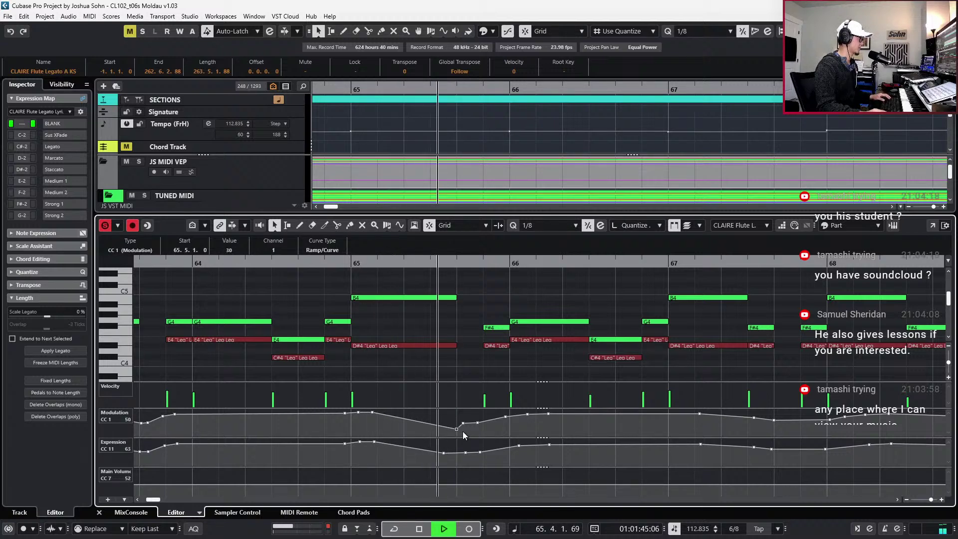
key("space")
key("space")
key("space")
key("space")
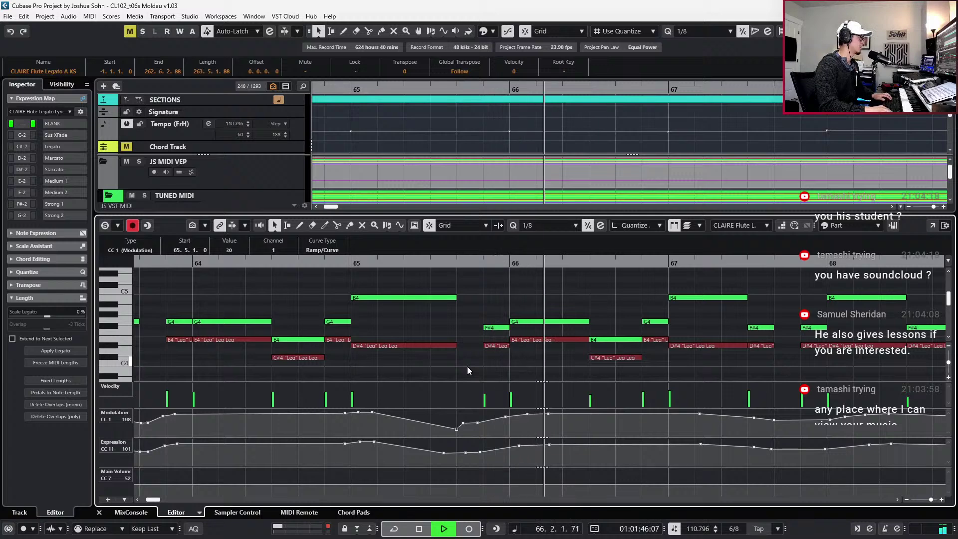
key("KP_Subtract")
key("g")
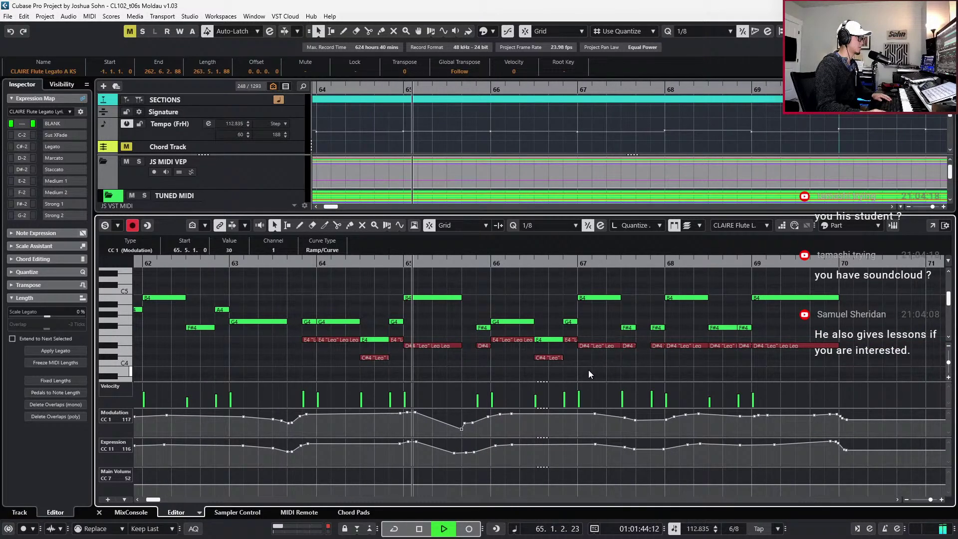
key("space")
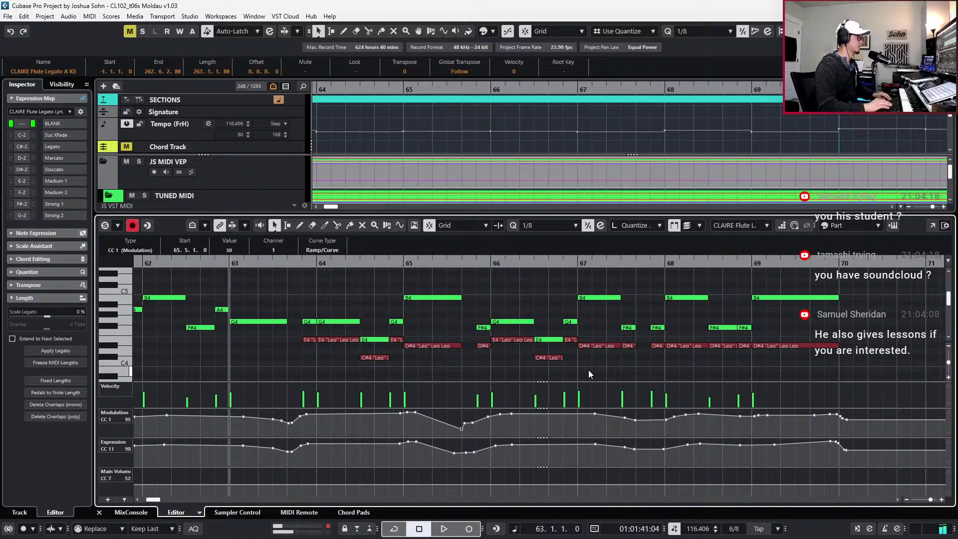
Close the MIDI editor and return to the full track list with a wider timeline range
key("ctrl+e")
key("g")
key("g")
key("g")
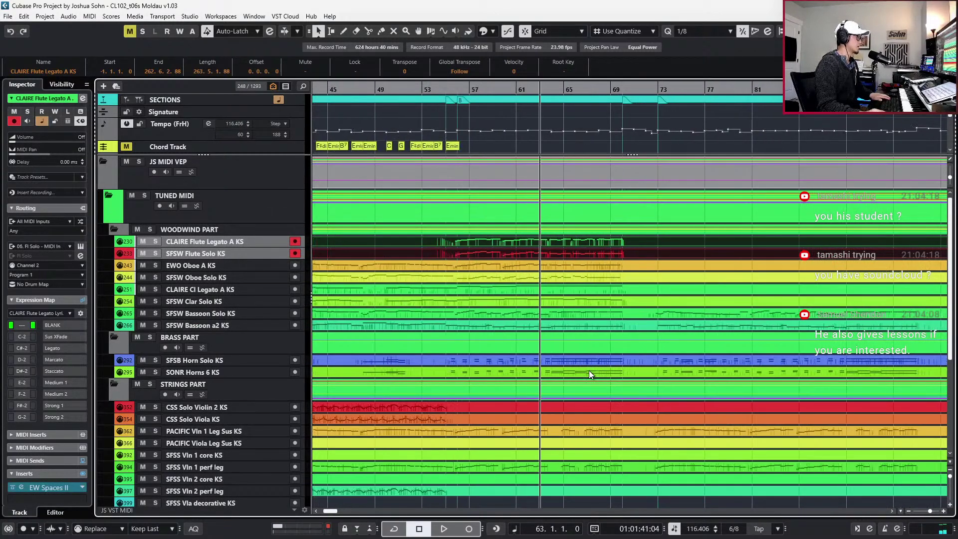
Return the playhead to bar 54 and examine which woodwind, brass and string tracks carry on past that bar
key("KP_Subtract")
key("KP_Subtract")
key("KP_Subtract")
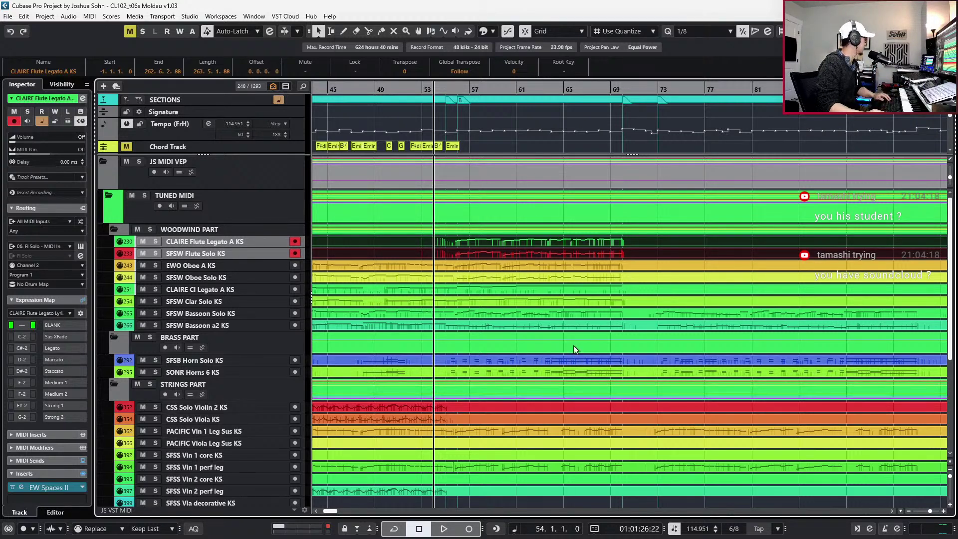
scroll(526, 316, "down", 3)
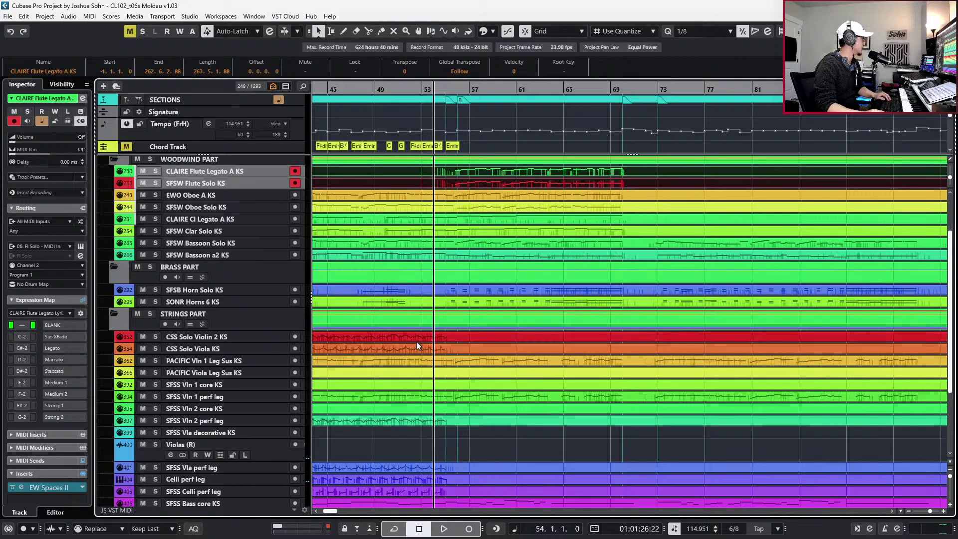
scroll(493, 296, "down", 2)
key("KP_Subtract")
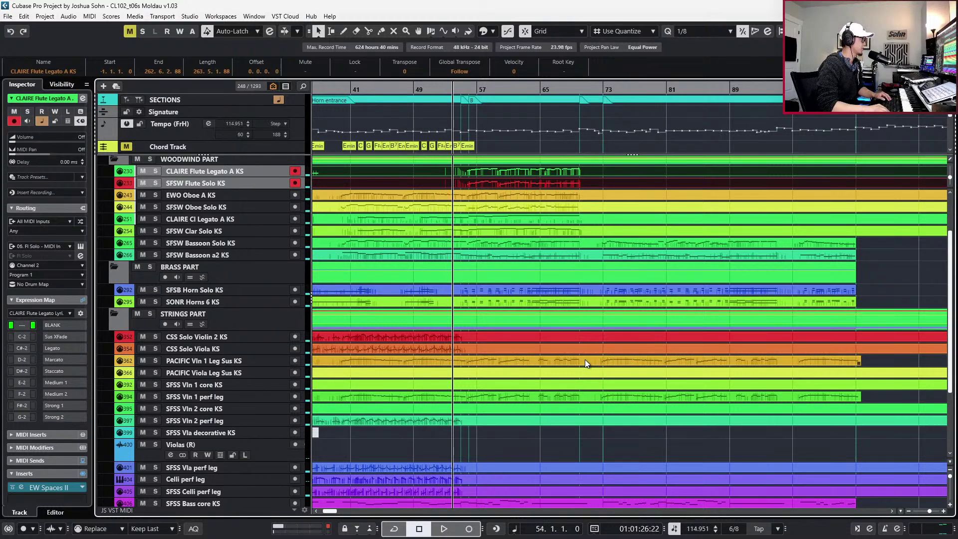
scroll(568, 253, "up", 3)
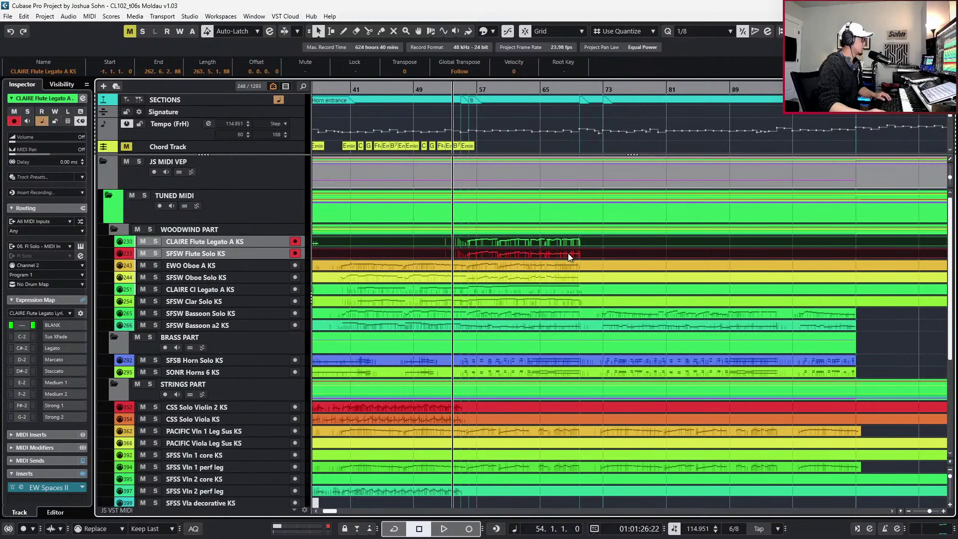
scroll(558, 294, "down", 6)
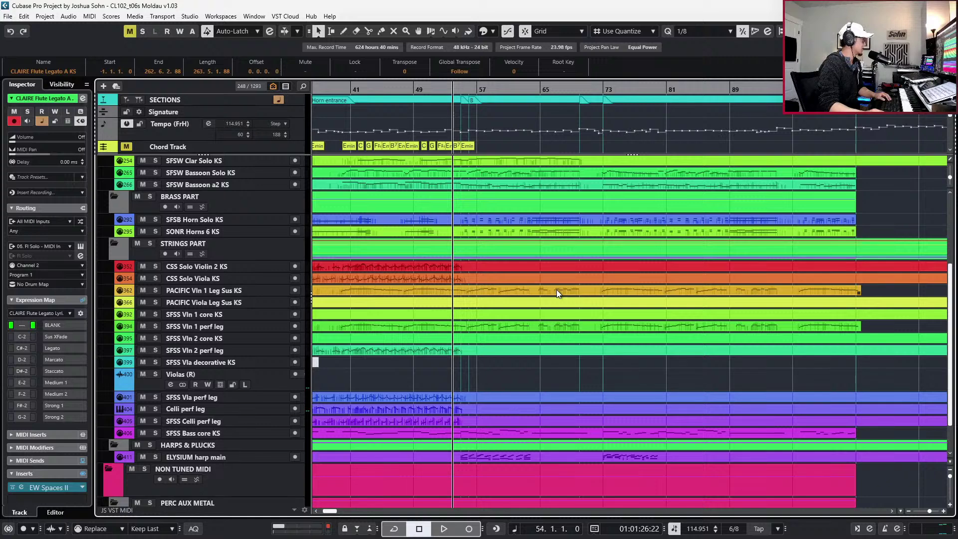
left_click(503, 267)
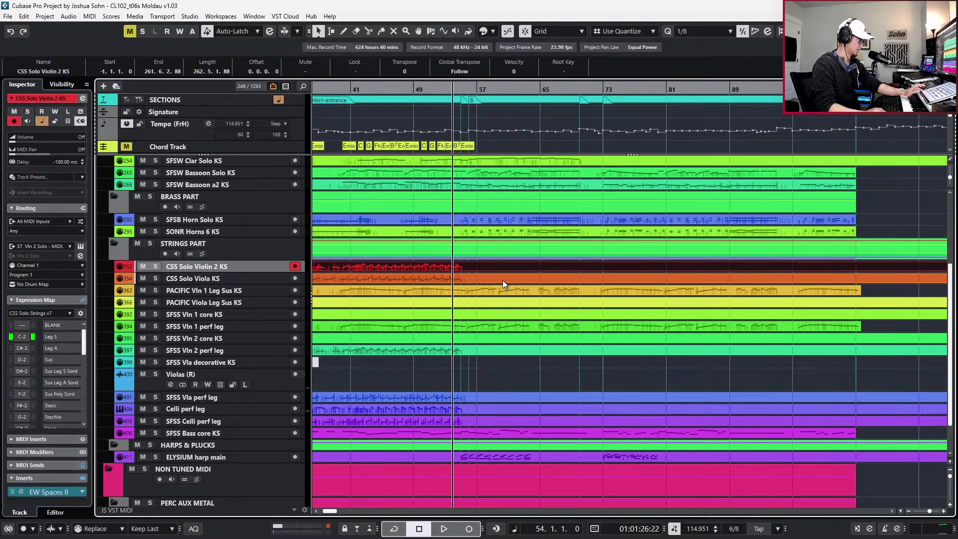
left_click(451, 327)
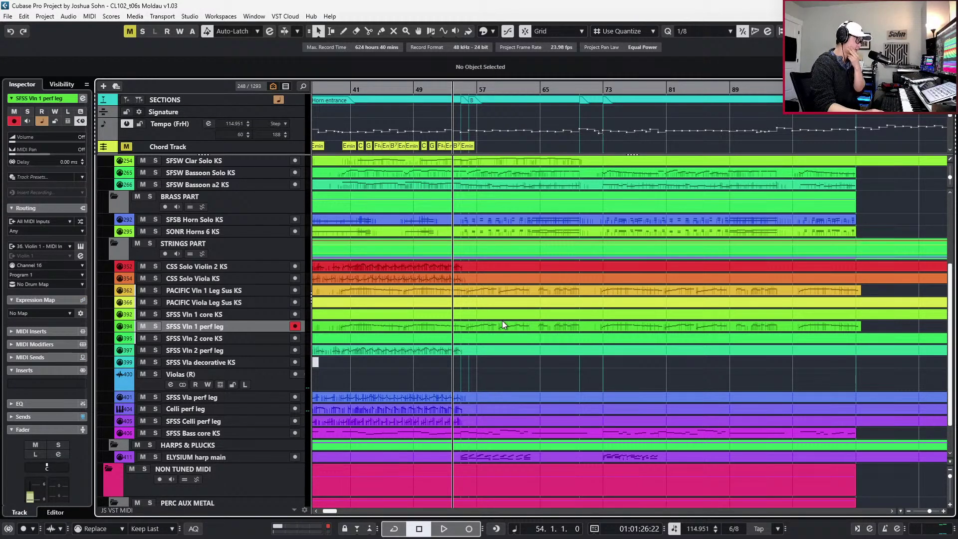
scroll(502, 320, "up", 5)
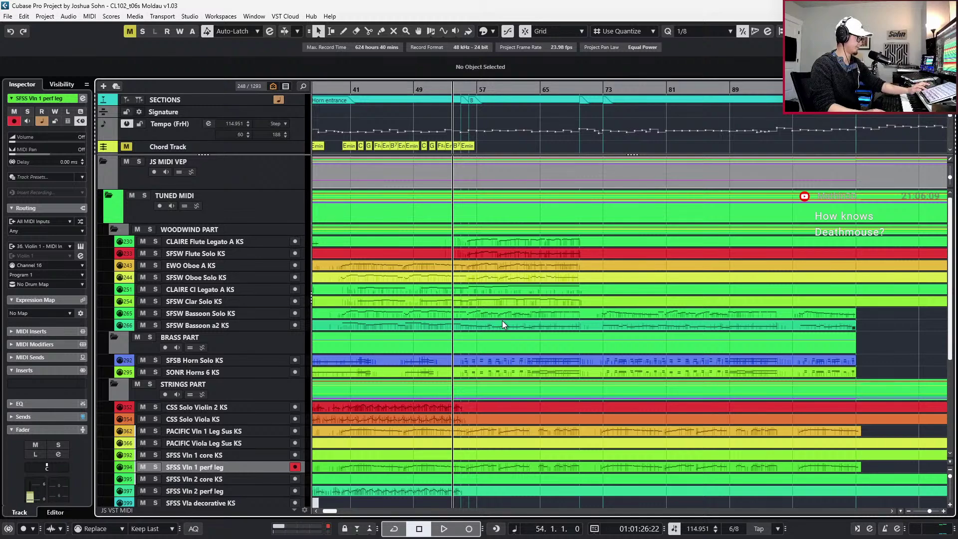
scroll(627, 298, "down", 3)
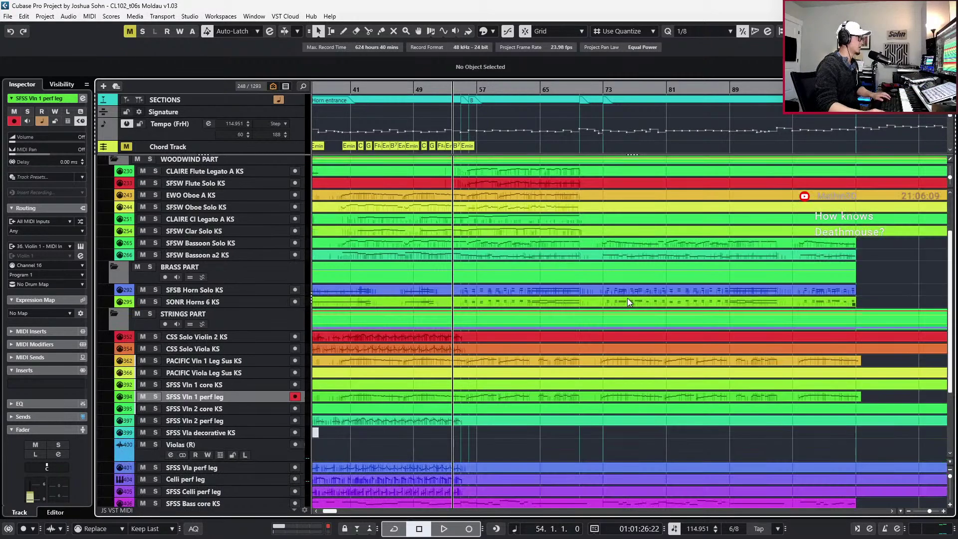
scroll(627, 298, "down", 2)
scroll(619, 340, "down", 5)
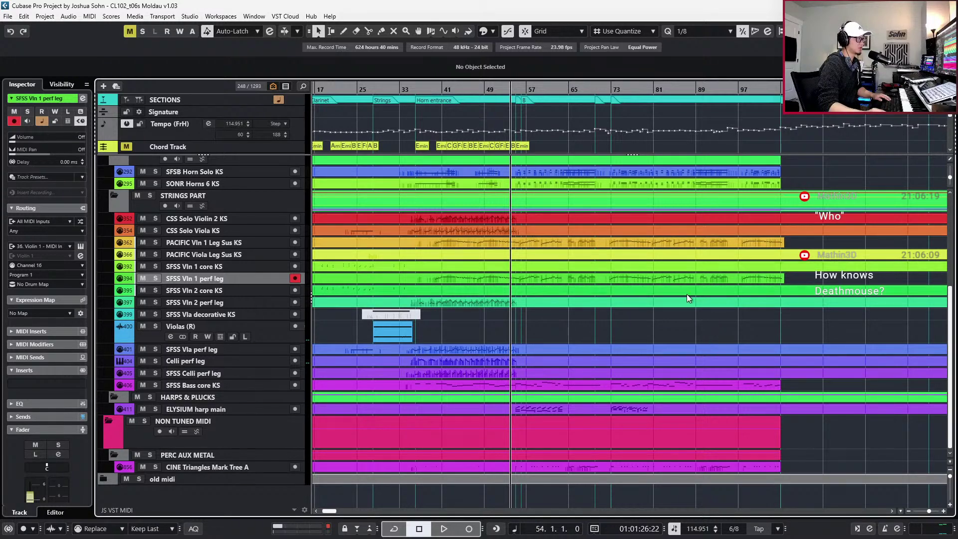
Open the SFSS Celli perf leg part in the MIDI editor around bar 54 and play it back from there
left_click(535, 364)
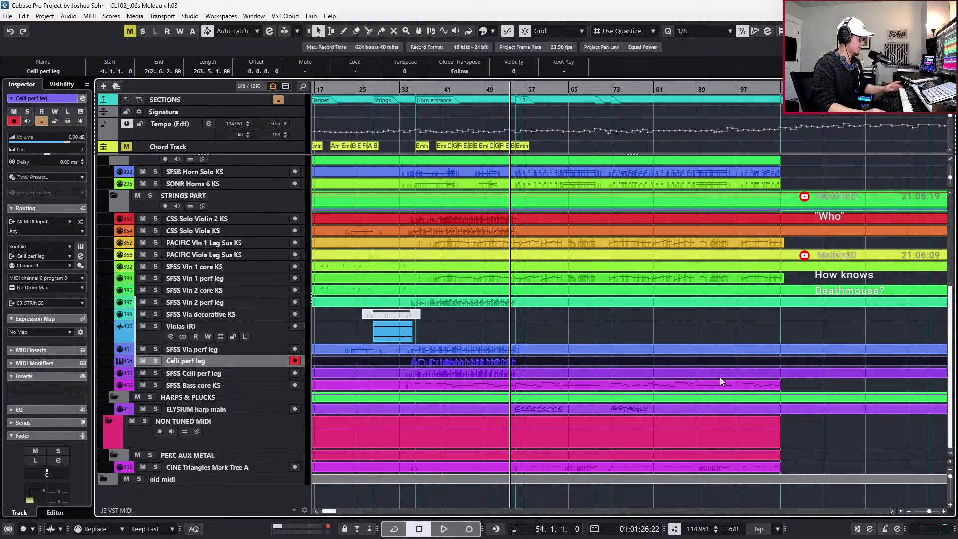
double_click(534, 374)
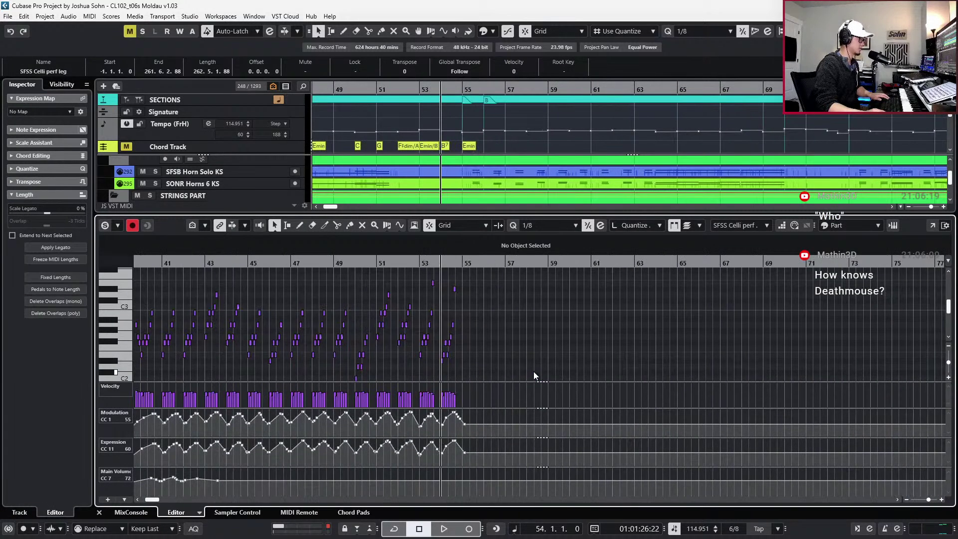
scroll(534, 373, "up", 2, "ctrl")
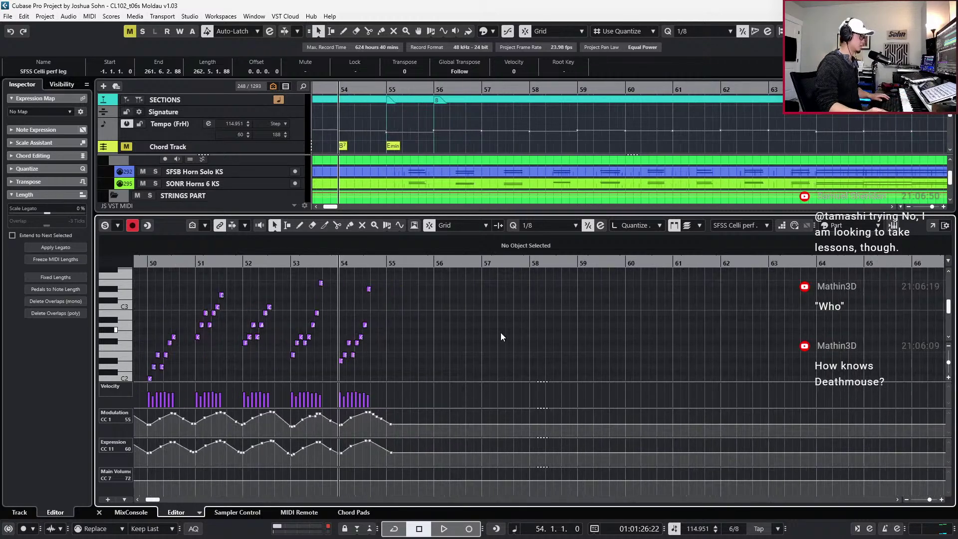
key("h")
key("space")
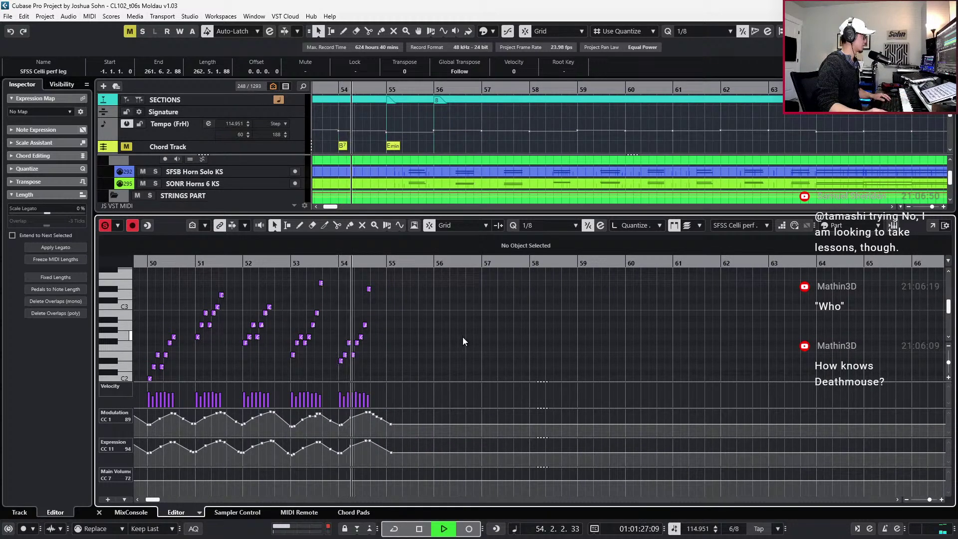
key("h")
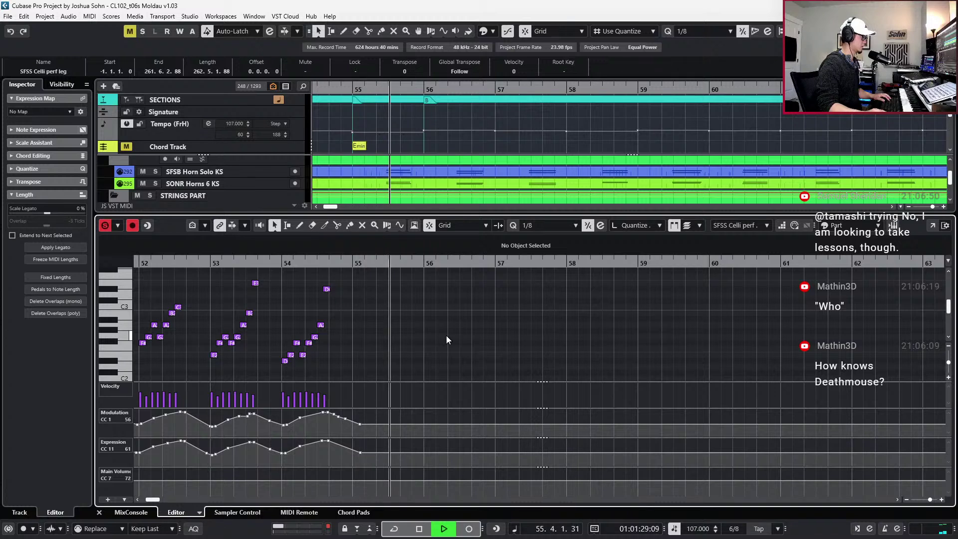
key("space")
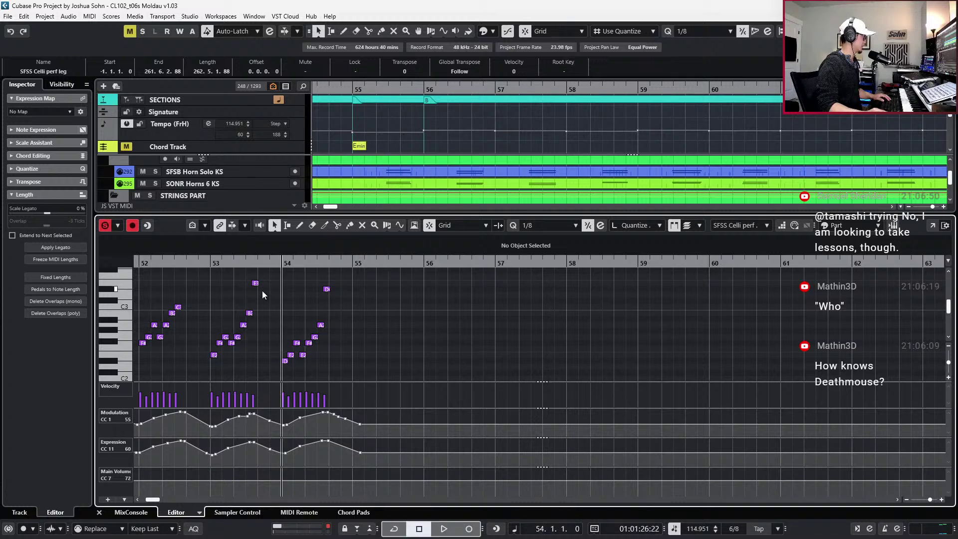
Duplicate the SFSS celli run of bar 54 at the start of bar 55
left_click_drag(282, 286, 389, 358)
key("n")
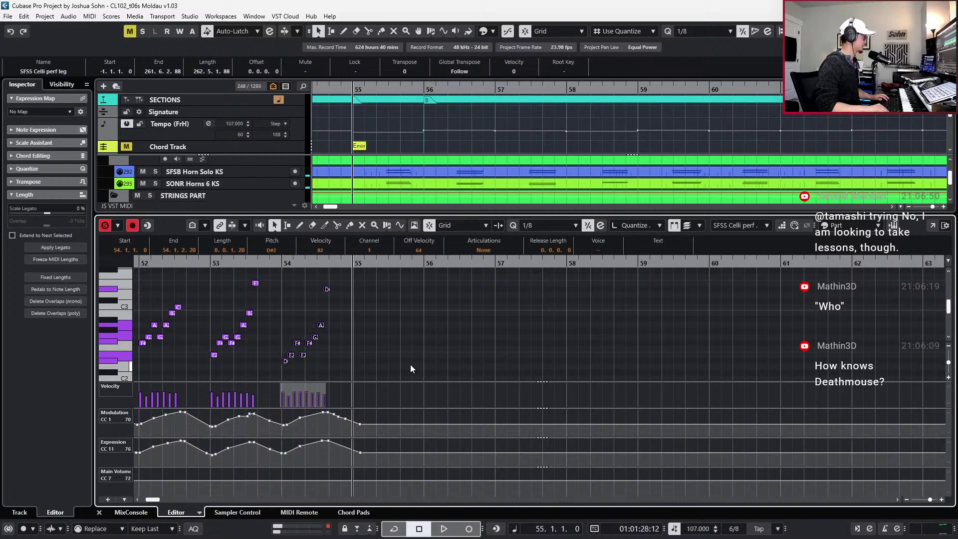
key("alt+d")
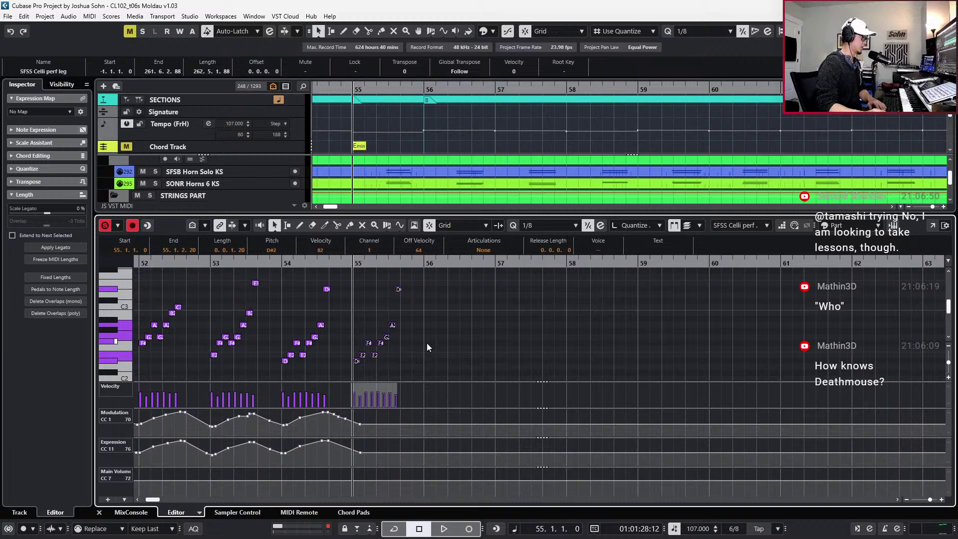
Repitch the bar 55 celli run to E2, F#2, G2, F#2, G2, A2, B2 and delete its final high note
left_click_drag(361, 343, 391, 322)
key("Up")
key("Up")
key("Down")
key("Up")
key("Up")
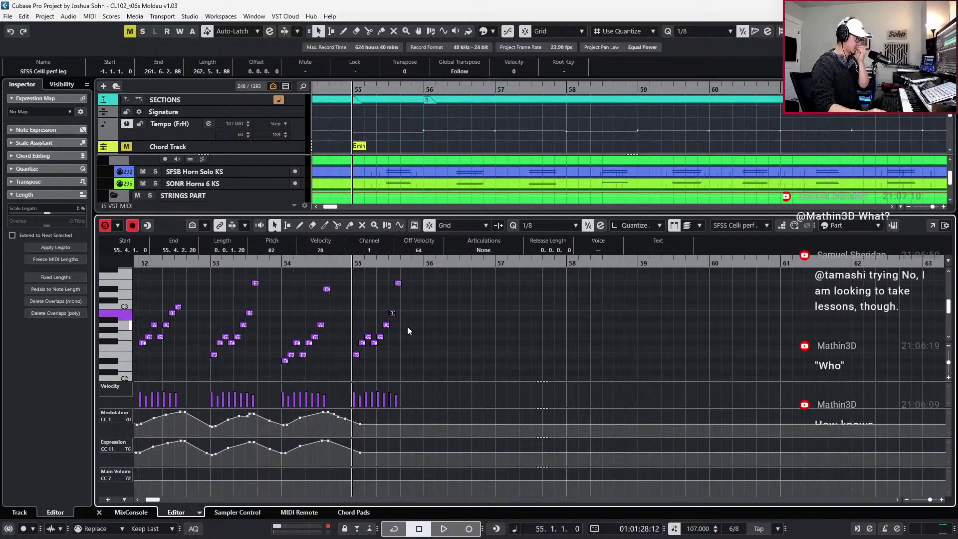
left_click(409, 318)
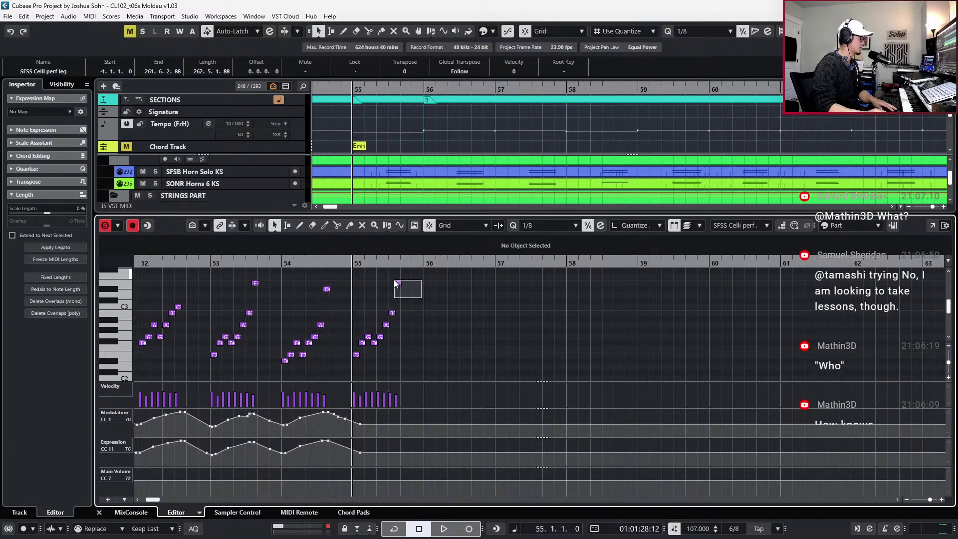
left_click(398, 283)
key("Delete")
Play back the celli runs through bar 55 and return the playhead to bar 54
key("space")
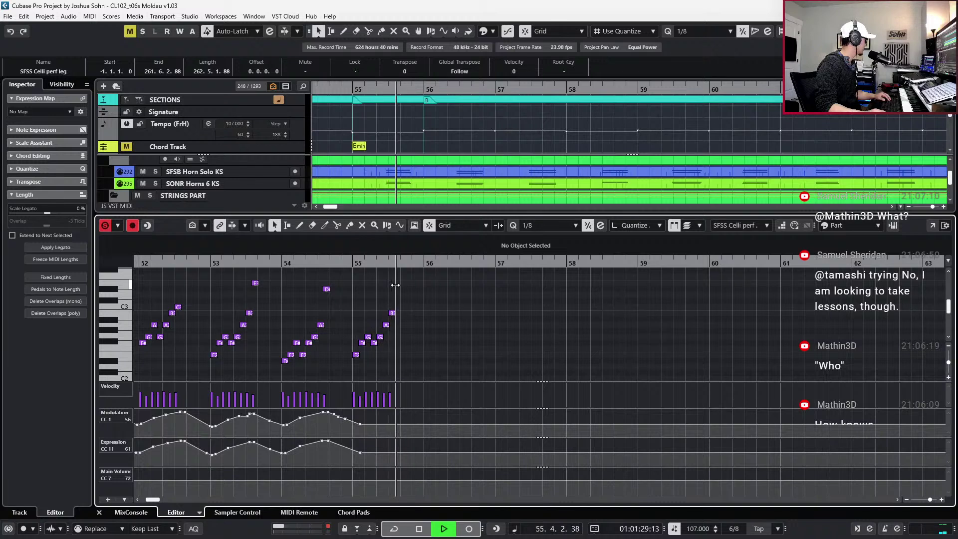
key("space")
key("space")
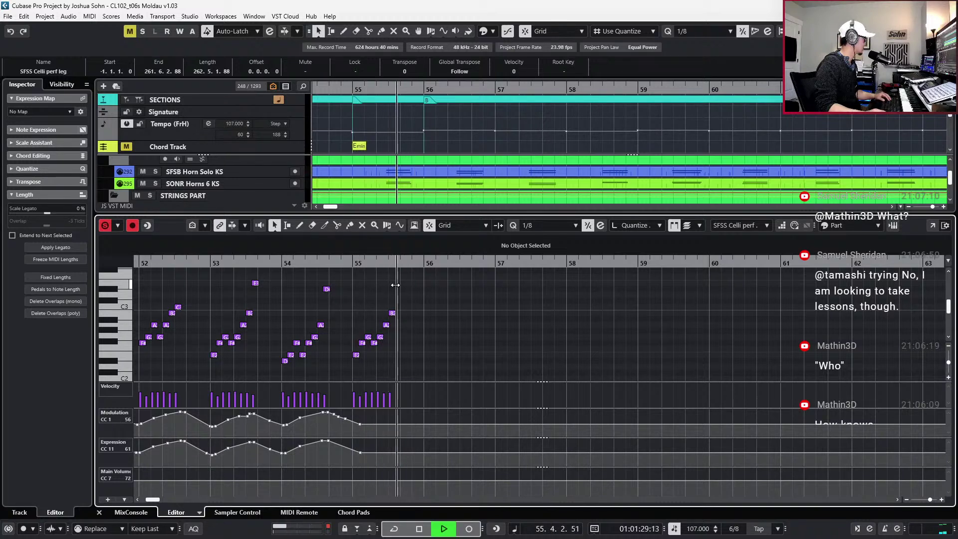
key("space")
key("KP_Subtract")
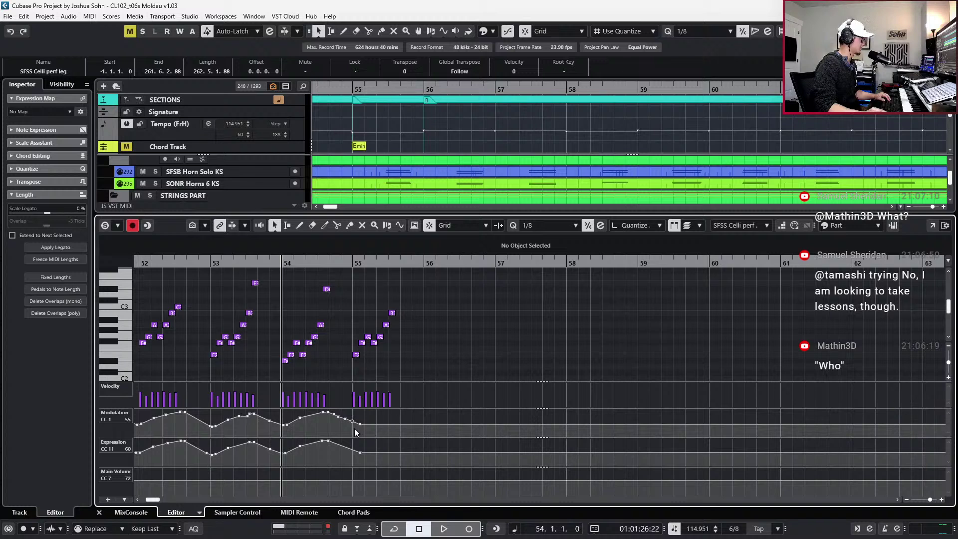
Extend the celli's modulation through bar 55 from 100 at 55.1.1.16 to 68 at 55.5.1.0, and its expression to 64 there
left_click_drag(359, 427, 400, 422)
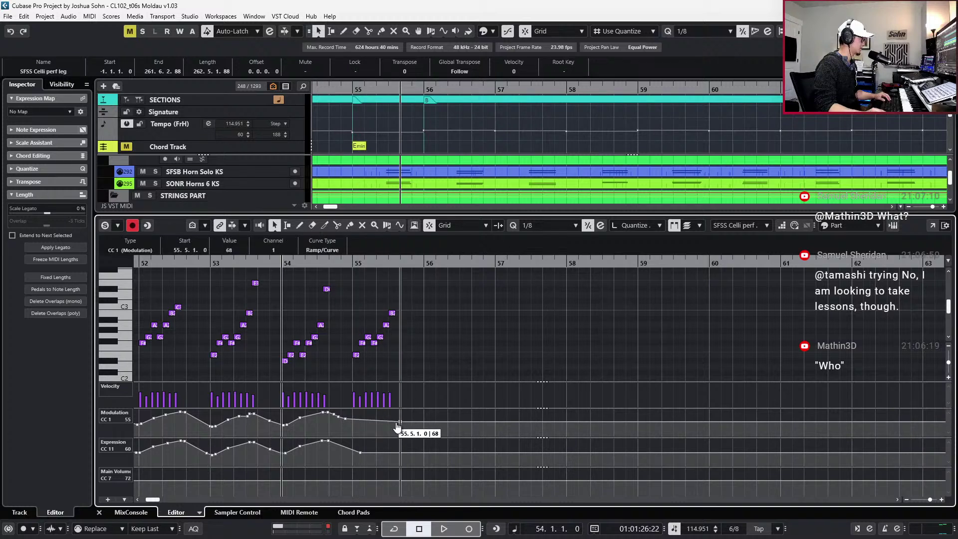
left_click(354, 417)
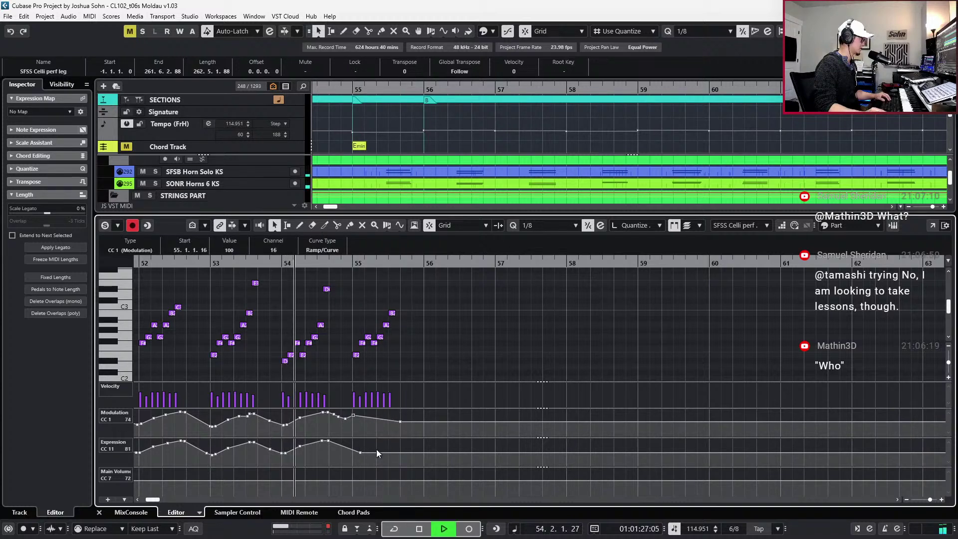
left_click_drag(382, 448, 399, 452)
key("space")
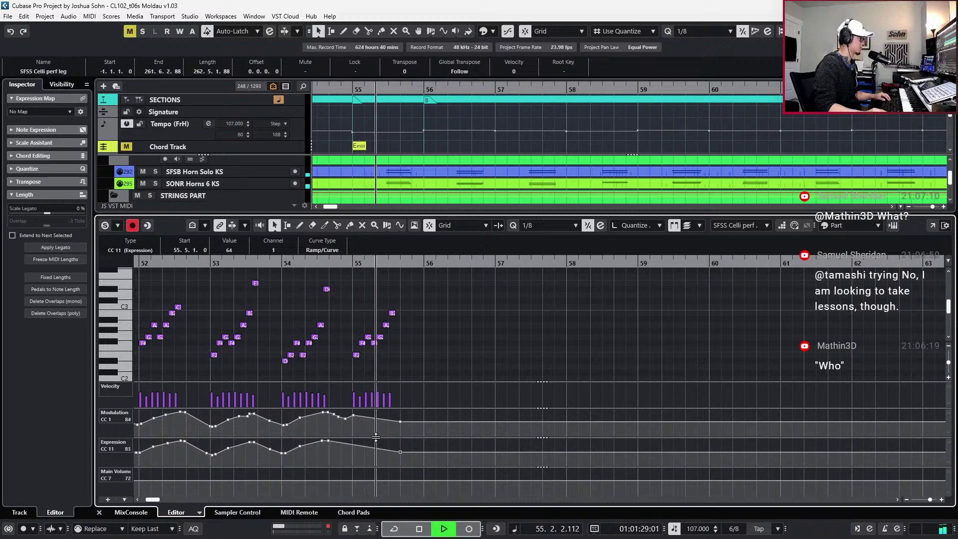
key("space")
Copy the seven-note celli run of bar 55 to the start of bar 56
left_click_drag(357, 298, 438, 367)
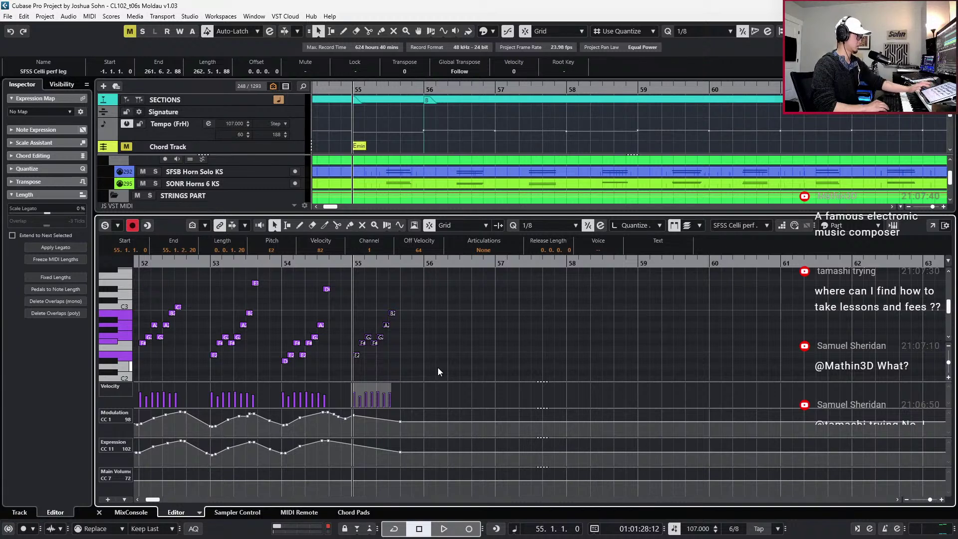
key("space")
key("space")
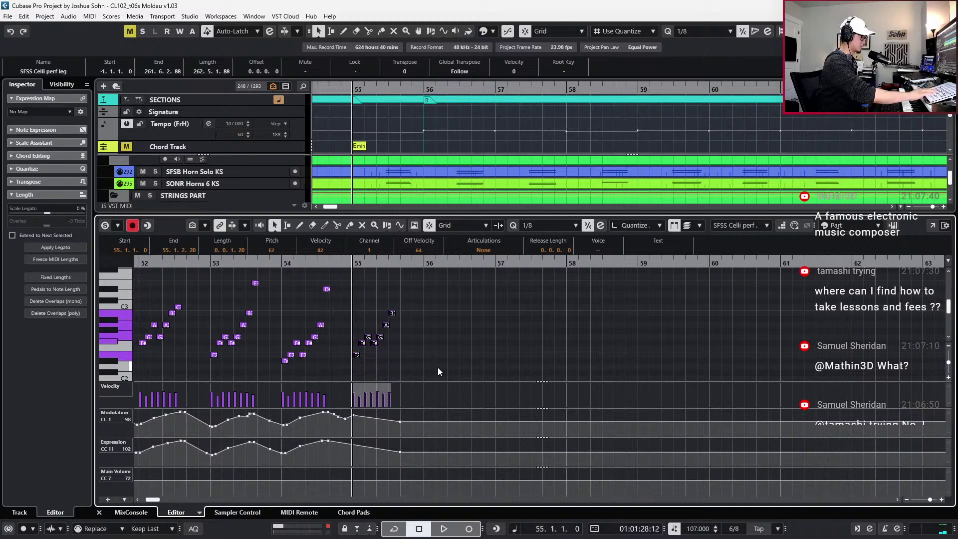
key("shift+n")
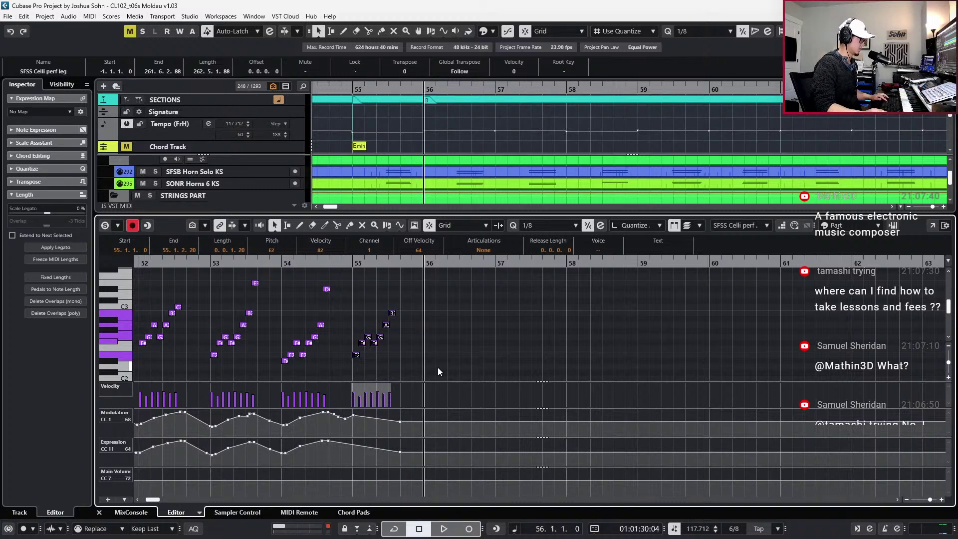
key("ctrl+v")
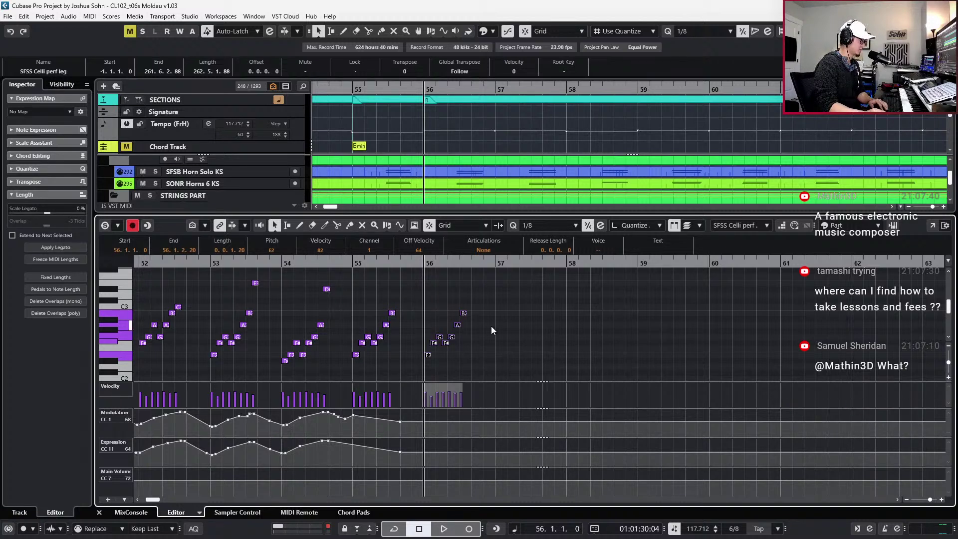
Transpose the bar 56 celli run up seven semitones so it starts on B2
key("Up")
key("Up")
key("Up")
key("Up")
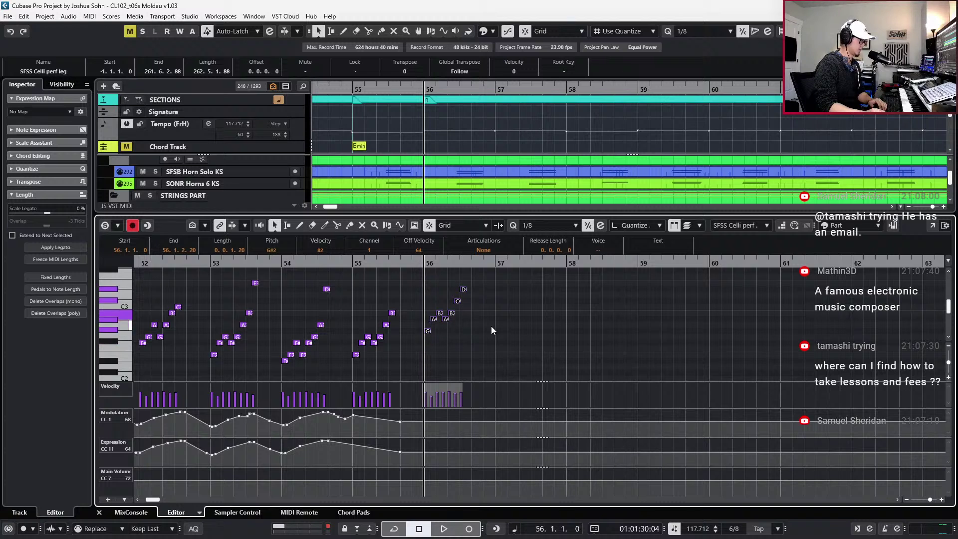
key("Up")
key("Up")
key("Up")
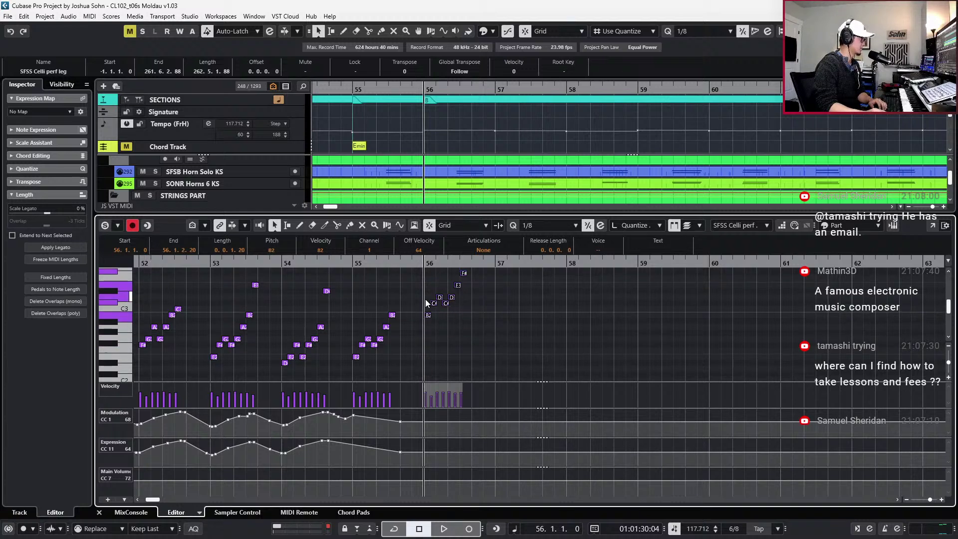
Raise the two D3 notes of the bar 56 celli run to D#3
scroll(384, 325, "up", 2)
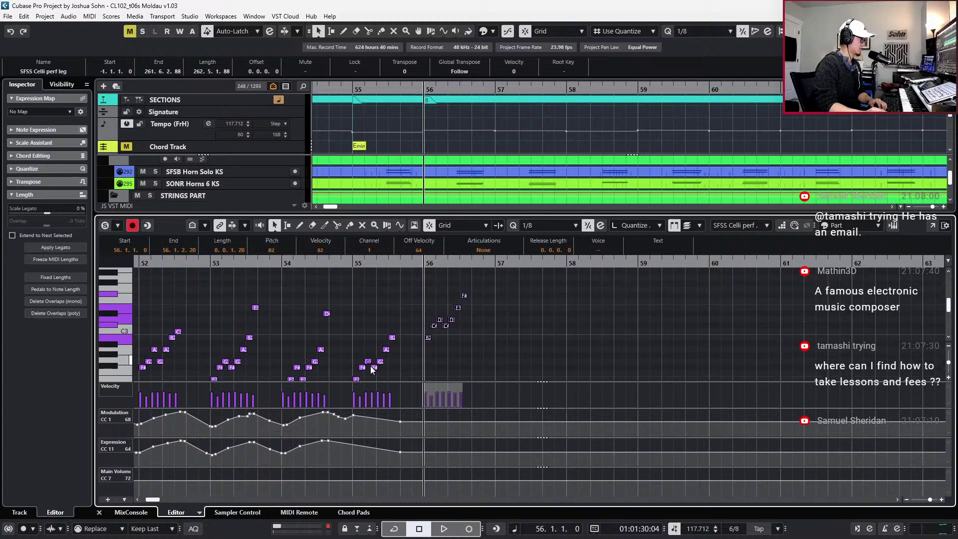
left_click(430, 331)
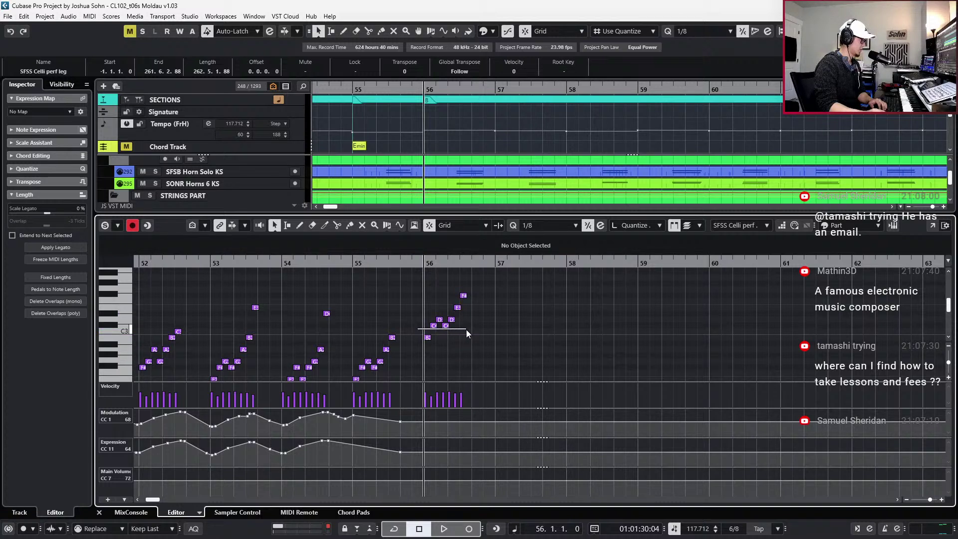
left_click_drag(413, 322, 462, 321)
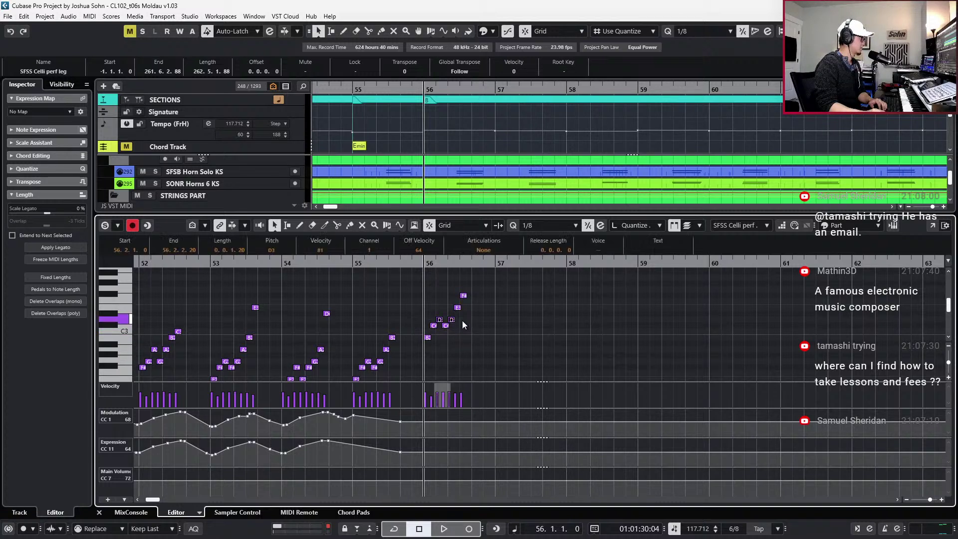
key("Up")
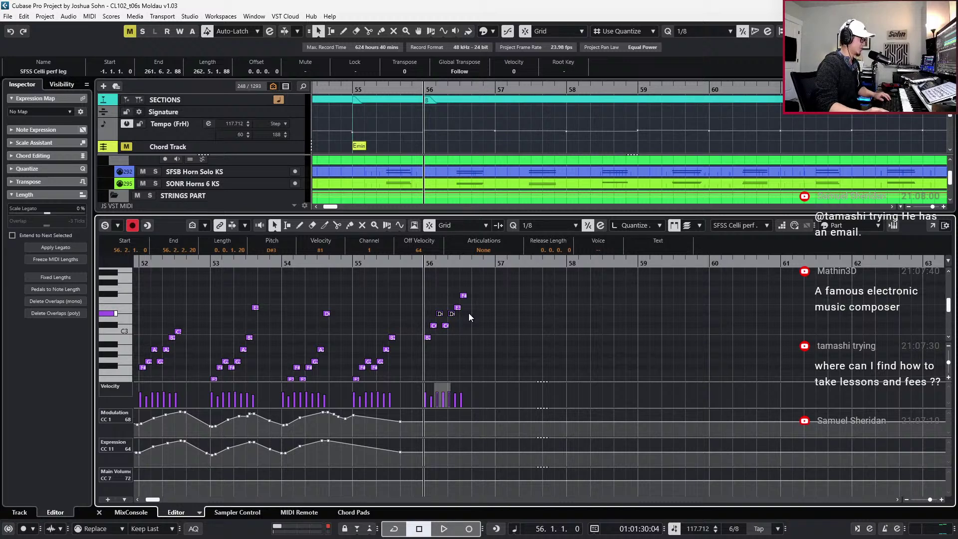
left_click(469, 300)
Play back the bar 56 celli run, solo the editor, and listen to it again on its own
key("space")
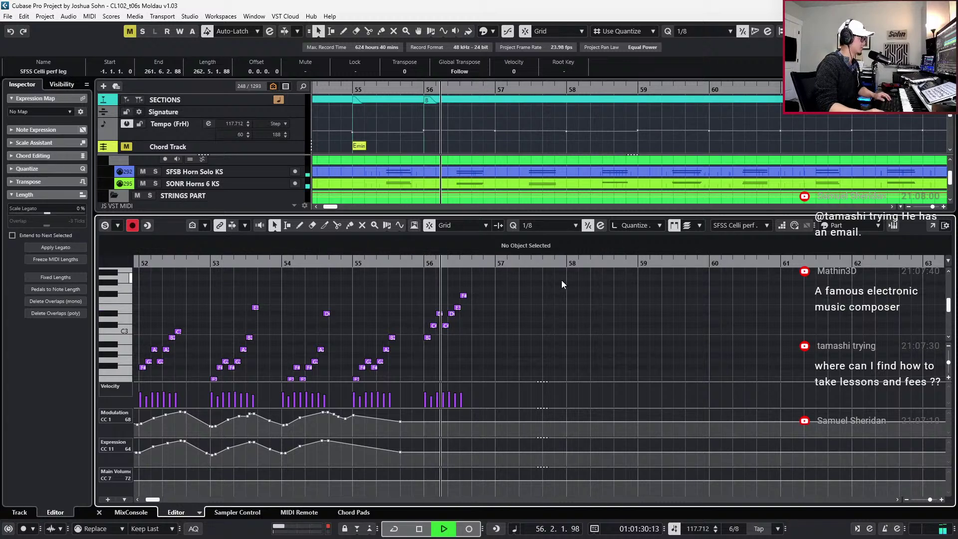
key("space")
key("s")
key("space")
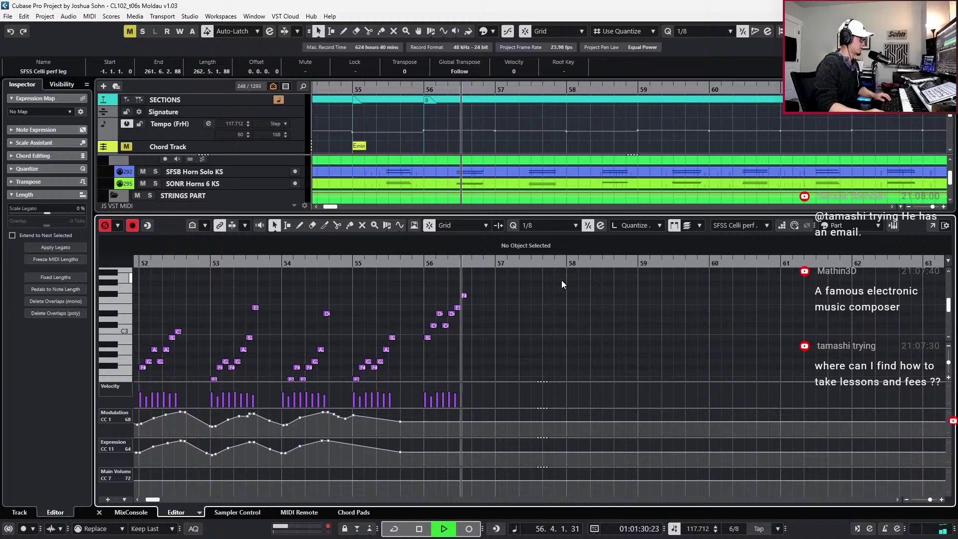
key("space")
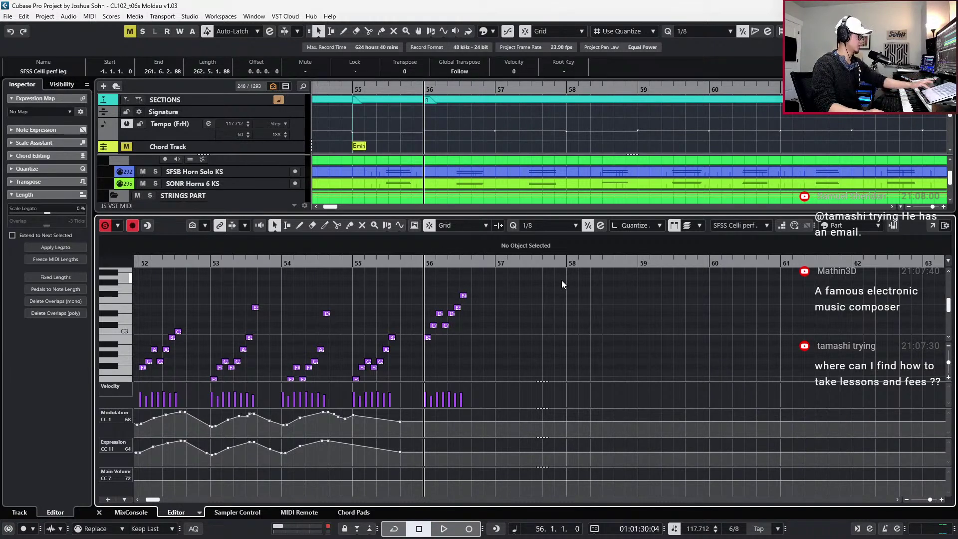
Move the bar 56 celli run to the start of bar 62, using a 1/1 quantize value
left_click_drag(410, 280, 482, 334)
key("ctrl+Right")
key("ctrl+Right")
key("ctrl+Right")
key("ctrl+Right")
key("ctrl+Right")
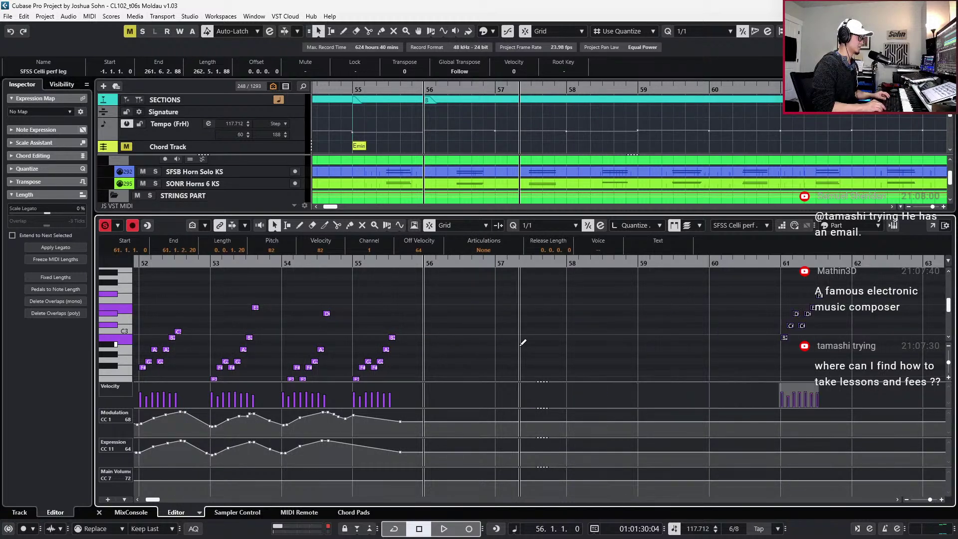
key("ctrl+Right")
Copy the bar 55 celli run to the start of bar 56 and transpose the copy up three semitones so it starts on G2
scroll(449, 309, "down", 2)
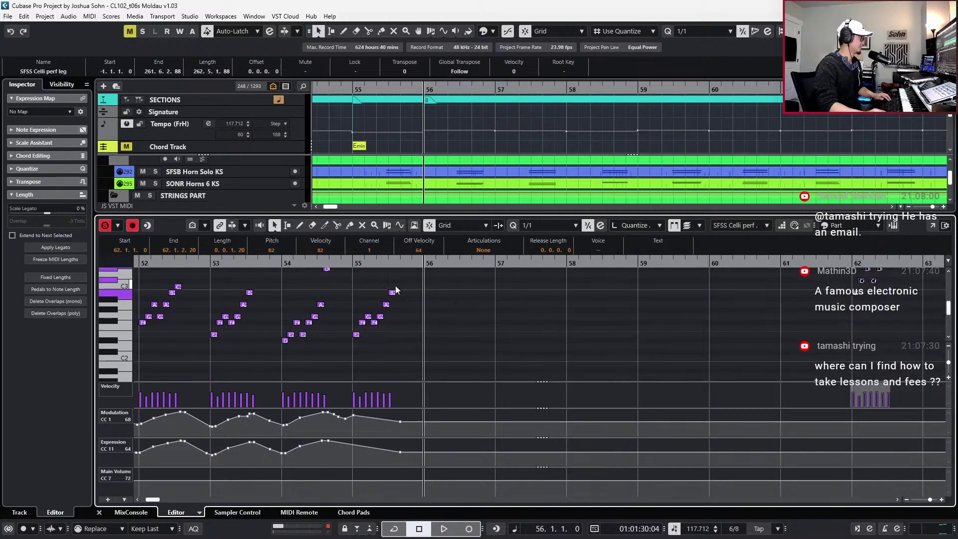
left_click_drag(350, 287, 422, 339)
key("ctrl+c")
key("ctrl+v")
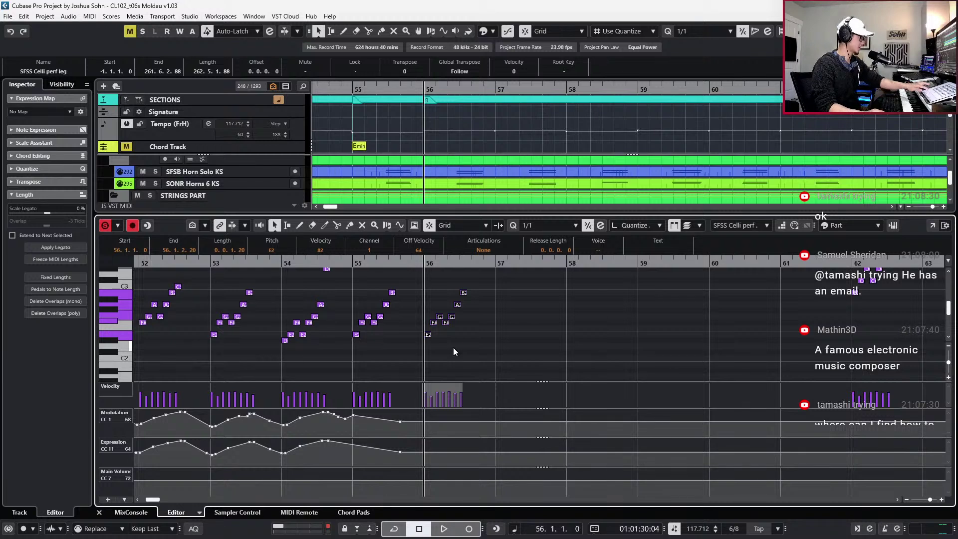
key("Up")
key("Up")
key("Up")
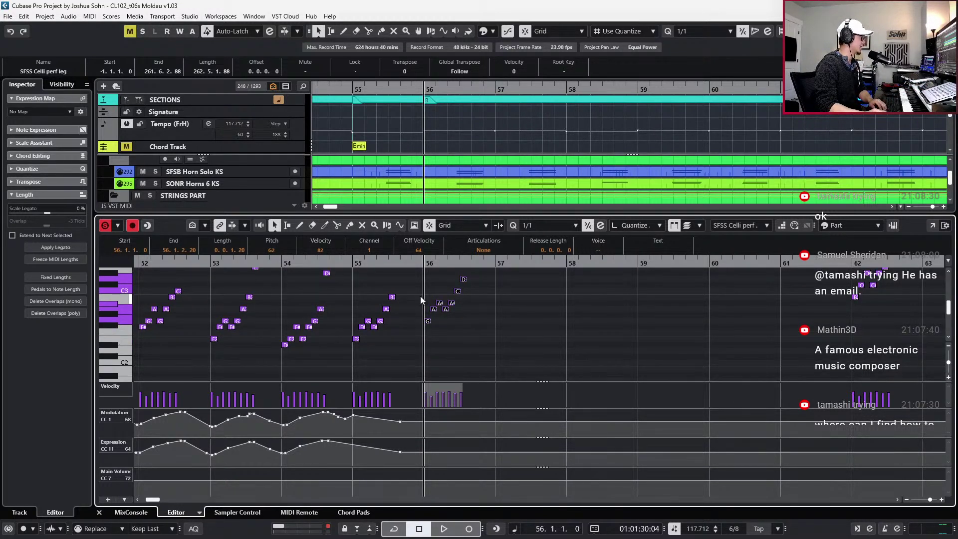
Raise the two A#2 notes of the bar 56 celli run to B2
left_click_drag(422, 300, 475, 302)
key("Up")
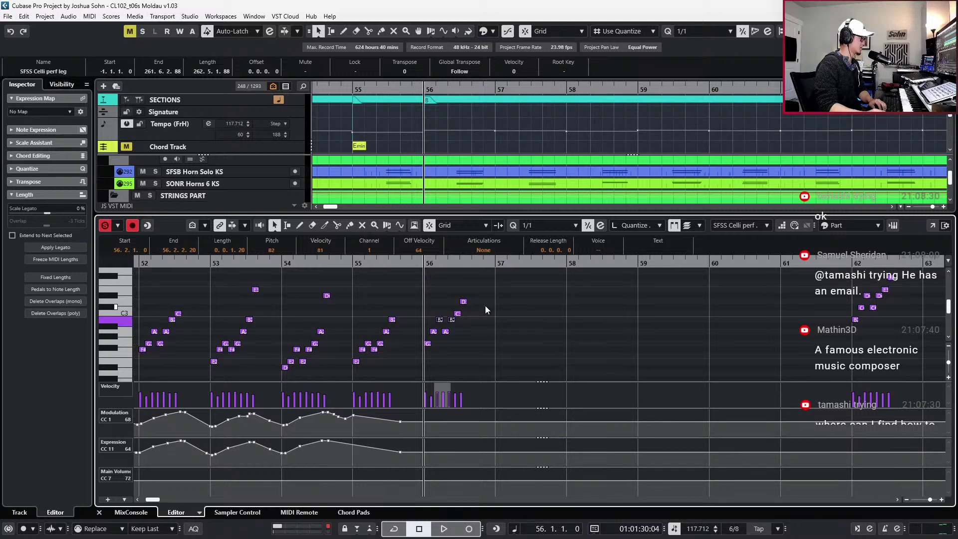
left_click(485, 306)
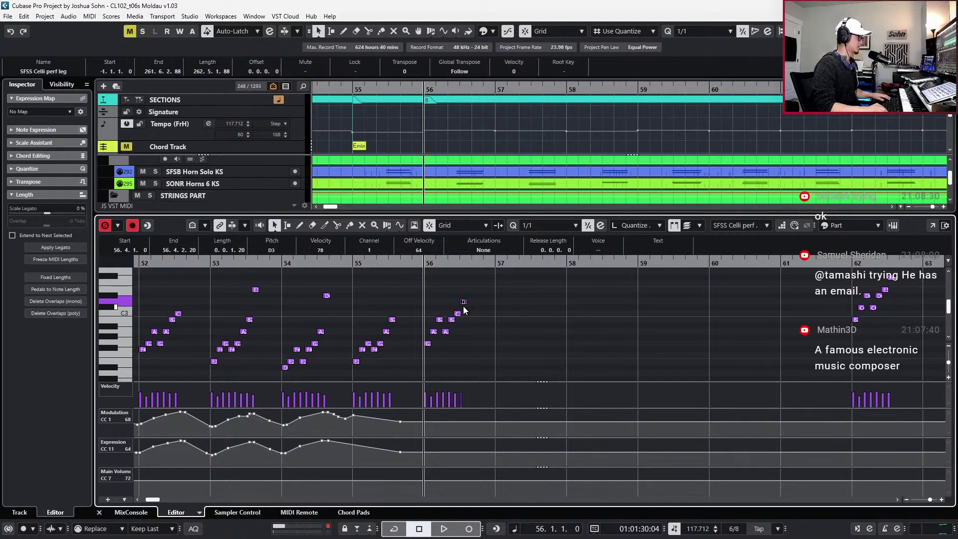
Add an eighth note to the bar 56 celli run at 56.4.2.20 and raise it to G3
key("space")
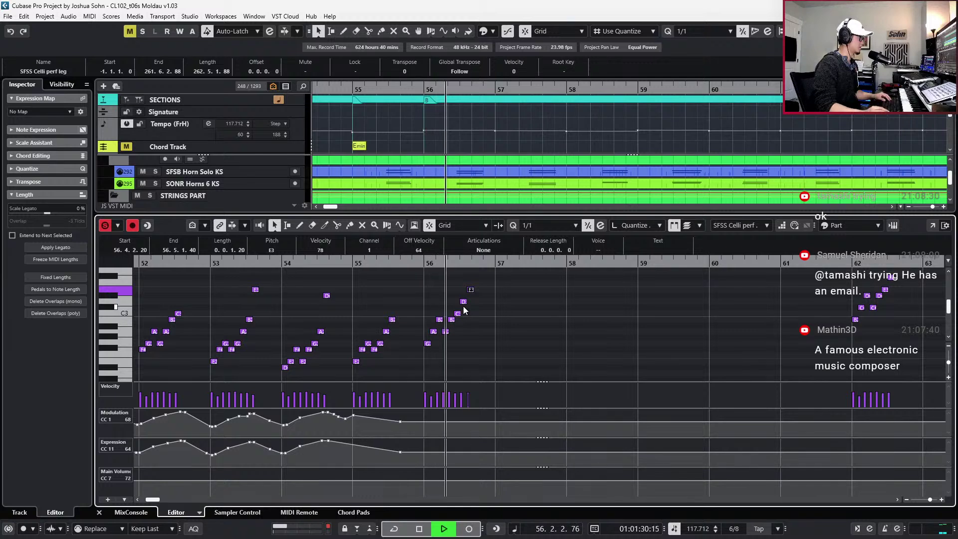
key("space")
key("Up")
key("Up")
key("Up")
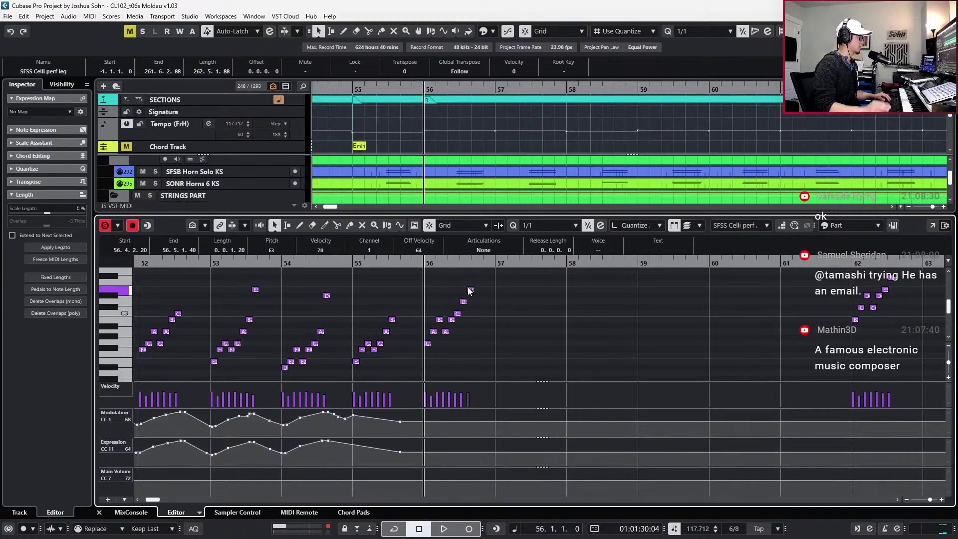
Play back the extended celli run from bar 56, and again with the lead-in from bar 55
key("space")
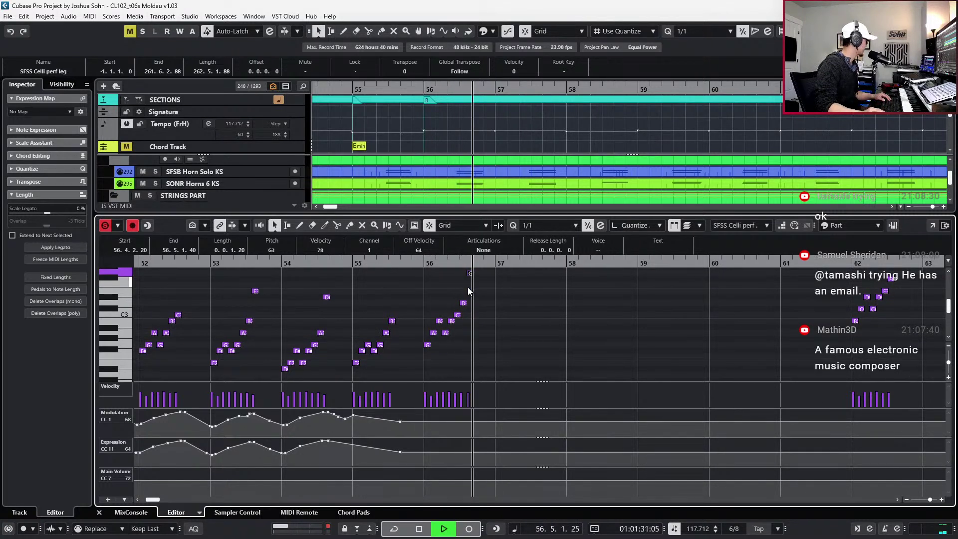
key("space")
key("space")
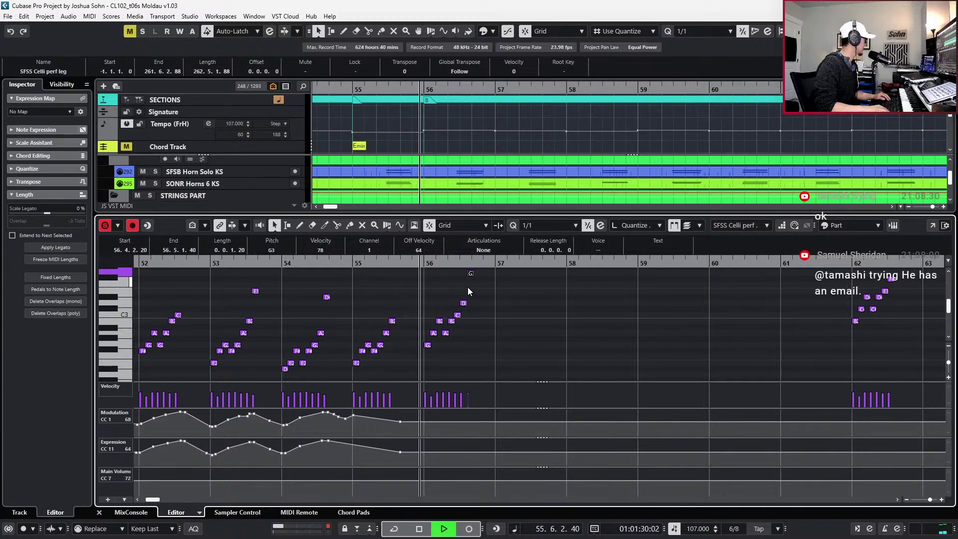
key("space")
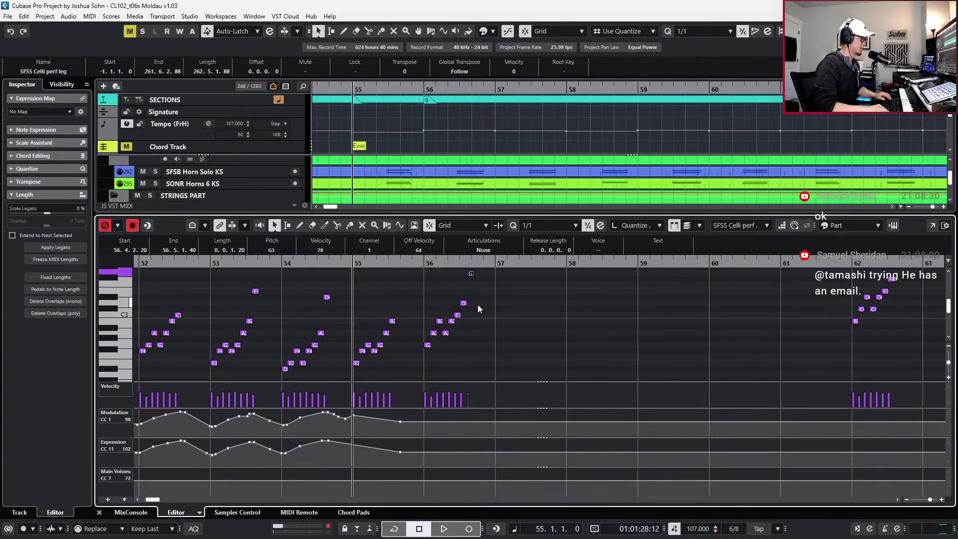
Copy the seven-note celli run of bar 55 to the start of bar 57, removing the stray D3 pasted there
key("shift+n")
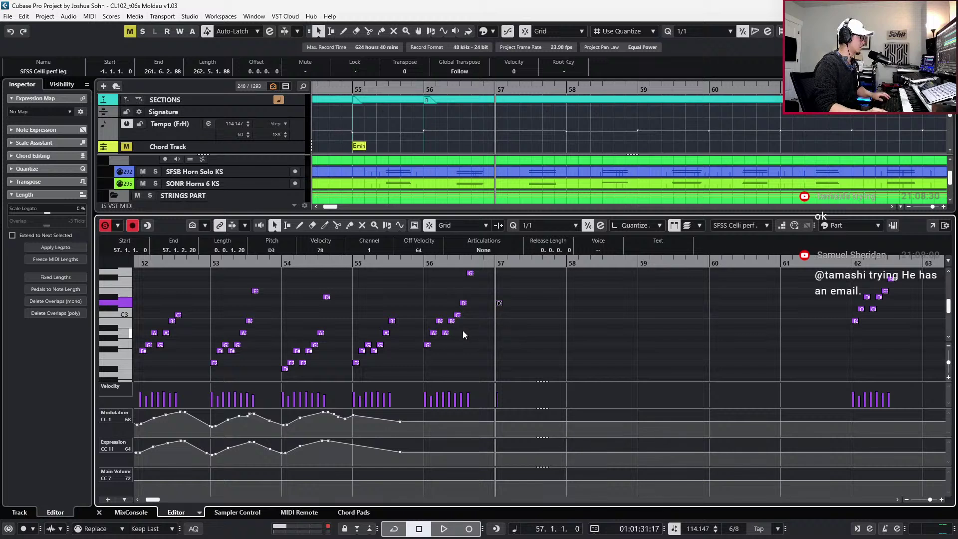
key("Delete")
left_click_drag(353, 313, 395, 371)
key("ctrl+c")
key("ctrl+v")
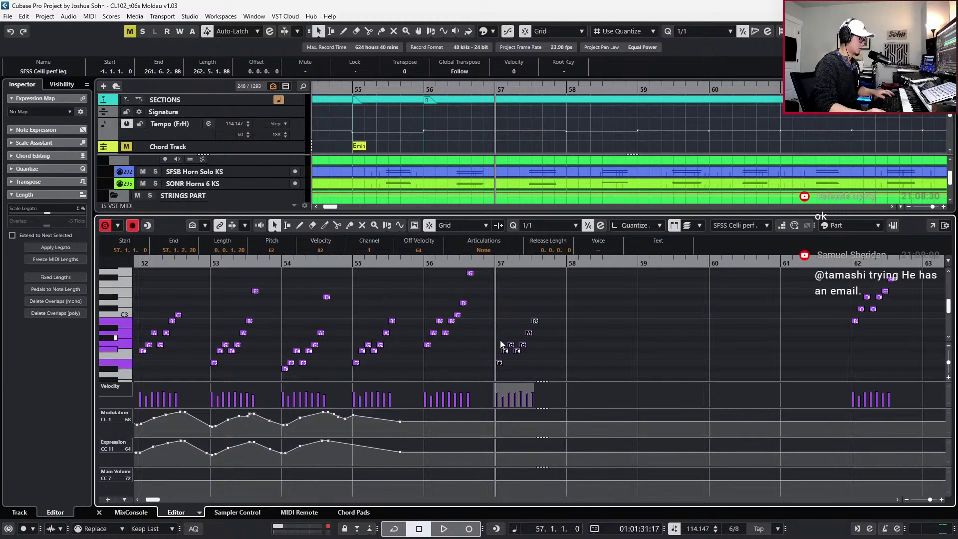
Transpose the bar 57 celli run up five semitones so it starts on A2
key("Up")
key("Up")
key("Up")
key("Up")
key("Up")
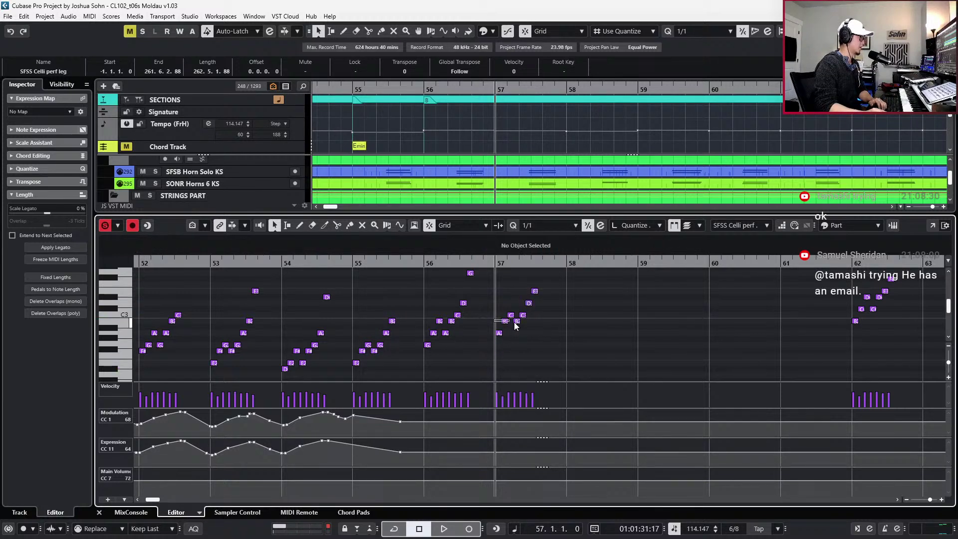
Clear the note selection and play back the celli run of bar 57
left_click(506, 320)
left_click(483, 318)
key("space")
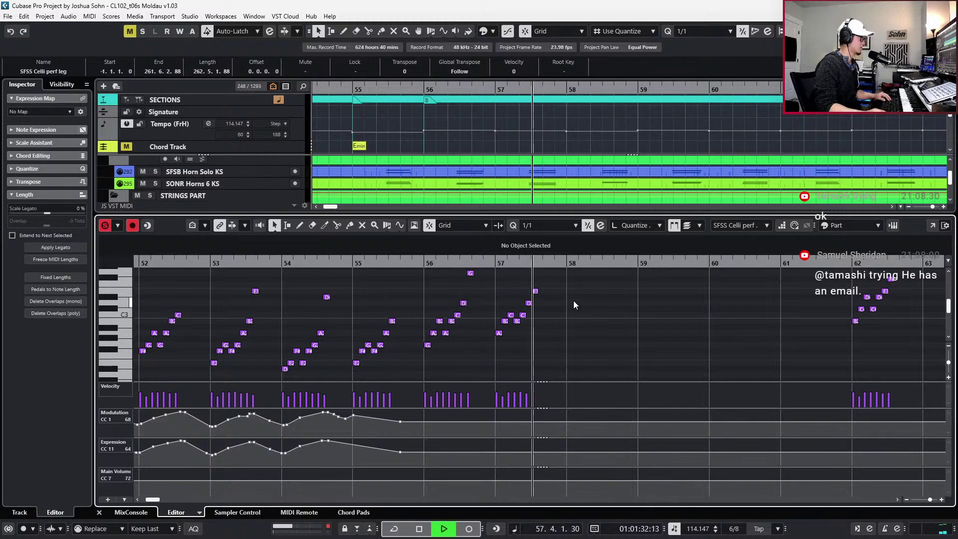
key("space")
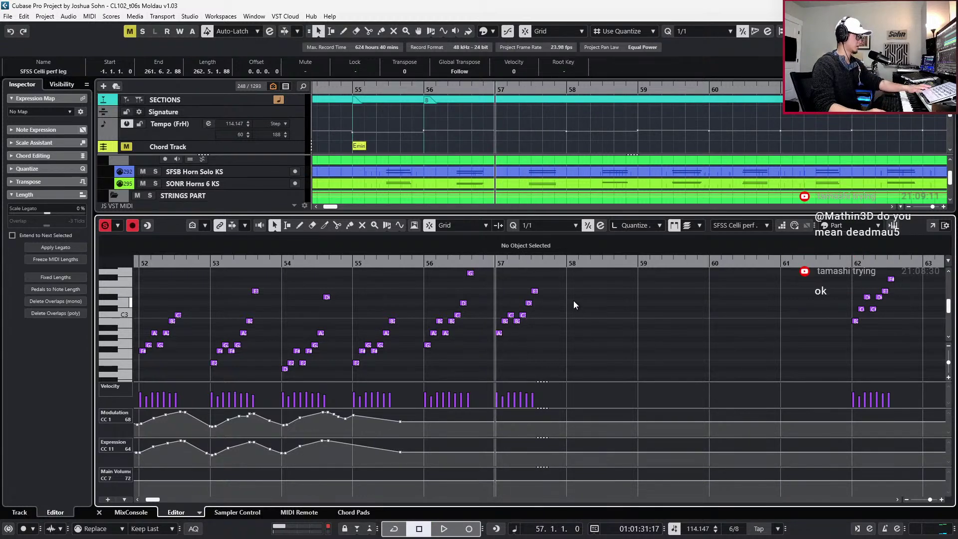
Paste the seven-note celli run at the start of bar 58 and add an E3 note at 58.4.2.20
key("ctrl+v")
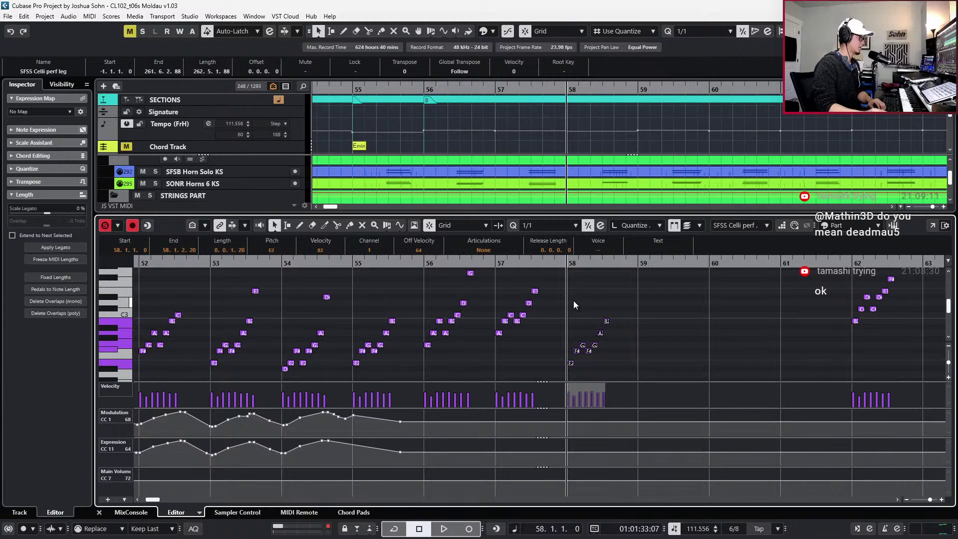
left_click(592, 296)
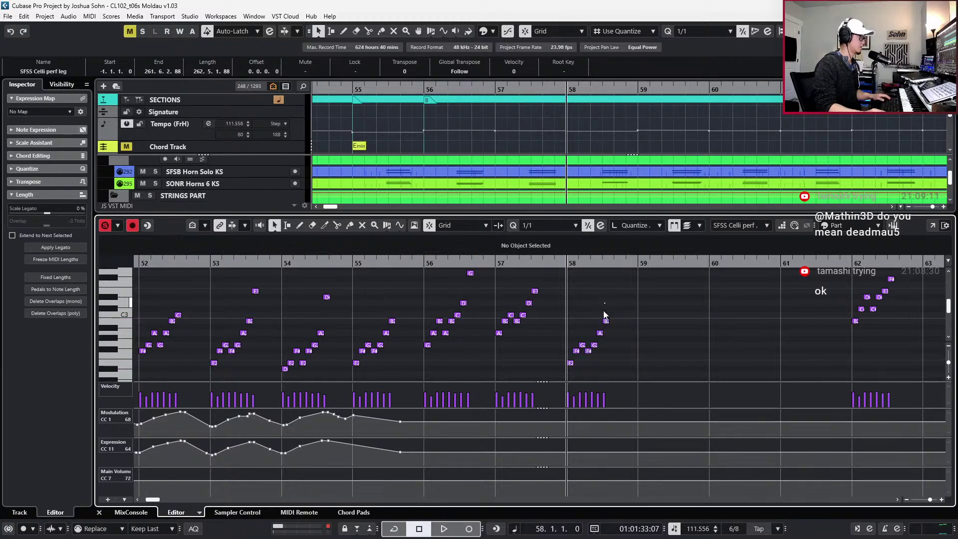
key("Up")
key("Up")
key("Up")
key("space")
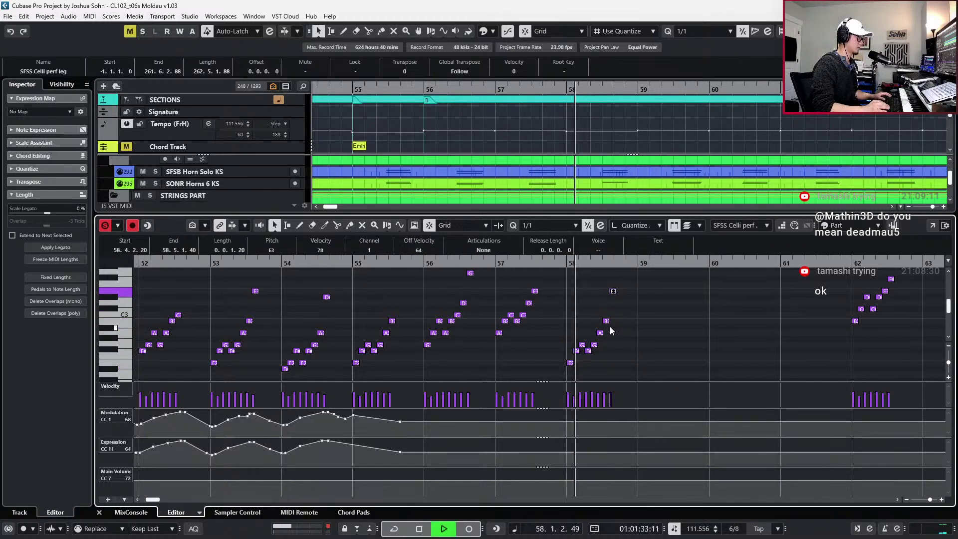
key("space")
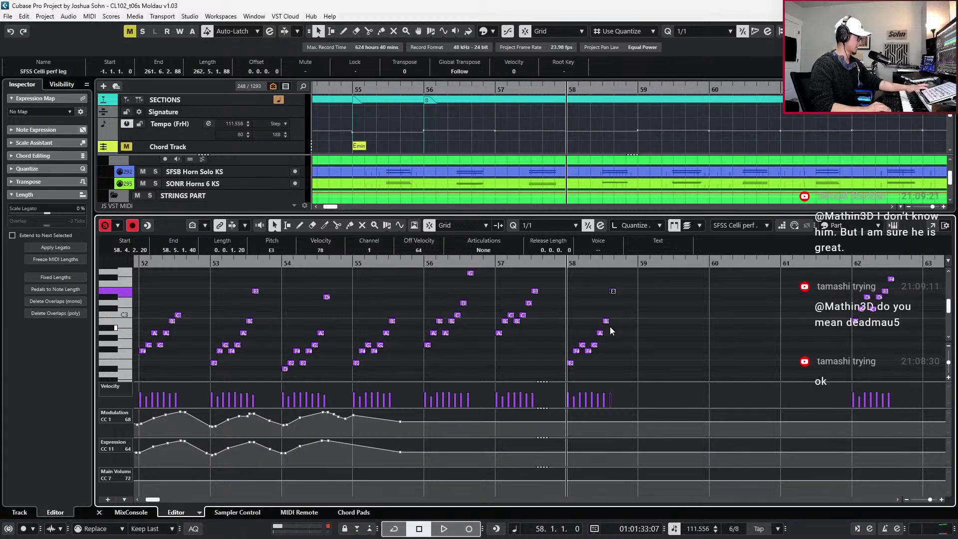
Paste the celli run at the start of bar 59 and transpose it up seven semitones so it starts on B2
key("ctrl+Right")
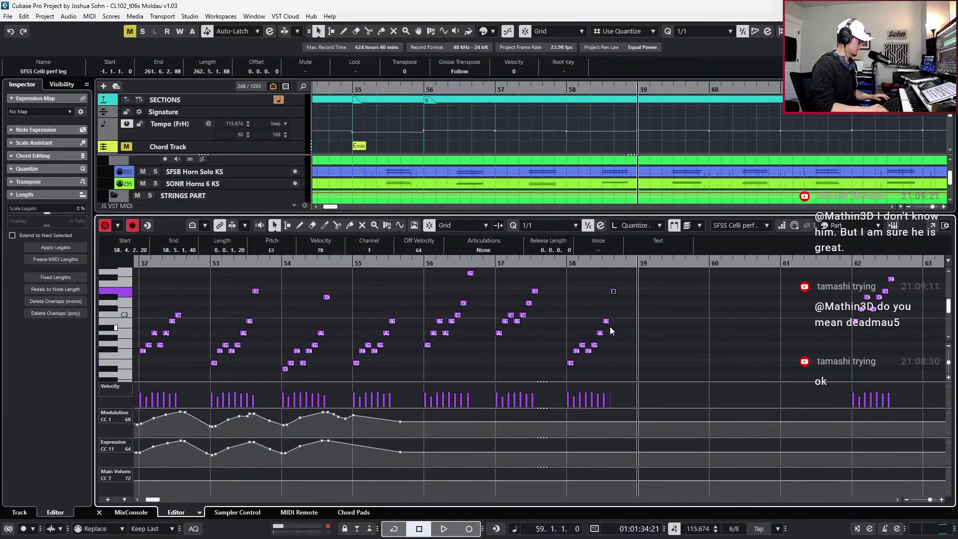
key("ctrl+v")
key("Up")
key("Up")
key("Up")
key("Up")
key("Up")
key("Up")
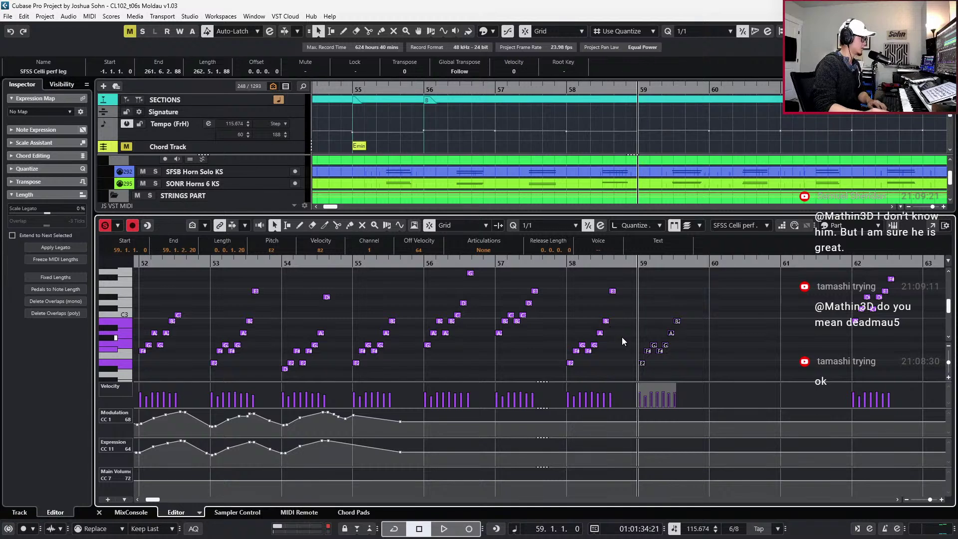
key("Up")
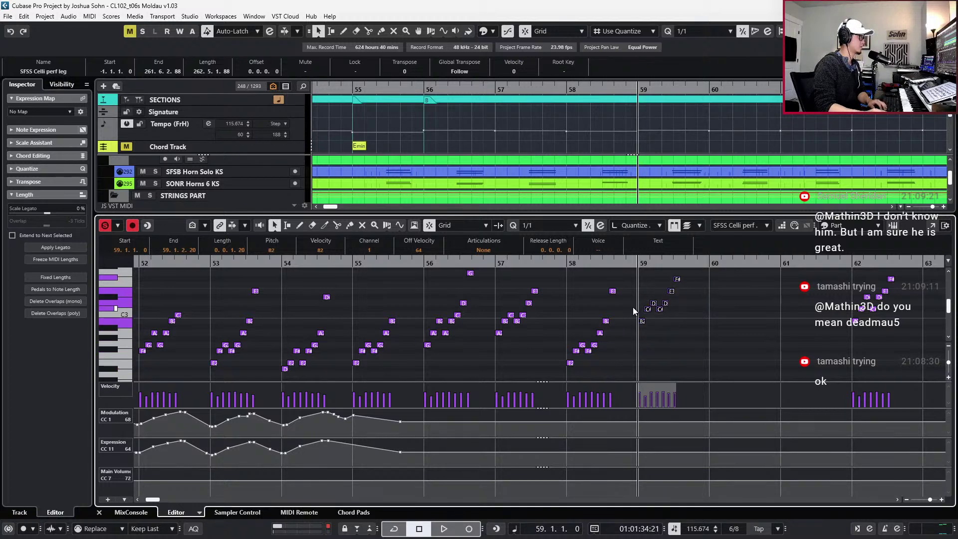
Raise the two D3 notes of the bar 59 celli run to D#3
left_click_drag(633, 307, 672, 305)
left_click(681, 307)
key("Up")
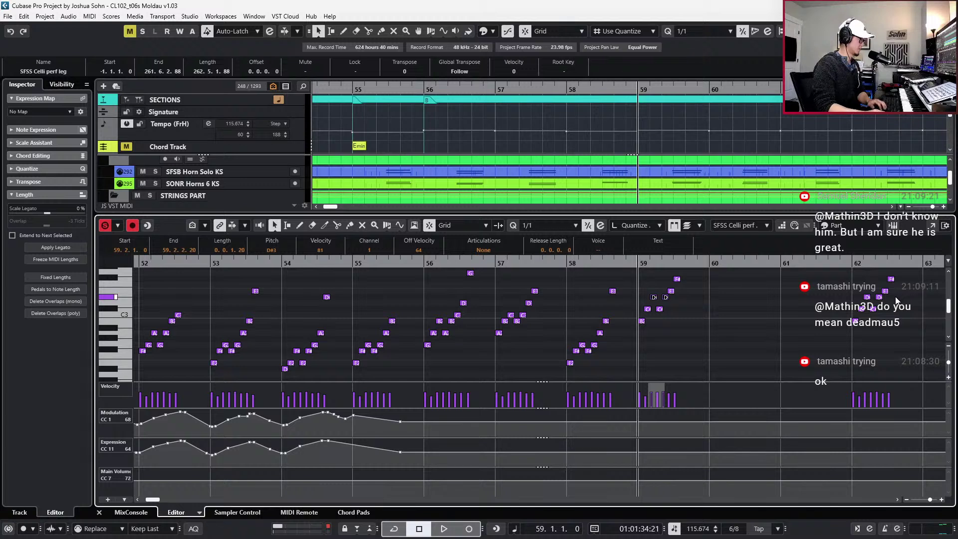
Paste the seven-note celli run at the start of bar 60 and add an E3 note at 60.4.2.20
scroll(750, 318, "right", 2)
key("ctrl+v")
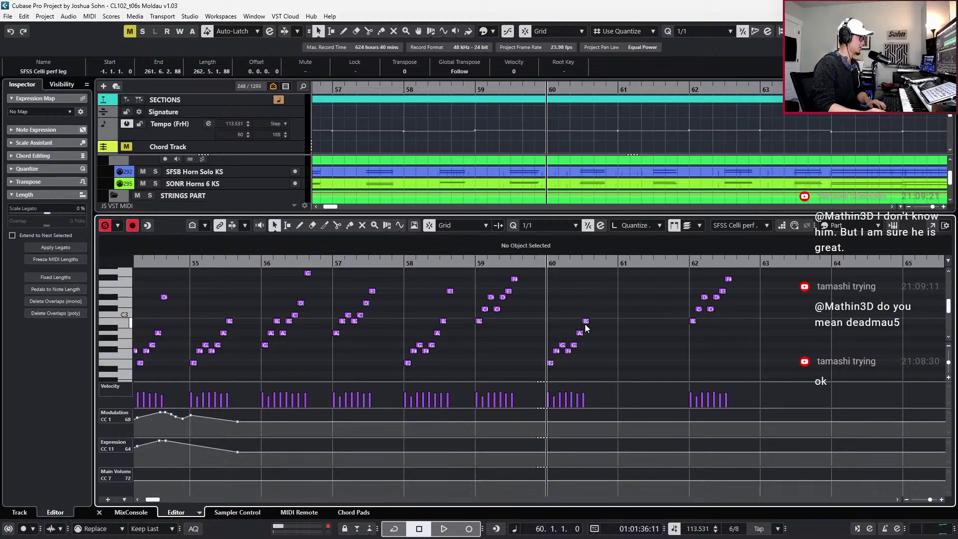
key("Up")
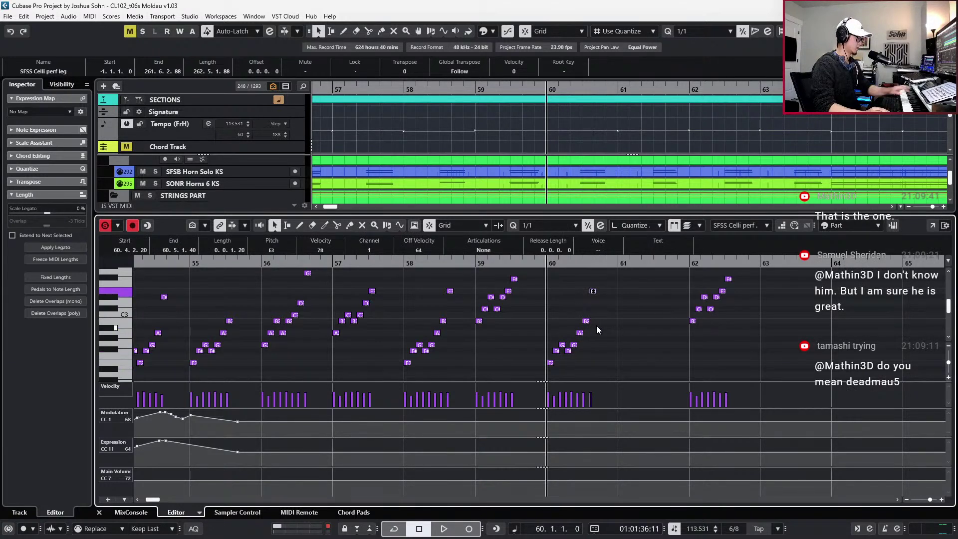
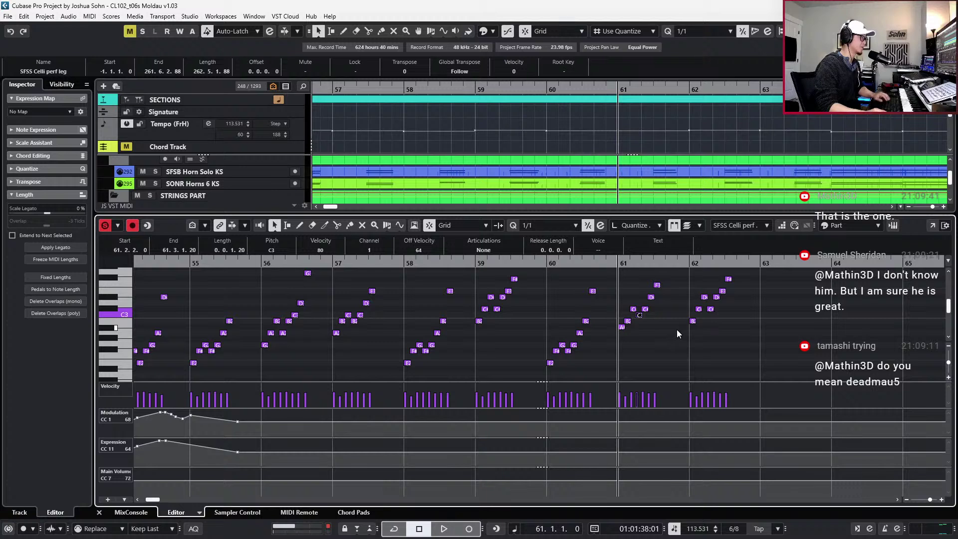
Lower the last note of the bar 61 celli run to E3 and play the passage back
left_click(652, 297)
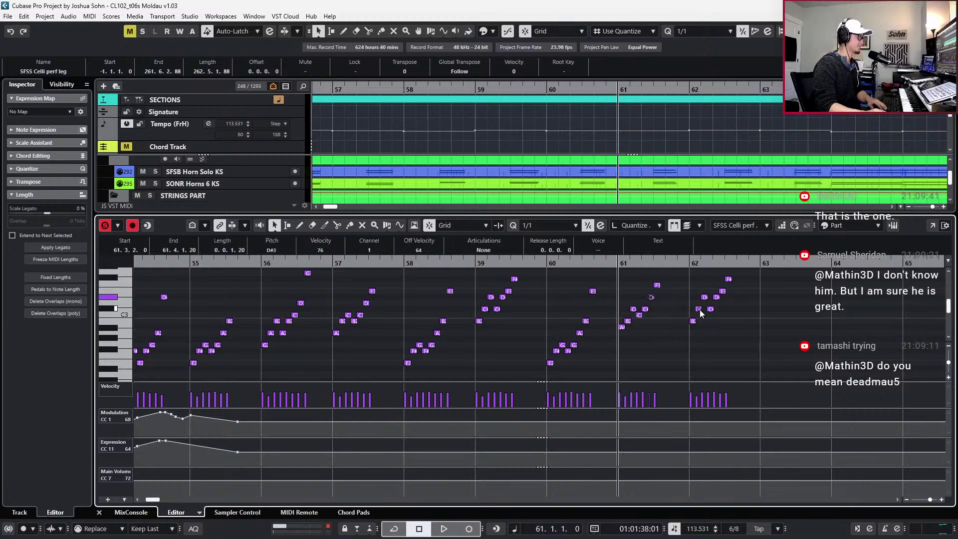
left_click(681, 287)
left_click(657, 285)
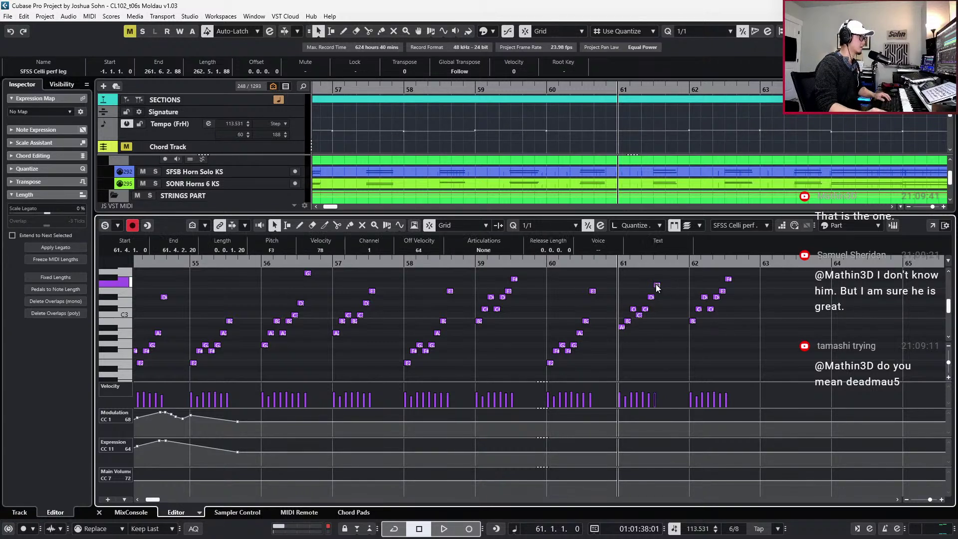
left_click_drag(657, 287, 657, 292)
key("space")
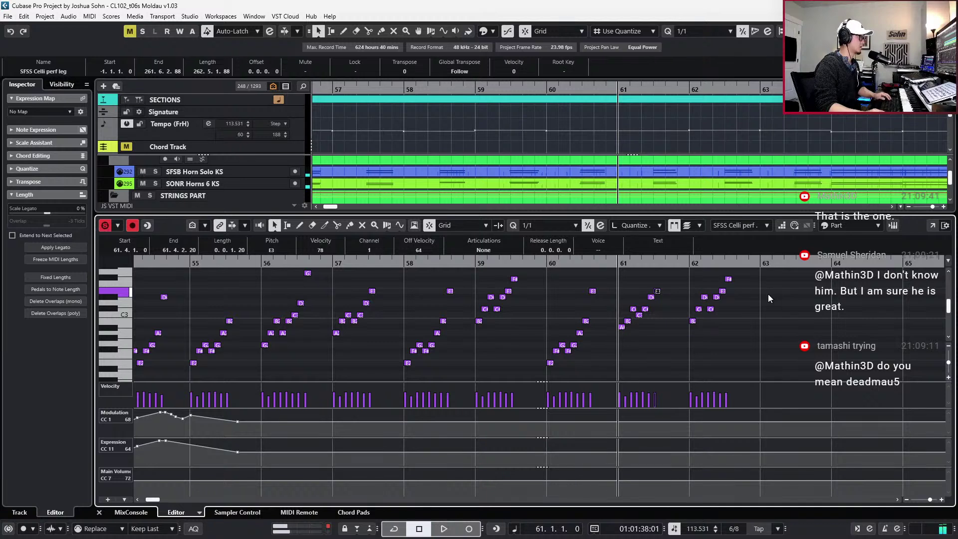
key("space")
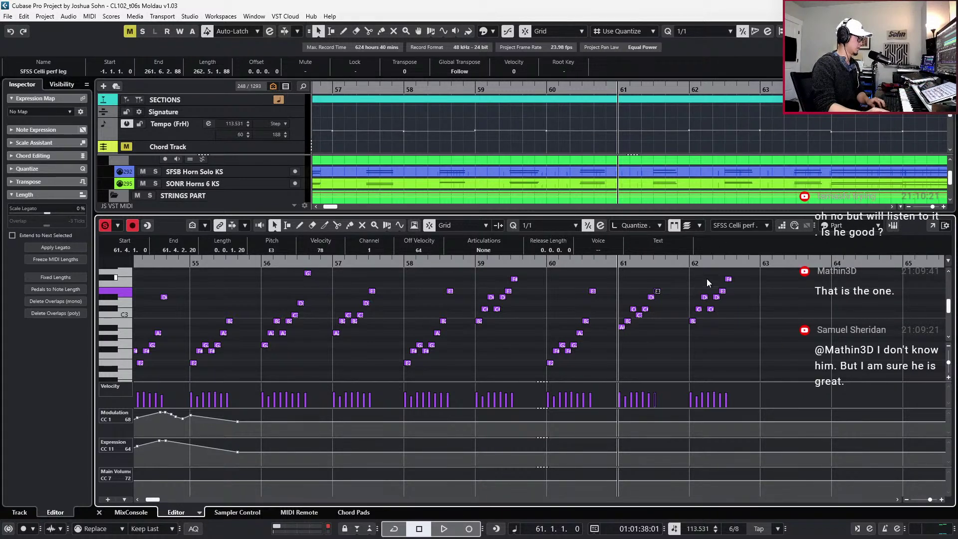
Paste the seven-note celli run at the start of bar 63 and add an E3 note at 63.4.2.20
key("ctrl+Right")
key("ctrl+Right")
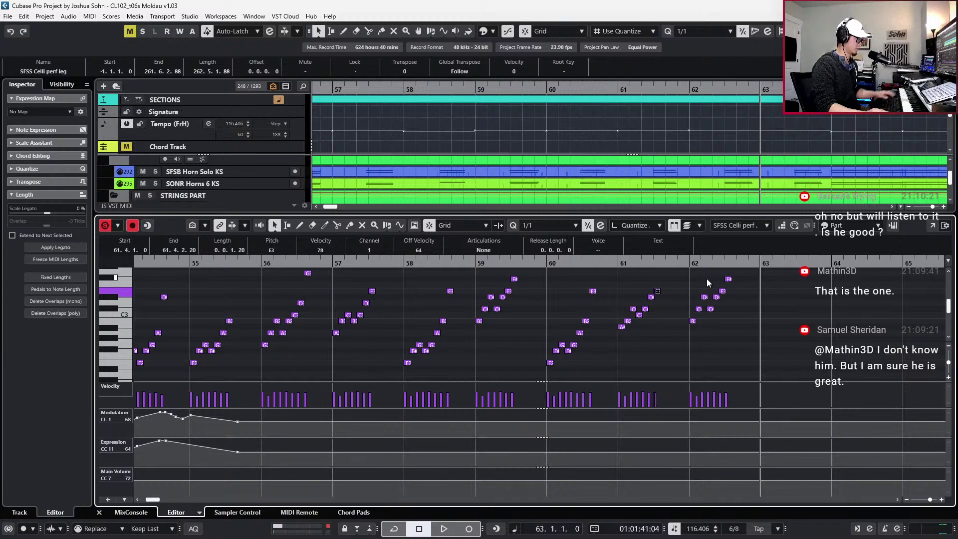
key("ctrl+v")
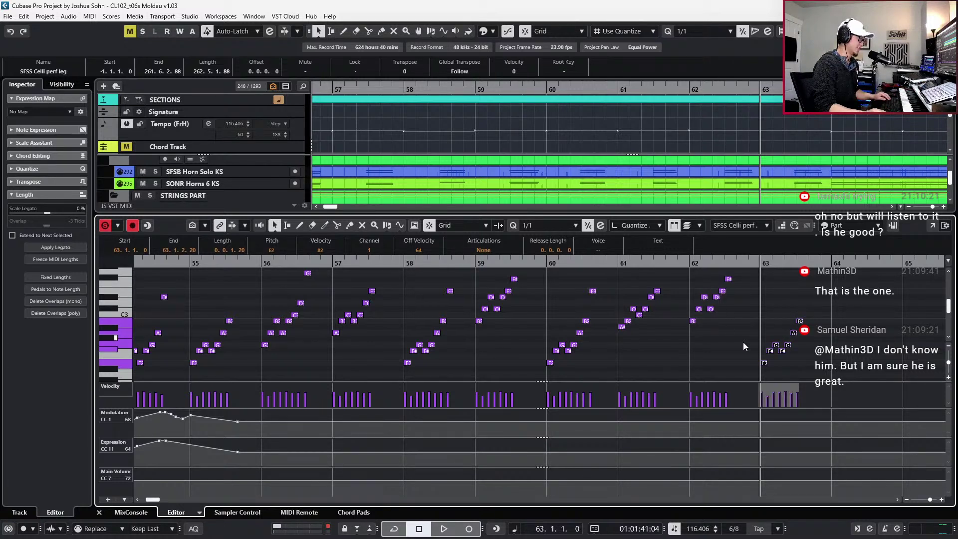
left_click(840, 314)
key("Up")
key("Up")
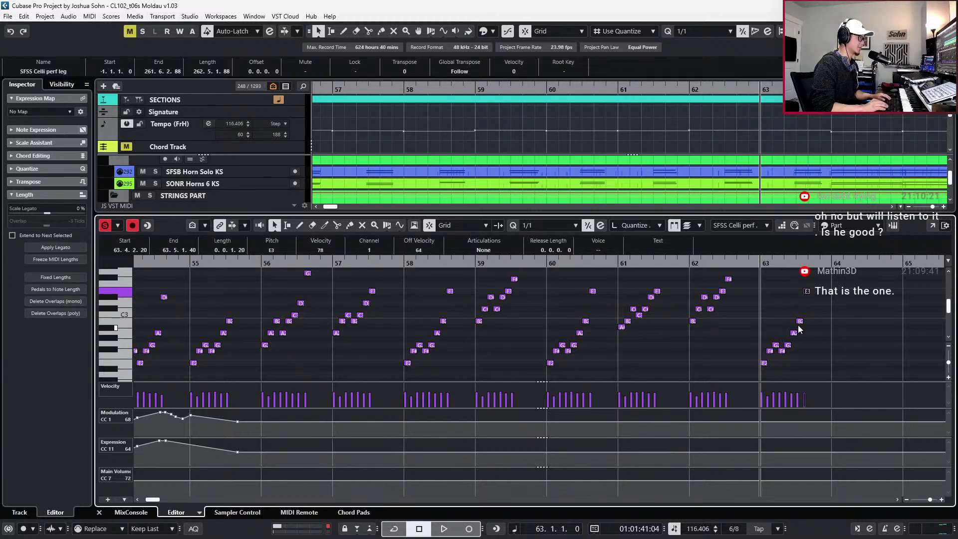
Paste the celli run at the start of bar 64 and transpose it up six semitones so it starts on A#2
key("ctrl+v")
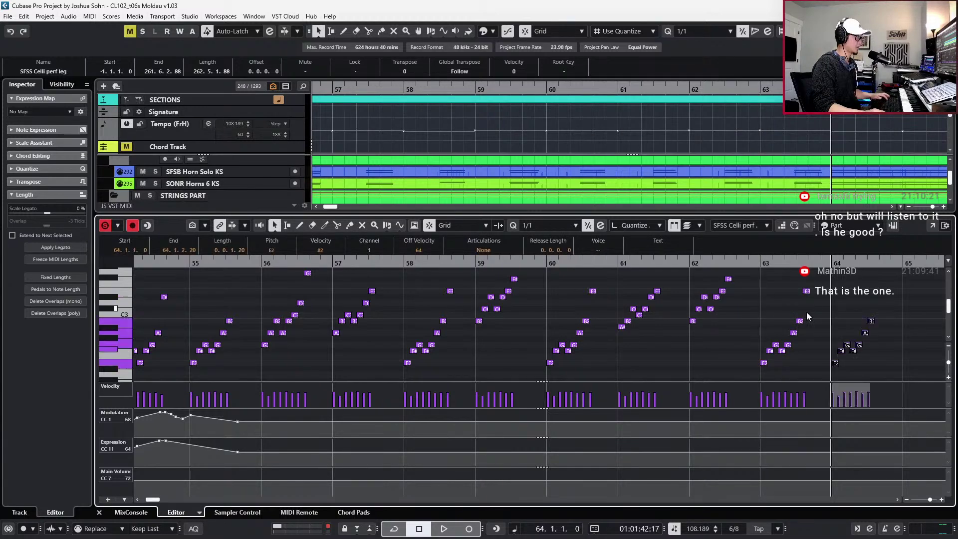
key("Up")
key("Up")
key("Up")
key("Up")
key("Up")
key("Up")
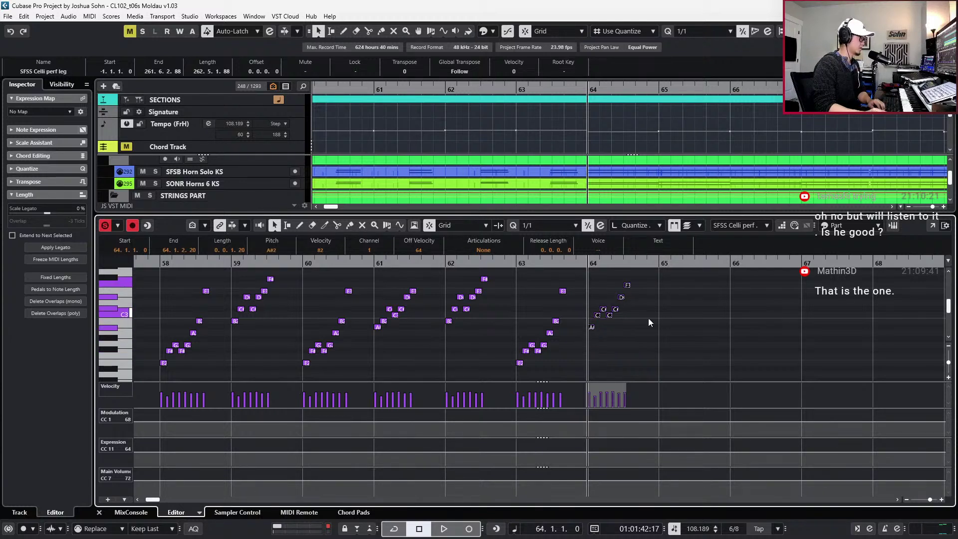
Lower the two C3 notes of the bar 64 celli run to B2 and its last note to E3
left_click_drag(580, 318, 634, 314)
key("Down")
key("Up")
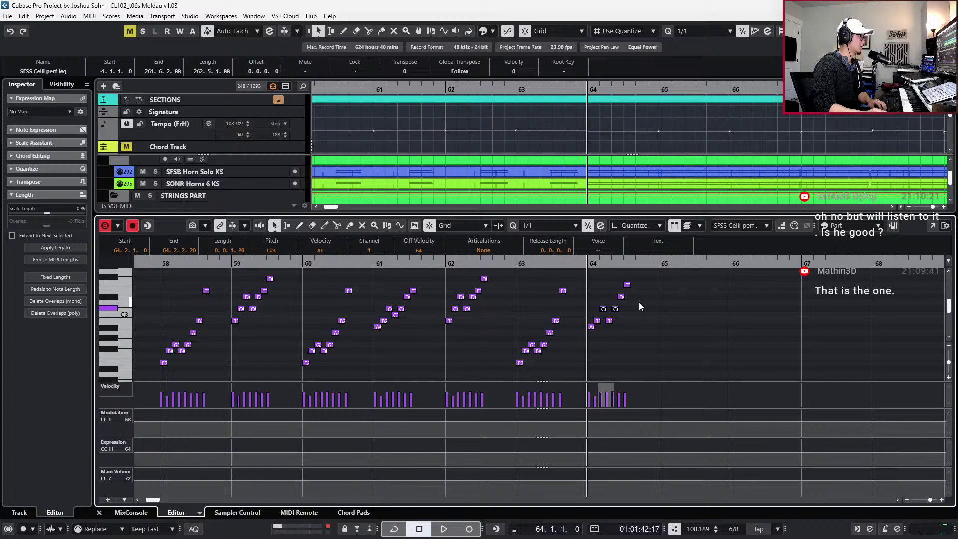
left_click(630, 308)
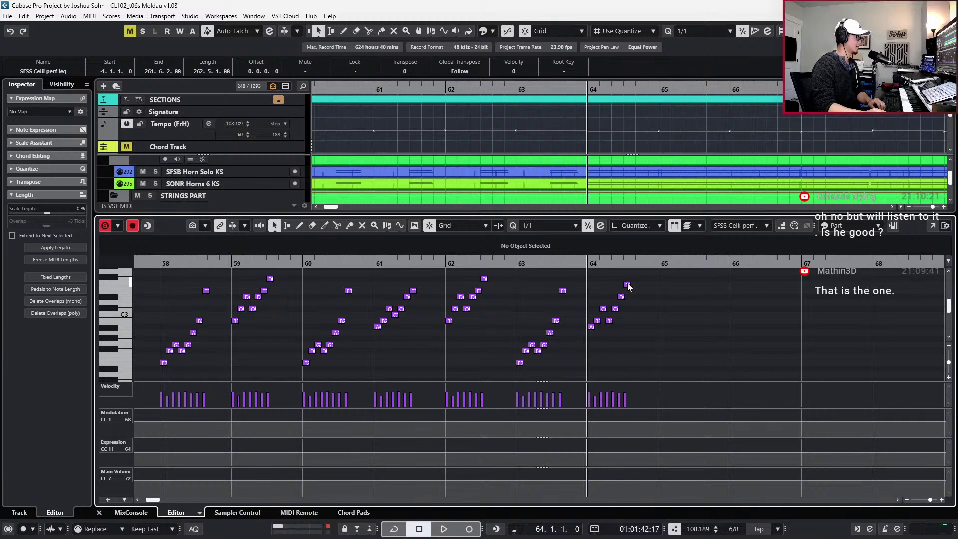
left_click_drag(627, 285, 622, 291)
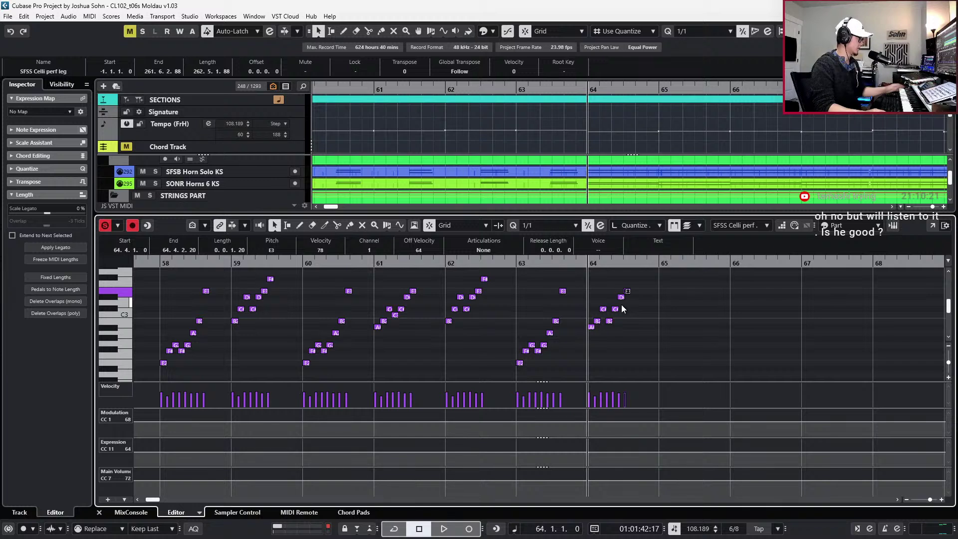
Paste the celli run at the start of bar 65 and transpose it up seven semitones so it starts on B2
key("ctrl+v")
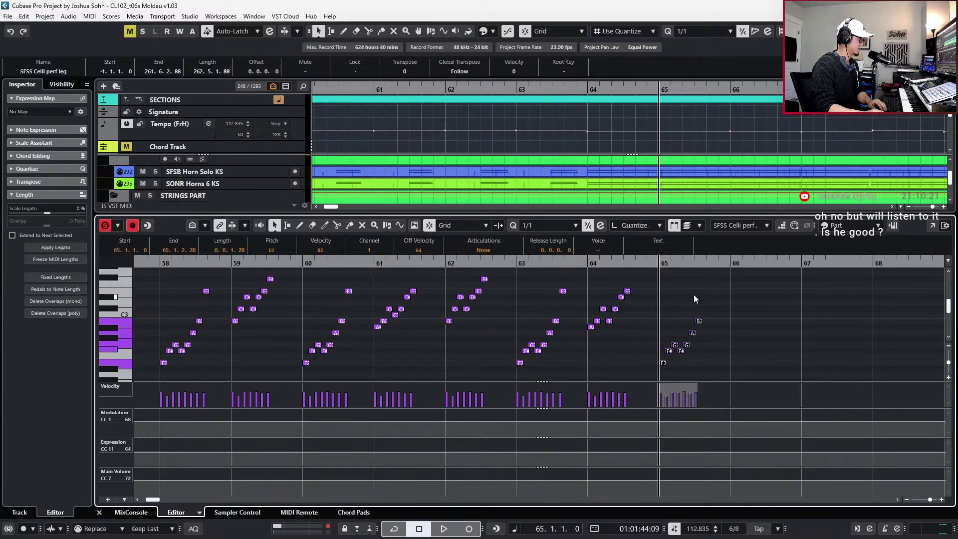
key("Up")
key("Up")
key("Up")
key("Up")
key("Up")
key("Up")
key("Up")
left_click_drag(638, 306, 647, 308)
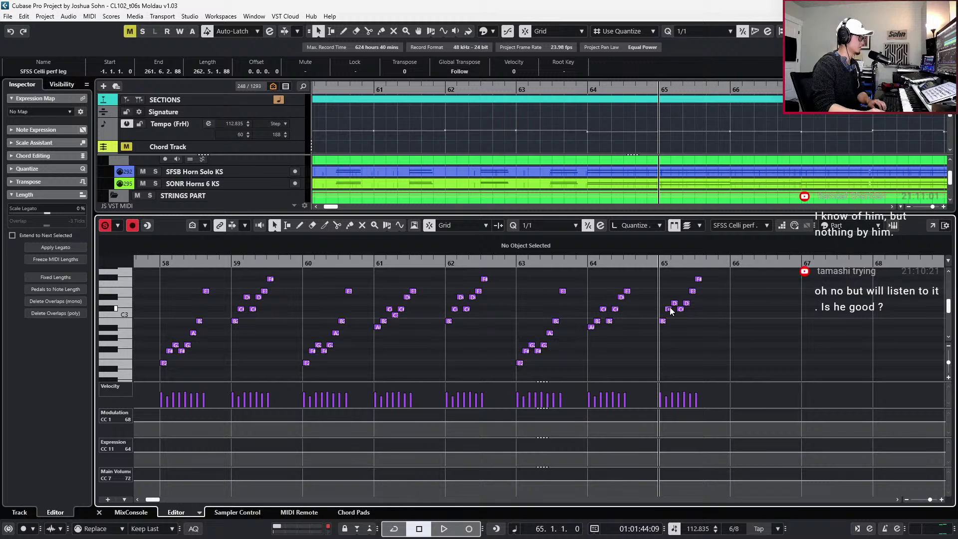
Paste the celli run at the start of bar 66 and transpose it up six semitones so it starts on A#2
scroll(690, 306, "right", 2)
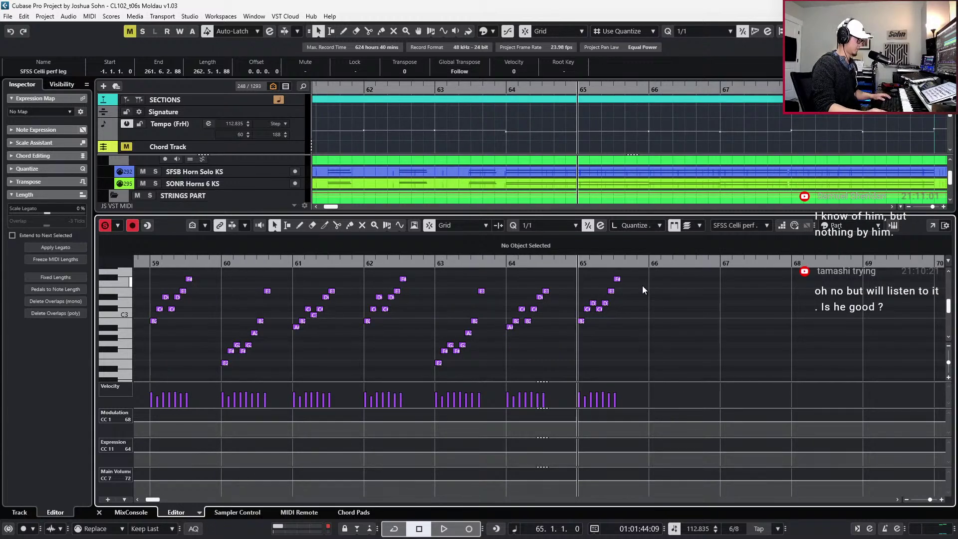
key("ctrl+Right")
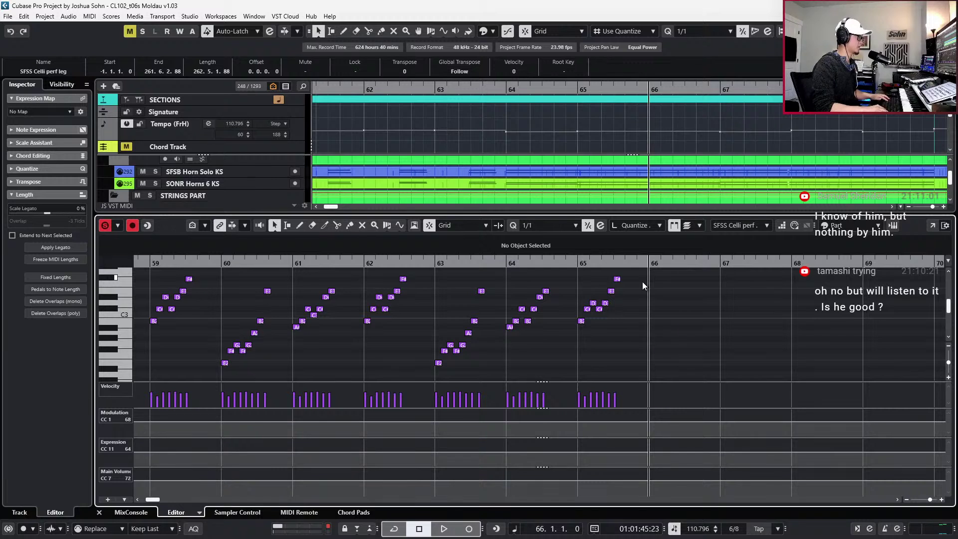
key("ctrl+v")
key("Up")
key("Up")
key("Up")
key("Up")
key("Up")
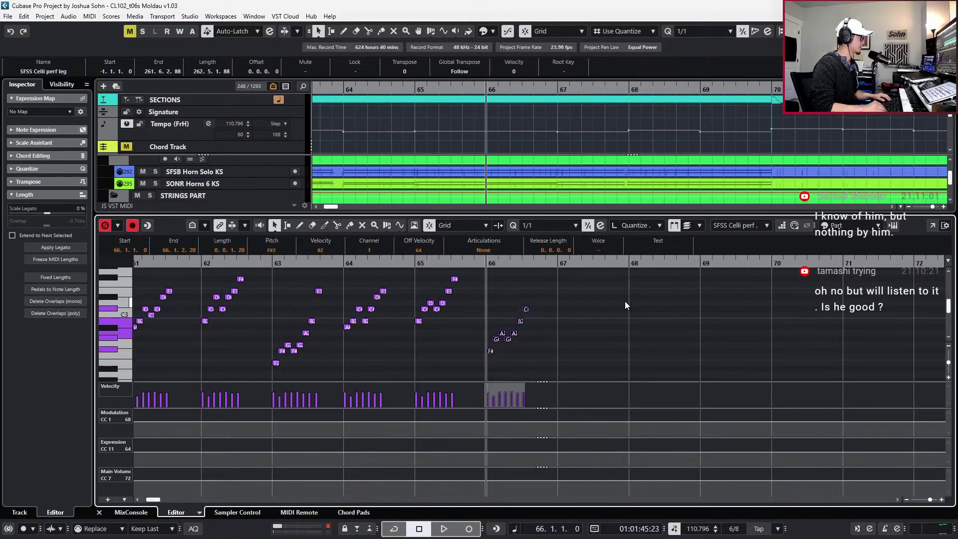
key("Up")
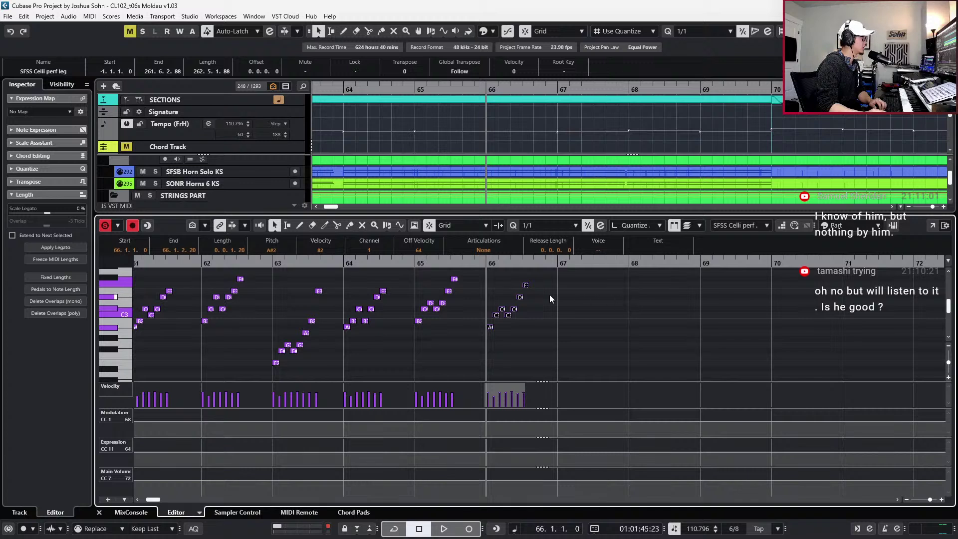
Lower the second note of the bar 66 celli run to B2 and its last note to E3, keeping C3 at 66.2.2.0
left_click(508, 315)
key("Down")
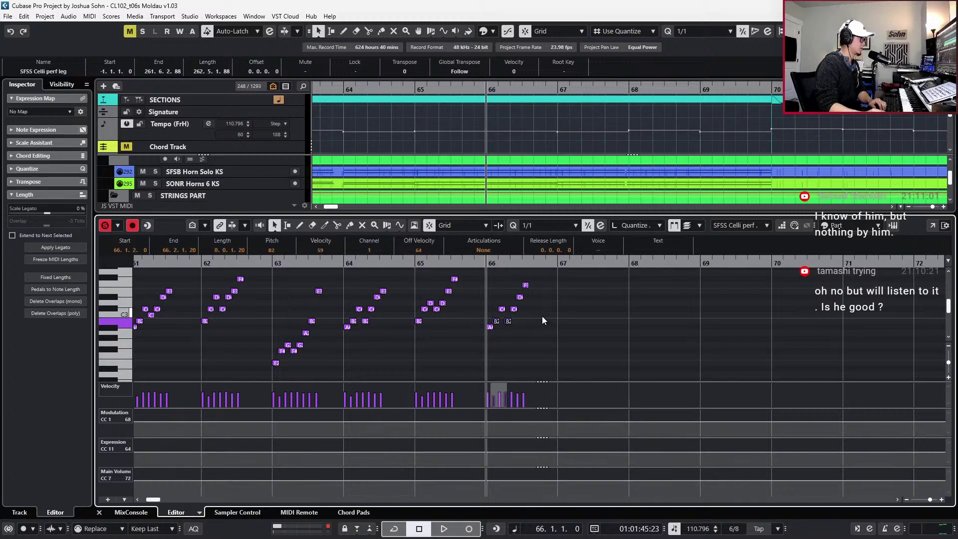
left_click(542, 320)
left_click(509, 321)
key("Up")
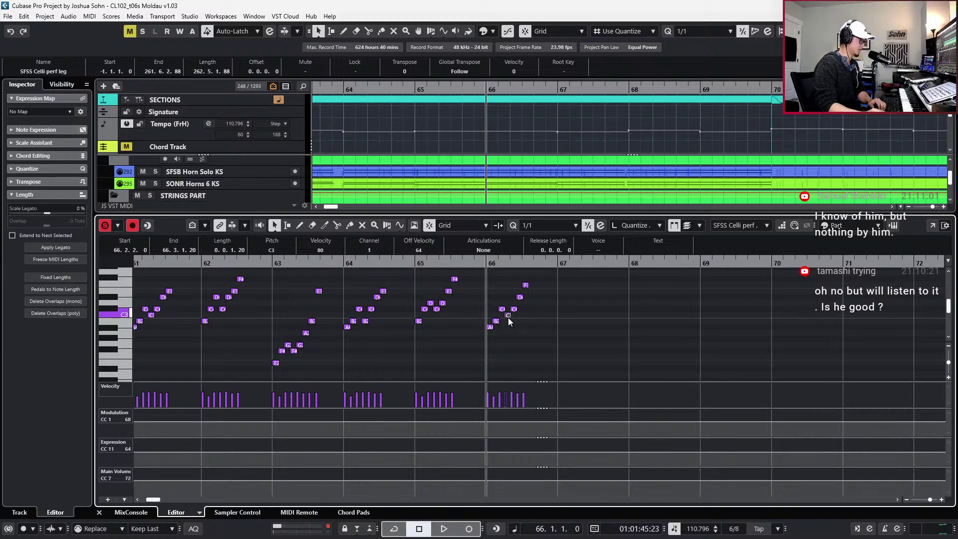
left_click(506, 312)
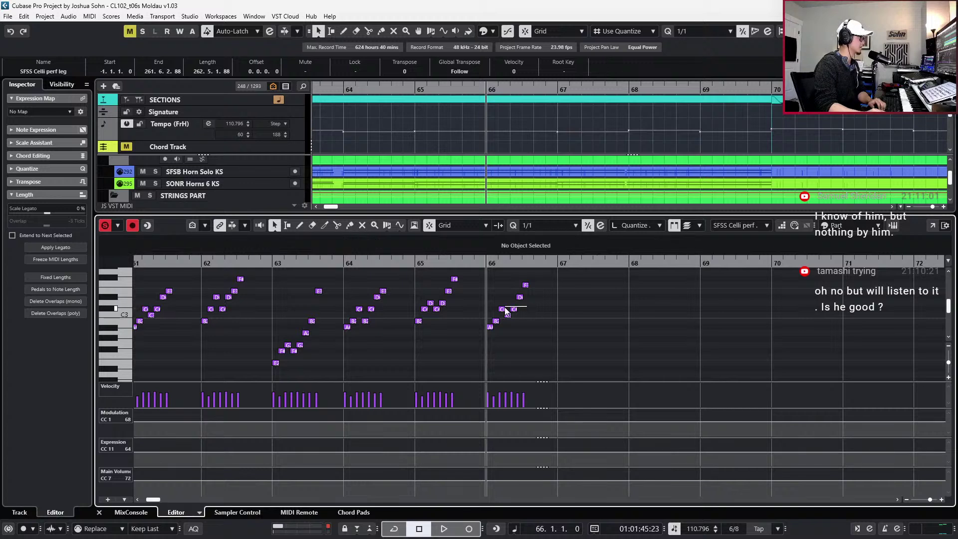
left_click(526, 285)
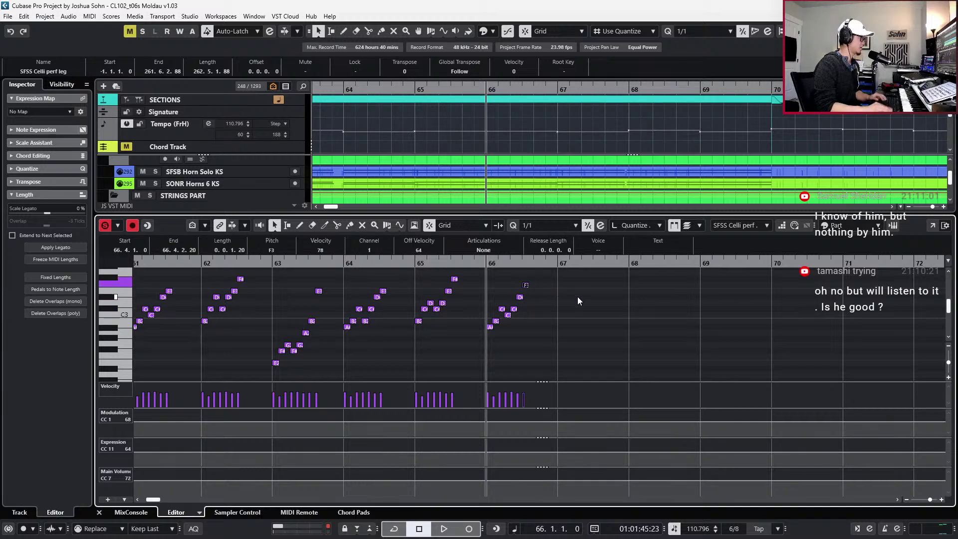
key("Down")
Paste the celli run at bar 67, transpose it up seven semitones to start on B2, and raise its two D3 notes to D#3
key("ctrl+Right")
key("ctrl+v")
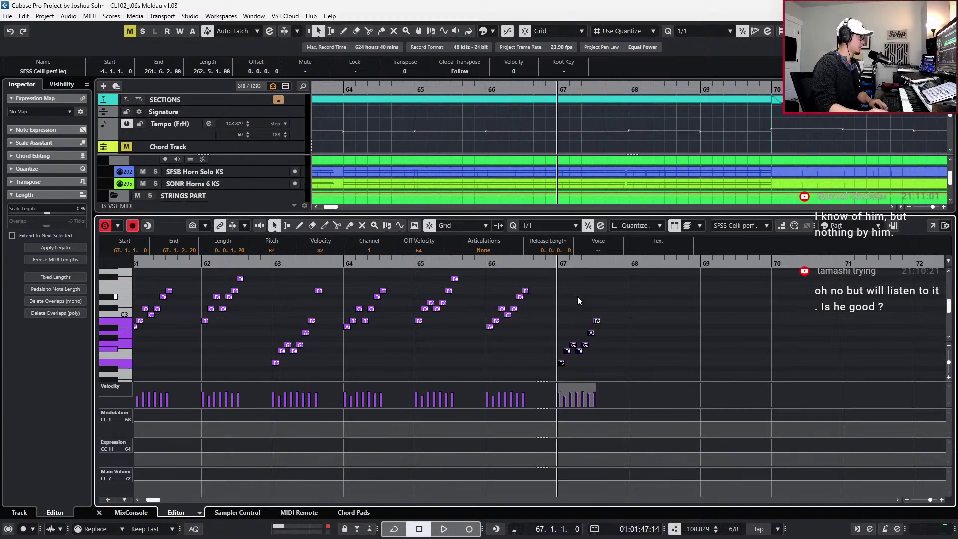
key("Up")
key("Up")
key("Up")
key("Up")
key("Up")
key("Up")
key("Up")
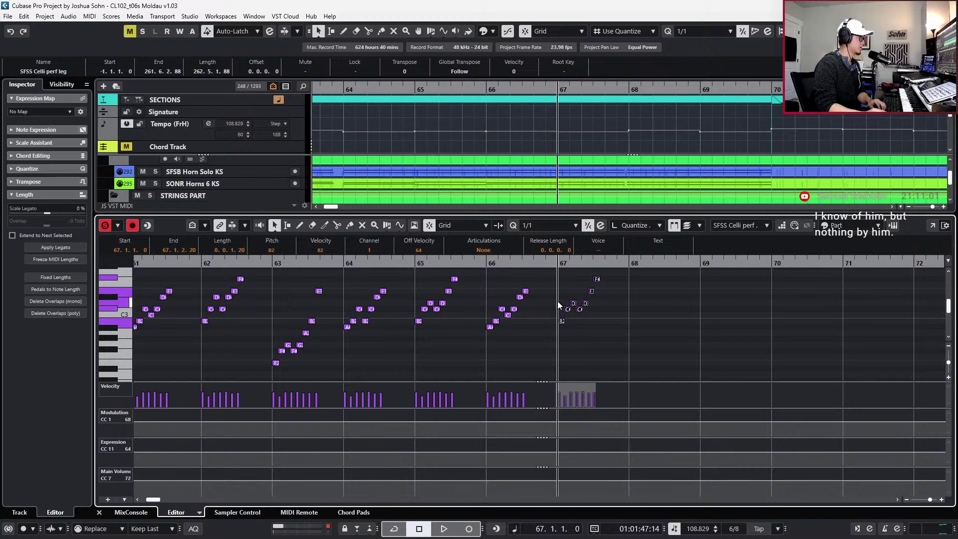
left_click_drag(558, 301, 595, 302)
key("Up")
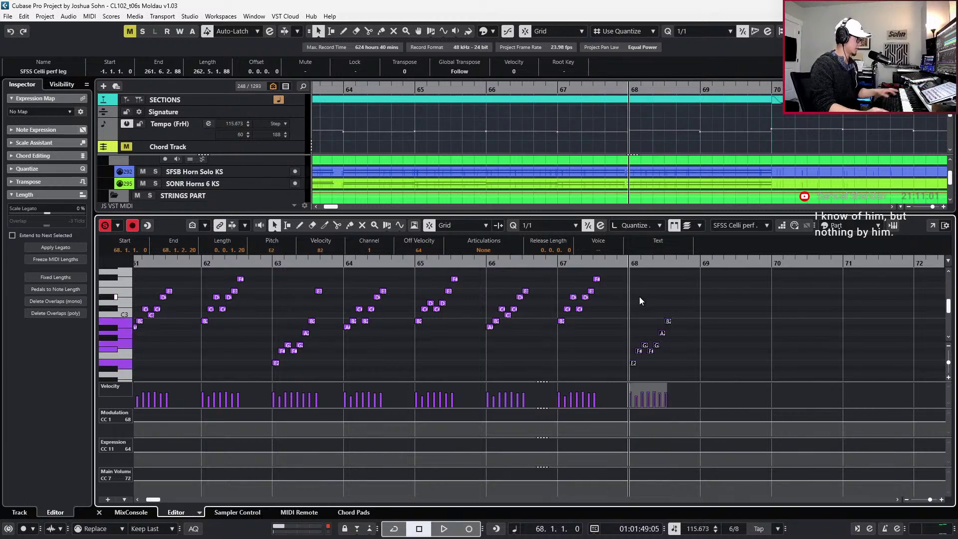
Transpose a pasted celli run in bar 68 up seven semitones to start on B2 and raise its two D3 notes to D#3
key("Up")
key("Up")
key("Up")
key("Up")
key("Up")
key("Up")
key("Up")
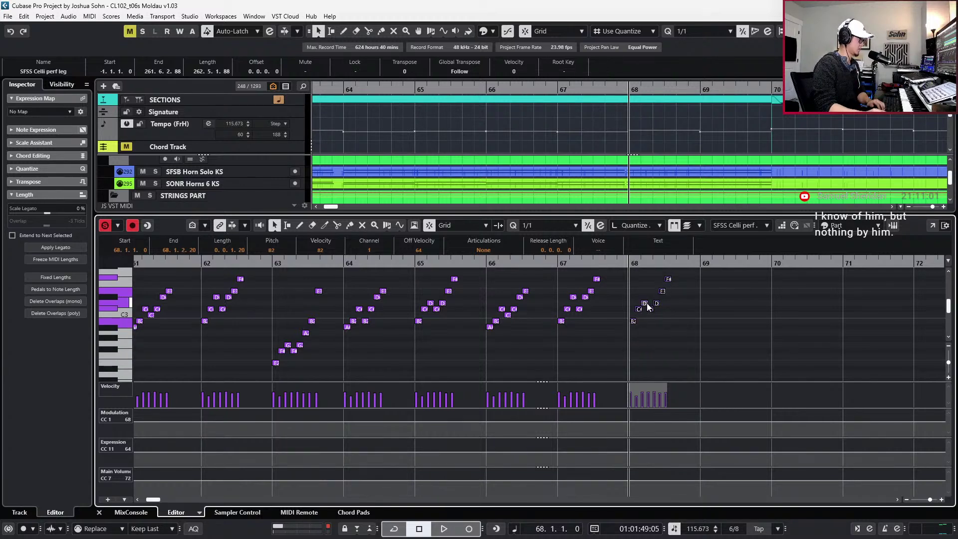
left_click_drag(624, 300, 664, 302)
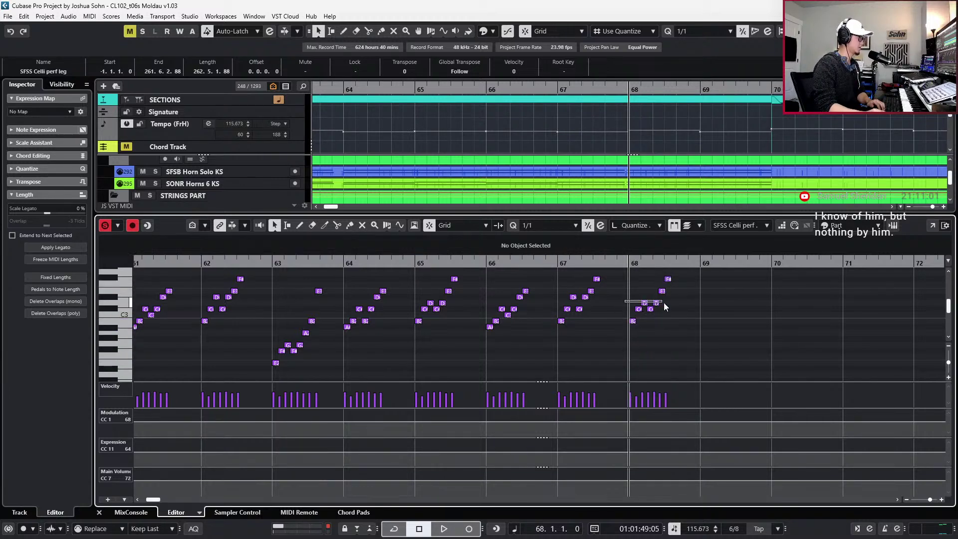
key("Up")
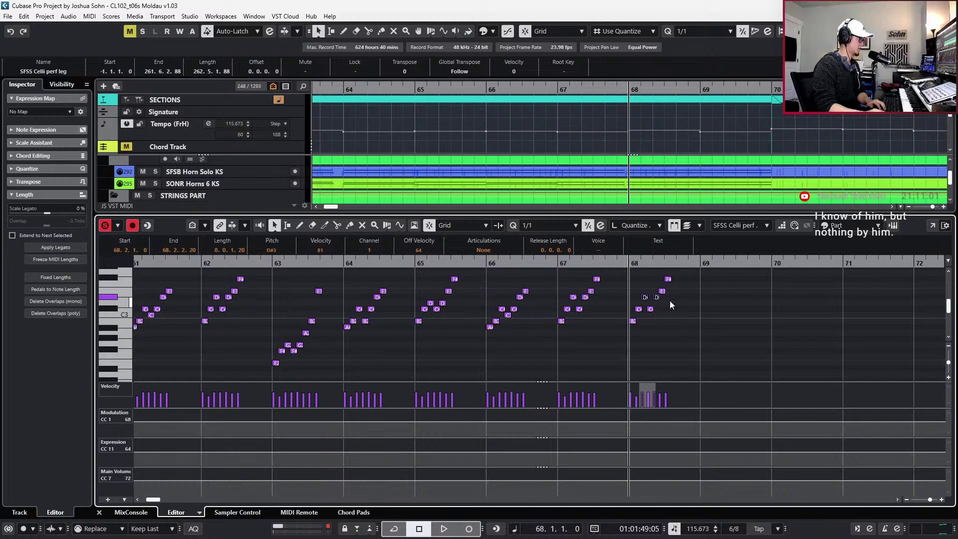
scroll(670, 300, "right", 3)
key("ctrl+Right")
key("ctrl+v")
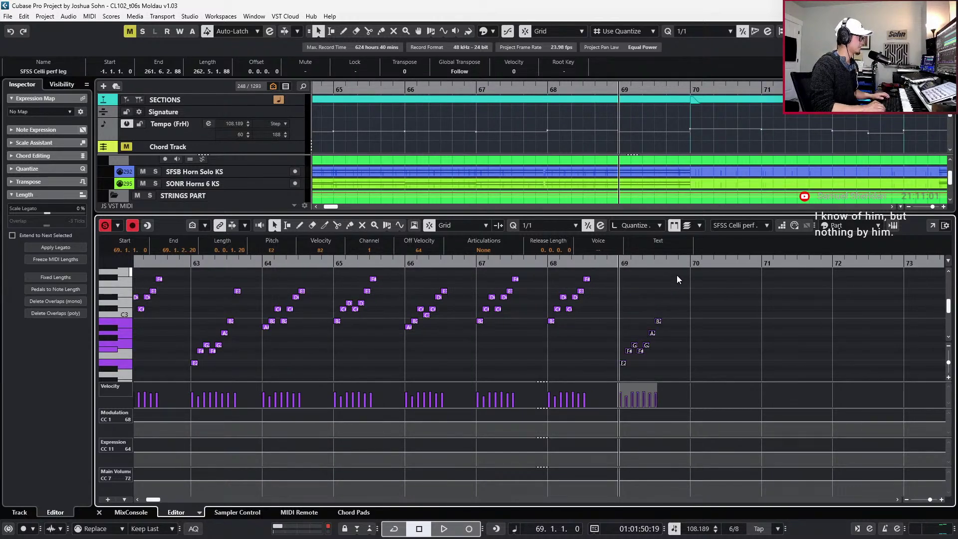
scroll(677, 274, "up", 2)
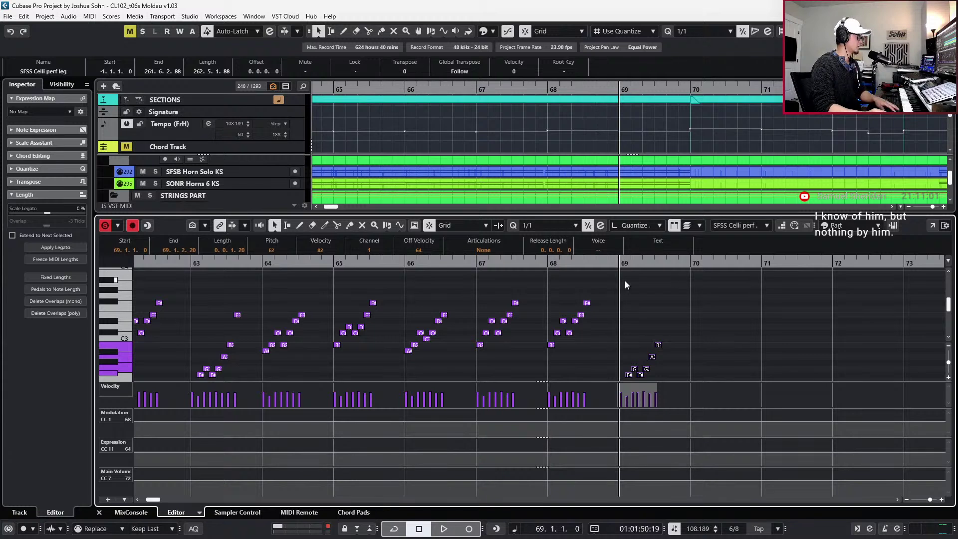
key("ctrl+t")
left_click(529, 295)
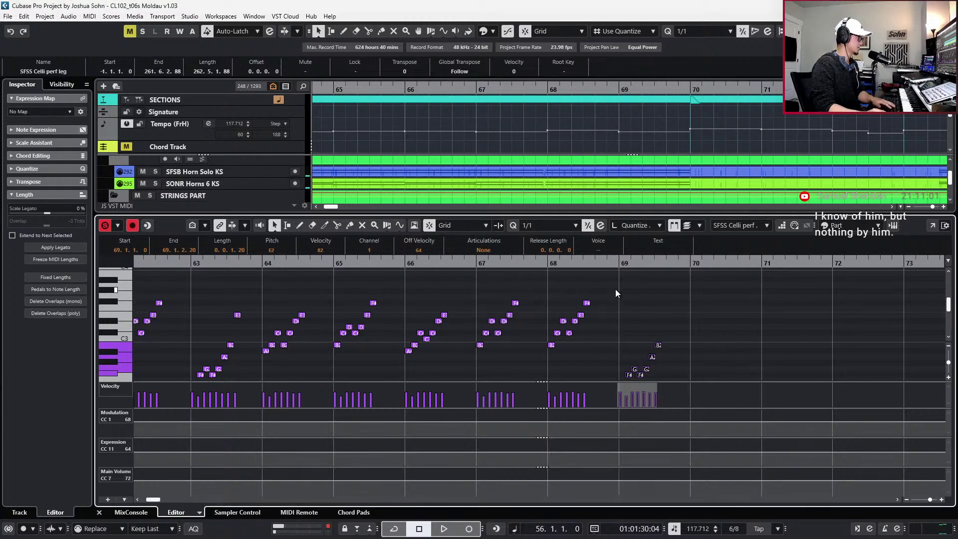
key("Delete")
Copy the adjusted celli run from bar 68 and paste it at the start of bar 69
left_click_drag(609, 288, 552, 364)
left_click(552, 368)
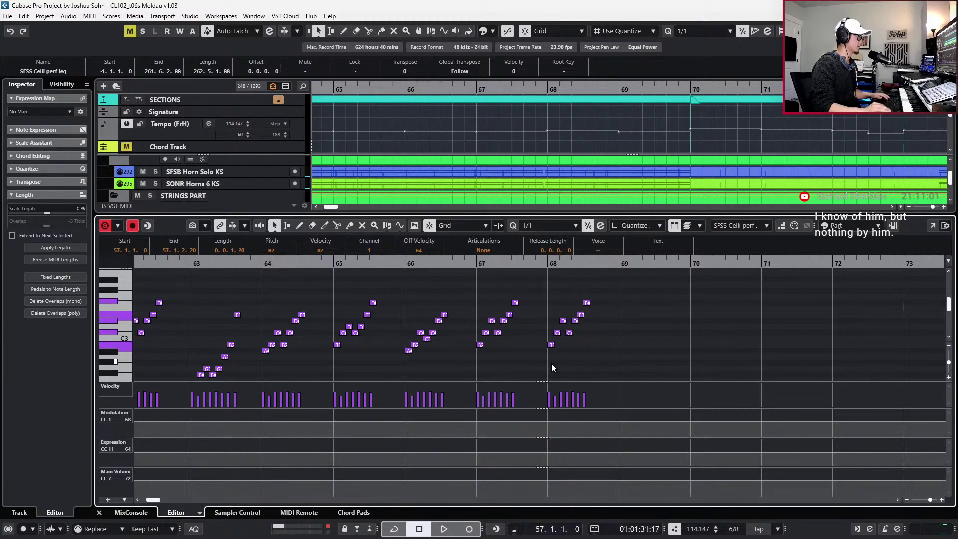
left_click(623, 265)
key("ctrl+v")
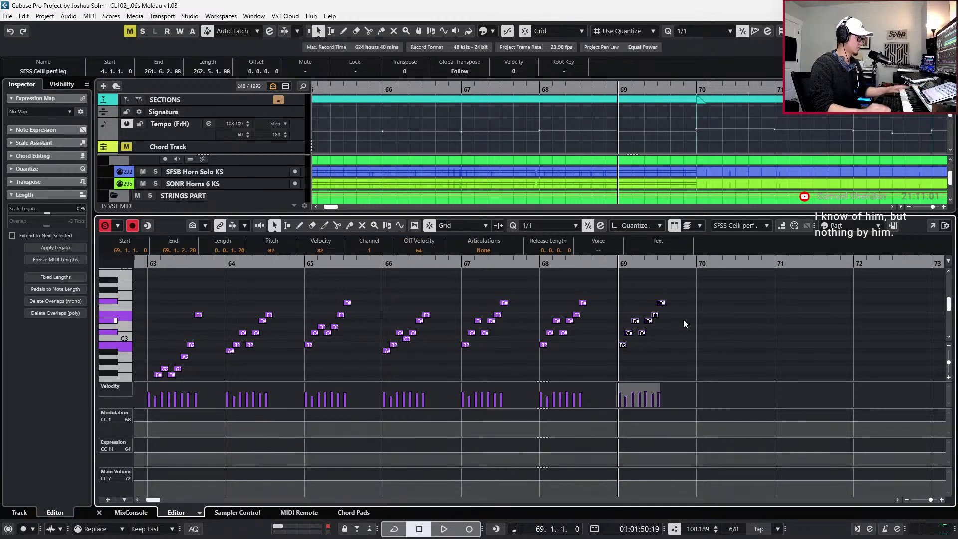
left_click(684, 323)
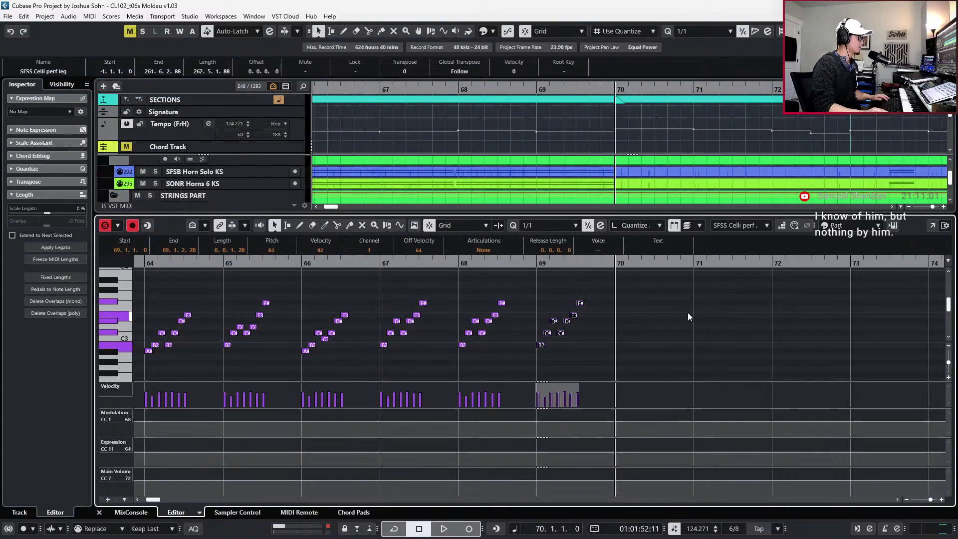
left_click_drag(609, 295, 530, 372)
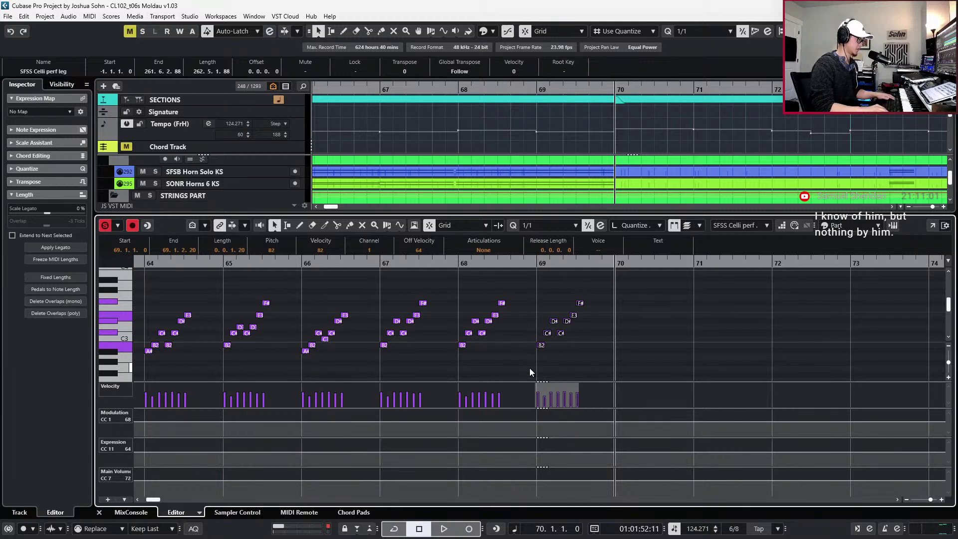
Set the grid resolution to 1/8 and paste the celli run at 70.4.1.0
key("4")
key("ctrl+Right")
key("ctrl+Right")
key("ctrl+Left")
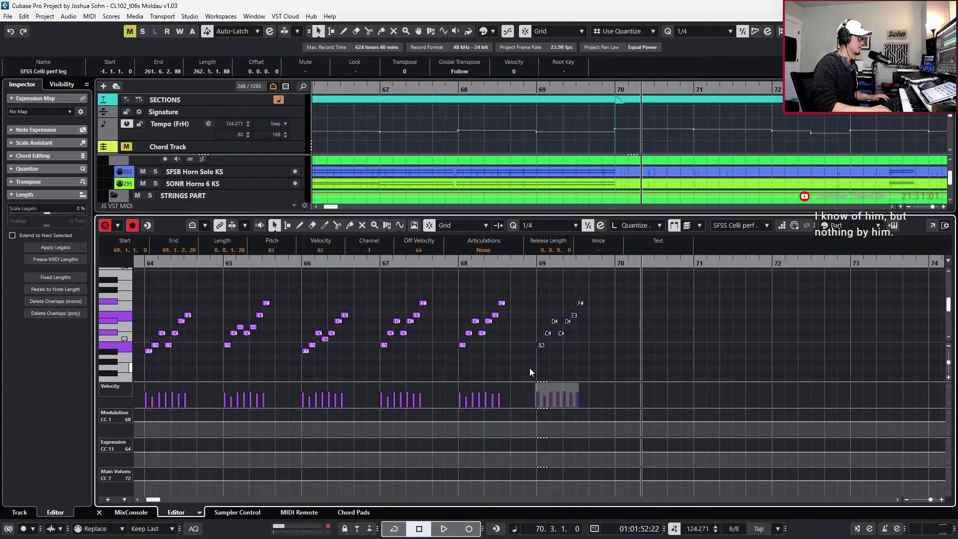
key("ctrl+Right")
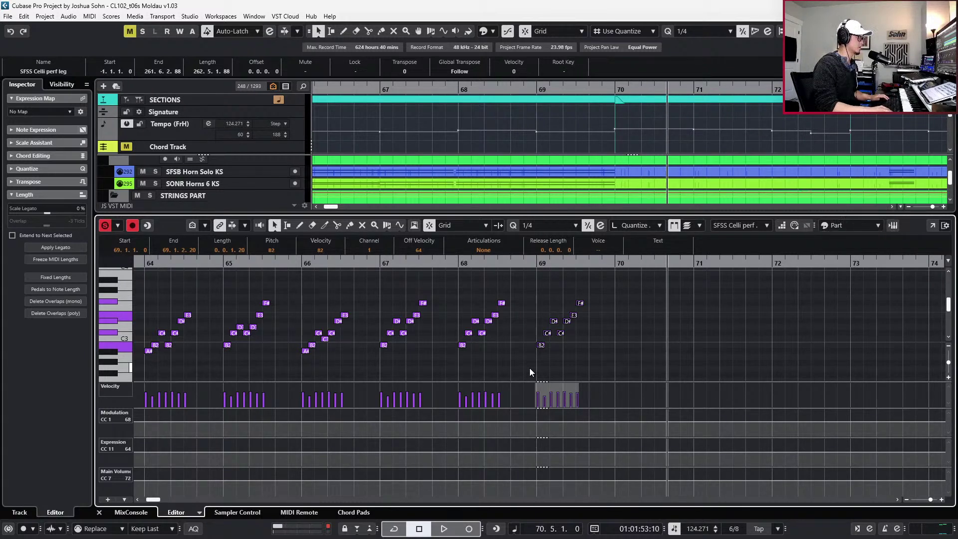
key("ctrl+Left")
key("ctrl+v")
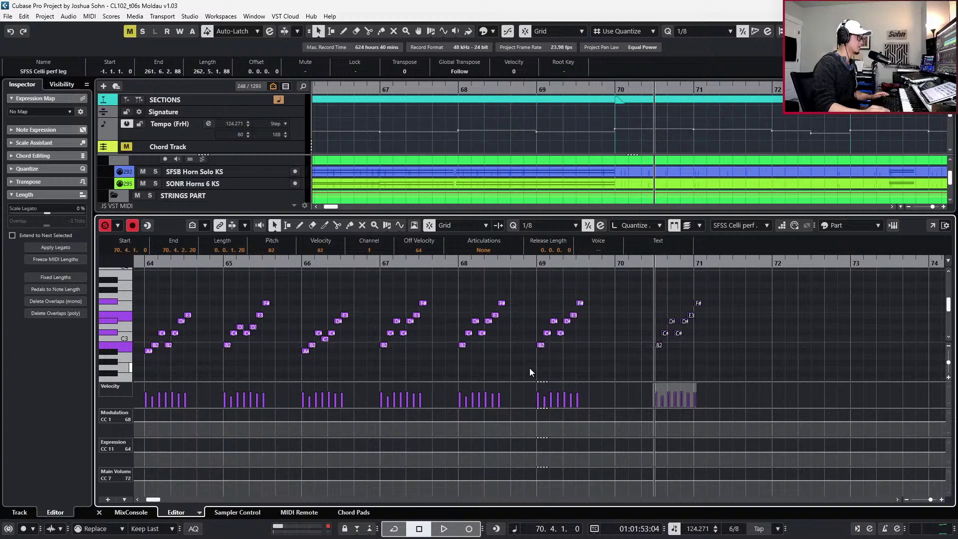
Raise the first note of the bar 70 celli run to C3 and lower its second and fourth notes to B2
left_click(659, 345)
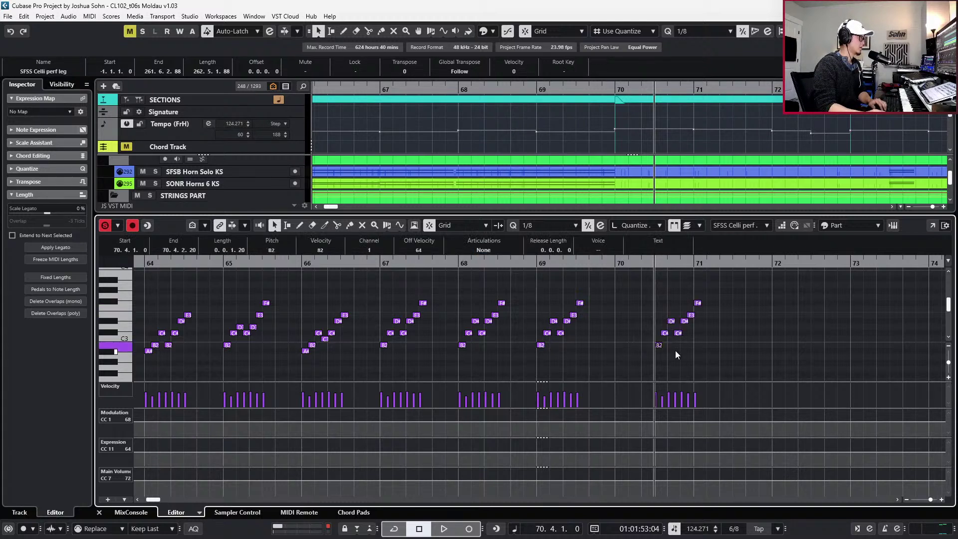
key("Up")
key("Up")
key("Up")
key("Up")
key("Down")
key("Down")
key("Down")
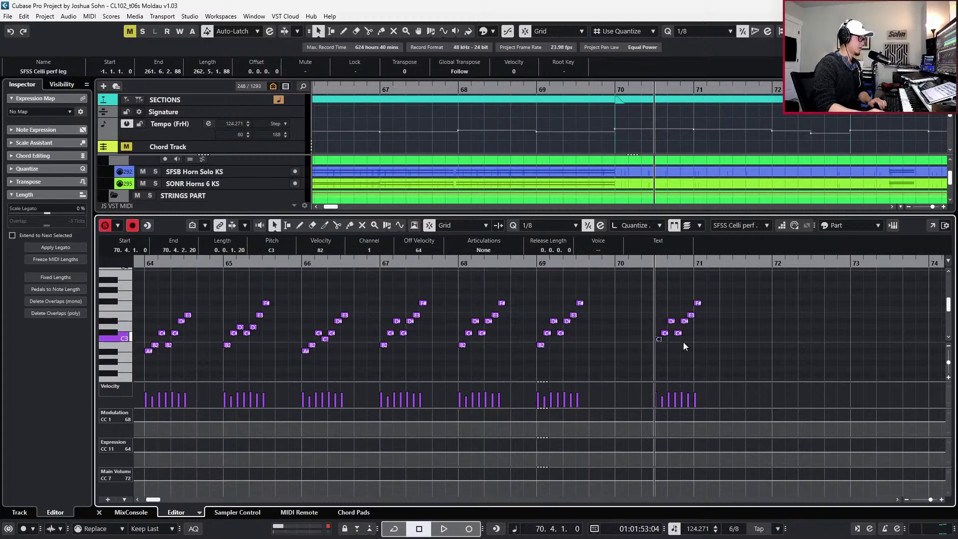
left_click(669, 344)
left_click_drag(672, 333, 700, 331)
key("Down")
key("Down")
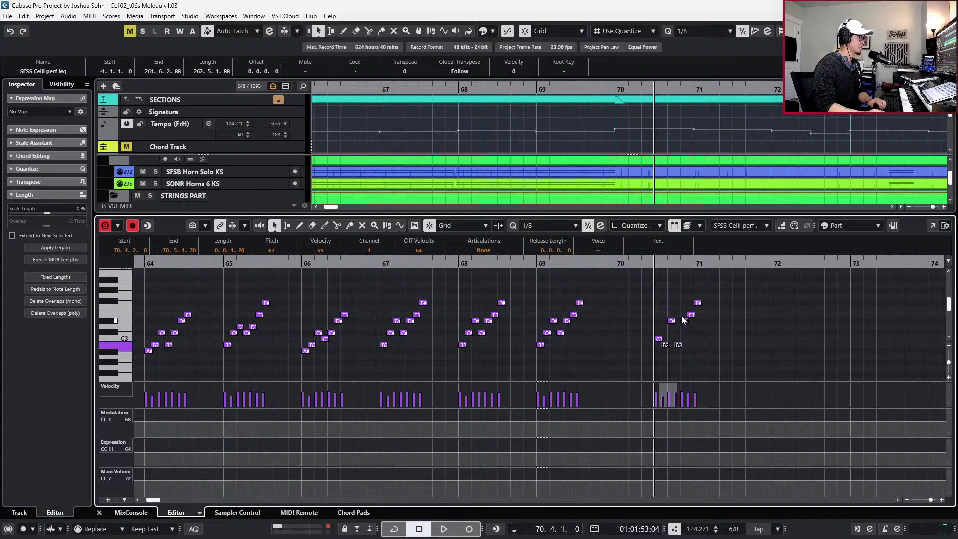
Lower the third note of the bar 70 celli run, at 70.5.1.0, to A2
left_click(671, 322)
key("Down")
key("Down")
key("Down")
key("Down")
key("Down")
key("Down")
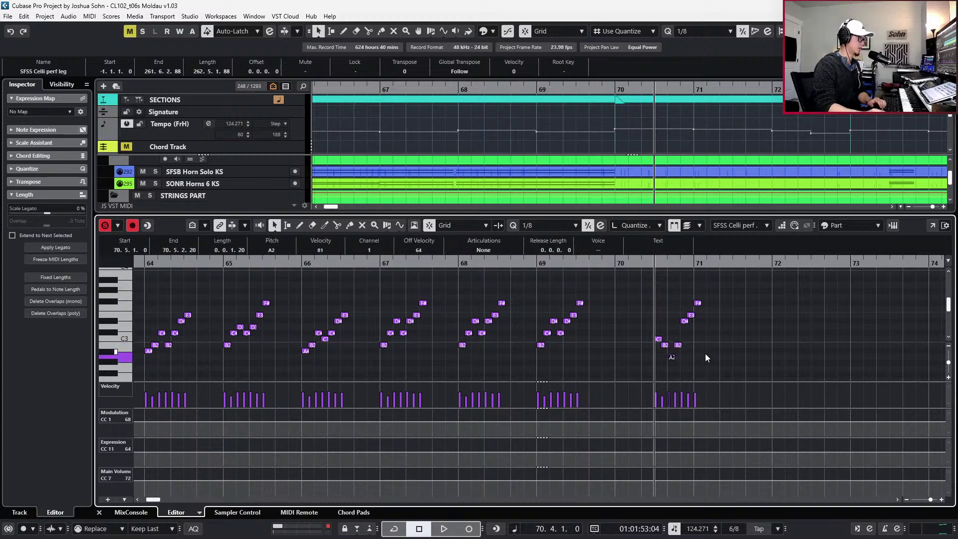
Lower the bar 70 run's fifth note to C3 and sixth to B2, and paste a run starting on A2 at bar 71
left_click(678, 345)
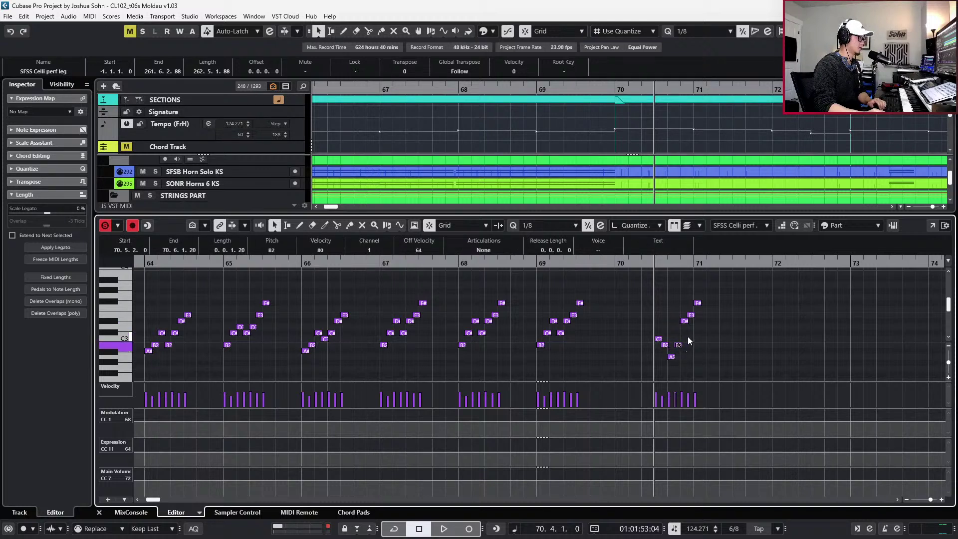
left_click_drag(699, 331, 681, 311)
key("Down")
key("Down")
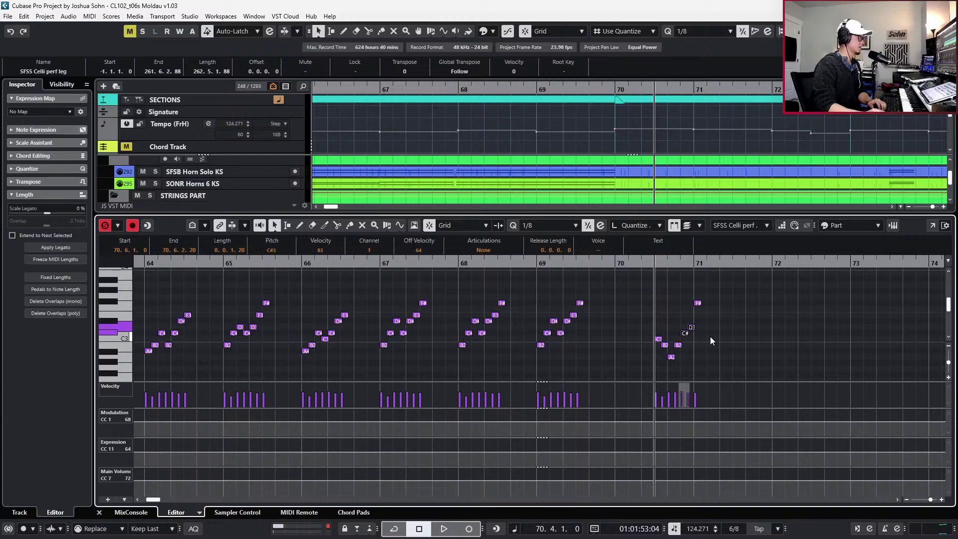
left_click(711, 337)
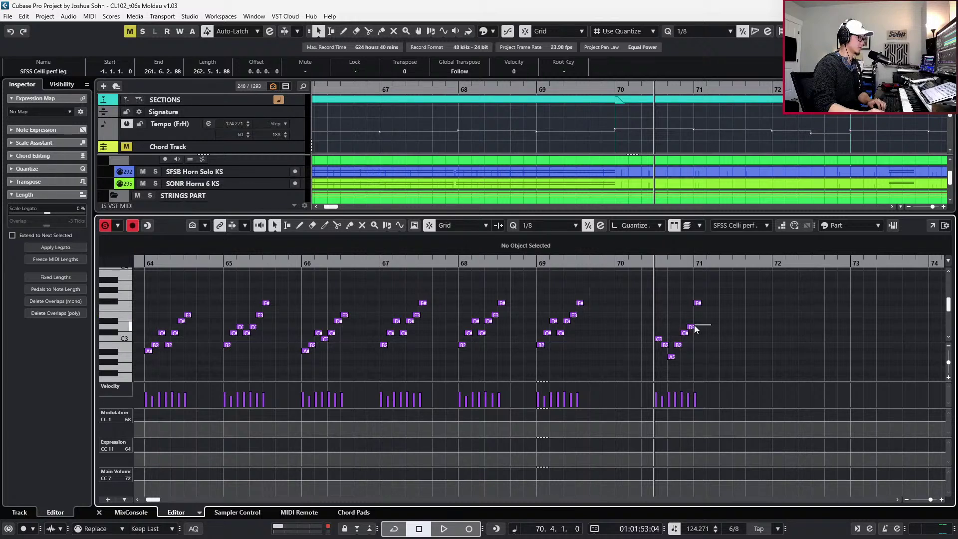
left_click(695, 327)
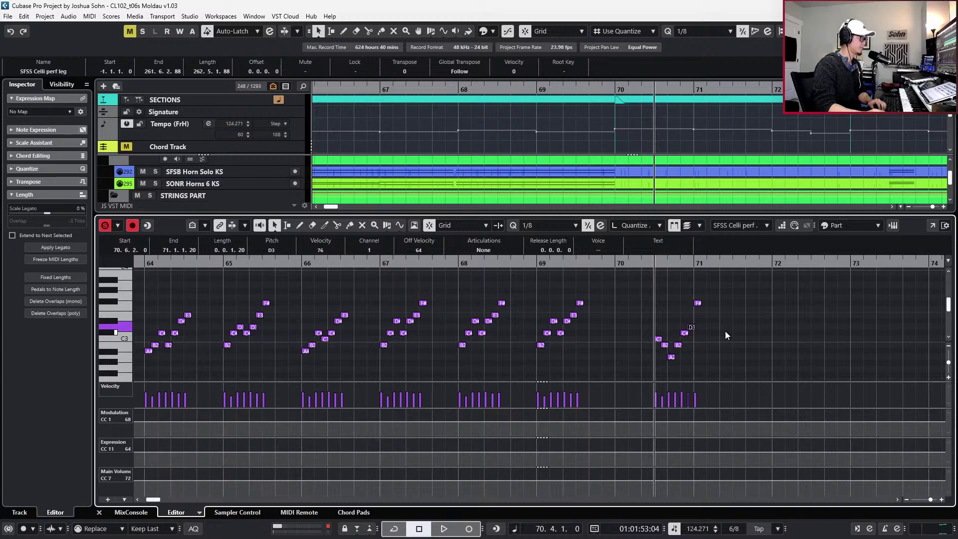
left_click_drag(695, 328, 696, 335)
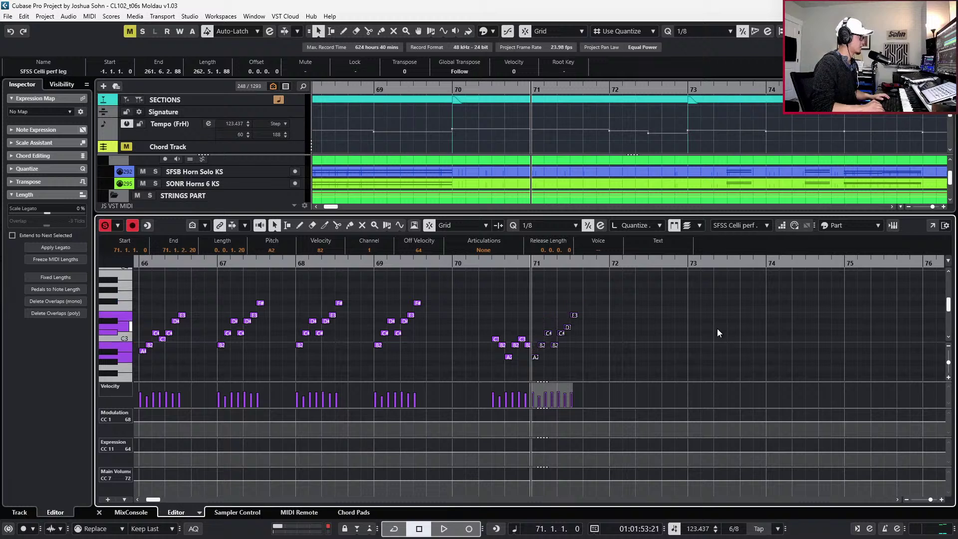
Reshape the bar 71 celli run to A2, B2, C3, B2, A2, B2 and a final C3 at 71.4.1.0
key("space")
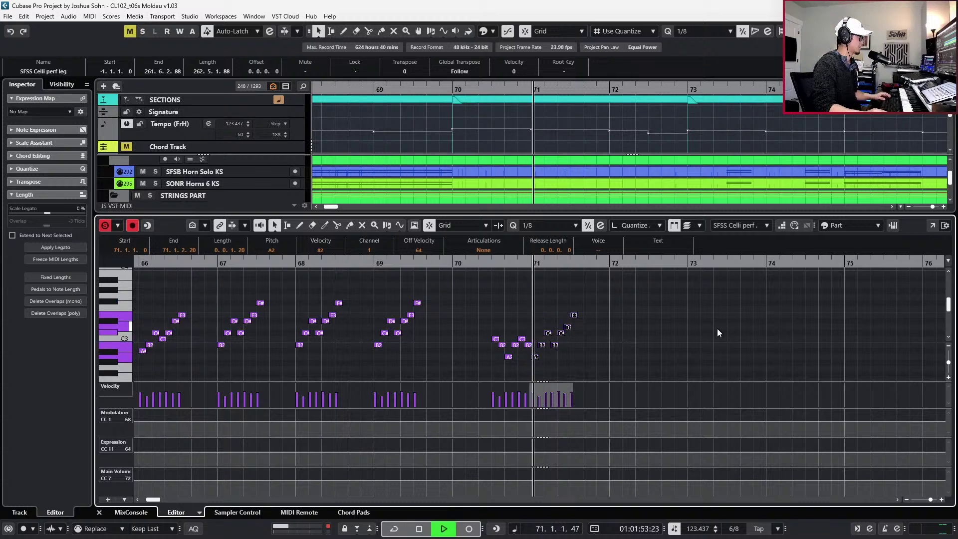
key("space")
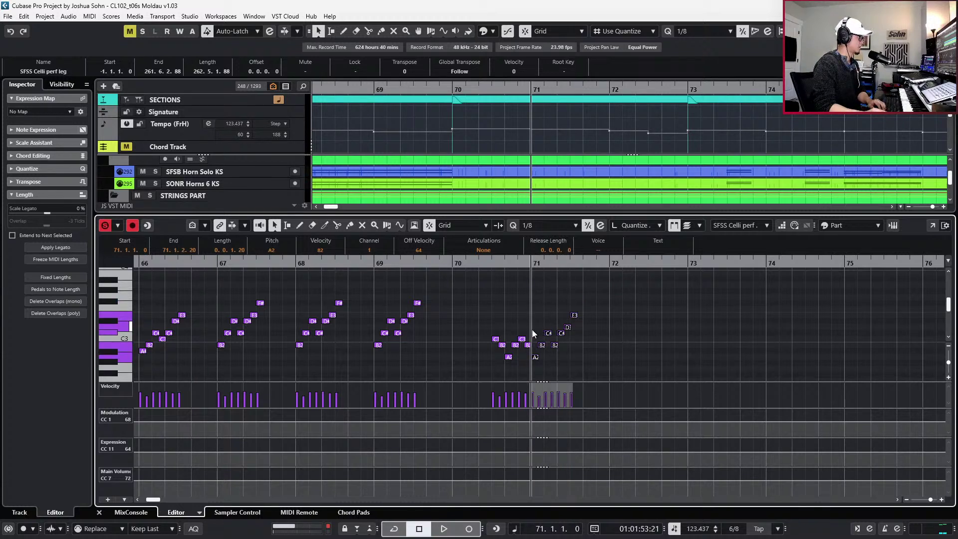
left_click_drag(532, 329, 564, 335)
key("Down")
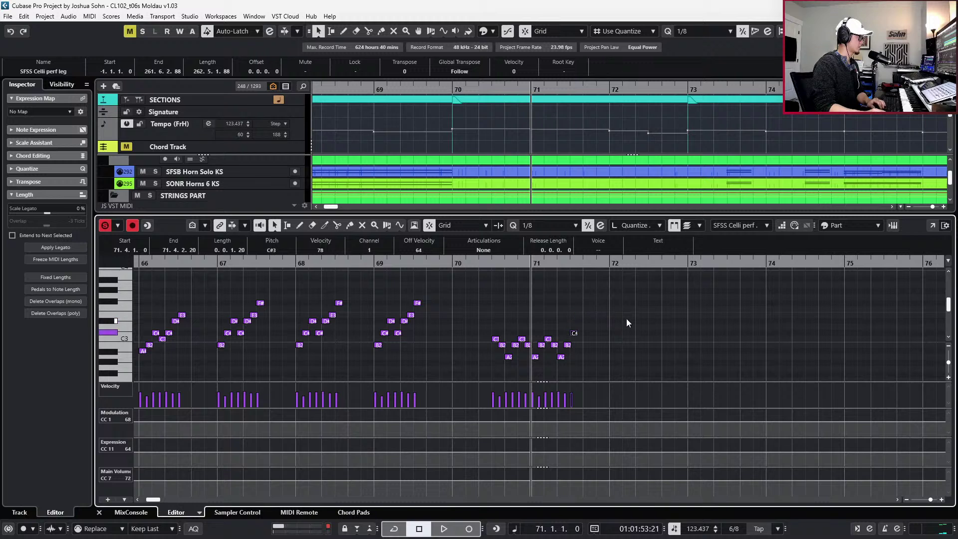
key("Down")
Play back bars 70 and 71 to check the new celli figure against the orchestration
key("space")
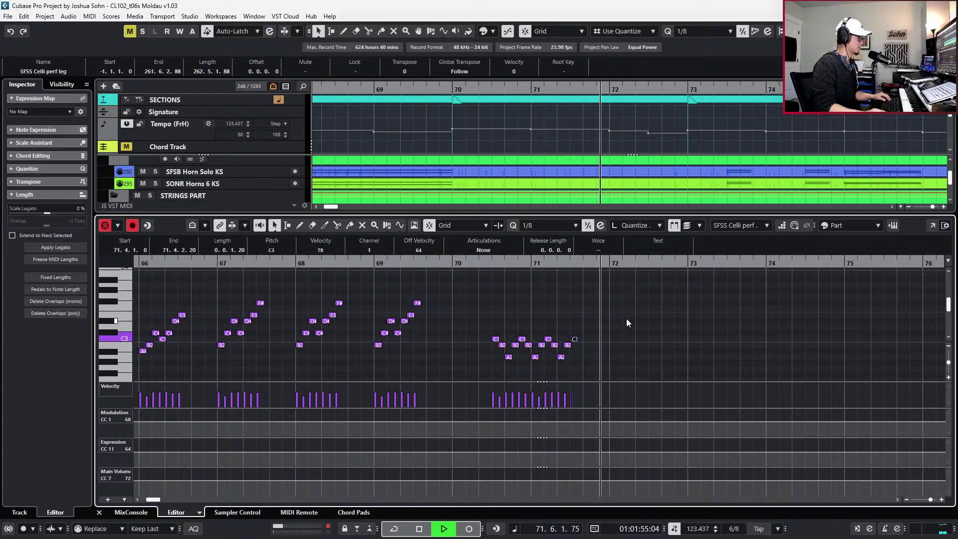
key("KP_Subtract")
key("KP_Subtract")
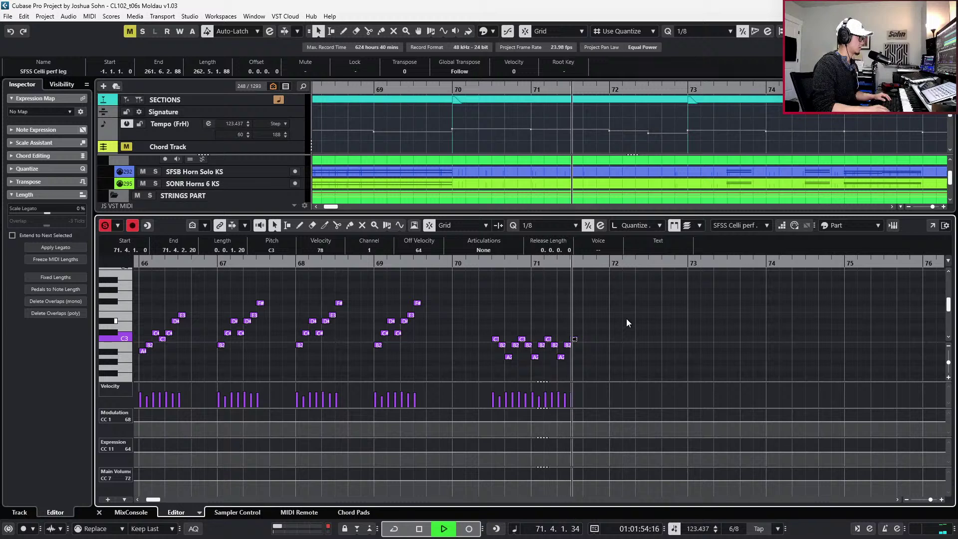
key("space")
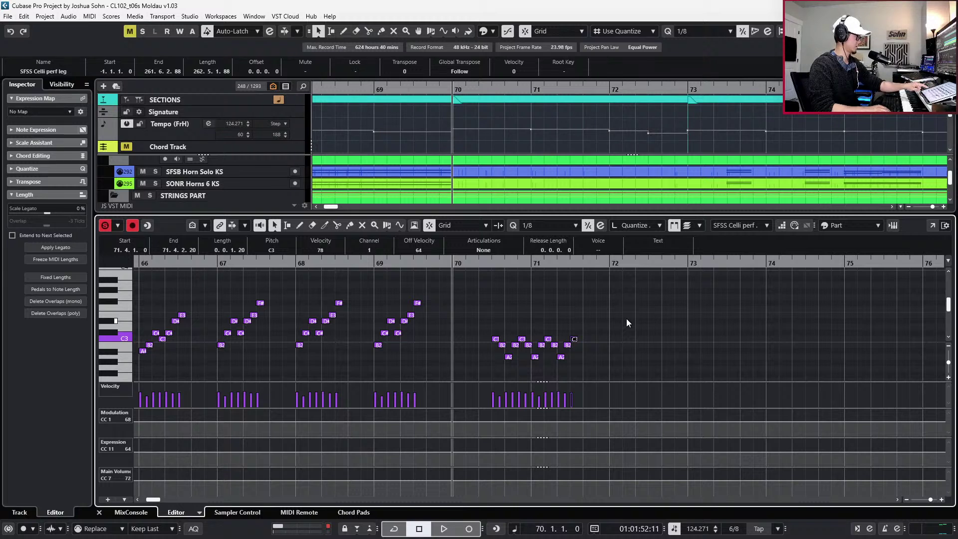
key("space")
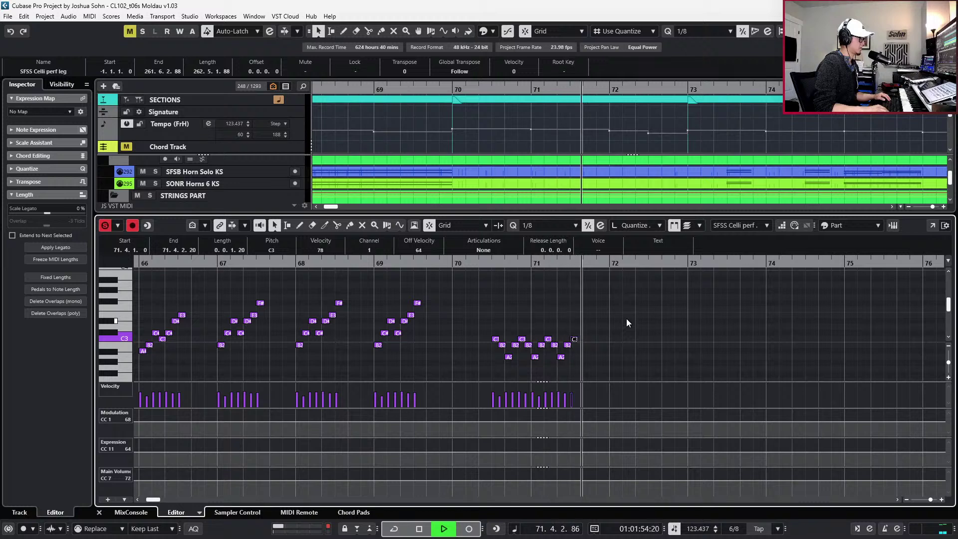
key("space")
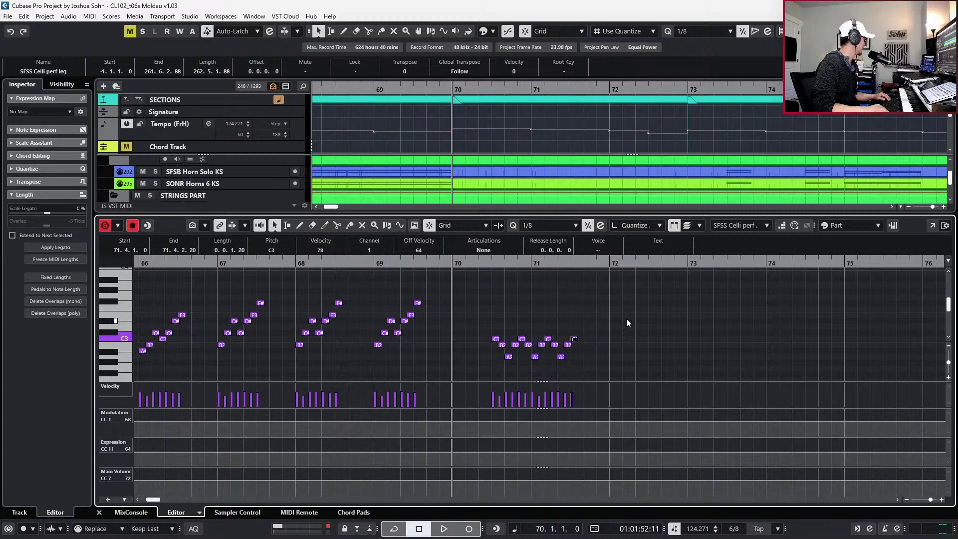
key("KP_Add")
key("KP_Subtract")
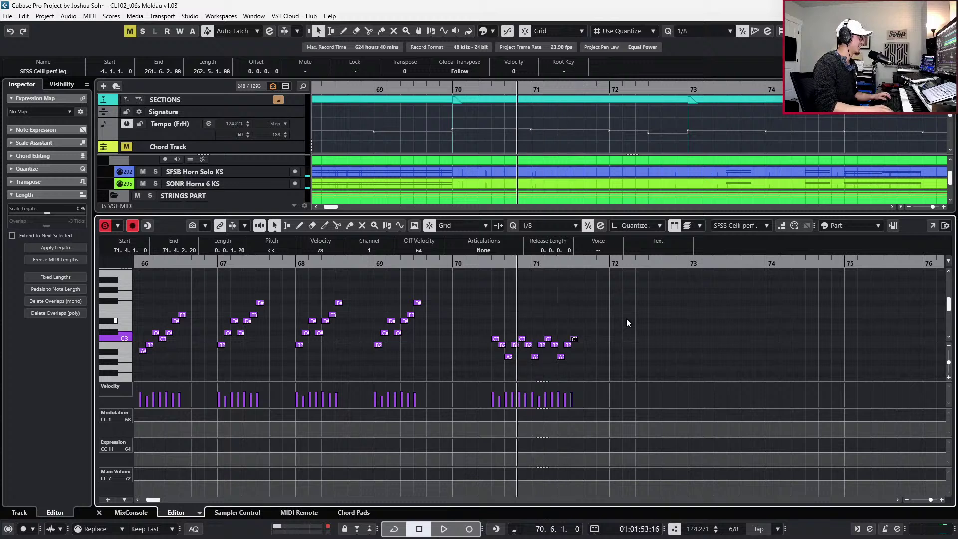
key("KP_Subtract")
Copy the celli figure's final C3 to the start of bar 72 and lengthen it to one full bar
key("KP_Add")
key("KP_Add")
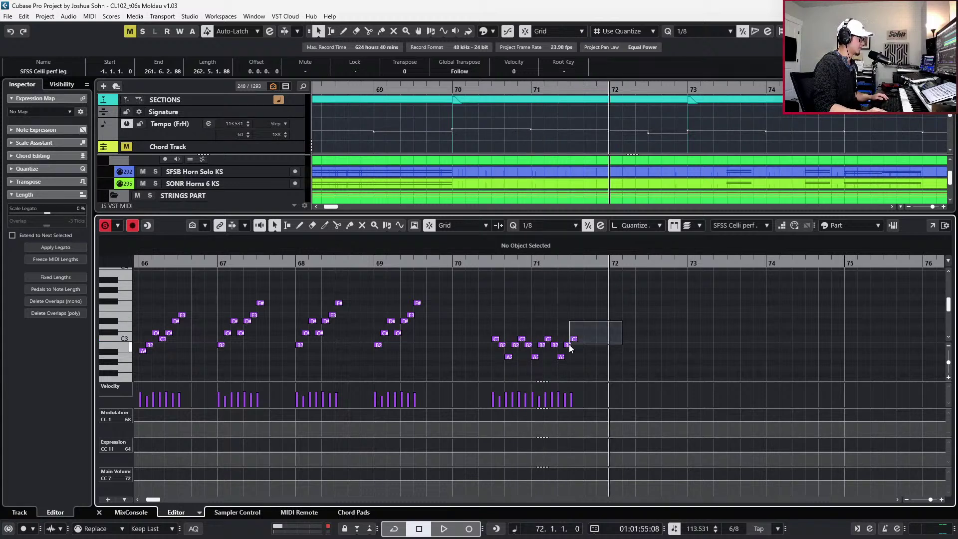
left_click_drag(569, 344, 573, 345)
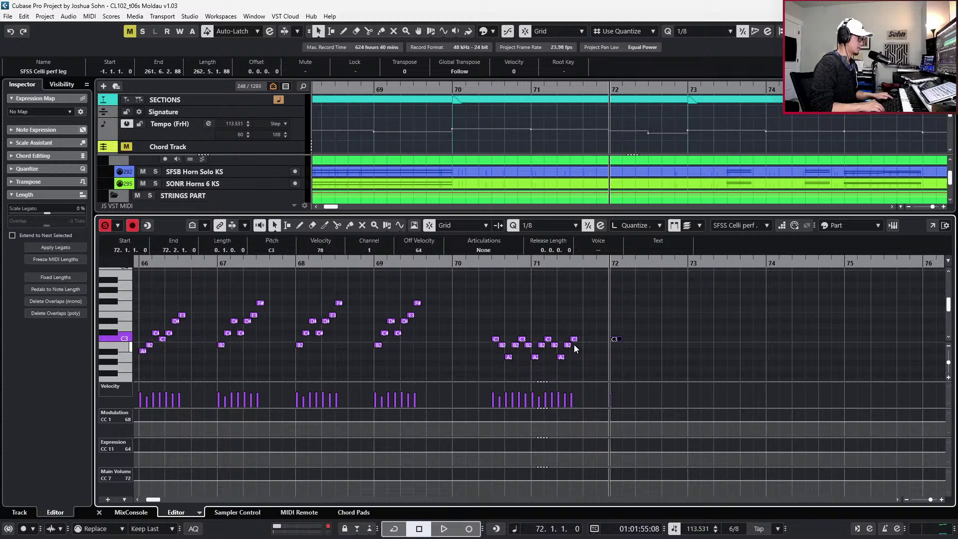
key("ctrl+Right")
key("ctrl+Right")
key("ctrl+Right")
key("ctrl+Right")
key("ctrl+Right")
Lower the held bar 72 celli note to B1 and play it back
key("Down")
key("Down")
key("Down")
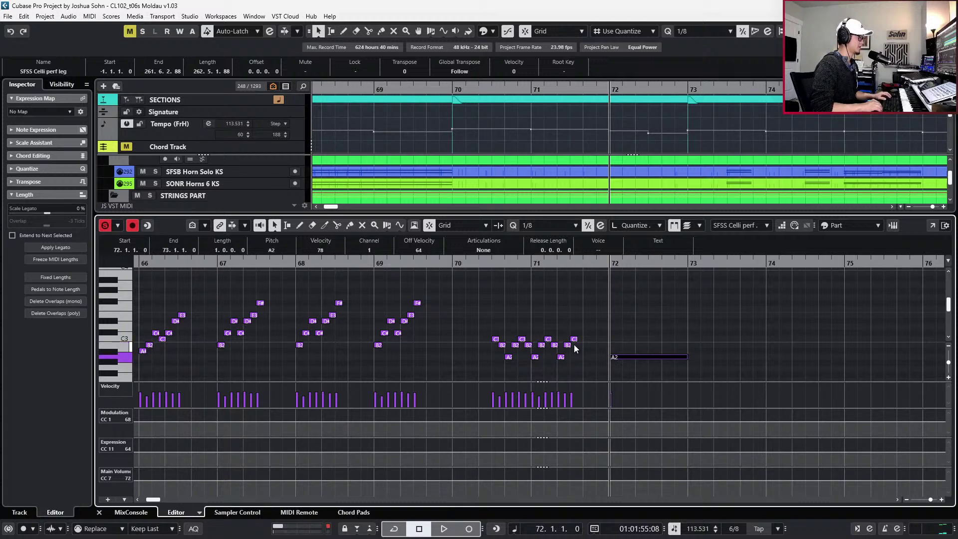
key("Down")
key("Down")
key("Down")
key("Down")
key("Down")
key("Down")
key("Down")
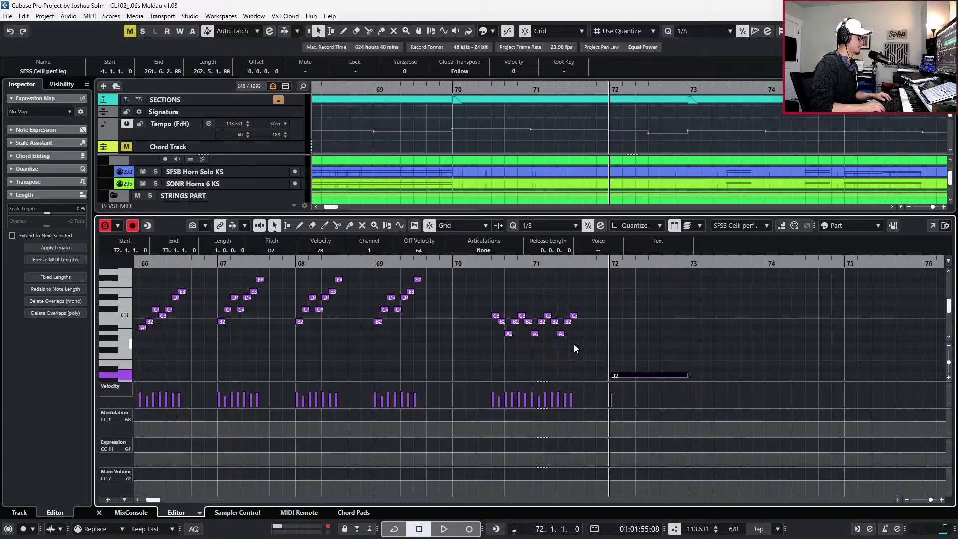
key("Down")
key("Down")
key("Down")
key("space")
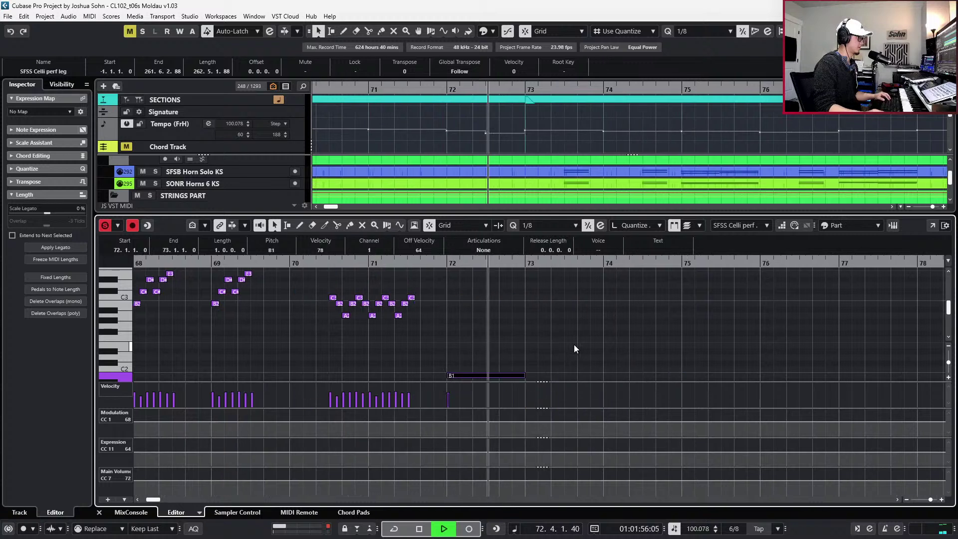
key("space")
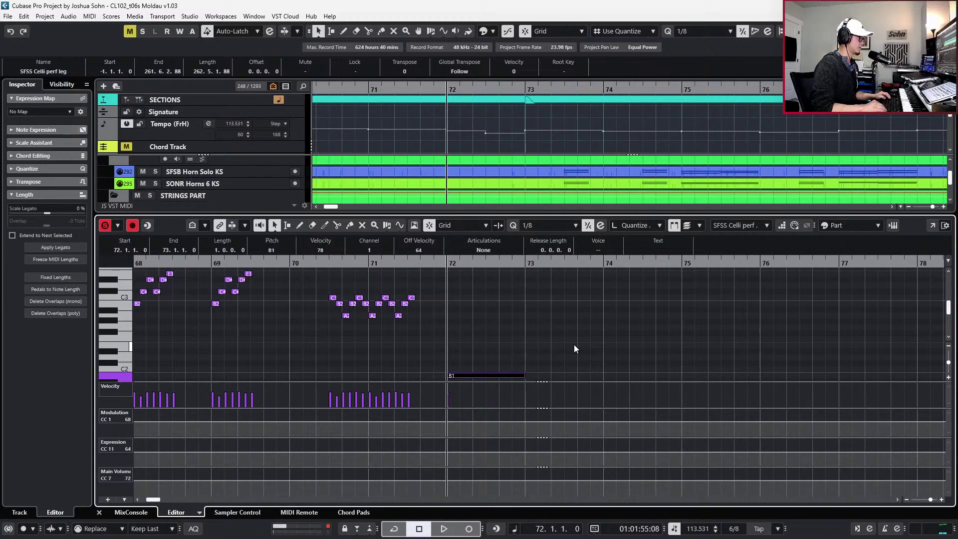
Cut the held B1 from the SFSS Celli perf leg part and show the SFSS Celli core KS track
key("minus")
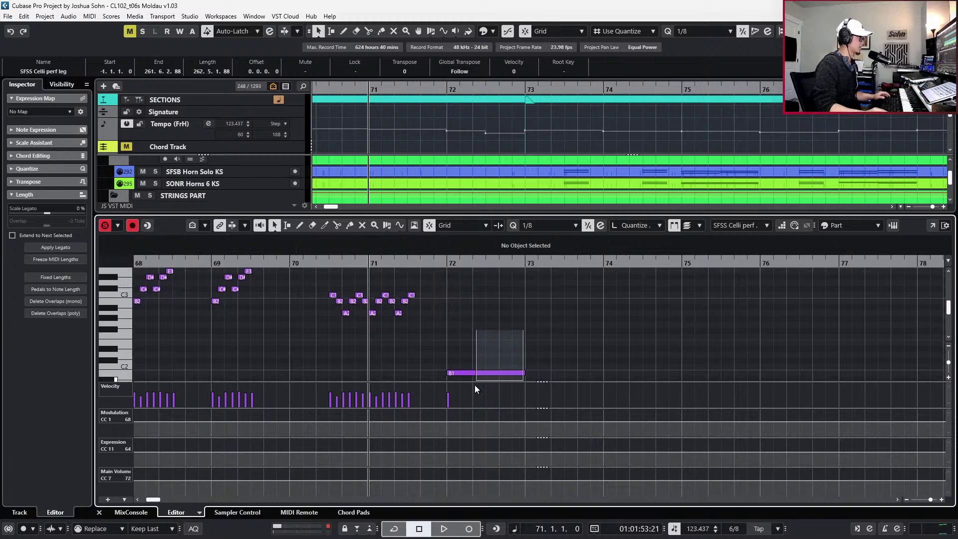
scroll(479, 369, "down", 1)
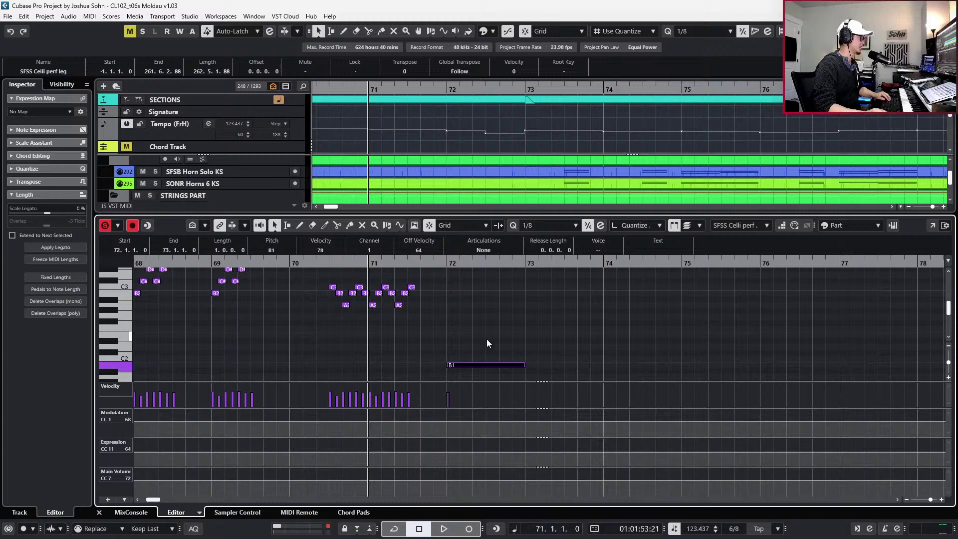
key("l")
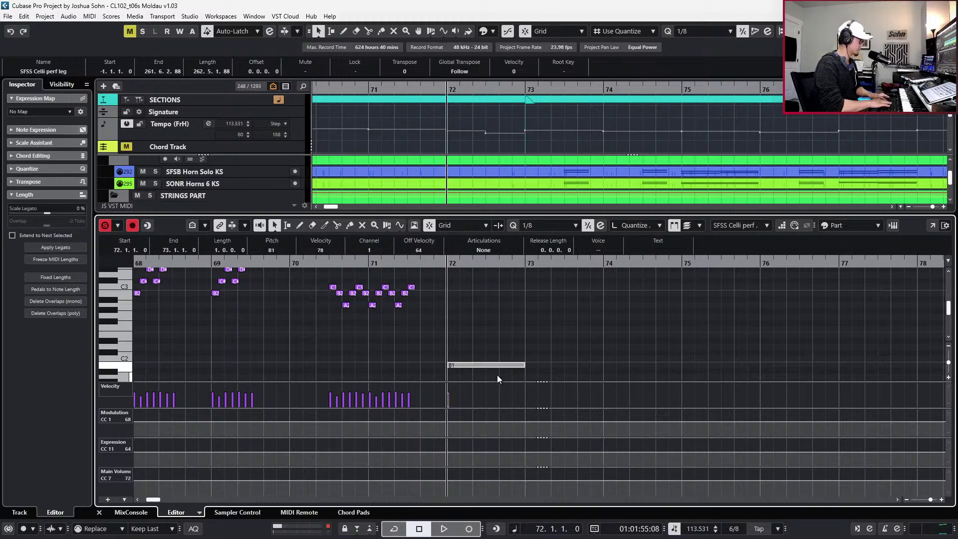
key("Return")
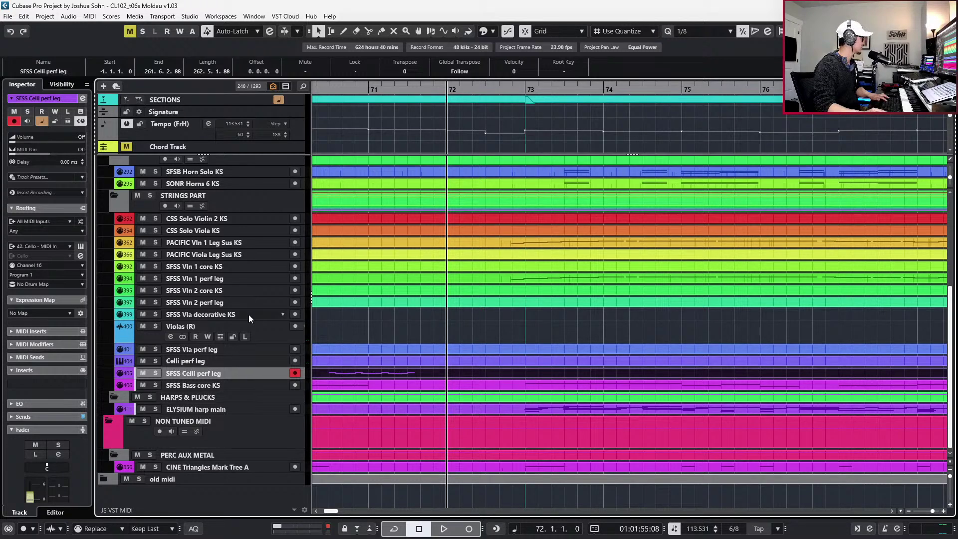
left_click(245, 374)
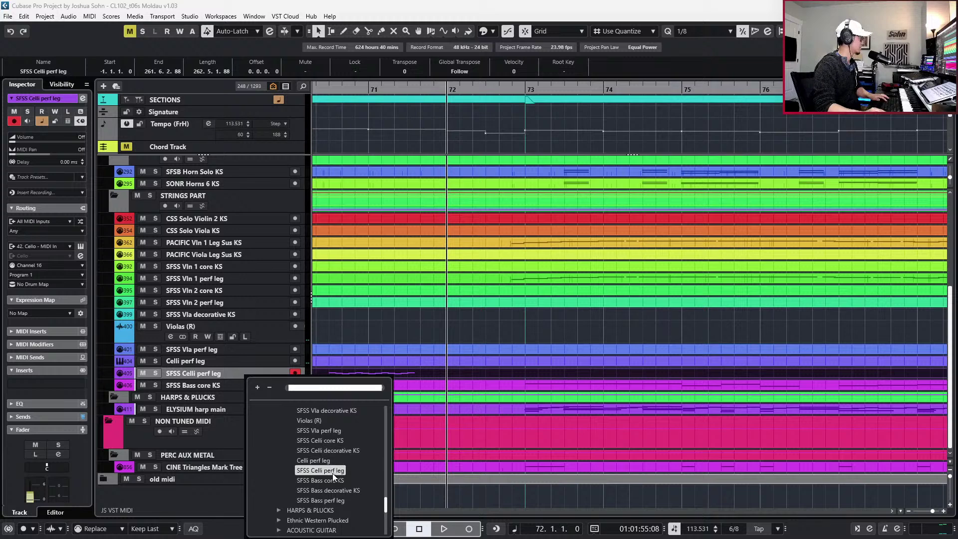
left_click(327, 441)
Create a project-length part on the SFSS Celli core KS track and paste the held B1 note at 72.1.1.0
left_click(441, 352)
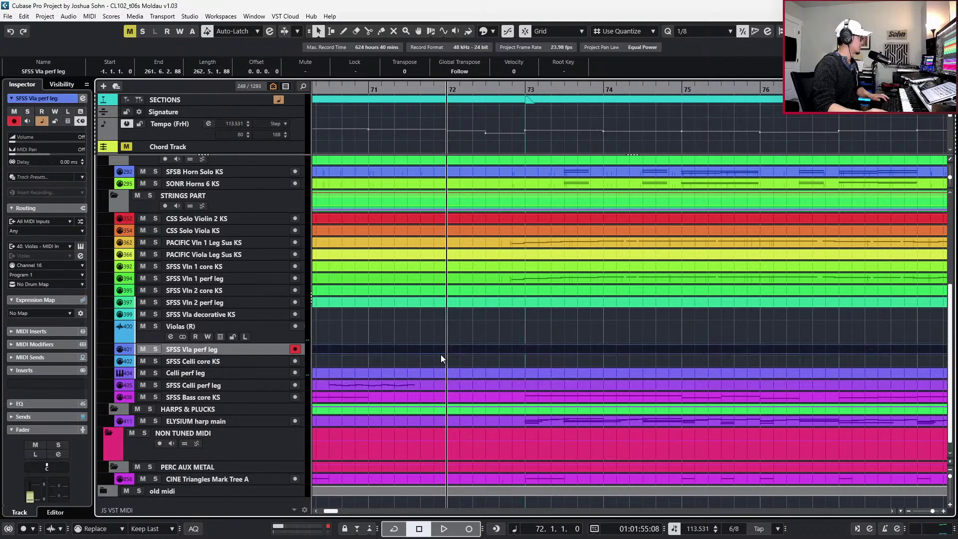
key("Return")
key("Return")
left_click(441, 358)
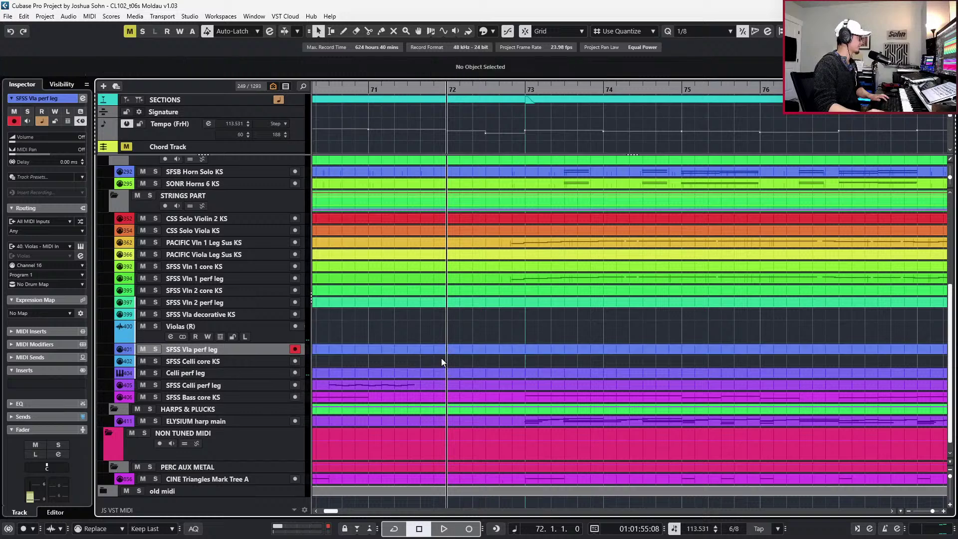
double_click(441, 358)
key("Return")
key("ctrl+v")
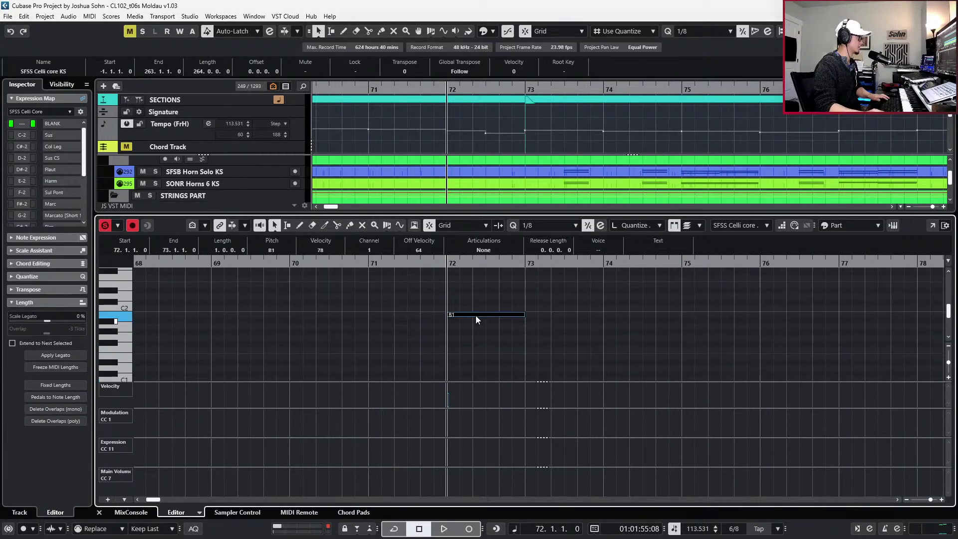
Check the articulations available for the held bar 72 B1 note on the SFSS Celli core KS track
left_click(484, 249)
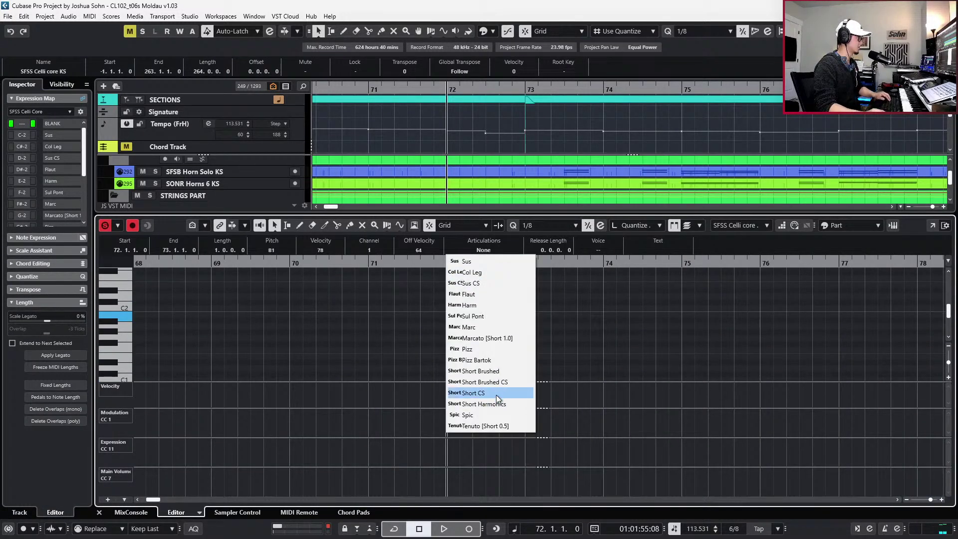
left_click(524, 394)
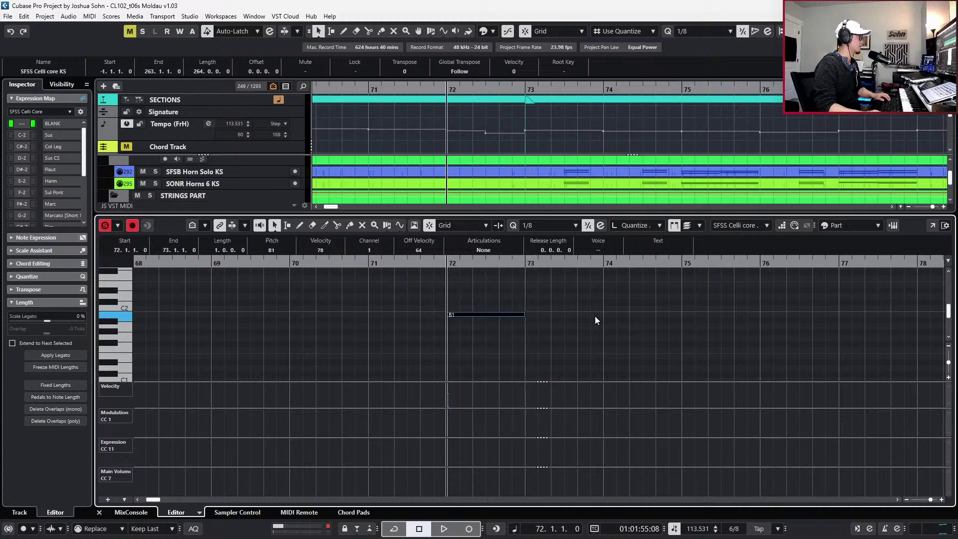
key("Return")
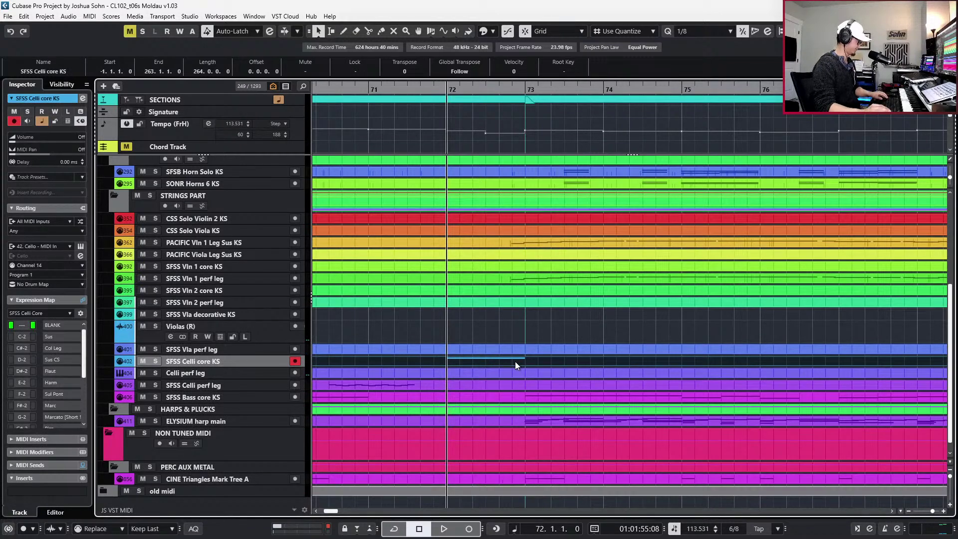
Remove the part from the SFSS Celli core KS track and show the SFSS Celli decorative KS track
left_click(515, 361)
right_click(515, 361)
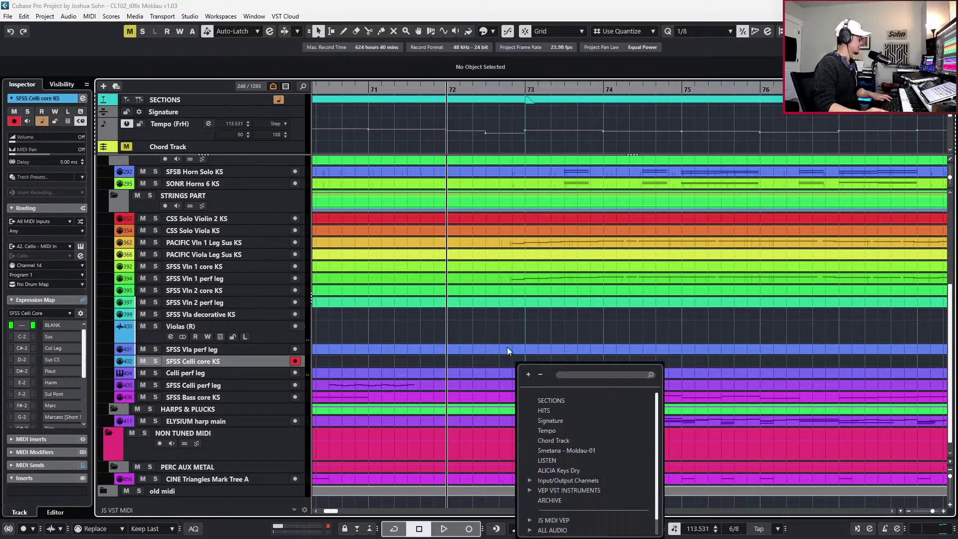
scroll(574, 470, "down", 10)
left_click(576, 472)
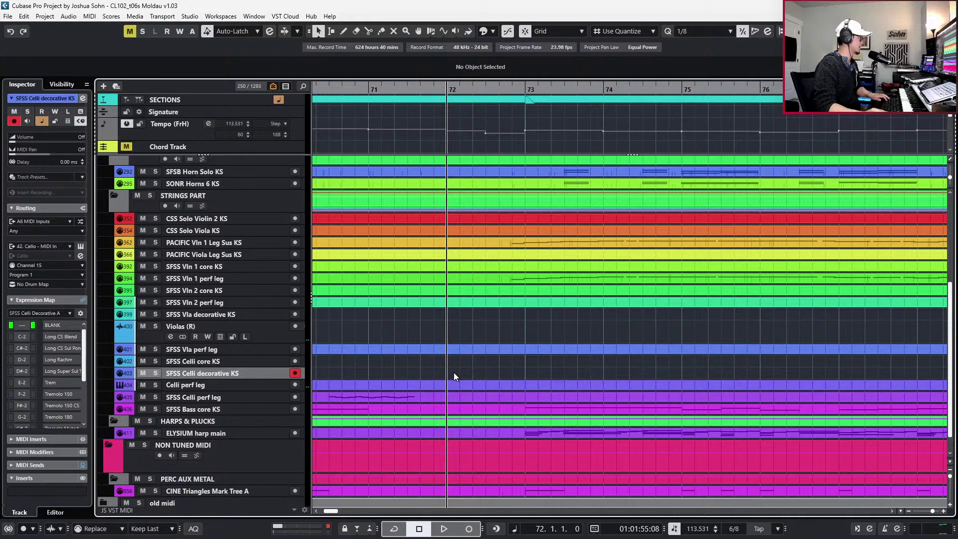
Create a project-length part on the SFSS Celli decorative KS track, place the held B1 at bar 72 in it, and open it for editing
scroll(439, 373, "down", 2)
scroll(439, 372, "down", 5)
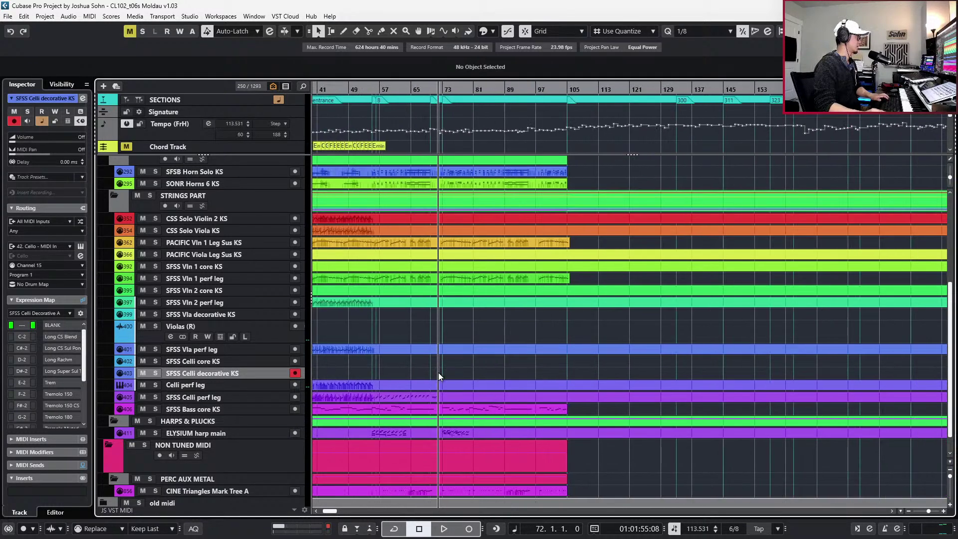
double_click(439, 373)
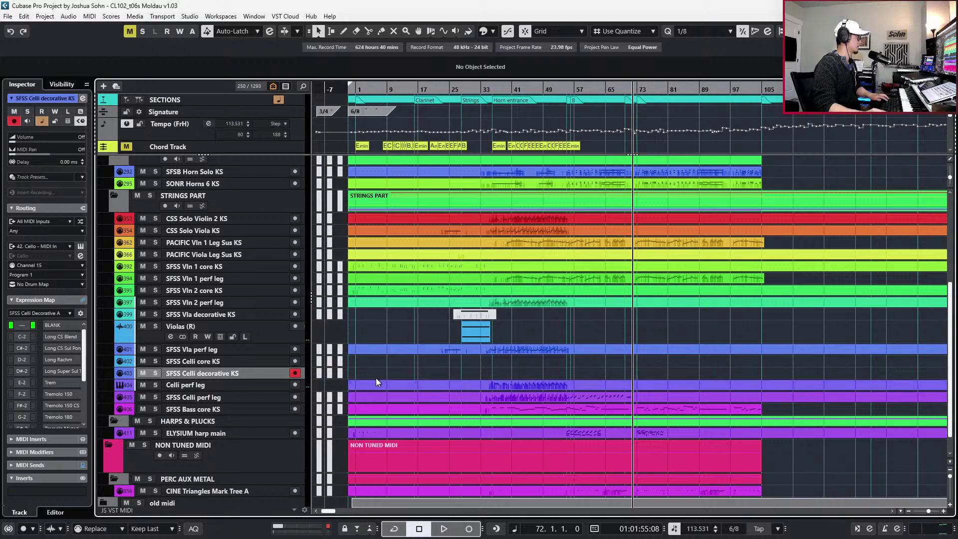
left_click_drag(655, 374, 365, 376)
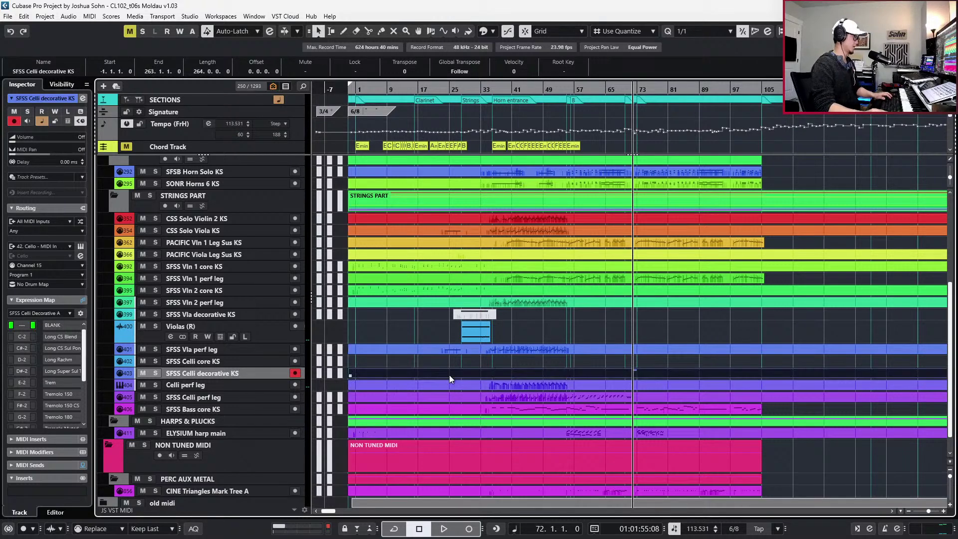
double_click(449, 375)
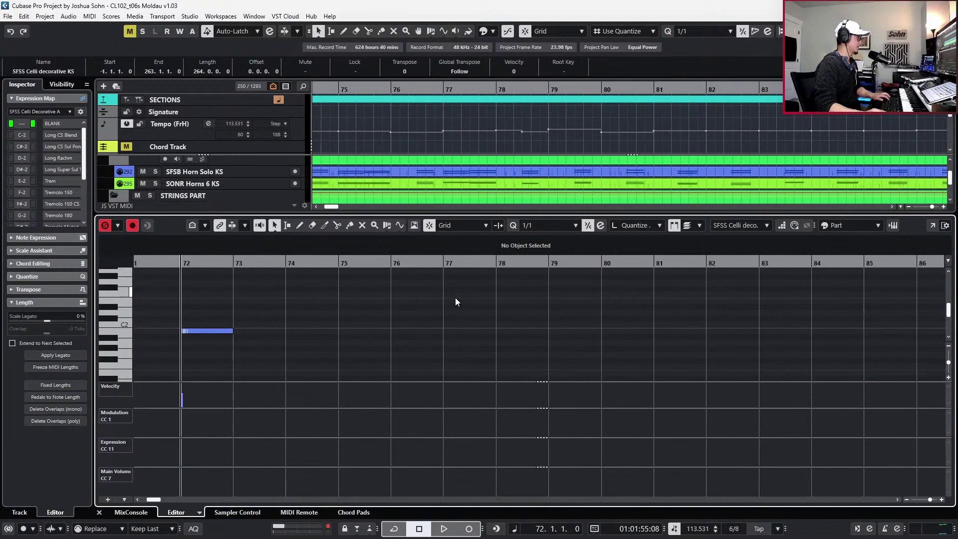
Try the Trill Maj2 articulation on the held bar 72 B1 note and play it back
left_click(222, 331)
left_click(484, 249)
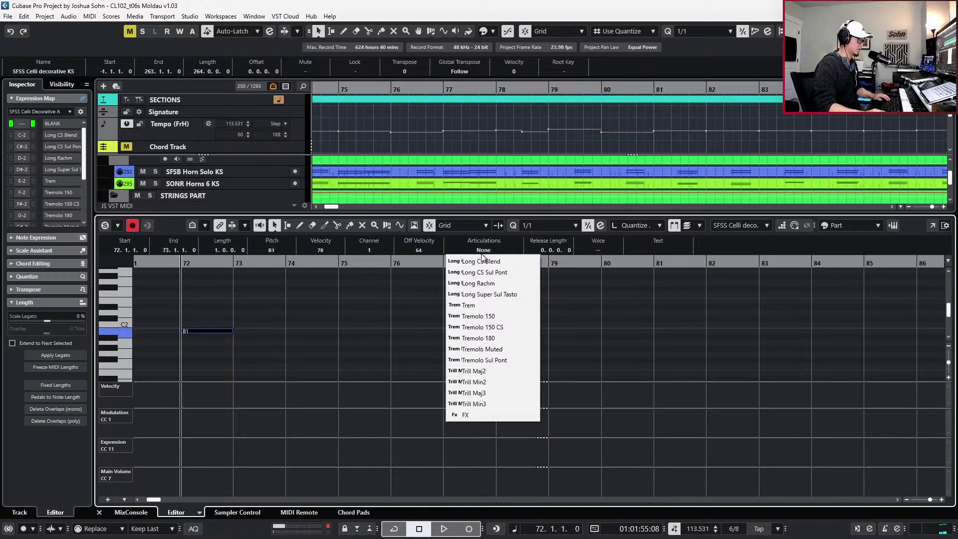
left_click(485, 371)
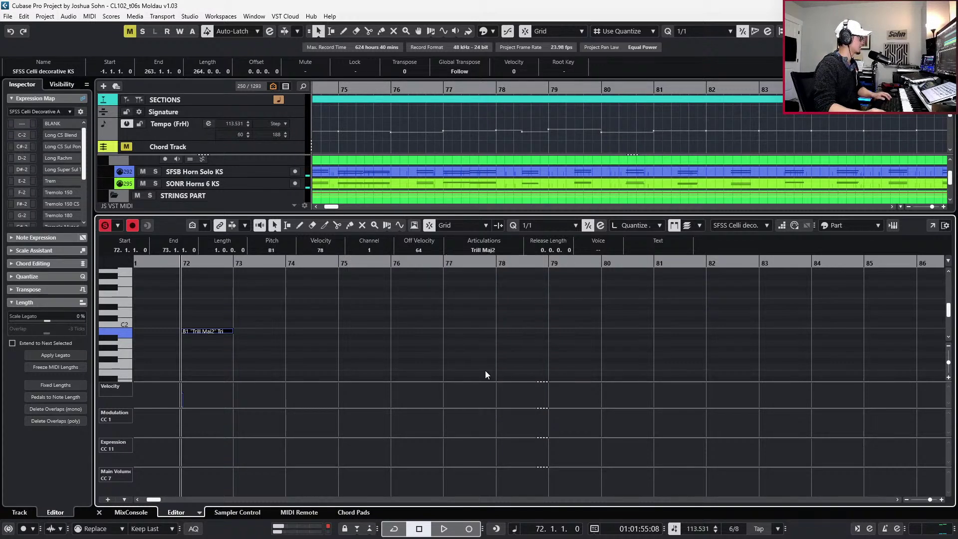
key("space")
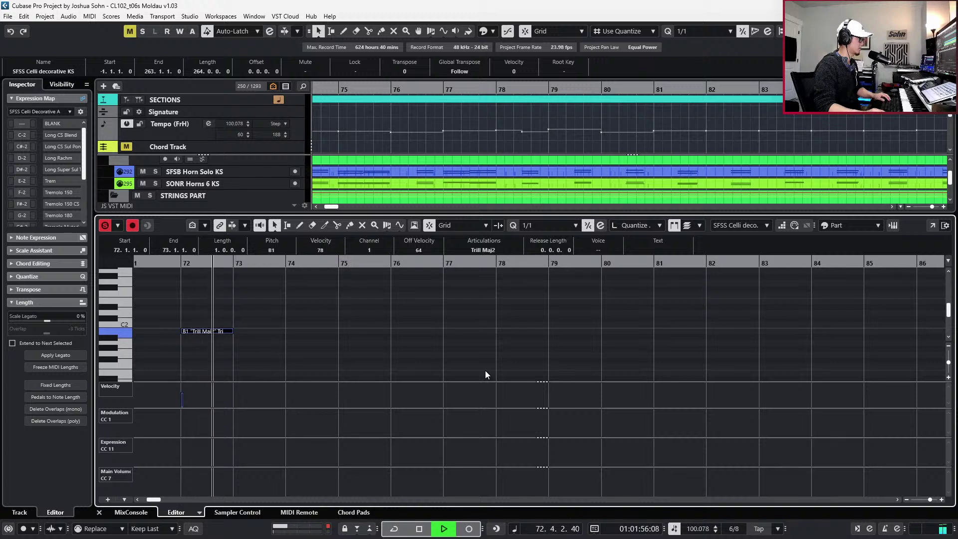
key("space")
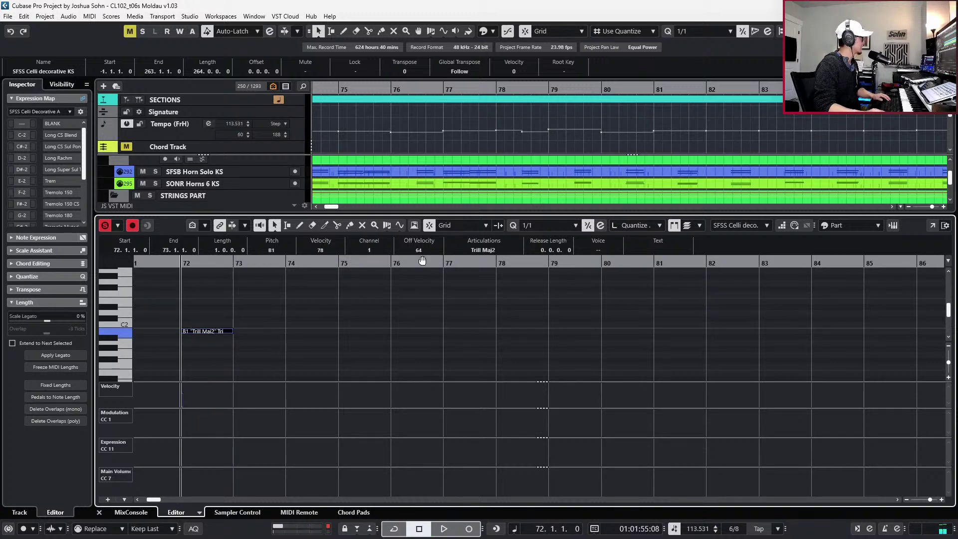
Set the held B1 note's articulation to Trill Min2 and audition it from bar 72
left_click(462, 247)
left_click(474, 385)
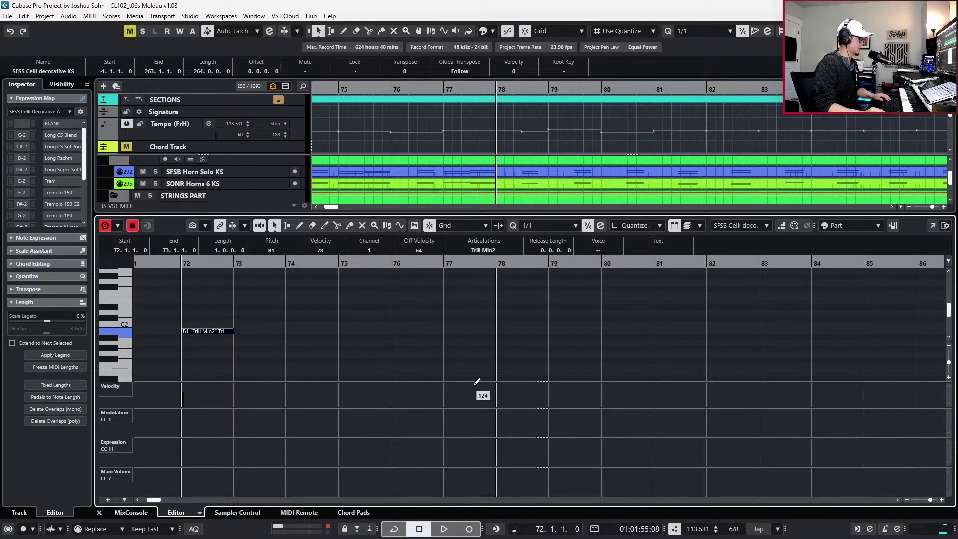
key("space")
key("space")
key("space")
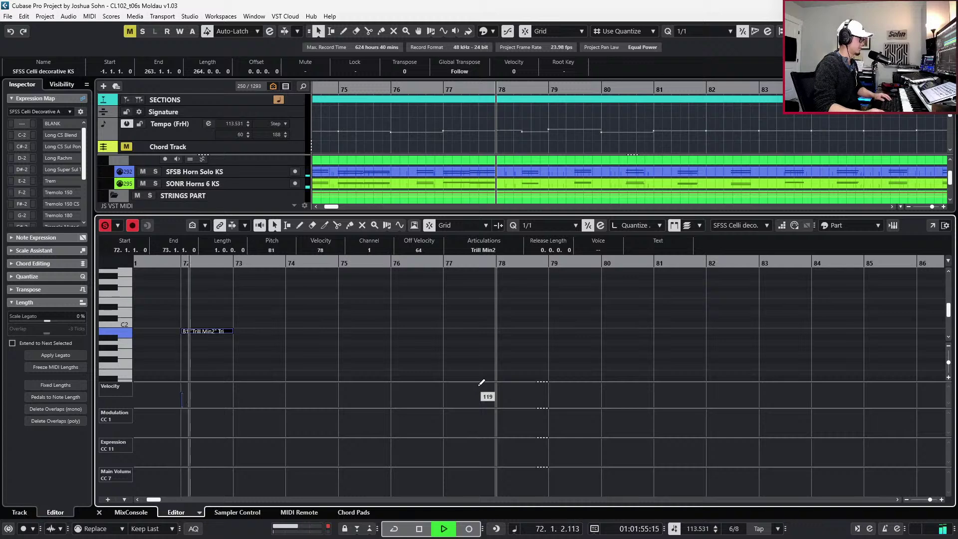
key("space")
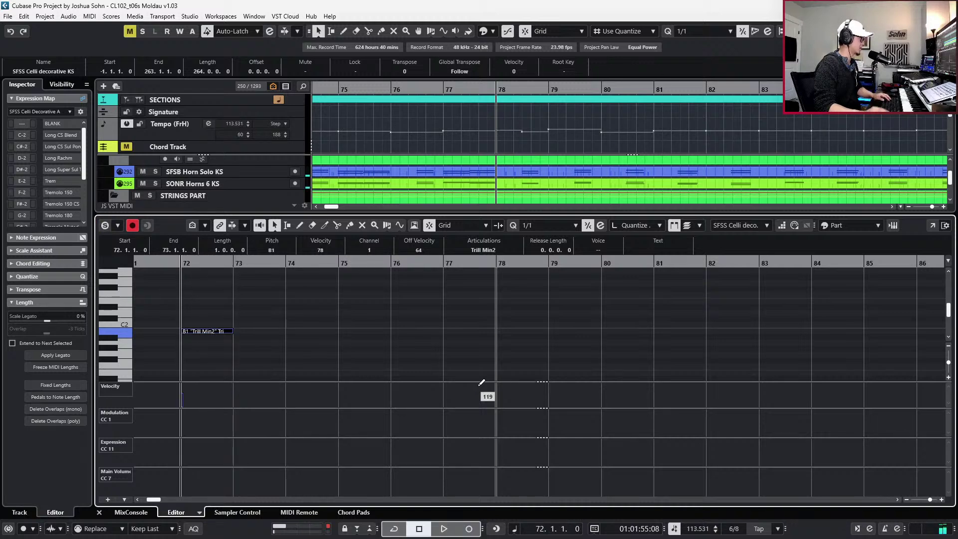
Solo the SFSS Celli decorative KS and SFSS Celli perf leg tracks and start playback from about bar 69
key("ctrl+alt+e")
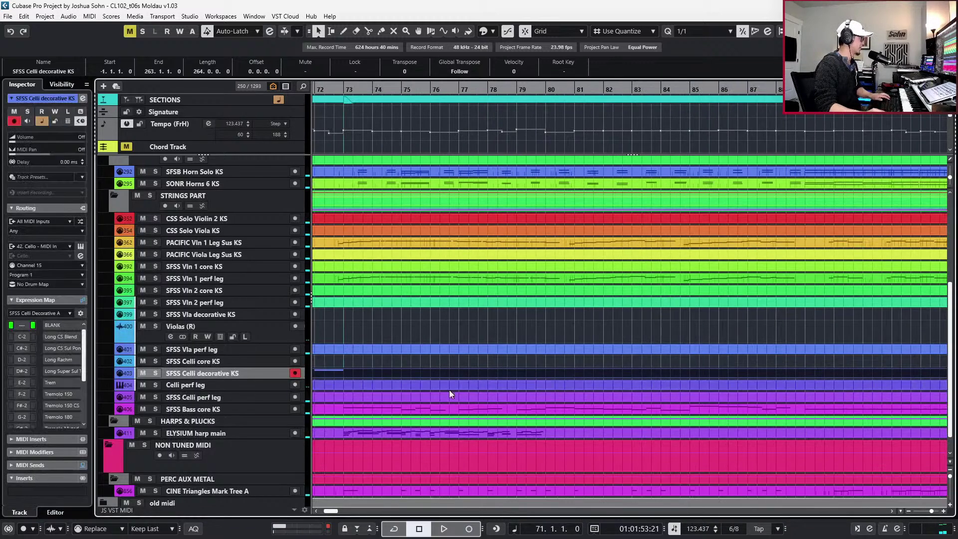
scroll(449, 390, "down", 1)
key("g")
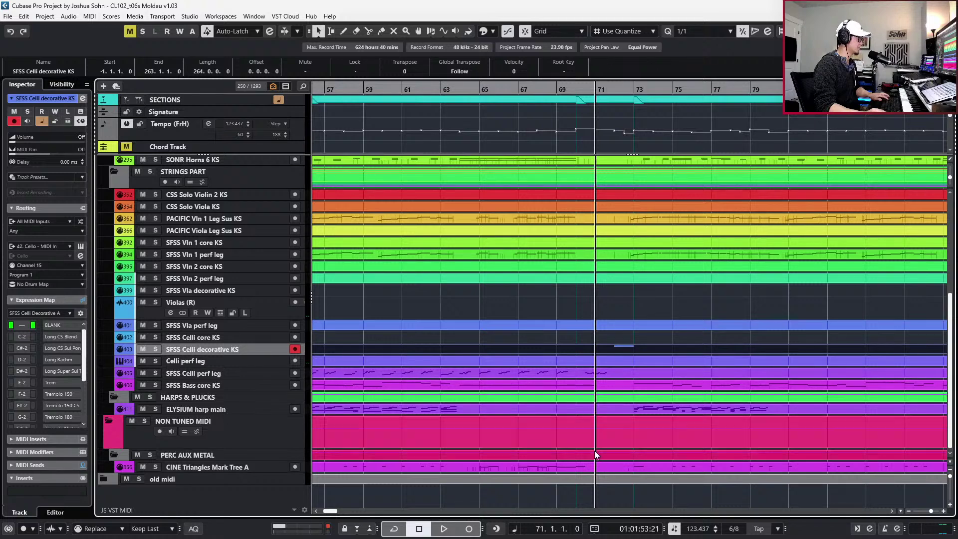
left_click(586, 371)
key("s")
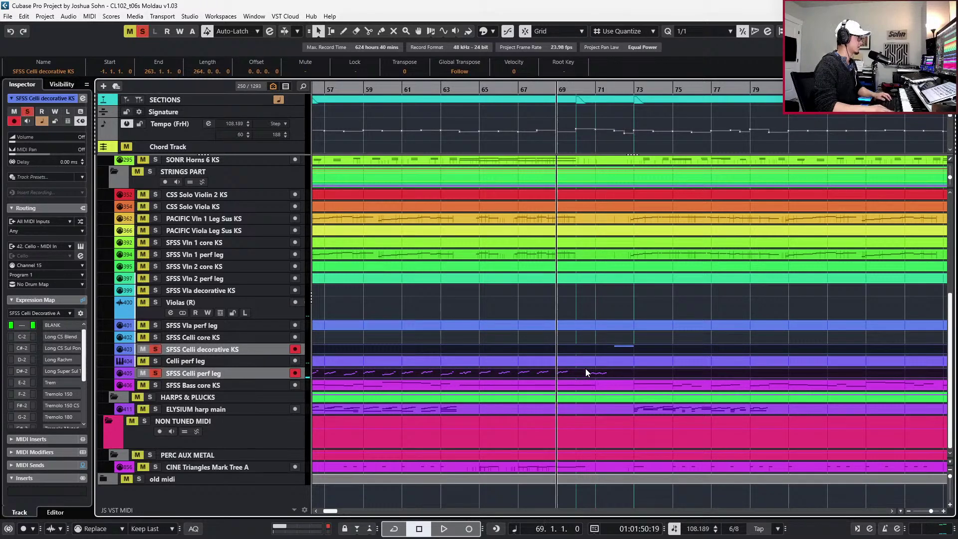
key("space")
Record modulation and expression moves over bars 71 to 73 and main volume from bar 69 on the decorative celli part, and play them back
key("ctrl+alt+e")
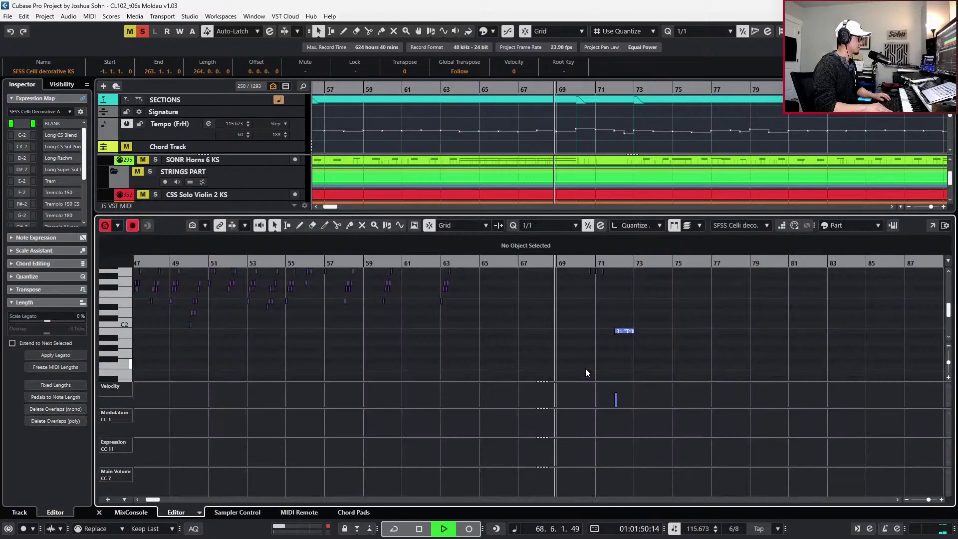
scroll(600, 356, "up", 1)
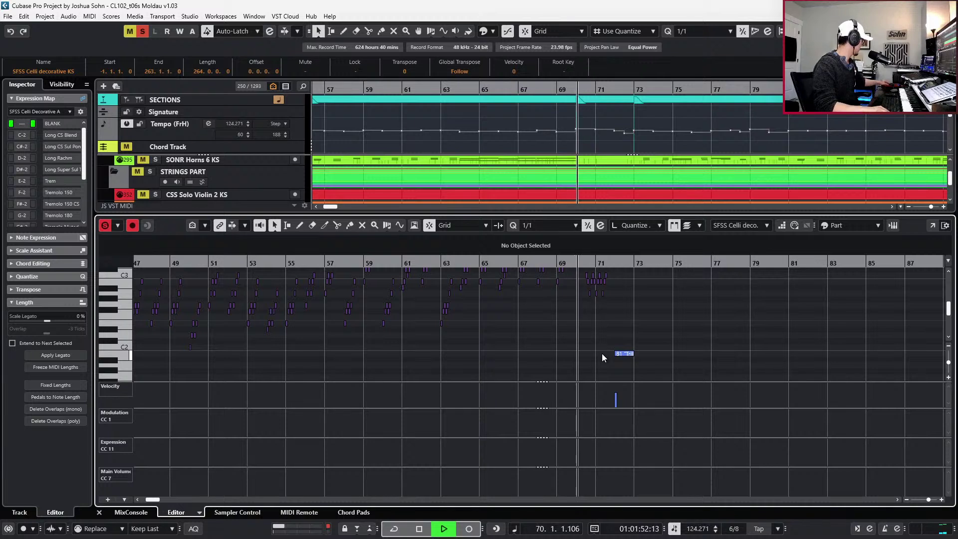
key("KP_Multiply")
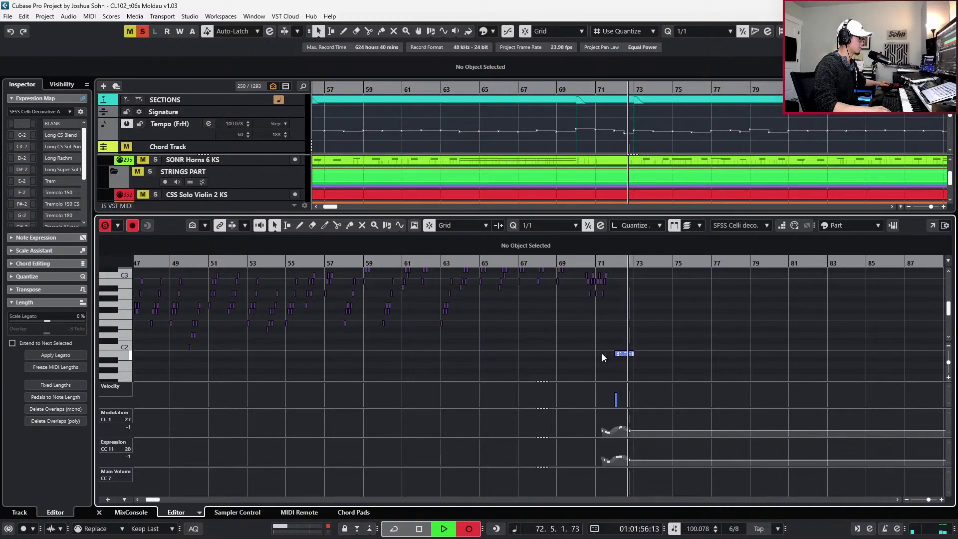
key("space")
key("space")
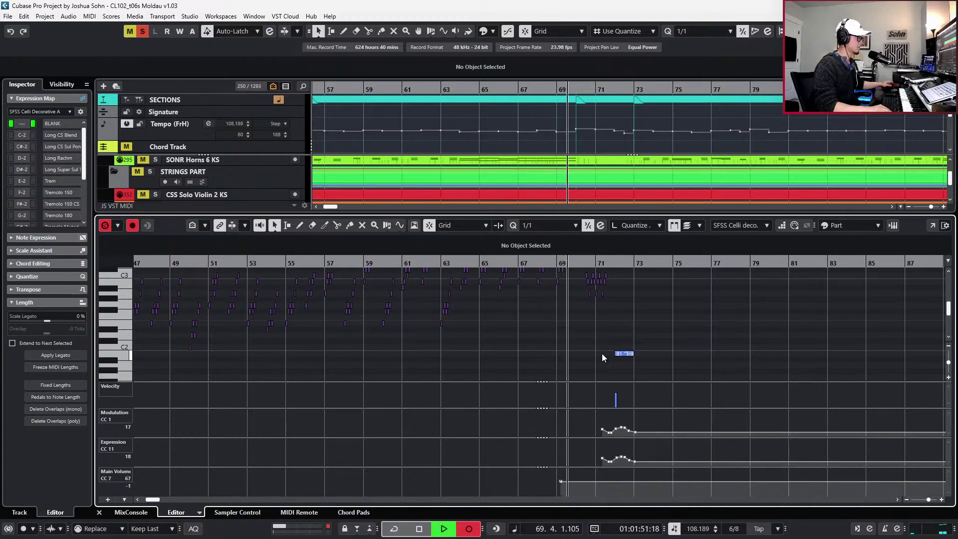
key("space")
key("space")
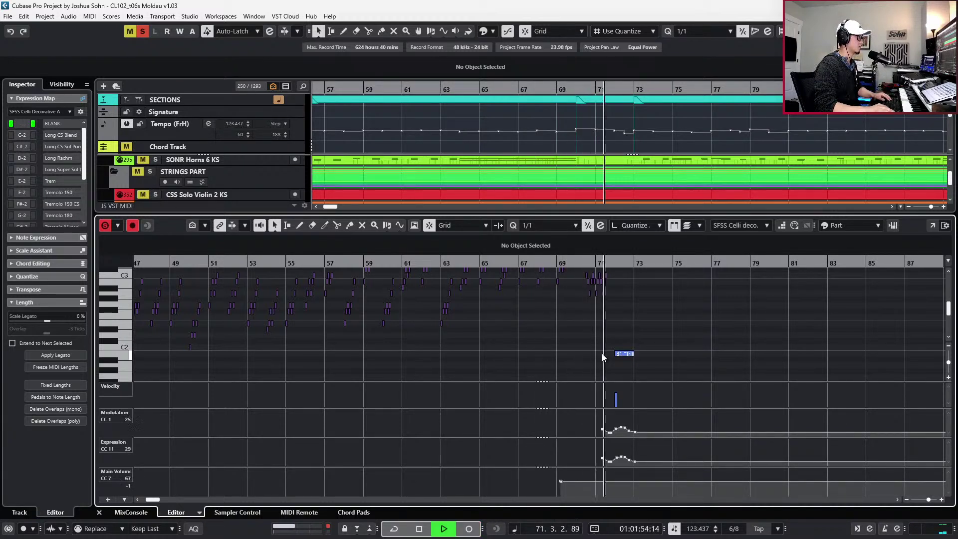
key("space")
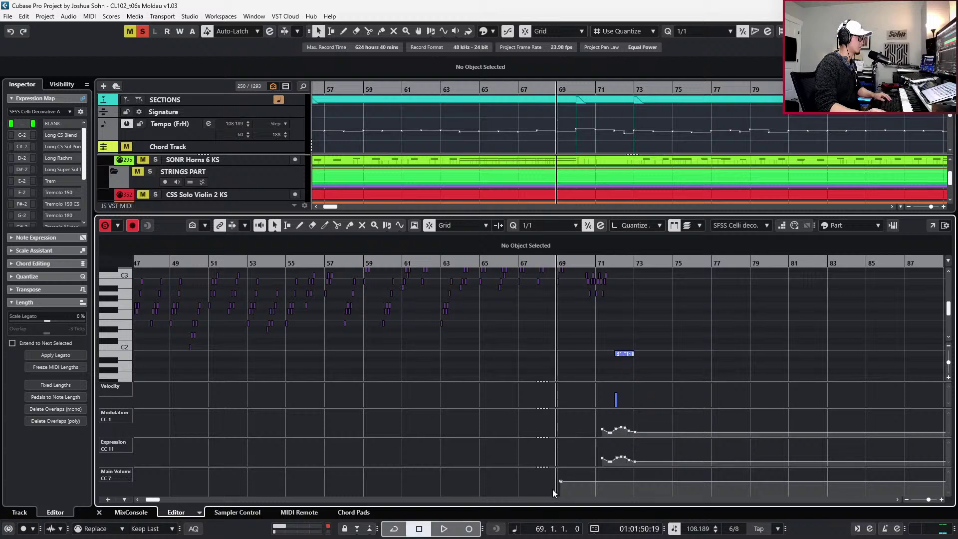
Raise the recorded CC 7 main volume point in bar 69 to 91 and play the passage back
left_click(560, 481)
scroll(238, 250, "up", 20)
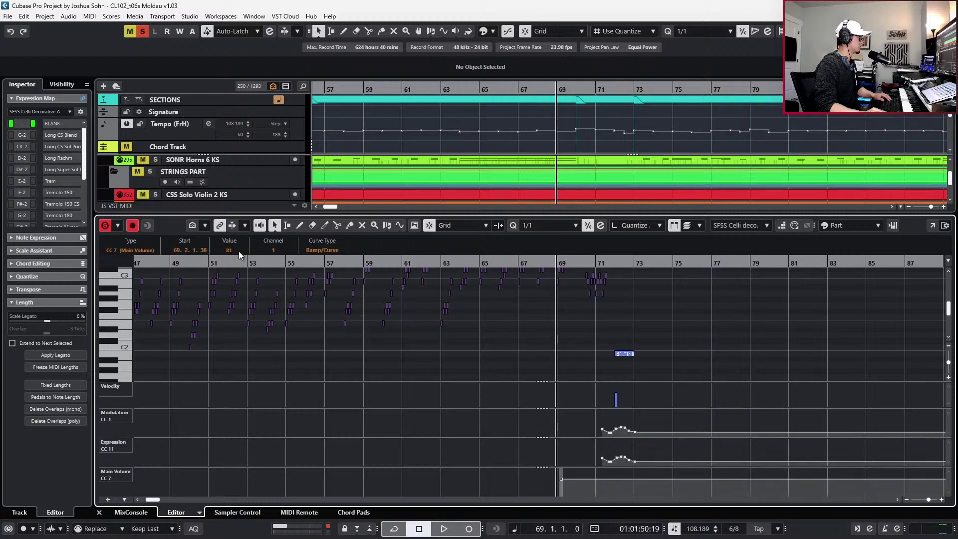
key("space")
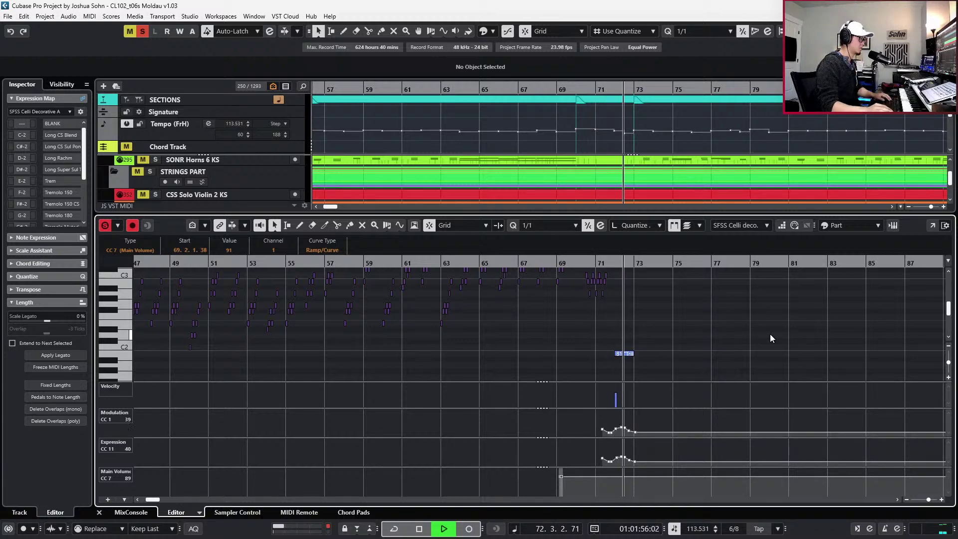
key("space")
Open only the SFSS Celli decorative KS part for editing, focused on the controller curves around bar 72
key("ctrl+e")
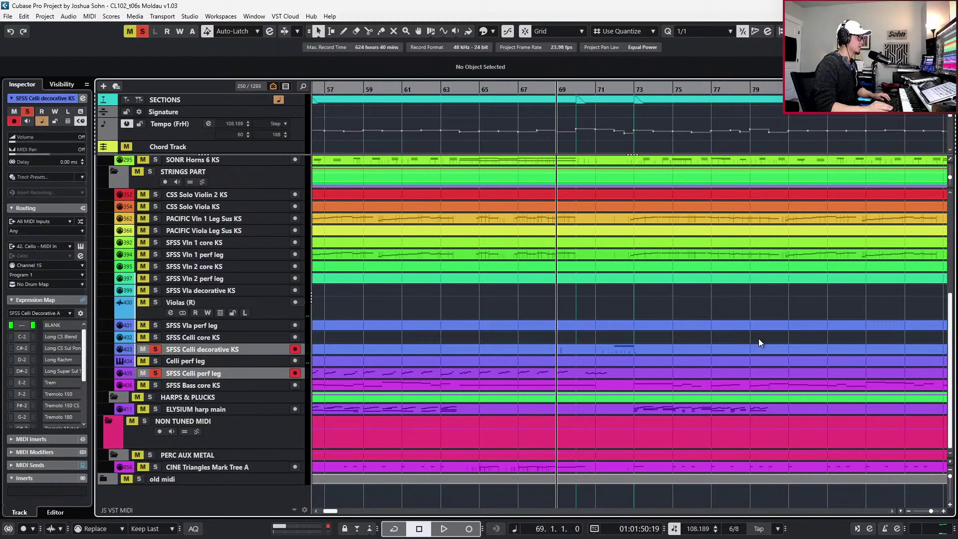
key("ctrl+Right")
key("ctrl+Right")
key("ctrl+Right")
key("ctrl+Right")
scroll(717, 338, "right", 3)
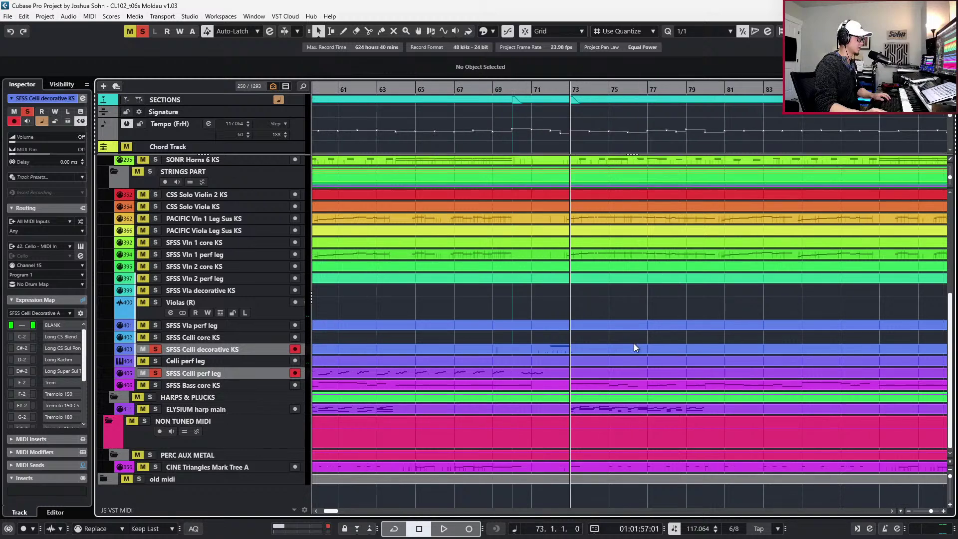
left_click(510, 348)
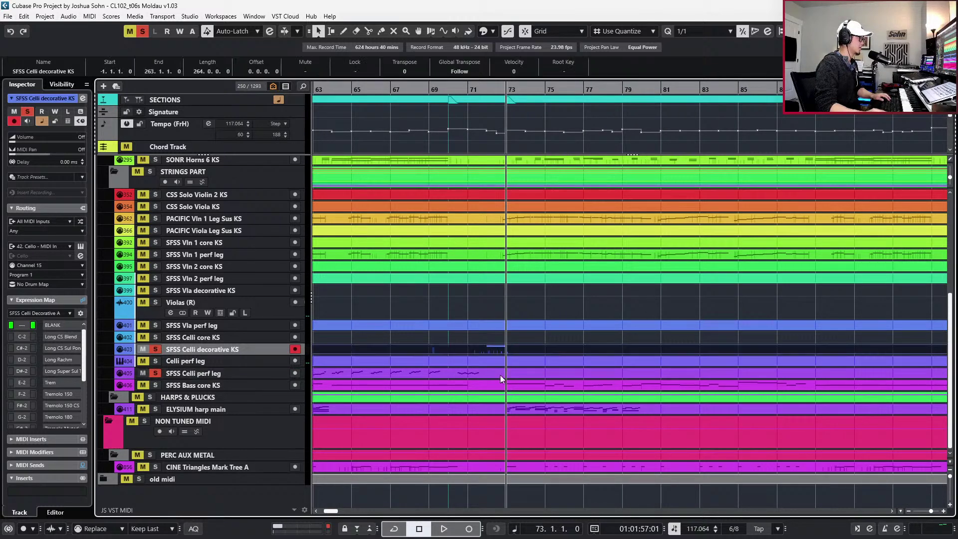
key("ctrl+e")
scroll(454, 429, "up", 3)
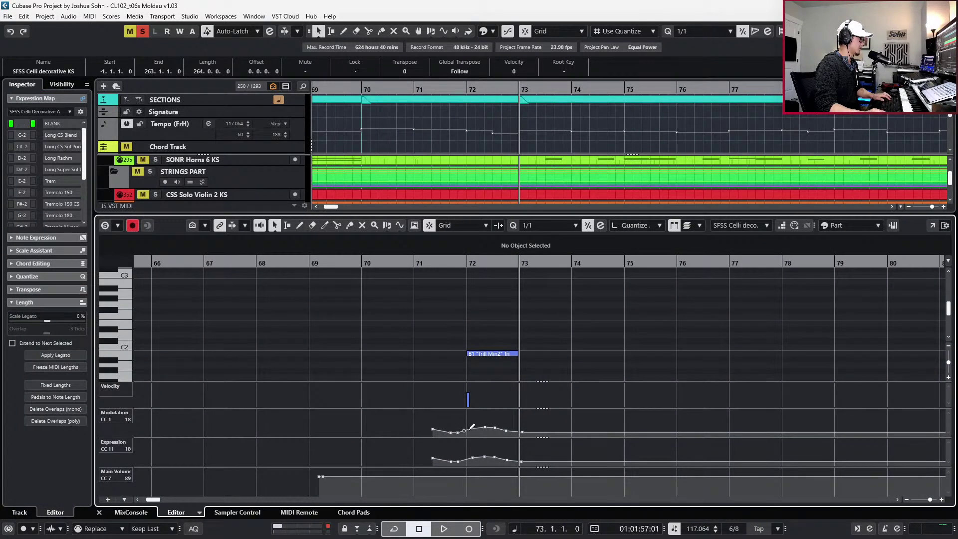
Shape the CC 1 modulation curve to peak at 97 at 72.1.1.0 and fall to 34 at 72.2.1.65
left_click(459, 432)
left_click_drag(459, 432, 467, 423)
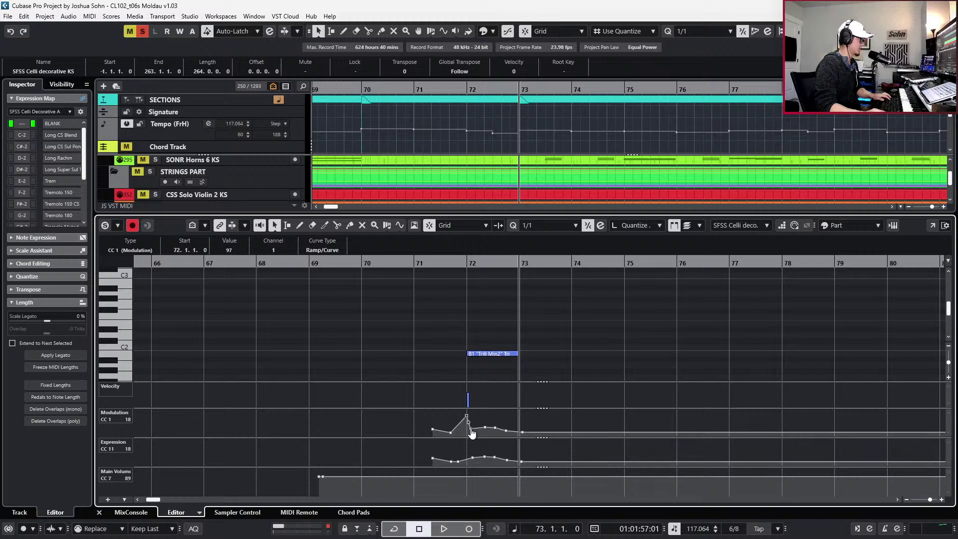
left_click(477, 429)
key("space")
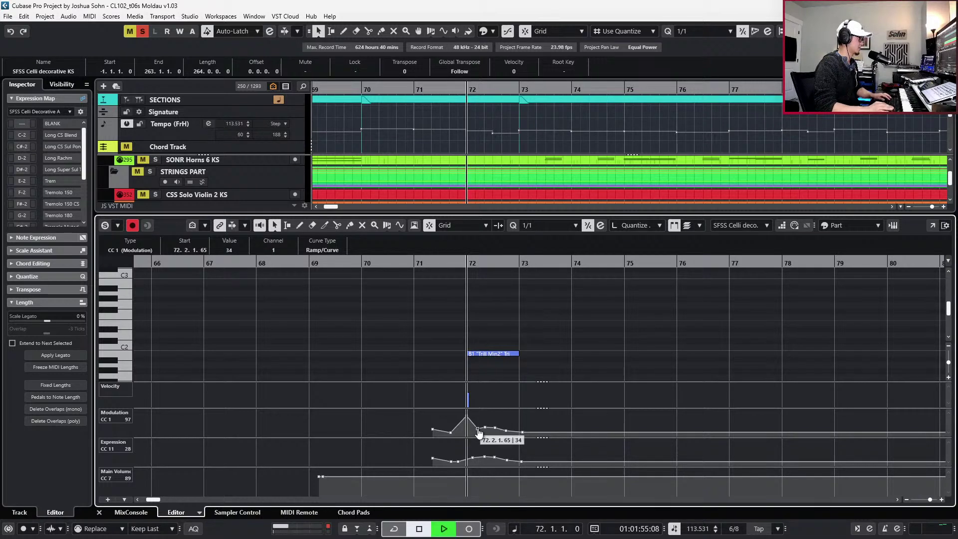
key("space")
Raise the CC 11 expression to a peak at 72.1.1.0, set the modulation point at 72.2.1.65 to 40, and play the trill back
left_click(474, 460)
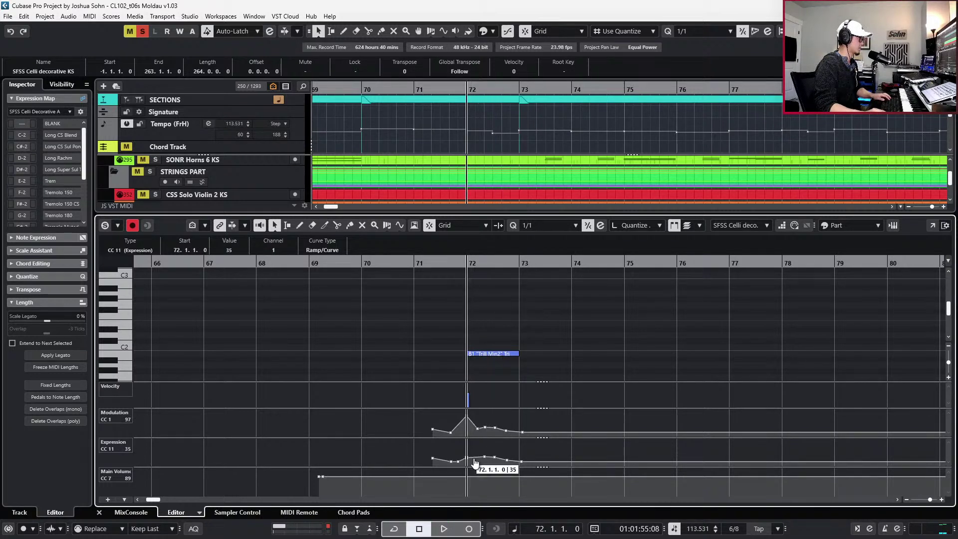
left_click_drag(474, 463, 479, 427)
key("space")
key("space")
key("space")
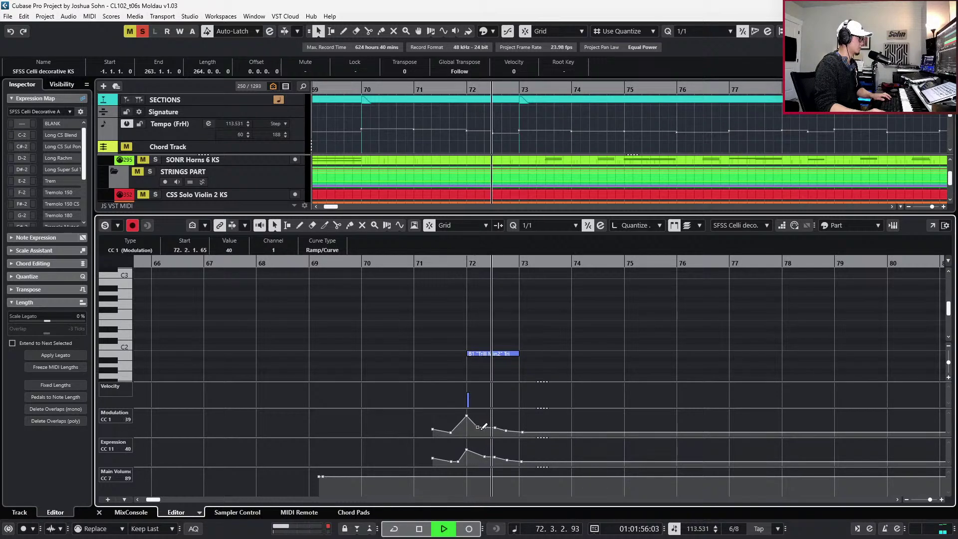
Reshape the CC 1 modulation curve after the trill's peak, raising the point at 72.3.1.32 to 70, and play it back
key("space")
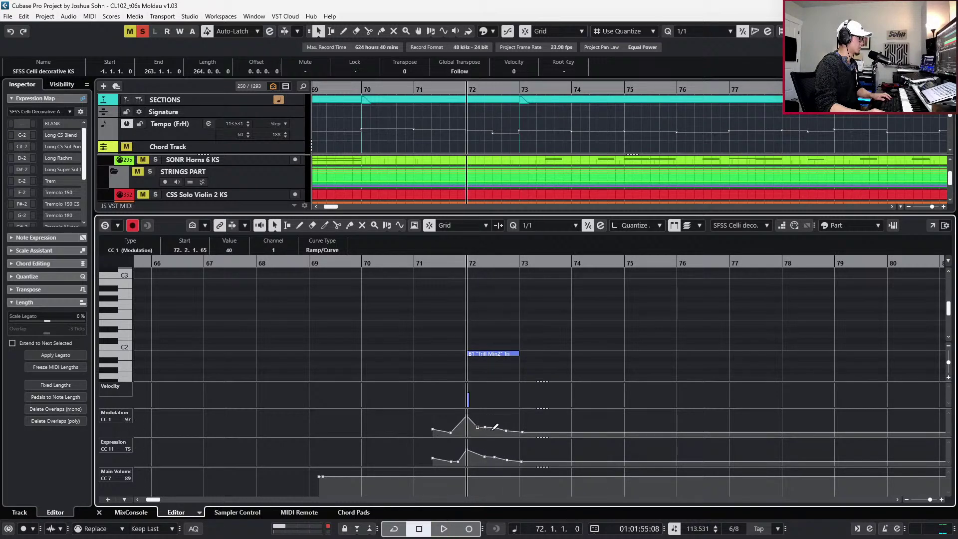
left_click_drag(494, 428, 485, 422)
key("space")
key("space")
left_click(486, 428)
key("space")
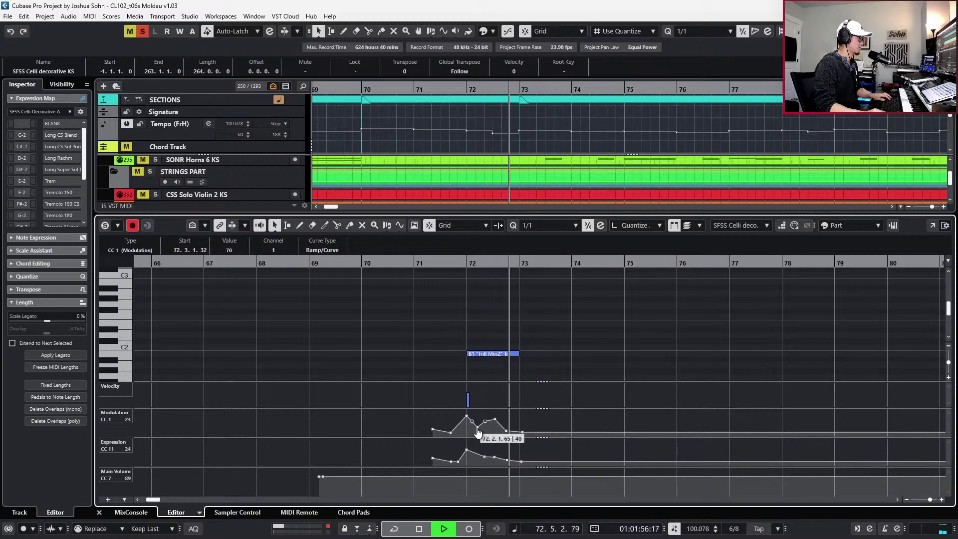
key("space")
Move the modulation curve's falling point to 73.1.1.0 with value 28 and play the trill back
left_click_drag(506, 430, 512, 436)
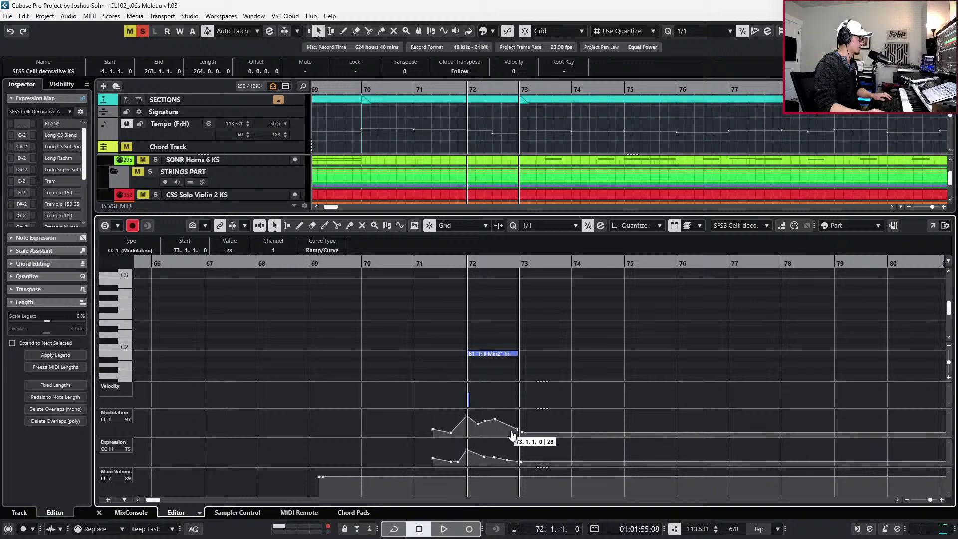
key("space")
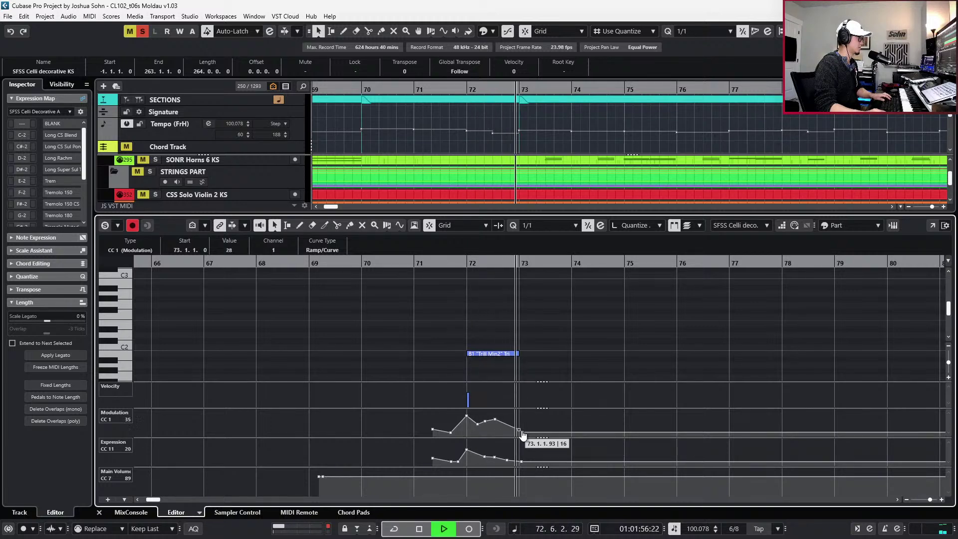
key("space")
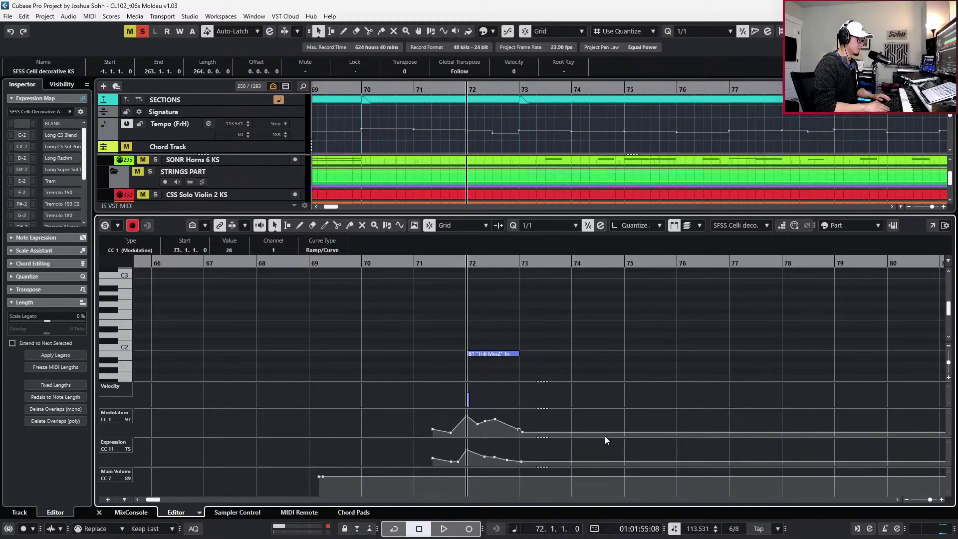
Open the SFSS Celli perf leg part for editing and turn off the track solos
key("ctrl+e")
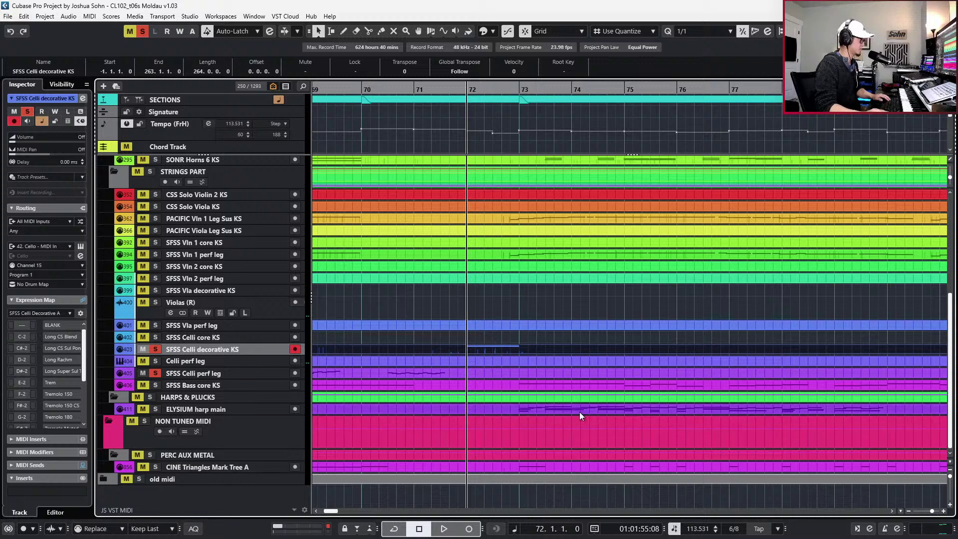
left_click(546, 372)
key("ctrl+e")
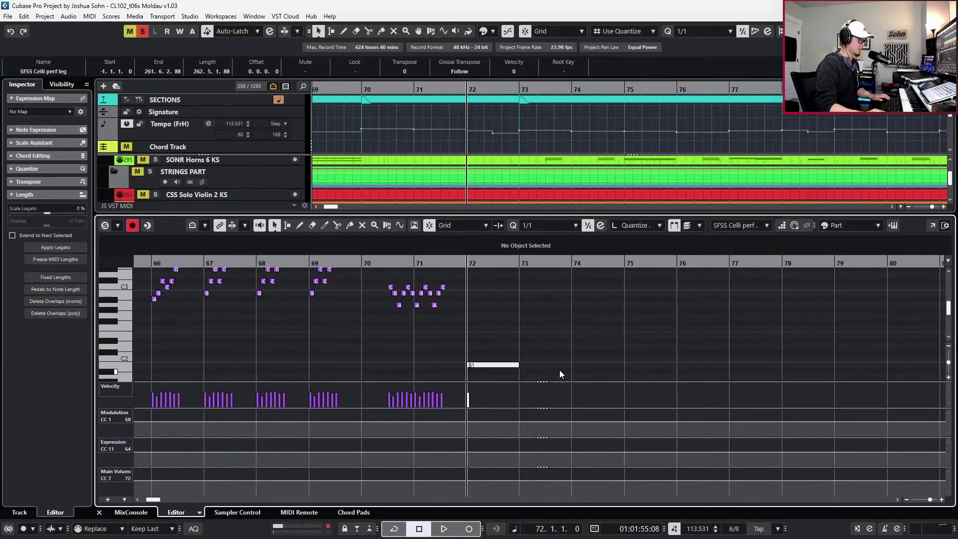
key("alt+s")
Copy the rising figure in bar 69 to bar 72
scroll(450, 333, "up", 3)
left_click_drag(306, 287, 362, 352)
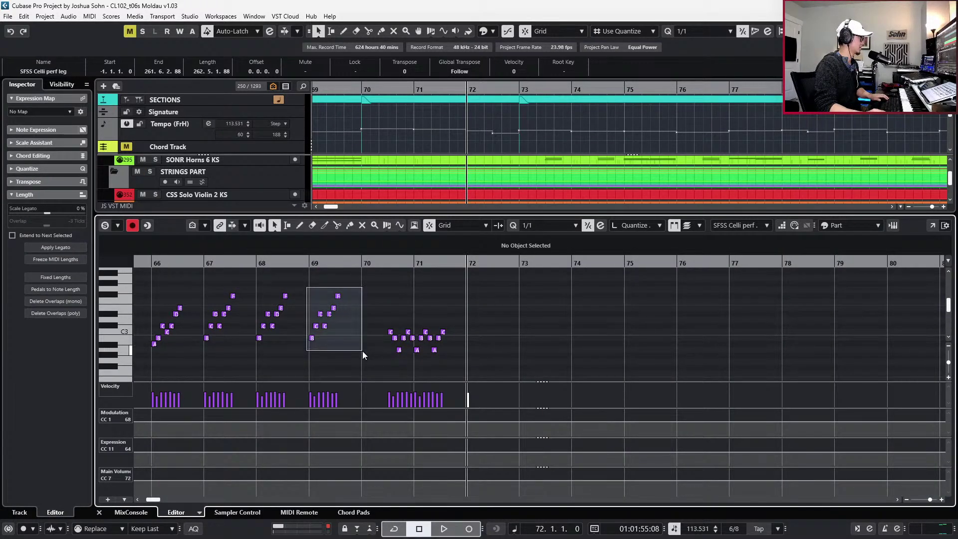
key("ctrl+c")
key("ctrl+v")
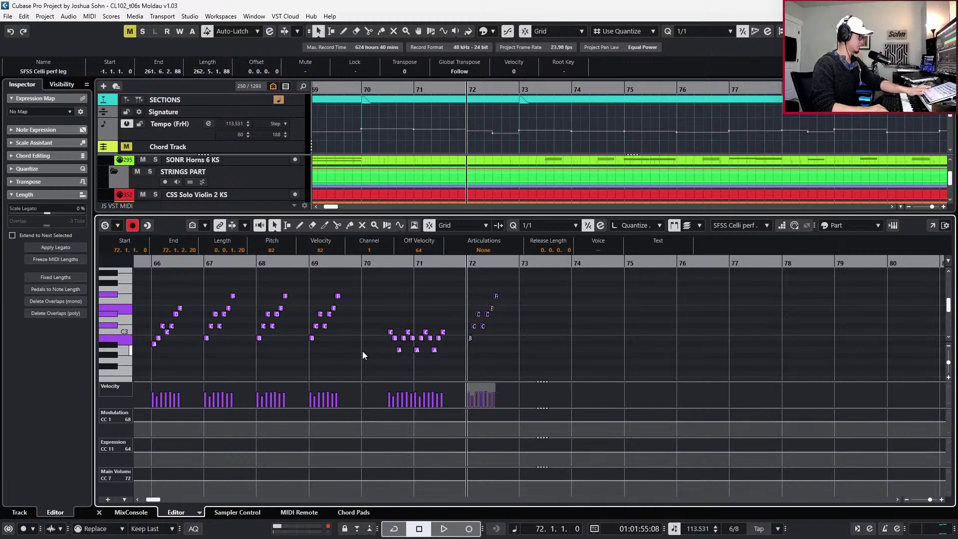
Transpose the pasted figure in bar 72 down seven semitones to start on E2 and play it back
key("Down")
key("Down")
key("Down")
key("Down")
key("Down")
key("Down")
key("Down")
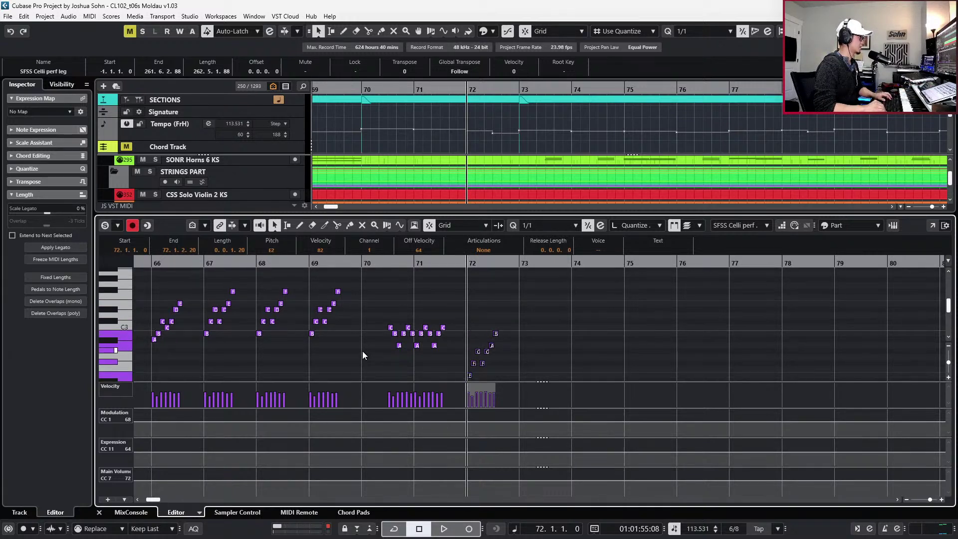
key("space")
key("space")
key("space")
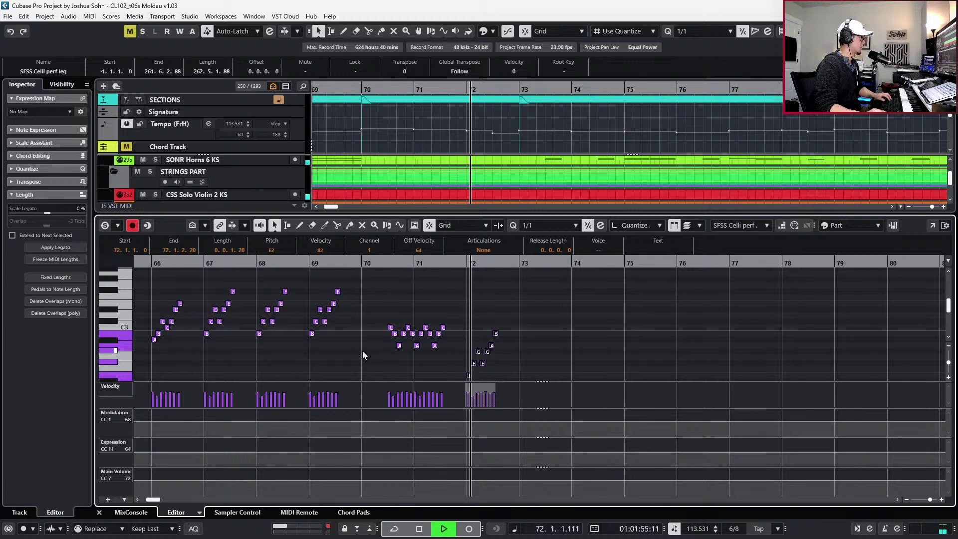
key("space")
Check the pitch of bar 72's two G#2 notes and add an E3 note at 72.4.2.20 to end the figure
scroll(497, 336, "up", 1)
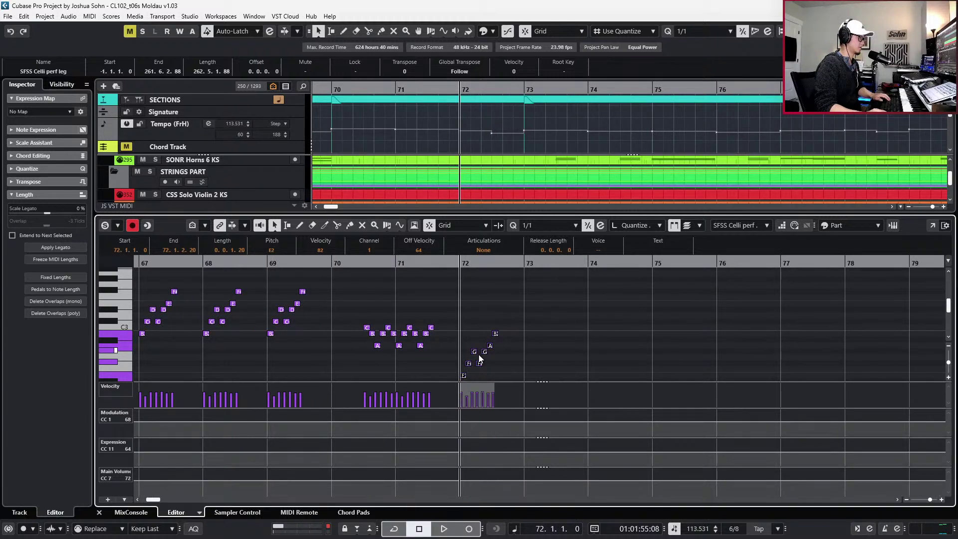
left_click_drag(460, 353, 494, 355)
key("Up")
key("Up")
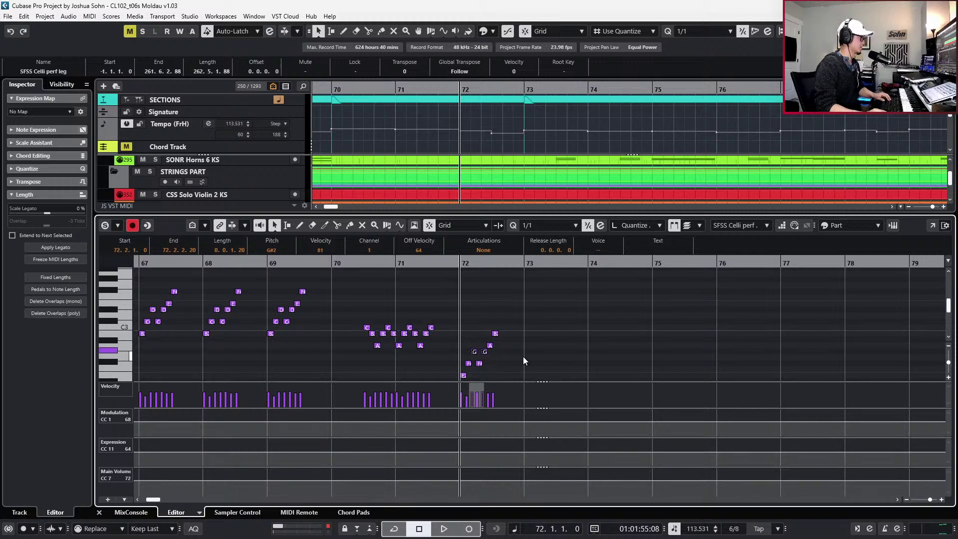
left_click(494, 327, "alt")
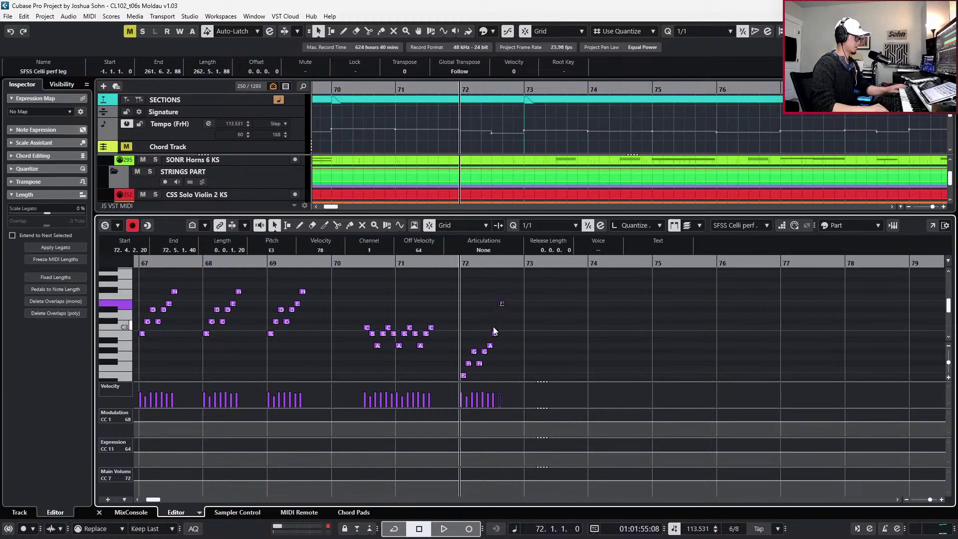
Paste the bar 69 figure at 73.1.1.0 and play the passage from bar 71
key("shift+n")
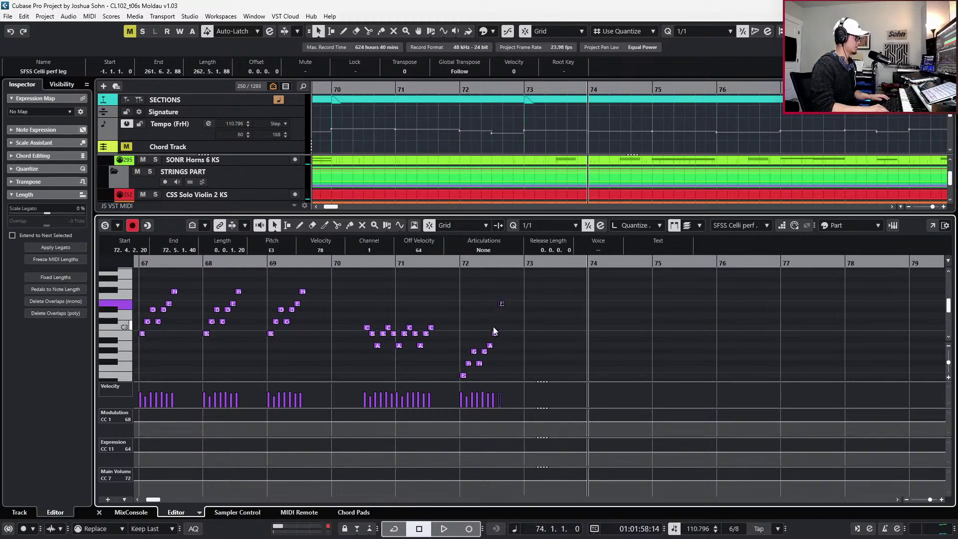
key("ctrl+v")
key("shift+b")
key("space")
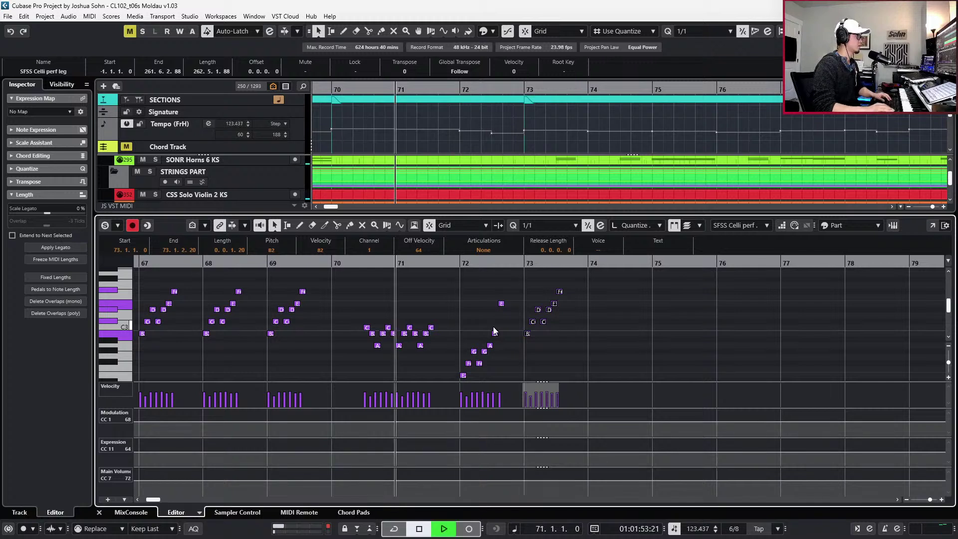
scroll(493, 326, "down", 1)
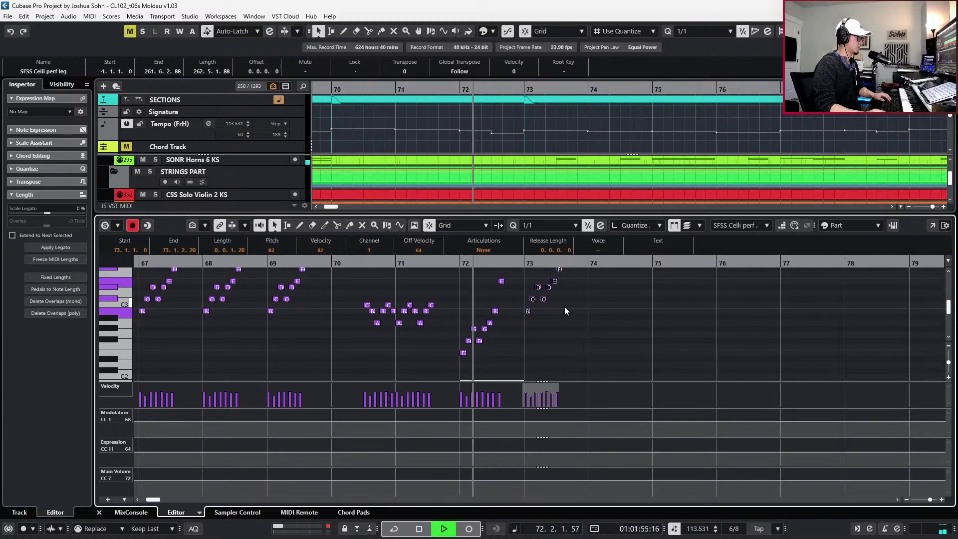
key("space")
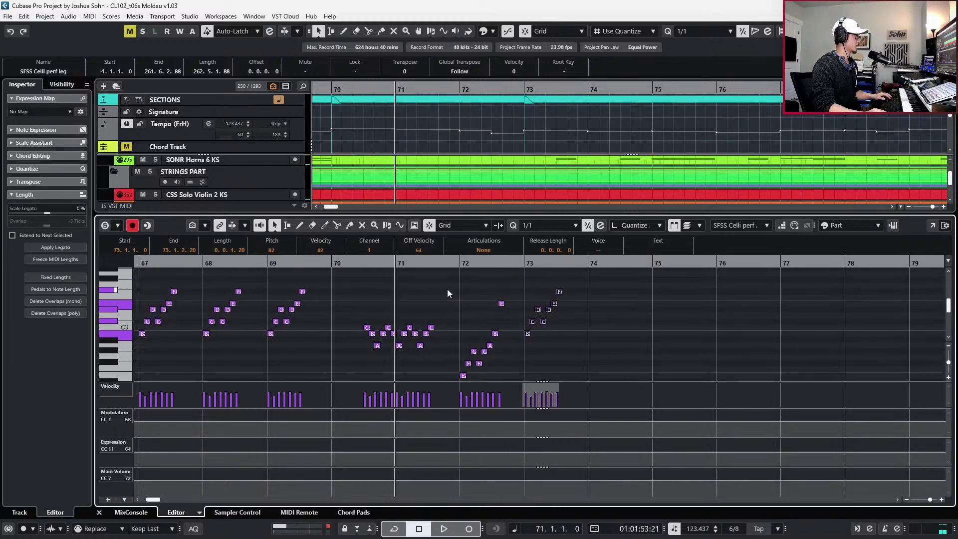
Move the figures in bars 72 and 73, together with the long B1 note, one bar later and play from bar 71
left_click_drag(446, 288, 621, 381)
key("ctrl+Right")
key("space")
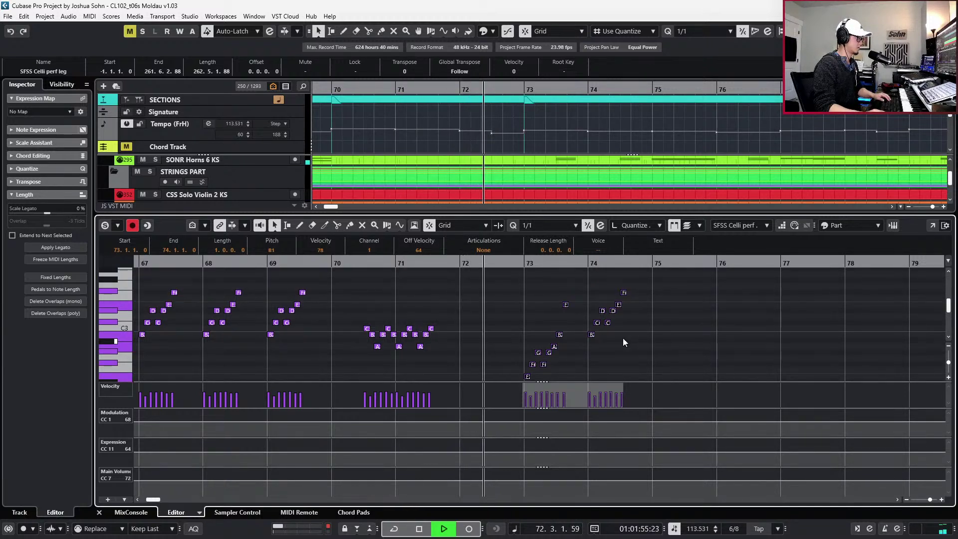
scroll(623, 337, "down", 1)
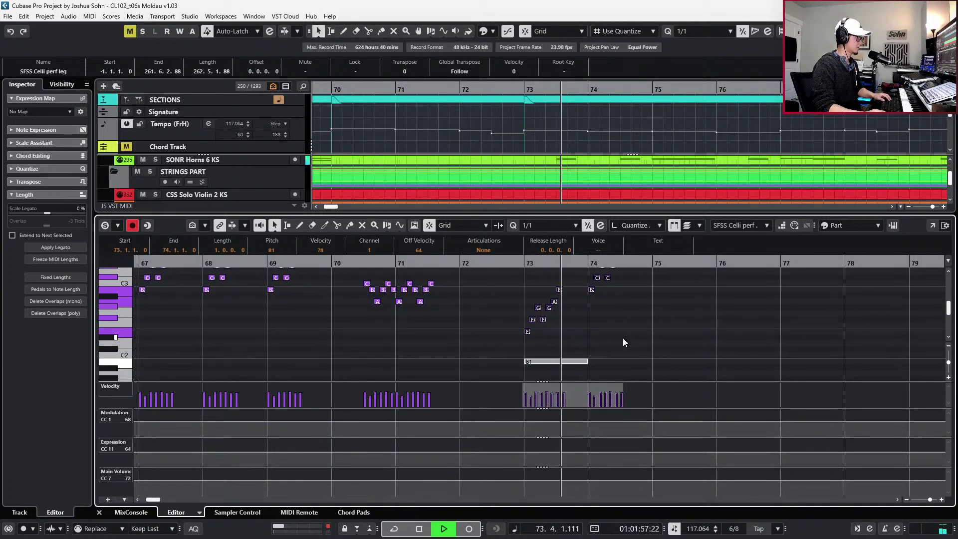
scroll(623, 338, "up", 1)
key("space")
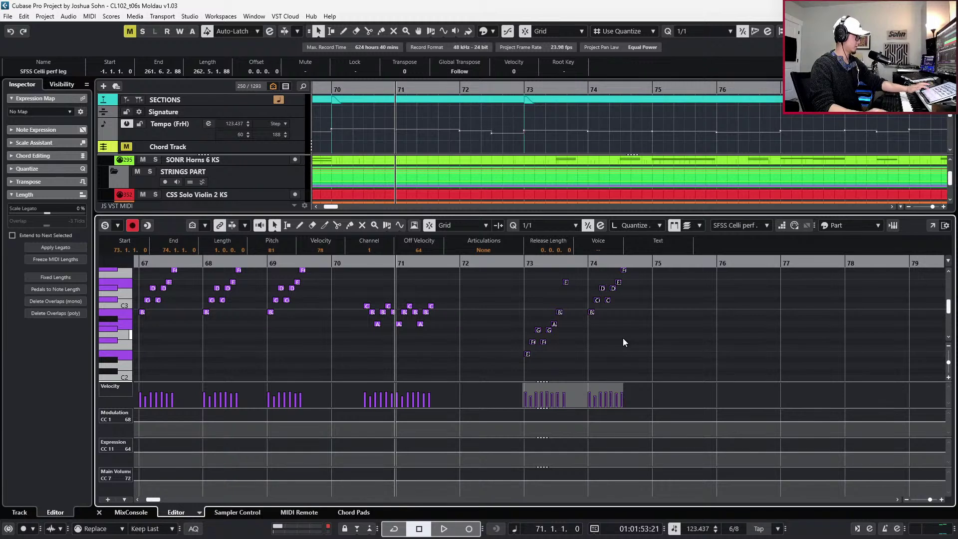
Delete the figure in bar 74 and replace it with a copy of the bar 73 figure
key("KP_Add")
key("KP_Add")
key("KP_Add")
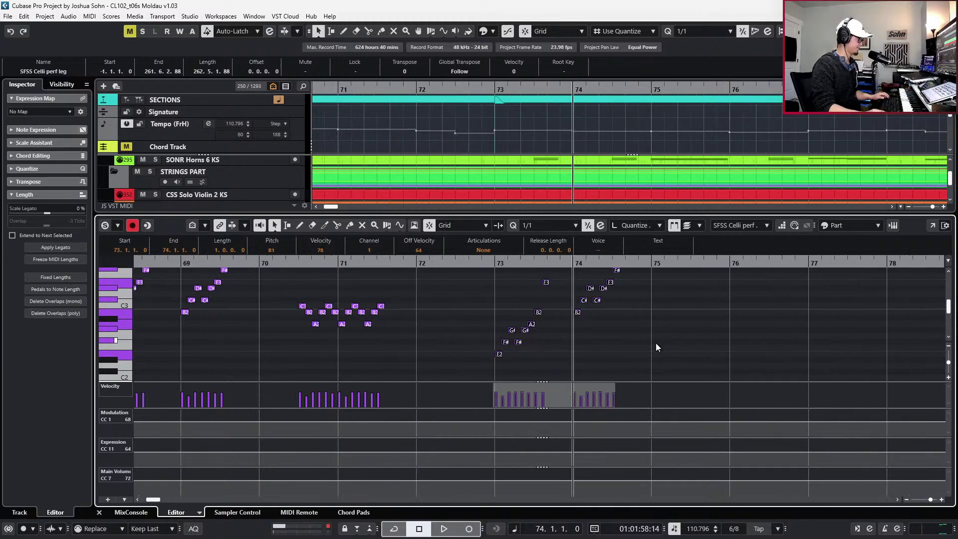
left_click_drag(569, 267, 660, 352)
key("Delete")
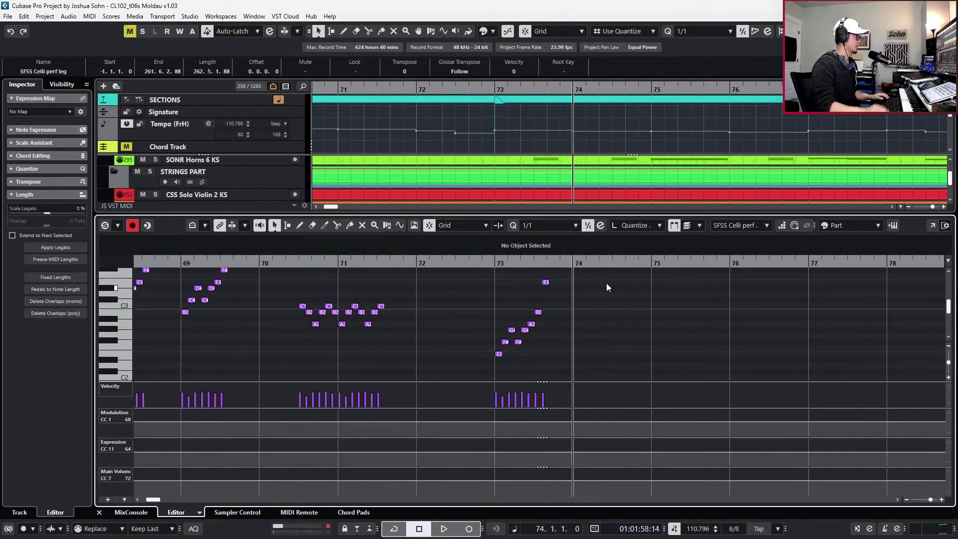
left_click_drag(450, 274, 533, 341)
key("ctrl+c")
key("ctrl+v")
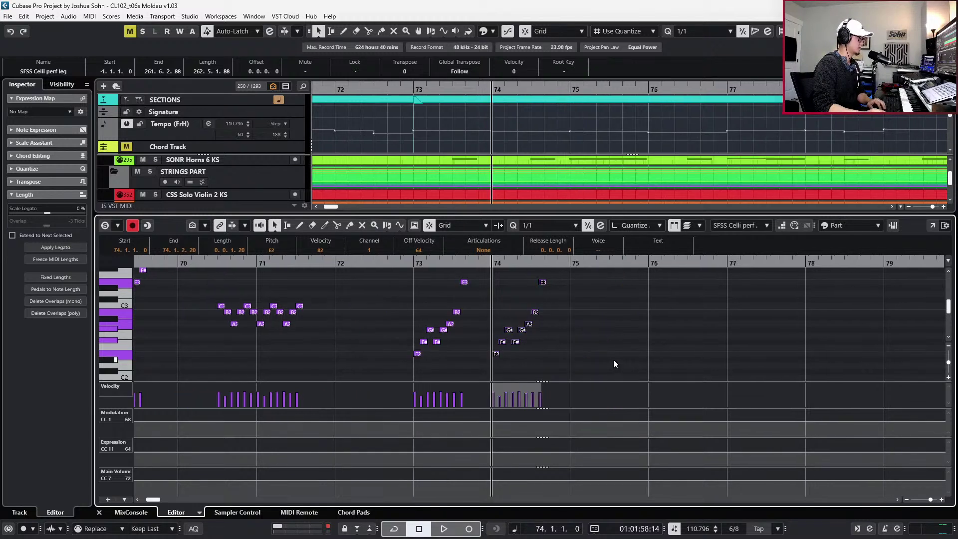
Paste the figure again at bar 75 and transpose it down seven semitones to start on A1
key("ctrl+Right")
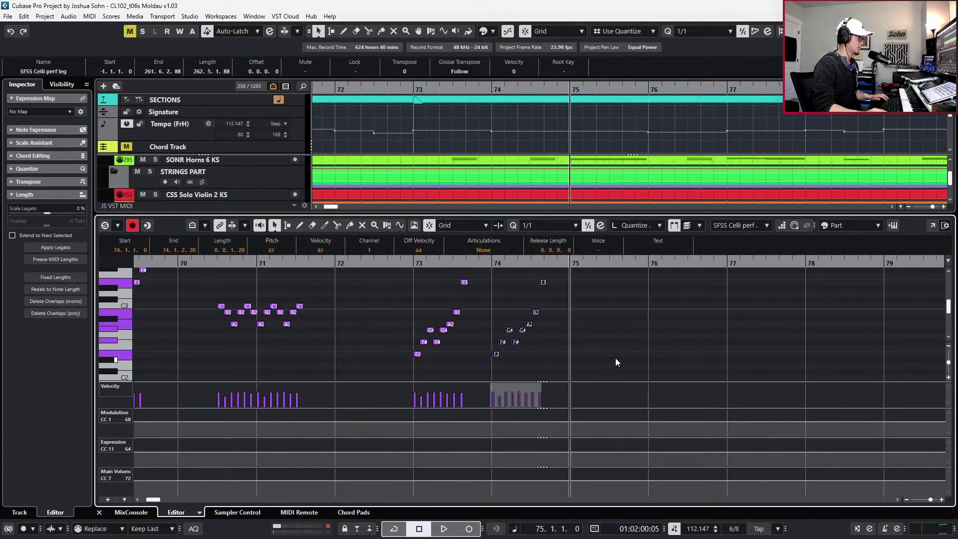
key("ctrl+v")
key("Down")
key("Down")
key("Down")
key("Down")
key("Down")
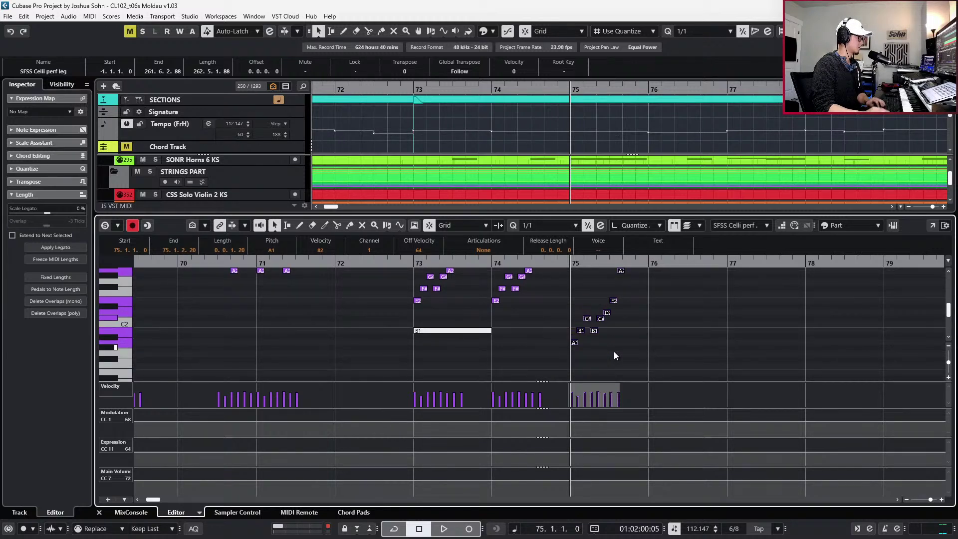
Lower the two C#2 notes in bar 75 to C2 and play the bar back
left_click(613, 351)
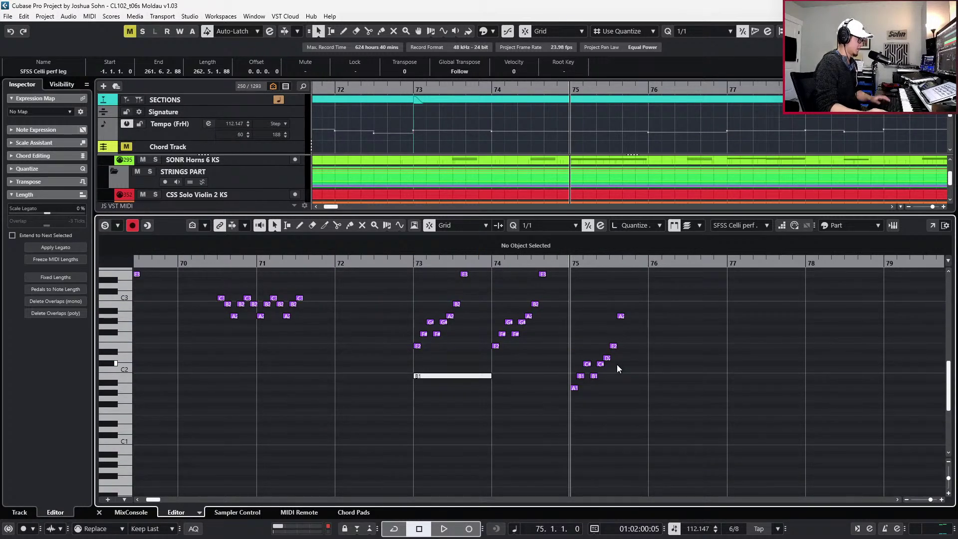
left_click_drag(574, 359, 601, 367)
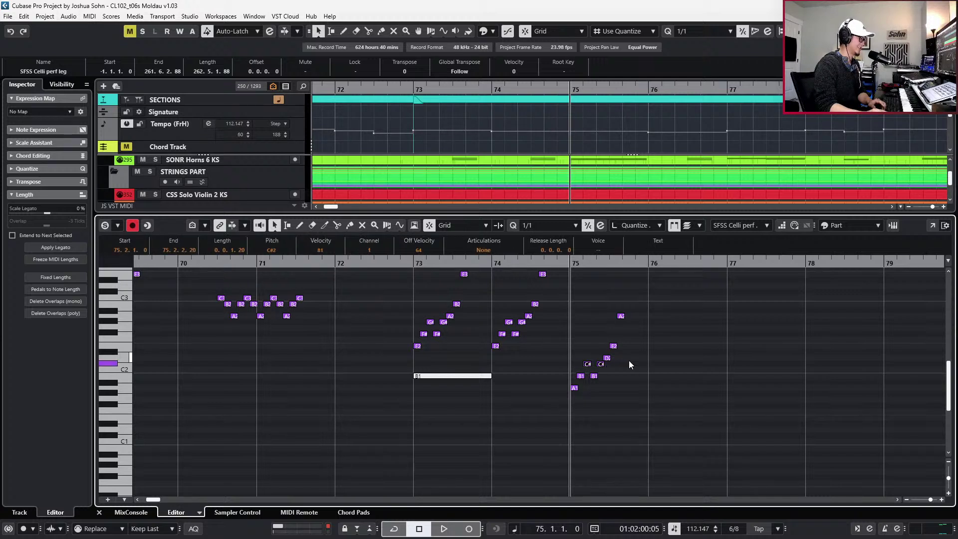
key("Down")
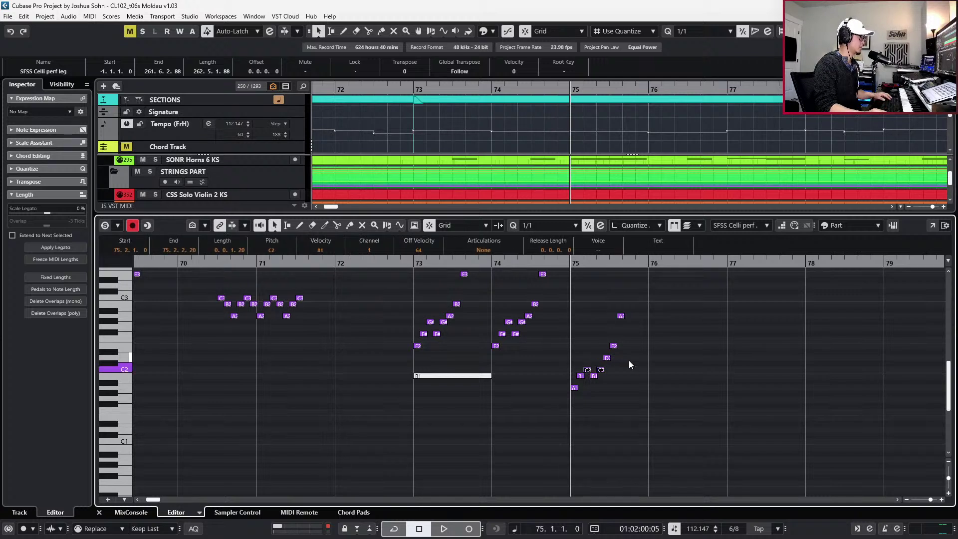
key("space")
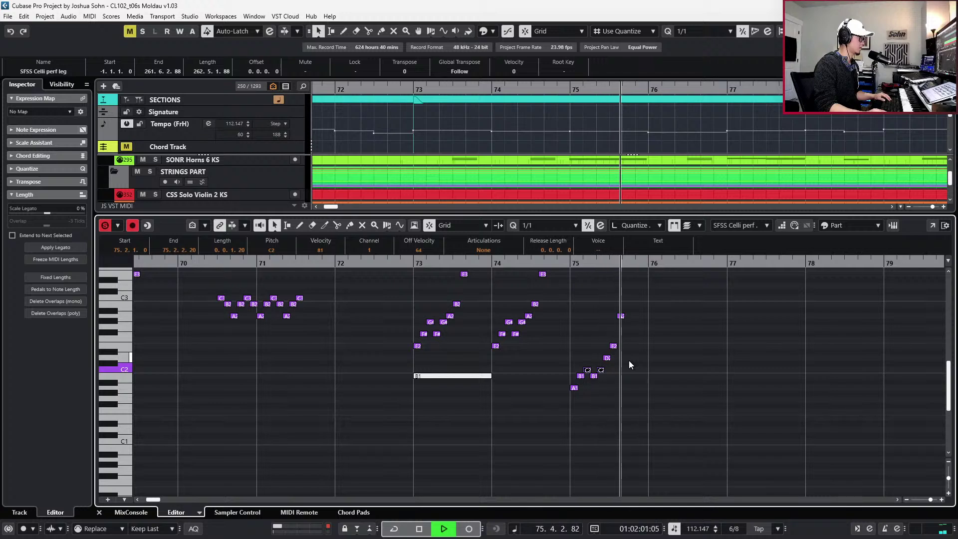
key("space")
Raise the last two notes of the bar 75 figure to A2 and E3
left_click(623, 316)
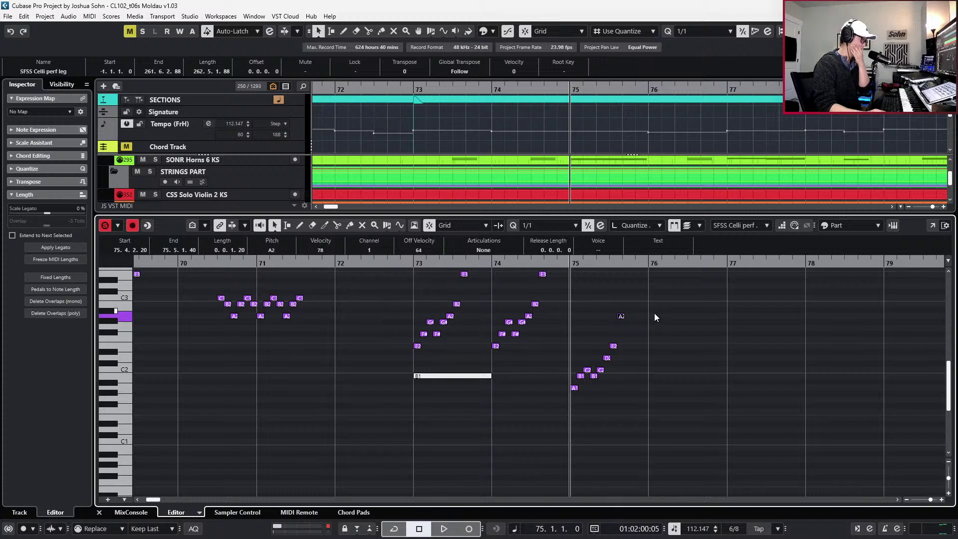
left_click_drag(621, 303, 617, 358)
key("Up")
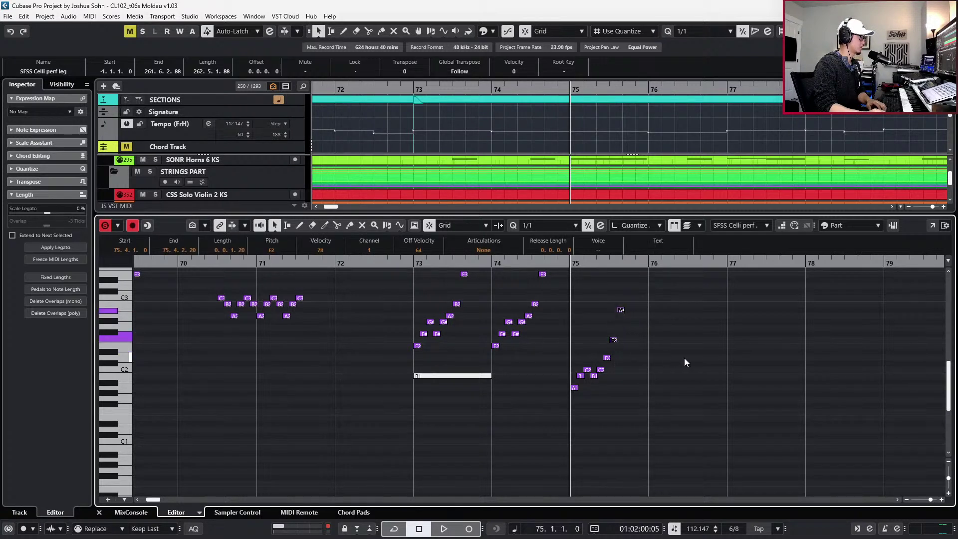
key("Up")
key("Up")
key("Up")
key("Up")
left_click_drag(631, 295, 614, 280)
key("Up")
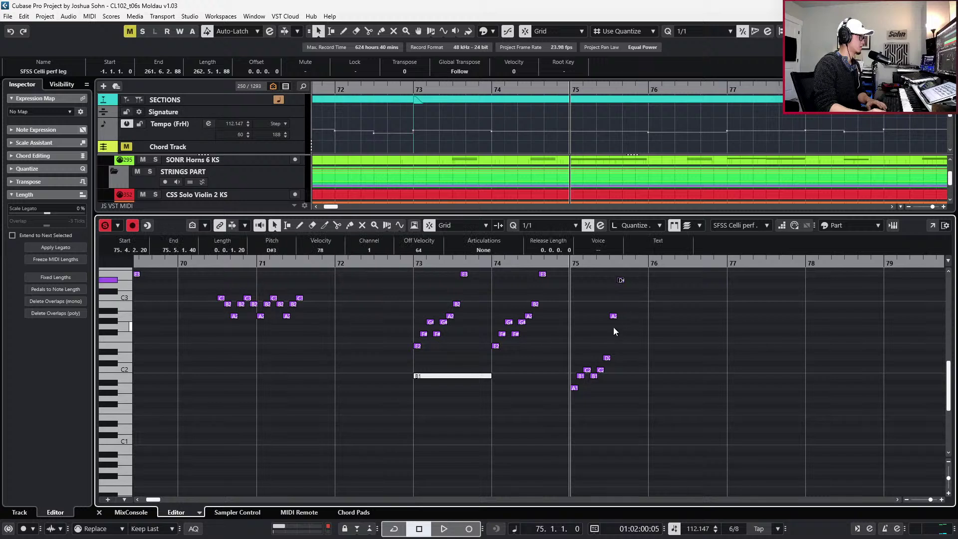
key("Up")
Raise the note at 75.3.2.0 to E2 and play the bar 75 figure back
left_click_drag(613, 328, 605, 360)
key("Up")
key("Up")
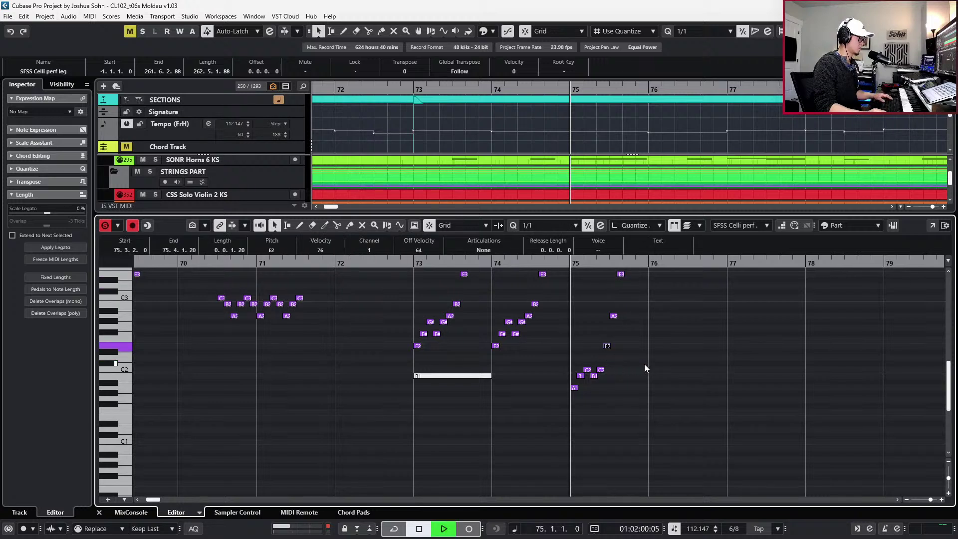
key("space")
key("space")
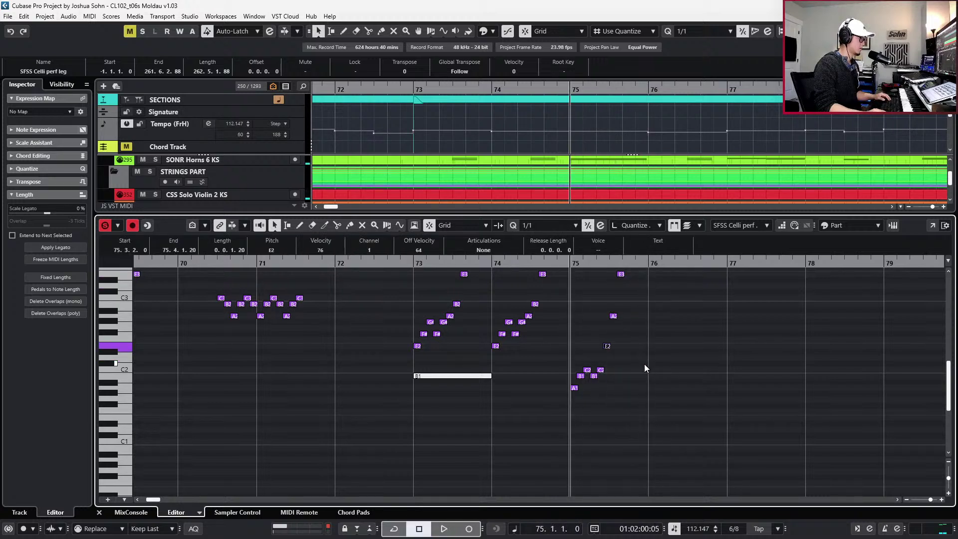
Build the rising celli figure at bar 76 from G1 up to G2 and play bars 75 and 76 back
key("space")
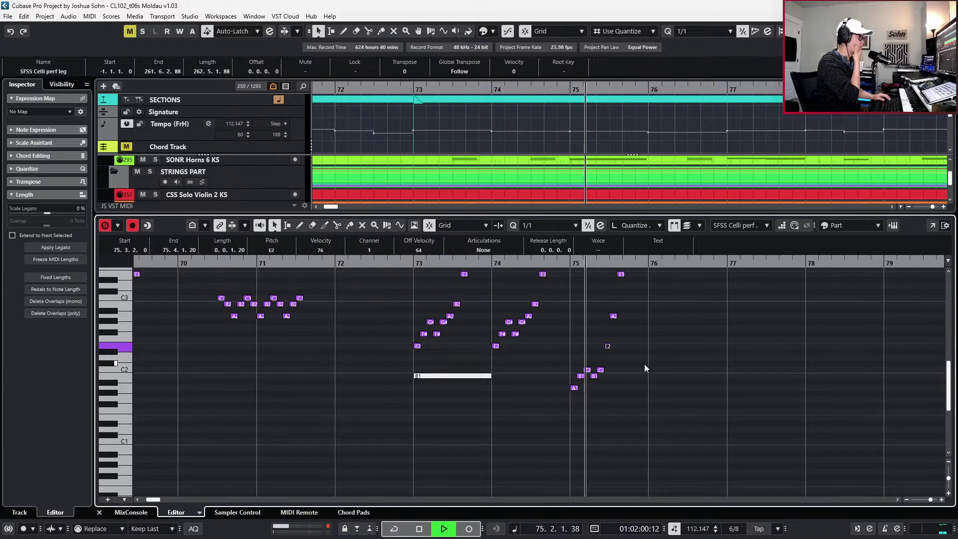
key("space")
scroll(646, 369, "down", 1)
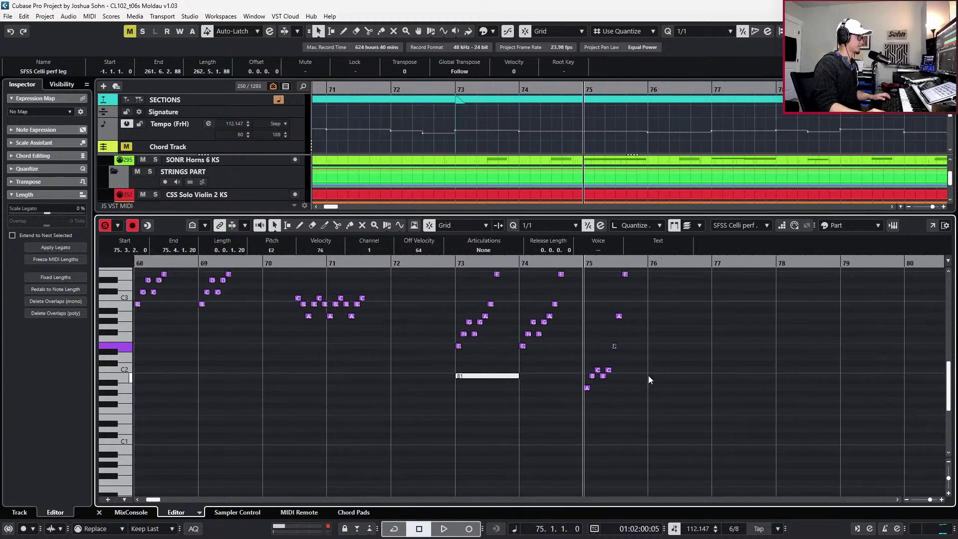
scroll(648, 375, "up", 3)
key("ctrl+Right")
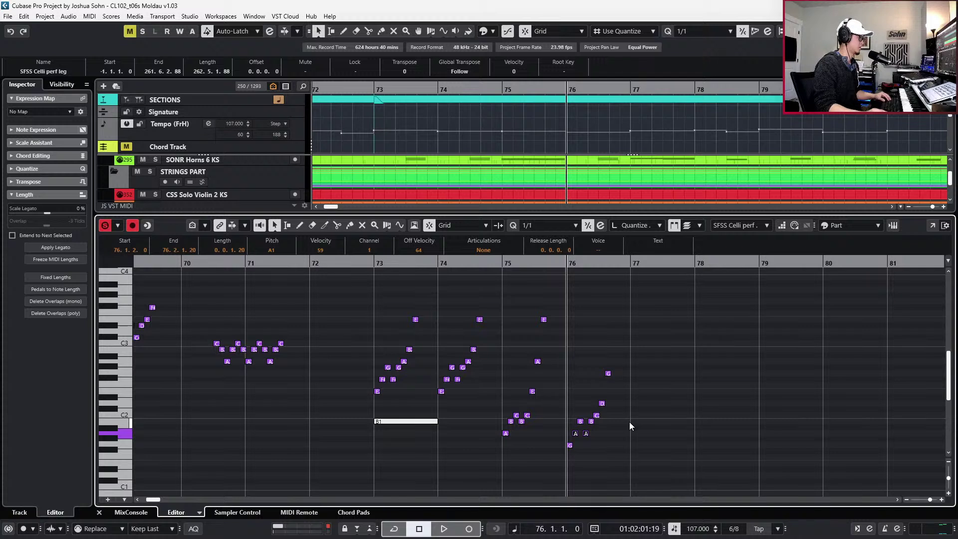
key("space")
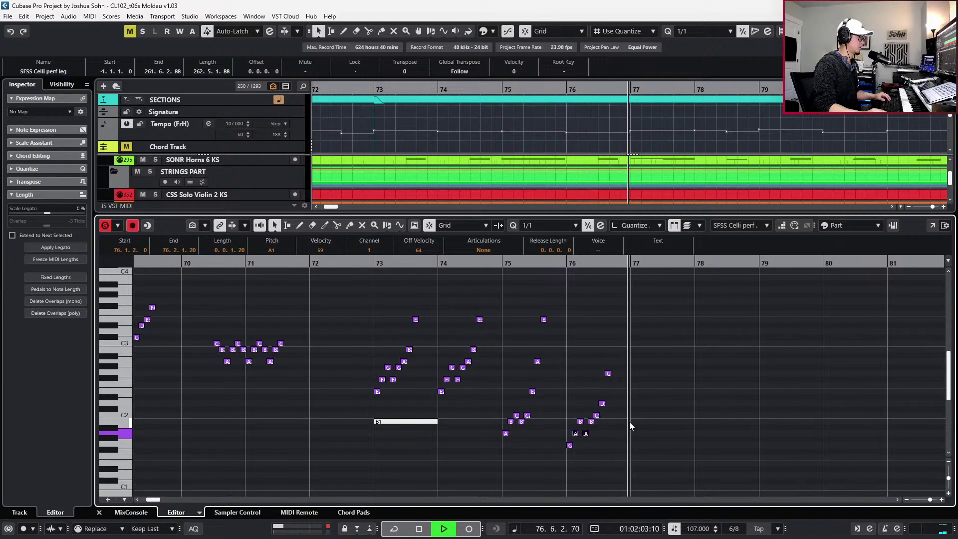
key("space")
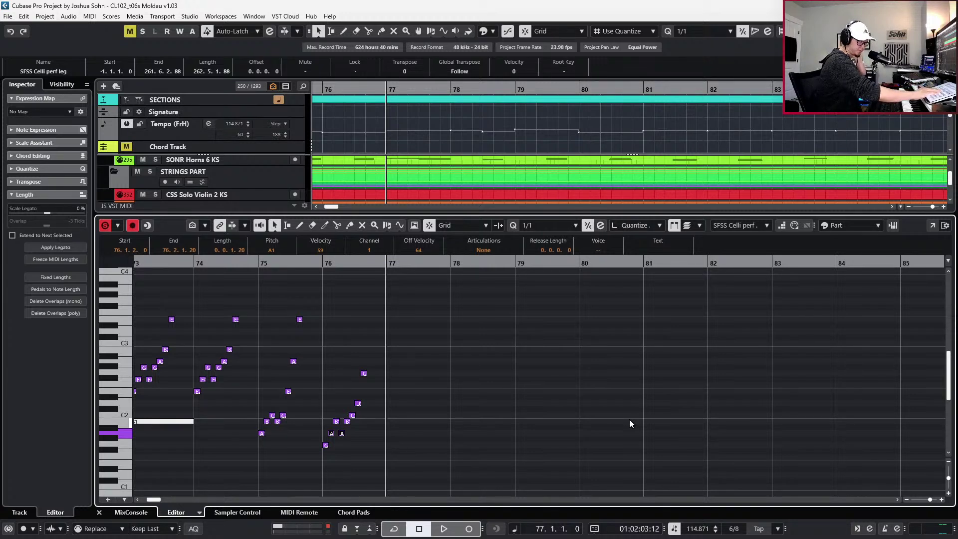
Paste the figure at bar 77, transpose it down eleven semitones to start on F1, and play it back
key("ctrl+v")
key("Down")
key("Down")
key("Down")
key("Down")
key("Down")
key("Down")
key("Down")
key("Down")
key("Down")
key("Down")
key("Down")
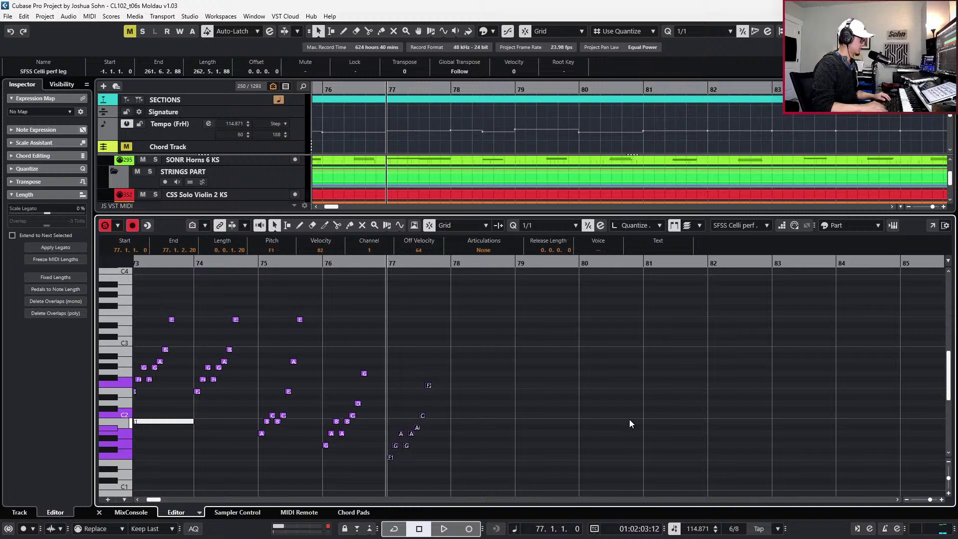
key("space")
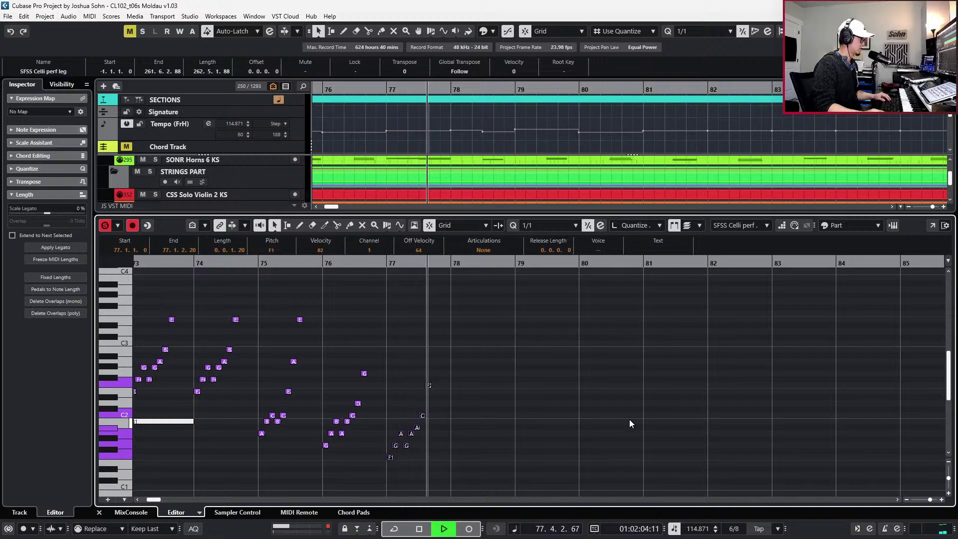
key("space")
Lower the last note of the bar 77 figure to D2 and play the bar back
left_click_drag(428, 385, 424, 403)
key("space")
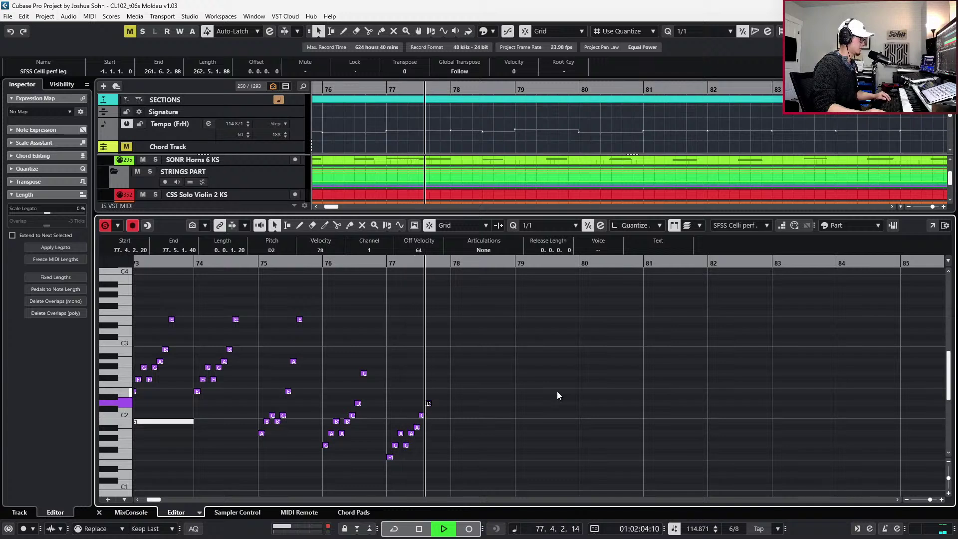
key("space")
Paste the figure at bar 78, transpose it to start on E1, and play it back
key("ctrl+KP_Add")
key("ctrl+v")
key("Up")
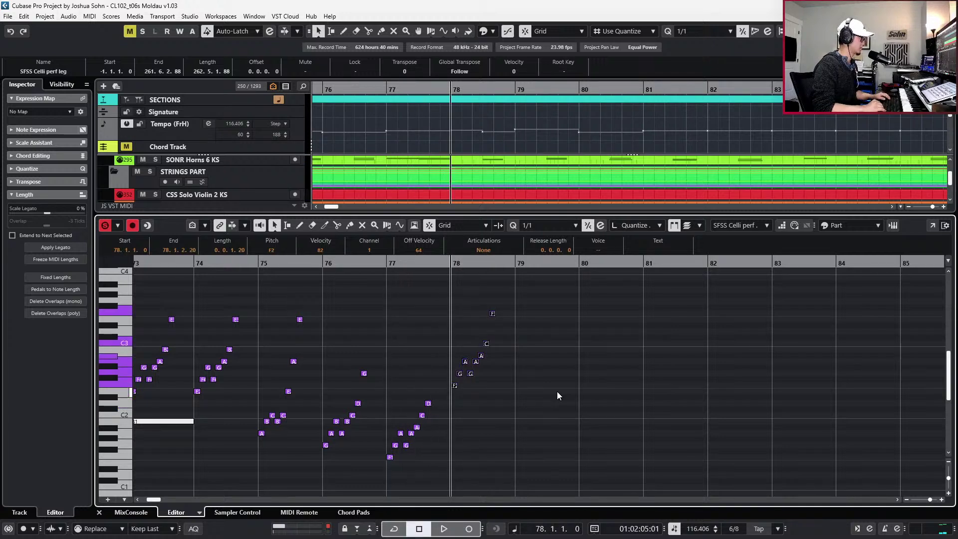
key("shift+Down")
key("Down")
key("space")
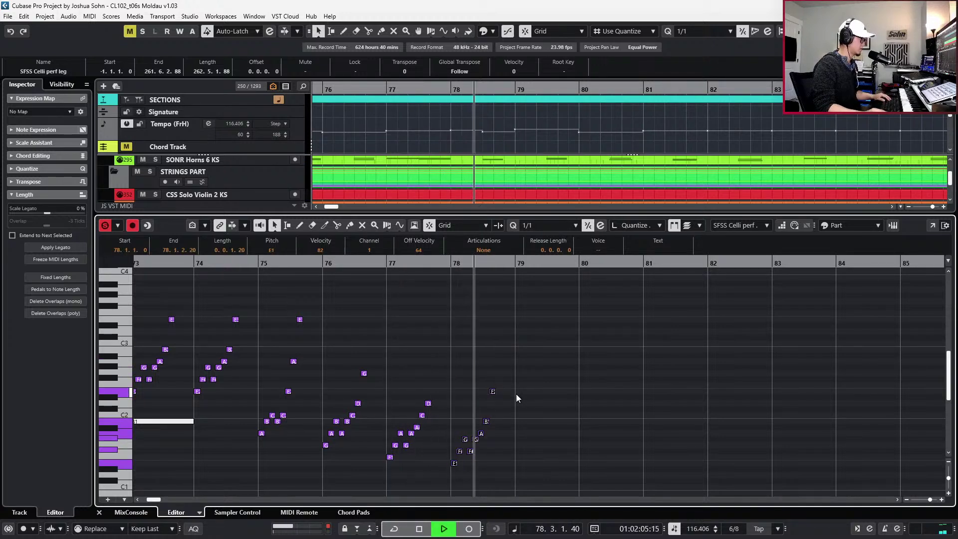
key("space")
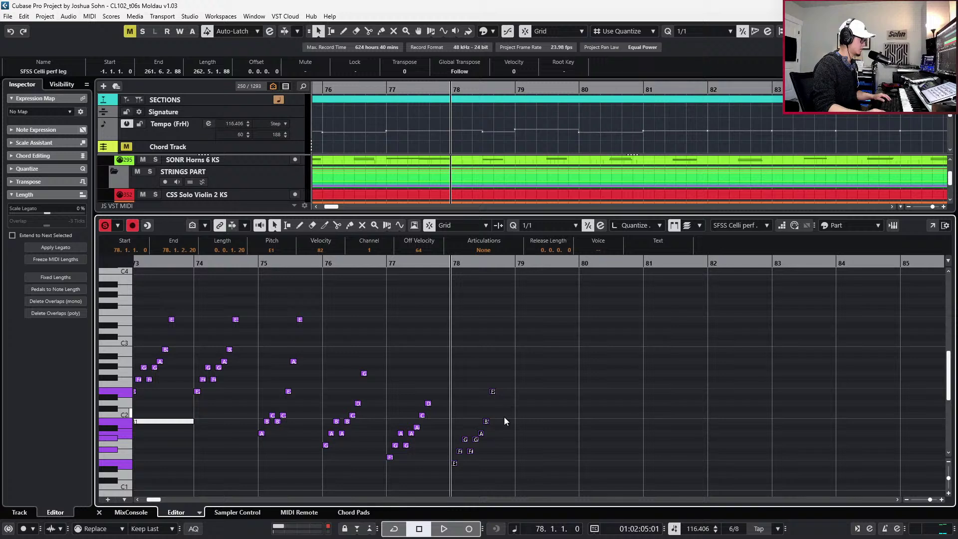
Transpose the bar 78 figure to start on C2
key("Down")
key("Down")
key("Down")
key("Down")
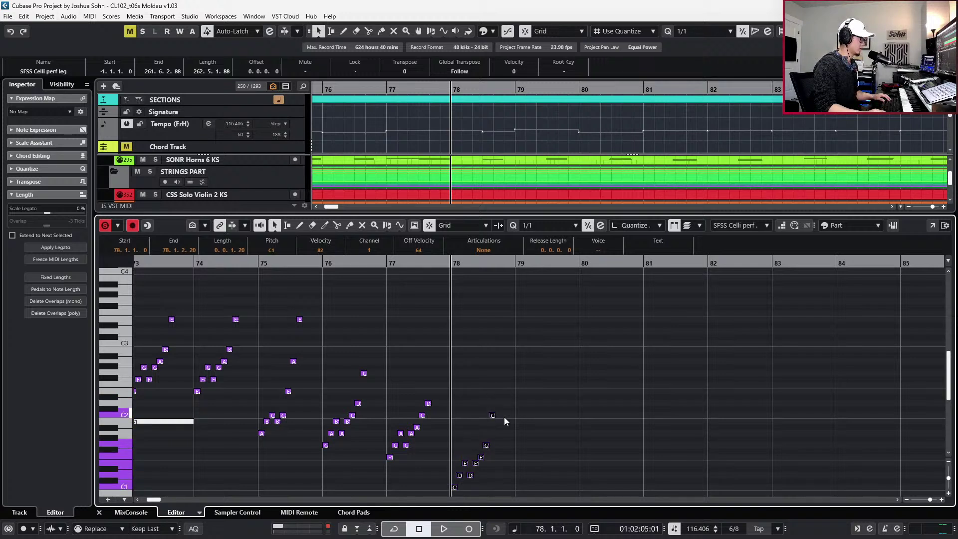
scroll(504, 417, "down", 3)
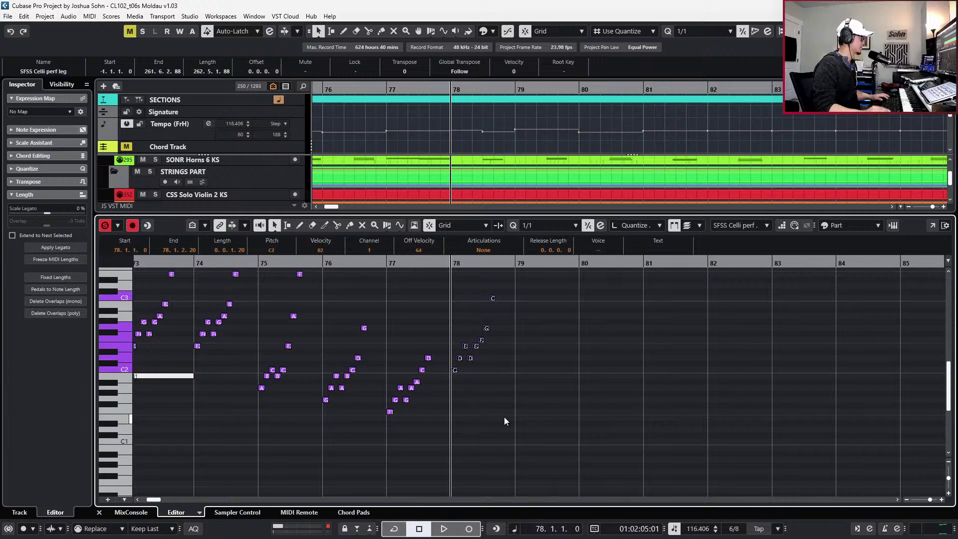
Examine the range and contour of the celli figures across bars 37 to 78
key("g")
scroll(495, 360, "up", 3)
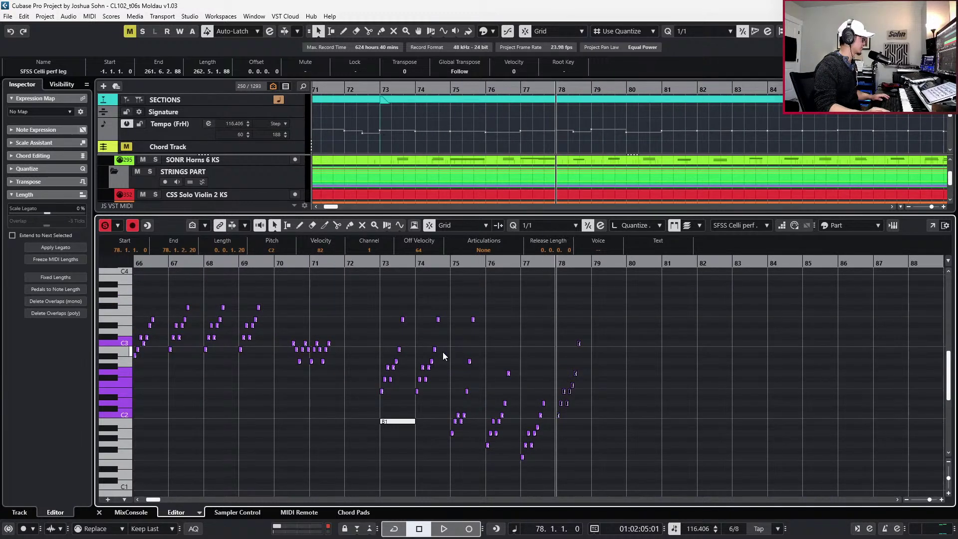
scroll(442, 352, "left", 5)
key("h")
key("h")
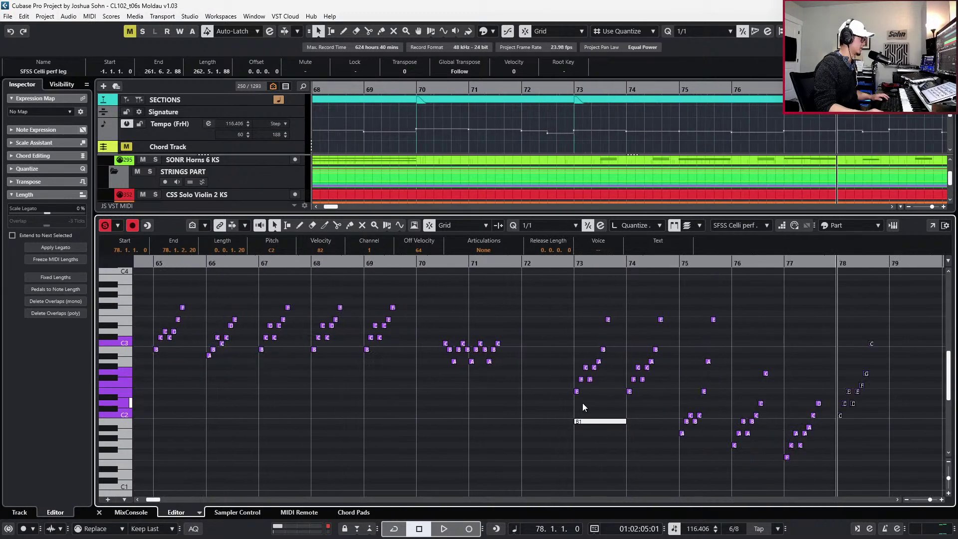
scroll(583, 417, "right", 2)
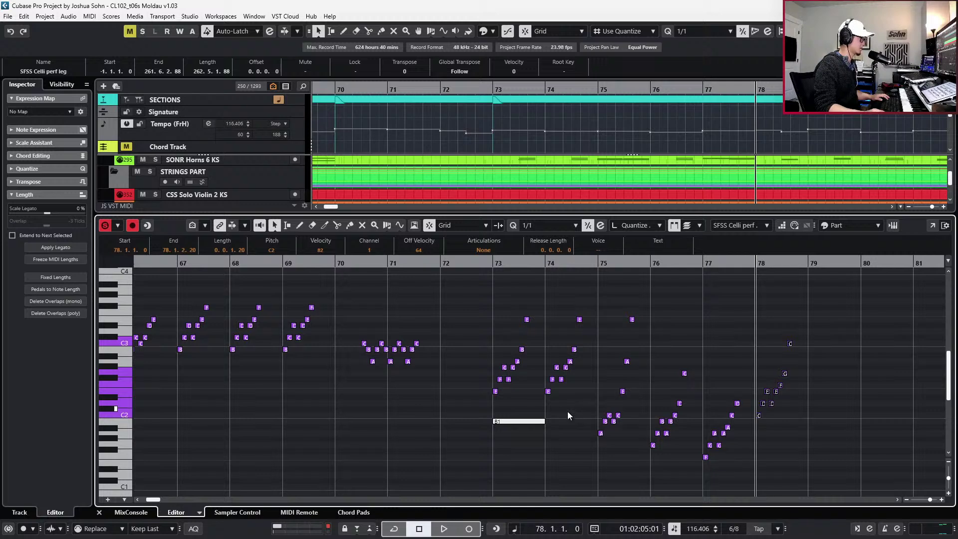
scroll(553, 409, "left", 4)
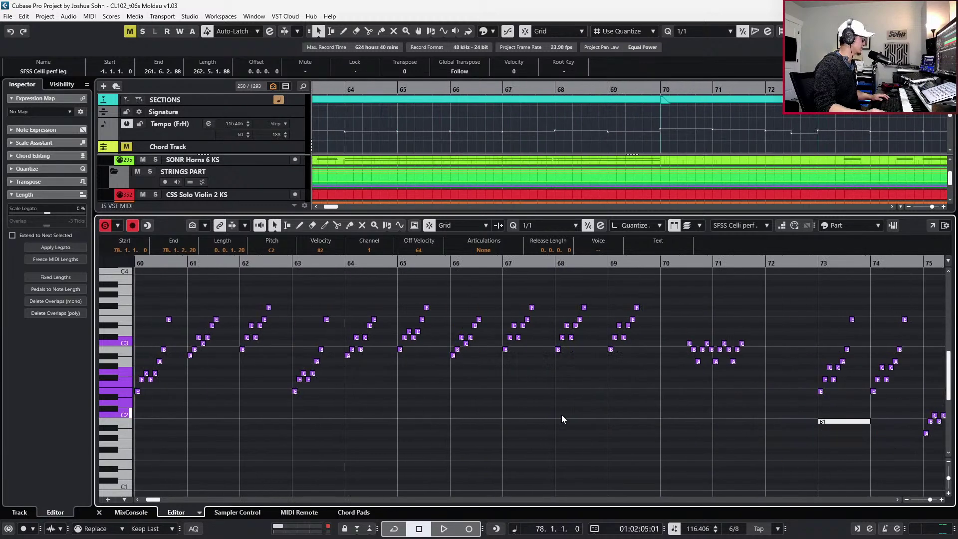
scroll(562, 414, "right", 3)
scroll(543, 418, "right", 3)
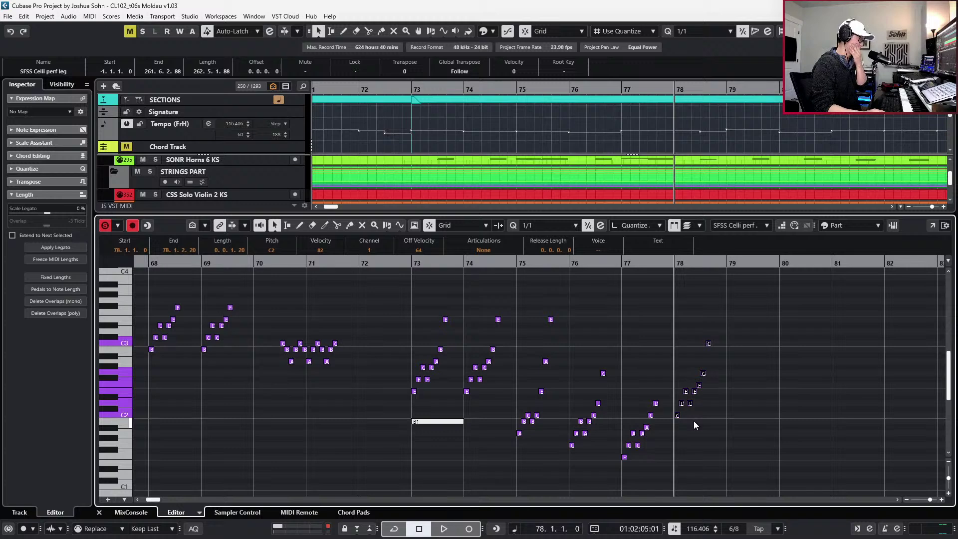
key("g")
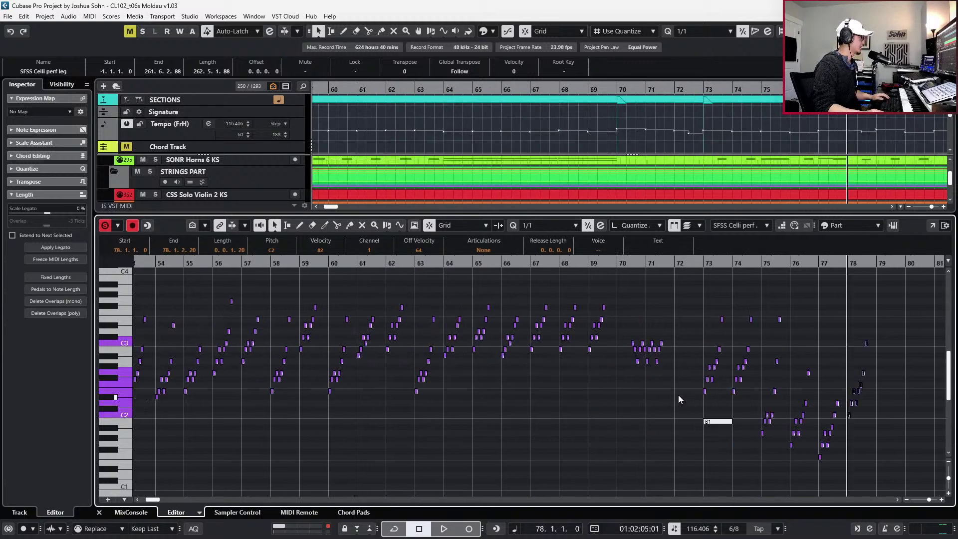
scroll(379, 328, "left", 5)
scroll(398, 352, "left", 5)
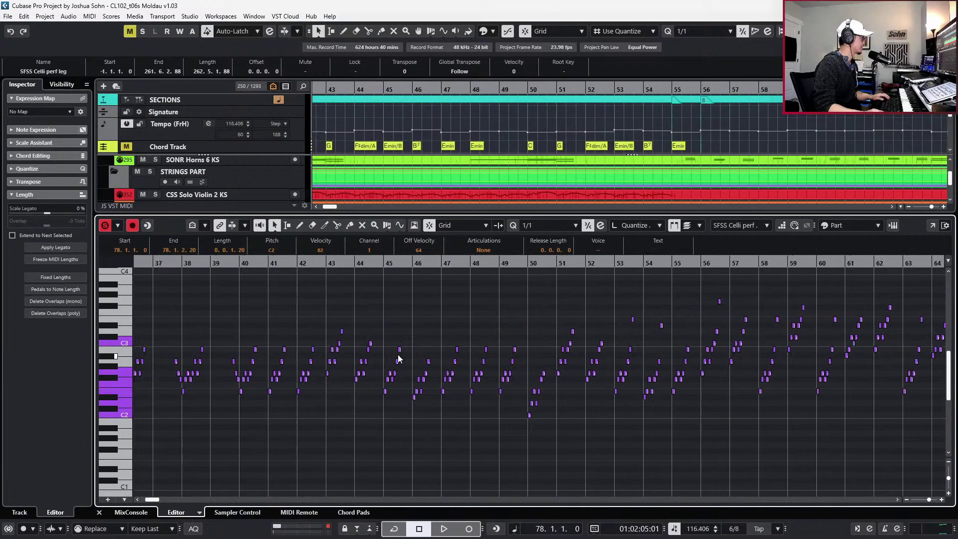
scroll(398, 354, "right", 10)
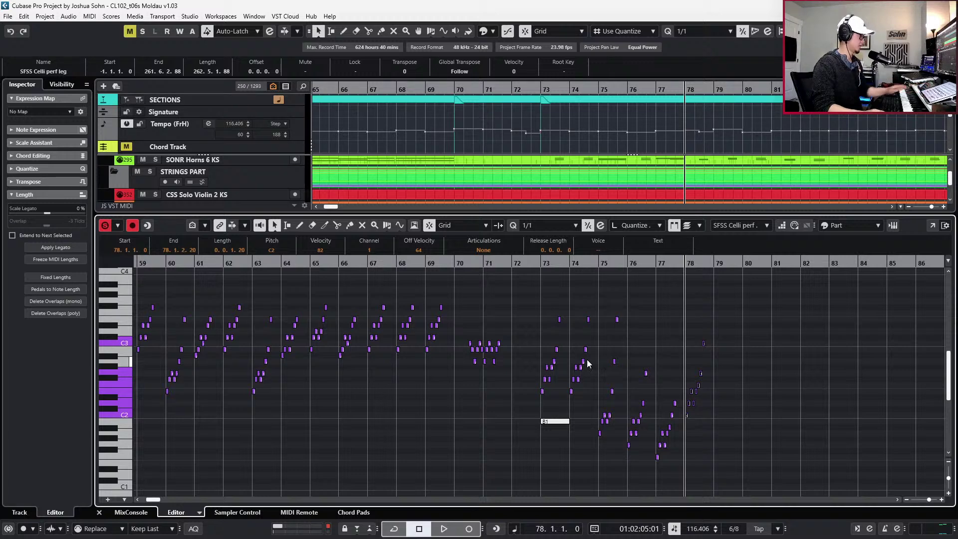
Play the celli line from the sustained B1 note at bar 73 and audition the first notes of bars 75 and 76
scroll(549, 394, "up", 2)
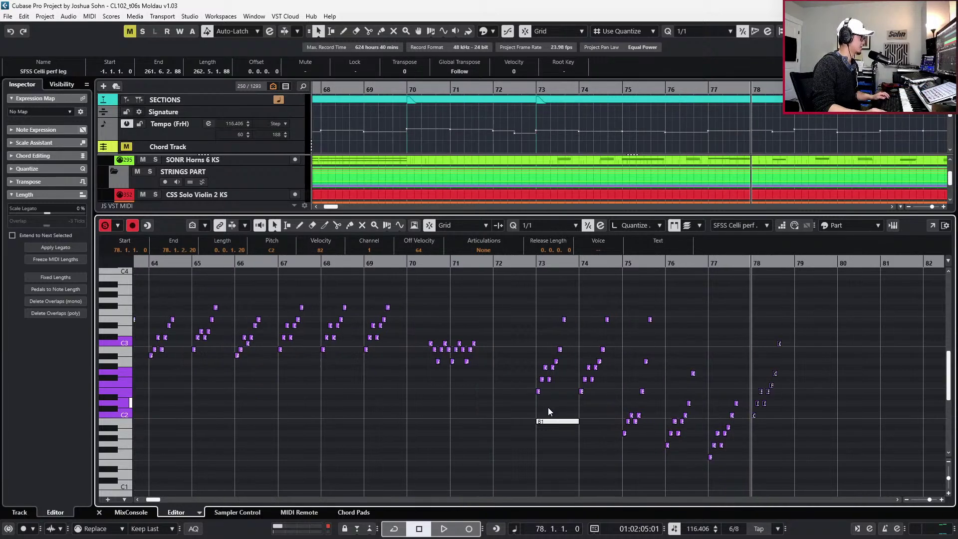
scroll(549, 414, "up", 1)
left_click(551, 421)
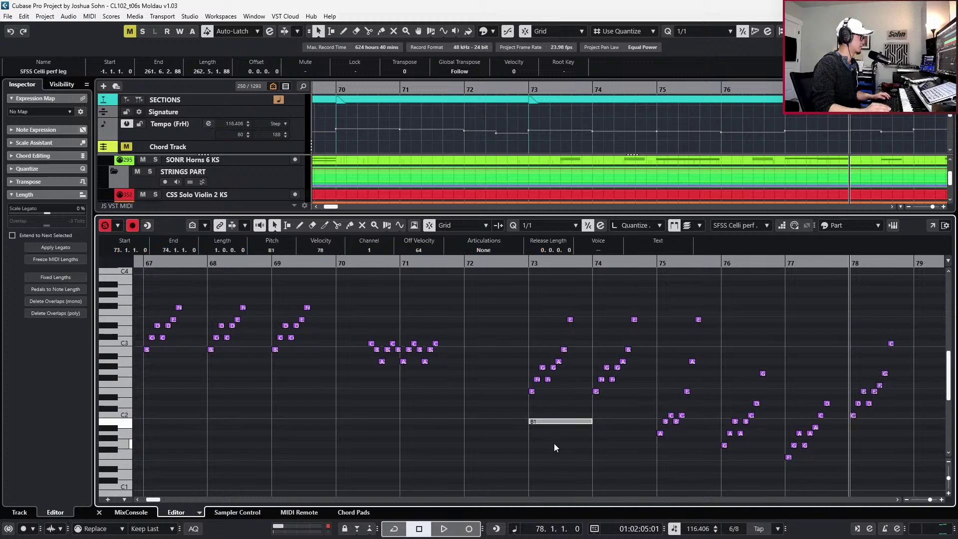
key("l")
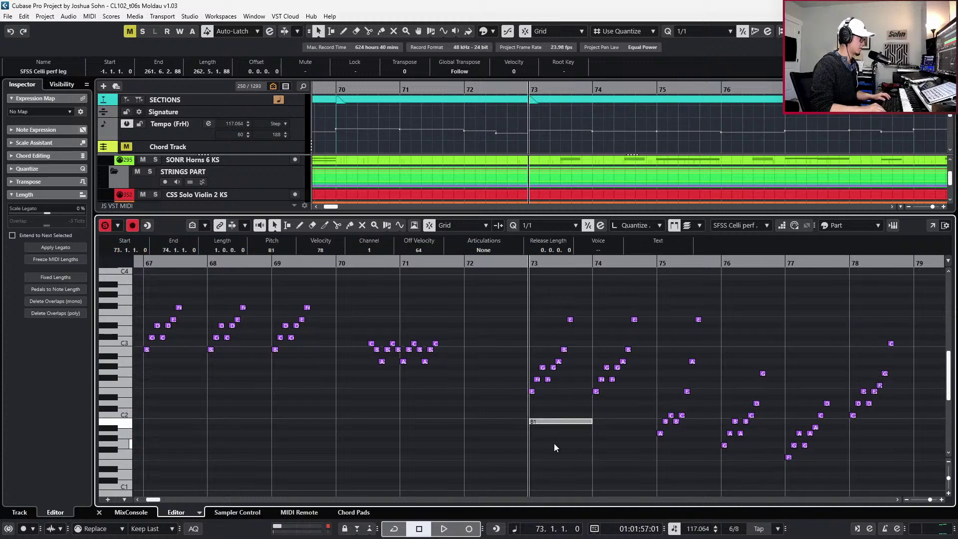
key("space")
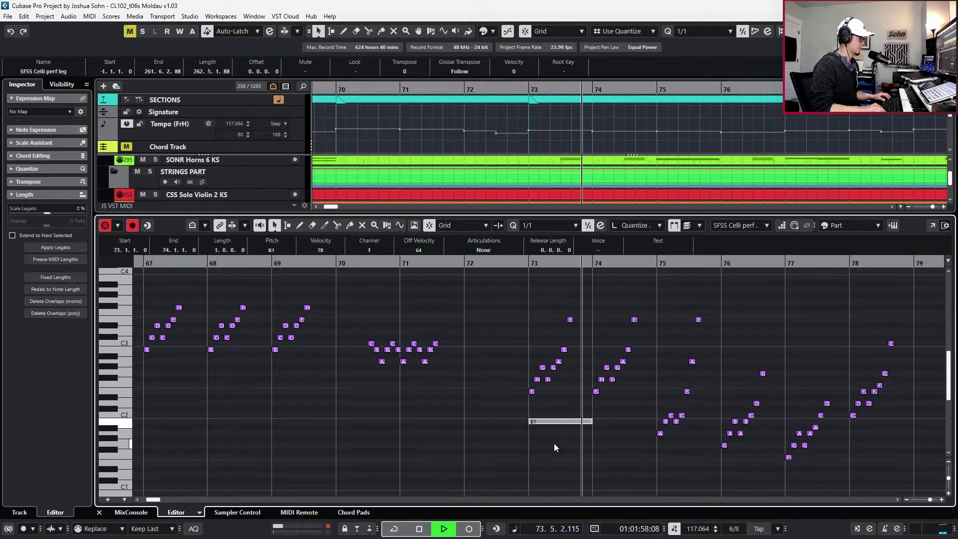
key("space")
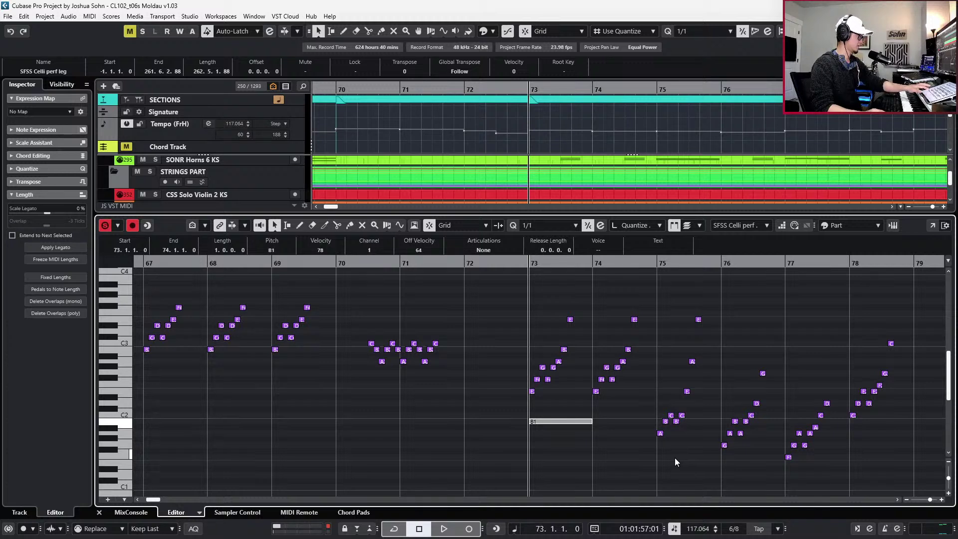
left_click(660, 433)
left_click(725, 445)
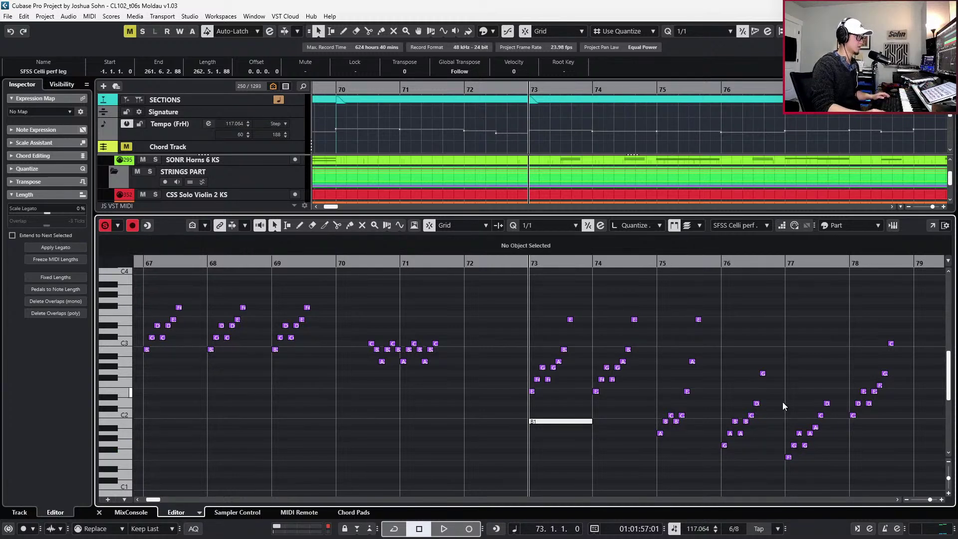
Transpose the bar 77 figure up one octave to start on F2 and play it back
left_click_drag(782, 402, 835, 468)
key("shift+Up")
key("space")
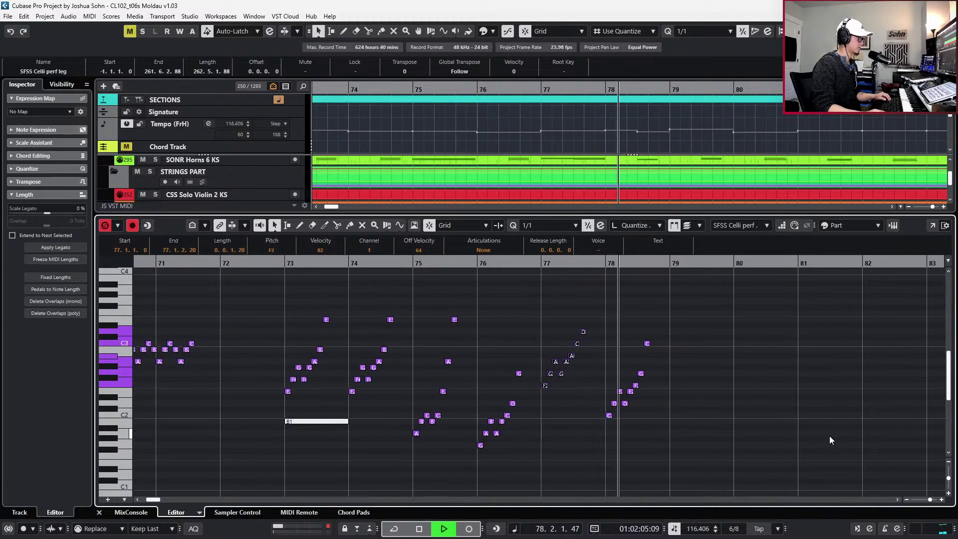
key("space")
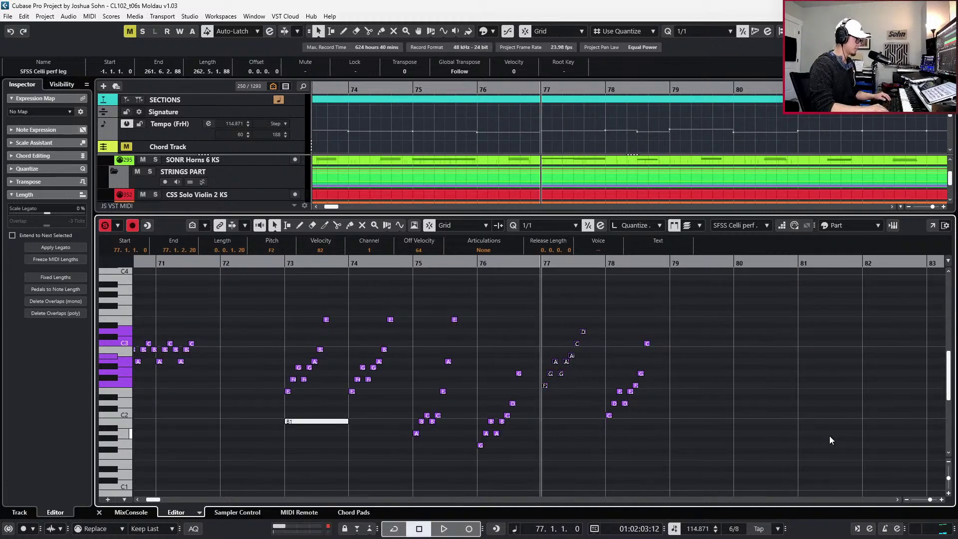
Copy the bar 75 figure and paste it at bar 79
left_click_drag(606, 334, 721, 445)
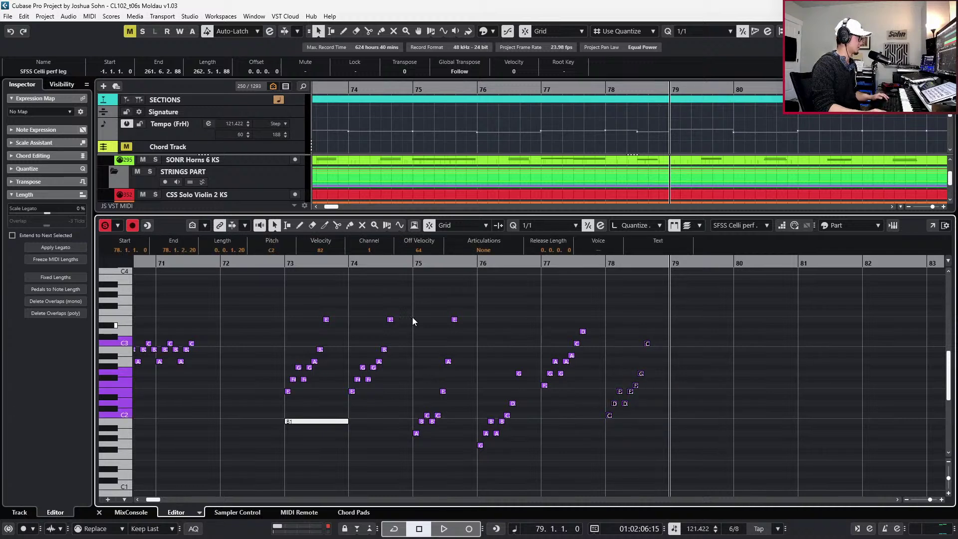
left_click_drag(413, 310, 452, 440)
key("ctrl+v")
scroll(704, 447, "up", 1)
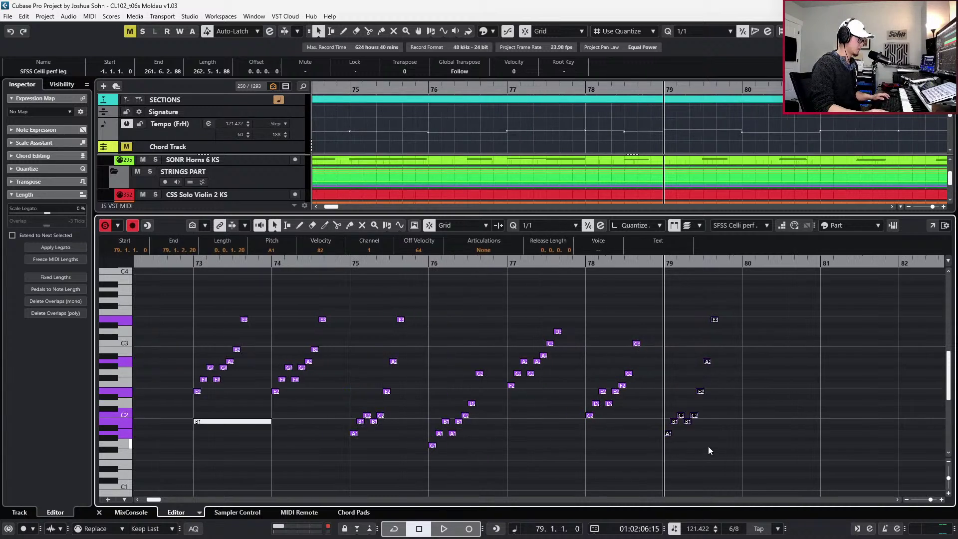
scroll(709, 446, "up", 1)
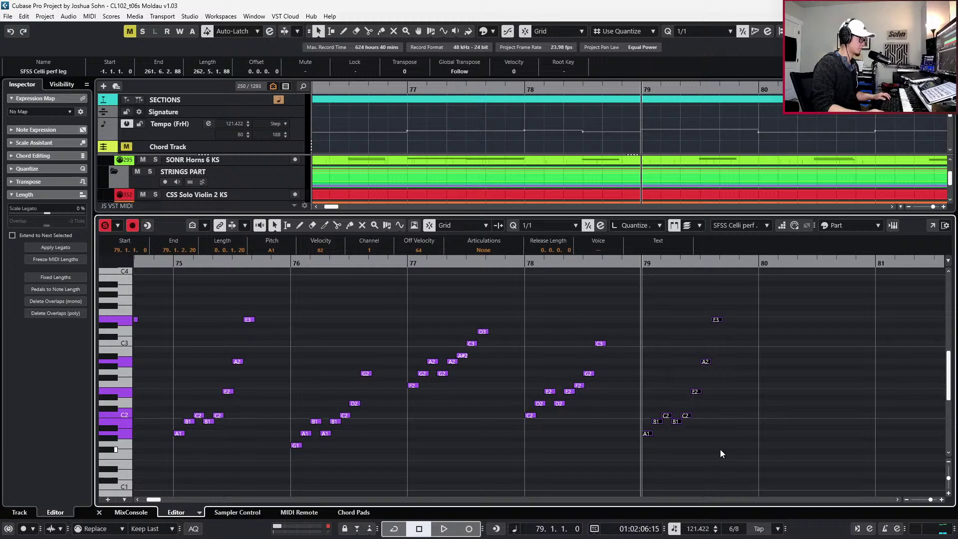
Lower the note at 79.4.1.0 to D#2 and delete the final E3 of the bar 79 figure during playback
left_click(709, 361)
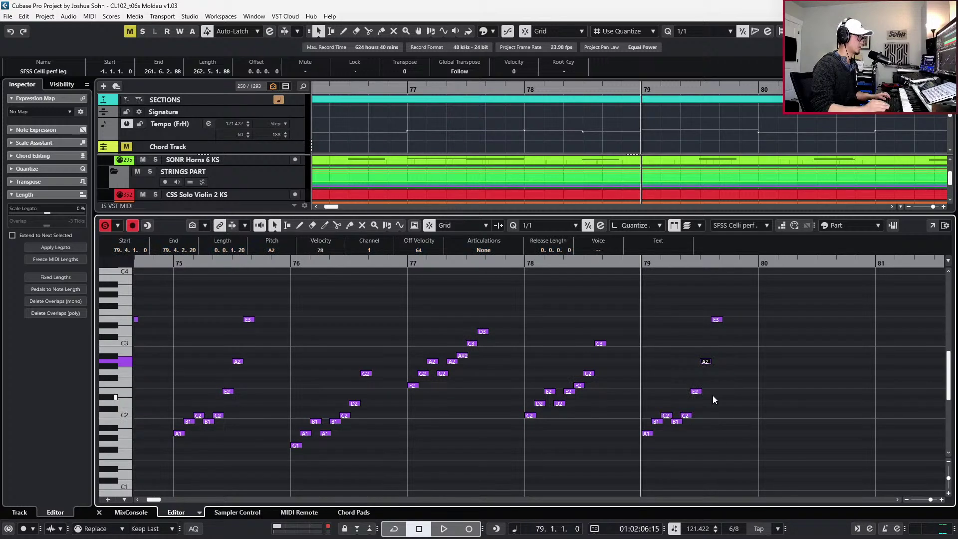
key("shift+Down")
key("Up")
key("Up")
key("Up")
key("Up")
key("Up")
key("Up")
key("space")
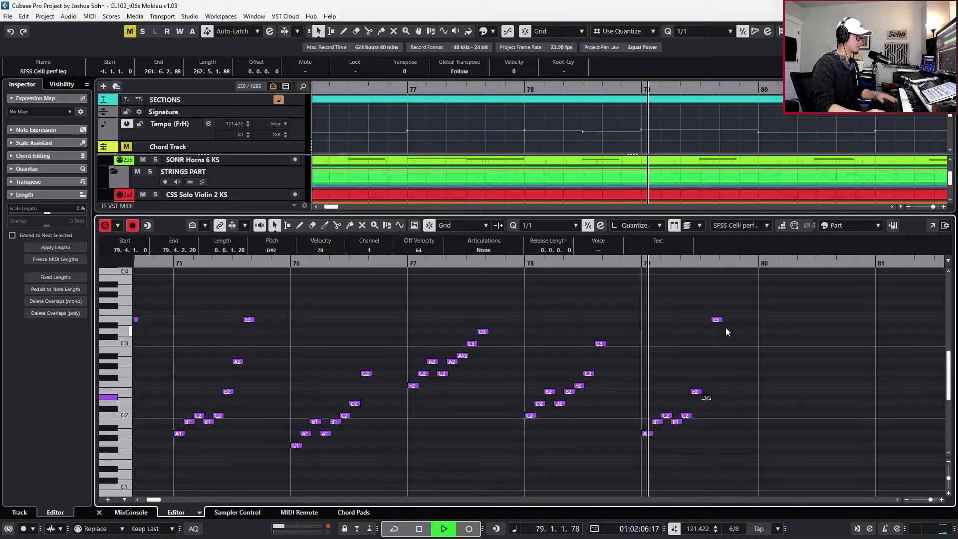
left_click(712, 319)
key("Delete")
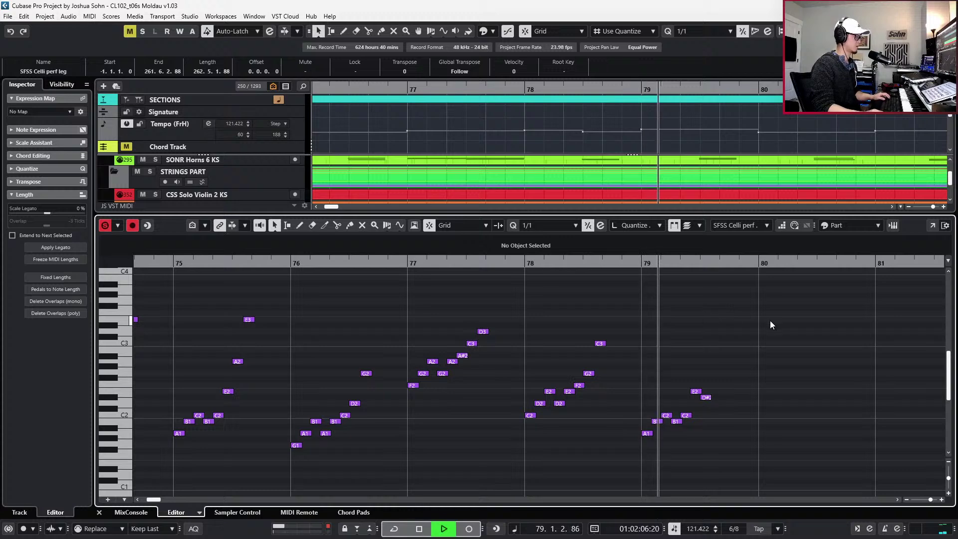
Stop playback and review the overall shape of the celli figures up to bar 79
scroll(770, 325, "down", 1)
key("space")
scroll(770, 321, "down", 2)
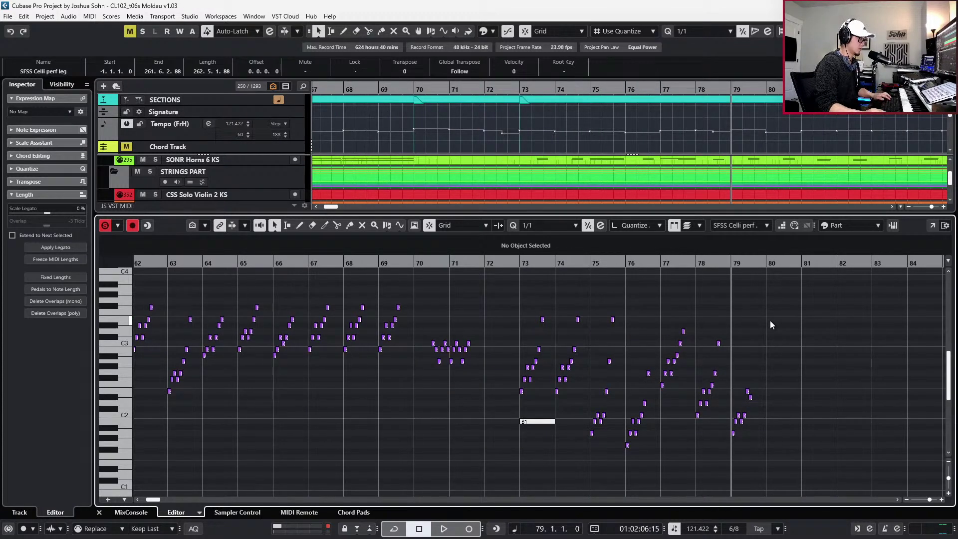
scroll(770, 321, "up", 3)
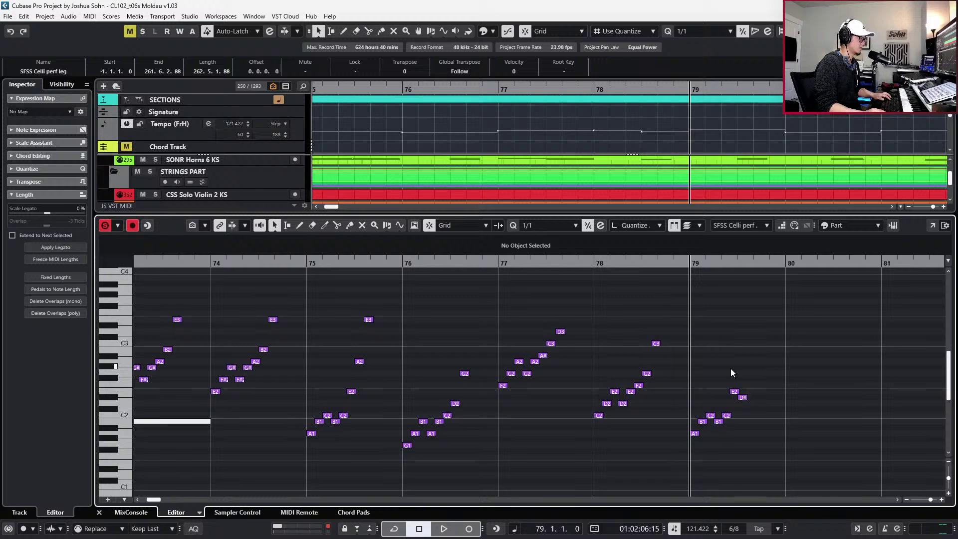
scroll(733, 363, "down", 4)
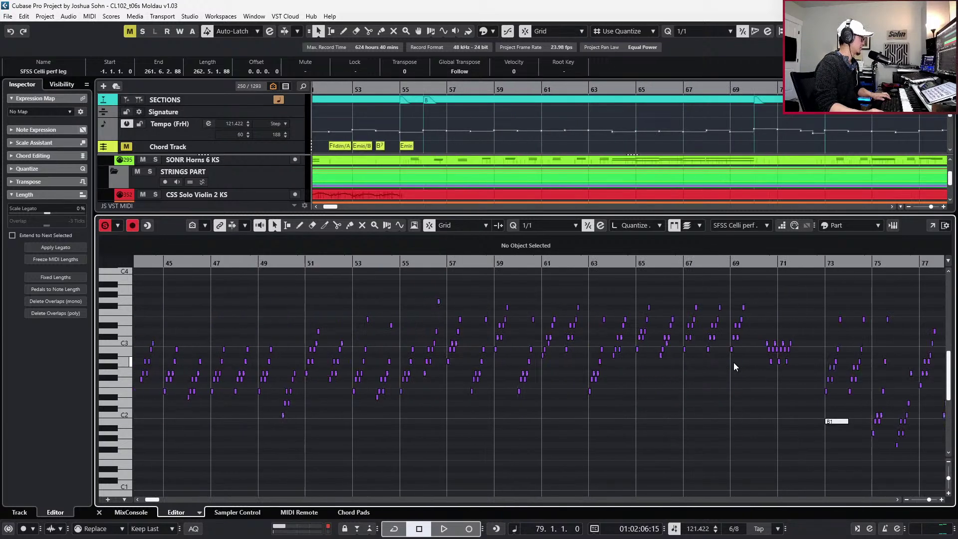
scroll(733, 363, "down", 2)
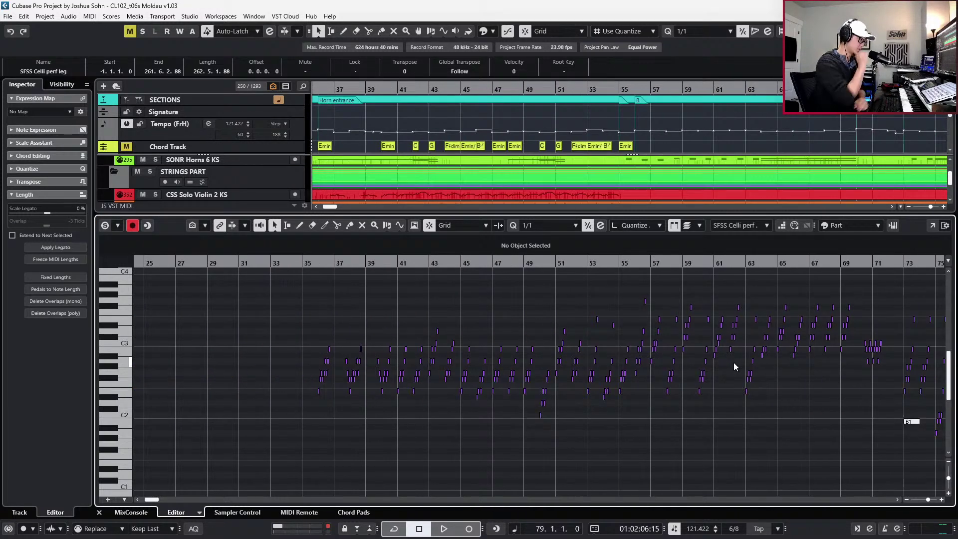
Switch to the PDF score and read the viola and celli parts from bar 53 through bar 80
key("alt+Tab")
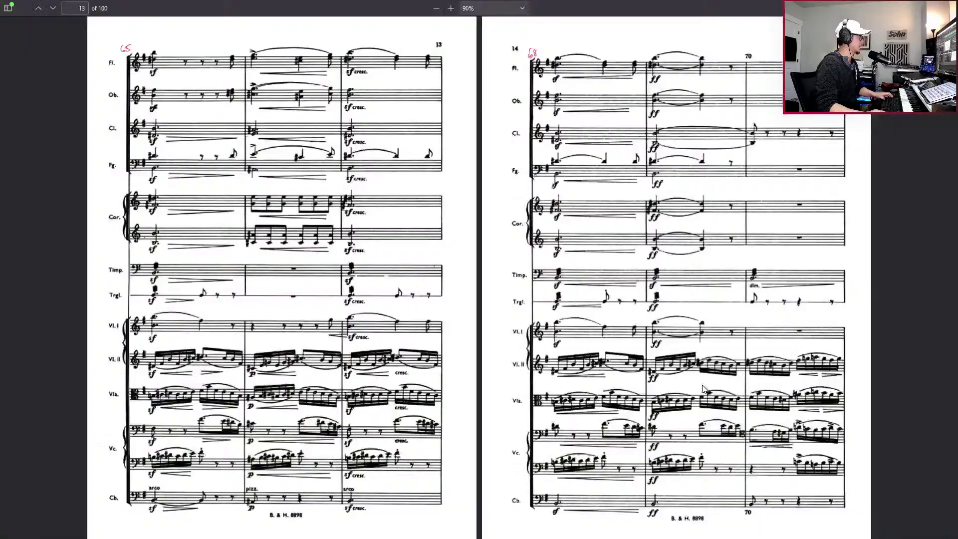
scroll(521, 348, "up", 20)
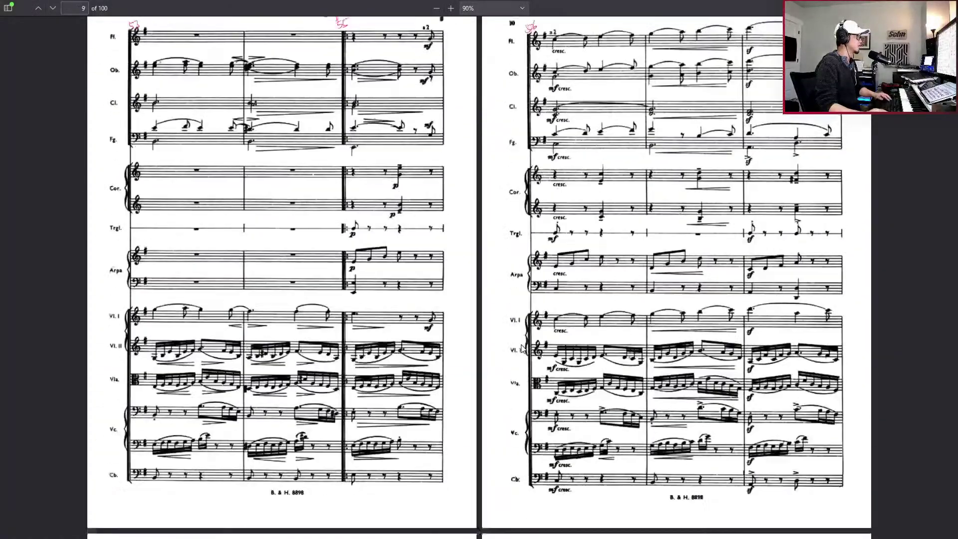
scroll(521, 347, "down", 4)
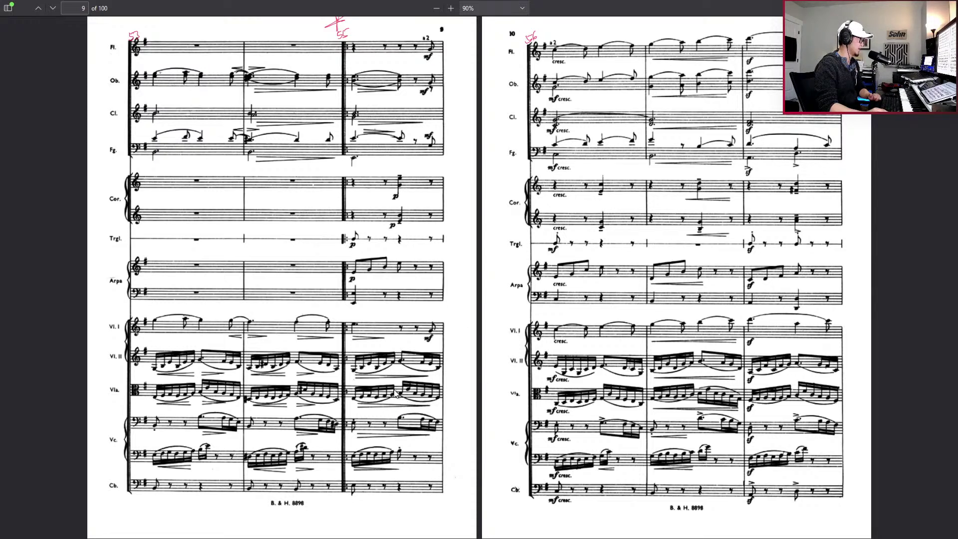
scroll(456, 400, "up", 2)
scroll(456, 400, "down", 2)
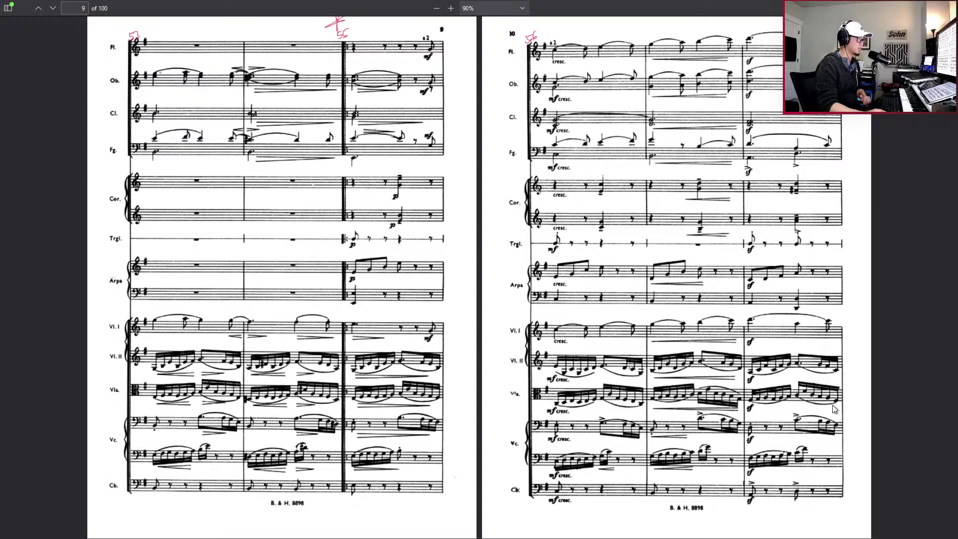
key("Page_Down")
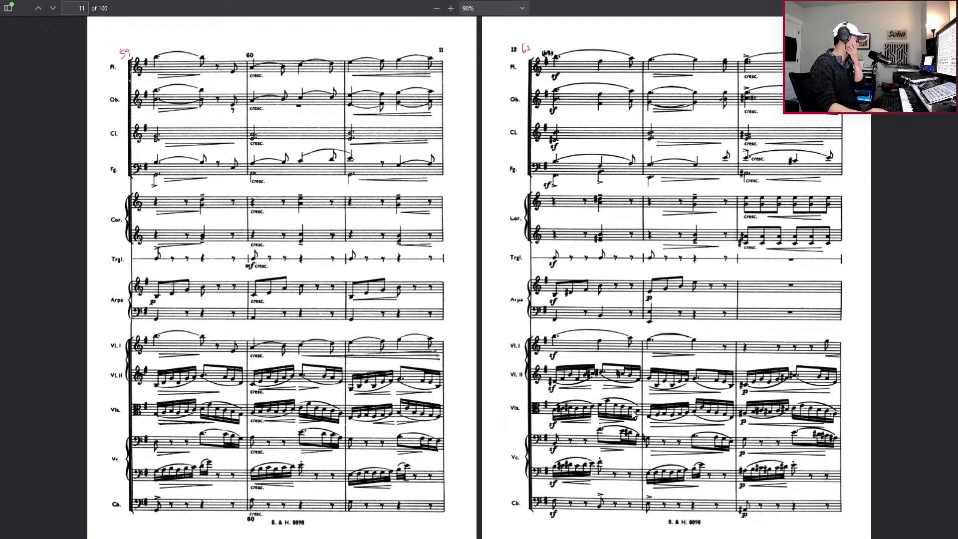
scroll(263, 418, "down", 2)
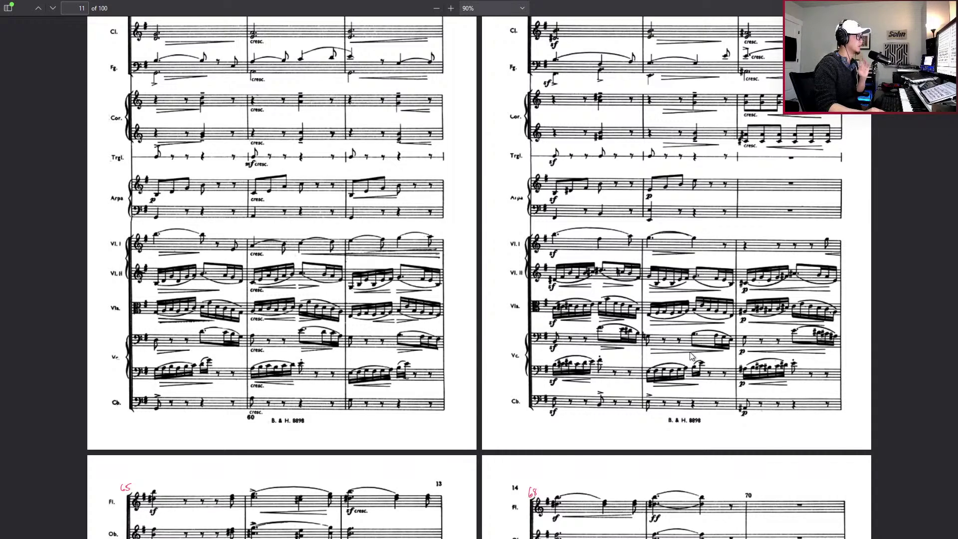
scroll(756, 353, "down", 10)
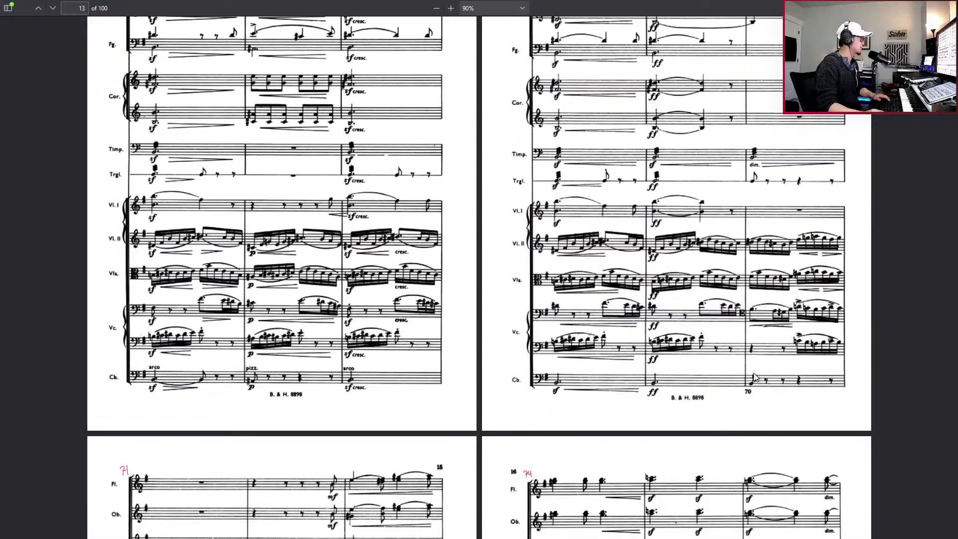
scroll(754, 377, "down", 20)
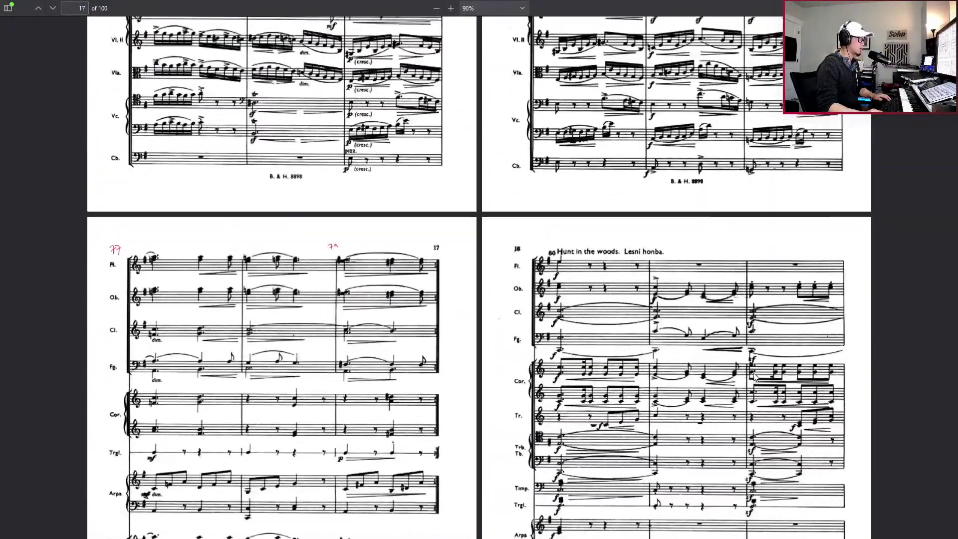
scroll(755, 378, "down", 9)
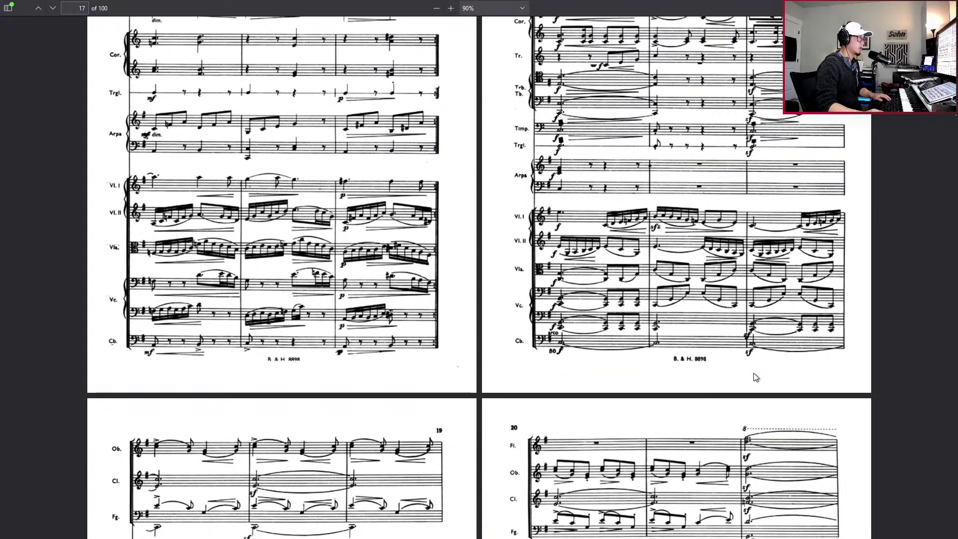
scroll(755, 378, "up", 16)
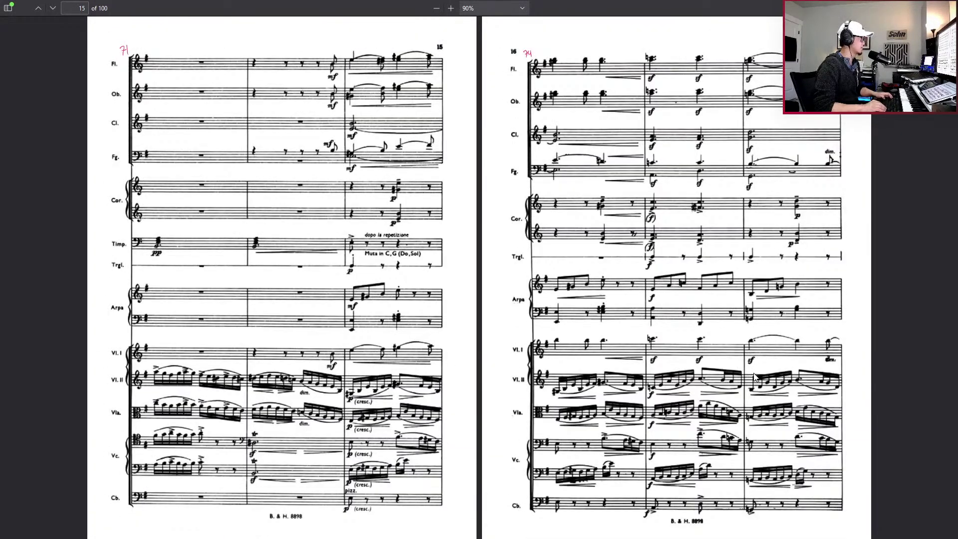
Switch back to Cubase and delete the sustained B1 note at bar 73 from the celli line
key("alt+Tab")
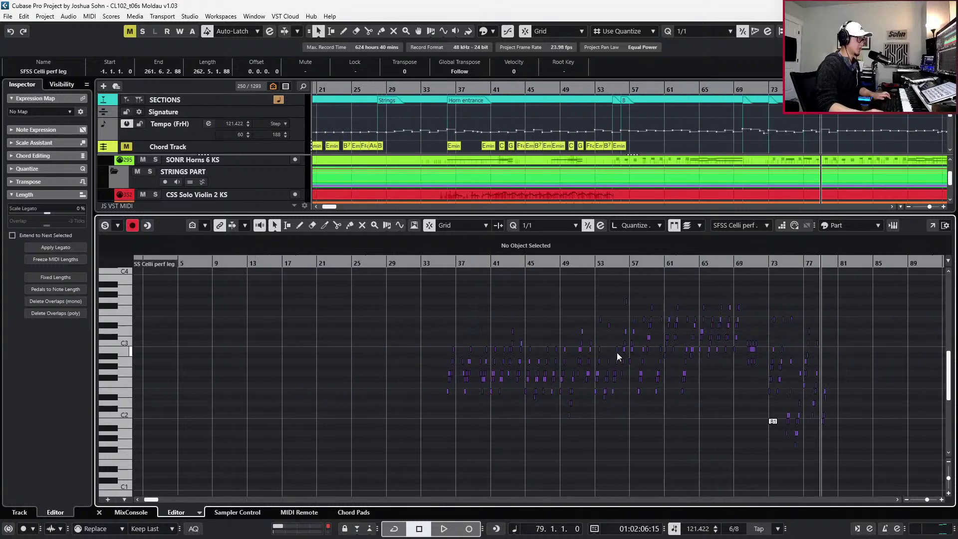
scroll(622, 360, "up", 4)
left_click(443, 421)
key("Delete")
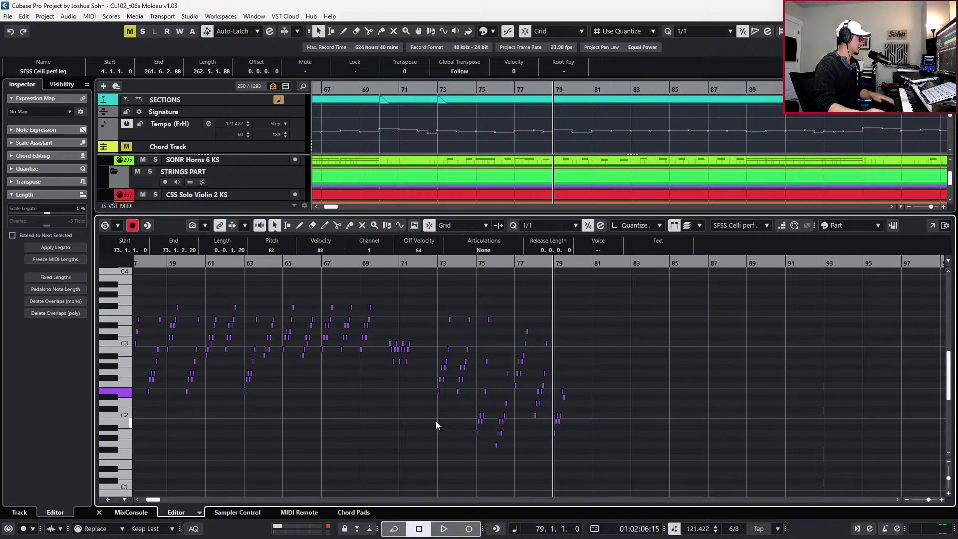
scroll(435, 420, "up", 1)
scroll(432, 415, "up", 1)
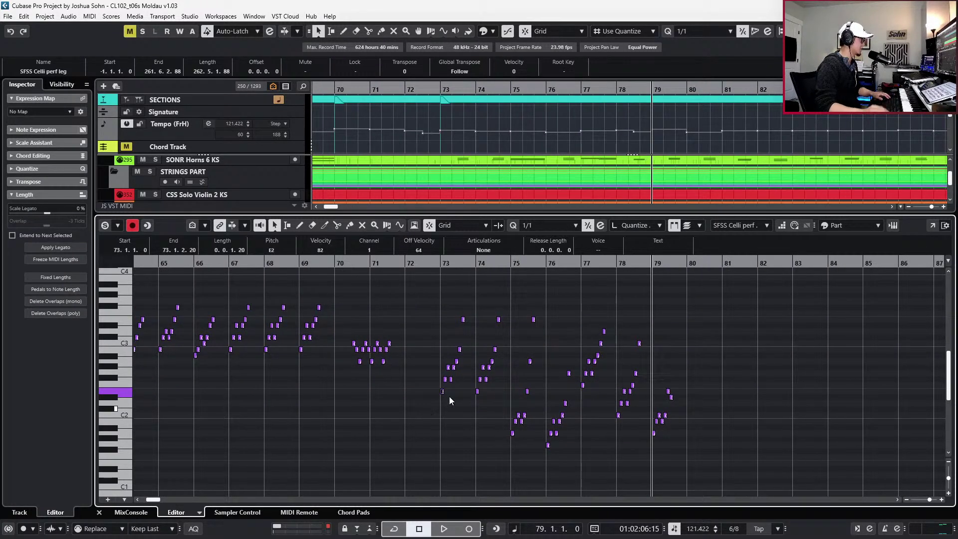
Place the cursor at bar 72 and inspect the trill note in the SFSS Celli decorative KS part
left_click(410, 265)
key("ctrl+e")
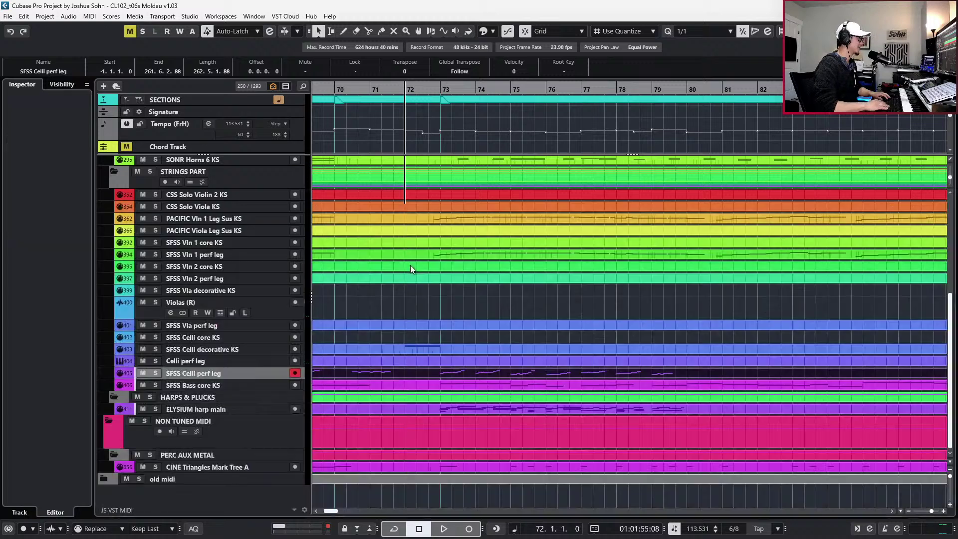
double_click(422, 349)
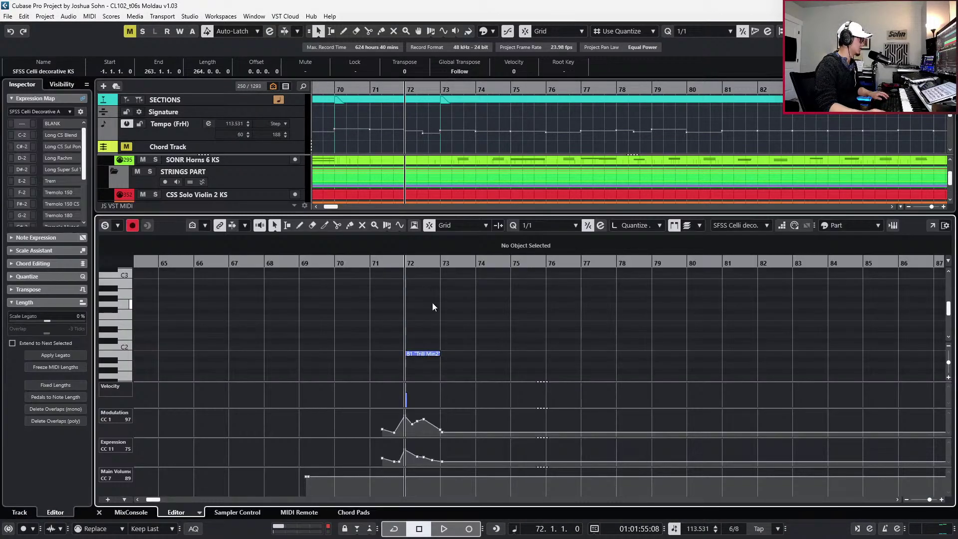
key("ctrl+e")
scroll(489, 370, "down", 4)
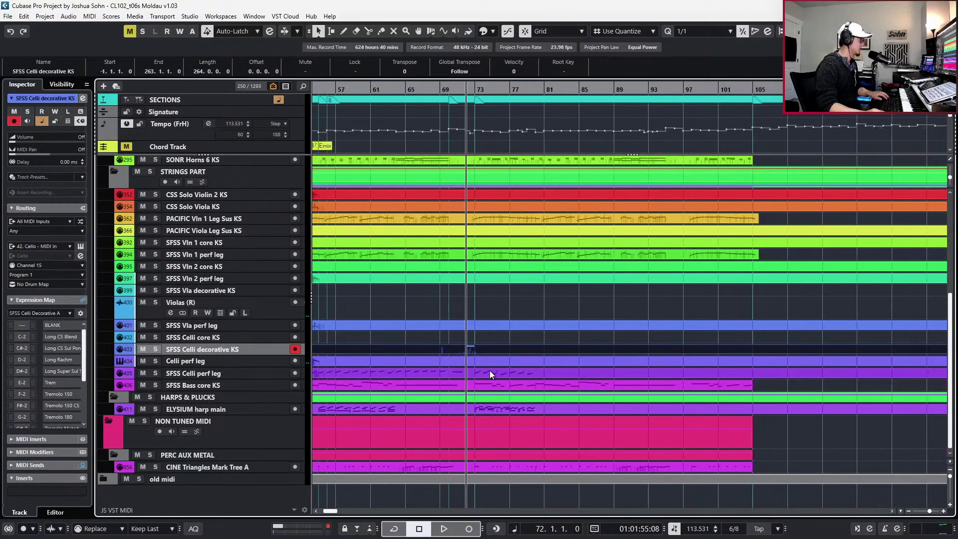
Audition the celli tracks leading up to bar 57
left_click(472, 374)
scroll(526, 372, "left", 5)
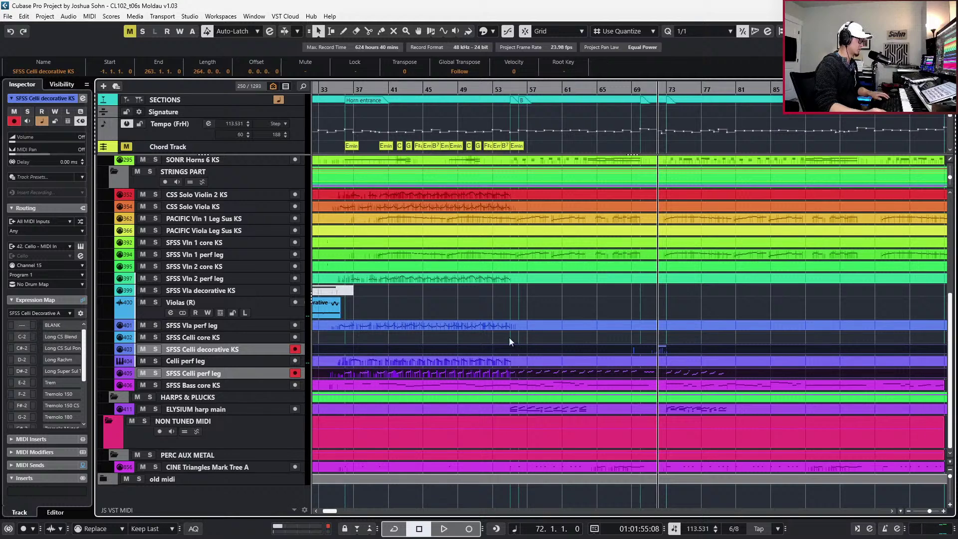
key("space")
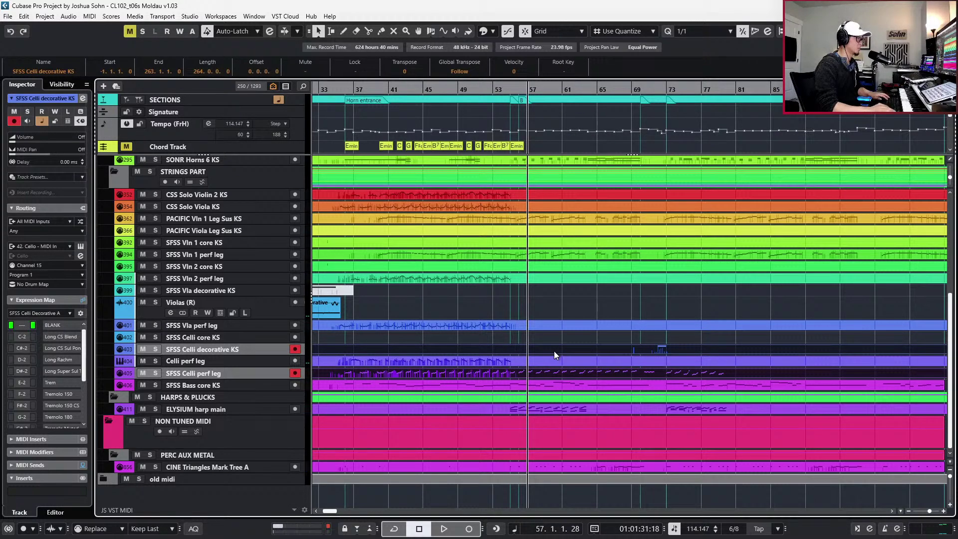
scroll(559, 348, "right", 2)
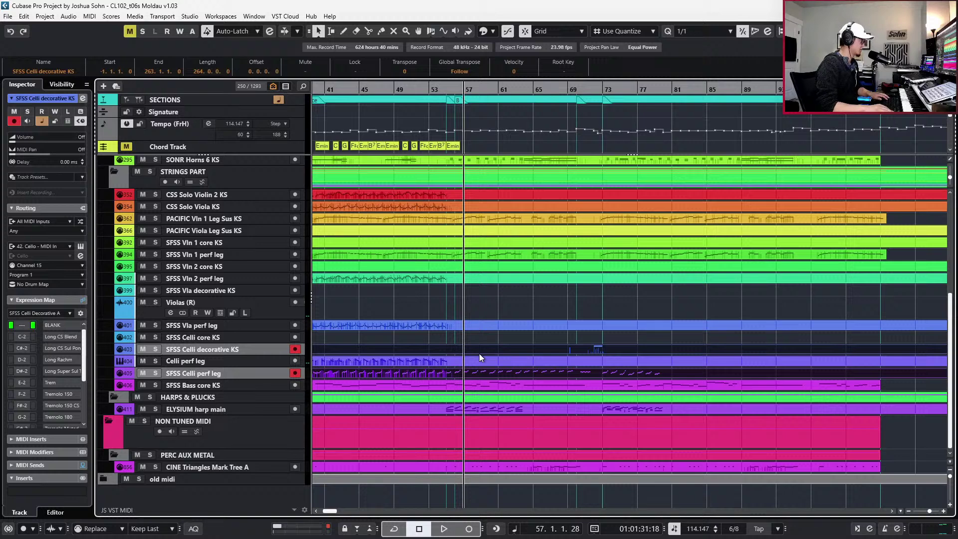
Split the SFSS Celli perf leg part at bar 55 and copy the portion from there onto the SFSS Vla perf leg track
key("shift+b")
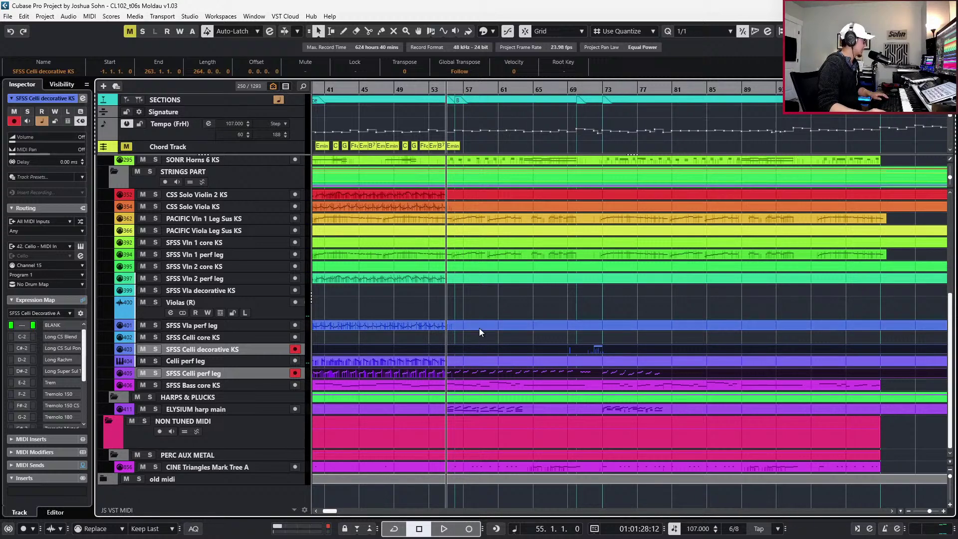
left_click(473, 372)
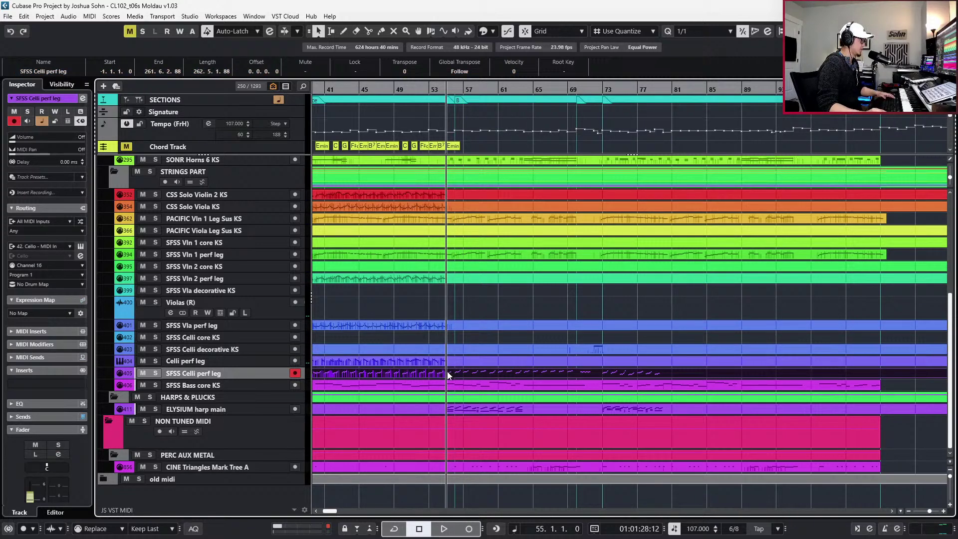
left_click(449, 373)
left_click_drag(679, 370, 554, 325)
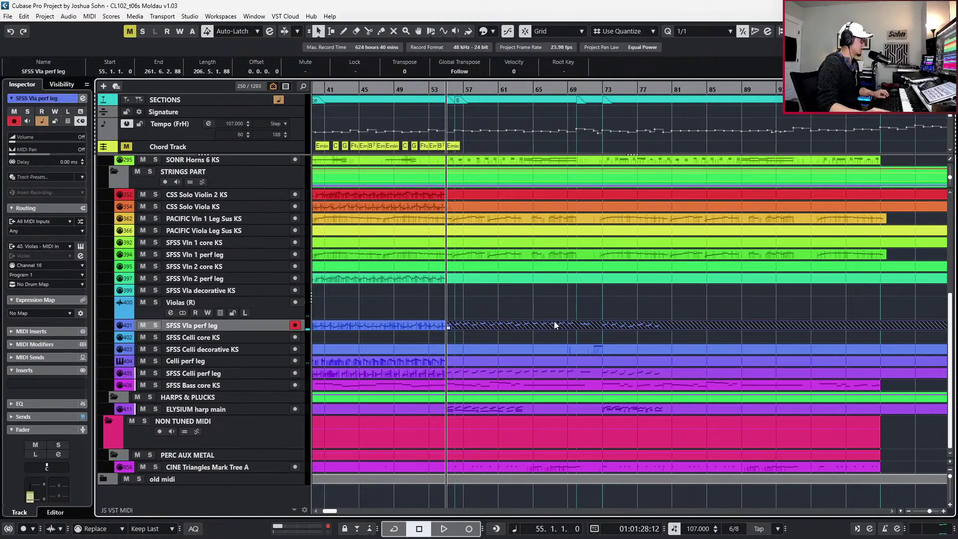
left_click(444, 327)
left_click(485, 328)
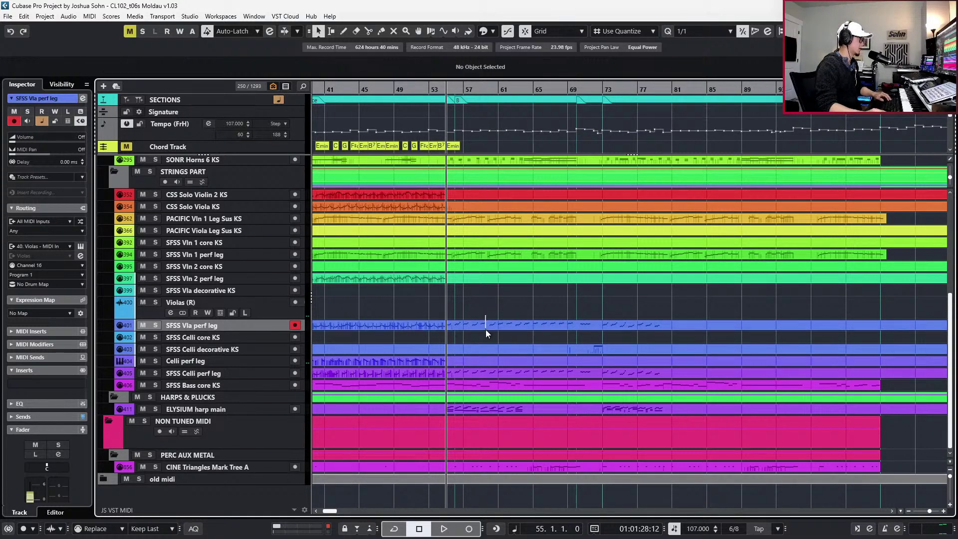
Open the copied SFSS Vla perf leg part for editing and audition its opening at bar 55
double_click(486, 329)
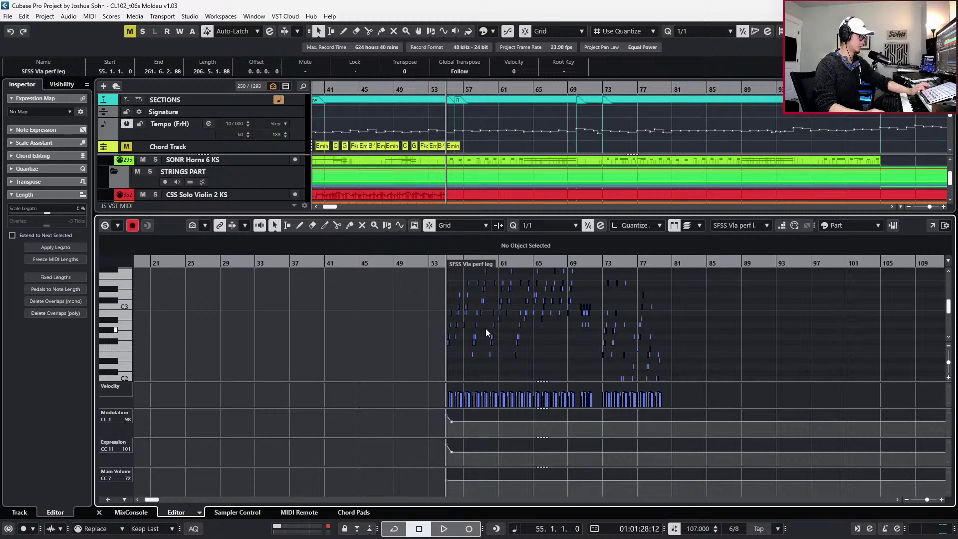
scroll(528, 328, "up", 10)
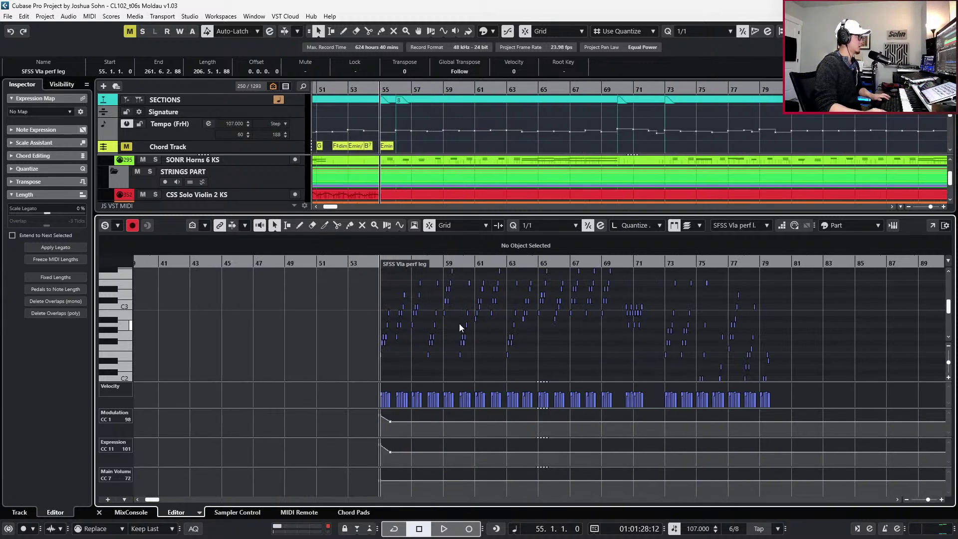
scroll(333, 335, "up", 2)
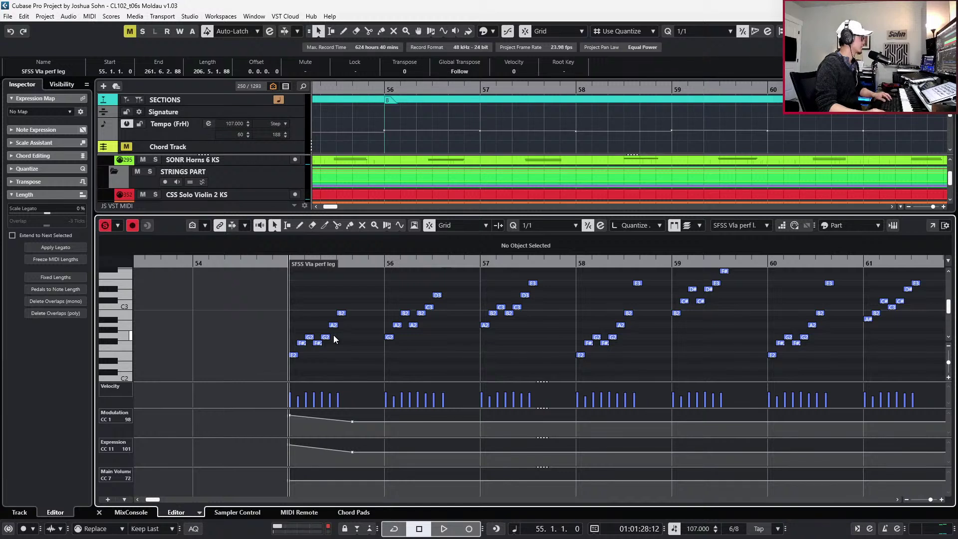
key("space")
key("space")
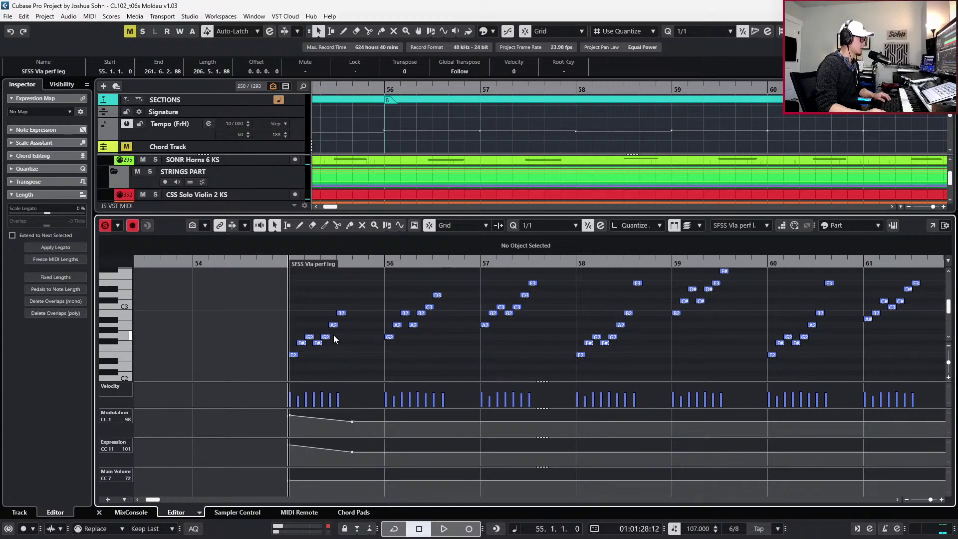
Extend the viola figure in bar 55 by duplicating its last B2, adding C3 at 55.4.2.20 and F#3 at 55.5.1.40
scroll(335, 320, "up", 2)
left_click(341, 335)
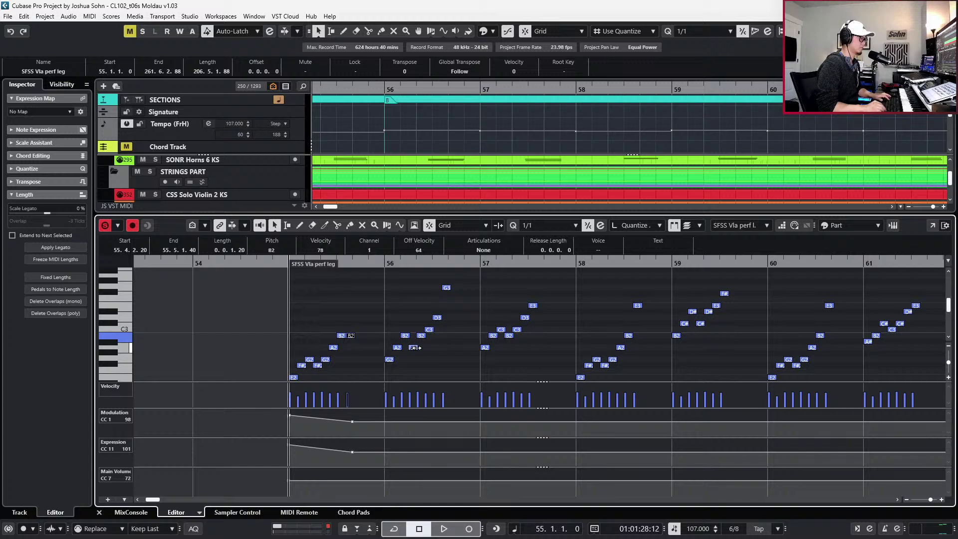
key("Up")
key("Up")
key("Up")
key("Up")
key("Up")
key("Up")
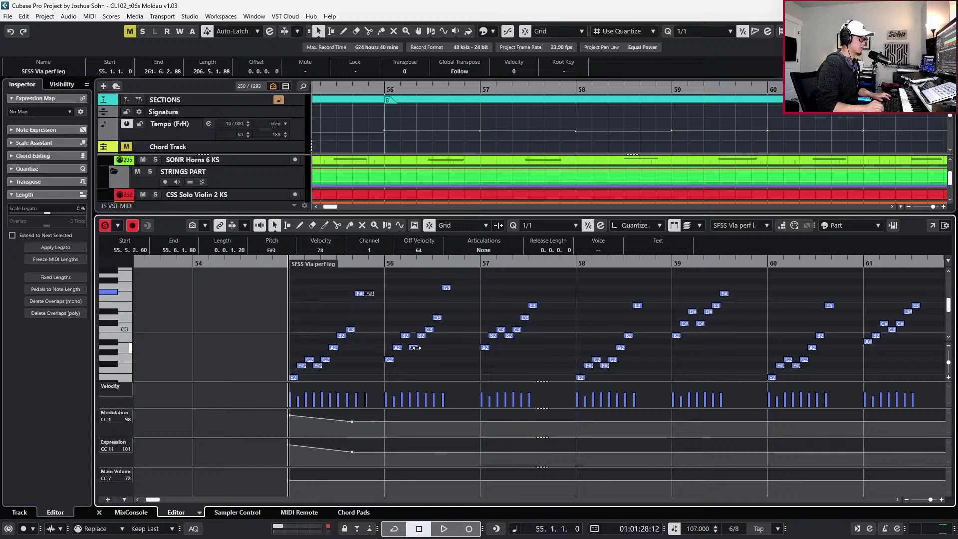
Add a D#3 at 55.5.2.60 in the viola line and lower the note at 55.5.1.40 to E3
key("Left")
key("Left")
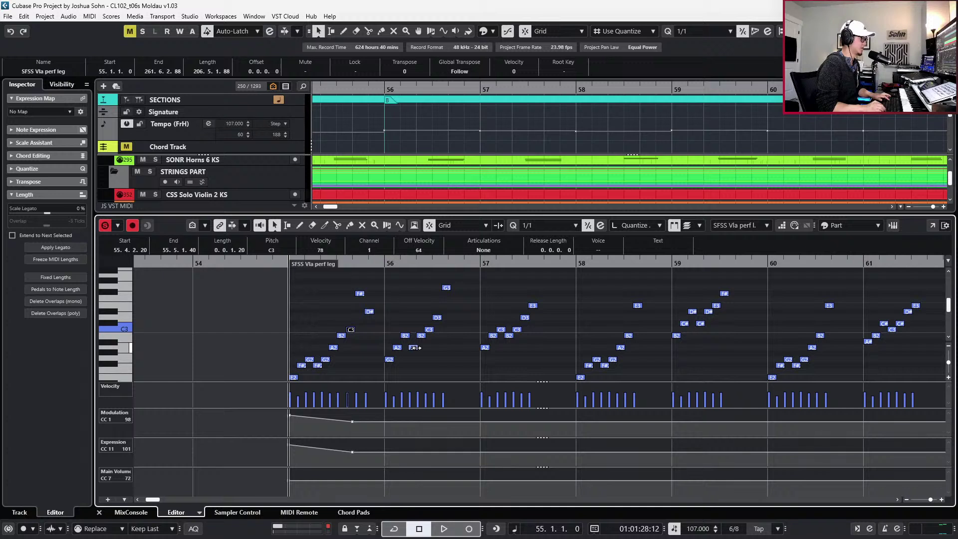
key("Right")
key("Down")
key("Down")
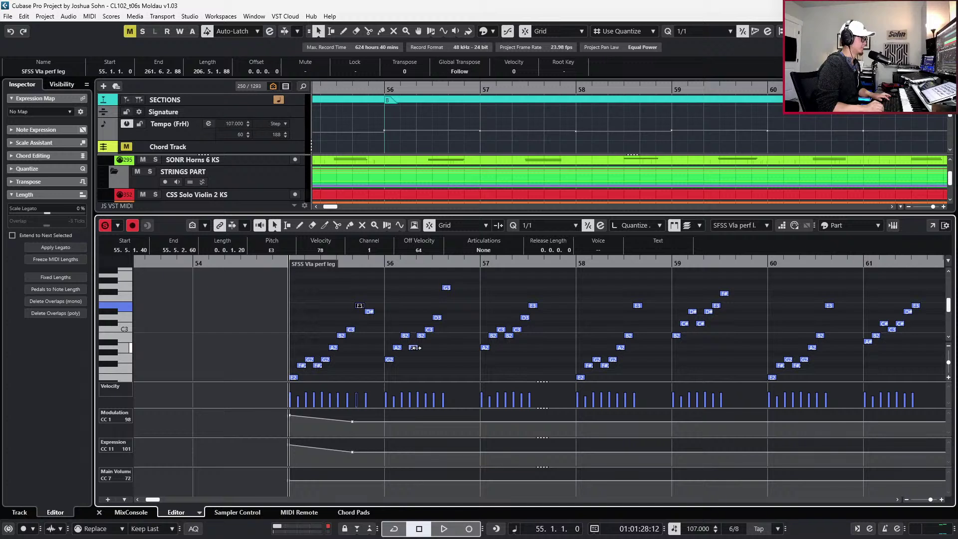
Try B2 at 55.5.2.60 and D#3 at 55.5.1.40 as the ending of the bar 55 viola figure
key("Right")
key("Down")
key("Down")
key("Down")
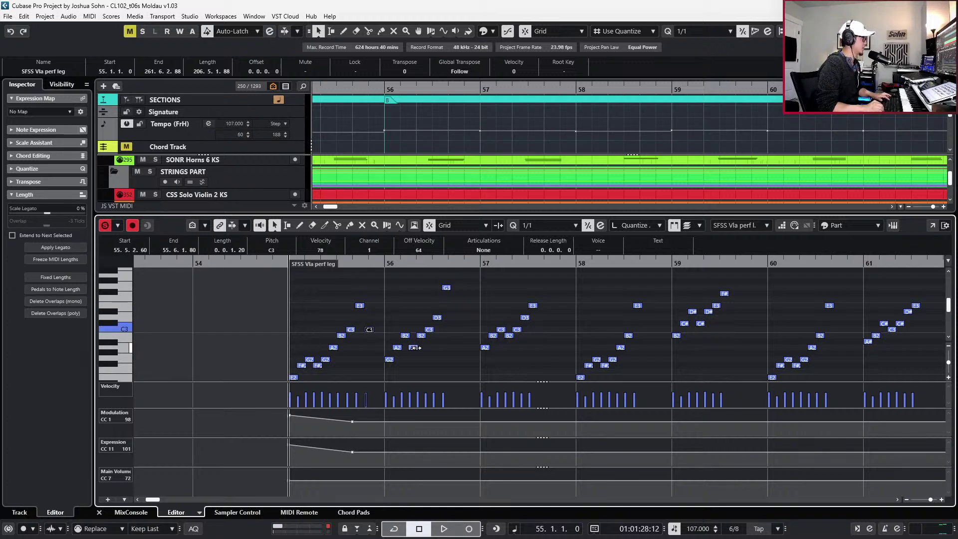
key("Down")
key("Left")
key("Down")
Step back and forth through the bar 55 viola notes to hear how the rising line leads up to C3
key("Left")
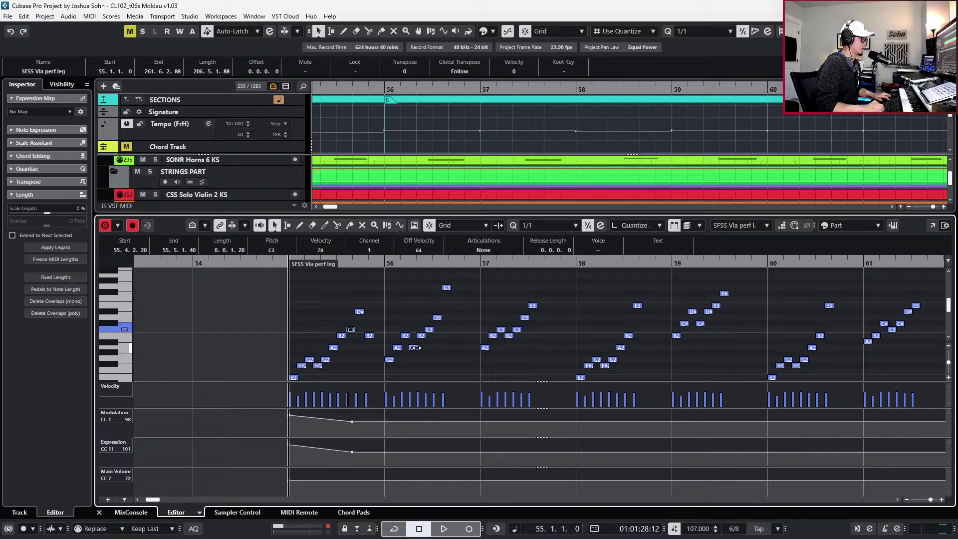
key("Left")
key("Left")
key("Left")
key("Left")
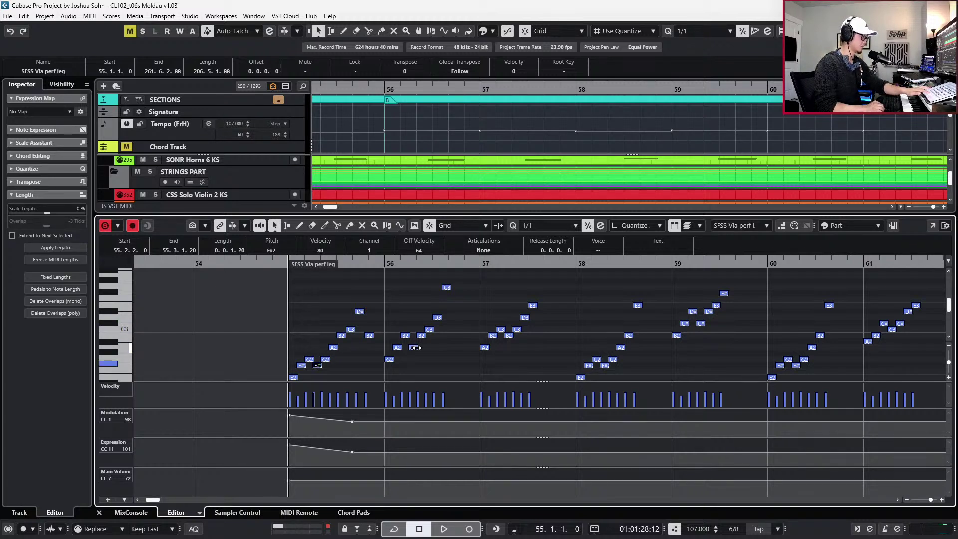
key("Left")
key("Left")
key("Right")
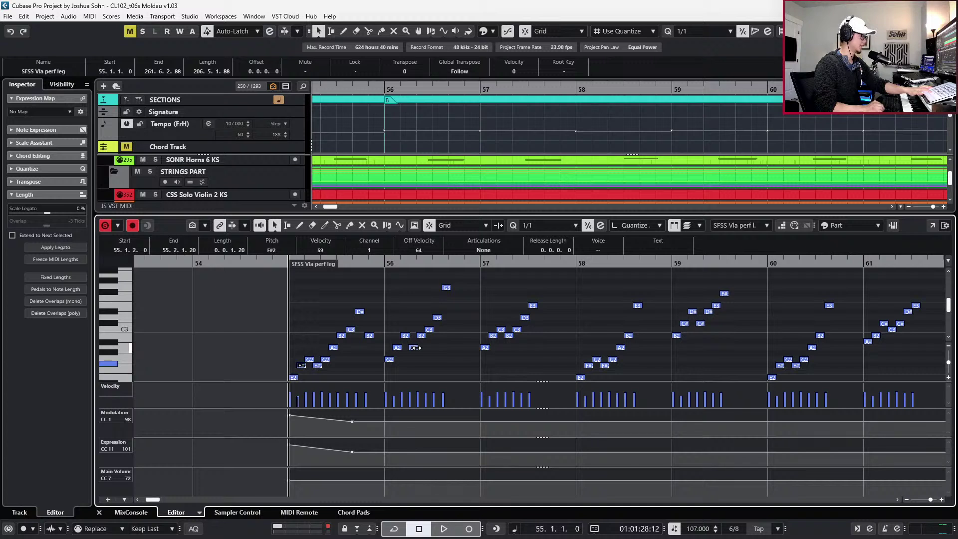
key("Right")
key("Right")
key("Right")
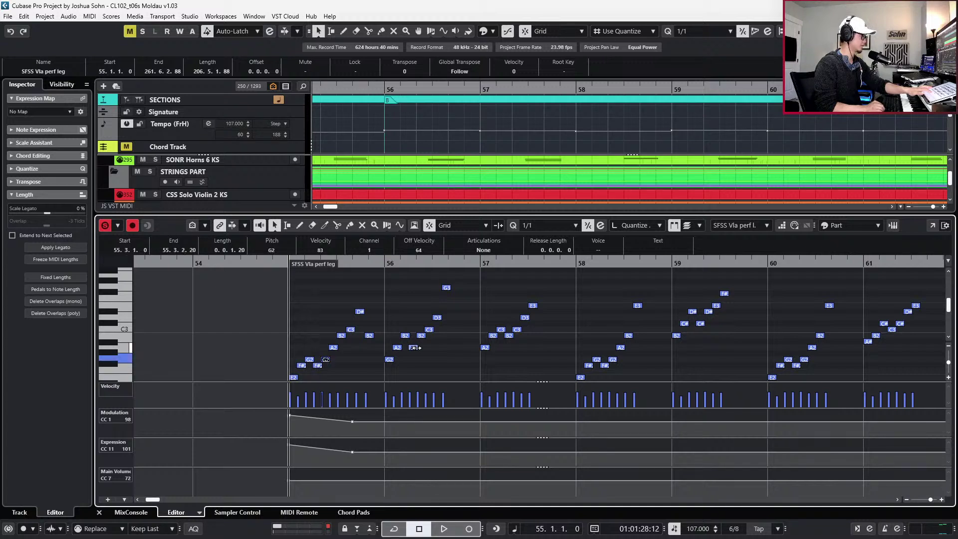
key("Right")
key("Right")
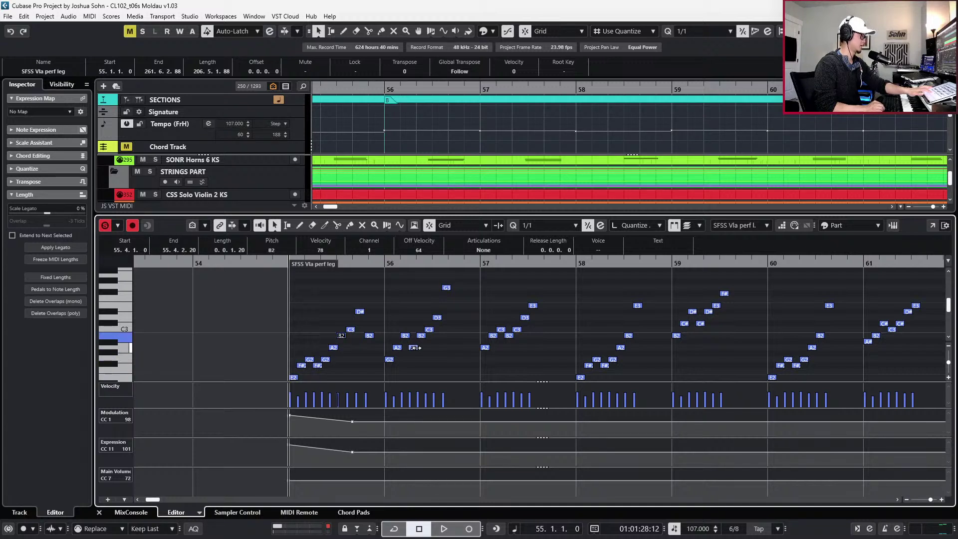
key("Right")
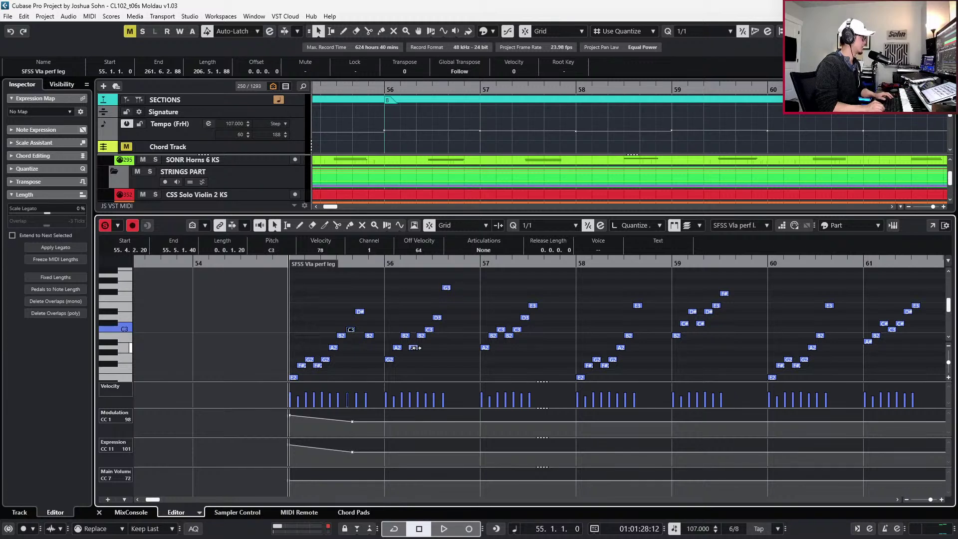
Raise the viola note at 55.4.2.20 to D#3 and lower the one at 55.5.1.40 to B2
key("Up")
key("Up")
key("Up")
key("Right")
key("Down")
key("Down")
key("Down")
key("Down")
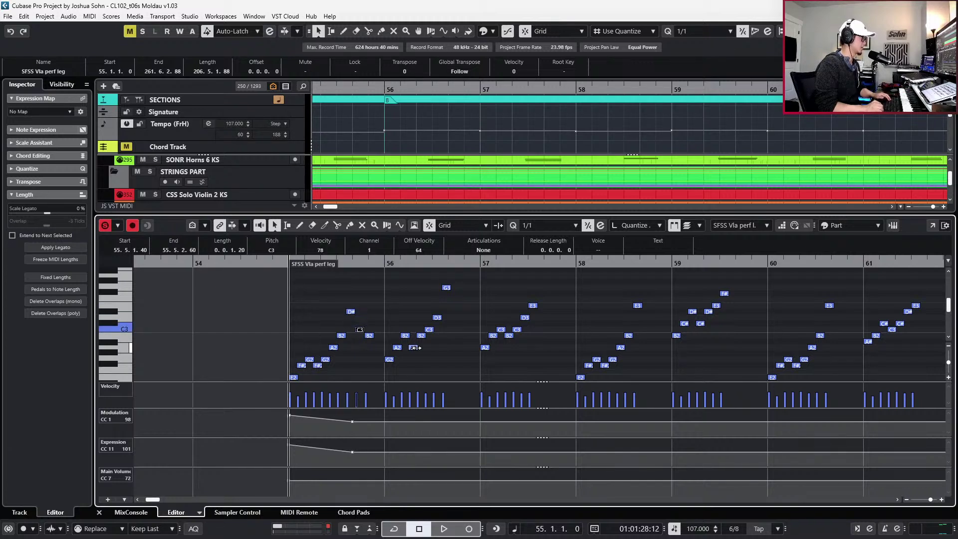
Set the viola note at 55.4.2.20 to E3, comparing it with D3 against the following B2
key("Left")
key("Down")
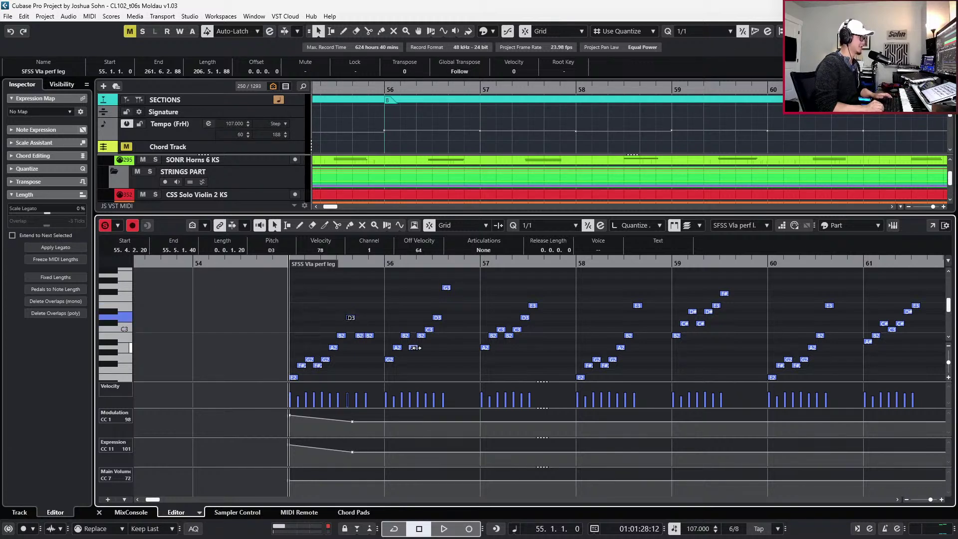
key("Right")
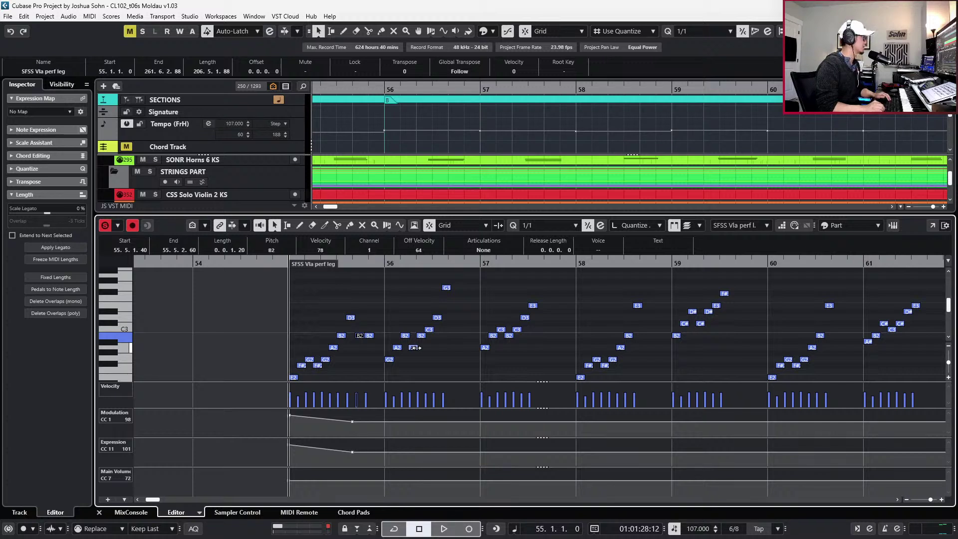
key("Left")
key("Up")
key("Up")
key("Right")
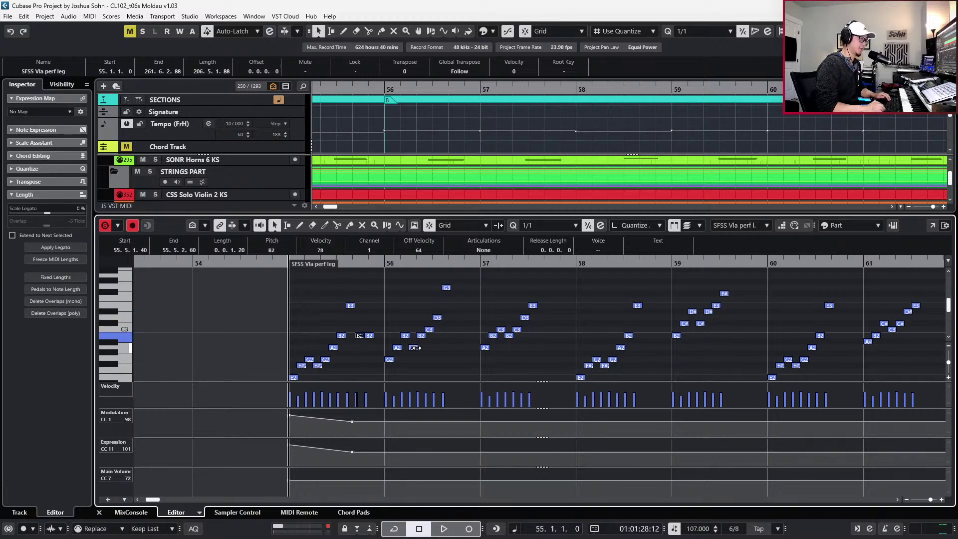
Lower the viola note at 55.5.2.60 to A2 and add a G2 at 55.6.1.80
key("Right")
key("Down")
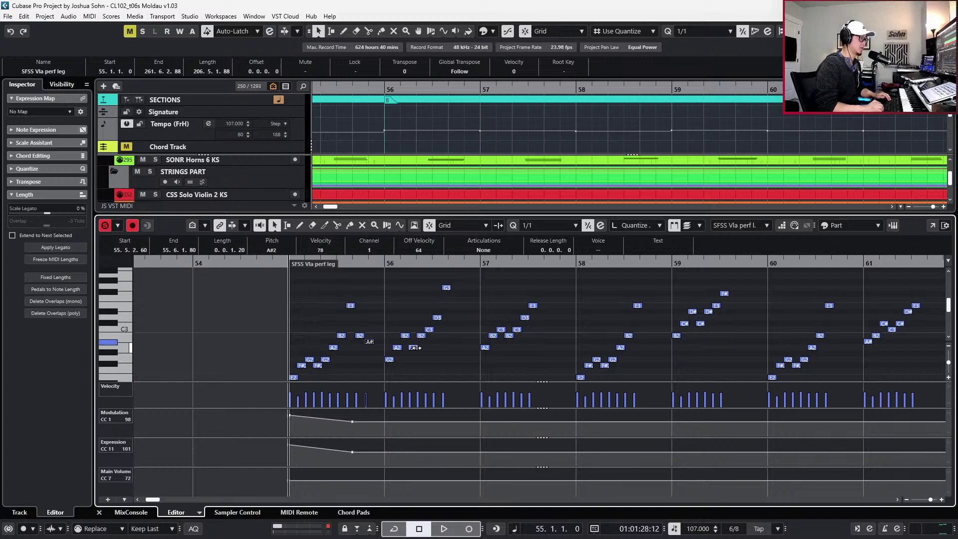
key("Down")
key("Right")
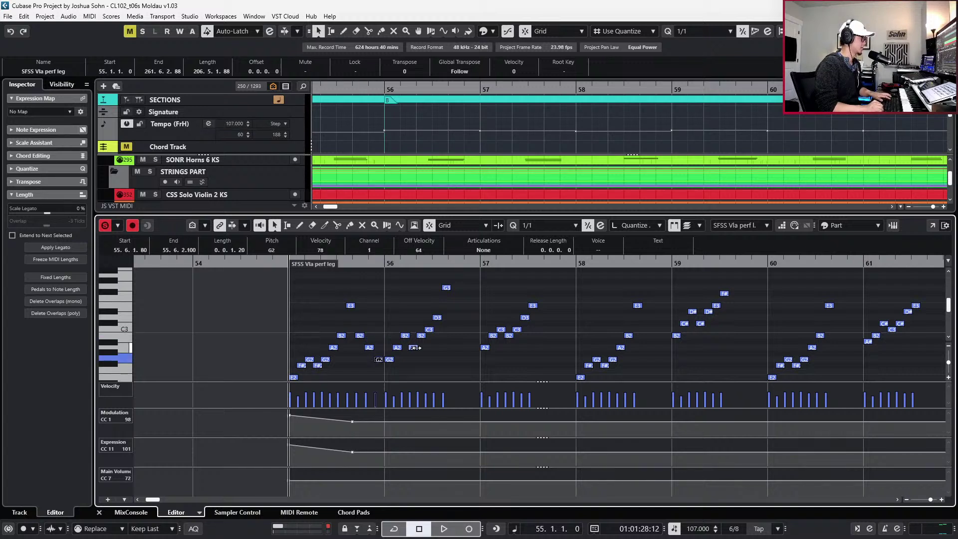
Audition the extended viola figure twice from the start of bar 55
key("space")
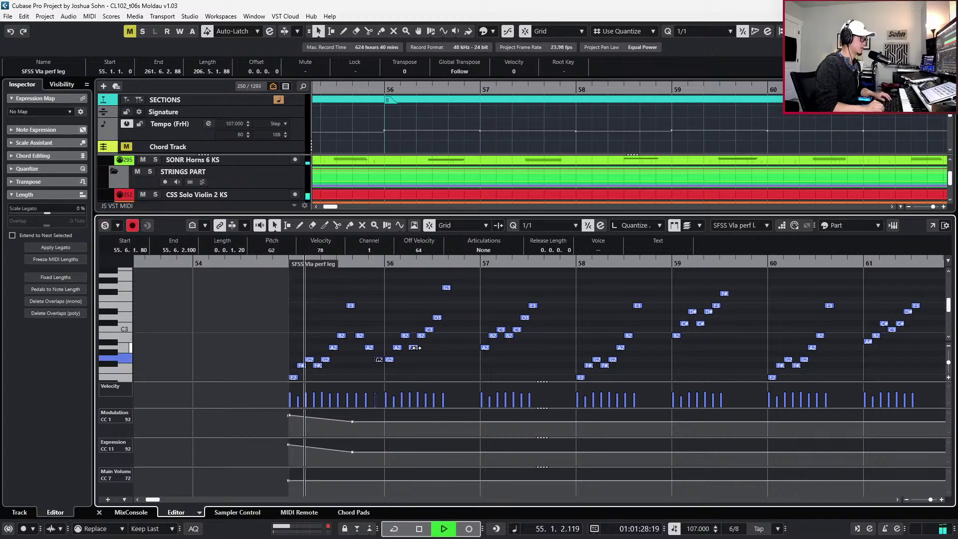
key("space")
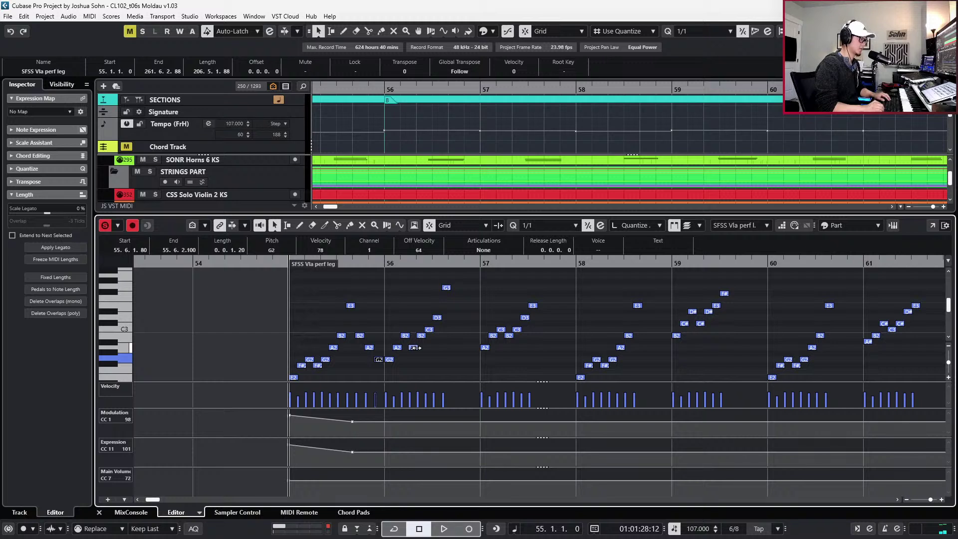
key("space")
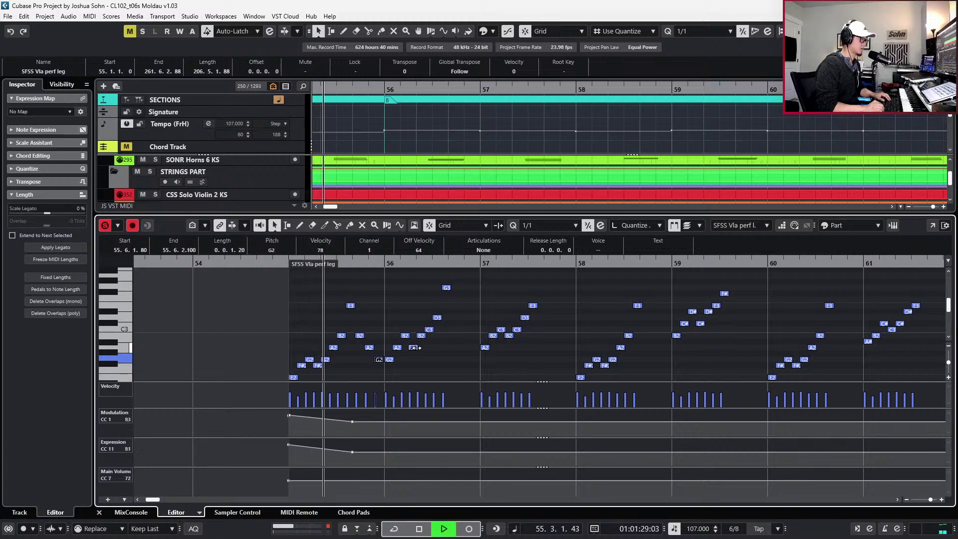
key("space")
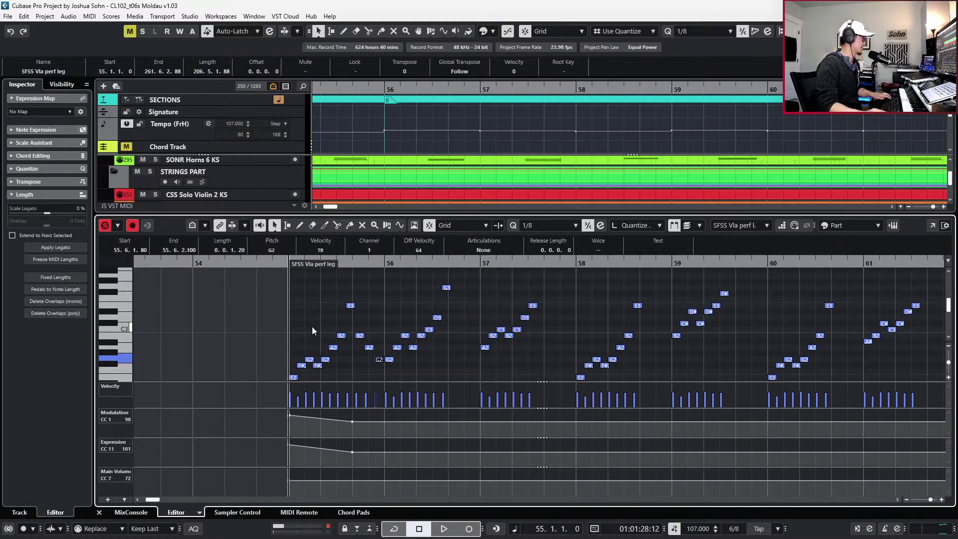
Step through the second half of the bar 55 viola figure note by note to check its pitches and spacing
scroll(313, 326, "up", 2)
scroll(384, 326, "down", 1)
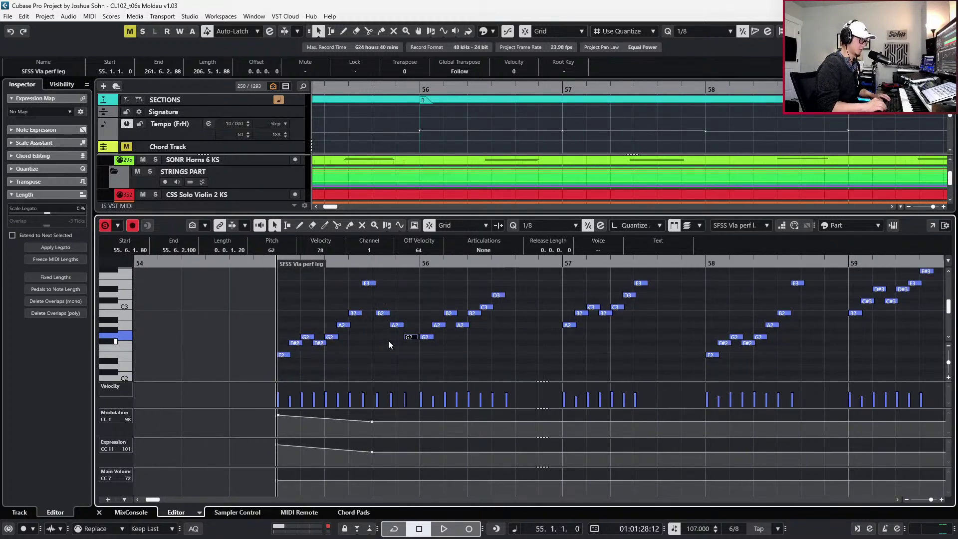
key("Right")
key("Left")
key("Left")
key("Left")
key("Left")
key("Left")
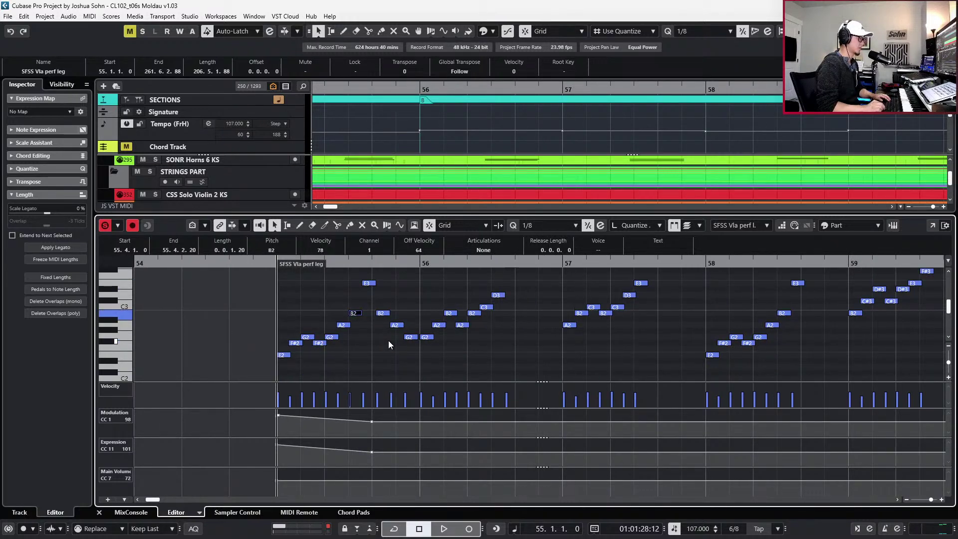
key("Right")
key("Right")
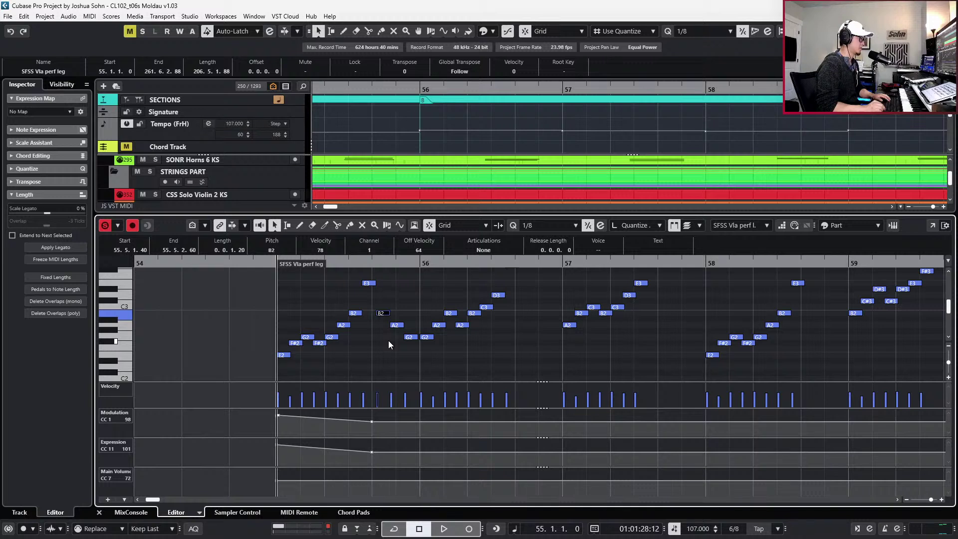
key("Right")
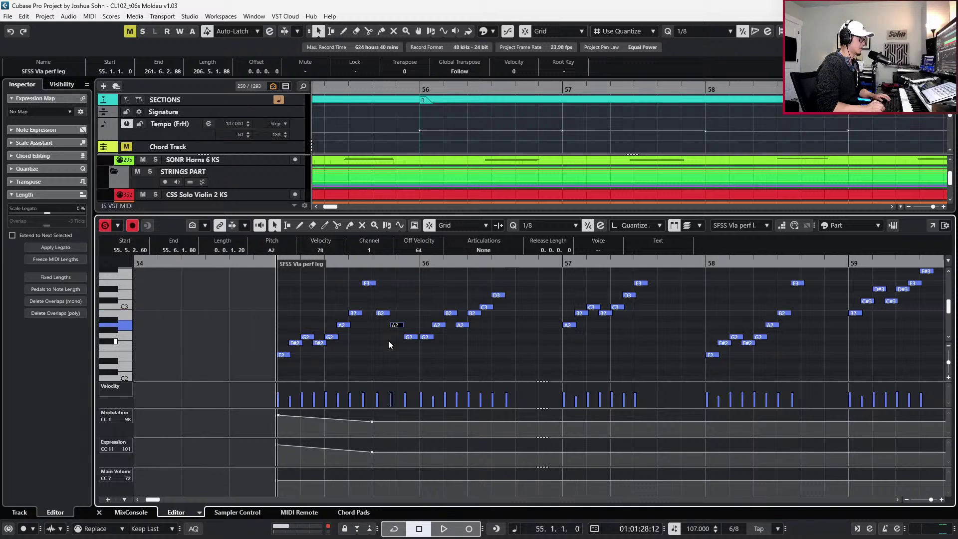
key("Right")
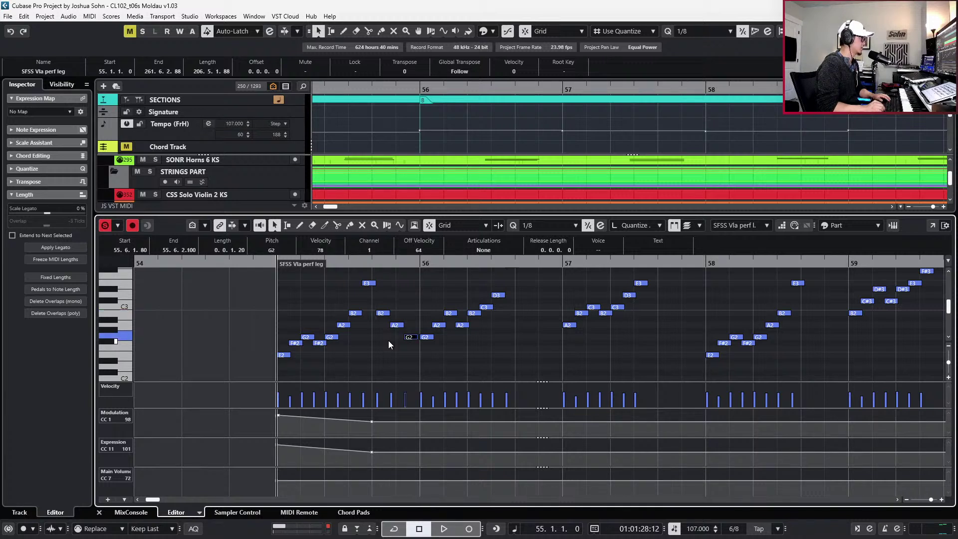
Nudge the E3, B2, A2 and G2 ending the bar 55 viola figure earlier, placing the G2 at 55.5.2.104
scroll(388, 331, "up", 1)
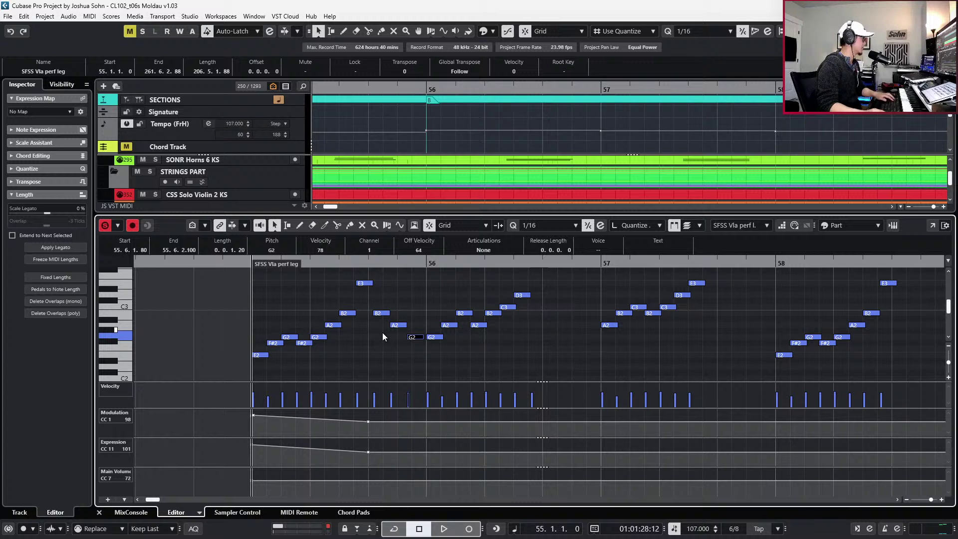
scroll(383, 333, "up", 1)
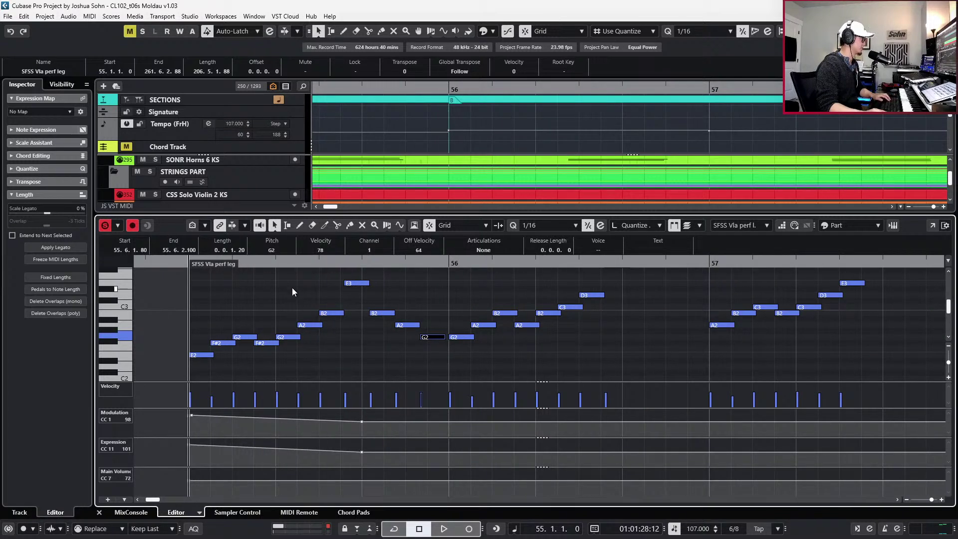
key("Left")
key("Left")
key("Left")
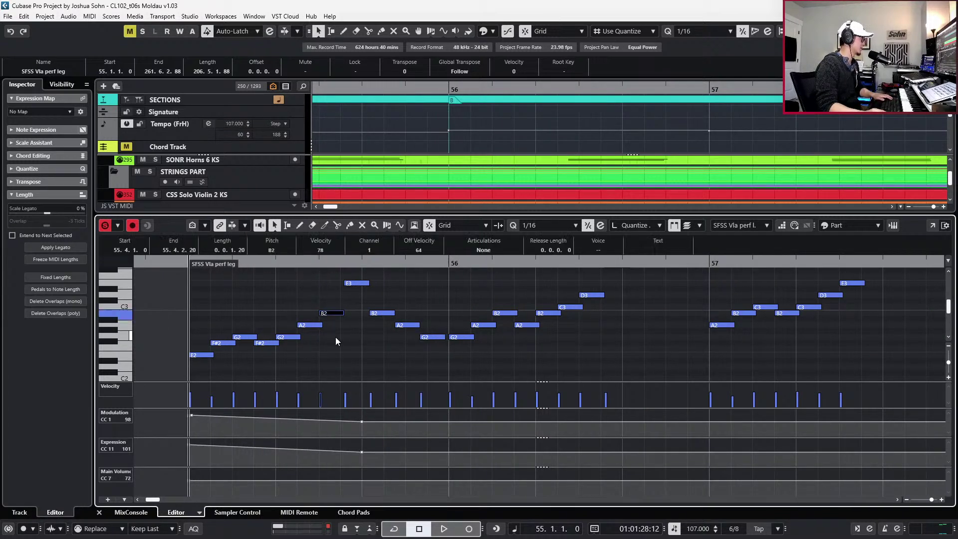
key("Right")
key("Right")
key("Right")
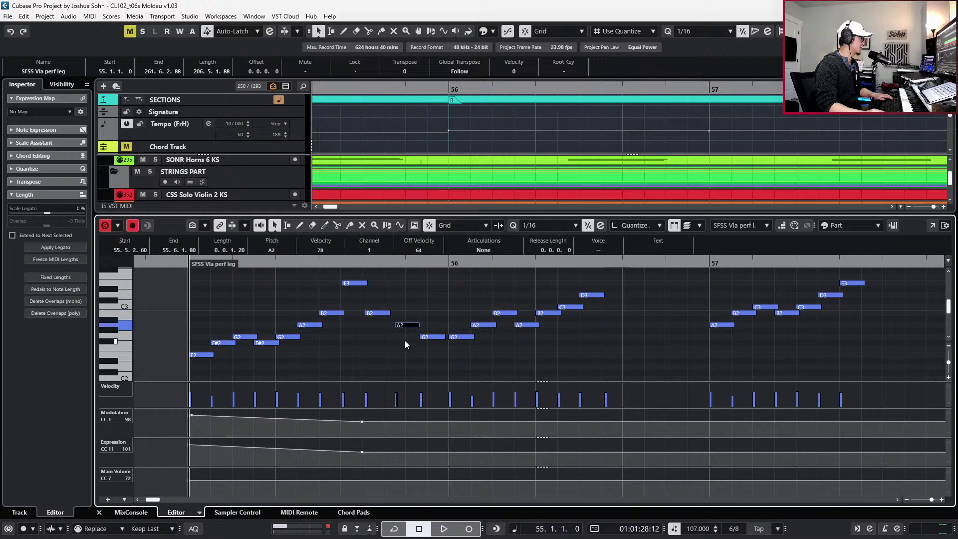
key("ctrl+Left")
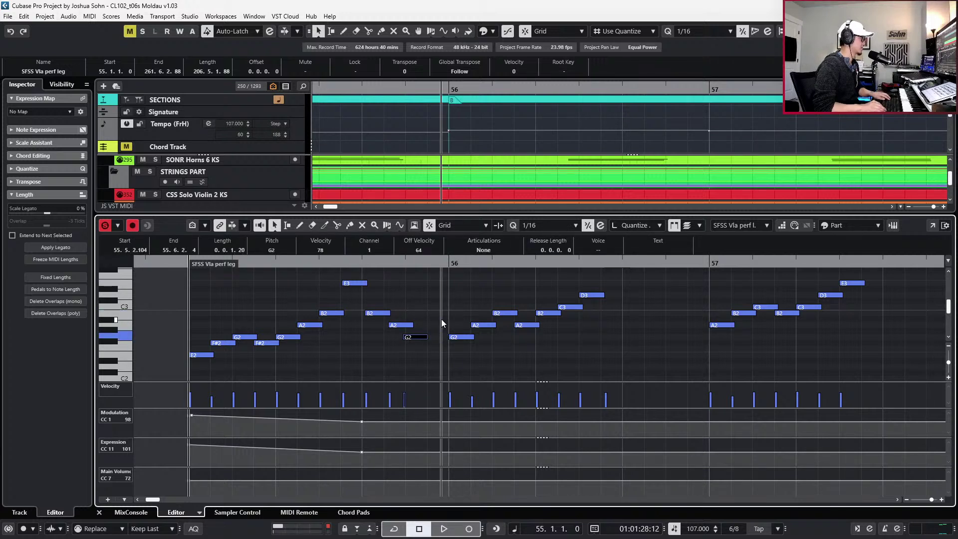
Duplicate the last G2 in bar 55 as an F#2 at 55.6.2.4 and audition the figure
key("alt+d")
key("Down")
key("Down")
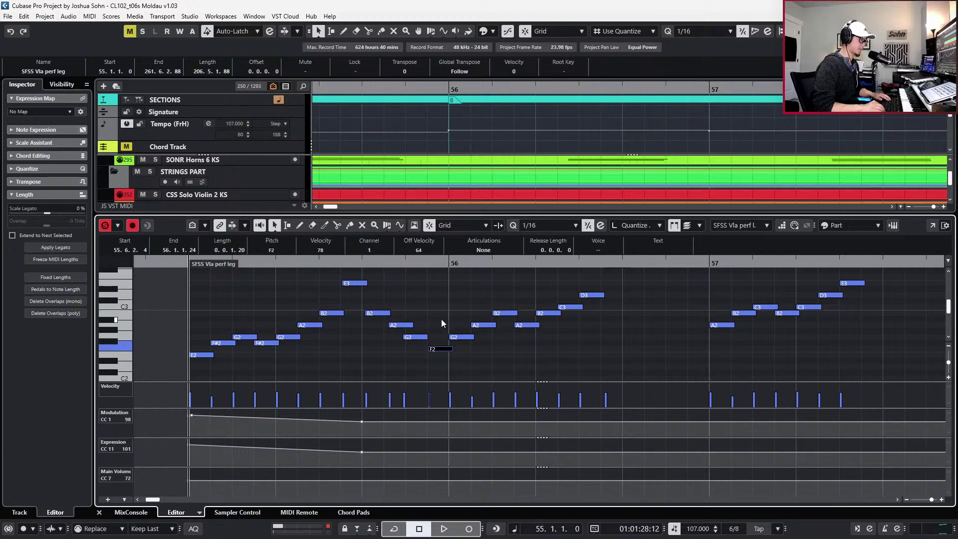
key("Up")
key("space")
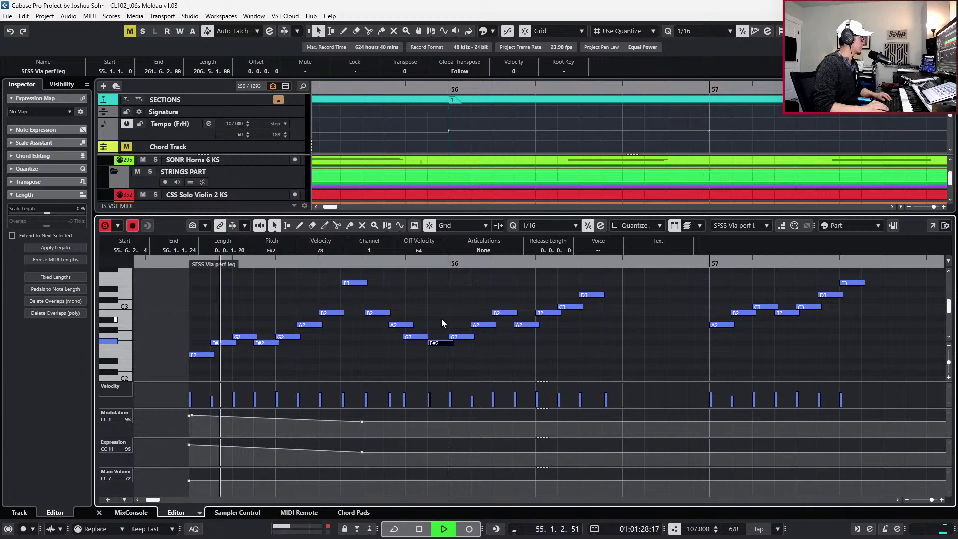
key("space")
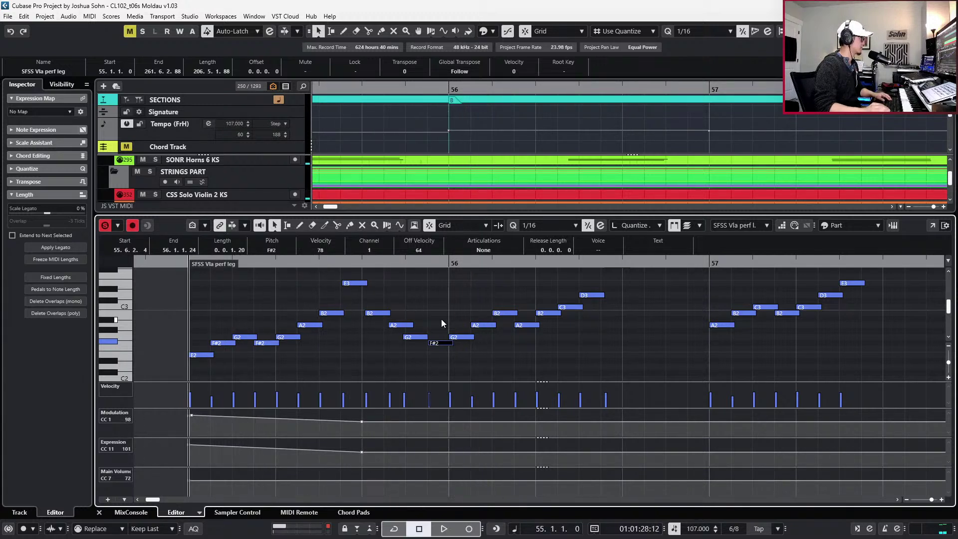
Delete the second Modulation and Expression points in bar 55 and audition the viola line into bar 56
left_click(355, 425)
left_click_drag(355, 426, 368, 418)
key("Delete")
left_click_drag(346, 466, 398, 441)
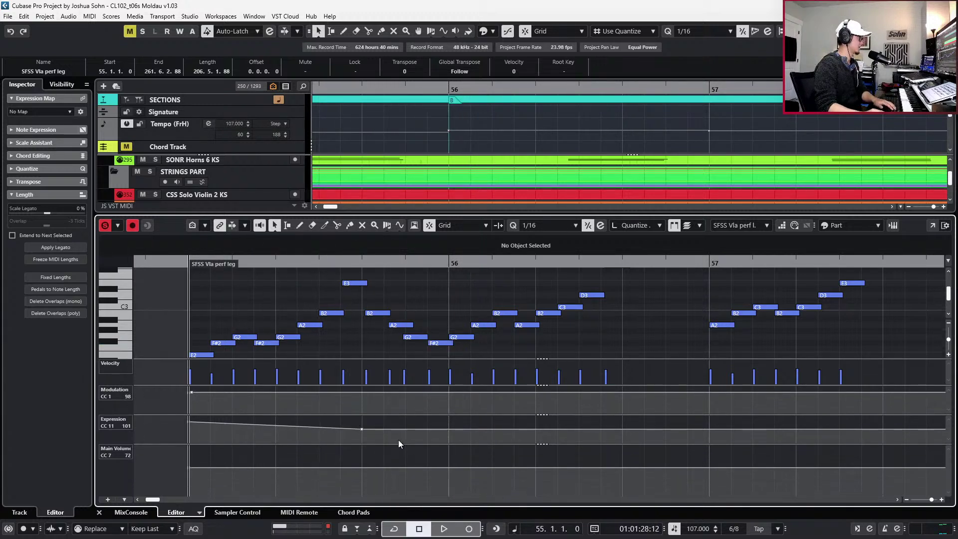
key("Delete")
key("space")
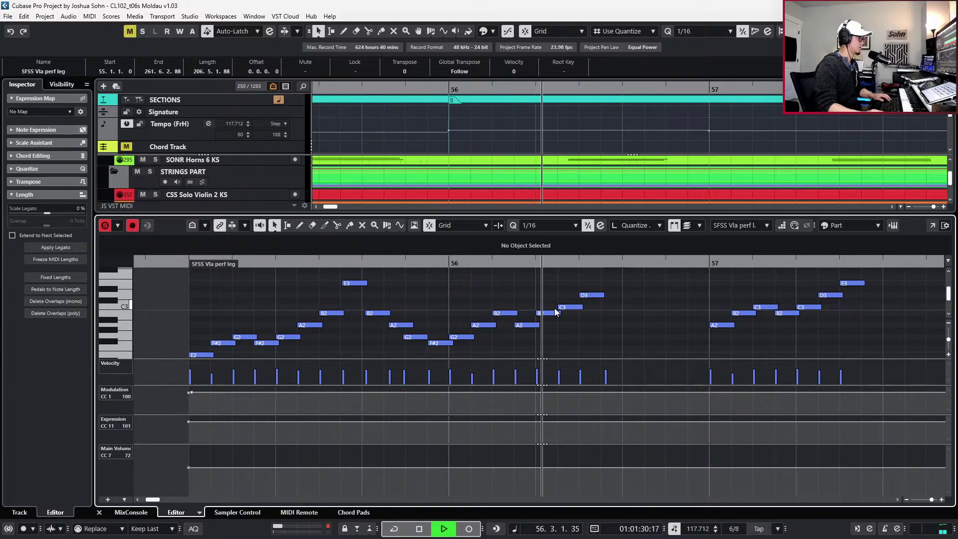
key("space")
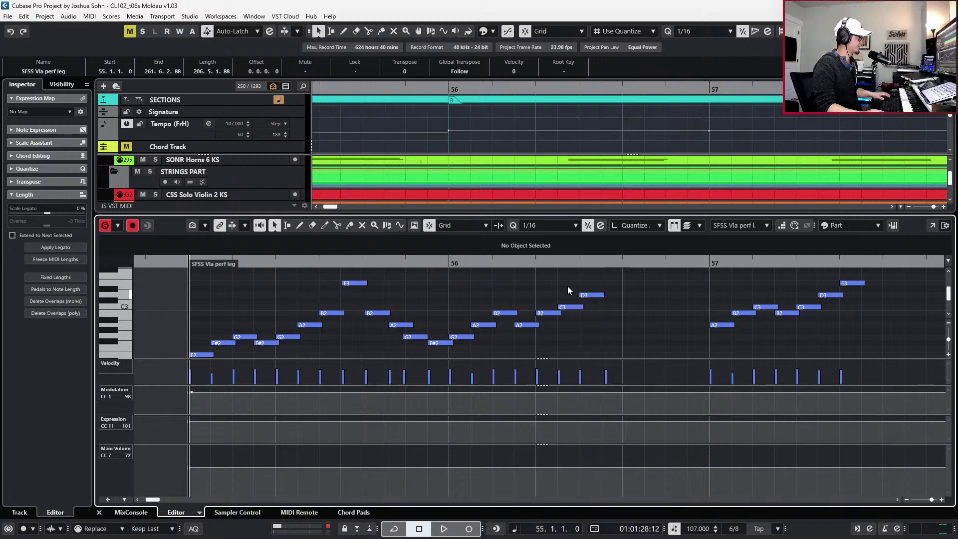
Hide the controller lanes below the viola notes to enlarge the note display
scroll(573, 298, "down", 2)
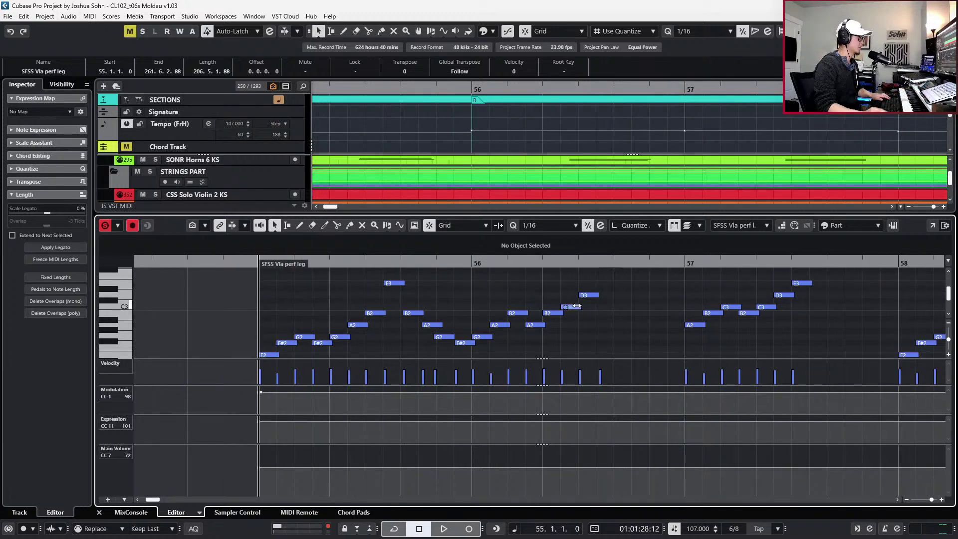
key("alt+l")
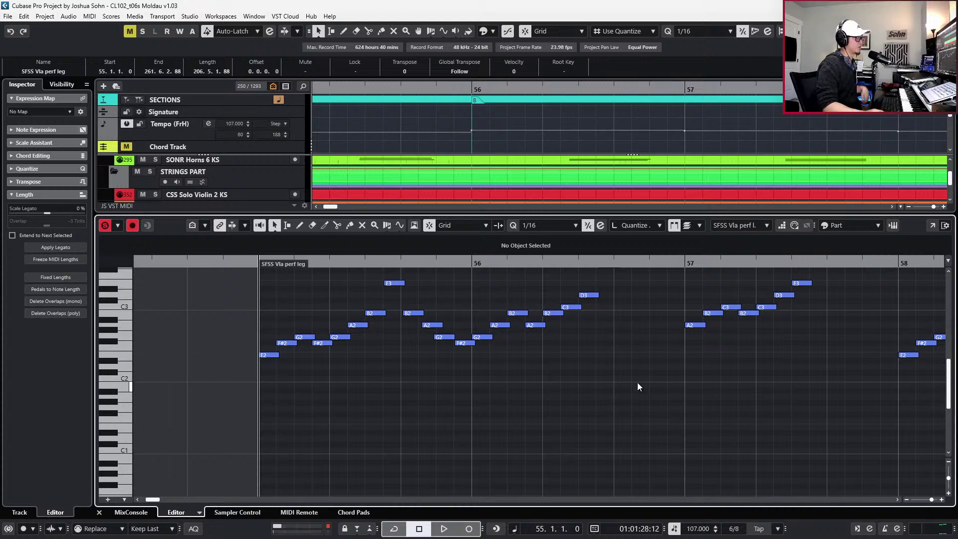
Nudge the G3 in bar 56 of the viola part earlier to 56.4.2.8 and audition the line from bar 56
scroll(627, 342, "up", 2)
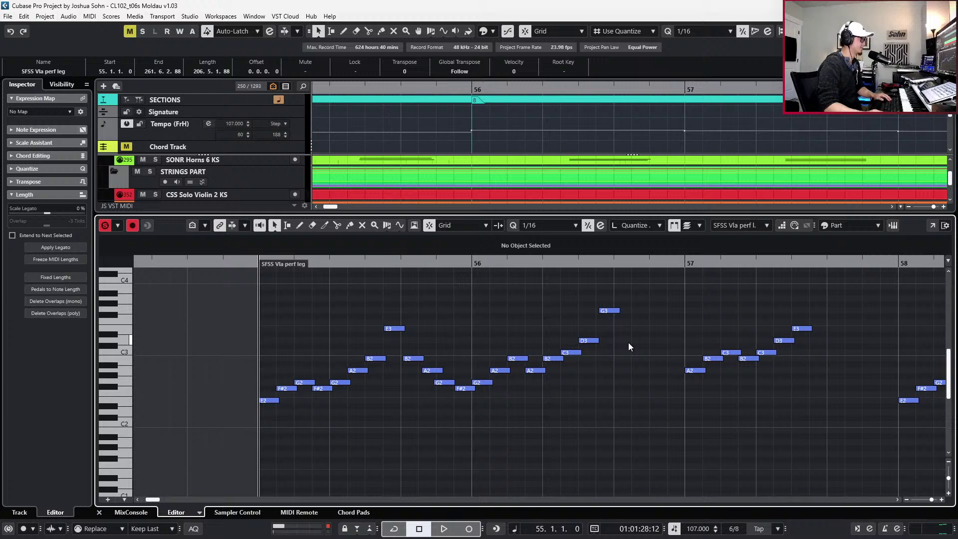
scroll(628, 343, "down", 1)
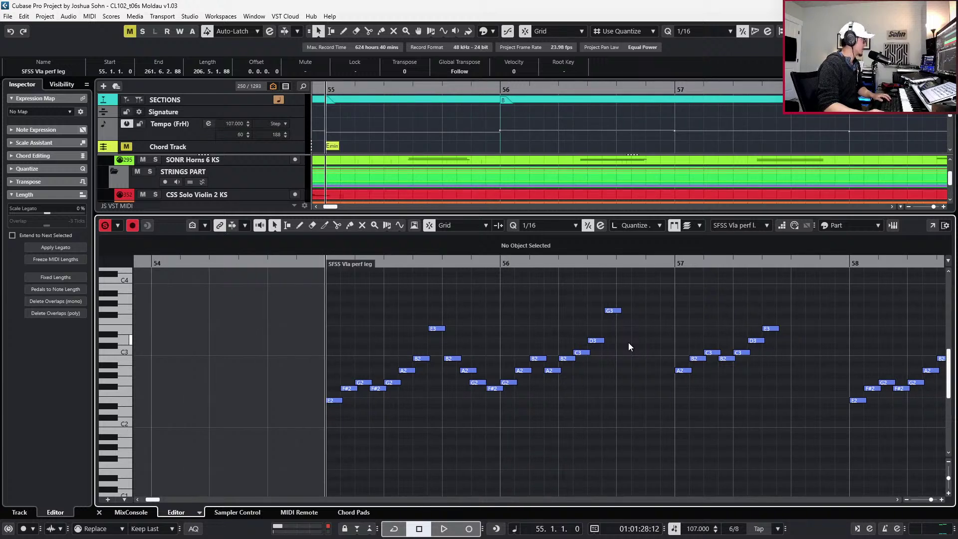
key("shift+n")
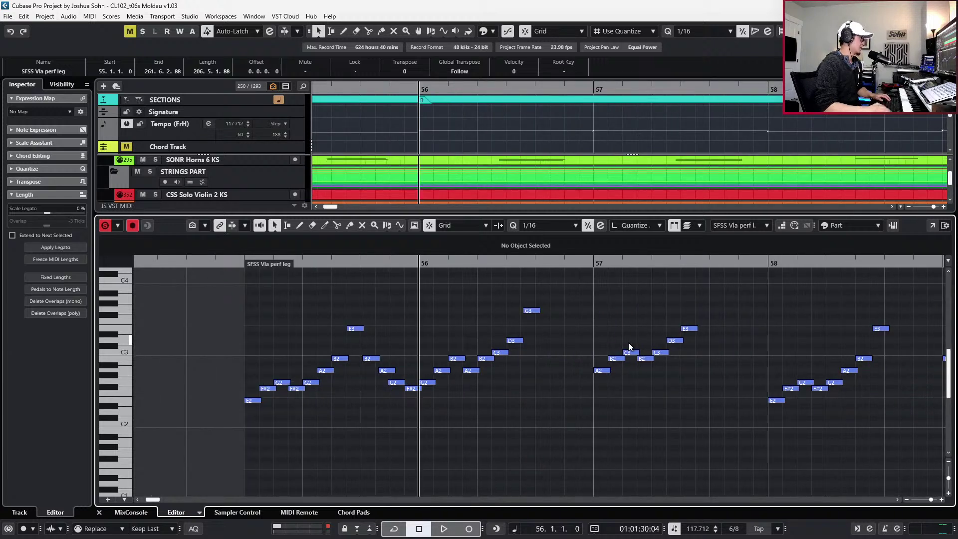
left_click(532, 311)
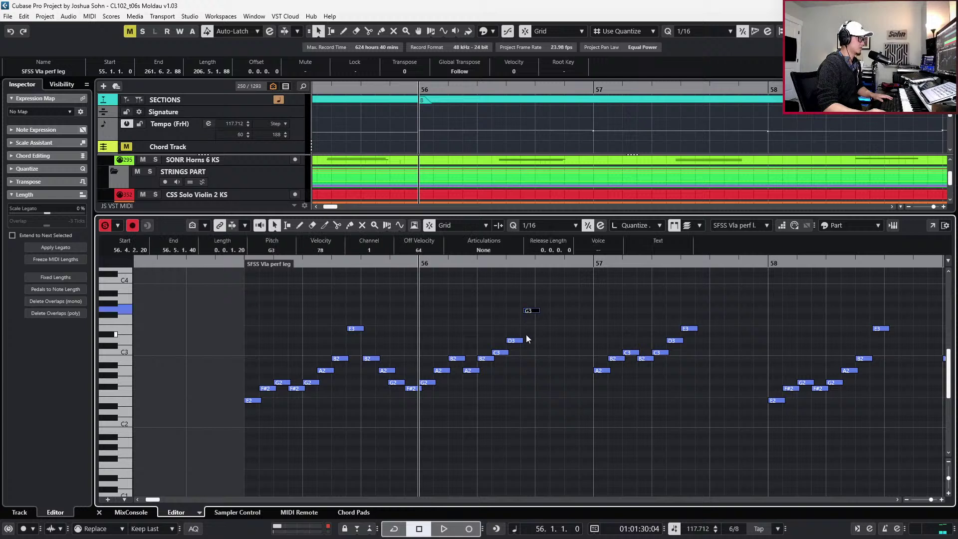
key("space")
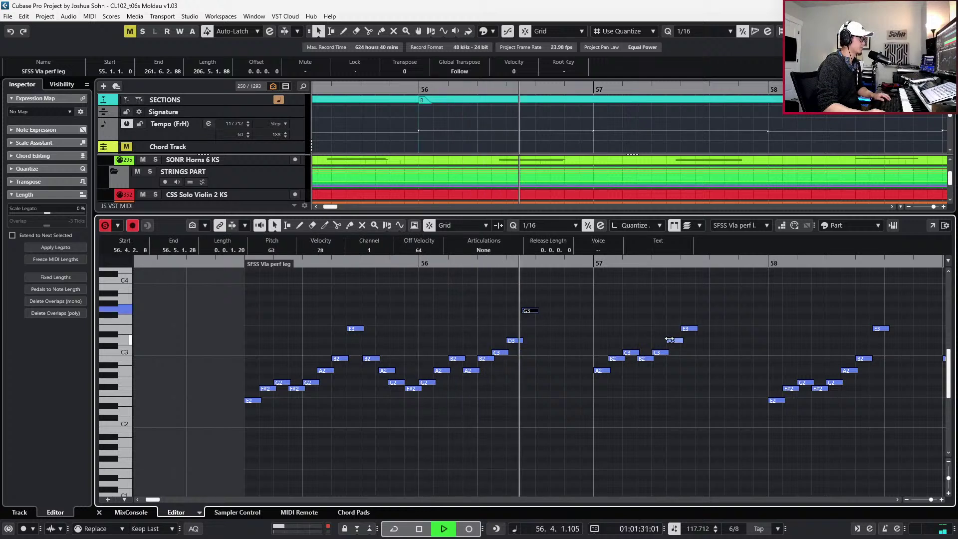
key("space")
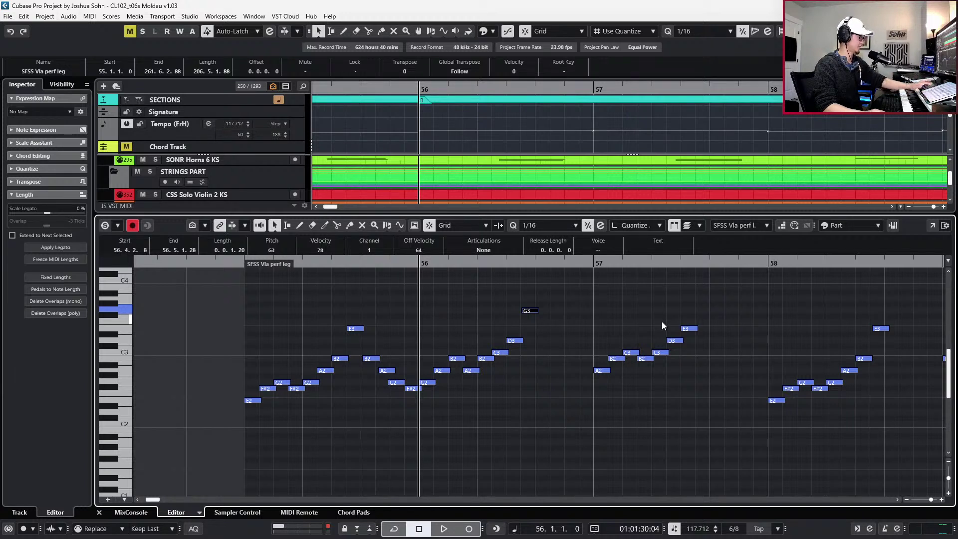
scroll(520, 358, "up", 2)
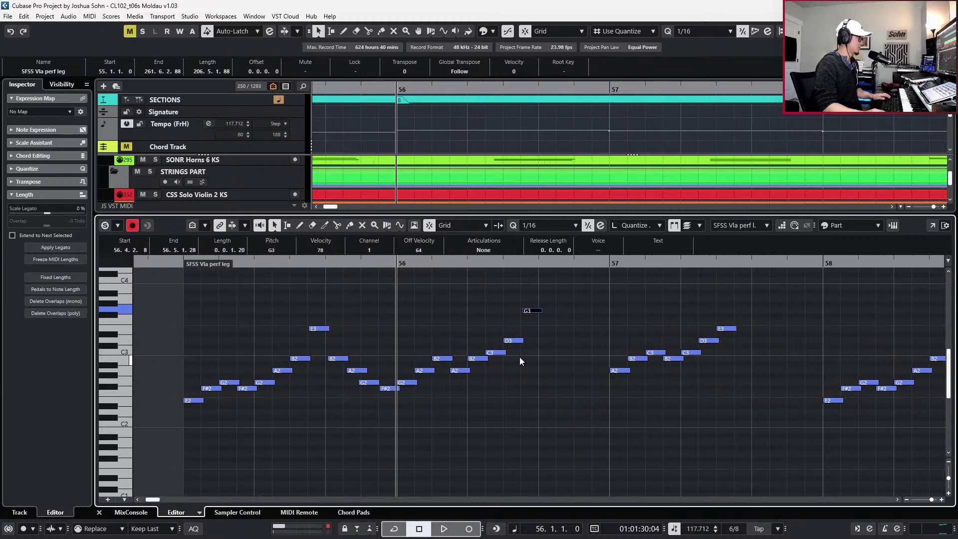
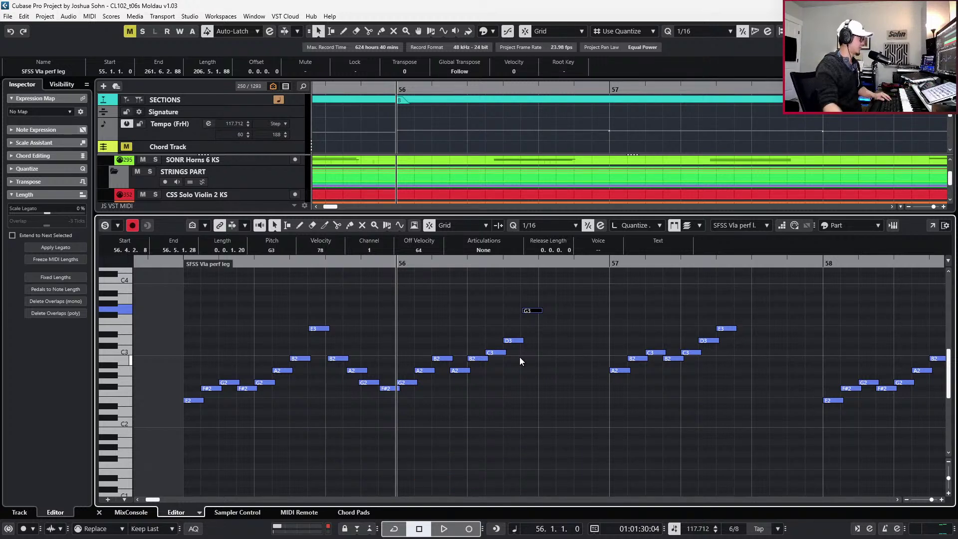
scroll(436, 298, "down", 2)
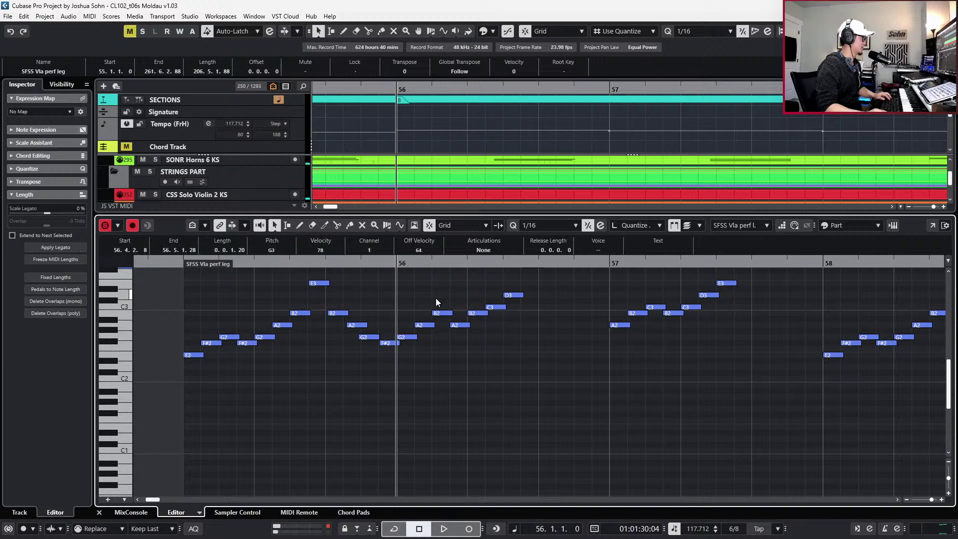
key("space")
key("space")
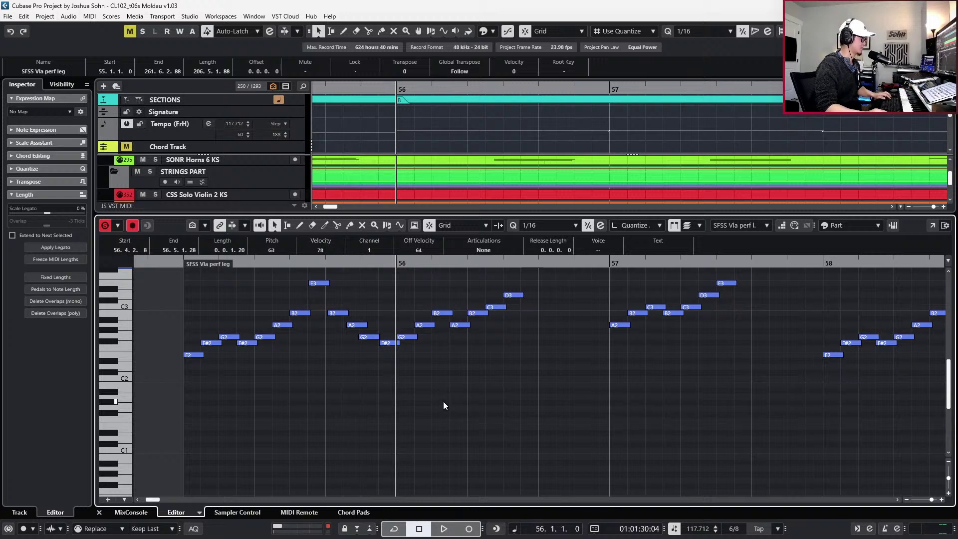
Transpose the first two notes of bar 56, G2 and A2, down seven semitones to C2 and D2
scroll(443, 401, "up", 1, "ctrl")
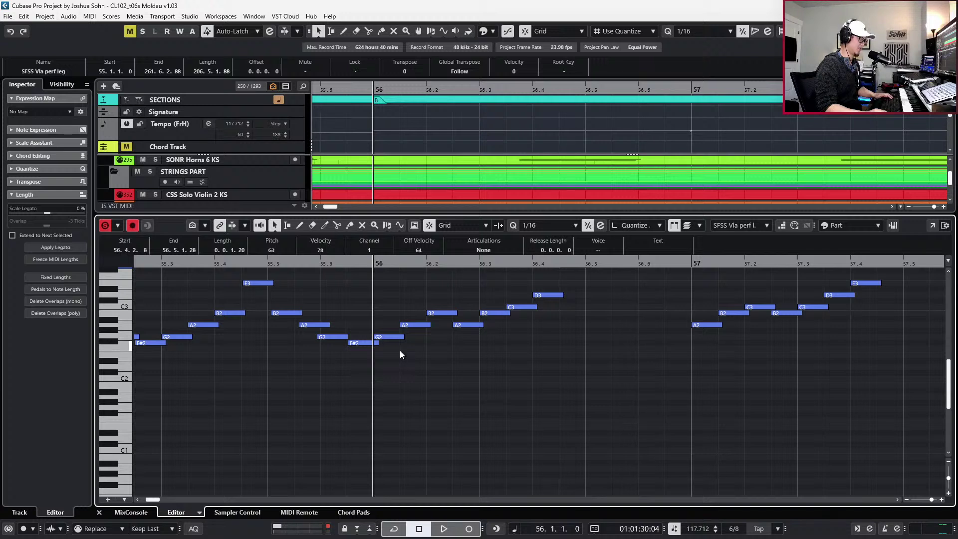
left_click_drag(400, 351, 402, 322)
key("Down")
key("Down")
key("Down")
key("Down")
key("Down")
key("Down")
key("Down")
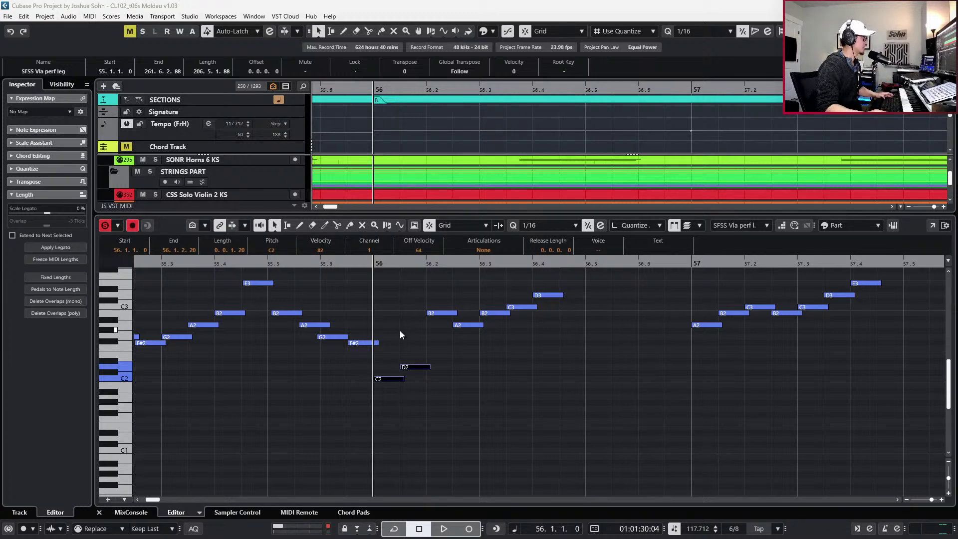
Switch to the PDF score and page back to page 11 to check the viola part
key("alt+Tab")
scroll(352, 385, "up", 3)
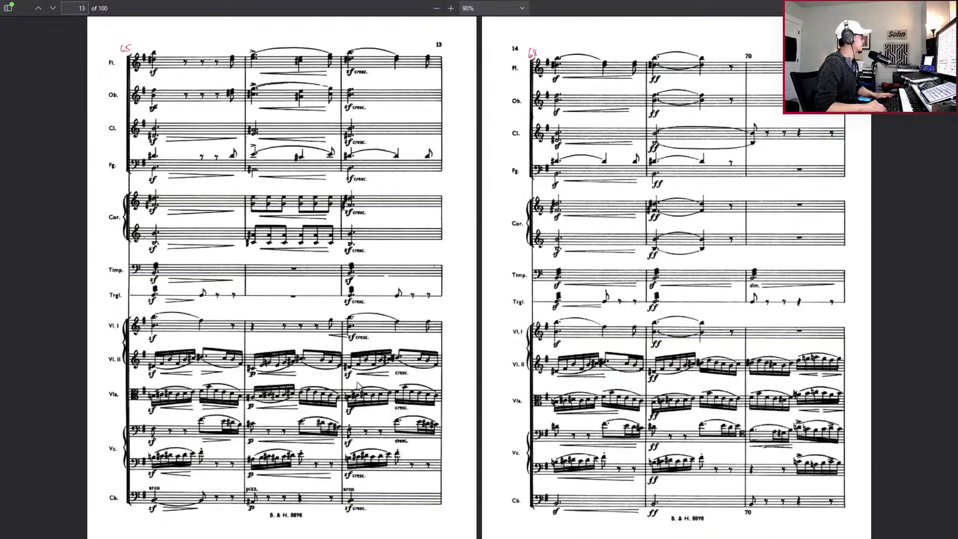
scroll(352, 384, "up", 3)
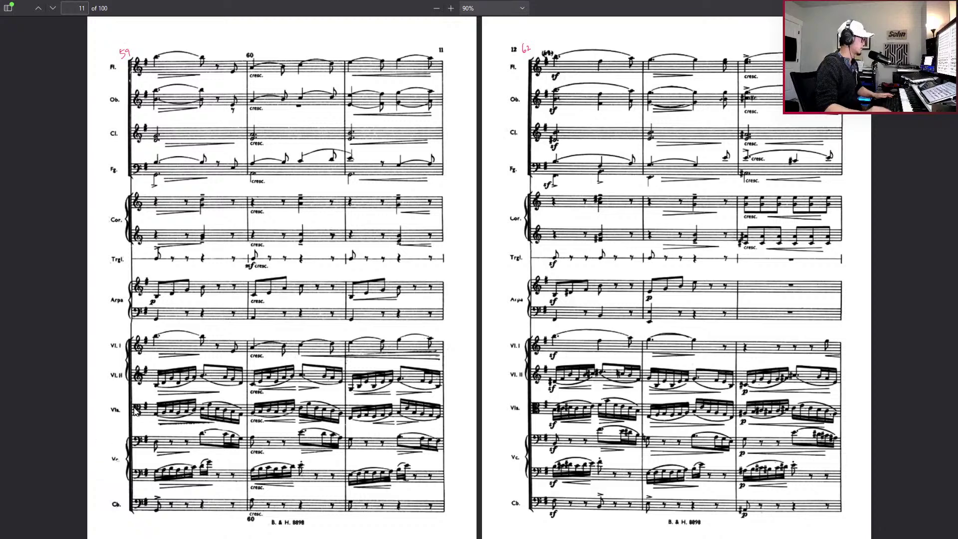
Check the score around bar 56, then switch to Cubase and open the SFSS Celli perf leg part for note editing
scroll(137, 412, "up", 3)
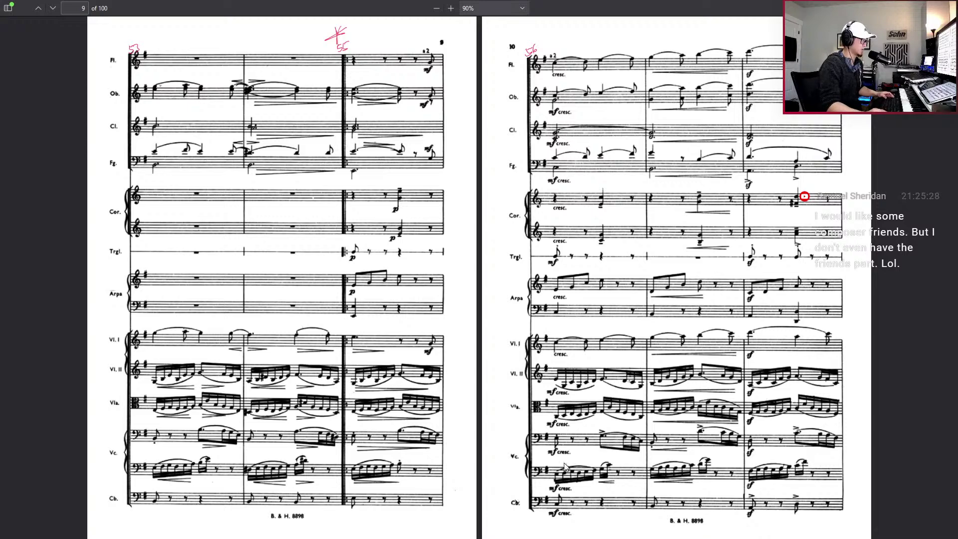
key("alt+Tab")
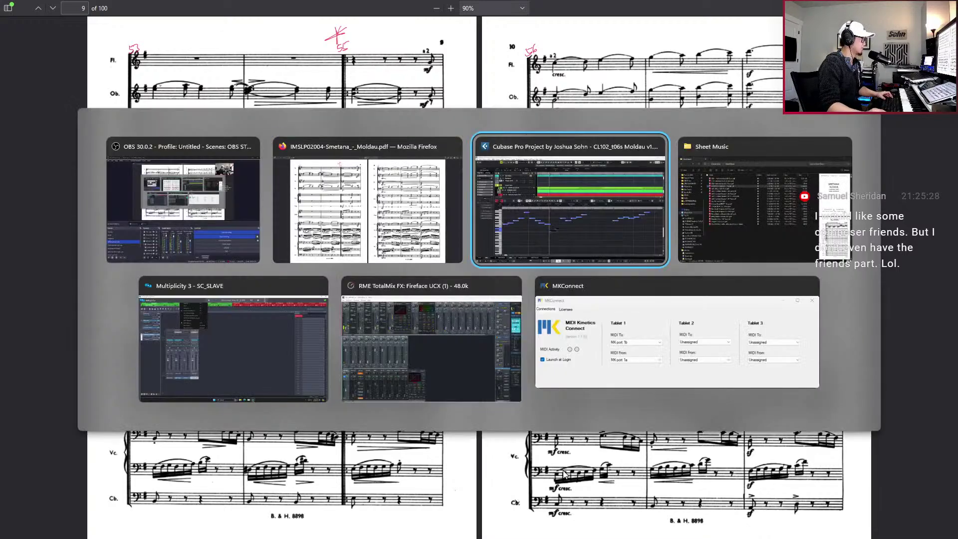
key("ctrl+e")
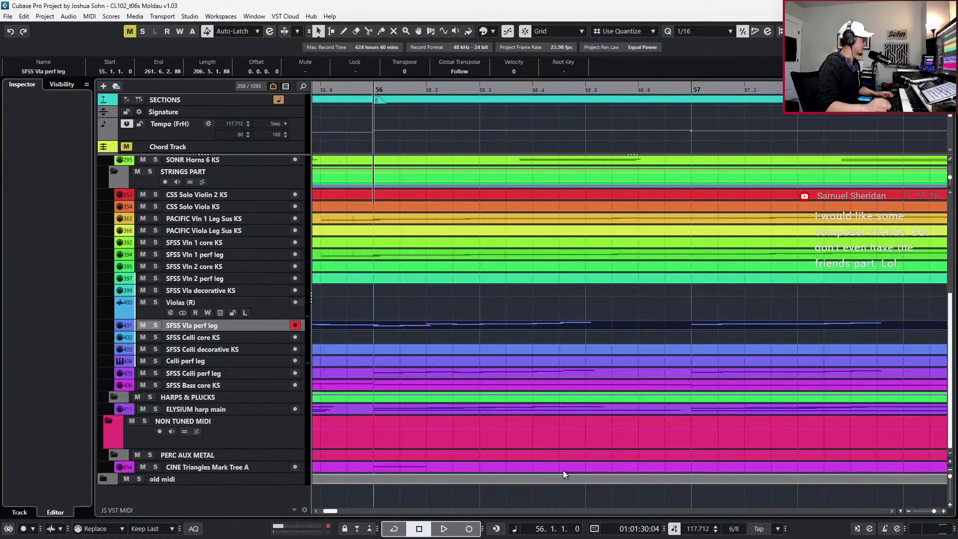
left_click(403, 373)
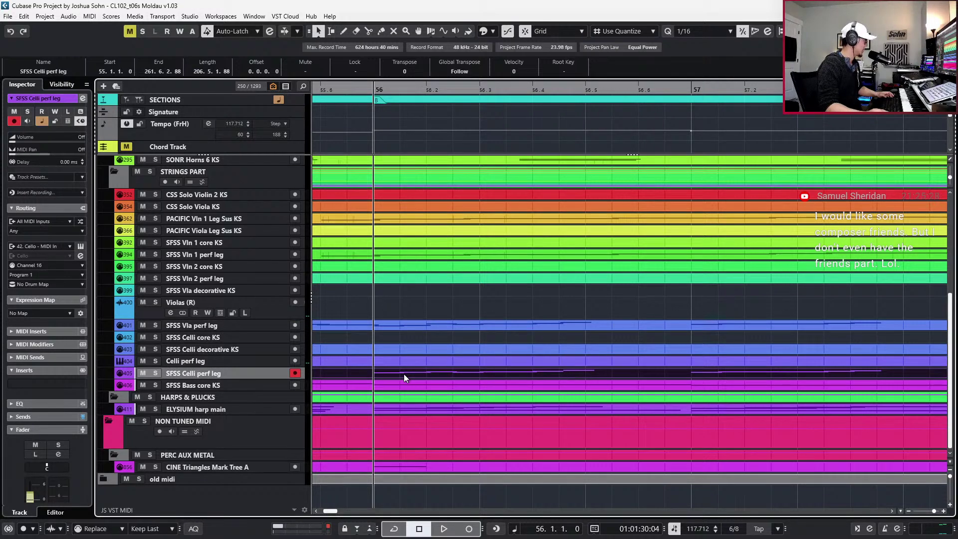
double_click(403, 373)
Lower the first cello note of bar 56 to C2
left_click_drag(386, 332, 374, 405)
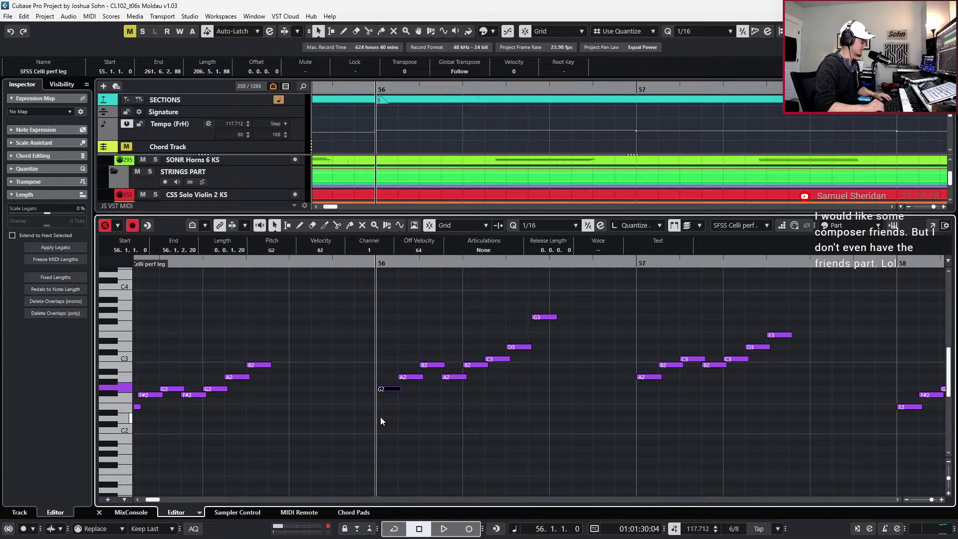
key("Down")
key("Down")
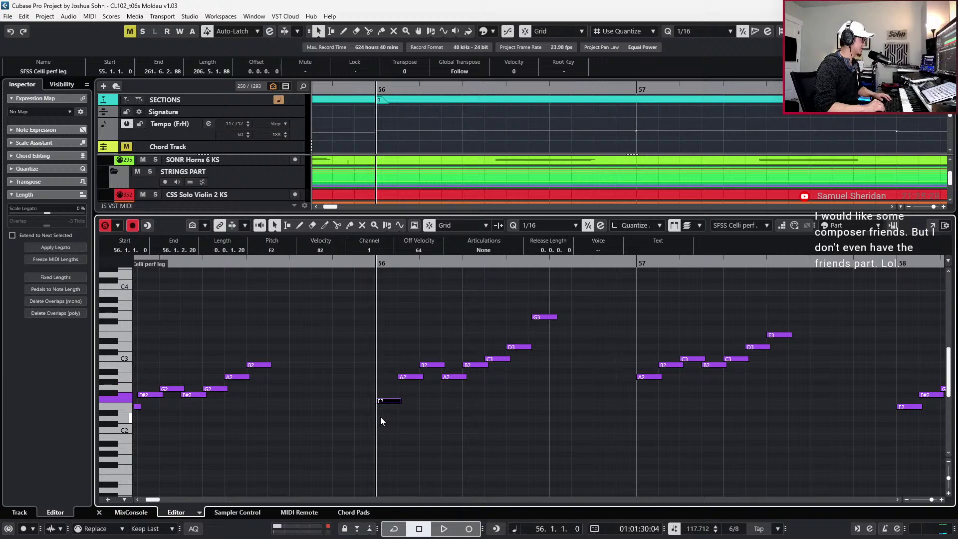
key("Down")
key("Down")
key("Down")
key("Down")
key("Down")
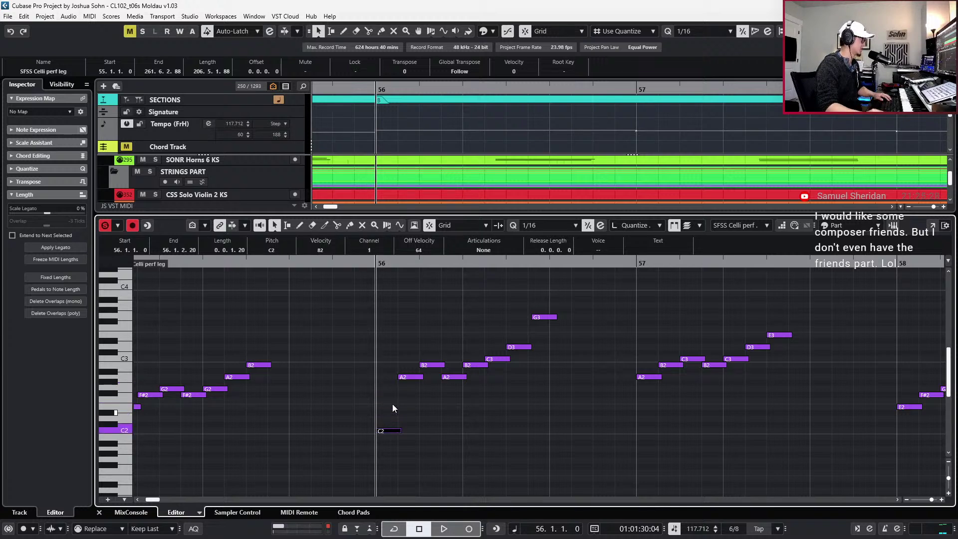
Lower the second cello note of bar 56 to D2
key("g")
key("g")
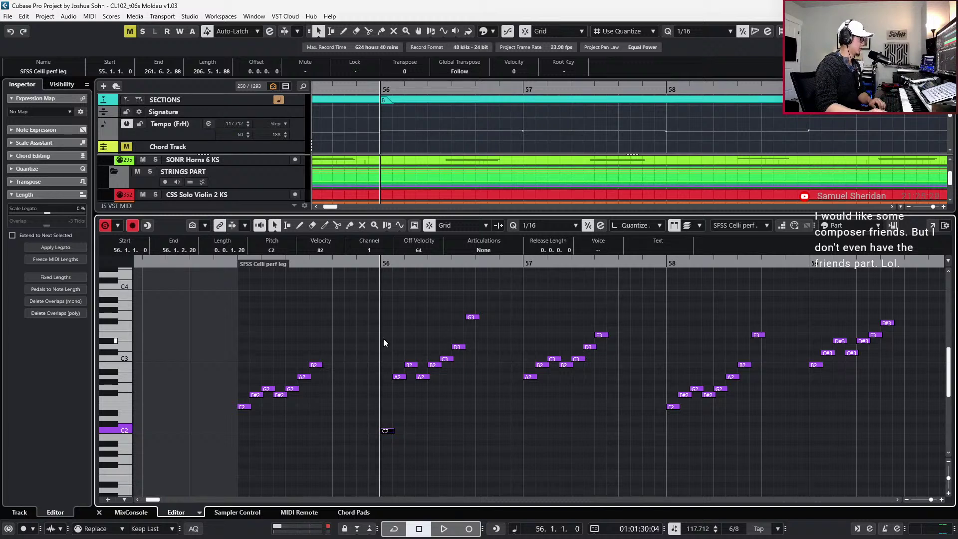
left_click_drag(398, 378, 397, 392)
key("Down")
key("Down")
key("Down")
key("Down")
key("Down")
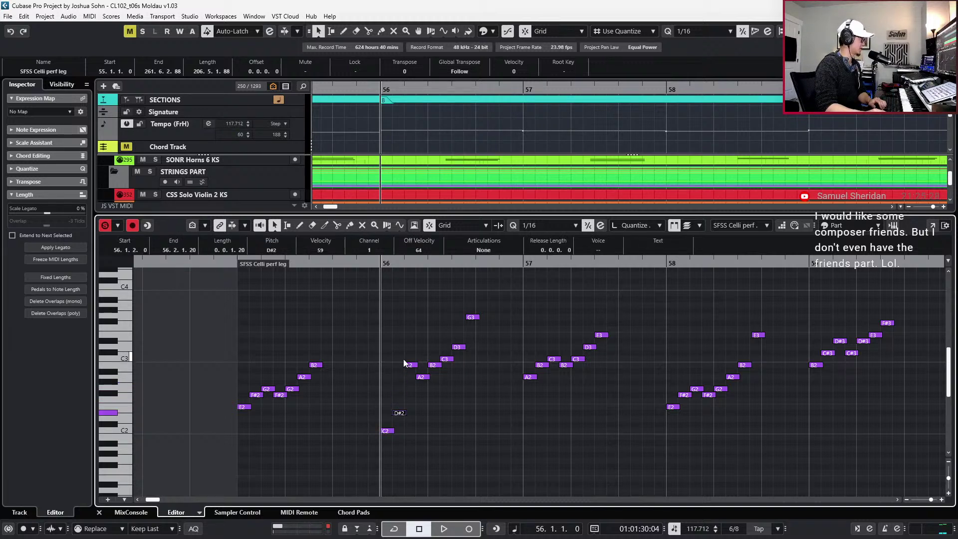
Lower the third cello note of bar 56 to E2
left_click(410, 365)
key("Down")
key("Down")
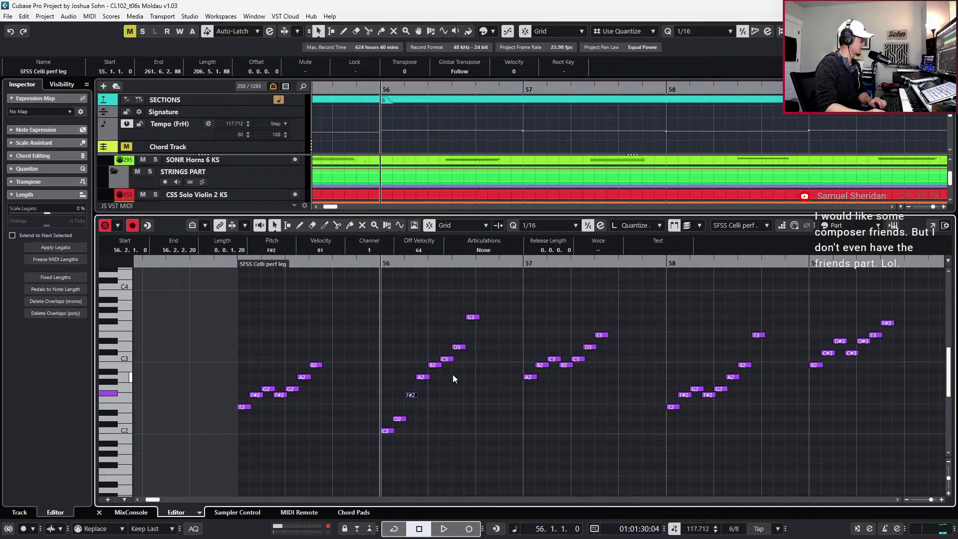
key("Down")
key("Down")
key("Down")
key("Down")
key("Down")
Lower the fourth cello note of bar 56 to D2
left_click(416, 387)
left_click(419, 379)
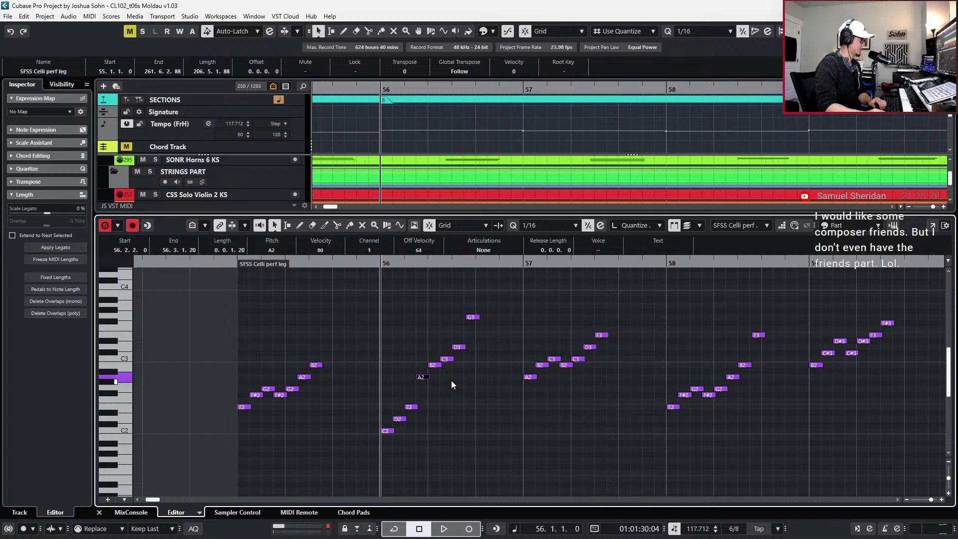
key("Down")
key("Down")
key("Down")
key("Down")
key("Down")
key("Down")
key("Down")
Lower the fifth, sixth and seventh cello notes of bar 56 to E2, F#2 and G2
mouse_move(424, 353)
left_mouse_down()
mouse_move(461, 378)
mouse_move(459, 410)
mouse_move(464, 349)
left_mouse_up()
key("shift+Down")
key("Up")
key("Up")
key("Up")
key("Up")
key("Up")
key("Up")
key("Down")
key("Down")
key("Down")
key("Down")
key("Down")
key("Down")
key("Down")
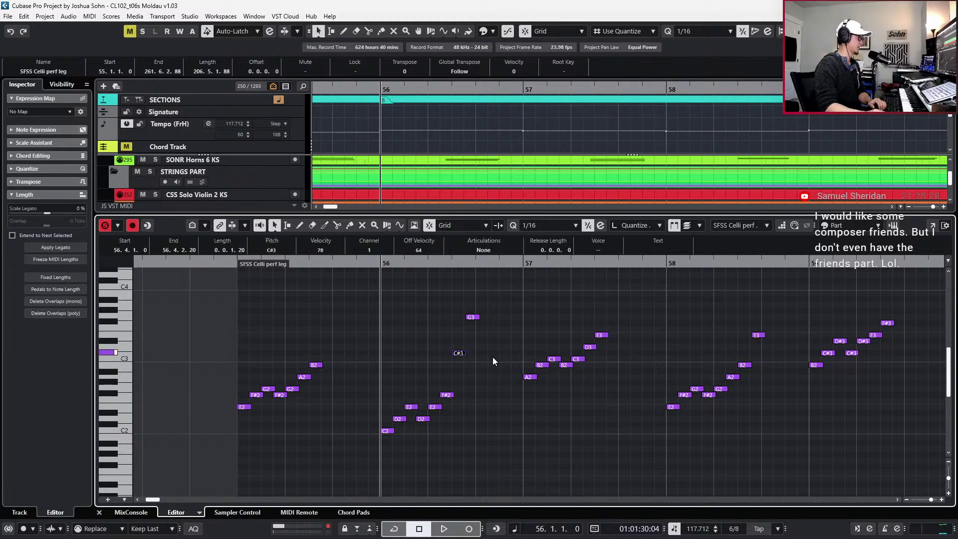
Set the last cello note of bar 56 to C3 and play back the edited passage
left_click(478, 317)
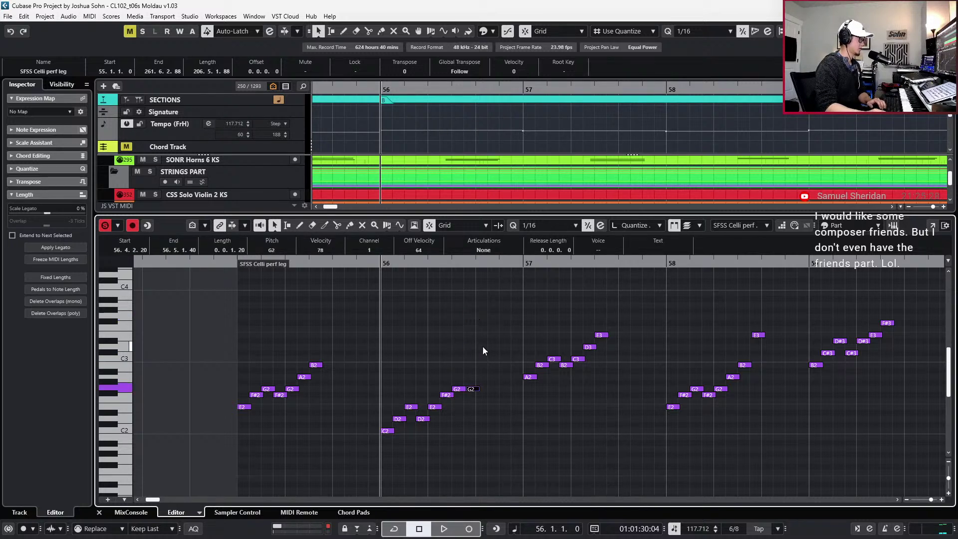
key("Down")
key("Down")
key("Down")
key("Down")
key("Down")
key("Down")
key("Down")
key("1")
key("space")
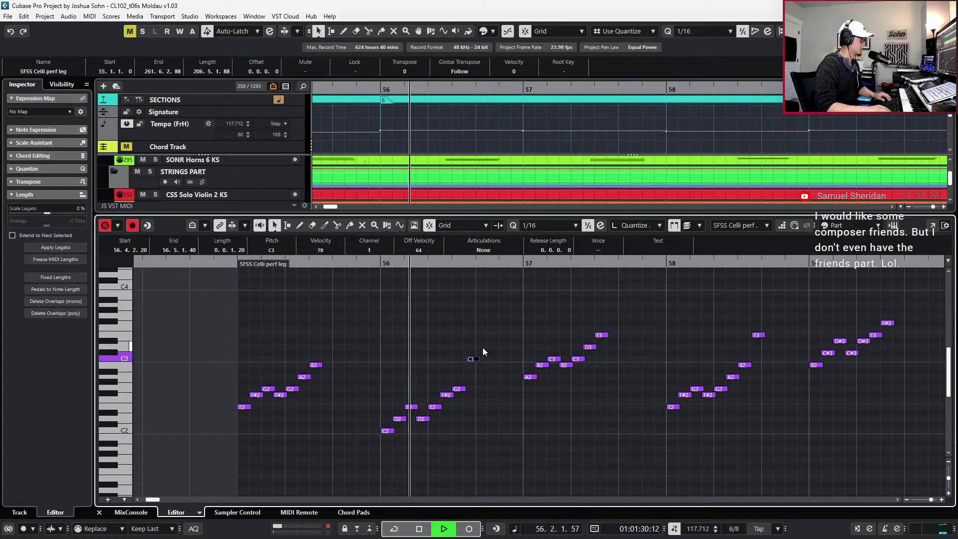
key("space")
Open the SFSS Vla perf leg part for note editing and play it from bar 55
key("ctrl+e")
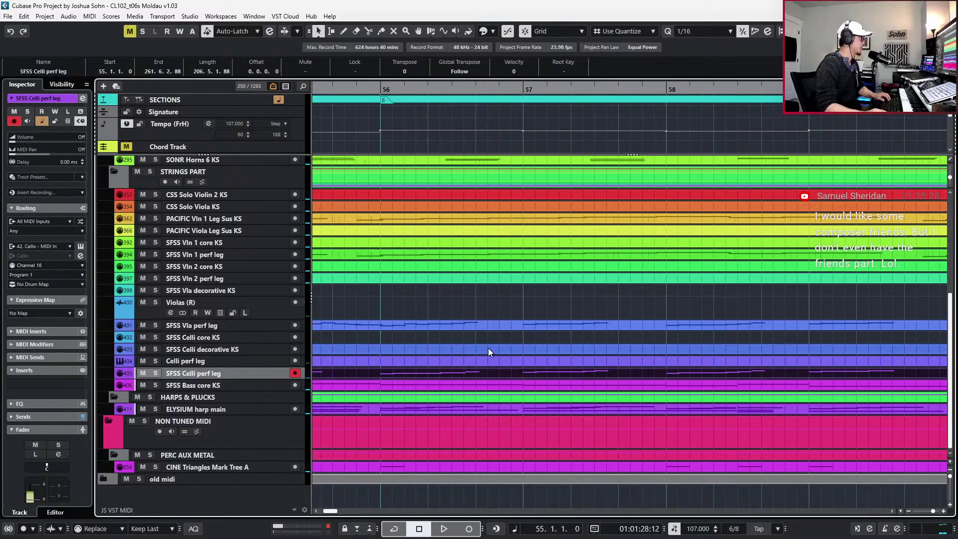
key("ctrl+e")
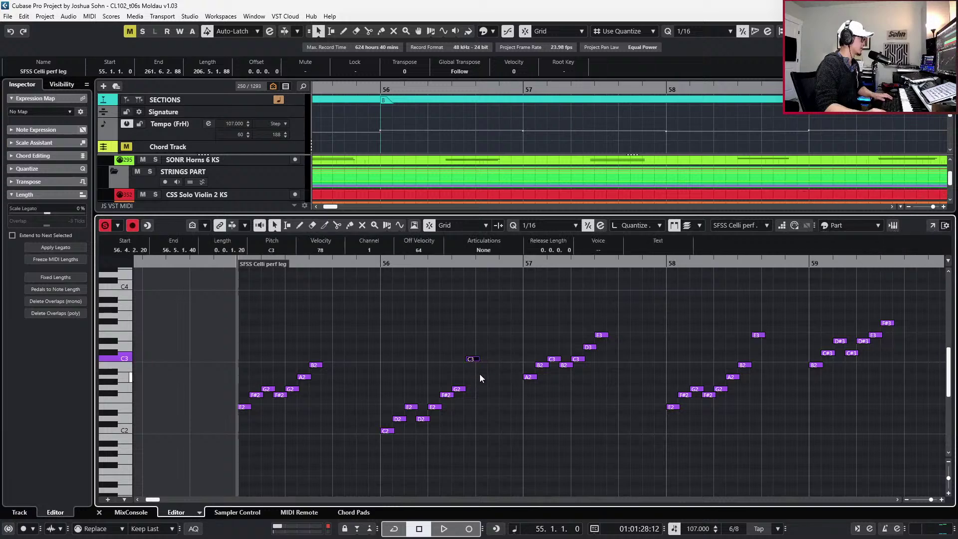
key("ctrl+e")
left_click(464, 325)
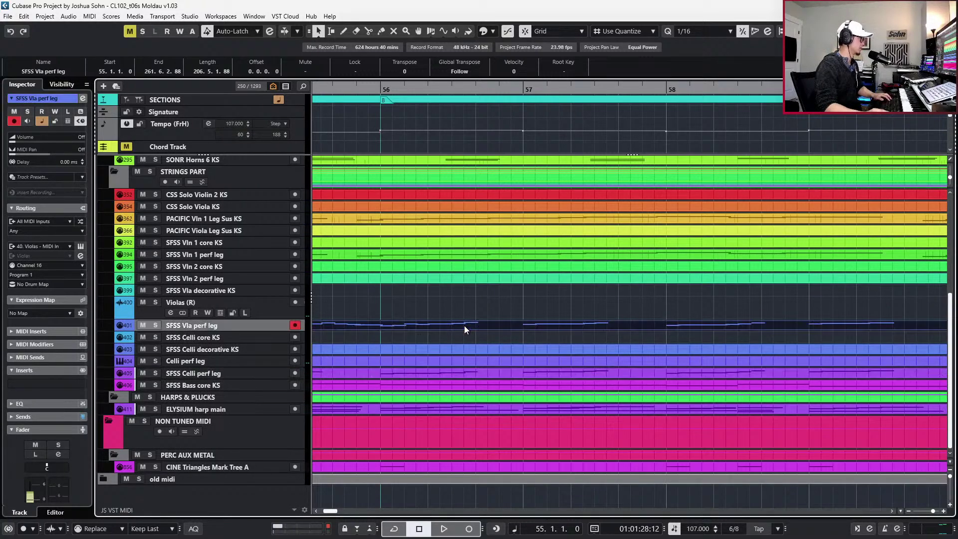
key("ctrl+e")
key("space")
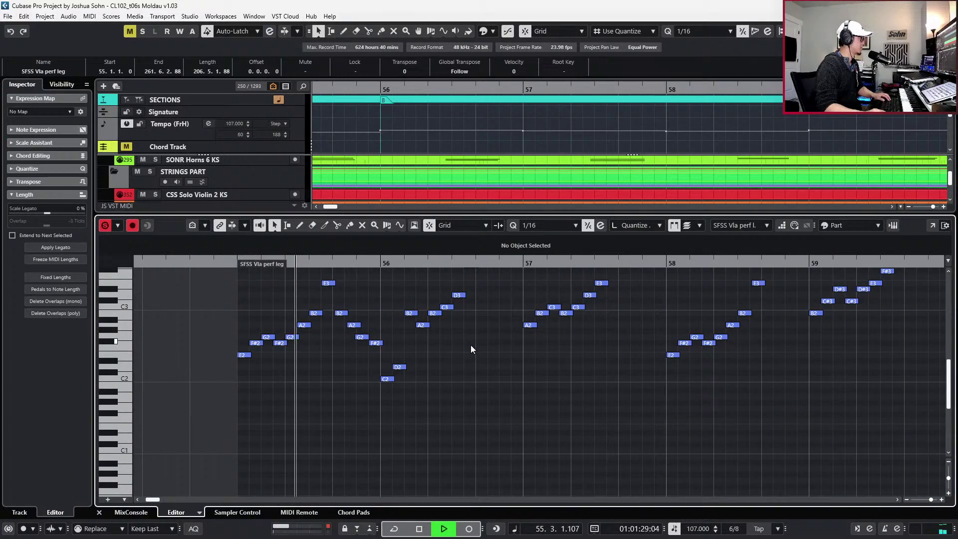
key("space")
Transpose the third through seventh viola notes of bar 56 down seven semitones, so the group starts on E2
left_click_drag(410, 286, 490, 349)
key("Down")
key("Down")
key("Down")
key("Down")
key("Down")
key("Down")
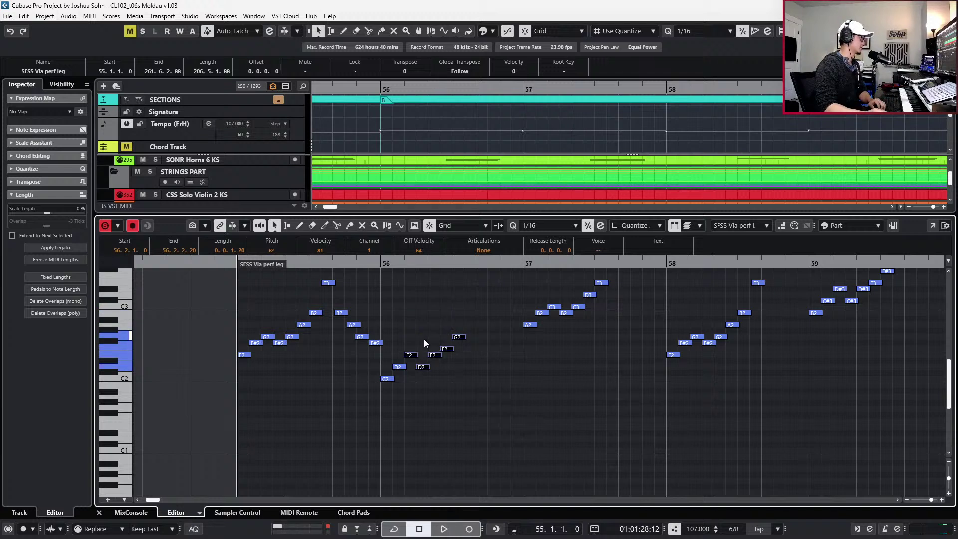
Raise the sixth viola note of bar 56 from the transposed group to F#2
left_click(447, 343)
left_click(446, 349)
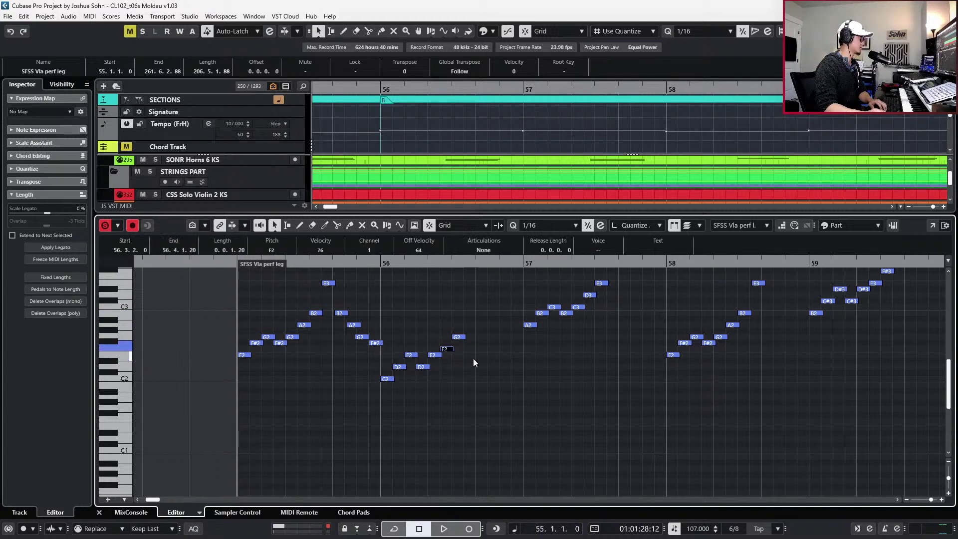
key("Up")
Add an A2 viola note directly after the G2 in bar 56, at position 56.4.2
key("Right")
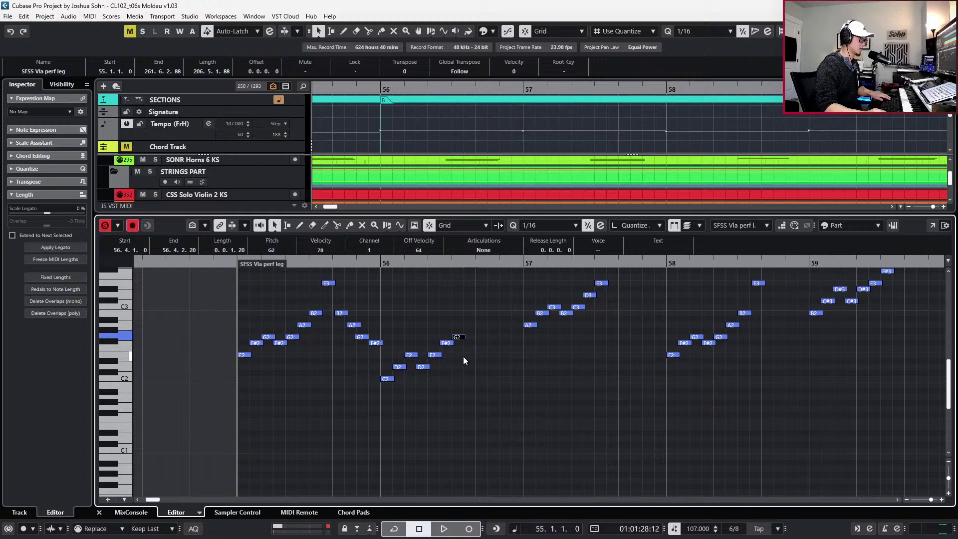
scroll(463, 354, "up", 2, "ctrl")
key("l")
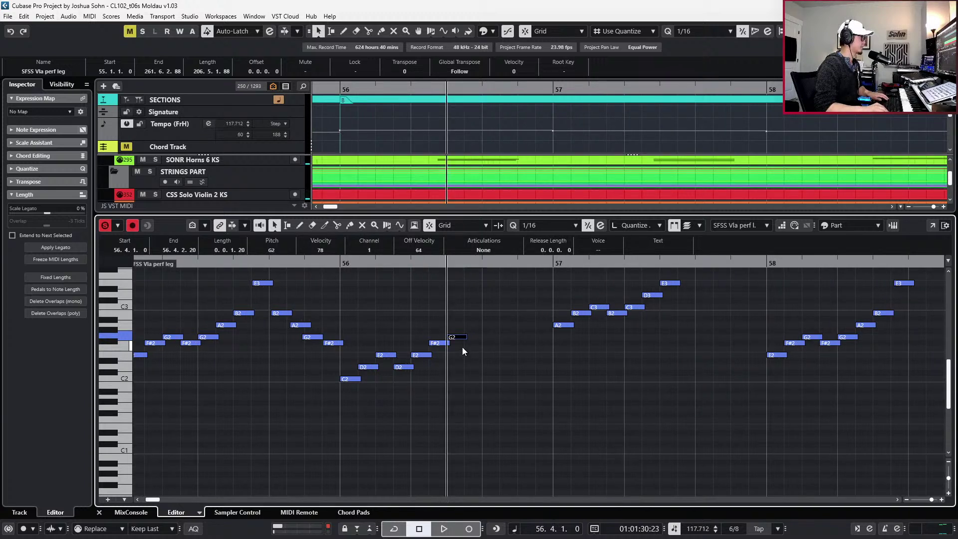
key("Right")
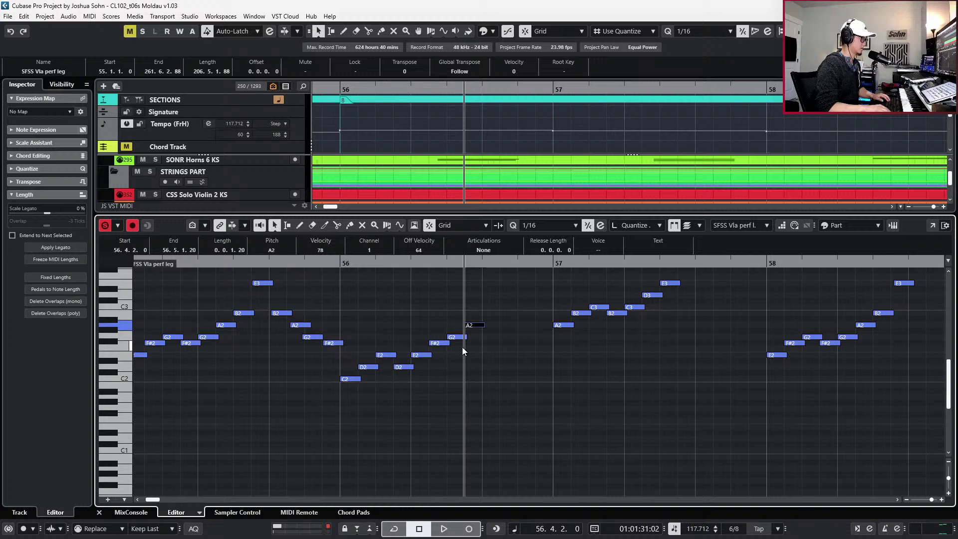
Play the viola passage from bar 56, then step back through its notes to check them
key("KP_Subtract")
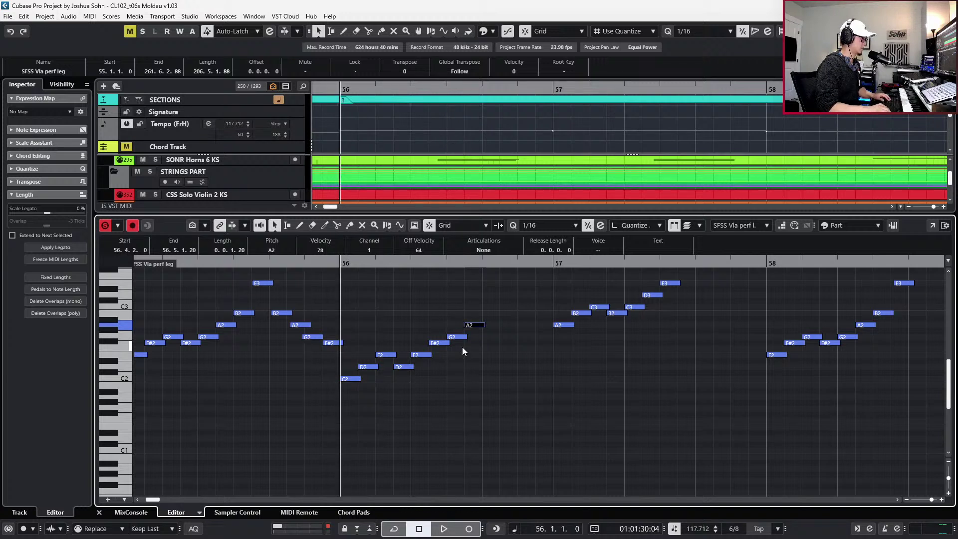
key("space")
key("space")
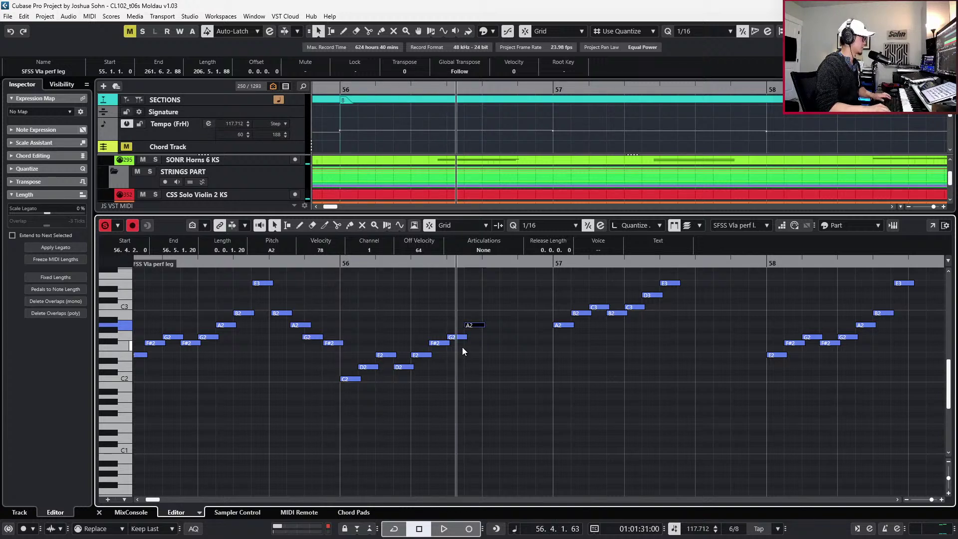
key("n")
key("b")
key("b")
key("b")
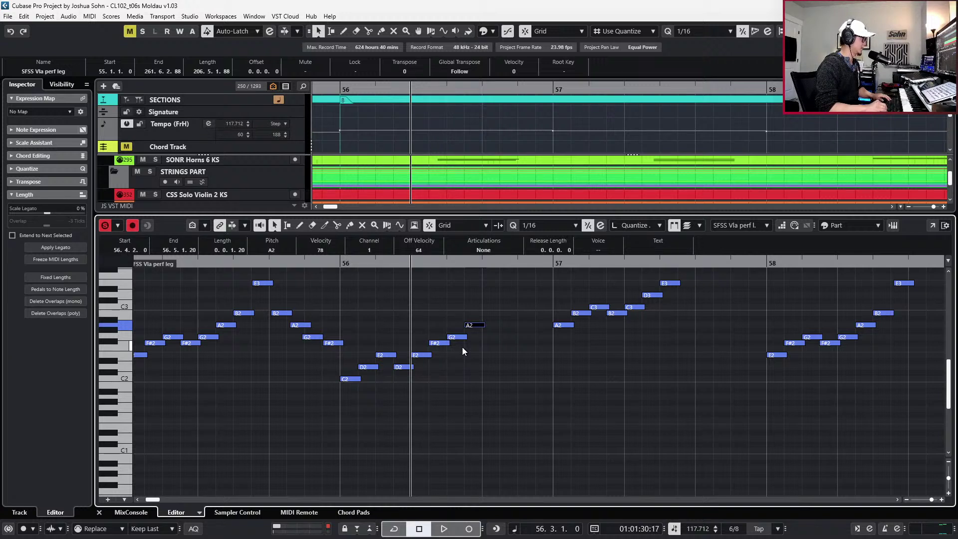
Raise the viola note at 56.4.2 to C3
key("Right")
key("Left")
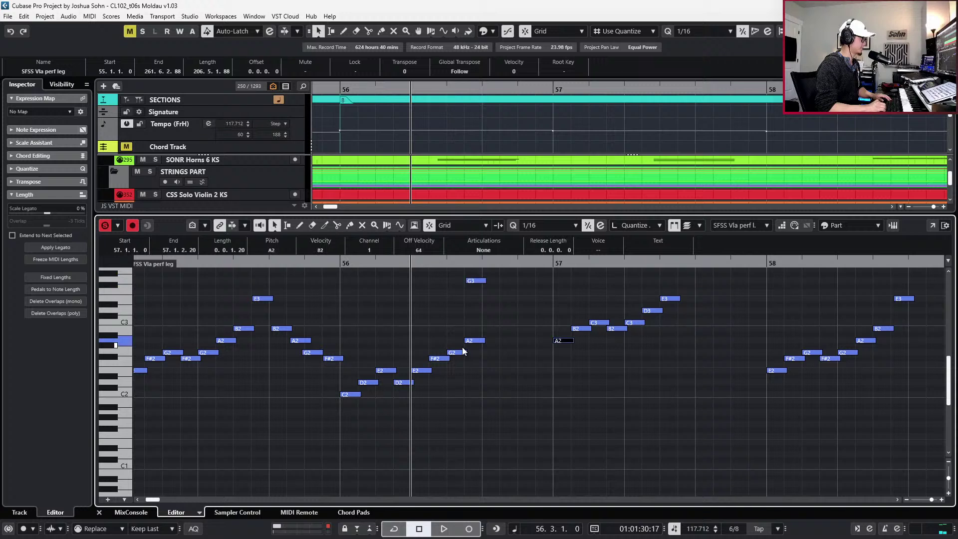
key("Right")
key("Left")
key("Left")
key("Right")
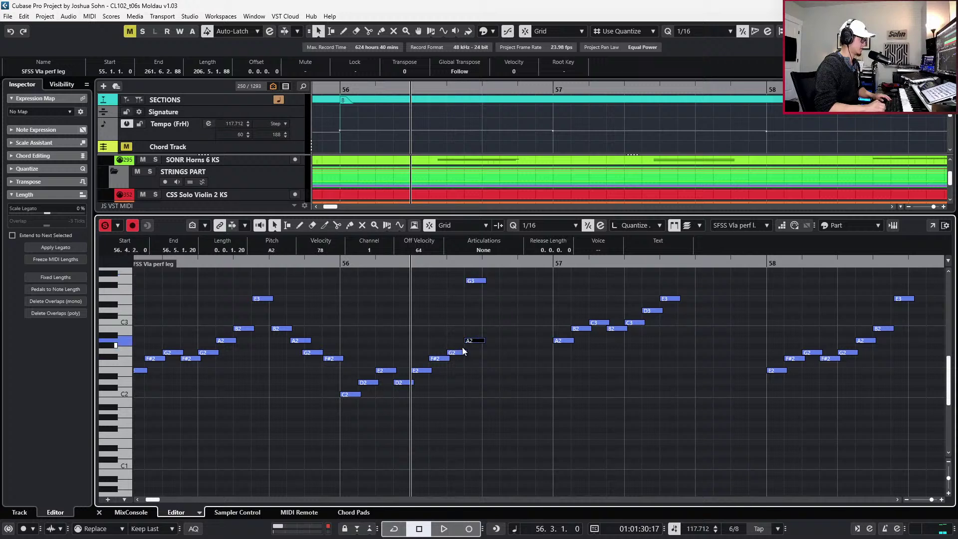
key("Up")
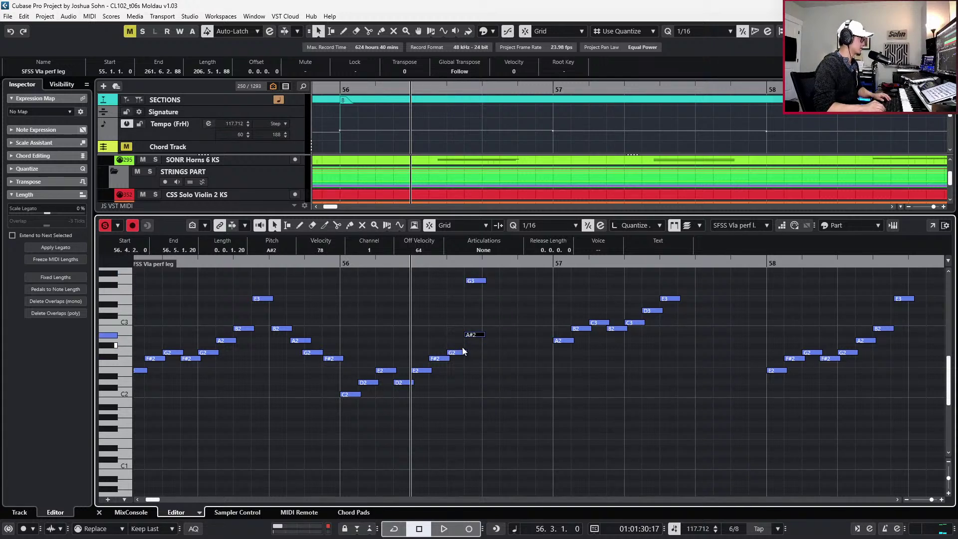
key("Up")
key("Up")
scroll(462, 346, "down", 1)
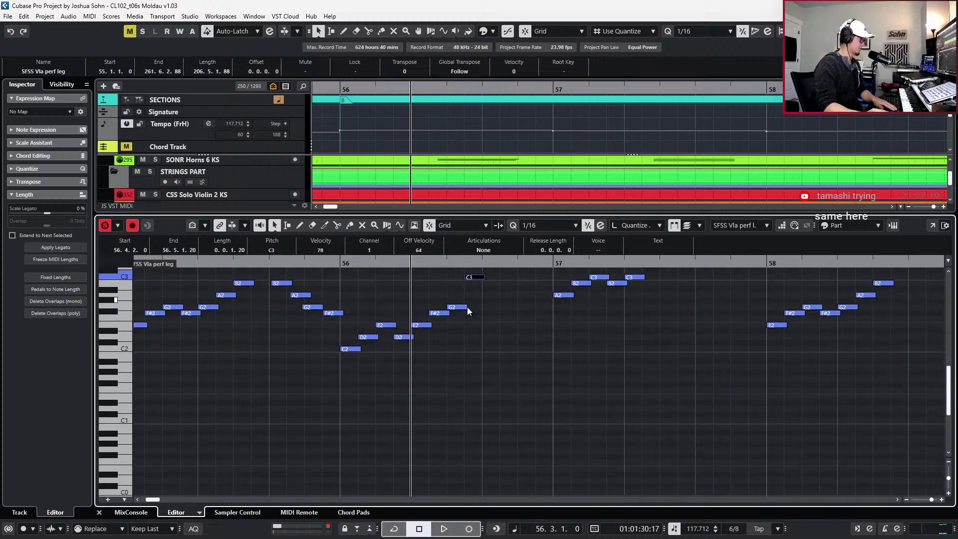
Delete the leftover high G3 viola note in bar 56 and paste a C3 note at 56.5.1
scroll(488, 342, "up", 1)
key("Up")
key("Up")
key("Up")
key("Up")
key("Up")
key("Up")
key("Up")
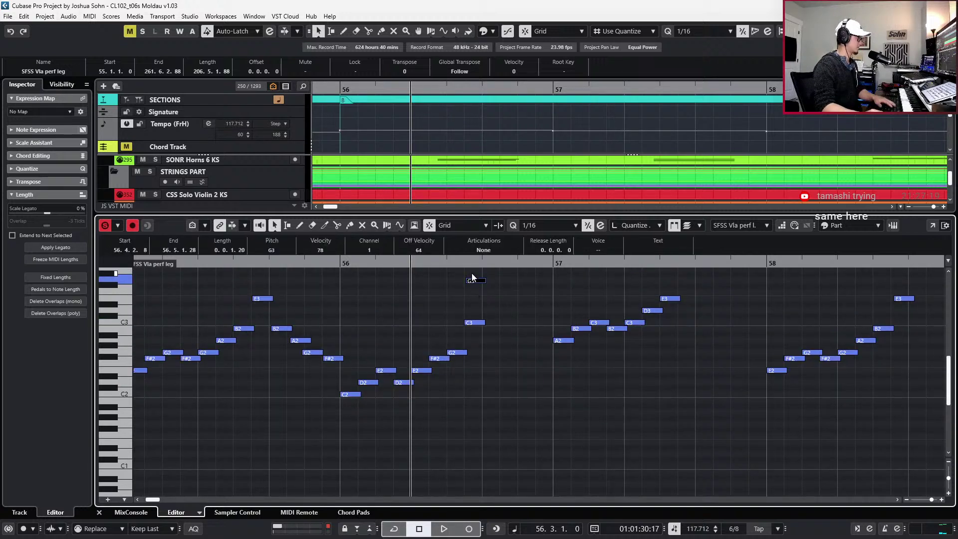
left_click(483, 334)
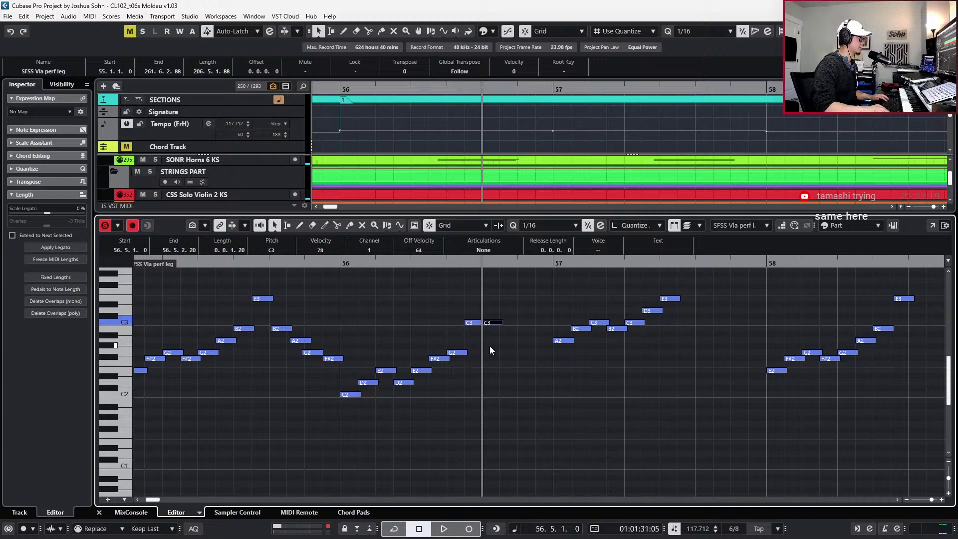
Lower the pasted viola note at 56.5.1 to G2
key("Up")
key("Down")
key("Down")
key("Down")
key("Down")
key("Down")
key("Down")
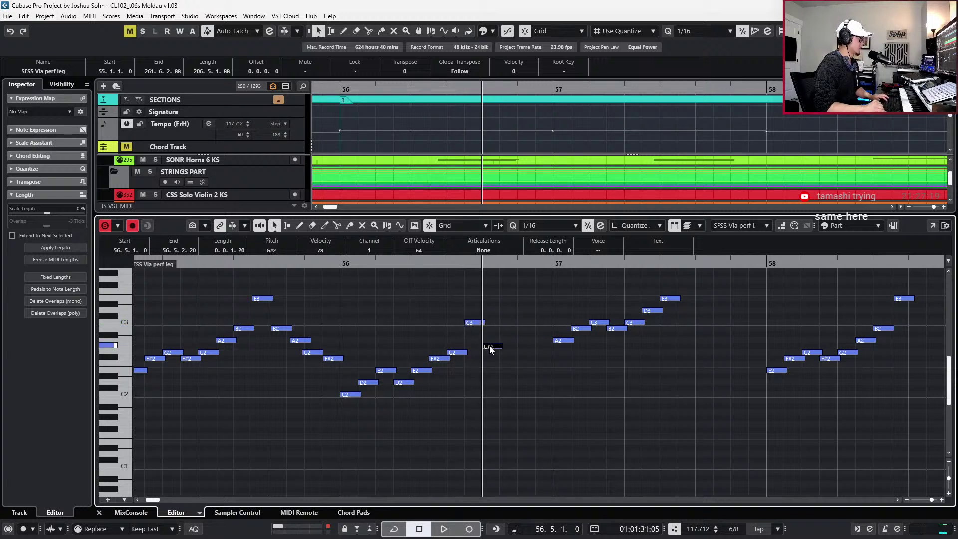
Paste another viola note, lower it to F#2 and place it right after the G2, starting at 56.5.2.20
key("ctrl+v")
key("Down")
key("Down")
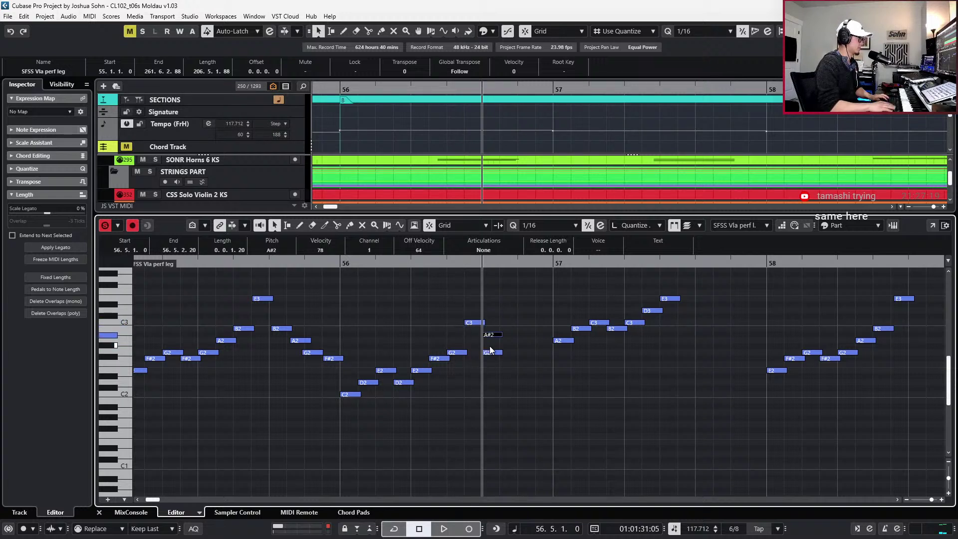
key("Down")
key("Down")
key("Down")
key("Down")
key("ctrl+Right")
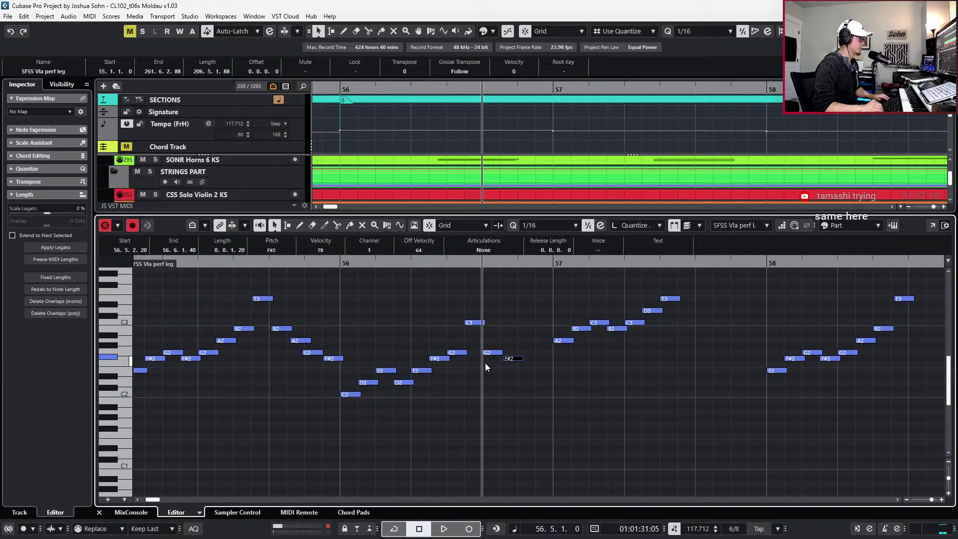
Move the F#2 viola note in bar 56 back onto the grid at 56.5.2
key("Down")
key("Down")
key("ctrl+Left")
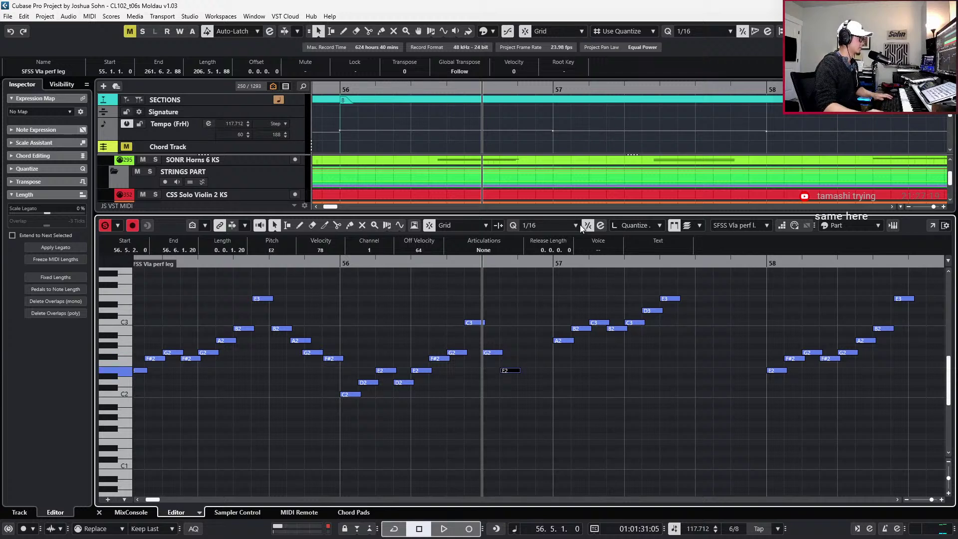
key("Up")
key("Up")
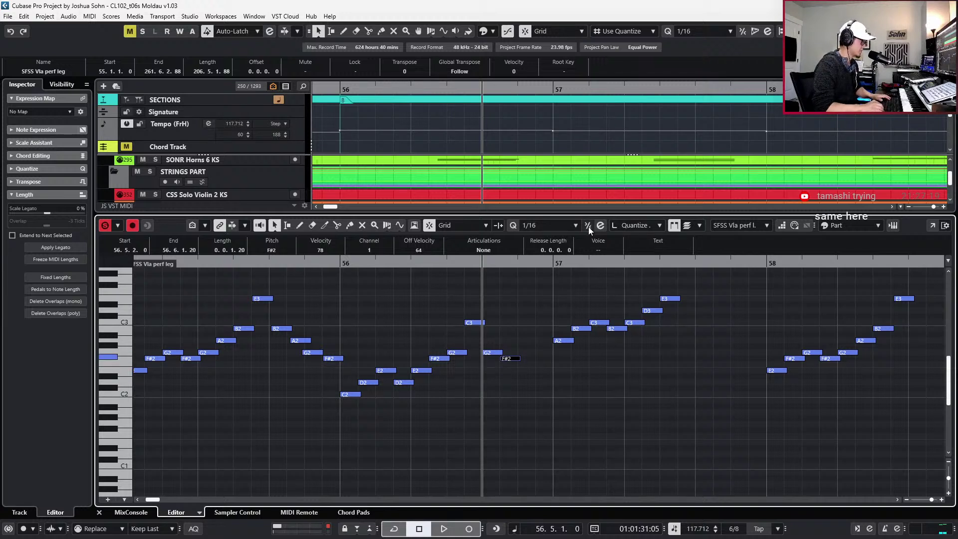
Duplicate the F#2 viola note and lower the copy to E2 for the sixth beat of bar 56
key("ctrl+d")
key("Down")
key("Down")
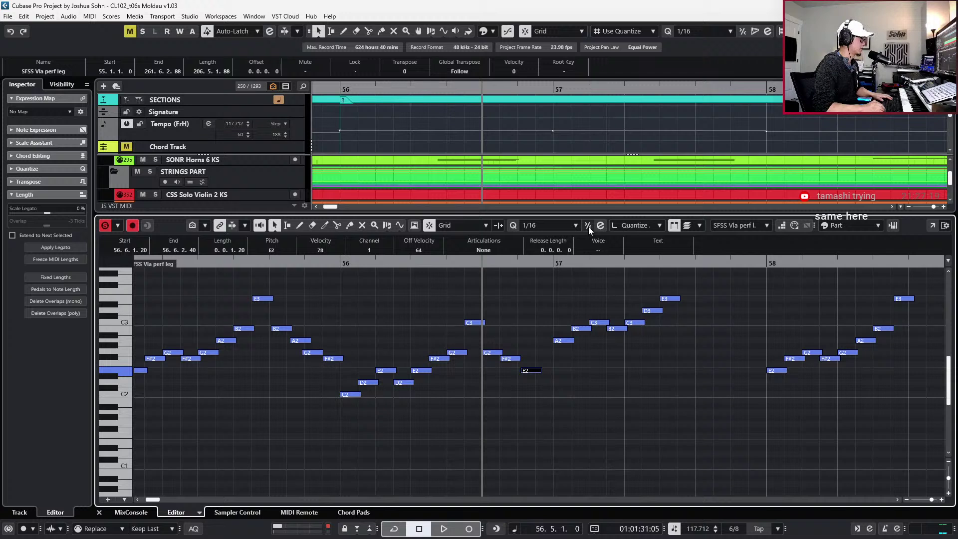
Duplicate the E2 viola note, lower the copy to C2 and quantize it to 56.6.2
key("ctrl+d")
key("Down")
key("Down")
key("Down")
key("Down")
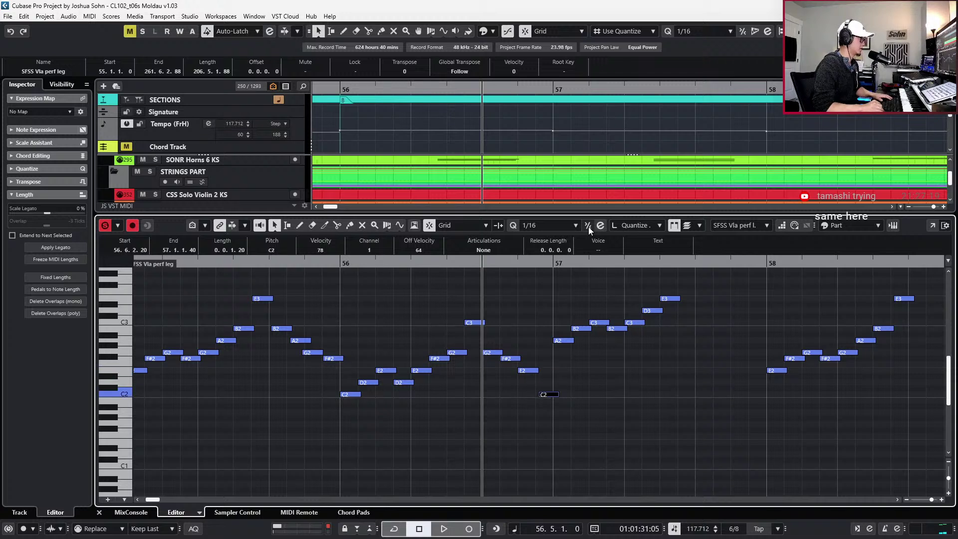
key("q")
key("KP_1")
key("space")
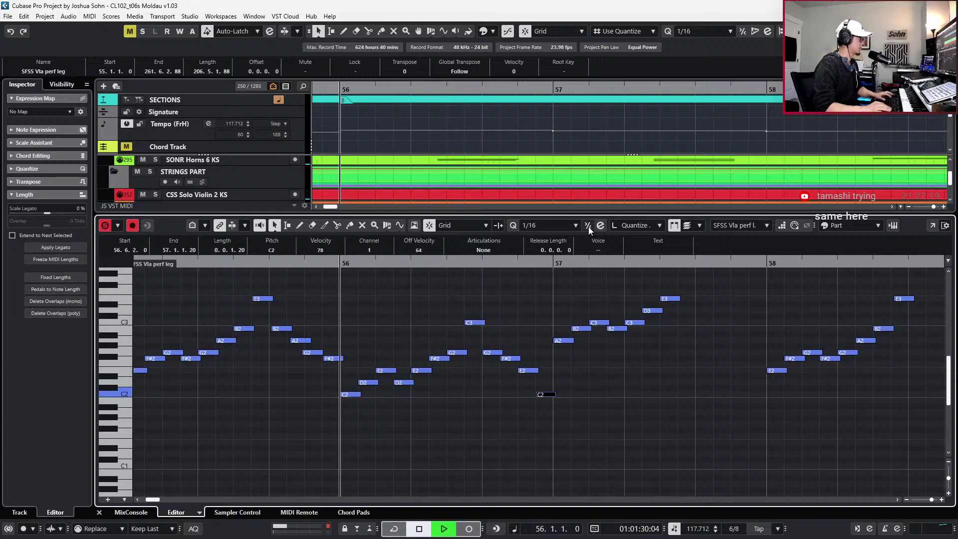
key("space")
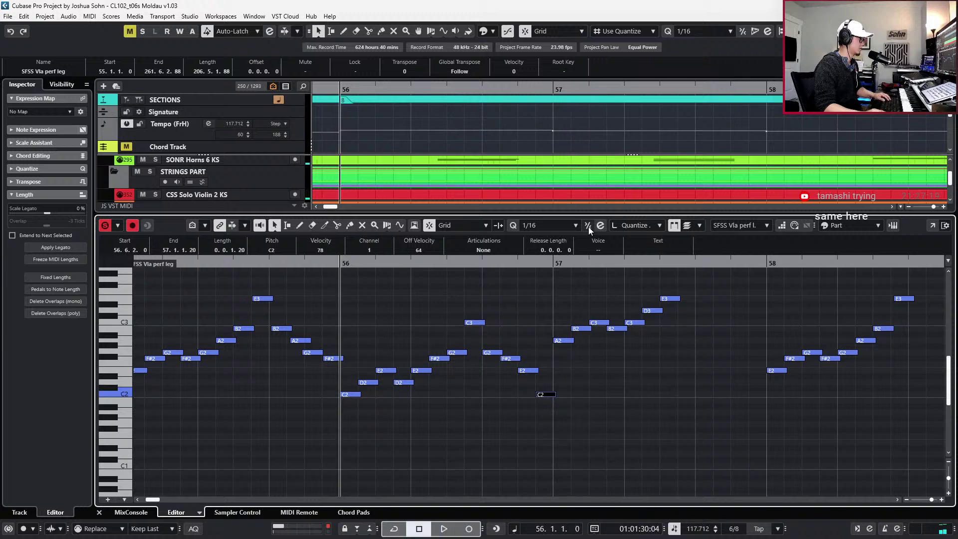
Copy the E3 viola note in bar 57 to 57.4.2 and lower the copy to C3
scroll(606, 349, "right", 2)
left_click_drag(492, 300, 595, 360)
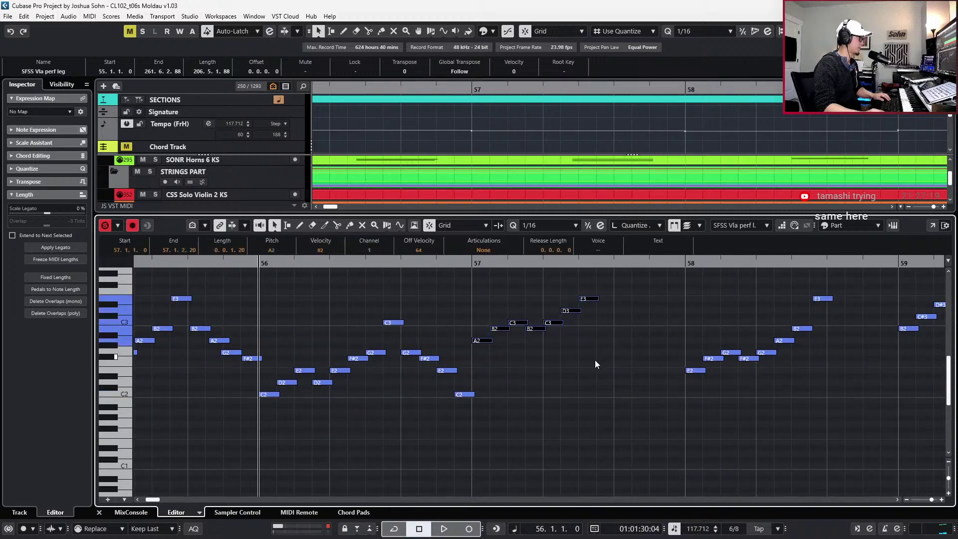
key("l")
left_click_drag(594, 293, 598, 314)
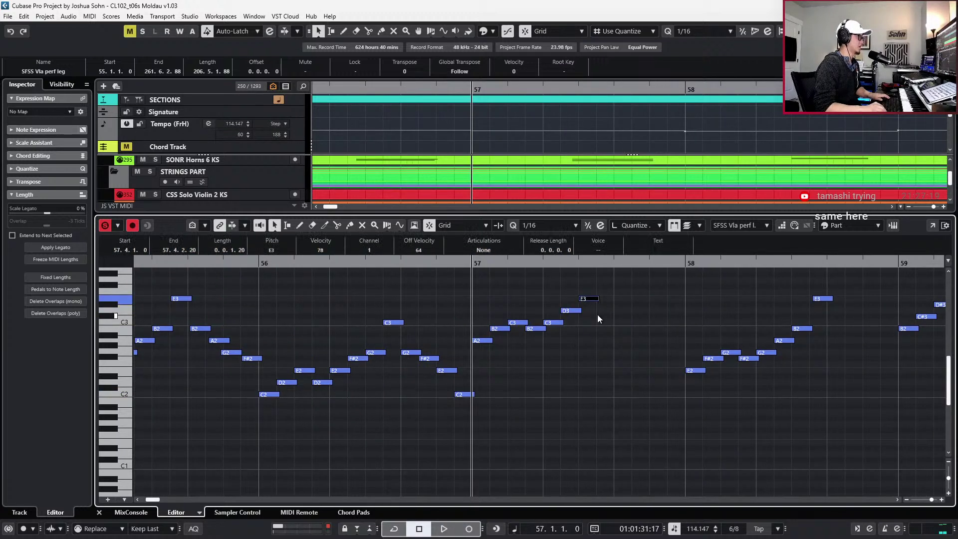
key("alt+space")
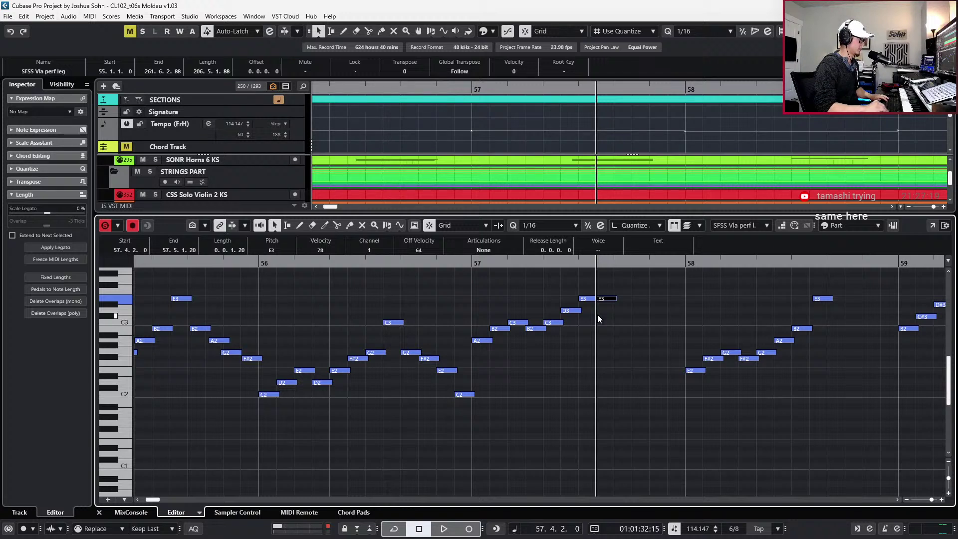
key("Down")
key("Down")
key("Down")
key("Down")
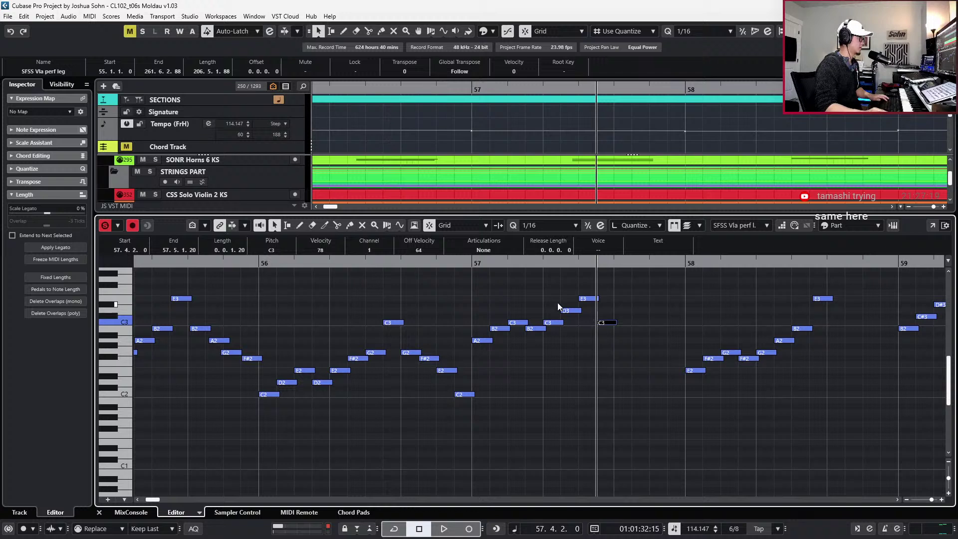
Check the viola notes around the peak of the bar 57 run, from 57.3.2 through 57.4.2
left_click(569, 310)
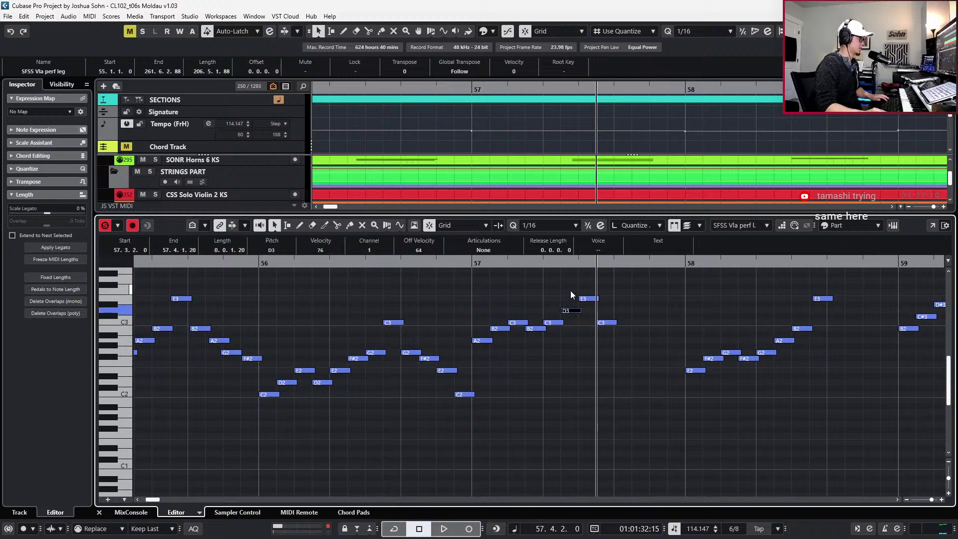
left_click(592, 300)
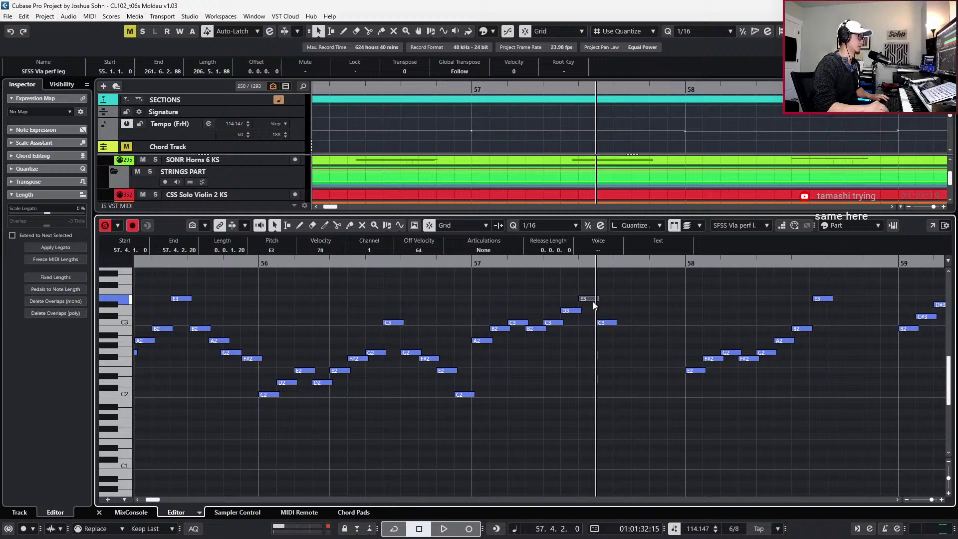
key("space")
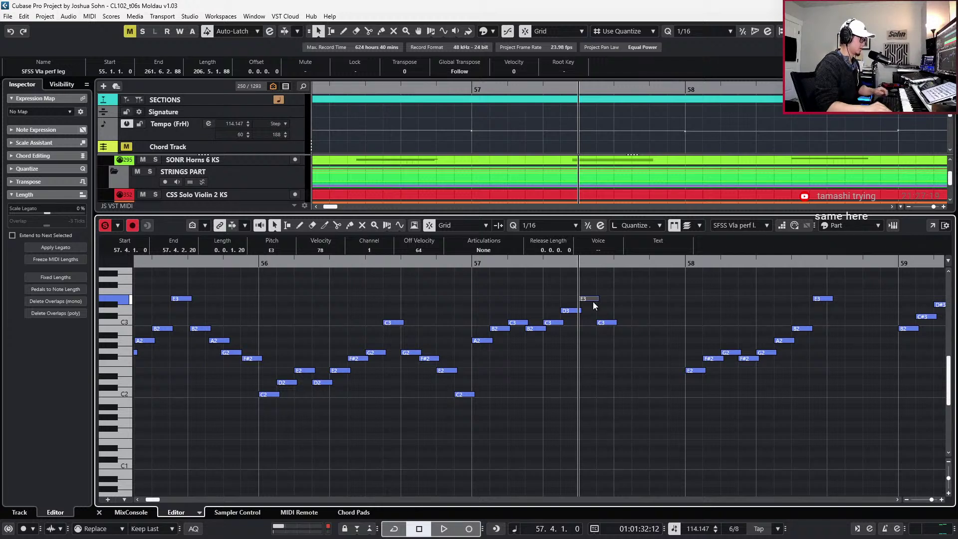
key("KP_Subtract")
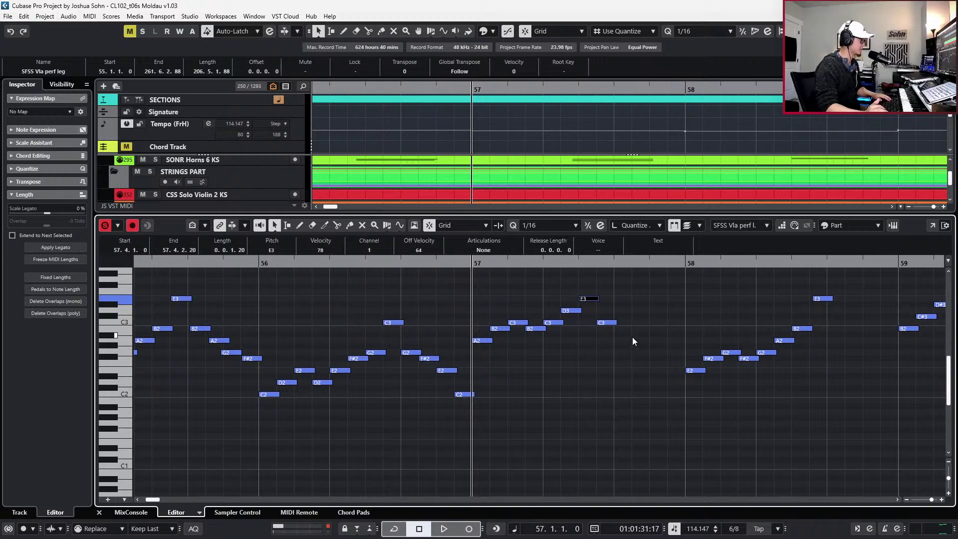
key("space")
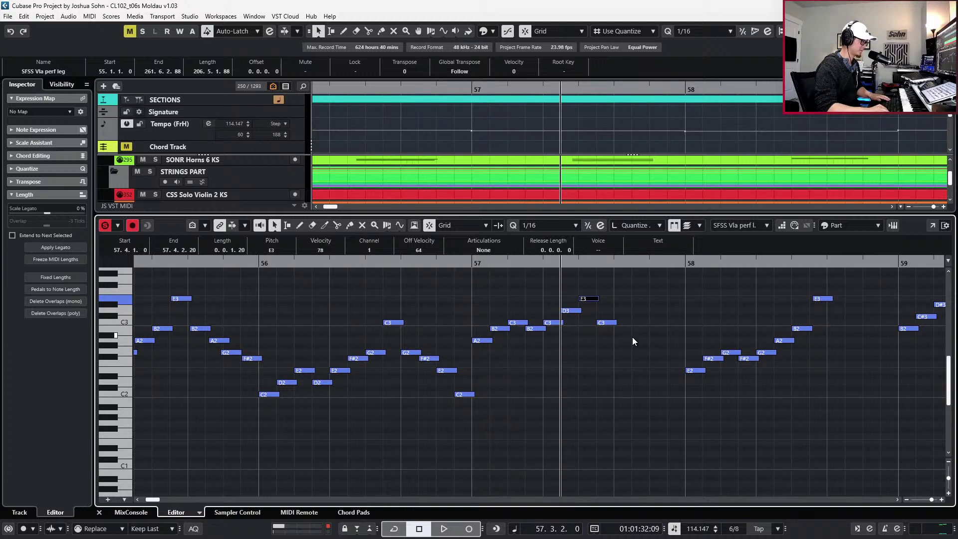
key("n")
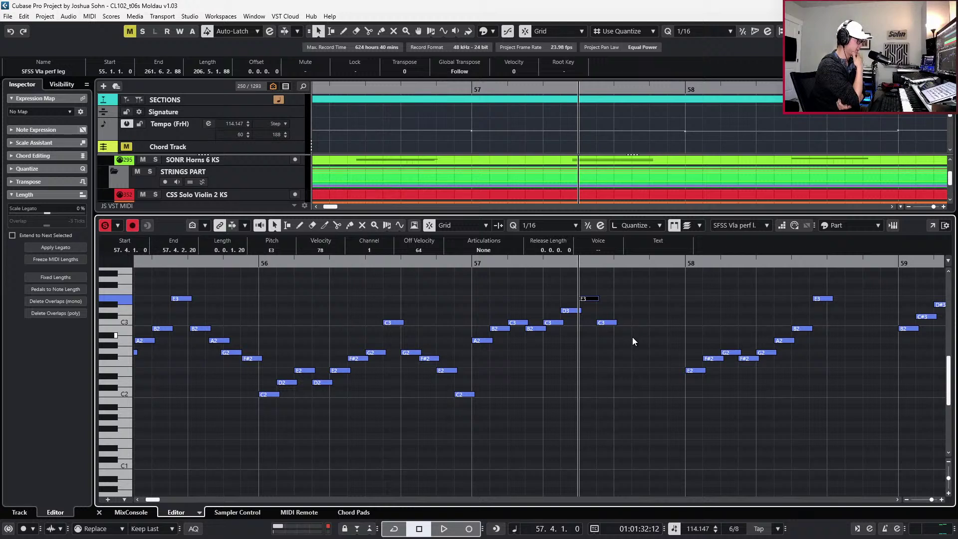
key("Right")
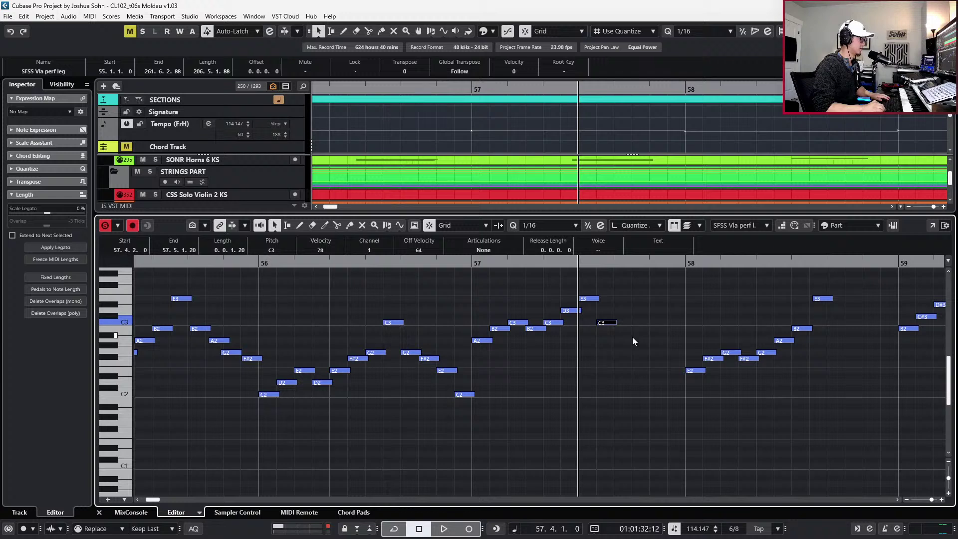
Lower the first two viola notes of bar 57 to G2 at 57.1.1 and A2 at 57.1.2
key("Left")
key("Left")
key("Left")
key("Left")
key("Left")
key("Left")
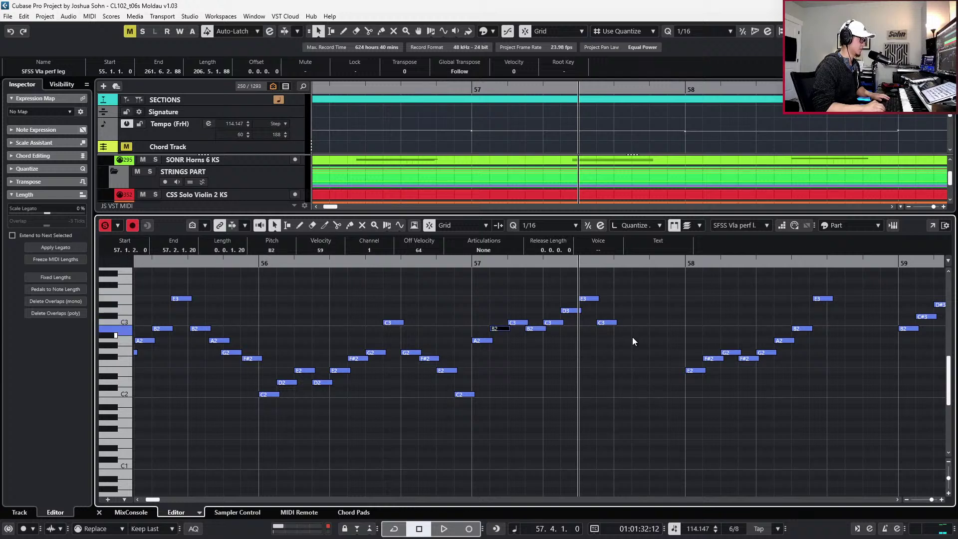
key("Left")
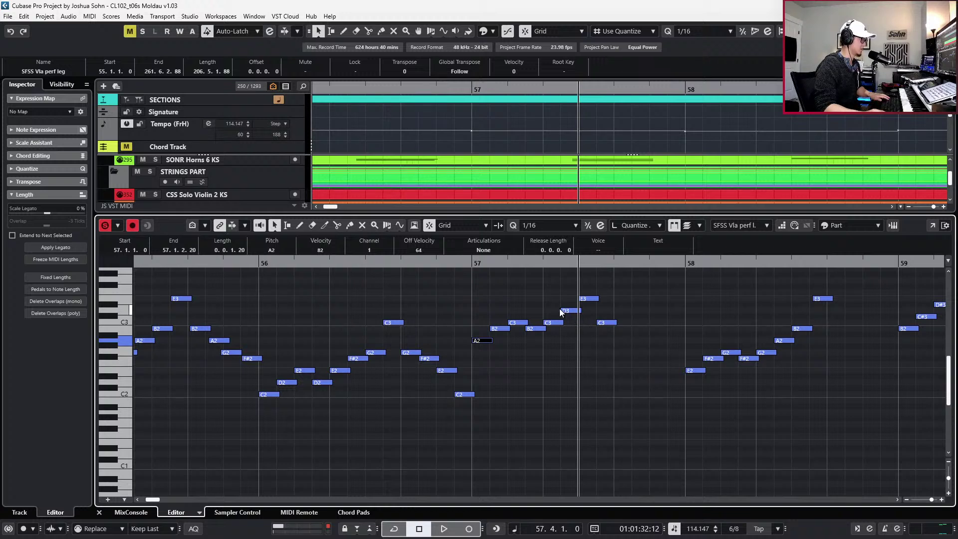
key("Down")
key("Down")
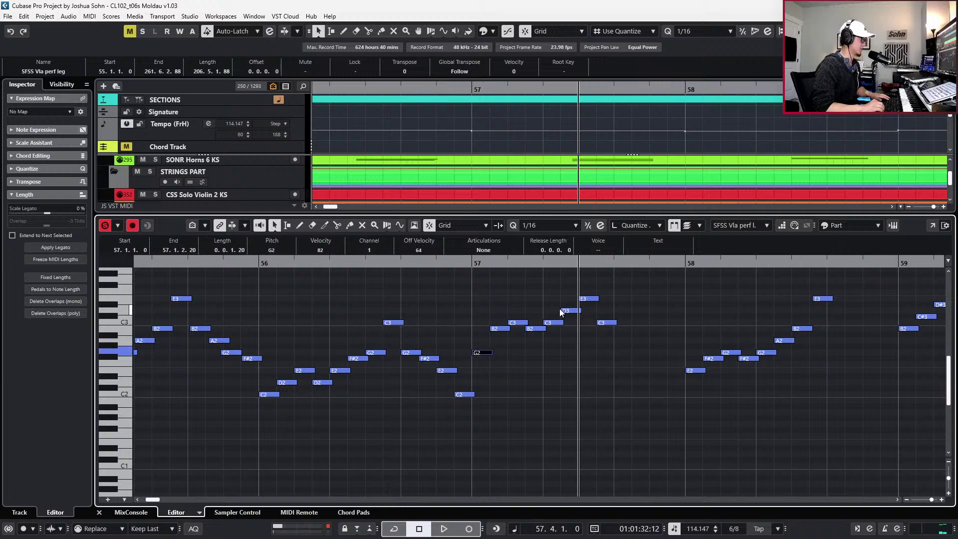
key("Right")
key("Down")
key("Down")
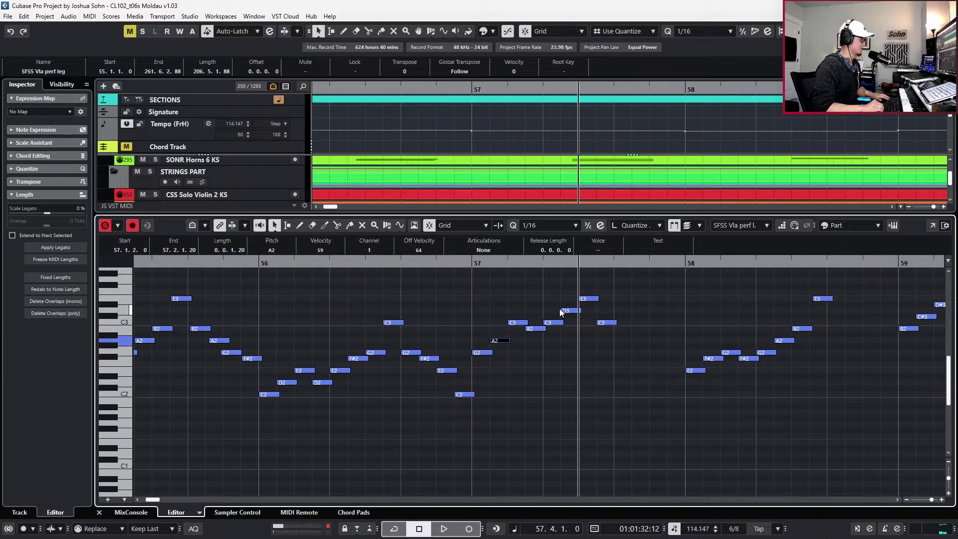
Lower the viola notes at 57.2.1 and 57.2.2 to B2 and A2
key("Right")
key("Down")
key("Down")
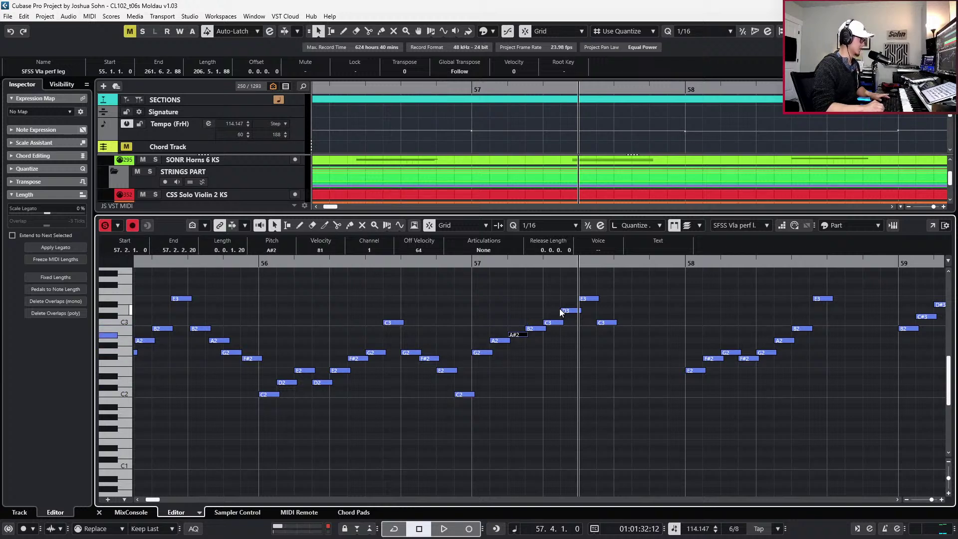
key("Up")
key("Right")
key("Down")
key("Down")
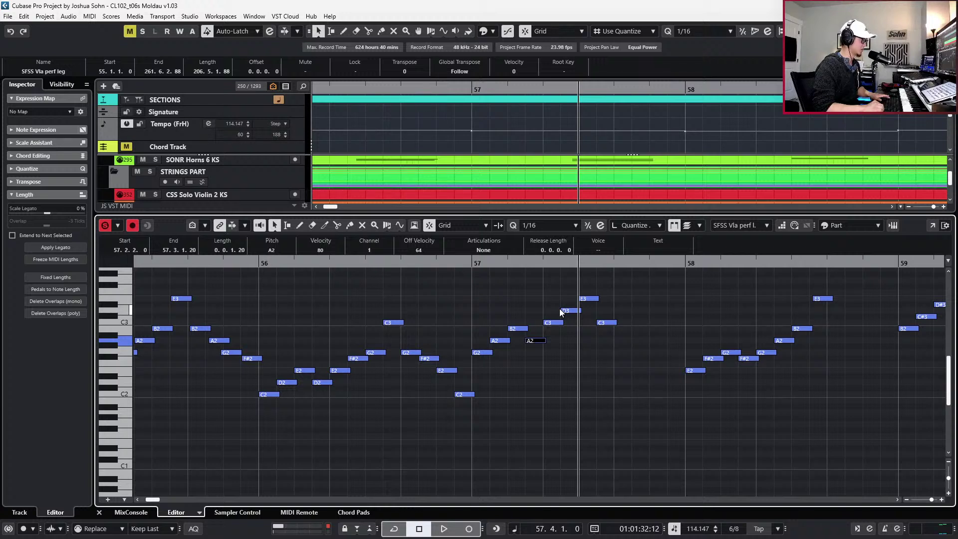
Lower the viola notes at 57.3.1 and 57.3.2 to B2 and C3, leaving the note at 57.4.1 at E3
key("Right")
key("Down")
key("Right")
key("Down")
key("Down")
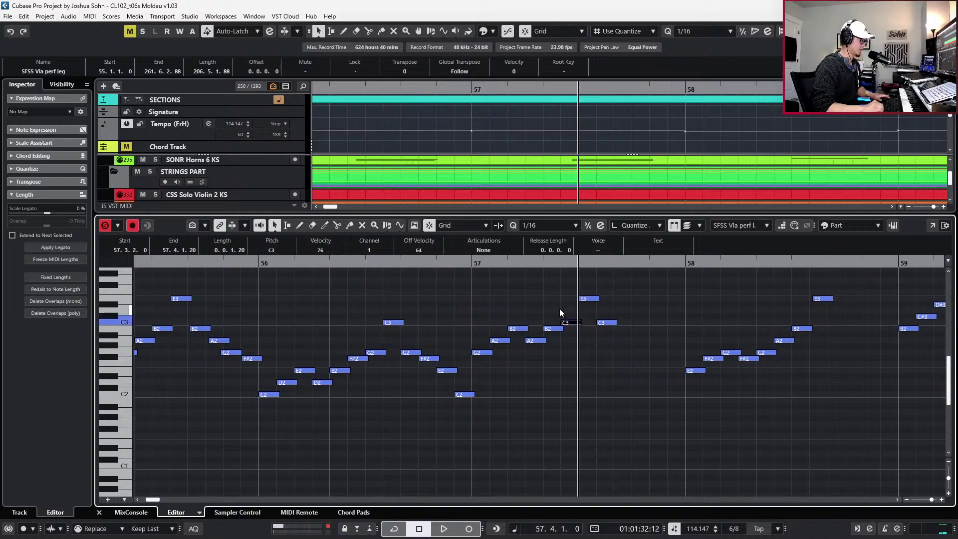
key("Right")
key("Down")
key("Up")
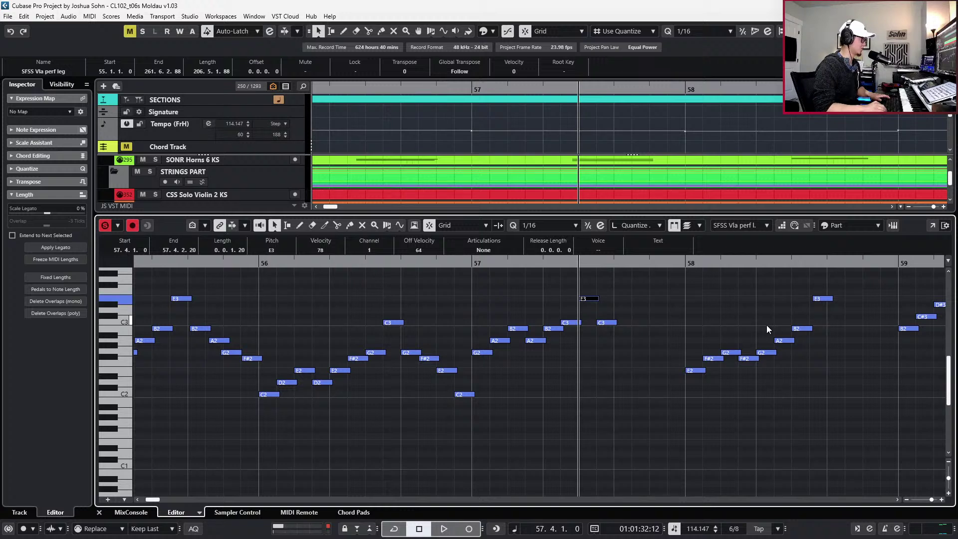
Paste a copy of the C3 viola note at 57.5.1 and lower it to B2
key("Left")
key("Left")
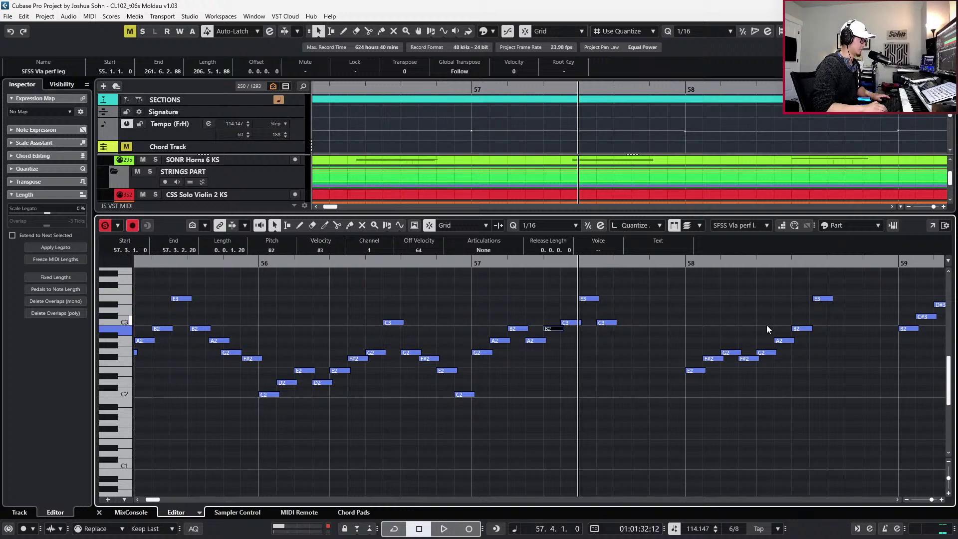
key("Right")
key("Right")
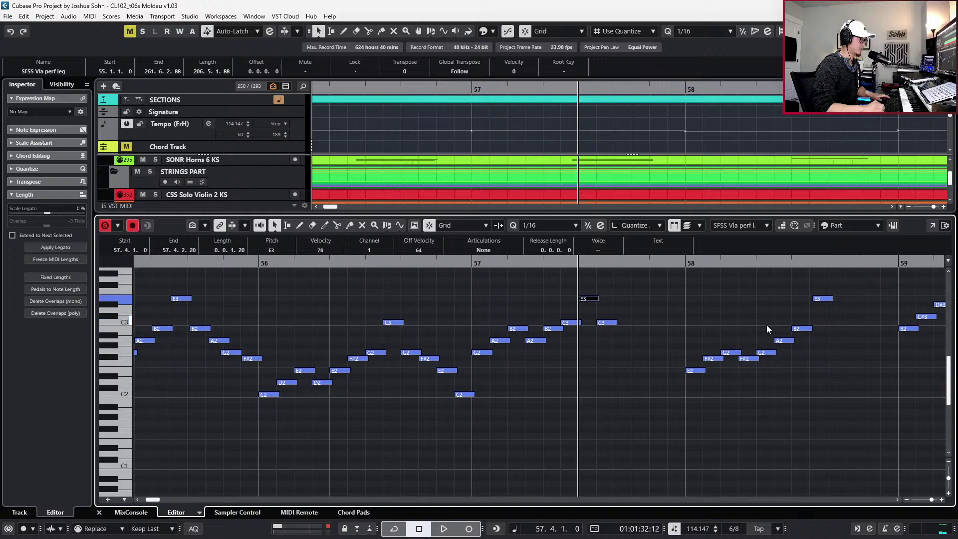
key("Right")
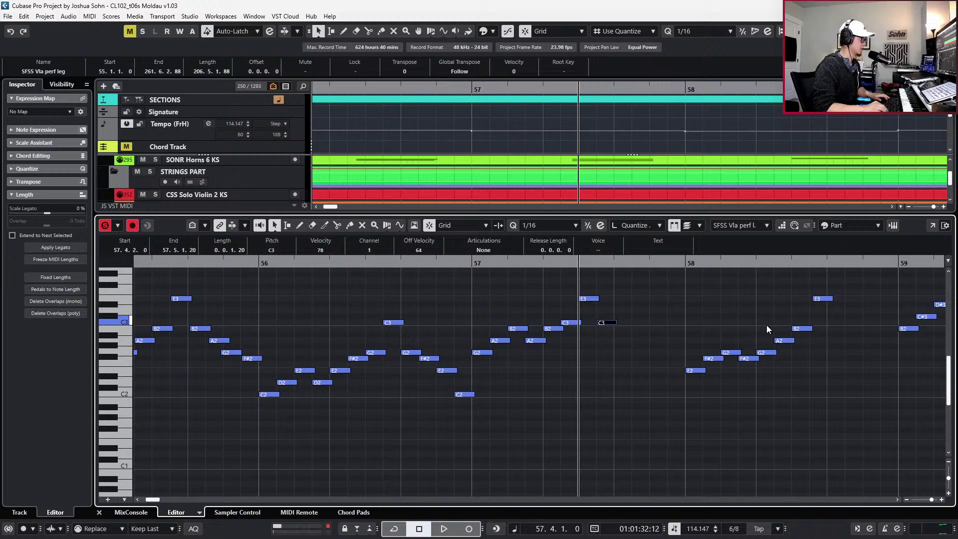
key("Right")
key("Right")
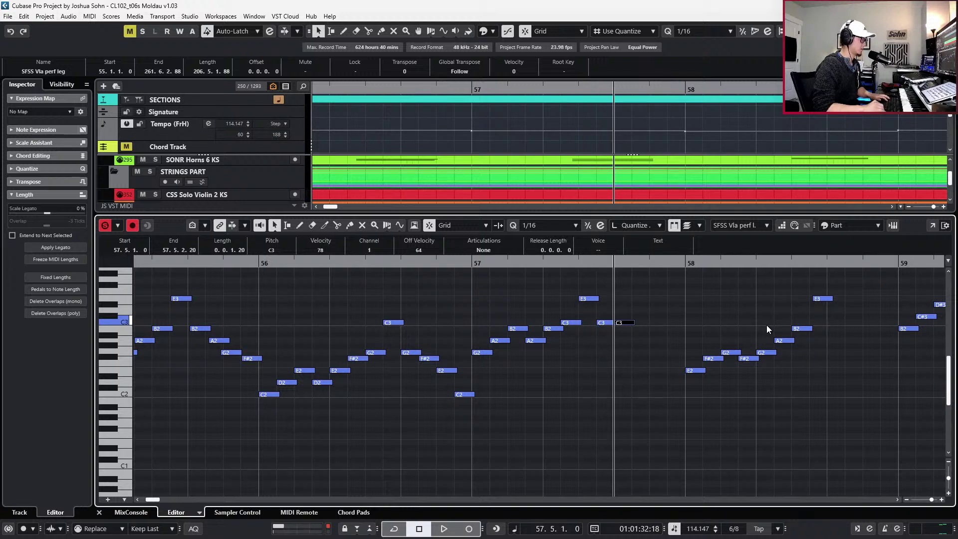
key("Down")
Paste another C3 viola note at 57.5.2 and lower it to A2
key("Delete")
key("Right")
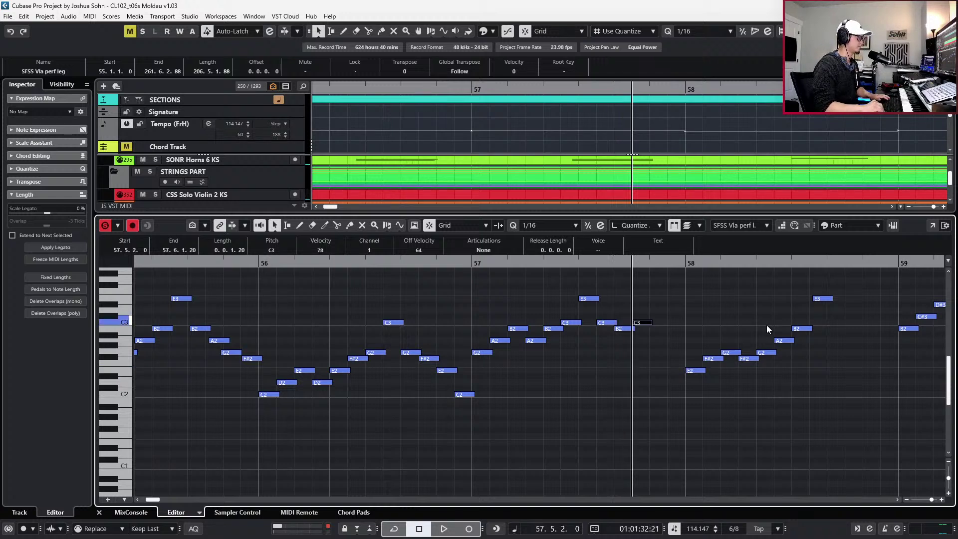
key("Delete")
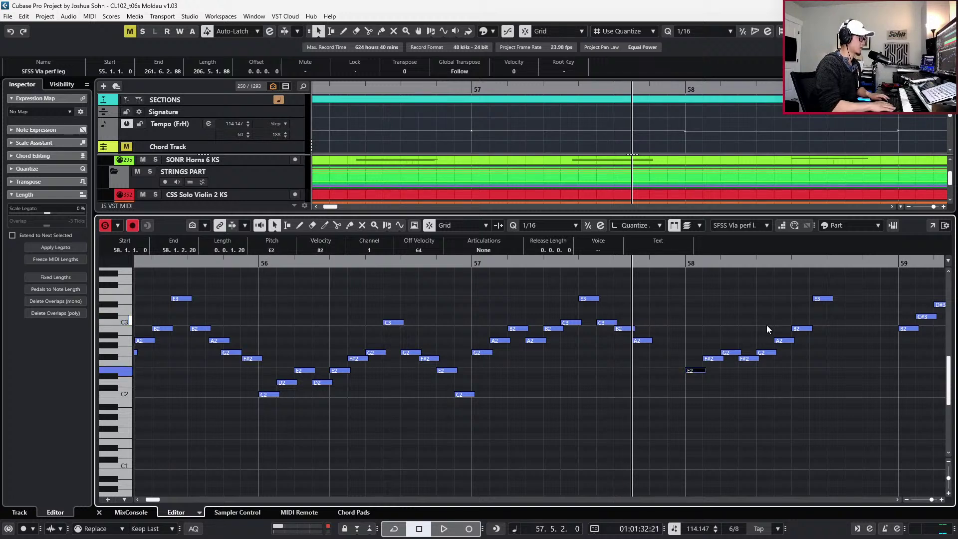
Paste a viola note at 57.6.1 and lower it to G2
key("Right")
key("Down")
key("Down")
key("Down")
key("Down")
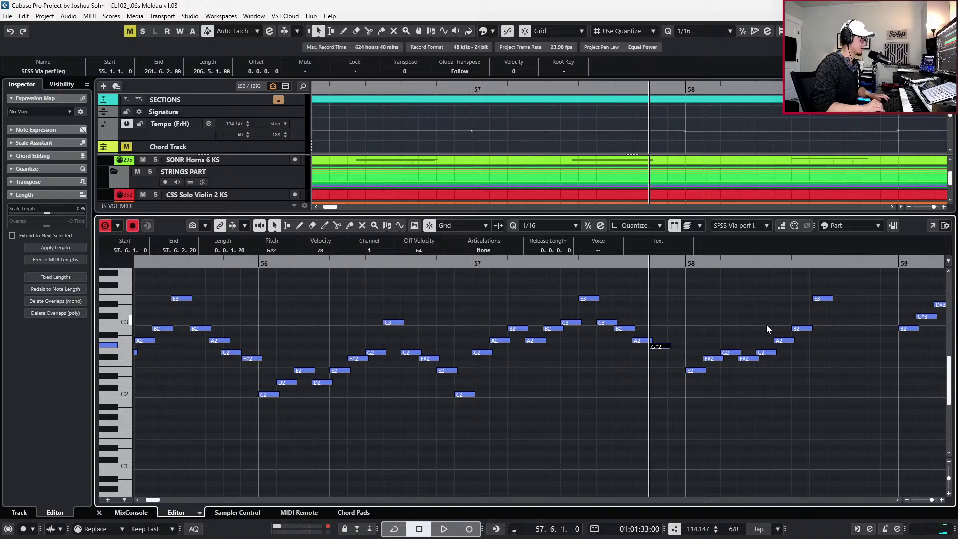
key("Down")
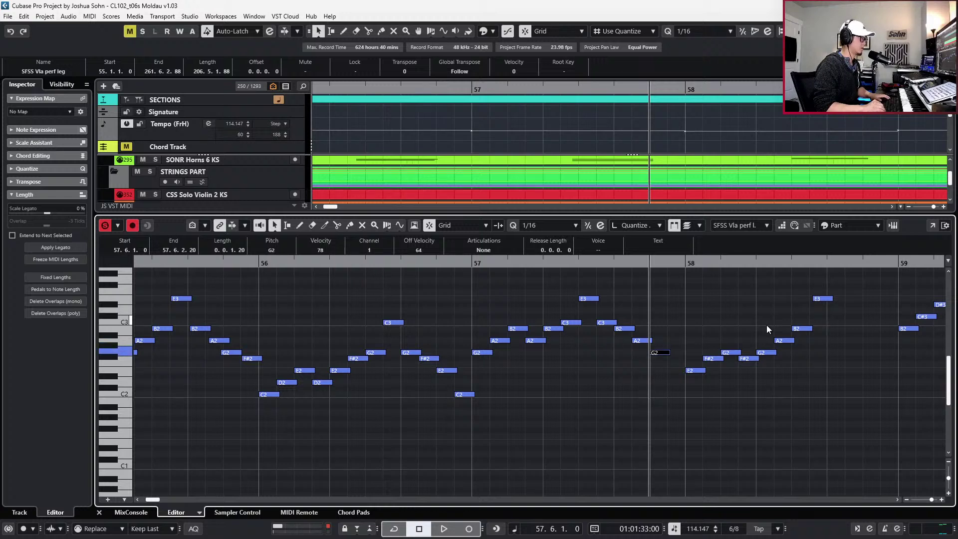
Paste a viola note at 57.6.2, lower it to F#2 and play back the bar 57 run
key("Right")
key("Down")
key("Down")
key("Down")
key("Down")
key("Down")
key("Down")
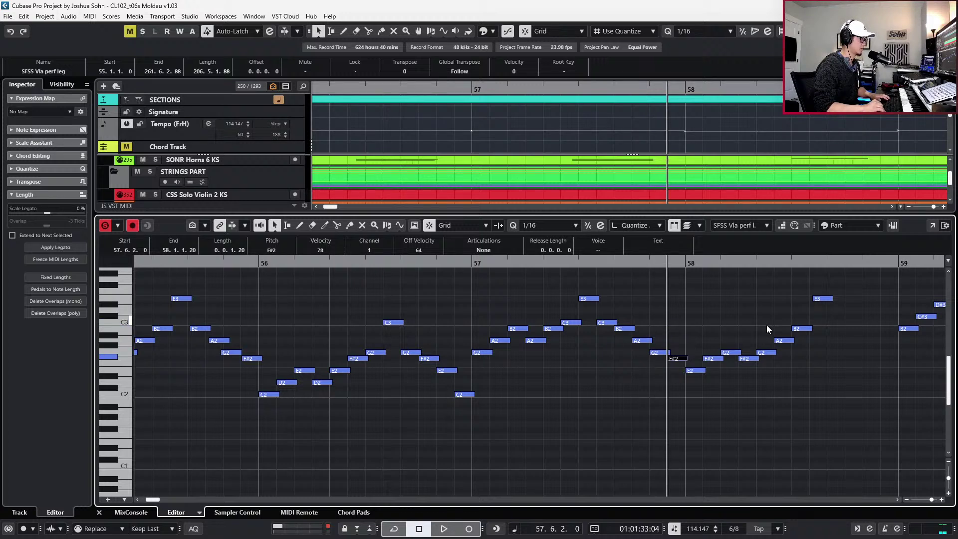
key("space")
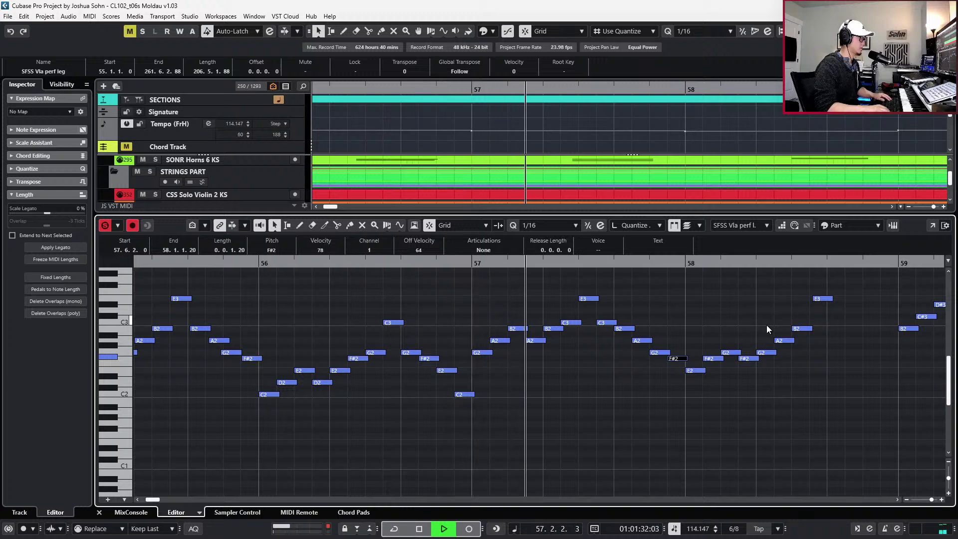
Open the SFSS Celli perf leg part, select its bar 57 notes and play back the cello run from bar 57
key("space")
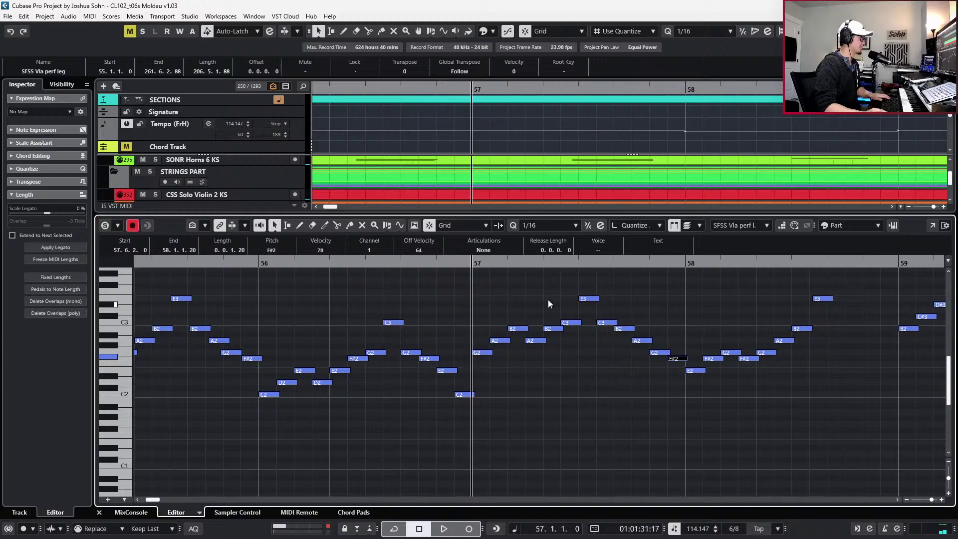
left_click_drag(473, 292, 585, 354)
key("ctrl+e")
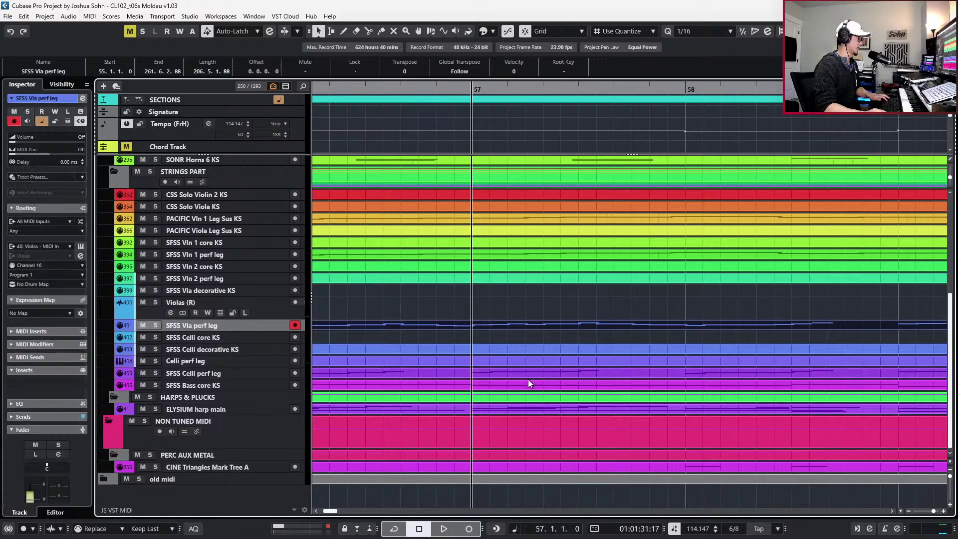
double_click(525, 372)
left_click_drag(474, 311, 594, 394)
key("space")
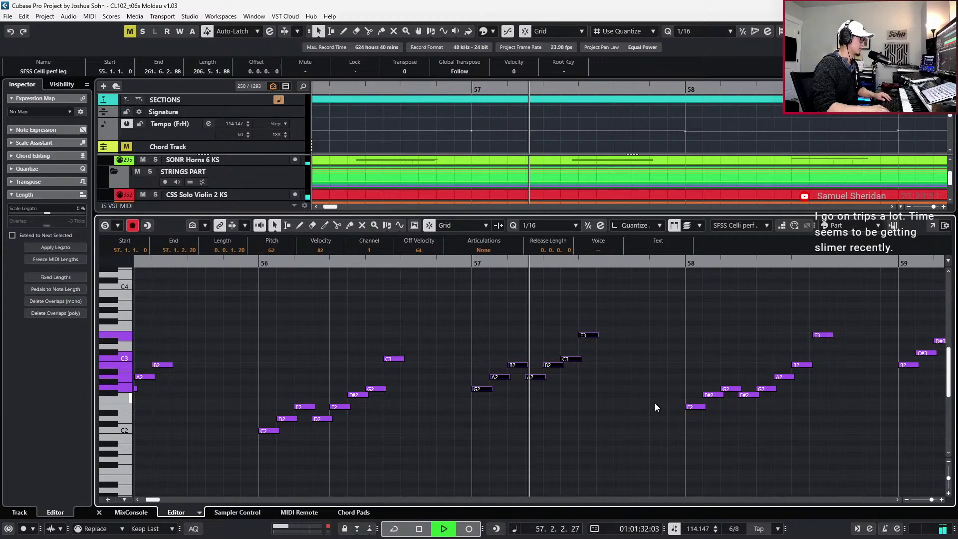
key("space")
key("space")
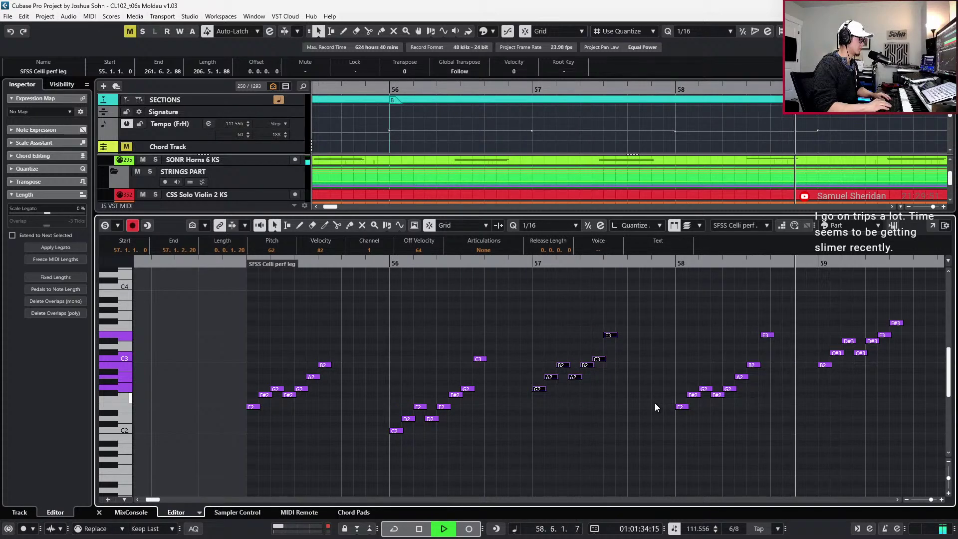
key("space")
Reopen the SFSS Vla perf leg part, solo it in the editor and play the viola runs back from bar 55
key("Return")
double_click(576, 325)
key("g")
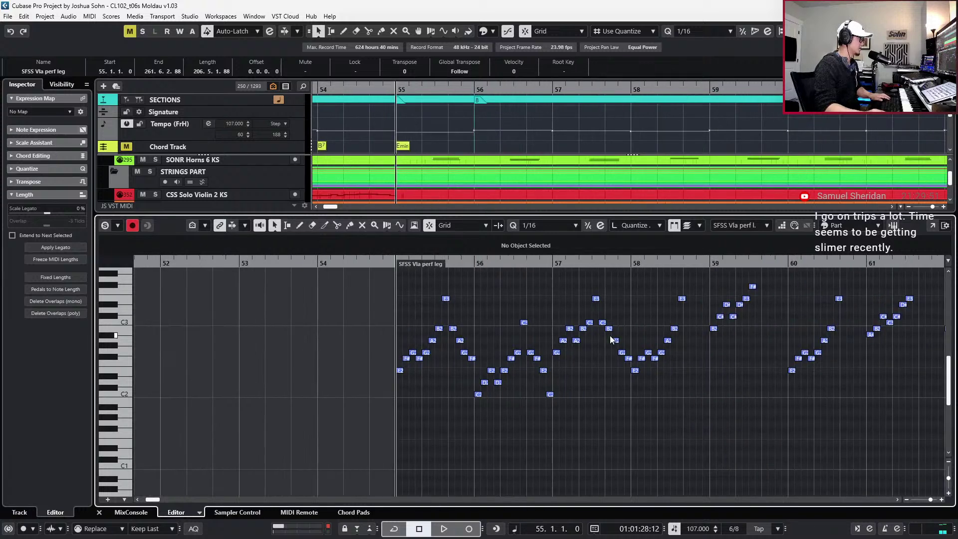
key("alt+s")
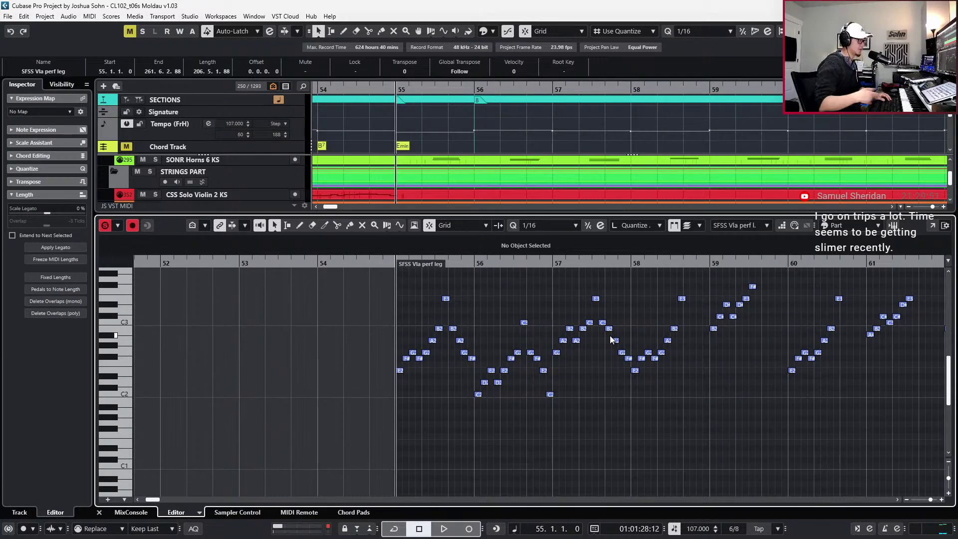
key("space")
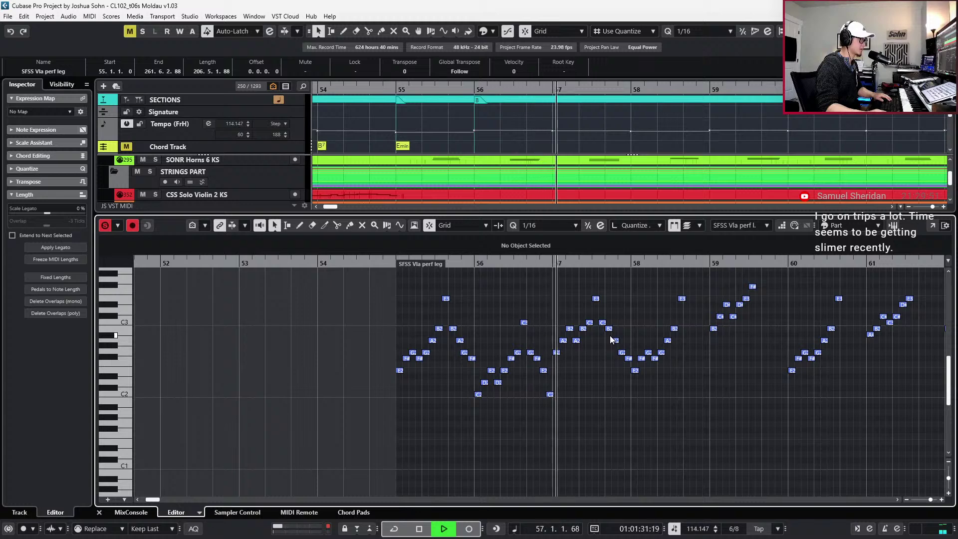
key("space")
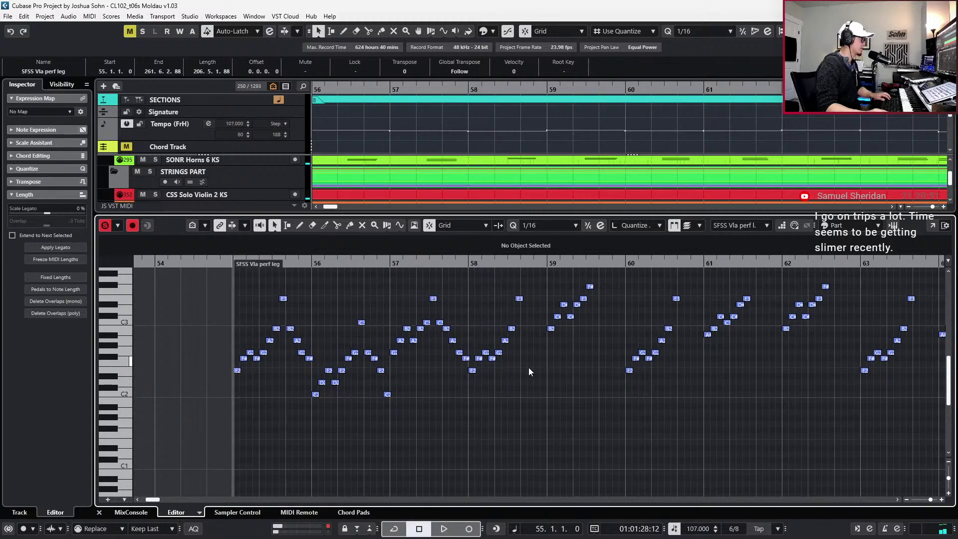
Examine the viola notes in bars 57 and 58, including the E3 at 58.4.2, with the project cursor at bar 58
scroll(478, 375, "up", 2)
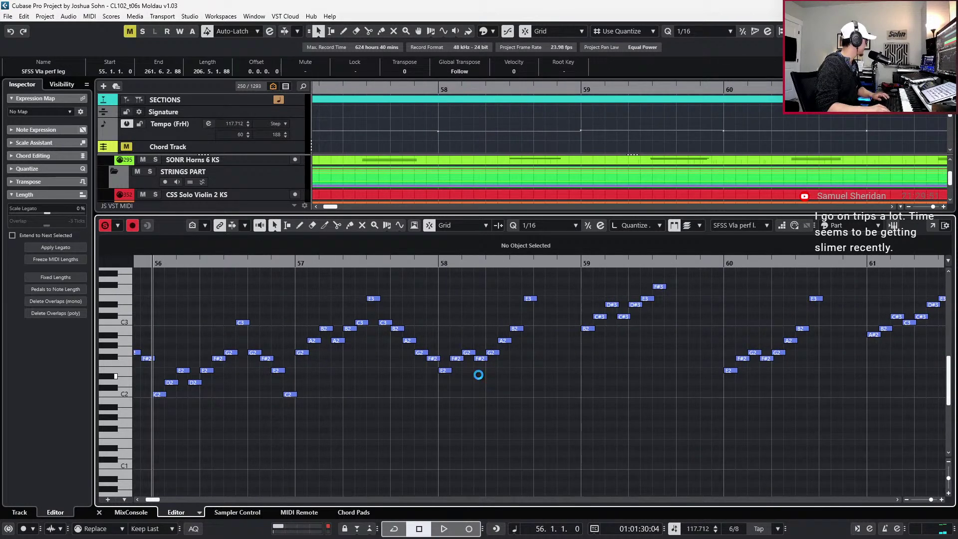
key("KP_Add")
key("KP_Add")
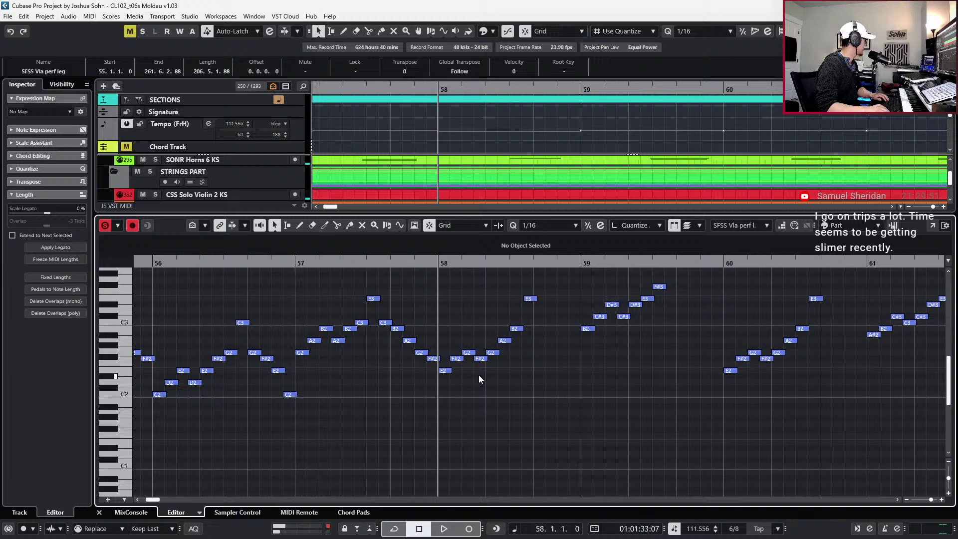
key("KP_Subtract")
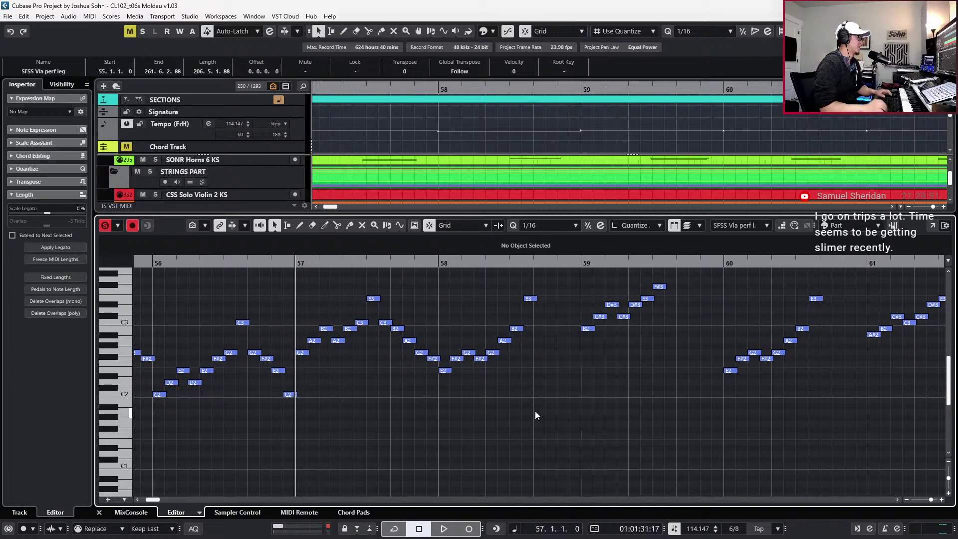
key("ctrl+Right")
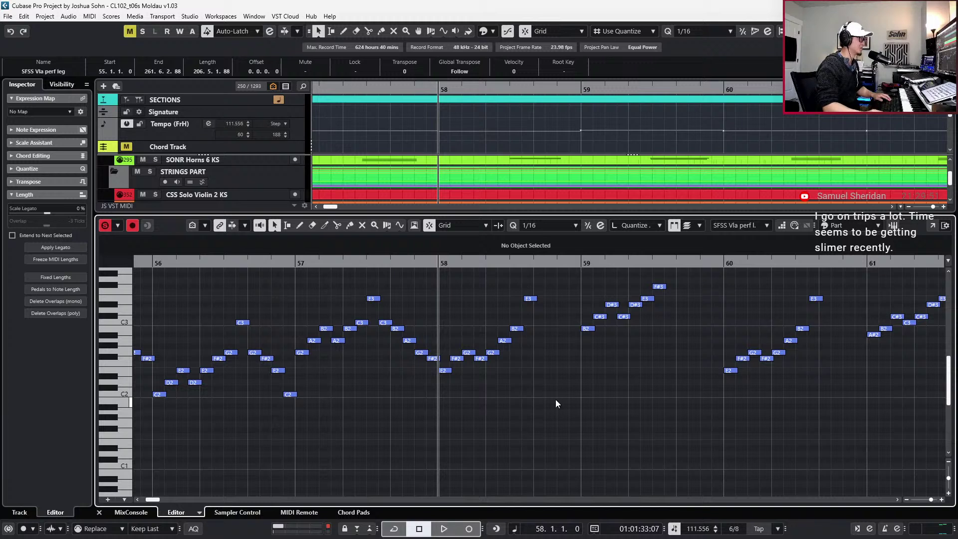
left_click_drag(548, 291, 532, 307)
key("ctrl+Left")
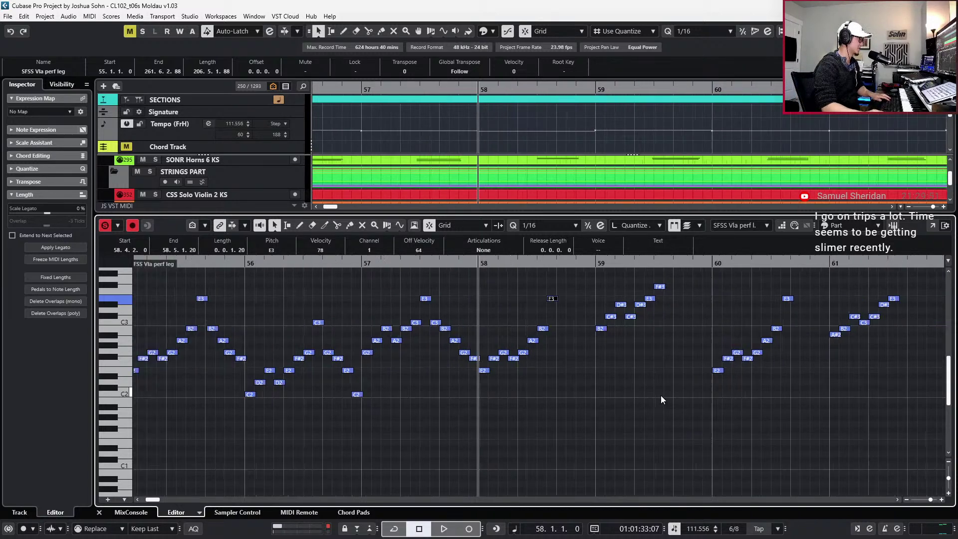
scroll(663, 400, "up", 3)
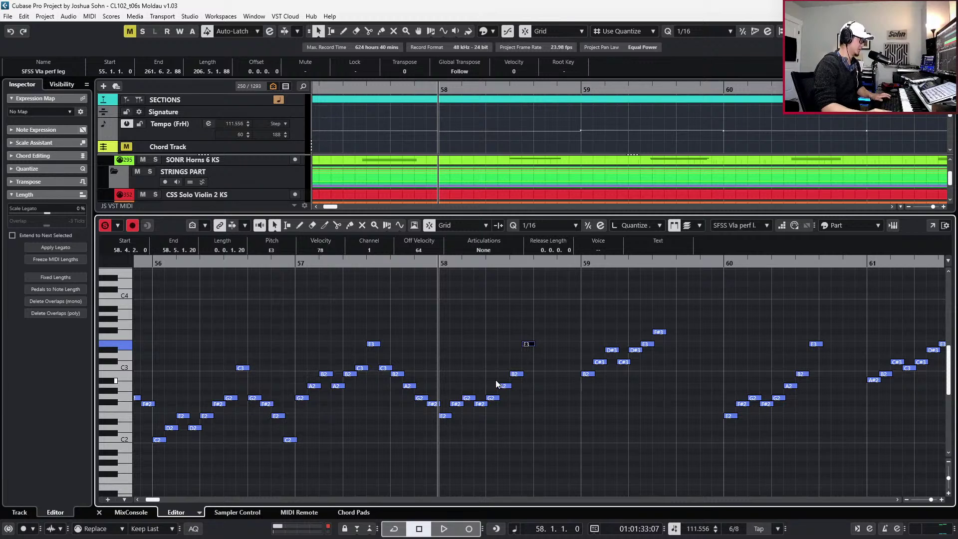
scroll(494, 382, "up", 3)
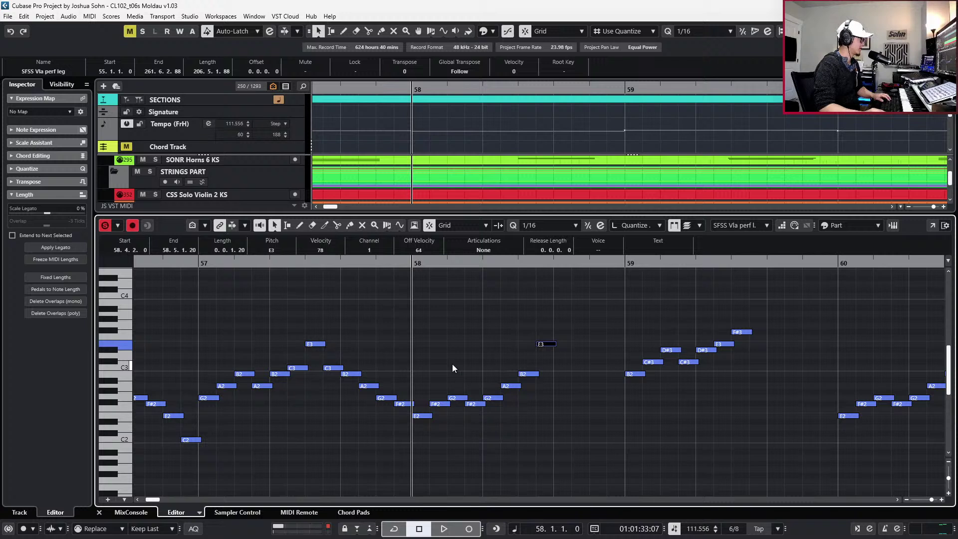
Transpose all eight viola notes in bar 58 up two semitones so the run starts on F#2 and ends on F#3
left_click_drag(430, 323, 582, 430)
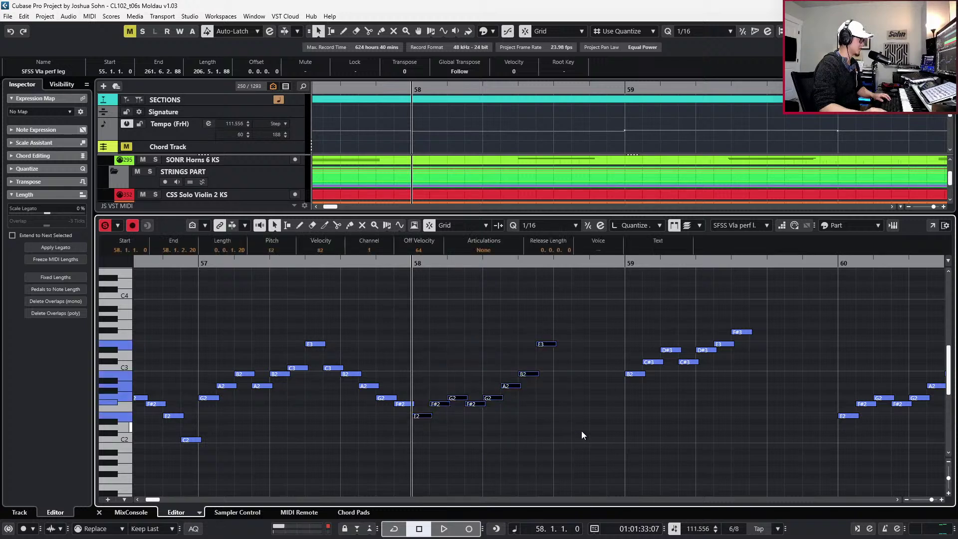
key("Up")
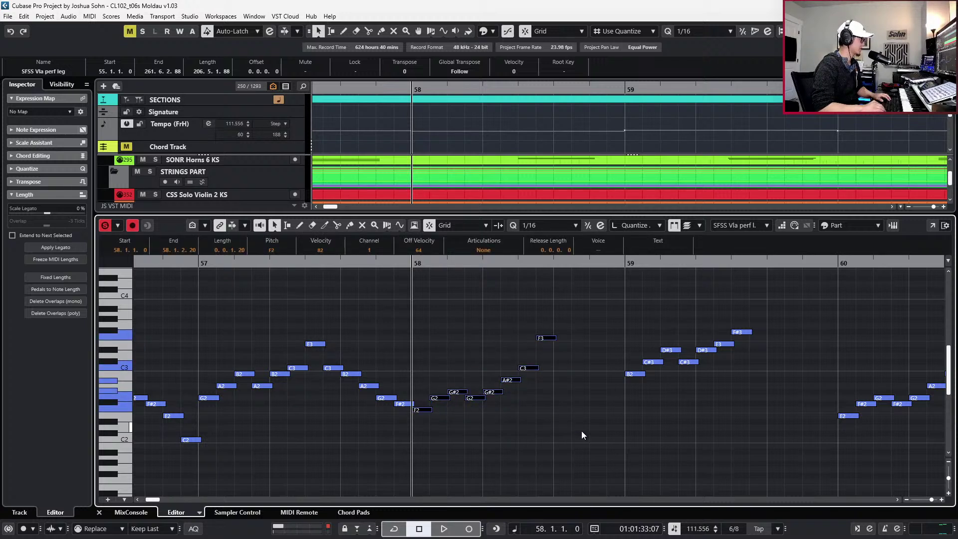
key("Up")
key("Up")
key("Down")
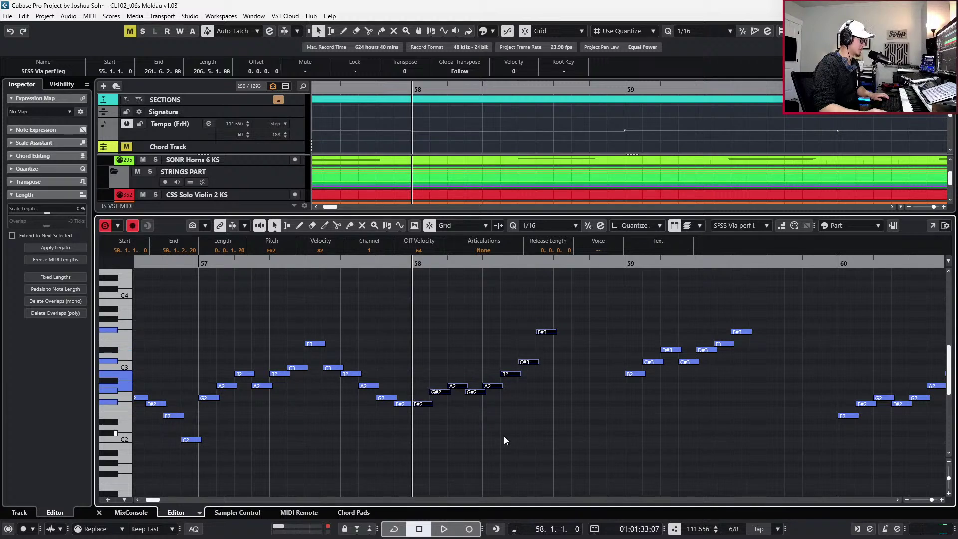
key("Down")
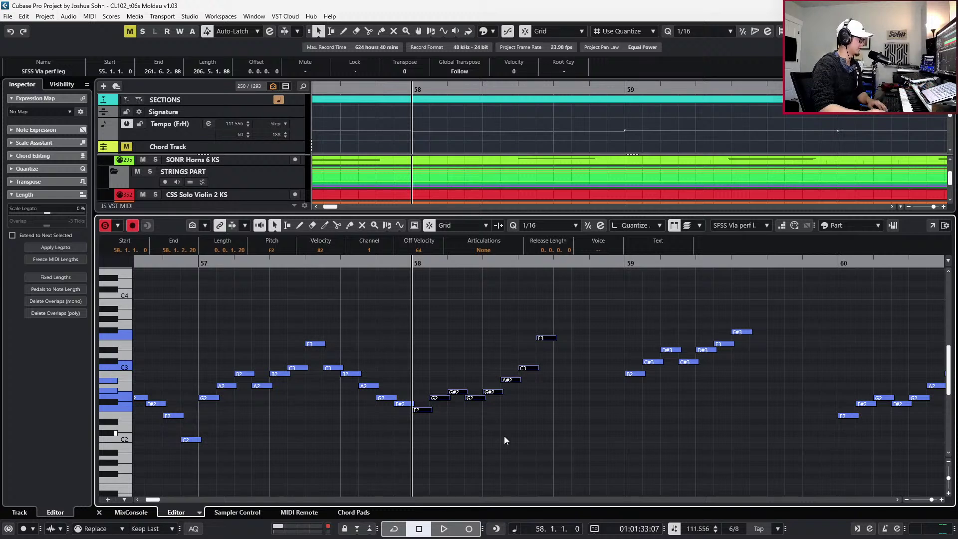
key("Up")
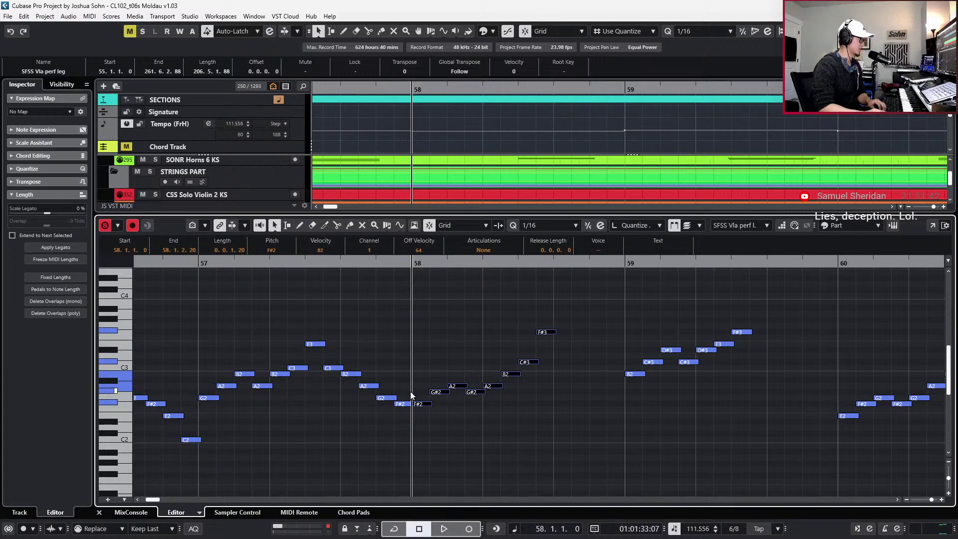
Raise the viola note at 57.6.2 to G2 and the one at 57.6.1 to B2
left_click(402, 405)
key("Up")
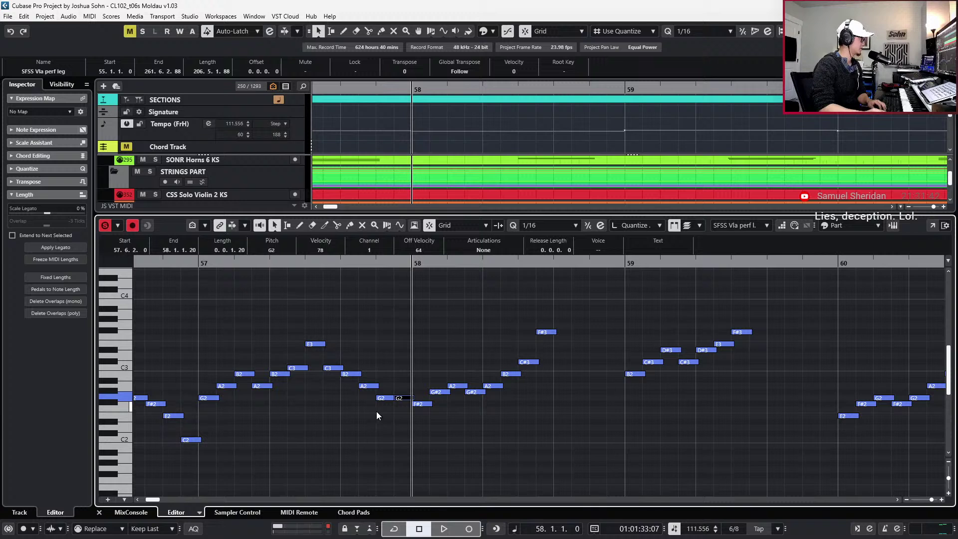
left_click(385, 397)
key("Up")
key("Up")
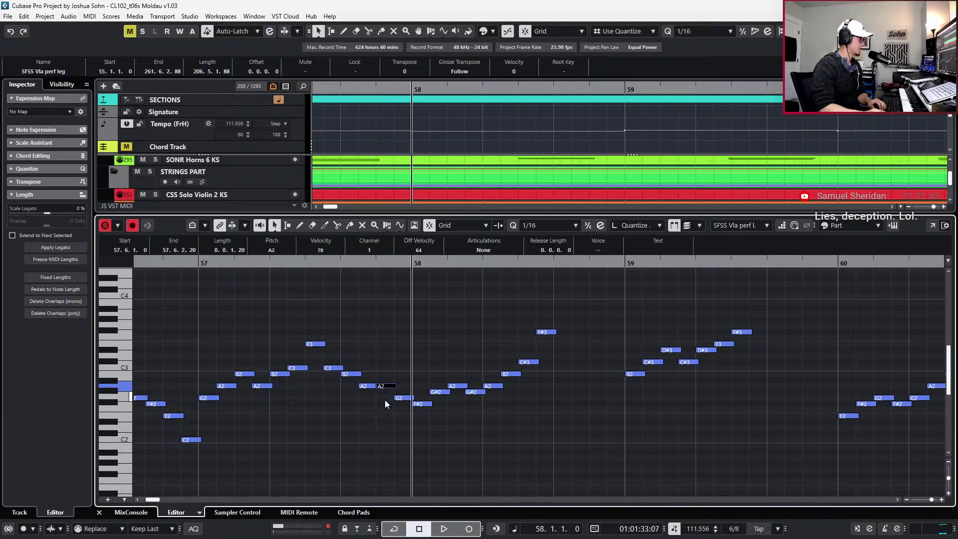
key("Up")
key("Up")
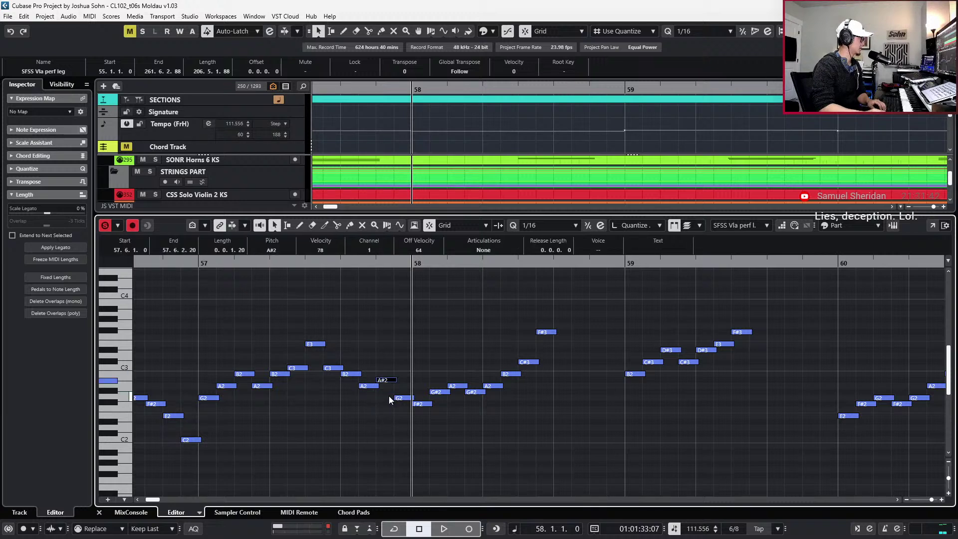
Raise the viola note at 57.5.2 to C#3
left_click(373, 385)
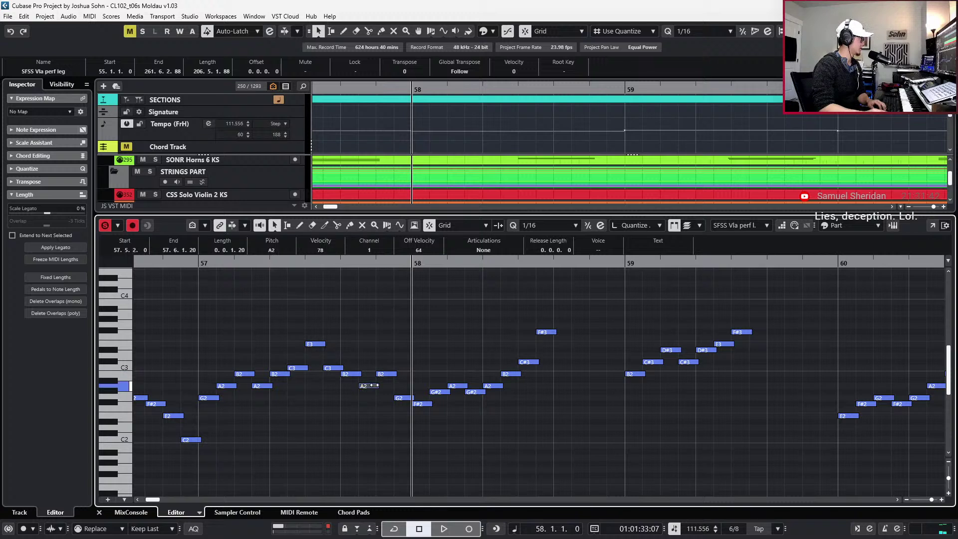
key("Up")
key("Up")
key("Up")
key("Up")
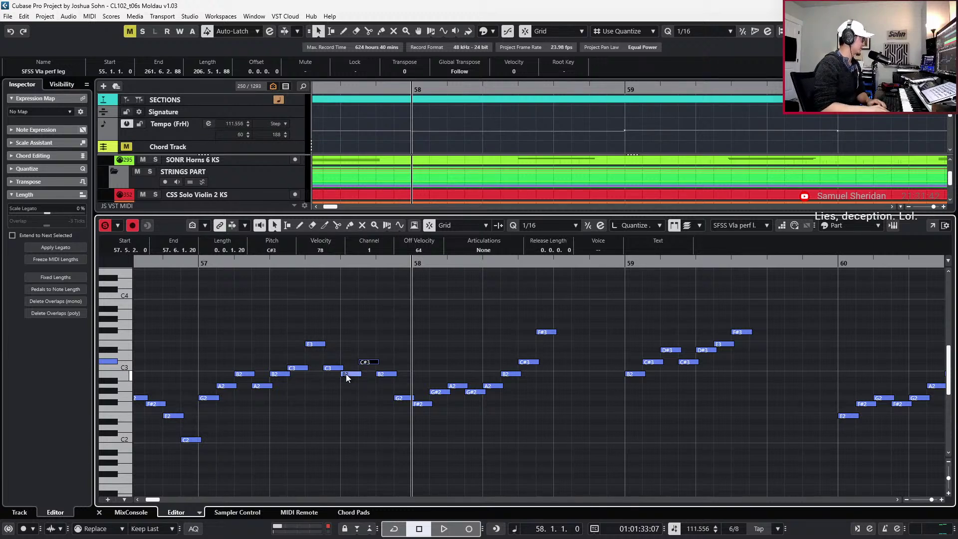
Return the project cursor to bar 57 and open the SFSS Vla and SFSS Celli perf leg parts together in the editor
key("shift+b")
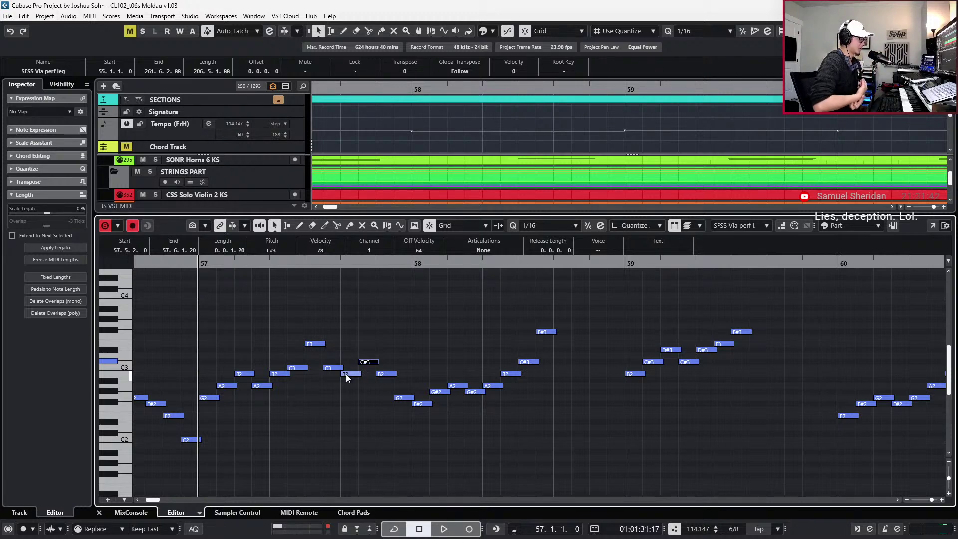
key("ctrl+e")
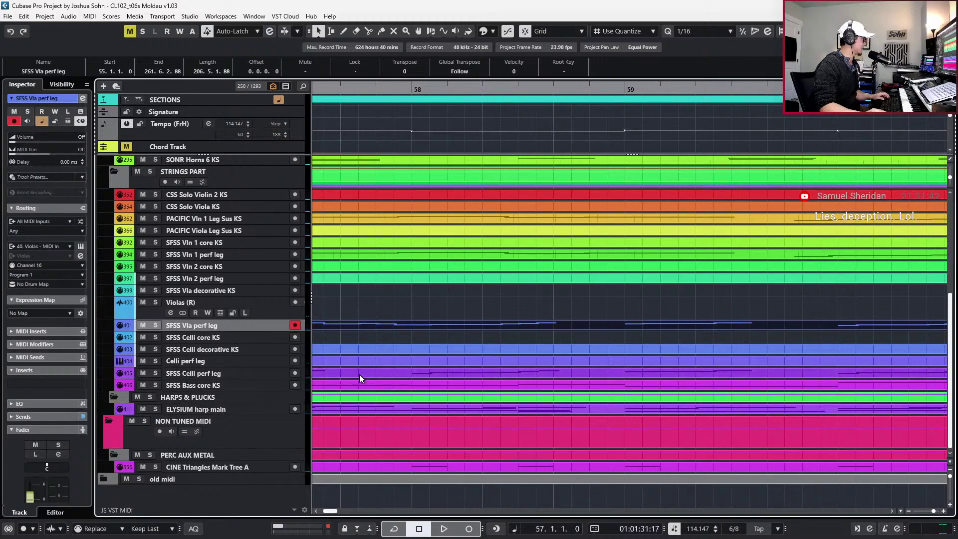
scroll(389, 349, "left", 4)
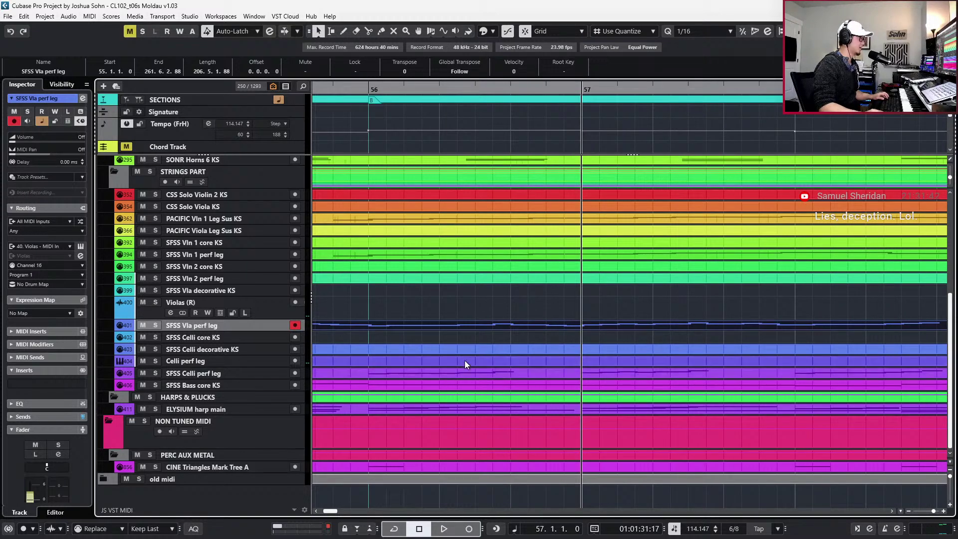
left_click(475, 373)
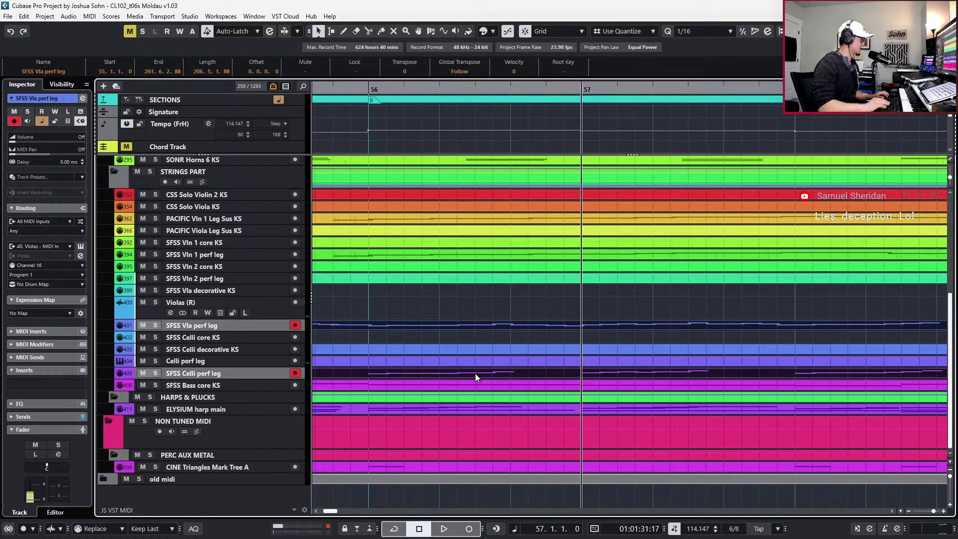
double_click(476, 373)
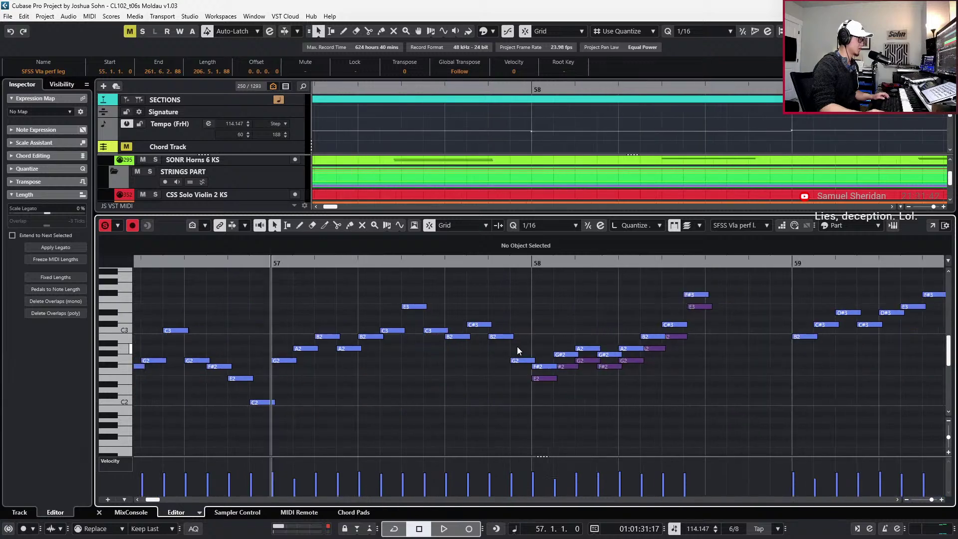
Raise the first three cello notes of bar 58 by two semitones each, to F#2, G#2 and A2
left_click(541, 378)
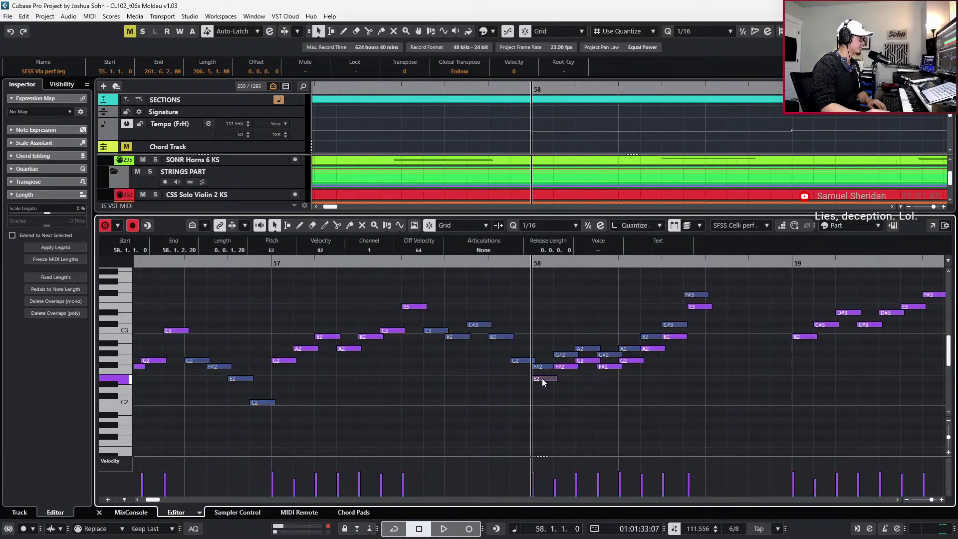
key("Up")
key("Up")
key("Right")
key("Up")
key("Up")
key("Right")
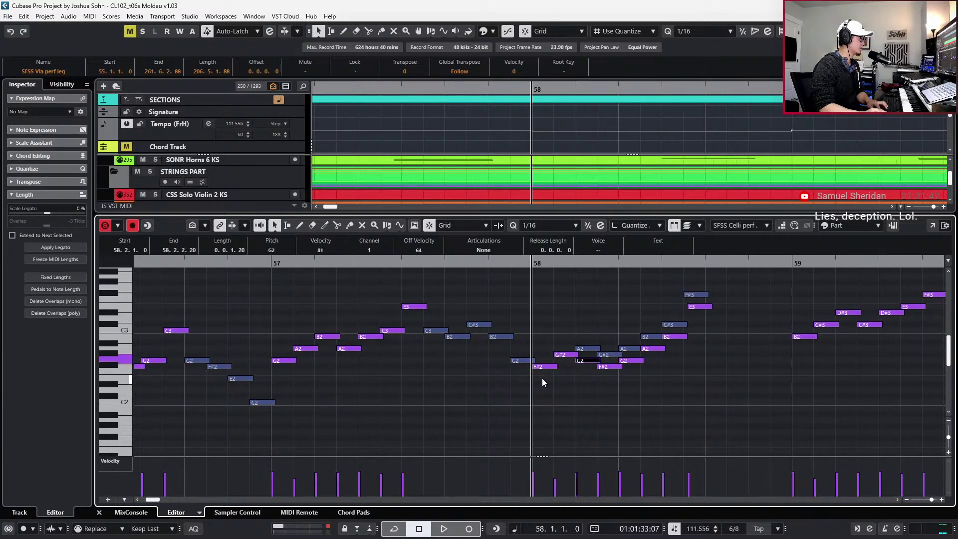
key("Up")
key("Up")
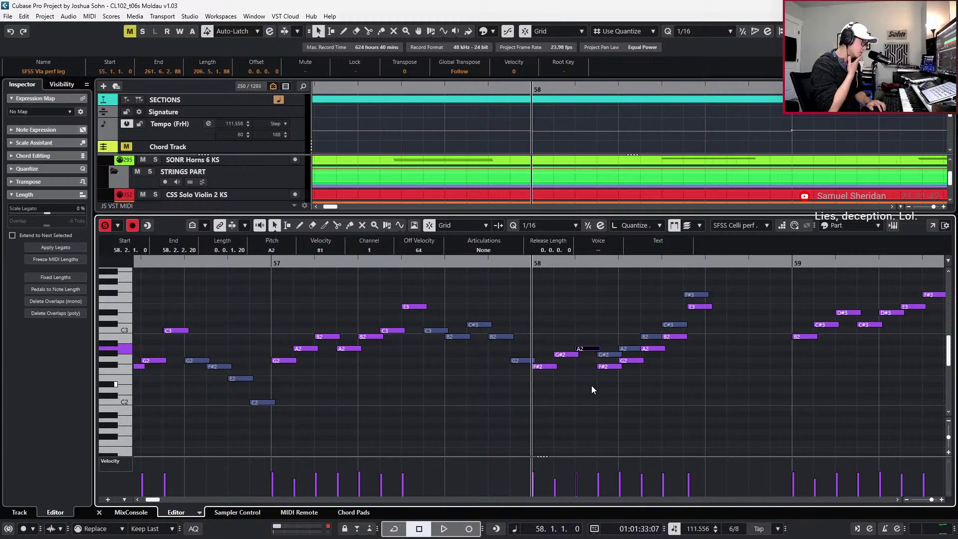
Raise the cello notes at 58.2.2, 58.3.1 and 58.3.2 to G2, A2 and B2
key("Right")
key("Up")
key("Right")
key("Up")
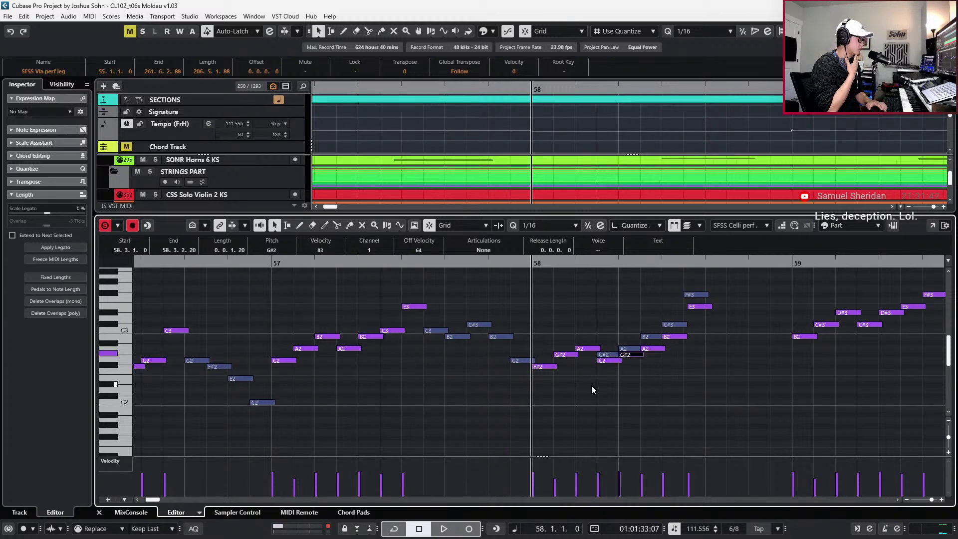
key("Up")
key("Right")
key("Up")
key("Up")
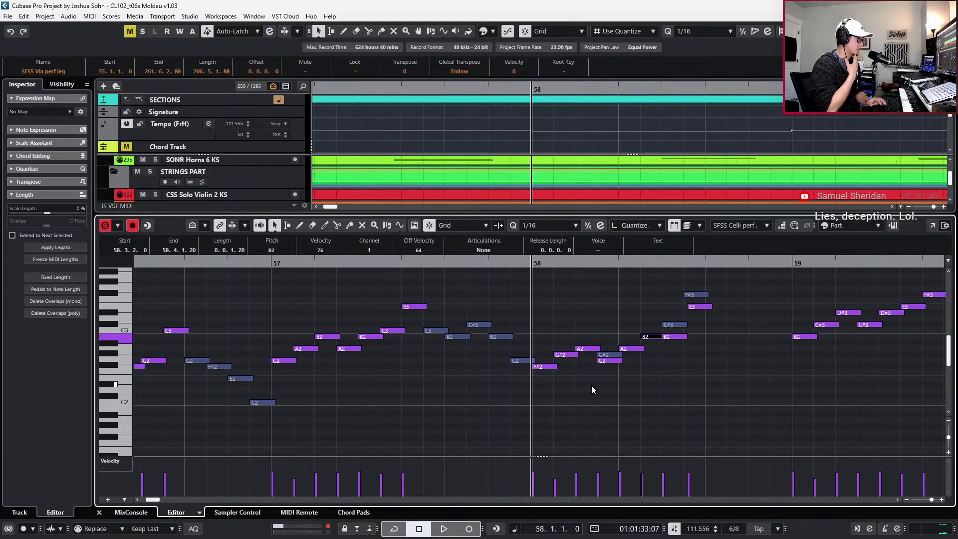
Raise the cello note at 58.4.1 to C#3, and quantize the one at 58.4.2 and raise it to F#3
key("Right")
key("Up")
key("Up")
key("Right")
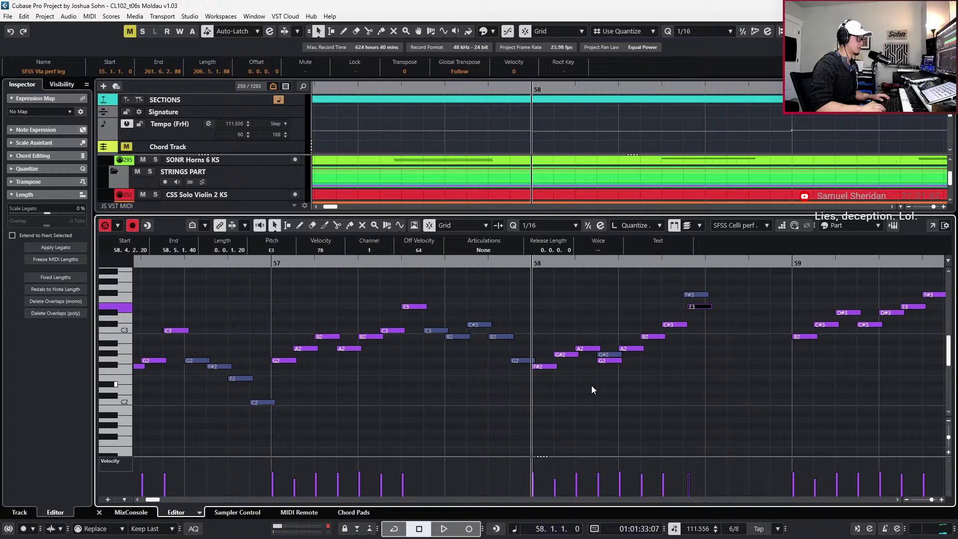
key("q")
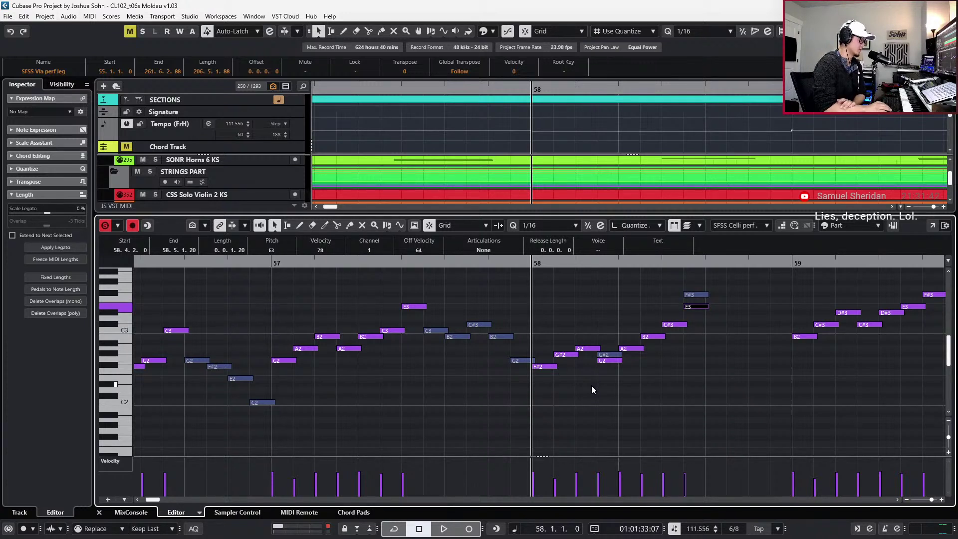
key("Up")
key("Up")
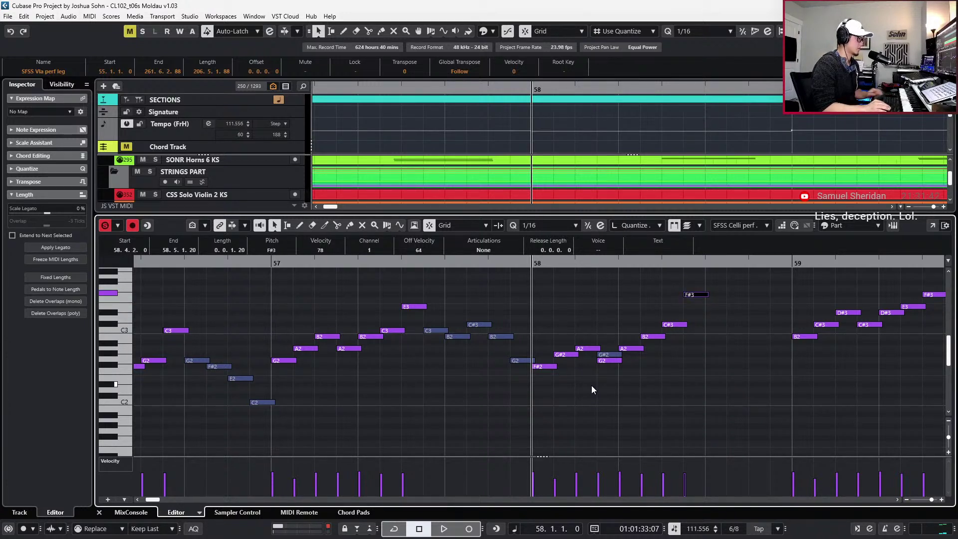
Raise the cello note at 58.2.2 to G#2 and return to viewing the viola part alone
left_click(606, 361)
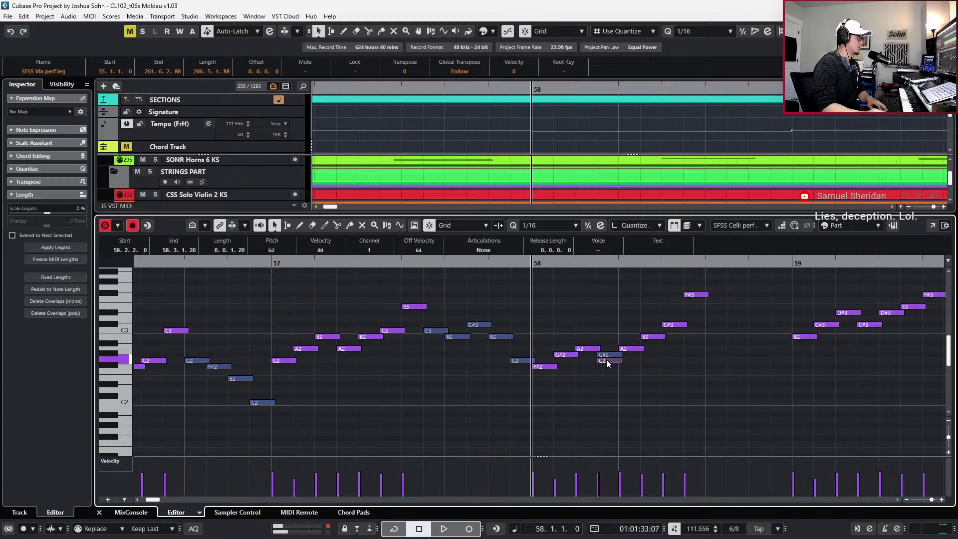
key("Up")
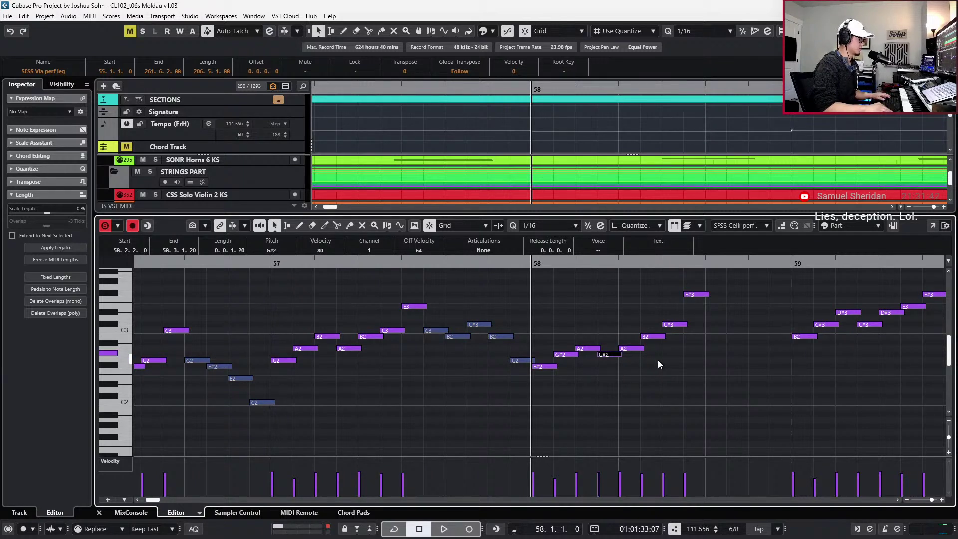
key("Escape")
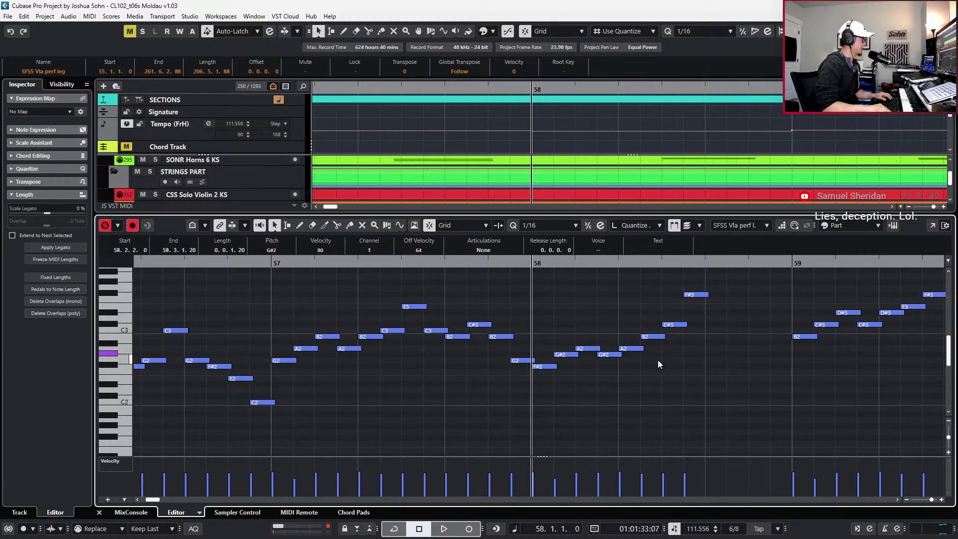
Play back the passage and check the viola notes from bar 56 through 57.4.1 one by one against the score
key("space")
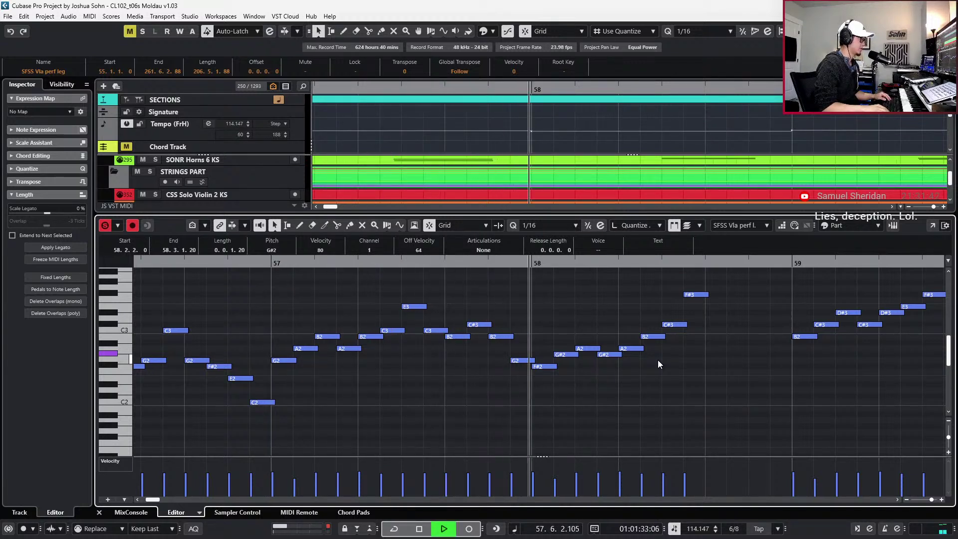
key("space")
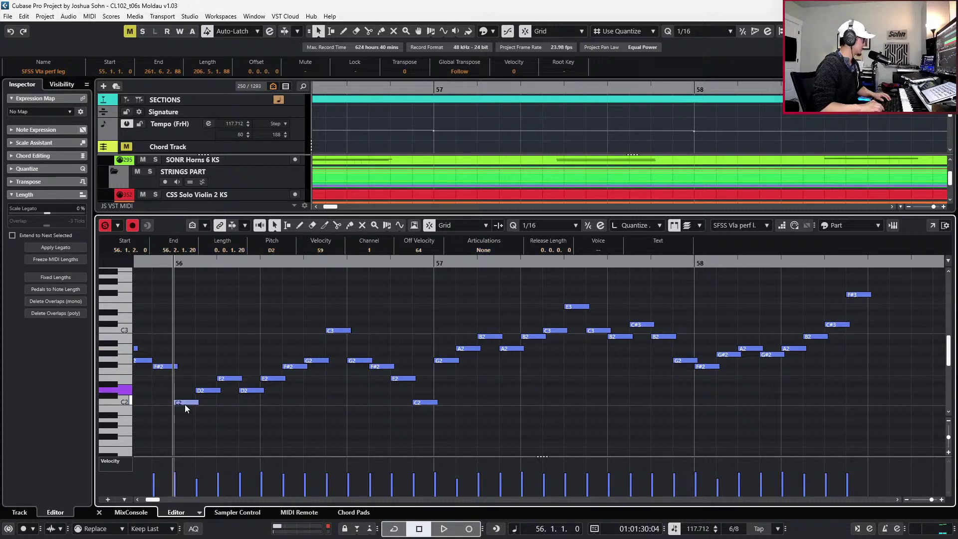
key("Right")
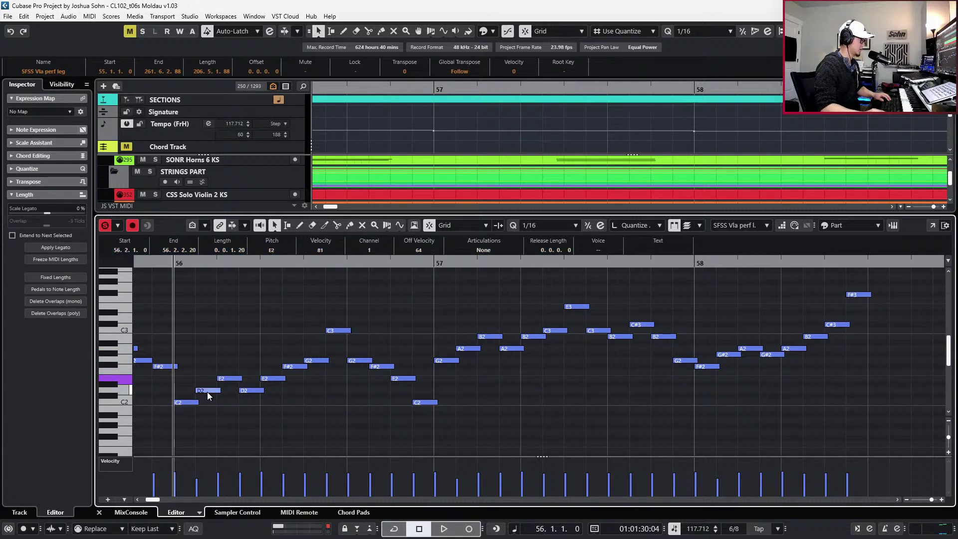
left_click(258, 389)
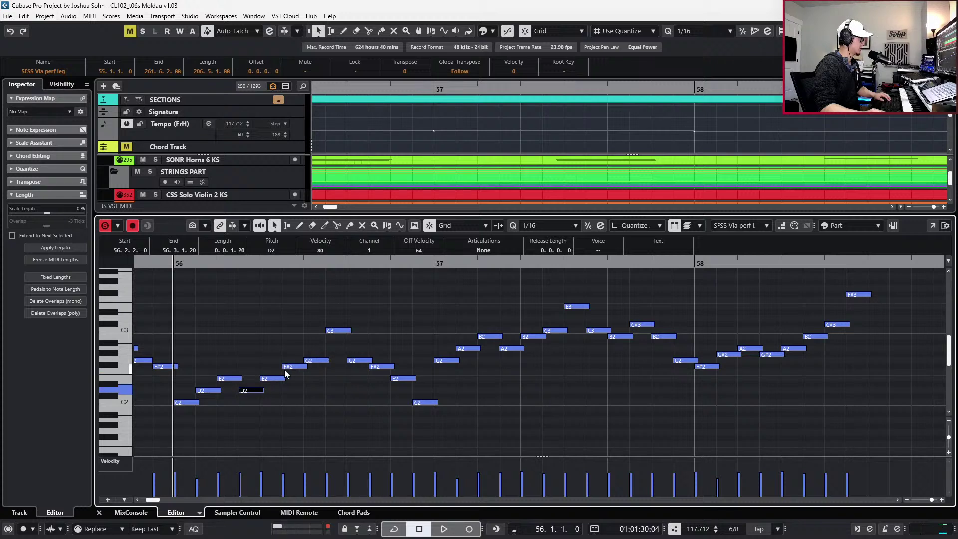
left_click(318, 360)
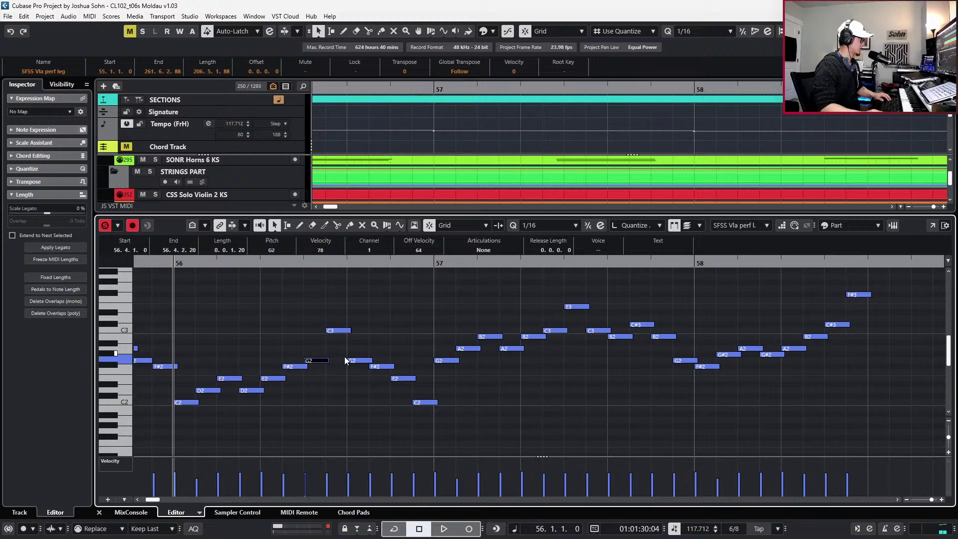
key("l")
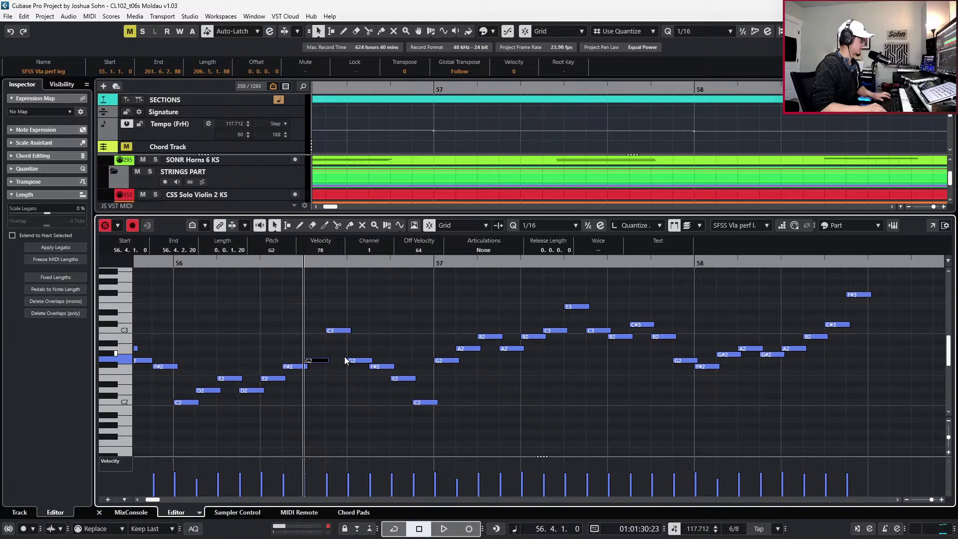
key("ctrl+Right")
key("ctrl+Right")
key("ctrl+Right")
key("ctrl+Right")
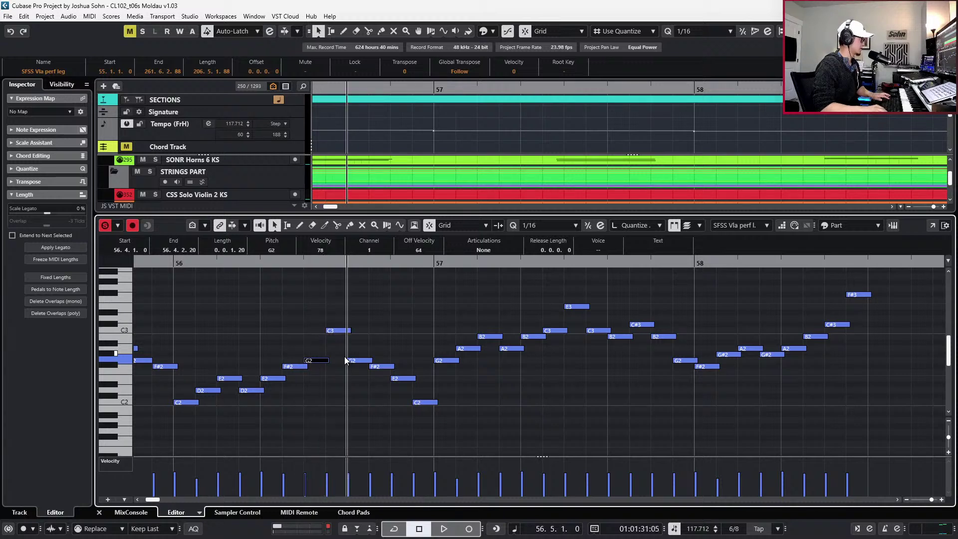
key("ctrl+Right")
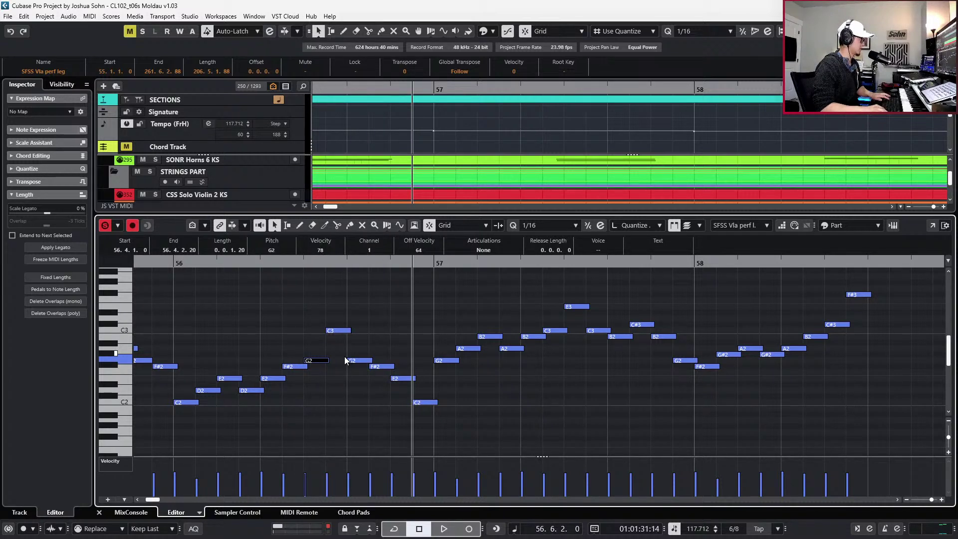
key("ctrl+Right")
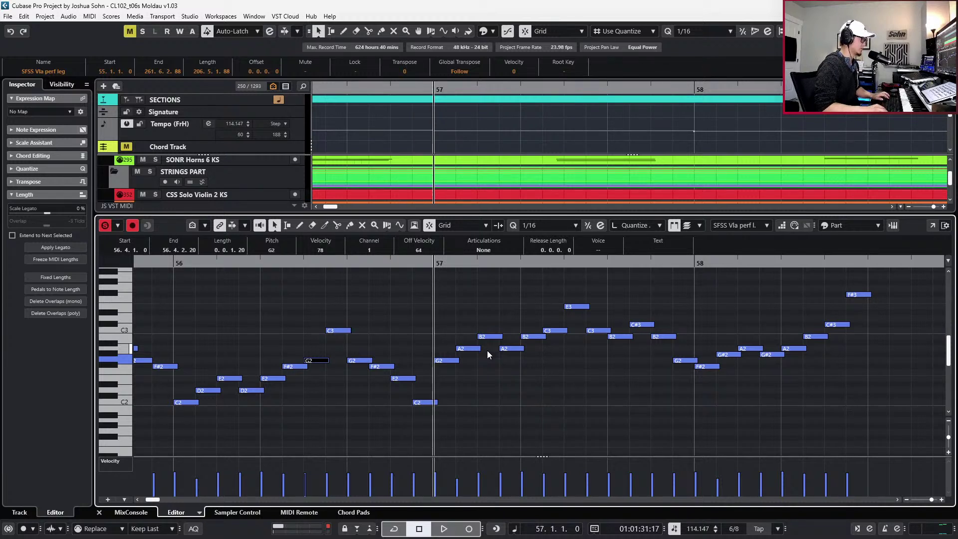
key("ctrl+Right")
key("ctrl+Right")
key("ctrl+Right")
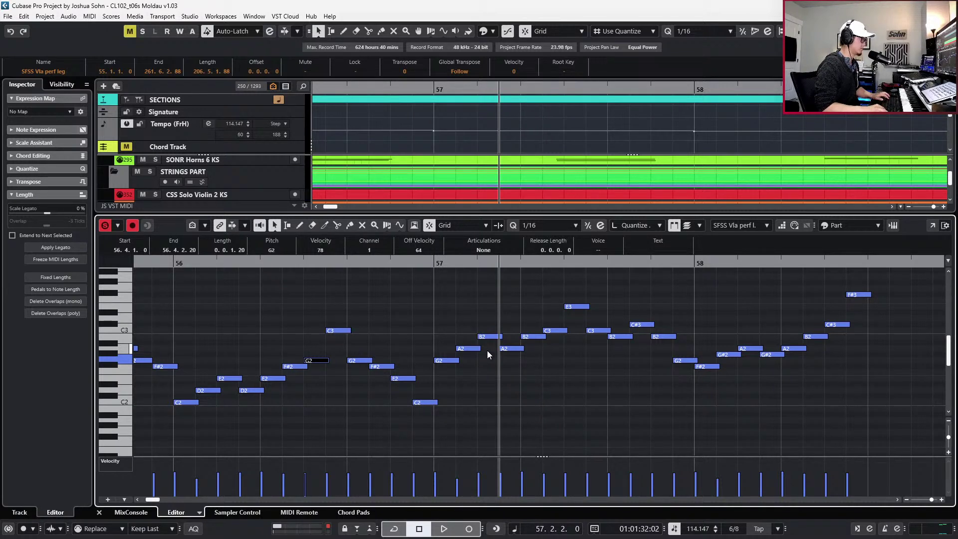
key("ctrl+Right")
key("ctrl+Right")
key("ctrl+Right")
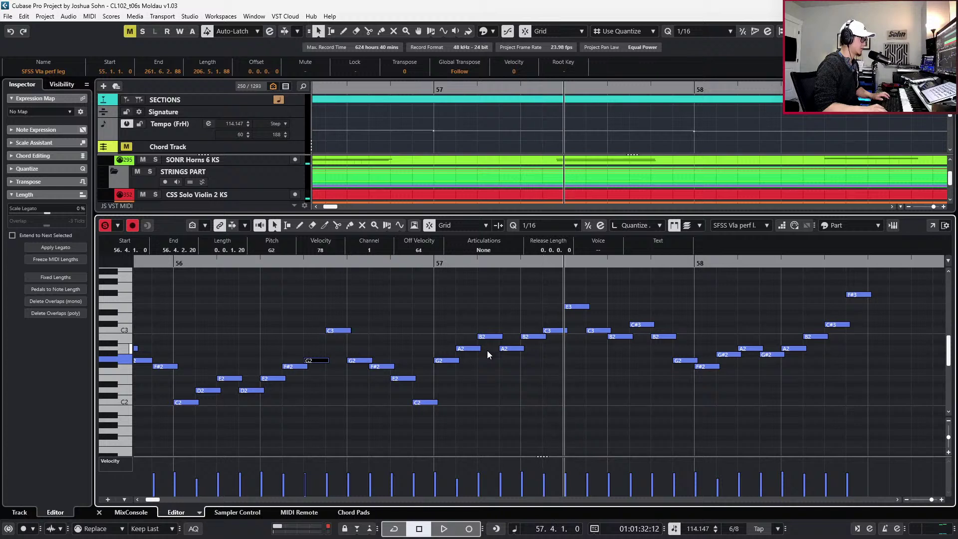
Raise the viola note at 57.4.1 by three semitones to G3 and play the run from bar 57
left_click_drag(552, 289, 585, 319)
key("ctrl+Left")
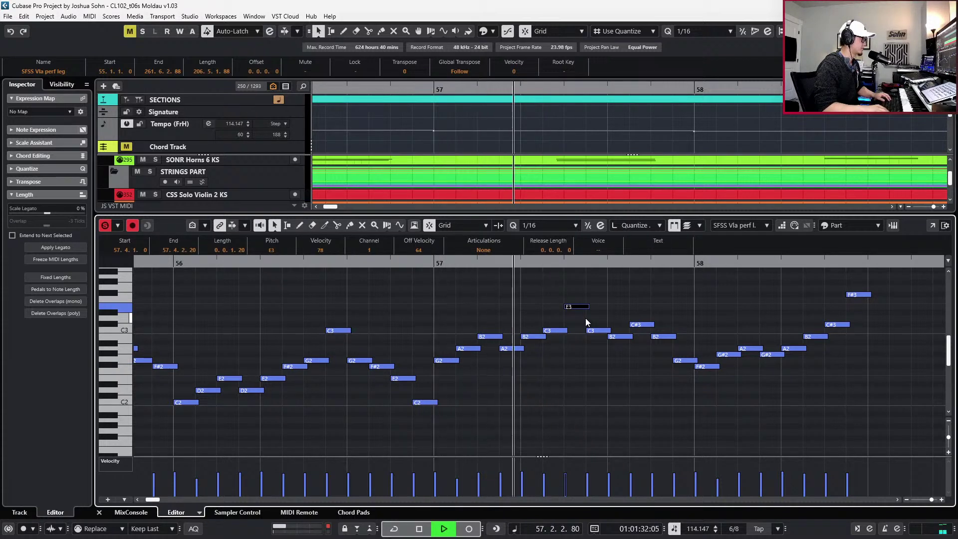
key("space")
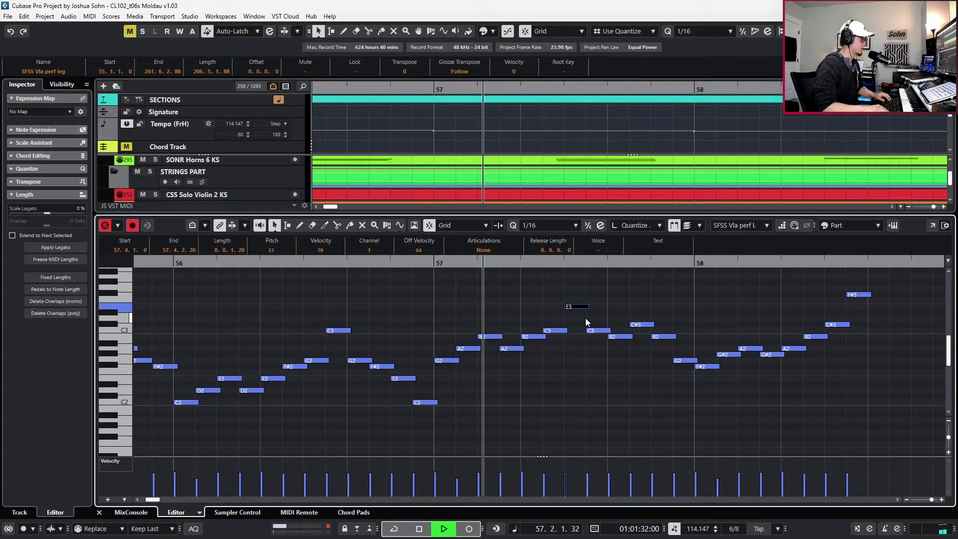
key("space")
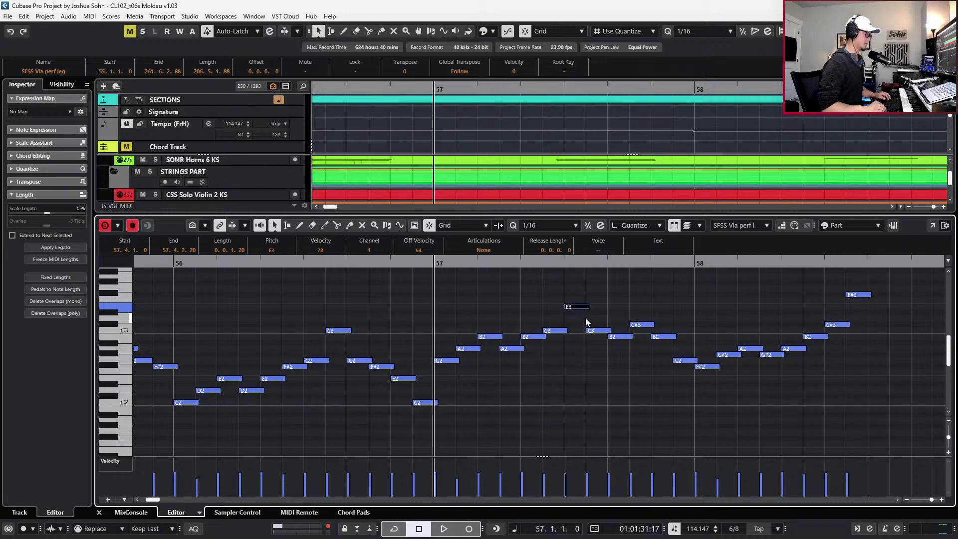
key("Up")
key("Up")
key("Up")
key("space")
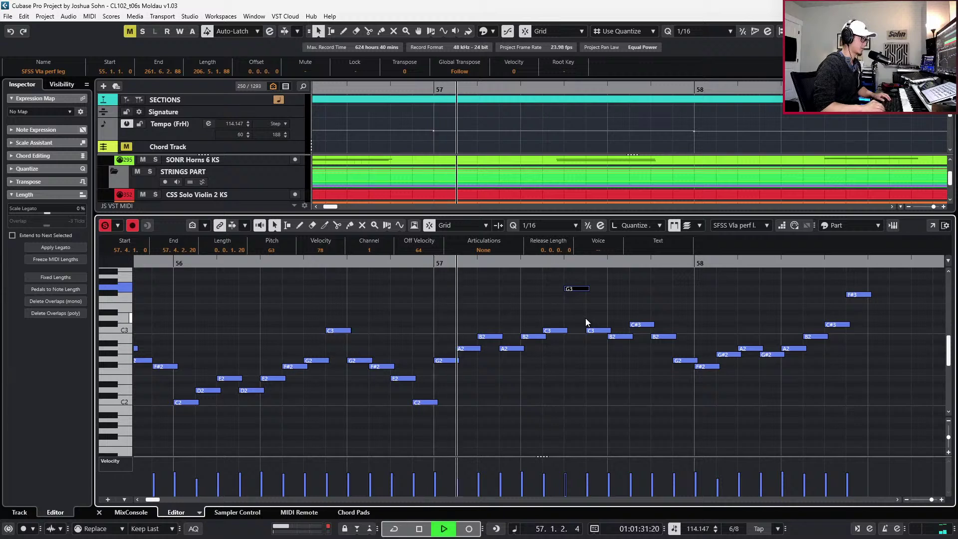
key("space")
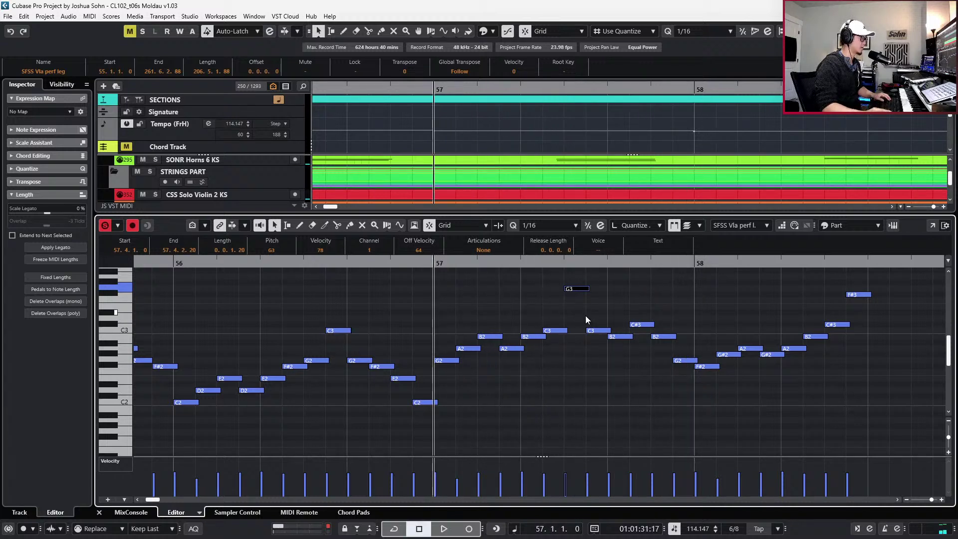
Try raising the viola notes at 57.3.2 and 57.4.2 by two semitones to D3
left_click(594, 330)
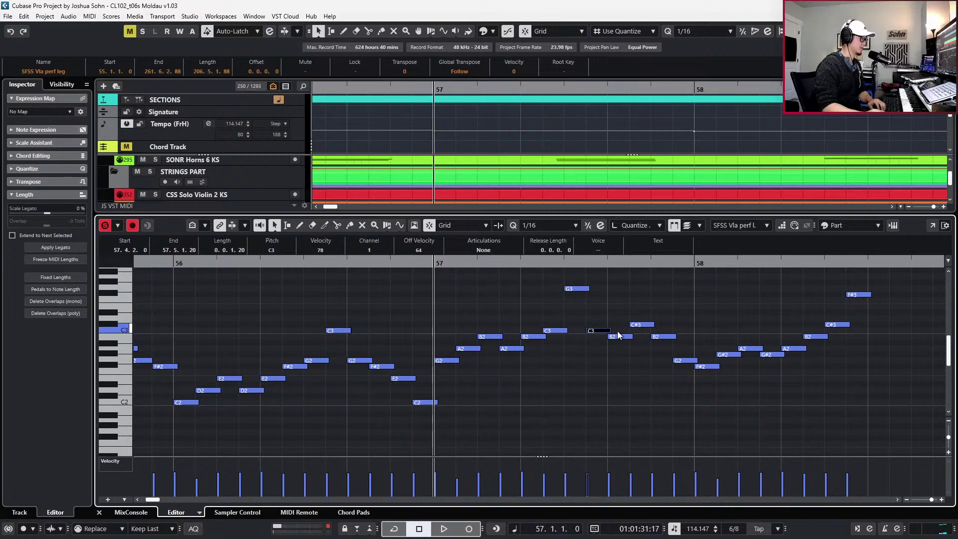
left_click_drag(561, 319, 600, 343)
key("Up")
key("Up")
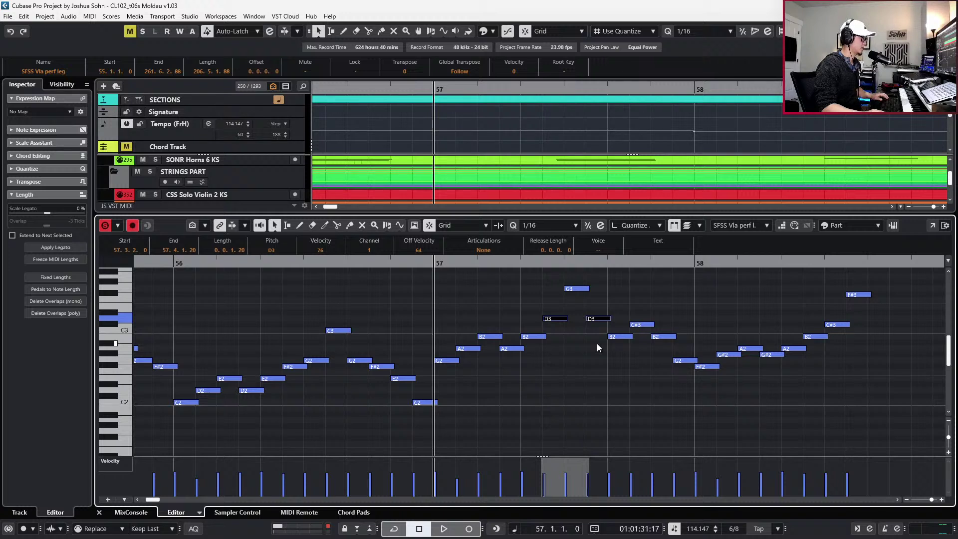
key("Down")
key("Down")
Move the viola G3 to 57.4.2 and place a copy of the 57.3.2 note at 57.4.1, raised to D3
left_click(569, 289)
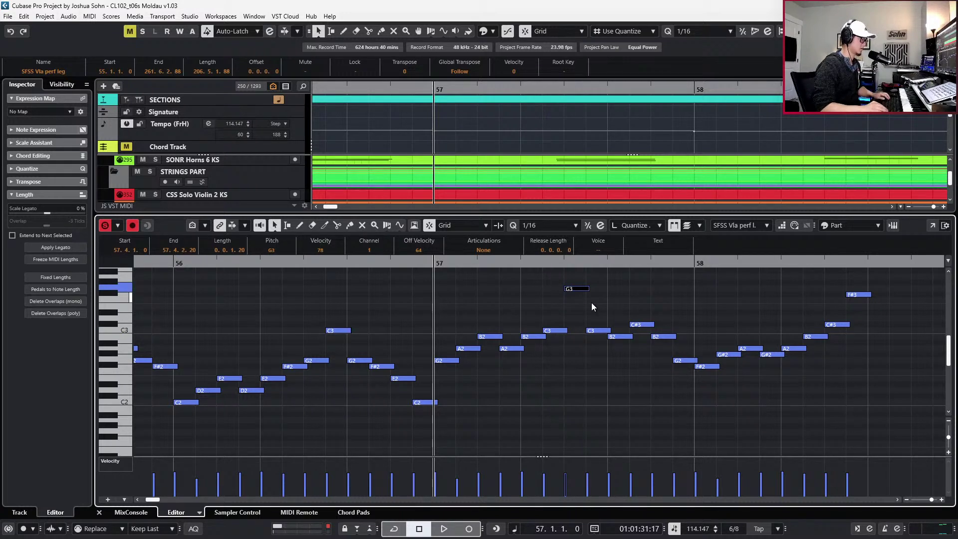
key("ctrl+Right")
left_click_drag(571, 314, 565, 341)
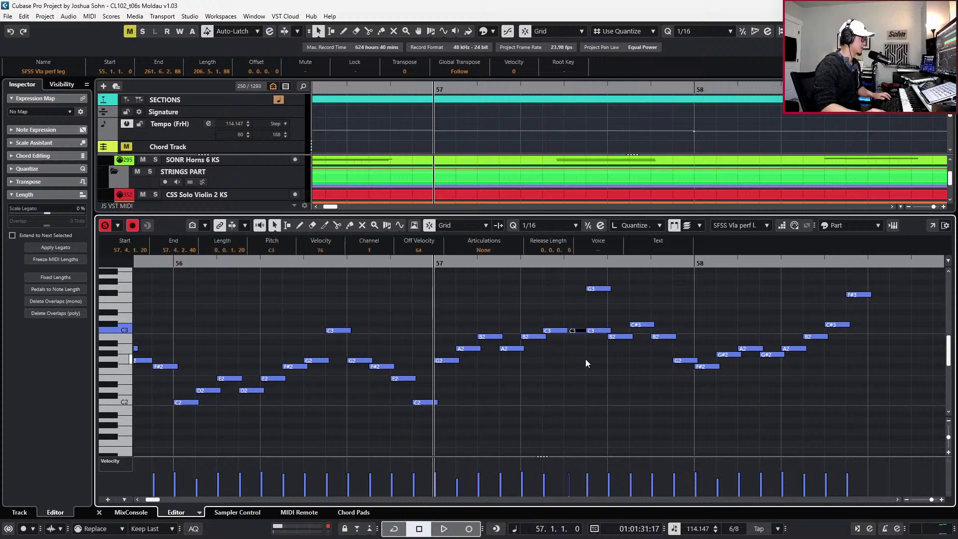
key("Up")
key("Up")
key("ctrl+Right")
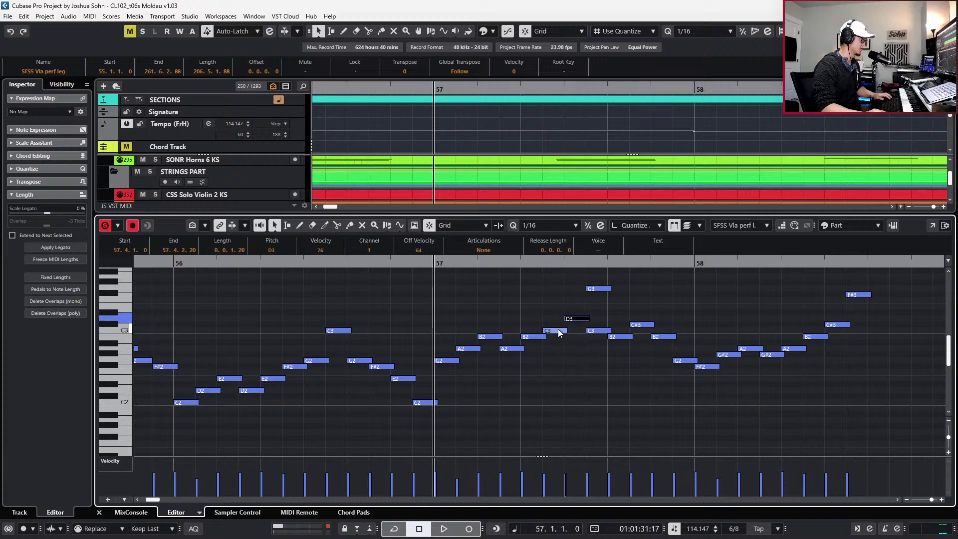
Play the viola run from bar 57 and remove the C3 beneath the G3 at 57.4.2
key("space")
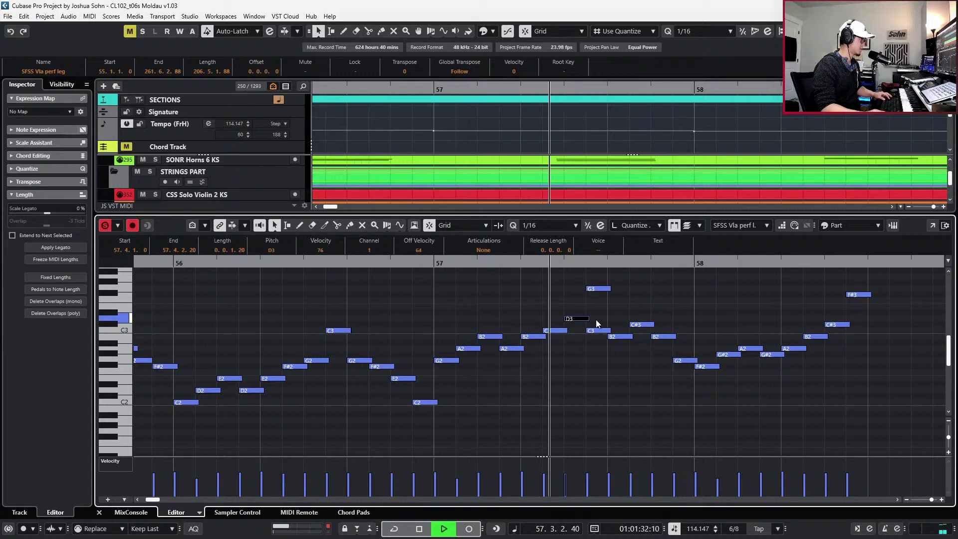
key("space")
left_click(598, 330)
key("Up")
Raise the viola note at 57.5.1 to D3 and play the run from bar 57
scroll(600, 337, "right", 2)
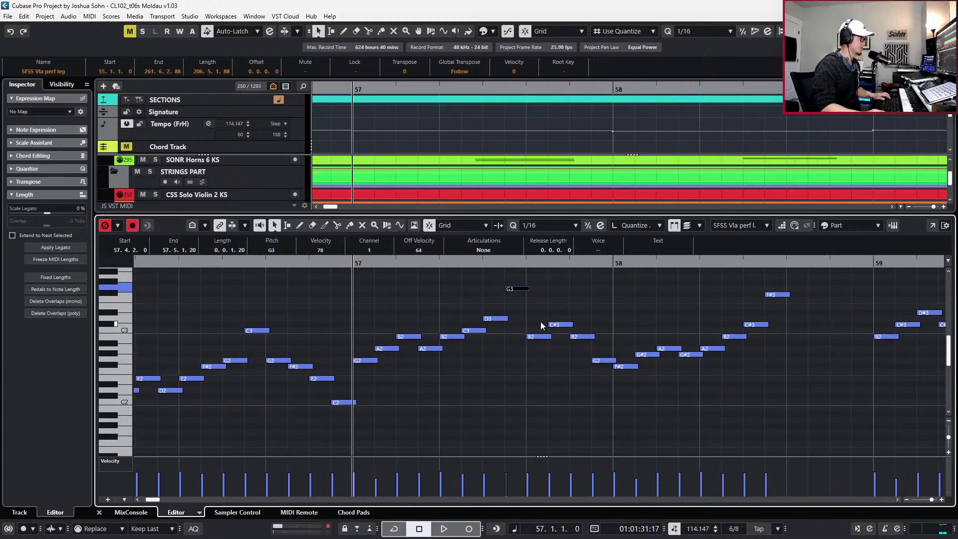
key("ctrl+Right")
key("Up")
key("space")
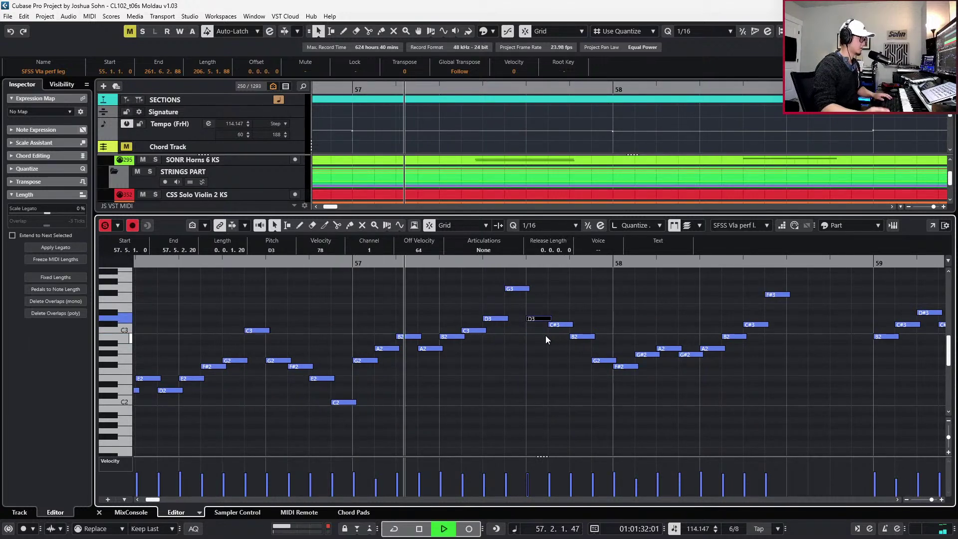
key("space")
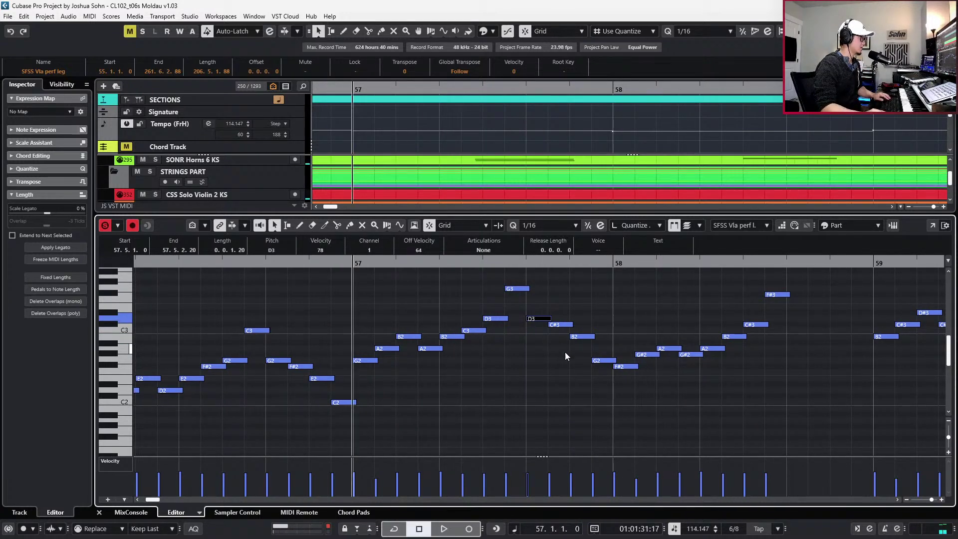
Check the closing viola notes of bar 57 and lower the one at 57.5.2 to C3
left_click(601, 360)
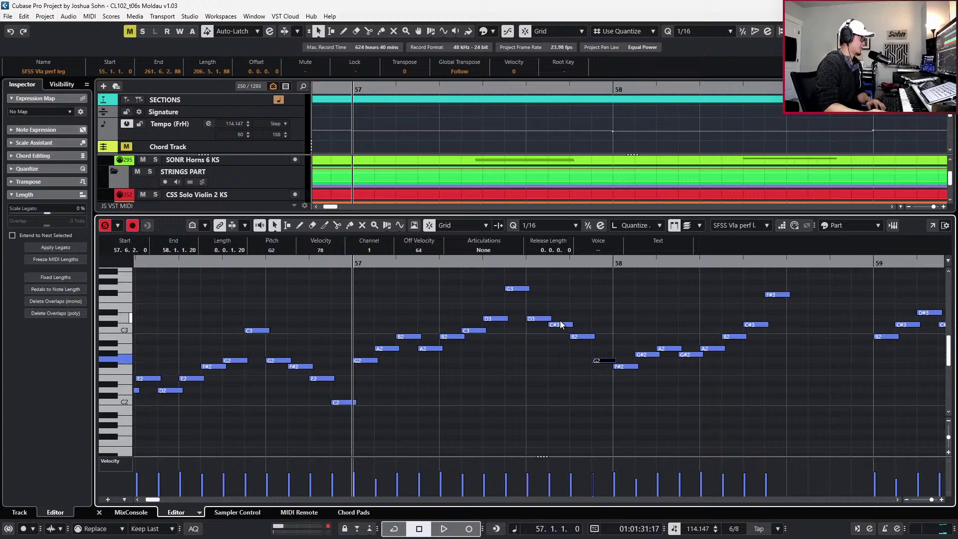
left_click(544, 297)
left_click(544, 318)
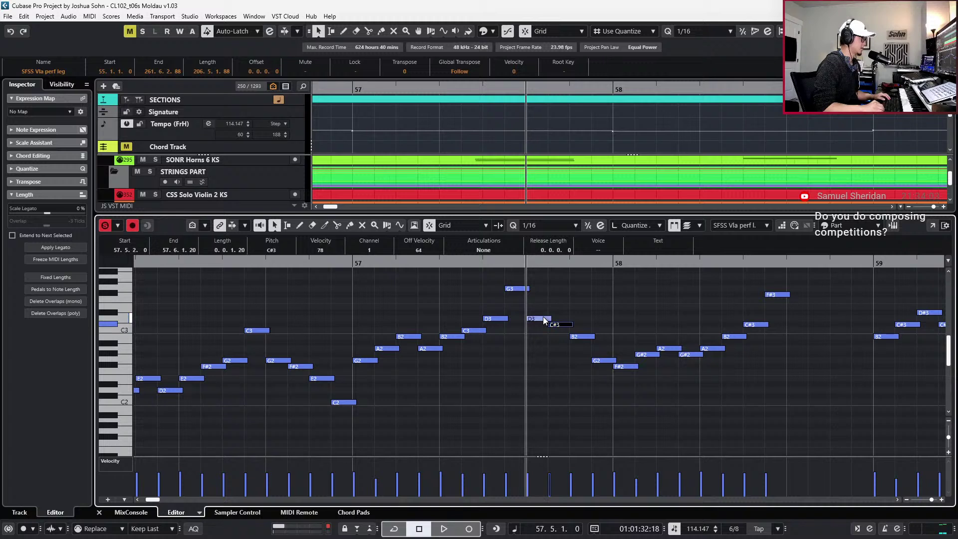
left_click(562, 329)
left_click_drag(562, 325, 562, 331)
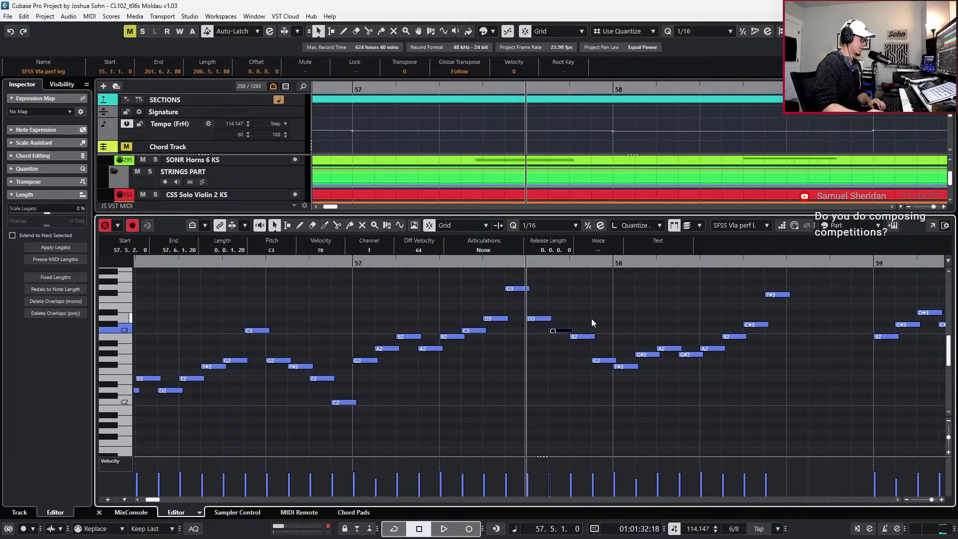
left_click(583, 337)
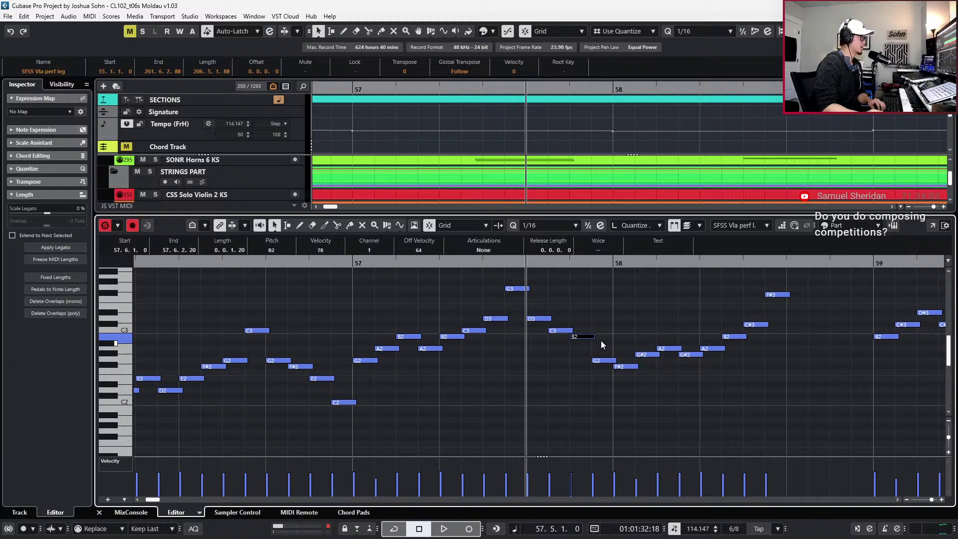
Select the viola G2 at 57.6.2 and play the run from bar 57 into bar 58
left_click(603, 360)
key("space")
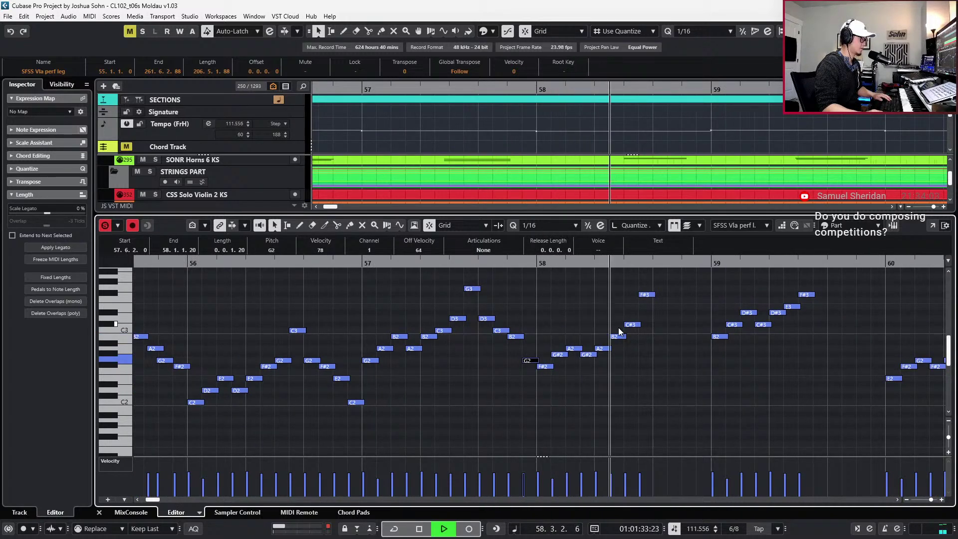
key("space")
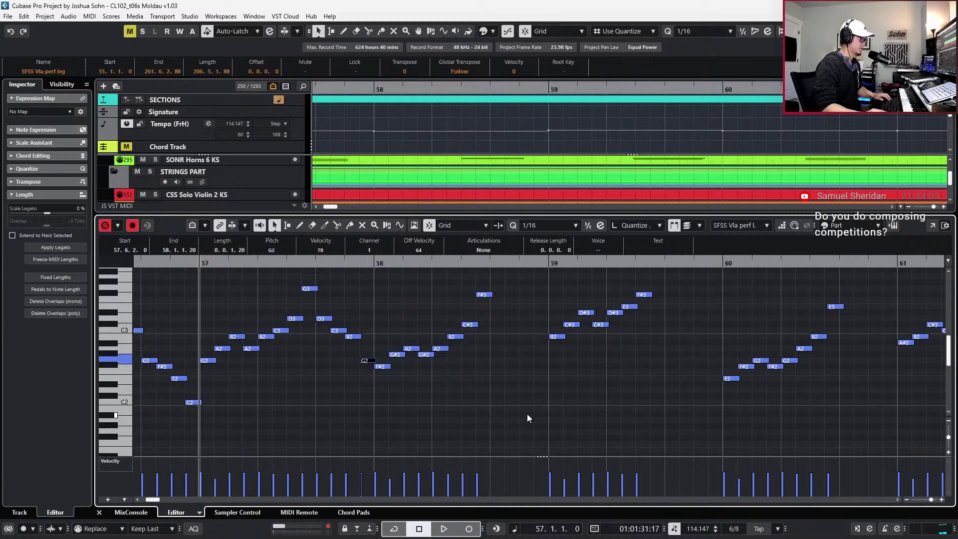
Lower the two viola G#2 notes at 58.1.2 and 58.2.2 to G2 and play from bar 58
left_click(384, 367)
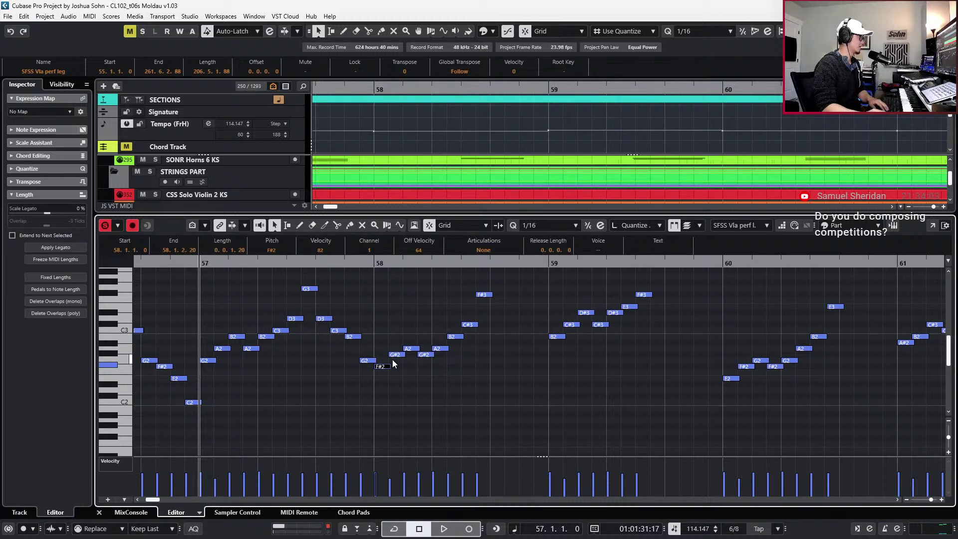
left_click_drag(392, 359, 436, 357)
key("Down")
key("l")
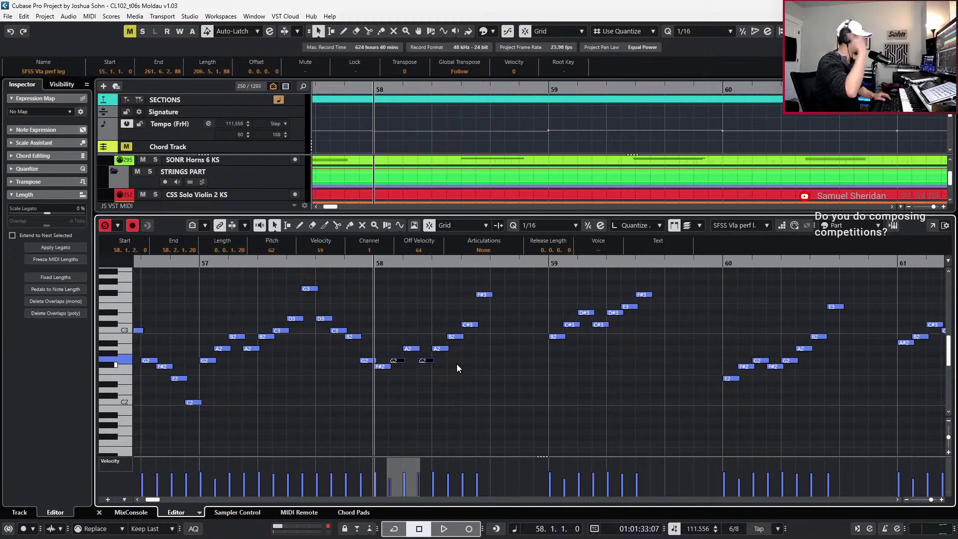
key("space")
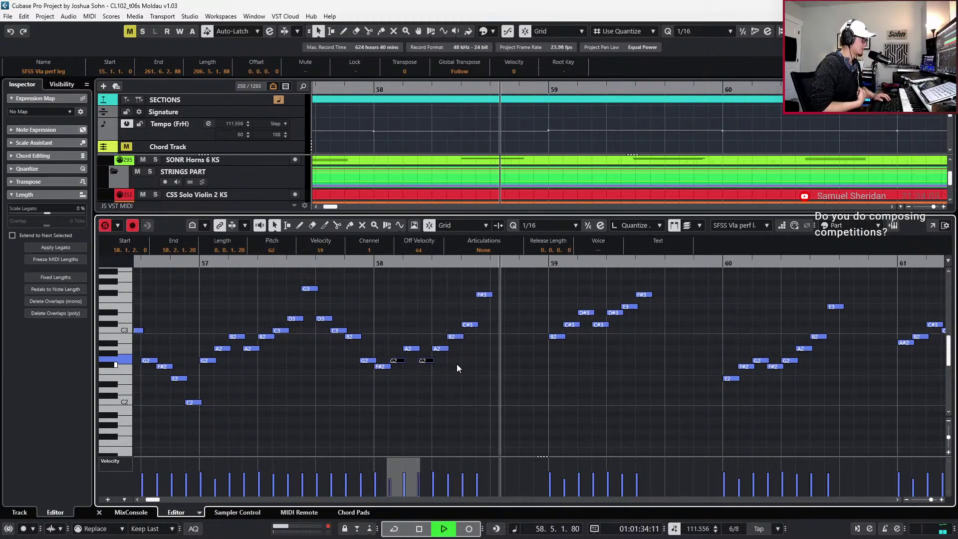
key("space")
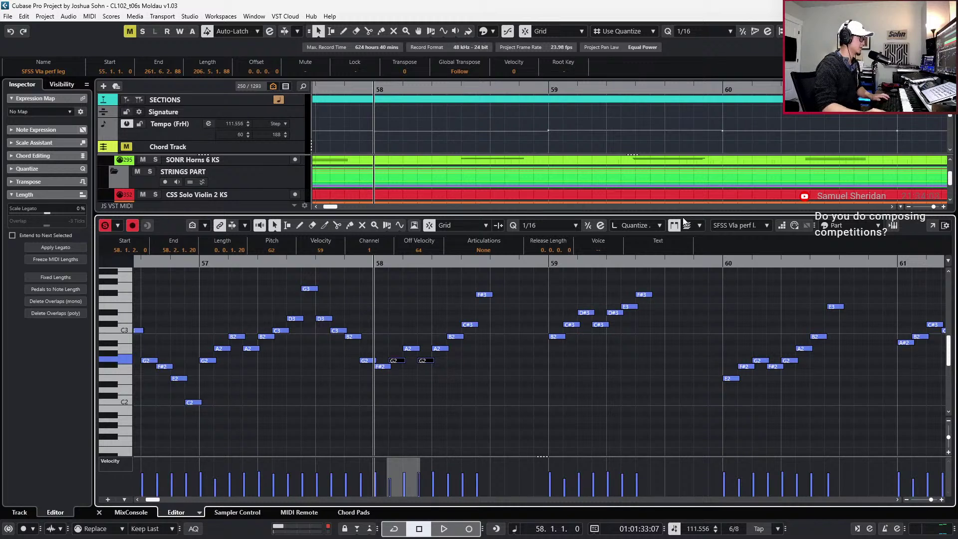
Lower the C#3 at 58.4.1 to C3 in both the viola and the cello part
left_click(699, 225)
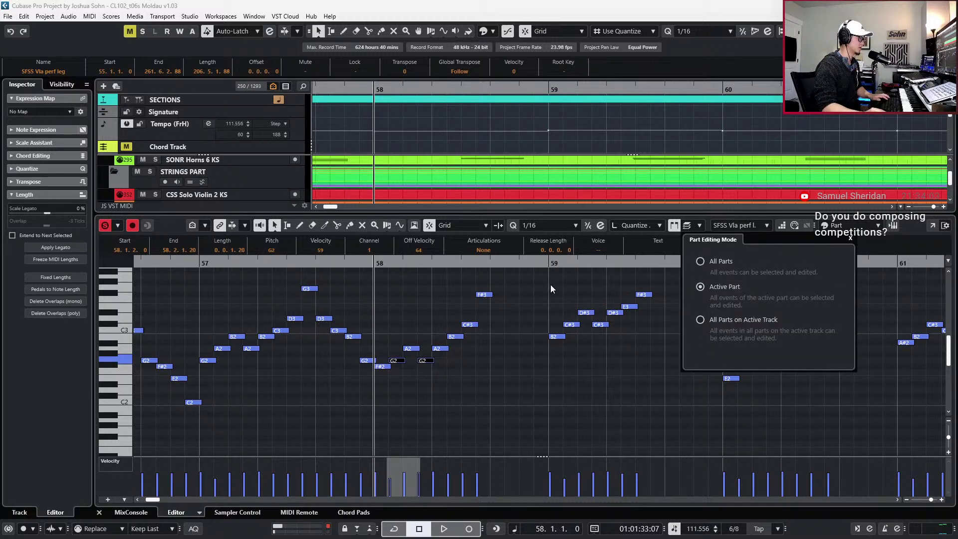
scroll(484, 307, "up", 2)
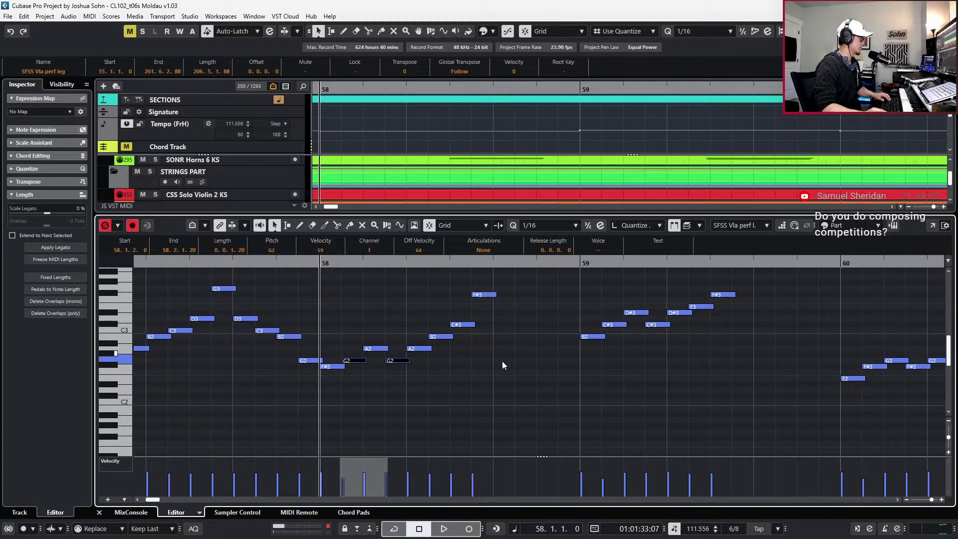
left_click(508, 380)
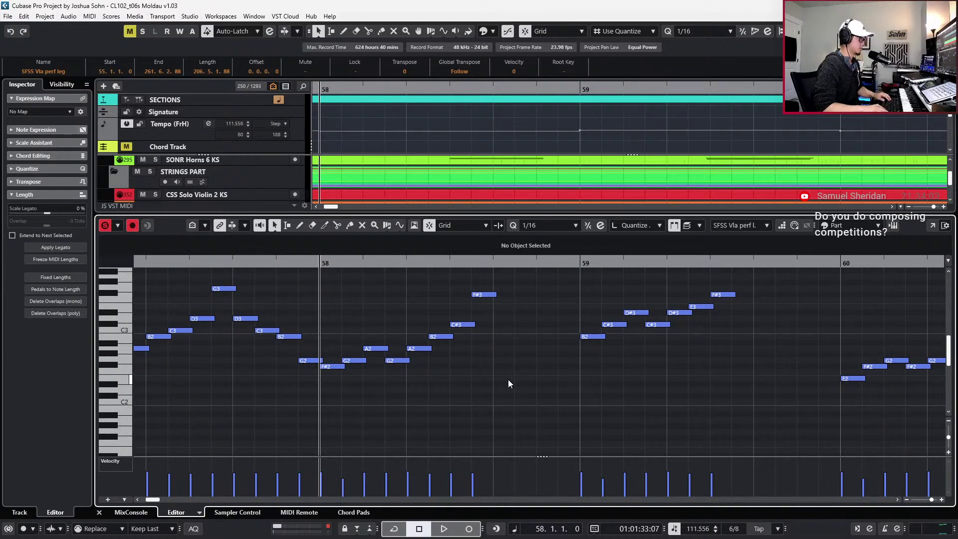
left_click(463, 324)
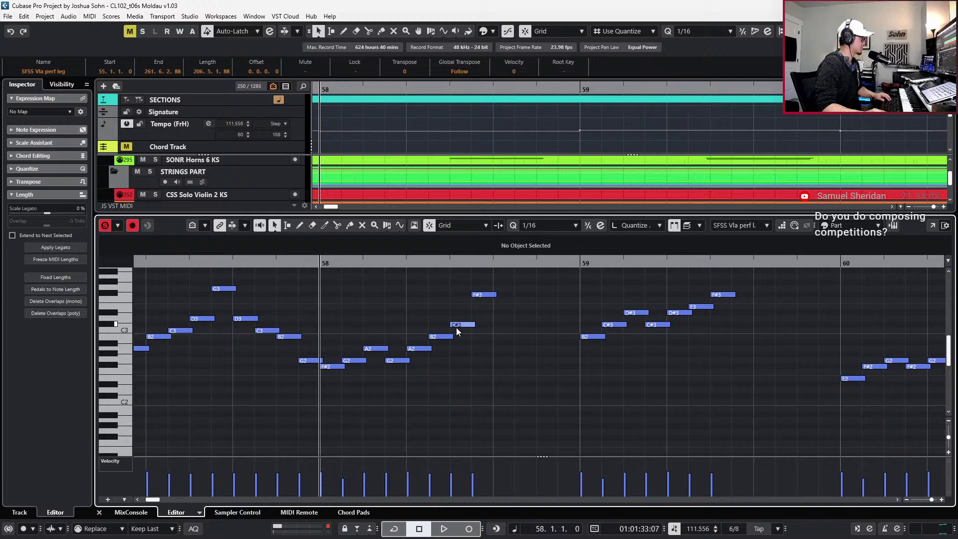
key("Down")
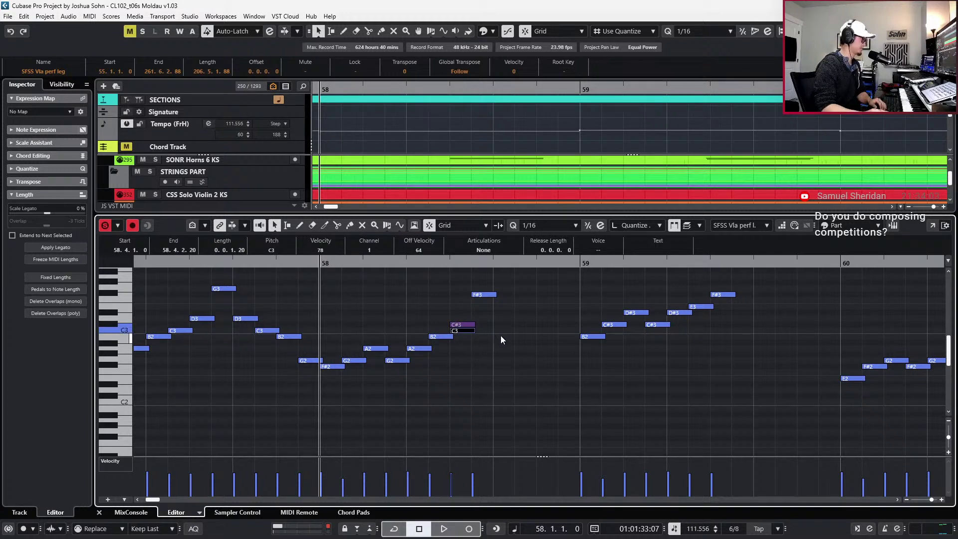
scroll(502, 337, "up", 2)
key("Right")
left_click(463, 362)
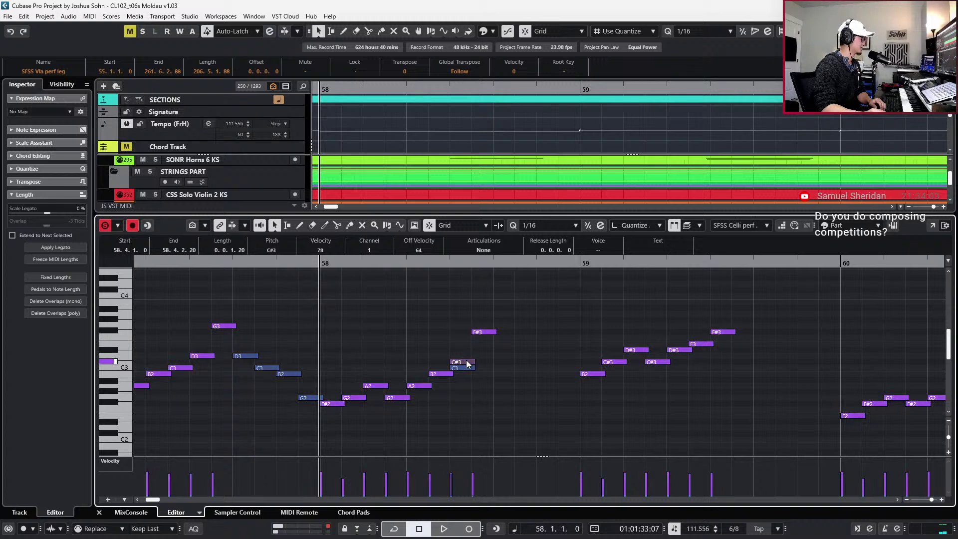
key("Down")
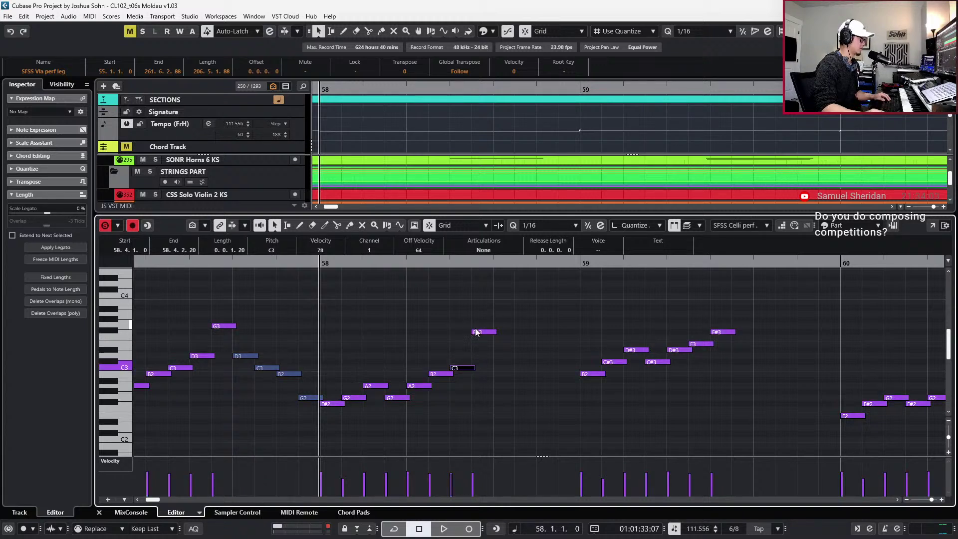
Place a copy of the viola F#3 at 58.5.1 and lower the copy to C3
left_click(484, 335)
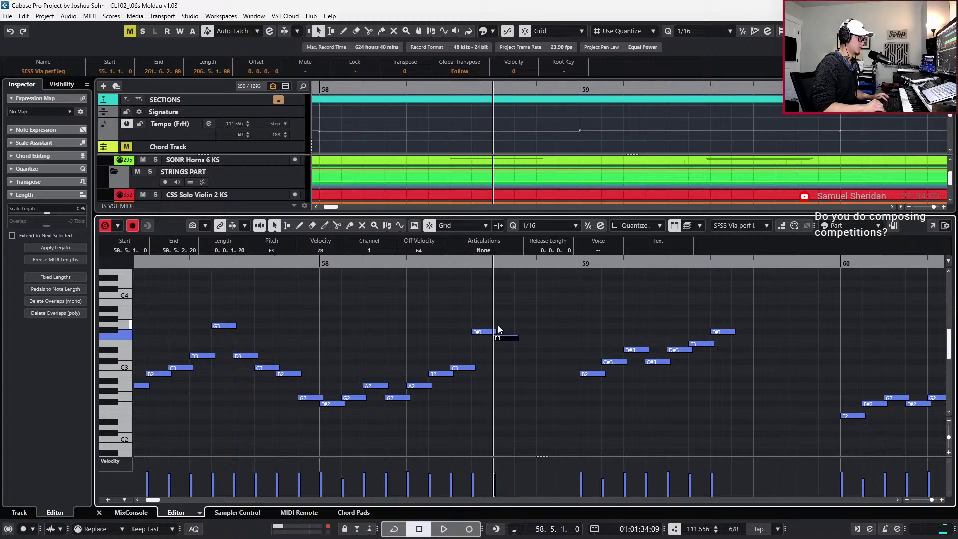
key("Down")
key("Down")
key("Down")
key("Down")
key("Down")
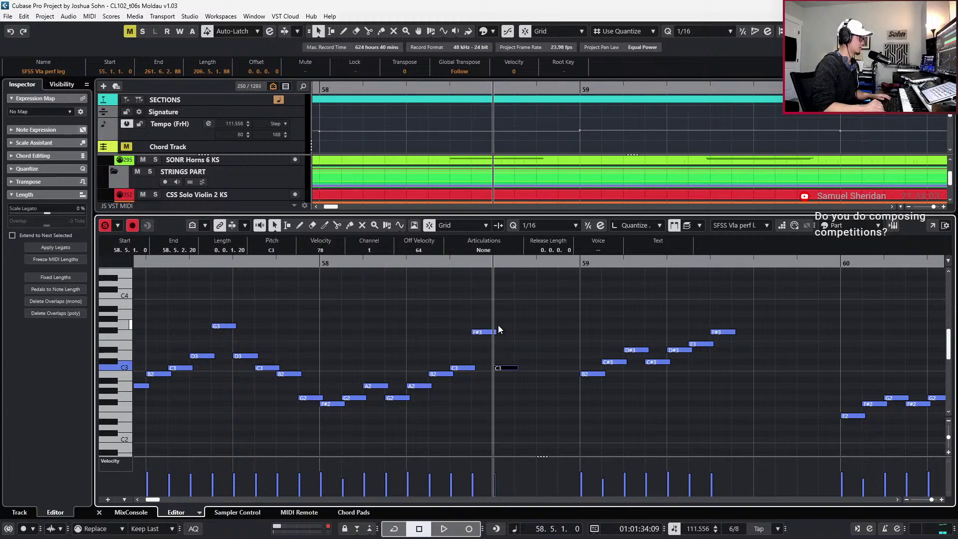
Add another viola note copy at 58.5.2 and lower it to B2
key("Right")
key("Down")
key("Down")
key("Down")
key("Down")
key("Down")
key("Down")
key("Down")
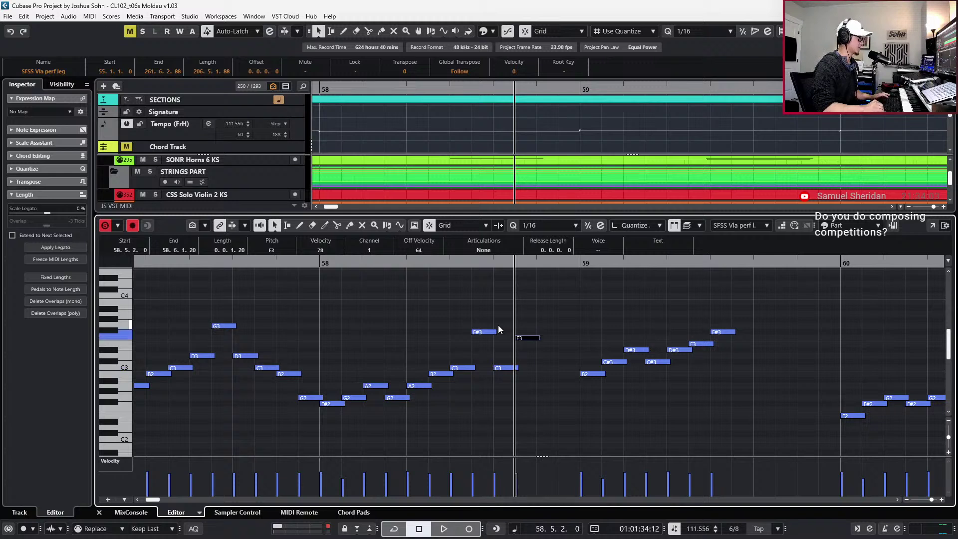
Add a further viola note copy at 58.6.1 and lower it to A2
key("Right")
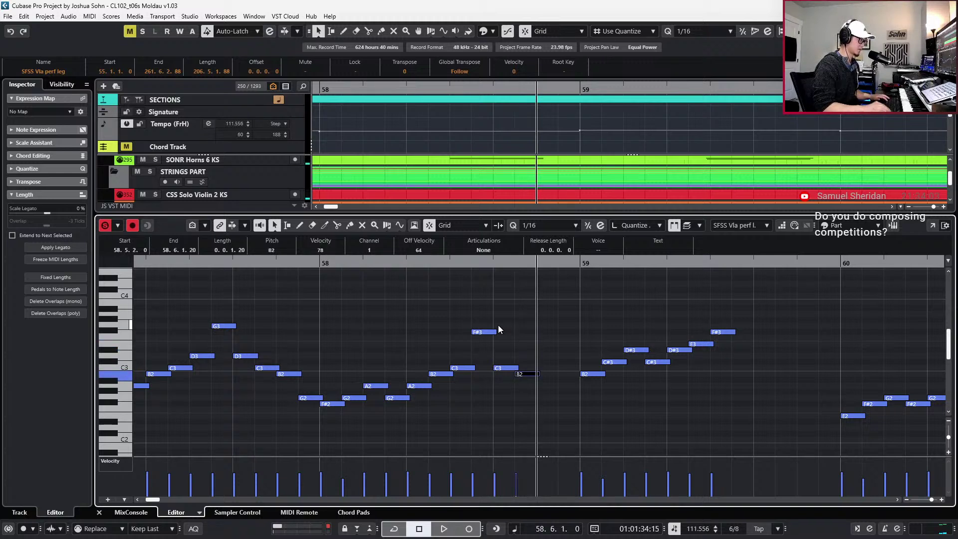
key("Down")
key("Down")
key("Down")
key("Down")
key("Down")
key("Down")
key("Down")
key("Down")
key("Down")
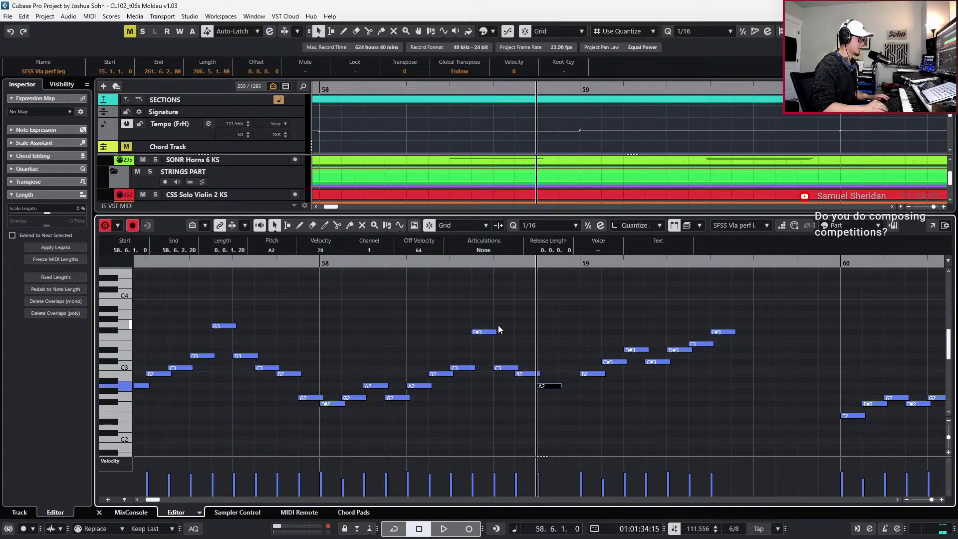
Add the last viola note copy of bar 58 at 58.6.2, lower it to G2 and play the run from bar 58
key("ctrl+Right")
key("Down")
key("Down")
key("Down")
key("Down")
key("Down")
key("Down")
key("Down")
key("Down")
key("Down")
key("Down")
key("Down")
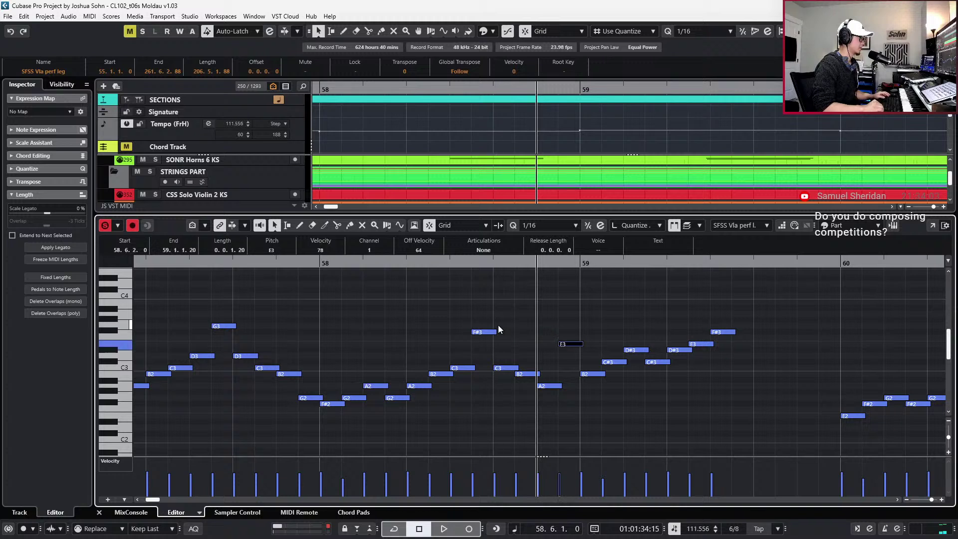
key("space")
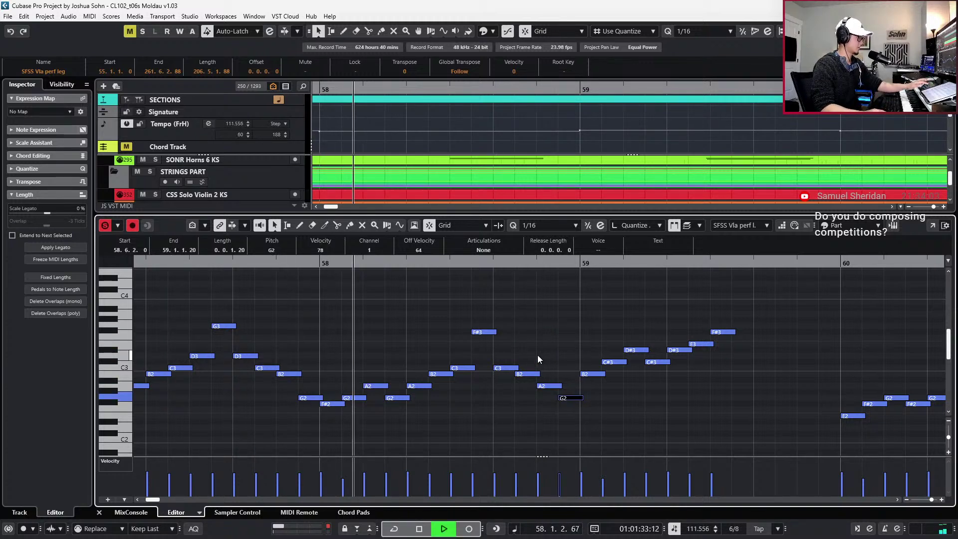
key("space")
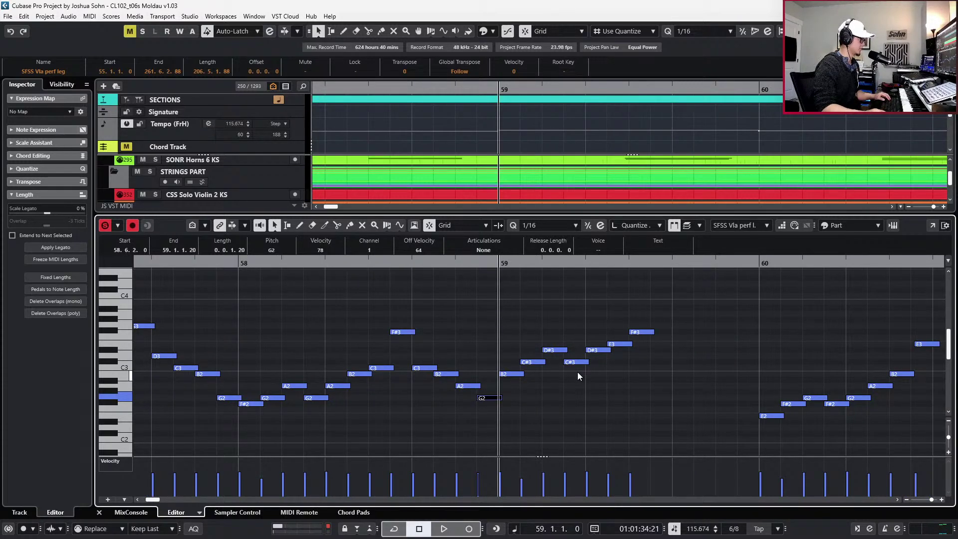
Compare the viola runs from bar 59 through bar 69 and select the notes of the bar 61 run
scroll(577, 372, "right", 2)
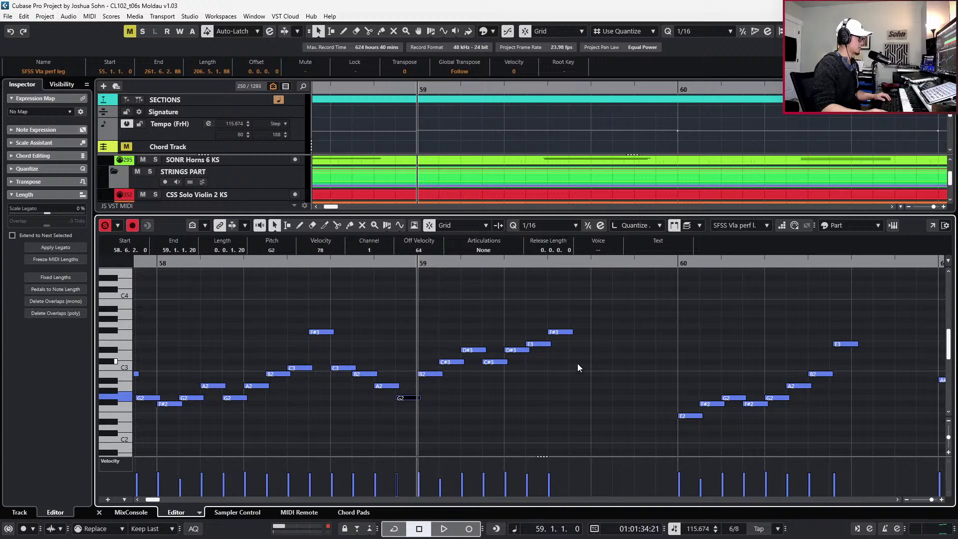
scroll(577, 364, "down", 2)
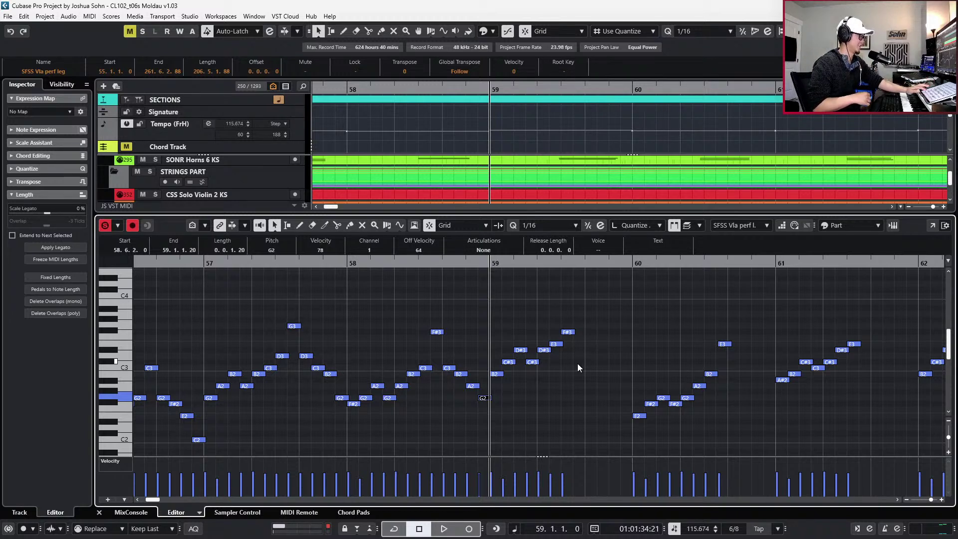
key("g")
key("g")
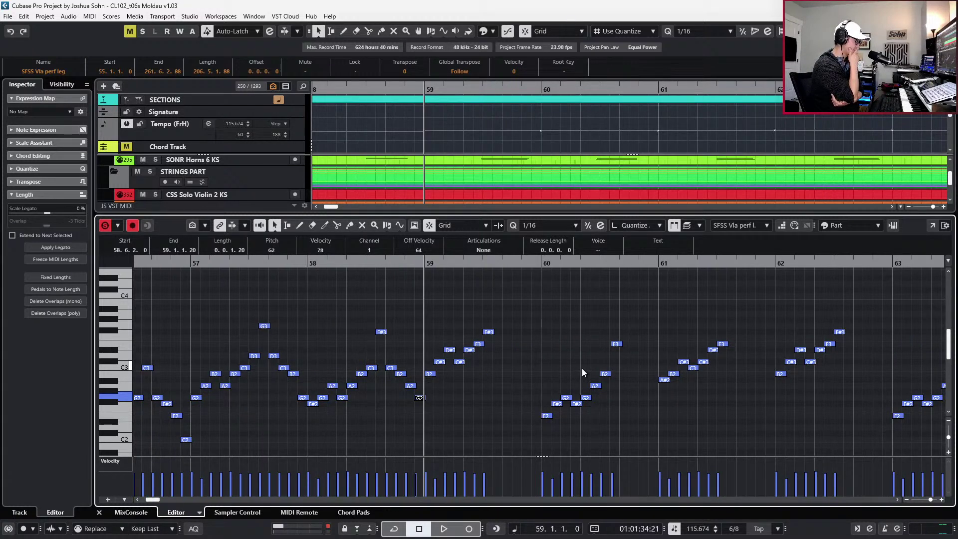
key("g")
key("g")
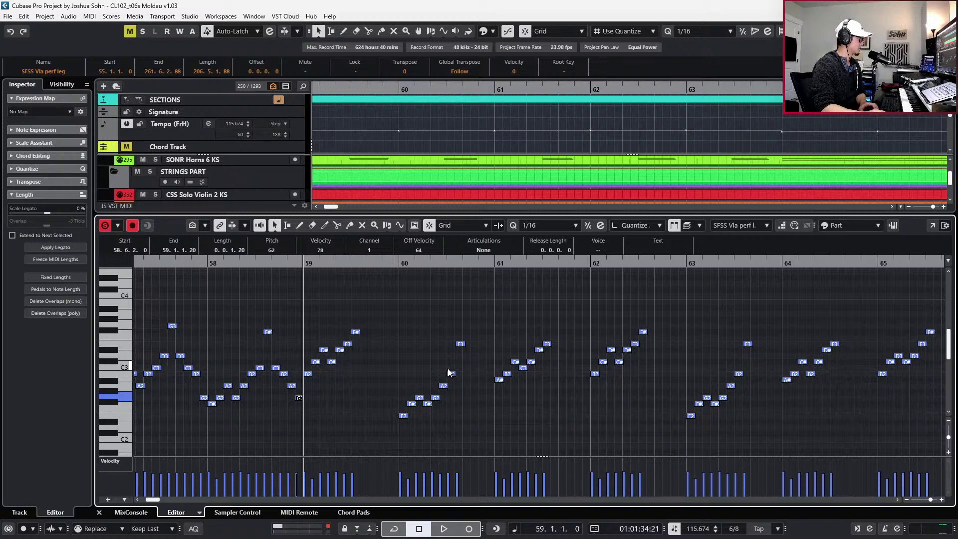
key("g")
key("g")
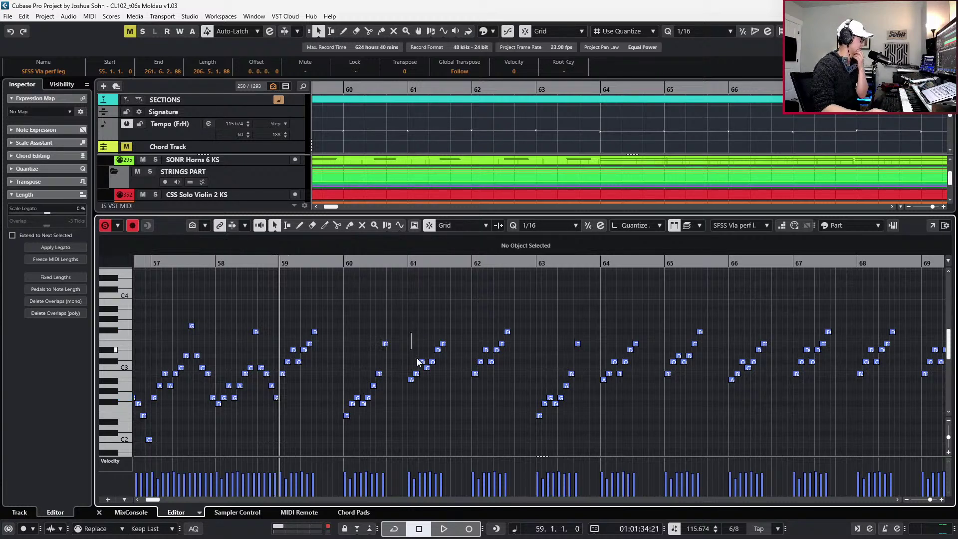
left_click_drag(410, 333, 463, 405)
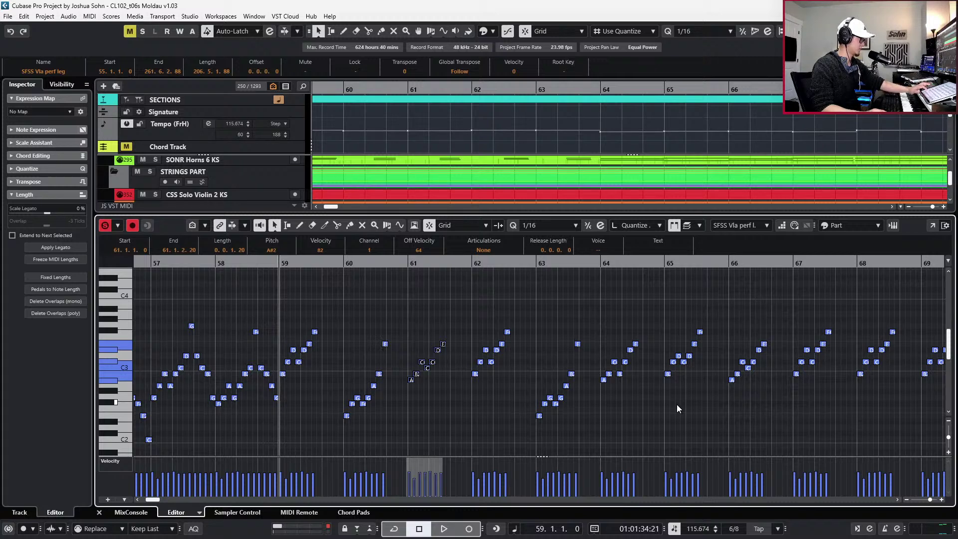
Examine the viola notes from bar 66 through bar 79, including their lowest pitches and the empty gaps between runs
scroll(676, 404, "right", 10)
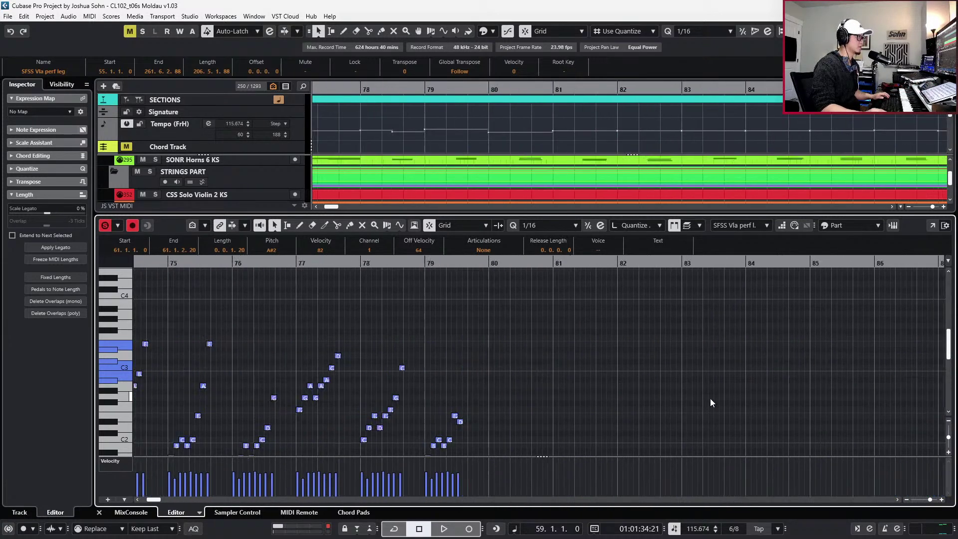
scroll(710, 402, "left", 2)
scroll(564, 381, "down", 3)
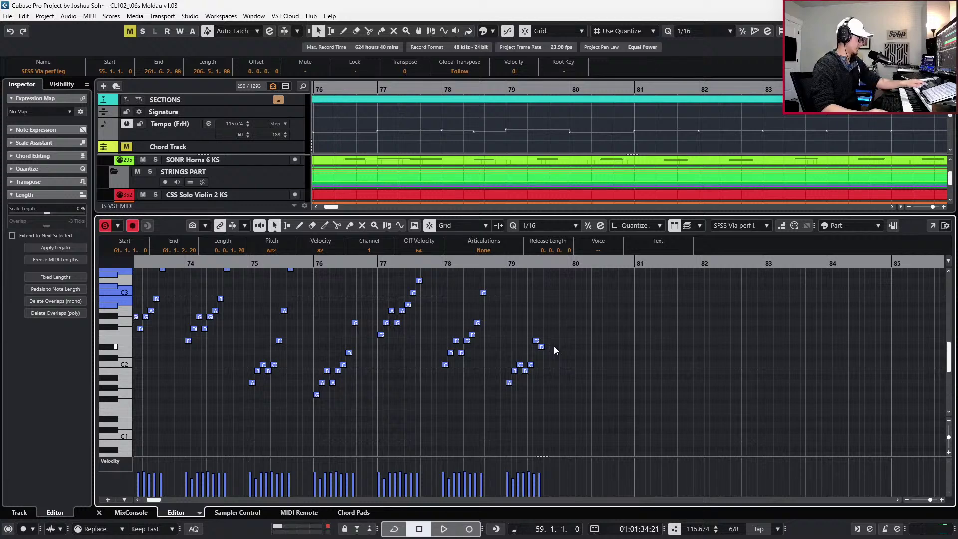
scroll(555, 350, "down", 8)
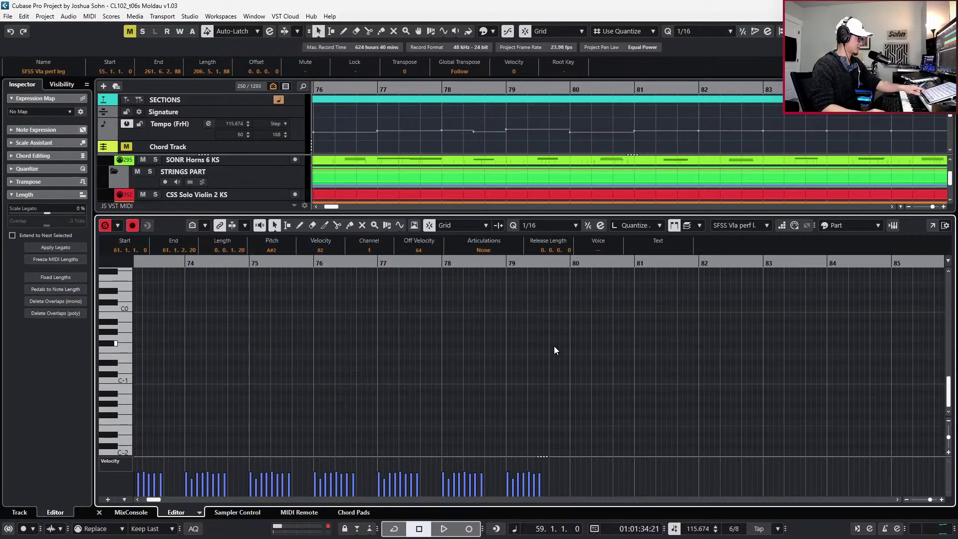
scroll(554, 347, "up", 7)
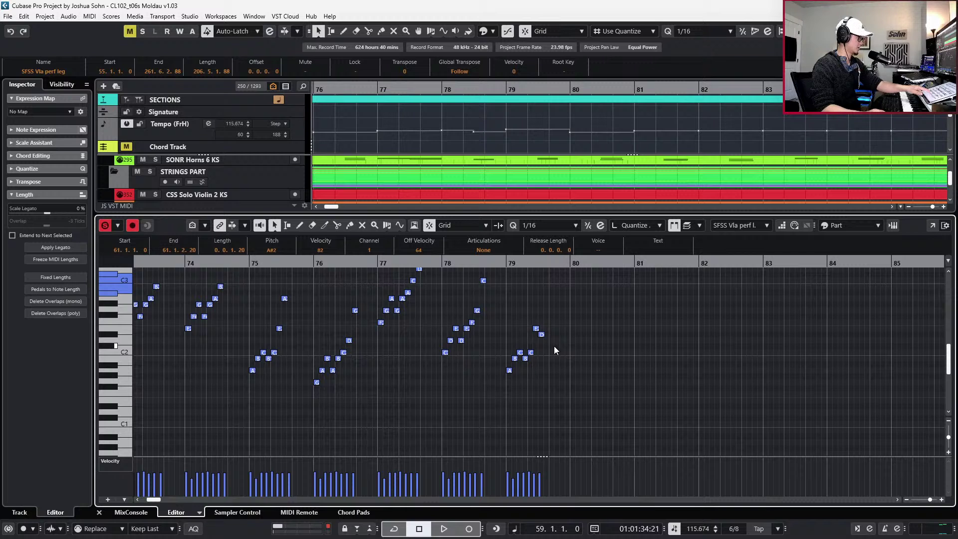
scroll(554, 349, "up", 3)
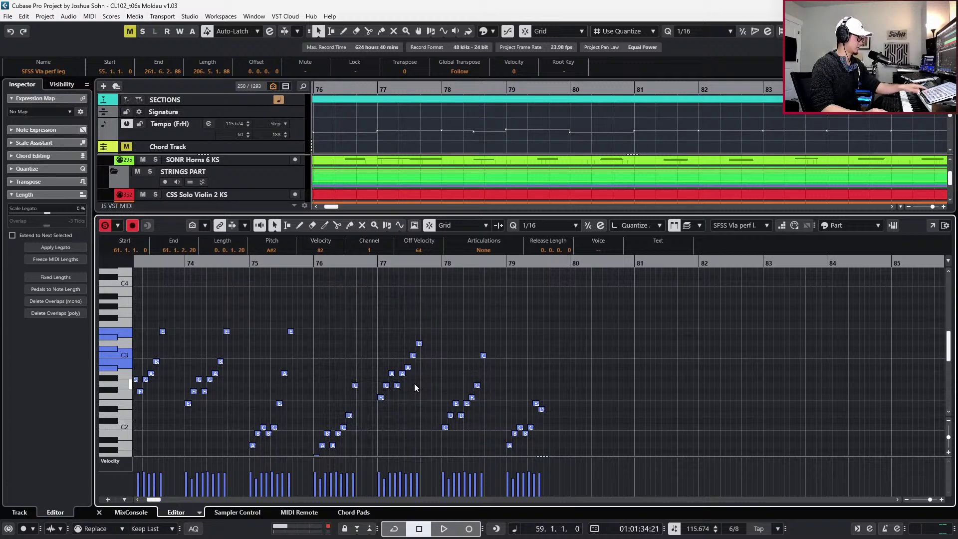
scroll(415, 383, "left", 2)
scroll(442, 383, "up", 1)
scroll(448, 377, "down", 1)
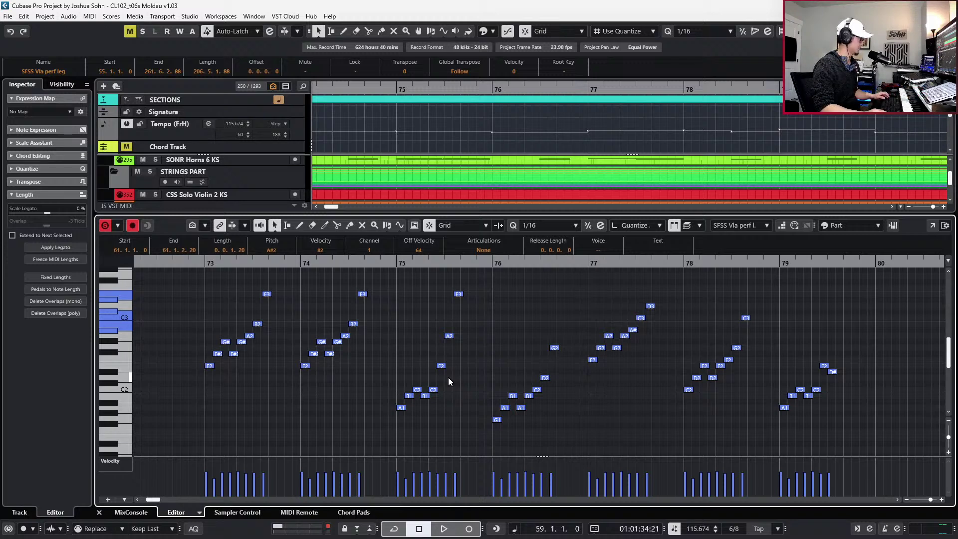
scroll(448, 377, "left", 3)
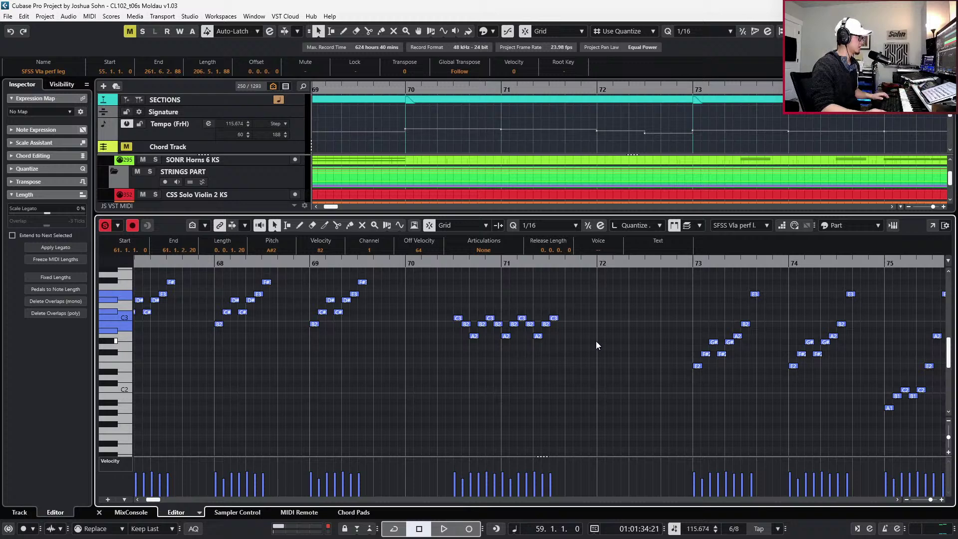
scroll(596, 340, "left", 3)
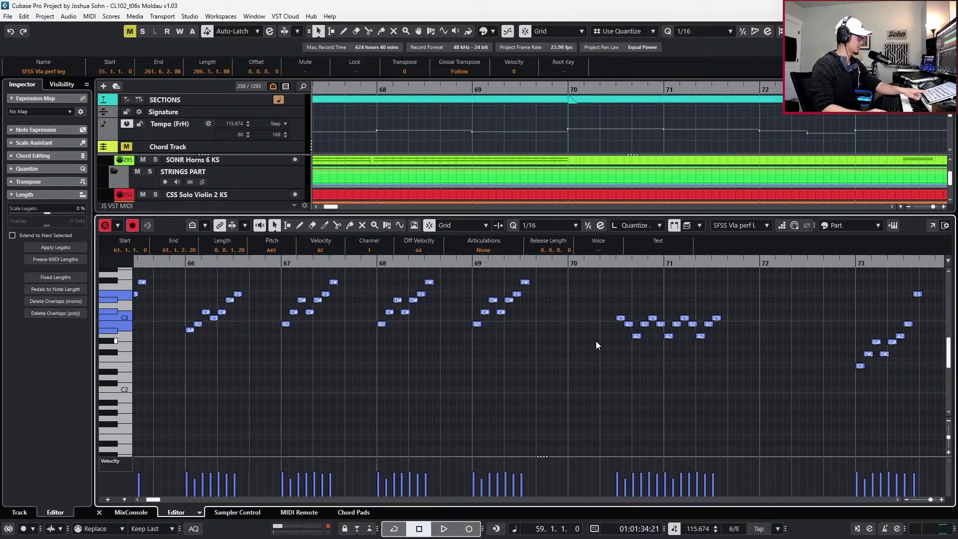
Delete the bar 67 run from both the viola and the cello part
scroll(519, 360, "left", 3)
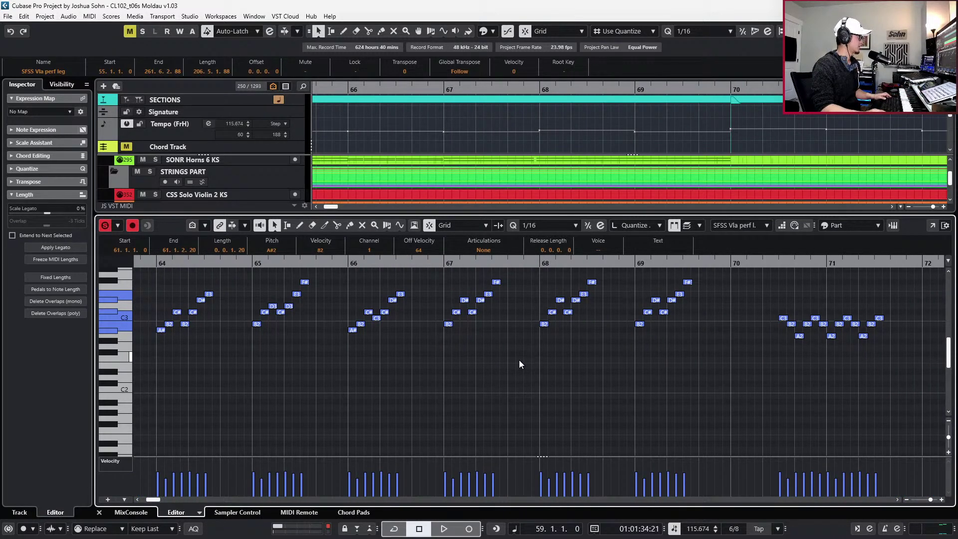
scroll(519, 361, "left", 2)
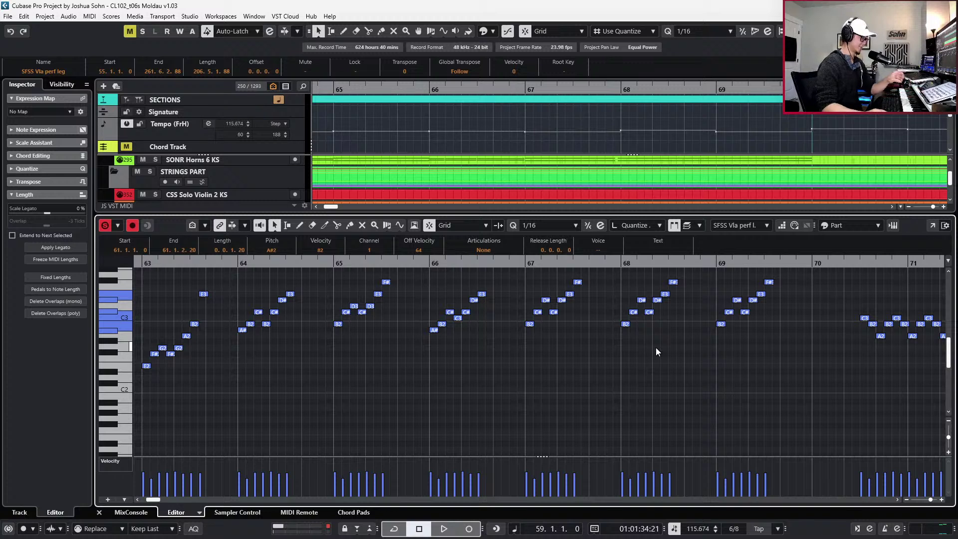
left_click_drag(525, 280, 583, 345)
key("Delete")
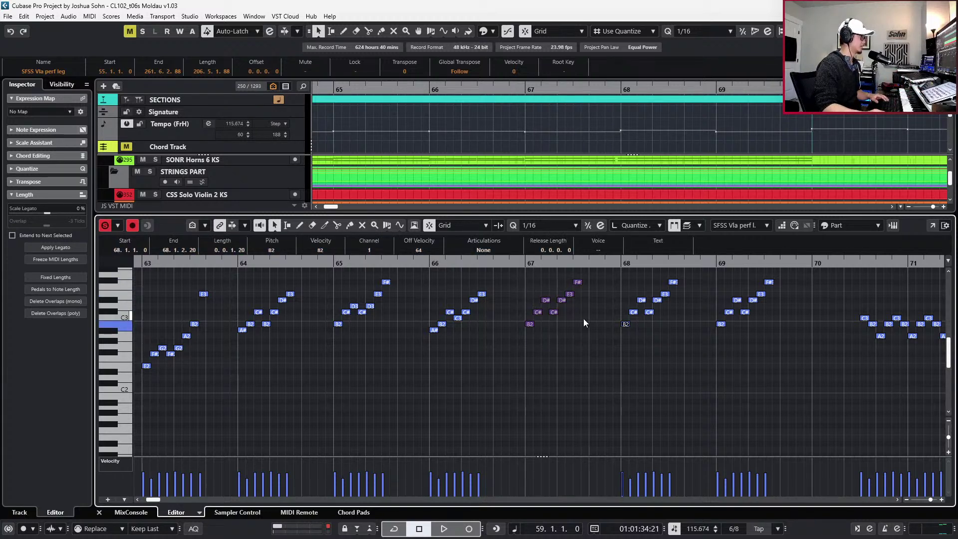
left_click(546, 311)
key("Delete")
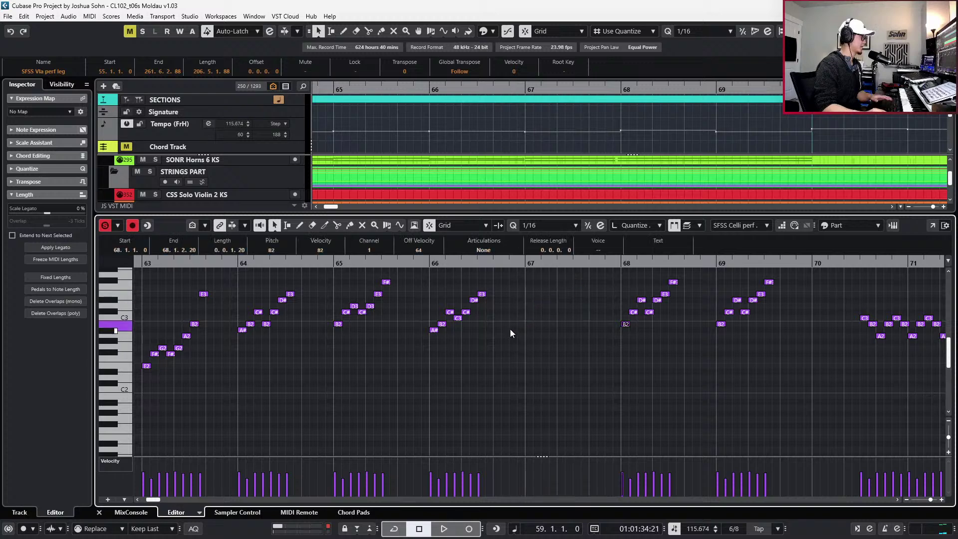
Set the part editing mode to All Parts and the quantize value to 1/1, with the bar 66 run selected
left_click_drag(464, 310, 549, 356)
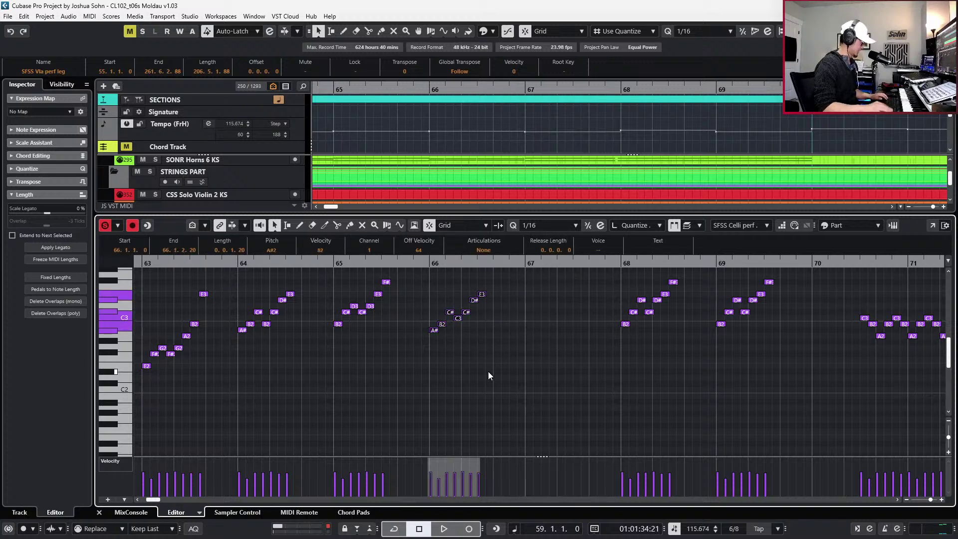
scroll(488, 371, "down", 2)
left_click(695, 226)
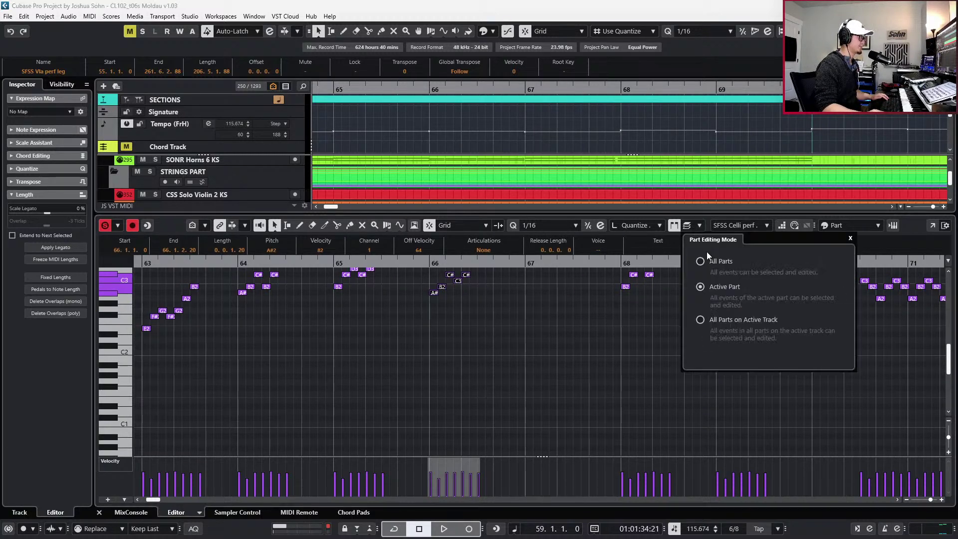
left_click(701, 260)
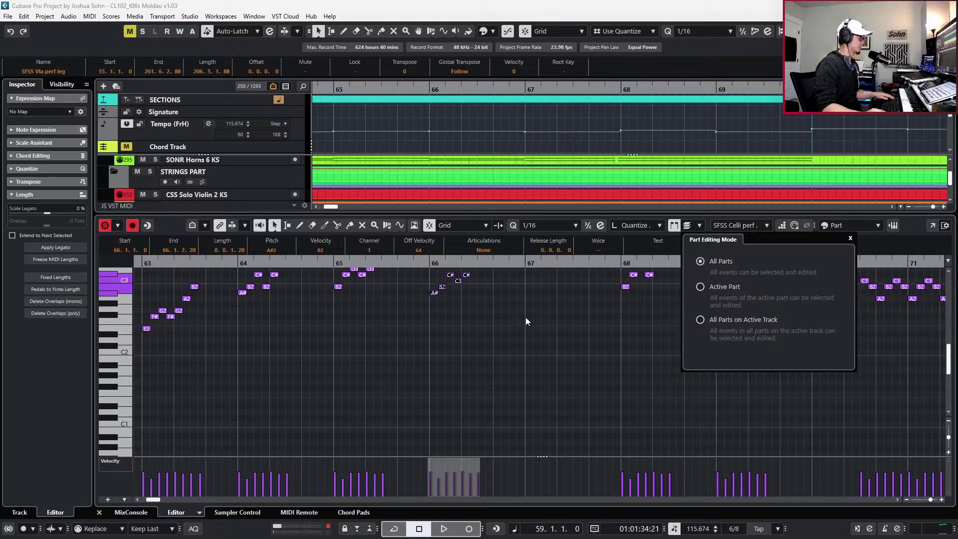
scroll(519, 314, "up", 3)
left_click_drag(508, 313, 423, 408)
key("1")
Try to move the selected bar 66 run one bar later to bar 67
key("ctrl+Right")
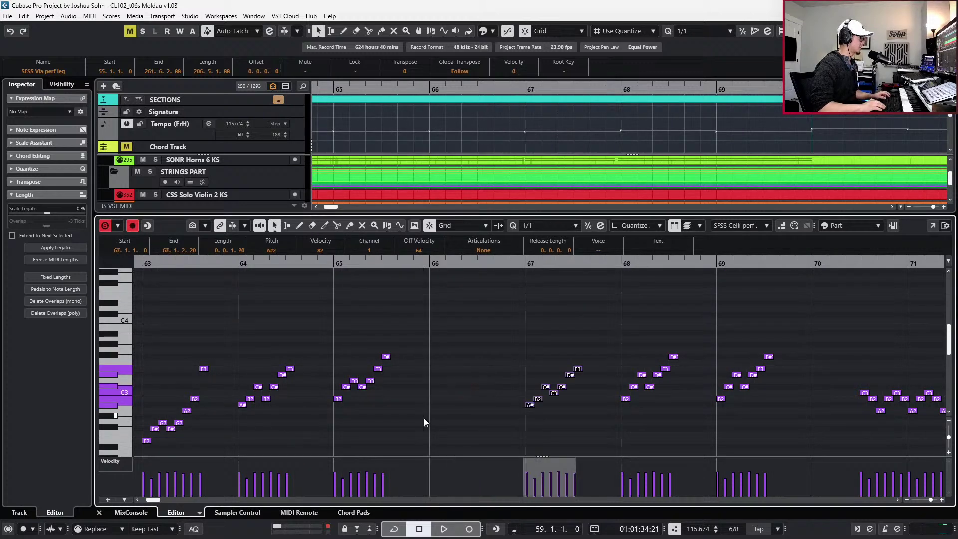
key("l")
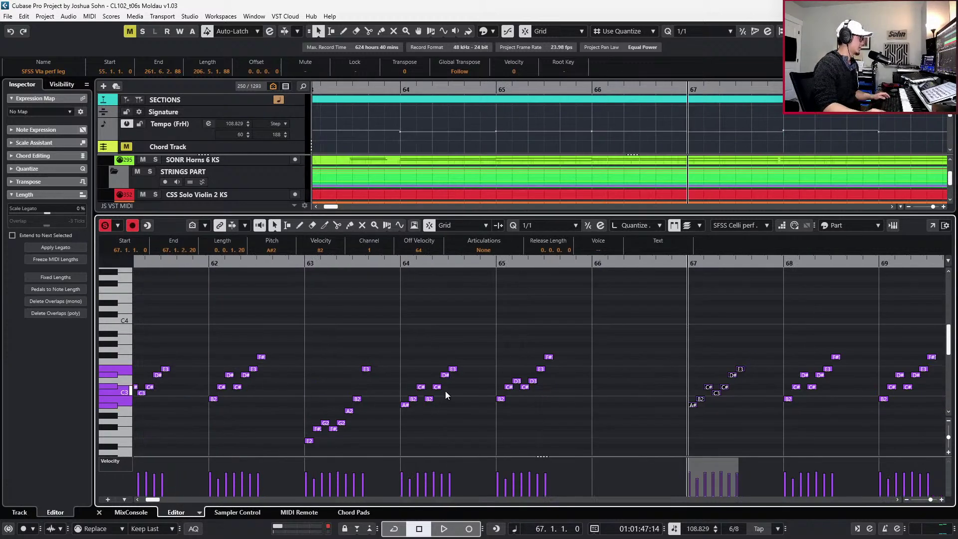
left_click_drag(593, 335, 495, 424)
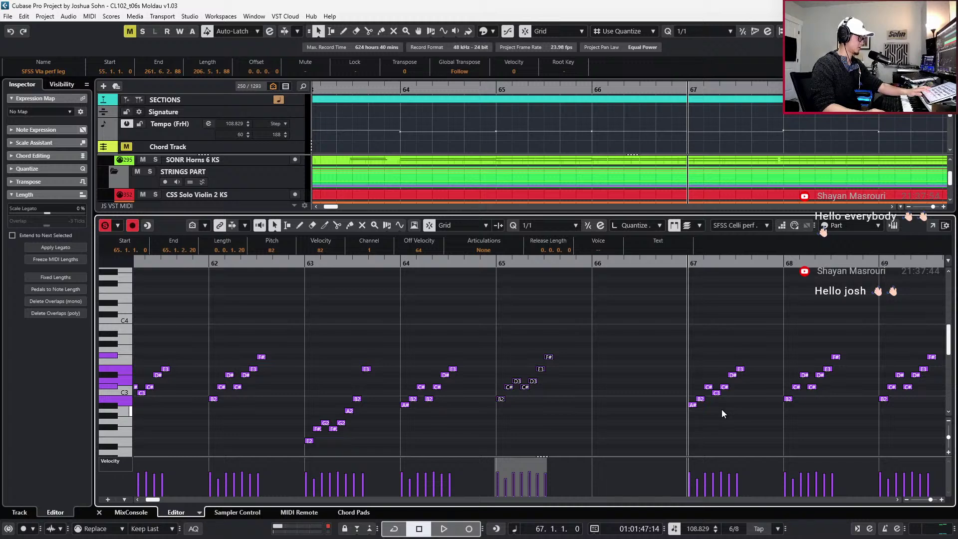
Undo the move of the bar 66 run and restore the deleted run in bar 67
key("ctrl+z")
scroll(722, 409, "right", 2)
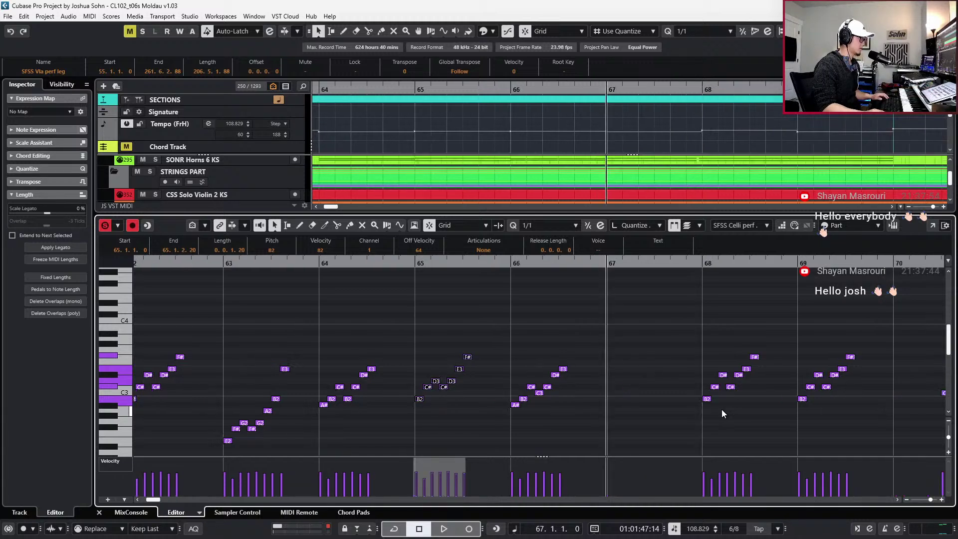
left_click(722, 409)
scroll(721, 411, "right", 2)
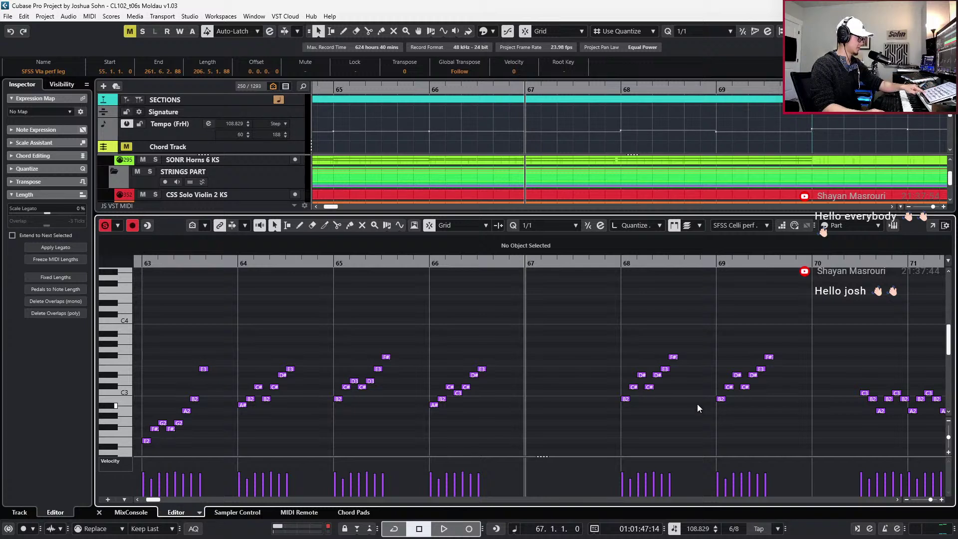
key("ctrl+v")
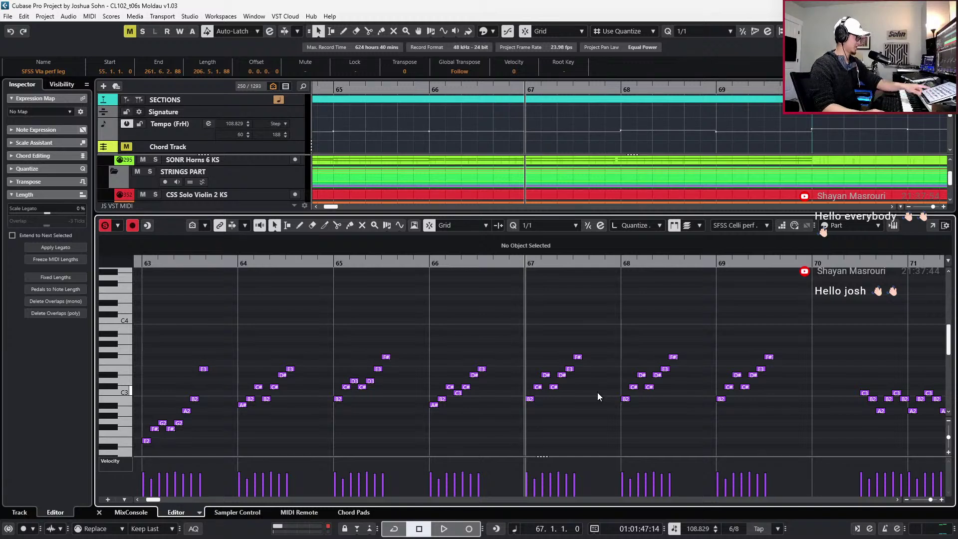
Place the playback position at bar 62 and delete the run in that bar from all parts
scroll(514, 381, "left", 3)
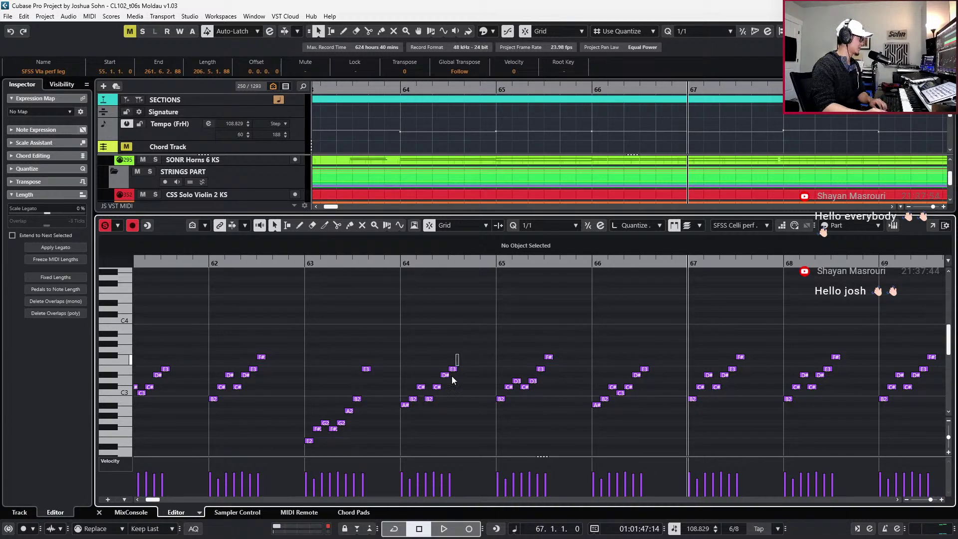
left_click_drag(459, 355, 409, 432)
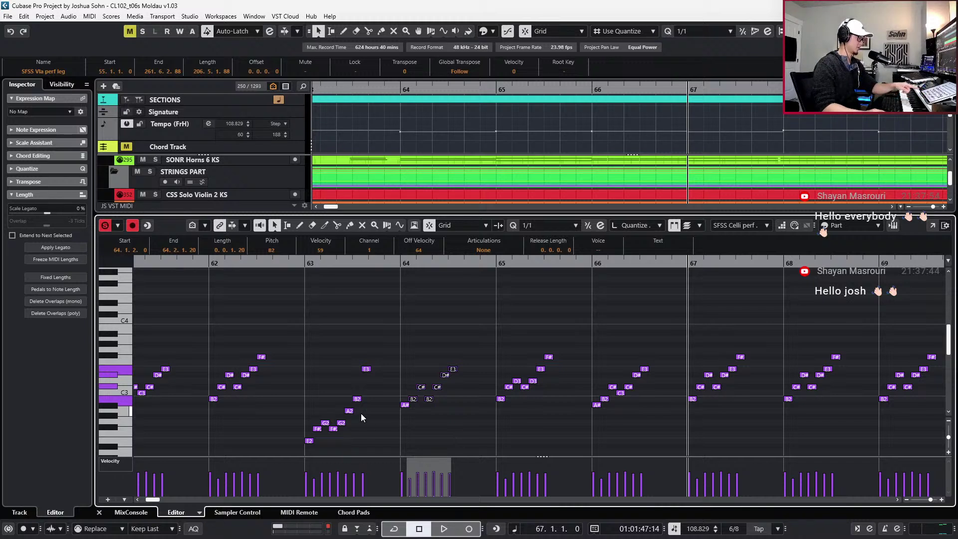
scroll(343, 363, "left", 4)
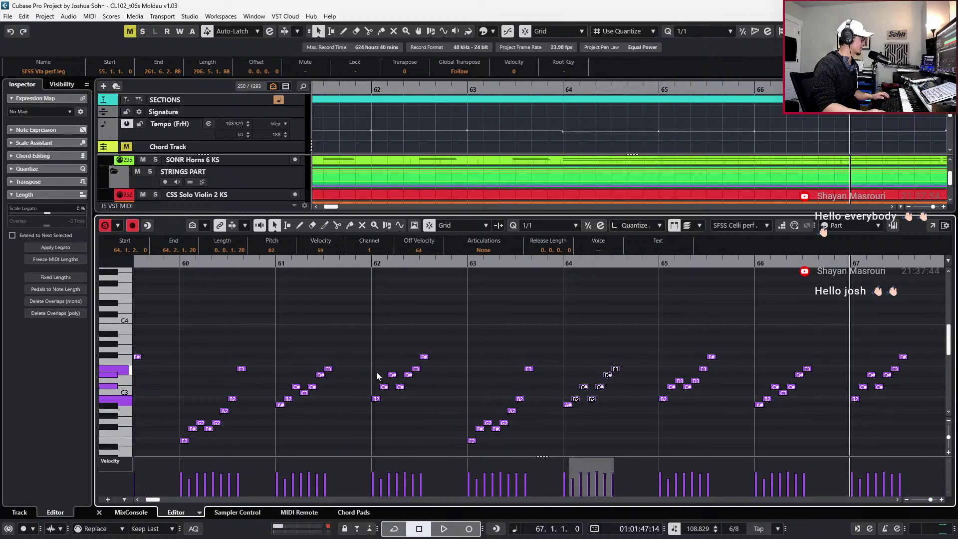
left_click(362, 269)
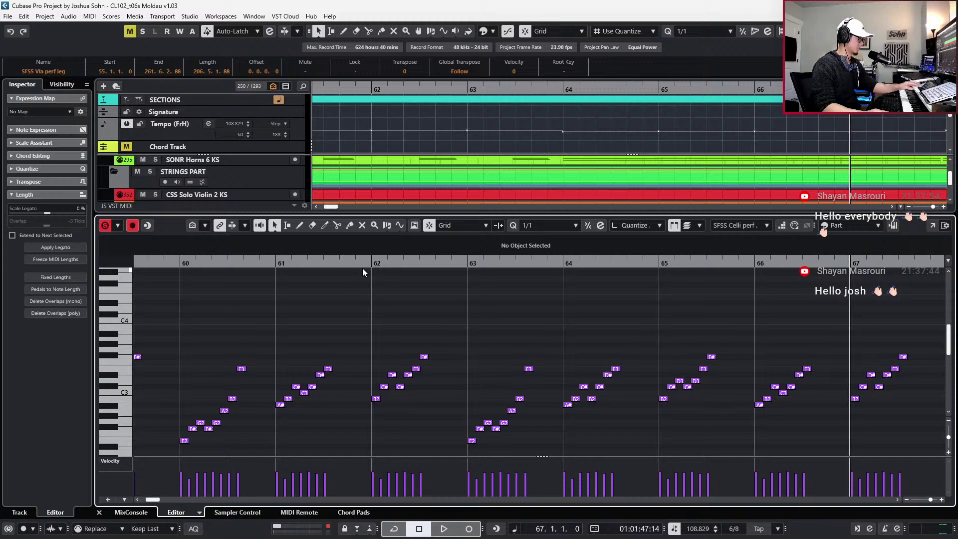
left_click(363, 268)
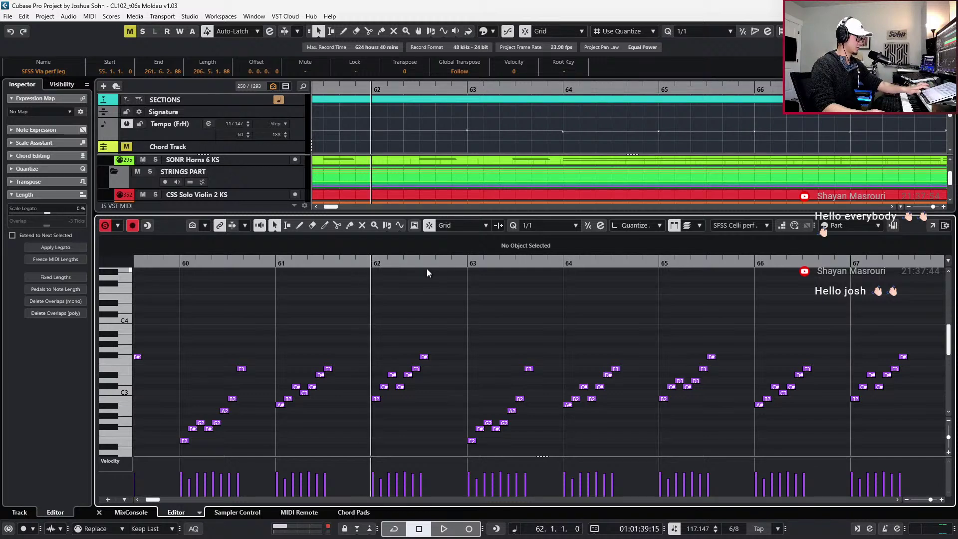
left_click_drag(367, 344, 445, 412)
key("Delete")
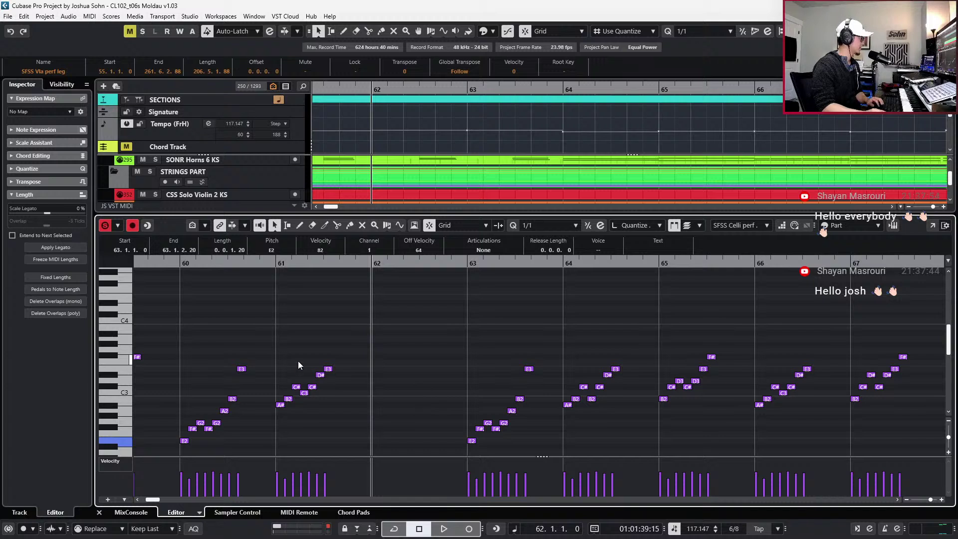
Move the runs of bars 60 and 61 one bar later to bars 61 and 62
left_click_drag(277, 368, 378, 427)
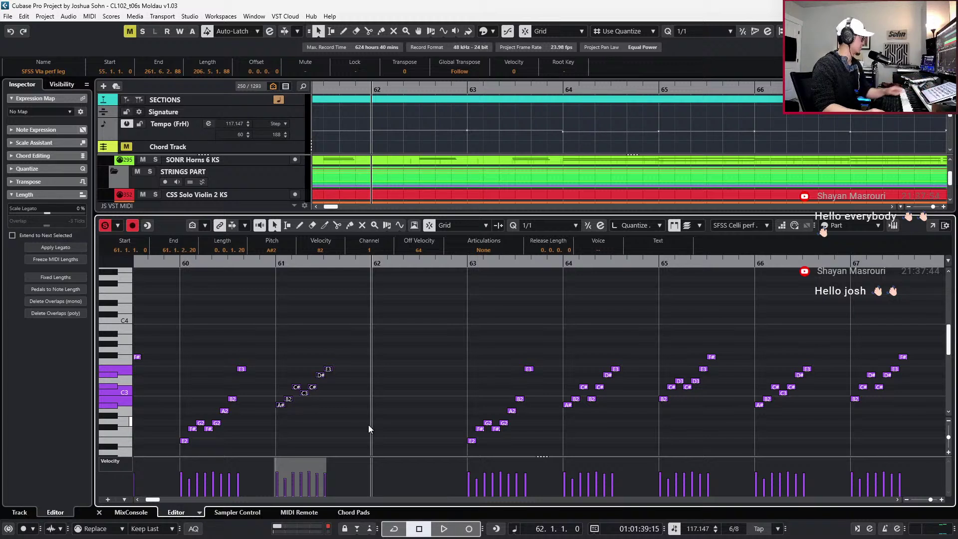
scroll(364, 423, "left", 2)
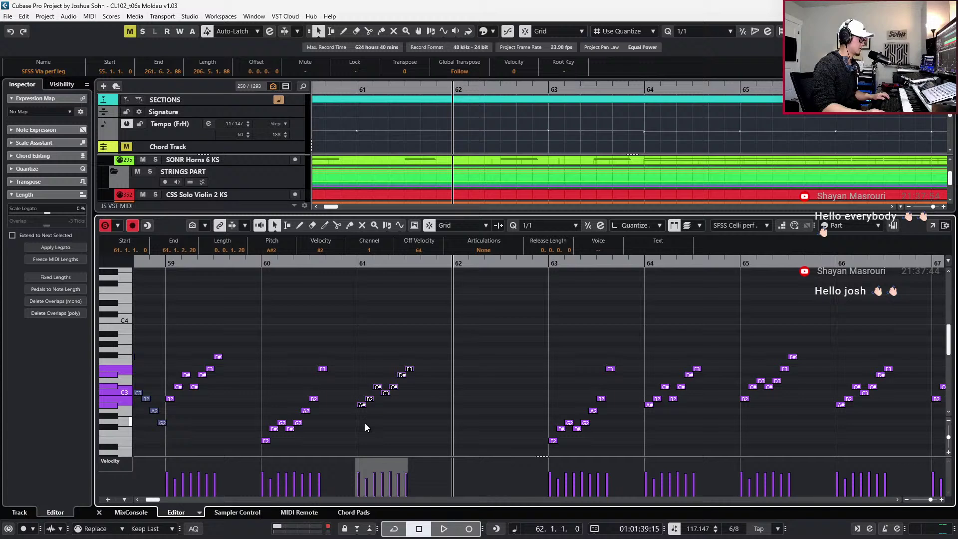
left_click_drag(253, 347, 435, 453)
key("ctrl+Right")
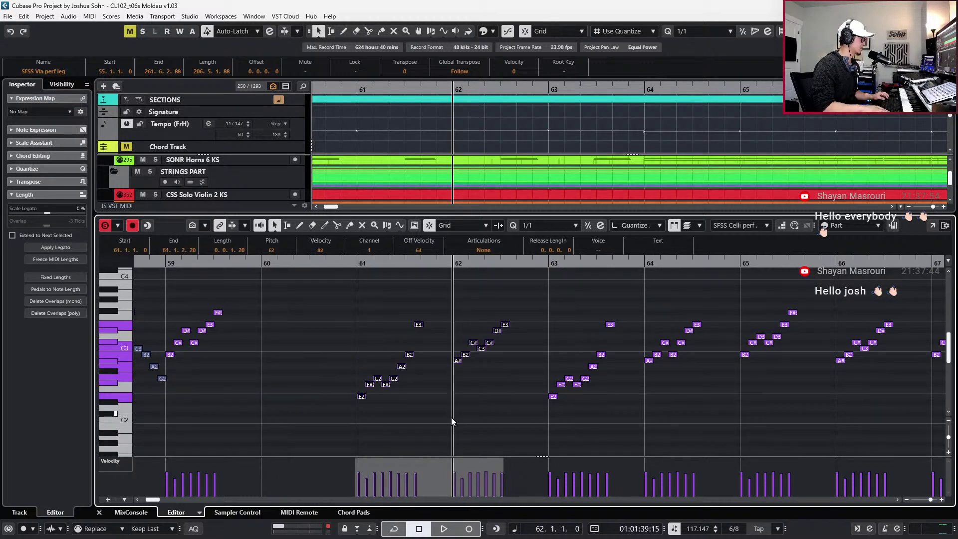
key("l")
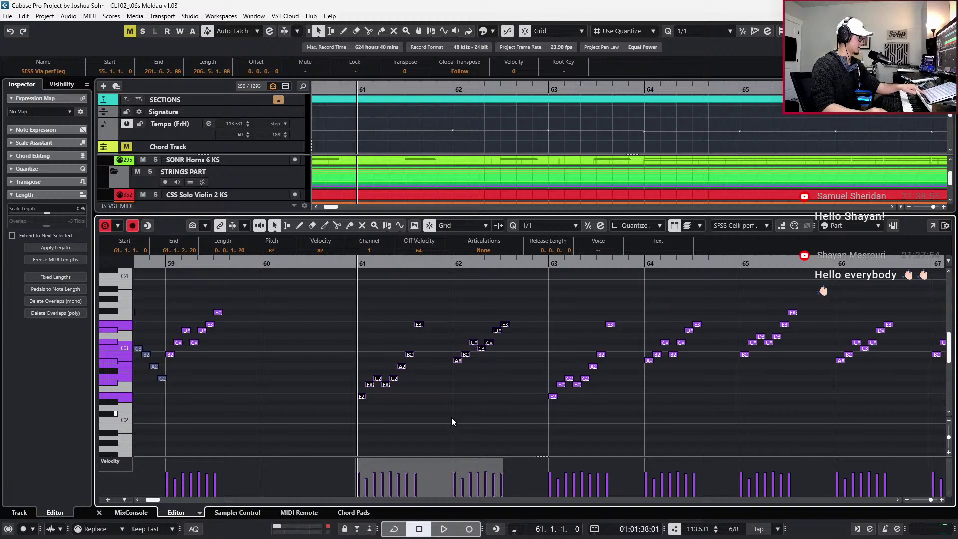
Transpose the whole bar 59 run down four semitones so that it starts on G2
scroll(451, 421, "left", 2)
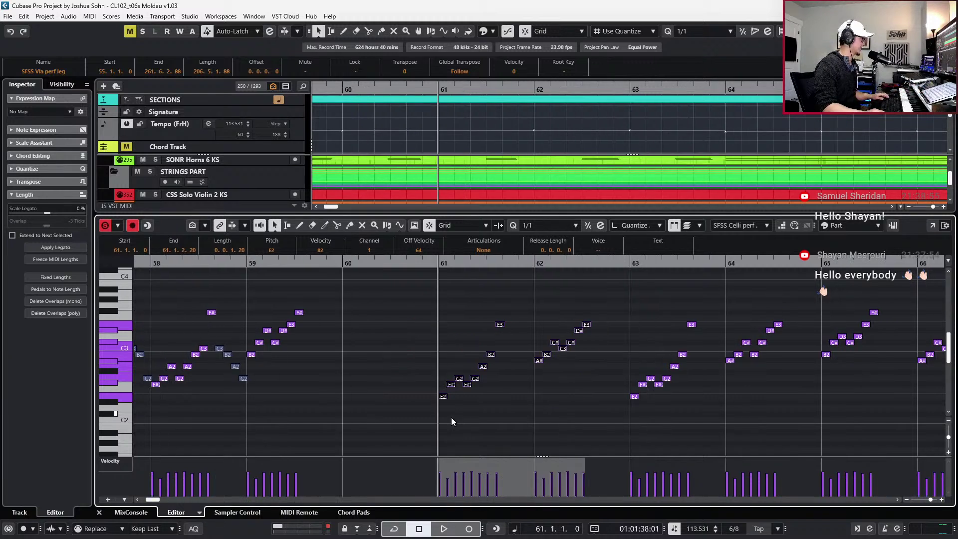
key("ctrl+KP_Subtract")
key("ctrl+KP_Subtract")
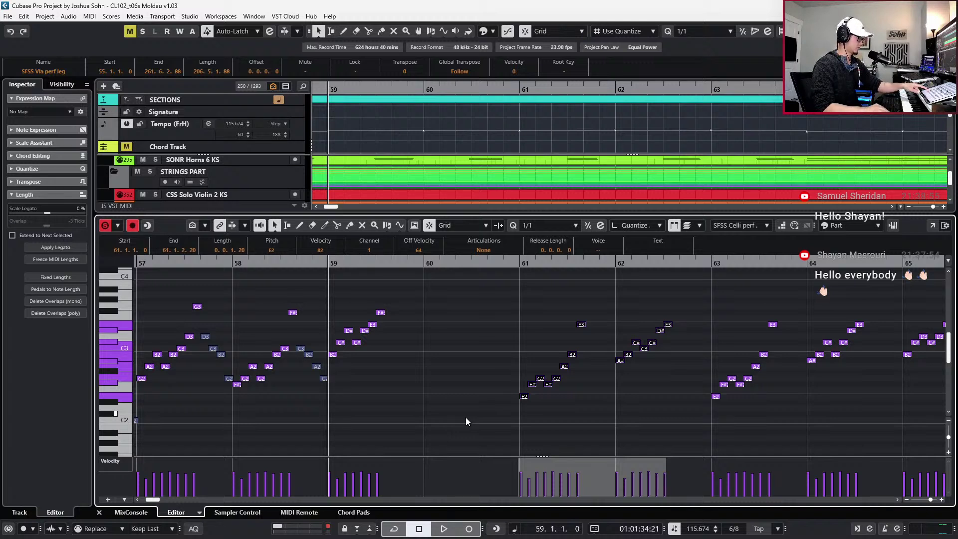
key("ctrl+Right")
key("ctrl+Right")
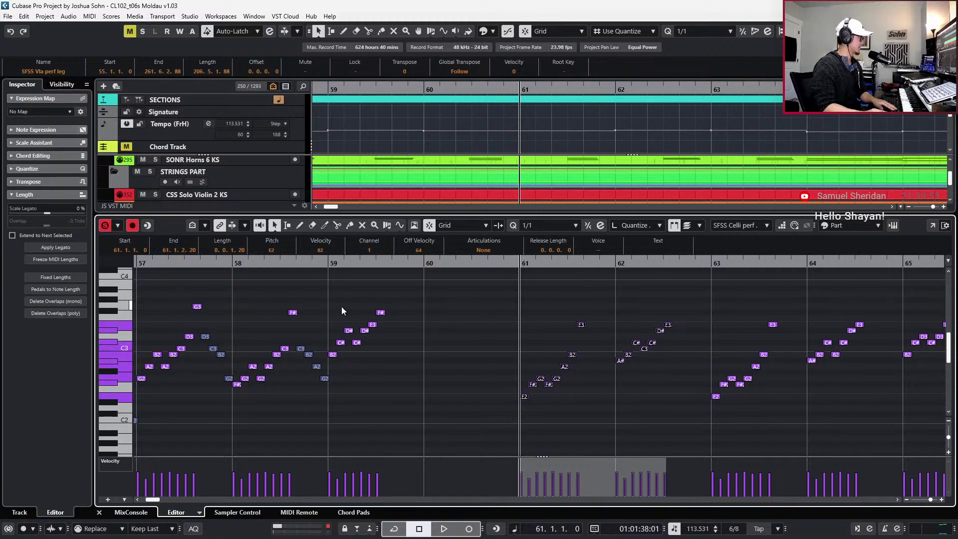
left_click_drag(339, 298, 431, 368)
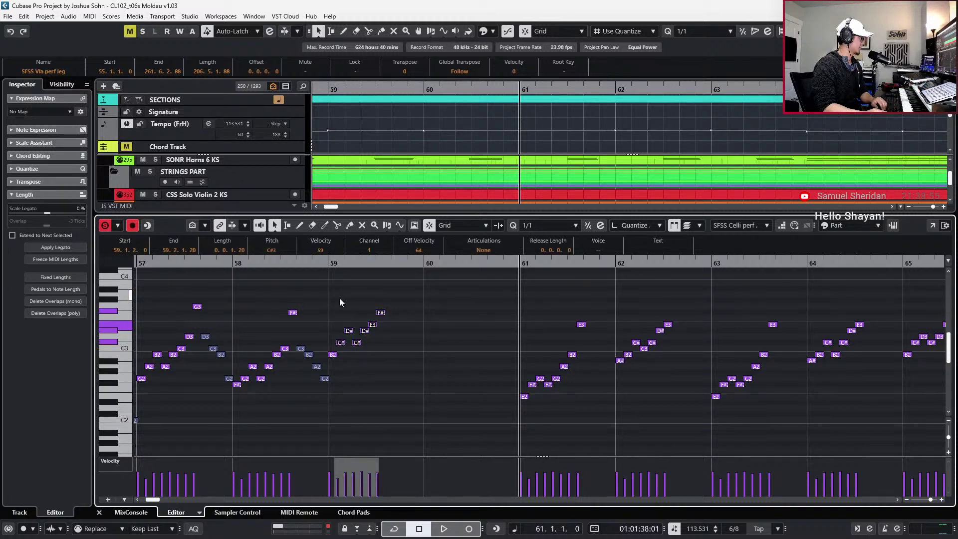
left_click_drag(331, 310, 381, 366)
key("Down")
key("Down")
key("Down")
key("Down")
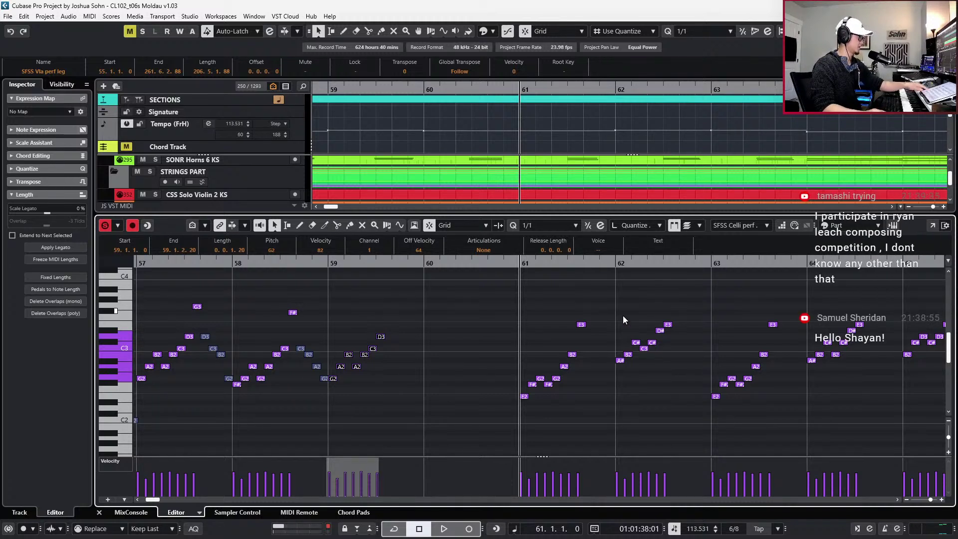
Raise the bar 62 run one semitone to start on B2, and its middle notes one more to C#3 and D#3
left_click(634, 332)
left_click_drag(612, 310, 690, 389)
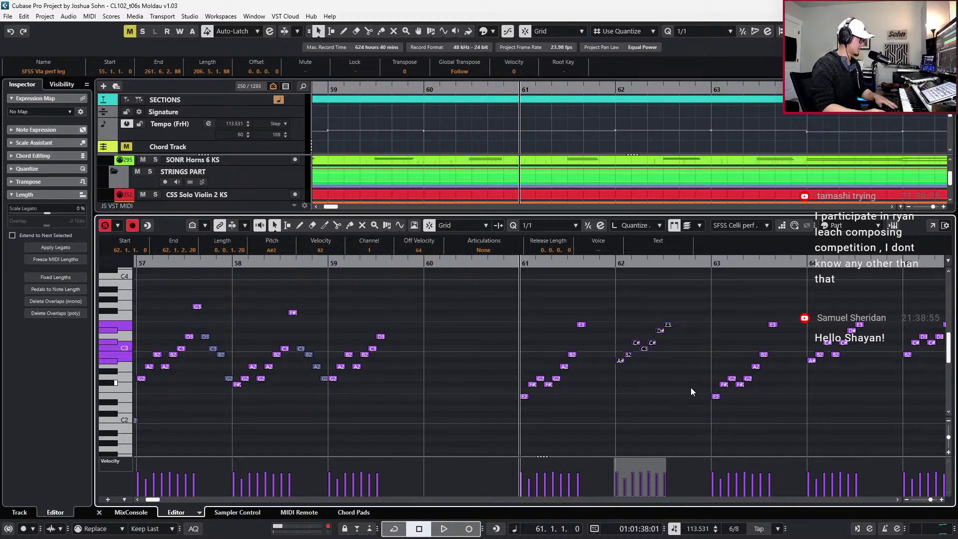
key("Up")
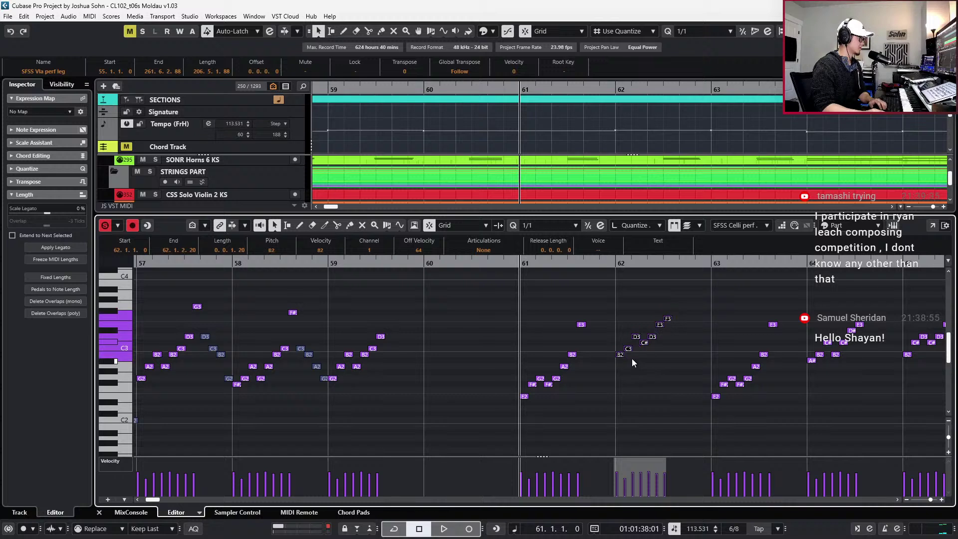
left_click_drag(635, 331, 654, 341)
key("Up")
Play the runs from bar 61 and raise the last note of the bar 62 run to F#3
key("space")
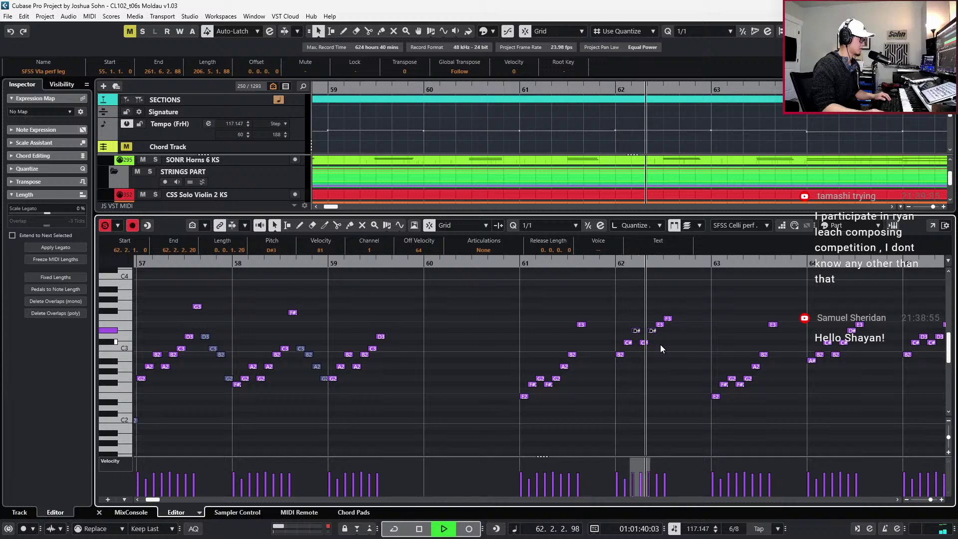
key("space")
left_click(669, 318)
key("Up")
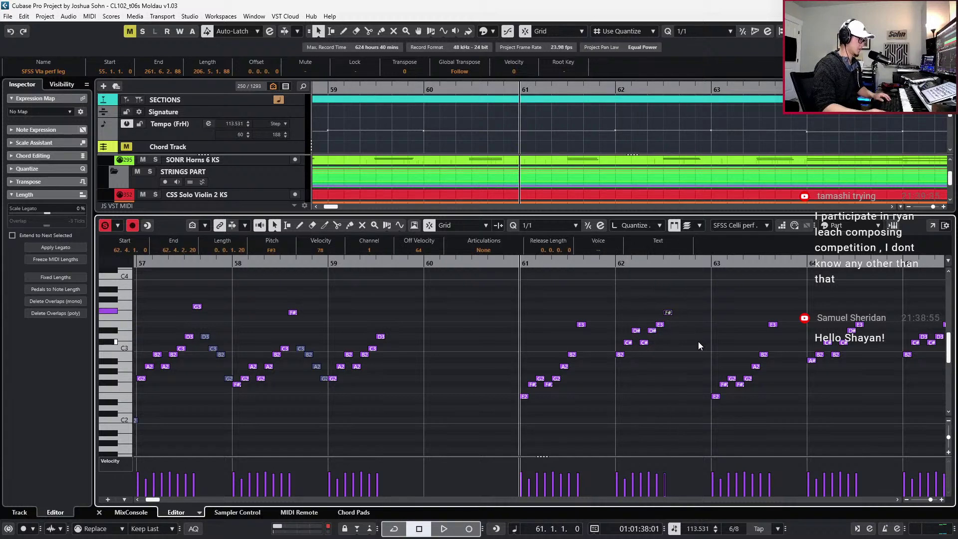
Copy the bar 61 run into the empty bar 60 and select the A2 note at 60.3.2 in the copy
left_click(495, 354)
left_click(518, 333)
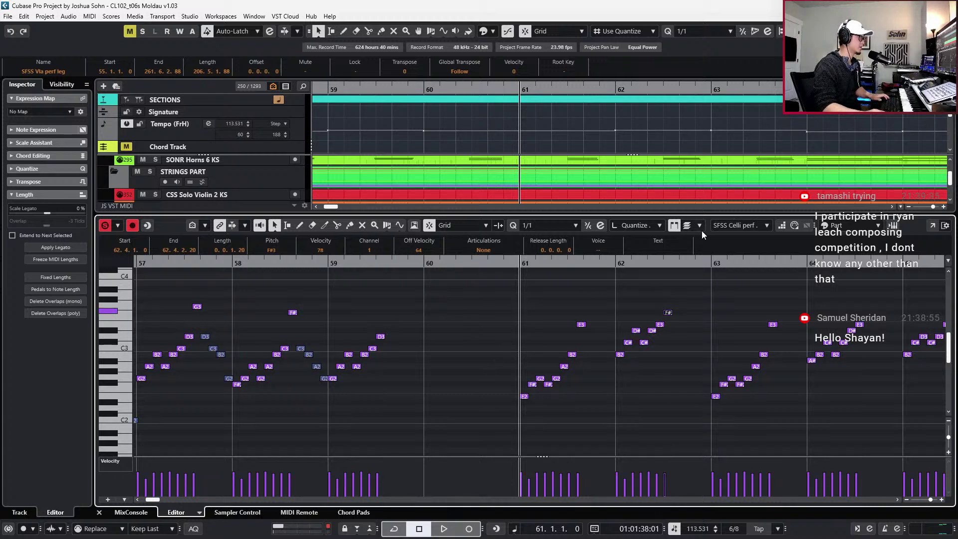
left_click(699, 226)
left_click(666, 291)
left_click_drag(511, 316, 602, 412)
key("ctrl+c")
key("KP_Subtract")
key("ctrl+v")
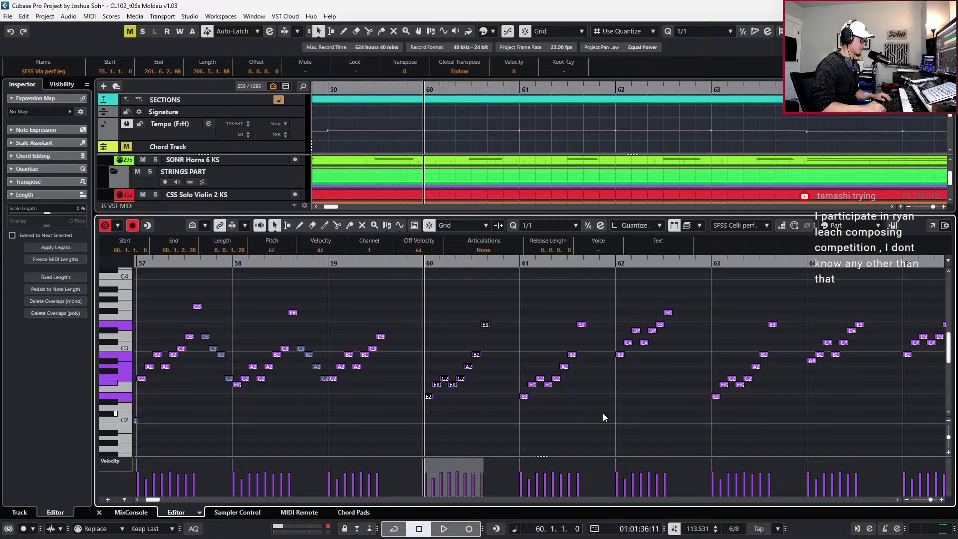
left_click(468, 366)
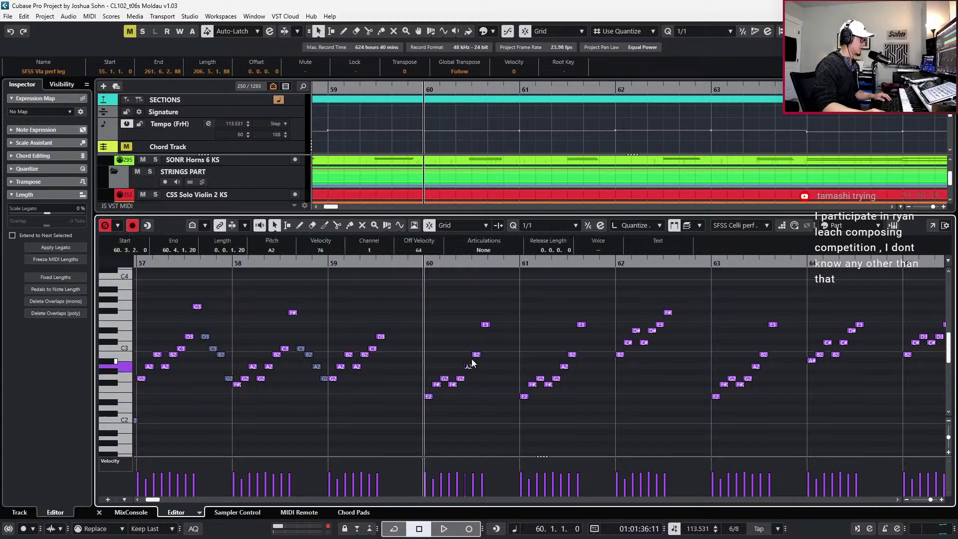
Play the copied run from bar 60 and delete its last E3 note
left_click(486, 325)
key("space")
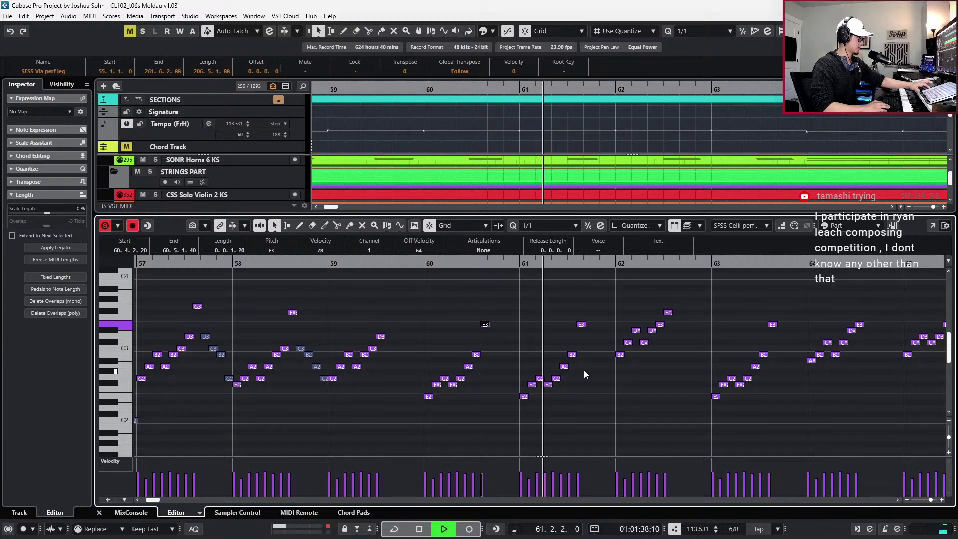
key("space")
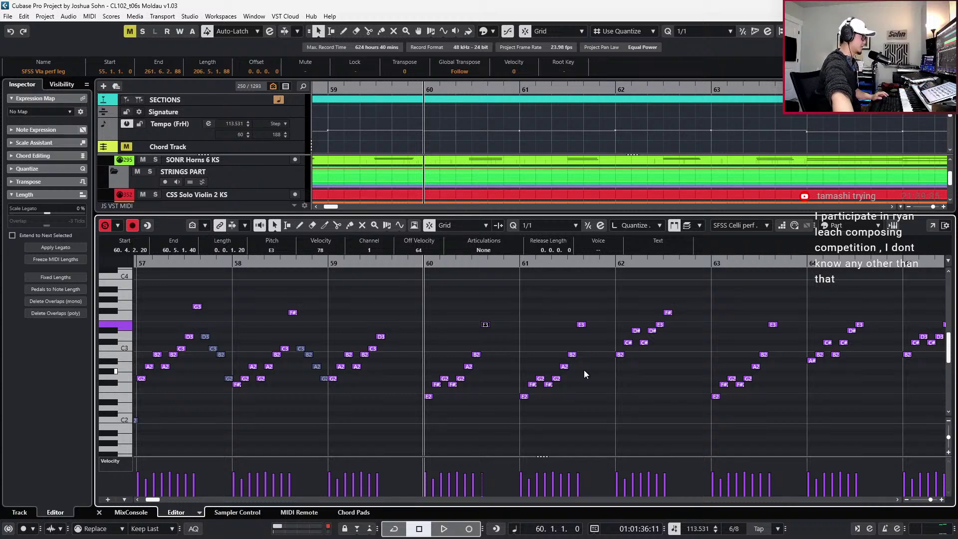
left_click_drag(450, 301, 486, 332)
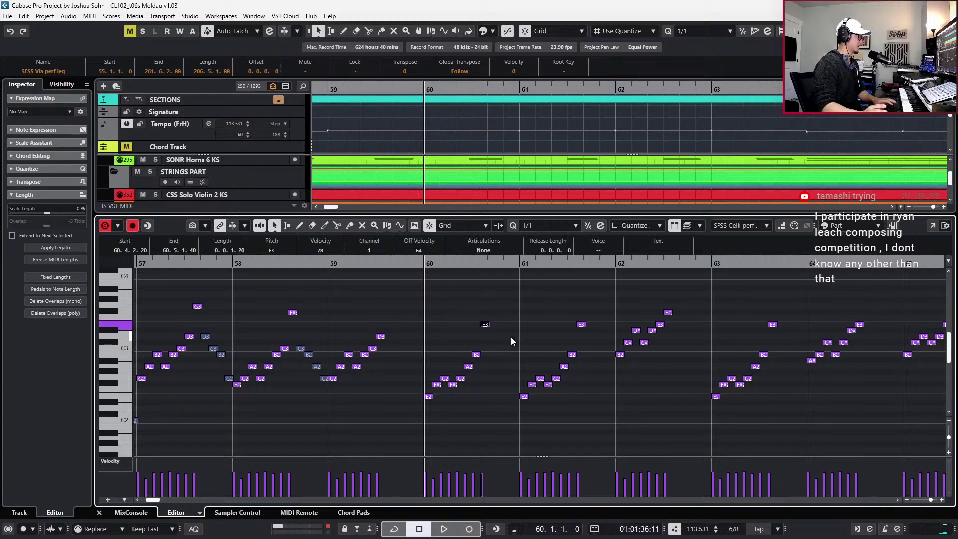
key("Delete")
key("Right")
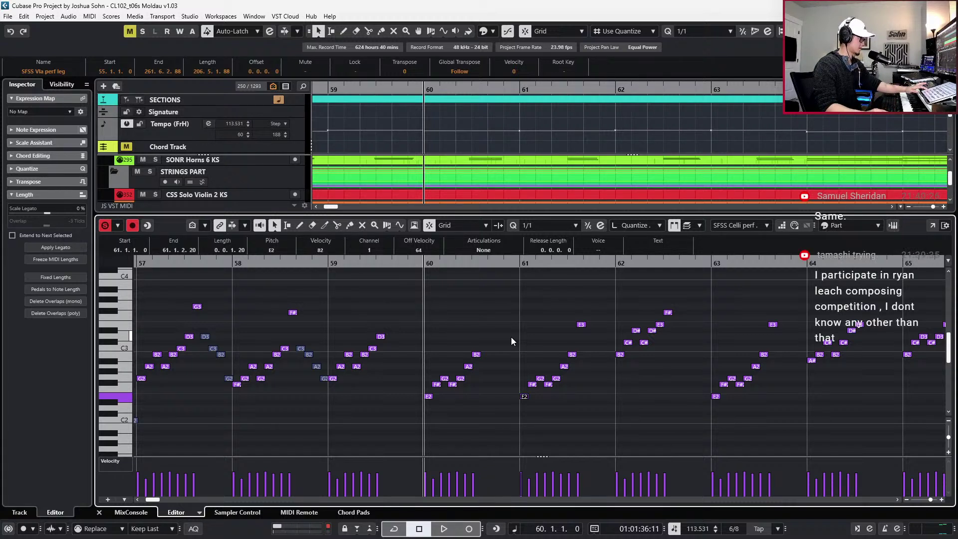
Transpose the remaining bar 60 cello run up five semitones so that it starts on A2
left_click_drag(419, 342, 498, 416)
scroll(509, 390, "down", 2)
key("Up")
key("Up")
key("Up")
key("Up")
key("Up")
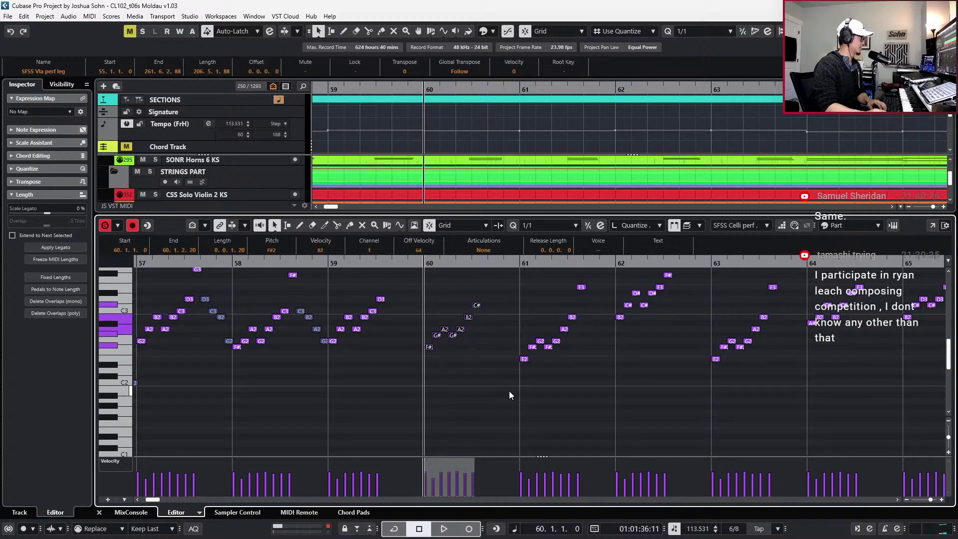
scroll(510, 395, "up", 3)
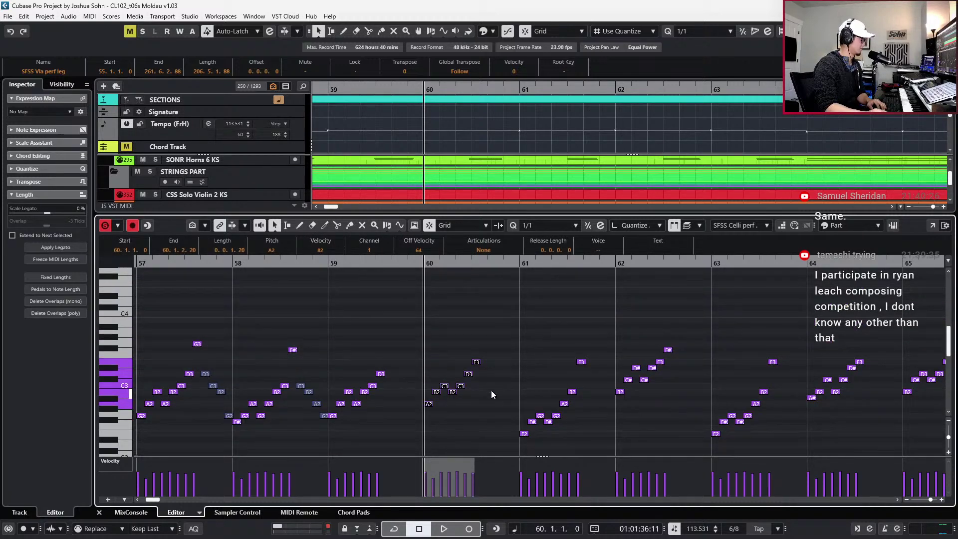
Check the C3 and D3 notes of the bar 60 run and play the cello part from bar 60
left_click_drag(420, 382, 472, 384)
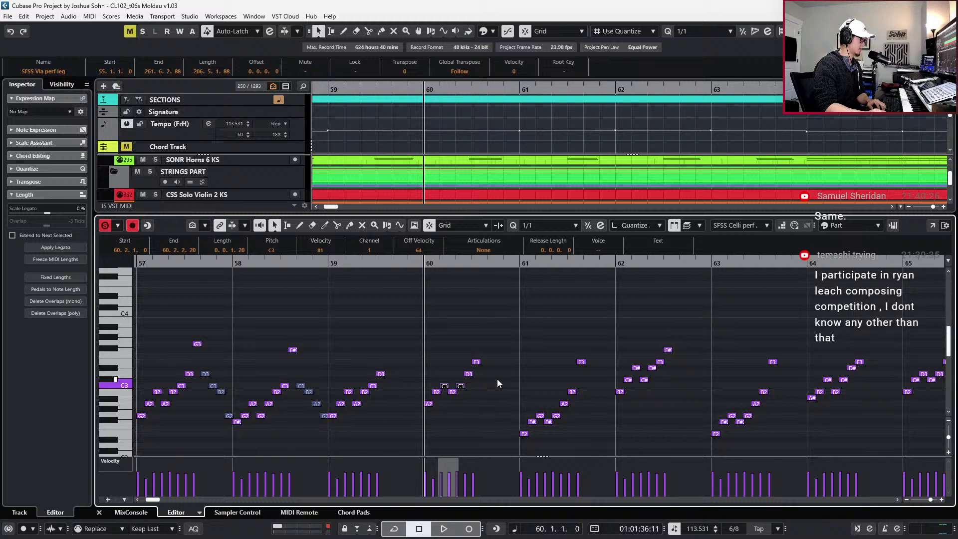
left_click(497, 379)
left_click(469, 374)
key("space")
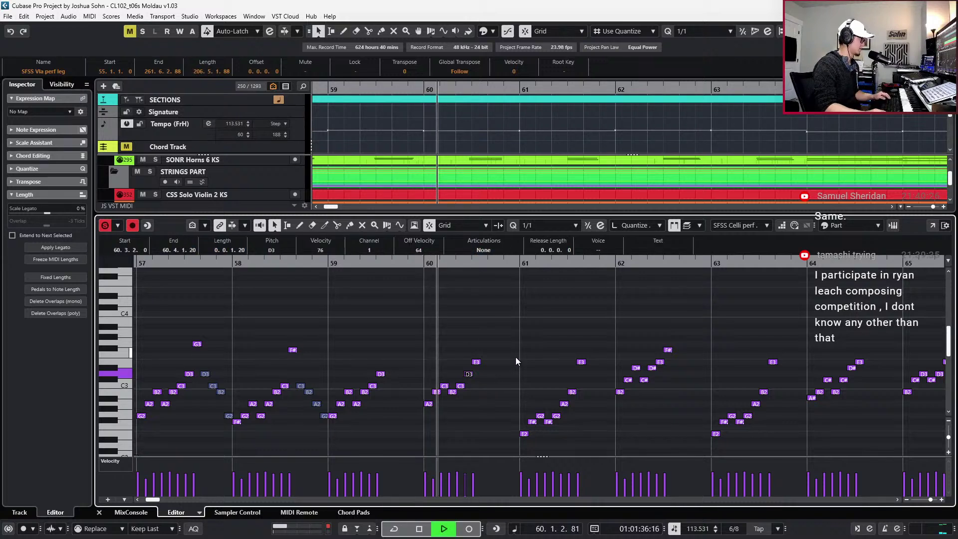
key("space")
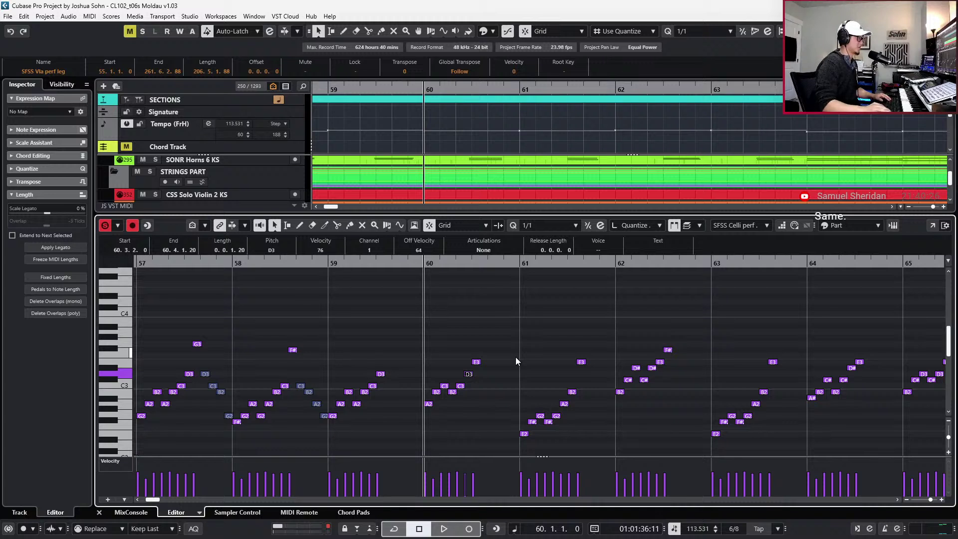
Switch to the viola part at bar 59 and select the last D3 note of its run
scroll(510, 343, "down", 2)
key("Page_Up")
key("KP_Subtract")
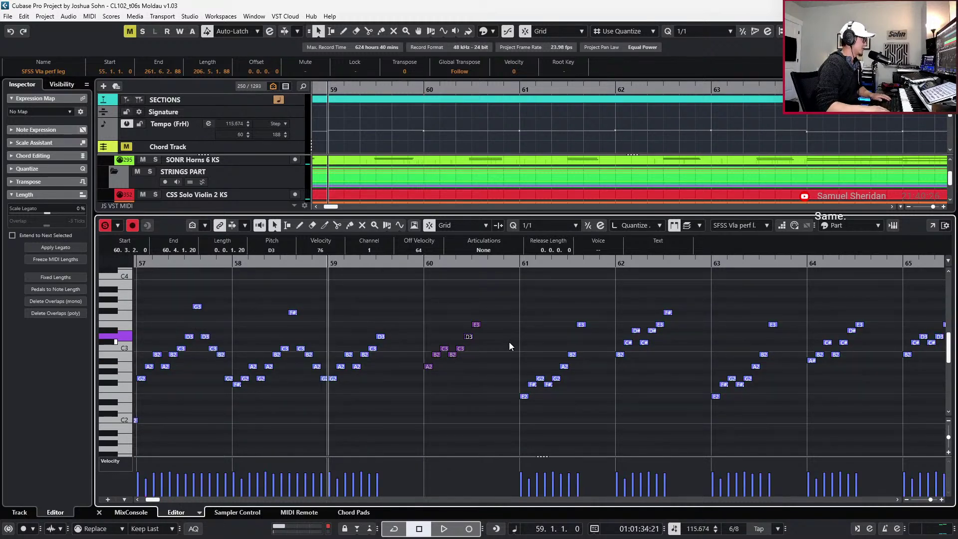
left_click(525, 380)
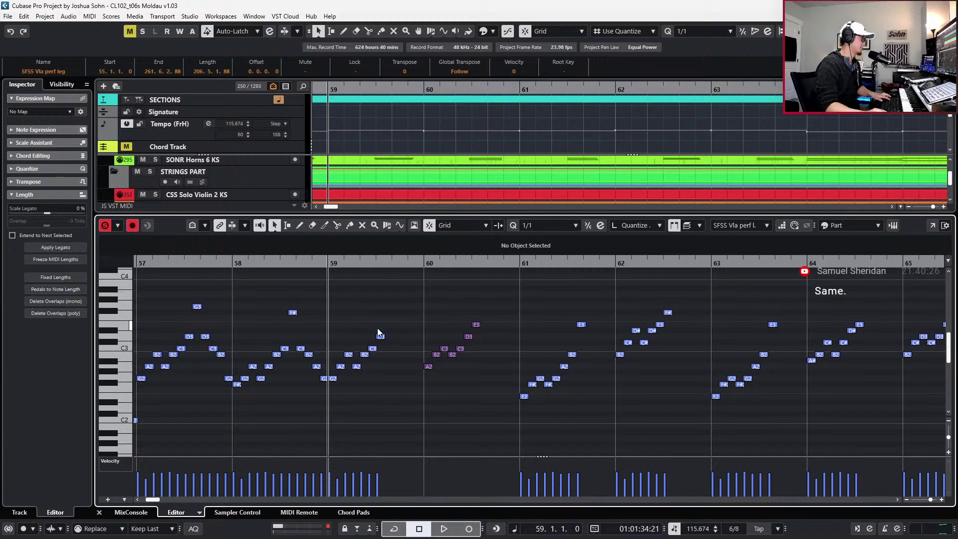
scroll(385, 388, "up", 2)
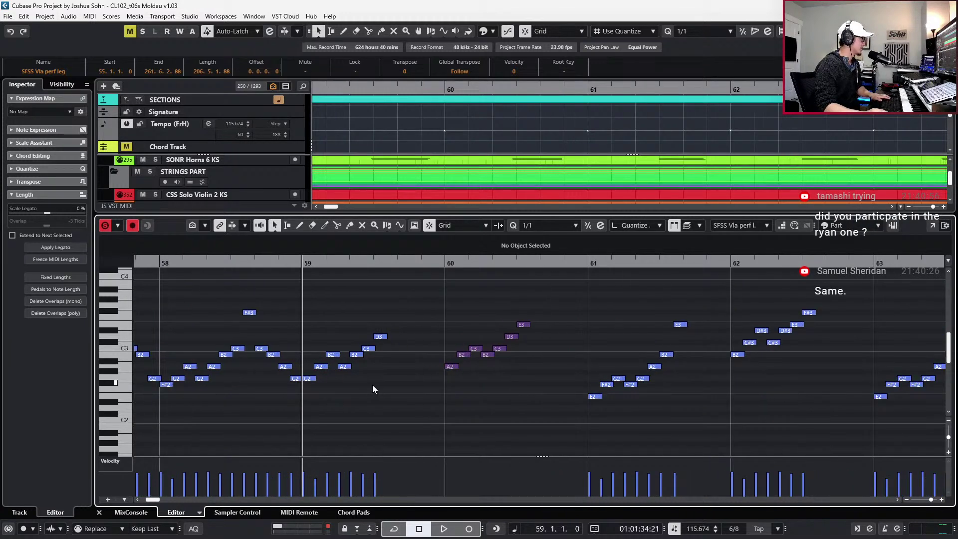
left_click(679, 229)
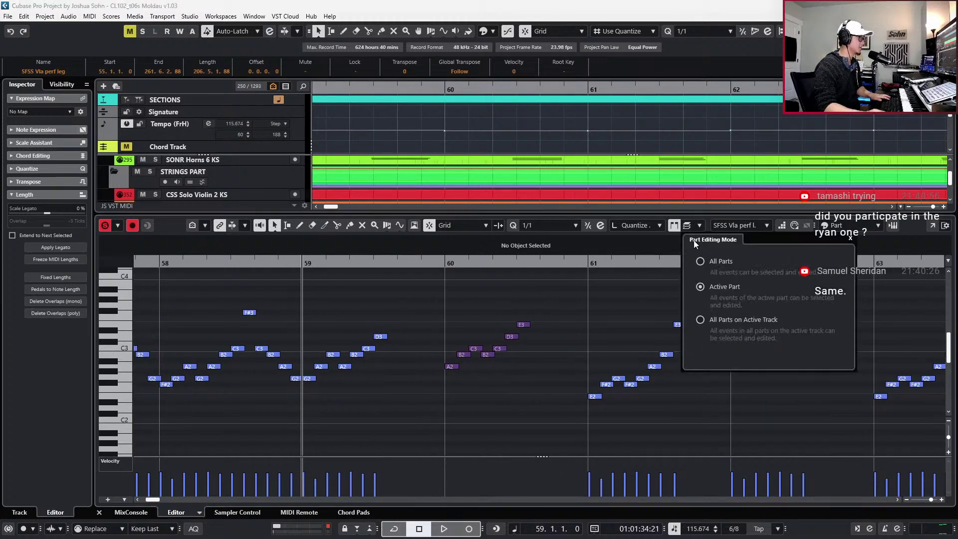
left_click_drag(310, 323, 385, 384)
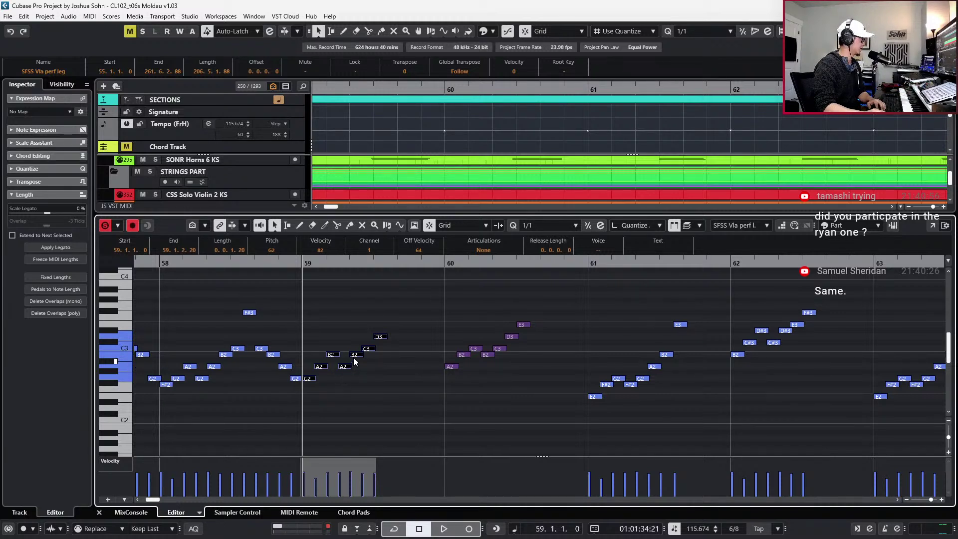
left_click(379, 337)
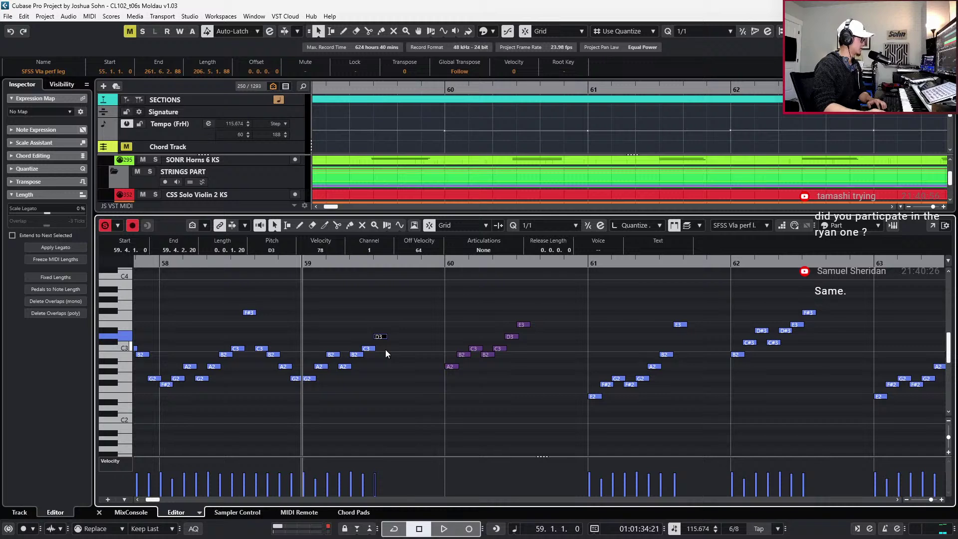
Set the grid quantize to 1/16 and place the cursor at 59.4.2, right after the selected D3
left_click(691, 225)
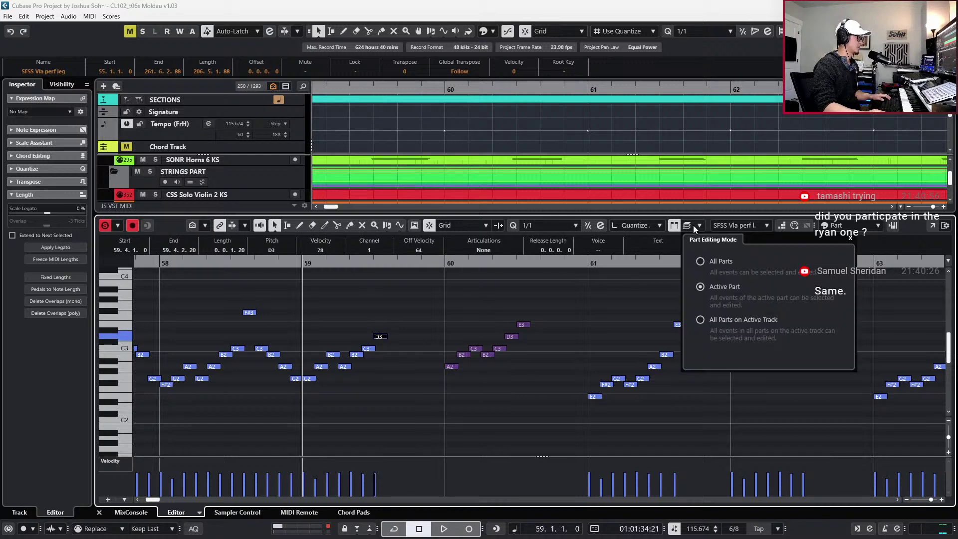
left_click(697, 263)
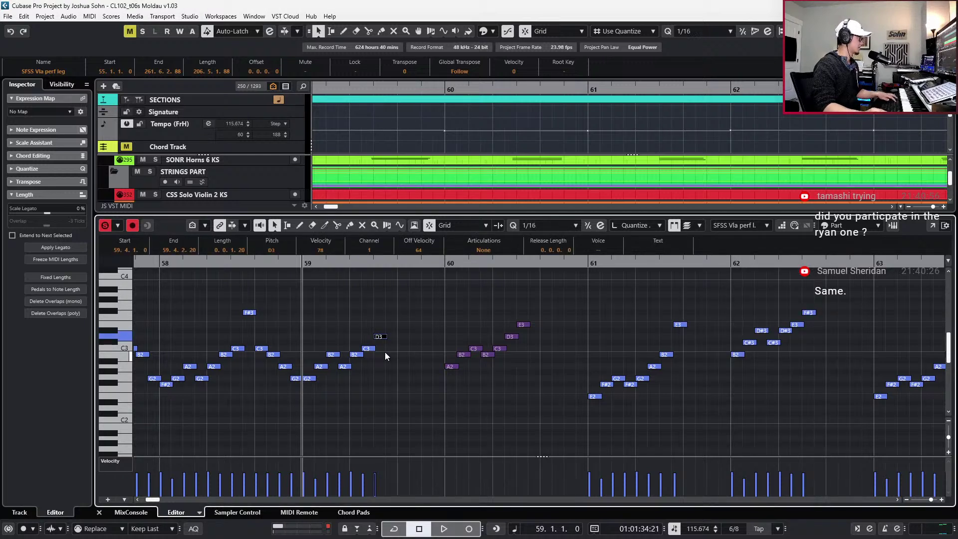
key("ctrl+KP_Add")
key("ctrl+KP_Add")
key("ctrl+KP_Add")
key("ctrl+KP_Add")
key("ctrl+KP_Add")
key("ctrl+KP_Add")
key("ctrl+KP_Add")
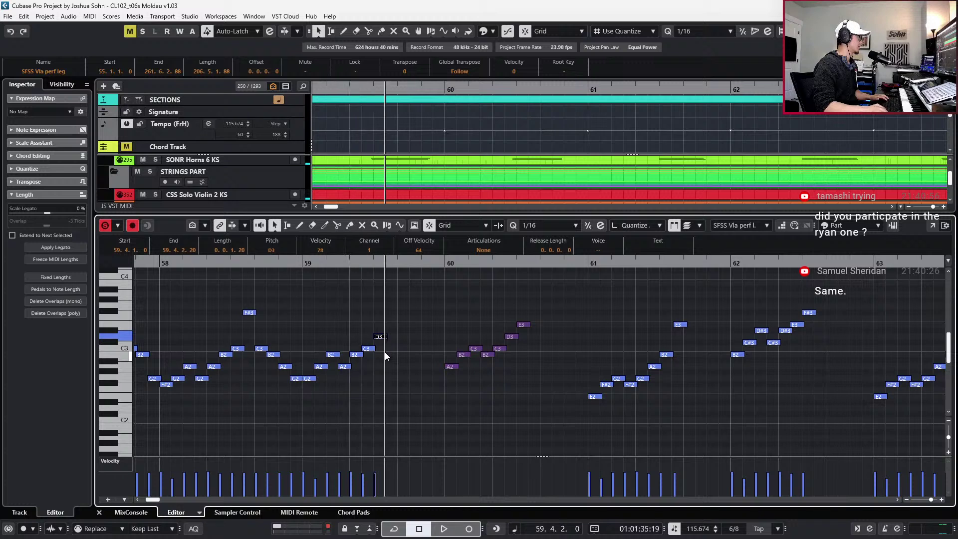
Paste a copy of the D3 note at 59.4.2, raise it five semitones to G3 and play the run
key("ctrl+v")
key("Up")
key("Up")
key("Up")
key("Up")
key("Up")
key("space")
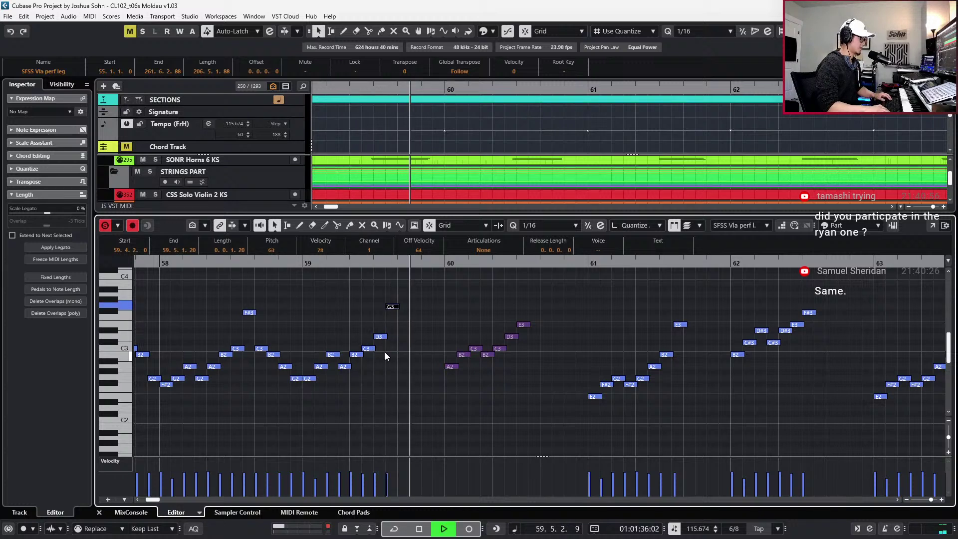
key("space")
scroll(385, 352, "up", 1)
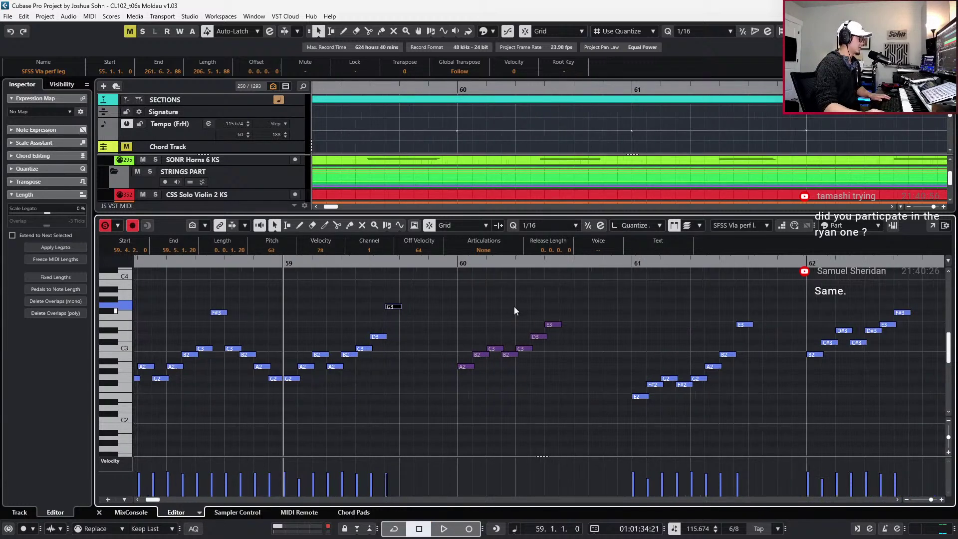
Keep part editing on Active Part, paste a copy of the G3 note at 59.5.1 and lower it to D3
left_click(694, 227)
left_click(700, 286)
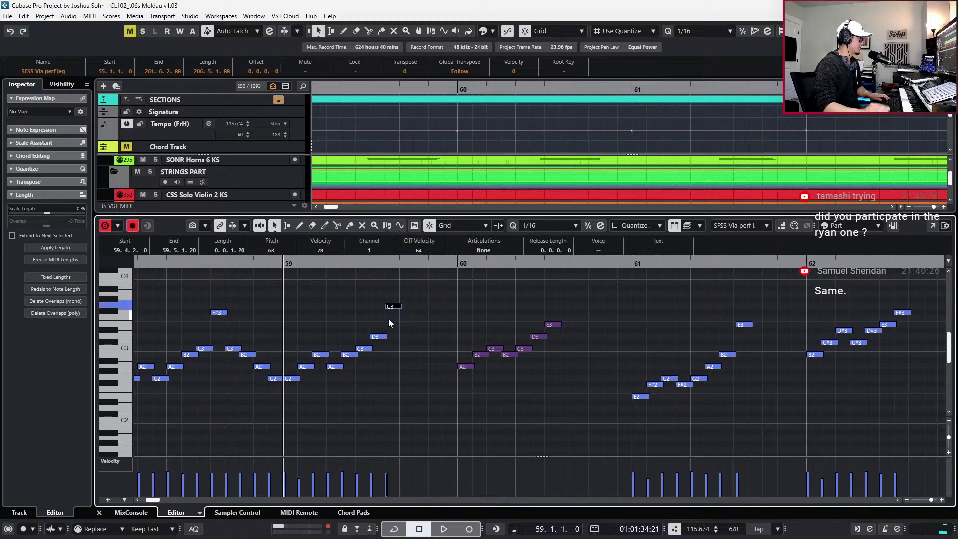
key("l")
key("ctrl+minus")
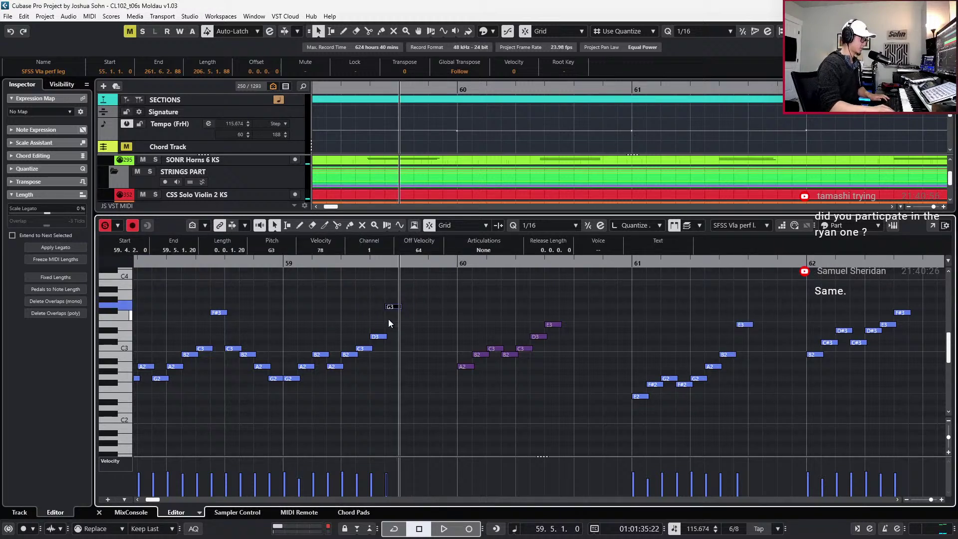
key("ctrl+v")
key("Down")
key("Down")
key("Down")
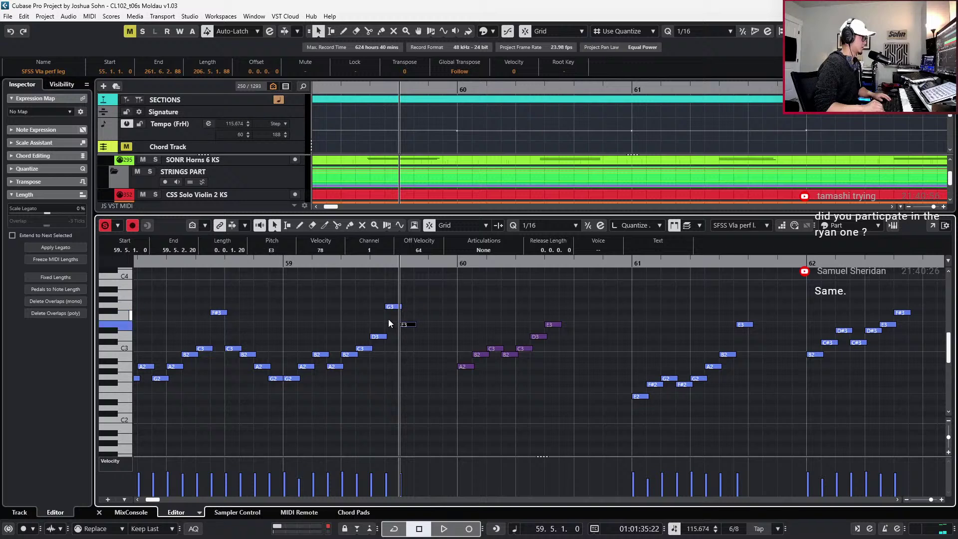
key("Down")
key("Down")
key("Down")
key("Down")
key("Down")
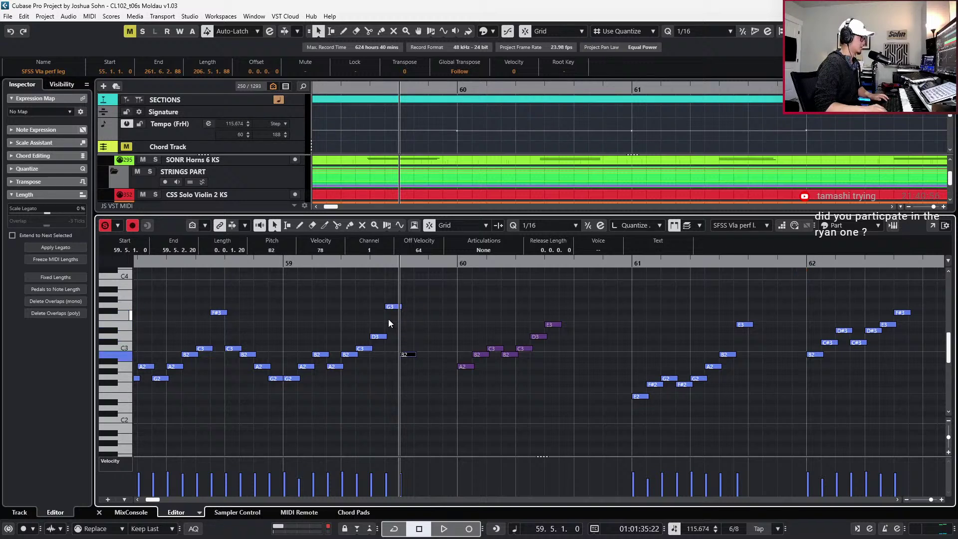
key("Up")
key("Up")
key("Up")
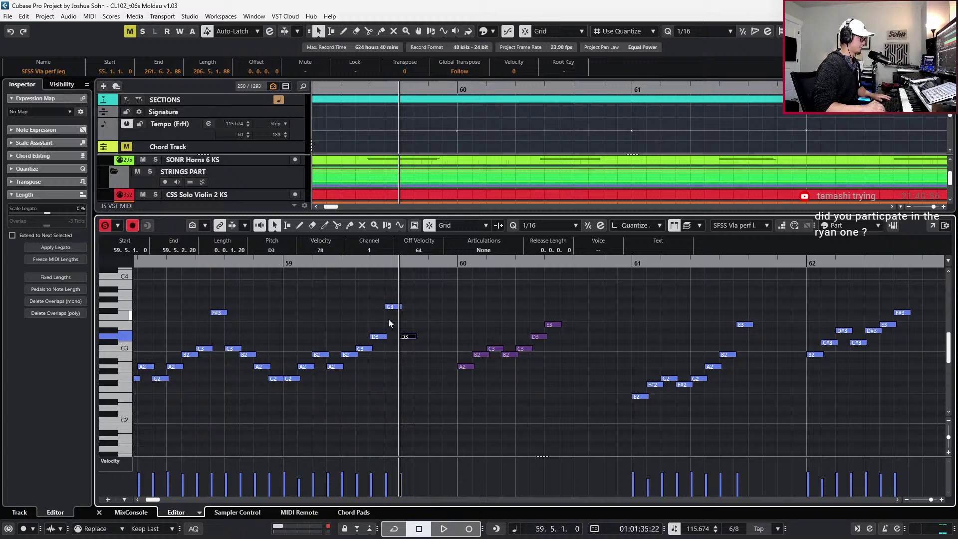
Continue the bar 59 descent with duplicated notes lowered to C3 at 59.5.2 and B2 at 59.6.1
key("alt+d")
key("Down")
key("Down")
key("q")
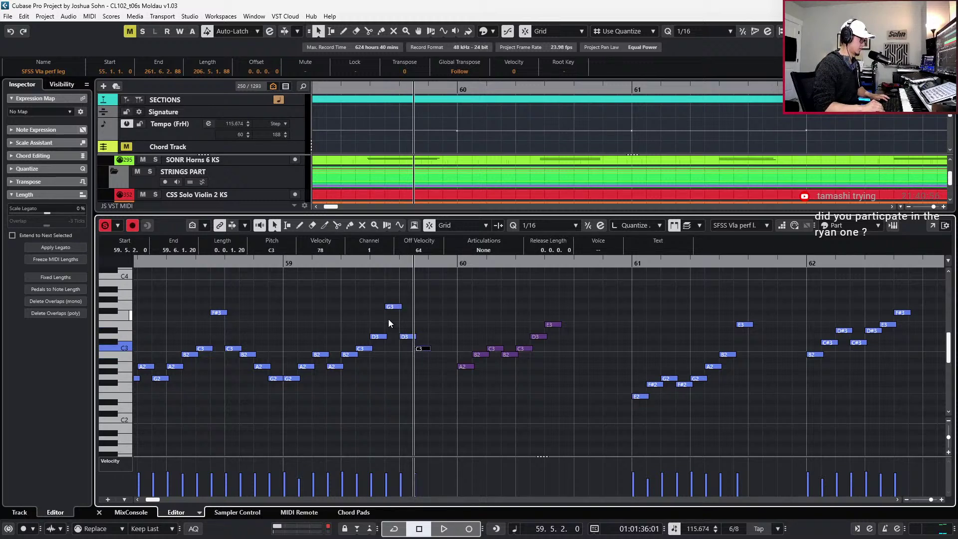
key("alt+d")
key("Down")
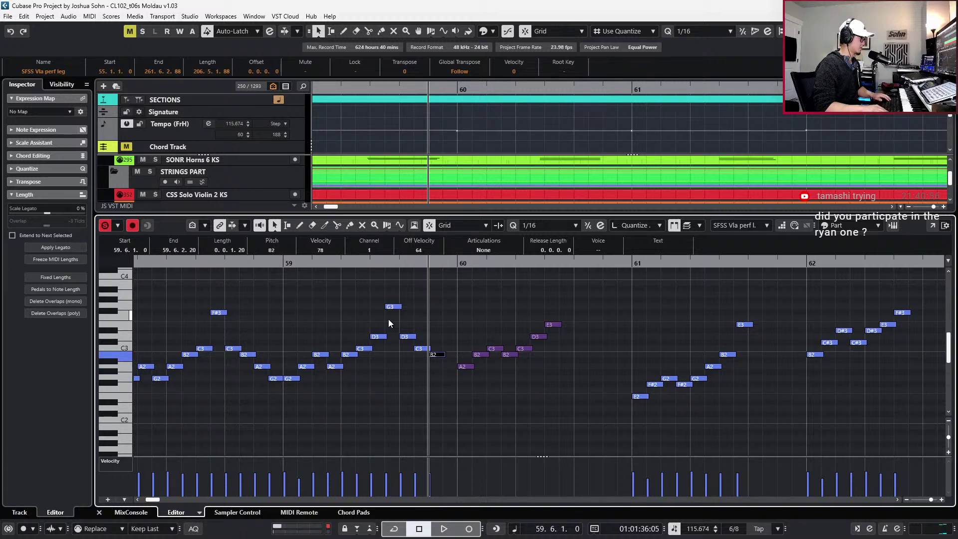
Duplicate the B2 note to 59.6.2, play bar 59, and lower the new note to G2
key("alt+d")
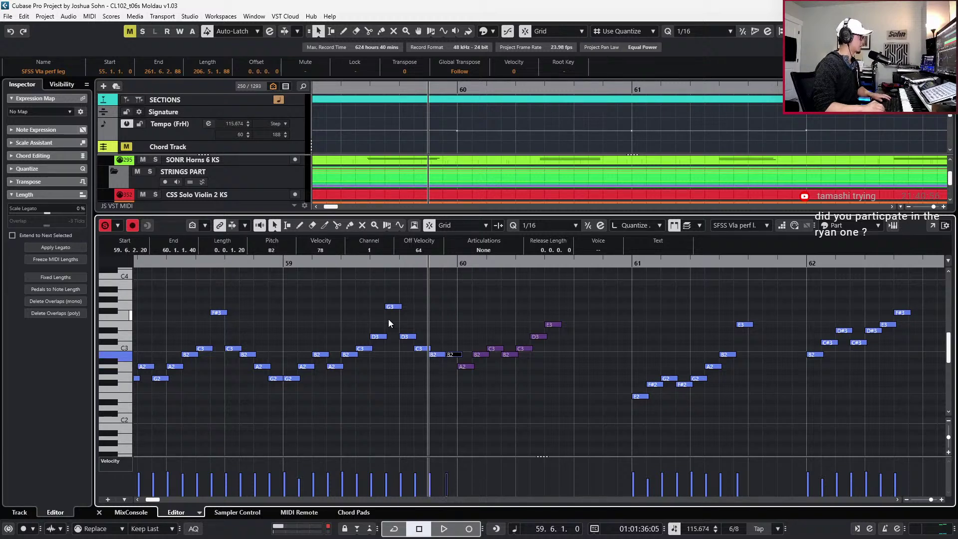
key("Down")
key("Down")
key("space")
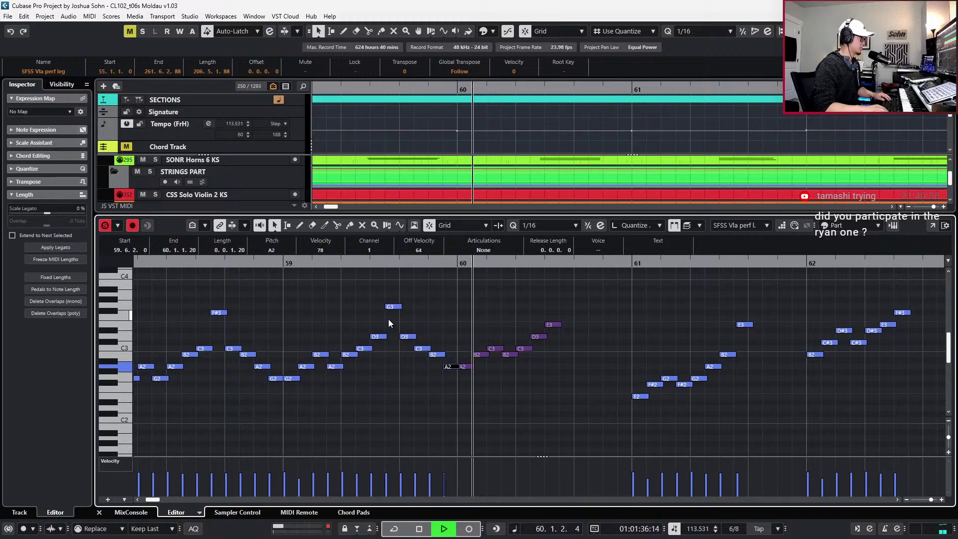
key("space")
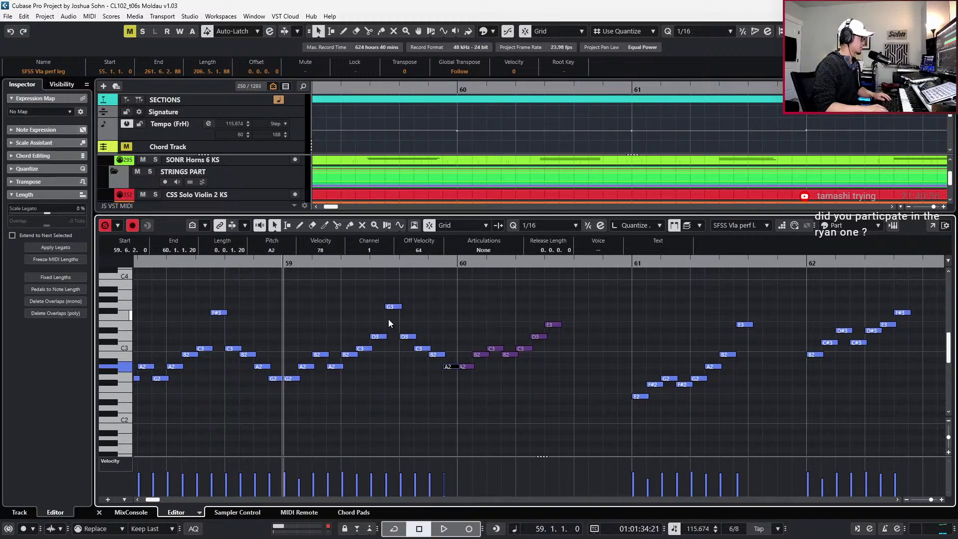
key("Down")
key("Down")
Select the viola notes from the last G2 of bar 57 through bar 58 and play from there
key("ctrl+Right")
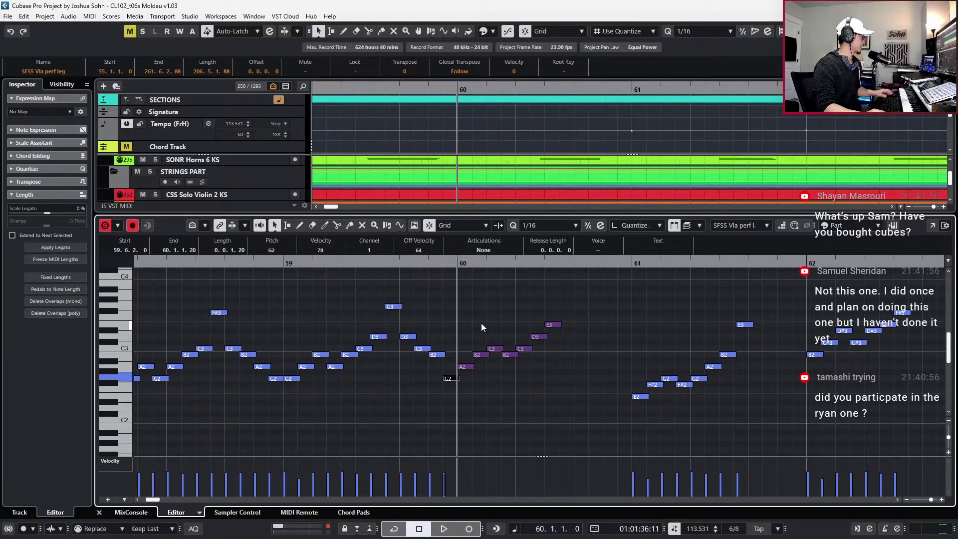
key("g")
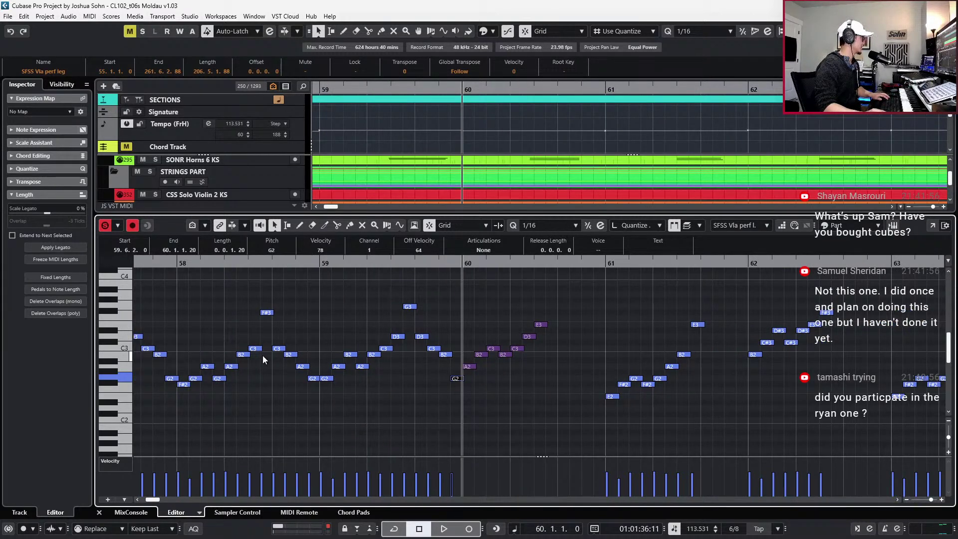
scroll(263, 355, "left", 3)
left_click_drag(258, 332, 361, 422)
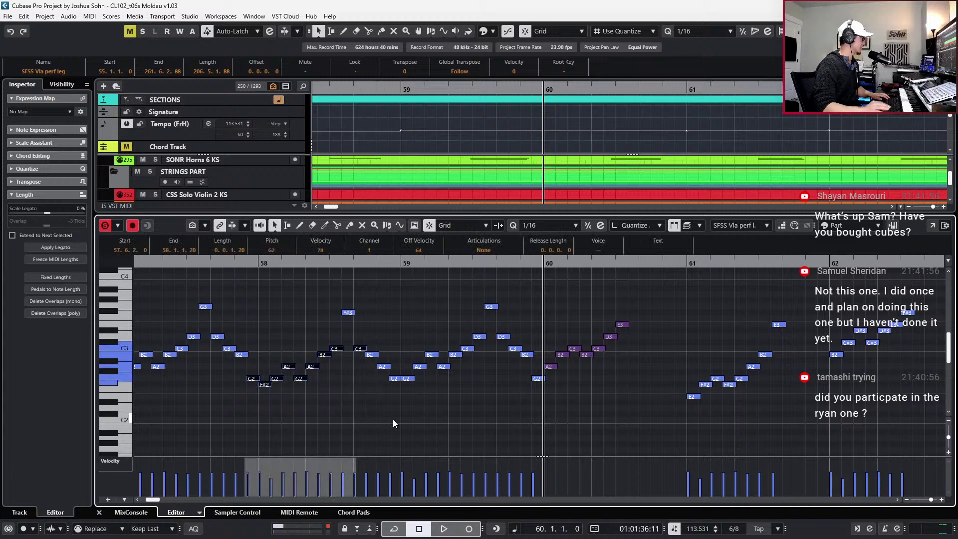
key("alt+space")
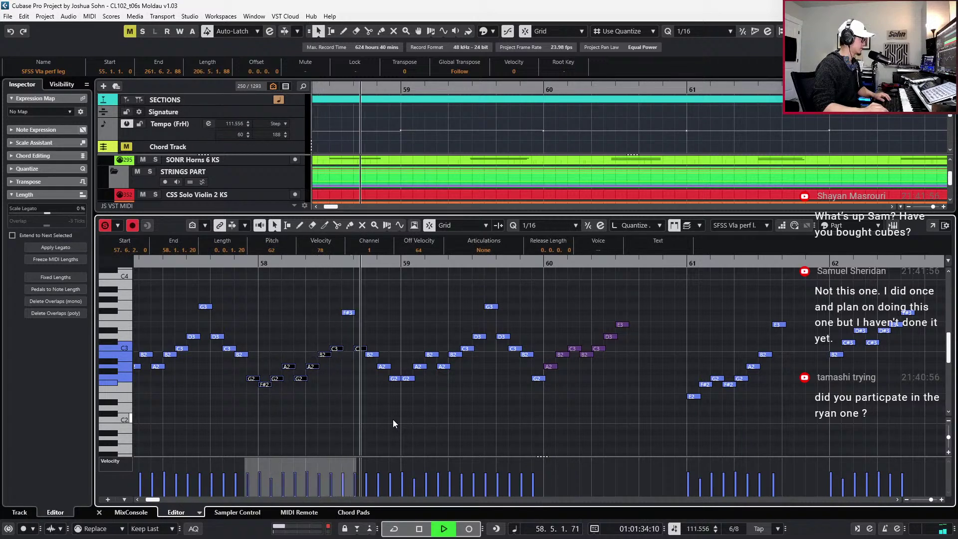
key("space")
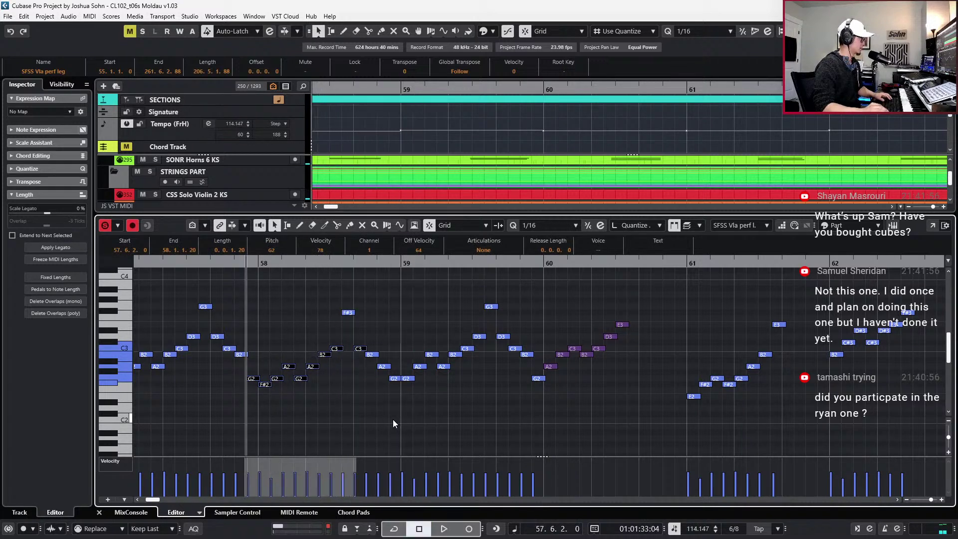
Lower the final viola note of bar 58, at 58.6.2, to F#2 and play the passage
left_click(394, 378)
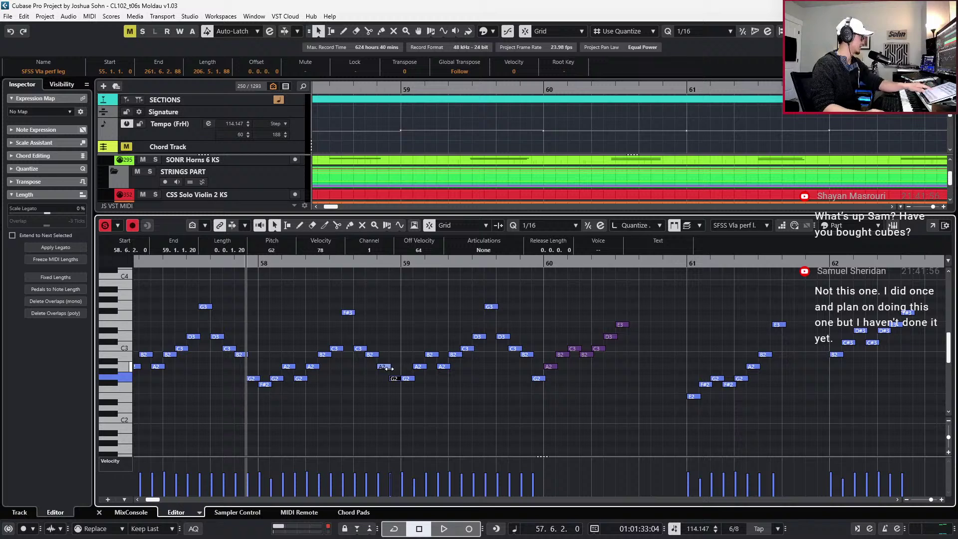
left_click(395, 382)
left_click_drag(395, 379, 398, 385)
key("space")
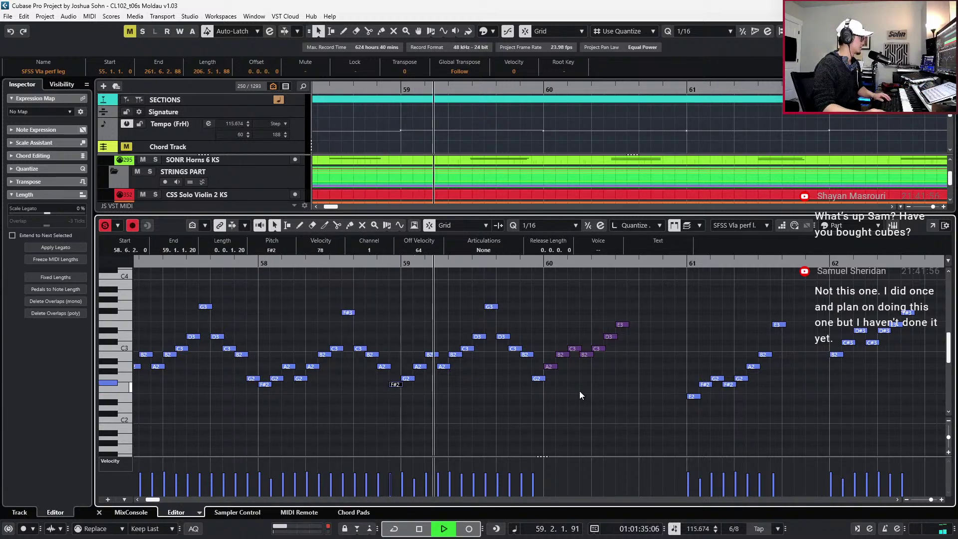
key("space")
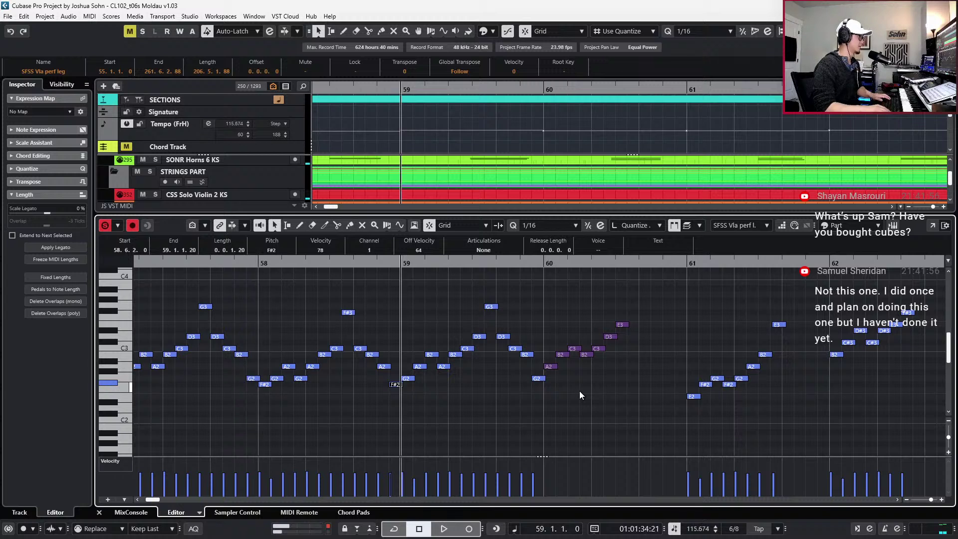
Select the muted viola notes from A2 to E3 in the first half of bar 60 and unmute them
left_click(549, 367)
left_click_drag(548, 298, 653, 372)
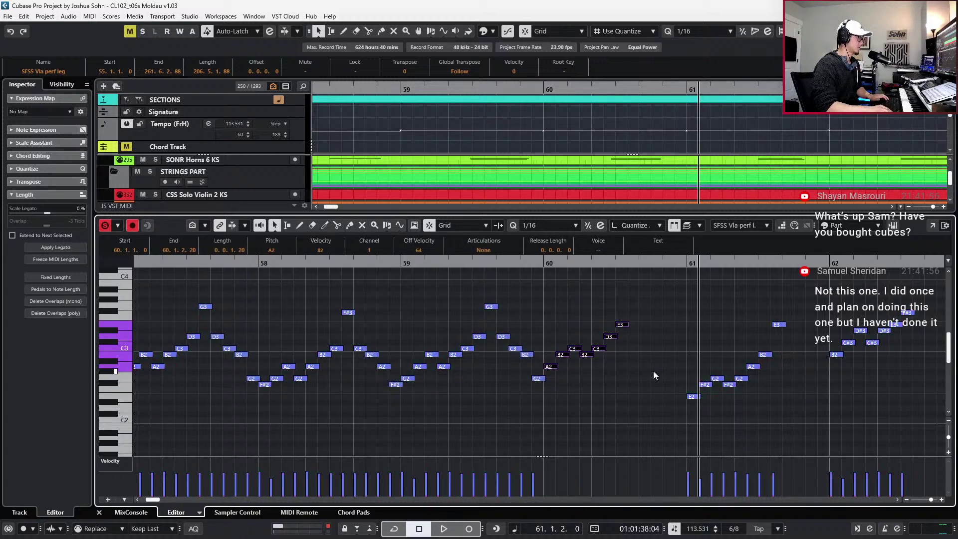
key("l")
left_click(654, 370)
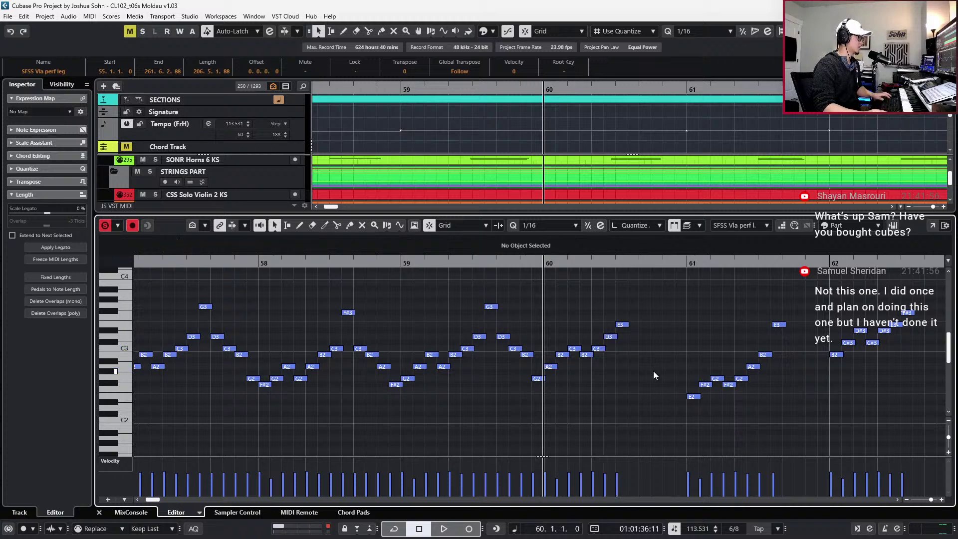
Duplicate the E3 note at 60.4.1 to 60.4.2 and raise the copy to A3
scroll(651, 357, "right", 2)
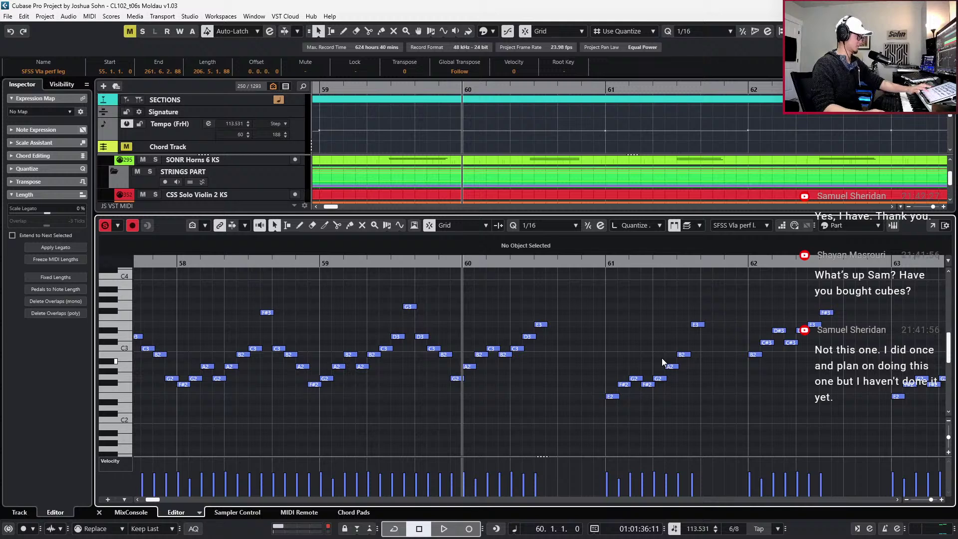
scroll(538, 342, "up", 3)
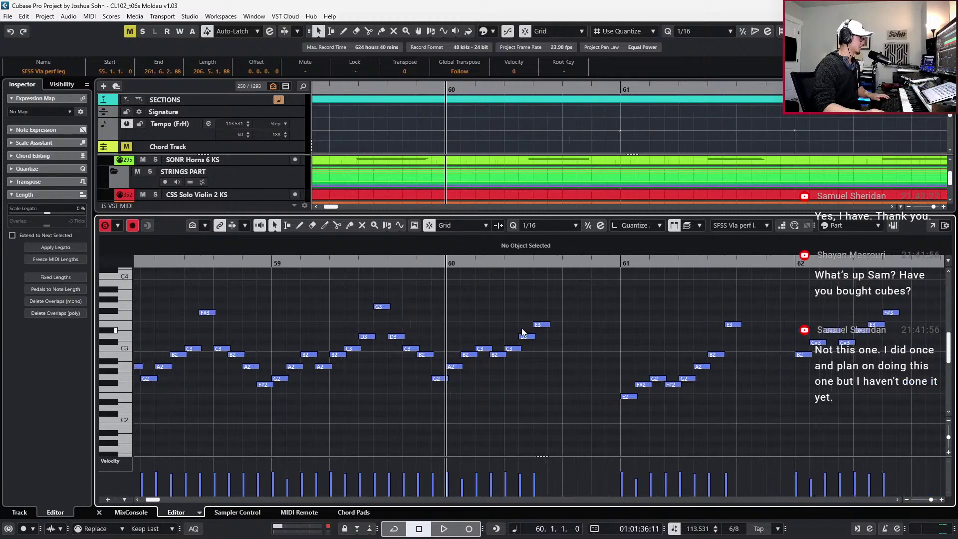
left_click(566, 334)
key("space")
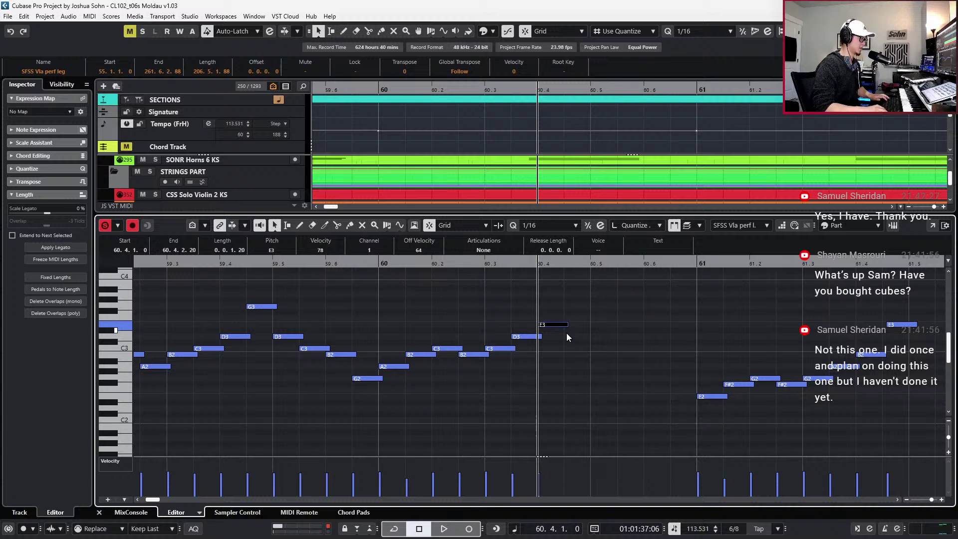
key("ctrl+d")
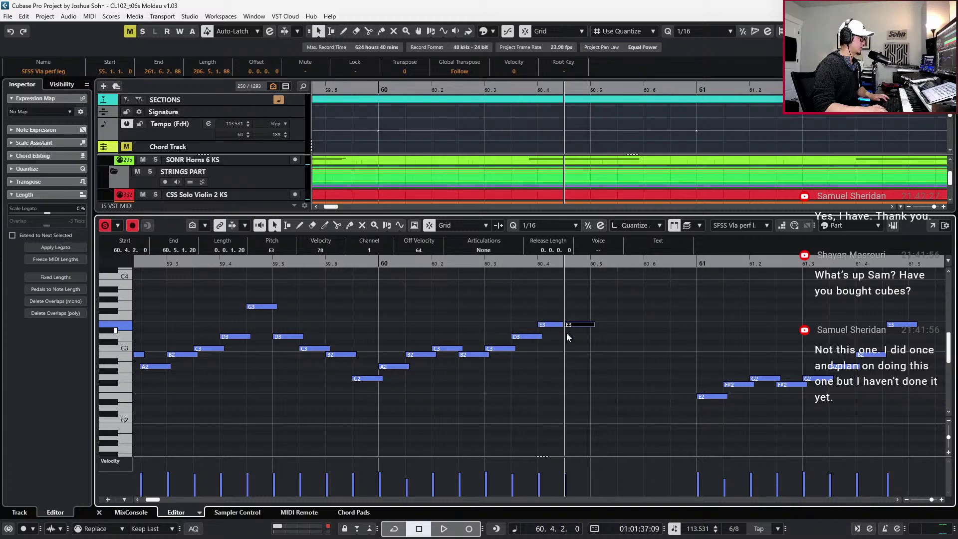
key("Up")
key("Up")
key("Up")
key("Up")
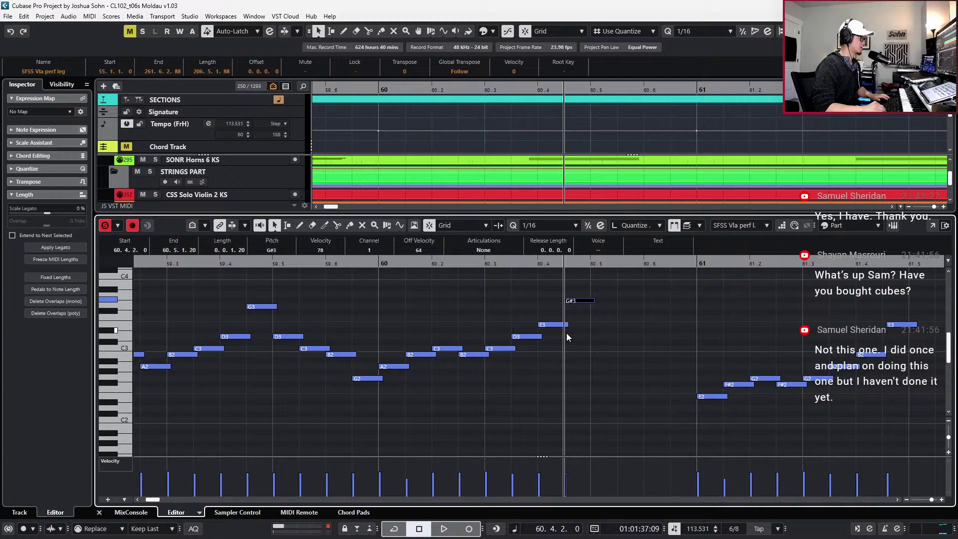
key("Up")
key("Up")
key("Down")
Begin the bar 60 descent with duplicated notes set to E3 at 60.5.1 and D3 at 60.5.2
key("ctrl+d")
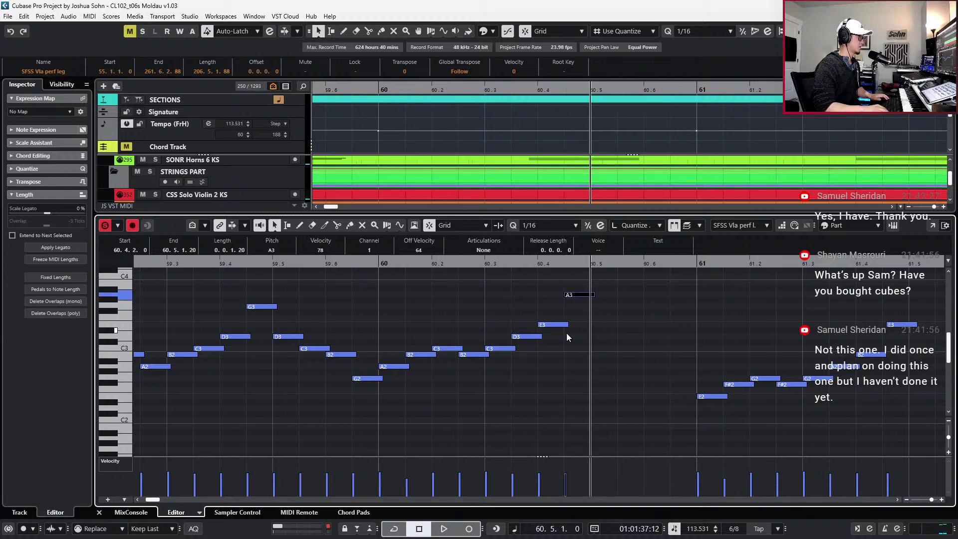
key("Down")
key("Down")
key("Down")
key("Down")
key("Down")
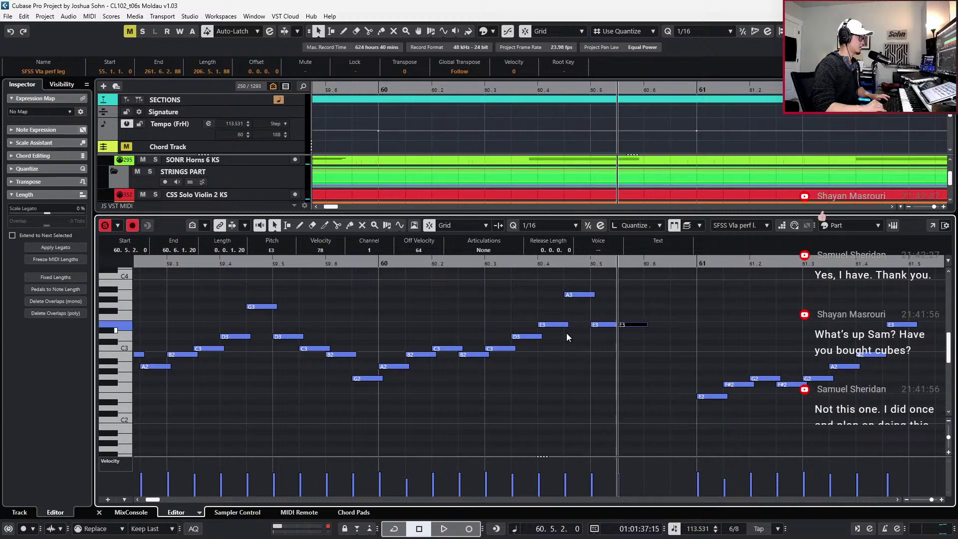
key("Left")
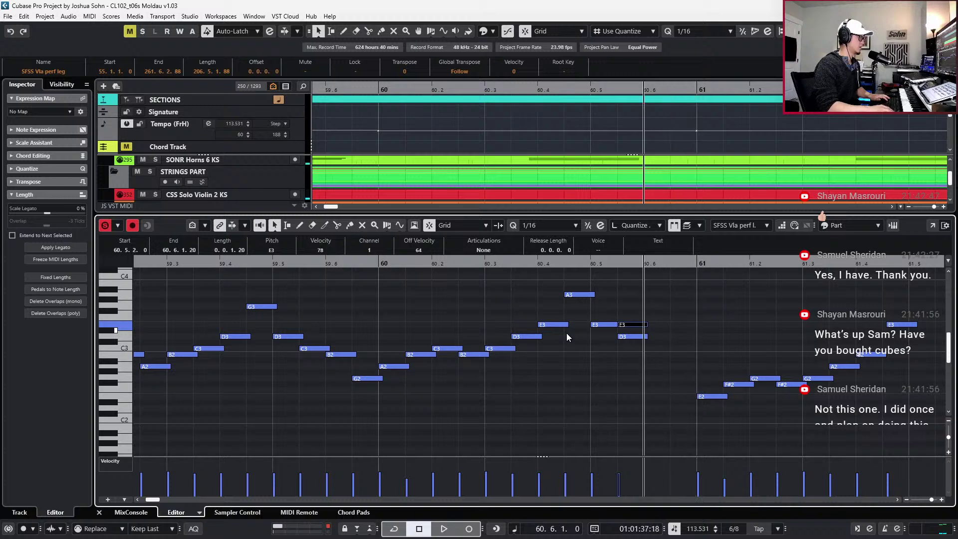
Place another copy of the note at 60.6.1 and lower it to C3
key("ctrl+Right")
key("Down")
key("Down")
key("Down")
key("Down")
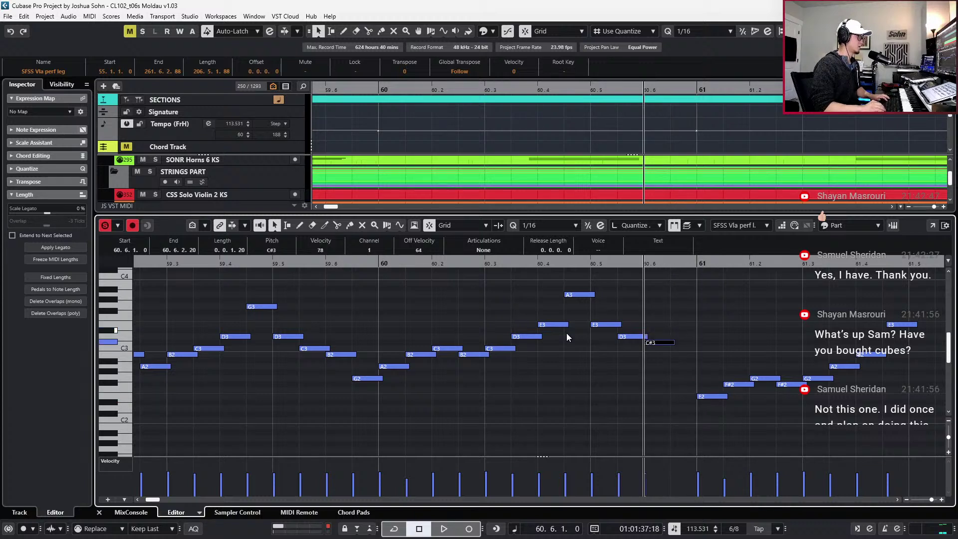
key("ctrl+Right")
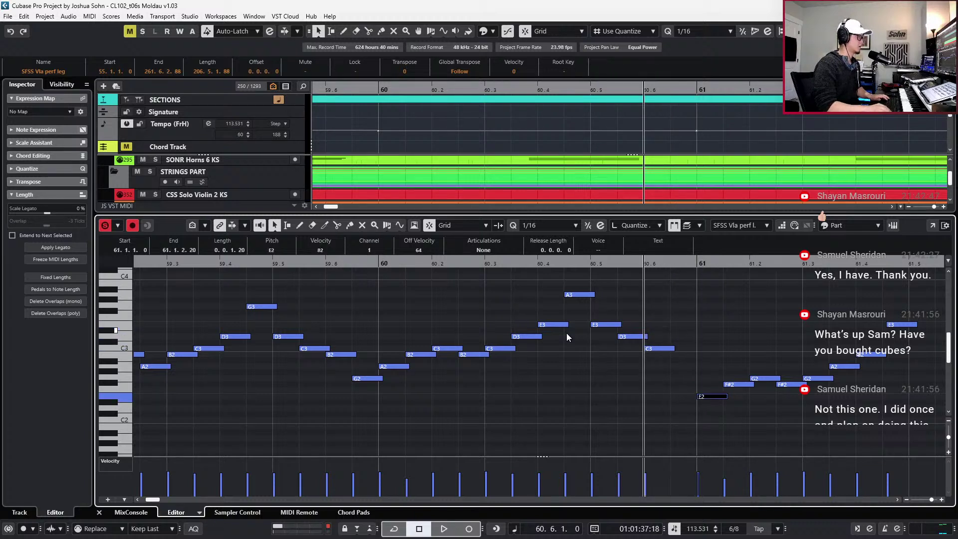
Add the last note of bar 60 at 60.6.2, lower it to A2, and play the run
key("Down")
key("Down")
key("Down")
key("Down")
key("Down")
key("Down")
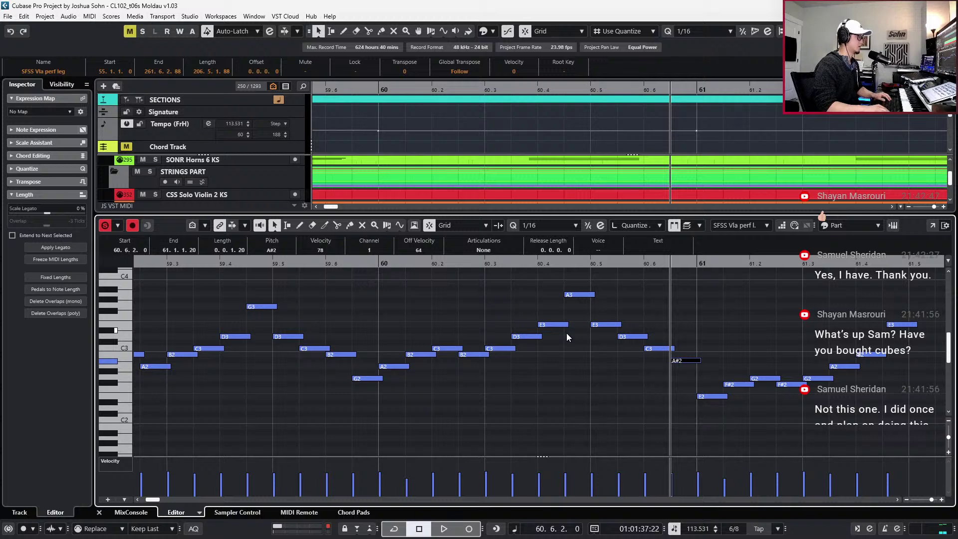
key("Down")
key("space")
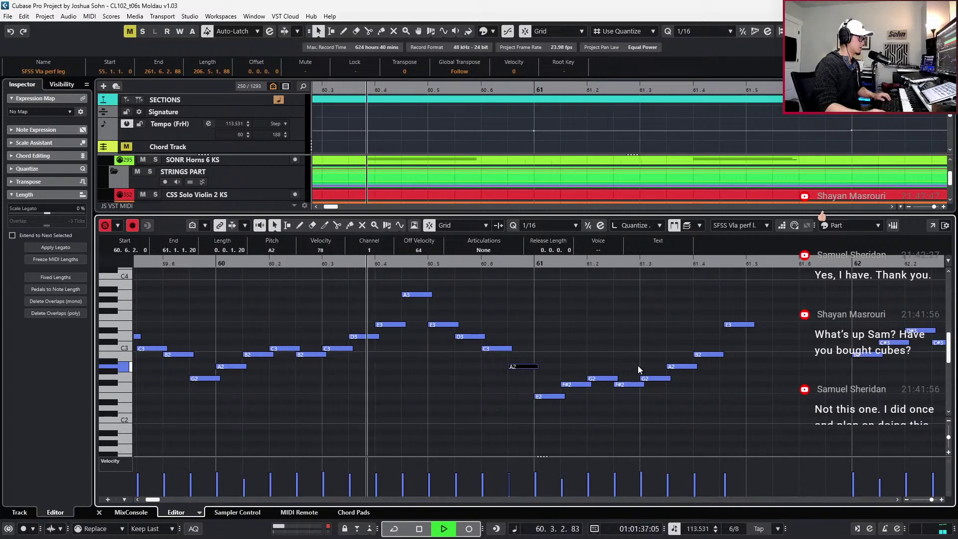
key("space")
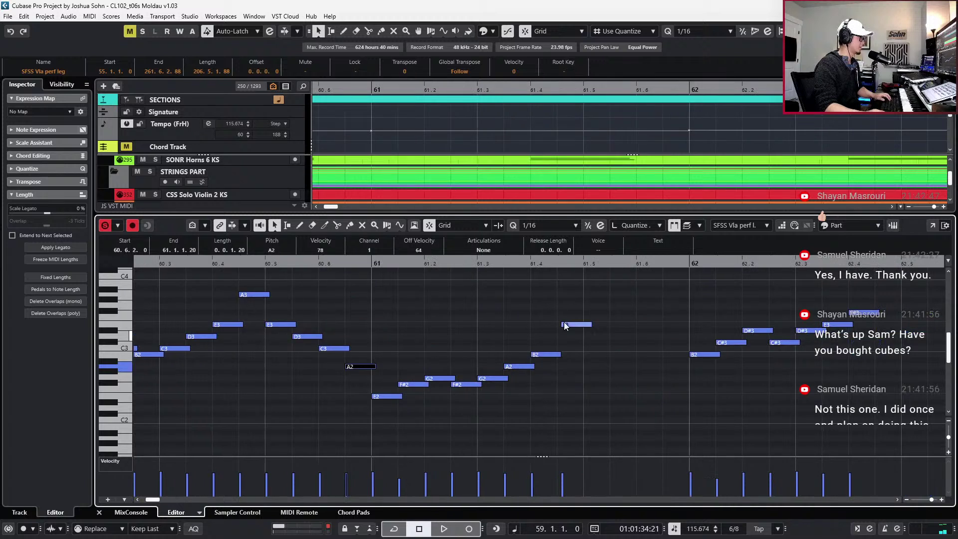
Quantize the start of the E3 note in bar 61 to 61.4.2
left_click(564, 325)
key("q")
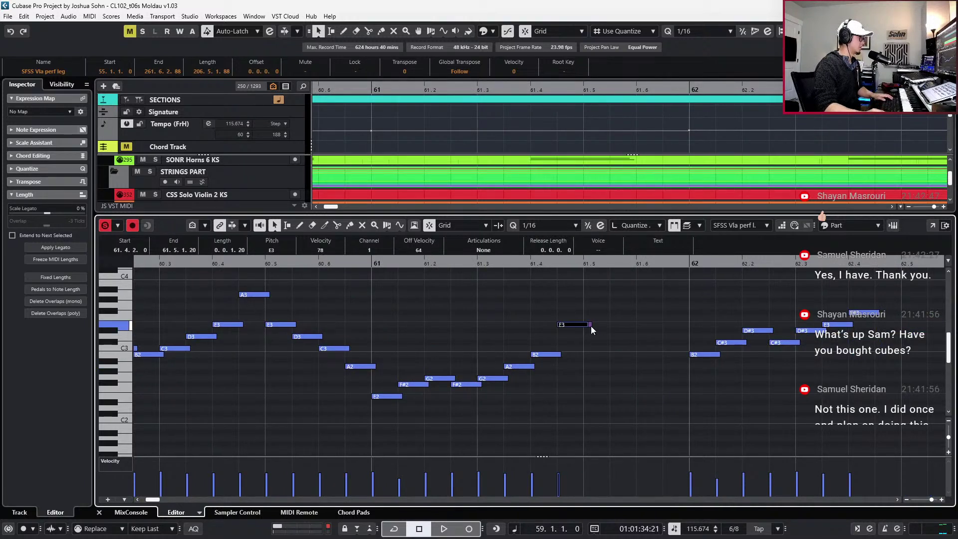
left_click(575, 331)
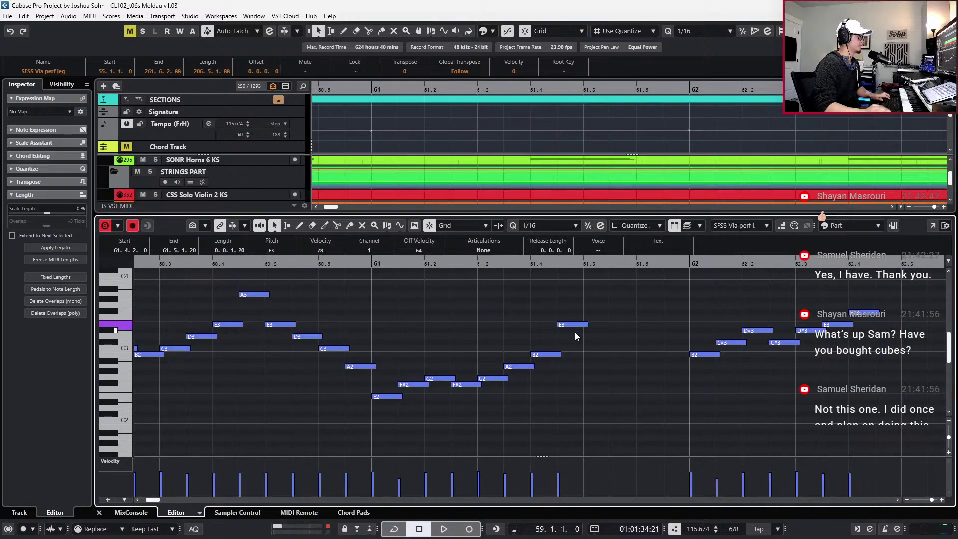
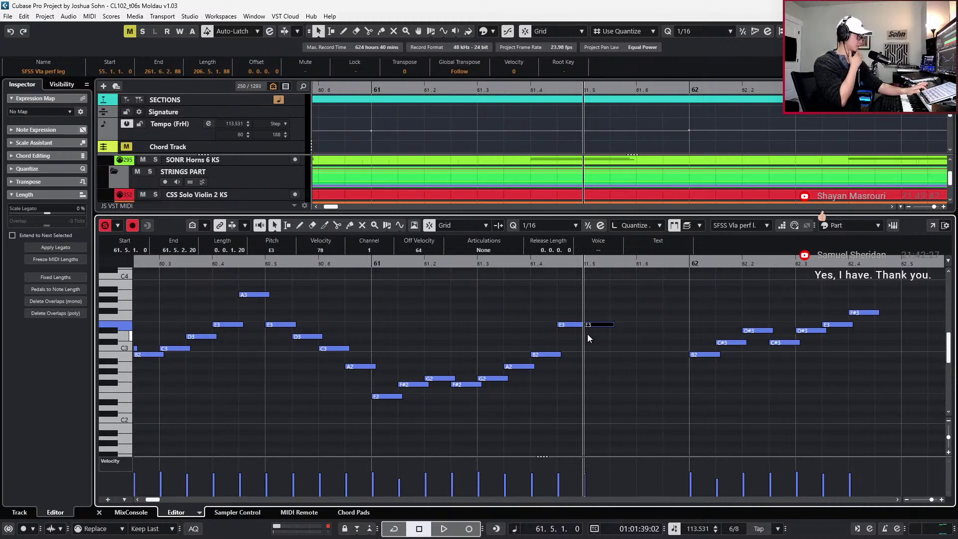
key("Down")
key("Down")
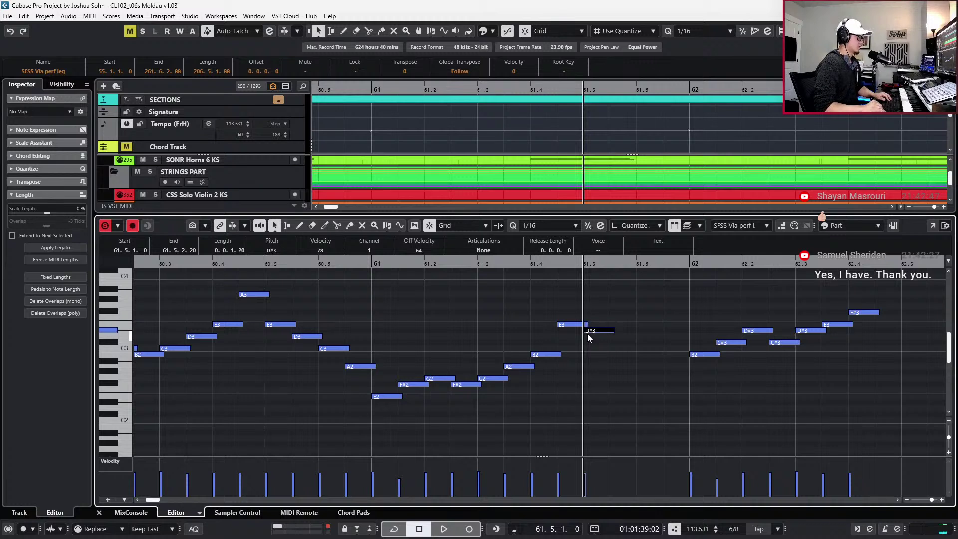
key("Down")
key("Down")
key("Down")
key("Down")
key("Down")
key("Down")
key("Down")
key("Down")
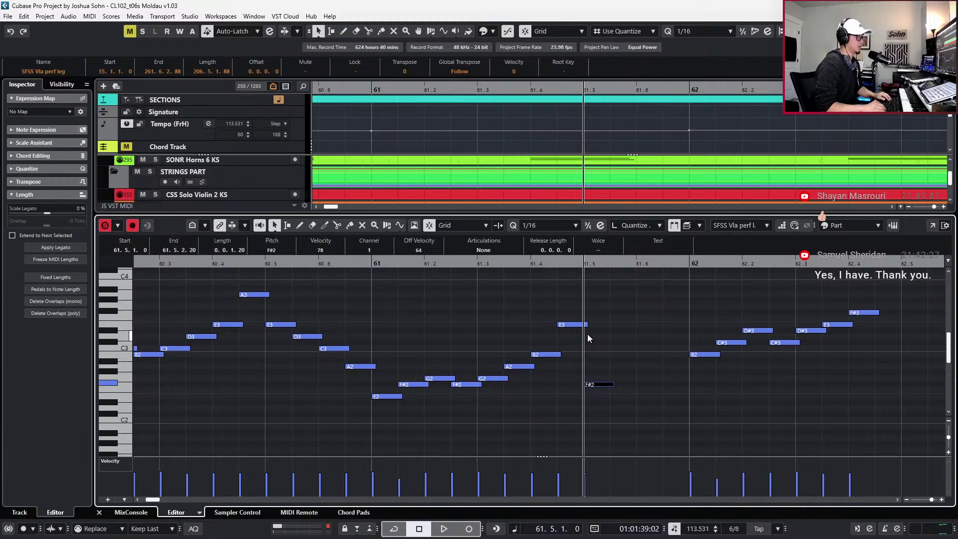
key("Down")
key("Down")
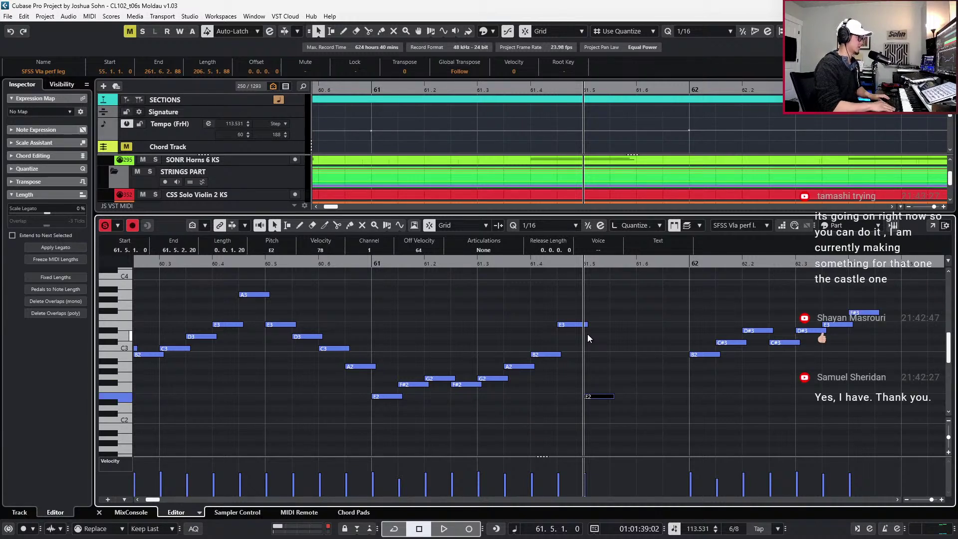
key("Right")
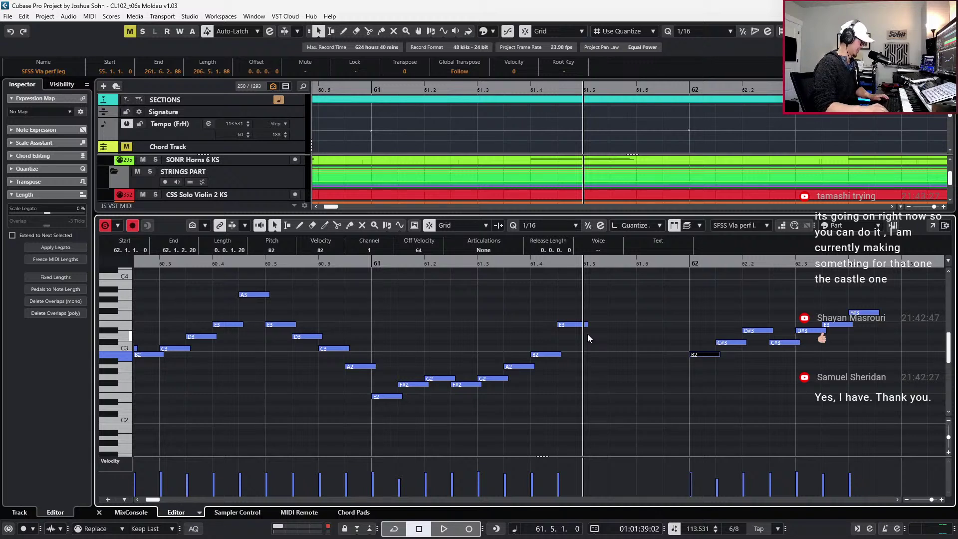
Paste a copy of the E3 note at 61.5.1 and lower it to B2
key("Down")
key("Down")
key("Down")
key("Down")
key("Down")
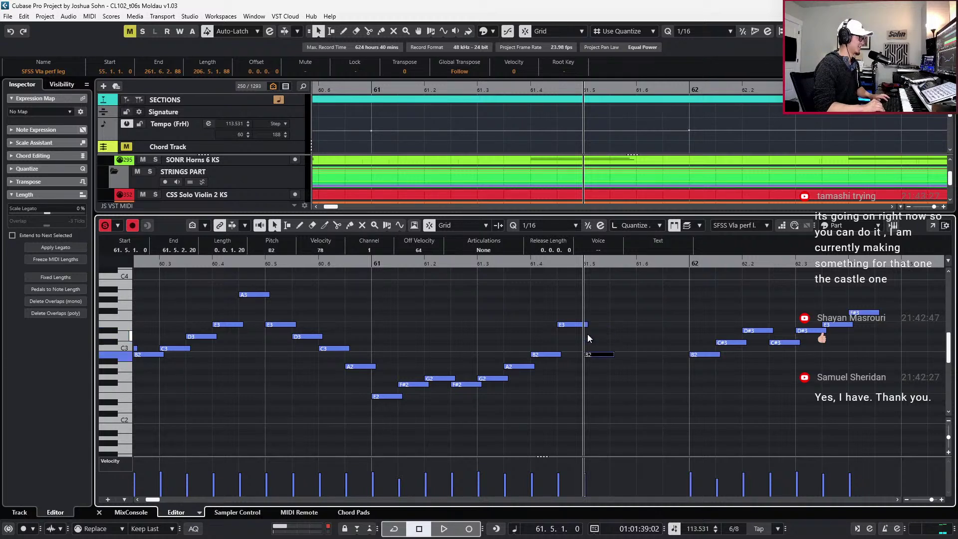
Paste the copied E3 note at 61.5.2 and lower it to A2
key("Down")
key("Down")
key("Down")
key("Down")
key("Down")
key("Down")
key("Down")
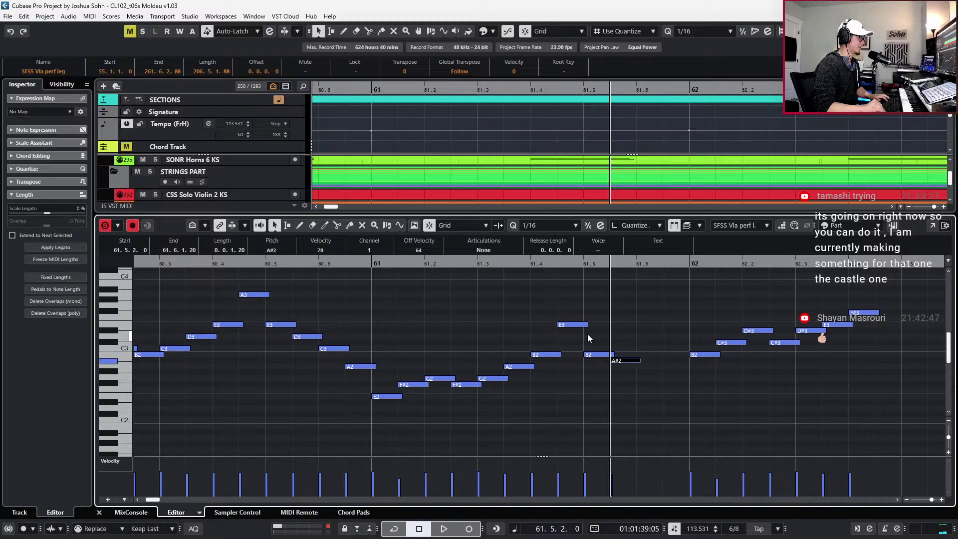
key("space")
key("space")
key("KP_Subtract")
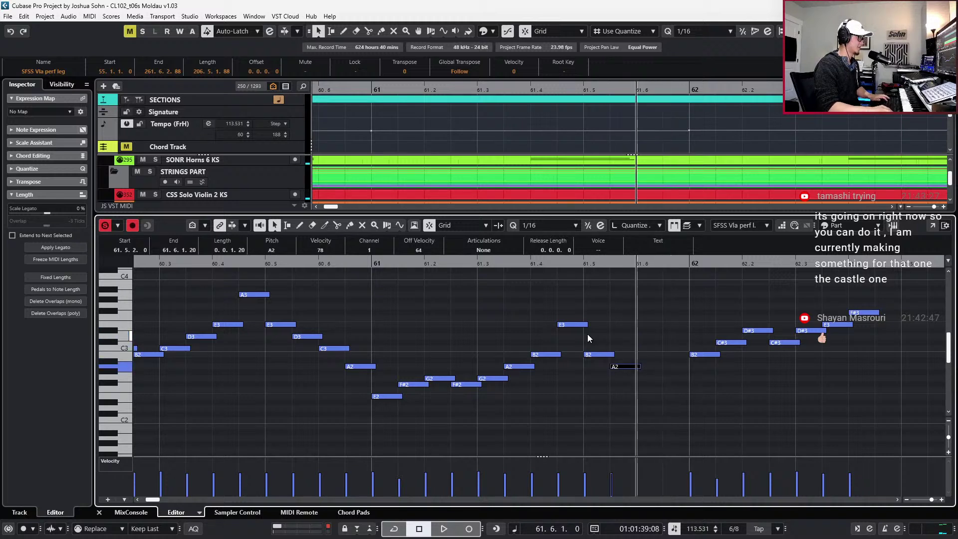
Paste the copied note at 61.6.1 and lower it to G2
key("ctrl+v")
key("Down")
key("Down")
key("Down")
key("Down")
key("Down")
key("Down")
key("Down")
key("Down")
key("Down")
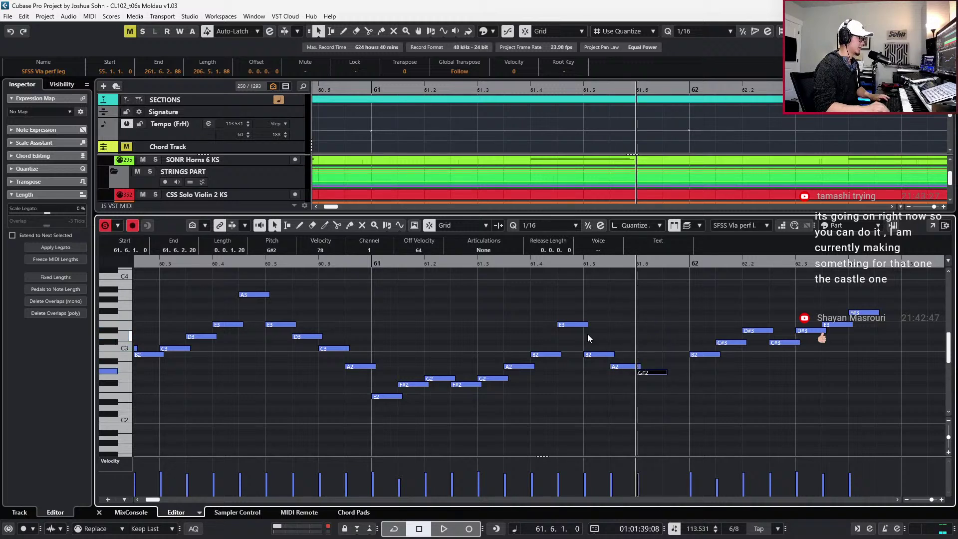
key("space")
key("space")
Finish bar 61 by pasting the copied note at 61.6.2 and lowering it to F#2
key("ctrl+v")
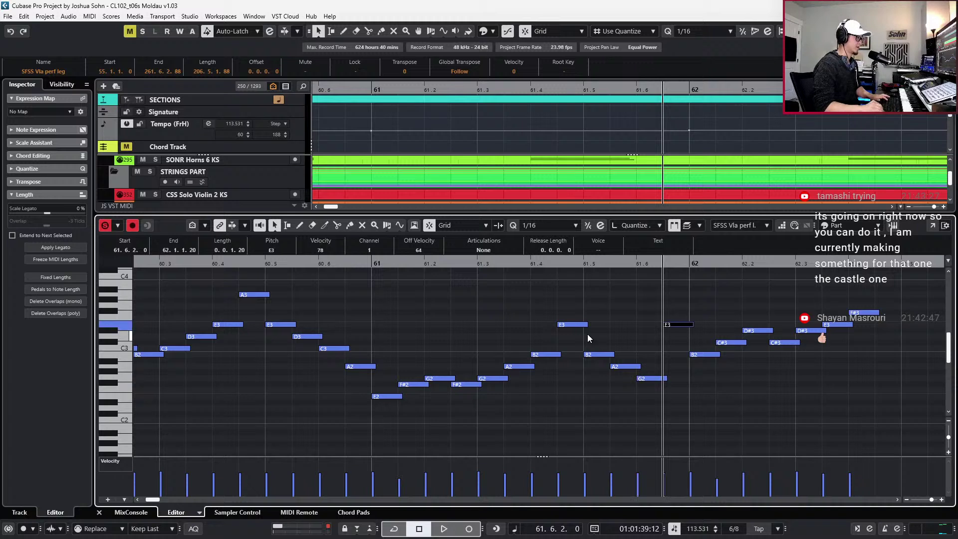
key("Down")
key("Down")
key("Down")
key("Down")
key("Down")
key("Down")
key("Down")
key("Down")
key("Down")
key("Down")
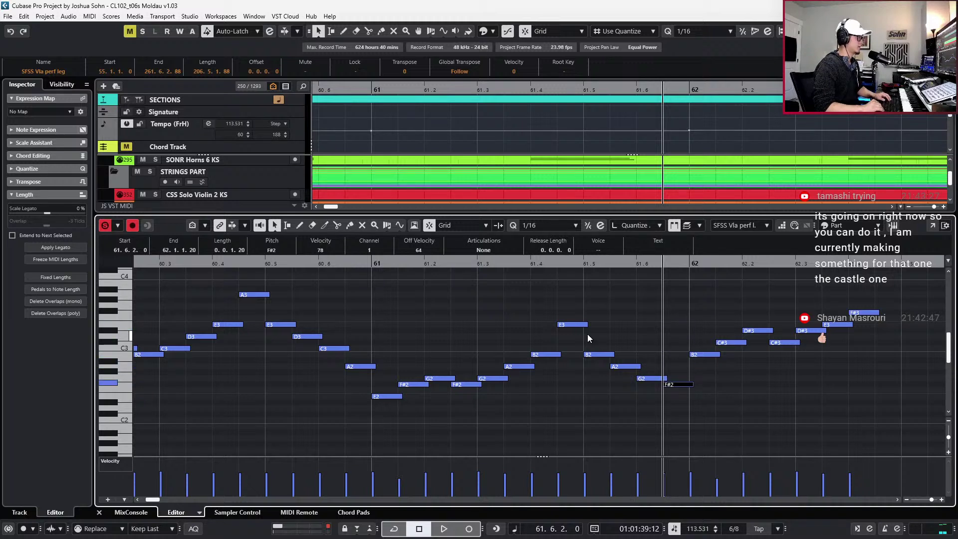
Paste a copy of the F#3 note from 62.4.1 at 62.4.2 and raise it to B3
key("n")
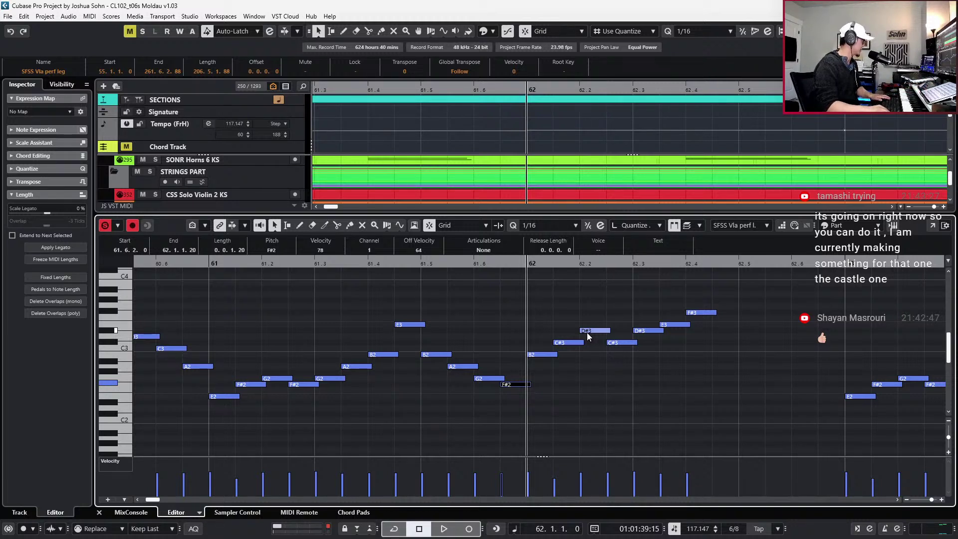
key("space")
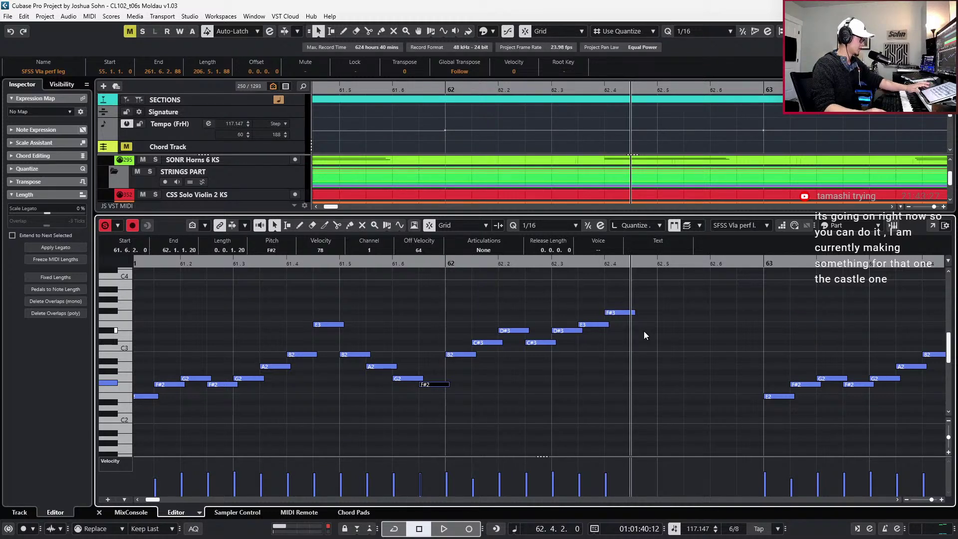
left_click(624, 313)
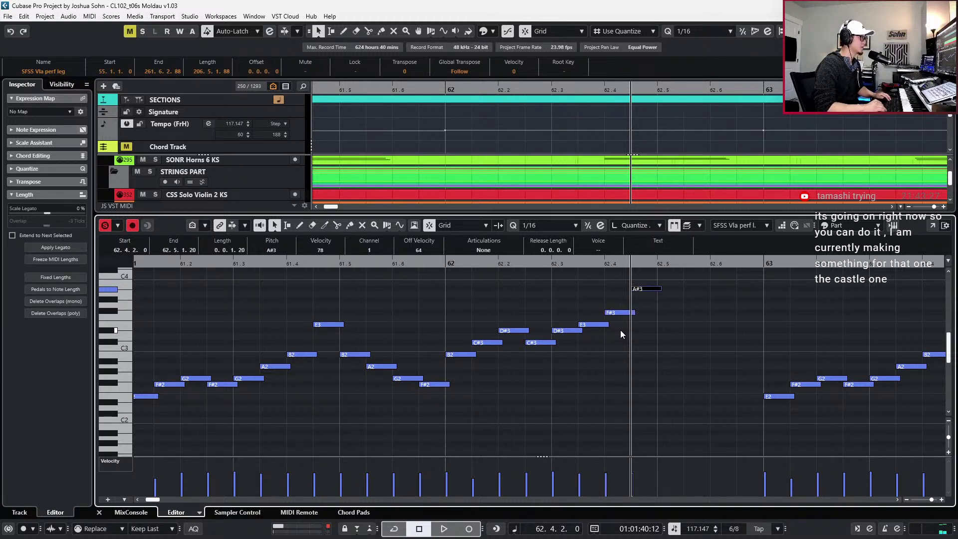
key("Up")
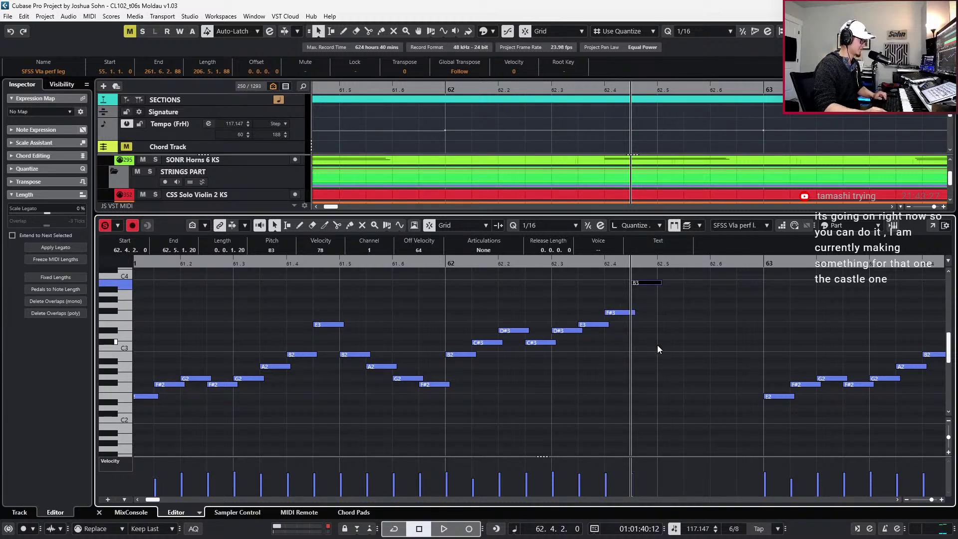
Paste the copied F#3 note at 62.5.1, keeping it at F#3
scroll(664, 349, "up", 2)
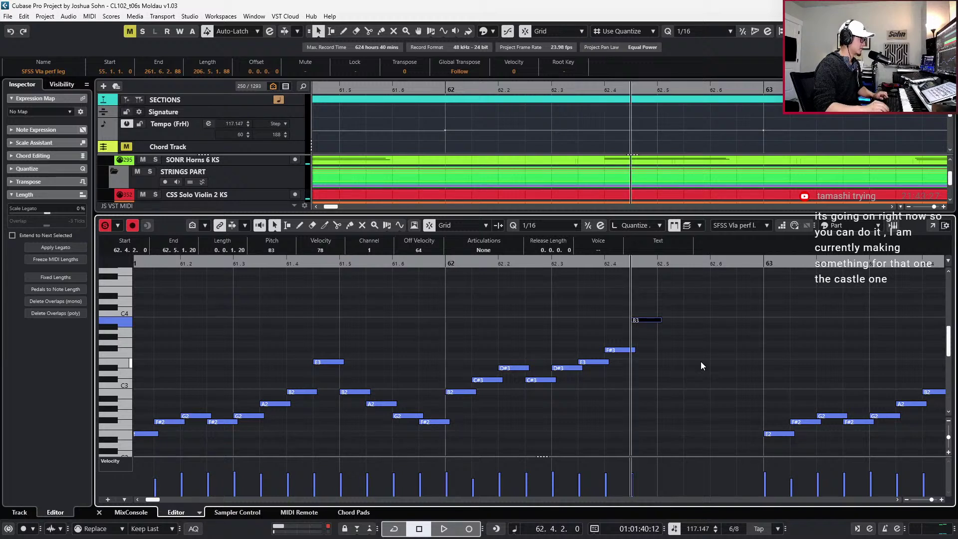
scroll(701, 362, "right", 3)
key("ctrl+KP_Add")
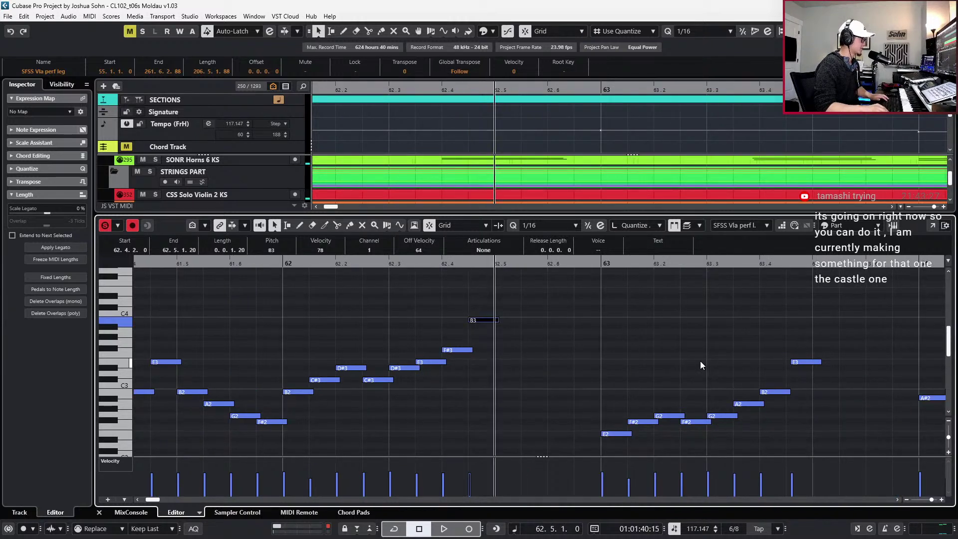
key("ctrl+v")
key("Down")
key("Down")
key("Down")
key("Down")
key("Up")
key("Up")
key("Up")
key("Up")
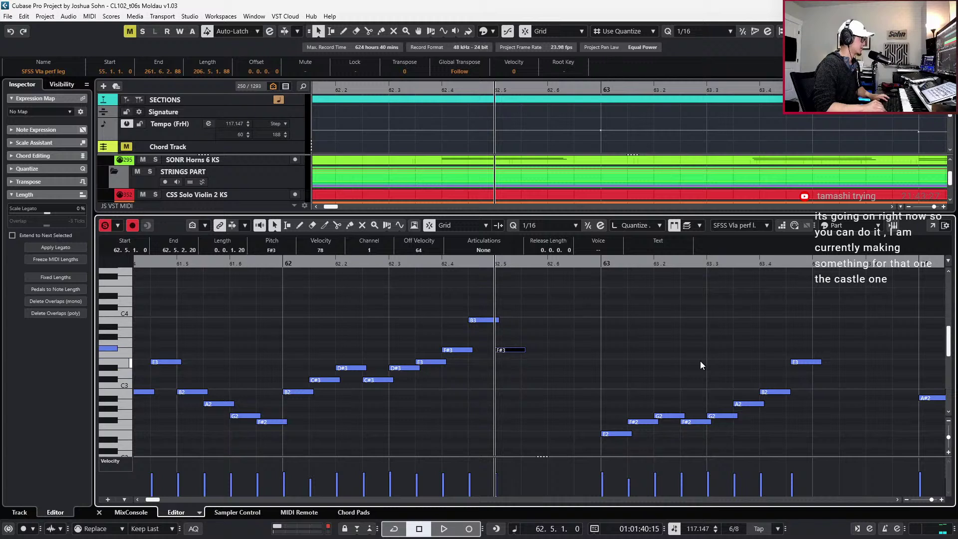
Paste the copied note at 62.5.2 and set its pitch to E3
key("ctrl+KP_Add")
key("ctrl+v")
key("Down")
key("Down")
key("Down")
key("Down")
key("Down")
key("Down")
key("Down")
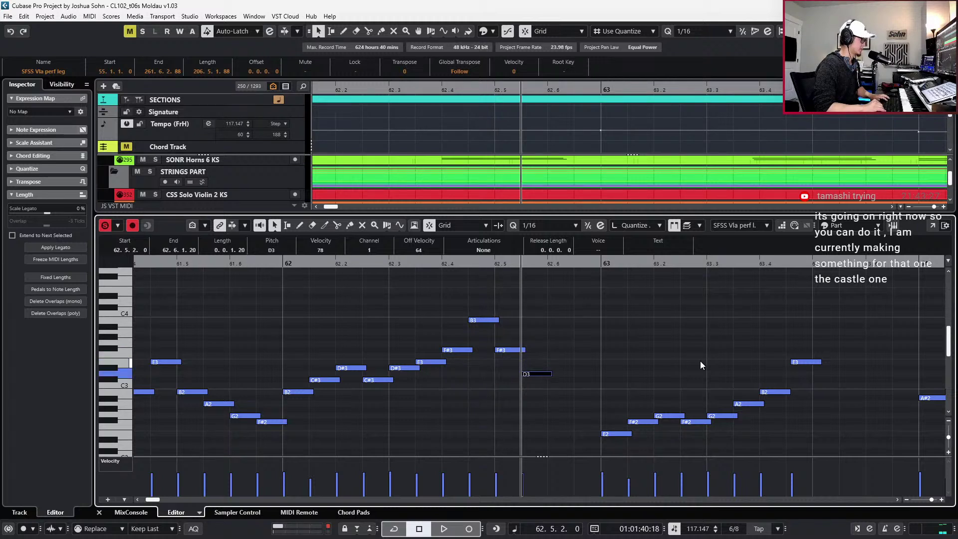
key("Up")
key("Up")
key("Up")
key("Up")
key("Up")
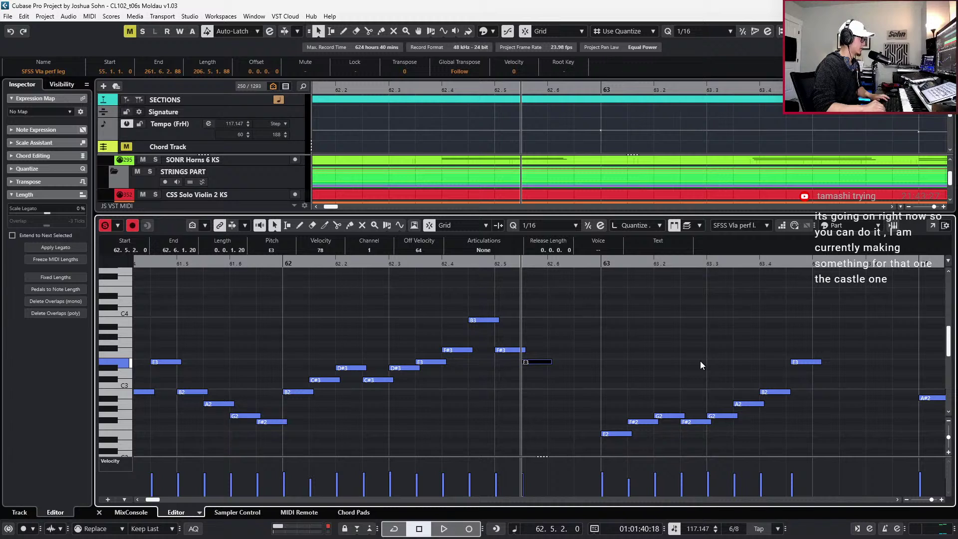
Paste the copied note at 62.6.1 and lower it to D3
key("ctrl+KP_Add")
key("ctrl+v")
key("Down")
key("Down")
key("Down")
key("Down")
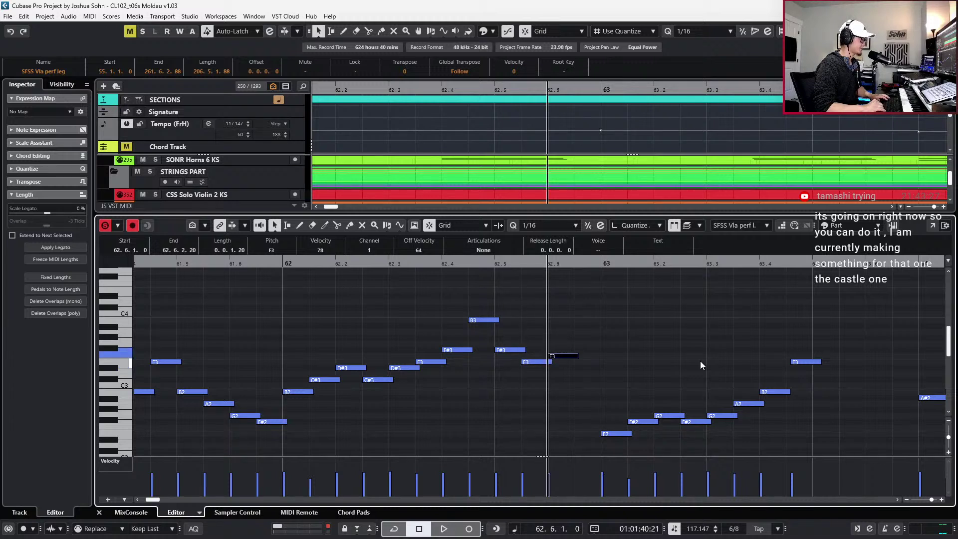
Finish bar 62 by pasting another copy of the note, lowering it to B2 and placing it at 62.6.2
key("ctrl+v")
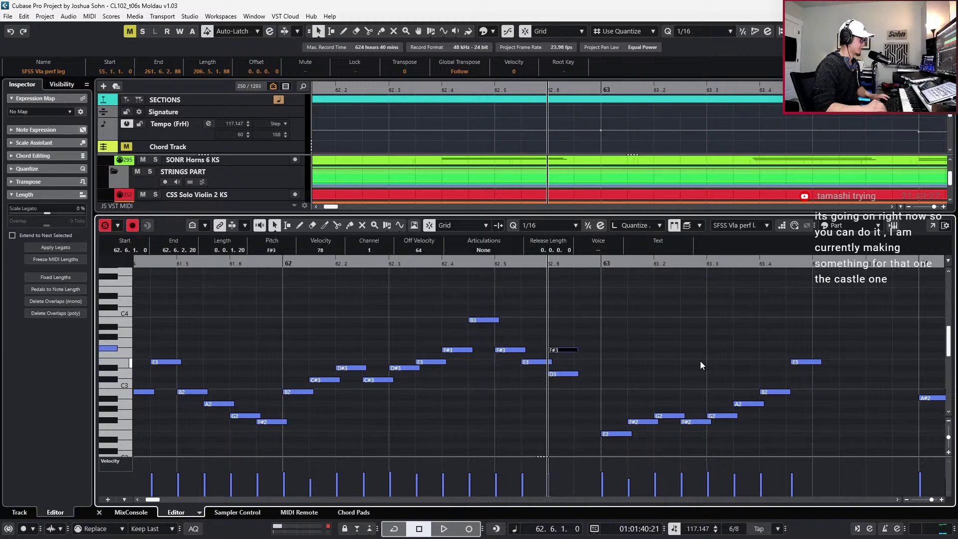
key("Down")
key("Down")
key("Down")
key("Down")
key("Down")
key("Down")
key("Down")
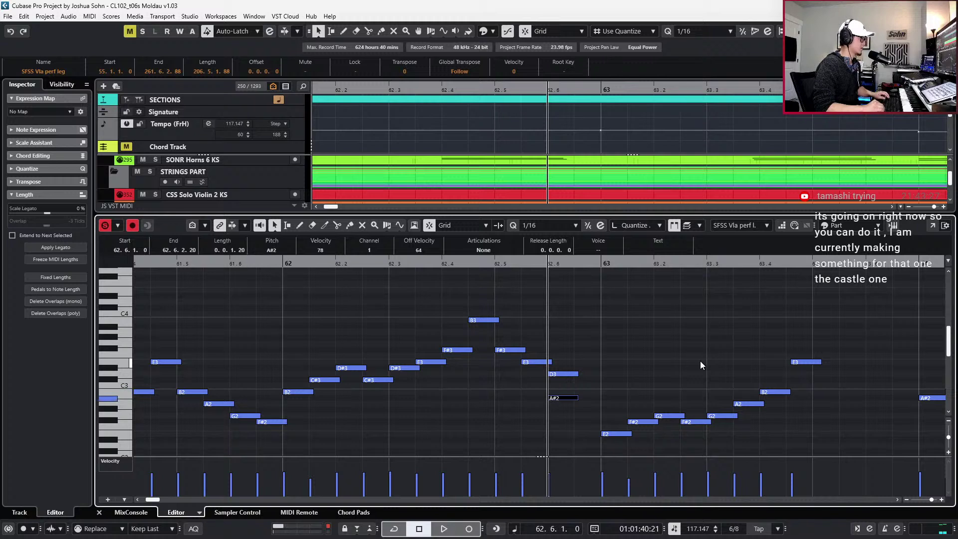
key("ctrl+Right")
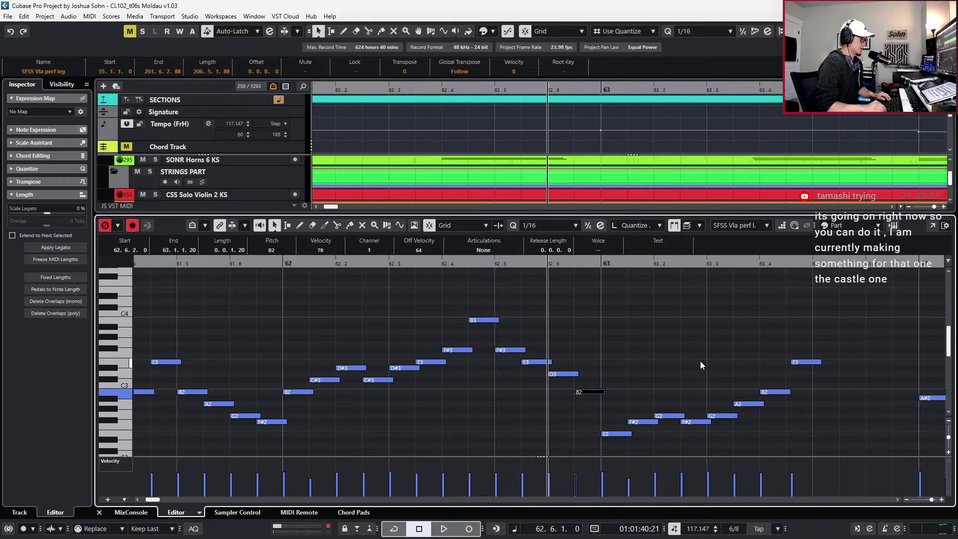
key("Left")
key("Left")
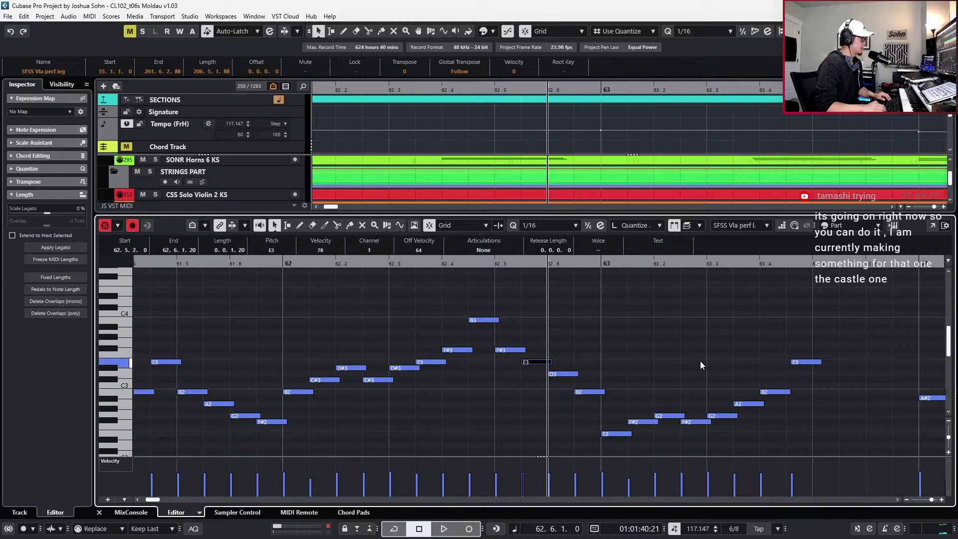
key("Left")
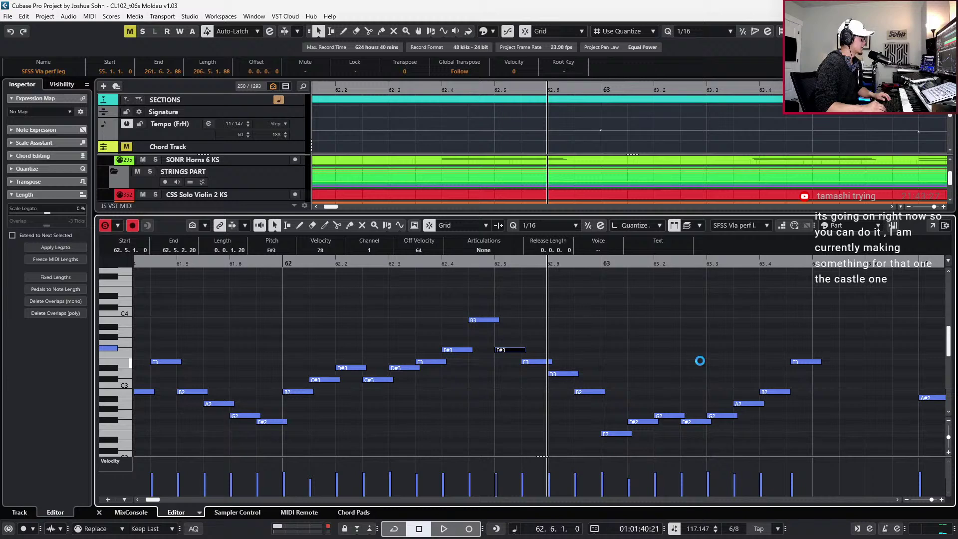
key("Left")
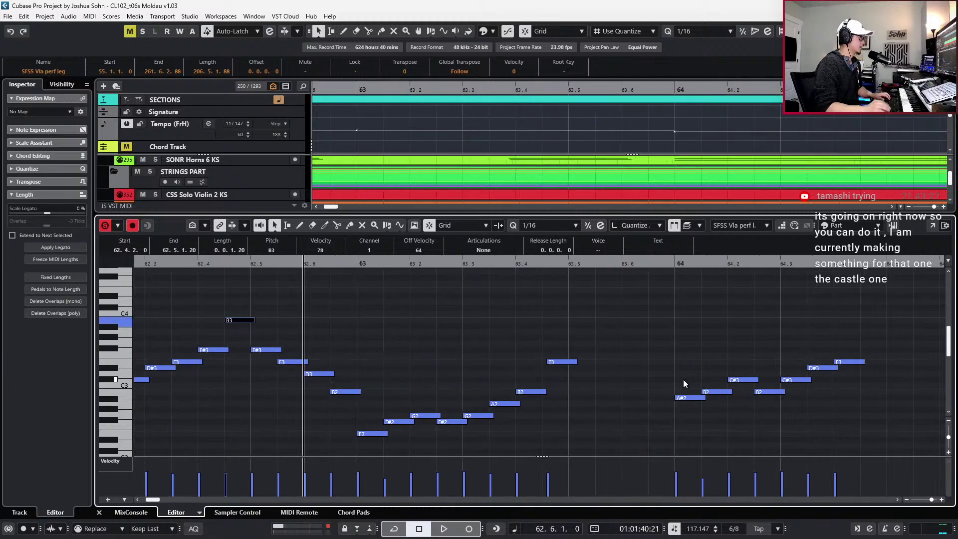
Align the slightly late E3 note in bar 63 to the grid at 63.4.2
left_click(574, 362)
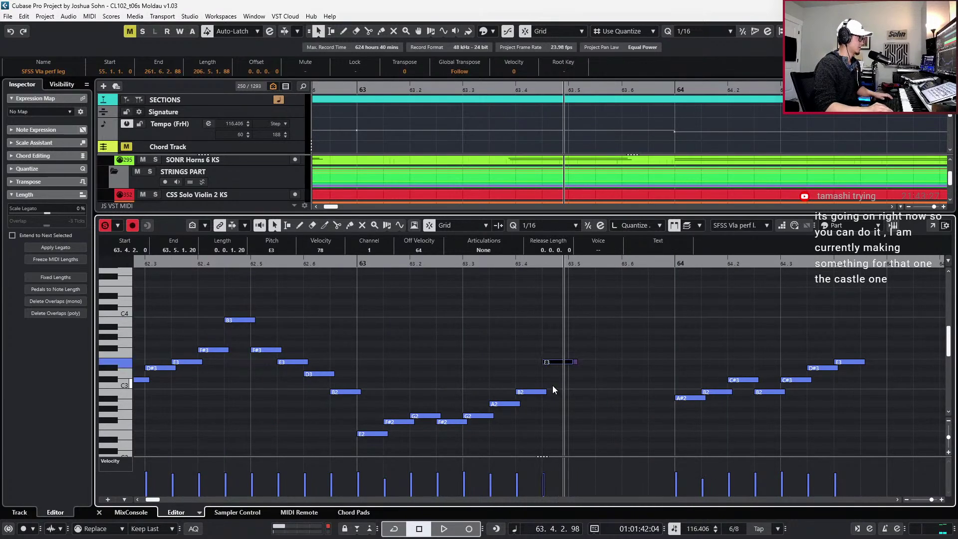
left_click(581, 360)
left_click(569, 362)
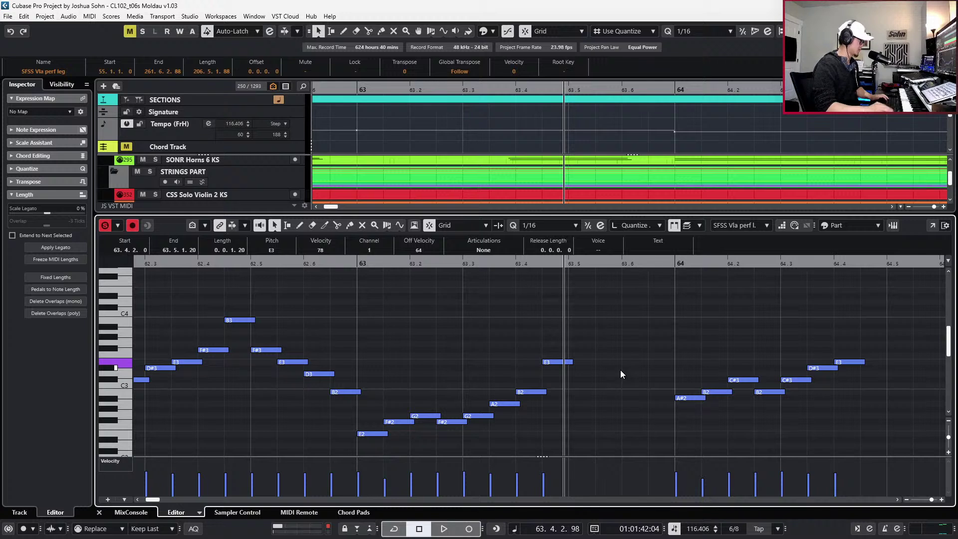
Copy the B2 note from 63.4.1 and paste it at 63.5.1
left_click(537, 393)
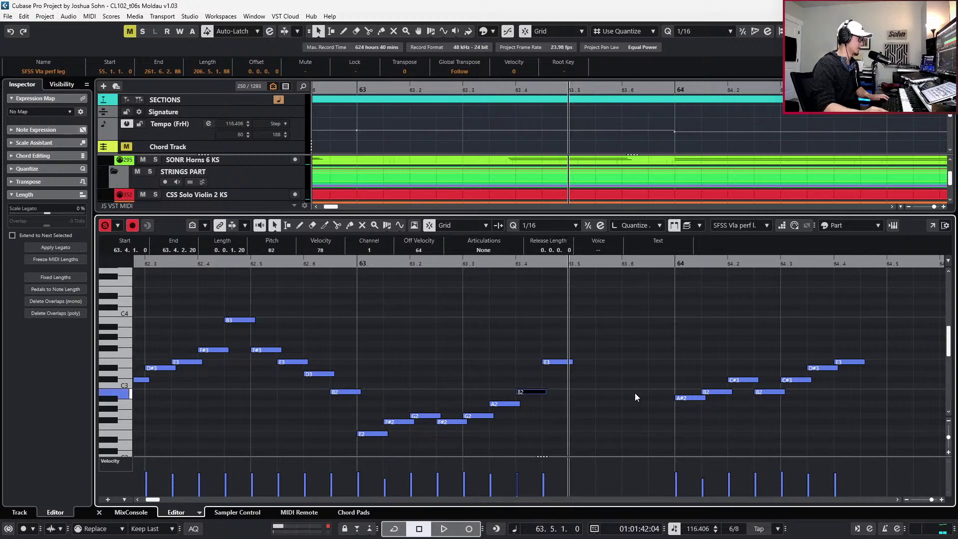
scroll(635, 393, "up", 1)
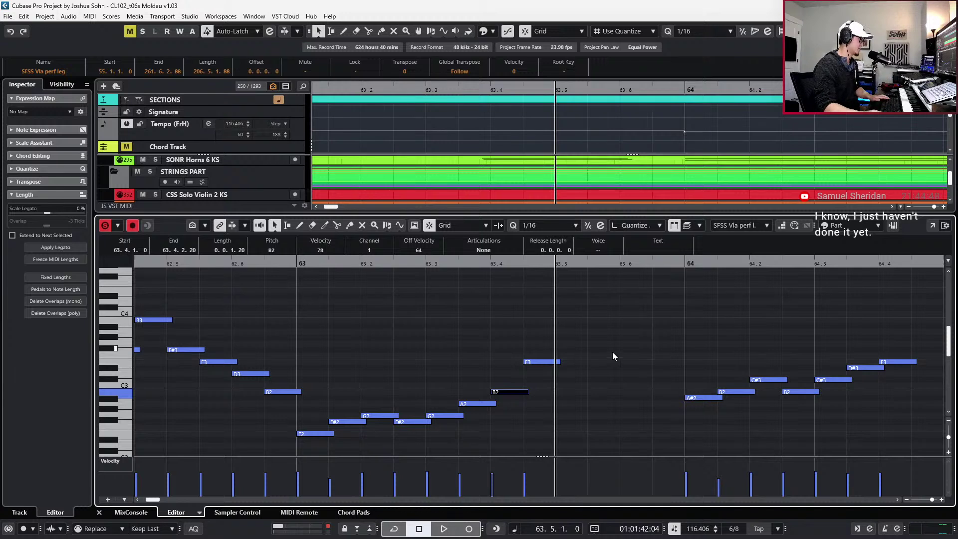
left_click(550, 362)
key("ctrl+d")
key("Delete")
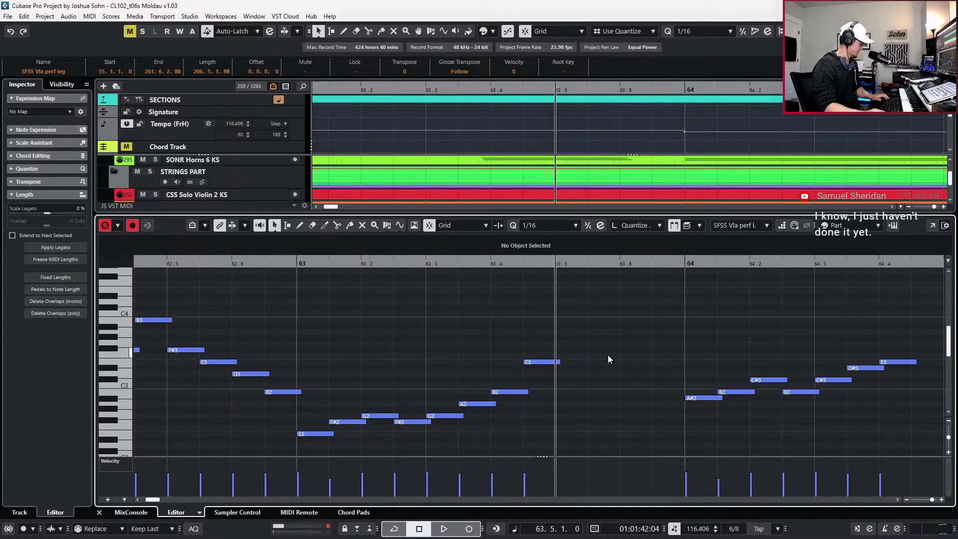
key("ctrl+v")
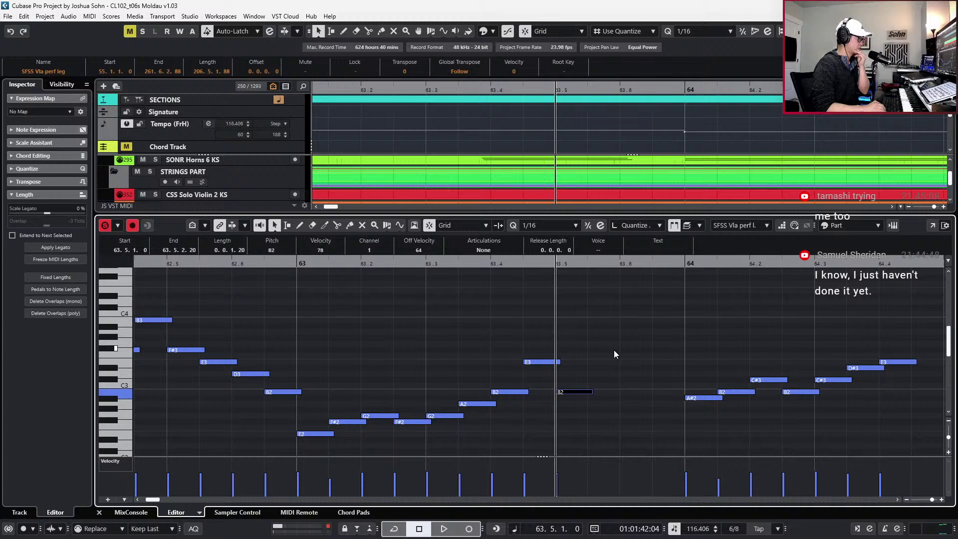
Try the pasted note at 63.5.1 on D3 and C#3, and return it to B2
key("Up")
key("Up")
key("Up")
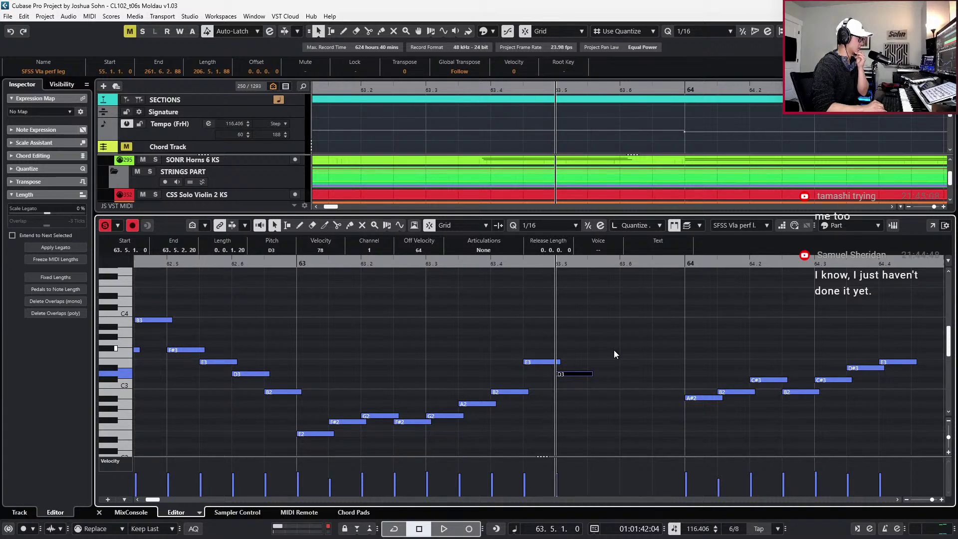
key("Down")
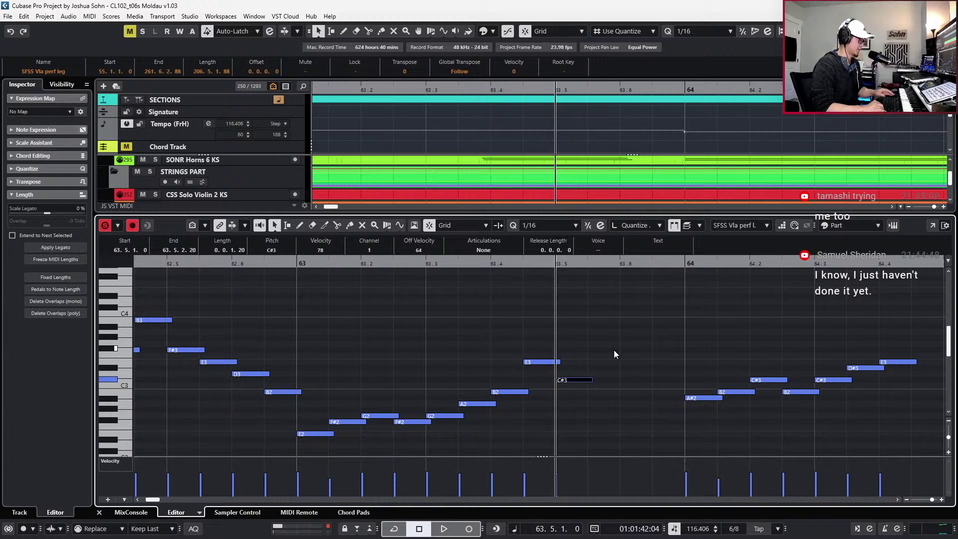
key("Down")
key("Down")
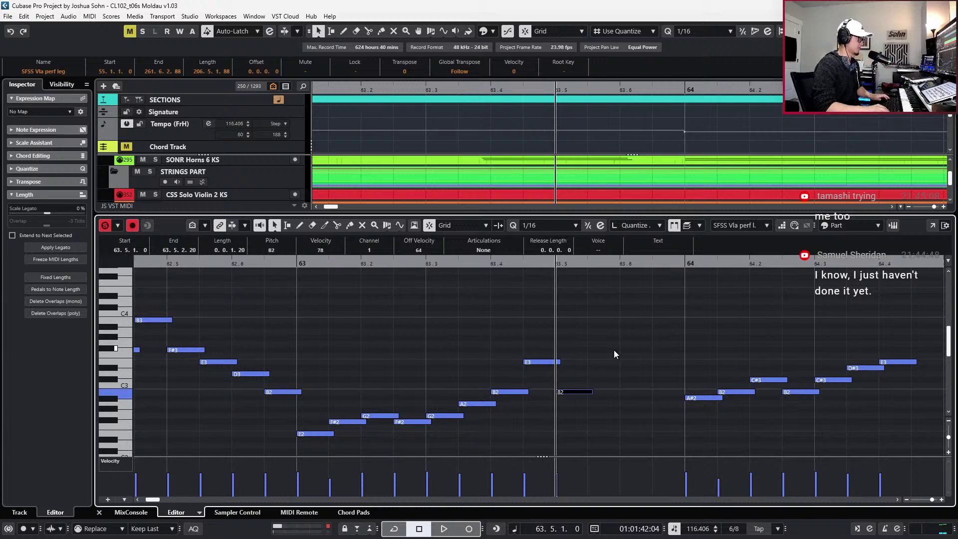
Add a copy of the B2 note at 63.5.2, lower it to A2, and undo the extra paste on top of it
key("ctrl+d")
key("Down")
key("Down")
key("ctrl+v")
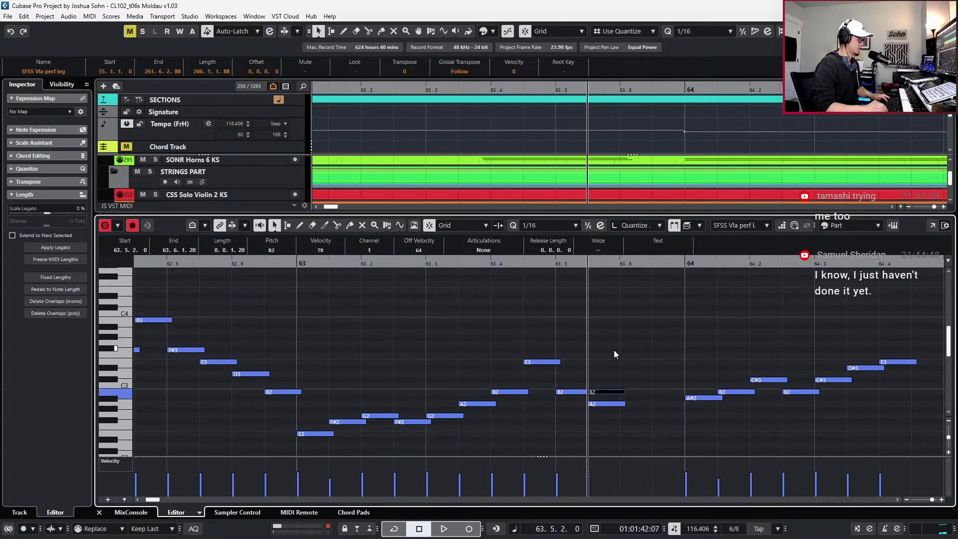
key("ctrl+z")
Paste the copied B2 note at 63.6.1, lower it to G2, and undo the extra paste there
key("KP_Add")
key("KP_Subtract")
key("KP_Subtract")
key("ctrl+v")
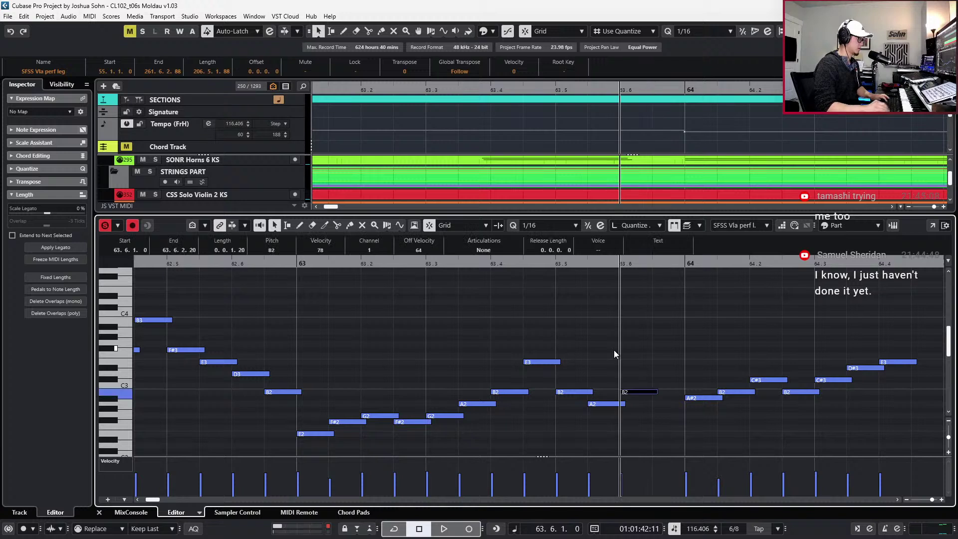
key("Down")
key("Down")
key("Down")
key("Down")
key("ctrl+v")
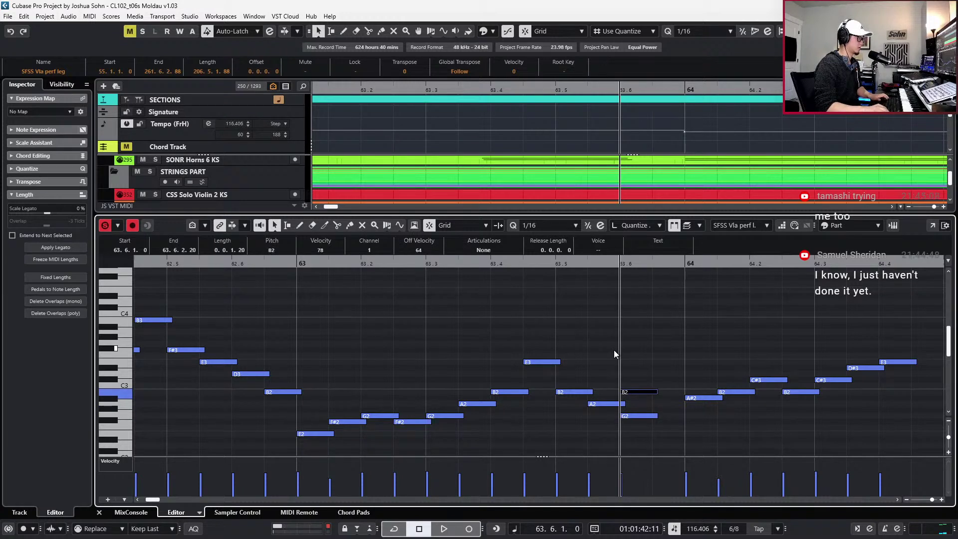
key("ctrl+z")
Finish bar 63 by pasting the copied B2 note at 63.6.2 and lowering it to E2
key("KP_Add")
key("ctrl+v")
key("Down")
key("Down")
key("Down")
key("Down")
key("Down")
key("Down")
key("Down")
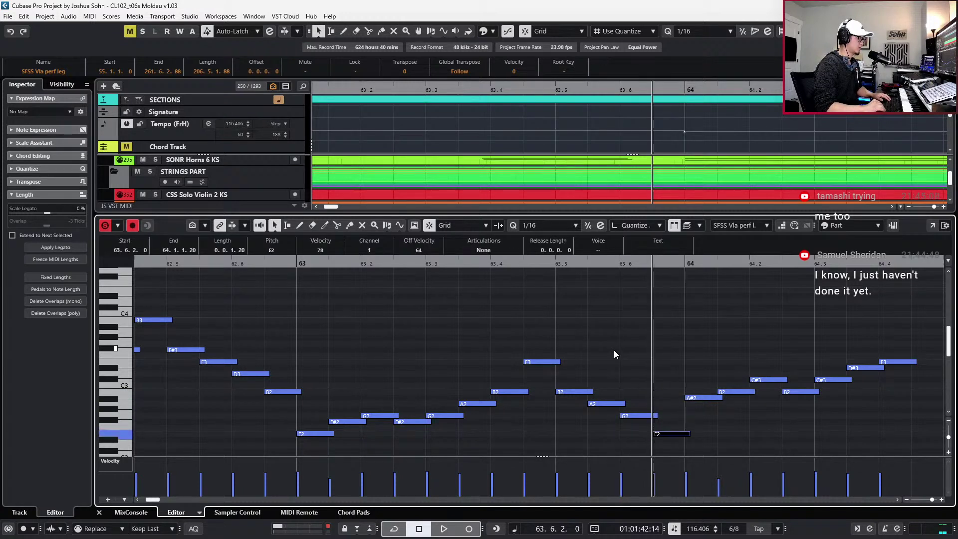
Play back the end of bar 63 and examine the opening notes of bar 64
key("space")
scroll(623, 377, "down", 2)
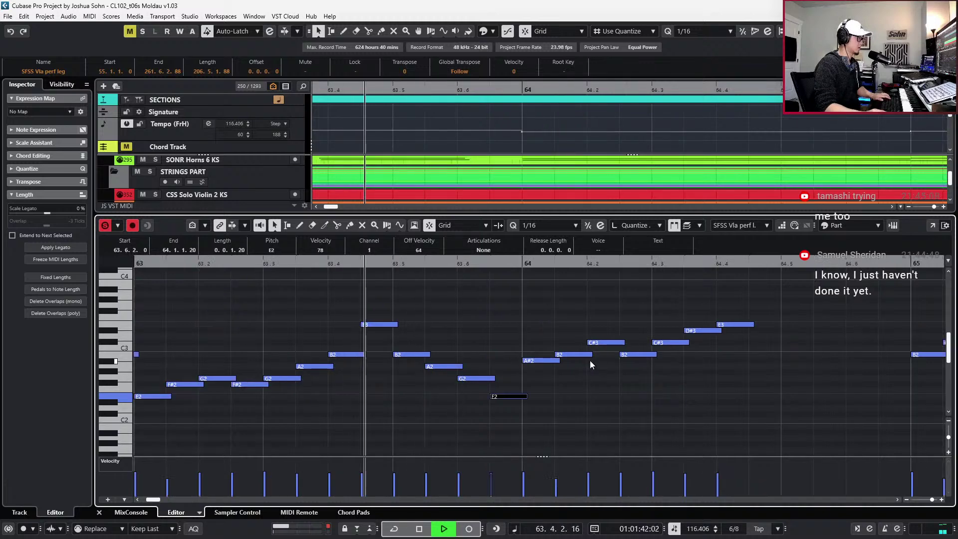
key("space")
key("KP_Add")
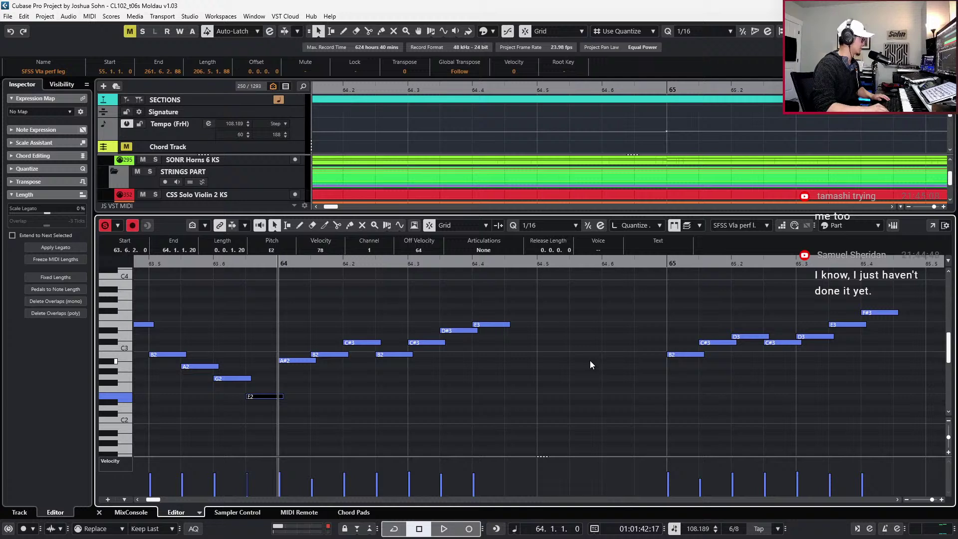
key("Right")
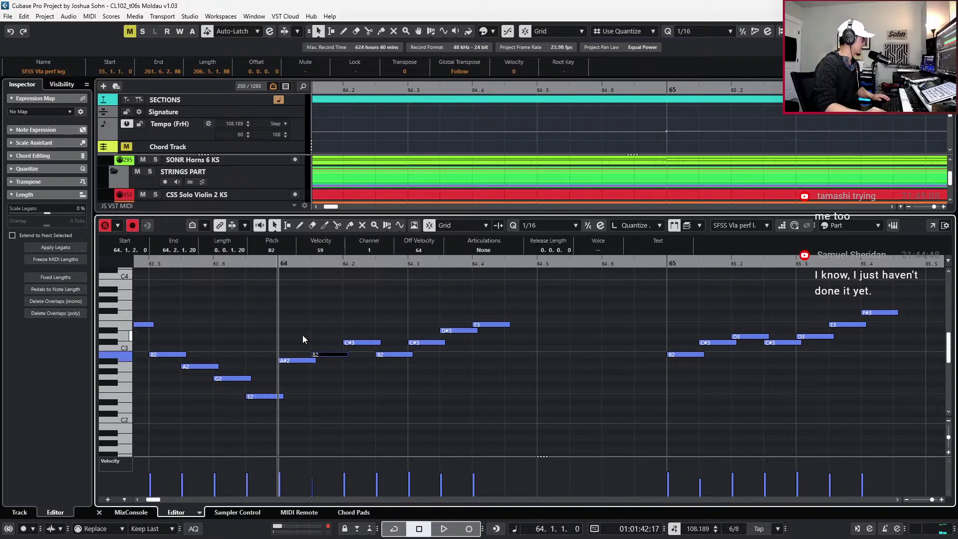
left_click(312, 337)
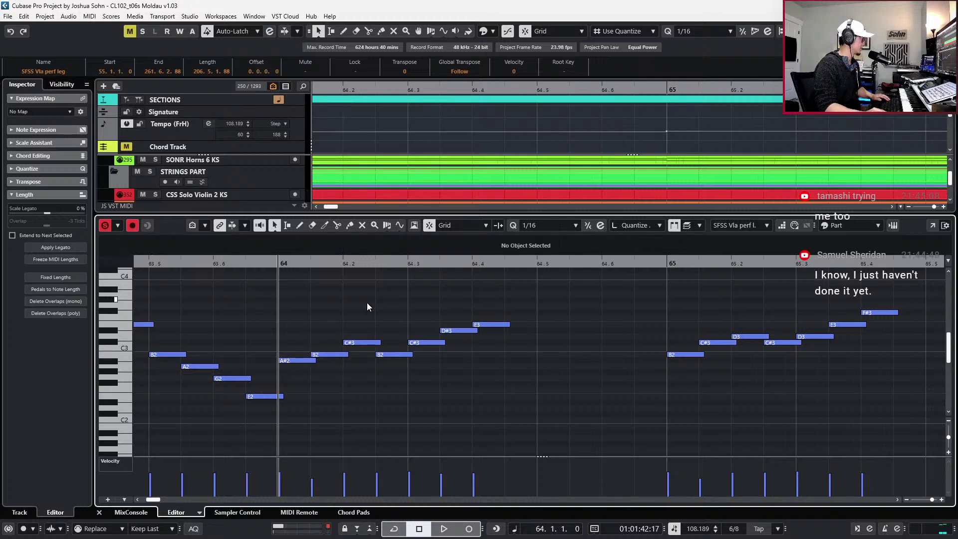
Paste the copied B2 note at 64.4.2, after the E3 note, and raise it to G3
left_click(479, 324)
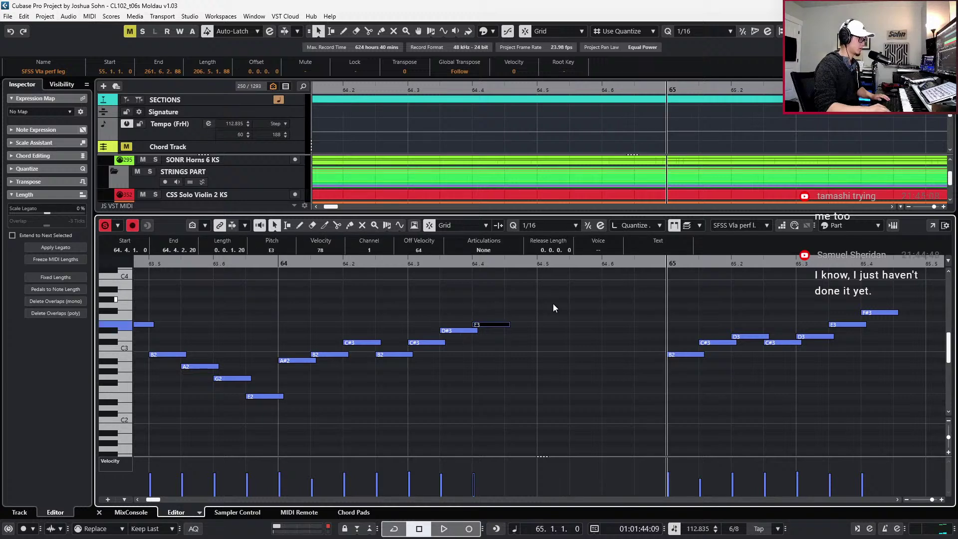
key("space")
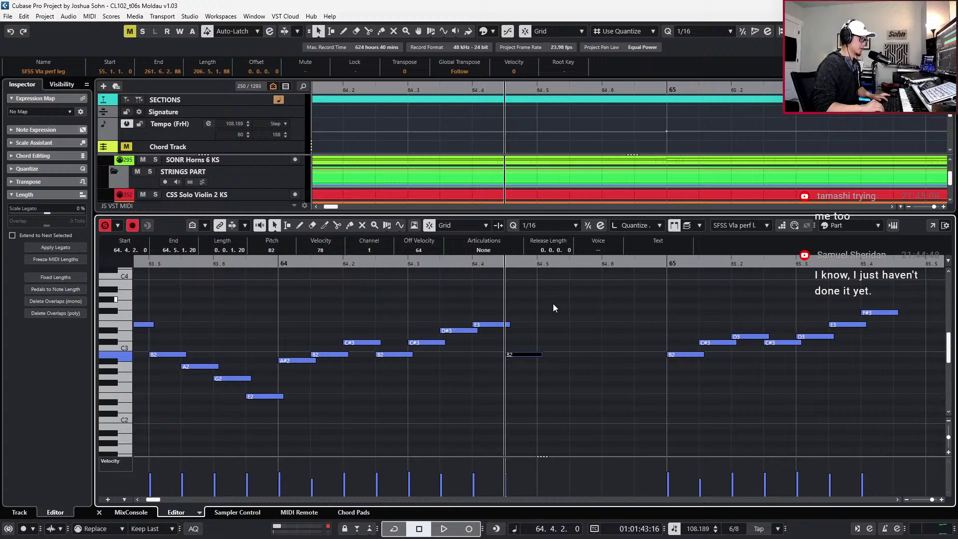
key("Up")
key("Up")
key("Up")
key("Up")
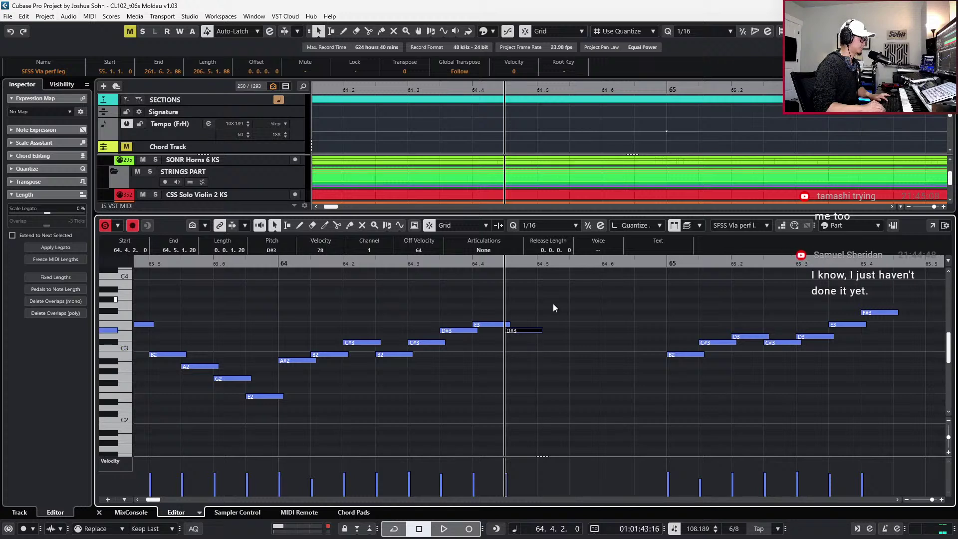
key("Up")
key("Up")
key("Up")
key("Up")
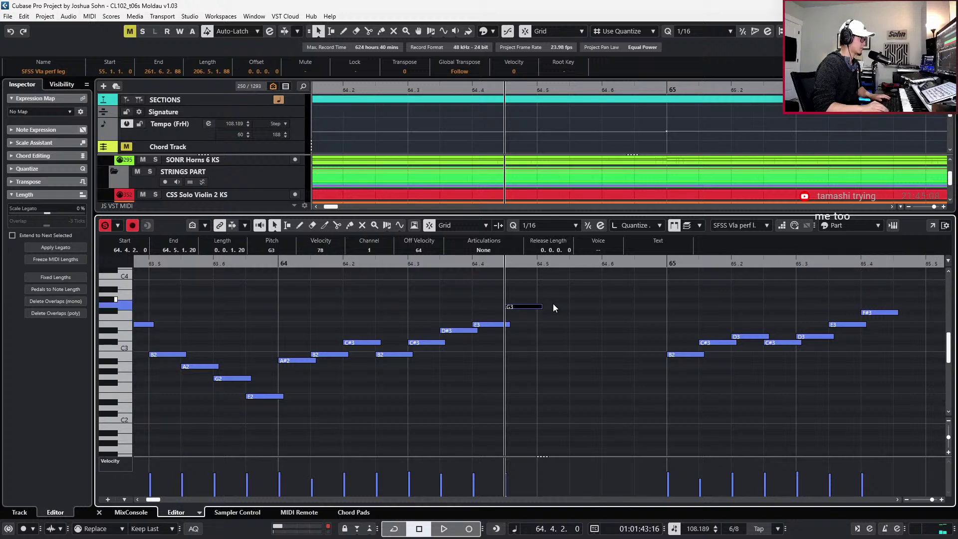
Paste the copied note at 64.5.1 and set its pitch to E3
key("Up")
key("Up")
key("Up")
key("Up")
key("Up")
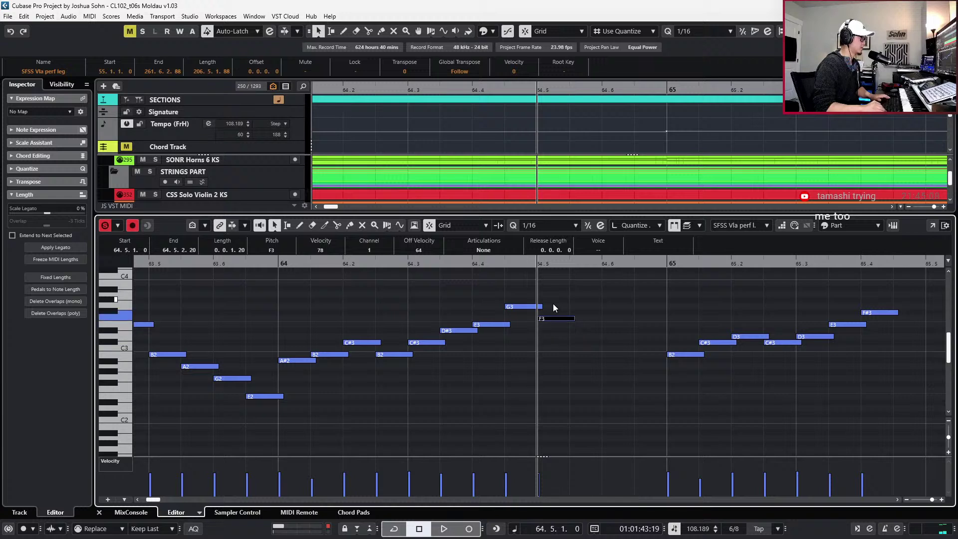
Paste the copied note at 64.5.2 and set its pitch to D3
key("Up")
key("Up")
key("Up")
key("Up")
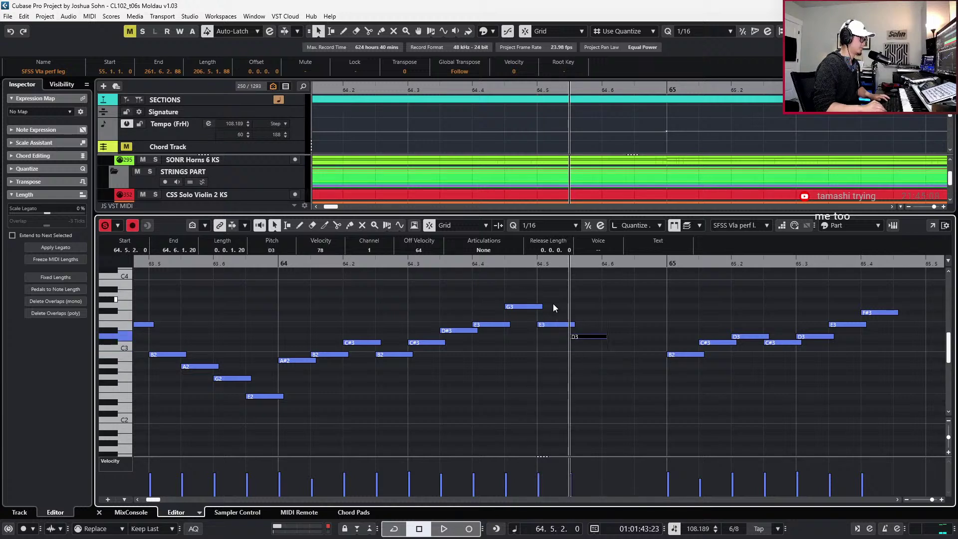
Paste the copied note at 64.6.1, after the D3 note, and set its pitch to C#3
key("Down")
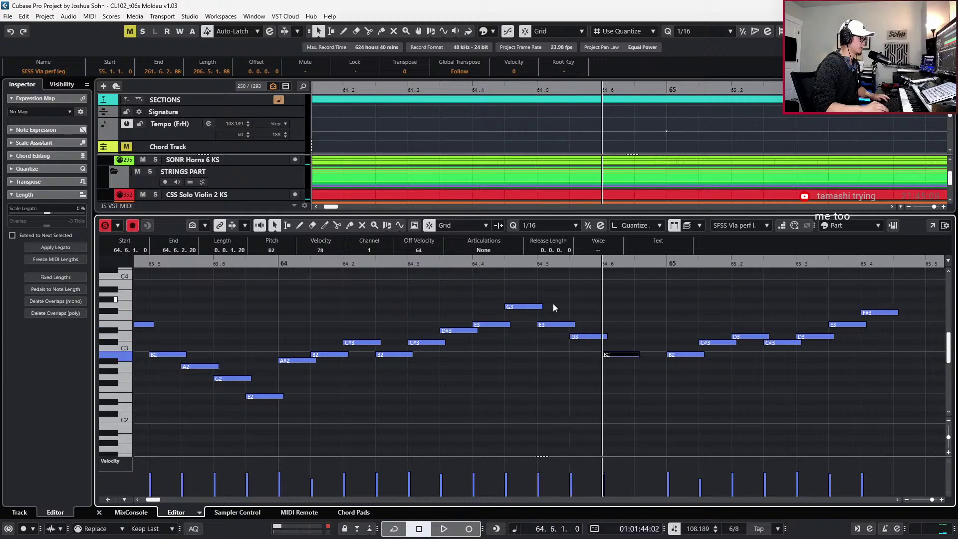
key("Up")
key("Up")
key("Right")
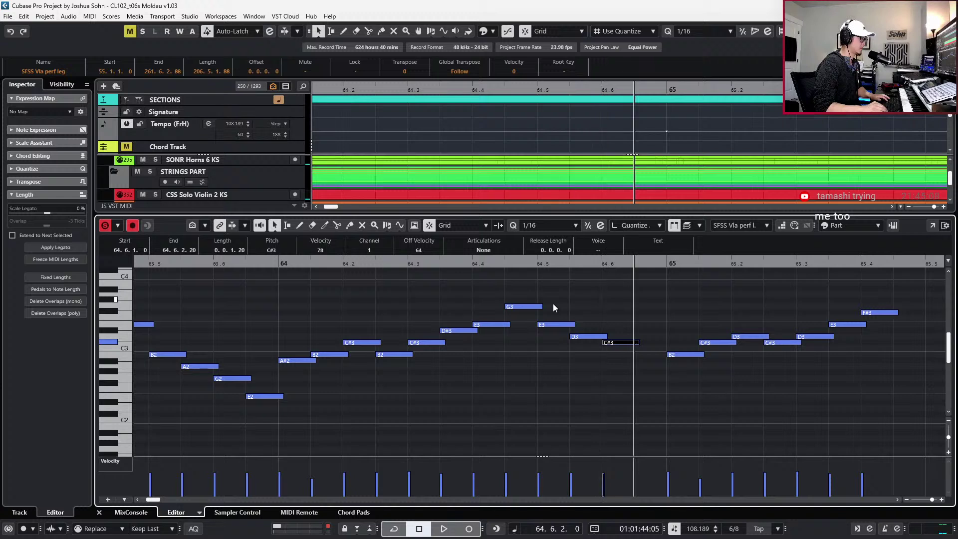
Paste the copied note at 64.6.2, set its pitch to A#2, and play back from bar 63 to check the run
key("Left")
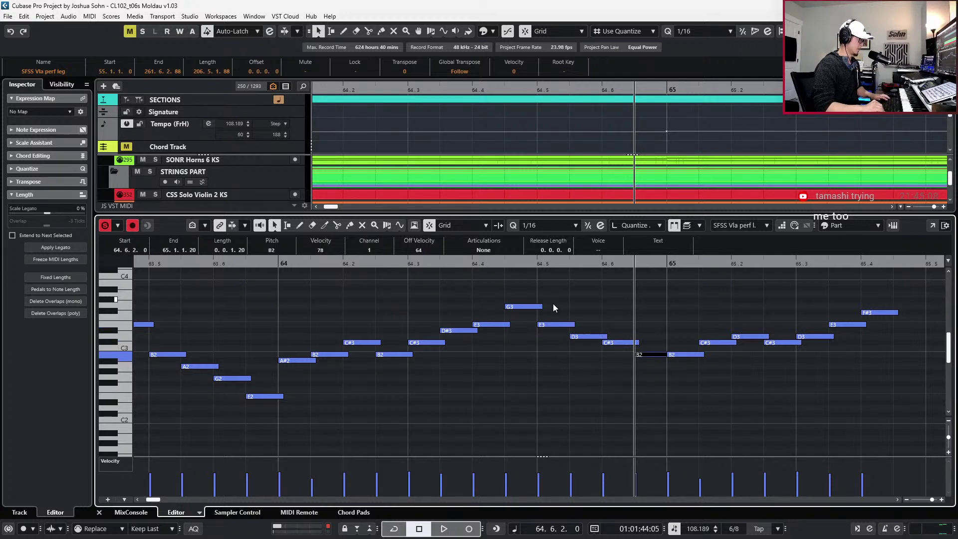
key("space")
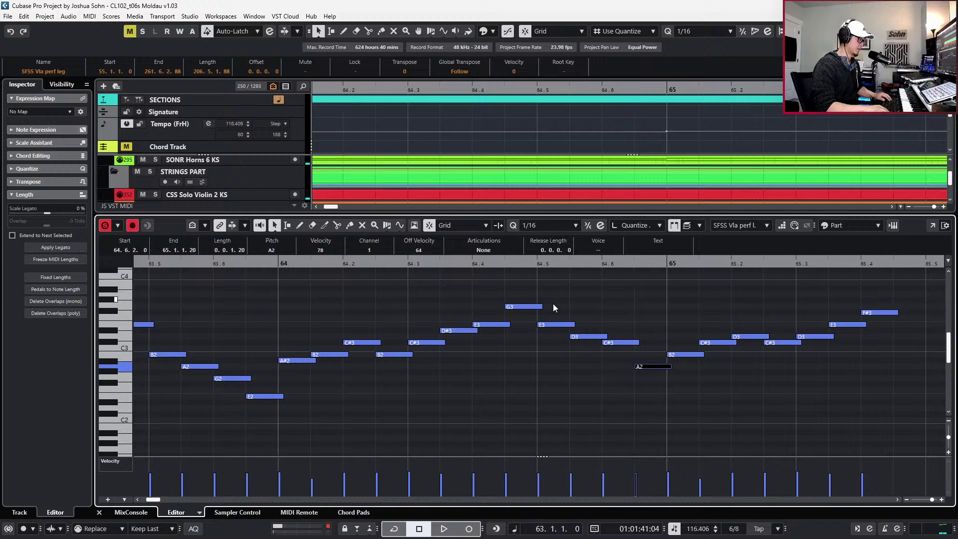
key("Up")
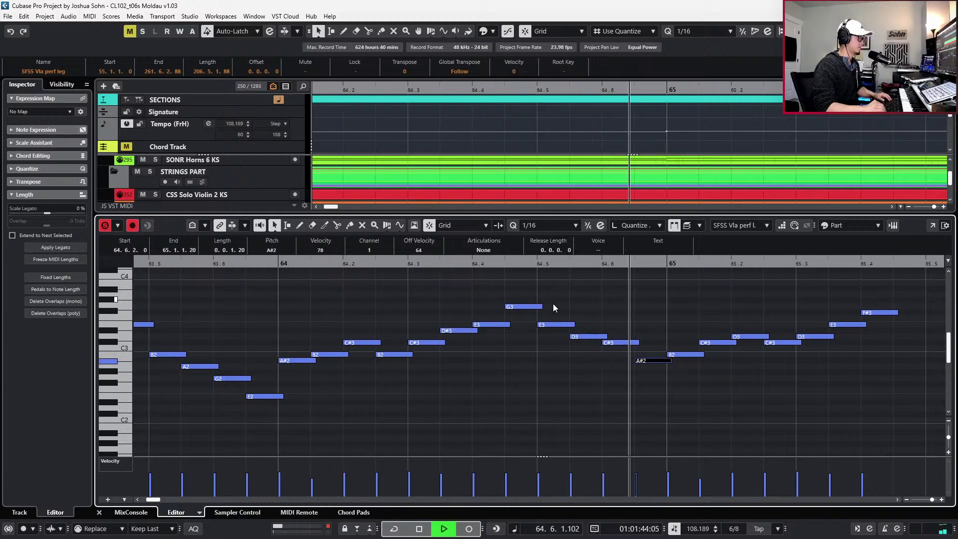
key("space")
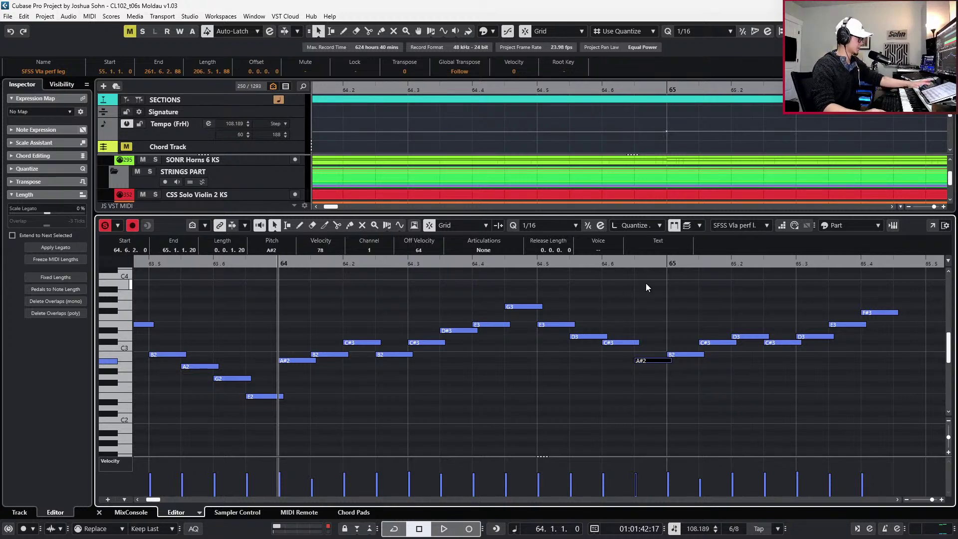
Play back from bar 65, paste the copied note at 65.4.2, and raise it to B3
scroll(646, 283, "down", 2)
key("shift+n")
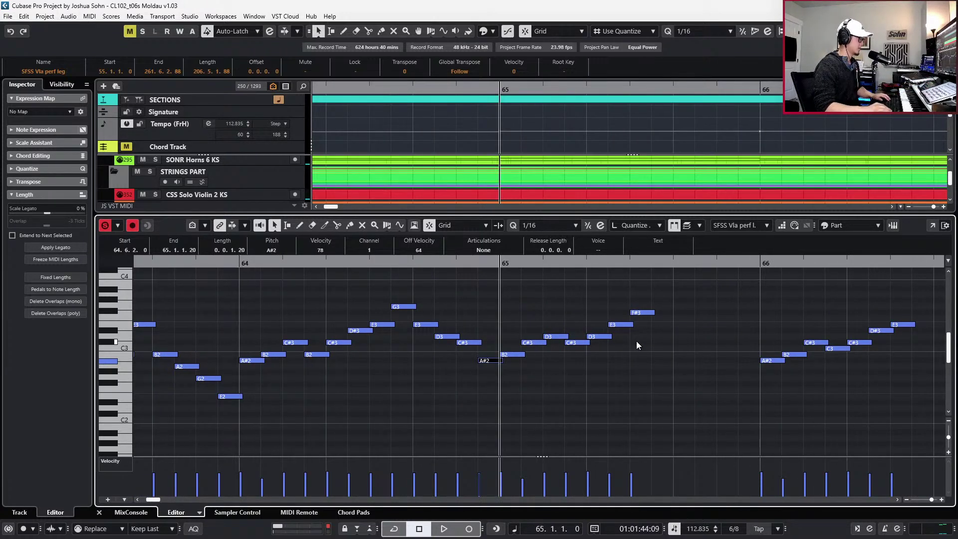
key("space")
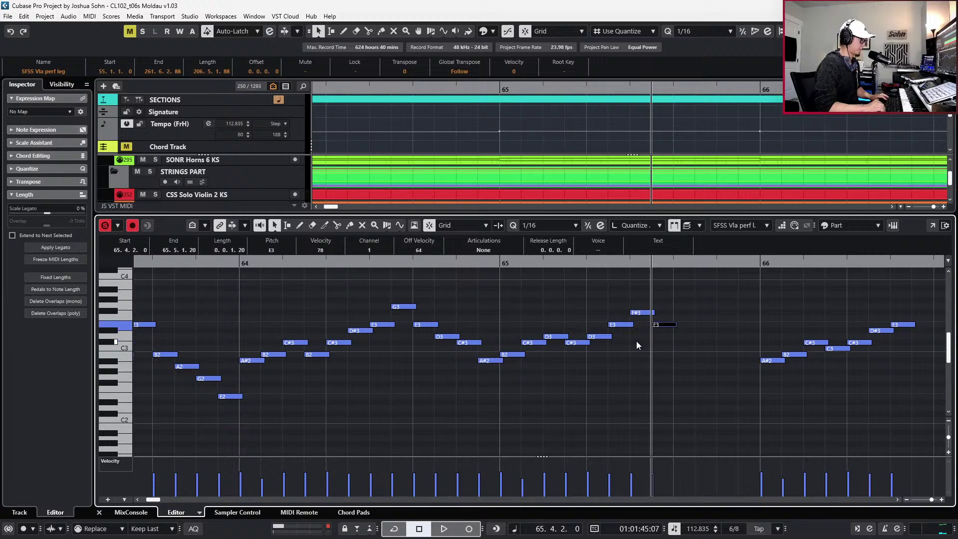
key("Up")
key("Up")
key("Up")
key("Up")
key("Up")
key("Up")
key("Up")
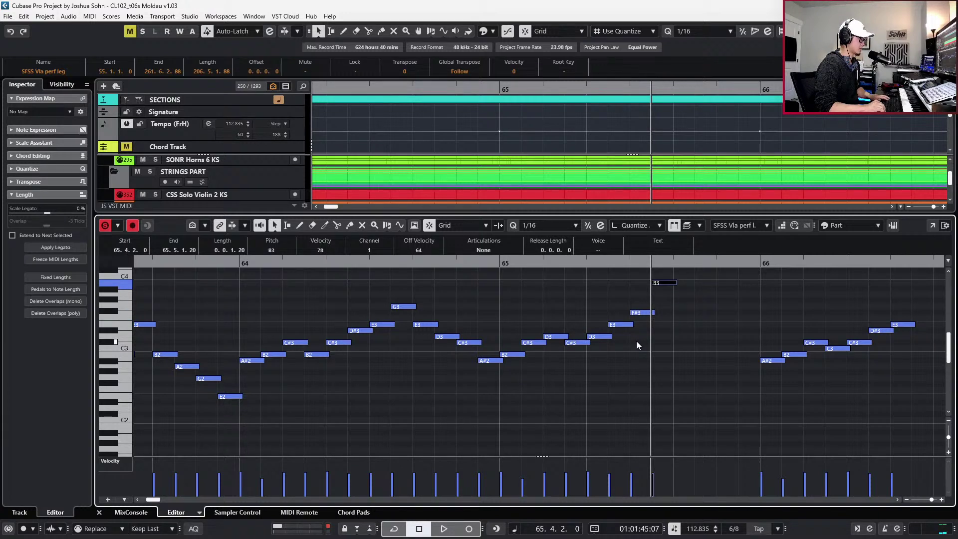
Paste the copied note at 65.5.1, after the B3 note, and set its pitch to F#3
key("Up")
key("Up")
key("Up")
key("Up")
key("Up")
key("Up")
key("Up")
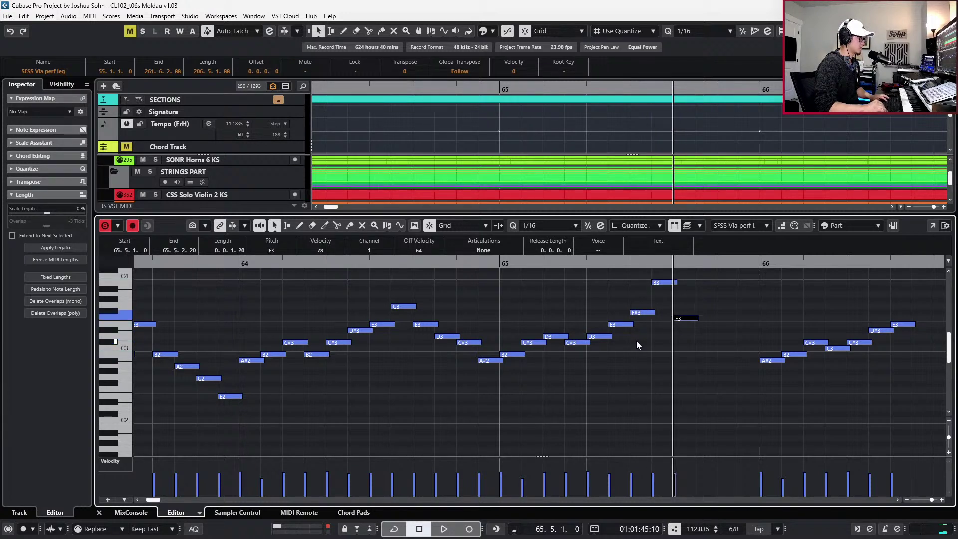
key("ctrl+v")
key("Up")
key("Delete")
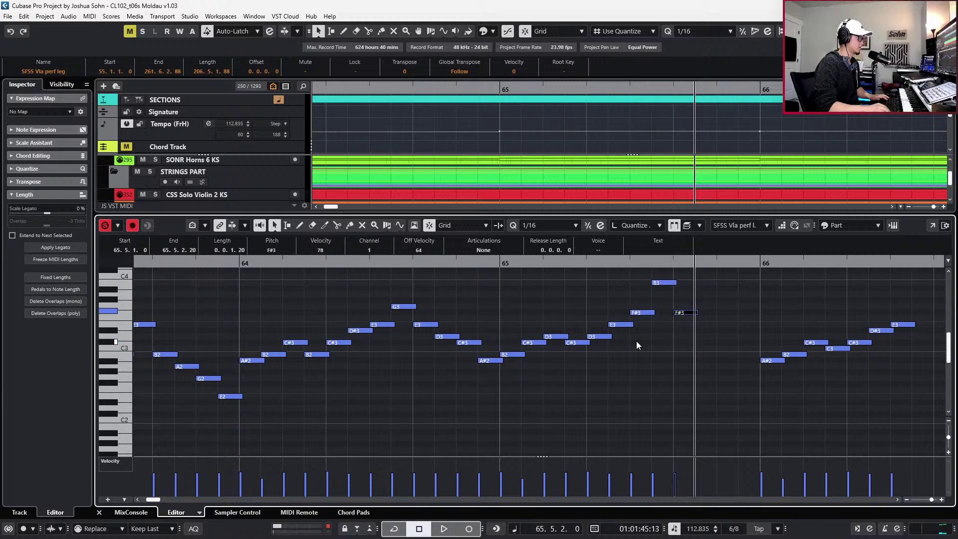
Paste the copied note at 65.5.2 and set its pitch to E3
key("ctrl+v")
key("Up")
key("Up")
key("Up")
key("Up")
key("Up")
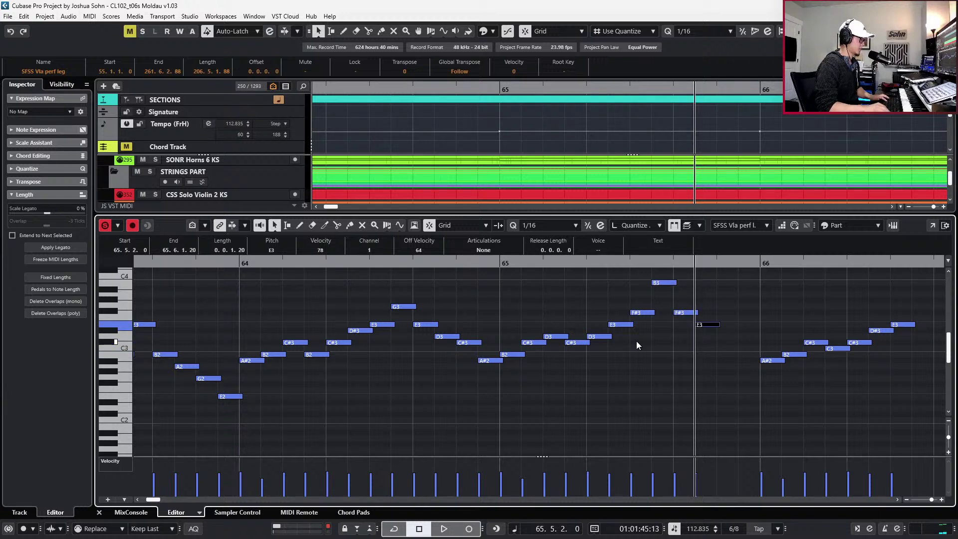
Paste the copied note at 65.6.1 and set its pitch to D3
key("ctrl+v")
key("Up")
key("Up")
key("Up")
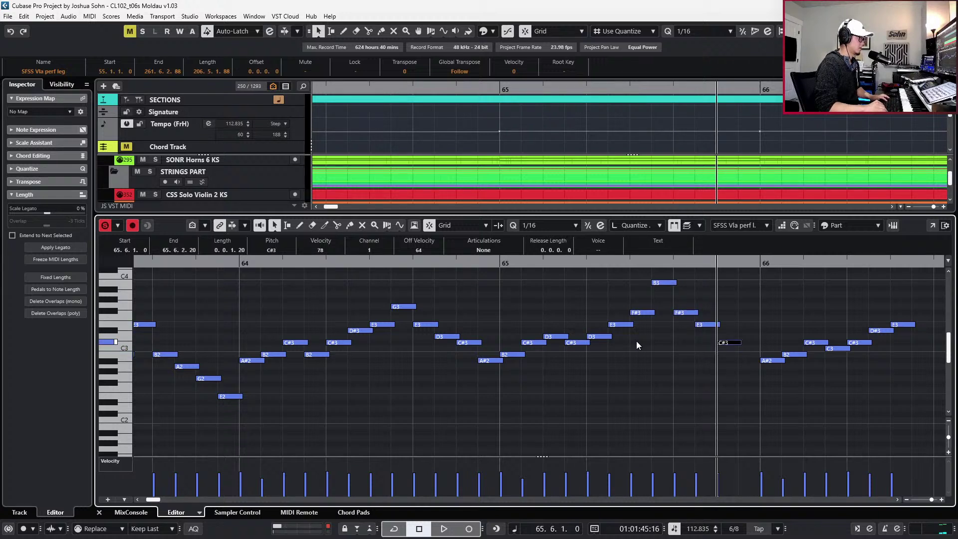
Paste the copied note at 65.6.2, set its pitch to B2, and play back the run into bar 66
key("ctrl+v")
key("Up")
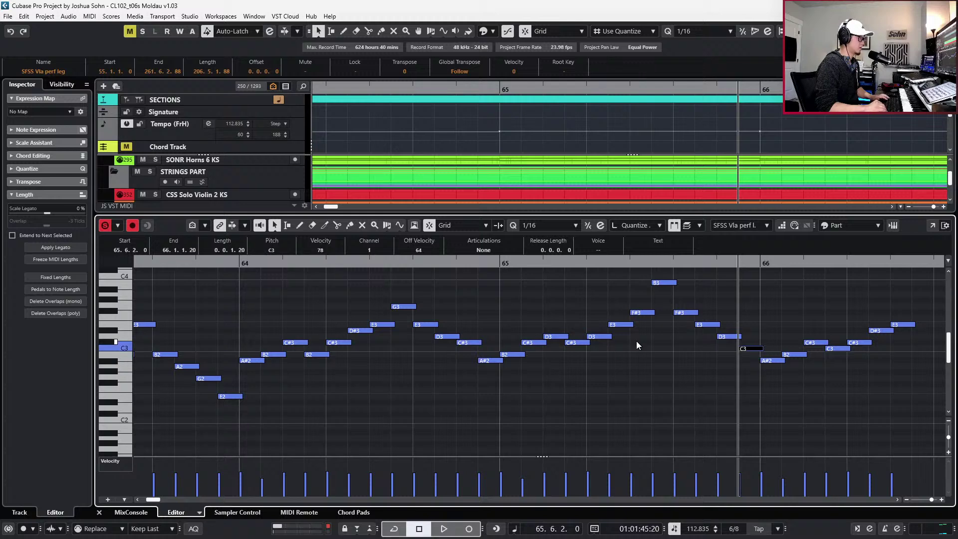
key("Down")
key("space")
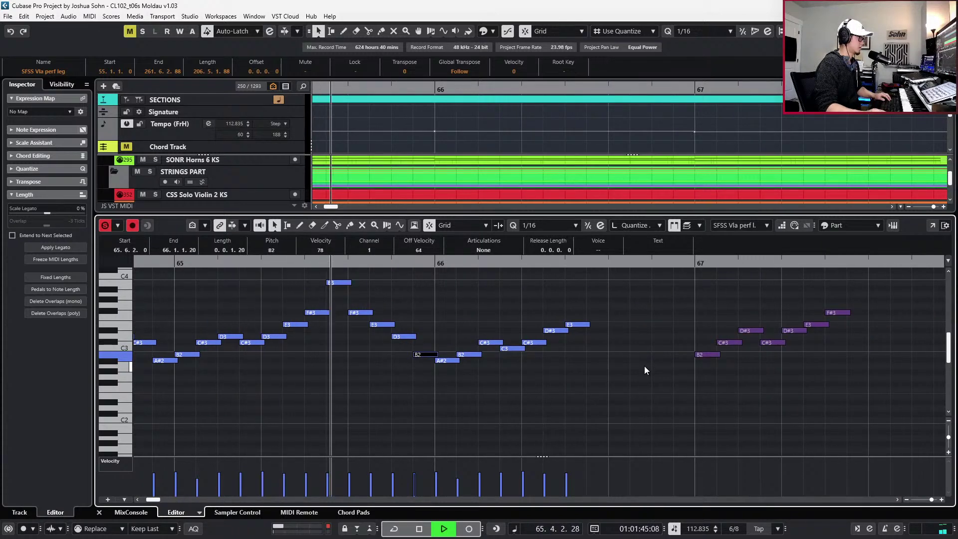
key("space")
key("space")
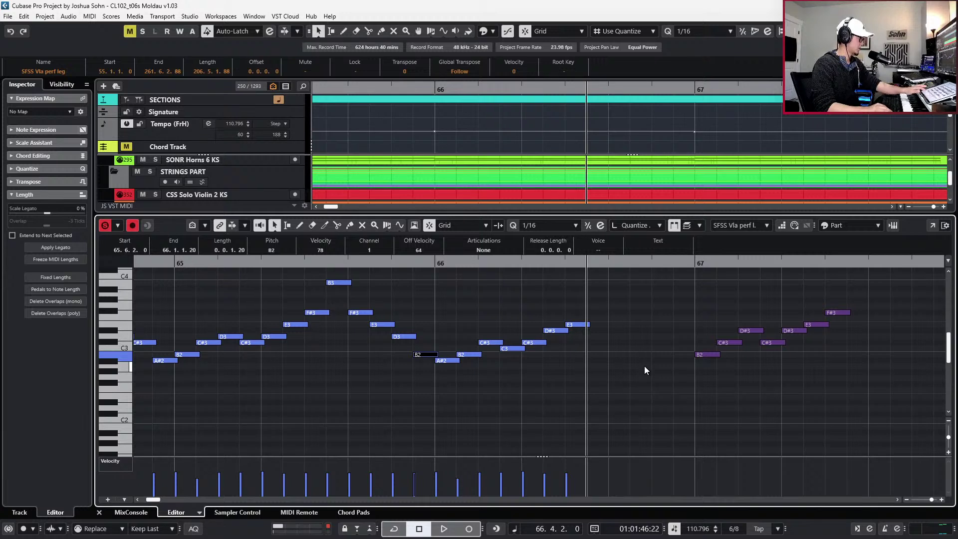
Paste the copied B2 note at 66.4.2, after the E3 note, and raise it to G3
key("ctrl+v")
key("Up")
key("Up")
key("Up")
key("Up")
key("Up")
key("Up")
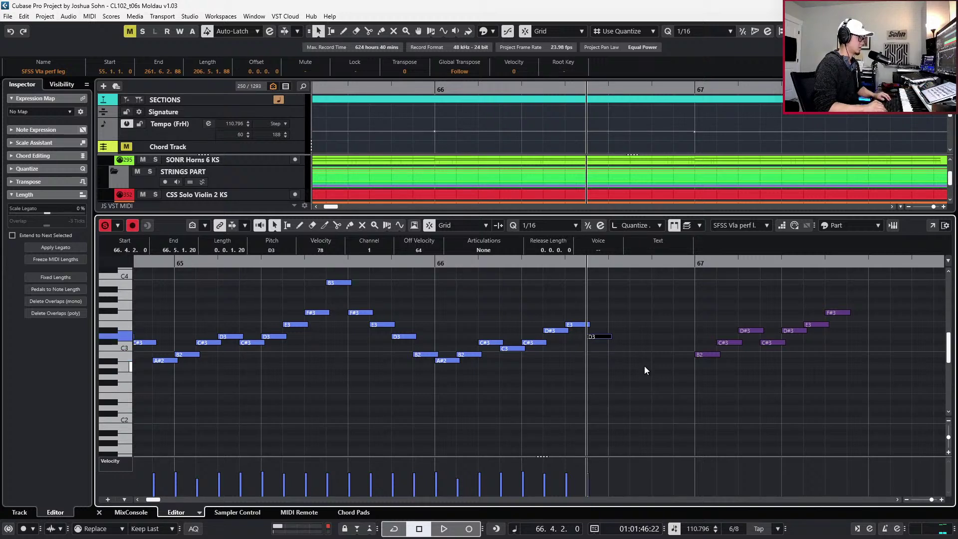
key("Up")
key("Up")
key("ctrl+Right")
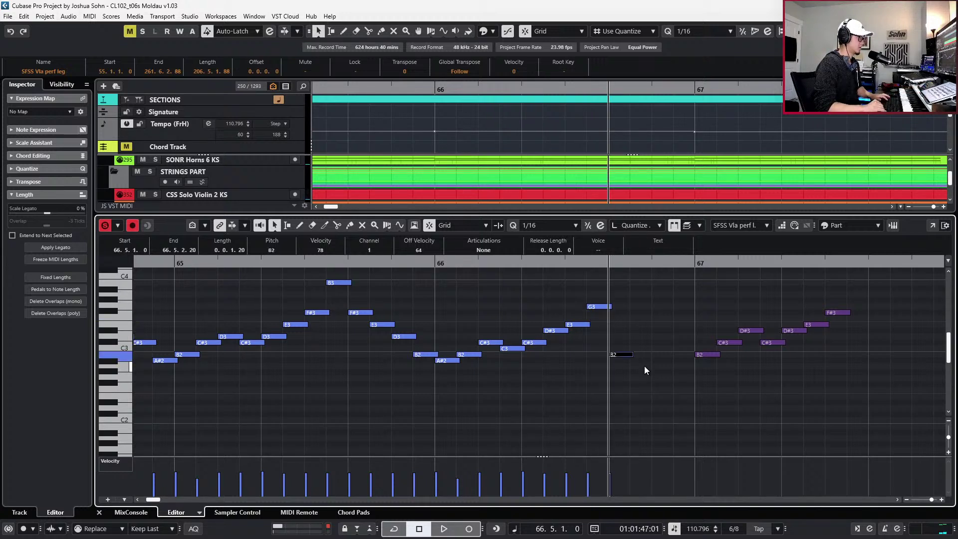
Paste the copied note at 66.5.1 and raise it to E3
key("ctrl+v")
key("Up")
key("Up")
key("Up")
key("Up")
key("Up")
key("ctrl+Right")
Paste the copied note at 66.5.2 and raise it to D3
key("ctrl+v")
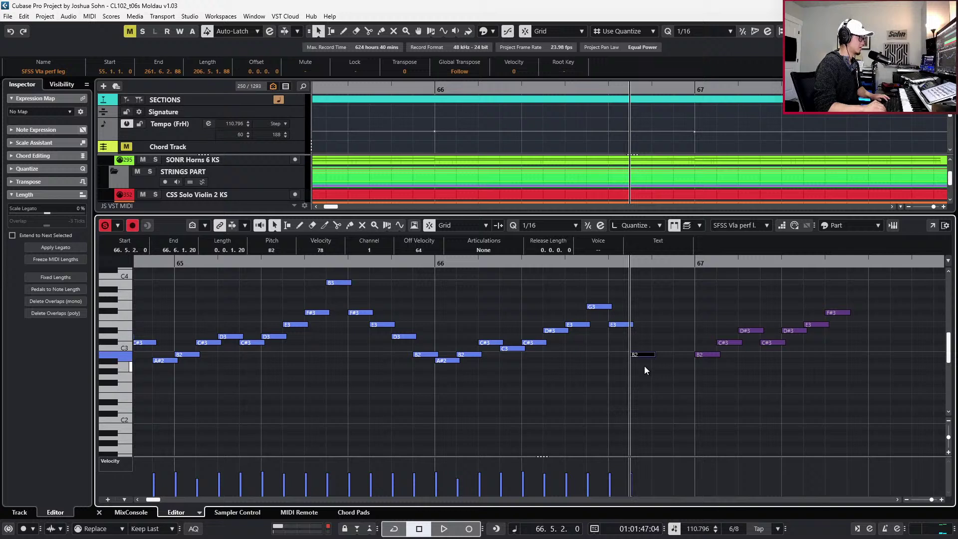
key("Up")
key("Up")
key("Up")
key("ctrl+Right")
Paste the copied note at 66.6.1 and set its pitch to C3
key("ctrl+v")
key("Up")
key("Up")
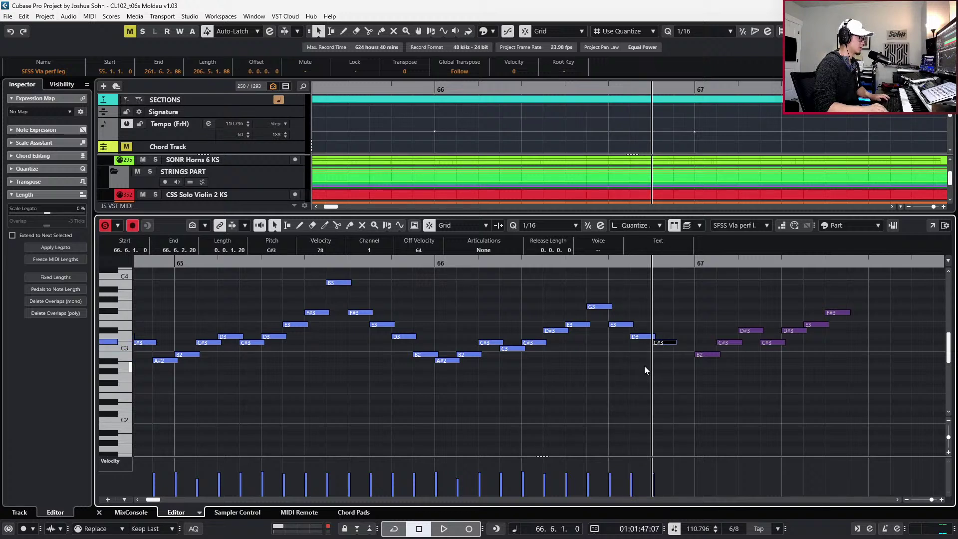
key("Down")
key("ctrl+Right")
Paste the copied note at 66.6.2 and lower it to A2, completing the bar 66 run
key("ctrl+v")
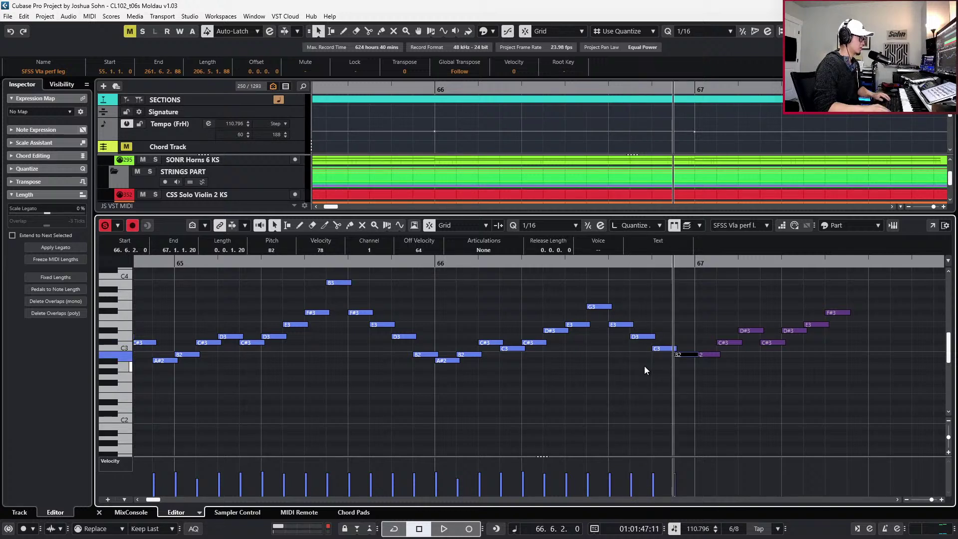
key("Down")
key("Down")
key("ctrl+Right")
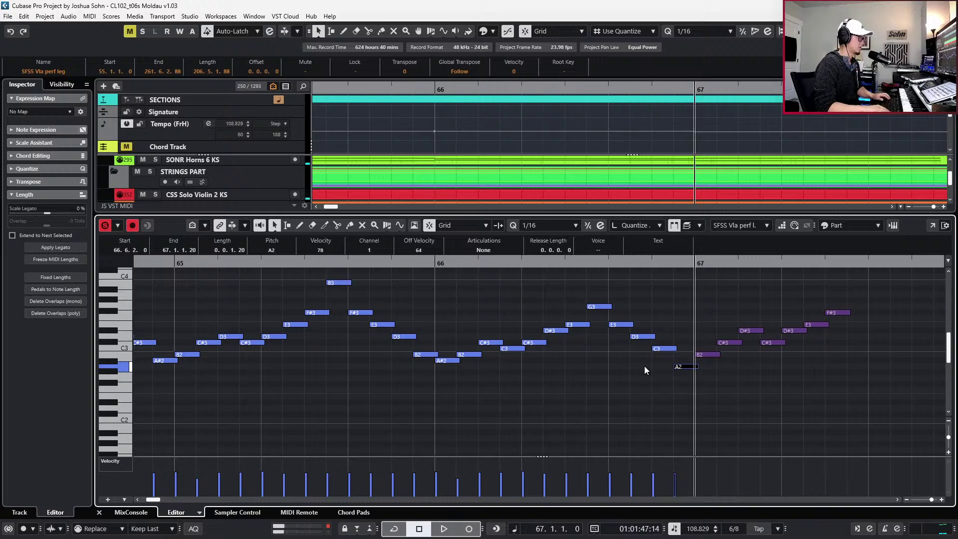
Copy the seven rising notes of bar 67, B2 to F#3, from the celli part into the viola part at 67.1.1
key("n")
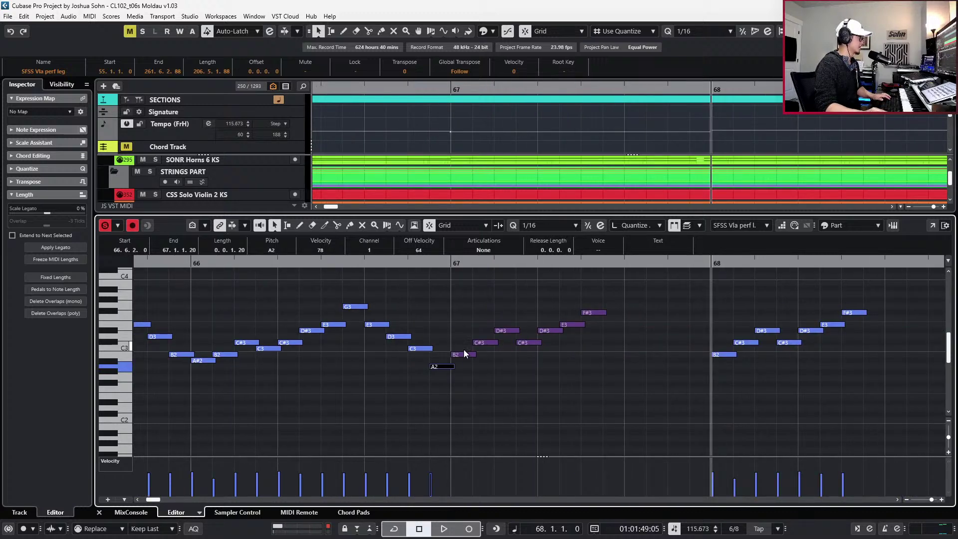
left_click(463, 352)
left_click_drag(471, 297, 662, 385)
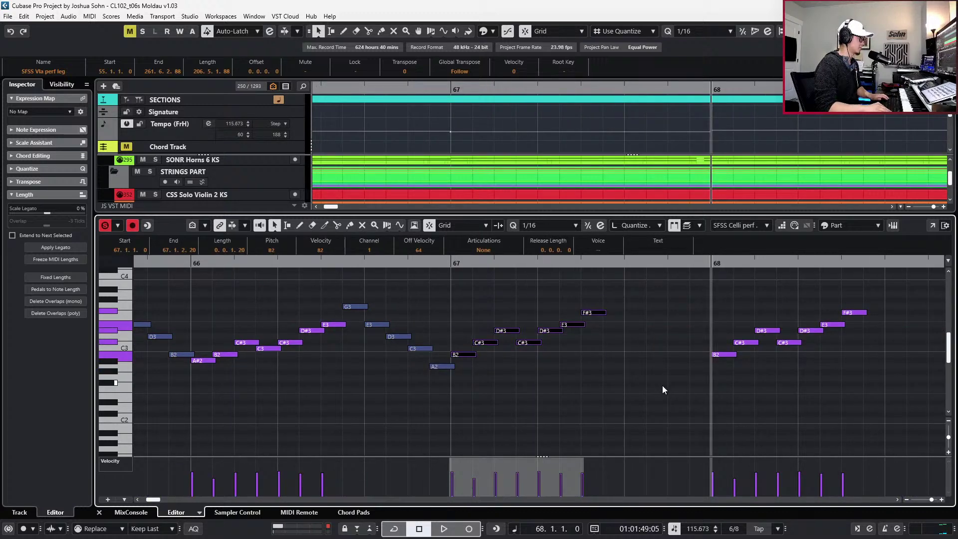
key("ctrl+c")
key("Page_Up")
key("l")
key("ctrl+v")
left_click(663, 387)
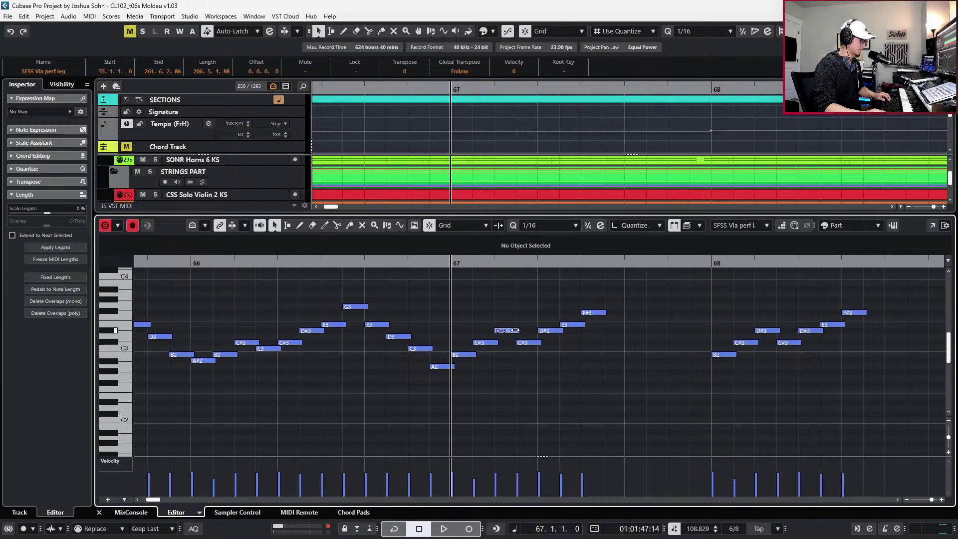
Duplicate the viola F#3 note at 67.4.1 to 67.4.2 and raise the copy to B3
left_click(598, 265)
key("ctrl+v")
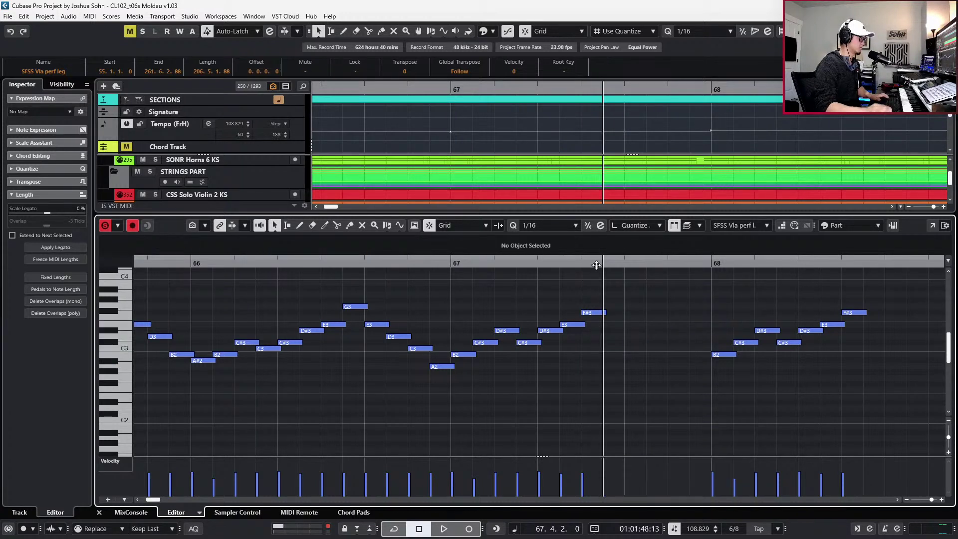
key("ctrl+z")
key("Left")
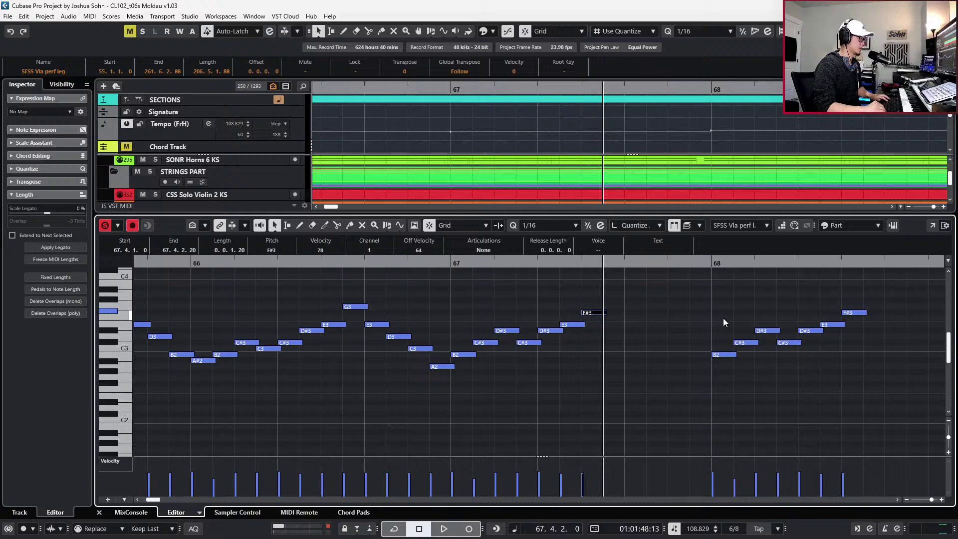
key("ctrl+d")
key("Up")
key("Up")
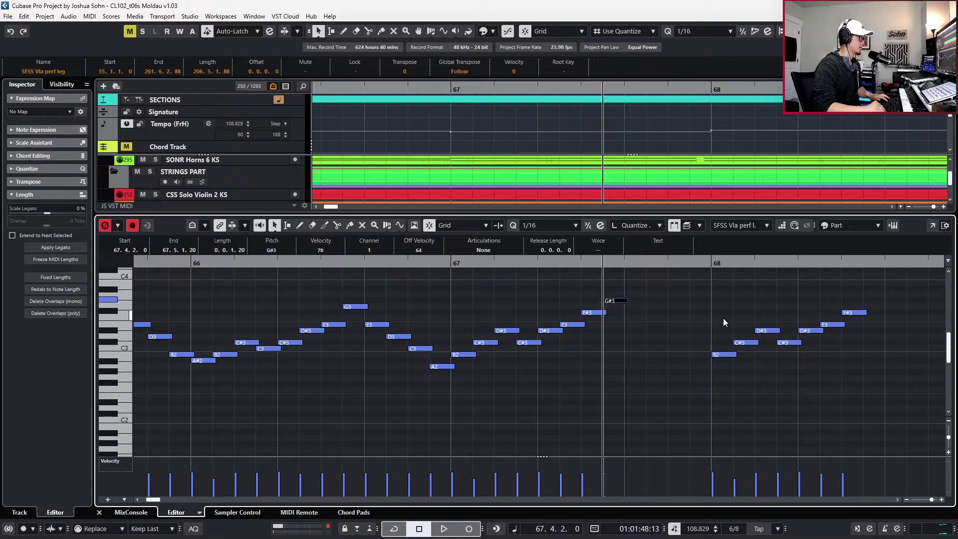
key("Up")
key("Up")
key("Up")
Duplicate the B3 note to 67.5.1 and lower the copy to F#3
key("ctrl+d")
key("Down")
key("Down")
key("Down")
key("Down")
key("Down")
key("Down")
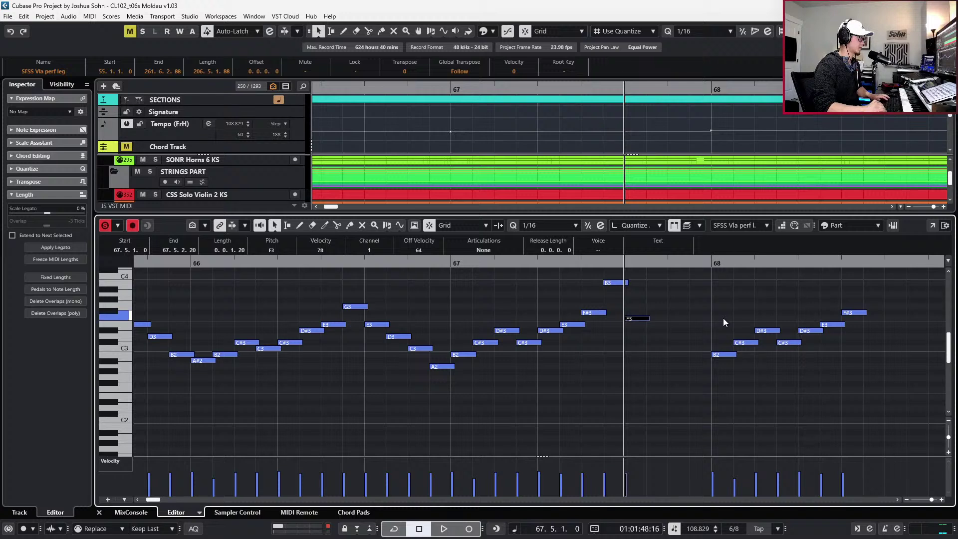
key("Up")
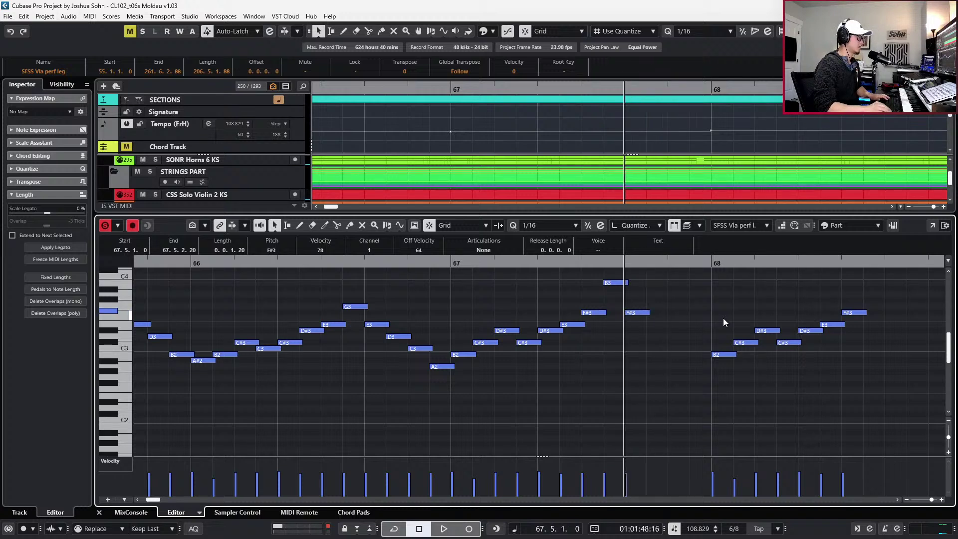
Duplicate the F#3 note to 67.5.2 and lower the copy to E3
key("ctrl+d")
key("Down")
key("Down")
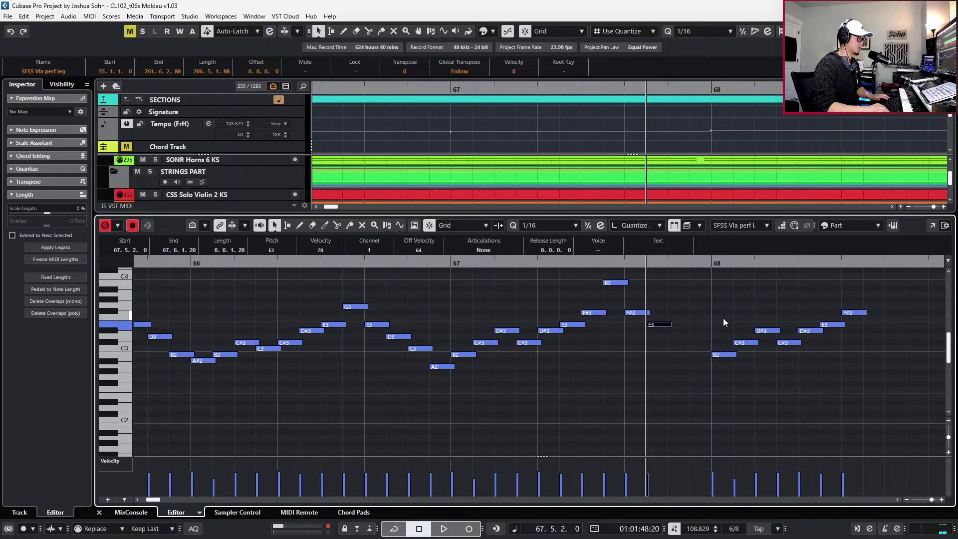
Add a copied F#3 note at 67.6.1 and lower it to D3
key("KP_Add")
key("ctrl+v")
key("Down")
key("Down")
key("Down")
key("Down")
Paste another copied F#3 note, place it at 67.6.2, and lower it to C3
key("ctrl+v")
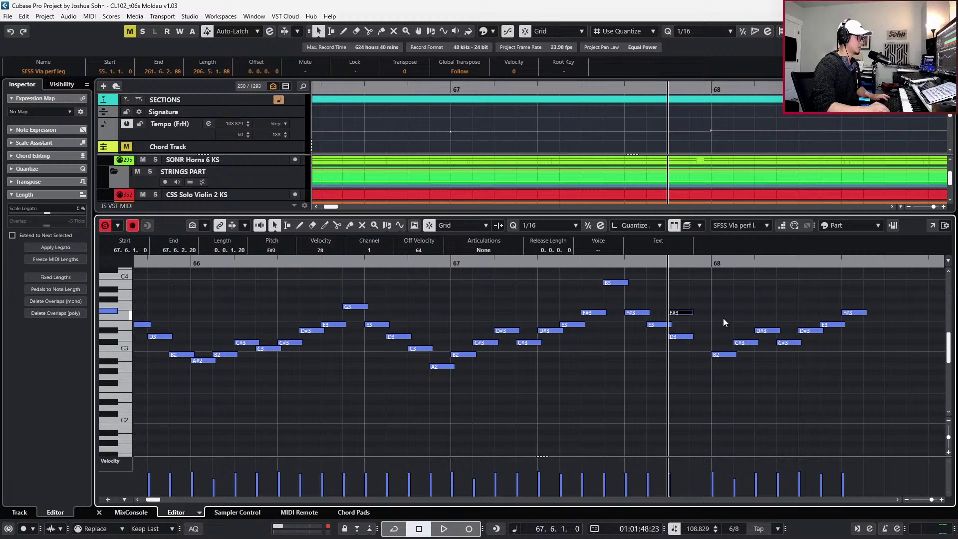
key("Down")
key("Down")
key("Down")
key("Down")
key("Down")
key("ctrl+Right")
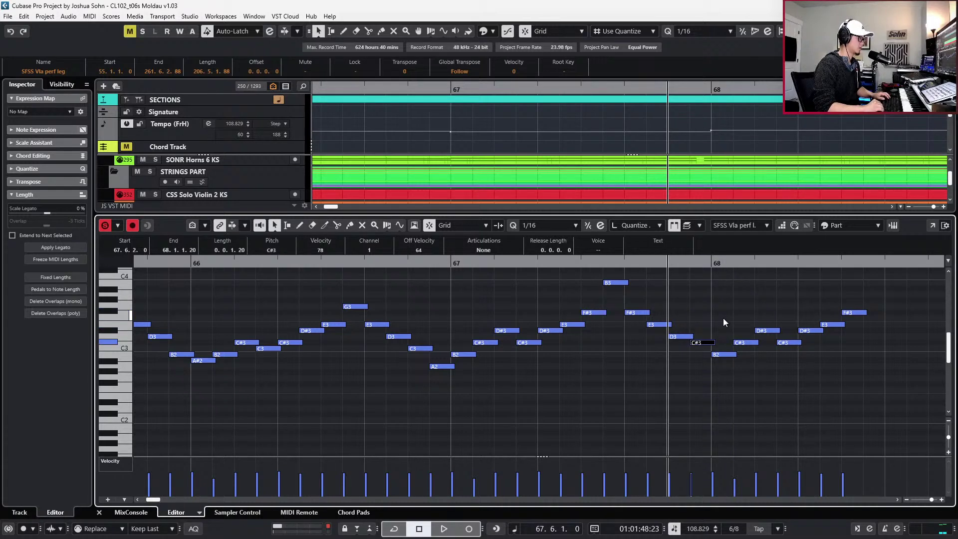
key("Down")
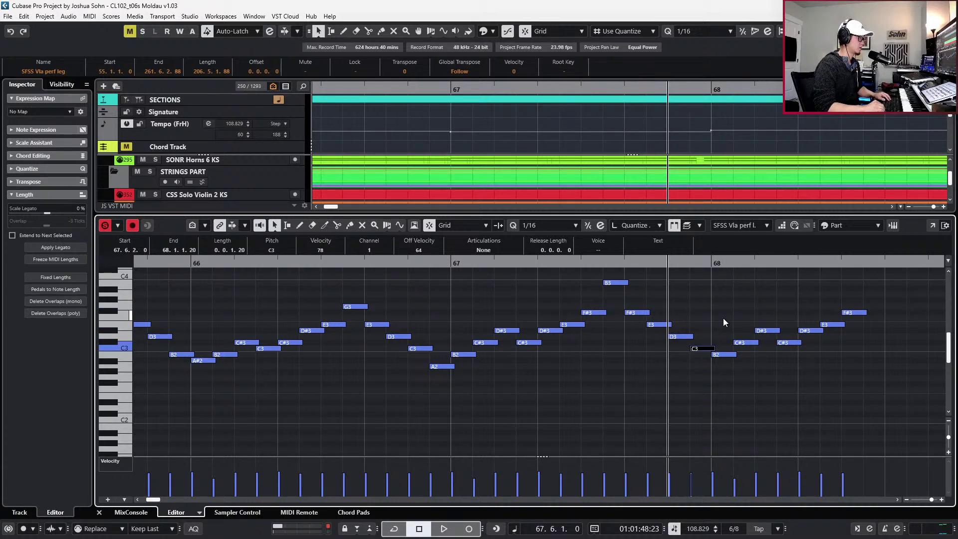
Return to the start of bar 67 and play back the viola run
key("KP_Subtract")
key("space")
key("space")
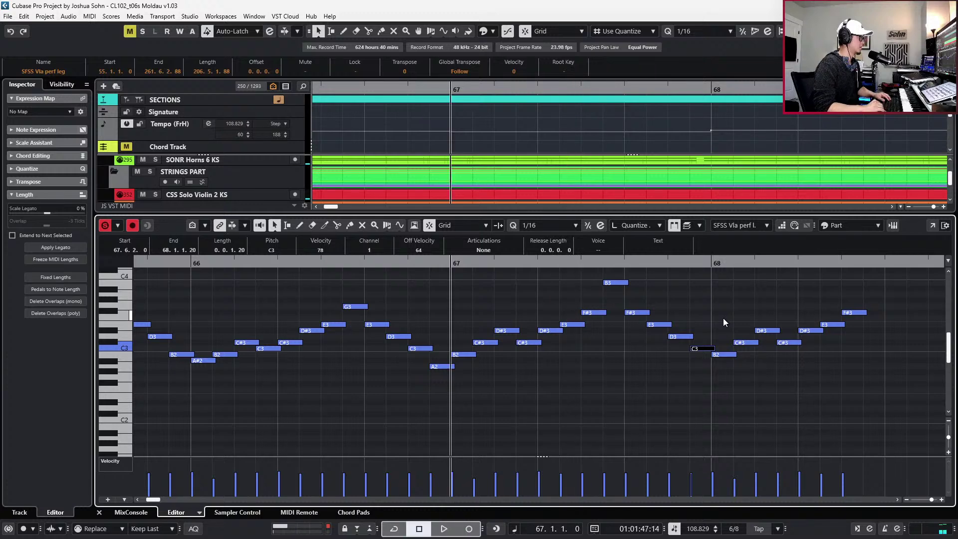
Raise the note at 67.6.2 to C#3 and play back the viola run in bar 67
key("Up")
key("space")
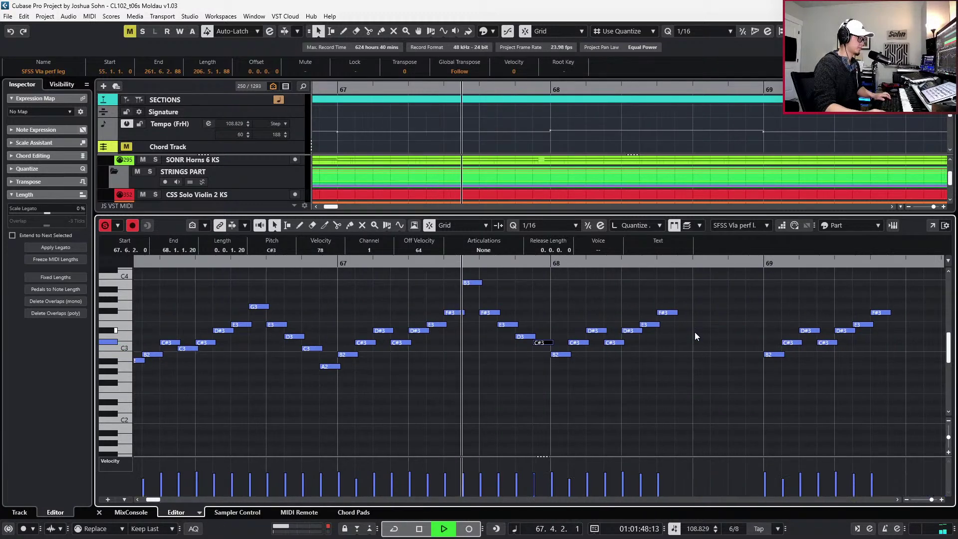
key("space")
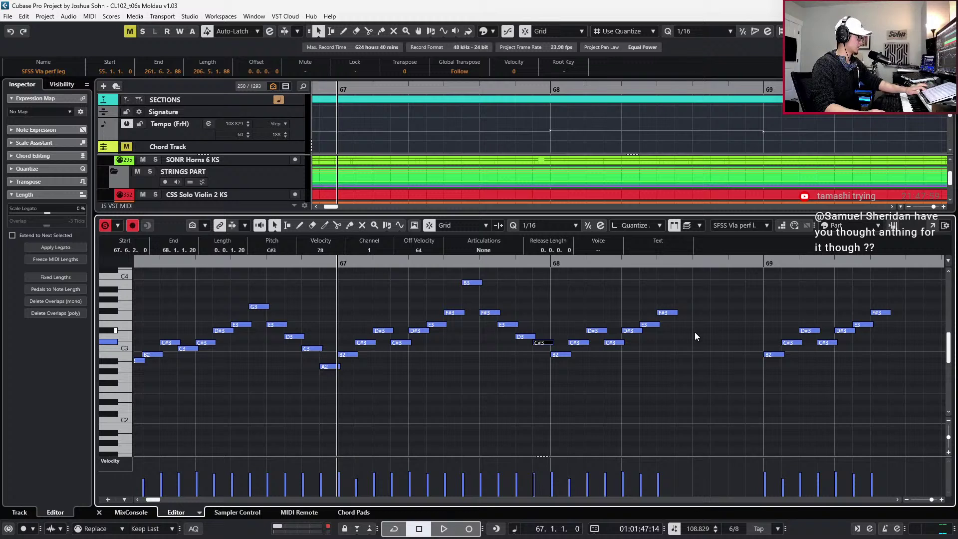
Use copies of the F#3 at 68.4.1 to complete bar 68 with B3, F#3, E3, D3 and C#3 from 68.4.2 through 68.6.2
key("KP_Add")
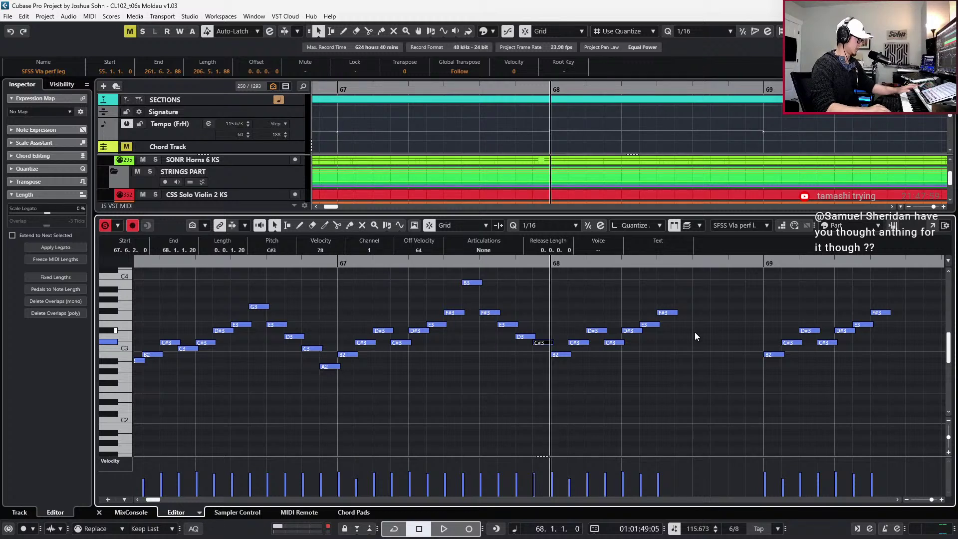
scroll(696, 339, "right", 3)
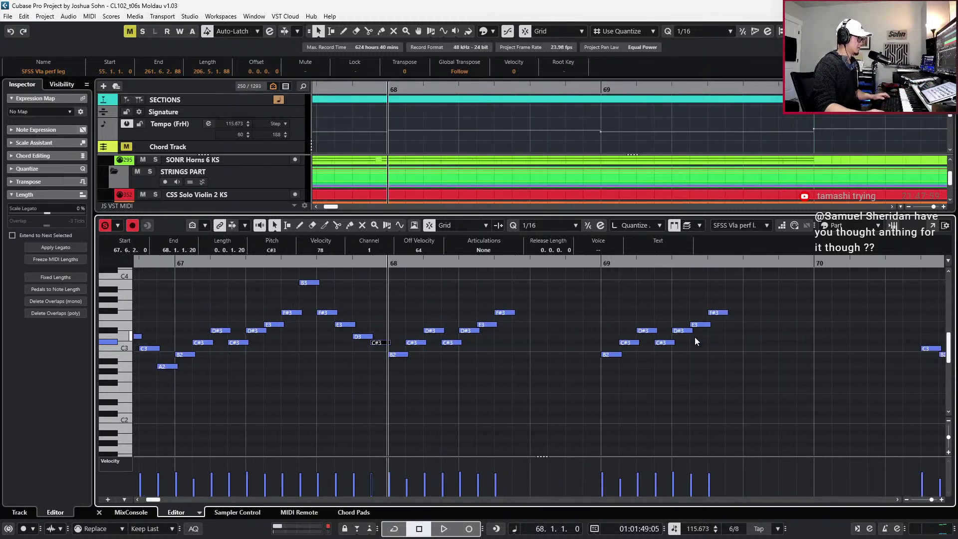
left_click(505, 313)
key("space")
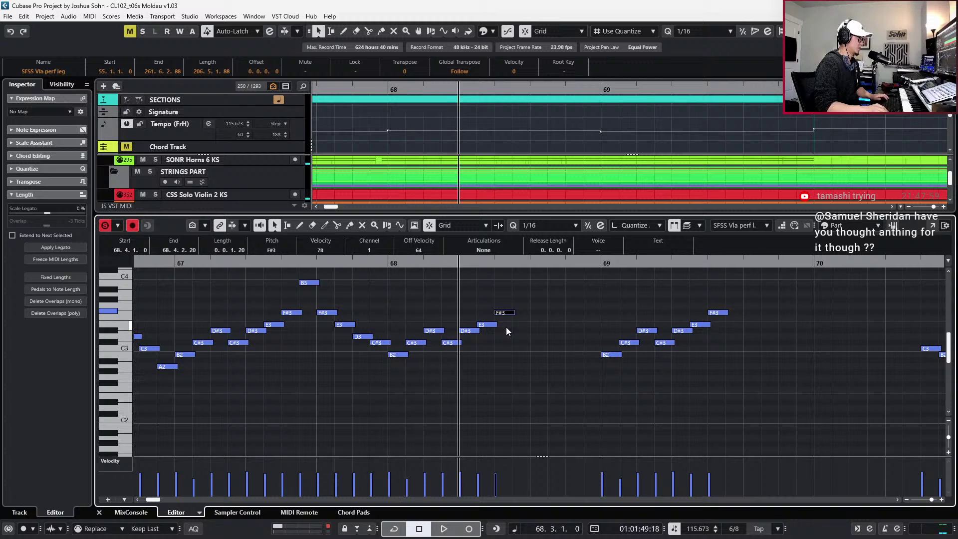
key("space")
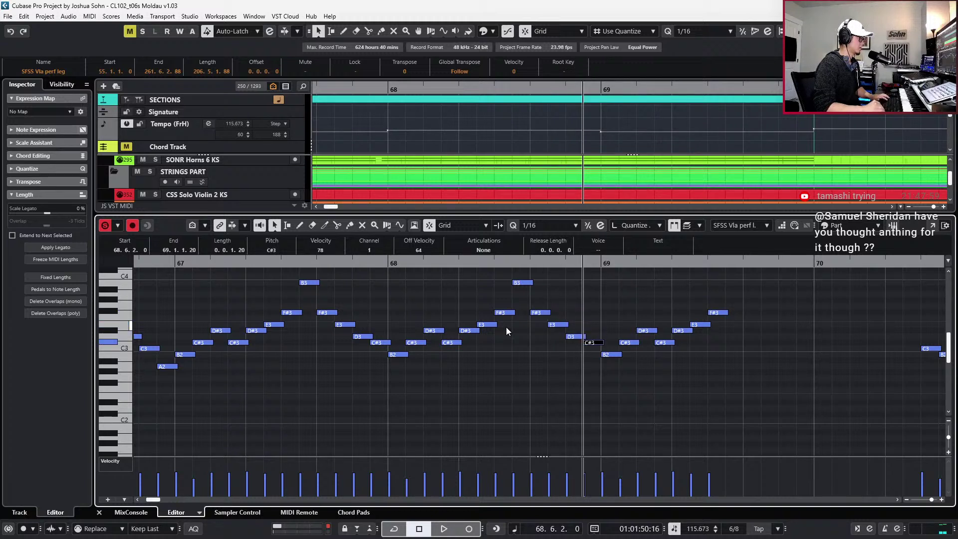
Play back the completed viola run in bar 68 and return the playhead to the start of bar 67
key("space")
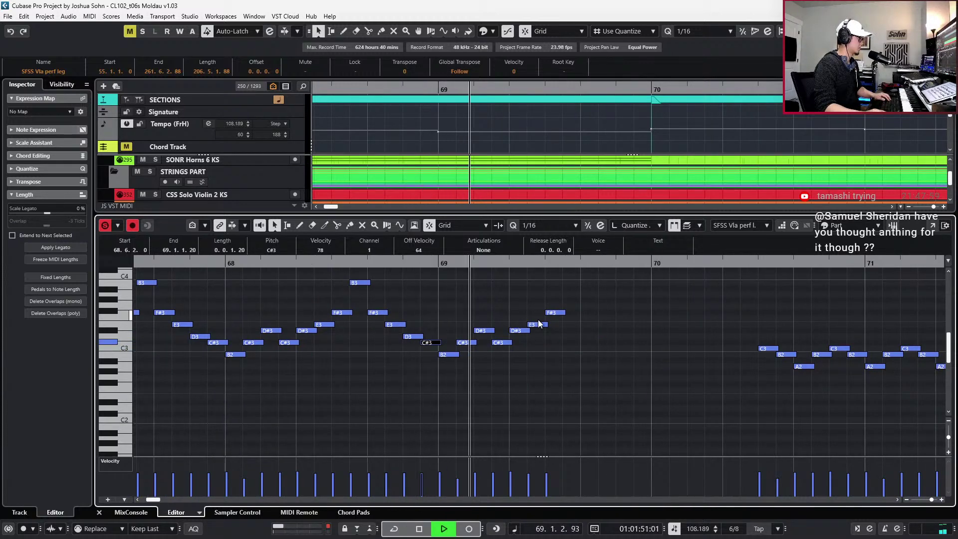
key("space")
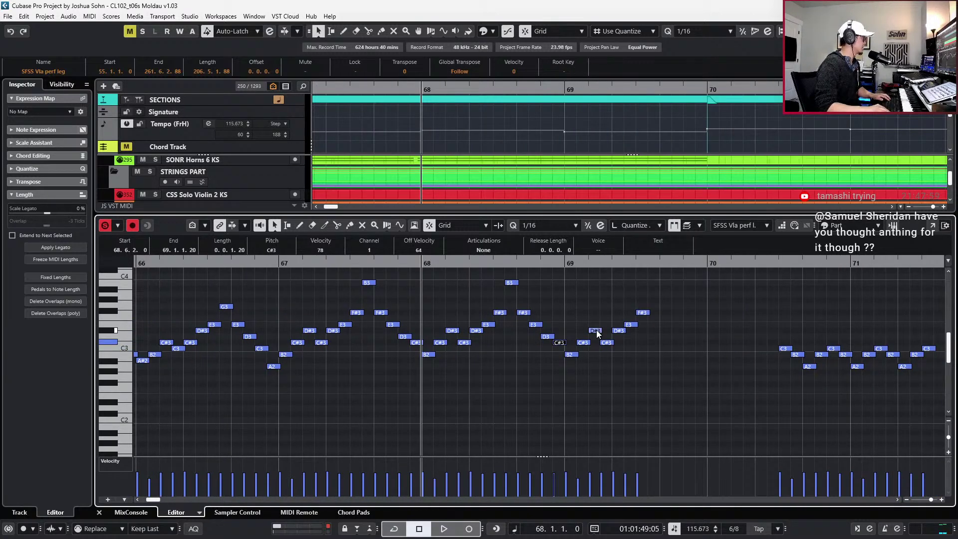
key("KP_Subtract")
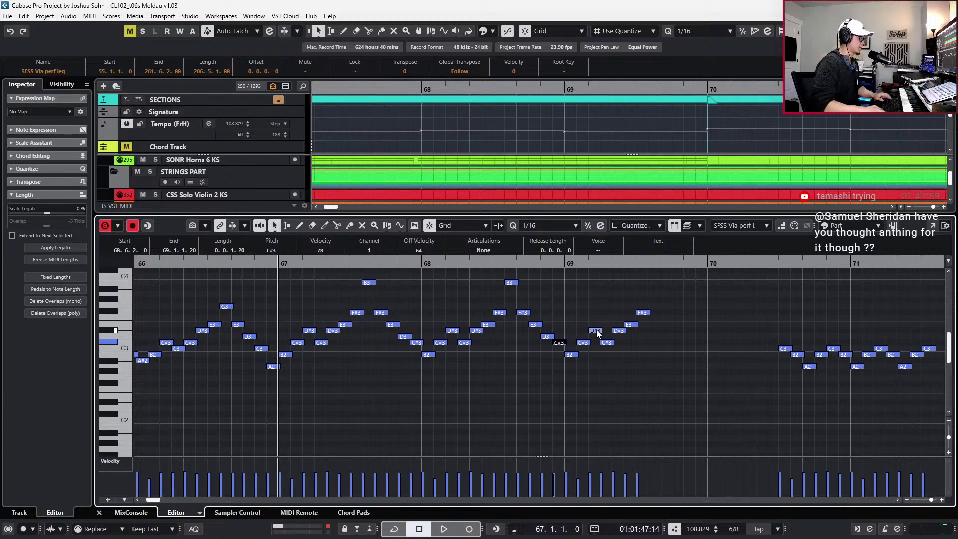
Paste the copied F#3 note at 69.4.2 and raise it to B3
key("Right")
key("Right")
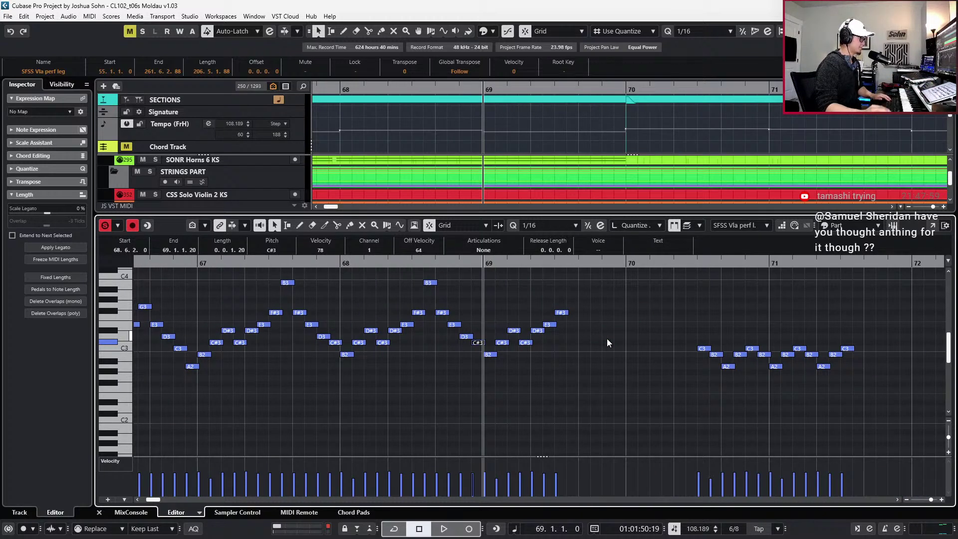
key("Right")
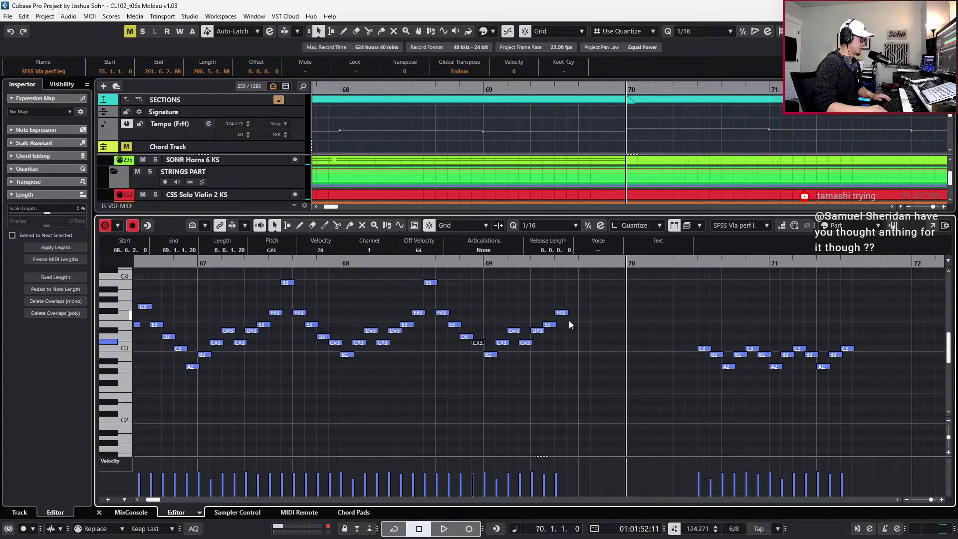
key("Left")
key("Left")
key("Left")
key("Left")
key("Left")
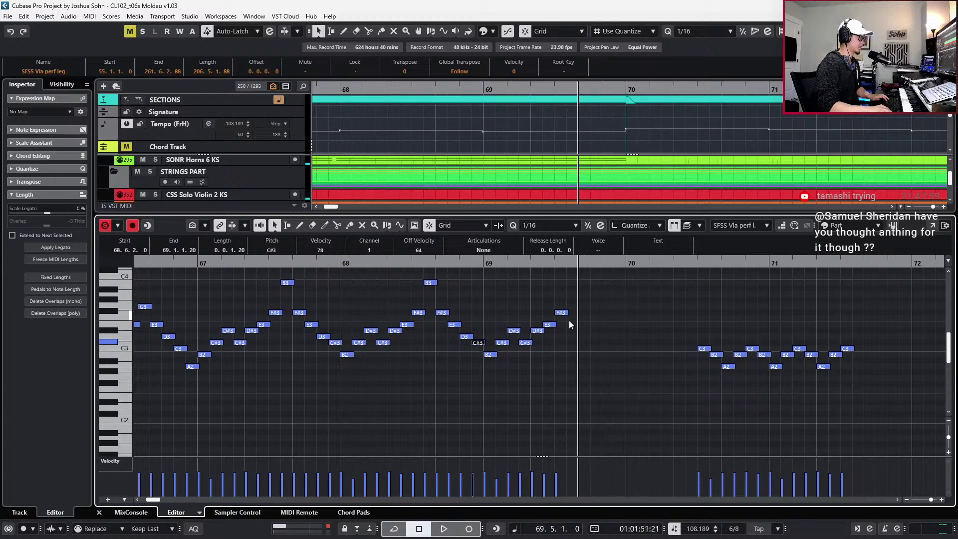
key("ctrl+v")
key("Up")
key("Up")
key("Up")
key("Up")
key("Up")
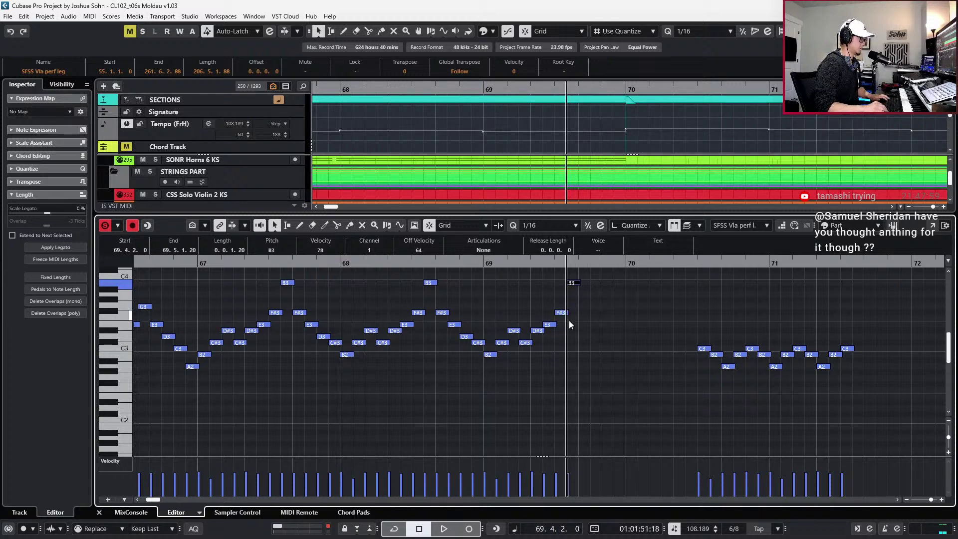
Paste the F#3 note at 69.5.1 and another copy at 69.5.2 lowered to E3
key("Right")
key("ctrl+v")
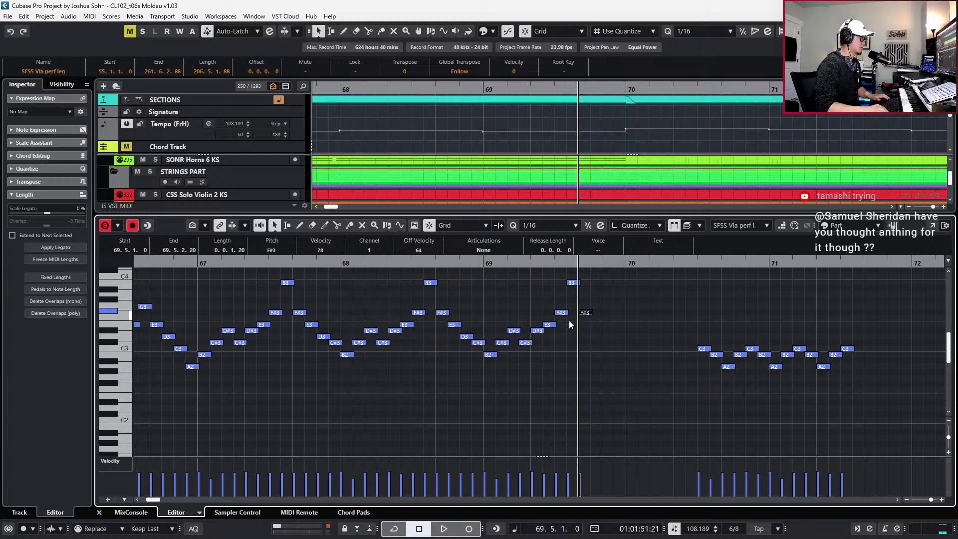
key("Right")
key("ctrl+v")
key("Down")
key("Down")
Paste the copied F#3 note at 69.6.1 and lower it to D3
key("Right")
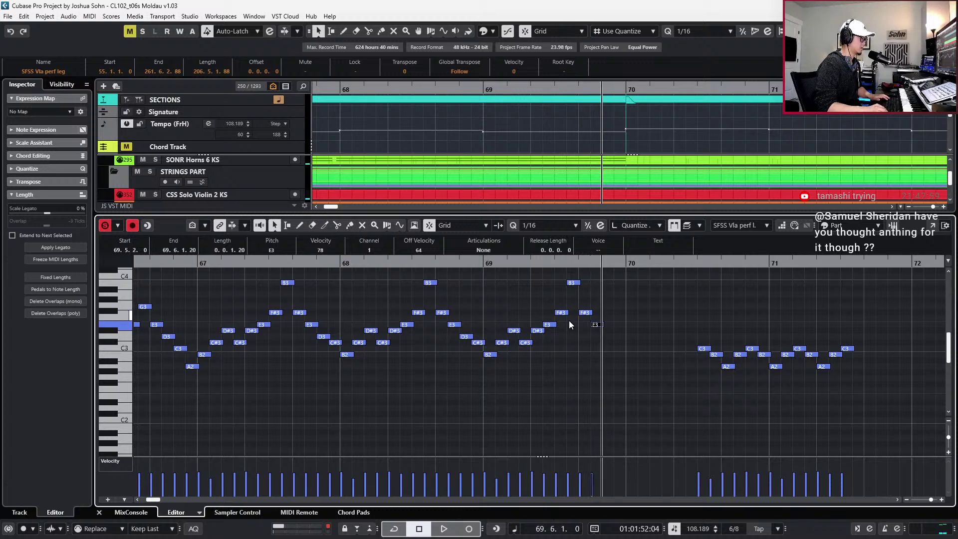
key("ctrl+v")
key("Down")
key("Down")
key("Down")
key("Down")
Paste the copied F#3 note at 69.6.2, lower it to E3, and place the playhead at the start of bar 70
key("Right")
key("ctrl+v")
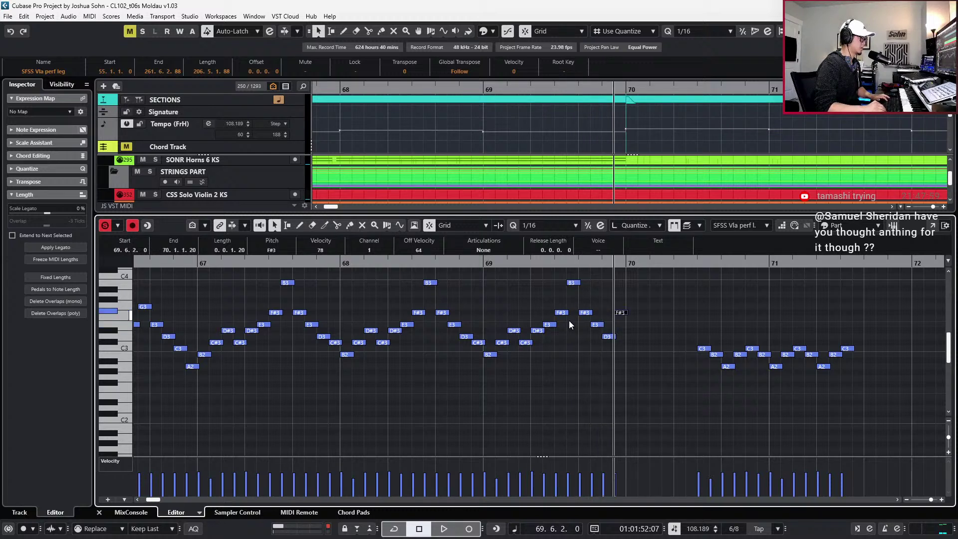
key("Down")
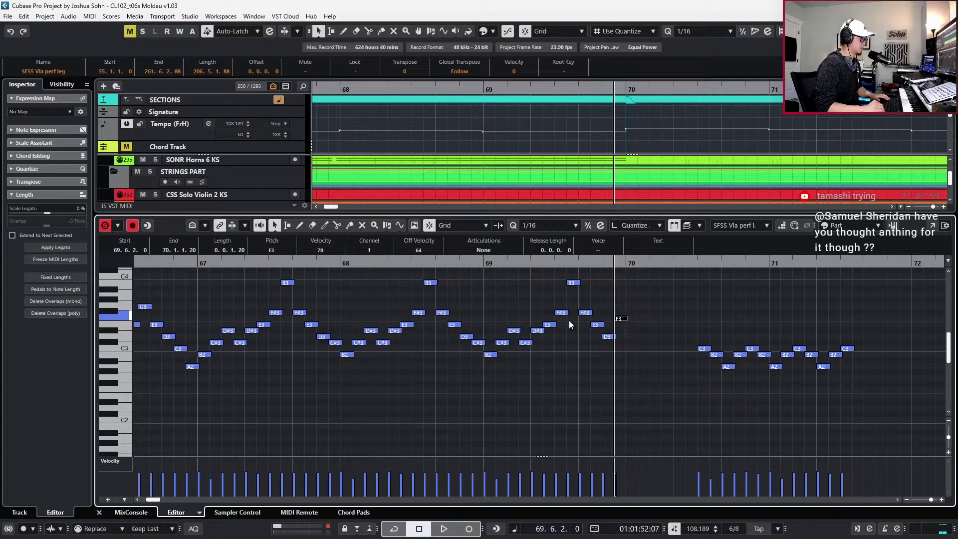
key("Down")
key("space")
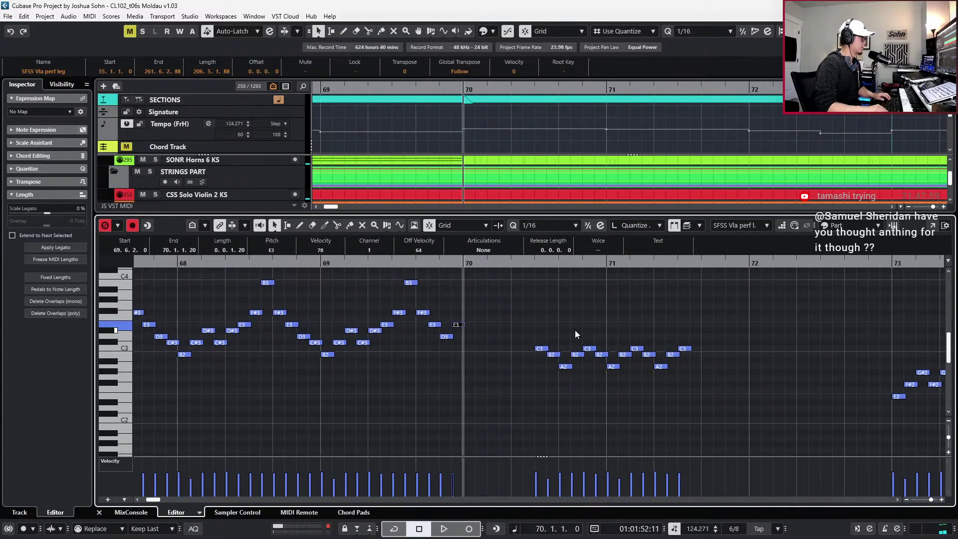
Fill 70.1.1 through 70.3.2 with copied notes on F#3, B3, F#3, E3, D#3 and F#3, and play back the passage
key("ctrl+v")
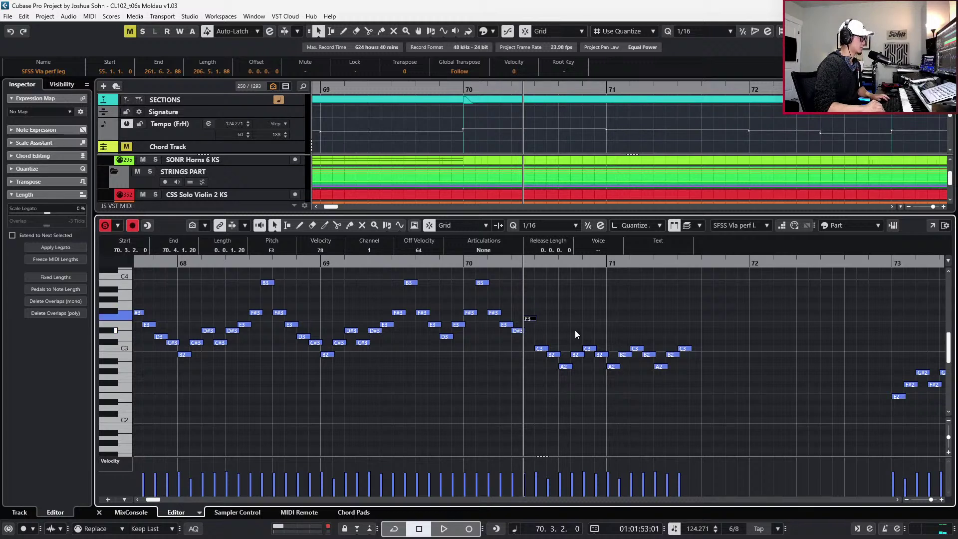
key("space")
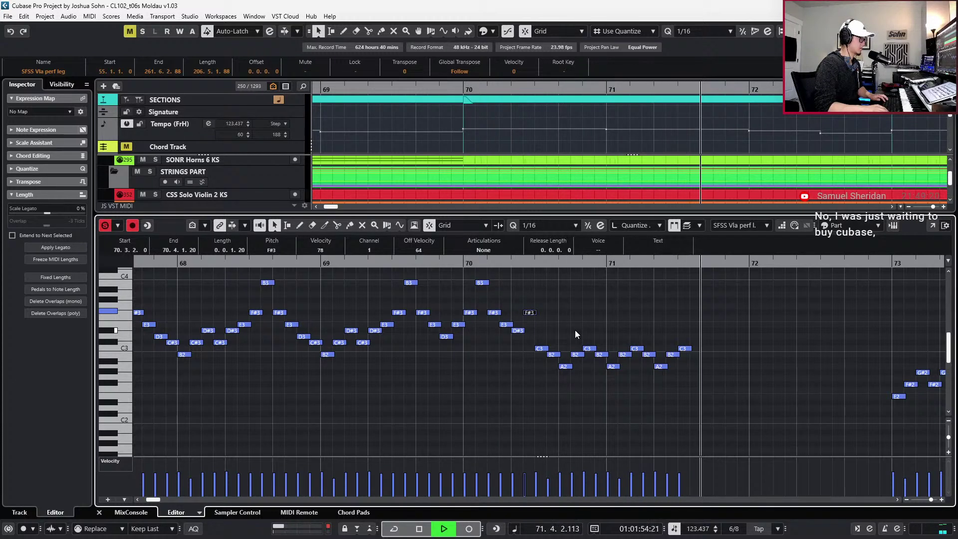
key("space")
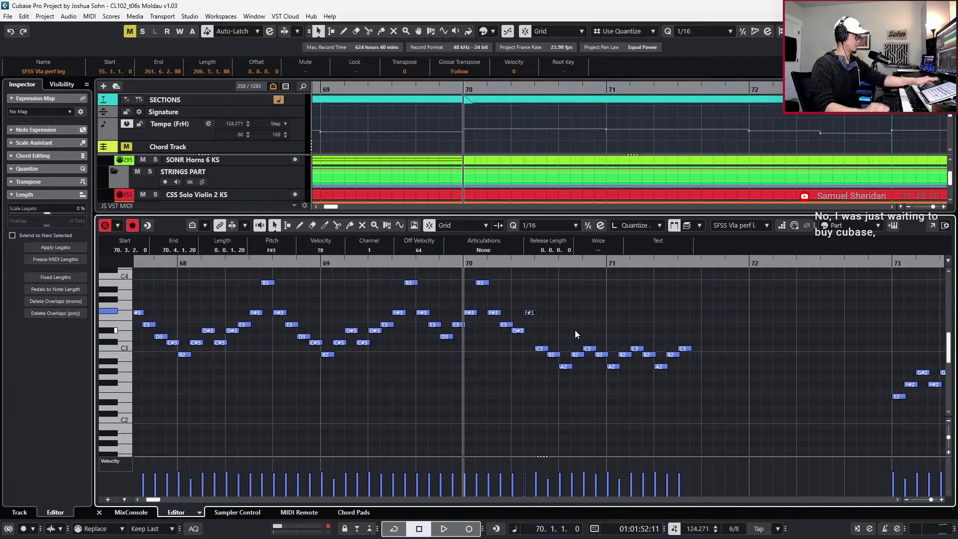
Try adding a copied F#3 note at 71.4.2 lowered to B2, and delete it
key("KP_Add")
key("space")
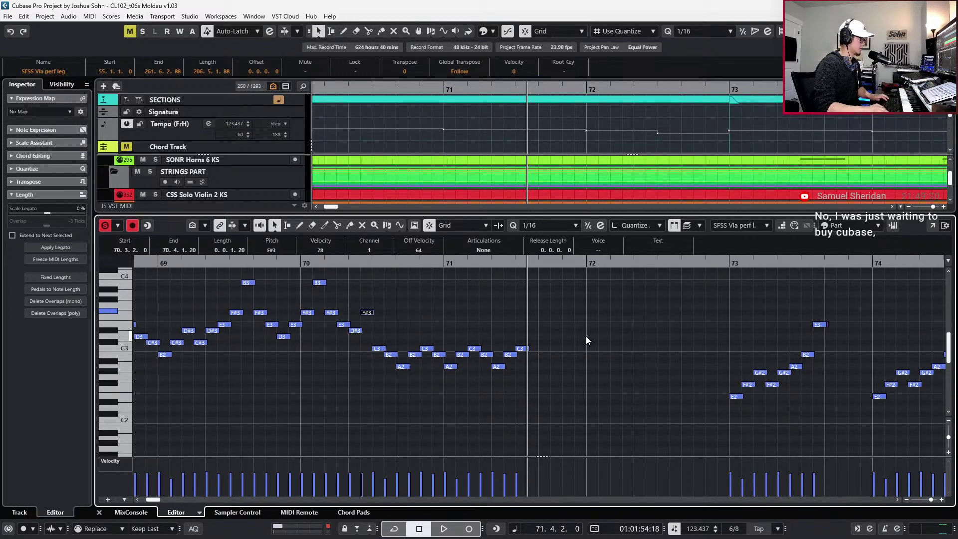
key("ctrl+v")
key("Down")
key("Down")
key("Down")
key("Down")
key("Down")
key("Down")
key("Down")
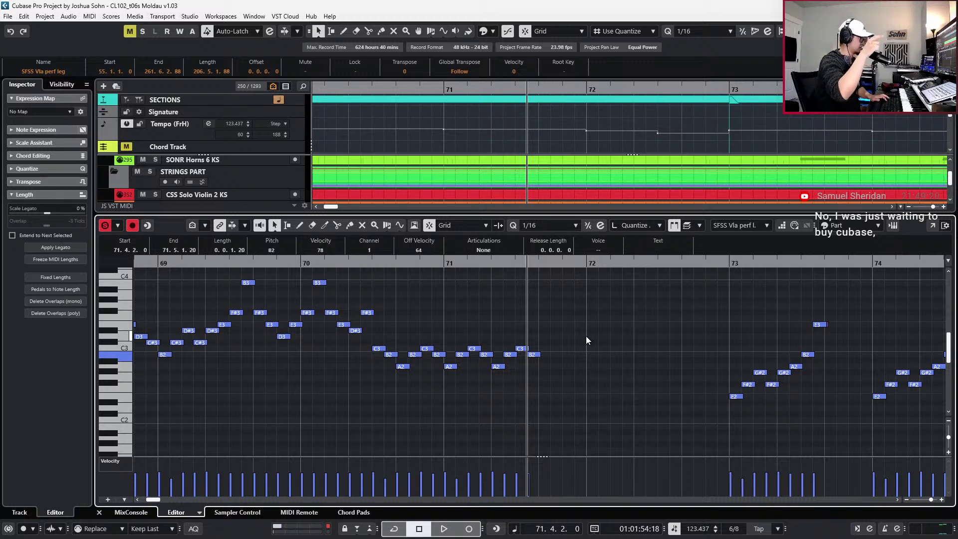
key("Delete")
key("Right")
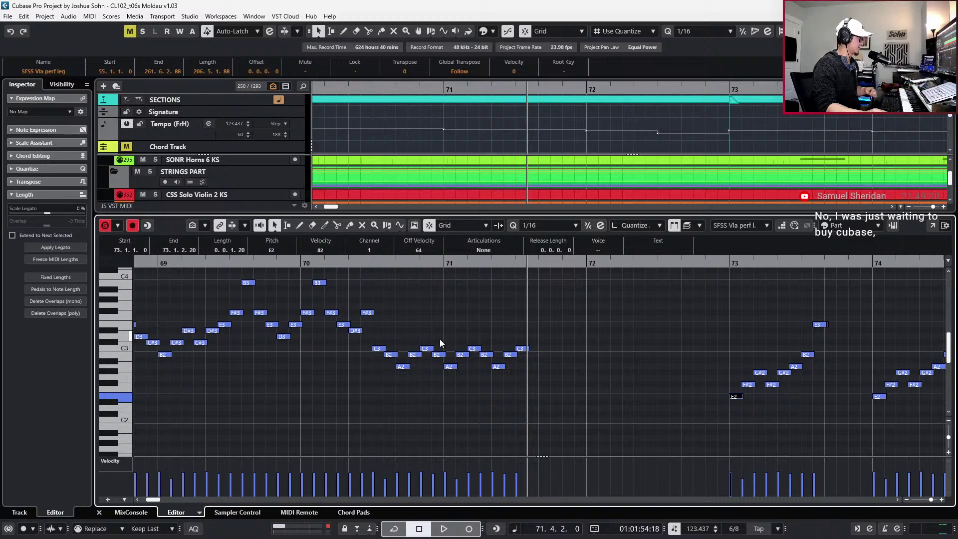
left_click(473, 385)
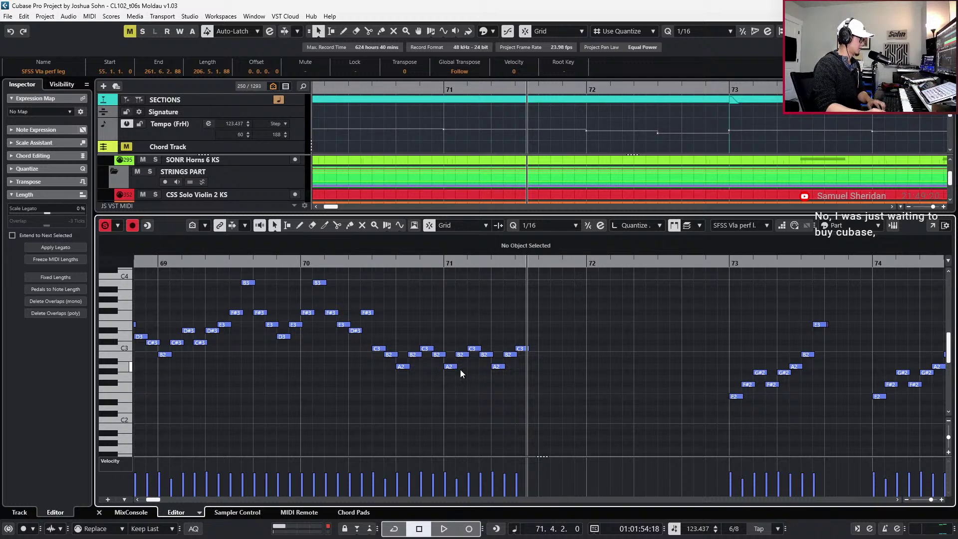
Try lowering the bar 71 notes from 71.1.2 through 71.4.1 by four semitones, and restore their pitches
scroll(508, 368, "down", 2)
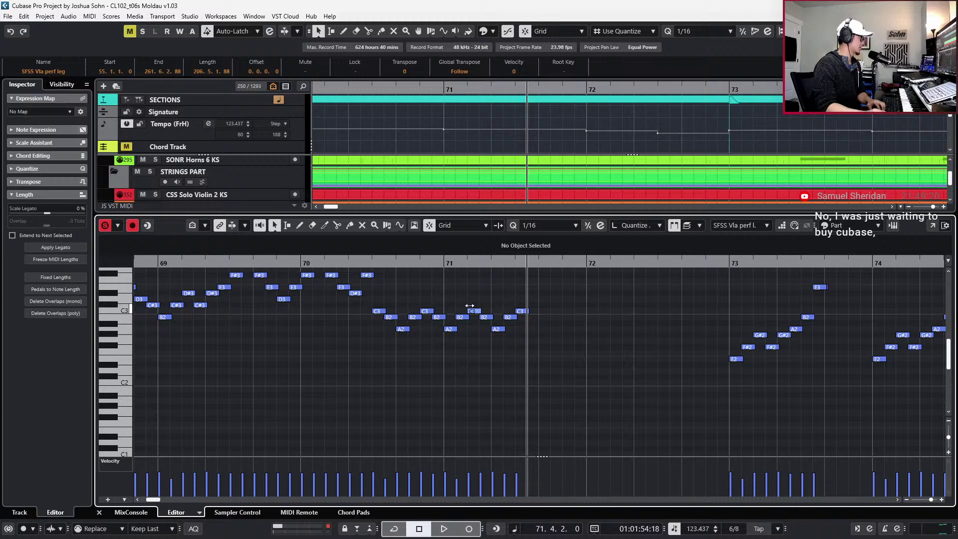
left_click_drag(455, 300, 525, 338)
key("Down")
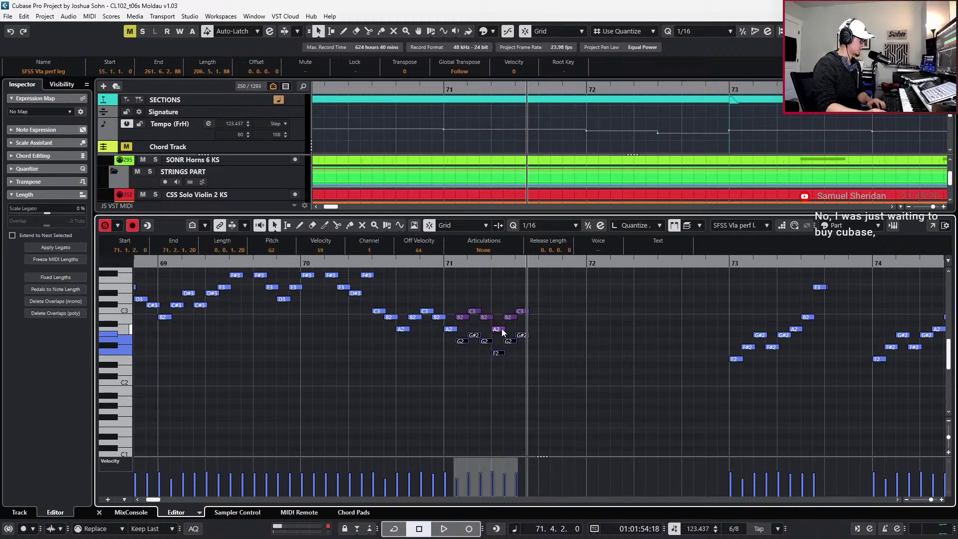
key("Up")
key("Up")
key("Up")
key("Up")
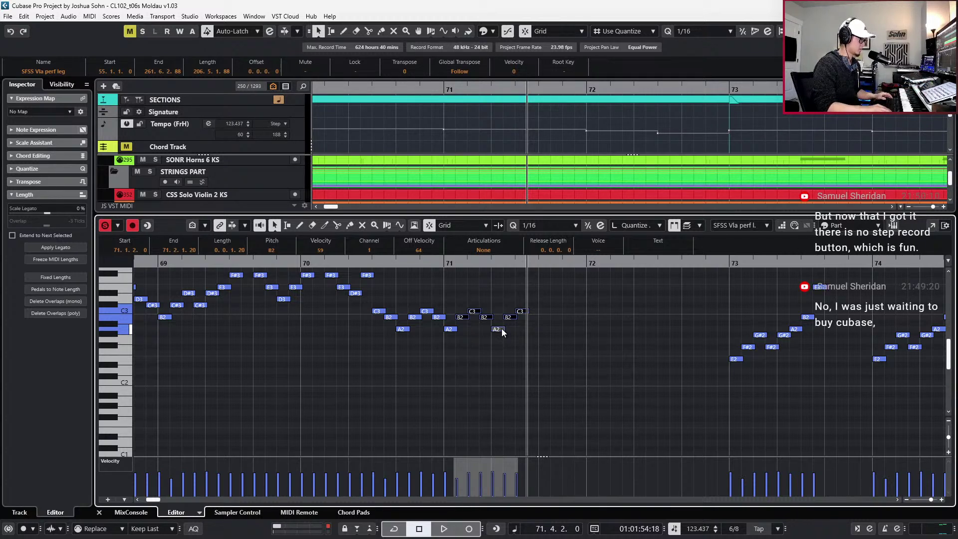
Return to the start of bar 69 and play back the viola run
key("KP_Subtract")
key("KP_Subtract")
key("KP_Subtract")
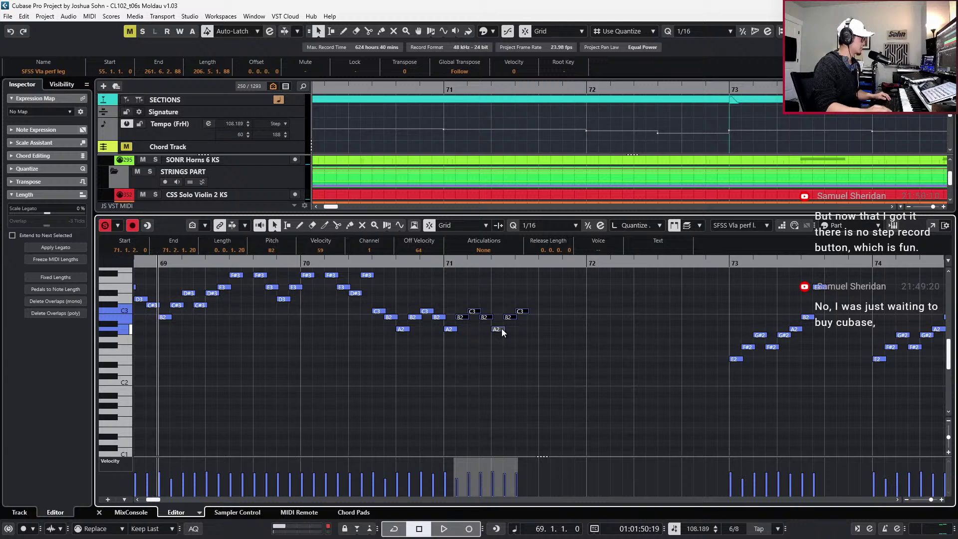
scroll(501, 328, "up", 1)
key("space")
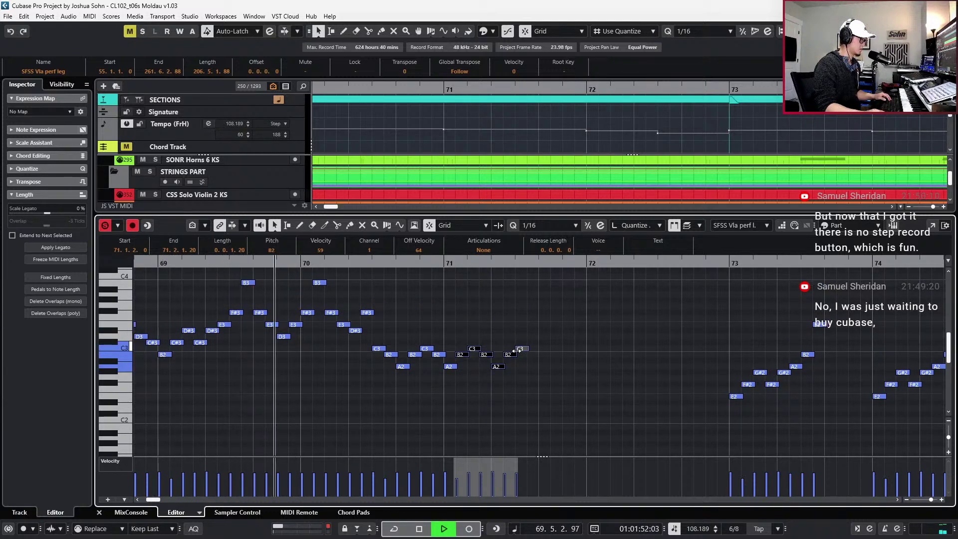
key("space")
Examine the notes from 70.4.1 through 70.6.2 and move the playhead to the start of bar 70
left_click(383, 343)
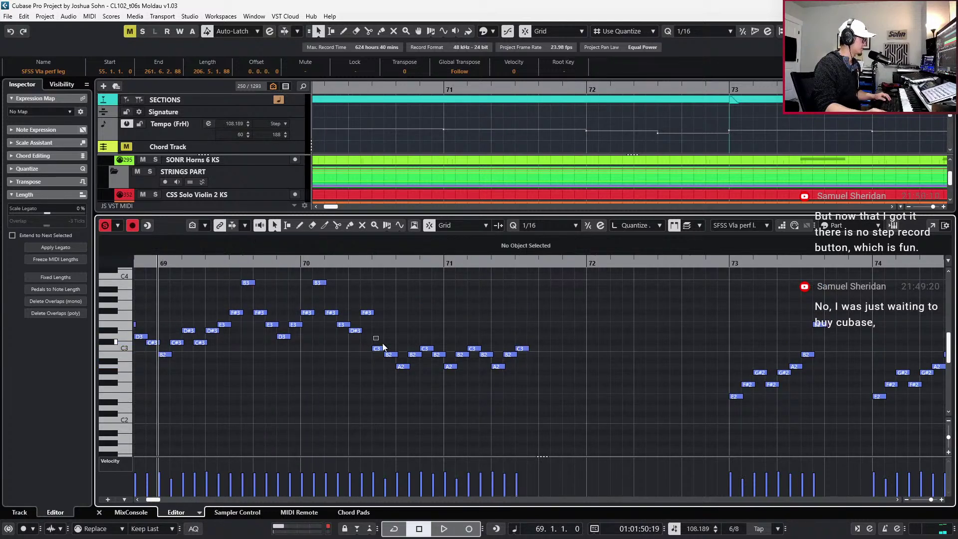
left_click_drag(420, 363, 444, 382)
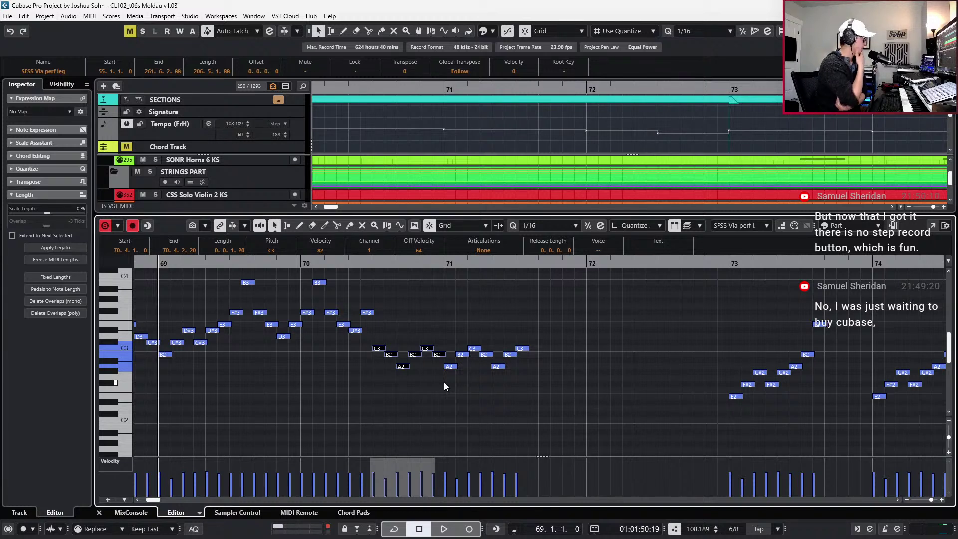
key("l")
key("KP_Subtract")
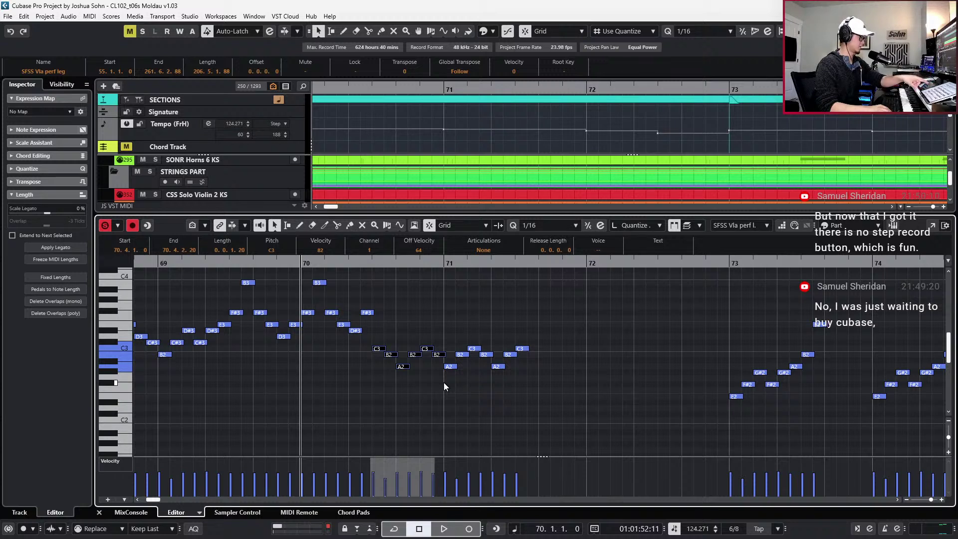
Raise the viola notes from 70.4.1 through 71.4.1 by nine semitones, so the run starts on A3
left_click(444, 383)
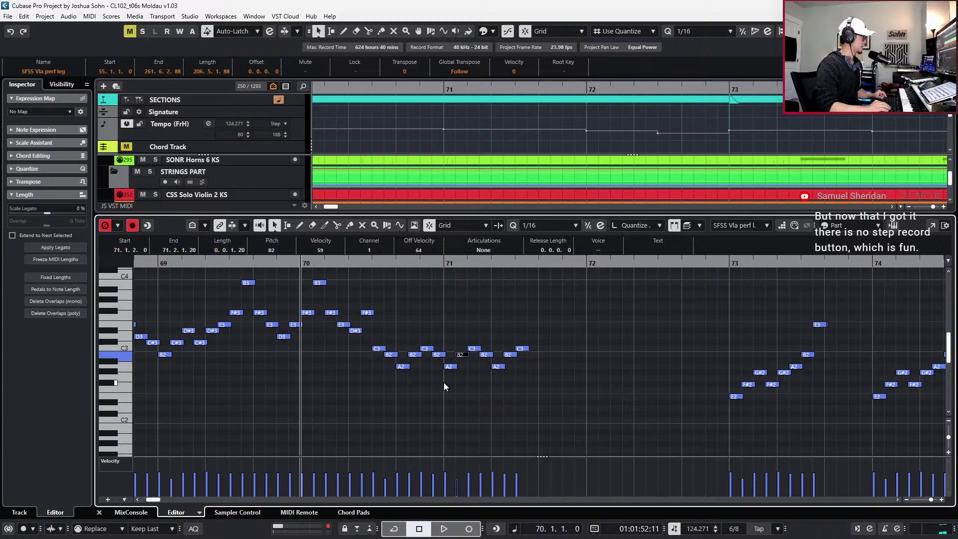
left_click(460, 355)
left_click(367, 313)
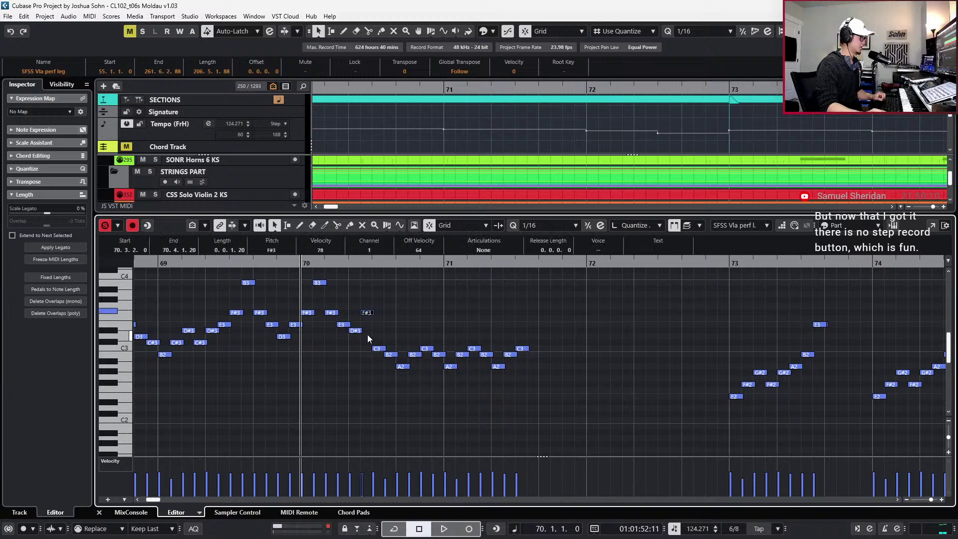
left_click_drag(374, 335, 546, 394)
key("Up")
key("Up")
key("Up")
key("Up")
key("Up")
key("Up")
key("Up")
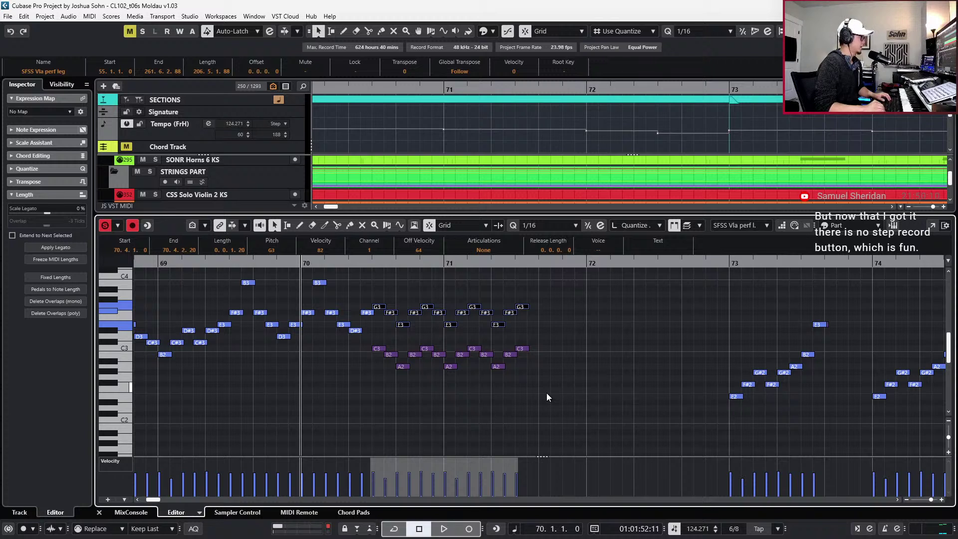
key("Up")
key("Up")
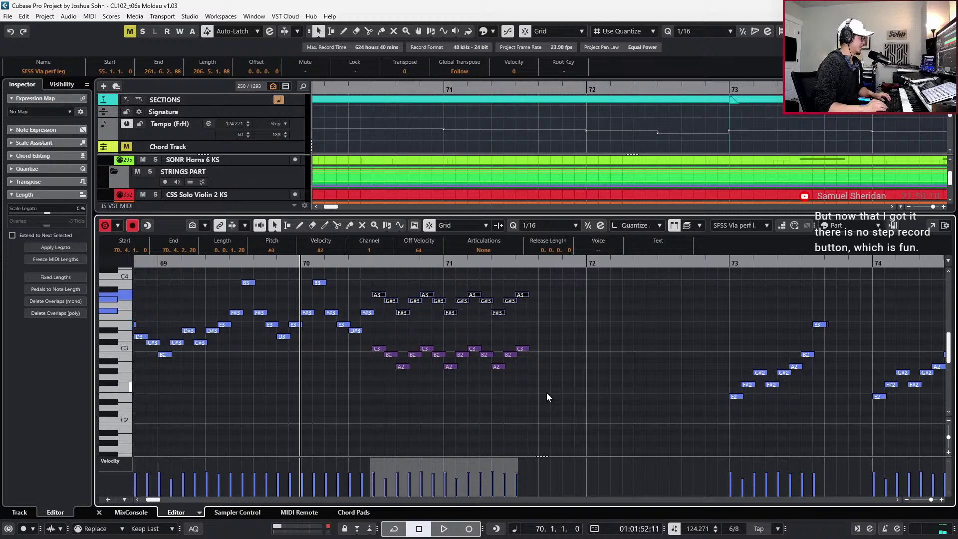
Raise the note at 70.4.2 to B3 and the note at 70.5.1 to C4
left_click(391, 301)
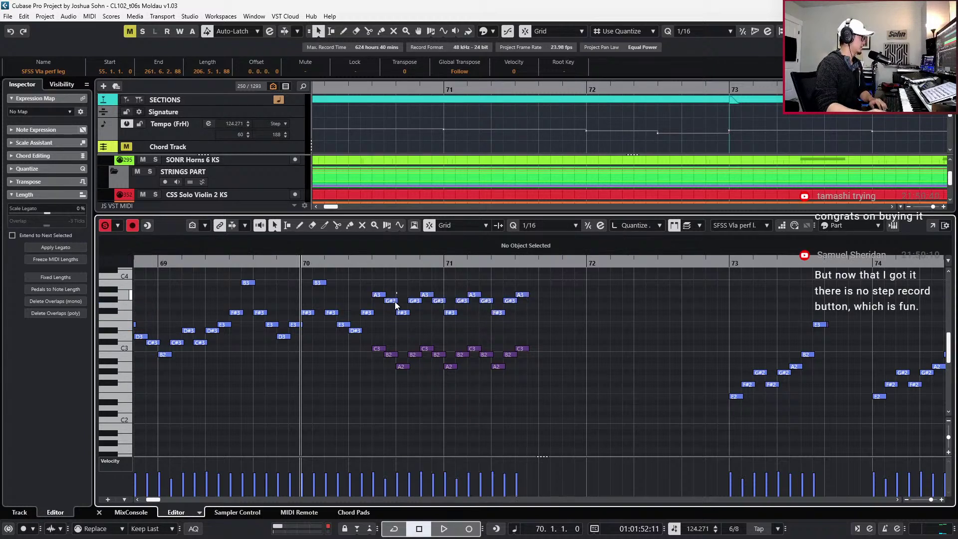
key("Up")
key("Up")
key("Up")
left_click(402, 313)
key("Up")
key("Up")
key("Up")
key("Up")
key("Up")
key("Up")
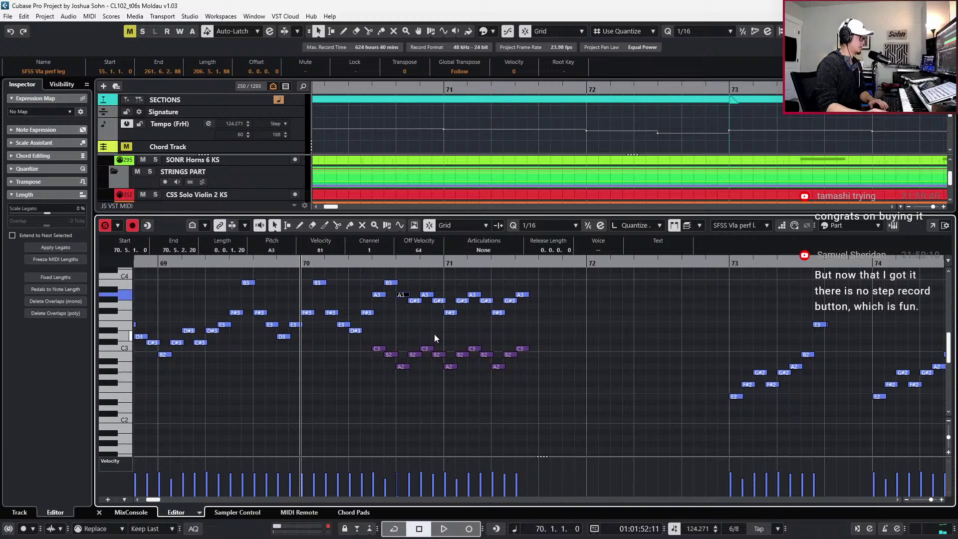
Raise the notes at 70.5.2 and 70.6.2 to B3, keeping the note between them at A3
left_click(413, 320)
left_click(415, 302)
key("Up")
key("Up")
key("Up")
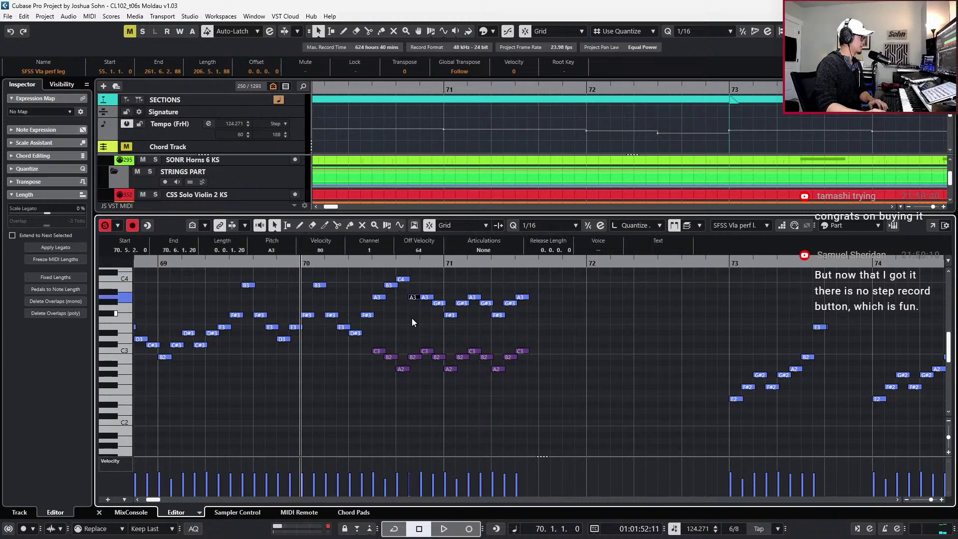
left_click(425, 297)
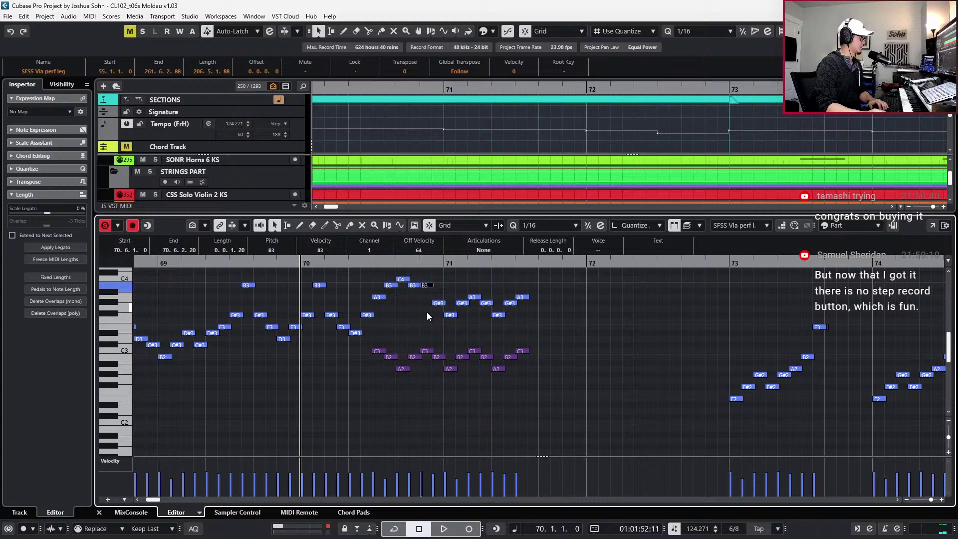
left_click(439, 302)
key("Up")
key("Up")
key("Up")
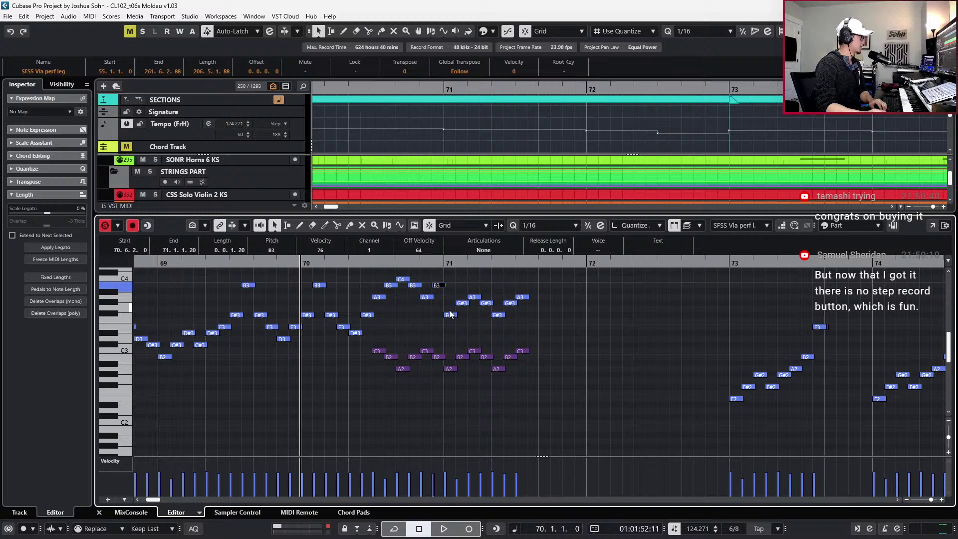
Raise the note at 71.1.1 to C4 and the notes from 71.1.2 through 71.4.1 by three semitones
left_click(449, 315)
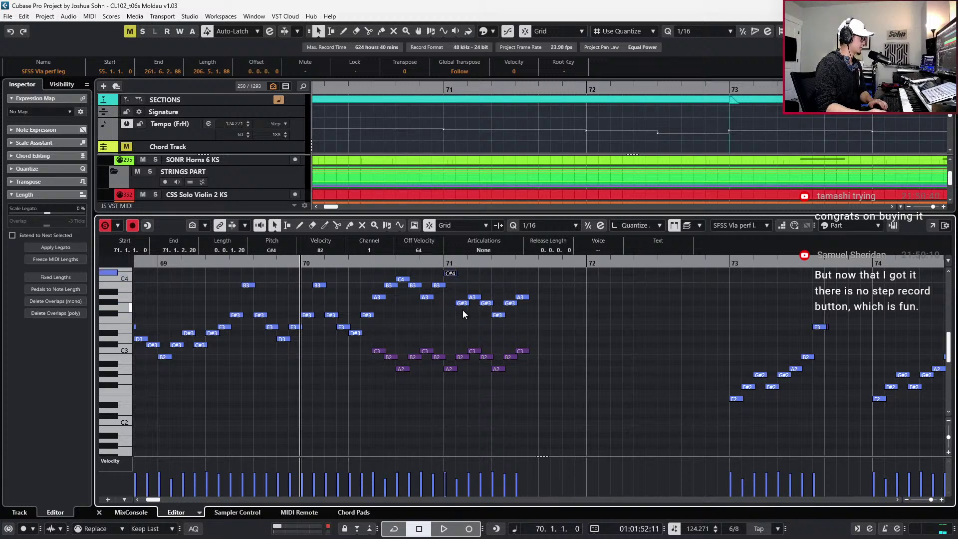
key("Down")
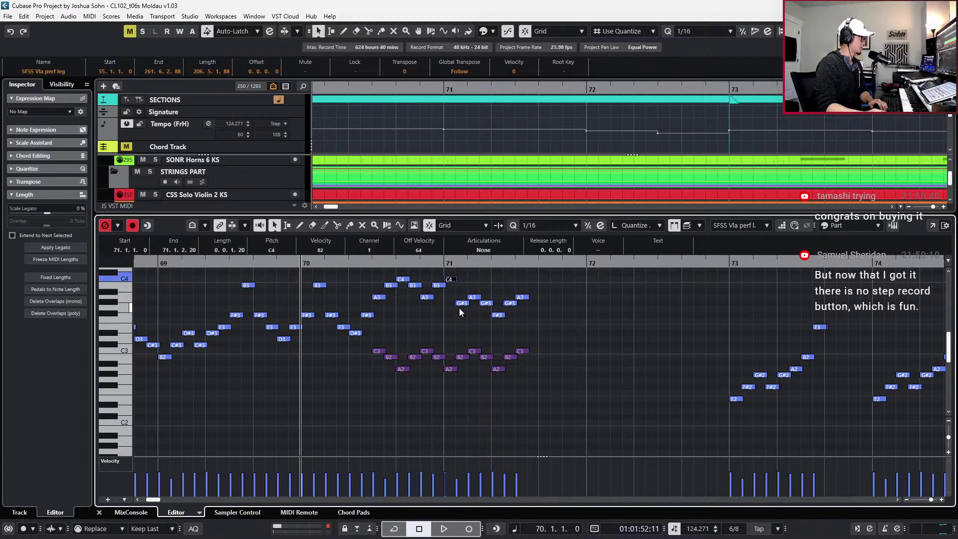
left_click_drag(453, 292, 519, 331)
key("Up")
key("Up")
key("Up")
Lower the note at 71.2.1 to A#3 and the note at 71.2.2 to A3
left_click(478, 280)
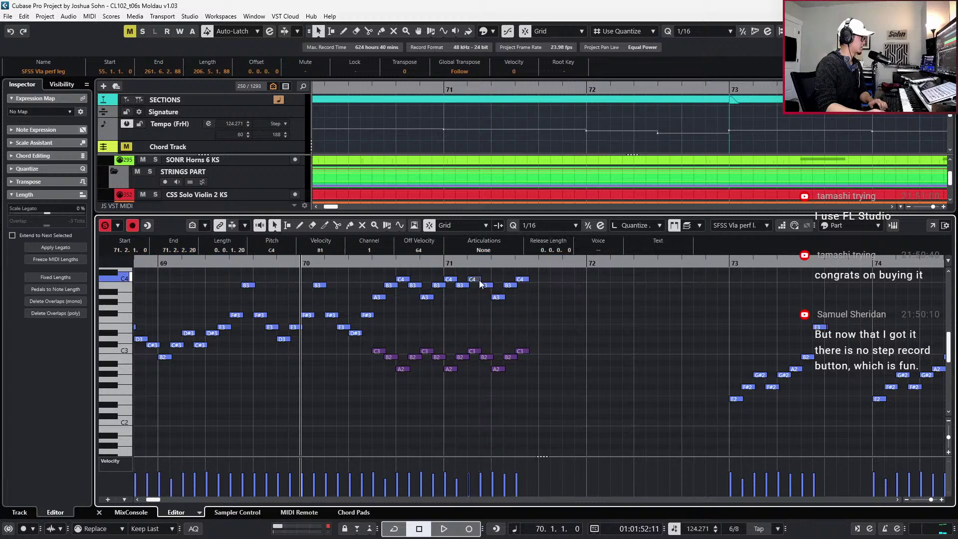
key("Down")
key("Down")
left_click(486, 285)
key("Down")
key("Down")
left_click(472, 292)
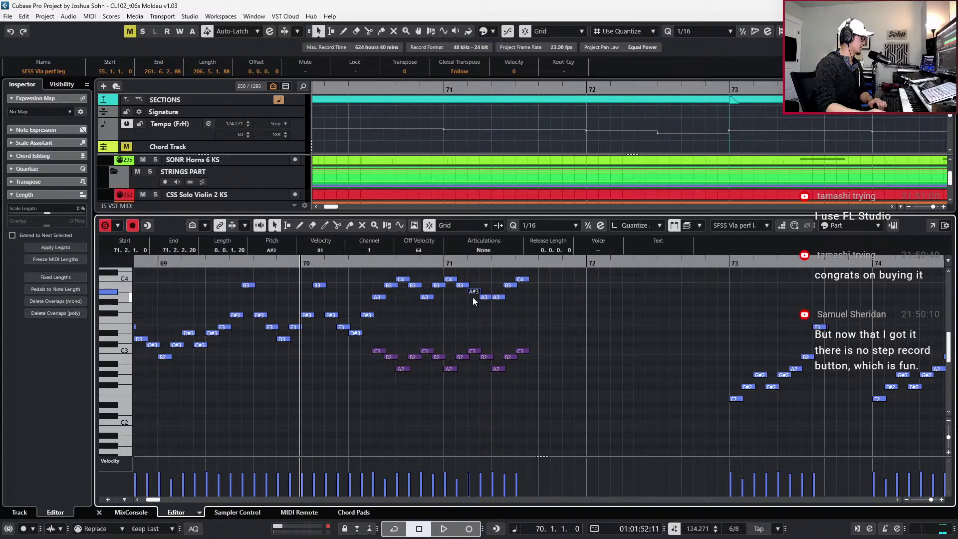
Lower the note at 71.2.1 to A3 and raise the following note at 71.2.2 to B3
key("Down")
left_click(485, 303)
left_click(485, 298)
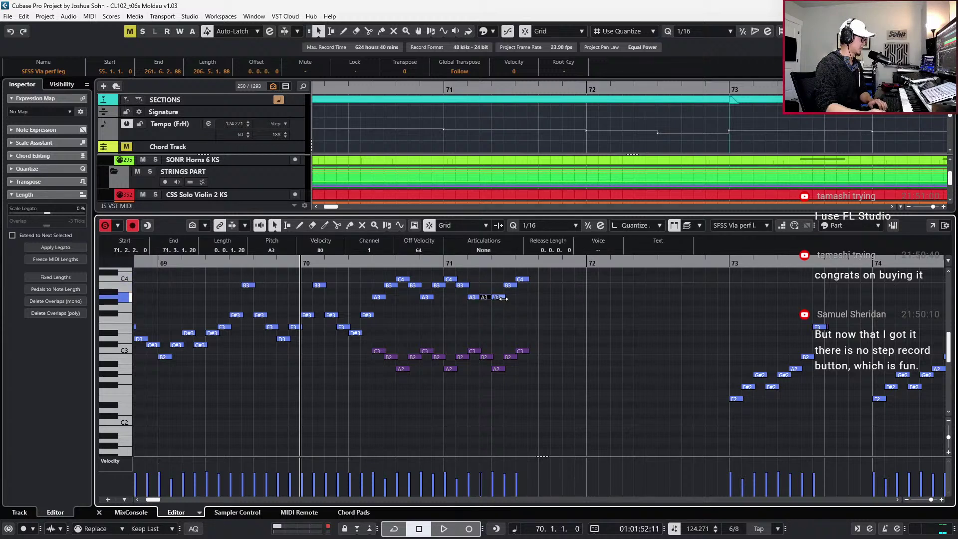
key("Up")
key("Up")
Raise the note at 71.3.1 to C4 and lower the phrase's last note at 71.4.1 to A3
left_click(498, 298)
key("Up")
key("Up")
key("Up")
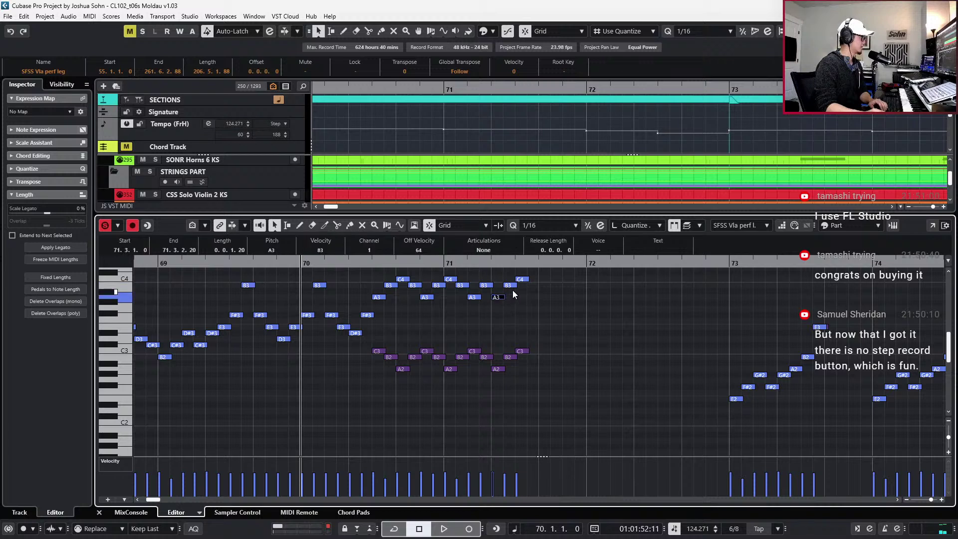
left_click(515, 295)
left_click(524, 280)
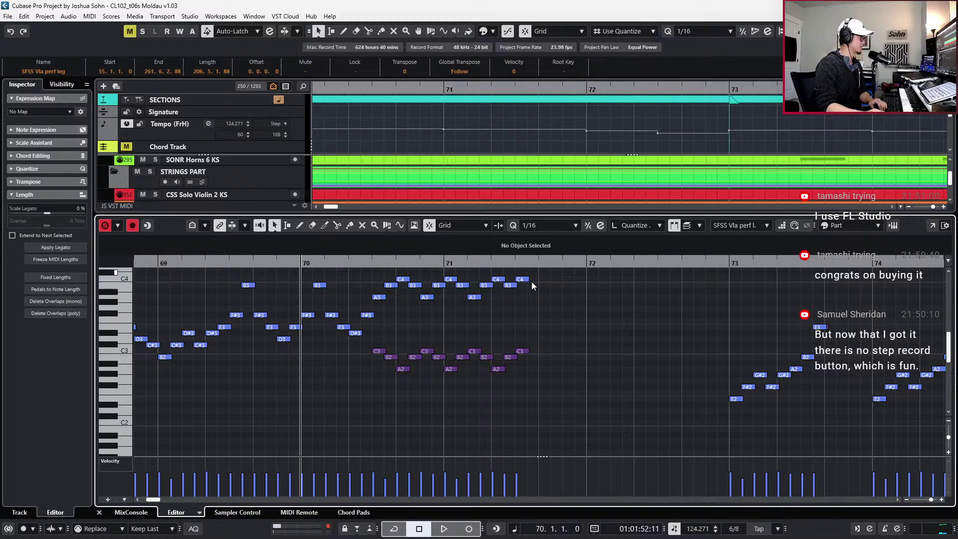
key("Down")
key("Down")
key("Down")
Play back the corrected notes in bars 70 and 71 to check them
key("space")
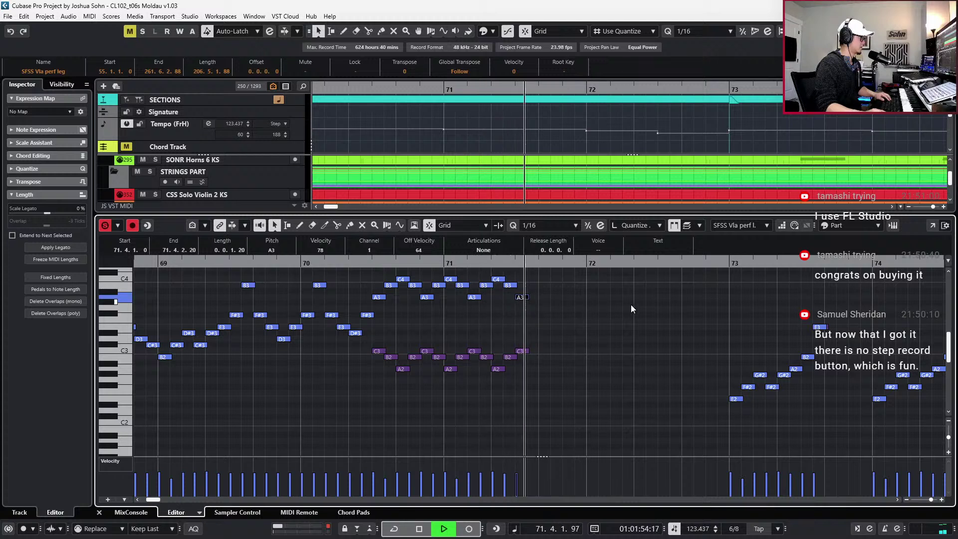
key("space")
key("space")
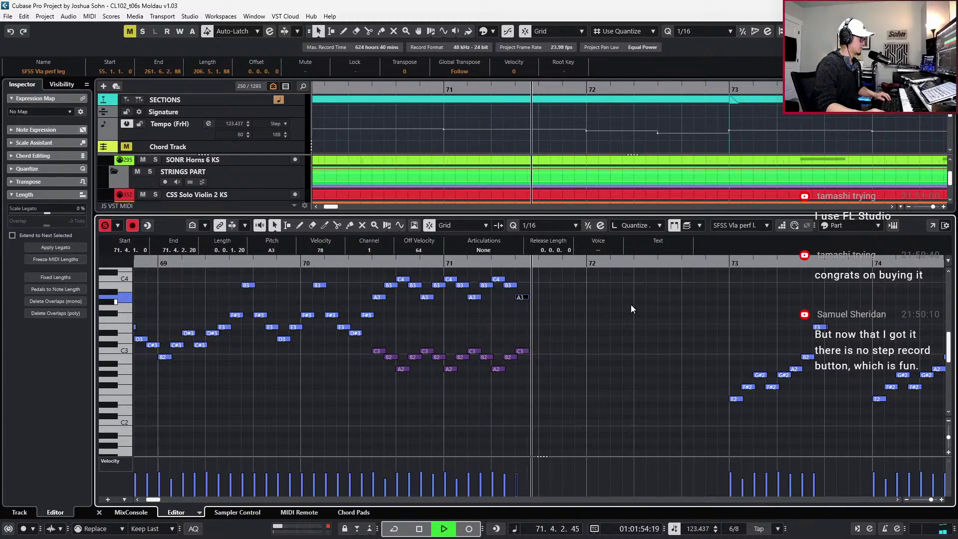
key("space")
Paste the copied sixteenth note at 71.4.2 and transpose it to G3
key("l")
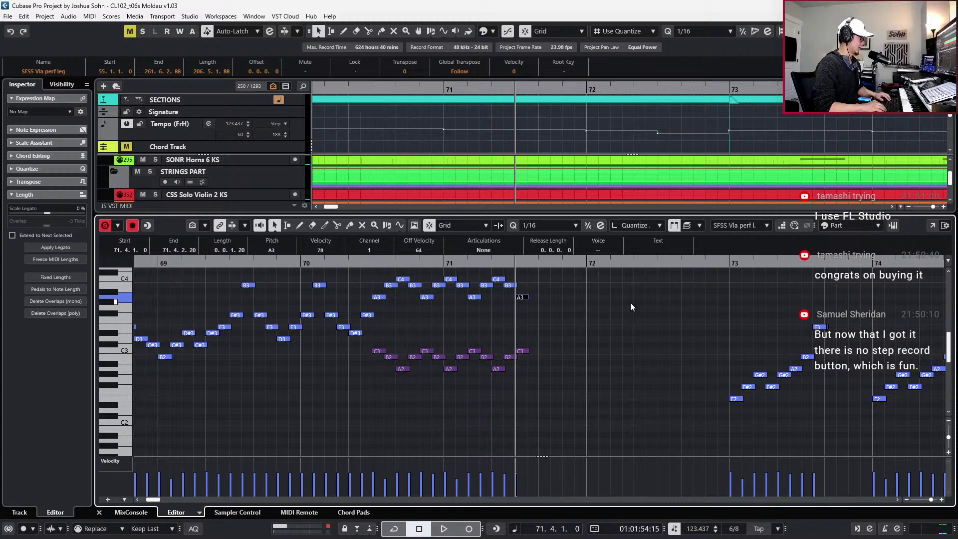
key("ctrl+KP_Add")
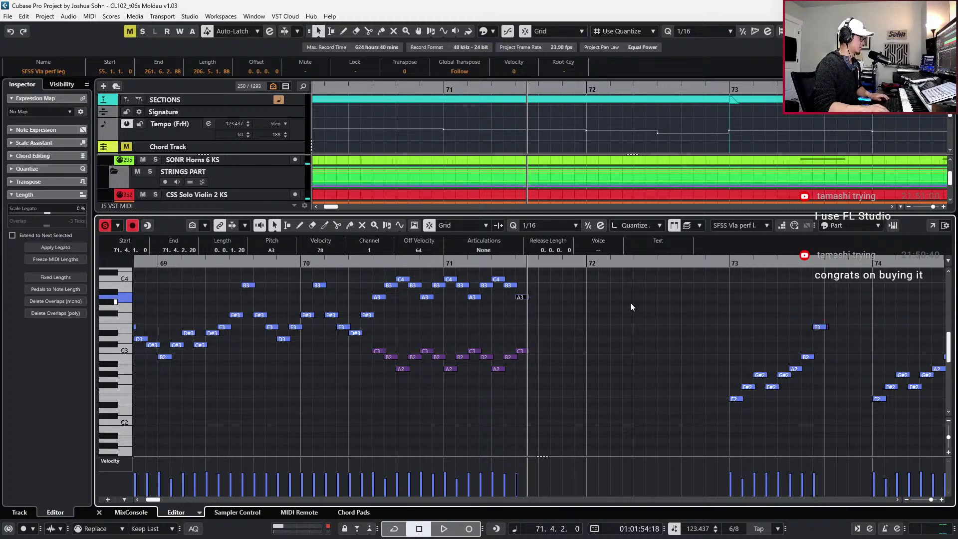
key("ctrl+v")
key("Down")
key("Down")
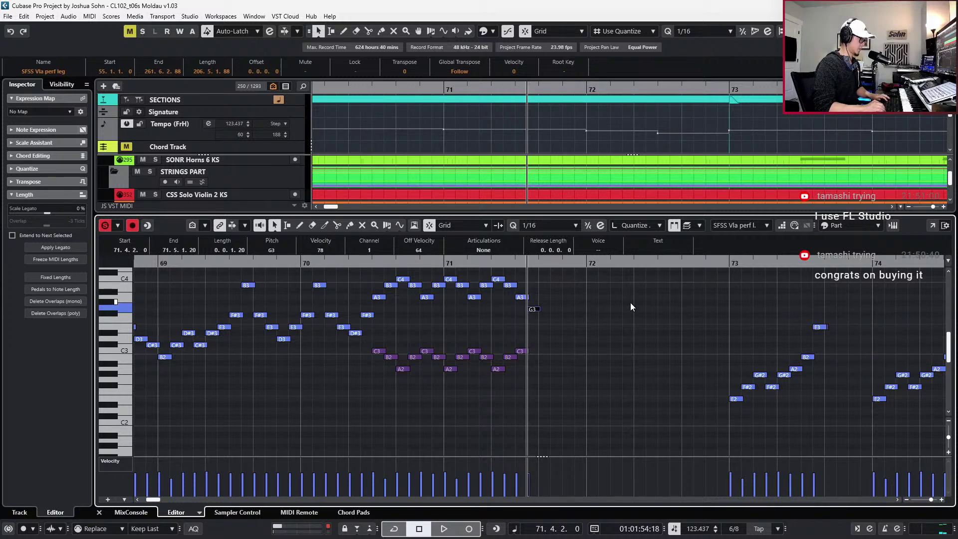
Continue the run with pasted notes transposed to F#3 at 71.5.1 and G3 at 71.5.2
key("ctrl+KP_Add")
key("ctrl+v")
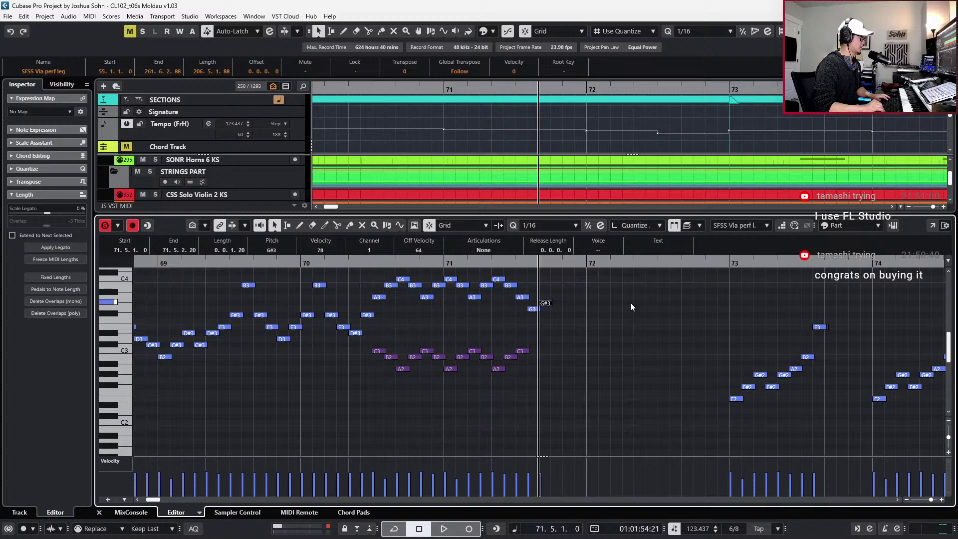
key("Down")
key("Down")
key("Down")
key("ctrl+KP_Add")
key("ctrl+v")
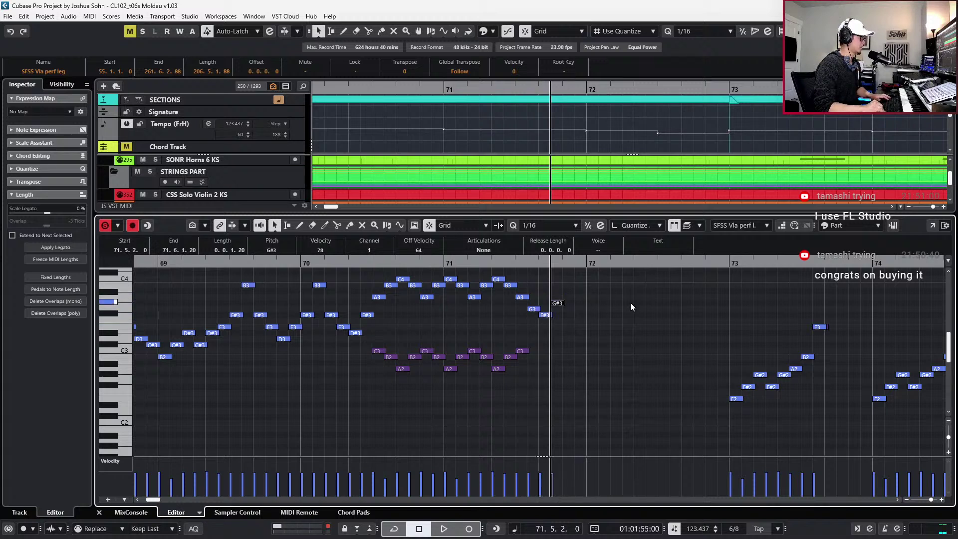
key("Down")
key("Down")
Finish bar 71 with pasted notes transposed to F#3 at 71.6.1 and E3 at 71.6.2
key("ctrl+KP_Add")
key("ctrl+v")
key("Down")
key("Down")
key("Down")
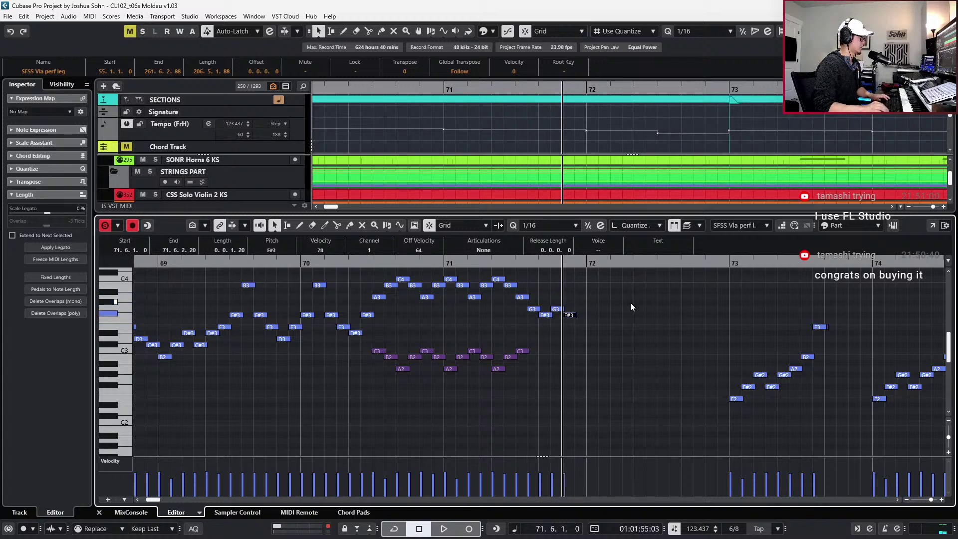
key("ctrl+KP_Add")
key("ctrl+v")
key("Down")
key("Down")
key("Down")
key("Down")
key("Down")
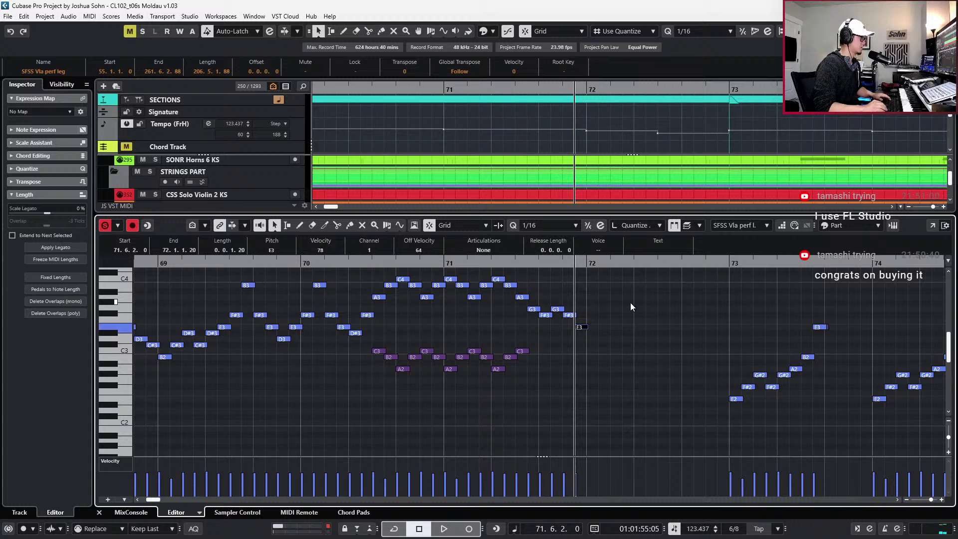
Paste the first note of bar 72 at 72.1.1 and transpose it to F#3
key("ctrl+KP_Add")
key("ctrl+v")
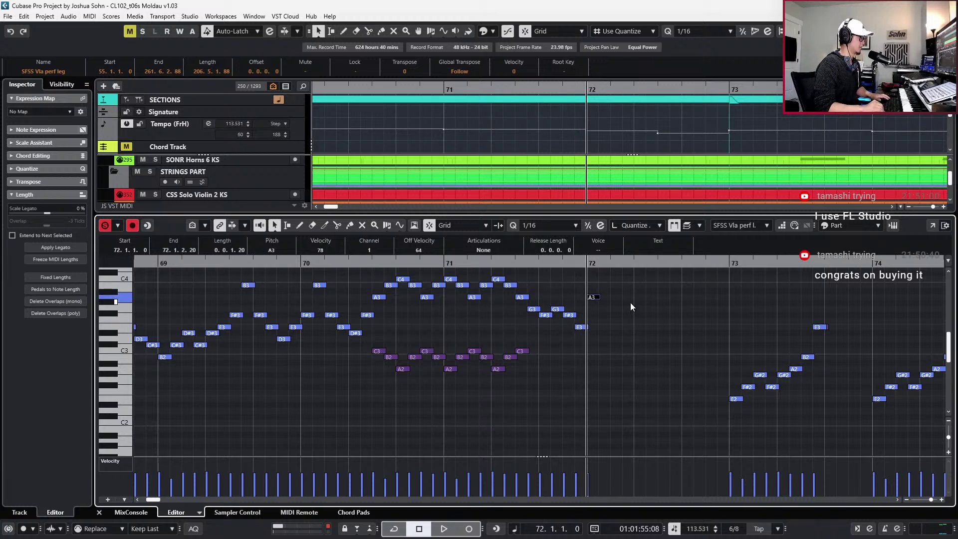
key("Down")
key("Down")
key("Down")
key("Down")
key("Down")
key("Down")
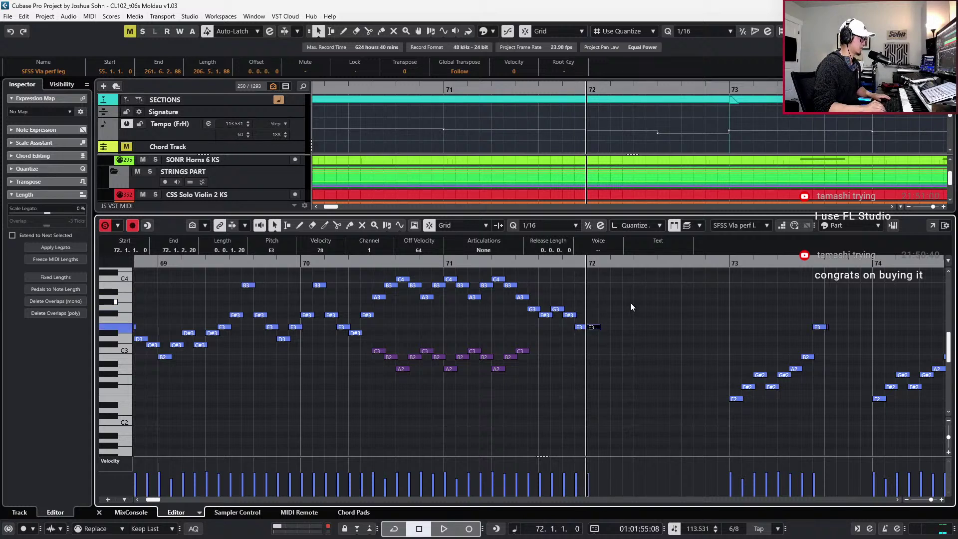
key("Up")
key("Up")
key("Up")
Add pasted notes transposed to G3 at 72.1.2 and A3 at 72.2.1
key("ctrl+KP_Add")
key("ctrl+v")
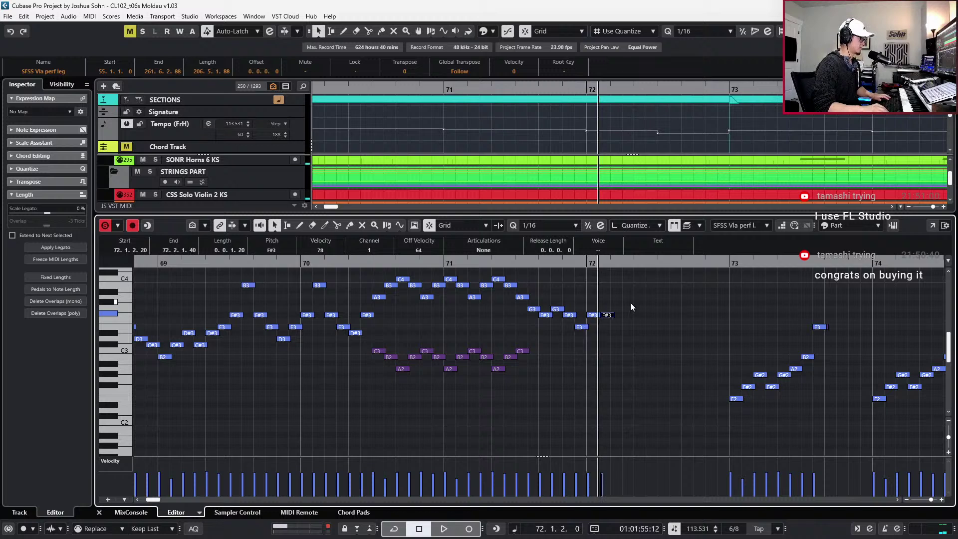
key("Up")
key("ctrl+KP_Add")
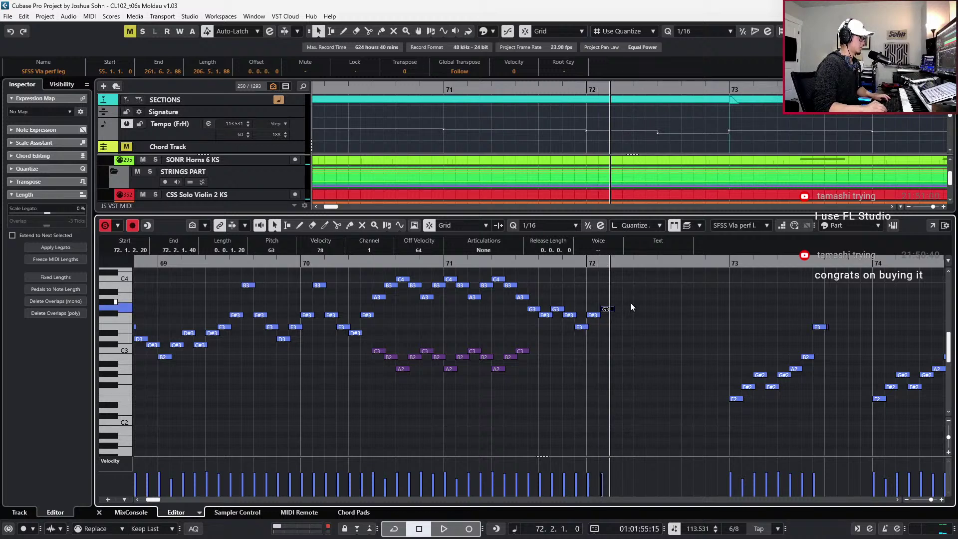
key("ctrl+v")
key("Up")
key("Up")
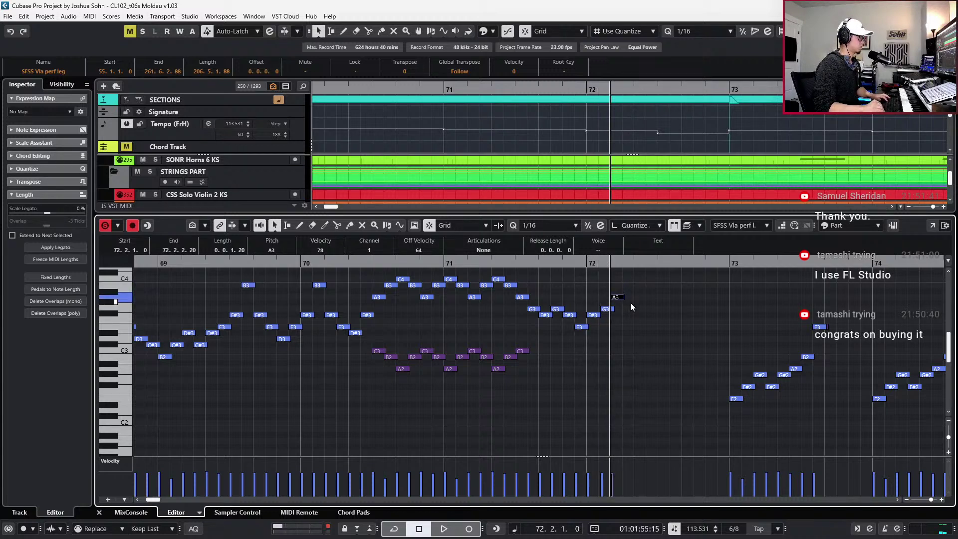
Add pasted notes transposed to G3 at 72.2.2 and F#3 at 72.3.1
key("ctrl+KP_Add")
key("ctrl+v")
key("Down")
key("Down")
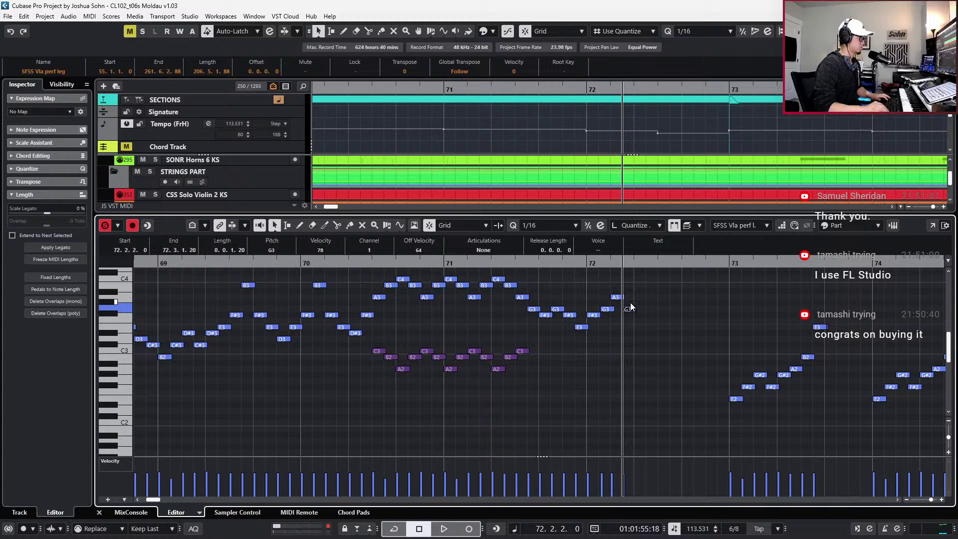
key("ctrl+v")
key("Down")
key("ctrl+KP_Add")
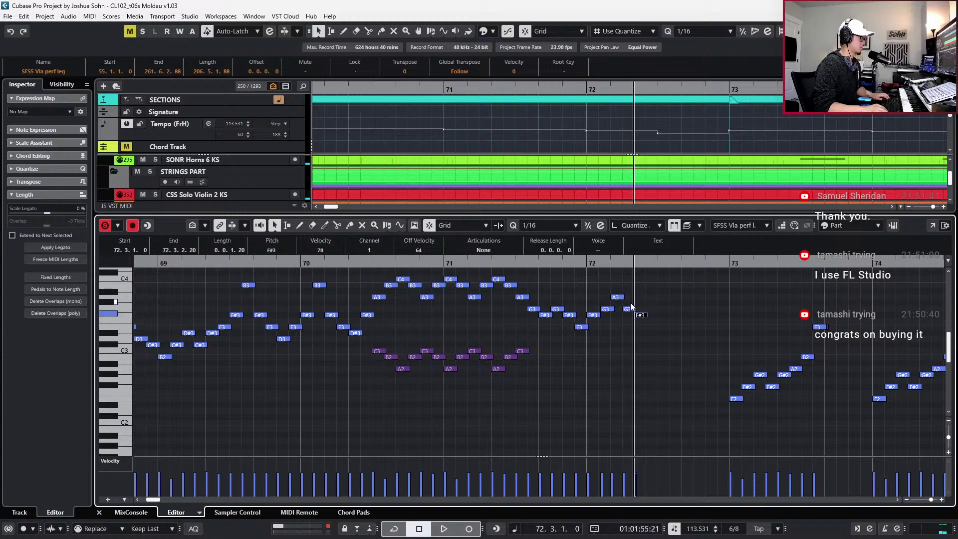
Paste a note at 72.3.2 and transpose it down to E3
key("ctrl+KP_Add")
key("ctrl+v")
key("Down")
key("Down")
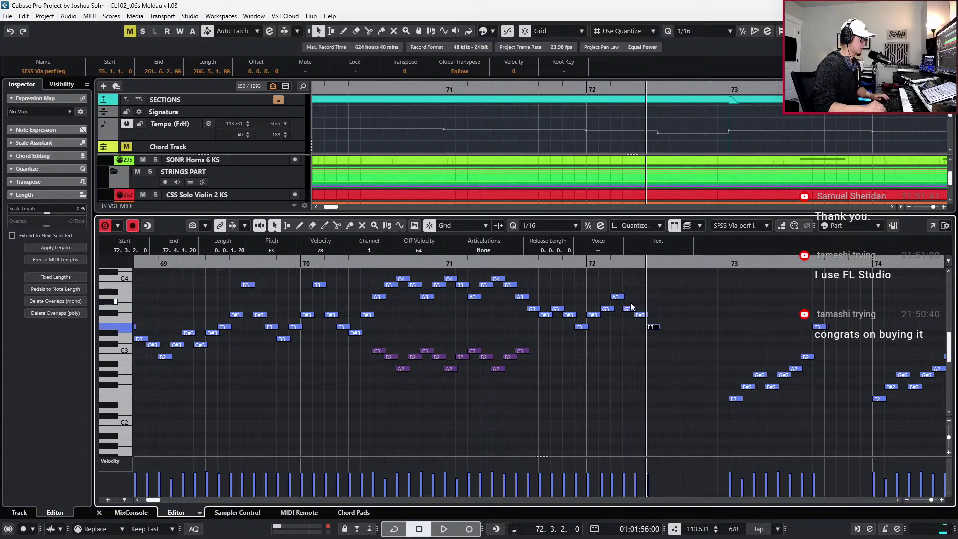
Paste a note at 72.4.1 and transpose it down to D3
key("ctrl+KP_Add")
key("ctrl+v")
key("Down")
key("Down")
key("Down")
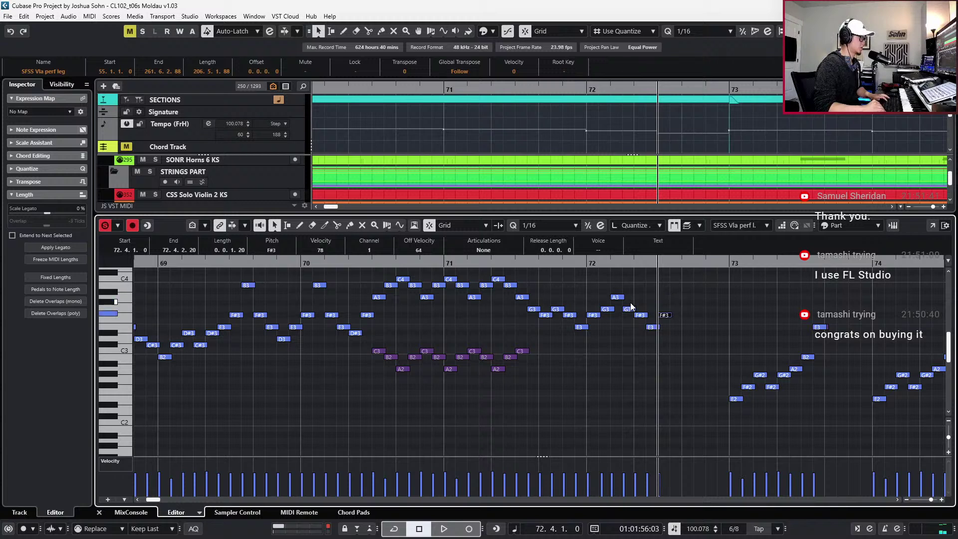
key("Down")
key("Down")
key("Down")
key("Down")
Play back the passage leading into bar 72 to check the new notes
key("KP_Subtract")
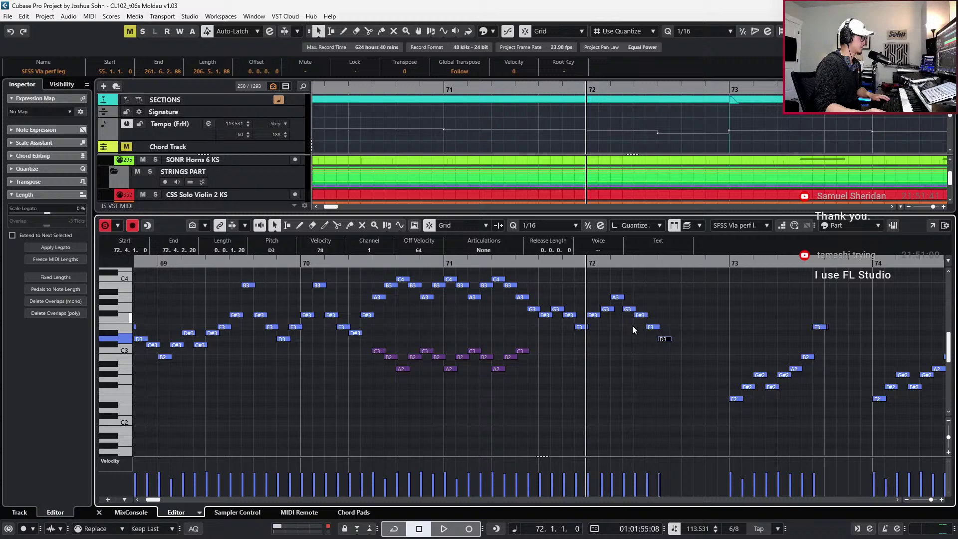
key("space")
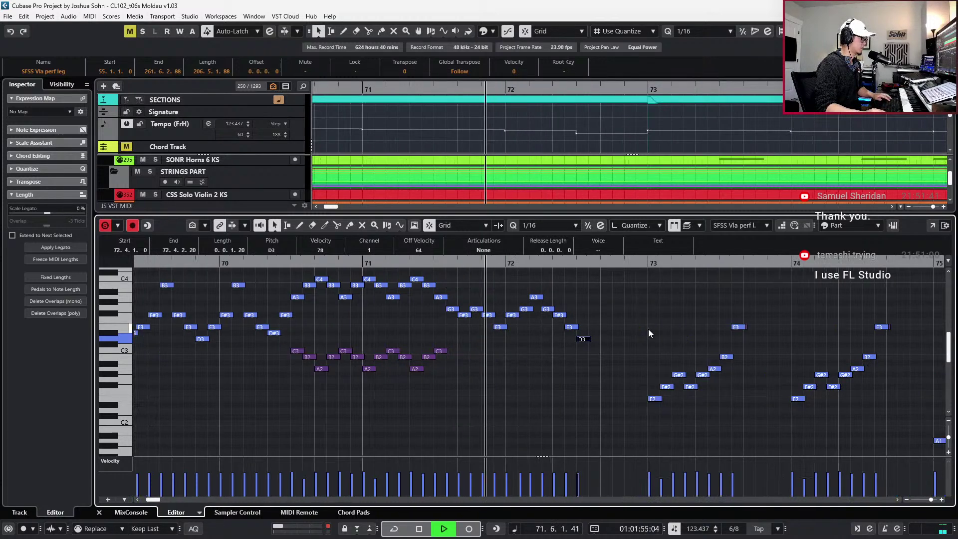
key("space")
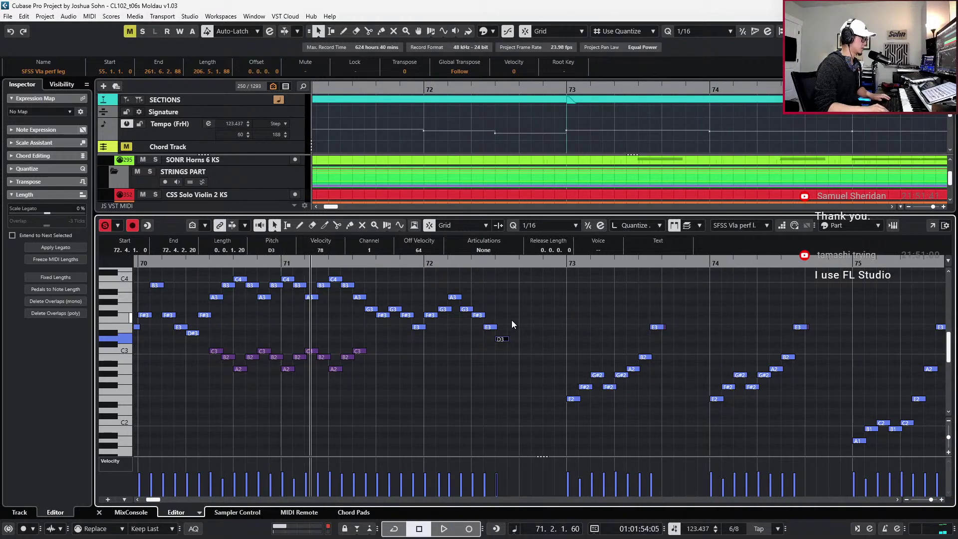
Copy the D3 note at 72.4.1 to 72.4.2 and 72.5.1, transposing the copies to C3 and B2
key("KP_Add")
key("KP_Add")
key("KP_Add")
key("KP_Add")
key("KP_Add")
key("KP_Add")
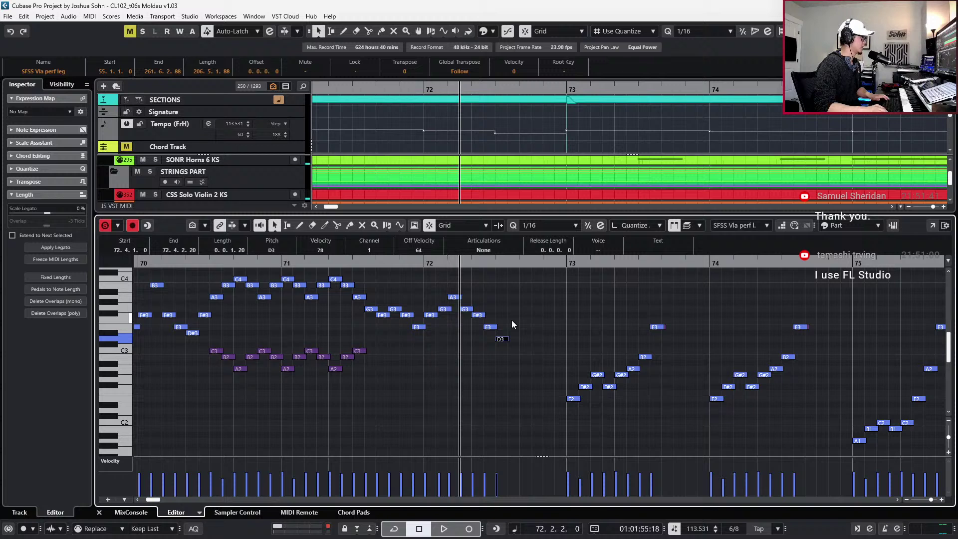
key("Right")
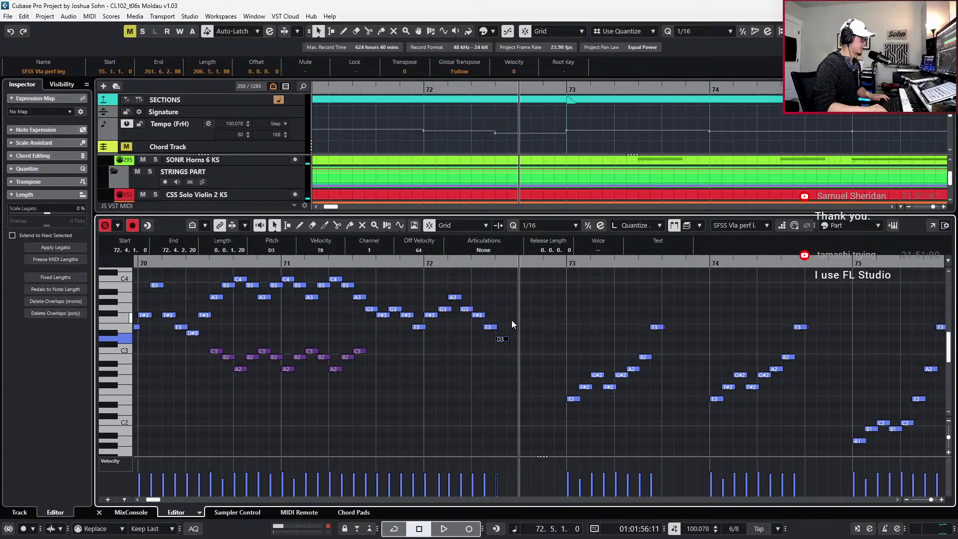
key("Left")
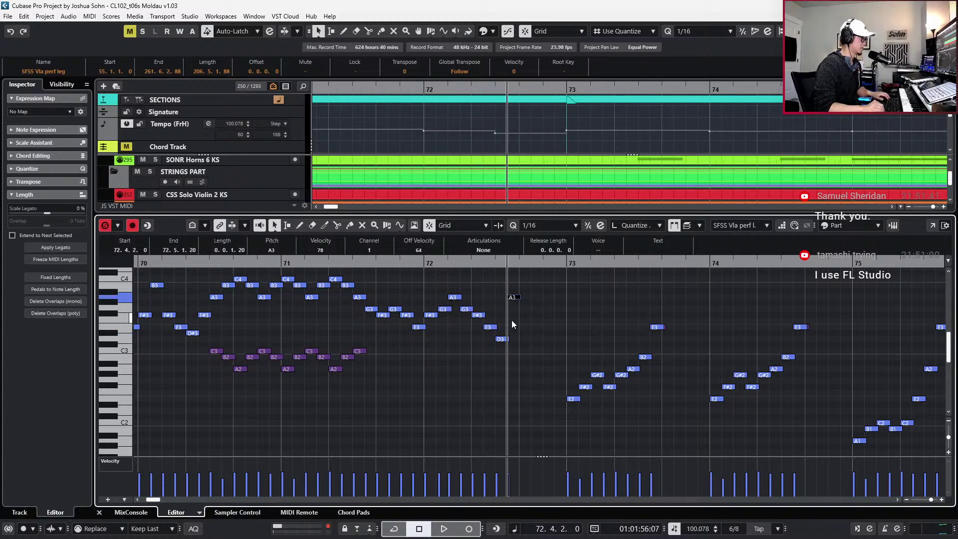
key("Delete")
left_click(497, 339)
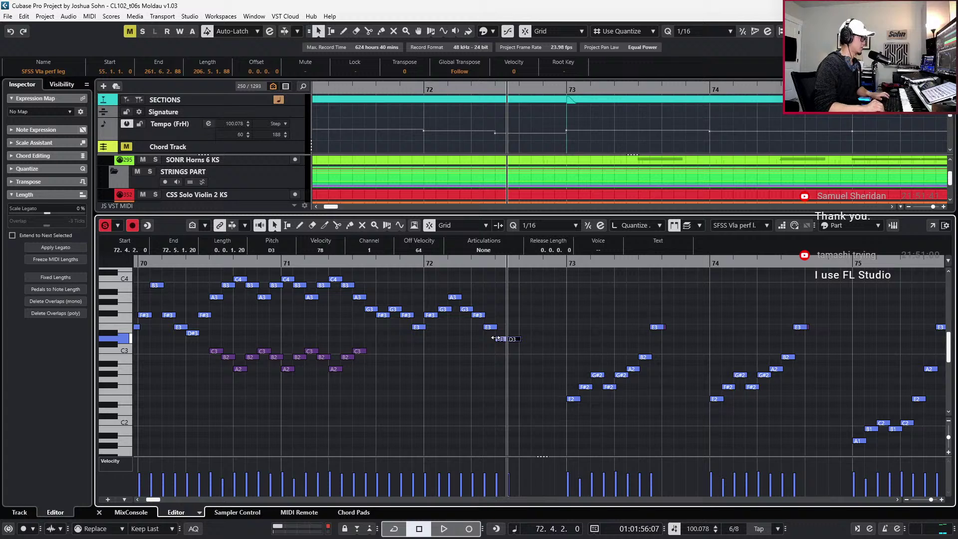
key("Down")
key("Down")
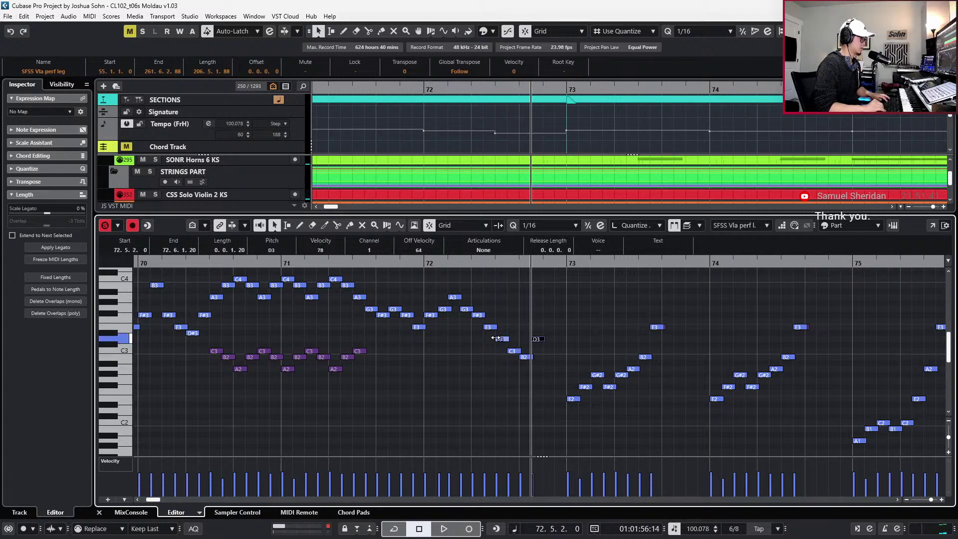
Transpose the pasted note at 72.5.2 down to A2 and paste one more D3 note
key("Down")
key("Down")
key("Down")
key("Down")
key("Down")
key("Up")
key("Up")
key("Up")
key("Up")
key("Up")
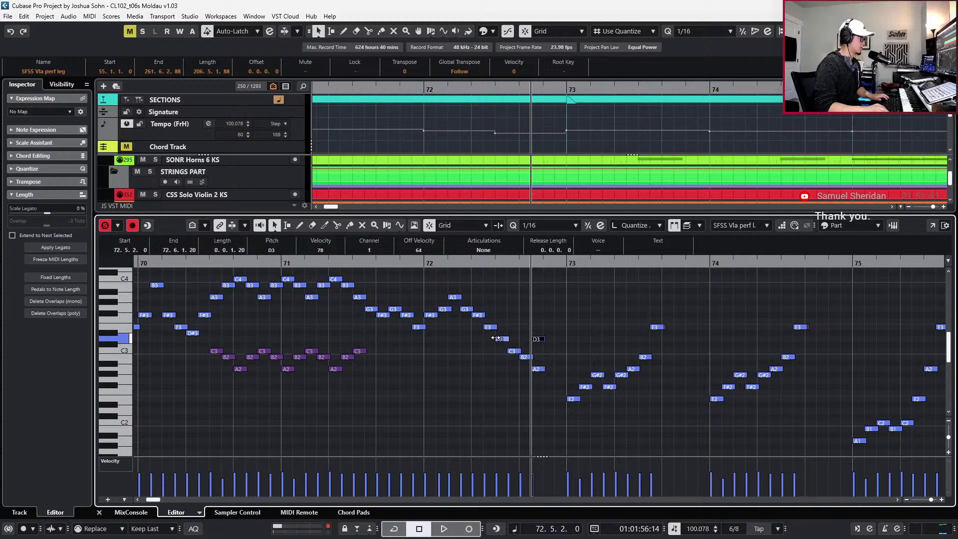
Move the extra D3 note to 72.6.1 as G2 and complete the run with F#2 at 72.6.2
key("ctrl+Right")
key("Down")
key("Down")
key("Down")
key("Down")
key("Down")
key("Down")
key("Down")
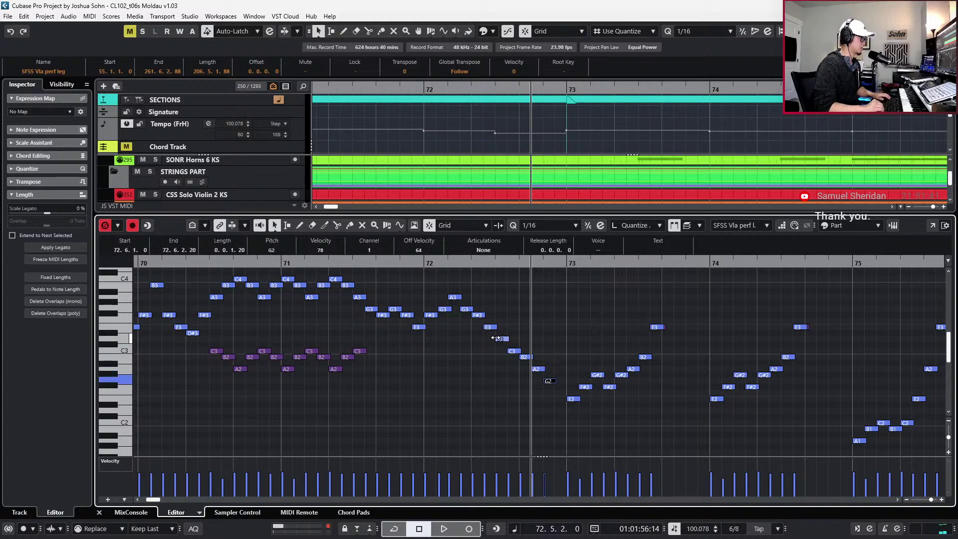
key("Down")
key("Down")
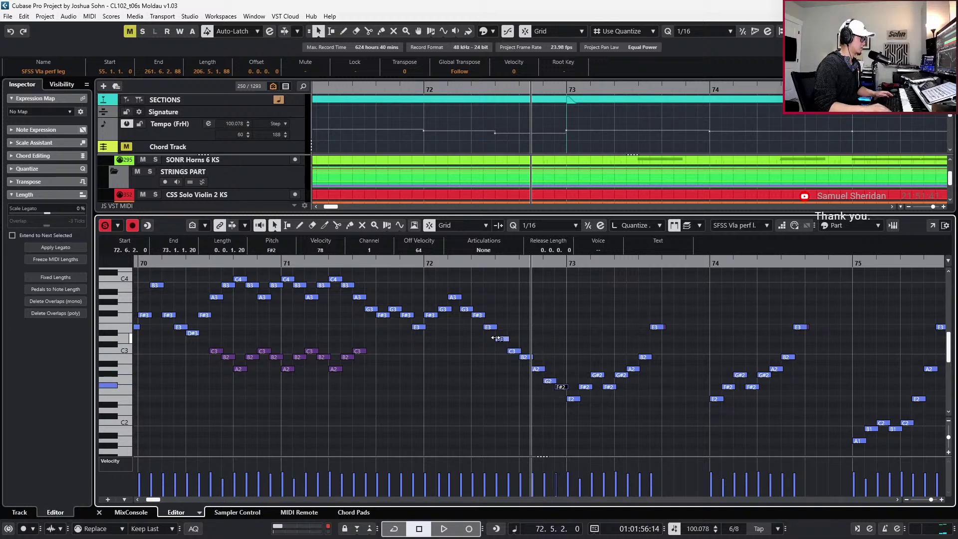
Play back the completed descending run into bar 74, then return the playback position to bar 70
key("space")
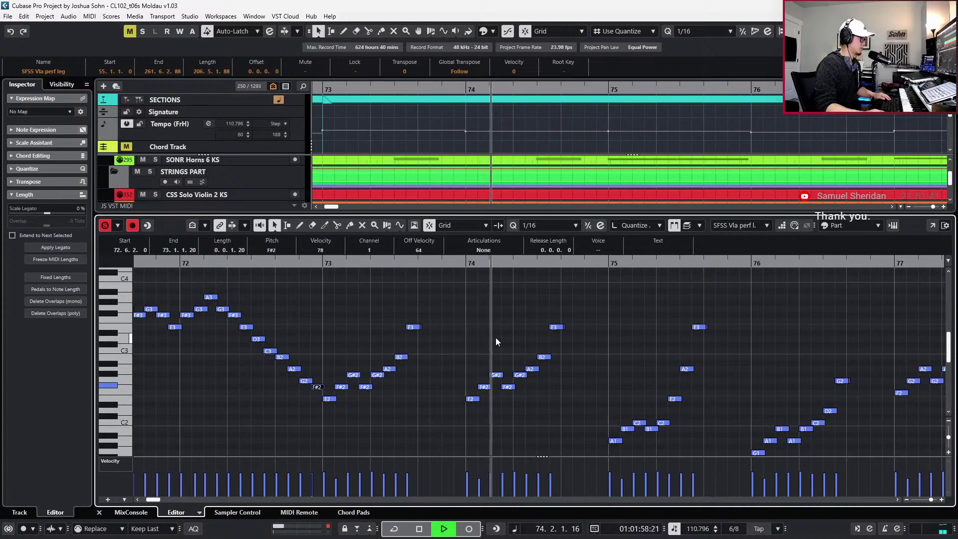
key("space")
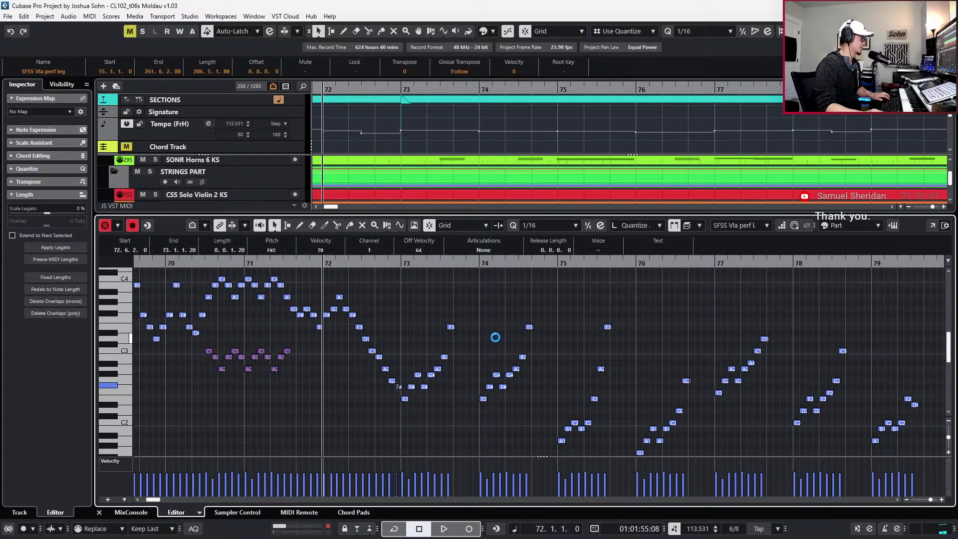
scroll(495, 337, "down", 3)
scroll(529, 345, "left", 3)
key("KP_Subtract")
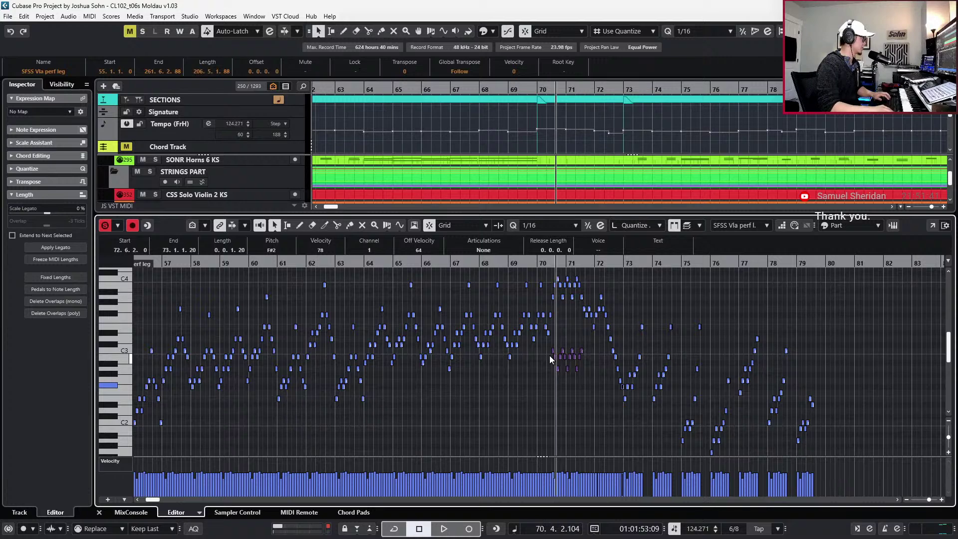
Play back the viola line from bar 55 into bar 69 to check its pitches
key("space")
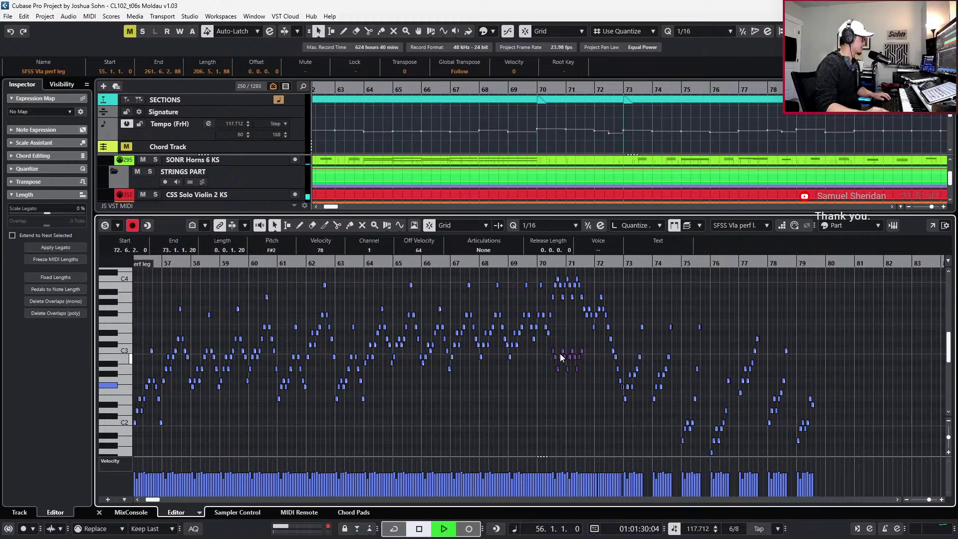
key("space")
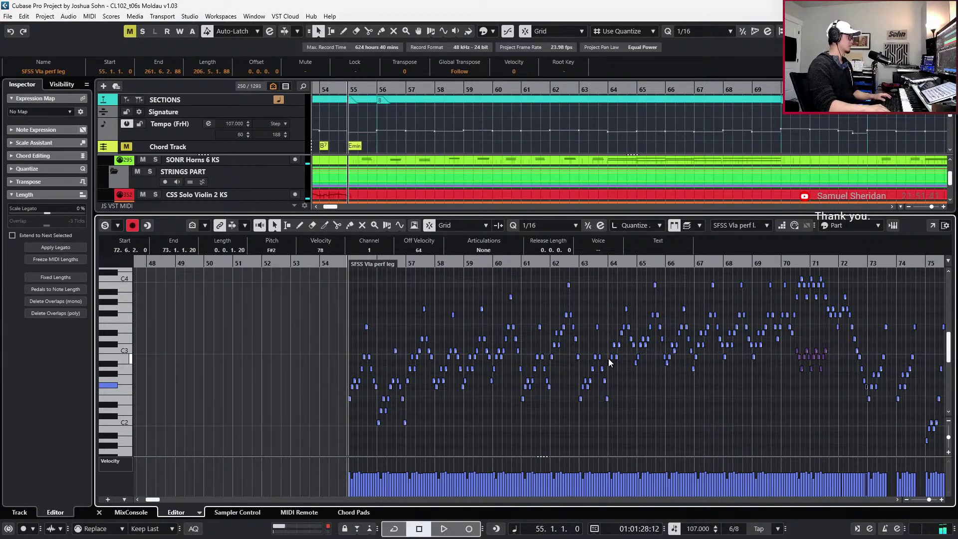
key("space")
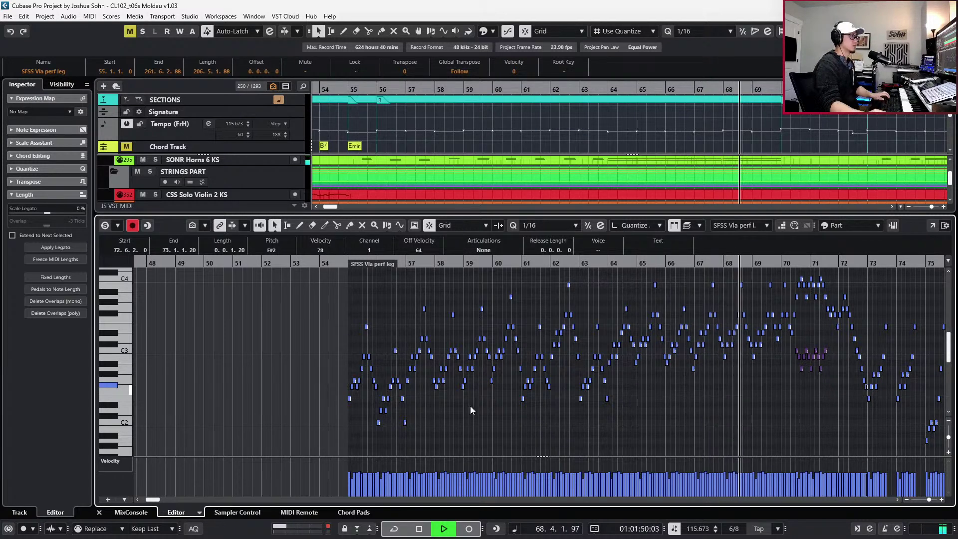
key("h")
key("h")
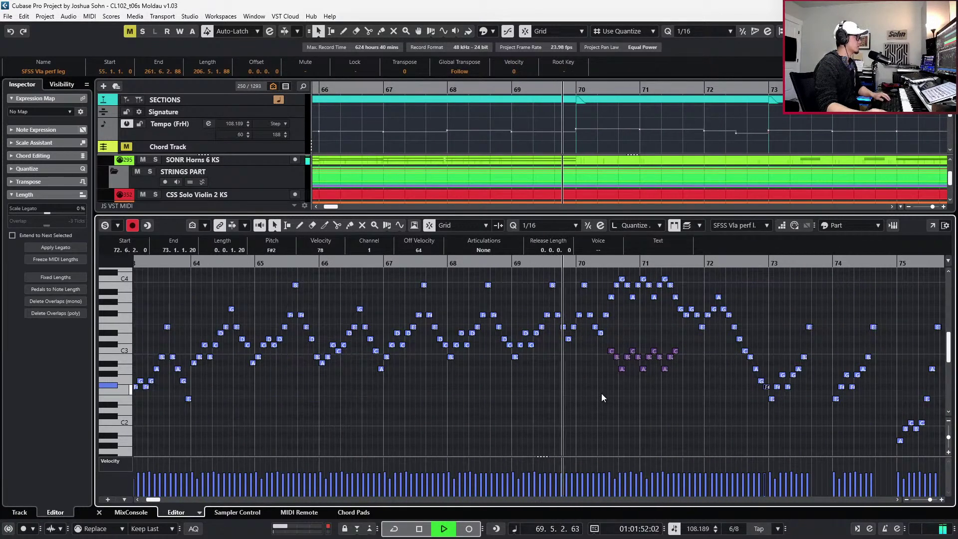
key("space")
Select the run from 67.5.1 to the middle of bar 68 and replay the passage from bar 67
left_click_drag(426, 360, 486, 313)
key("l")
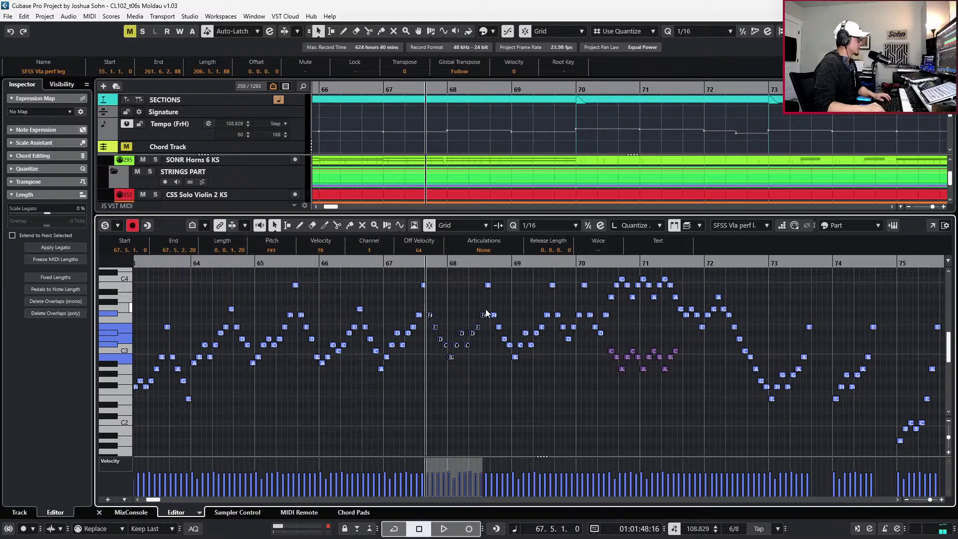
key("KP_Subtract")
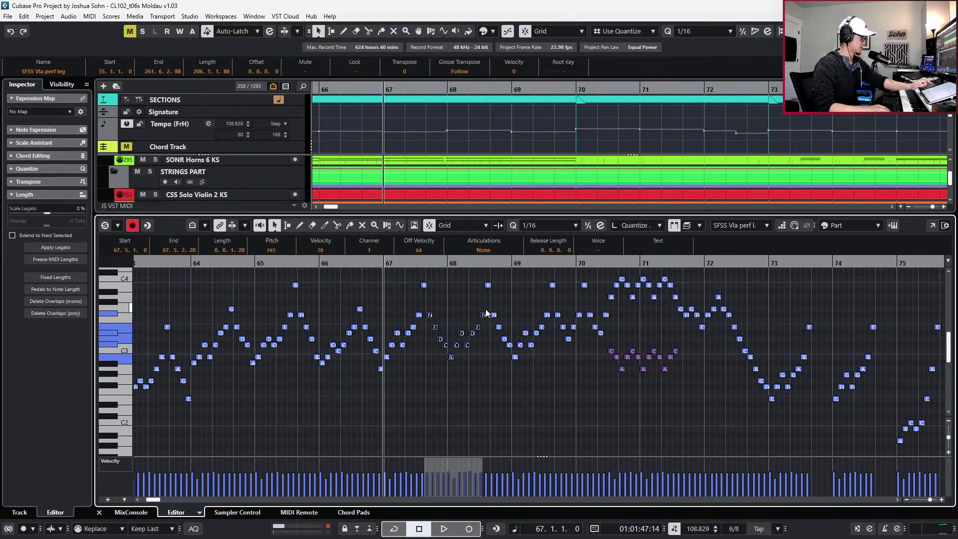
scroll(487, 314, "up", 2)
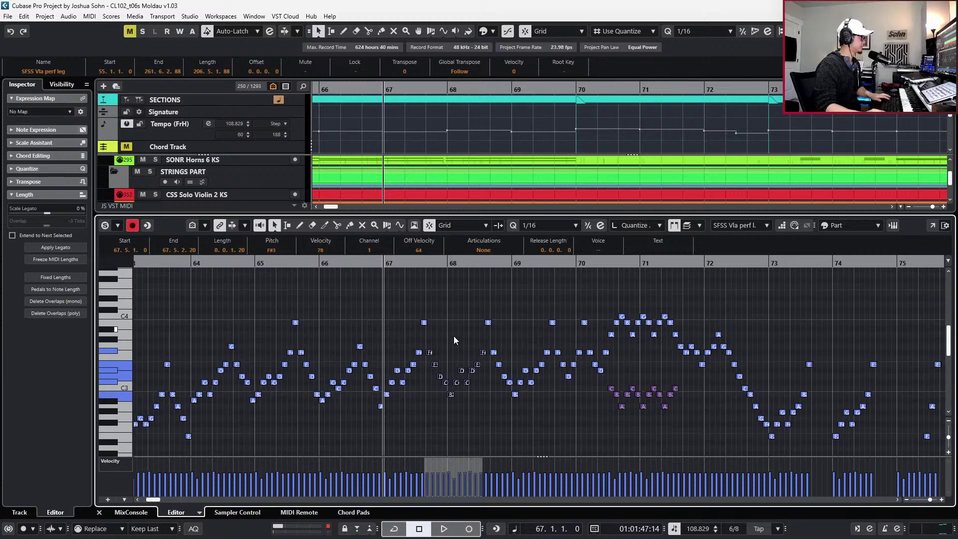
key("h")
key("space")
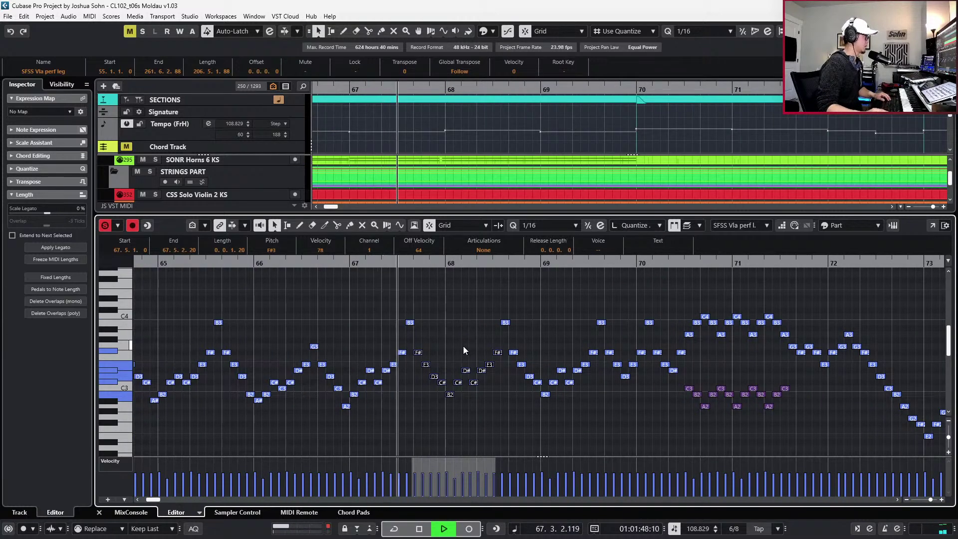
key("space")
scroll(437, 348, "up", 2)
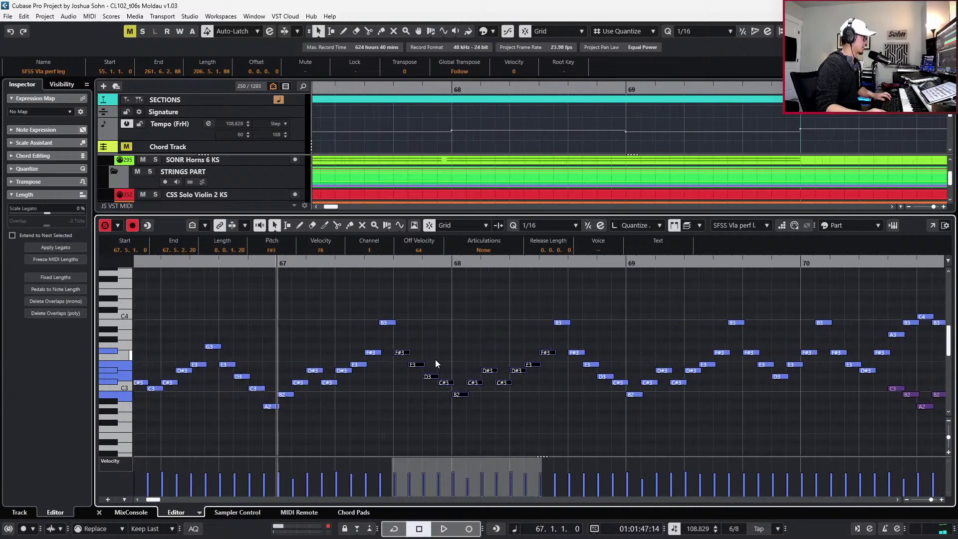
Raise the D3 note at 67.6.1 to D#3 and audition the passage from bar 67
left_click(433, 376)
key("Up")
key("space")
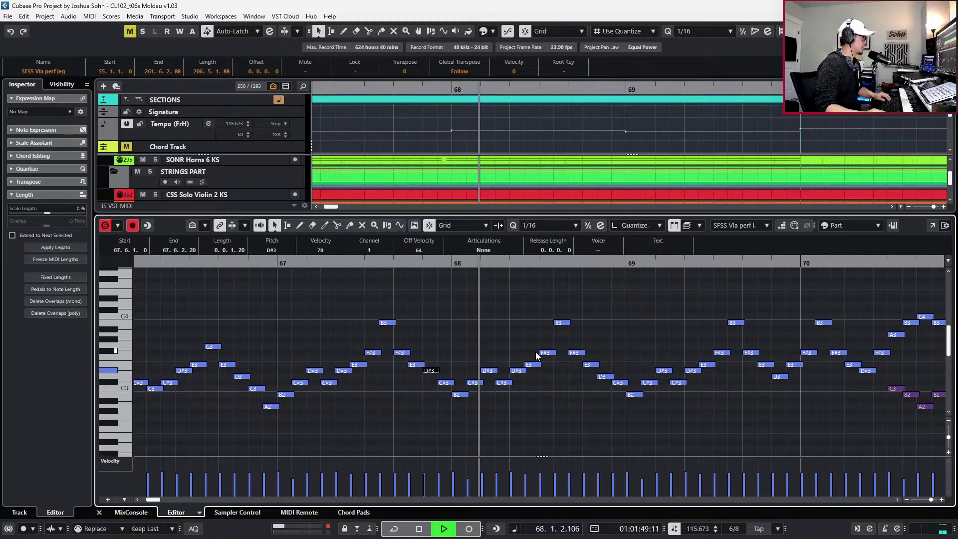
scroll(603, 370, "down", 1)
key("space")
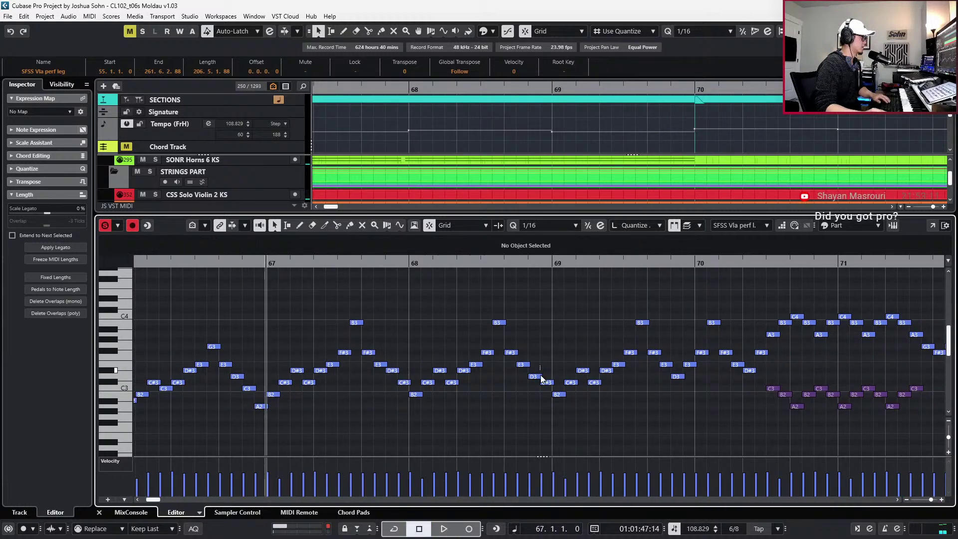
Raise the D3 note at 68.6.1 to D#3 and listen to the run from bar 67
key("space")
scroll(594, 382, "down", 1)
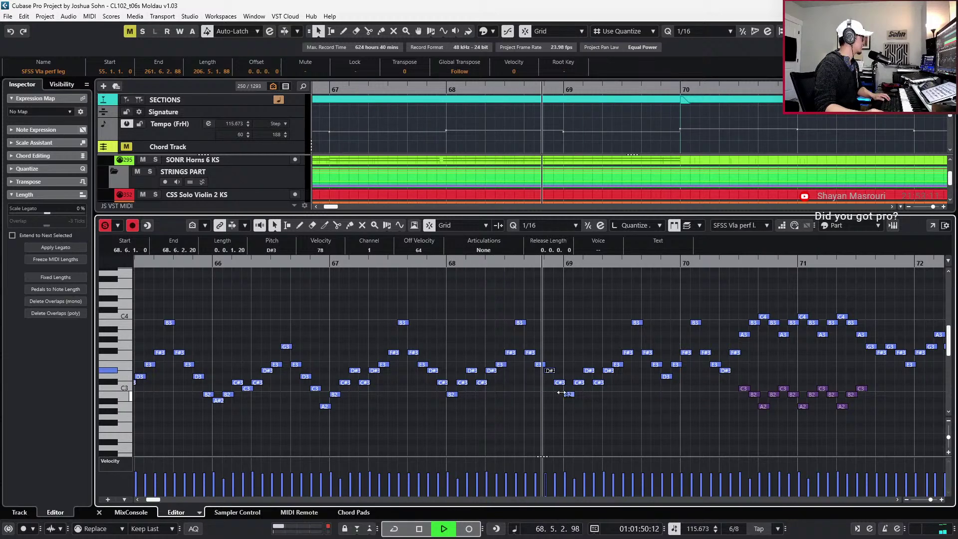
key("space")
Raise the D3 note at 66.5.2 to D#3 and set the playback position to bar 66 for auditioning
left_click(304, 377)
scroll(304, 381, "left", 3)
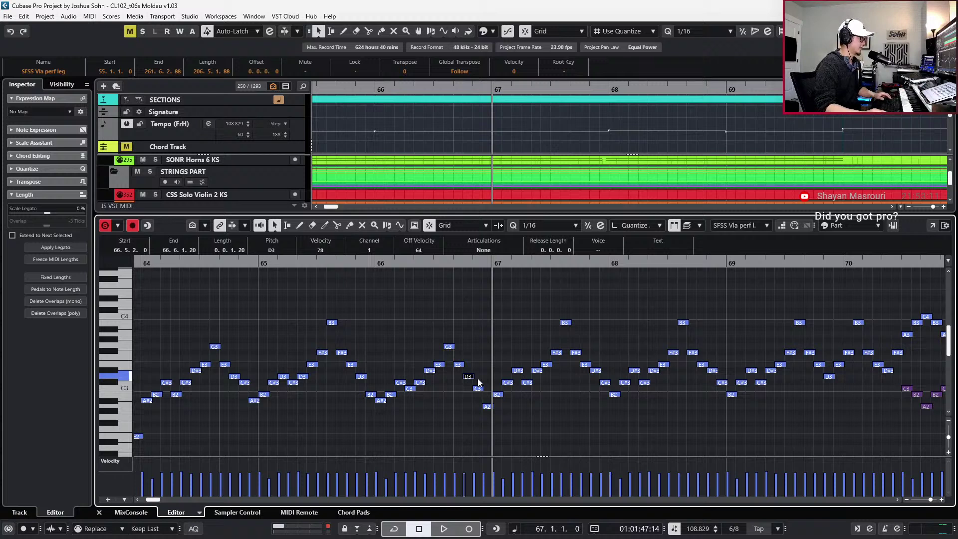
scroll(460, 416, "up", 2, "ctrl")
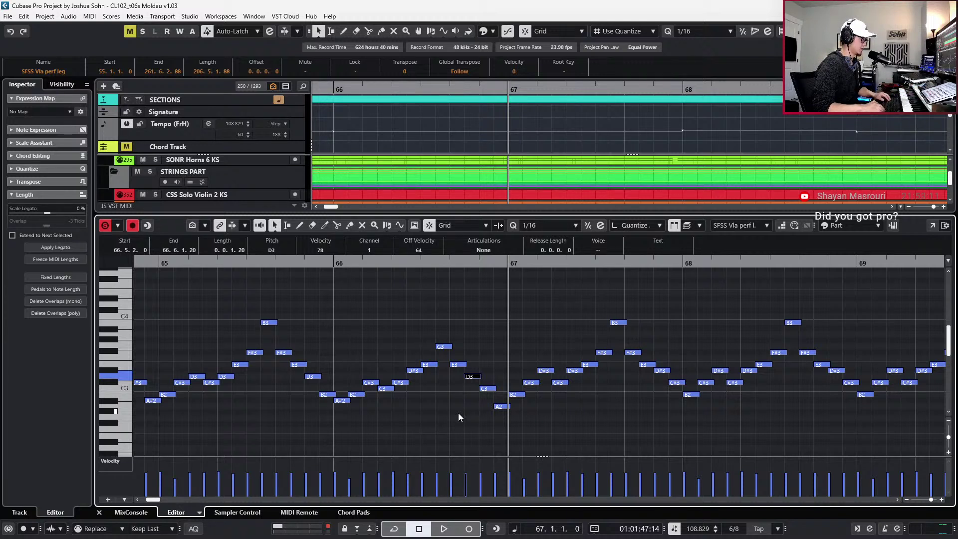
key("Up")
key("space")
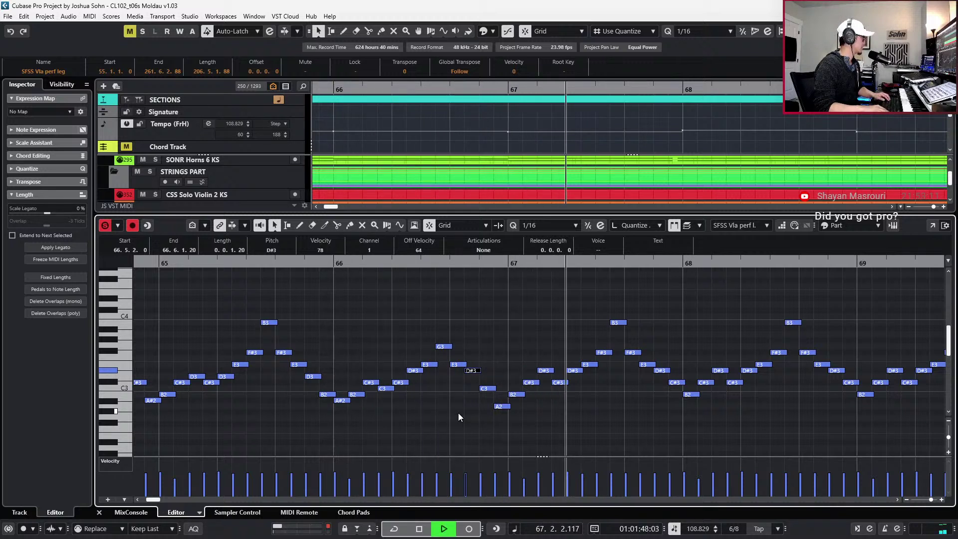
key("space")
key("space")
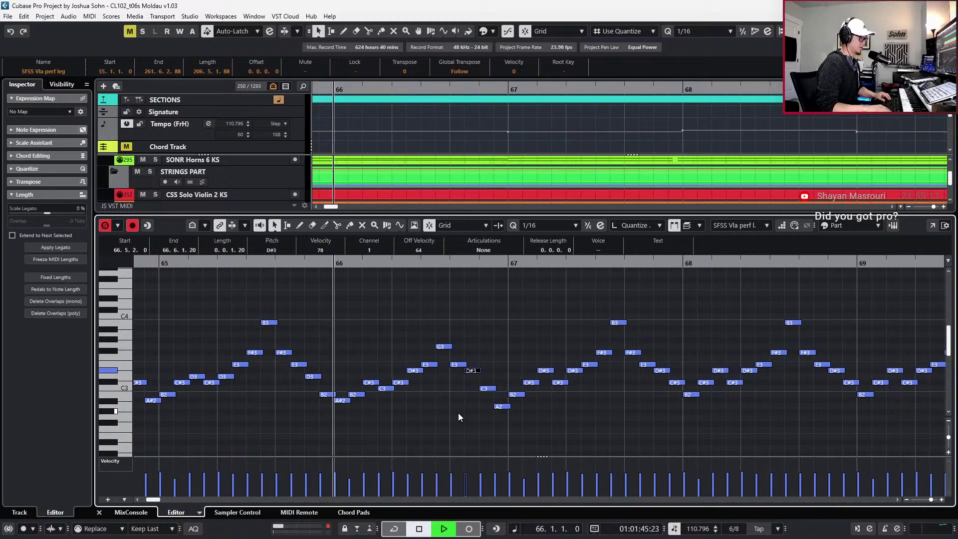
key("space")
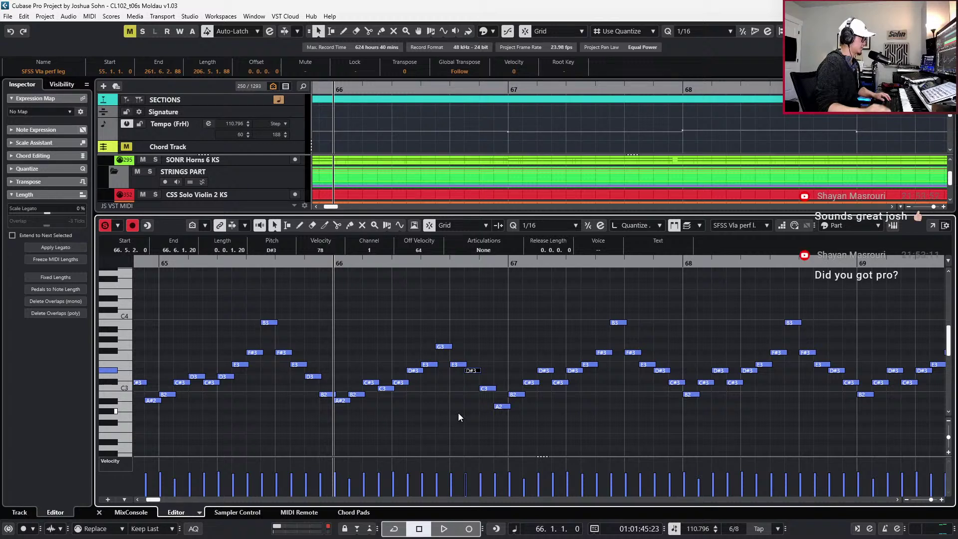
Raise the C3 note at 66.6.1 to C#3 and audition the correction from bar 66
key("Right")
key("Up")
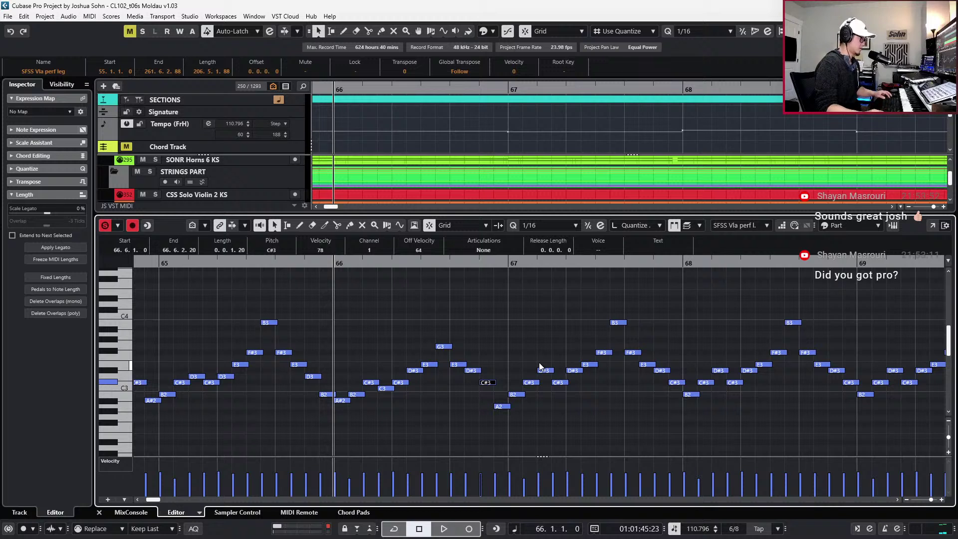
key("space")
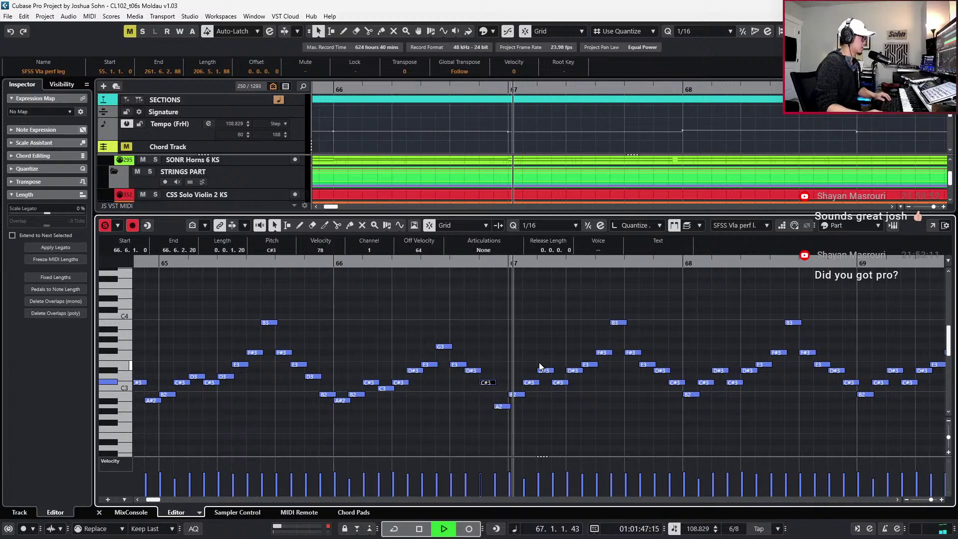
key("space")
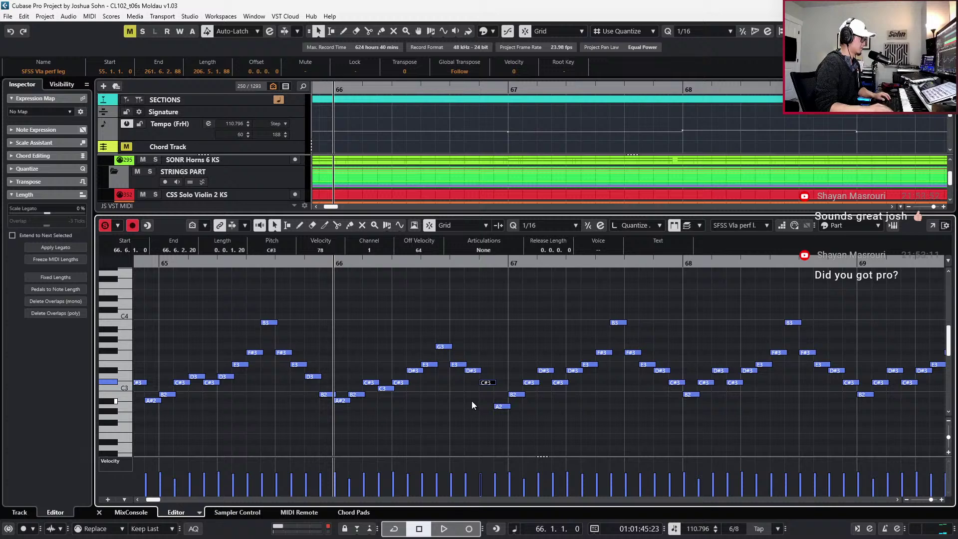
Play back the corrected viola line from bar 64 through the descending run into bar 73
key("ctrl+KP_Subtract")
key("ctrl+KP_Subtract")
scroll(502, 382, "down", 3)
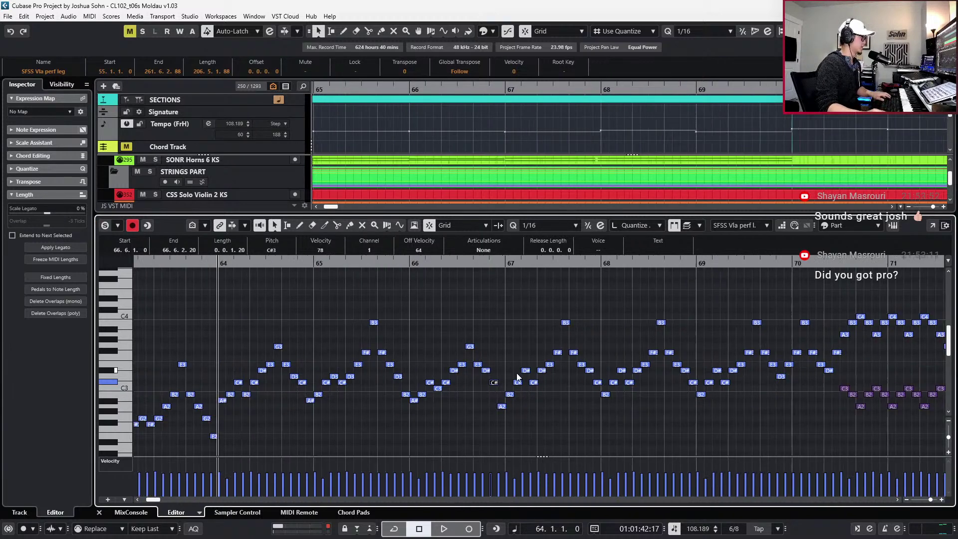
key("space")
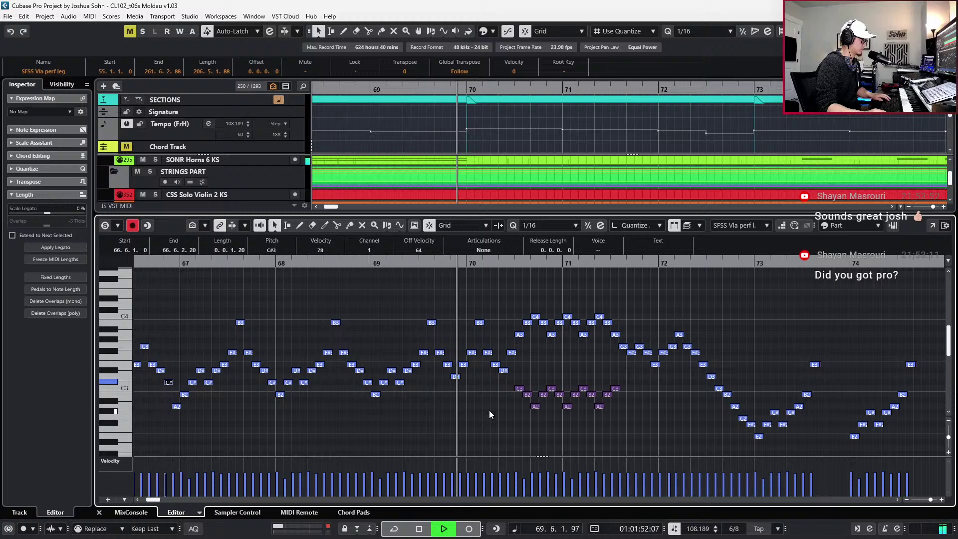
key("space")
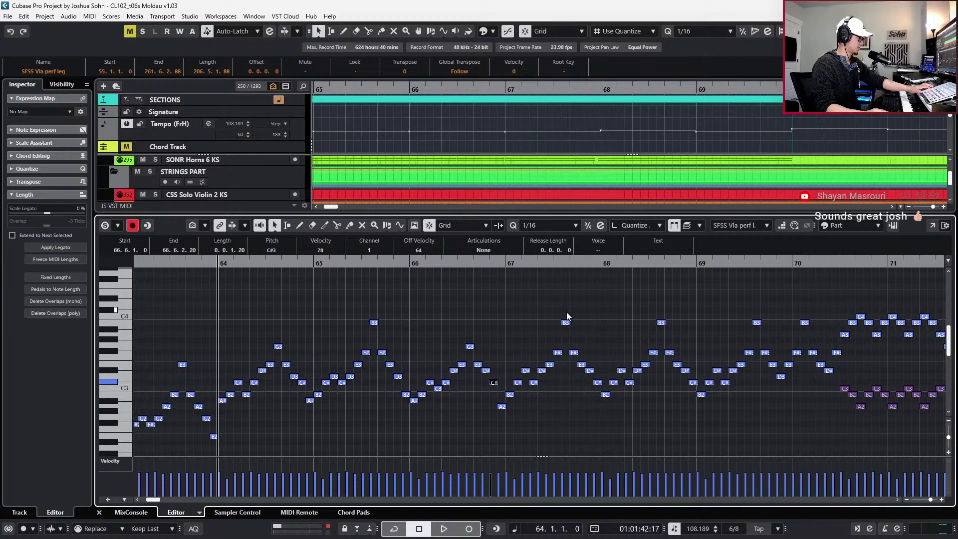
key("space")
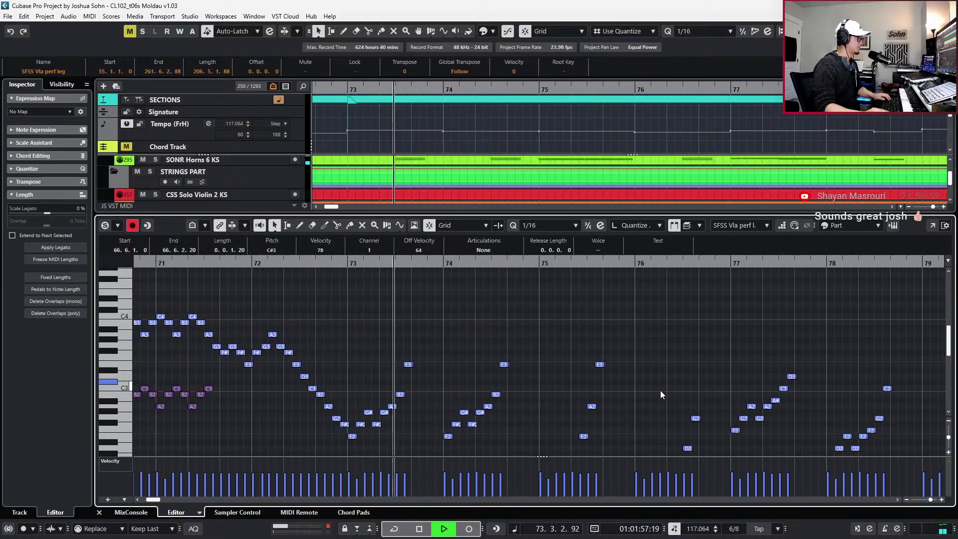
key("space")
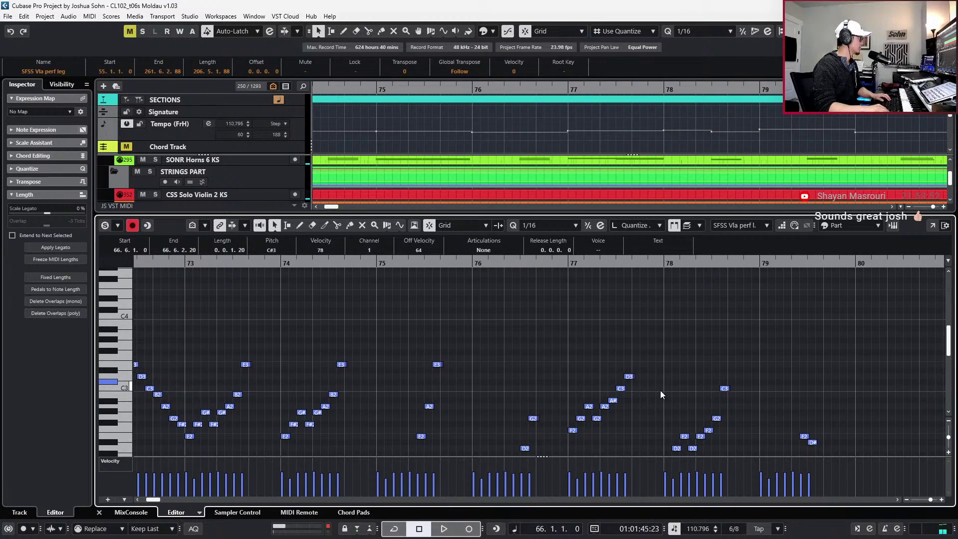
Move the playback position to bar 73 and examine the viola figures in bars 73 to 76
key("KP_Add")
key("KP_Add")
key("KP_Add")
scroll(589, 334, "down", 1)
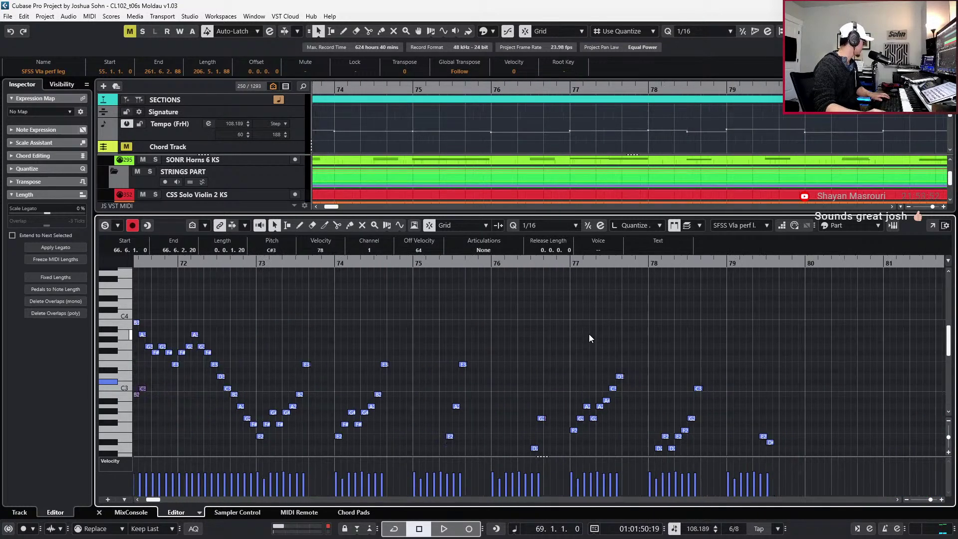
scroll(584, 349, "left", 2)
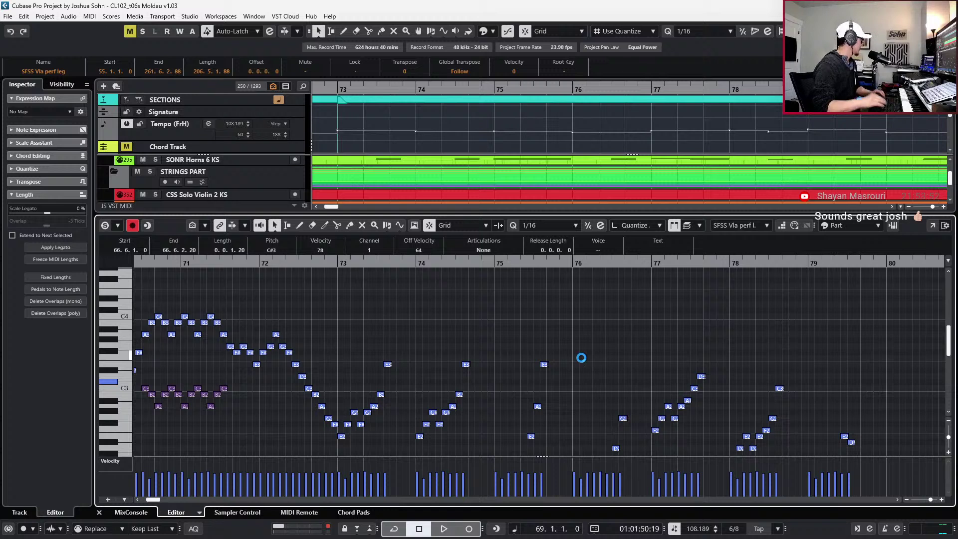
key("KP_Add")
key("KP_Add")
key("KP_Add")
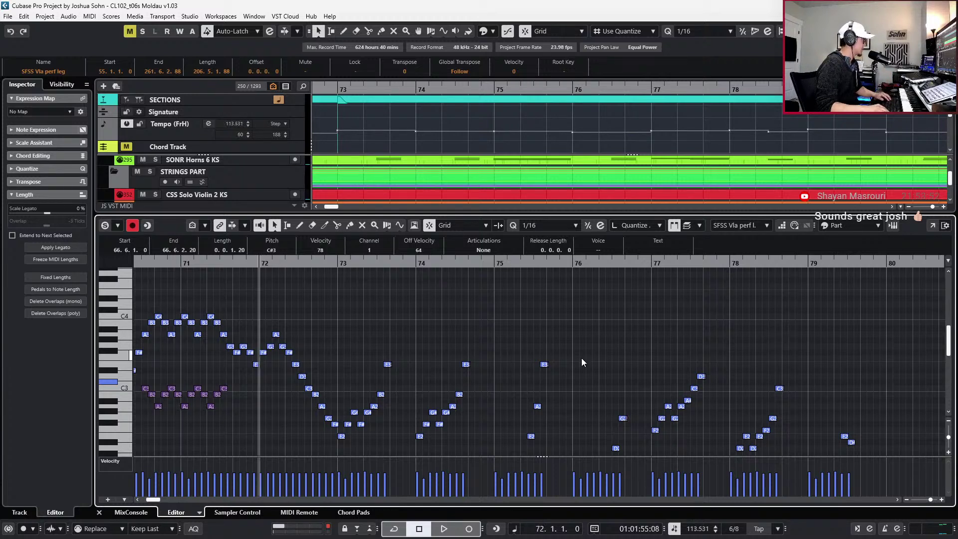
scroll(582, 358, "left", 2)
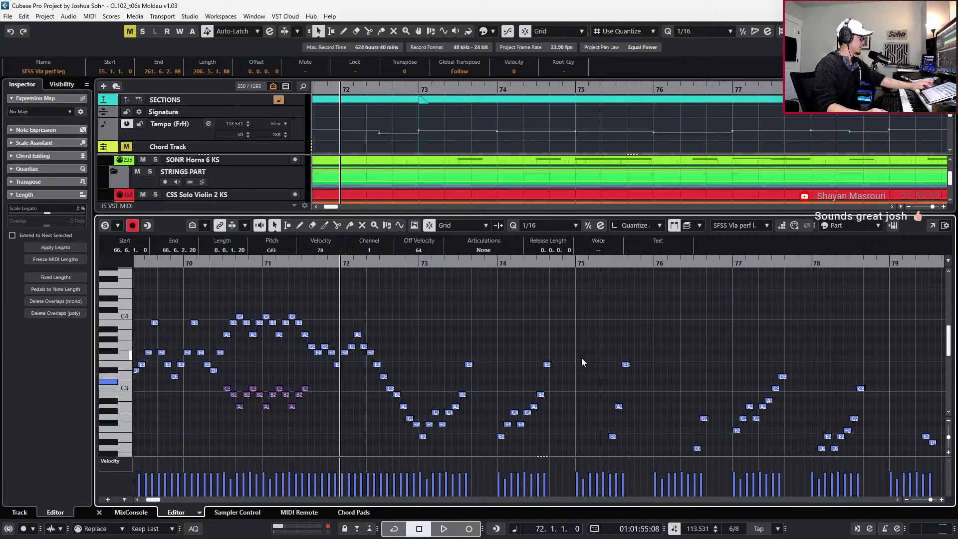
scroll(546, 349, "up", 1)
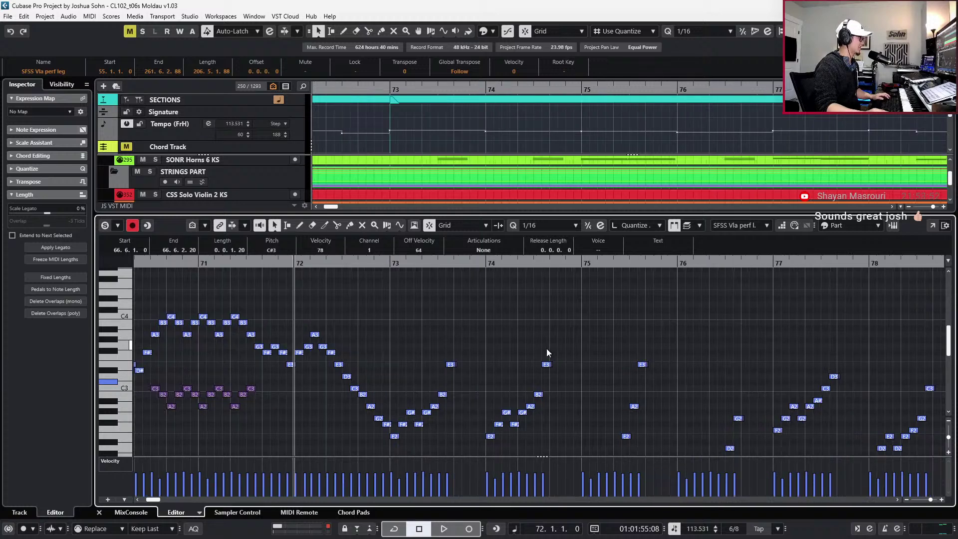
key("KP_Add")
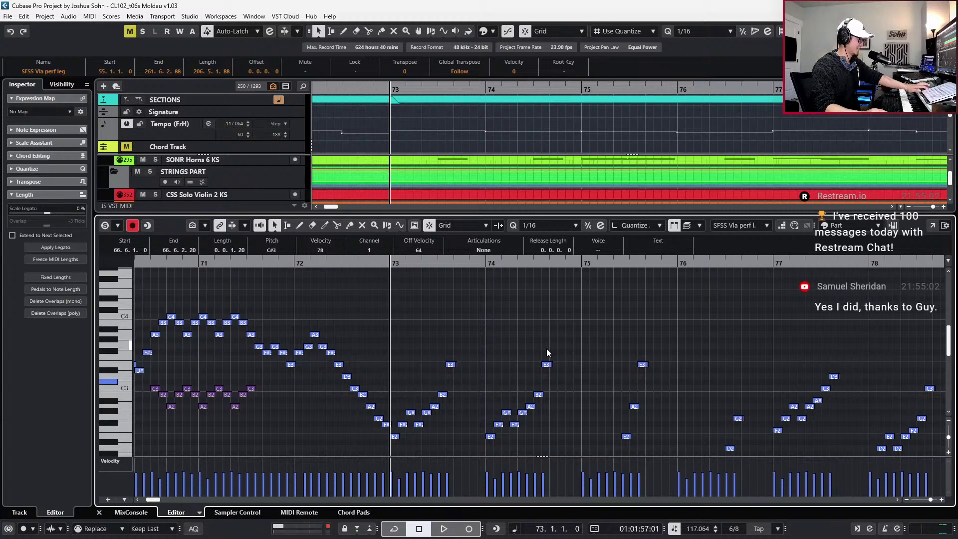
scroll(546, 353, "up", 2)
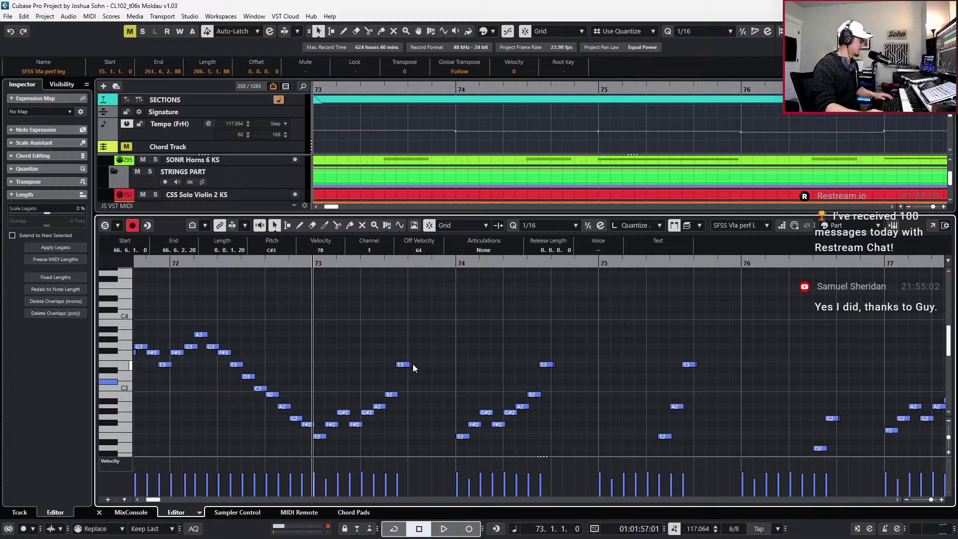
Check the E3 notes at 73.4.2, 74.4.2 and 75.4.2 in the celli part and return to the viola part
key("Down")
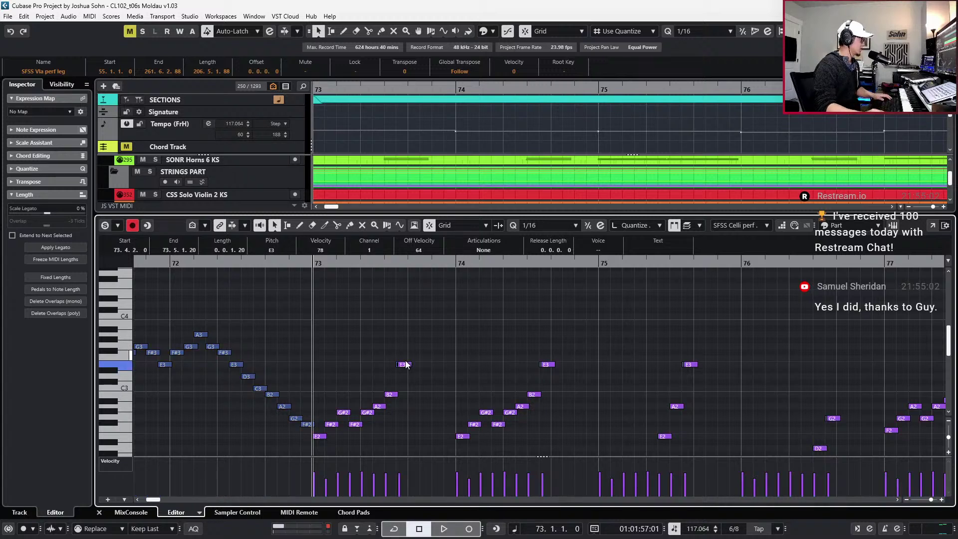
left_click(406, 364)
left_click(548, 364)
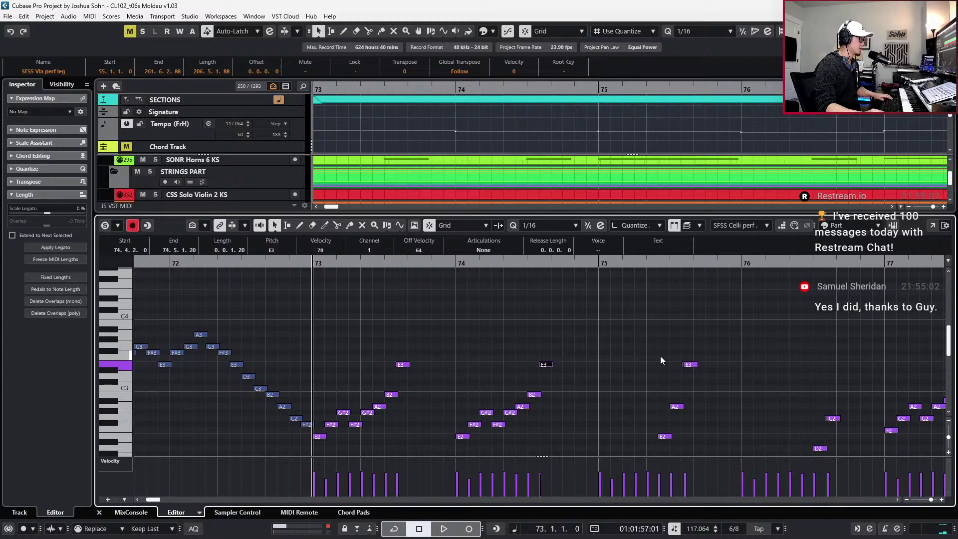
left_click(694, 363)
key("q")
key("Up")
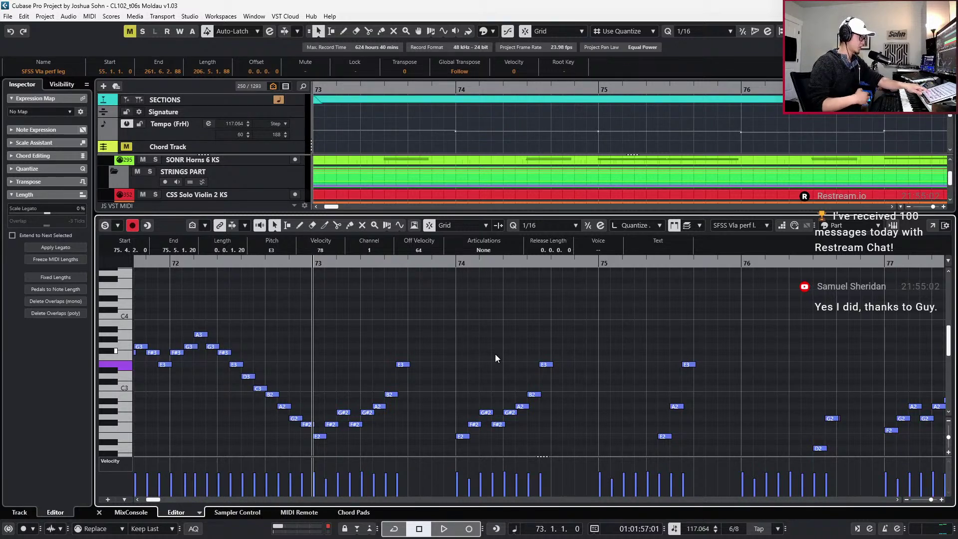
Duplicate the viola part's E3 at 73.4.2 to 73.5.1 and lower the copy to B2
scroll(463, 394, "up", 2)
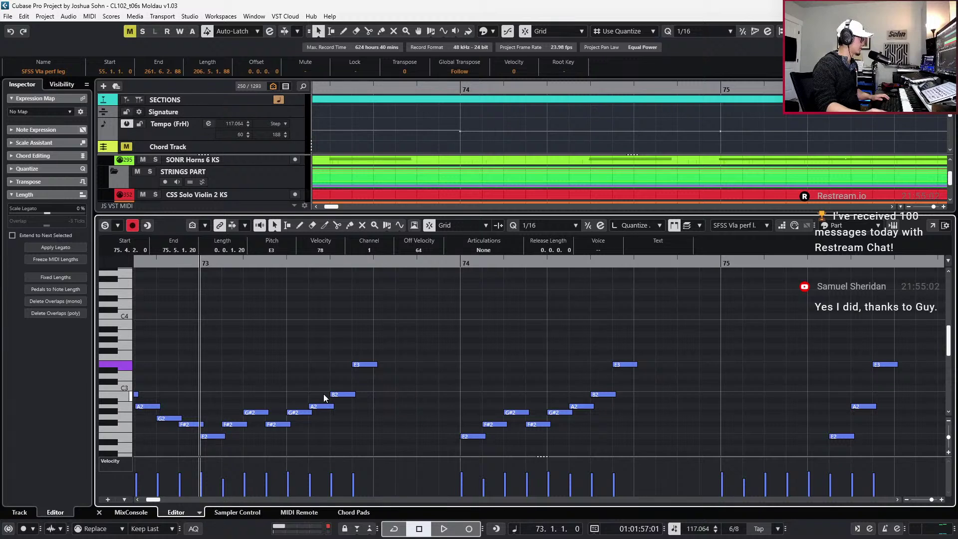
key("KP_Add")
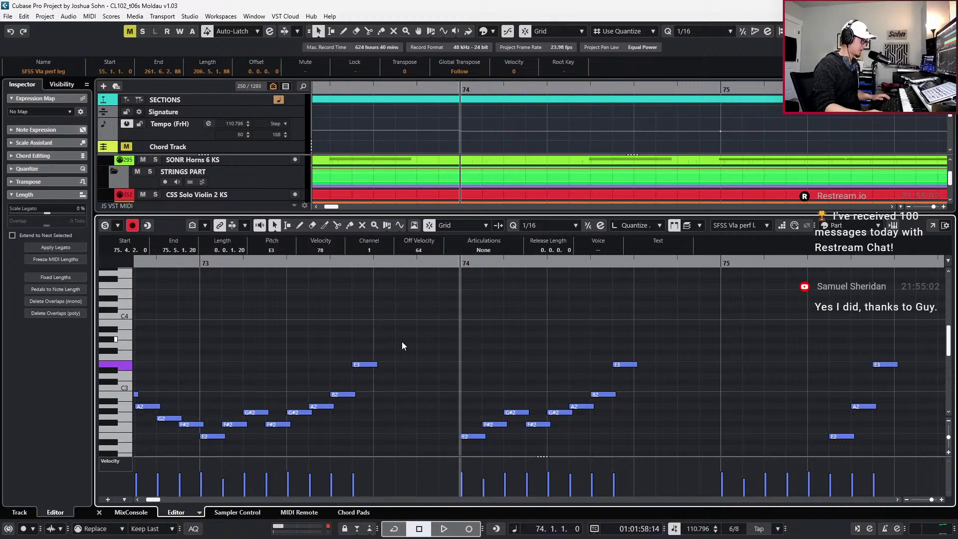
scroll(402, 343, "down", 2)
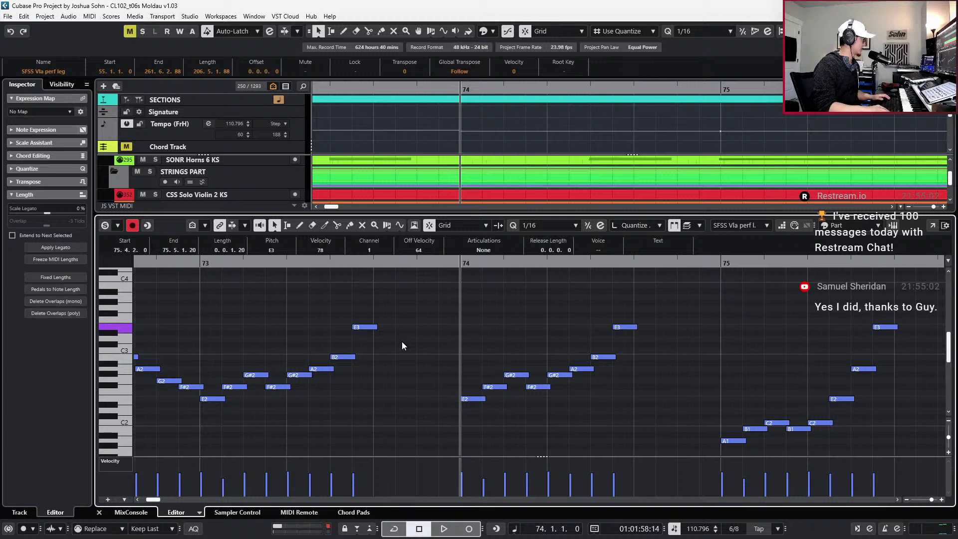
key("KP_Subtract")
key("space")
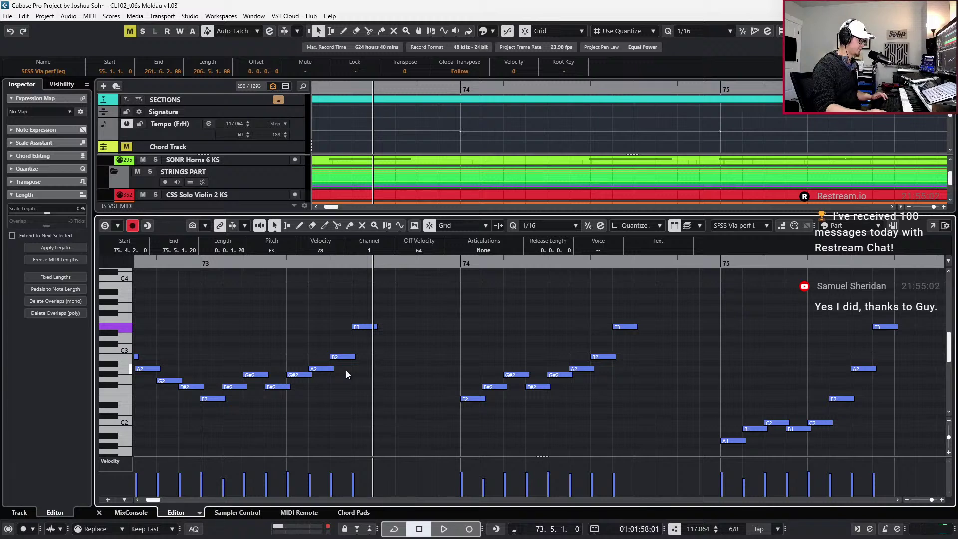
left_click(370, 328)
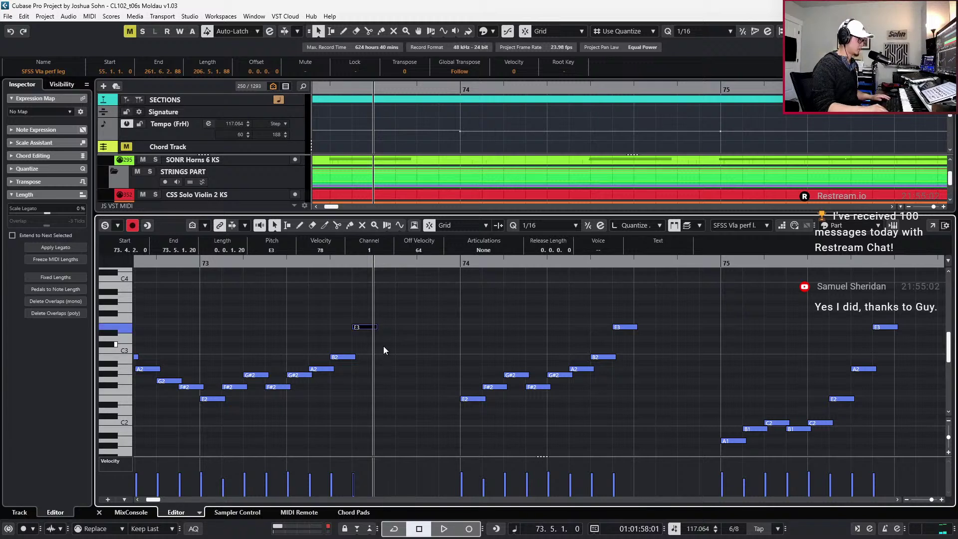
key("ctrl+d")
key("Up")
key("Up")
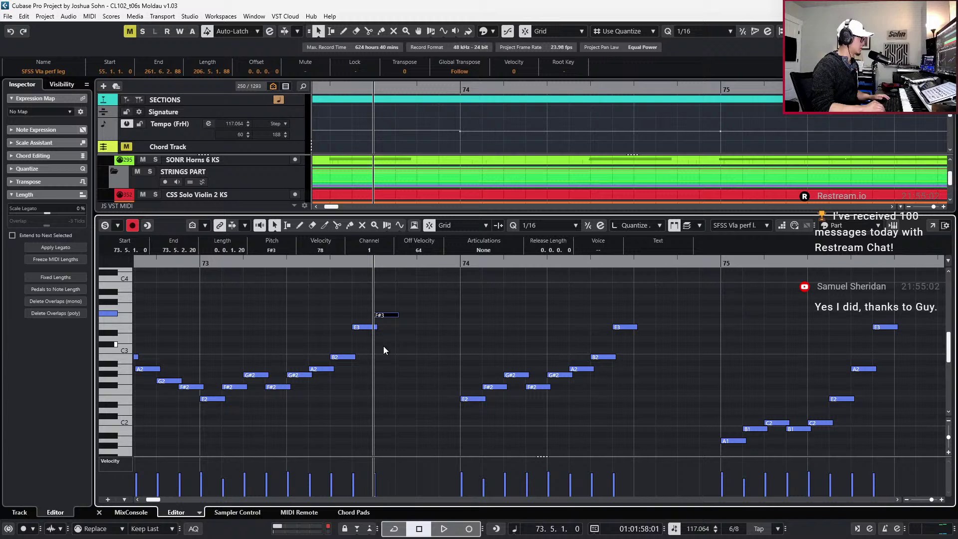
key("Up")
key("Down")
key("Down")
key("Down")
key("Down")
key("Down")
key("Down")
key("Down")
key("Down")
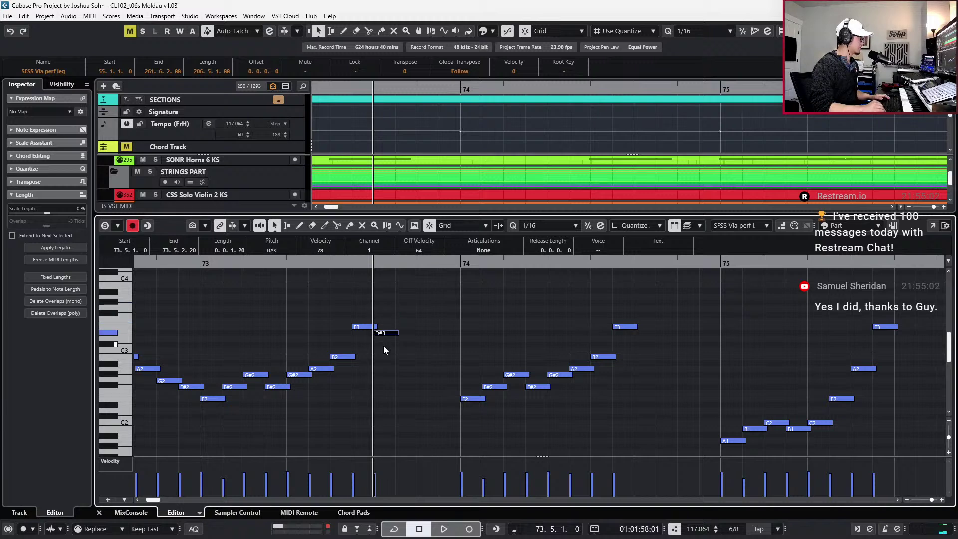
Duplicate the B2 at 73.5.1 to 73.5.2 and lower the copy to A2
key("ctrl+d")
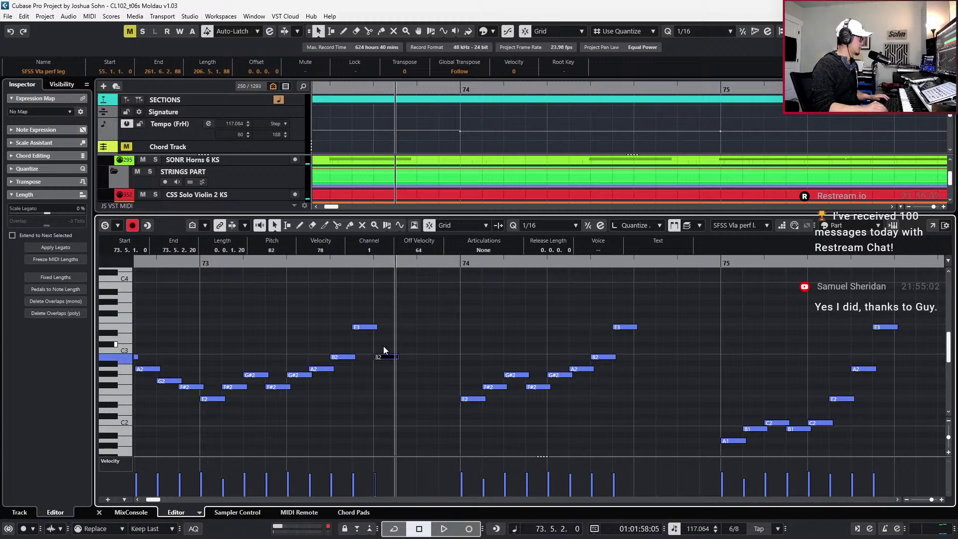
key("Up")
key("Down")
key("Down")
key("Down")
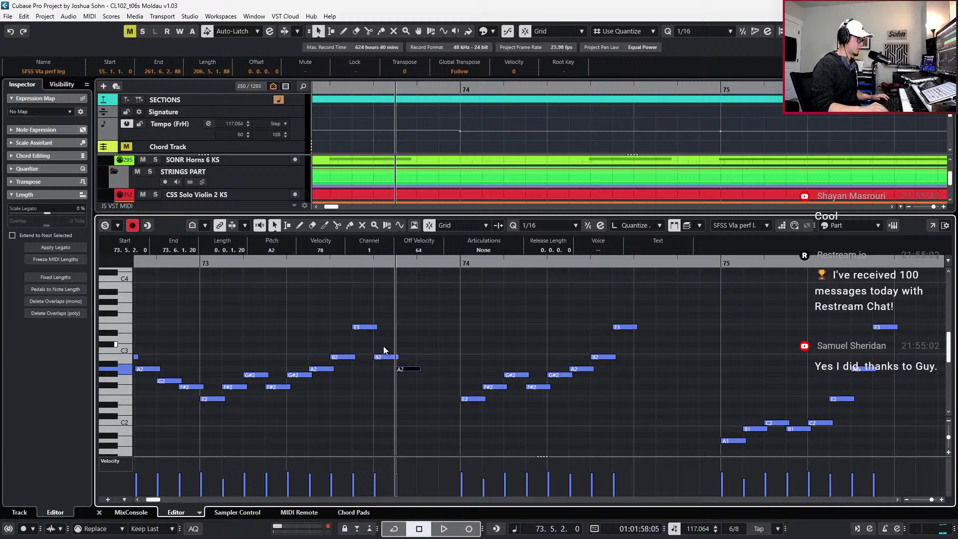
Complete the descending viola run in bar 73 with a G2 at 73.6.1 and an F#2 at 73.6.2
key("ctrl+d")
key("Up")
key("Up")
key("Up")
key("Up")
key("Up")
key("Up")
key("Down")
key("Down")
key("Down")
key("Down")
key("Down")
key("Down")
key("Down")
key("Down")
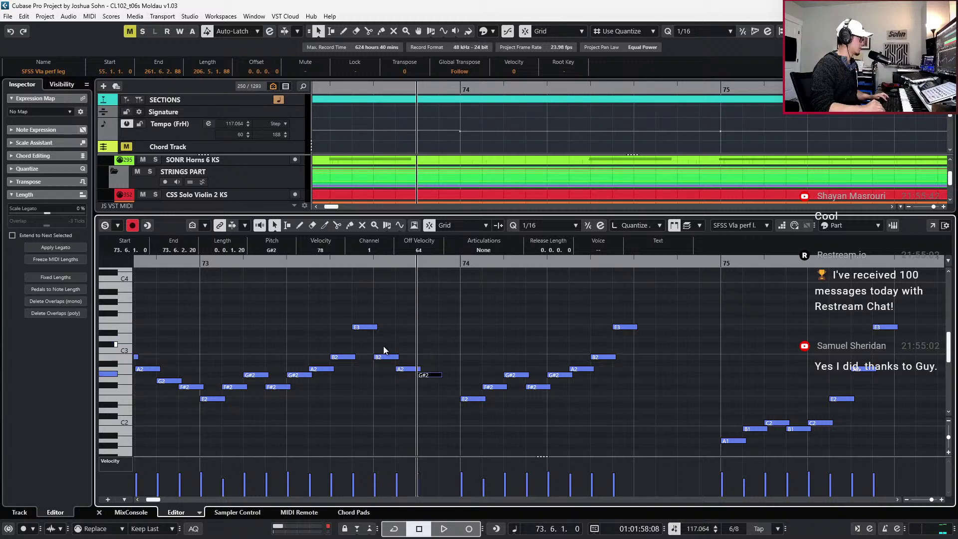
key("ctrl+v")
key("Right")
key("Down")
key("Down")
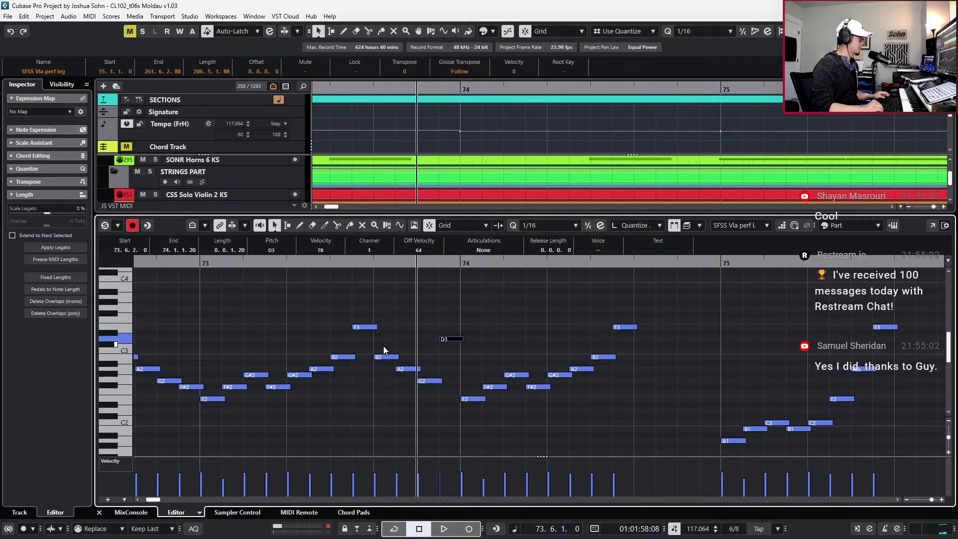
key("Down")
key("Down")
key("Down")
key("Down")
key("Down")
key("Down")
key("Down")
key("Down")
Audition bar 73 and raise the G2 at 73.6.1 to G#2
key("space")
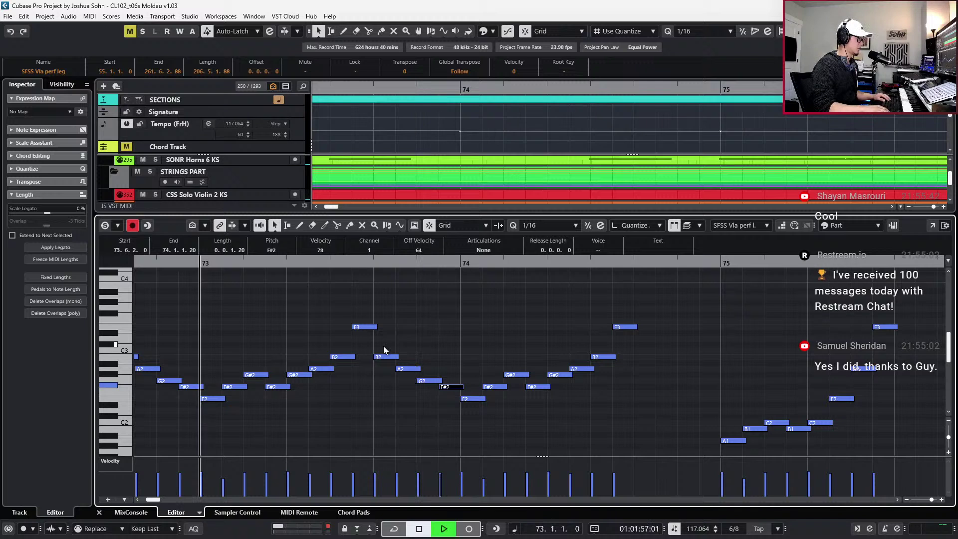
key("space")
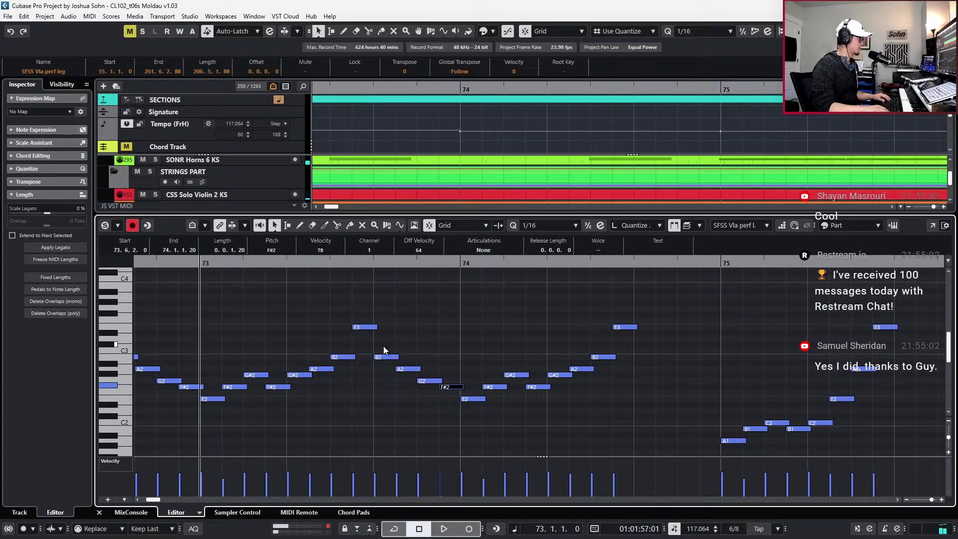
left_click(430, 381)
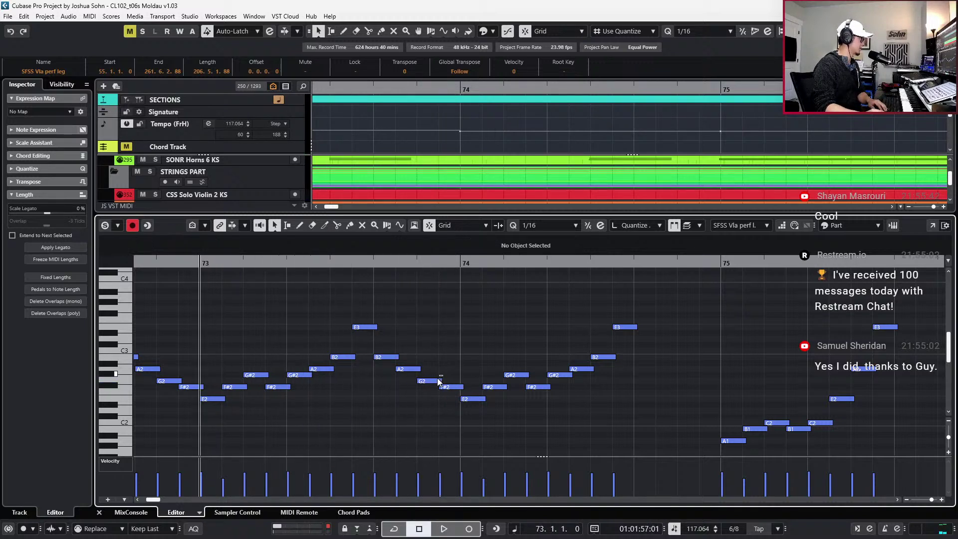
key("Up")
scroll(511, 379, "down", 2)
scroll(511, 379, "down", 1, "ctrl")
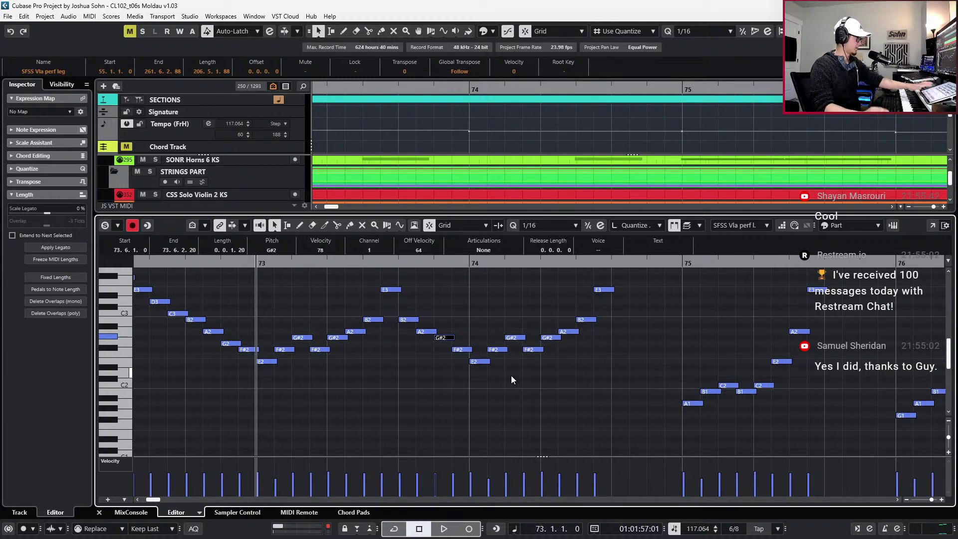
Audition bar 74, duplicate its E3 at 74.4.2 to 74.5.1 and lower the copy to B2
key("ctrl+KP_Add")
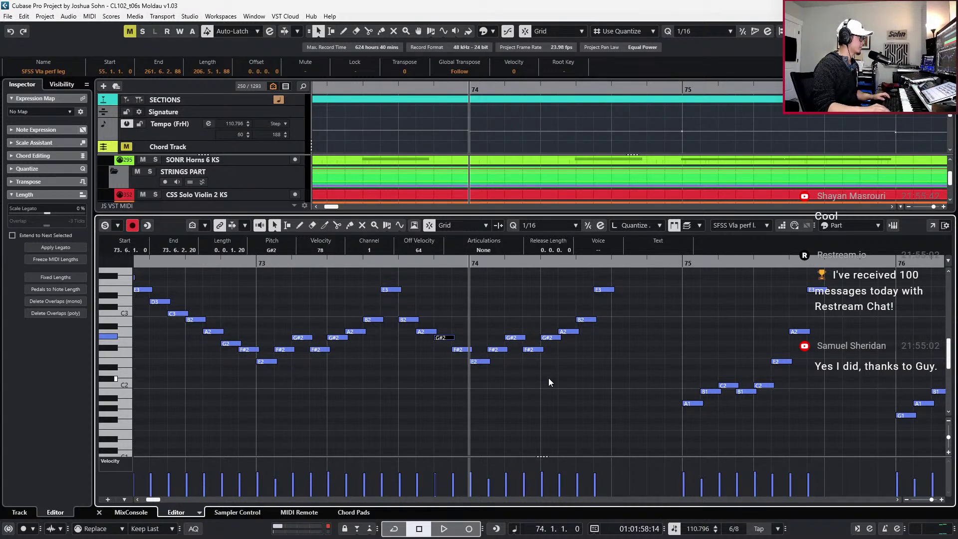
scroll(550, 382, "up", 2)
key("space")
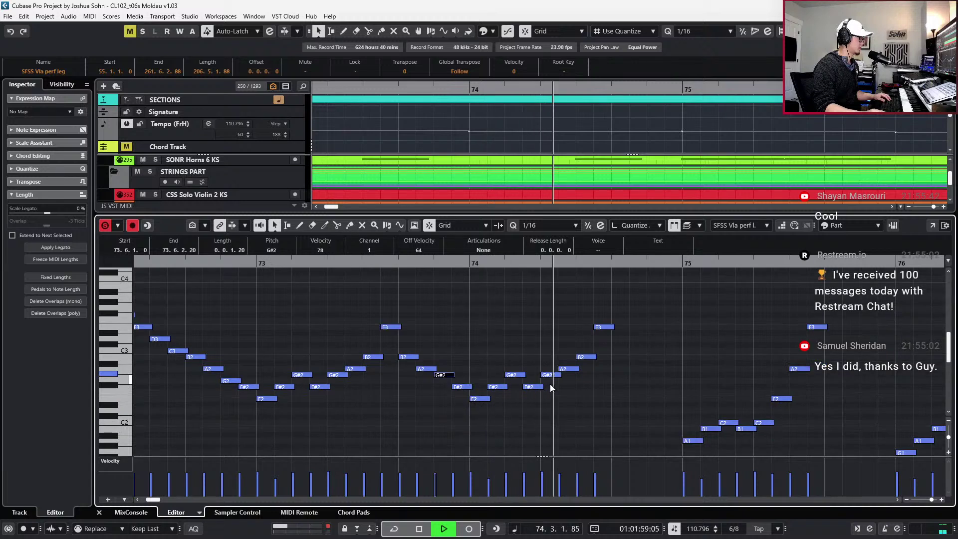
key("space")
left_click(604, 327)
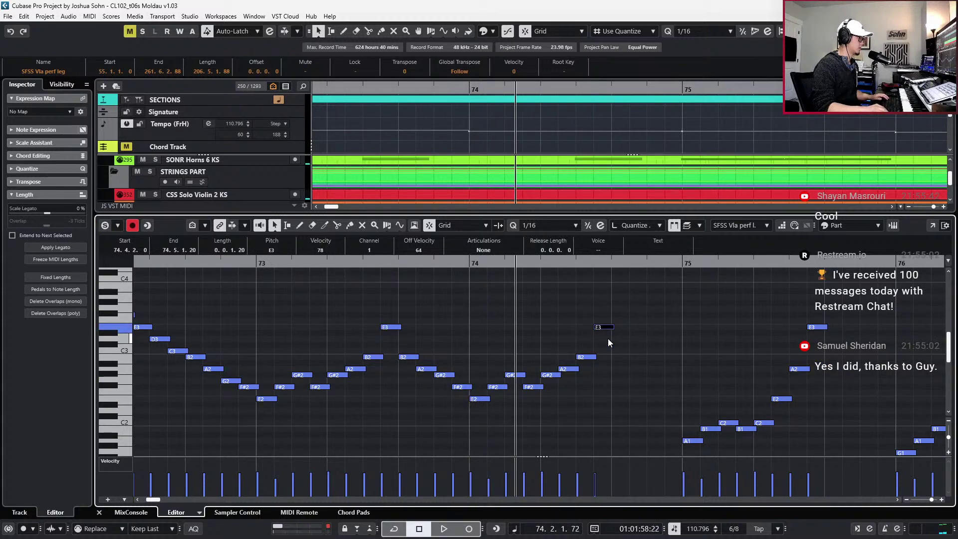
key("space")
key("space")
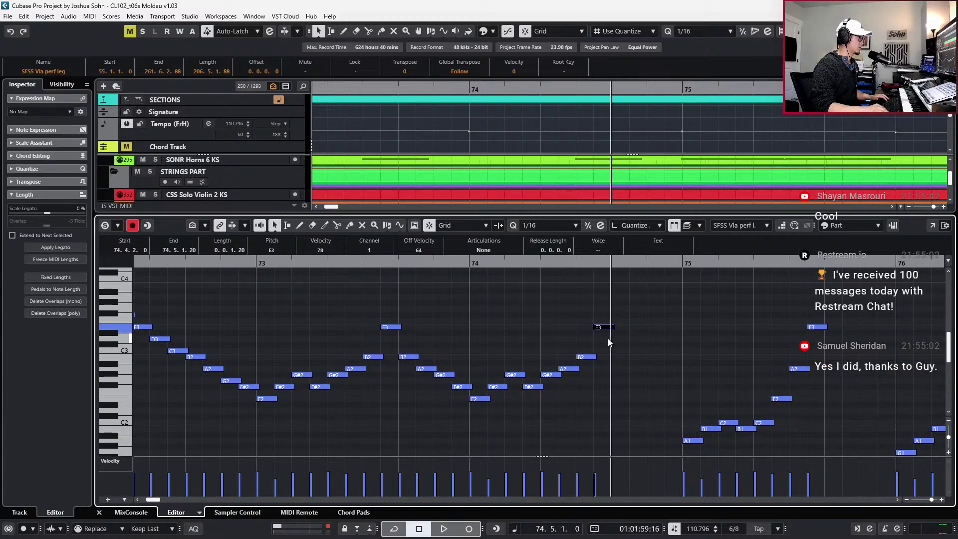
key("ctrl+d")
key("Down")
key("Down")
key("Down")
key("Down")
key("Down")
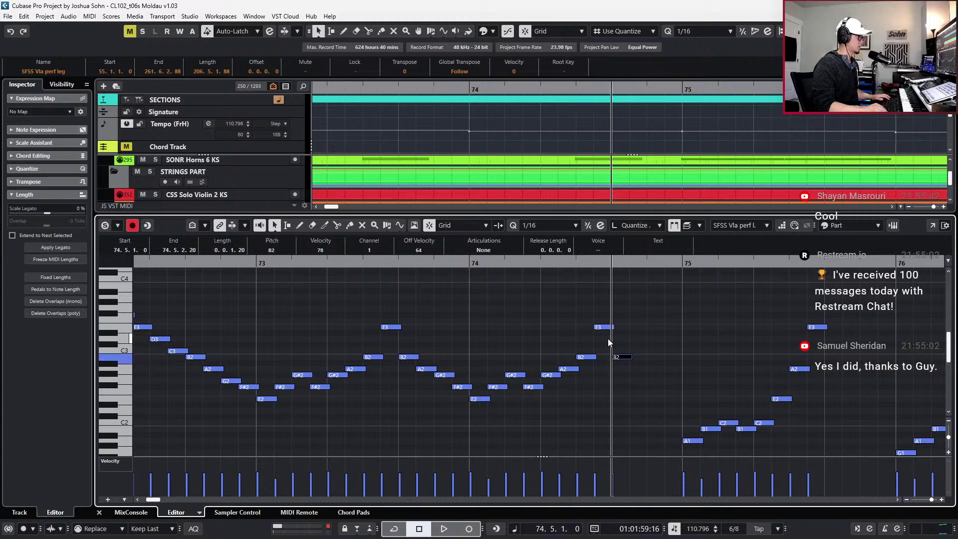
Continue the descending run after the B2 in bar 74 with duplicated notes lowered to A2, G2 and F2
key("ctrl+d")
key("Down")
key("Down")
key("ctrl+d")
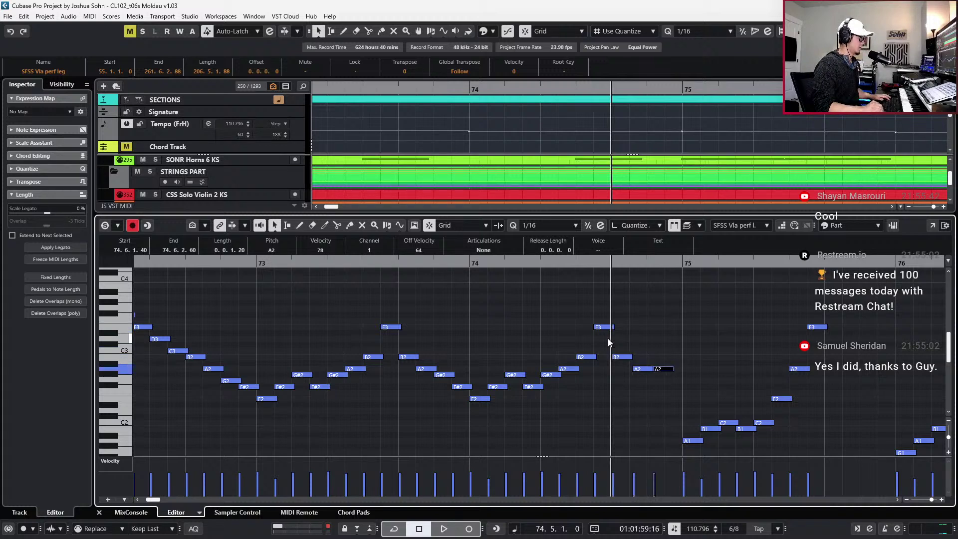
key("Down")
key("Down")
key("ctrl+d")
key("Down")
key("Down")
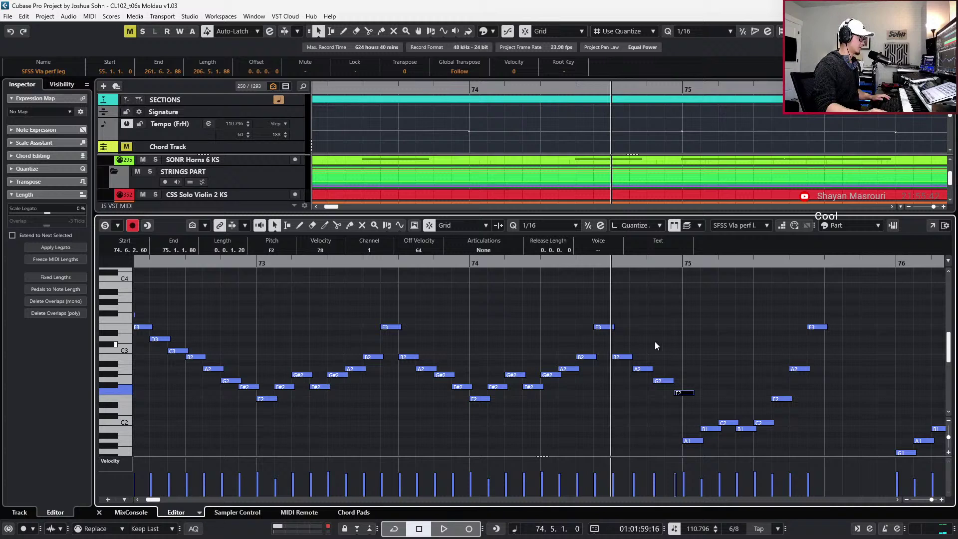
Select the new A2, G2 and F2 at the end of bar 74 and quantize them to the 1/16 grid
key("shift+Left")
key("shift+Left")
key("q")
scroll(711, 403, "right", 2)
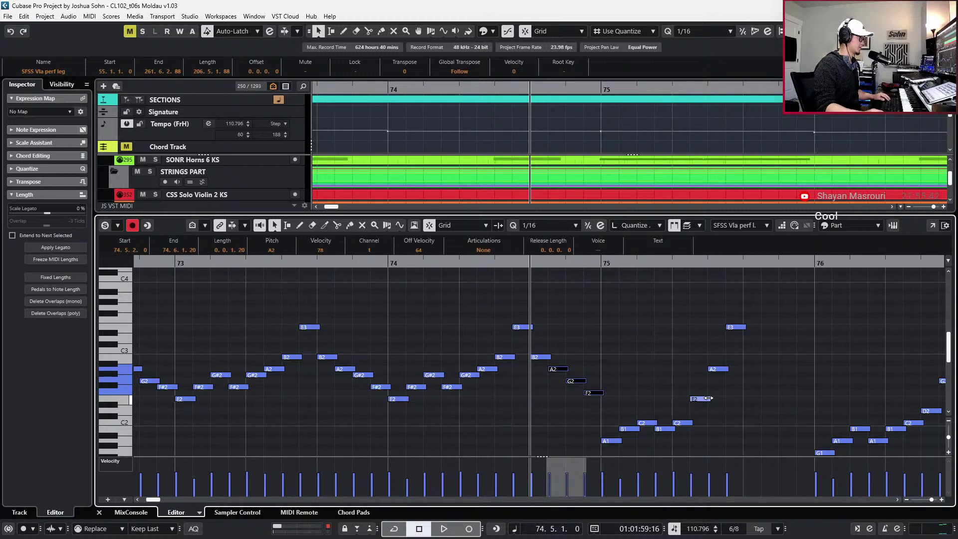
Raise the last two notes of bar 74 a semitone to G#2 and F#2 and audition them
left_click_drag(634, 397, 565, 377)
key("Up")
key("space")
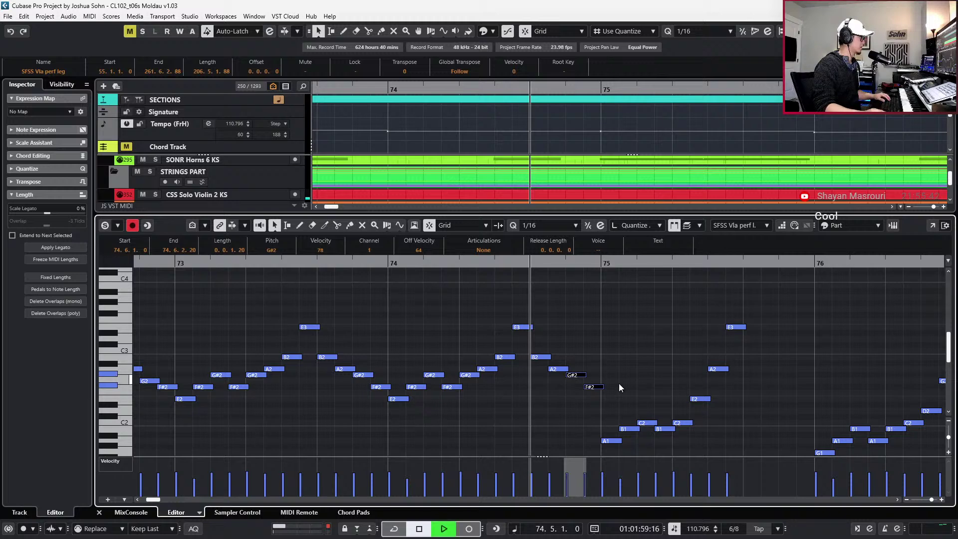
key("space")
Copy the viola part's E3 at 75.4.2 to 75.5.1 and lower the copy to A2
scroll(630, 385, "right", 4)
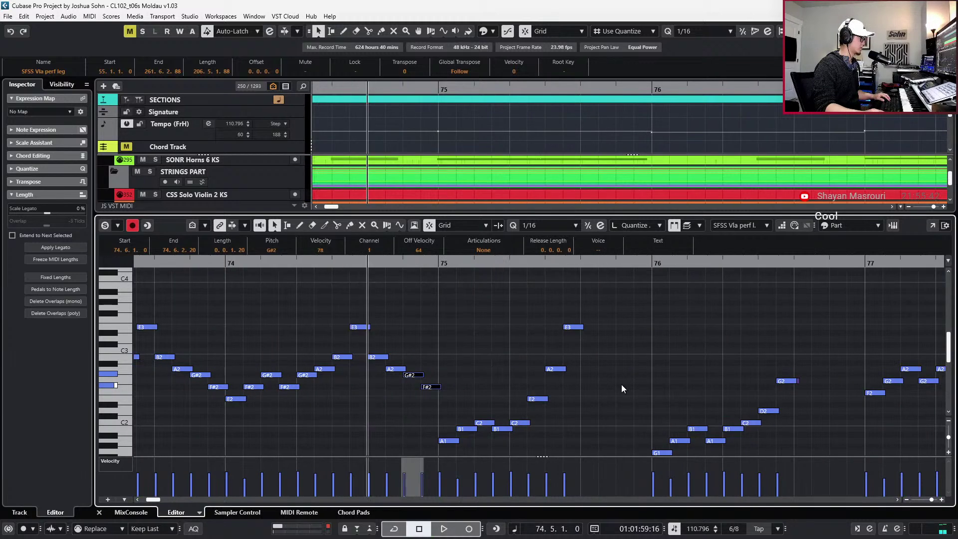
scroll(574, 372, "down", 1)
key("ctrl+Right")
key("ctrl+Right")
left_click(575, 290)
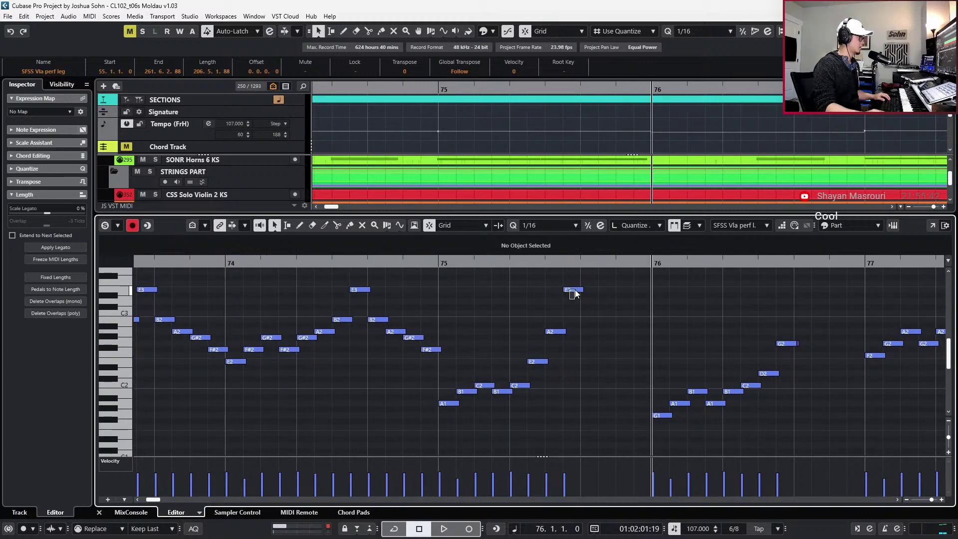
key("ctrl+Left")
key("ctrl+Left")
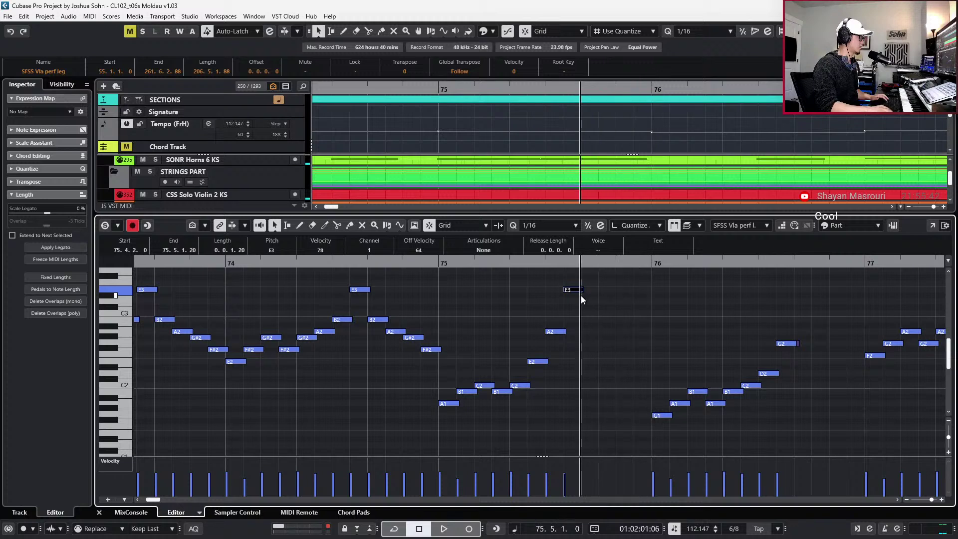
key("ctrl+v")
key("Down")
key("Down")
key("Down")
key("Down")
key("Down")
key("Down")
key("Down")
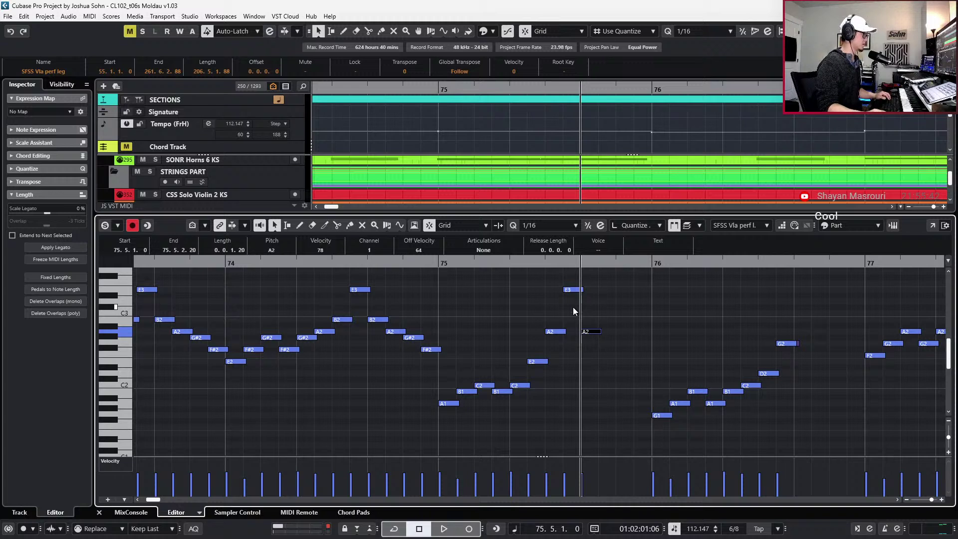
Check the B1 and A2 notes in bar 75 and lower the viola's E3 at 75.4.2 to C3
left_click(465, 392)
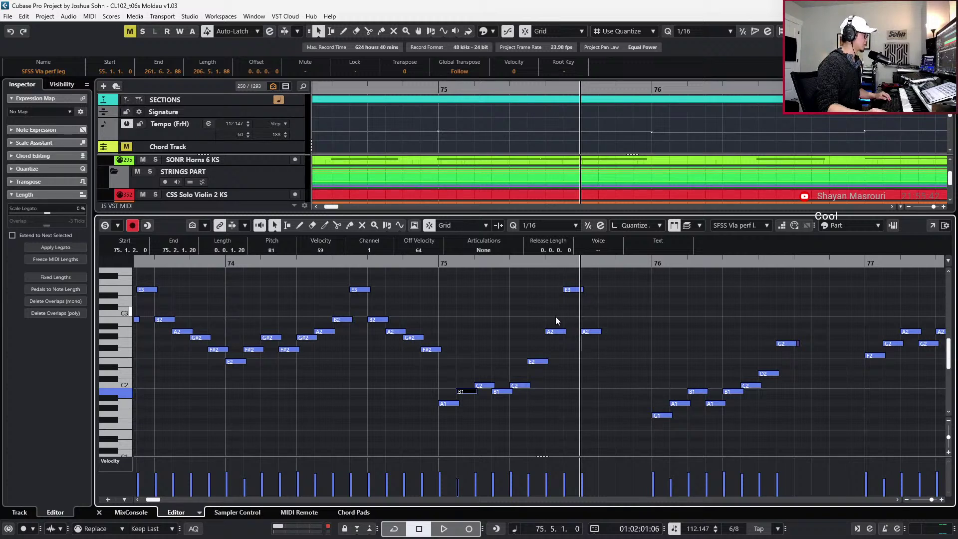
left_click(552, 331)
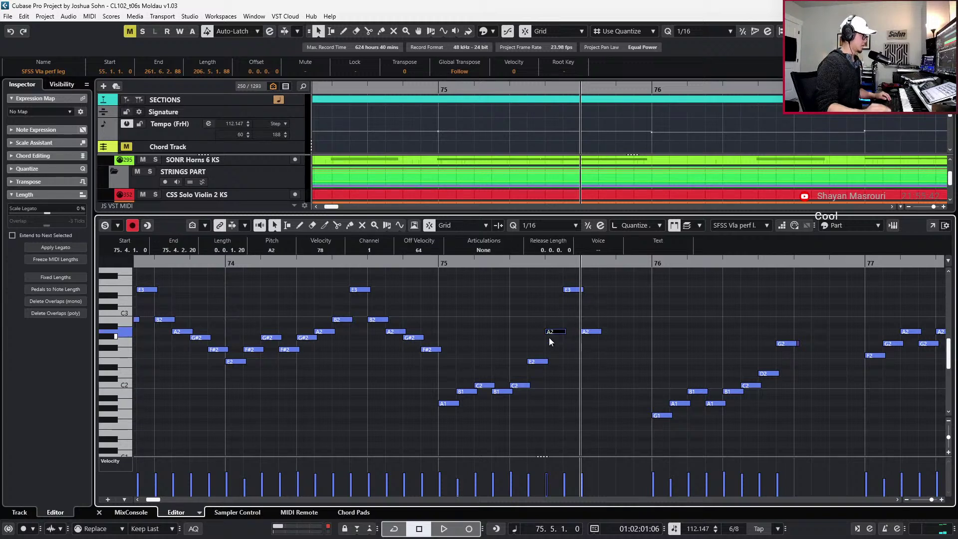
left_click(572, 289)
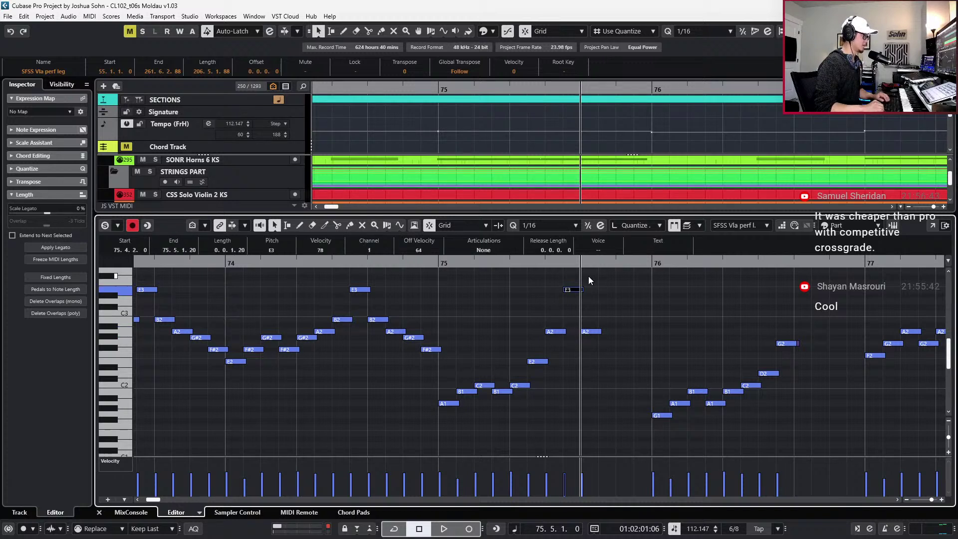
key("Down")
key("Down")
key("Down")
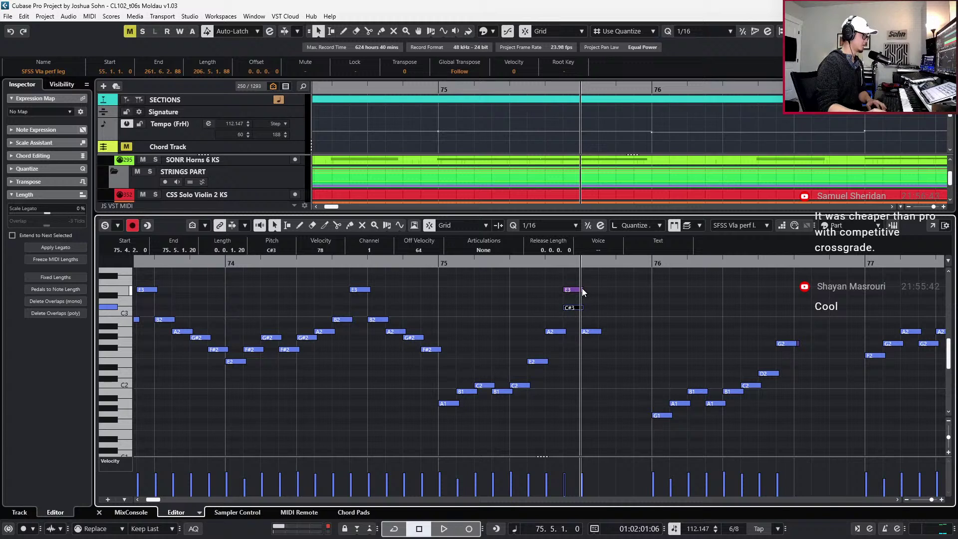
key("Down")
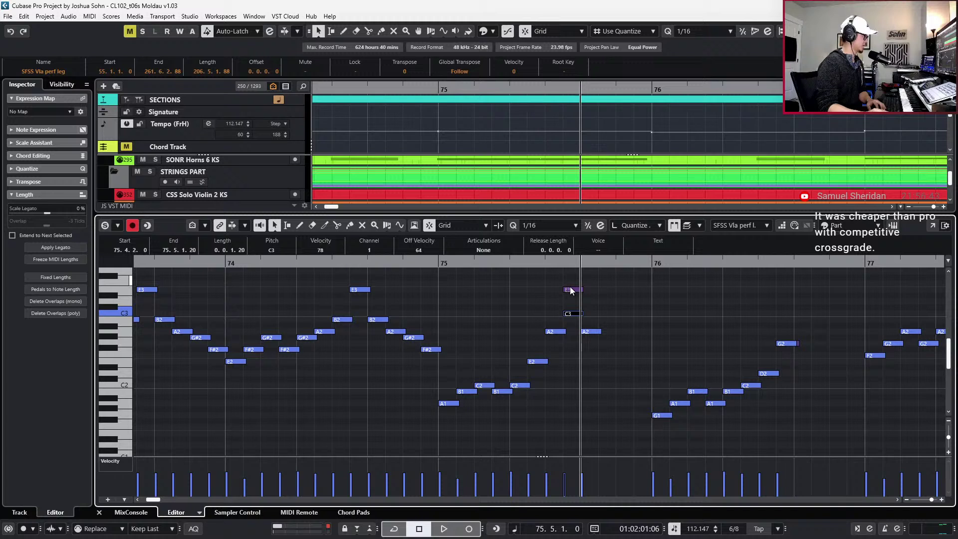
Switch to the celli part and lower its E3 at 75.4.2 to D3
left_click(571, 291)
left_click(573, 290)
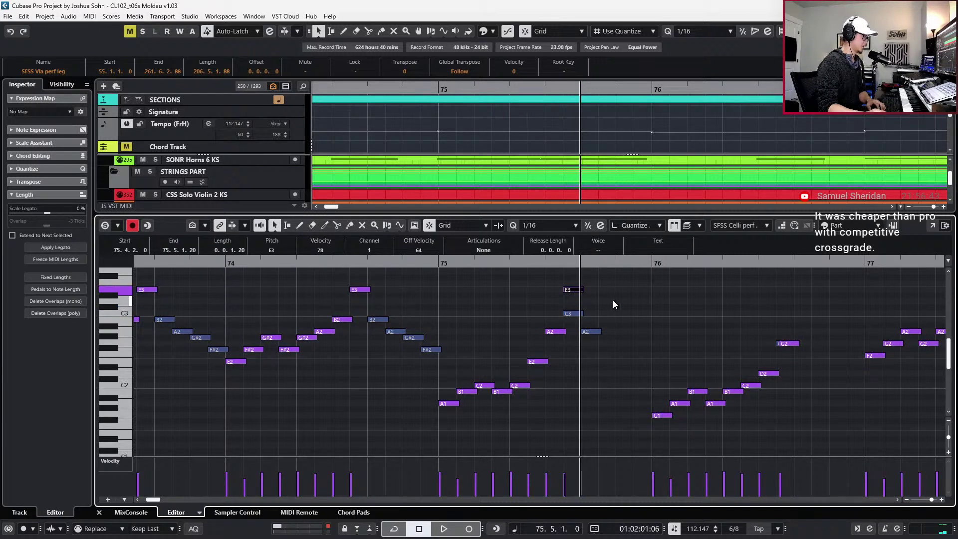
key("Down")
key("Down")
key("Down")
key("Down")
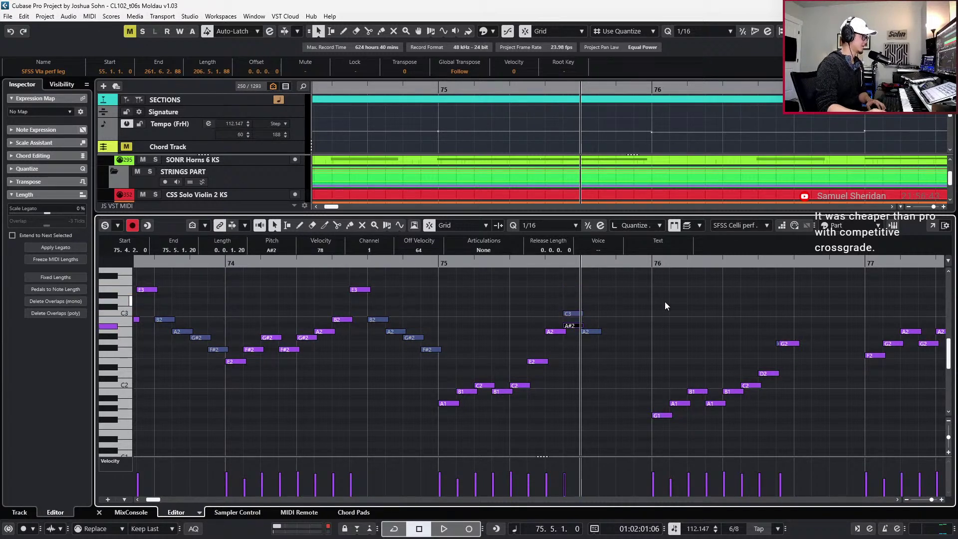
key("Up")
key("Up")
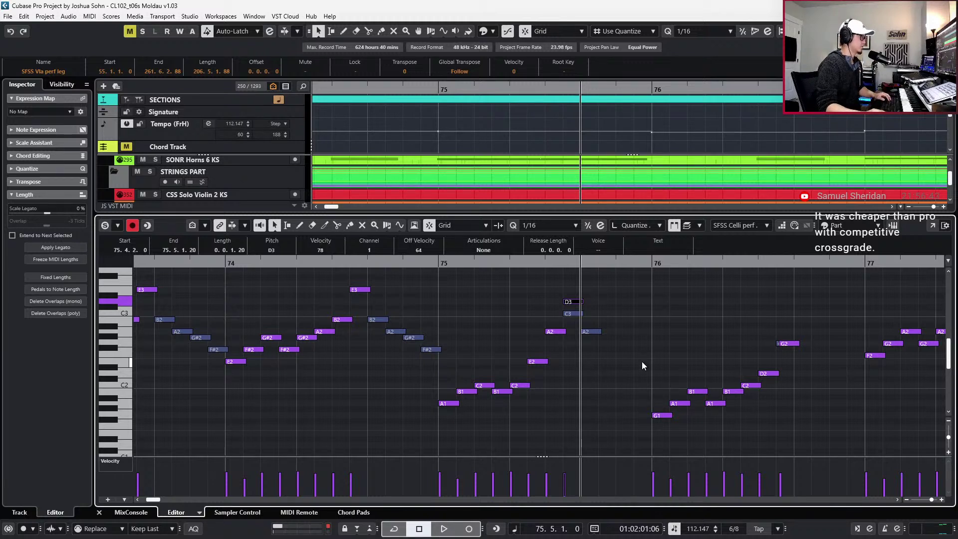
Play back bar 75 from its downbeat to check the celli run up to the D3, then deselect the note
key("ctrl+KP_Subtract")
key("s")
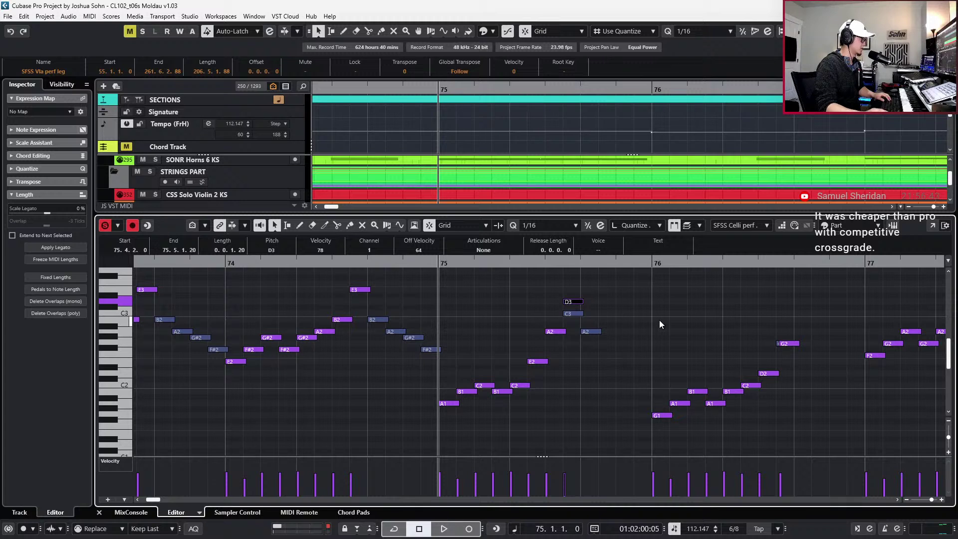
key("space")
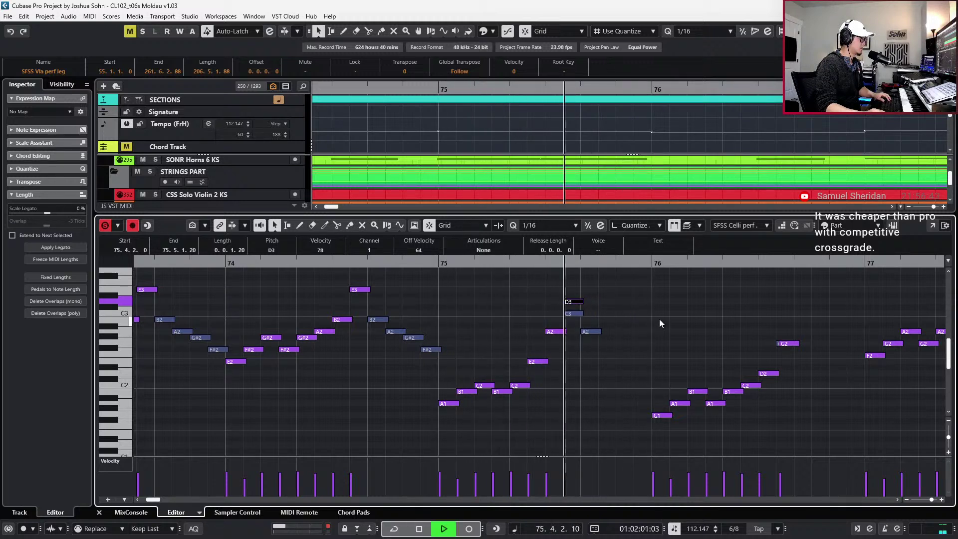
key("space")
key("space")
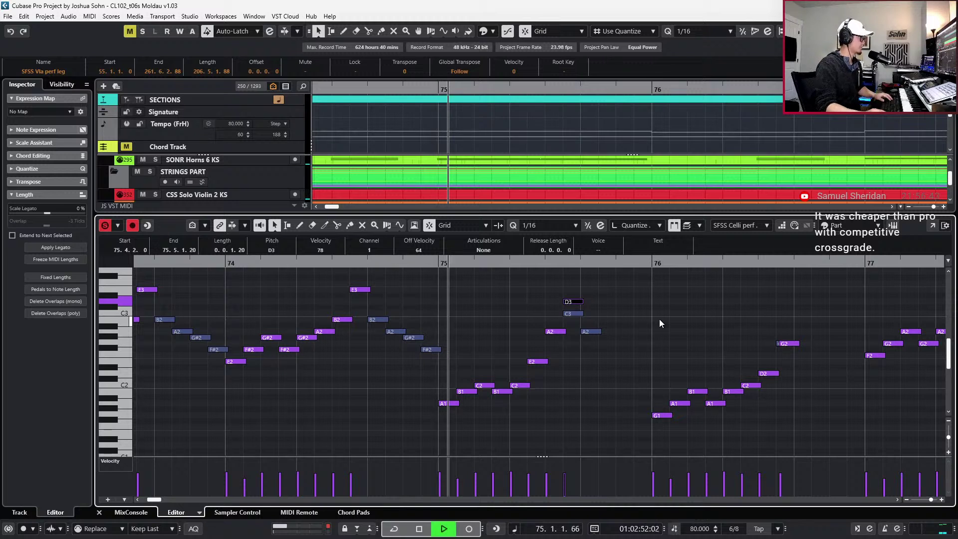
key("space")
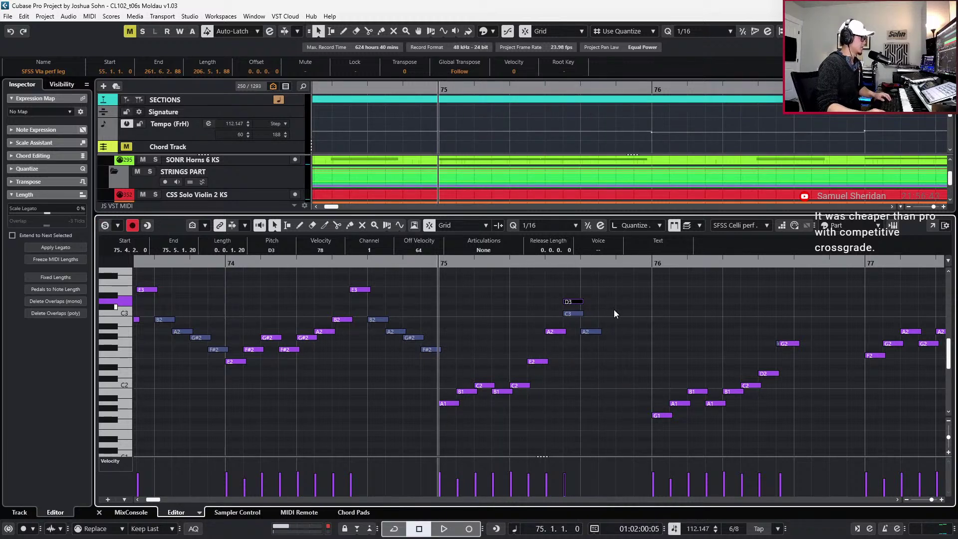
left_click(615, 323)
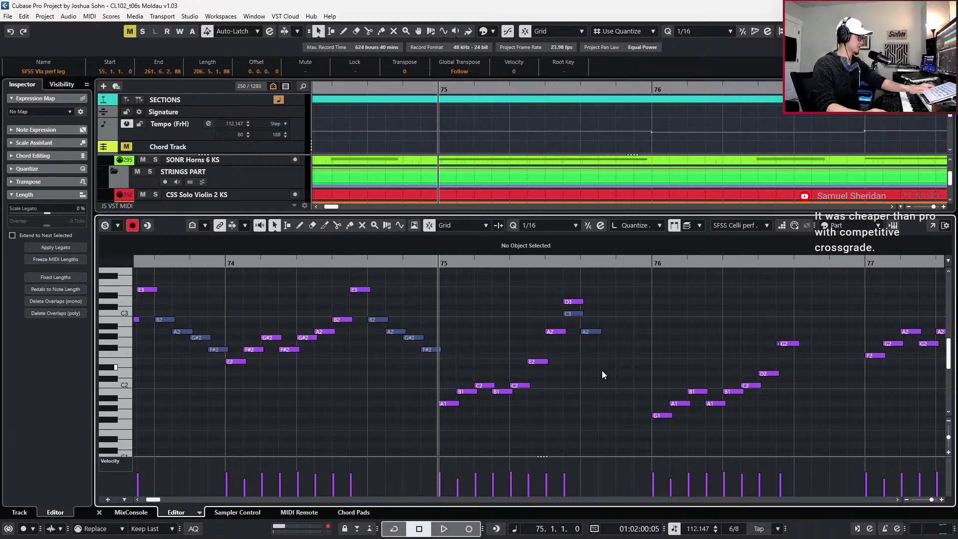
Switch to the Moldau score in Firefox and examine the viola and cello lines of bars 74 to 76, then return to Cubase
key("alt+Tab")
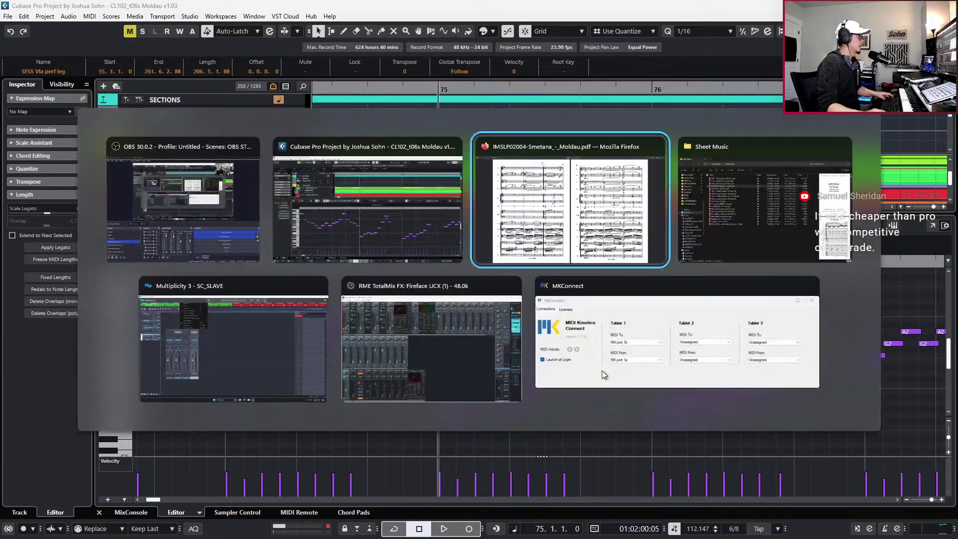
scroll(603, 373, "down", 10)
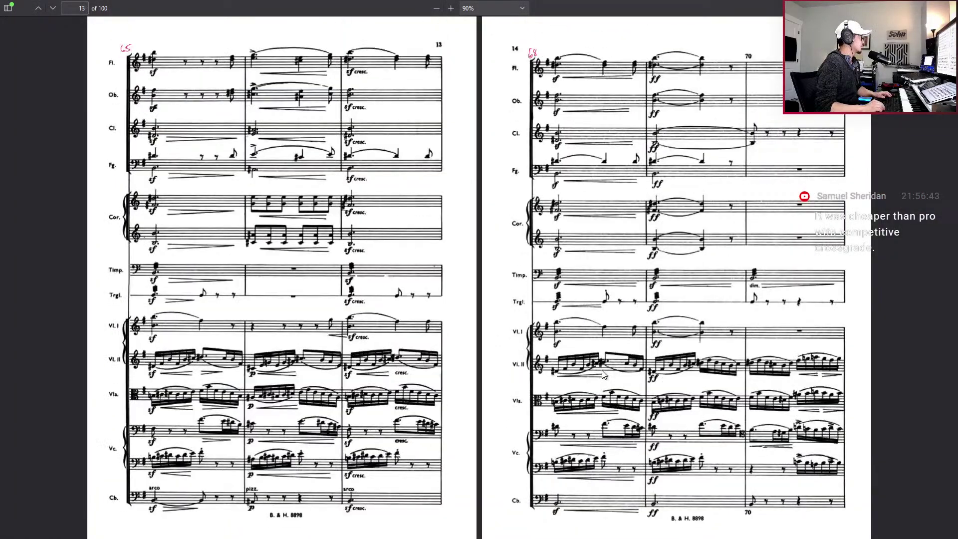
scroll(602, 370, "down", 5)
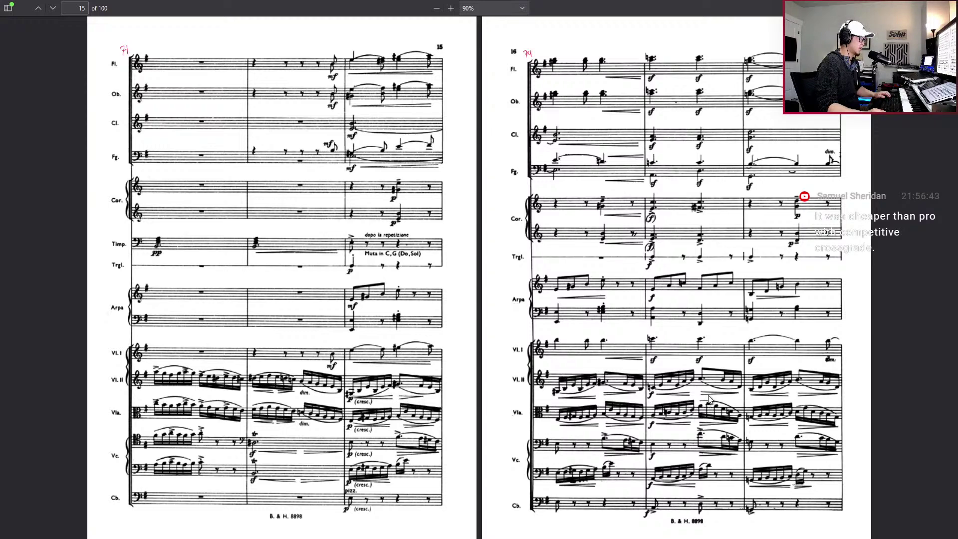
scroll(710, 398, "up", 5)
scroll(780, 394, "down", 1)
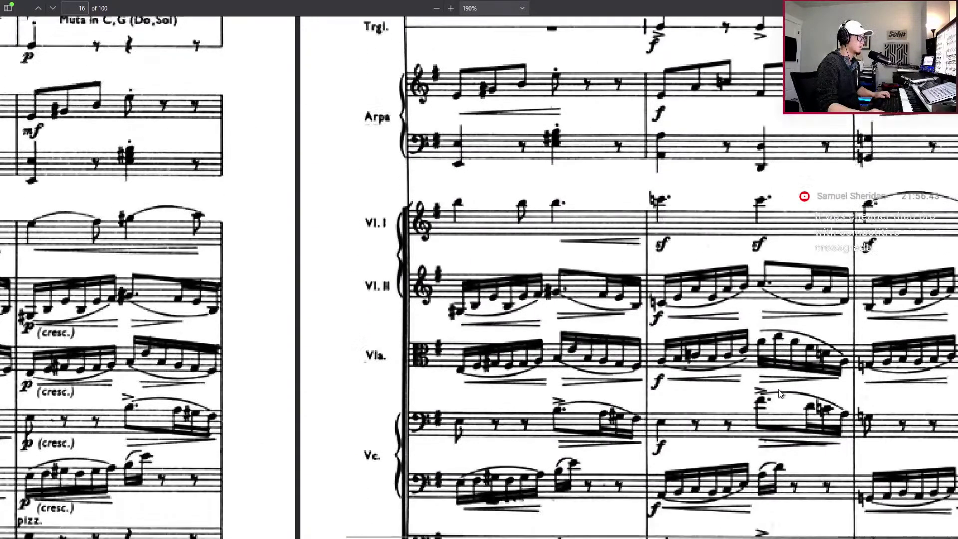
scroll(780, 393, "down", 2)
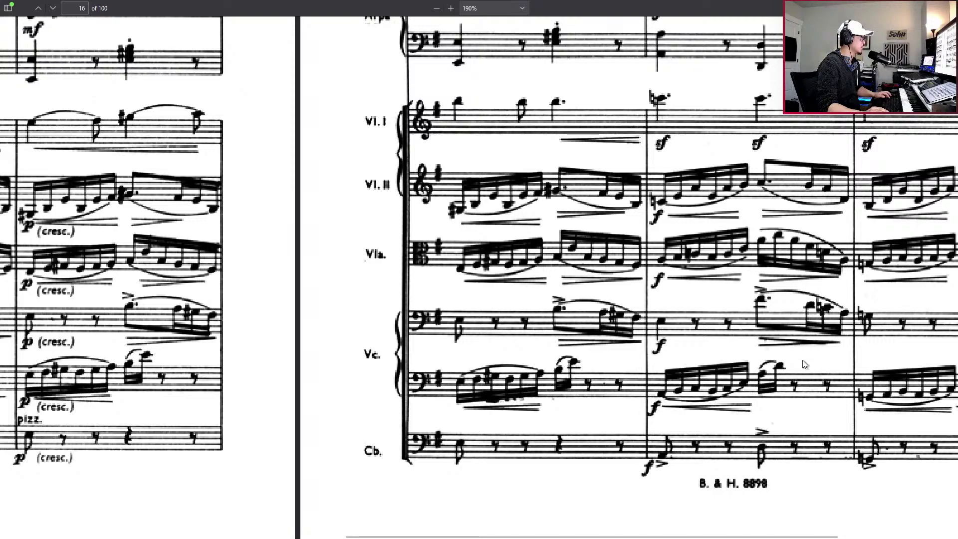
scroll(804, 364, "down", 3)
scroll(803, 363, "down", 2)
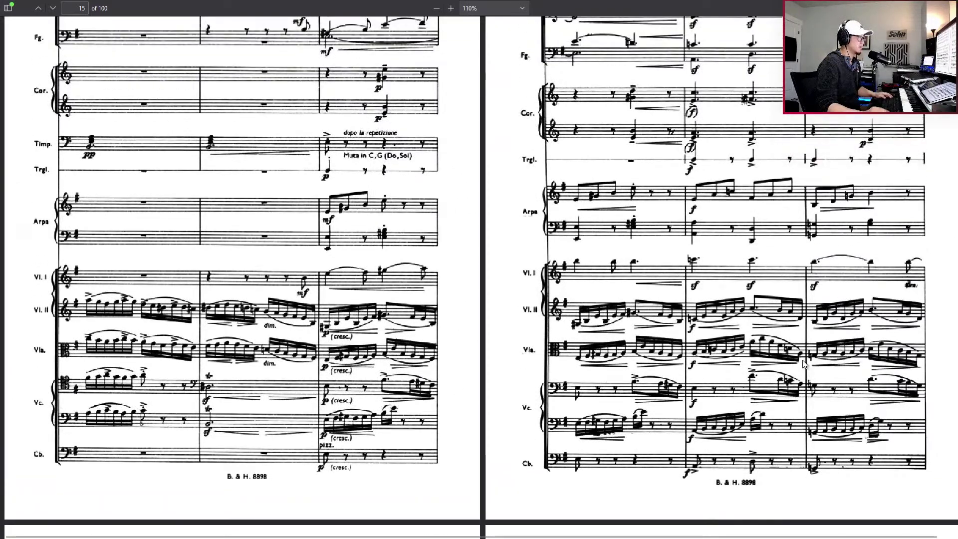
scroll(804, 362, "down", 1)
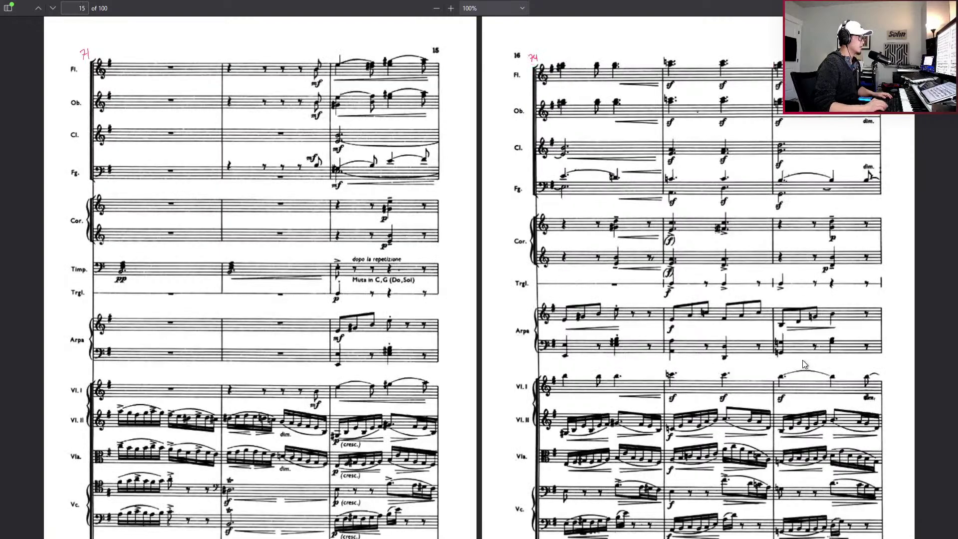
key("alt+Tab")
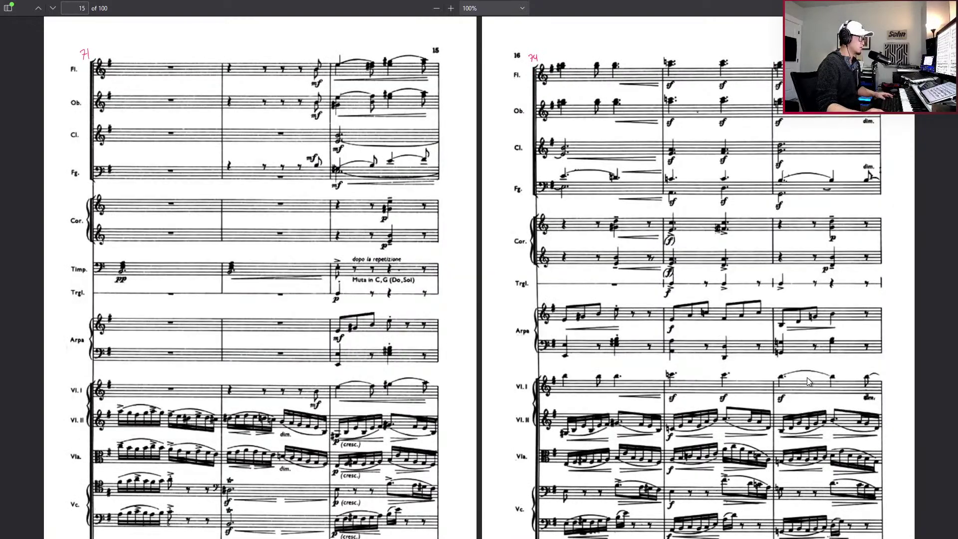
key("alt+Tab")
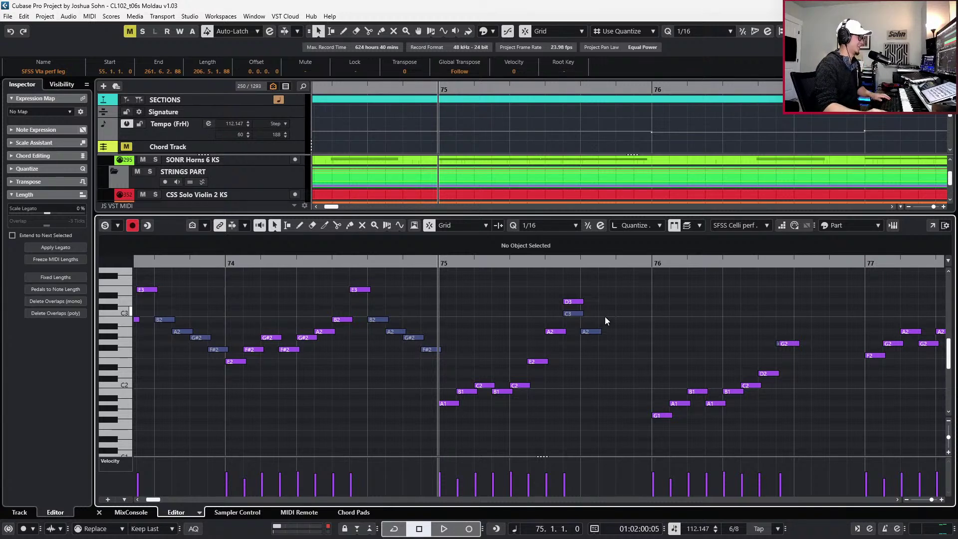
Paste the copied note into the celli part at 75.5.1, right after the D3, and set it to A2
scroll(605, 316, "up", 1)
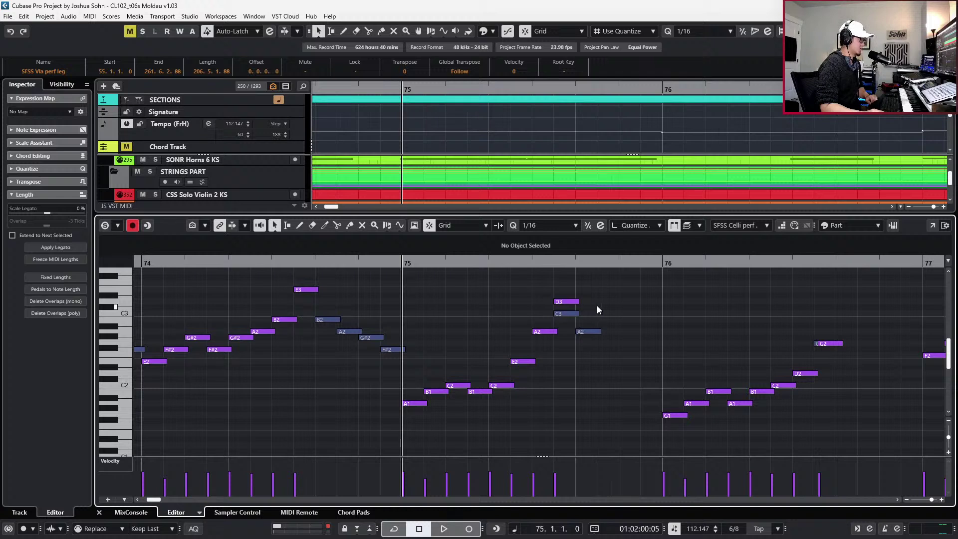
left_click(566, 302)
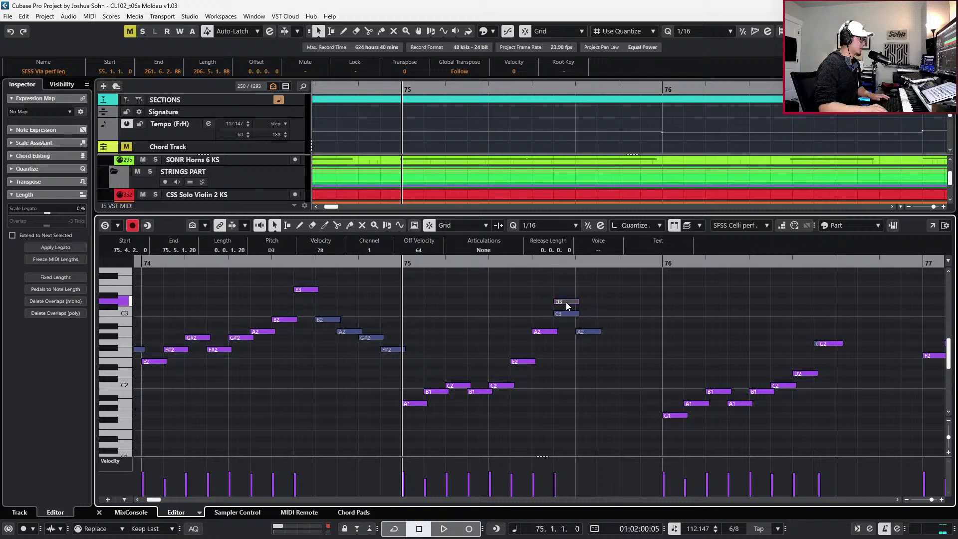
key("space")
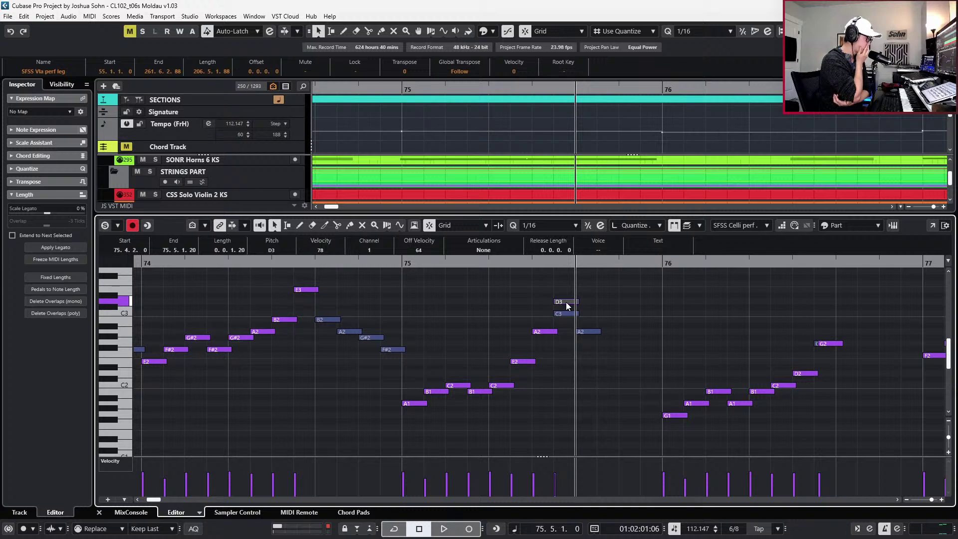
key("Right")
key("Right")
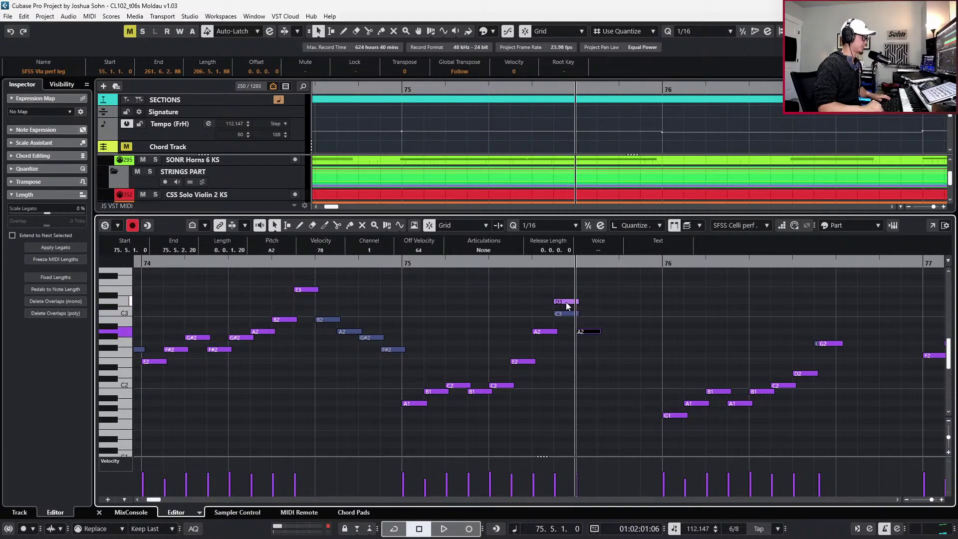
Paste another celli note at 75.5.2 and lower it to F#2
key("ctrl+Right")
key("ctrl+Right")
key("ctrl+Left")
key("ctrl+v")
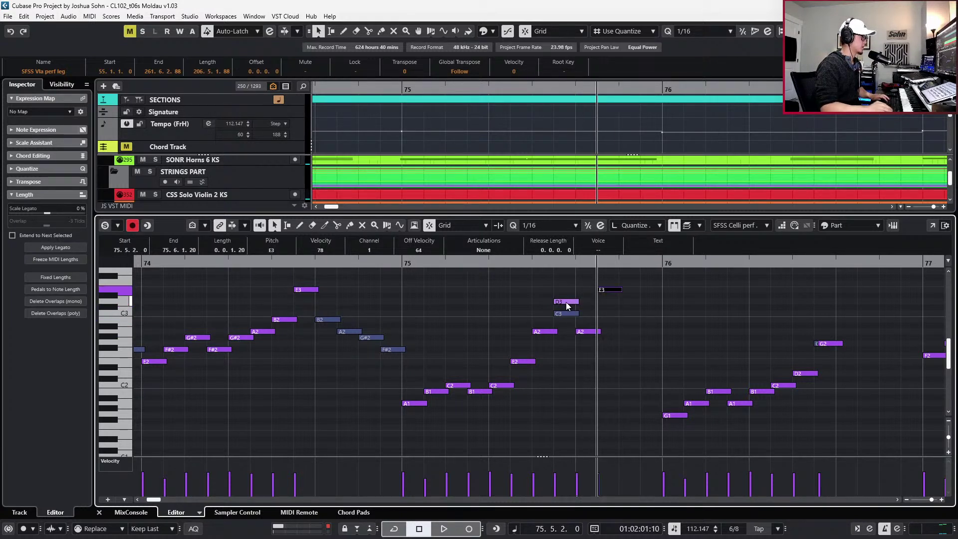
key("Down")
key("Down")
key("Down")
key("Down")
key("Down")
key("Down")
key("Down")
key("Down")
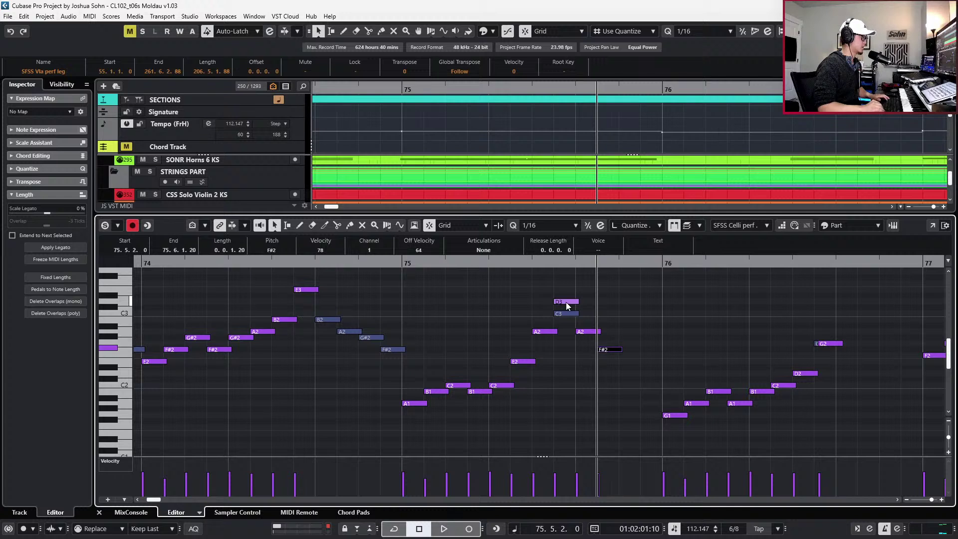
key("Up")
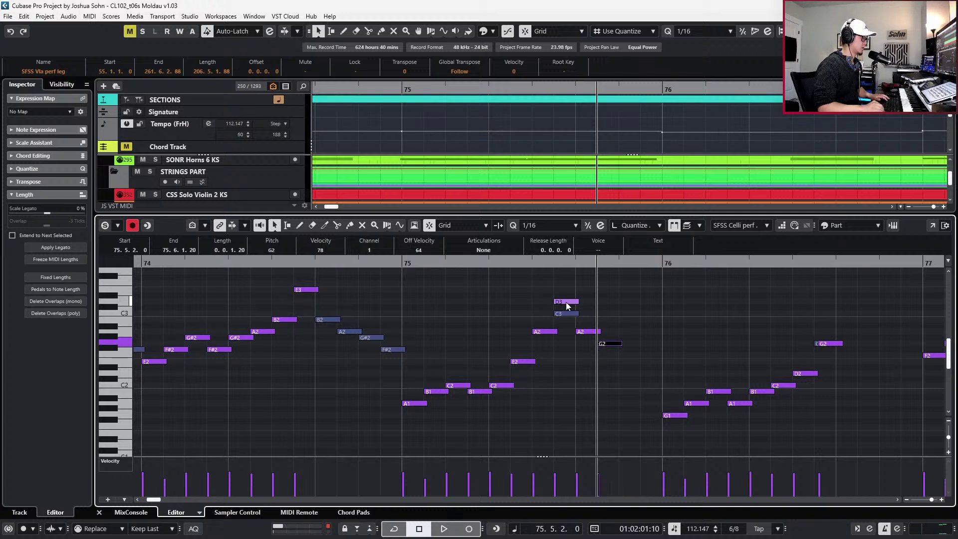
key("Down")
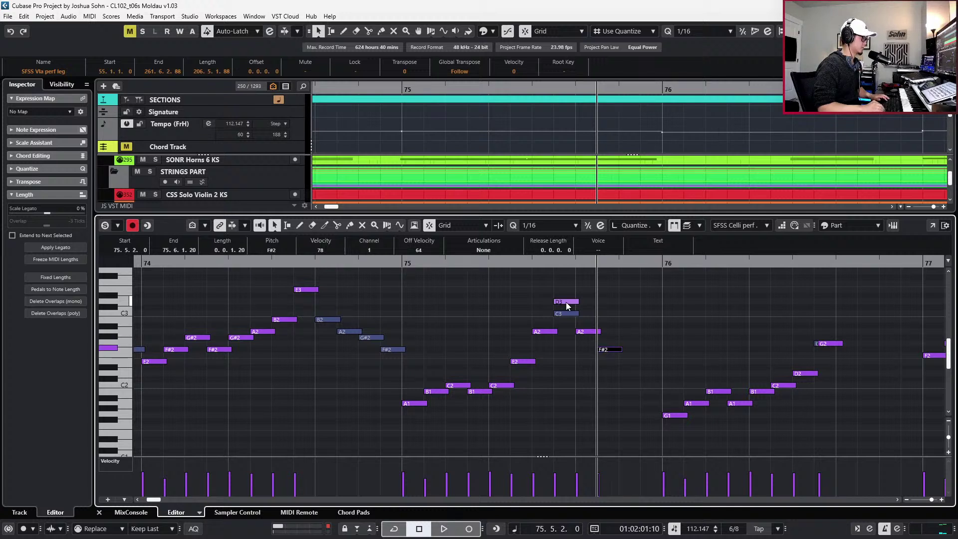
Paste the next celli note at 75.6.1 and lower it to D2
key("Right")
key("Right")
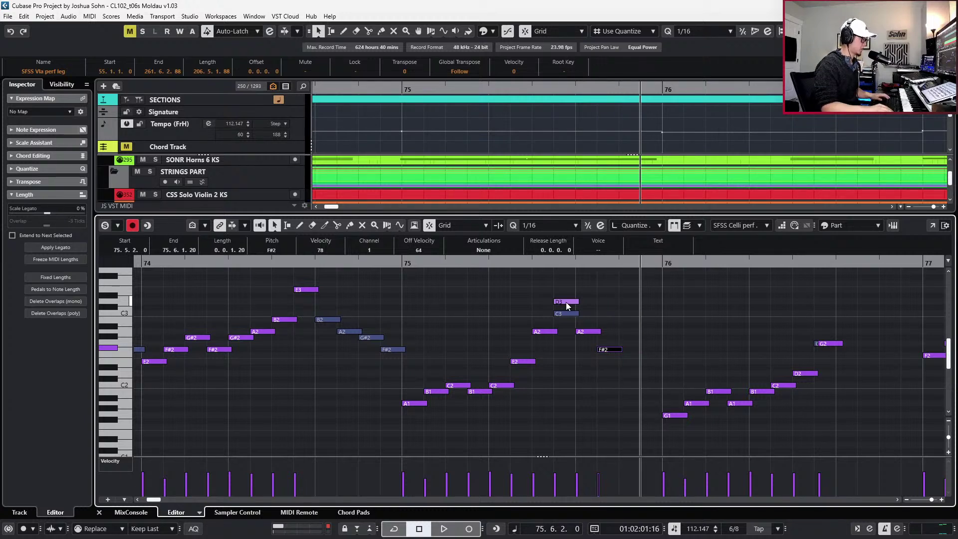
key("Left")
key("ctrl+v")
key("Down")
key("Down")
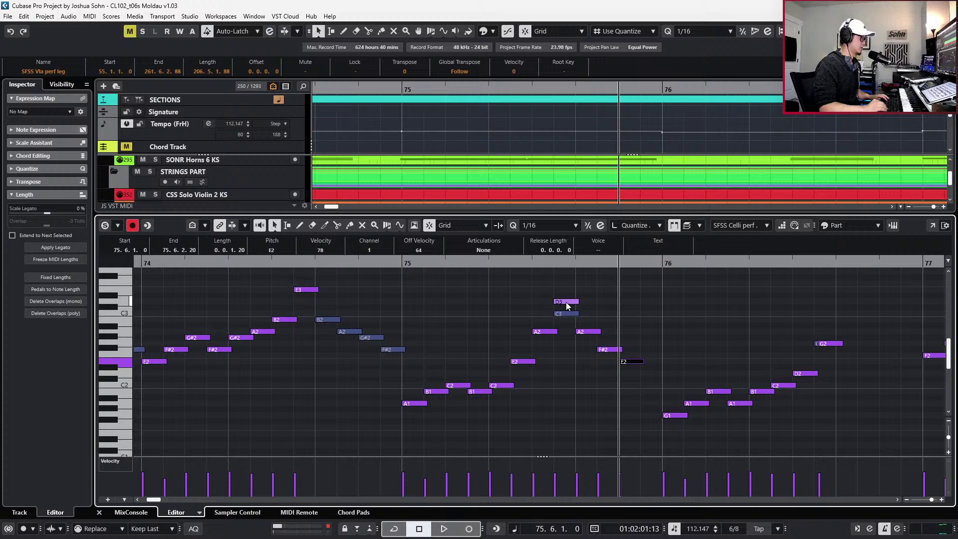
key("Down")
key("Down")
Paste the last celli note of bar 75 at 75.6.2 and lower it to A1
key("Right")
key("ctrl+v")
key("Down")
key("Down")
key("Down")
key("Down")
key("Down")
key("Down")
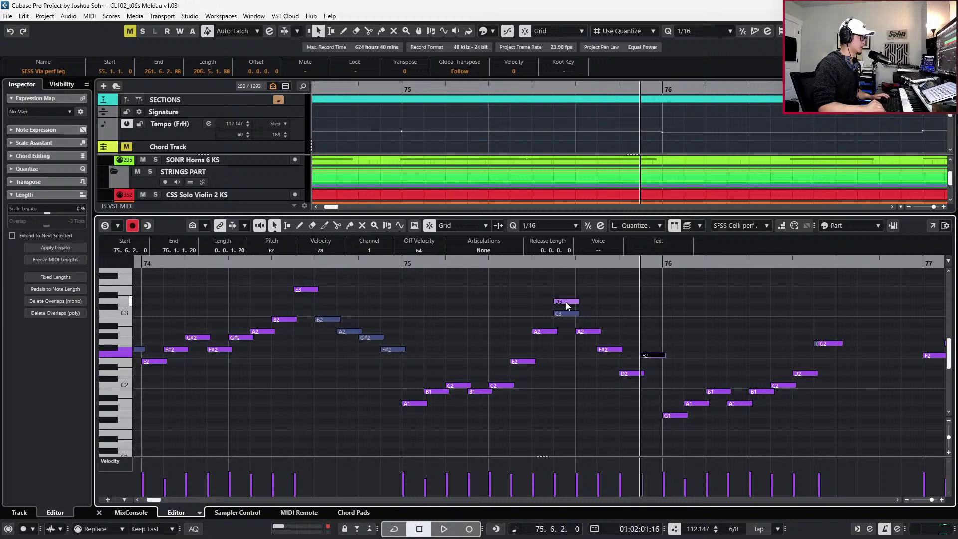
key("Down")
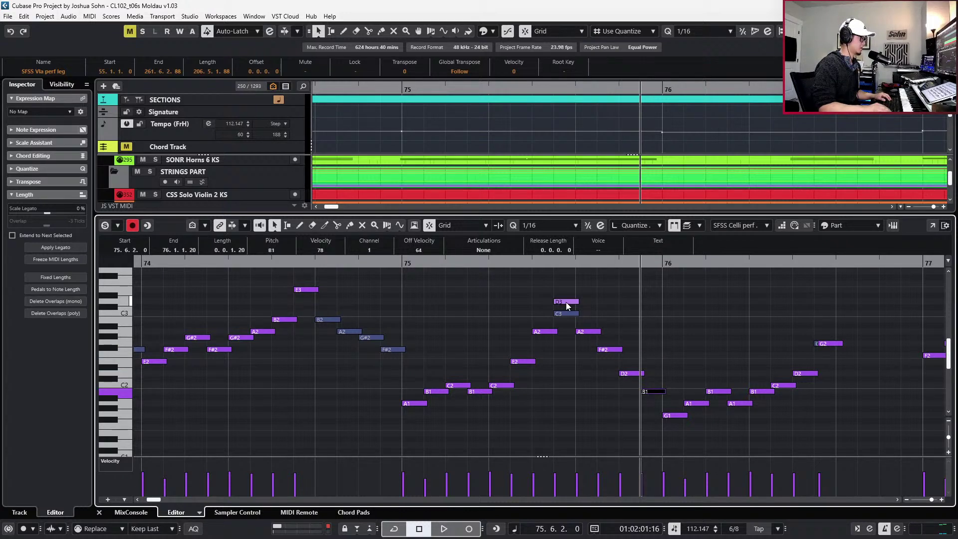
key("Down")
Audition the celli run of bar 75 from its downbeat
key("space")
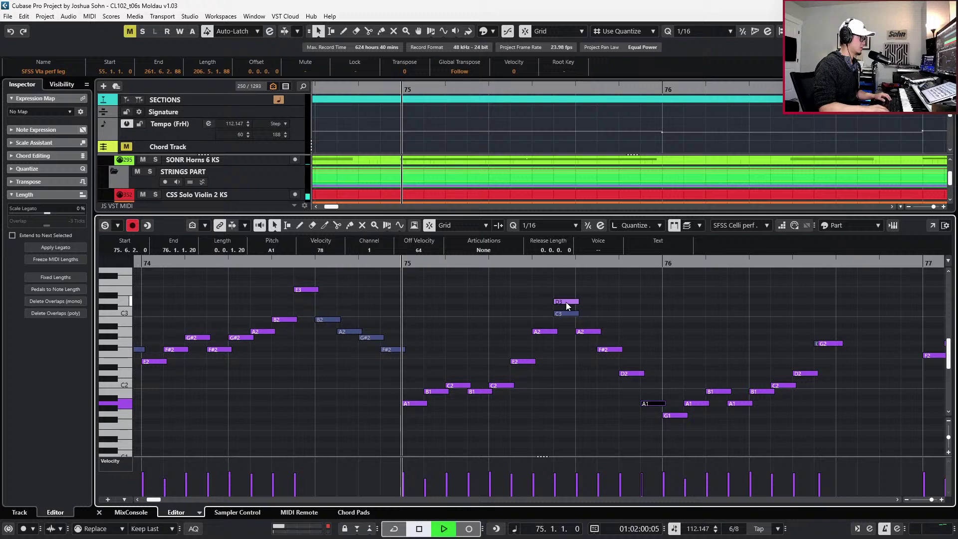
key("space")
key("space")
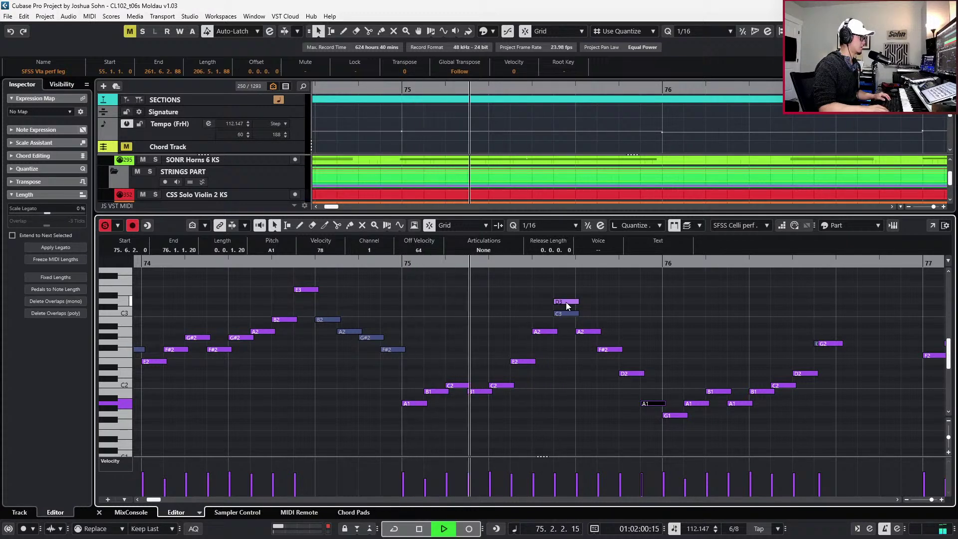
key("space")
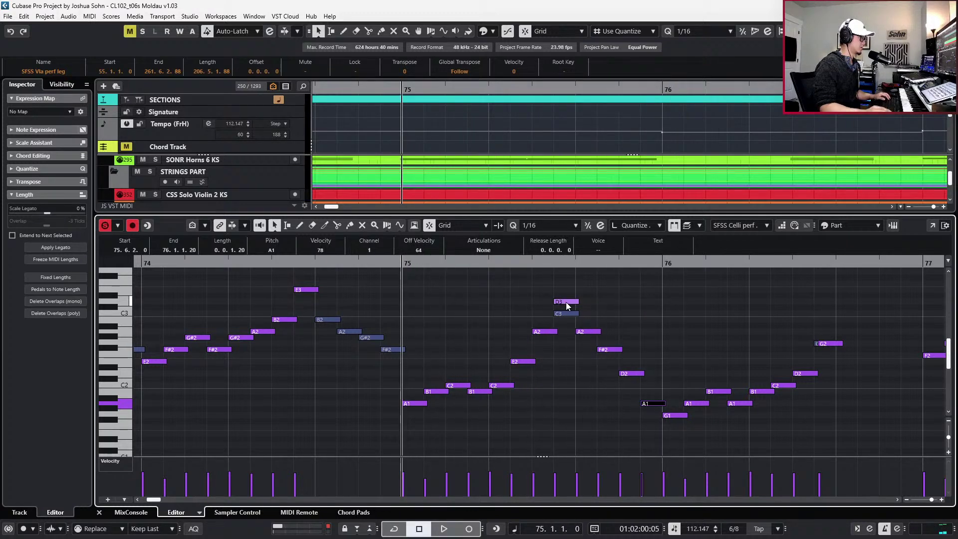
Paste a celli note at 76.5.1 and lower it to D2
scroll(576, 337, "right", 5)
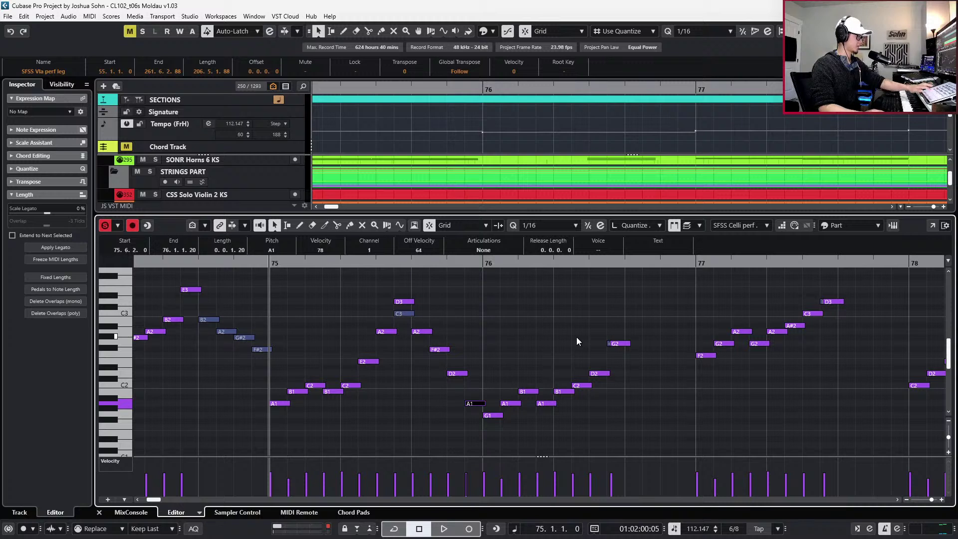
left_click(625, 260)
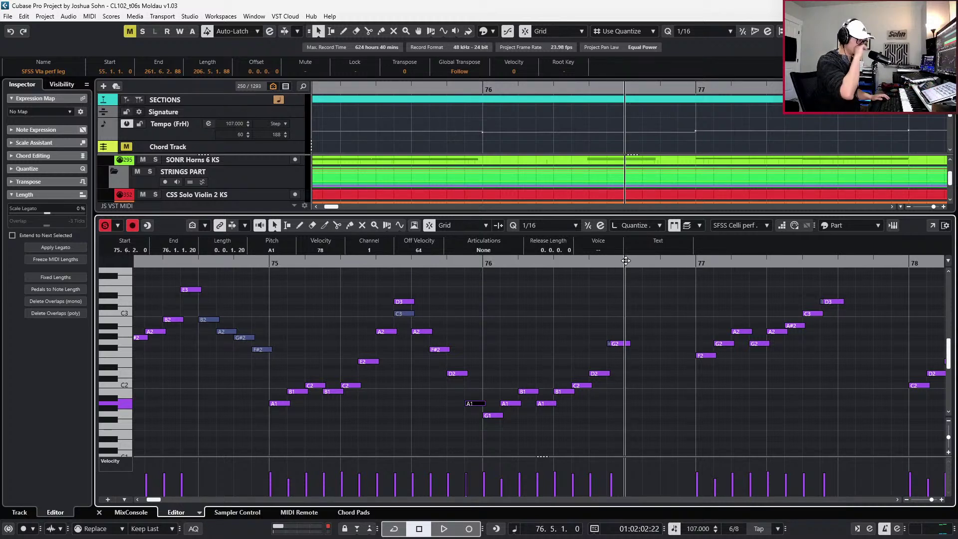
key("ctrl+v")
key("Down")
key("Down")
key("Down")
key("Down")
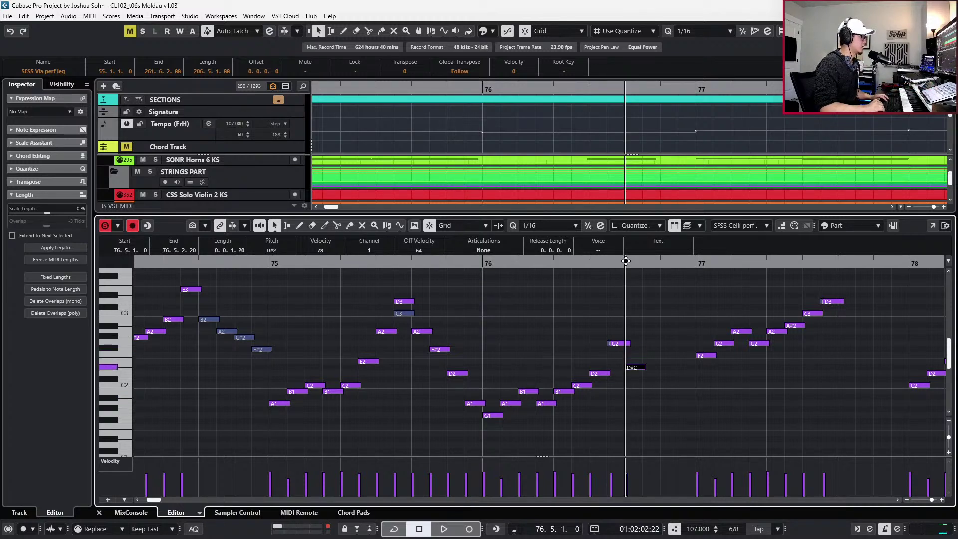
Paste the next celli note at 76.5.2 and lower it to C2
key("ctrl+Right")
key("ctrl+v")
key("Down")
key("Down")
key("Down")
key("Down")
key("Down")
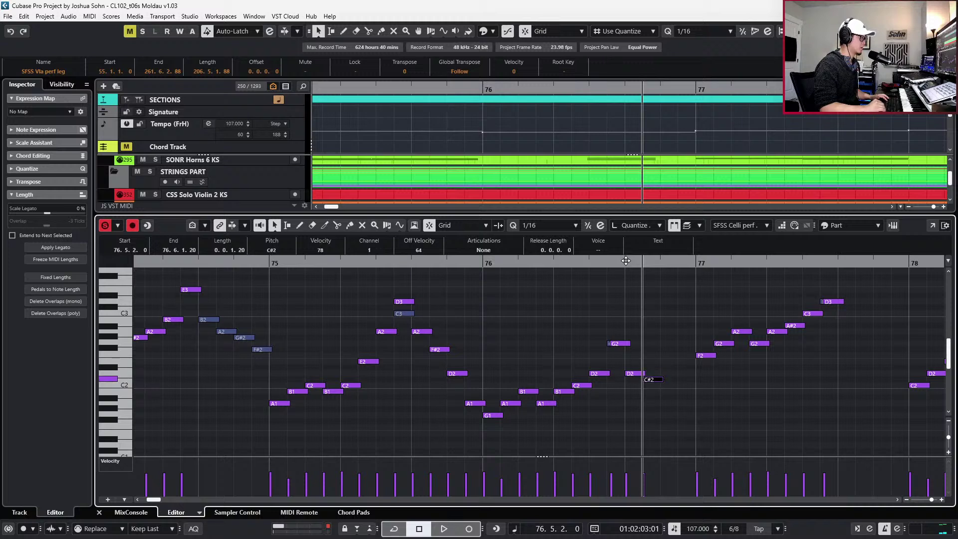
key("Down")
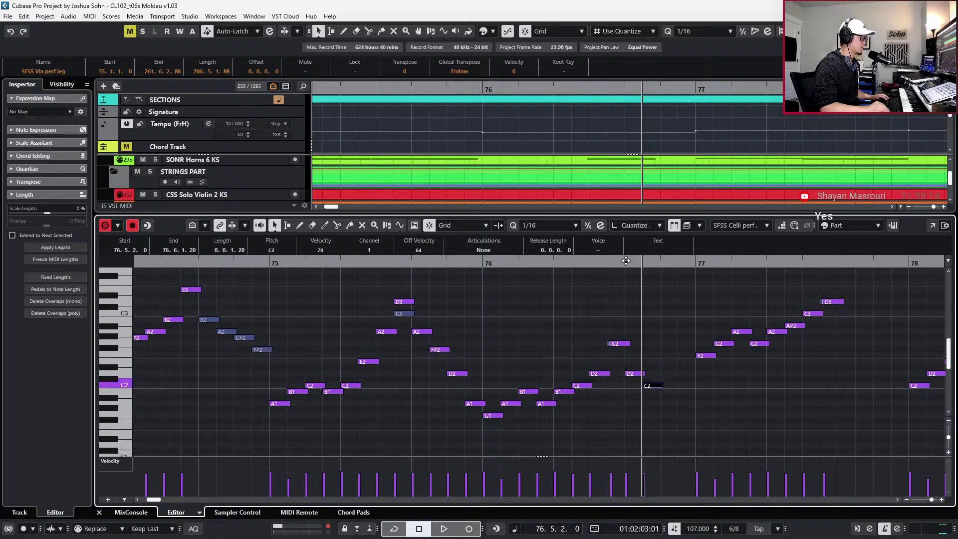
Paste another celli note at 76.6.1 and lower it to B1
key("ctrl+Right")
key("ctrl+v")
key("Down")
key("Down")
key("Down")
key("Down")
key("Down")
key("Down")
key("Down")
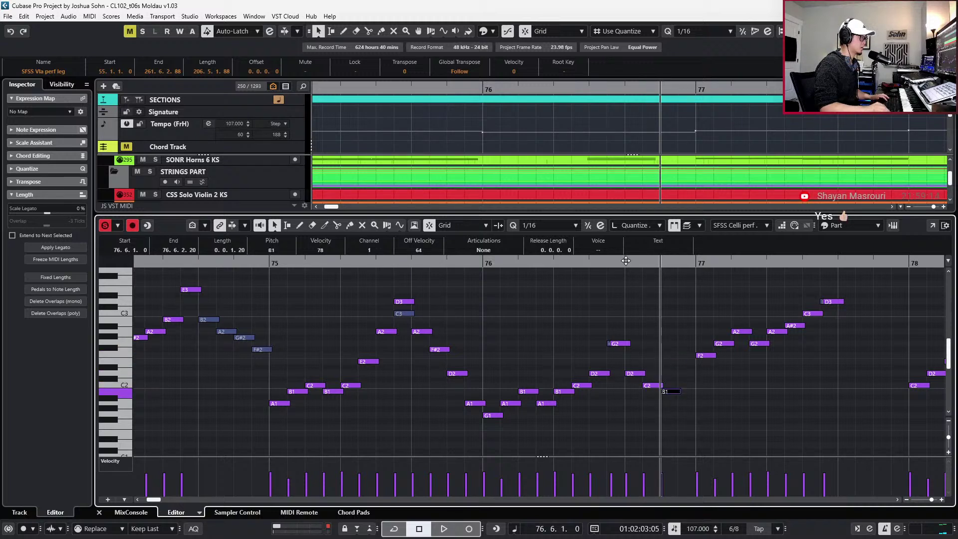
Paste the last celli note of bar 76 at 76.6.2 and lower it to A1
key("ctrl+Right")
key("ctrl+Right")
key("ctrl+Left")
key("ctrl+v")
key("Down")
key("Down")
key("Down")
key("Down")
key("Down")
key("Down")
key("Down")
key("Down")
key("Down")
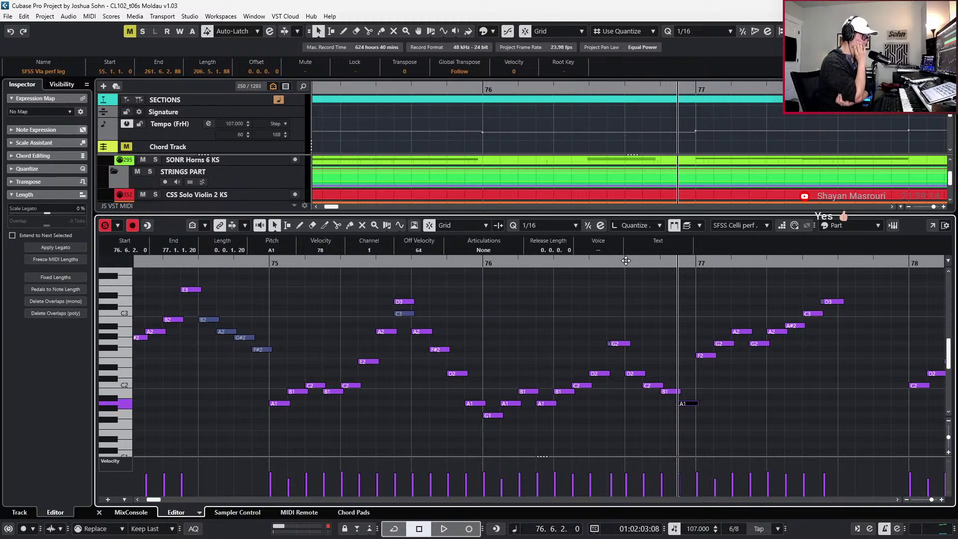
Move the celli notes F#2, D2 and A1 at the end of bar 75 into the viola part and audition from bar 75
left_click(624, 343)
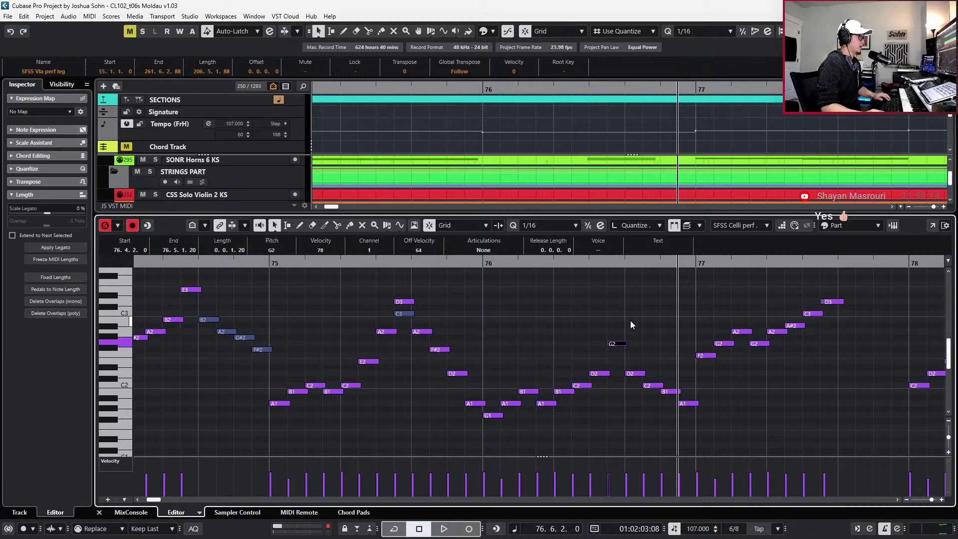
left_click(406, 313)
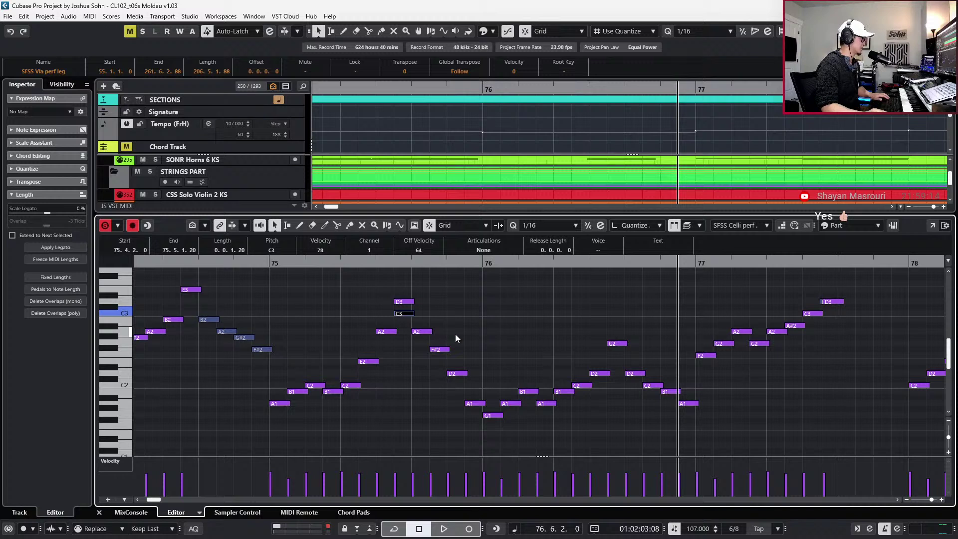
left_click(440, 349)
left_click(464, 374, "shift")
left_click(474, 404, "shift")
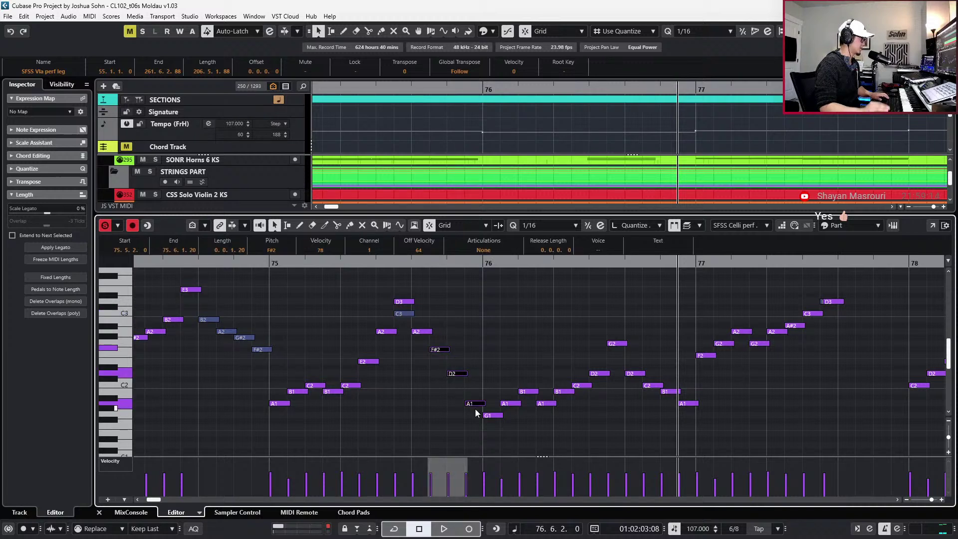
key("l")
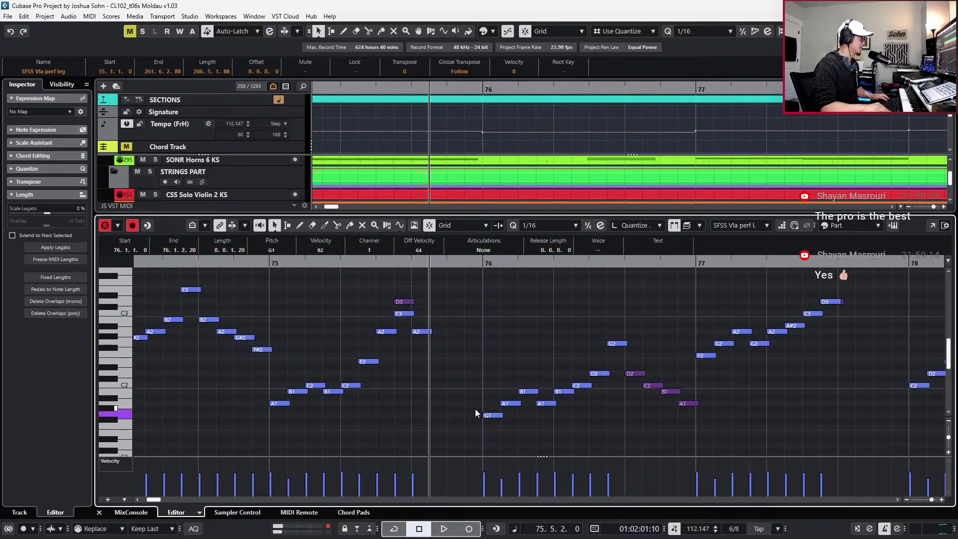
key("KP_0")
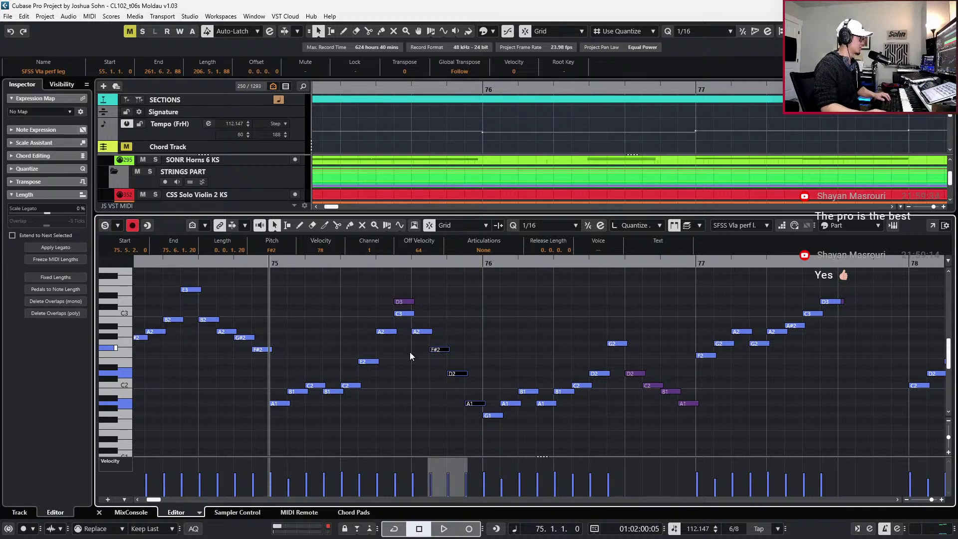
key("space")
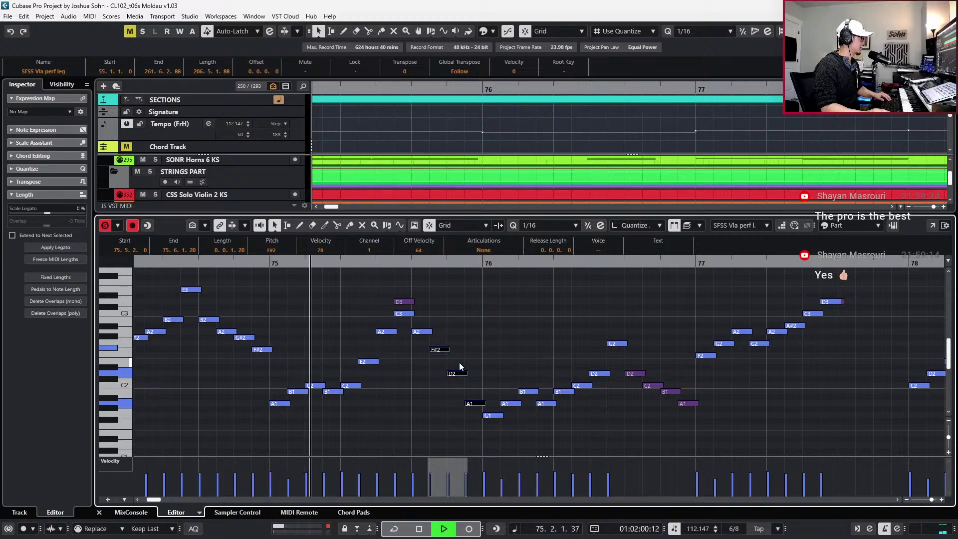
key("space")
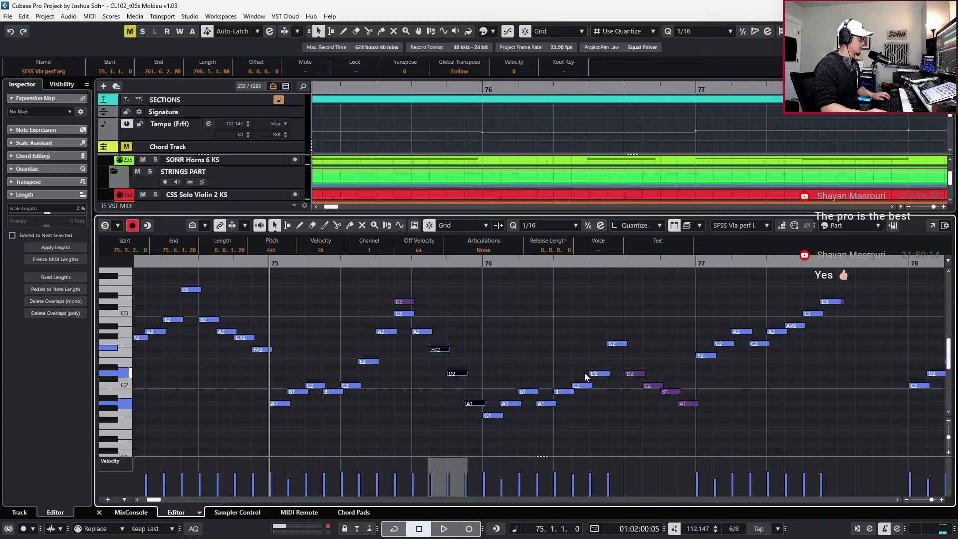
Move the last four celli notes of bar 76, D2, C2, B1 and A1, into the viola part at 76.5.1
left_click(552, 373)
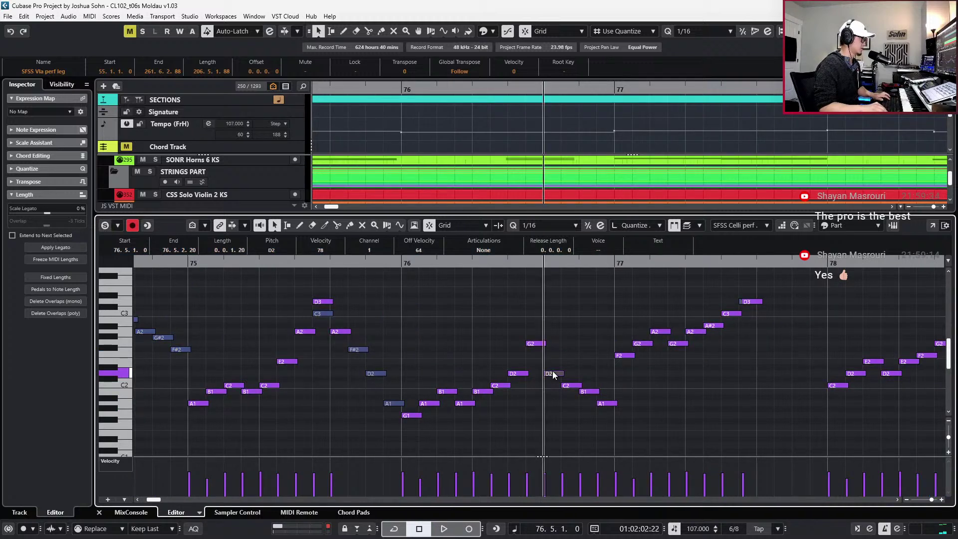
left_click_drag(554, 360, 595, 409)
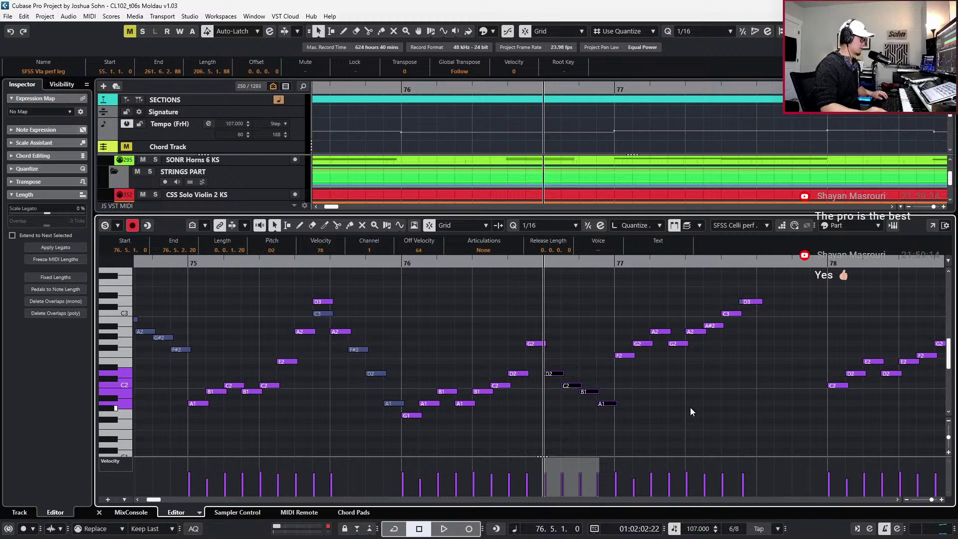
key("Delete")
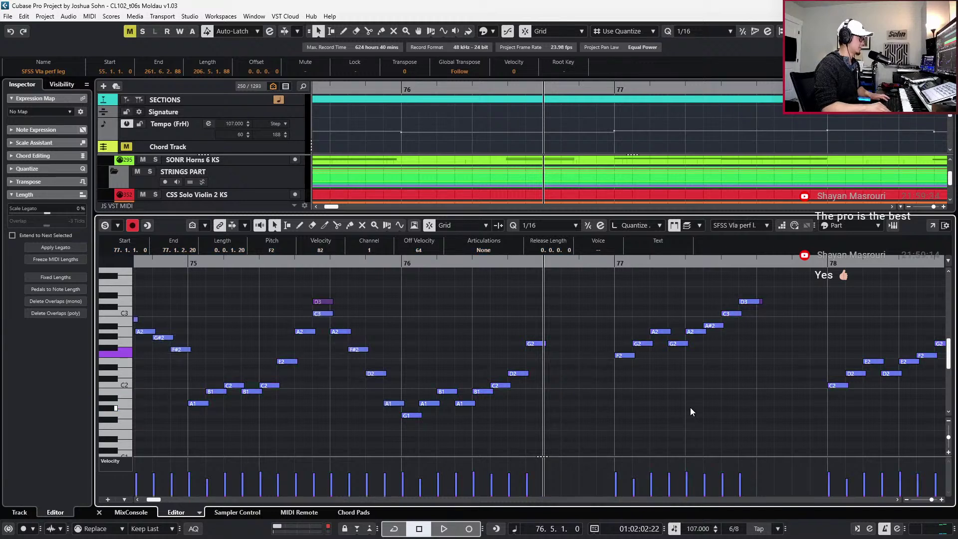
key("ctrl+z")
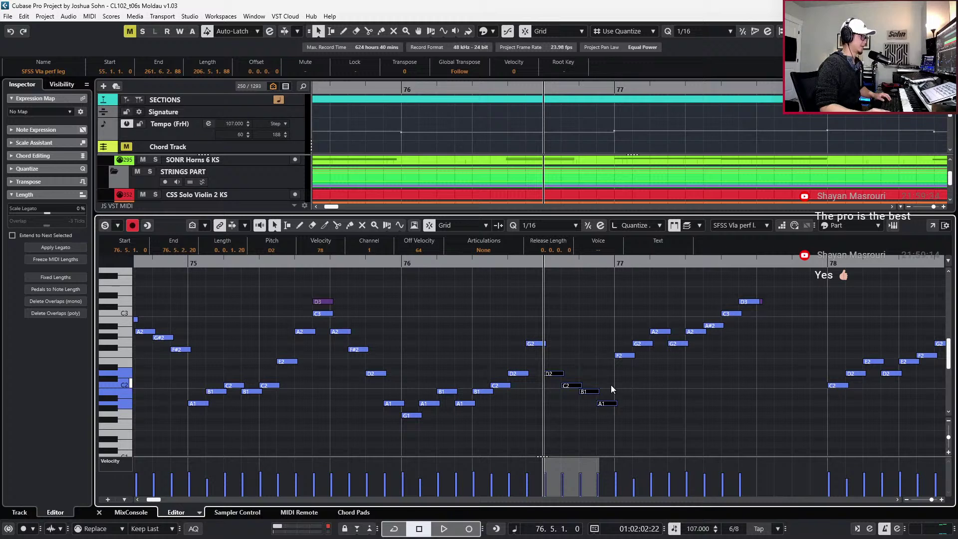
Lower the viola note at 76.6.2 to G1 and audition the end of bar 76
left_click(582, 389)
left_click(574, 386)
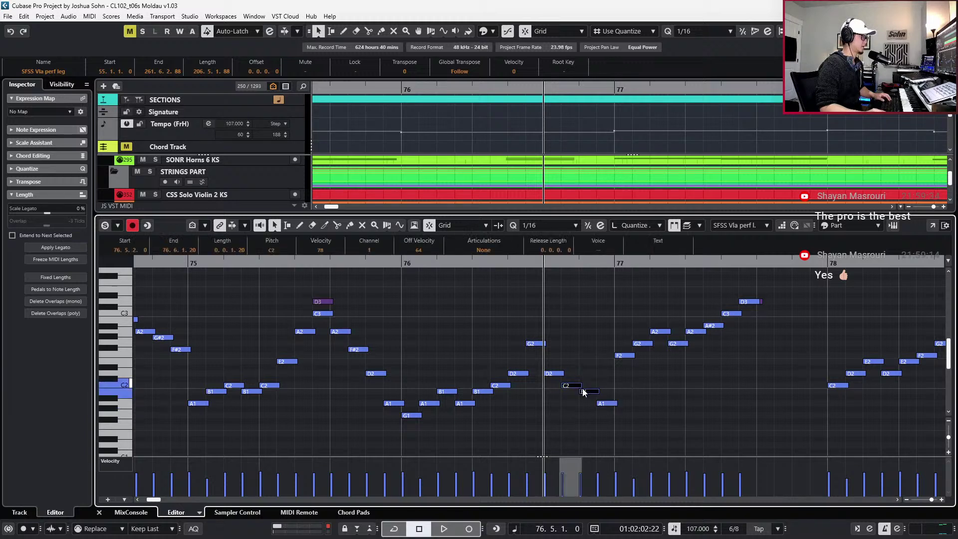
left_click(575, 392)
left_click(575, 388)
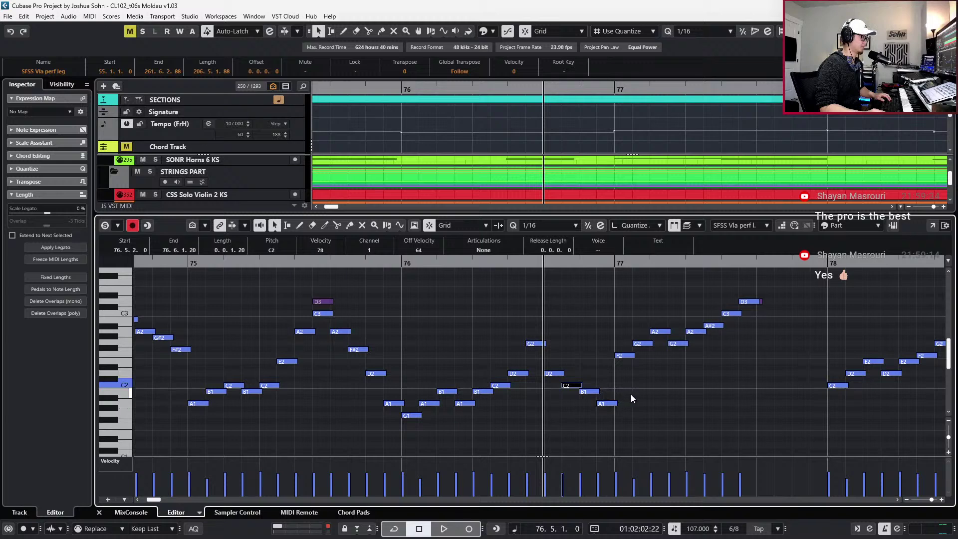
scroll(602, 395, "right", 2)
left_click(528, 403)
key("Down")
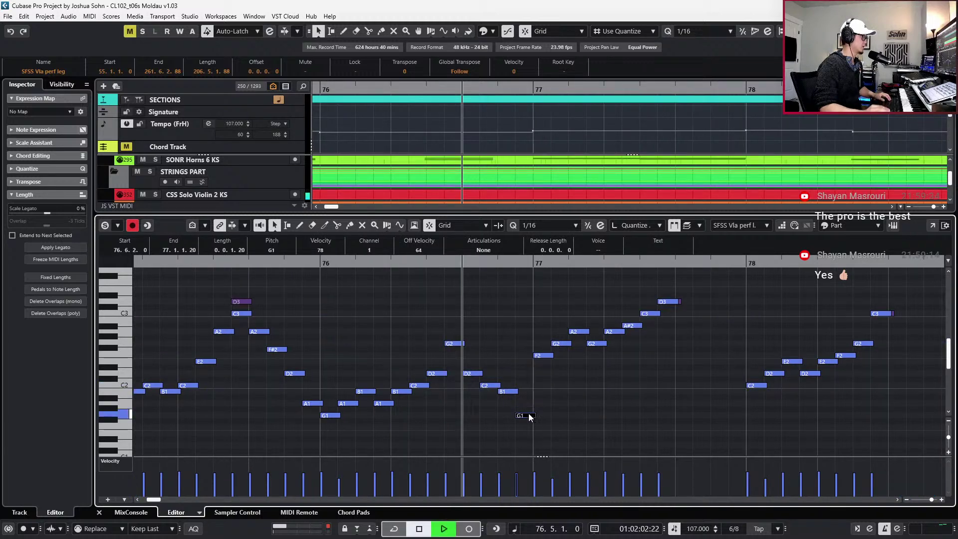
key("space")
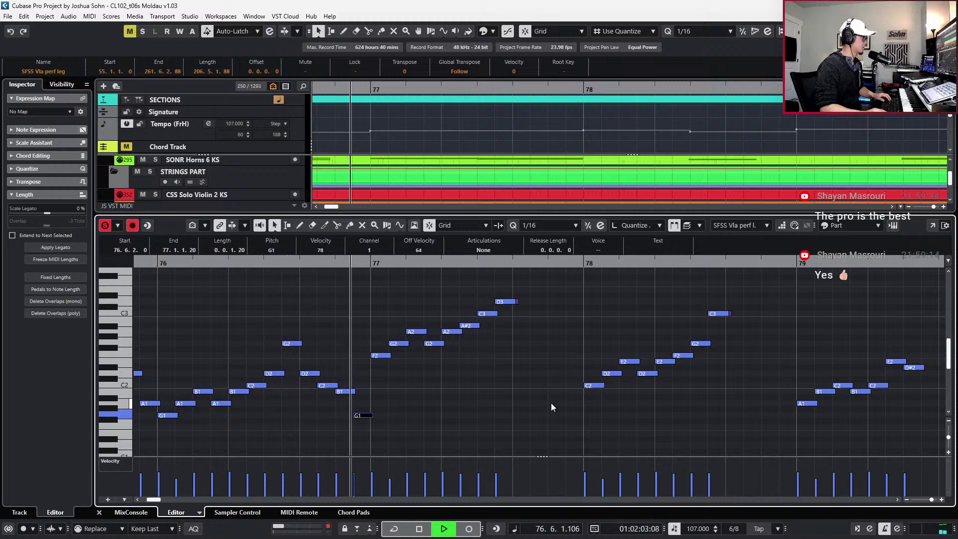
key("space")
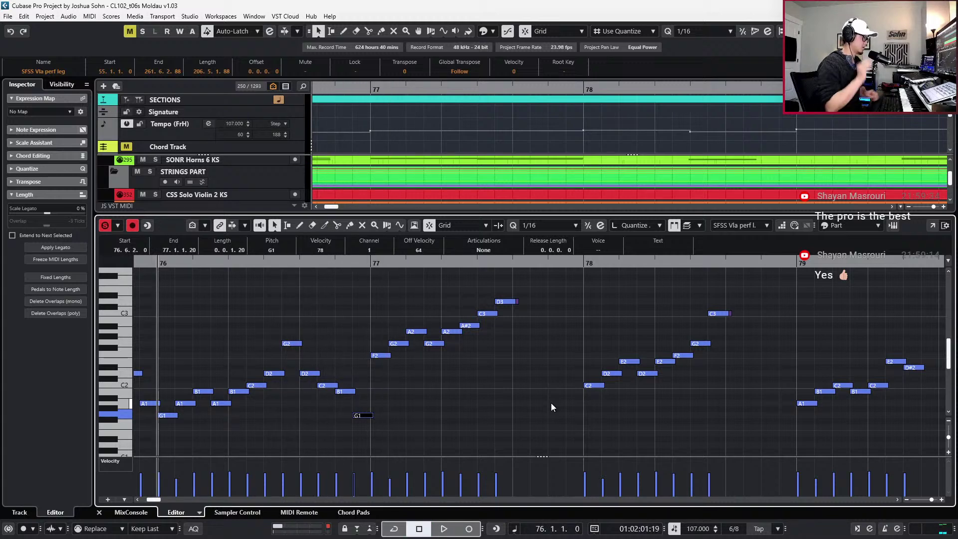
Examine the viola and celli runs from bar 70 to bar 79, returning the playback position to bar 73
scroll(551, 403, "left", 5)
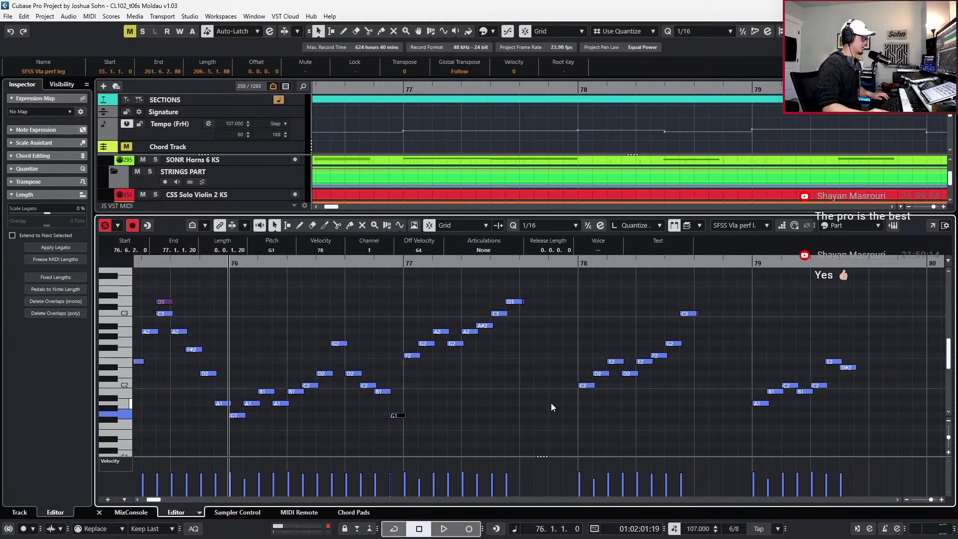
scroll(551, 403, "down", 4)
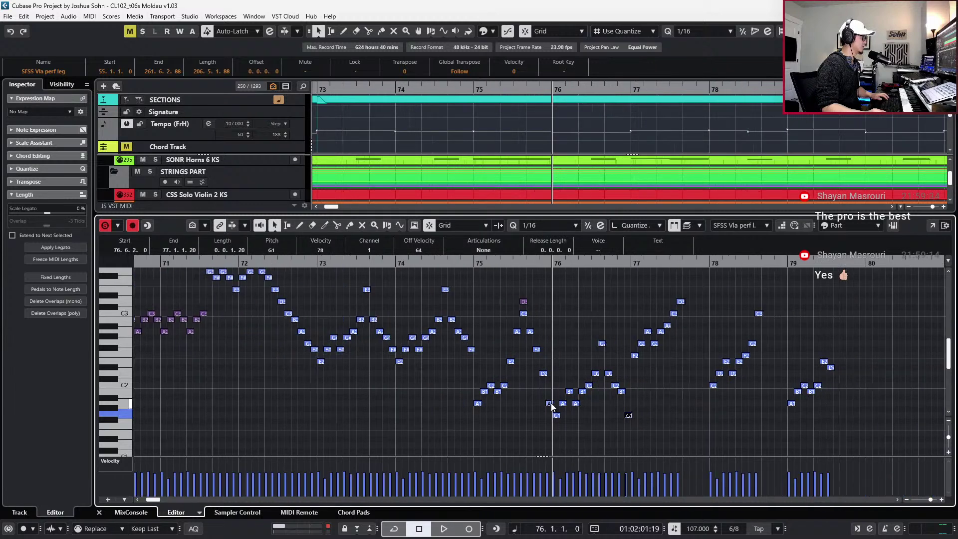
scroll(551, 405, "up", 3)
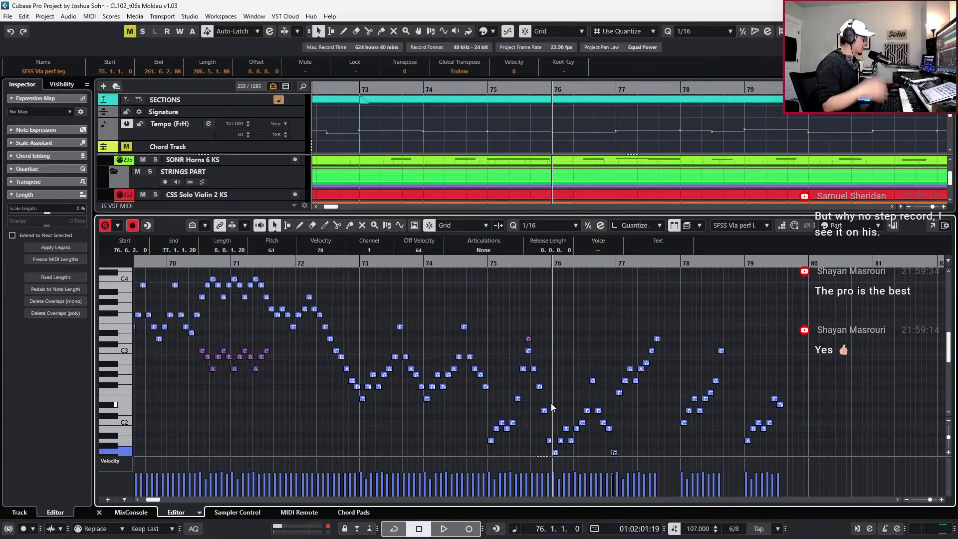
key("ctrl+KP_Subtract")
key("ctrl+KP_Subtract")
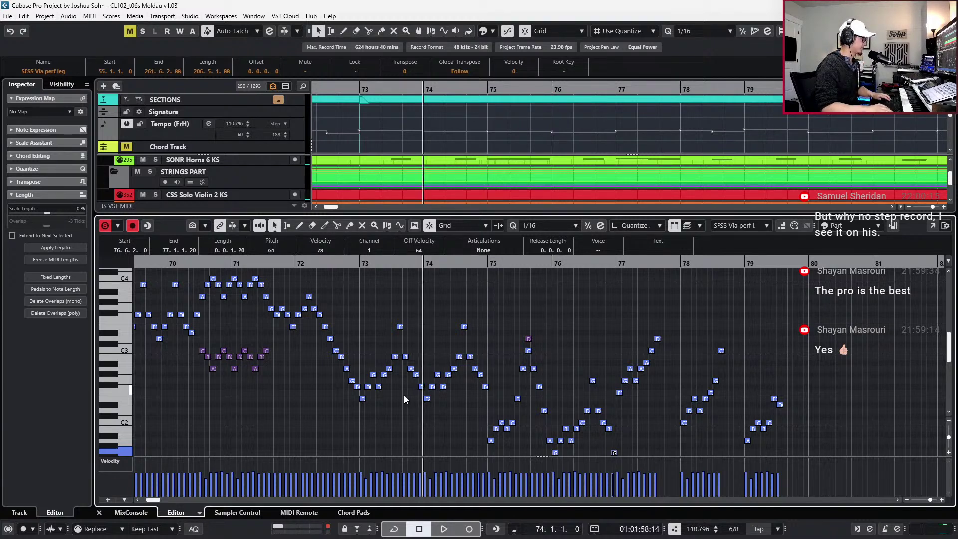
key("ctrl+KP_Subtract")
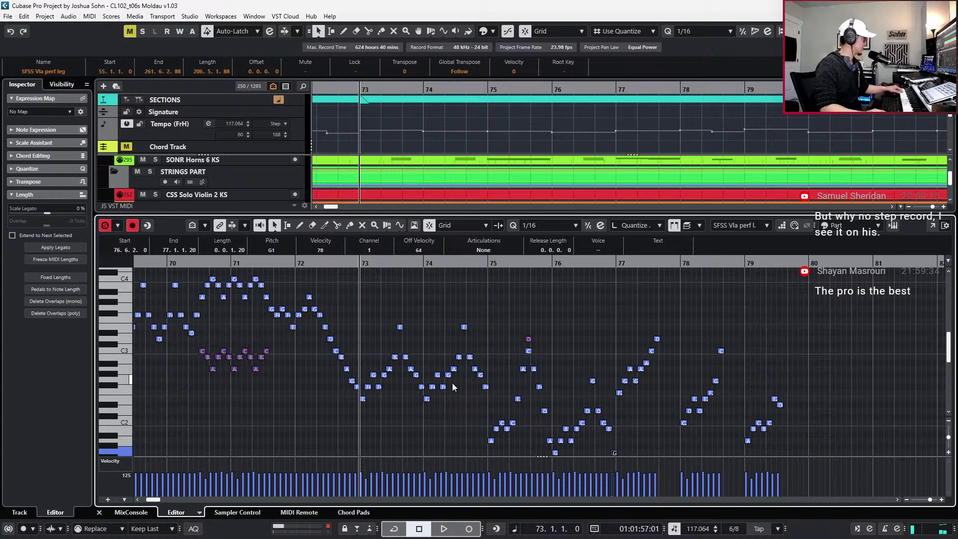
scroll(453, 383, "down", 3)
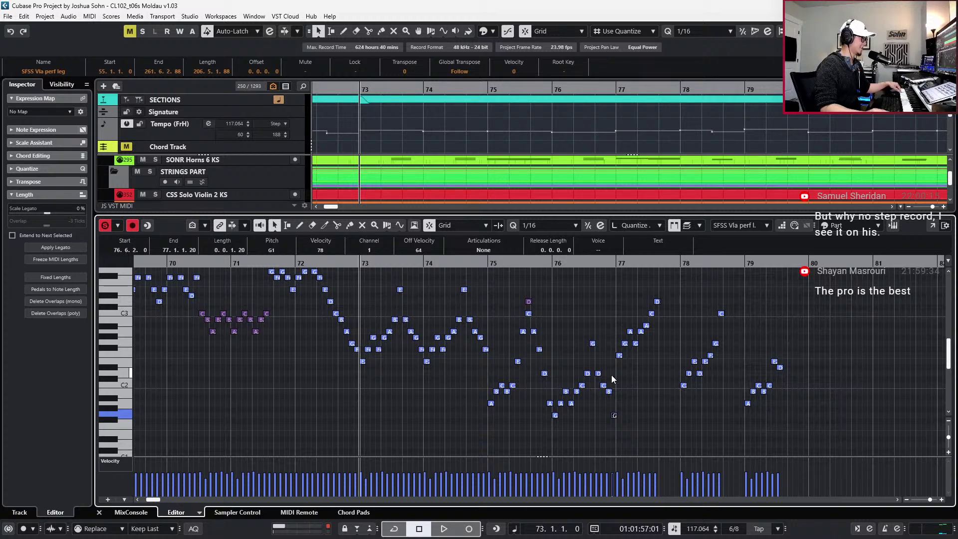
scroll(525, 389, "down", 3)
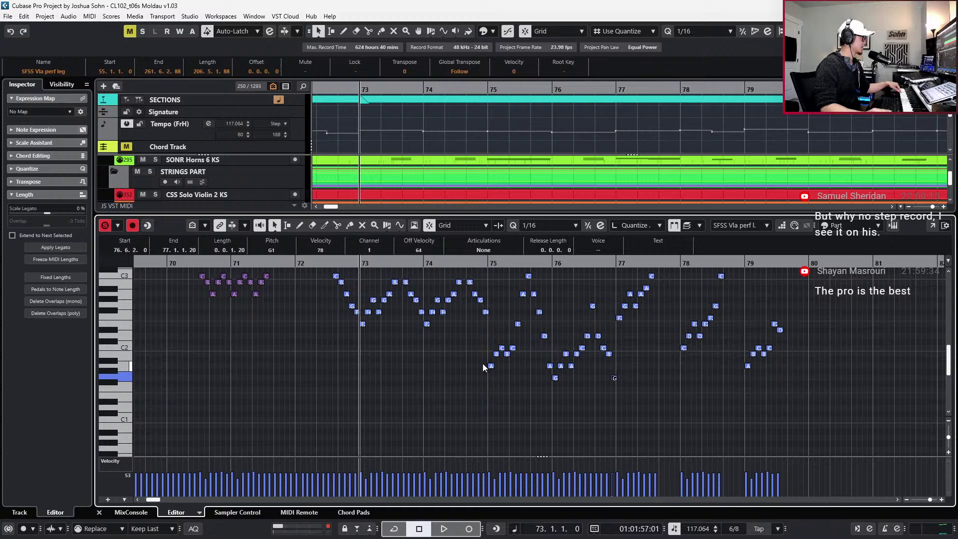
scroll(400, 355, "up", 3)
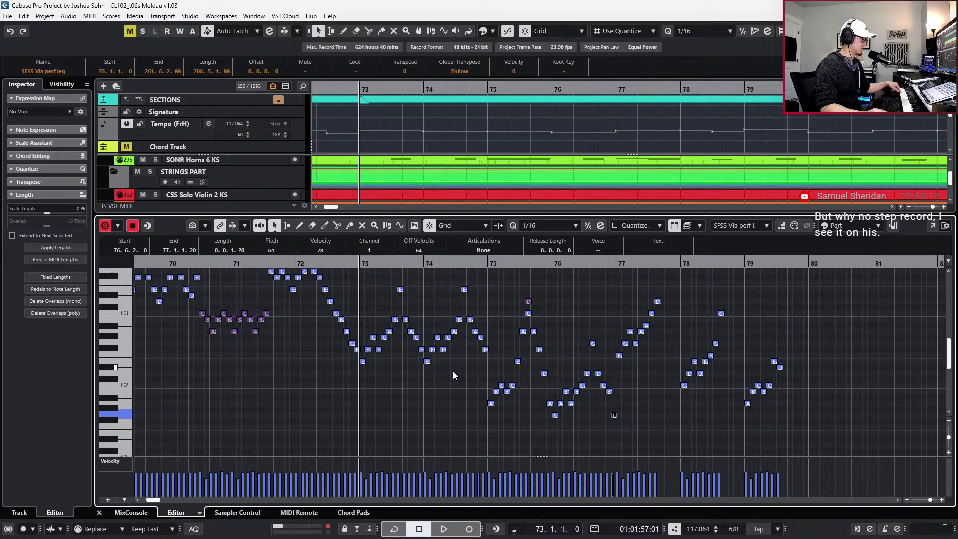
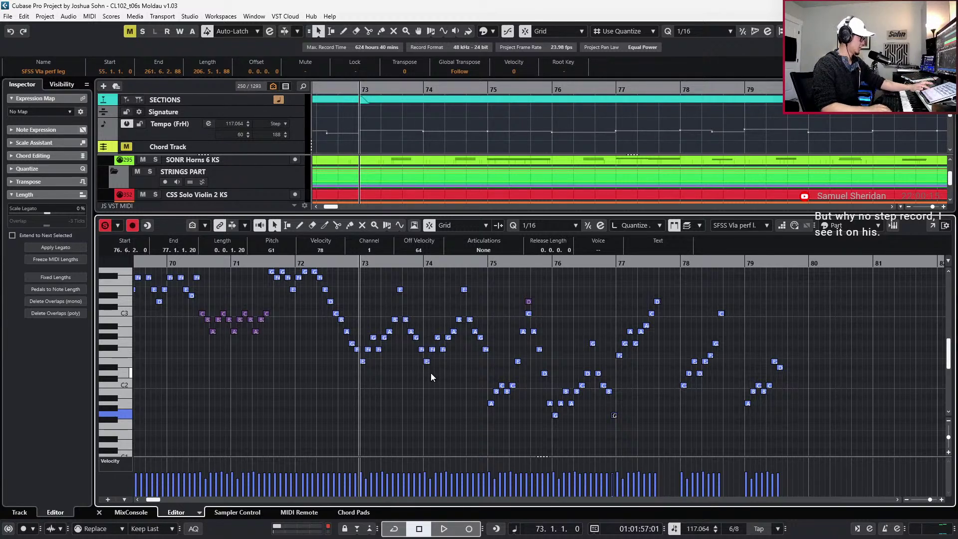
Transpose the viola run of bar 75, except its last note, up an octave and audition it from bar 74
key("KP_Add")
key("KP_Add")
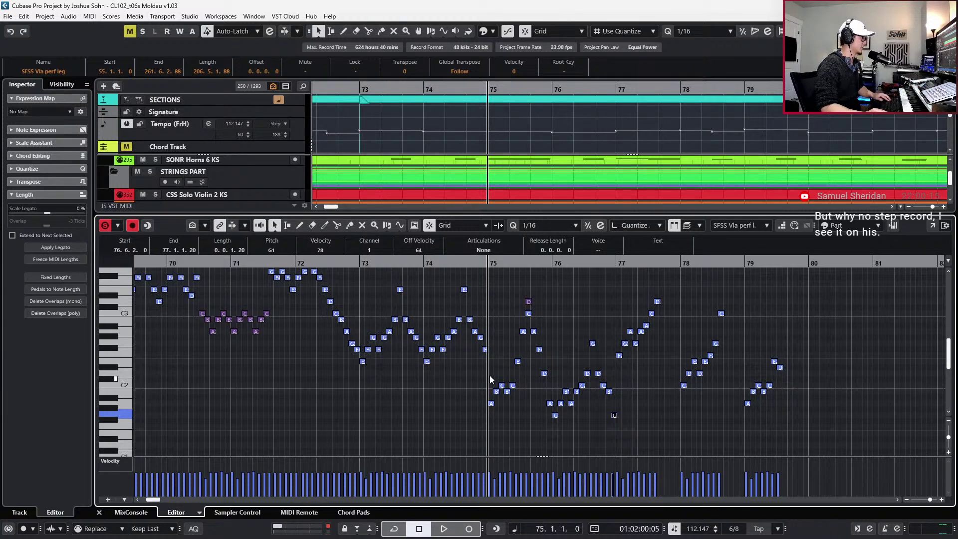
left_click_drag(489, 376, 516, 409)
left_click_drag(494, 297, 551, 376)
key("shift+Up")
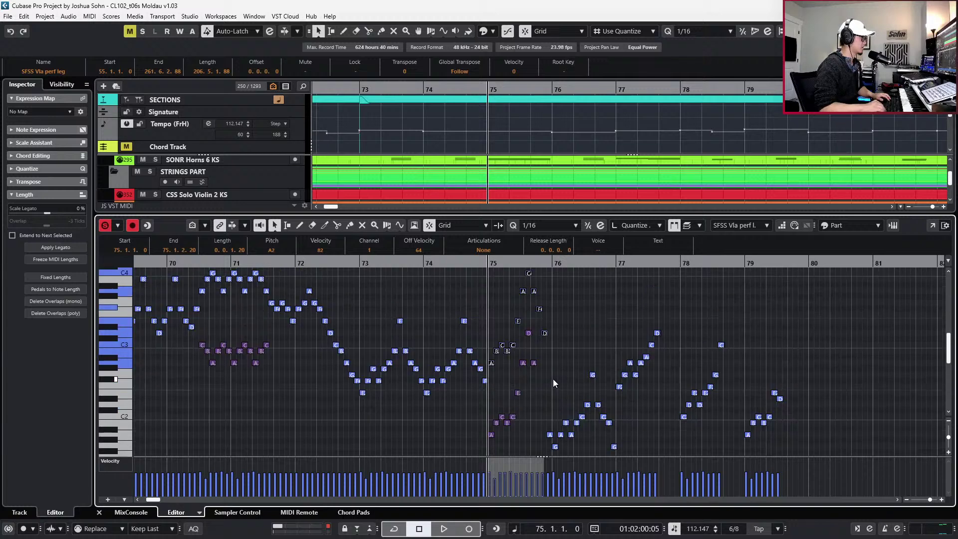
key("space")
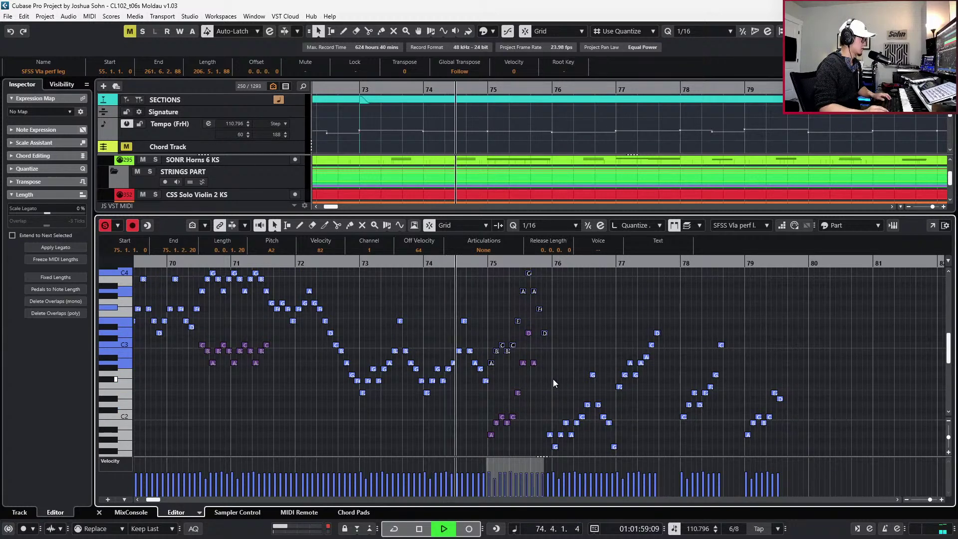
Audition the viola run of bar 75 from bar 74 and place the playback position at the start of bar 75
key("space")
key("space")
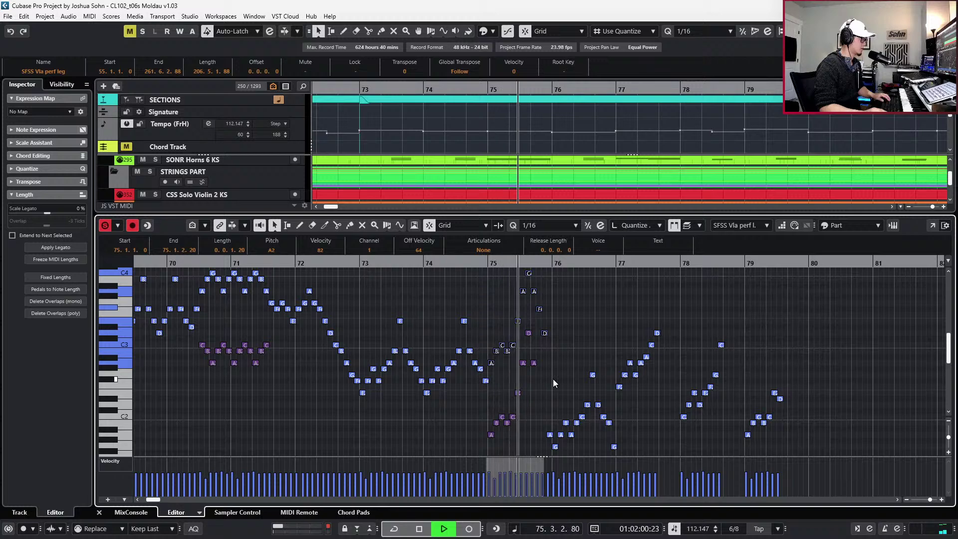
key("space")
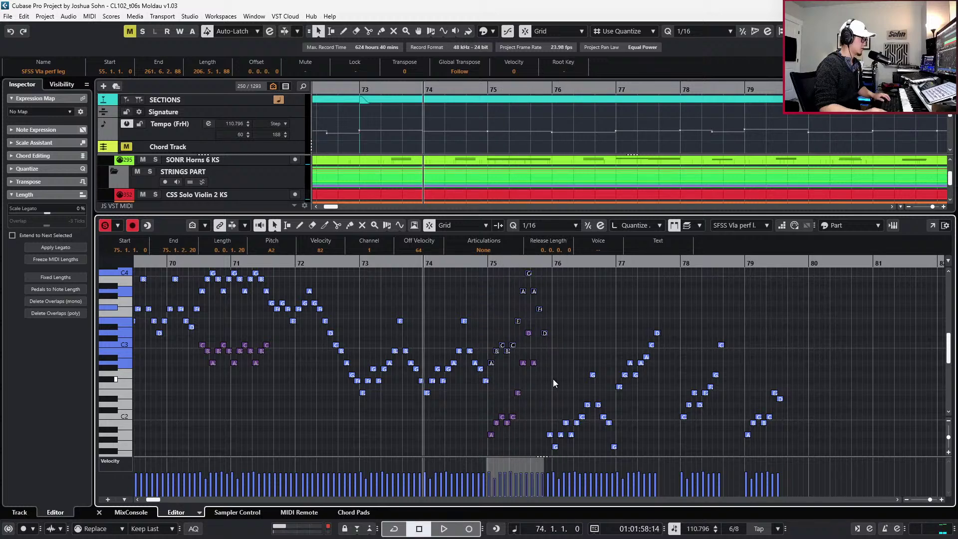
key("h")
key("space")
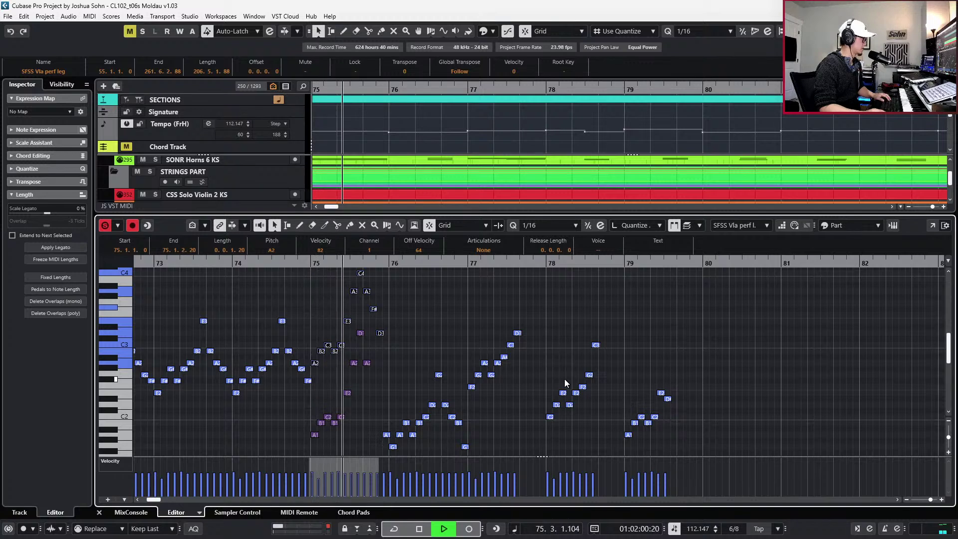
key("space")
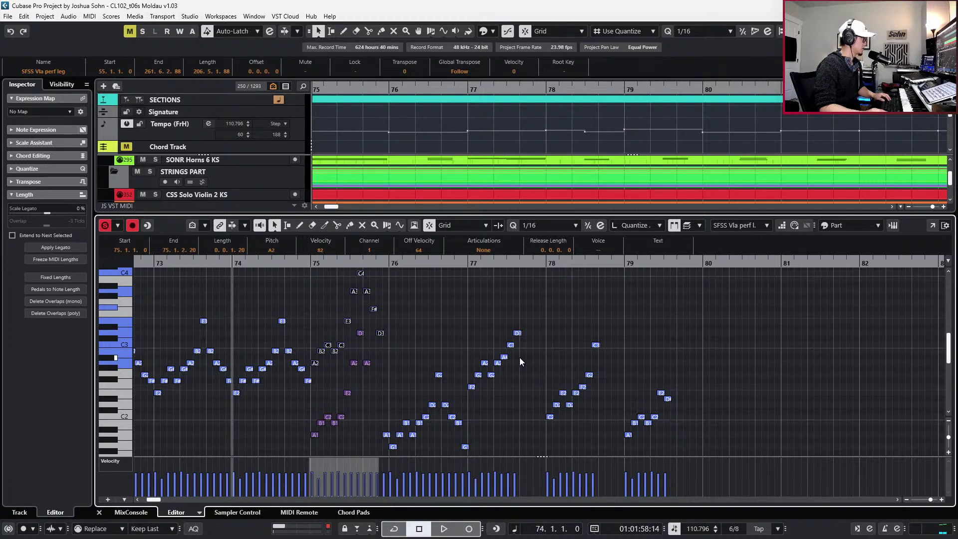
scroll(382, 346, "up", 1, "ctrl")
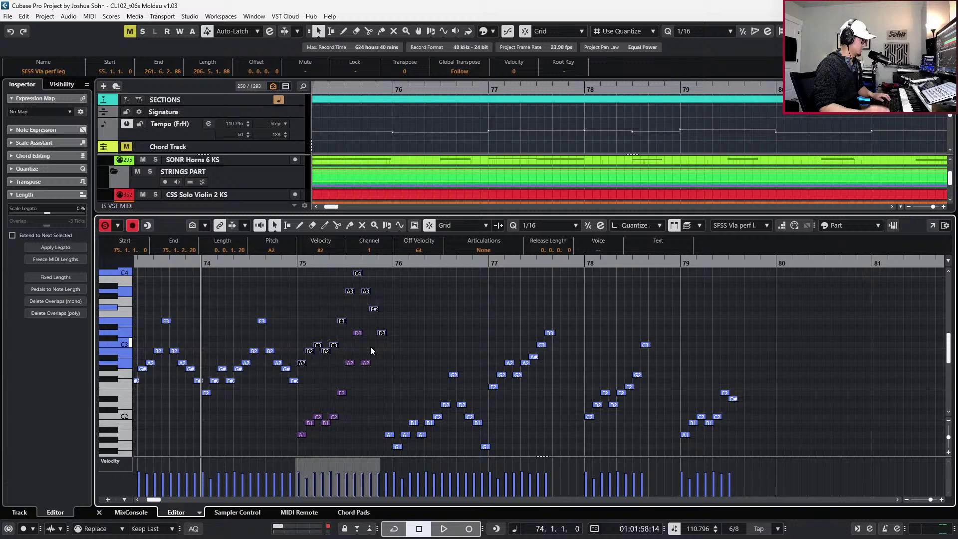
key("l")
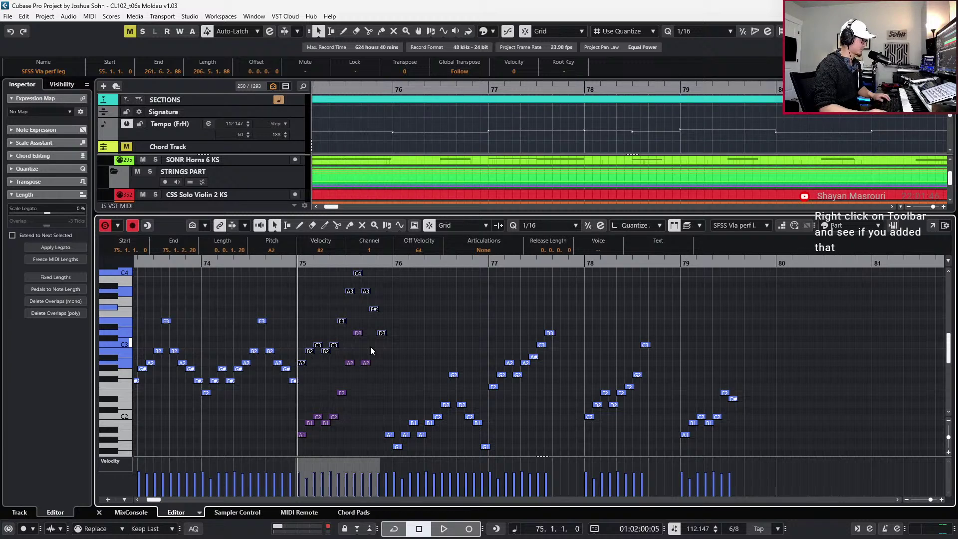
Step through the viola notes in the second half of bar 75 to check their pitches
left_click(350, 291)
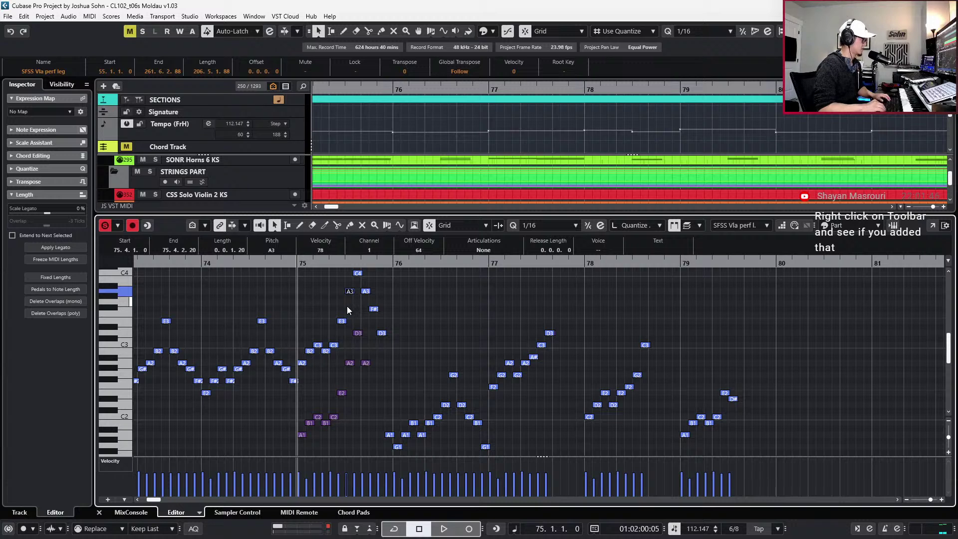
key("Left")
key("Right")
key("Right")
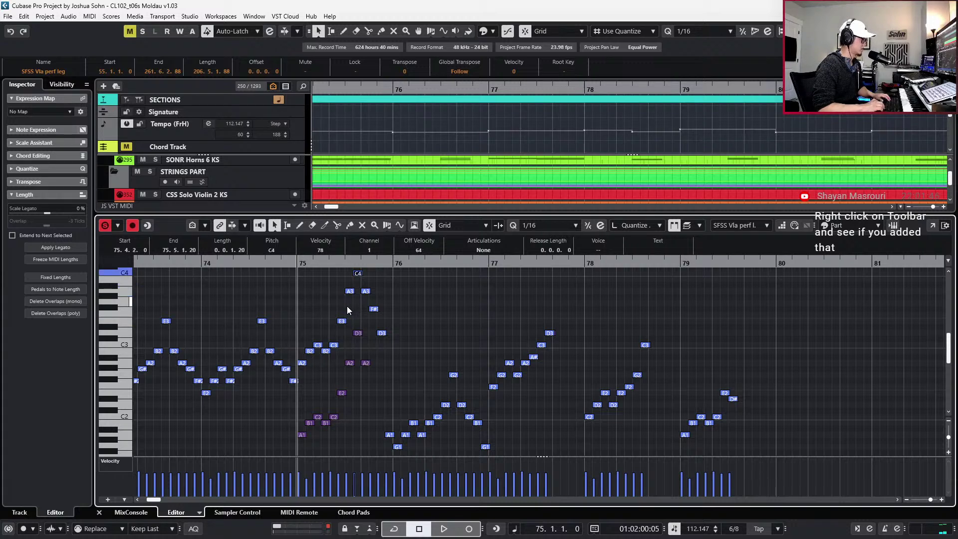
key("Right")
key("Right")
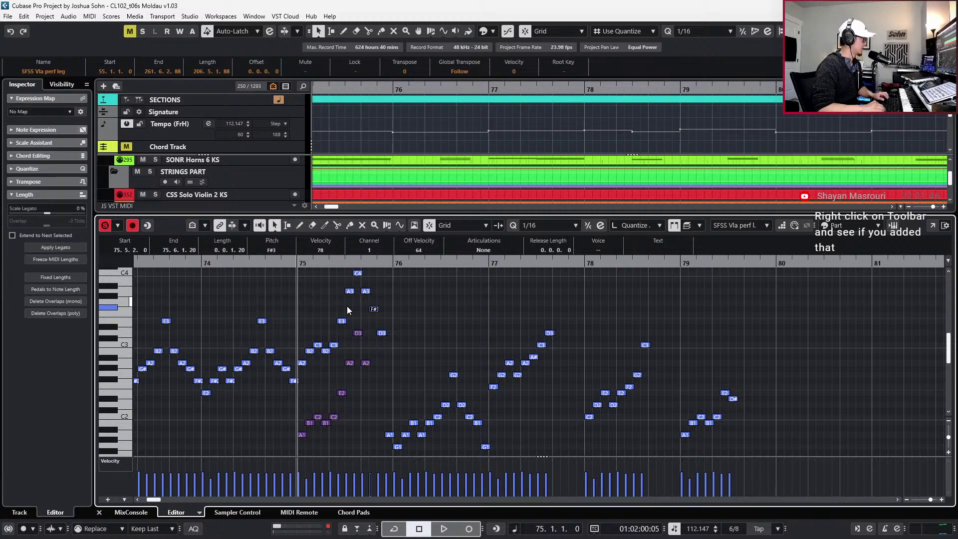
key("Left")
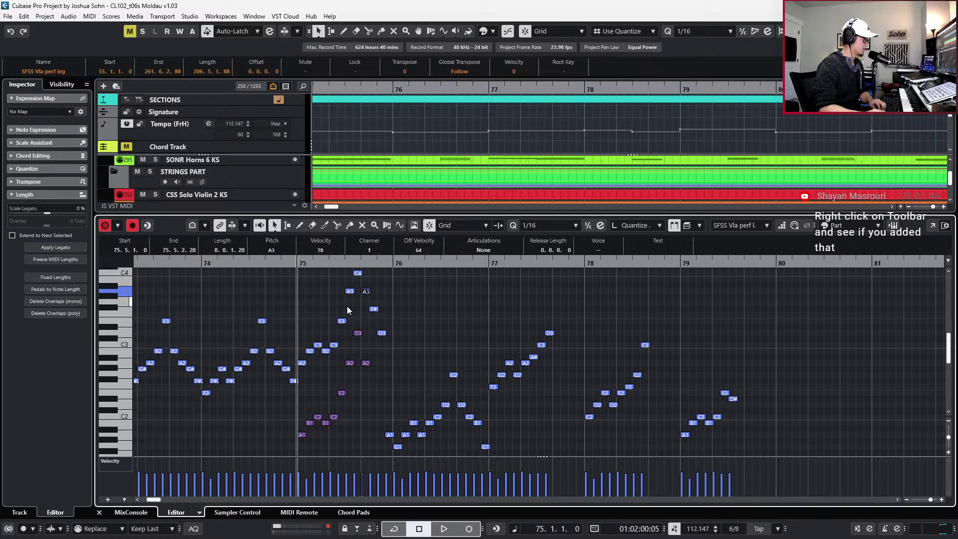
left_click_drag(389, 318, 379, 344)
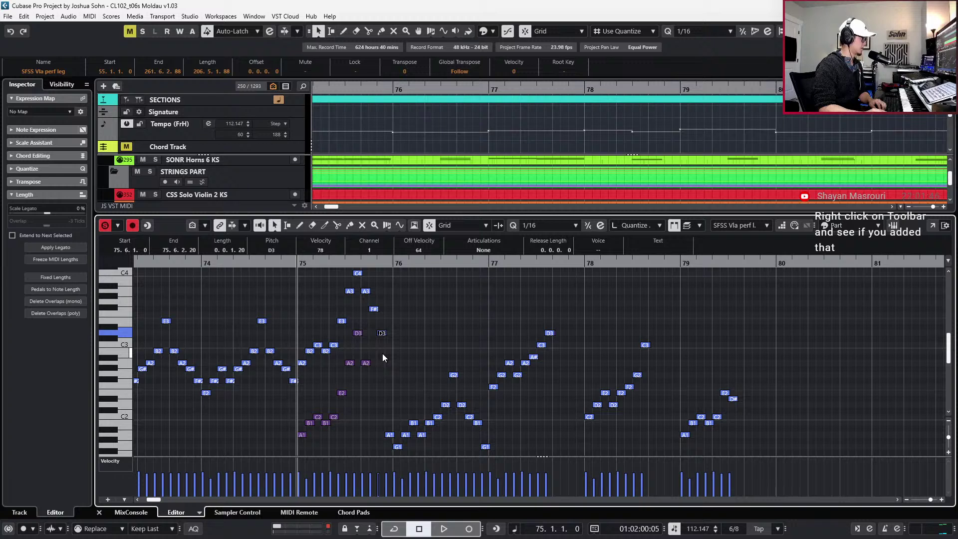
left_click(379, 344)
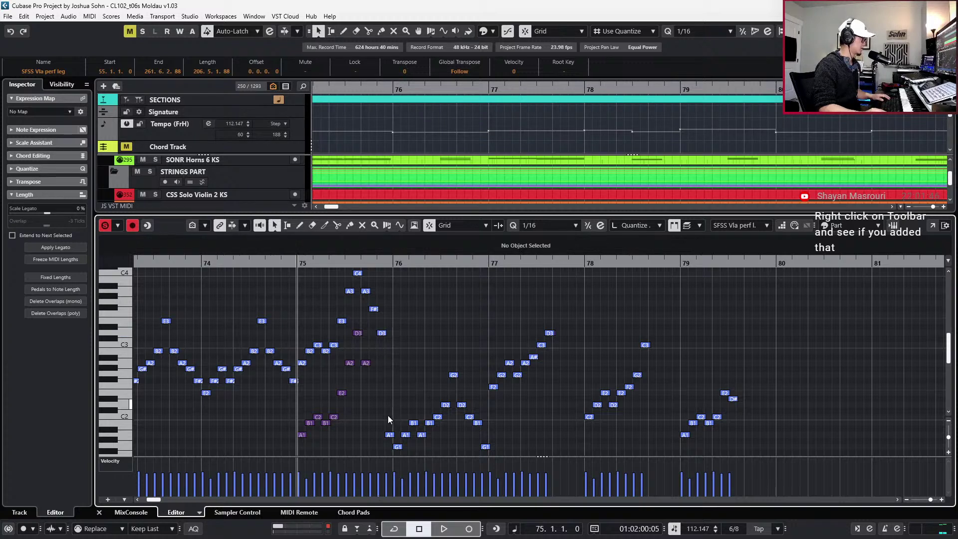
Transpose the viola notes from 75.6.2 through bar 79 up an octave and audition them from bar 75
left_click(390, 435)
left_click_drag(386, 369, 509, 457)
left_click_drag(493, 304, 749, 440)
scroll(750, 440, "up", 1)
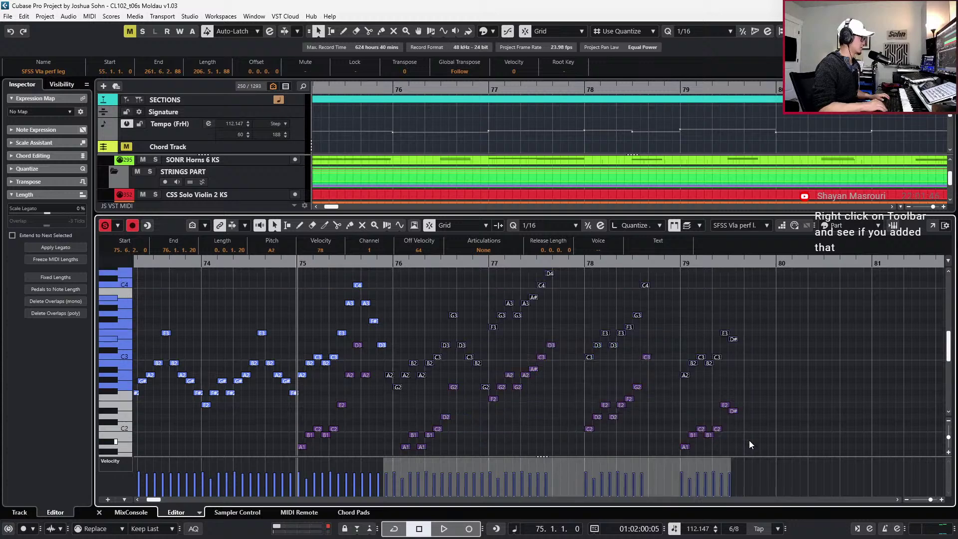
key("l")
key("space")
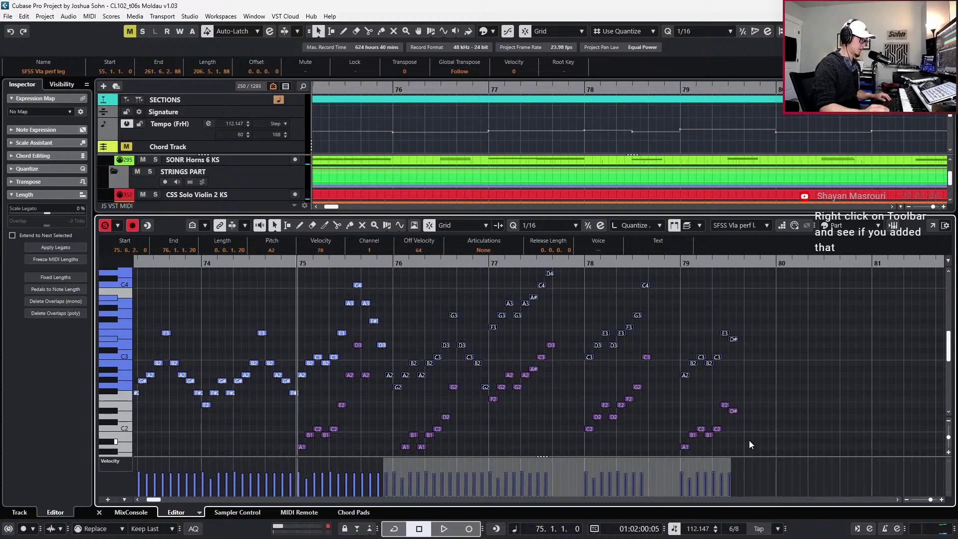
scroll(770, 363, "down", 1)
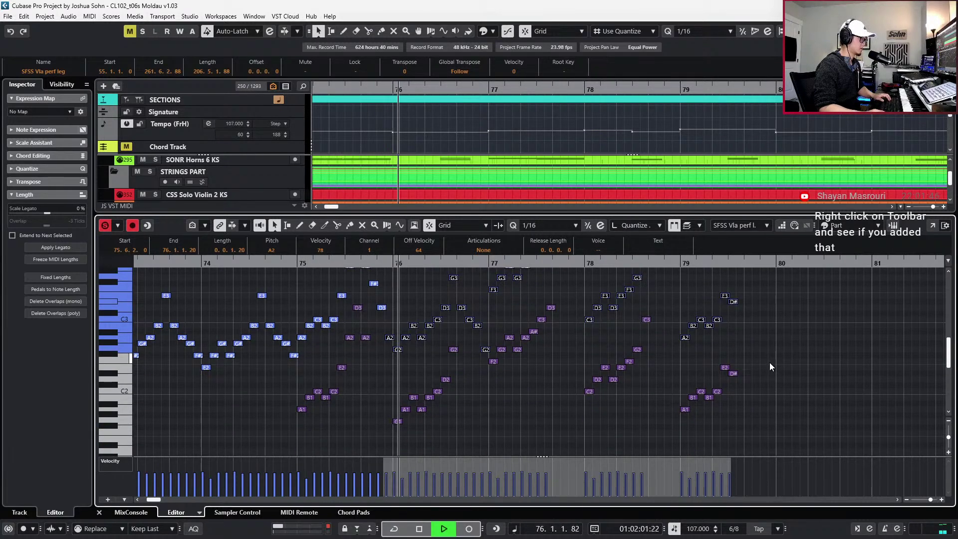
scroll(770, 362, "up", 3)
left_click(769, 362)
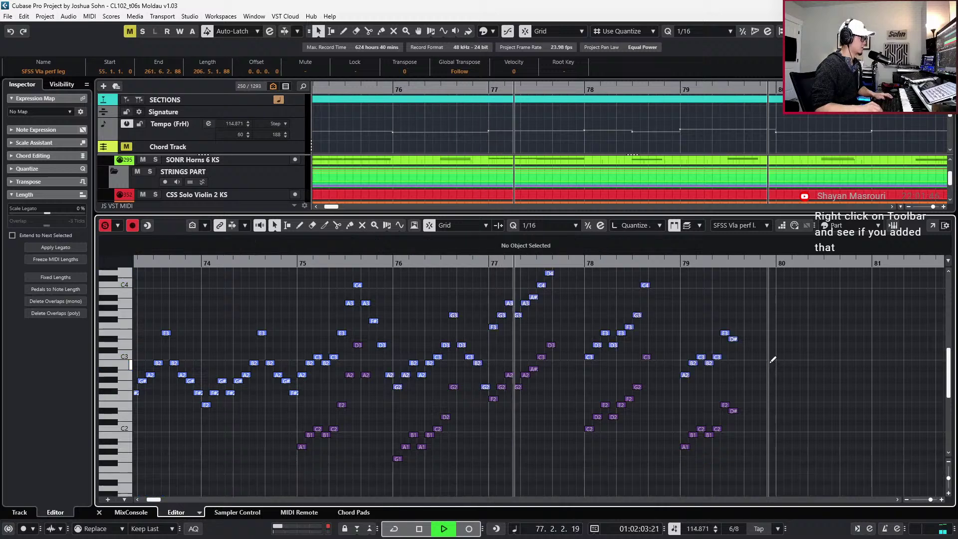
key("space")
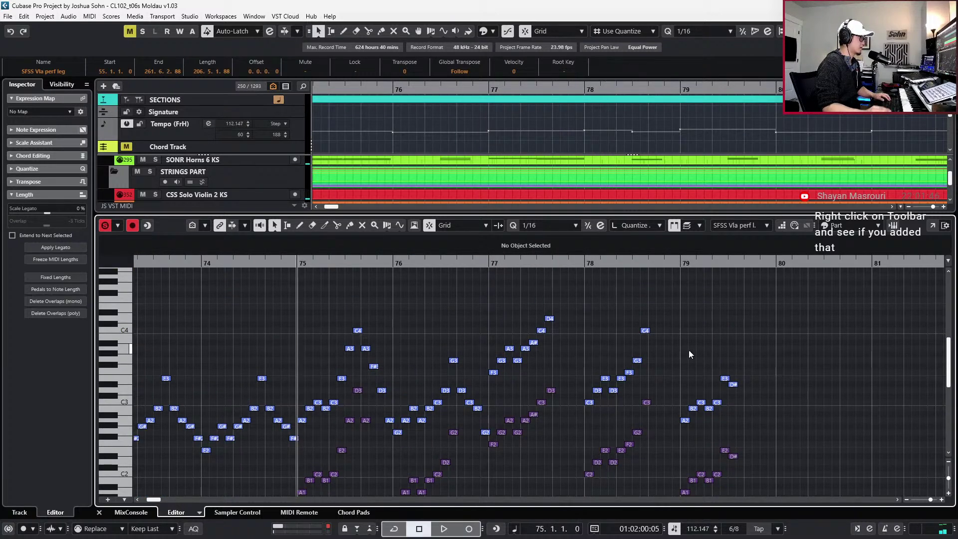
Duplicate the viola note D4 at 77.4.2 to 77.5.1, raise the copy to F#4, and audition it from bar 77
key("KP_Add")
key("KP_Add")
key("KP_Add")
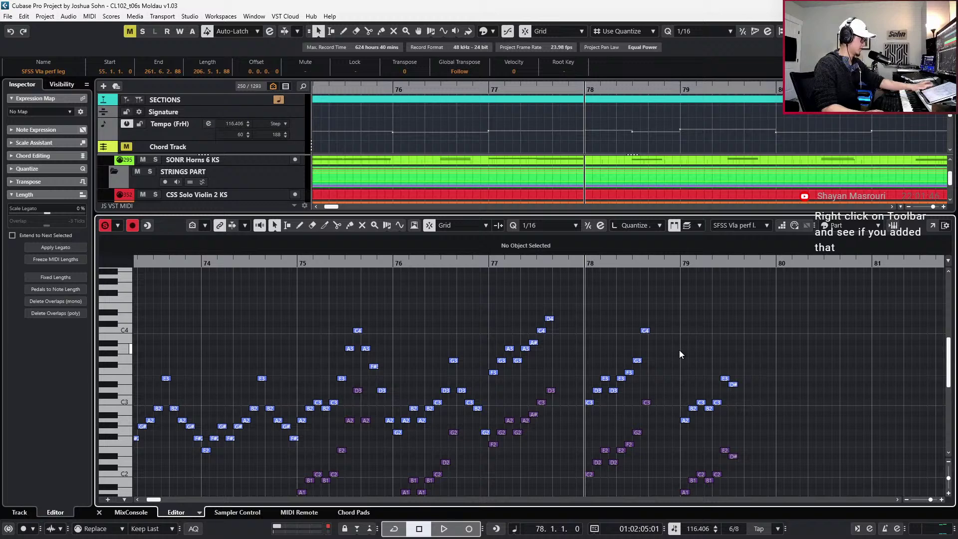
key("KP_Subtract")
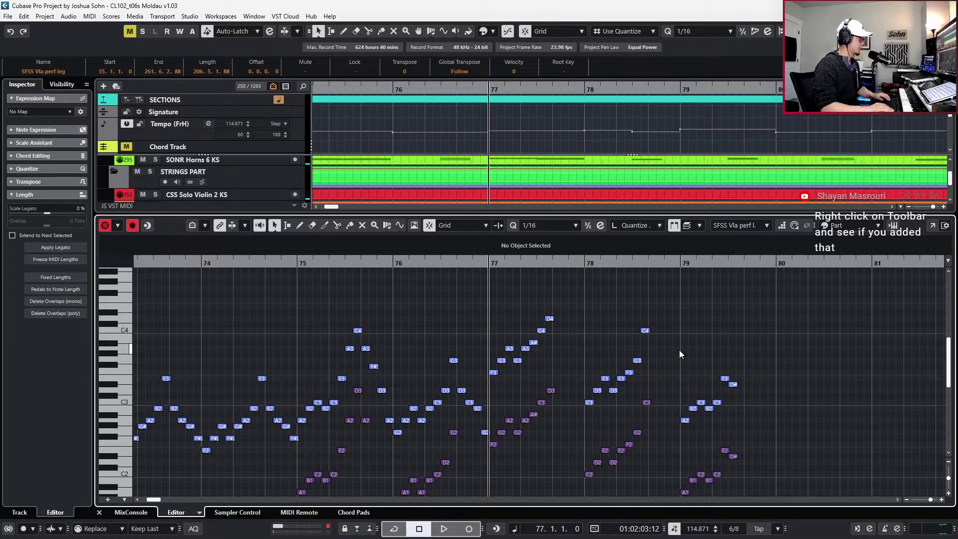
scroll(582, 353, "up", 3)
left_click_drag(526, 294, 507, 334)
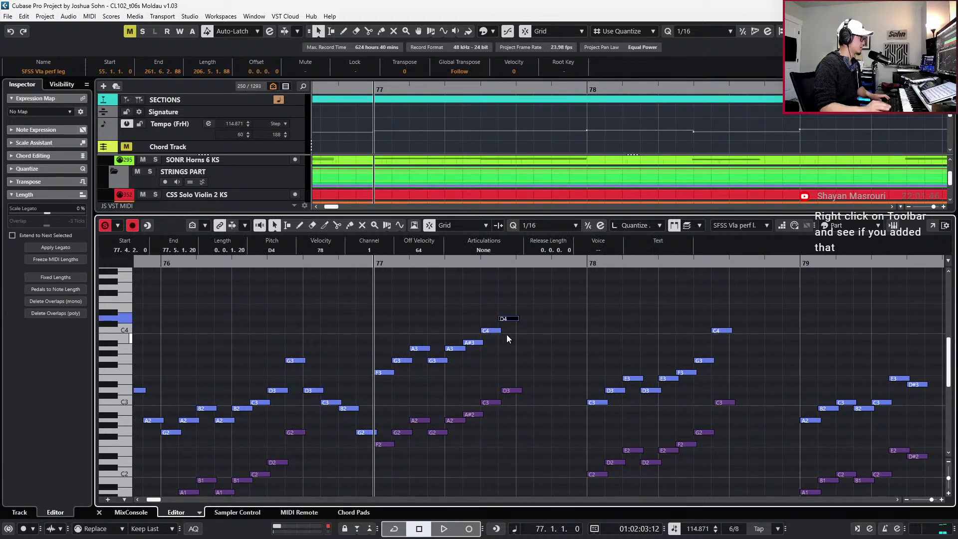
key("n")
key("n")
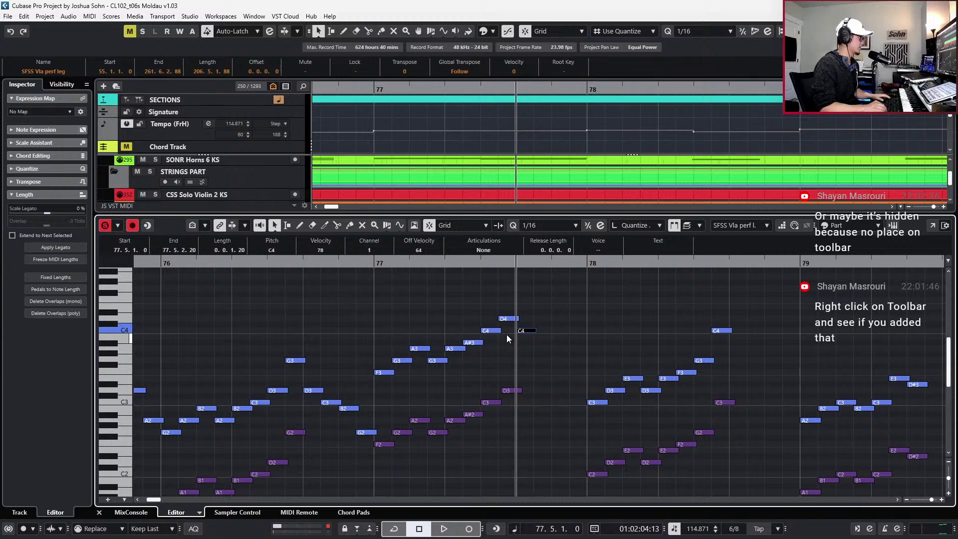
key("Up")
key("Up")
key("Up")
key("Up")
key("Up")
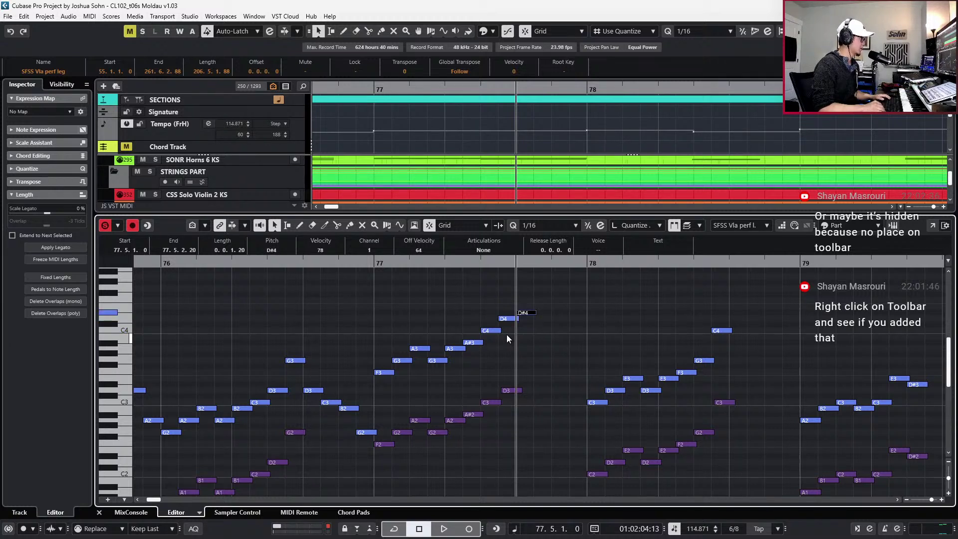
key("Up")
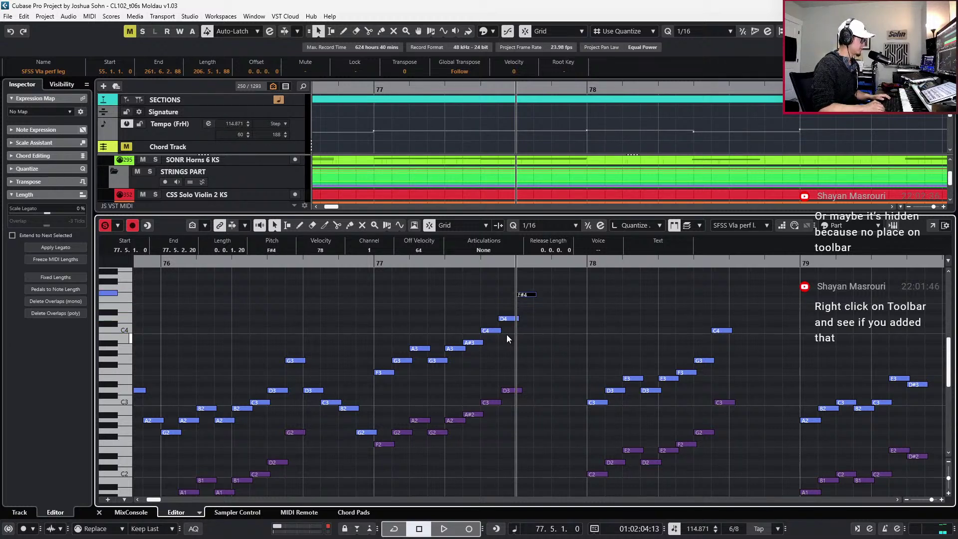
key("space")
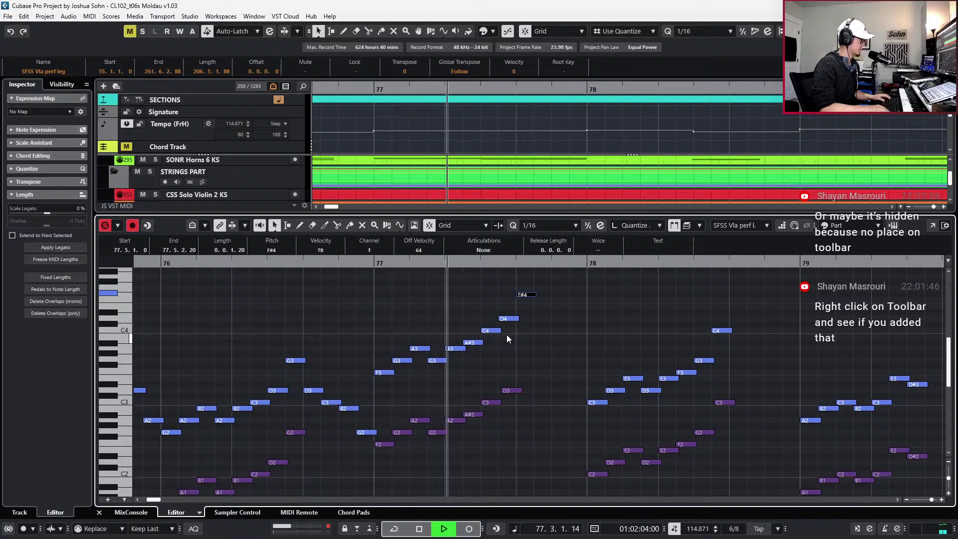
key("space")
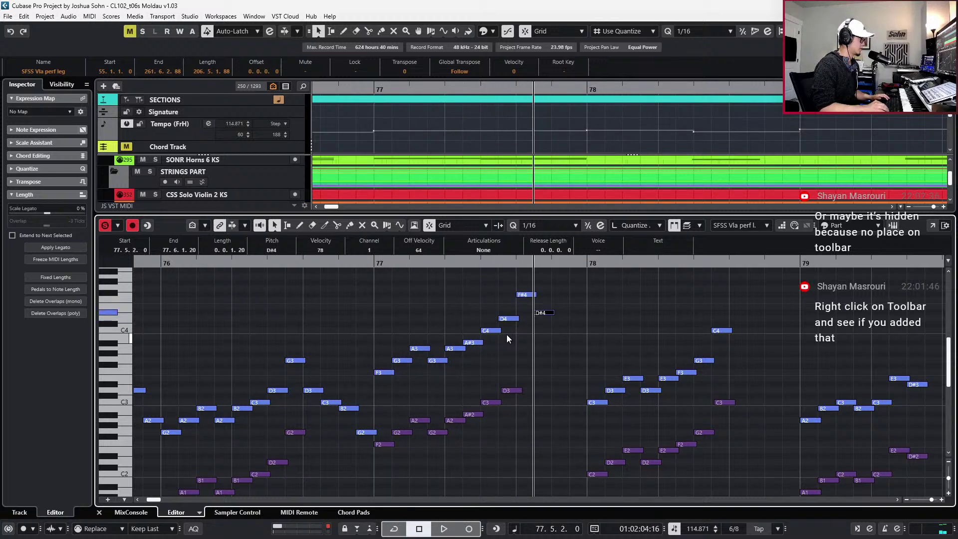
Continue the viola line in bar 77 with duplicated sixteenths, D4 at 77.5.2 and B3 at 77.6.1
key("Down")
key("ctrl+d")
key("Down")
key("Down")
key("Down")
key("Down")
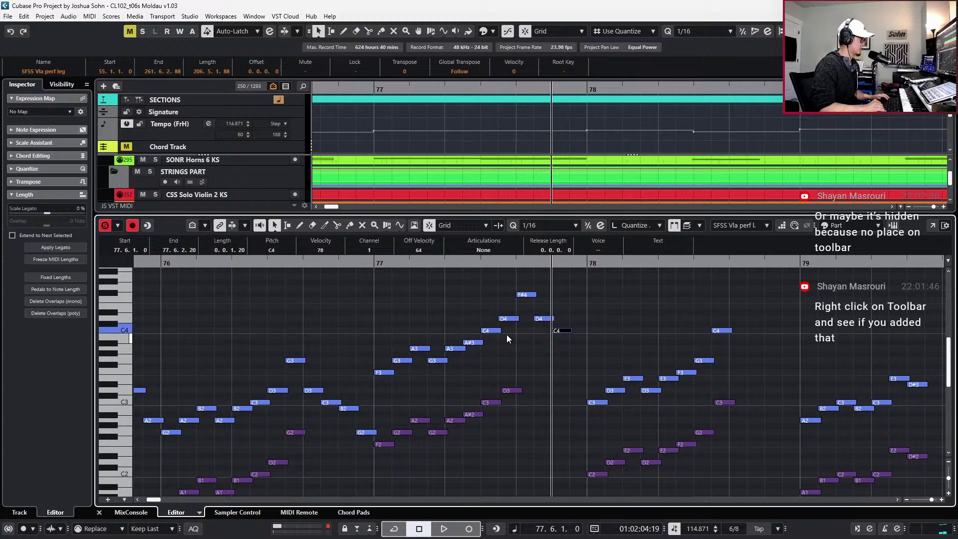
key("Up")
key("ctrl+d")
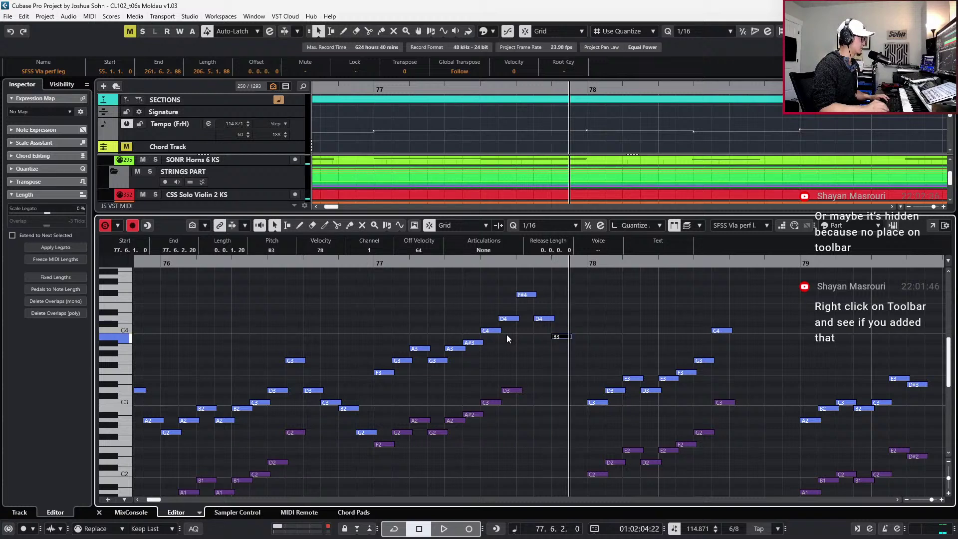
Finish the viola run of bar 77 with a duplicated G3 at 77.6.2 and audition it into bar 78
key("Up")
key("Up")
key("Up")
key("Down")
key("Down")
key("Down")
key("Down")
key("Down")
key("Down")
key("Down")
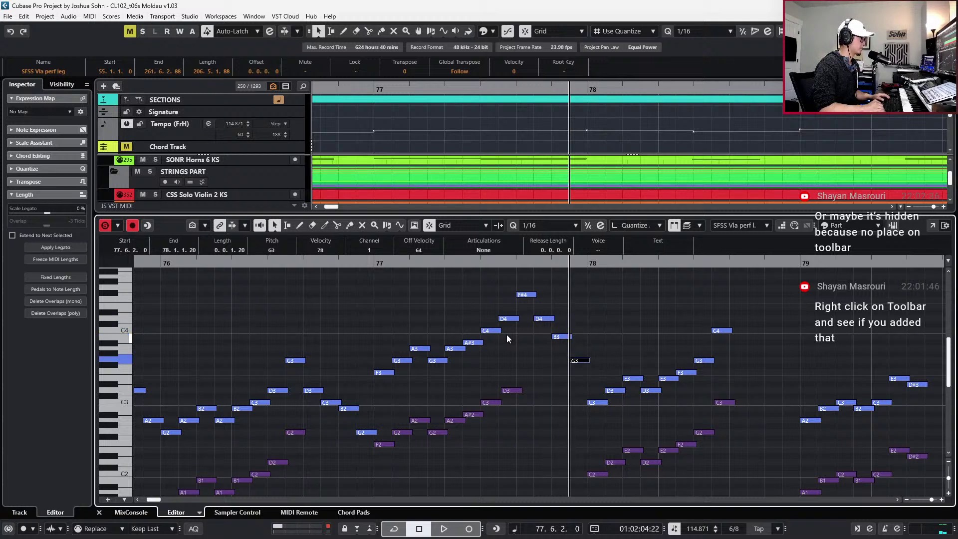
key("space")
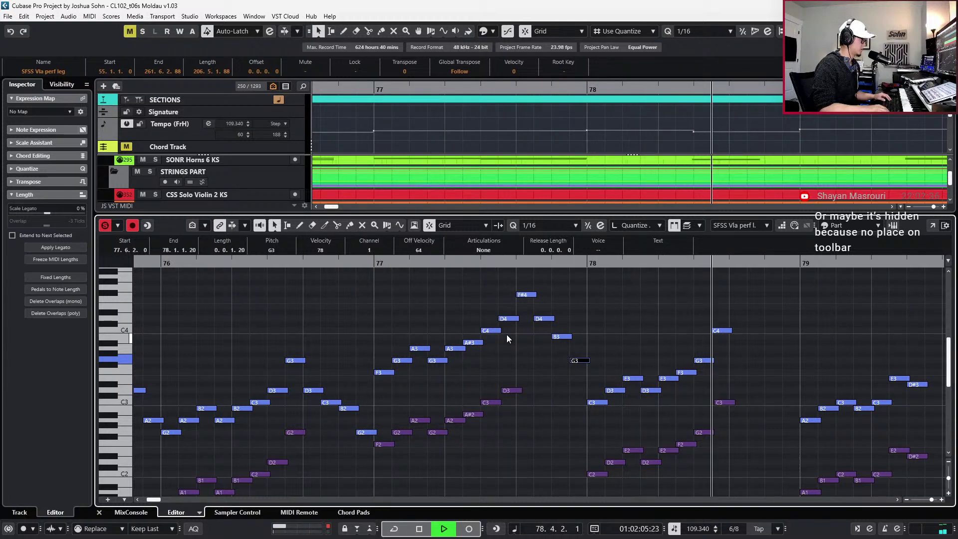
key("space")
Transpose the entire viola run of bar 77 down an octave and audition it from the start of the bar
scroll(511, 333, "down", 3)
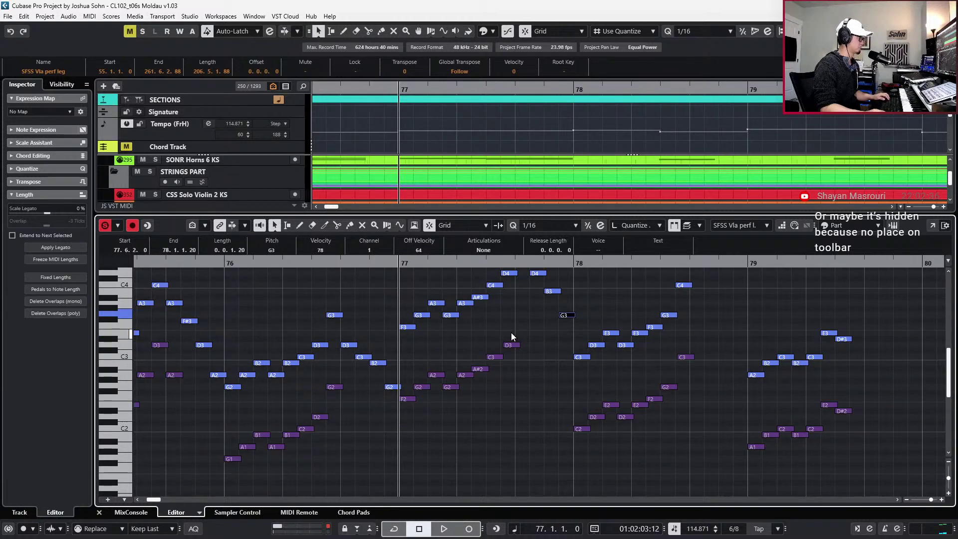
scroll(479, 316, "up", 3)
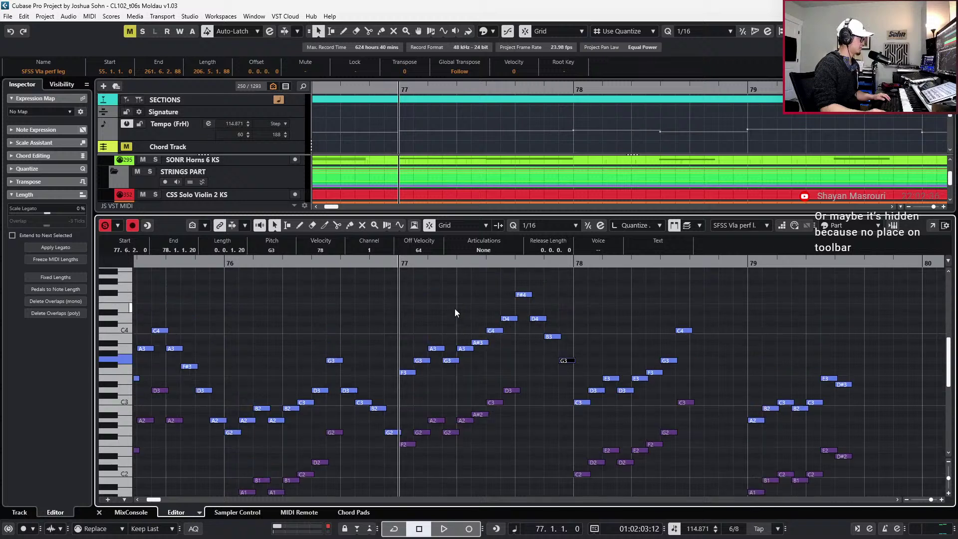
left_click_drag(399, 294, 579, 372)
key("shift+Down")
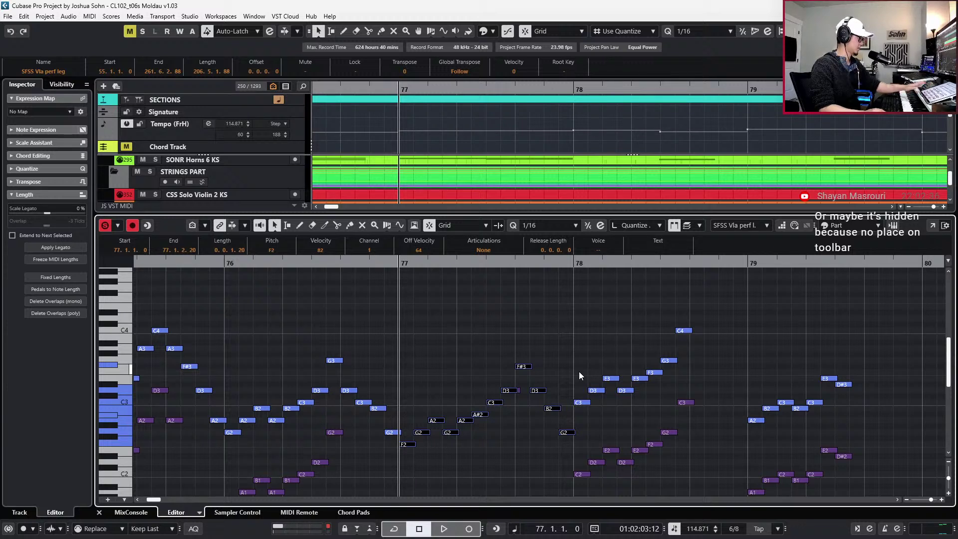
key("space")
scroll(579, 372, "down", 2)
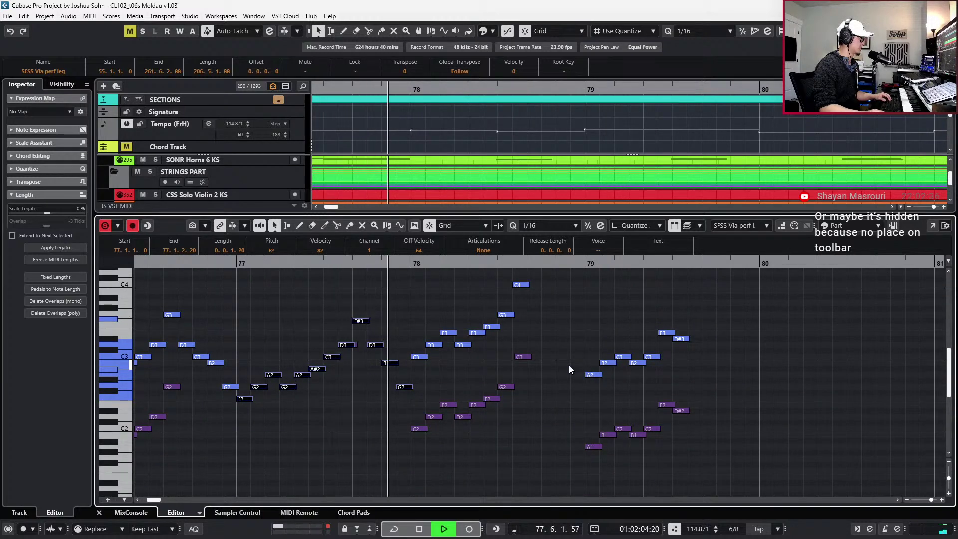
key("space")
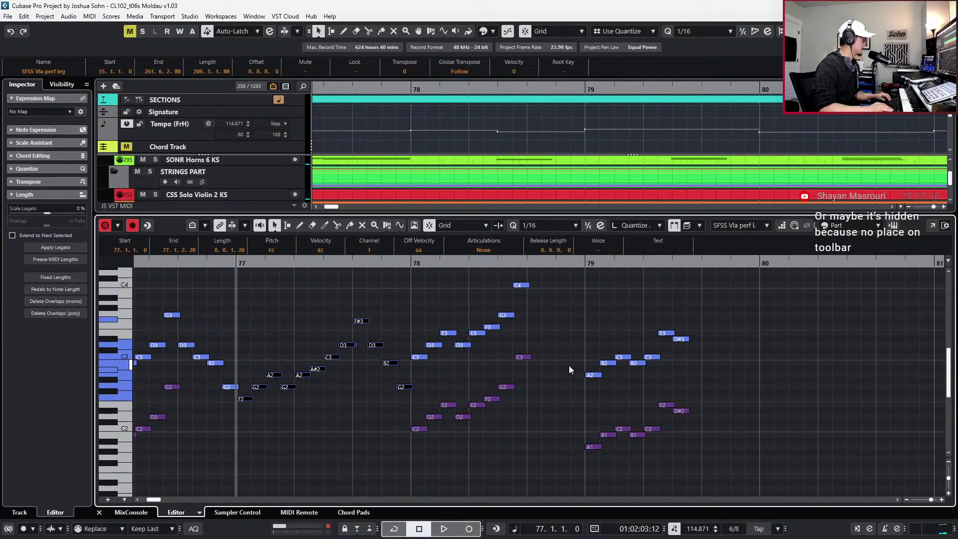
Raise the viola note at 77.5.2 to E3
left_click(373, 371)
left_click(388, 364)
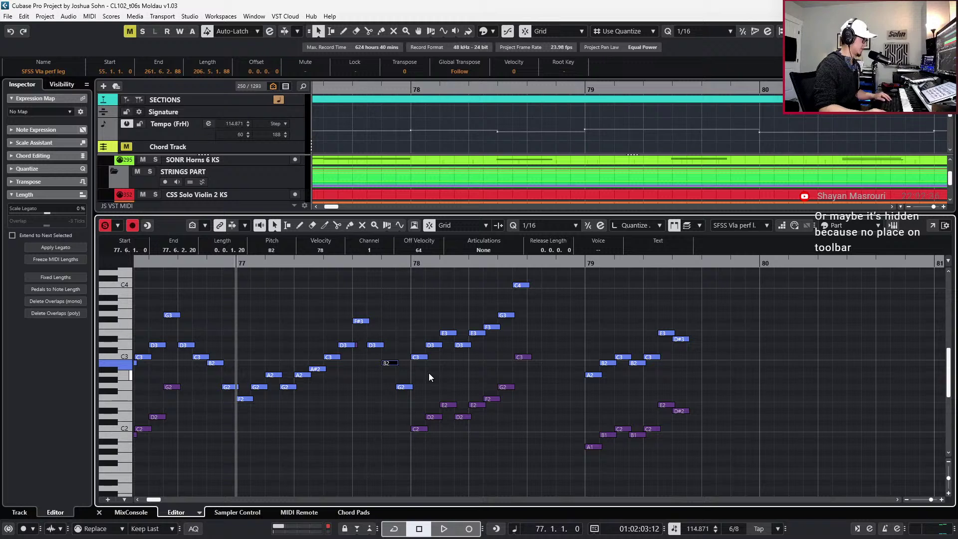
left_click(375, 352)
left_click(377, 348)
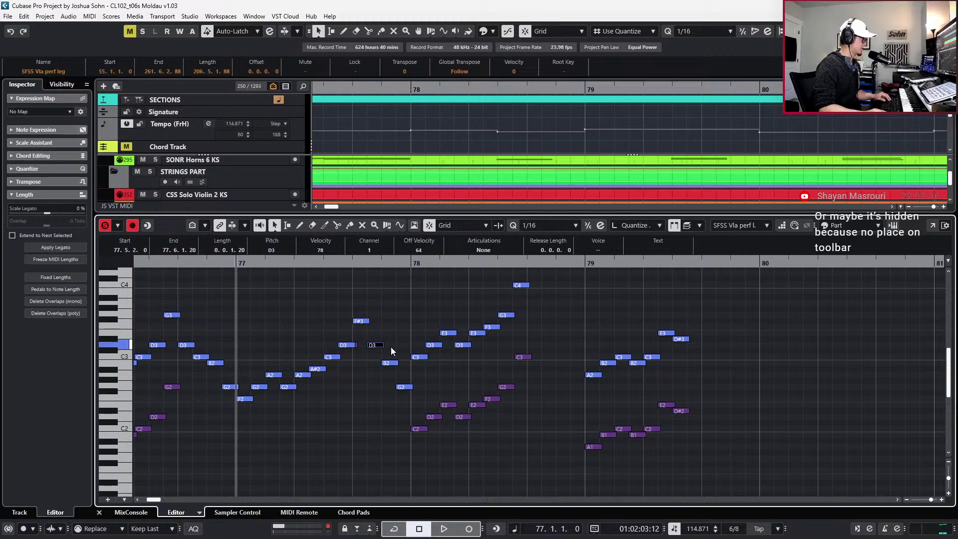
left_click_drag(382, 345, 382, 332)
left_click(379, 363)
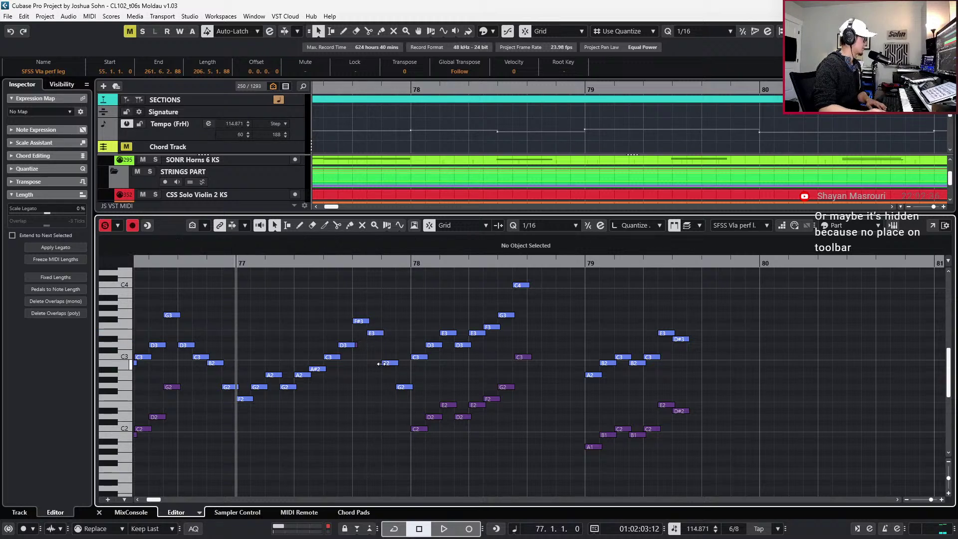
Raise the viola note at 77.6.1 to D3 and audition it from the start of bar 77
left_click(386, 363)
key("Up")
key("Up")
key("Up")
key("space")
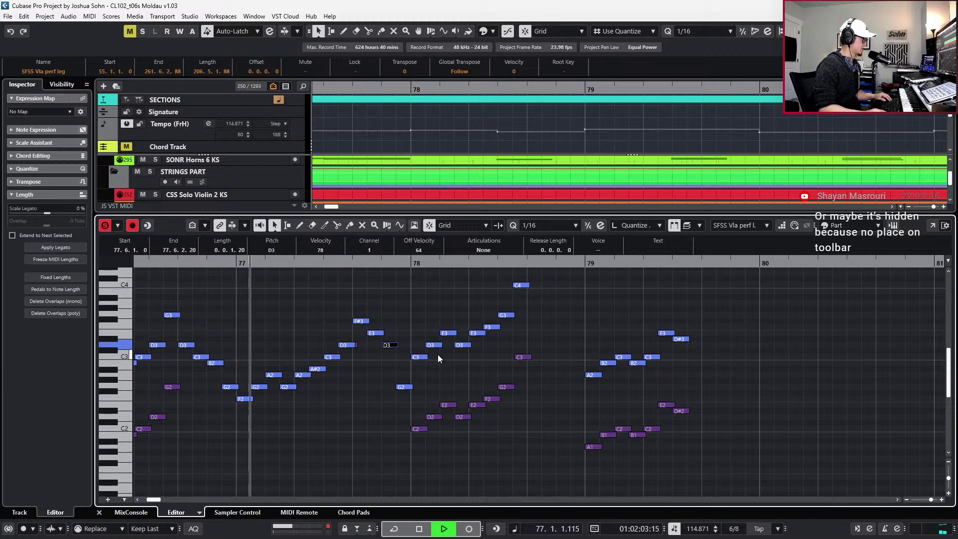
key("space")
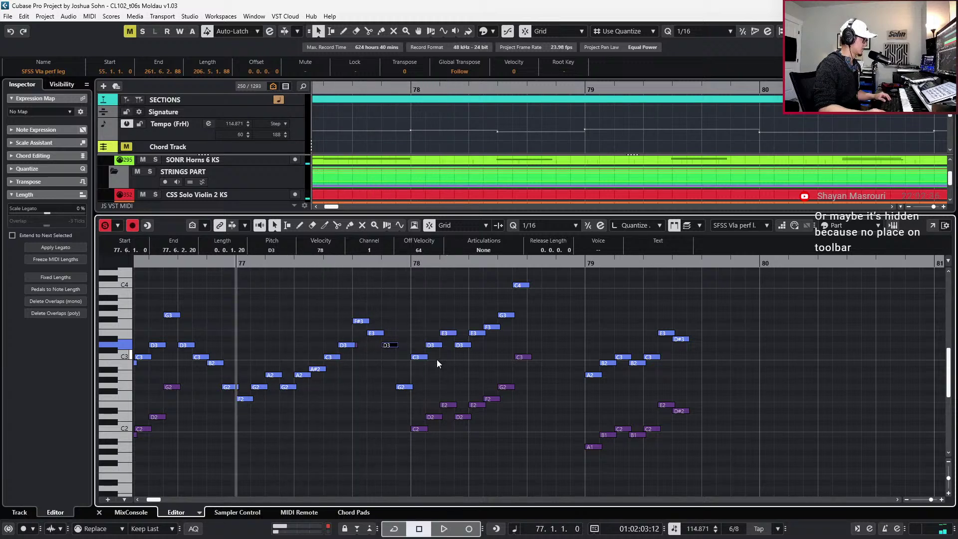
Raise the last viola sixteenth of bar 77, at 77.6.2, to B2 and audition the run into bar 78
key("Right")
key("Up")
key("Up")
key("Up")
key("Up")
key("Up")
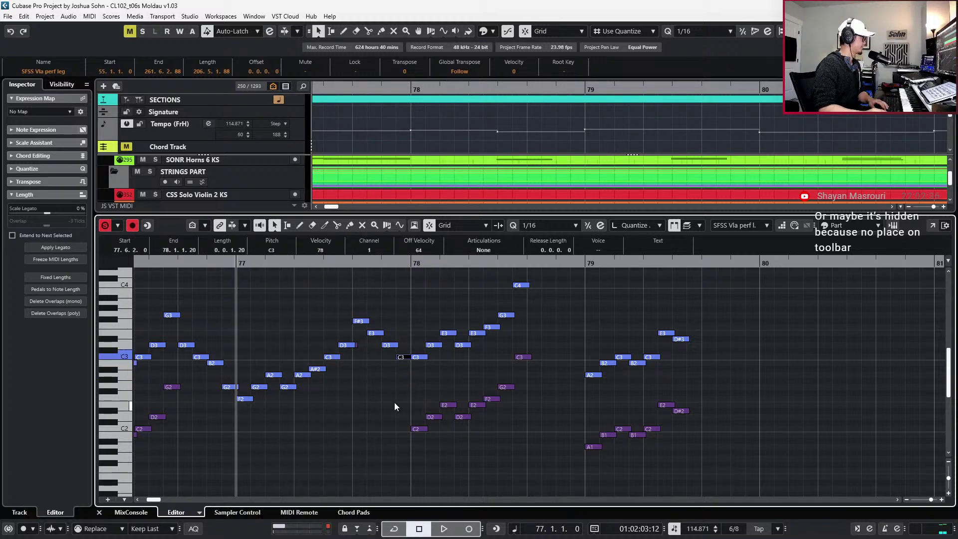
key("space")
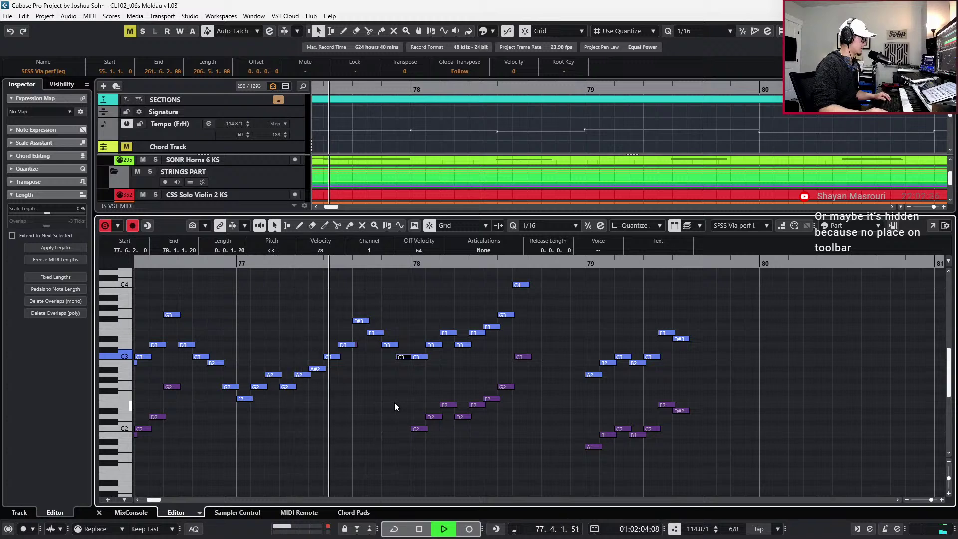
key("space")
key("Down")
key("space")
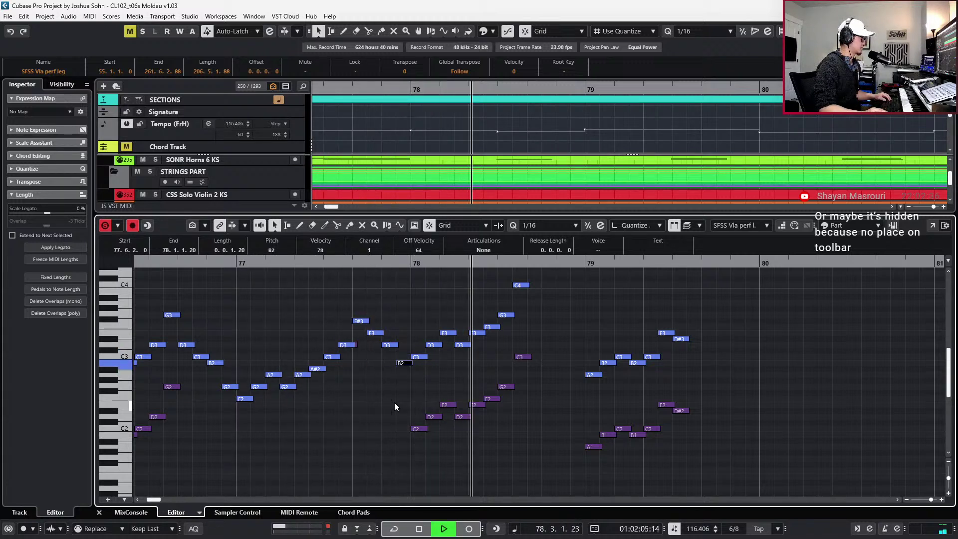
key("space")
left_click(522, 284)
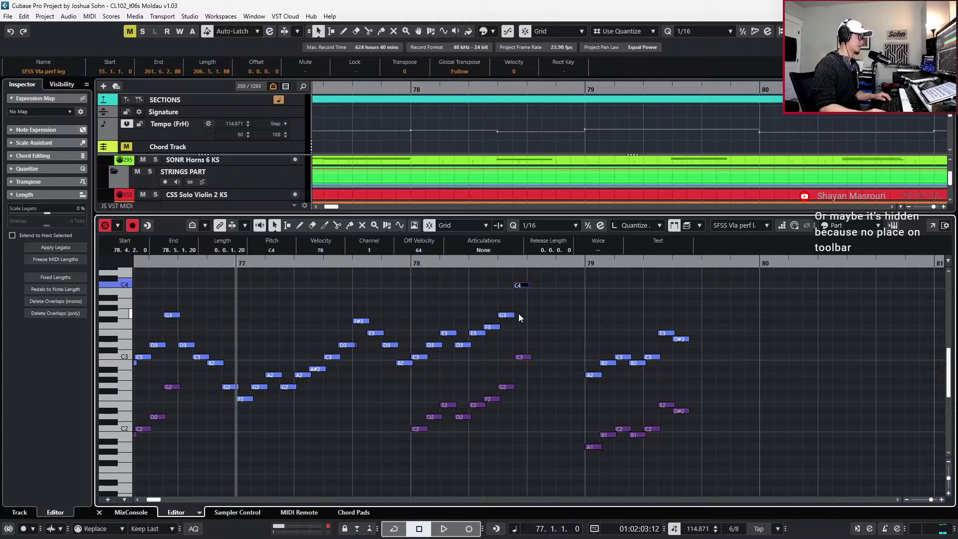
key("l")
key("space")
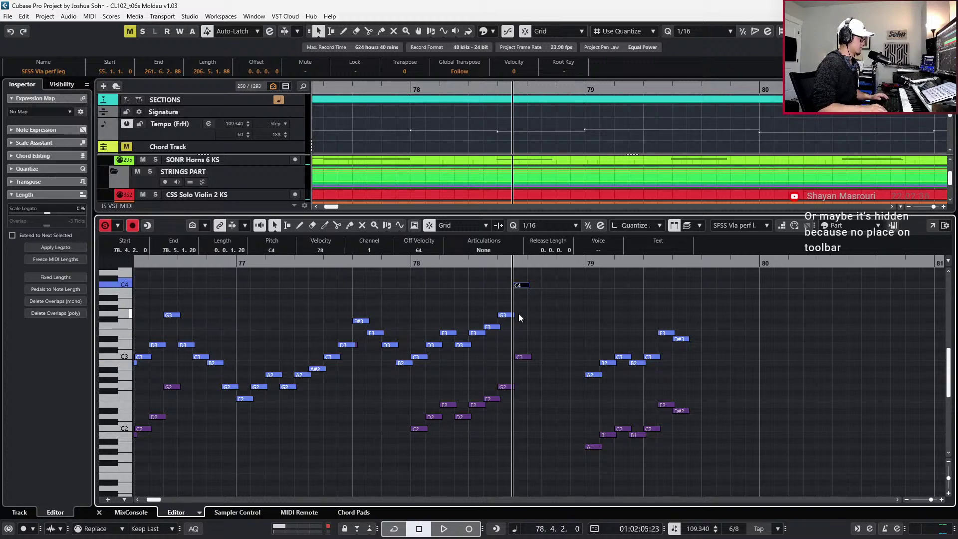
key("ctrl+d")
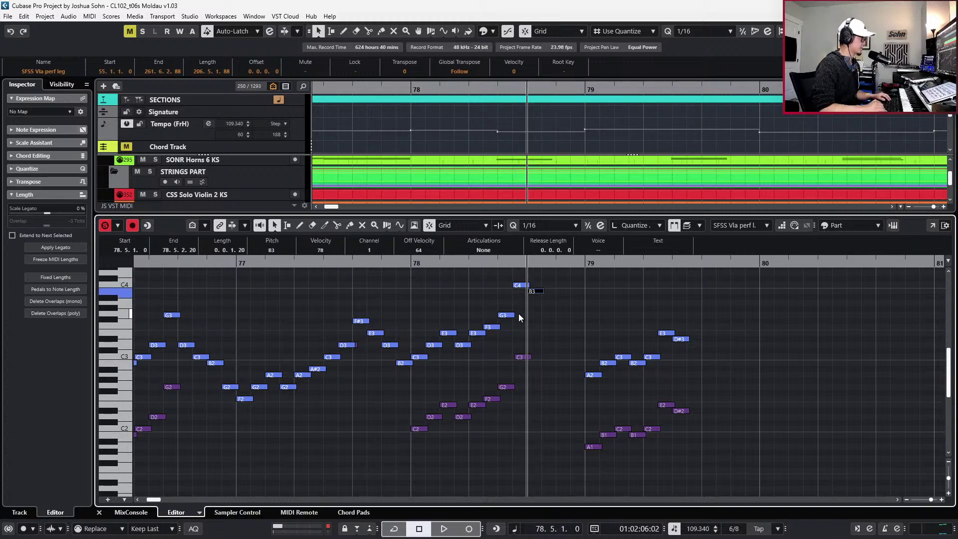
key("Delete")
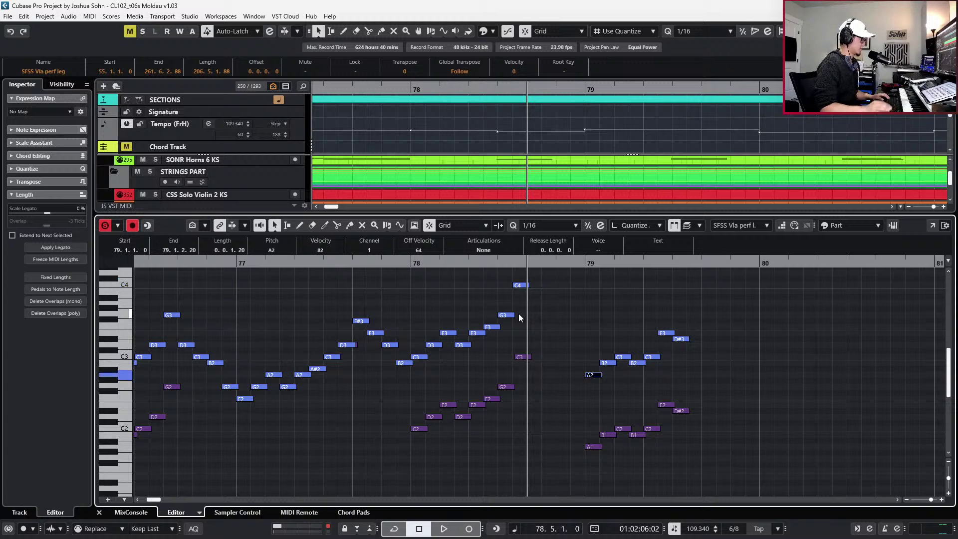
Select the viola run of bar 78 and audition it into bar 79
left_click_drag(422, 284, 514, 355)
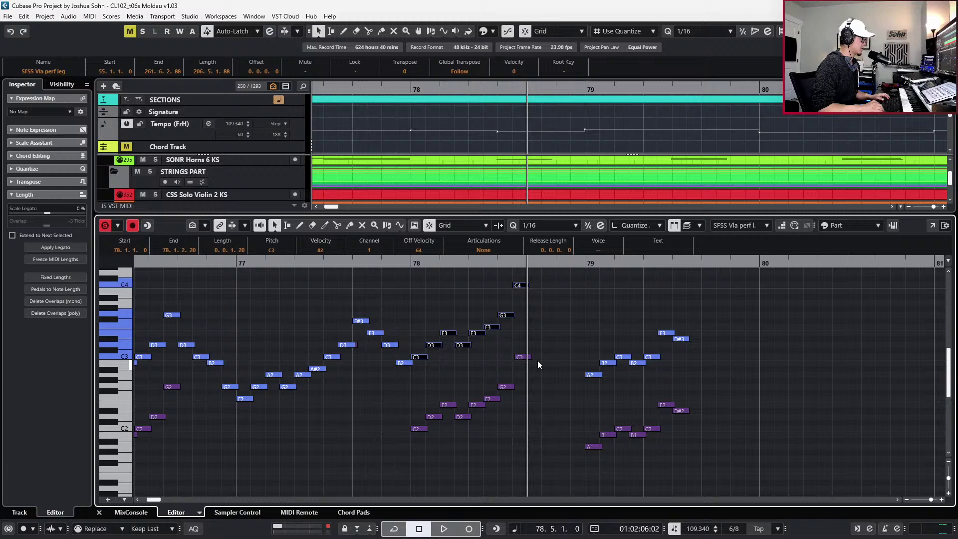
key("l")
key("ctrl+KP_Subtract")
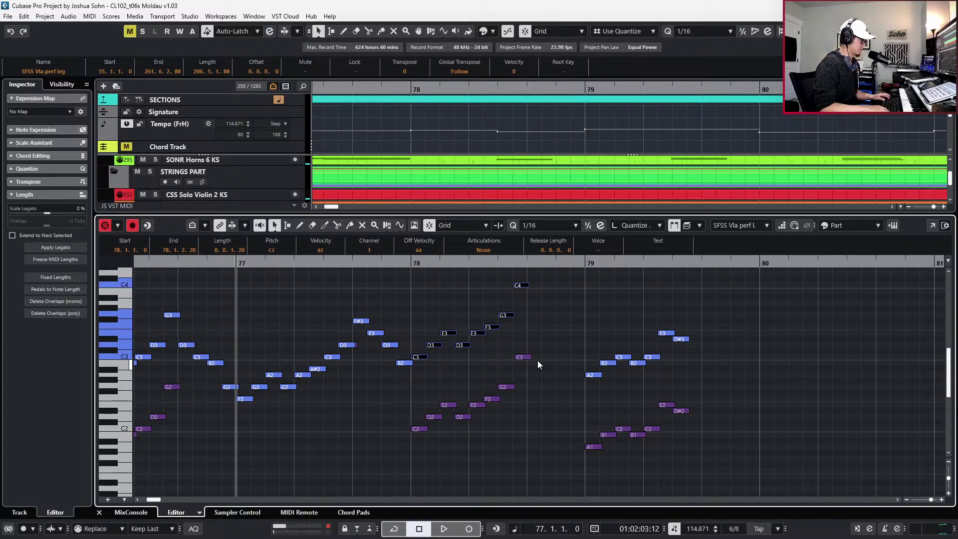
key("ctrl+KP_Add")
key("space")
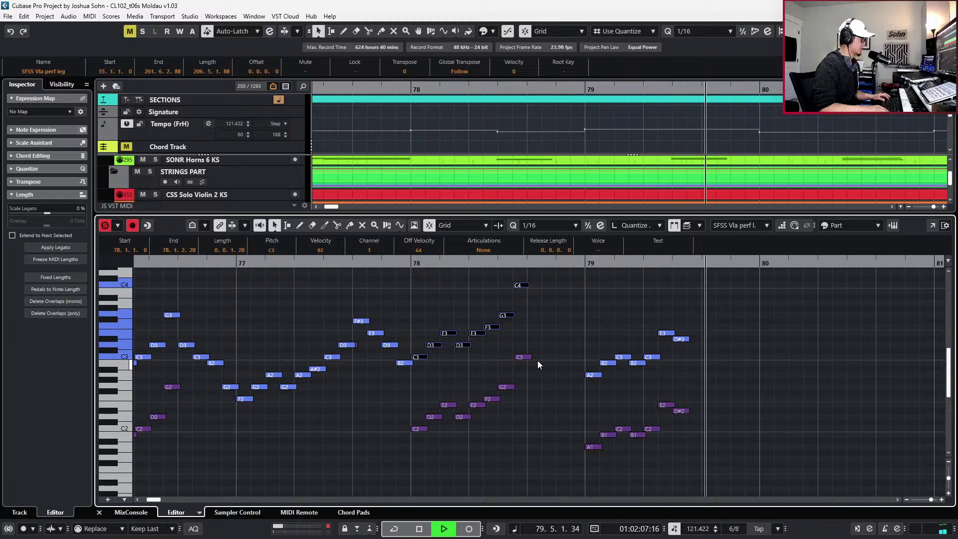
key("space")
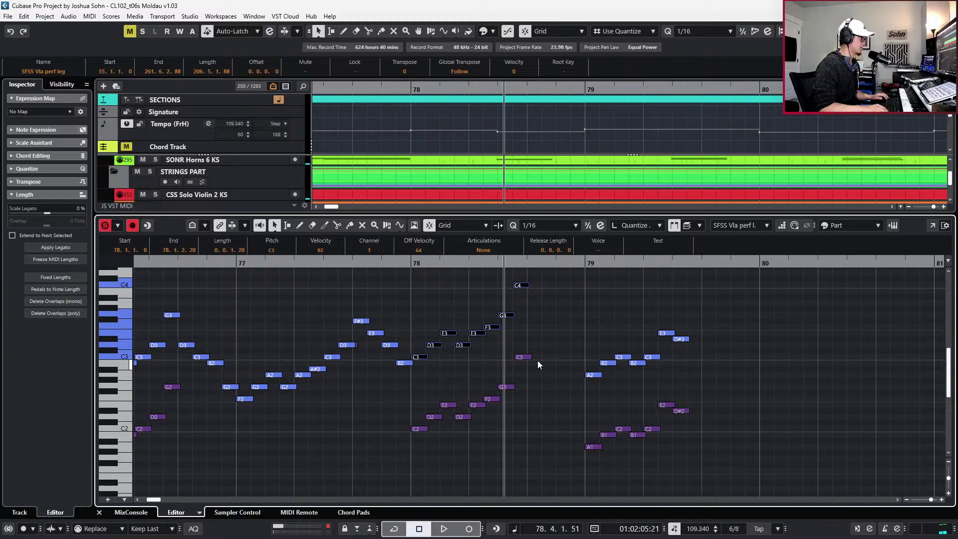
Paste a viola sixteenth at 78.5.1 and lower it to G3
left_click(574, 298)
key("ctrl+v")
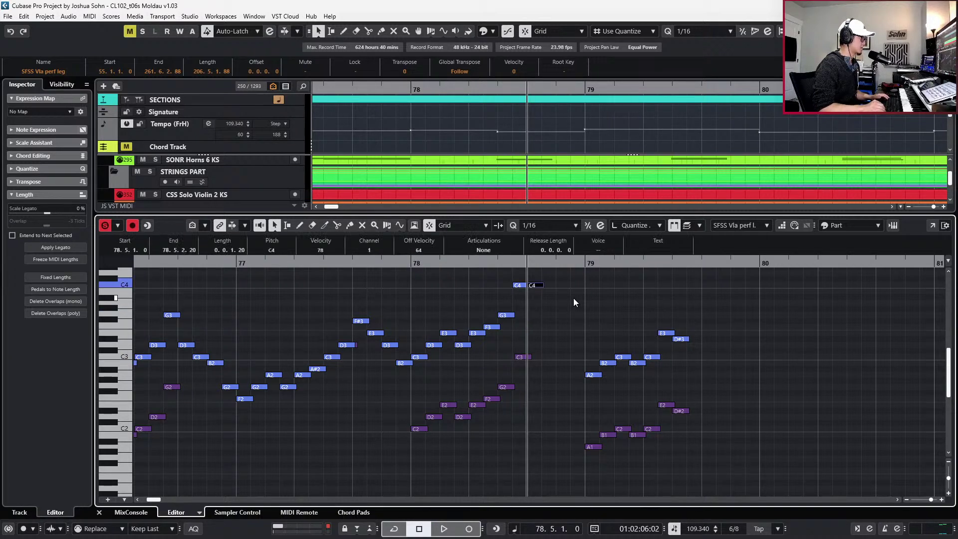
key("Down")
key("Down")
key("Down")
key("Down")
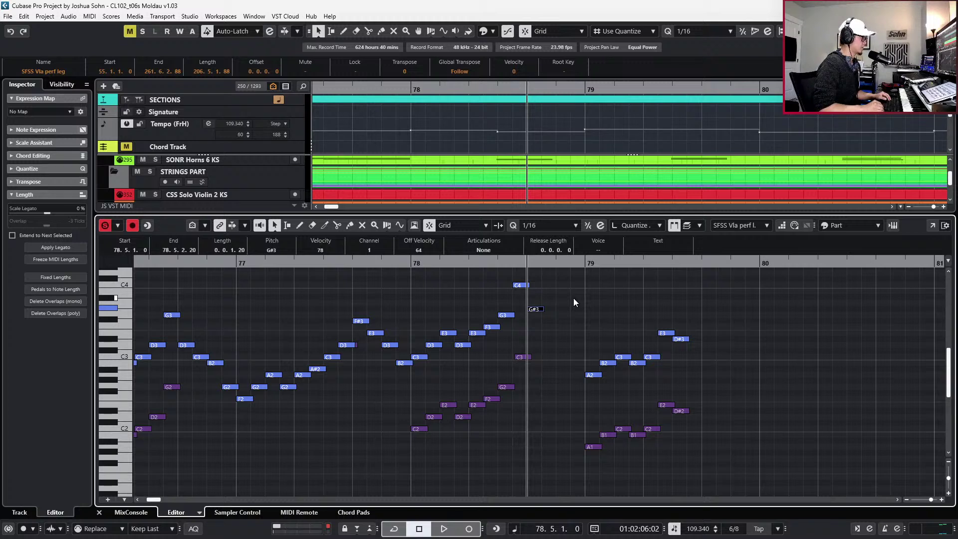
key("Down")
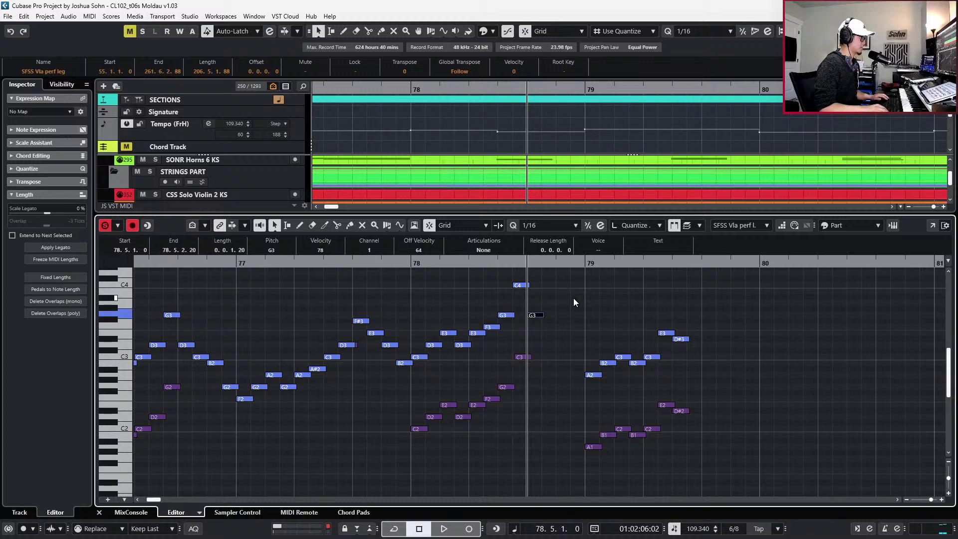
Continue the viola line in bar 78 with pasted sixteenths, F#3 at 78.5.2 and E3 at 78.6.1
key("KP_Add")
key("ctrl+v")
key("Down")
key("KP_Add")
key("ctrl+v")
key("Down")
key("Down")
key("Down")
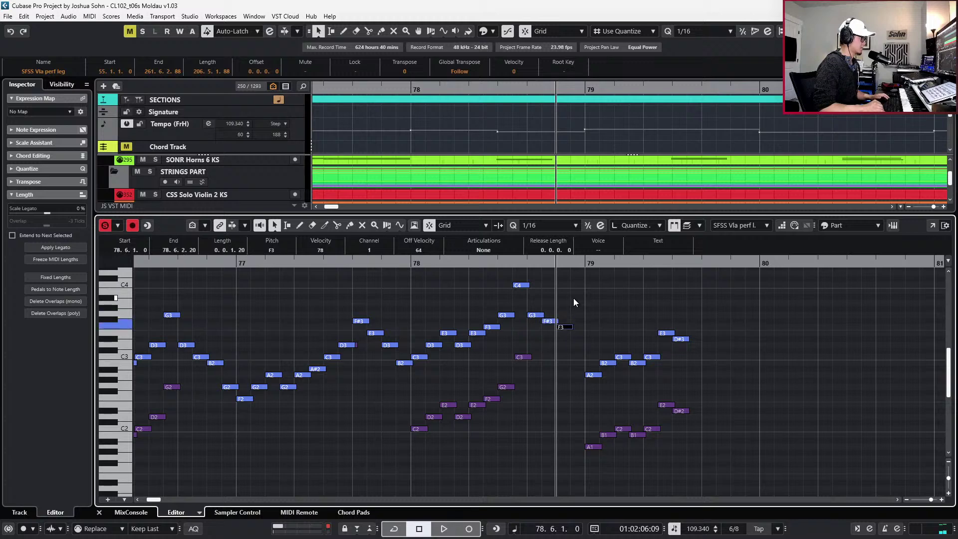
Finish the viola run of bar 78 with a pasted C3 at 78.6.2 and audition it into bar 79
key("KP_Add")
key("ctrl+v")
key("Down")
key("Down")
key("Down")
key("Down")
key("Down")
key("Down")
key("Down")
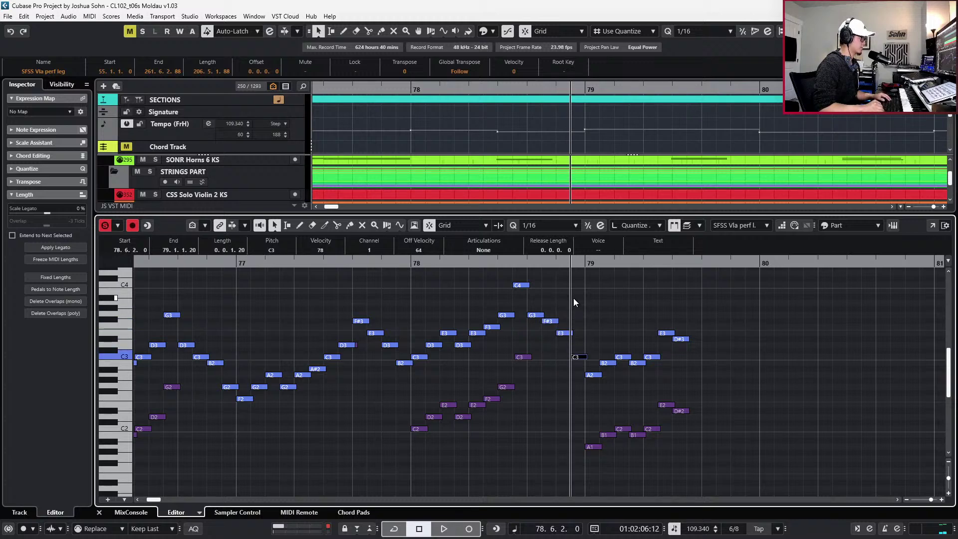
key("space")
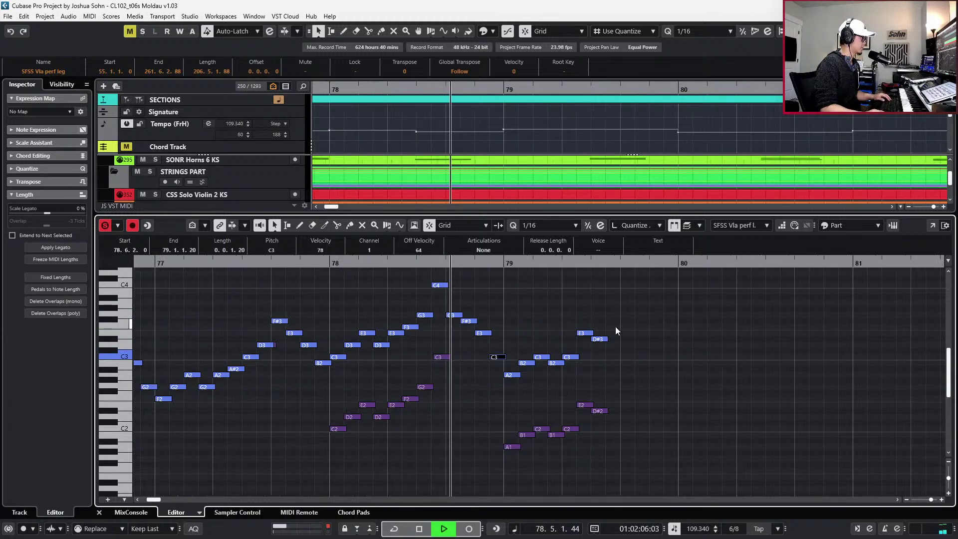
key("space")
Paste a viola sixteenth at 79.4.2 and lower it to F#3
key("KP_Add")
key("KP_Add")
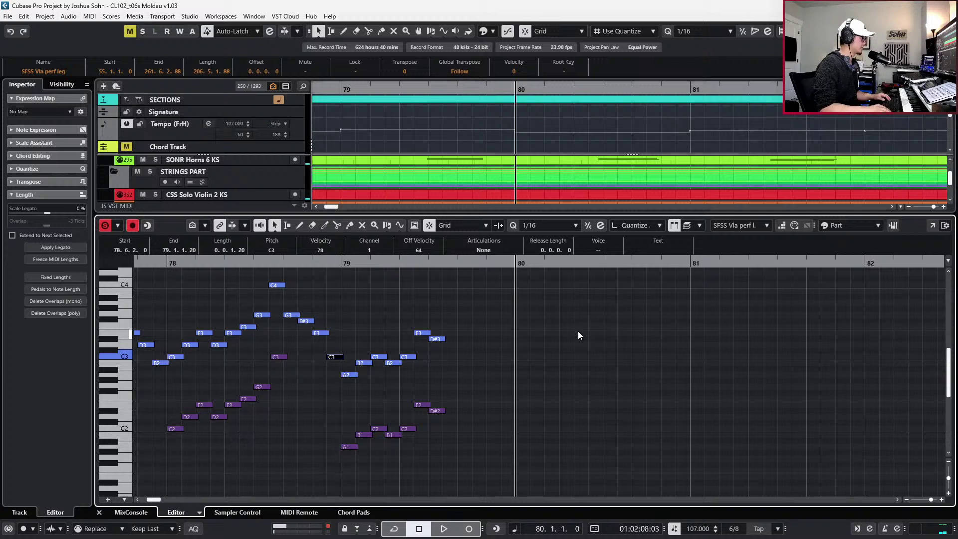
key("ctrl+KP_Subtract")
key("ctrl+KP_Subtract")
key("ctrl+KP_Subtract")
key("ctrl+KP_Subtract")
key("ctrl+KP_Subtract")
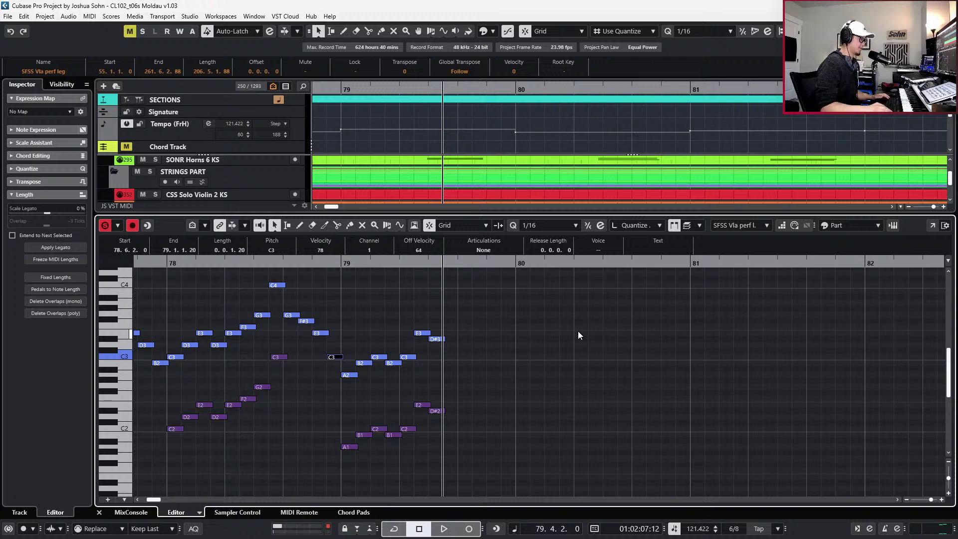
key("ctrl+v")
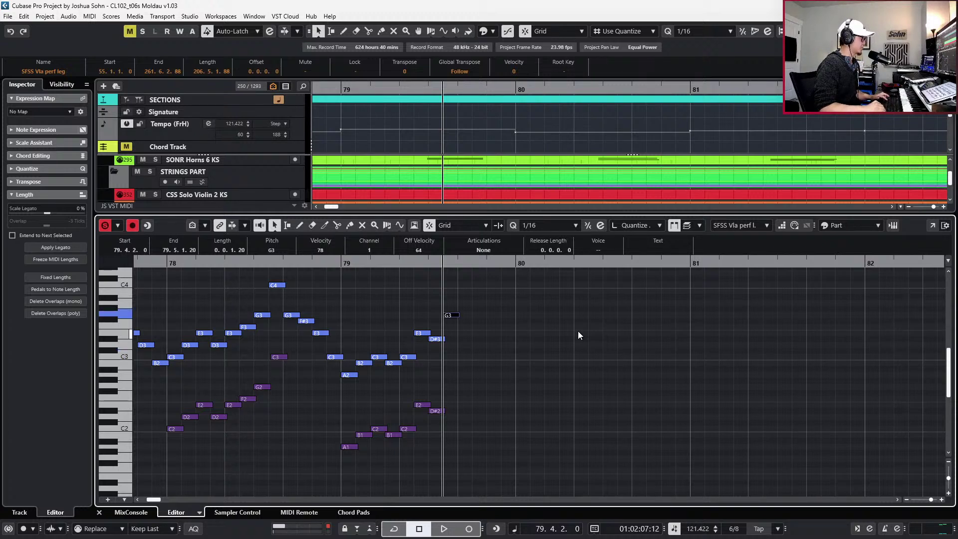
key("Down")
Paste a viola sixteenth at 79.5.1 and set its pitch to D#3
key("ctrl+KP_Add")
key("ctrl+v")
key("Down")
key("Down")
key("Down")
key("Down")
key("Down")
key("Down")
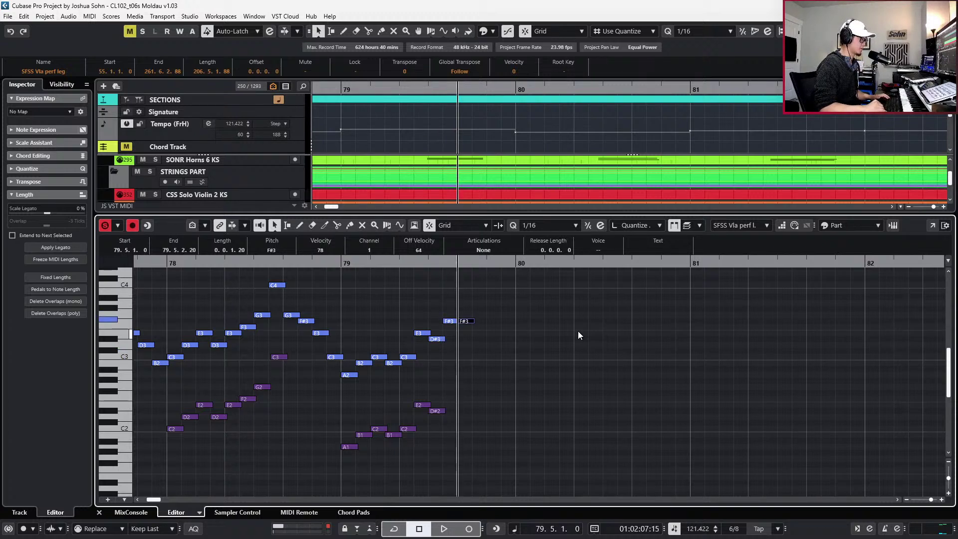
key("Up")
key("Up")
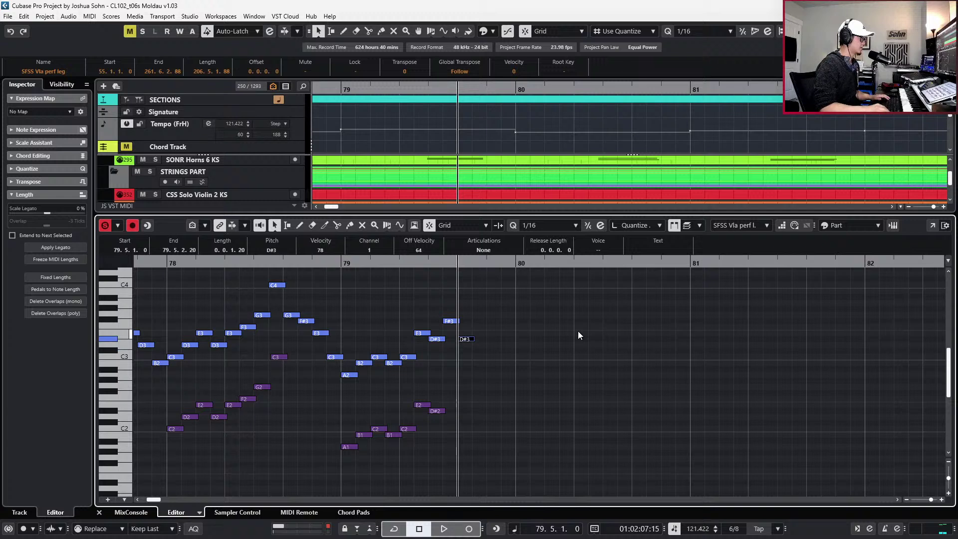
Paste another viola sixteenth at 79.5.2 and set its pitch to B2
key("ctrl+KP_Add")
key("ctrl+v")
key("Down")
key("Down")
key("Down")
key("Down")
key("Down")
key("Down")
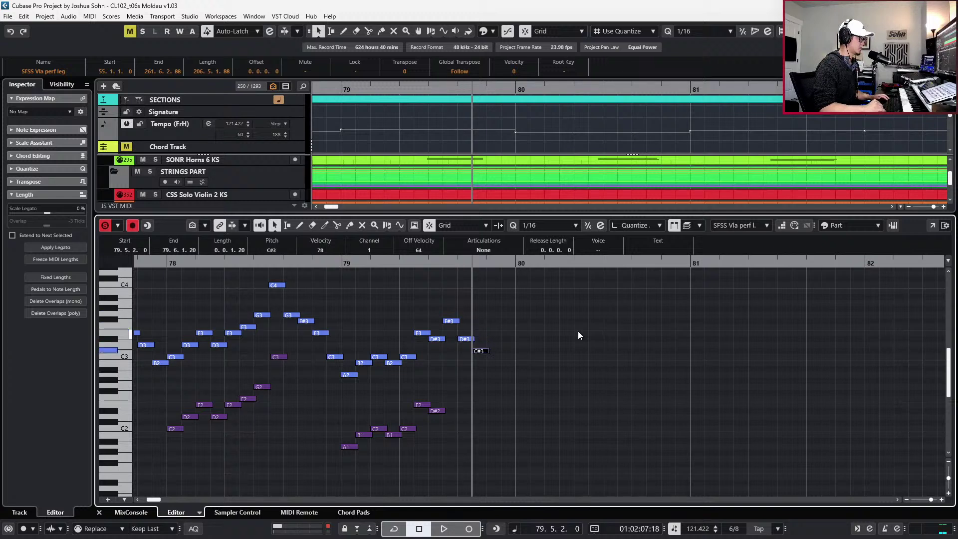
key("Up")
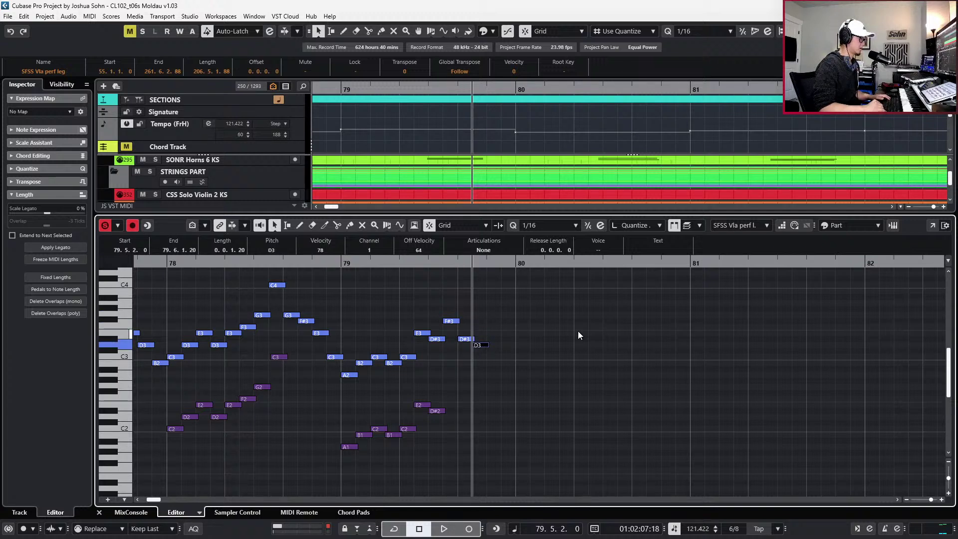
key("Down")
key("Down")
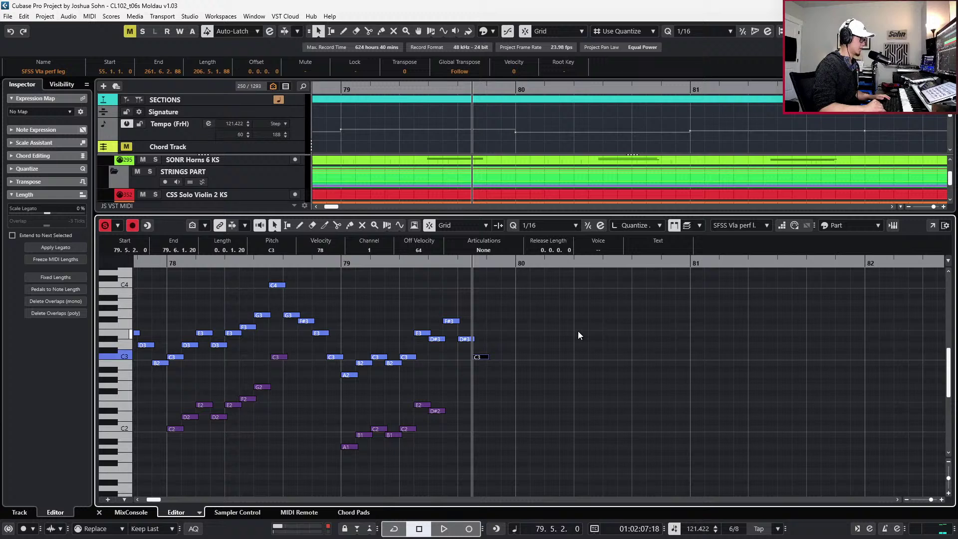
key("Down")
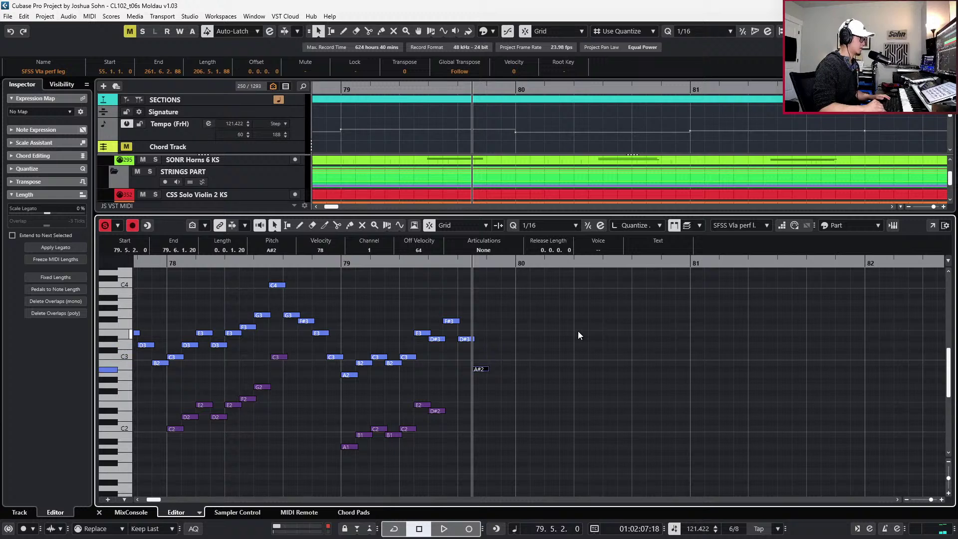
Duplicate the B2 sixteenth twice toward the end of bar 79, setting the copies to A2 and F#2
key("ctrl+d")
key("Down")
key("Down")
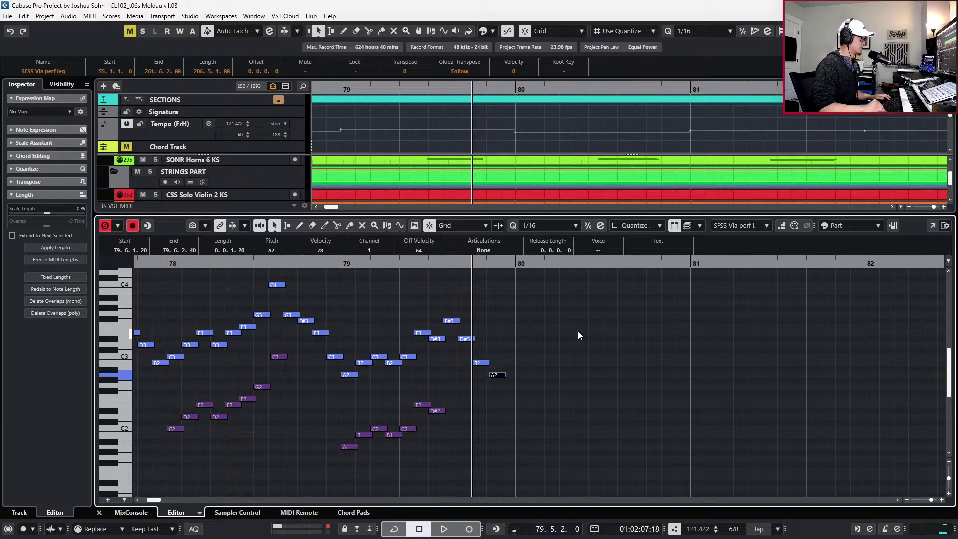
key("ctrl+d")
key("Down")
key("Down")
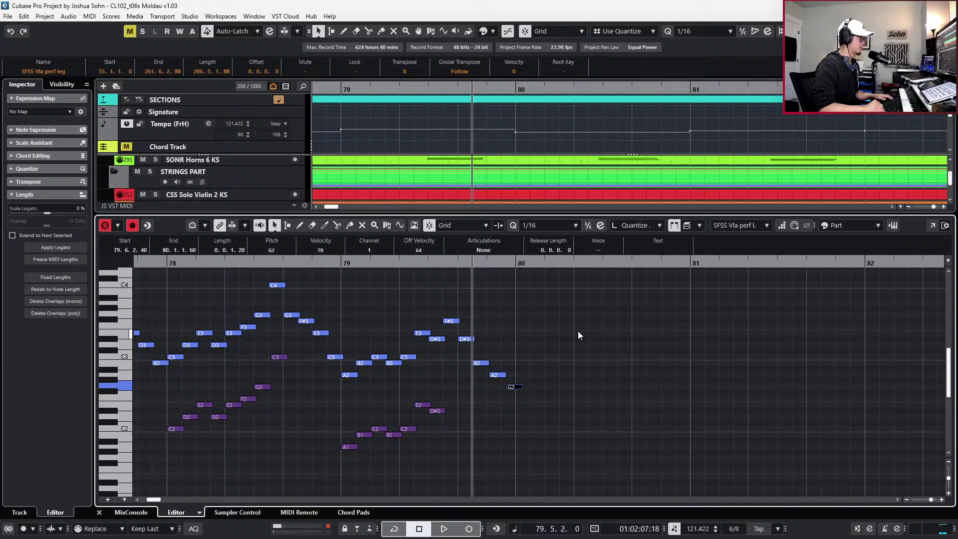
key("Down")
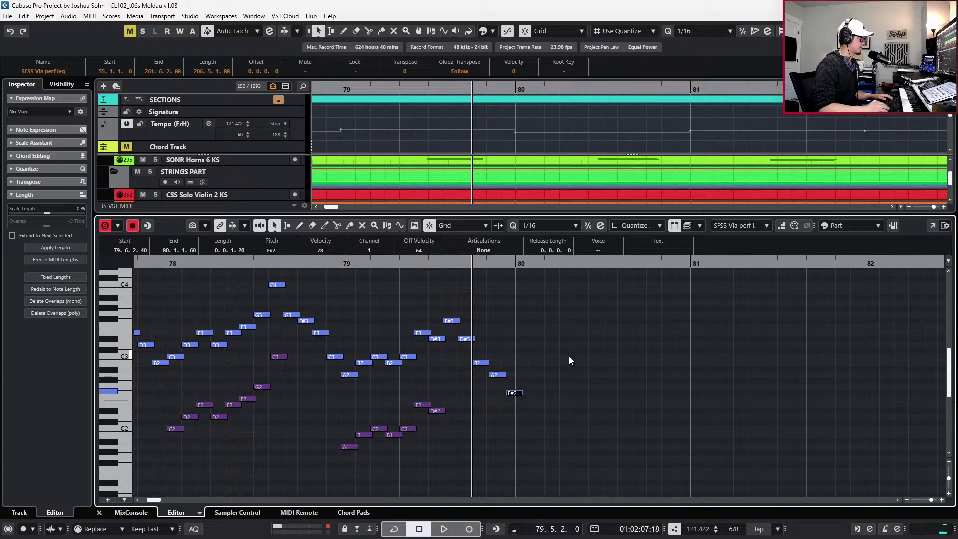
Quantize the last three viola notes of bar 79, B2, A2 and F#2, to the sixteenth grid and audition the bar
left_click_drag(532, 348, 466, 408)
key("space")
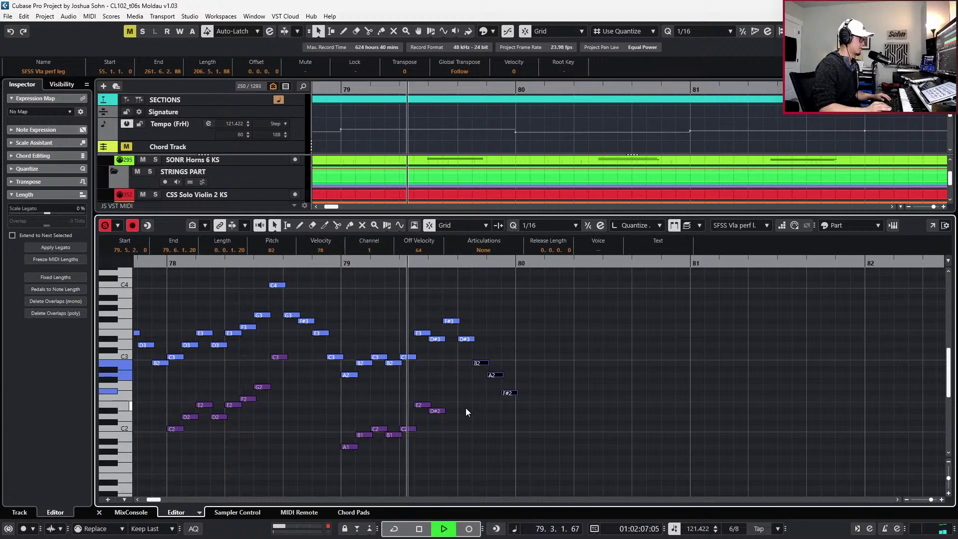
Stop playback and look over the viola sixteenth-note line from bar 79 back toward bar 70
key("space")
key("g")
key("g")
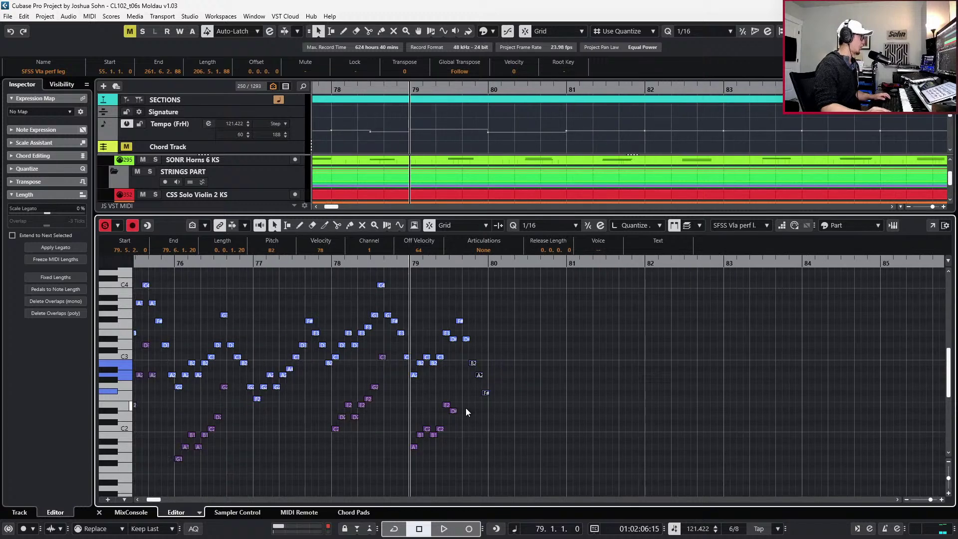
key("g")
key("g")
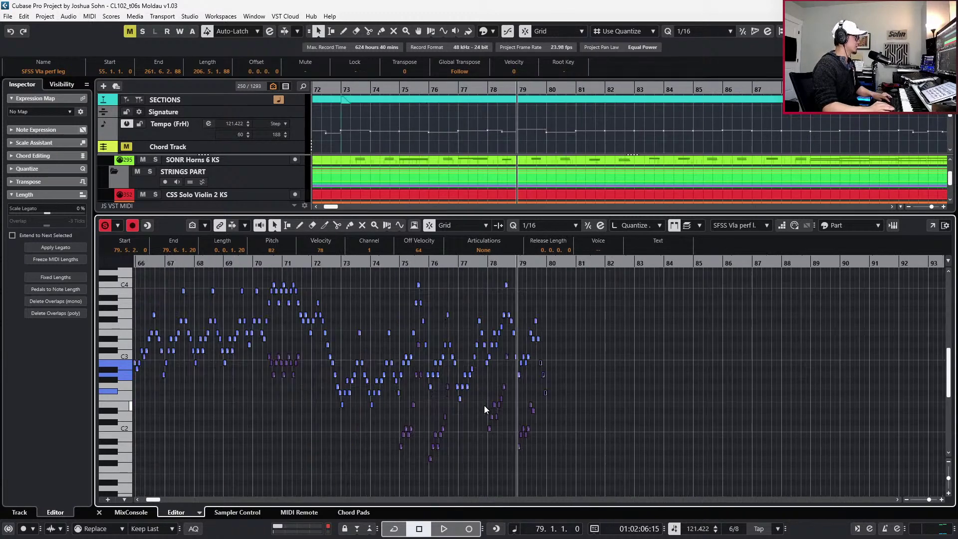
key("h")
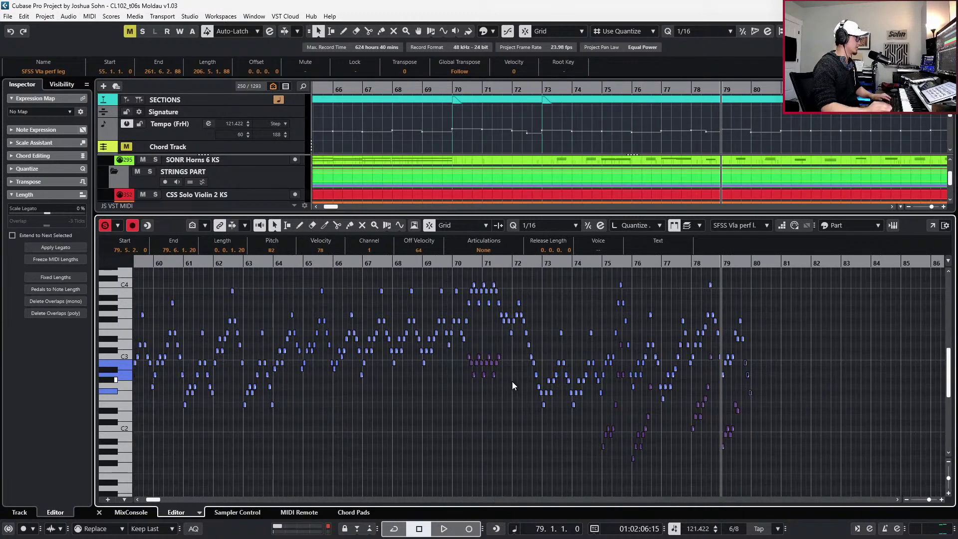
key("h")
key("h")
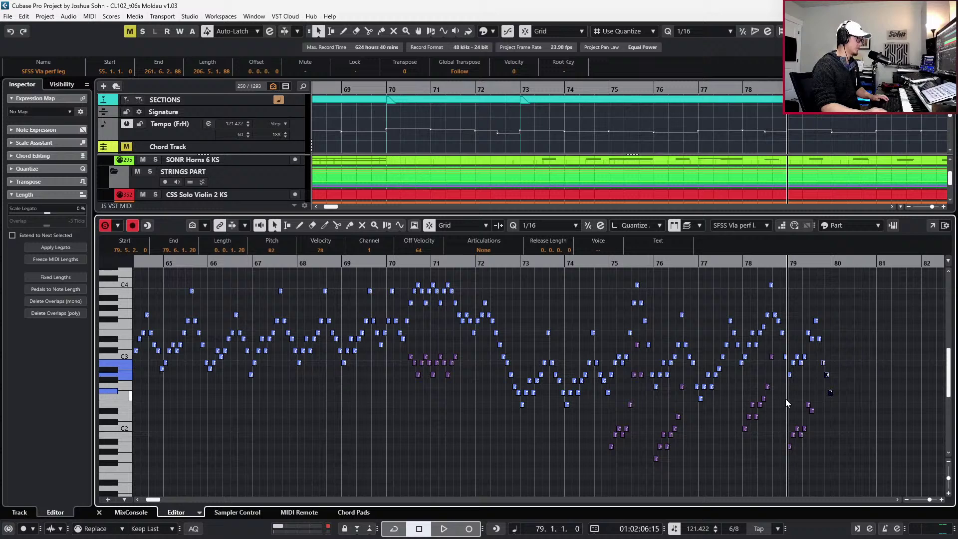
key("KP_Subtract")
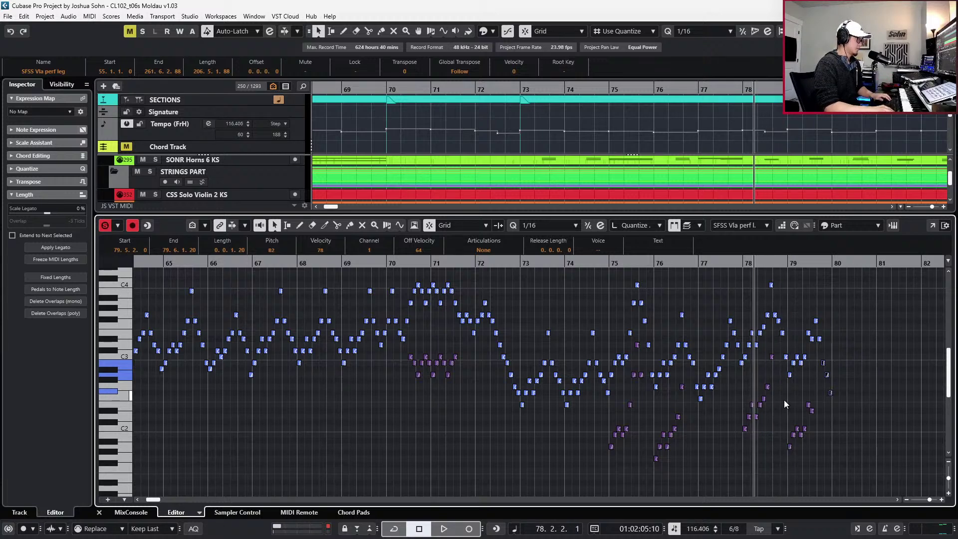
scroll(471, 395, "up", 2)
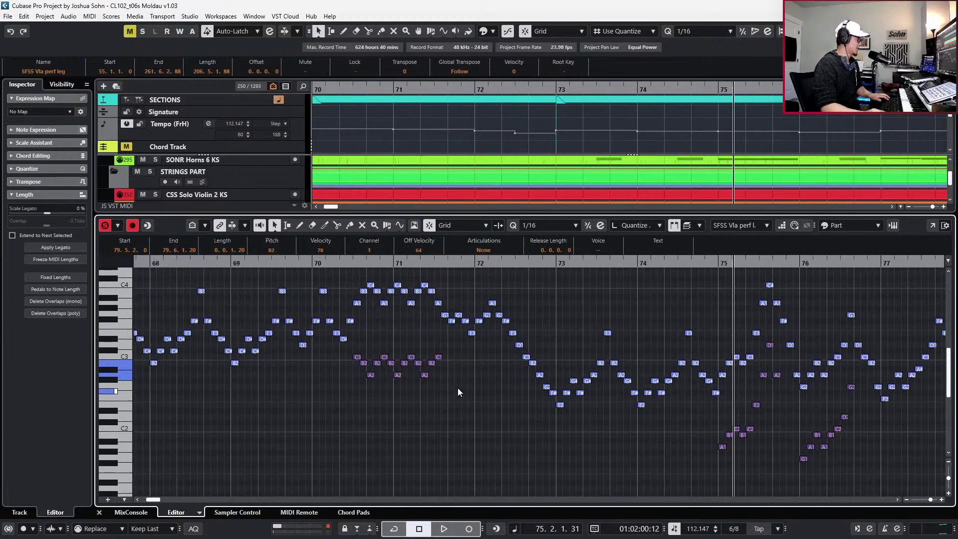
Make the celli part active for comparison, return to the viola part, and check both lines across bars 69 to 79
key("Page_Down")
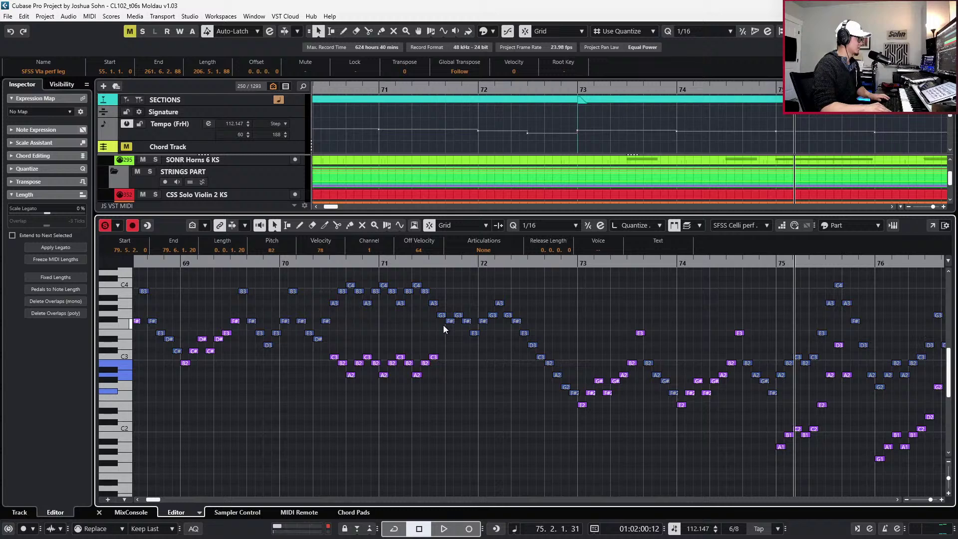
key("Page_Up")
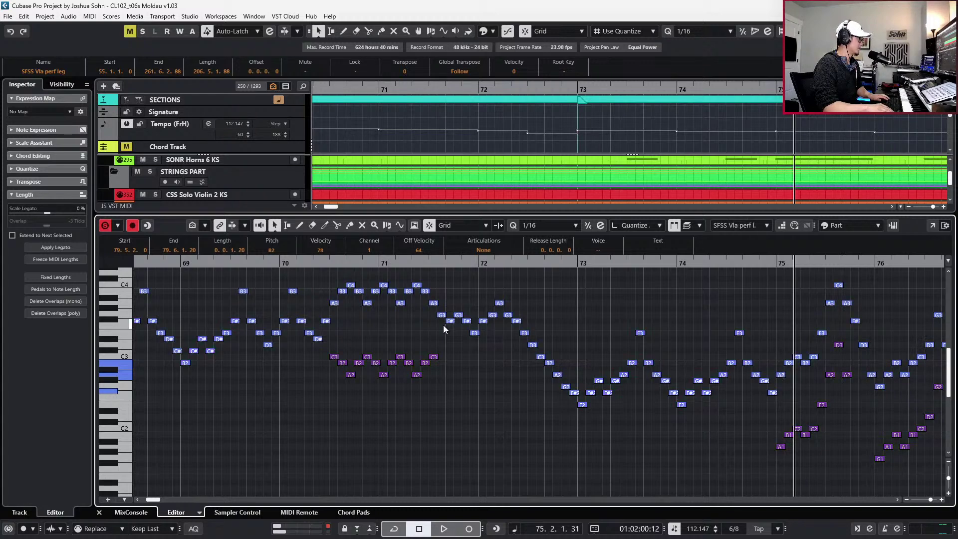
scroll(490, 361, "down", 3)
scroll(649, 401, "up", 3)
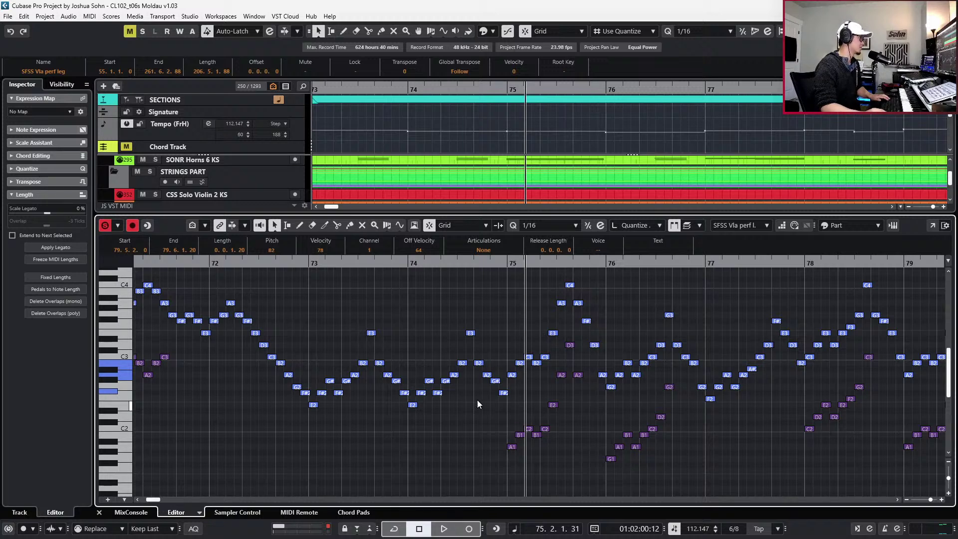
scroll(474, 398, "down", 3)
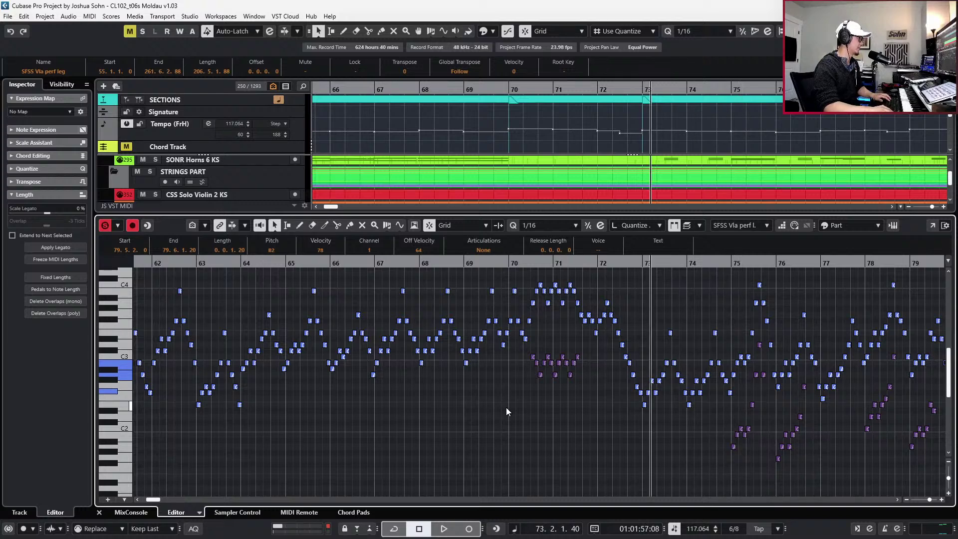
Return to the arrangement, glue the viola and celli perf leg parts across bar 55, and select both joined parts
key("ctrl+alt+e")
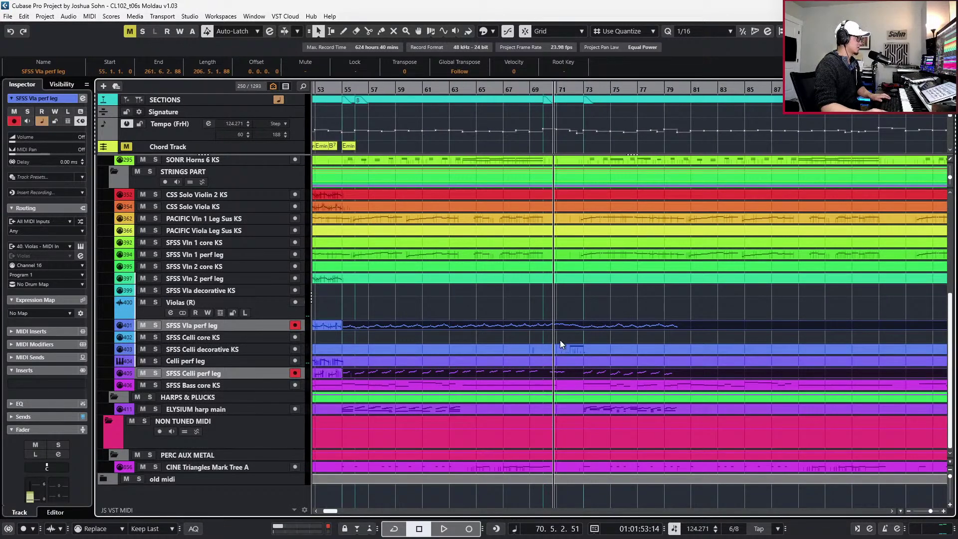
scroll(560, 339, "down", 1)
left_click(420, 305)
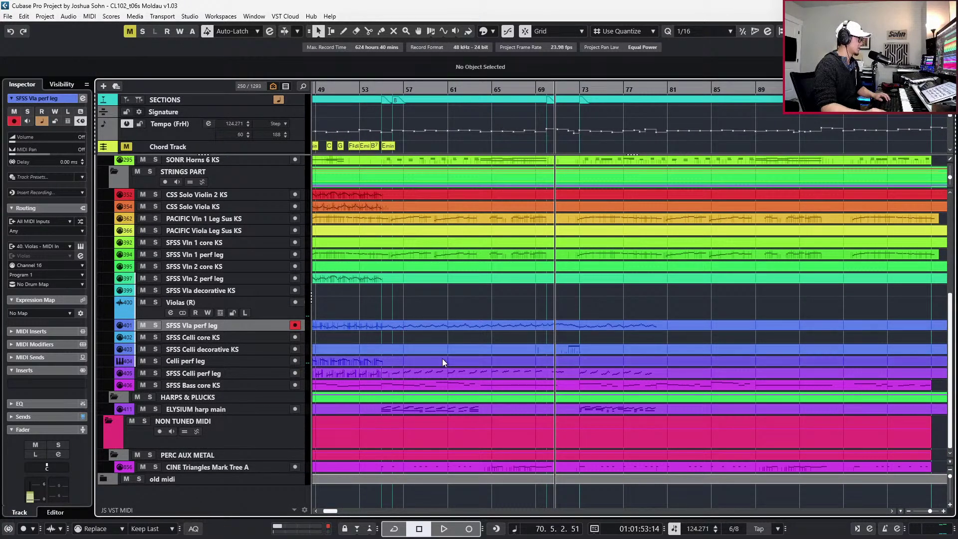
left_click(446, 373)
left_click(358, 374)
left_click(392, 371, "shift")
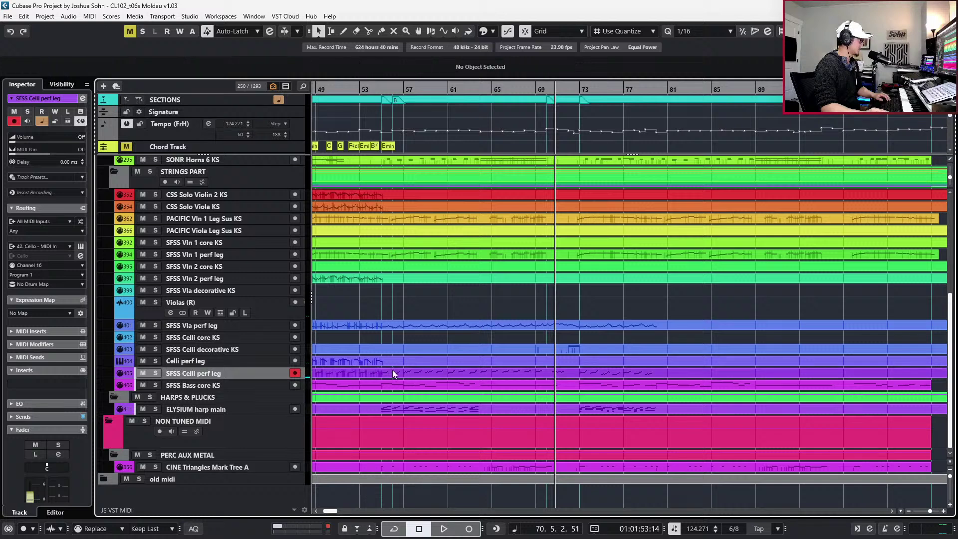
left_click(429, 327, "shift")
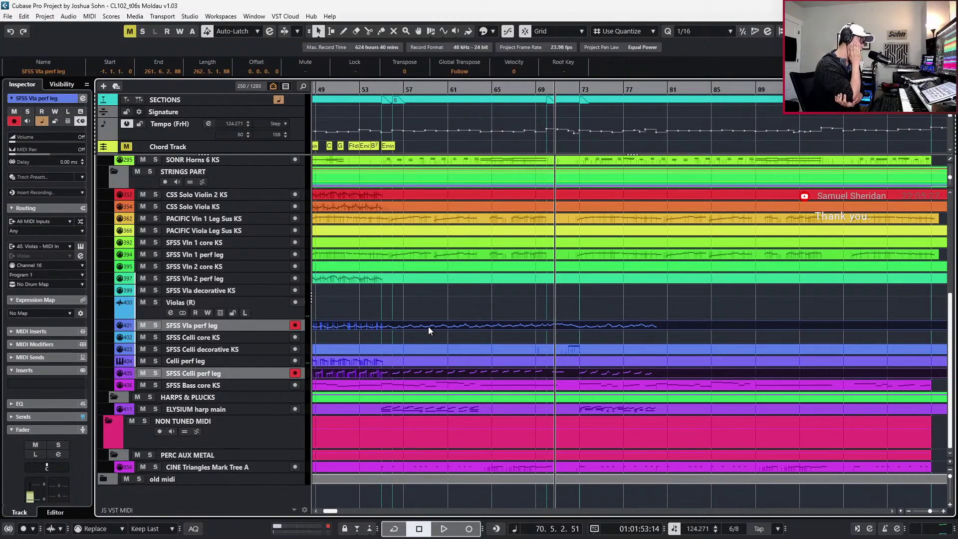
Open the joined viola and celli parts together for note editing, with editor solo off and the velocity lane hidden
double_click(428, 326)
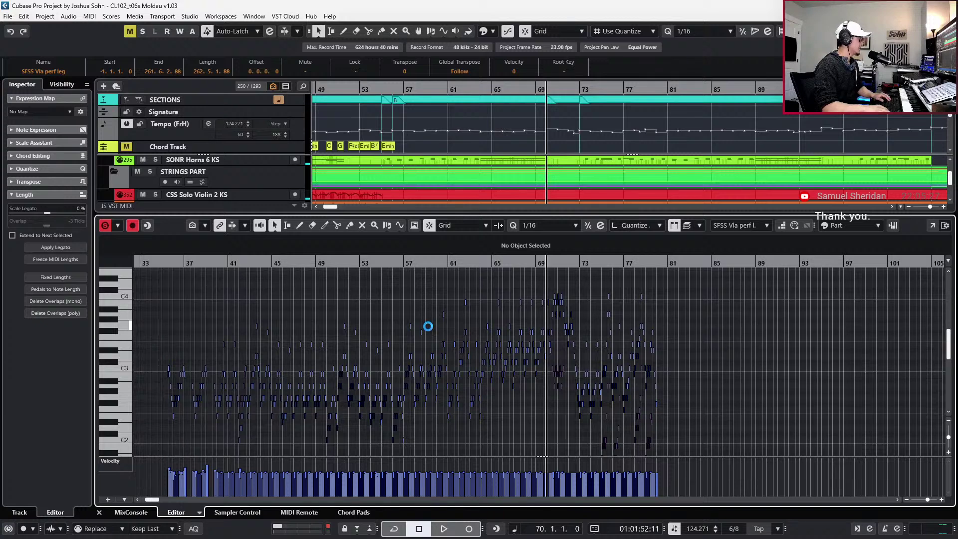
scroll(452, 330, "up", 1)
key("s")
scroll(456, 328, "up", 3)
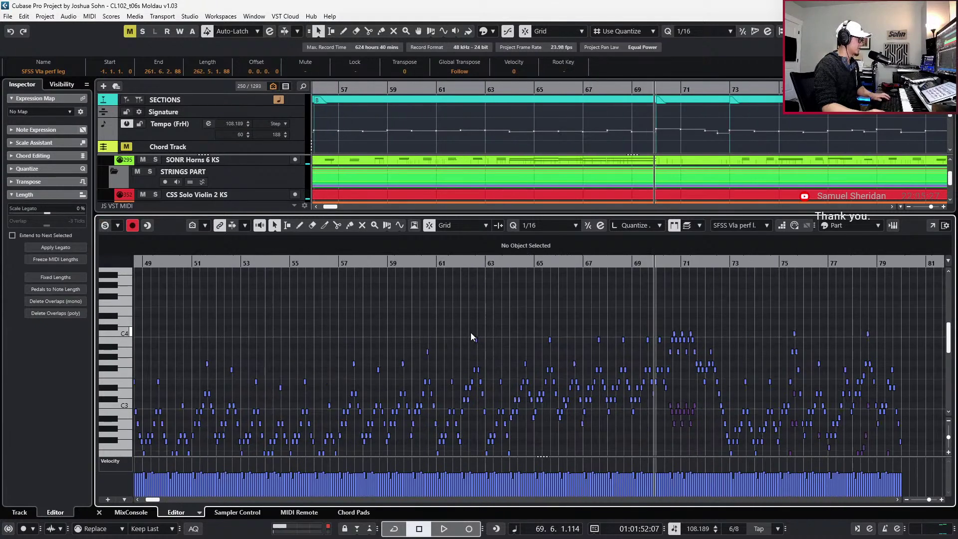
key("alt+l")
Move the playback position back bar by bar to bar 55 and inspect the viola notes around it
key("KP_Subtract")
key("KP_Subtract")
key("KP_Subtract")
key("KP_Subtract")
key("KP_Subtract")
key("KP_Subtract")
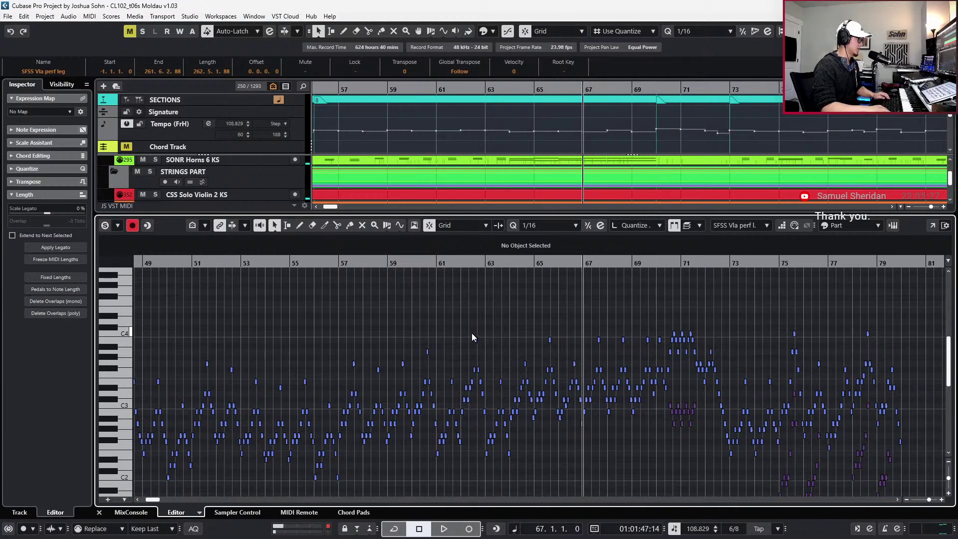
key("KP_Subtract")
key("KP_Subtract")
key("KP_Subtract")
key("KP_Subtract")
key("KP_Subtract")
key("KP_Subtract")
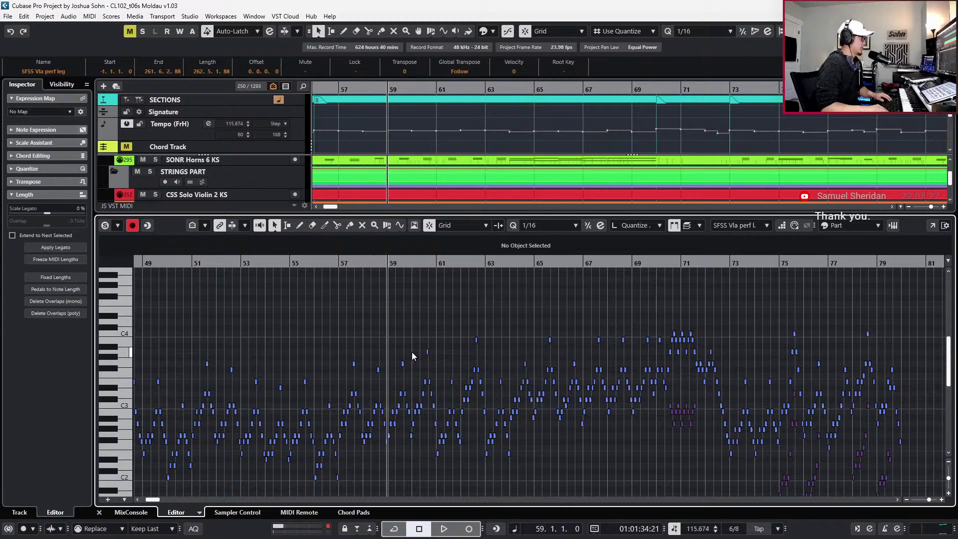
key("KP_Subtract")
key("KP_Subtract")
key("KP_Subtract")
key("KP_Subtract")
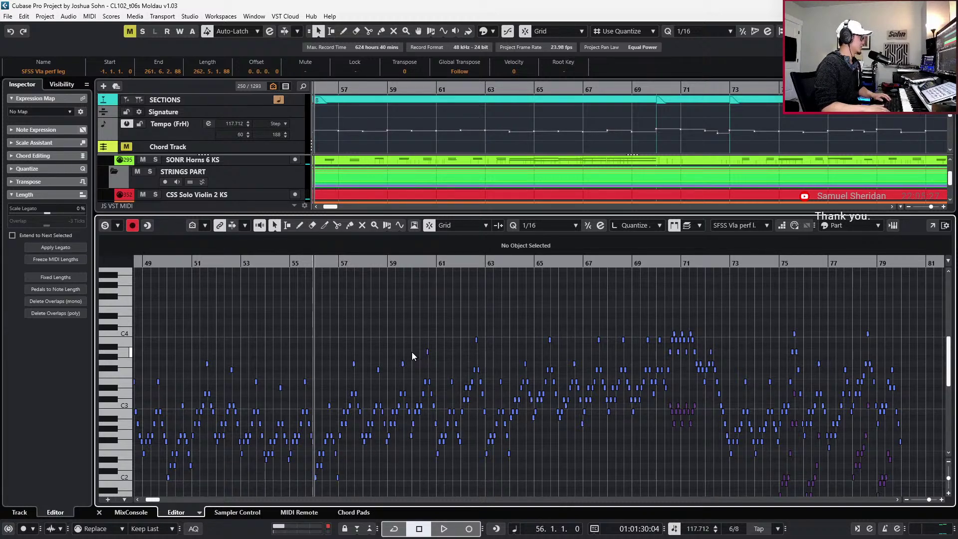
key("h")
key("KP_Subtract")
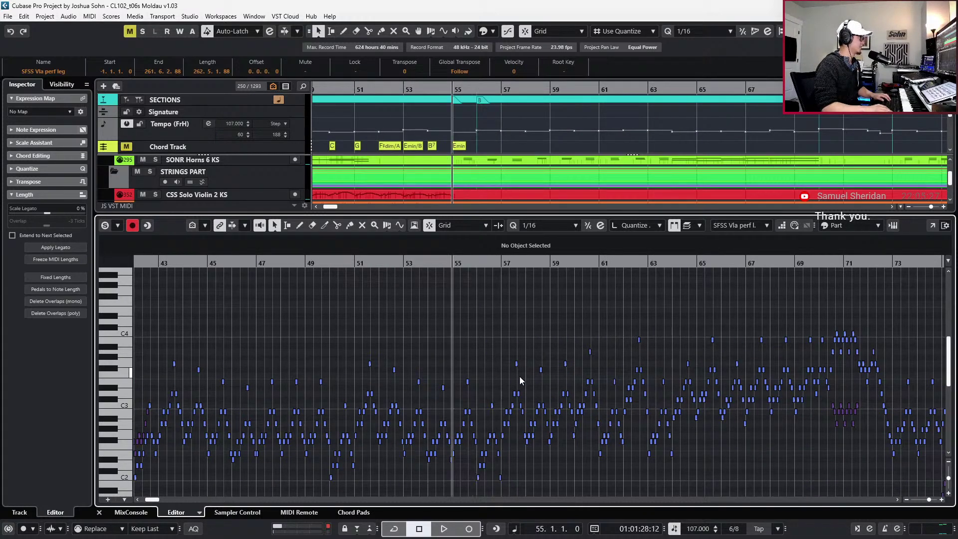
key("h")
key("shift+h")
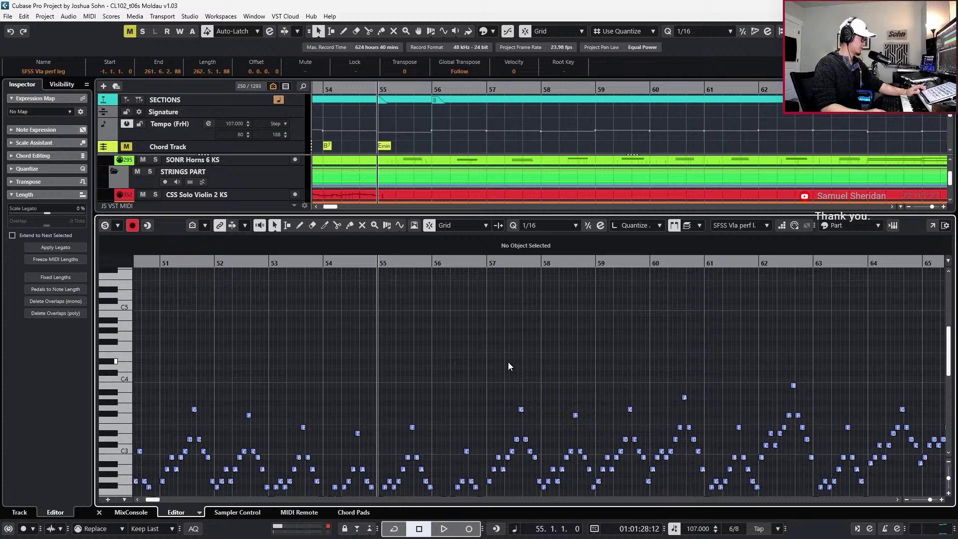
Switch to the Moldau score PDF in Firefox and go back to pages 9 and 10, covering bar 55
key("alt+Tab")
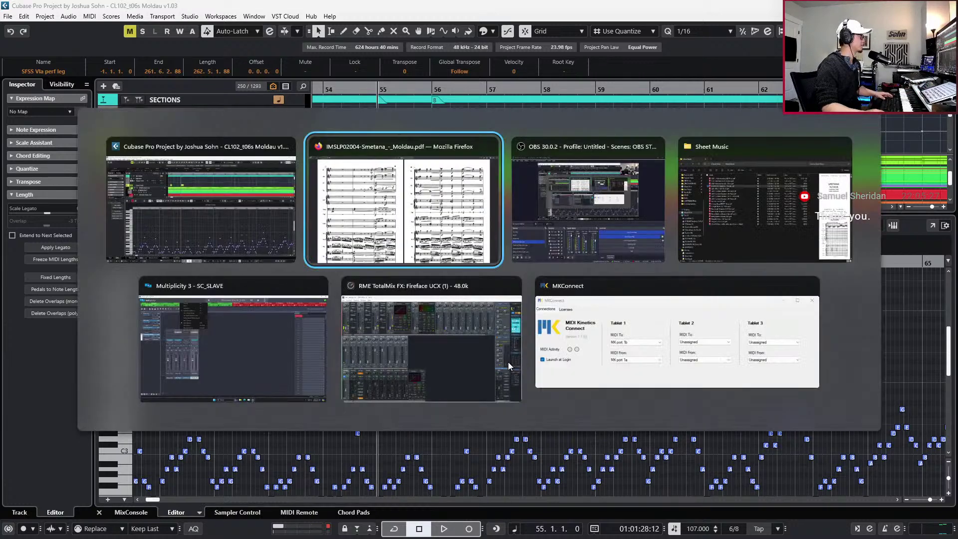
key("Left")
key("Left")
key("Left")
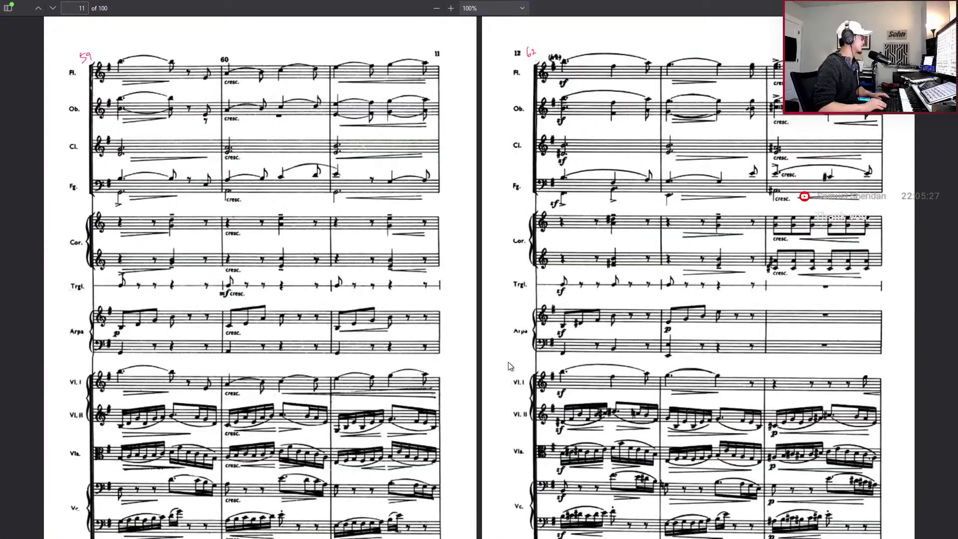
scroll(510, 367, "down", 2)
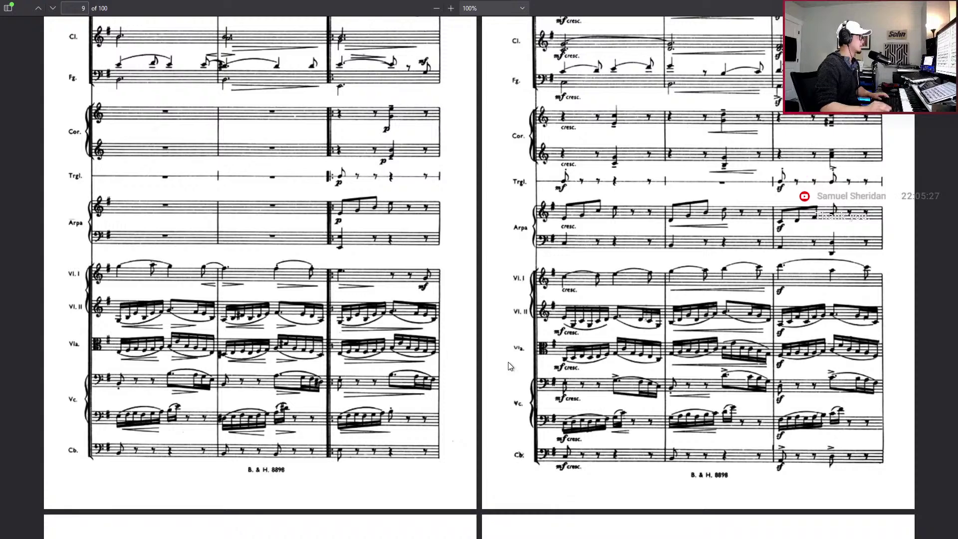
scroll(548, 350, "up", 2)
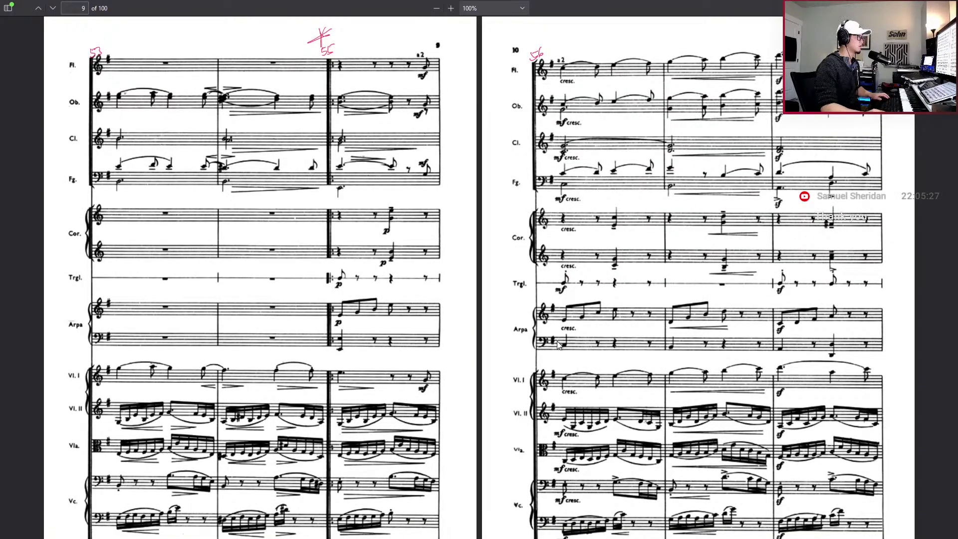
Show the score at 90% zoom with wrapped scrolling and realign the view to the full spread of pages 9 and 10
key("ctrl+minus")
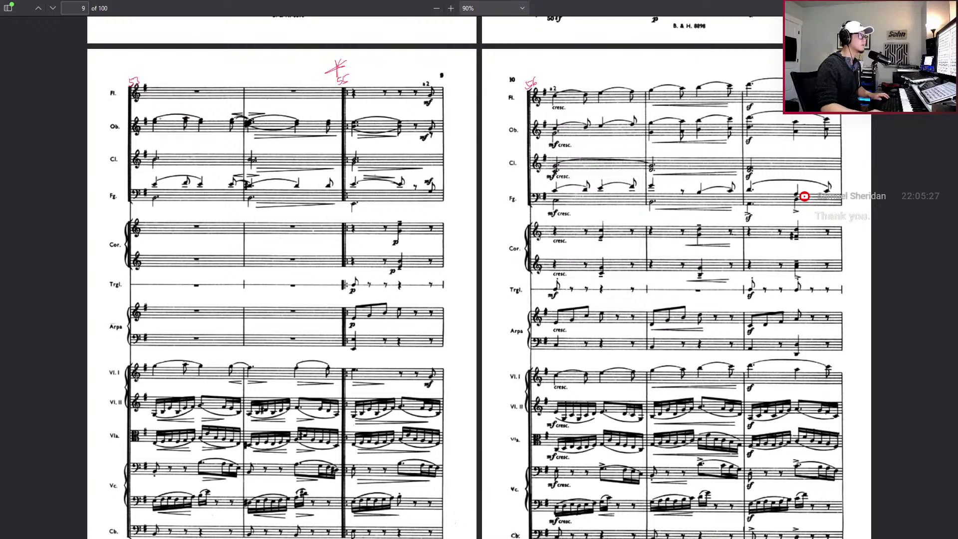
left_click(947, 8)
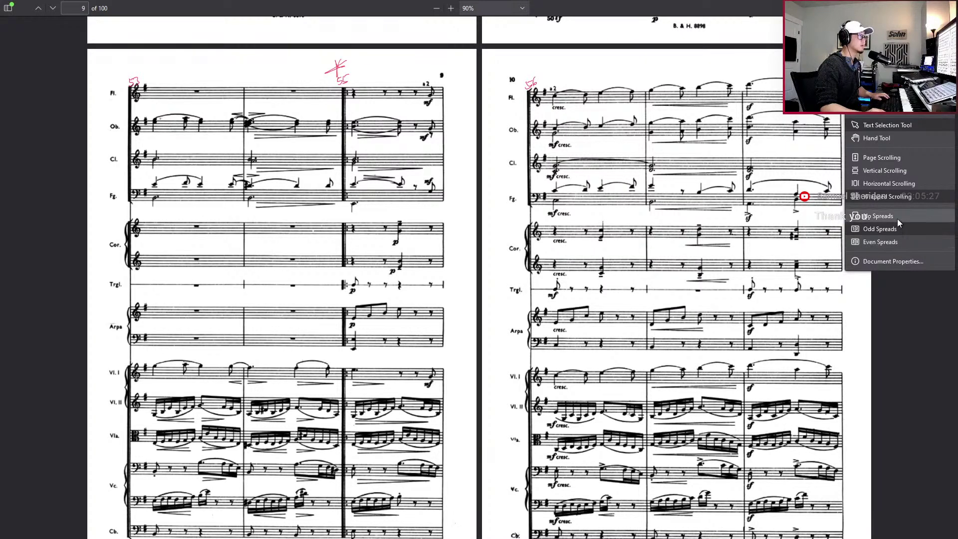
left_click(894, 197)
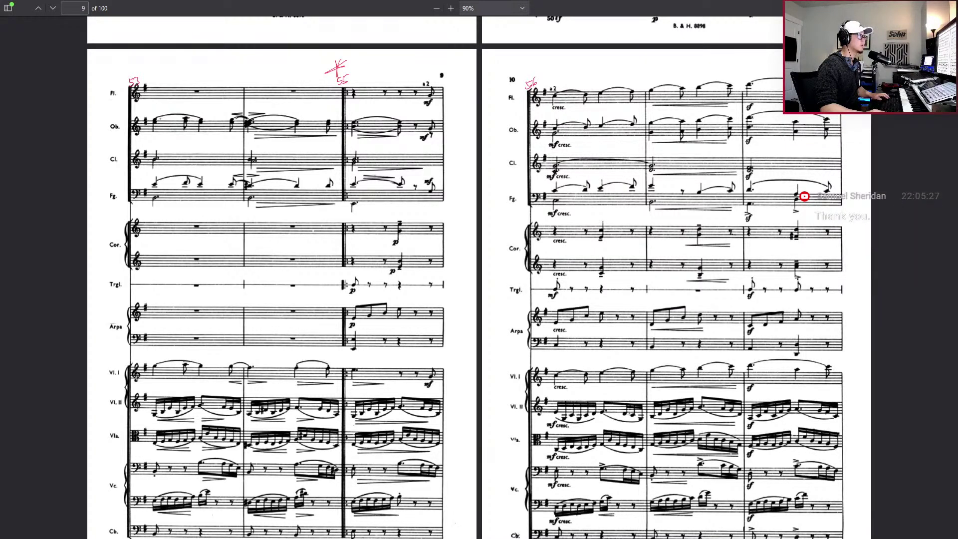
key("Right")
key("Left")
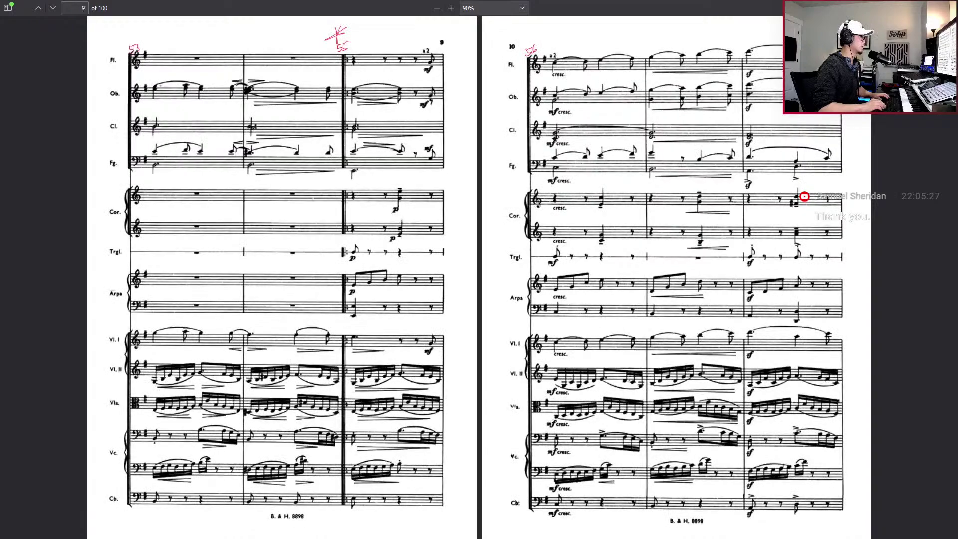
key("Right")
key("Left")
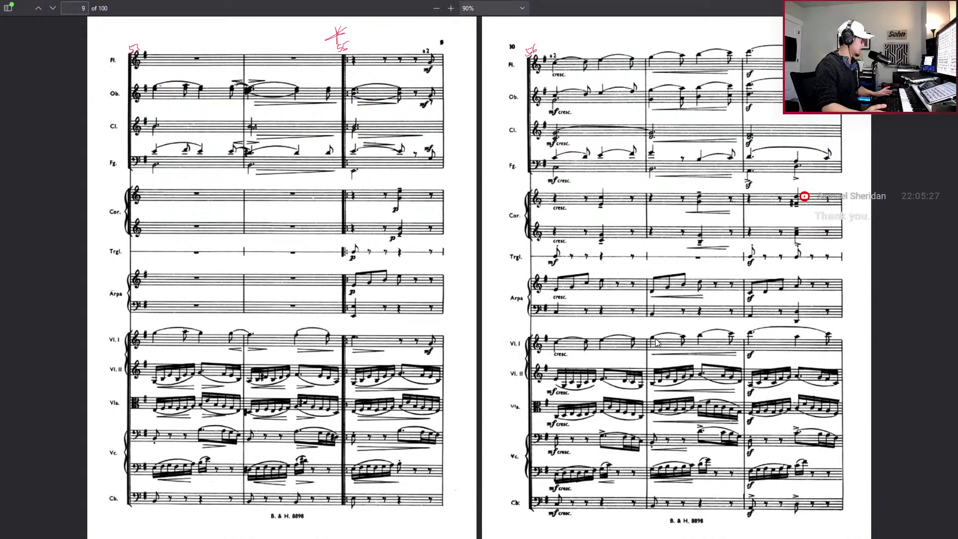
Switch back to Cubase, move the playback position to bar 54, and briefly start and stop playback there
key("alt+Tab")
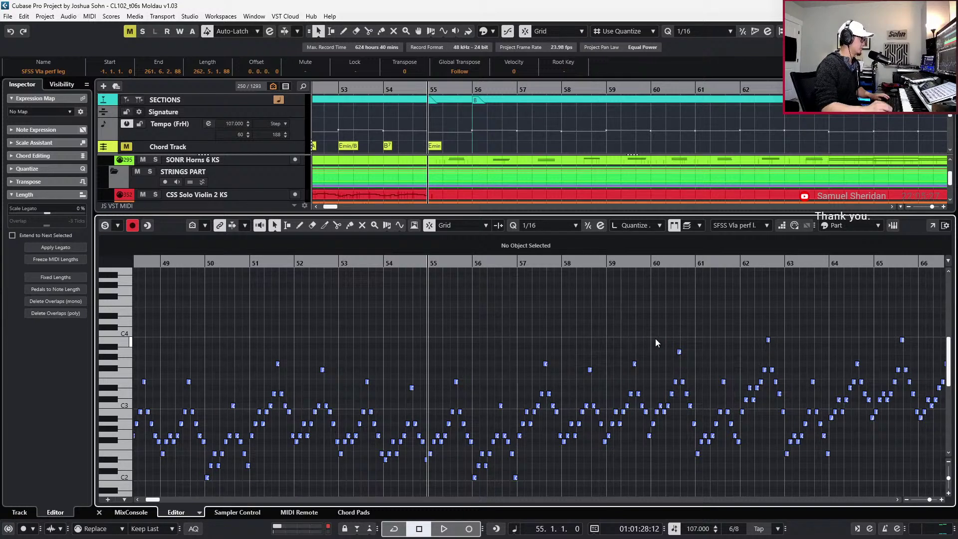
key("KP_Subtract")
key("space")
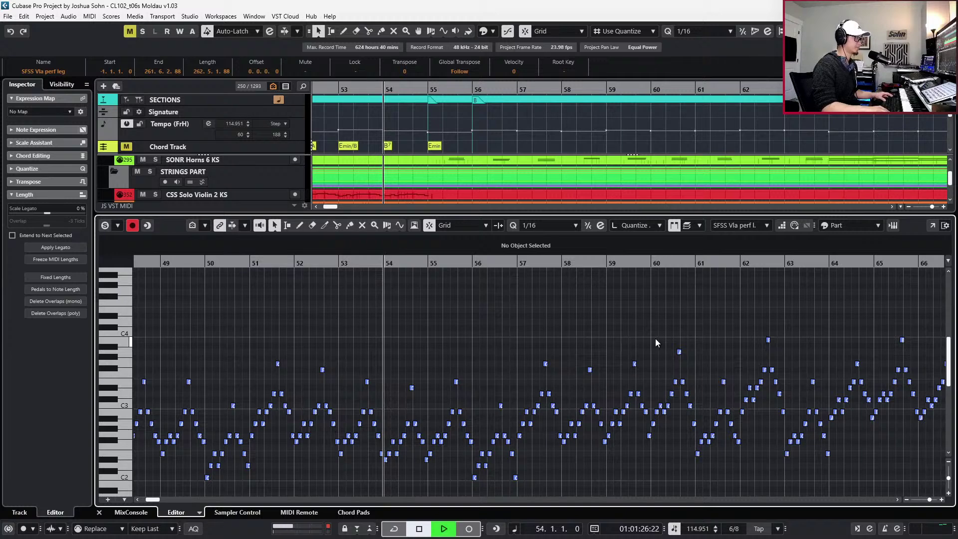
key("space")
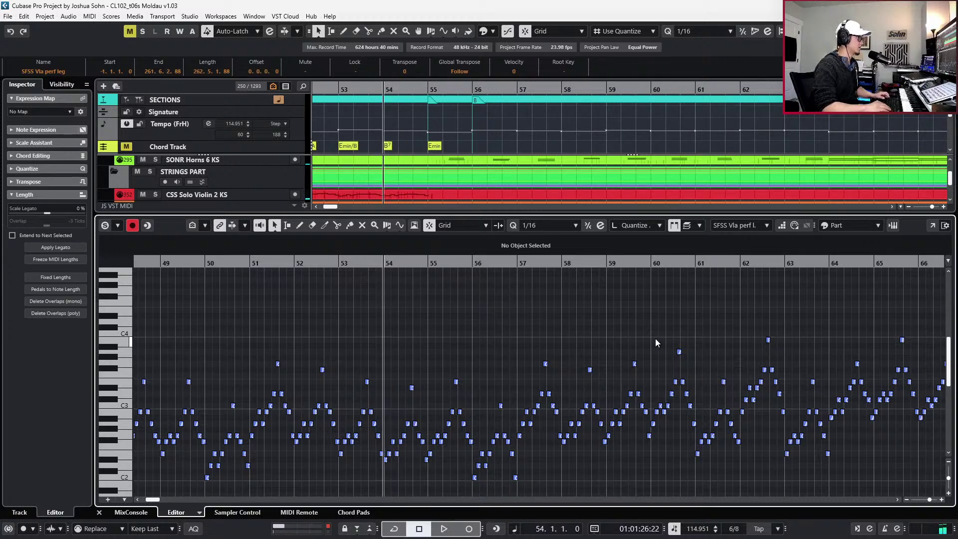
Open only the SFSS Vla perf leg part for editing, enlarged around bars 54 to 60, with its controller lanes shown
key("ctrl+e")
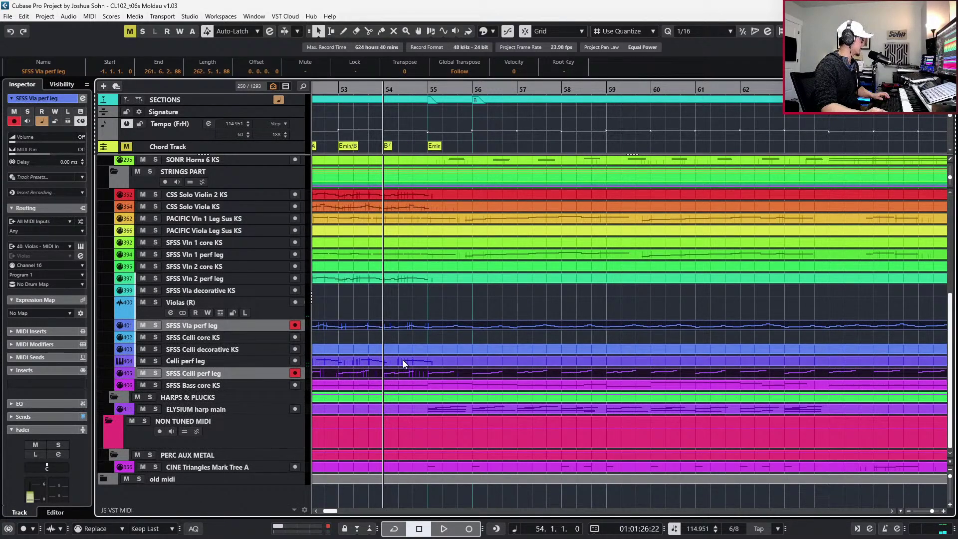
left_click(401, 329)
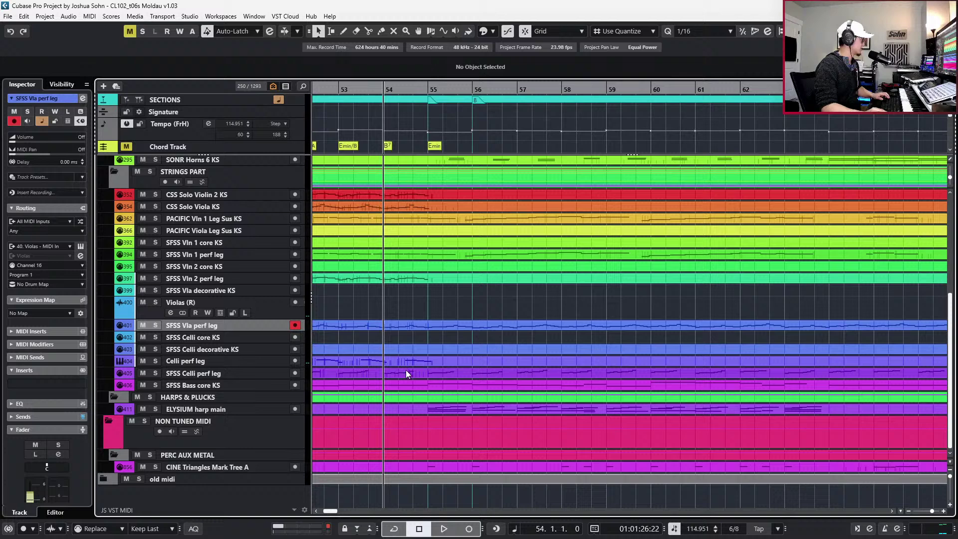
double_click(400, 324)
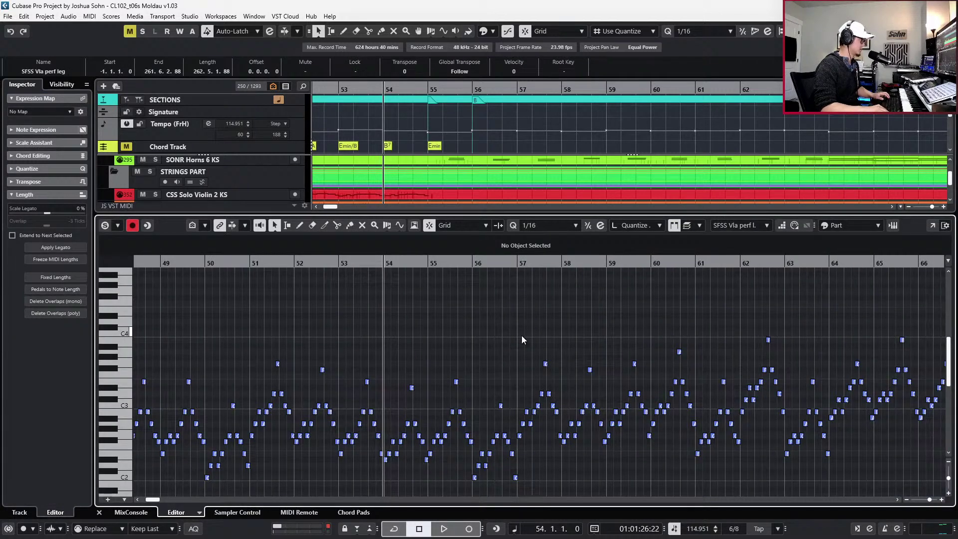
scroll(493, 337, "up", 5)
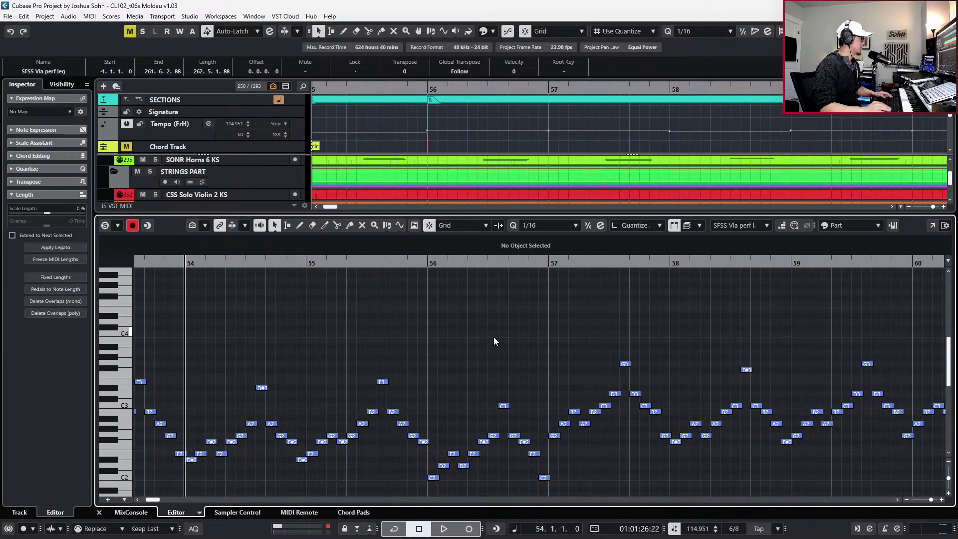
key("alt+l")
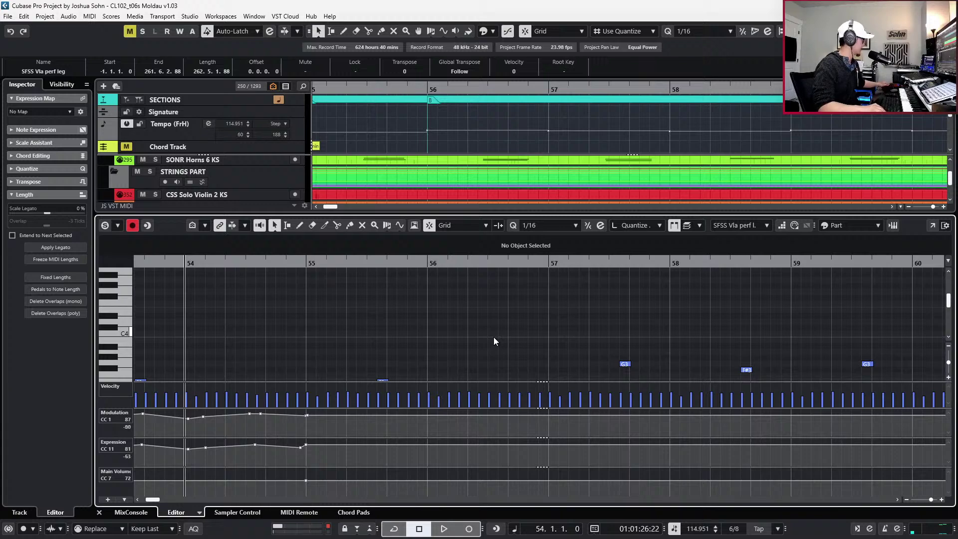
Switch to the Moldau score PDF, examine the string dynamics from page 9 through page 18, and return to Cubase
key("space")
key("alt+Tab")
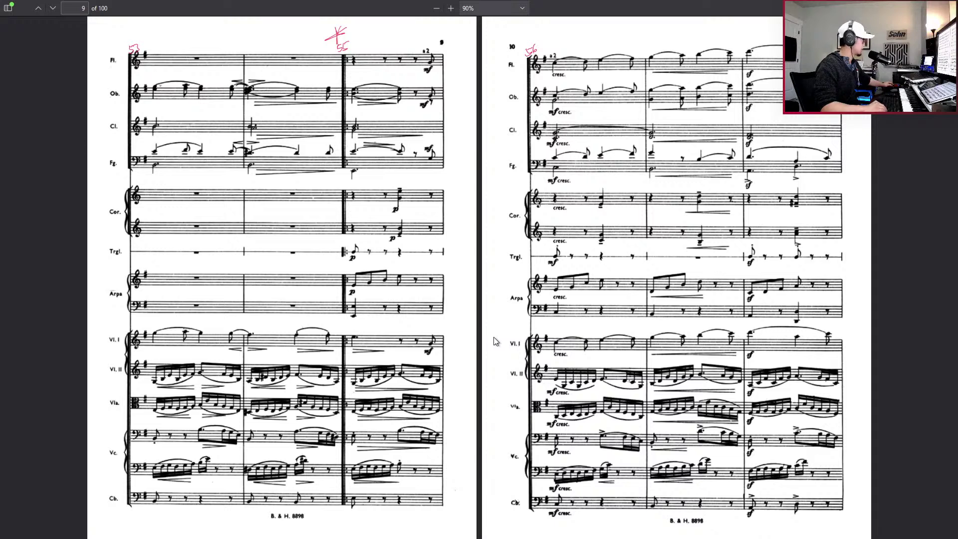
key("Right")
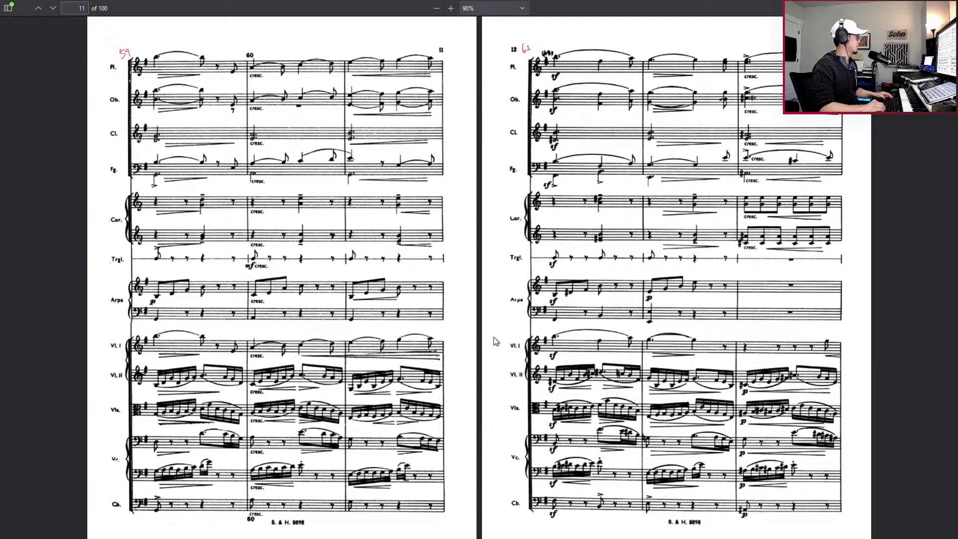
key("alt+Tab")
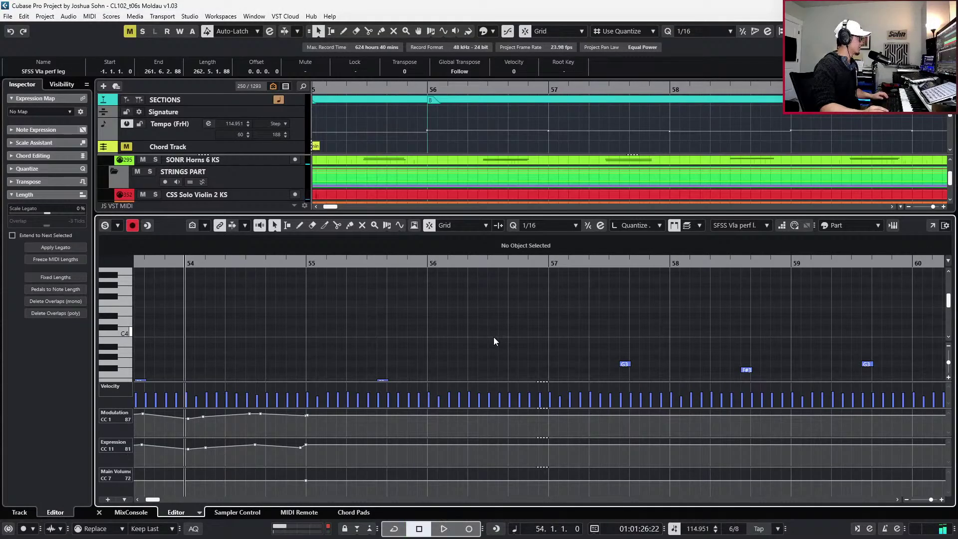
key("alt+Tab")
key("Right")
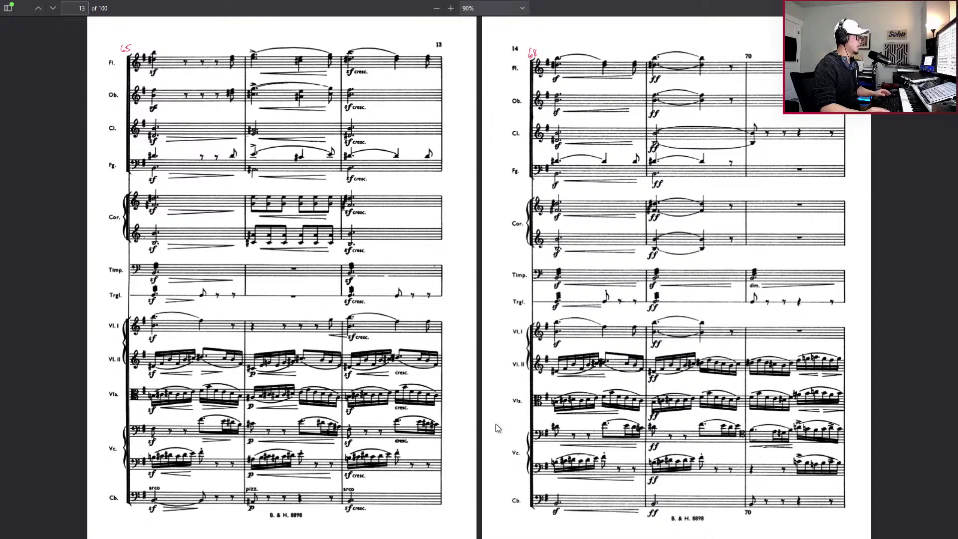
key("Page_Down")
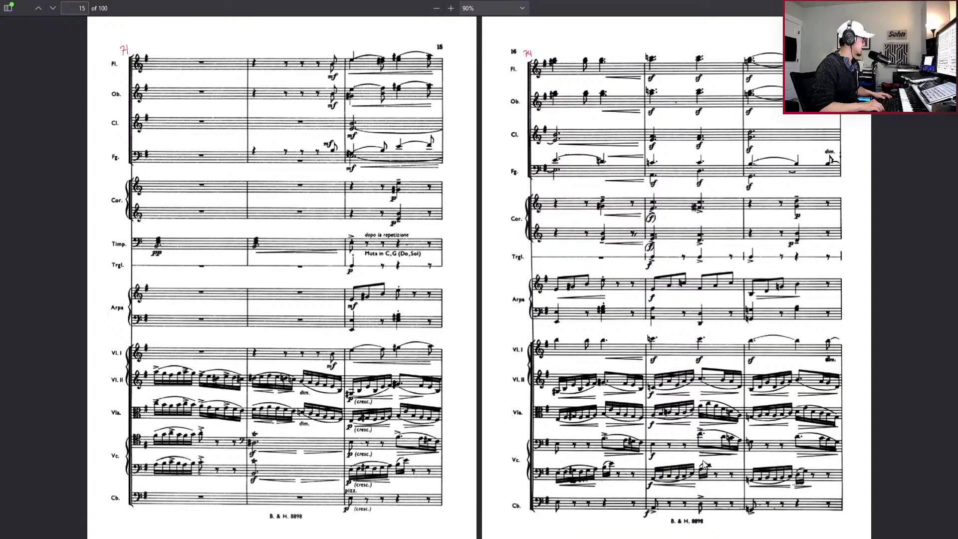
key("Page_Down")
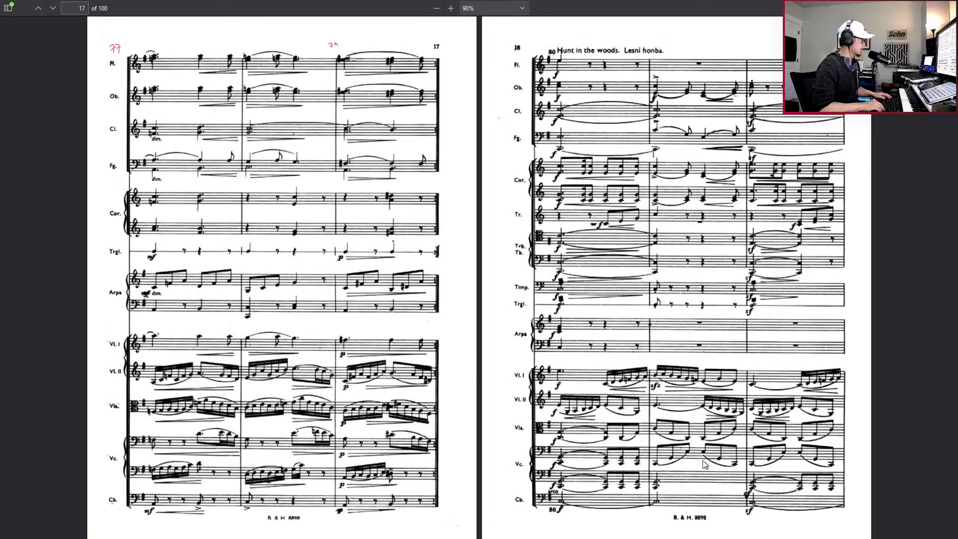
key("alt+Tab")
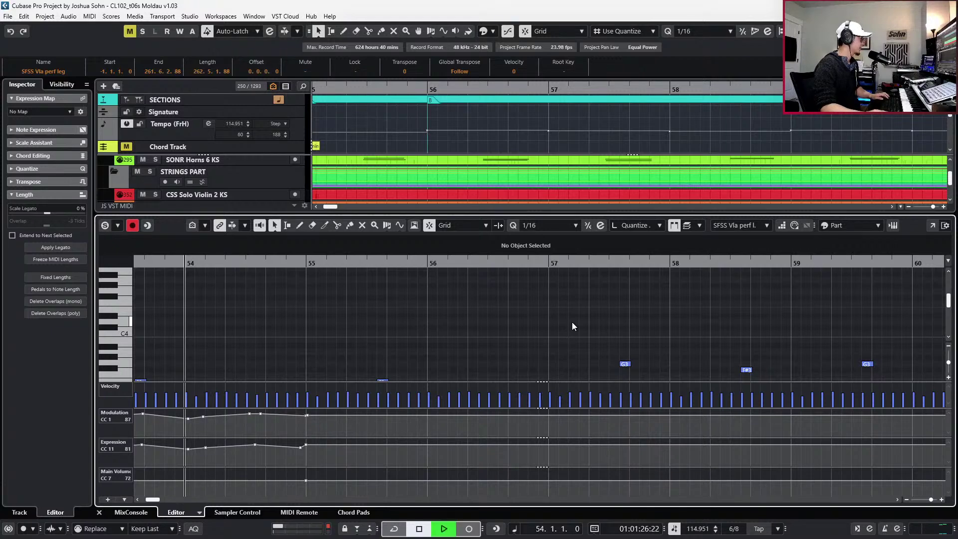
Try recording modulation and expression moves on the viola part from bar 55 to 61, then undo the take
key("space")
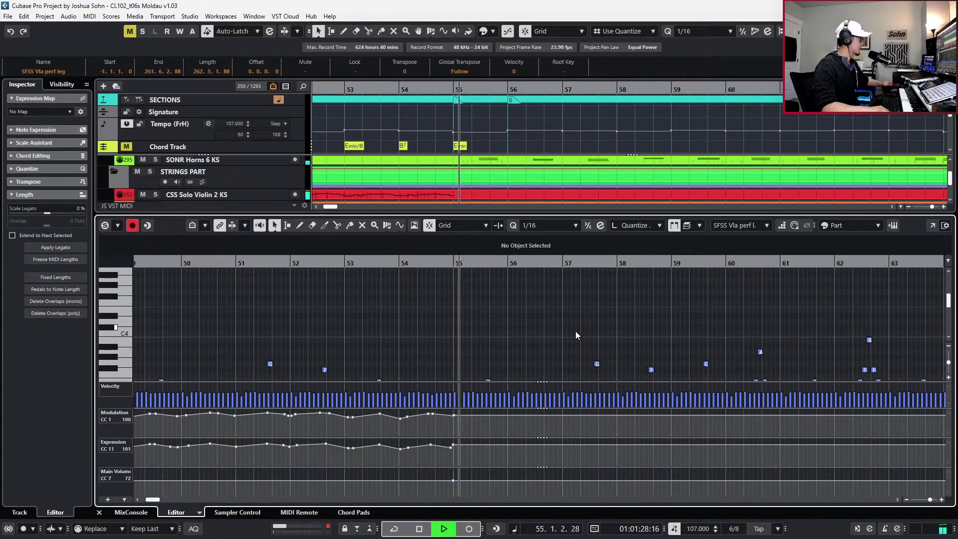
key("KP_Multiply")
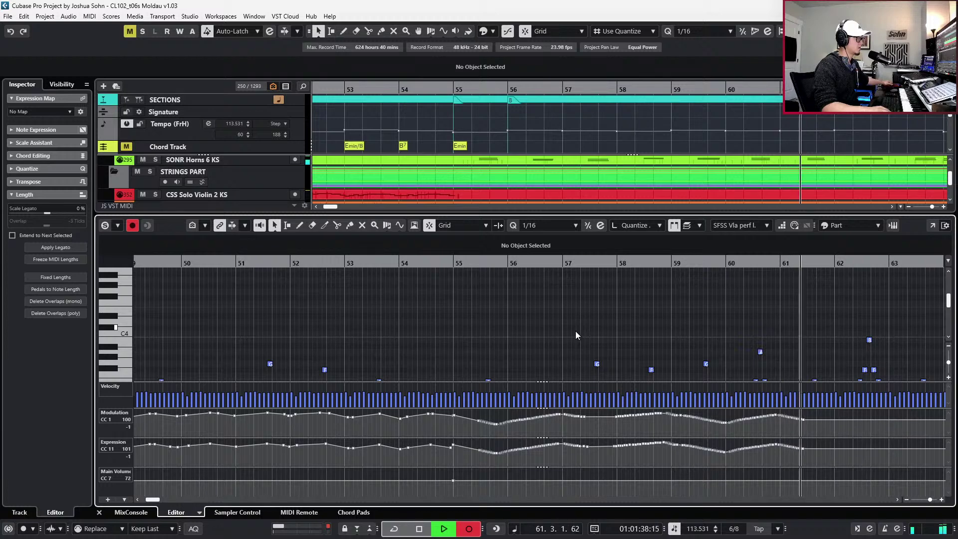
key("space")
key("ctrl+z")
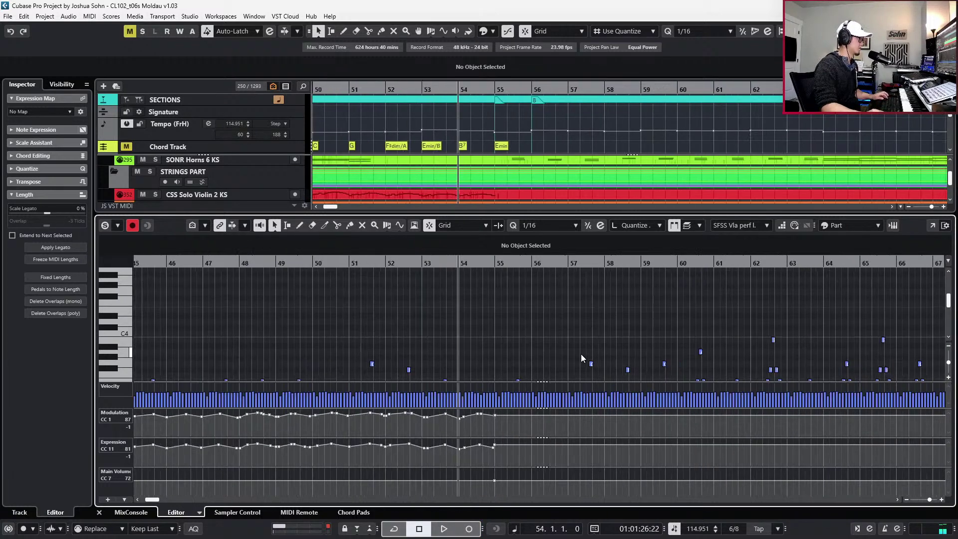
Try another controller take on the viola part with playback starting at bar 53, and undo it after bar 55
key("g")
key("g")
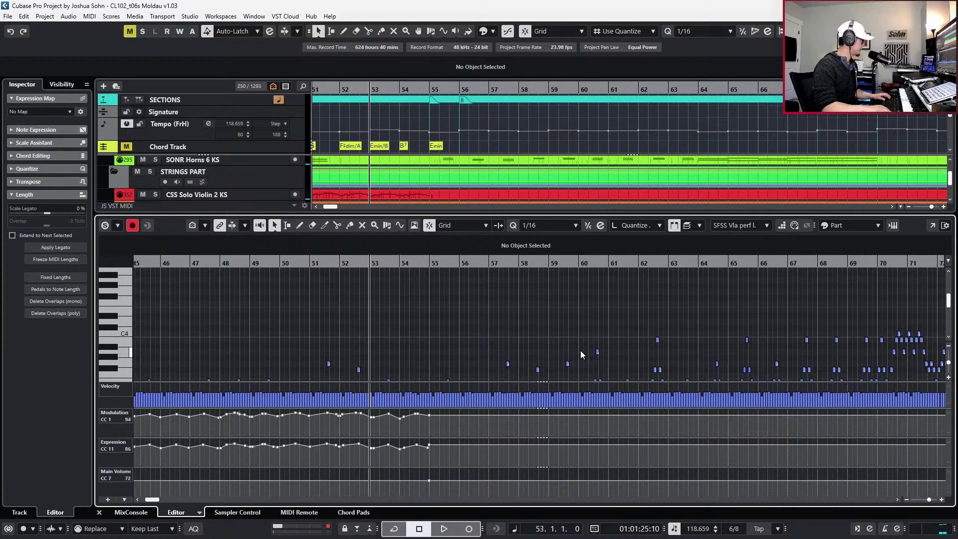
key("space")
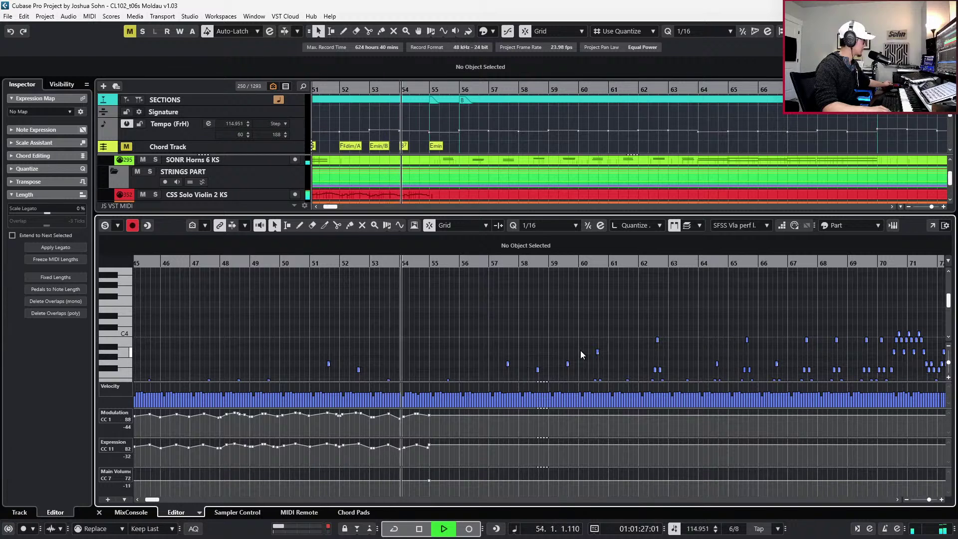
key("KP_Multiply")
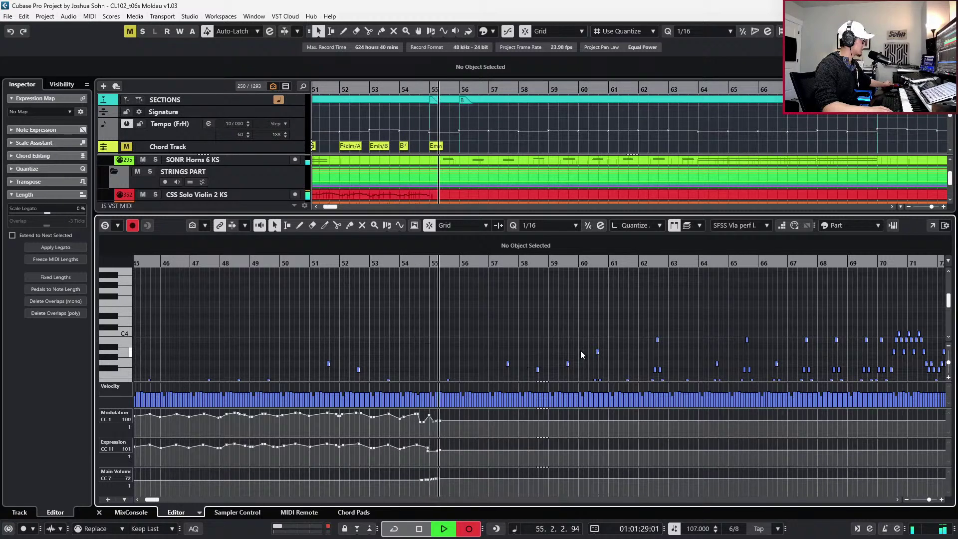
key("space")
key("ctrl+z")
Play from bar 53 and record the violas' modulation and expression swells from bar 55 through the end of bar 79
key("space")
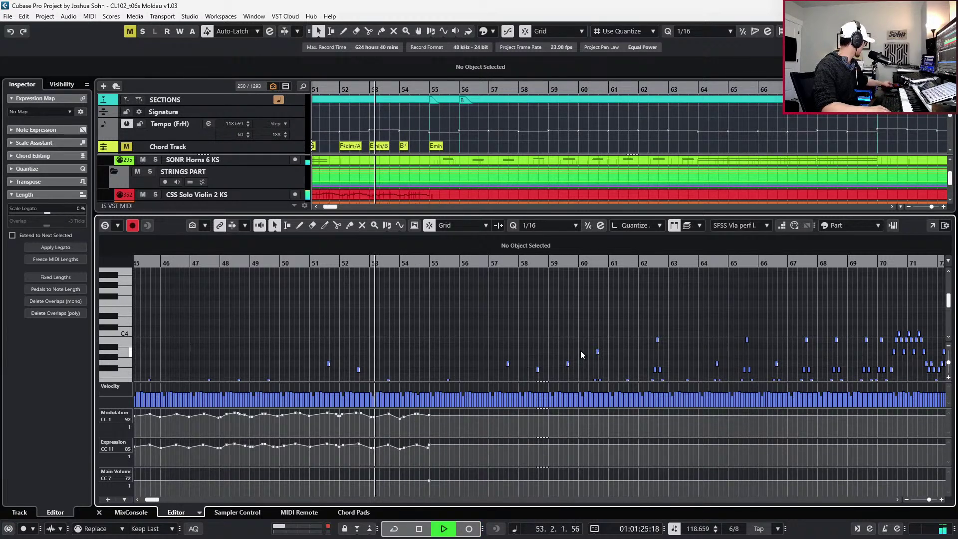
key("KP_Multiply")
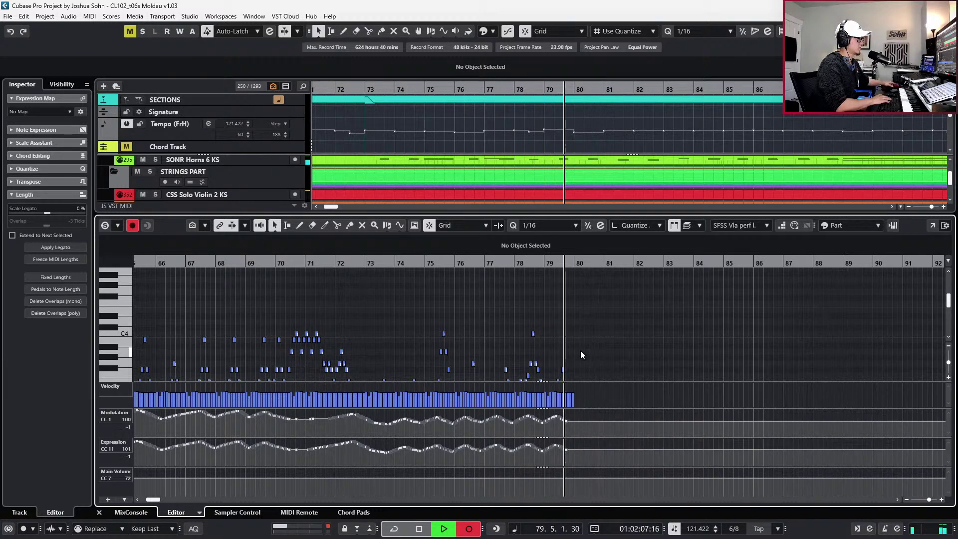
key("space")
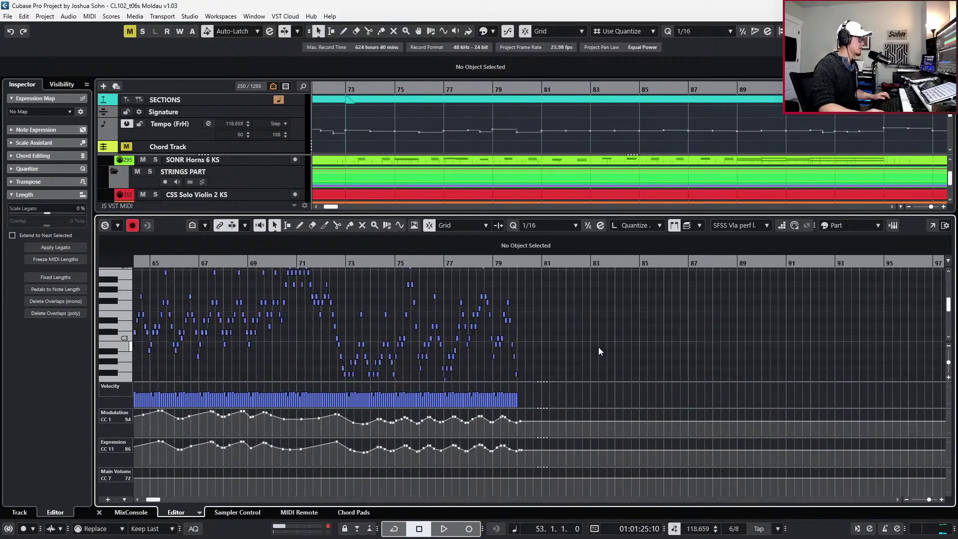
Move the playback position to the end of the viola line and listen repeatedly from bar 79
left_click(512, 264)
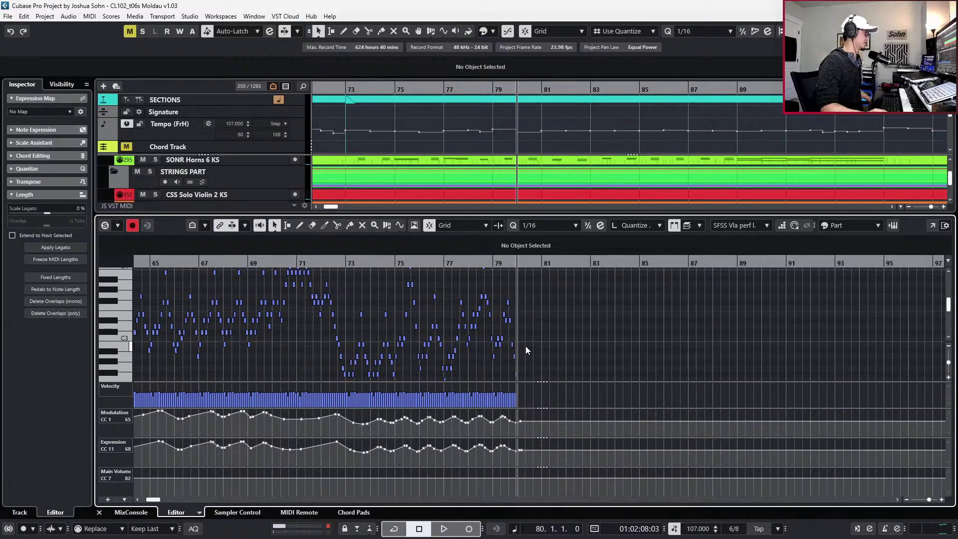
key("h")
key("h")
key("space")
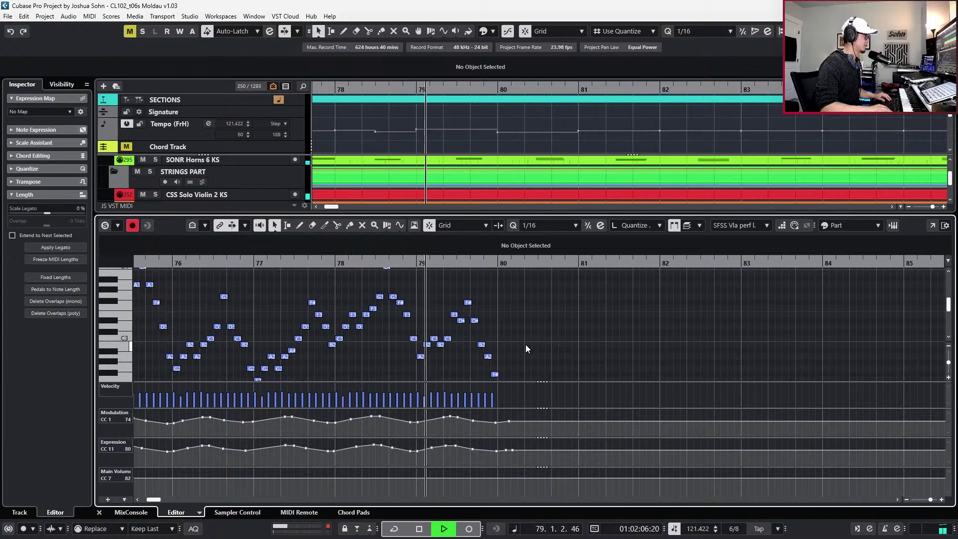
key("space")
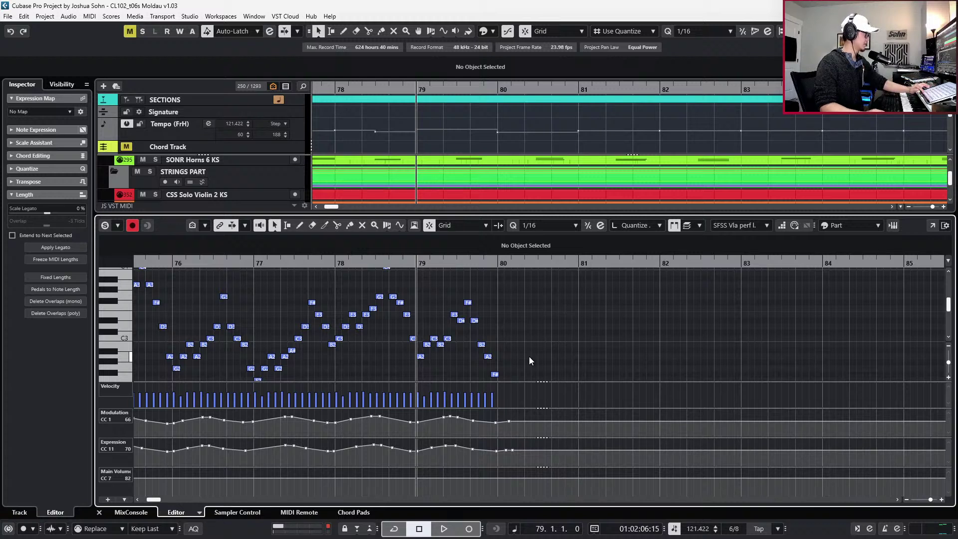
key("space")
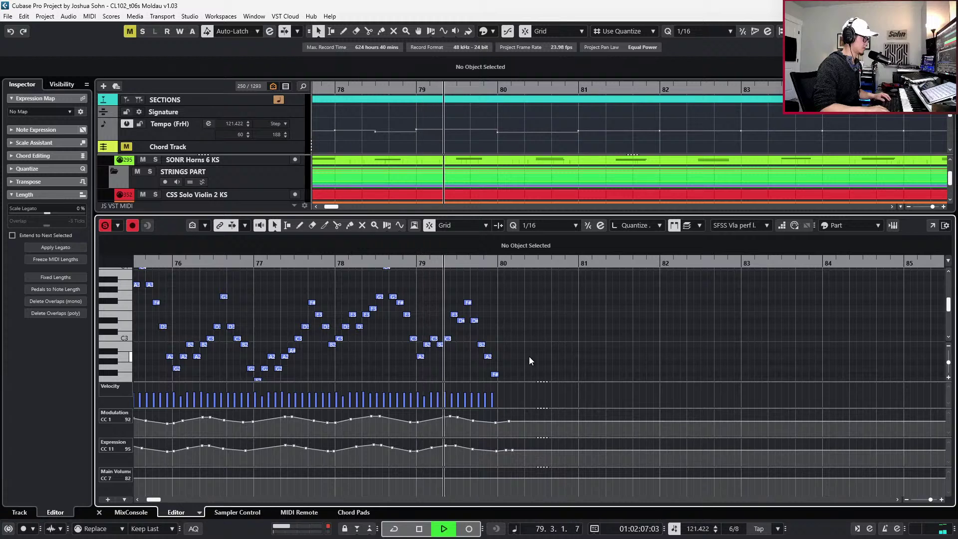
key("space")
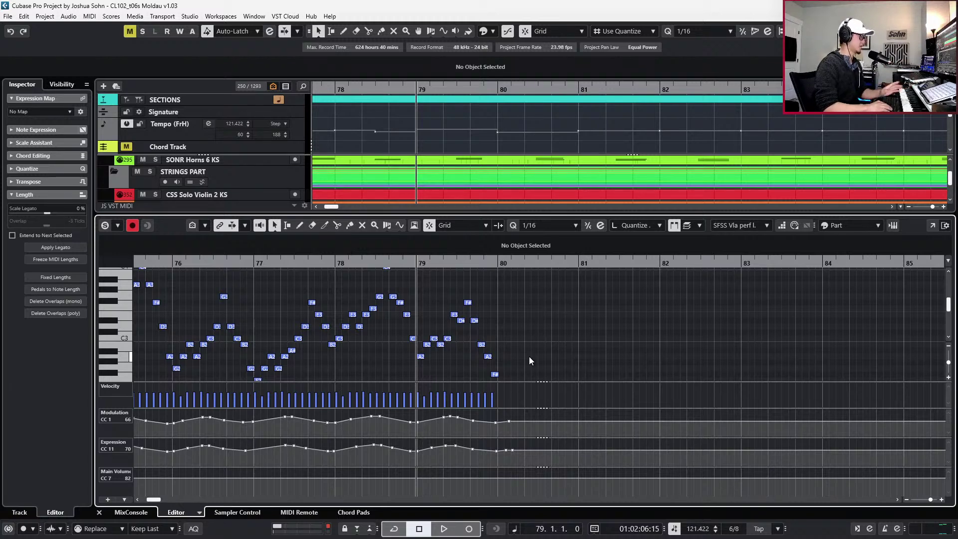
key("space")
key("space")
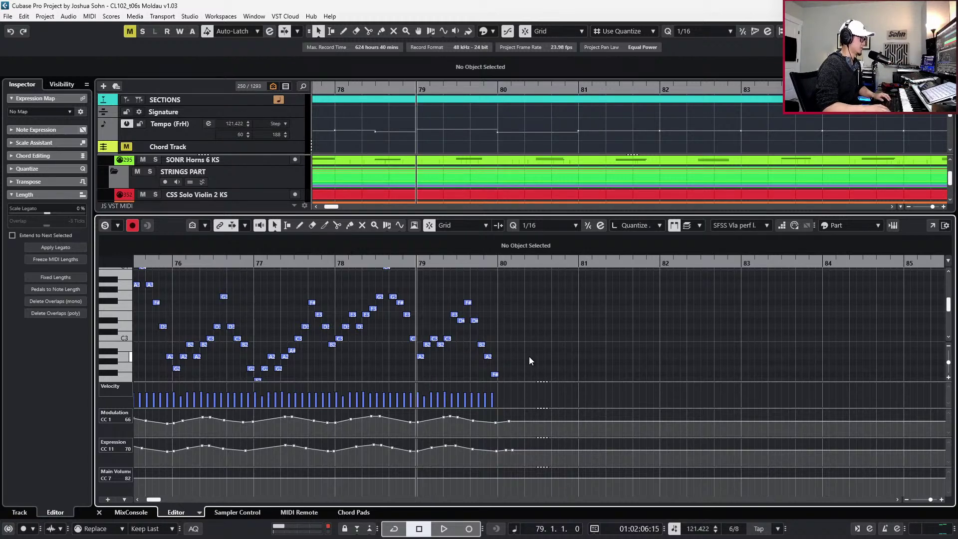
Move the playback position back to bar 71 and re-record the violas' modulation and expression moves up to bar 75
key("KP_Subtract")
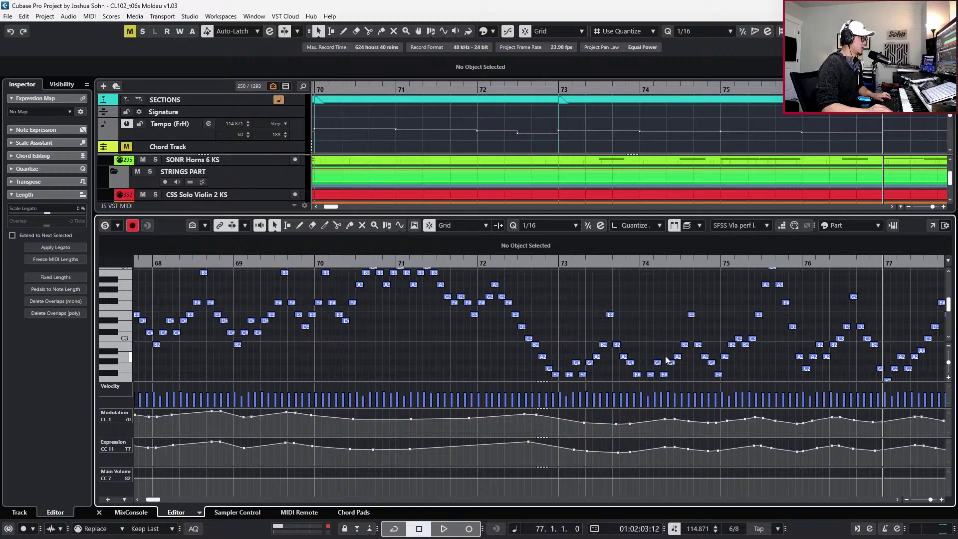
key("g")
key("g")
key("g")
key("g")
key("KP_Subtract")
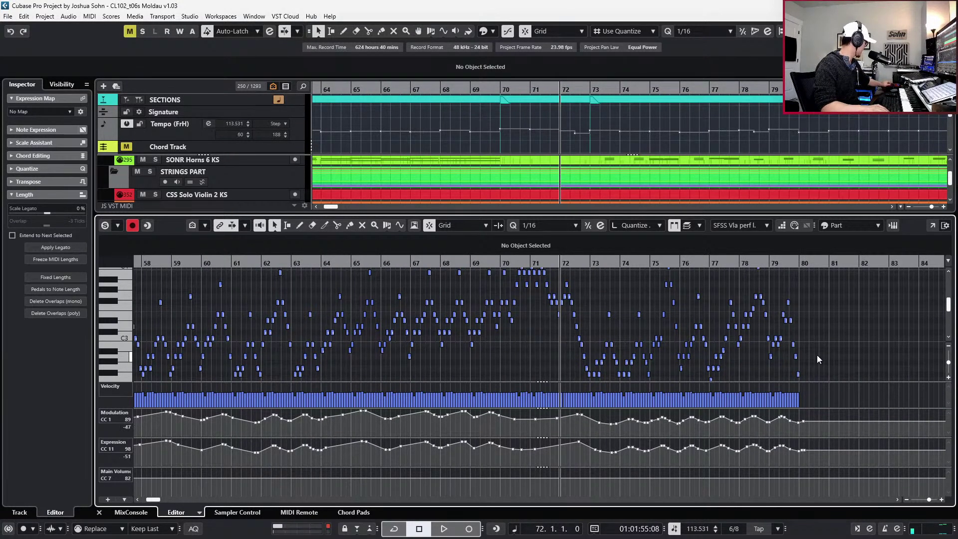
key("space")
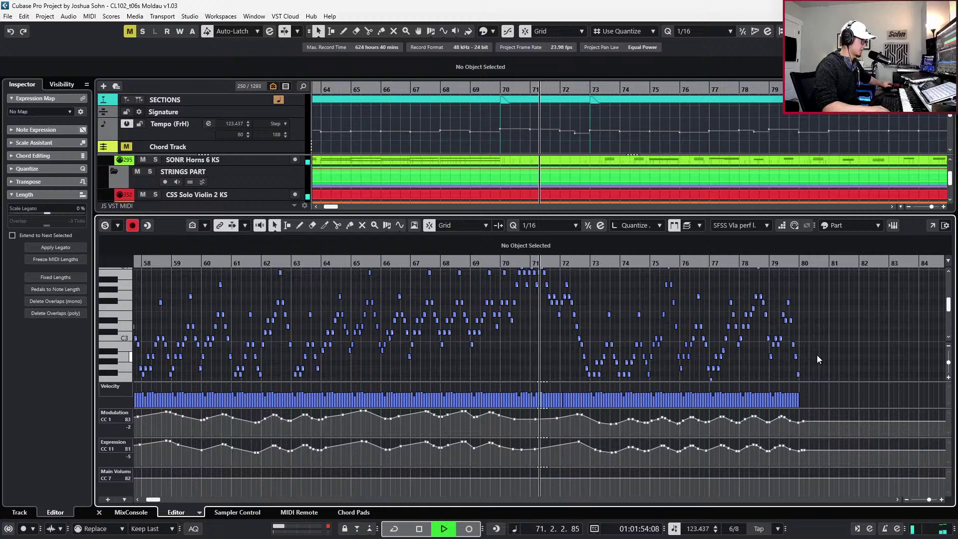
key("KP_Multiply")
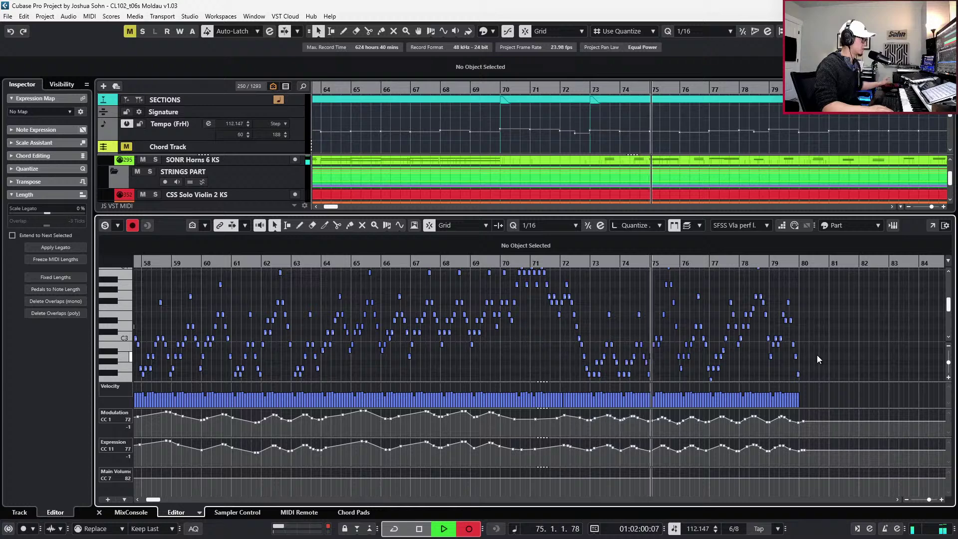
key("space")
Move the playback position back to bar 57 and delete the stray Main Volume (CC 7) point just before it
key("g")
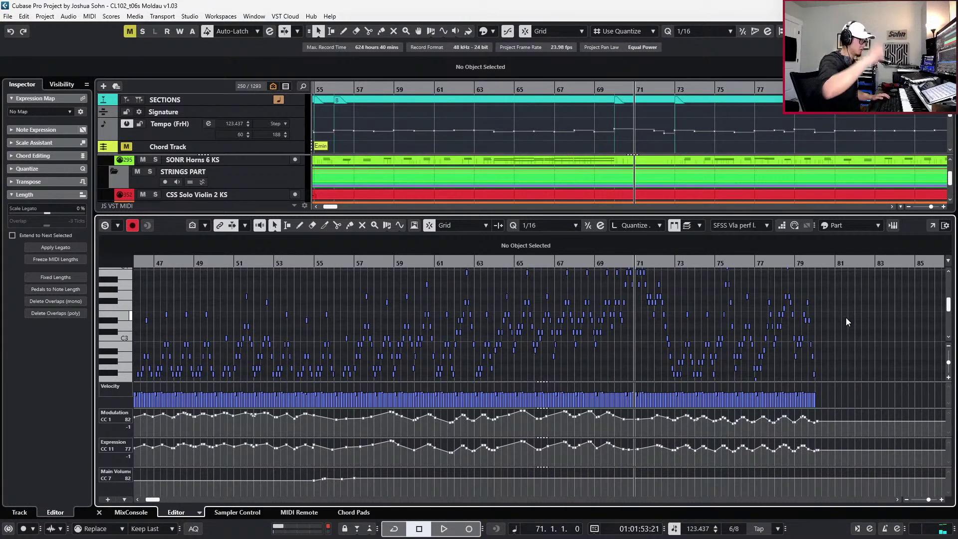
scroll(780, 349, "down", 2)
scroll(792, 348, "left", 2)
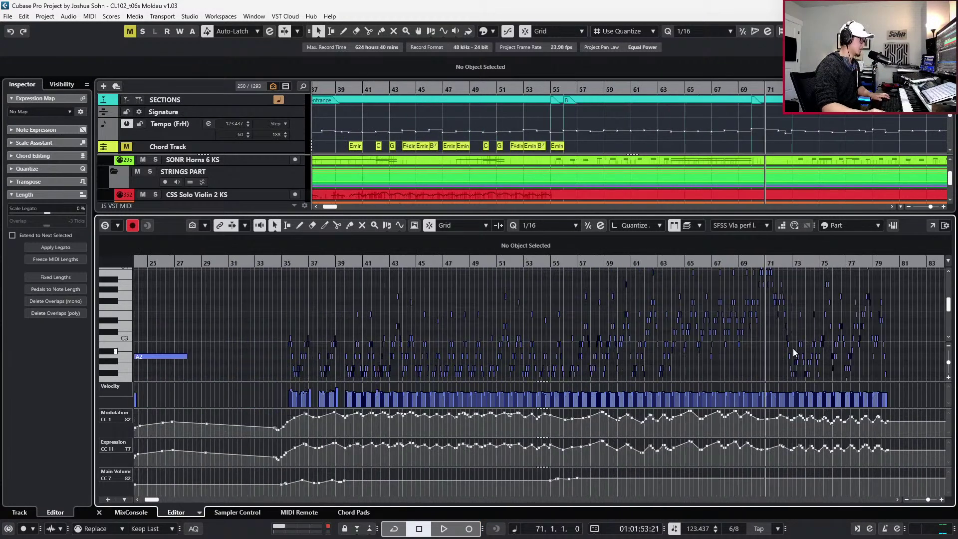
key("KP_Subtract")
key("KP_Subtract")
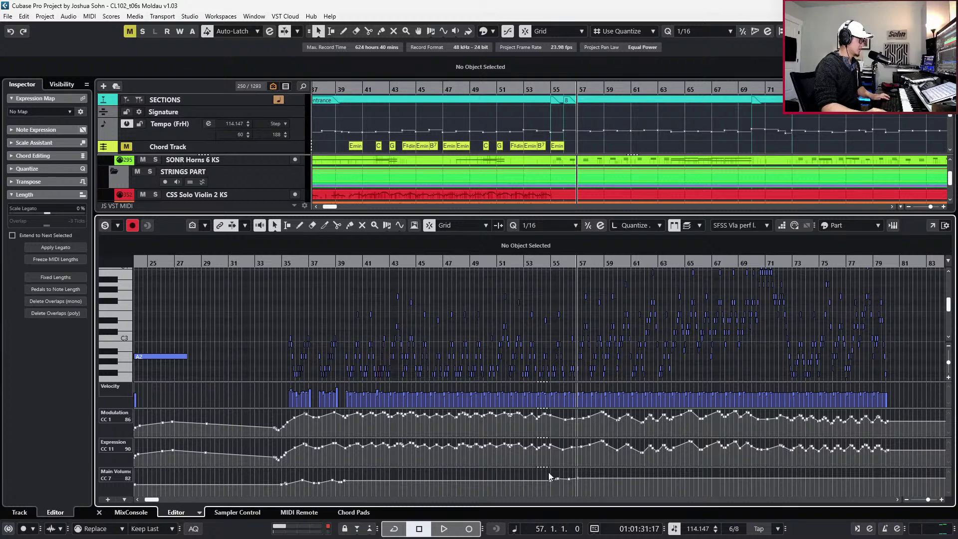
key("h")
left_click_drag(609, 477, 611, 477)
key("Delete")
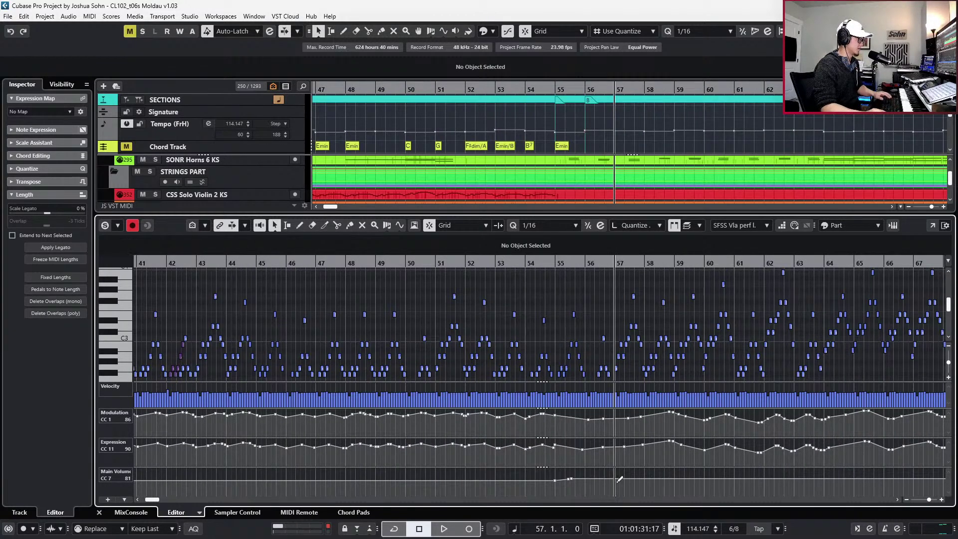
Move the playback position back to bar 54 and re-record the violas' modulation and expression swells up to bar 63
key("KP_Subtract")
key("KP_Subtract")
key("KP_Subtract")
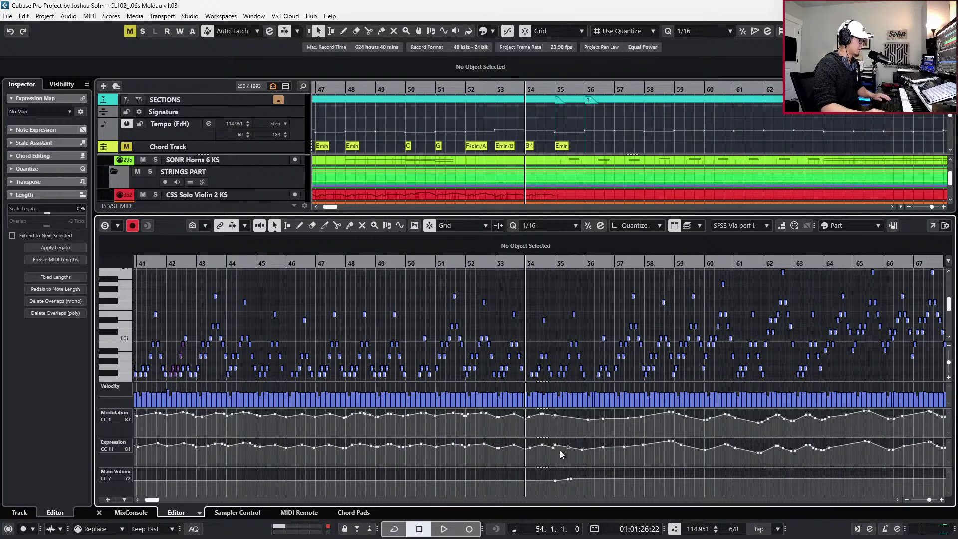
key("h")
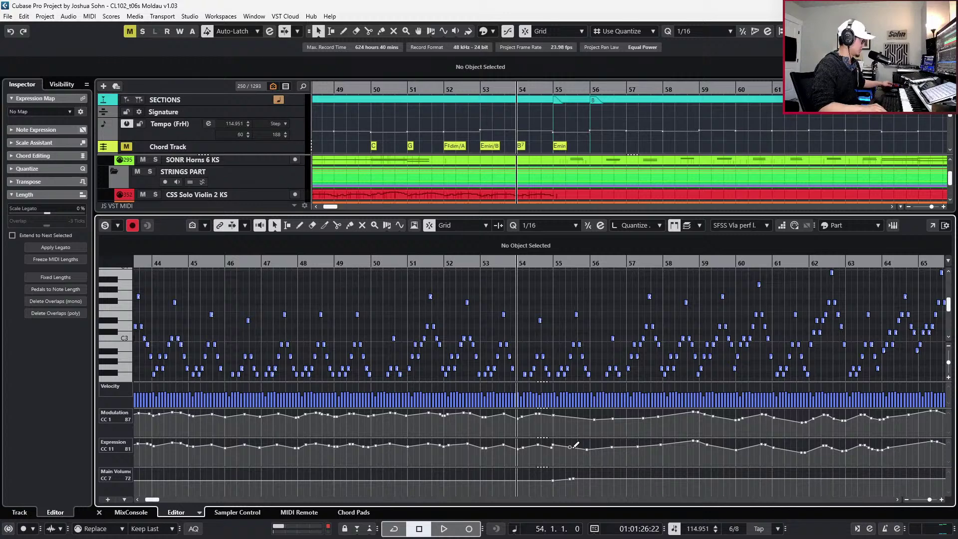
key("KP_Multiply")
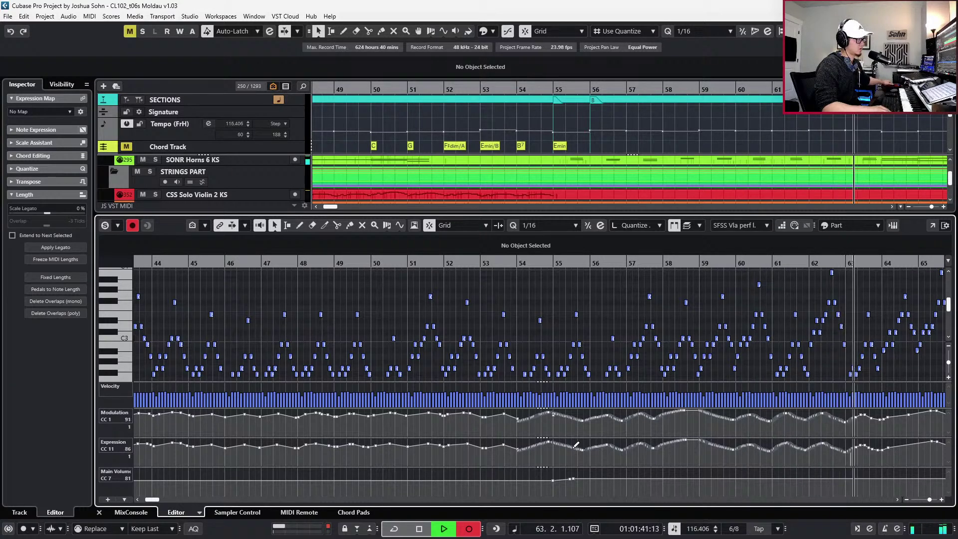
key("space")
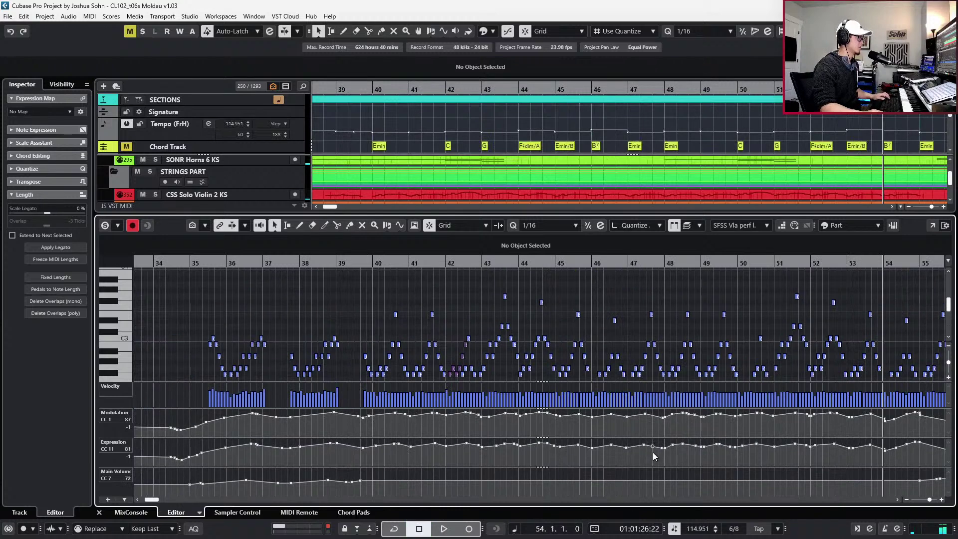
From bar 60, re-record the violas' modulation and expression up to about bar 70 and their main volume swell up to bar 73
key("shift+KP_Add")
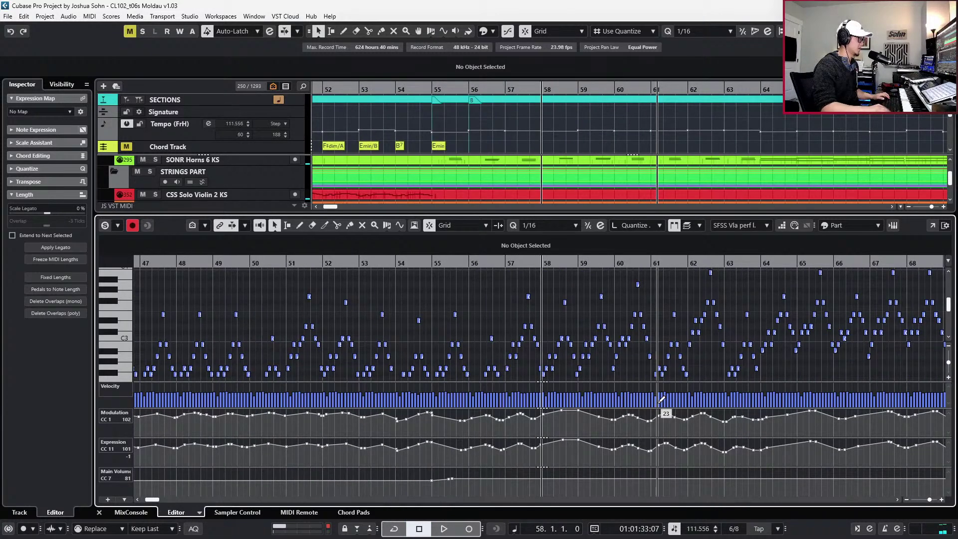
key("space")
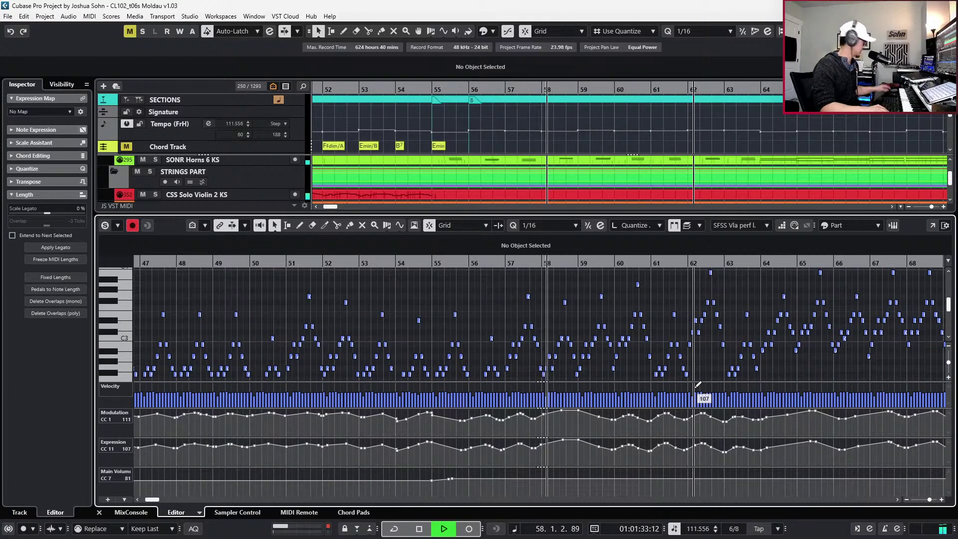
key("shift+KP_Add")
key("KP_Multiply")
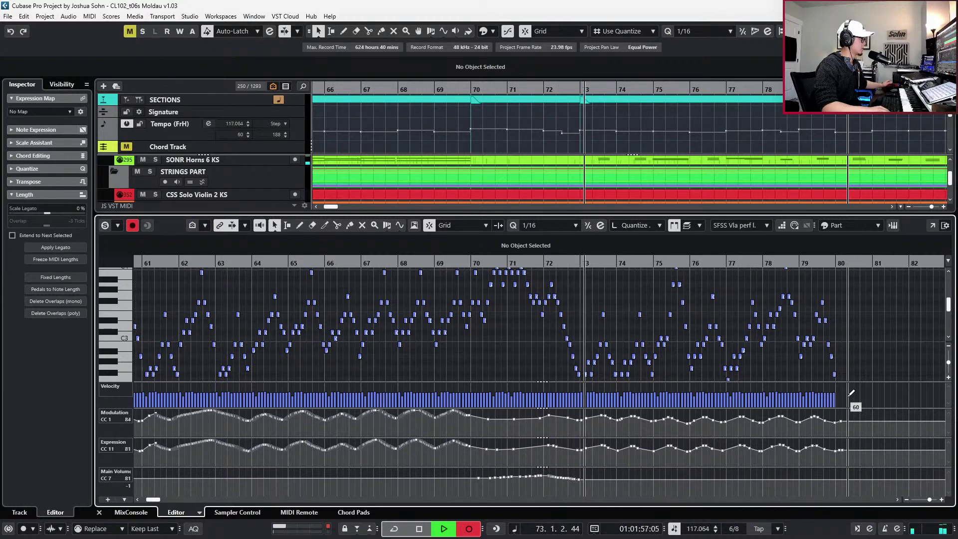
key("space")
Adjust the violas' Main Volume (CC 7) peak between bars 71 and 72 to a value of 87
key("g")
key("g")
key("g")
key("g")
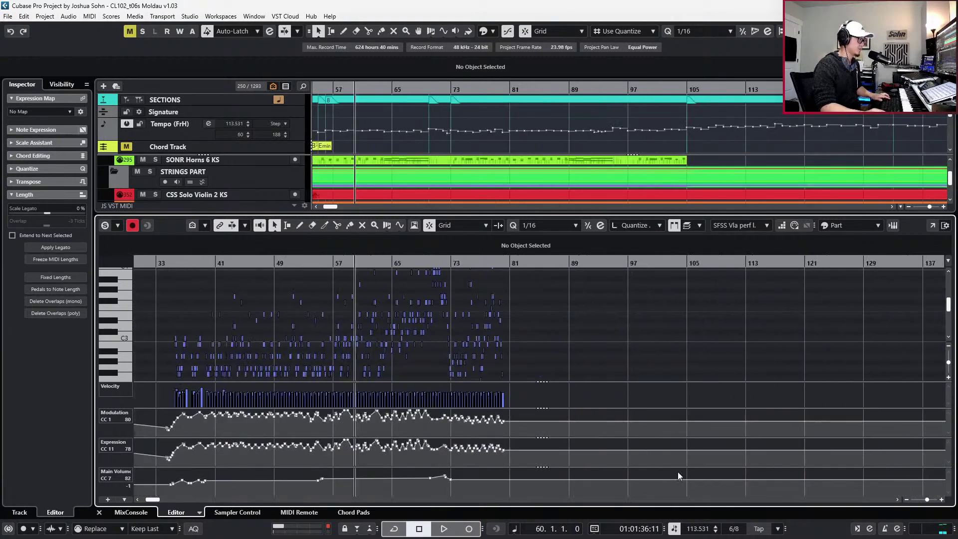
key("h")
key("h")
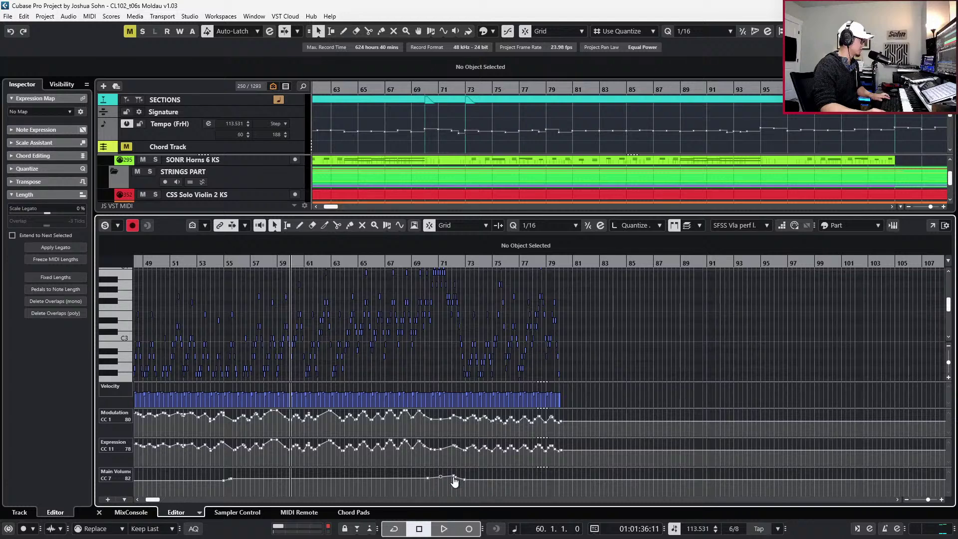
left_click(454, 477)
left_click_drag(453, 479, 447, 481)
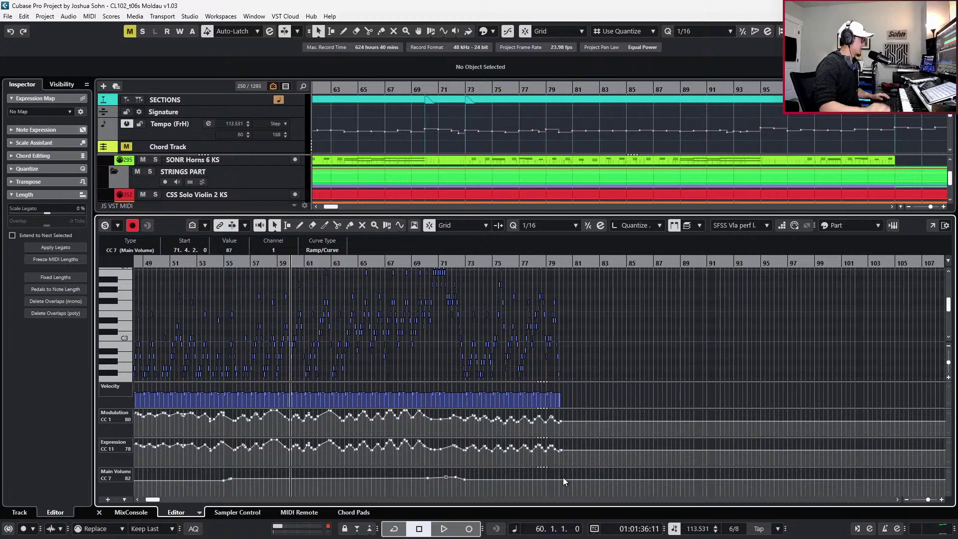
Glue the SFSS Celli perf leg parts that meet at bar 55, then solo the track and open it for note editing
key("ctrl+e")
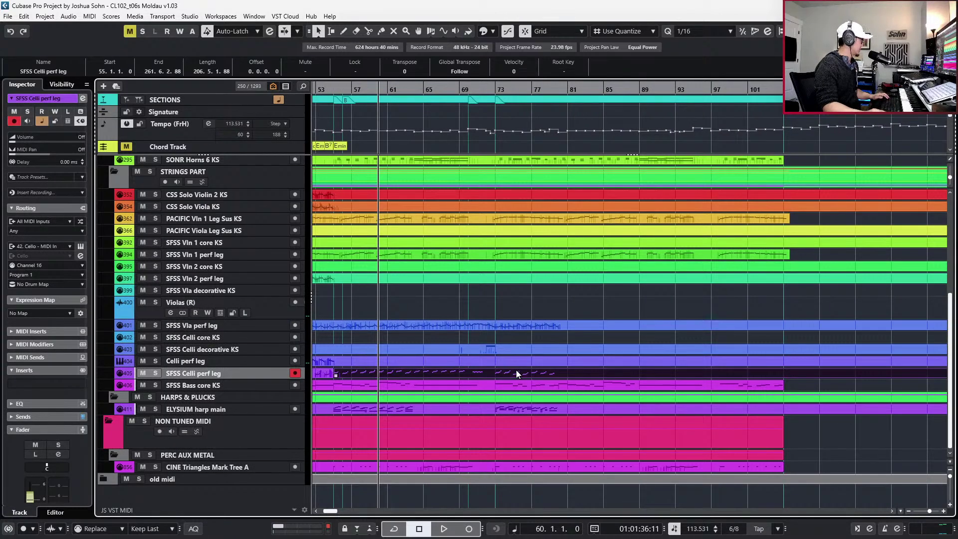
left_click(328, 370)
key("4")
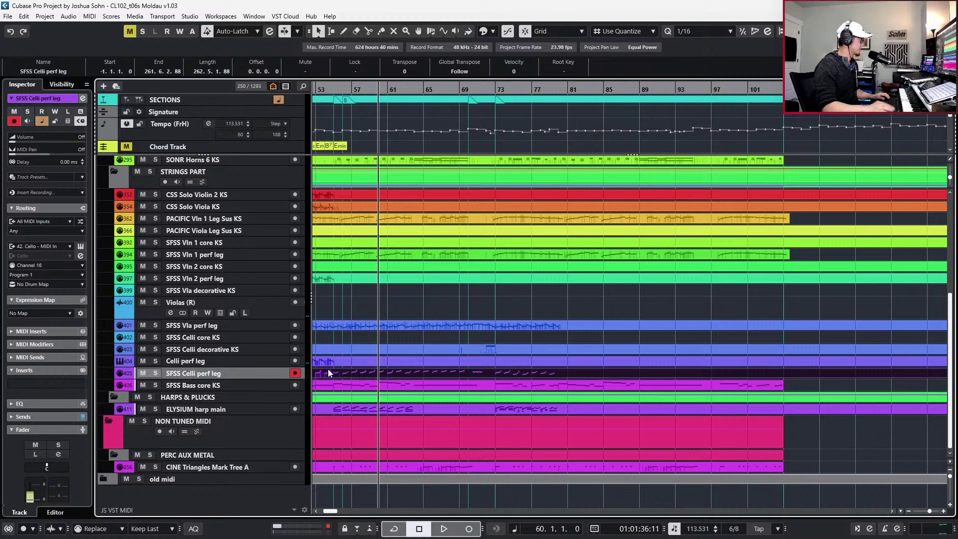
key("s")
key("ctrl+e")
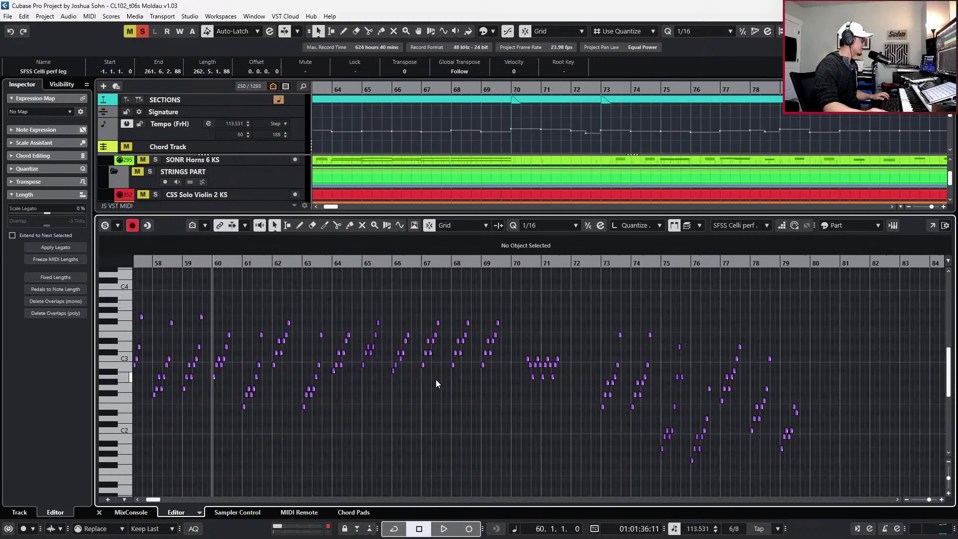
Listen to the soloed celli from bars 60 and 56 and show the velocity and controller lanes
key("space")
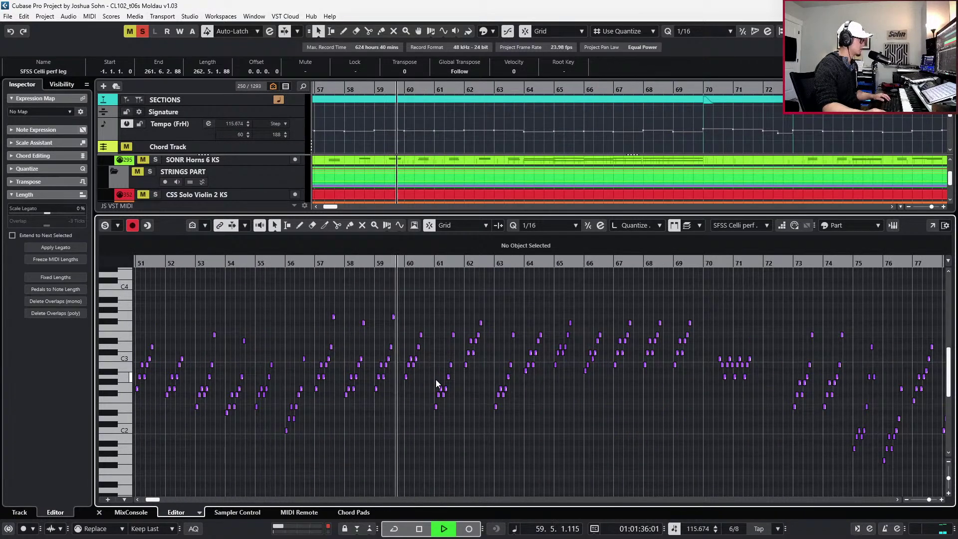
key("space")
key("KP_Subtract")
key("KP_Subtract")
key("KP_Subtract")
key("KP_Subtract")
key("KP_Subtract")
key("space")
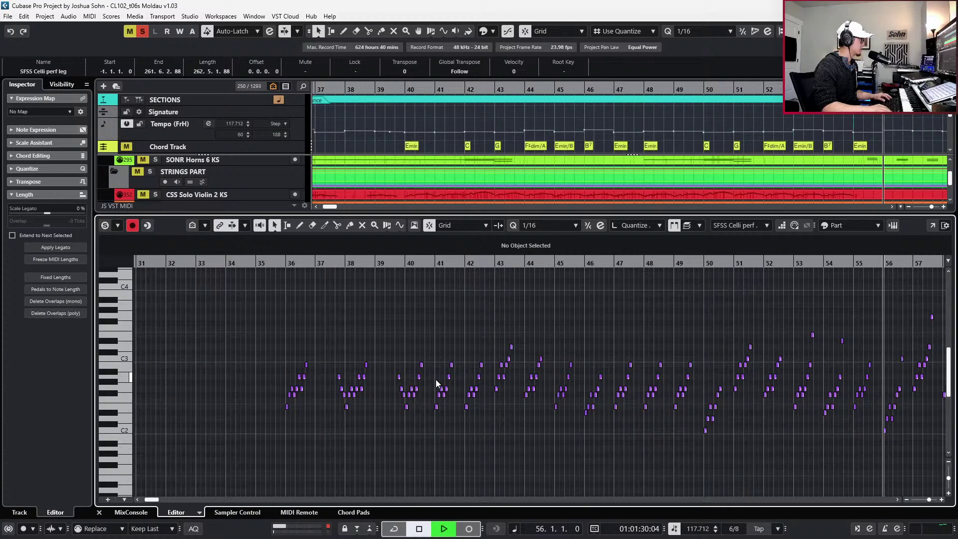
key("g")
key("alt+l")
Turn off the solo, play from bar 53 and record the celli's modulation and expression swells from bar 55 through the end of bar 79
key("KP_Subtract")
key("KP_Subtract")
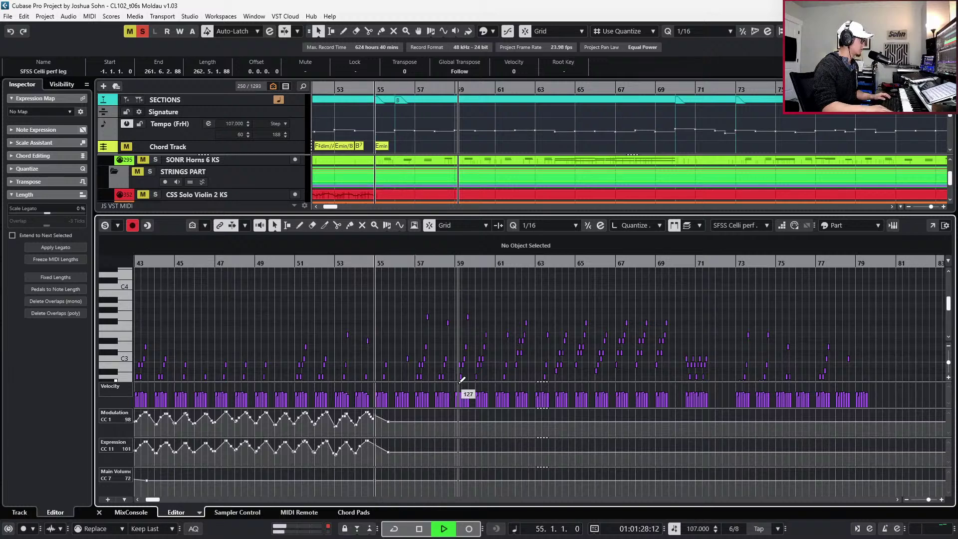
key("KP_Subtract")
key("space")
key("KP_Subtract")
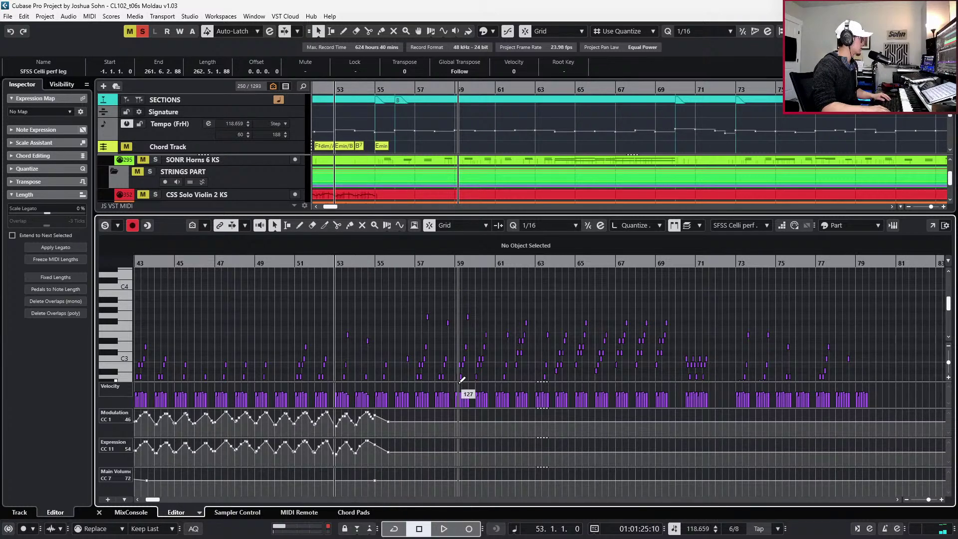
key("space")
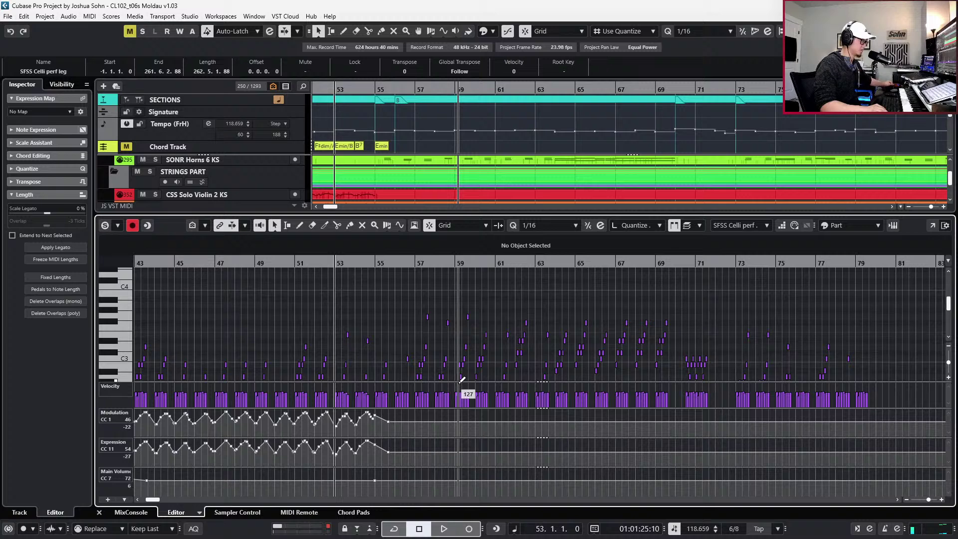
key("space")
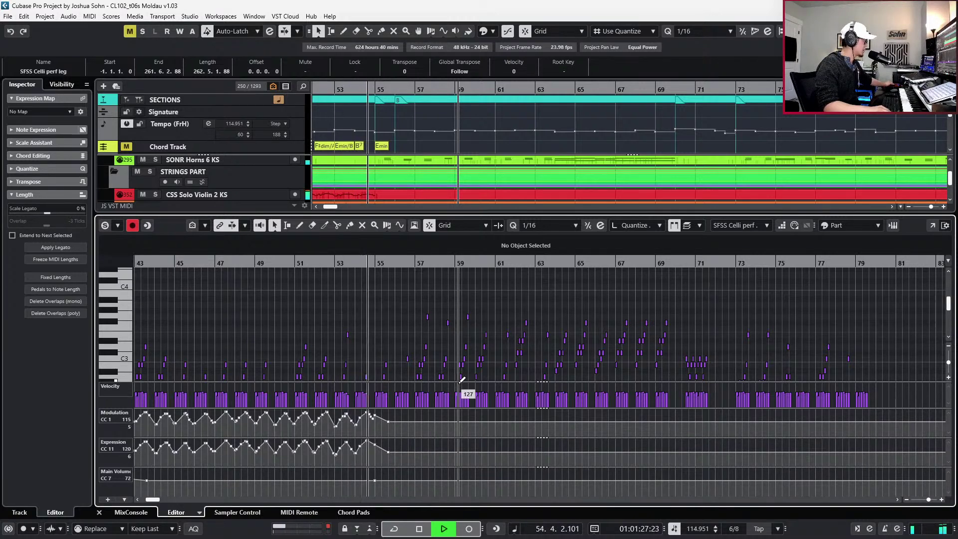
key("KP_Multiply")
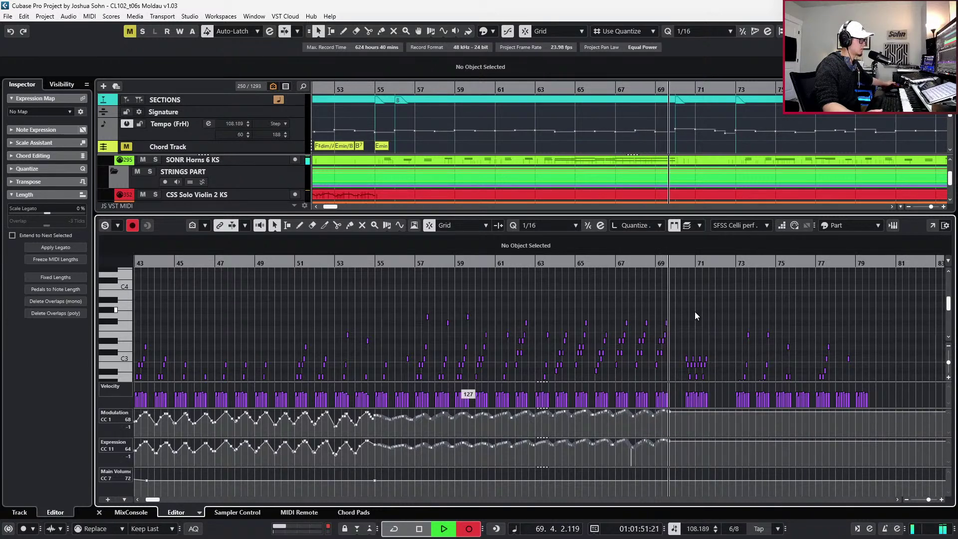
scroll(695, 315, "down", 1)
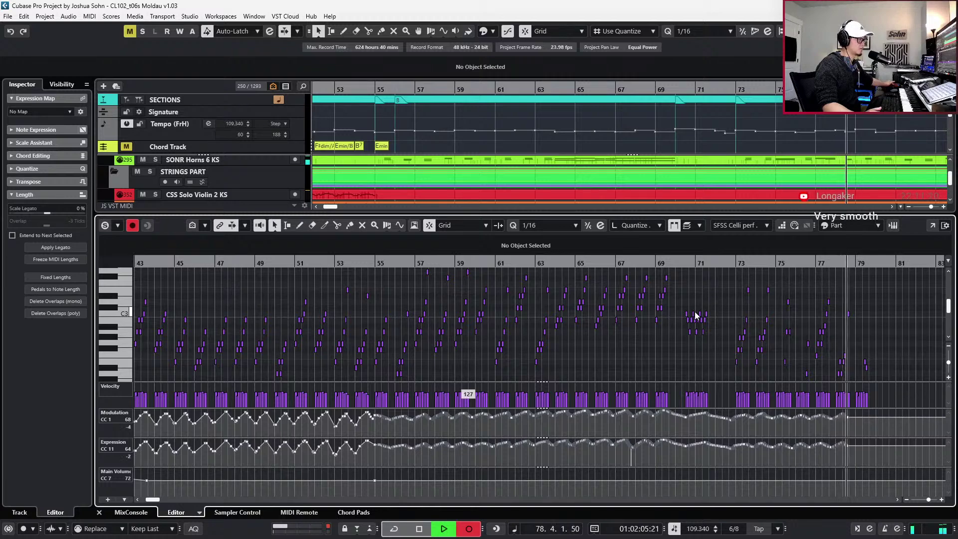
scroll(772, 297, "down", 3)
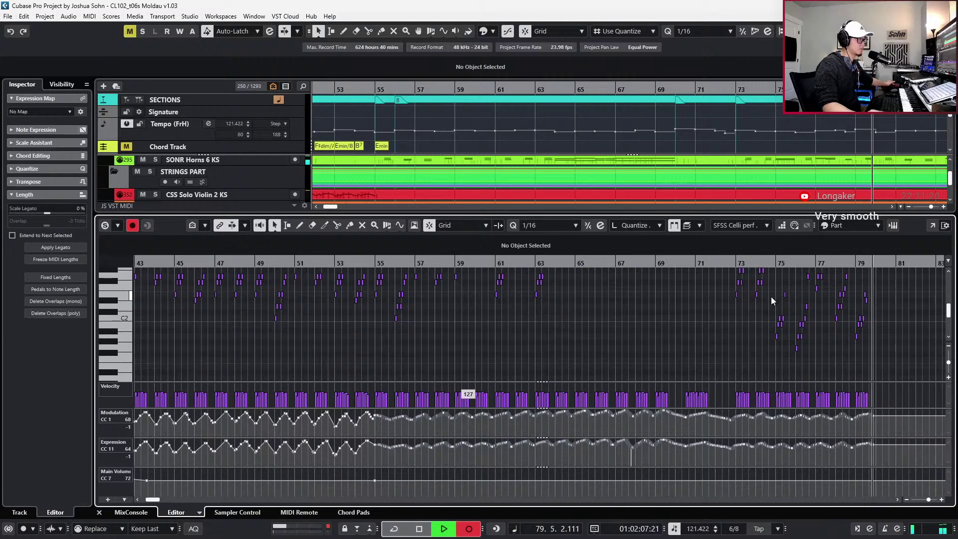
key("space")
Return to the full arrangement and move the playback position back to bar 48
key("ctrl+e")
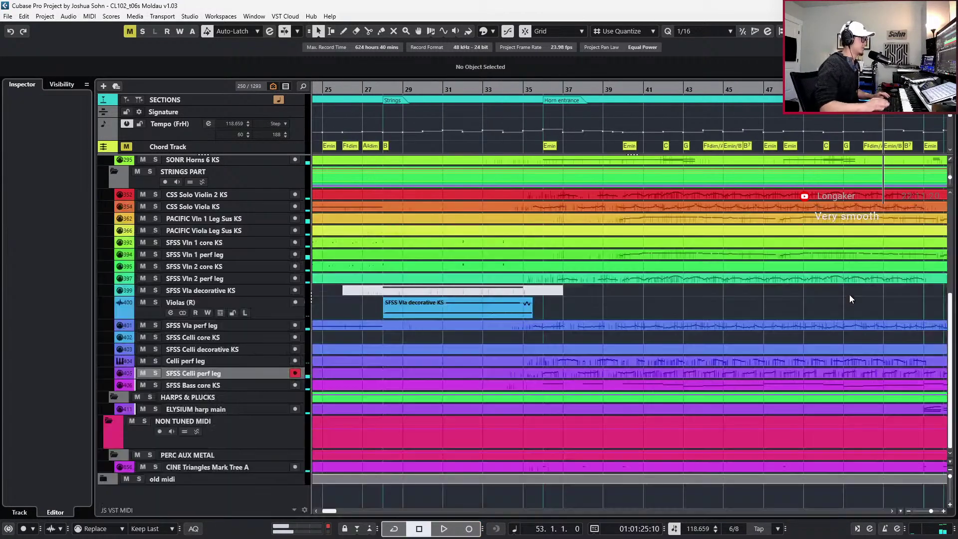
key("g")
key("g")
key("g")
key("g")
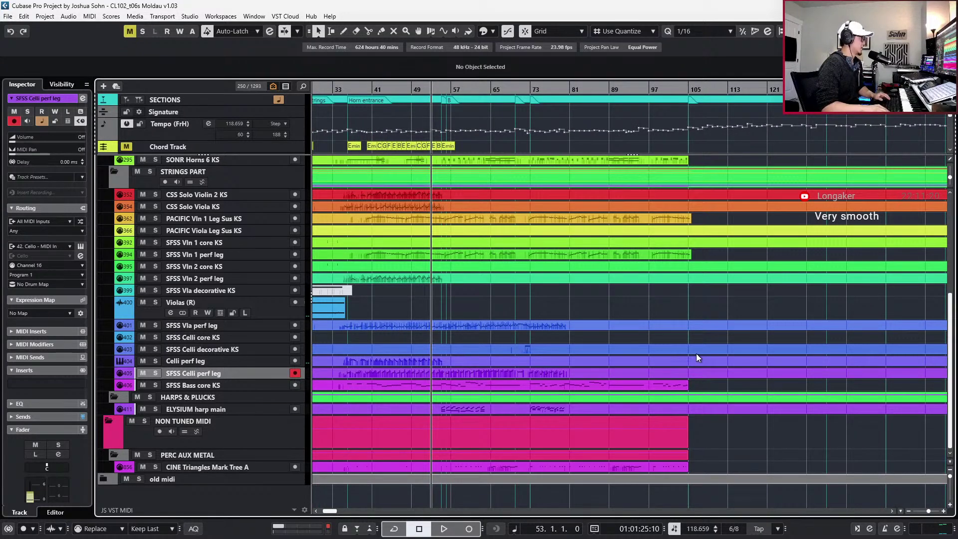
key("Left")
key("Left")
key("Left")
key("Left")
key("Left")
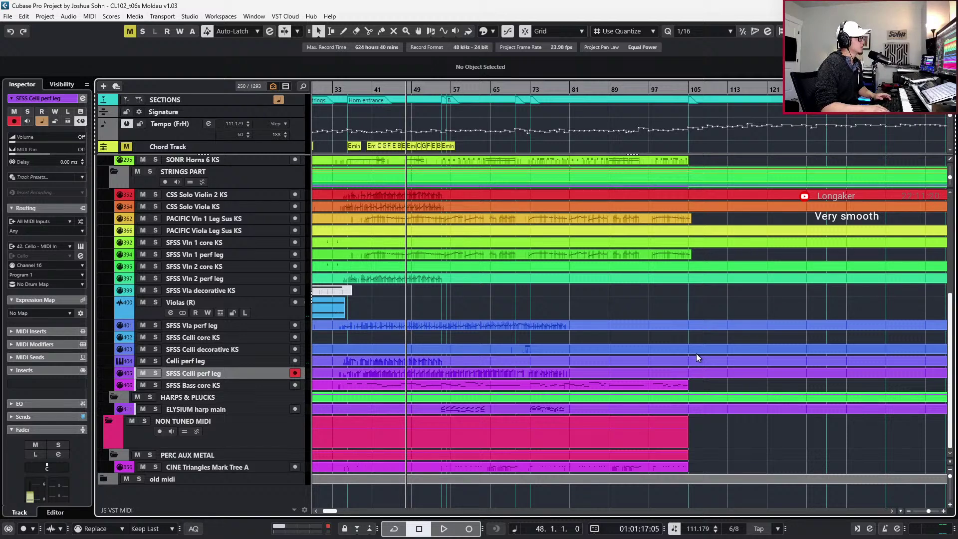
Select the SFSS Vla perf leg and SFSS Celli perf leg parts together and split both at bar 55
left_click(572, 325)
scroll(572, 325, "left", 3)
left_click(512, 375, "shift")
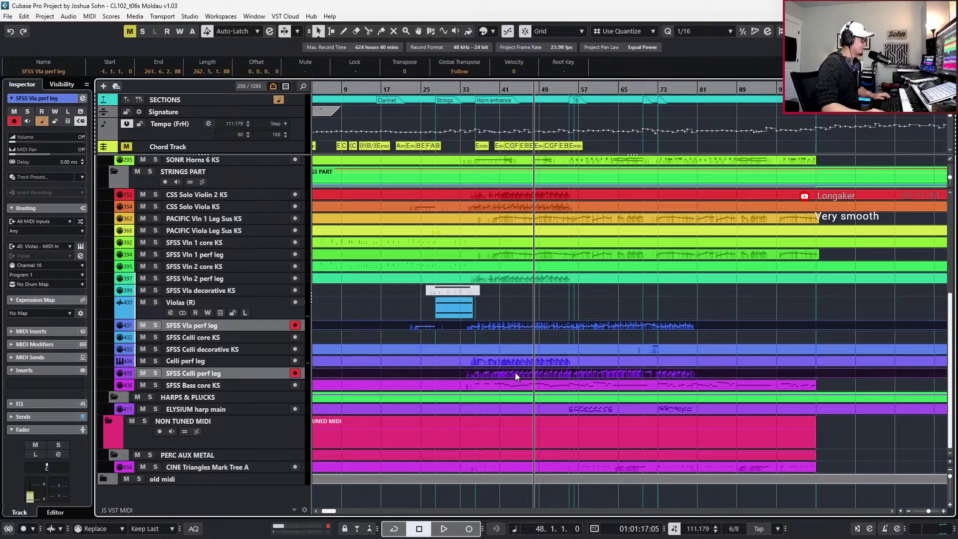
scroll(465, 331, "up", 2)
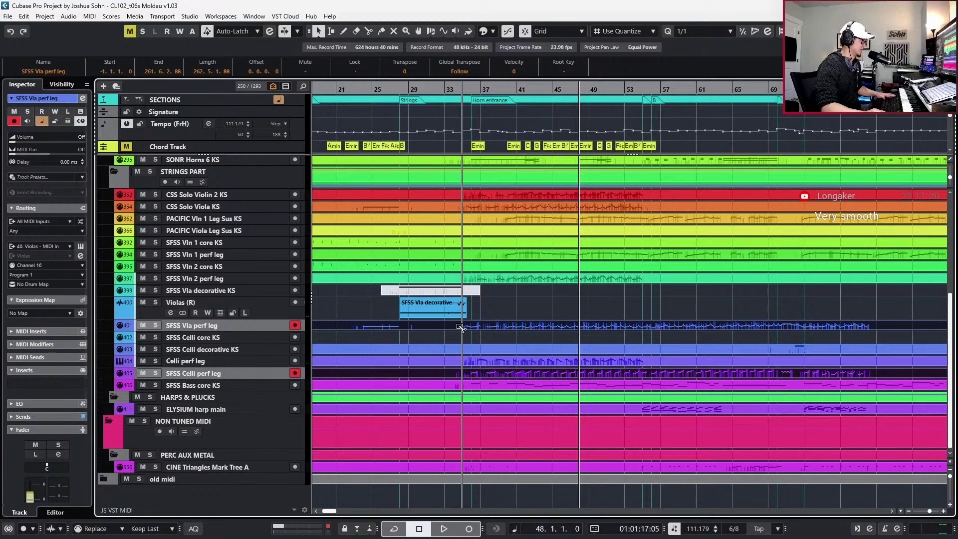
mouse_move(459, 327)
left_mouse_down()
mouse_move(451, 327)
mouse_move(477, 330)
left_mouse_up()
scroll(463, 329, "up", 3)
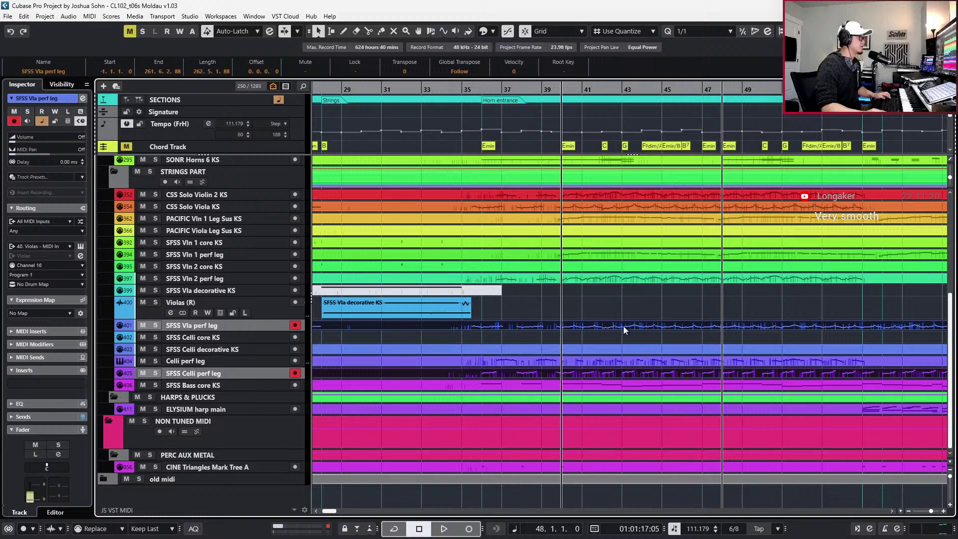
scroll(624, 325, "right", 4)
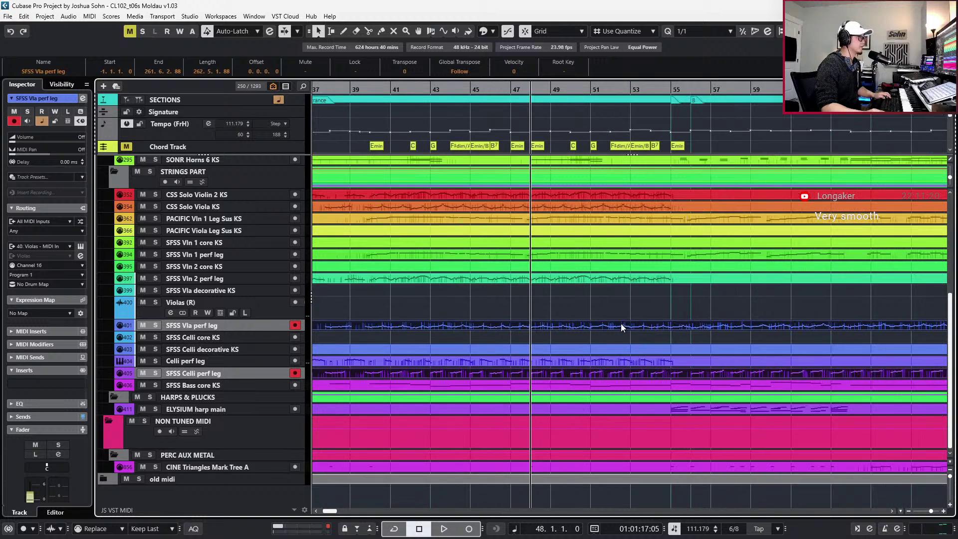
left_click(544, 327, "alt")
Split the viola and celli perf leg parts at bar 80 and delete the remainder after it
key("g")
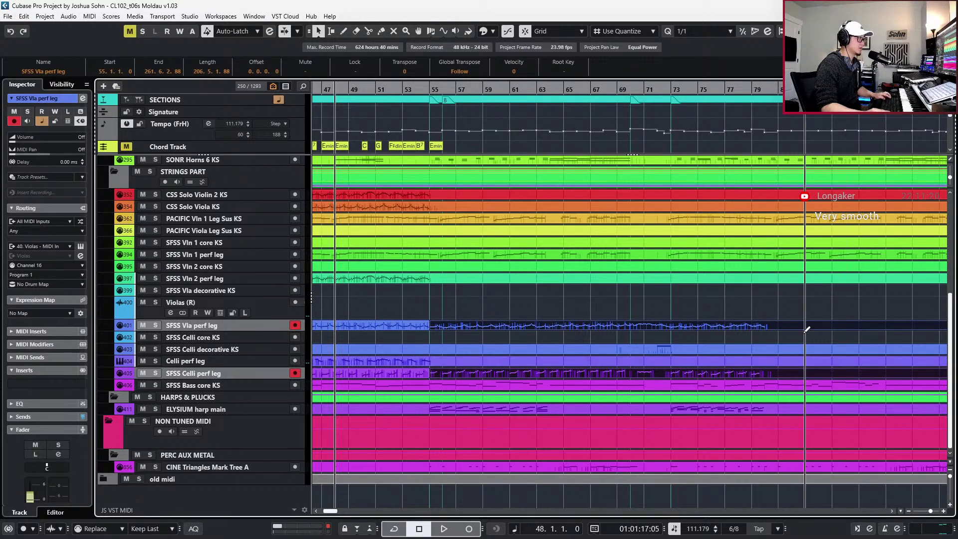
left_click(767, 327, "alt")
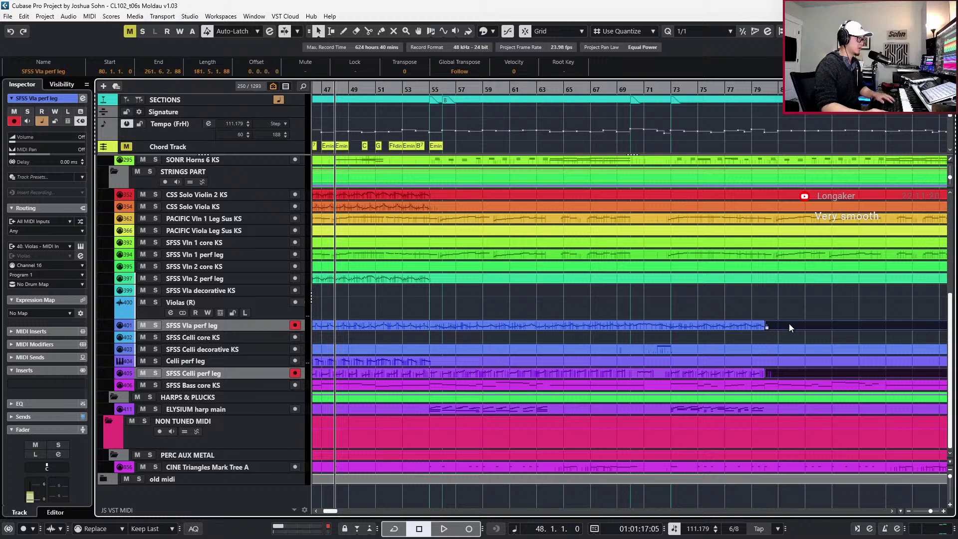
key("Delete")
Copy the viola and celli perf leg parts of bars 55 to 80 so that the copies start at bar 80
left_click(589, 325)
left_click(480, 374, "shift")
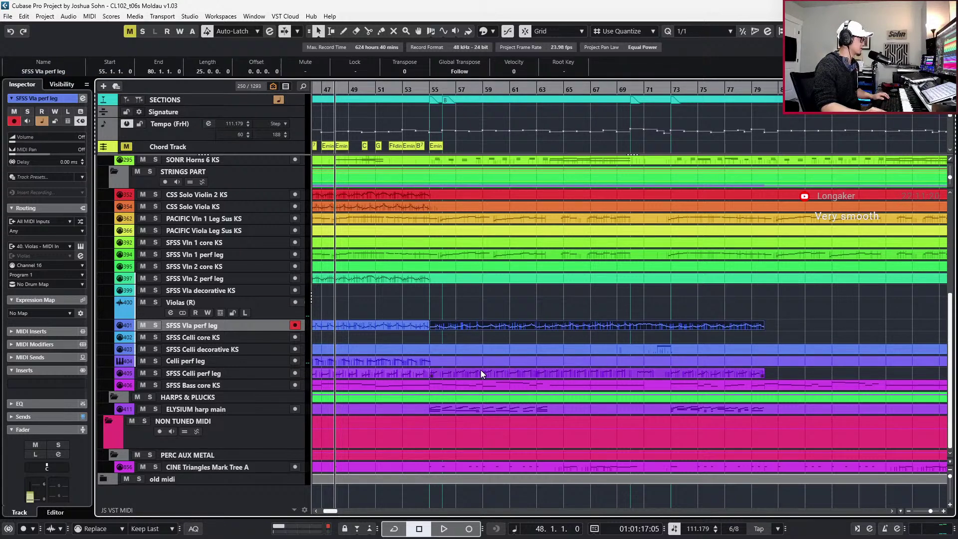
left_click_drag(439, 328, 775, 330)
Play the transition from bar 79 into the copied viola and celli parts, with playback following the cursor
key("l")
key("space")
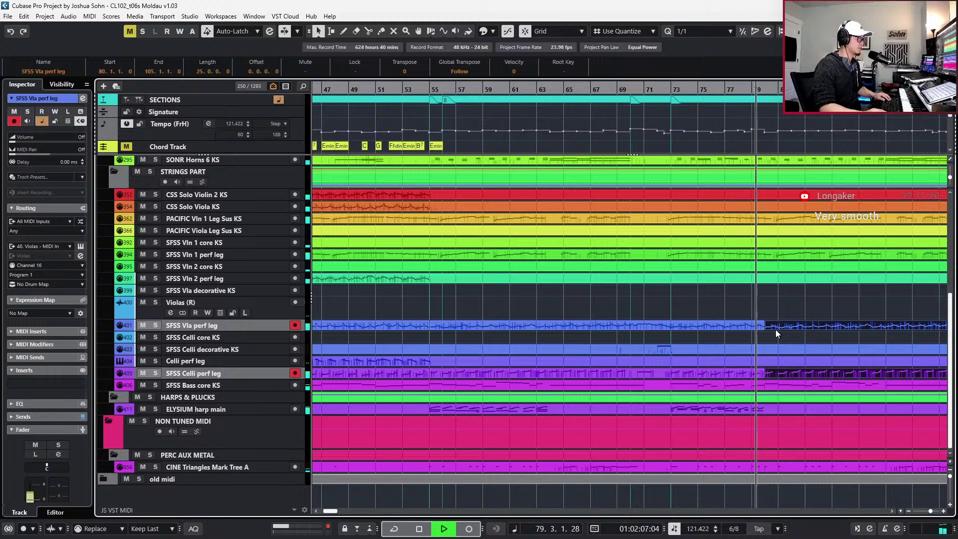
key("f")
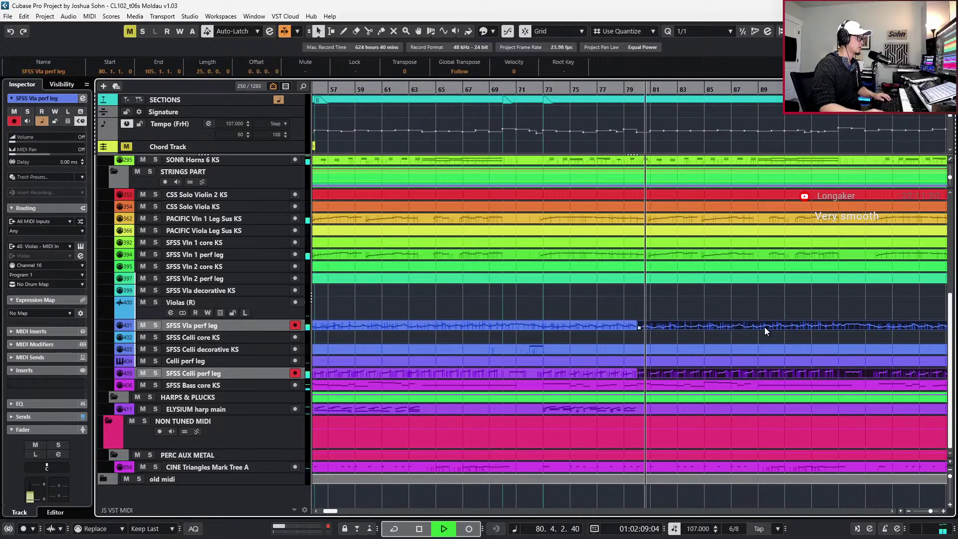
key("space")
key("g")
key("g")
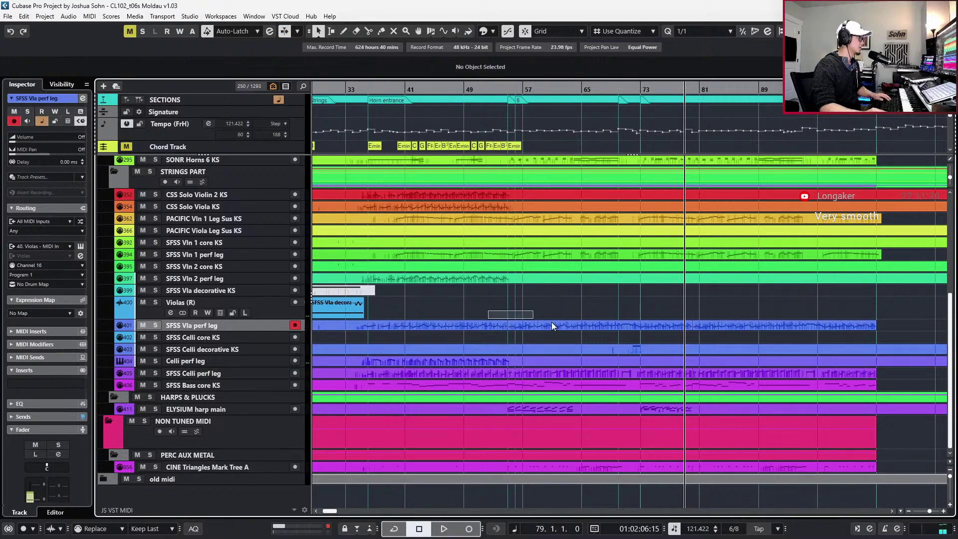
Glue the SFSS Vla perf leg and SFSS Celli perf leg parts into continuous parts running to bar 105
left_click(498, 360)
left_click(498, 373)
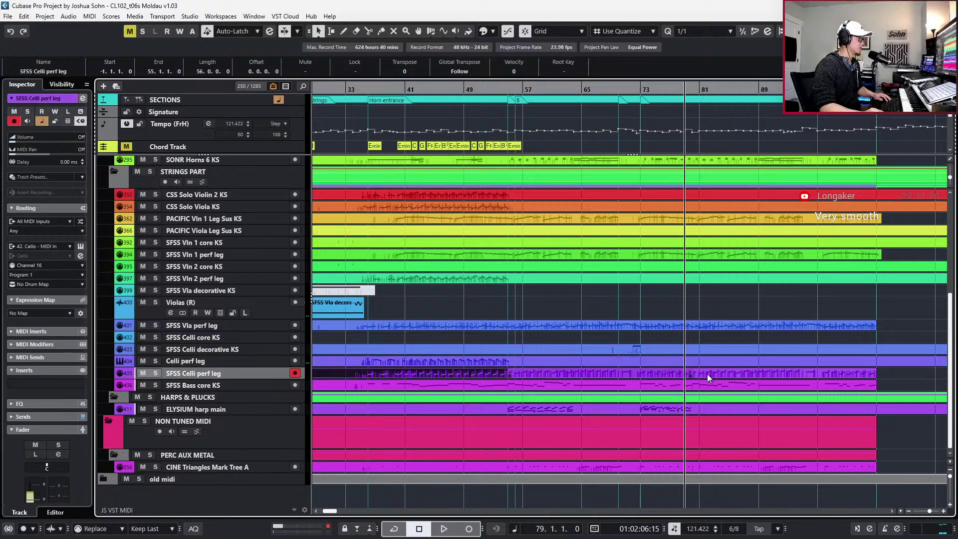
left_click(708, 328)
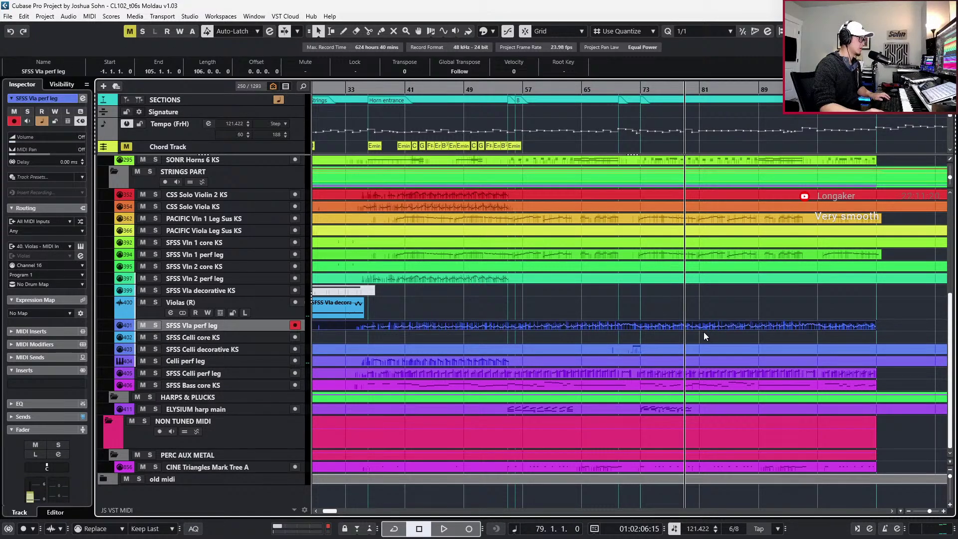
Delete the modulation and expression points causing the jump at bar 80 in the SFSS Vla perf leg part
key("Return")
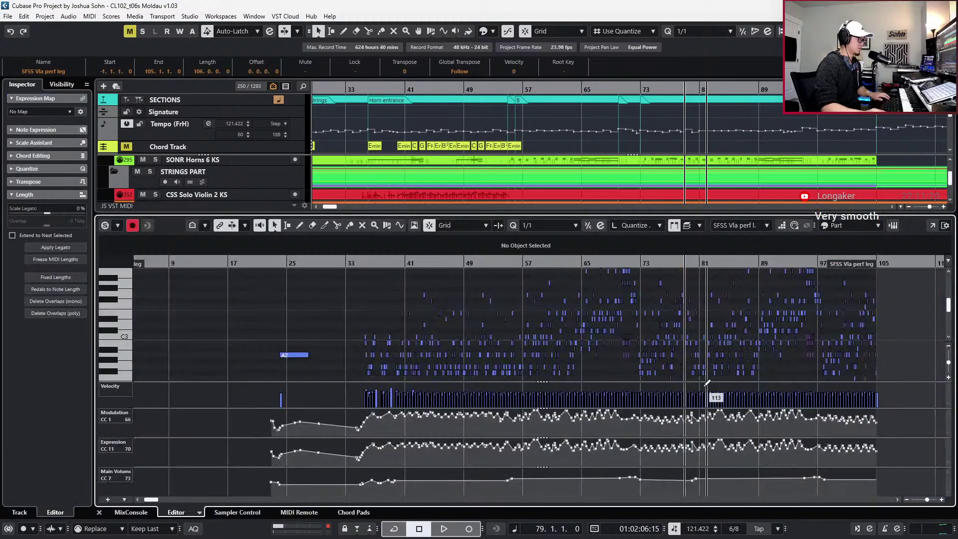
key("h")
key("h")
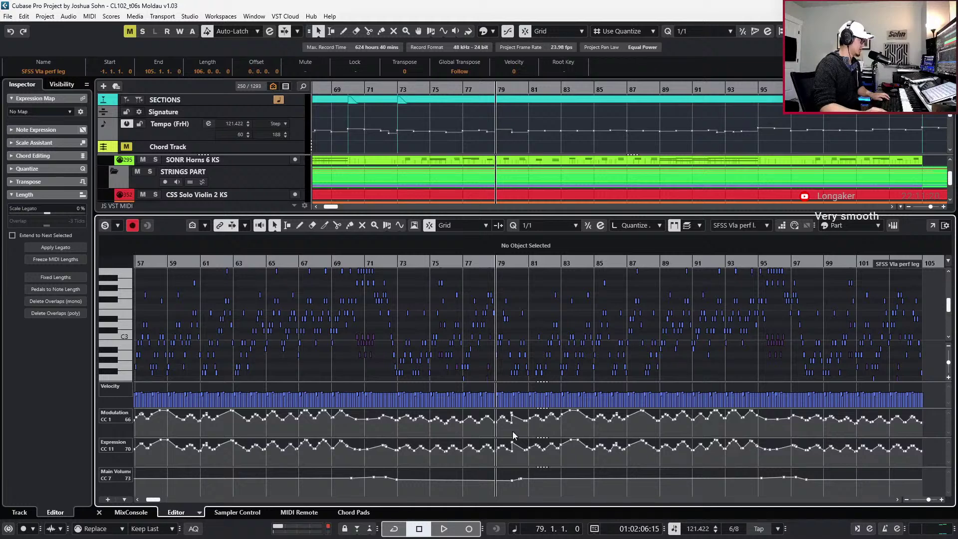
key("h")
key("h")
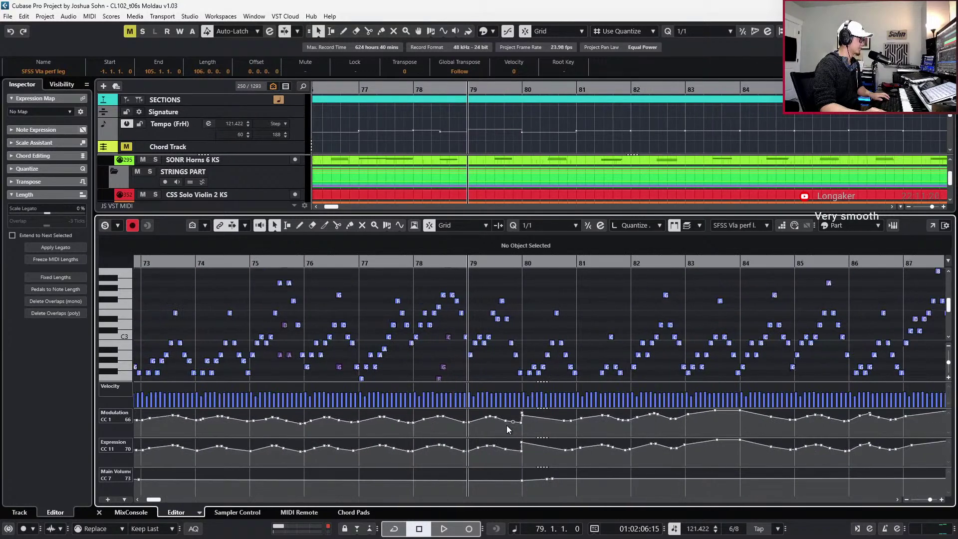
scroll(568, 313, "down", 1)
key("minus")
scroll(552, 363, "down", 2)
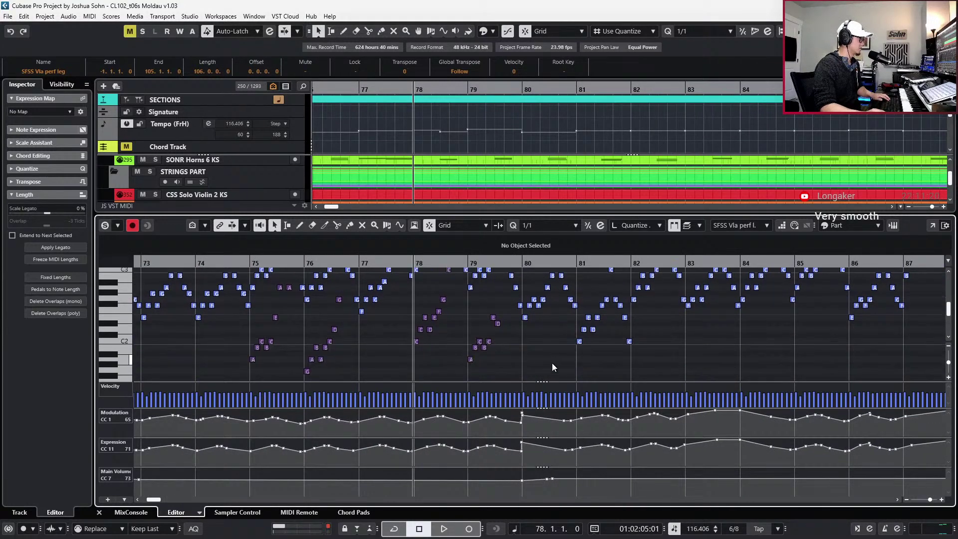
key("space")
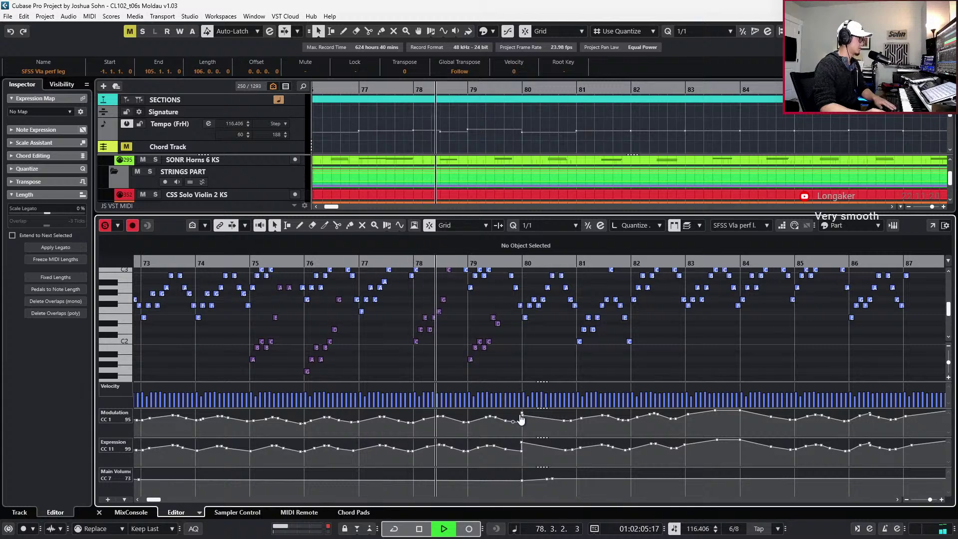
left_click(522, 420)
key("Delete")
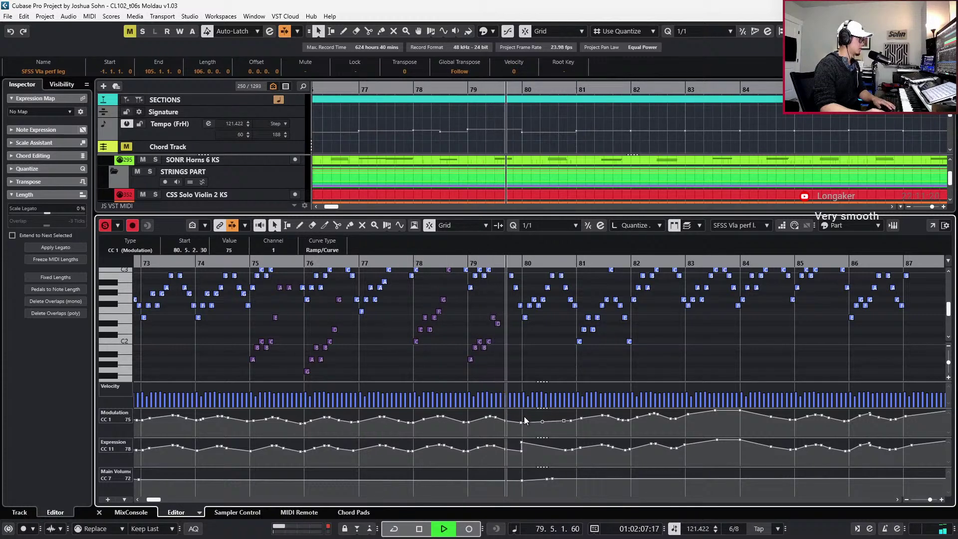
key("space")
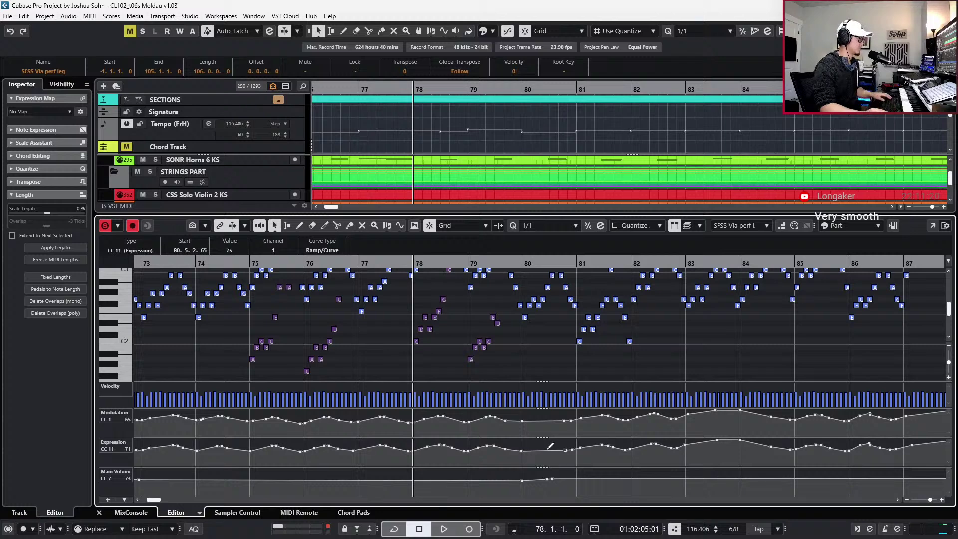
Remove the celli's modulation and expression jump at bar 80 and play the transition from bar 78
key("ctrl+Down")
left_click_drag(522, 424, 542, 424)
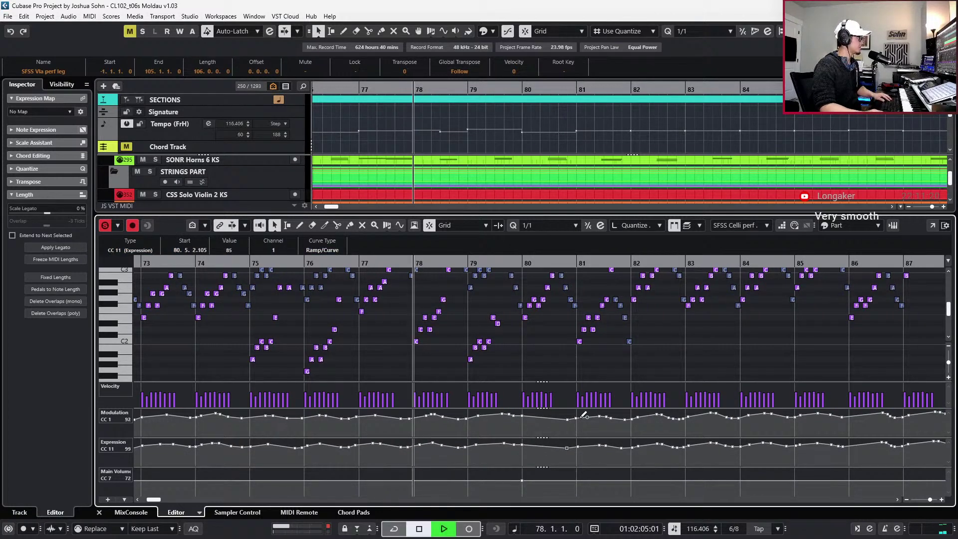
key("space")
key("g")
key("g")
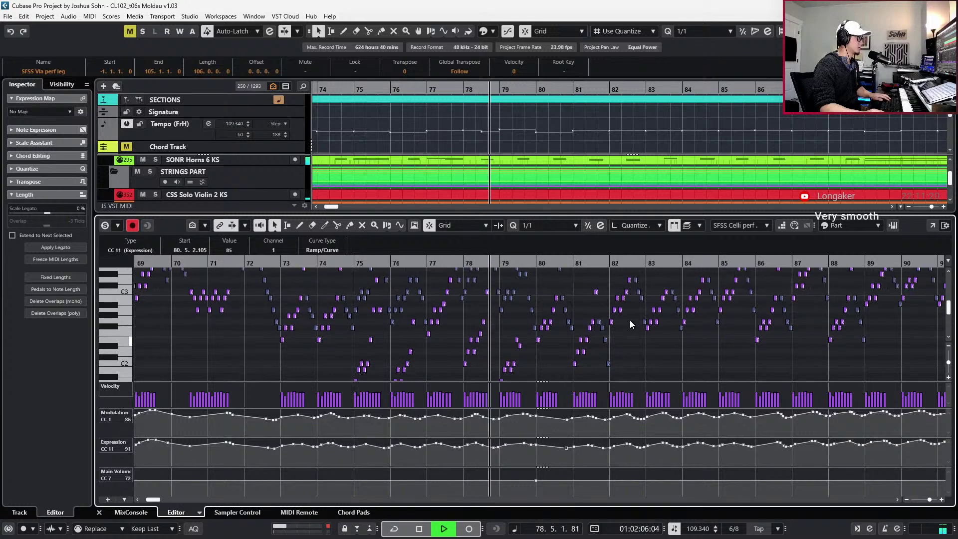
scroll(629, 319, "up", 2)
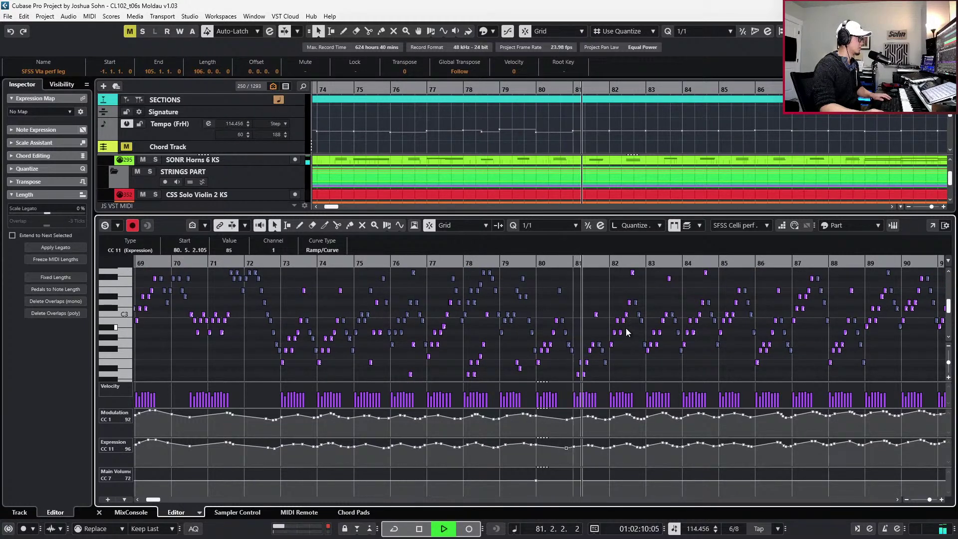
key("space")
key("KP_Add")
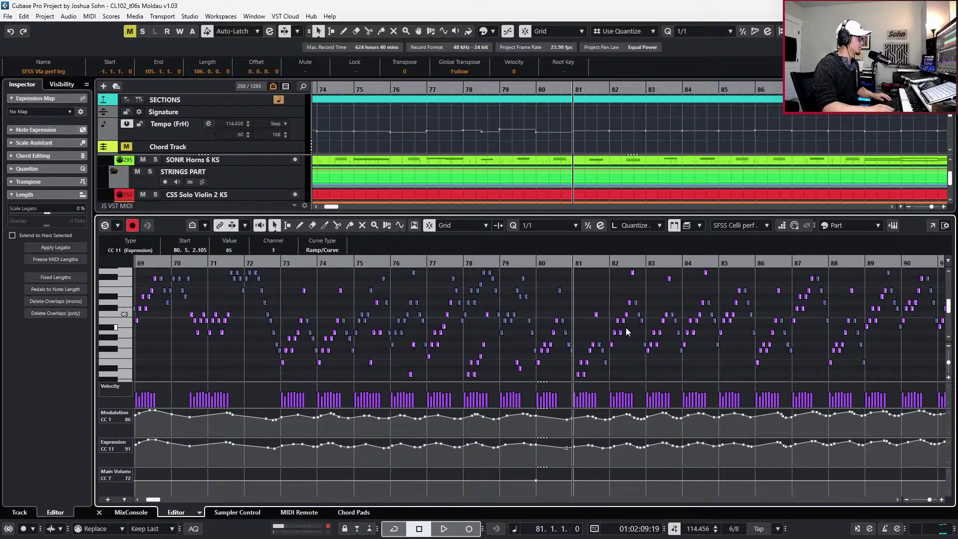
Label the SECTIONS marker at bar 80 "B Repeat" and close the key editor
key("KP_Subtract")
scroll(618, 331, "down", 3)
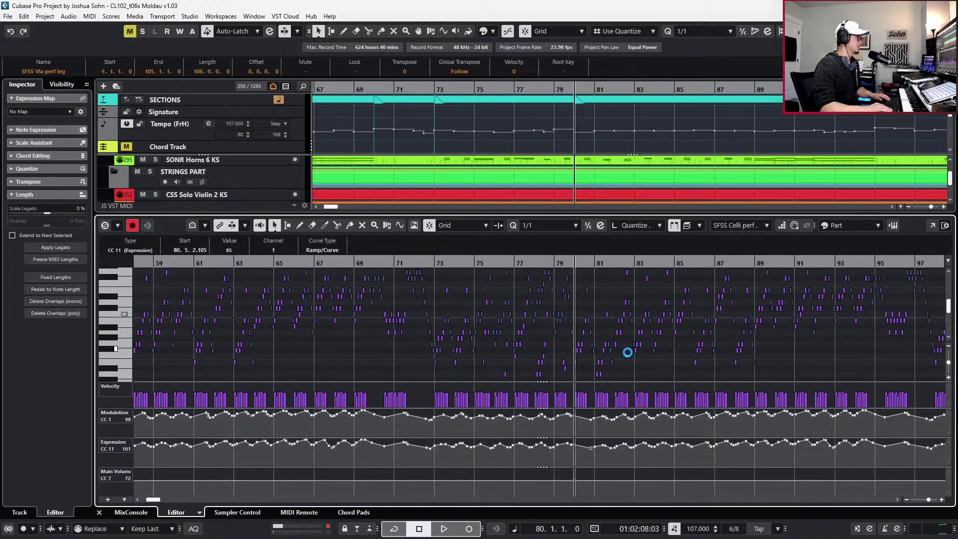
left_click(579, 103)
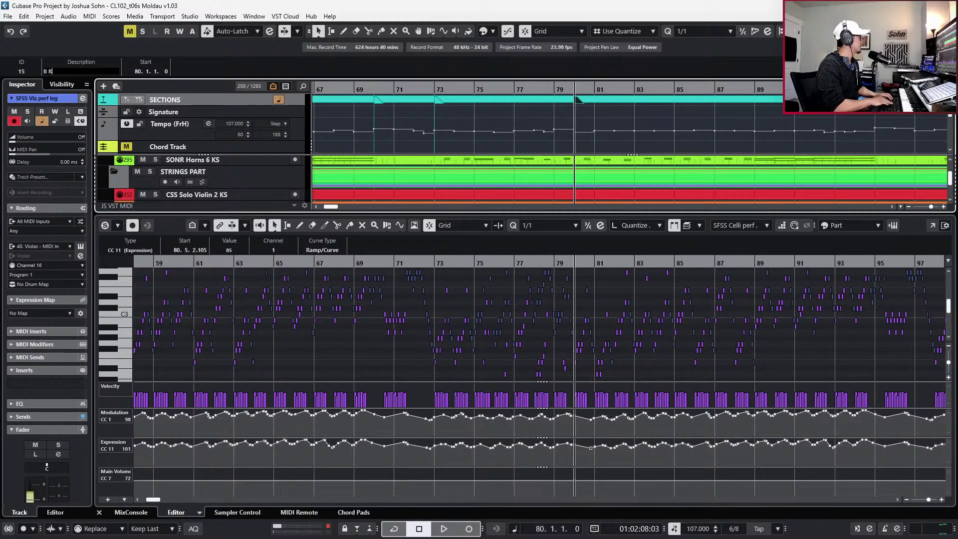
key("ctrl+e")
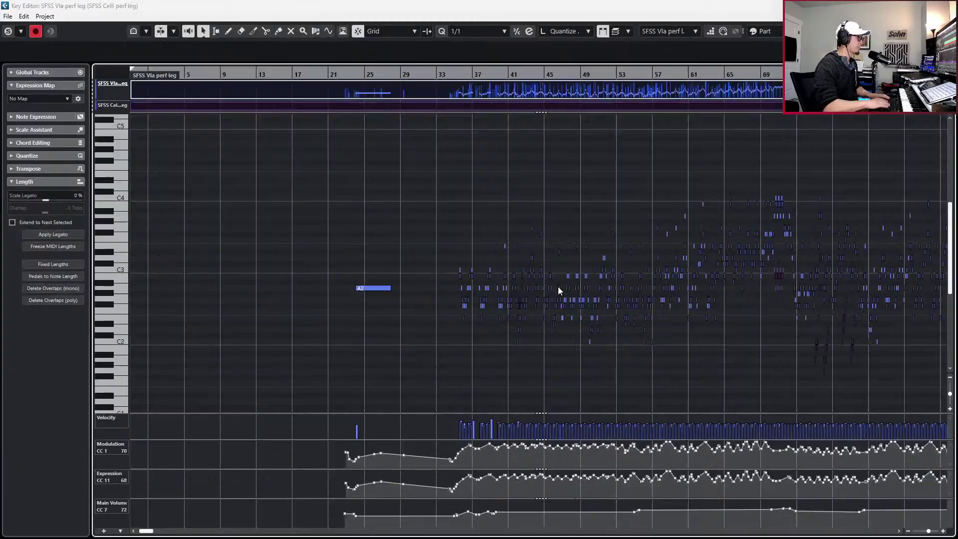
key("ctrl+e")
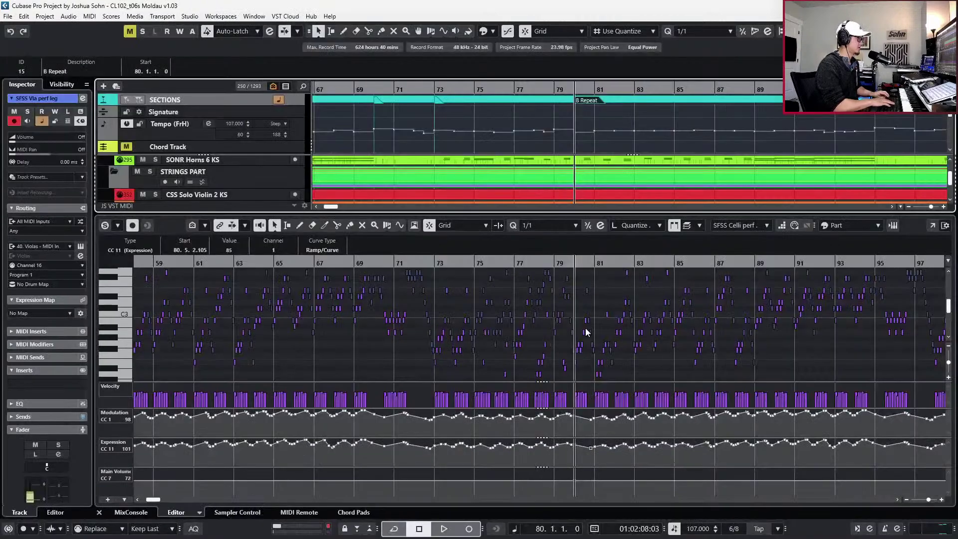
key("ctrl+alt+e")
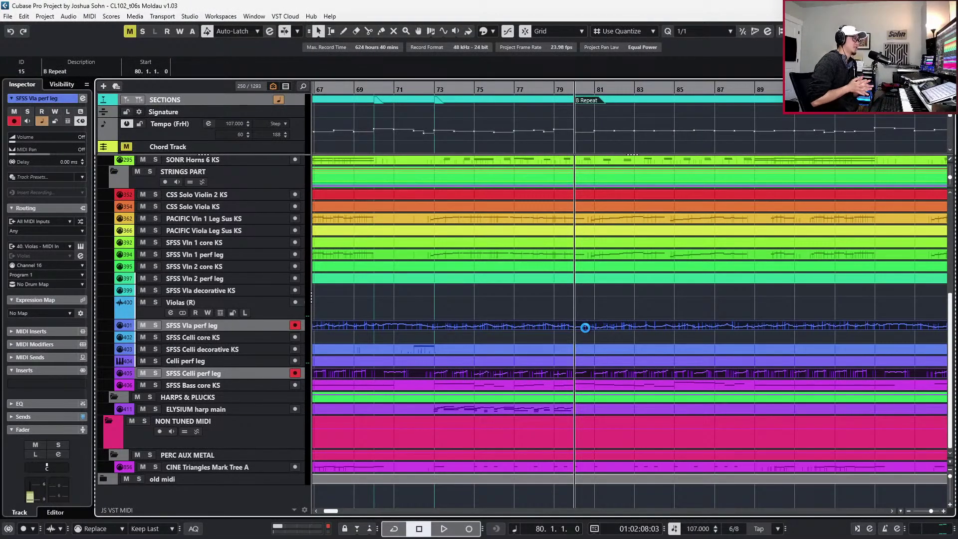
Examine the woodwind, brass and string tracks leading into the repeat, with the playhead moved back to bar 73
scroll(616, 306, "down", 3)
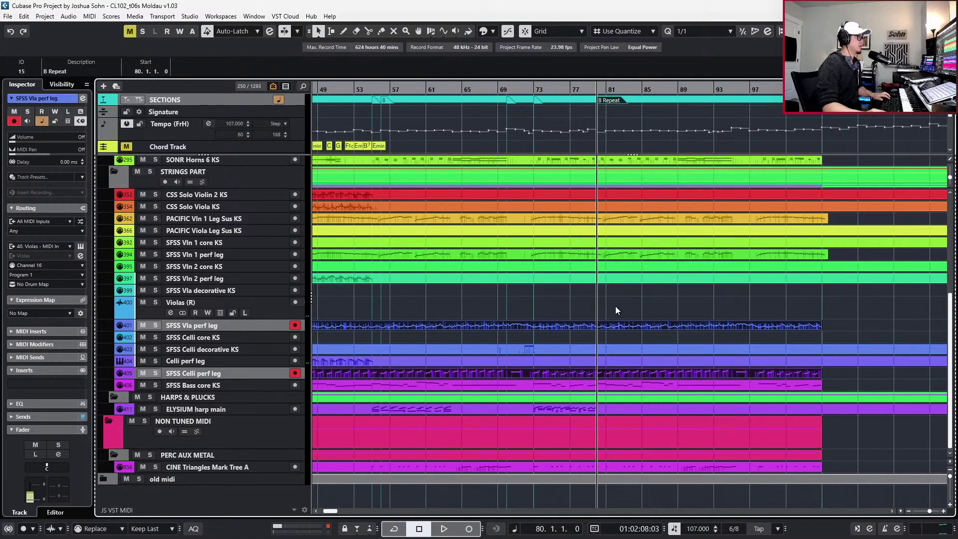
scroll(617, 312, "up", 5)
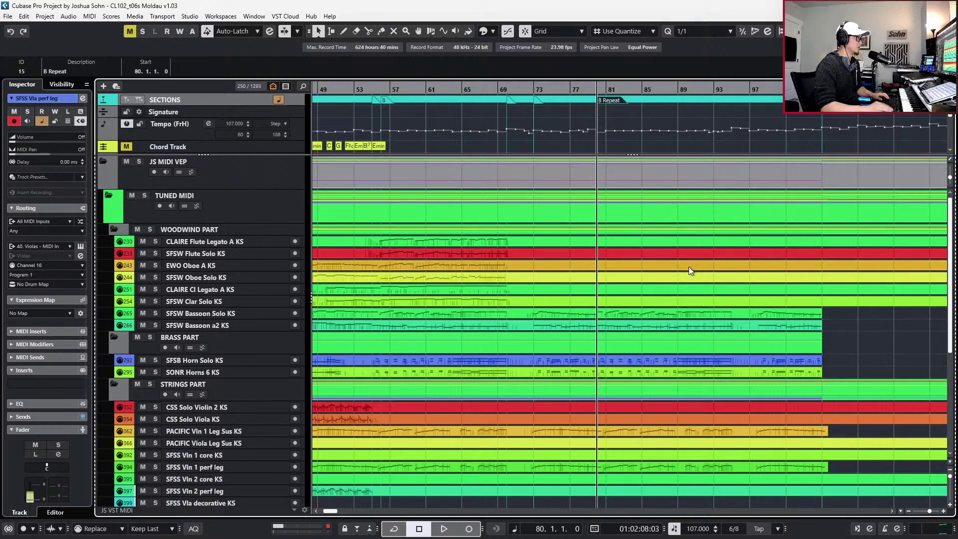
key("KP_Subtract")
key("KP_Subtract")
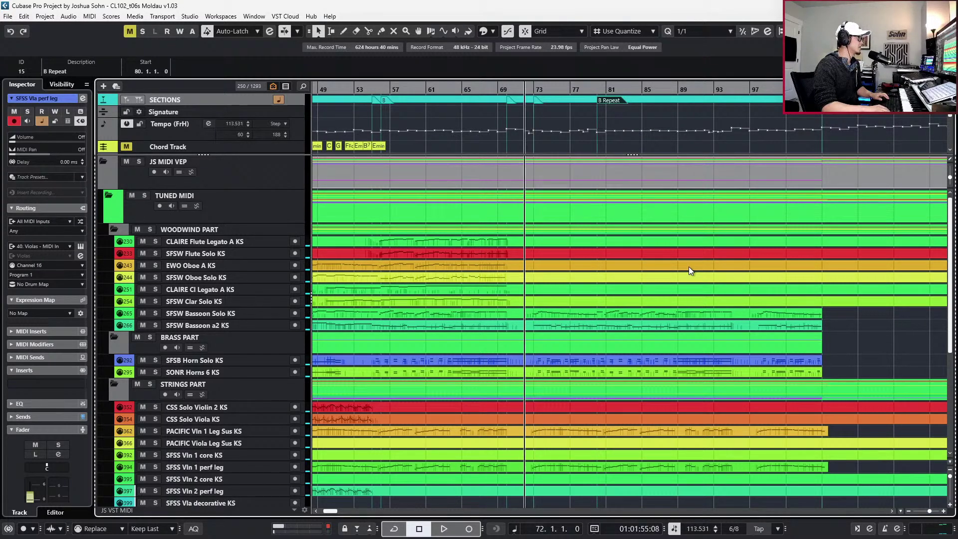
key("KP_Add")
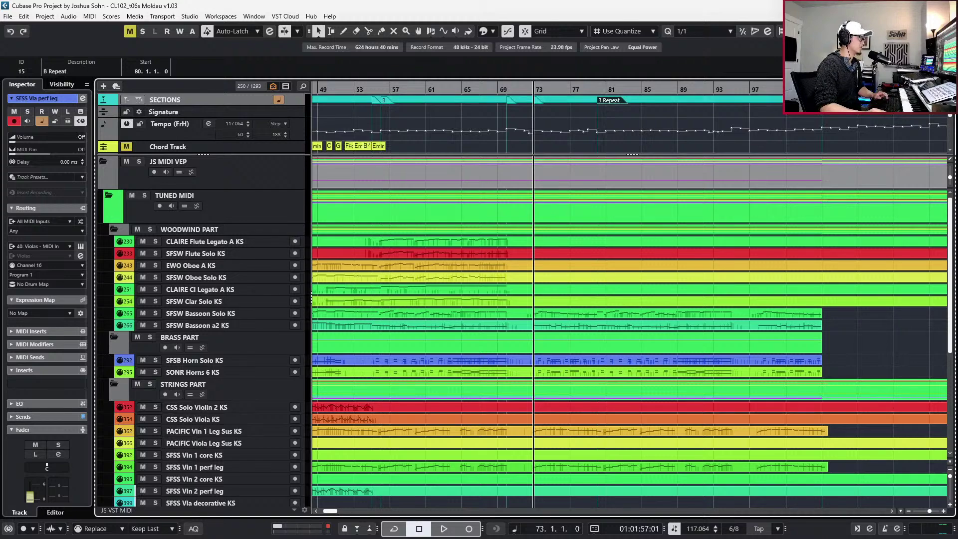
Examine which instruments continue up to bar 105, stepping the playhead from there back to bar 56
left_click(823, 100)
left_click(822, 89)
key("g")
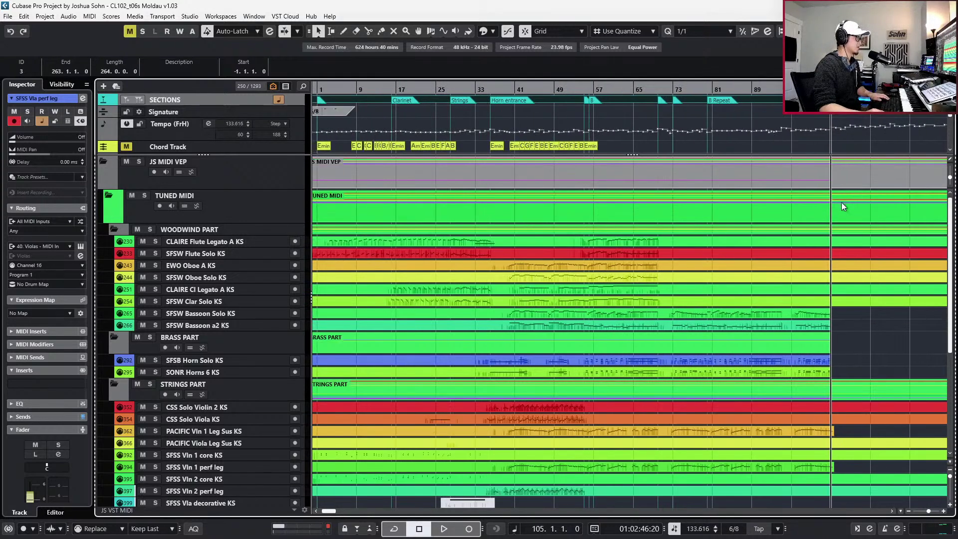
scroll(860, 270, "down", 4)
scroll(846, 281, "up", 1)
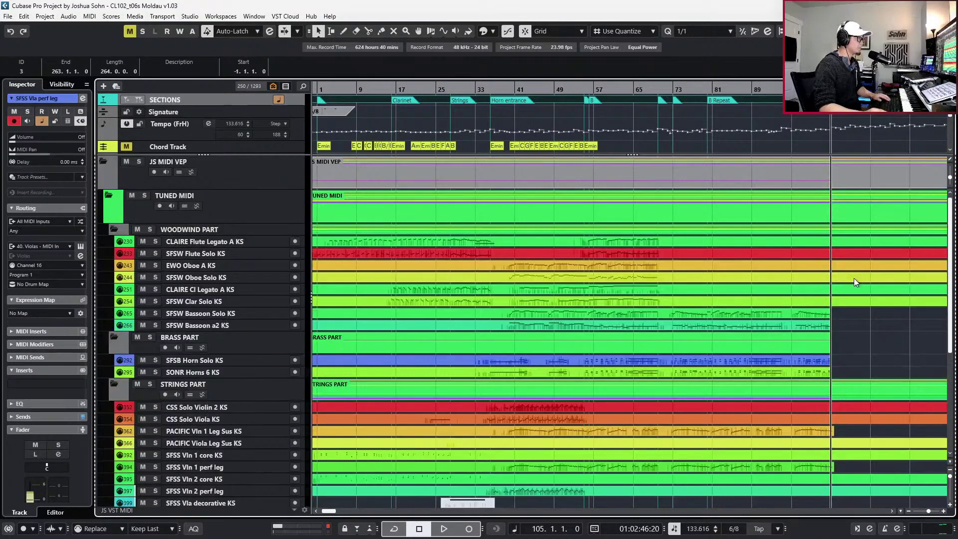
key("minus")
key("minus")
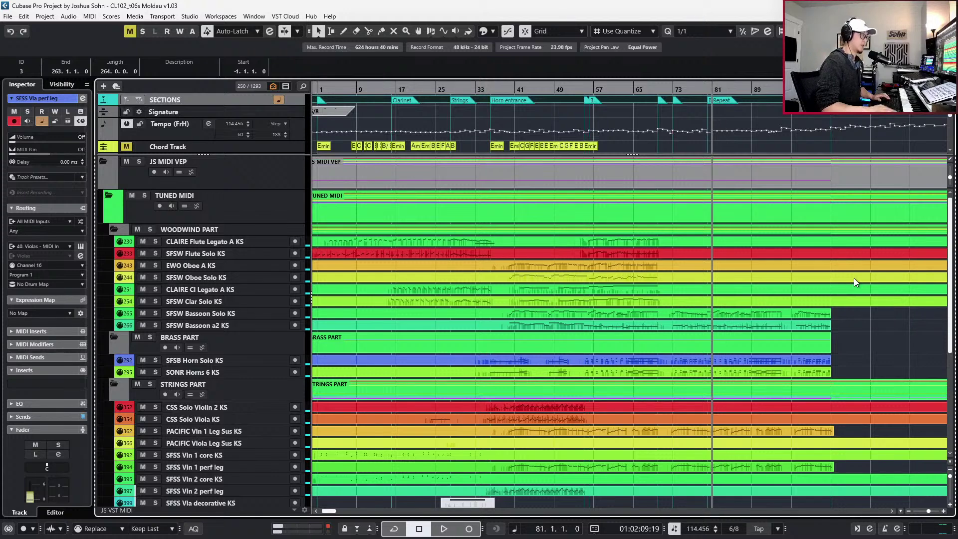
key("minus")
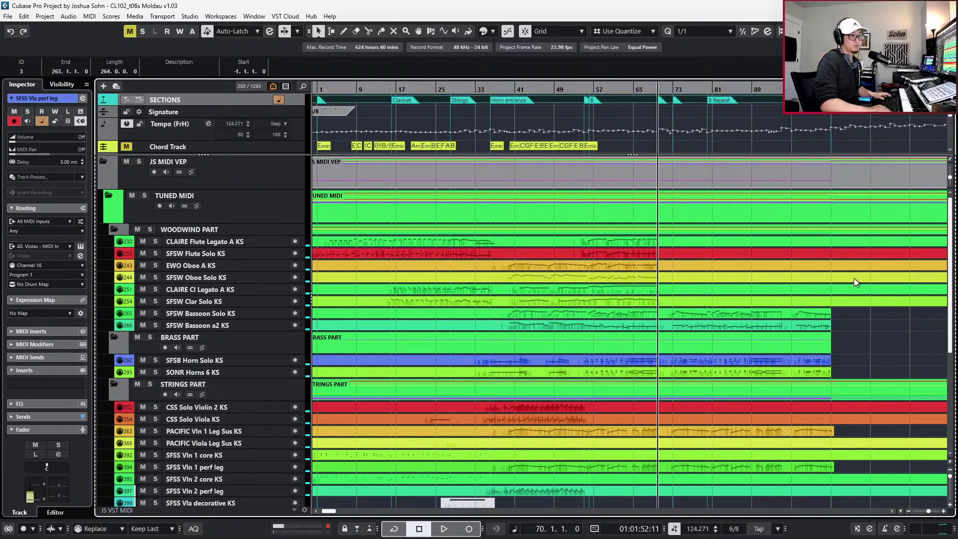
key("minus")
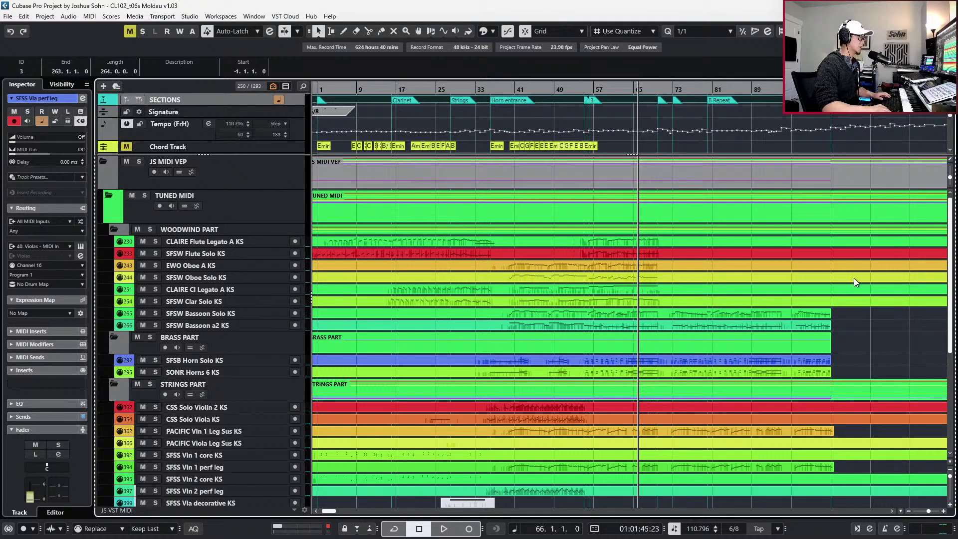
key("minus")
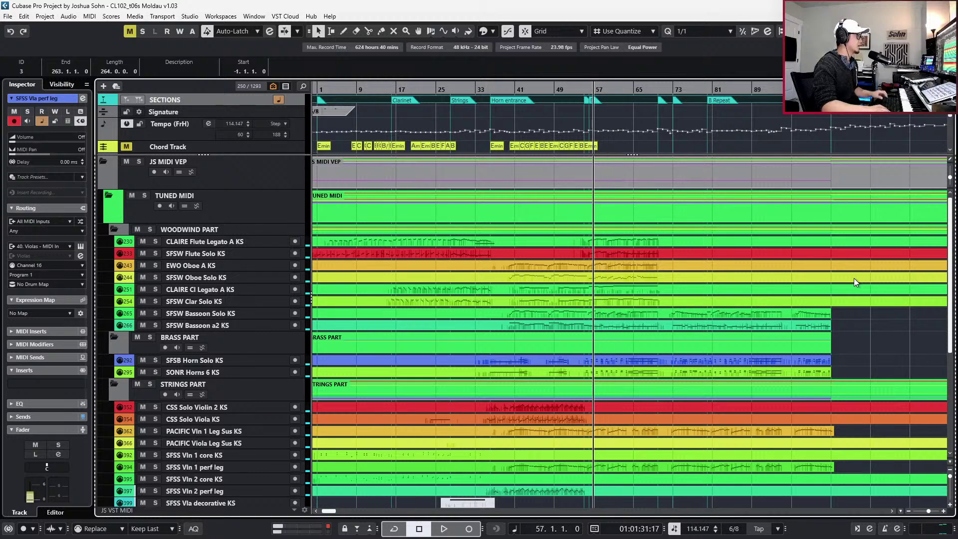
scroll(675, 286, "down", 3)
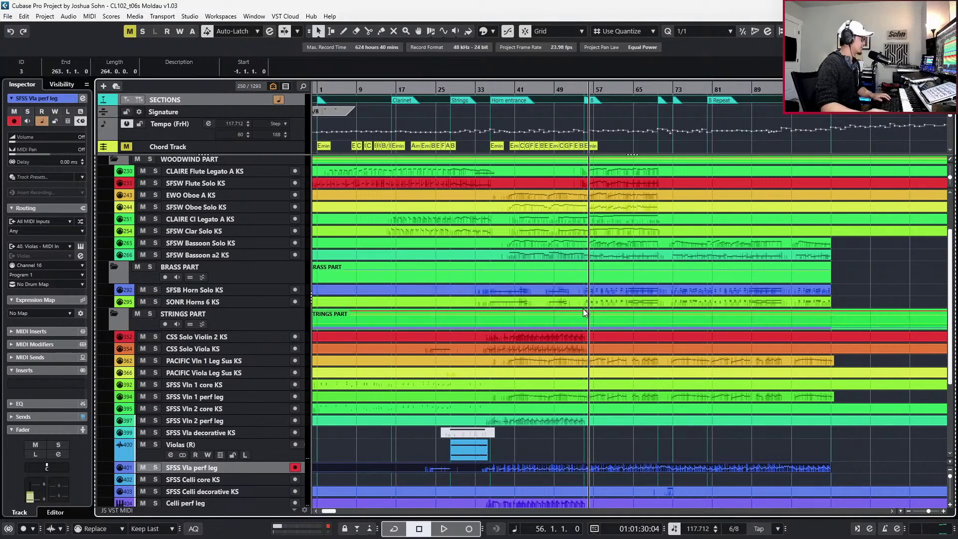
Solo the CSS Solo Violin 2 KS track and play the end of its line from bar 53
left_click(571, 350)
scroll(569, 349, "right", 4)
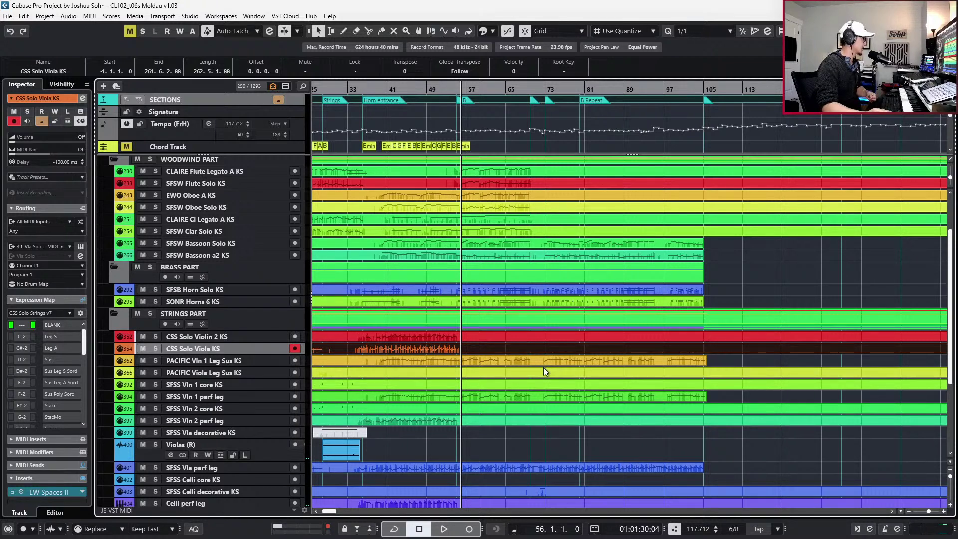
scroll(544, 367, "down", 3)
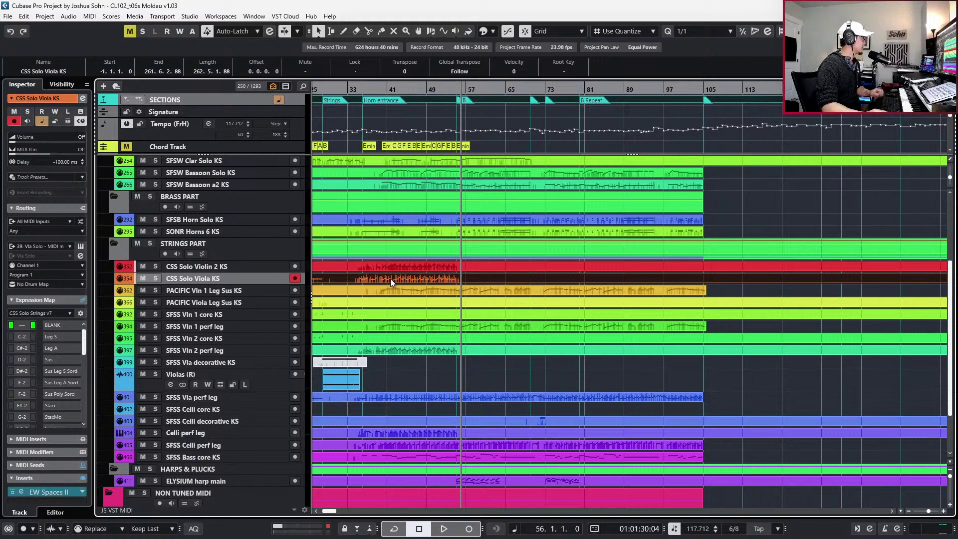
left_click(382, 267)
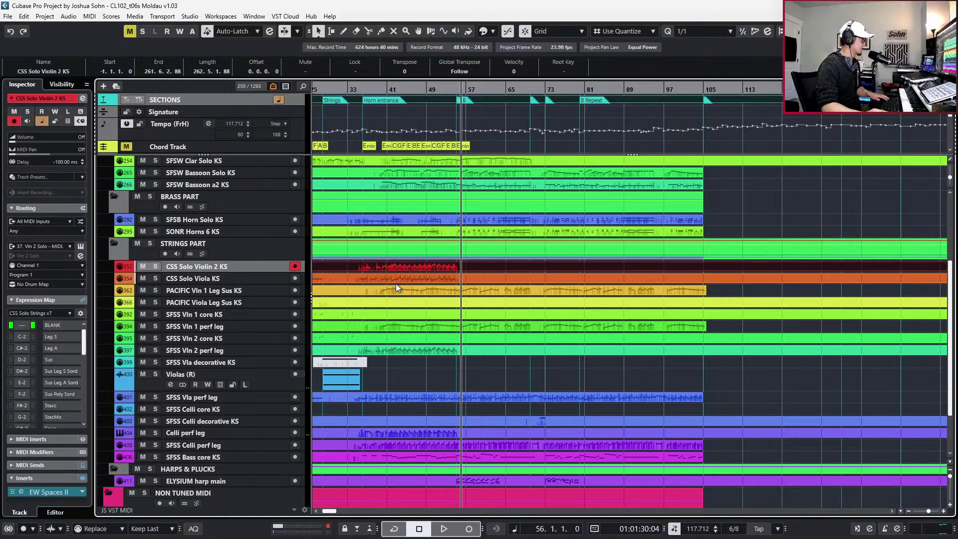
key("h")
key("s")
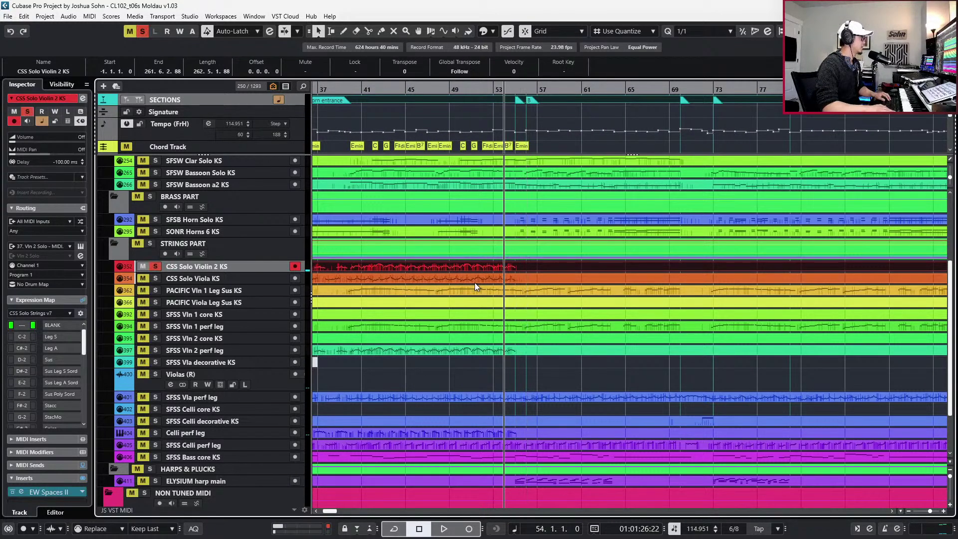
key("space")
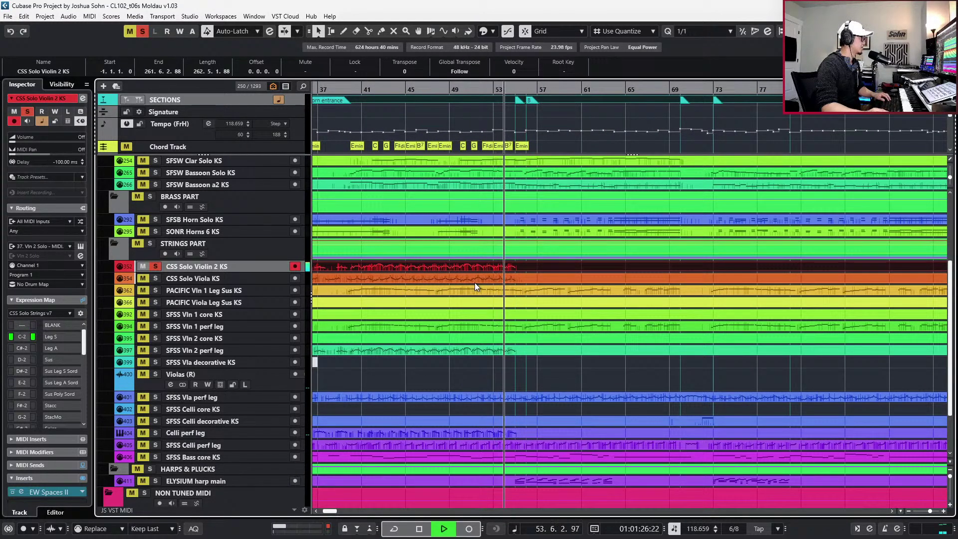
key("space")
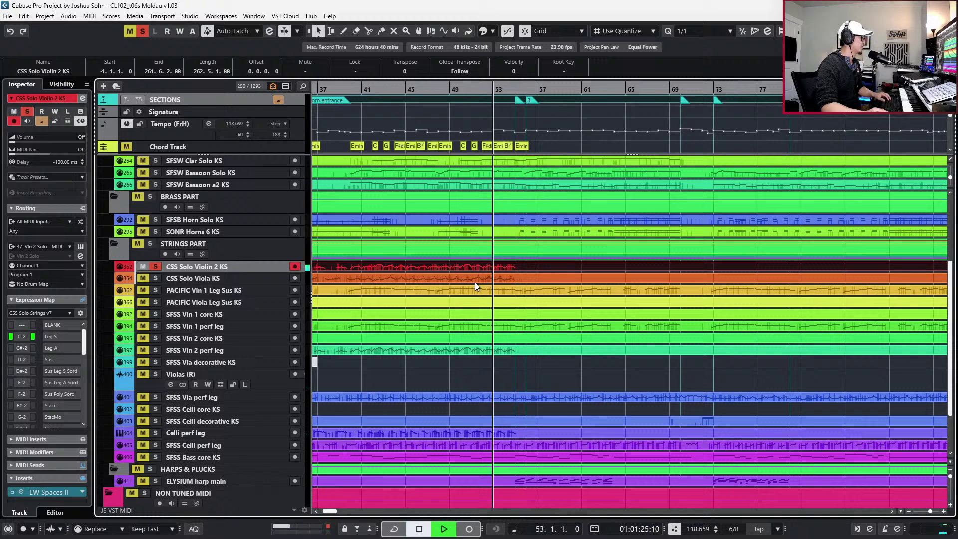
Unsolo the CSS Solo Violin 2 KS track and move the playhead to bar 56
key("s")
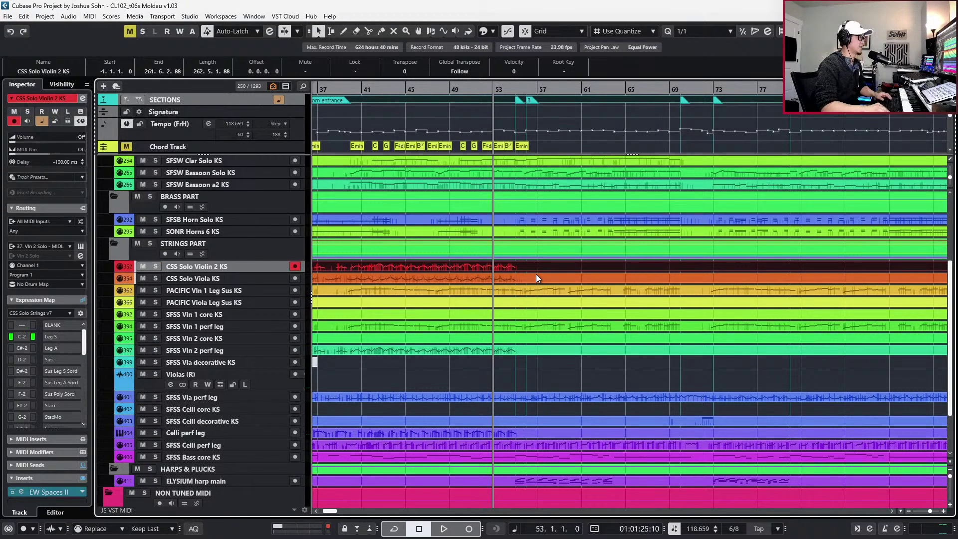
key("Right")
key("Right")
key("Right")
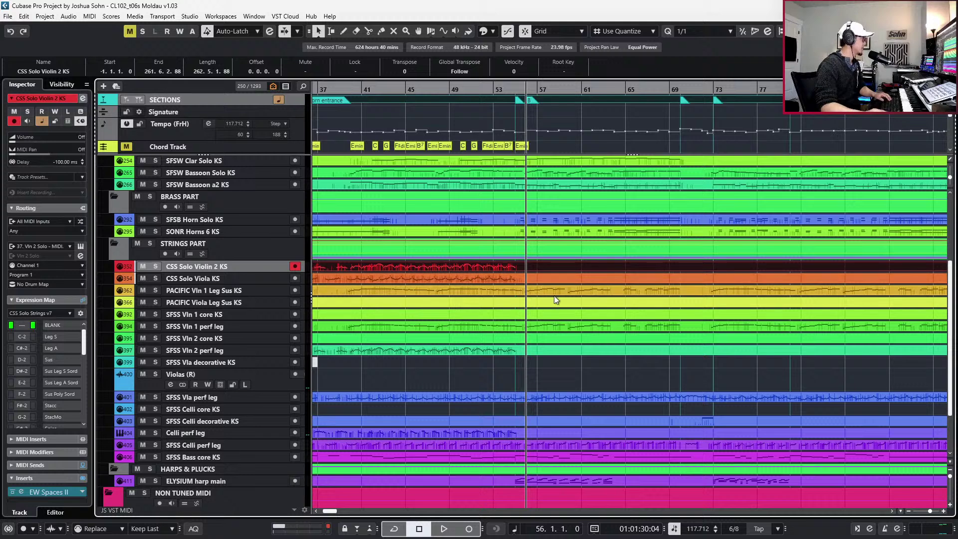
Examine the SFSS Vln 2 perf leg and Celli perf leg parts together in the key editor around bar 55, with the playhead moved there
left_click(554, 293)
left_click(532, 347)
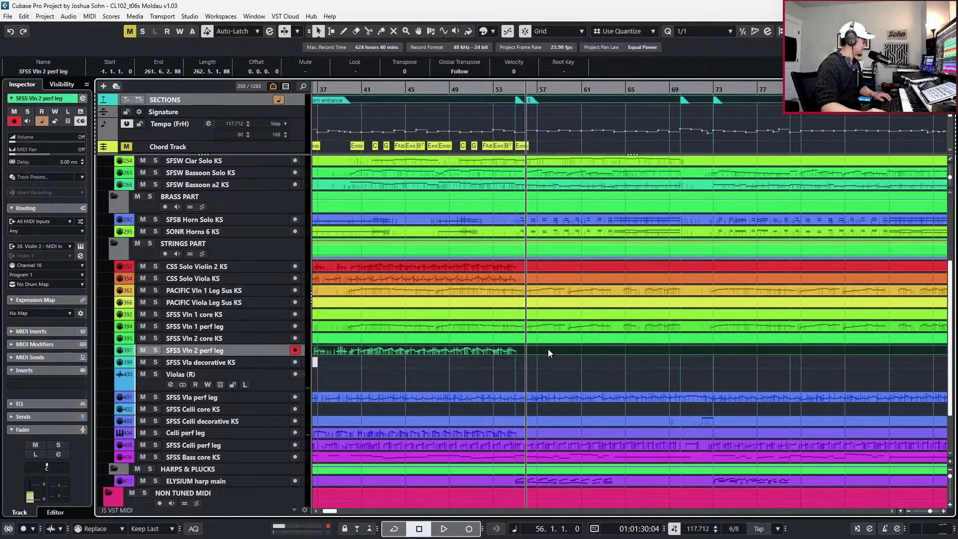
scroll(509, 351, "right", 2)
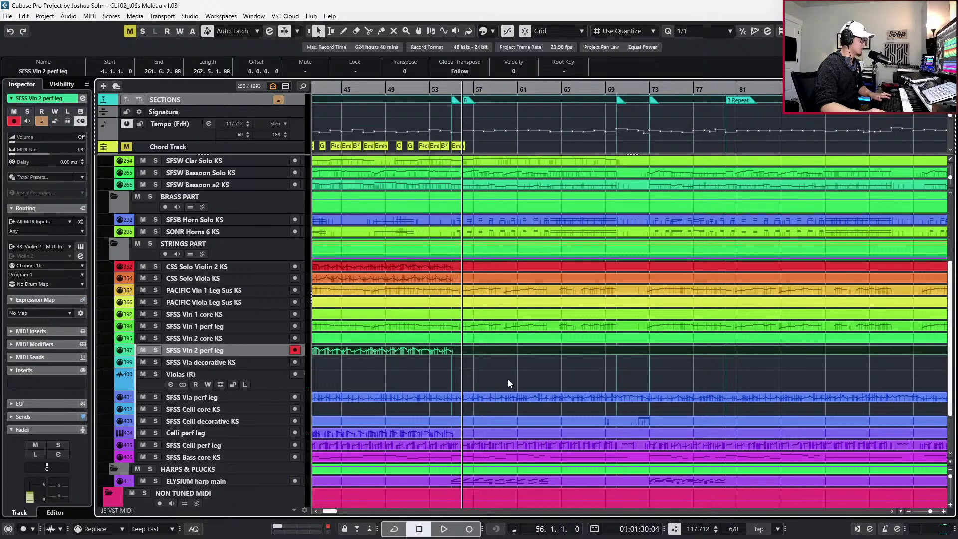
scroll(523, 366, "down", 3)
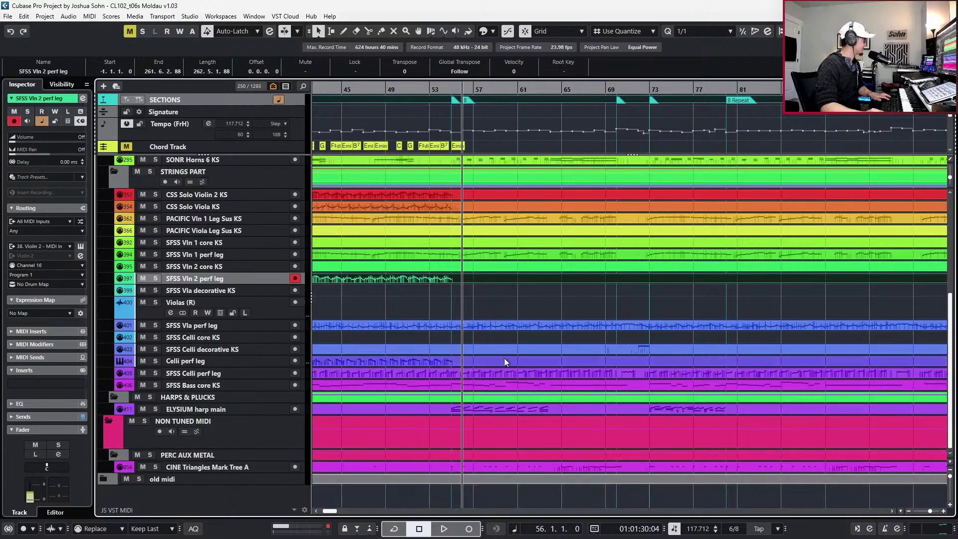
left_click(457, 361)
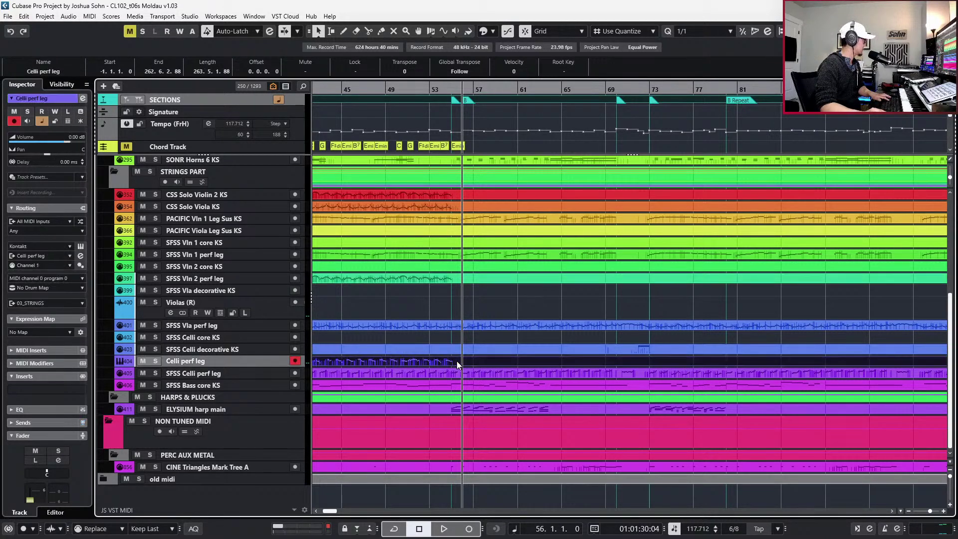
left_click(458, 283, "ctrl")
key("ctrl+e")
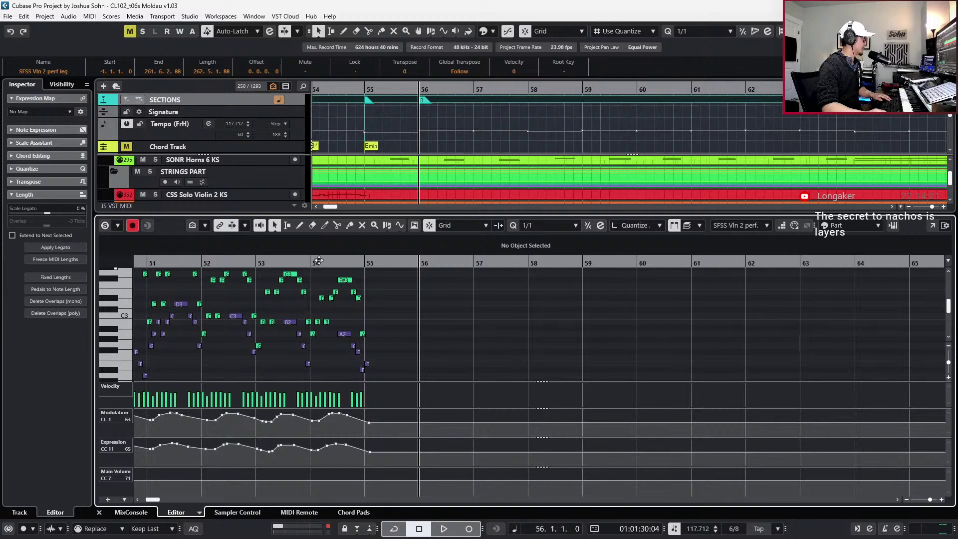
left_click_drag(351, 264, 360, 319)
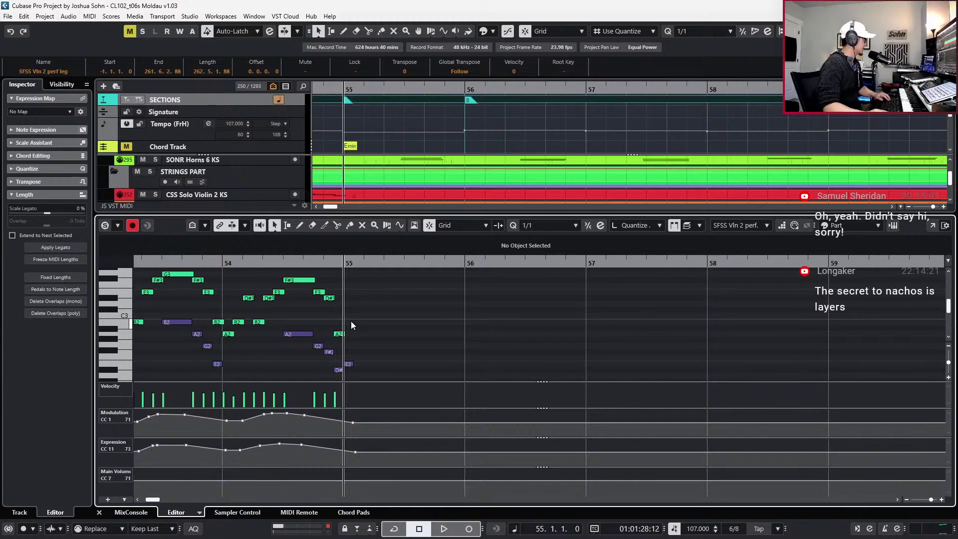
key("h")
key("ctrl+alt+e")
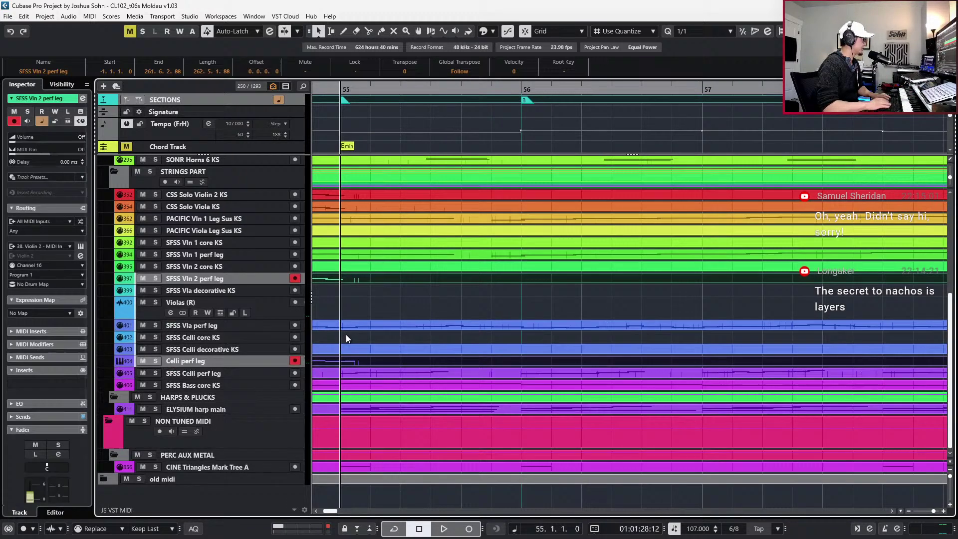
left_click(358, 361)
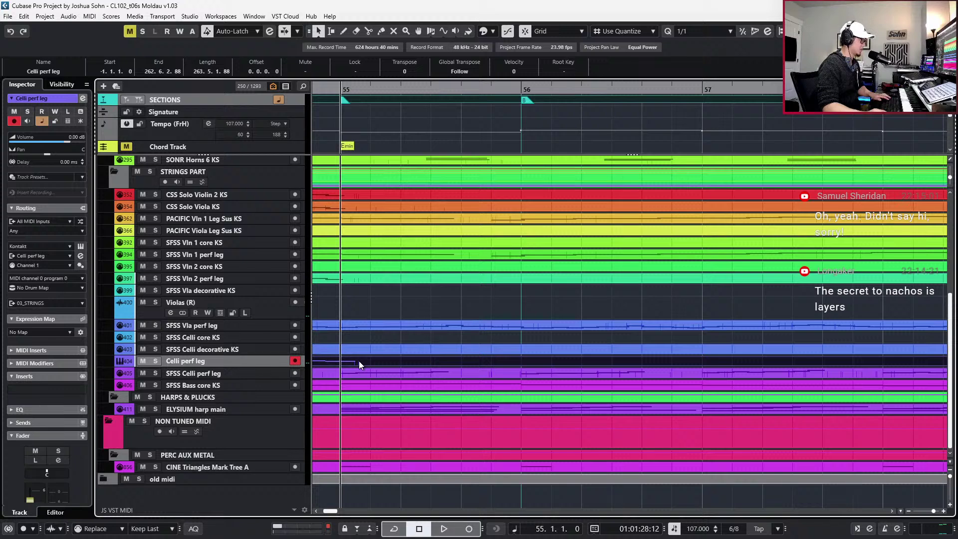
left_click(360, 355)
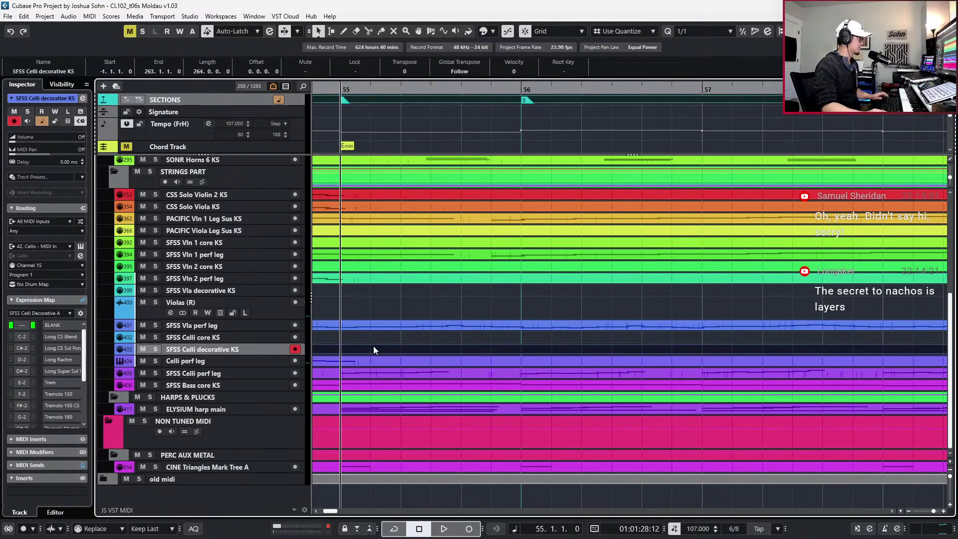
key("ctrl+alt+e")
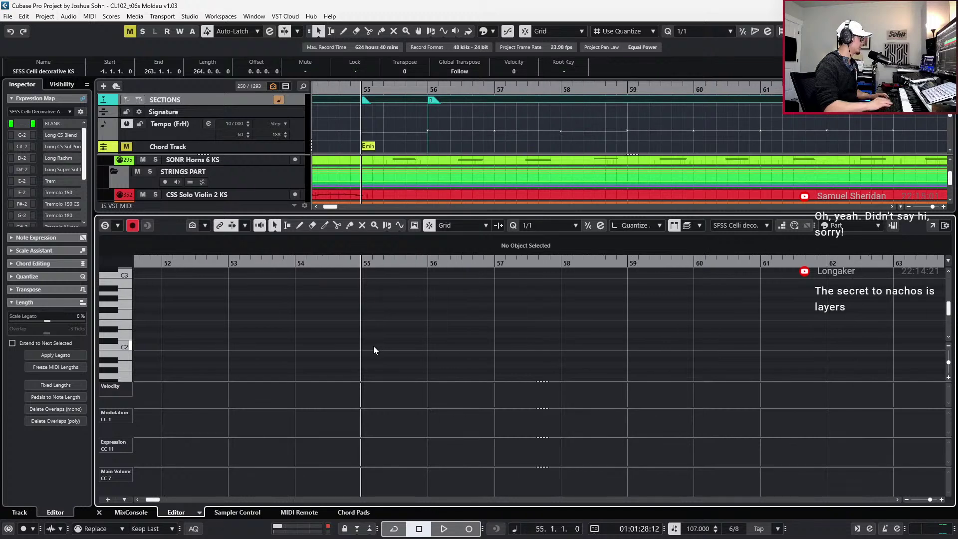
key("ctrl+alt+e")
Open the Celli perf leg part in the key editor, select its E2 note at bar 55 and set the grid to 1/8
double_click(375, 363)
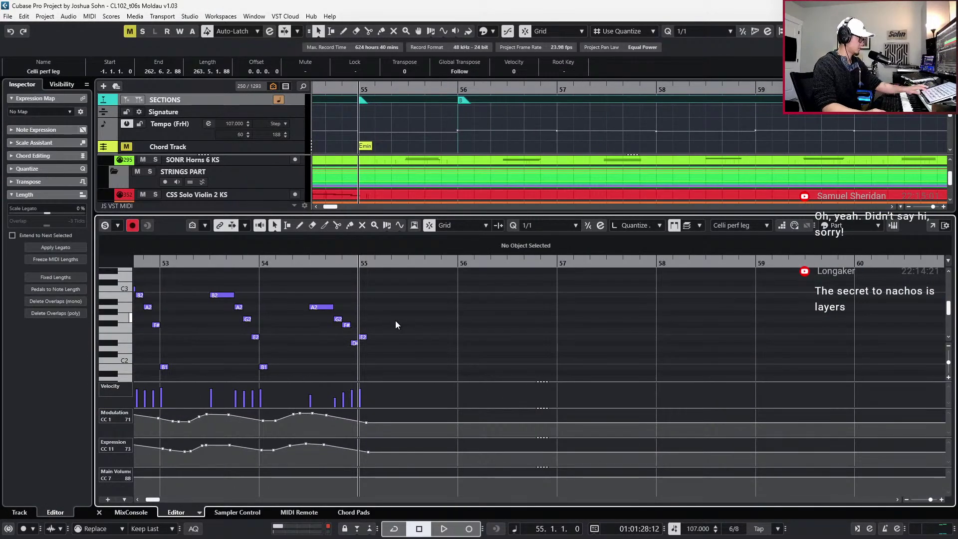
left_click(360, 338)
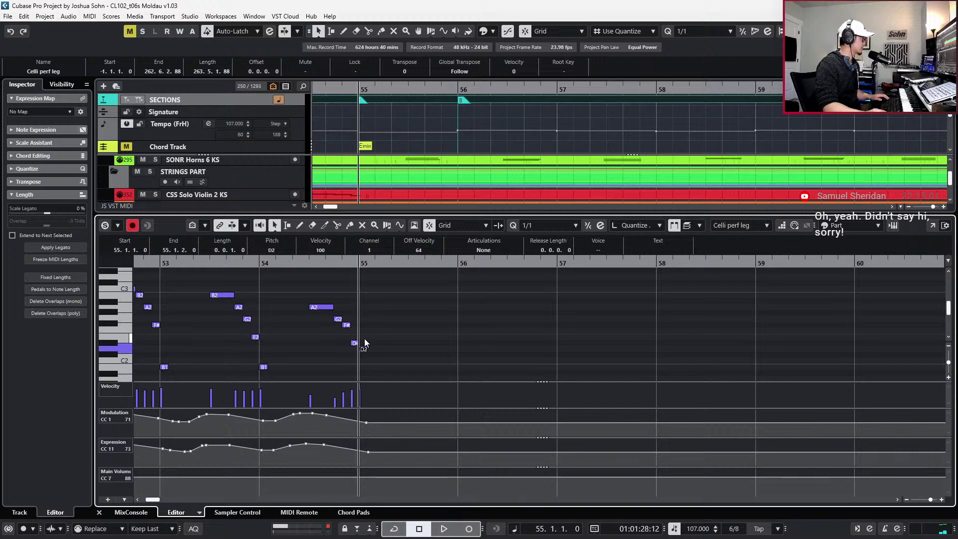
scroll(393, 320, "up", 2)
key("space")
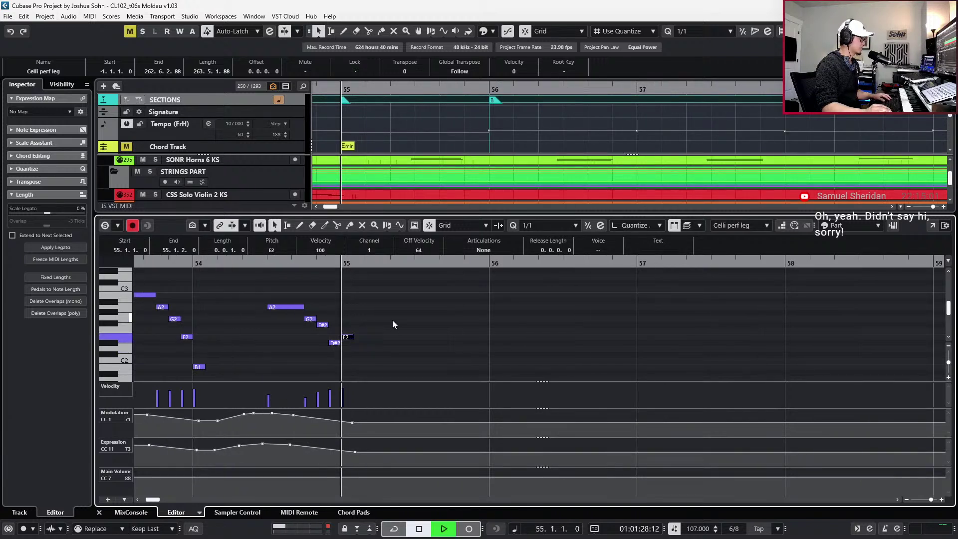
key("space")
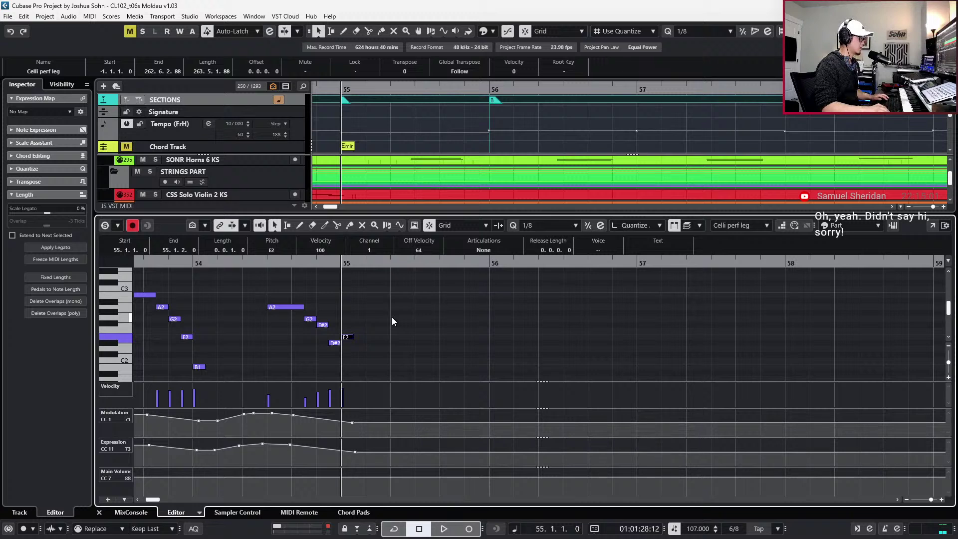
Try a copy of the E2 note at beat 4 of bar 55, transposed up to F#2
key("space")
key("space")
key("ctrl+v")
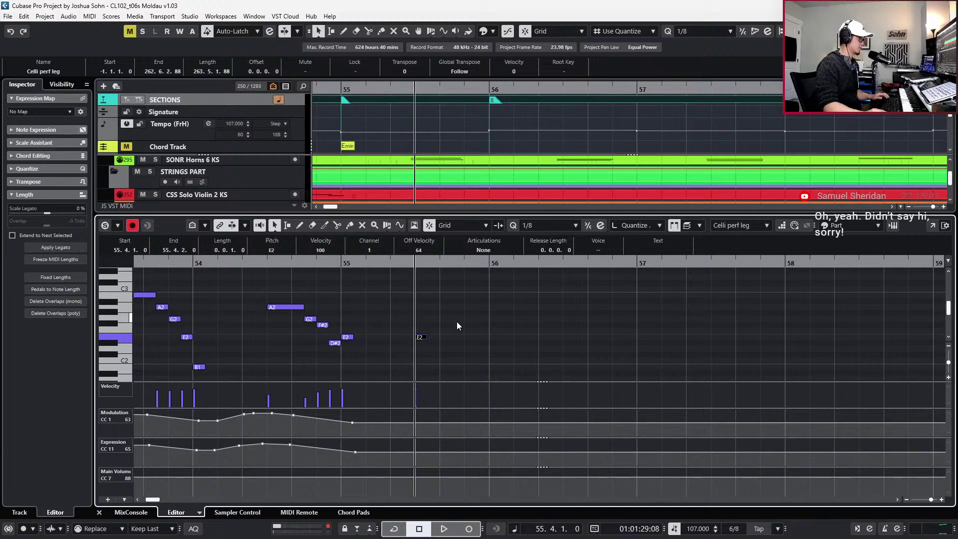
key("Up")
key("Up")
key("0")
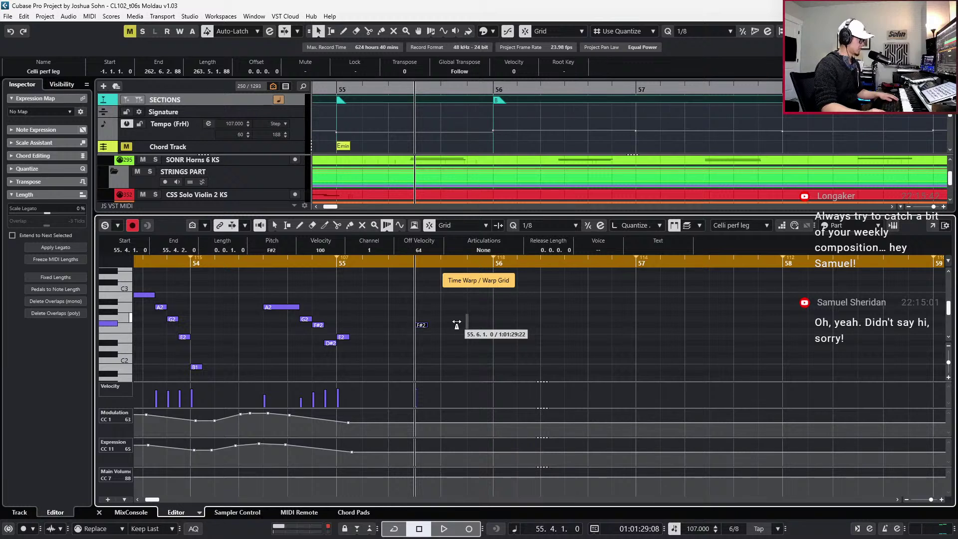
key("1")
key("Delete")
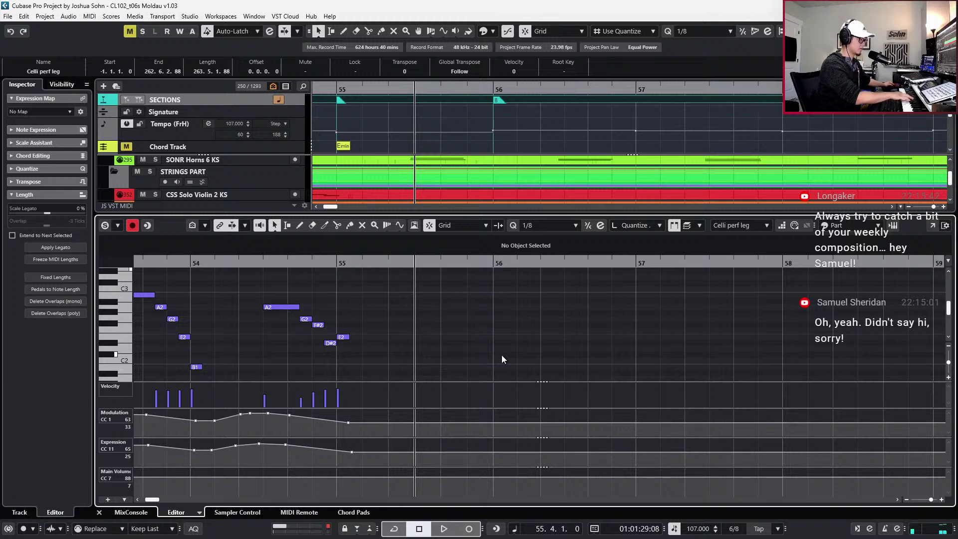
Check the orchestral score and enter a B2 note at 55.4.1 in the Celli perf leg part
key("alt+Tab")
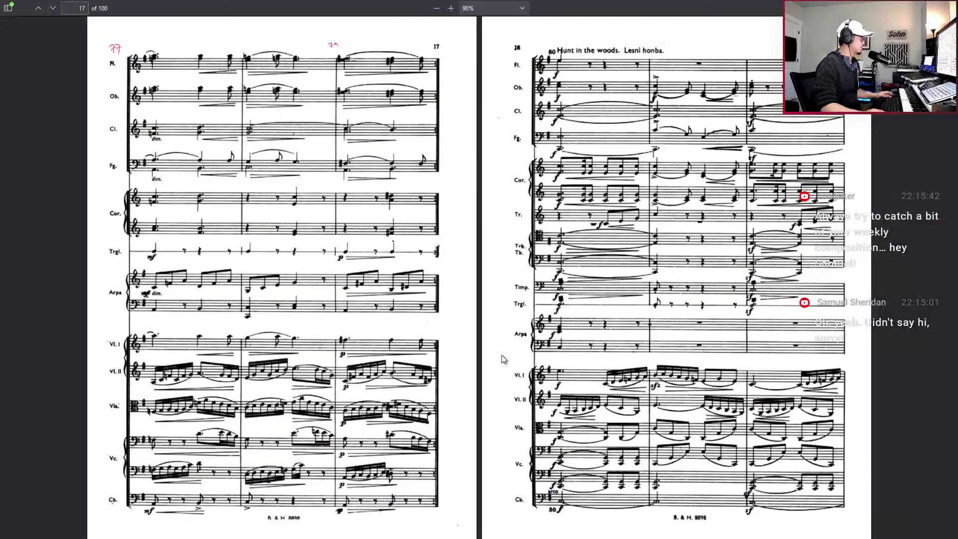
key("alt+Tab")
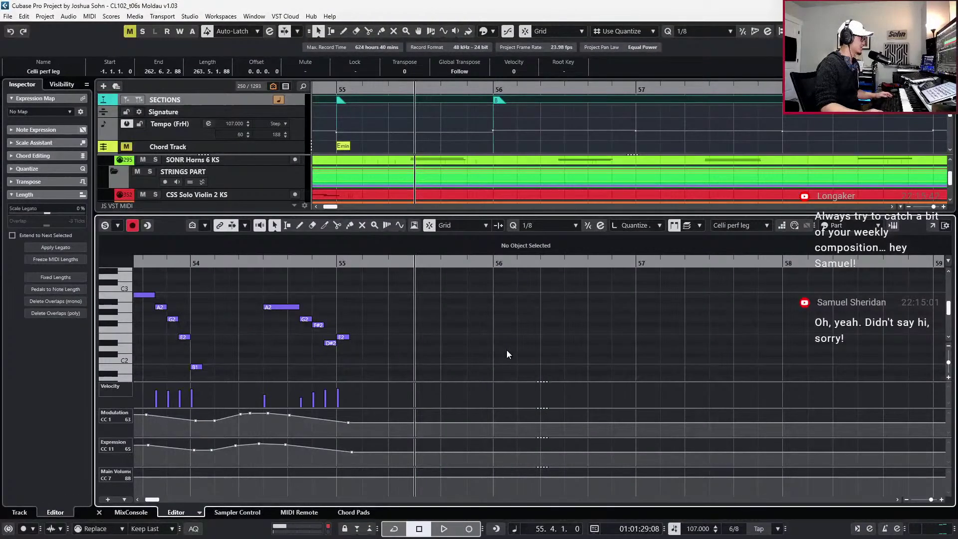
key("alt+Tab")
key("alt+Tab")
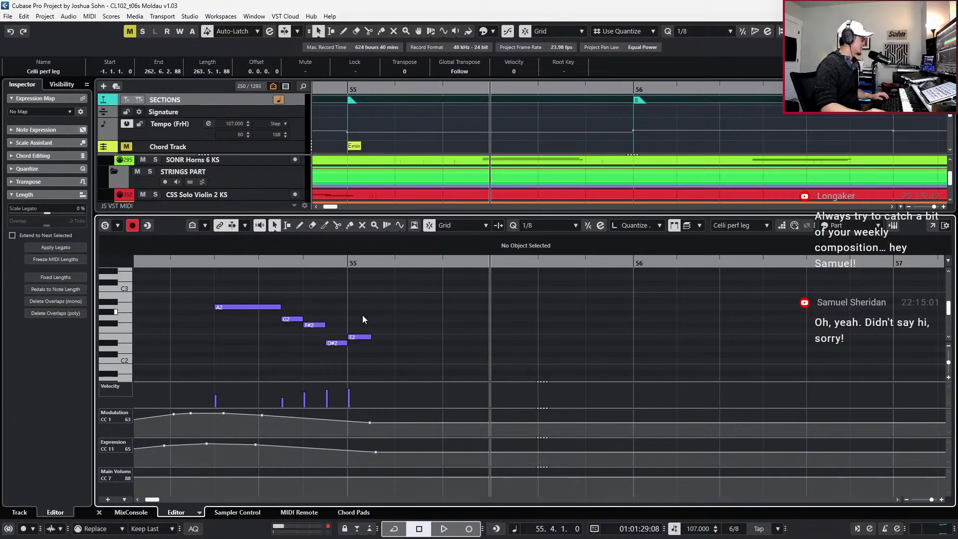
left_click(363, 337)
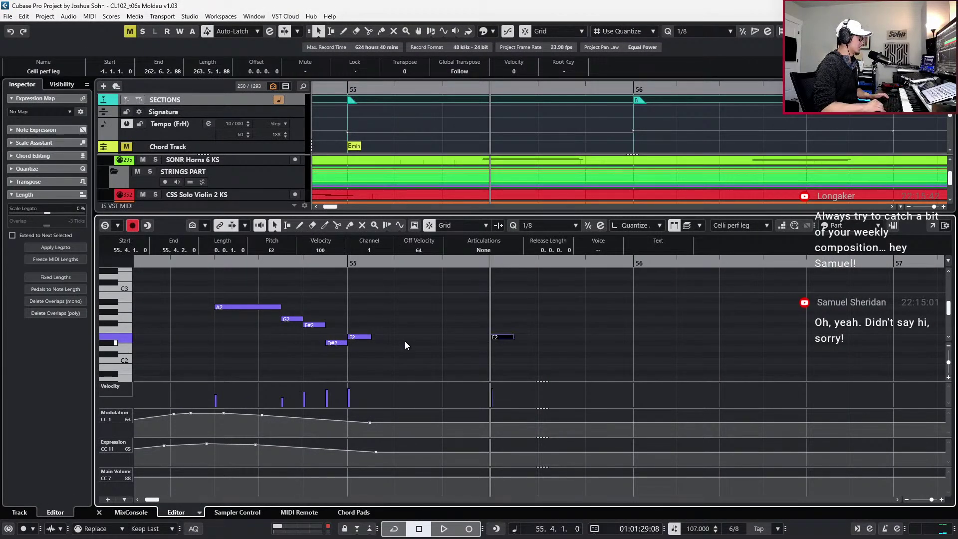
key("Up")
key("Up")
key("Up")
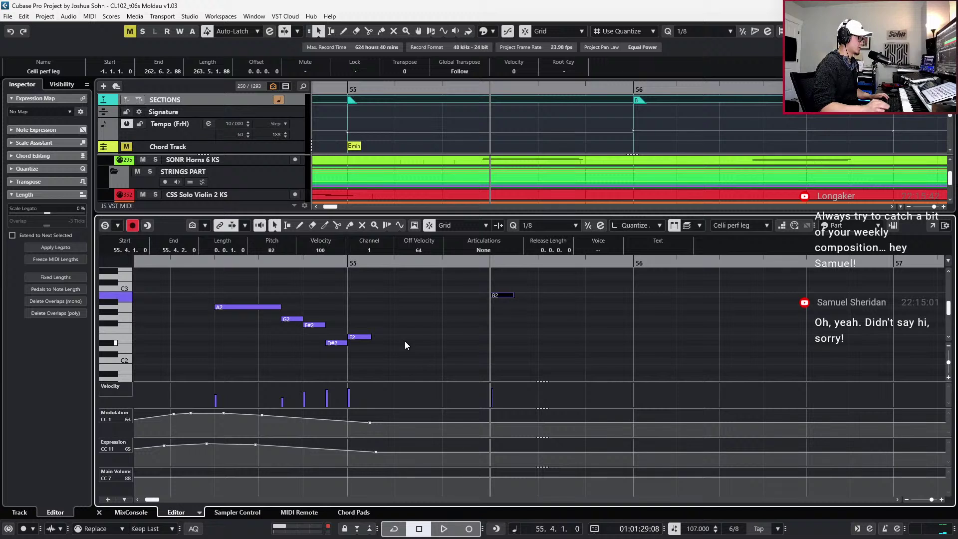
Set the quantize grid to 1/16 and enter the A2, G2 and F#2 notes leading into bar 56
left_click(782, 225)
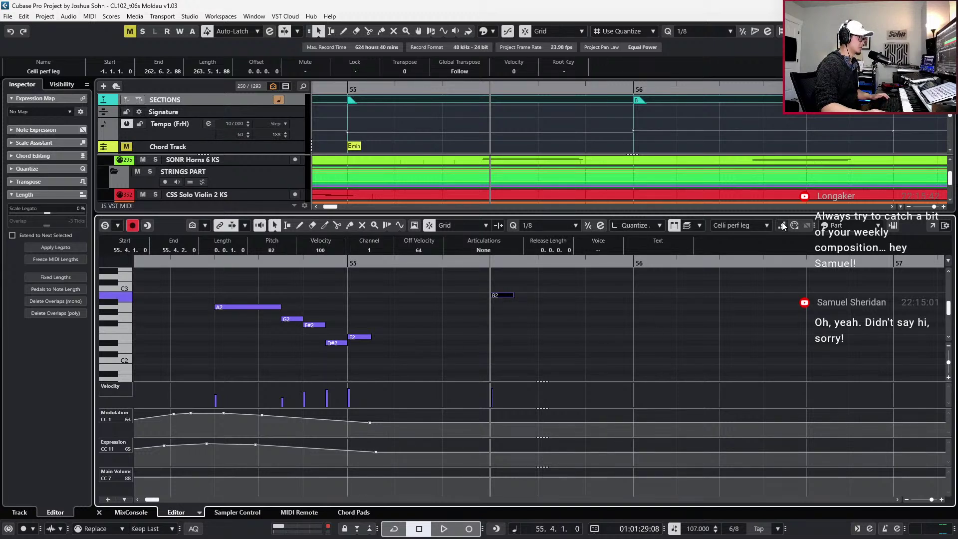
left_click(783, 226)
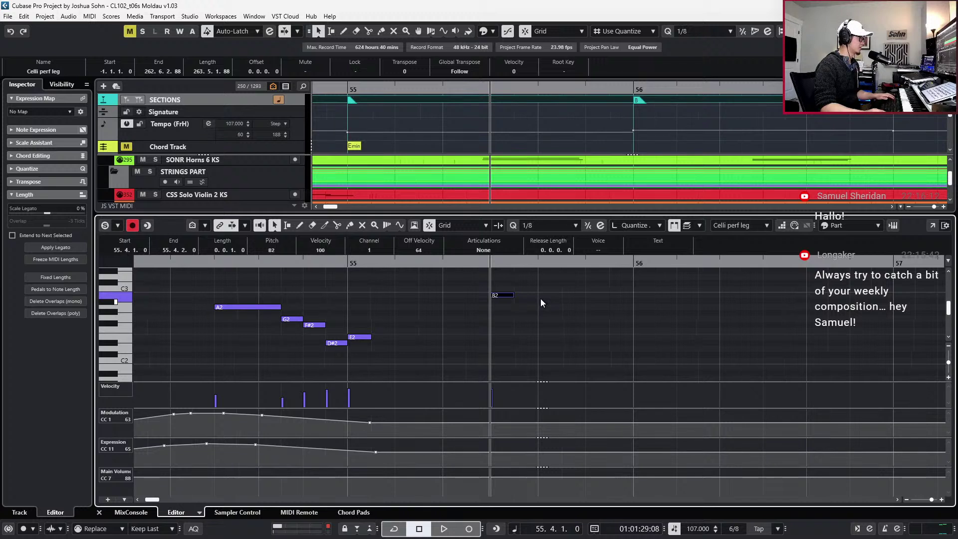
key("2")
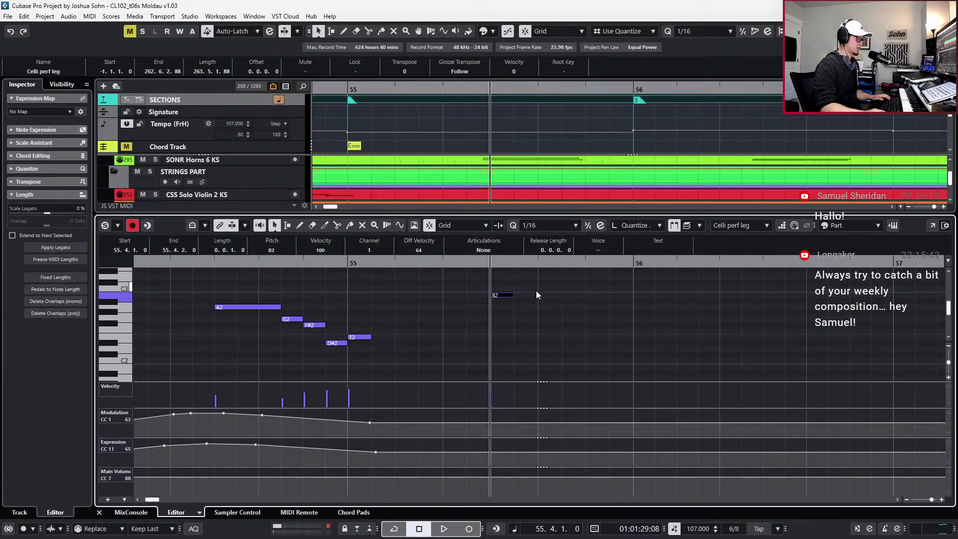
key("space")
key("space")
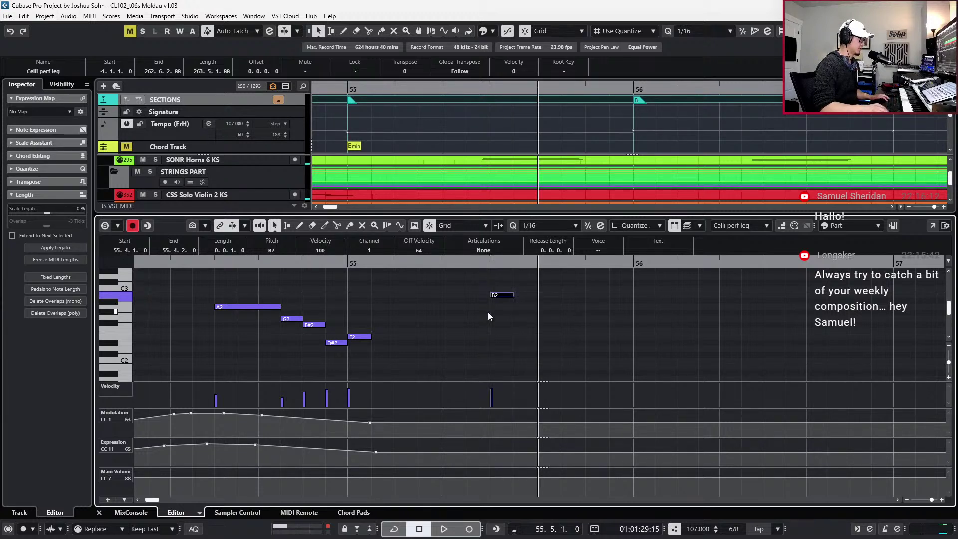
key("space")
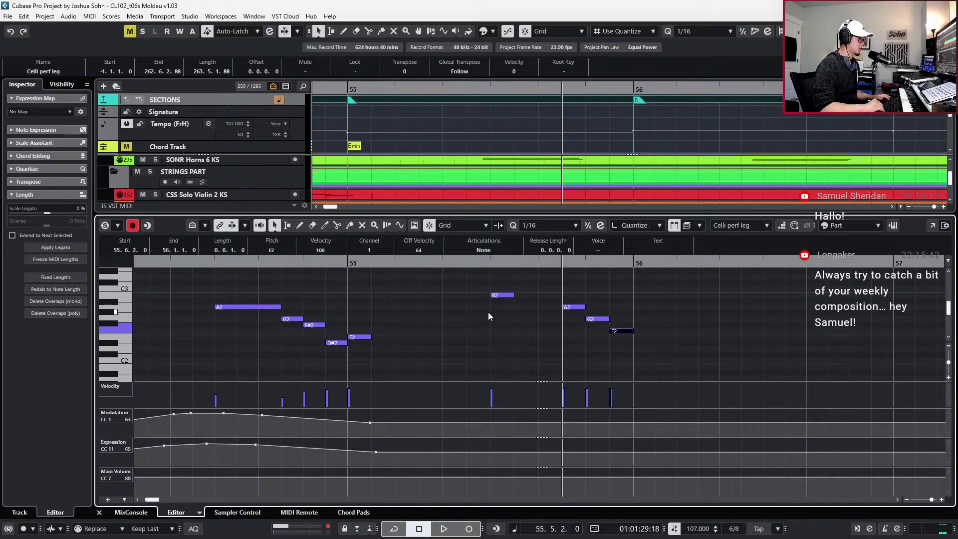
Examine the note lengths and overlaps of the earlier cello phrases from bar 36 up to bar 54
key("KP_Subtract")
key("KP_Subtract")
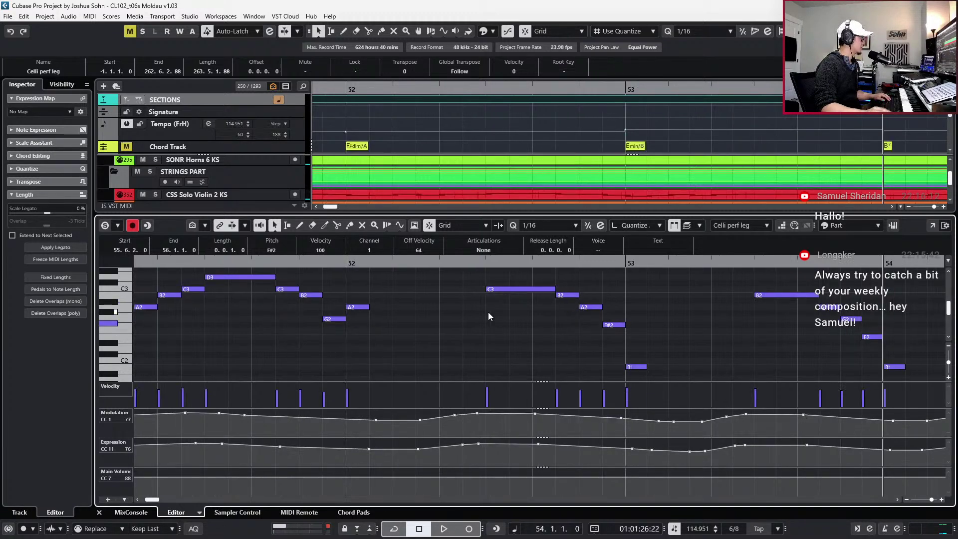
key("g")
key("g")
key("g")
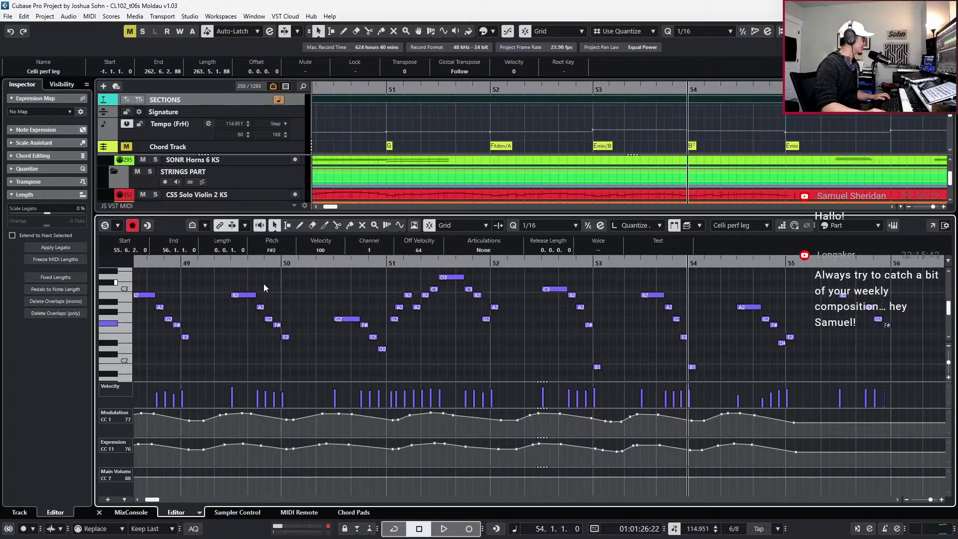
key("h")
key("h")
key("h")
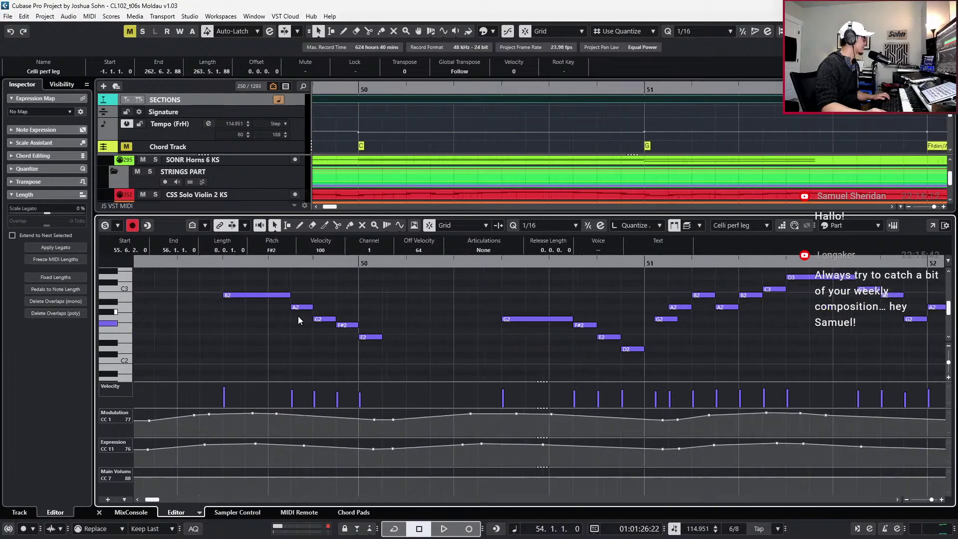
key("g")
key("g")
key("g")
key("g")
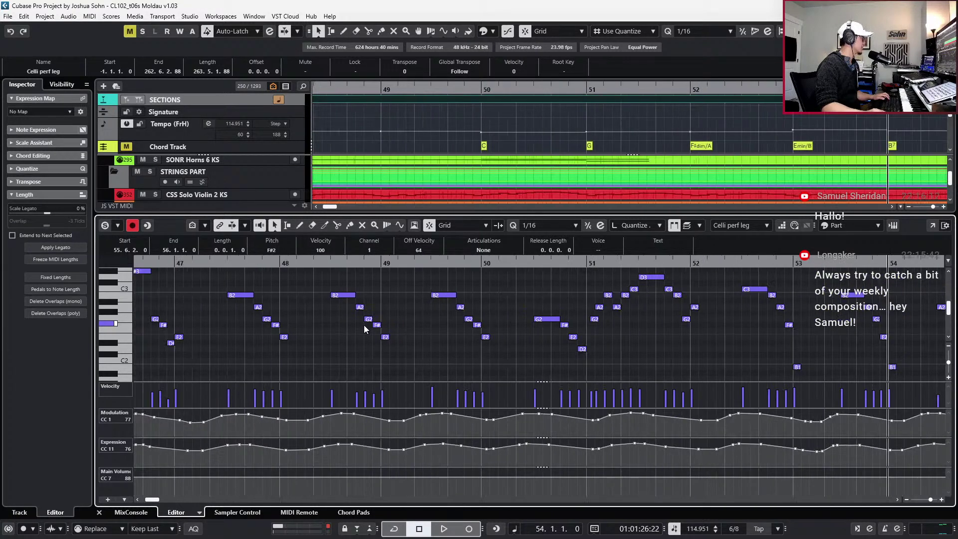
scroll(370, 334, "left", 6)
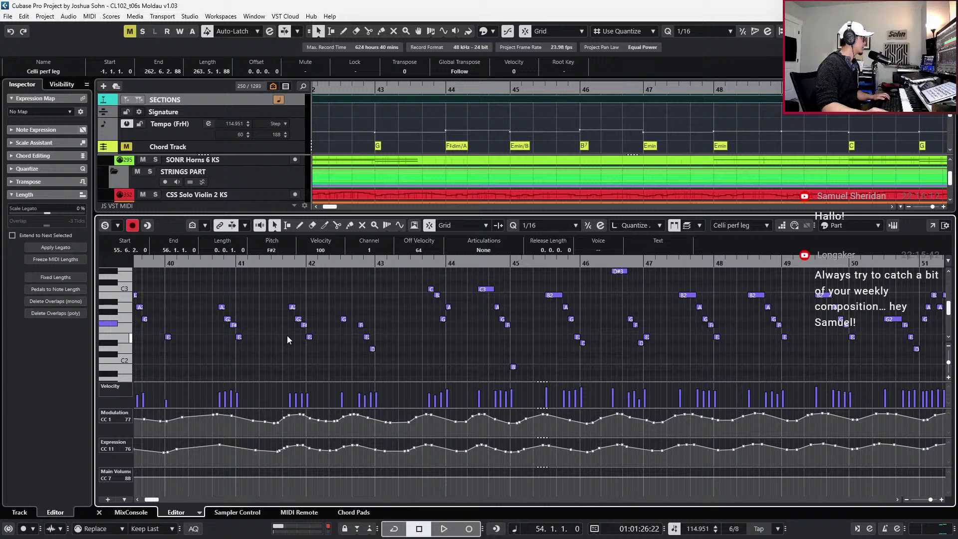
key("h")
key("h")
key("h")
key("h")
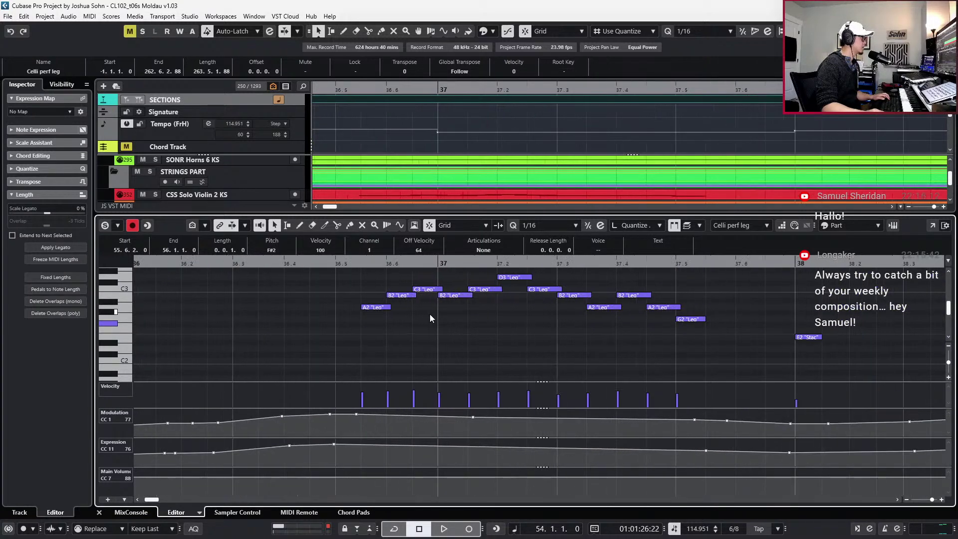
scroll(430, 311, "right", 8)
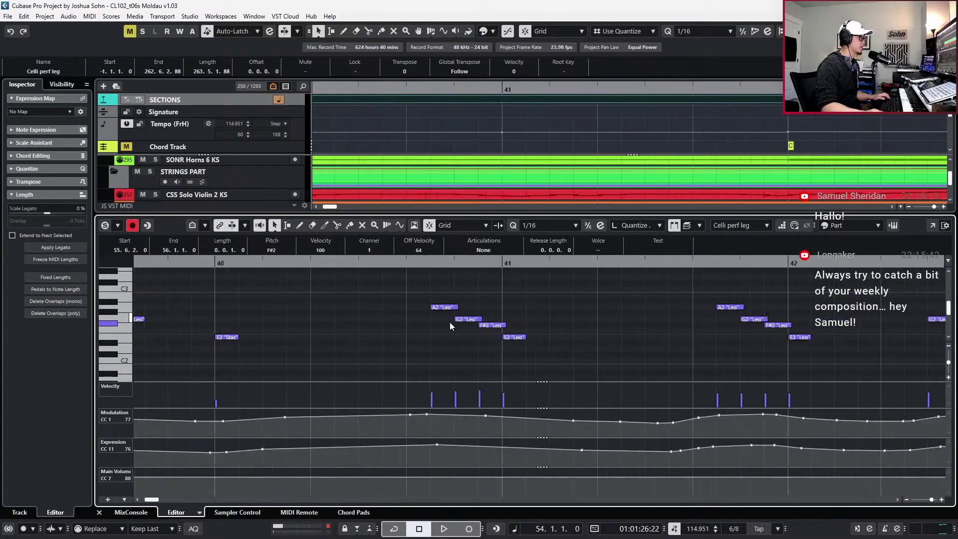
scroll(449, 322, "right", 4)
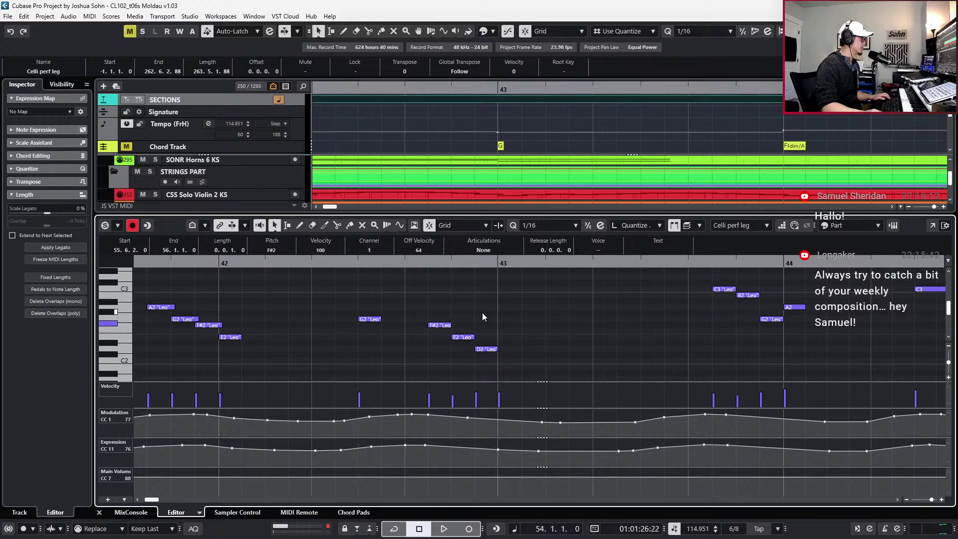
Lengthen bar 42's G2, F#2, E2 and D2 by 10 ticks and extend bar 43's C3, B2 and G2 to overlap
left_click_drag(376, 305, 498, 360)
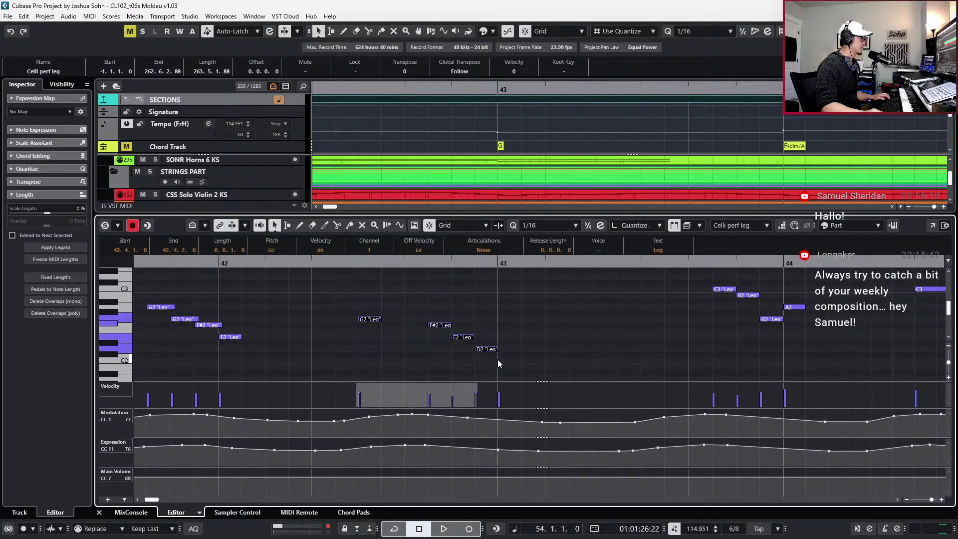
key("g")
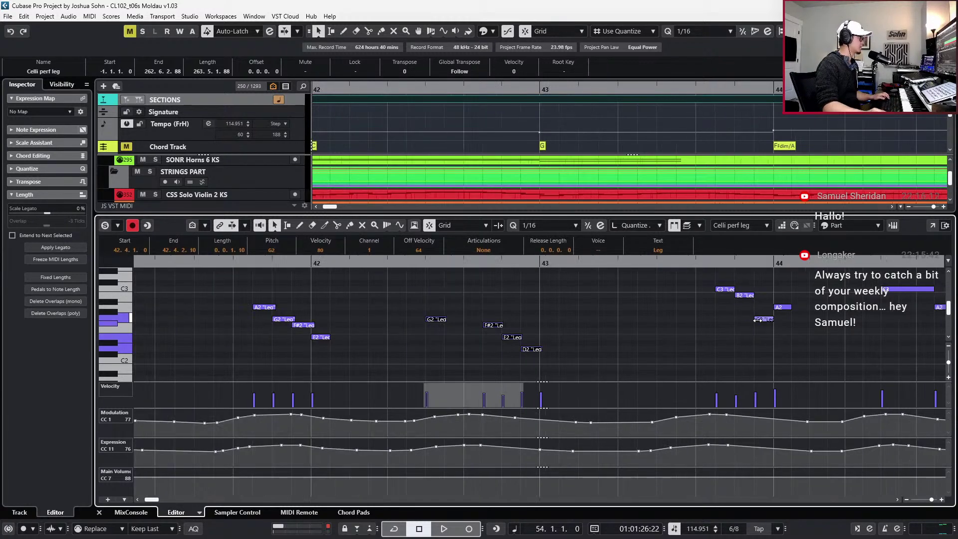
scroll(711, 320, "right", 4)
left_click_drag(362, 277, 436, 335)
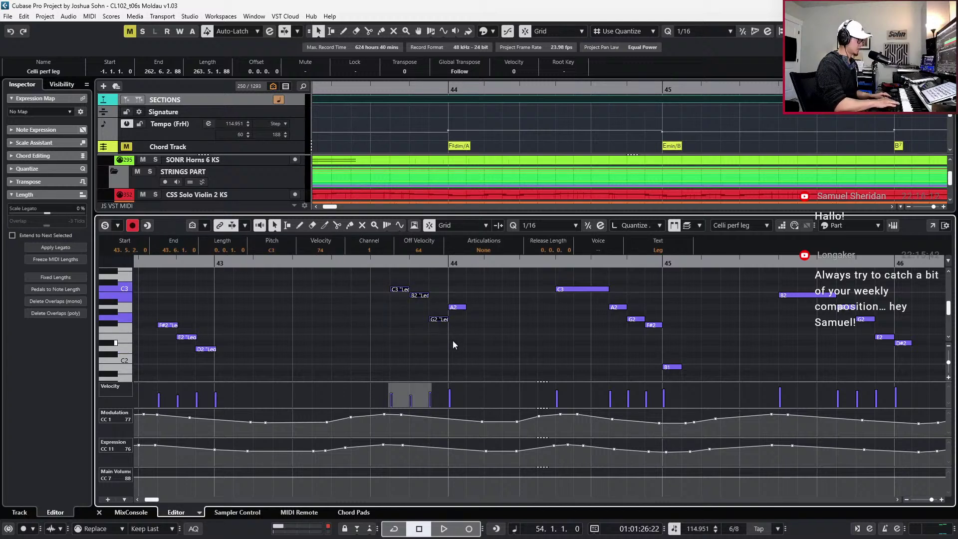
Lengthen bar 44's A2, C3, A2, G2 and F#2 by 10 ticks and extend bar 45's B2, A2, G2 and E2 to overlap
scroll(464, 339, "right", 3)
left_click_drag(371, 287, 577, 355)
scroll(557, 333, "right", 4)
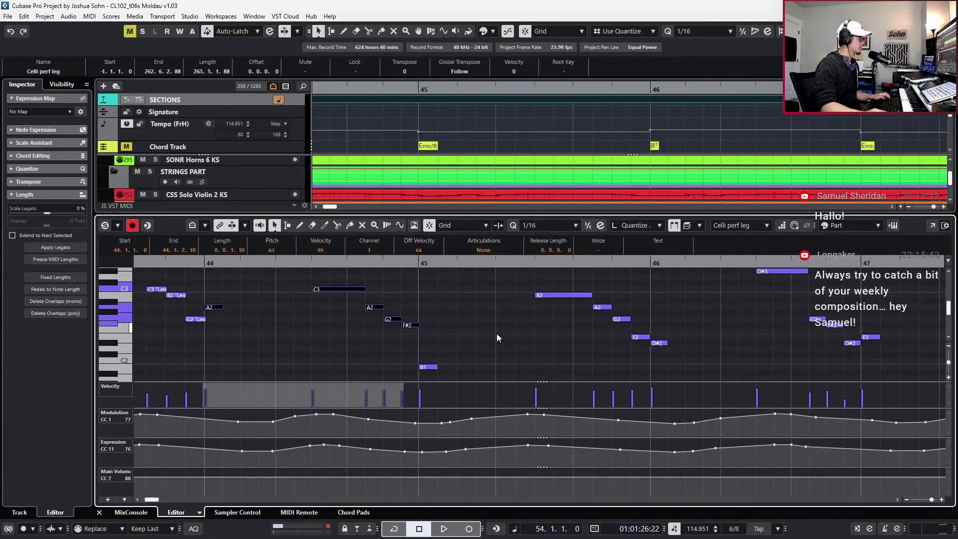
scroll(472, 325, "right", 4)
left_click_drag(440, 287, 559, 361)
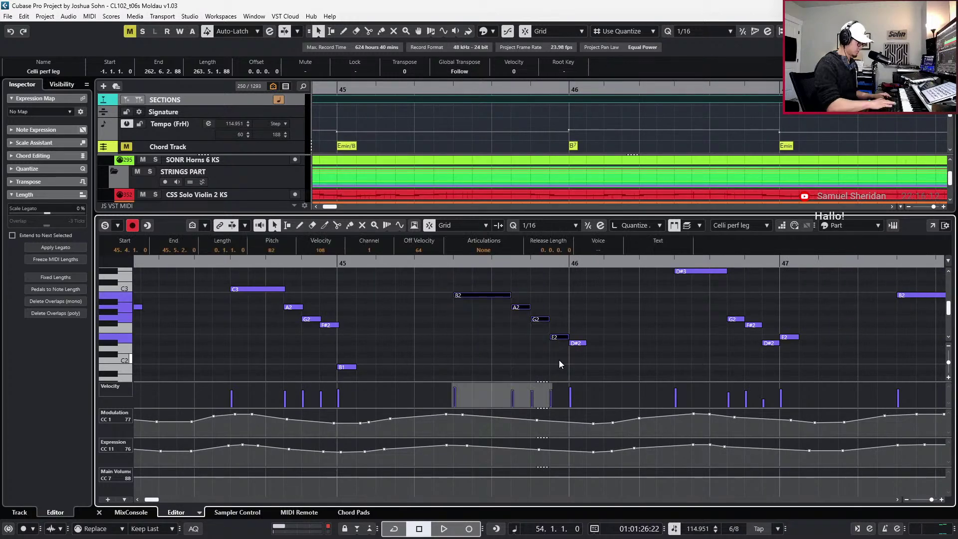
Extend bar 46's D#3, G2, F#2 and D#2 so they overlap, and play back from that phrase
scroll(559, 361, "right", 4)
left_click_drag(491, 309, 530, 348)
left_click(467, 273, "shift")
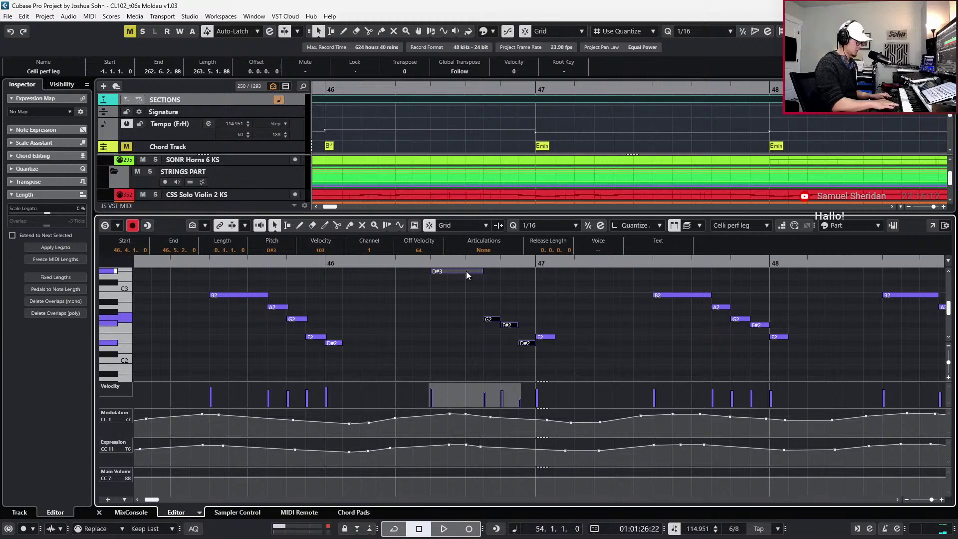
key("l")
key("space")
left_click(468, 308)
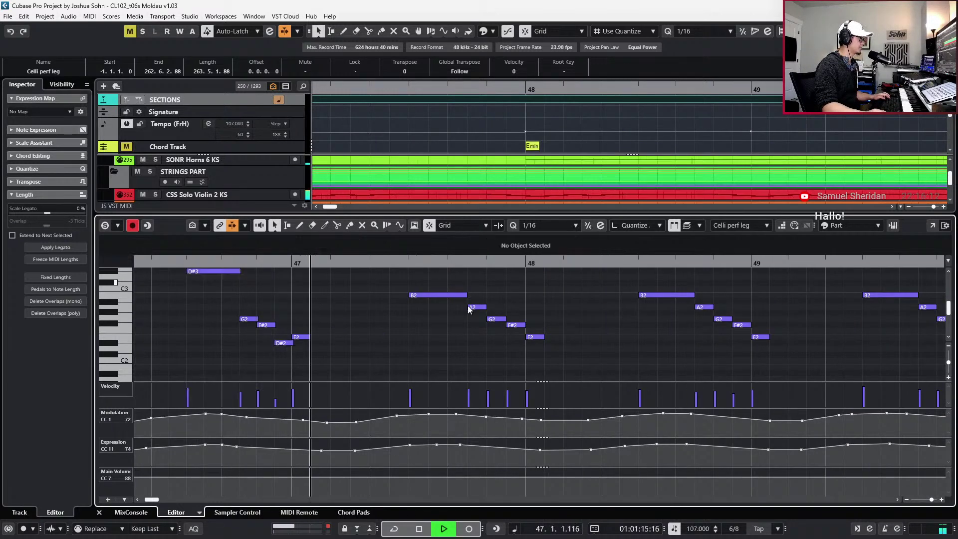
Lengthen bar 47's B2, A2, G2 and F#2 by 20 ticks and extend the phrases in bars 48 to 50, excluding their final notes
left_click_drag(439, 285, 519, 349)
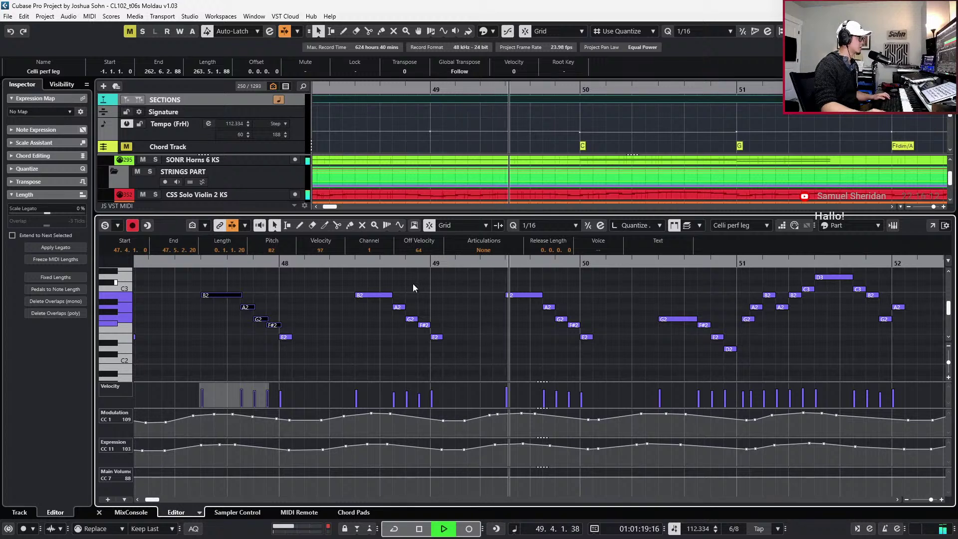
left_click_drag(365, 282, 436, 339)
key("space")
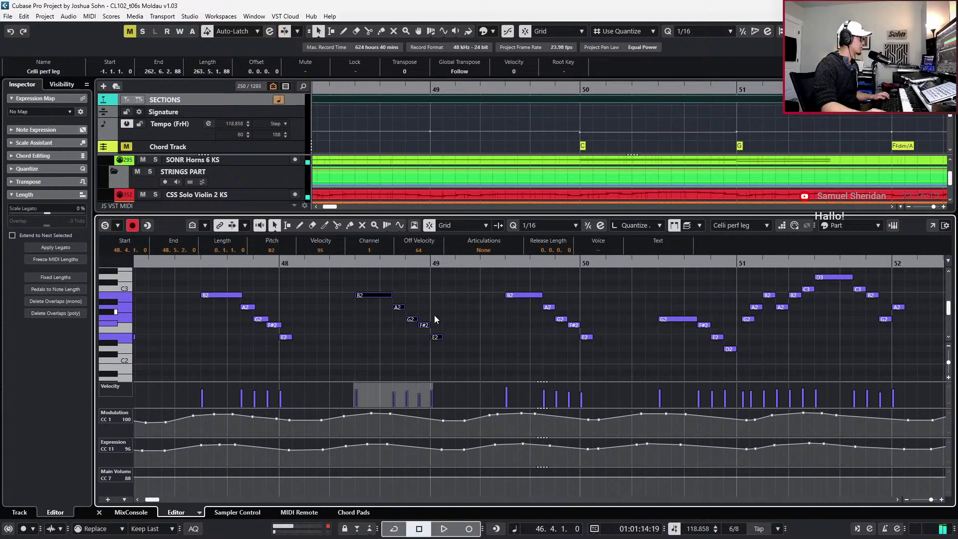
left_click(436, 337, "shift")
left_click_drag(499, 288, 583, 330)
left_click_drag(635, 305, 718, 358)
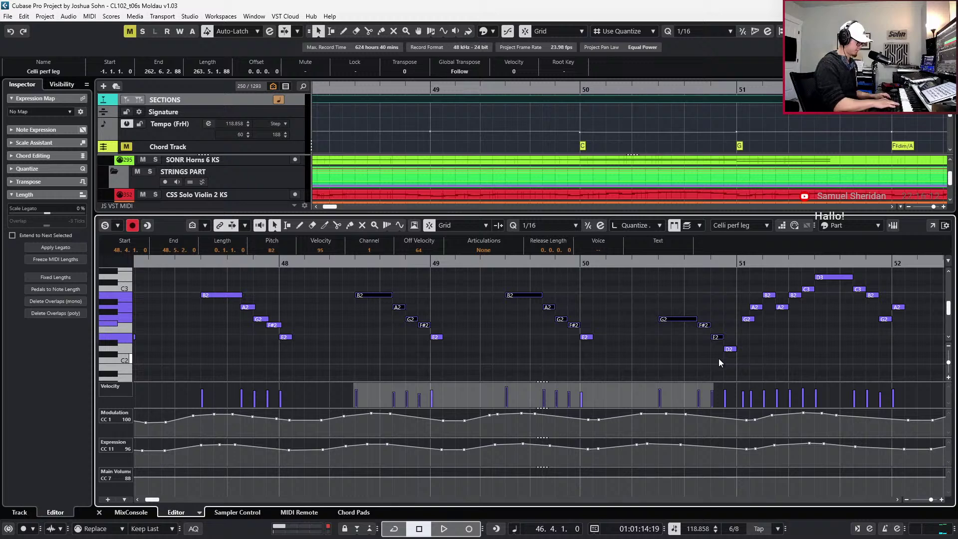
scroll(719, 358, "right", 3)
Quantize the G2 and A2 notes at the start of bar 51 to the 1/16 grid and play them back
left_click_drag(575, 301, 599, 319)
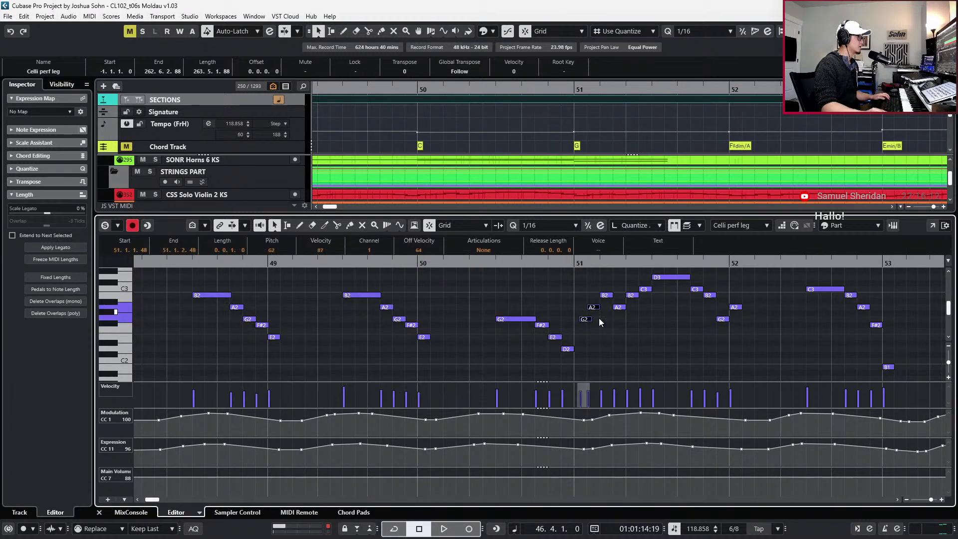
scroll(610, 325, "up", 3)
key("q")
key("space")
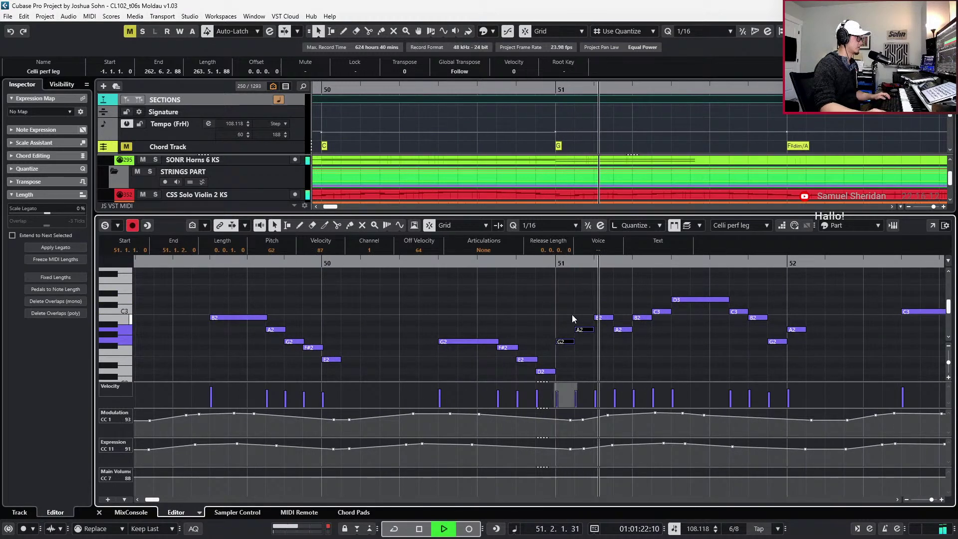
Lengthen the notes of the bar 51 run, from its first G2 to its last G2, by 10 ticks
key("space")
left_click_drag(568, 293, 673, 351)
left_click_drag(740, 298, 778, 361)
key("ctrl+l")
scroll(779, 358, "right", 5)
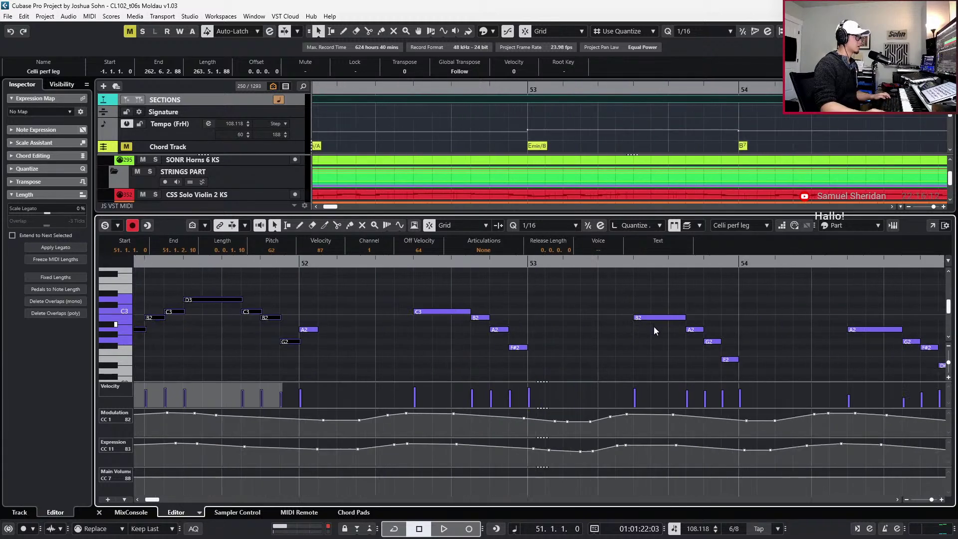
Extend bar 52's C3, B2 and A2 to overlap, lengthen bar 53's B2, A2 and G2 by 10 ticks, and play back
left_click_drag(481, 291, 496, 338)
left_click_drag(445, 291, 488, 344)
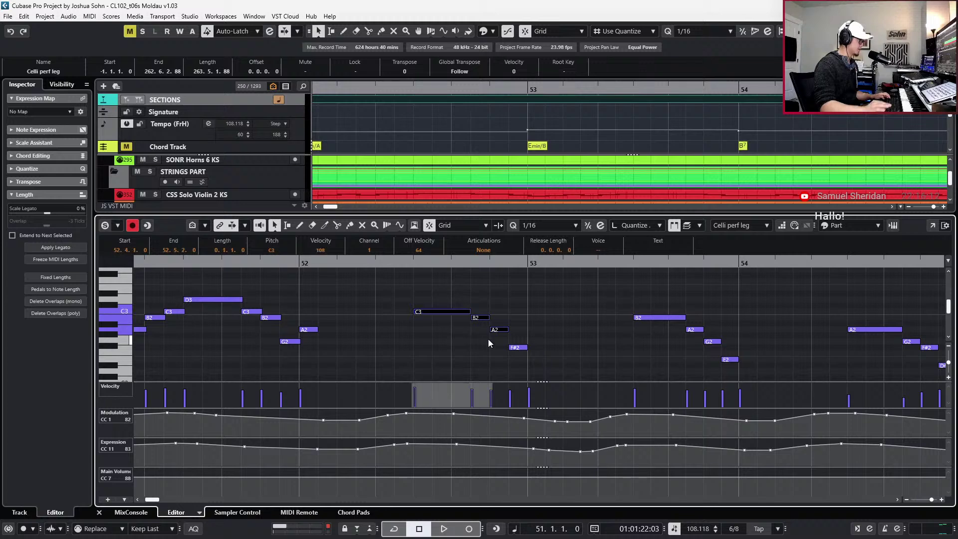
scroll(488, 342, "right", 3)
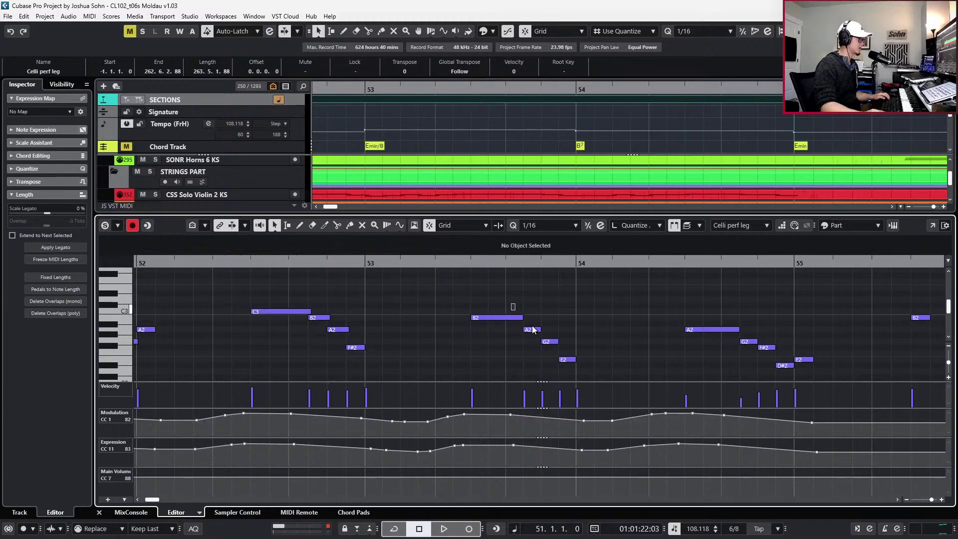
left_click_drag(468, 313, 562, 360)
left_click(563, 361, "shift")
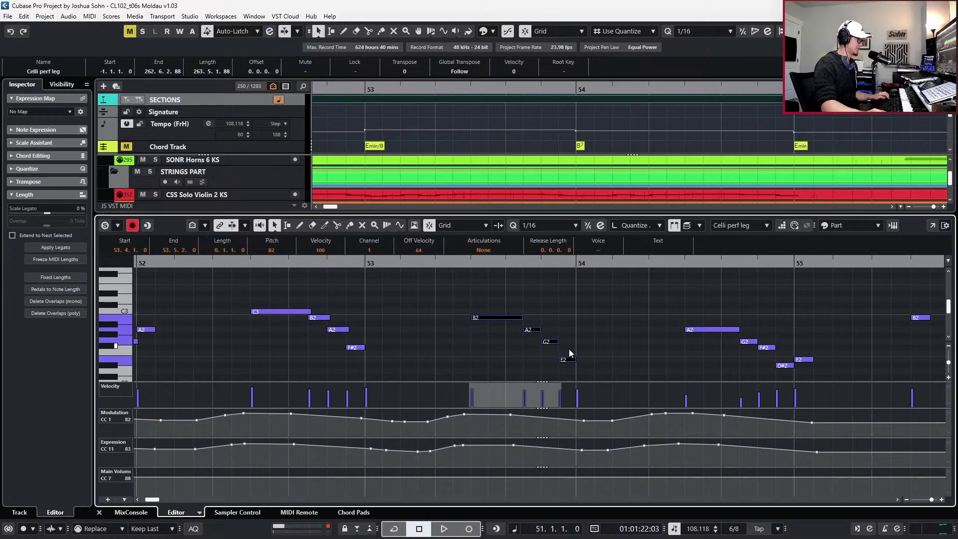
key("alt+space")
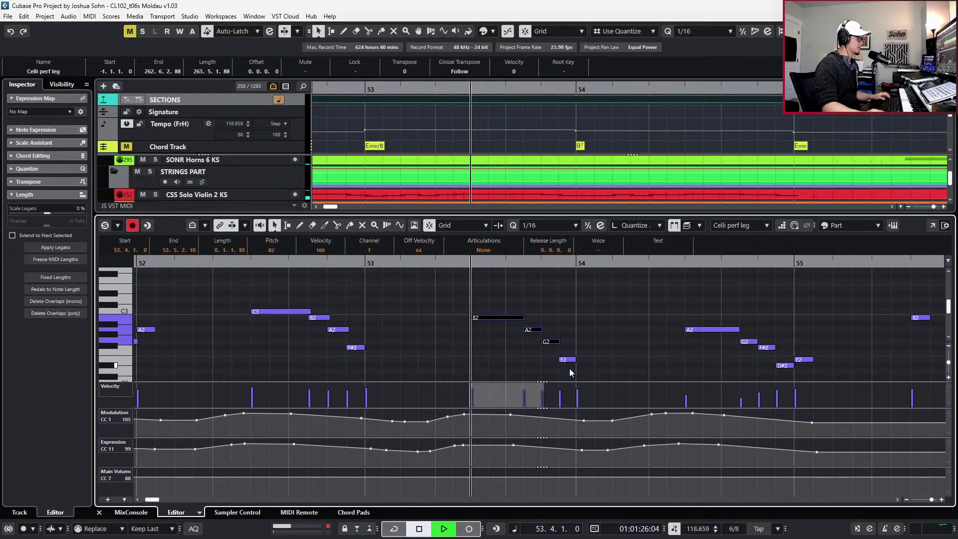
Lengthen bar 54's A2, G2 and F#2 by 20 ticks and play back the passage
scroll(557, 336, "right", 2)
left_click_drag(519, 304, 600, 361)
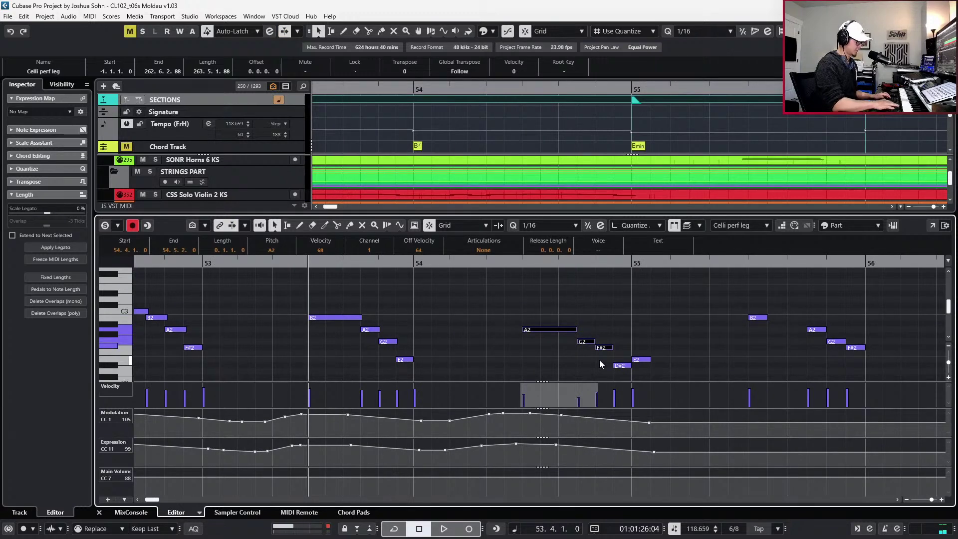
key("alt+space")
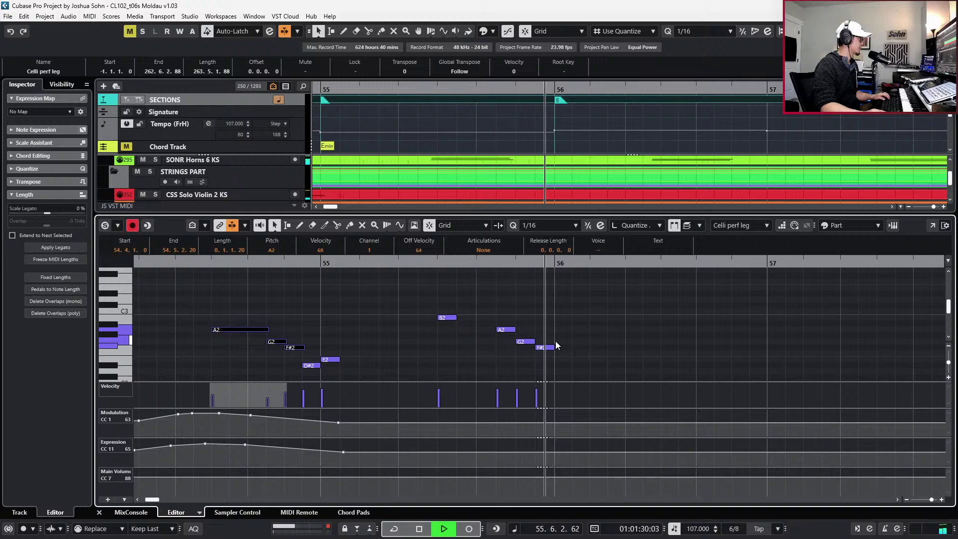
key("space")
Lengthen the D#2 ending bar 54 and bar 55's A2 and G2 by 20 ticks
left_click_drag(317, 345, 313, 380)
left_click_drag(510, 308, 531, 356)
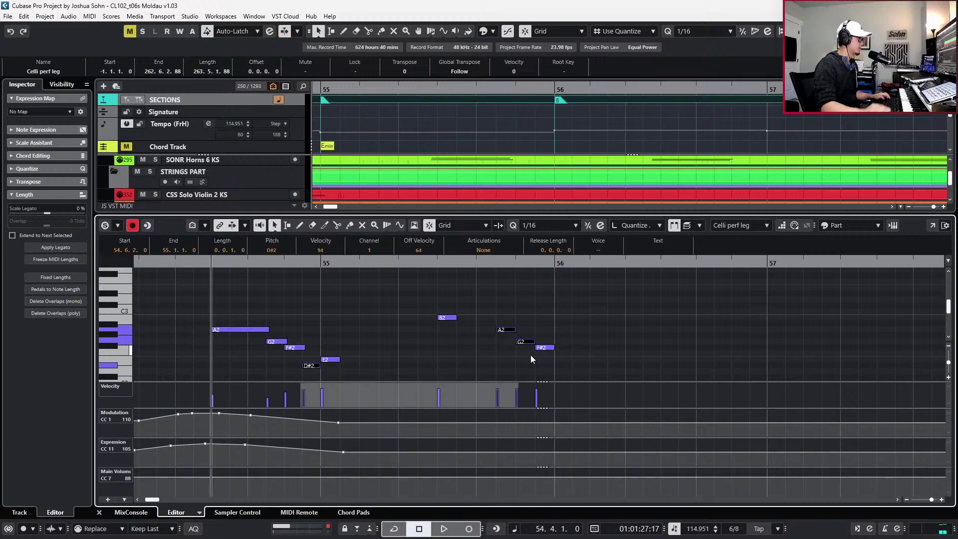
key("alt+shift+Right")
key("l")
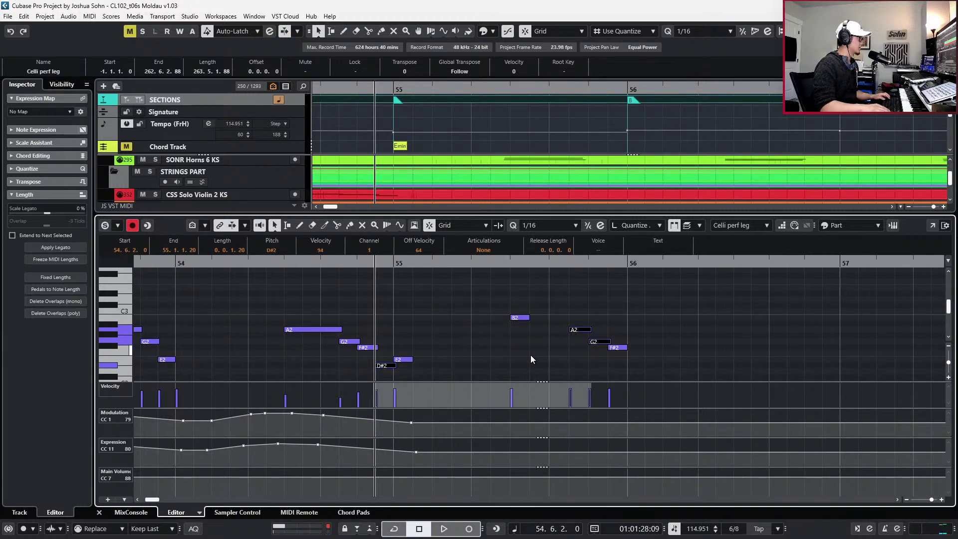
Extend bar 55's B2 to a length of 0.1.1.7 so it slightly overlaps the following A2, and play back the phrase
key("n")
scroll(531, 355, "right", 1)
left_click(358, 317)
key("l")
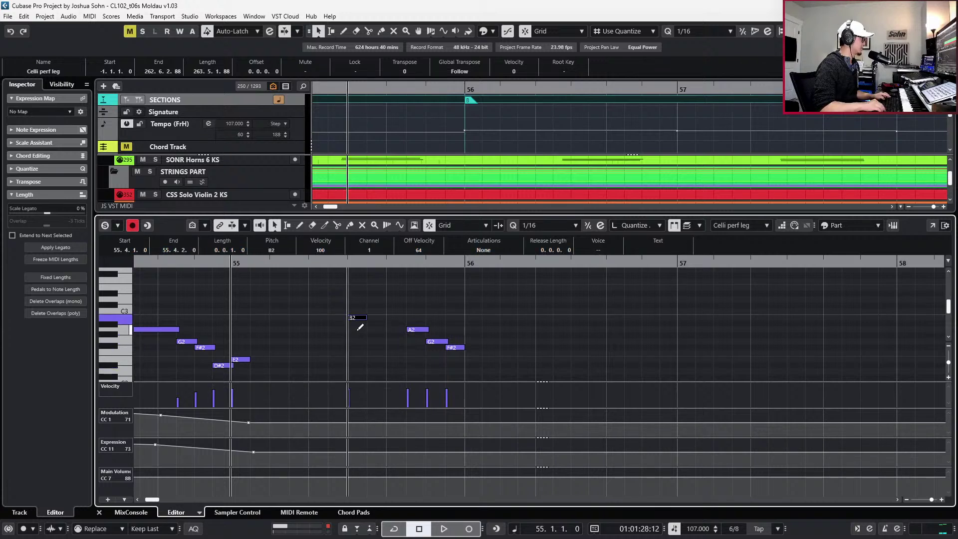
key("alt+shift+Right")
key("alt+shift+Right")
key("space")
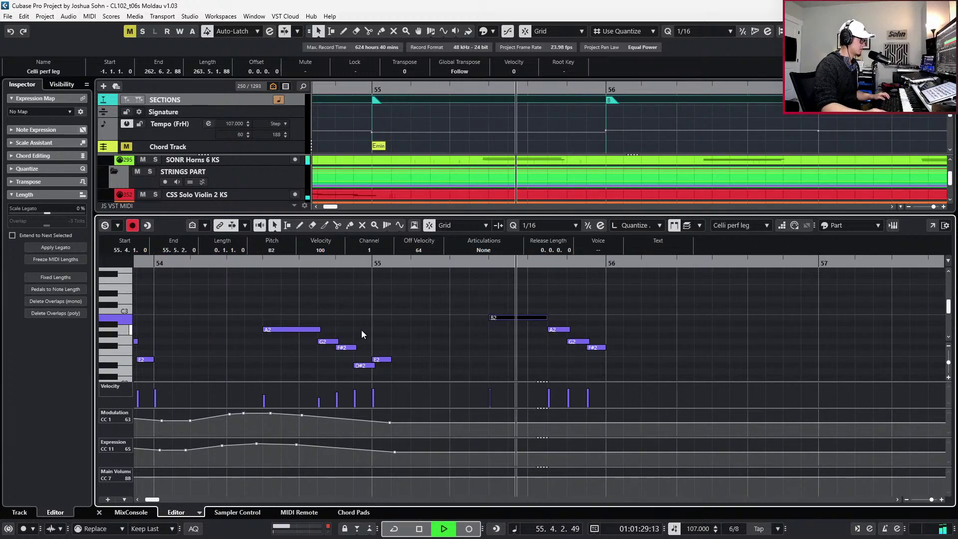
key("space")
key("g")
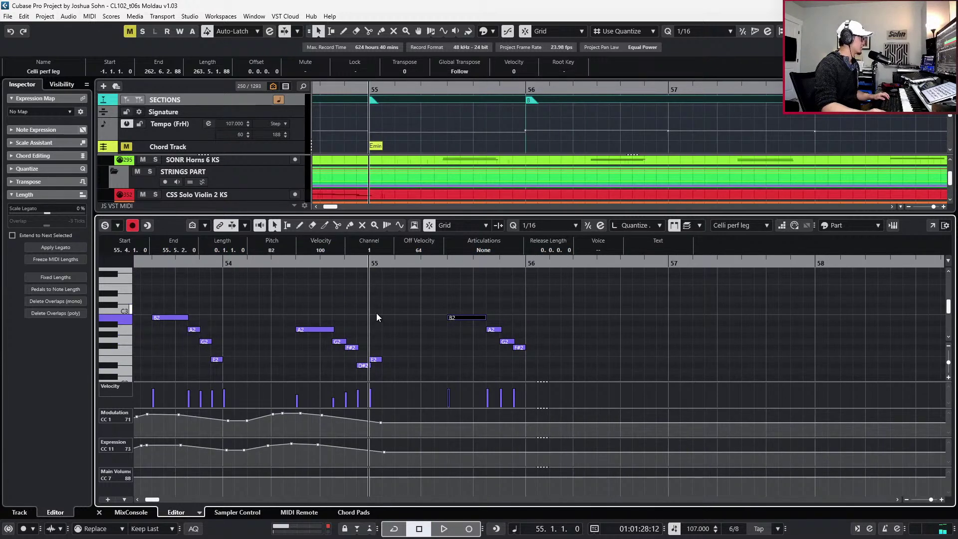
left_click_drag(482, 316, 483, 317)
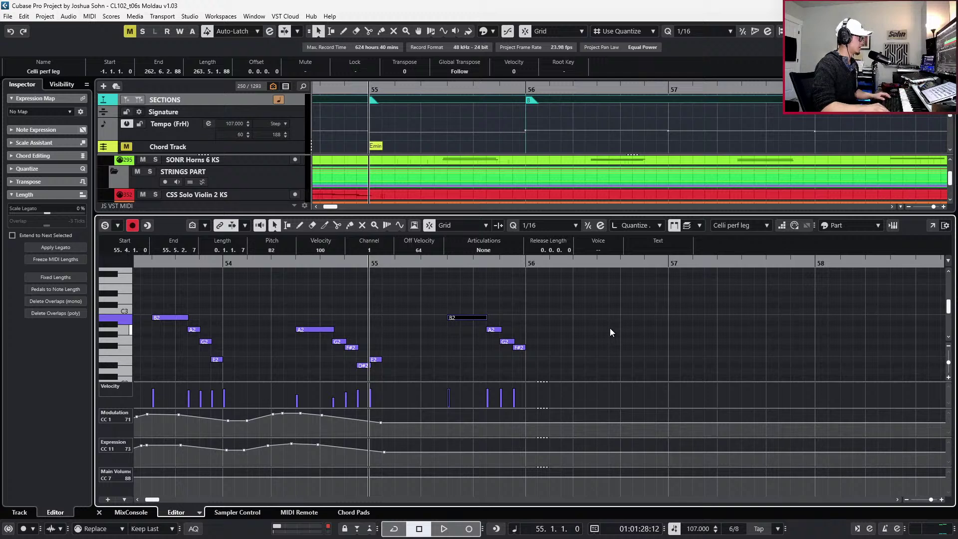
Add a sixteenth-note E2 at the start of bar 56
key("ctrl+Right")
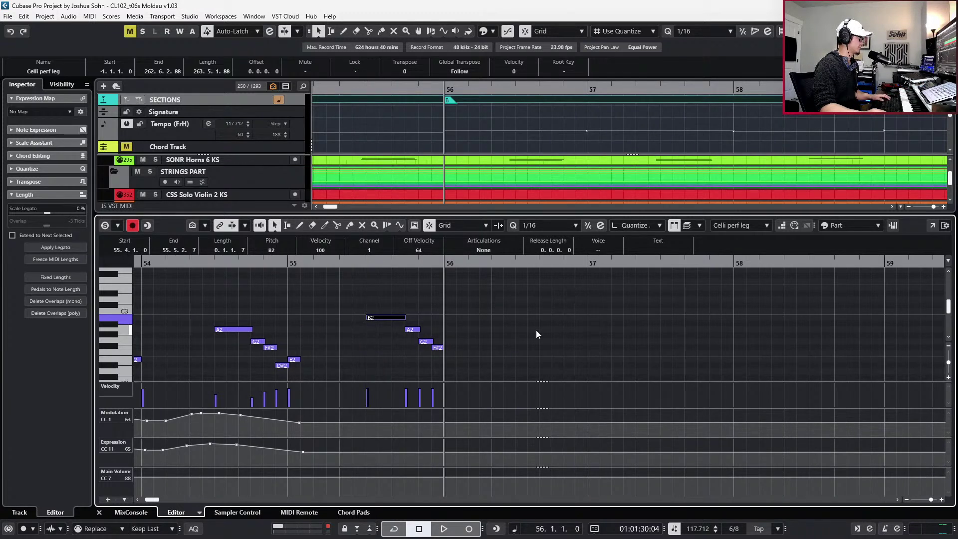
double_click(443, 349)
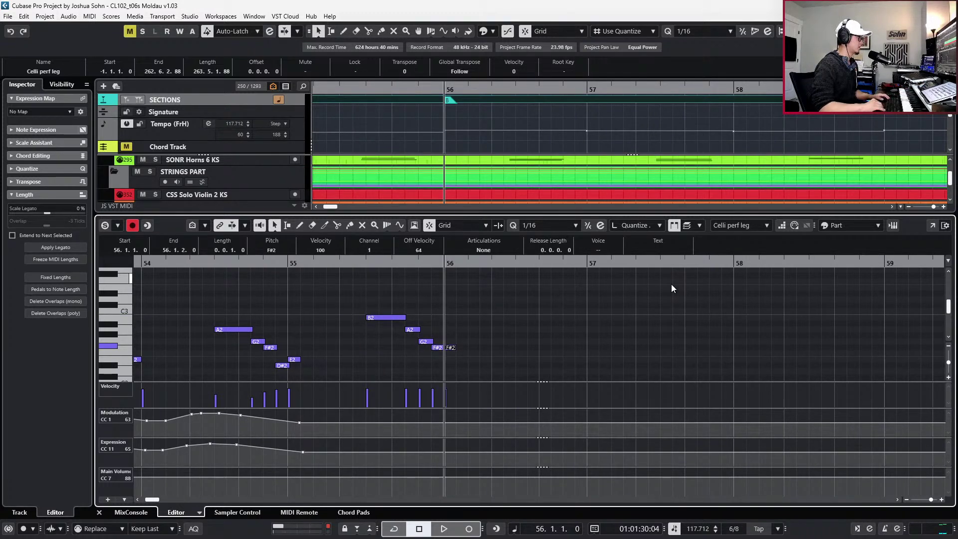
key("Down")
key("Down")
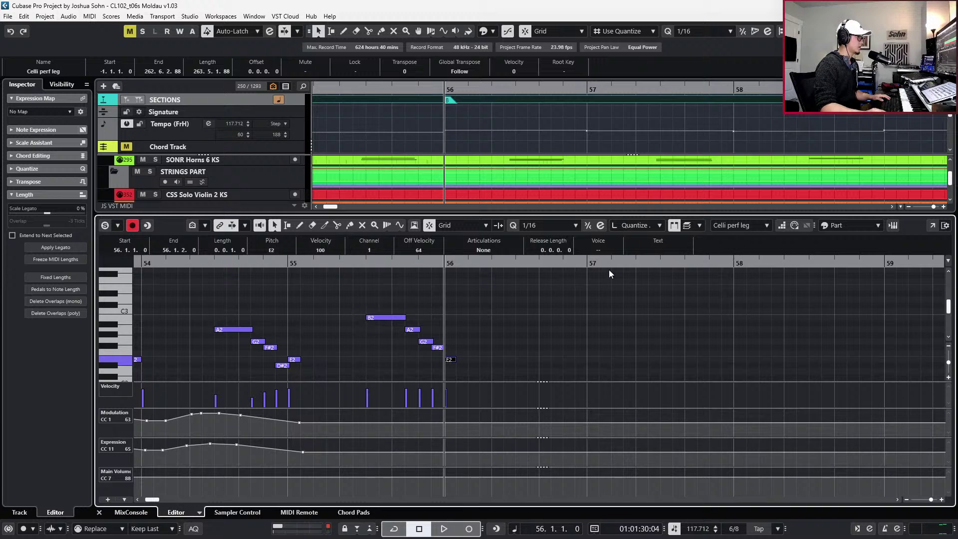
Turn on step input and place its insertion position at 56.4.1
left_click(492, 267)
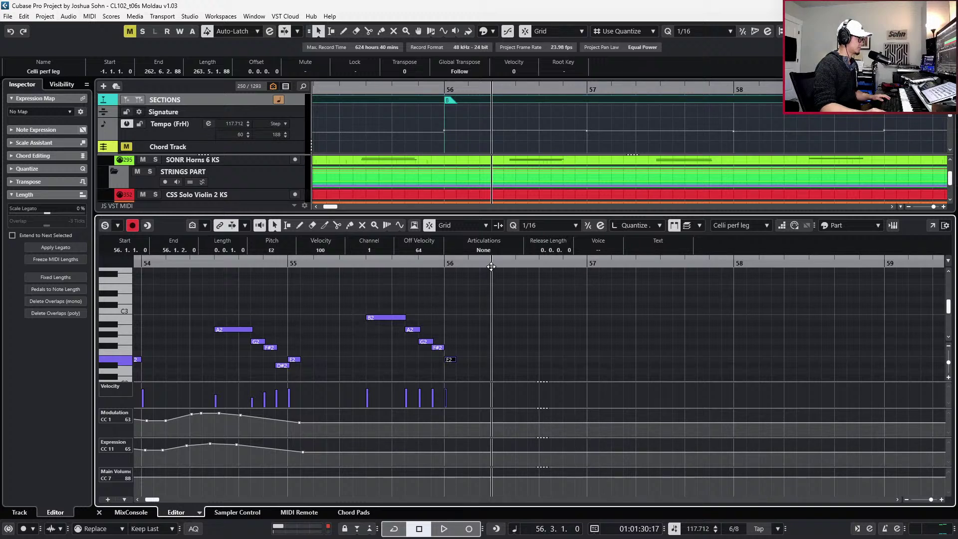
left_click(782, 225)
key("Right")
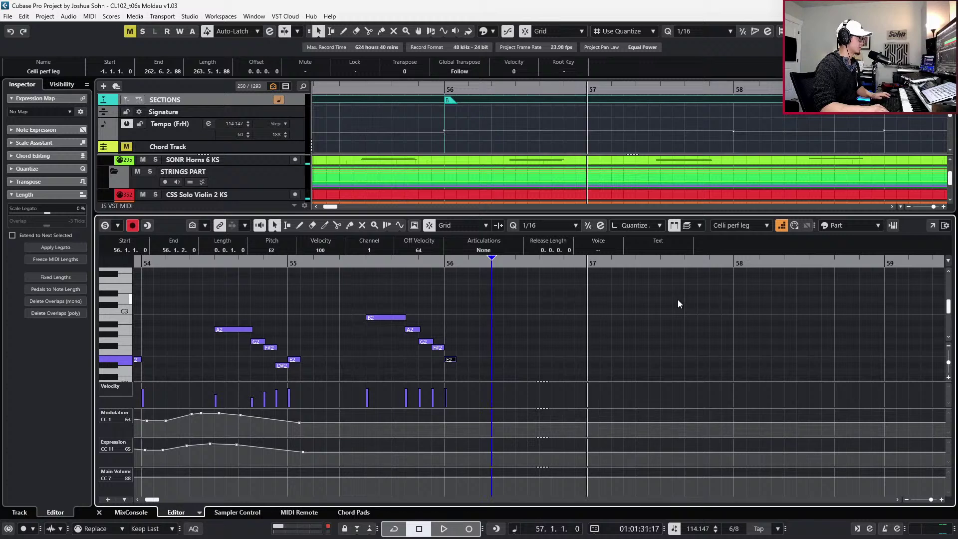
key("Left")
key("Left")
key("Left")
key("Left")
key("Left")
key("Left")
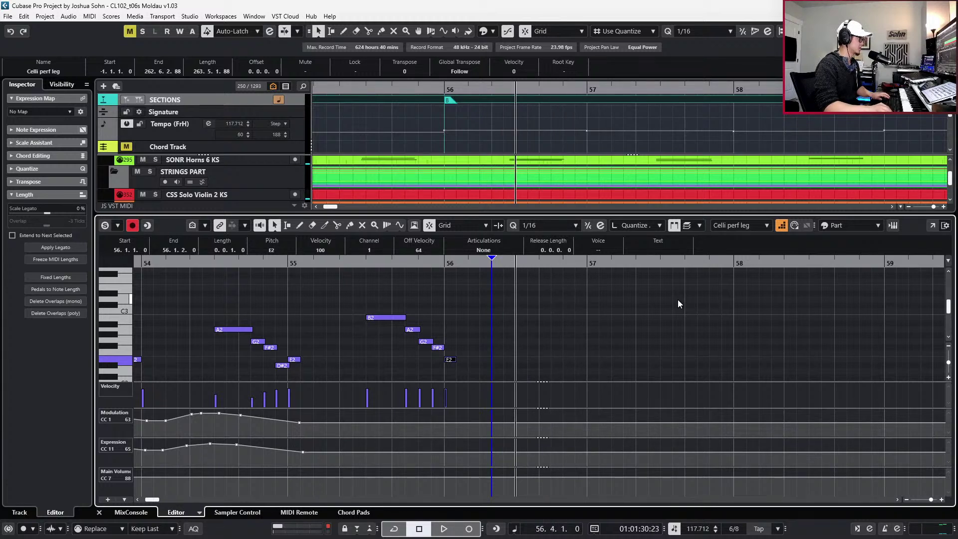
left_click(518, 338)
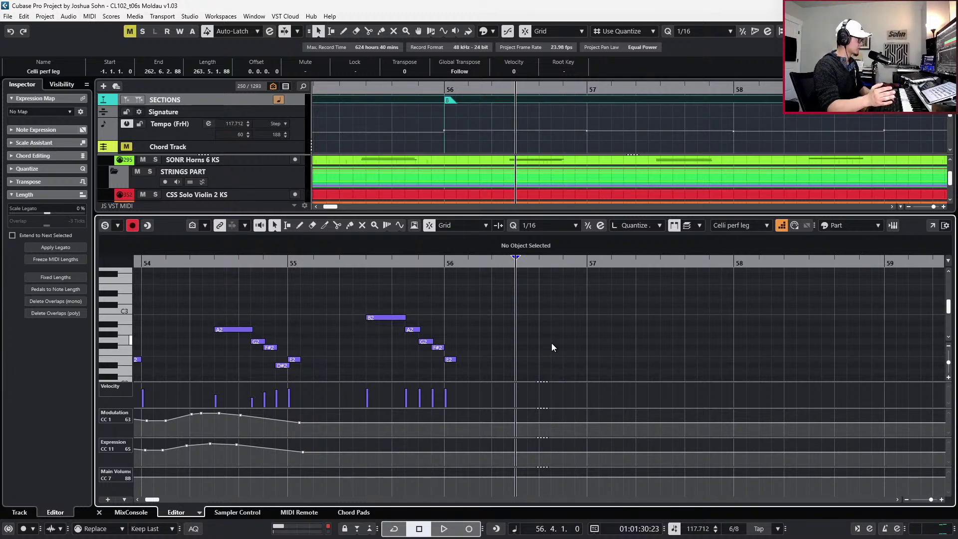
Step-enter G2 at 56.4.1 with length 0.1.1.20, followed by sixteenths F#2, E2, C2 and B1 into bar 57
key("2")
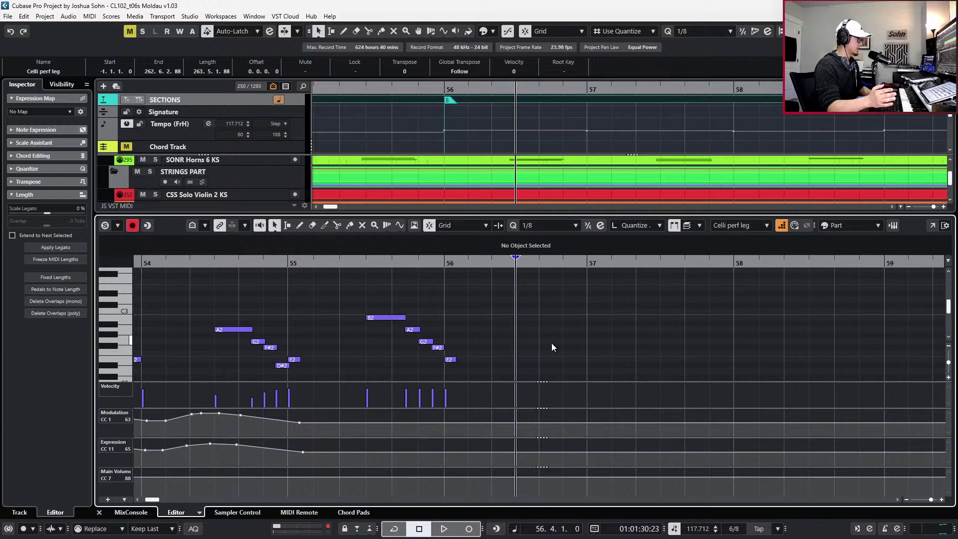
key("3")
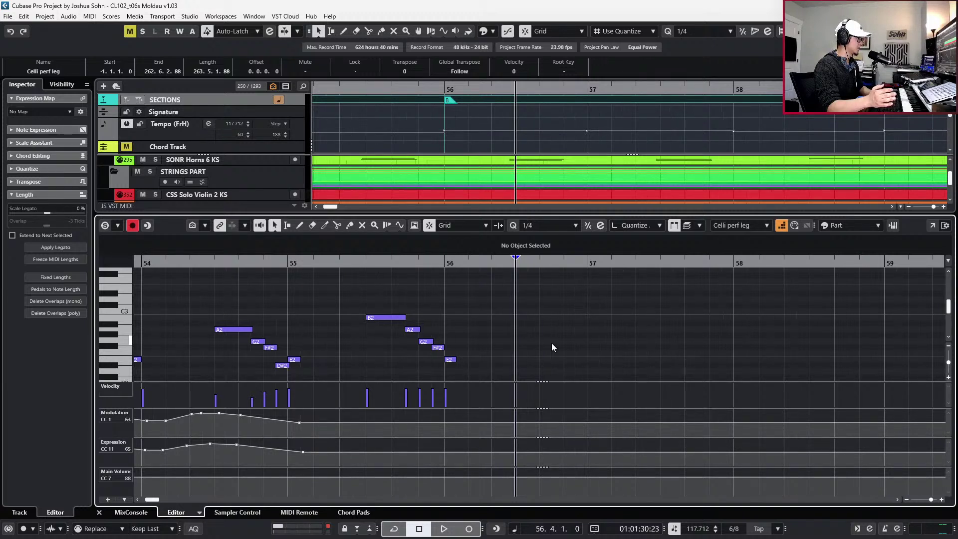
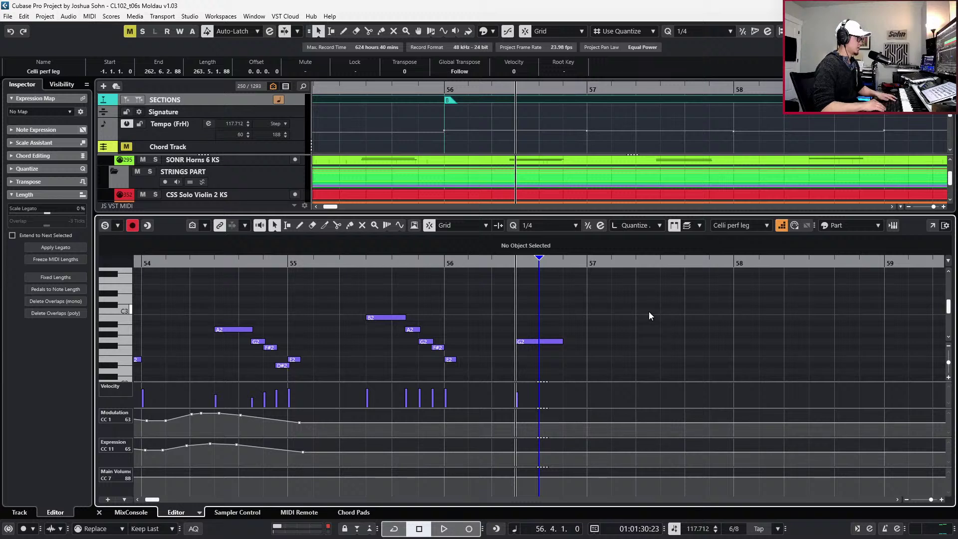
key("2")
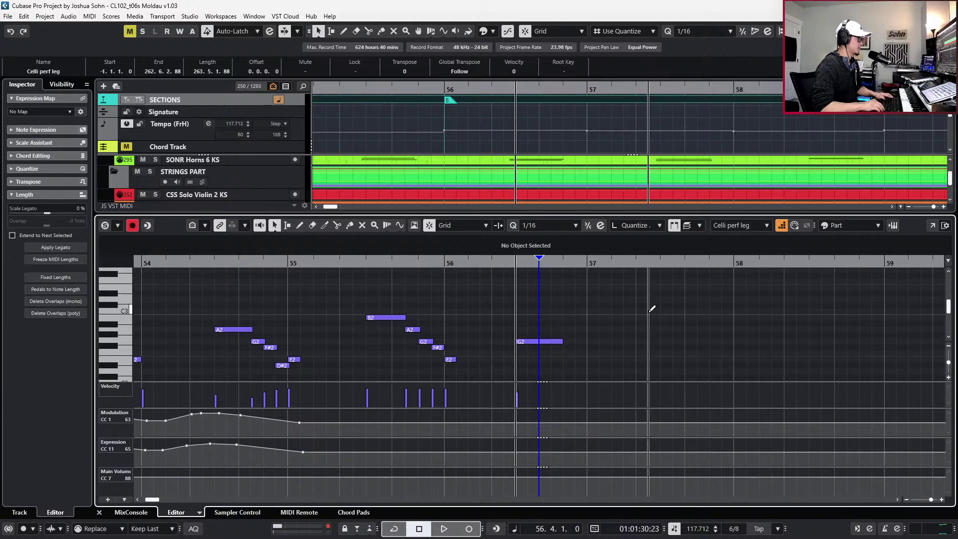
left_click_drag(563, 342, 551, 341)
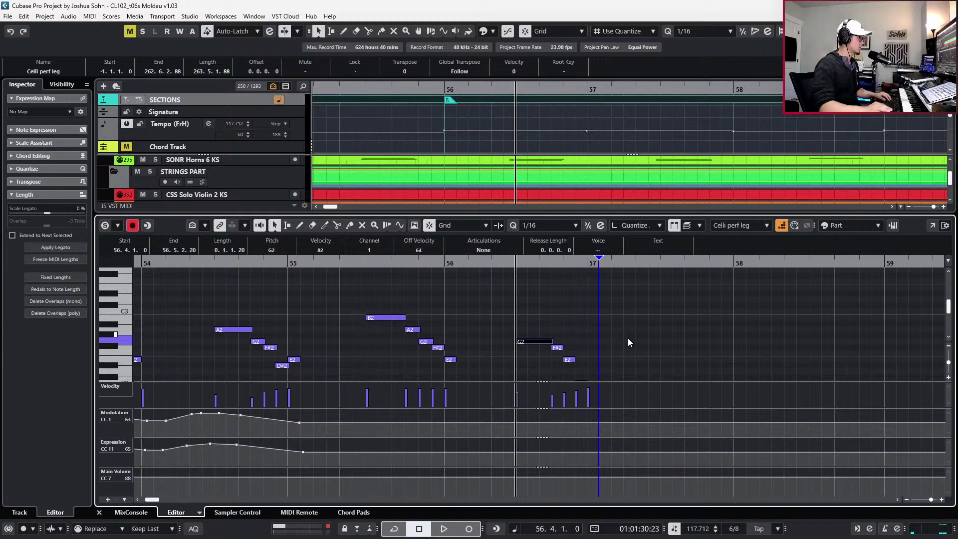
Play back the bar 56 phrase and step-enter a D2 at 57.4.1 with length 0.1.1.20
key("space")
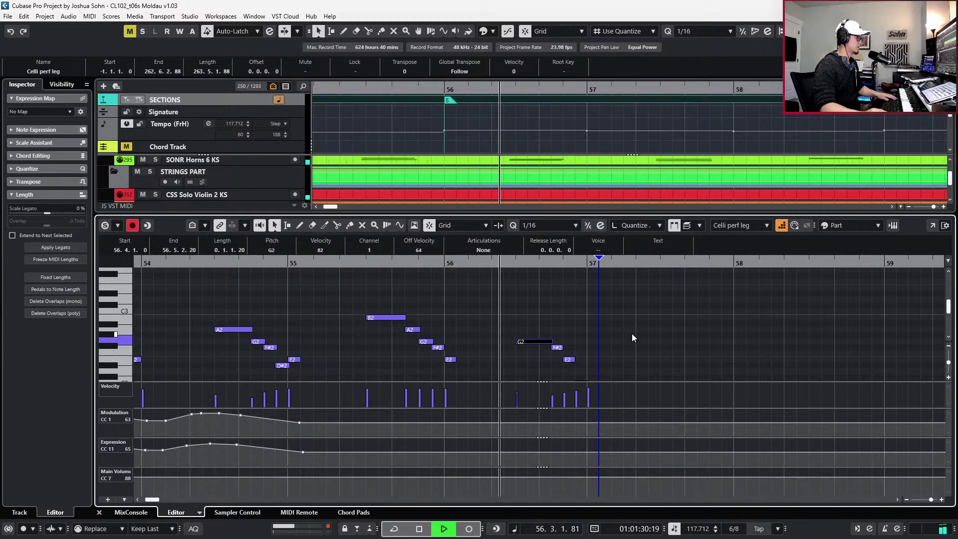
scroll(632, 334, "down", 3)
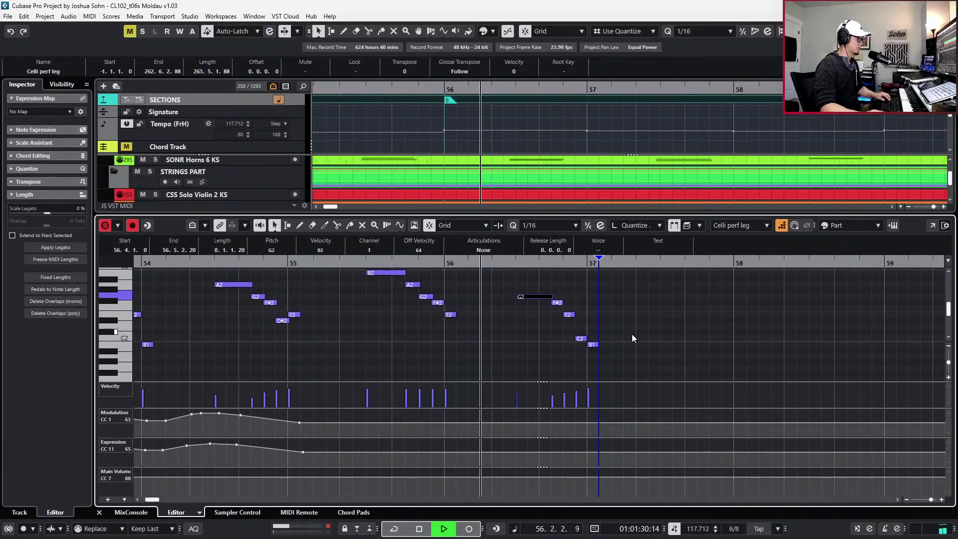
key("space")
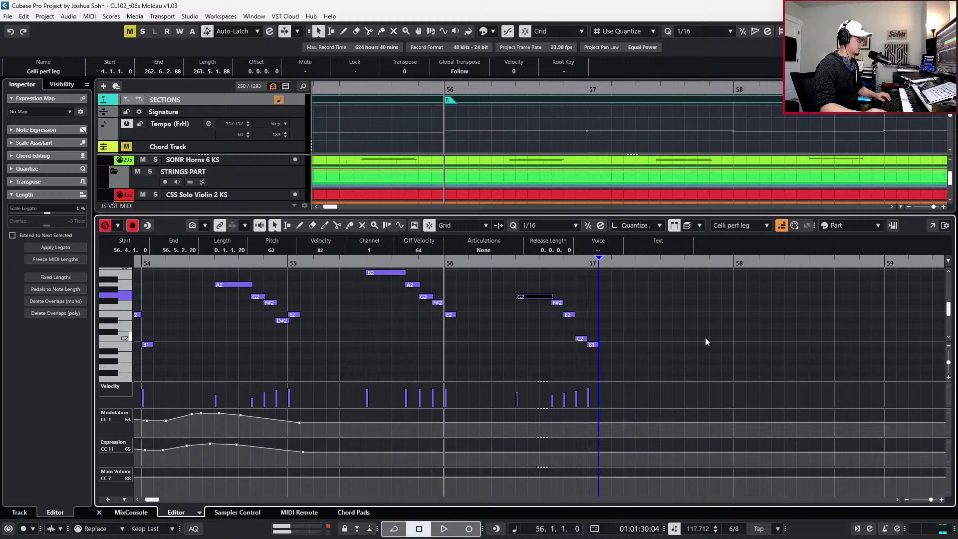
key("space")
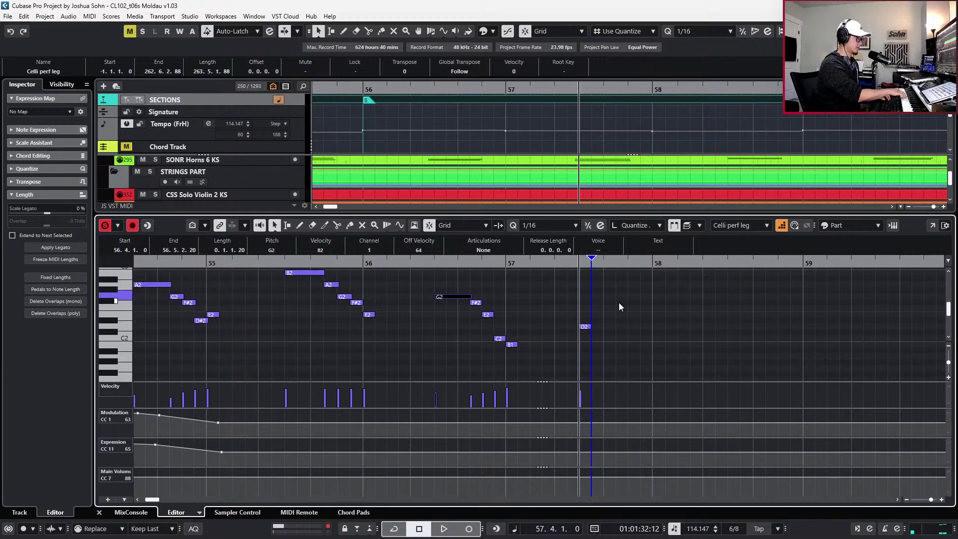
left_click(581, 327)
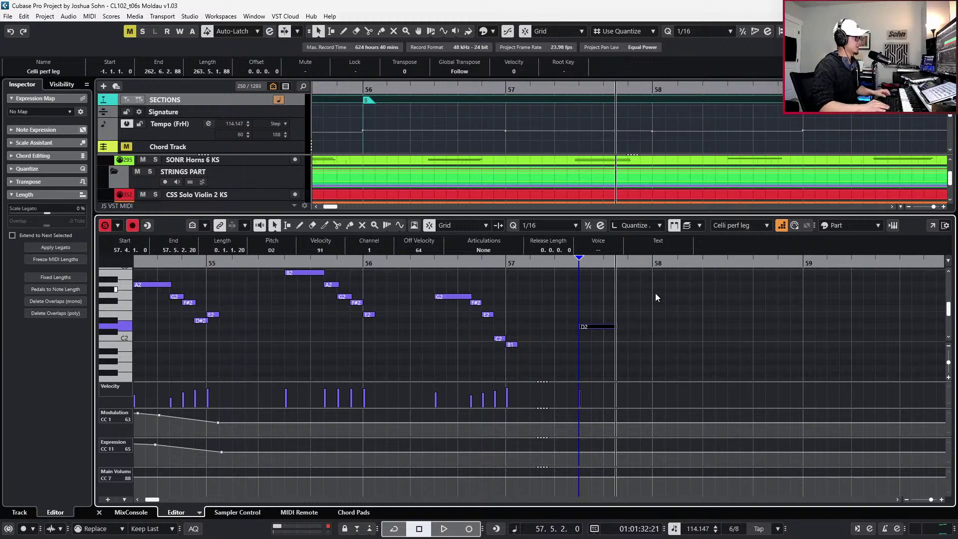
left_click_drag(462, 278, 499, 318)
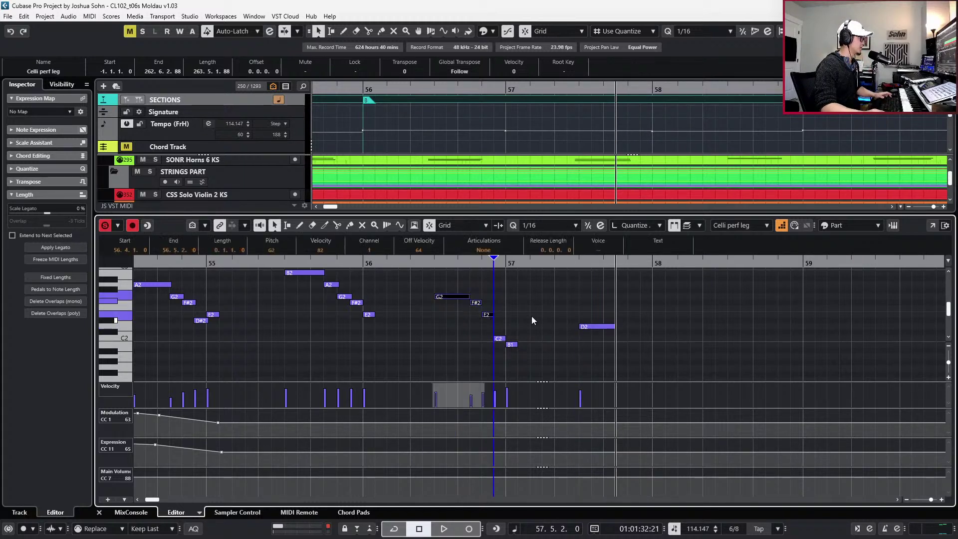
scroll(578, 307, "right", 2)
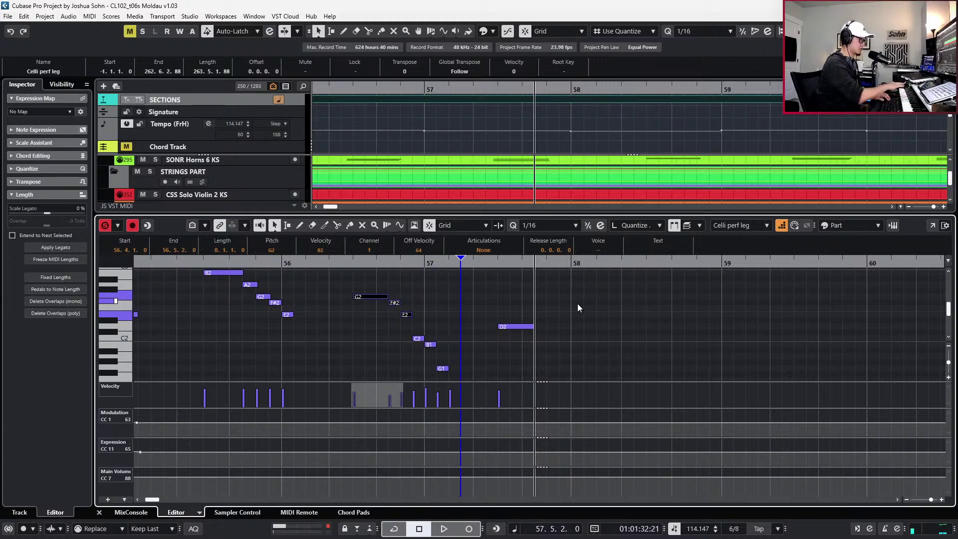
scroll(561, 309, "right", 4)
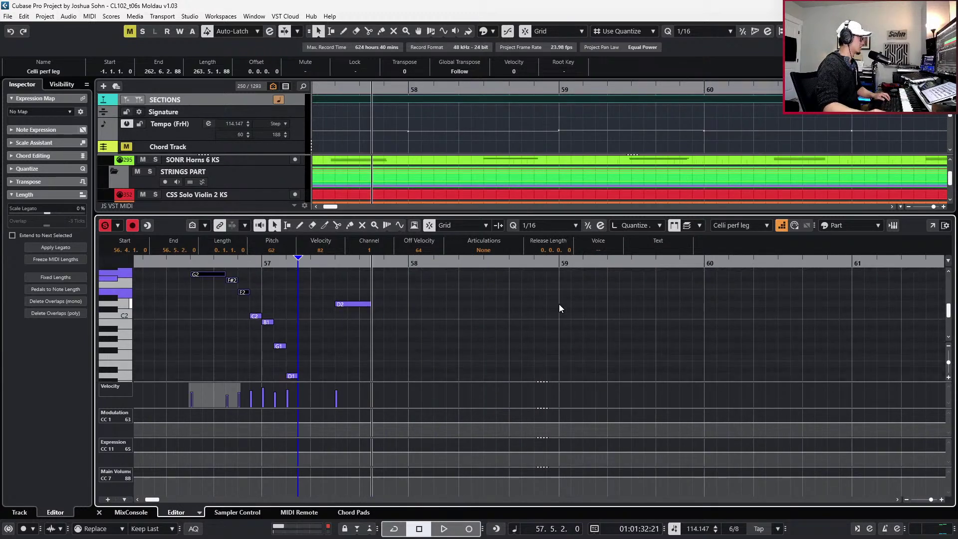
key("space")
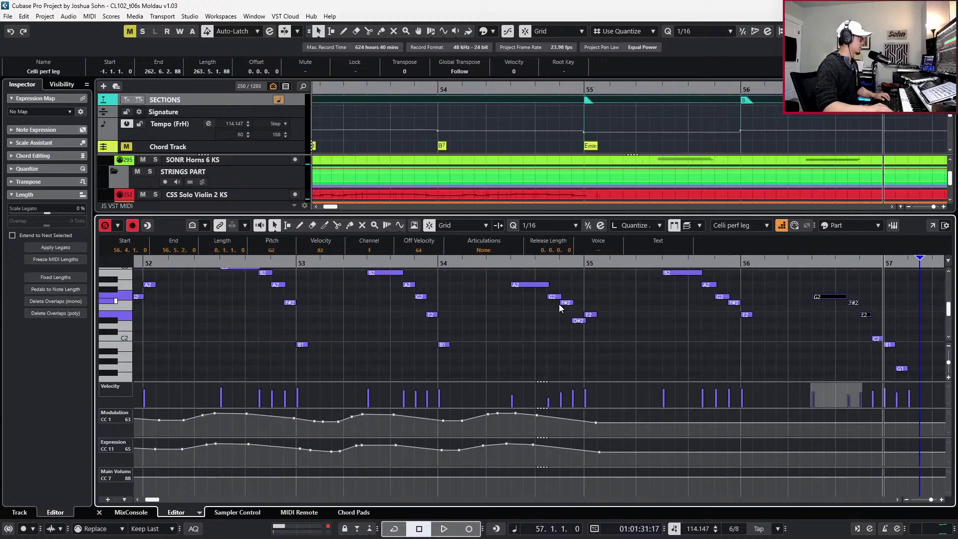
Step-enter sixteenths C2, B1, G1 and D1 from the end of bar 57's D2 to the start of bar 58
scroll(618, 322, "right", 10)
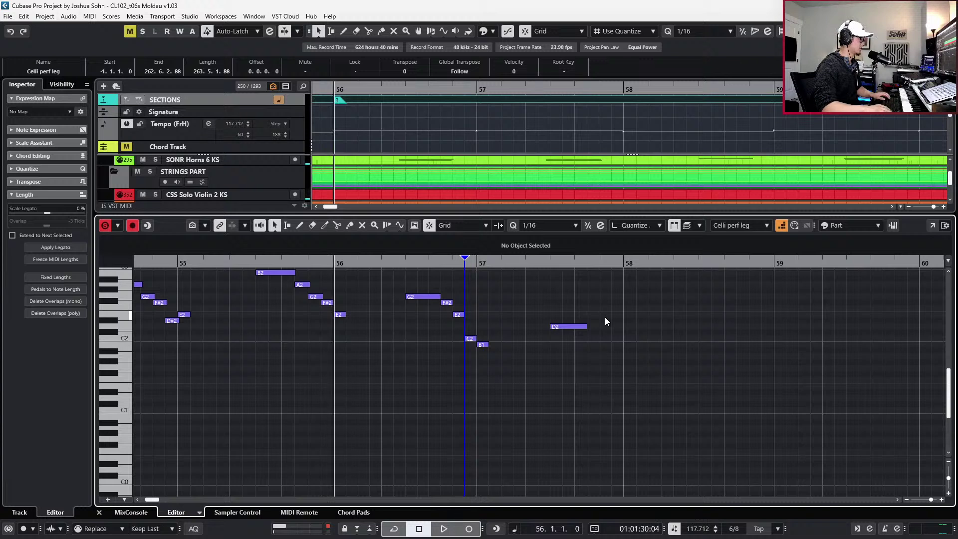
left_click(586, 300)
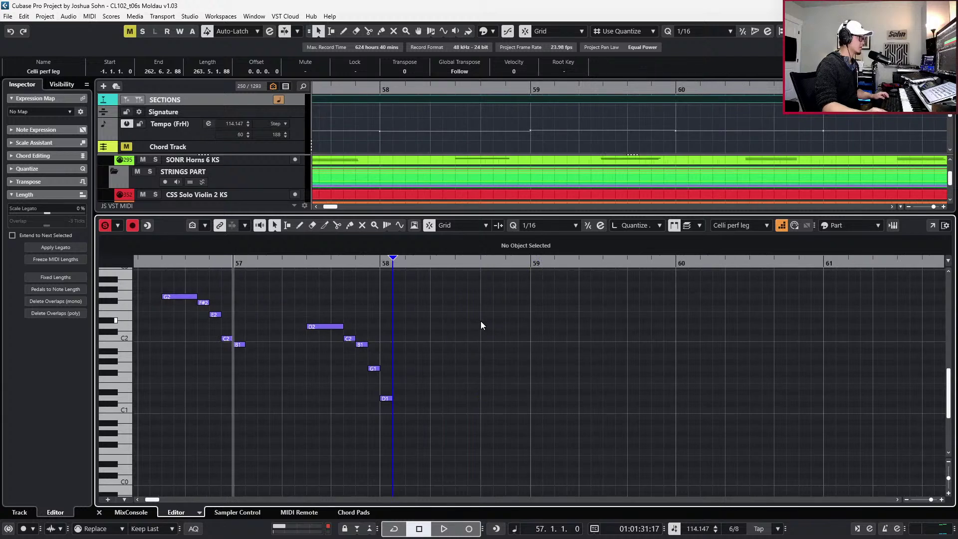
Step-enter a D2 at 58.4.1 with length 0.1.1.0, followed by sixteenths C2, B1 and G1
left_click(454, 344)
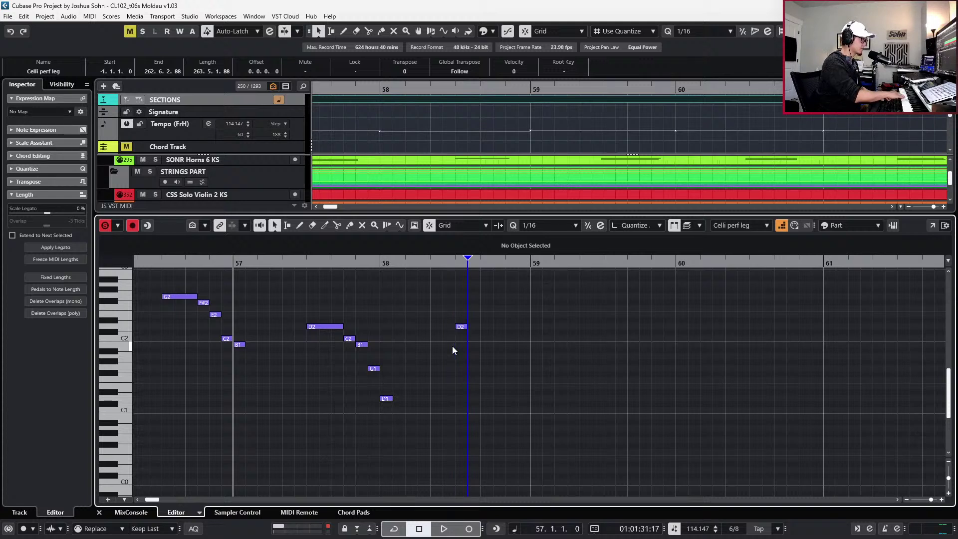
left_click(458, 327)
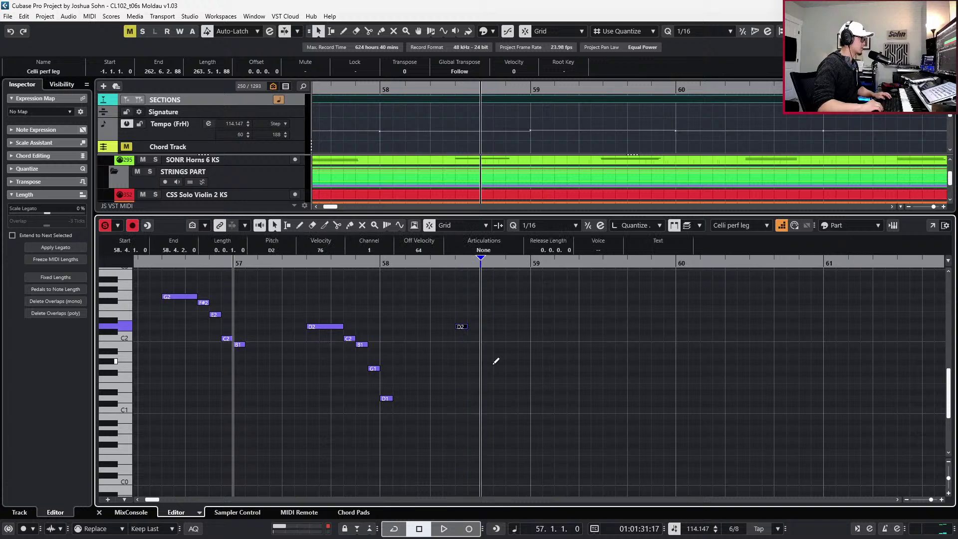
key("alt+Right")
key("alt+Right")
key("l")
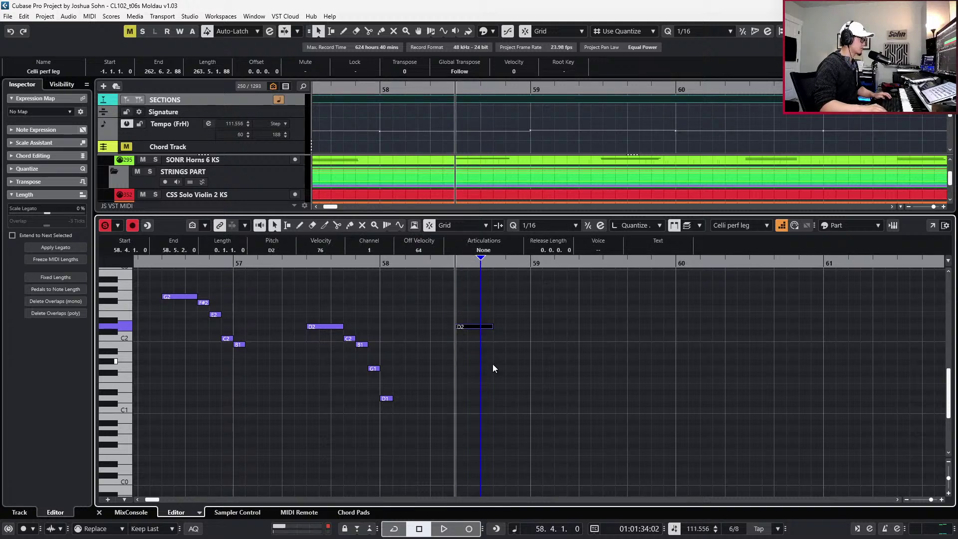
key("Right")
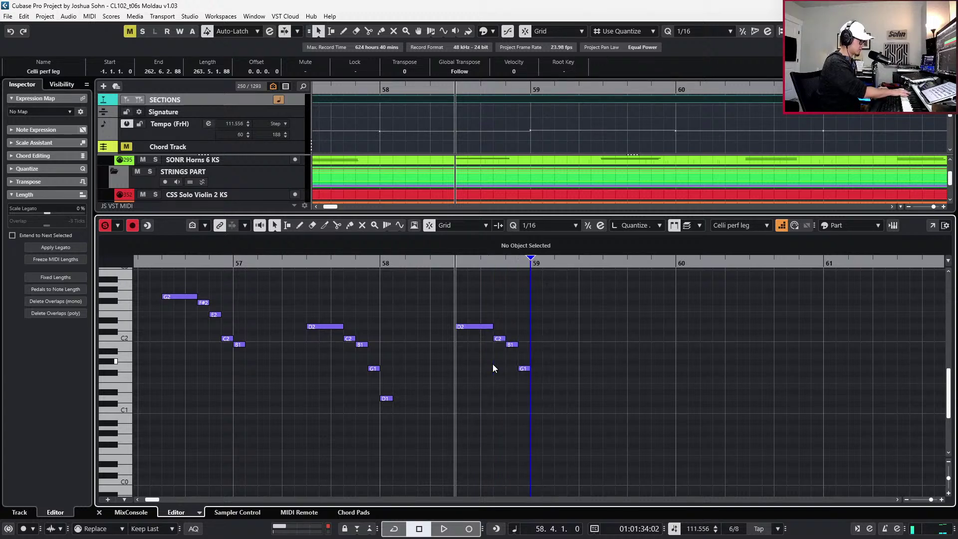
Step-enter a sixteenth D1 at the start of bar 59
scroll(515, 361, "down", 4)
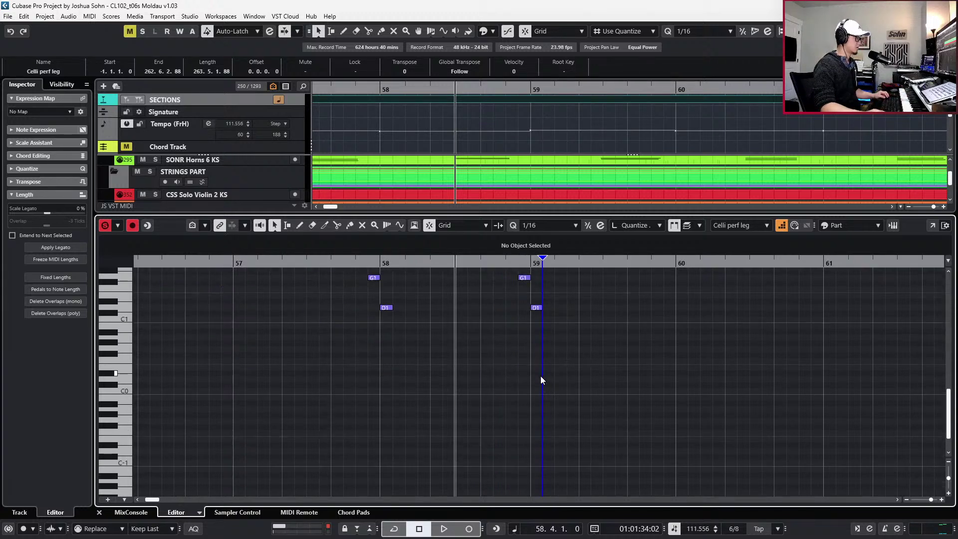
scroll(540, 376, "up", 6)
key("Right")
key("Right")
key("Right")
key("Right")
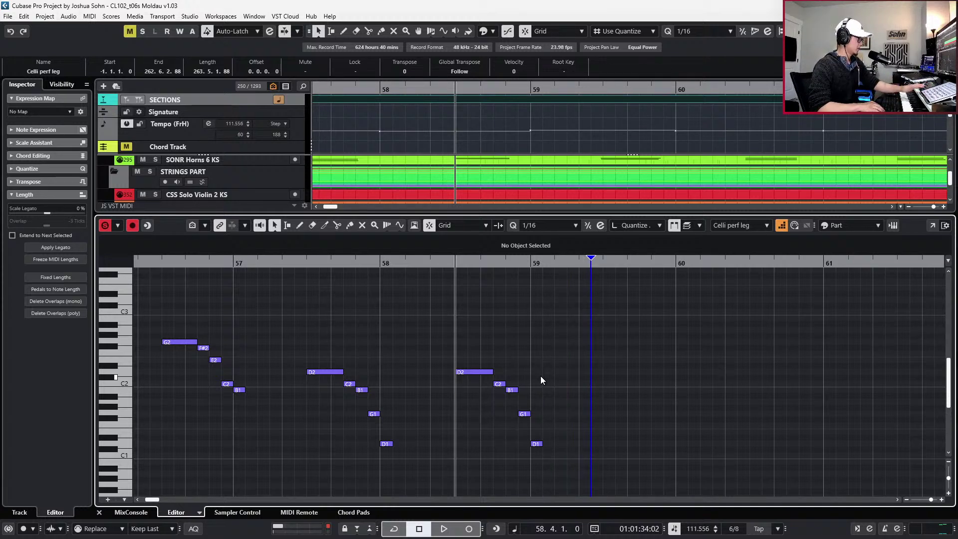
key("Right")
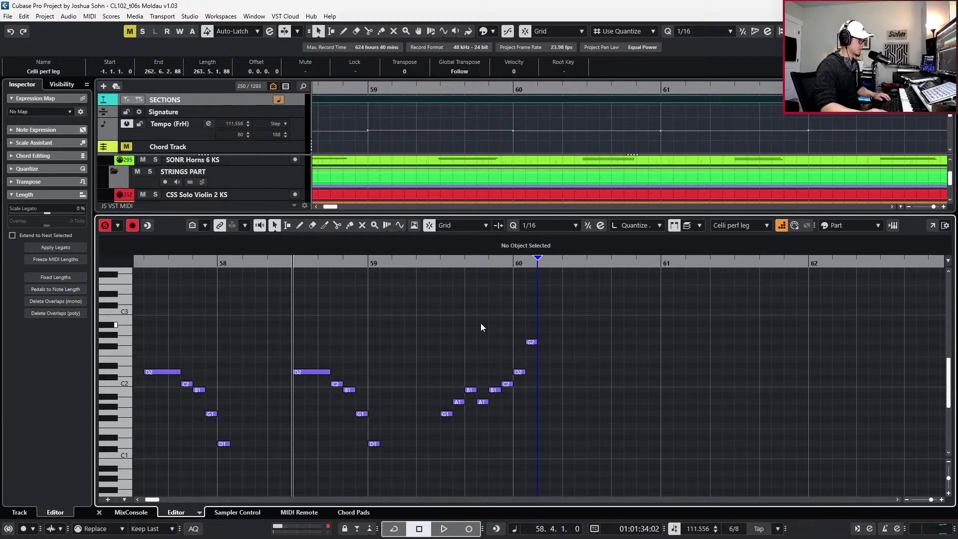
left_click_drag(426, 322, 622, 430)
key("Delete")
Step-enter a D2 at 59.4.1 and set its length to 0.1.1.0
key("KP_1")
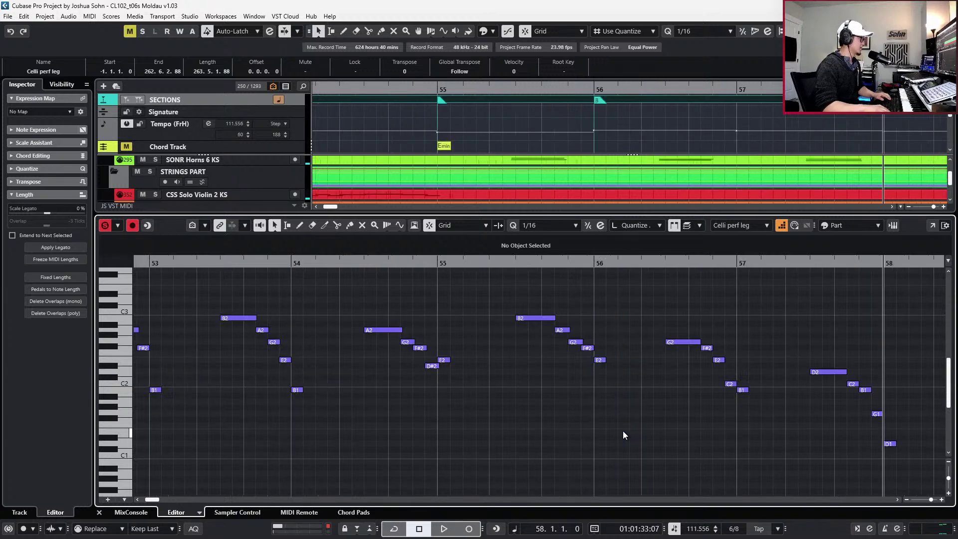
key("ctrl+KP_Subtract")
key("ctrl+KP_Add")
key("ctrl+KP_Add")
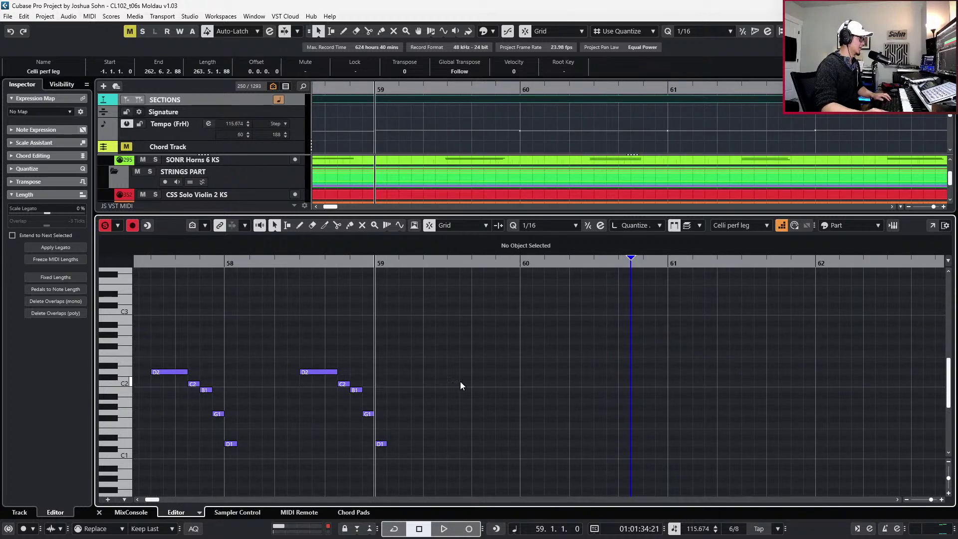
left_click(460, 381)
left_click(446, 374)
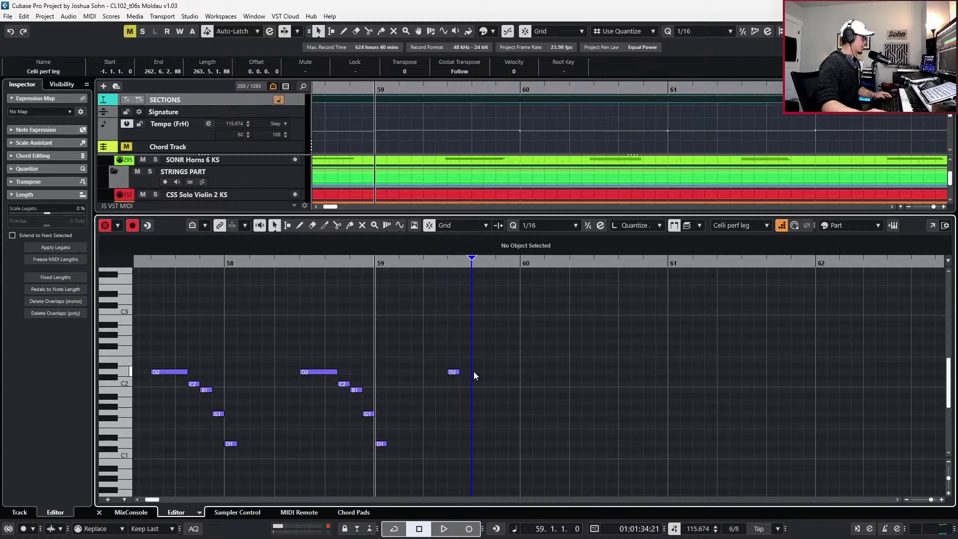
left_click(436, 376)
key("KP_Add")
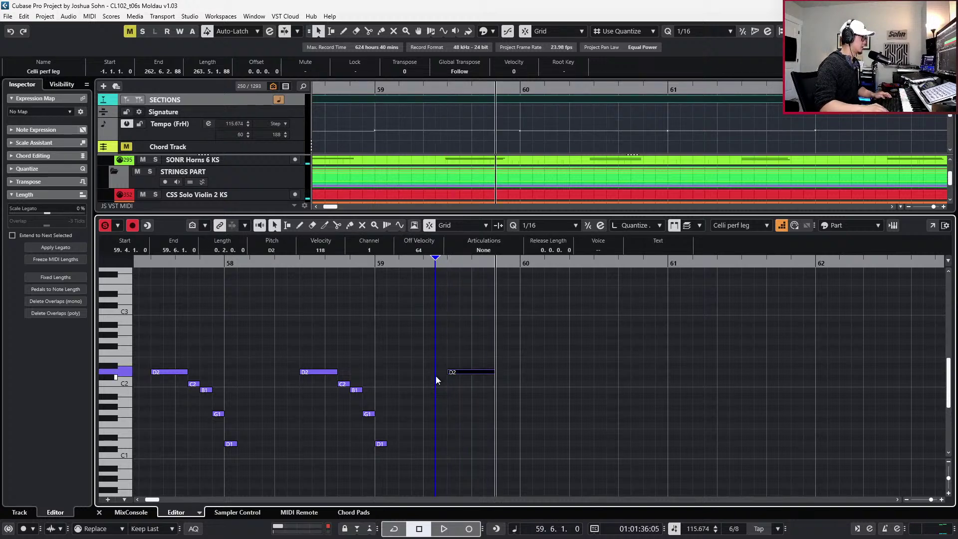
key("Left")
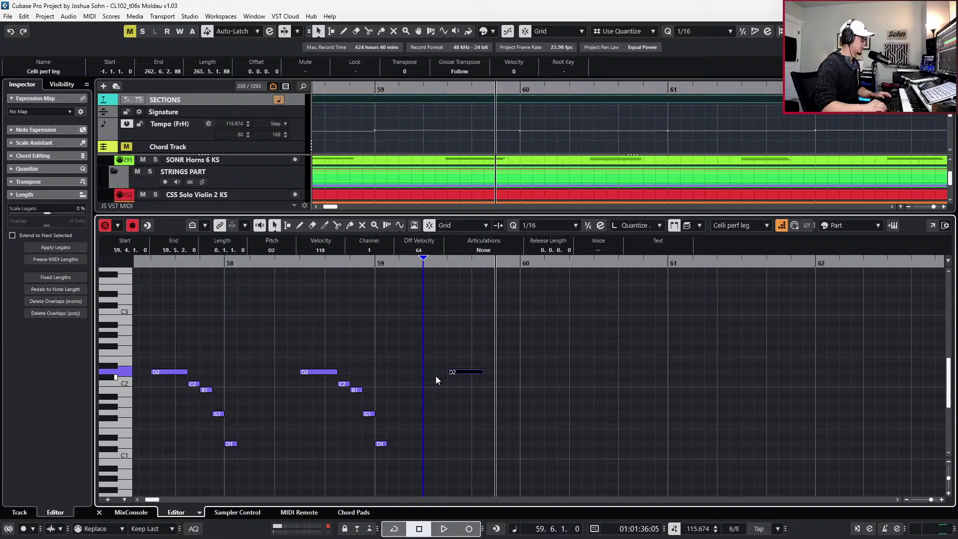
Step-enter sixteenths C2, B1, G1 and D1 from the end of bar 59's D2 to the start of bar 60
key("Right")
key("Right")
key("Right")
key("Right")
key("Right")
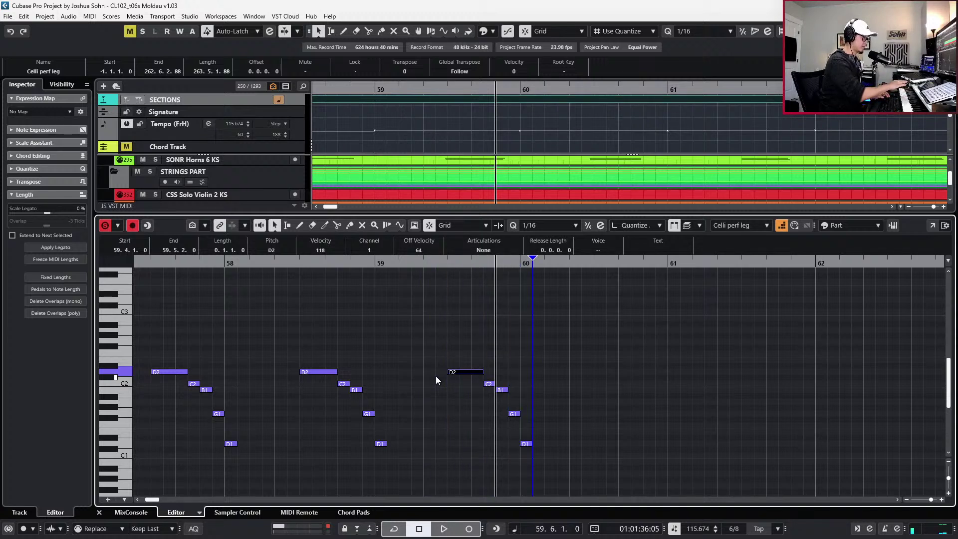
Transpose the D1 at the start of bar 60 up to A1
key("1")
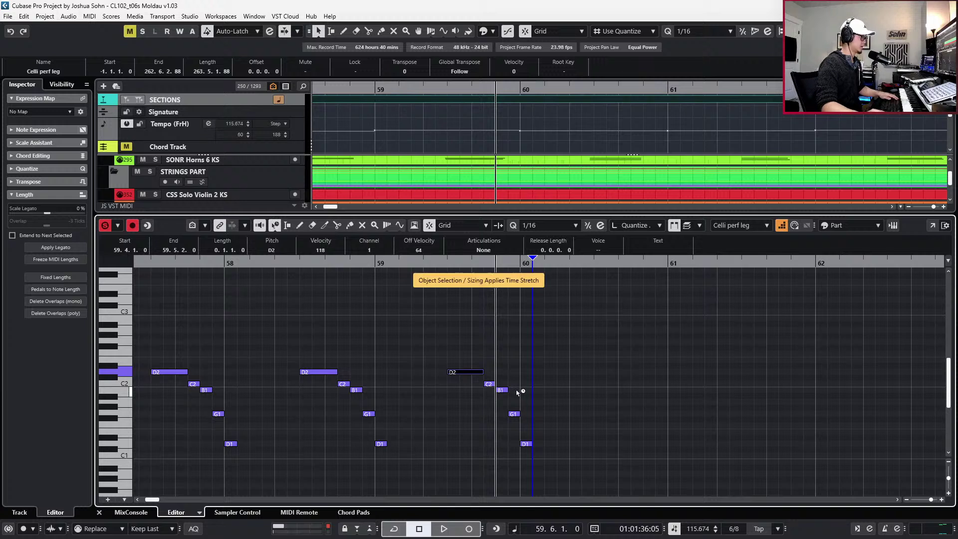
left_click(523, 444)
key("Up")
key("Up")
key("Up")
key("Up")
key("Up")
key("Up")
key("Up")
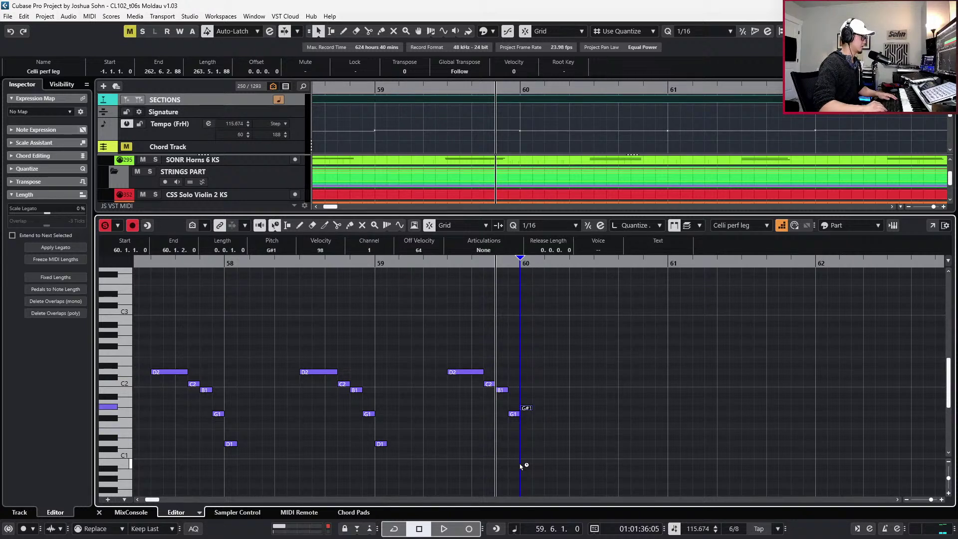
Step-enter an E2 at 60.4.1 with the quantize value set to 1/4
key("Right")
key("Right")
key("Right")
key("Right")
key("Right")
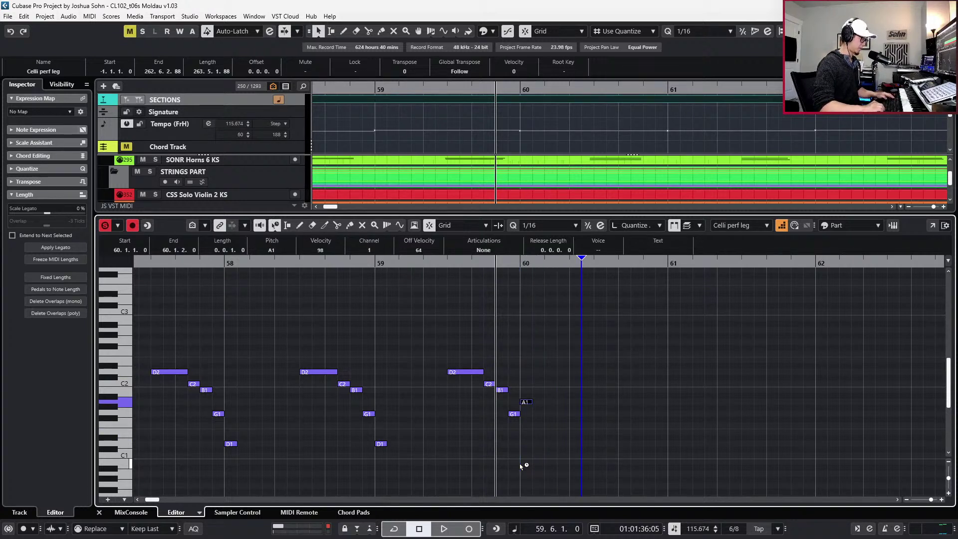
key("Right")
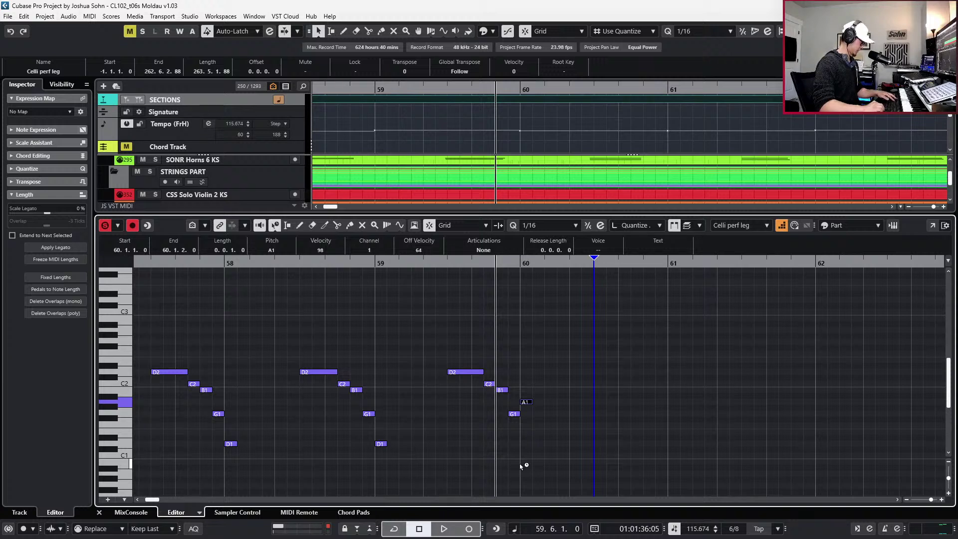
key("alt+2")
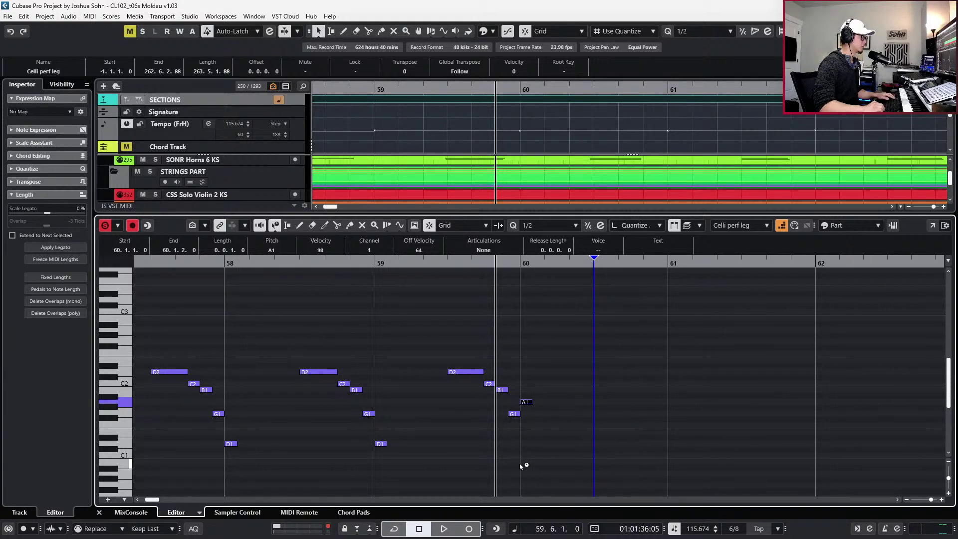
key("alt+4")
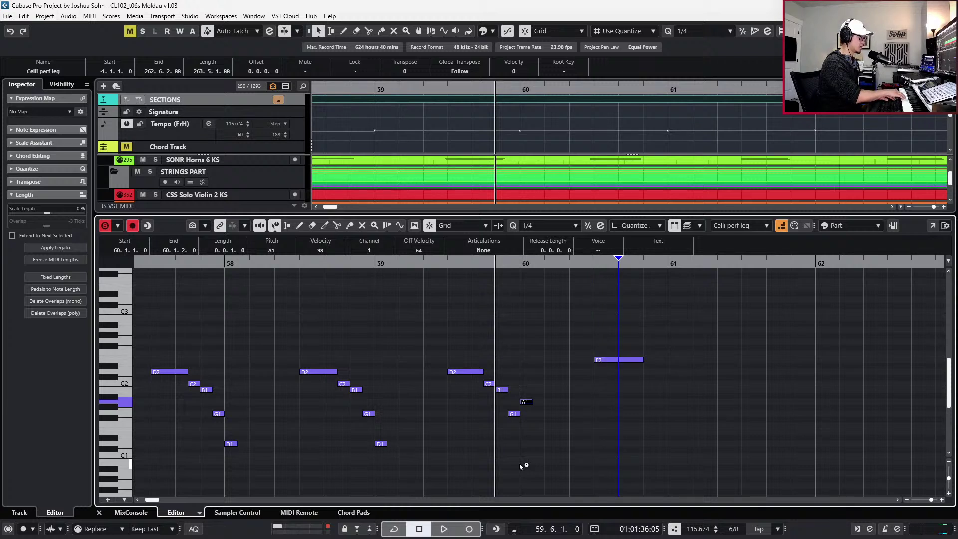
Step-enter 1/16 notes D2, C2, A1 and G1 into bar 61, and shorten bar 60's E2 to 0.1.1.0
key("alt+5")
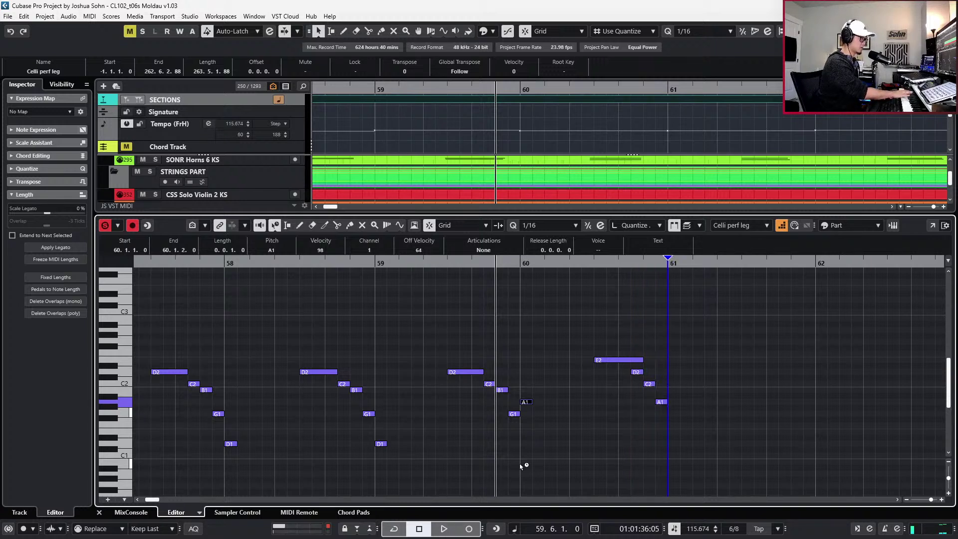
scroll(537, 450, "right", 2)
left_click_drag(484, 331, 447, 369)
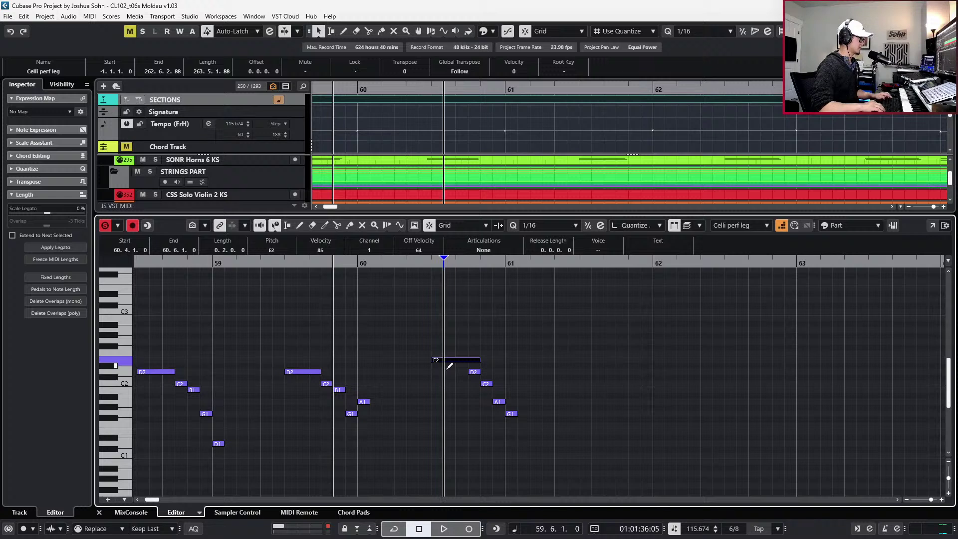
key("alt+shift+Left")
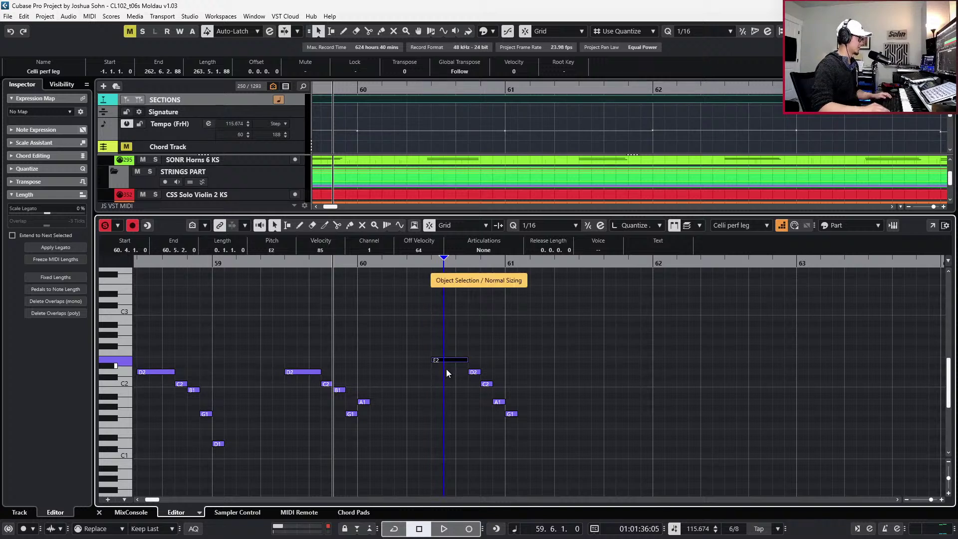
Play back the passage from the start of bar 61
key("KP_Add")
key("KP_Add")
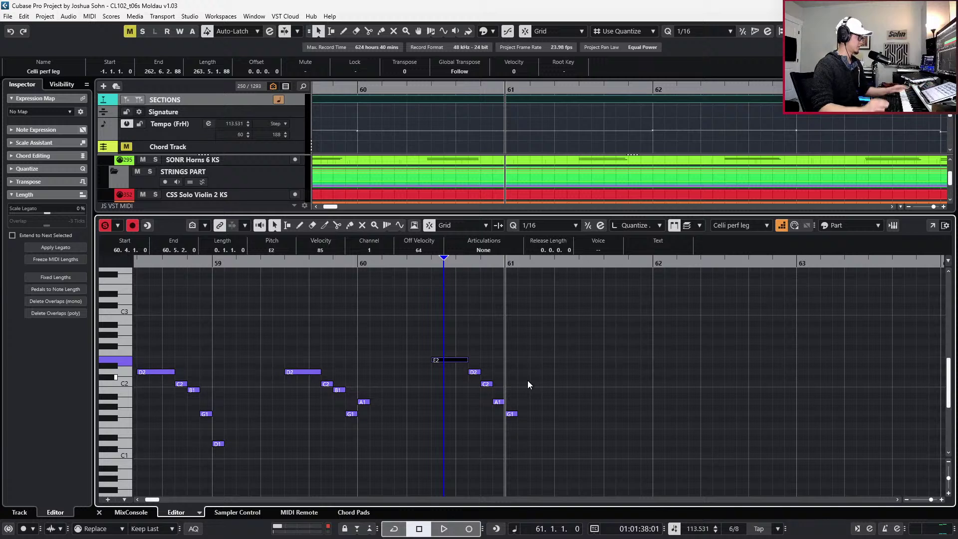
key("space")
key("space")
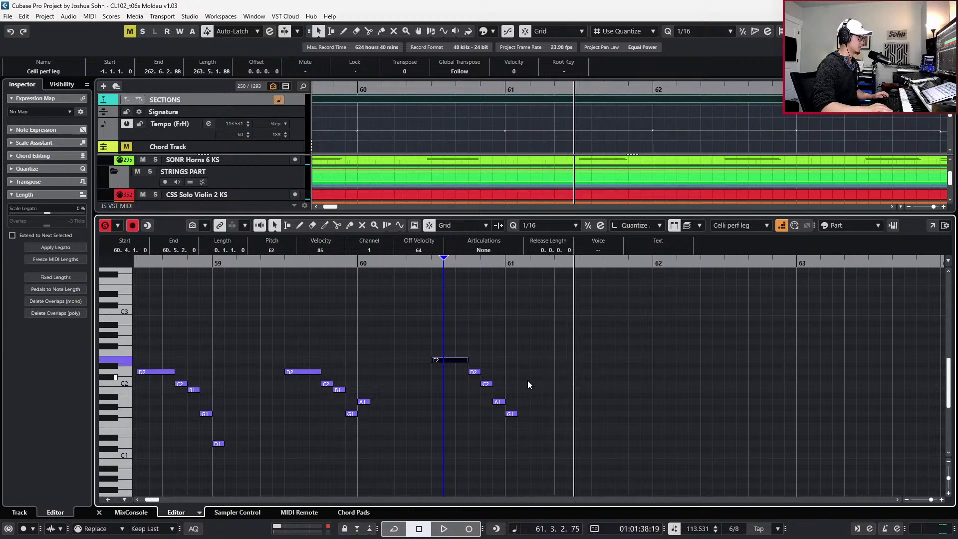
Step-enter a B1 at 61.4.1 with length 0.1.1.0, followed by sixteenths A1, G1, F#1 and B0 into bar 62
left_click(581, 385)
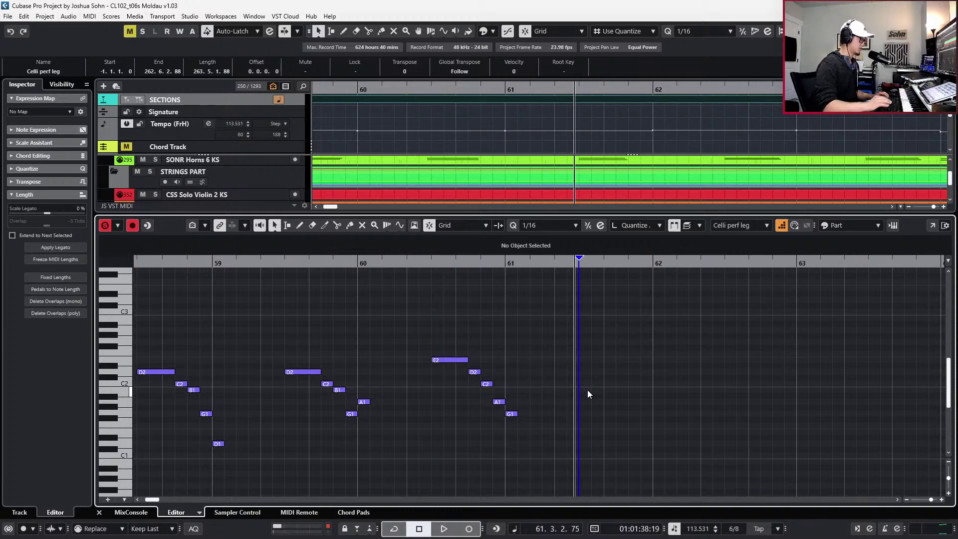
left_click(588, 390)
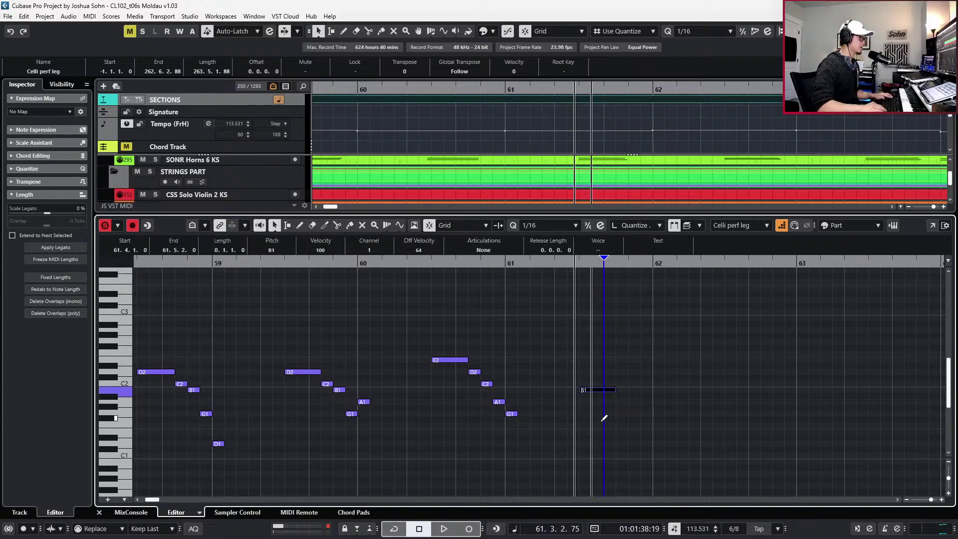
left_click(616, 385)
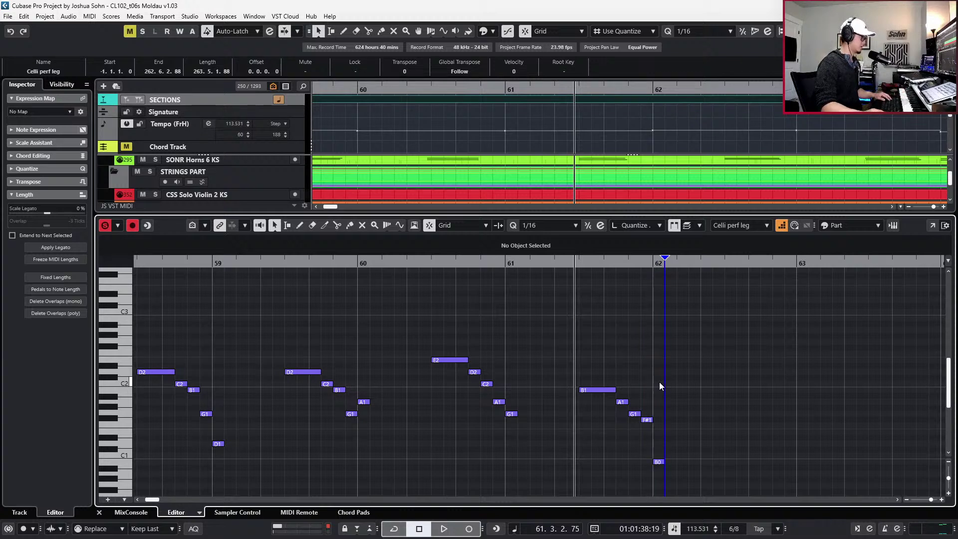
Play back the bar 61 phrase and undo the stray B0 entered below the F#1
key("Left")
key("Left")
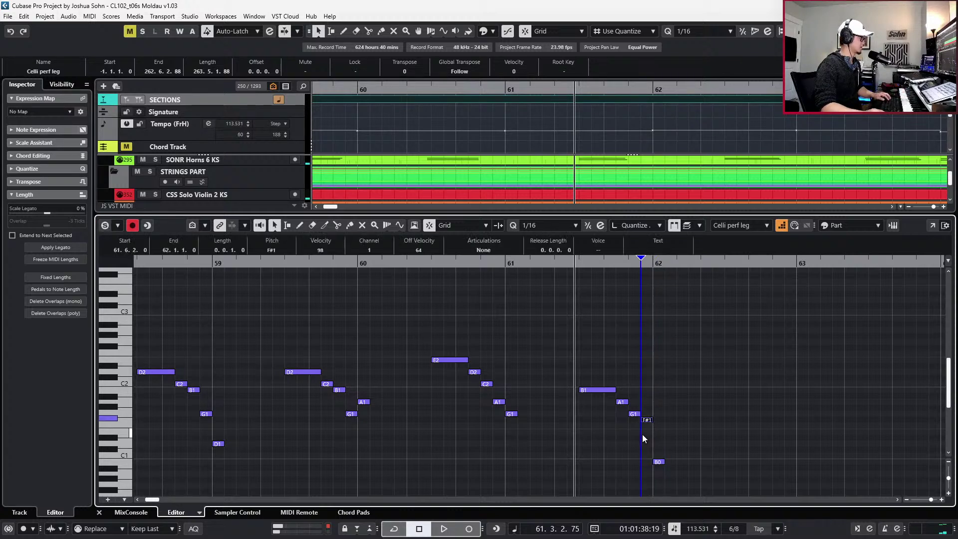
key("space")
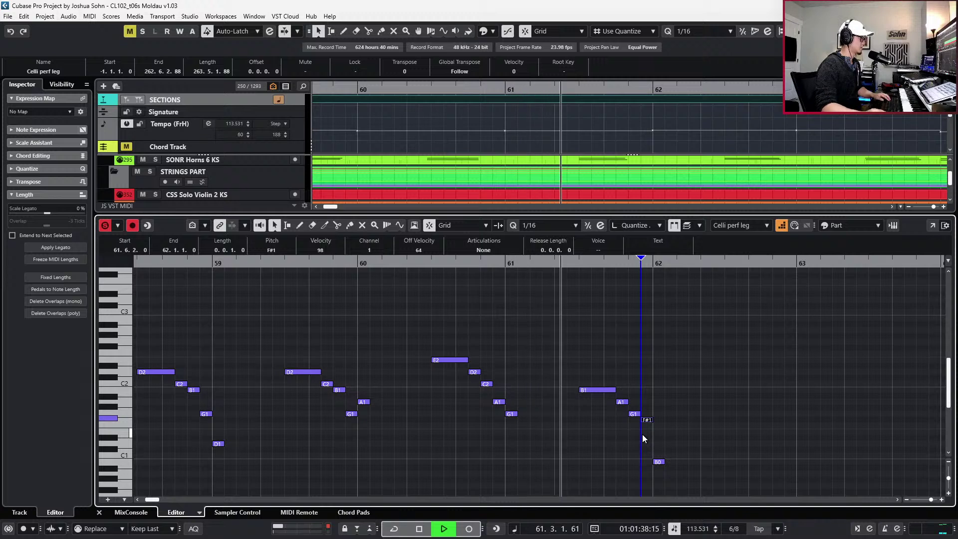
key("space")
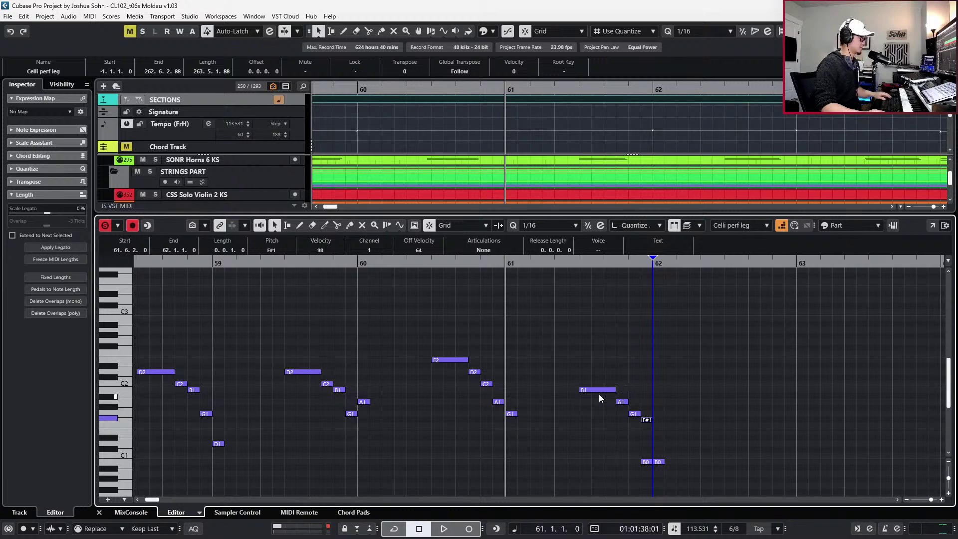
key("ctrl+z")
Transpose the five-note phrase starting at 61.4.1 up one octave, from B2 down to B1
key("1")
left_click_drag(577, 295, 671, 473)
key("shift+Up")
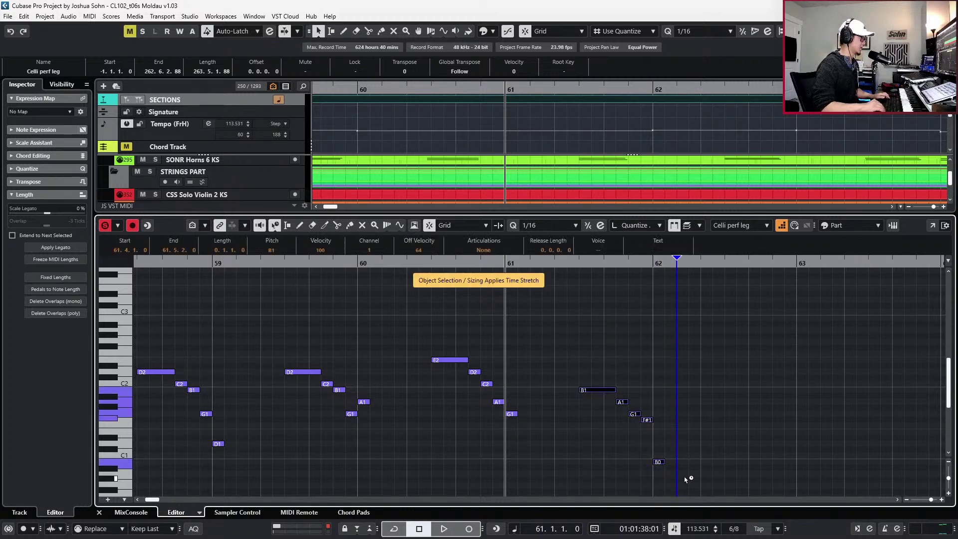
Play back the phrases from the start of bar 60 into bar 62
key("minus")
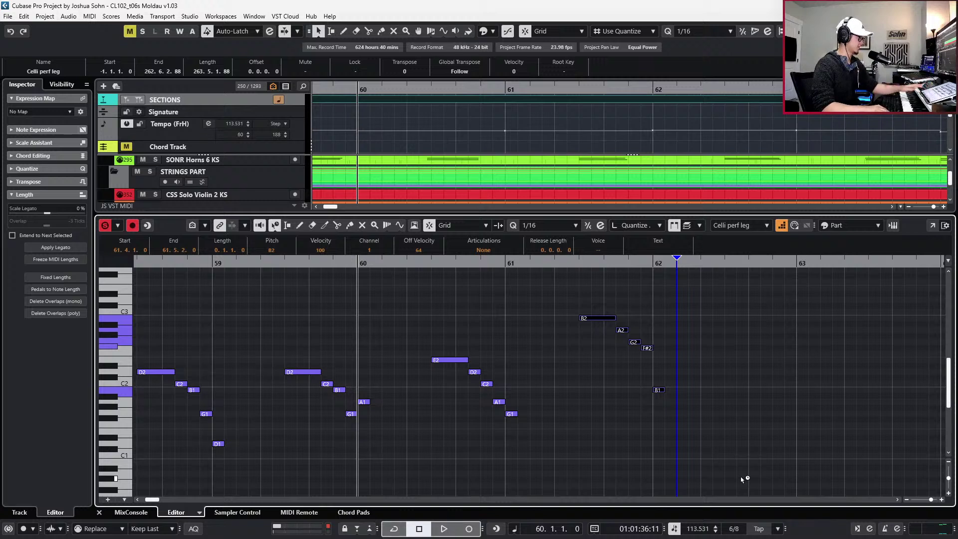
key("space")
key("f")
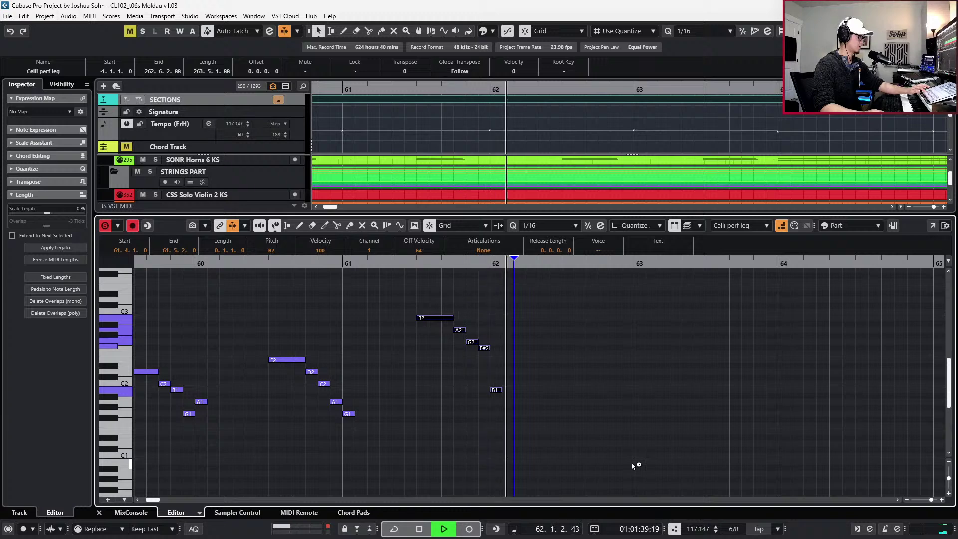
key("space")
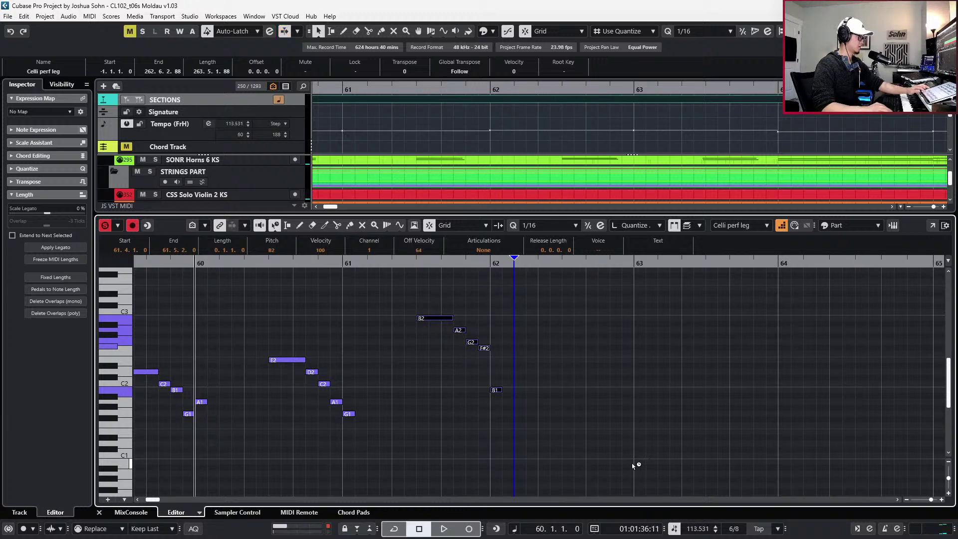
Transpose the phrases starting at 60.4.1 and 59.4.1 up one octave so they begin on E3 and D3
left_click_drag(270, 330, 400, 443)
key("shift+Up")
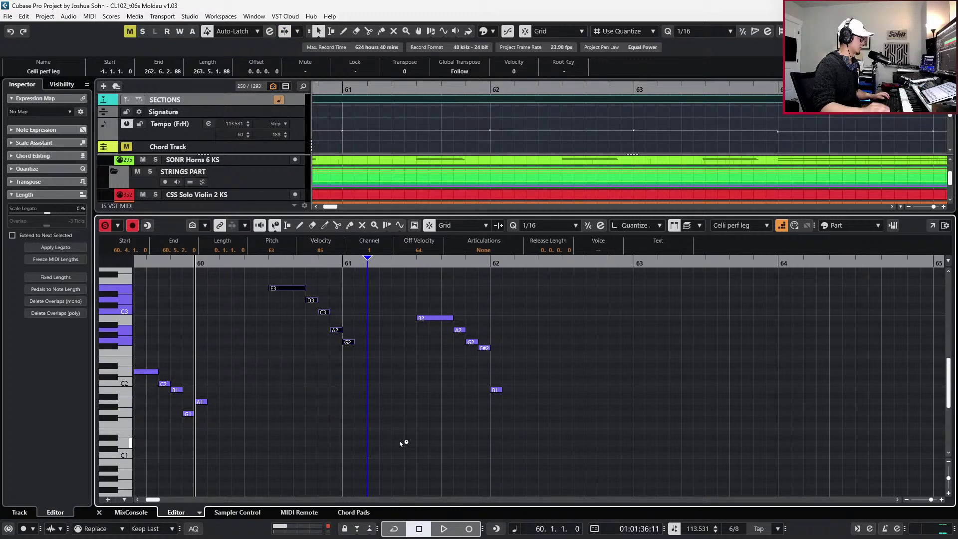
scroll(401, 443, "left", 5)
left_click_drag(432, 359, 569, 447)
key("shift+Up")
Transpose the phrase starting at 58.4.1 up one octave so it begins on D3
left_click(417, 477)
left_click_drag(276, 355, 418, 477)
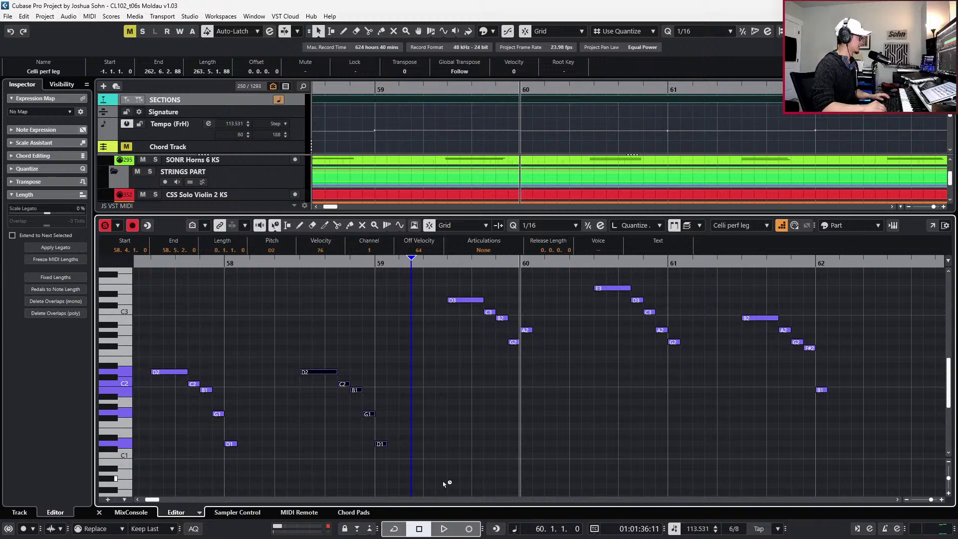
key("ctrl+z")
Correct the first four notes of the phrase starting at 58.4.1 to C3, B2, A2 and F#2
left_click(321, 311)
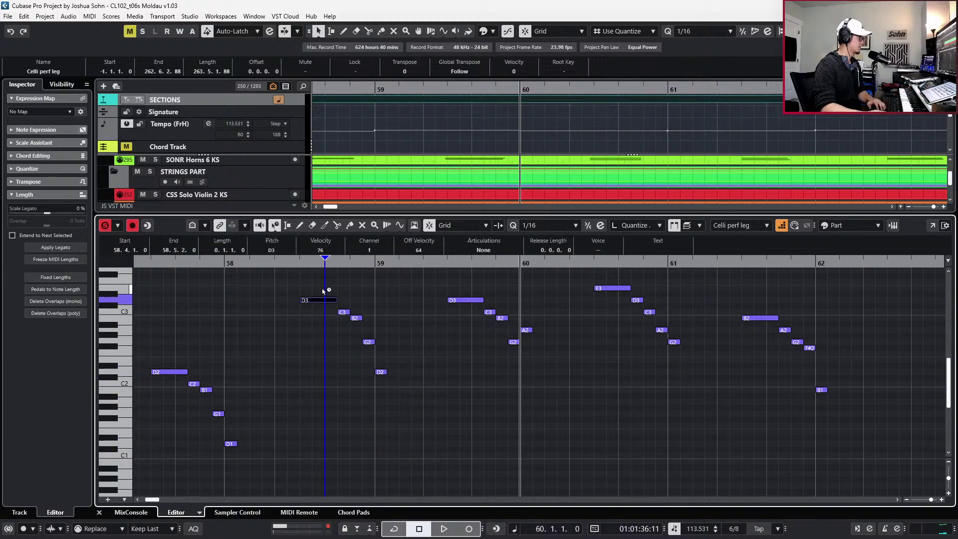
key("Right")
key("Right")
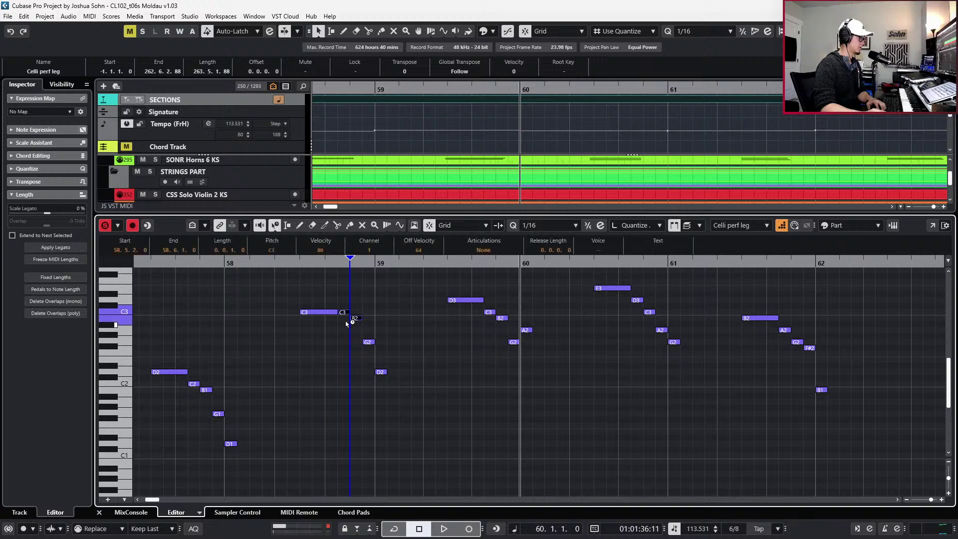
key("Down")
left_click(367, 324)
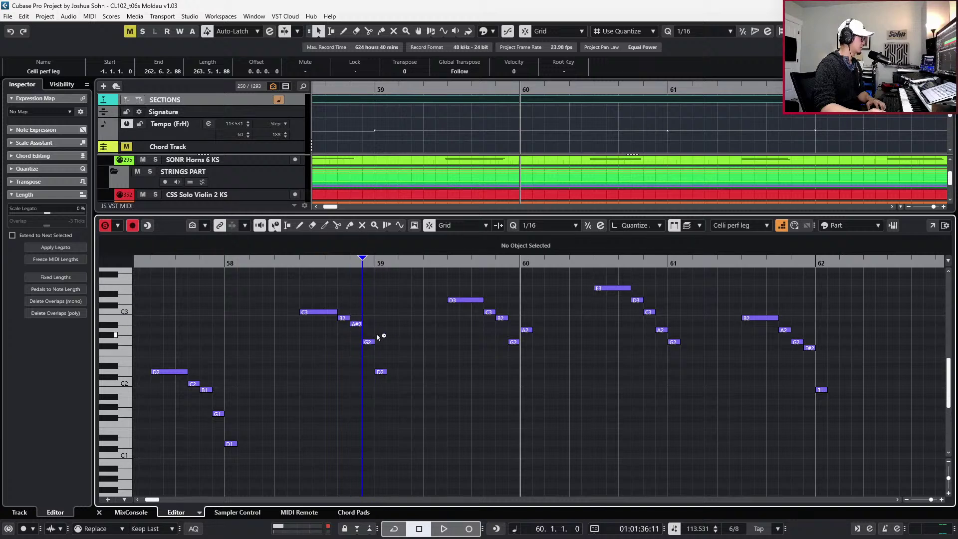
key("Left")
key("Down")
key("Right")
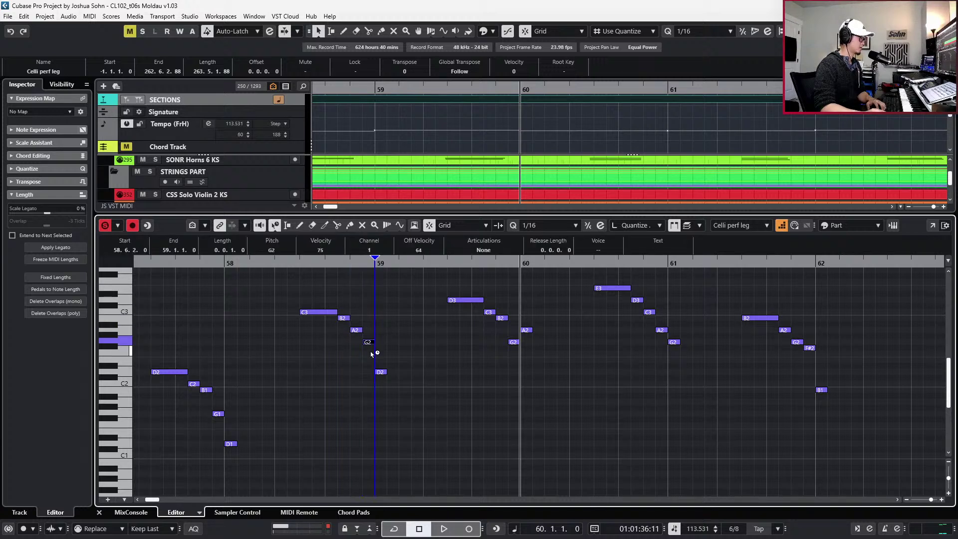
key("Down")
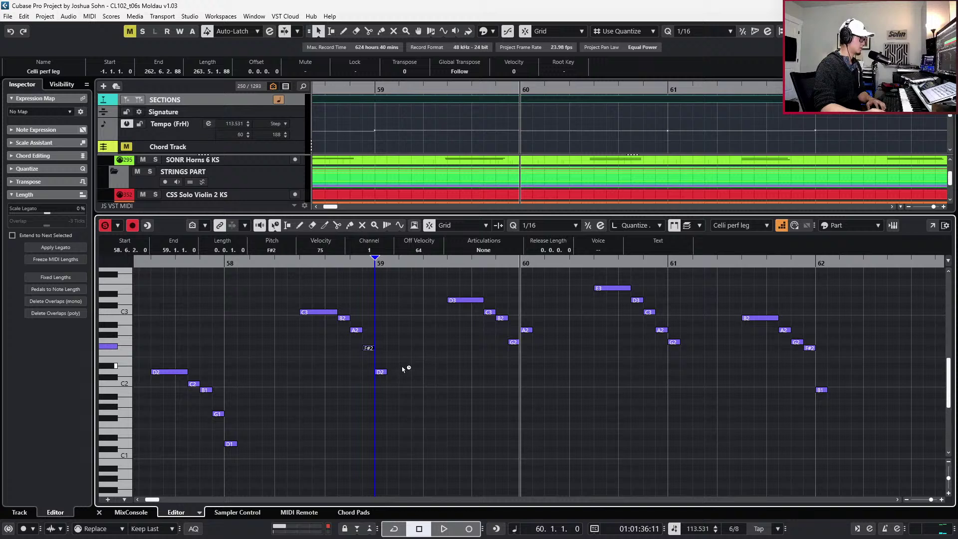
left_click(392, 399)
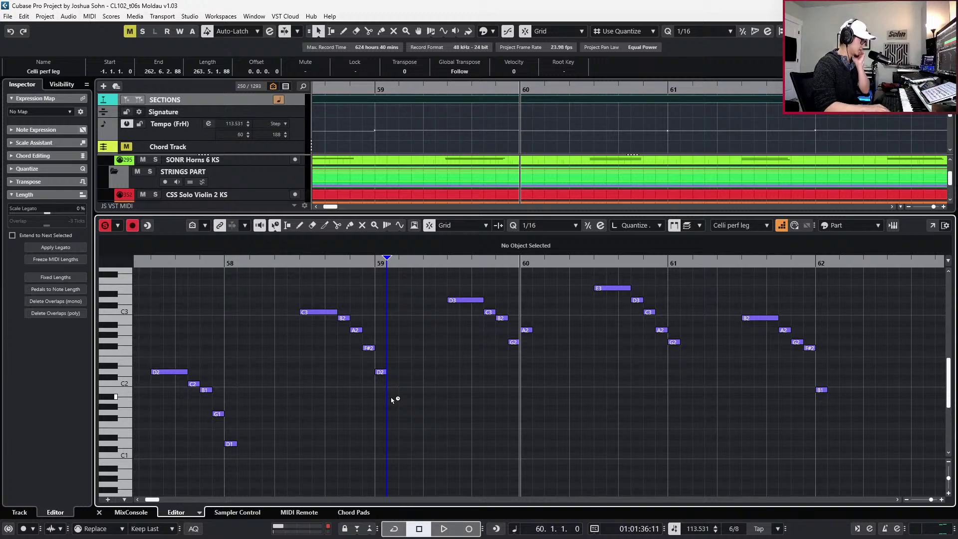
Transpose the five-note phrase starting at 57.4.1 up one octave so it begins on D3
left_click_drag(241, 326, 180, 461)
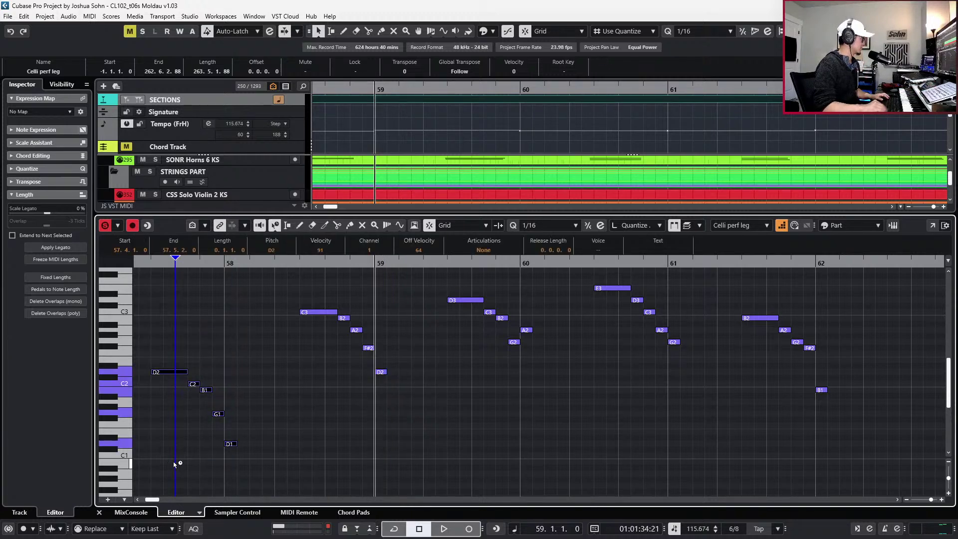
key("shift+Up")
scroll(231, 416, "left", 5)
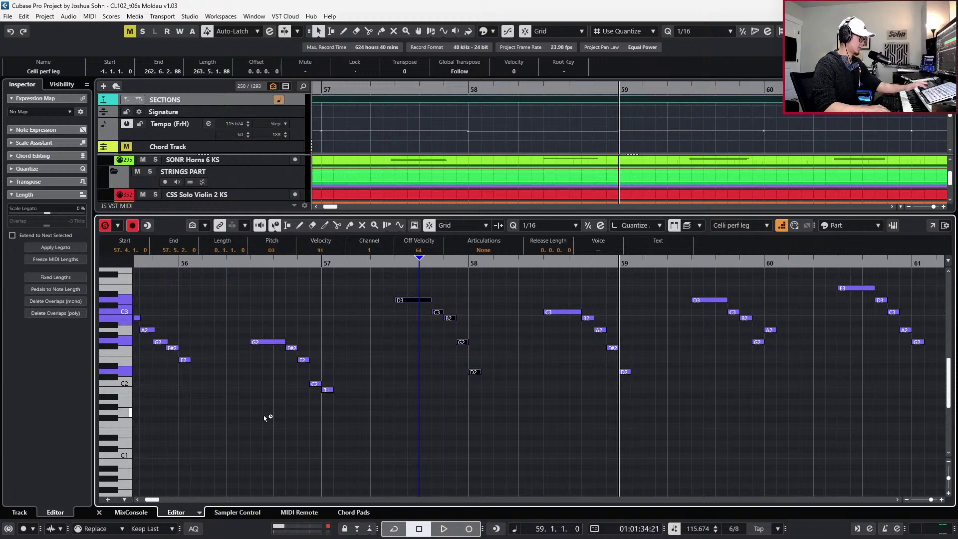
Play back the phrases from the start of bar 57 into bar 62 with the view following the playhead
key("KP_Subtract")
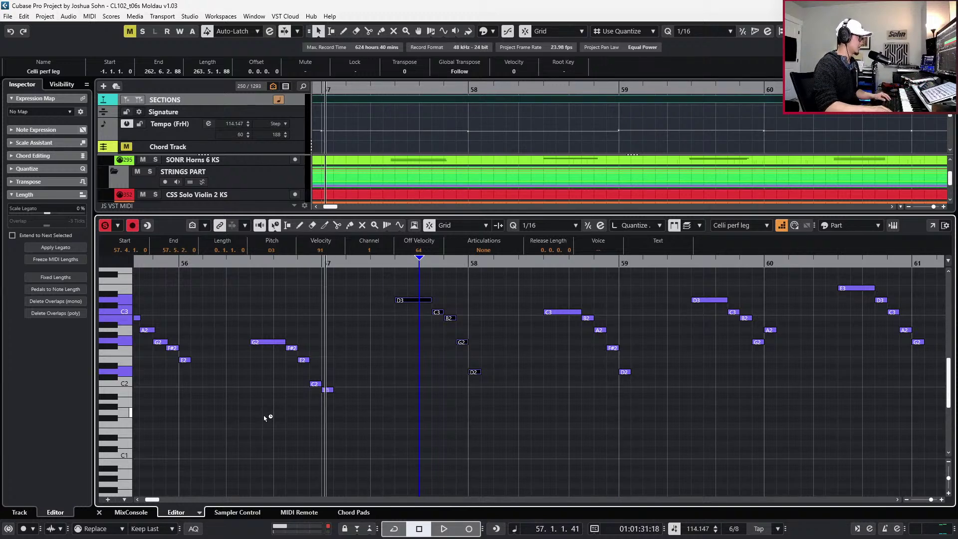
key("space")
key("f")
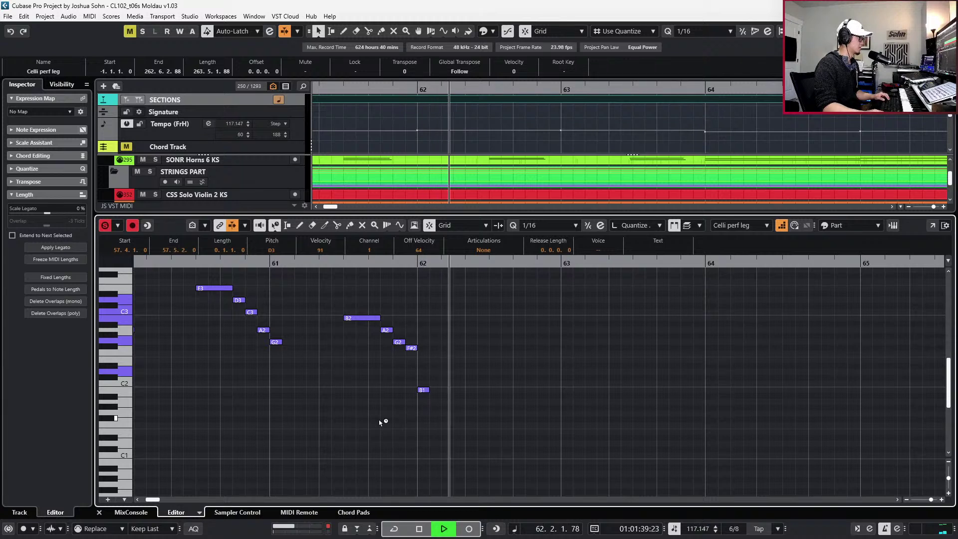
key("space")
left_click(421, 263)
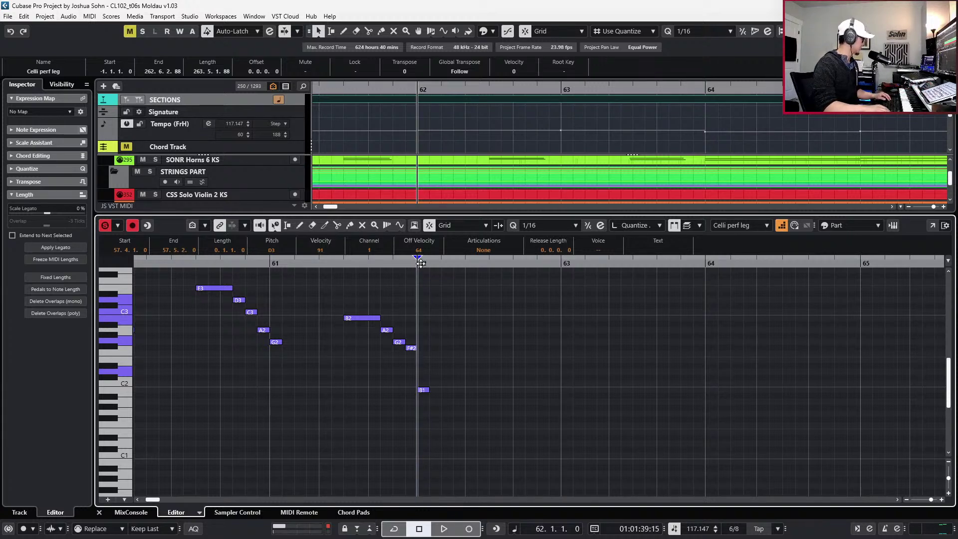
key("1")
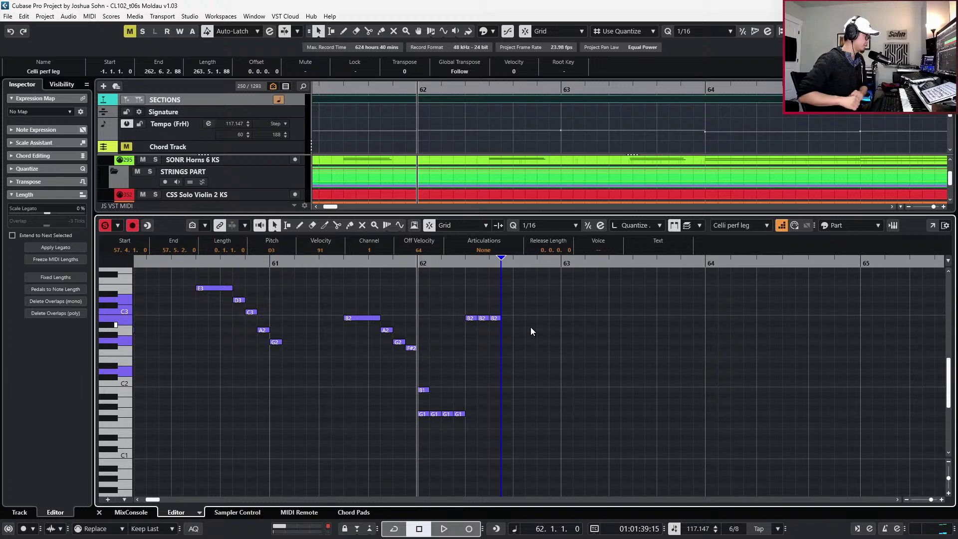
key("ctrl+z")
key("ctrl+z")
key("ctrl+z")
key("ctrl+z")
key("ctrl+z")
key("ctrl+z")
key("ctrl+z")
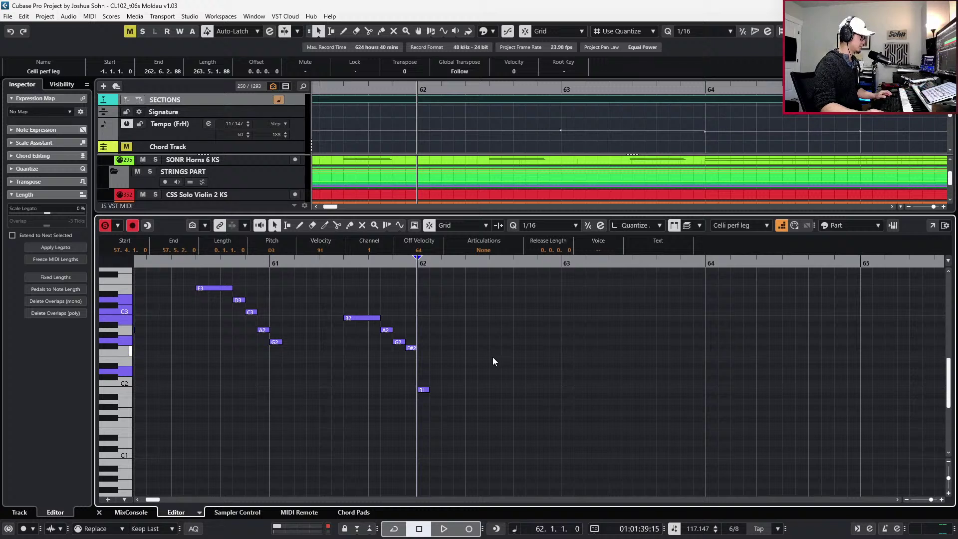
Step-enter sixteenth notes F#2, E2, D#2, B1 and G1 starting at 62.4.1, leaving a gap after F#2
left_click(466, 347)
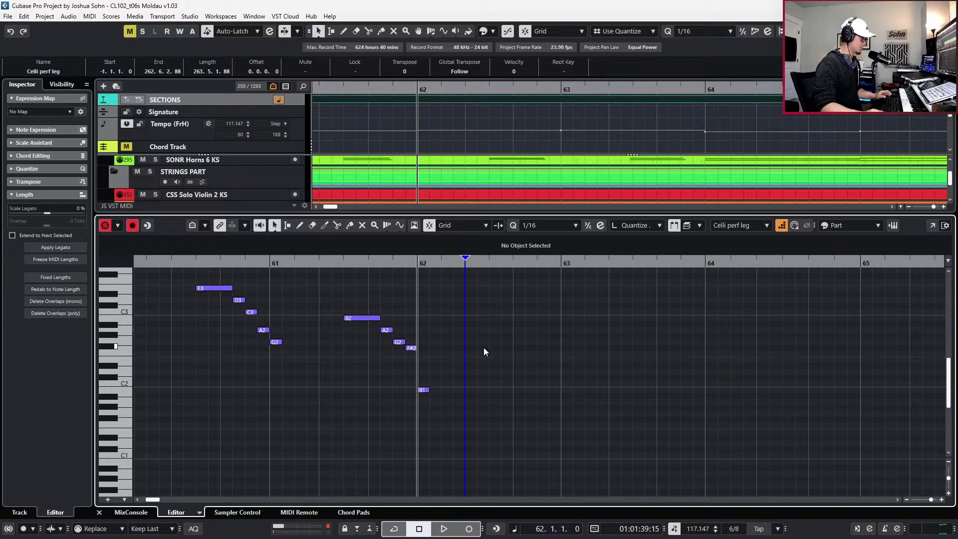
left_click(480, 348)
left_click(499, 346)
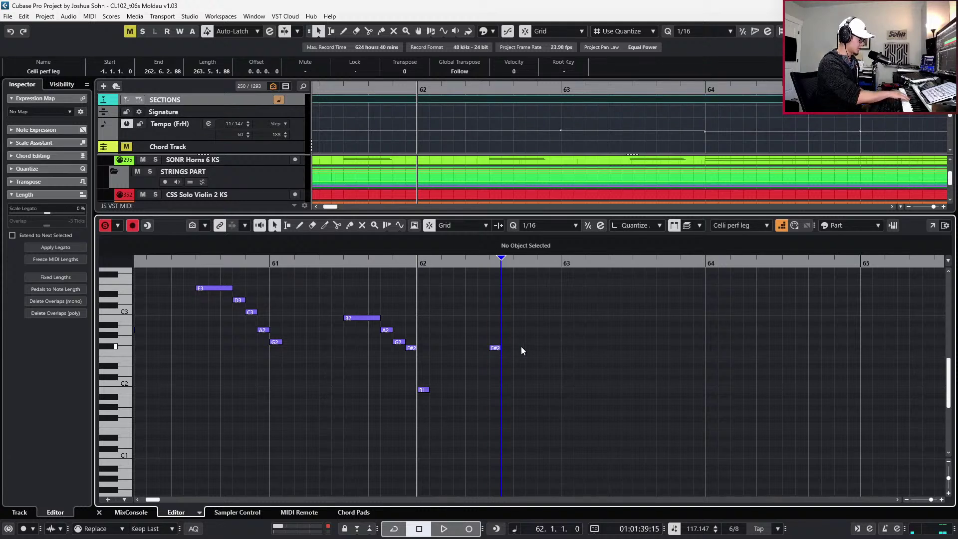
key("Right")
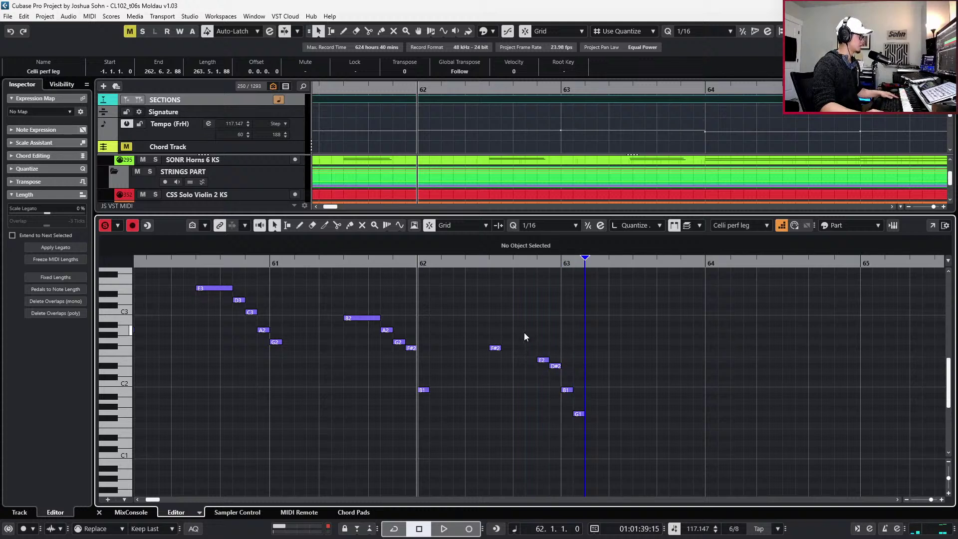
Lengthen the F#2 at 62.4.1 to 0.2.0.0 and play back briefly from bar 62
left_click_drag(524, 333, 478, 369)
key("alt+shift+Right")
key("alt+shift+Right")
key("alt+shift+Right")
key("space")
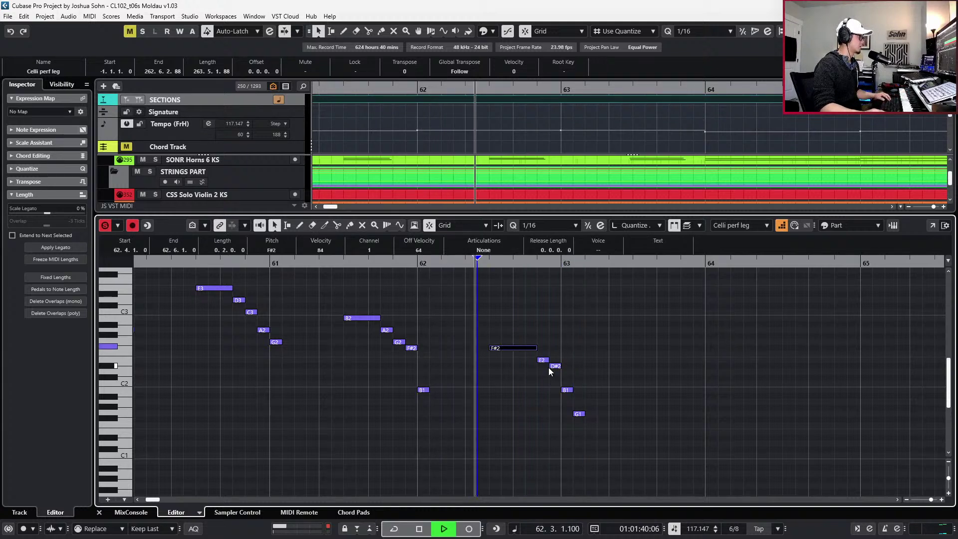
key("space")
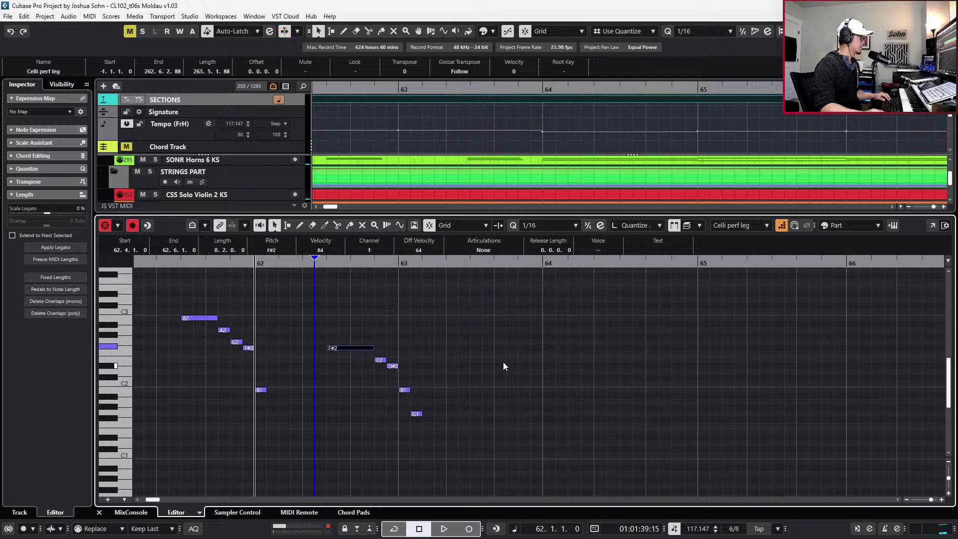
Move the E2, D#2, B1 and G1 after the long F#2 one sixteenth earlier, starting at 62.5.2, and start playback
left_click(413, 366)
left_click(391, 366)
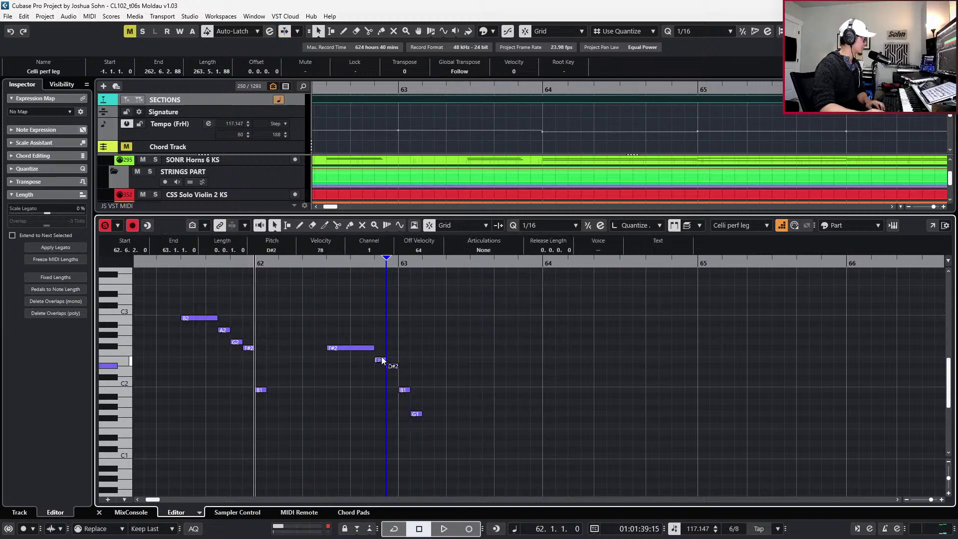
left_click_drag(389, 349, 421, 404)
left_click_drag(435, 446, 365, 354)
key("space")
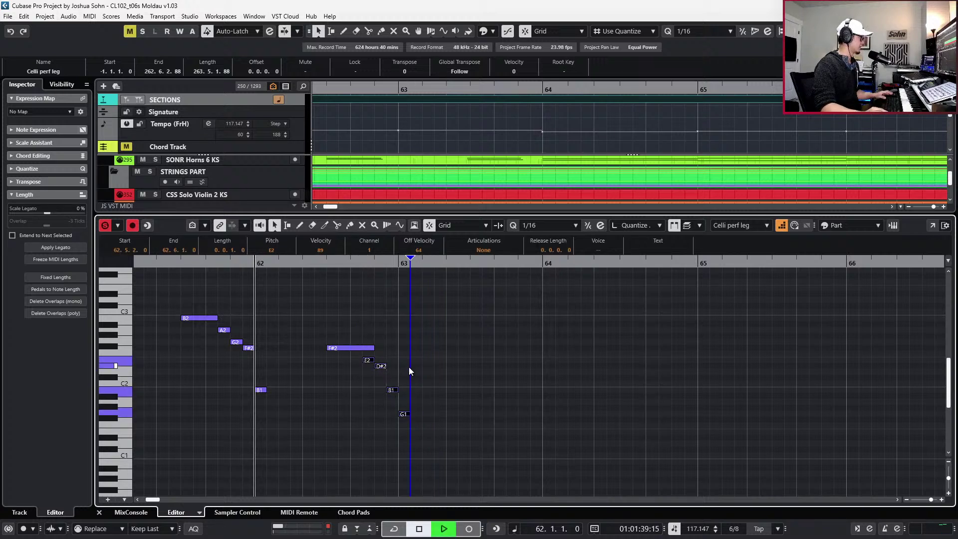
Shorten the F#2 at 62.4.1 to 0.1.1.0 and stop playback
left_click_drag(468, 337, 458, 373)
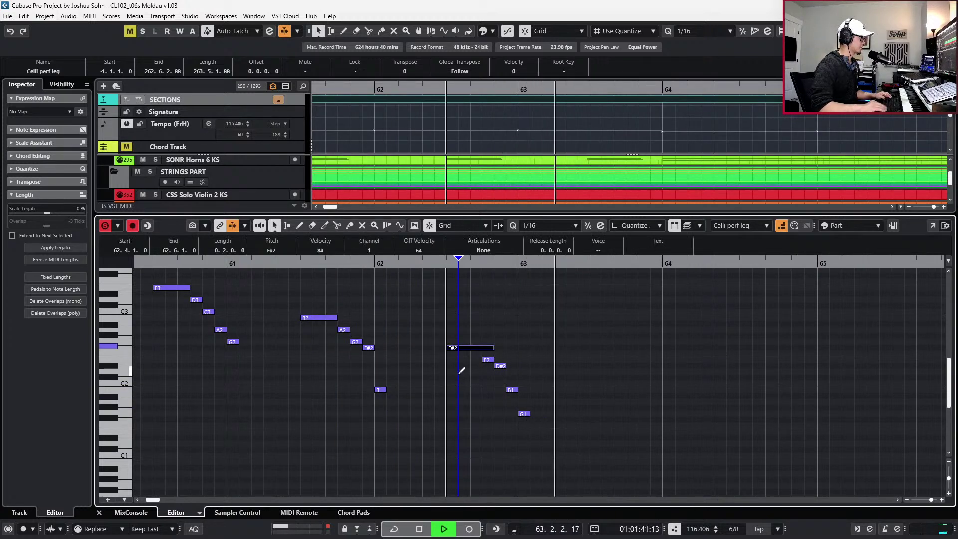
key("alt+shift+Left")
key("space")
Step-enter B1, A1, G1, E1 and G1 starting at 63.4.1, with the first B1 lengthened to 0.1.1.0
key("ctrl+KP_Add")
scroll(470, 366, "right", 3)
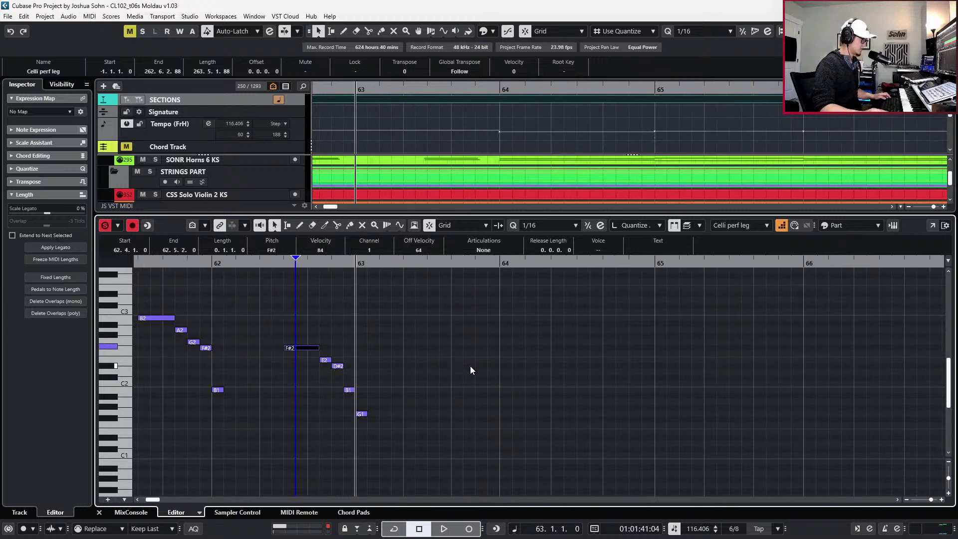
left_click(440, 374)
left_click(433, 374)
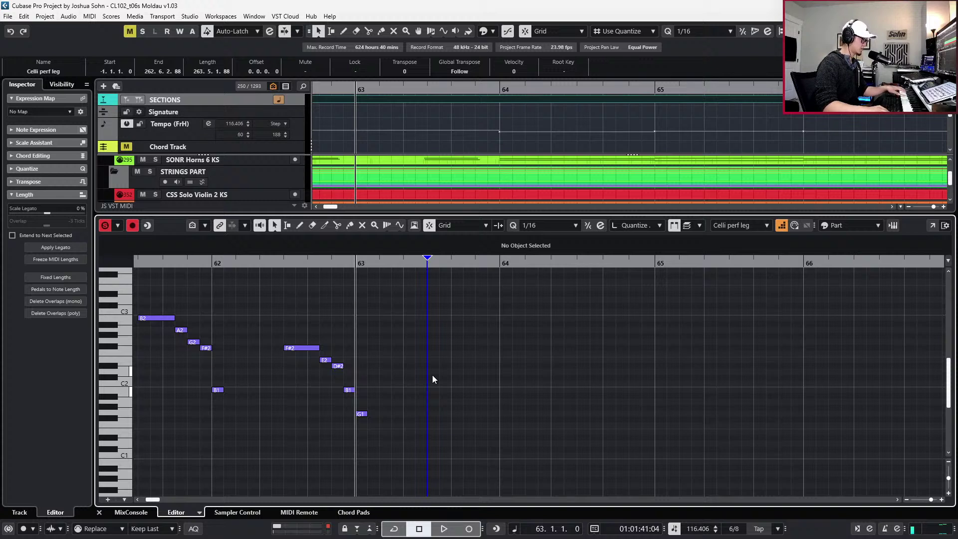
key("KP_Multiply")
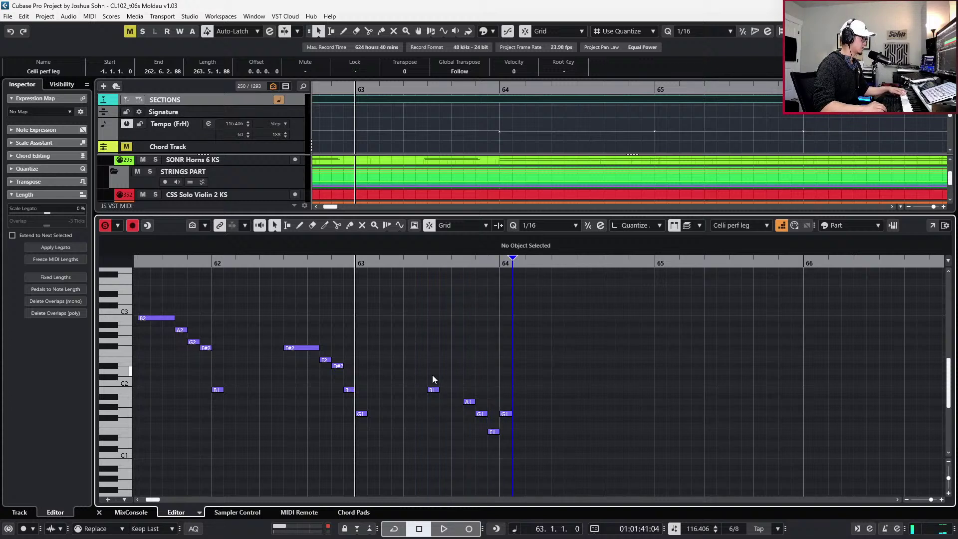
key("space")
left_click(440, 390)
key("alt+Right")
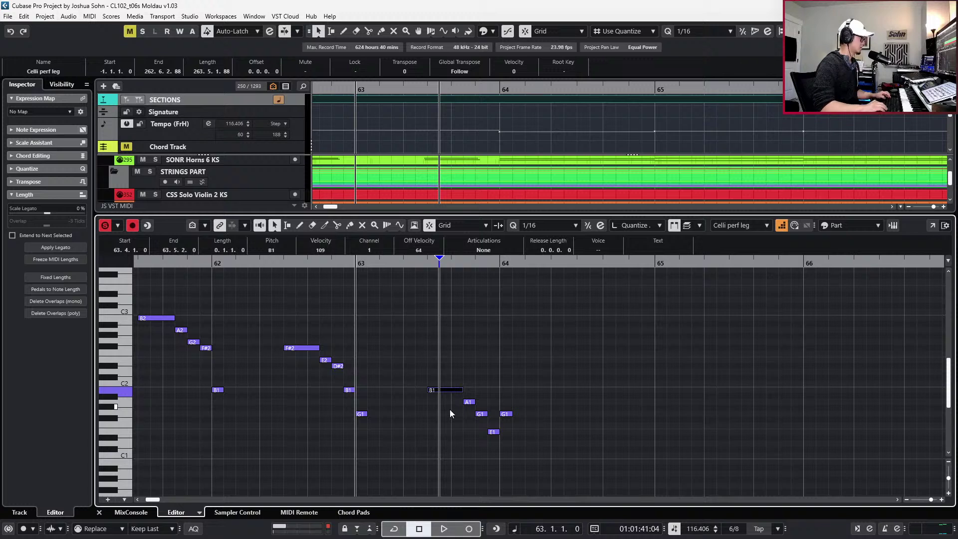
Step-enter sixteenth notes E2, D#2, C#2, A#1 and F#1 starting at 64.4.1, leaving a gap after E2
left_click(546, 393)
left_click(582, 391)
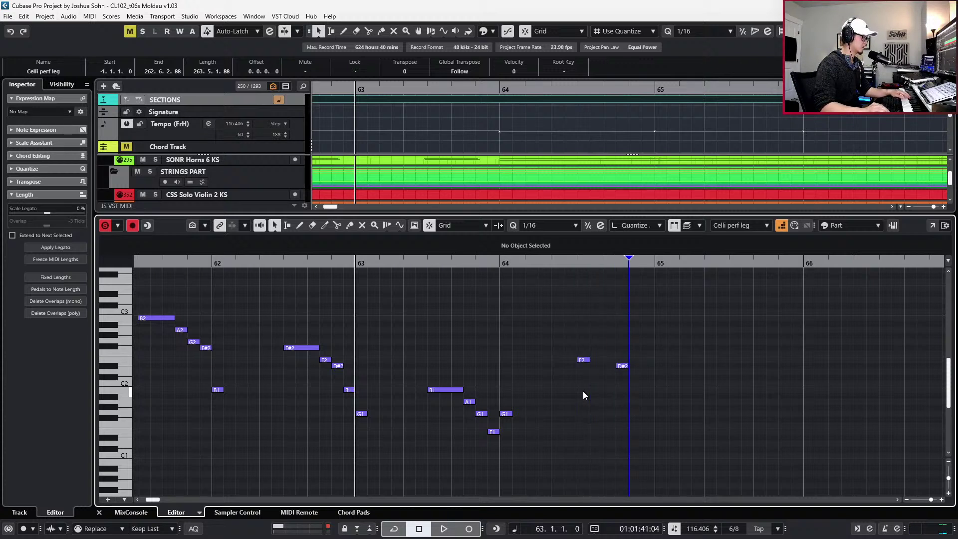
scroll(585, 385, "down", 5)
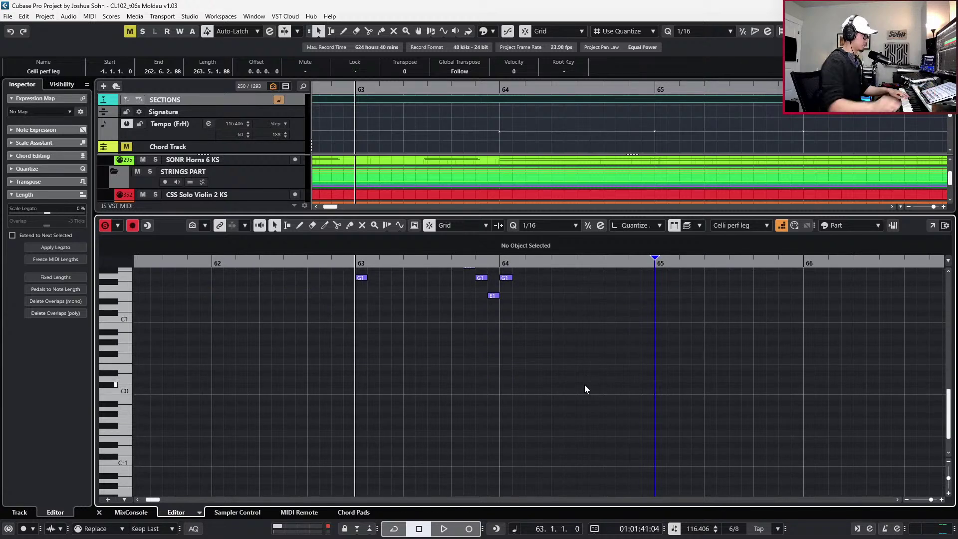
scroll(585, 386, "up", 2)
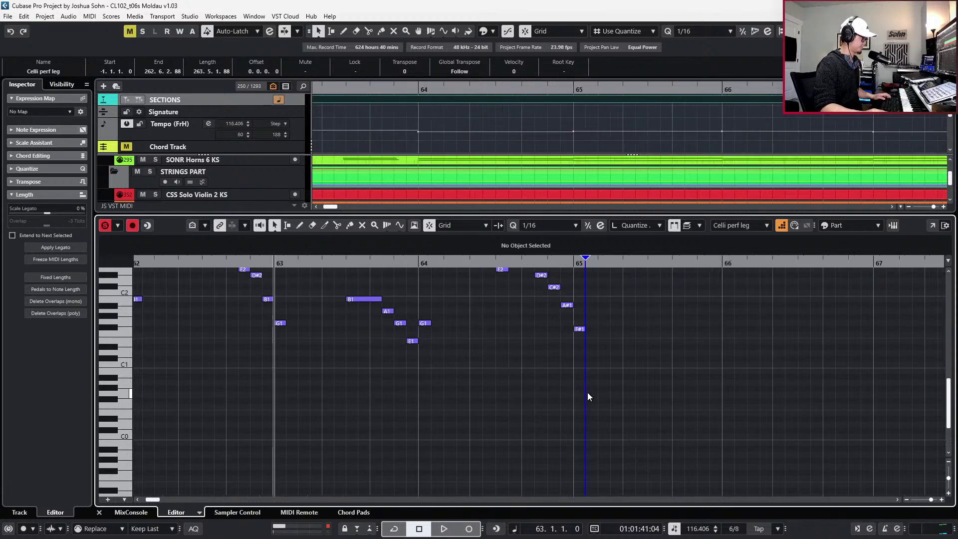
Step-enter F#2, E2, D#2, B1 and C#2 starting at 65.4.1, replacing the E2 entered one sixteenth too late
left_click(642, 308)
scroll(691, 348, "up", 3)
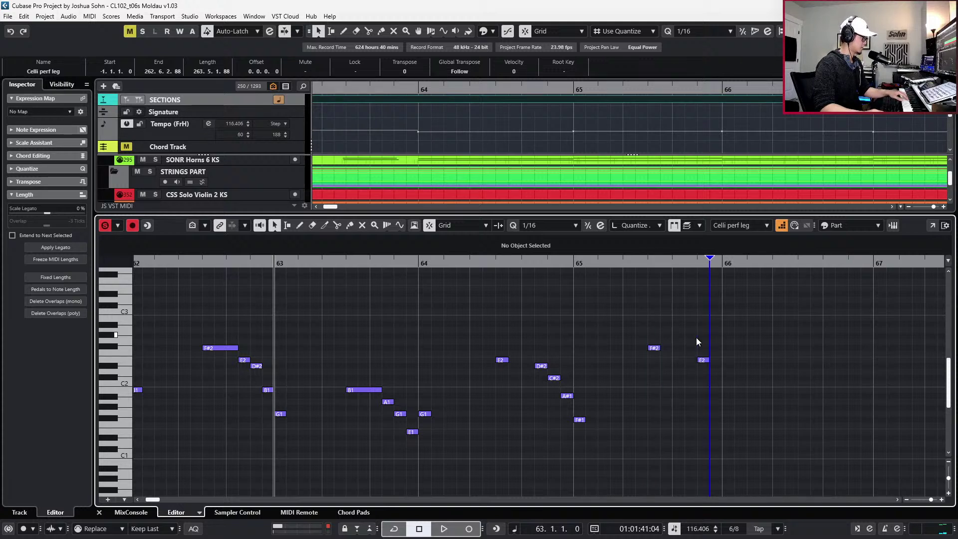
left_click(685, 348)
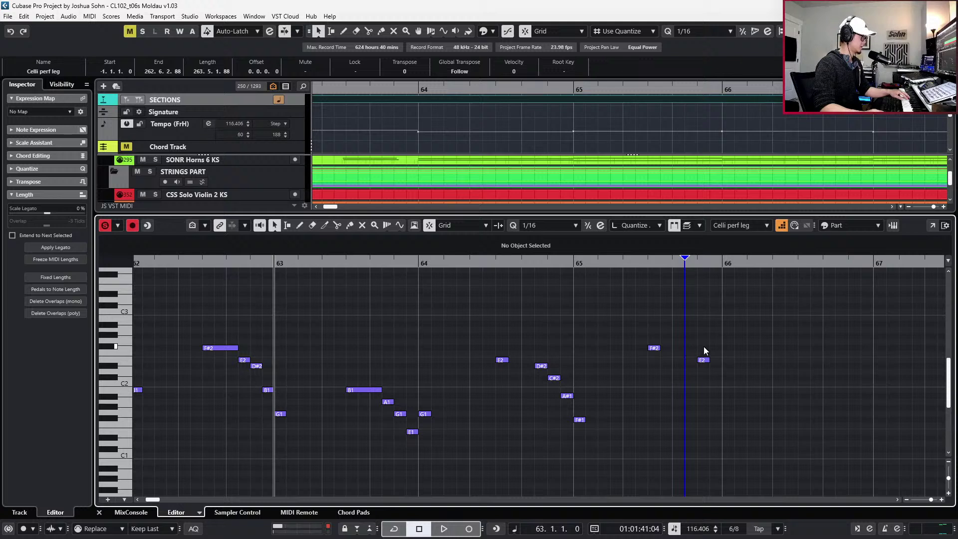
left_click(701, 360)
key("Delete")
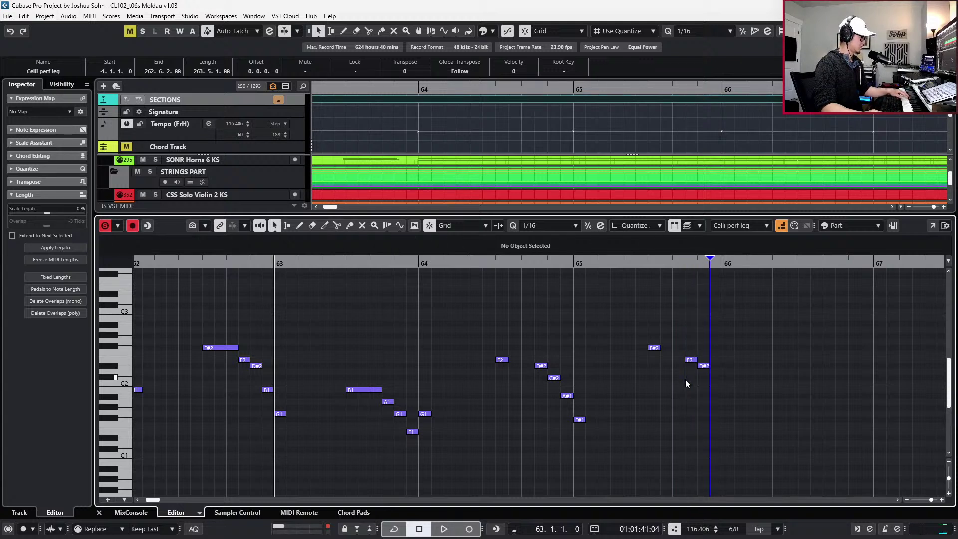
Lengthen the opening E2 at 64.4.1 and F#2 at 65.4.1 to 0.1.1.0
left_click_drag(595, 330, 656, 364)
left_click_drag(511, 342, 507, 367)
key("alt+shift+Right")
key("alt+shift+Right")
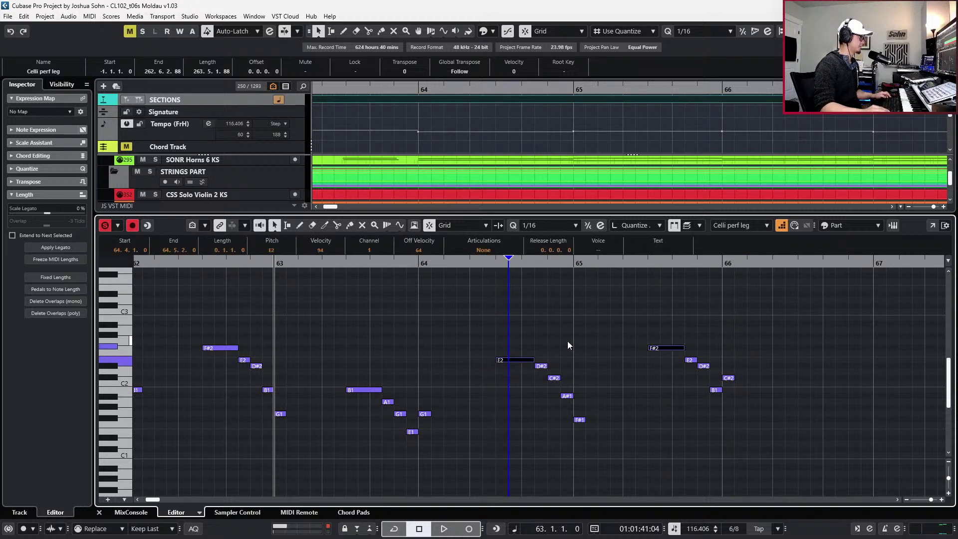
Step-enter E2, D#2, C#2, A#1 and F#1 starting at 66.4.1, with the E2 lengthened to 0.1.1.0, and play the phrase back
scroll(657, 282, "right", 1)
left_click(722, 270)
scroll(705, 294, "right", 2)
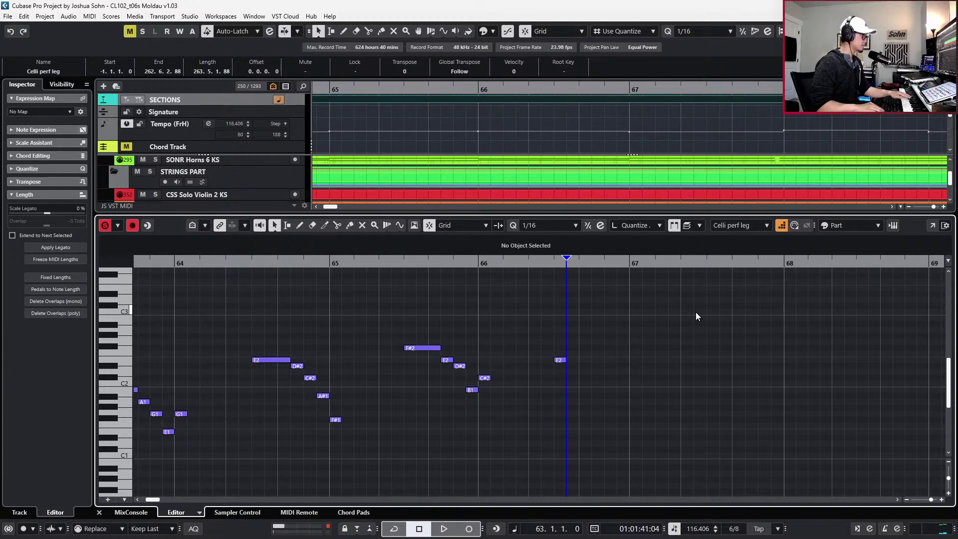
key("Right")
key("Right")
key("Right")
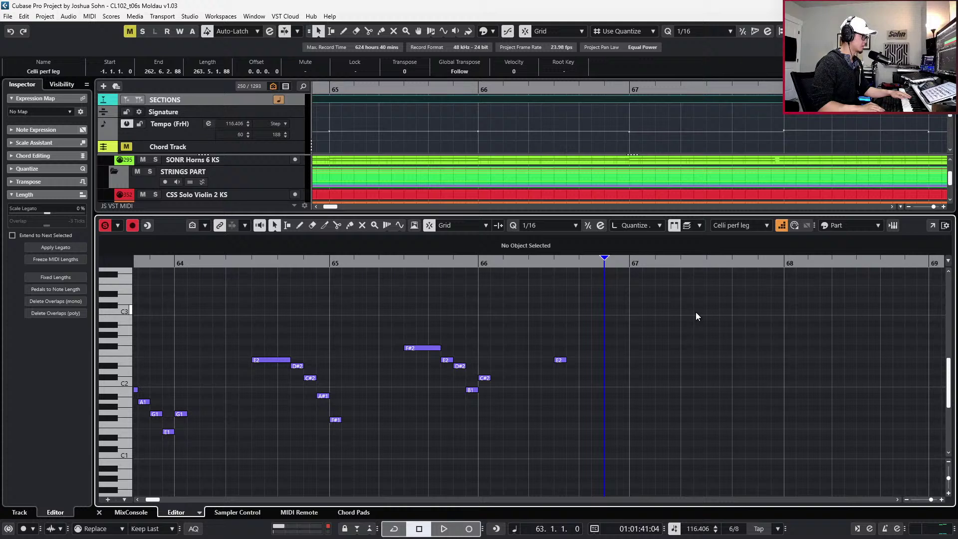
key("Left")
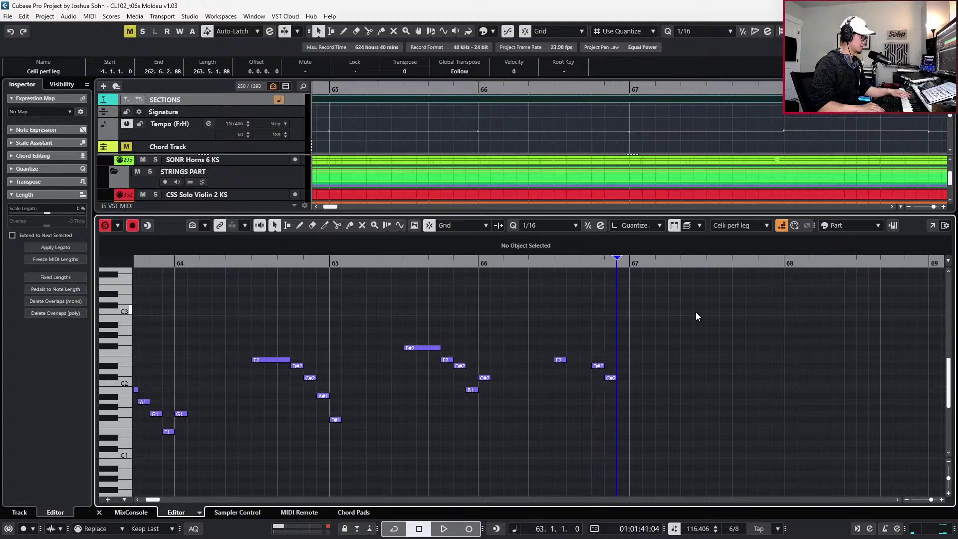
left_click_drag(535, 326, 580, 400)
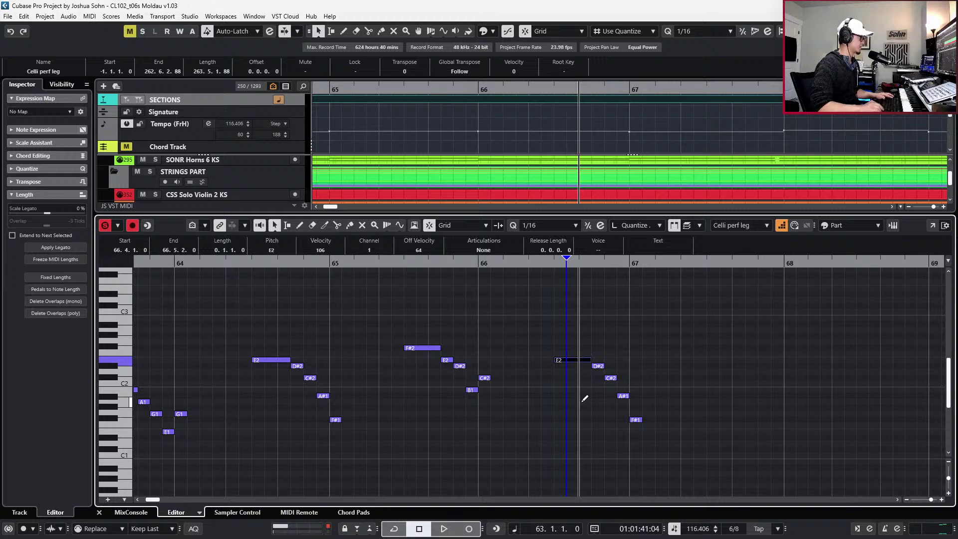
key("space")
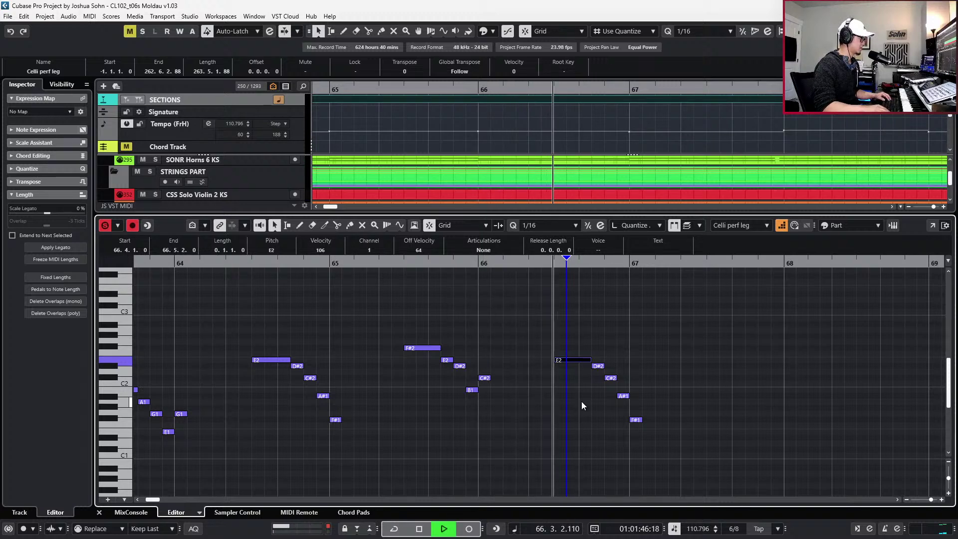
key("space")
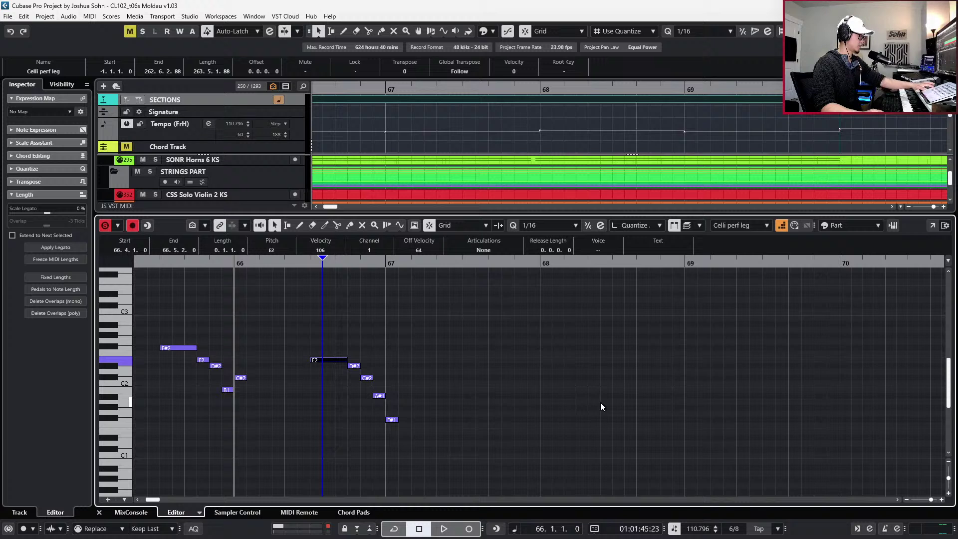
Step-enter F#2 at 67.4.1 and, after undoing the misplaced E2, enter D#2 and C#2 starting at 67.5.2
left_click(462, 379)
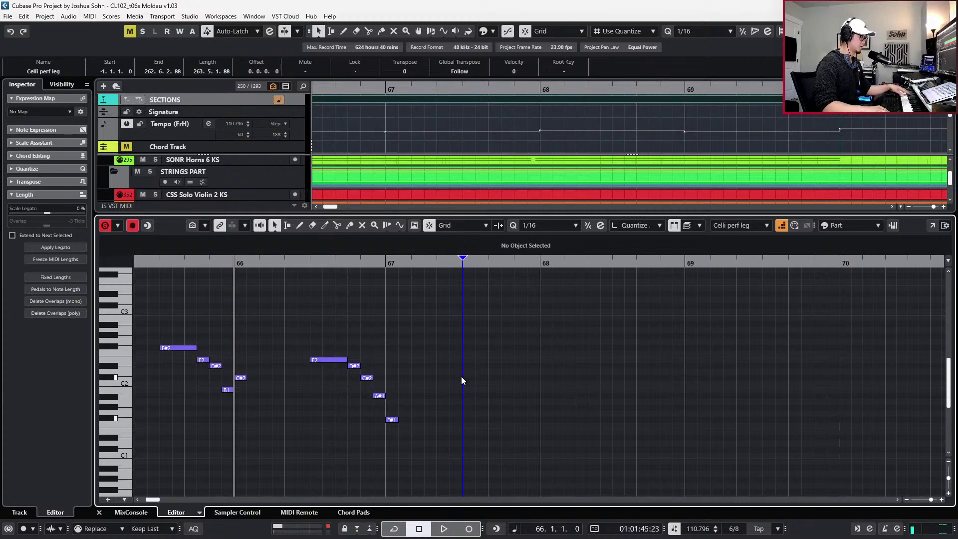
key("ctrl+z")
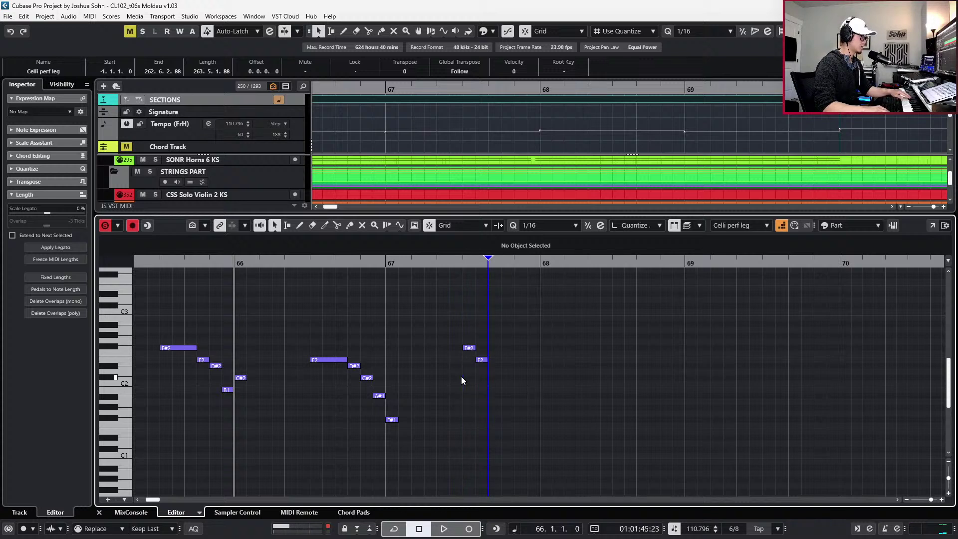
key("ctrl+z")
key("Right")
key("Right")
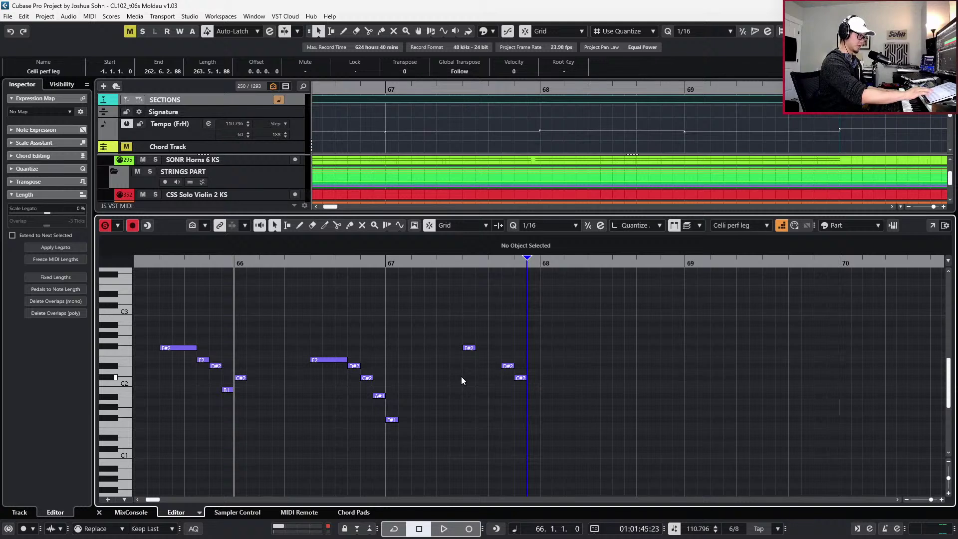
Move the D#2 and C#2 one sixteenth later to 67.6.1, and step-enter E2 before them and D#2 at 68.1.1
key("Left")
key("Left")
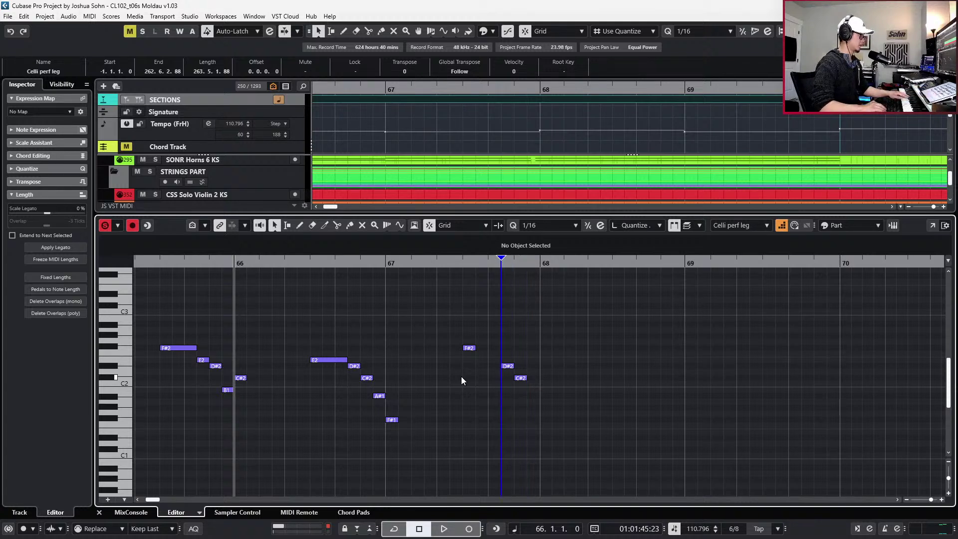
left_click_drag(504, 360, 555, 418)
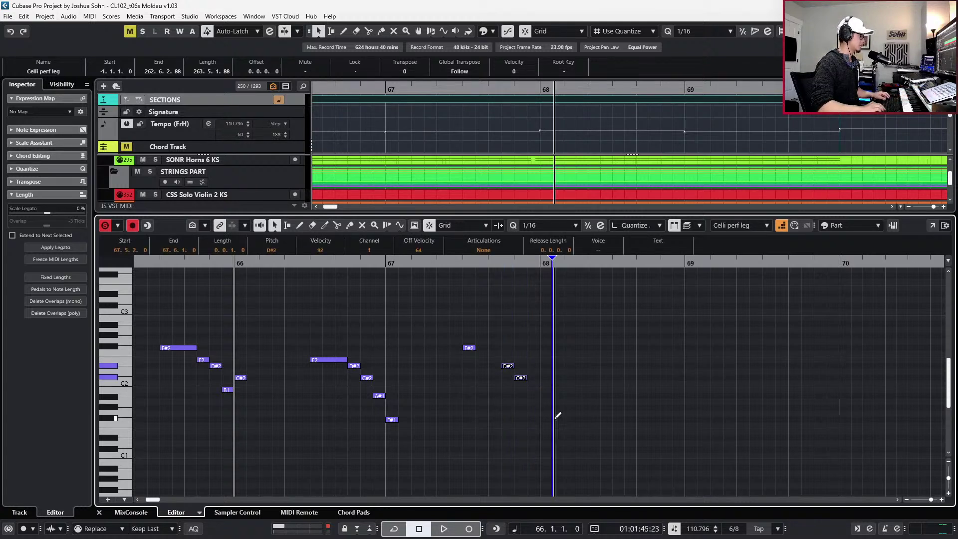
key("ctrl+Right")
key("Left")
key("Left")
key("Left")
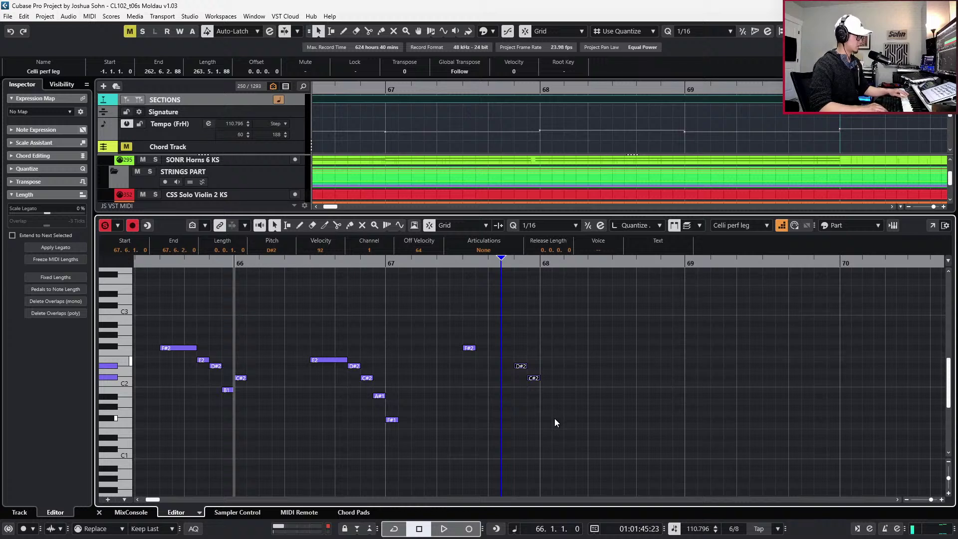
key("Right")
key("Right")
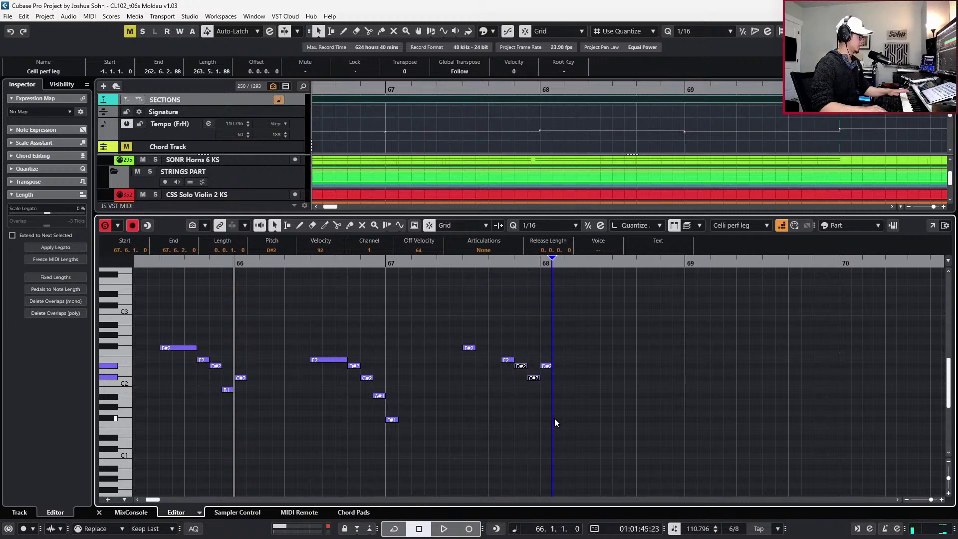
Step-enter sixteenth notes F#2, E2, D#2, C#2 and D#2 starting at 68.4.1, leaving a gap after F#2
key("Right")
key("Right")
key("Right")
key("Right")
key("Right")
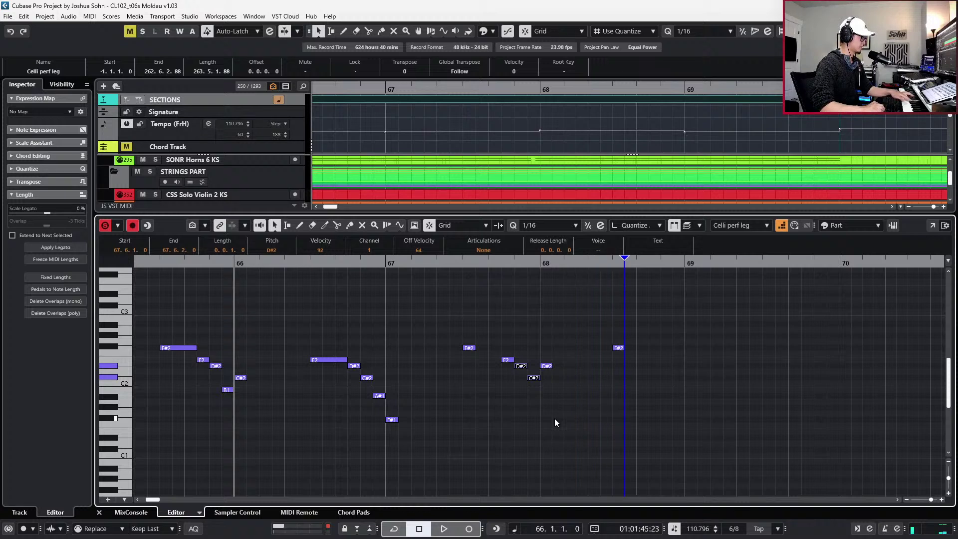
key("Right")
key("Right")
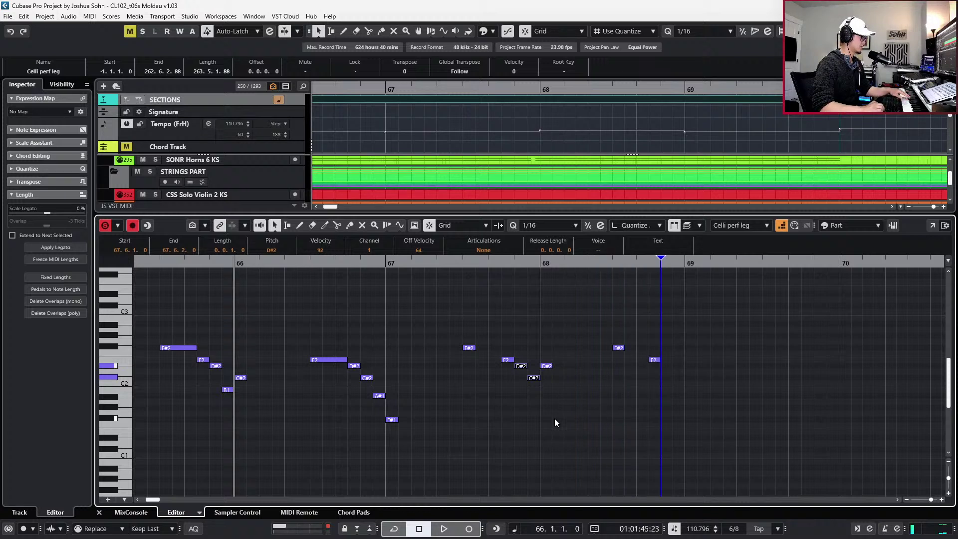
Step-enter sixteenth notes F#2, E2, D#2 and E2 starting at 69.4.1, leaving a gap after F#2
key("Right")
key("Right")
key("Right")
key("Right")
key("Right")
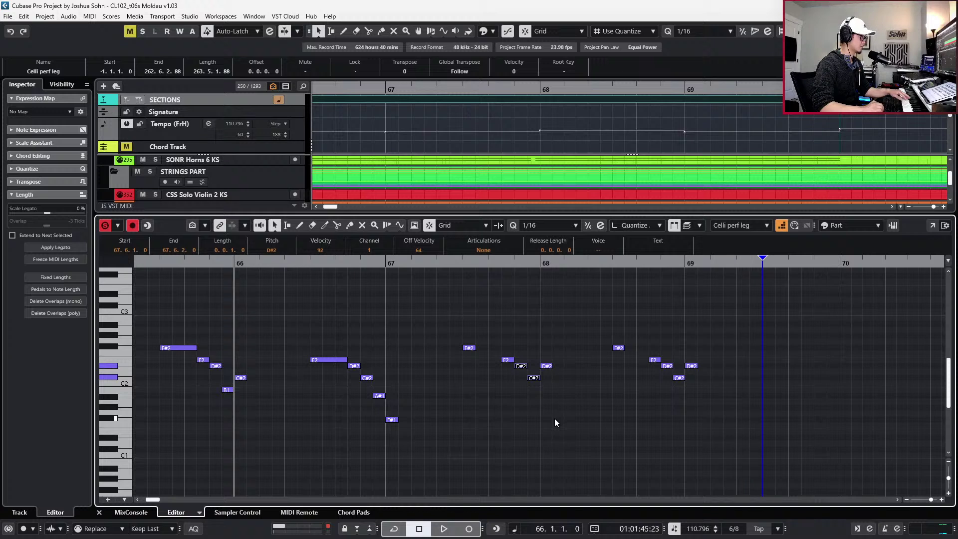
key("Right")
key("Right")
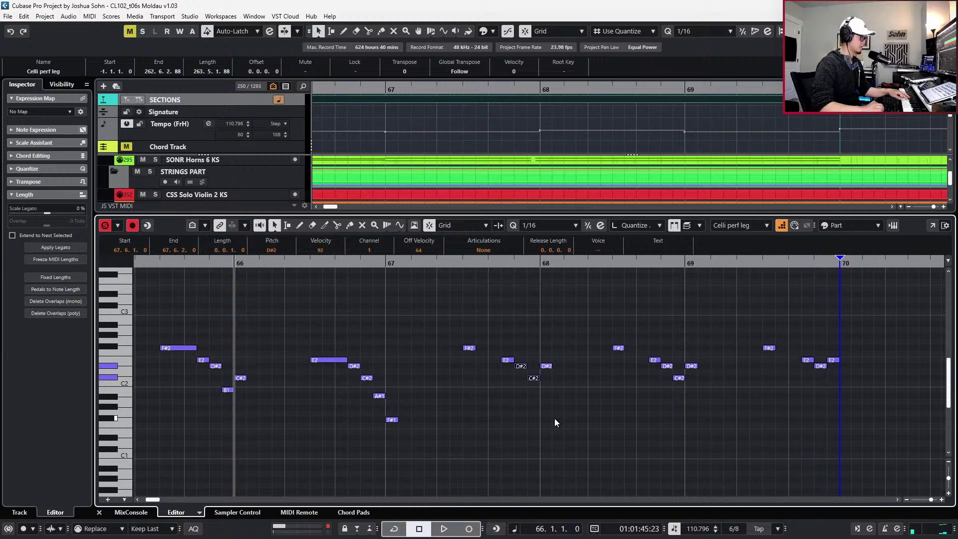
Lengthen the three opening F#2 notes at 67.4.1, 68.4.1 and 69.4.1 to 0.1.1.0
left_click(614, 332)
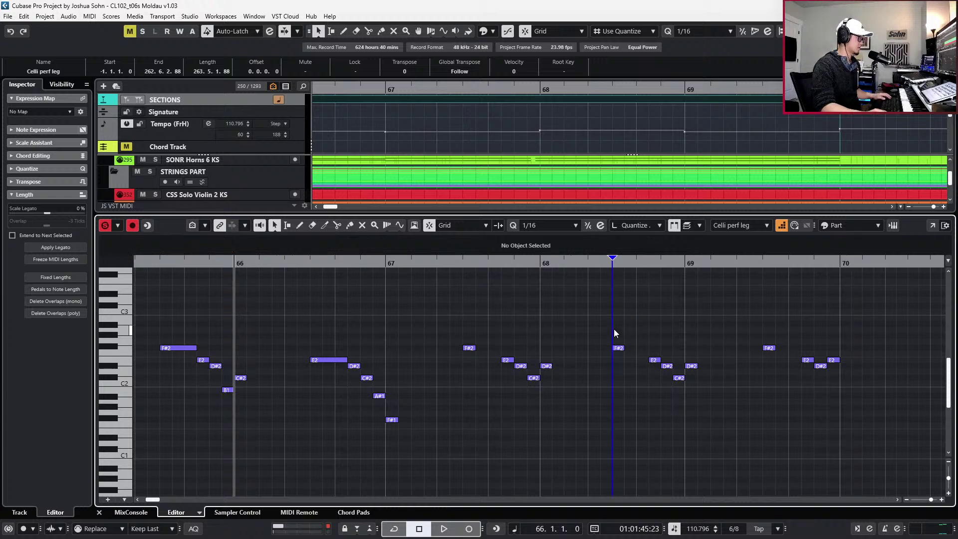
left_click(466, 336)
left_click_drag(468, 338, 812, 345)
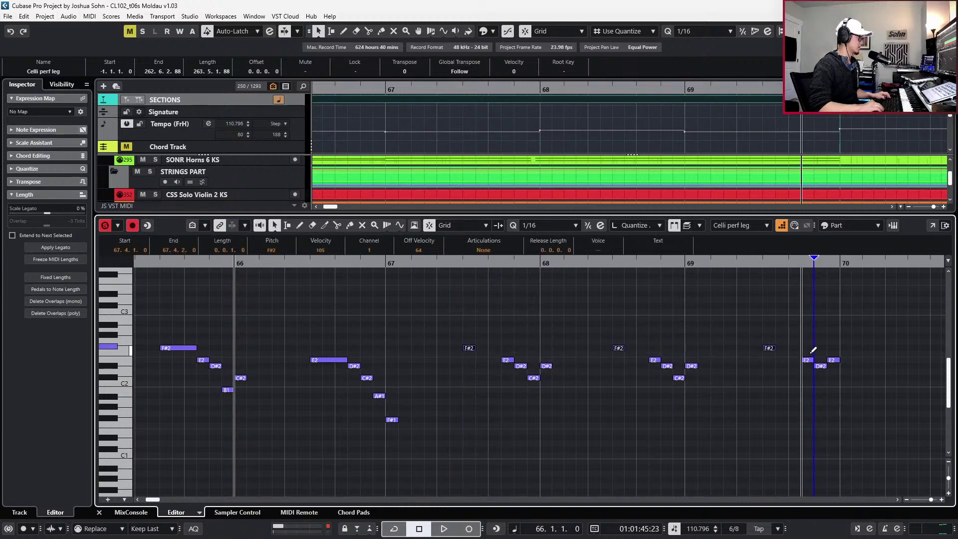
key("ctrl+l")
Consult the cello staves for bars 65 to 70 in the PDF score, and step-enter F#2 at 70.1.1 in Cubase
key("alt+Tab")
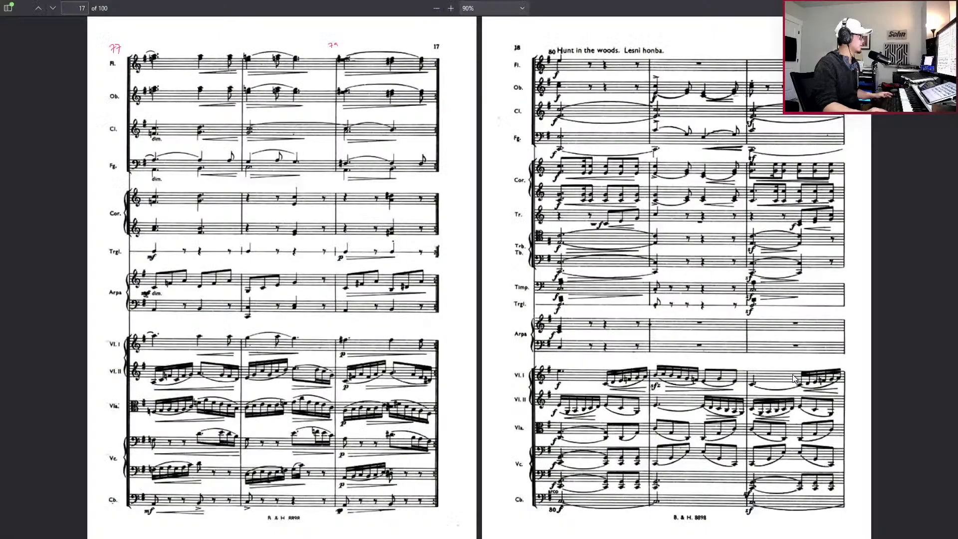
key("Page_Up")
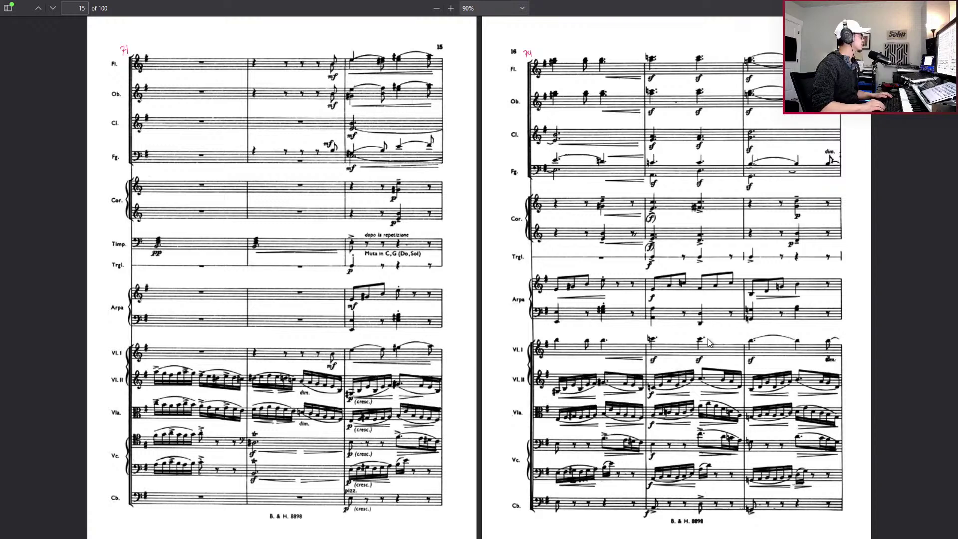
key("Page_Up")
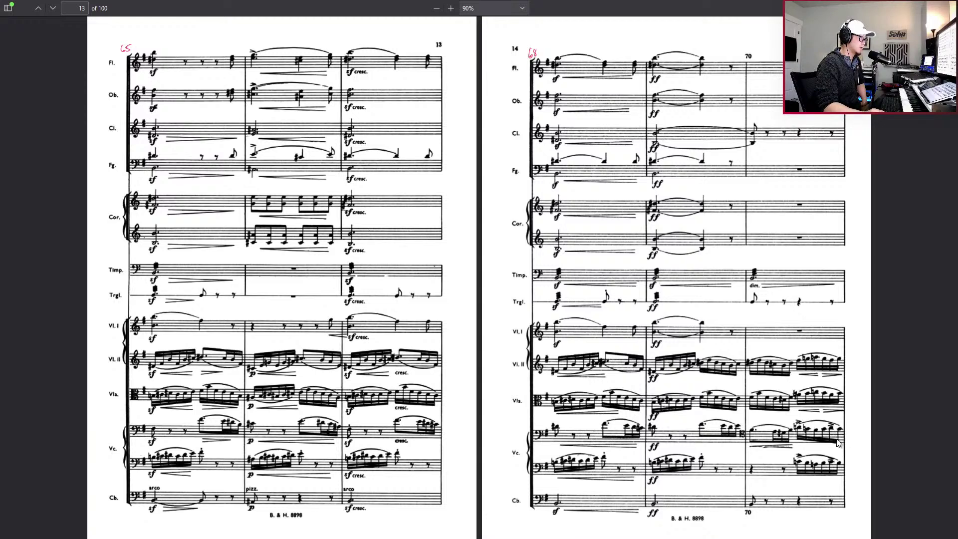
key("alt+Tab")
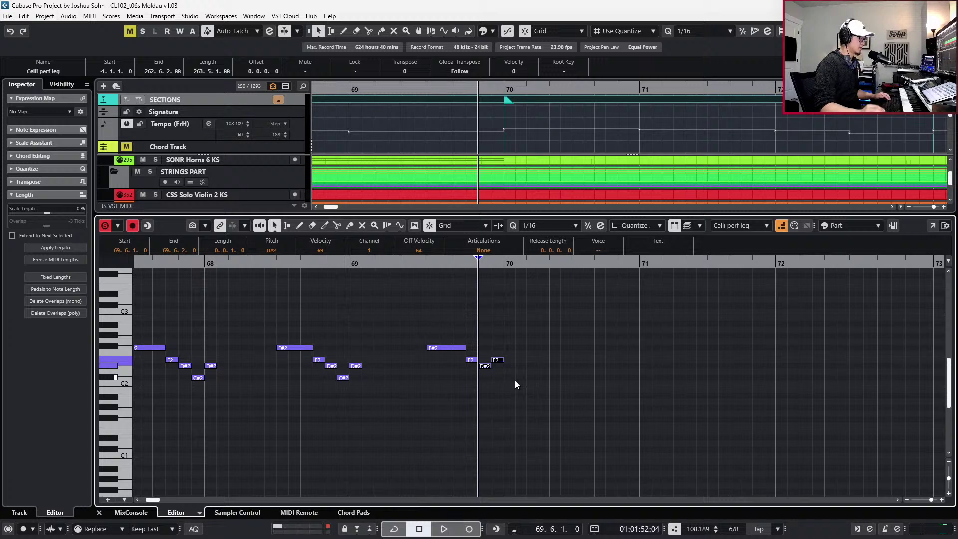
left_click(438, 348)
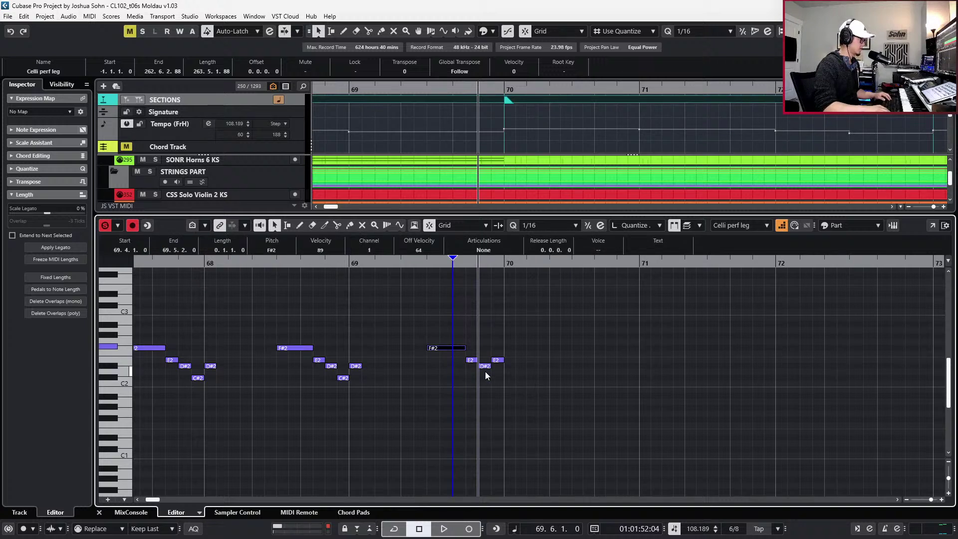
left_click(509, 357)
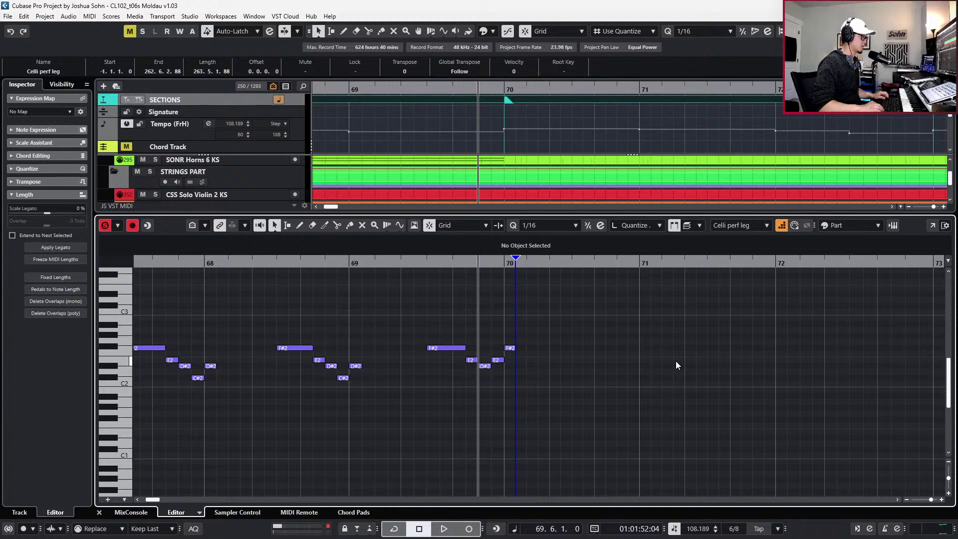
Lengthen the F#2 at 70.1.1 to 0.1.1.0 and step-enter the sixteenth-note run from E2 and D#2 through bar 71, ending on D2 and C2
key("1")
left_click_drag(523, 331, 509, 354)
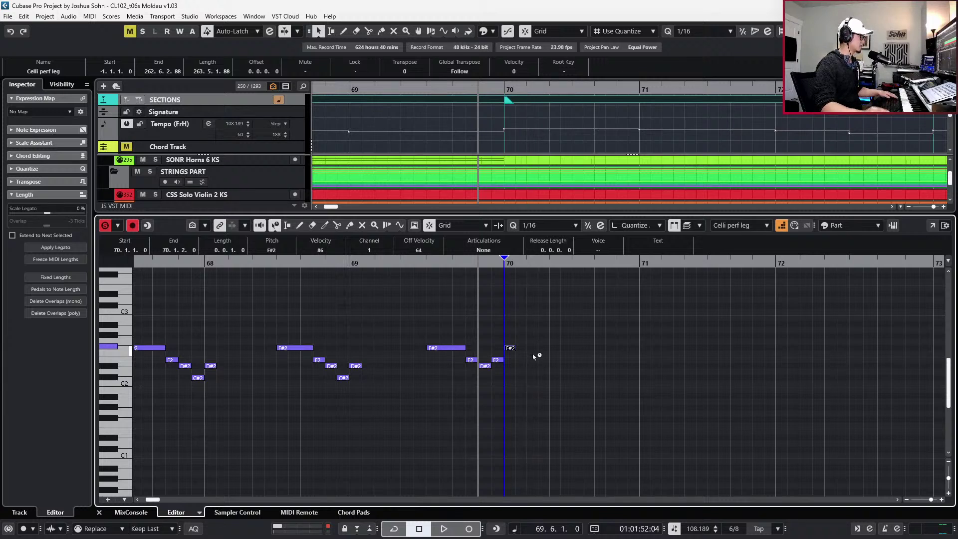
key("1")
left_click_drag(515, 348, 537, 348)
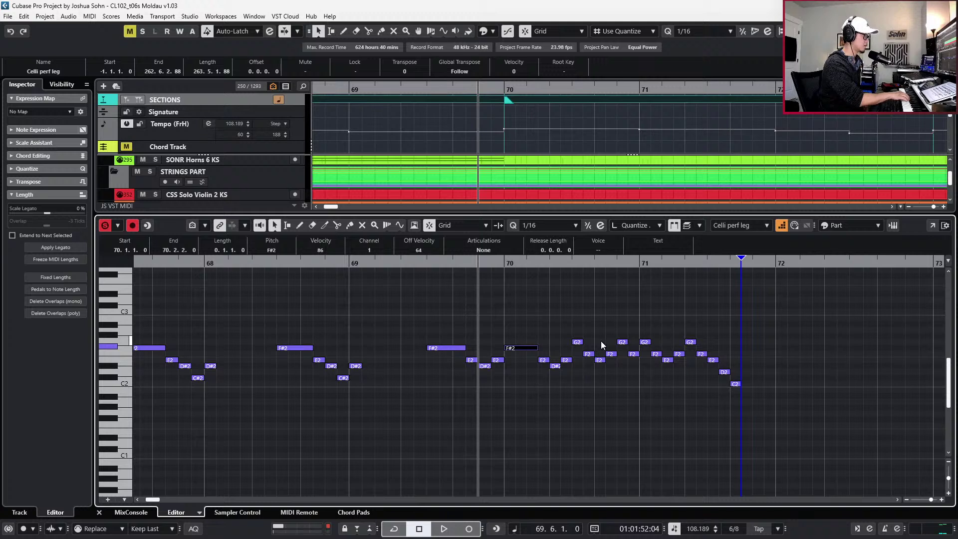
Play back the sixteenth-note run around the start of bar 71 to check its first notes
scroll(681, 354, "right", 4)
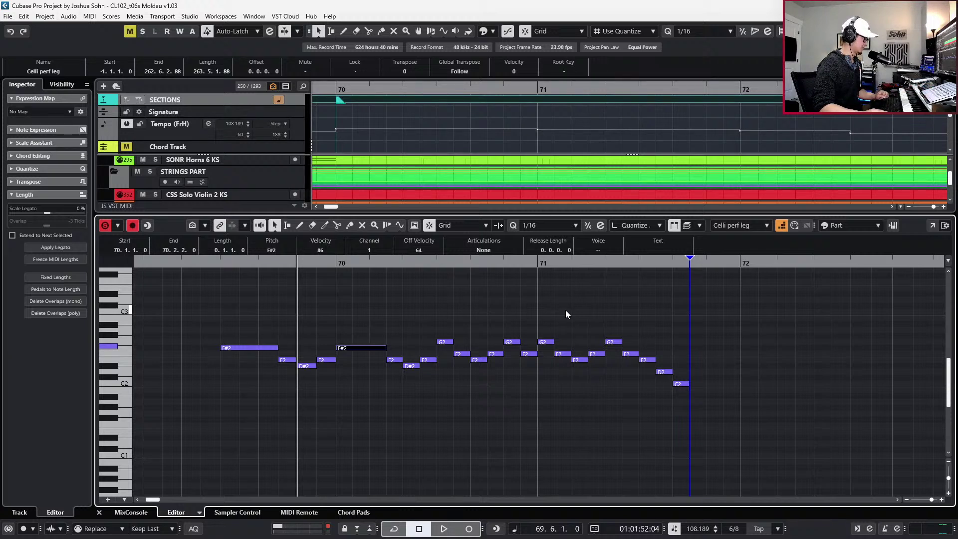
left_click_drag(542, 307, 551, 359)
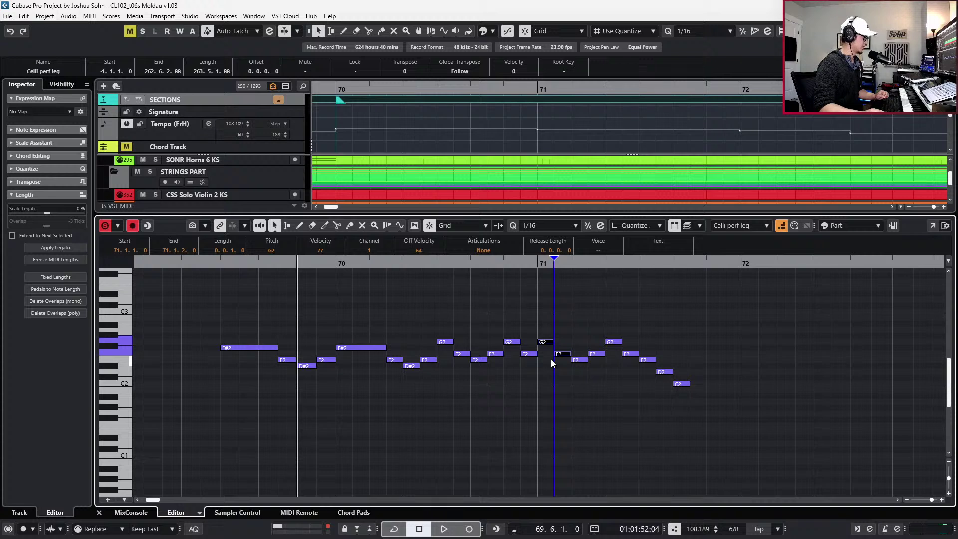
key("l")
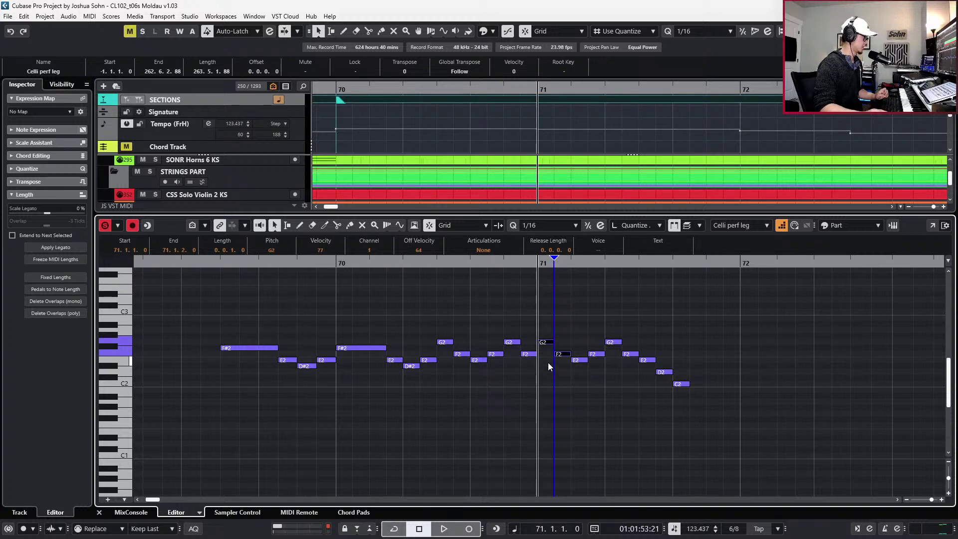
left_click(547, 341)
key("space")
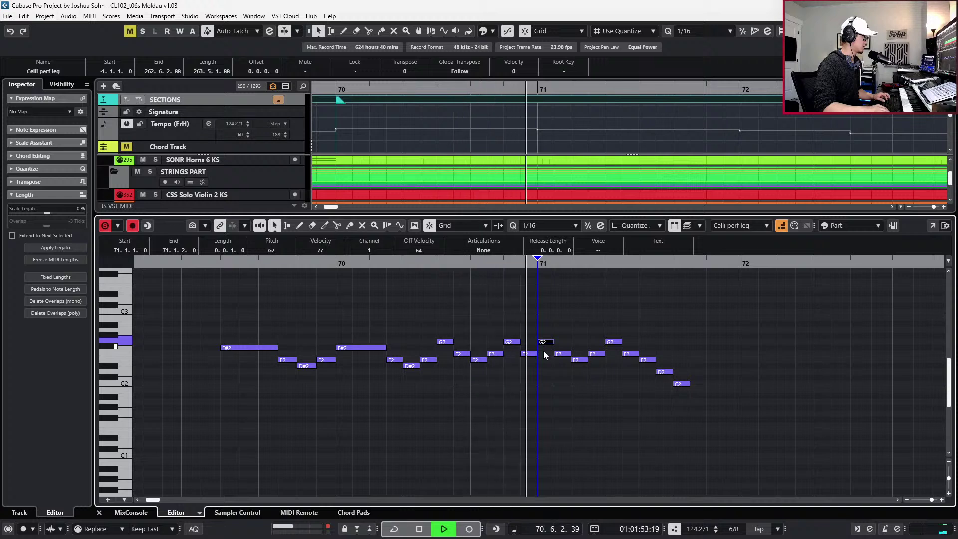
key("space")
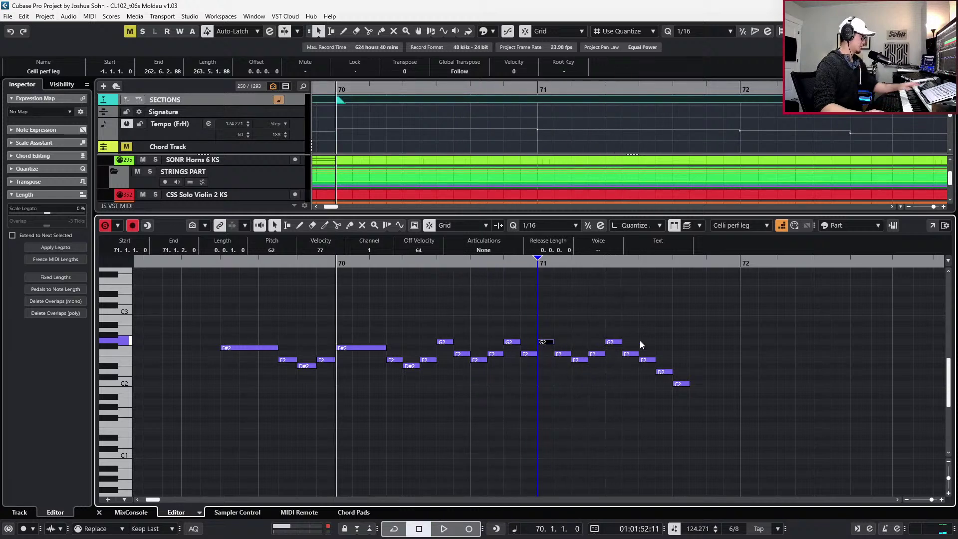
Set the pitch of the first note of bar 71, at 71.1.1, to E2
left_click(555, 349)
key("Down")
key("Down")
key("Down")
key("Down")
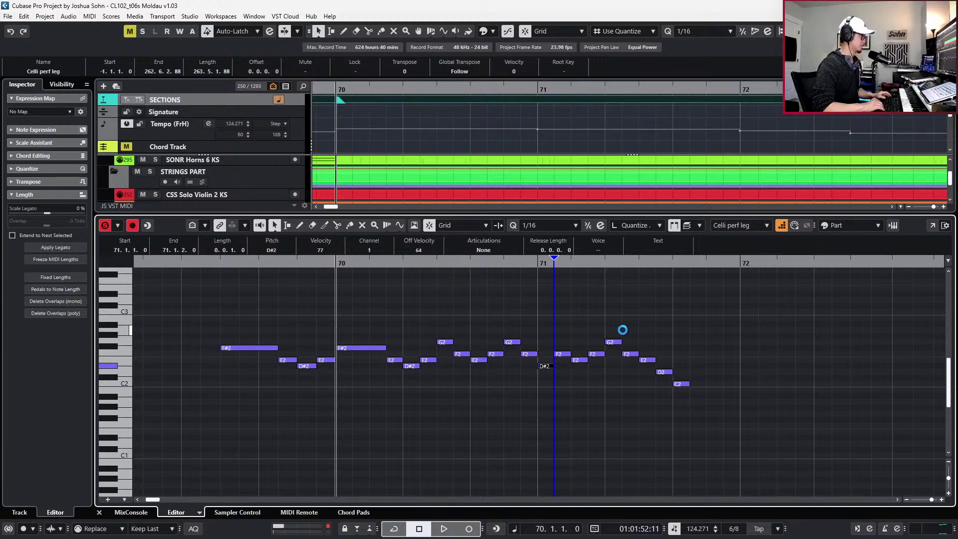
key("Up")
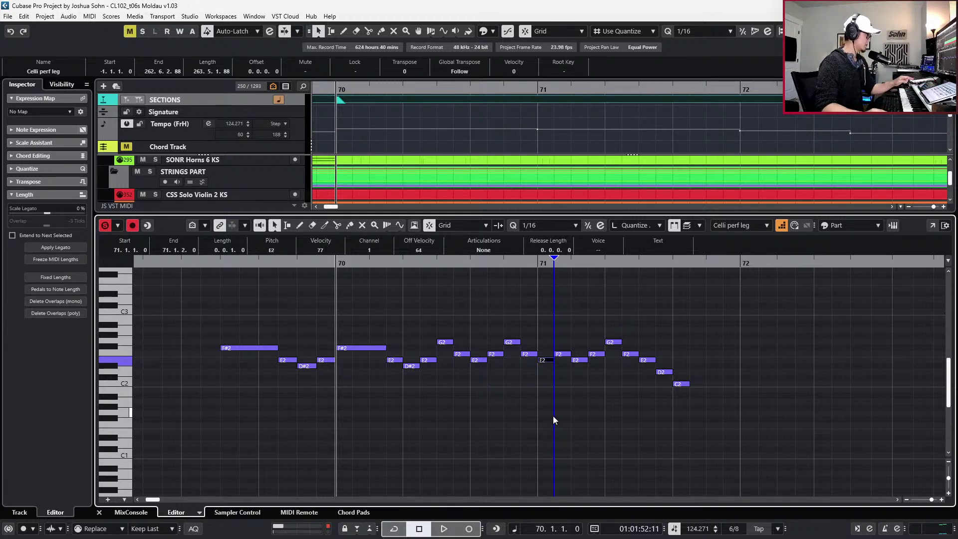
left_click(553, 415)
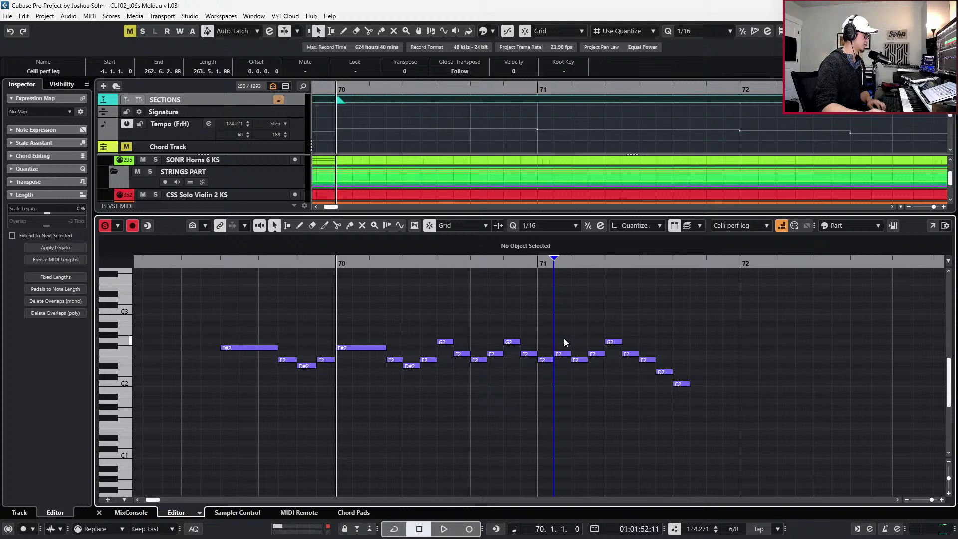
Raise the F2 notes at 71.1.2, 71.2.2 and 71.3.2 in the cello run to F#2
left_click(566, 354)
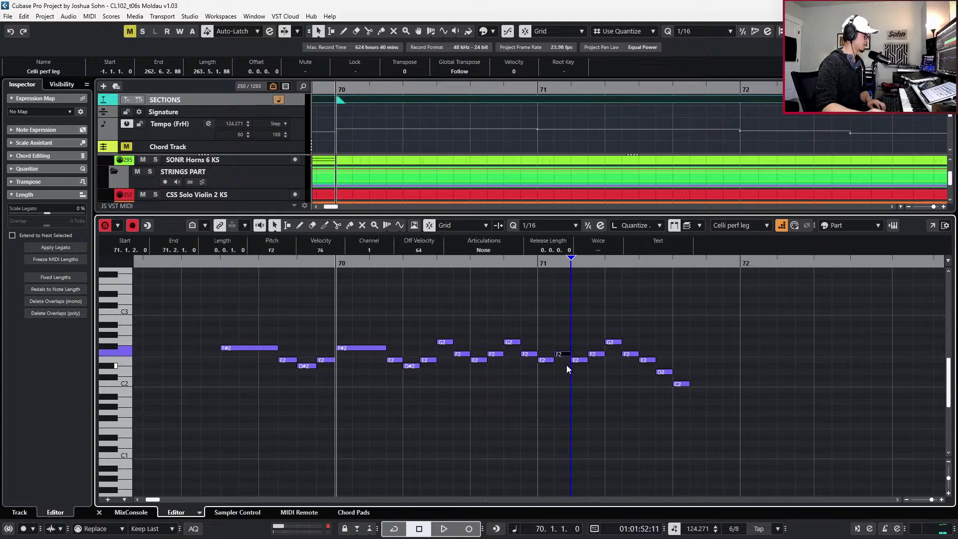
key("Up")
left_click_drag(583, 351, 601, 361)
key("Up")
key("Down")
left_click(594, 355)
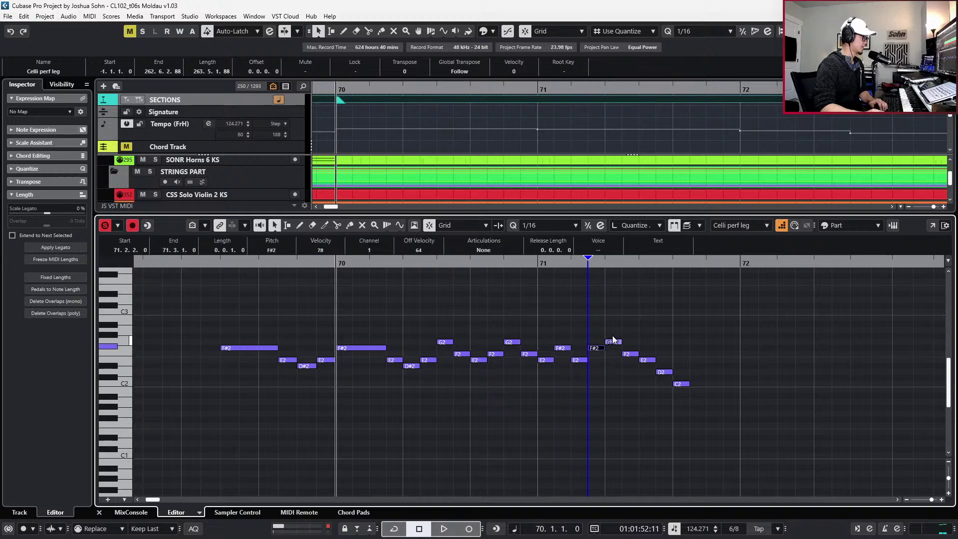
key("Up")
key("Right")
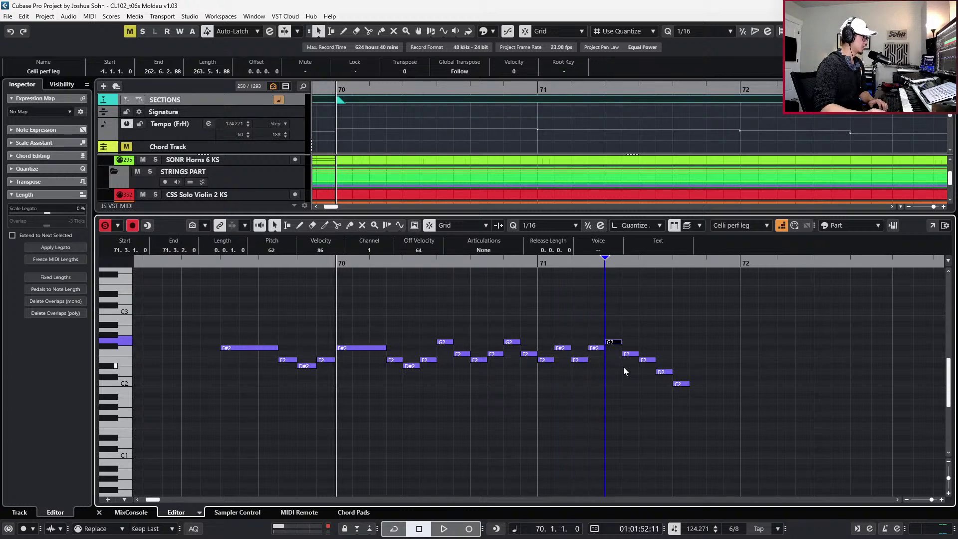
key("Right")
key("Up")
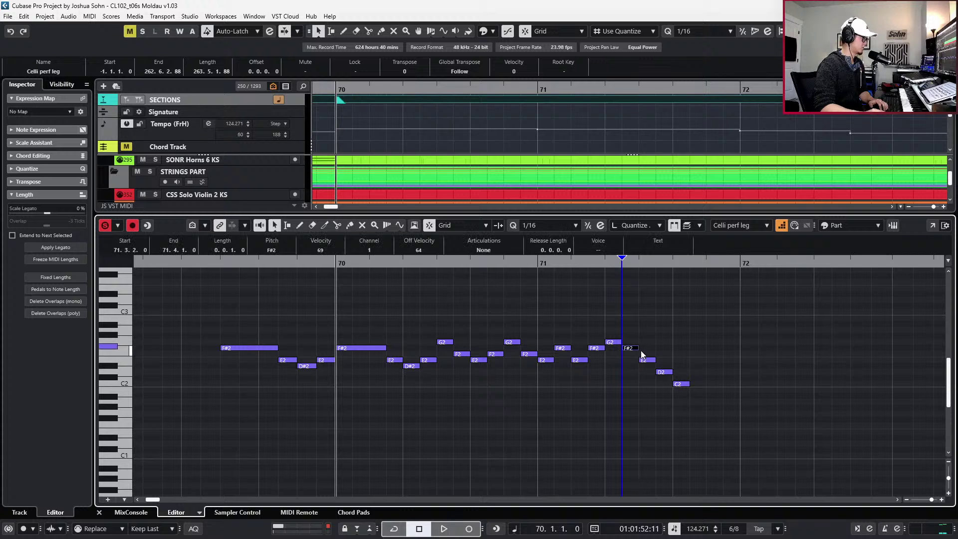
Set the pitch of the sixteenth note at 71.4.2 to F#2
key("Right")
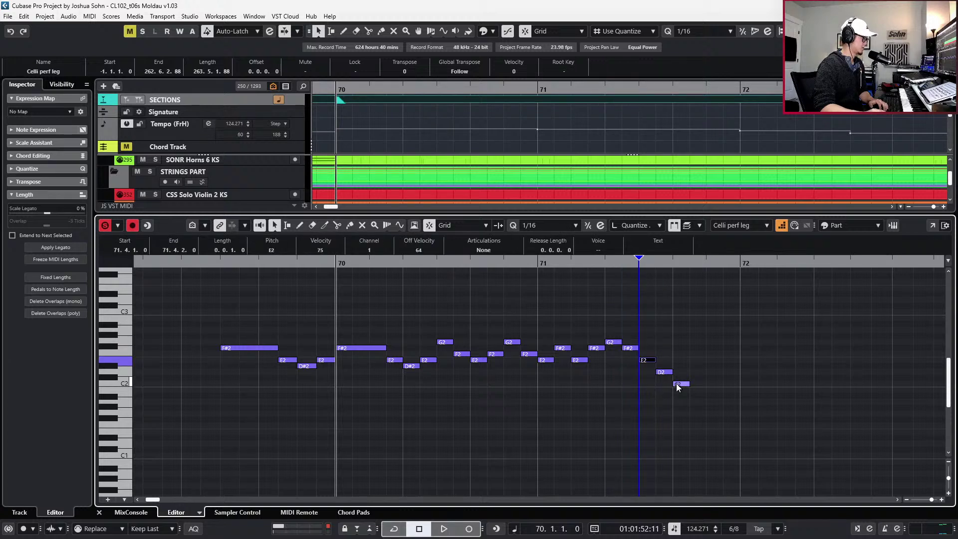
key("Right")
key("Right")
key("Left")
key("Up")
key("Up")
key("Up")
key("Up")
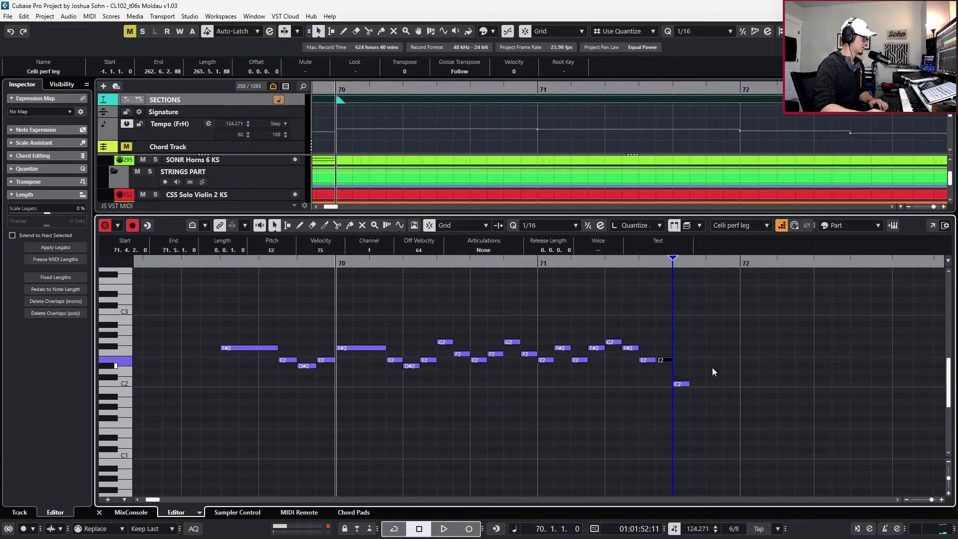
Raise the last note of the run, at 71.5.1, to G2 and play back the phrase from bar 70
key("Right")
key("Up")
key("Up")
key("Up")
key("Up")
key("Up")
key("Up")
key("Up")
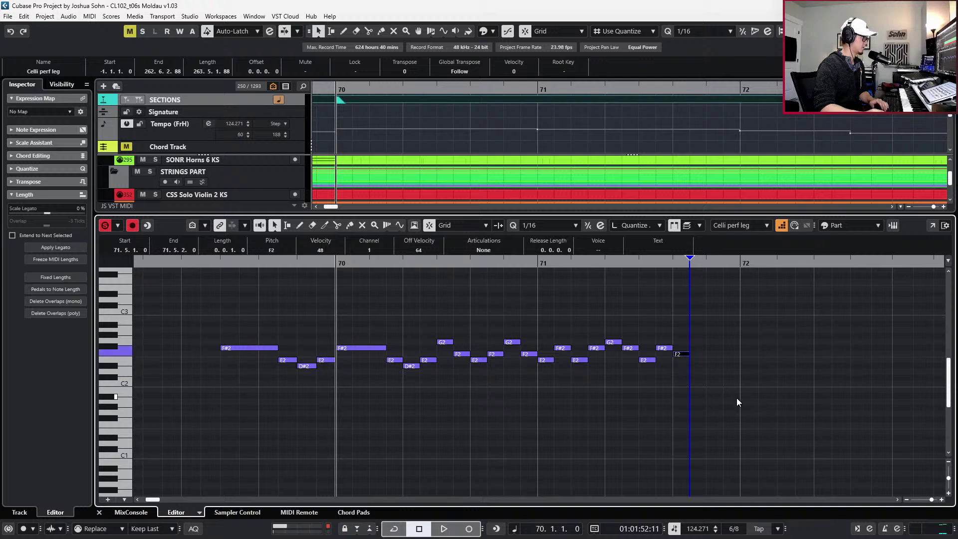
key("space")
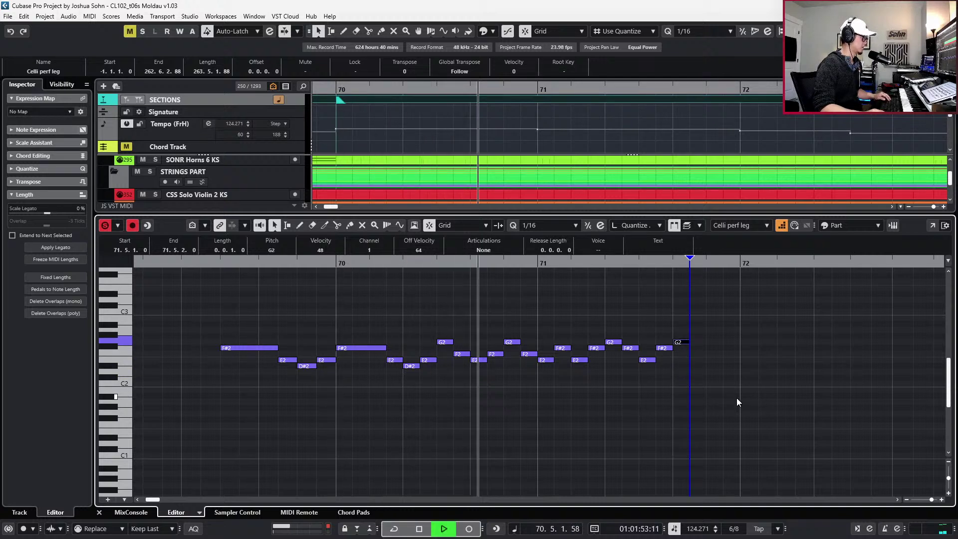
key("space")
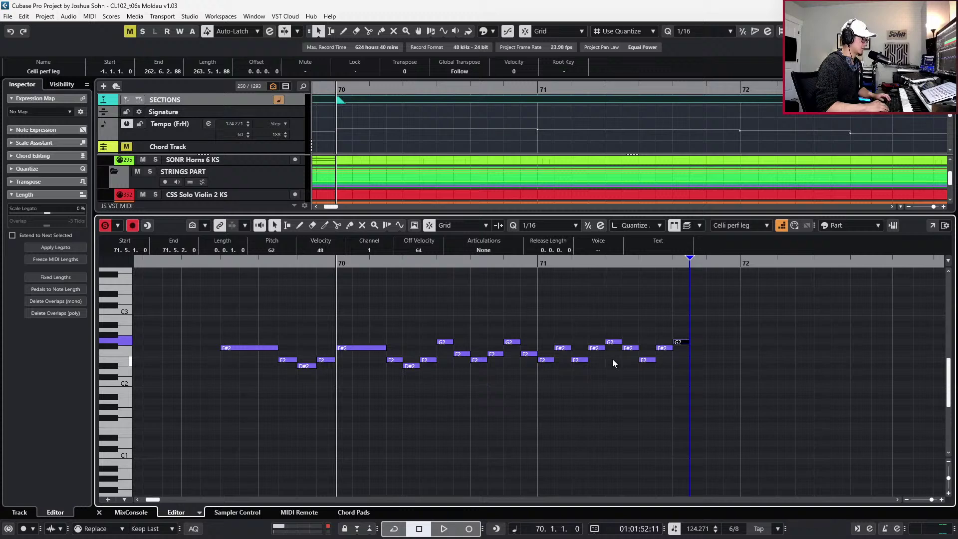
Solo the Smetana - Moldau-01 reference recording, listen to the passage around bars 70 to 72, and unsolo it
key("ctrl+e")
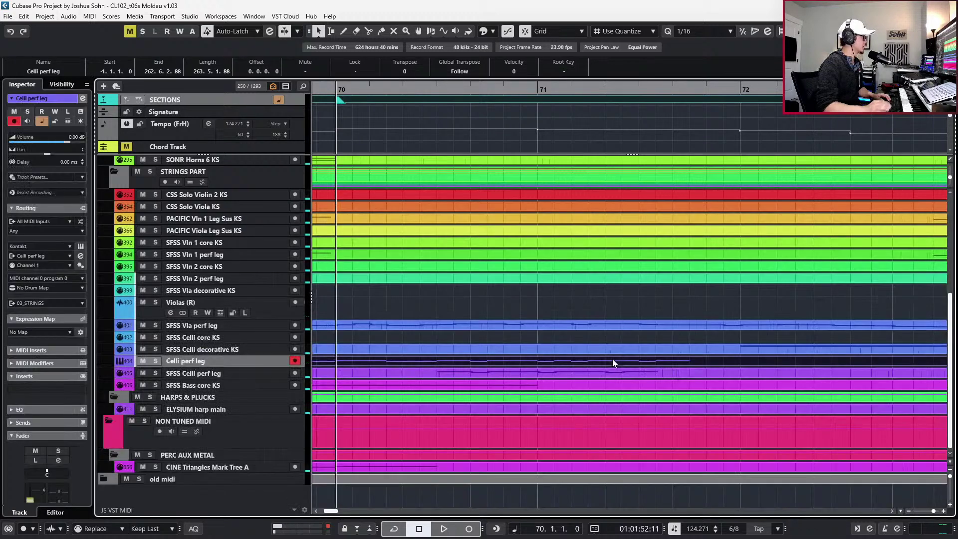
scroll(370, 120, "down", 2)
scroll(370, 120, "down", 1)
left_click(381, 134)
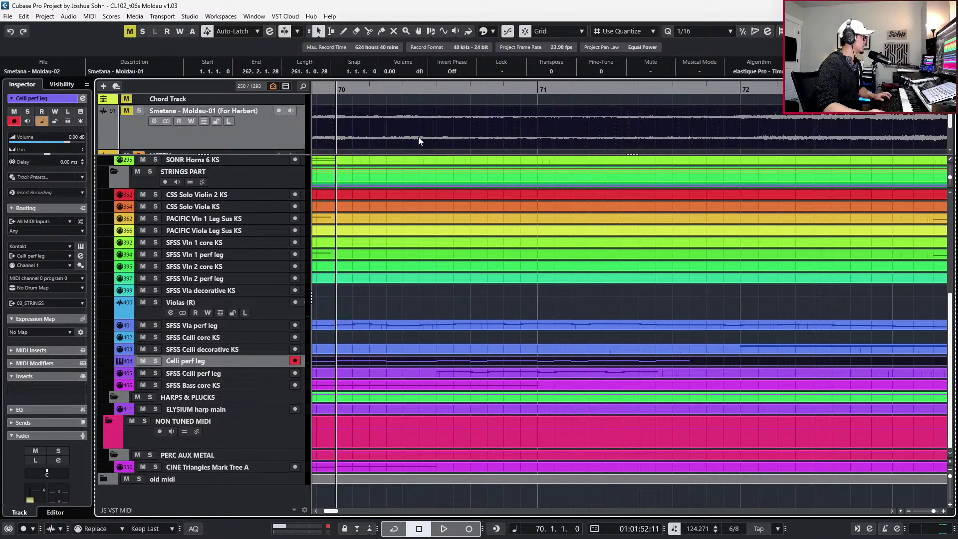
scroll(394, 125, "down", 1, "ctrl")
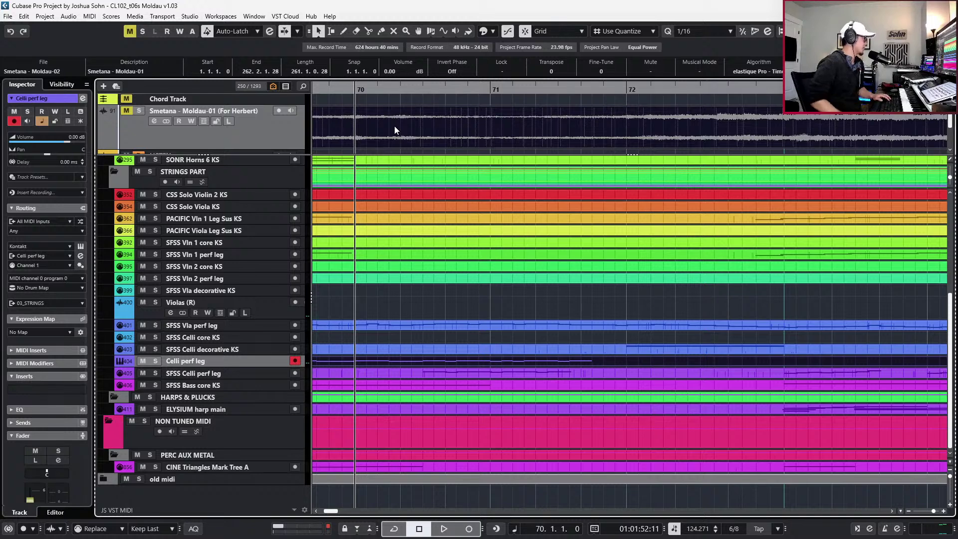
key("s")
key("space")
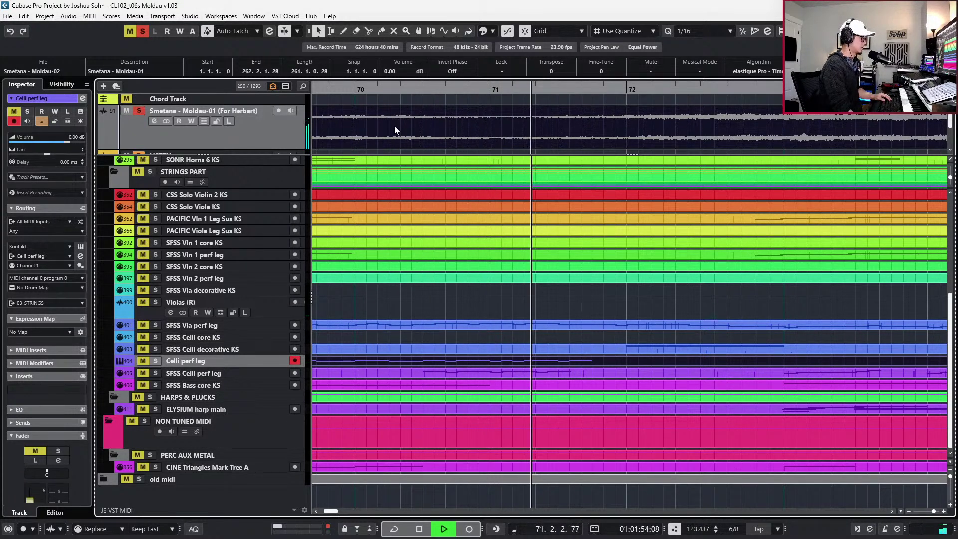
key("space")
key("space")
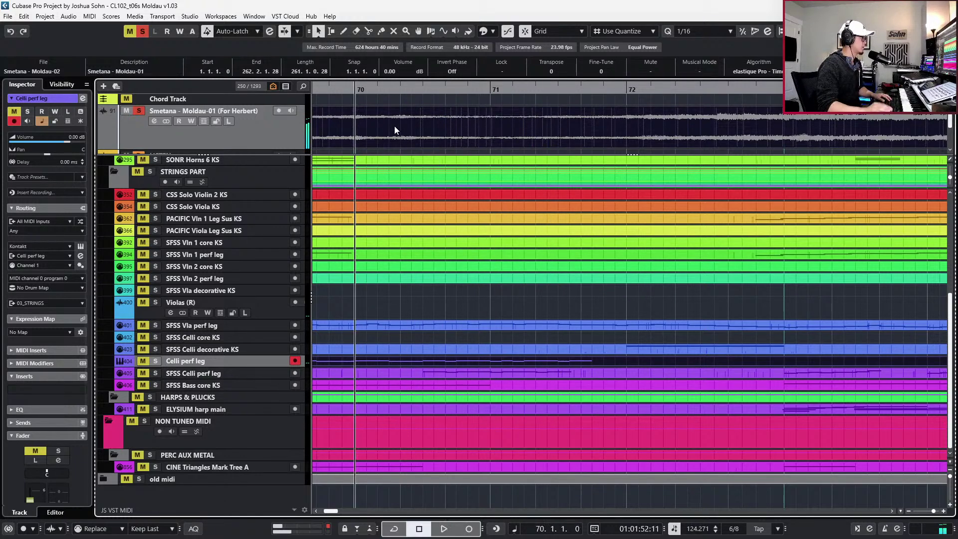
key("space")
key("KP_1")
key("space")
key("f")
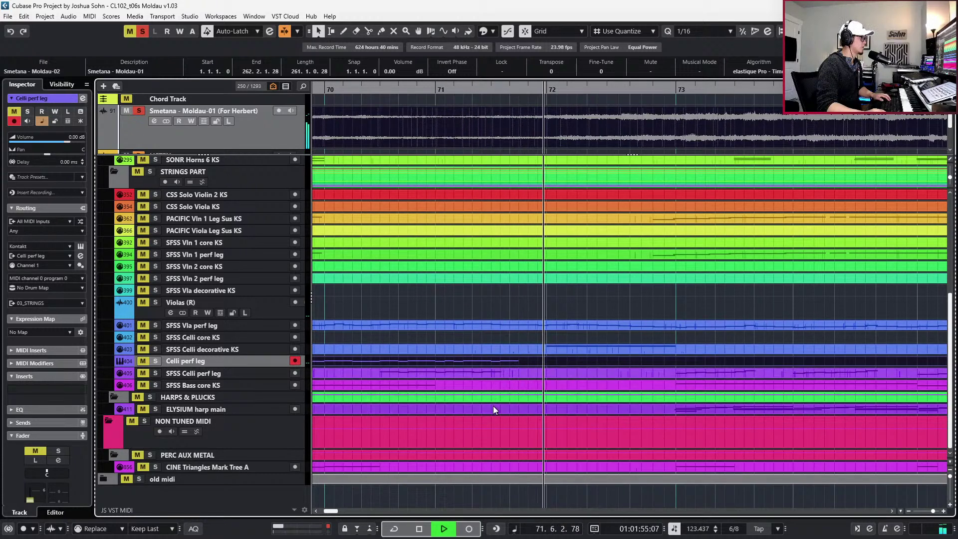
key("space")
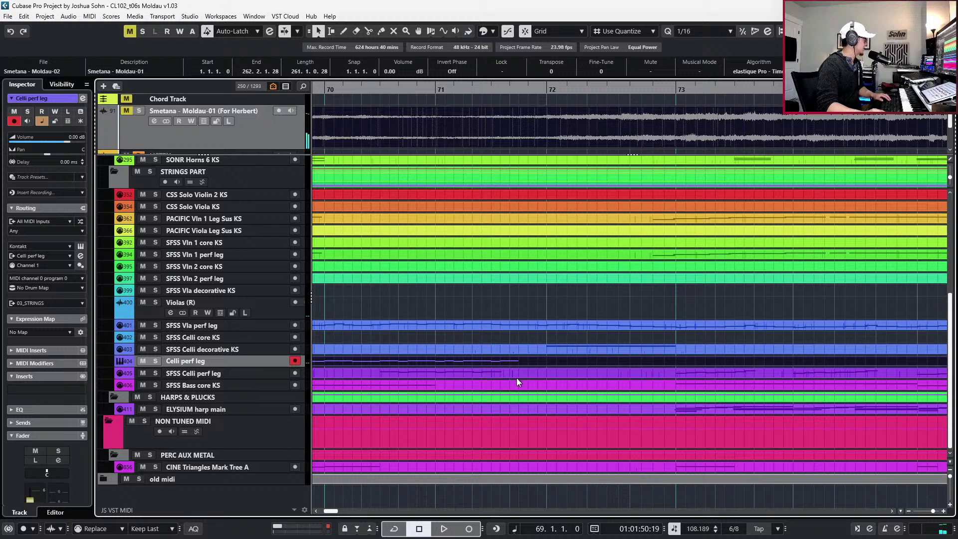
Reopen the Celli perf leg part, lower the four F#2 notes in bar 71 to F2, and play back the run
double_click(516, 361)
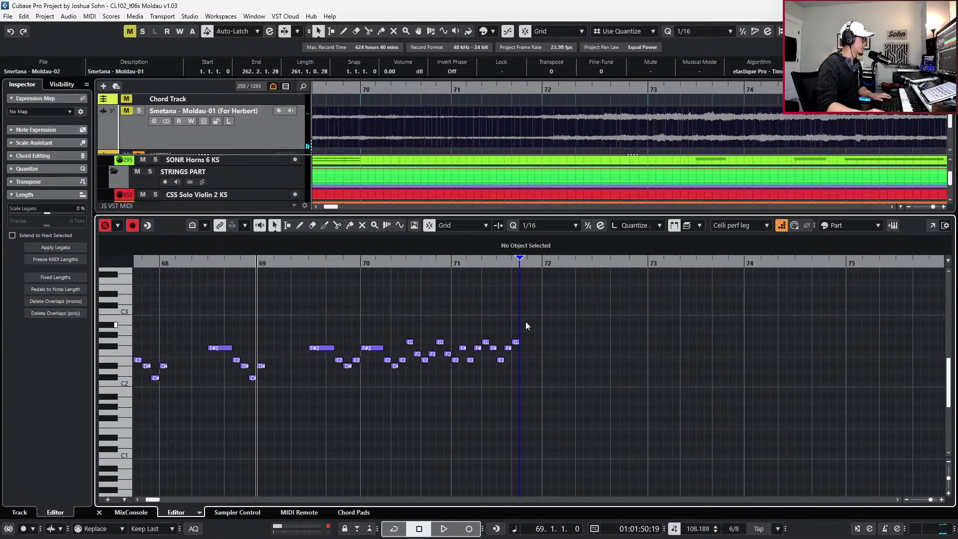
left_click_drag(554, 310, 402, 406)
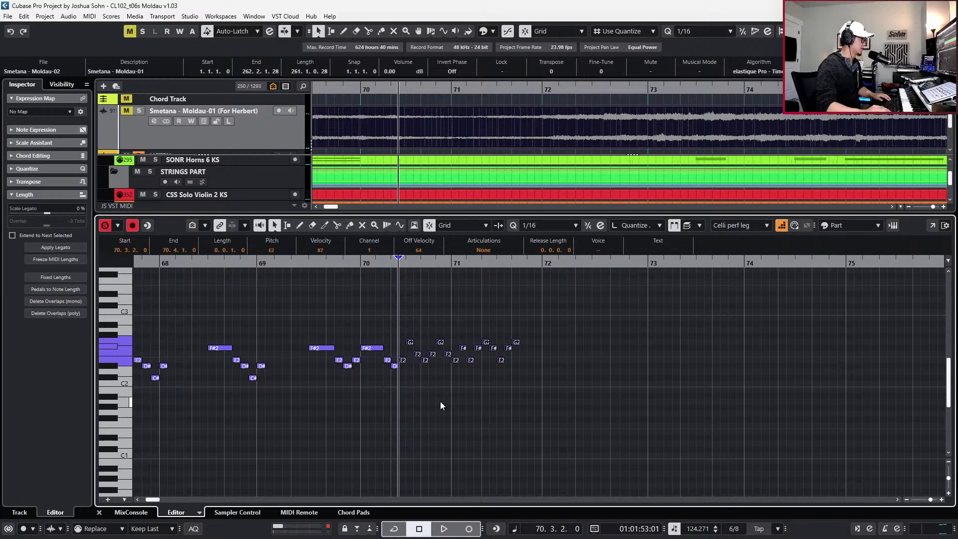
scroll(485, 346, "up", 2)
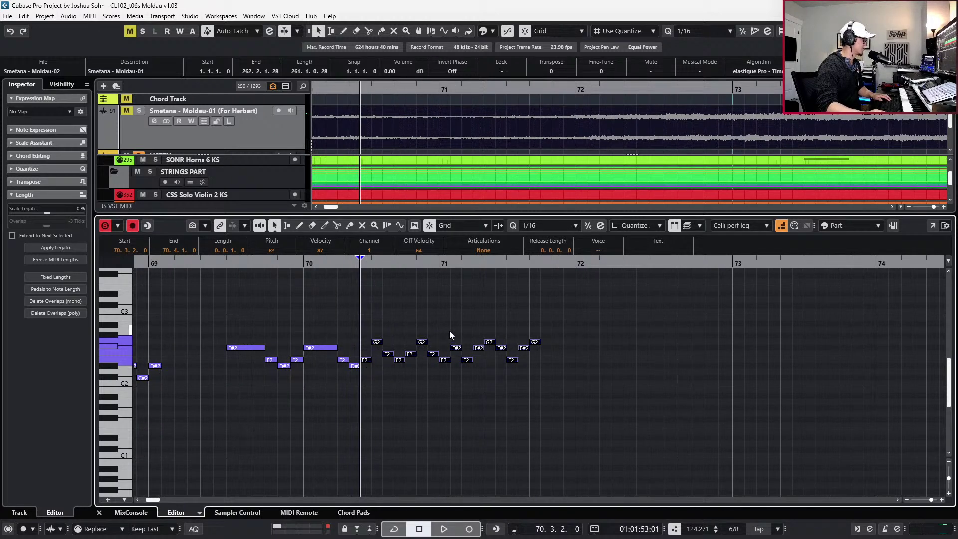
left_click_drag(448, 348, 543, 348)
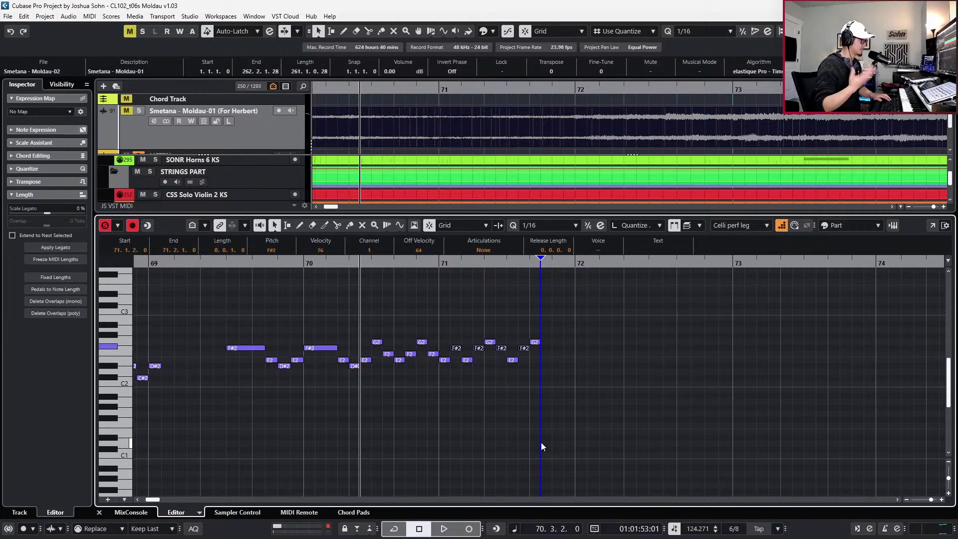
key("Down")
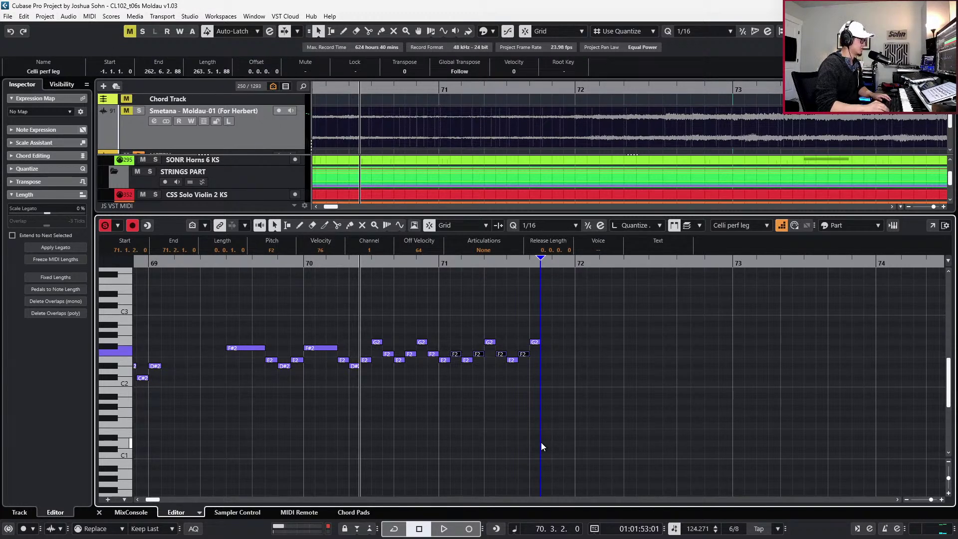
key("space")
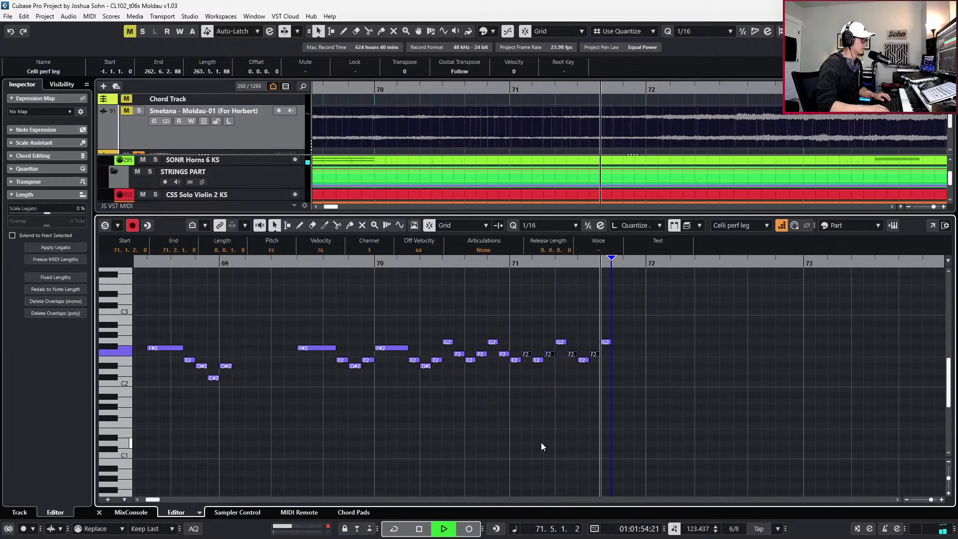
key("space")
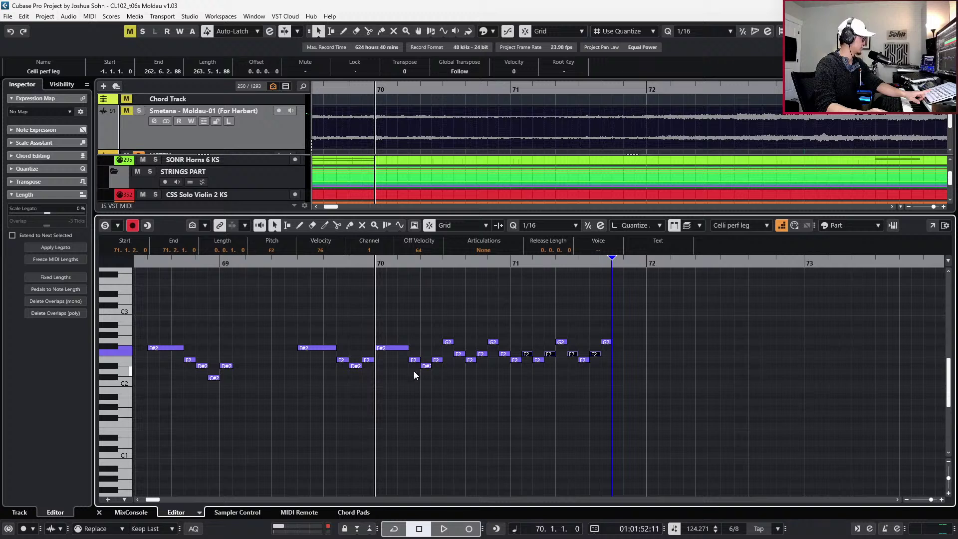
Raise the G2 at 70.4.1 to A2 and turn off step input
left_click(448, 342)
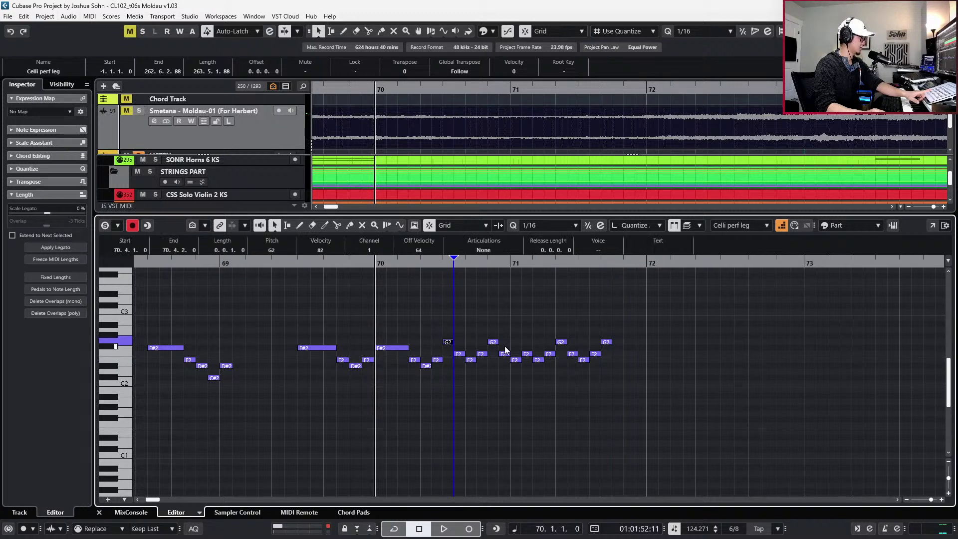
key("Up")
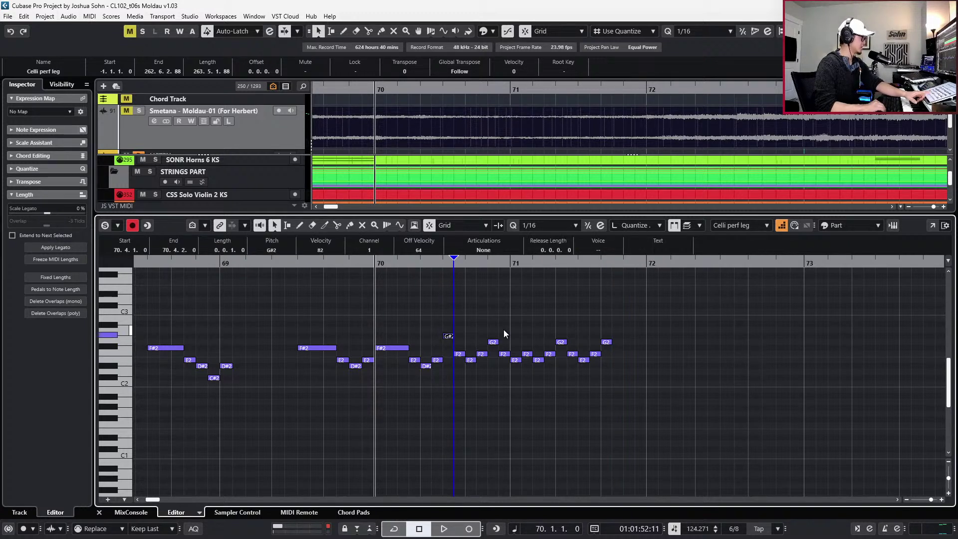
key("Up")
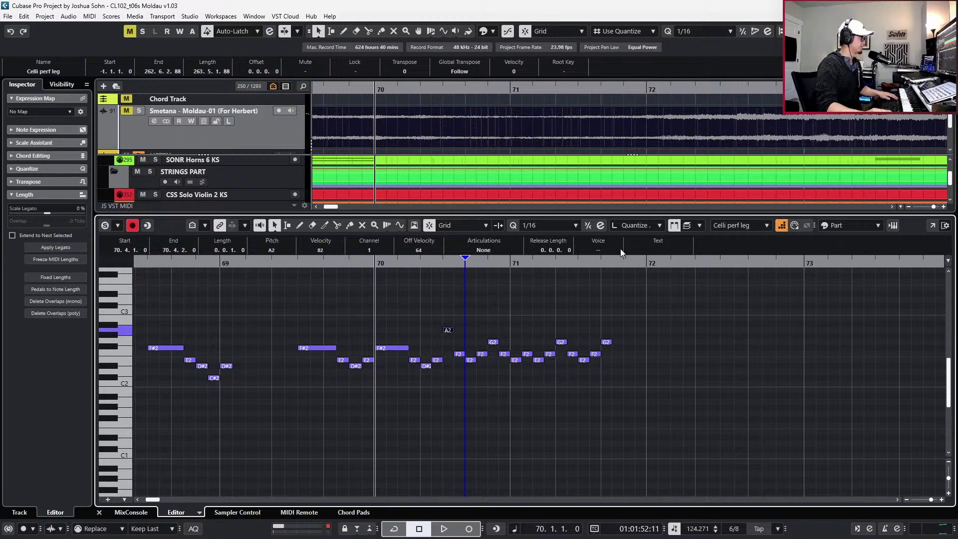
left_click(781, 225)
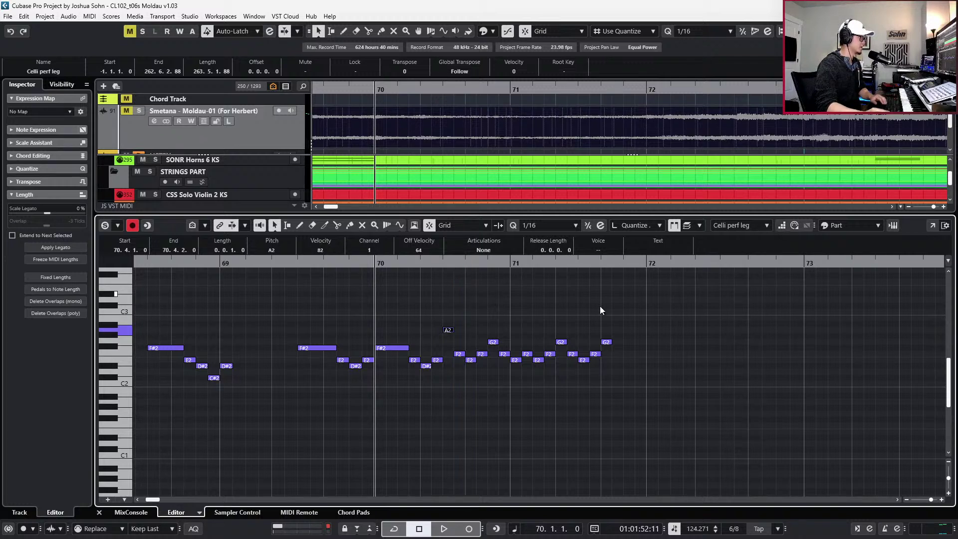
Transpose all notes from 70.4.2 to the end of the run up two semitones
left_click(454, 340)
key("ctrl+a")
key("Up")
key("Up")
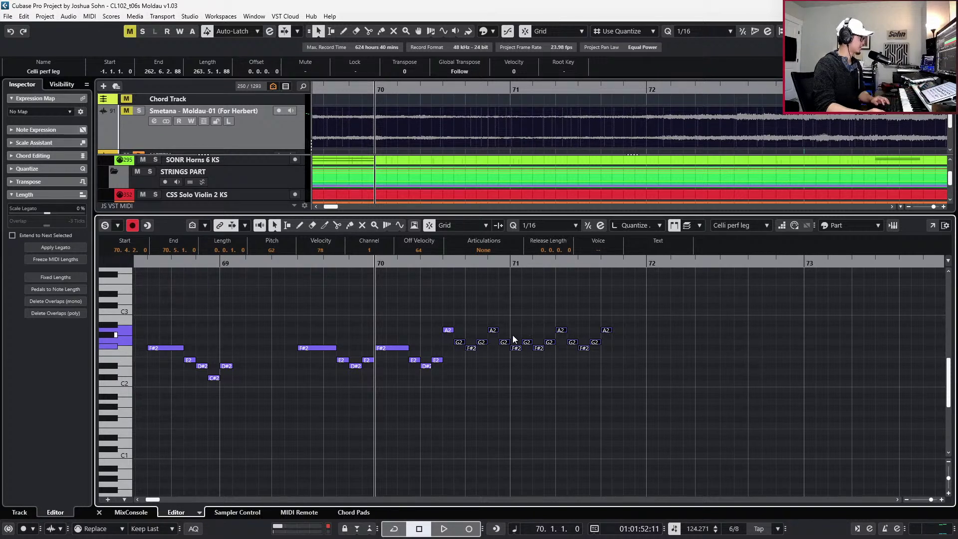
Move the playback position to 71.1.1 and raise the F#2 at 71.2.1 to A2
left_click(516, 348)
key("l")
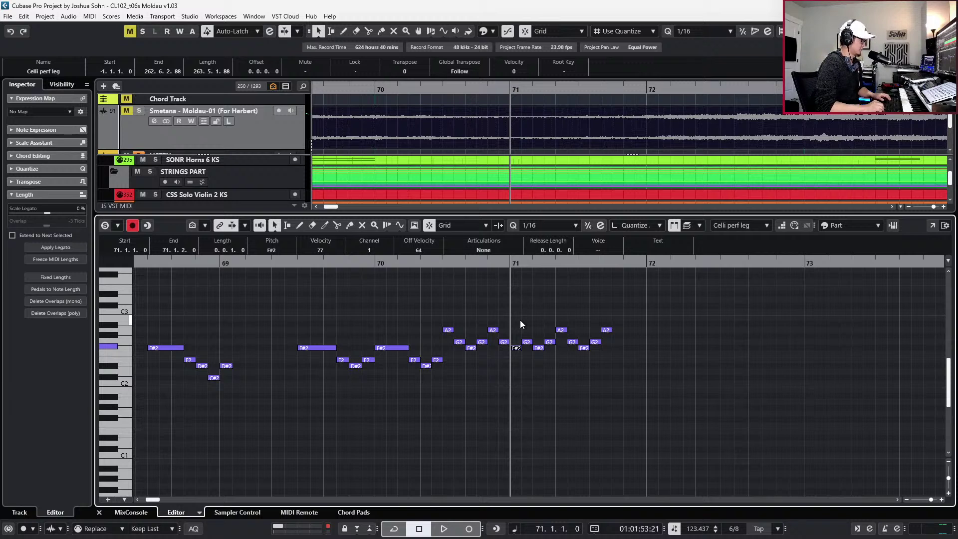
key("Right")
key("Right")
key("Up")
key("Up")
key("Up")
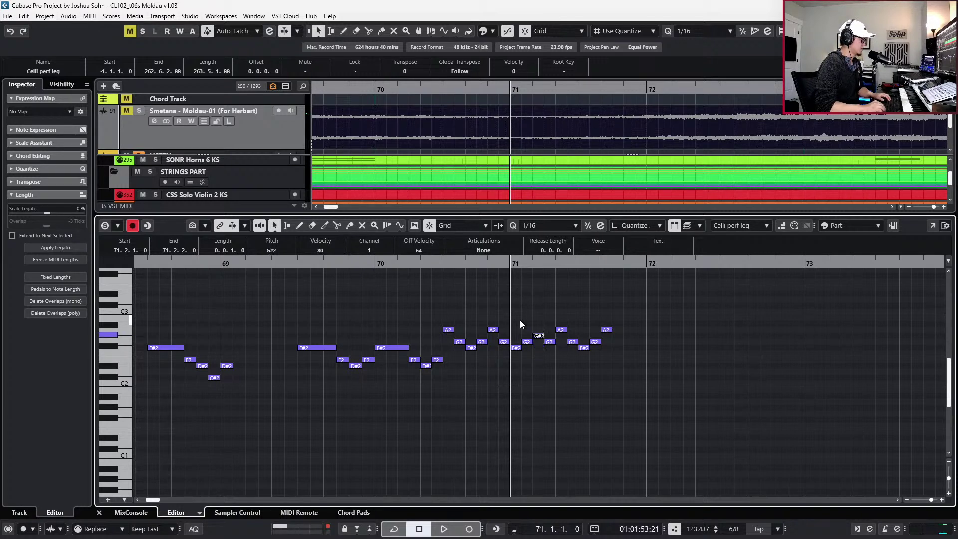
Lower the A2 at 71.3.1 to F#2
key("Right")
key("Right")
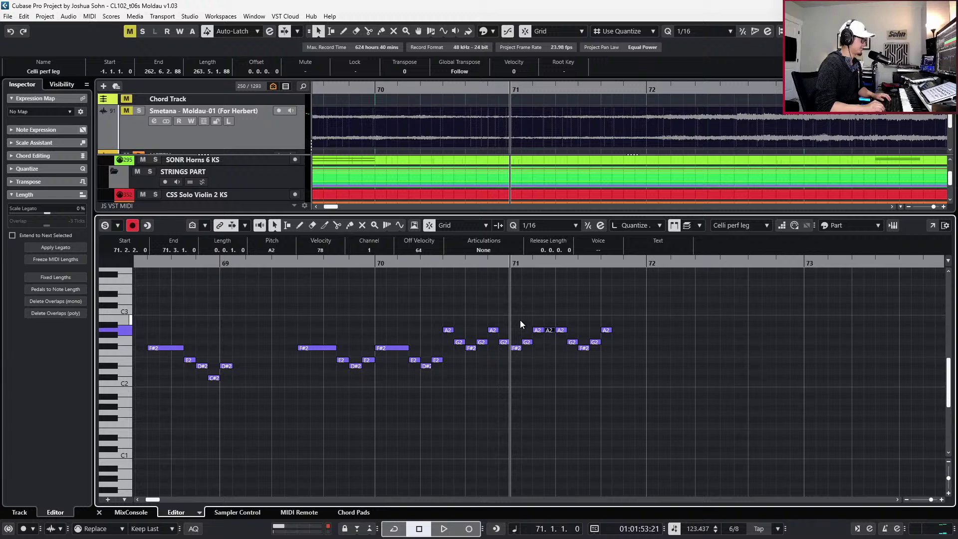
key("Down")
key("Down")
key("Down")
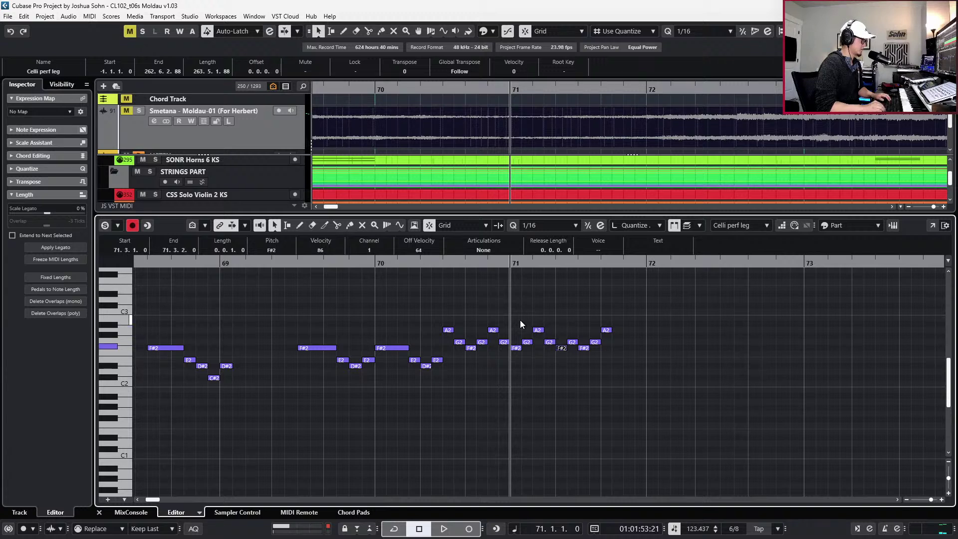
Raise the F#2 at 71.4.1 to A2
key("Right")
key("Right")
key("Up")
key("Up")
key("Up")
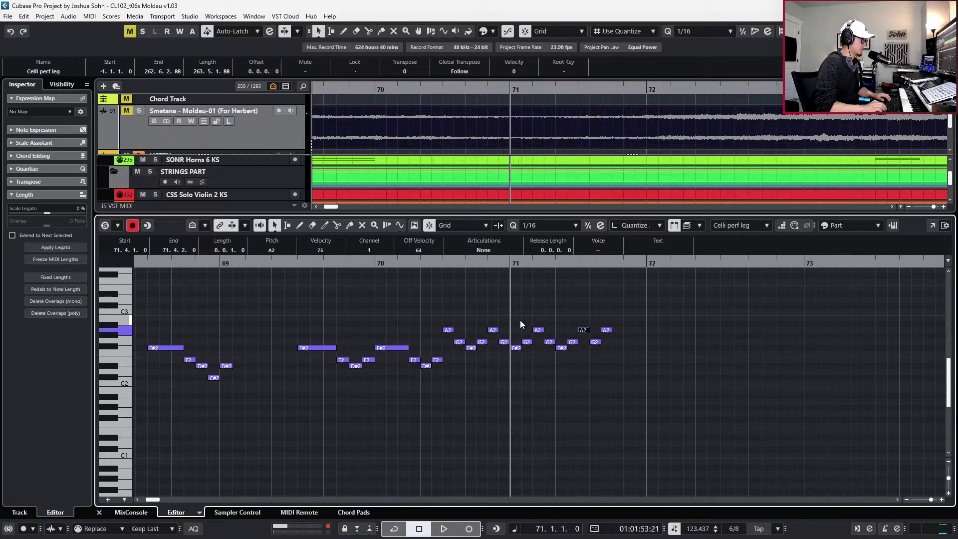
Lower the A2 at 71.5.1 to F#2 and duplicate that note to 71.5.2
key("Right")
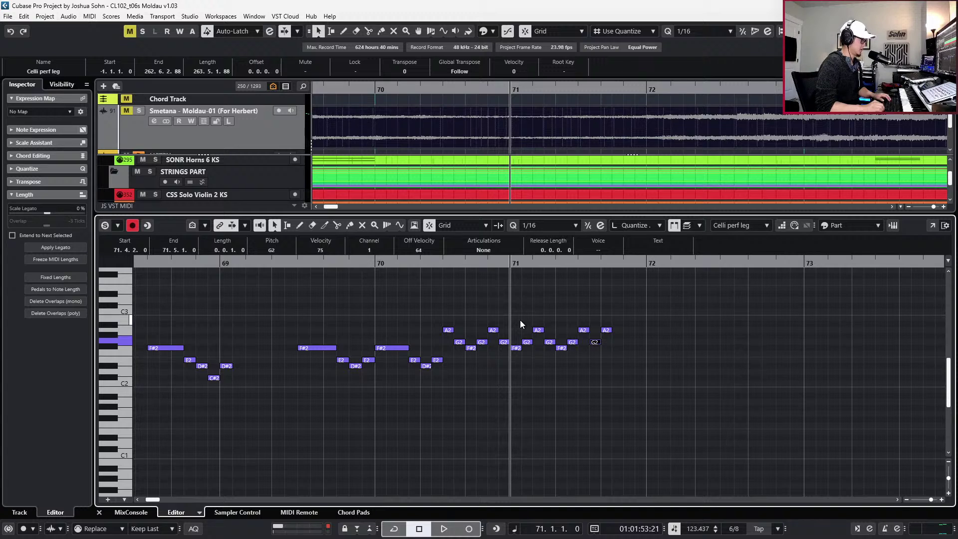
key("Right")
key("Down")
key("Down")
key("Down")
key("alt+d")
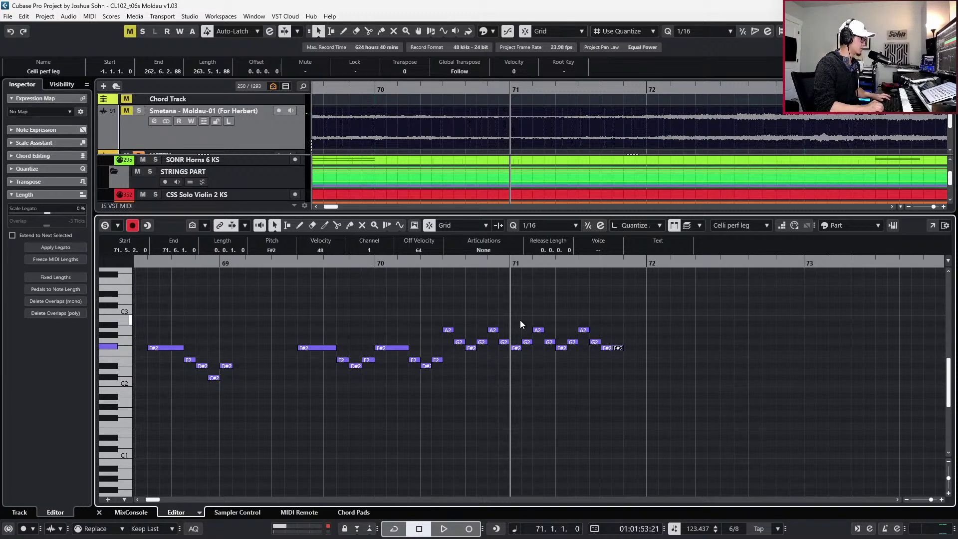
Lower the F#2 at 71.5.2 to E2, duplicate it to 71.6.1 and raise the copy to F#2
key("Down")
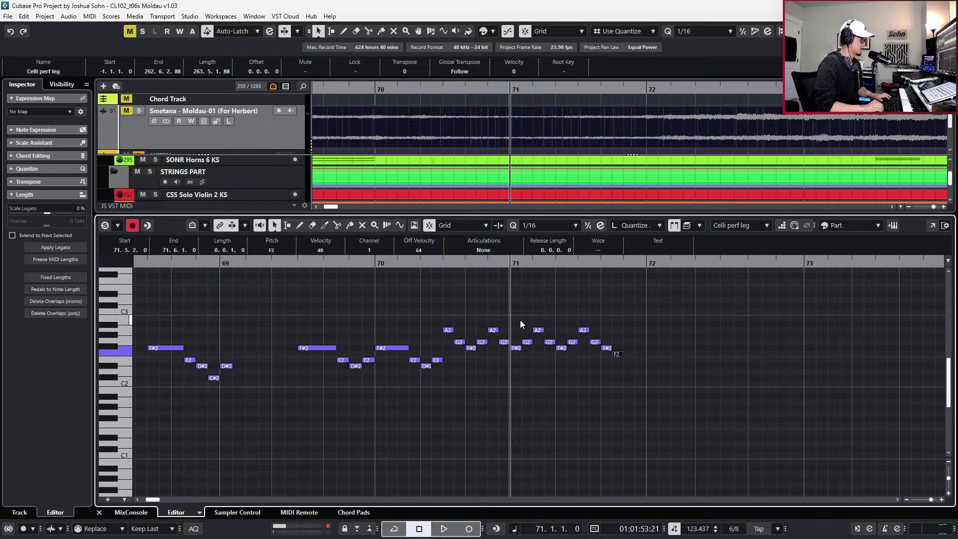
key("Down")
key("alt+d")
key("Up")
key("Up")
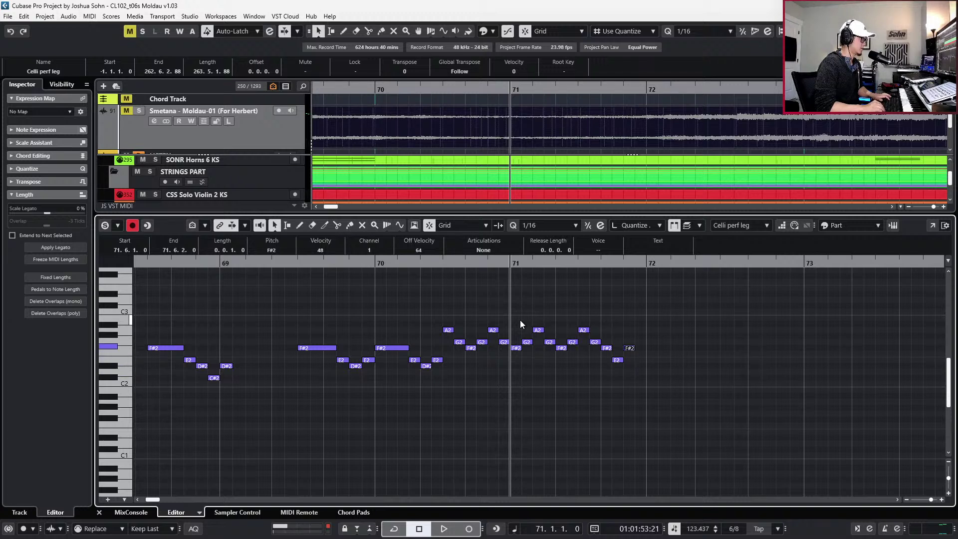
Continue the cello line with an E2 at 71.6.2 and a C2 at 72.1.1
key("Down")
key("Down")
key("alt+d")
key("Down")
key("Down")
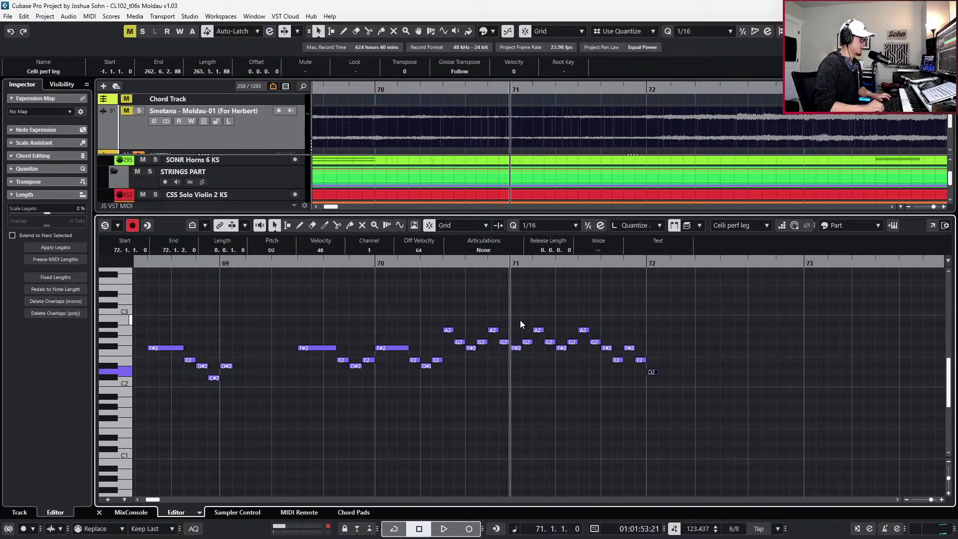
key("Down")
key("Down")
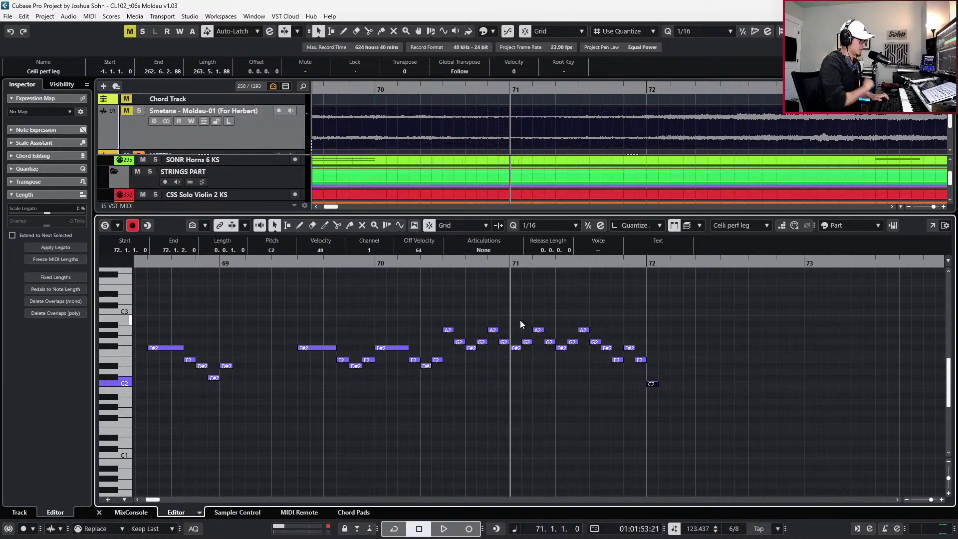
Go through the bar 71 notes one by one to check their pitches, back to 71.1.1 and forward to 71.4.1
key("Left")
key("Left")
key("Left")
key("Left")
key("Left")
key("Left")
key("Left")
key("Left")
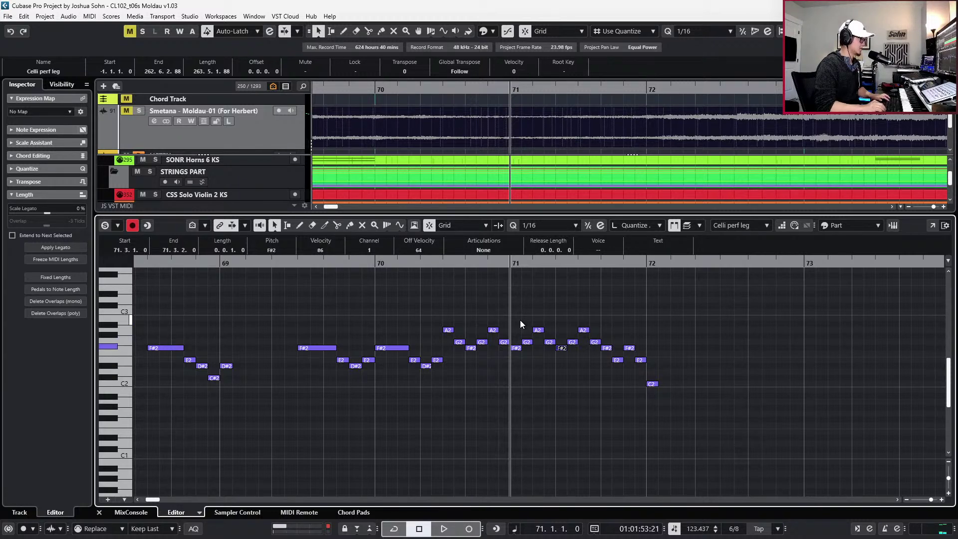
key("Left")
key("Left")
key("Left")
key("Left")
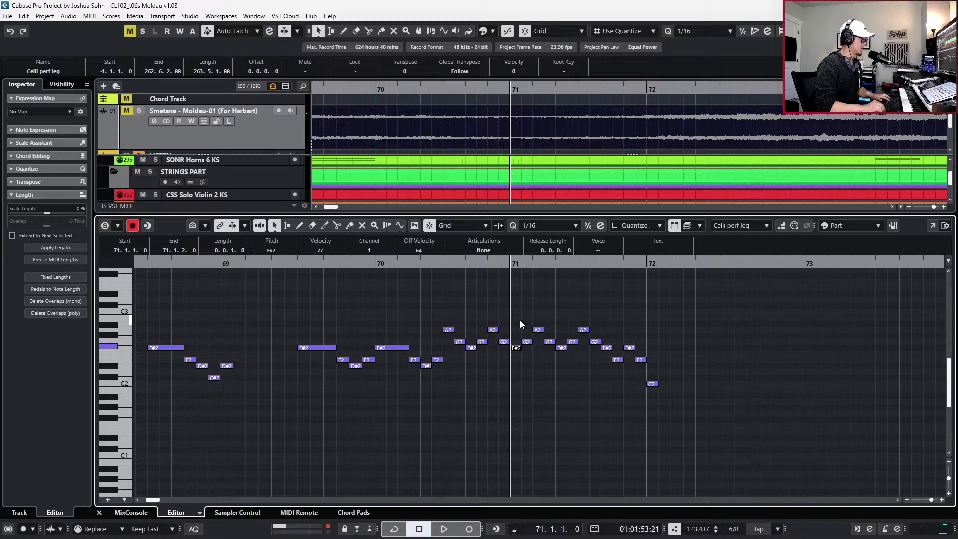
key("Right")
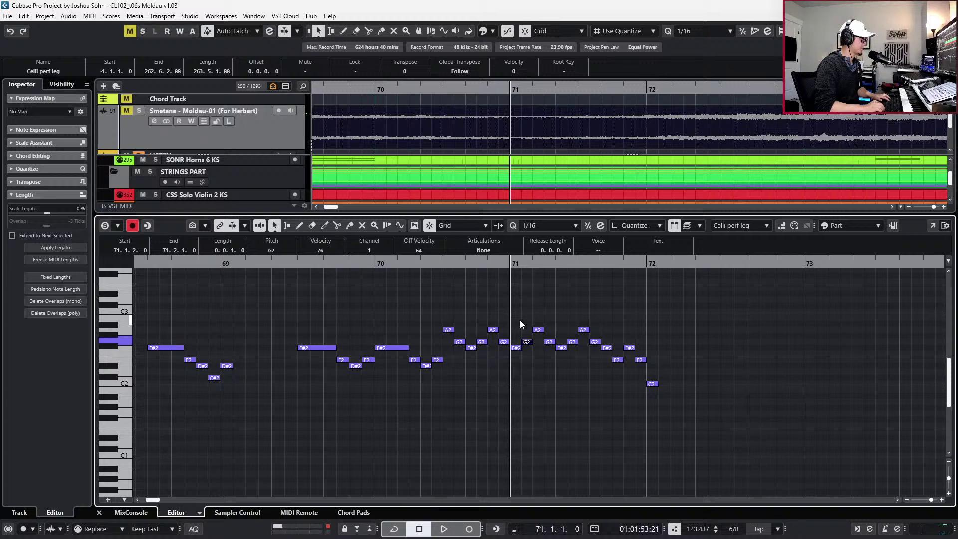
key("Right")
key("Right")
key("Right")
key("Right")
key("Right")
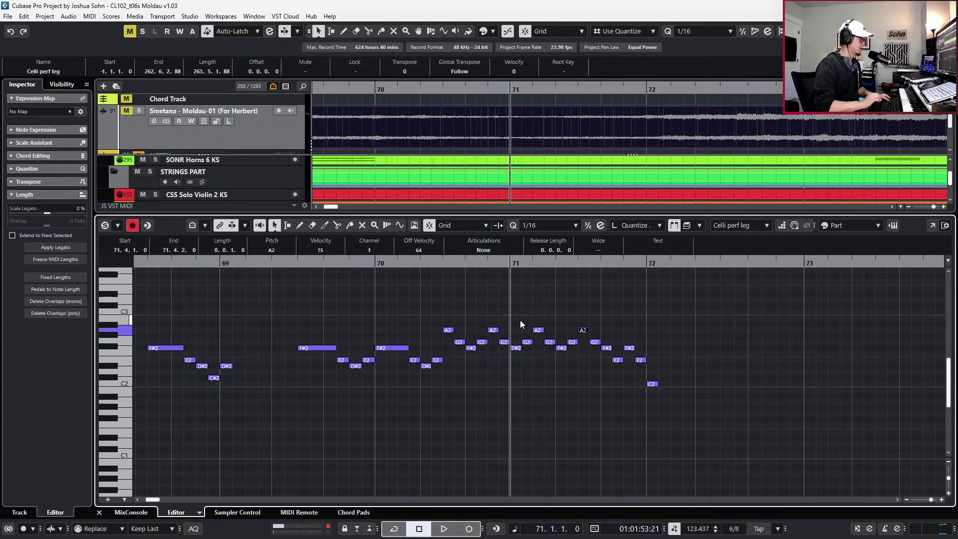
Delete the six cello notes from the G2 at 71.4.2 through the C2 at 72.1.1
key("Right")
key("Delete")
key("Delete")
key("Delete")
key("Delete")
key("Delete")
key("Delete")
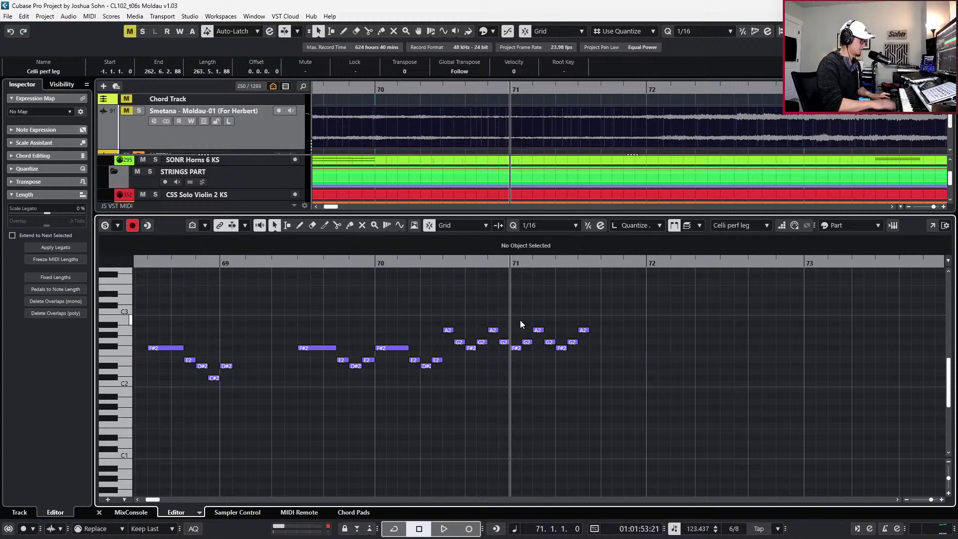
Move the playback position to 72.1.1 and open the SFSS Celli decorative KS part for editing
scroll(522, 330, "right", 3)
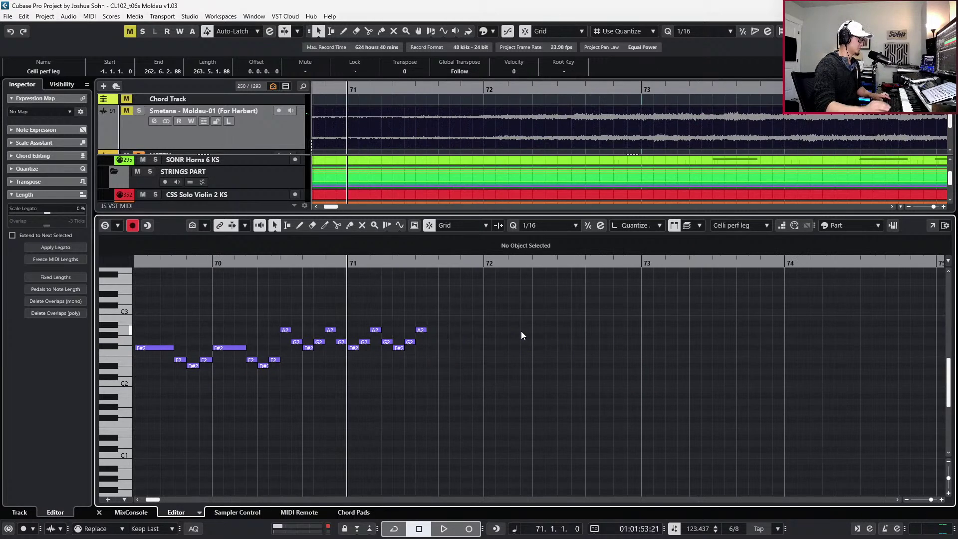
key("KP_Add")
key("Return")
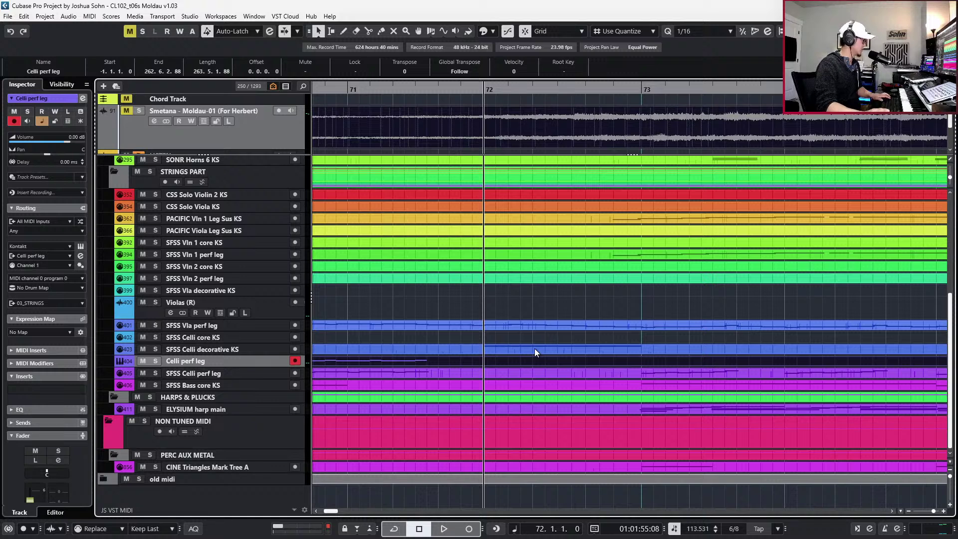
left_click(534, 348)
key("Return")
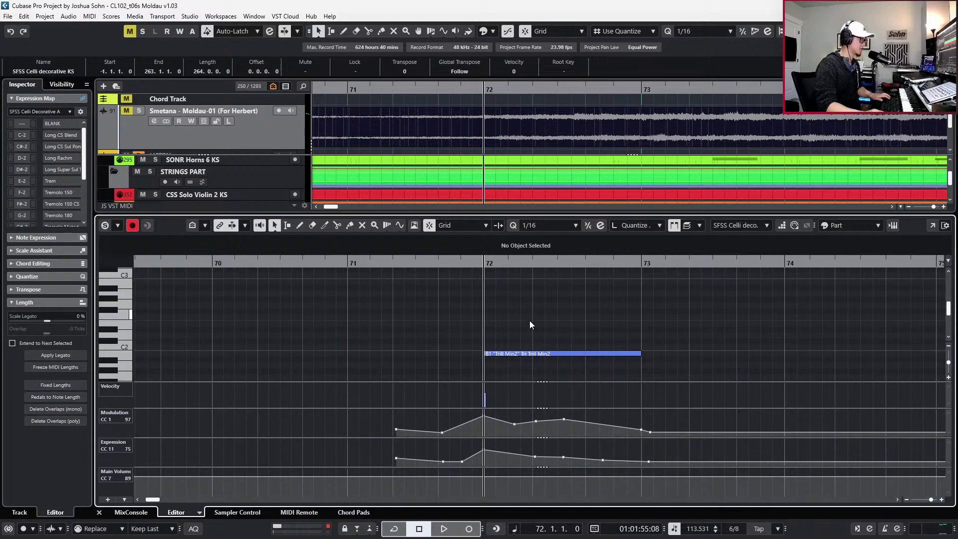
Duplicate the B1 Trill Min2 note in bar 72 and transpose the copy down to F#1
left_click(528, 353)
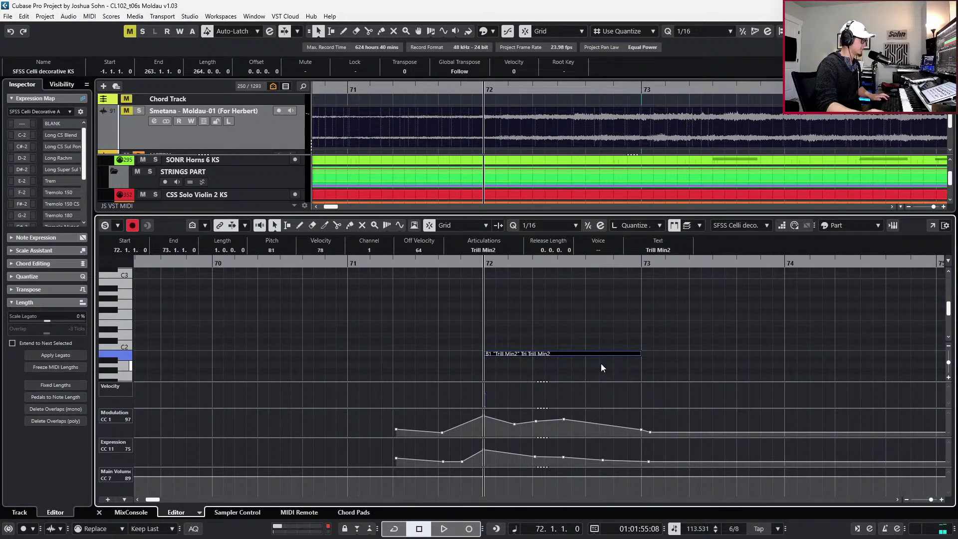
scroll(602, 368, "down", 1)
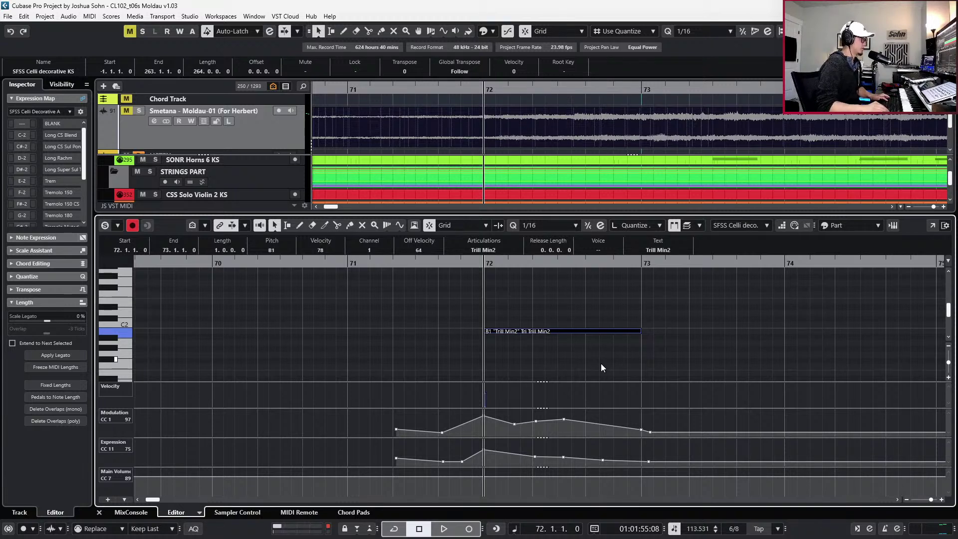
key("ctrl+v")
key("Down")
key("Down")
key("Down")
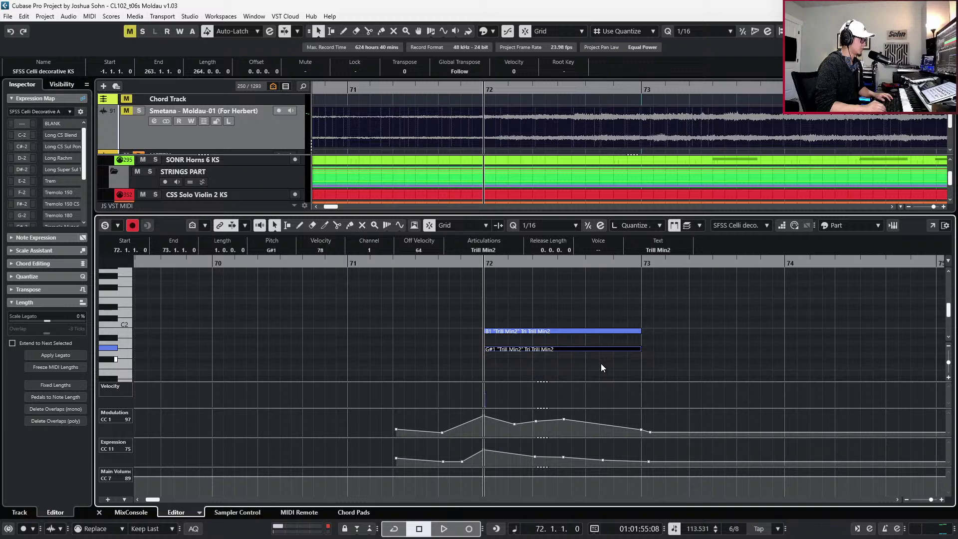
key("Down")
key("Down")
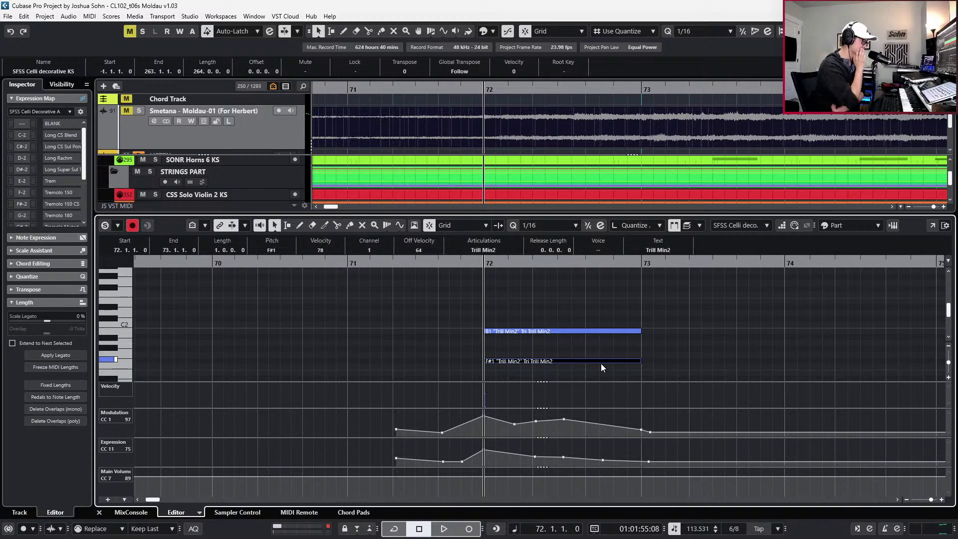
Raise the duplicated F#1 trill note to D#2
scroll(601, 365, "down", 3)
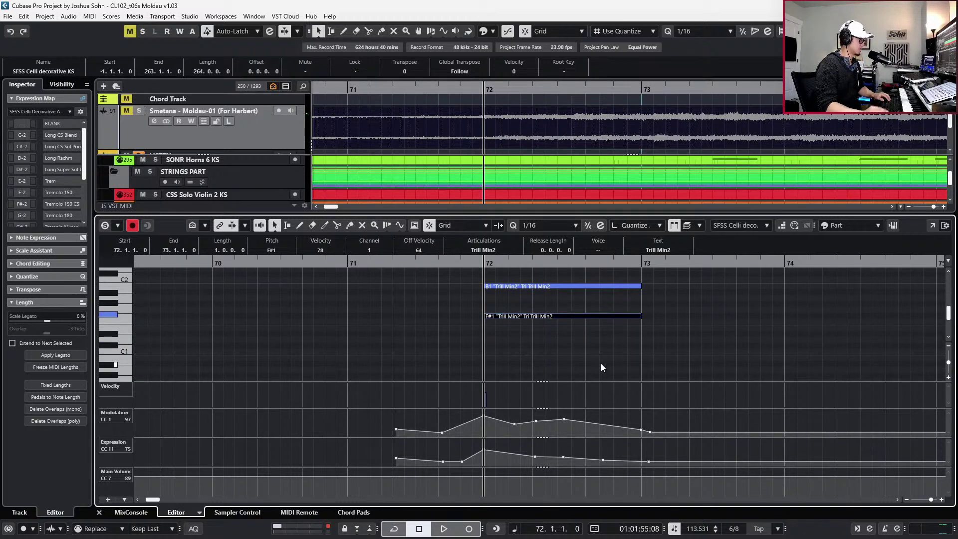
key("Up")
key("Up")
key("Up")
key("Up")
key("Up")
key("Up")
key("Up")
key("Up")
key("Up")
key("Up")
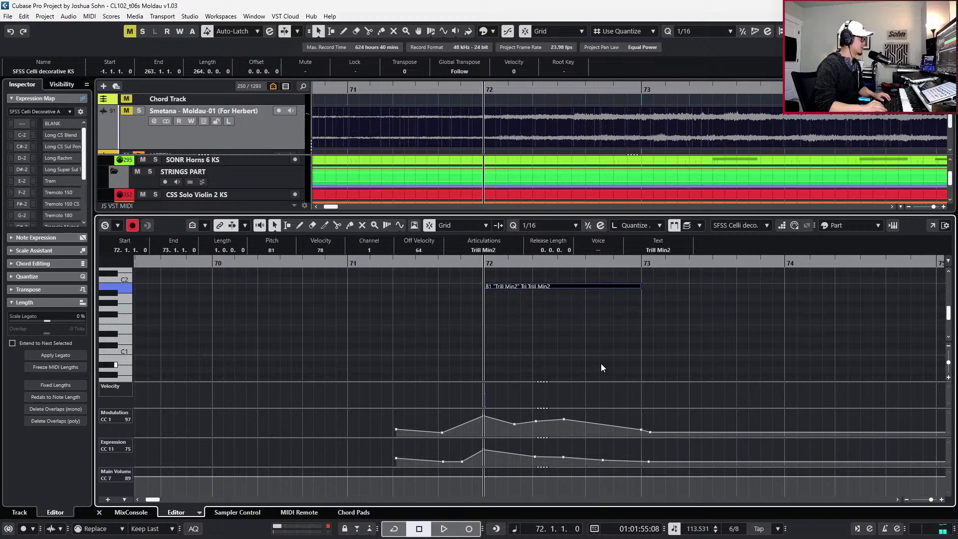
key("Down")
Play the arrangement from bar 66 through the bar 72 trill with auto-scroll on
key("space")
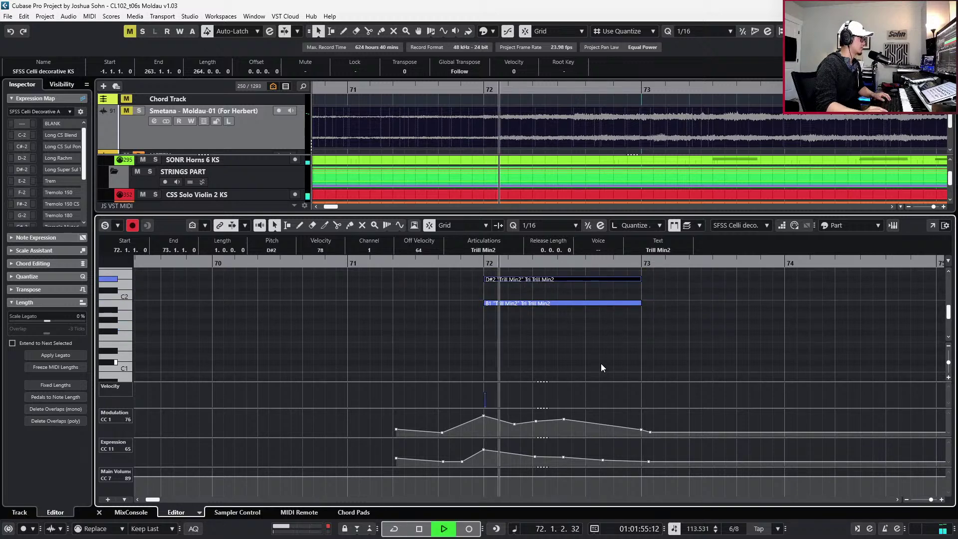
key("ctrl+alt+e")
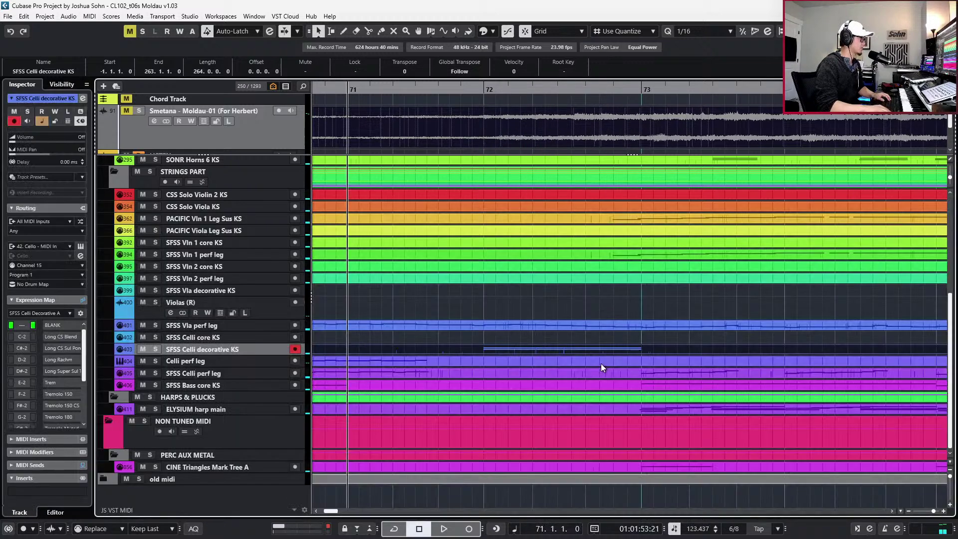
key("space")
key("KP_Subtract")
key("space")
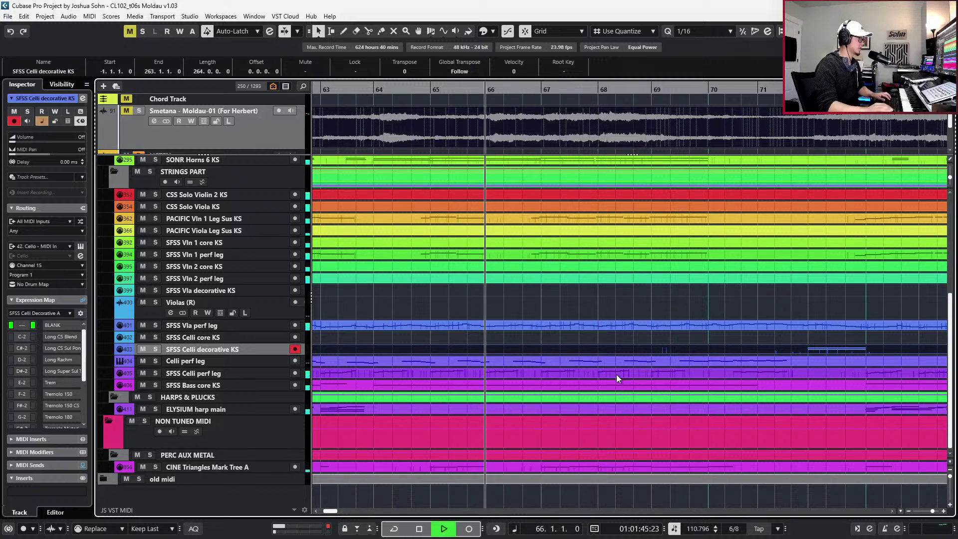
scroll(616, 375, "down", 3)
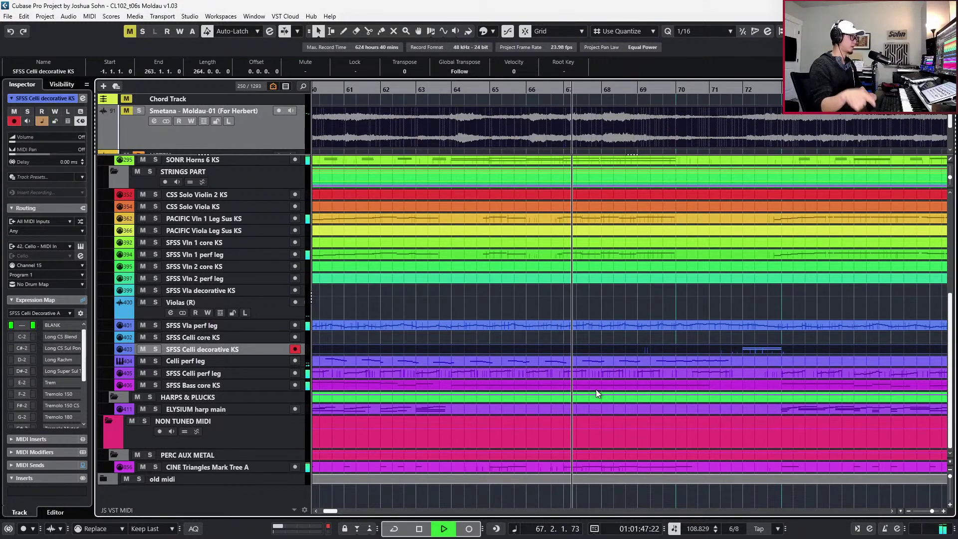
key("f")
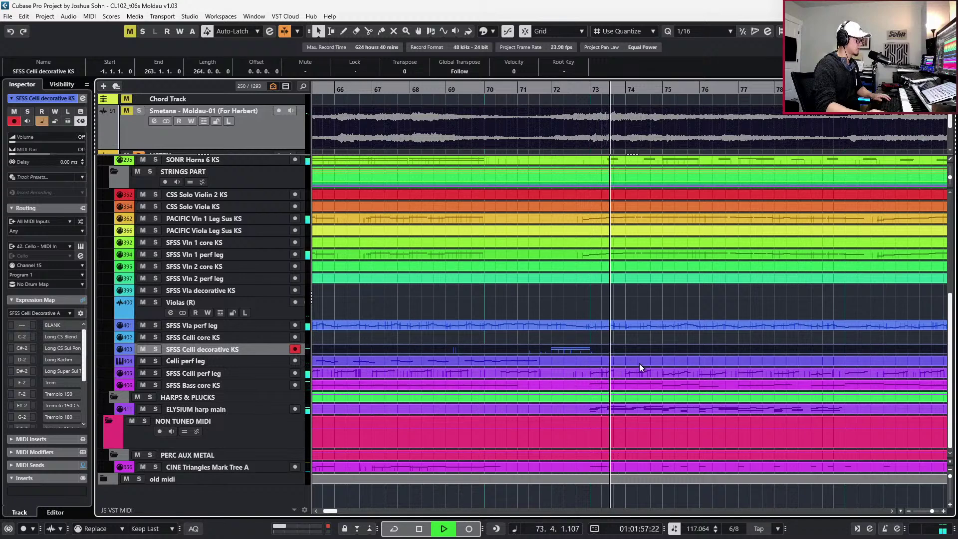
key("space")
In the celli decorative part, shape Main Volume to rise from 91 before bar 72 and fall to 87 at 73.1.1
double_click(572, 349)
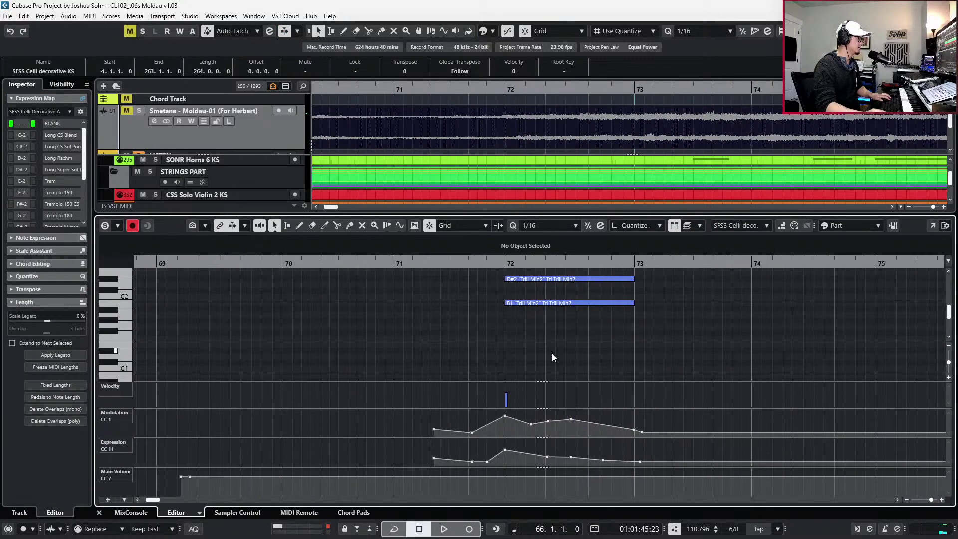
left_click(554, 303)
left_click(493, 477)
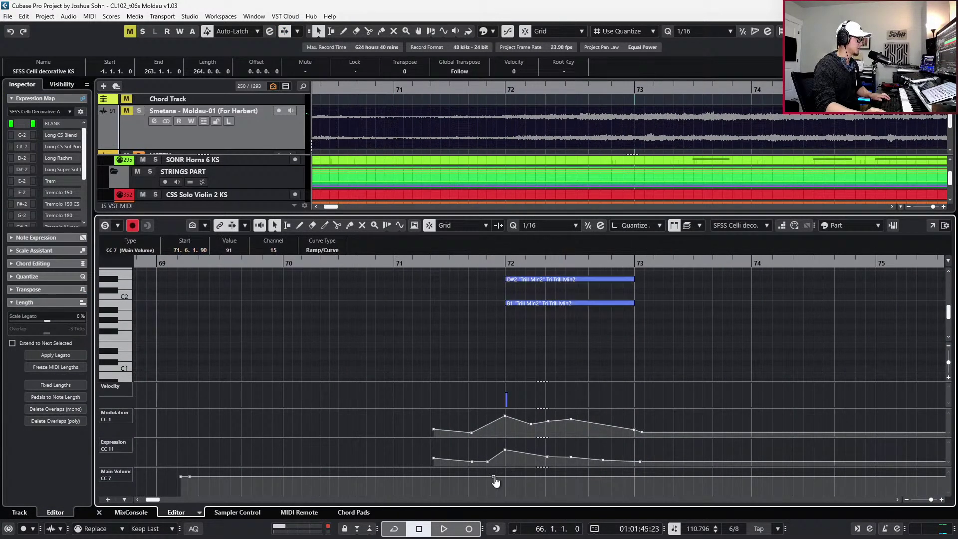
left_click(506, 473)
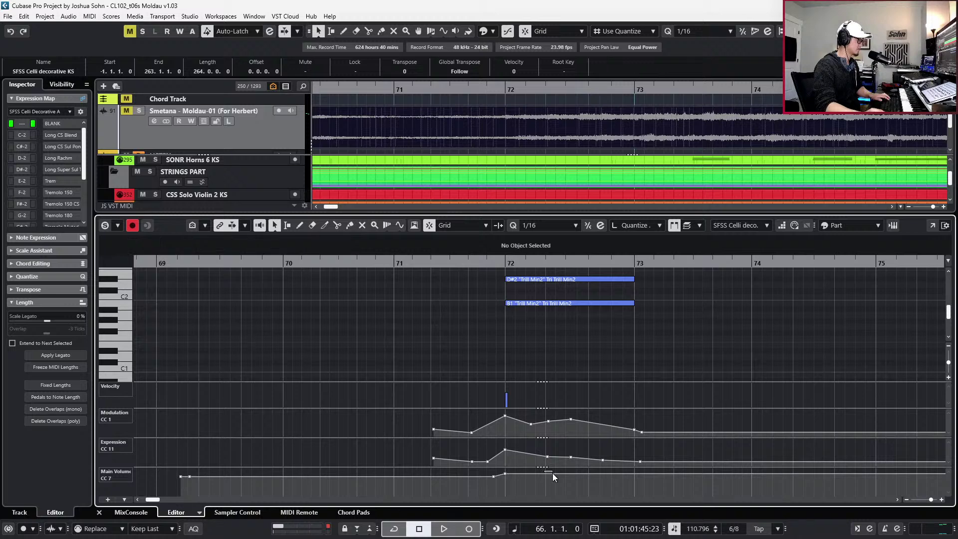
left_click_drag(565, 473, 633, 475)
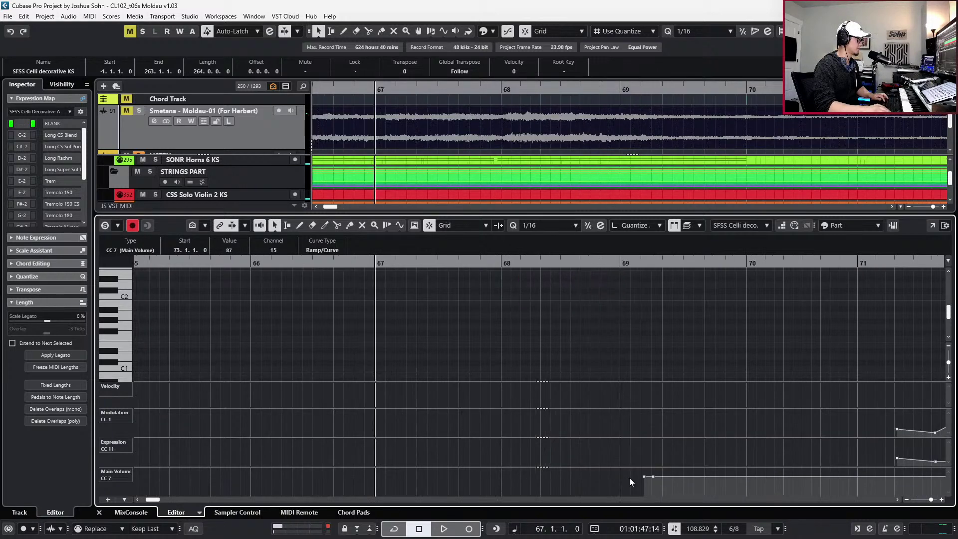
During playback, reshape the bar 72 Expression curve with a dip to 42 at 72.2.2 and a following peak of about 60
key("space")
key("f")
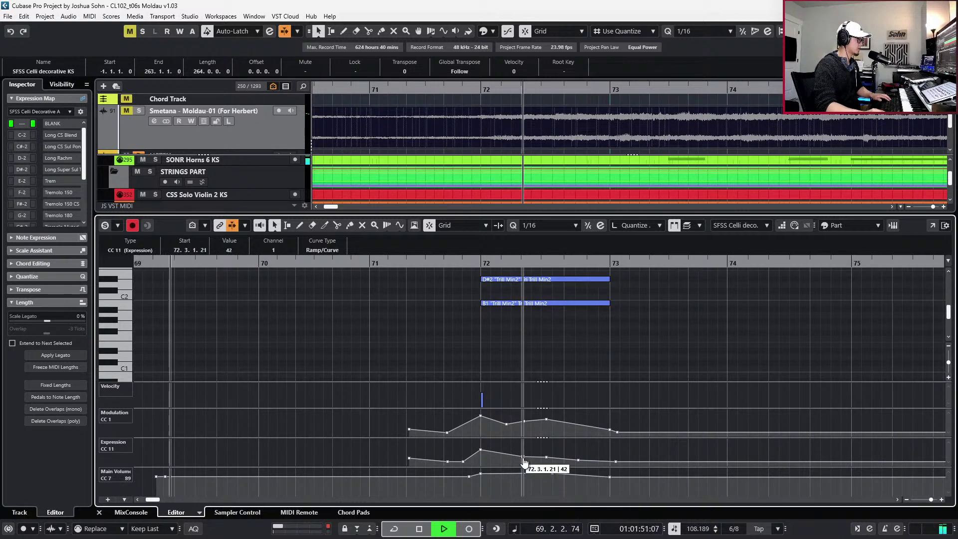
left_click(548, 457)
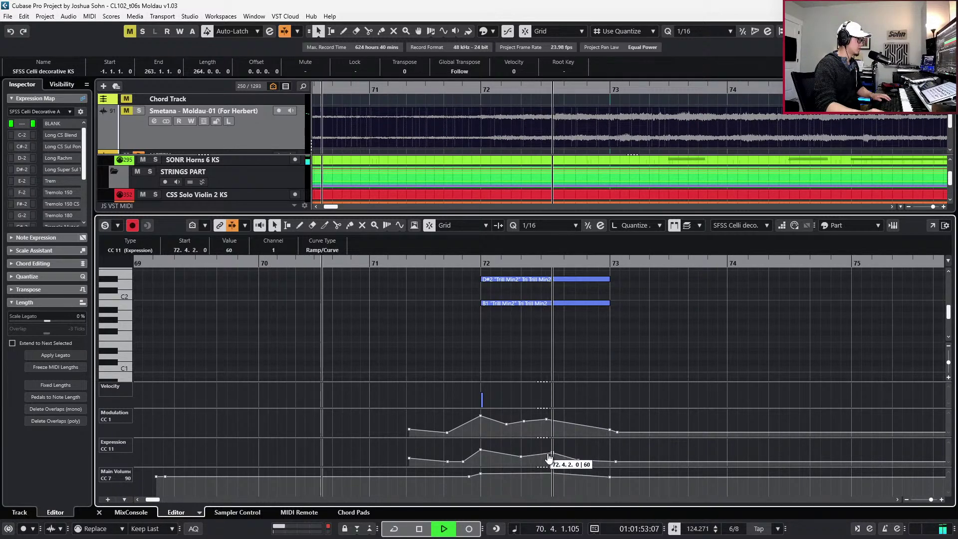
left_click_drag(550, 460, 514, 460)
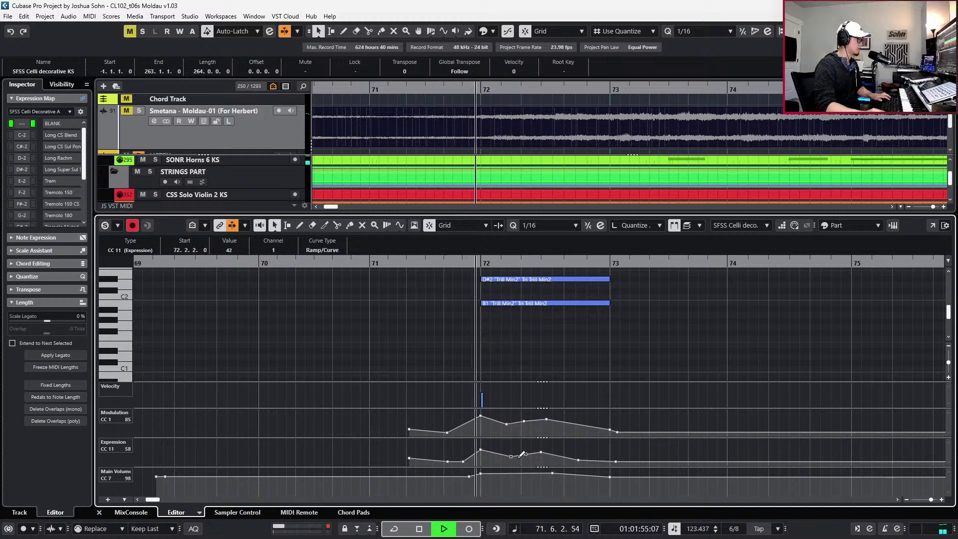
key("space")
Record new Modulation and Expression curves from bar 69 into bar 73 during playback, and play back the bar 72 trill
key("space")
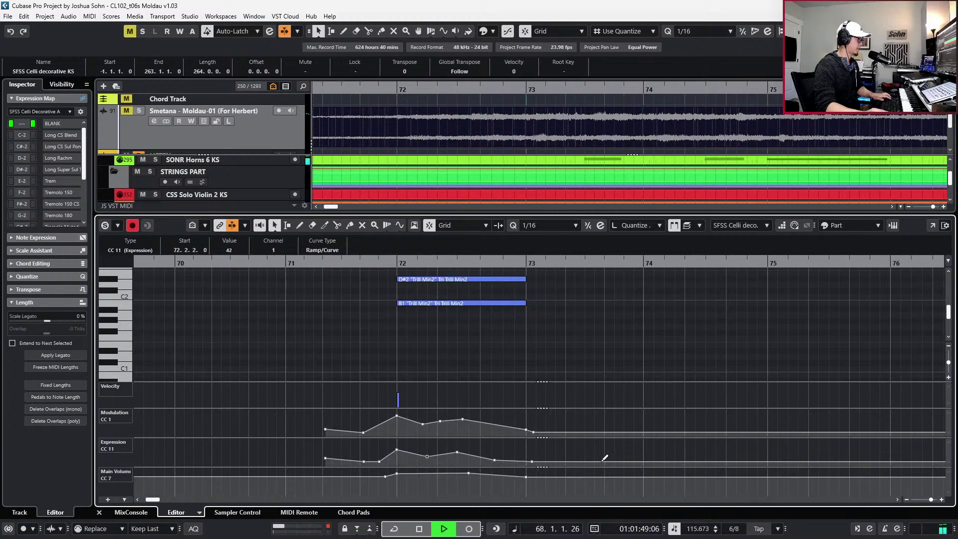
key("KP_Multiply")
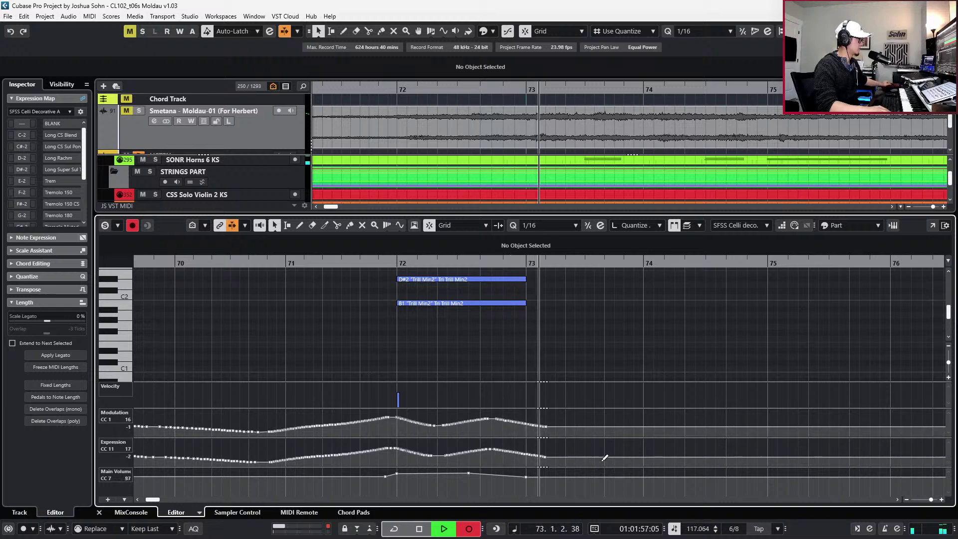
key("space")
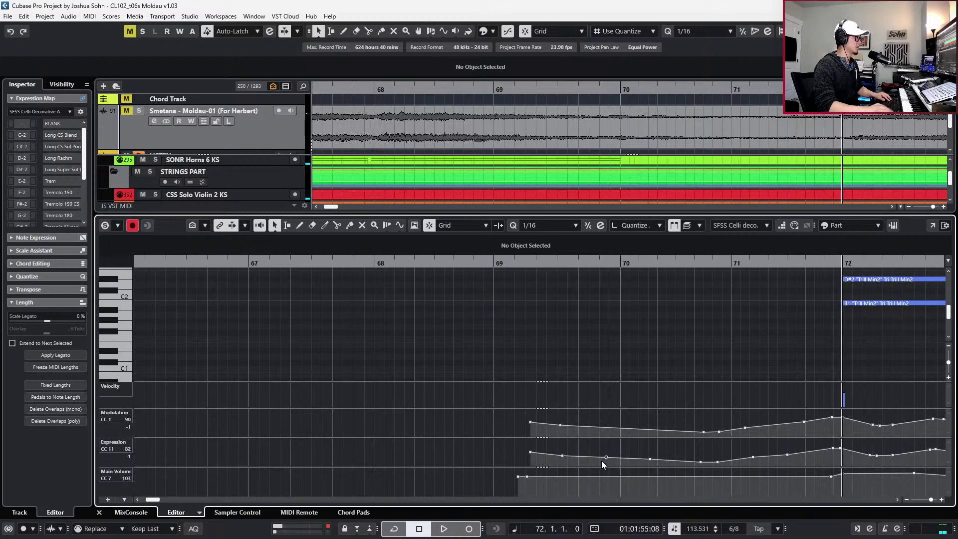
key("space")
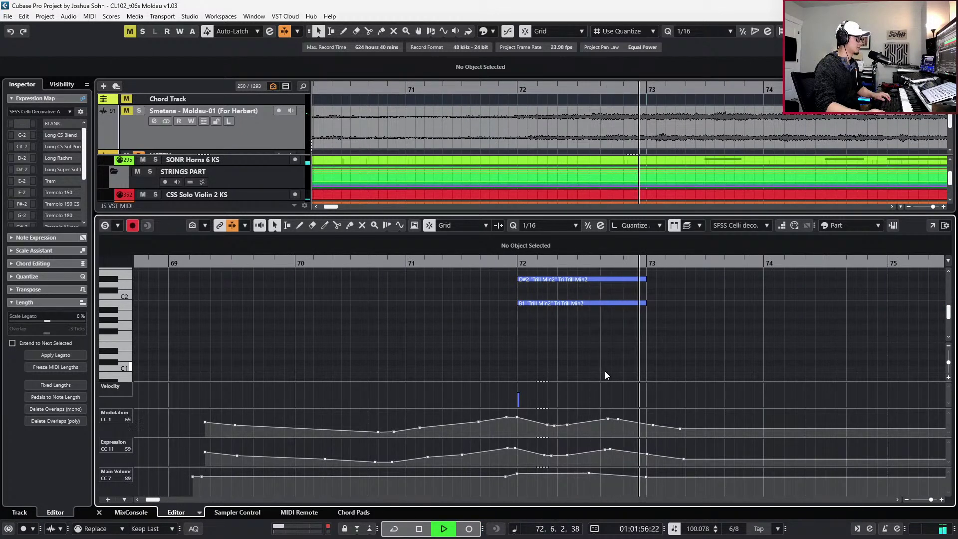
key("space")
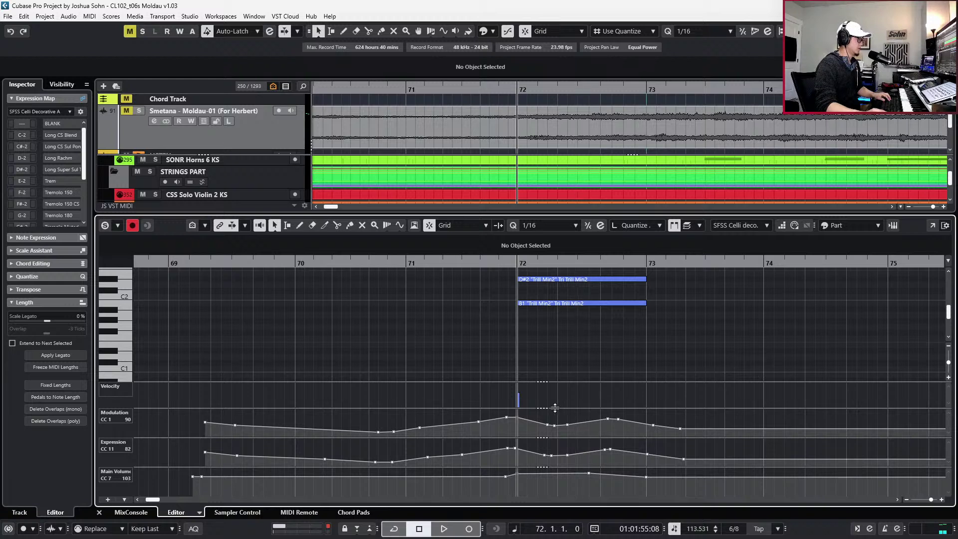
Adjust the trill's bar 72 controller curves, moving the Expression peak earlier to 72.3.2.44 at 77, and play the passage
left_click_drag(599, 434, 681, 418)
left_click_drag(629, 432, 623, 433)
left_click_drag(567, 425, 705, 459)
key("space")
key("ctrl+Left")
key("ctrl+Left")
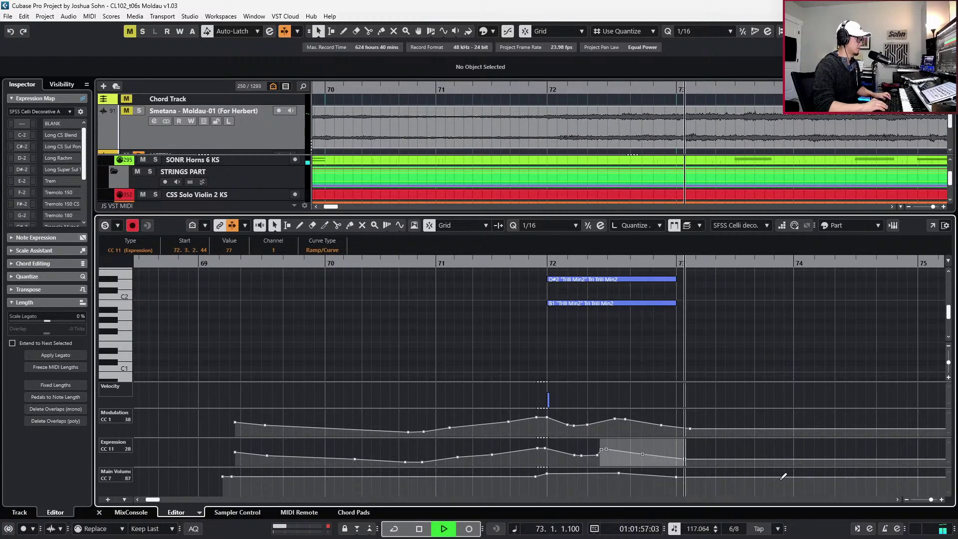
Move the bar 72 Expression dip slightly earlier and replay the passage
left_click(569, 459)
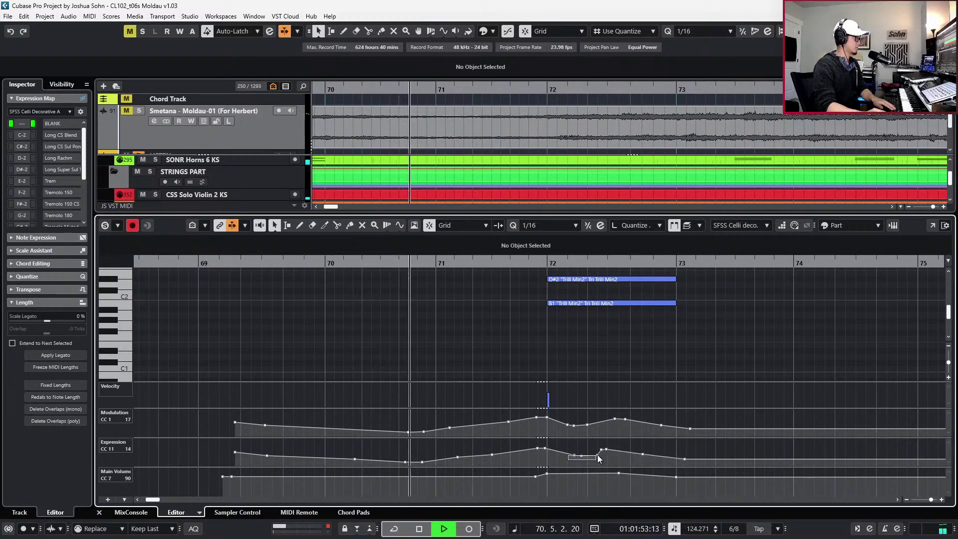
left_click_drag(597, 455, 619, 473)
key("ctrl+Left")
key("space")
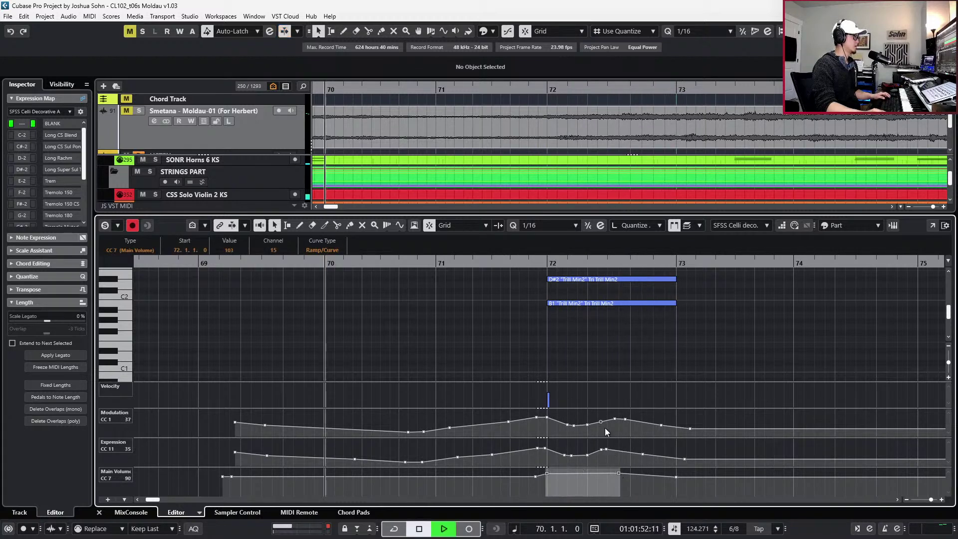
Lower the bar 72 Modulation peak to about 60 at 72.4.1.75, adjust the Expression peak, and play the trill
left_click(615, 419)
left_click_drag(623, 416, 616, 423)
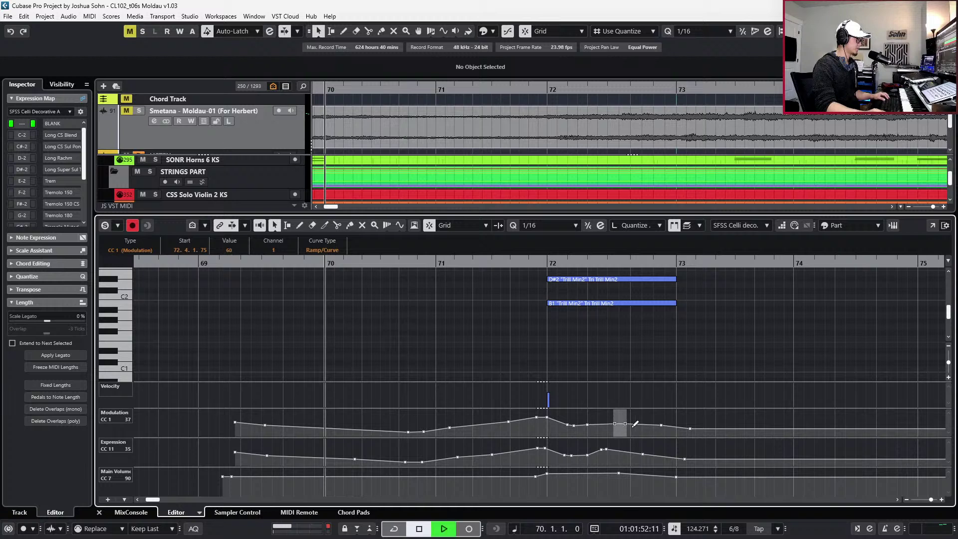
key("space")
left_click(604, 450)
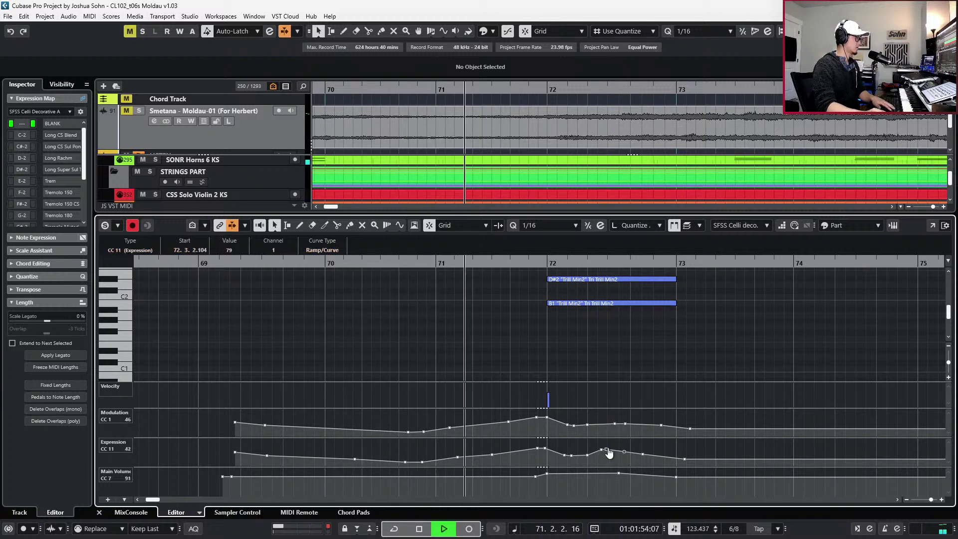
mouse_move(607, 452)
left_mouse_down()
mouse_move(622, 454)
mouse_move(621, 443)
left_mouse_up()
key("space")
Close the decorative celli part and open the Celli perf leg part for note editing at bar 73
key("Return")
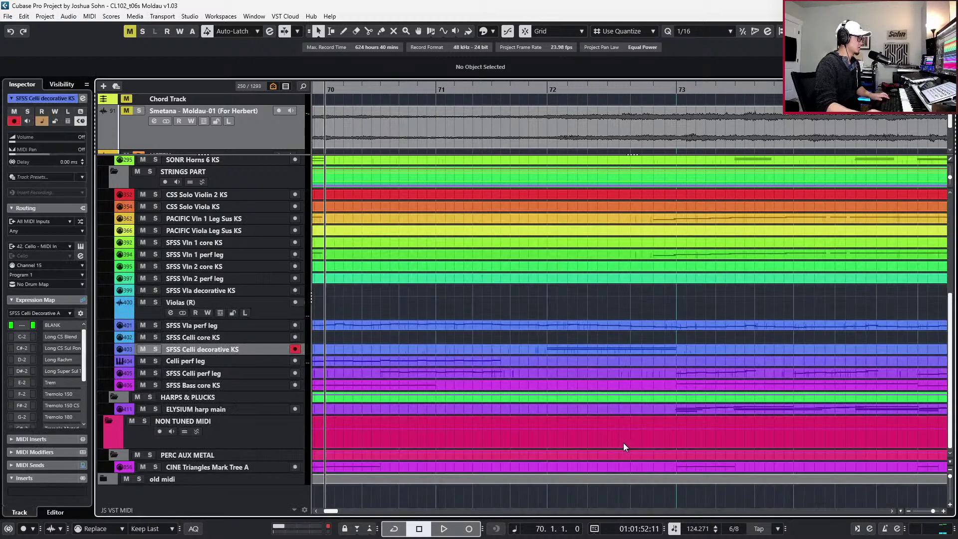
key("g")
scroll(601, 433, "right", 2)
key("ctrl+KP_Add")
key("ctrl+KP_Add")
key("ctrl+KP_Add")
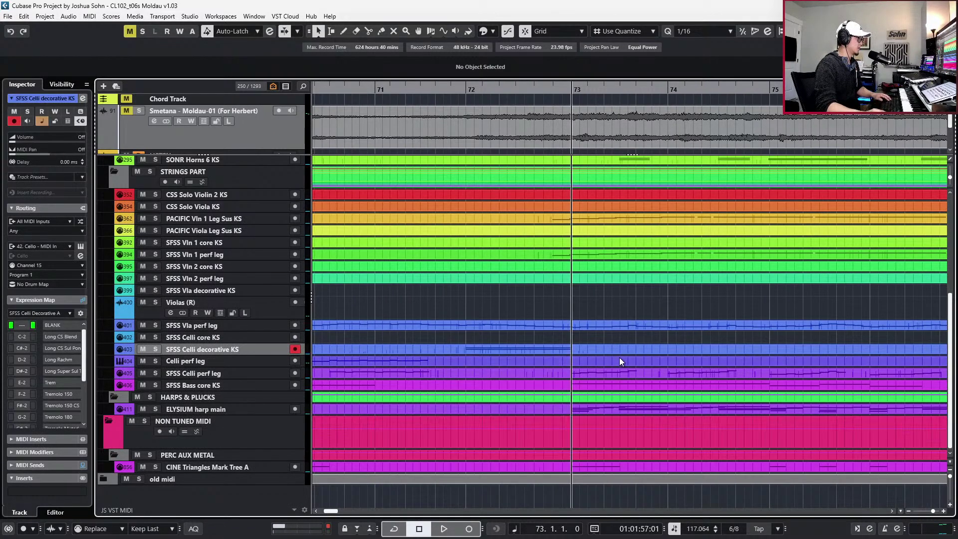
double_click(619, 367)
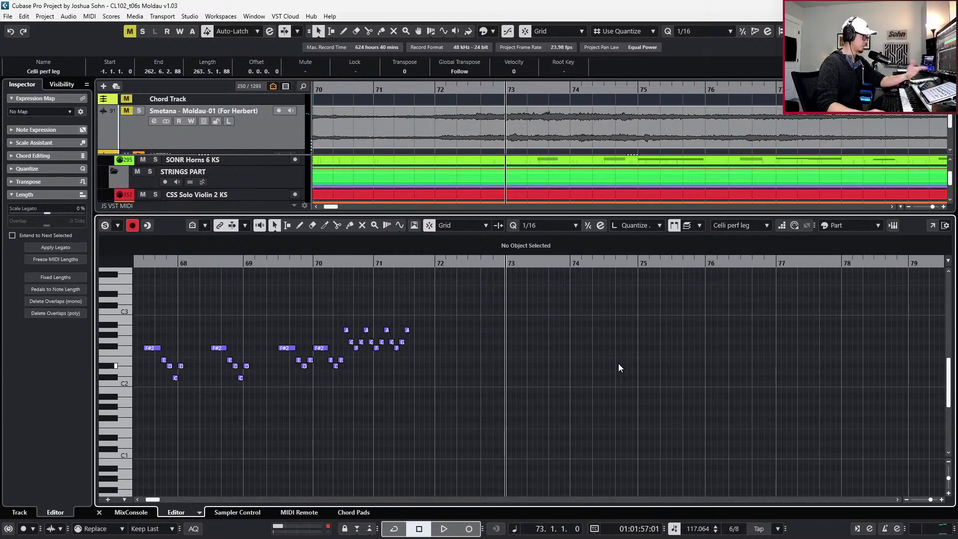
scroll(518, 340, "left", 4)
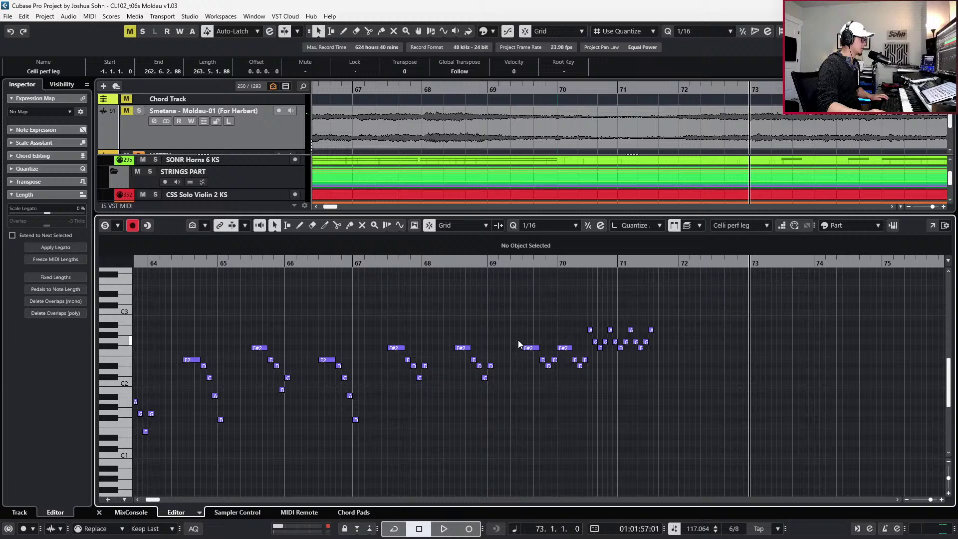
scroll(627, 366, "right", 5)
scroll(626, 366, "up", 2)
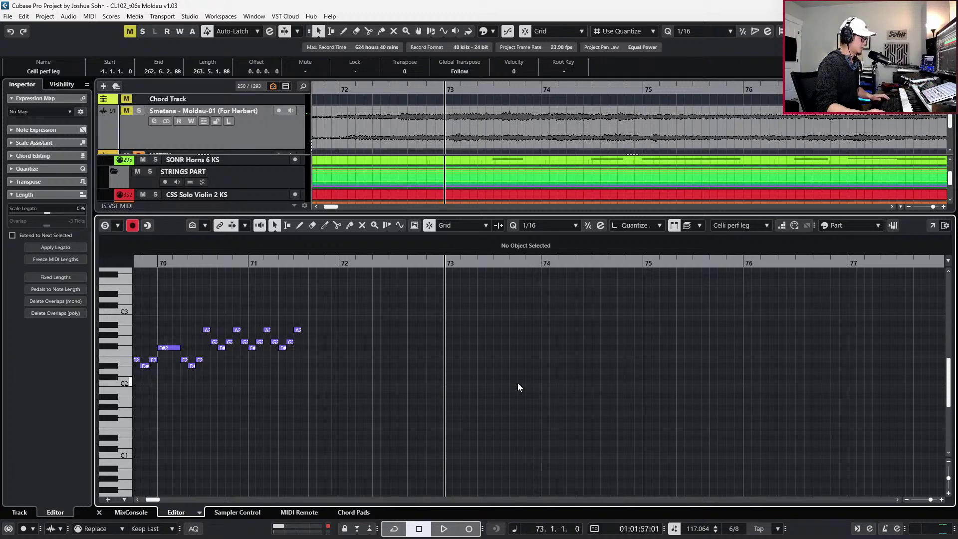
Copy the last A2 of bar 71 to 73.1.1 and transpose the copy down to E2
left_click(298, 330)
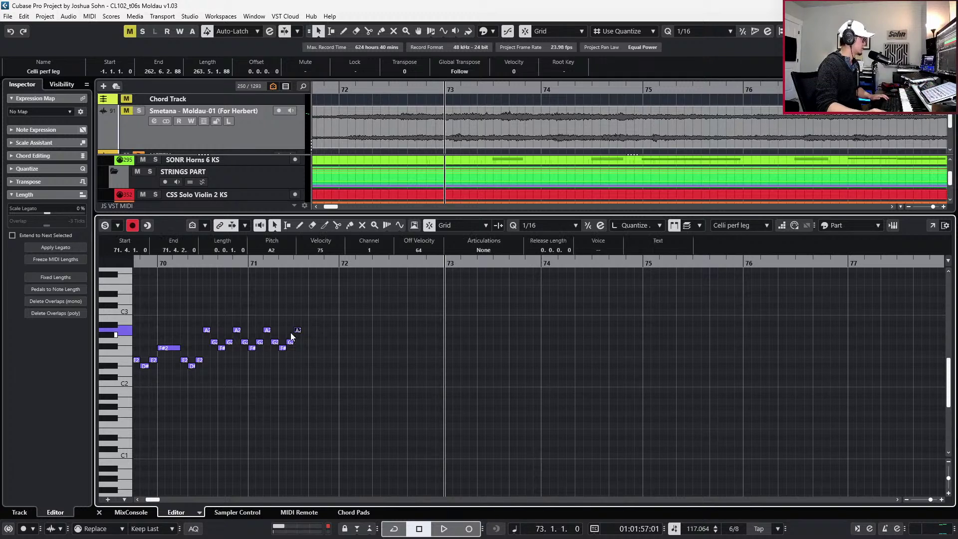
key("Down")
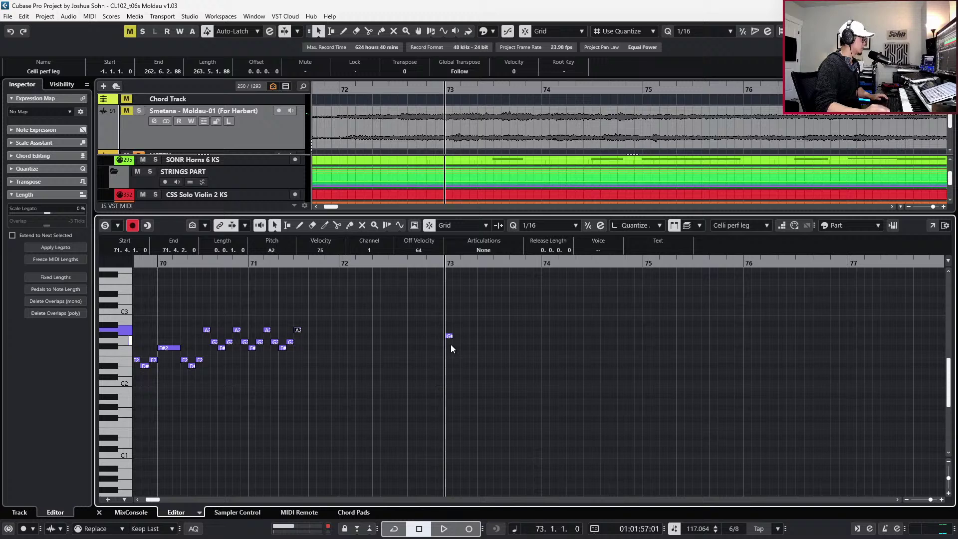
key("Down")
key("Down")
key("Down")
key("Down")
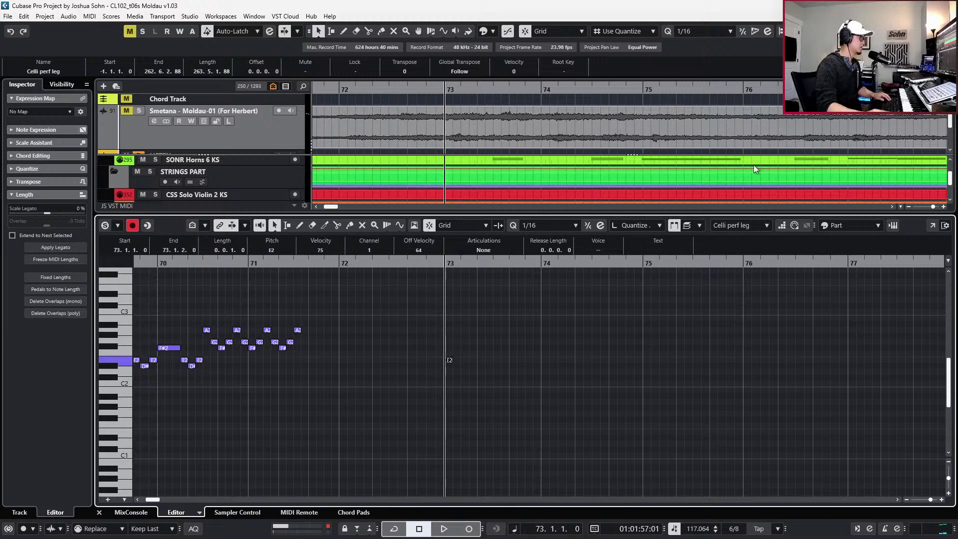
Turn on step input, enter a sixteenth note at 73.4.1, and transpose it up to B2
left_click(782, 225)
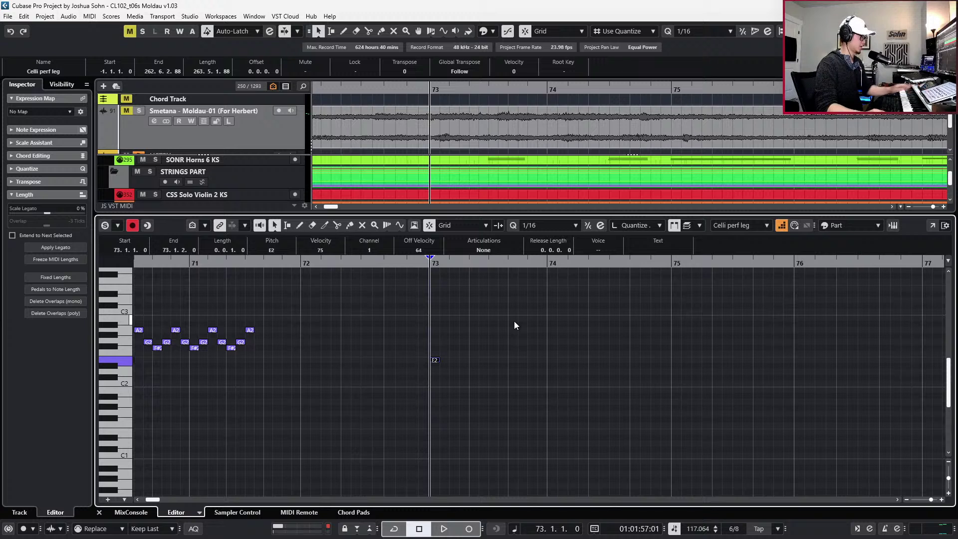
left_click(489, 342)
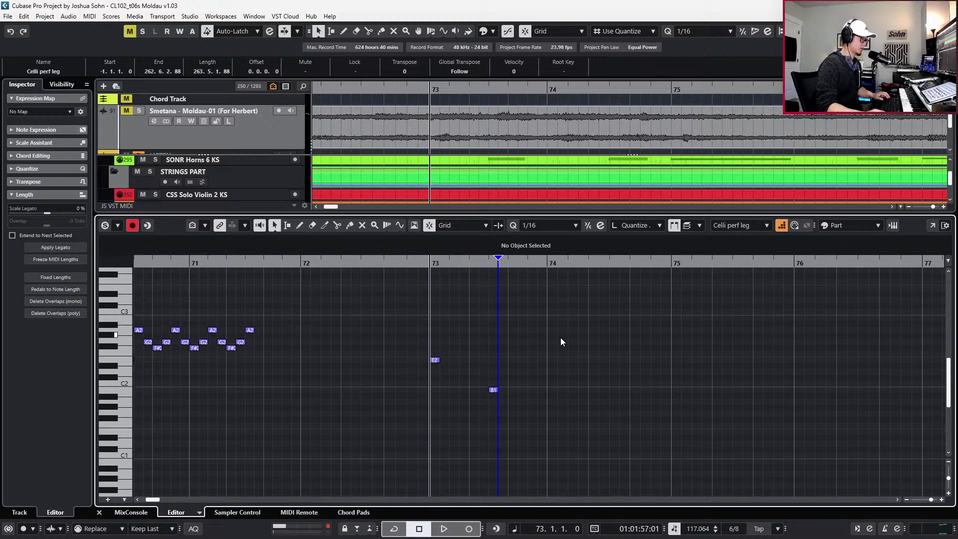
left_click(494, 391)
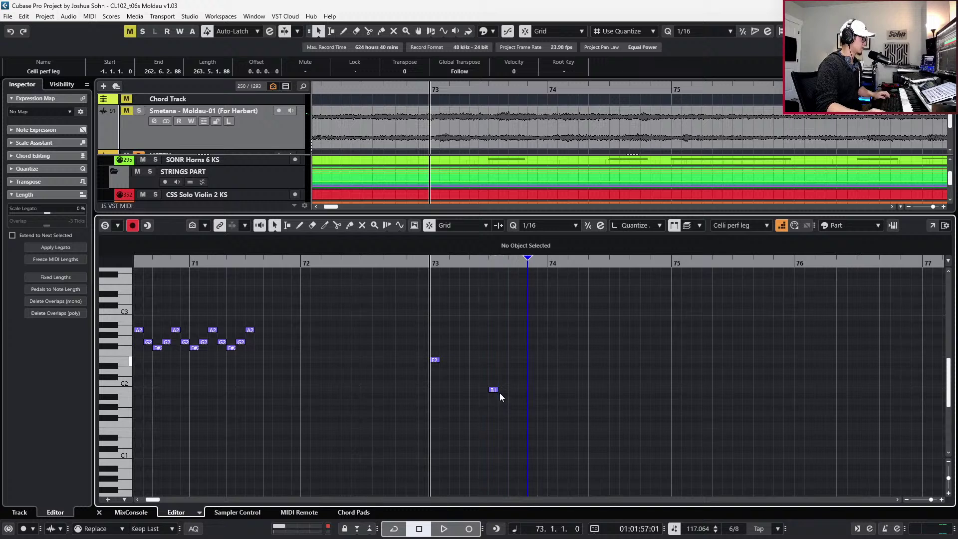
key("Up")
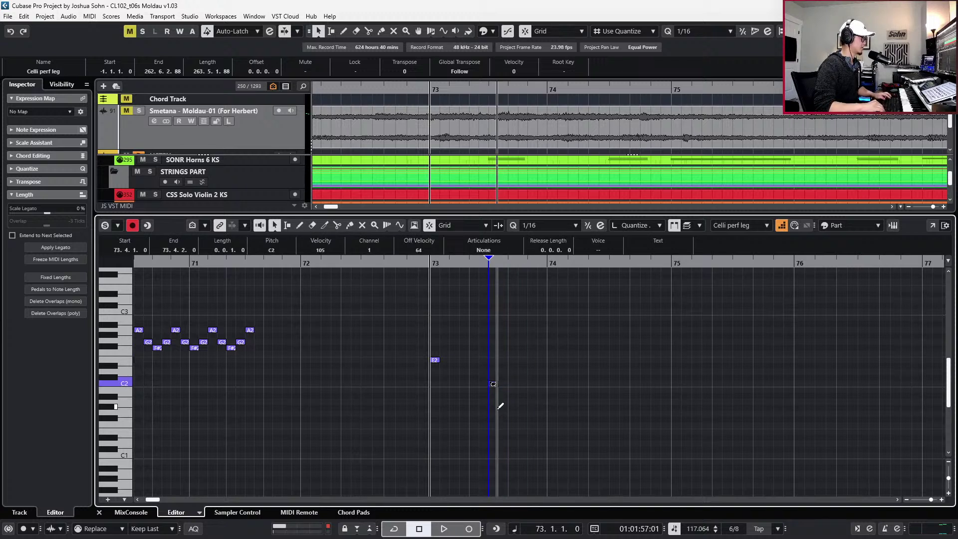
key("Up")
key("Up")
key("Up")
key("Up")
key("Up")
key("Up")
key("Up")
key("Up")
key("Up")
key("Up")
key("Up")
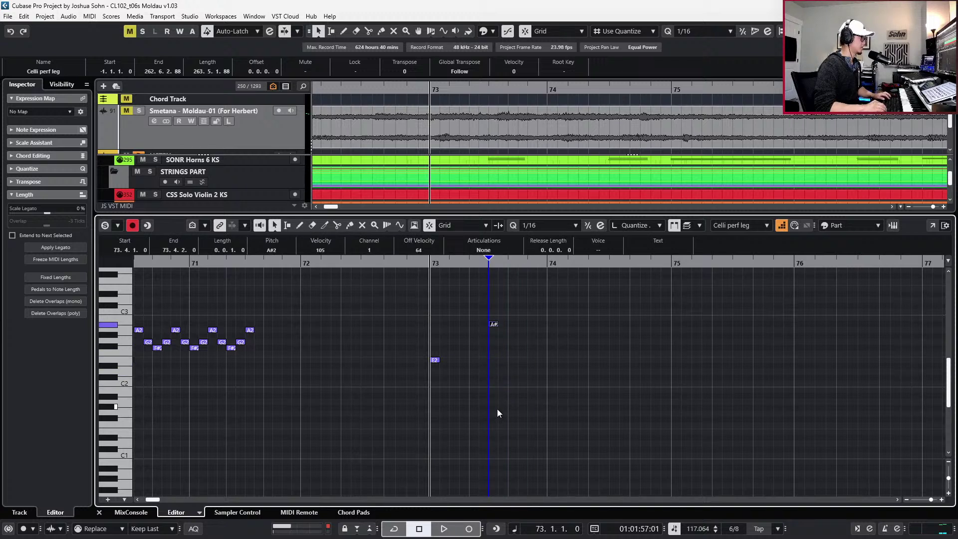
key("l")
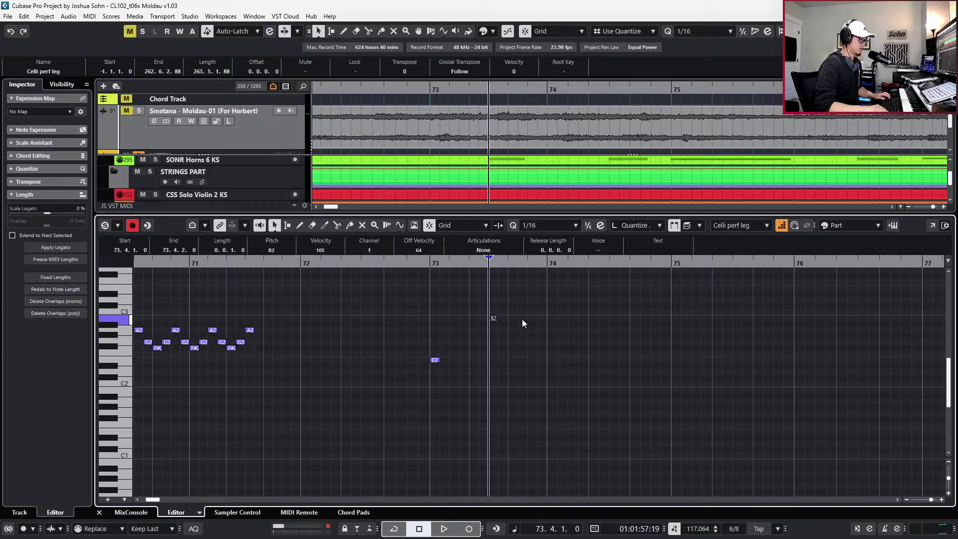
Lengthen the B2 to 0.1.1.0 and add a descending A2, G#2 and F#2 after it, raising them an octave
key("space")
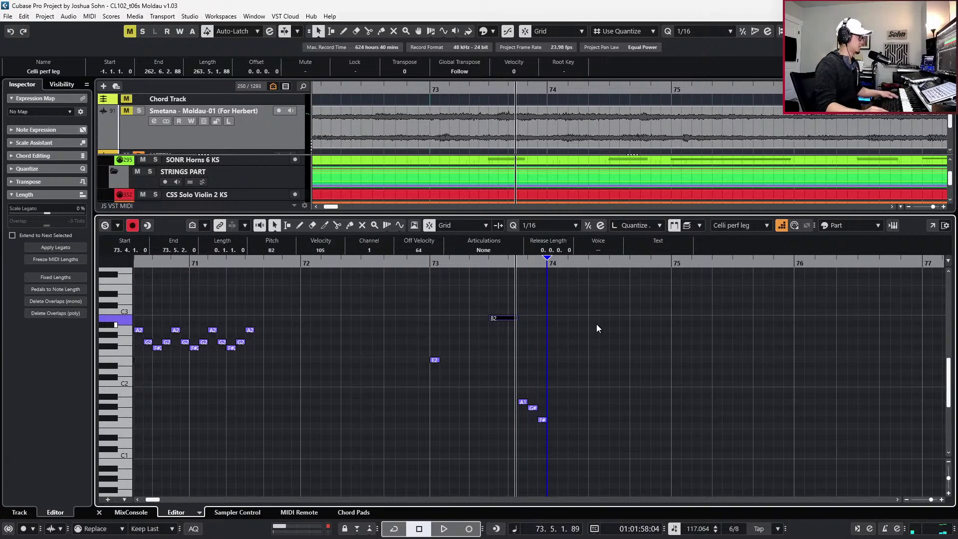
left_click_drag(509, 375, 599, 427)
key("shift+Up")
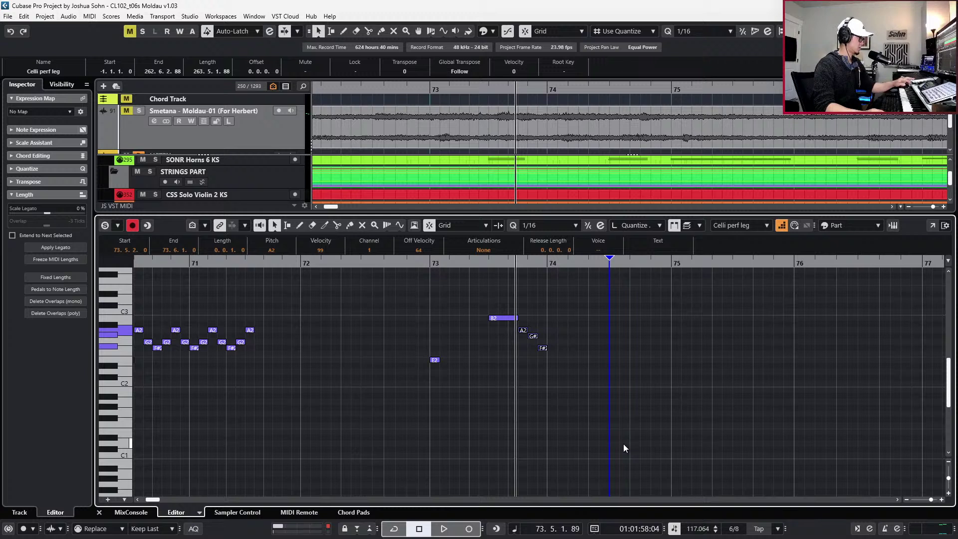
Paste the copied sixteenth note at 74.1.1 and transpose it down to E2
key("KP_Subtract")
key("KP_Add")
key("KP_Add")
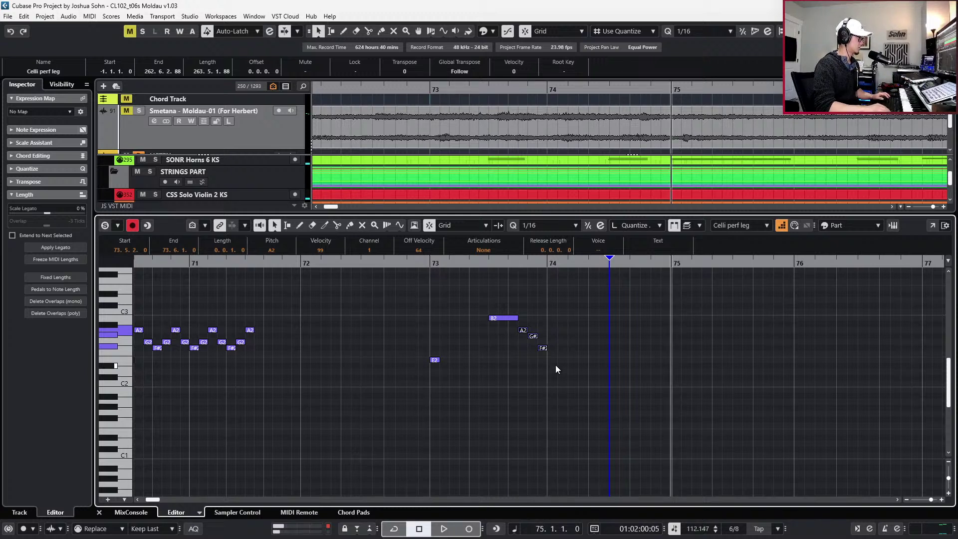
key("KP_Subtract")
key("ctrl+v")
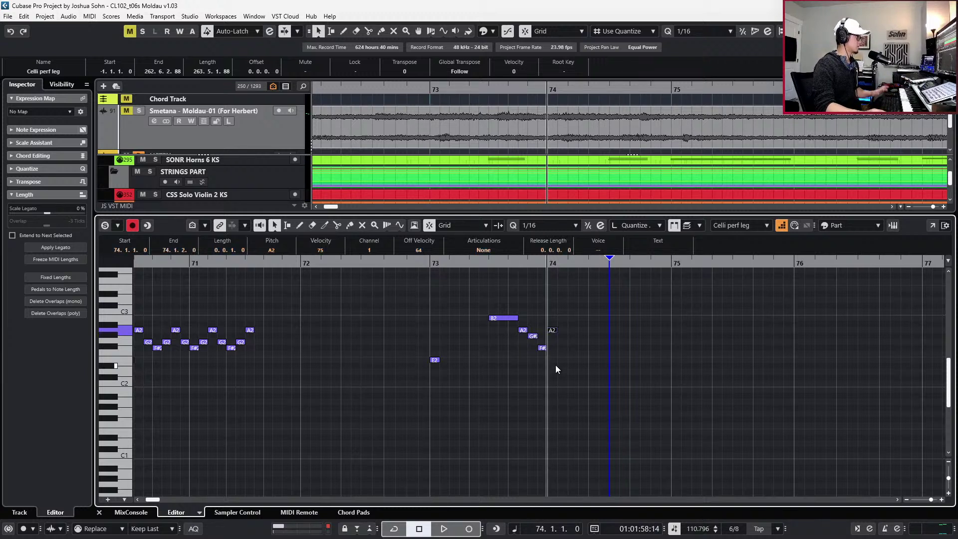
key("Down")
key("Down")
key("Down")
key("Down")
key("Down")
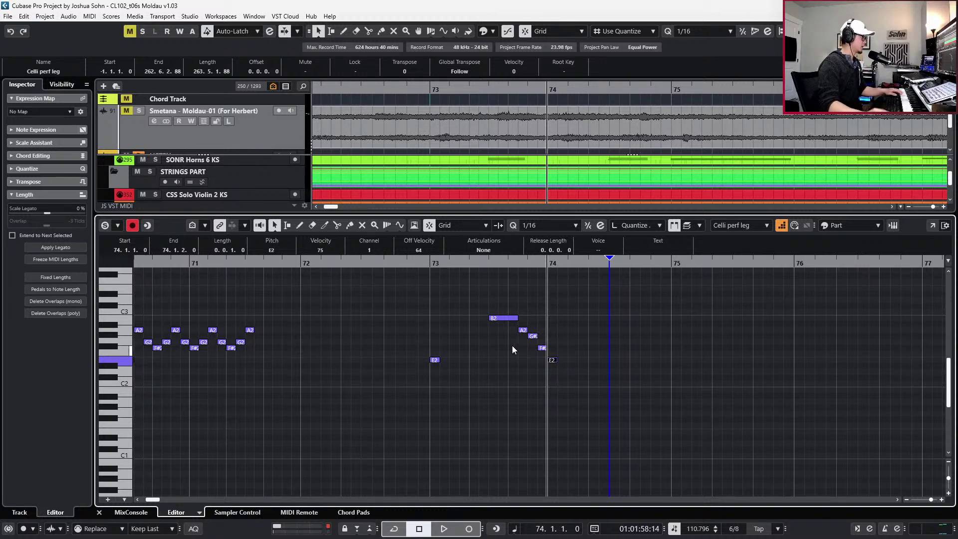
Duplicate the five-note descending phrase from 73.4.1 so the copy starts at 74.4.1
left_click_drag(486, 299, 583, 378)
key("KP_Add")
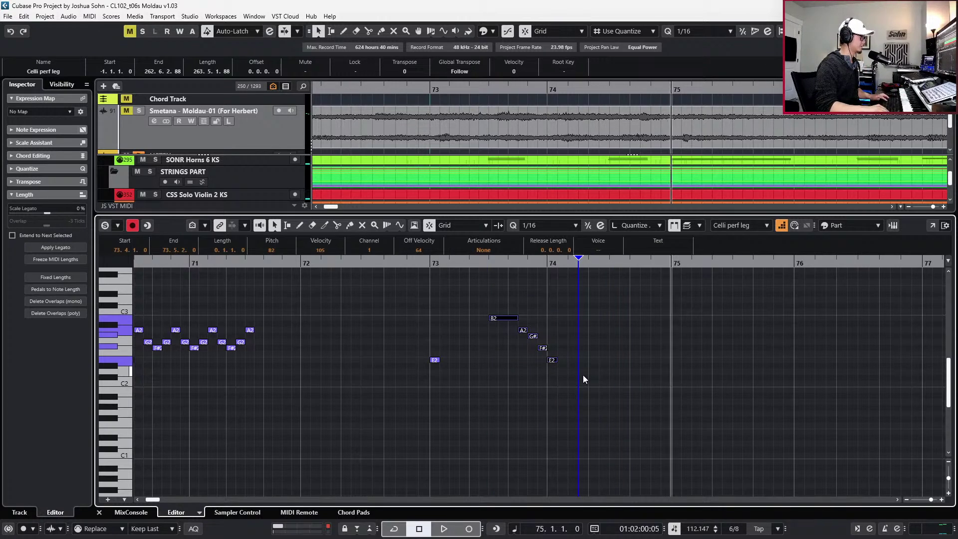
key("KP_Subtract")
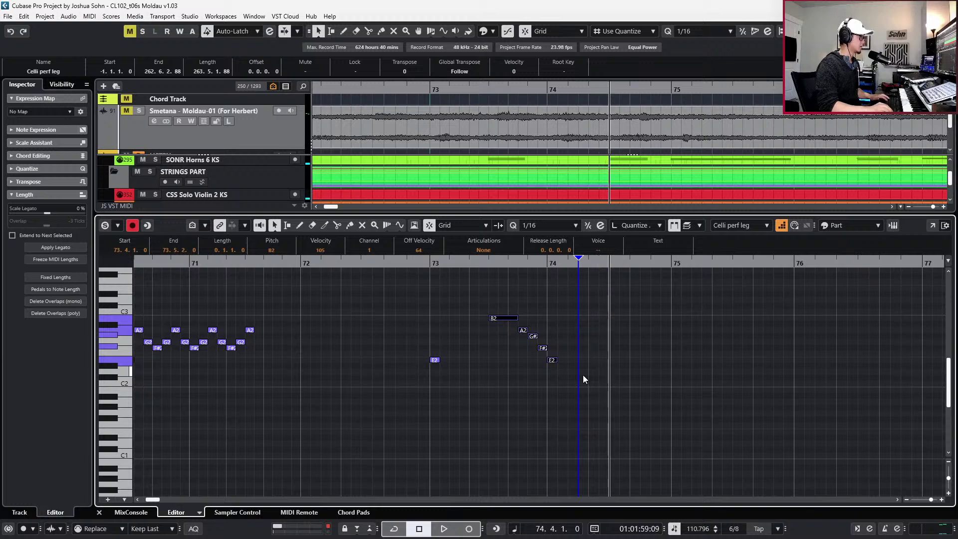
key("ctrl+d")
scroll(584, 371, "right", 3)
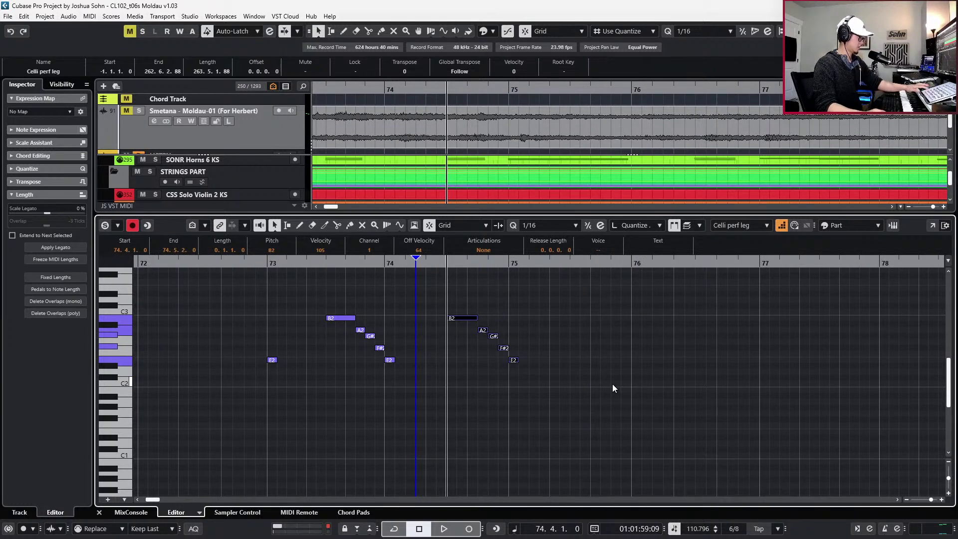
Play the duplicated phrase and lengthen its final E2 at 75.1.1 to two sixteenths
key("space")
left_click(553, 372)
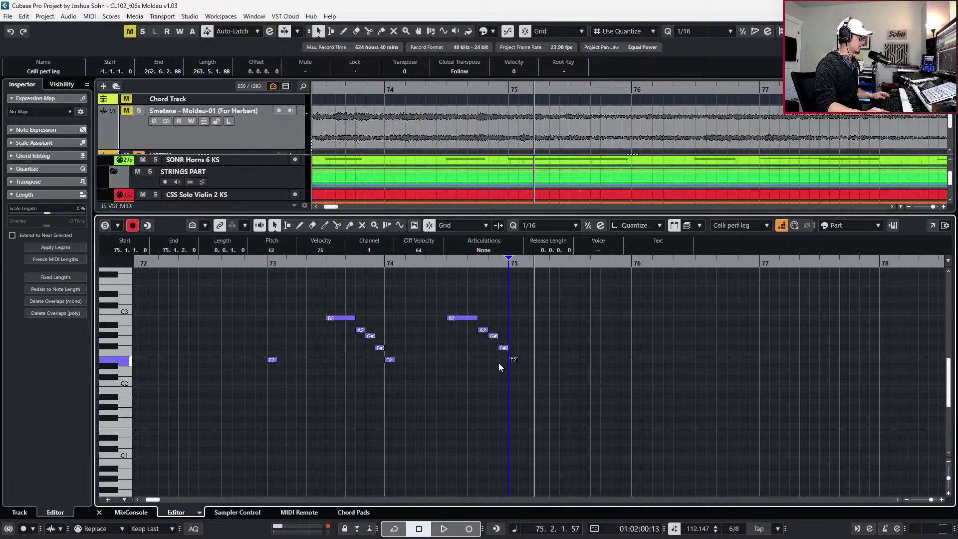
left_click_drag(518, 359, 529, 359)
Step-enter F#2 at 75.4.1, then D2, C2, A1 and G1 into bar 76, with the F#2 lengthened to 0.1.1.0
left_click(573, 272)
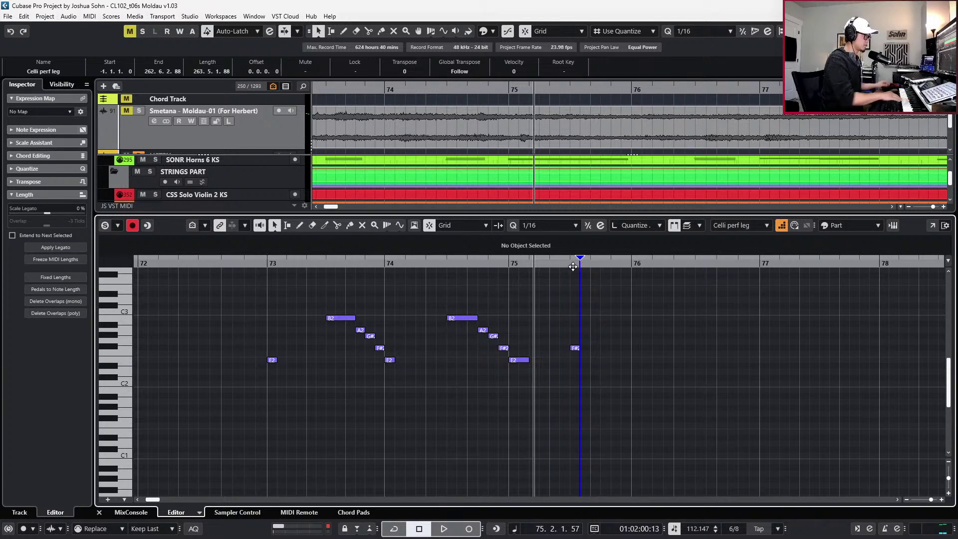
key("Right")
key("Right")
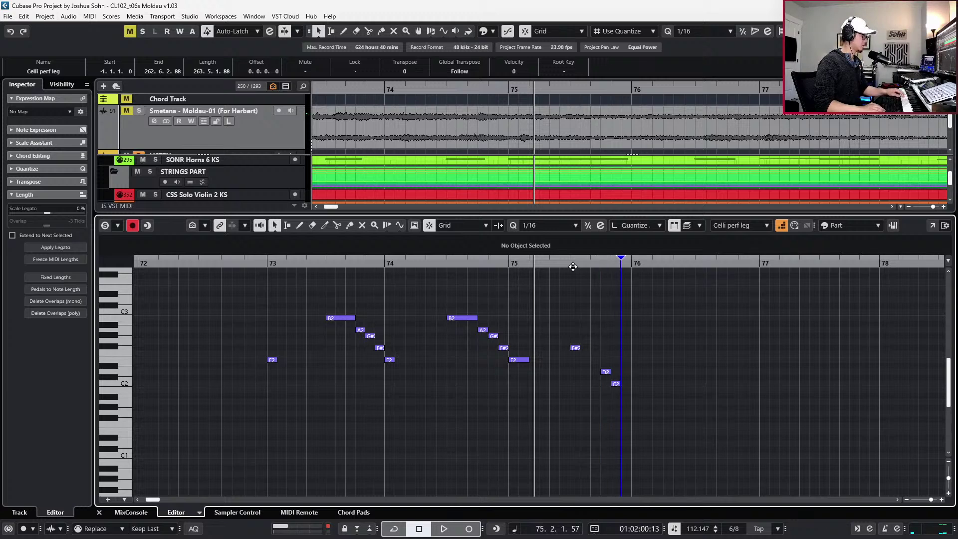
left_click(575, 348)
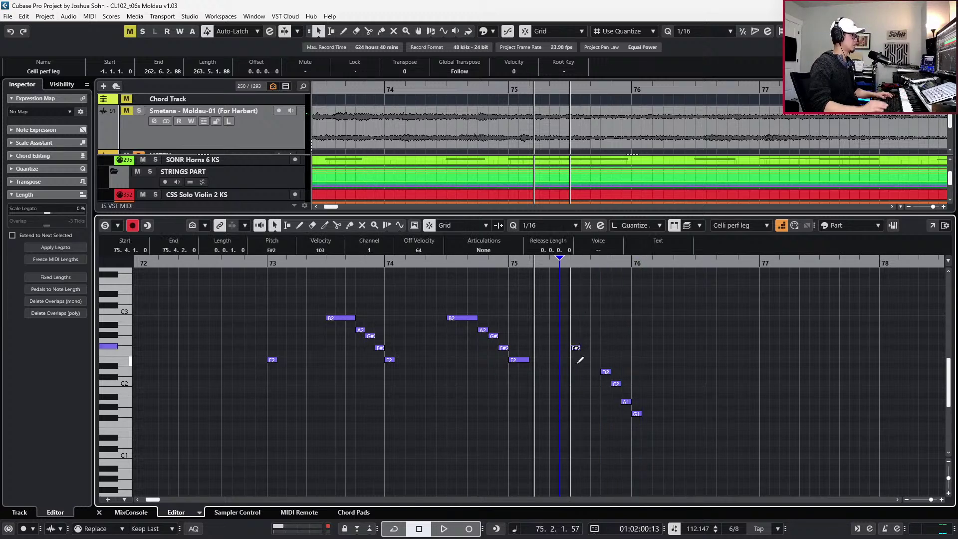
key("alt+shift+Right")
key("alt+shift+Right")
key("alt+shift+Right")
scroll(609, 349, "right", 3)
key("alt+shift+Left")
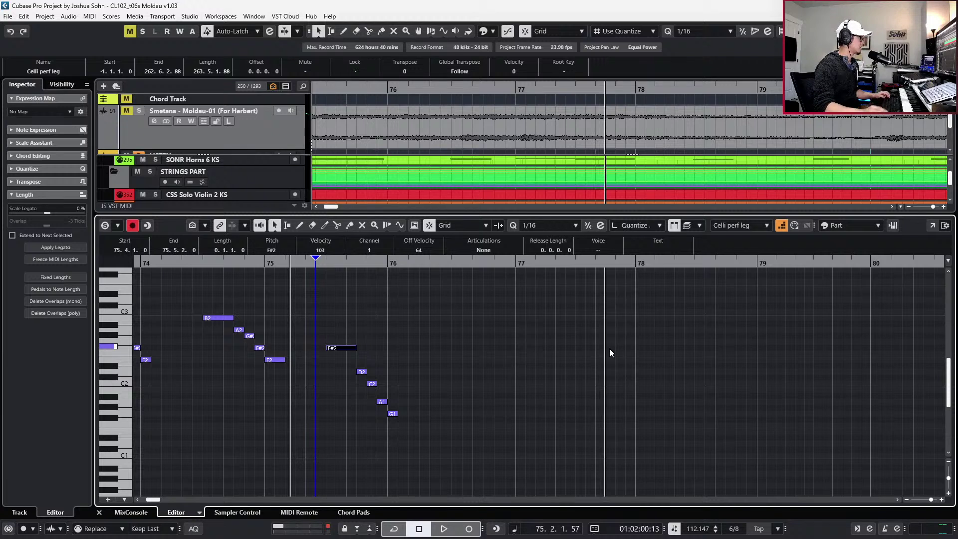
Remove the misplaced D2 in bar 75, then step-enter D2 at 76.4.1, C2, B1 and G1, with the D2 lengthened to 0.1.1.0
key("space")
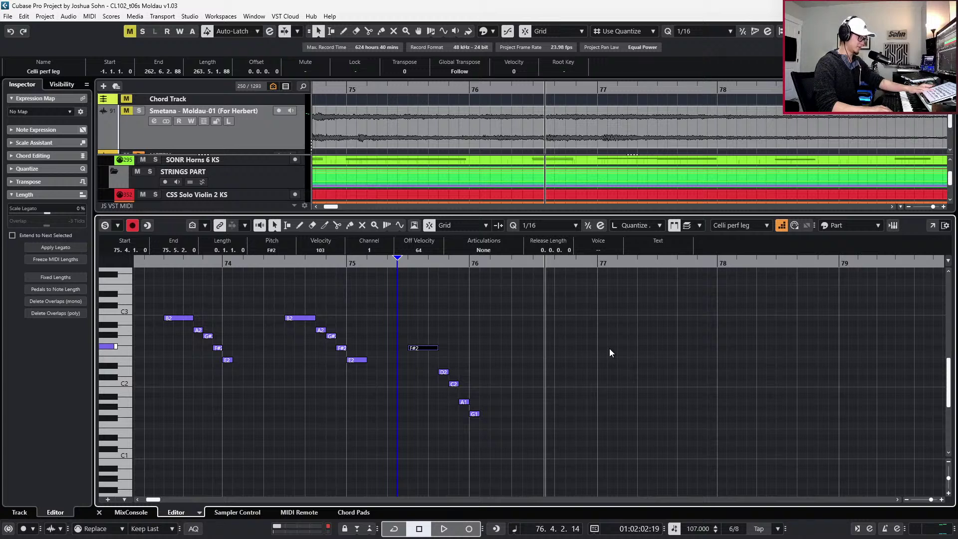
key("ctrl+KP_Subtract")
key("ctrl+KP_Subtract")
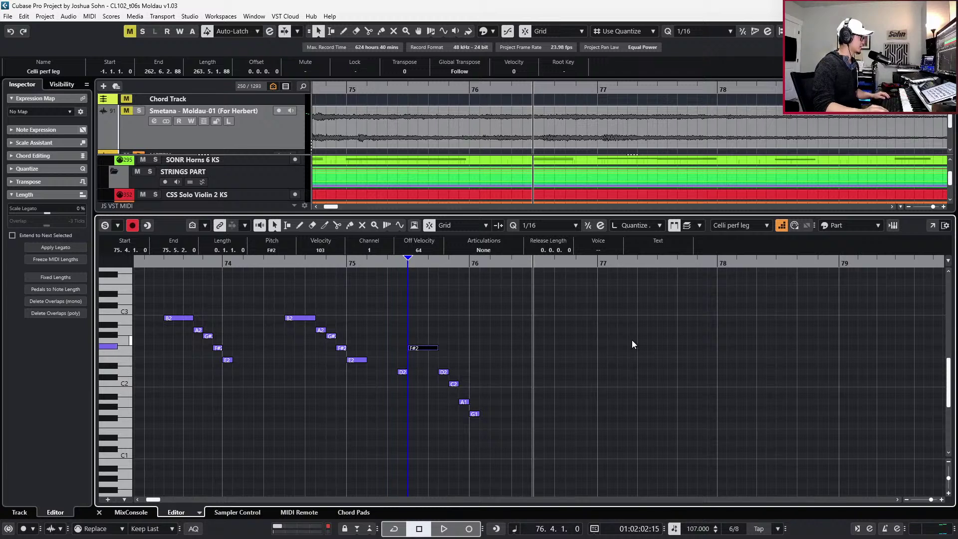
key("ctrl+z")
left_click(533, 380)
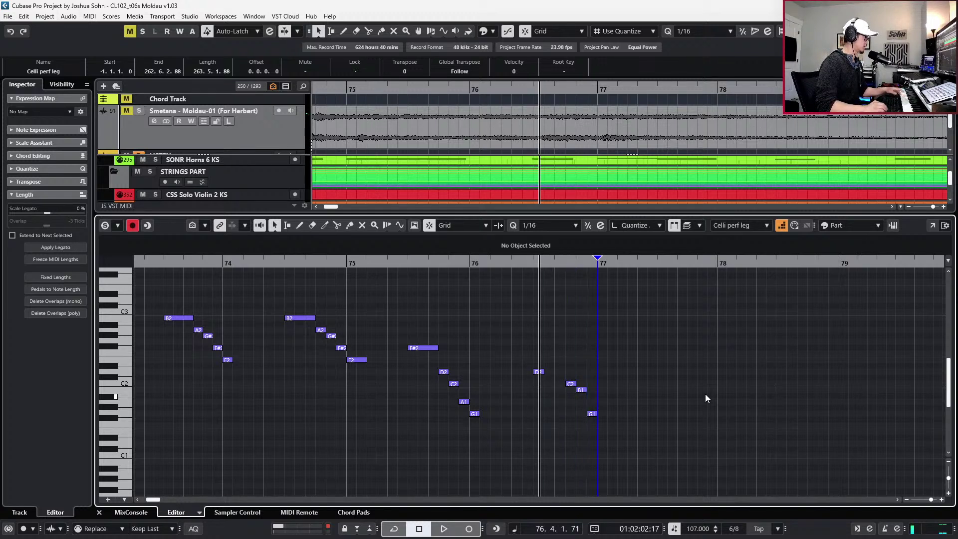
left_click(538, 372)
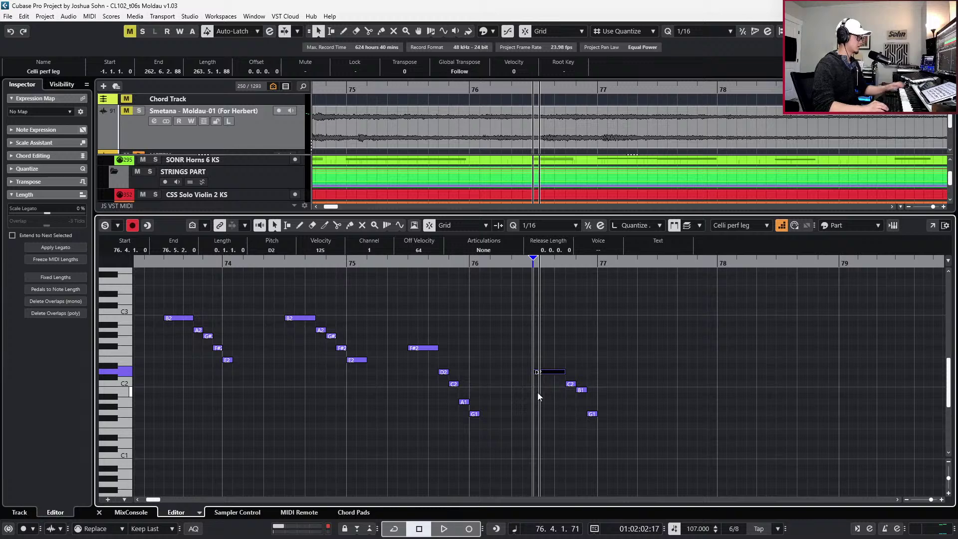
key("KP_Add")
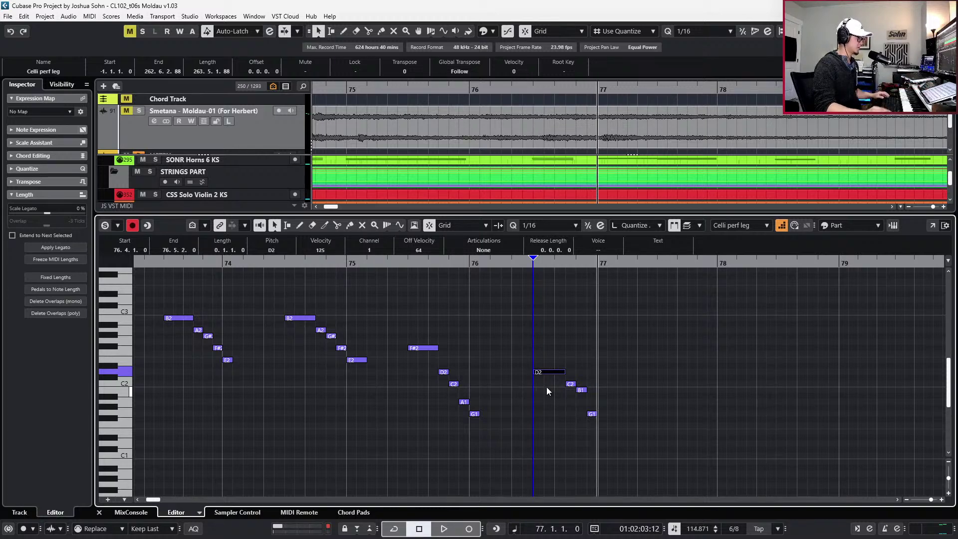
Step-enter D2 at 77.1.1, then D3, E3, D3, B2 and G2 from 77.4.1, lengthening the first D3 to 0.1.1.0
scroll(574, 397, "right", 1)
scroll(574, 397, "right", 2)
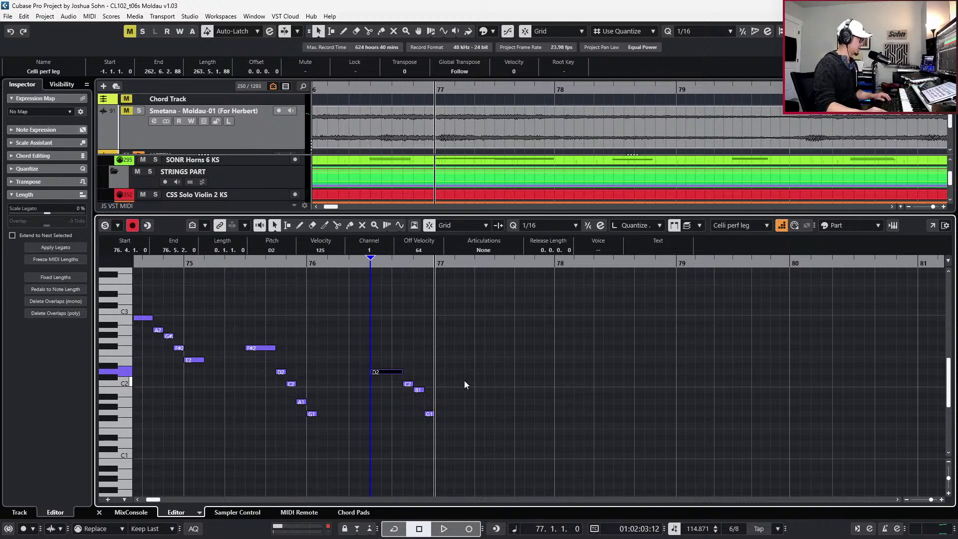
left_click(438, 386)
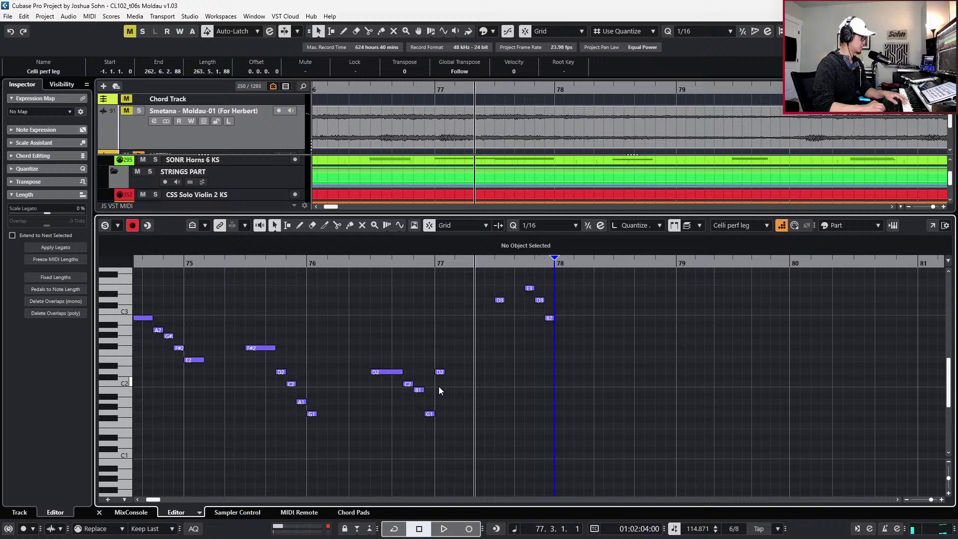
left_click(482, 311)
left_click(503, 300)
key("alt+shift+Right")
key("alt+shift+Right")
Step-enter E3, F3, E3, C3 and A2 from 78.4.1, then D#3, B2, A2 and F#2 from 79.4.1
left_click(617, 269)
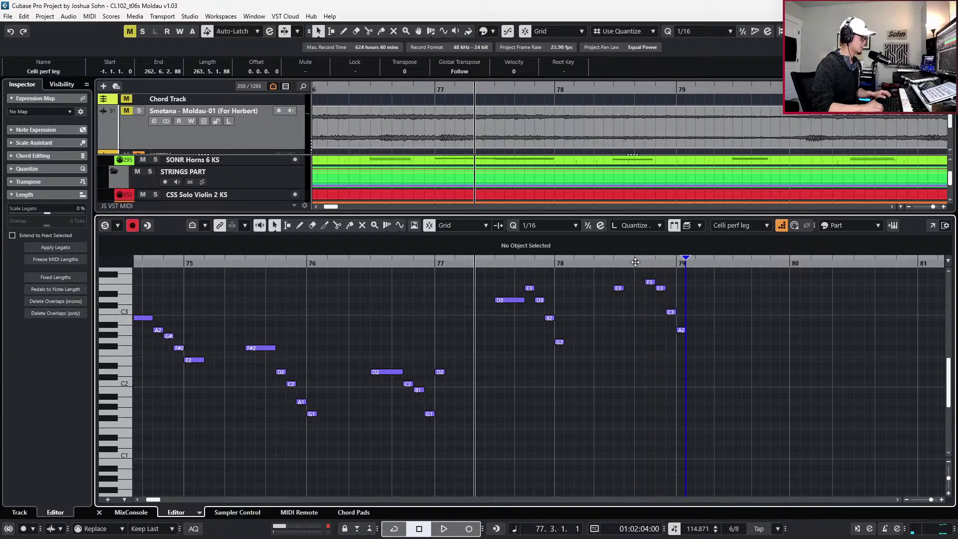
key("Right")
key("Right")
key("Right")
key("Right")
key("Right")
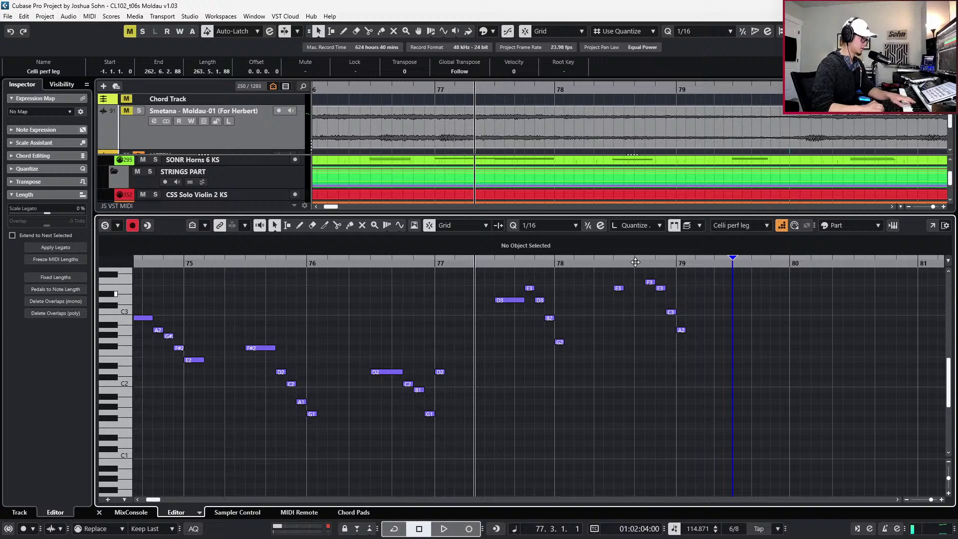
key("Right")
key("Right")
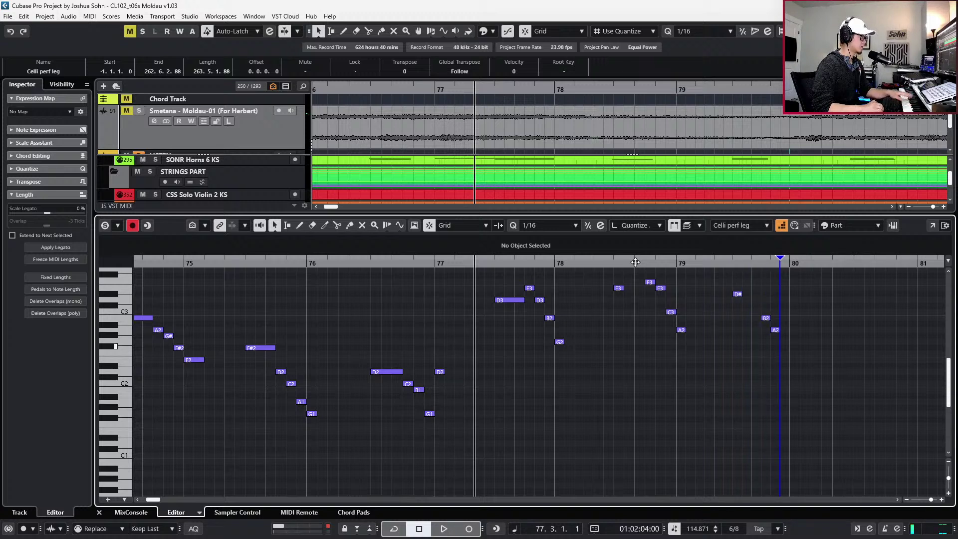
Lengthen the E3 at 78.4.1 and the D#3 at 79.4.1 to 0.1.1.0, and turn off step input
left_click(619, 289)
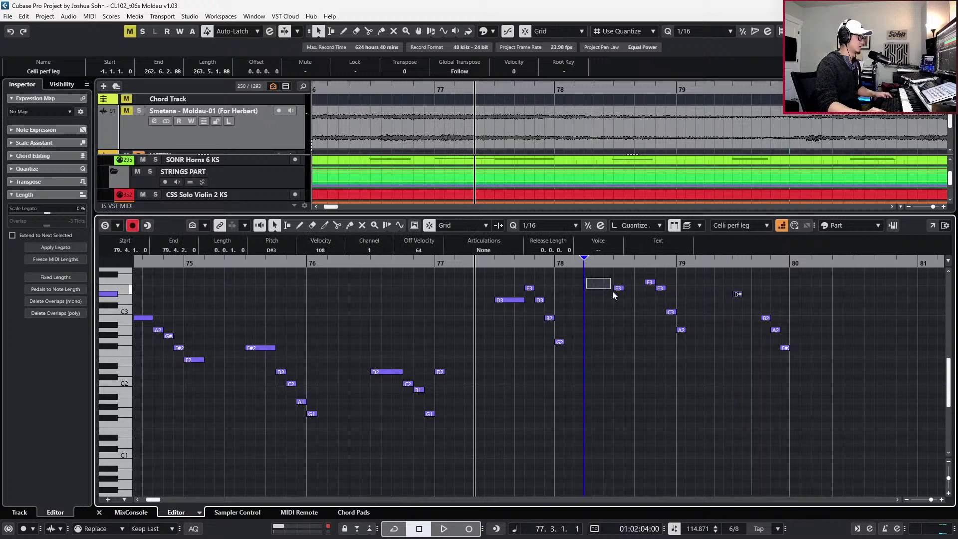
key("alt+shift+Right")
key("alt+shift+Right")
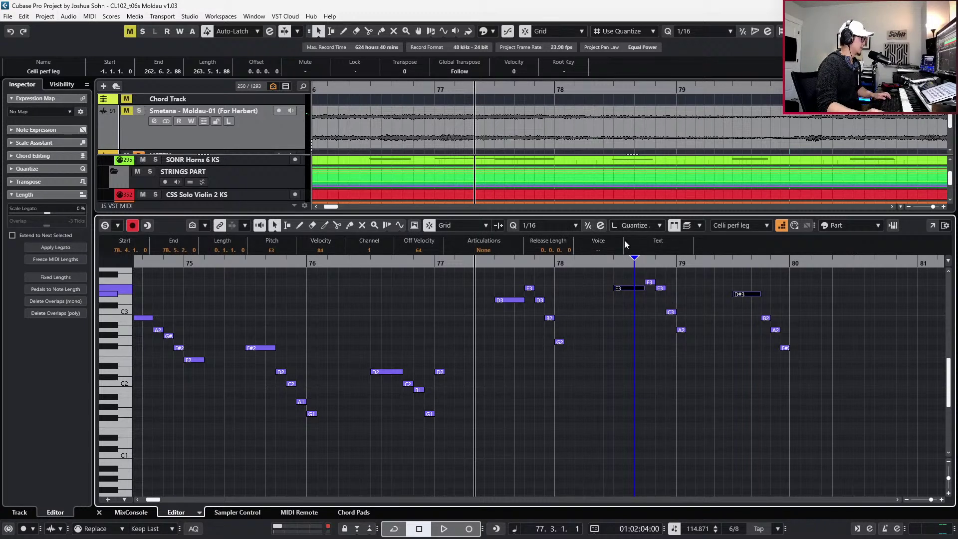
scroll(662, 274, "up", 3)
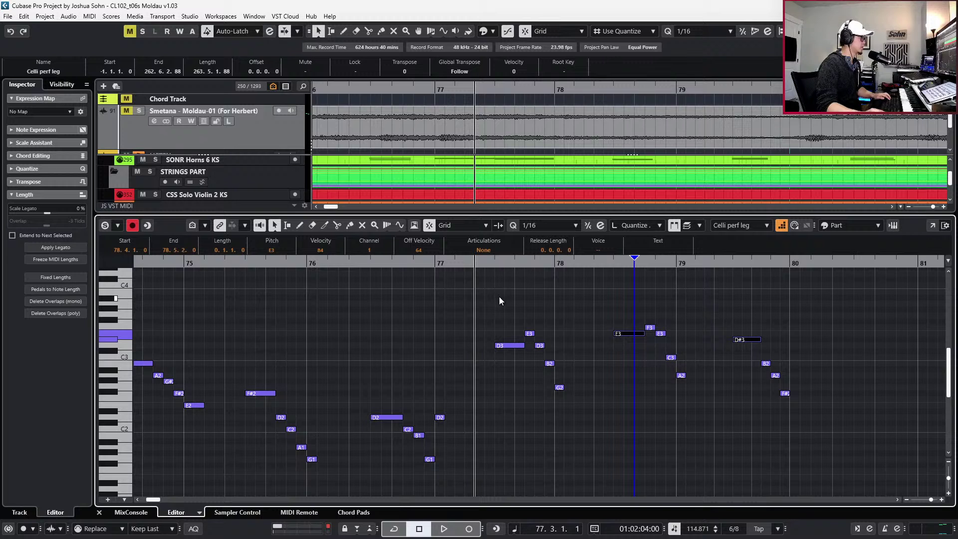
left_click(782, 226)
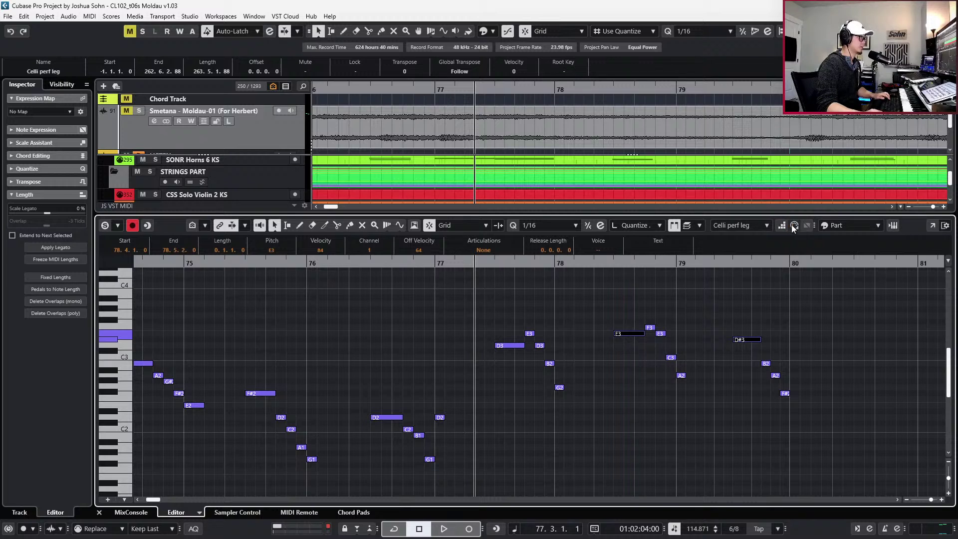
left_click_drag(452, 310, 499, 361)
left_click_drag(470, 314, 798, 395)
key("g")
key("g")
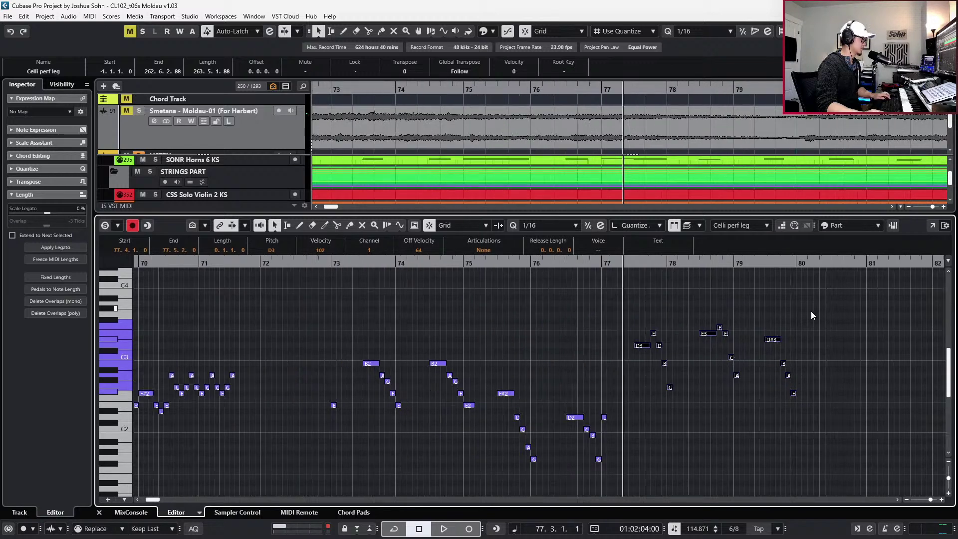
left_click_drag(823, 317, 304, 471)
scroll(393, 438, "left", 5)
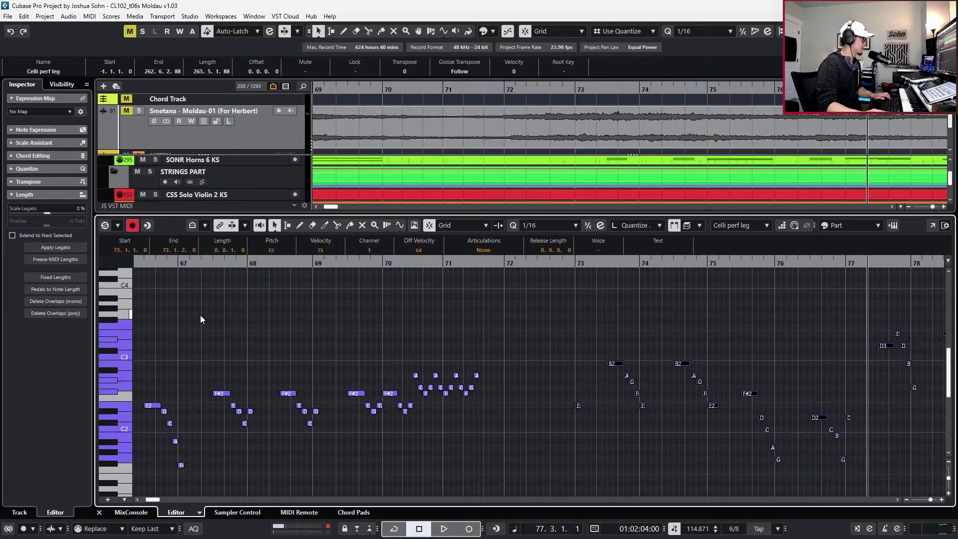
key("g")
key("g")
left_click_drag(507, 348, 357, 464)
scroll(819, 400, "right", 2)
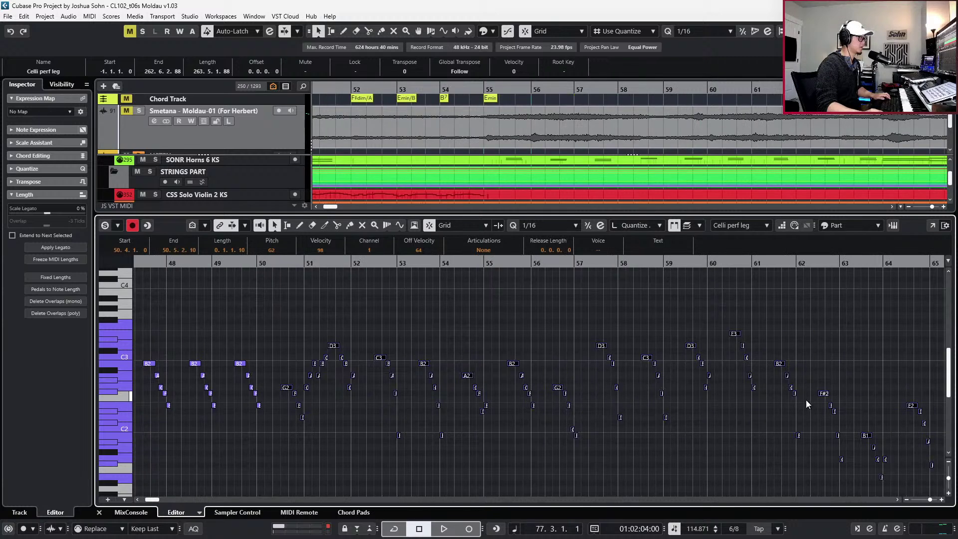
left_click(457, 325)
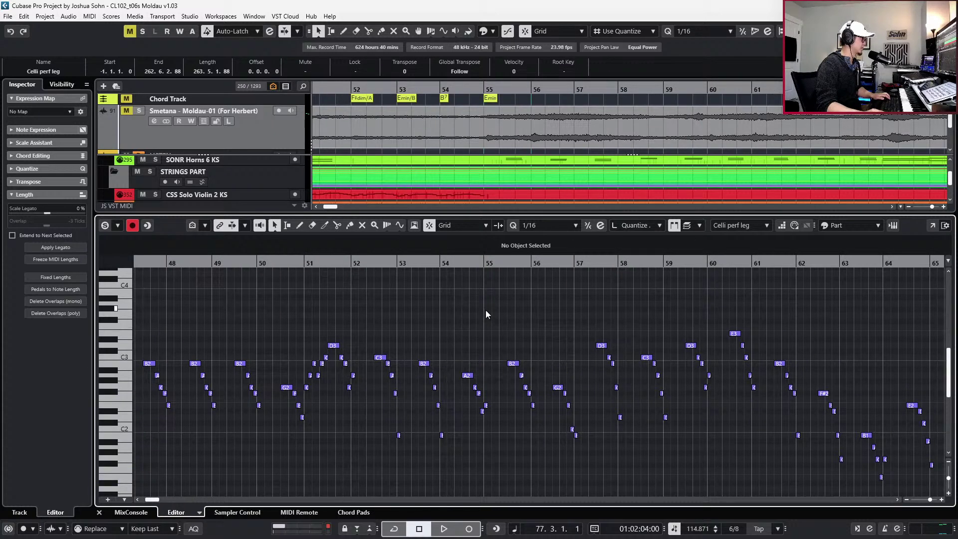
Extend all cello notes from 55.4.1 through bar 79 by about 20 ticks for legato overlap, and play from the D2 at 76.4.1
left_click_drag(491, 306, 886, 439)
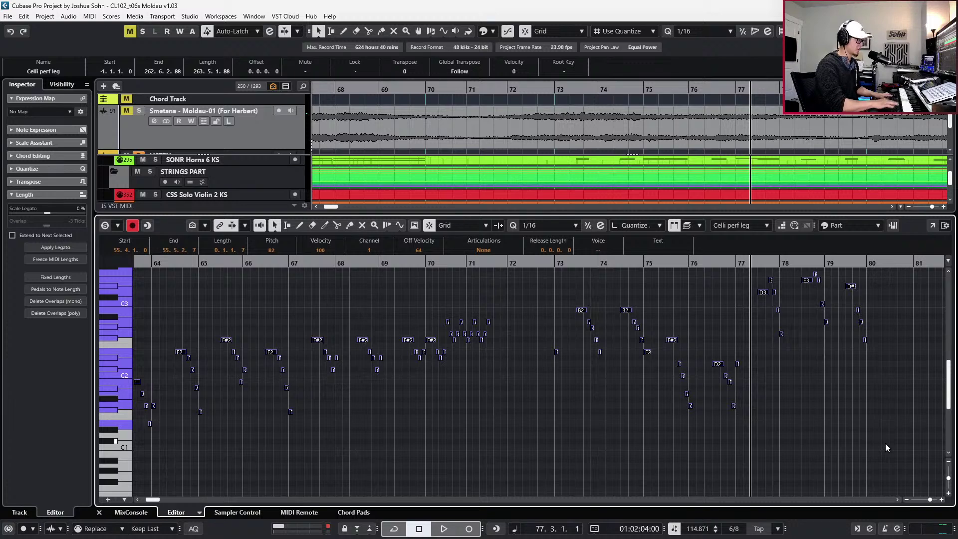
key("h")
key("h")
left_click(680, 364)
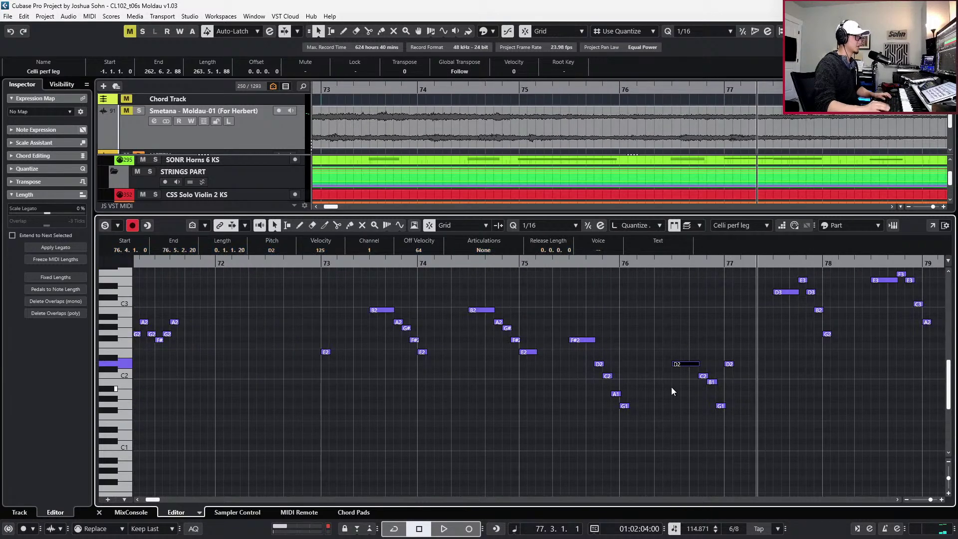
key("space")
key("space")
Return to the full arrangement and solo the SFSS Vla perf leg, Celli perf leg and SFSS Celli perf leg tracks together
key("g")
key("g")
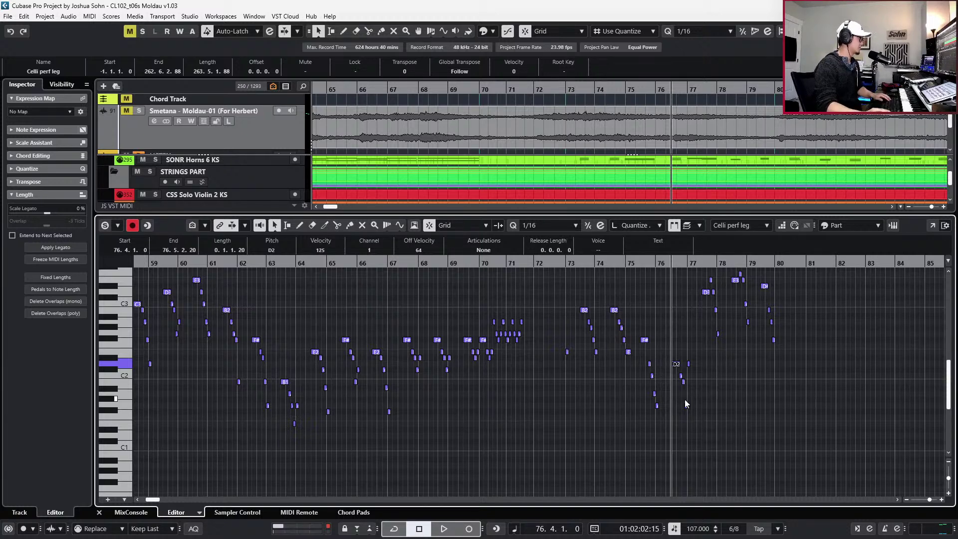
key("ctrl+e")
key("g")
key("g")
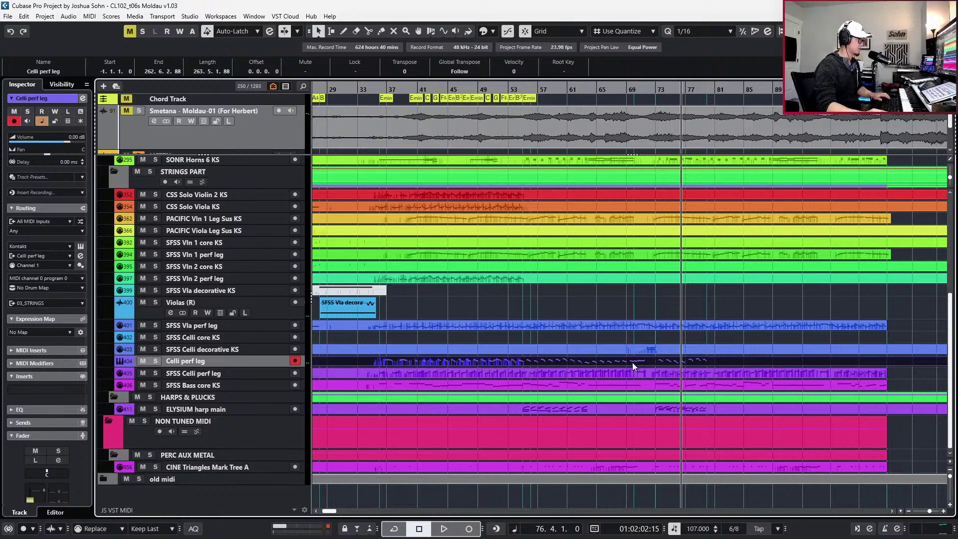
left_click(633, 373)
key("KP_Subtract")
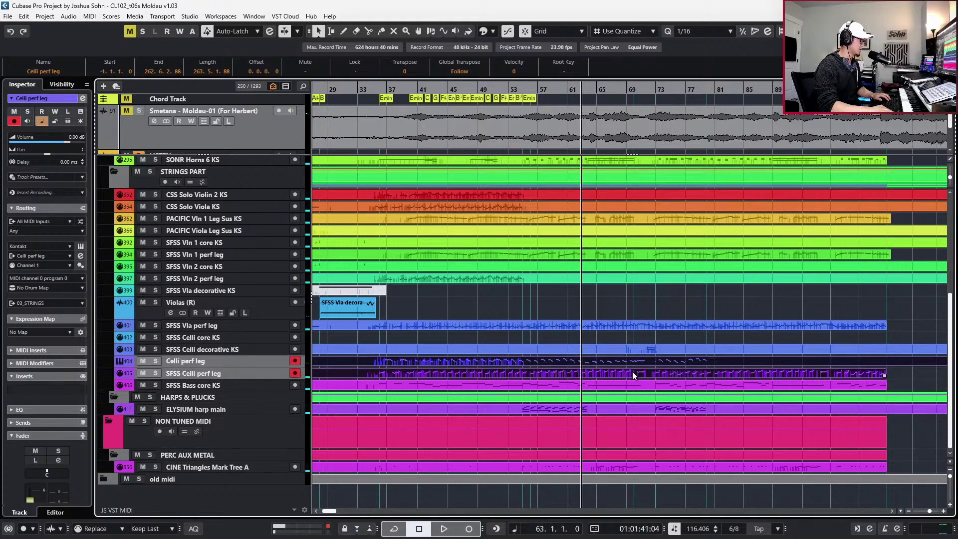
key("KP_Subtract")
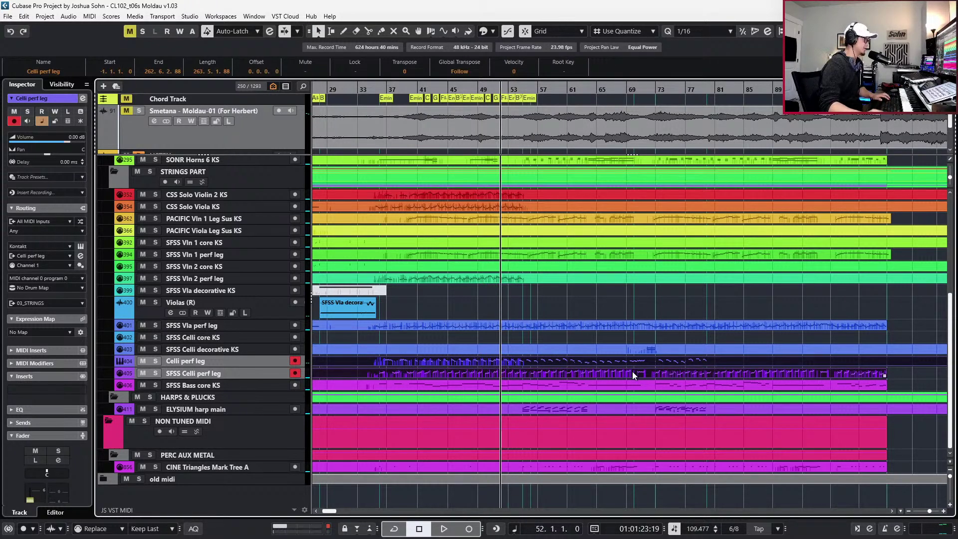
left_click(615, 325)
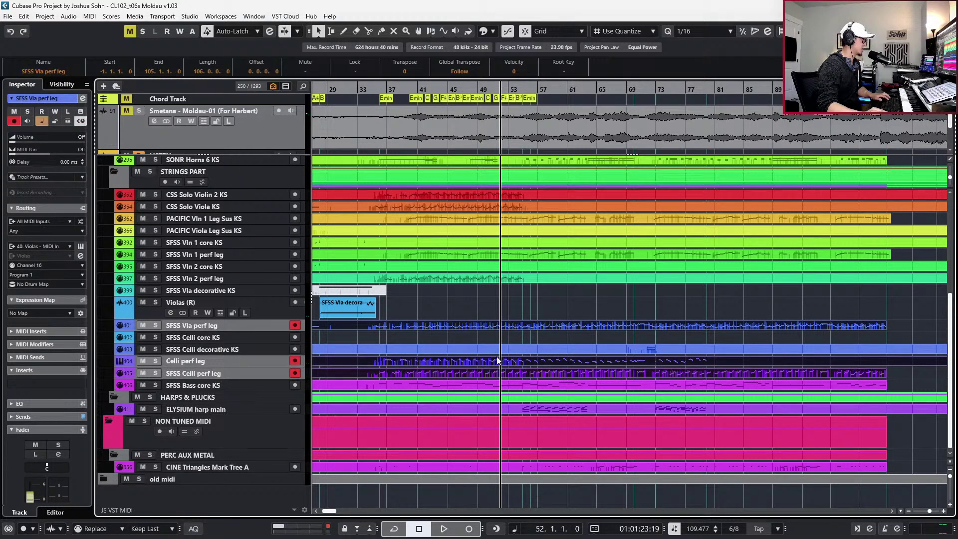
key("s")
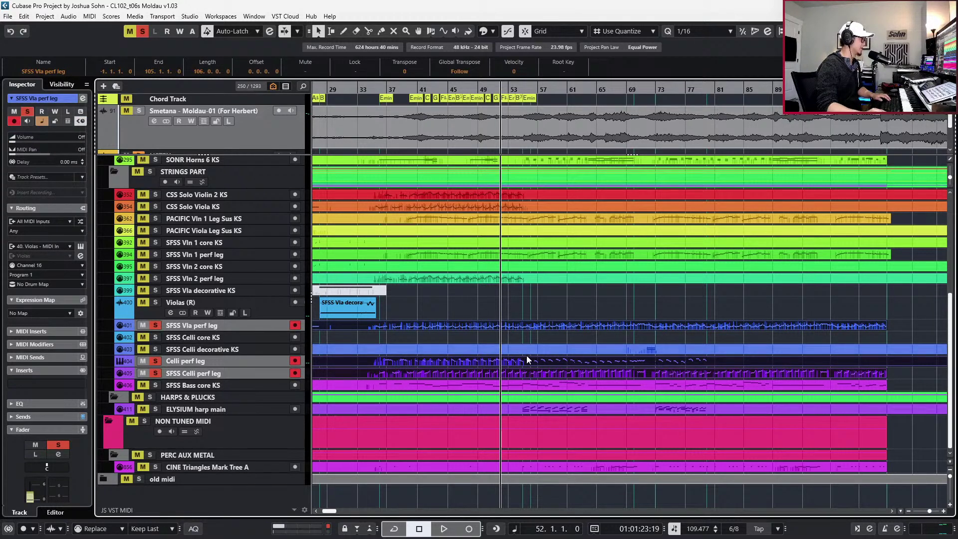
Open the Celli perf leg part and record modulation (CC 1) and expression (CC 11) swells from bar 55 through bar 80
left_click(526, 361)
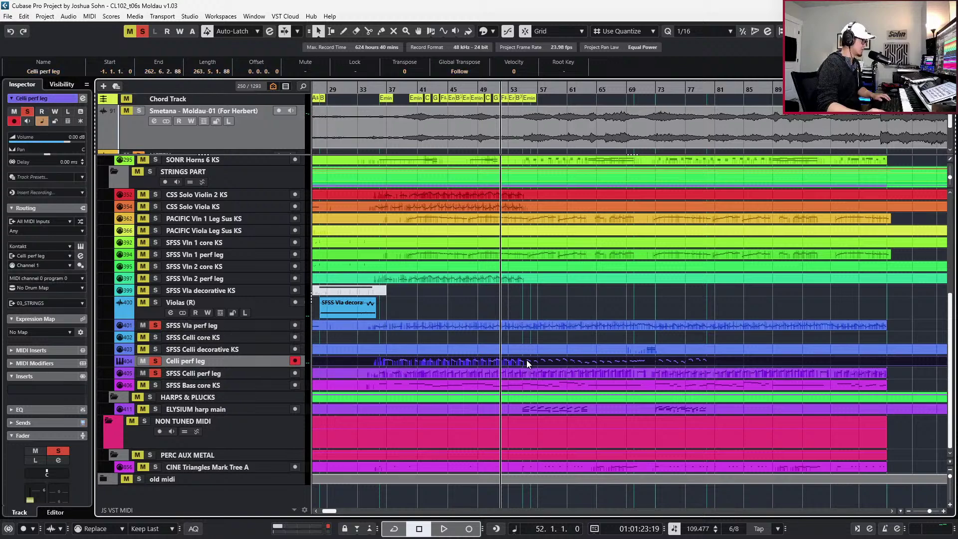
double_click(526, 361)
key("space")
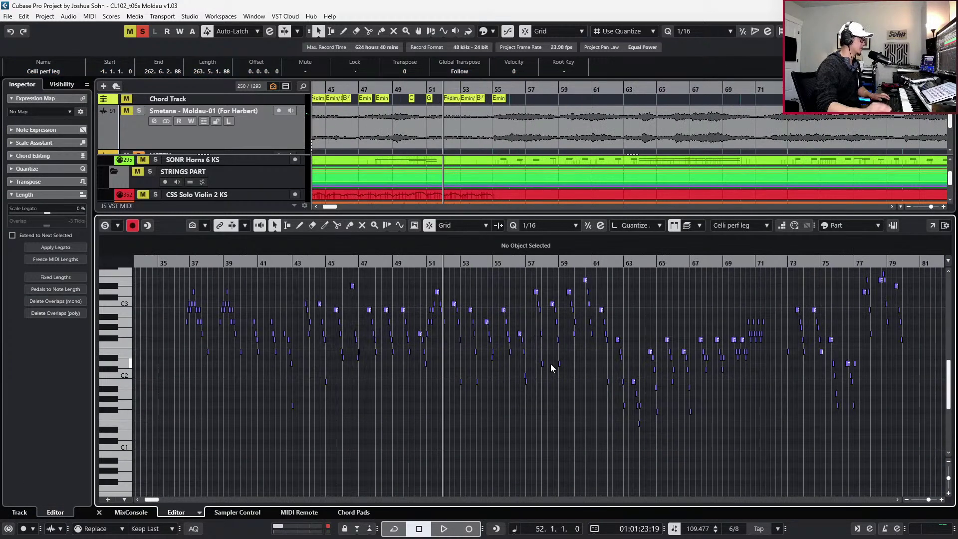
key("space")
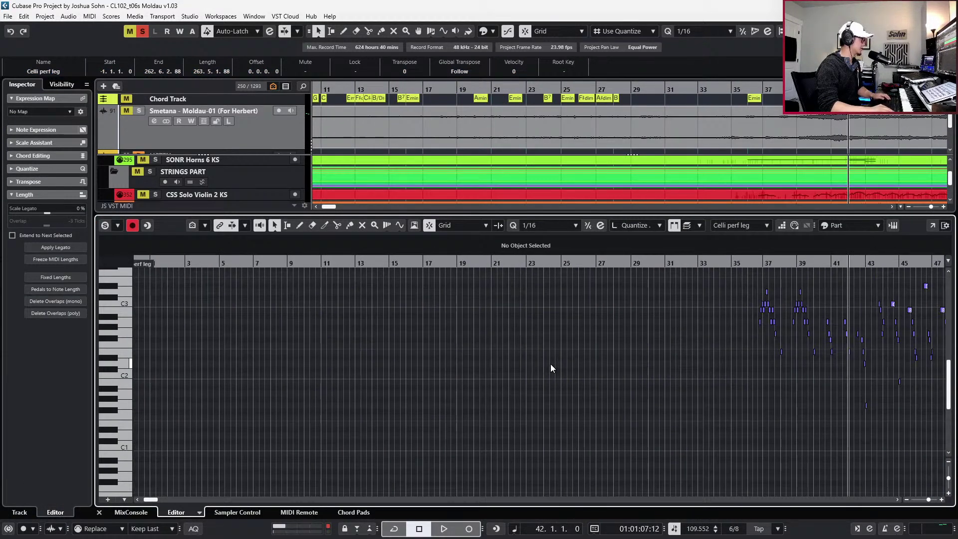
key("space")
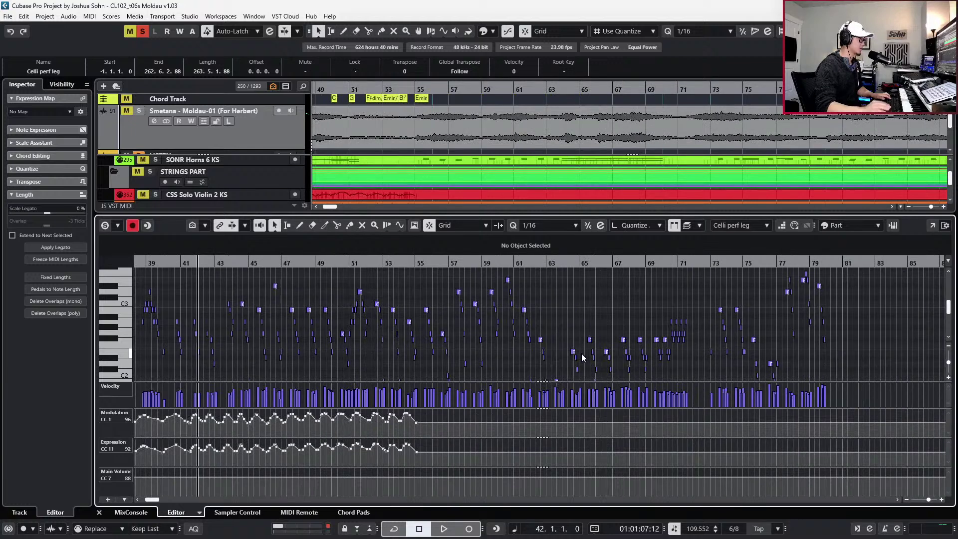
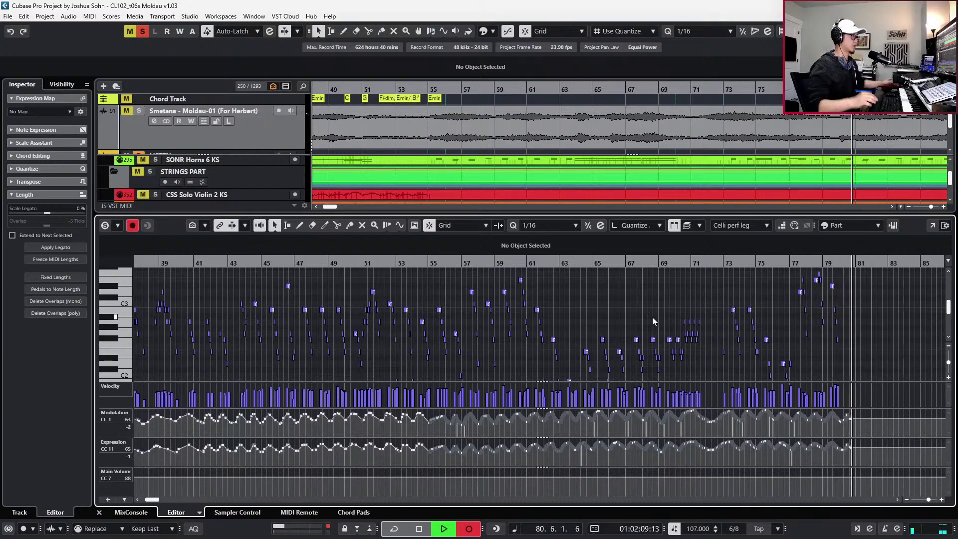
key("space")
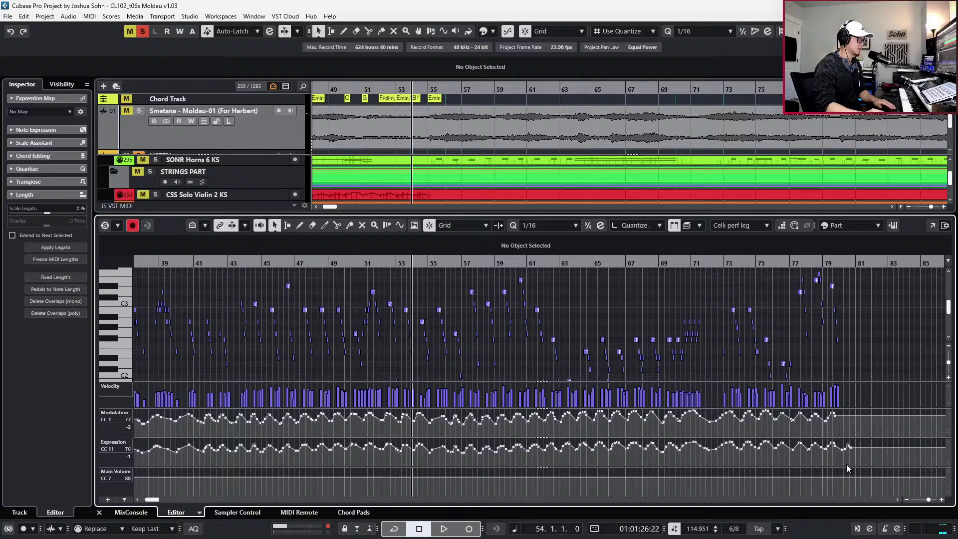
Play back the cello line with its recorded dynamics from bar 54 and examine the notes and controller curves around bar 62
scroll(664, 324, "up", 1)
scroll(664, 325, "down", 2)
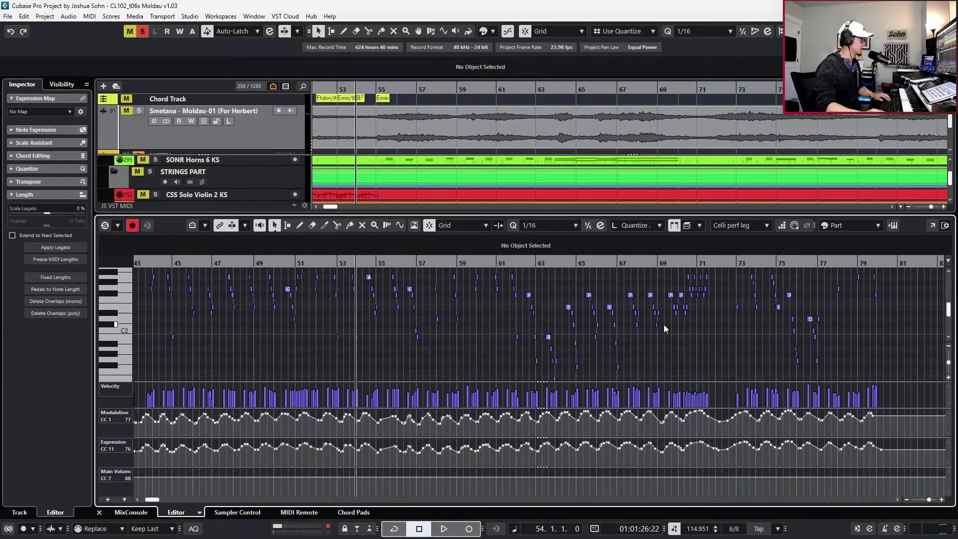
key("space")
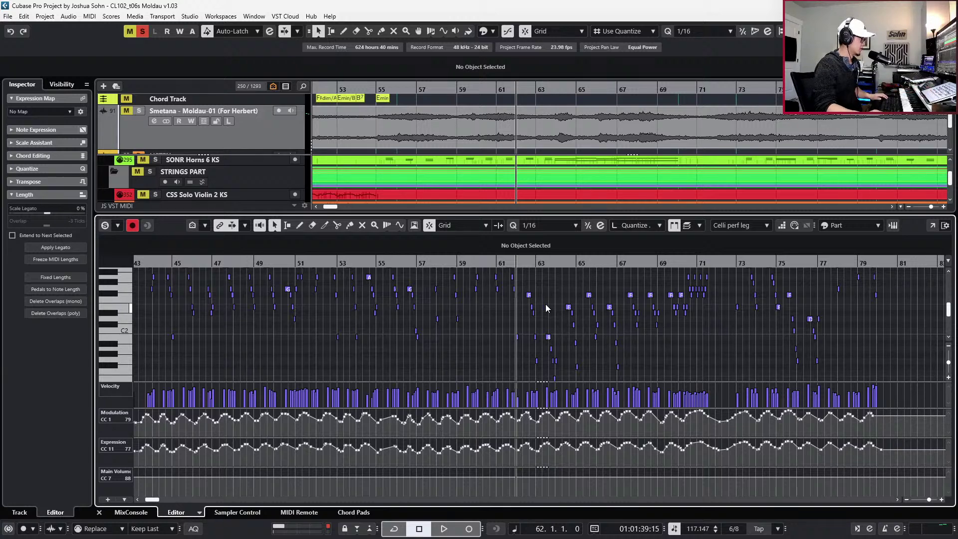
scroll(545, 327, "up", 3)
scroll(595, 358, "down", 2)
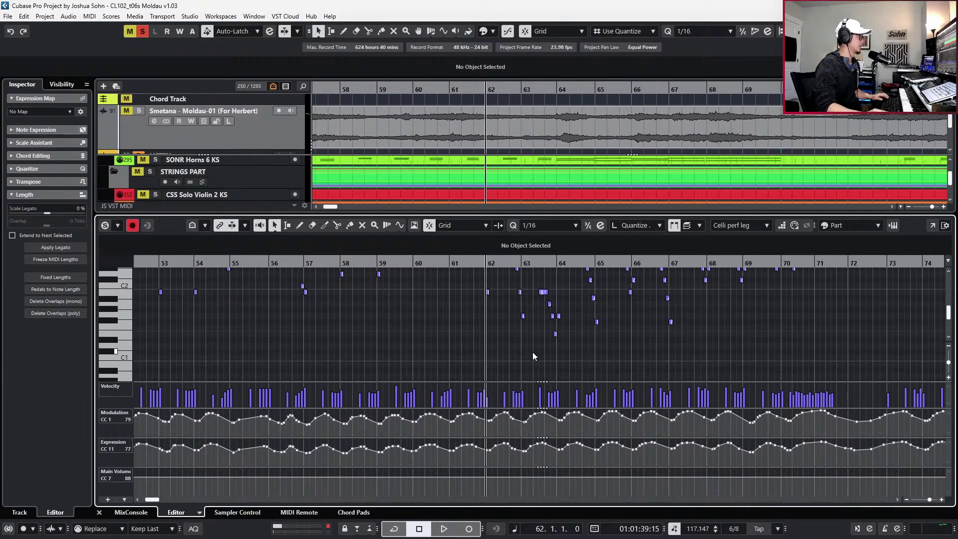
Transpose the cello notes from 62.4.1 to the start of bar 64 up one octave and play them from bar 62
scroll(532, 352, "up", 3)
left_click(442, 293)
scroll(475, 344, "up", 2)
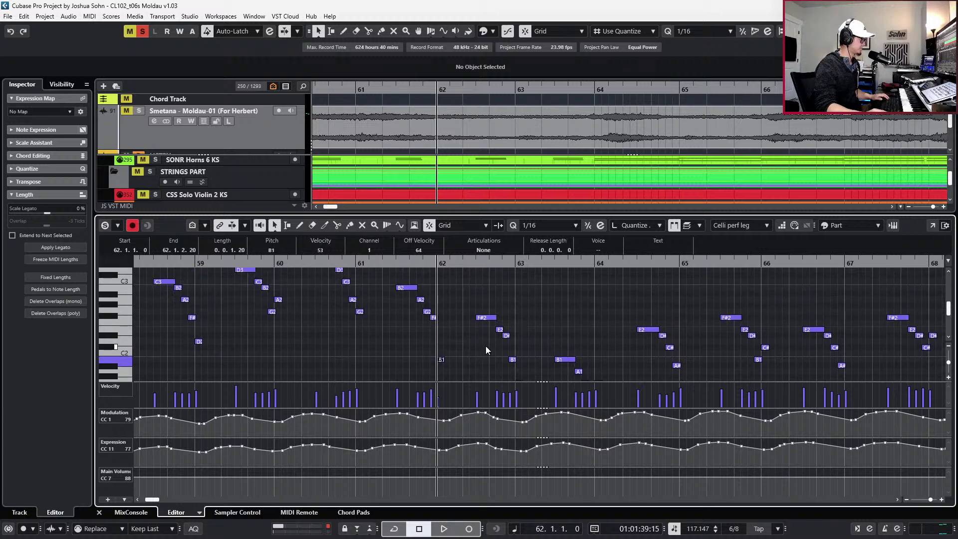
scroll(515, 344, "up", 2)
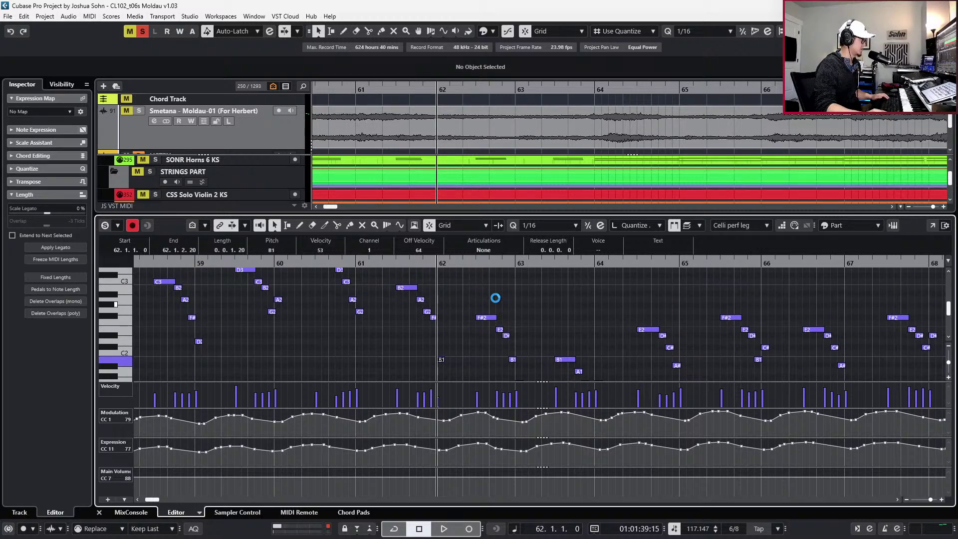
scroll(483, 298, "down", 1)
scroll(483, 298, "down", 4)
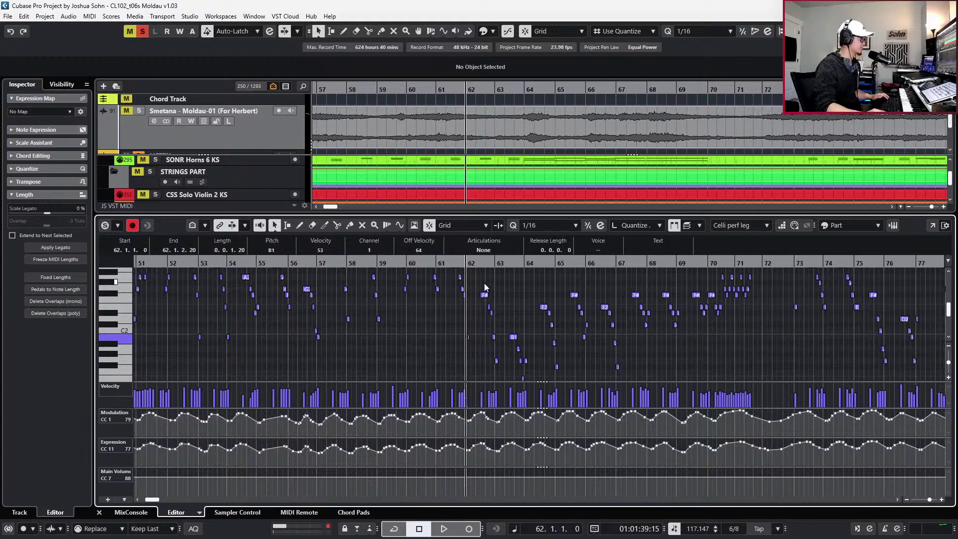
left_click_drag(485, 284, 544, 331)
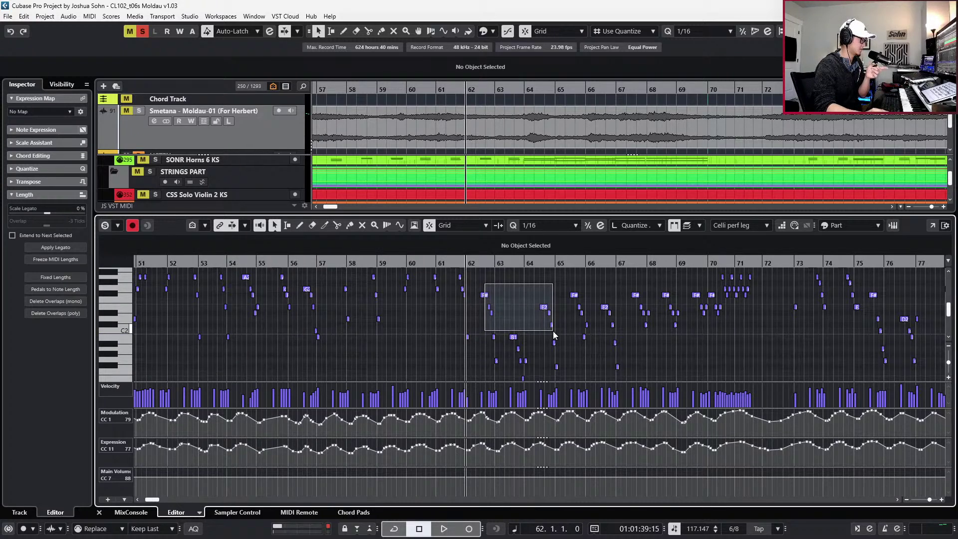
left_click_drag(554, 336, 532, 359)
key("space")
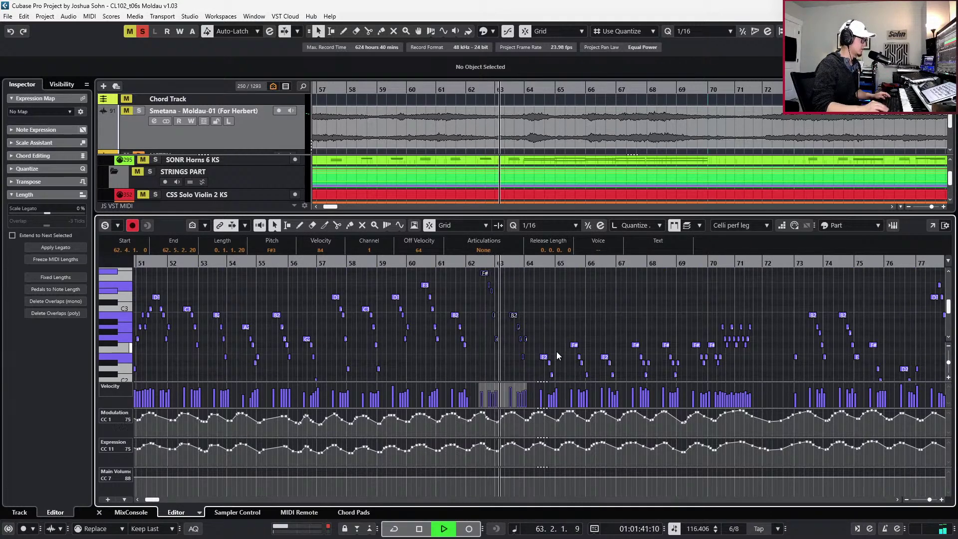
left_click(557, 355)
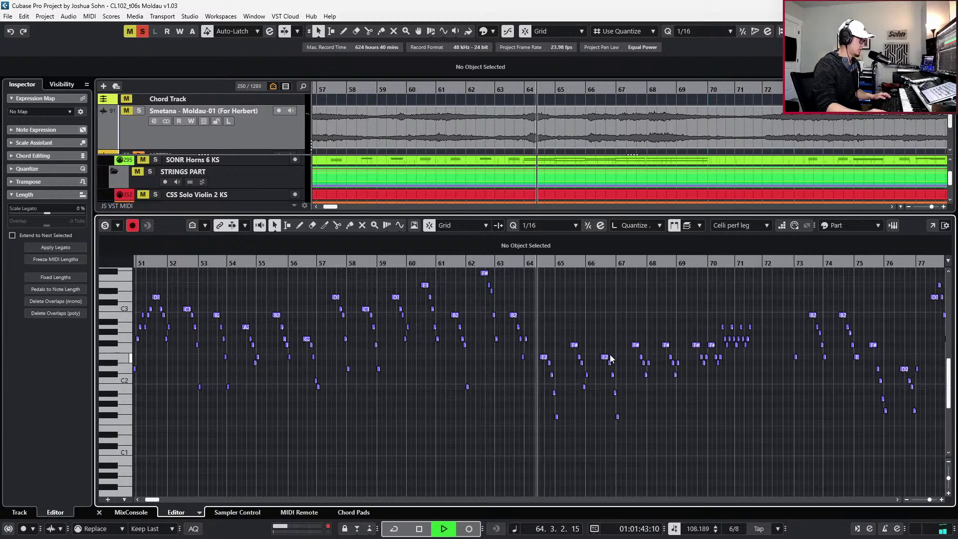
key("space")
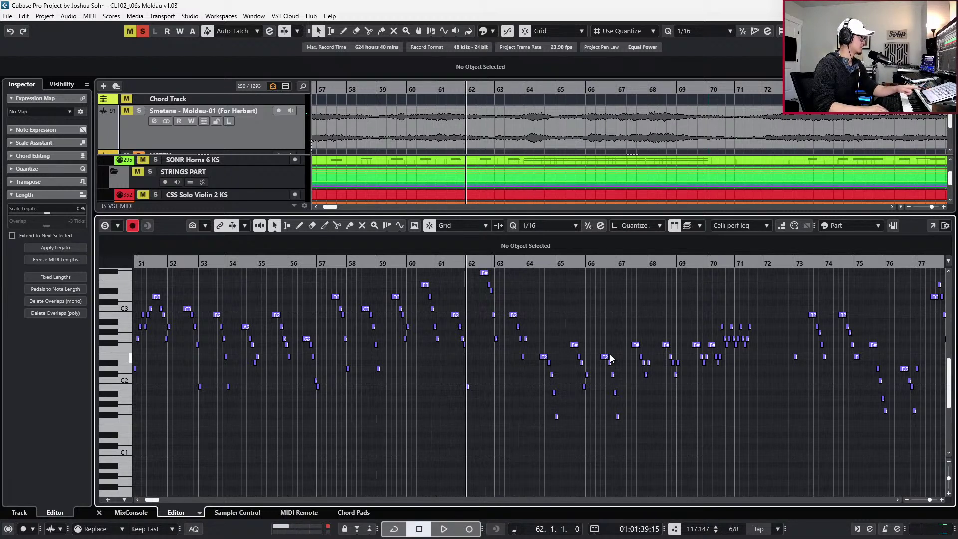
Raise the two cello phrases starting at 64.4.1 and 65.4.1 by one octave
key("ctrl+Right")
key("ctrl+Right")
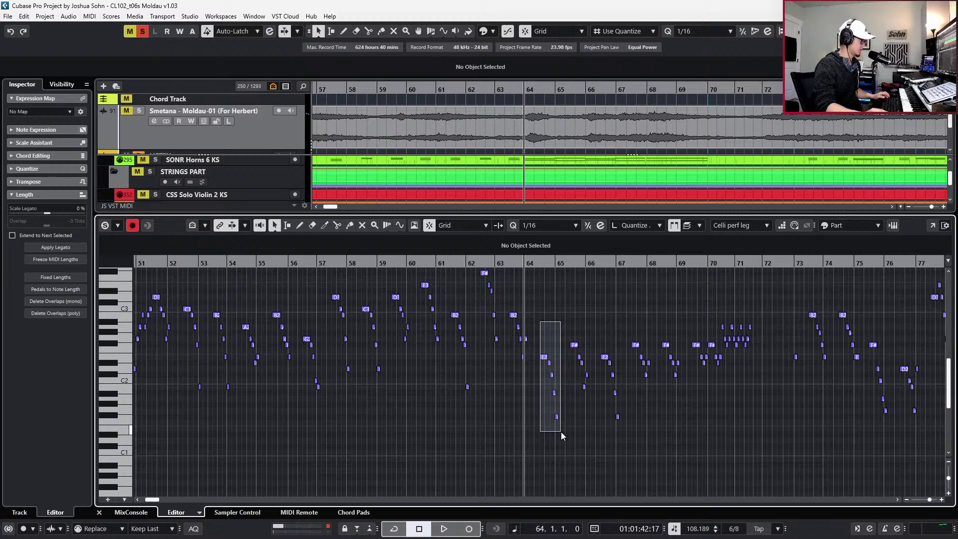
left_click_drag(561, 432, 588, 436)
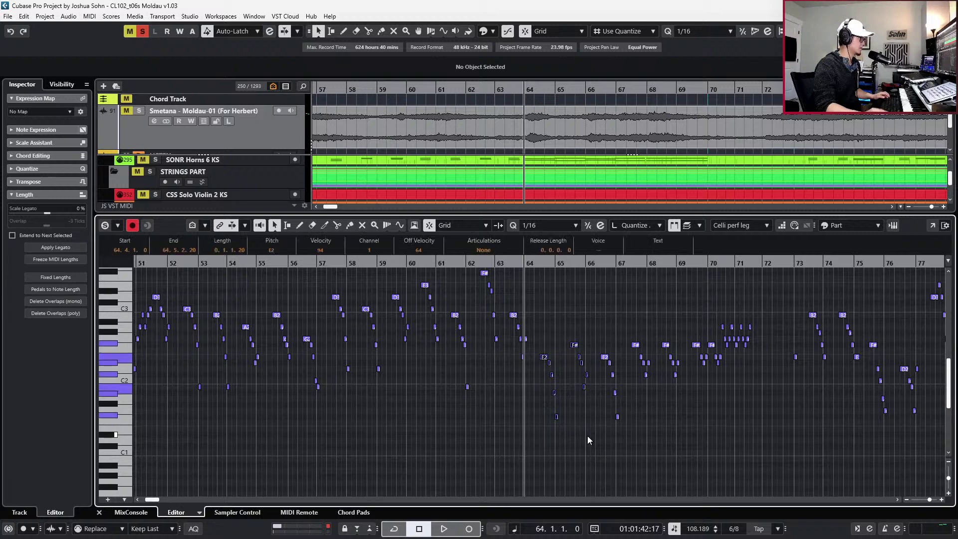
key("shift+Up")
scroll(588, 435, "right", 3)
key("KP_Add")
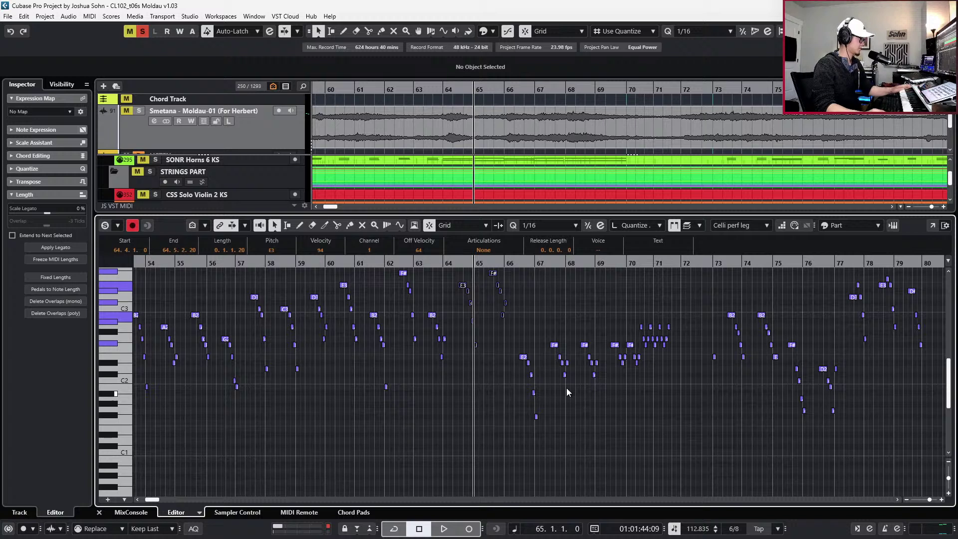
Raise the cello phrase from 66.4.1 to the start of bar 67 by one octave
left_click_drag(512, 337, 540, 398)
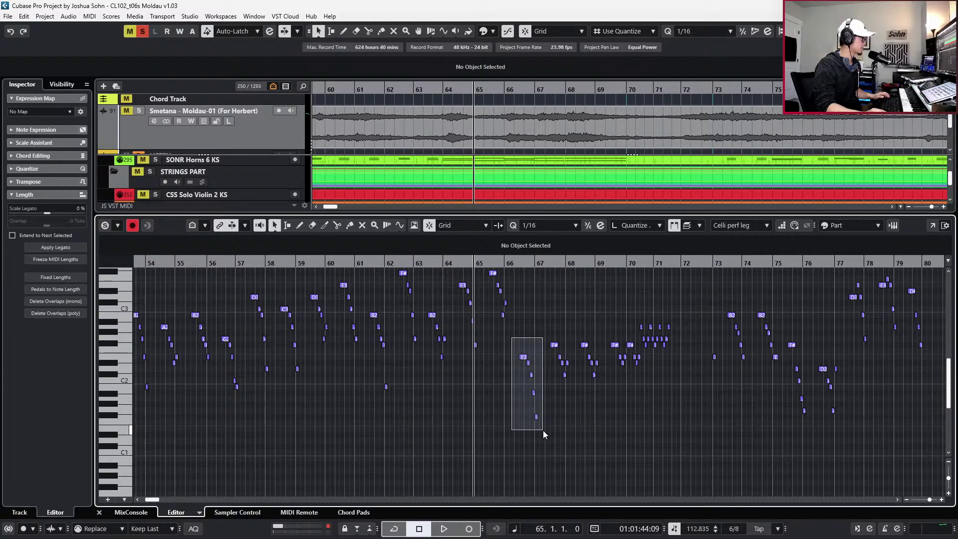
left_click_drag(543, 436, 543, 436)
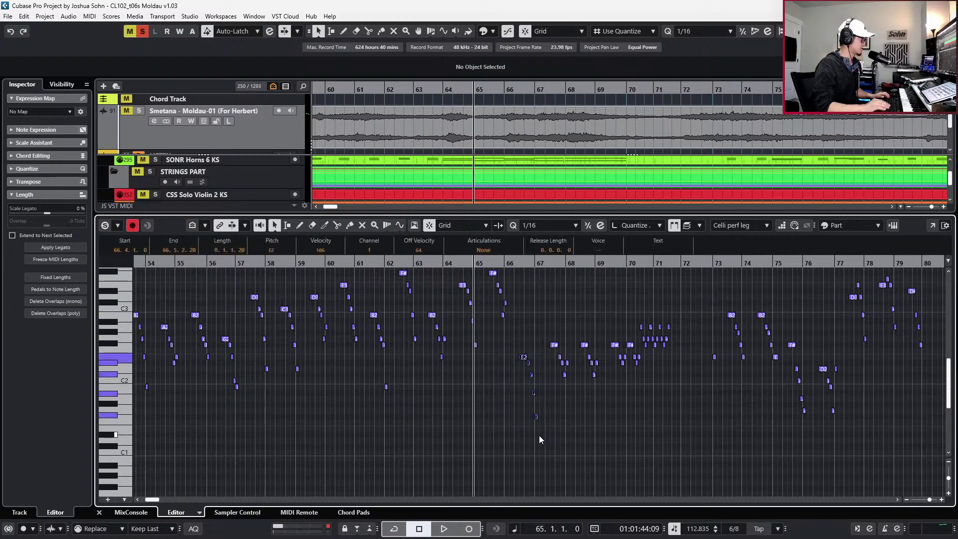
key("shift+Up")
key("l")
Transpose the cello phrases starting at 67.4.1 and 68.4.1 up one octave while playing the passage
left_click_drag(550, 336, 576, 394)
key("space")
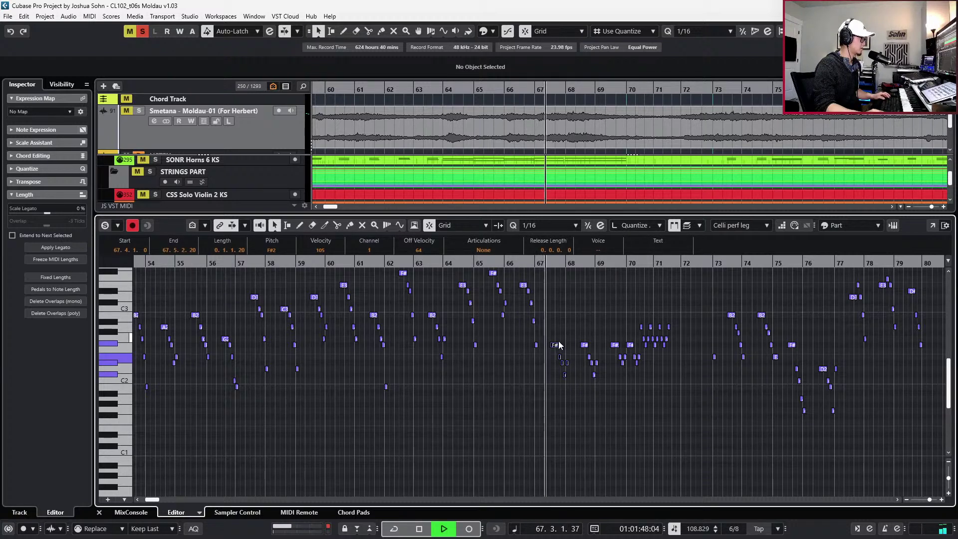
key("shift+Up")
left_click_drag(569, 330, 606, 388)
key("shift+Up")
key("space")
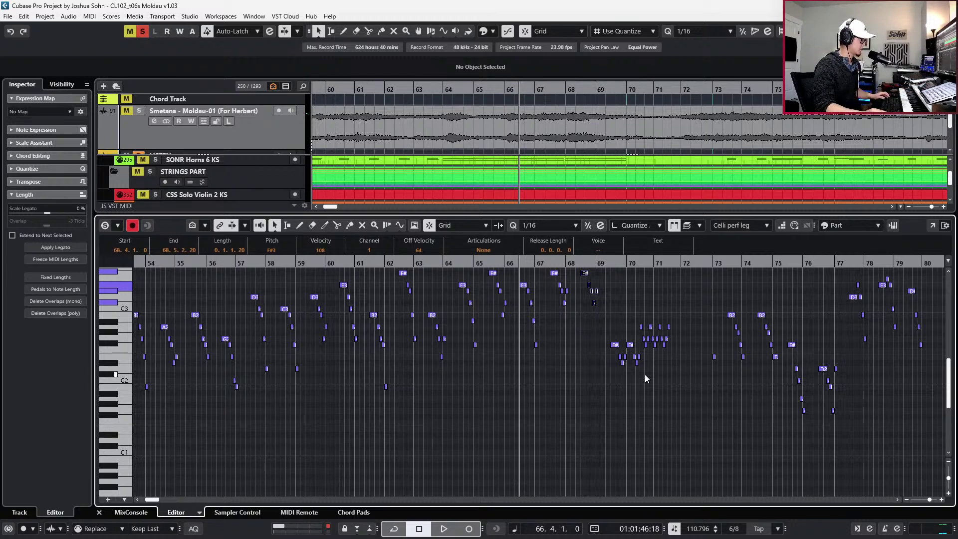
Transpose the cello notes from 69.4.1 through bar 71 up one octave and play the passage back
left_click_drag(602, 318, 673, 375)
key("shift+Up")
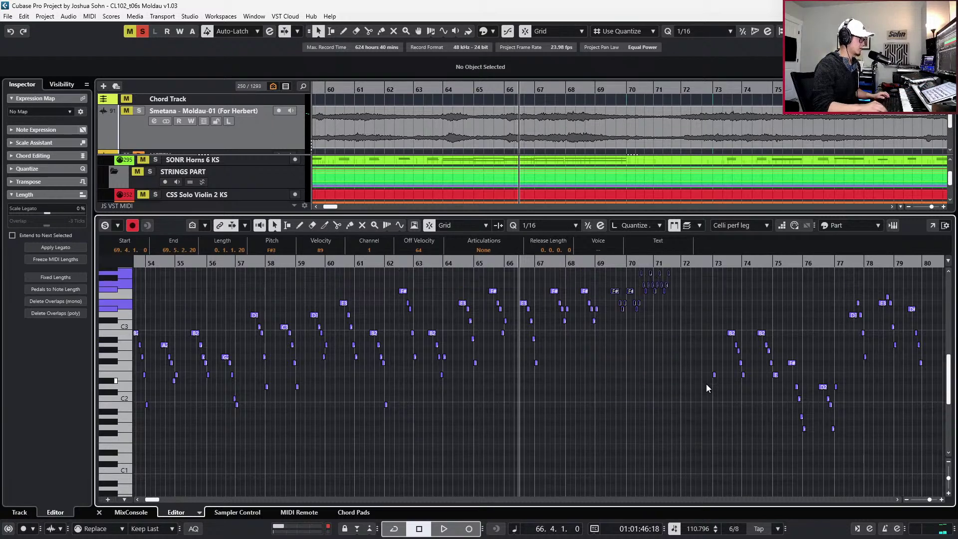
key("l")
key("space")
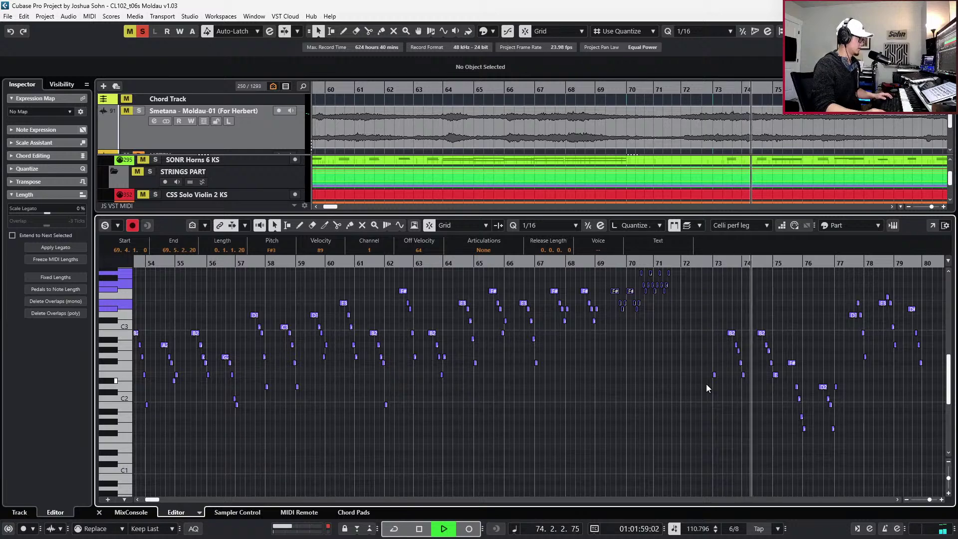
scroll(706, 384, "up", 3)
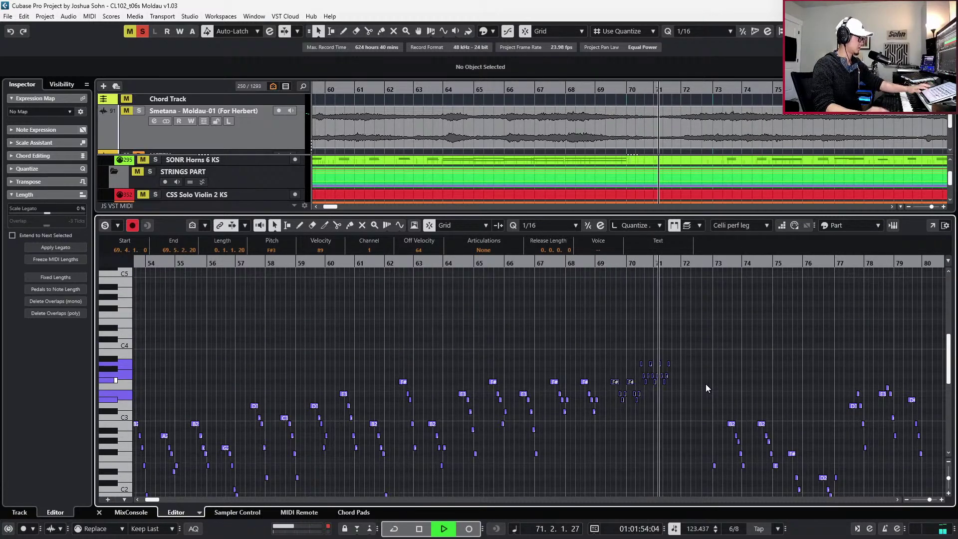
key("space")
Return to the full arrangement, add the SFSS Celli decorative KS track to the soloed tracks, and play from 69.4.1
key("ctrl+e")
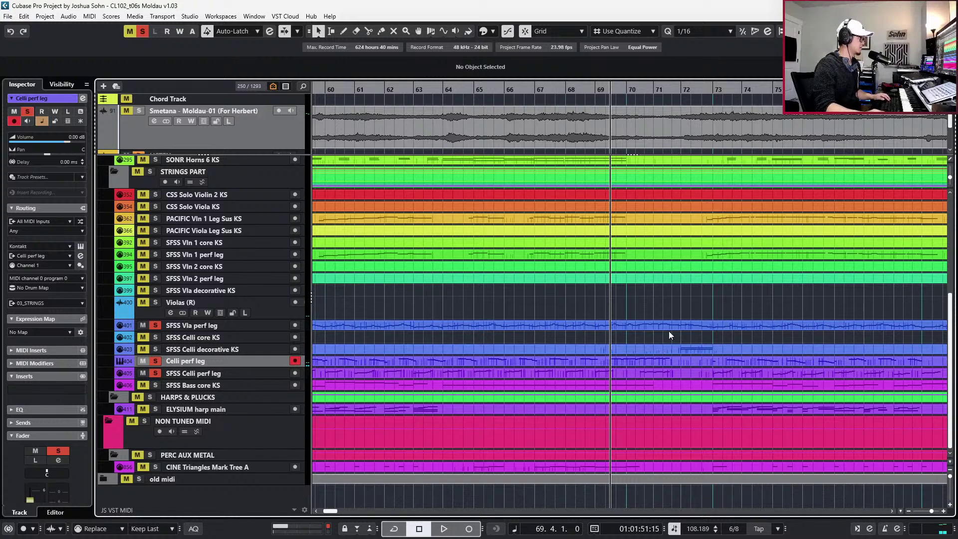
left_click(676, 349)
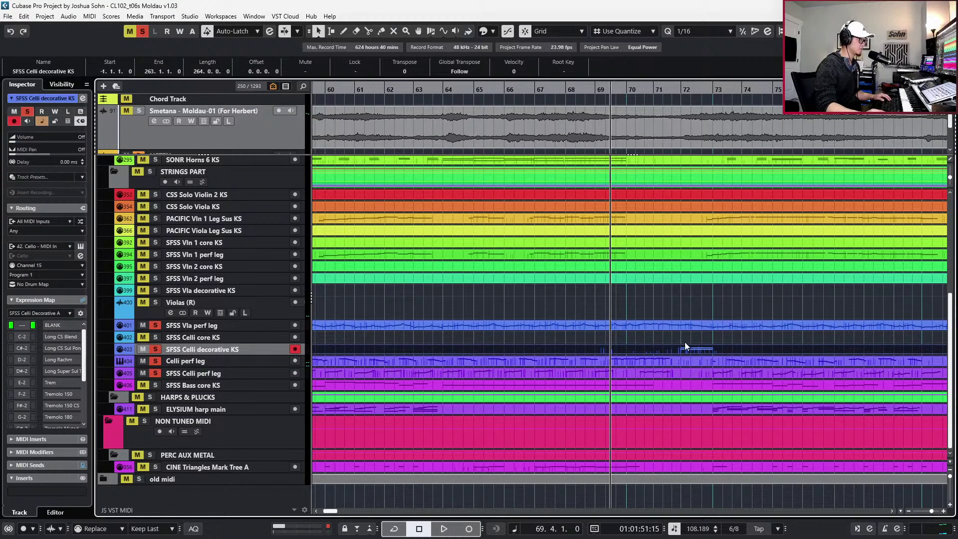
key("space")
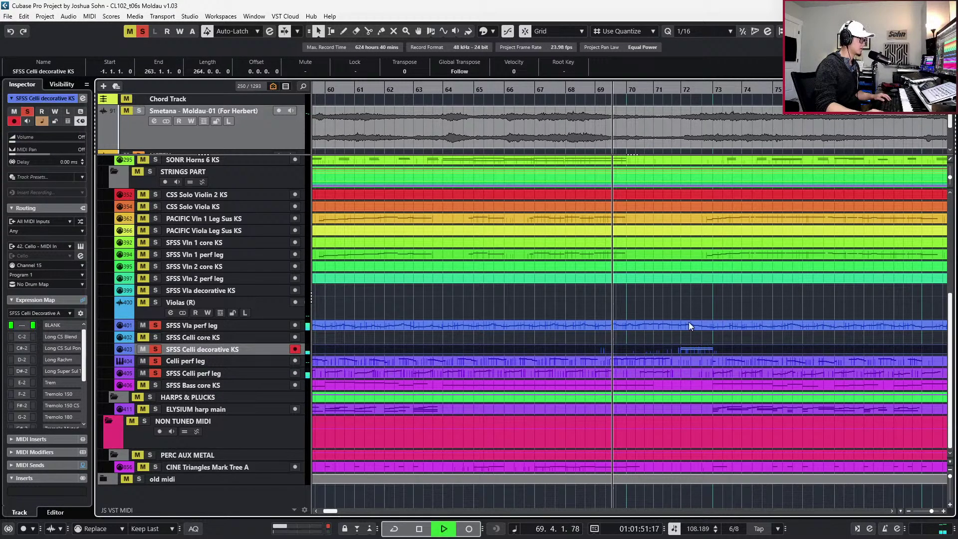
Open the Celli perf leg part, play it from bar 69, and check the D#3 notes from 69.6.1 into bar 70
double_click(690, 359)
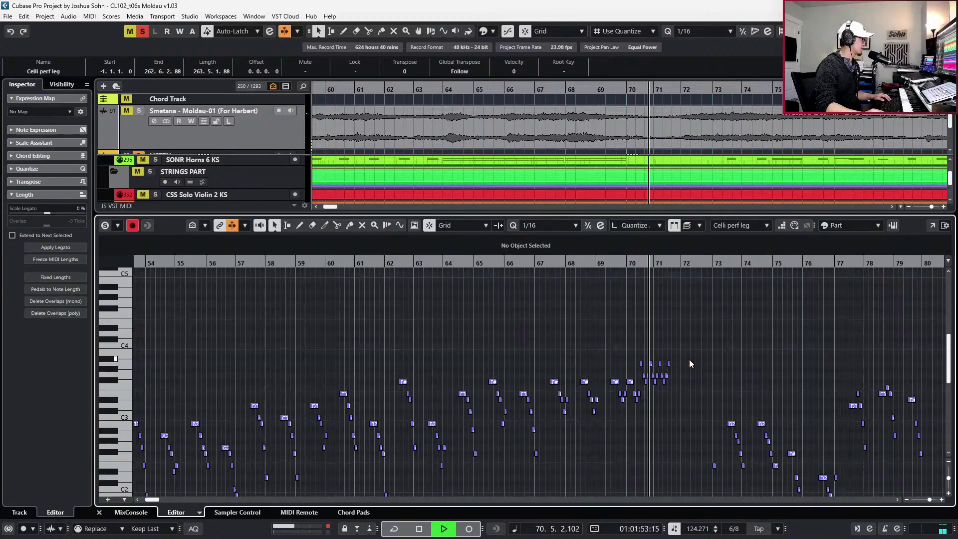
key("space")
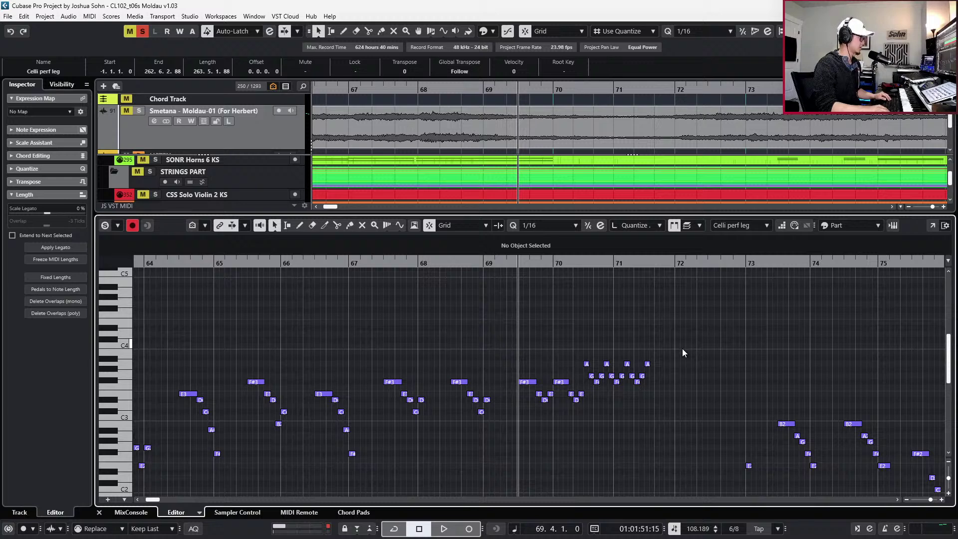
key("KP_0")
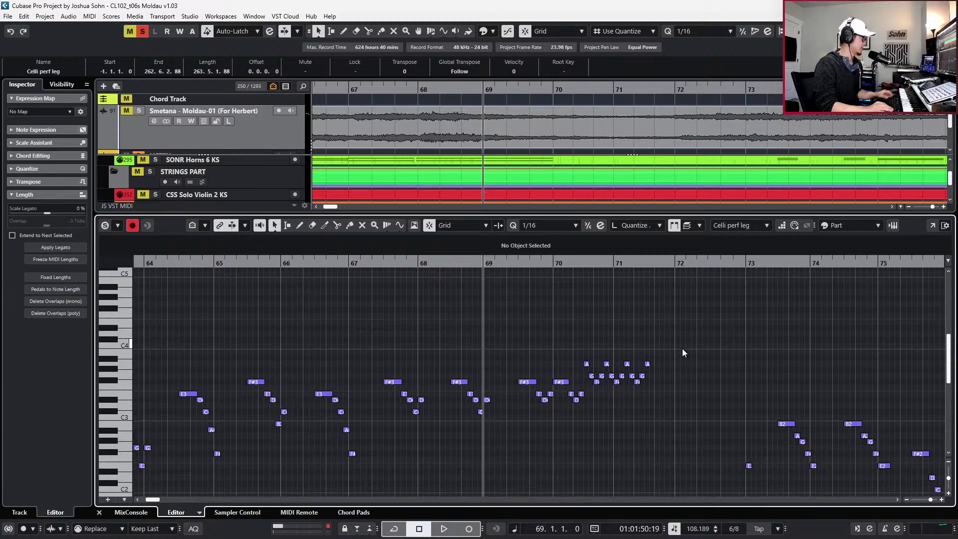
key("space")
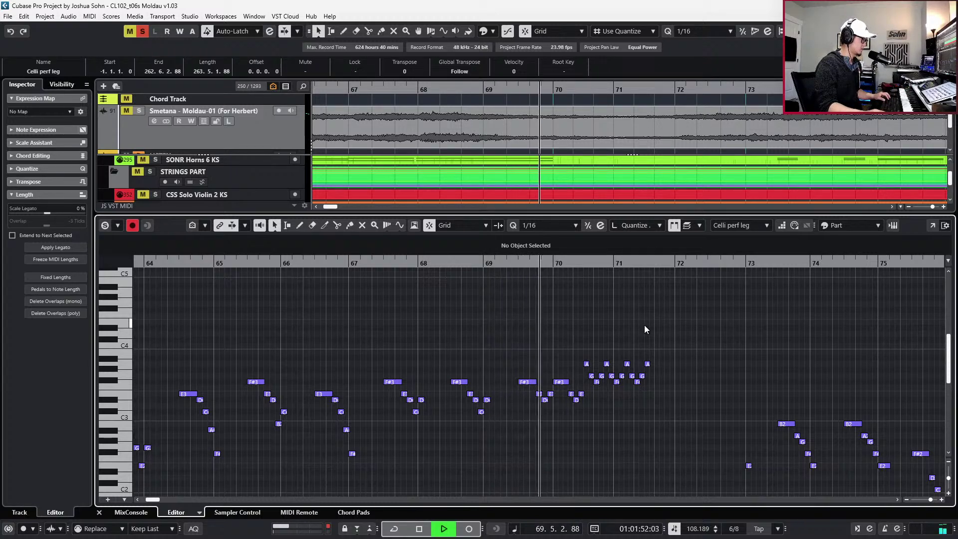
key("space")
key("h")
left_click_drag(542, 406, 600, 402)
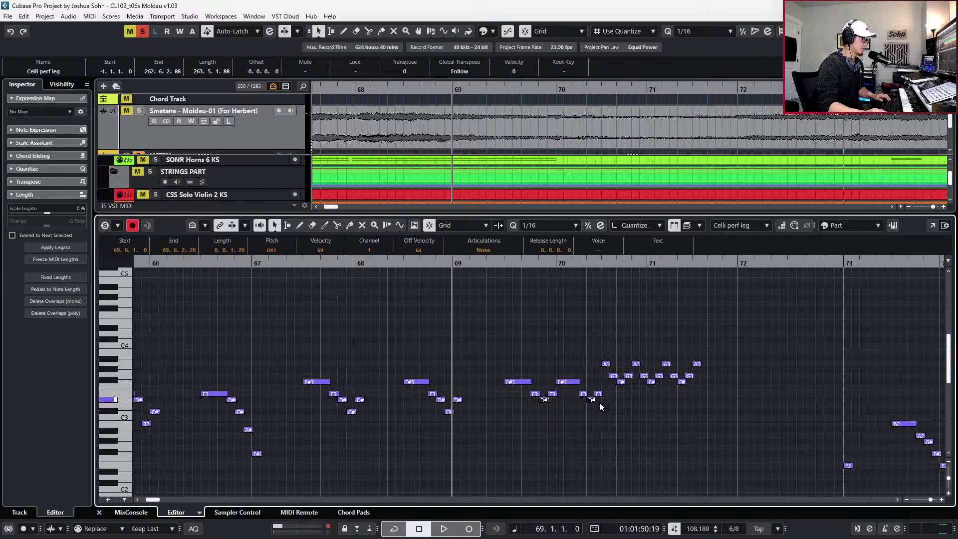
key("space")
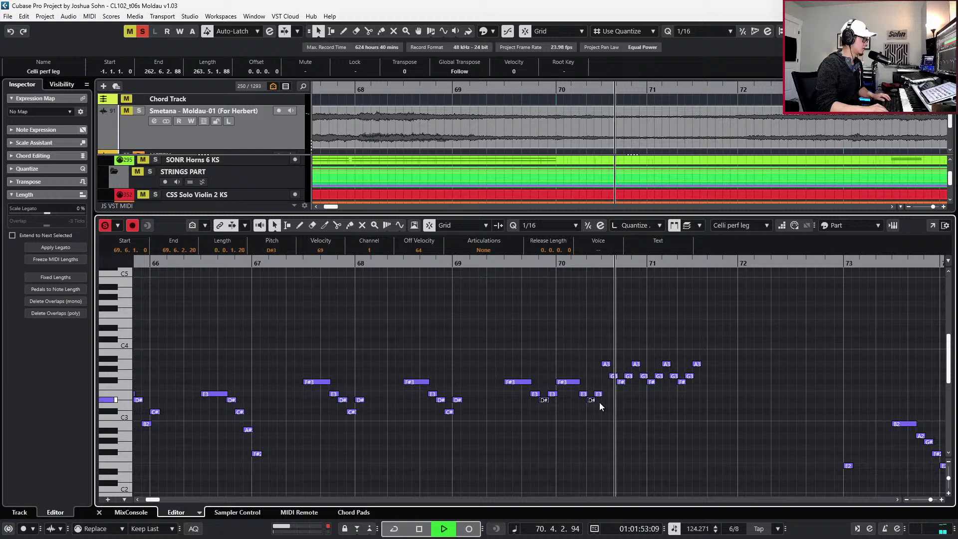
key("space")
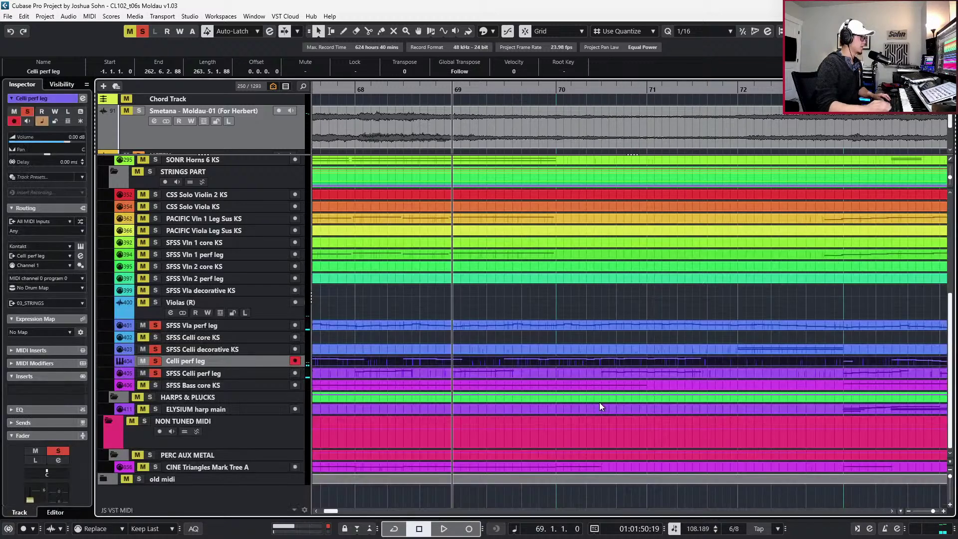
Clear all solos, solo only the SFSS Vla perf leg and SFSS Celli perf leg tracks, and play from bar 69
key("ctrl+alt+e")
left_click(522, 329)
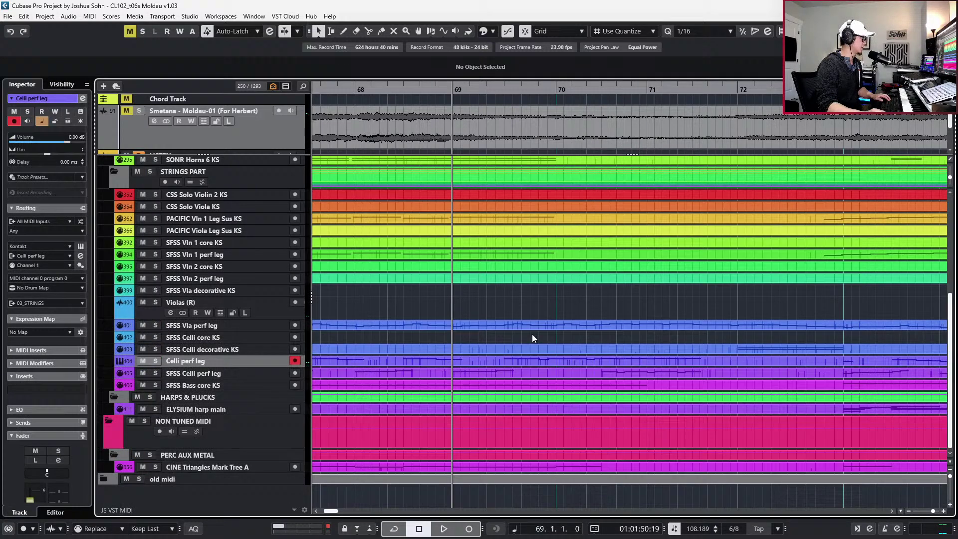
left_click(532, 371, "shift")
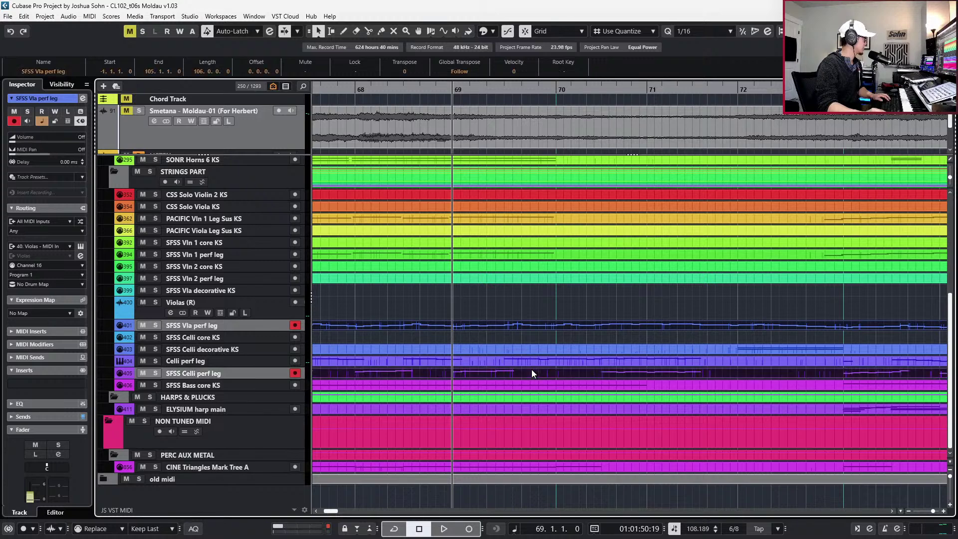
key("s")
key("space")
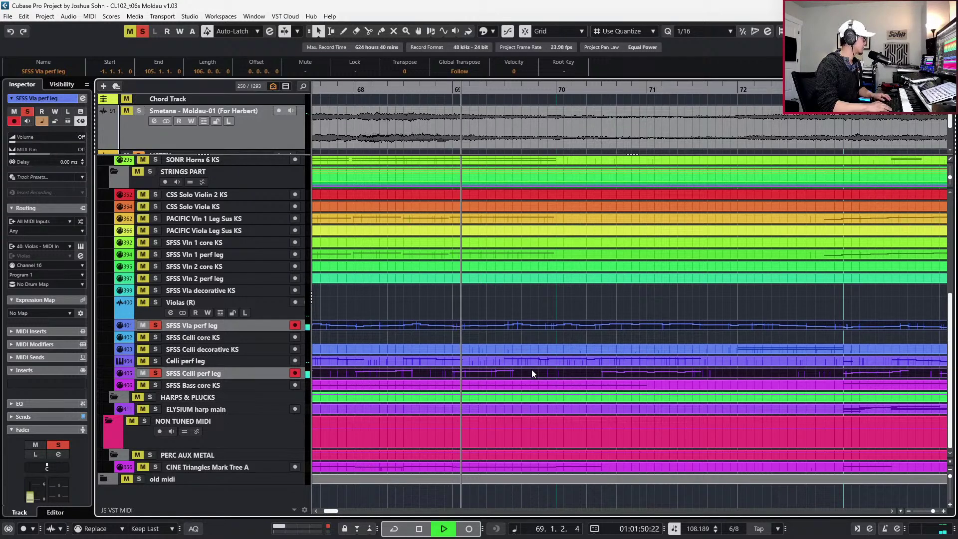
key("space")
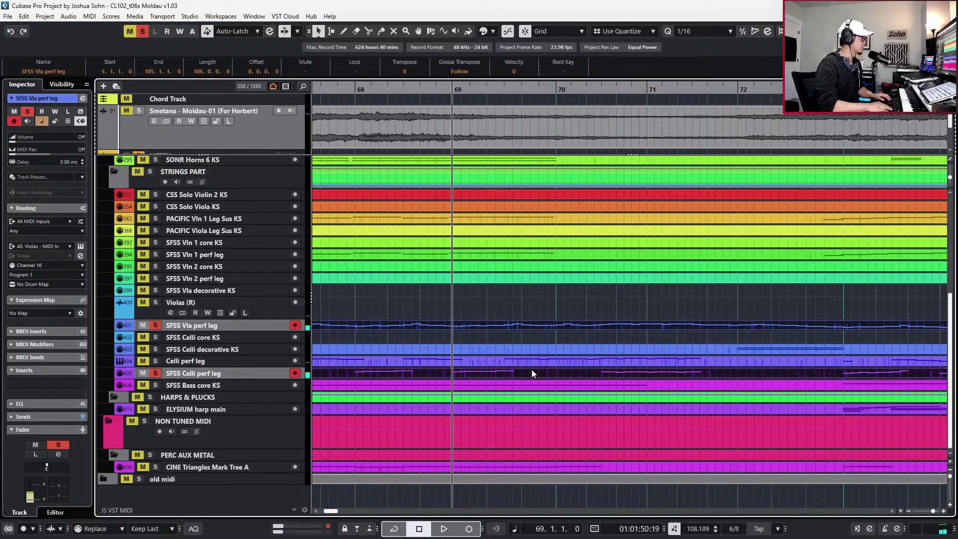
Open the SFSS Vla perf leg and SFSS Celli perf leg parts together and listen to their notes from bar 69
double_click(531, 371)
key("space")
scroll(559, 364, "down", 2)
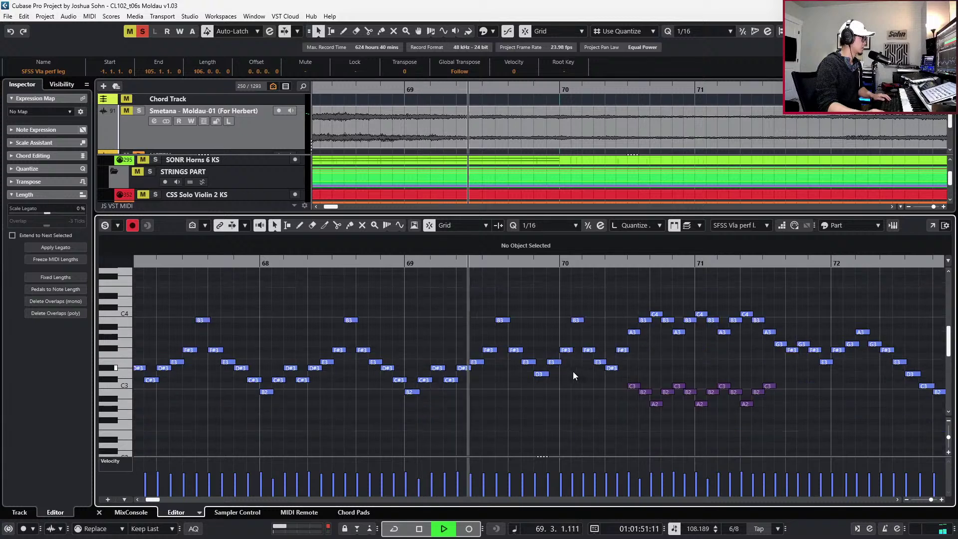
key("space")
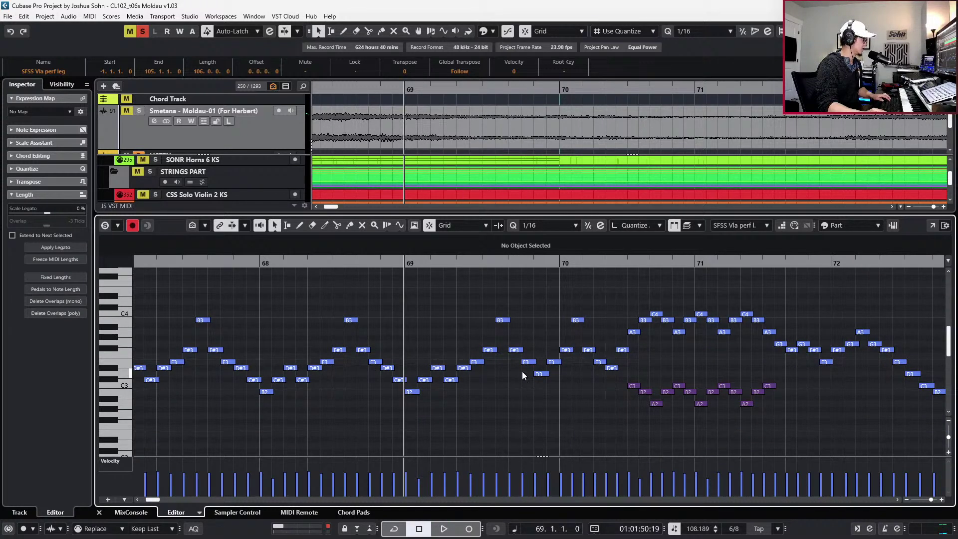
Raise the viola note at 69.6.1 to D#3, play it back from bar 69, and return to the full arrangement
left_click(541, 375)
key("Up")
key("space")
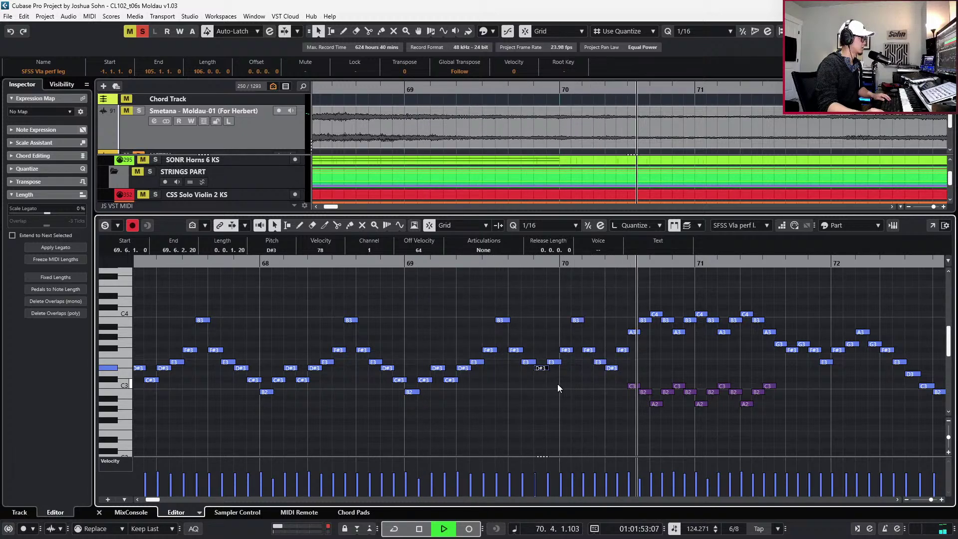
key("space")
key("ctrl+e")
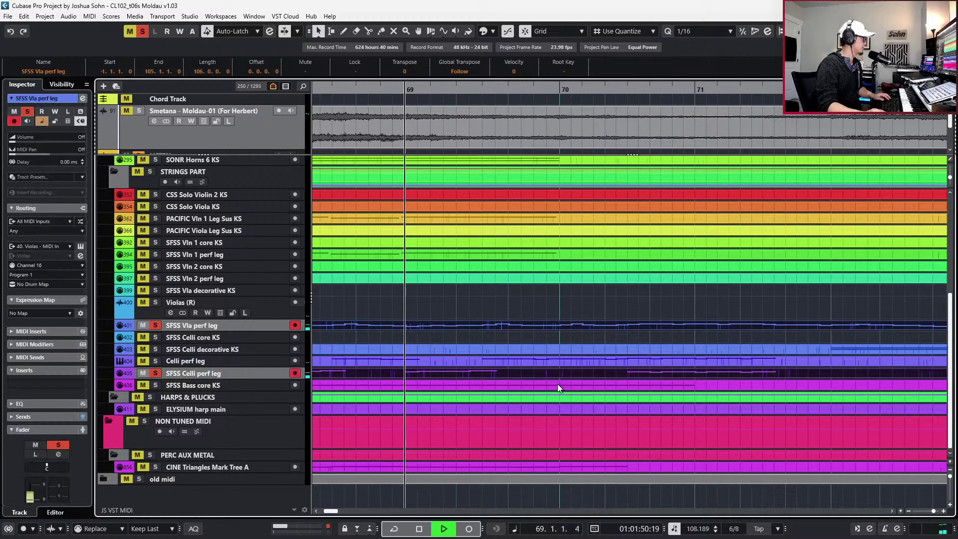
Take the SFSS Vla perf leg and SFSS Celli perf leg tracks out of solo and play the full arrangement from bar 69
key("s")
key("space")
key("g")
key("g")
key("g")
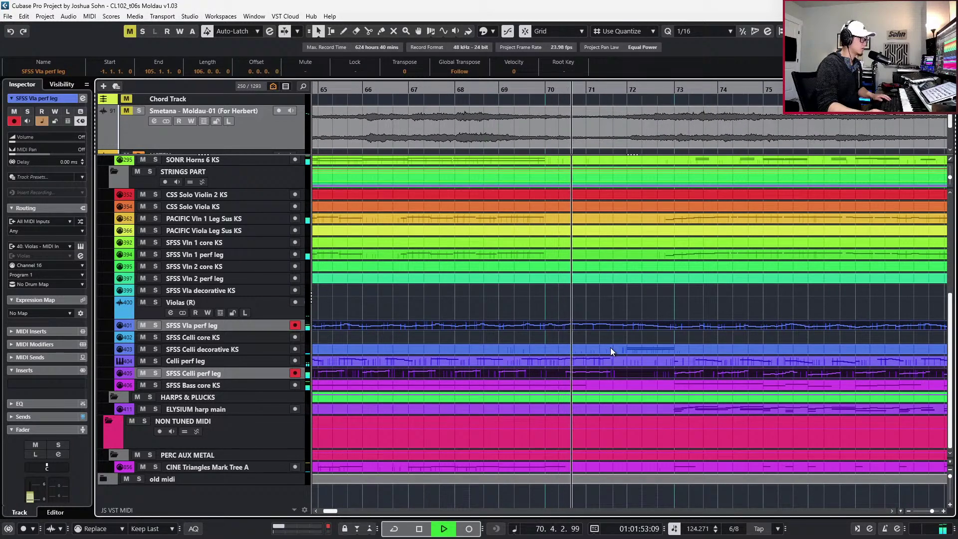
key("space")
Open the SFSS Celli decorative KS part and lower the main volume point just before bar 72 to 94
double_click(670, 351)
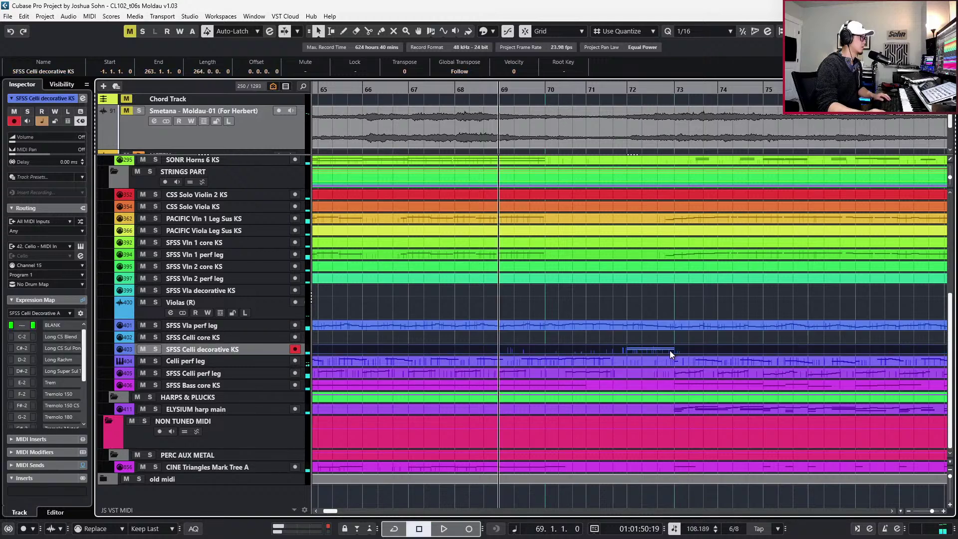
scroll(657, 368, "up", 2)
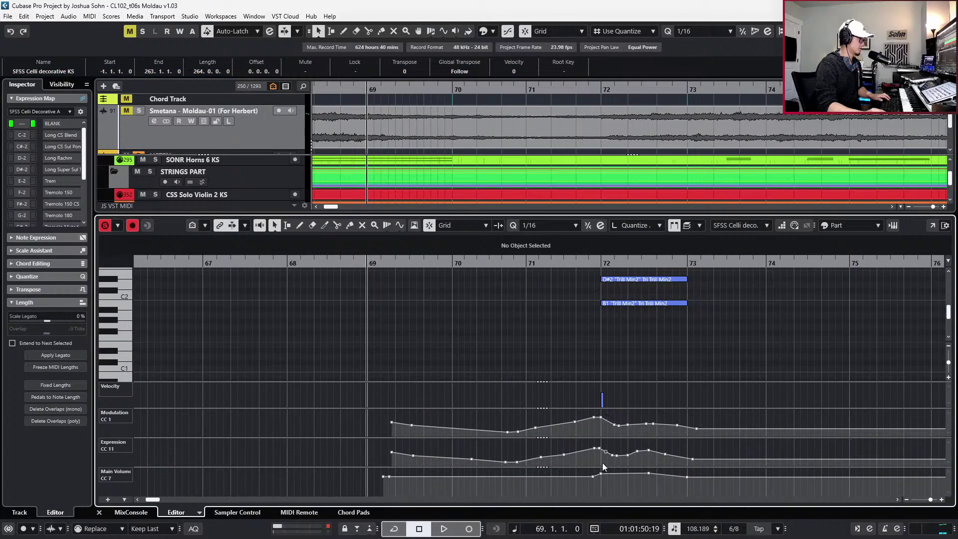
mouse_move(601, 473)
left_mouse_down()
mouse_move(629, 474)
mouse_move(600, 476)
left_mouse_up()
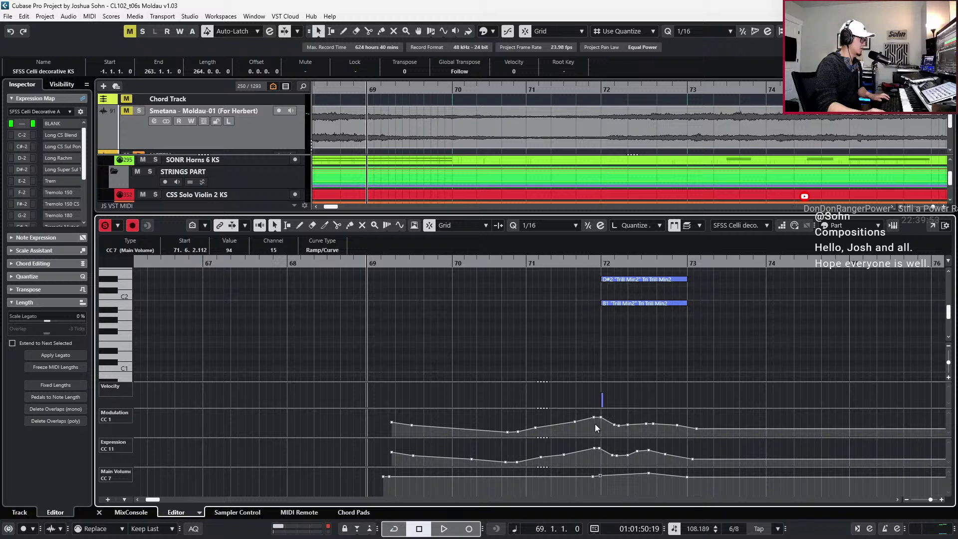
Lower the peaks just before bar 72 to 67 for modulation and 71 for expression, play the trill back, and close the part
left_click(597, 420)
key("l")
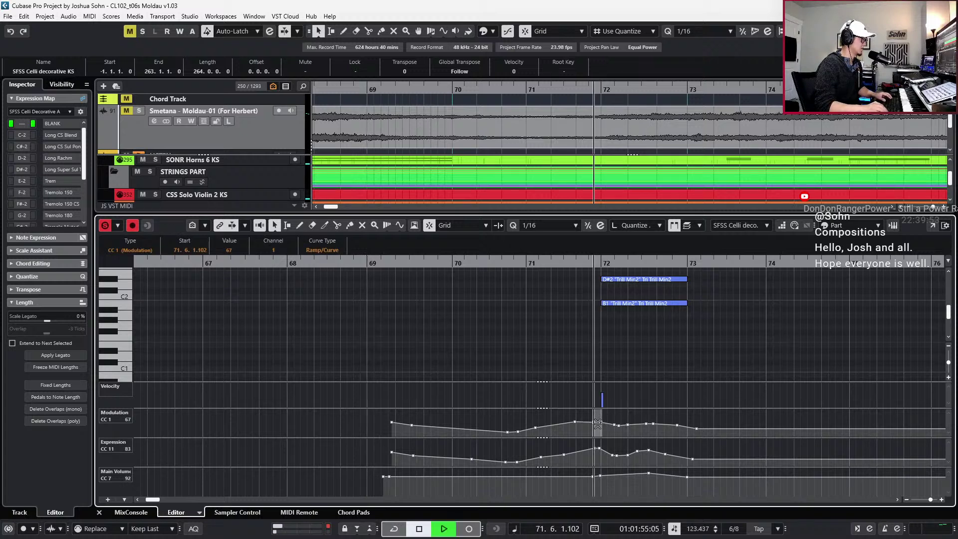
key("space")
key("space")
left_click_drag(589, 458, 595, 445)
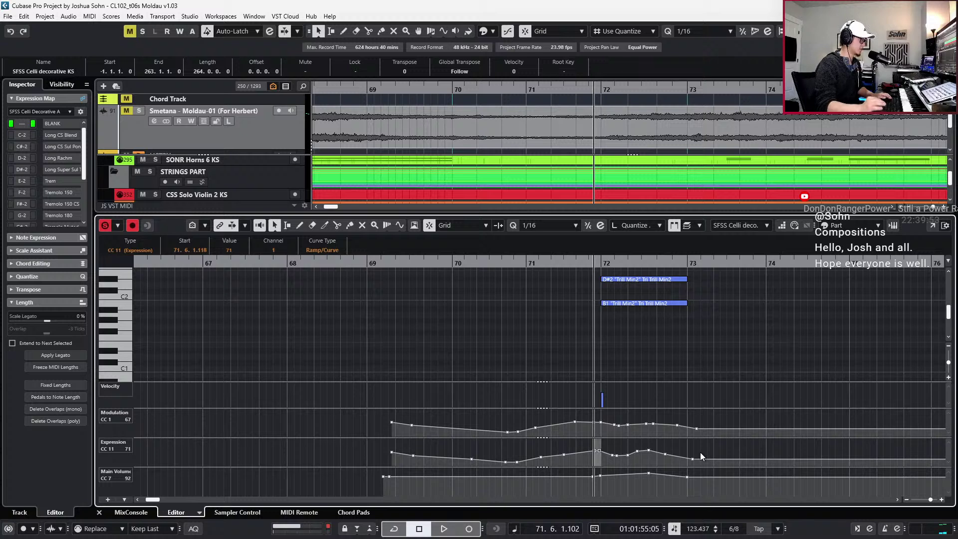
key("space")
key("space")
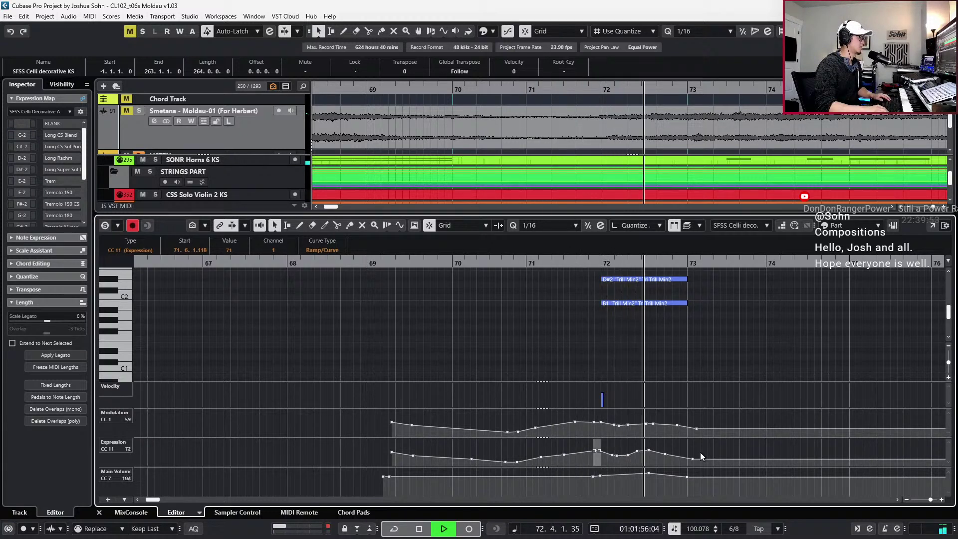
key("space")
key("ctrl+e")
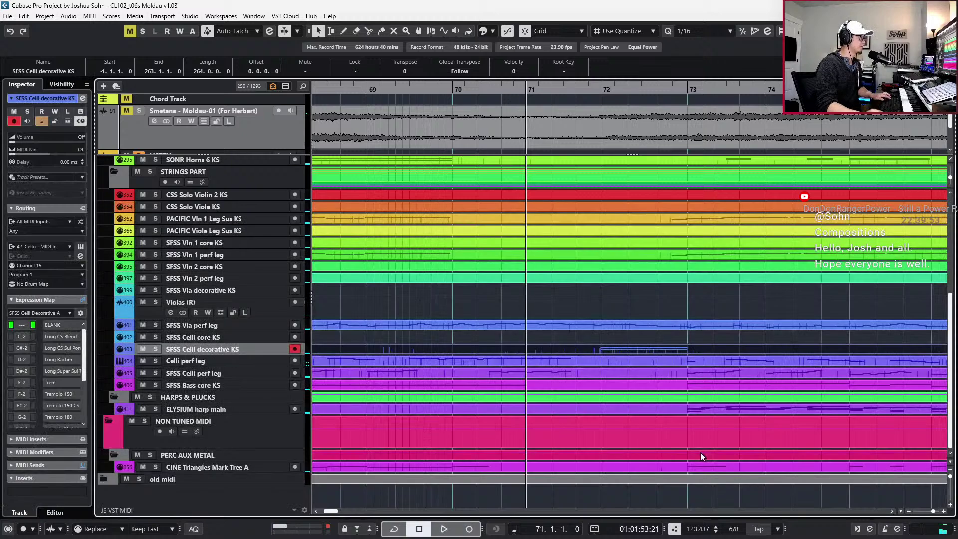
Open the Celli perf leg part, play it from bar 72, and check its notes from bar 73 onward
key("g")
key("g")
key("g")
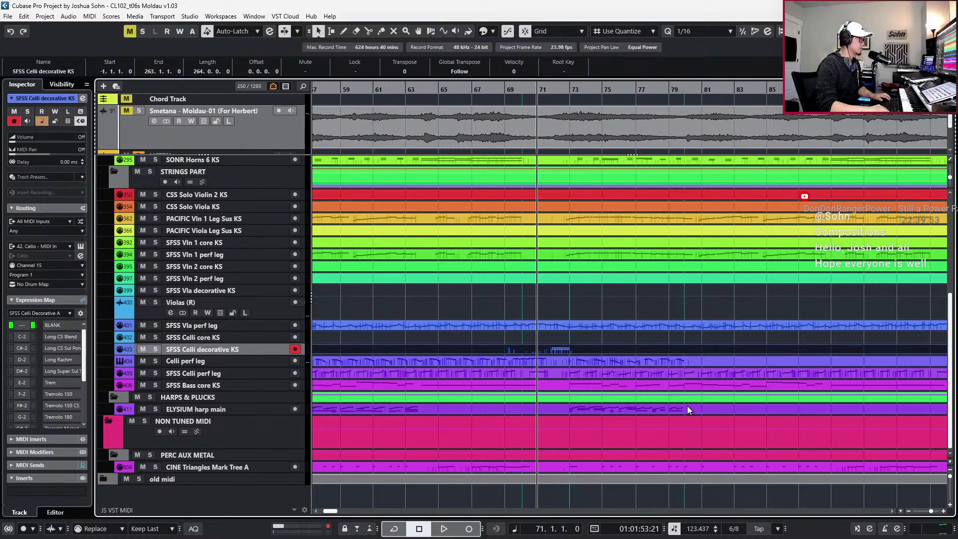
scroll(687, 406, "down", 3, "ctrl")
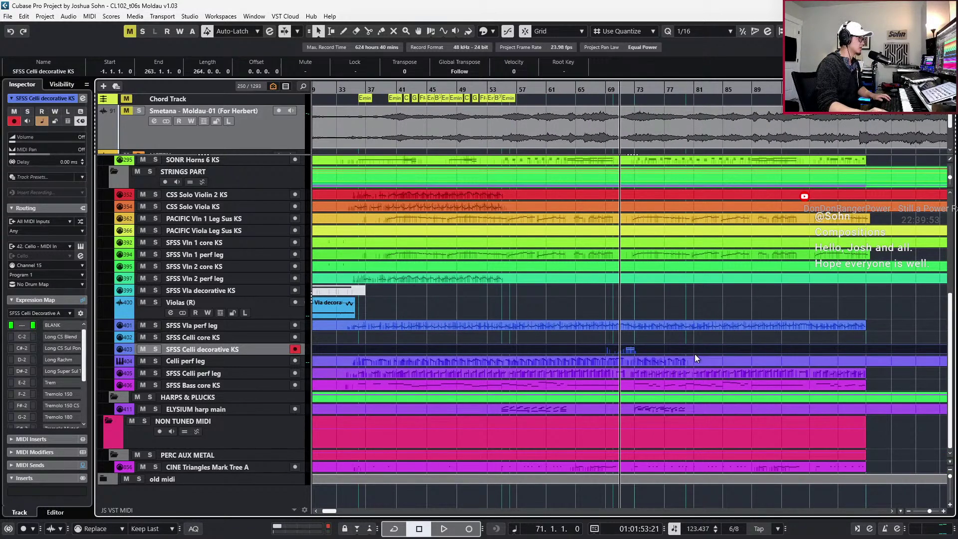
double_click(693, 359)
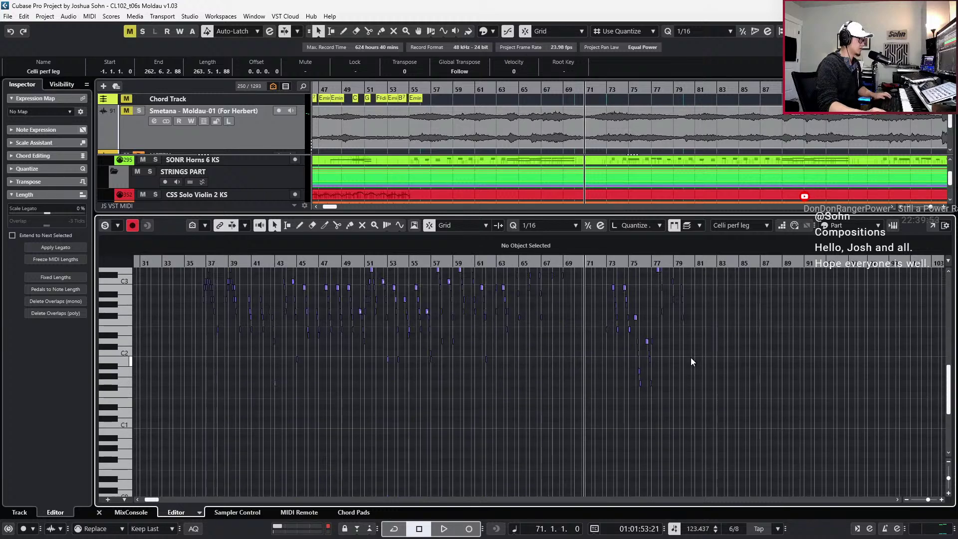
scroll(696, 346, "up", 2, "ctrl")
scroll(696, 346, "up", 2)
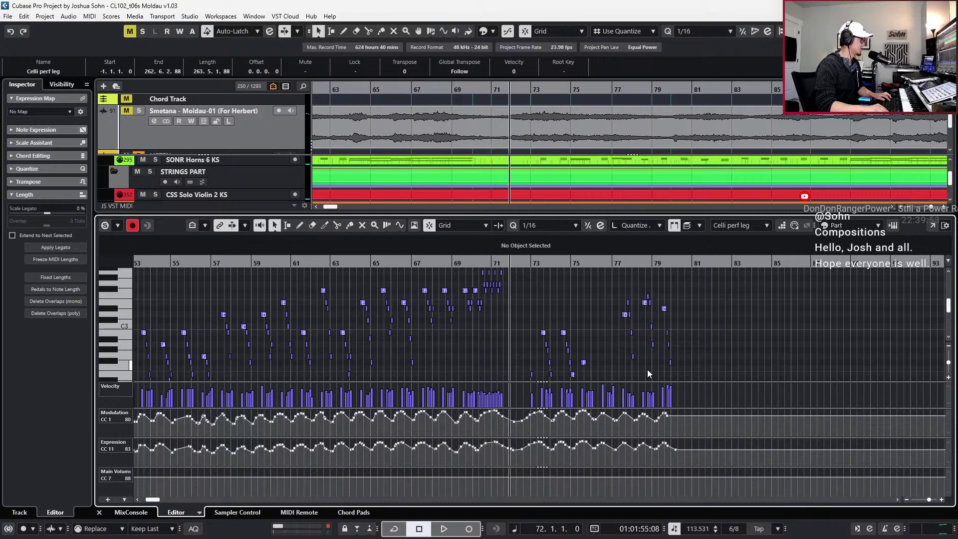
scroll(649, 364, "down", 2)
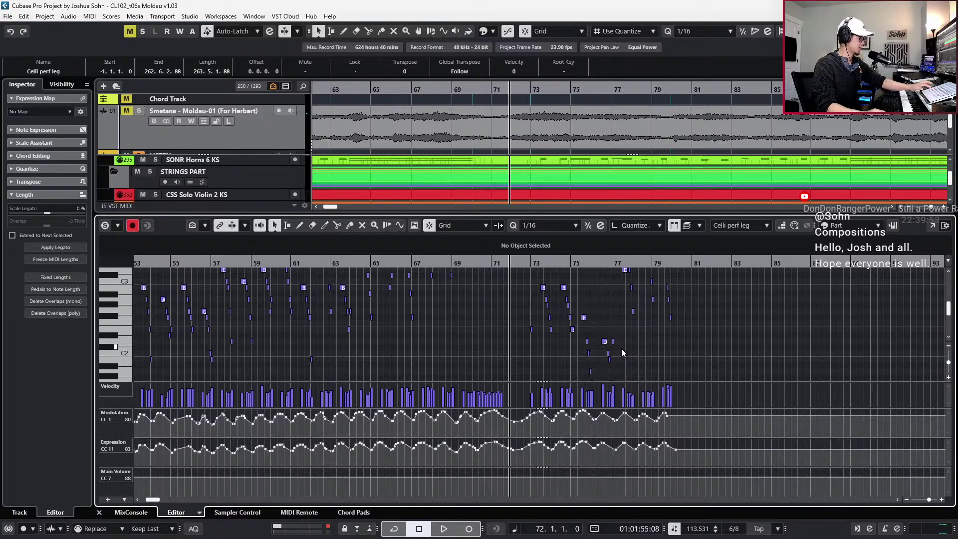
key("h")
key("h")
left_click_drag(508, 323, 474, 344)
scroll(502, 351, "up", 1)
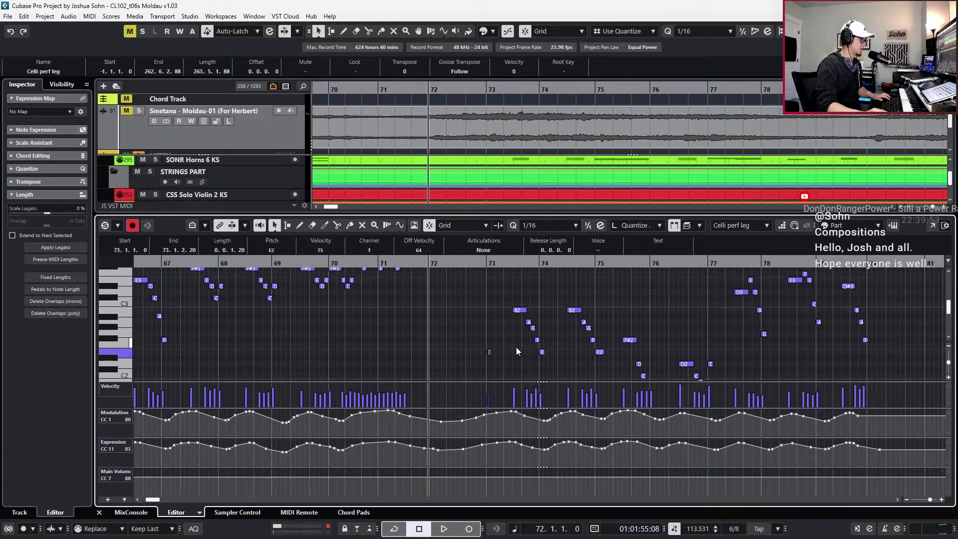
key("space")
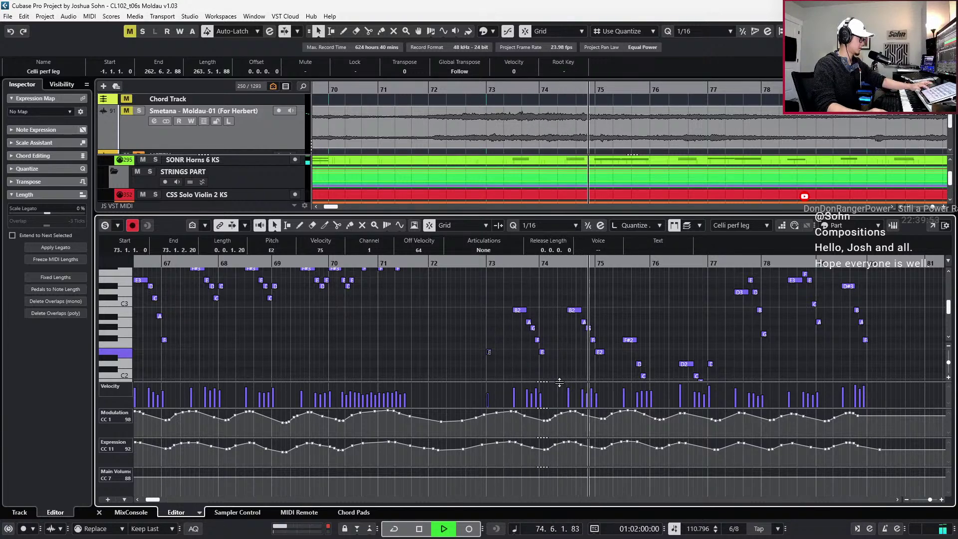
key("g")
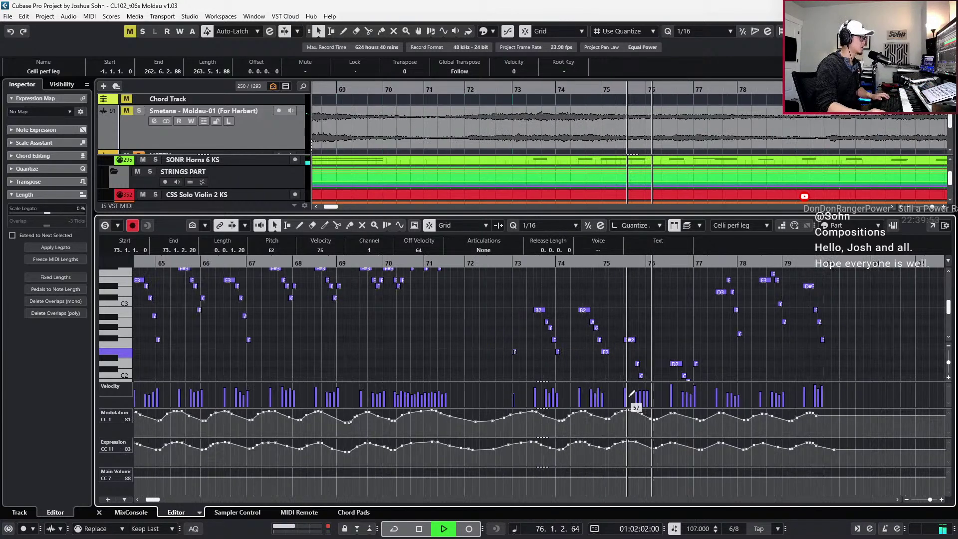
key("space")
scroll(632, 349, "down", 1)
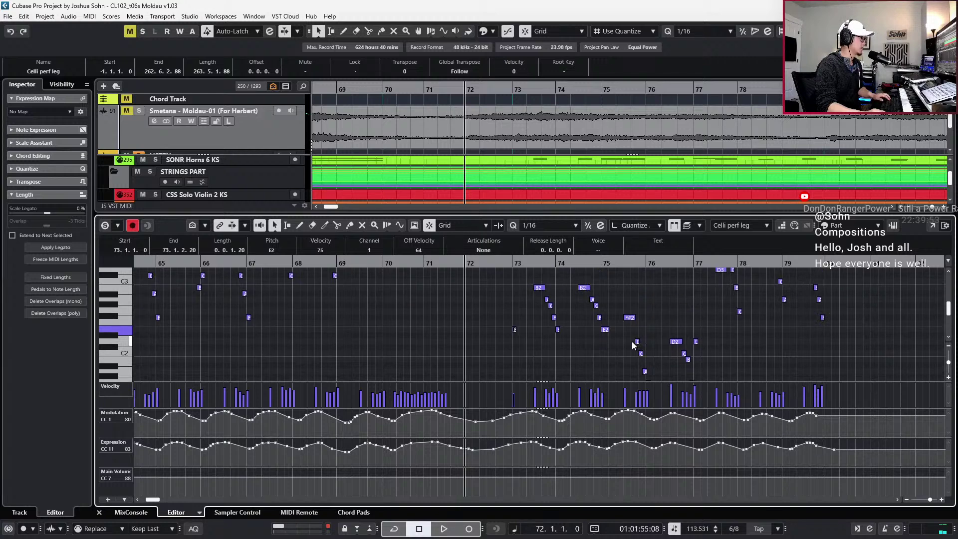
Raise the cello phrases starting at 75.4 and 76.4 by one octave each and play them back from bar 75
key("h")
left_click(582, 341)
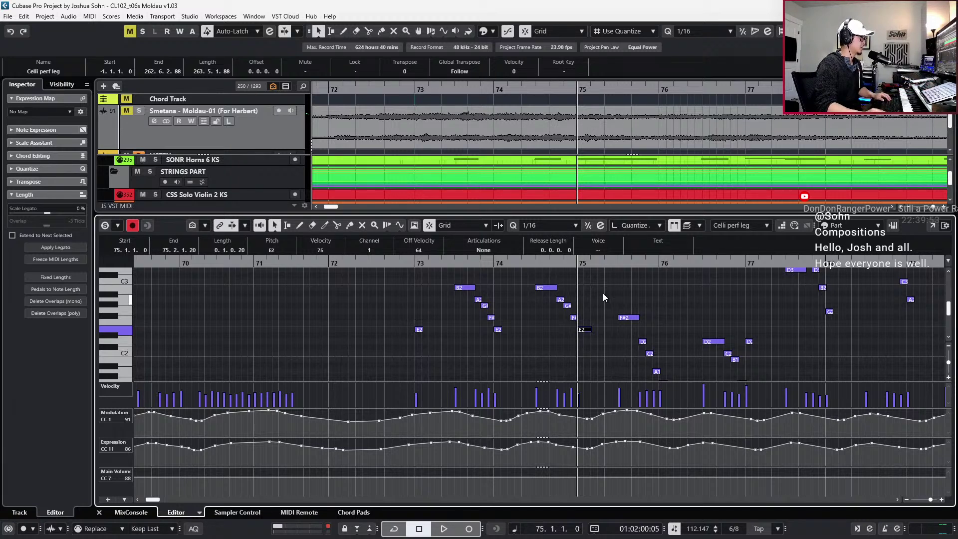
left_click_drag(623, 315, 680, 373)
key("shift+Up")
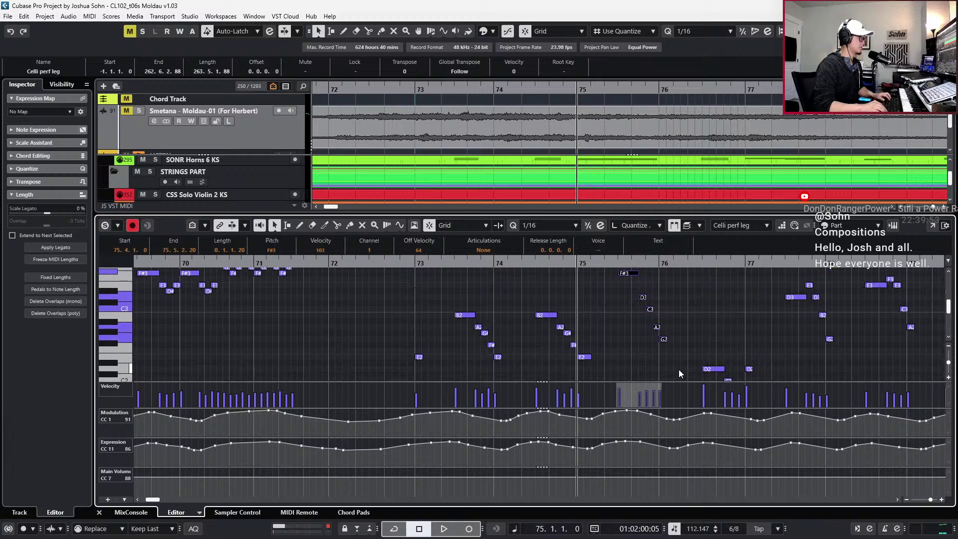
left_click_drag(699, 338, 768, 381)
key("shift+Up")
key("space")
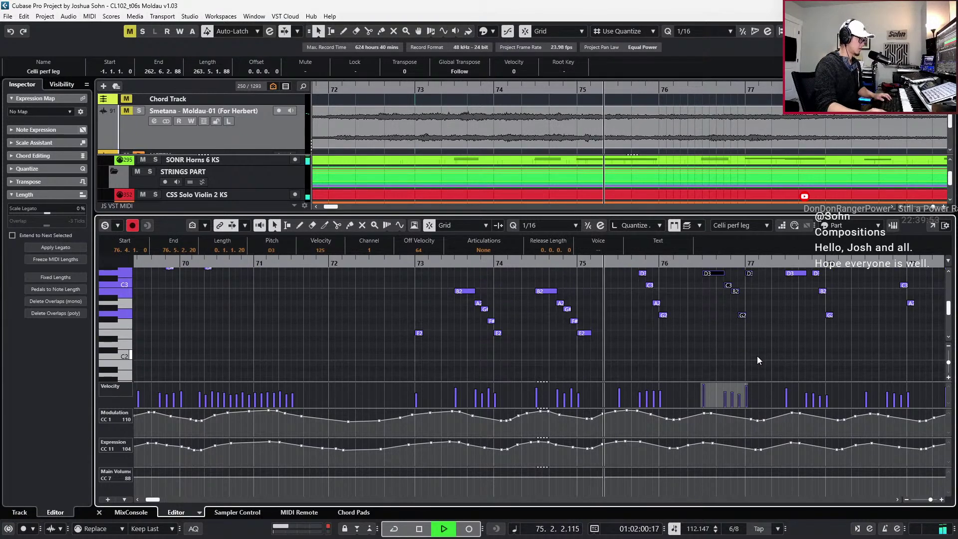
scroll(757, 355, "down", 3)
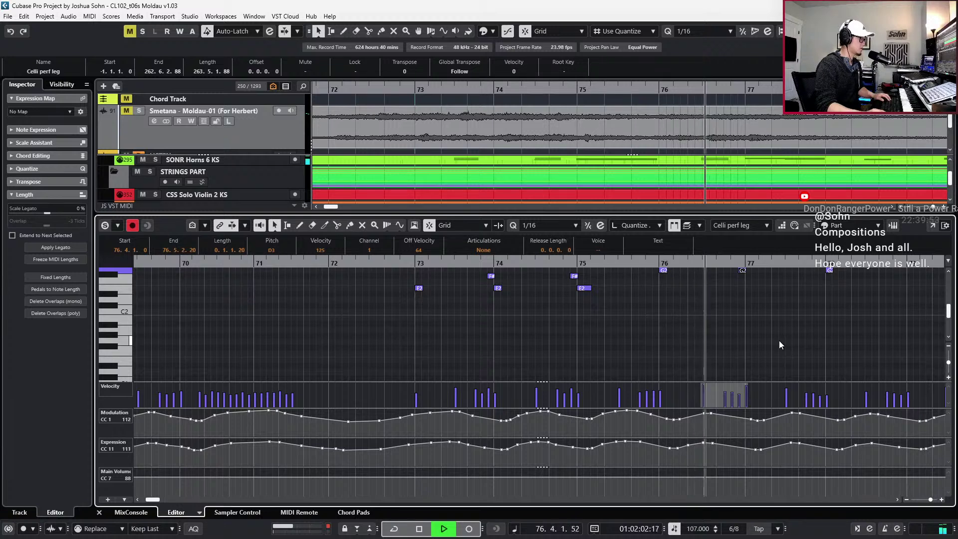
key("space")
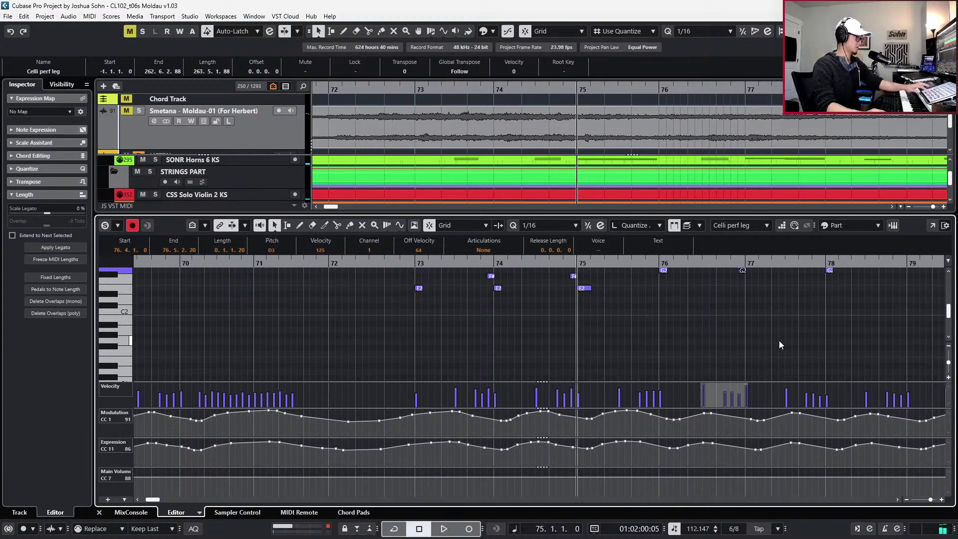
Check the G2 note at 76.6.2 and listen to the raised cello phrases again from bar 75
scroll(779, 341, "up", 6)
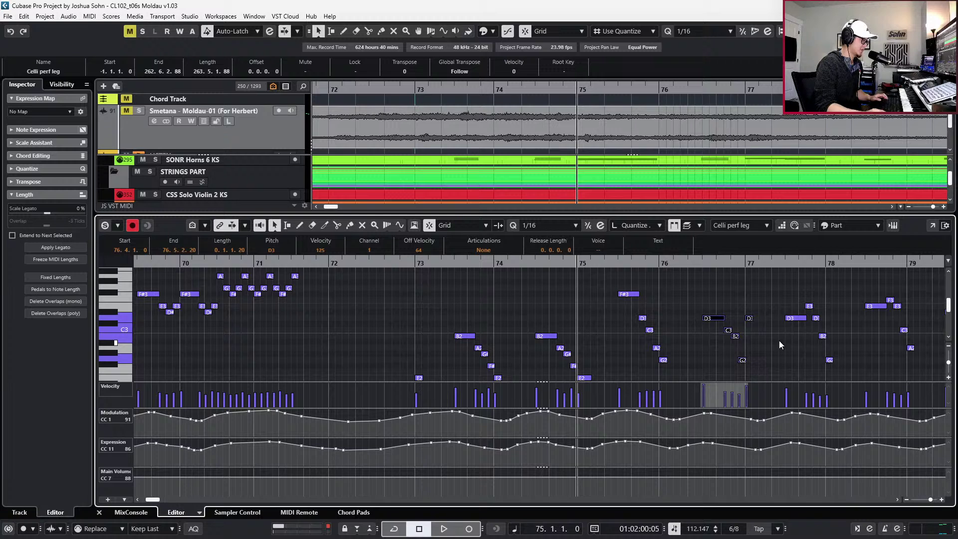
left_click(743, 361)
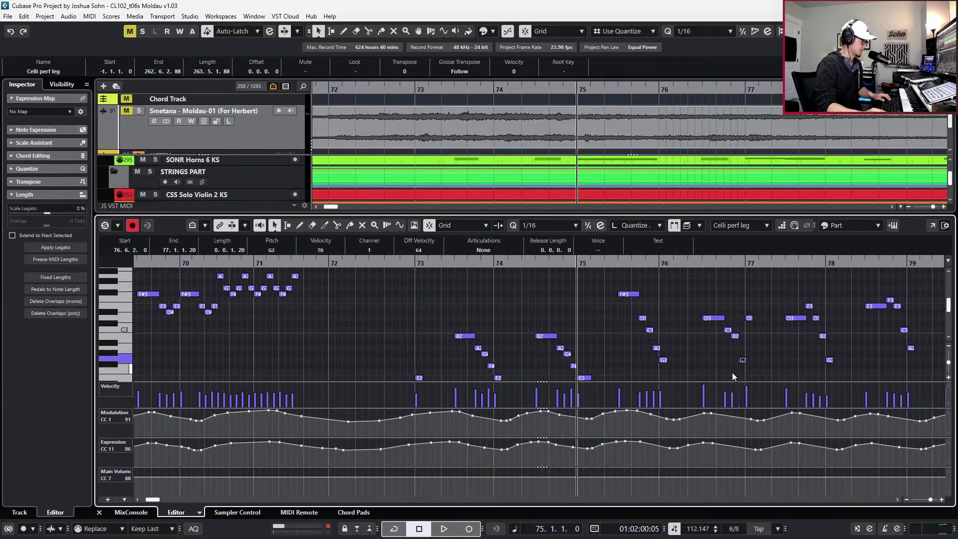
key("space")
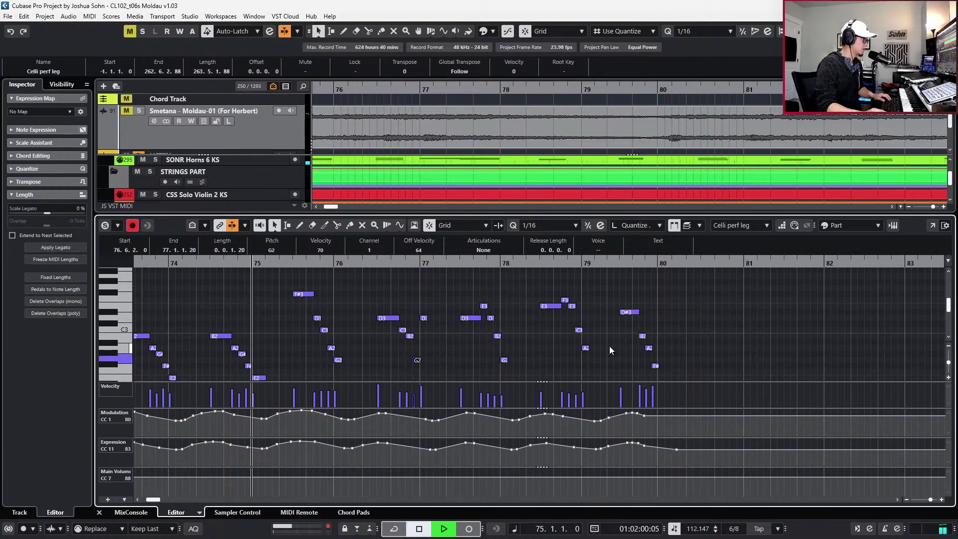
key("space")
Lower the cello note at 77.1.1 to F2, play from bar 75 past bar 80, and close the part
key("h")
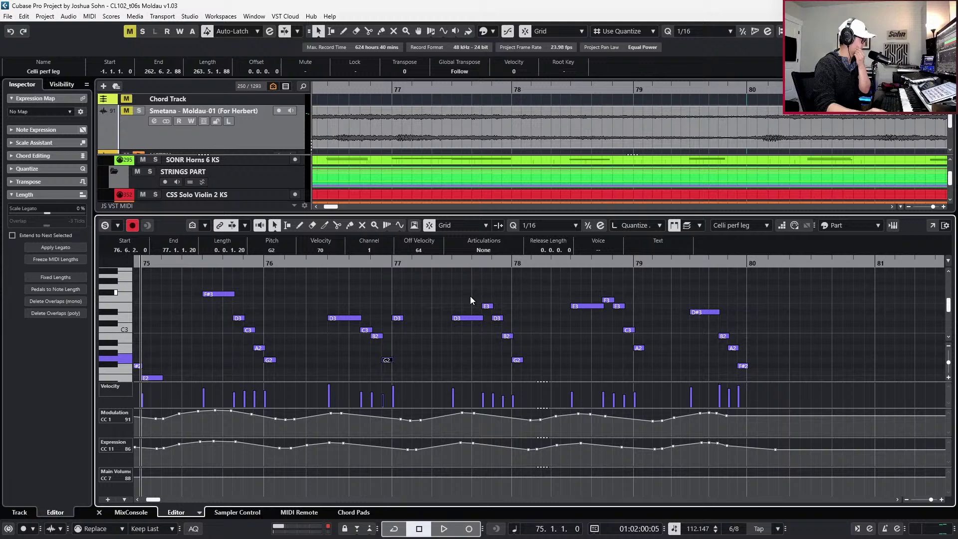
left_click_drag(413, 305, 397, 322)
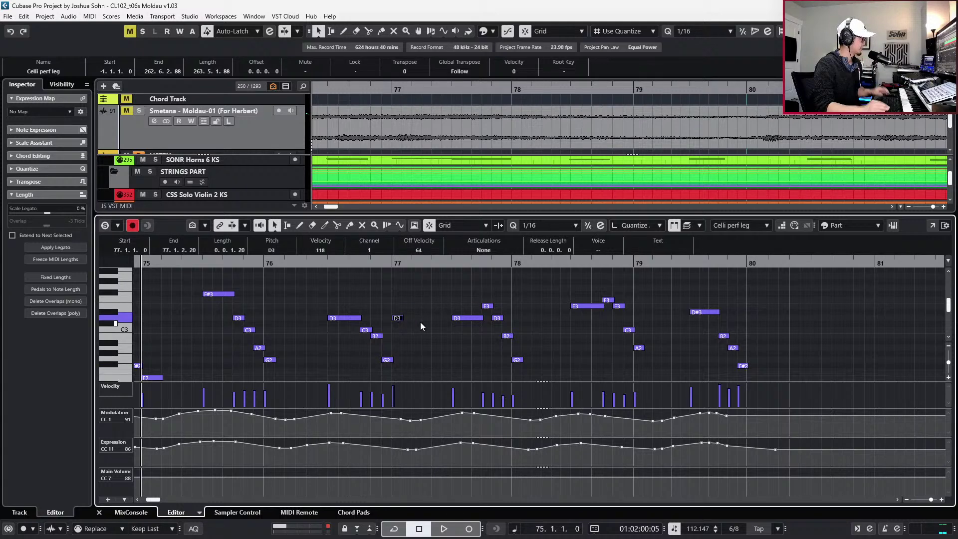
key("Down")
key("Down")
key("Down")
key("Down")
key("Down")
key("Down")
key("Down")
key("Down")
key("Down")
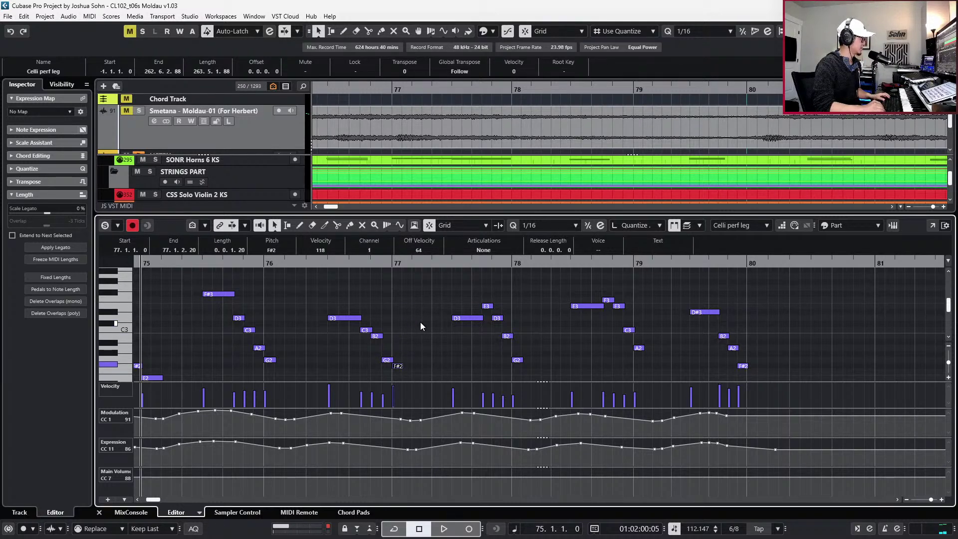
key("space")
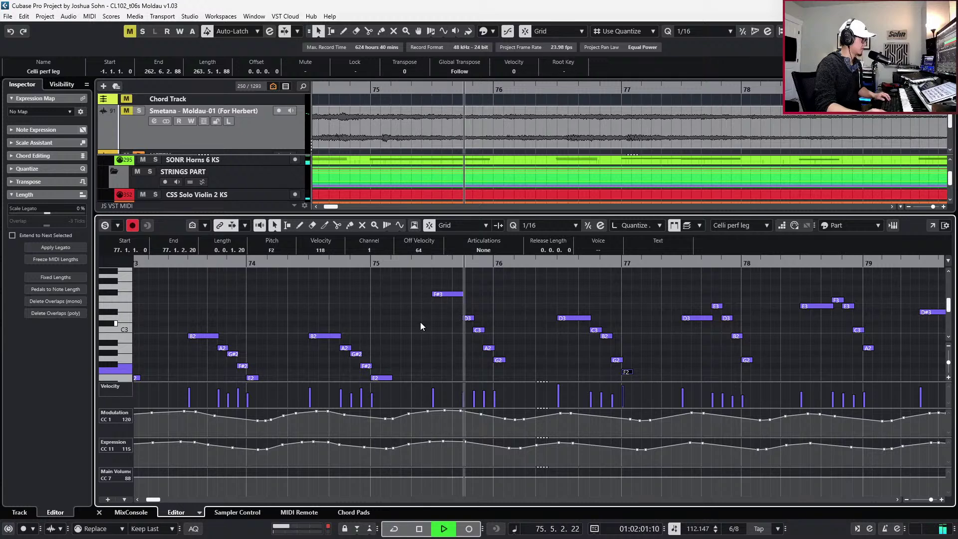
scroll(446, 320, "right", 3)
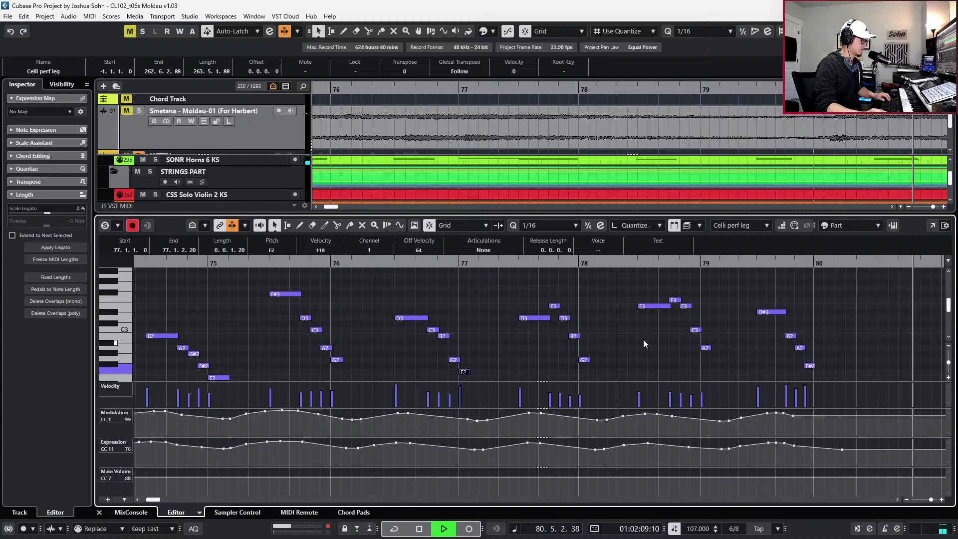
key("space")
key("ctrl+e")
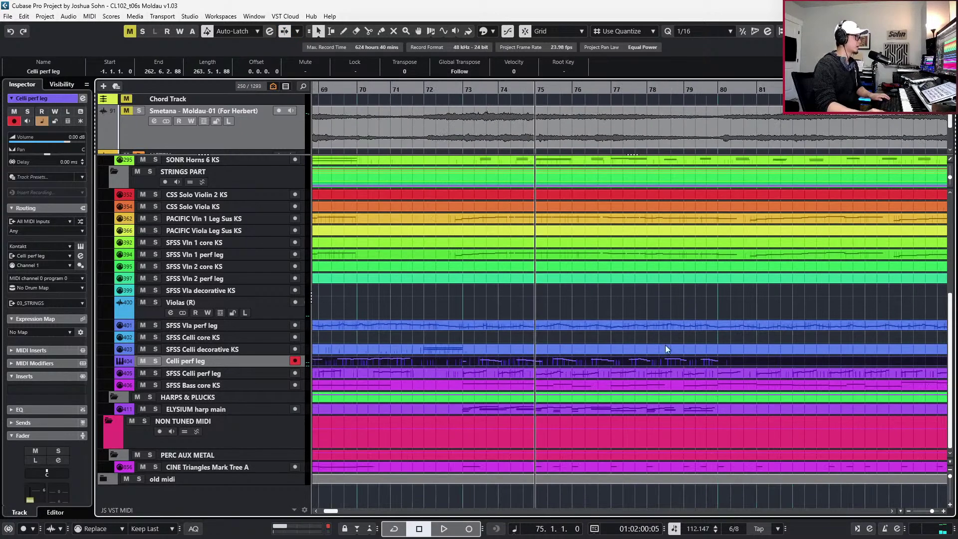
Split the Celli perf leg part at bar 80 and delete the section after the split
left_click(705, 360, "alt")
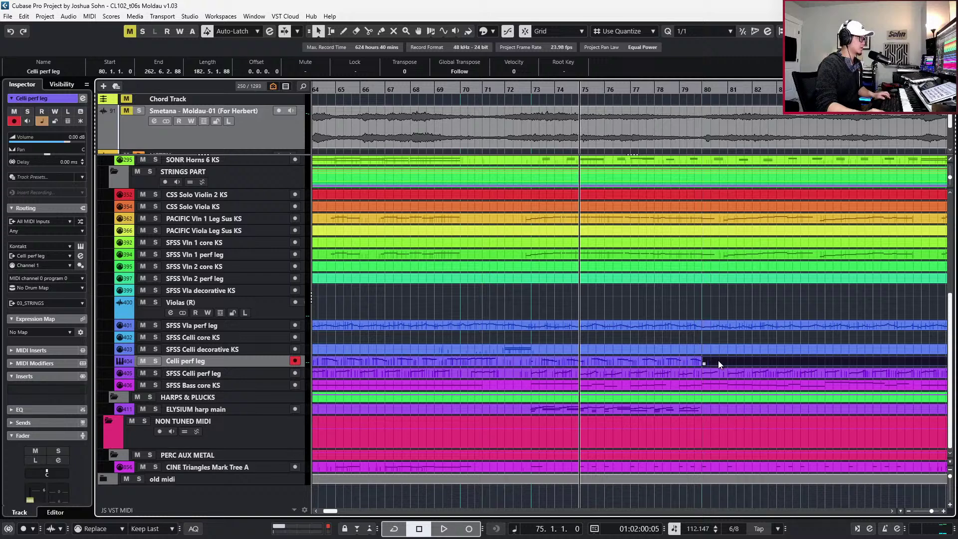
key("Delete")
Split the remaining Celli perf leg part at bar 55
scroll(526, 358, "left", 10)
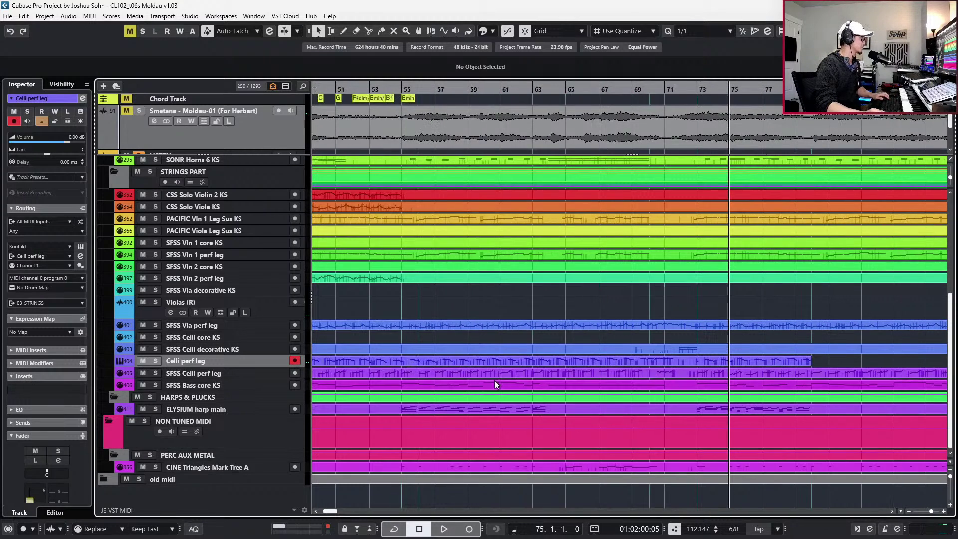
scroll(497, 367, "down", 2)
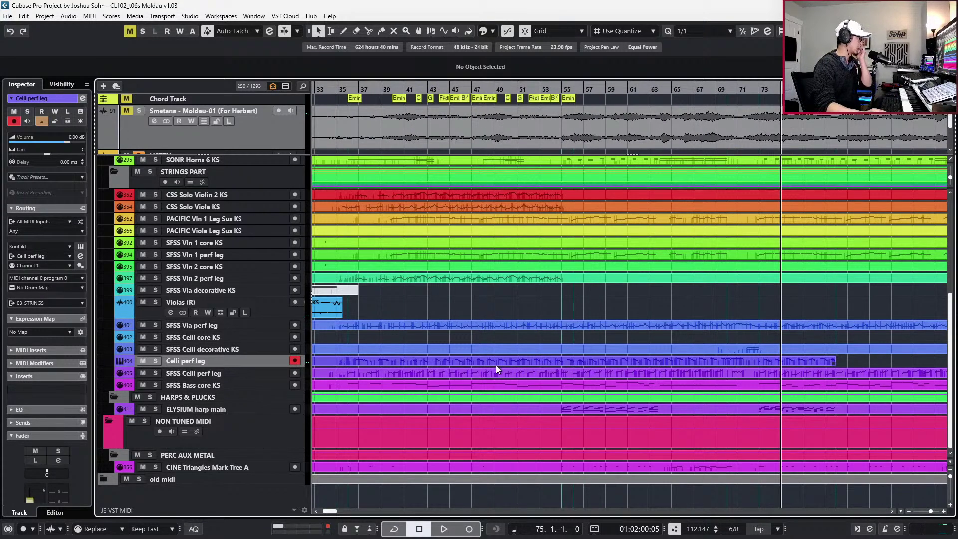
left_click(563, 365, "alt")
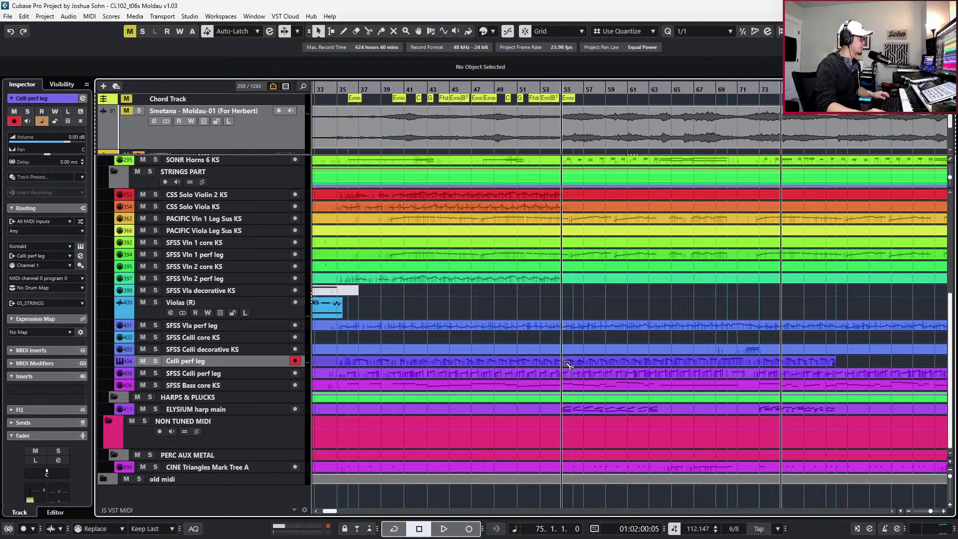
Undo the last split and split the Celli perf leg part at bar 55 again
key("ctrl+z")
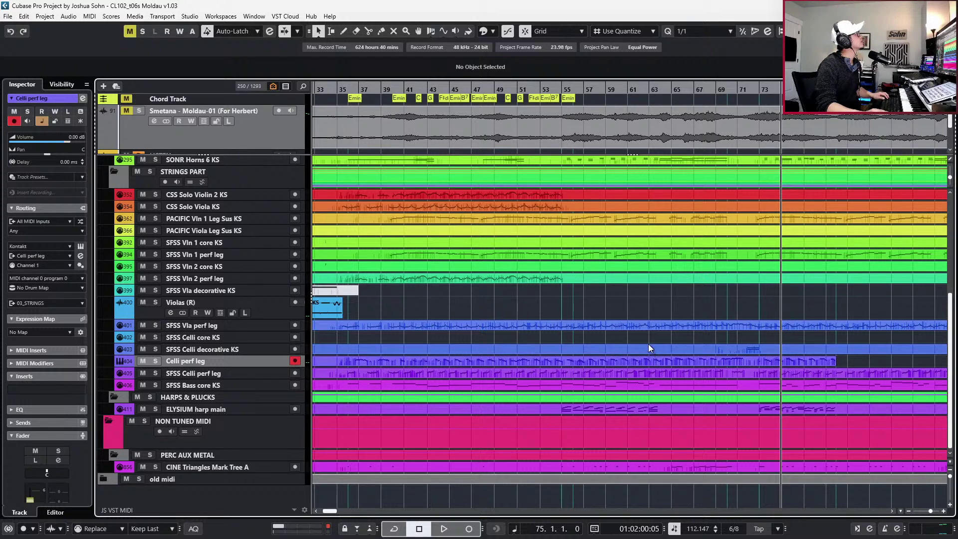
left_click(561, 360, "alt")
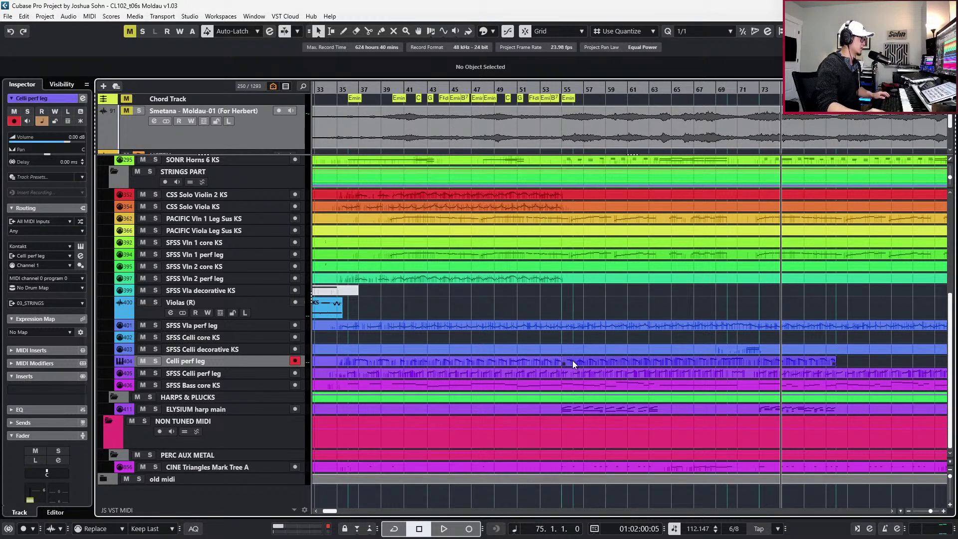
left_click(573, 361)
left_click_drag(573, 361, 592, 277)
key("ctrl+z")
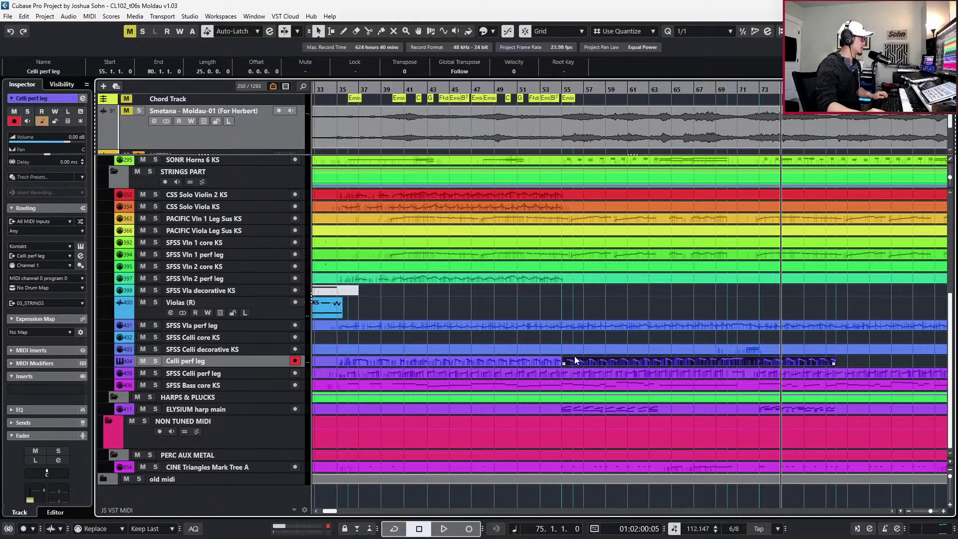
Copy the bar 55 to 80 section of Celli perf leg onto the SFSS Vln 2 perf leg track and select the copy
left_click_drag(574, 356, 574, 281)
left_click(558, 280)
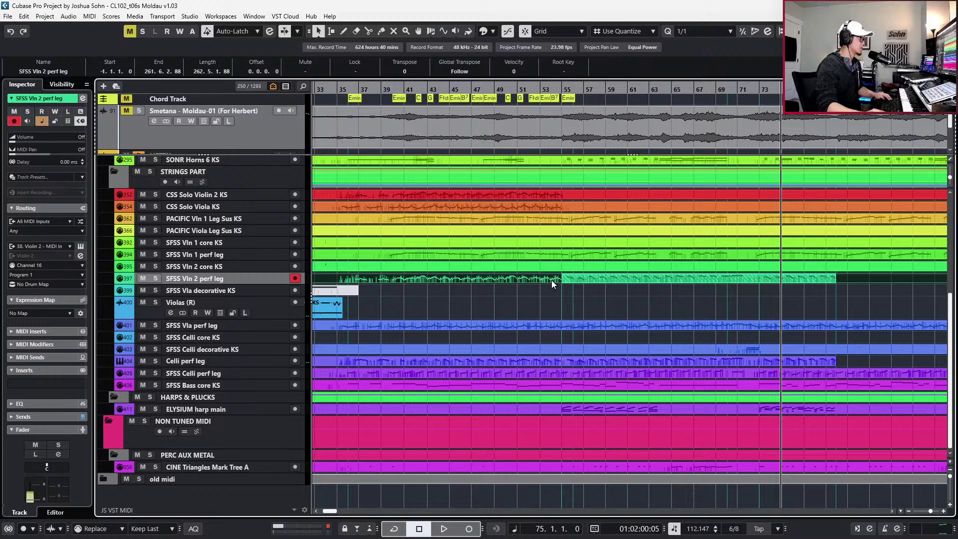
left_click(718, 283)
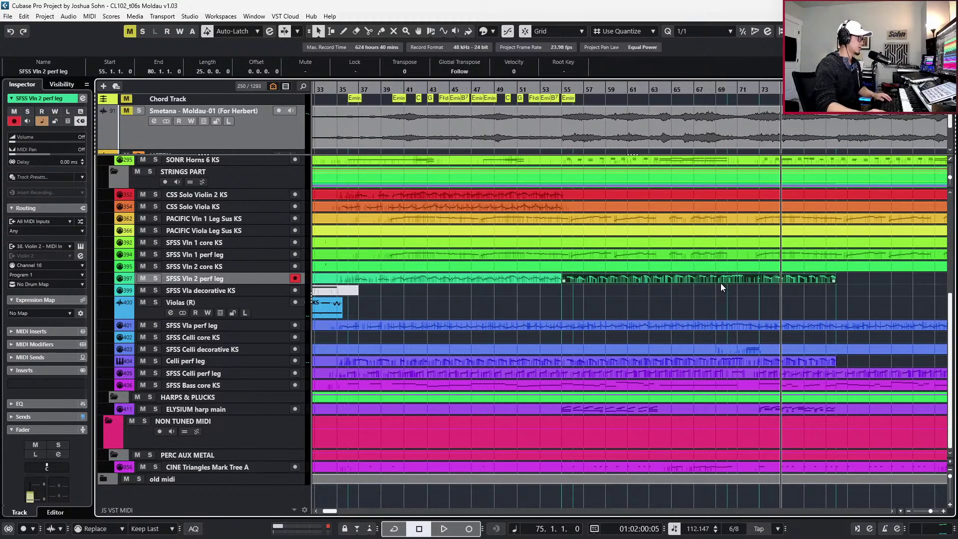
Open the copied Vln 2 part and check the score's second violin line back to page 9 at the bar 55 entry
double_click(721, 283)
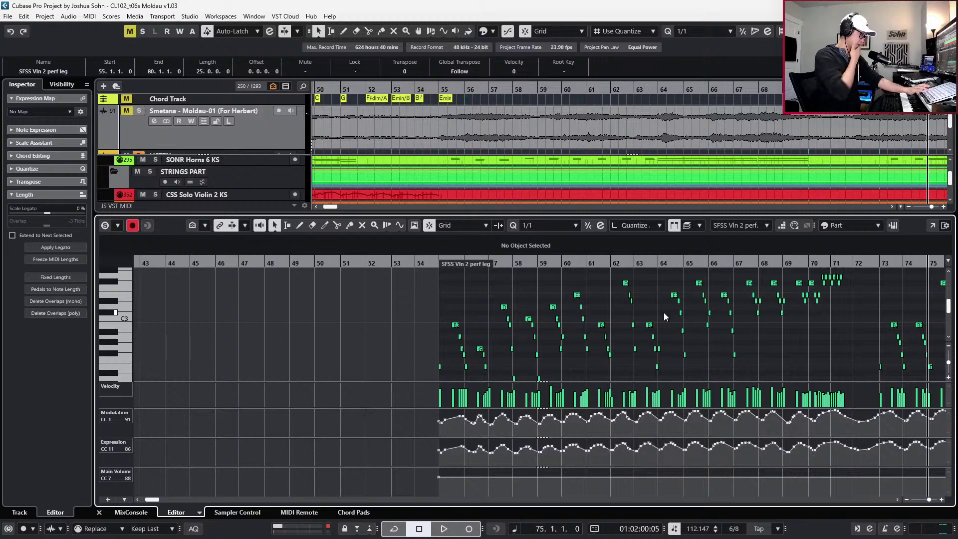
key("alt+Tab")
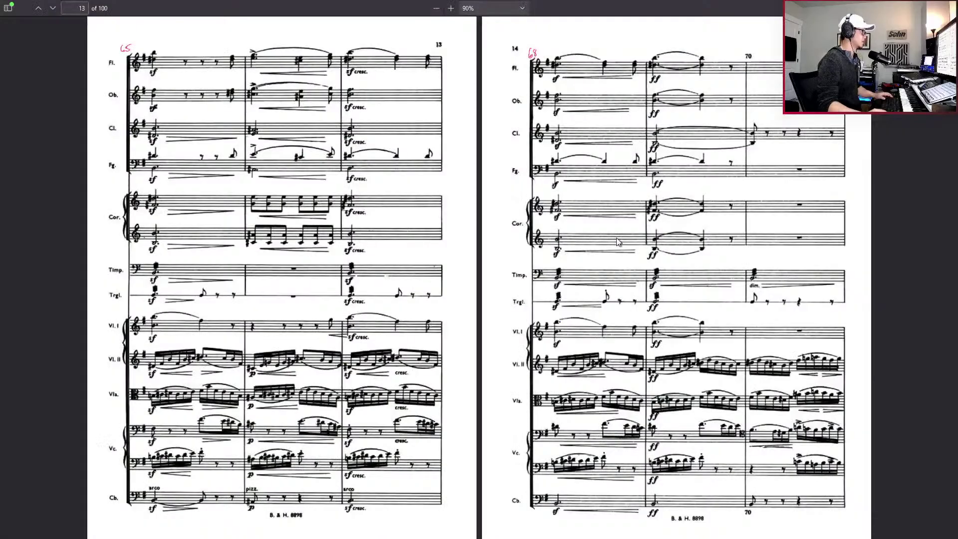
scroll(616, 238, "up", 10)
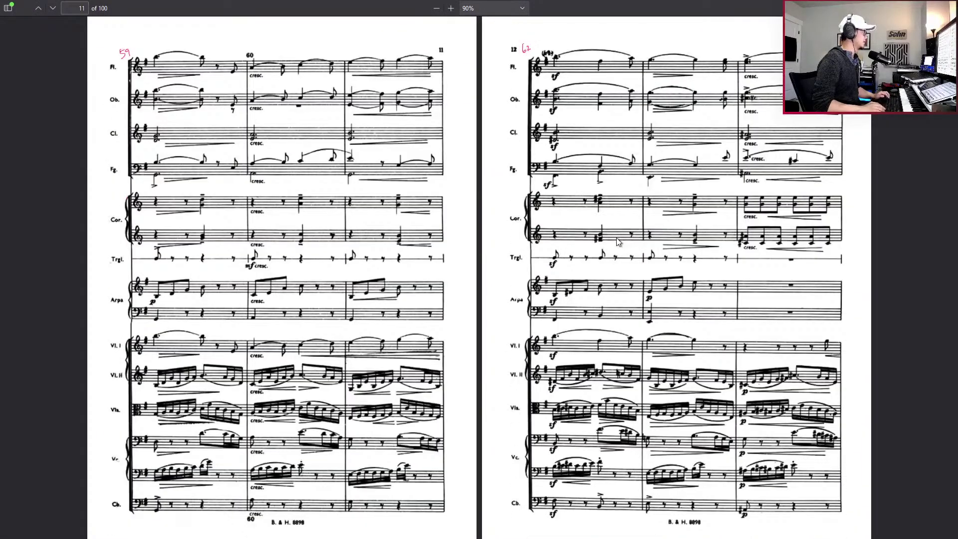
scroll(617, 240, "up", 10)
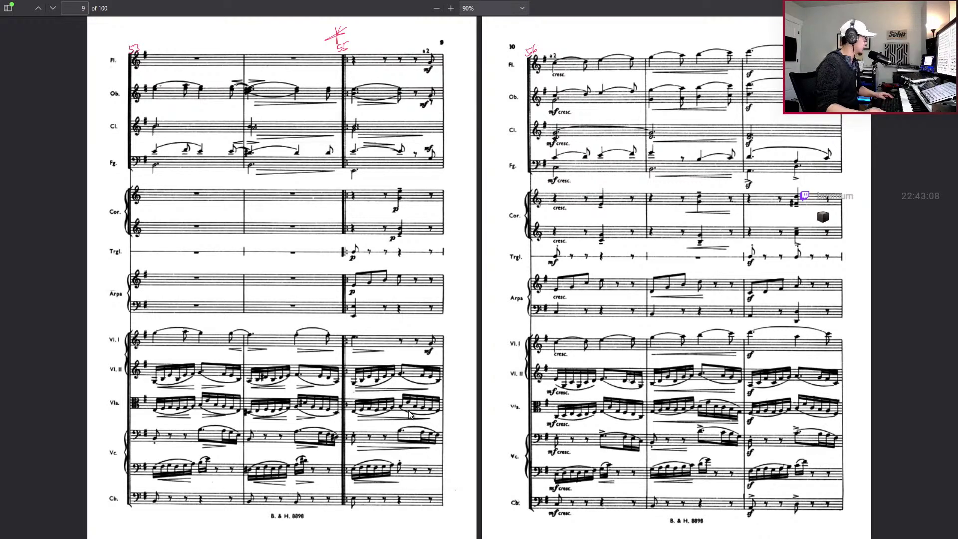
Switch back to Cubase, set the note grid to 1/8, and select the first Vln 2 note at bar 55 for audition
key("alt+Tab")
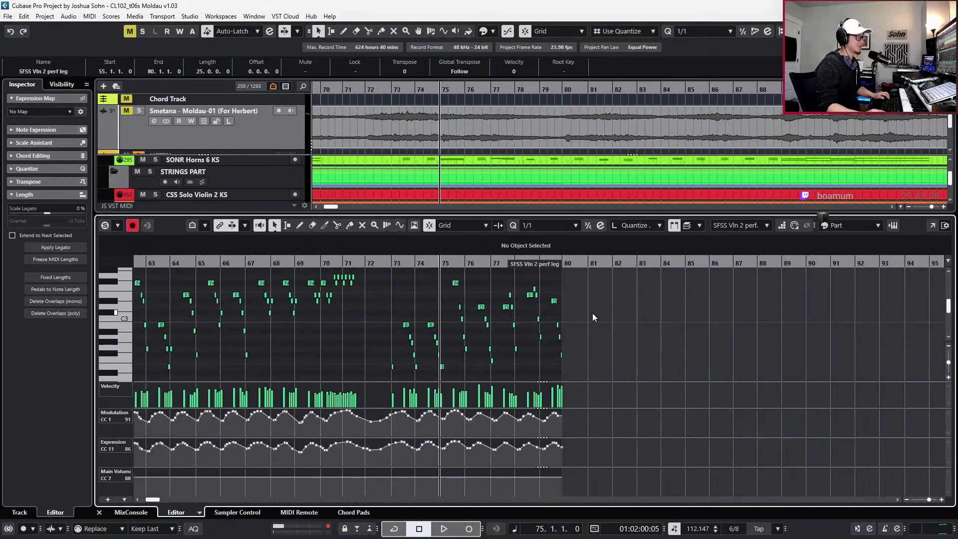
scroll(593, 318, "left", 5)
scroll(490, 308, "up", 4)
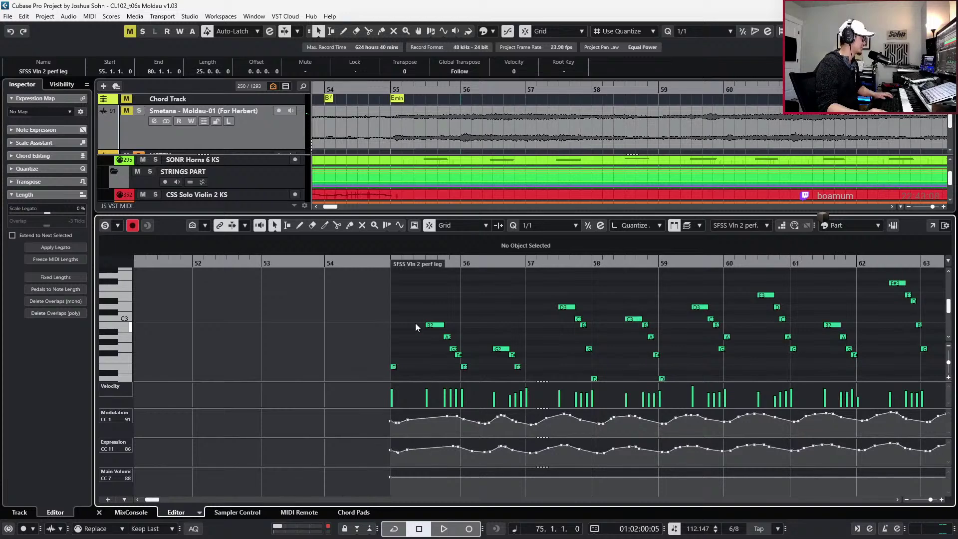
scroll(415, 322, "up", 2)
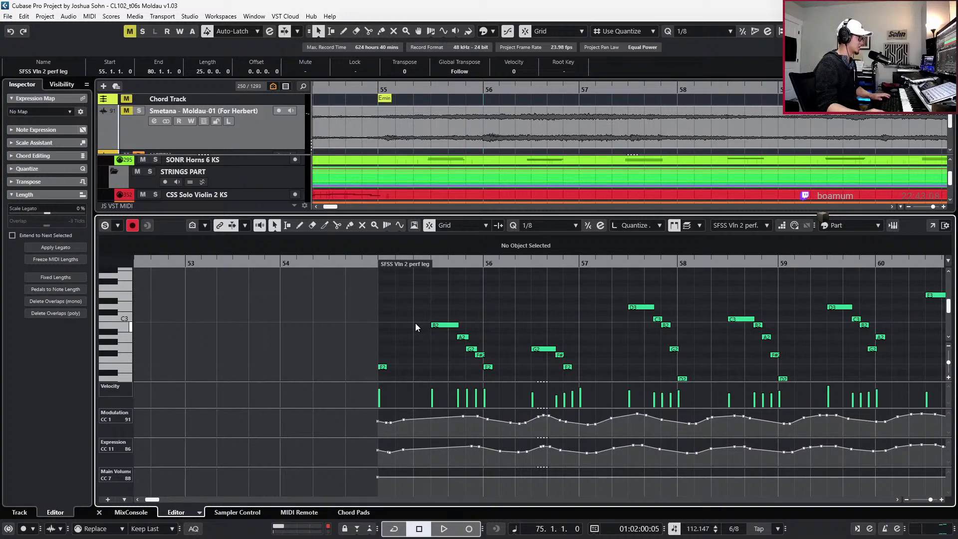
left_click(376, 372)
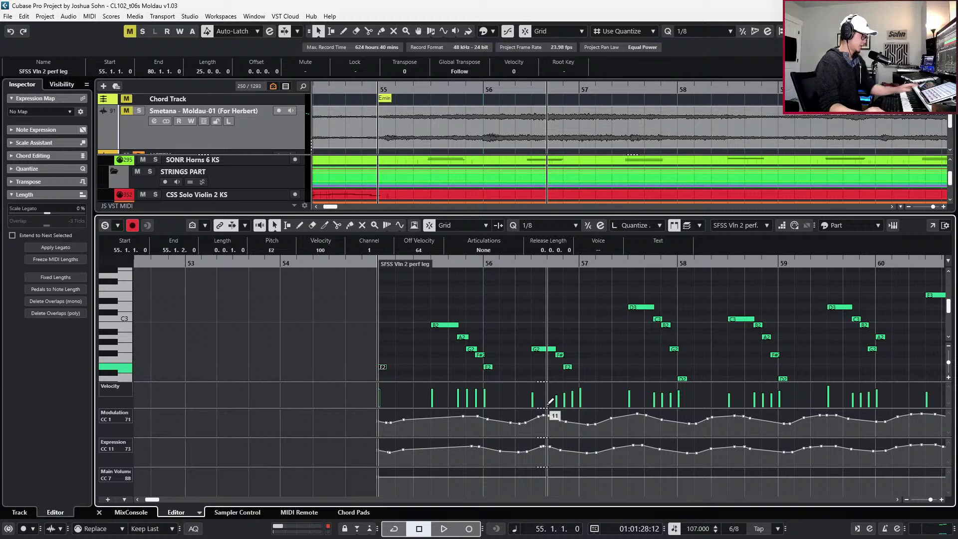
Lengthen the opening Vln 2 note at 55.1.1 to 0.1.0 and transpose it to G2
scroll(549, 372, "down", 2)
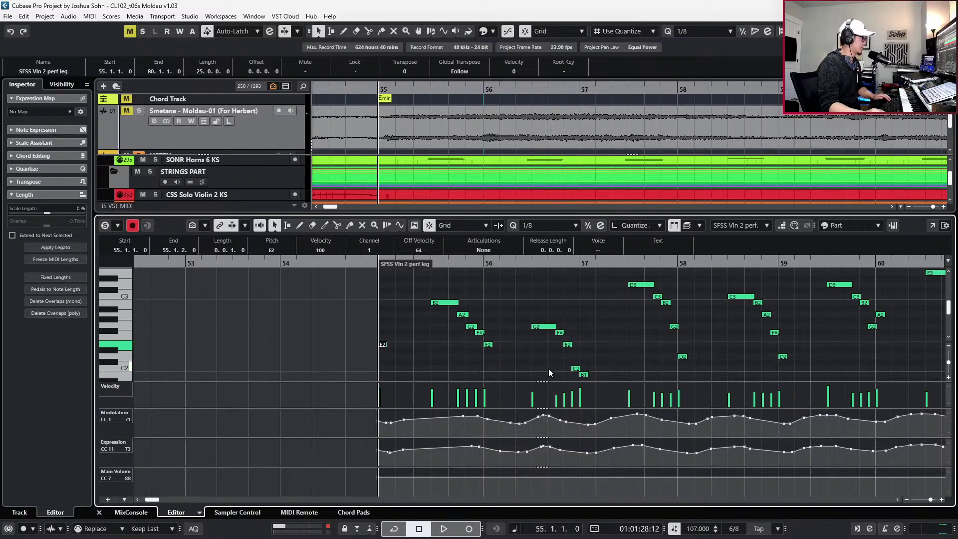
key("Down")
key("Down")
key("Down")
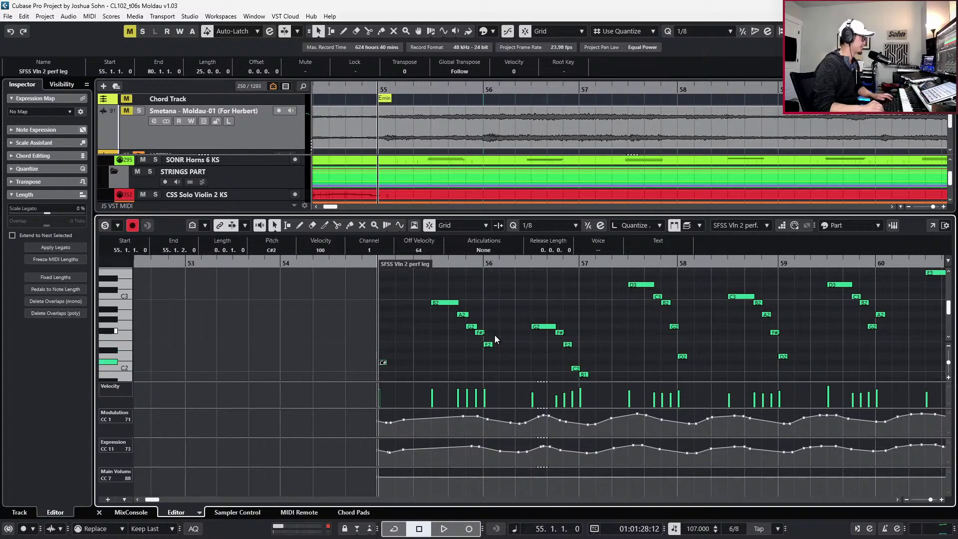
key("Down")
key("Down")
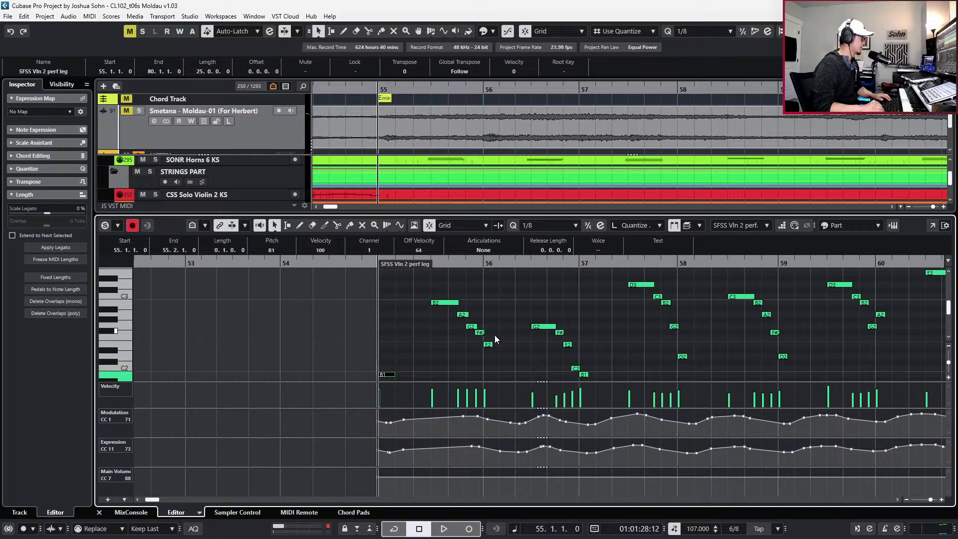
scroll(495, 334, "down", 1)
key("Up")
key("Up")
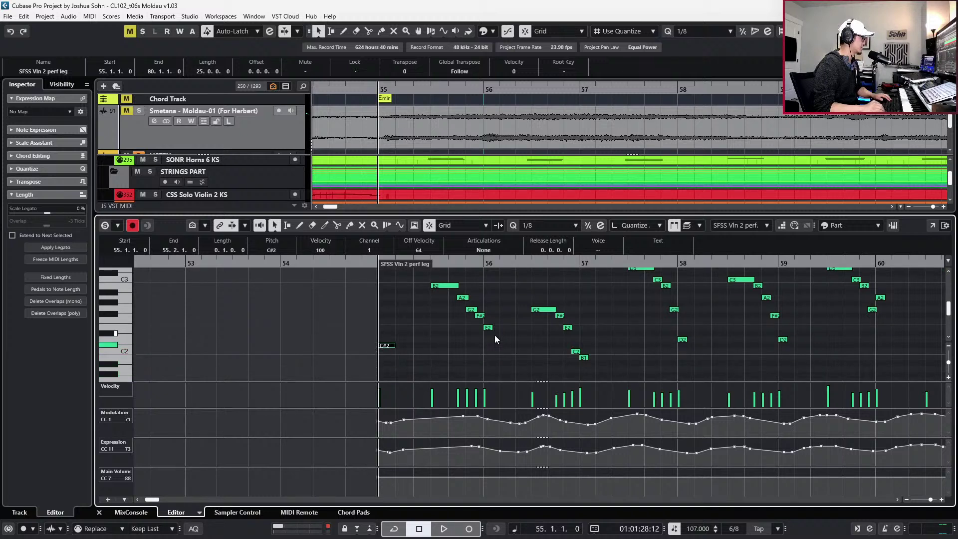
key("Down")
key("Down")
key("Down")
key("Up")
key("Up")
key("Up")
key("Up")
key("Up")
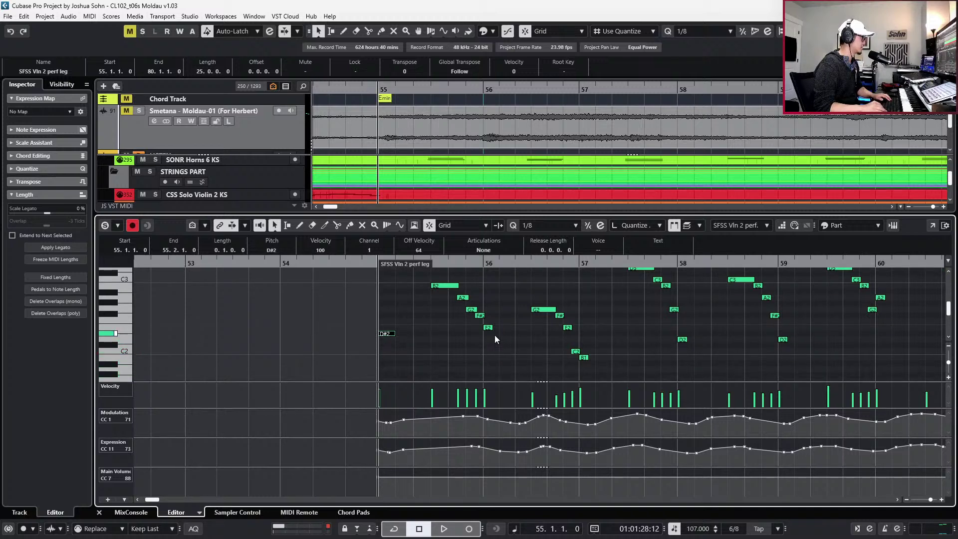
key("Up")
key("Up")
key("Up")
key("Up")
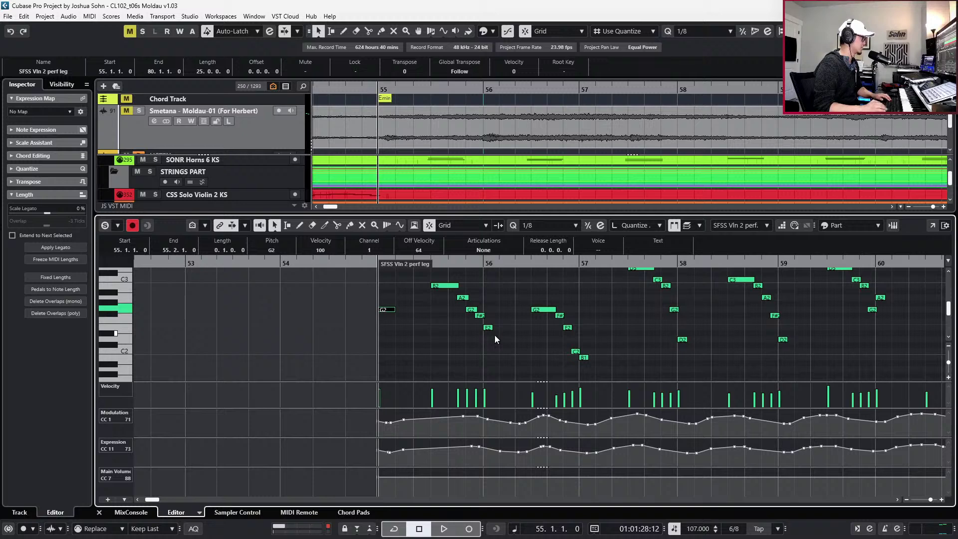
Transpose all notes of the SFSS Vln 2 perf leg part up one octave
key("g")
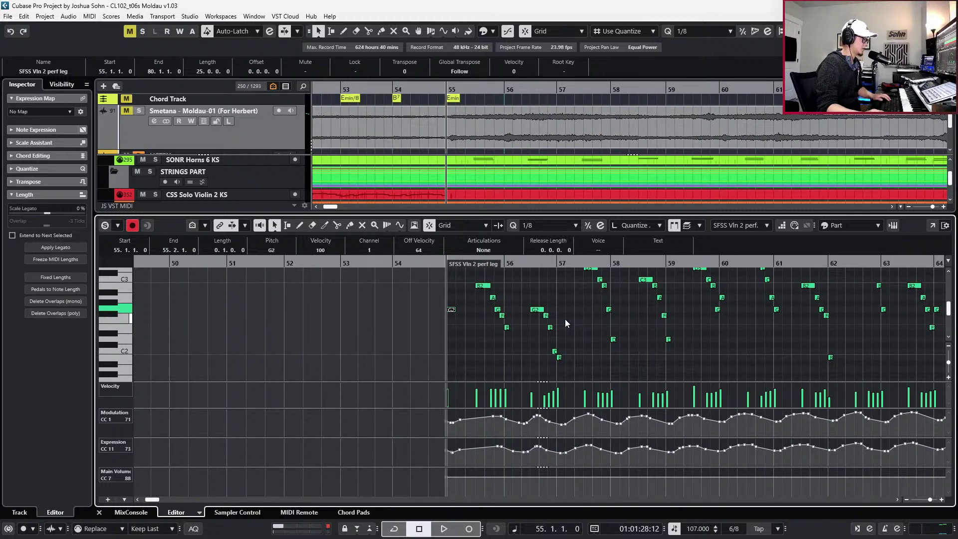
scroll(566, 322, "up", 1)
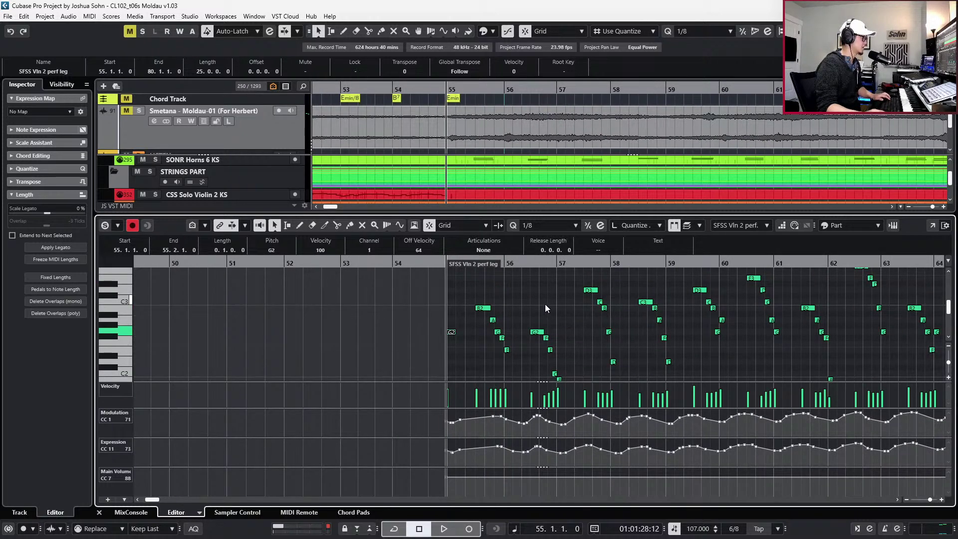
key("g")
scroll(546, 297, "down", 1)
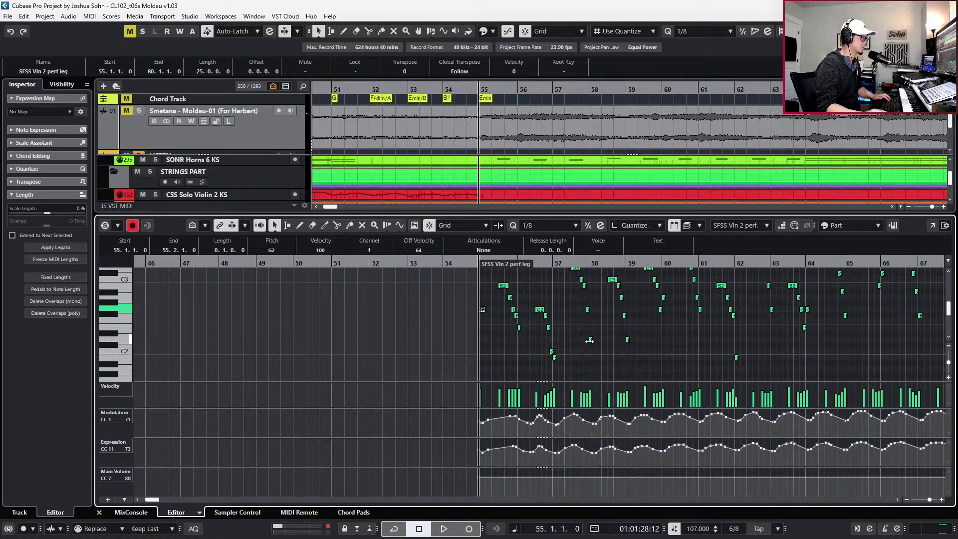
scroll(524, 349, "down", 1)
key("ctrl+a")
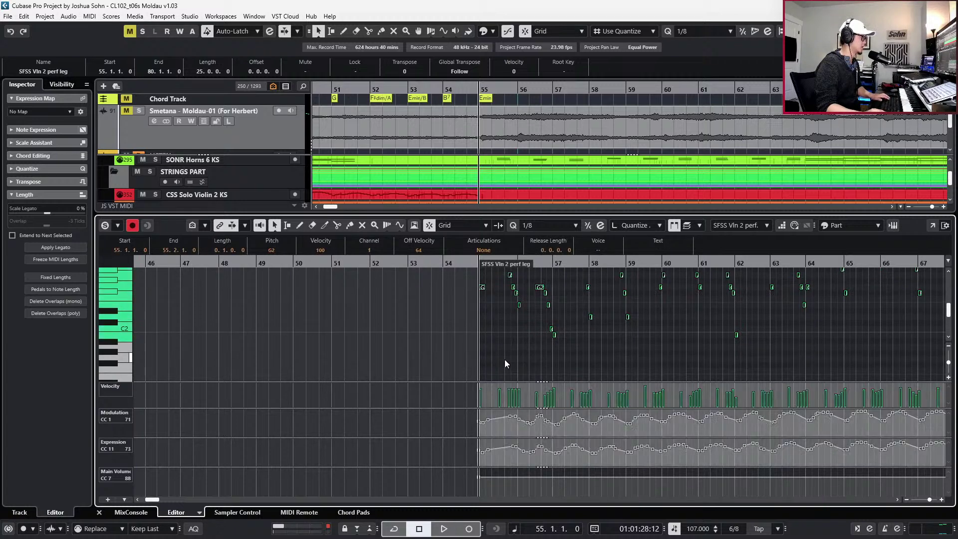
key("Up")
key("Up")
key("Up")
key("Up")
key("Up")
key("Up")
key("Up")
key("Up")
key("Up")
key("Up")
key("Up")
key("Up")
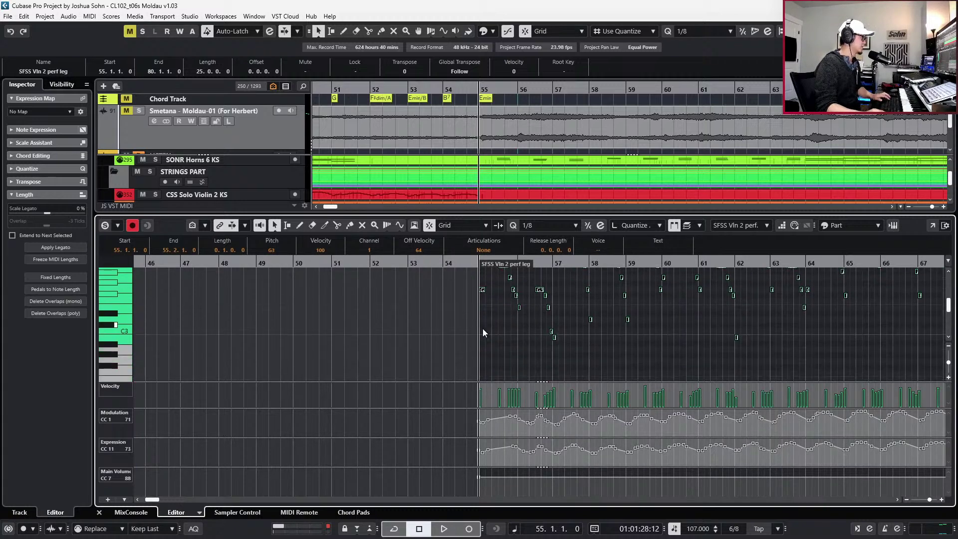
Lower only the opening note at bar 55 by one octave to G2 and play the start of the phrase
scroll(478, 274, "up", 3)
key("h")
key("h")
key("shift+Down")
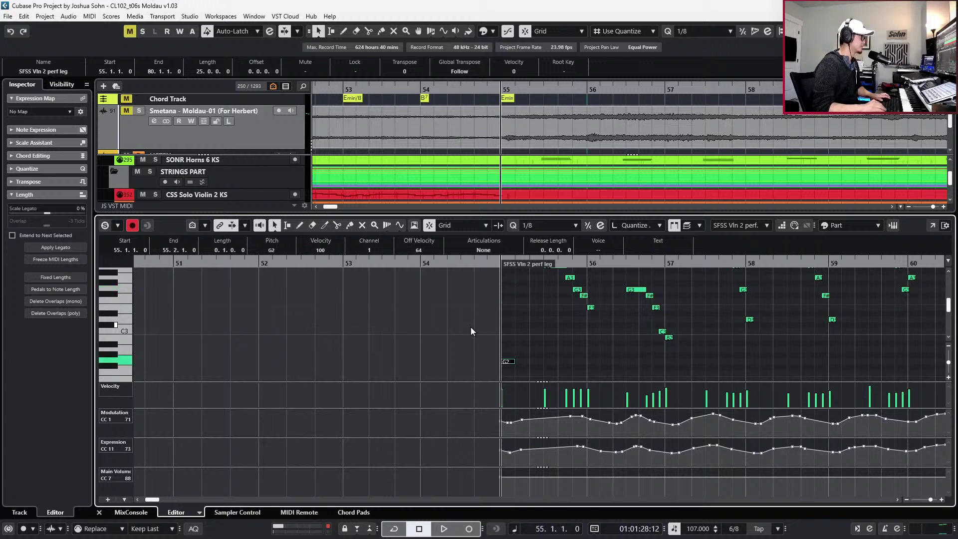
key("space")
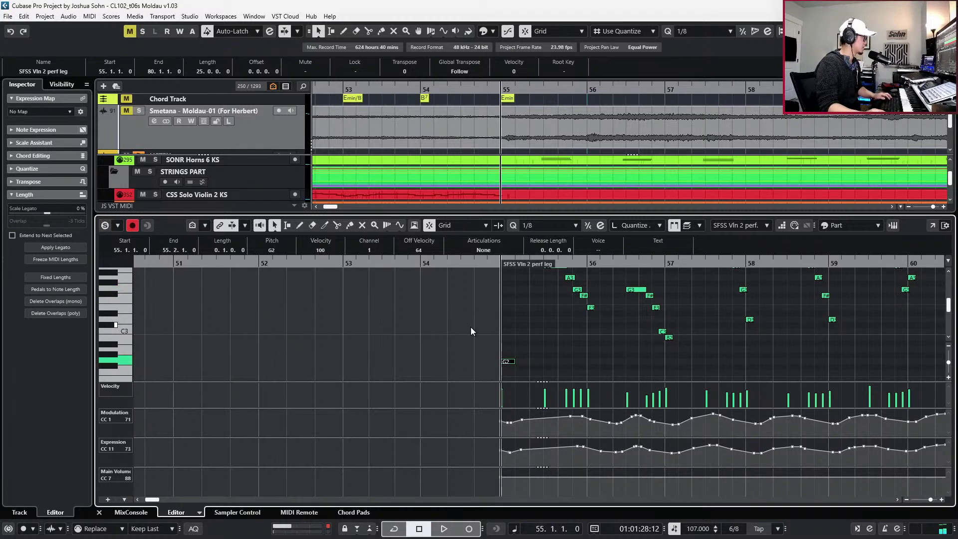
key("space")
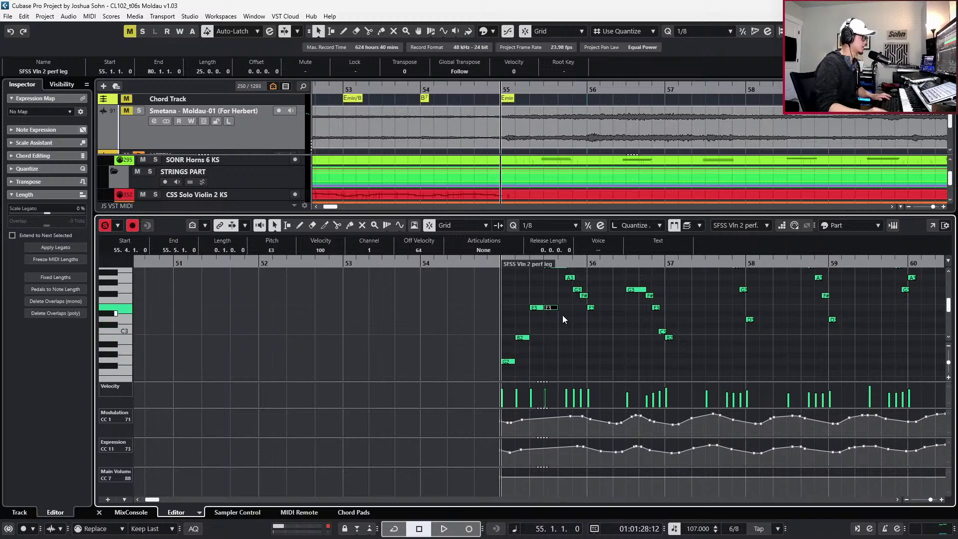
Delete the B2 and E3 eighth notes following the opening G2 in bar 55 and set the quantize grid to 1/16
scroll(587, 342, "up", 3)
scroll(587, 341, "down", 3)
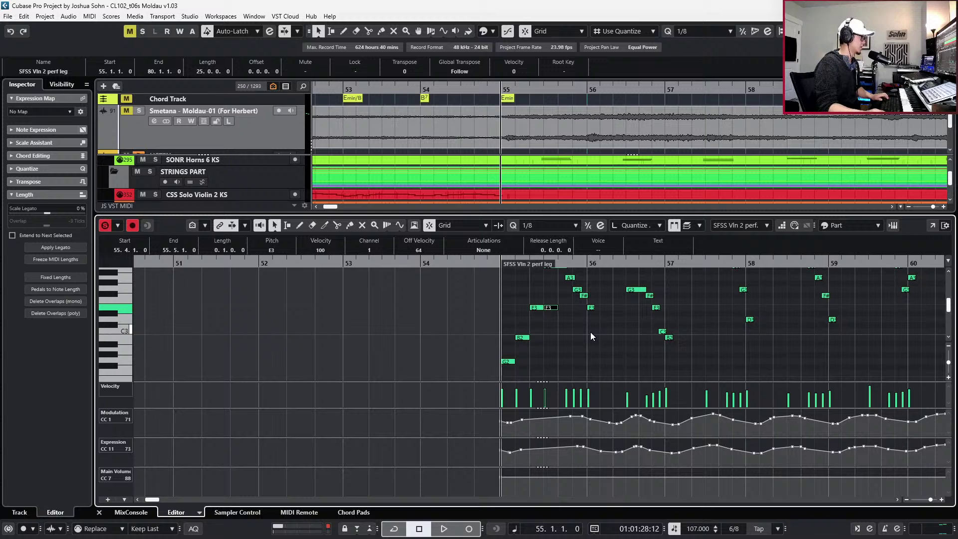
key("Delete")
left_click_drag(516, 301, 559, 343)
key("Delete")
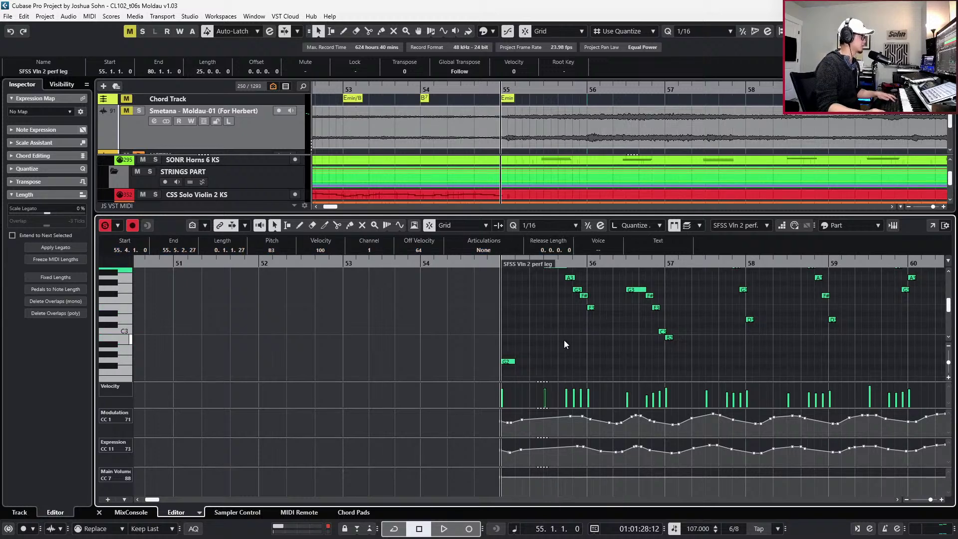
Enter sixteenth notes B2, E3, B2, E3 and F#3 after the opening G2 in bar 55 and play the phrase
scroll(554, 341, "up", 3)
left_click(476, 362, "alt")
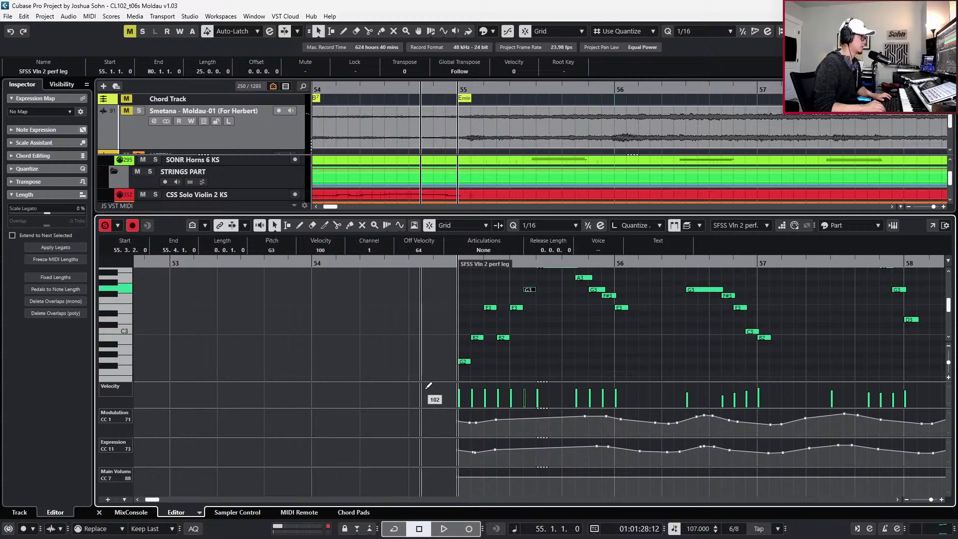
key("Down")
key("space")
scroll(549, 360, "up", 1)
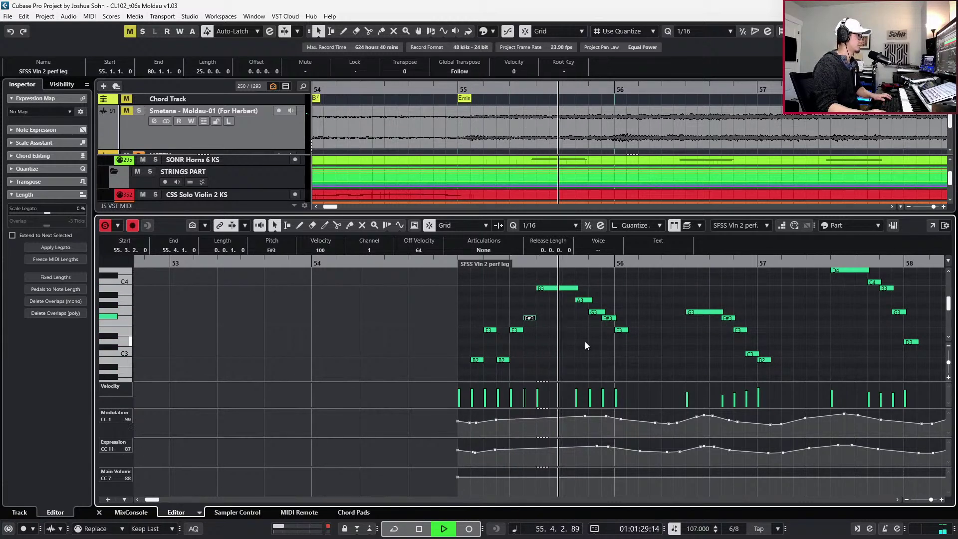
key("space")
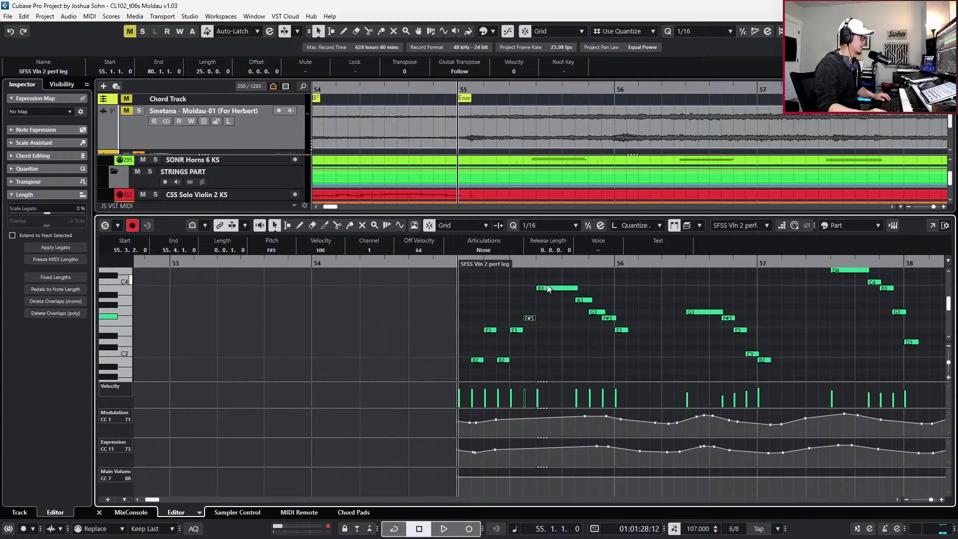
Transpose the five-note descending run leading into bar 56 down four semitones so it starts on G3, and play it back
left_click_drag(557, 275, 635, 332)
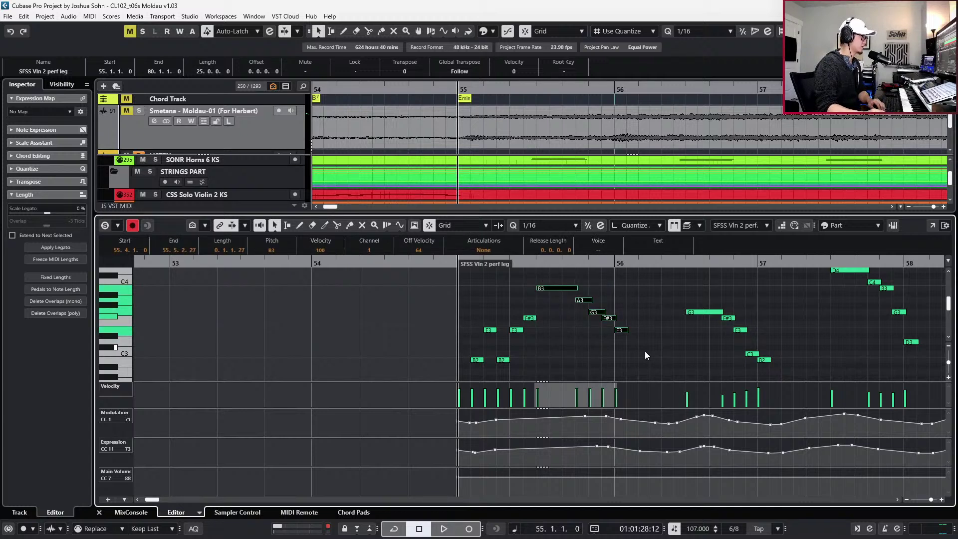
key("Down")
key("Down")
key("Down")
key("Down")
scroll(687, 354, "down", 2)
key("space")
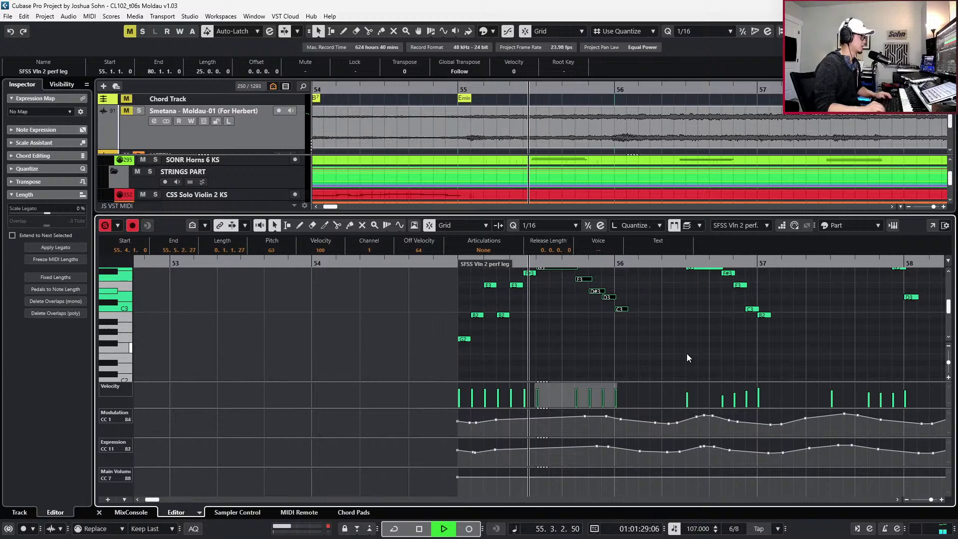
left_click(687, 355)
scroll(686, 353, "up", 2)
key("space")
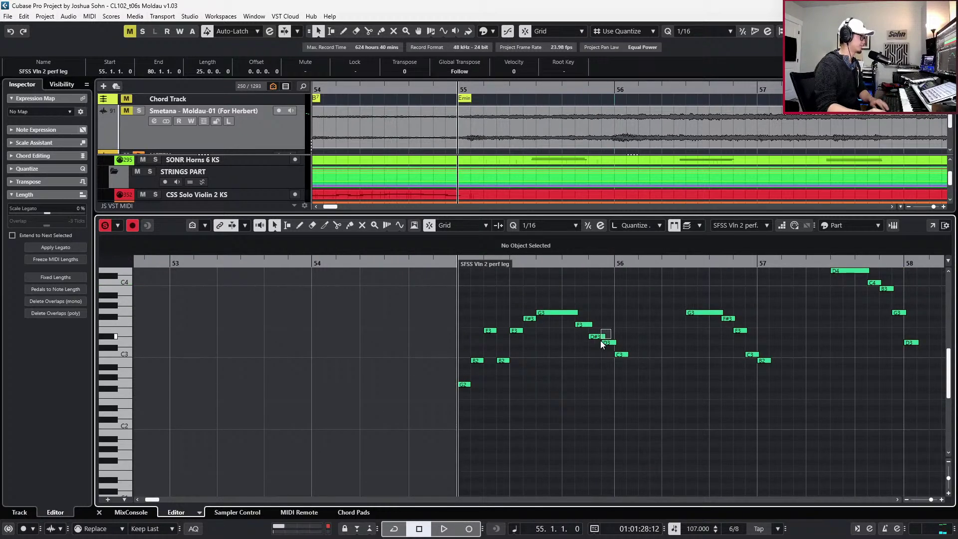
Raise the D#3 to E3 and the F3 to F#3 in the descending run before bar 56, and play it back
left_click(598, 338)
key("Up")
left_click(621, 338)
left_click(613, 341)
key("space")
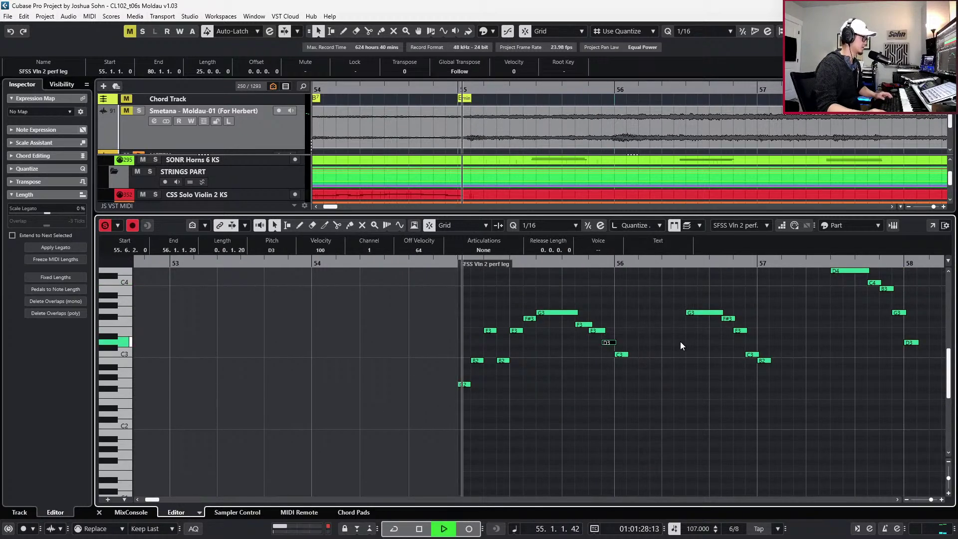
key("space")
left_click(585, 324)
key("Up")
key("space")
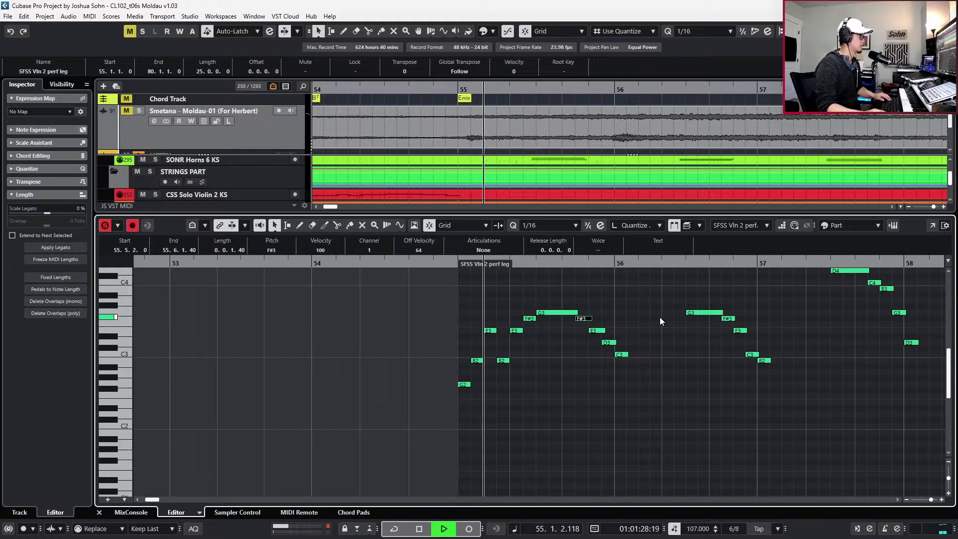
key("space")
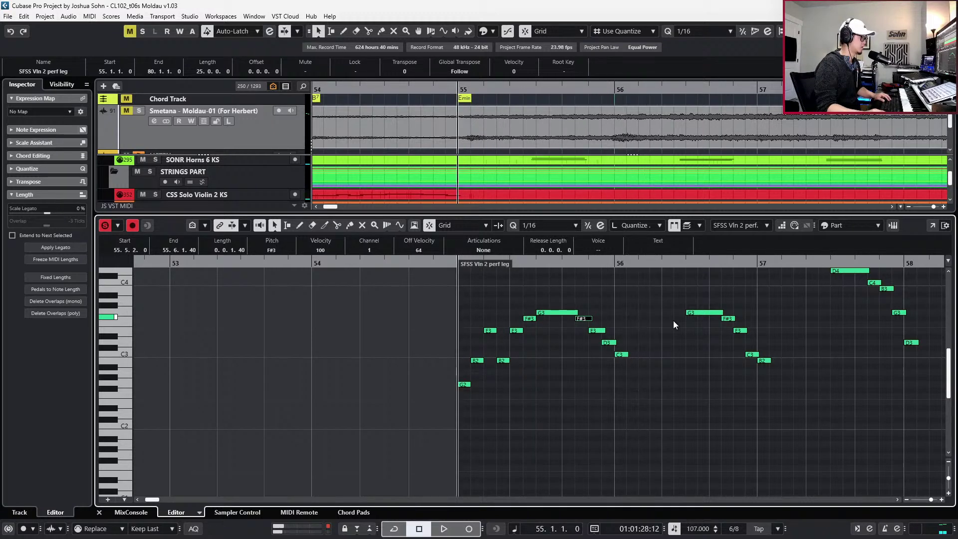
Flatten the Violin 2 modulation and expression curves across bar 55, reaching 58 and 63 at bar 56, and close the editor
scroll(668, 328, "right", 2)
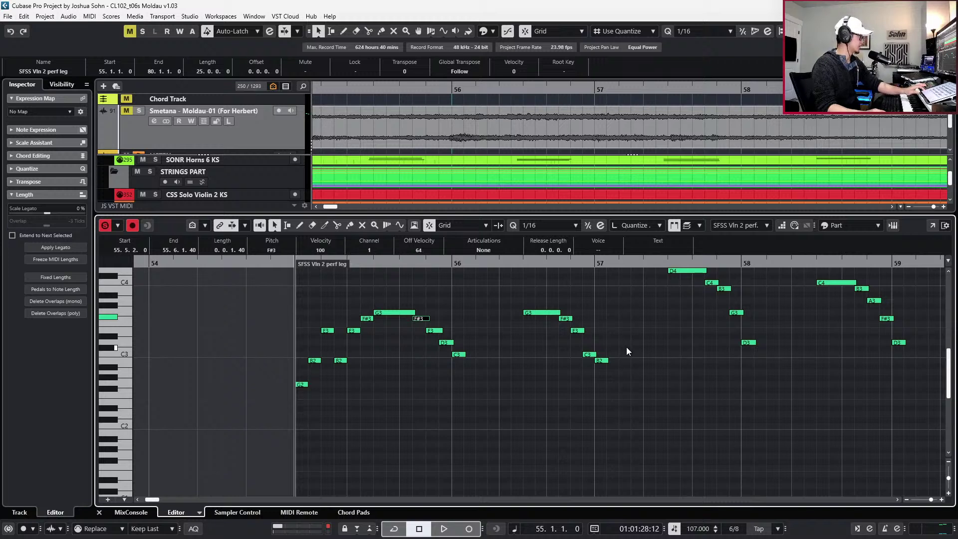
key("alt+c")
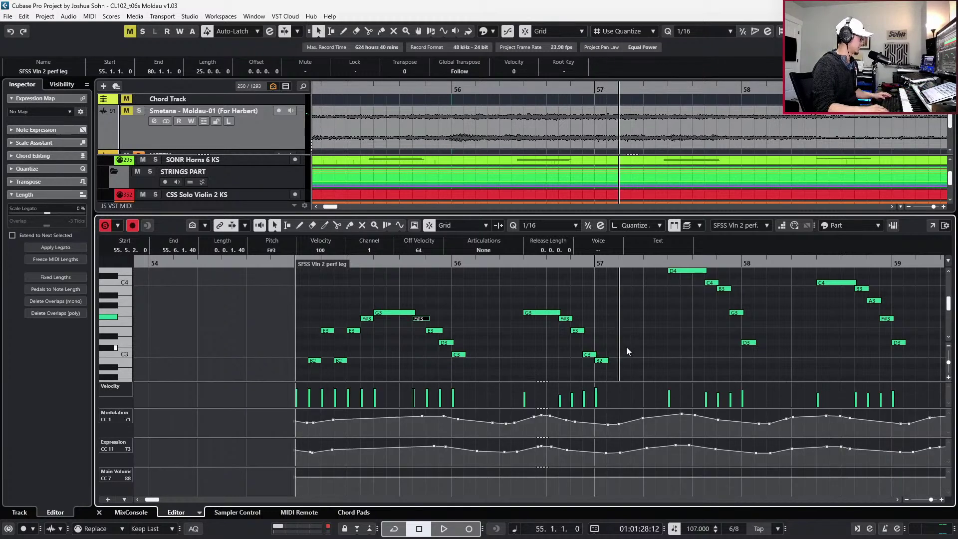
mouse_move(331, 429)
left_mouse_down()
mouse_move(452, 415)
mouse_move(455, 424)
left_mouse_up()
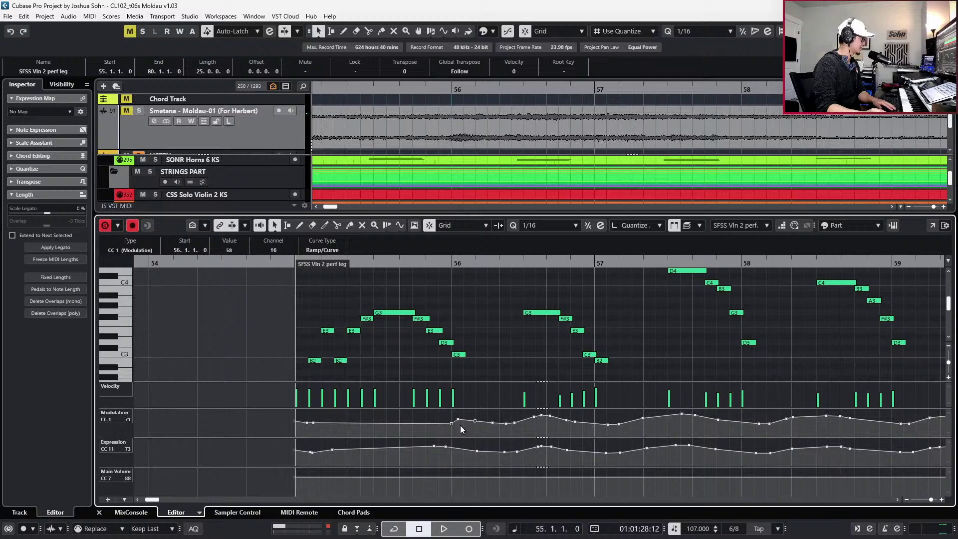
left_click(463, 422)
mouse_move(298, 451)
left_mouse_down()
mouse_move(445, 447)
mouse_move(453, 456)
left_mouse_up()
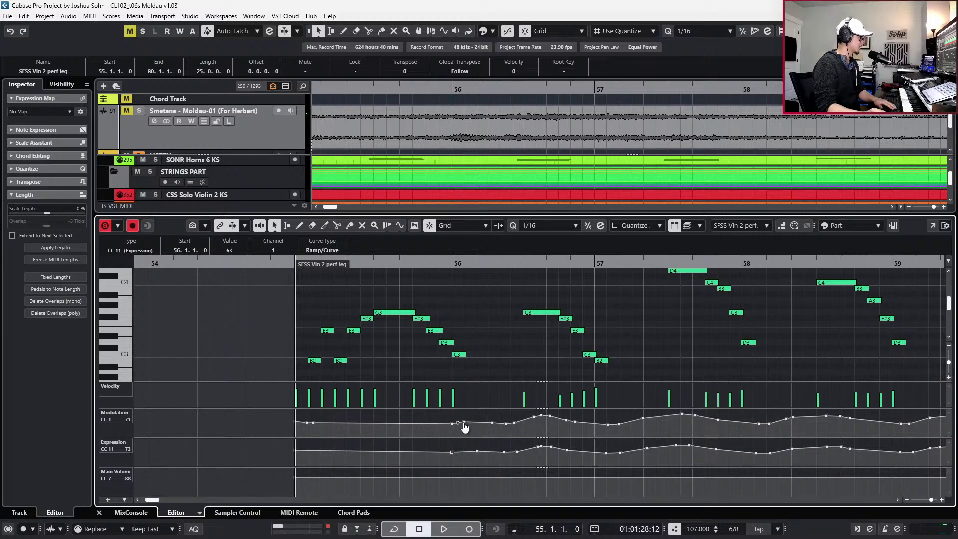
key("Return")
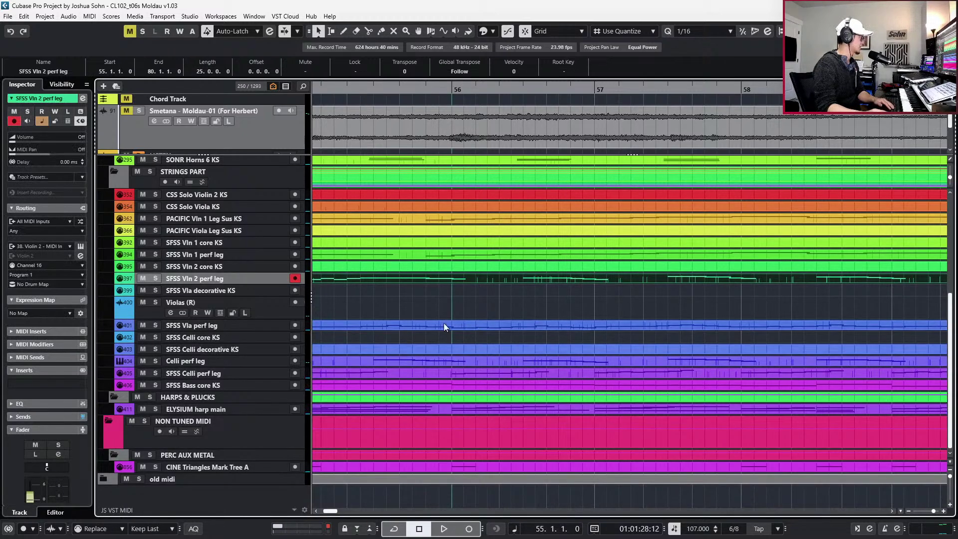
Open the Celli perf leg part from bar 55, smooth the dip at the start of its modulation curve and play it back
left_click(404, 361)
key("Return")
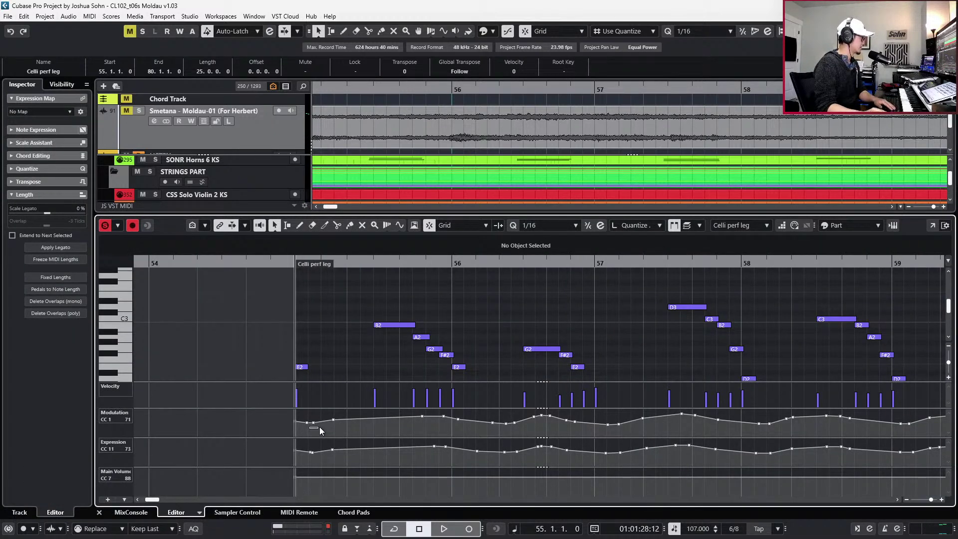
left_click_drag(320, 426, 369, 423)
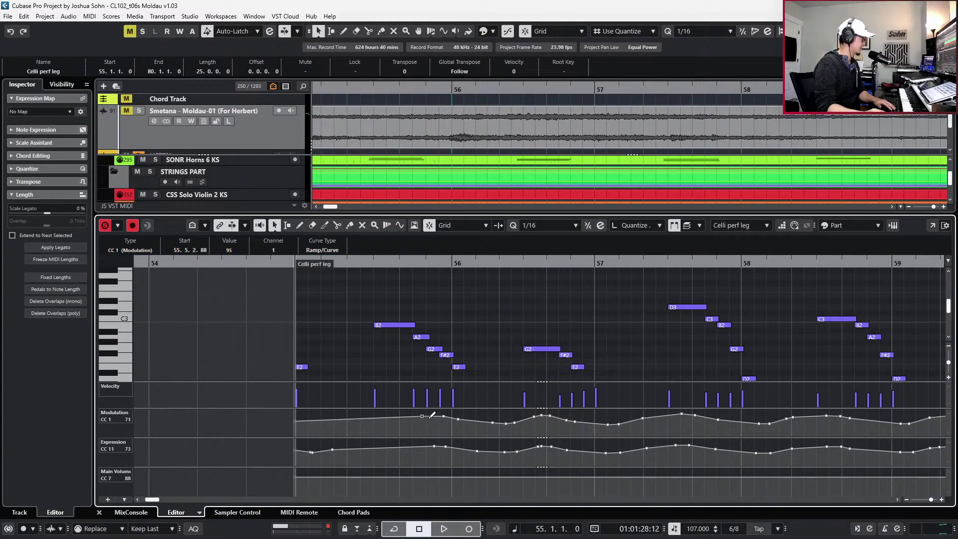
key("space")
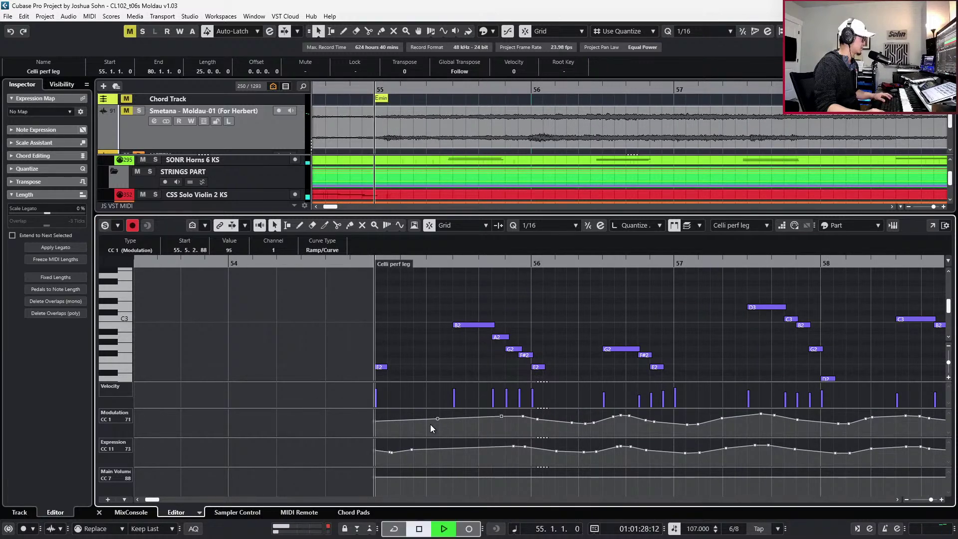
key("space")
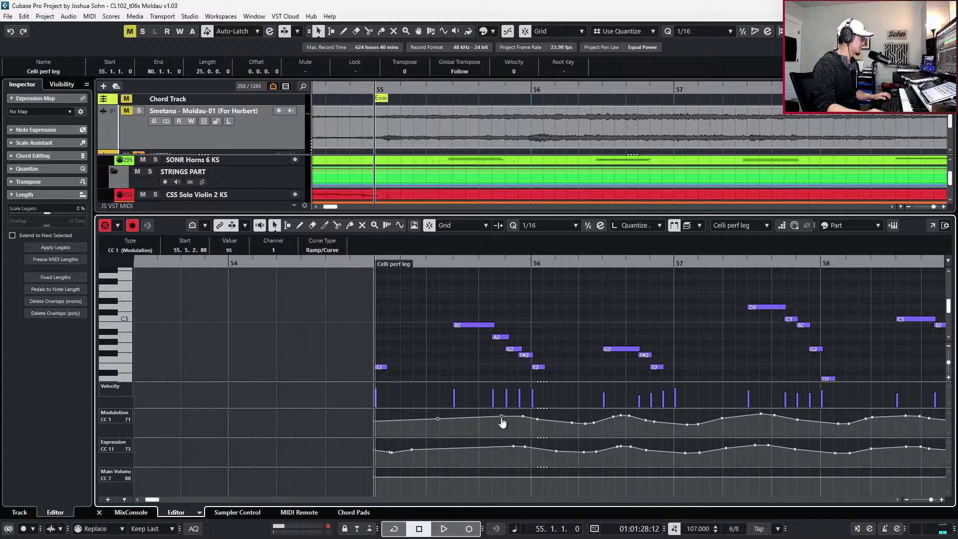
Lower the cello modulation peak near the end of bar 55 to about 83 and adjust the expression point there
left_click_drag(501, 422, 454, 423)
left_click(524, 423)
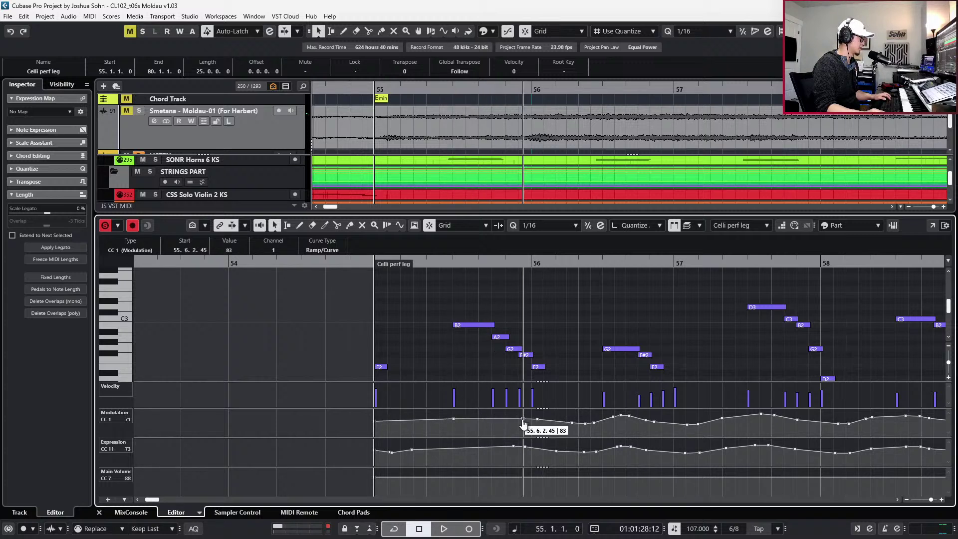
left_click(537, 420)
mouse_move(511, 451)
left_mouse_down()
mouse_move(529, 443)
mouse_move(517, 449)
left_mouse_up()
key("Return")
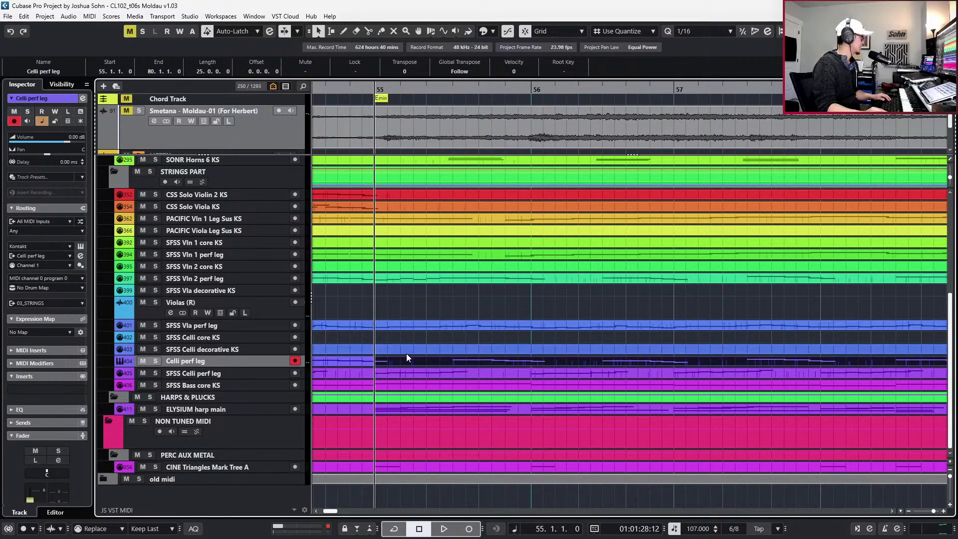
Reopen the SFSS Vln 2 perf leg part and change the C3 at the start of bar 56 to a sixteenth-note E3
left_click(355, 358)
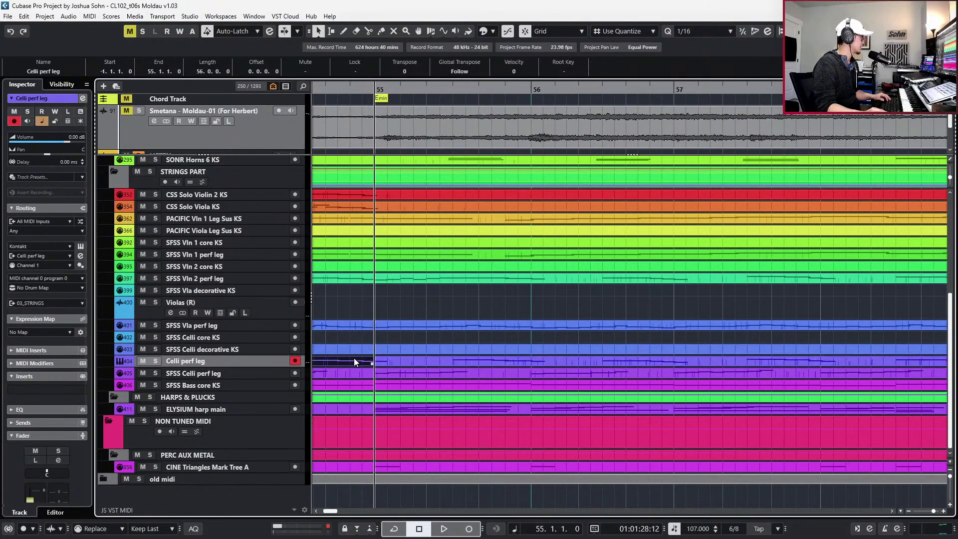
left_click(402, 278)
key("Return")
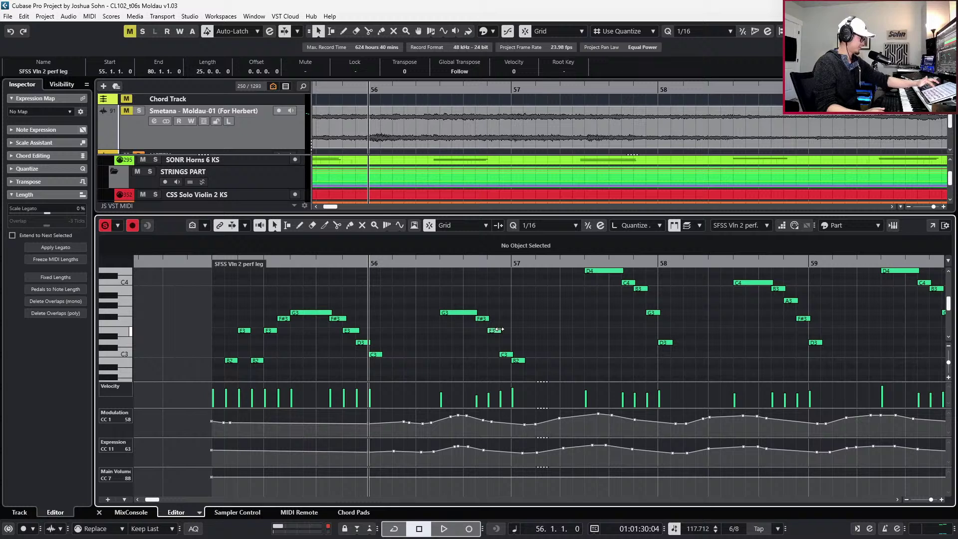
left_click(377, 355)
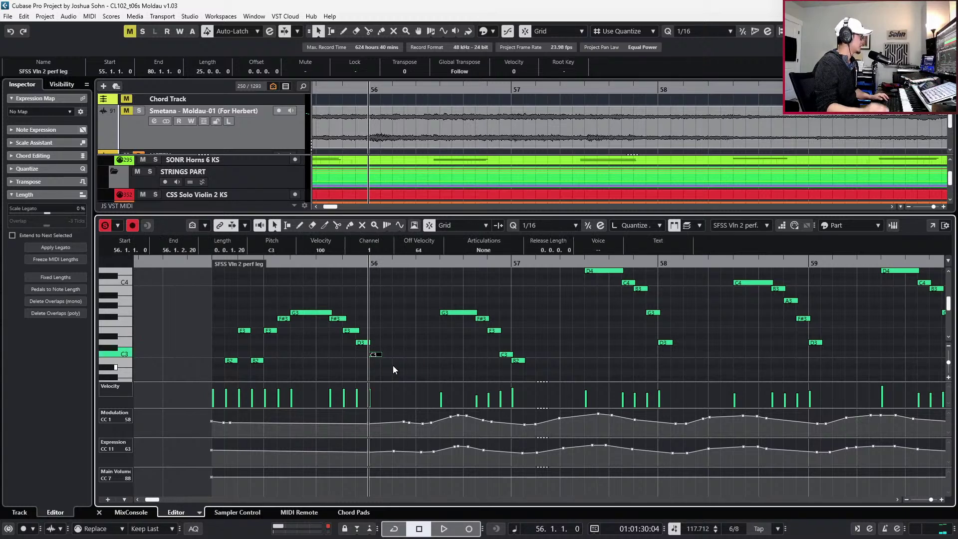
key("ctrl+Right")
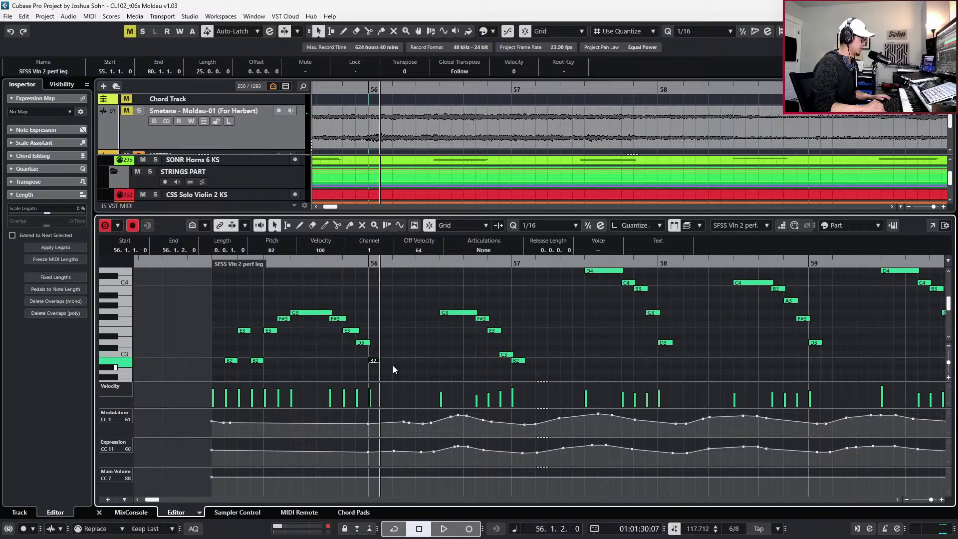
key("Up")
key("Up")
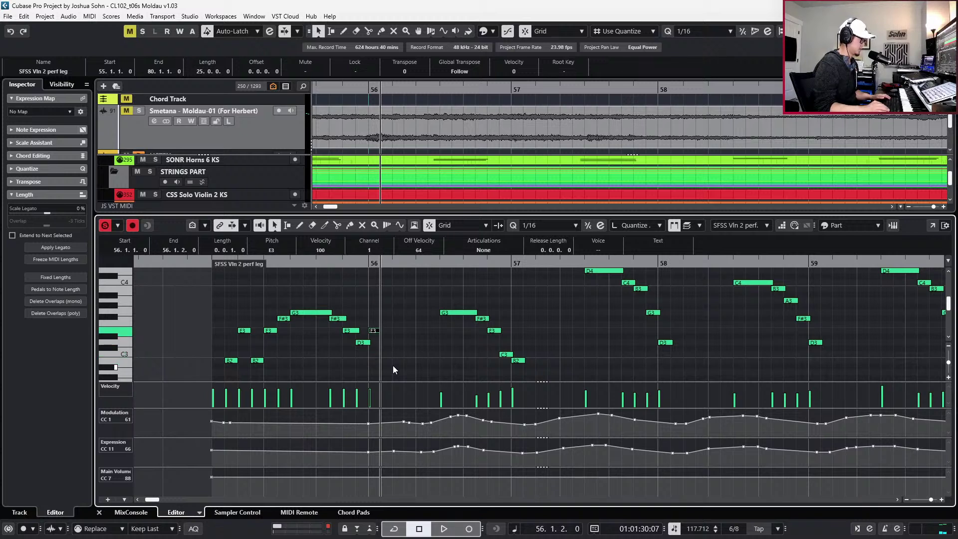
Duplicate the sixteenth-note E3 at the start of bar 56 onto the following sixteenth and lower the copy to G2
key("ctrl+d")
key("Down")
key("Down")
key("Down")
key("Down")
key("Down")
key("Down")
key("Down")
key("Down")
key("Down")
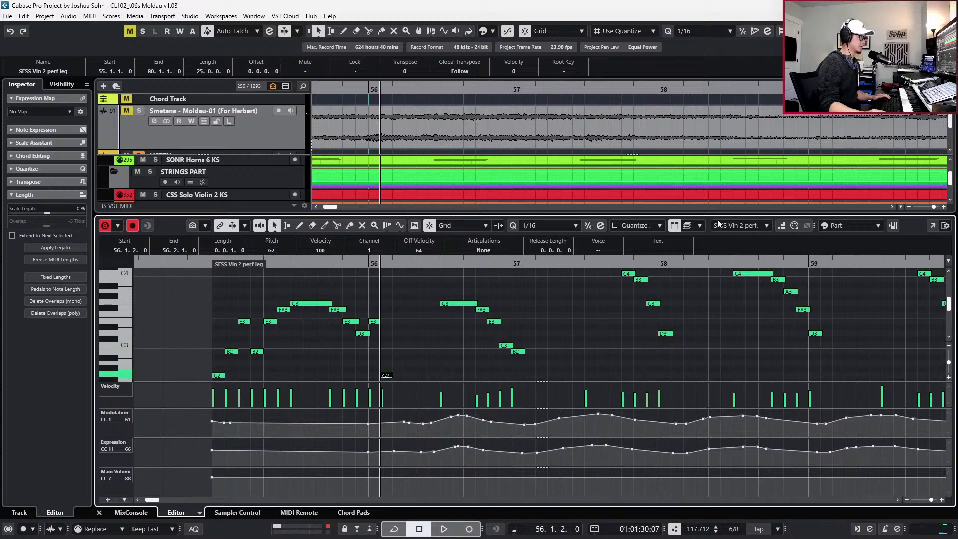
Using step input, fill the gaps with sixteenths G2, C3, G2, C3, D3 in bar 56 and D3, G3, D3, G3, A3 in bar 57
left_click(782, 226)
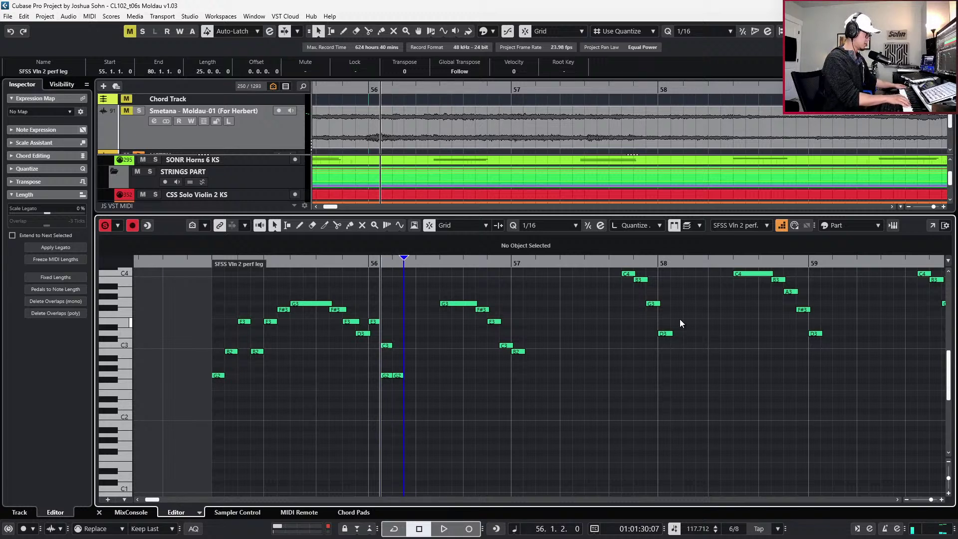
key("ctrl+z")
key("ctrl+z")
key("ctrl+z")
key("ctrl+z")
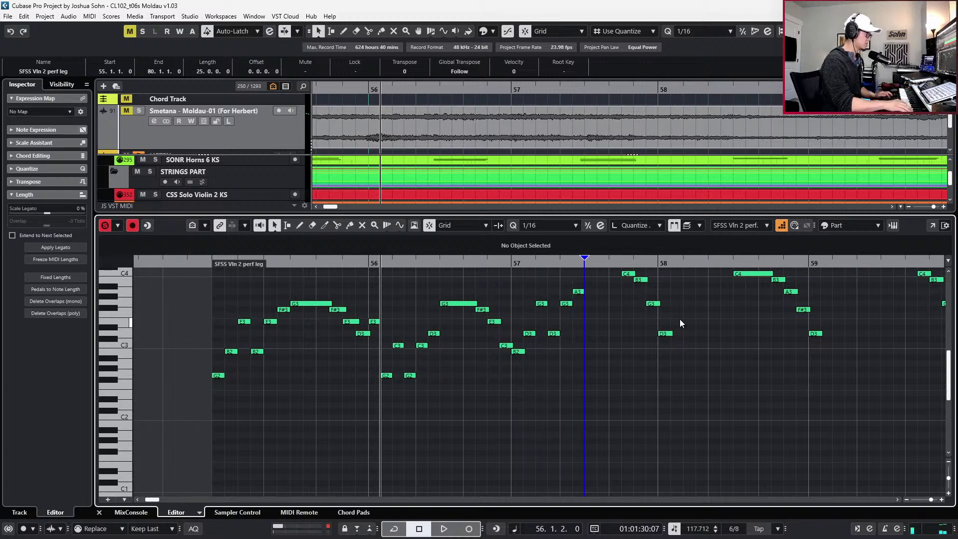
Transpose the long G3 in bar 56 and the three short notes following it down three semitones
scroll(653, 356, "up", 3)
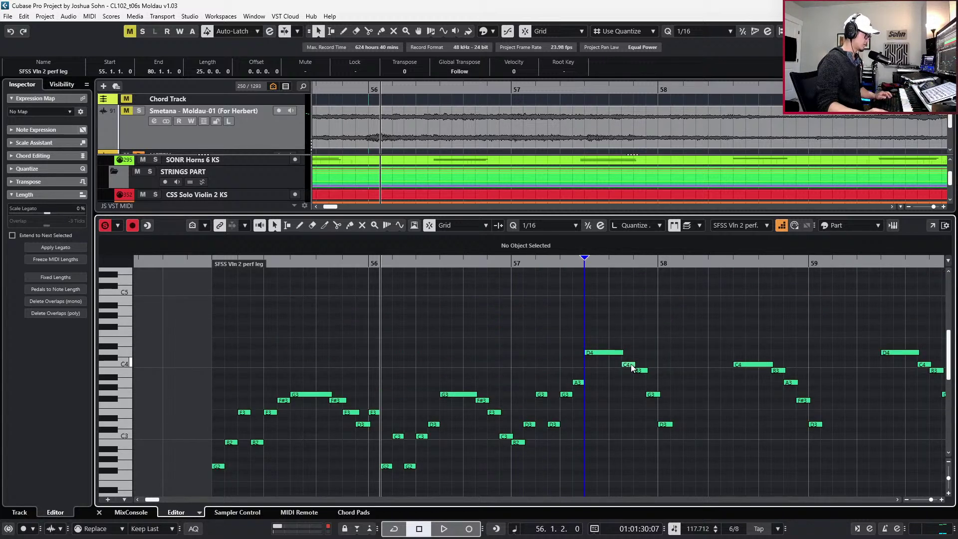
key("1")
scroll(509, 335, "down", 2)
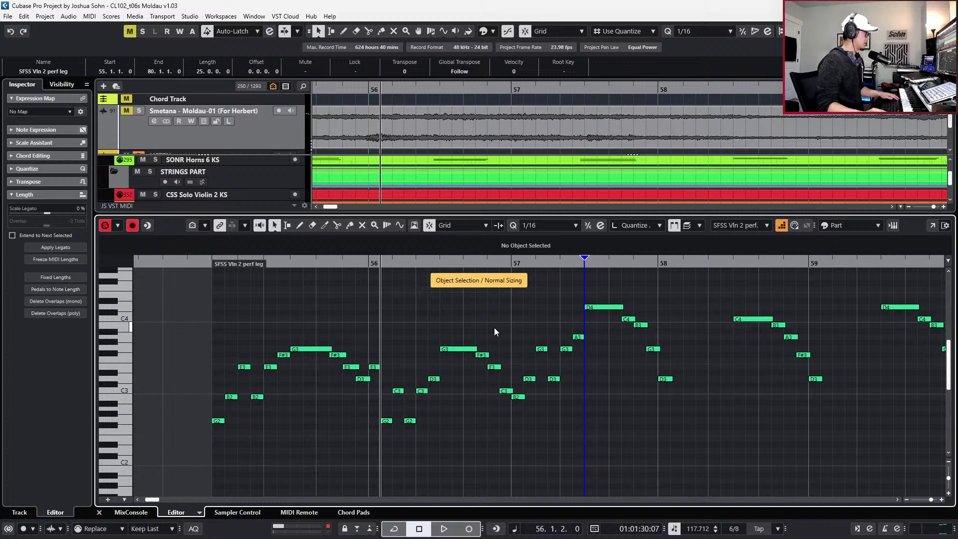
left_click_drag(446, 322, 504, 394)
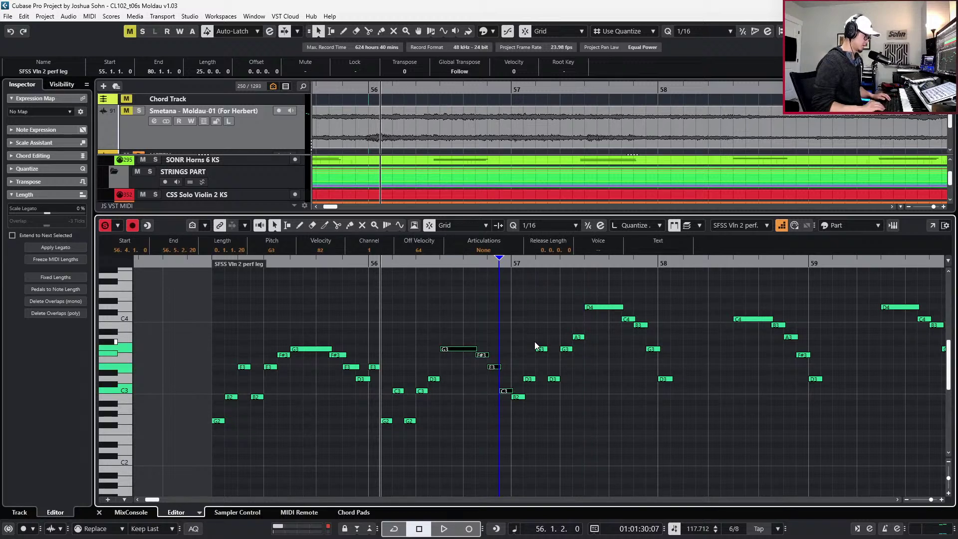
key("Down")
key("Down")
key("Down")
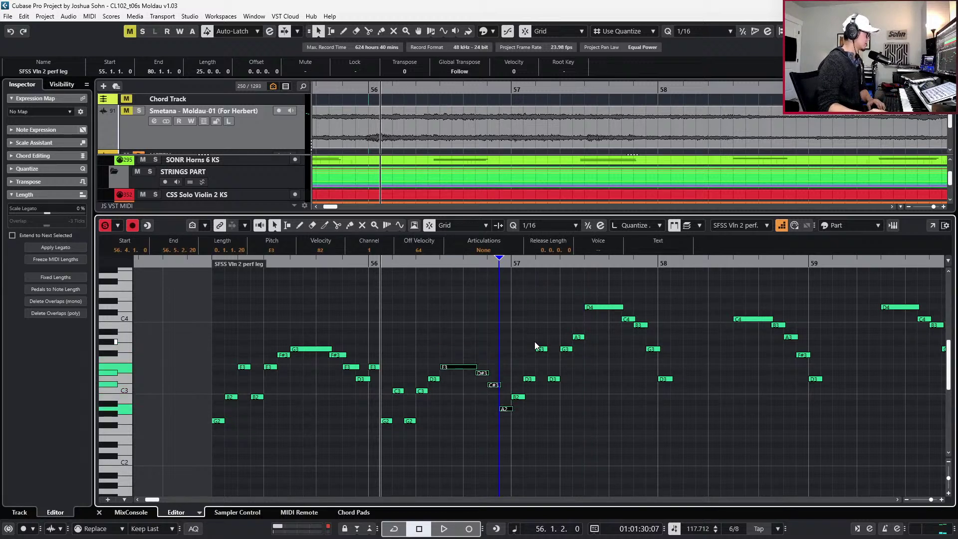
Lower the three short notes after the long E3 in bar 56 to D3, C3 and G2
left_click(486, 378)
left_click(482, 373)
key("Down")
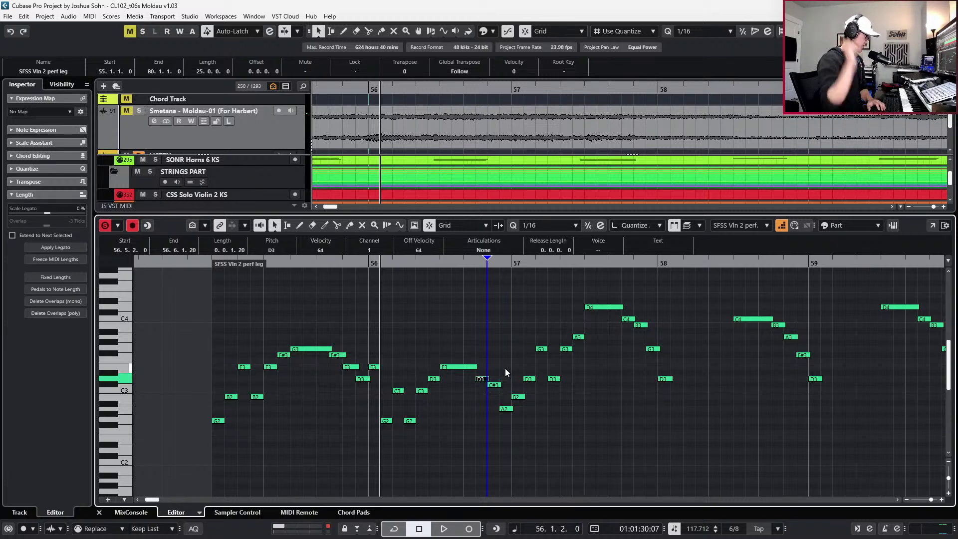
scroll(505, 372, "down", 3)
left_click(495, 339)
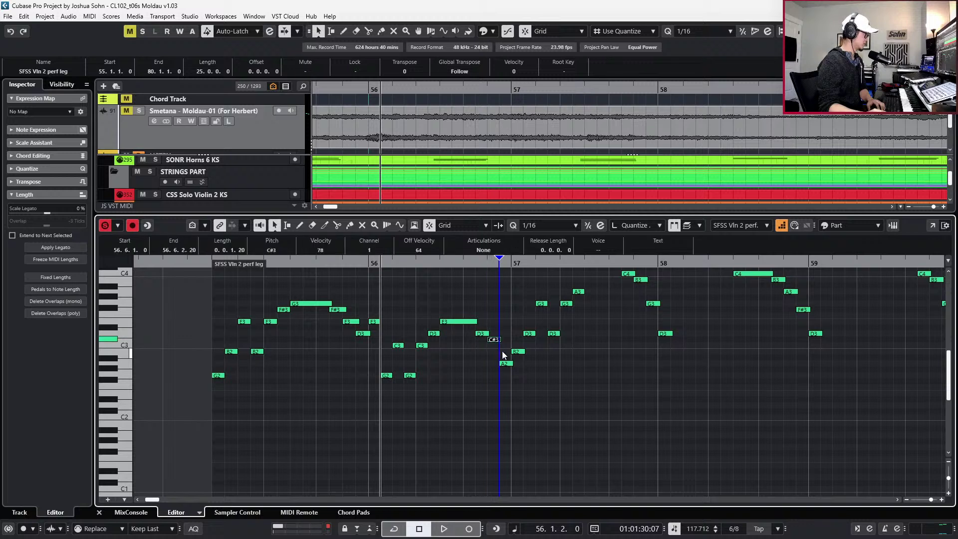
key("Down")
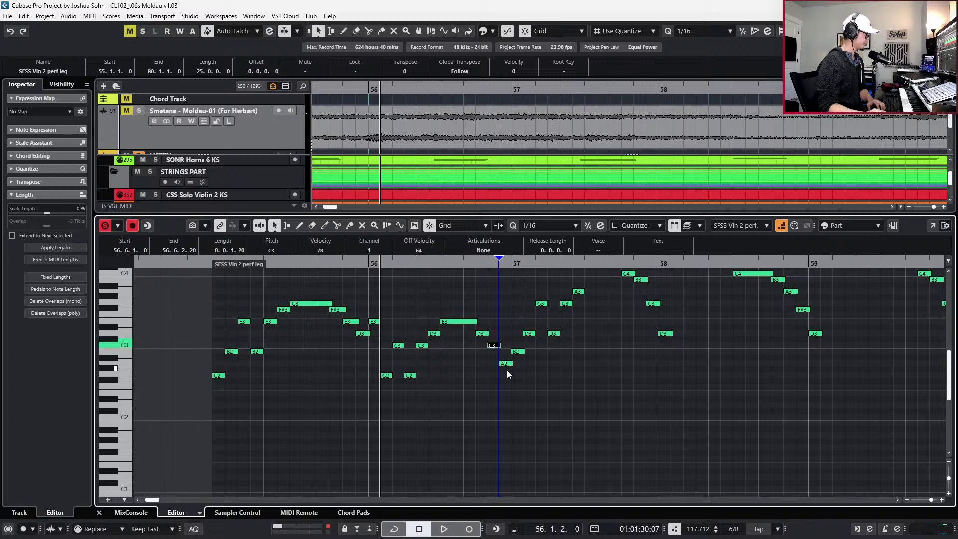
key("Right")
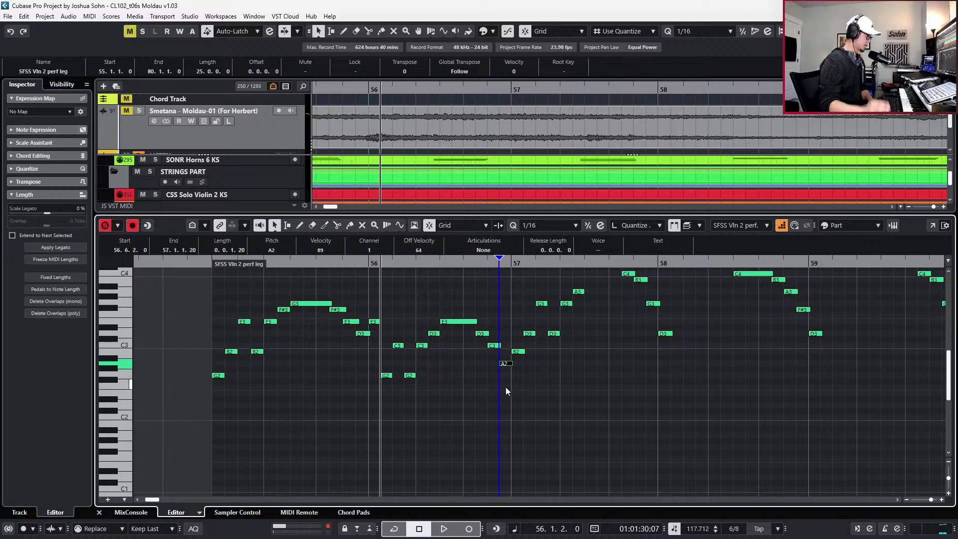
key("Down")
key("Down")
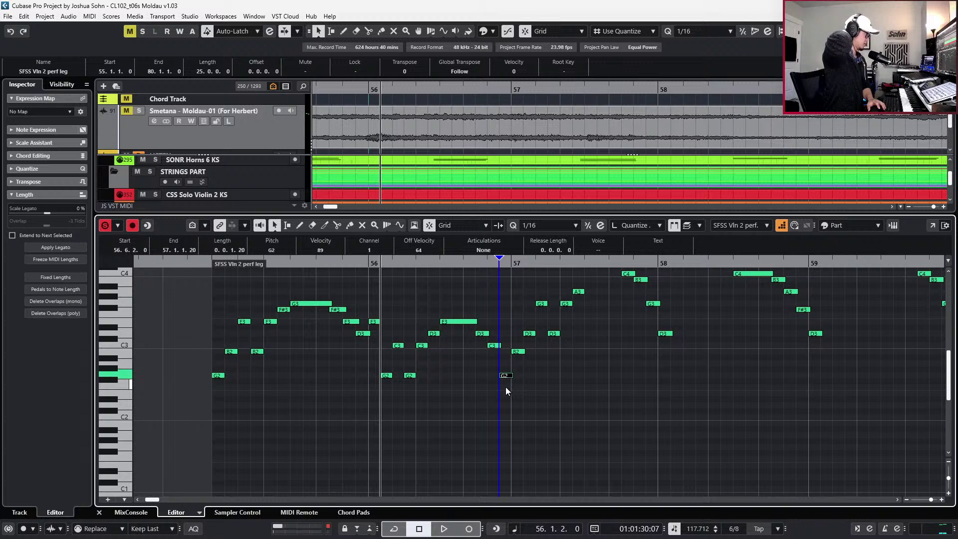
Transpose the long D4 in bar 57 and the three short notes following it down three semitones
scroll(573, 380, "up", 3)
left_click(618, 322)
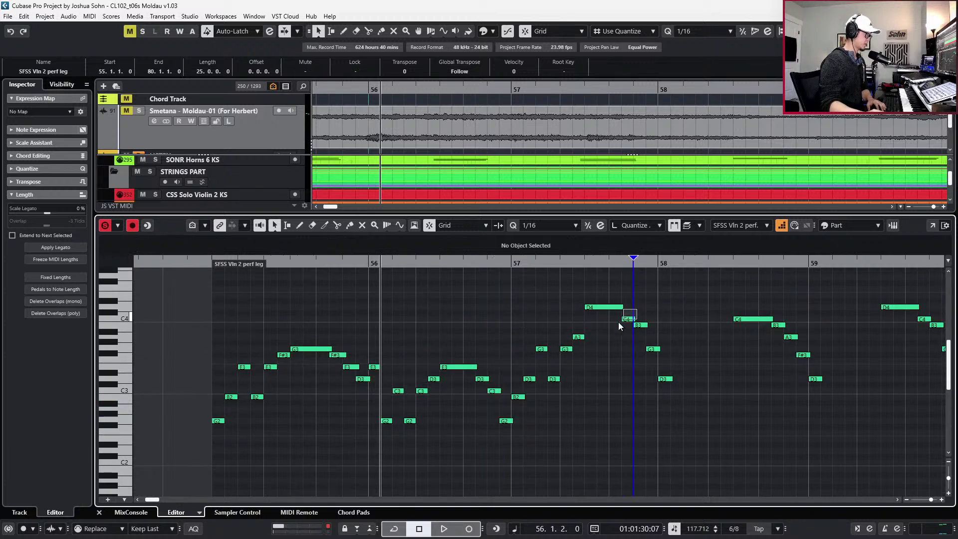
left_click_drag(598, 300, 655, 359)
key("Down")
key("Down")
key("Down")
key("Down")
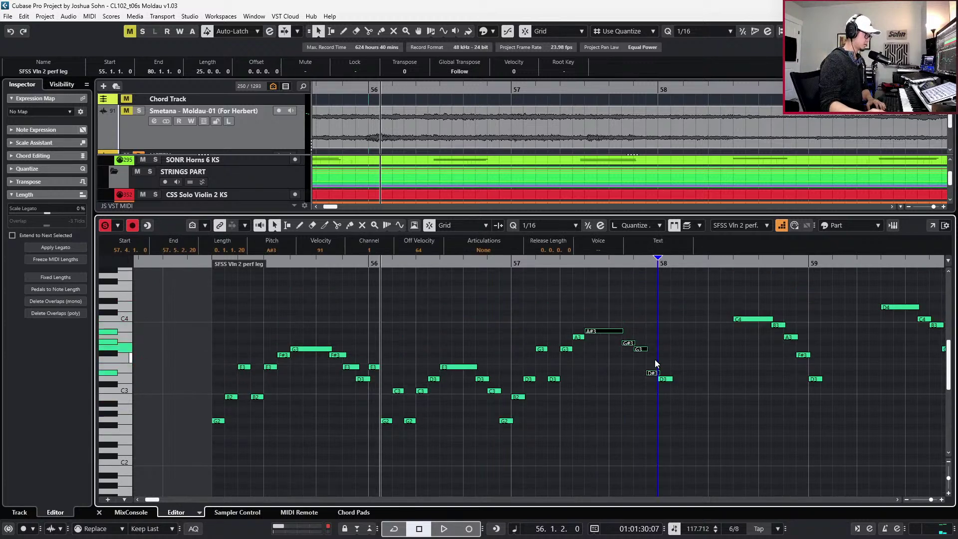
key("Down")
key("Up")
key("Up")
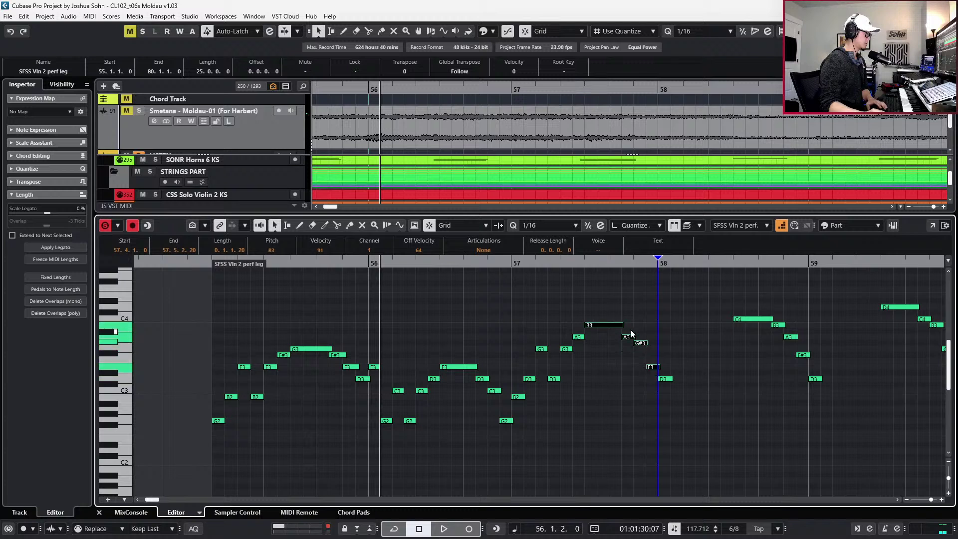
Lower the last two short notes of bar 57 to G3 and D3
left_click(642, 348)
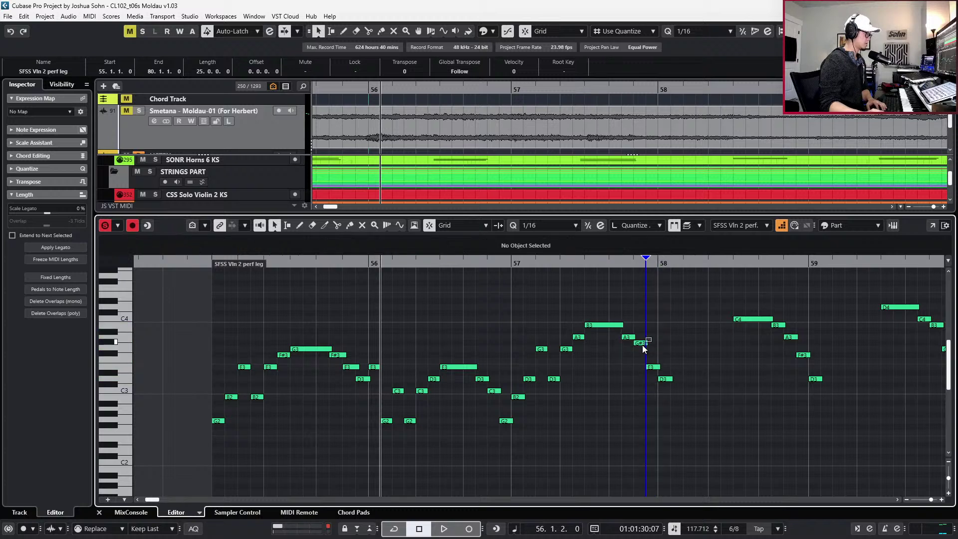
left_click_drag(642, 344, 651, 354)
left_click(649, 368)
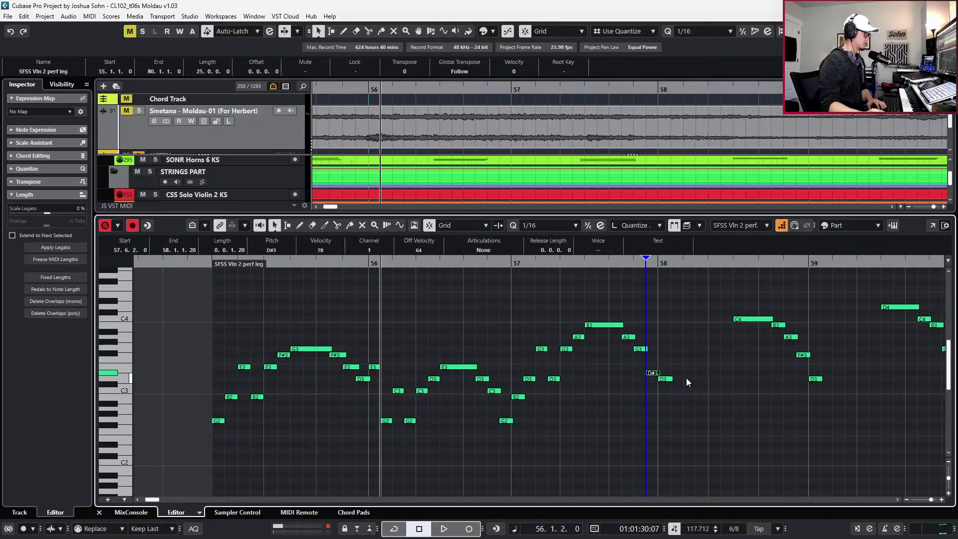
key("Down")
key("Down")
left_click(681, 371)
Lower the first note of bar 58 to A2 and play back the line from bar 56
left_click(669, 378)
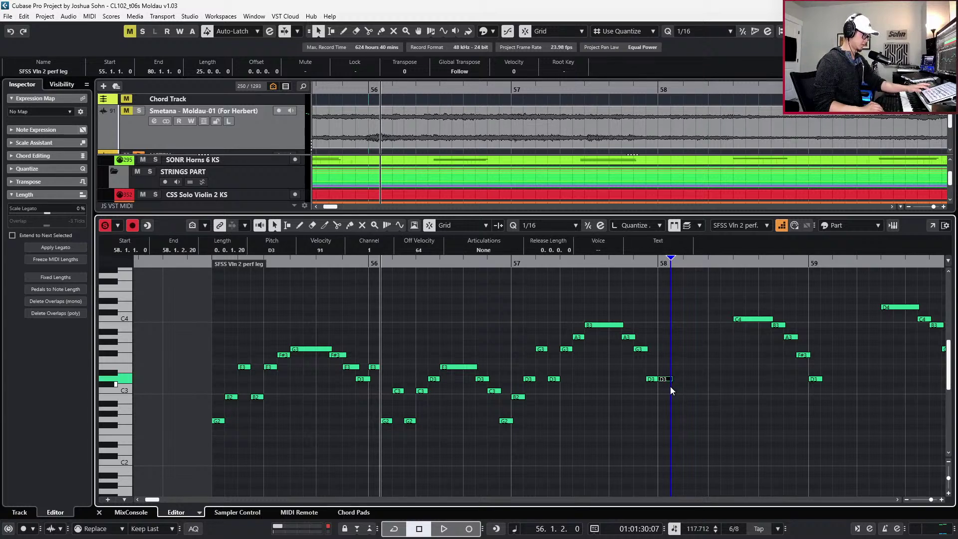
key("Down")
key("Down")
key("Down")
key("Down")
key("Down")
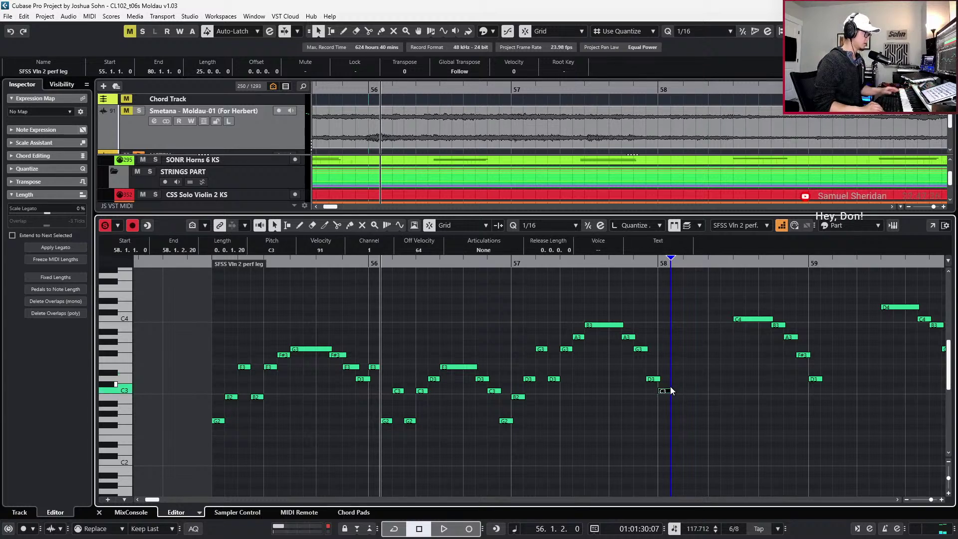
key("space")
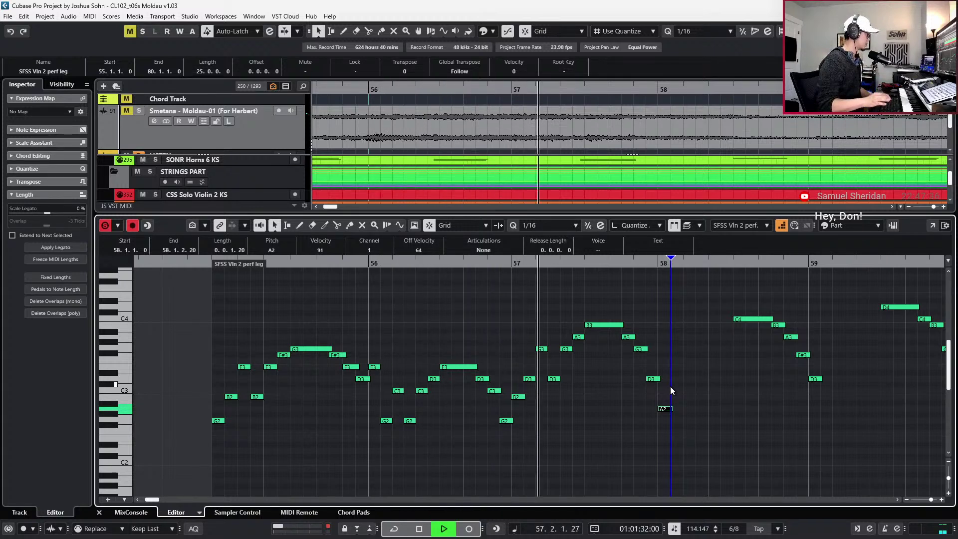
key("space")
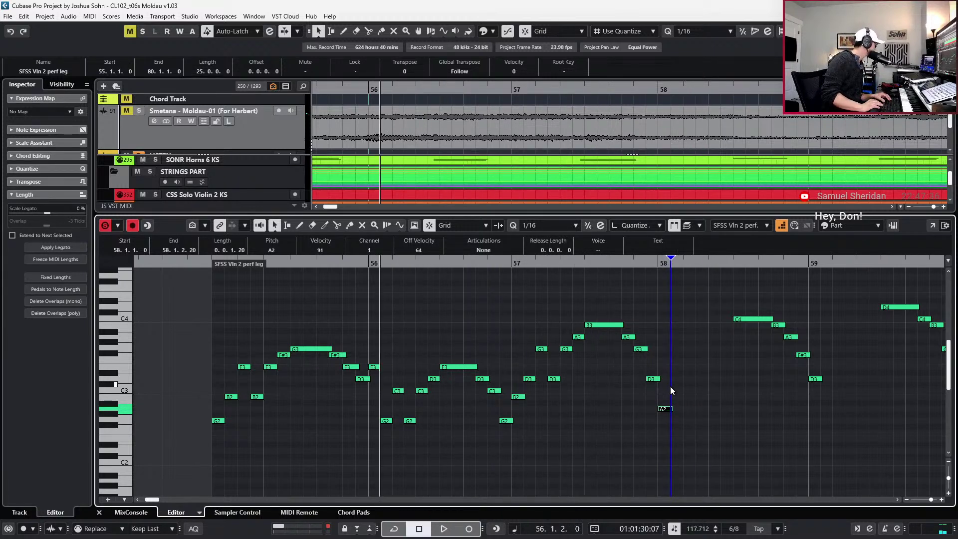
Play back the revised Violin 2 line from bar 54 with the view following the playhead
key("Left")
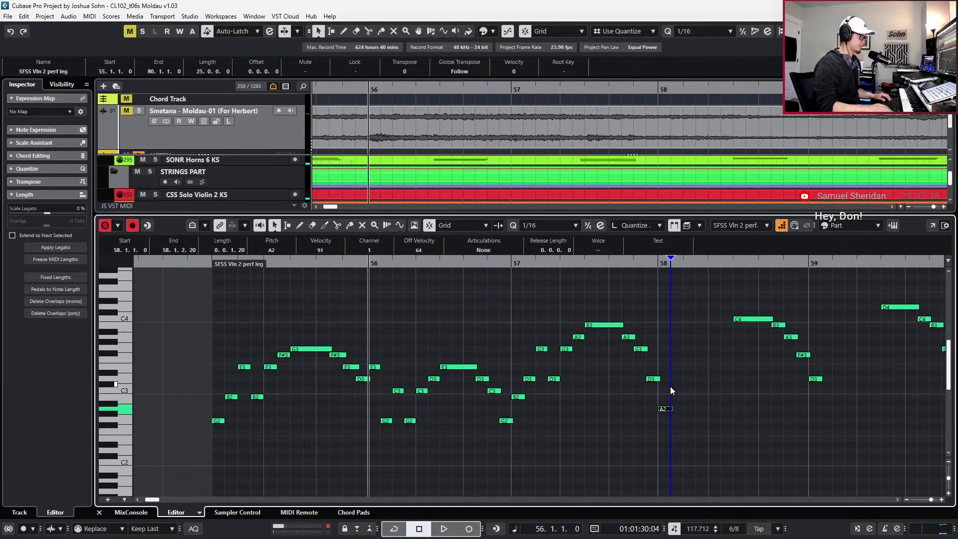
key("g")
key("g")
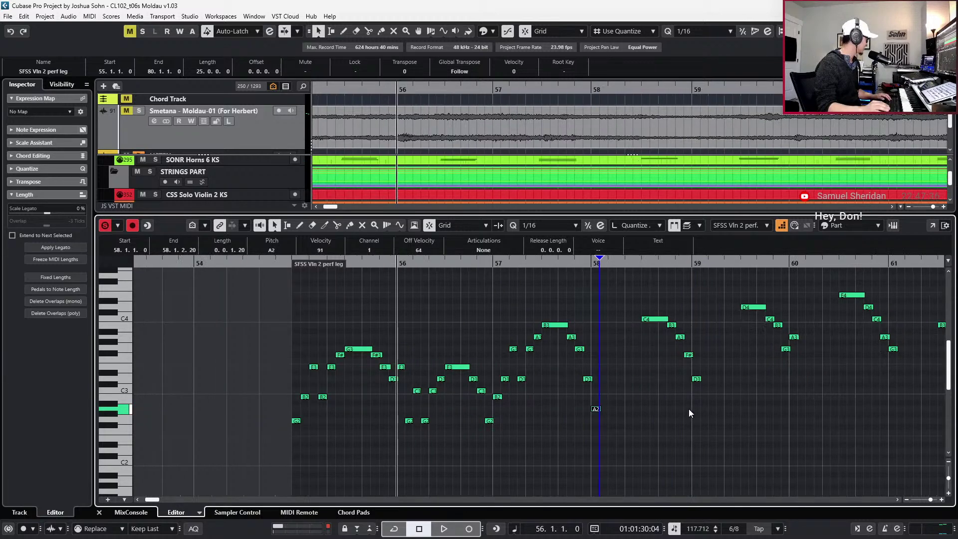
key("l")
key("KP_Add")
key("KP_Subtract")
key("KP_Subtract")
key("KP_Subtract")
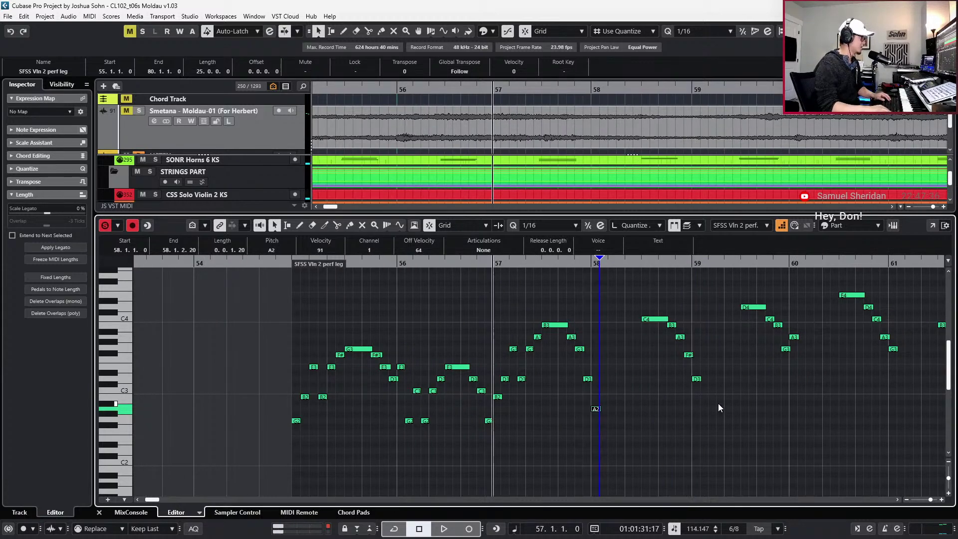
key("space")
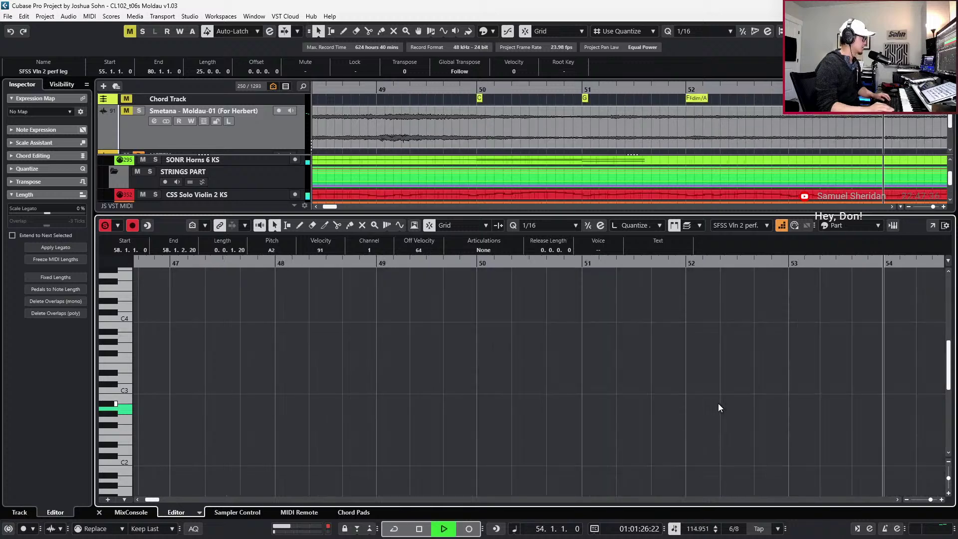
key("space")
key("space")
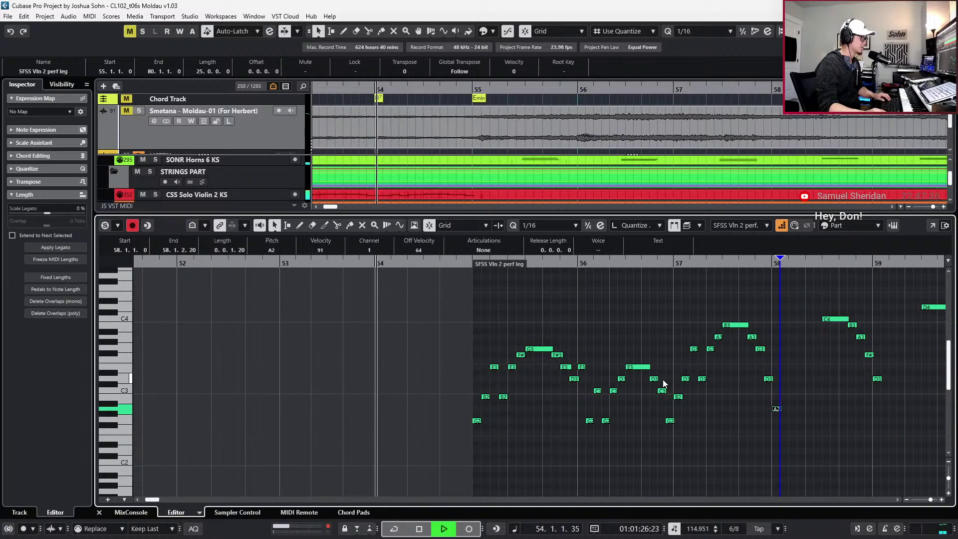
key("f")
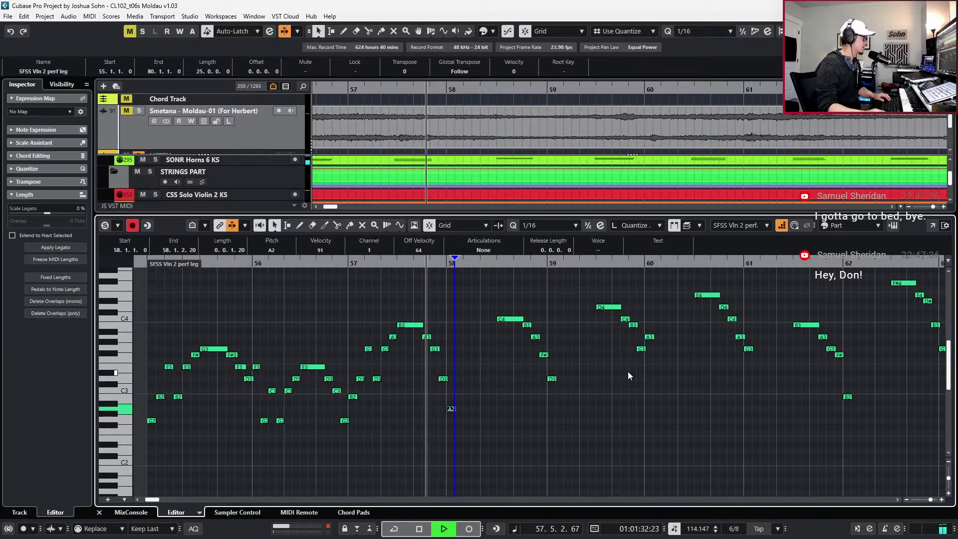
key("space")
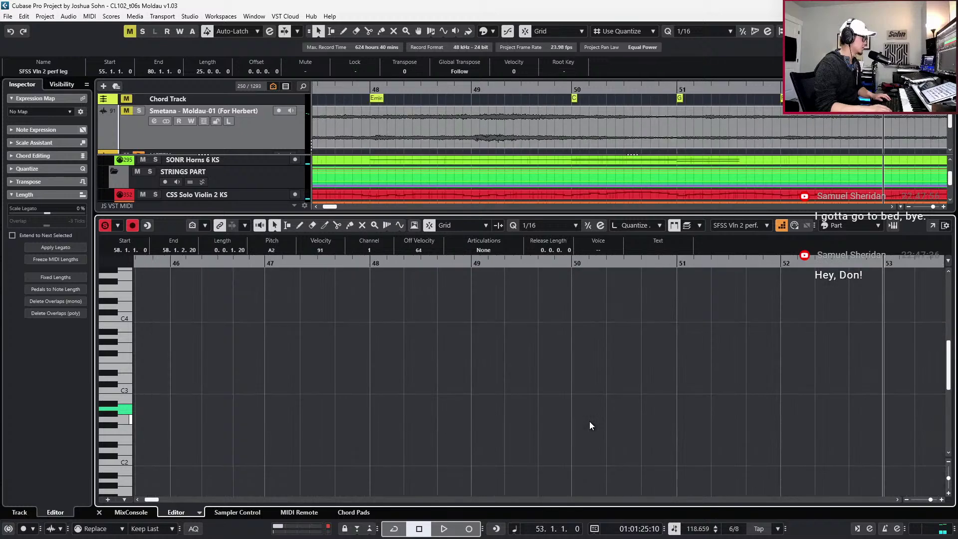
From the second sixteenth of bar 58, enter the sixteenths C3, F#3, C3, F#3, G3 and A3 using step input
key("l")
key("h")
key("h")
key("h")
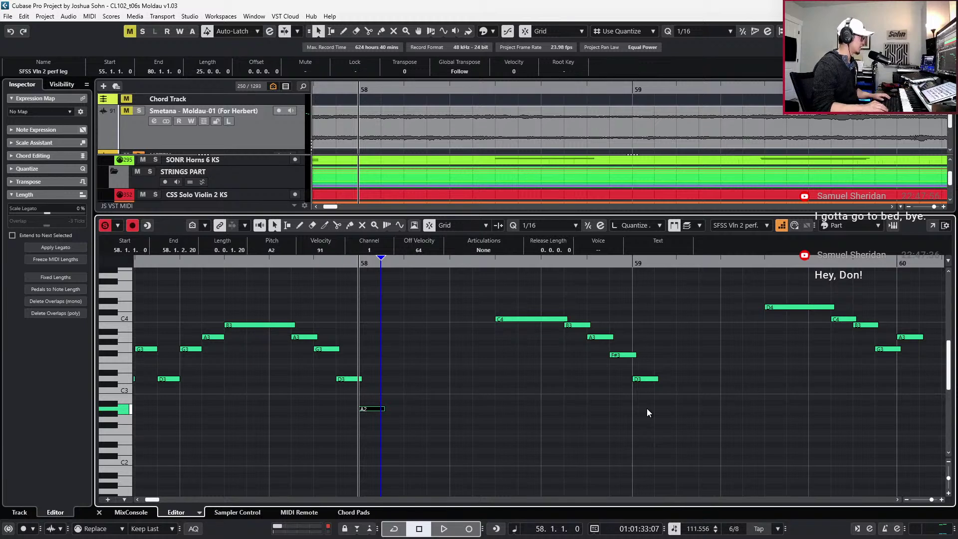
key("ctrl+Right")
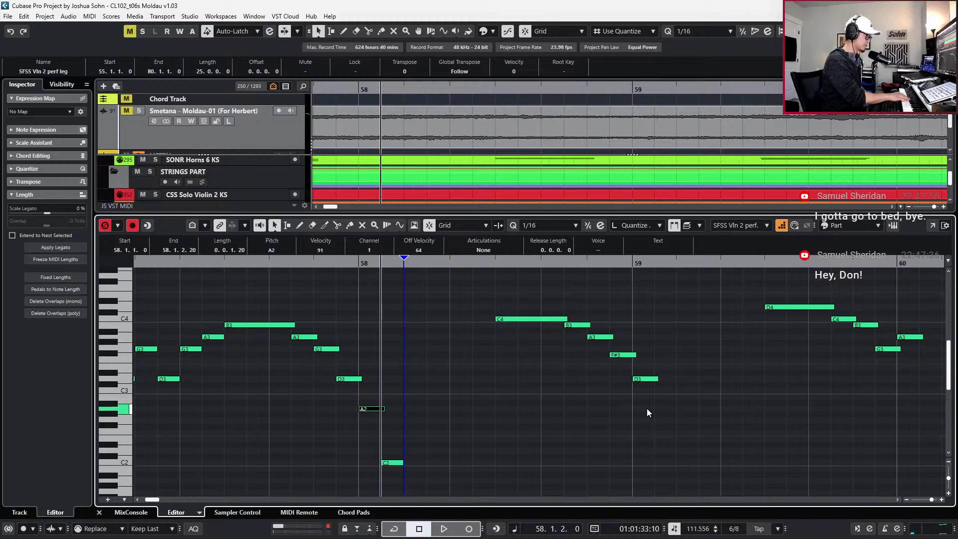
key("ctrl+z")
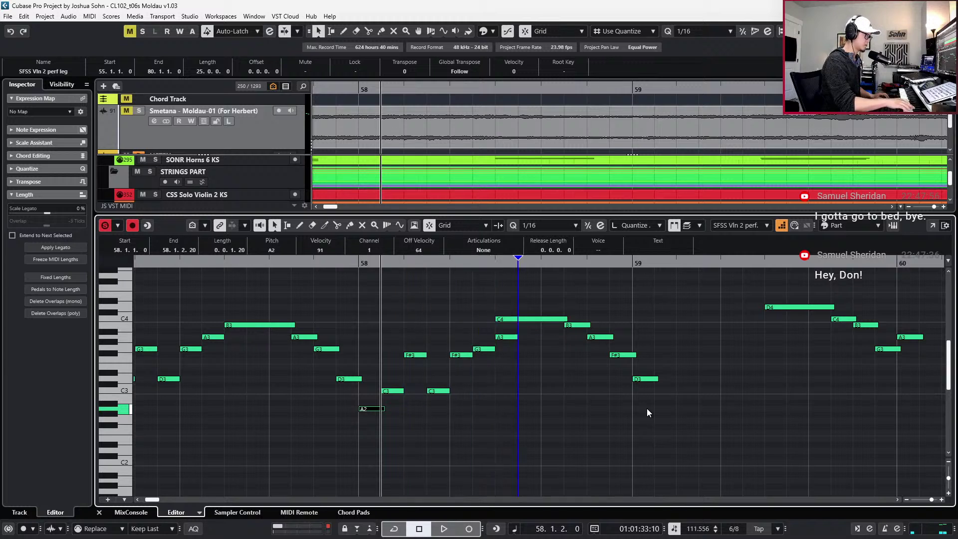
key("1")
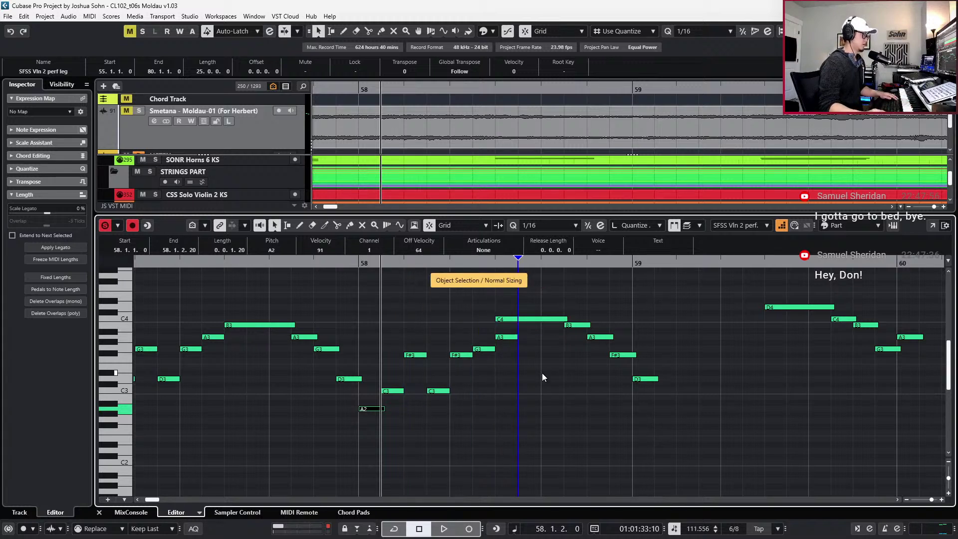
Turn off step input and play back the Violin 2 line from bar 57
key("KP_Subtract")
key("KP_Subtract")
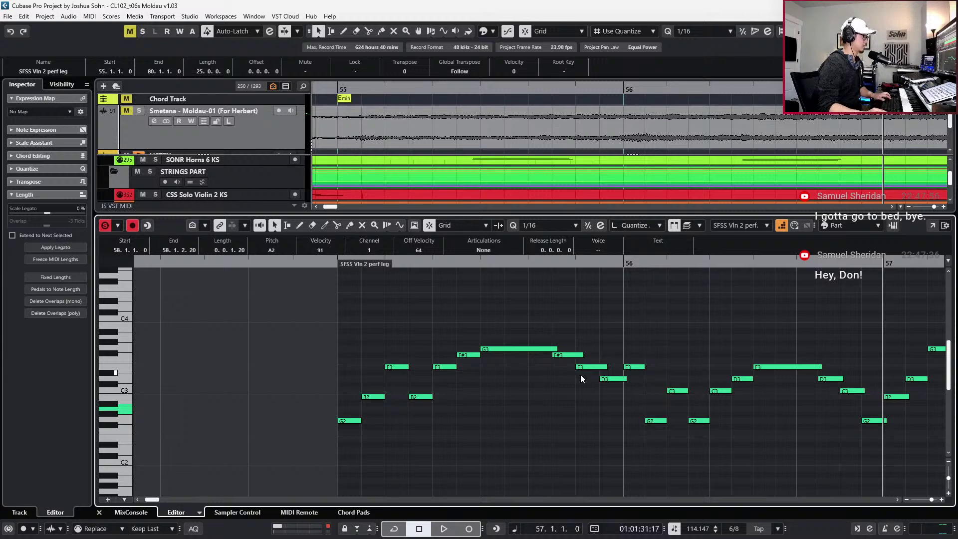
key("g")
key("g")
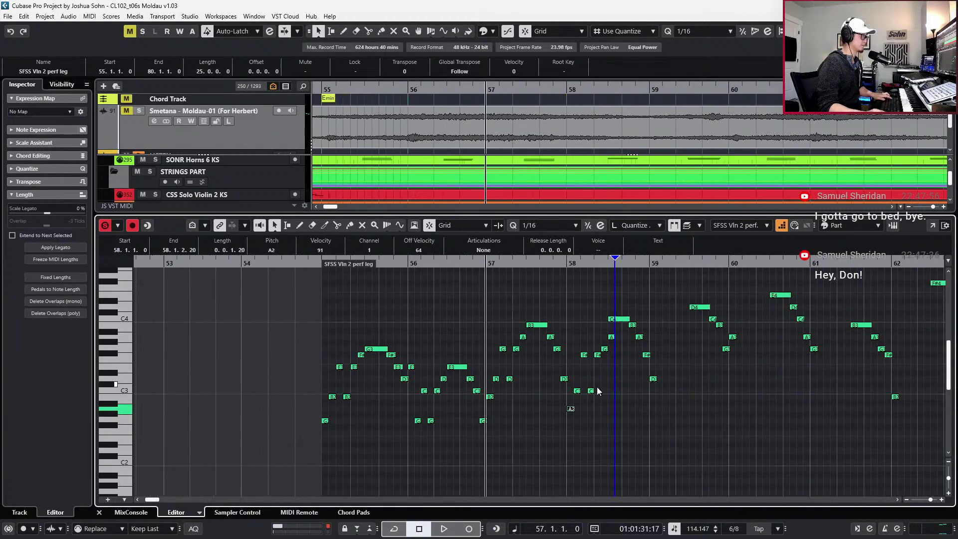
key("h")
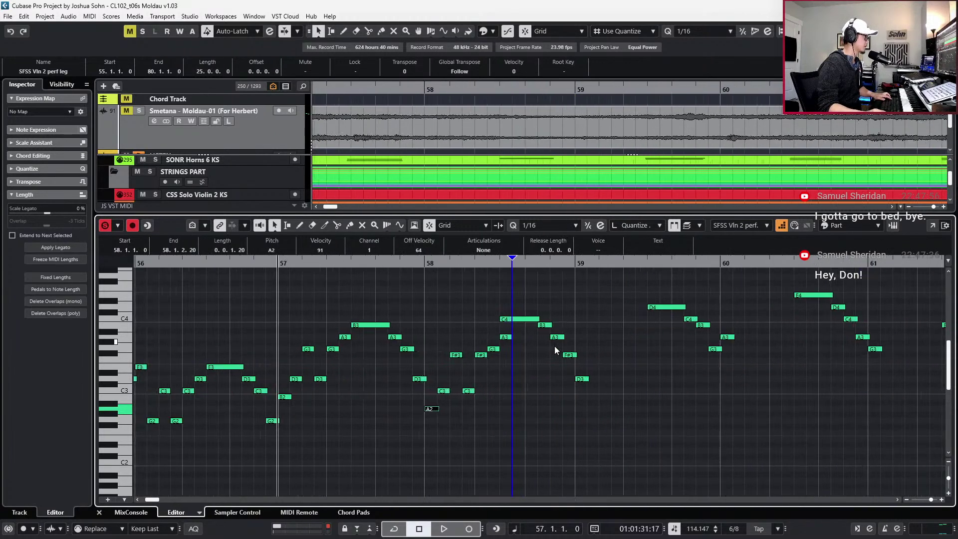
left_click(788, 227)
left_click(782, 225)
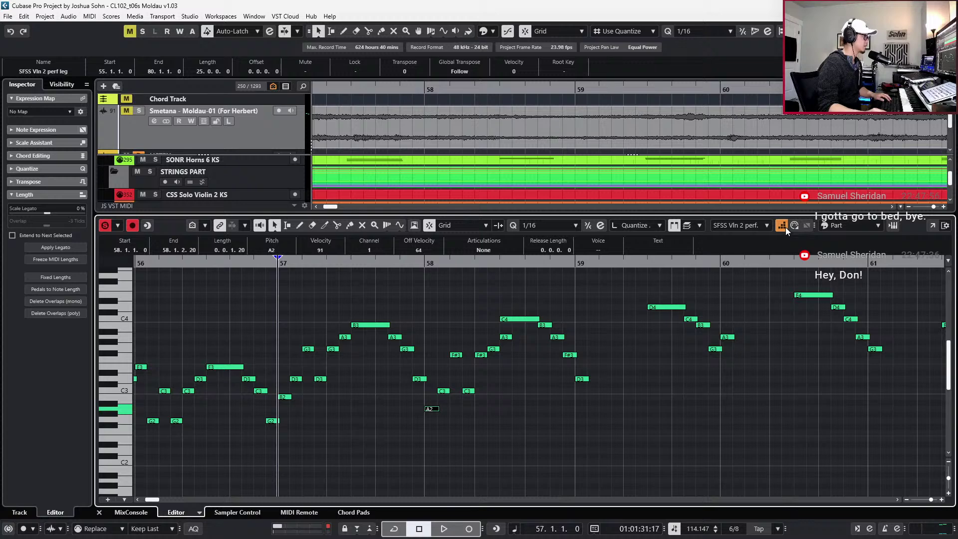
left_click(785, 227)
key("space")
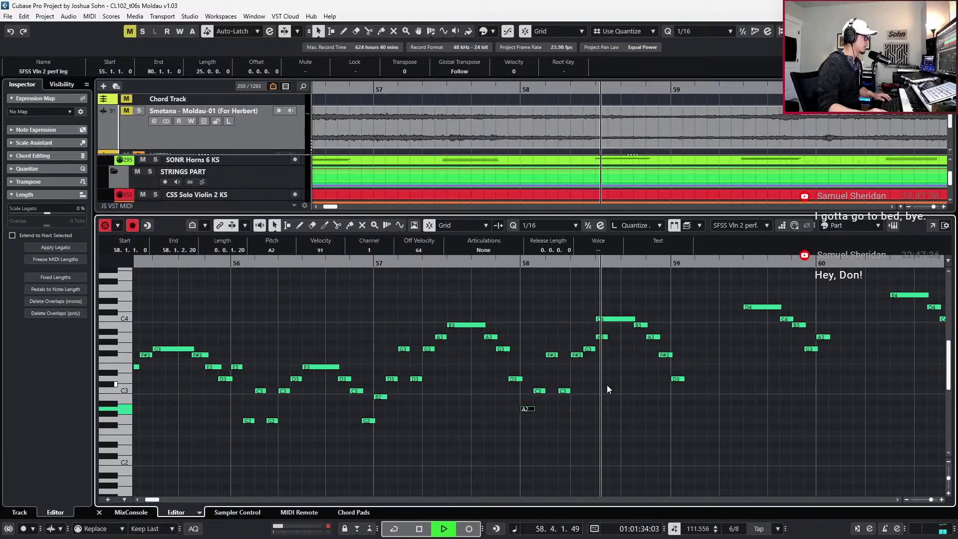
key("space")
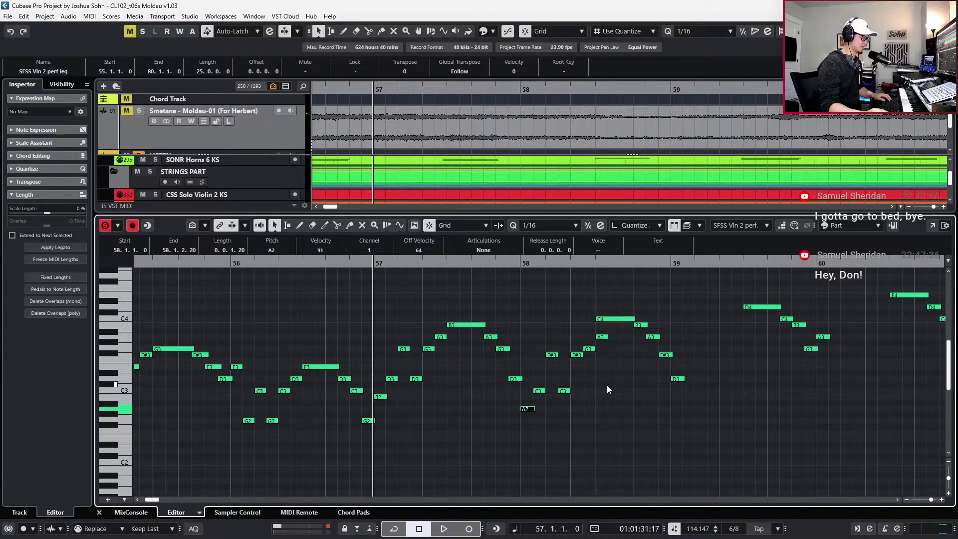
Replay the line from bar 57 and audition the sixteenths of bar 58 one by one from its second note
key("space")
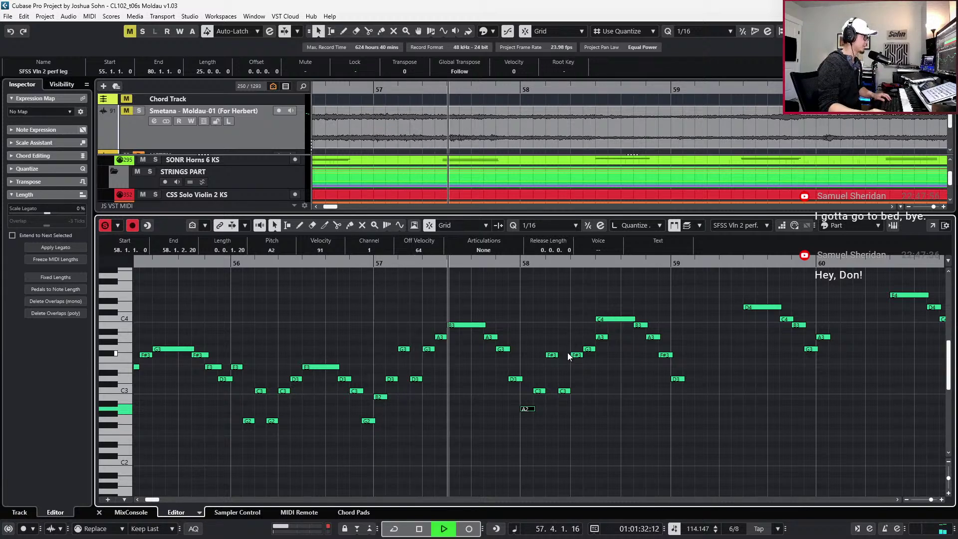
key("space")
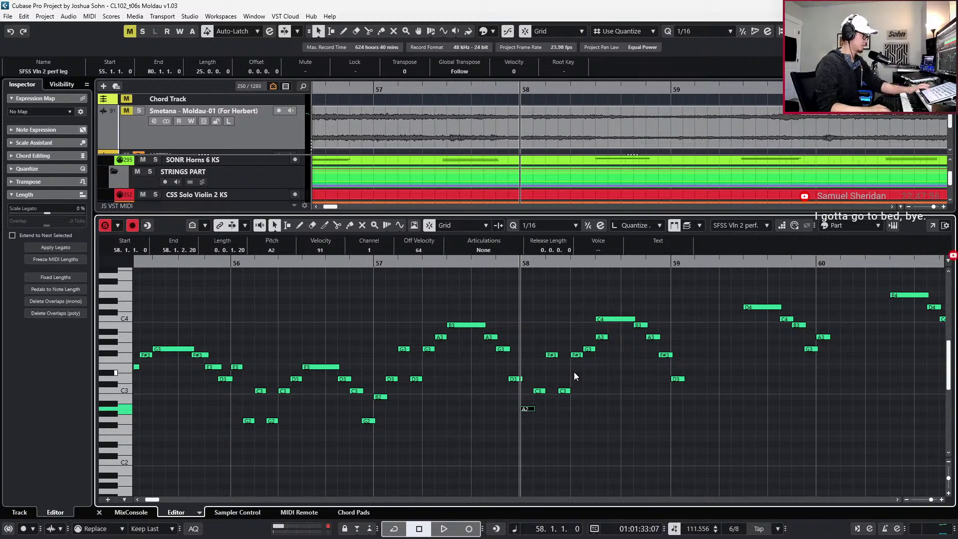
key("Right")
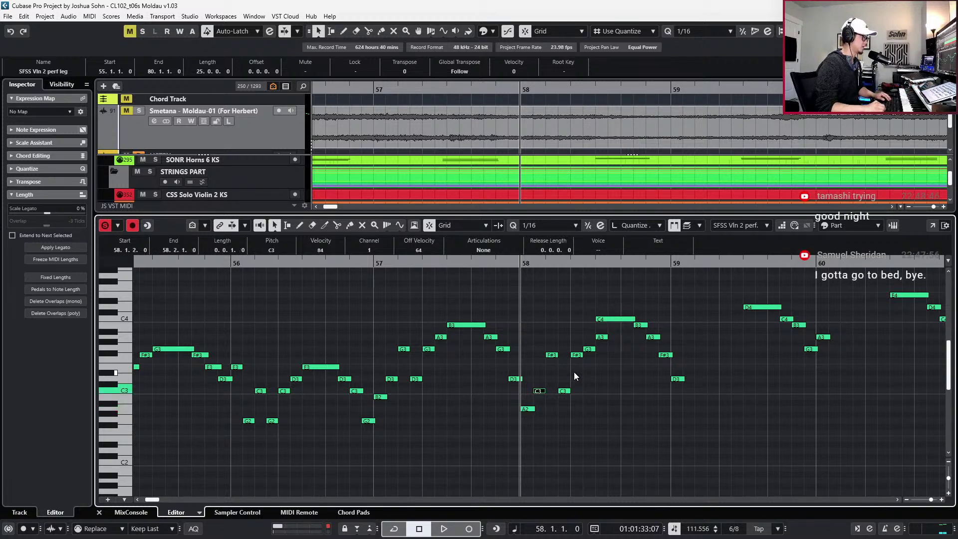
key("Right")
key("Right")
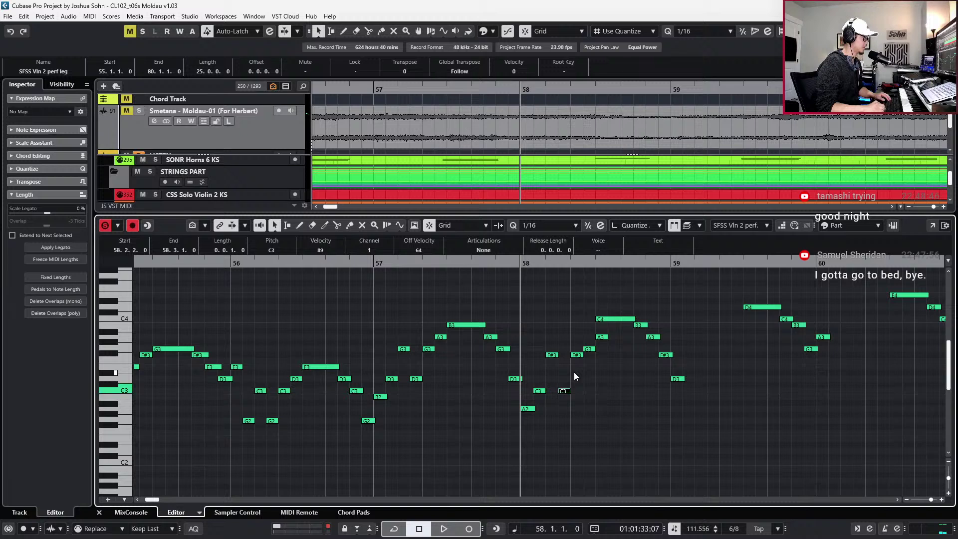
key("Right")
key("Right")
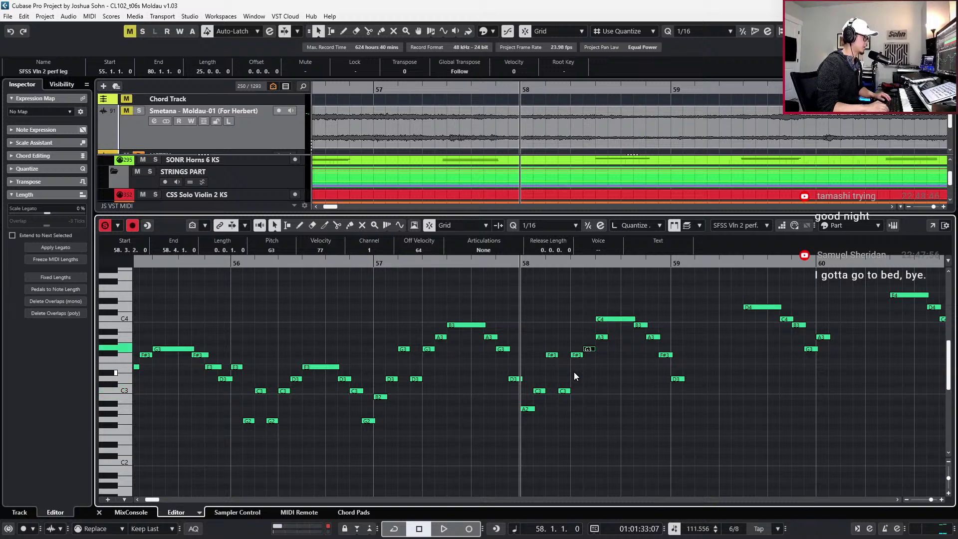
key("Right")
key("Right")
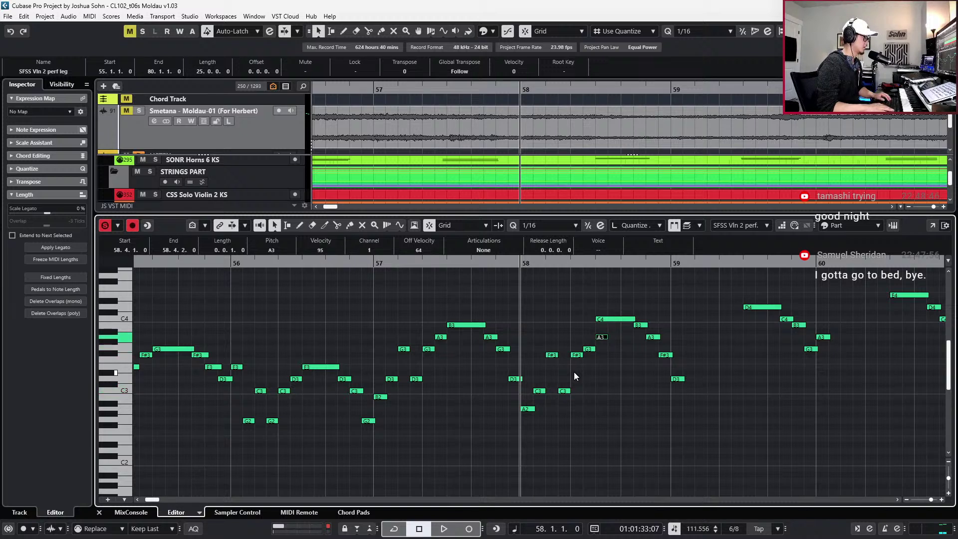
Rework the closing descent of bar 58 to A3, G3, F#3 and E3 without the duplicate short A3, and play it back
left_click_drag(594, 304, 666, 382)
key("Down")
scroll(657, 327, "up", 3)
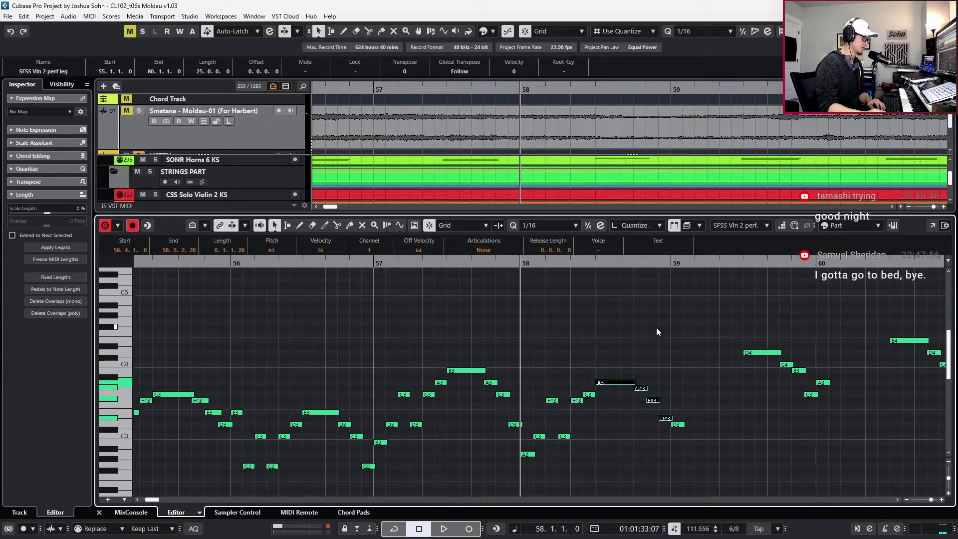
left_click(646, 388)
key("Down")
left_click(666, 418)
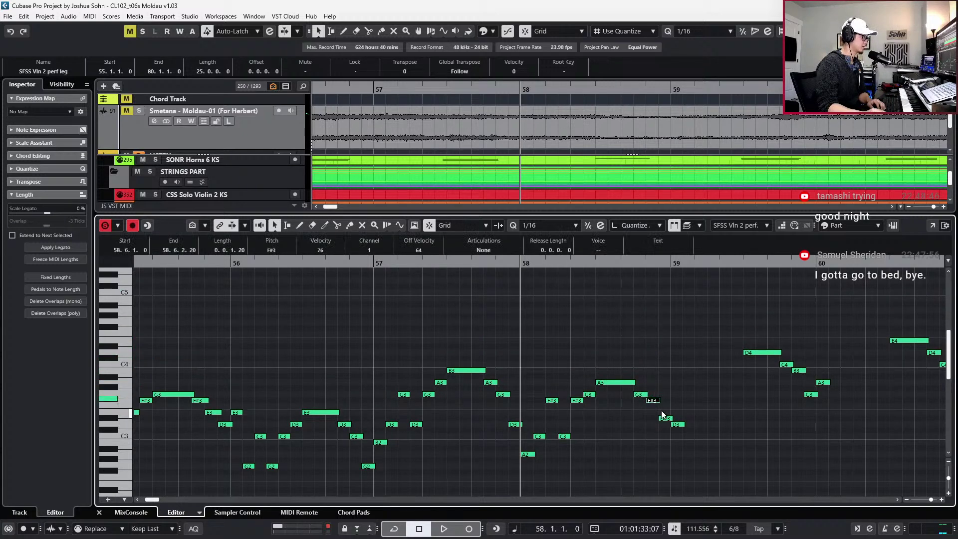
key("Up")
key("space")
scroll(669, 403, "down", 6)
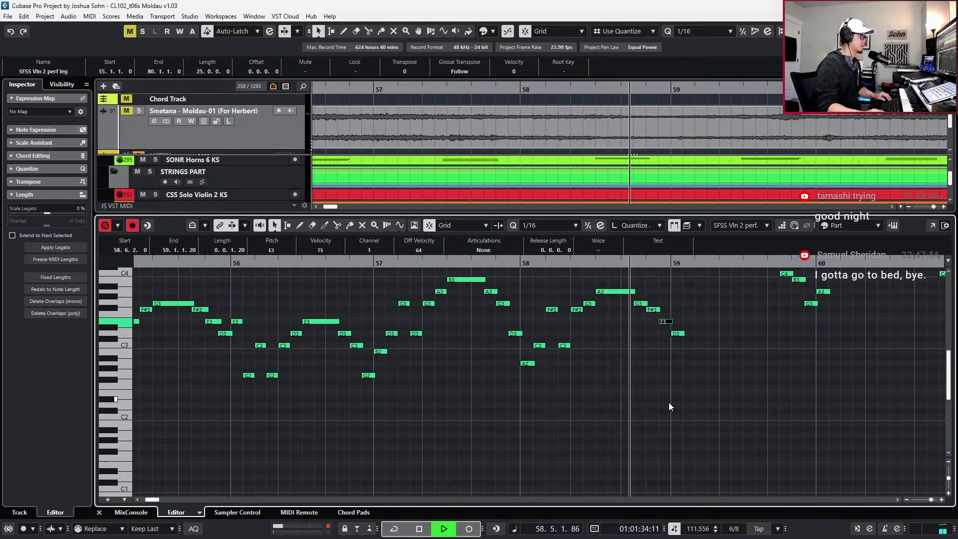
key("space")
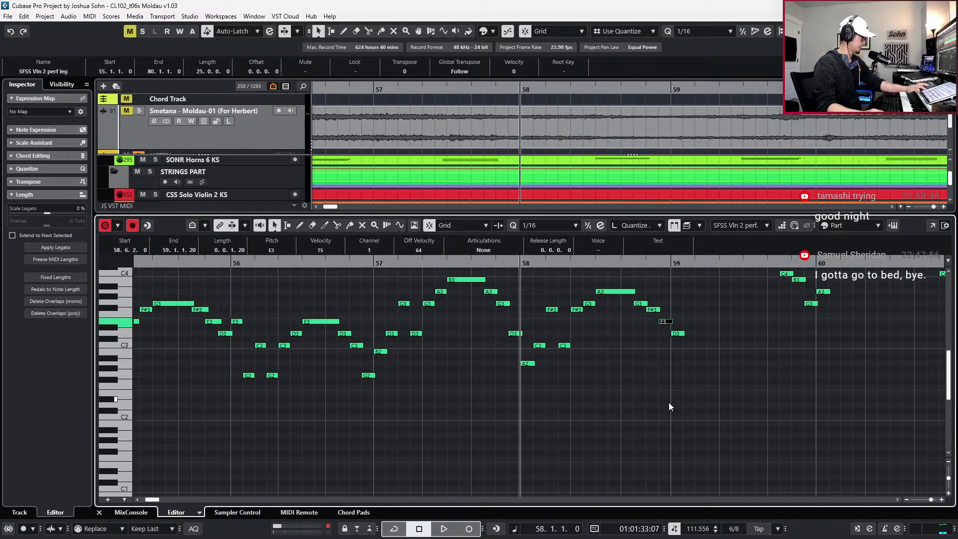
Lower the first note of bar 59 to B2
key("Right")
key("Down")
key("Down")
key("Down")
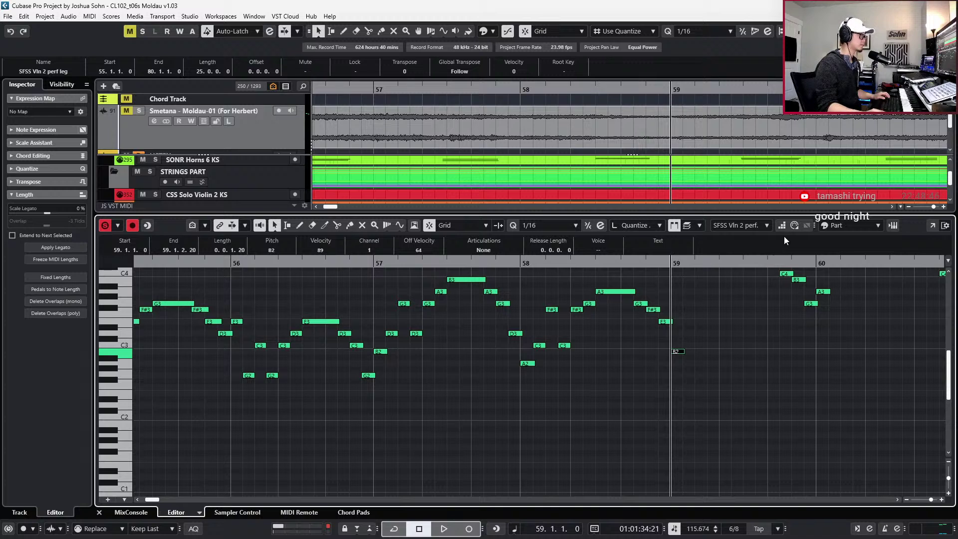
From the second sixteenth of bar 59, enter D3, G3, D3, G3, A3 and B3 using step input, and turn step input off
left_click(692, 336)
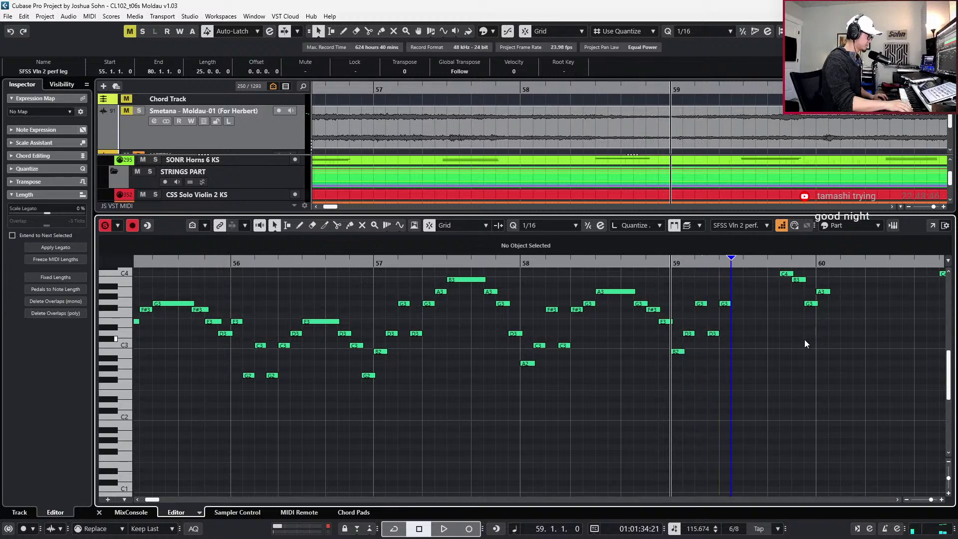
scroll(789, 337, "up", 3)
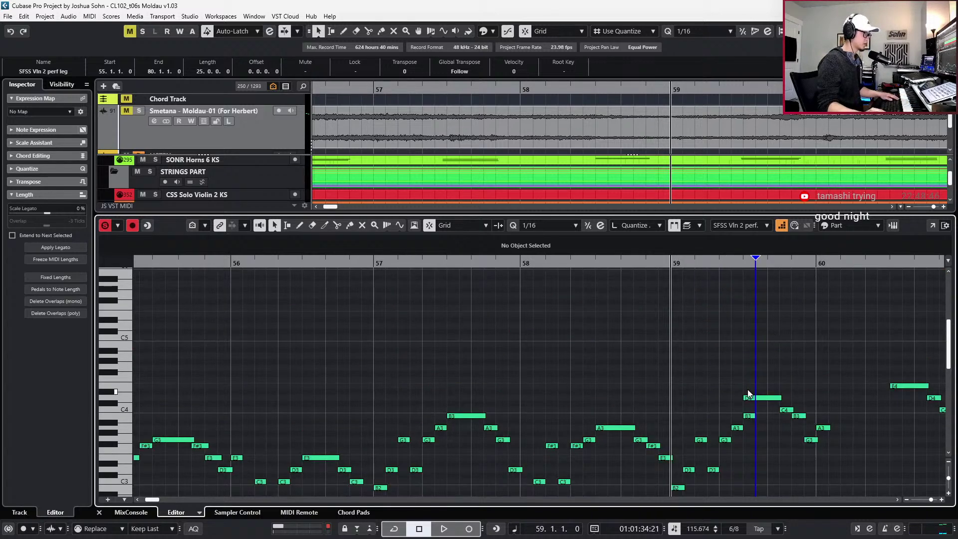
left_click(788, 225)
scroll(791, 309, "down", 1)
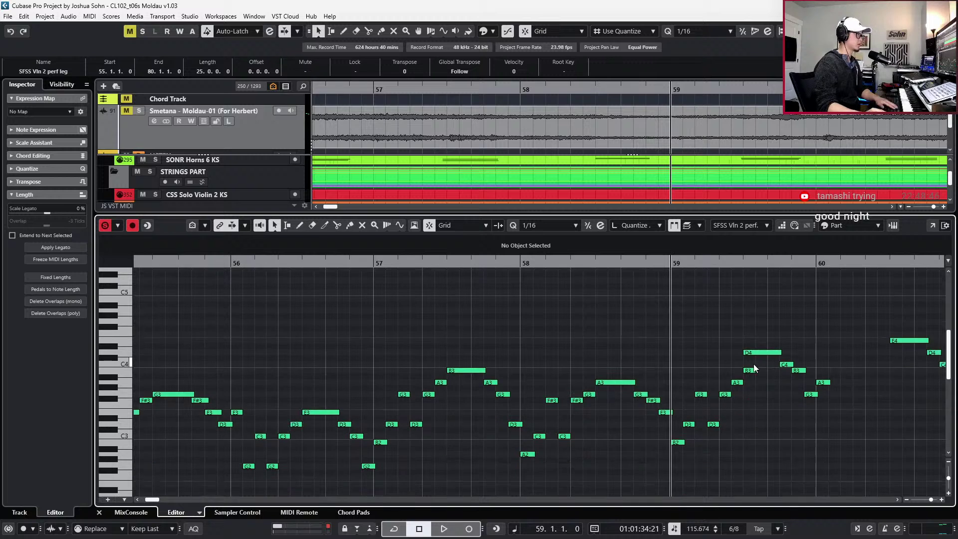
Lower the closing descent of bar 59 to B3, A3, G3 and D3 without the duplicate short B3, and play back the bar
left_click_drag(750, 330, 799, 394)
key("Down")
key("Down")
key("Down")
left_click(784, 394)
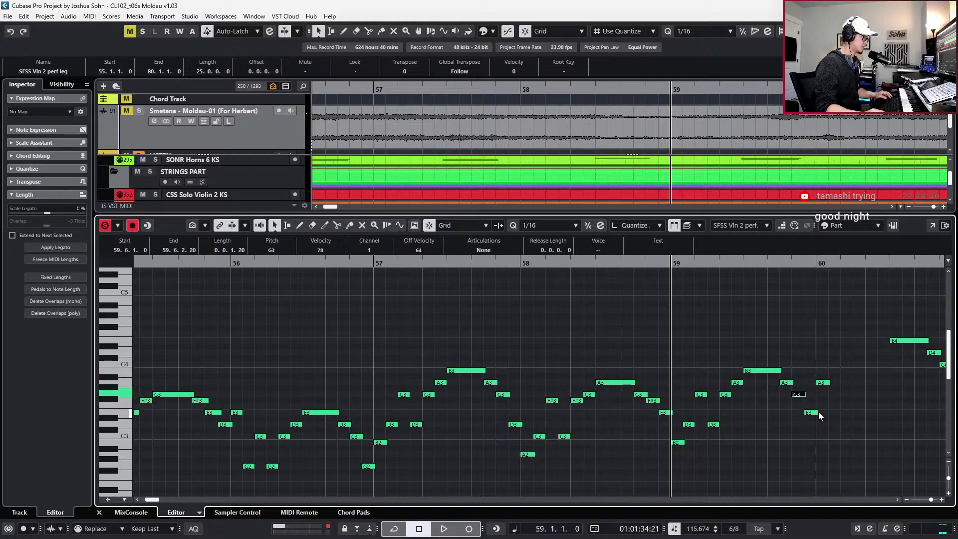
left_click(814, 412)
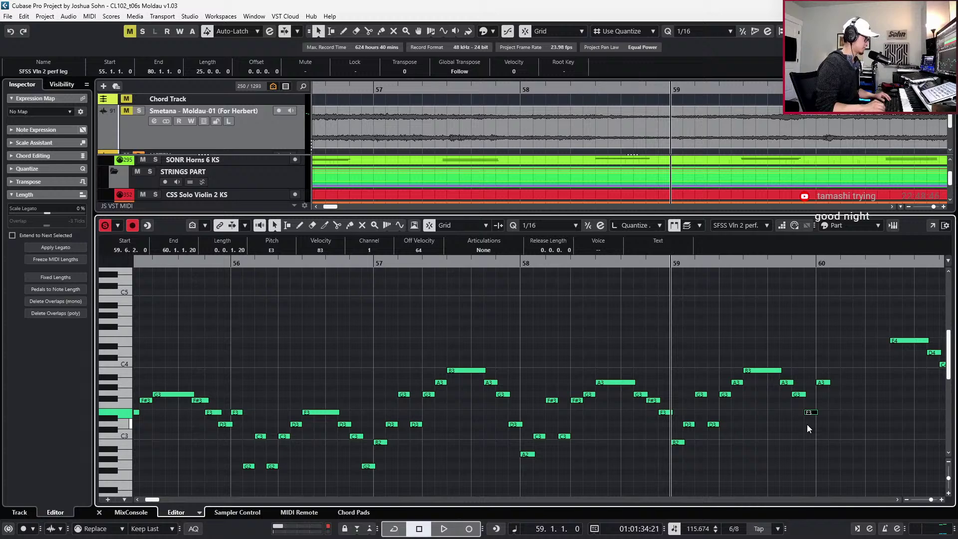
key("Down")
key("Down")
key("space")
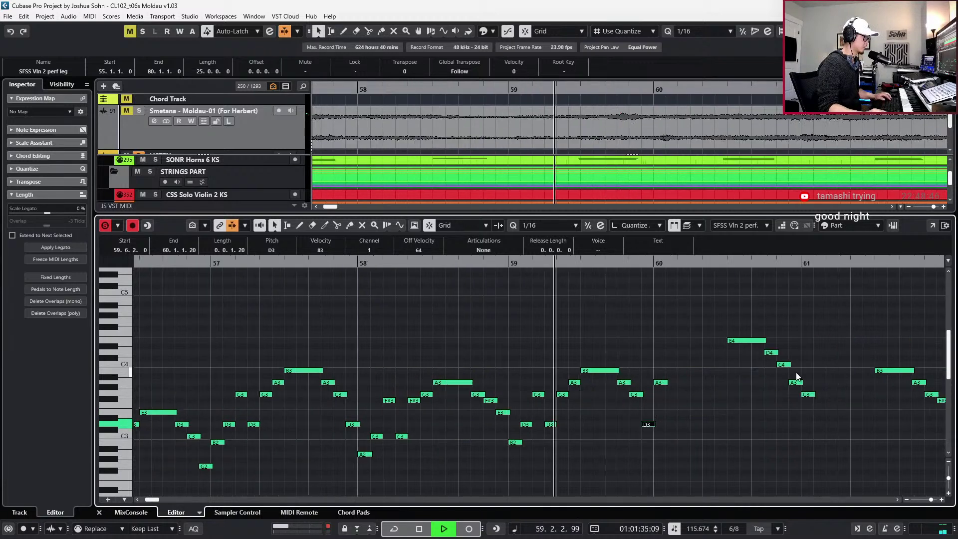
key("space")
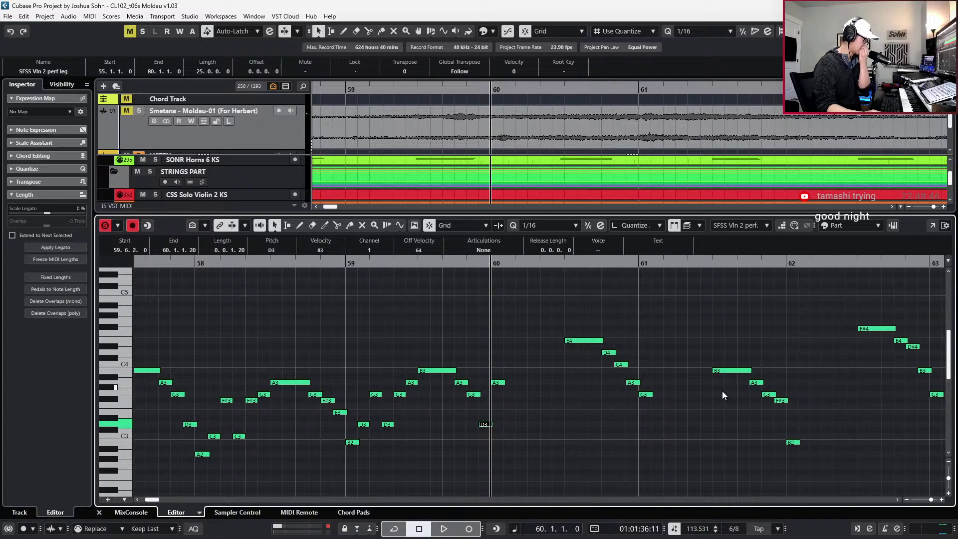
Lower the first note of bar 60 to C3
left_click(505, 391, "alt")
key("Down")
key("Down")
key("Down")
key("Down")
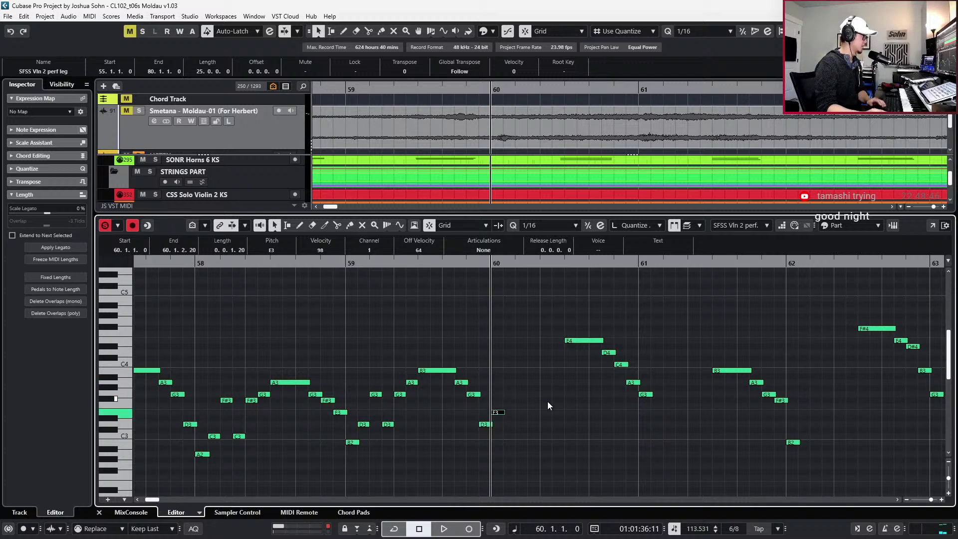
key("Down")
key("Down")
key("Down")
key("Down")
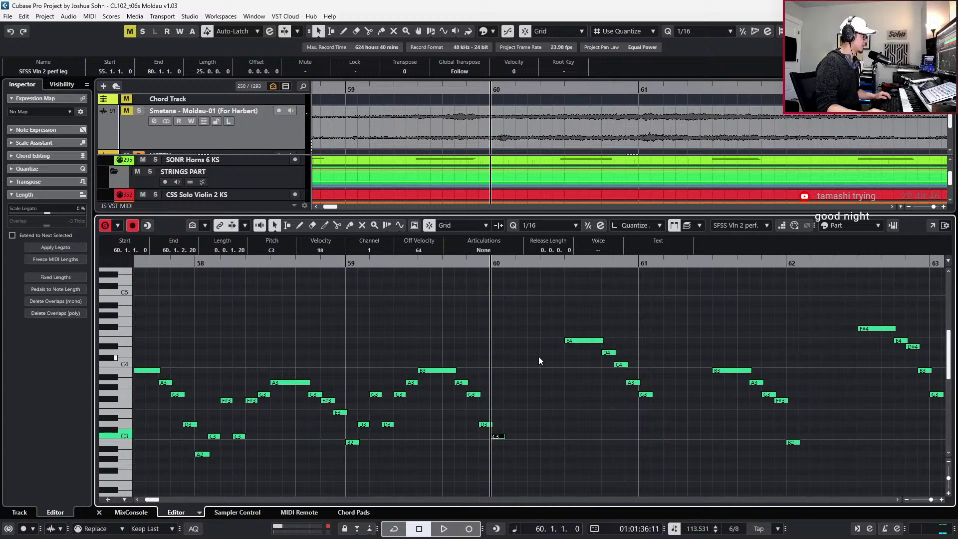
Duplicate the opening C3 of bar 60 into the second and third sixteenths and raise the copies to E3 and A3
key("ctrl+d")
key("Up")
key("Up")
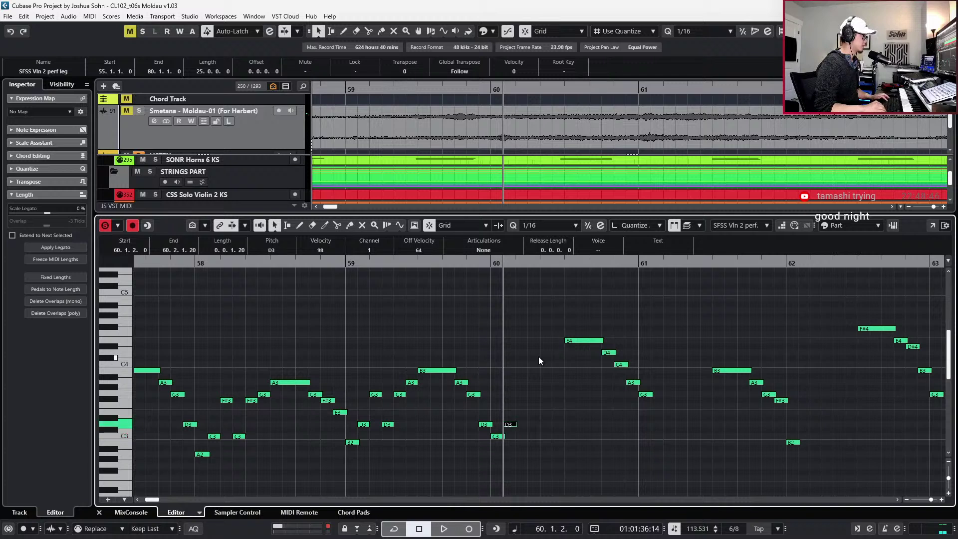
key("ctrl+d")
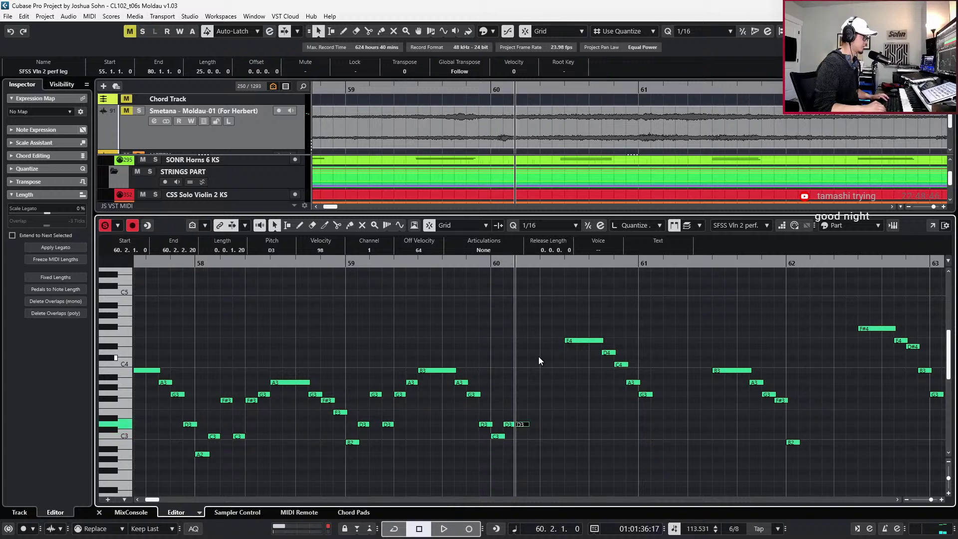
key("Up")
key("Up")
key("Up")
key("Up")
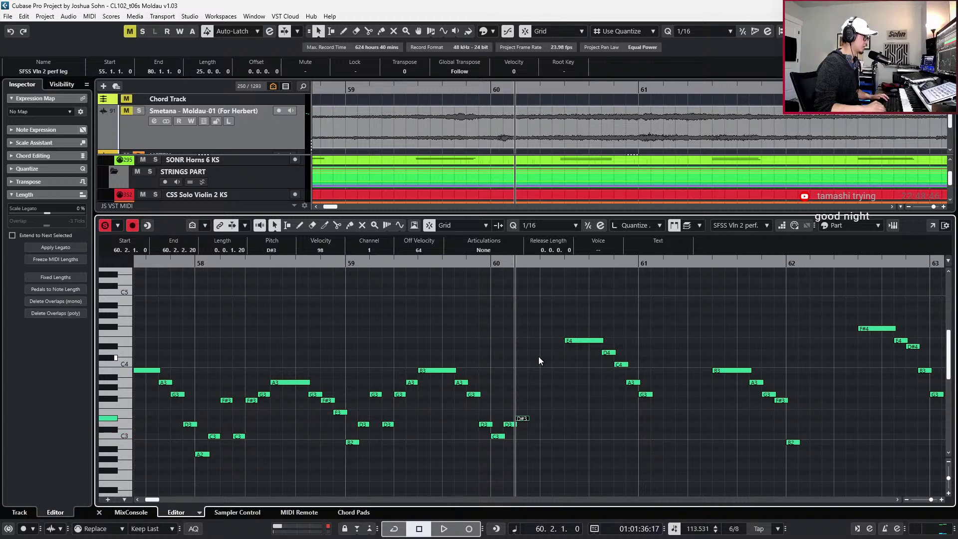
key("Up")
key("Up")
key("Up")
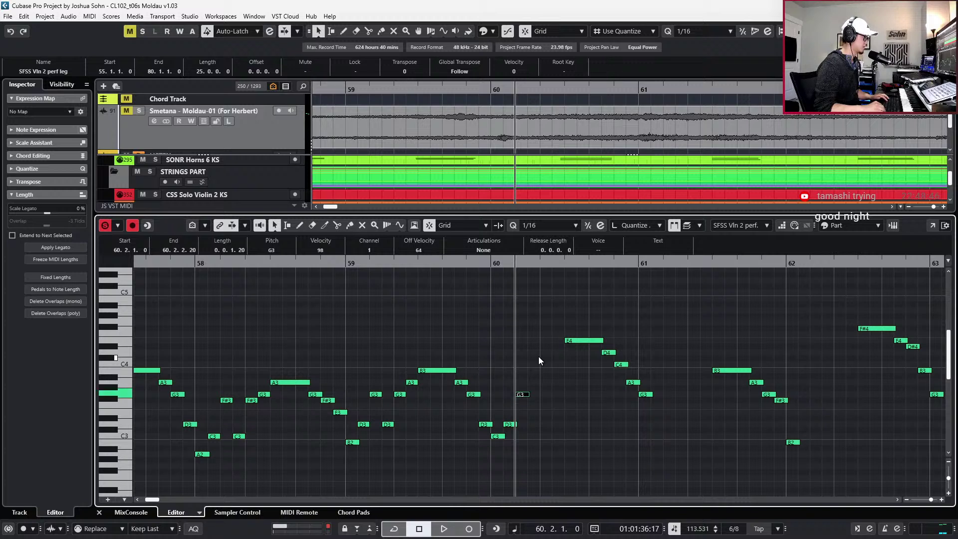
left_click(519, 415)
left_click(515, 424)
key("Up")
key("Up")
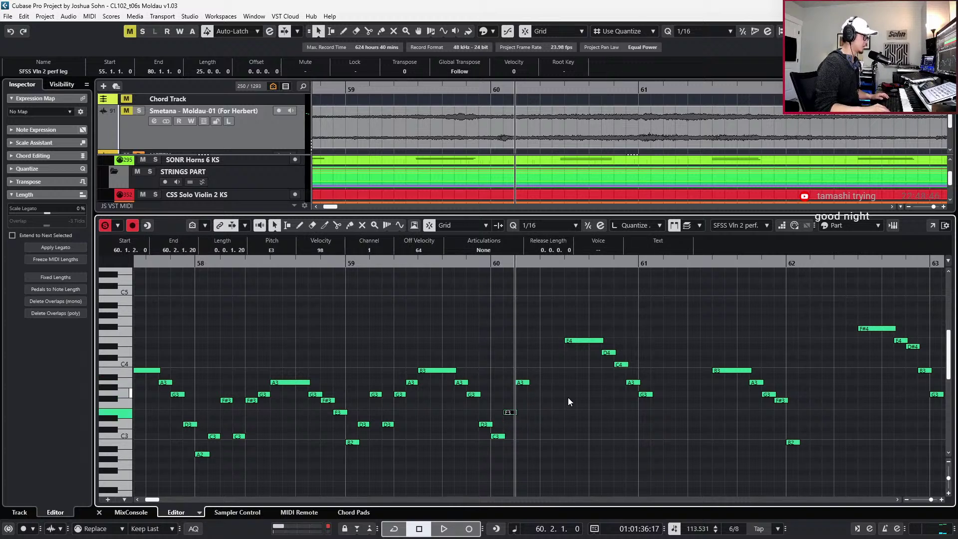
Add the fourth to sixth sixteenths of bar 60 as E3, A3 and C4, leading into the long E4
key("n")
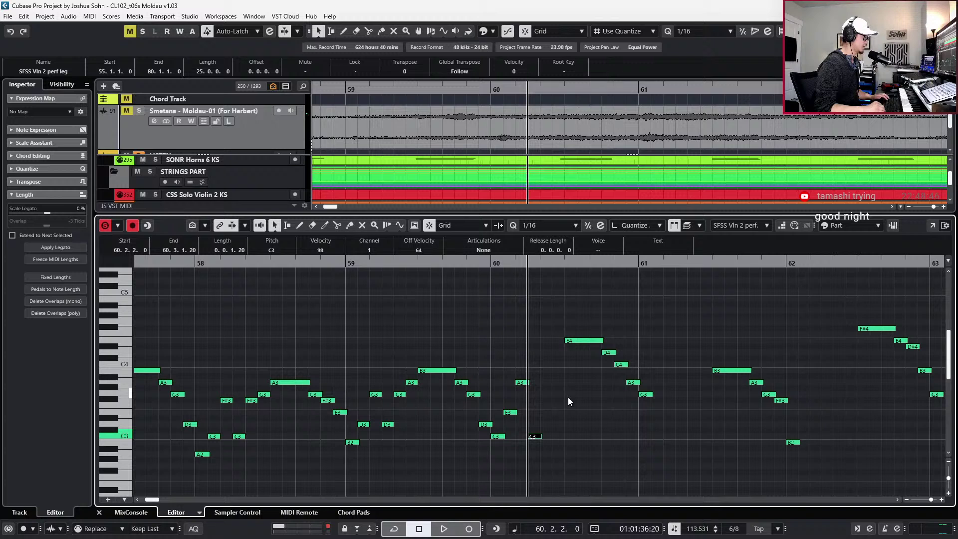
key("Up")
key("Up")
key("Up")
key("Up")
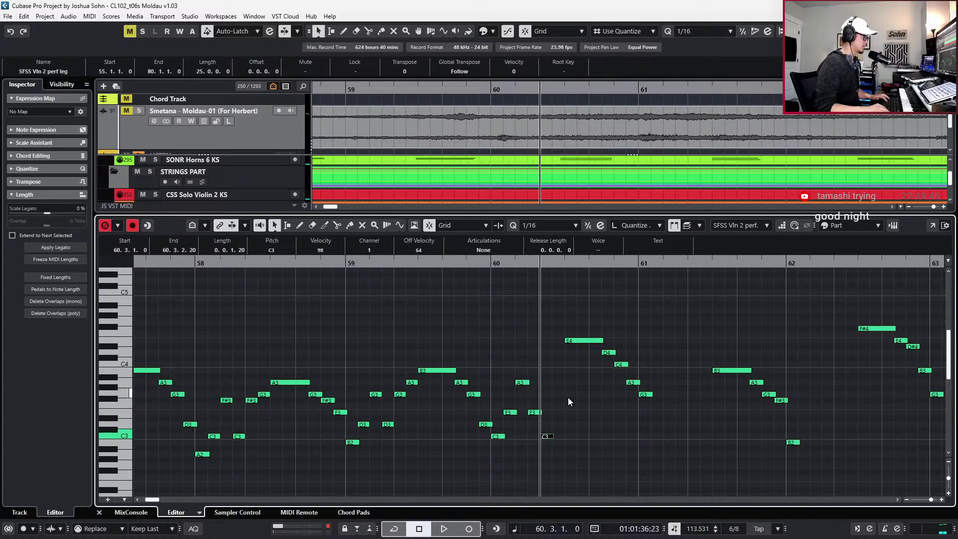
key("Up")
key("Up")
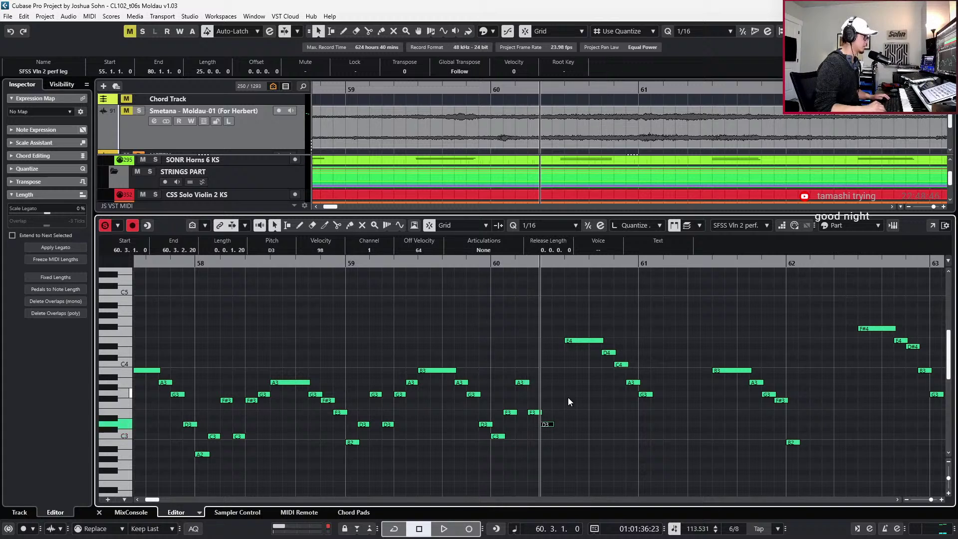
key("Up")
key("Up")
key("Up")
key("Up")
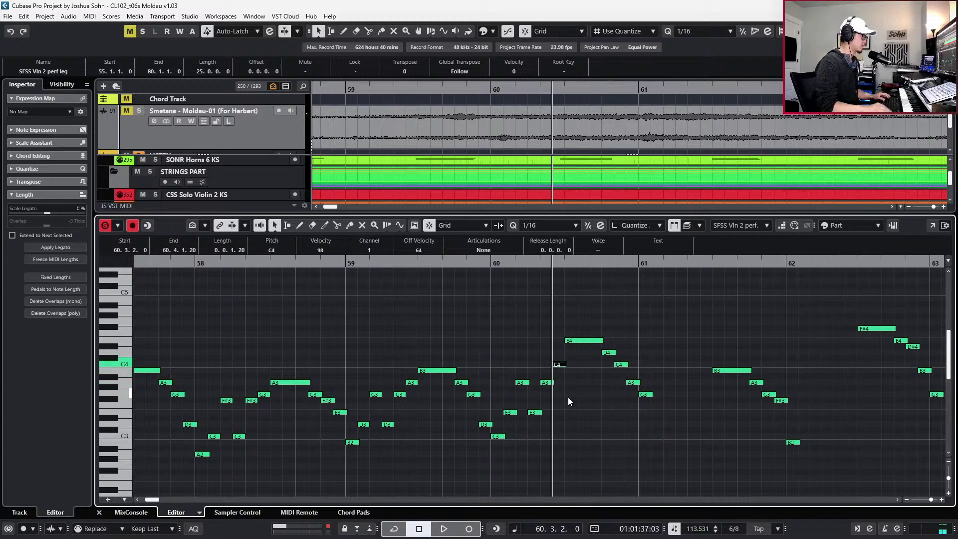
Play back bar 60 and lower its long E4 and the three descending notes after it by four semitones
key("space")
key("space")
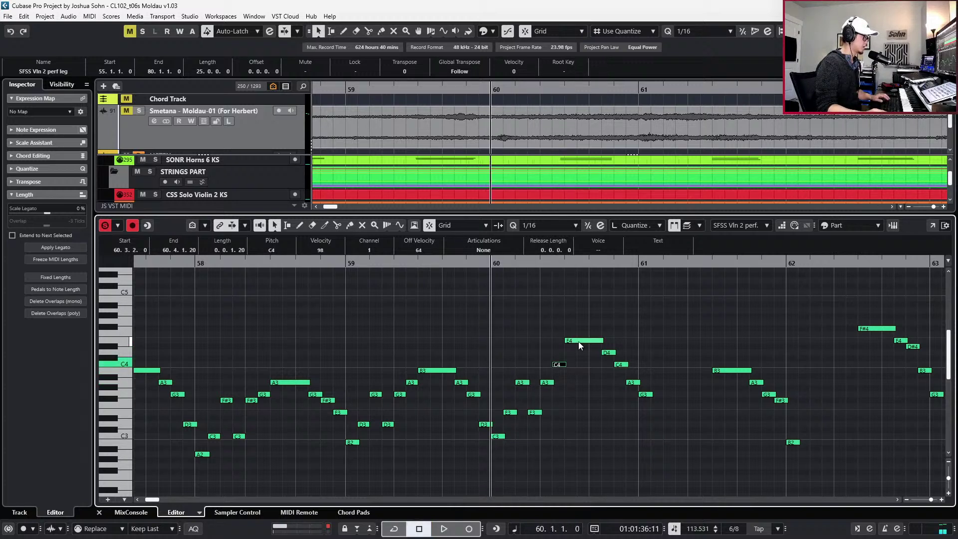
left_click_drag(581, 328, 630, 401)
key("Down")
key("Down")
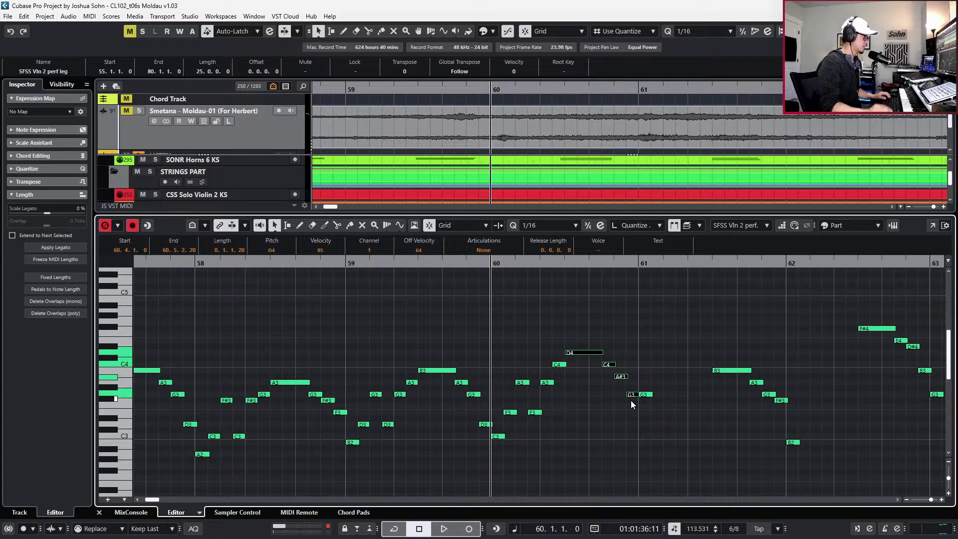
key("Down")
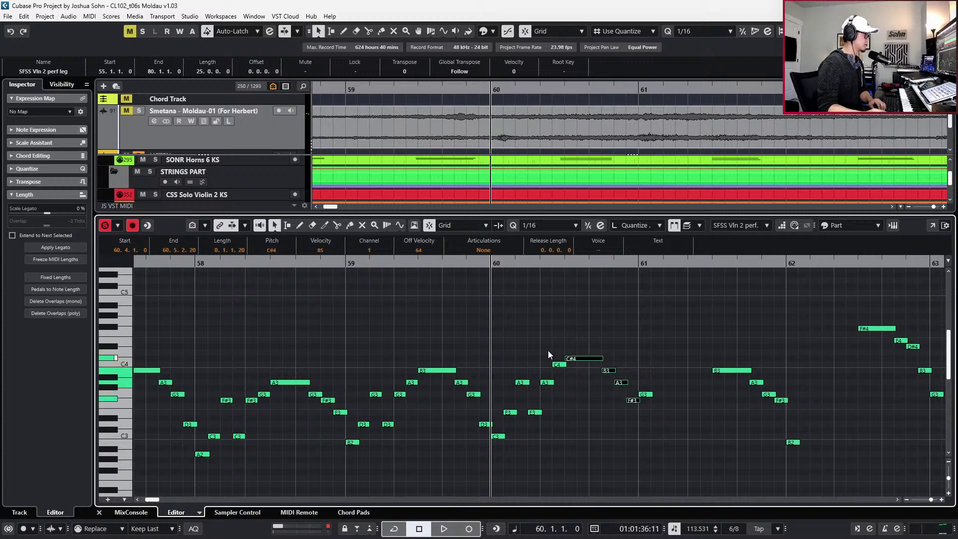
key("Down")
Set the sixteenth before bar 60's long C4 to B3 and the descent after it to B3, A3 and E3, and play back the bar
left_click_drag(561, 364, 568, 375)
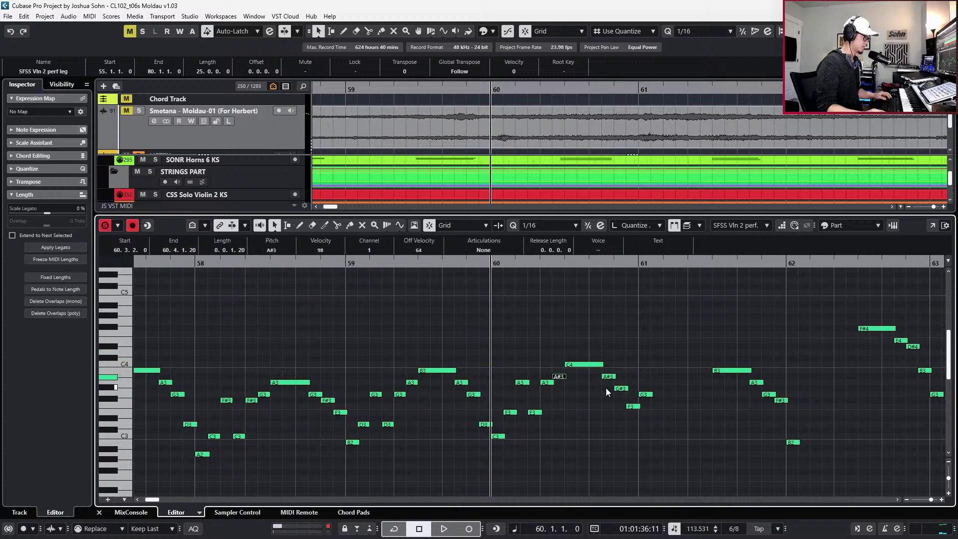
key("Up")
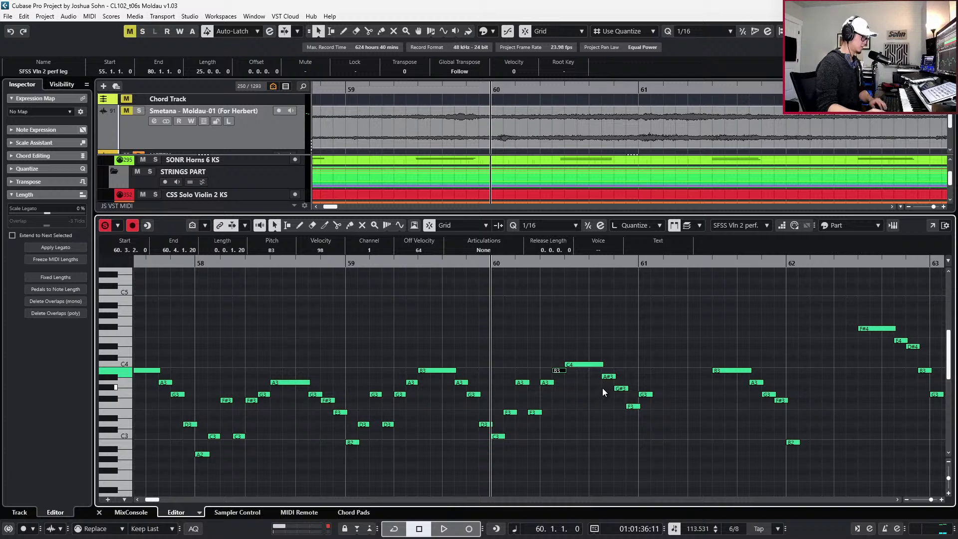
left_click(605, 375)
key("Down")
key("Up")
key("Up")
left_click(621, 389)
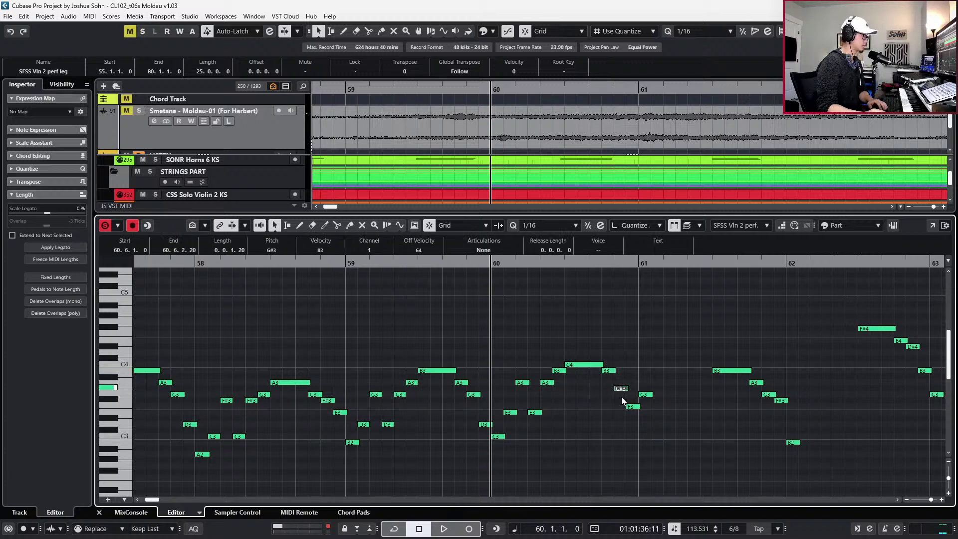
key("Up")
left_click(632, 407)
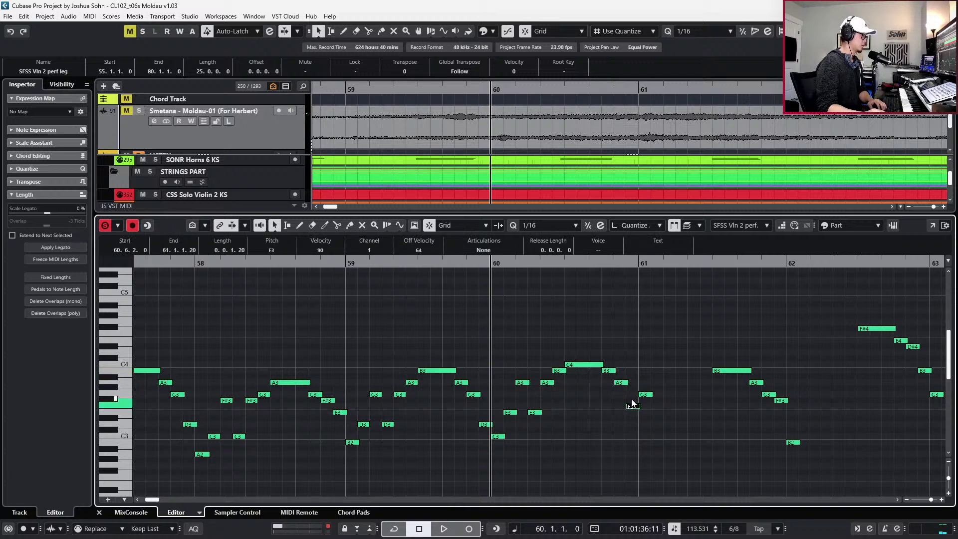
key("Down")
key("space")
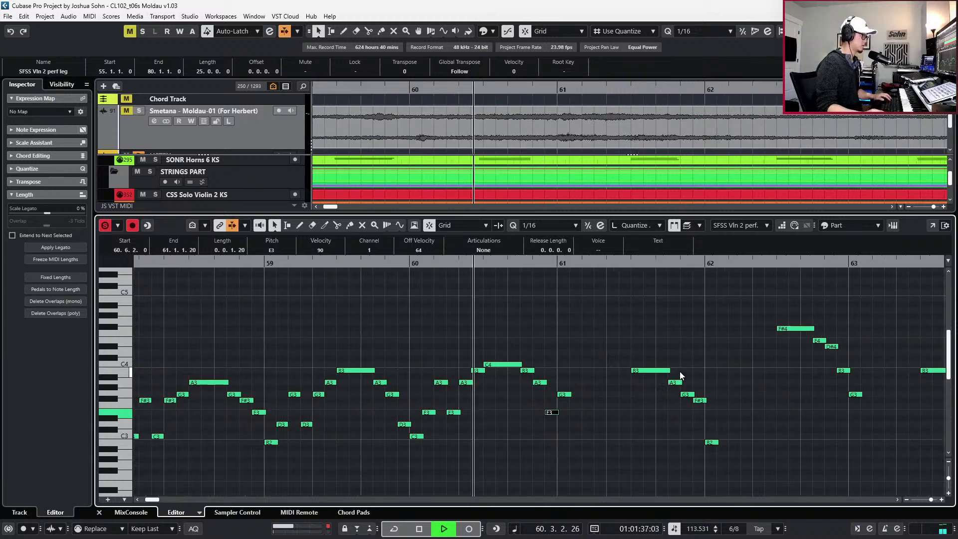
key("space")
Duplicate the opening G3 of bar 61 into the second and third sixteenths and raise the copies to B3 and E4
left_click(403, 394)
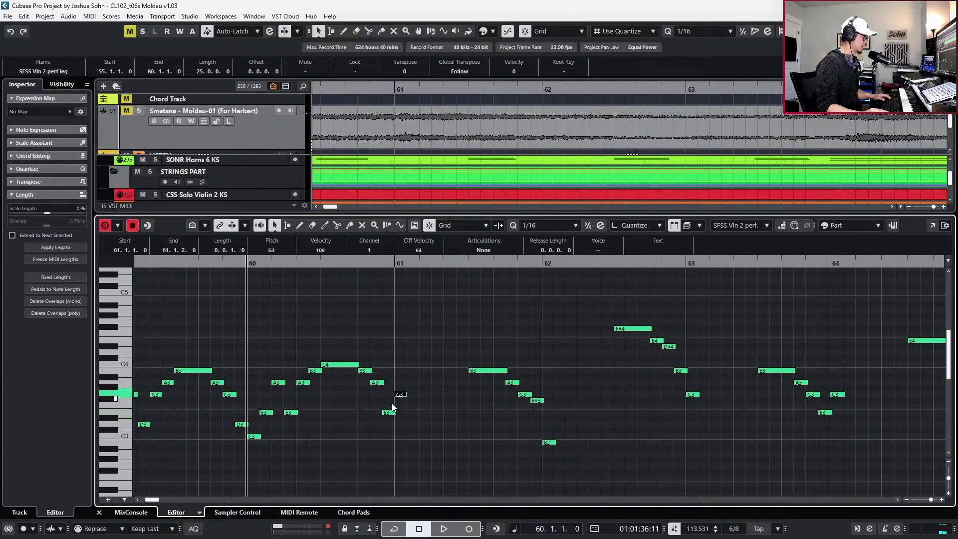
key("ctrl+d")
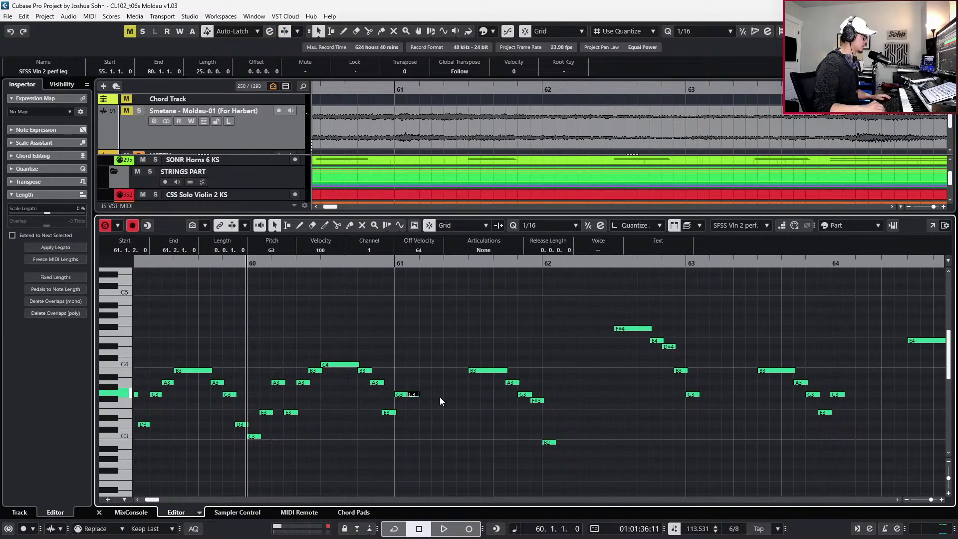
key("Up")
key("Up")
key("Up")
key("Up")
key("Up")
key("Up")
key("Up")
key("Up")
key("Up")
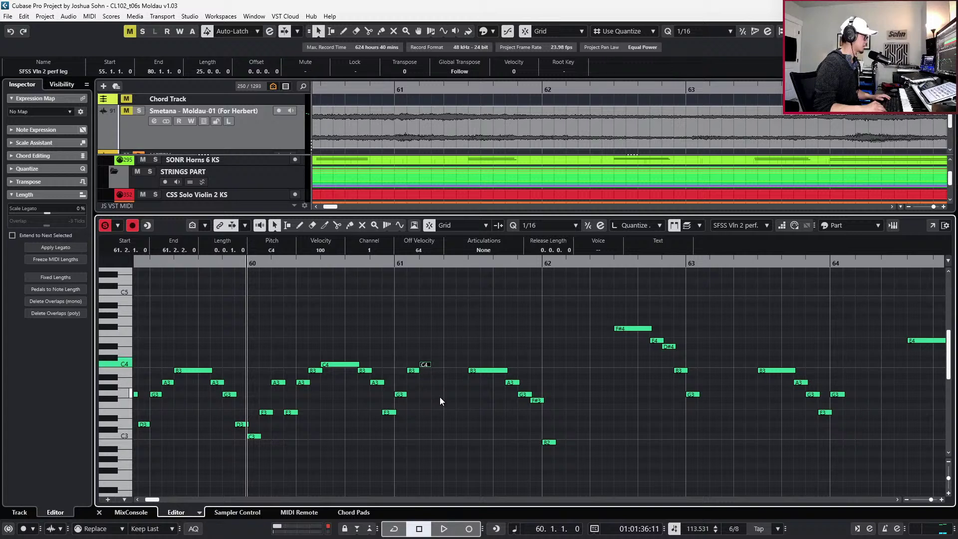
Duplicate the third sixteenth of bar 61 into the fourth and lower the copy to B3
key("ctrl+d")
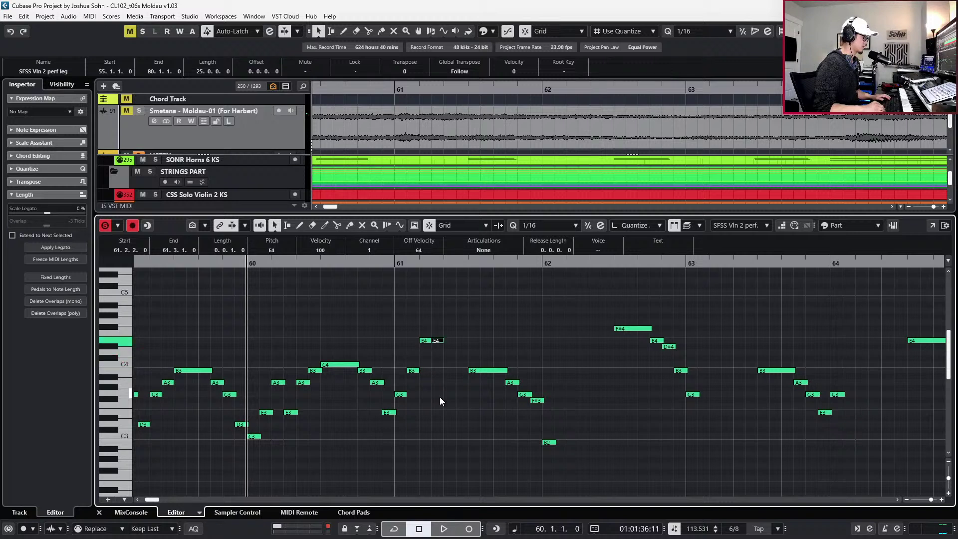
key("Down")
key("Down")
key("Down")
key("Down")
key("Down")
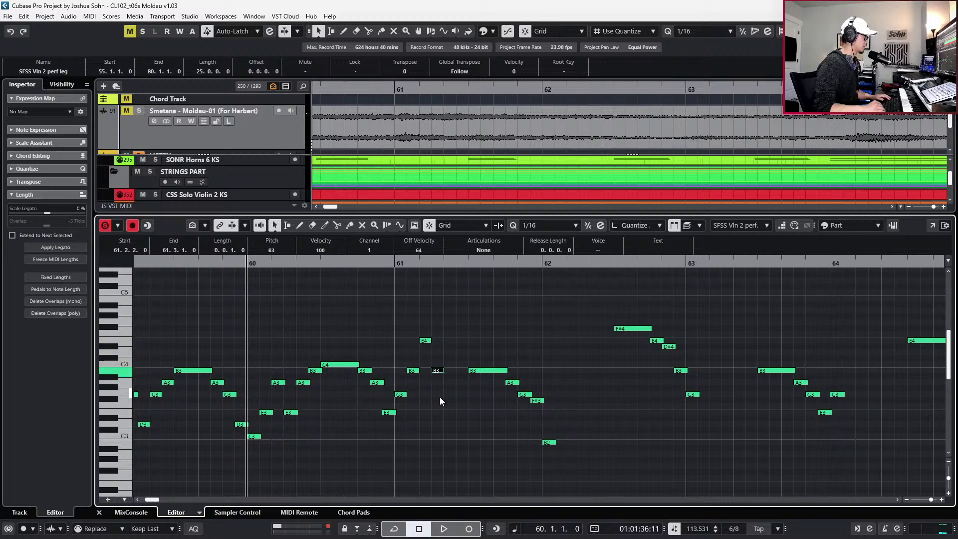
Add the fifth and sixth sixteenths of bar 61 as E4 and F#4, and play back the line from bar 60
key("ctrl+d")
key("Up")
key("Up")
key("Up")
key("Up")
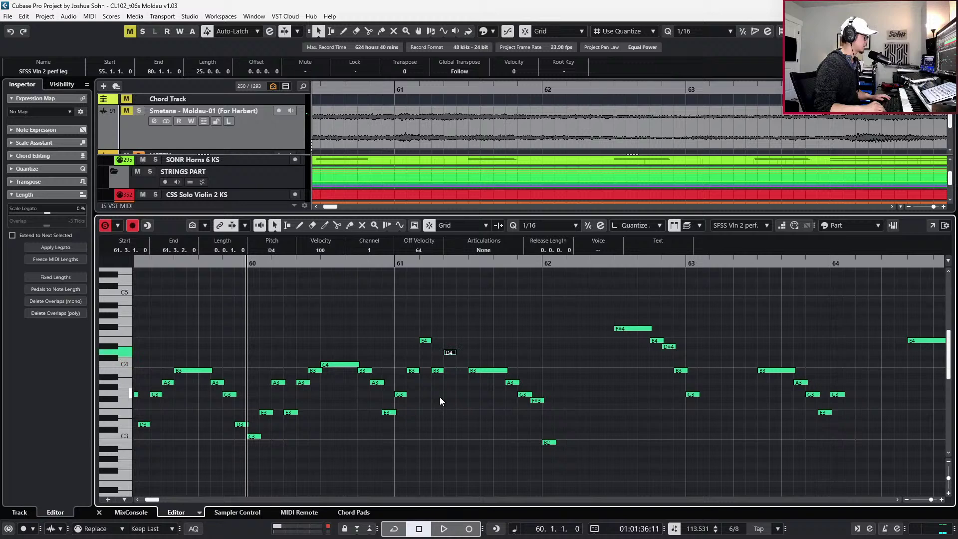
key("Up")
key("ctrl+d")
key("Up")
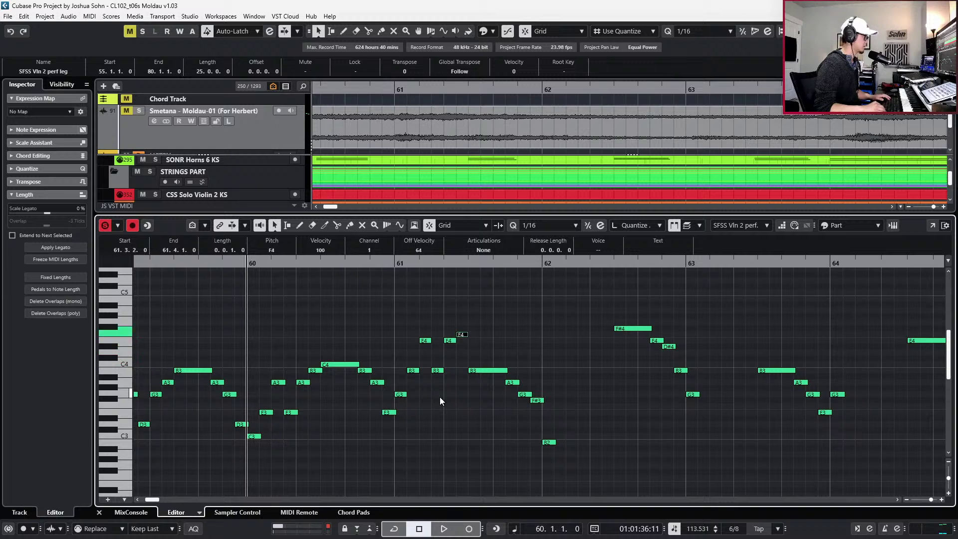
key("Up")
key("space")
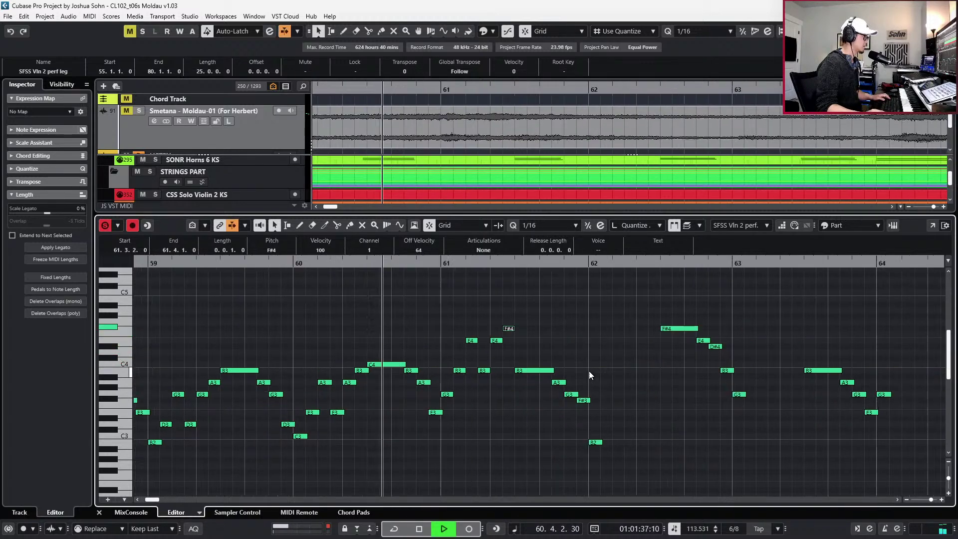
key("space")
Raise the long B3 of bar 61 and its three-note descent by eight semitones to start on G4, and play back the line
left_click_drag(538, 348, 591, 416)
key("Up")
key("Up")
key("Up")
key("Up")
key("Up")
key("Up")
key("Up")
key("Up")
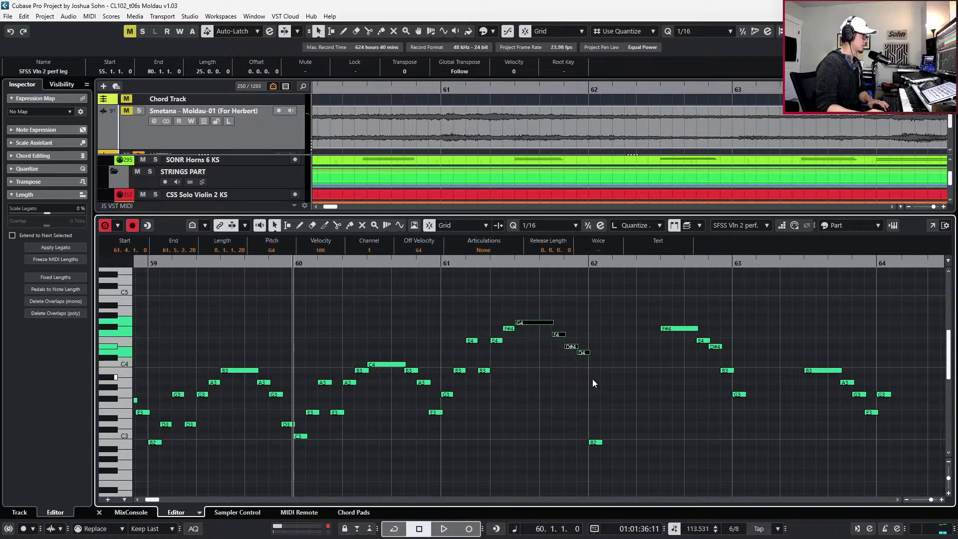
key("space")
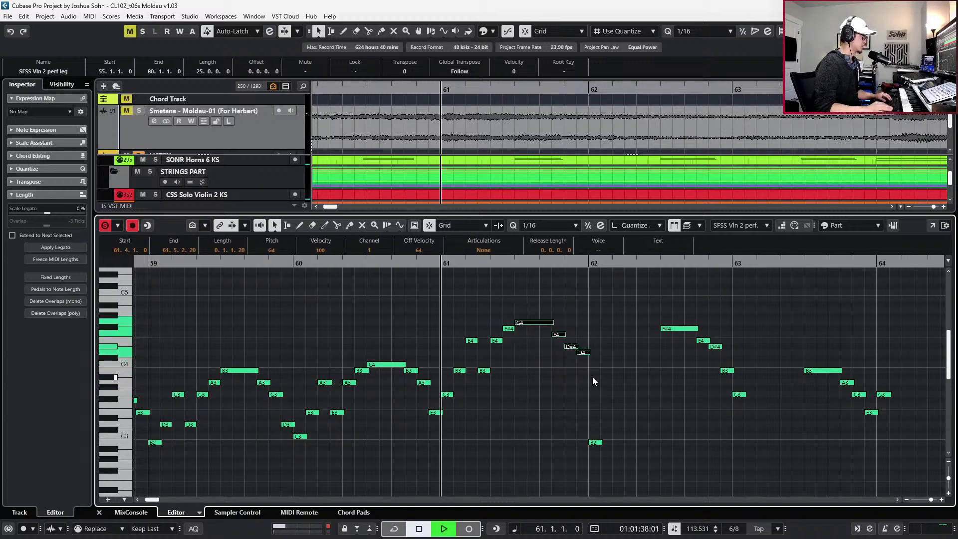
key("space")
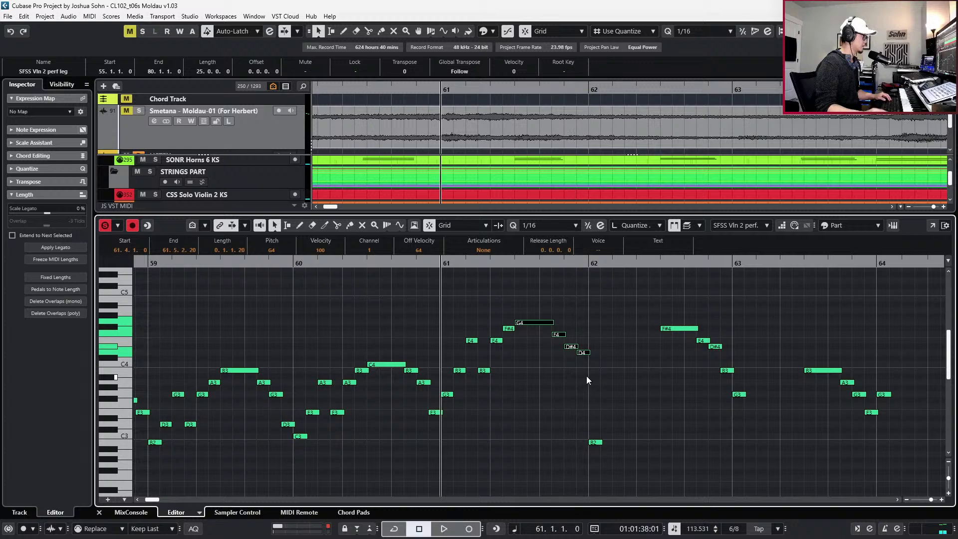
Play back bars 59 and 60 to examine how the Violin 2 line leads into bar 61
key("g")
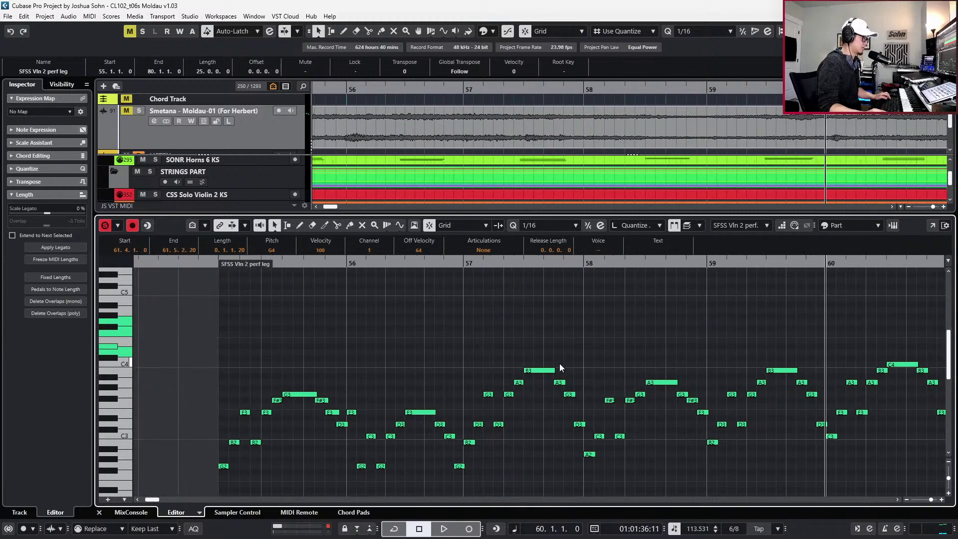
scroll(559, 354, "right", 4)
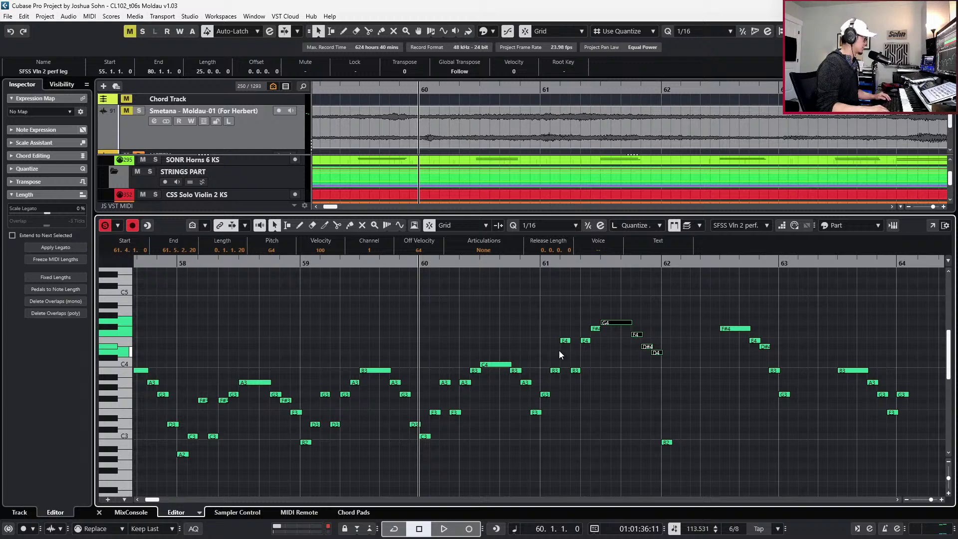
key("space")
scroll(559, 351, "down", 3)
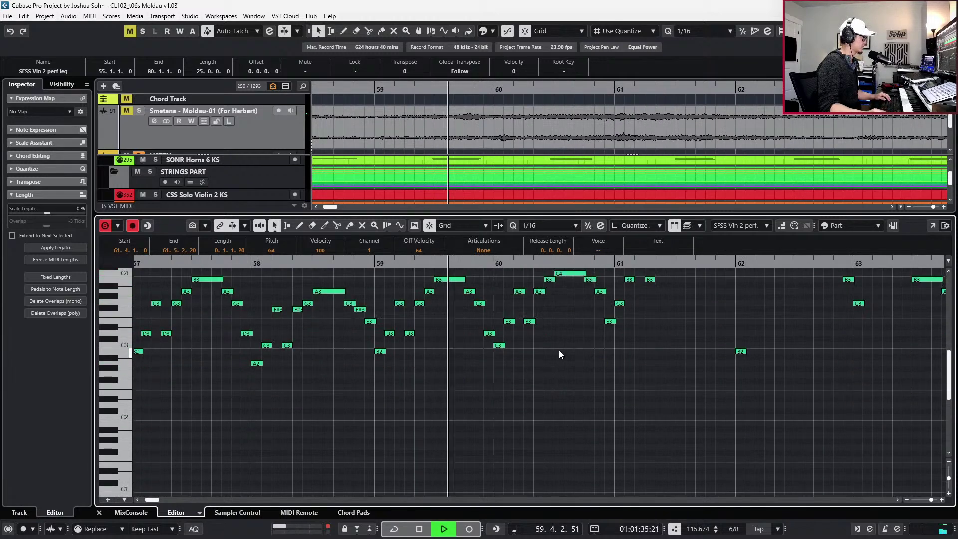
key("space")
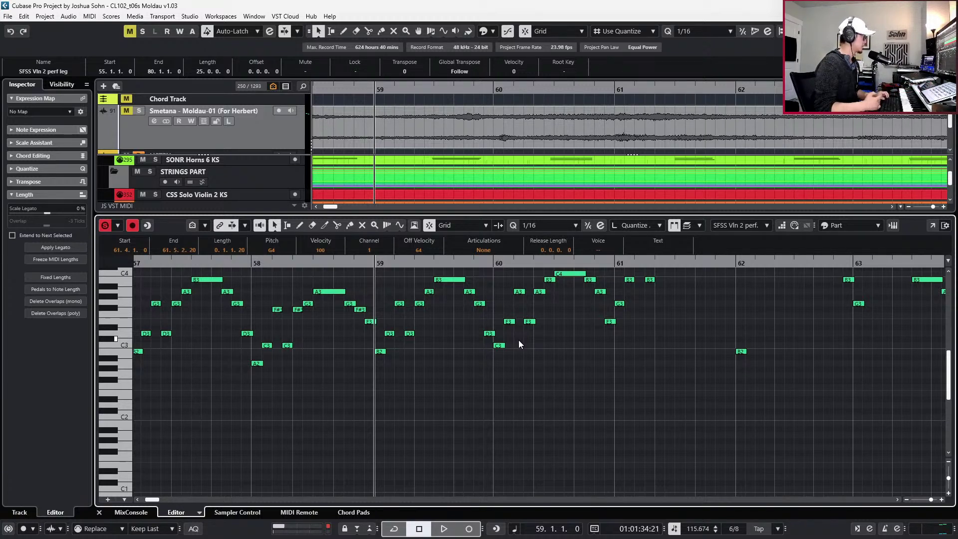
key("ctrl+Right")
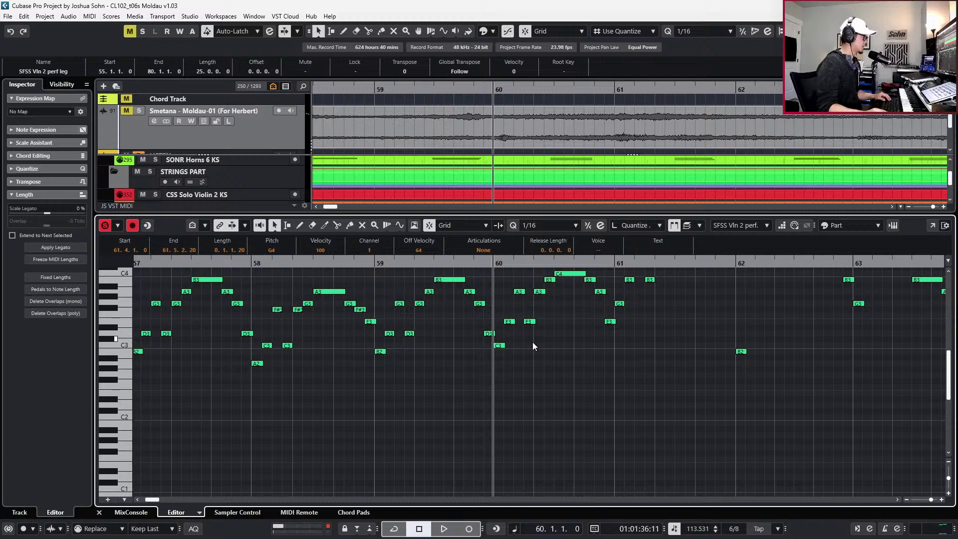
scroll(584, 368, "up", 3)
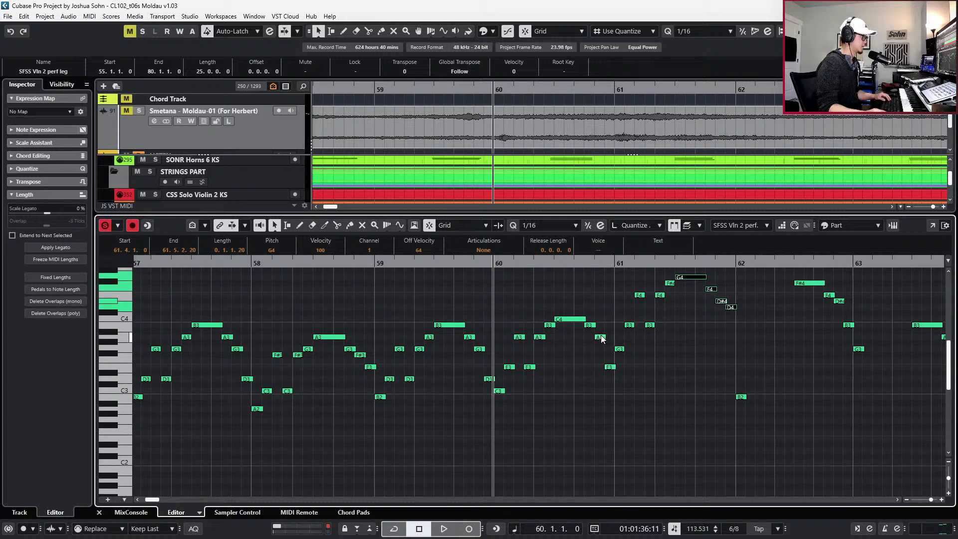
key("space")
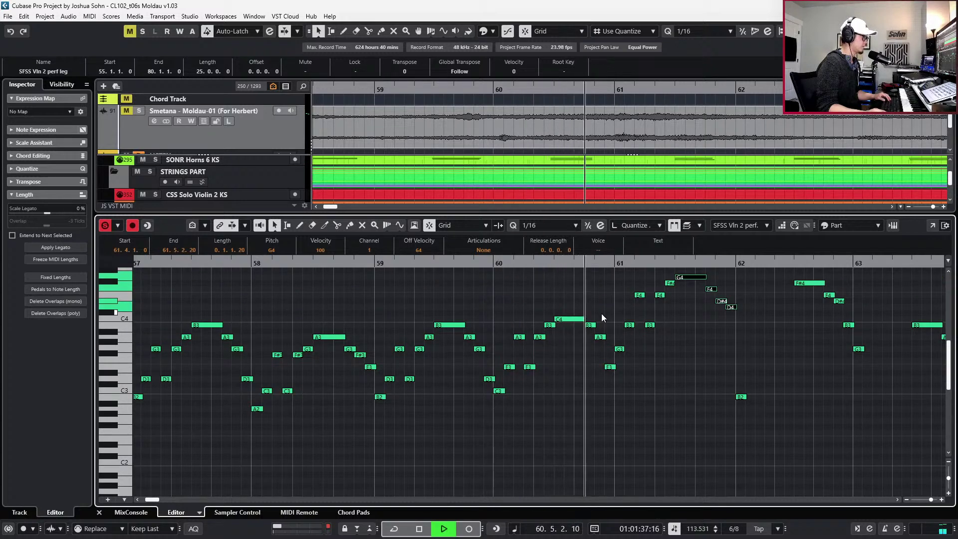
key("space")
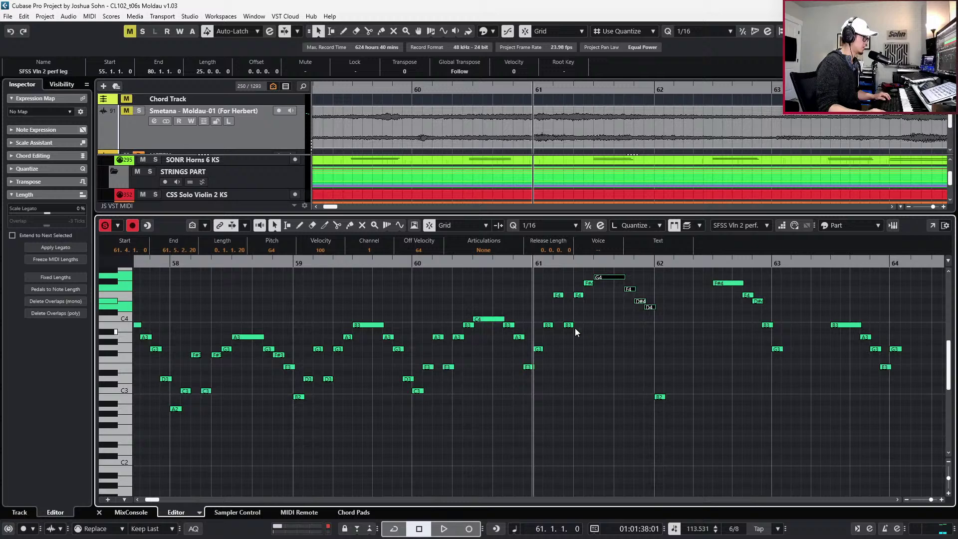
Lower all notes of bar 61 by one octave and play back the bar
left_click_drag(543, 278, 654, 367)
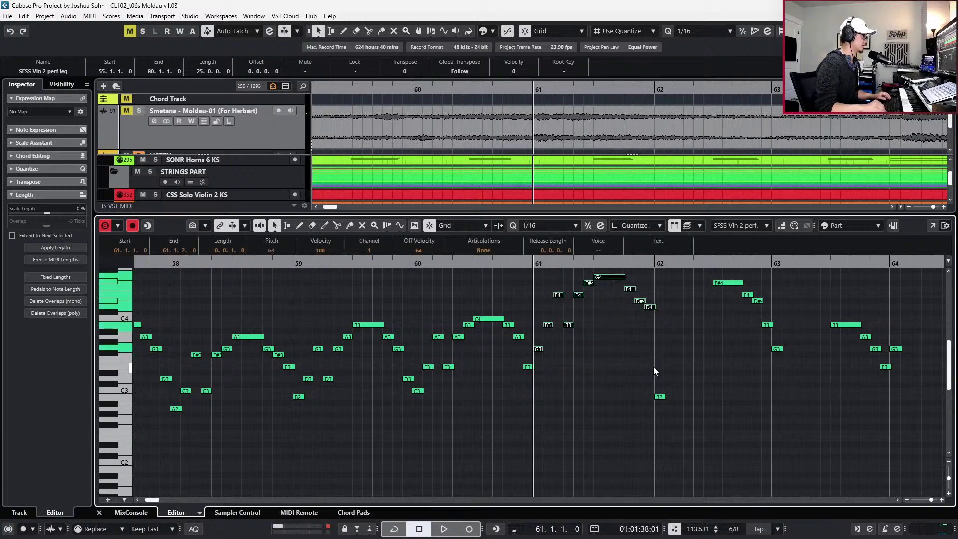
key("shift+Down")
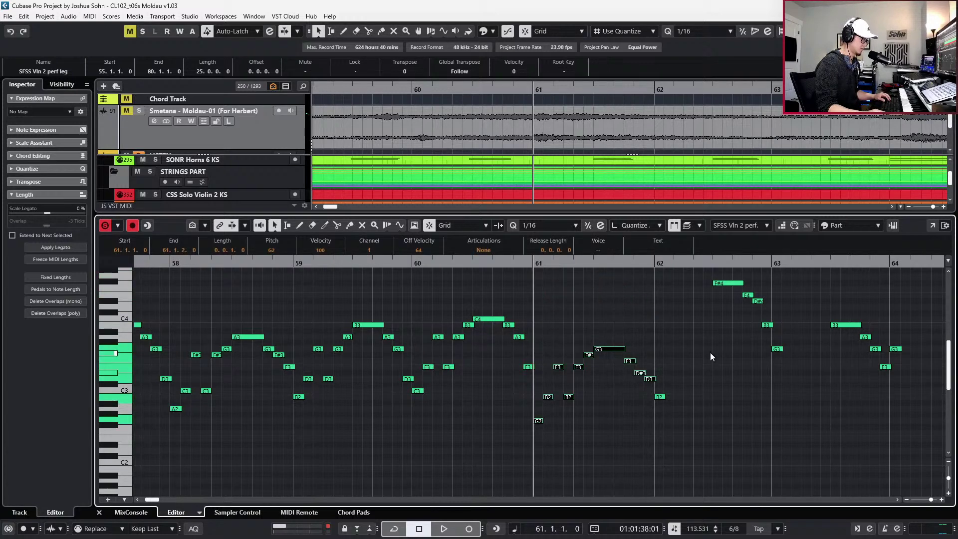
key("space")
key("space")
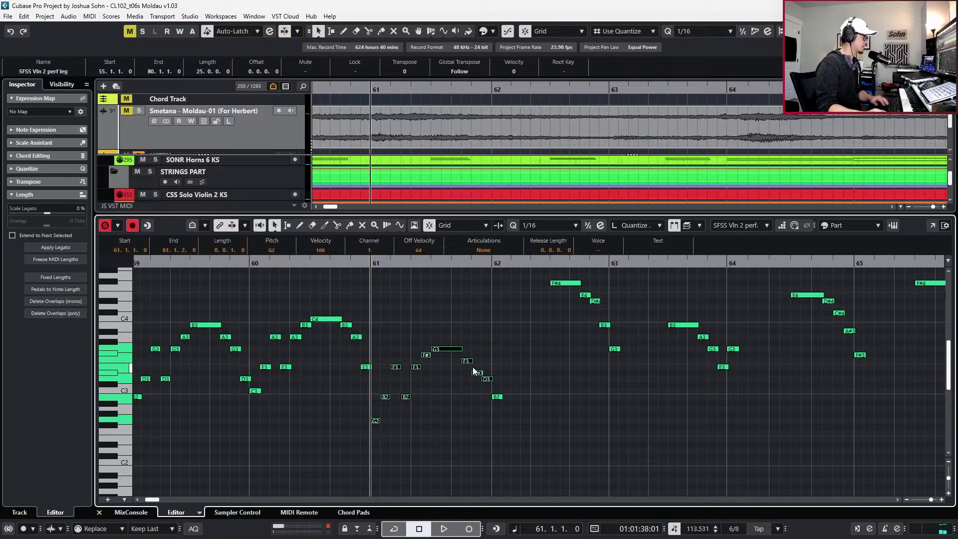
Set the last two notes of bar 61 to E3 and B2
left_click(479, 373)
key("Up")
key("Right")
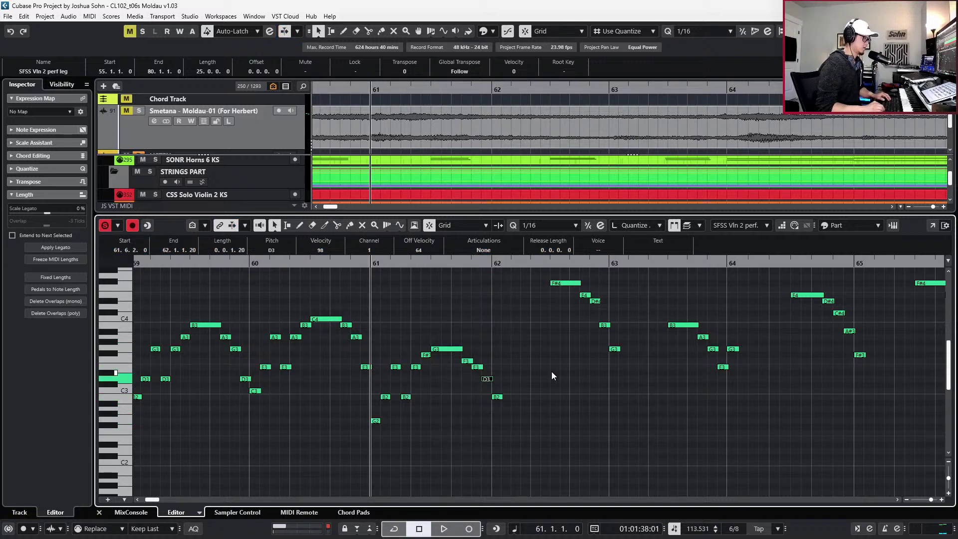
key("Down")
key("Down")
key("Down")
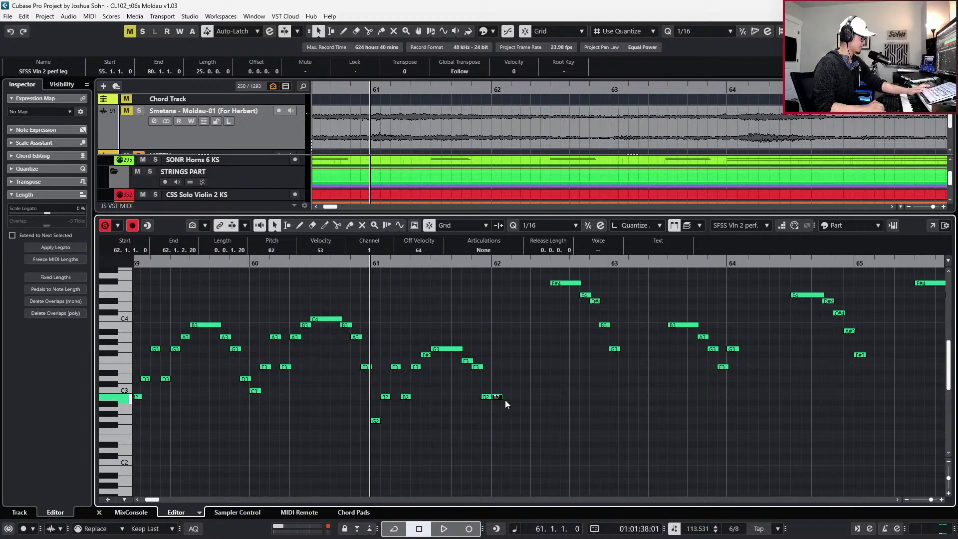
Raise the first note of bar 62 to D#3 and add a sixteenth note on F#3 after it
key("Up")
key("Up")
key("Up")
key("Up")
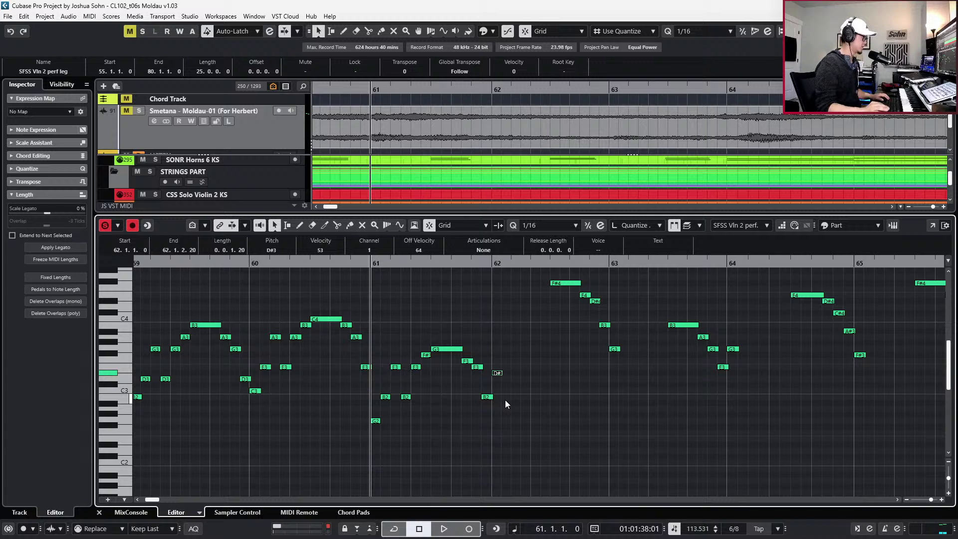
key("space")
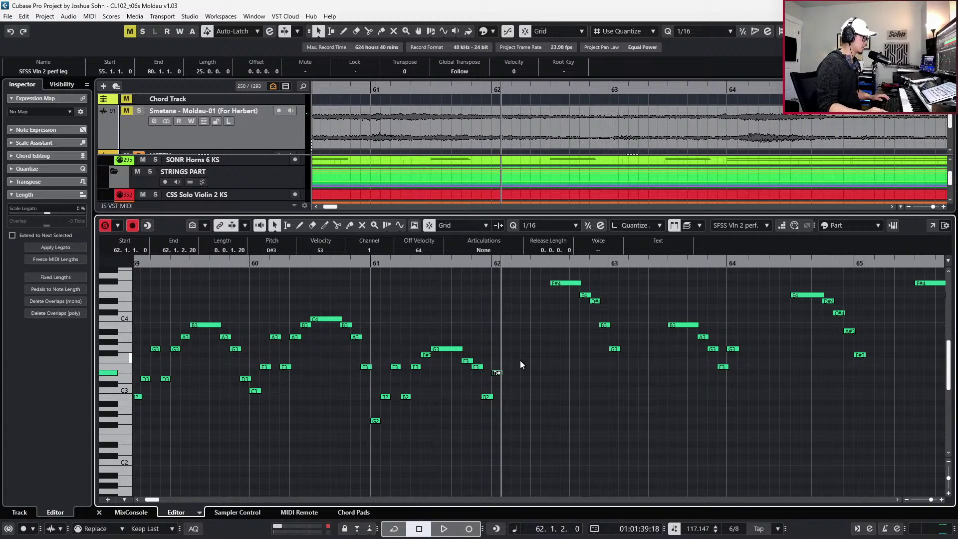
key("Up")
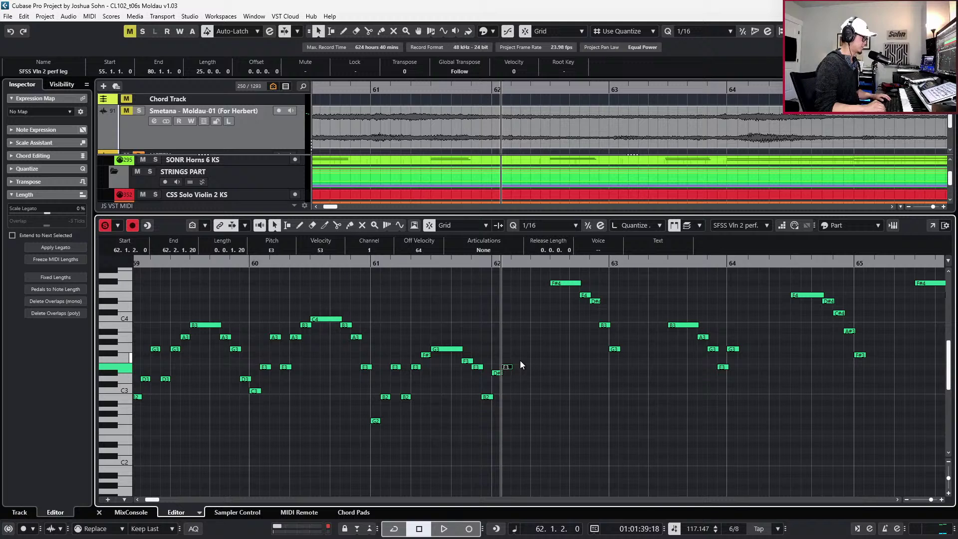
key("Up")
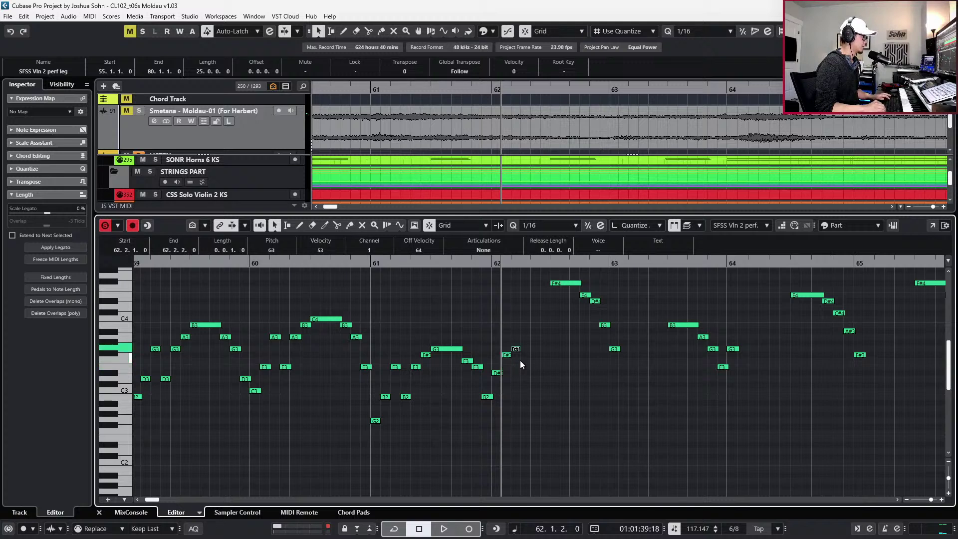
Set the third sixteenth of bar 62 to B3
key("alt+d")
key("Up")
key("Up")
key("Up")
key("Up")
key("Up")
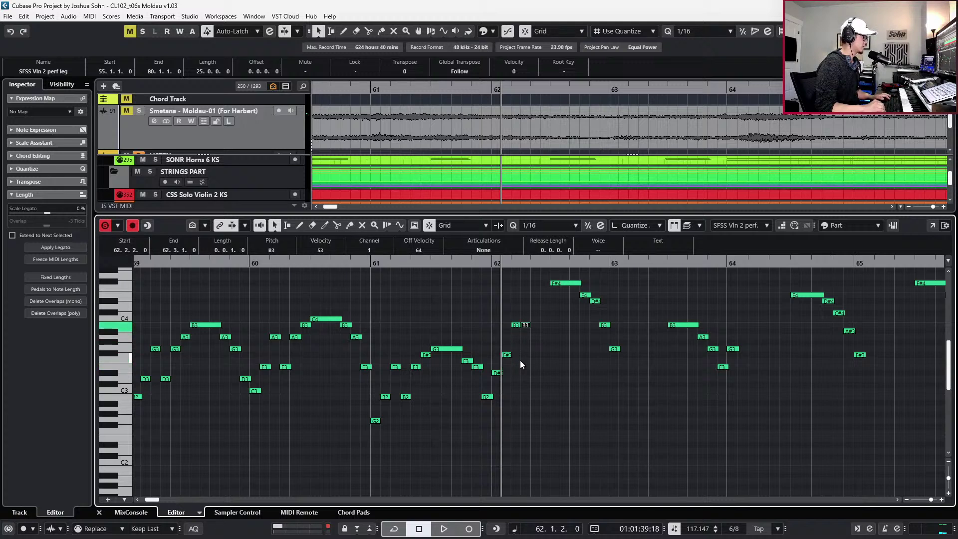
Add a fourth sixteenth note on F#3 to bar 62
key("alt+d")
key("Down")
key("Down")
key("Down")
key("Down")
key("Down")
key("Up")
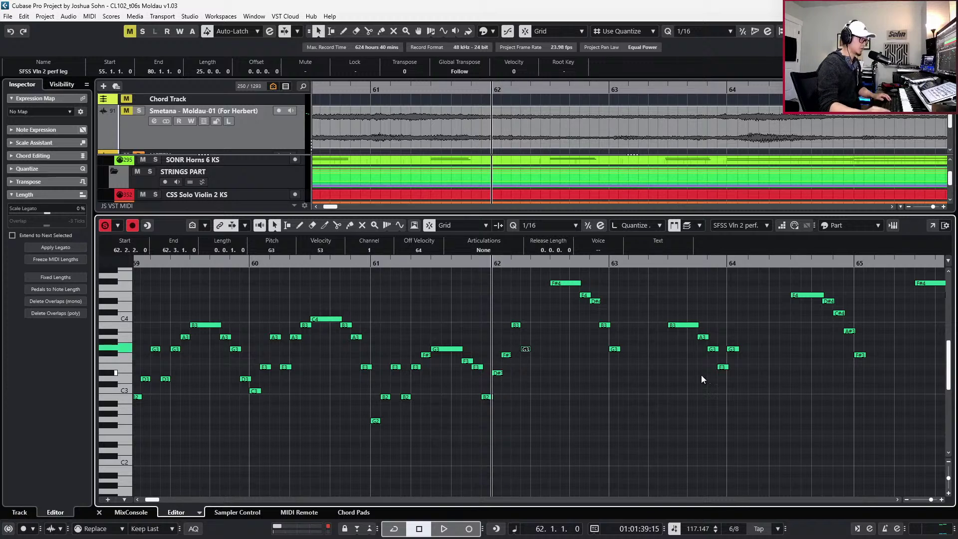
key("Down")
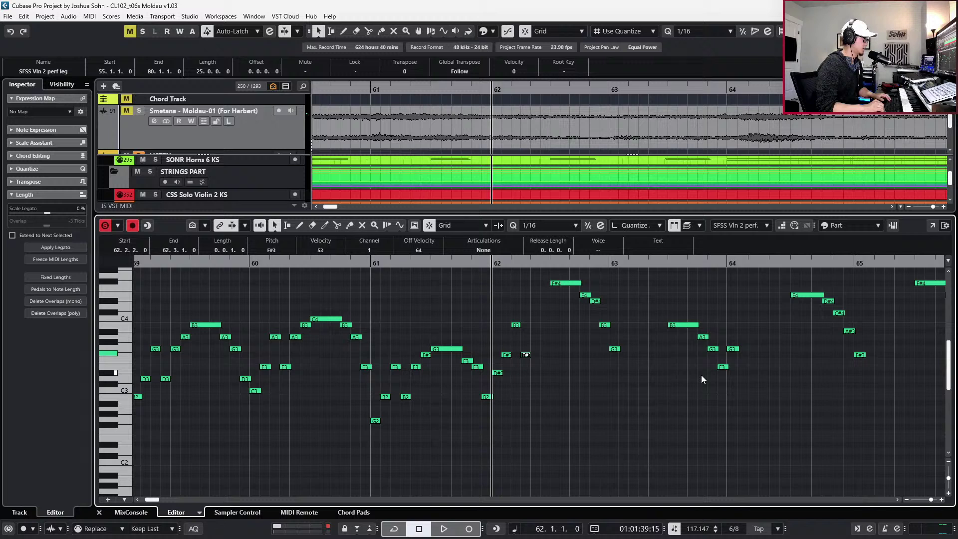
Continue bar 62 with two more sixteenth notes on B3 and C#4, leading up to the long note
key("ctrl+d")
key("Up")
key("Up")
key("Up")
key("Up")
key("Up")
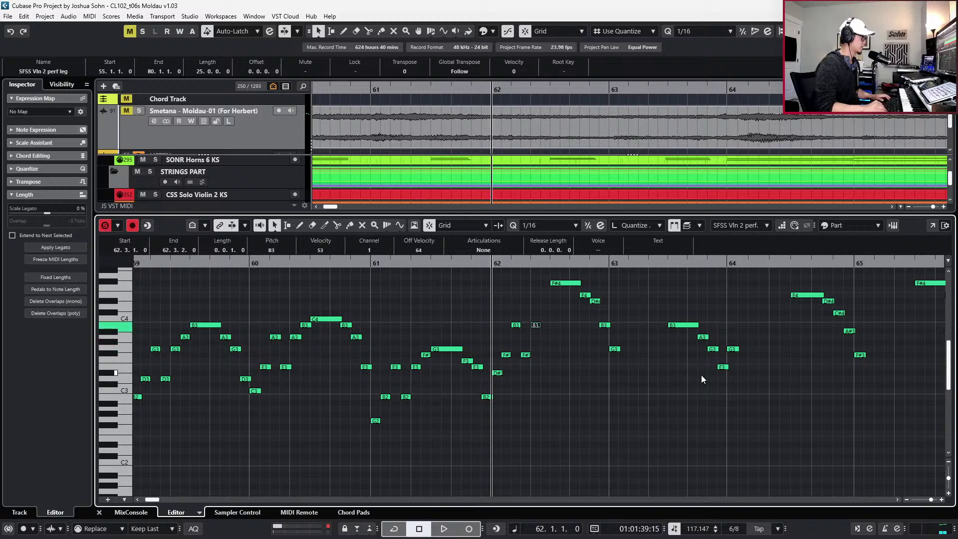
key("ctrl+d")
key("Up")
key("Up")
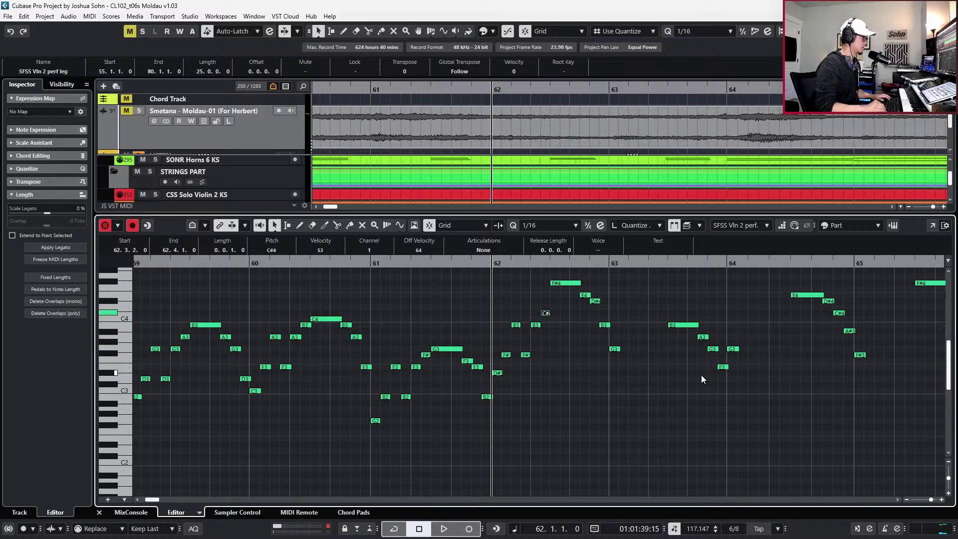
Lower the long F#4 of bar 62 and its three-note descent by three semitones to start on D#4
key("ctrl+d")
key("Up")
key("Up")
key("Up")
key("Up")
key("Up")
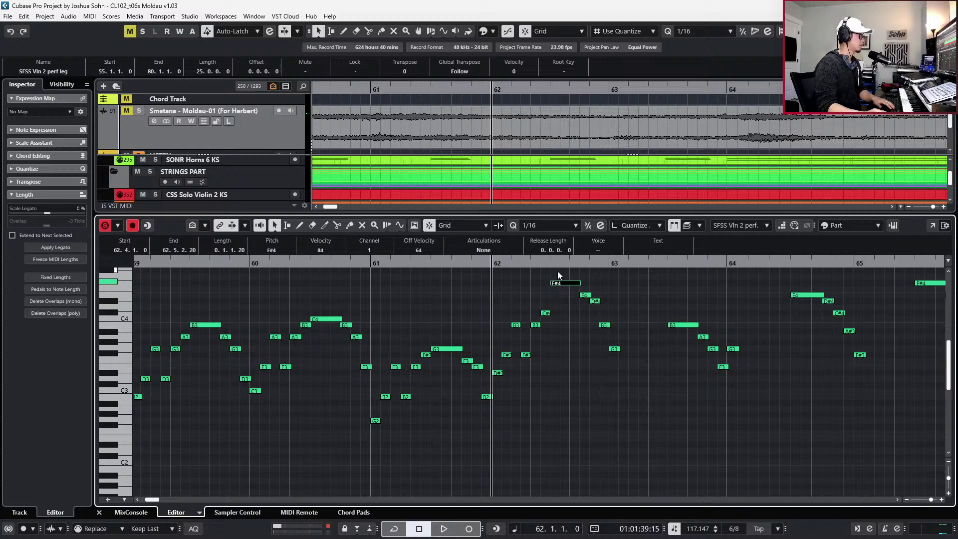
left_click_drag(558, 271, 596, 329)
key("Down")
key("Down")
key("Down")
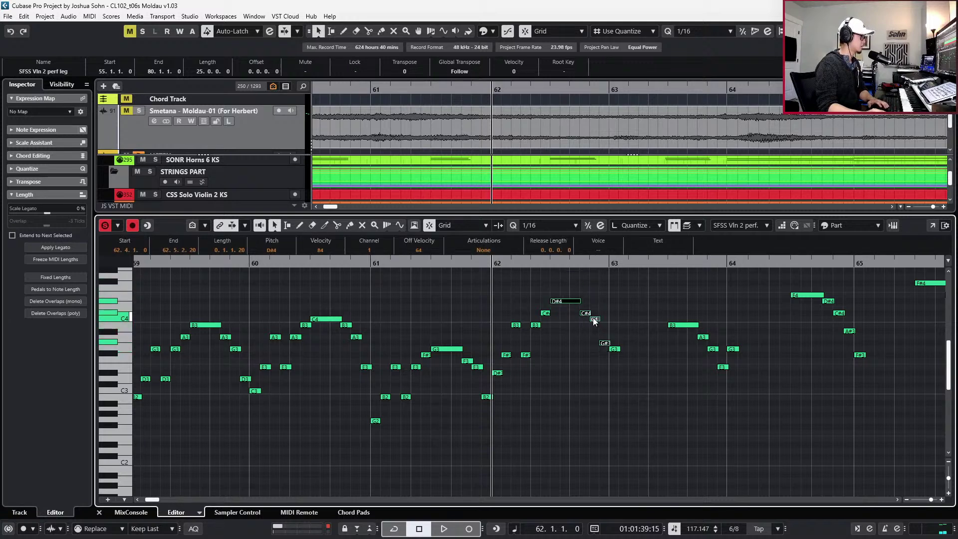
Set the last three notes of bar 62 to C4, B3 and F#3
left_click(586, 313)
key("Down")
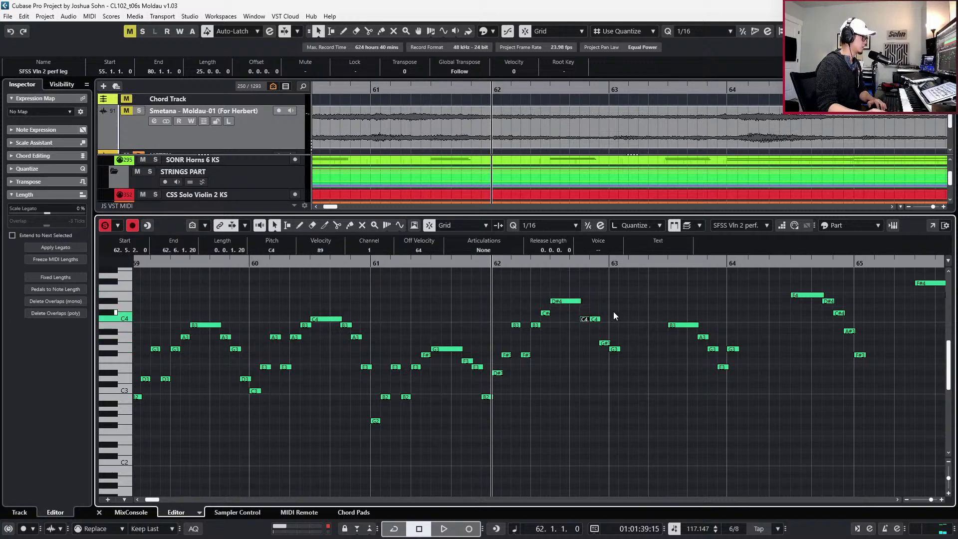
left_click(615, 308)
left_click(595, 318)
key("Down")
left_click(605, 342)
key("Down")
key("Down")
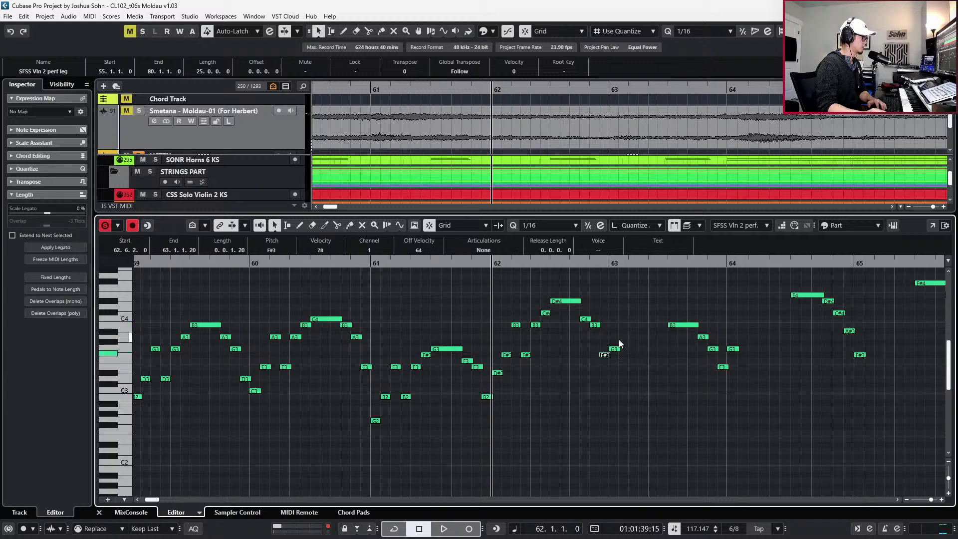
Play back bars 61 and 62 to examine how the Violin 2 line leads into bar 63
left_click(617, 349)
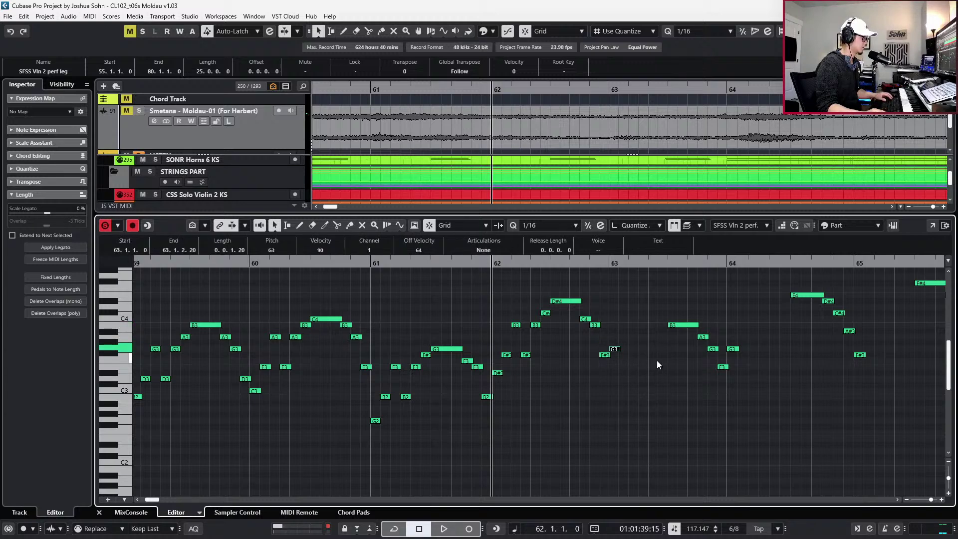
key("space")
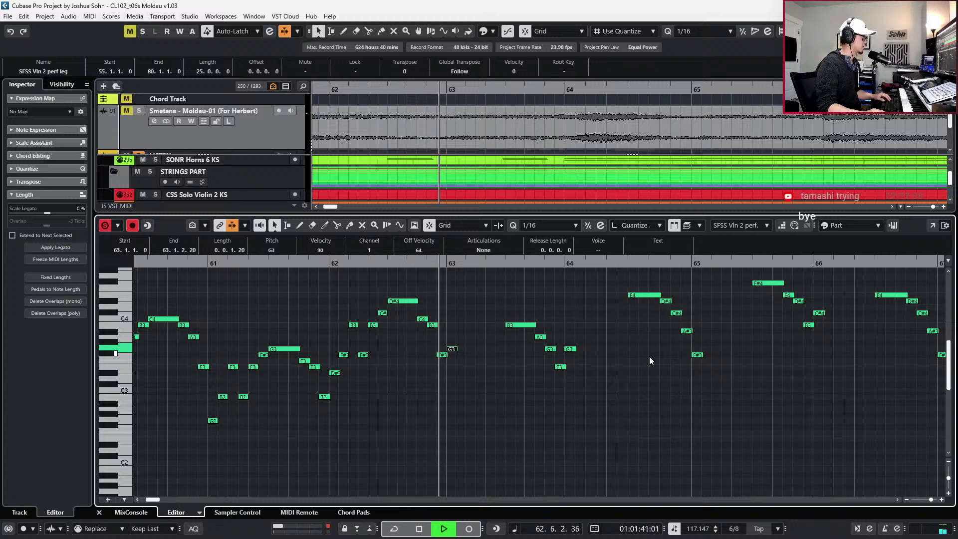
key("space")
key("space")
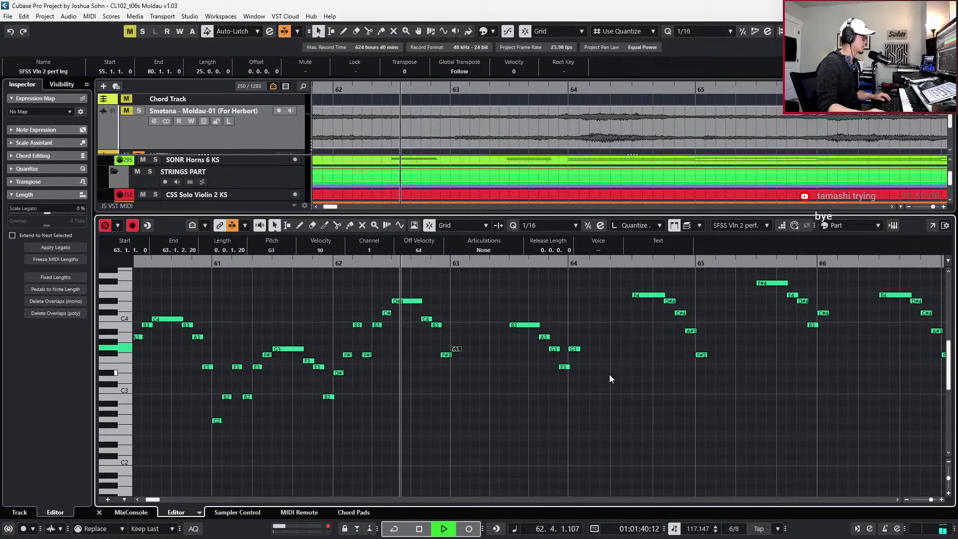
key("space")
key("space")
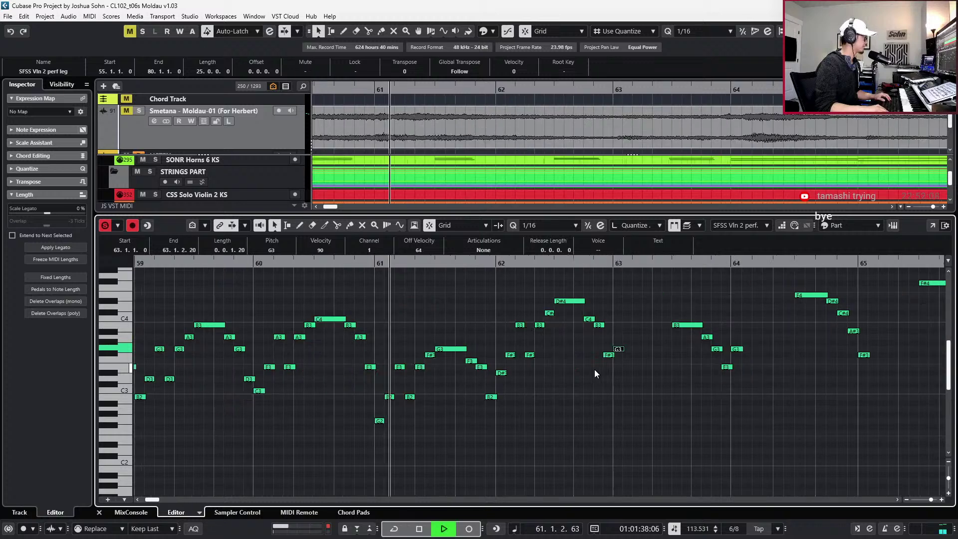
key("space")
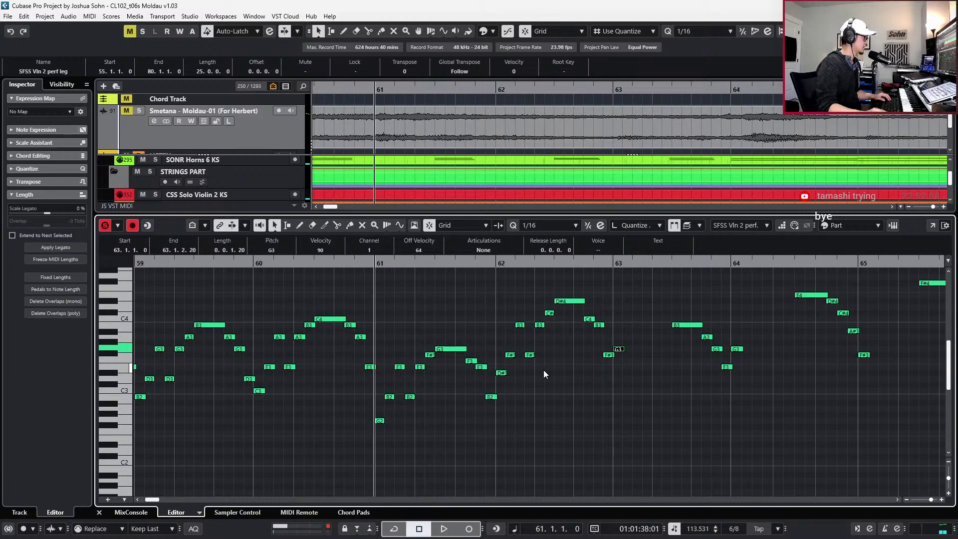
Raise the note after the long G3 of bar 61 to F#3 and play back the bar
left_click(476, 374)
left_click(472, 361)
key("Up")
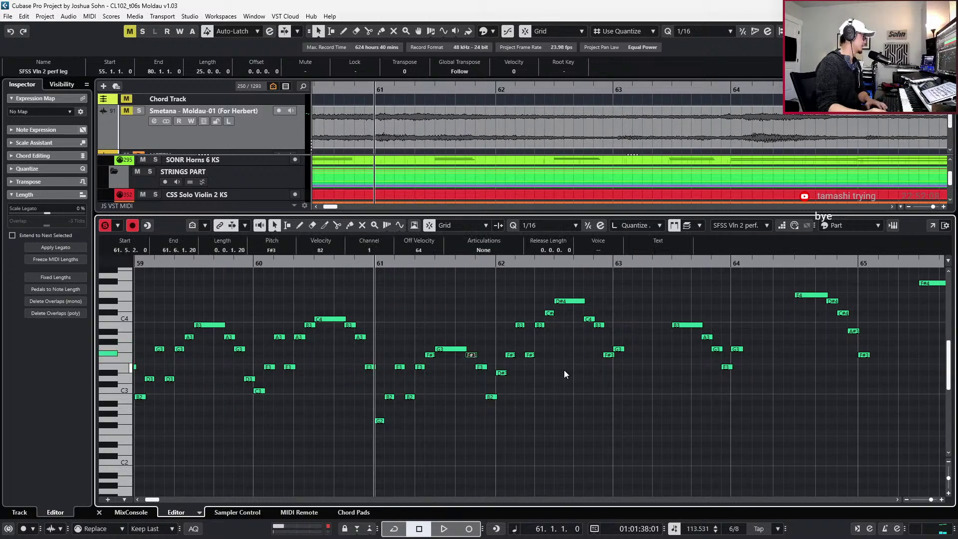
key("space")
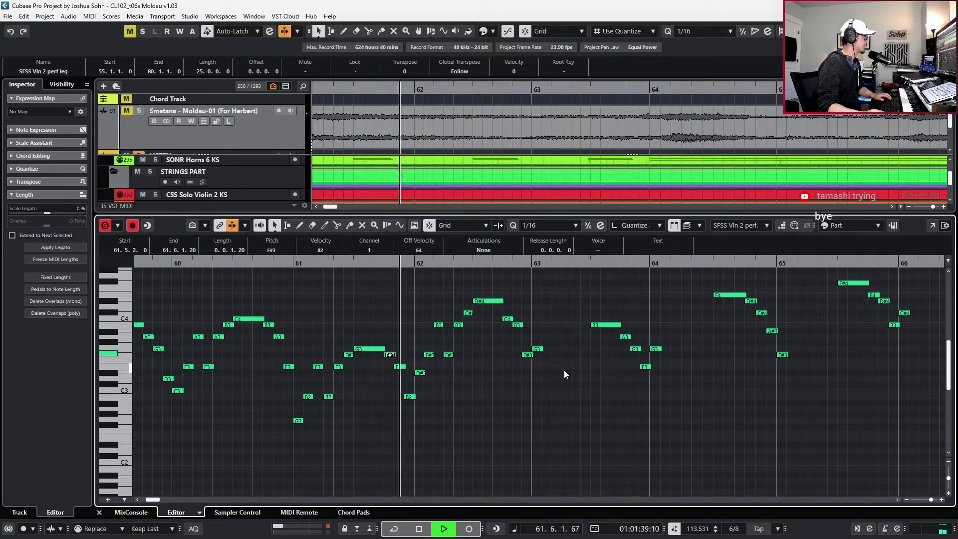
key("space")
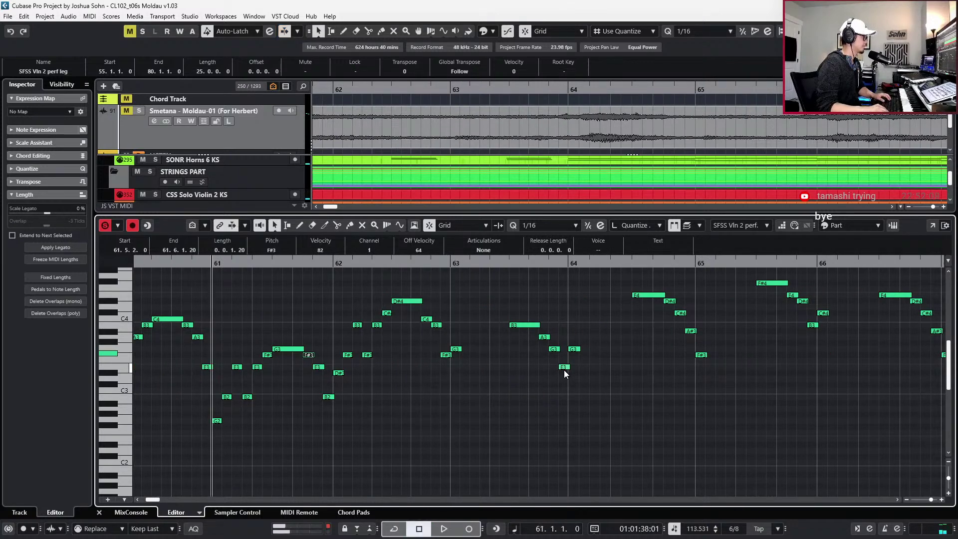
Step-enter the sixteenth notes B2, E3, B2, E3 and F#3 between the opening G3 and the long note of bar 63
key("KP_Add")
key("KP_Add")
scroll(558, 380, "right", 3)
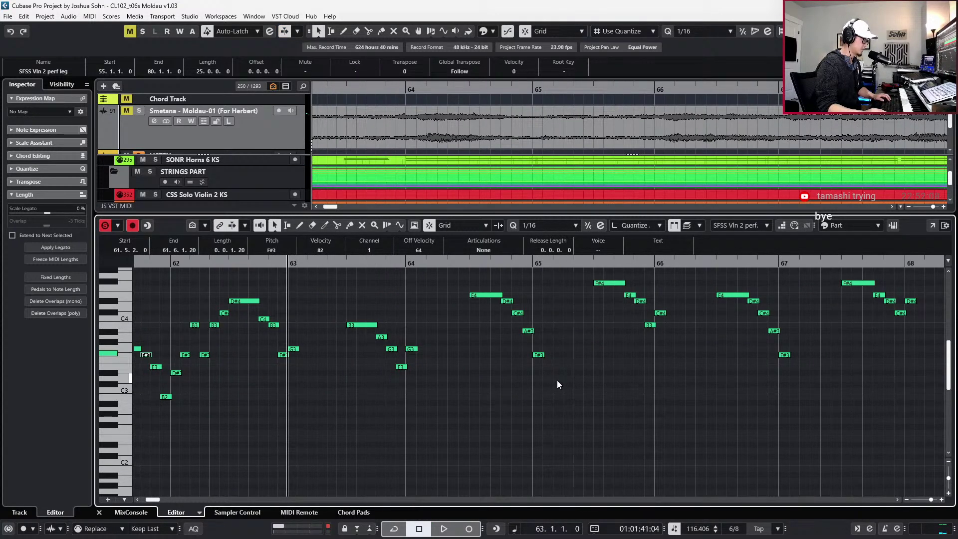
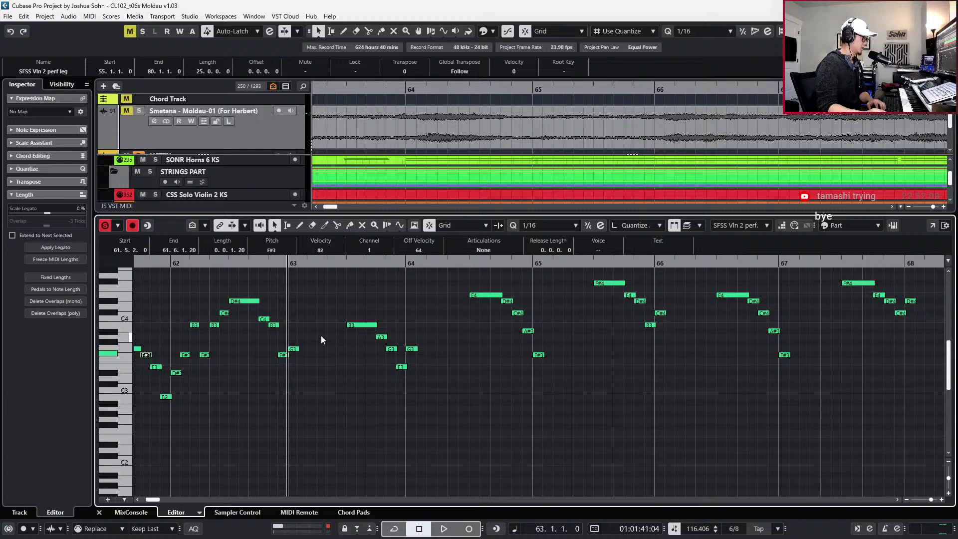
left_click_drag(318, 337, 295, 366)
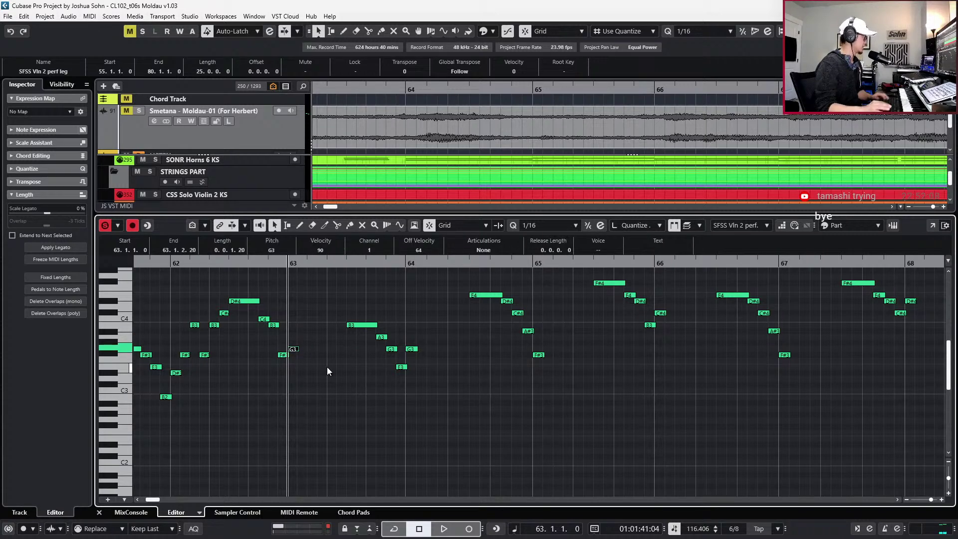
key("space")
key("space")
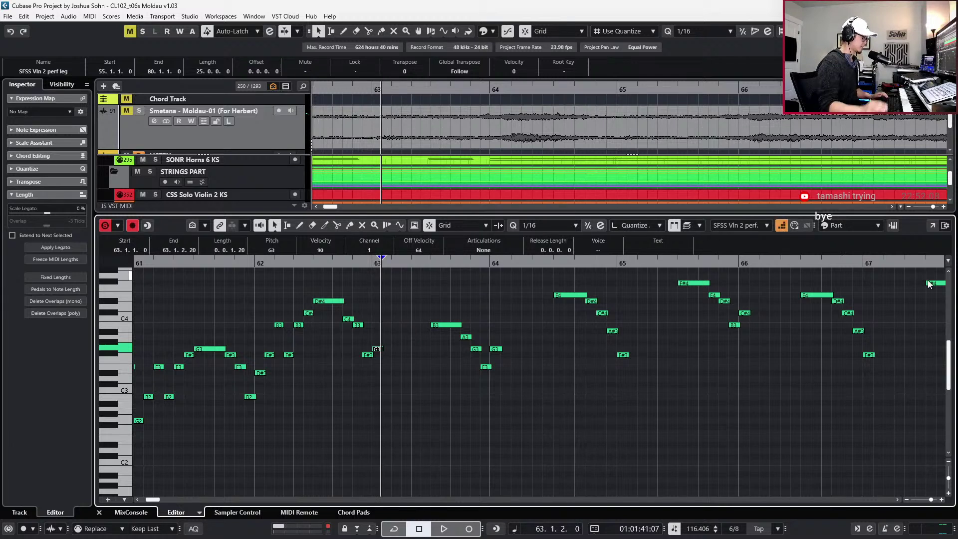
key("KP_Multiply")
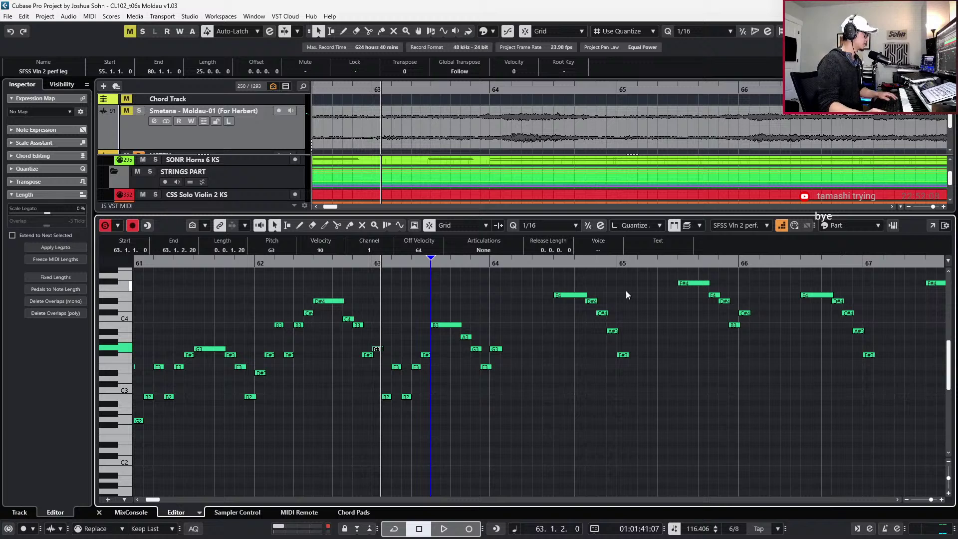
Lower the long B3 of bar 63 to G3 and set the notes after it to F#3, E3 and B2
left_click_drag(447, 310, 484, 373)
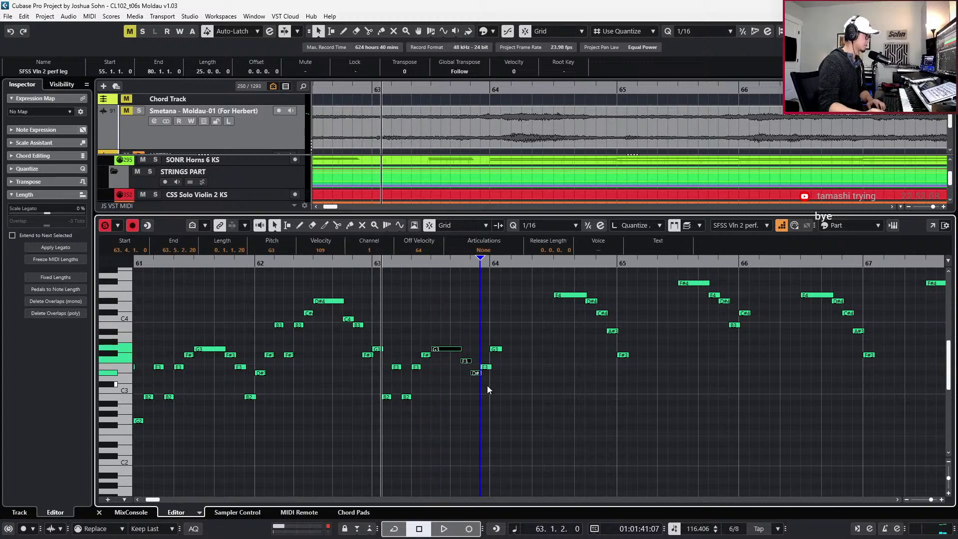
key("ctrl+z")
left_click(471, 368)
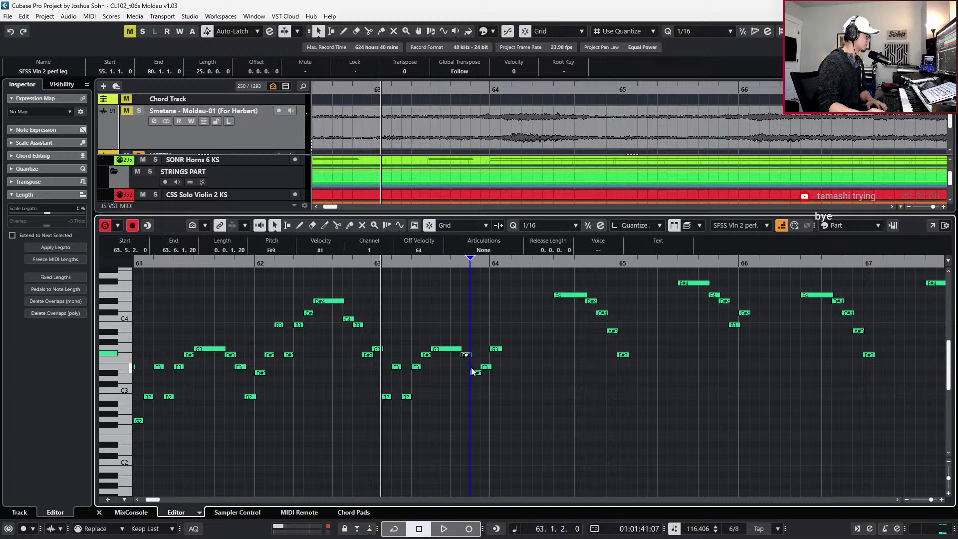
left_click_drag(483, 365, 489, 375)
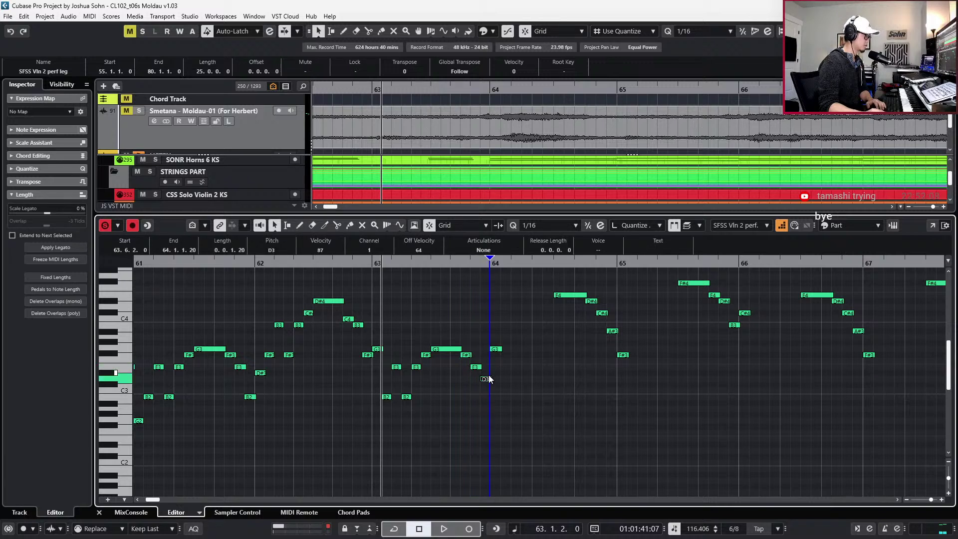
key("Down")
key("Down")
key("Down")
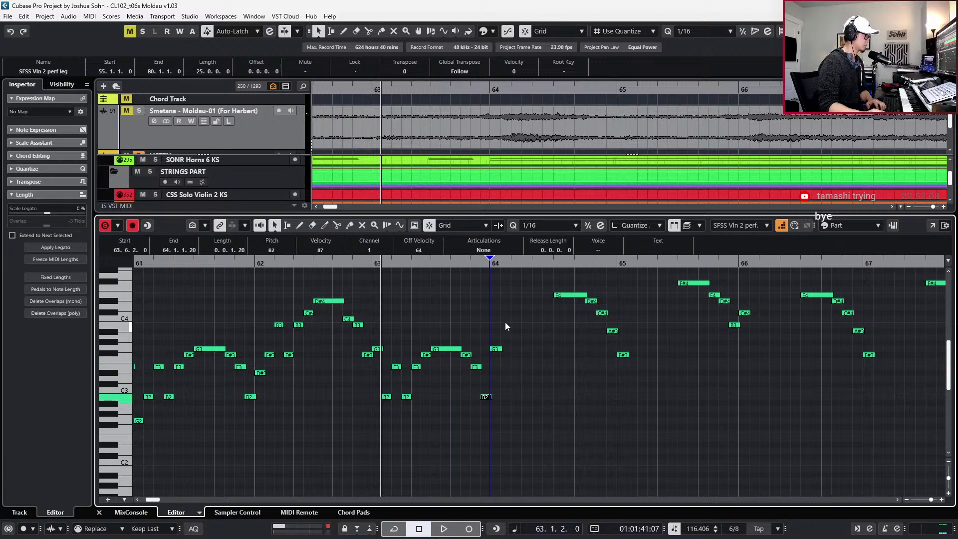
Lower the first note of bar 64 to C#3 and step-enter E3, G3, E3, G3 and A#3 after it
key("Right")
key("Down")
key("Down")
key("Down")
key("Down")
key("Down")
key("Down")
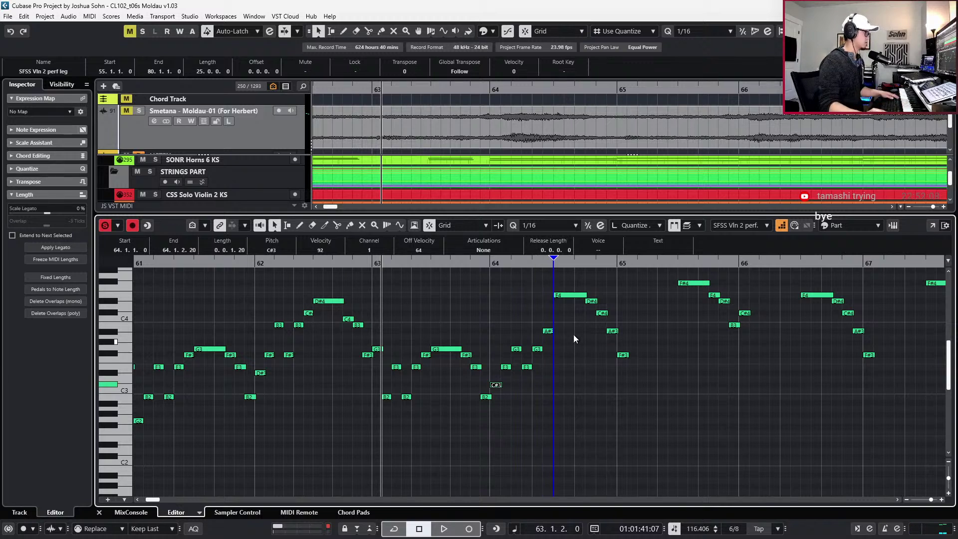
Lower the long E4 of bar 64 to C#4 and set its three-note descent to B3, A3 and E3
left_click_drag(567, 280, 610, 340)
key("Delete")
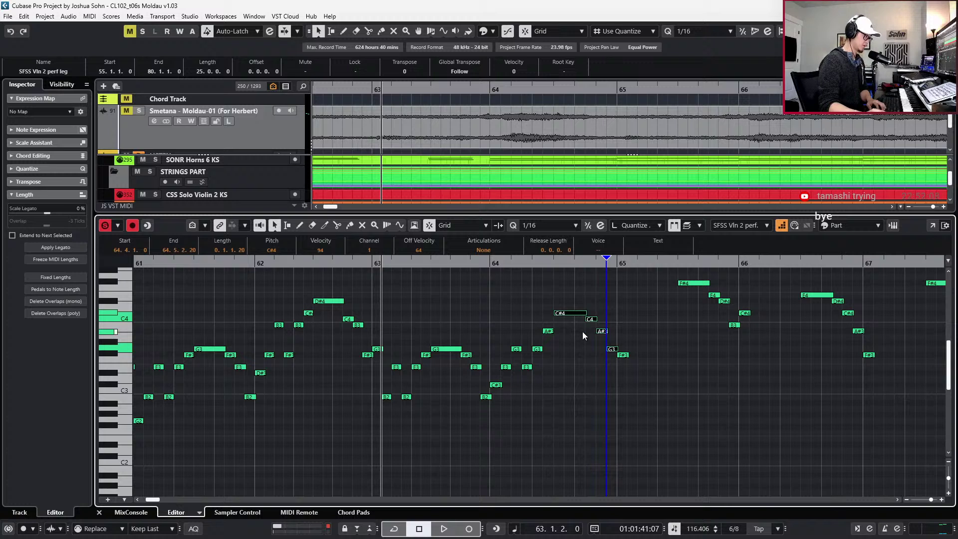
left_click(590, 320)
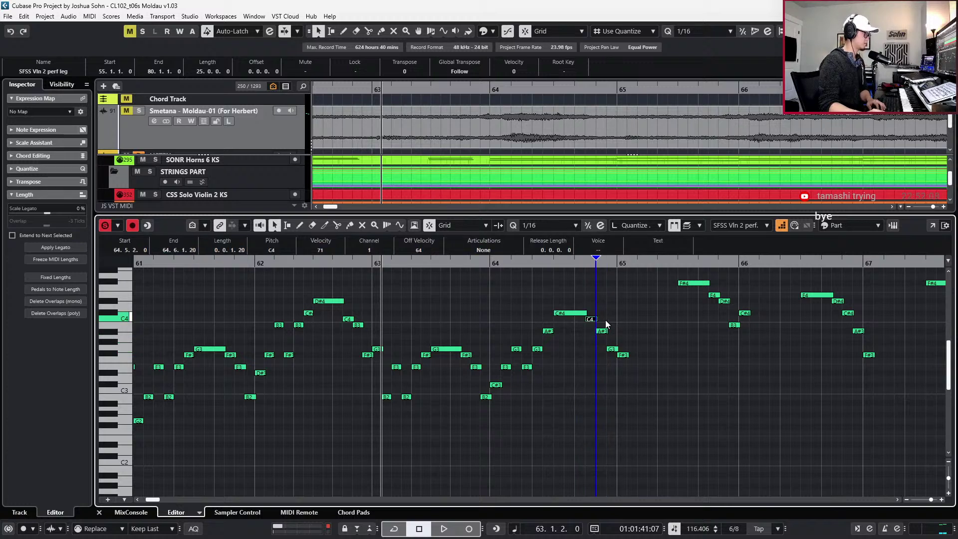
key("Down")
left_click(605, 331)
key("Down")
left_click(622, 345)
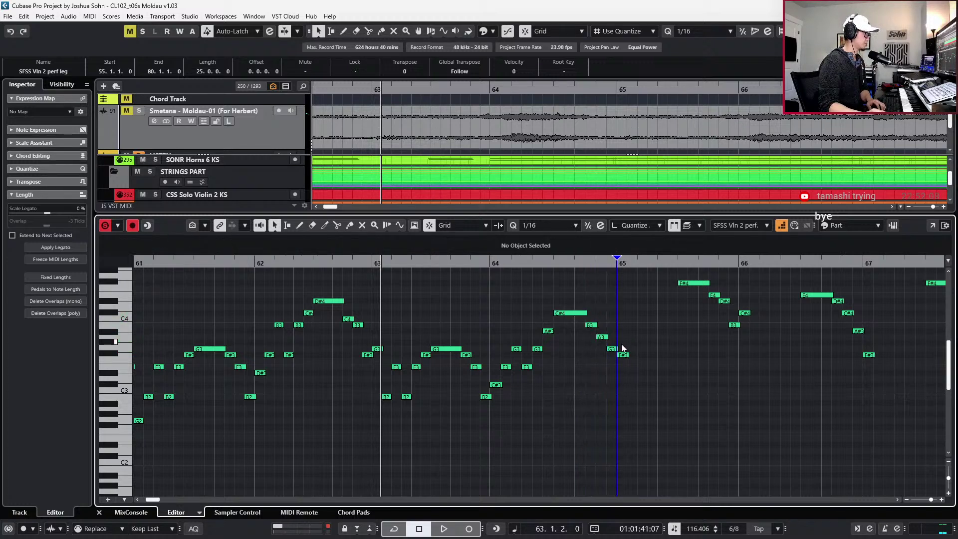
left_click(617, 349)
key("Down")
key("Down")
key("Down")
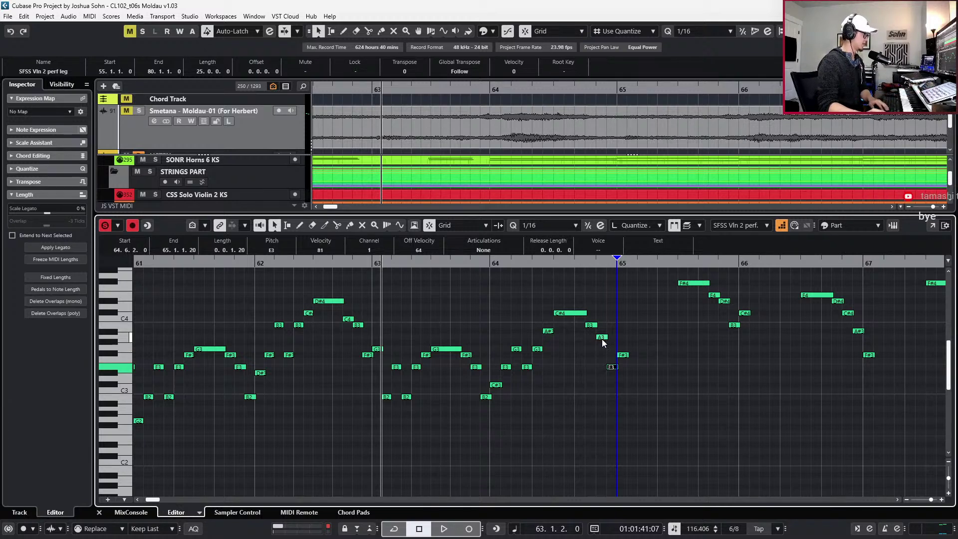
Lower the first note of bar 65 to D#3 and step-enter F#3, B3, F#3, B3 and C#4 after it
left_click(622, 354)
key("Down")
key("Down")
key("Down")
key("Down")
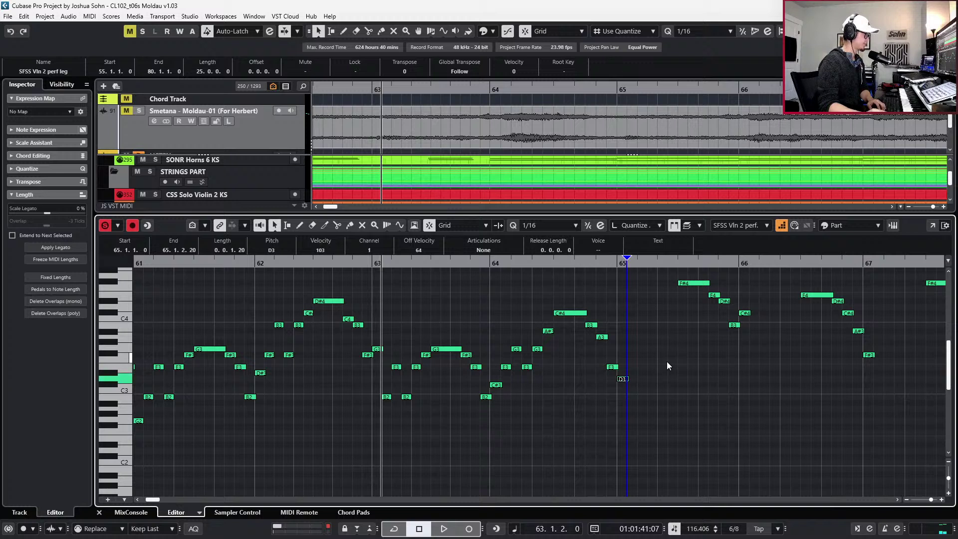
key("Up")
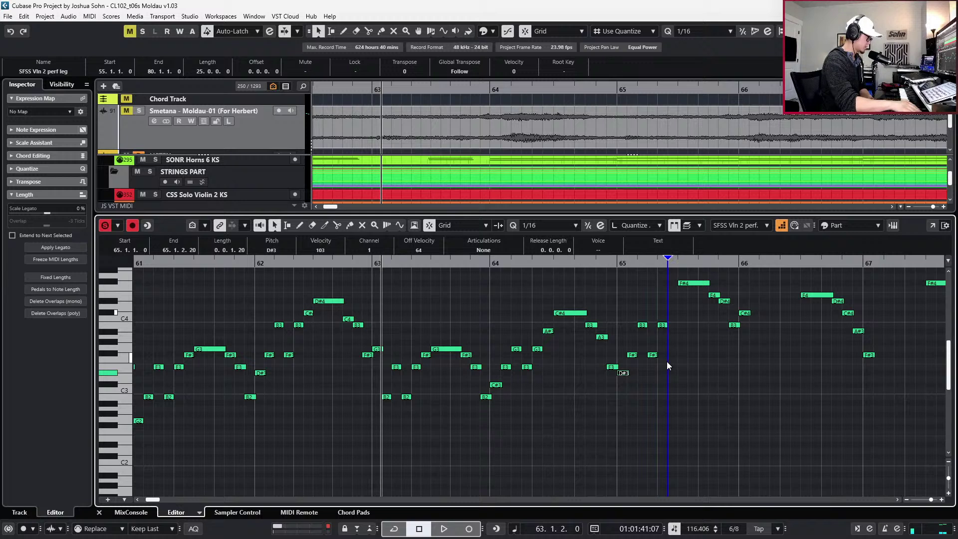
Lower the long F#4 of bar 65 to D#4 and set its three-note descent to C#4, C4 and F#3
left_click_drag(703, 276, 733, 335)
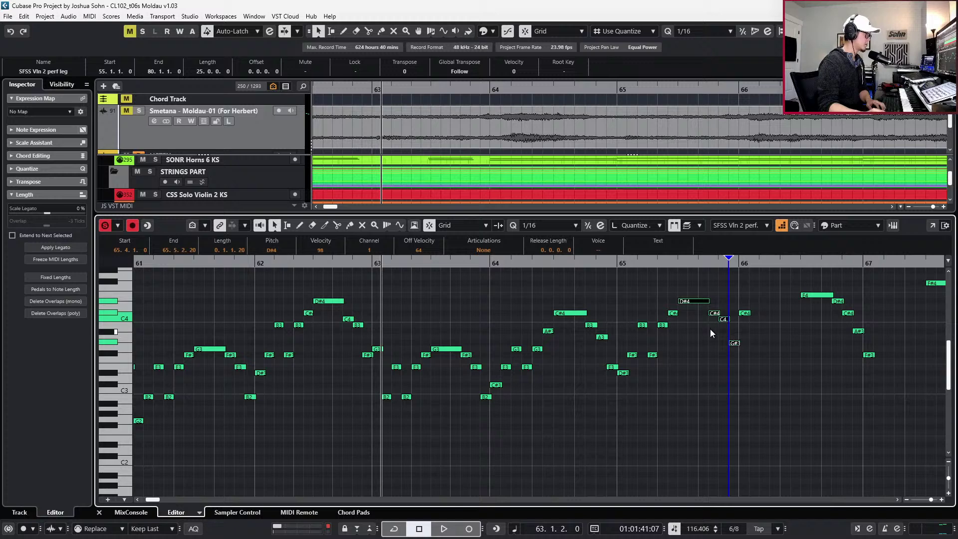
left_click(710, 328)
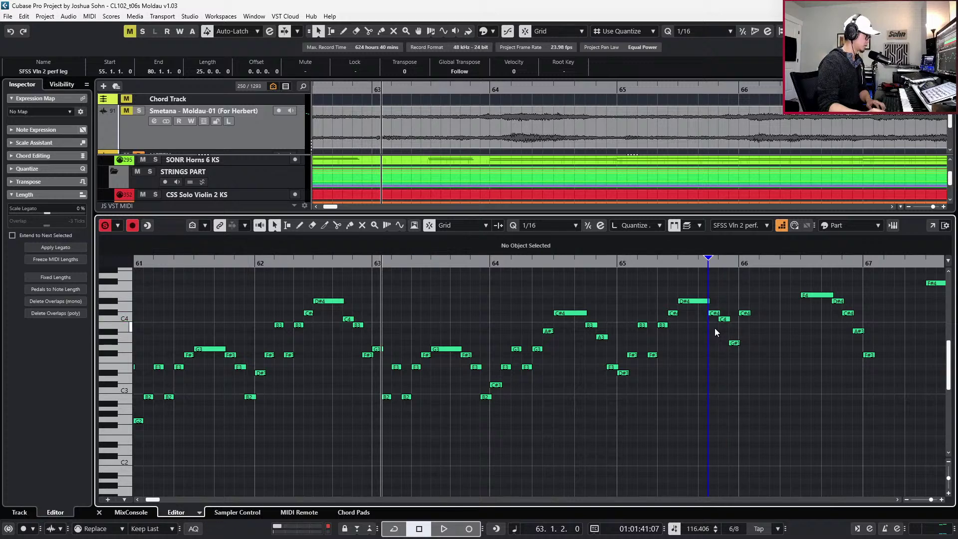
left_click_drag(735, 340, 735, 353)
Play back bars 62 to 65 several times to check the reworked Violin 2 line against the reference
key("space")
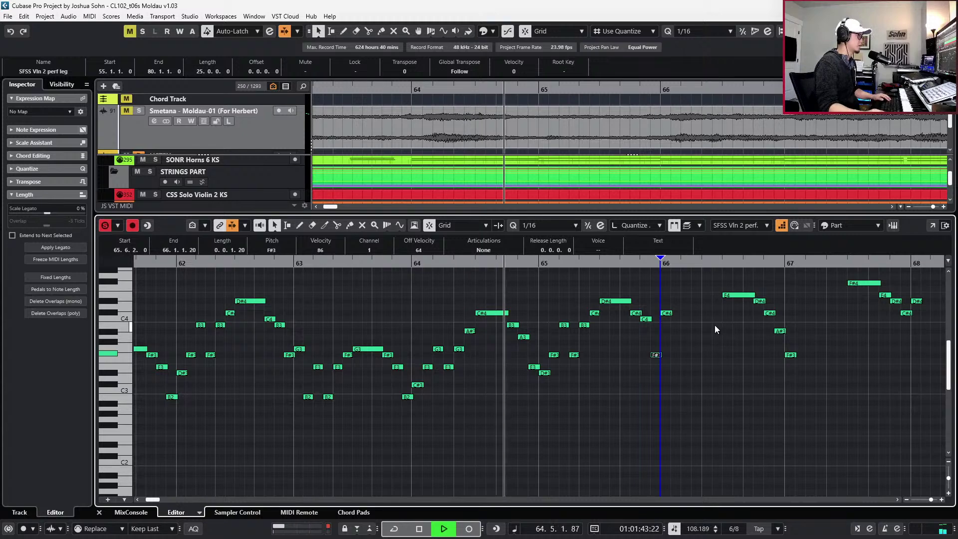
key("space")
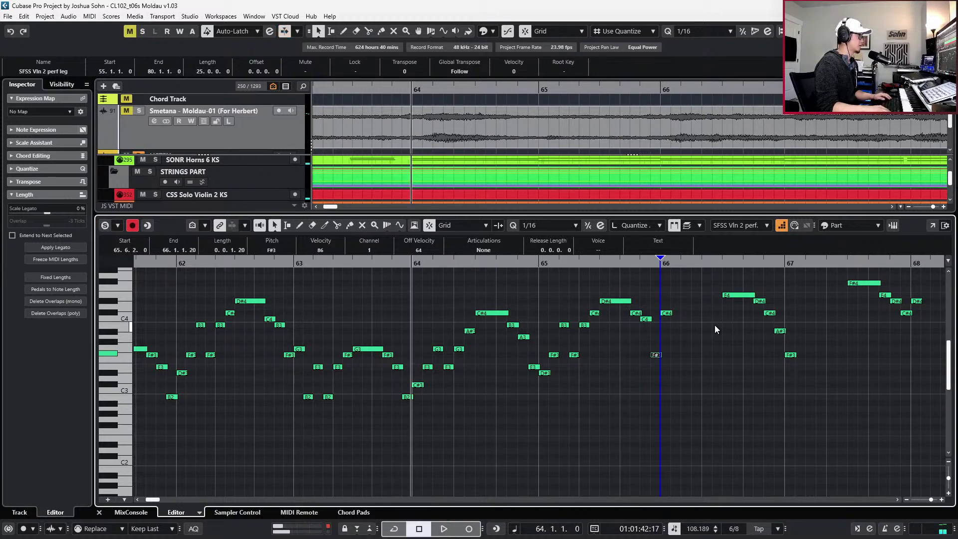
key("space")
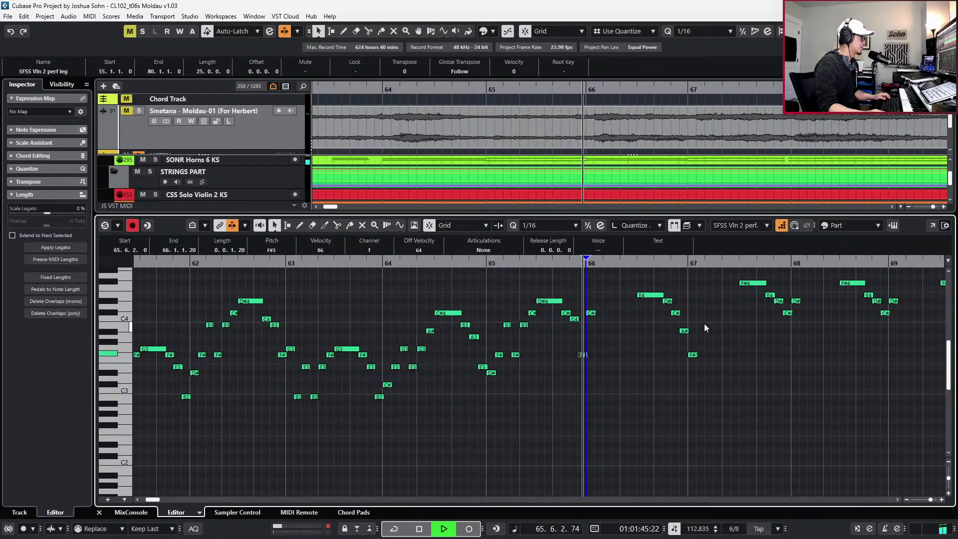
key("space")
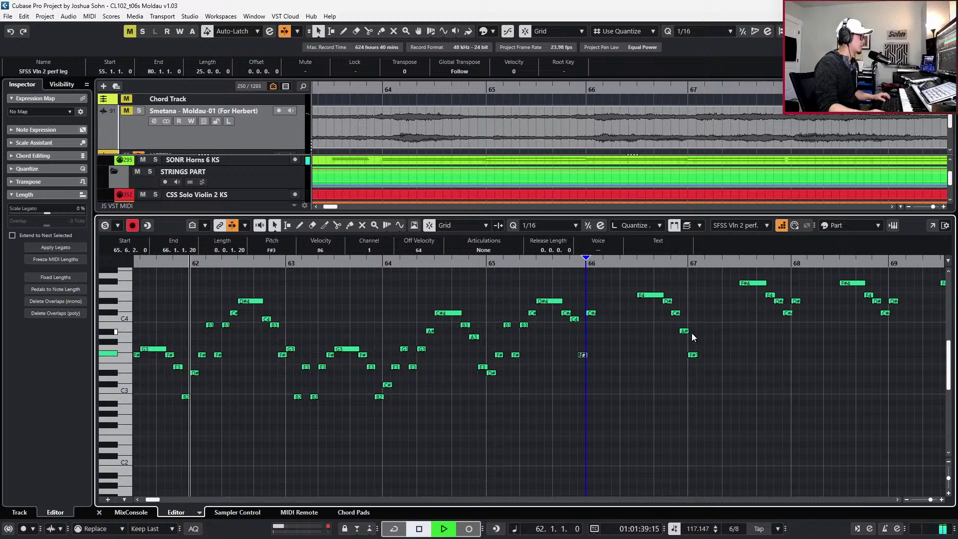
key("space")
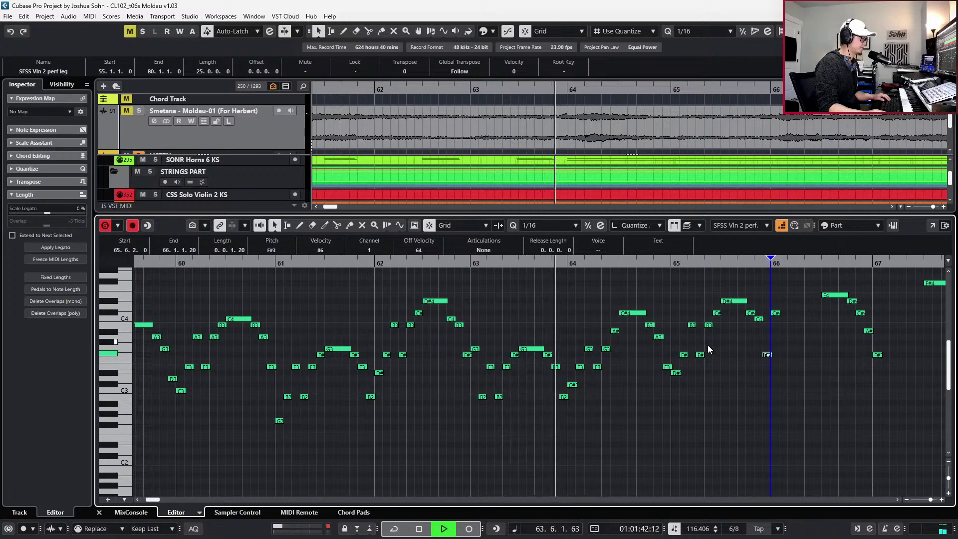
key("f")
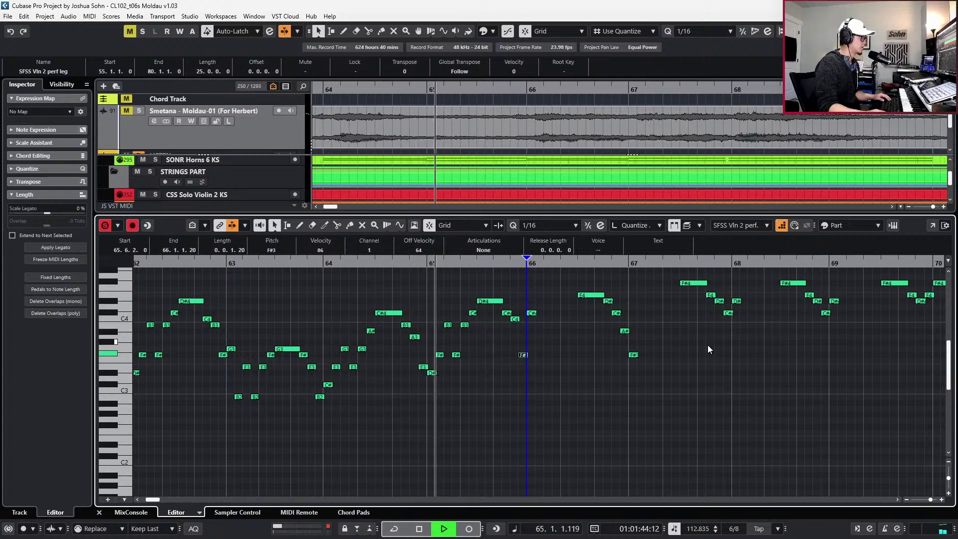
key("f")
key("space")
key("ctrl+Right")
key("ctrl+Right")
key("ctrl+Right")
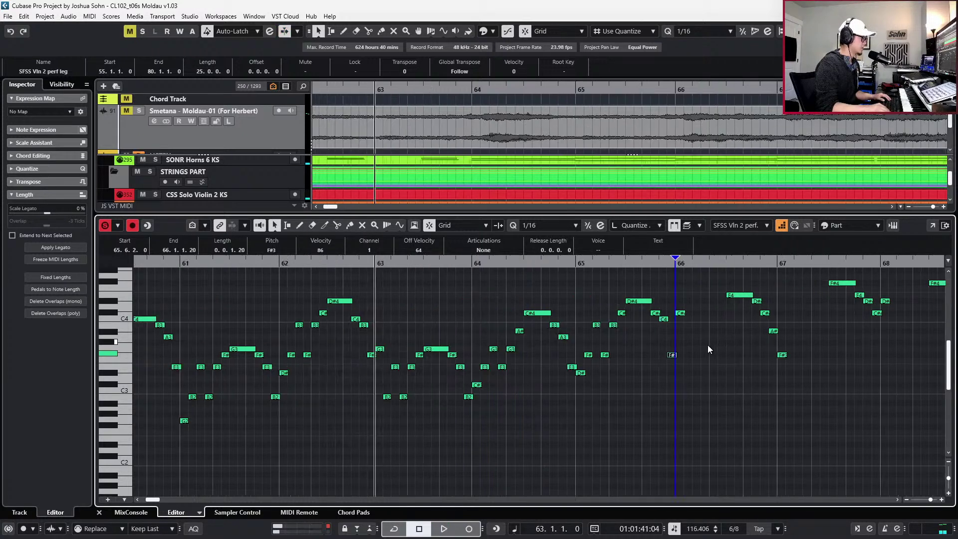
key("h")
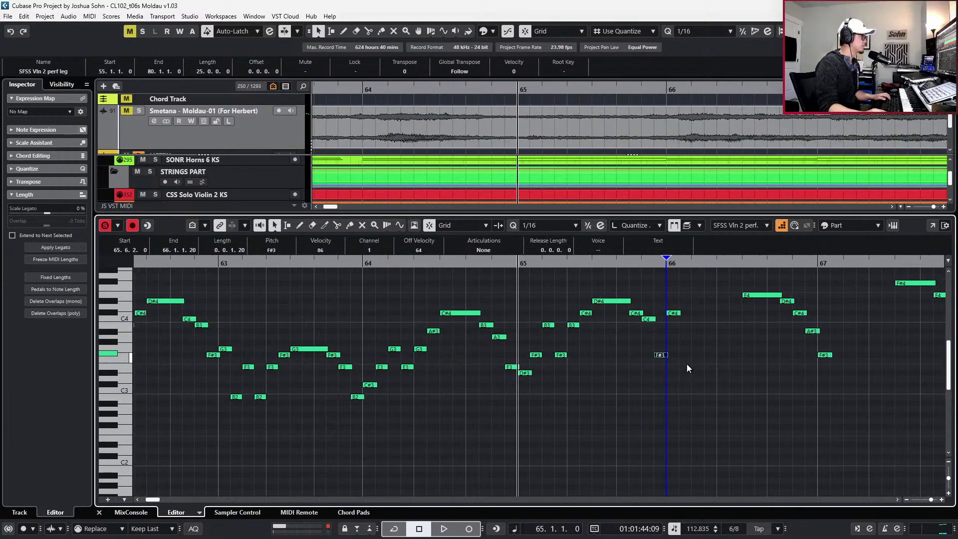
Lower the C4 near the end of bar 65 to B3 and play the bar back
left_click(649, 320)
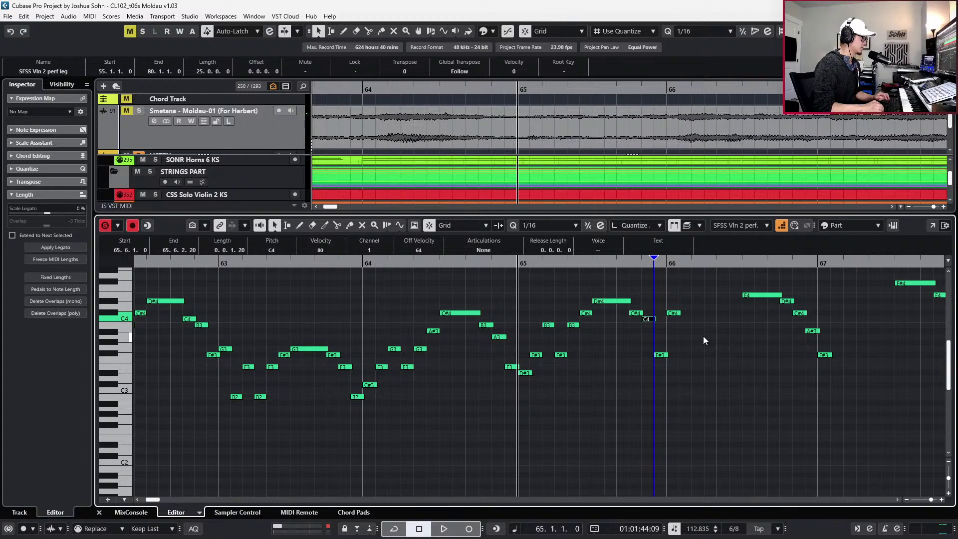
key("Left")
key("Left")
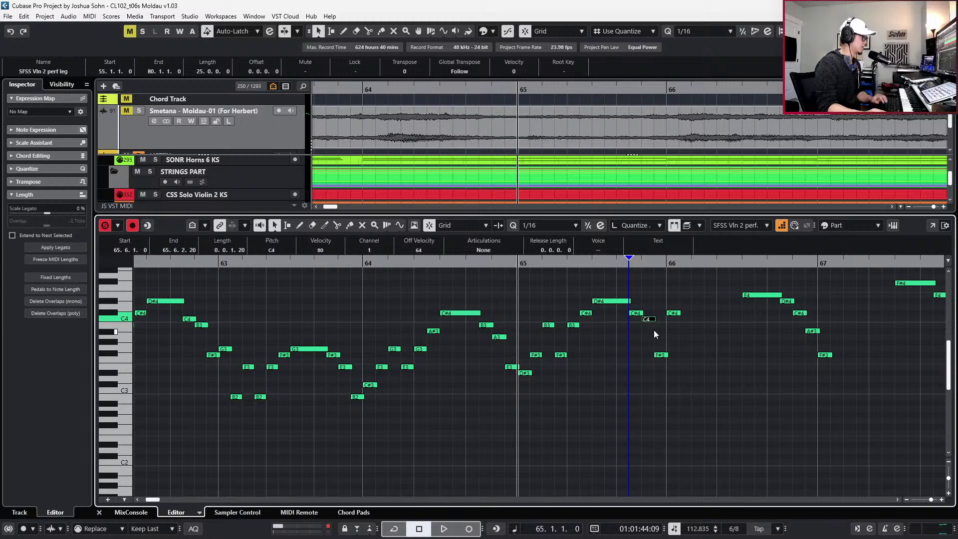
key("space")
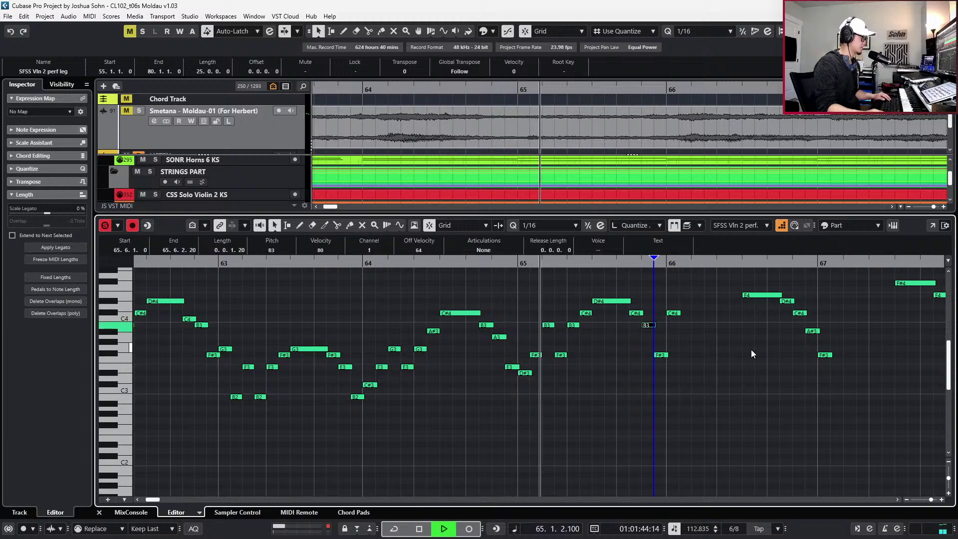
key("f")
key("space")
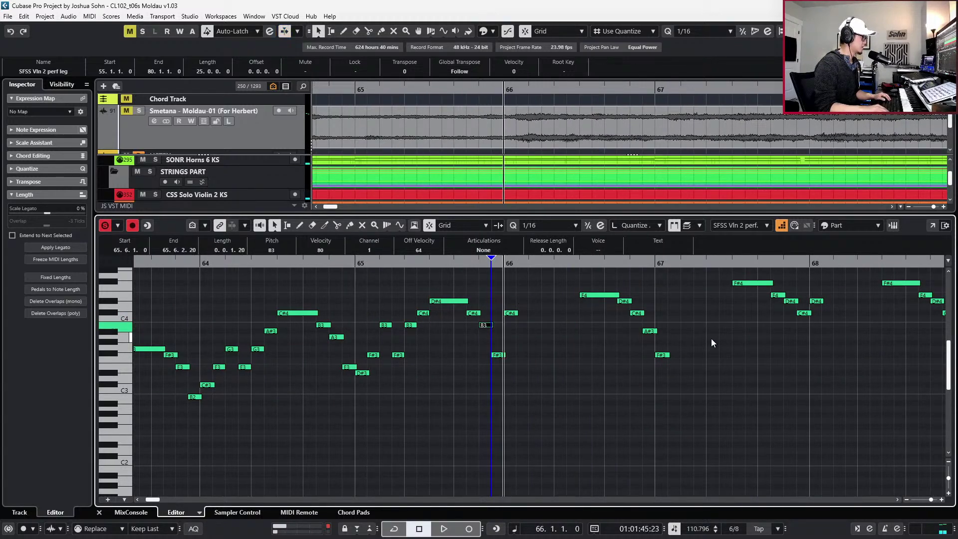
Step-enter E3, G3, E3, G3 and A#3 after the opening C#4 of bar 66, removing the stray C#4 under the long note
key("KP_Add")
key("KP_Subtract")
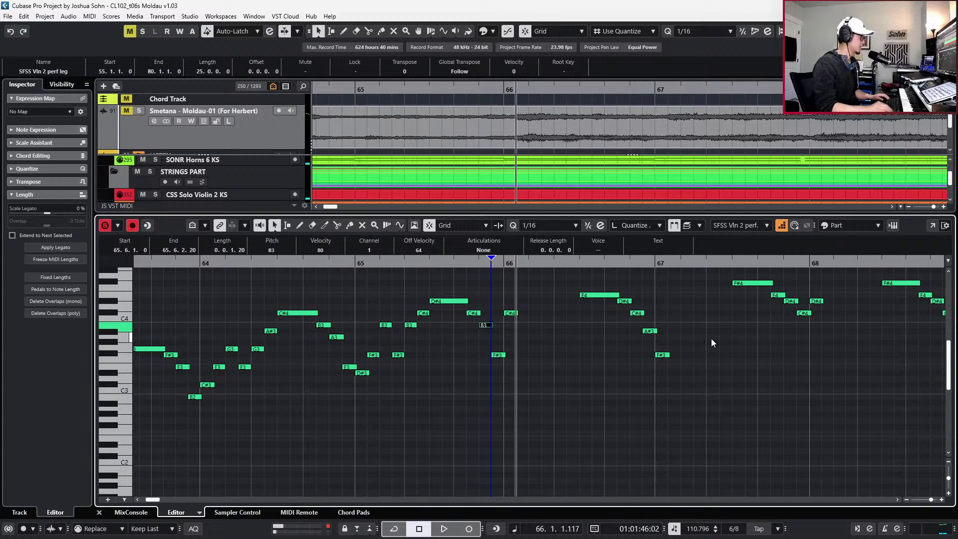
key("Right")
key("Right")
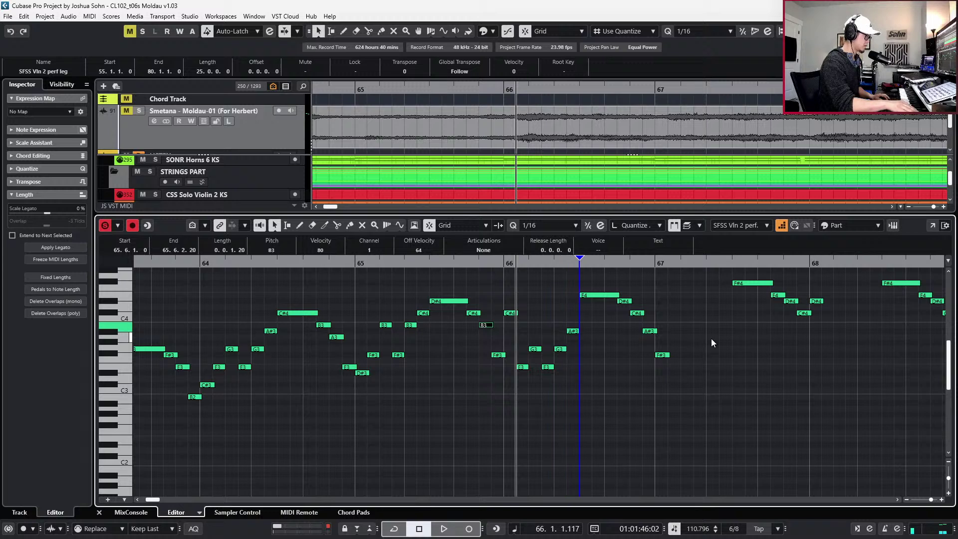
left_click(589, 316)
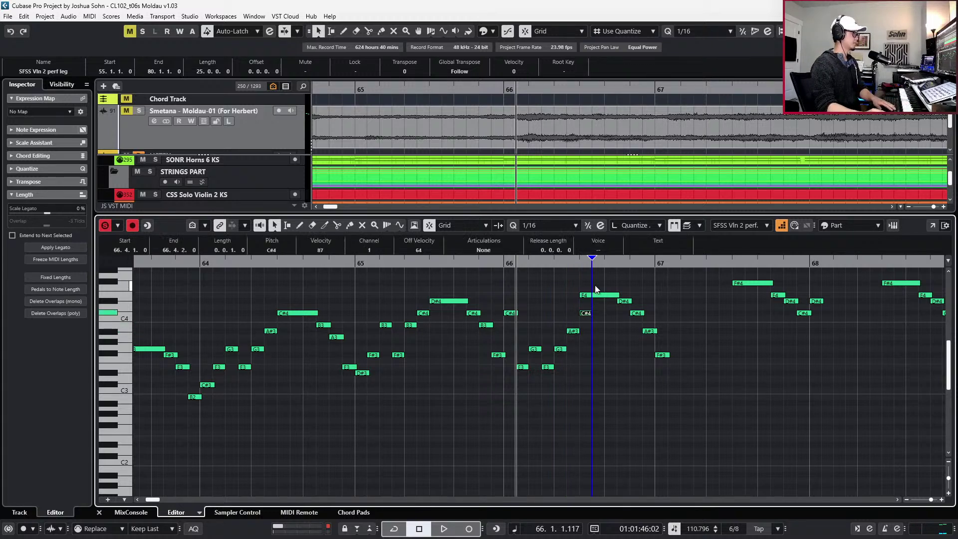
Lower the long E4 of bar 66 to C#4 and set its three-note descent to B3, A3 and E3
left_click_drag(589, 289, 642, 331)
key("Down")
key("Down")
key("Down")
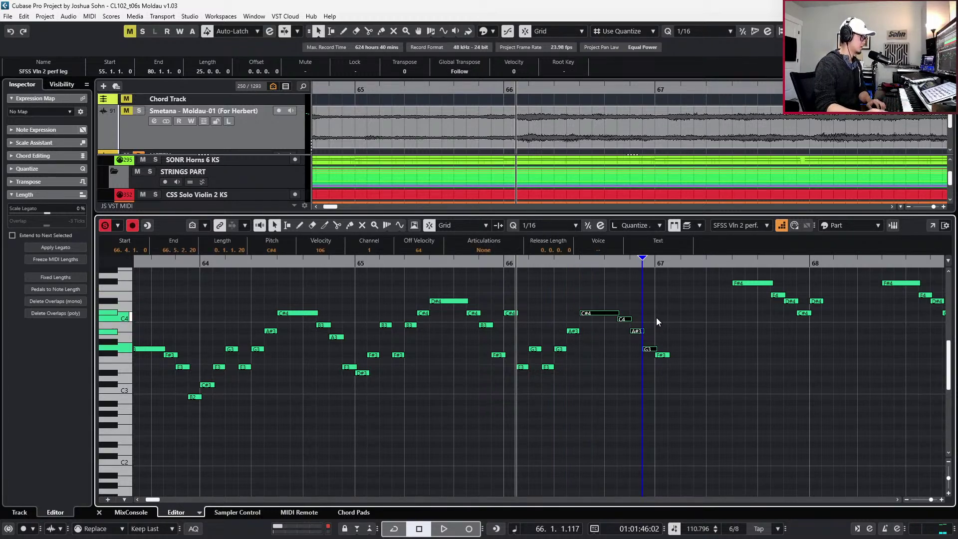
mouse_move(640, 311)
left_mouse_down()
mouse_move(628, 322)
mouse_move(637, 335)
left_mouse_up()
key("Down")
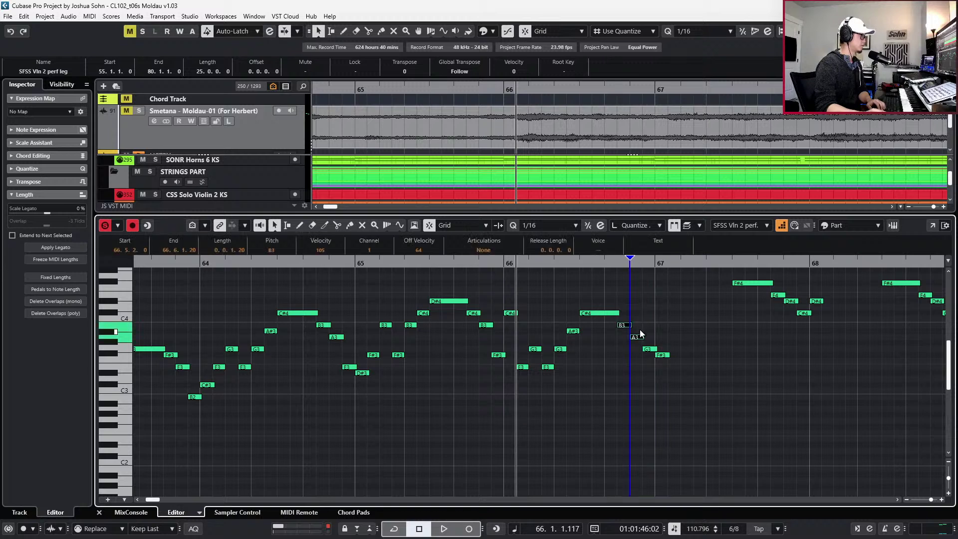
left_click(638, 338)
left_click(648, 349)
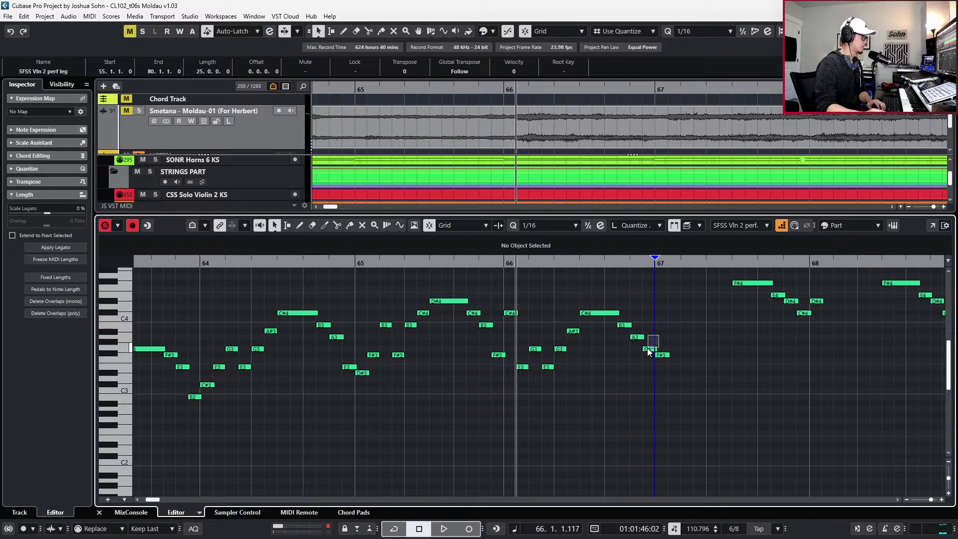
key("Down")
key("Down")
key("Down")
Lower the first note of bar 67 to D#3 and step-enter F#3, B3, F#3, B3 and C#4, deleting the stray D#4 under the long note
left_click_drag(673, 332, 688, 350)
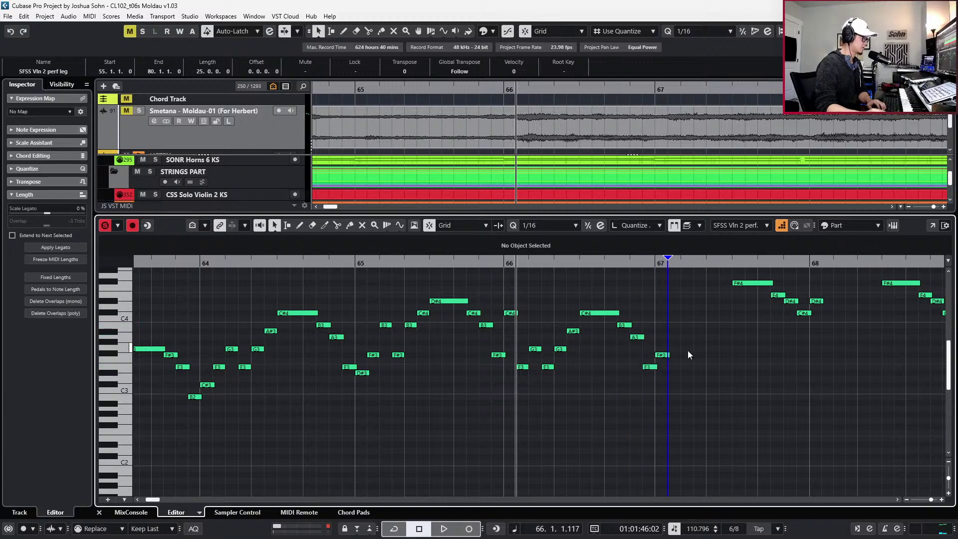
left_click(664, 354)
key("Down")
key("Down")
key("Down")
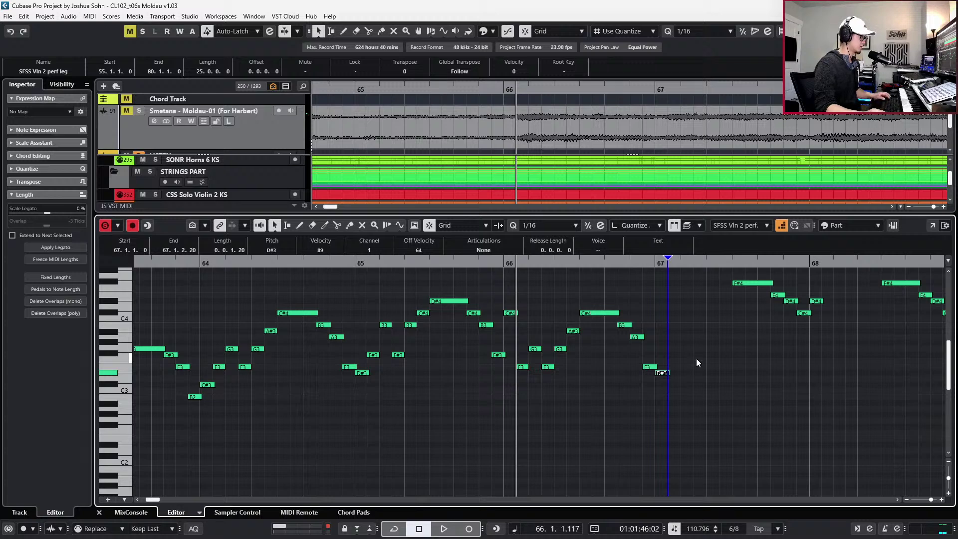
scroll(696, 365, "right", 3)
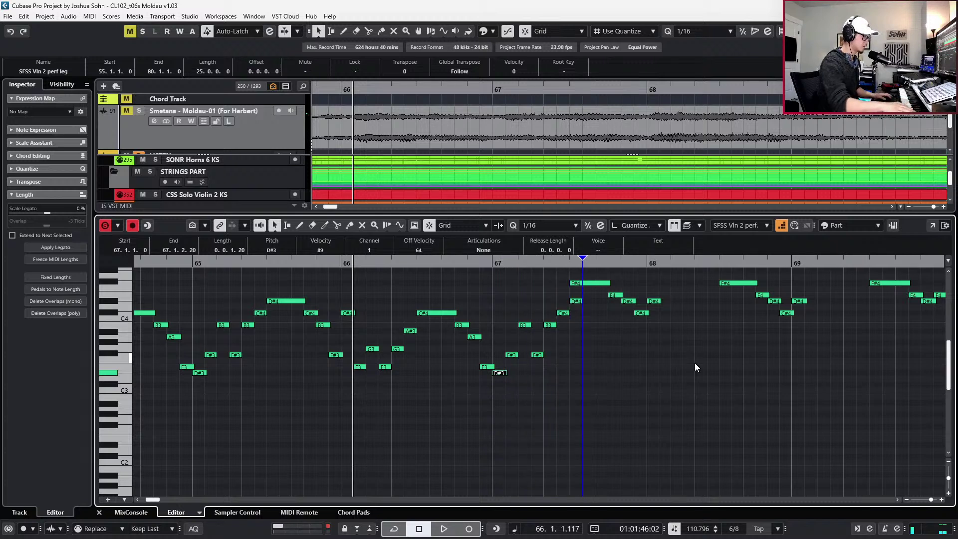
left_click(580, 301)
key("Delete")
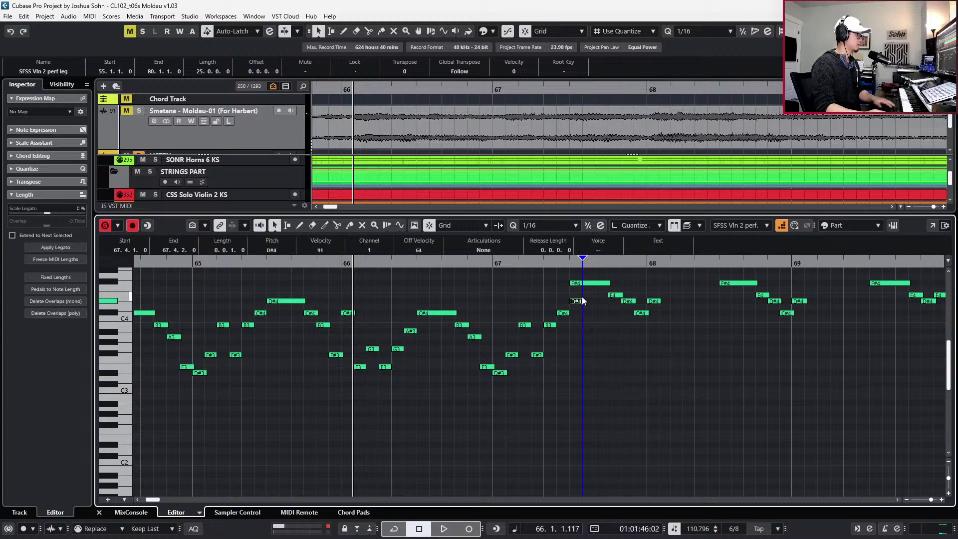
Lower the long F#4 of bar 67 to D#4, set its descent to C#4, B3 and F#3, and play the passage back
left_click(589, 283)
left_click_drag(592, 273, 636, 332)
key("Down")
key("Down")
key("Down")
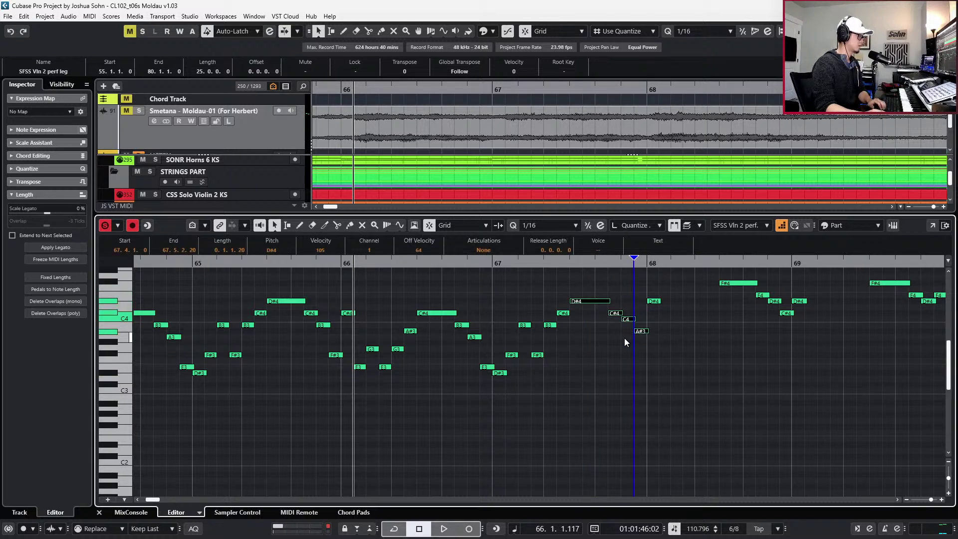
key("Left")
key("Left")
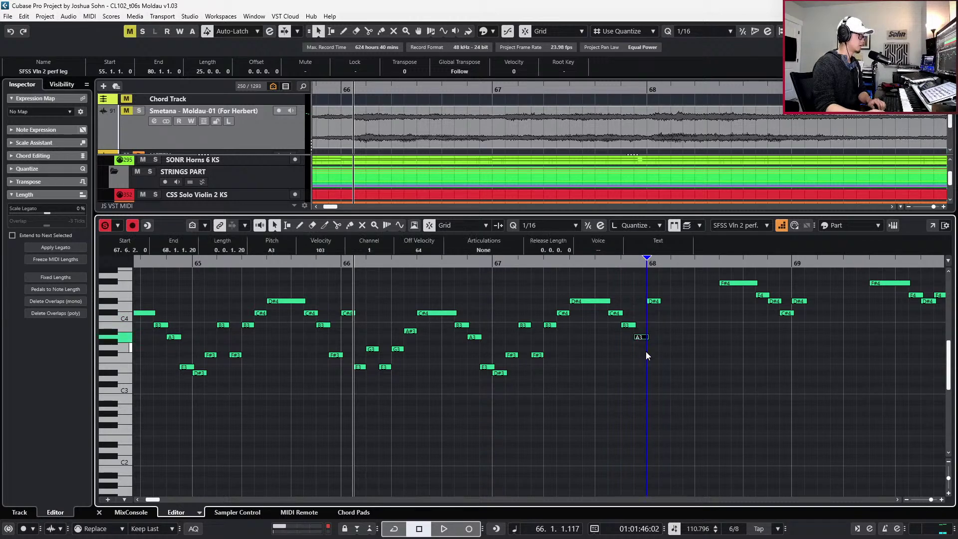
key("f")
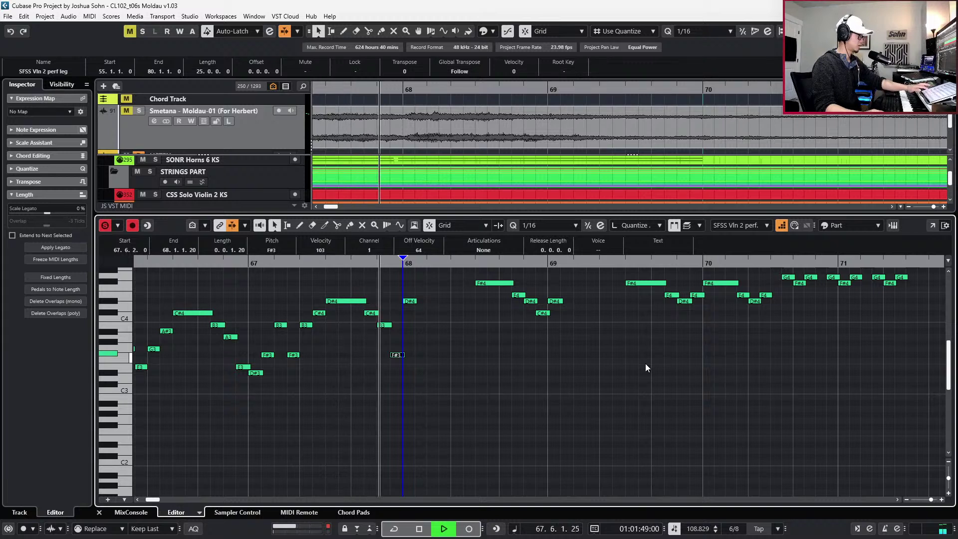
key("space")
key("f")
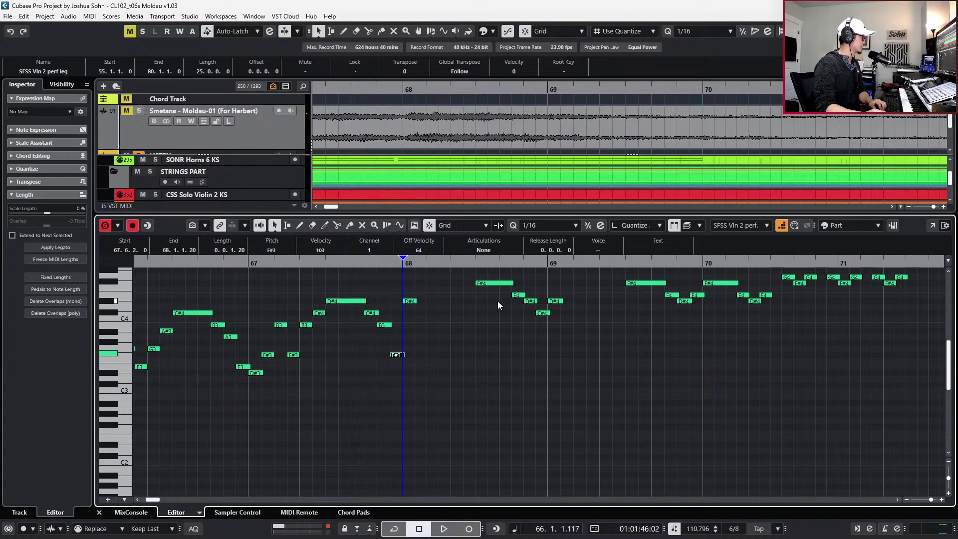
Lower the first note of bar 68 to D#3 and step-enter F#3, B3, F#3, B3 and C#4 after it
scroll(492, 307, "up", 3)
left_click(405, 346)
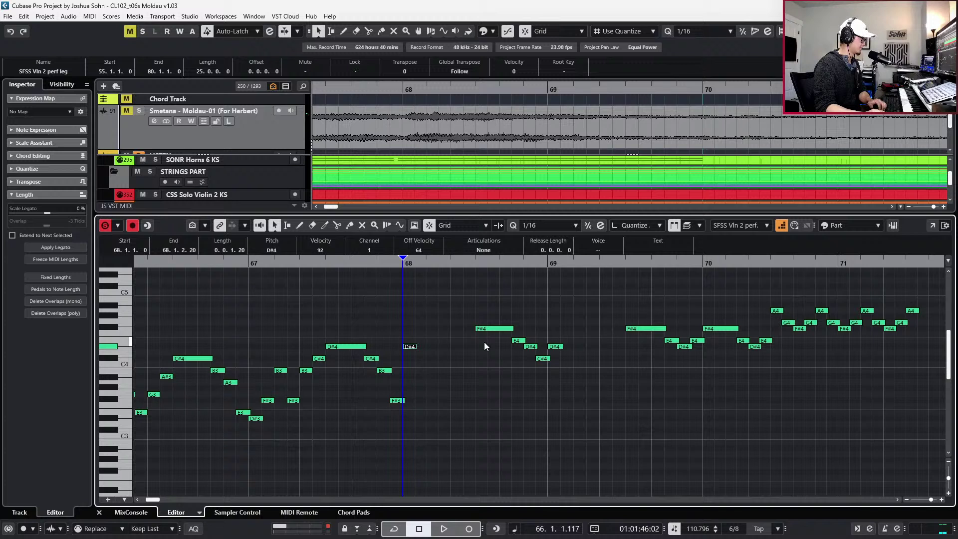
scroll(484, 342, "down", 3)
key("shift+Down")
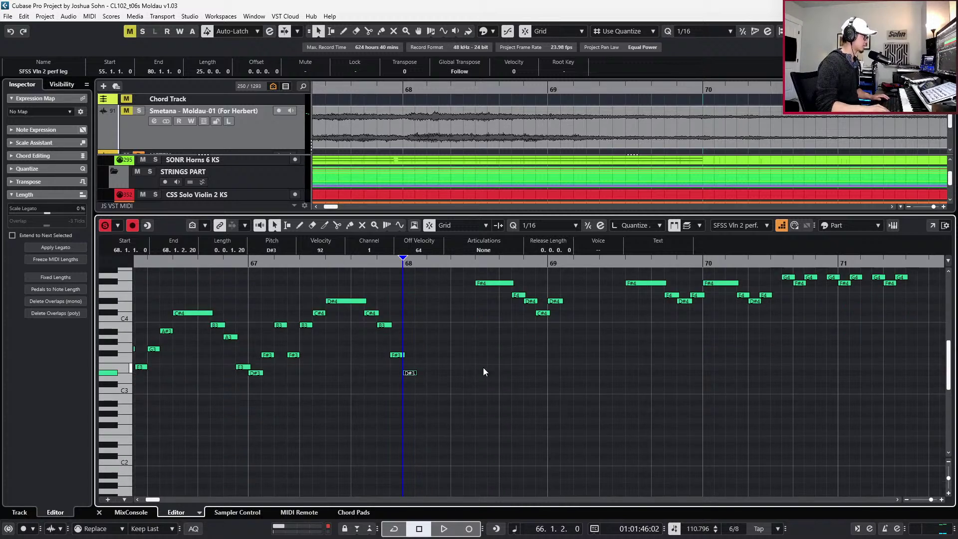
key("space")
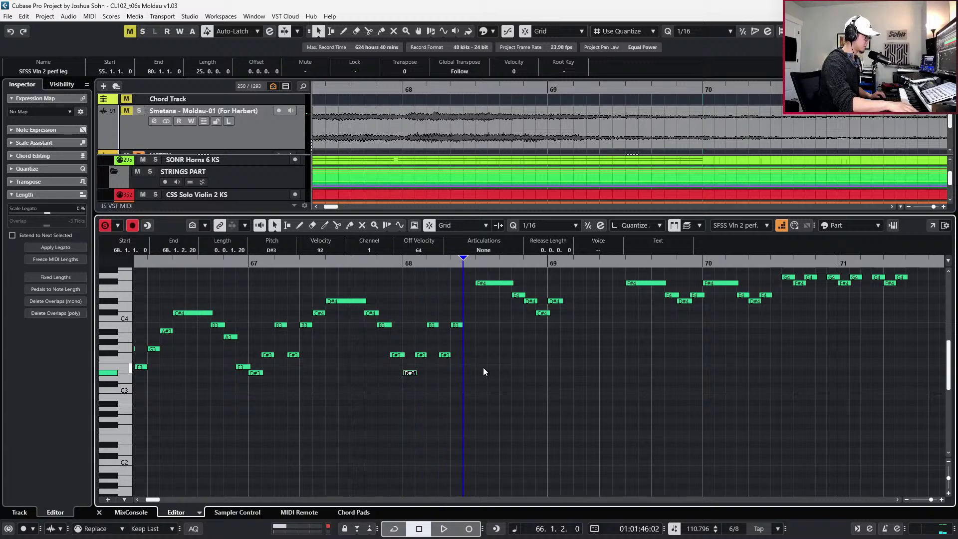
Lower the long F#4 of bar 68 to D#4 and set its three-note descent to C#4, B3 and F#3
left_click_drag(463, 294, 547, 412)
scroll(541, 320, "up", 3)
key("Down")
key("Down")
key("Down")
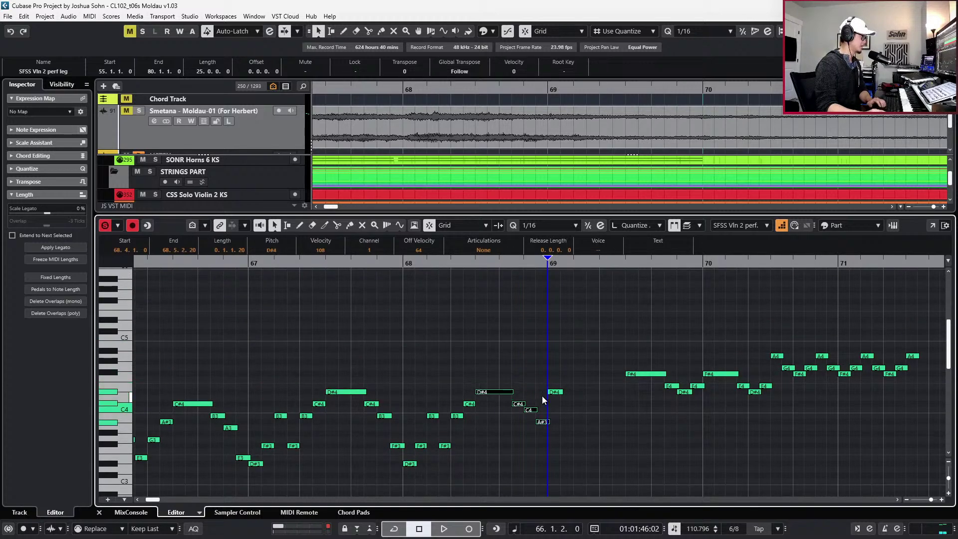
scroll(543, 398, "down", 3)
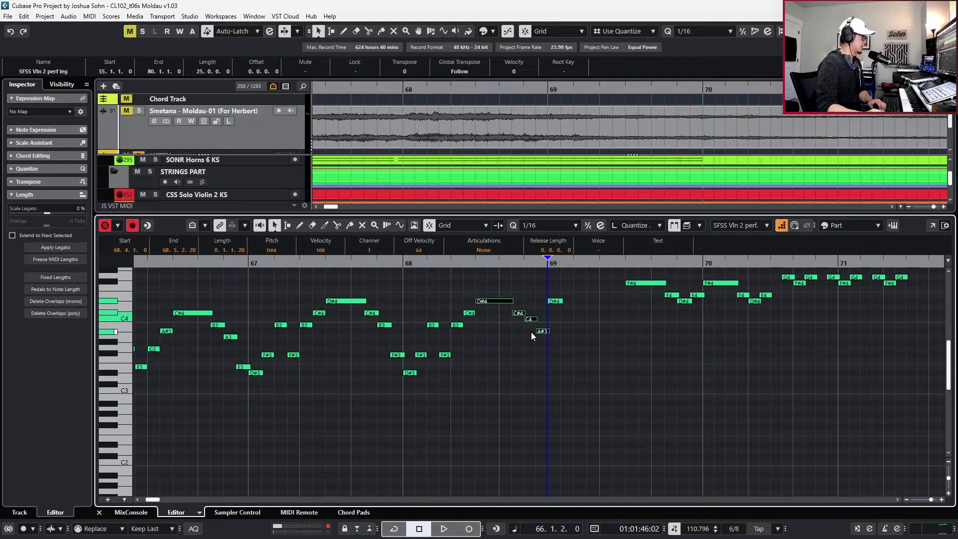
left_click_drag(531, 334, 552, 319)
key("Down")
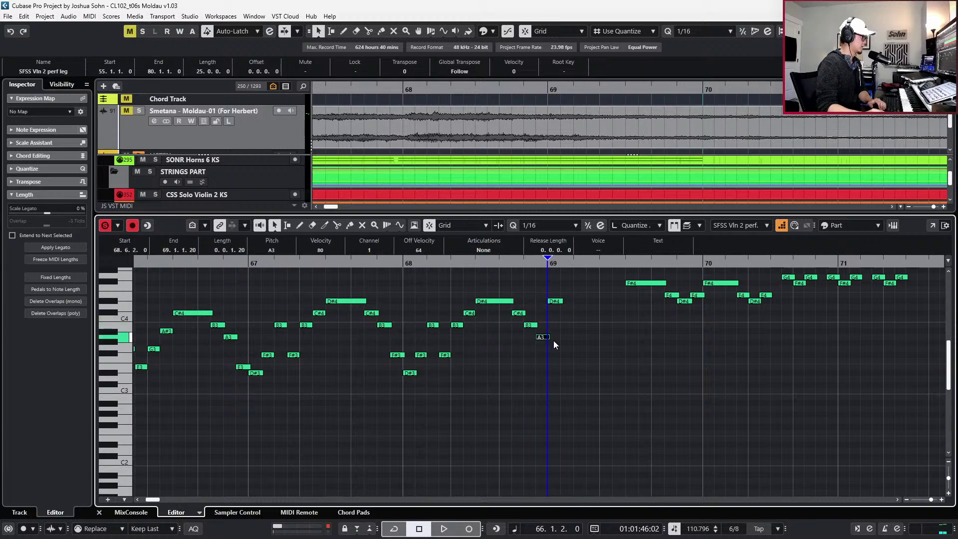
key("Down")
key("Down")
key("Down")
Play back the Violin 2 line from bar 66, and separately from the start of bar 68
key("space")
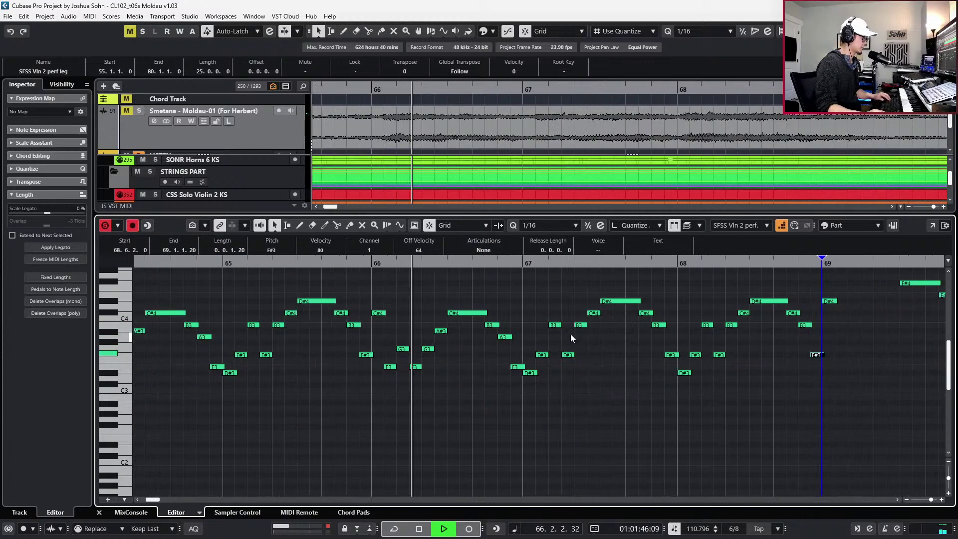
key("f")
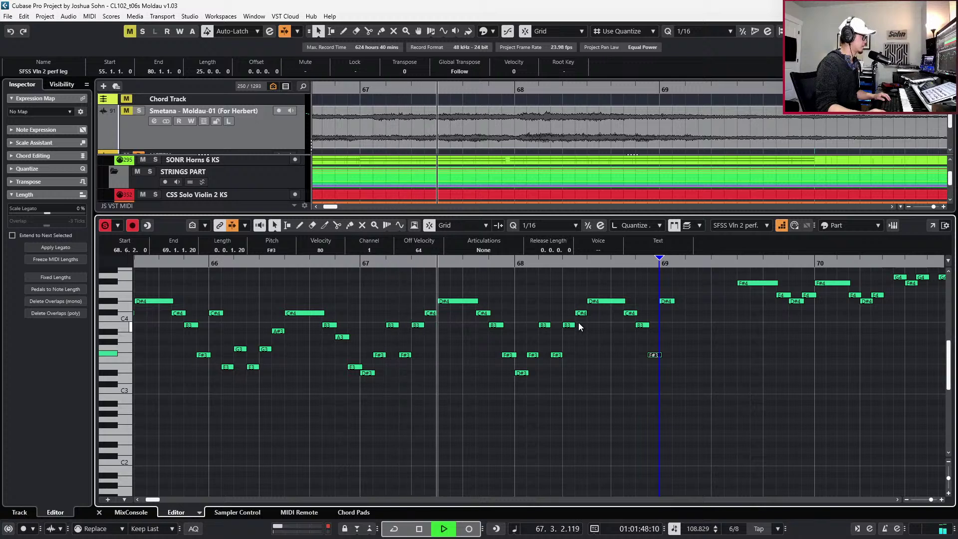
key("space")
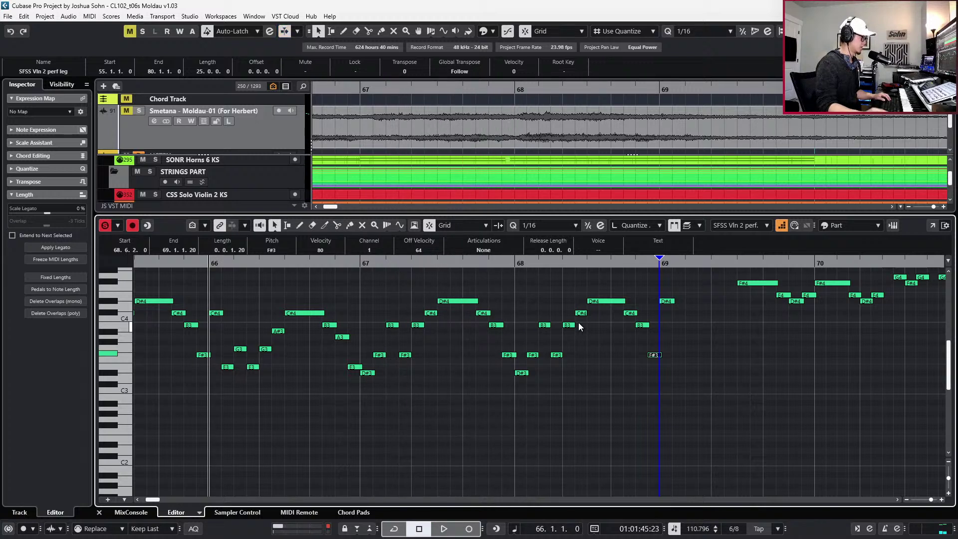
key("KP_Add")
key("KP_Add")
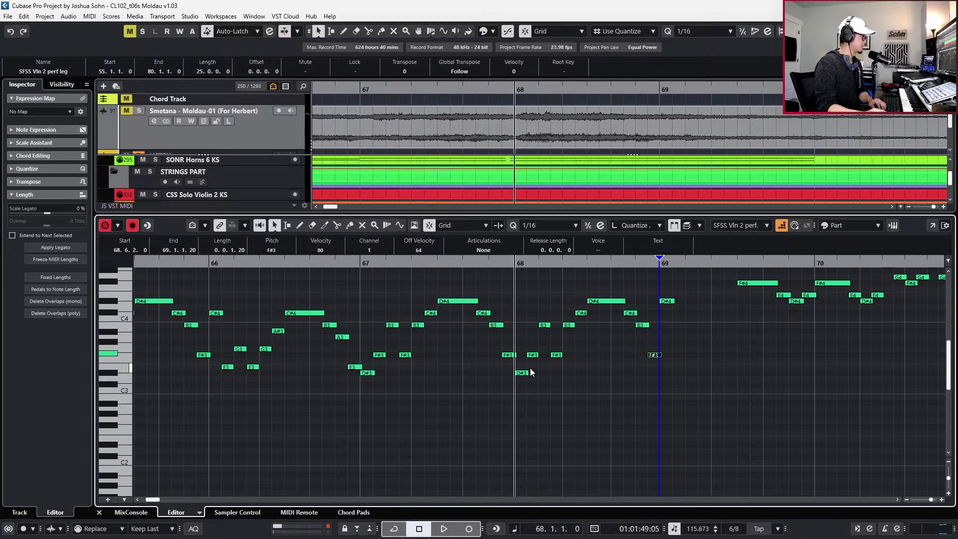
left_click_drag(519, 307, 674, 388)
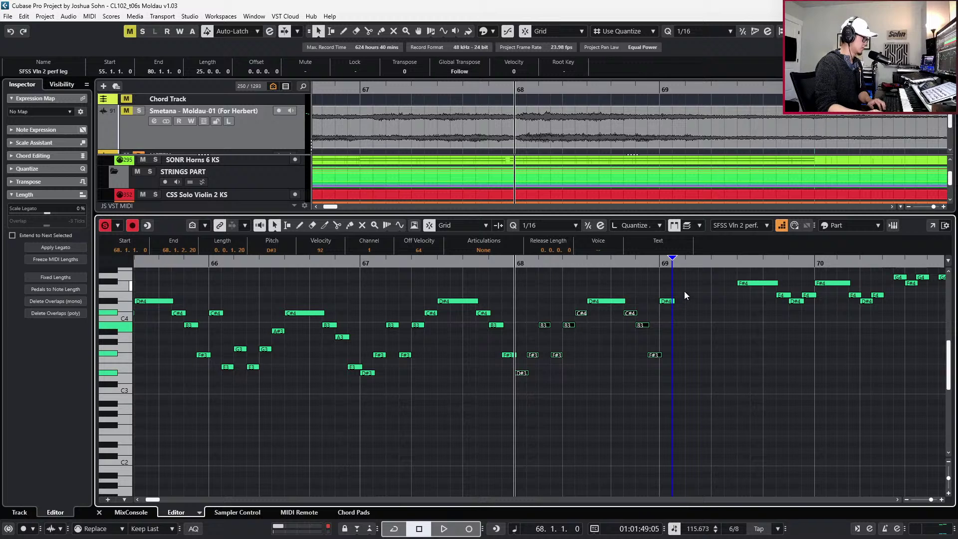
left_click_drag(685, 295, 605, 315)
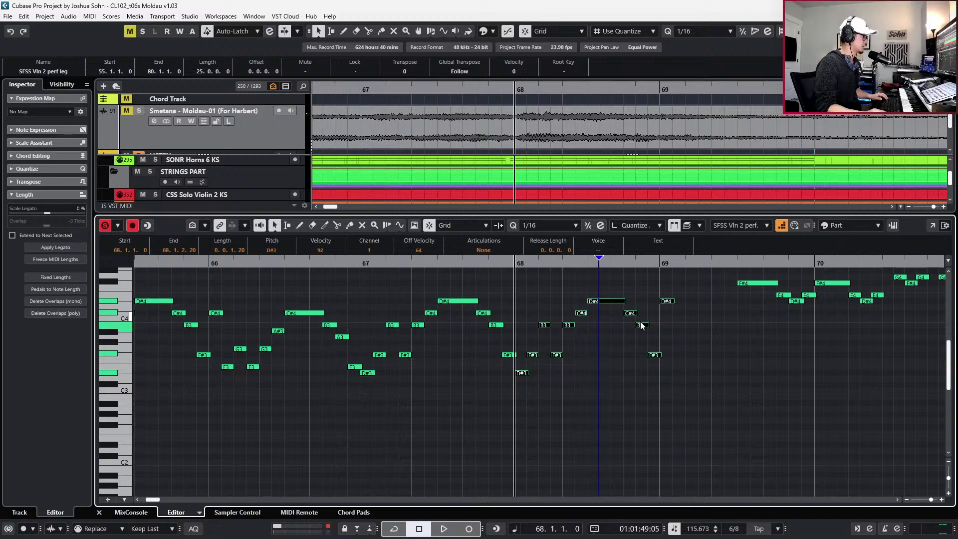
key("space")
key("space")
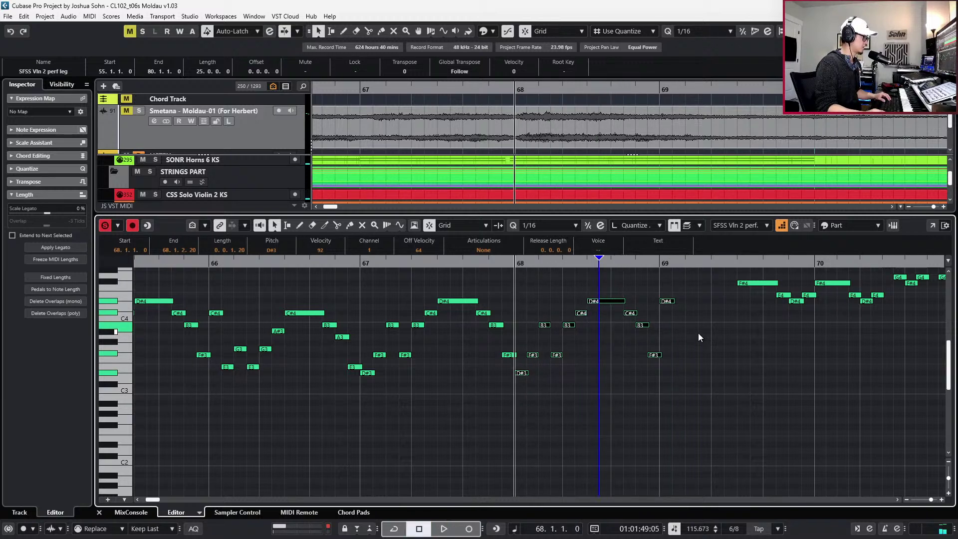
key("space")
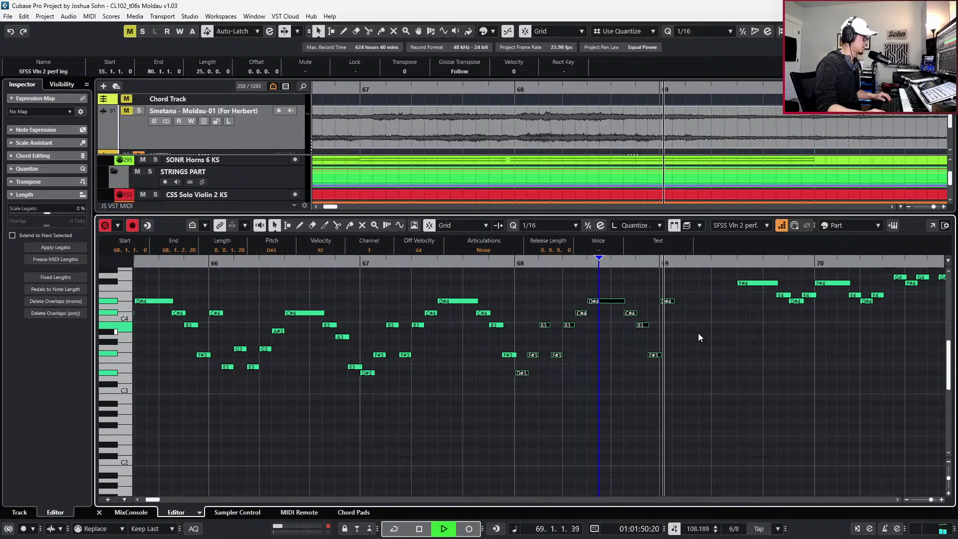
key("space")
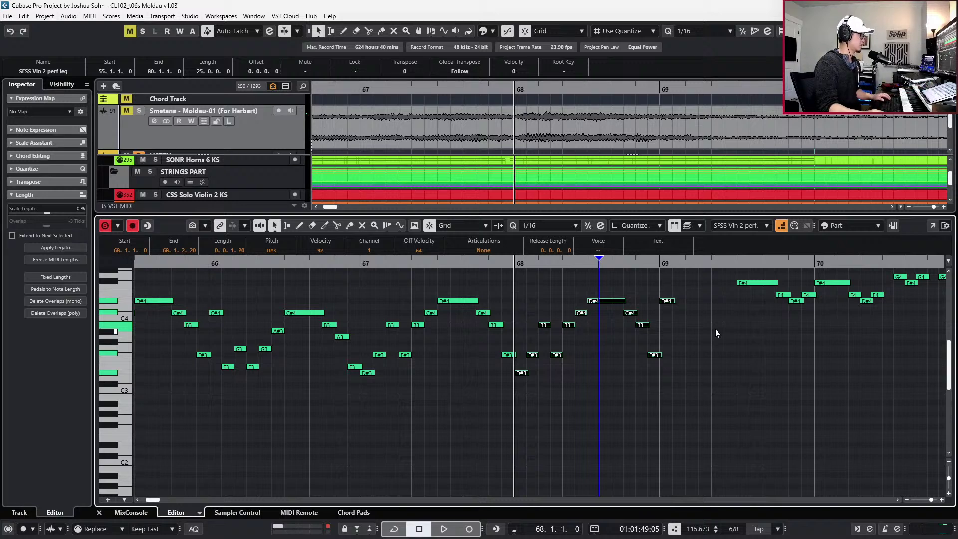
Lower the first note of bar 69 to D#3 and step-enter F#3, B3, F#3, B3 and C#4 after it
scroll(714, 334, "right", 3)
left_click(446, 292)
left_click(422, 301)
key("l")
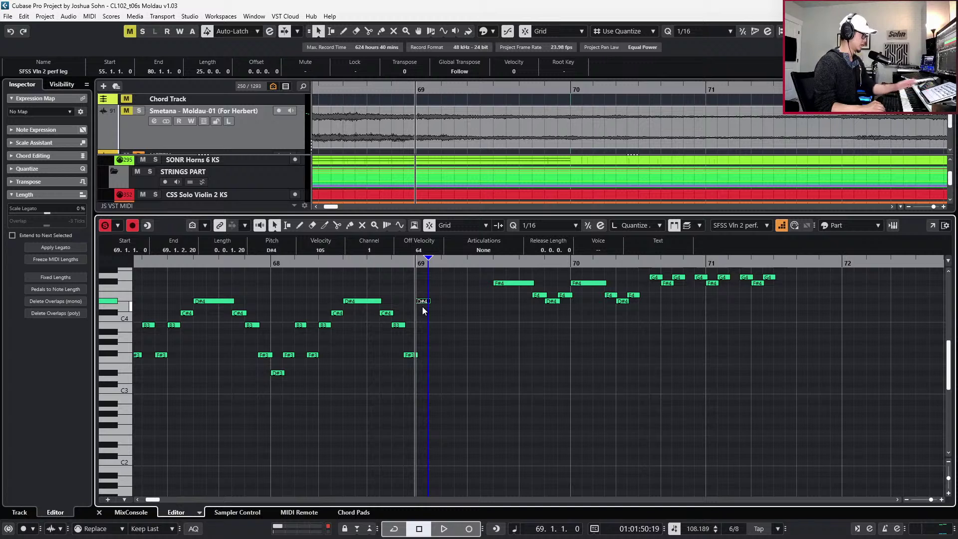
key("Down")
key("Down")
key("Down")
key("Down")
key("Down")
key("Down")
key("Down")
key("Down")
key("Down")
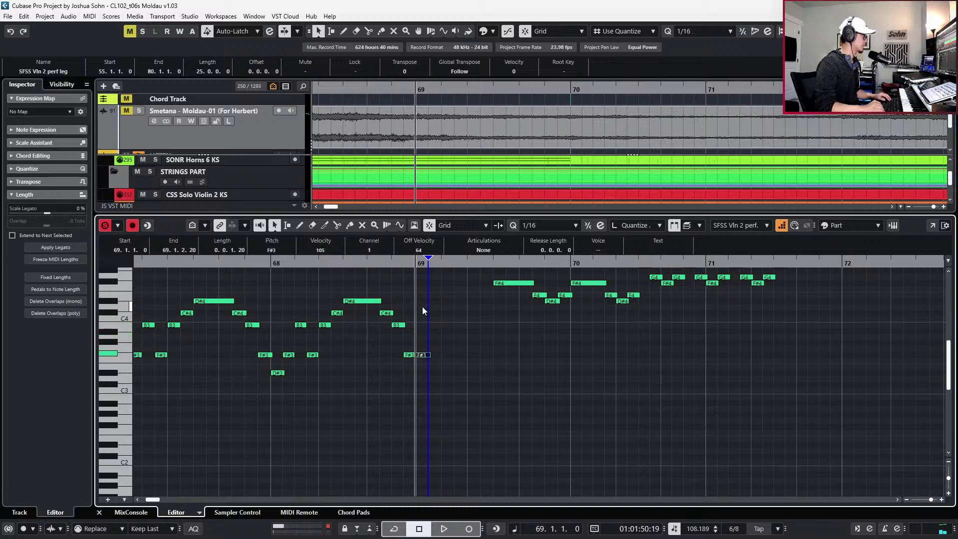
key("Down")
key("Down")
key("Down")
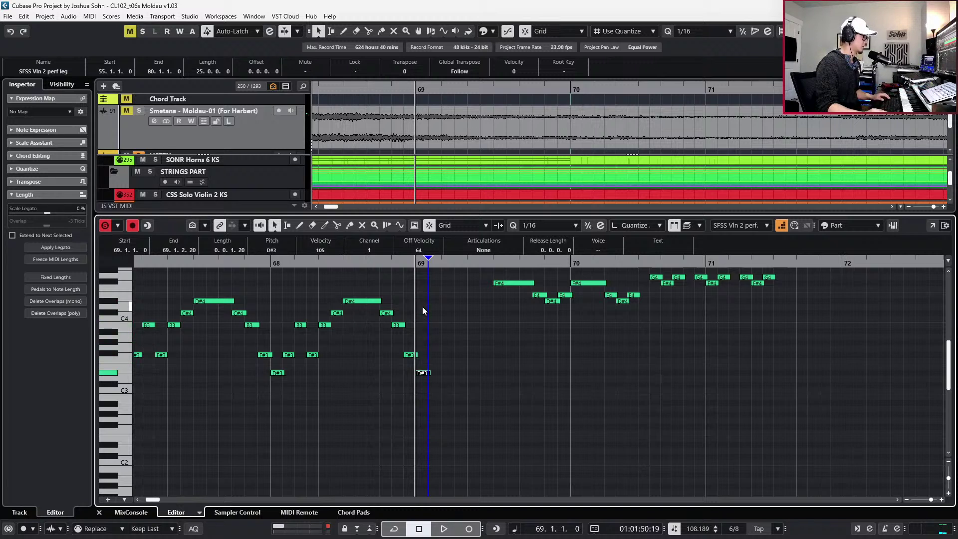
scroll(429, 312, "up", 3)
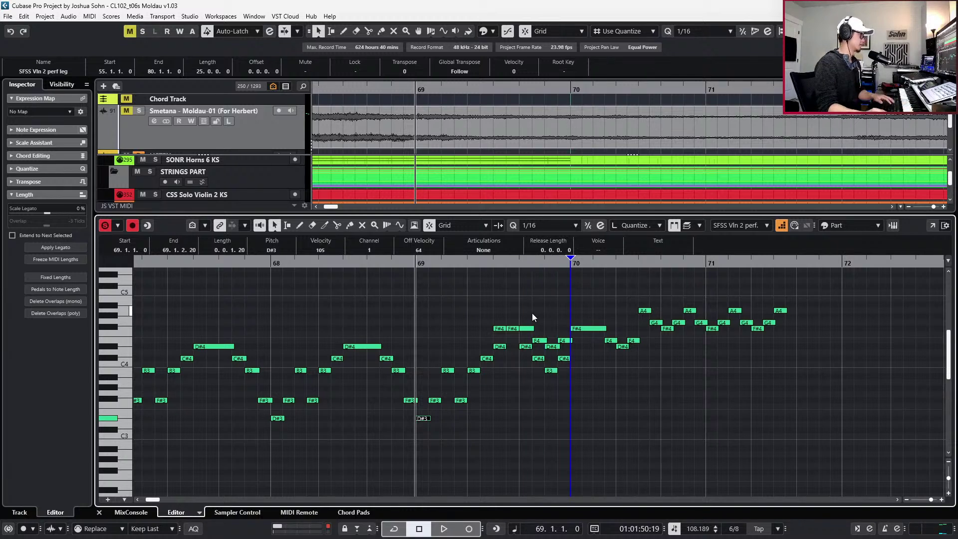
Undo the step-entered notes that overlap the old figure in the second half of bar 69
key("ctrl+z")
key("ctrl+z")
key("ctrl+z")
key("ctrl+z")
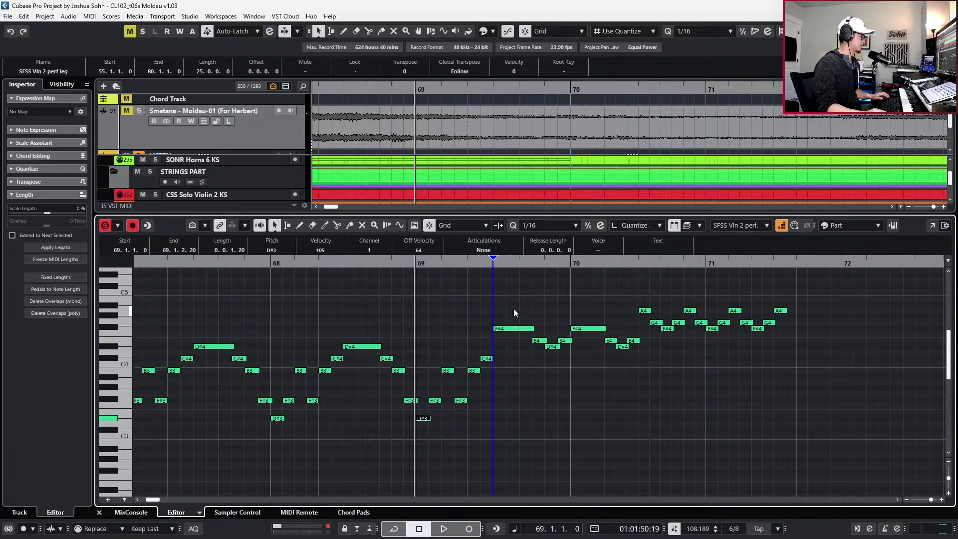
Replace the notes from mid-bar 69 to mid-bar 70 with step-entered D#4, F#4, D#4, C#4, B3, C#4, D#4, F#4, D#4, C#4, B3, D#4
left_click_drag(513, 308, 625, 370)
key("Delete")
left_click(630, 340)
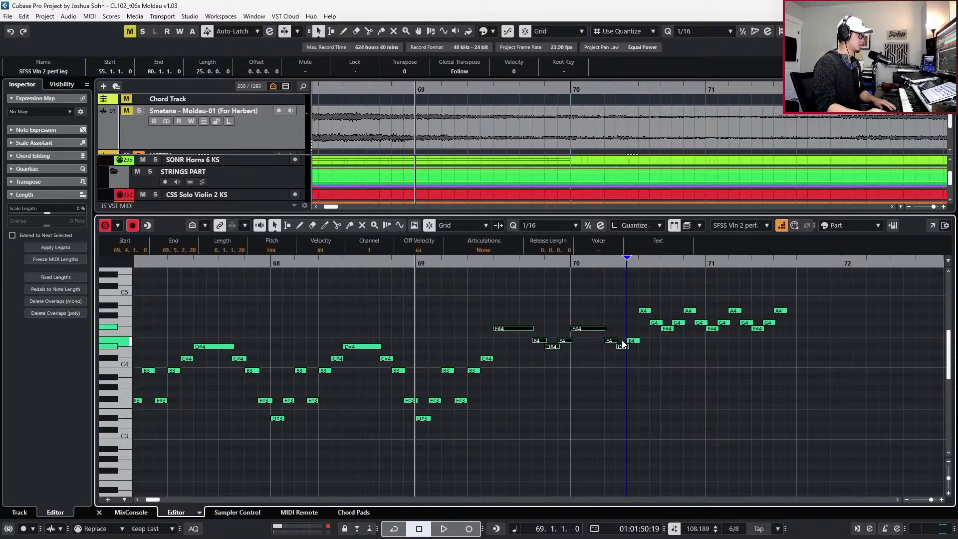
left_click(492, 338)
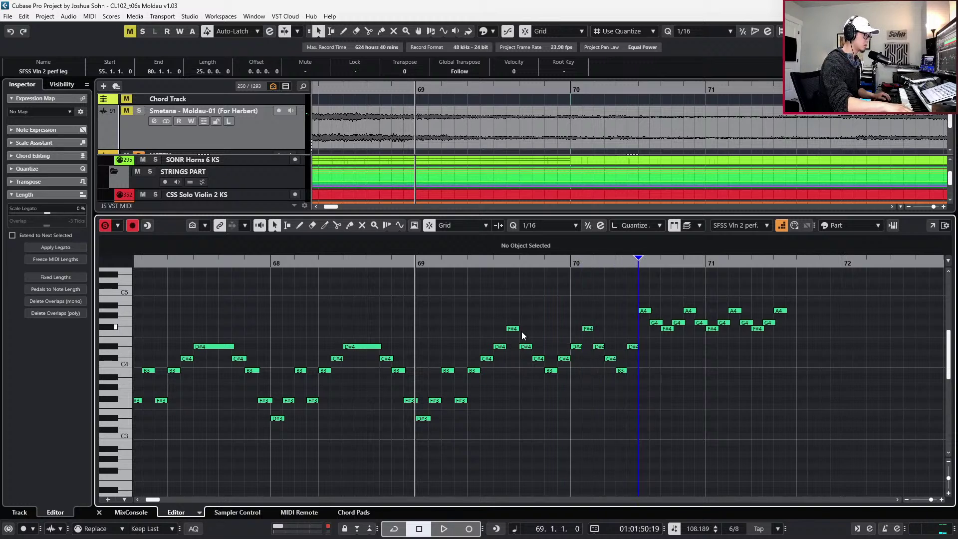
Lower the A4 notes in the sixteenth-note run from mid-bar 70 to mid-bar 71 to F#4, leaving its other notes at G4 and F#4
left_click_drag(645, 294, 808, 376)
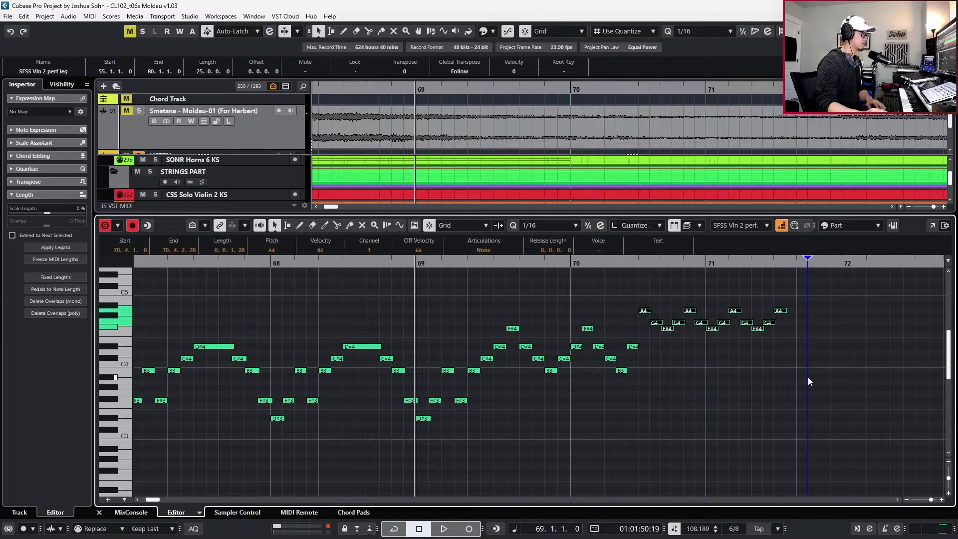
key("Down")
key("Down")
key("Down")
left_click(789, 377)
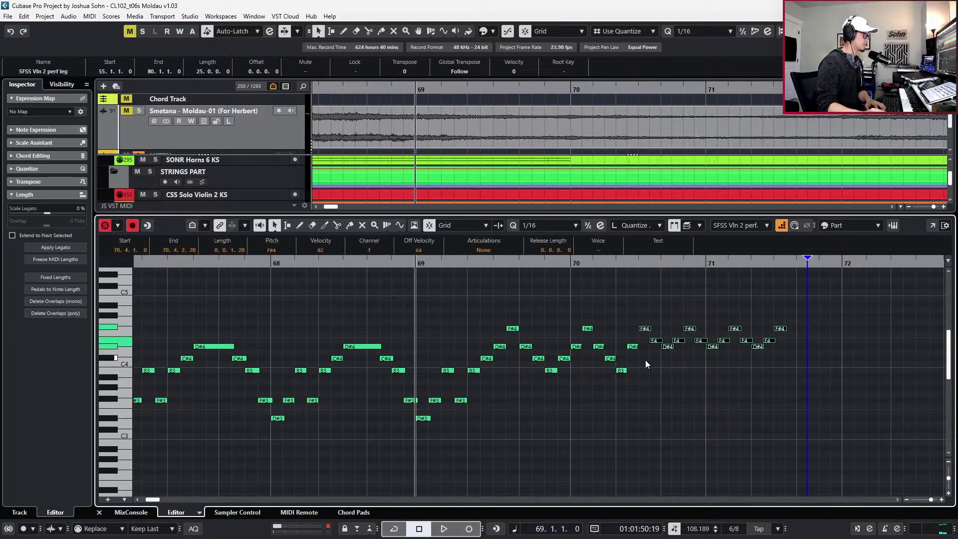
left_click(670, 344)
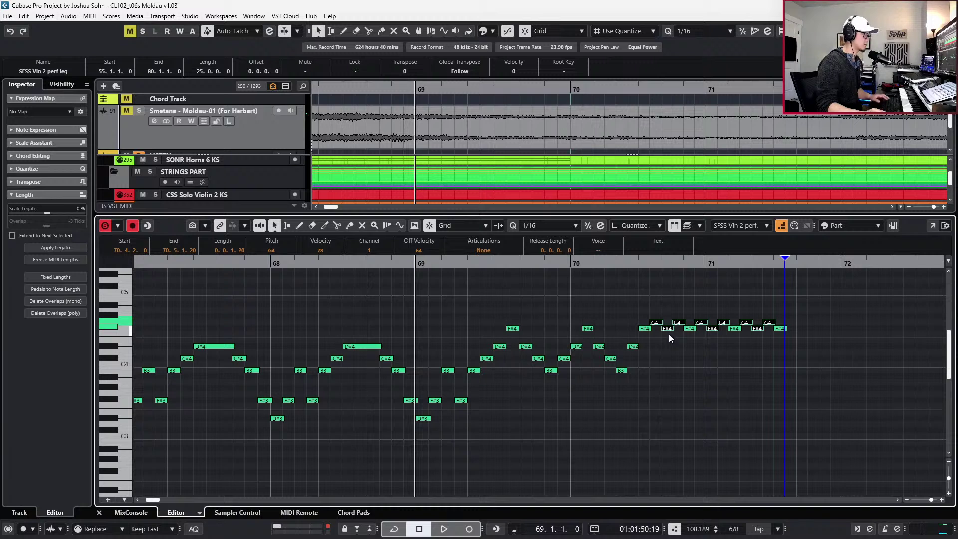
Raise every second F#4 of the run across bars 70 and 71 to A4 and play the passage back
left_click(669, 334)
left_click(668, 328)
left_click(714, 328, "shift")
left_click(759, 330, "shift")
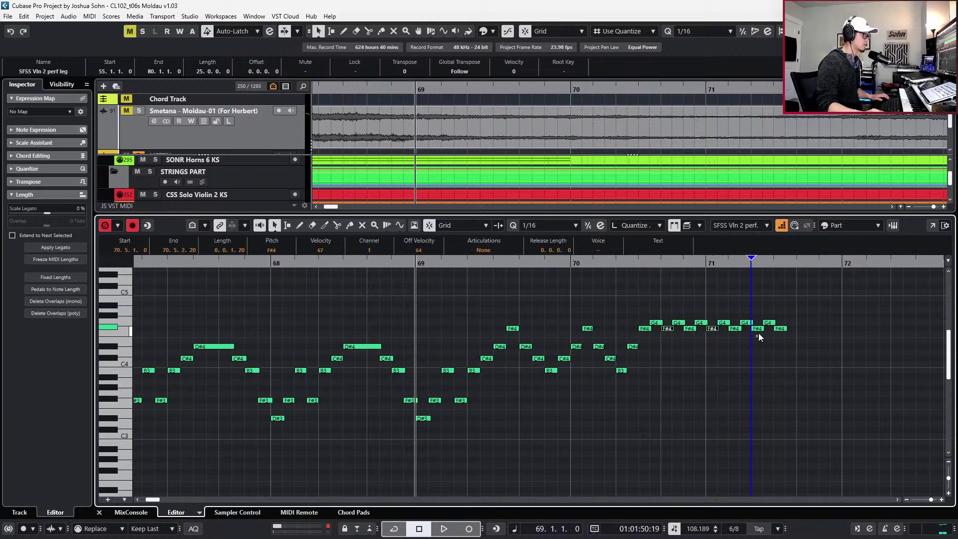
key("Up")
key("Up")
key("Up")
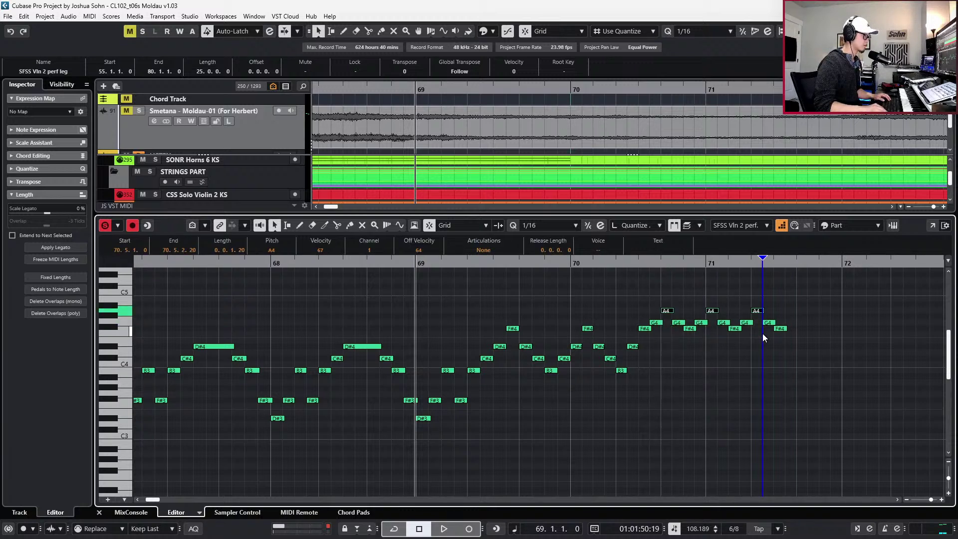
key("space")
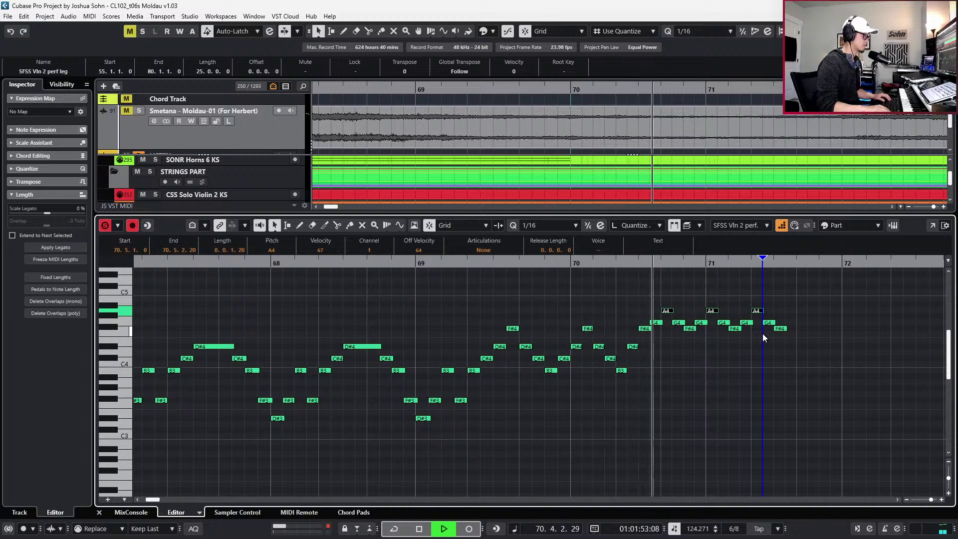
key("space")
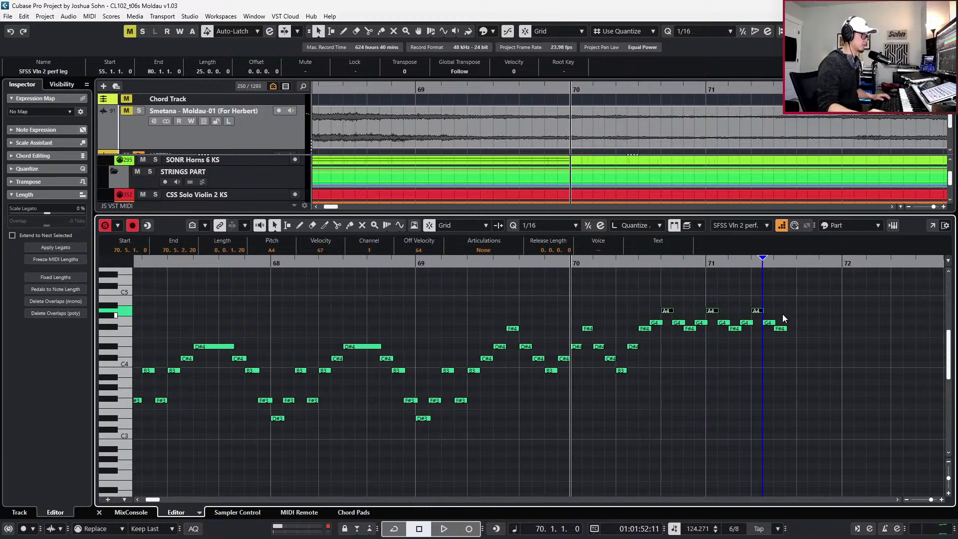
left_click(782, 328)
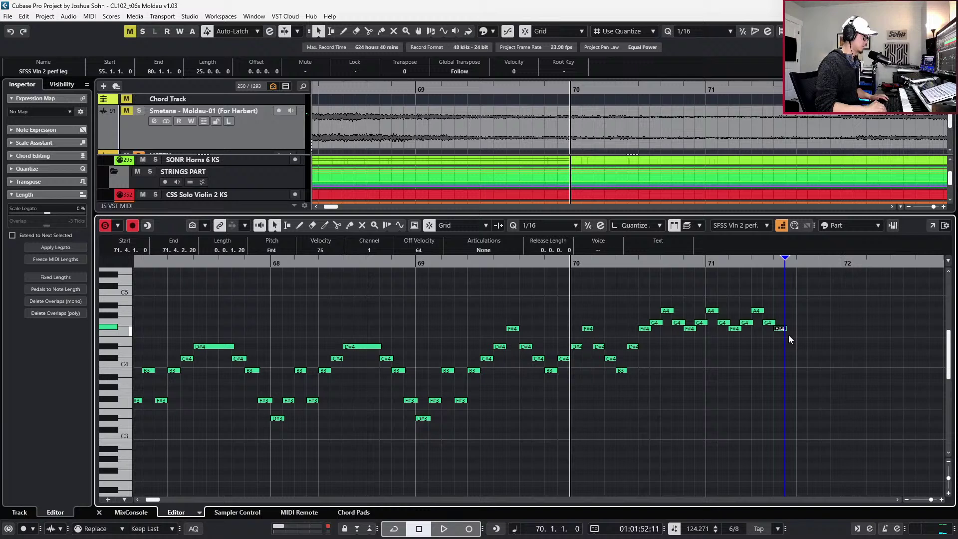
key("ctrl+v")
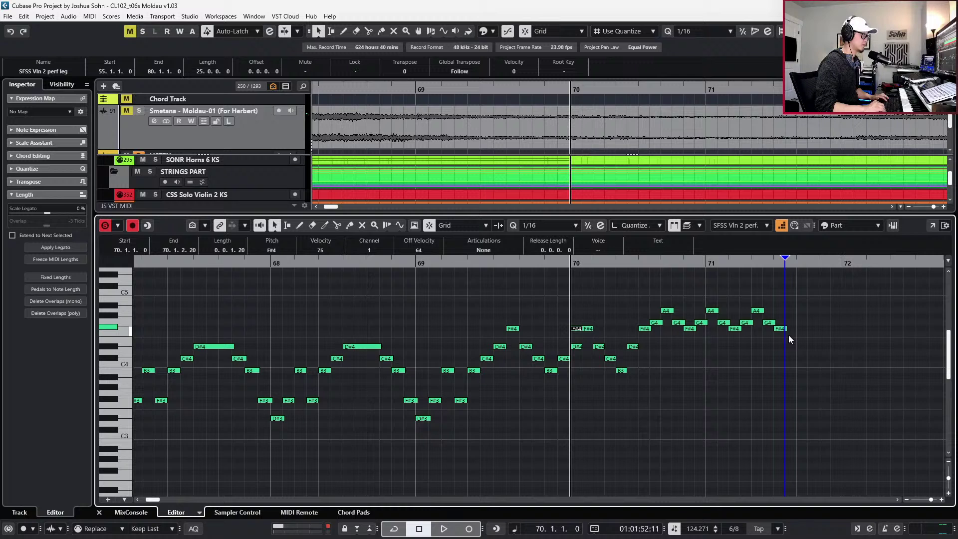
key("Down")
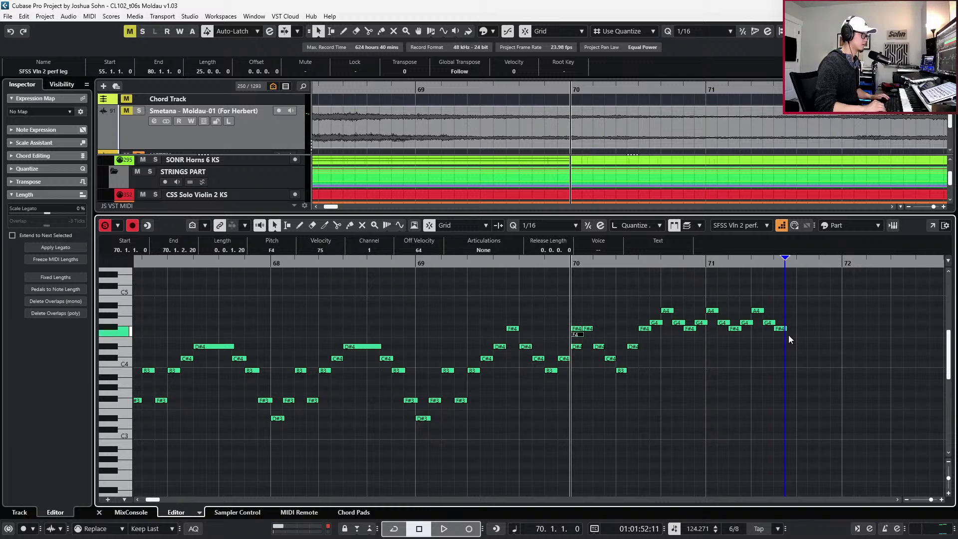
key("Up")
key("Delete")
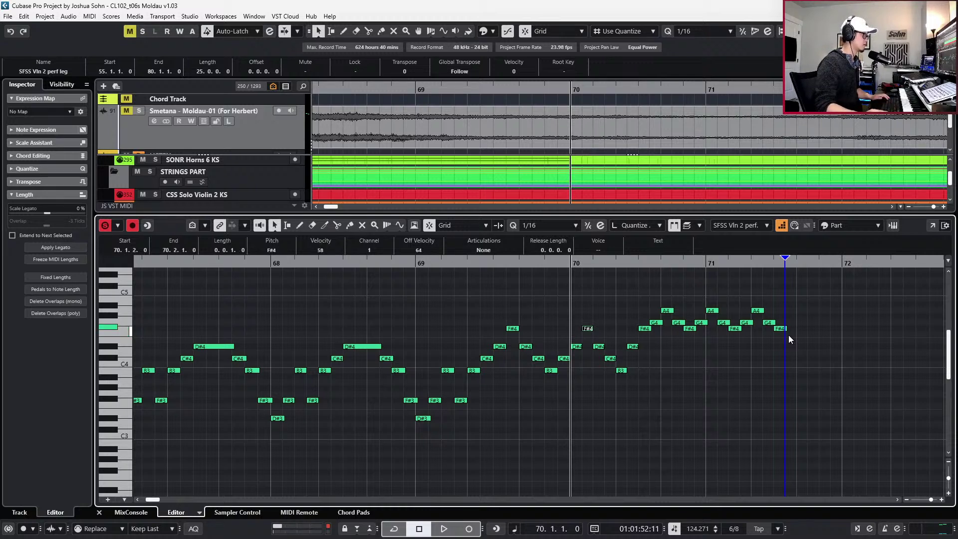
Step-enter E4, D#4, E4, D#4, C#4, D#4, E4, F#4, E4, D4, C4, B3, A3, G3, F#3, E3 and B2 after bar 71's last F#4, and play back
left_click(787, 263)
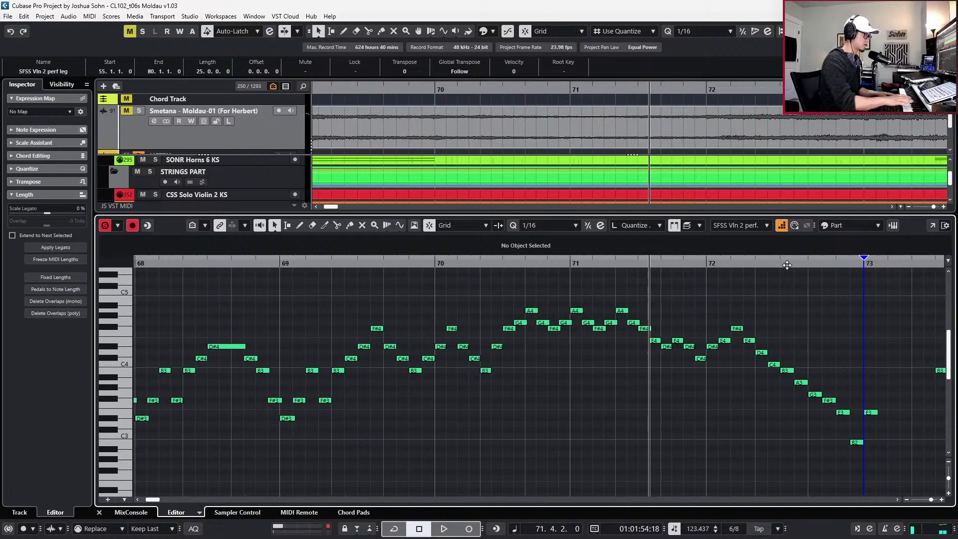
key("space")
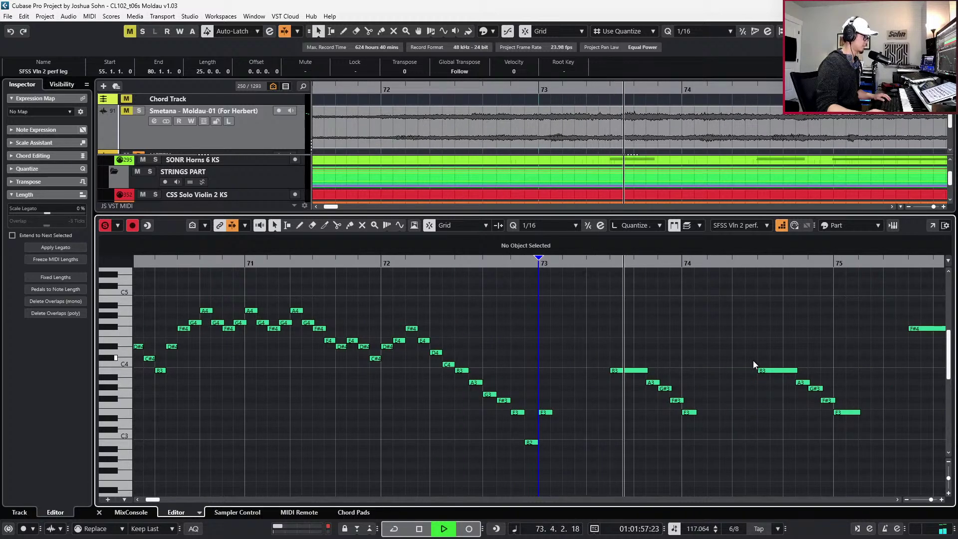
key("space")
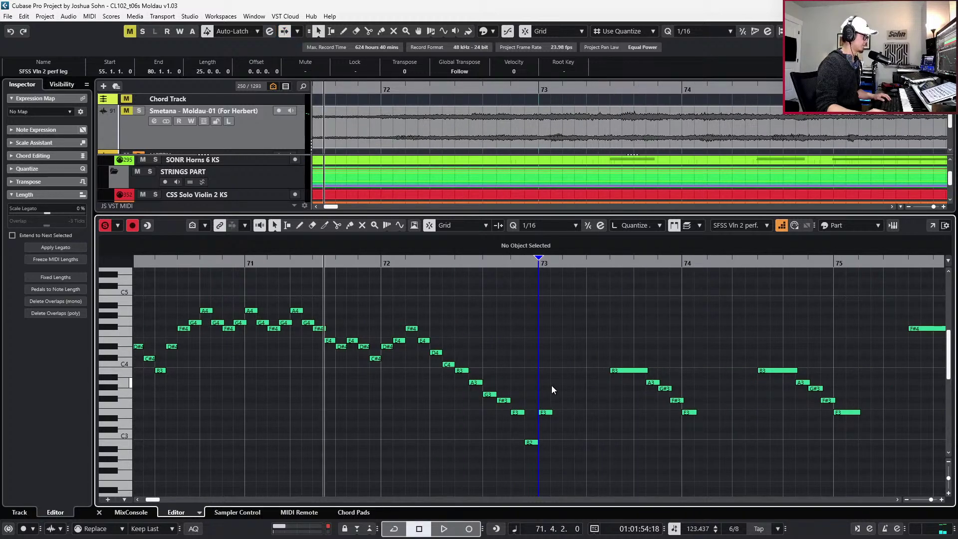
Start bar 73's sixteenth-note run by setting its first note to D#3 and adding E3 and F#3 after it
left_click(546, 412)
key("l")
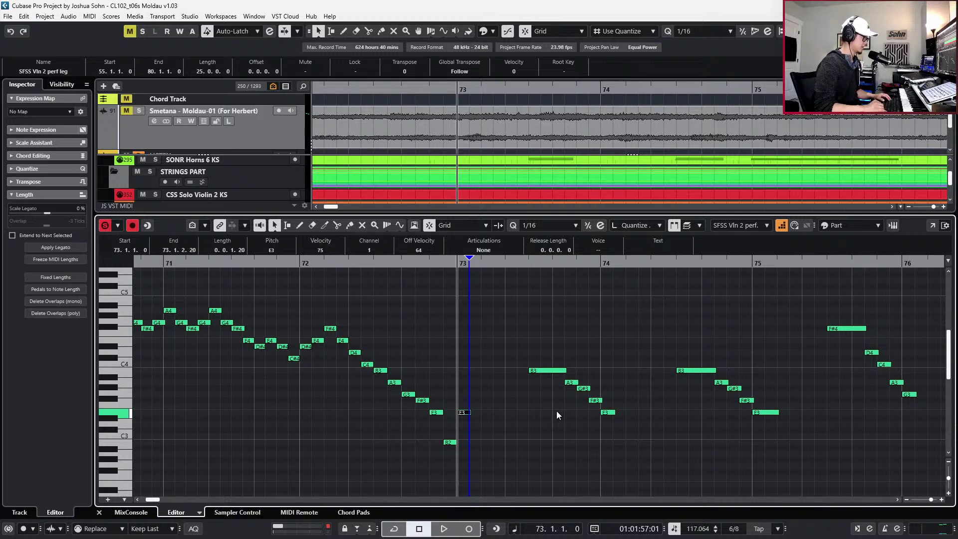
key("Down")
key("Up")
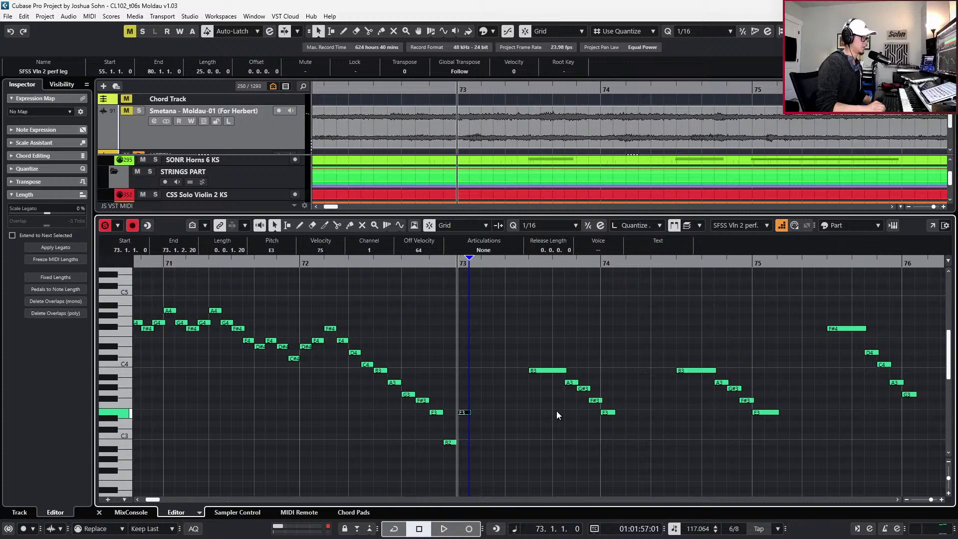
key("Down")
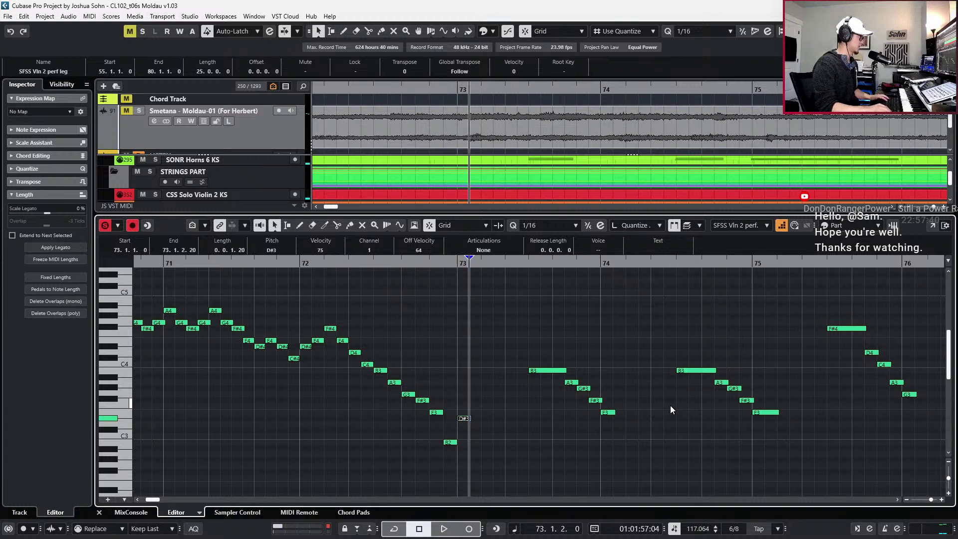
key("ctrl+v")
key("Up")
key("Up")
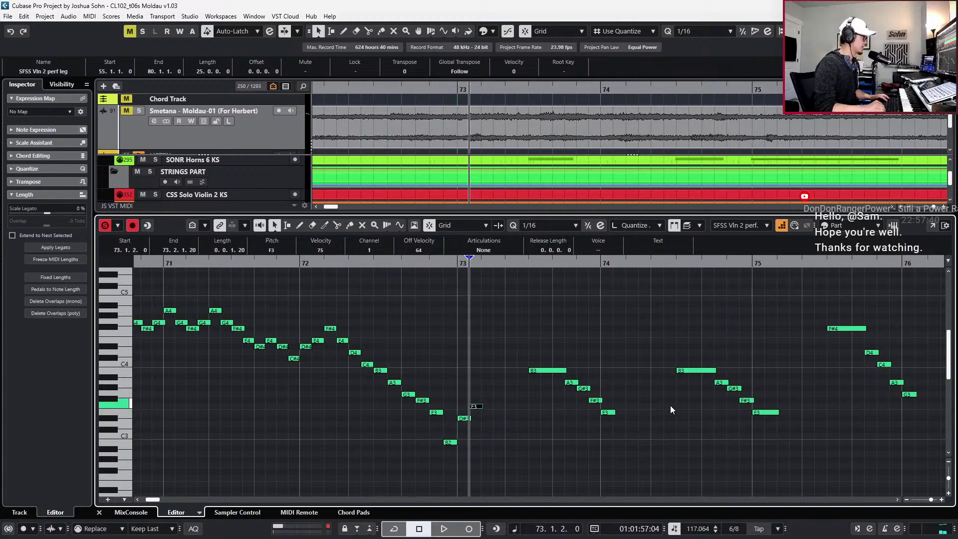
key("Down")
key("ctrl+v")
key("Up")
key("Up")
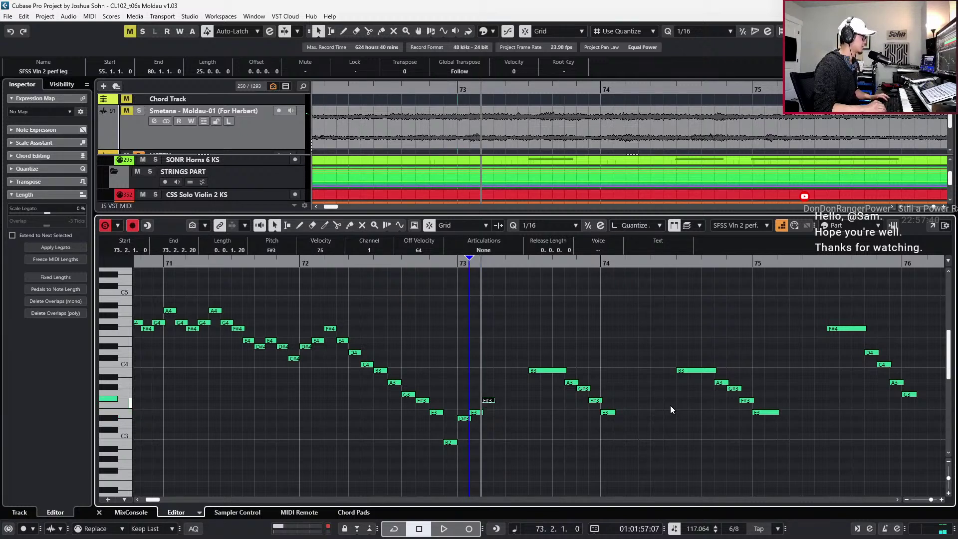
Continue the bar 73 run with sixteenth notes E3, D3 and C3 up to the long B3, and play it back
key("ctrl+v")
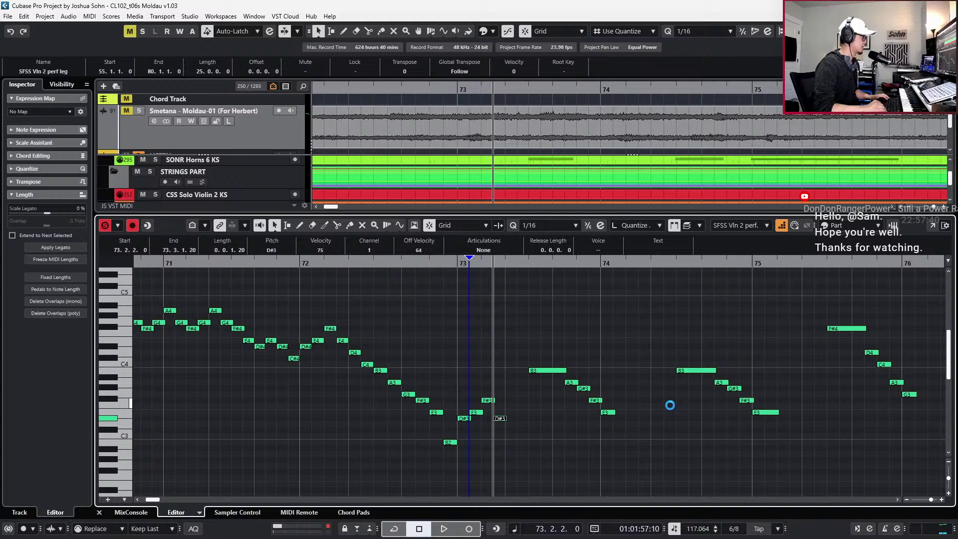
key("Up")
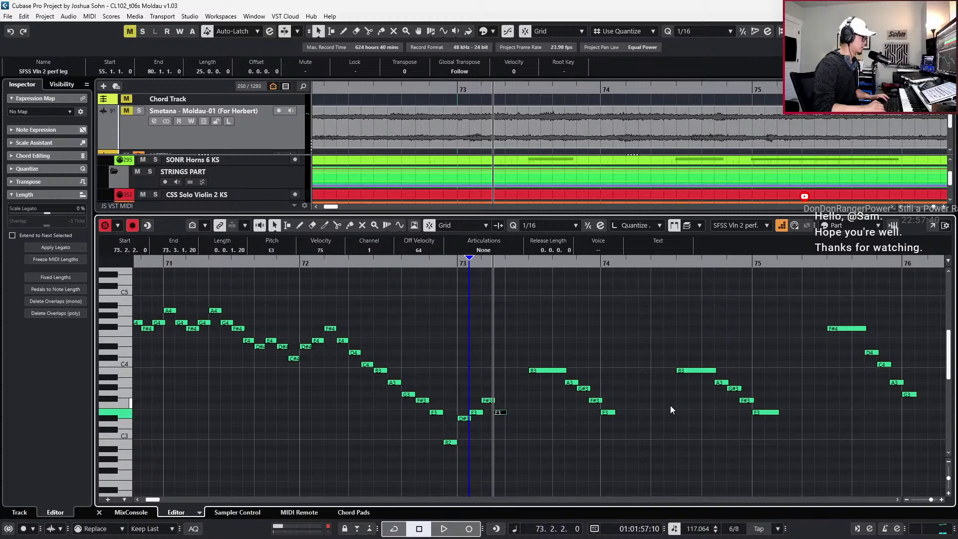
key("Down")
key("Up")
key("n")
key("ctrl+v")
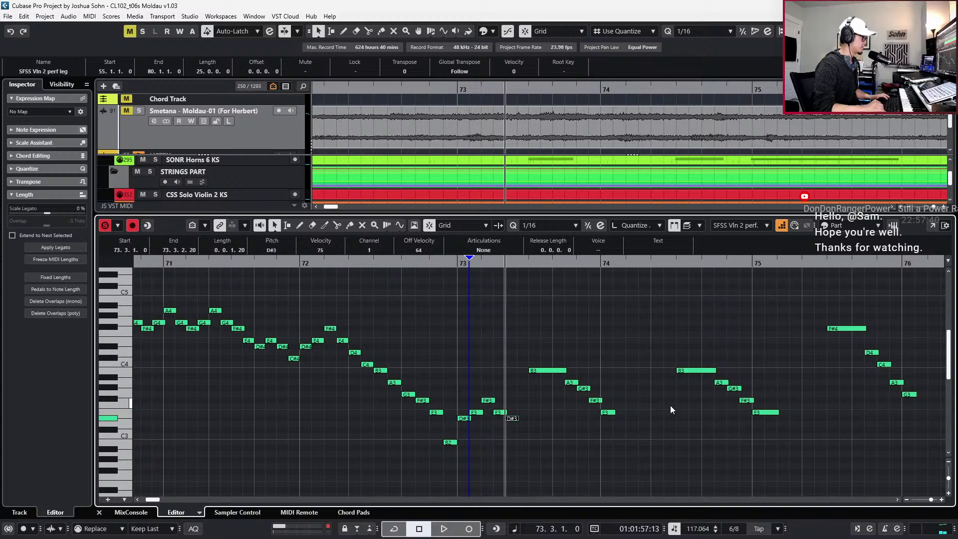
key("Down")
key("n")
key("ctrl+v")
key("Down")
key("Down")
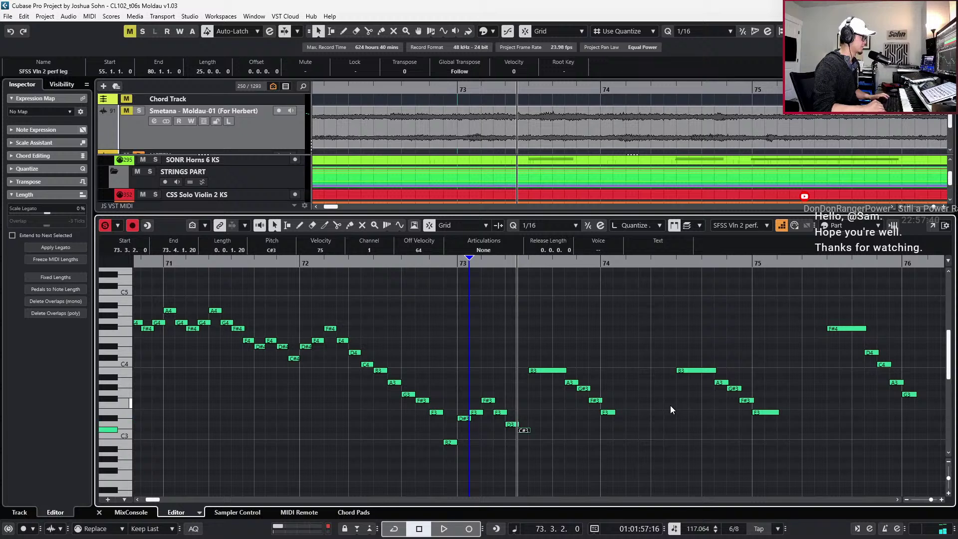
key("space")
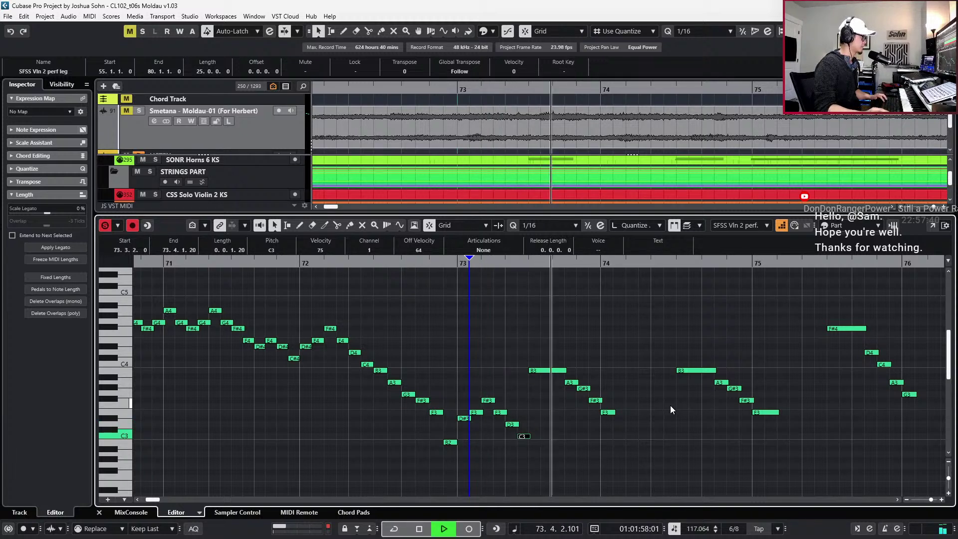
key("space")
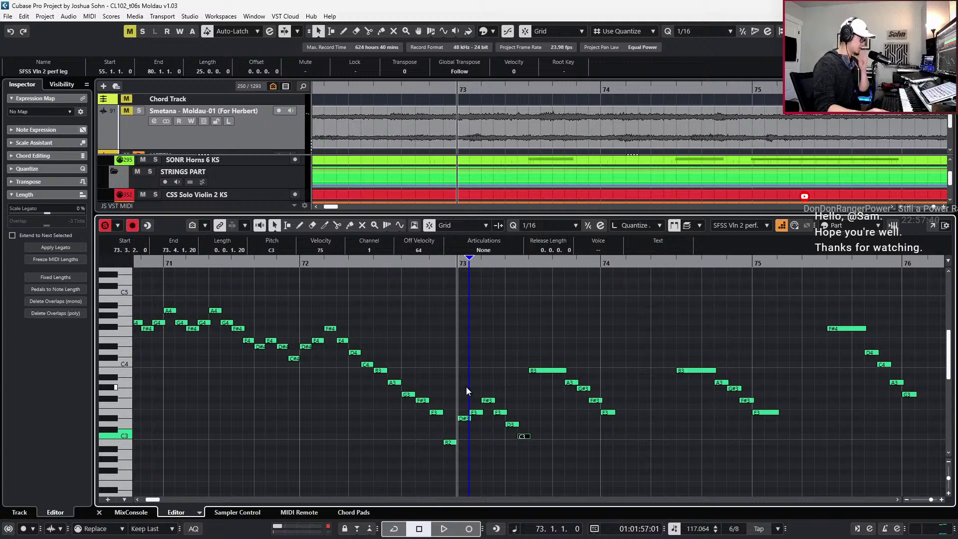
Lower the first two sixteenth notes of bar 73 to G#2 and B2
left_click(464, 419)
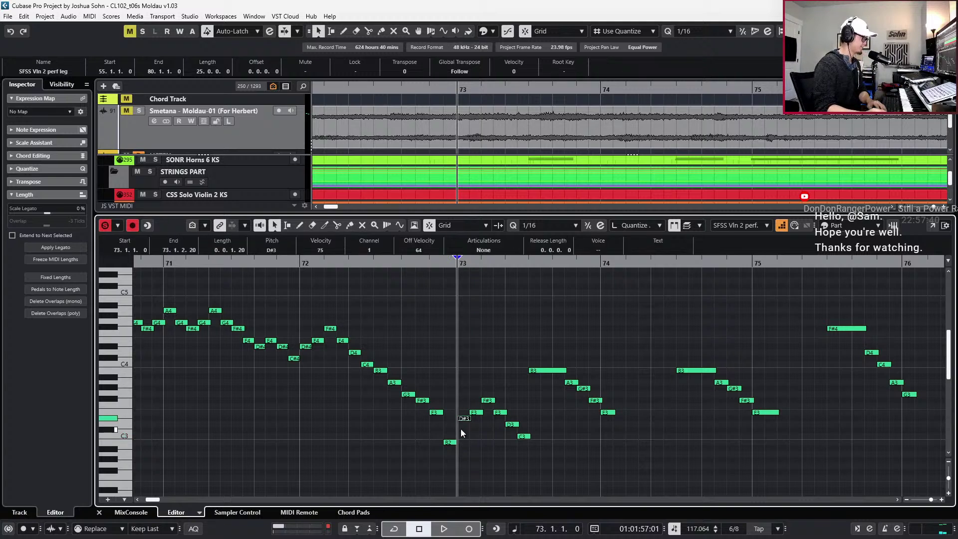
key("Down")
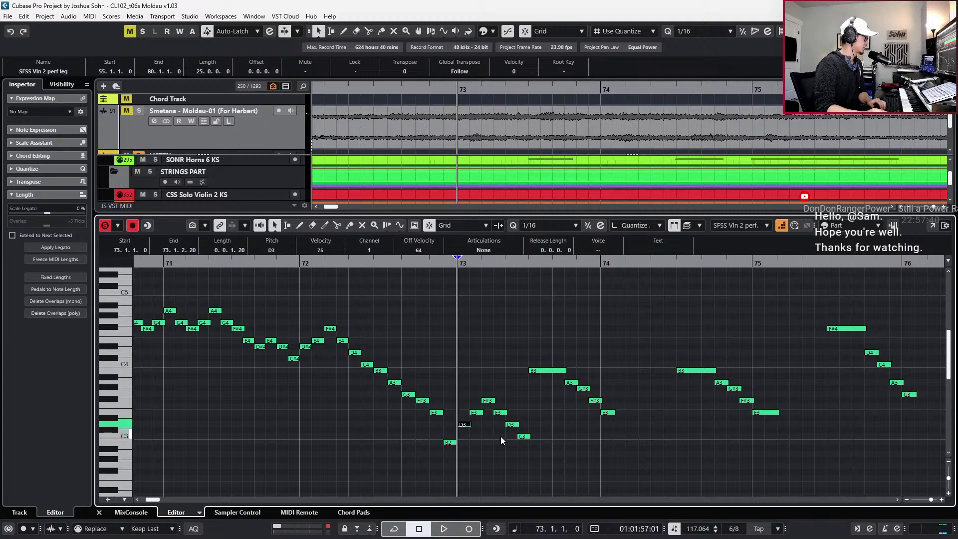
key("Down")
key("Down")
key("Down")
key("Down")
key("Down")
key("Down")
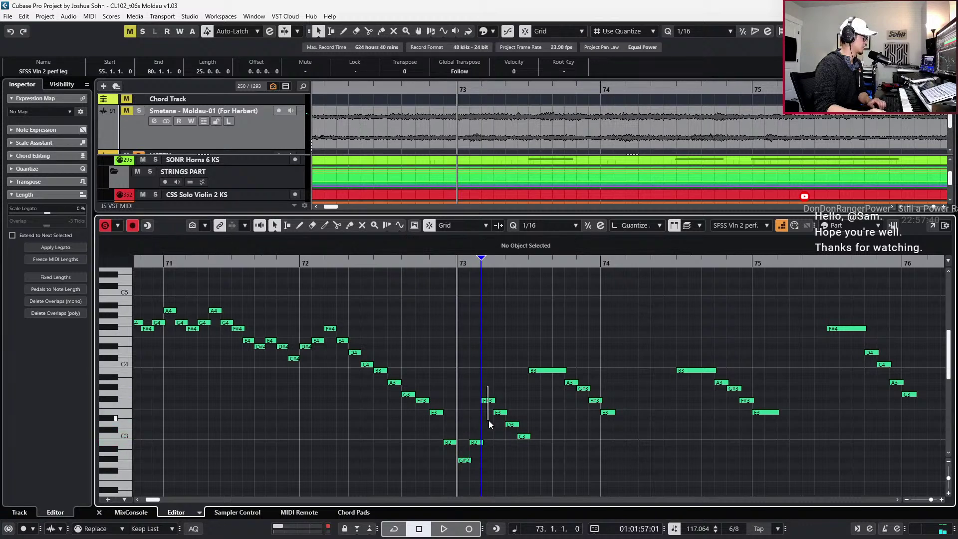
Change the third to sixth sixteenth notes of bar 73 to E3, B2, E3 and F#3
key("Down")
key("Down")
key("Down")
key("Down")
key("Down")
key("Down")
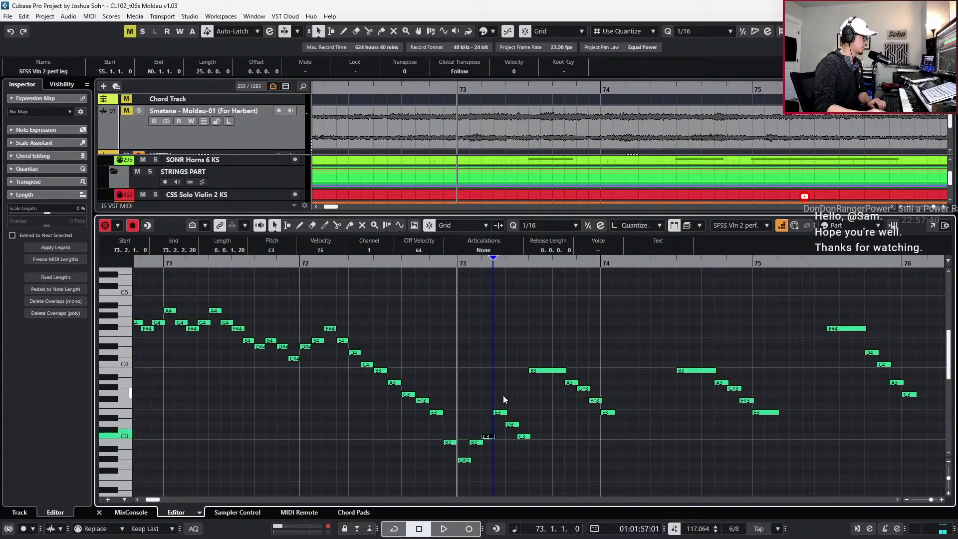
left_click(503, 395)
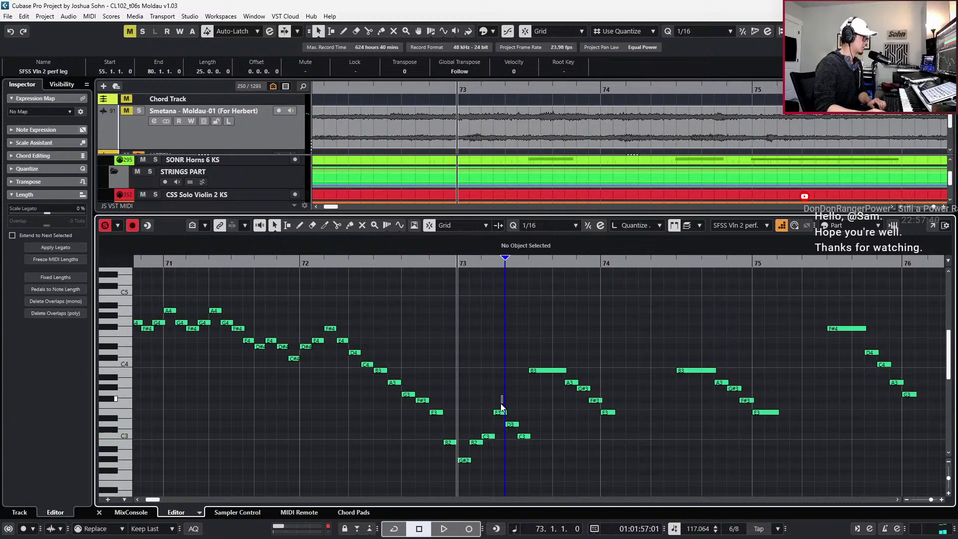
left_click(488, 437)
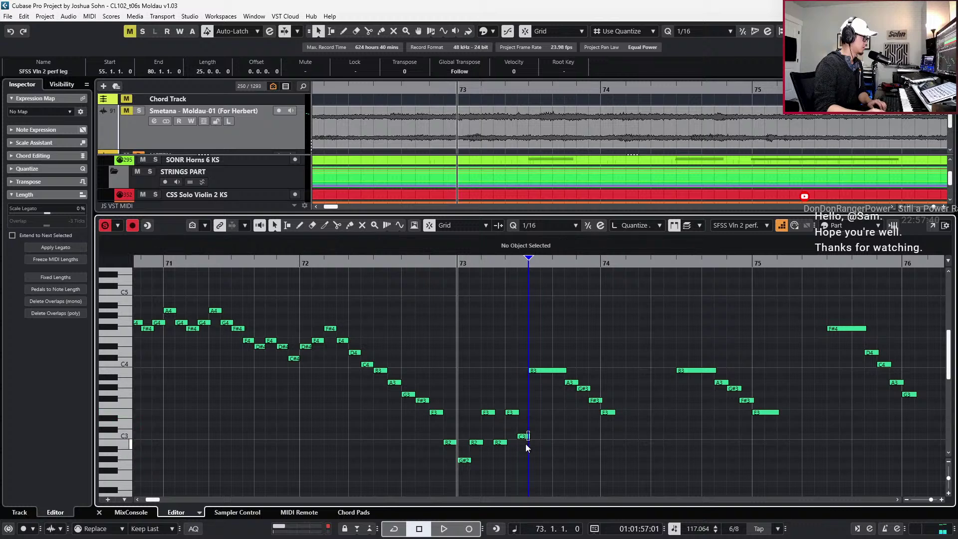
left_click(547, 382)
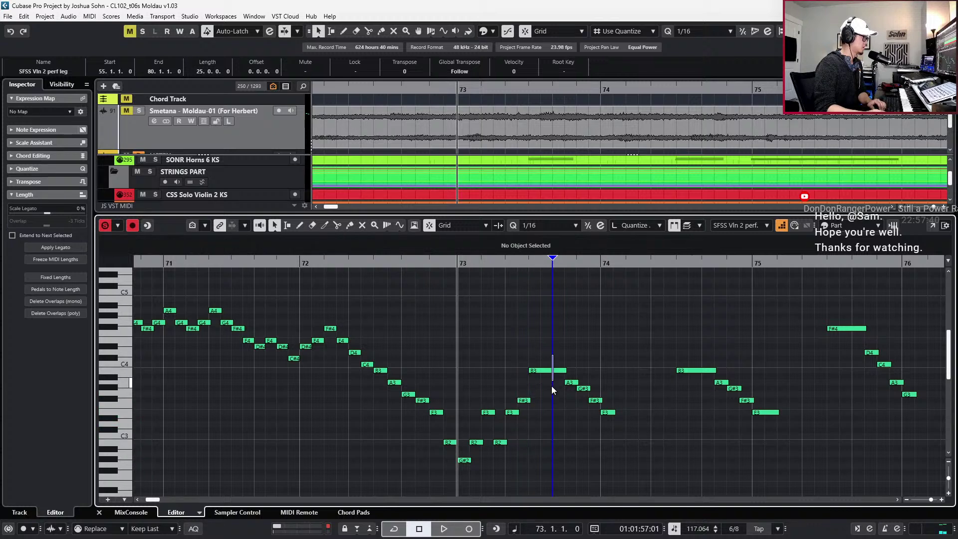
Lower the four notes in the second half of bar 73 to G#3, F#3, E3 and B2
left_click_drag(545, 343, 592, 412)
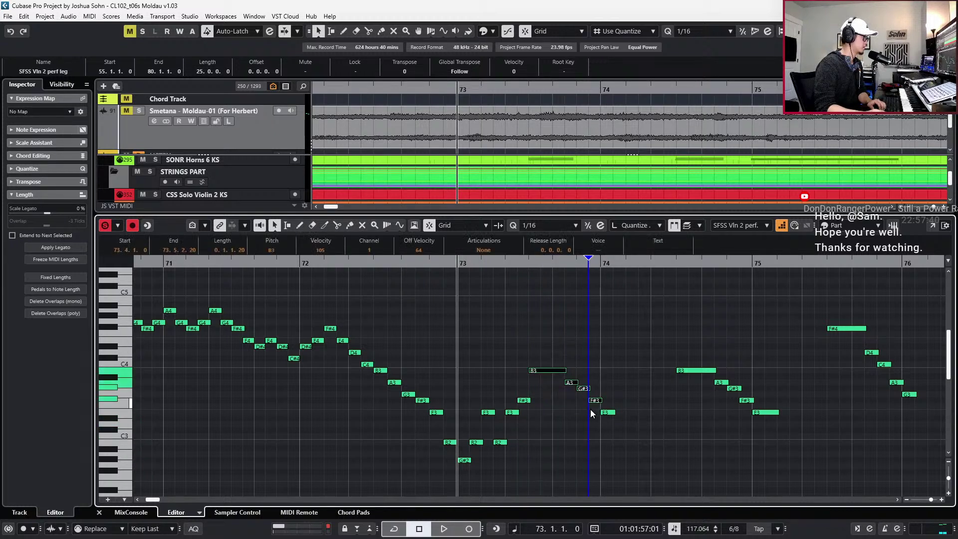
key("Down")
key("Down")
key("Down")
key("Down")
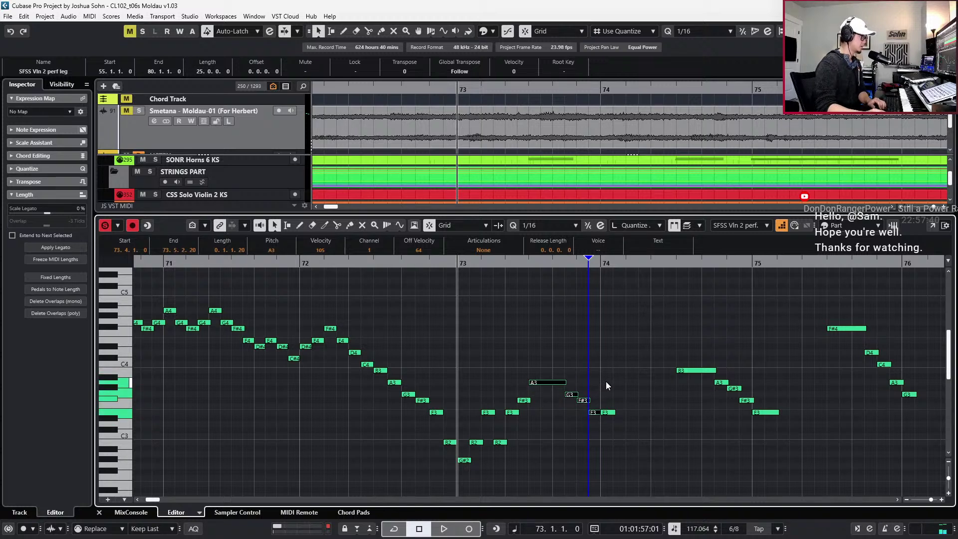
key("Up")
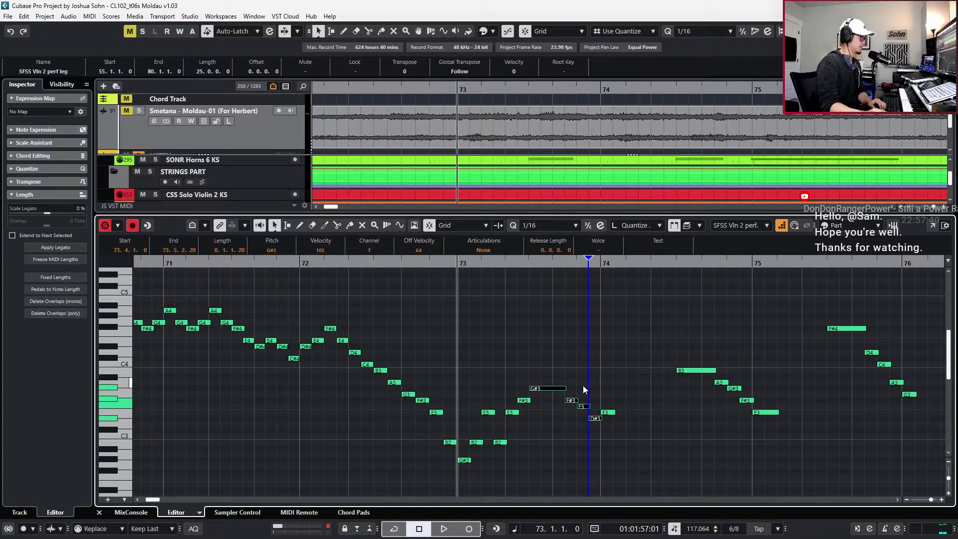
left_click(586, 388)
left_click_drag(587, 410, 596, 432)
left_click(596, 422)
key("Down")
key("Down")
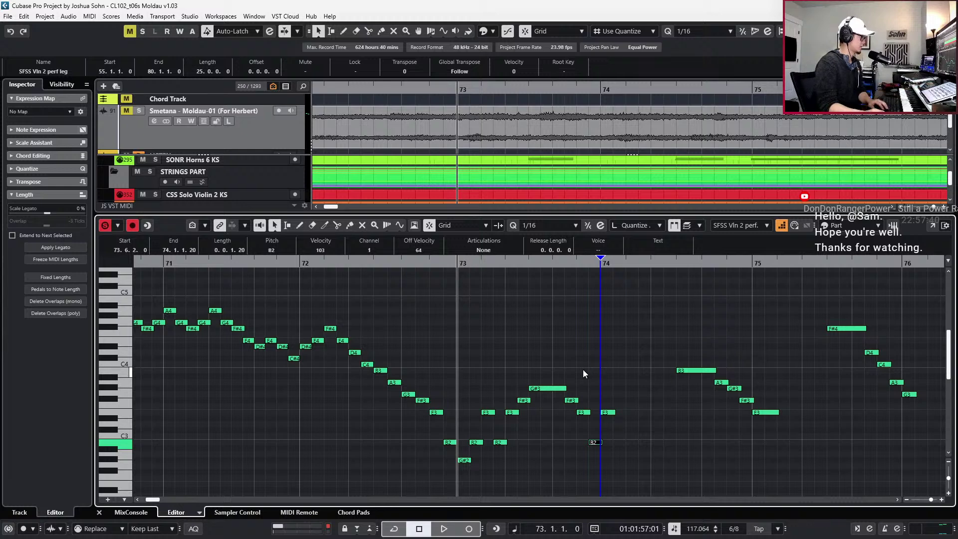
Lower the E3 on the downbeat of bar 74 to G#2
key("Right")
key("Down")
key("Down")
key("Down")
key("Down")
key("Down")
key("Down")
key("Down")
key("Down")
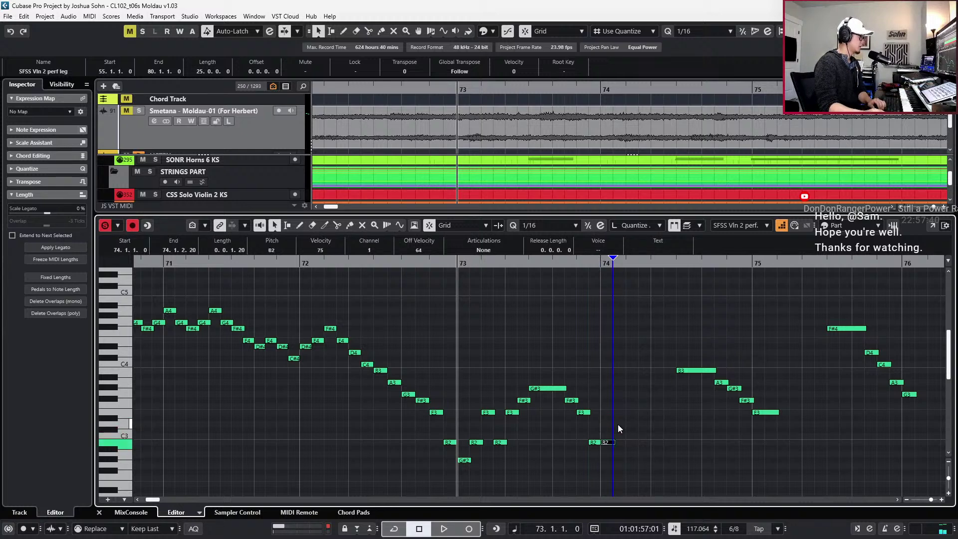
Play back the Violin 2 line from bar 66 into bar 74 to check the reworked notes
key("KP_Subtract")
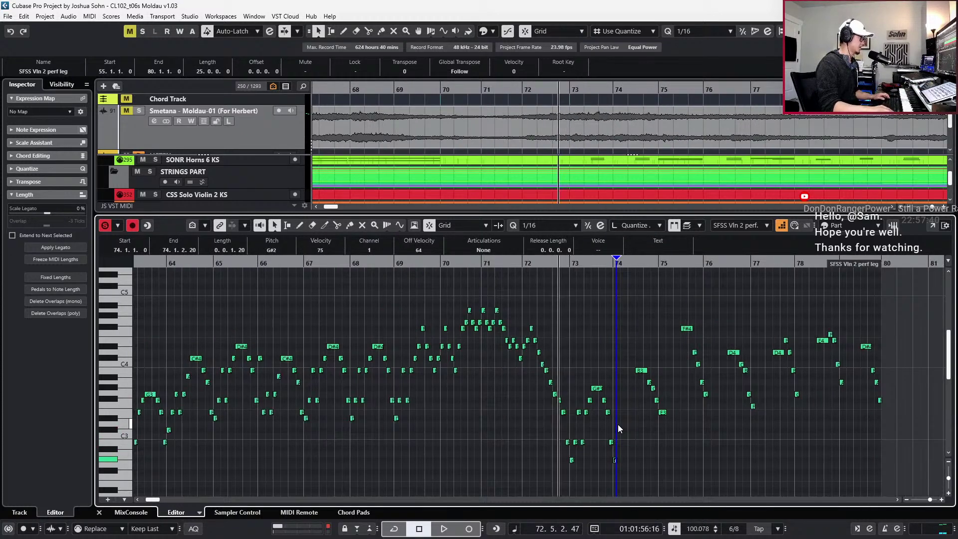
key("space")
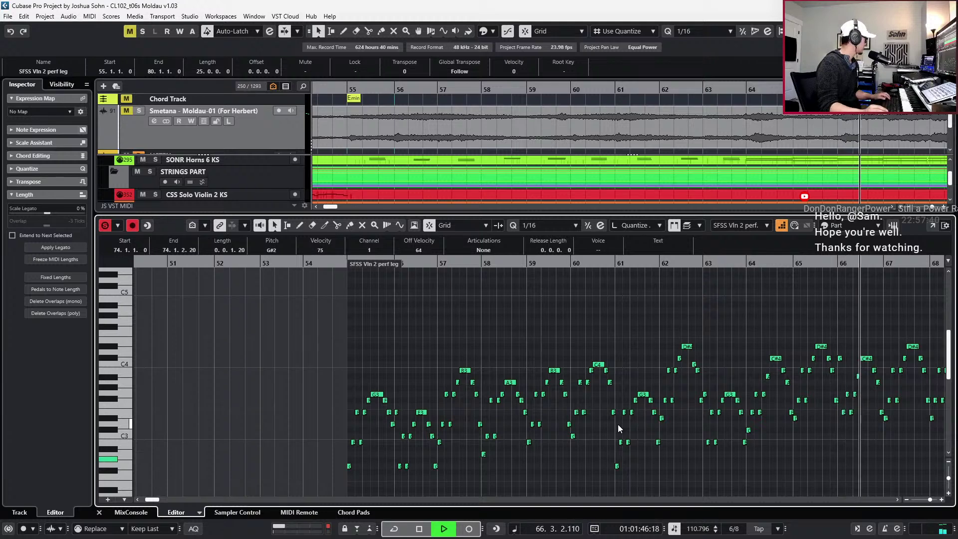
key("g")
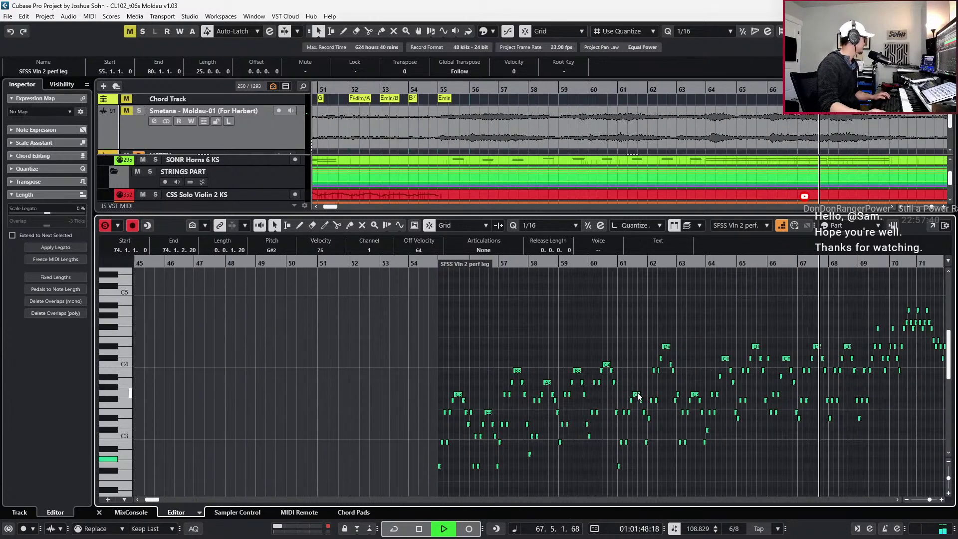
key("f")
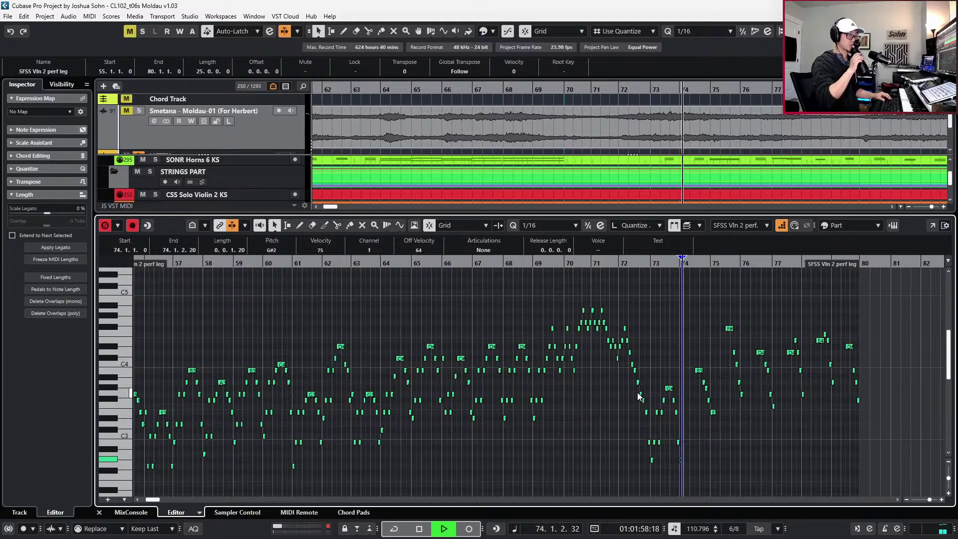
key("space")
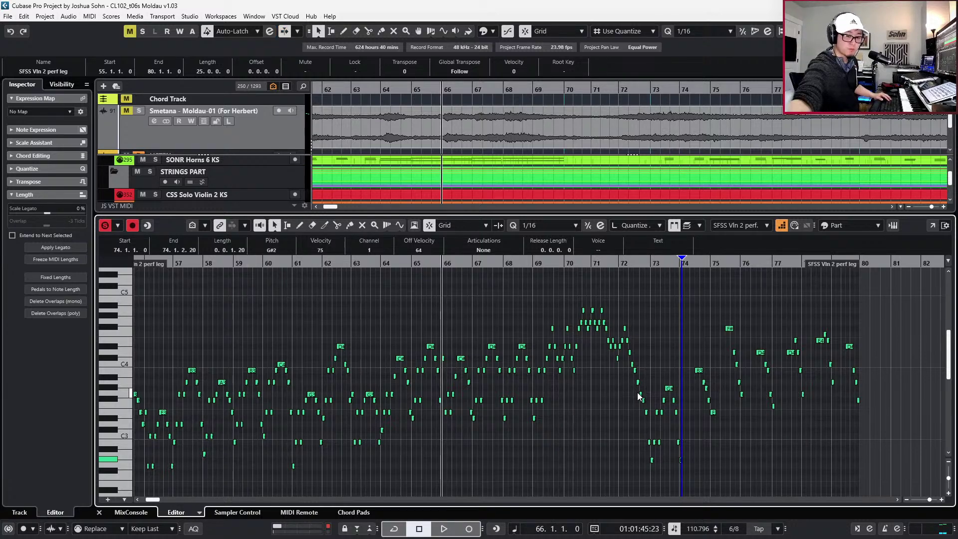
Fill the first half of bar 74 after the G#2 with sixteenth notes B2, E3, B2, E3 and F#3
mouse_move(651, 261)
left_mouse_down()
mouse_move(654, 328)
mouse_move(653, 261)
left_mouse_up()
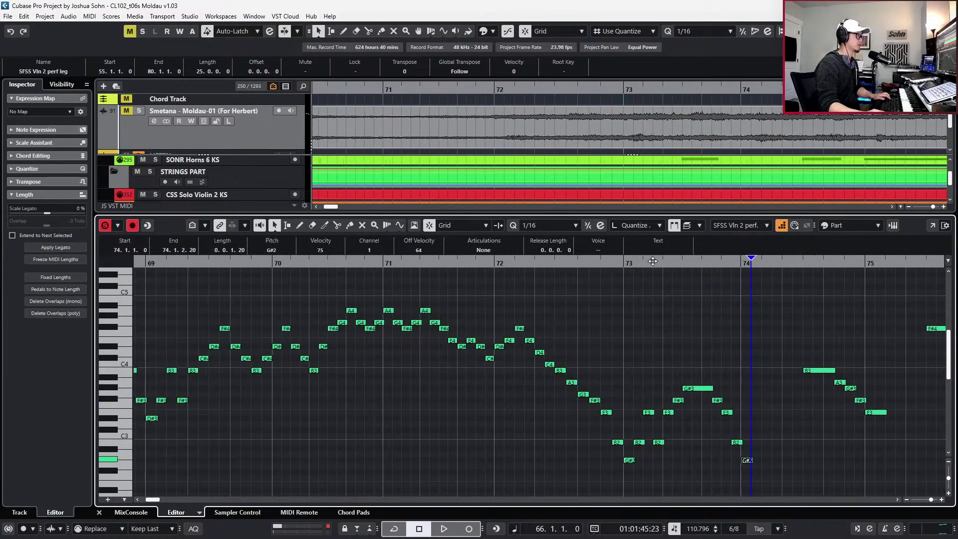
left_click(653, 261)
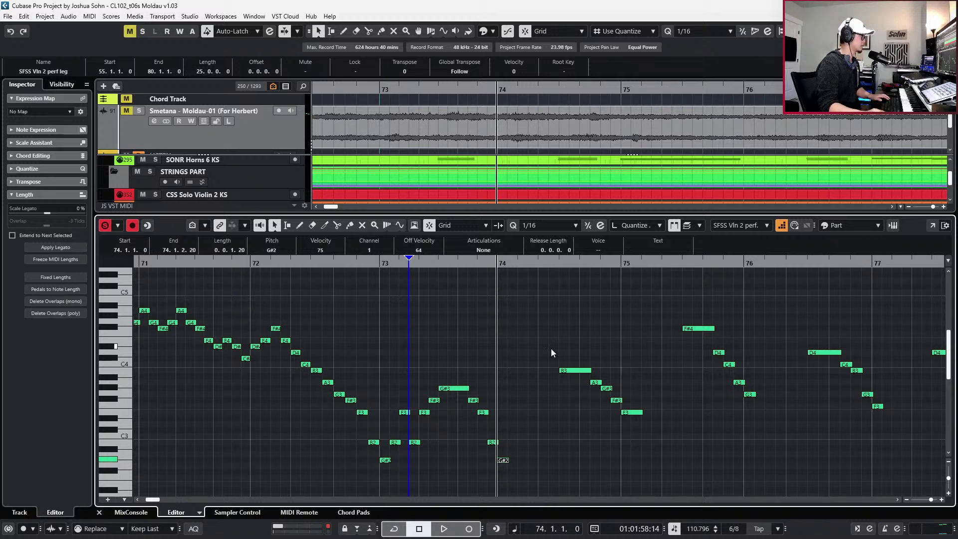
left_click(506, 355)
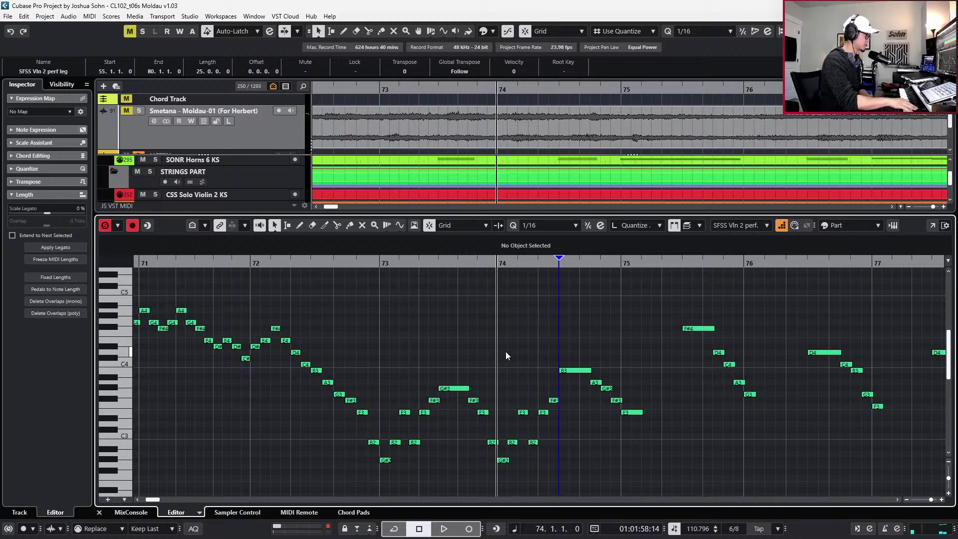
Lower the four notes in the second half of bar 74 to G#3, F#3, E3 and B2
left_click(615, 387)
left_click_drag(608, 406, 632, 442)
left_click(652, 455)
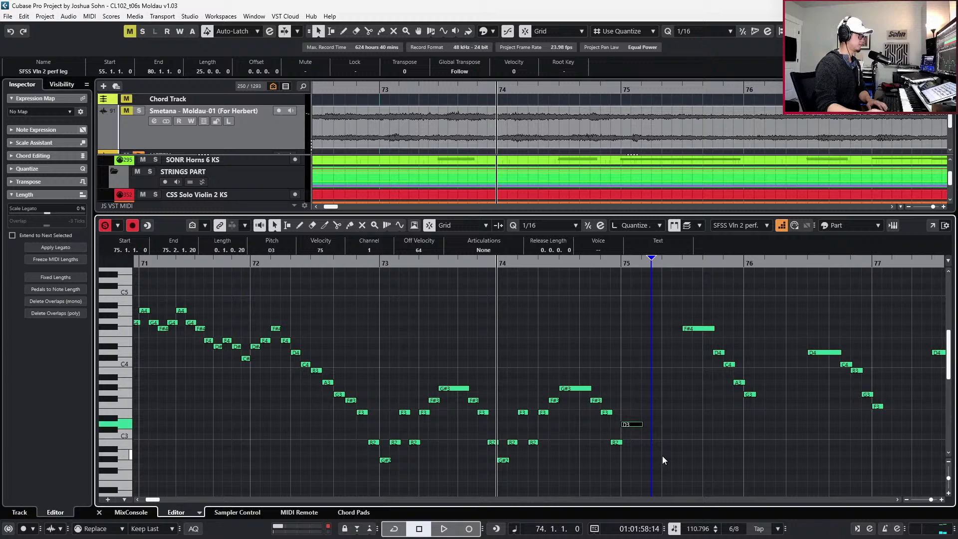
Set the note on the downbeat of bar 75 to E3 and shorten it to a sixteenth
key("Up")
key("Up")
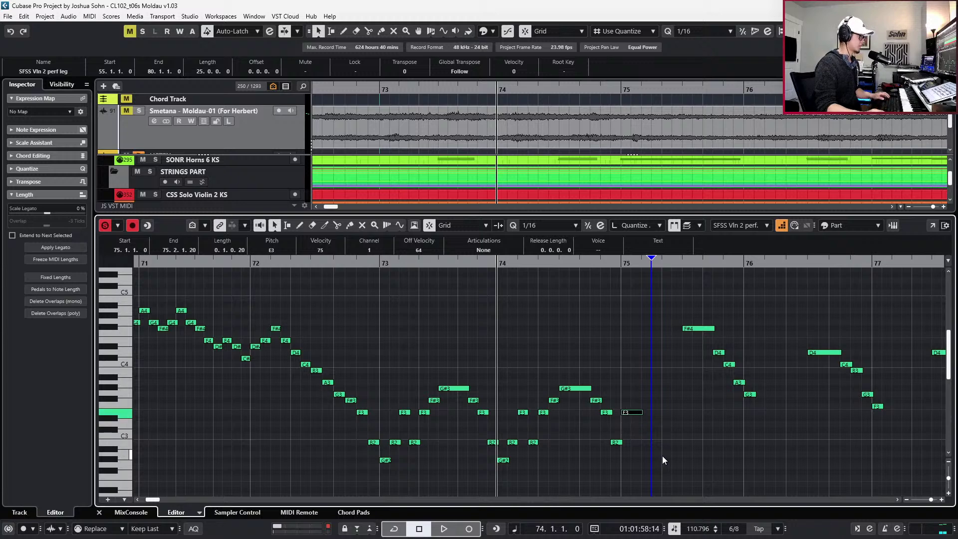
left_click(631, 413, "ctrl+alt")
left_click(628, 376)
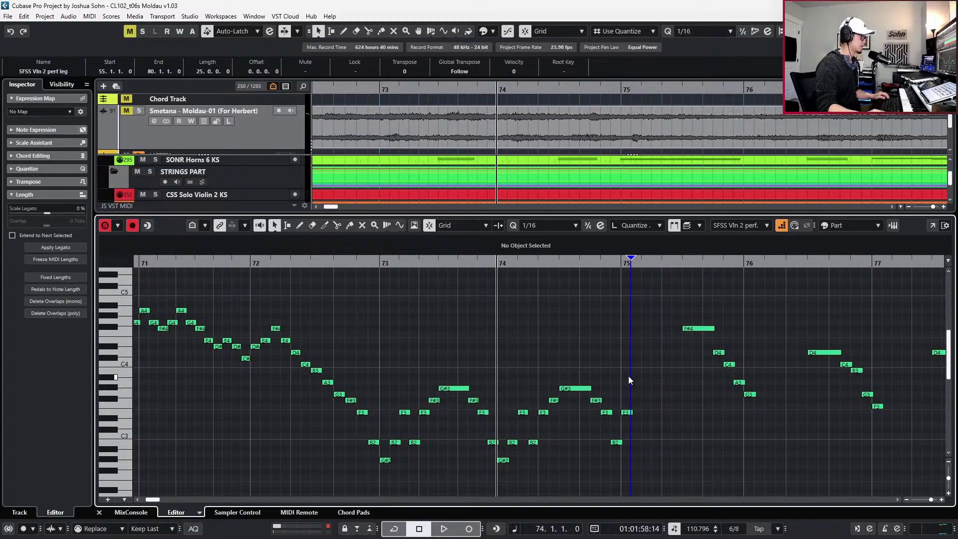
scroll(644, 384, "right", 3)
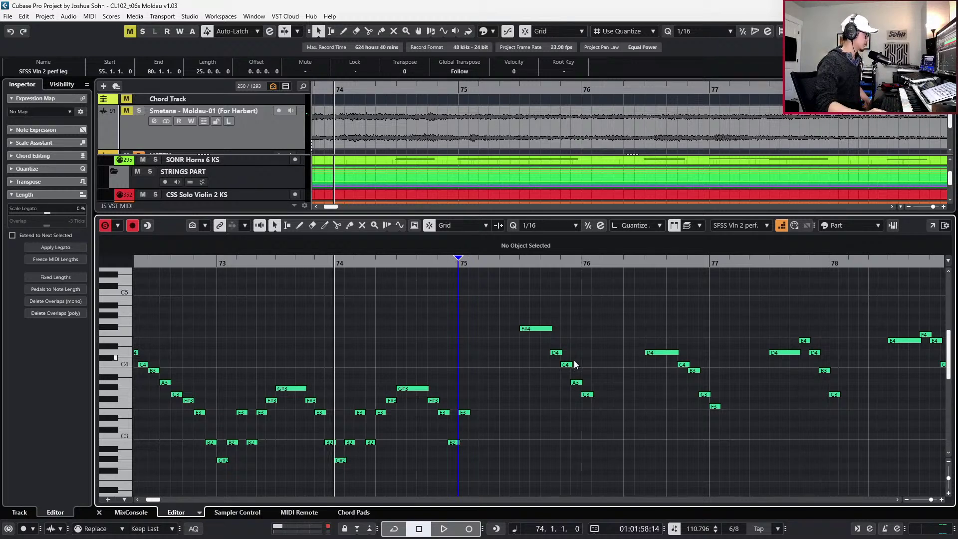
Lower the downbeat note of bar 75 to C3 and fill the bar's first half with sixteenths E3, A3, E3, A3 and B3
left_click_drag(488, 387, 464, 417)
key("Down")
key("Down")
key("Down")
key("Down")
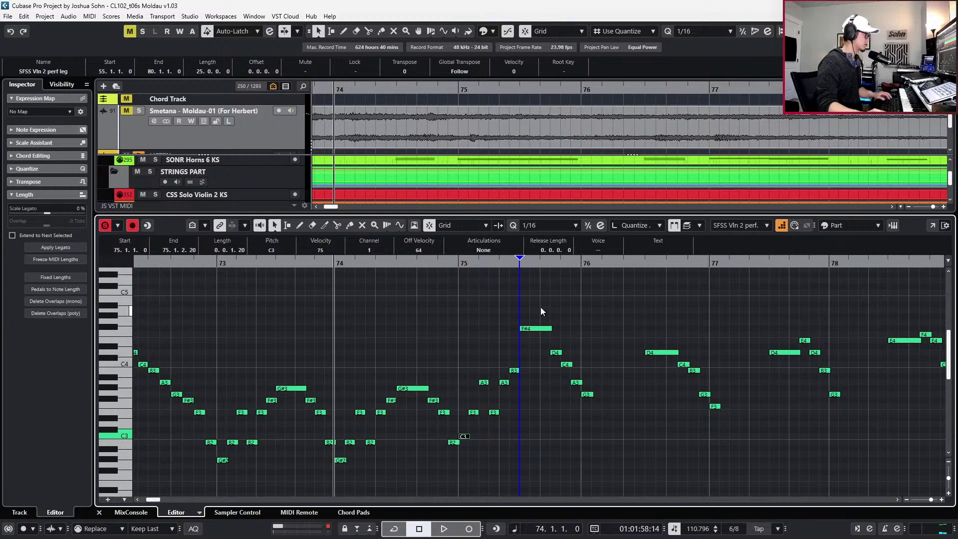
Lower the second half of bar 75 to a long C#4 followed by B3, A3 and D3, and set bar 76's downbeat to B2
left_click_drag(533, 305, 586, 417)
key("Down")
key("Down")
key("Down")
key("Down")
key("Down")
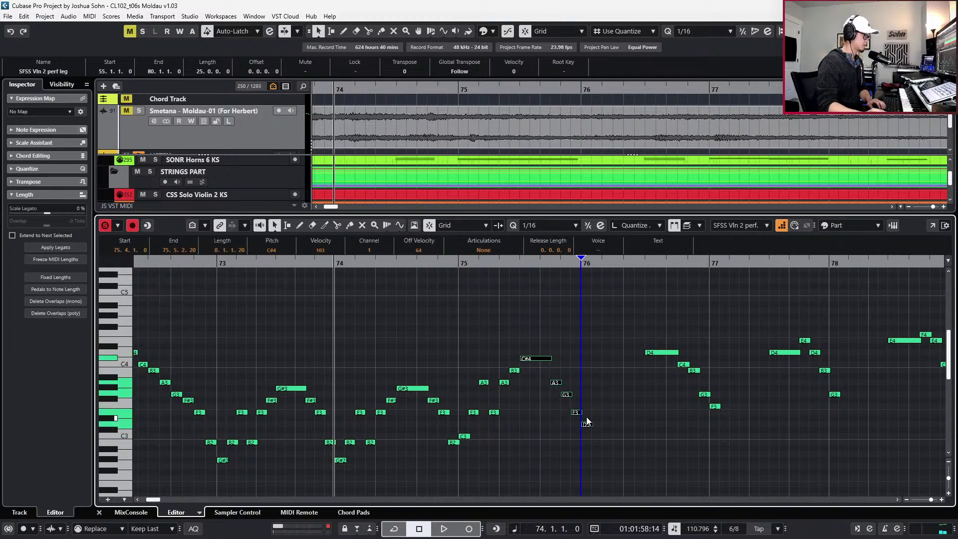
left_click(556, 383)
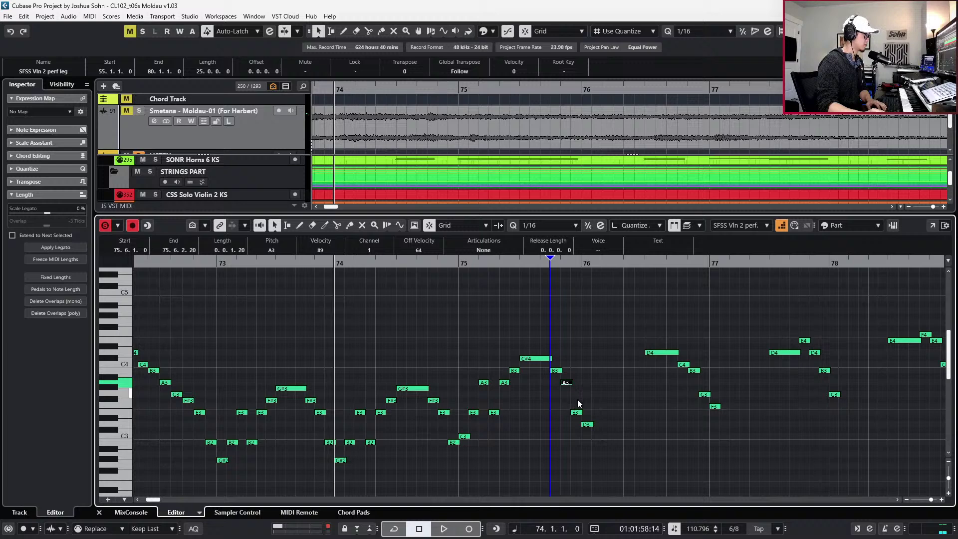
left_click(591, 425)
Play back the reworked bar 75 and continue bar 76 with D3, G3, D3, G3, A3, a long B3, A3, G3 and D3
key("space")
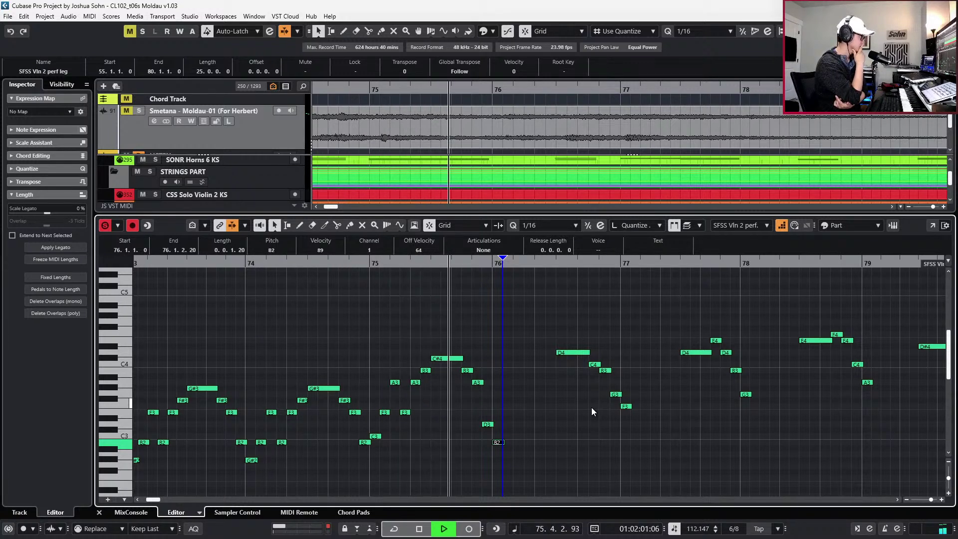
key("space")
left_click(531, 432)
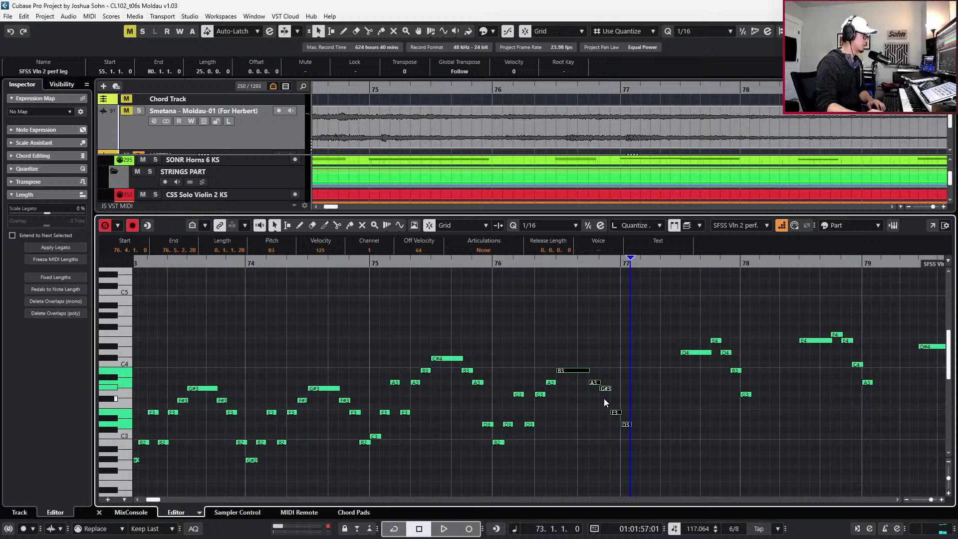
key("space")
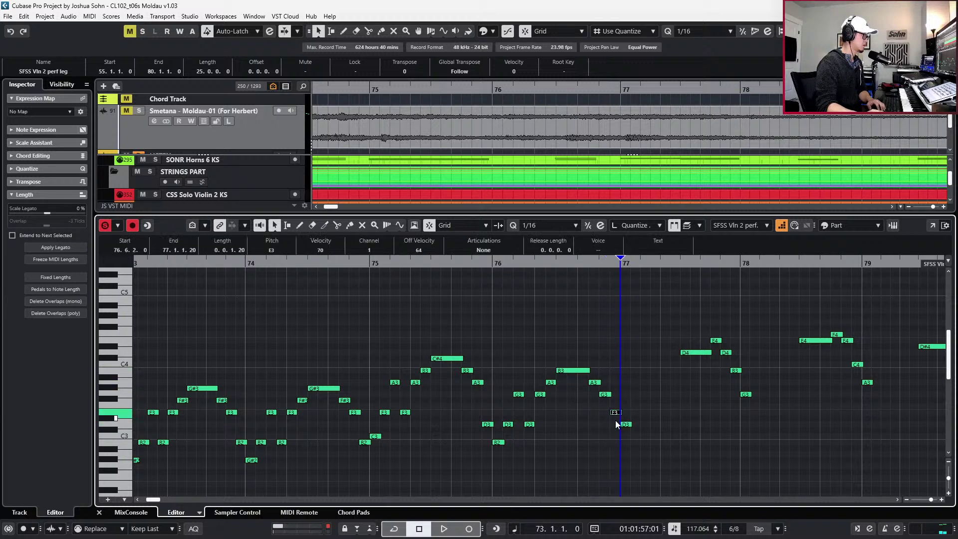
Write bar 77 as A2, C3, F3, C3, F3, G3, a long A3, G3, F#3 and D3, and set bar 78's downbeat to E3
left_click(639, 435)
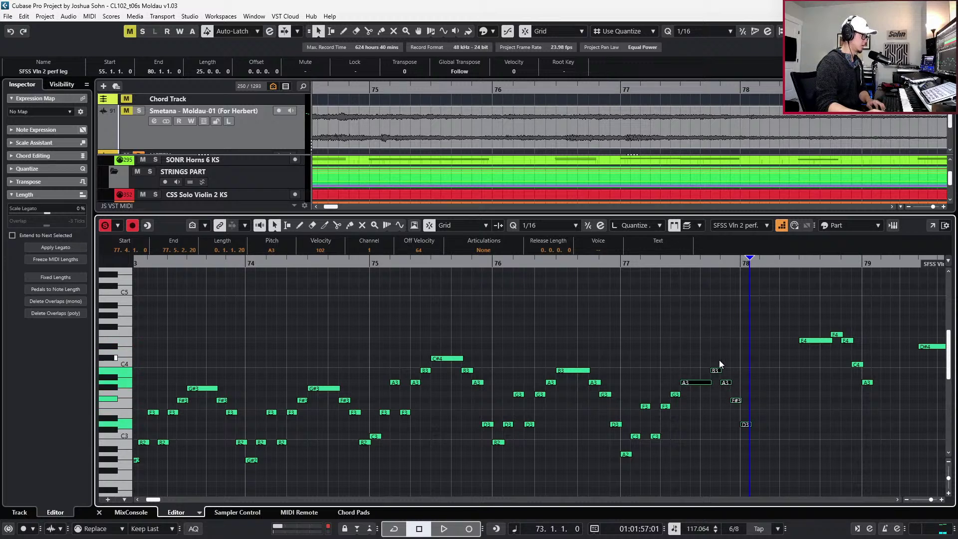
left_click_drag(718, 359, 751, 453)
key("Down")
key("Down")
key("Down")
key("Down")
left_click_drag(735, 401, 725, 410)
key("Up")
left_click(735, 425)
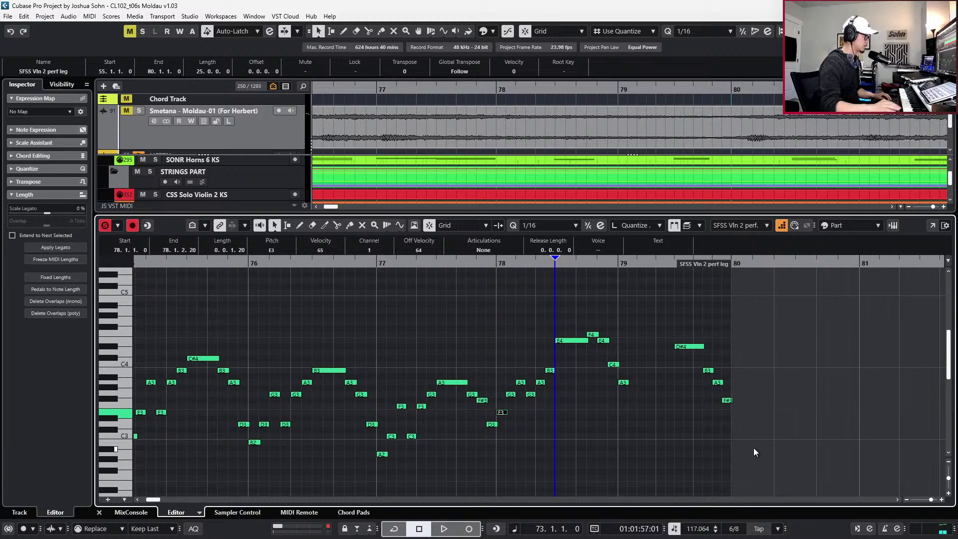
Fill the first half of bar 78 with G3, A3, G3, A3 and B3, and lower the two notes after its long E4 to D4 and C4
left_click_drag(600, 312, 649, 415)
key("Down")
key("Down")
left_click_drag(608, 321, 599, 357)
key("Down")
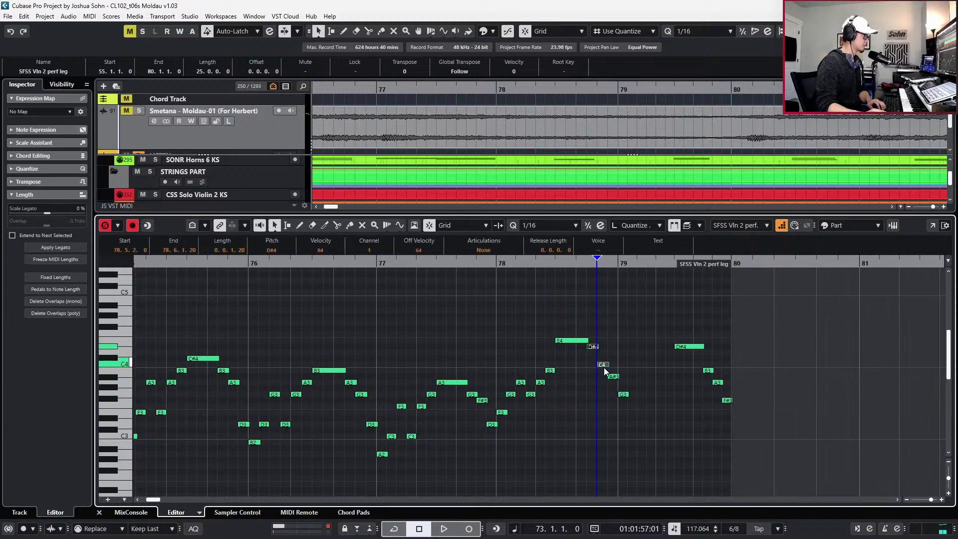
key("Down")
key("Down")
left_click(605, 372)
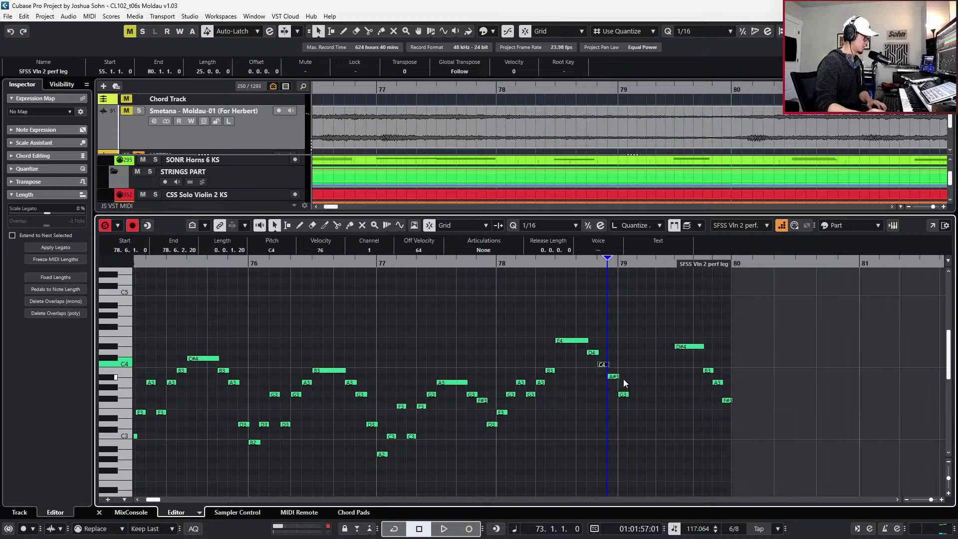
Lower the last sixteenth note of bar 78 to G3
left_click(618, 376)
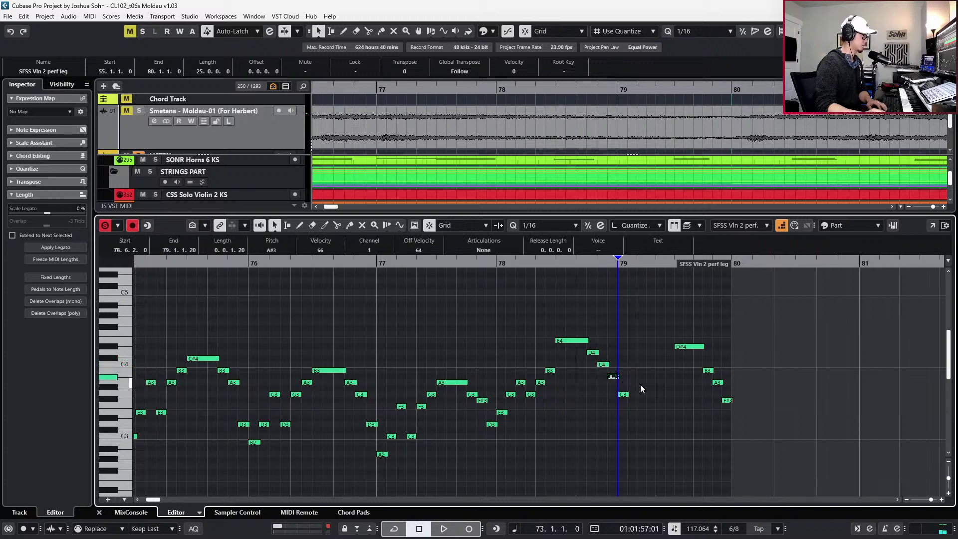
key("Down")
key("Down")
key("Down")
left_click(639, 389)
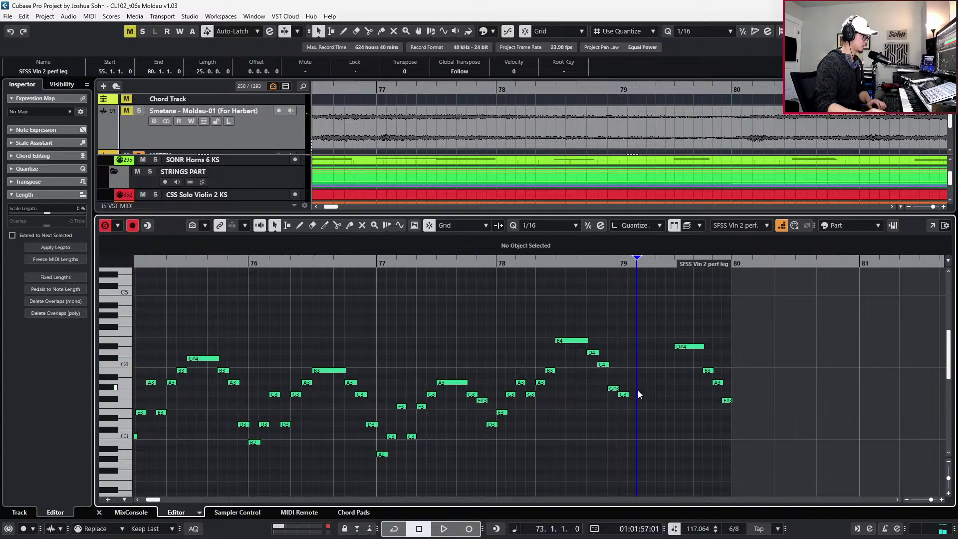
left_click_drag(612, 391, 612, 395)
Lower the downbeat note of bar 79 to C3 and fill the bar's first half with sixteenths F#3, A3, F#3, A3 and C4
left_click(624, 394)
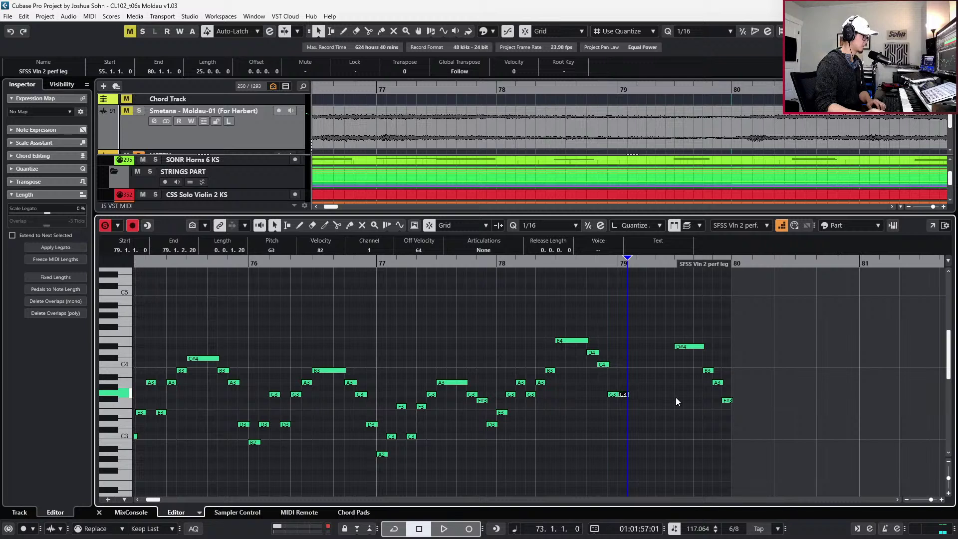
key("Down")
key("Down")
key("Down")
key("Down")
key("Down")
key("Down")
key("Down")
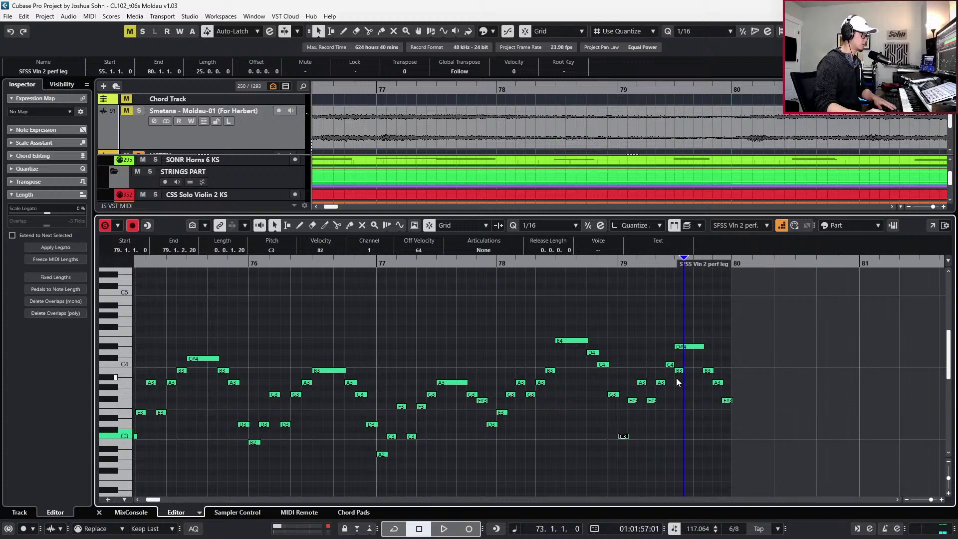
Remove the surplus B3 in bar 79 and lower the bar's second half to a long B3 followed by A3, F#3 and D#3
left_click_drag(675, 316, 756, 422)
key("Delete")
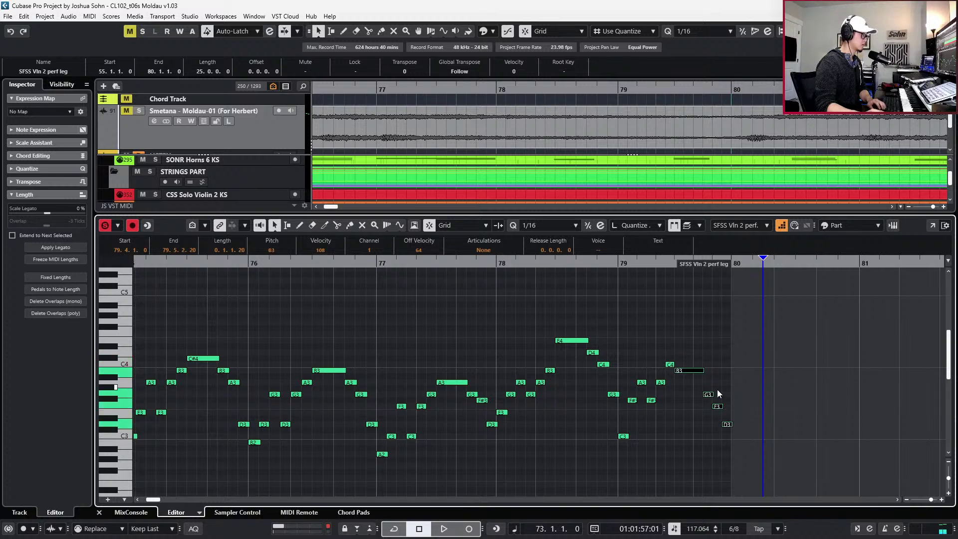
left_click(725, 391)
left_click(709, 394)
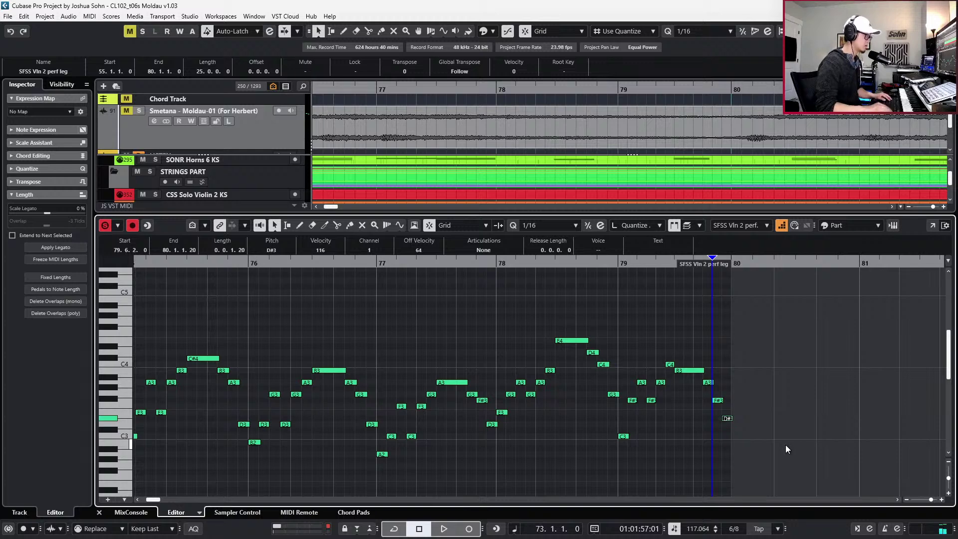
Turn off step input and play back the Violin 2 line into bar 76 to check the new notes
key("space")
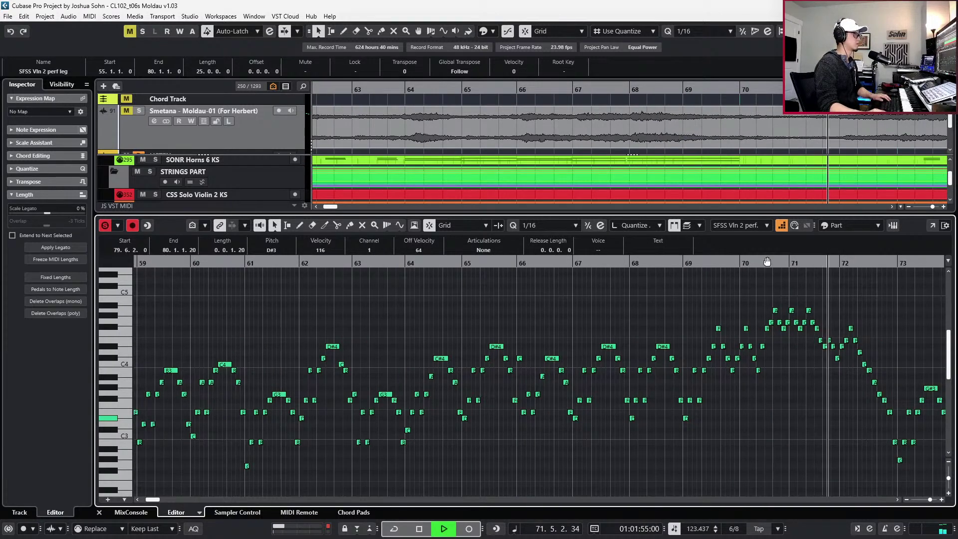
left_click(782, 225)
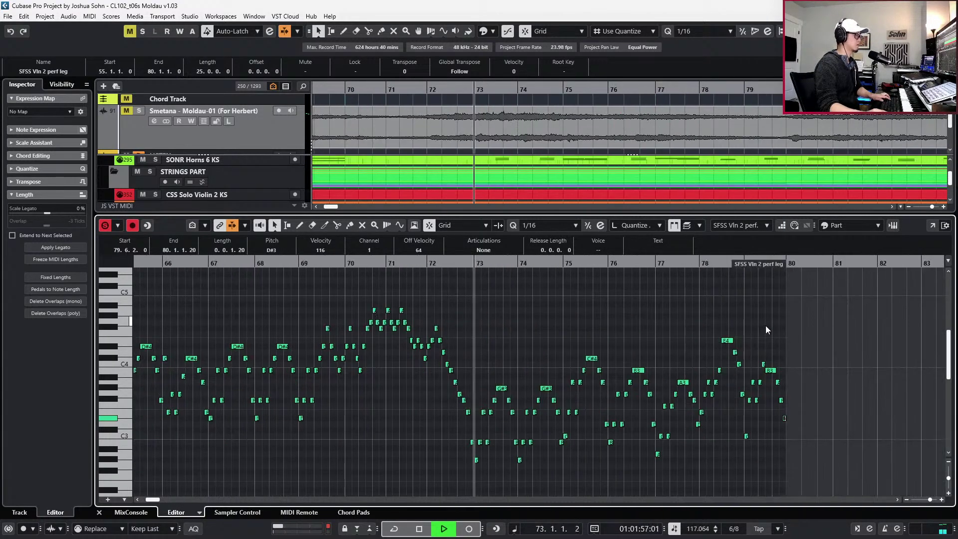
key("alt+l")
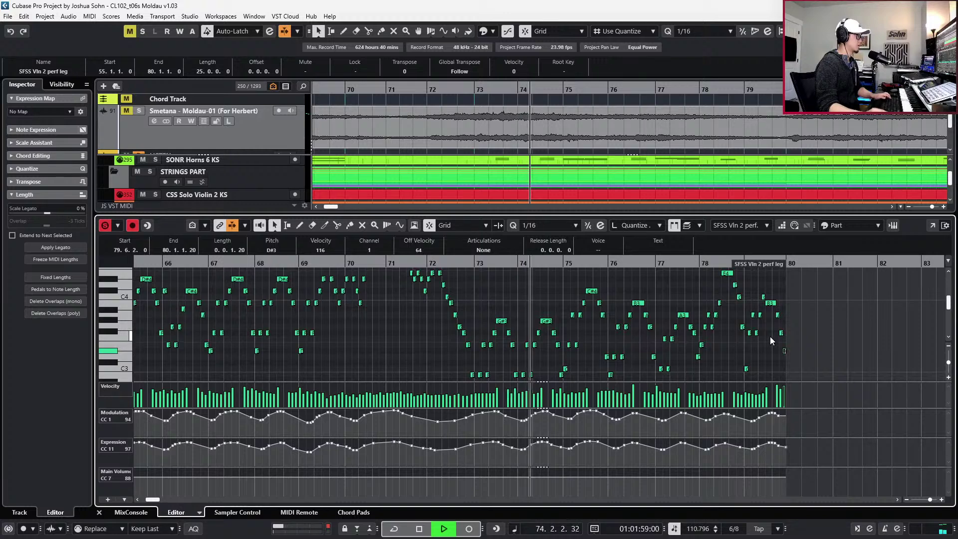
left_click(770, 340)
key("alt+l")
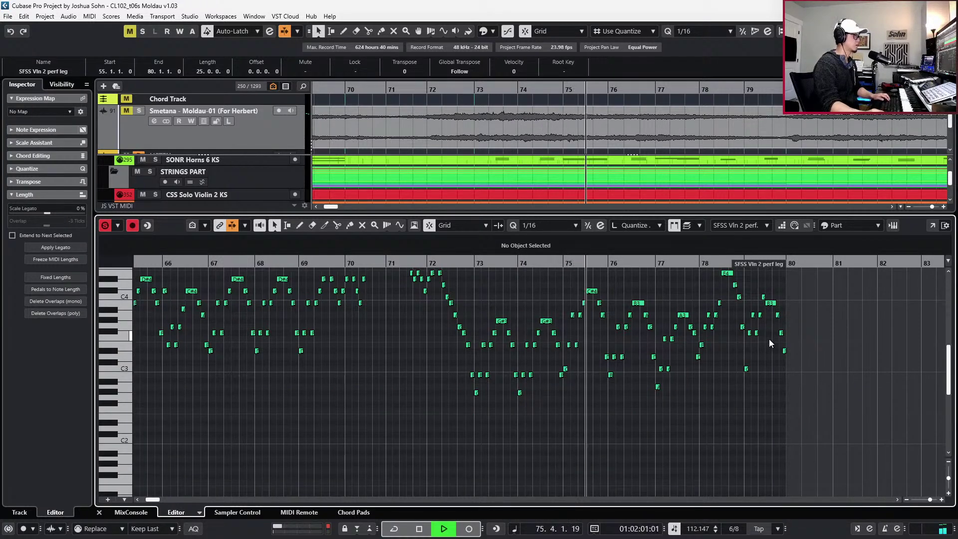
key("h")
key("h")
key("h")
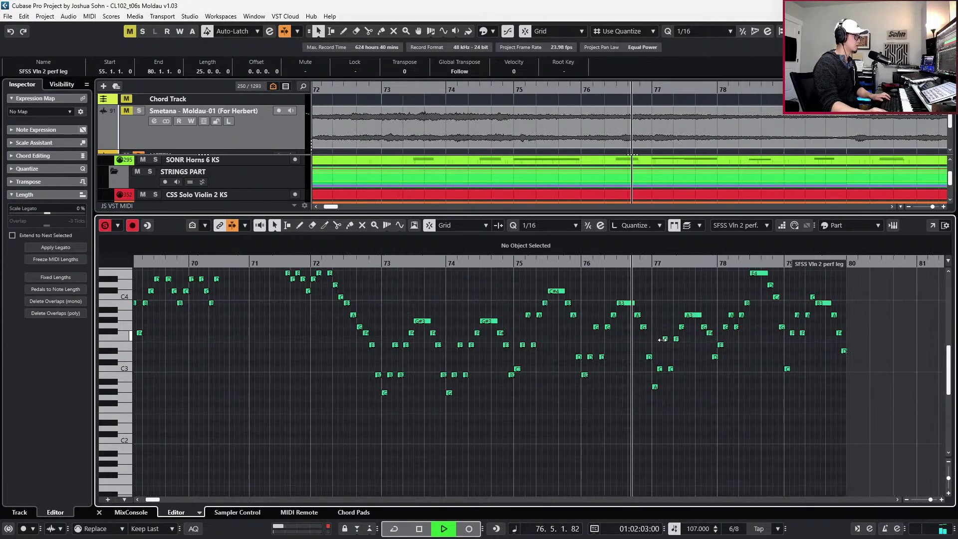
key("space")
Replay bar 75 and lower its long C#4 to C4
left_click(516, 261)
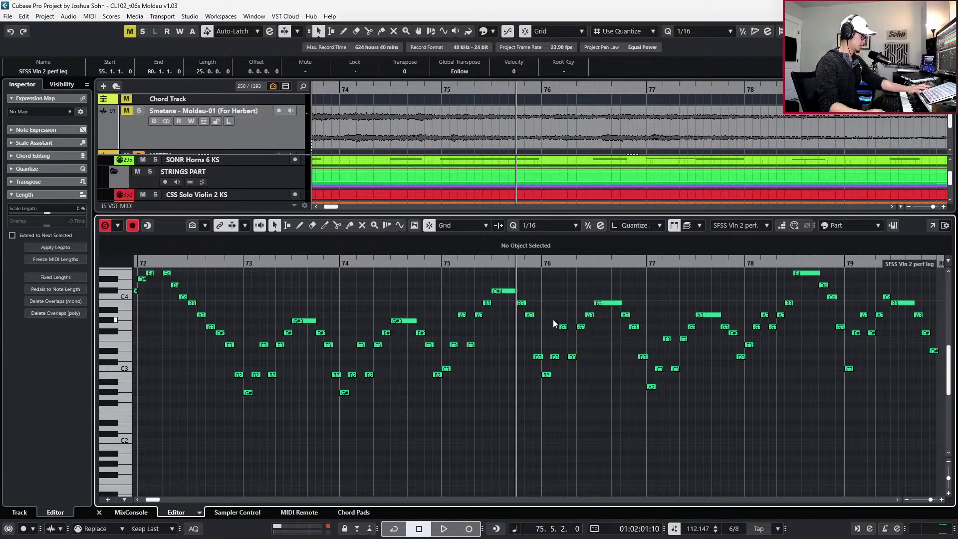
key("space")
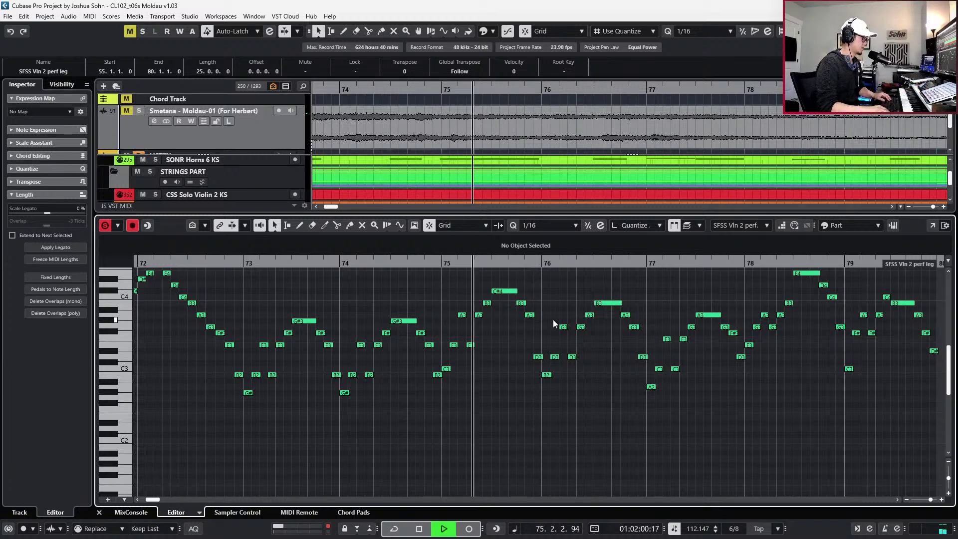
key("space")
key("space")
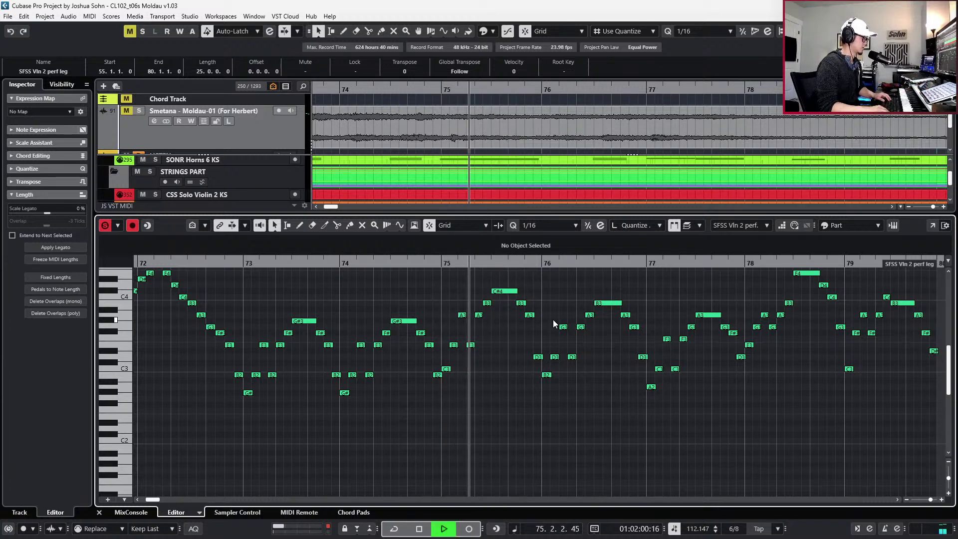
key("space")
left_click(510, 291)
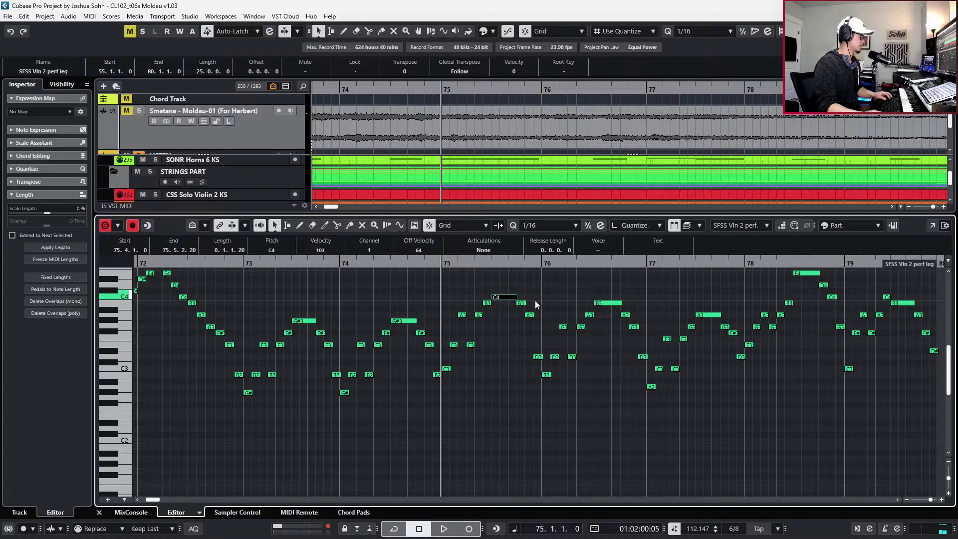
Play back the corrected Violin 2 line from bar 75 through the end of bar 79
key("space")
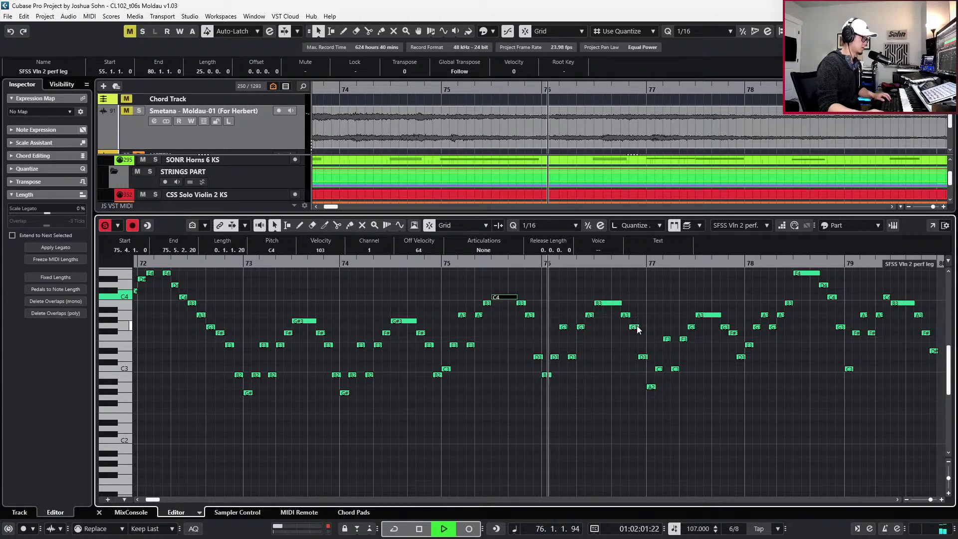
key("f")
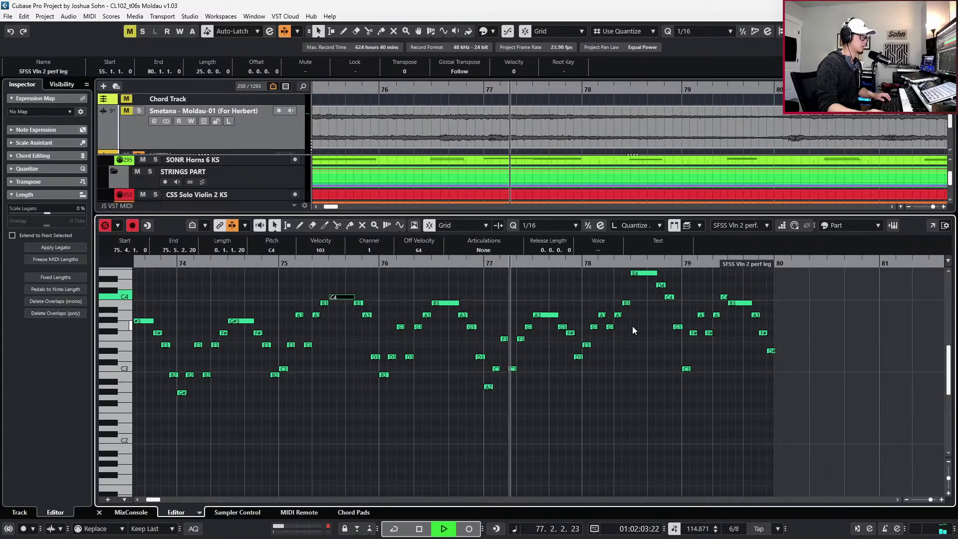
key("g")
key("g")
key("g")
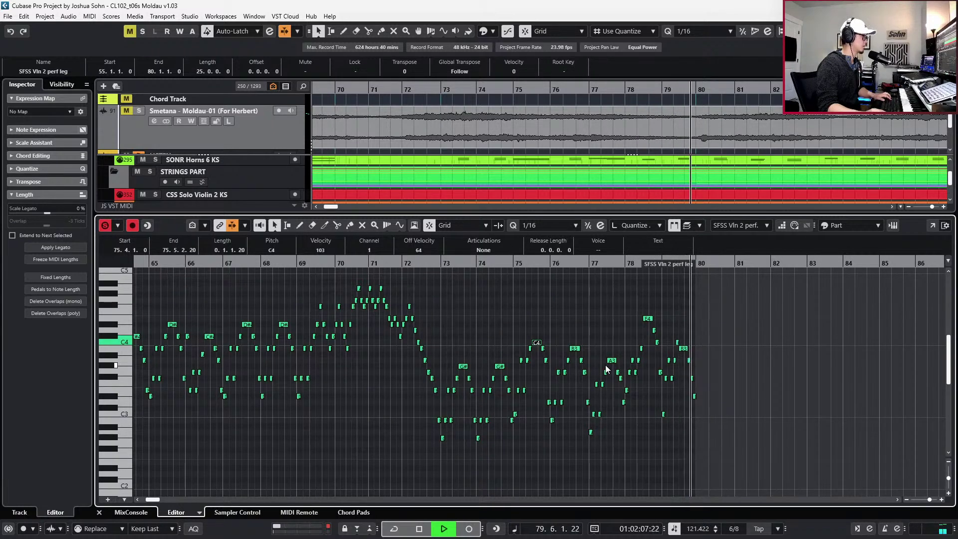
key("space")
Turn off the editor's solo and play the Violin 2 line together with the other parts from bar 72
key("h")
key("h")
key("h")
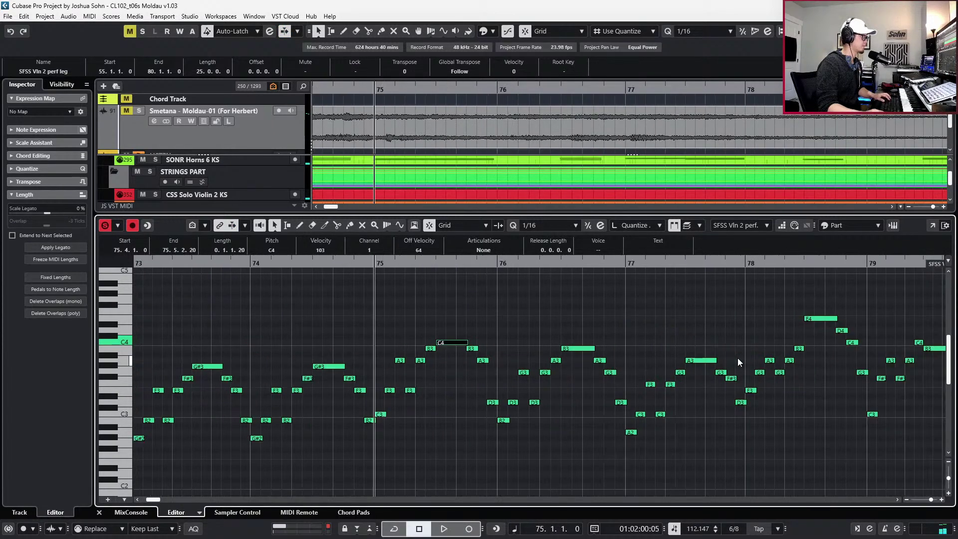
key("g")
key("g")
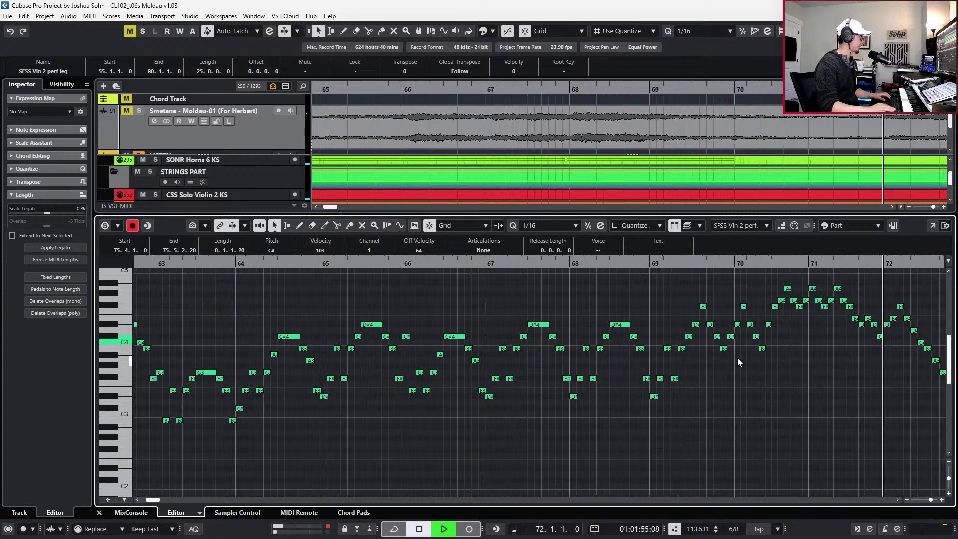
key("g")
key("space")
key("g")
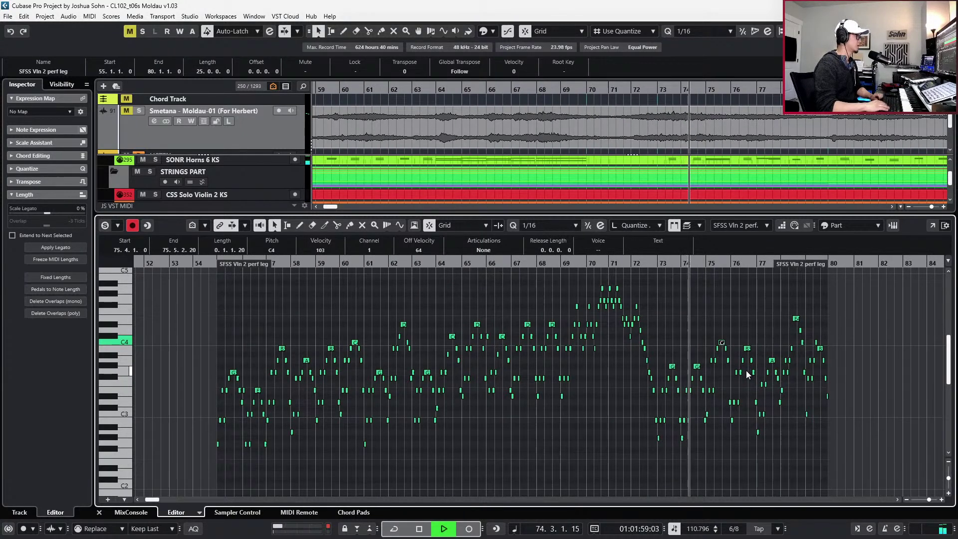
Close the note editor and listen to the full arrangement through bar 79 in the project view, restarting from bar 72
key("ctrl+e")
key("g")
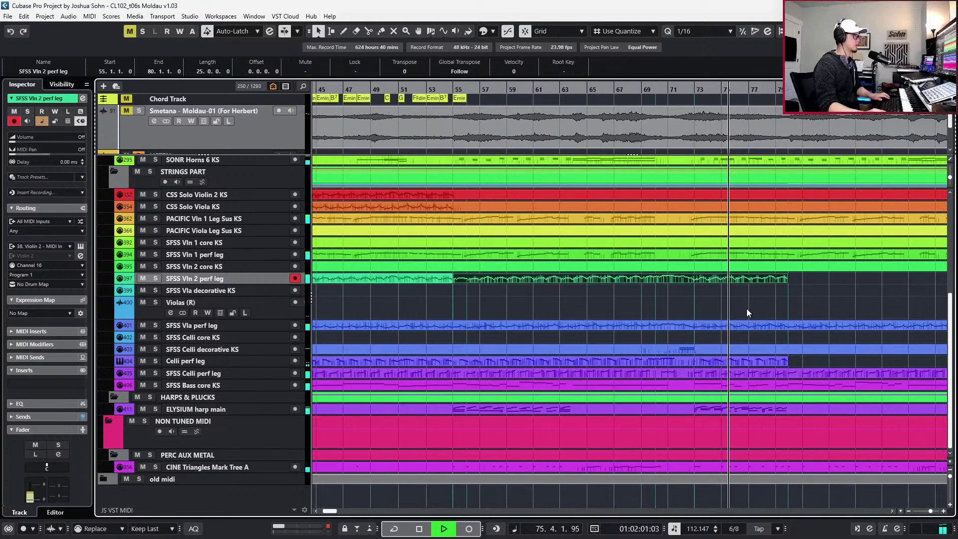
key("g")
key("g")
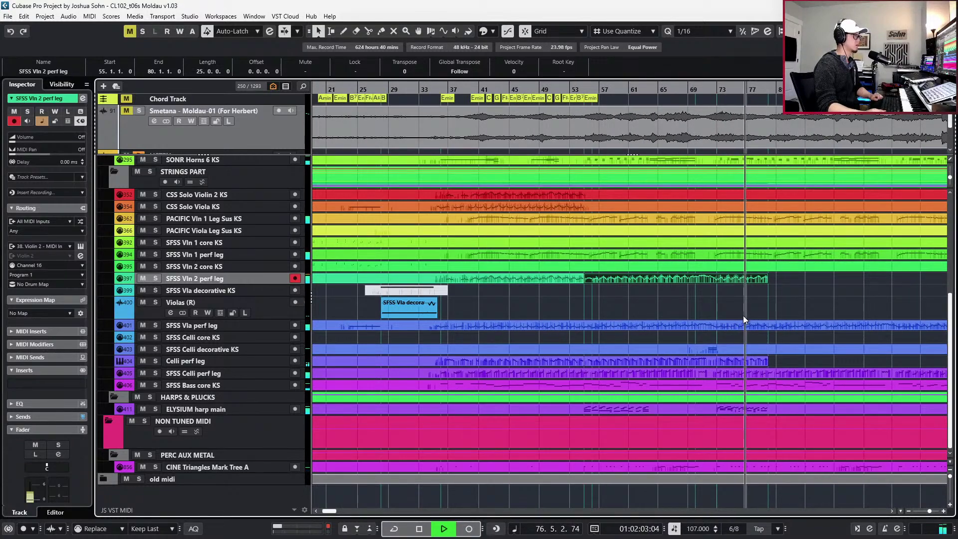
key("f")
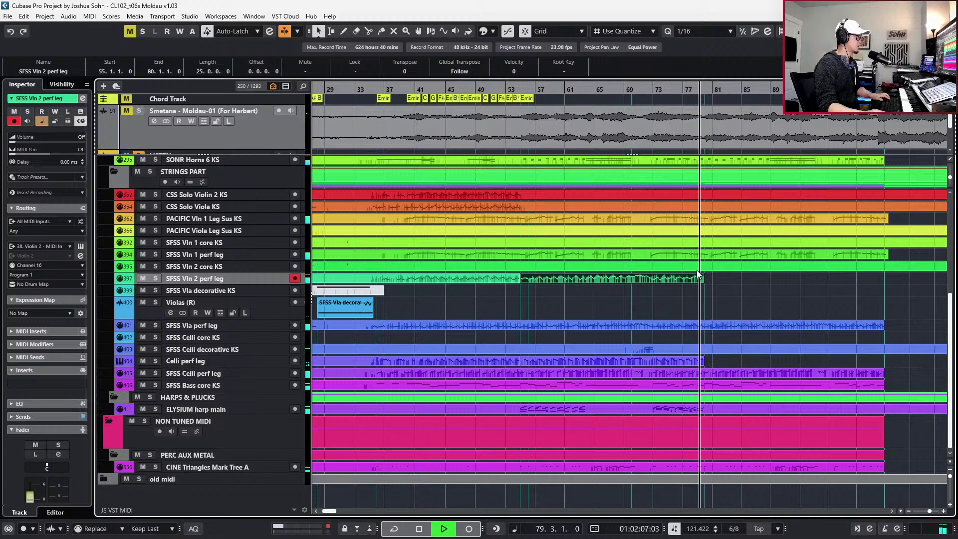
key("space")
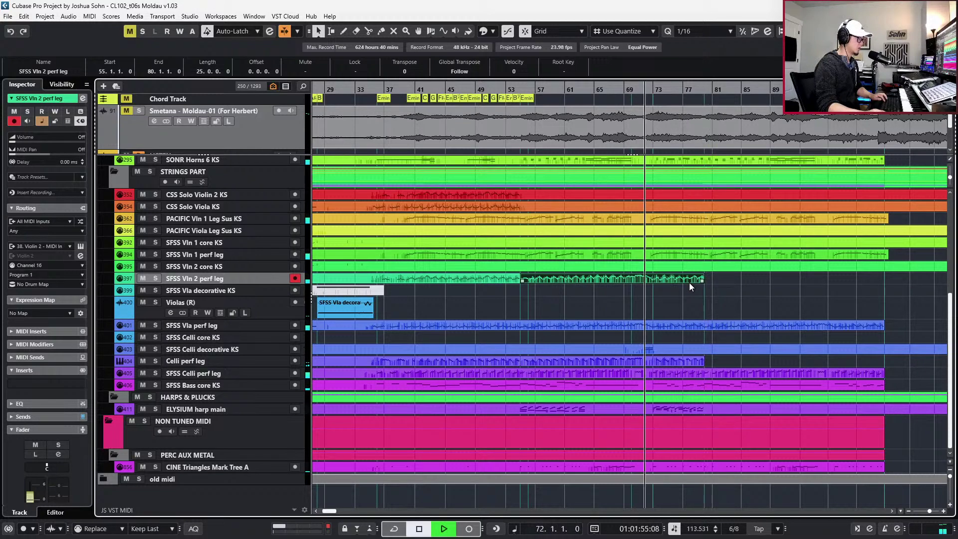
Open the Violin 2 perf leg part in the note editor, select bar 78's long E4 and set the play position to bar 77
double_click(690, 282)
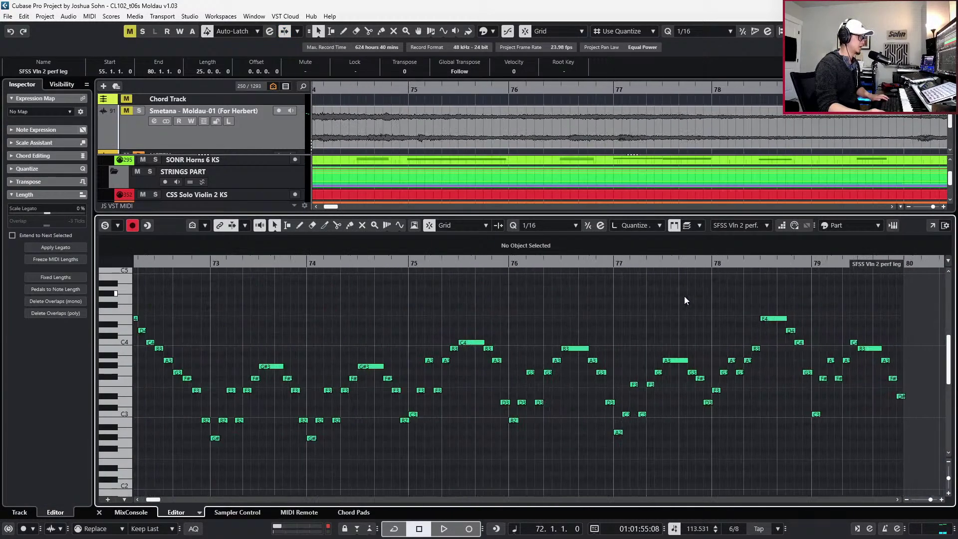
left_click_drag(700, 299, 774, 328)
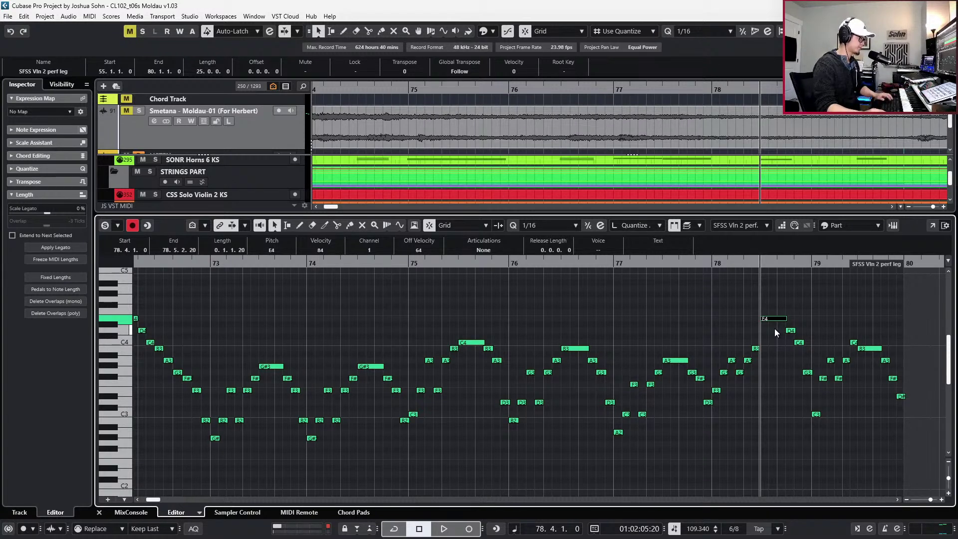
key("KP_Subtract")
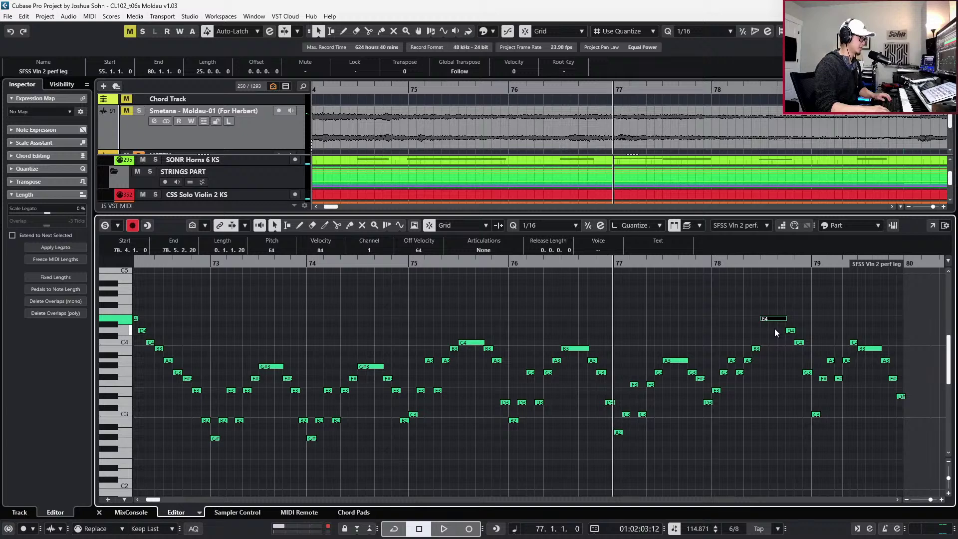
scroll(751, 336, "right", 5)
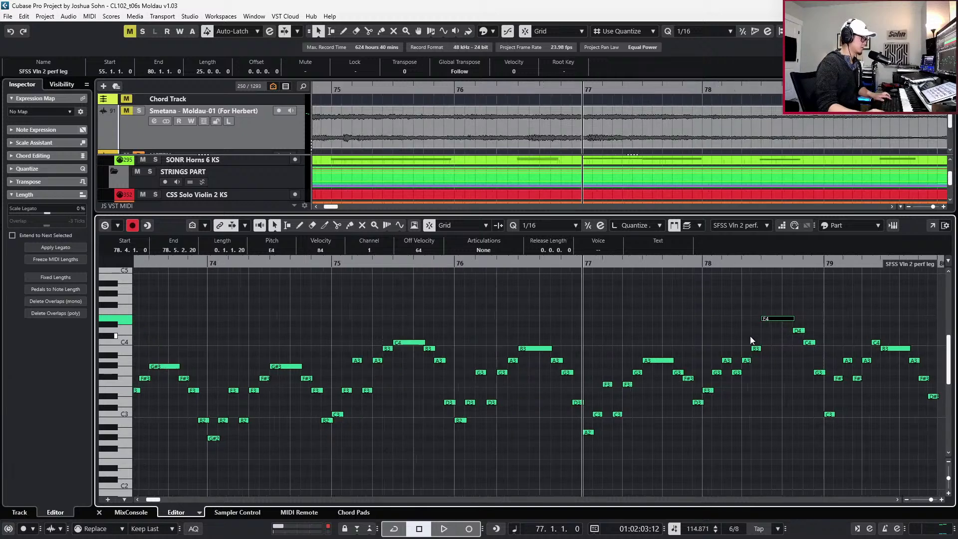
scroll(631, 361, "up", 2)
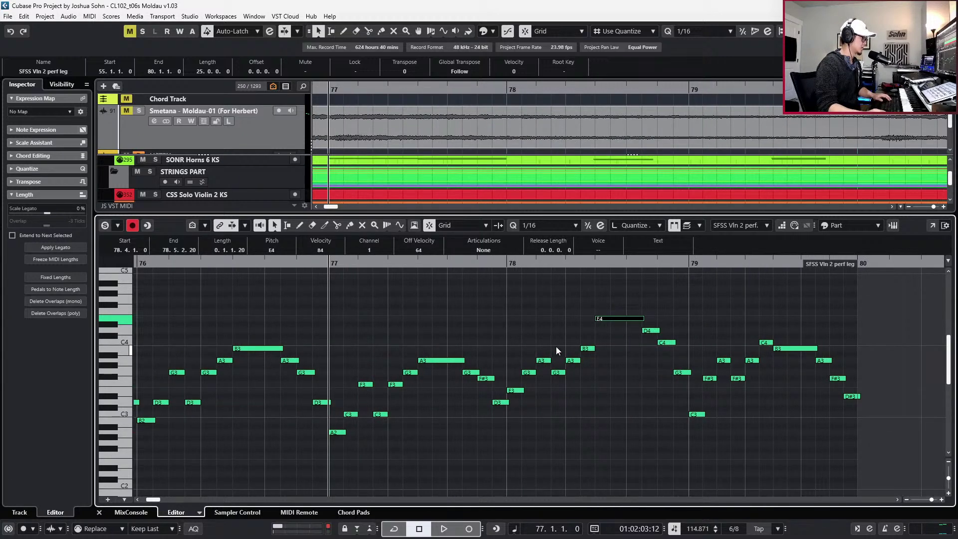
Raise the two short notes just before the long E4 in bar 78 to C4 and D4
left_click_drag(568, 344, 595, 369)
key("Up")
key("Up")
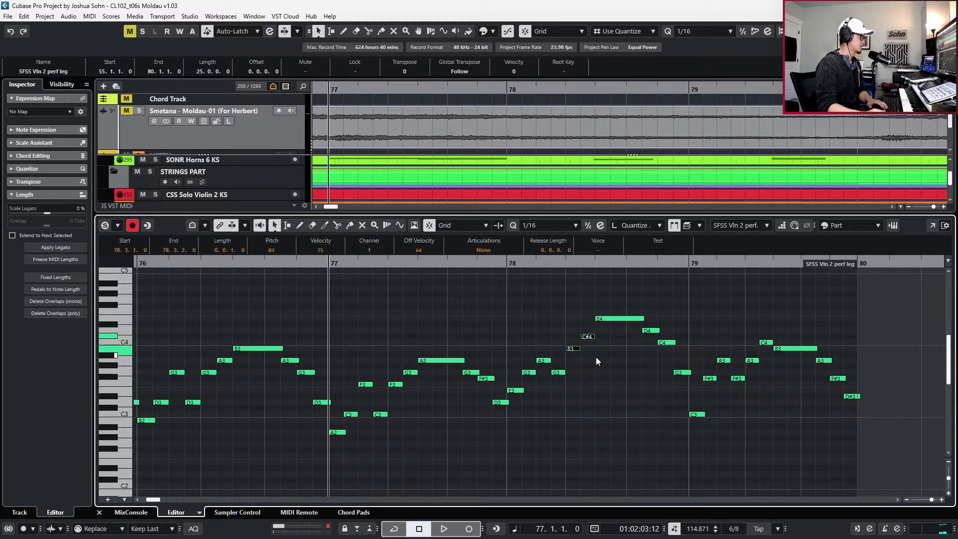
left_click(591, 330)
left_click(589, 336)
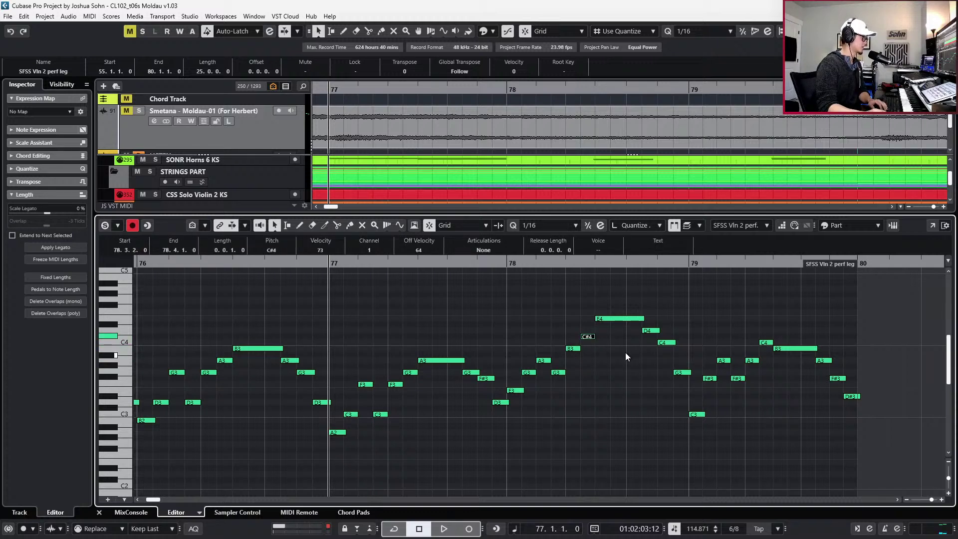
key("Up")
key("Left")
key("Up")
Play back the revised Violin 2 line from bar 77 to the end of bar 79 and return to the project view
key("space")
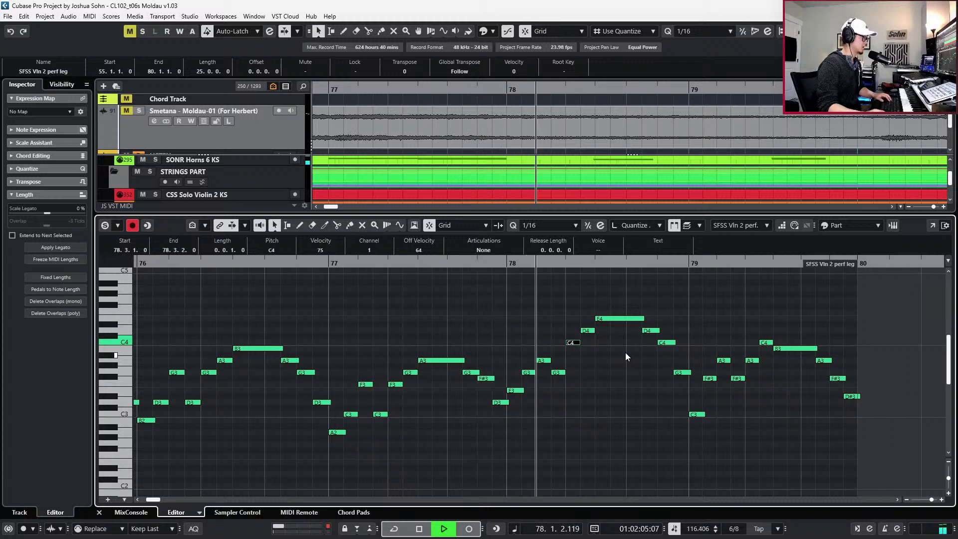
key("space")
key("space")
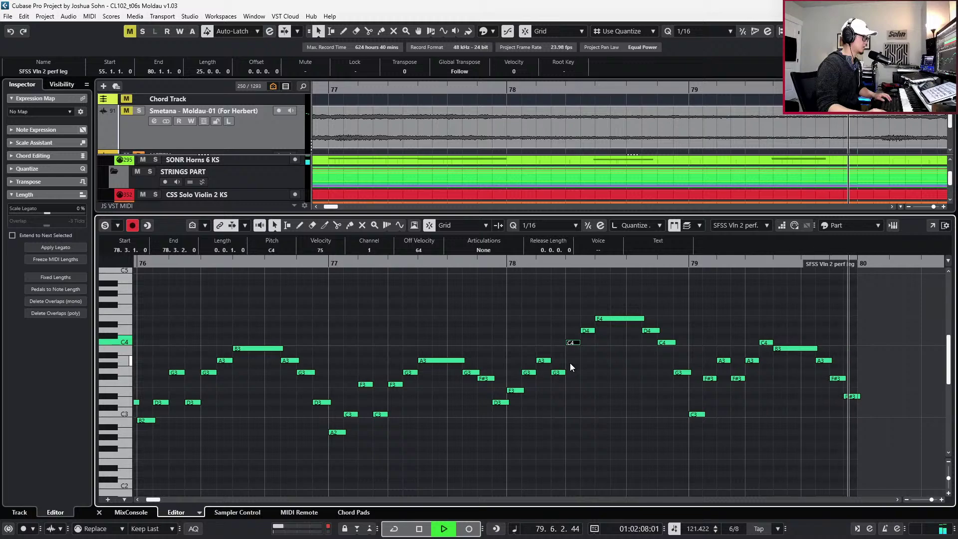
key("space")
key("ctrl+e")
key("g")
key("g")
key("g")
key("g")
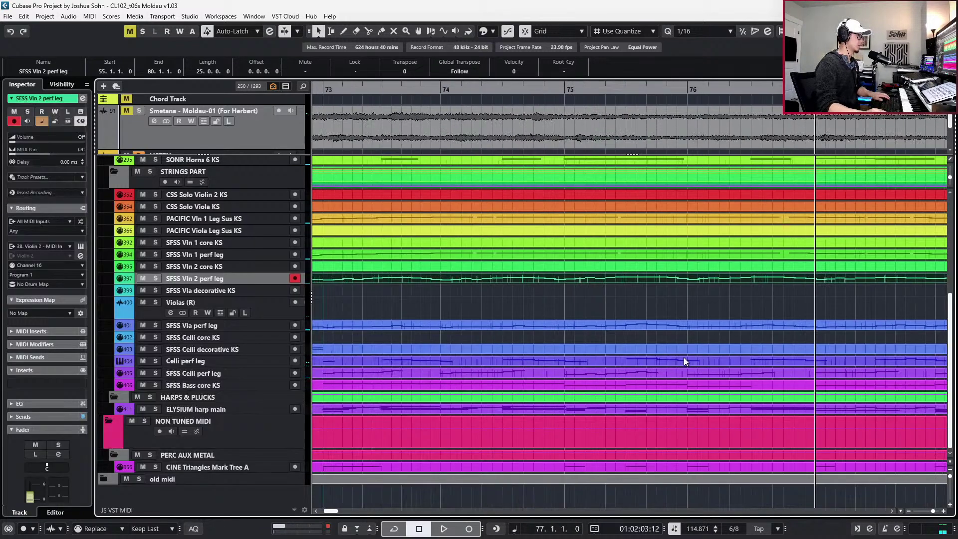
Select all notes of the Violin 2 part from bar 55 and delete their overlaps in mono mode
double_click(613, 278)
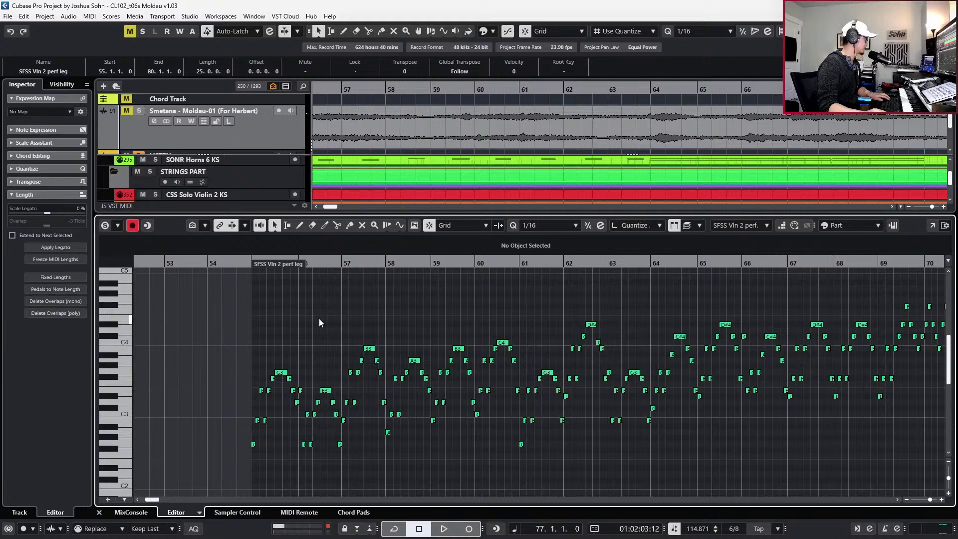
key("ctrl+a")
key("h")
key("h")
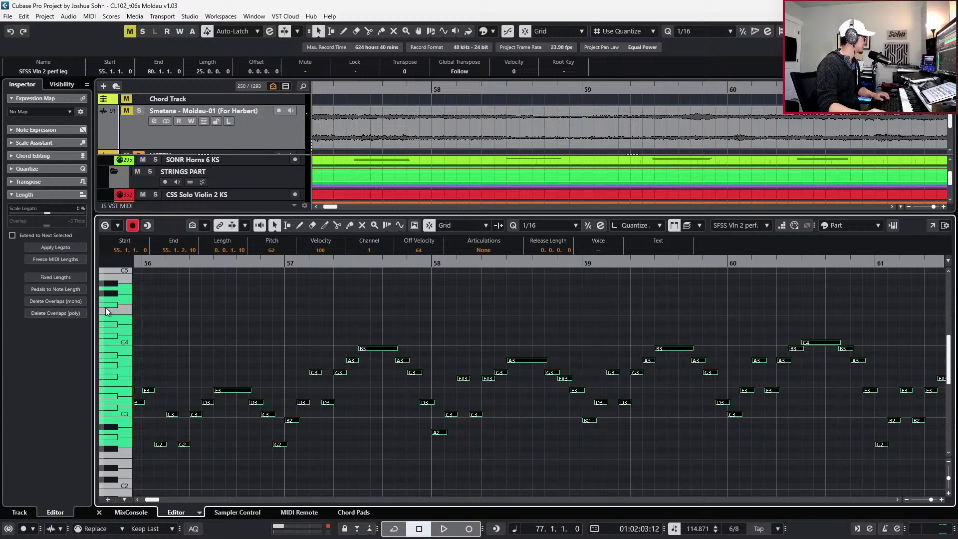
left_click(72, 301)
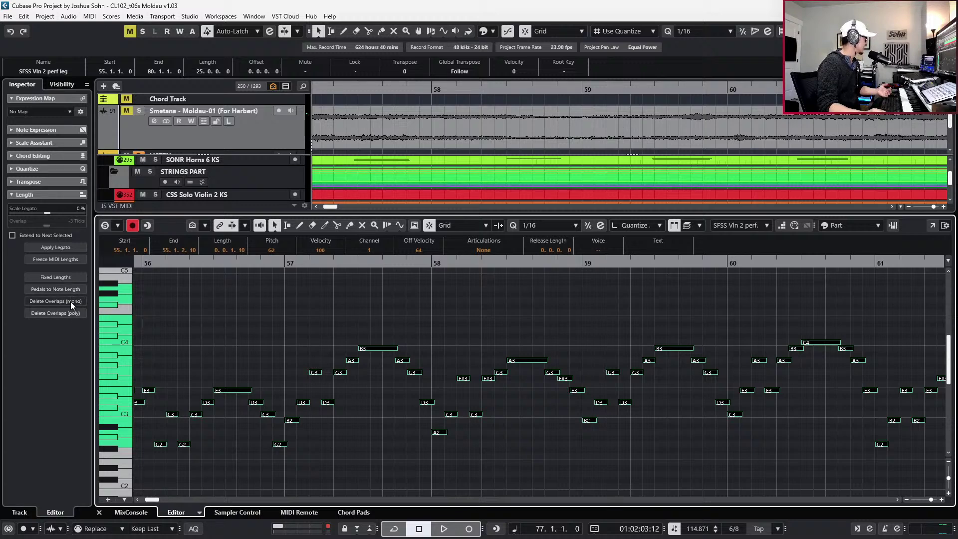
Look over the Violin 2 notes through bar 79 and close the note editor
key("g")
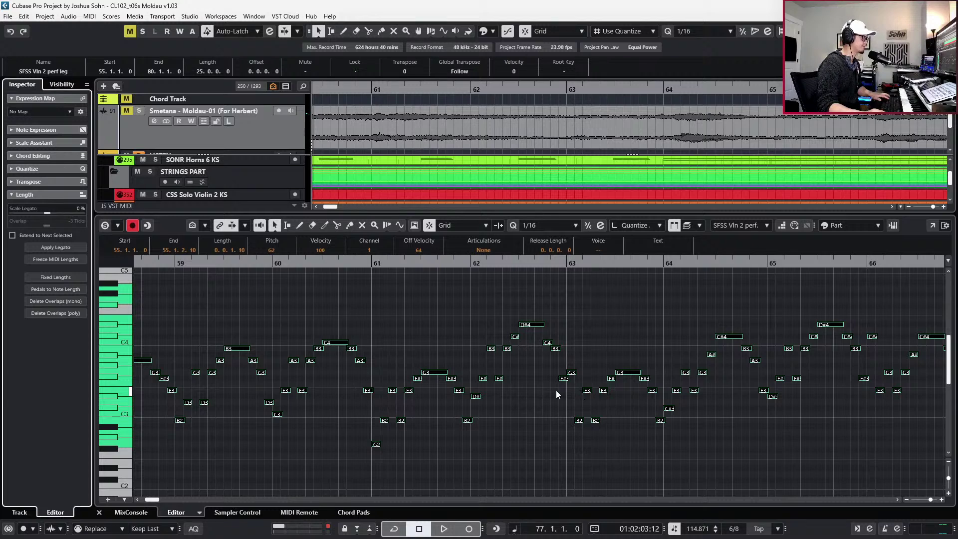
scroll(567, 388, "right", 8)
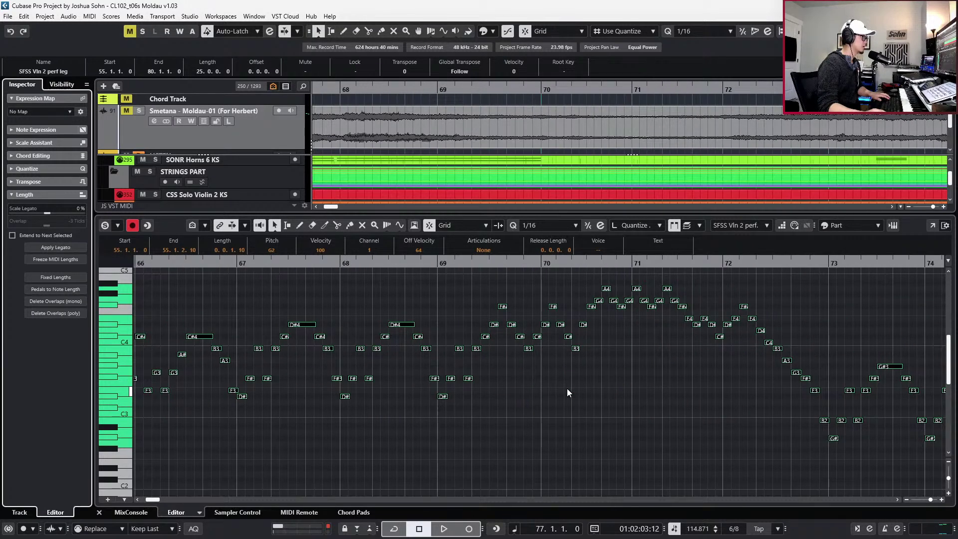
scroll(567, 392, "right", 4)
key("g")
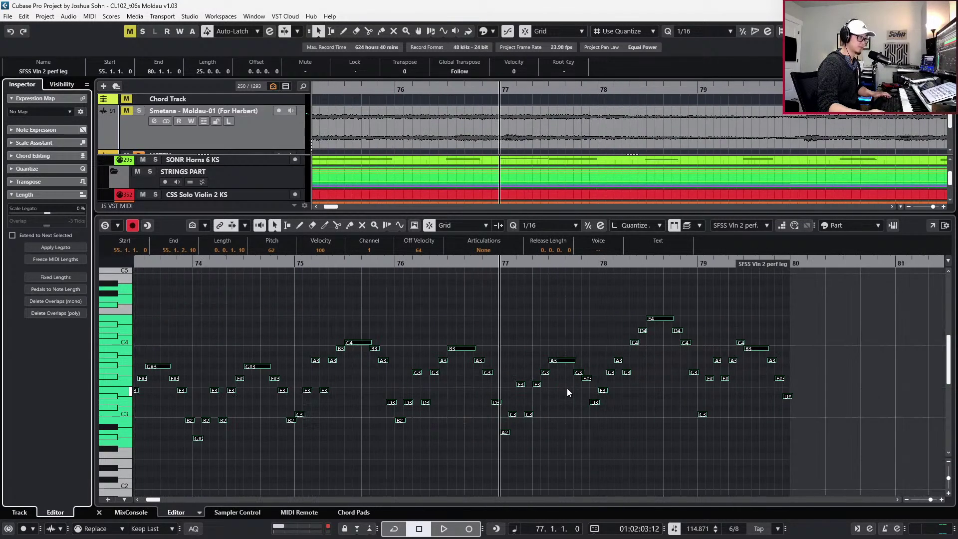
key("ctrl+e")
key("g")
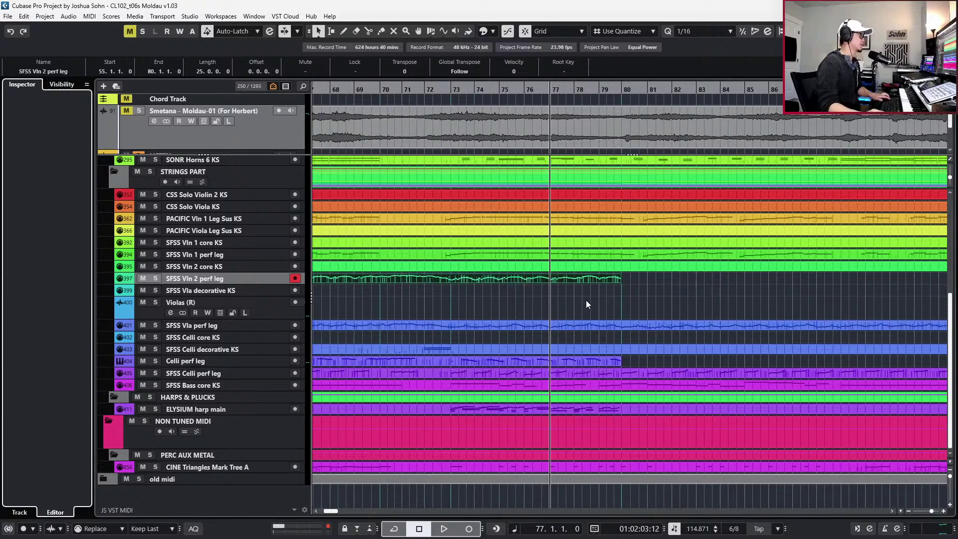
Duplicate the Violin 2 perf leg and Celli perf leg parts of bars 55 to 79 so the copies start at bar 80
left_click(613, 289)
scroll(615, 284, "down", 3)
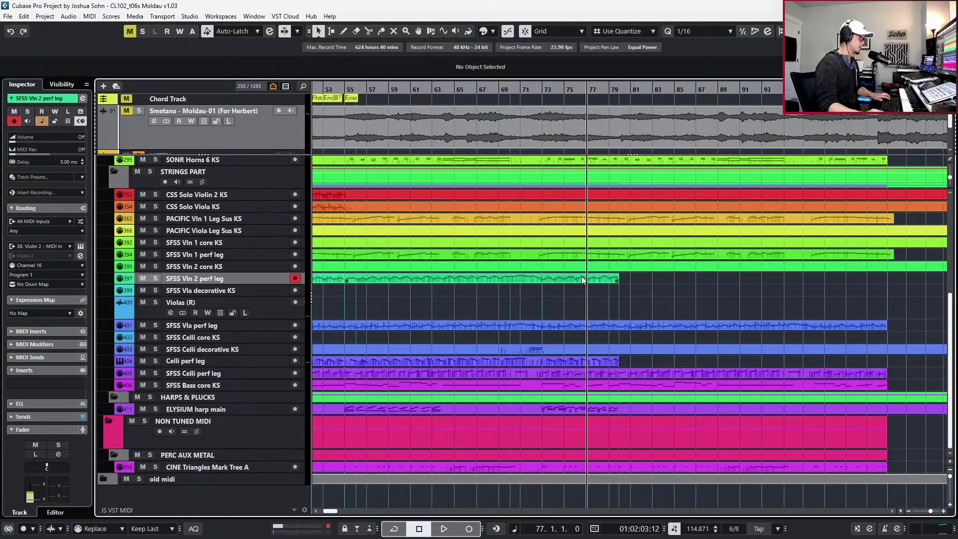
left_click(530, 278)
key("l")
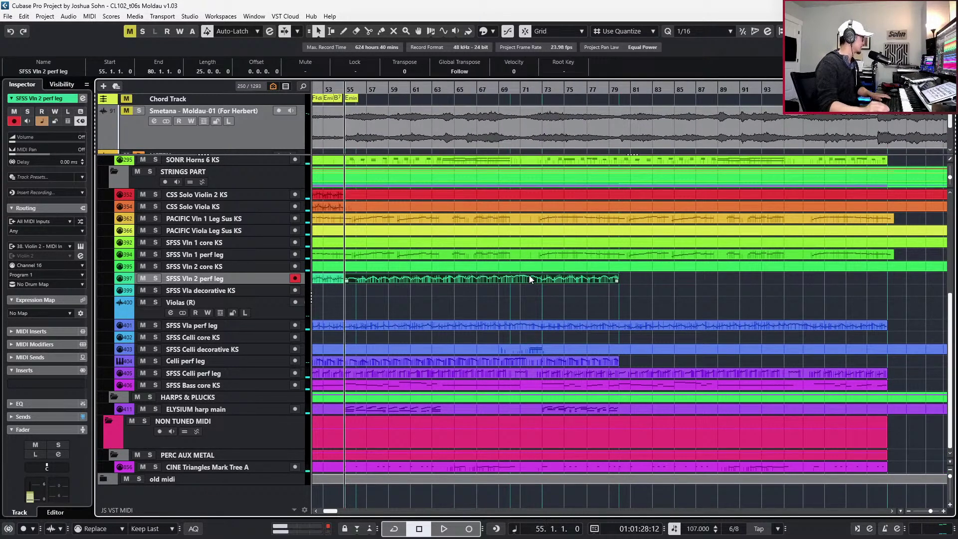
left_click(187, 206)
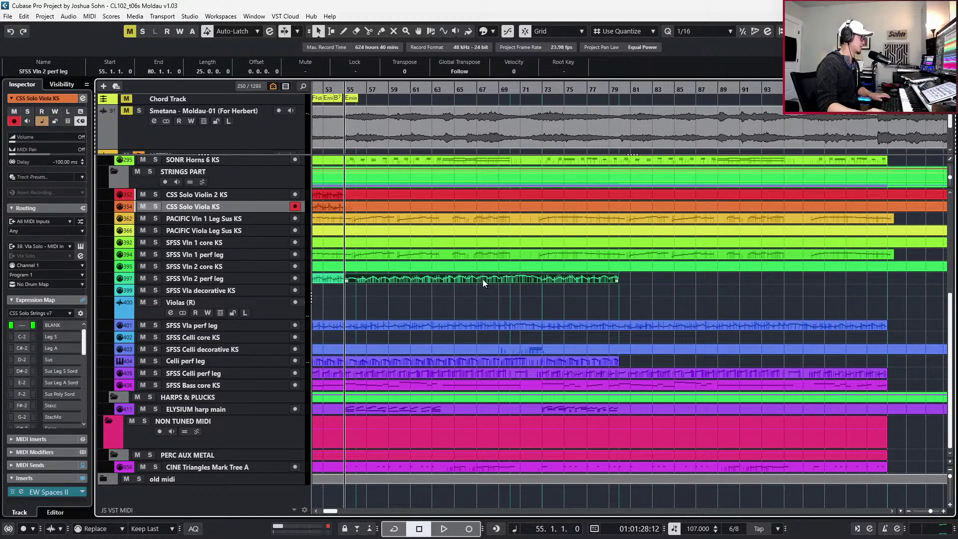
scroll(520, 280, "left", 3)
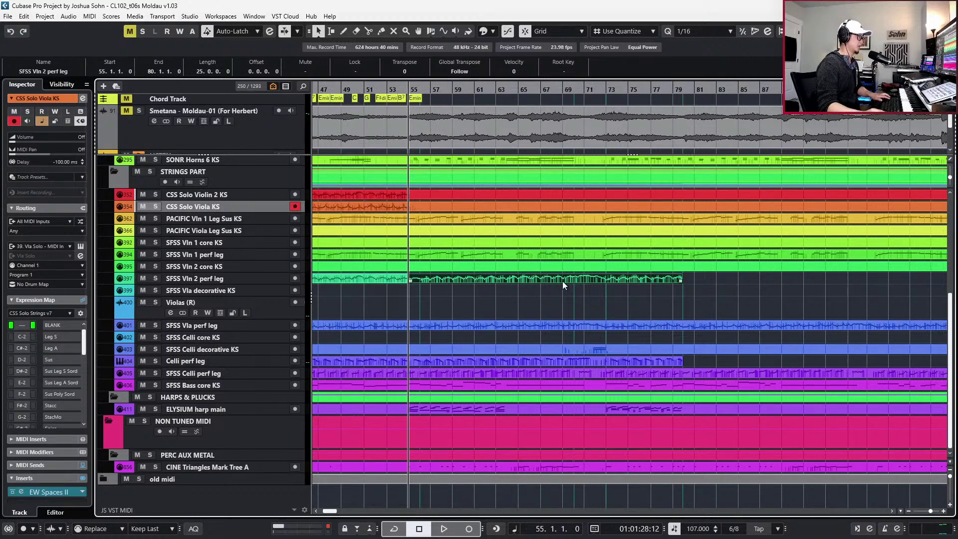
left_click(651, 363, "shift")
scroll(544, 300, "down", 2)
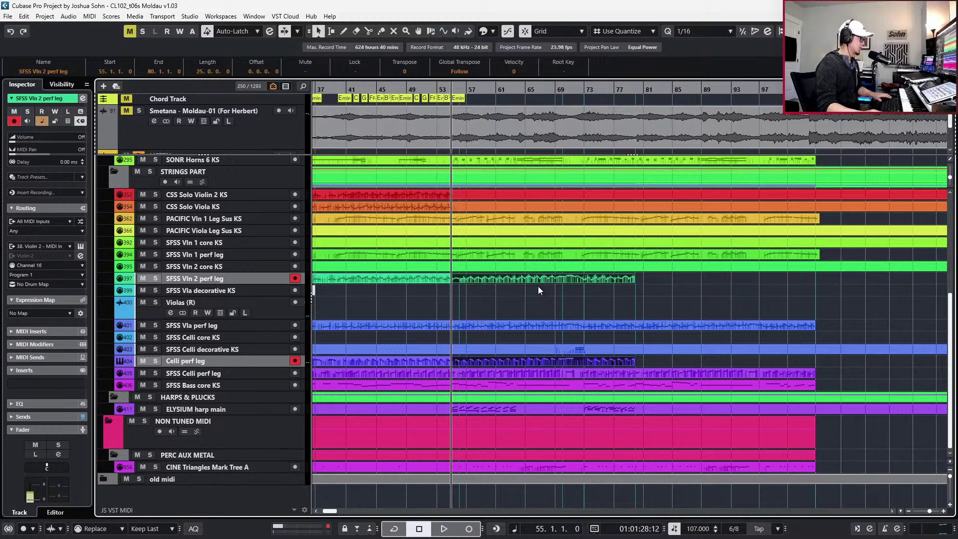
key("ctrl+d")
Start playback from bar 52 and join the successive parts on the Violin 2 perf leg and Celli perf leg tracks
key("space")
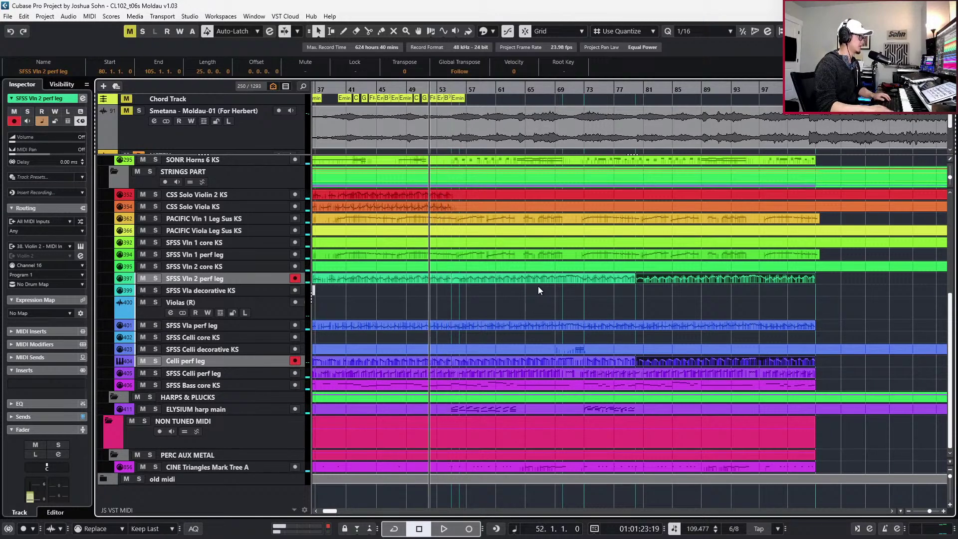
left_click(536, 297)
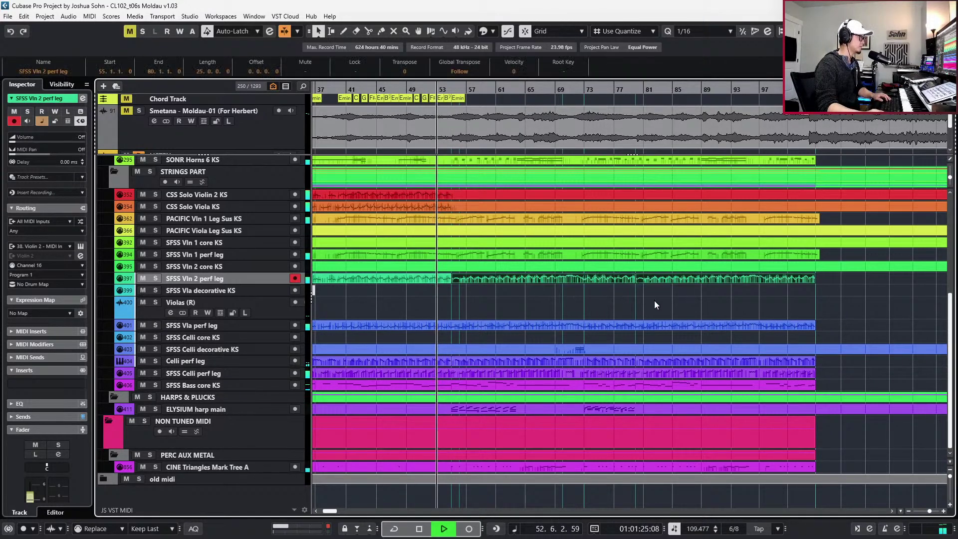
left_click(601, 366)
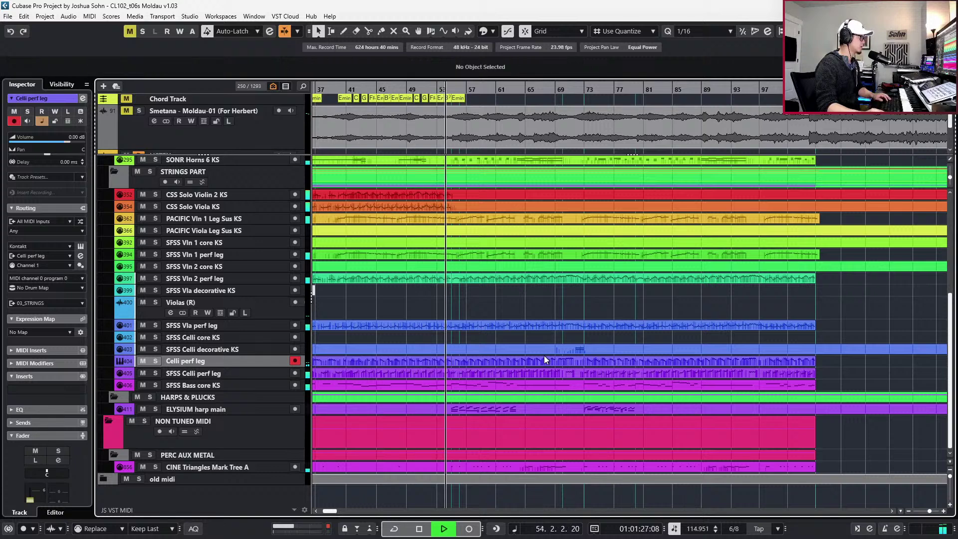
left_click(436, 281)
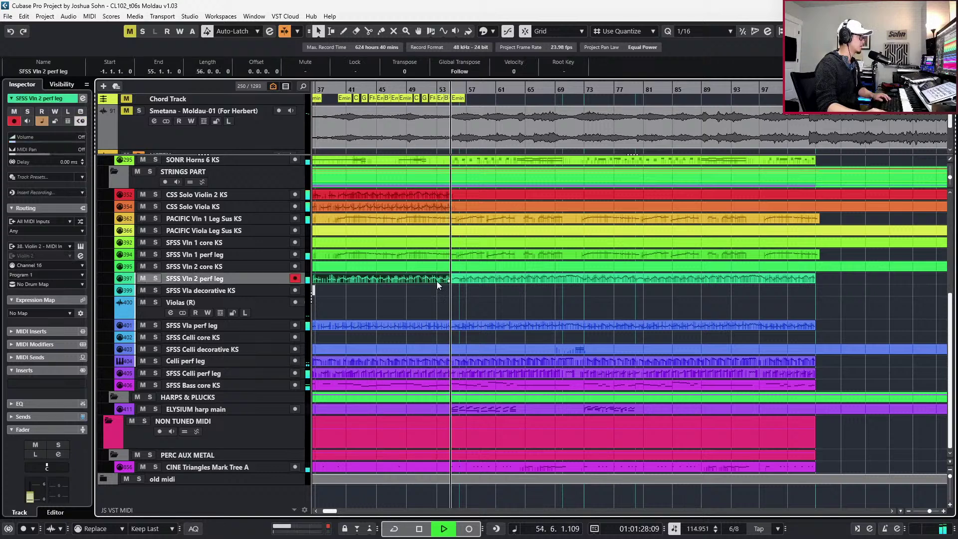
Check the joined Violin 2 part's velocities and controller curves, and listen to the arrangement in the project view through bar 74
double_click(502, 282)
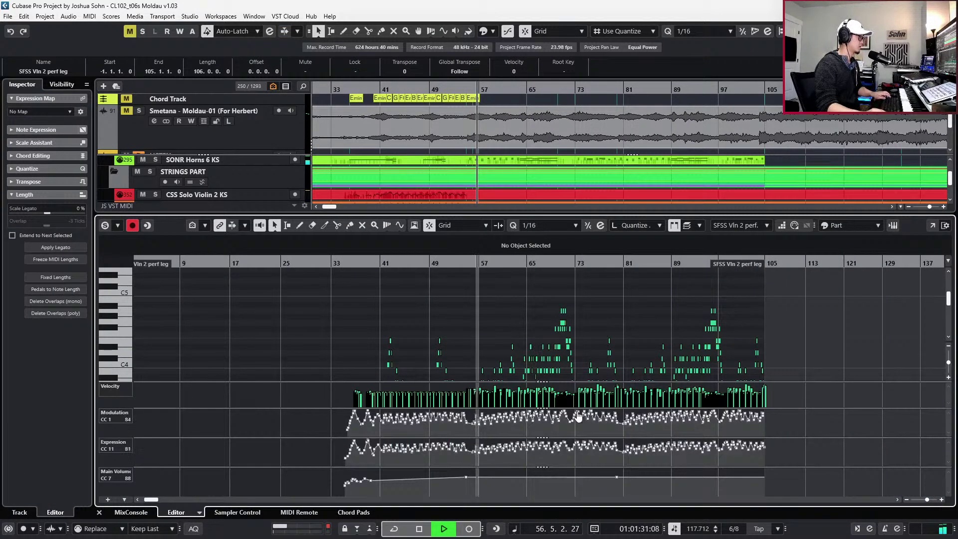
scroll(534, 465, "up", 1)
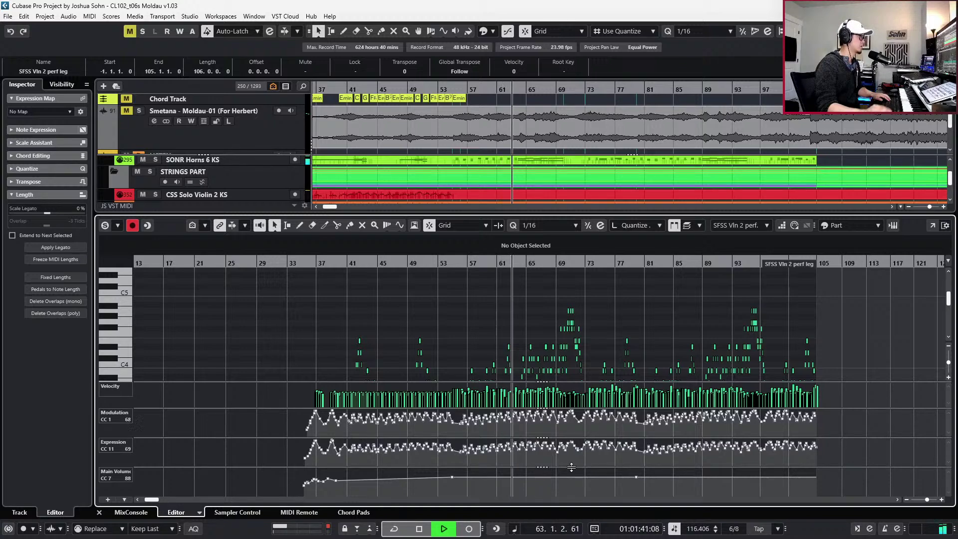
key("ctrl+e")
scroll(582, 375, "up", 5)
scroll(570, 339, "down", 4)
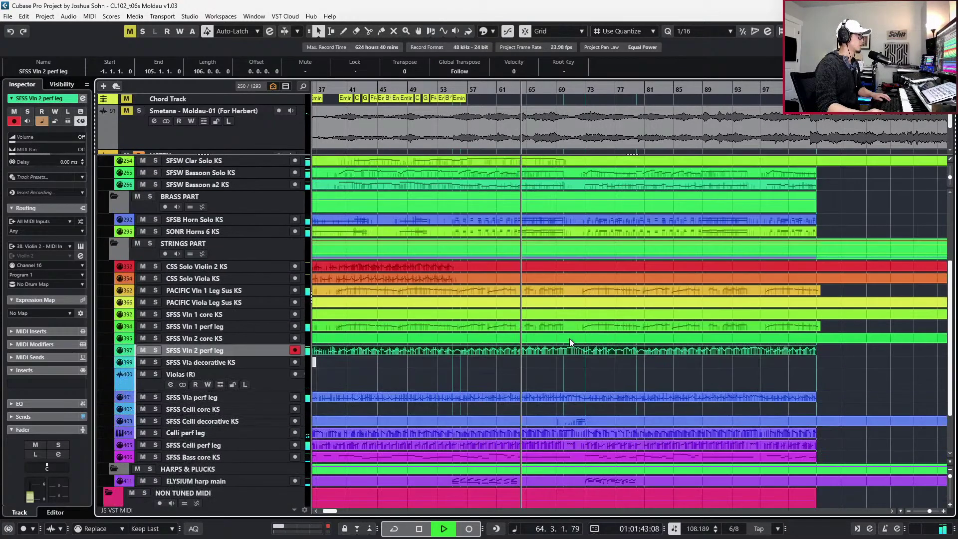
scroll(570, 338, "down", 2, "ctrl")
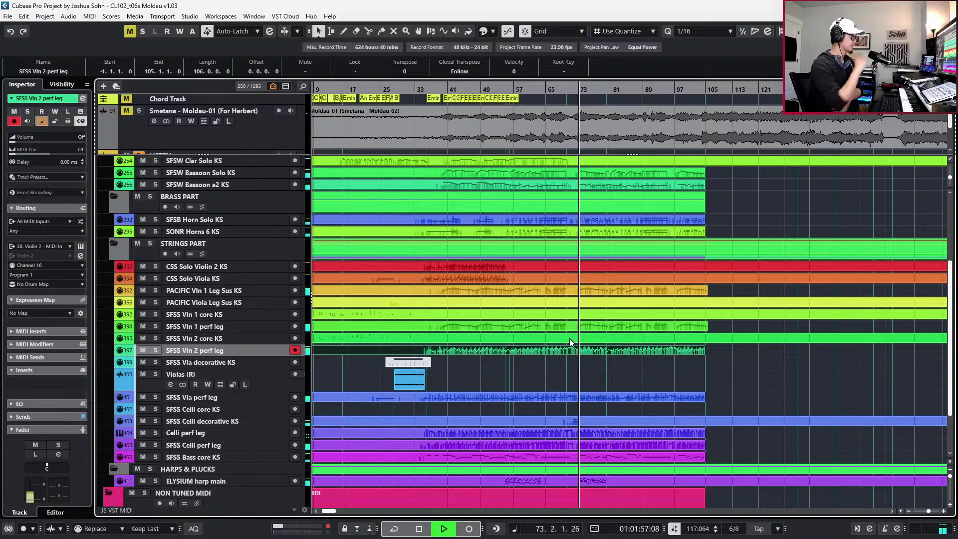
scroll(602, 406, "down", 3)
scroll(567, 426, "up", 2)
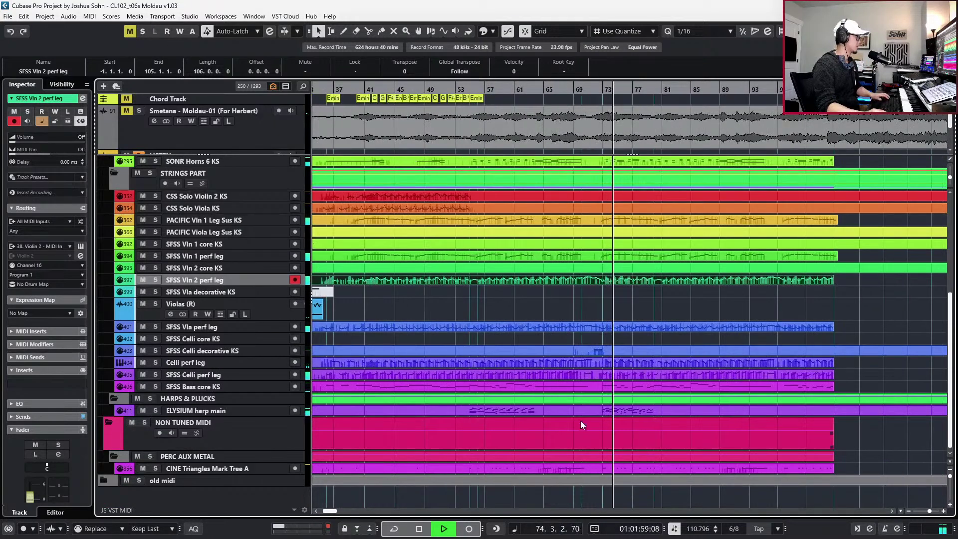
Split the ELYSIUM harp main part at bars 55 and 80 and delete the remainder after bar 80
scroll(506, 409, "up", 1)
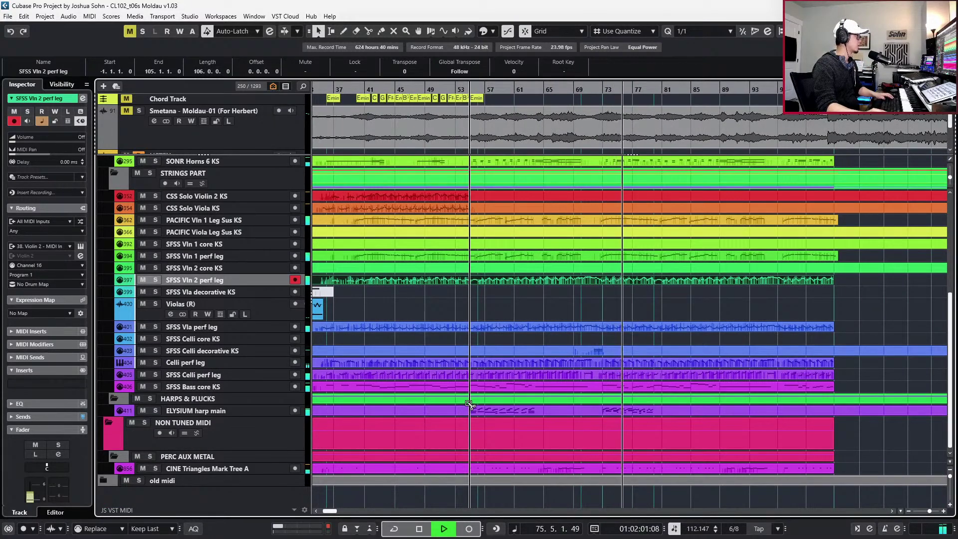
scroll(655, 414, "up", 2)
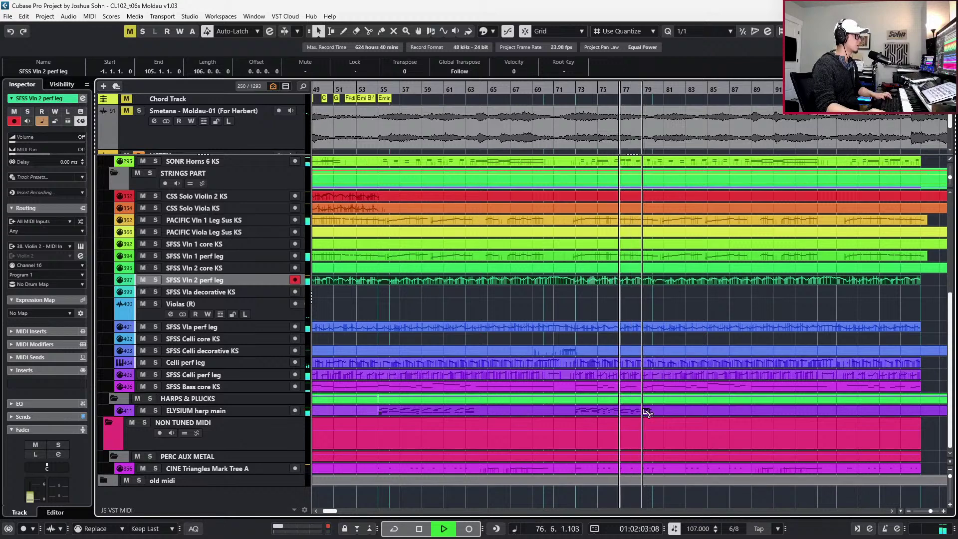
left_click(664, 413)
Duplicate the harp section of bars 55 to 79 to start at bar 80 and join the harp parts
left_click(602, 413)
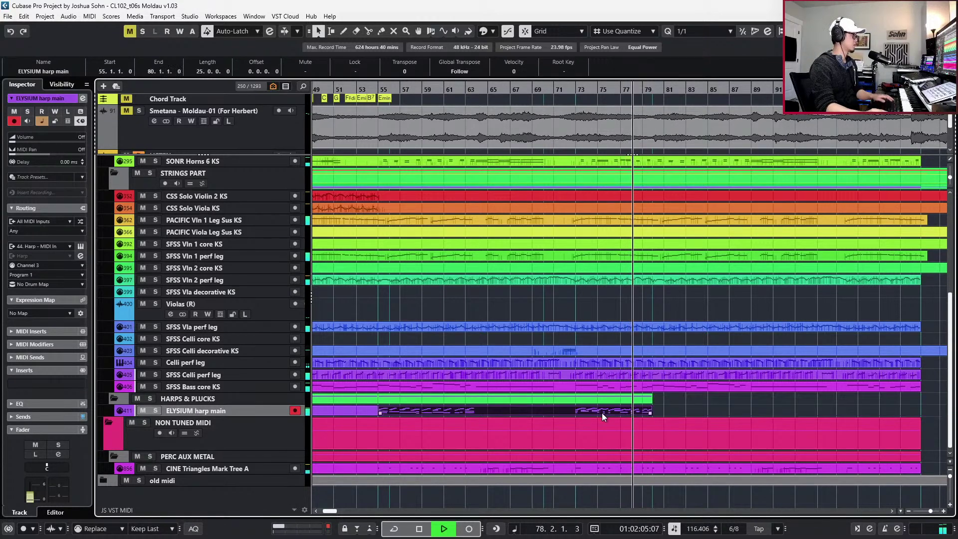
left_click(366, 410)
scroll(579, 403, "down", 1)
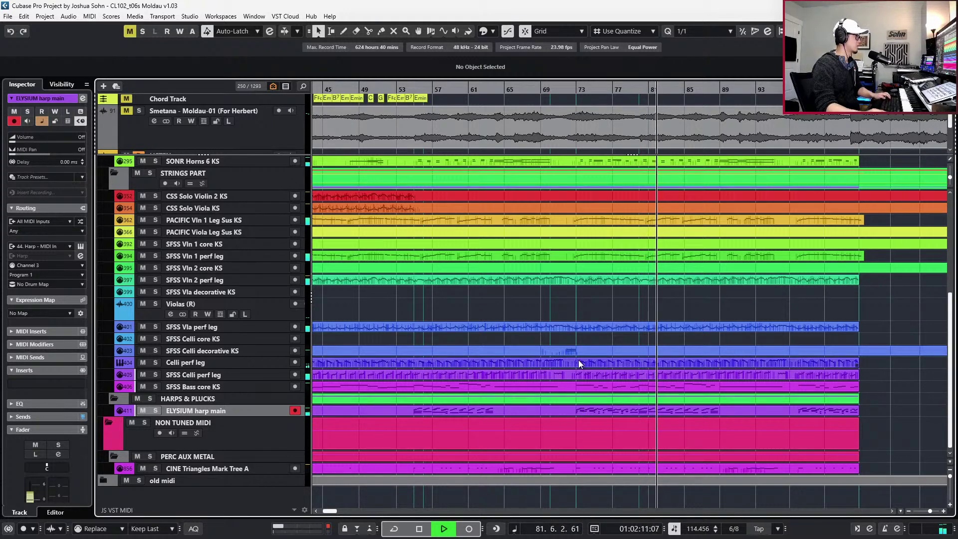
Stop playback, repeat the bars 55 to 73 section of SFSS Celli decorative KS from bar 73 and join the parts
key("space")
scroll(420, 353, "up", 1)
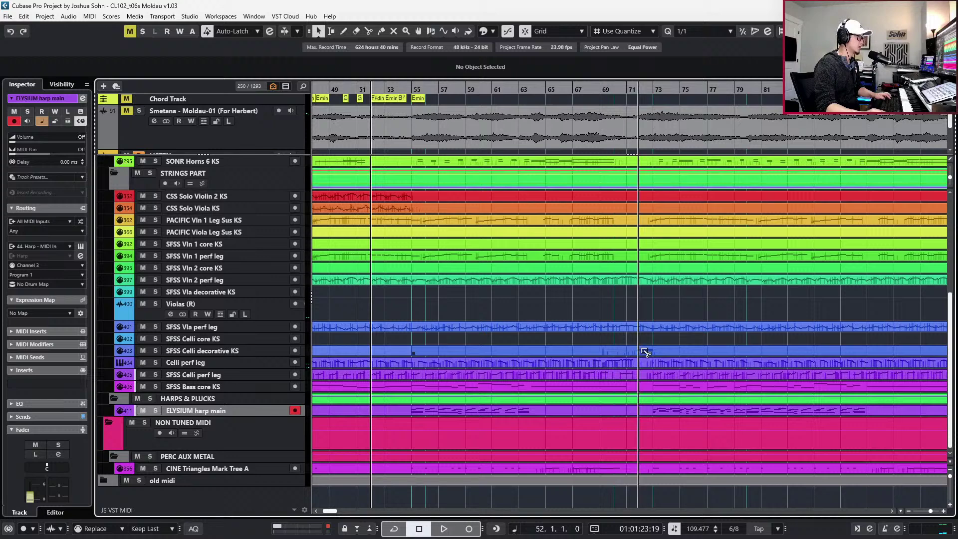
left_click(662, 350)
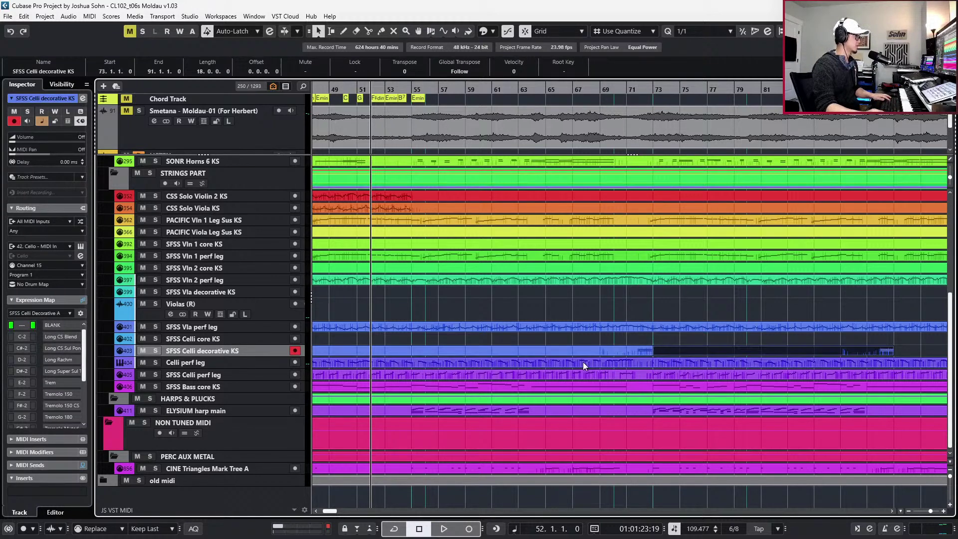
left_click(449, 350)
left_click(764, 340)
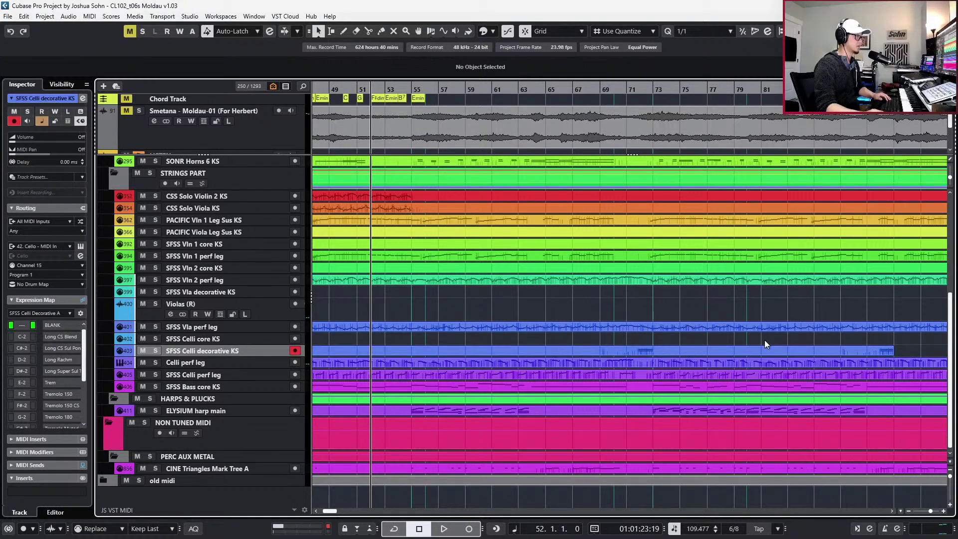
left_click(768, 352)
Split the SFSS Celli decorative KS part at bar 73, move the repeated section to bar 80 and join the parts
scroll(768, 352, "down", 1)
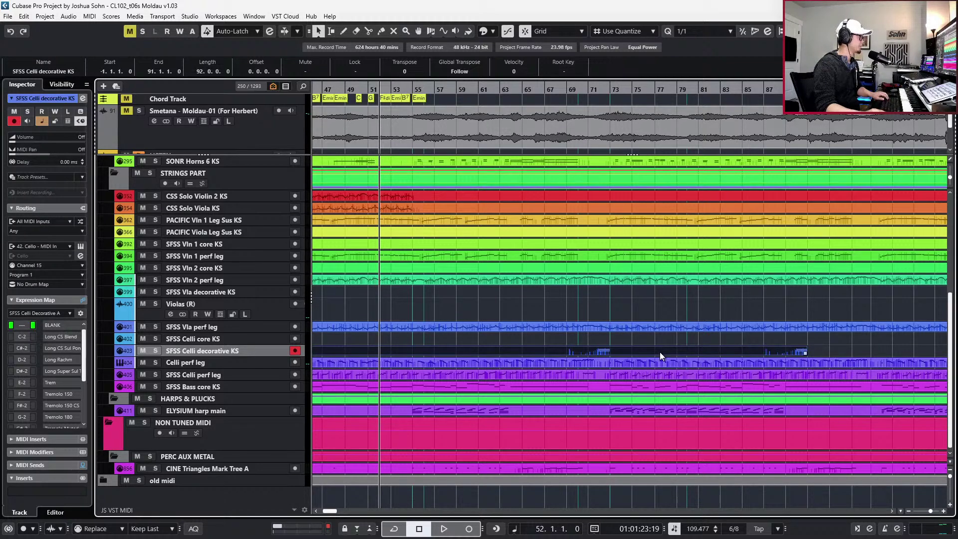
left_click(610, 352, "alt")
left_click_drag(626, 352, 700, 354)
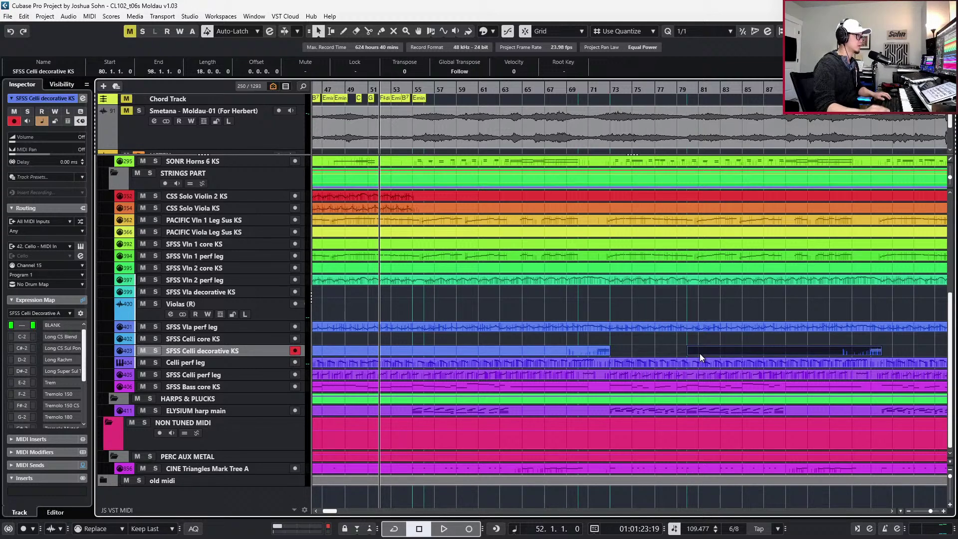
key("g")
left_click(811, 349)
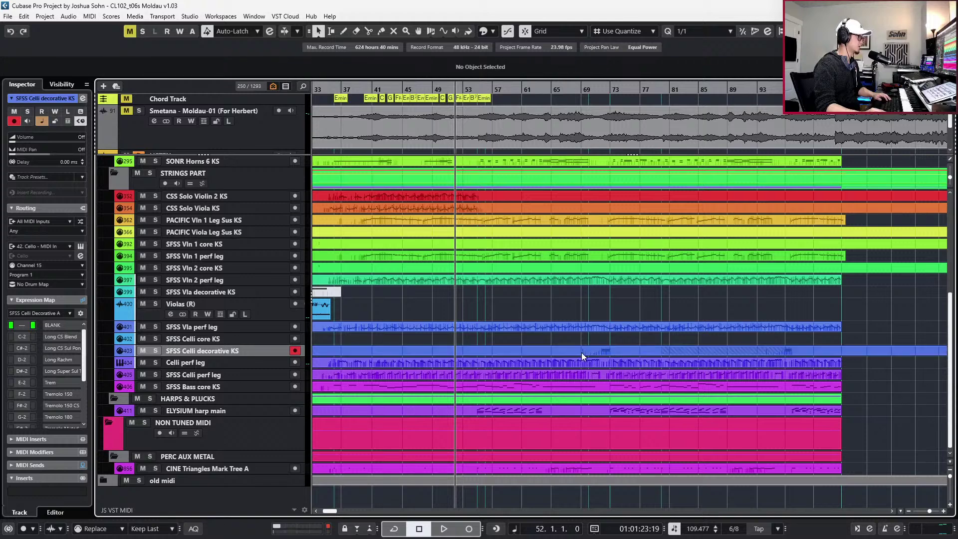
Split the SFSS Celli decorative KS part at bar 105 and delete the remainder
left_click(841, 351, "alt")
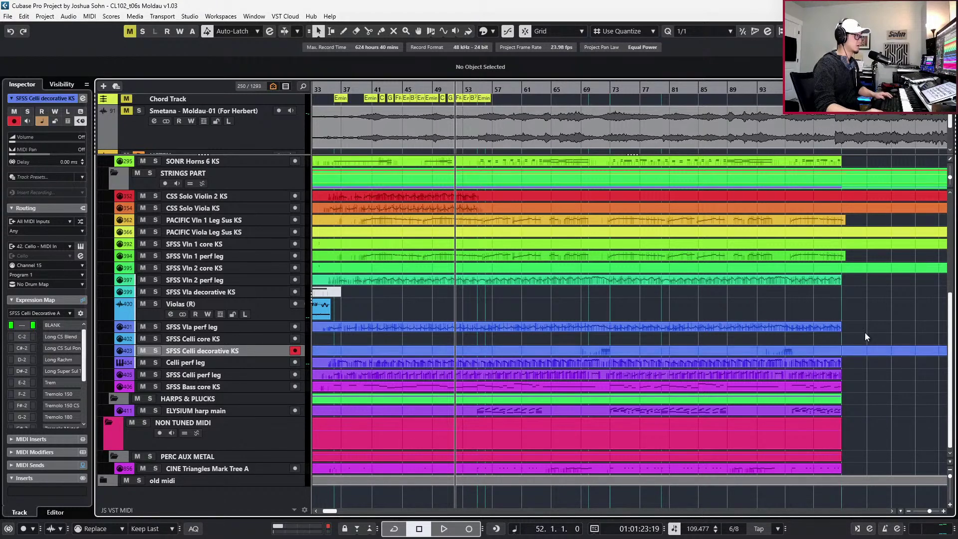
left_click(877, 352)
key("Delete")
Listen from bar 52, solo the clarinet and oboe tracks in turn, and open the EWO Oboe A KS part for editing
key("space")
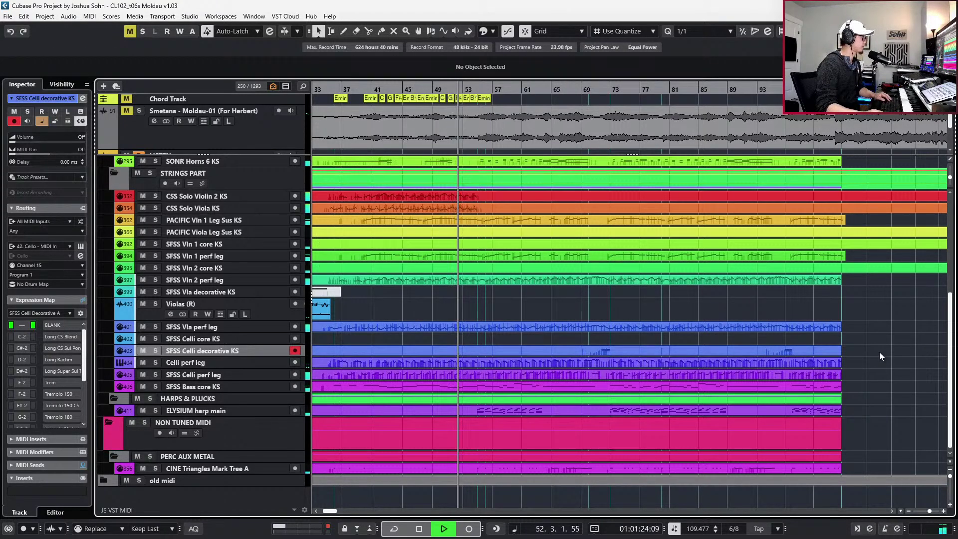
scroll(876, 363, "up", 5)
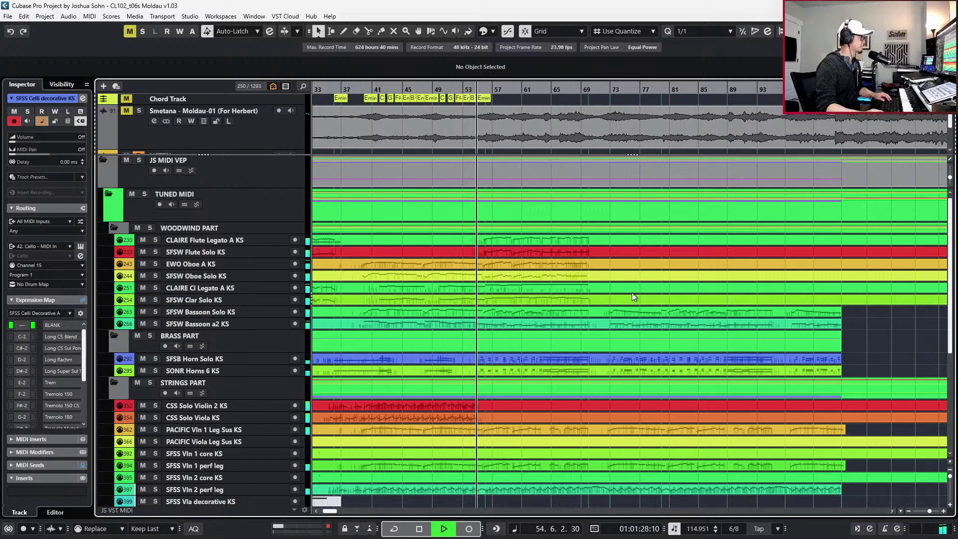
key("space")
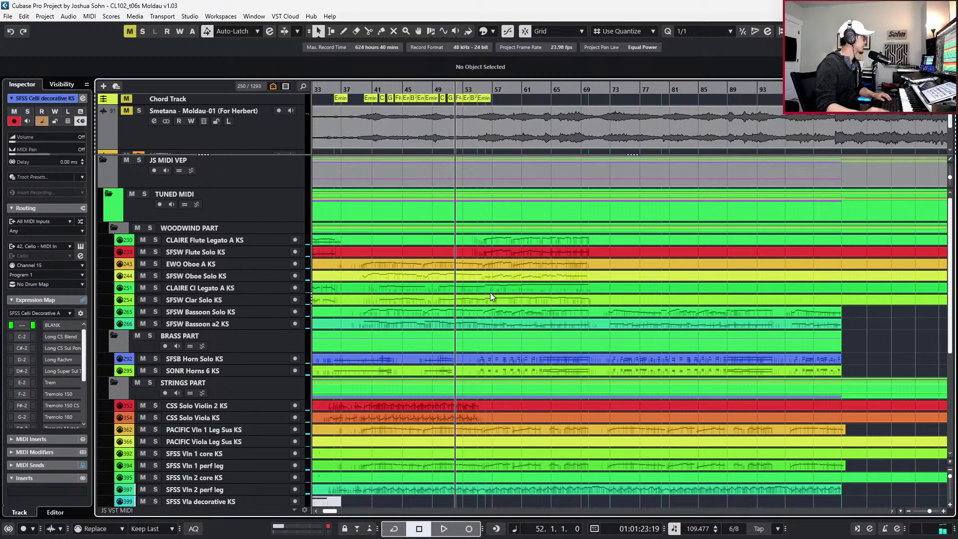
left_click(490, 297)
key("s")
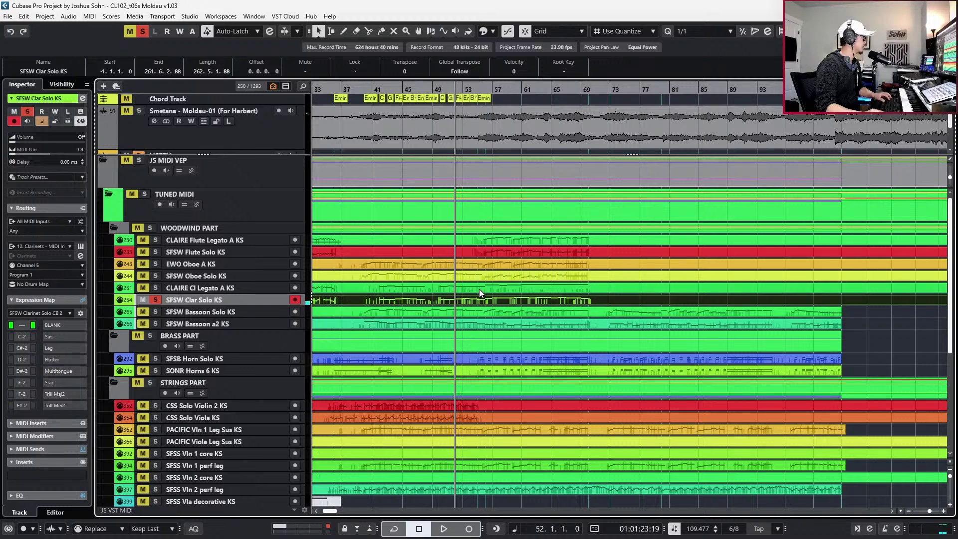
left_click(478, 280)
key("space")
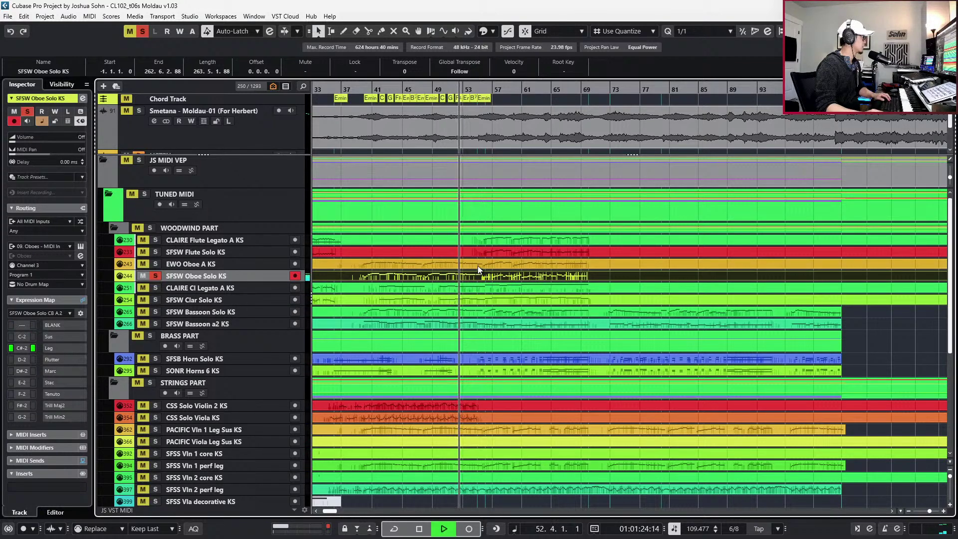
left_click(478, 265)
key("ctrl+e")
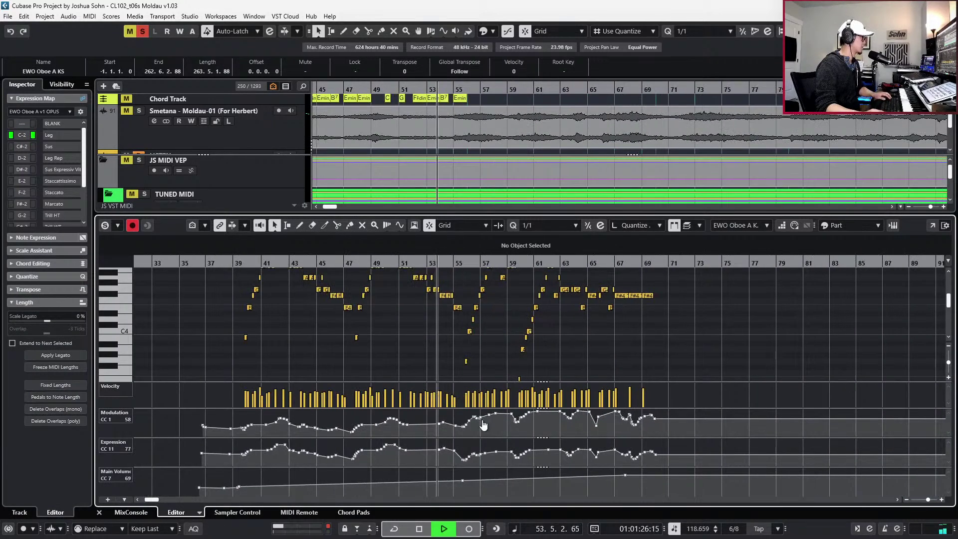
Delete the EWO Oboe A main volume (CC 7) points at about bars 55 and 67 and replay from bar 52 without solo
key("space")
scroll(483, 465, "down", 3)
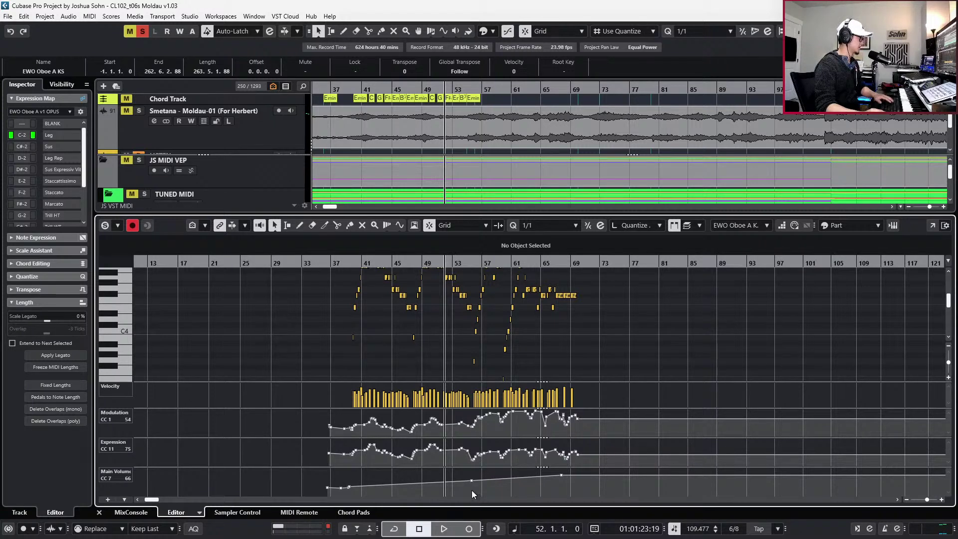
key("ctrl+z")
key("space")
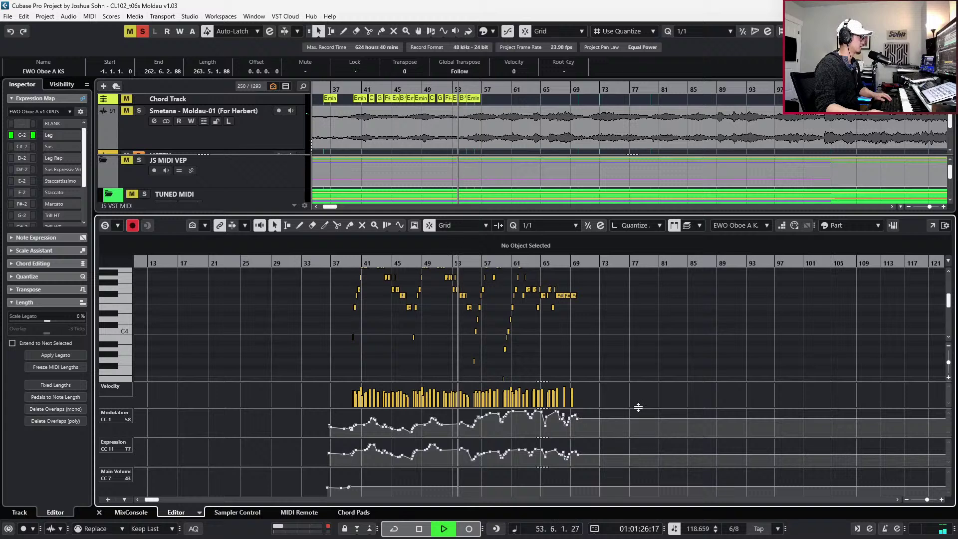
key("space")
key("space")
key("s")
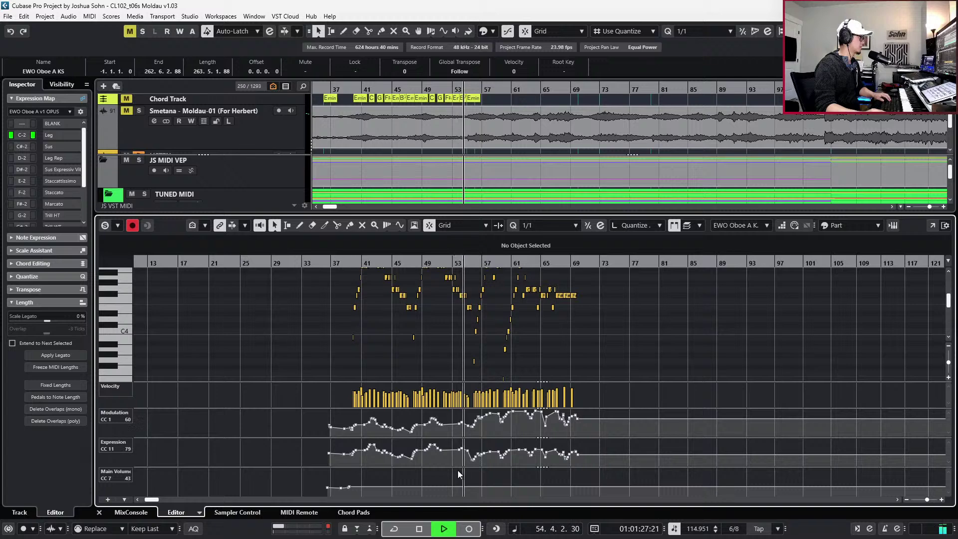
key("ctrl+alt+e")
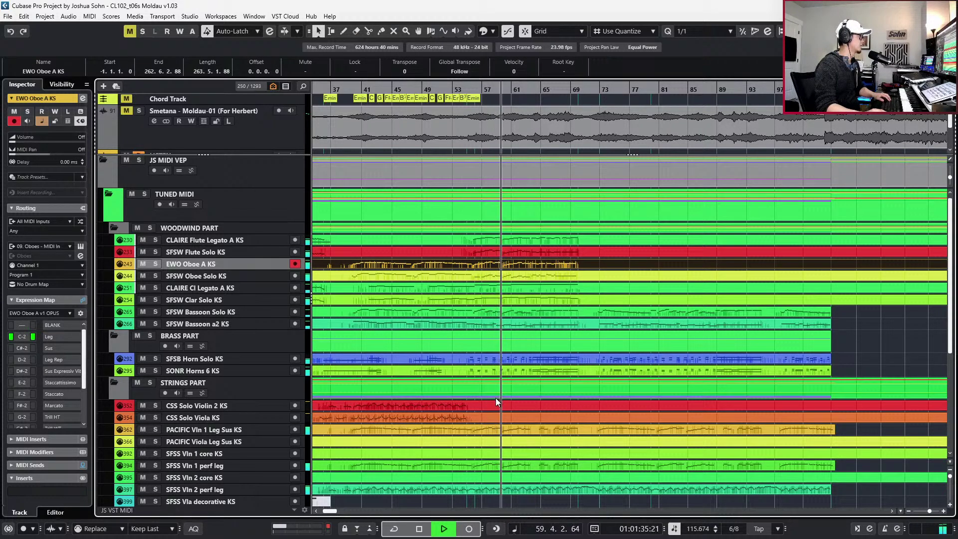
Solo the SONR Horns 6 KS and SFSB Horn Solo KS tracks and open both parts together for editing
scroll(557, 369, "down", 3)
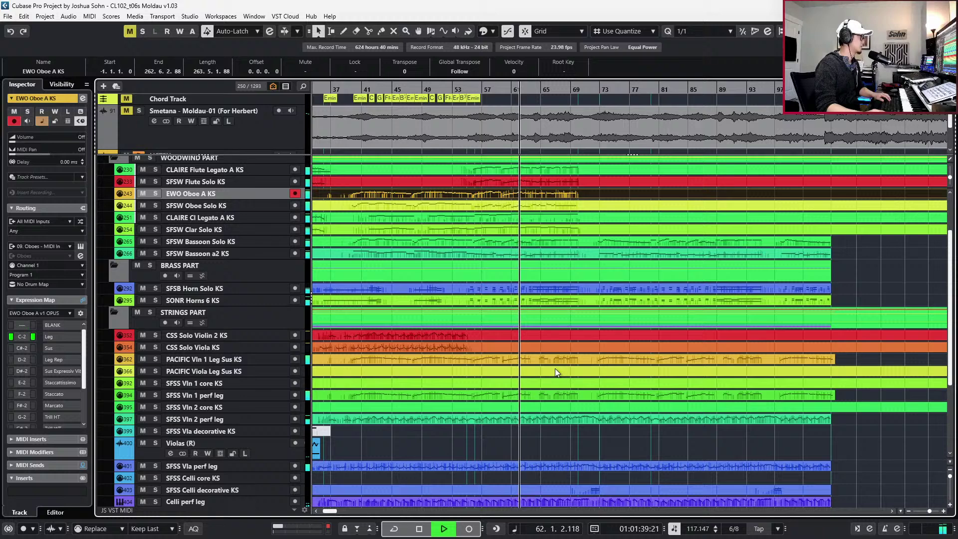
left_click(549, 301)
left_click(541, 289)
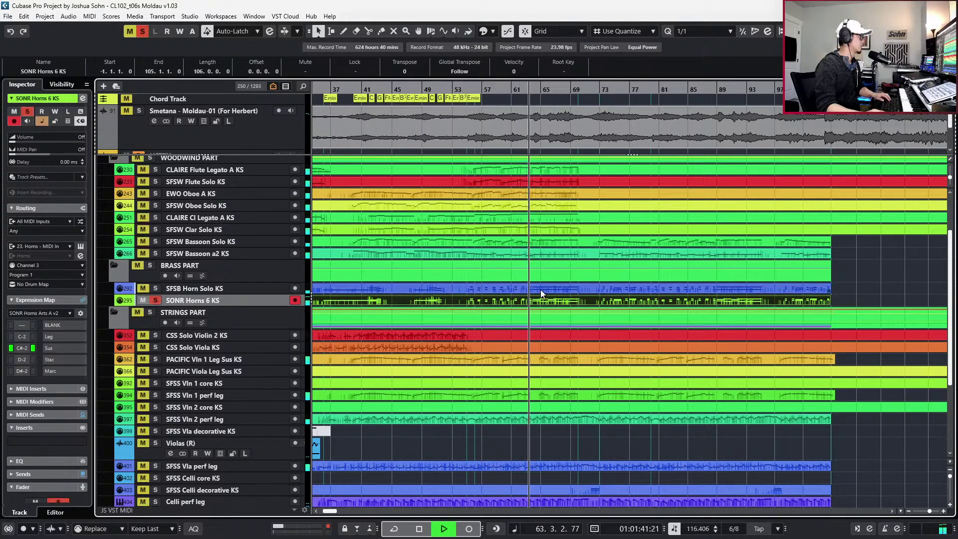
key("s")
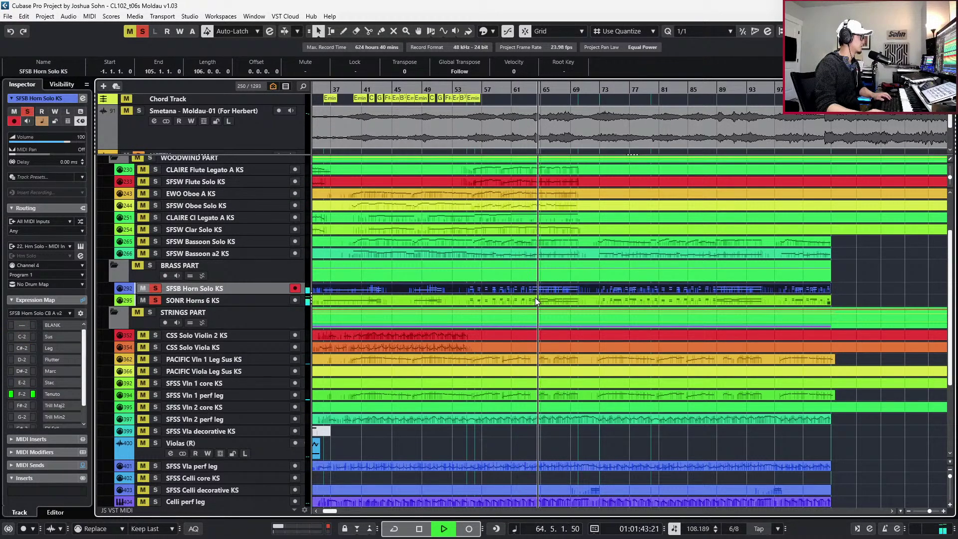
left_click(535, 298, "shift")
double_click(536, 300)
Adjust the main volume (CC 7) points from bar 55 to about bar 97 in both horn parts, and replay without solo
key("space")
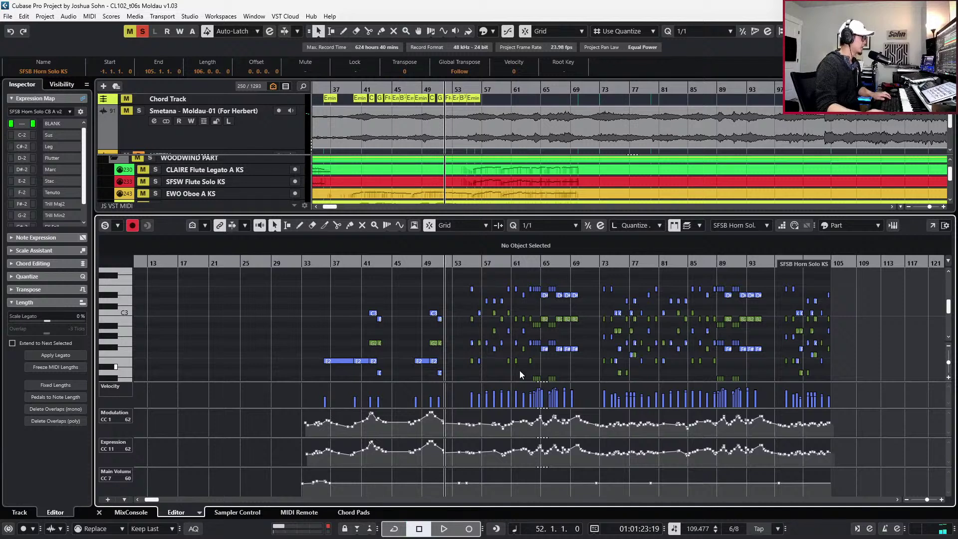
left_click_drag(465, 496, 802, 452)
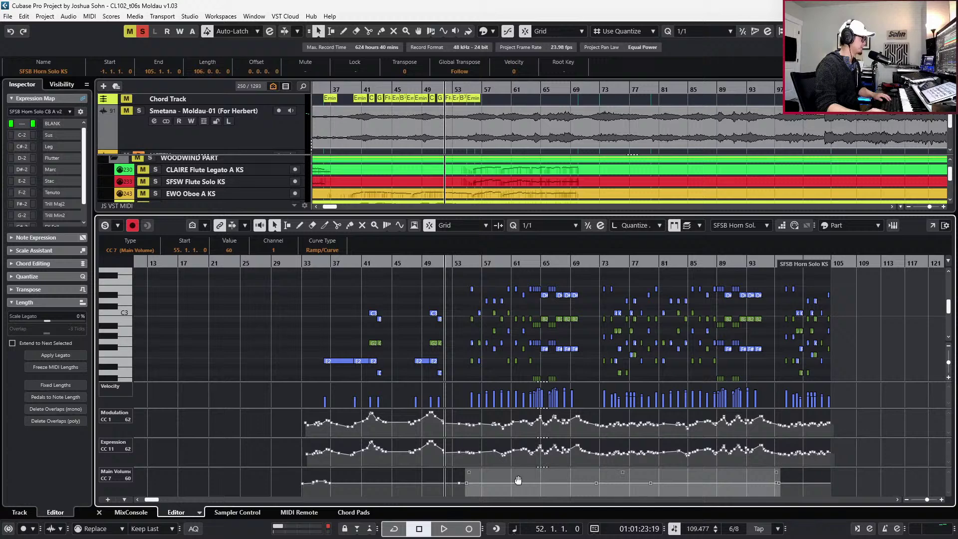
left_click(551, 477)
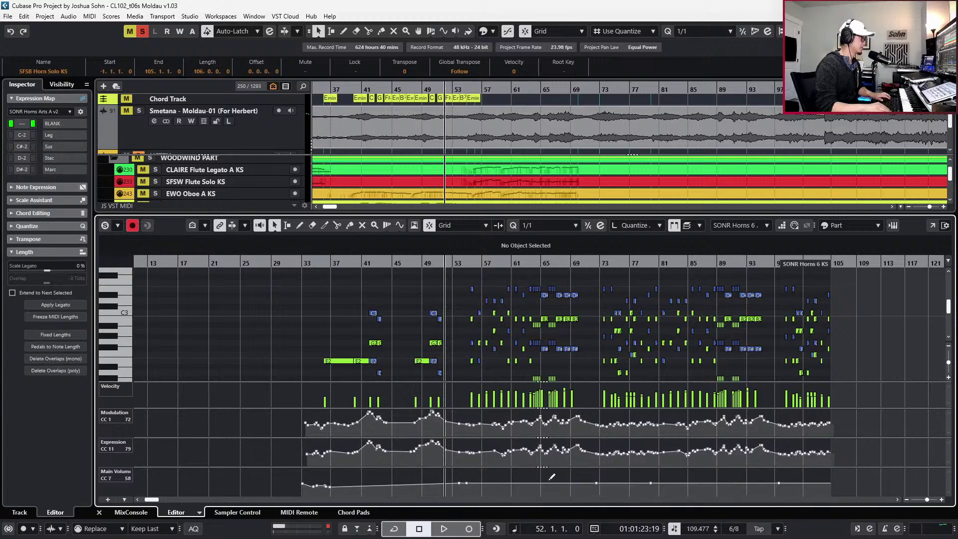
left_click_drag(471, 494, 782, 464)
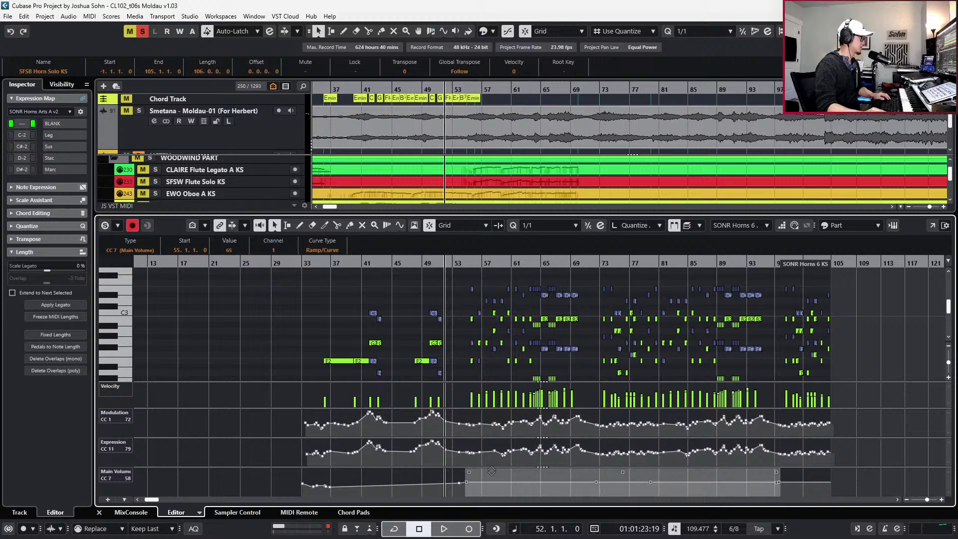
key("ctrl+e")
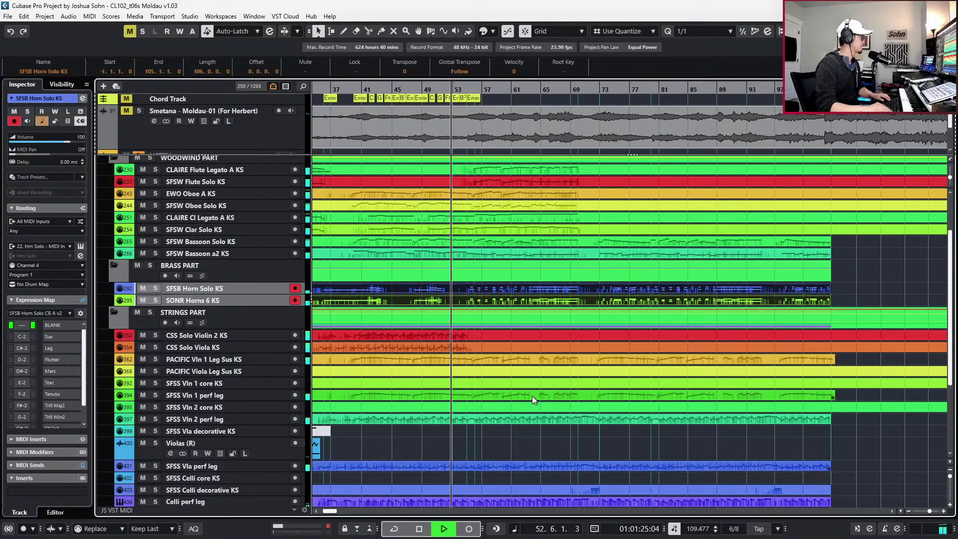
Listen to the arrangement through about bar 74 while examining the woodwind, brass, string, harp and percussion tracks
scroll(534, 392, "down", 3)
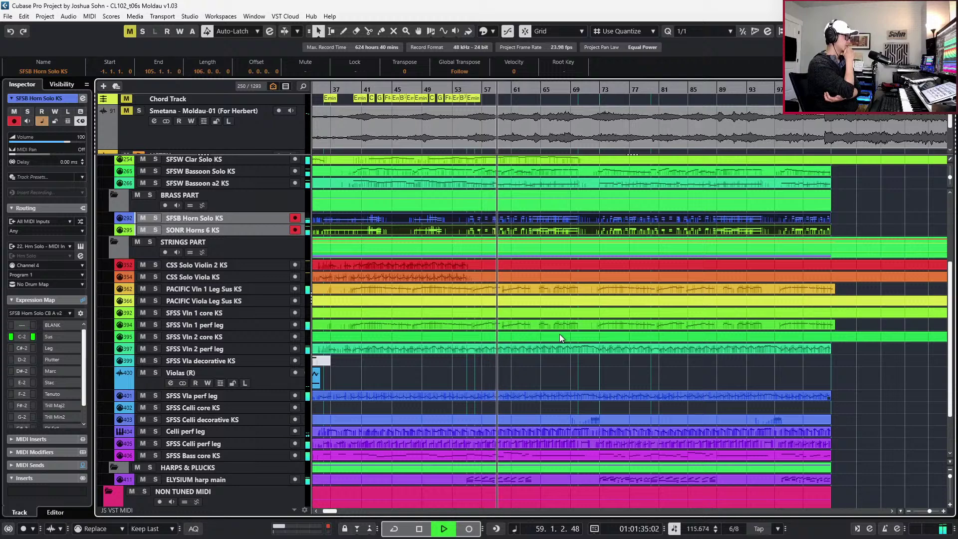
scroll(585, 302, "down", 3)
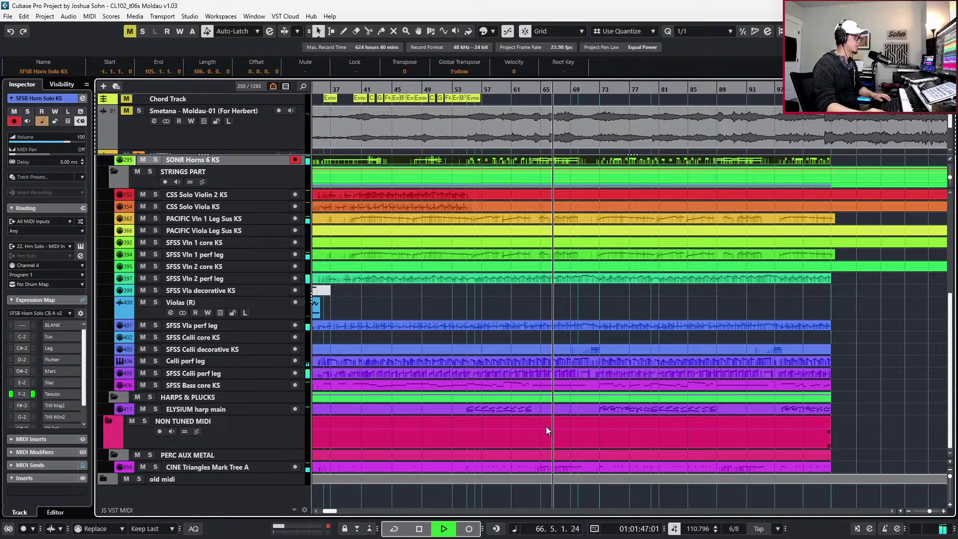
scroll(568, 430, "up", 3)
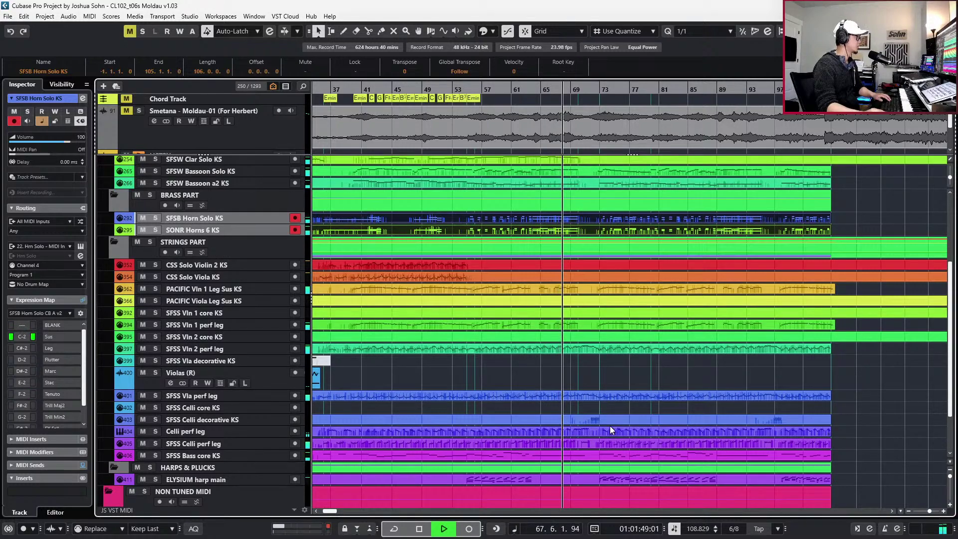
scroll(610, 427, "up", 6)
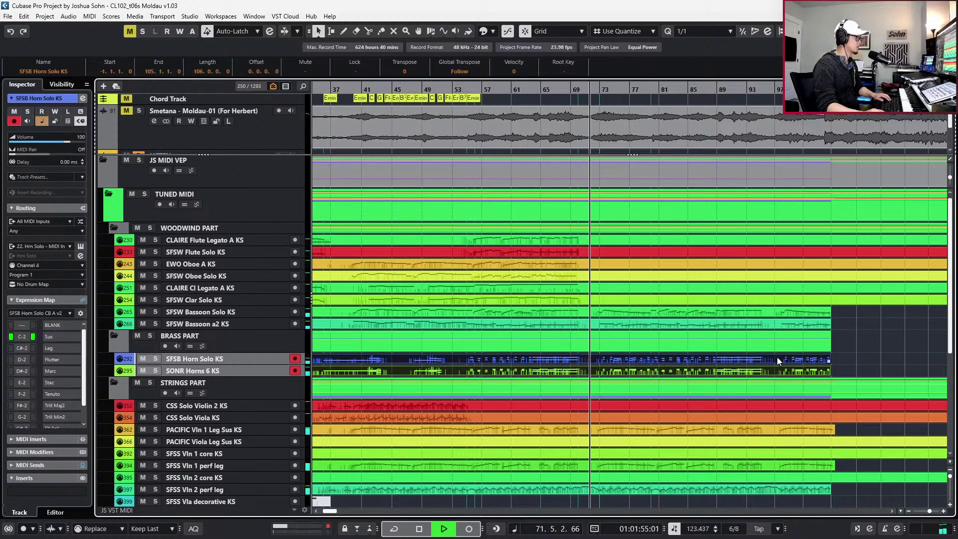
scroll(743, 390, "down", 6)
scroll(743, 390, "up", 1)
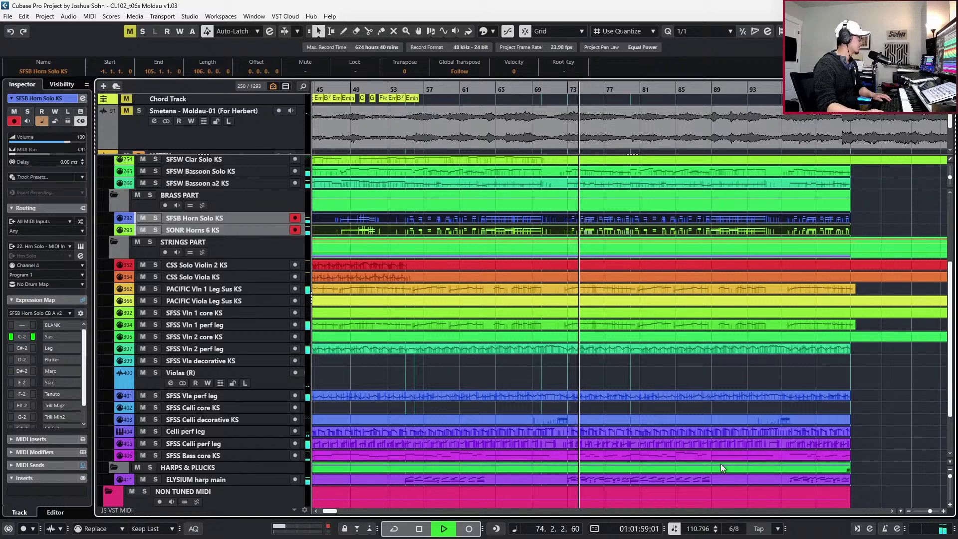
Open the SFSS Celli decorative KS part, select the Trill Min2 notes at bars 72 and 97, and audition from bar 72
double_click(611, 422)
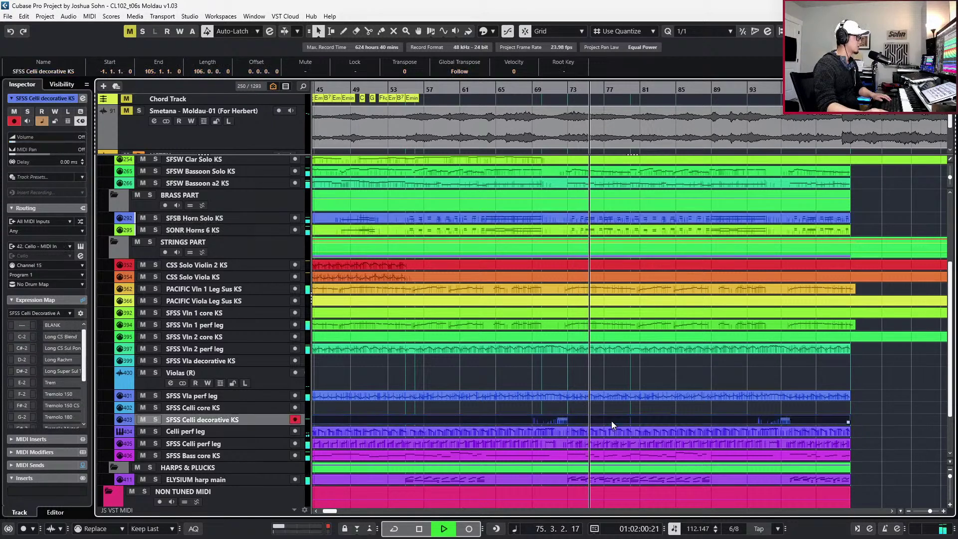
key("space")
left_click_drag(491, 301, 794, 378)
key("alt+s")
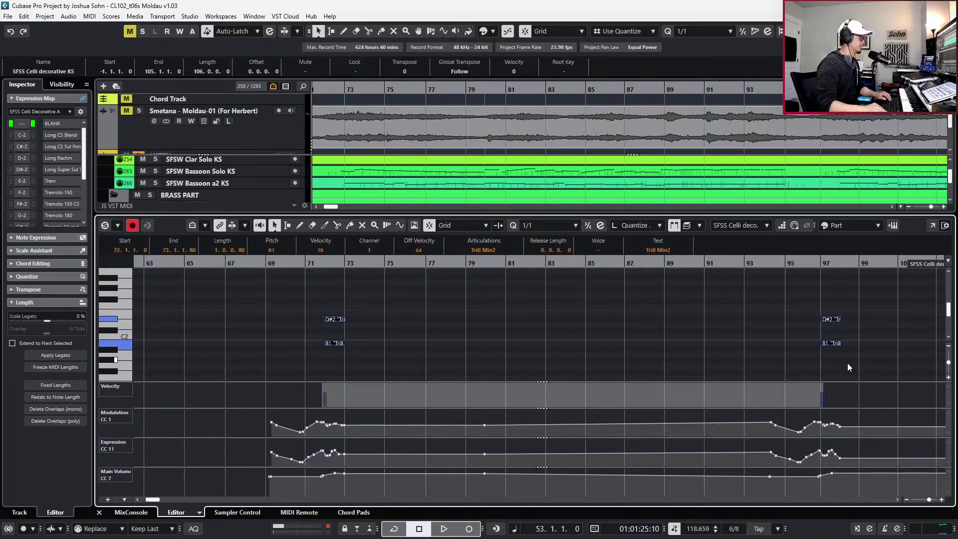
key("alt+space")
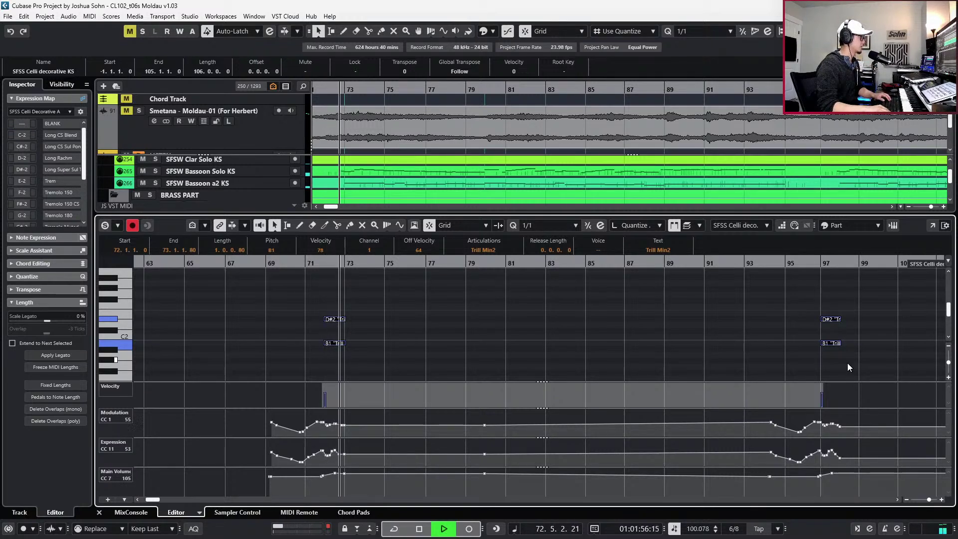
key("space")
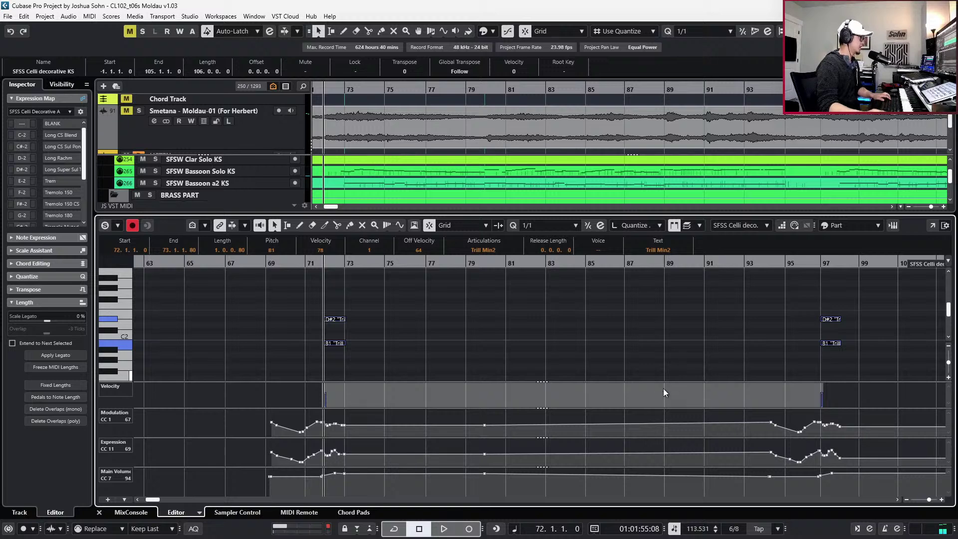
scroll(346, 478, "up", 2)
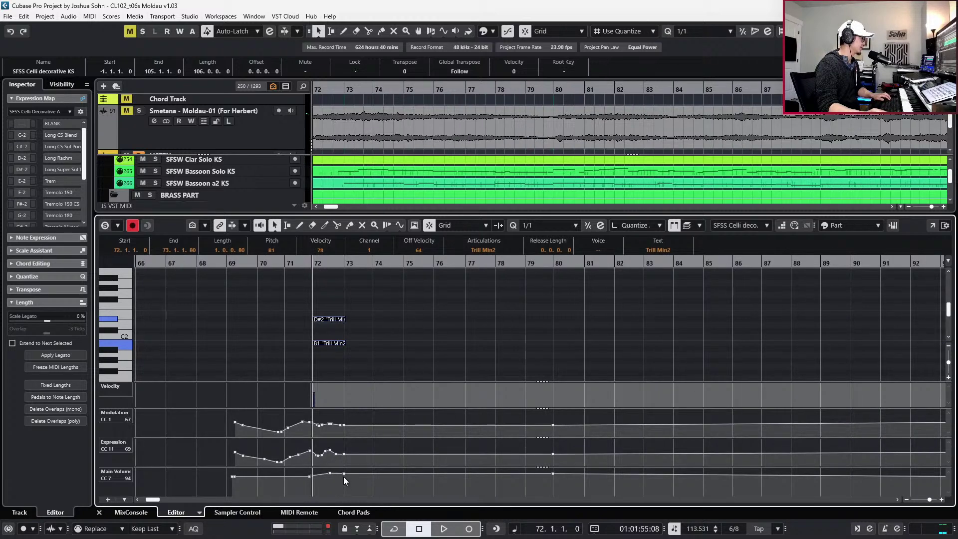
Set the celli part's Modulation to 18 and Expression to 25 at bar 73, and Modulation 18, Expression 30 and main volume 103 at bar 98
left_click_drag(344, 458, 344, 464)
left_click_drag(344, 425, 344, 432)
scroll(569, 438, "right", 5)
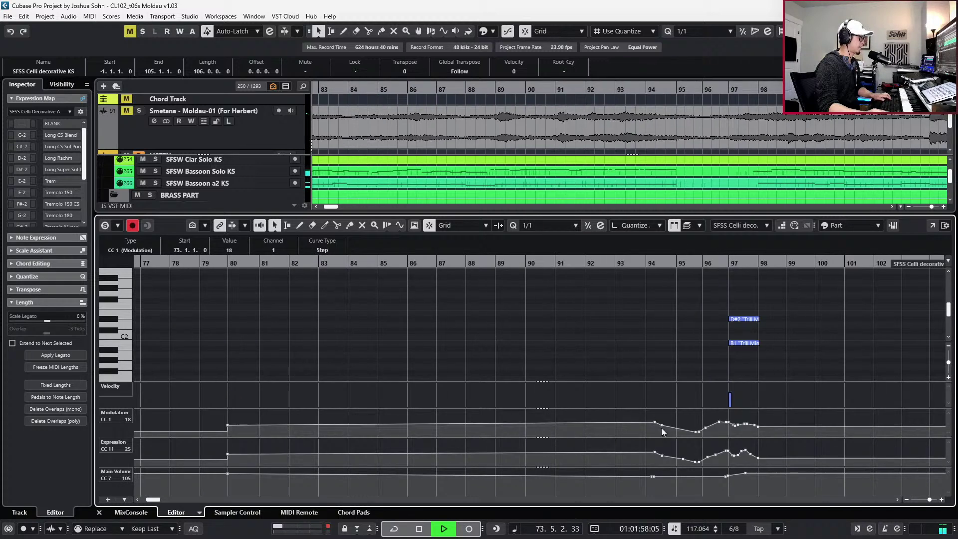
left_click_drag(758, 458, 758, 464)
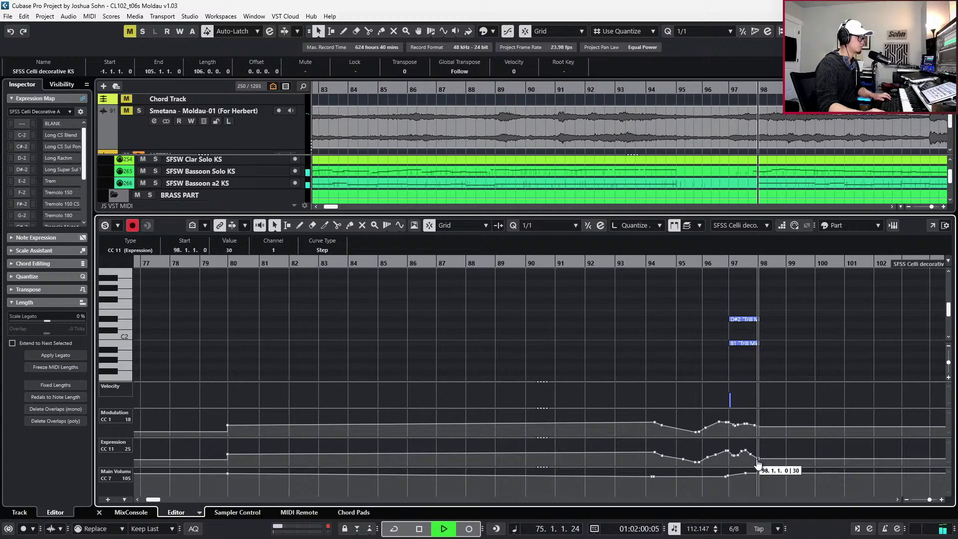
left_click_drag(758, 425, 759, 437)
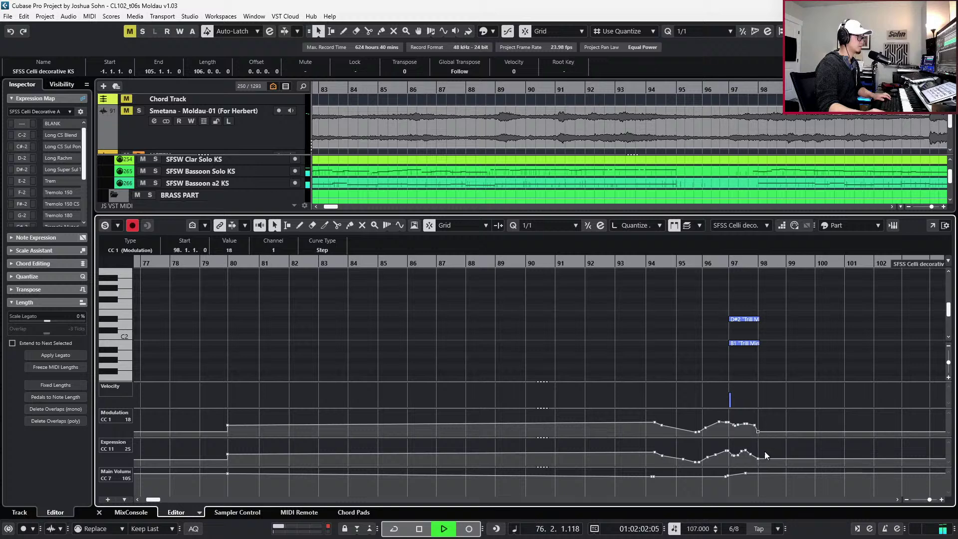
left_click_drag(759, 469, 760, 471)
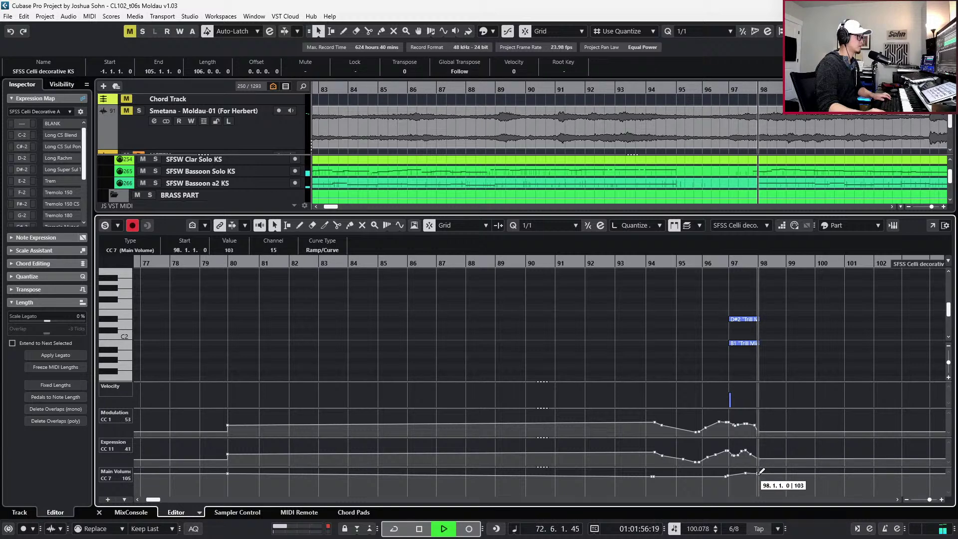
key("Return")
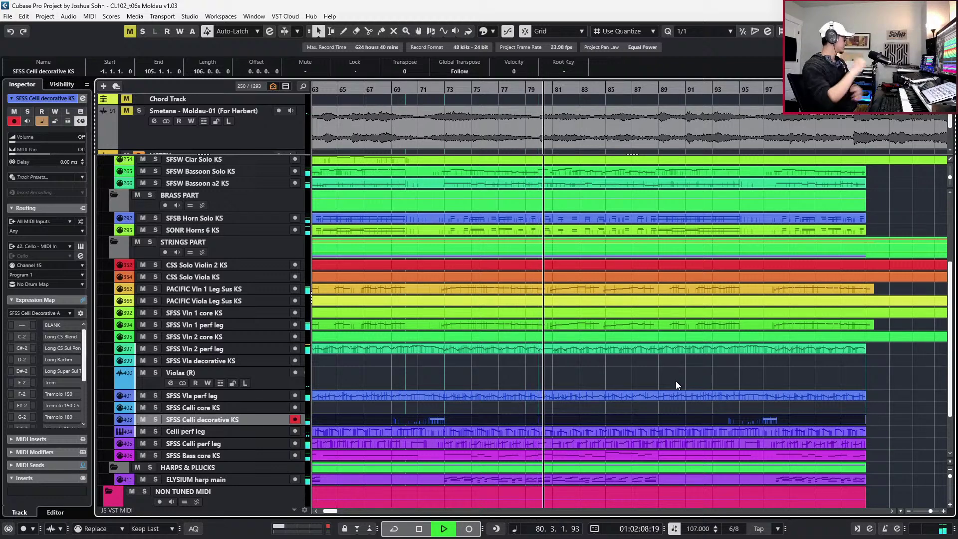
Split the PACIFIC Viola Leg Sus, SFSS Vln 1 core and SFSS Vln 2 core parts at bar 105 and delete their remainders
scroll(703, 357, "down", 1)
scroll(703, 357, "down", 1)
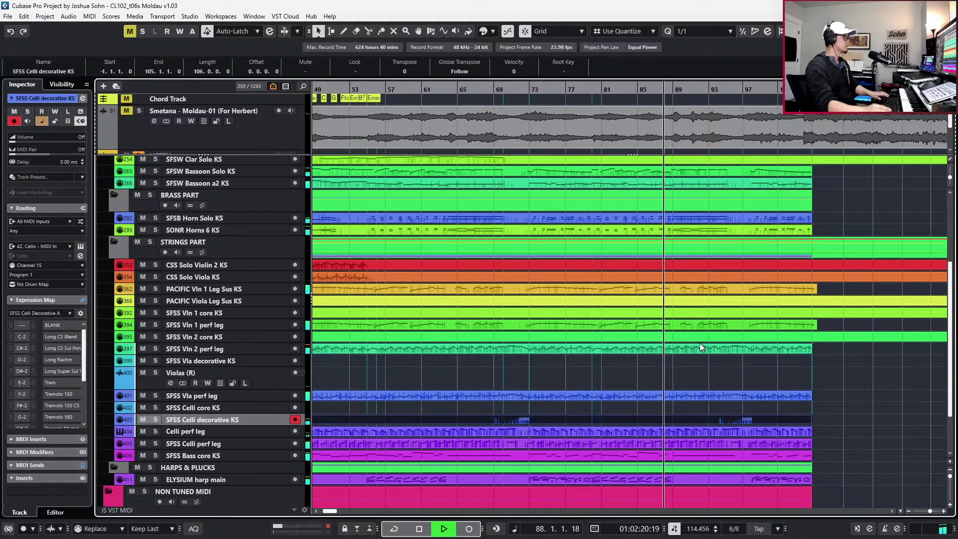
scroll(663, 239, "up", 5)
scroll(675, 296, "right", 3)
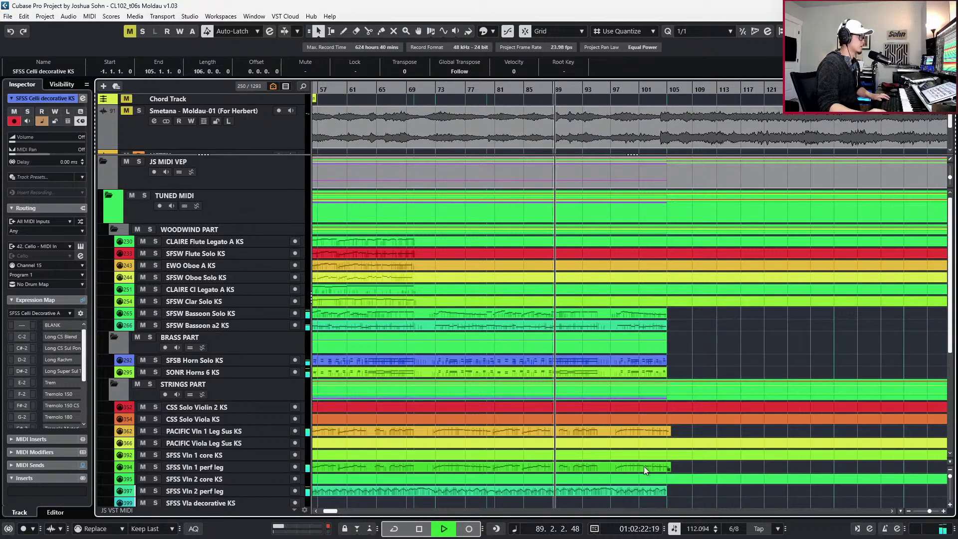
left_click_drag(691, 487, 674, 442)
scroll(675, 443, "up", 3)
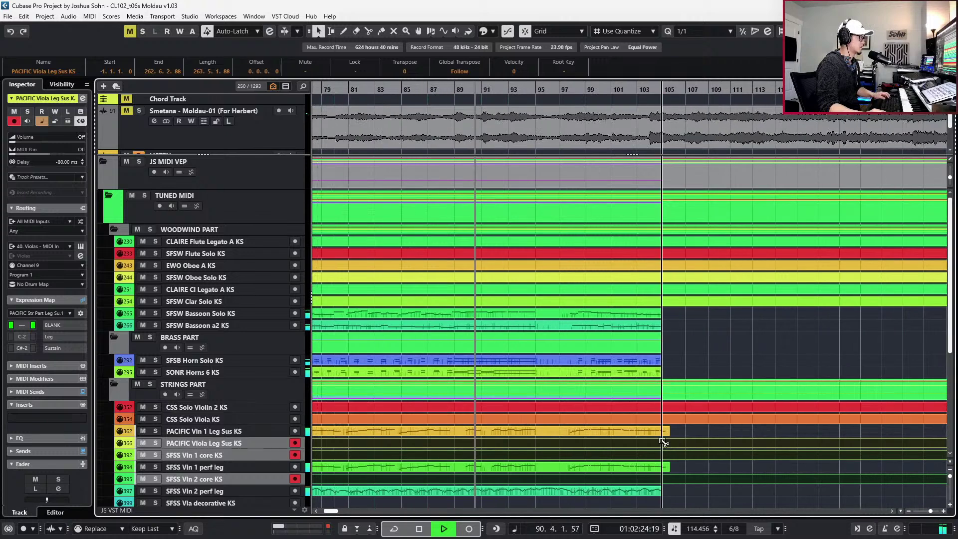
left_click(662, 443, "alt")
key("Delete")
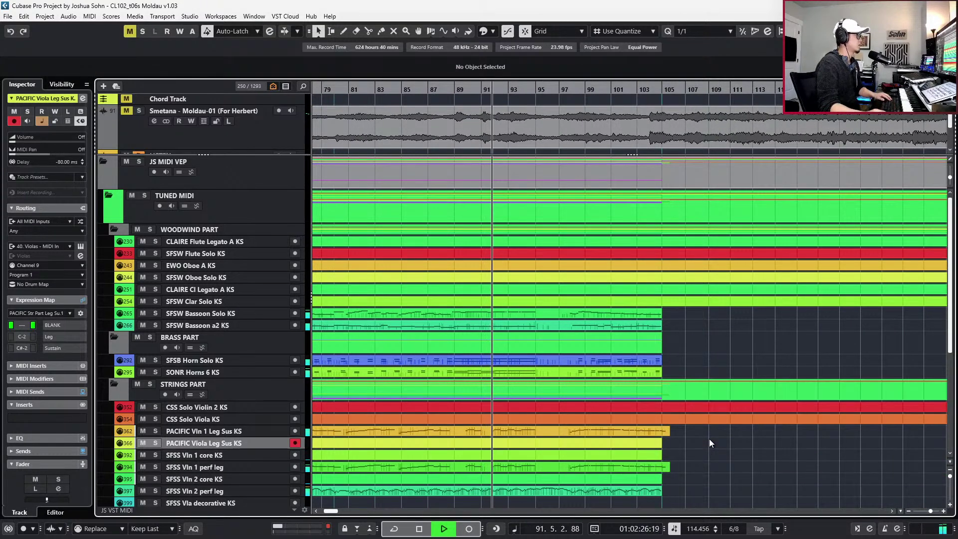
Stop playback, split the CSS Solo Violin 2 and CSS Solo Viola parts at bar 106, and delete everything after the split
scroll(711, 443, "down", 4)
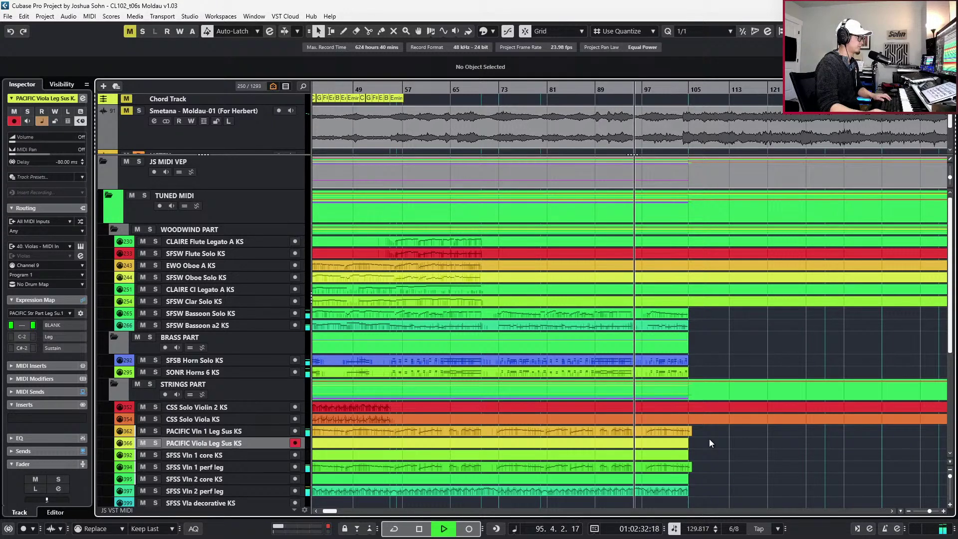
key("space")
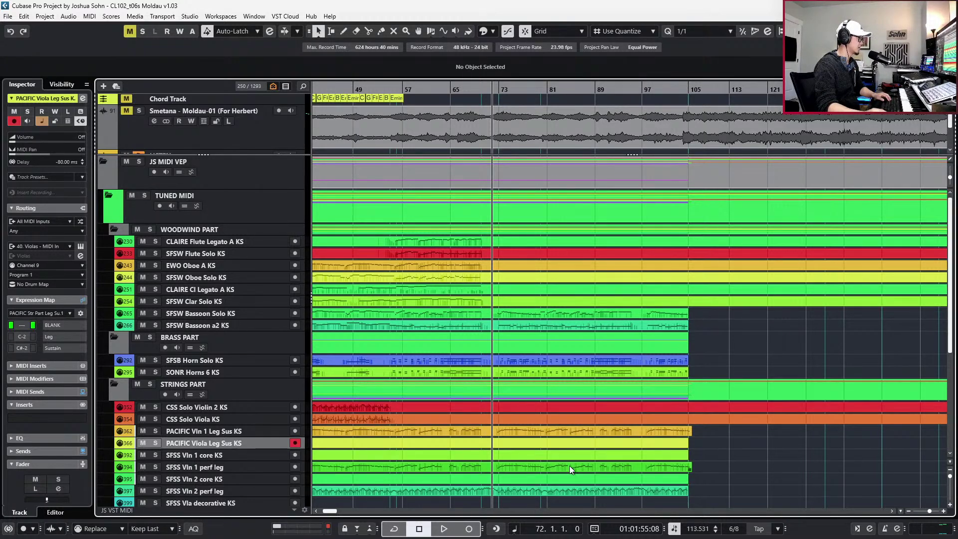
scroll(598, 463, "down", 3)
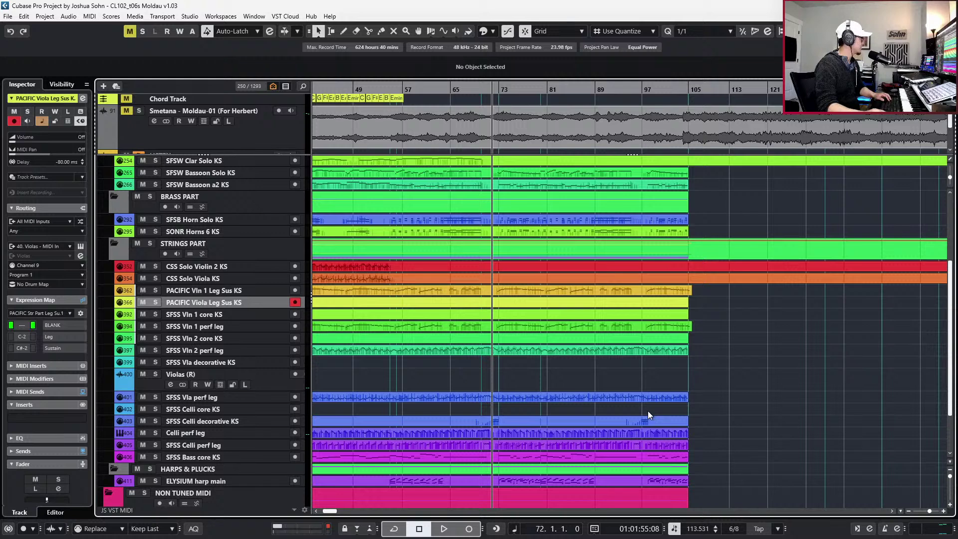
scroll(649, 414, "up", 2)
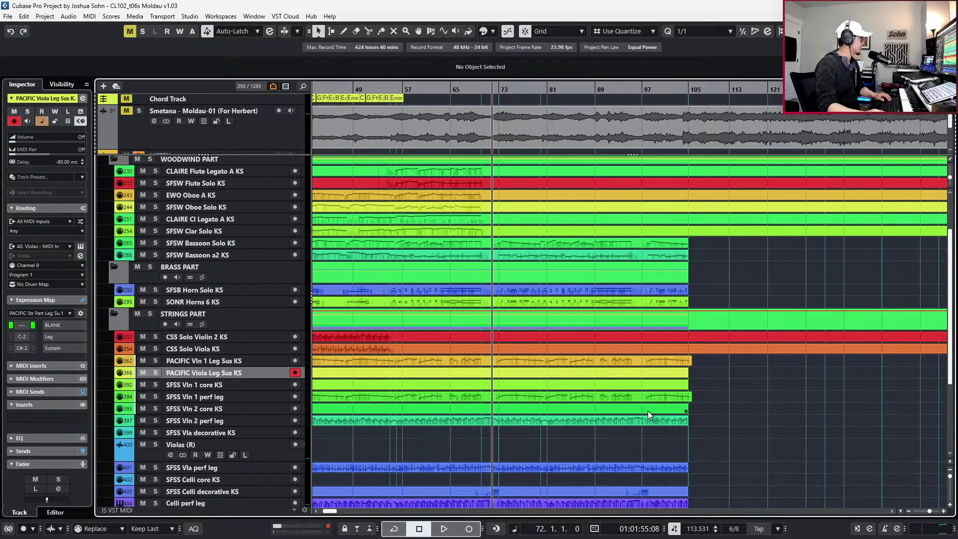
scroll(680, 414, "left", 5)
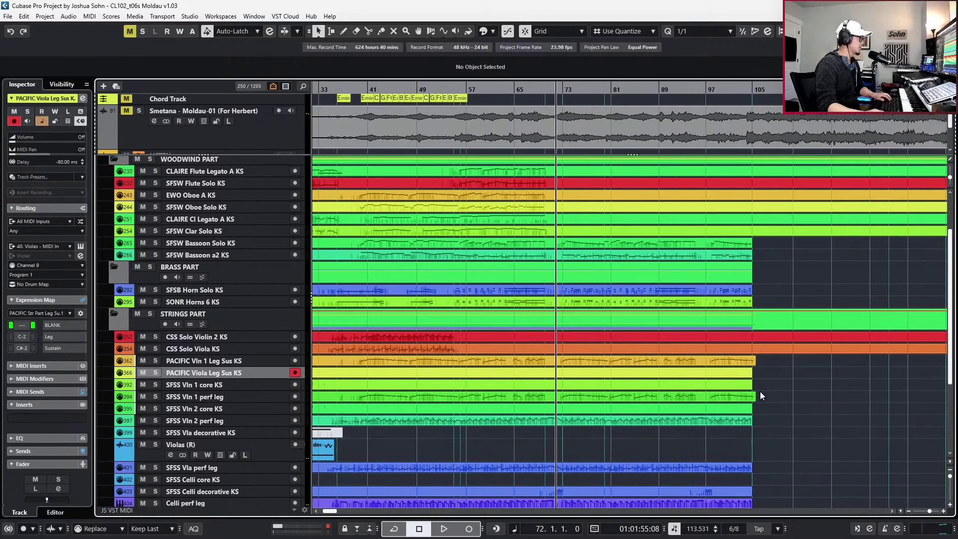
scroll(760, 391, "right", 5)
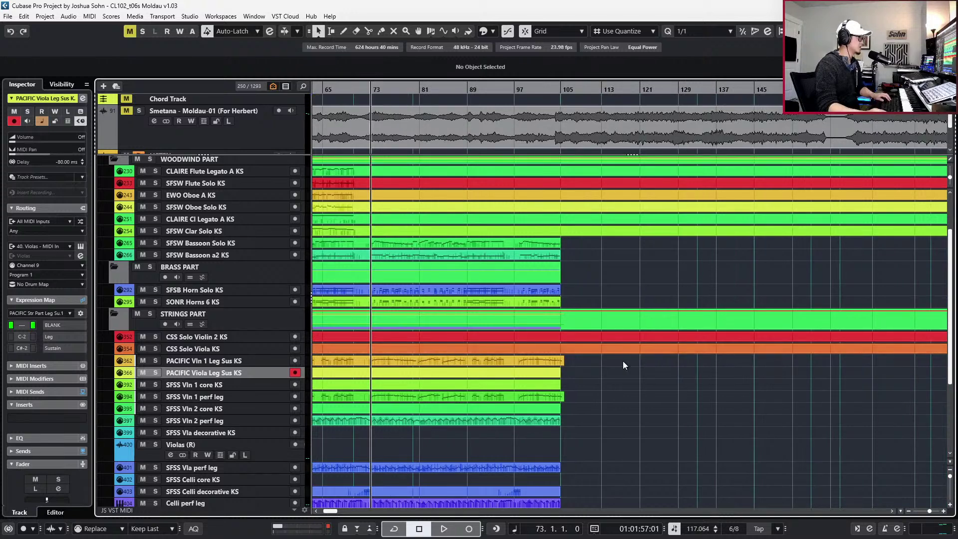
scroll(570, 371, "up", 2)
left_click(574, 388)
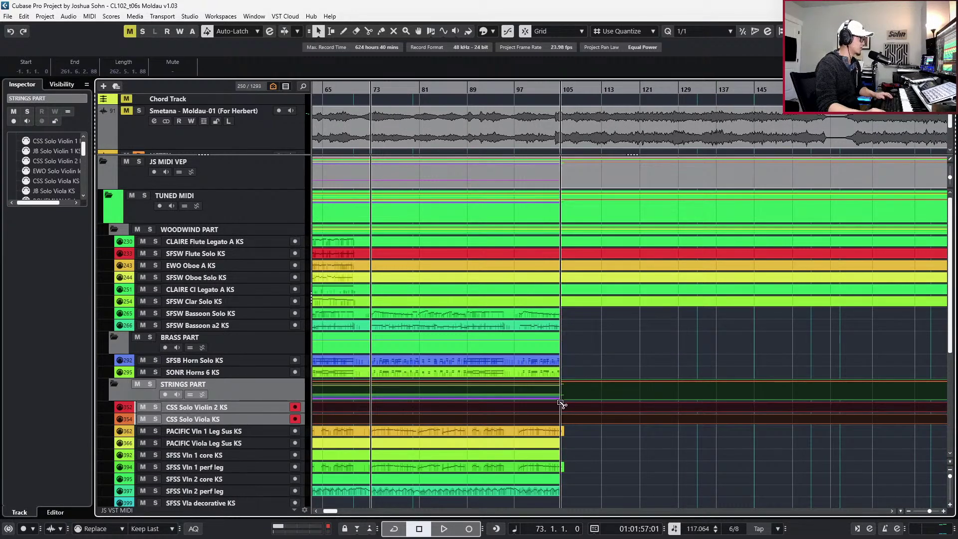
left_click(561, 404, "alt")
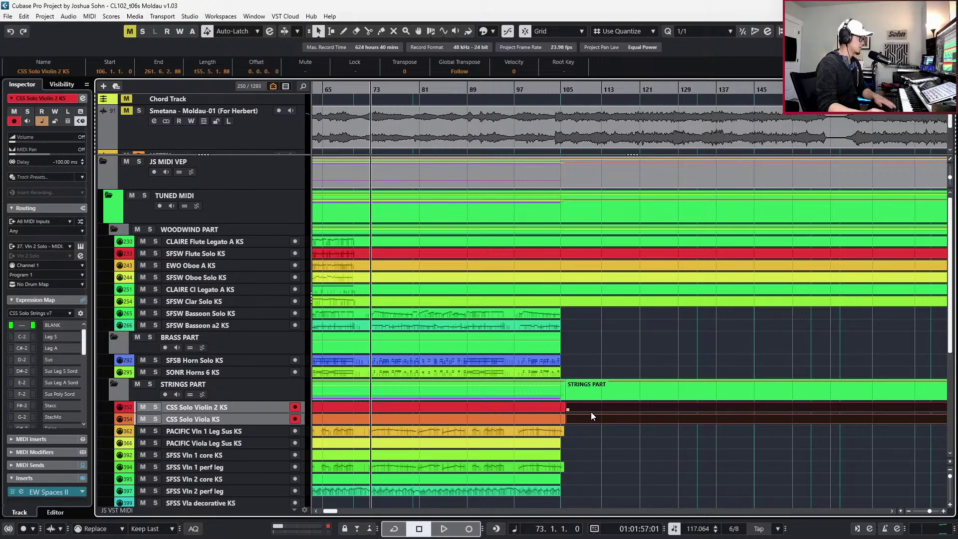
key("Delete")
Select the flute, oboe and clarinet solo parts, and narrow the selection to the SFSW Clar Solo KS part
left_click_drag(590, 306, 594, 248)
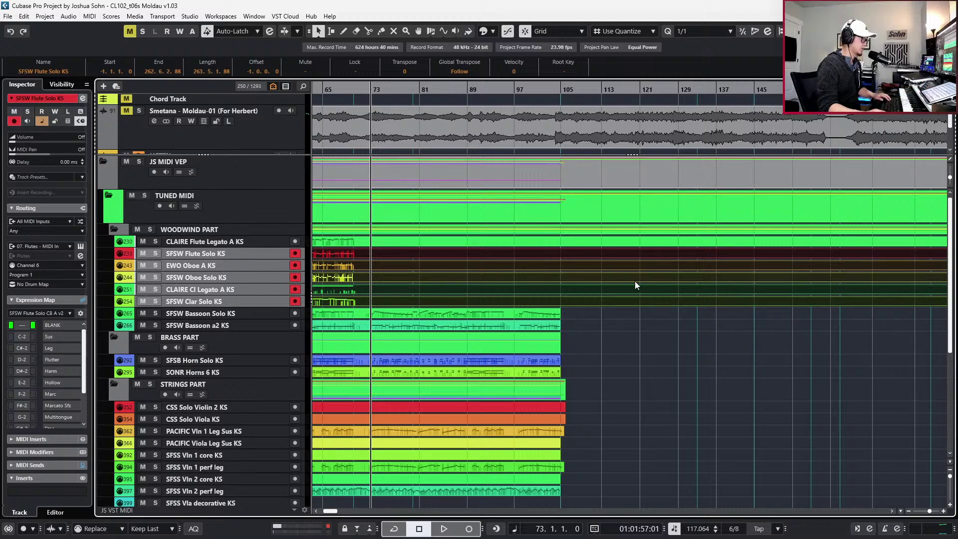
scroll(454, 282, "left", 3)
left_click(454, 298)
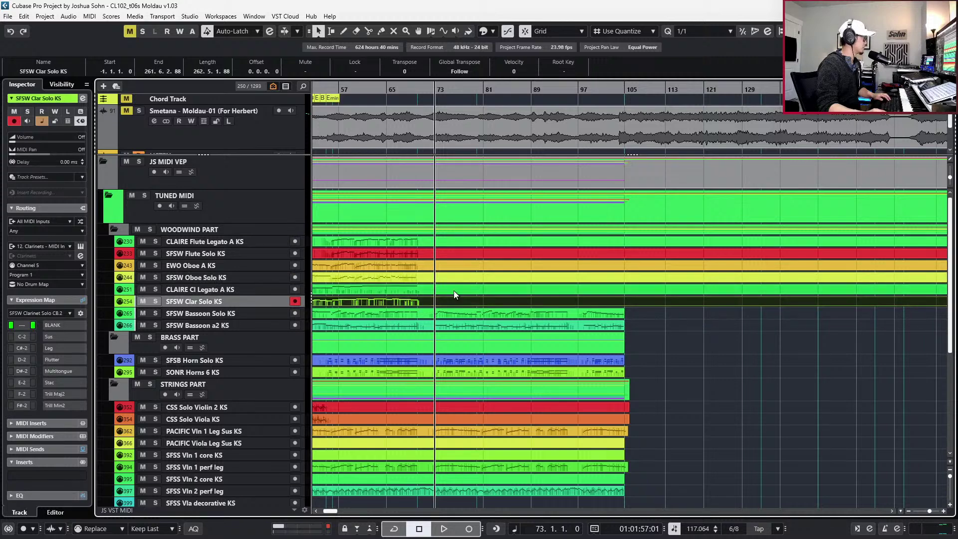
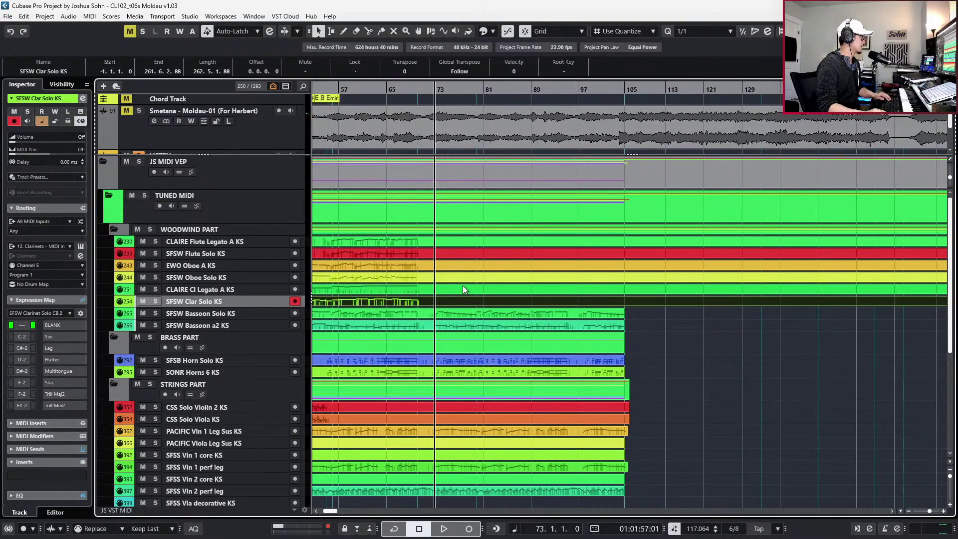
Open the SFSW Clar Solo KS part in the editor and paste a copy of the bar 69 B3 note at bar 72, raised to B6
double_click(461, 299)
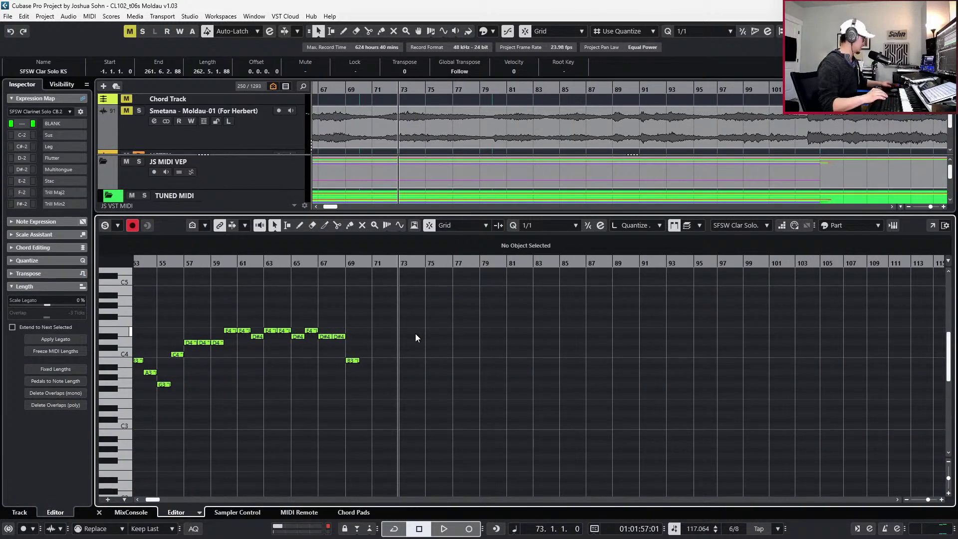
key("h")
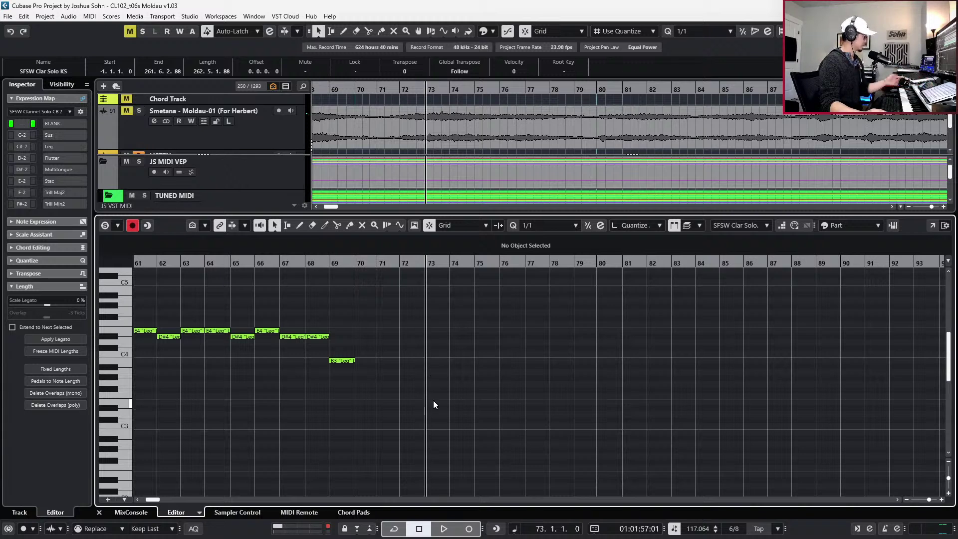
left_click_drag(366, 342, 349, 381)
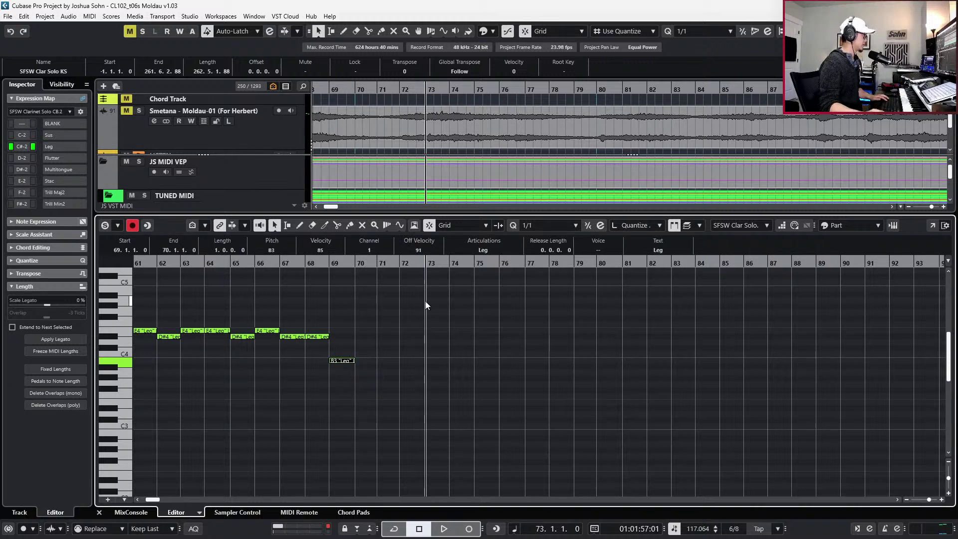
left_click(392, 280)
key("ctrl+v")
key("shift+Up")
key("shift+Up")
key("shift+Up")
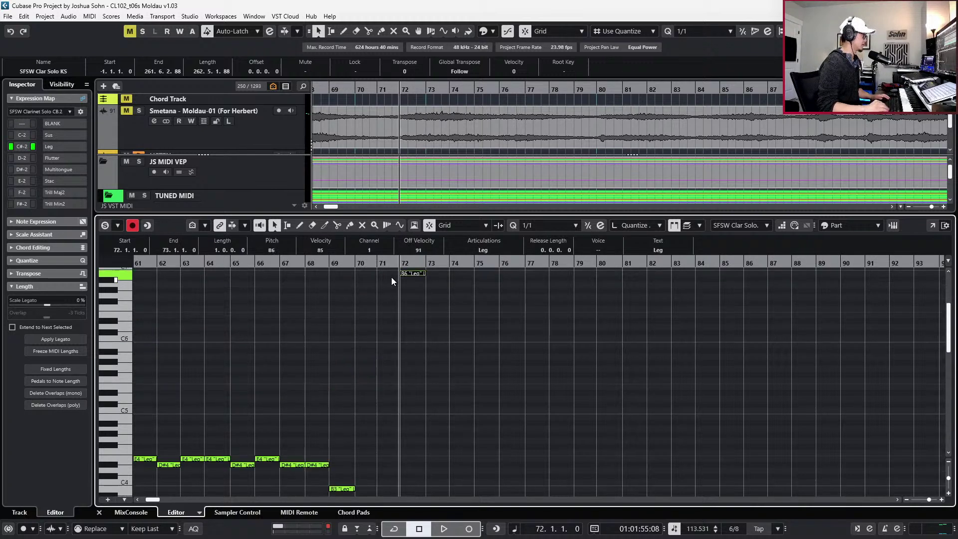
Set the bar 72 note's articulation to Sus and raise it another octave to B7
left_click(484, 250)
left_click(464, 263)
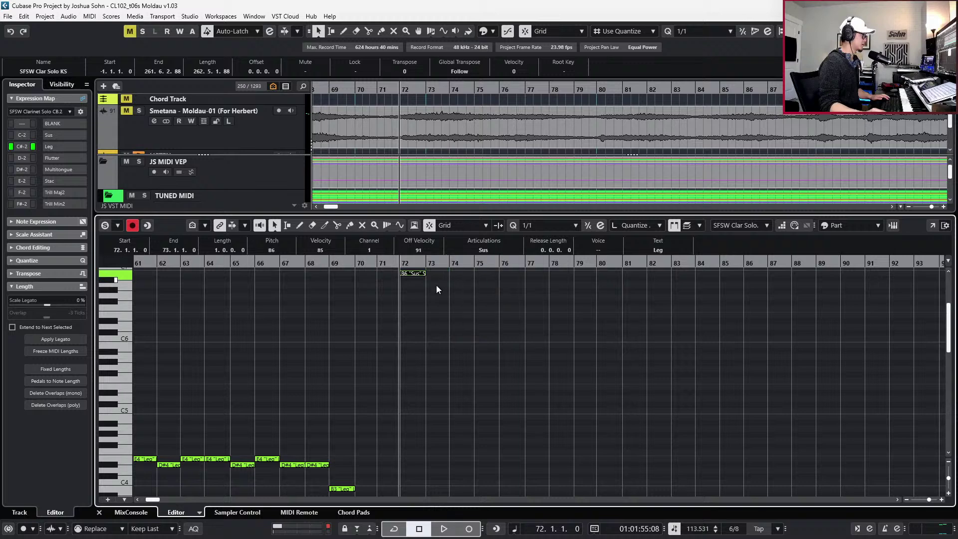
key("shift+Up")
scroll(430, 328, "down", 8)
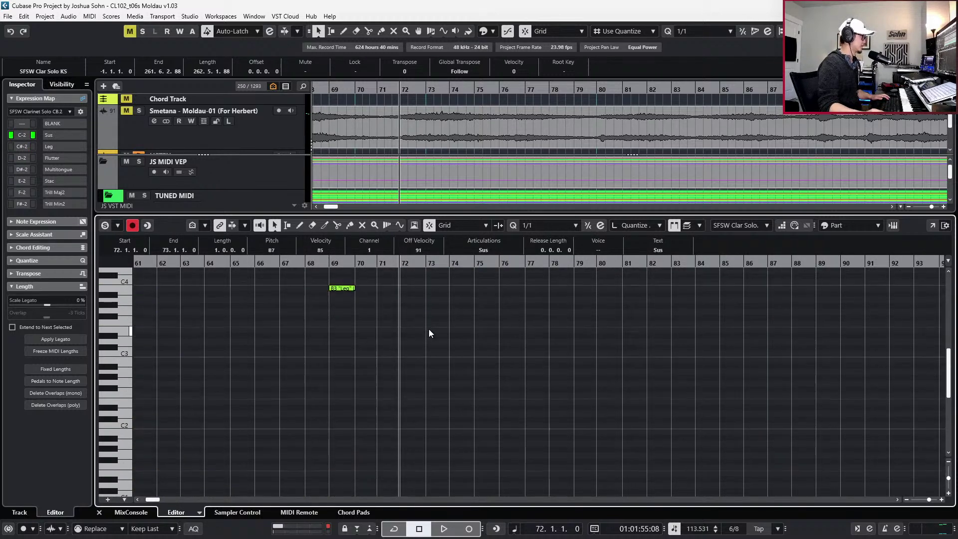
scroll(430, 330, "up", 4)
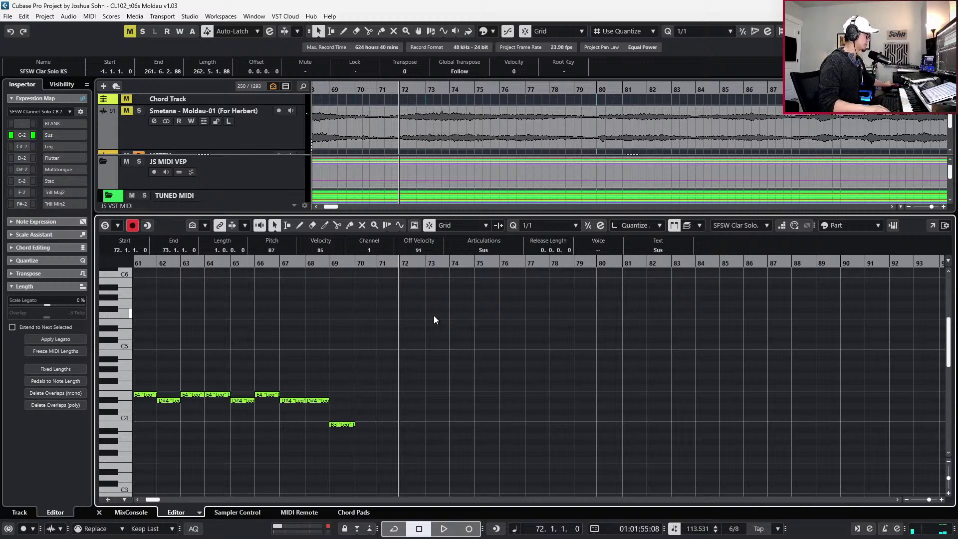
Try recording the clarinet line live over the passage starting at bar 73, with a run-up from bar 71
key("KP_Subtract")
key("space")
scroll(520, 310, "up", 2)
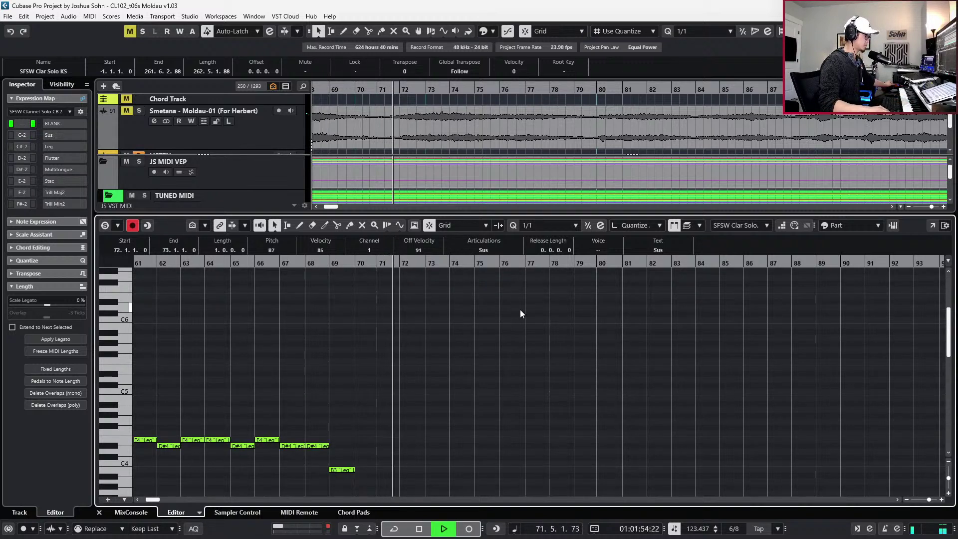
key("KP_Multiply")
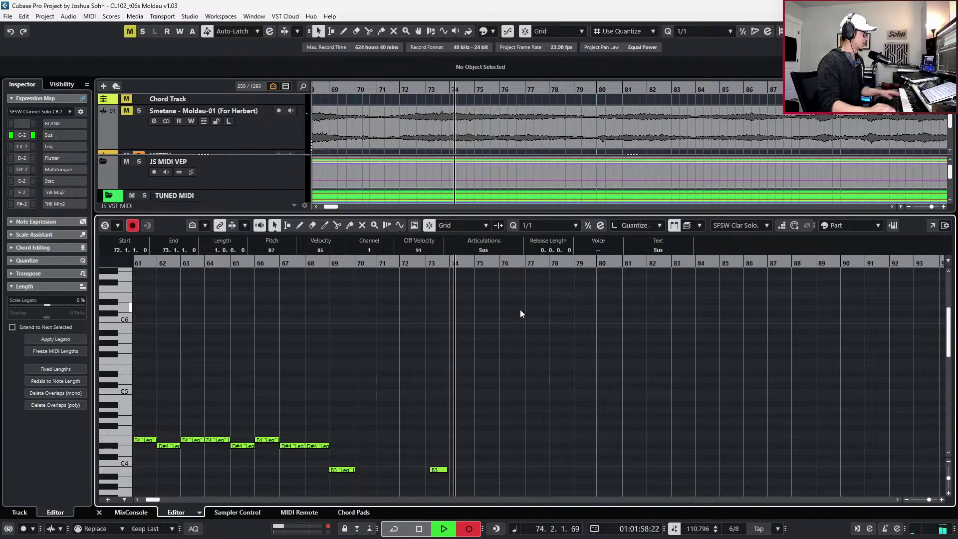
key("space")
Raise the bar 72 Sus note to C8 and cue playback at bar 70 with the tempo at 80
scroll(509, 373, "up", 6)
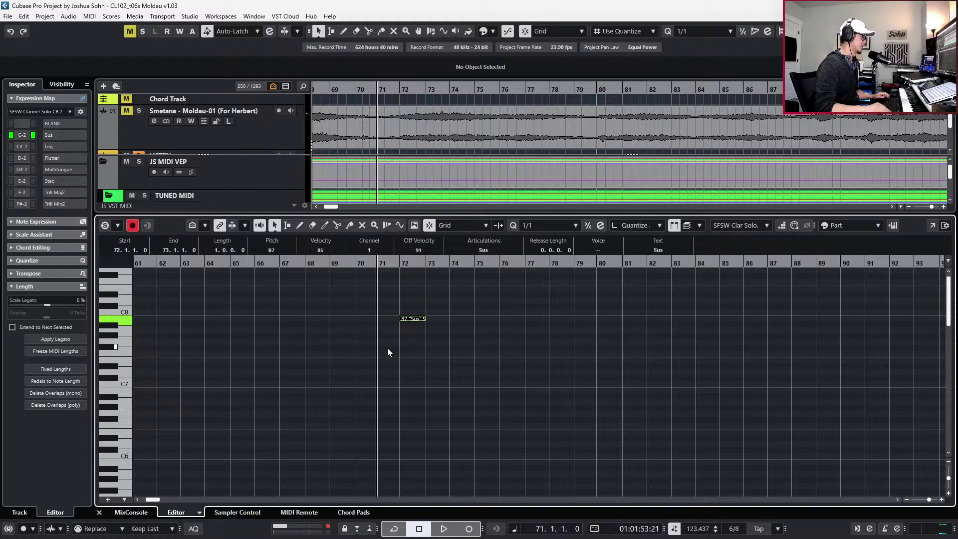
key("Up")
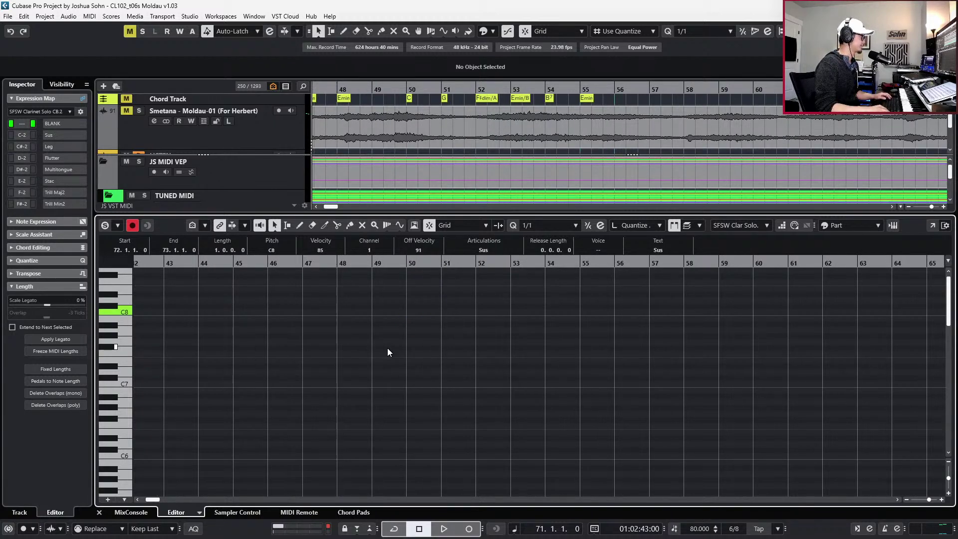
key("KP_Subtract")
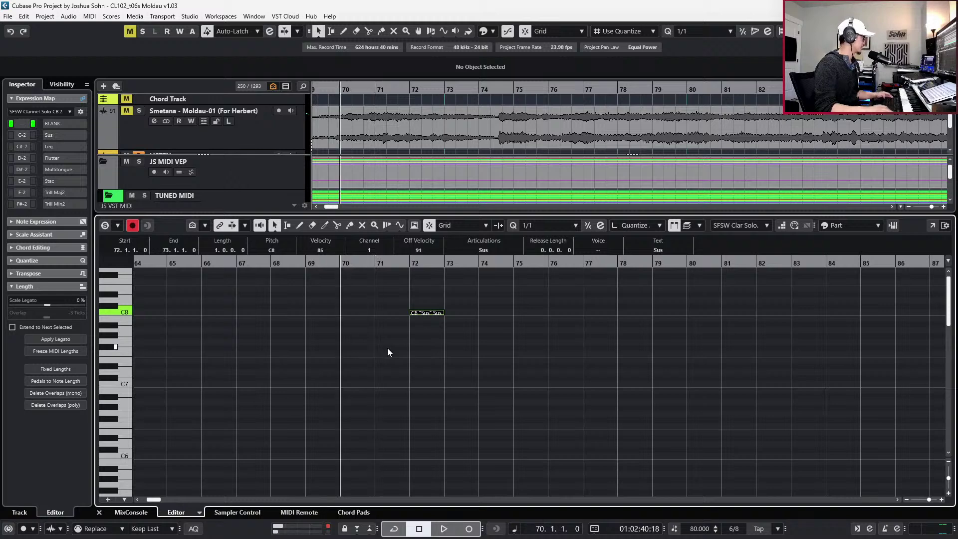
Switch to the score PDF and examine the clarinet part from bar 71 onward on pages 15 and 16
key("alt+Tab")
scroll(521, 286, "down", 5)
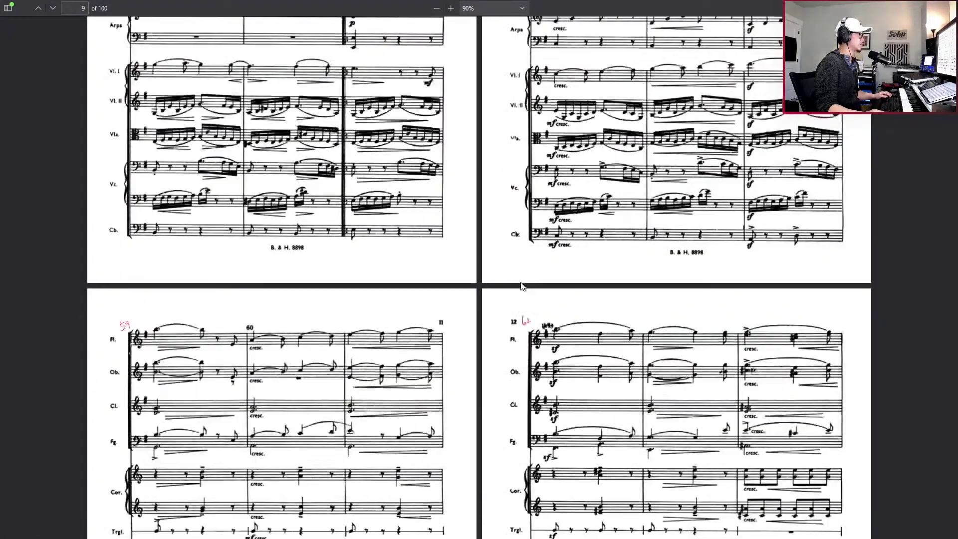
scroll(521, 286, "down", 7)
scroll(521, 286, "down", 8)
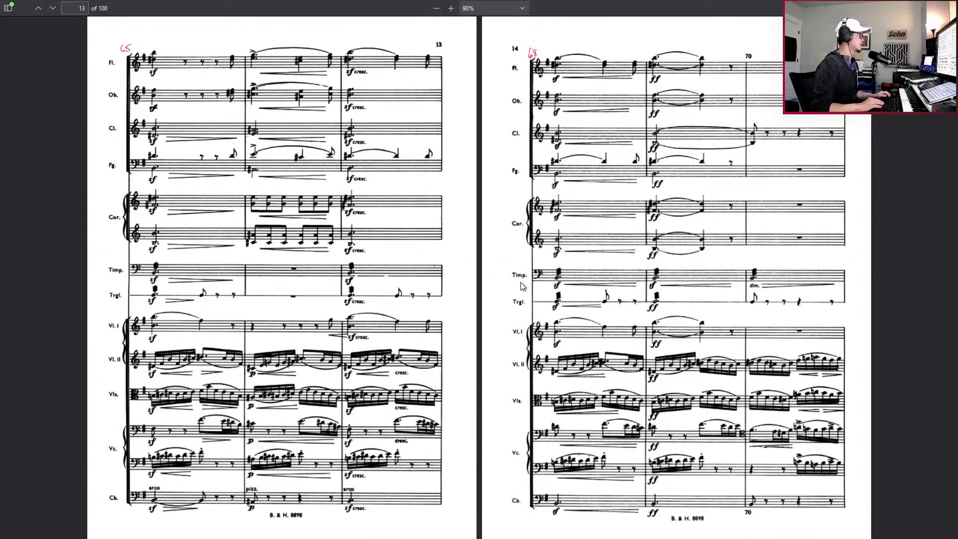
scroll(521, 286, "down", 5)
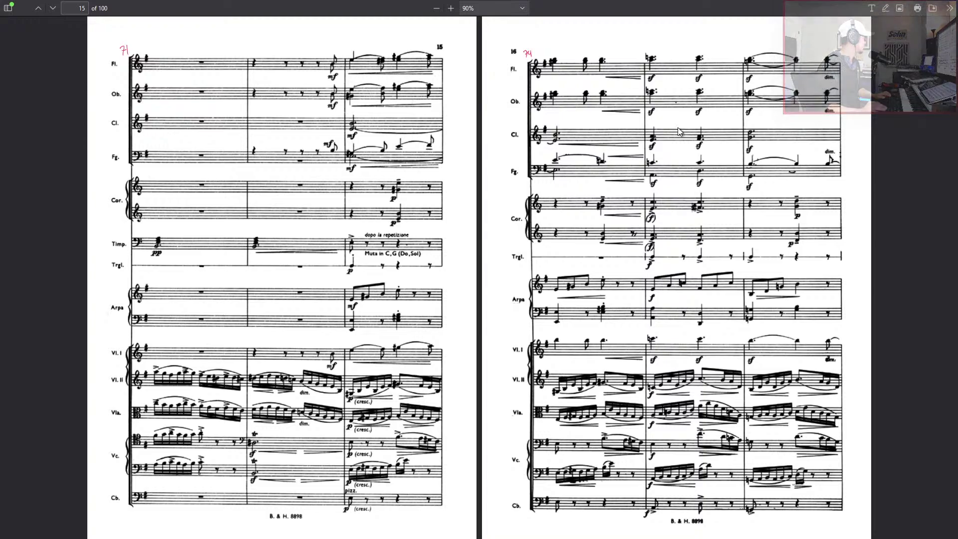
scroll(657, 149, "up", 6)
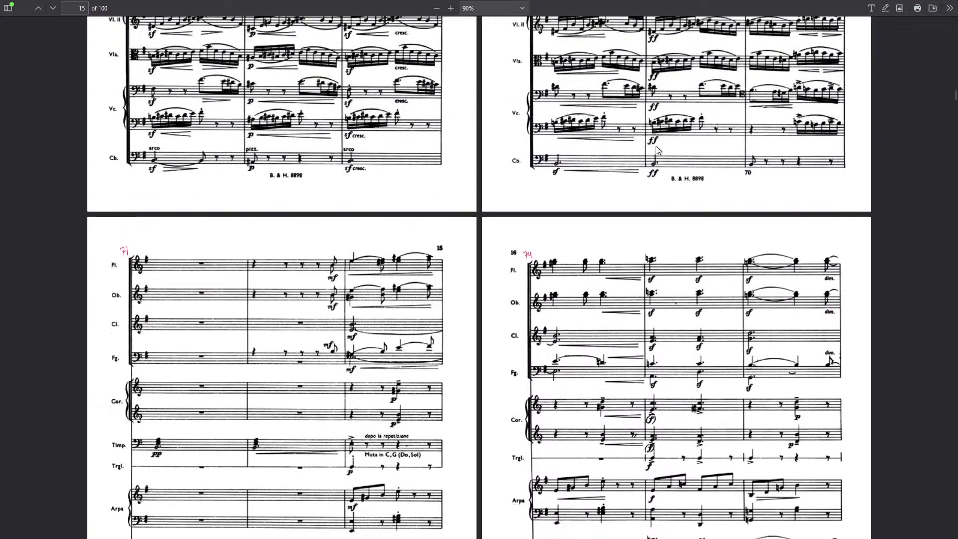
scroll(657, 149, "down", 3)
scroll(656, 150, "down", 2)
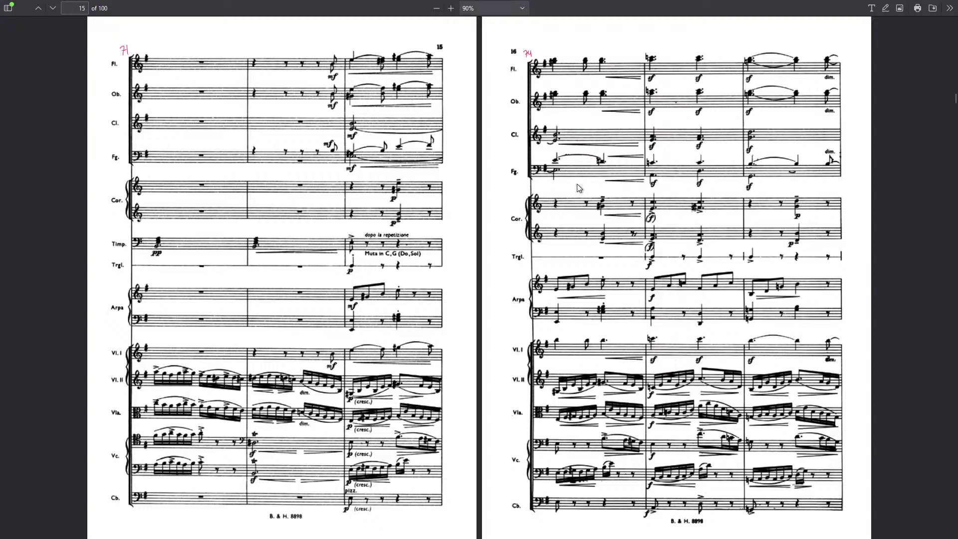
Return to Cubase and try recording the clarinet part from bar 70 while following the score from bar 71
key("alt+Tab")
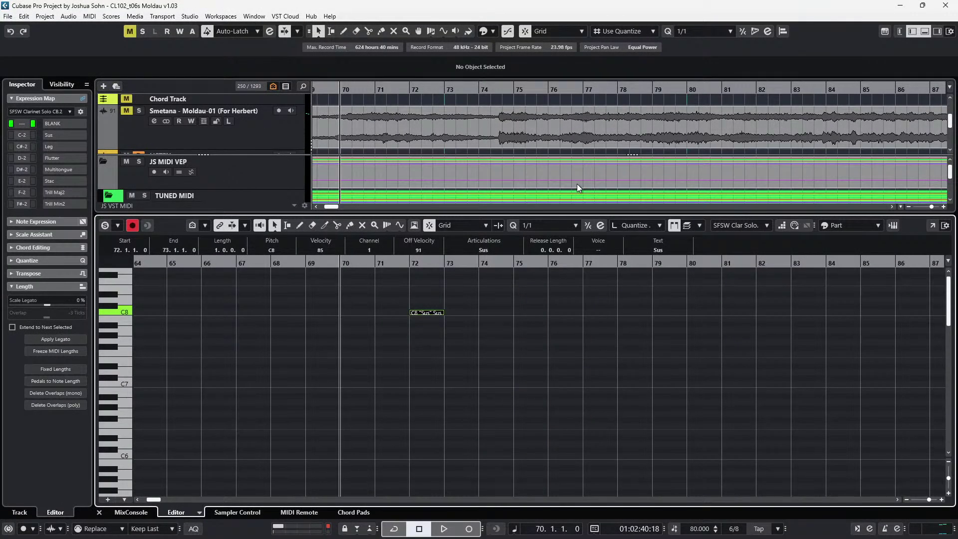
key("space")
key("alt+Tab")
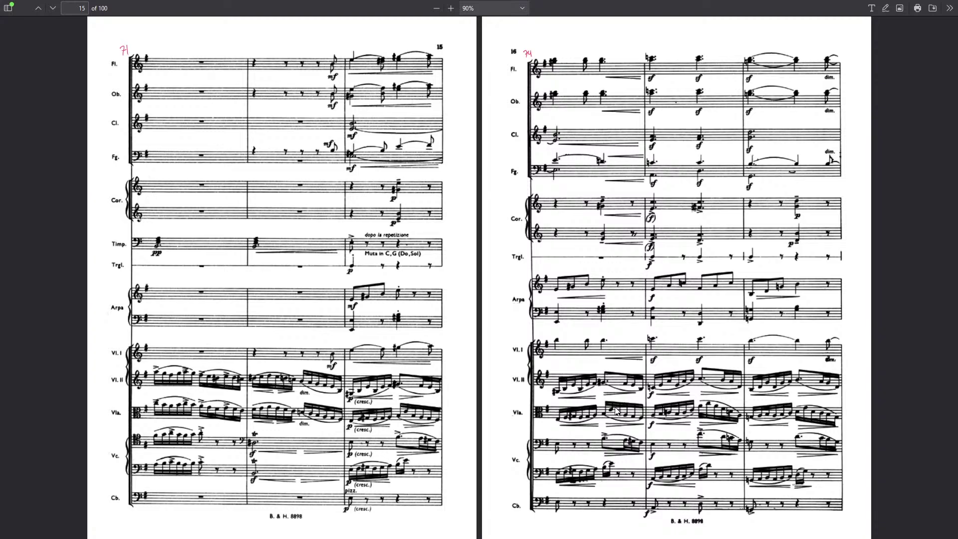
scroll(616, 410, "down", 4)
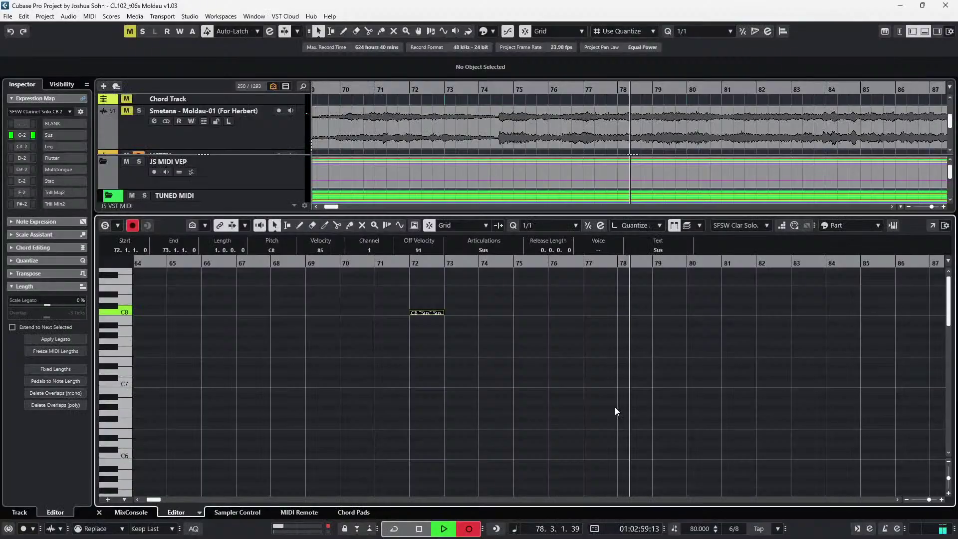
Bring the clarinet notes around C4 into view and turn on the metronome click
scroll(615, 406, "down", 10)
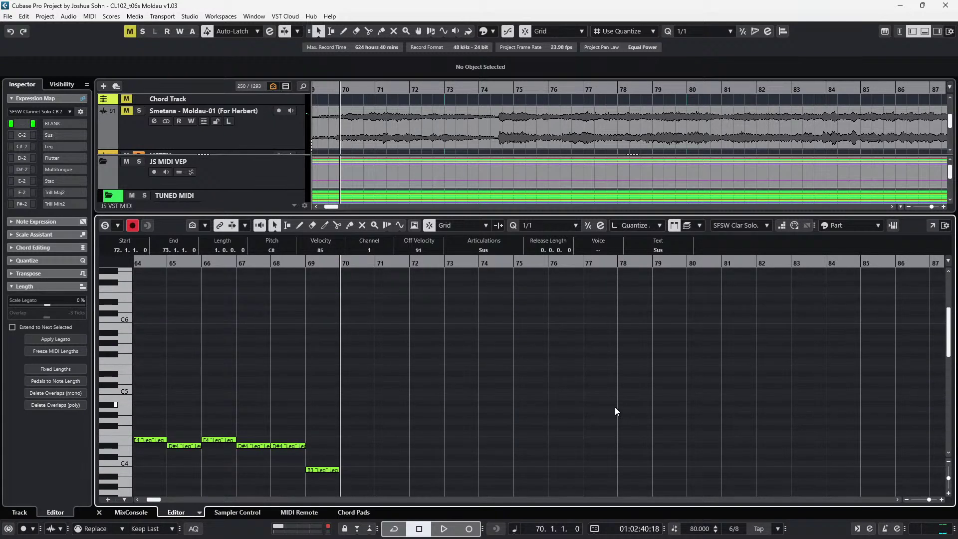
scroll(615, 406, "down", 5)
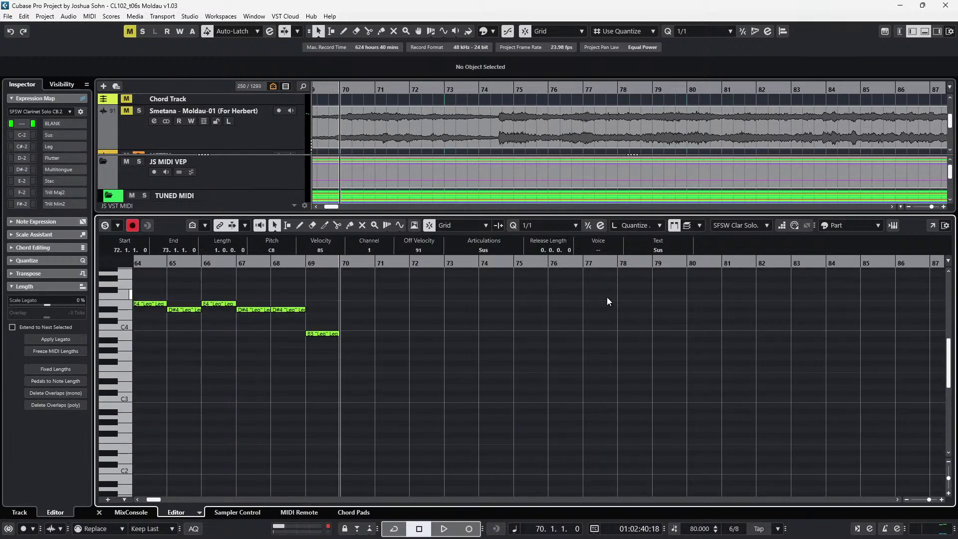
scroll(607, 301, "up", 2)
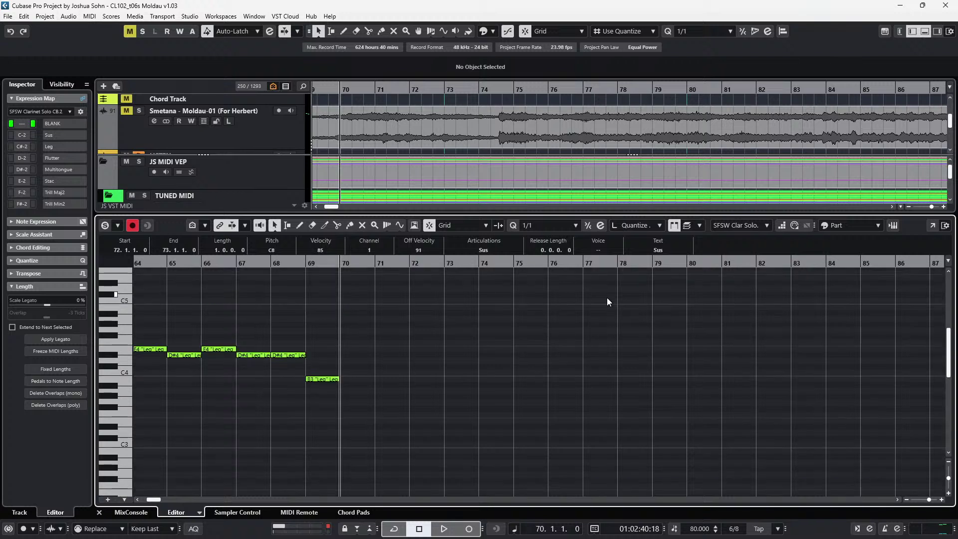
key("c")
Try another clarinet take from bar 70 while following the score through bar 79, and undo the recording
key("space")
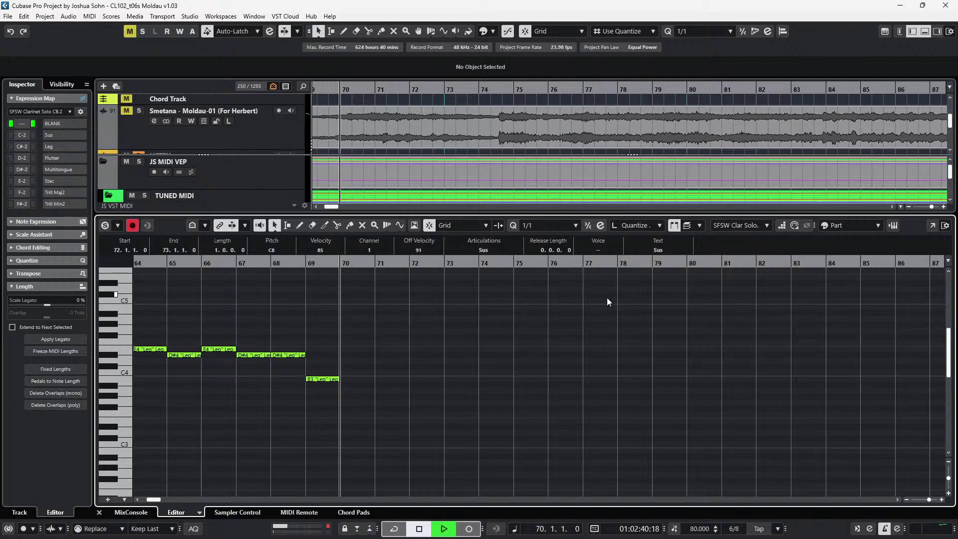
key("alt+Tab")
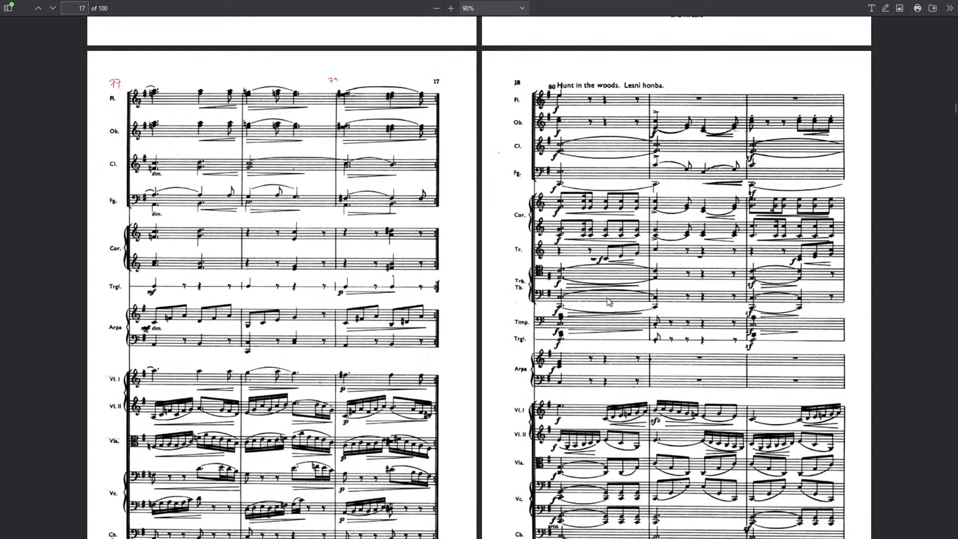
key("Left")
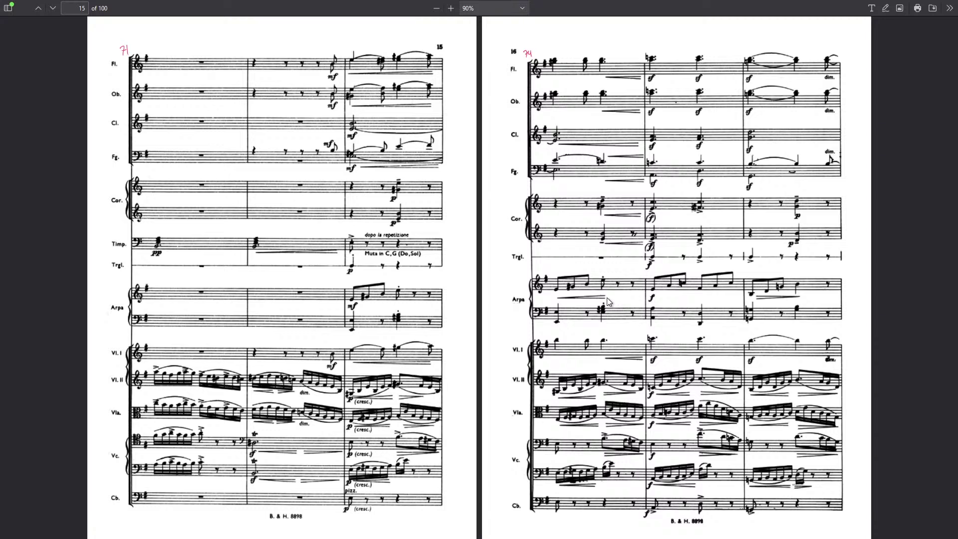
key("Page_Down")
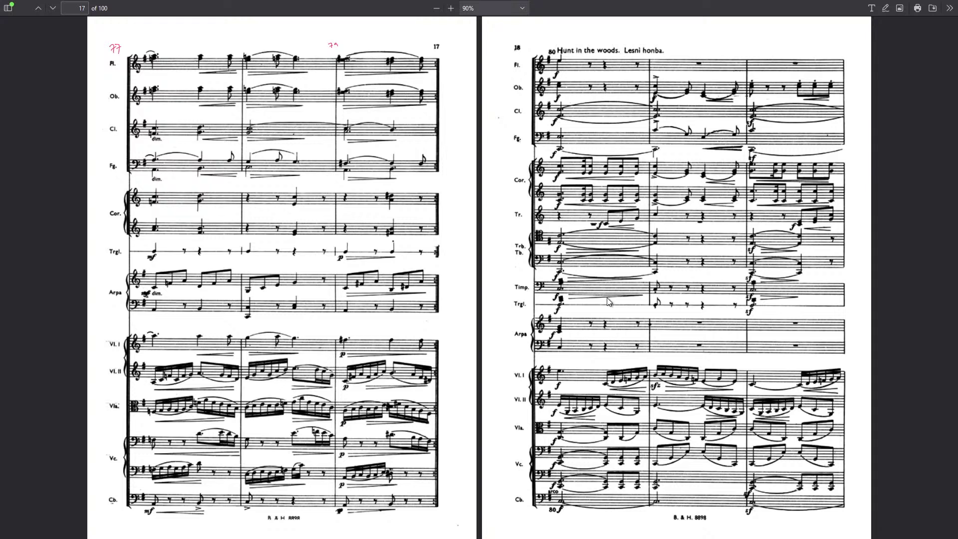
key("Page_Down")
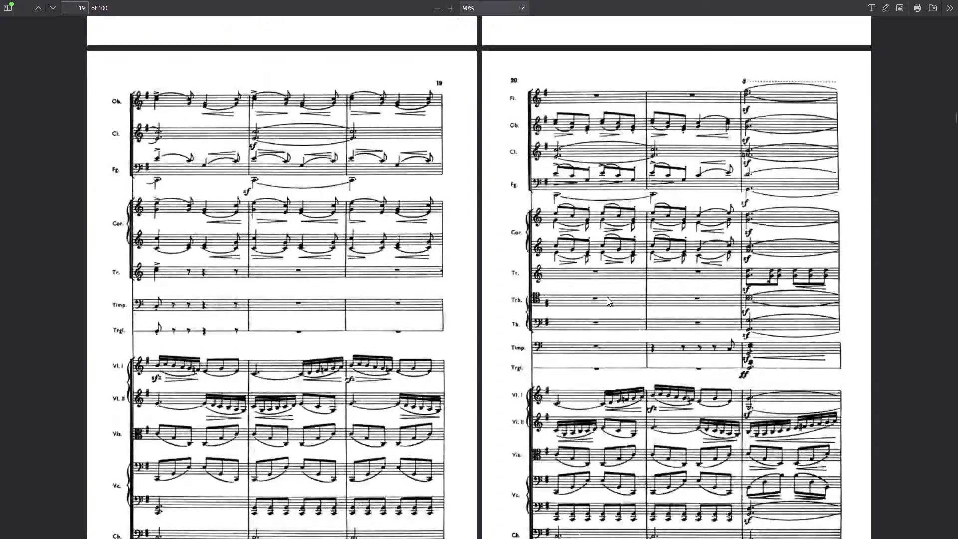
key("alt+Tab")
key("ctrl+z")
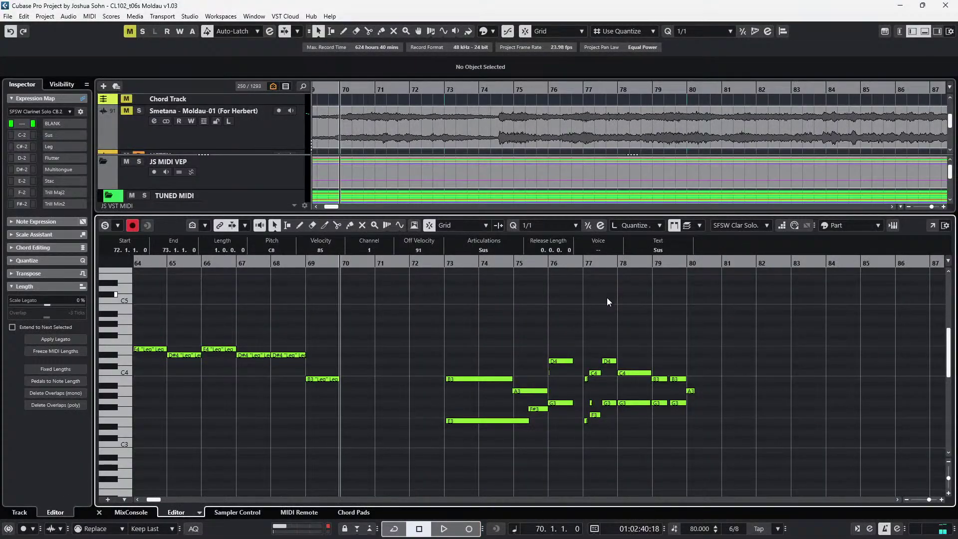
Switch to the score PDF and review the clarinet part from bar 71 through bar 79
key("alt+Tab")
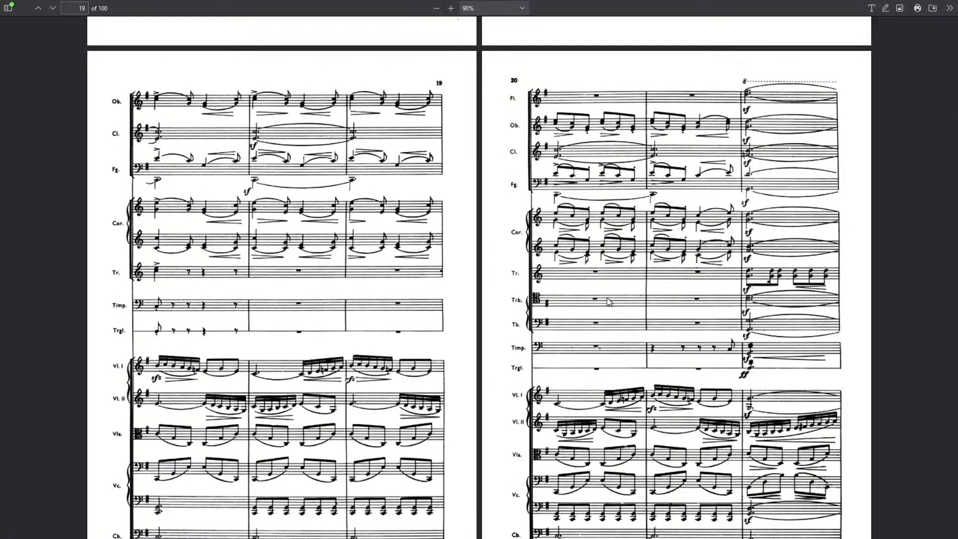
key("Page_Up")
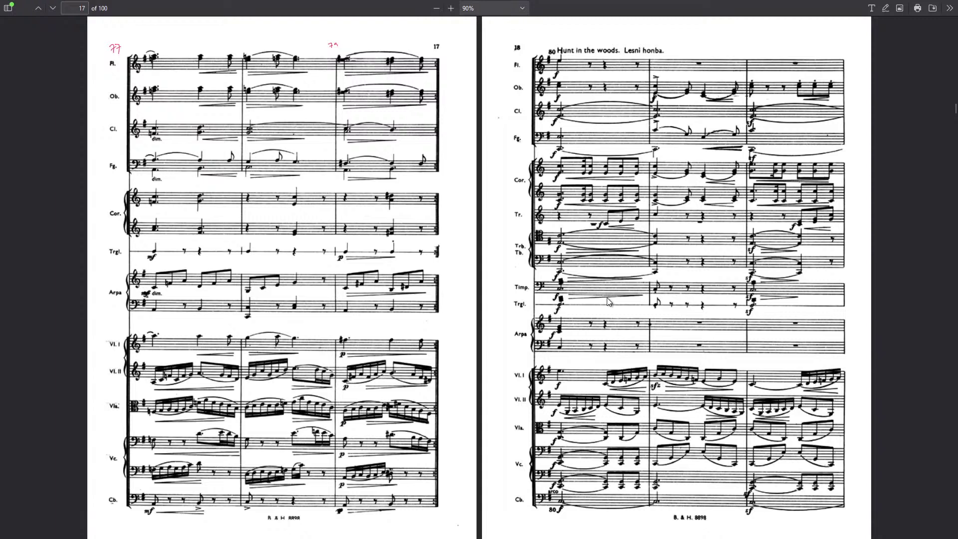
key("Page_Up")
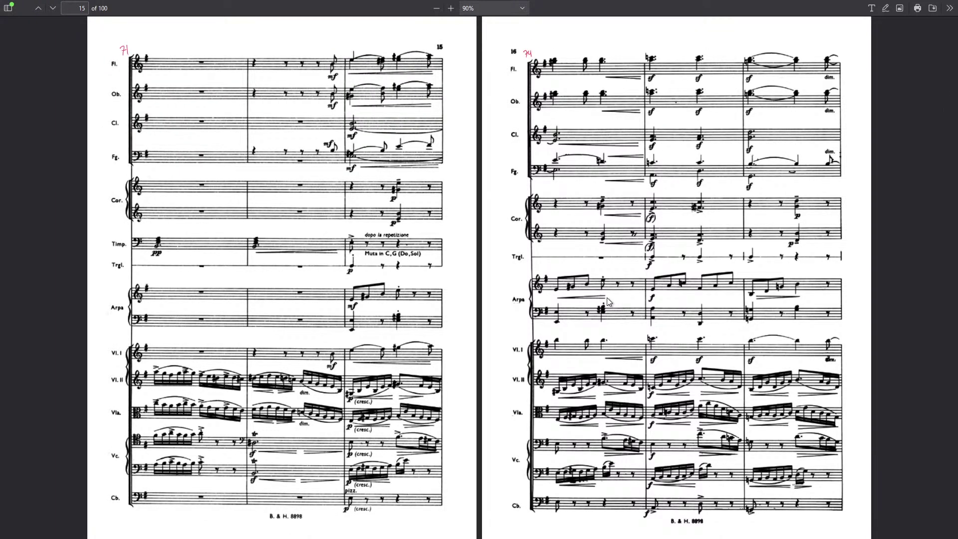
key("Page_Down")
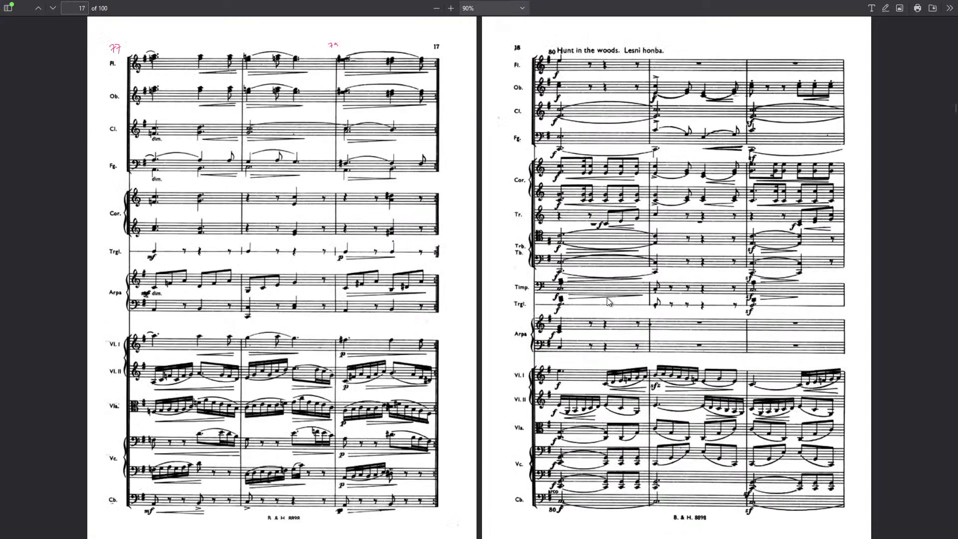
key("Page_Up")
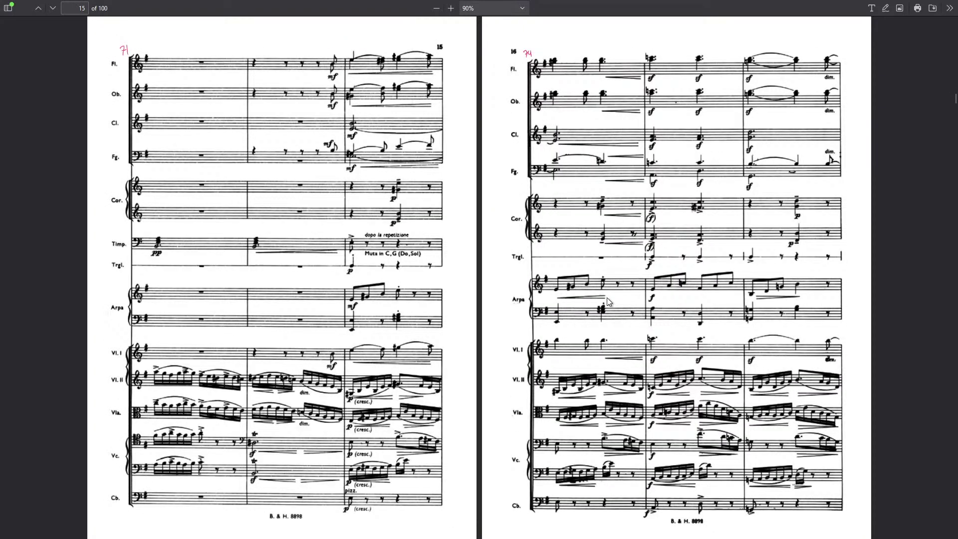
Record another clarinet take from bar 70 while following the score through bar 79, and return to Cubase
key("Page_Down")
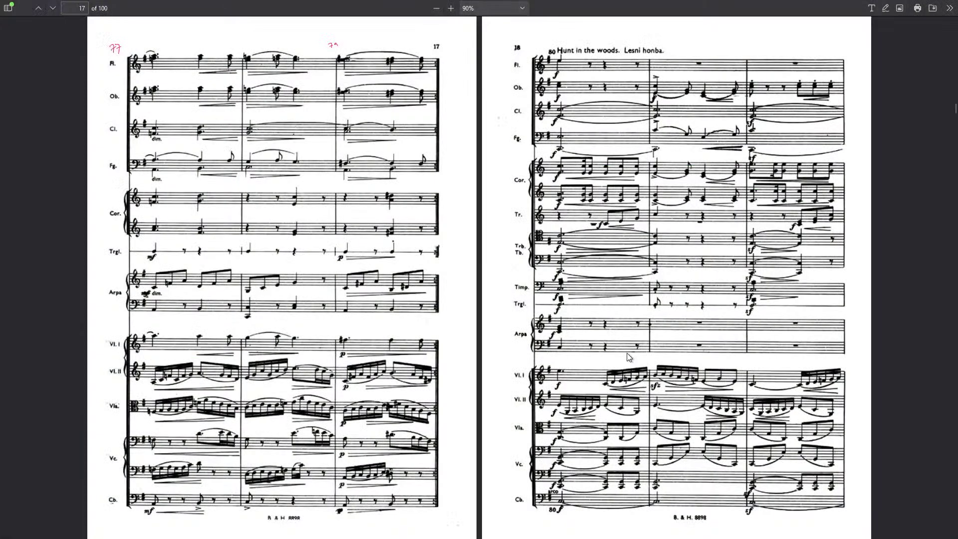
key("Page_Up")
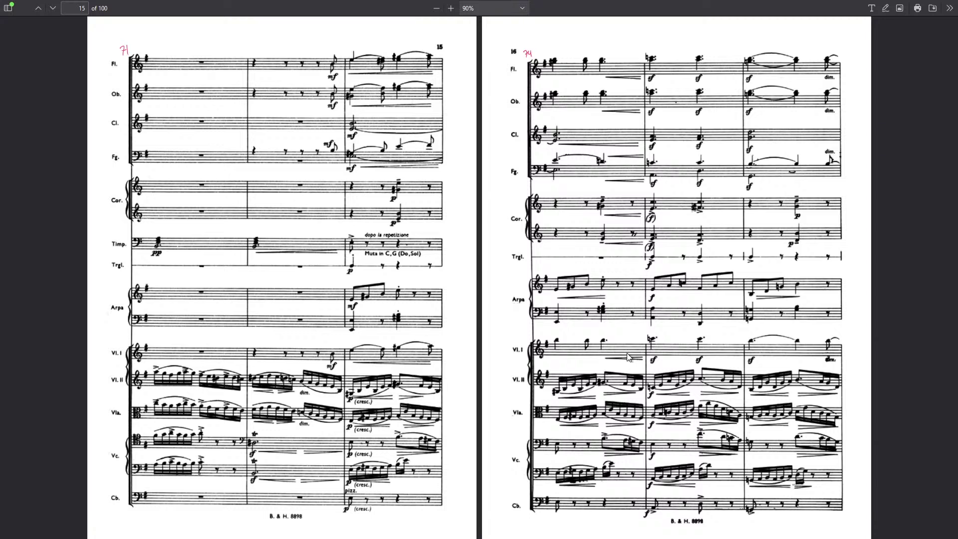
scroll(627, 353, "down", 3)
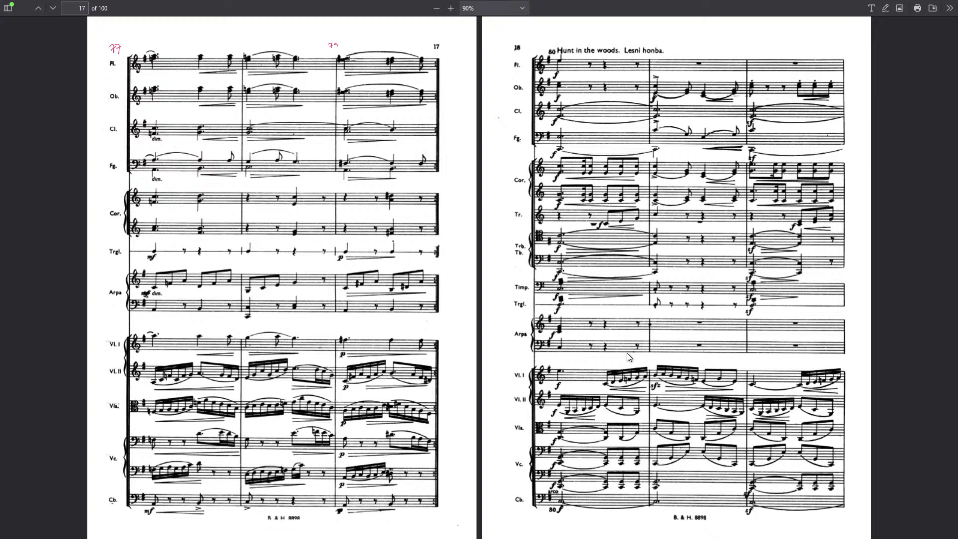
key("alt+Tab")
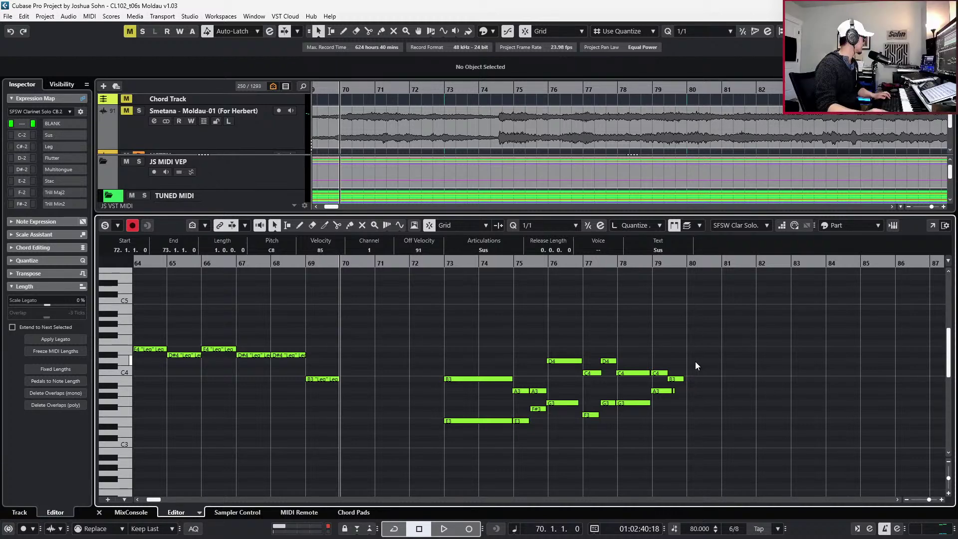
Delete the very short stray A3 note in the second half of bar 79
scroll(696, 361, "up", 3)
left_click(656, 390)
key("Delete")
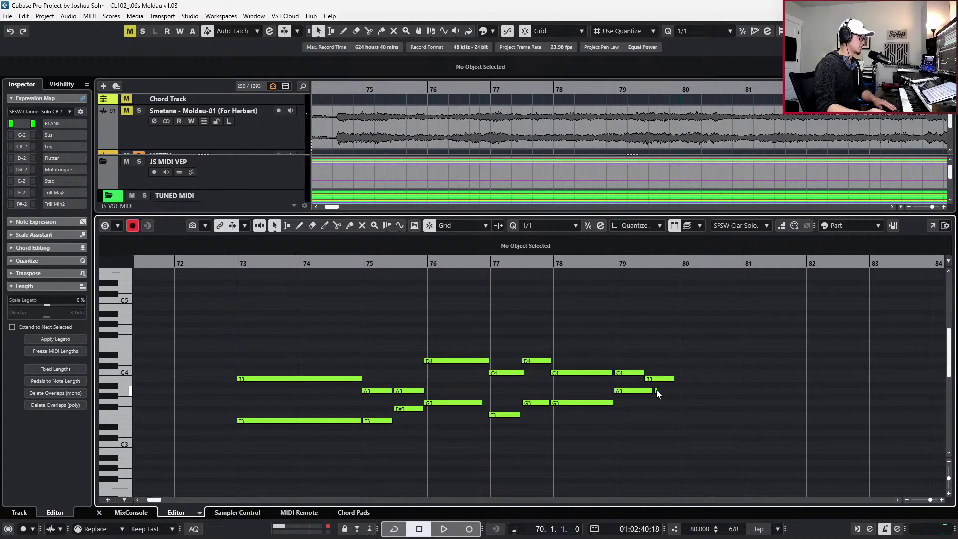
Set the articulation of all recorded clarinet notes from bar 73 through bar 79 to Leg
scroll(588, 374, "down", 2)
key("alt+3")
left_click_drag(368, 331, 654, 436)
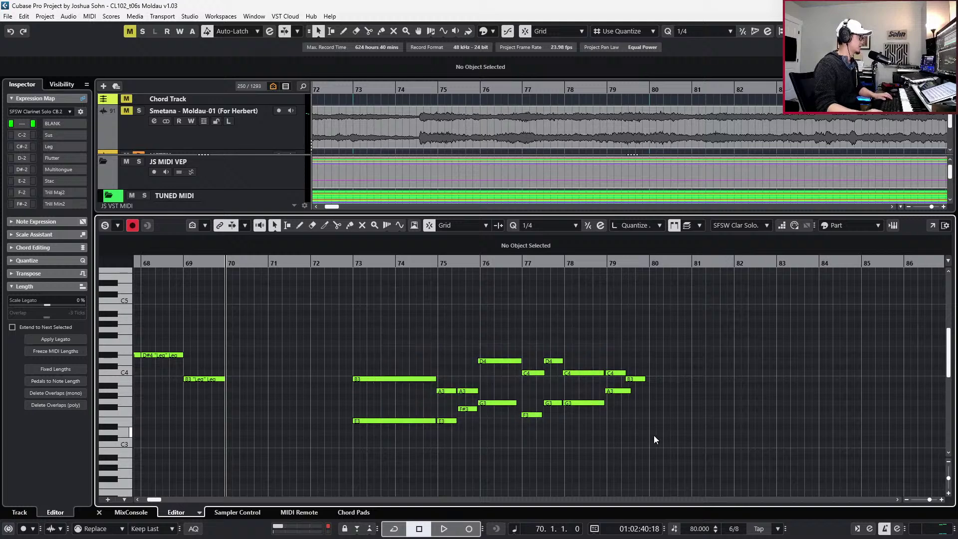
left_click(506, 251)
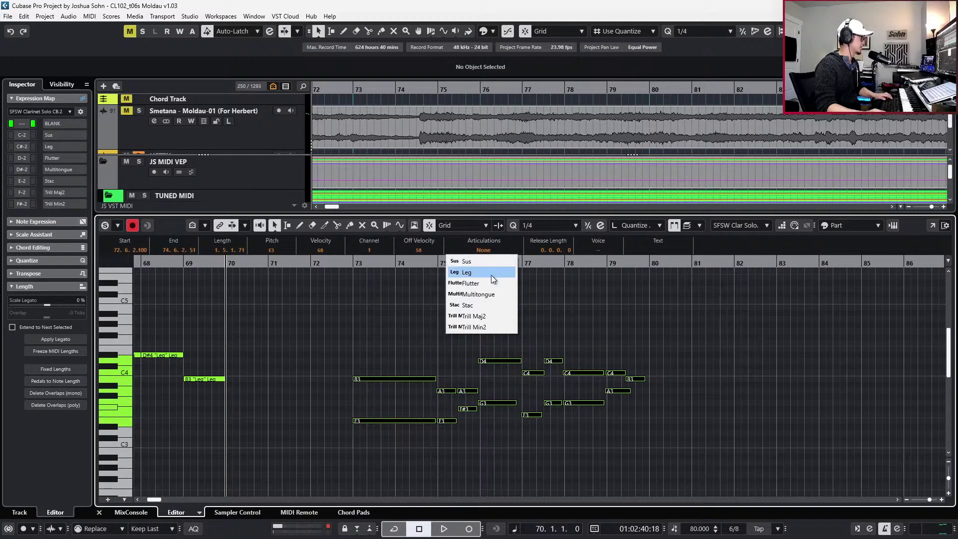
left_click(491, 275)
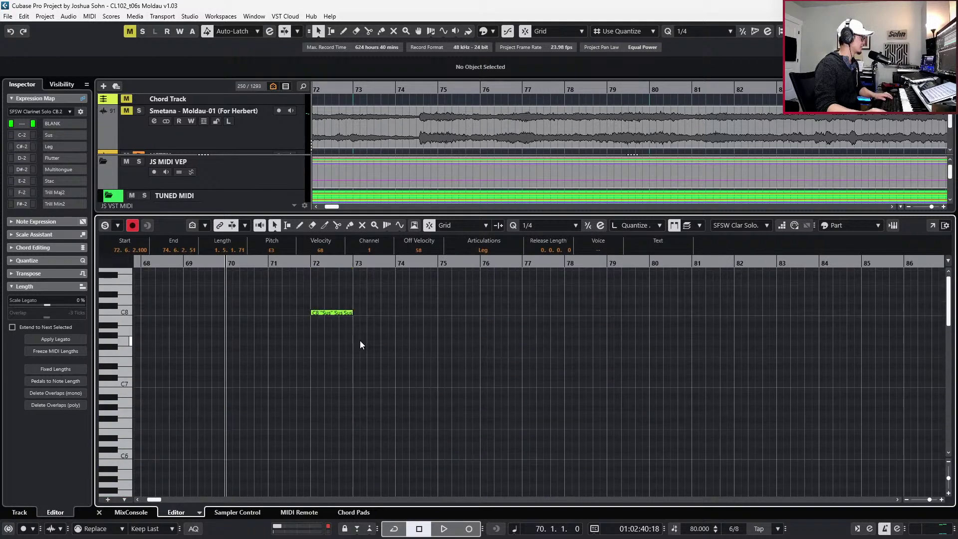
key("ctrl+z")
left_click_drag(372, 337, 672, 453)
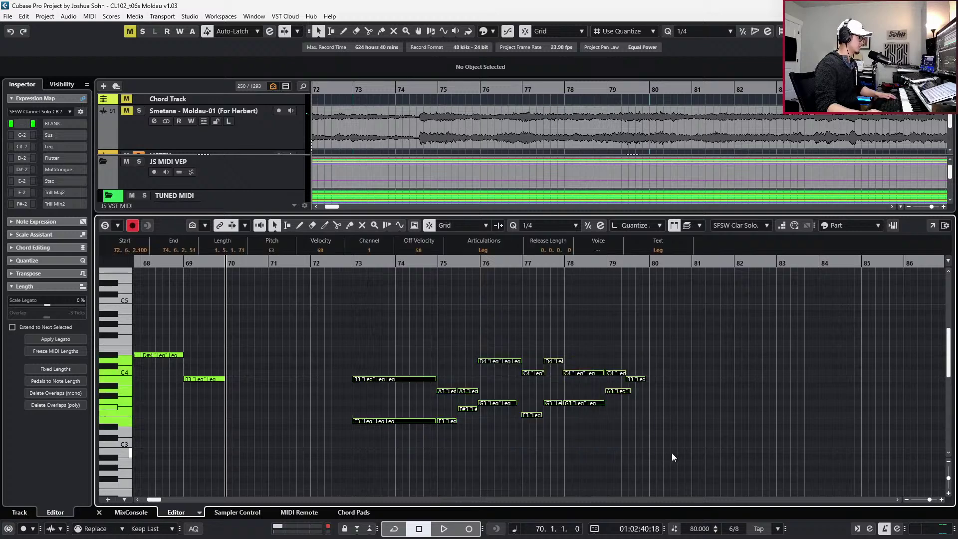
Try quantizing the selected clarinet notes from bar 73 to a 1/4 grid, and undo the quantization
key("alt+2")
key("alt+1")
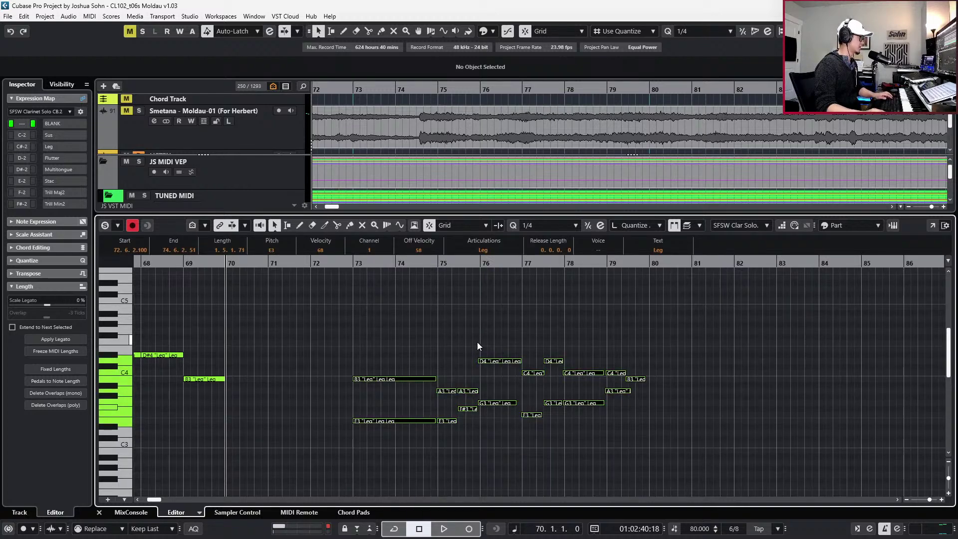
scroll(477, 342, "up", 1, "ctrl")
scroll(474, 348, "up", 2)
scroll(474, 348, "up", 1, "ctrl")
key("alt+2")
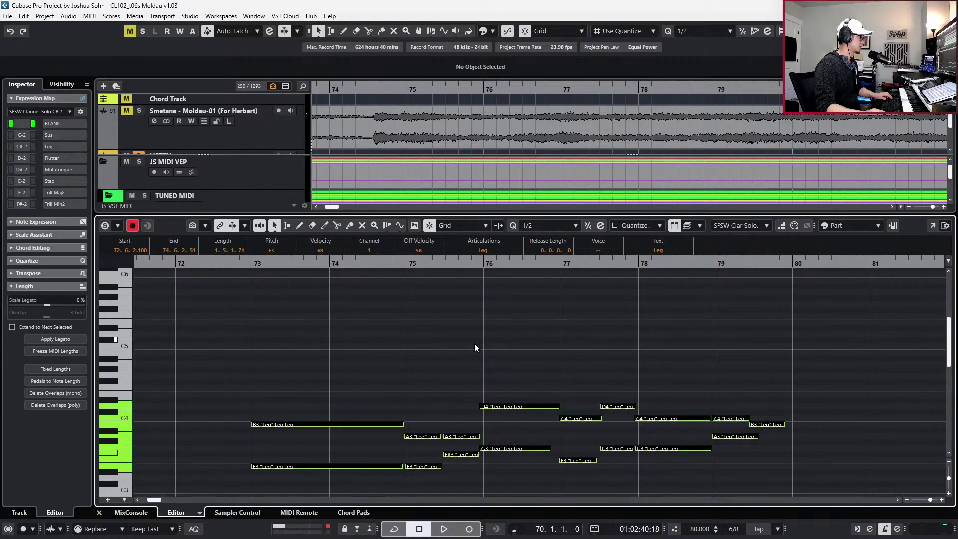
key("alt+1")
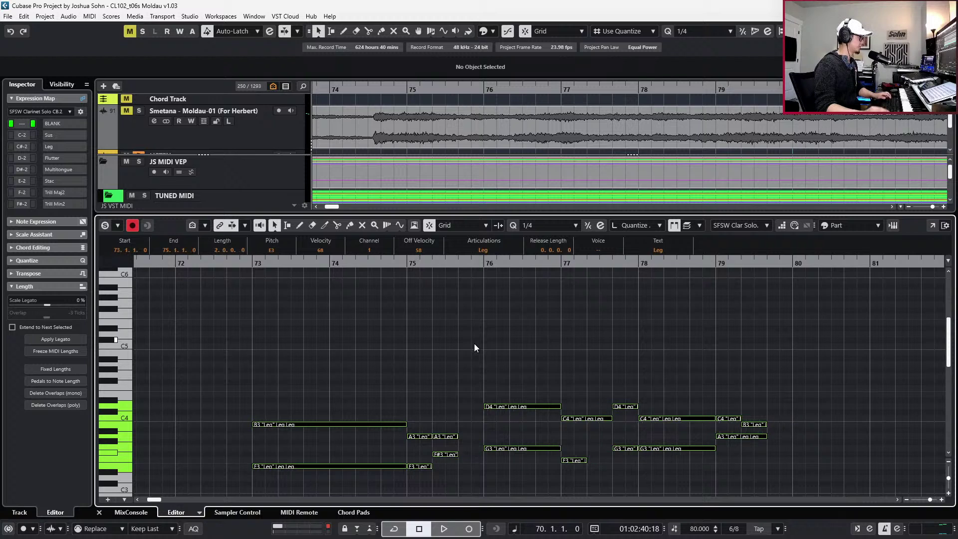
key("q")
key("ctrl+z")
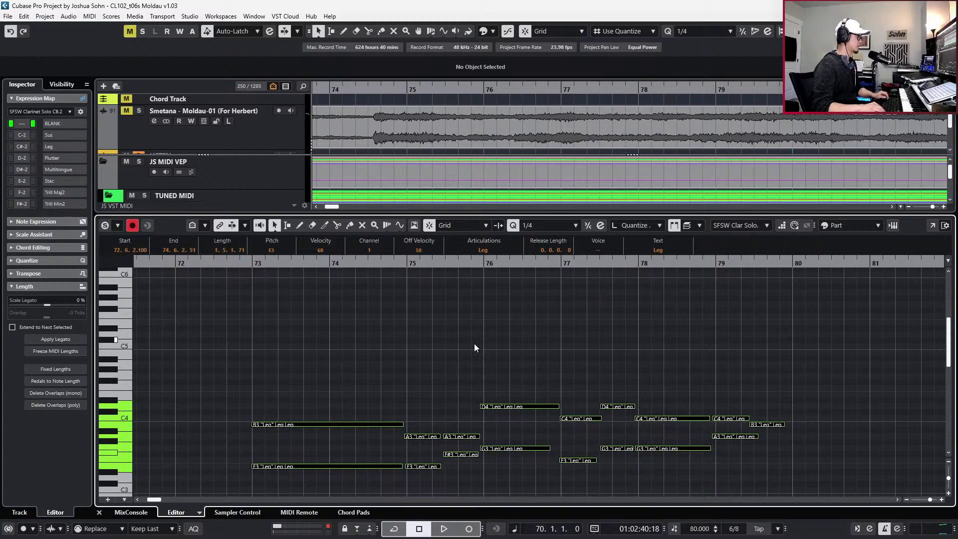
Nudge the selected clarinet notes slightly later so the phrase starts at 73.1.1.40
key("ctrl+Right")
key("ctrl+Right")
key("ctrl+Right")
key("ctrl+Right")
key("ctrl+Right")
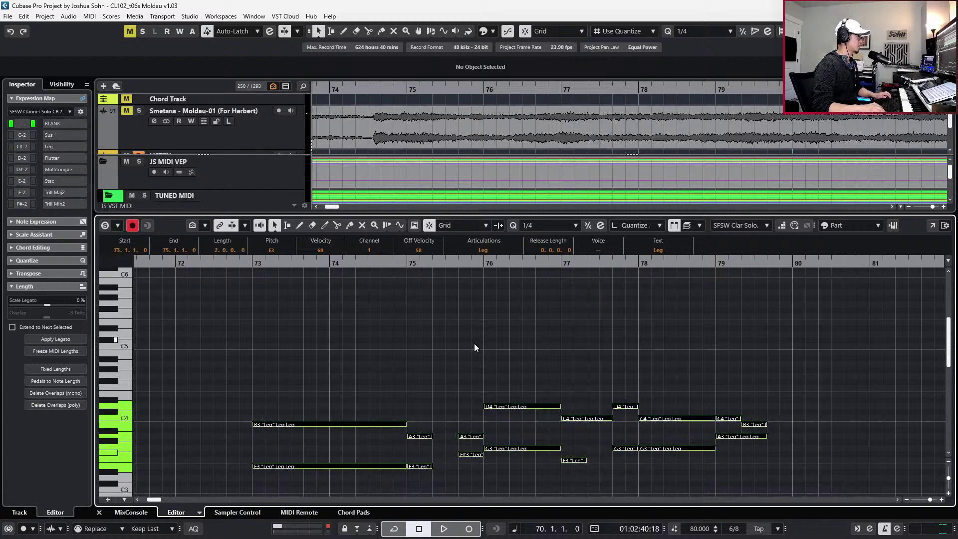
scroll(455, 355, "up", 1)
scroll(456, 359, "down", 3)
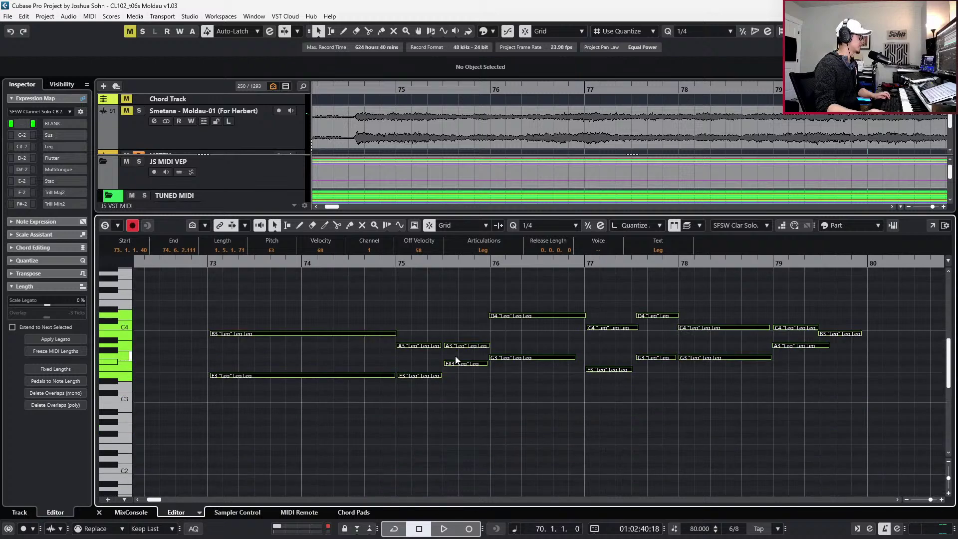
Quantize the starts and ends of the selected clarinet notes to a 1/8 grid, with the playback cursor at bar 73
key("2")
key("1")
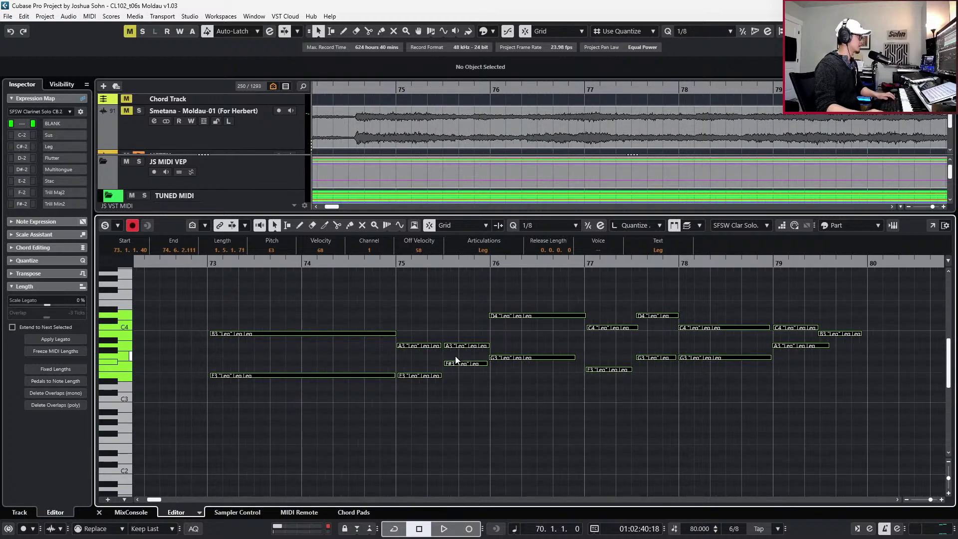
scroll(455, 358, "left", 3)
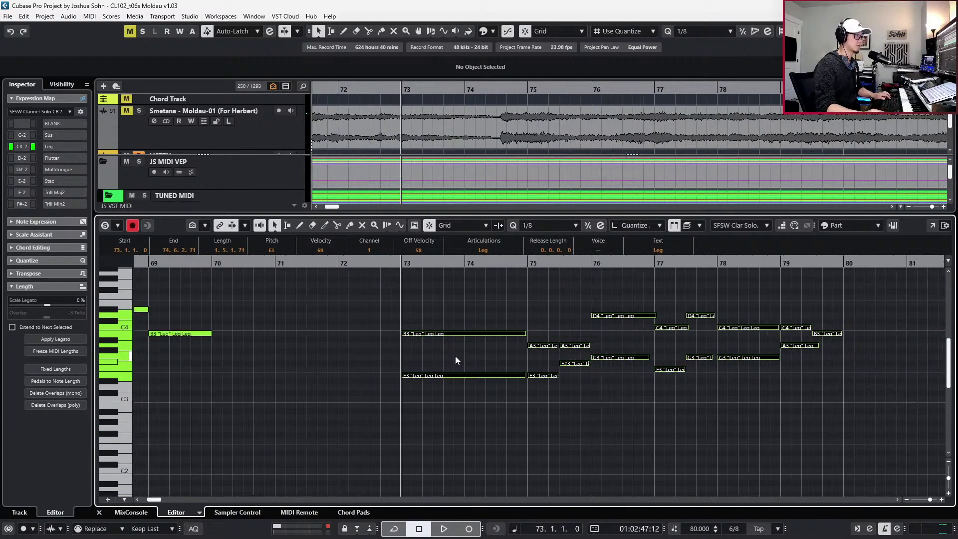
scroll(455, 356, "down", 1)
key("ctrl+l")
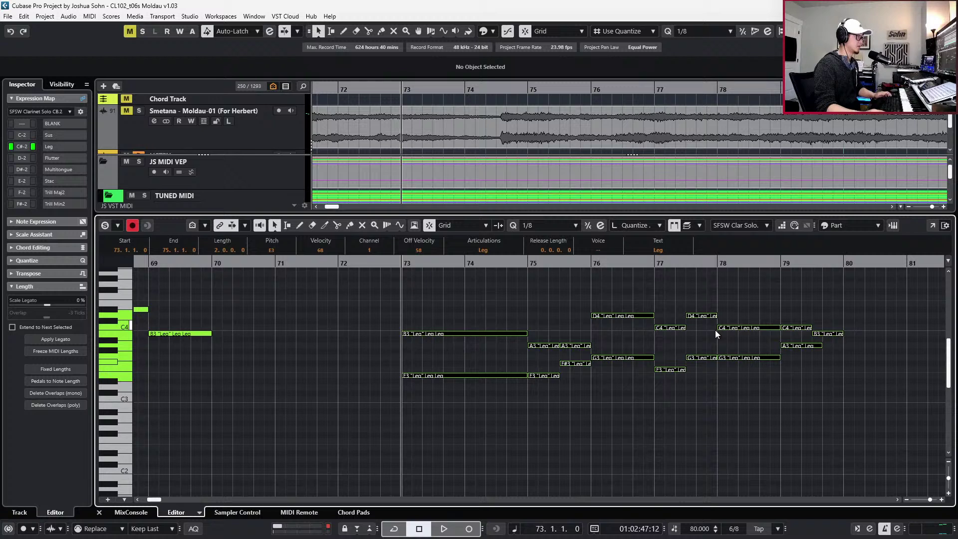
Split the lower A3 note at 79.4.1.0, extend its second part to bar 80, and start playback from bar 73
left_click(800, 369)
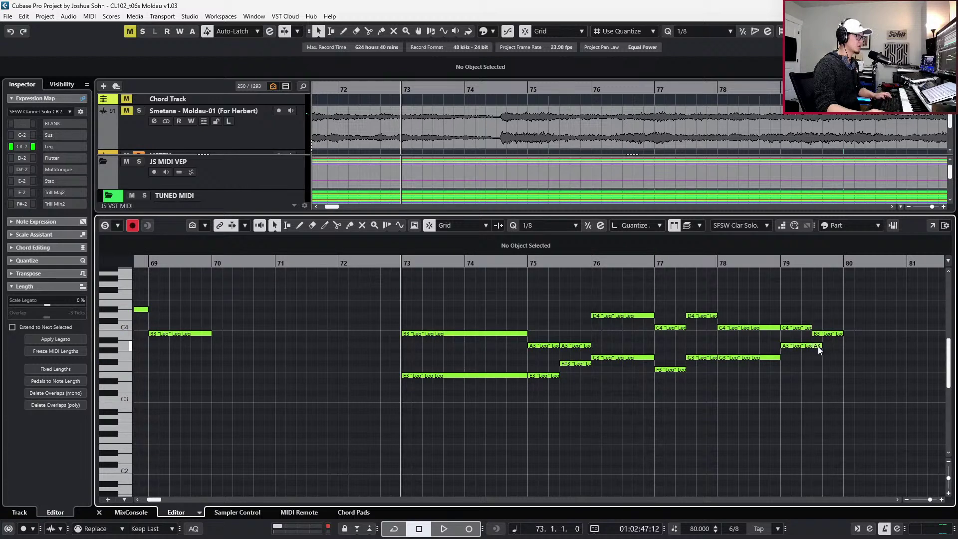
left_click_drag(820, 349, 845, 352)
key("space")
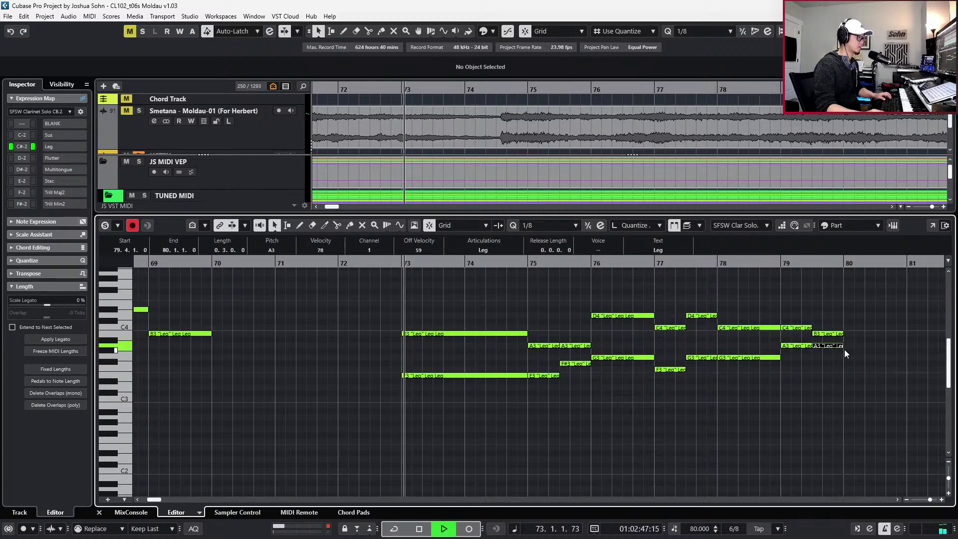
Show the velocity and controller lanes, and play the clarinet phrase from bar 73 using the project's tempo track
key("space")
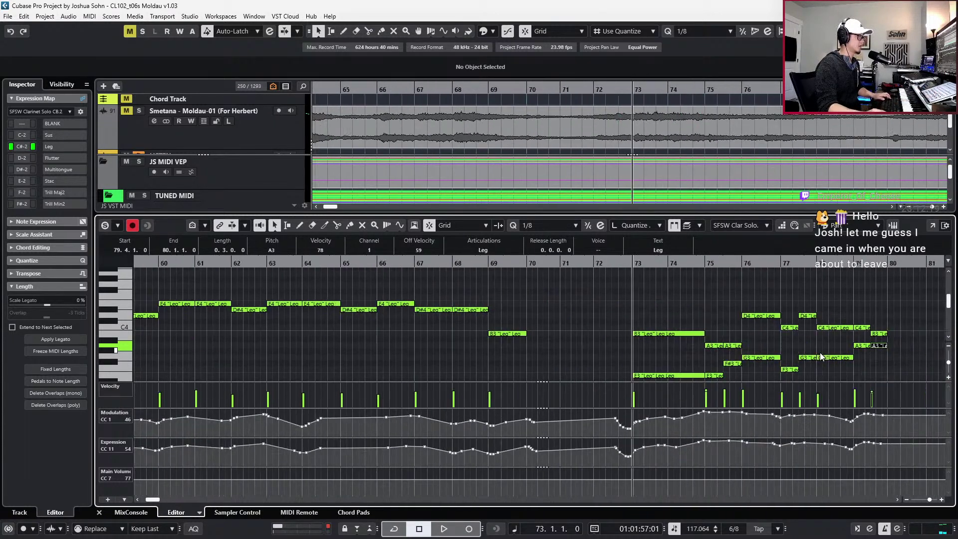
scroll(819, 352, "right", 3)
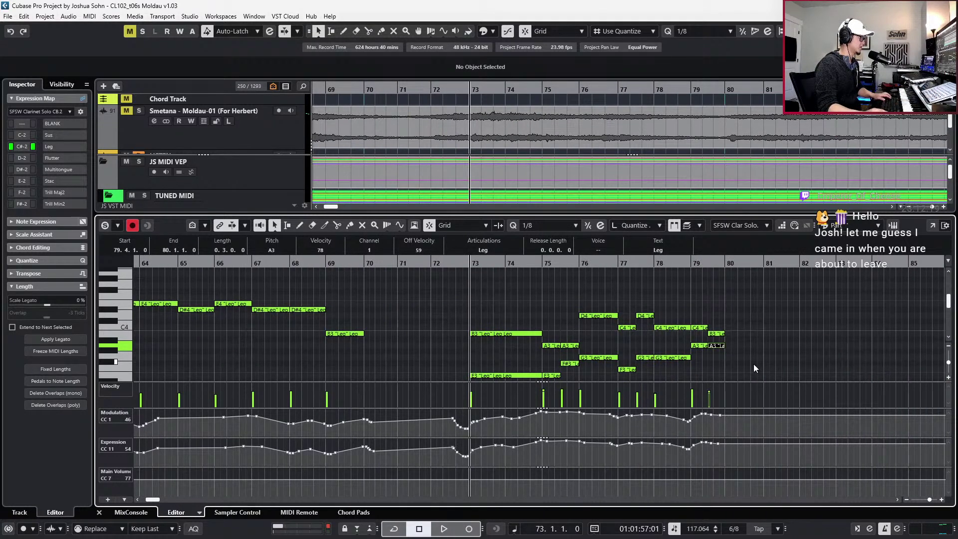
key("space")
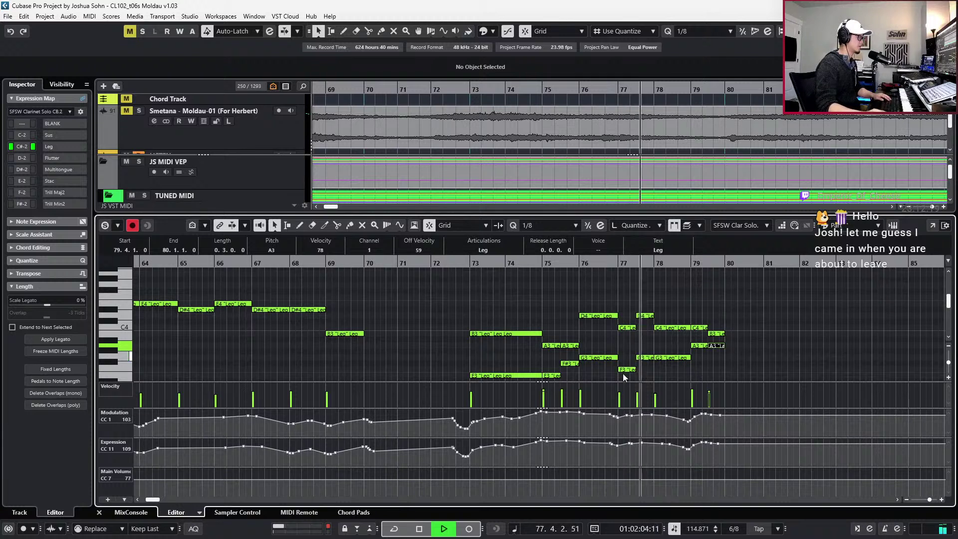
left_click(610, 320)
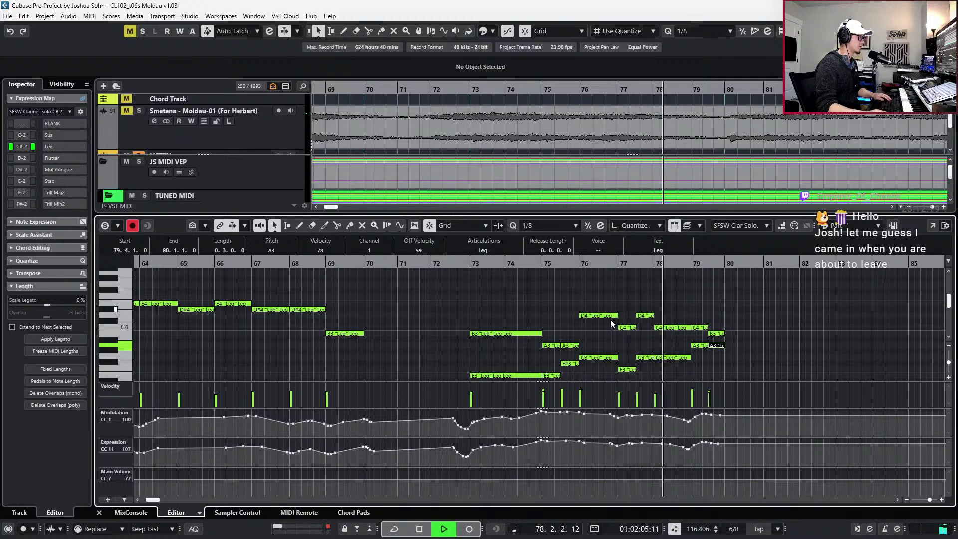
Shape the dip before bar 77 by setting modulation to 78 at 76.6.1.36 and expression to 83 at 76.6.1.55
left_click(617, 416)
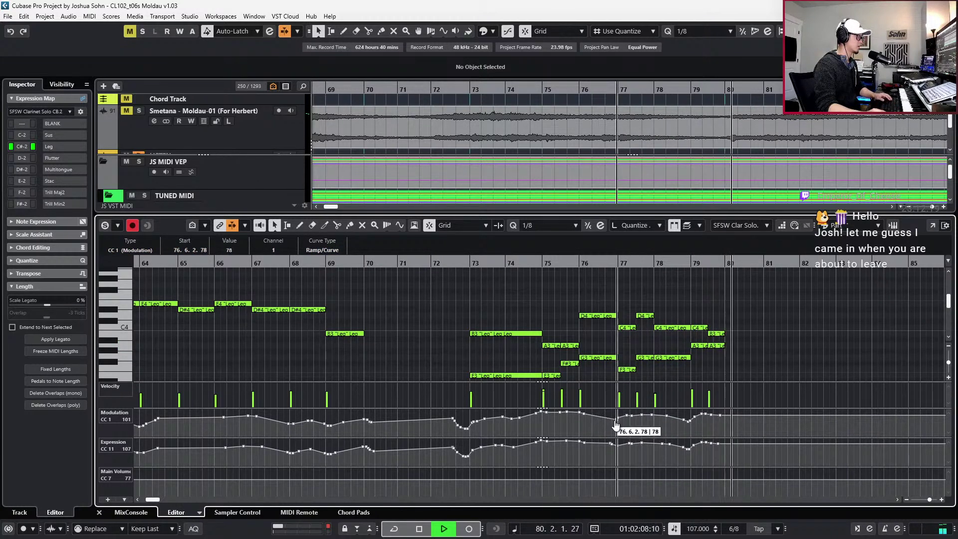
key("space")
left_click(617, 444)
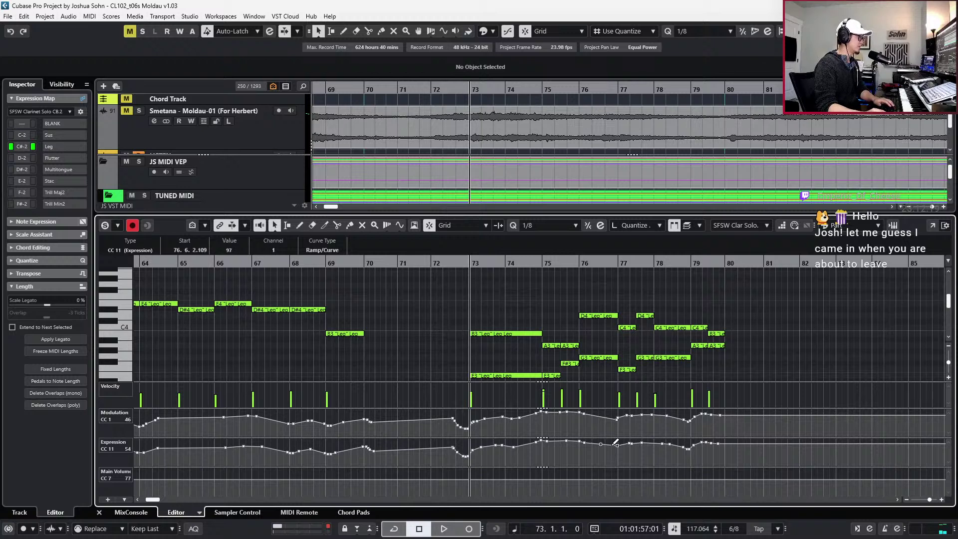
left_click_drag(616, 444, 613, 447)
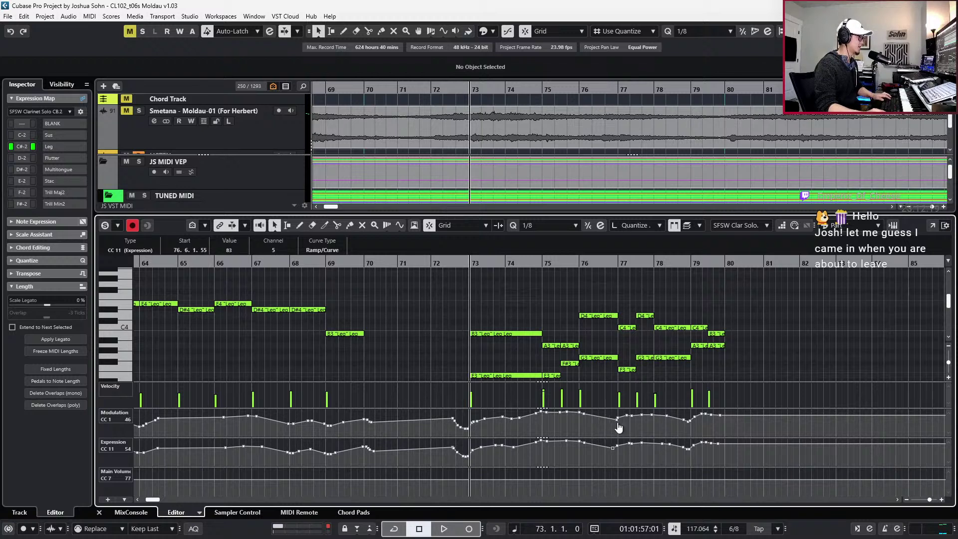
left_click(617, 420)
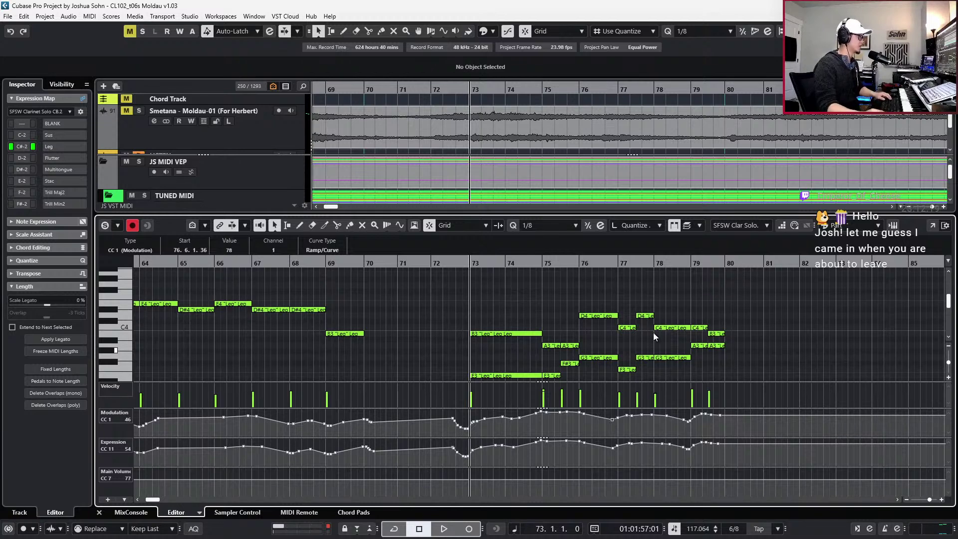
scroll(738, 306, "up", 1)
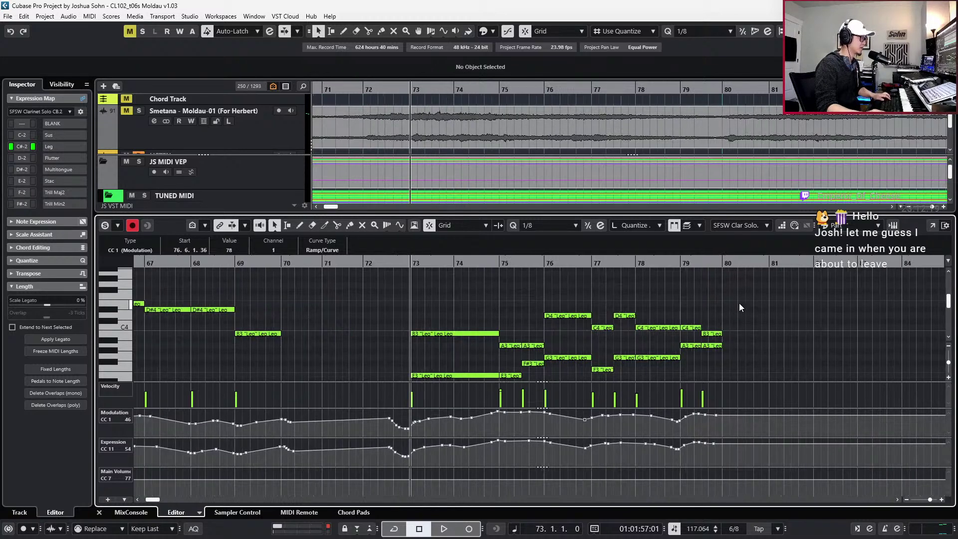
scroll(738, 309, "down", 1)
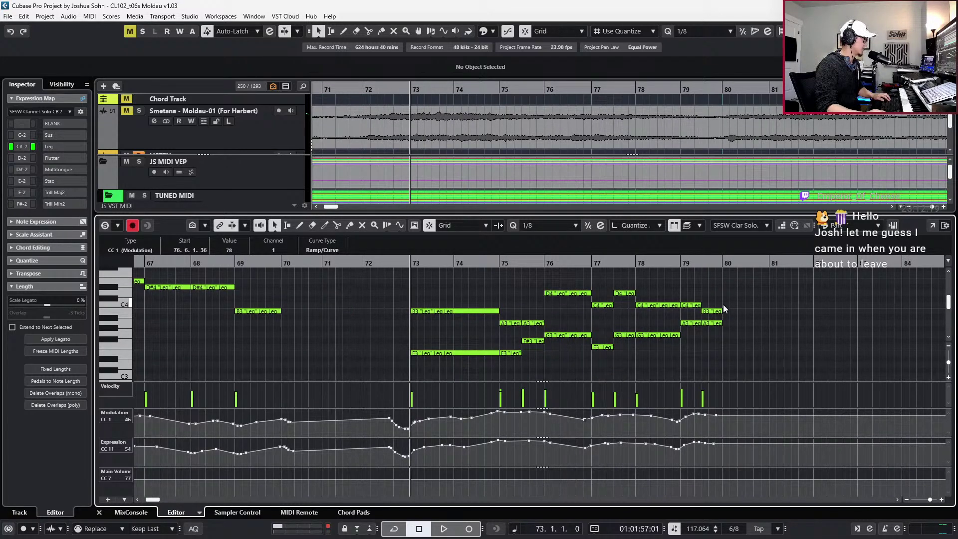
Play back the clarinet phrase from bar 73
key("space")
key("space")
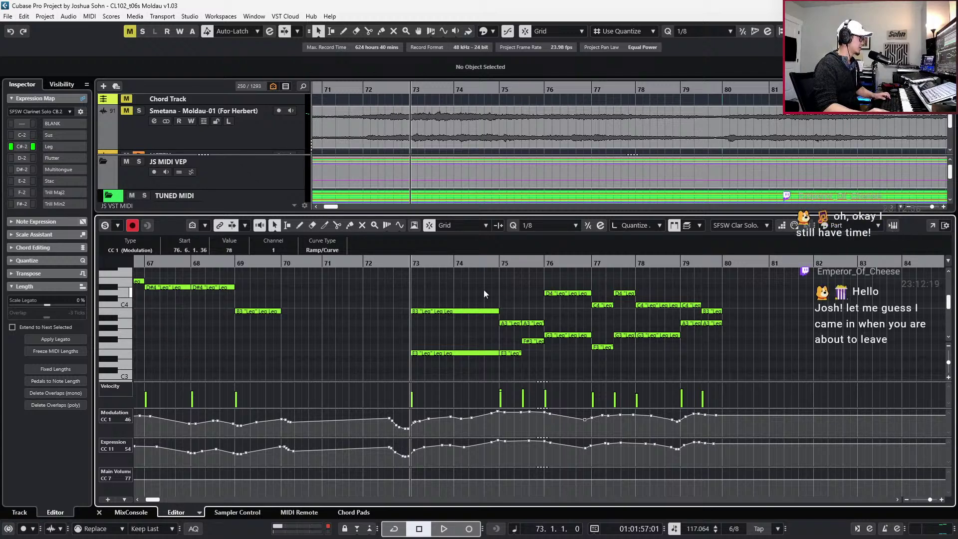
left_click_drag(461, 290, 531, 324)
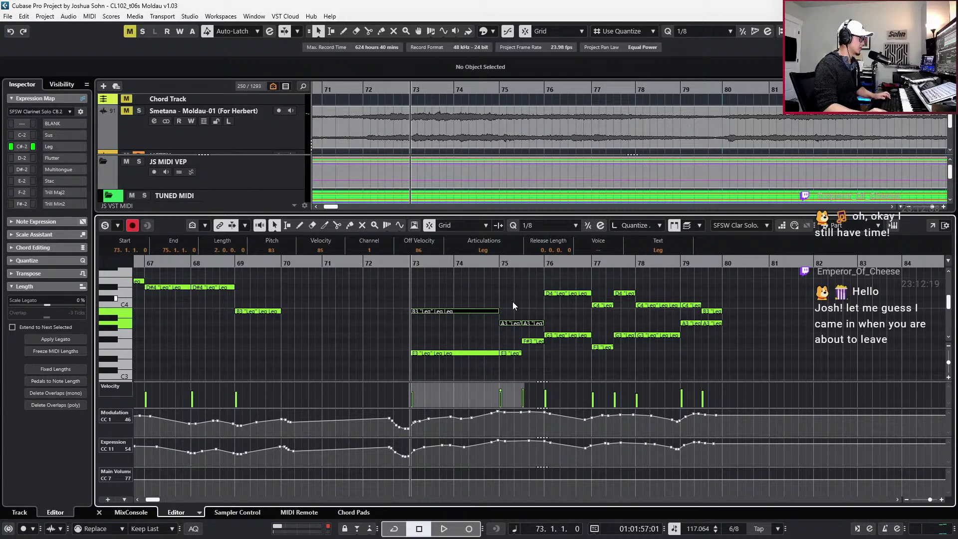
left_click(531, 323, "shift")
left_click(517, 322, "shift")
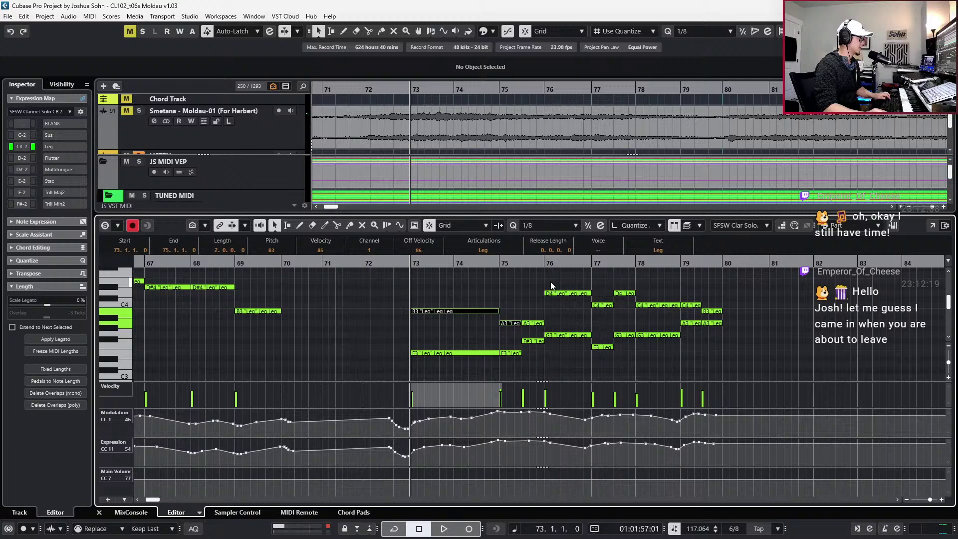
left_click_drag(558, 283, 622, 310)
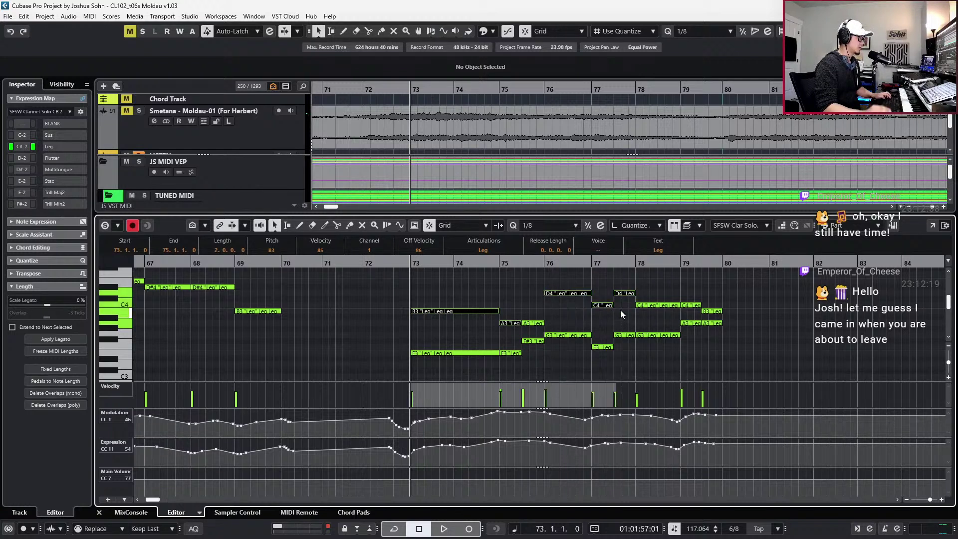
left_click(692, 306)
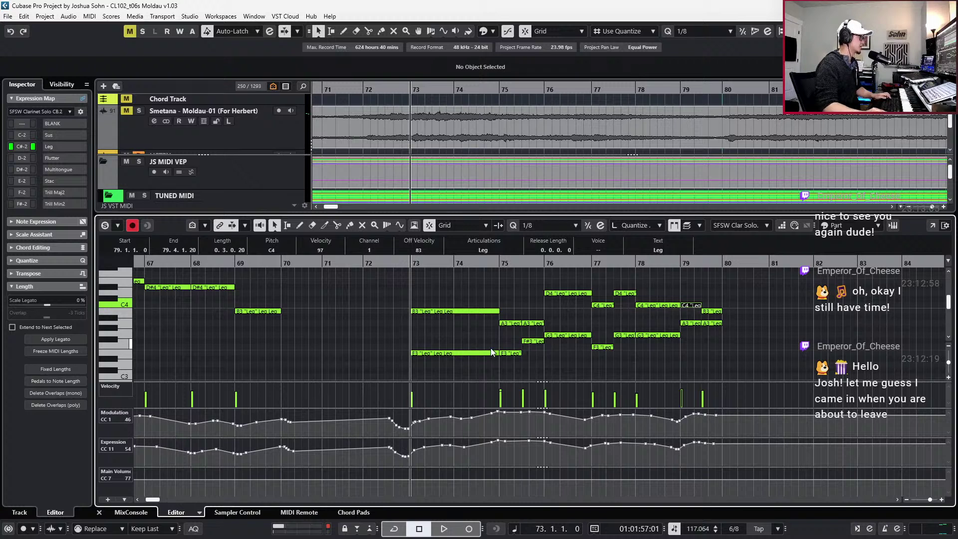
left_click(517, 353)
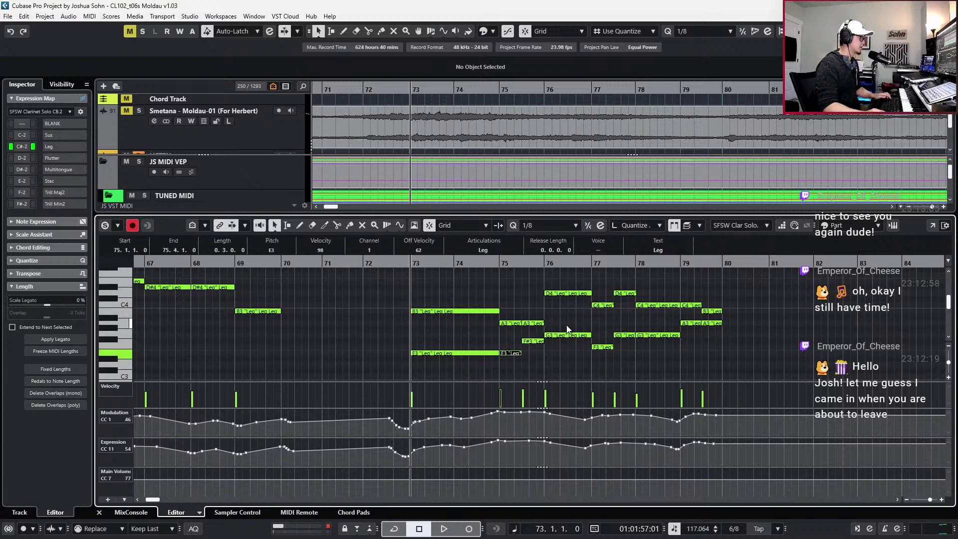
left_click(551, 335, "shift")
left_click(603, 347, "shift")
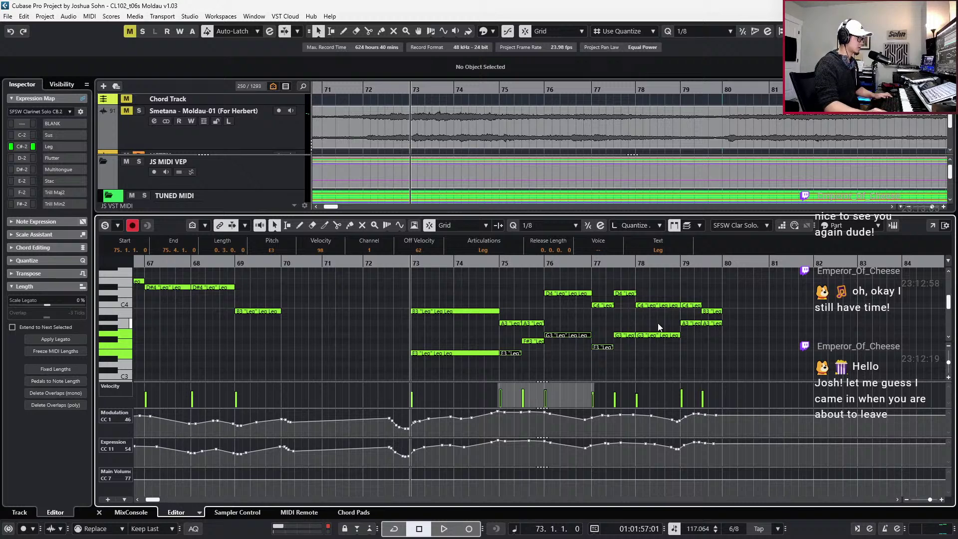
left_click(664, 335, "shift")
Copy bars 72 to 80 of the SFSW Clar Solo KS track onto the CLAIRE Cl Legato A KS track and glue the parts together
key("ctrl+e")
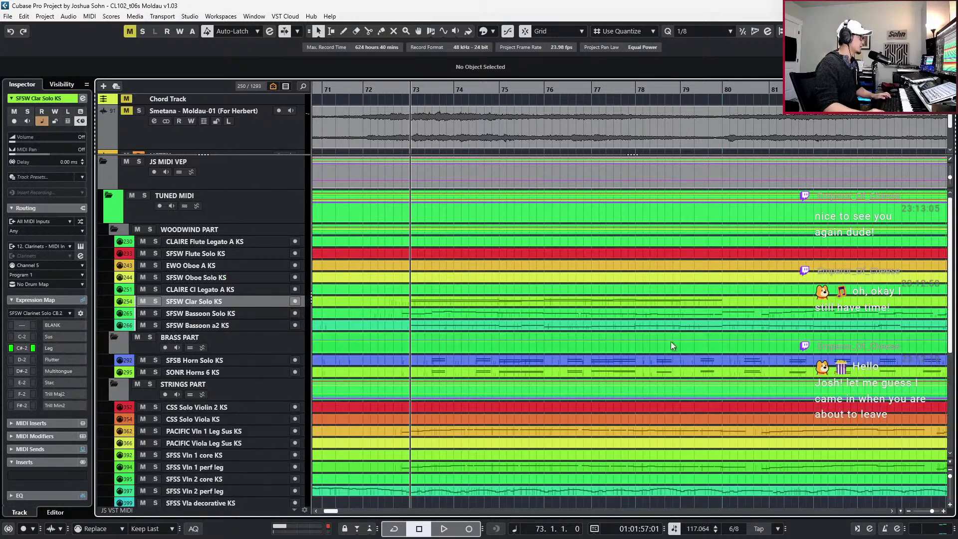
left_click_drag(369, 302, 678, 303)
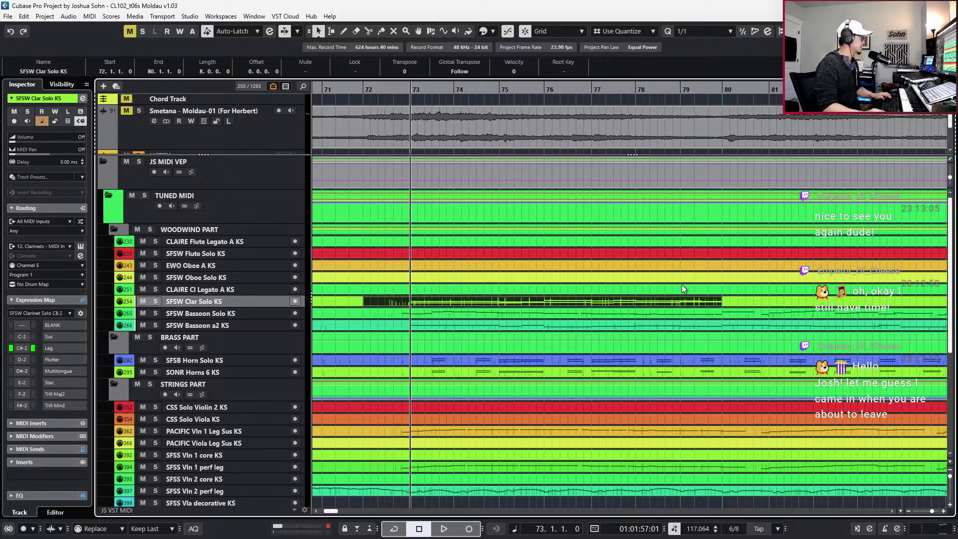
left_click(381, 294)
left_click(341, 290)
left_click(347, 303)
left_click(525, 297)
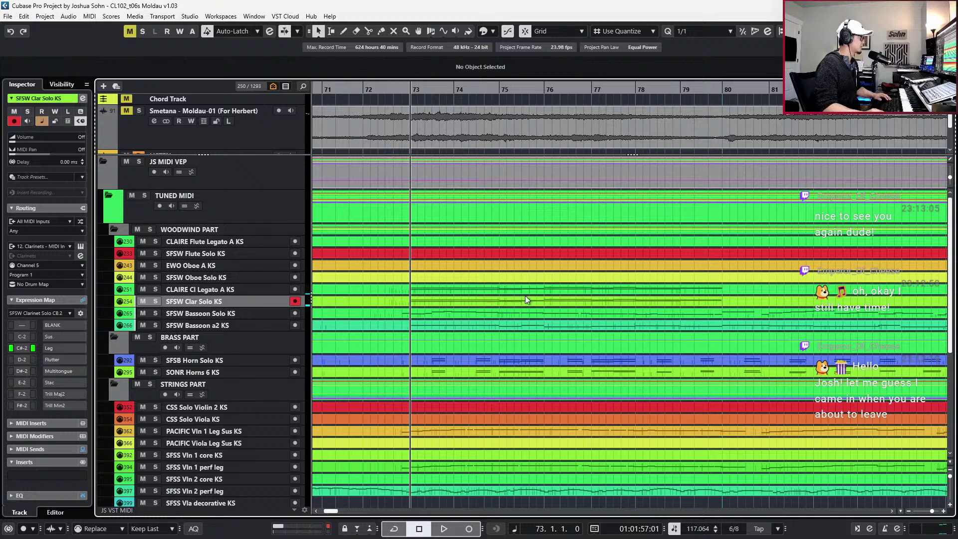
Delete the upper-voice notes from bar 73 onward in the SFSW Clar Solo KS part and close its editor
double_click(534, 304)
scroll(515, 300, "up", 2)
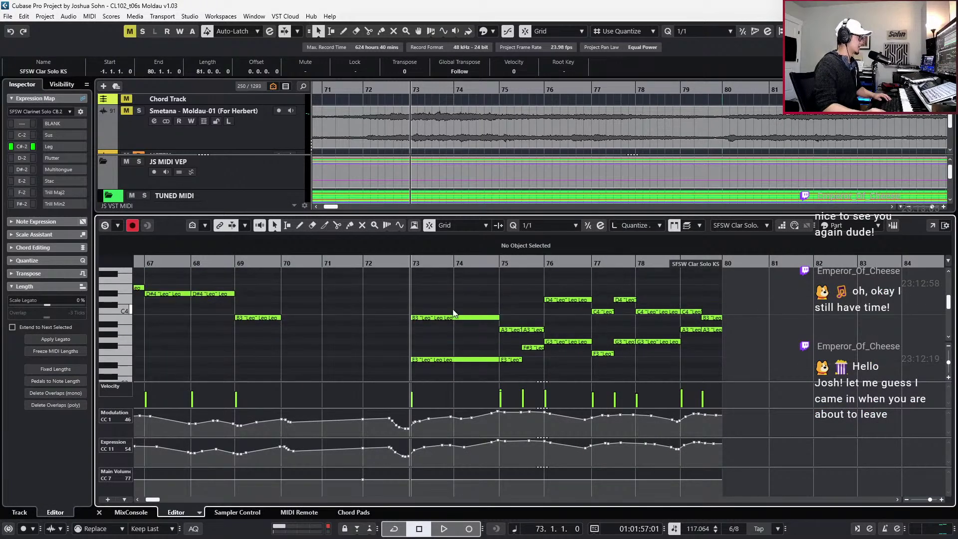
left_click_drag(519, 293, 644, 322)
key("Delete")
key("Delete")
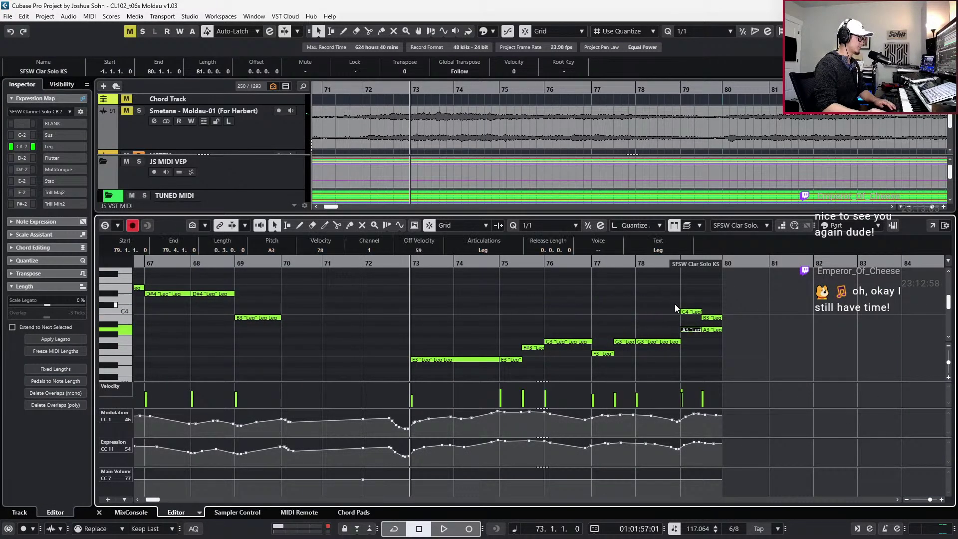
key("Return")
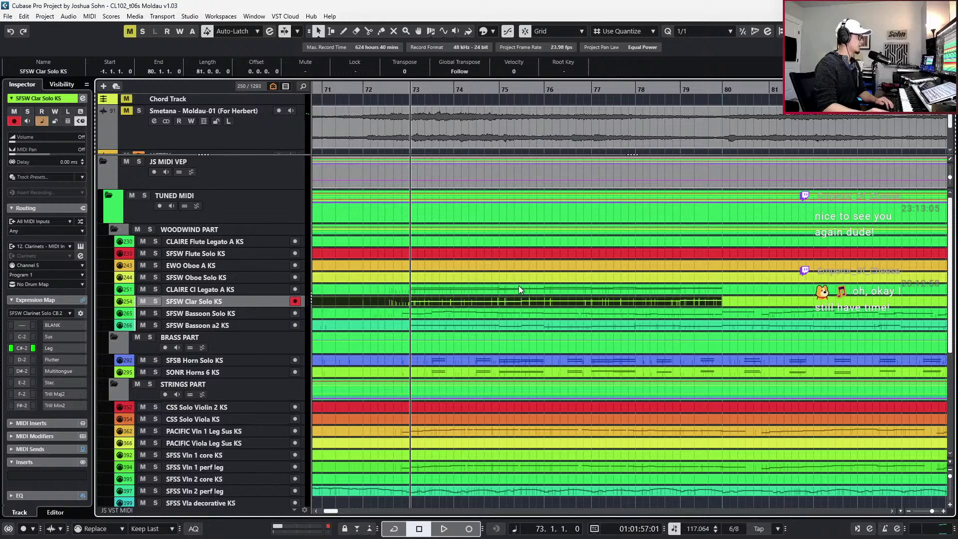
Delete the lower-voice notes from bar 73 onward in the CLAIRE Cl Legato A KS part
double_click(519, 288)
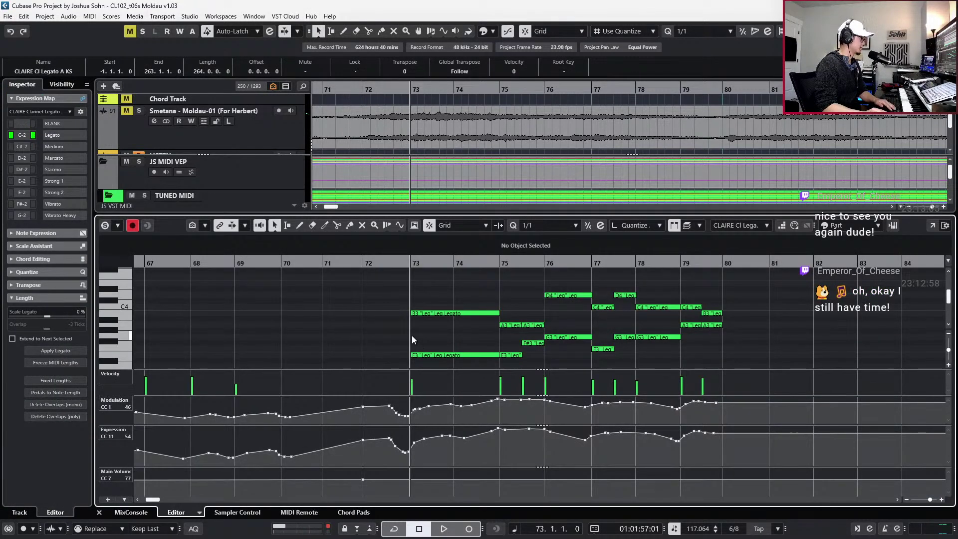
left_click_drag(430, 332, 528, 373)
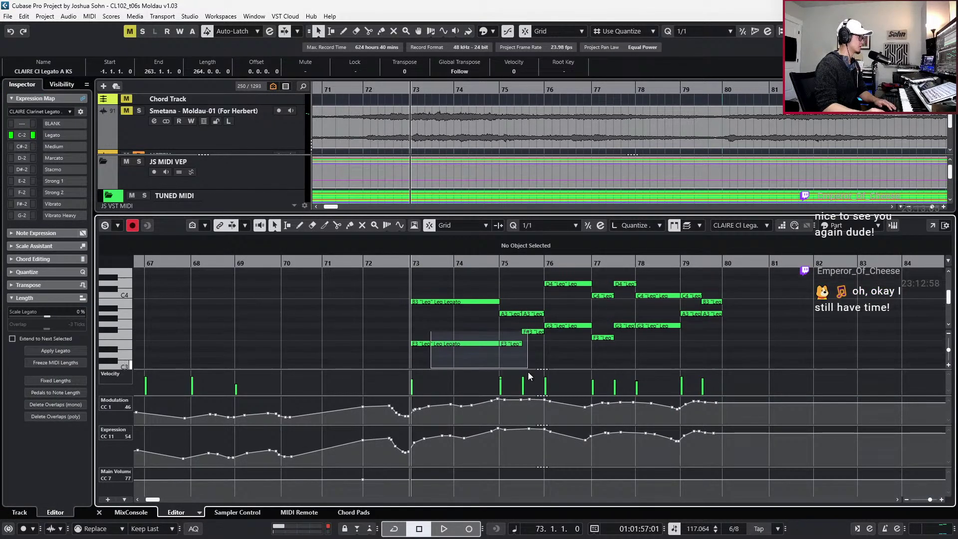
key("Delete")
left_click_drag(590, 304, 721, 346)
key("Delete")
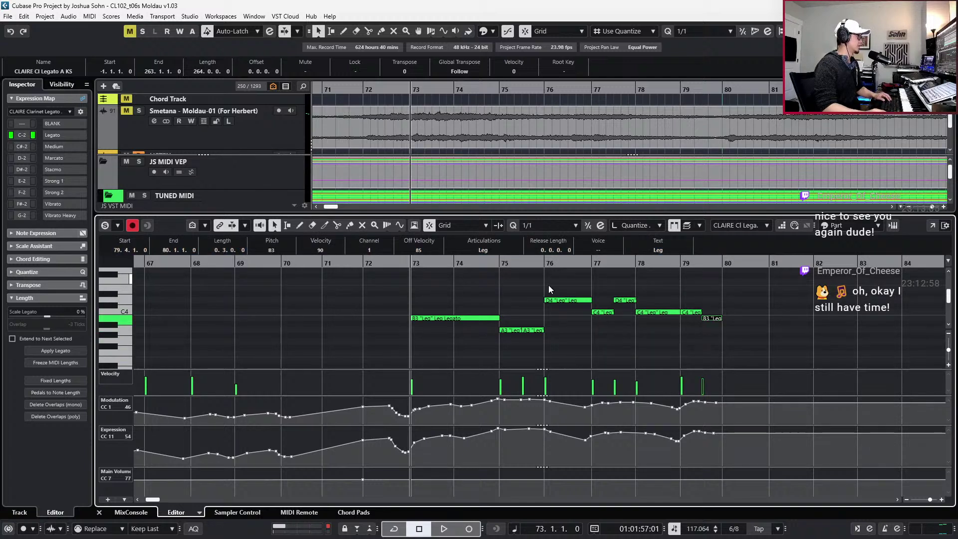
Set the articulation of the remaining upper-voice notes to Medium and place the playback cursor at bar 72
mouse_move(474, 298)
left_mouse_down()
mouse_move(681, 354)
mouse_move(709, 353)
left_mouse_up()
left_click(499, 247)
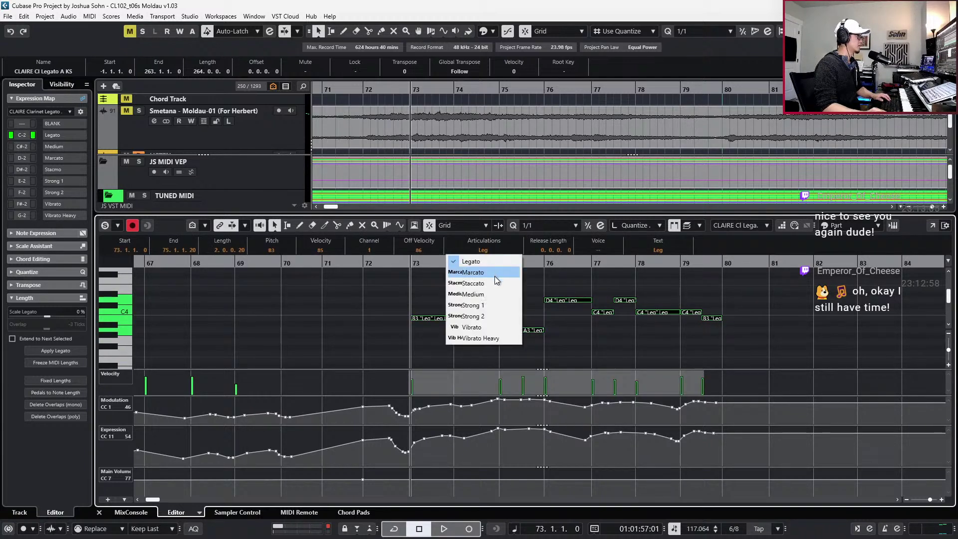
left_click(494, 292)
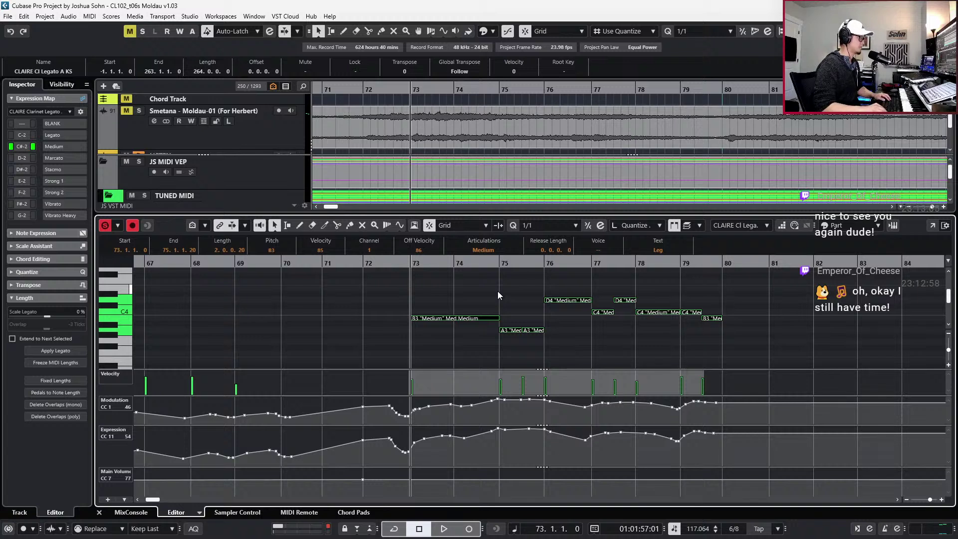
key("space")
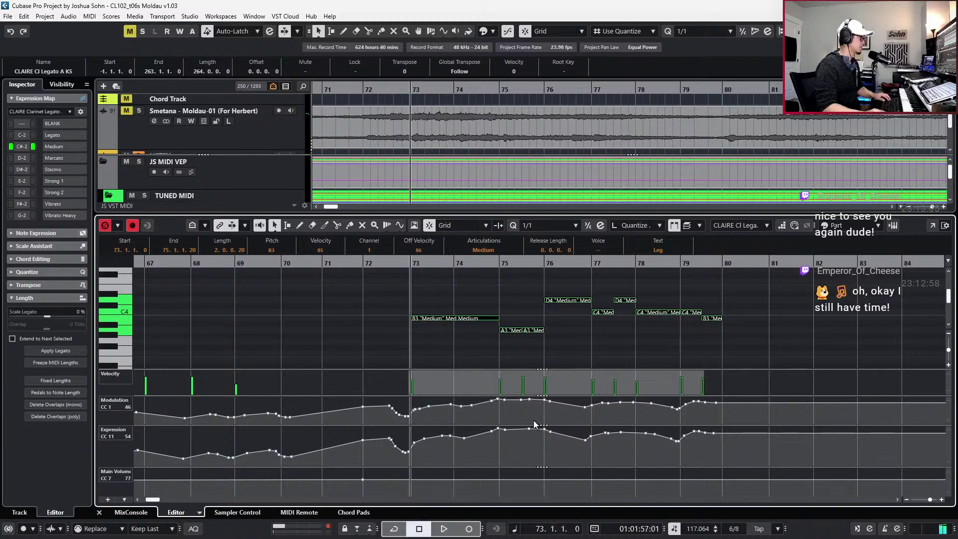
key("minus")
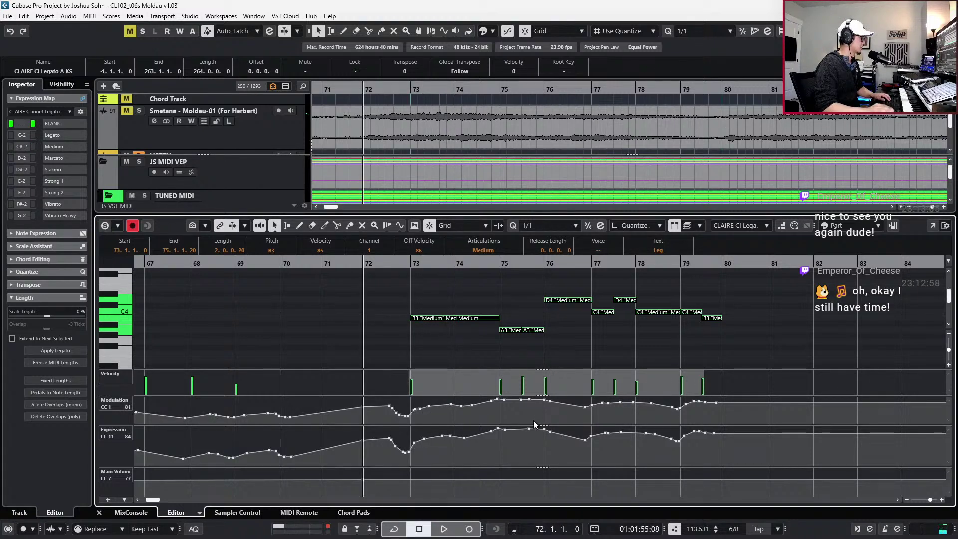
Lower the expression and modulation curves over bars 73 to 79, starting at 21 and 22 respectively, while playing from bar 72
left_click_drag(415, 459, 709, 417)
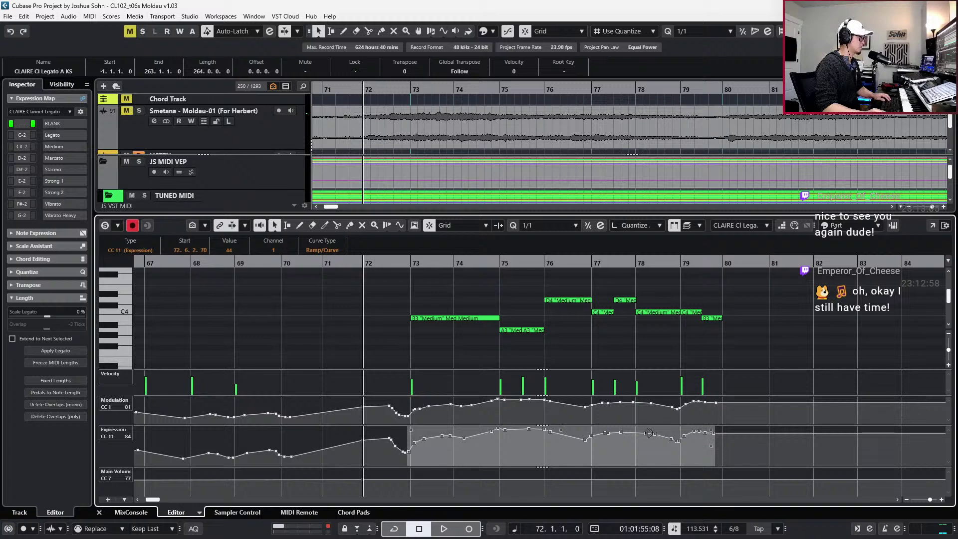
left_click_drag(648, 433, 701, 456)
key("space")
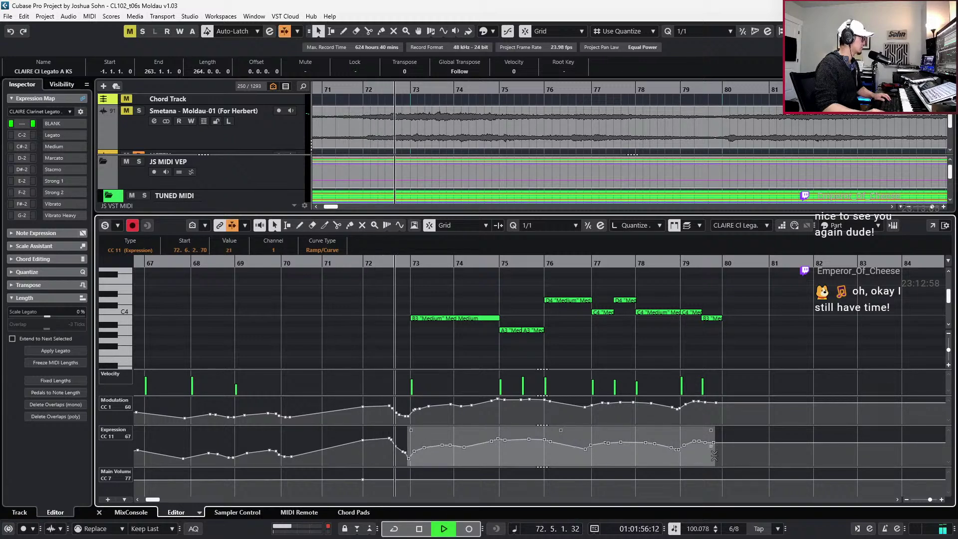
left_click_drag(408, 397, 717, 434)
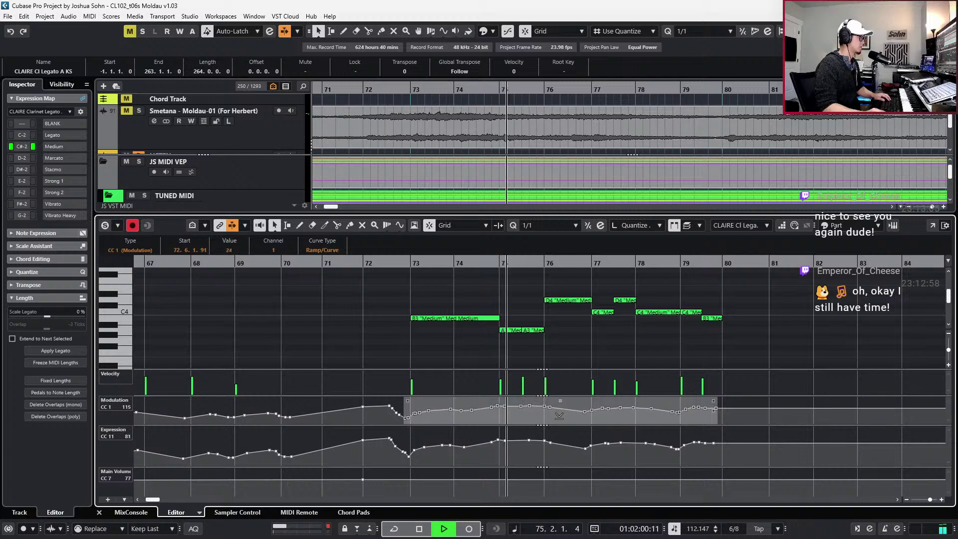
left_click_drag(560, 416, 559, 418)
key("space")
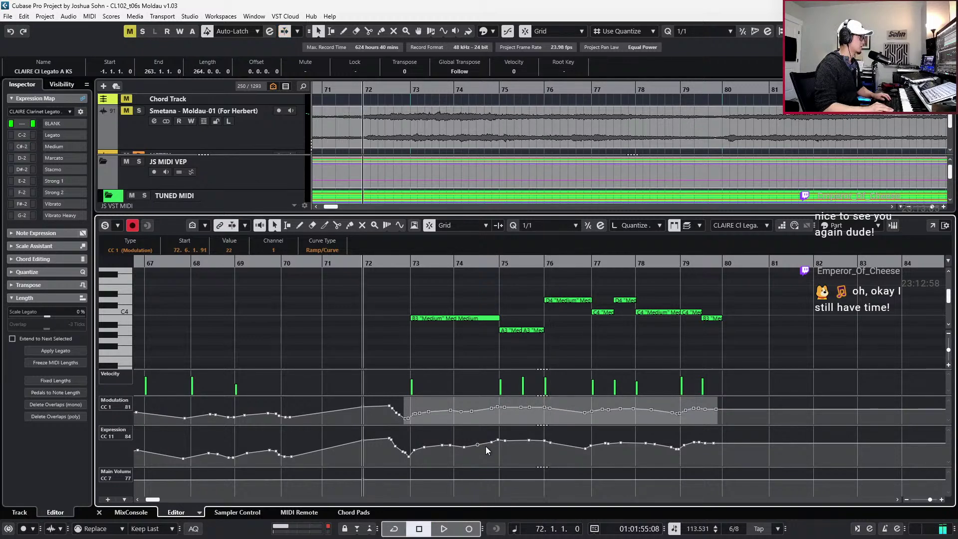
key("space")
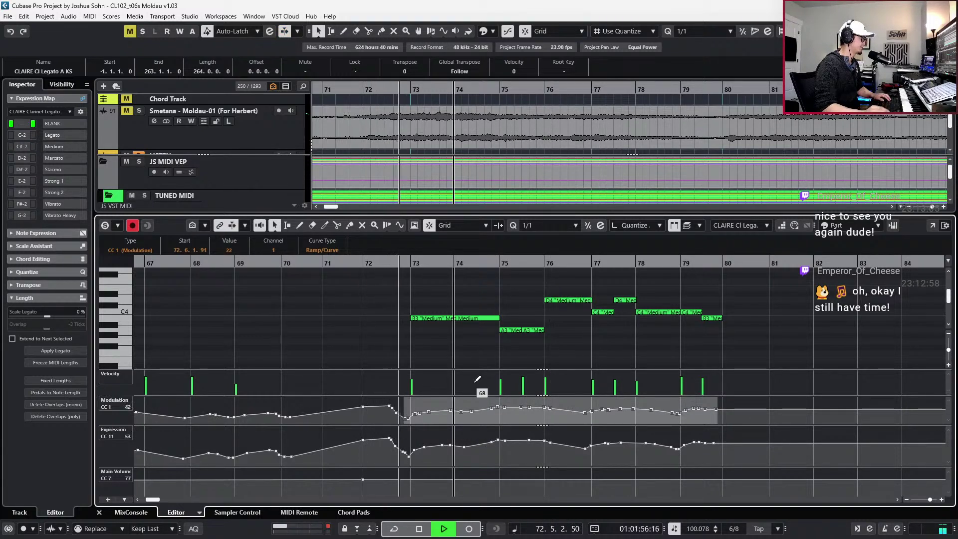
Delete the copied modulation and expression points under the clarinet phrase from bar 73 onward
left_click_drag(412, 436, 567, 424)
key("space")
key("Delete")
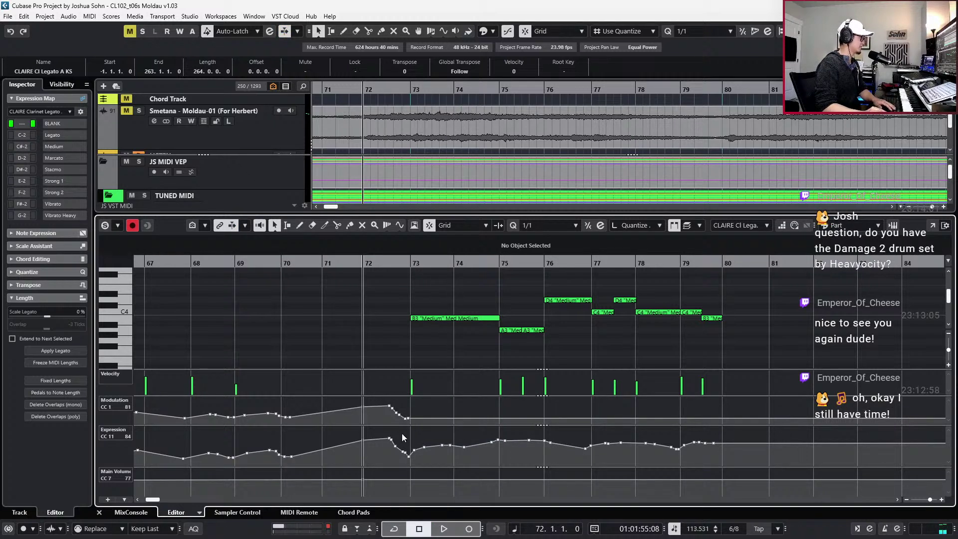
left_click_drag(402, 434, 609, 484)
key("Delete")
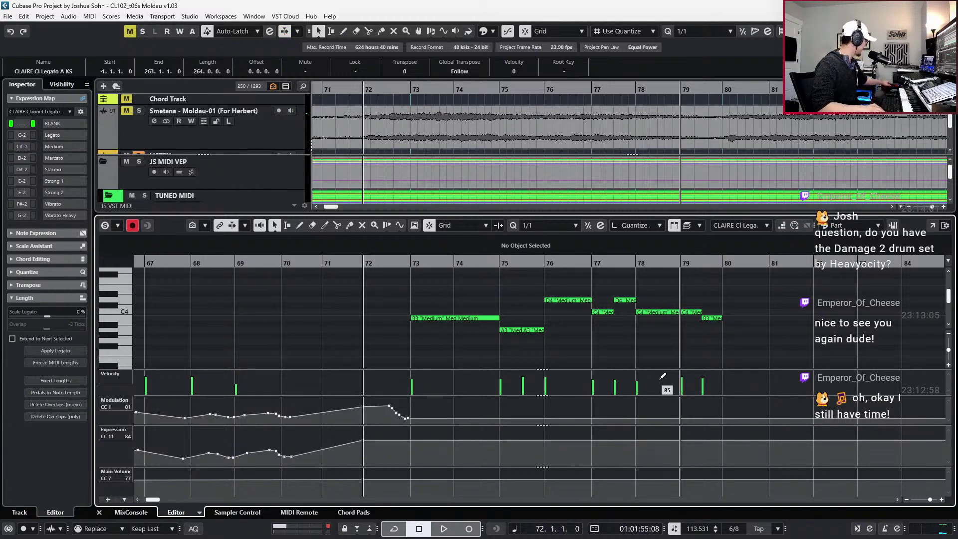
Try recording new modulation and expression curves from bar 72 to bar 78, and undo the take
key("KP_Multiply")
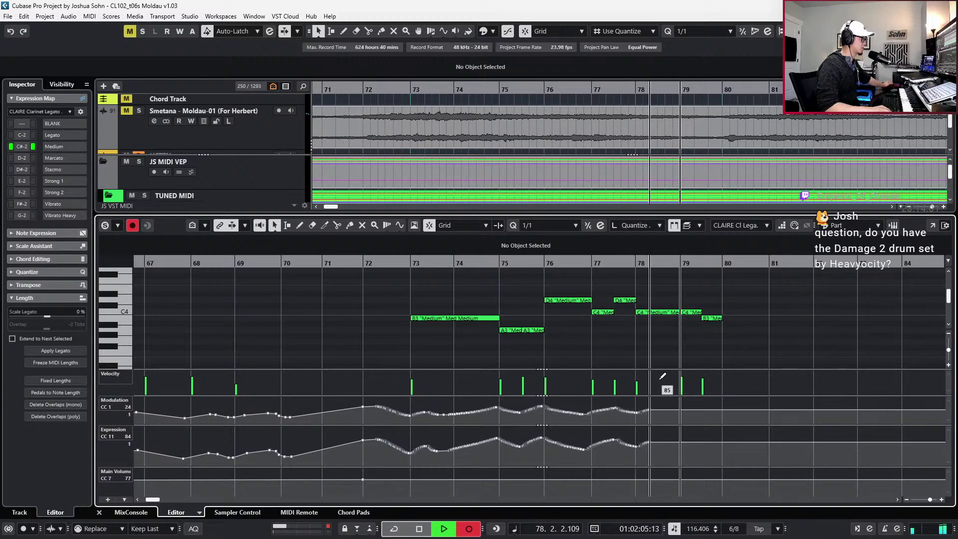
key("space")
key("ctrl+z")
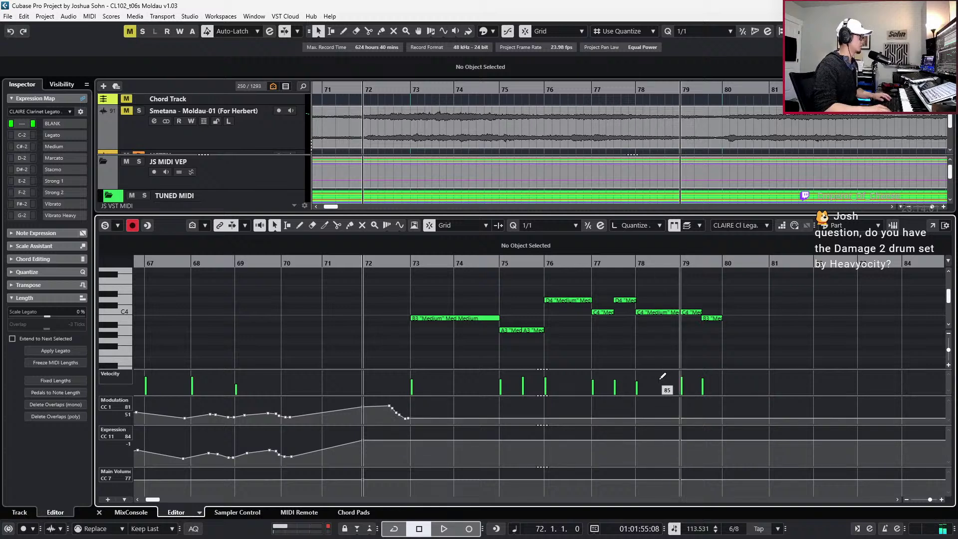
Solo the edited part and draw the main volume curve down to 56 at bar 73
key("s")
key("space")
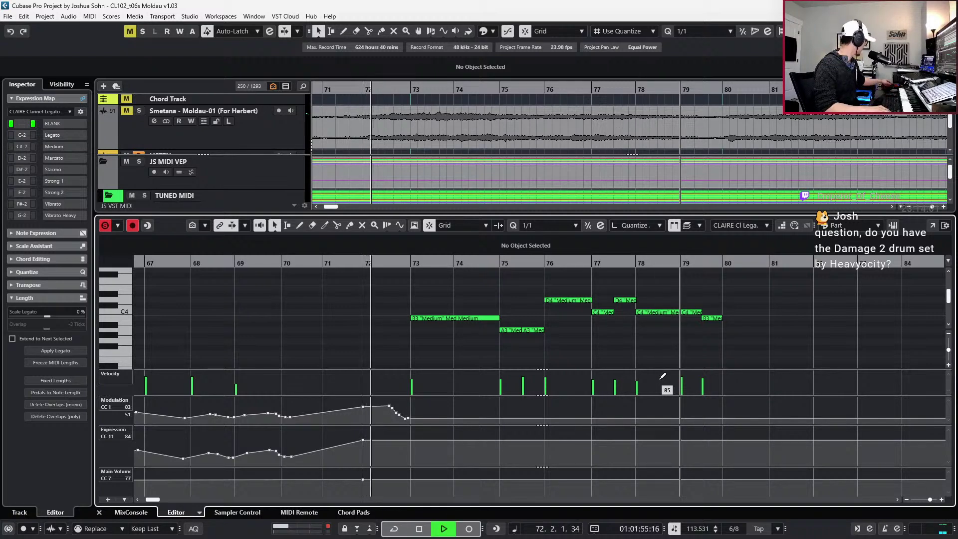
key("space")
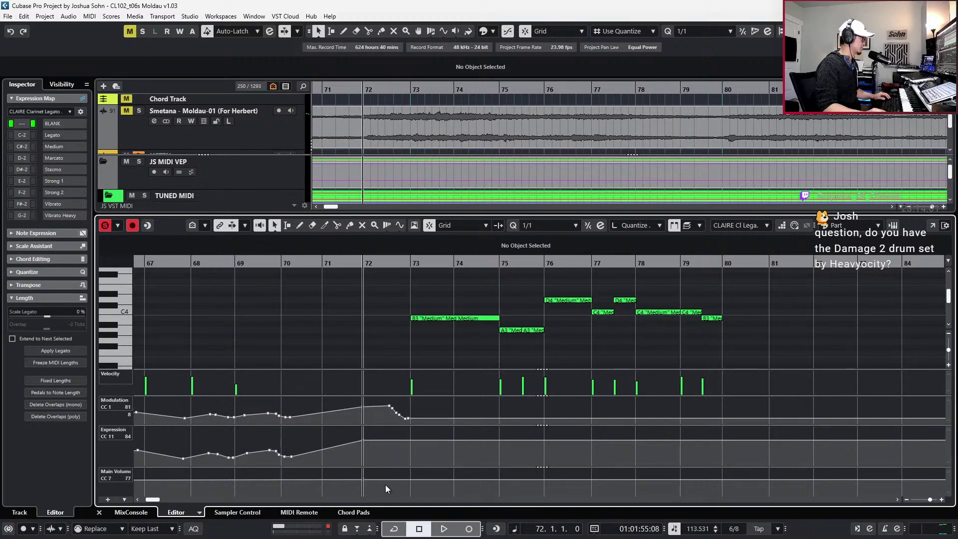
left_click_drag(387, 480, 411, 483)
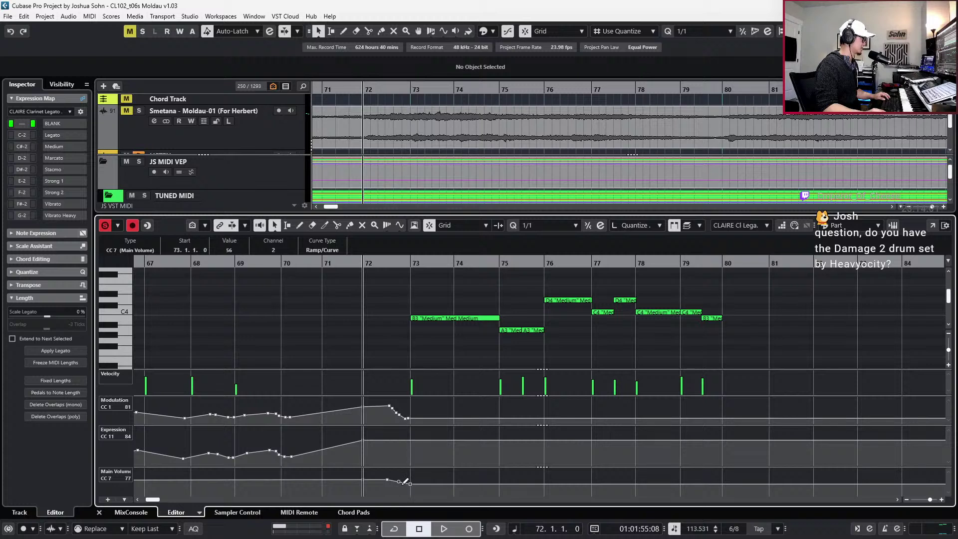
Play from bar 72 and punch in a recording of modulation and expression from bar 73 through bar 74
key("space")
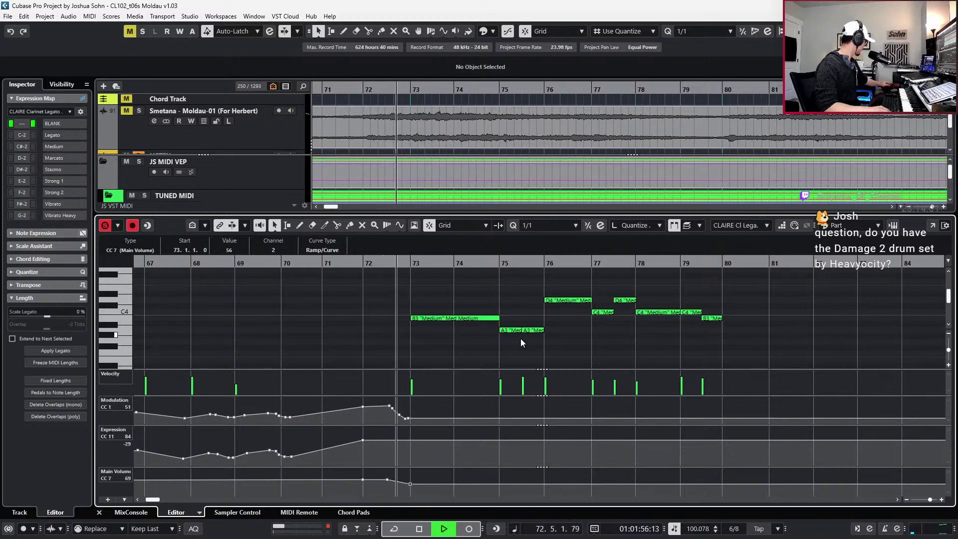
key("KP_Multiply")
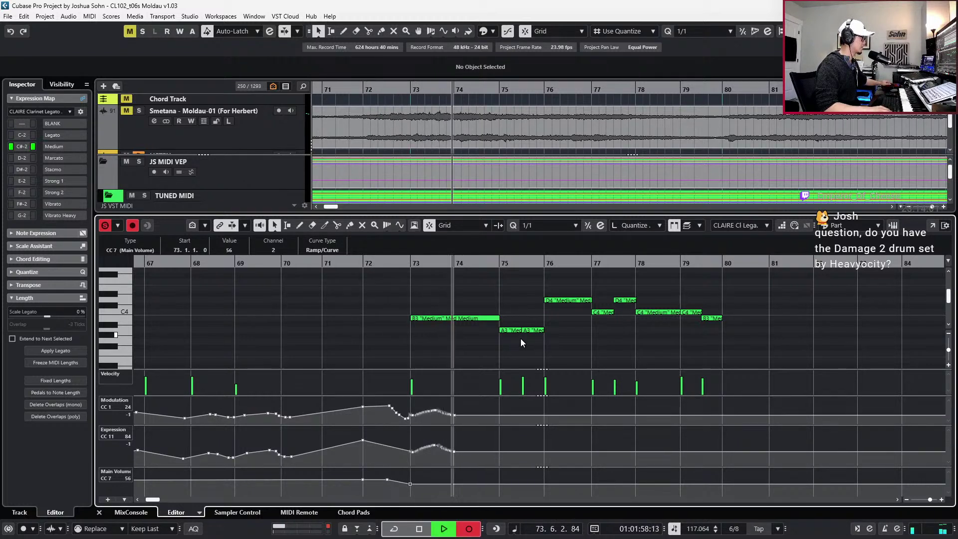
key("space")
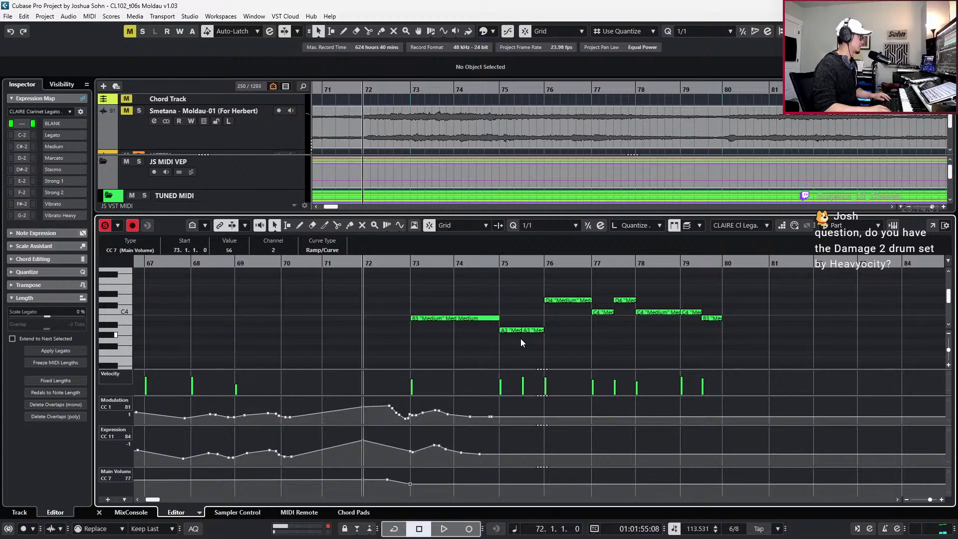
Play from bar 72 and record new modulation and expression curves over the clarinet phrase from bar 73 to bar 80
key("space")
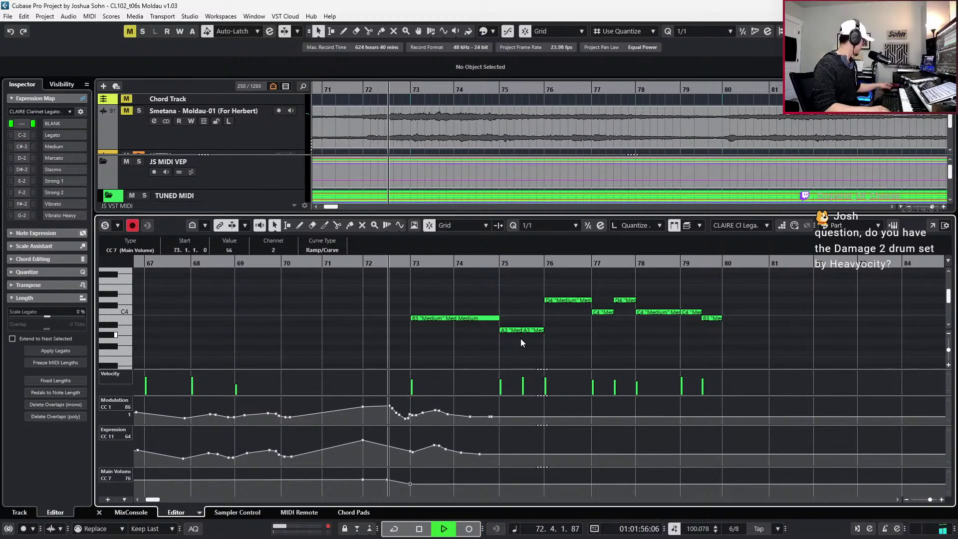
key("KP_Multiply")
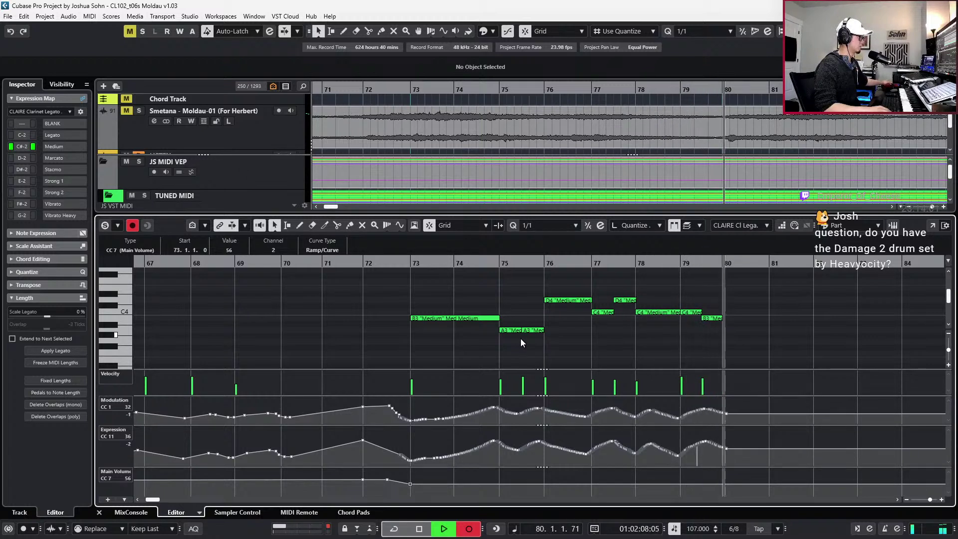
key("space")
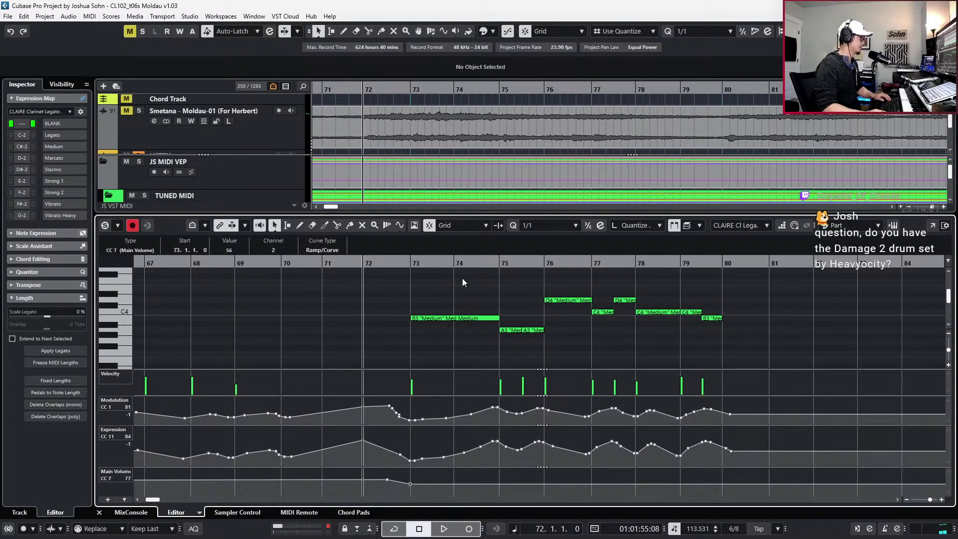
Split the long B3 note at bar 74 and play the phrase from bar 72
key("Right")
left_click(452, 318, "alt")
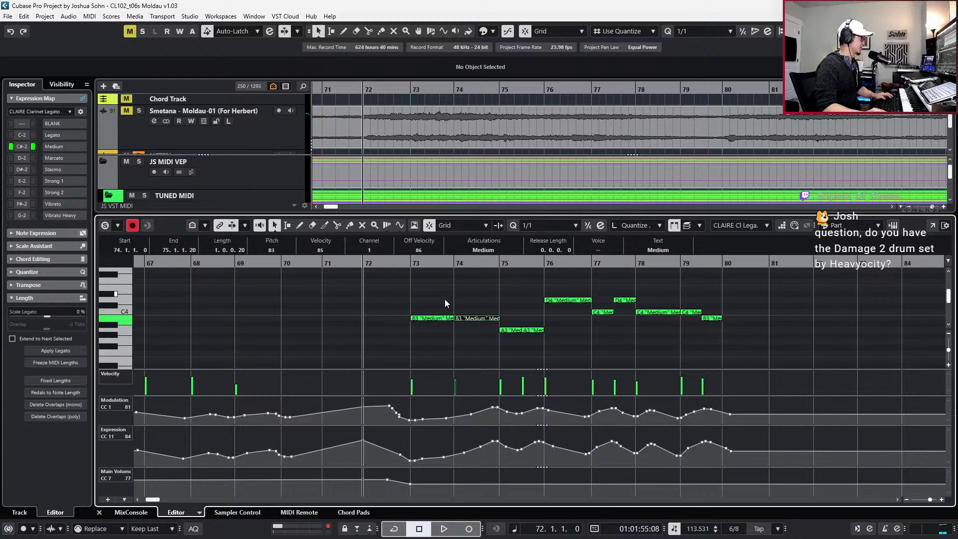
key("space")
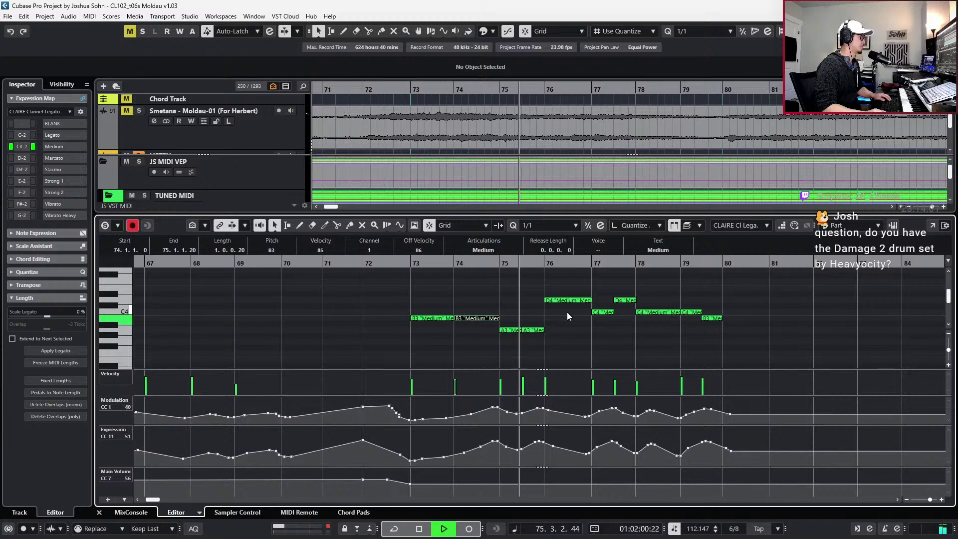
key("space")
Lower the expression peak just before bar 75 to 71 and audition the phrase from bar 72
left_click(486, 431)
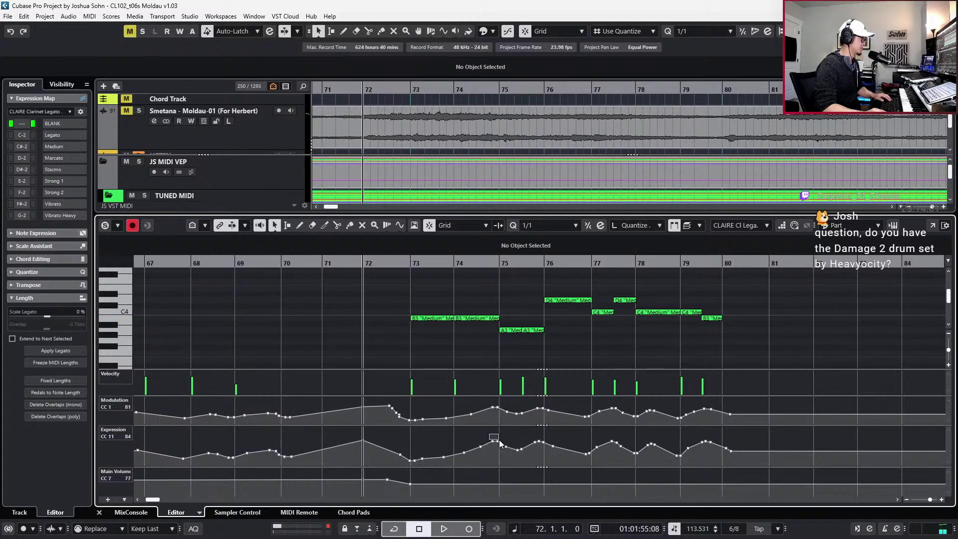
left_click(498, 440)
key("space")
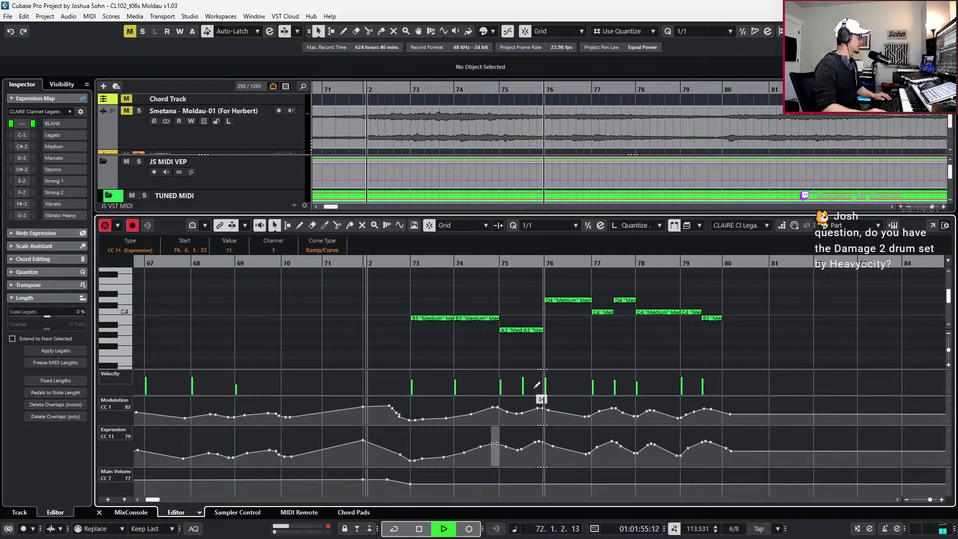
key("space")
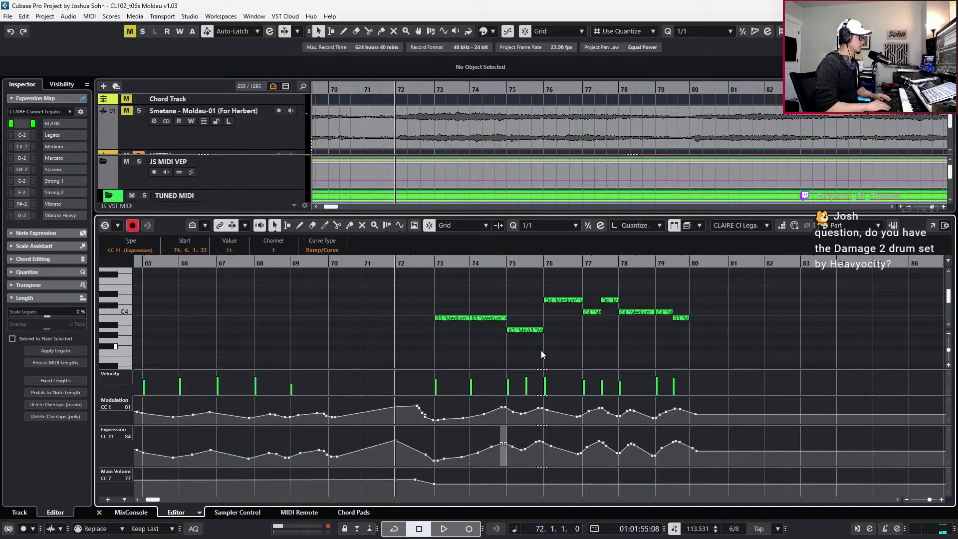
Return to the project view and listen to both clarinet tracks with the other instruments from bars 72 and 73
key("ctrl+e")
key("space")
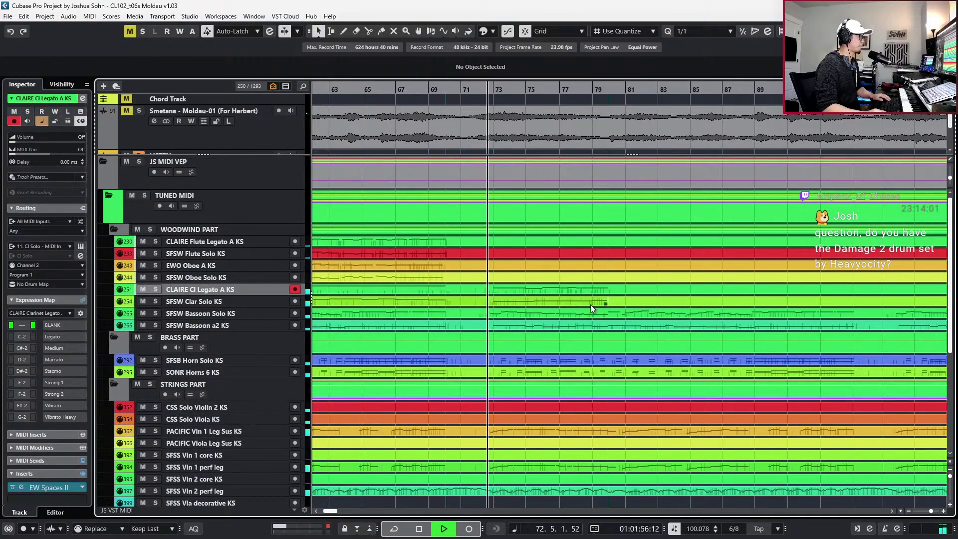
left_click(618, 304)
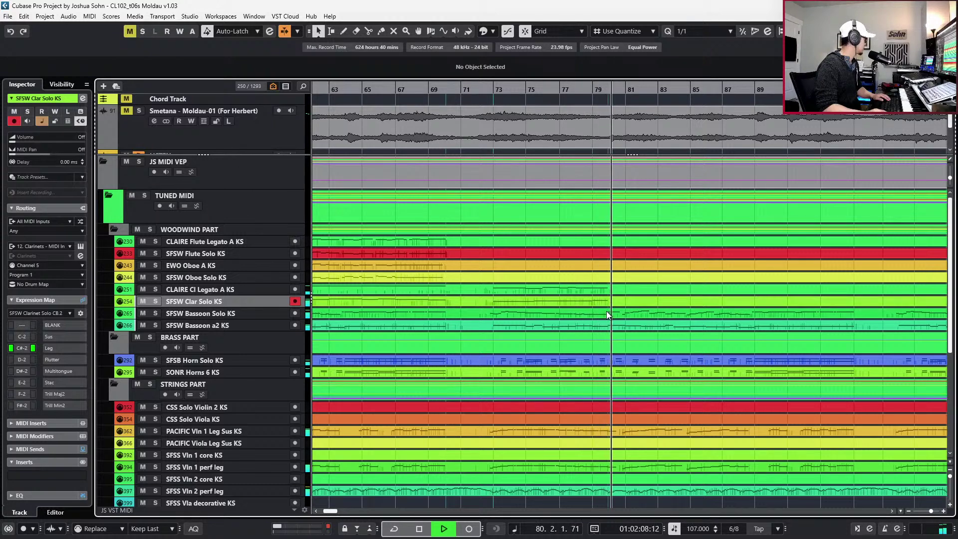
key("space")
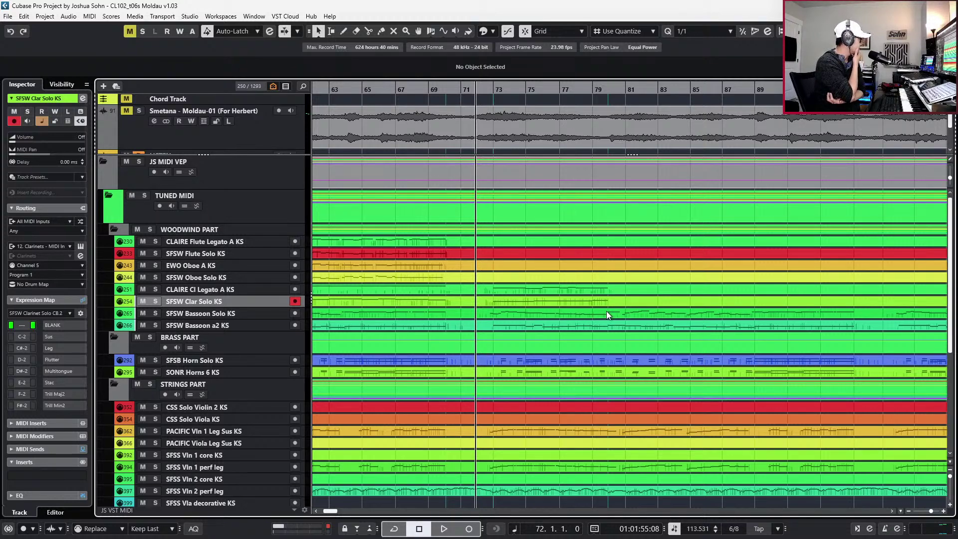
key("Left")
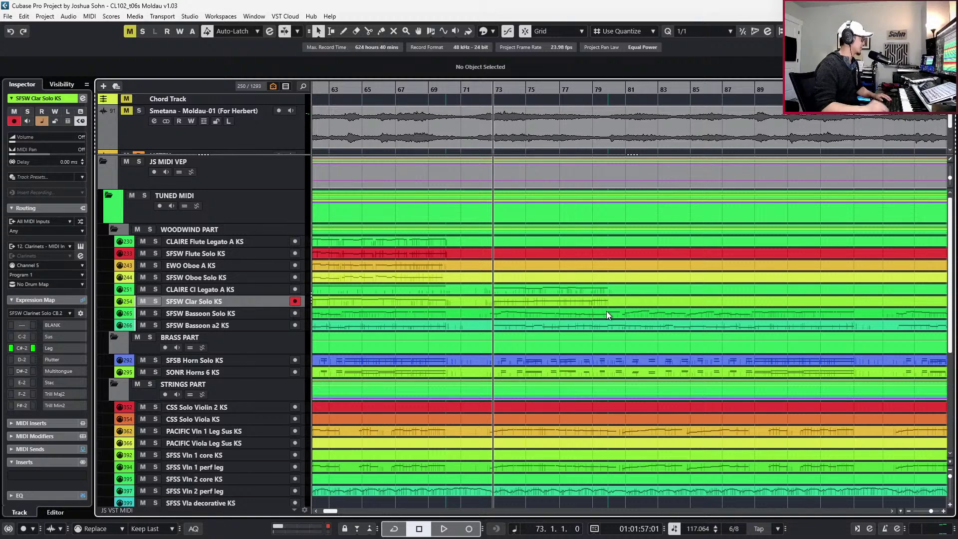
key("space")
key("space")
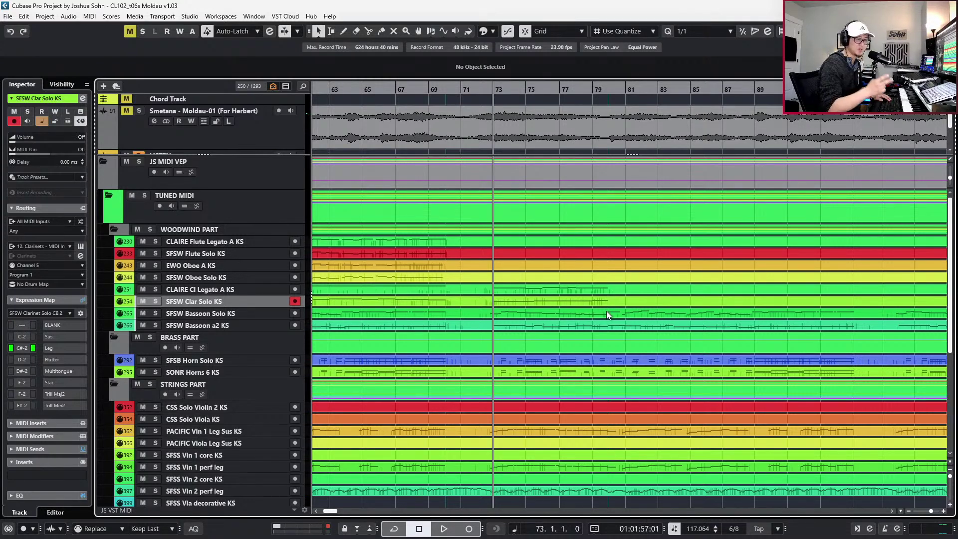
key("space")
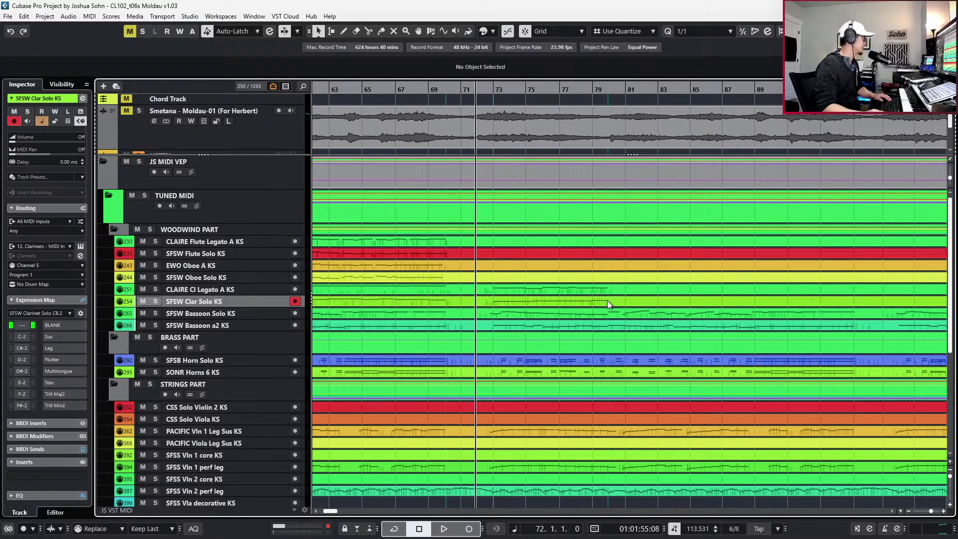
left_click(607, 301)
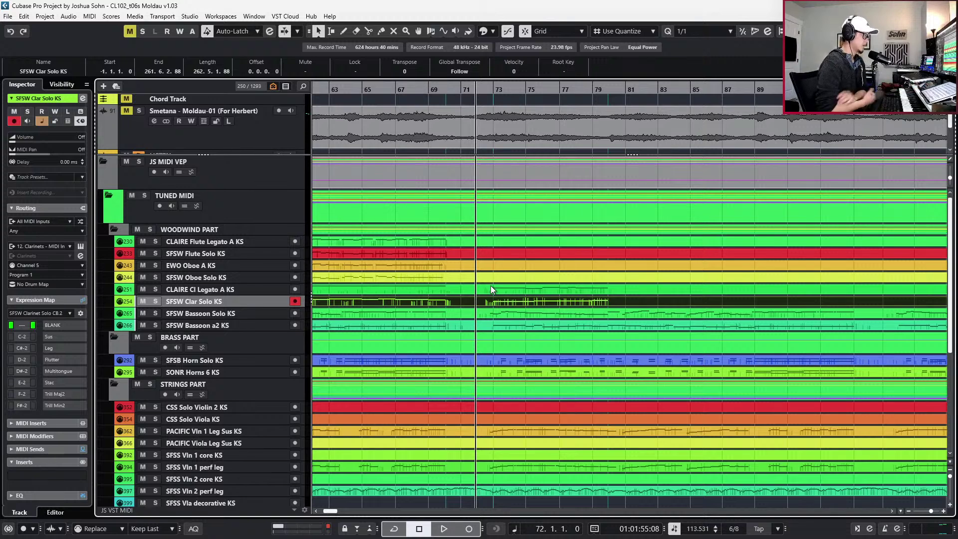
Switch to the PDF score and examine the woodwind and string parts for bars 71 to 80 on pages 15 to 17
key("alt+Tab")
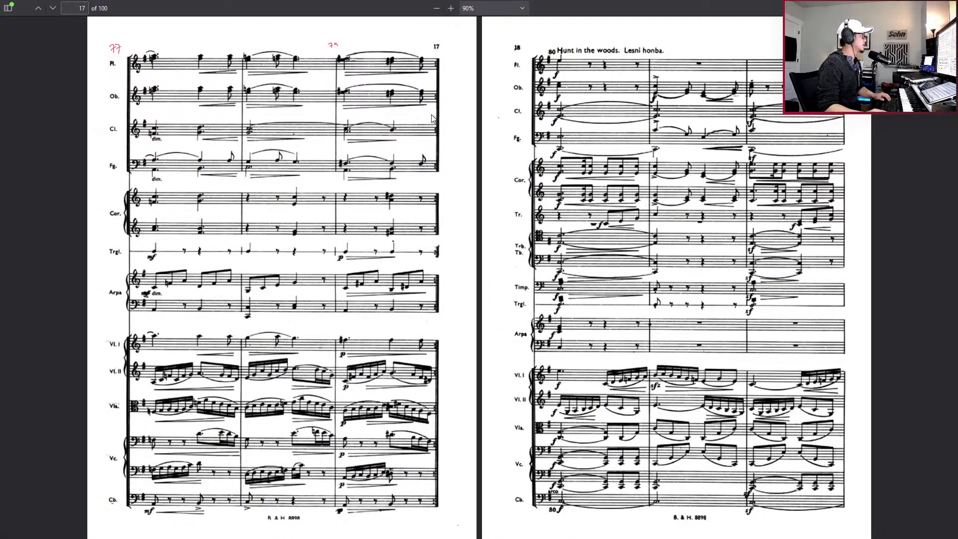
scroll(526, 210, "up", 10)
scroll(526, 210, "up", 2)
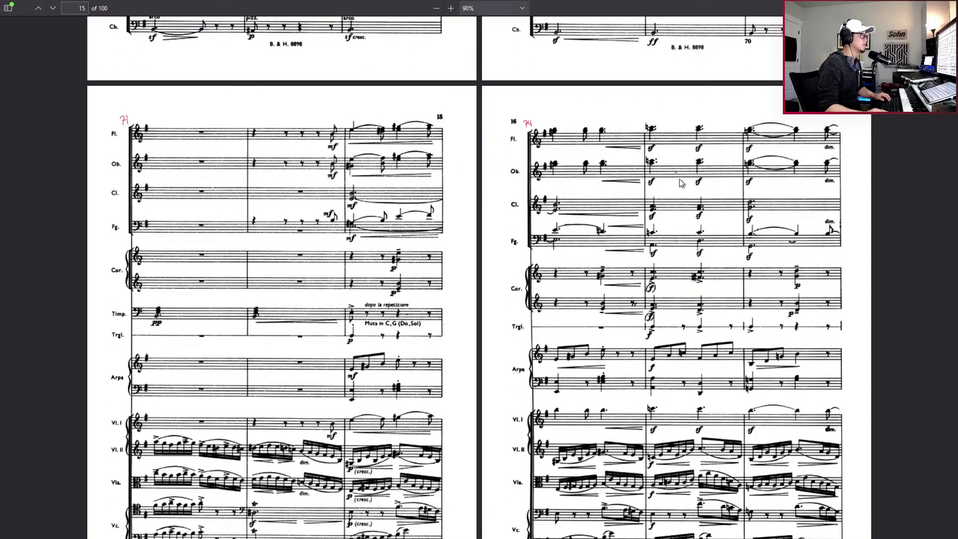
scroll(679, 179, "down", 10)
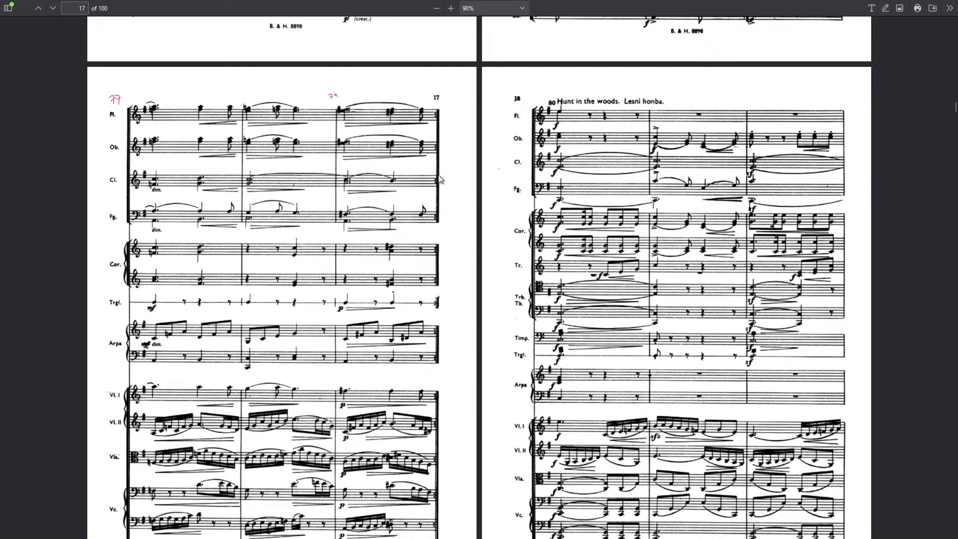
scroll(459, 212, "up", 2)
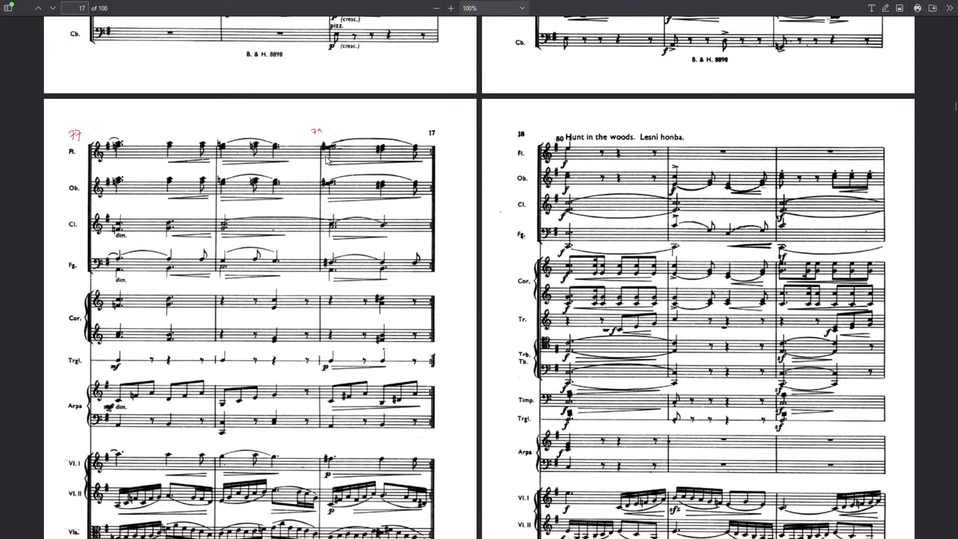
scroll(309, 159, "up", 7)
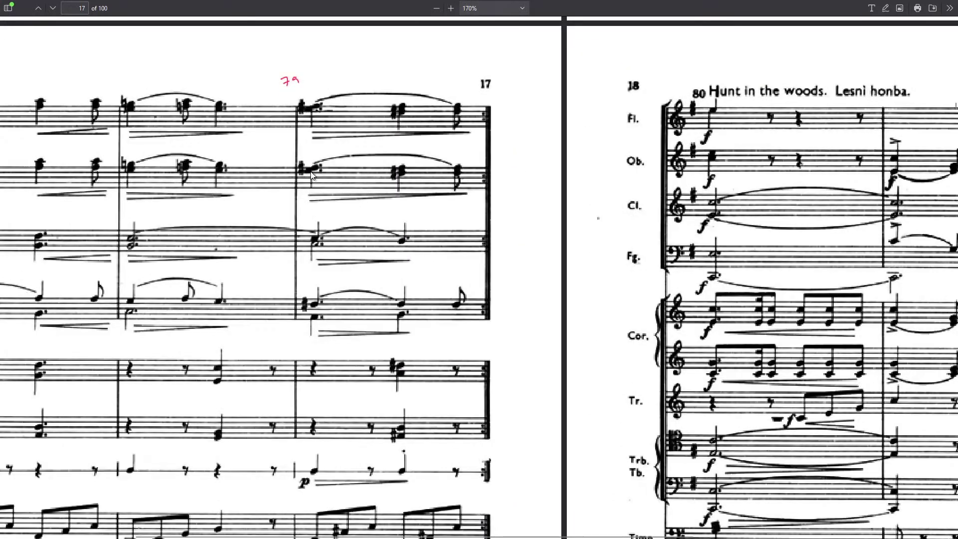
scroll(345, 145, "down", 6)
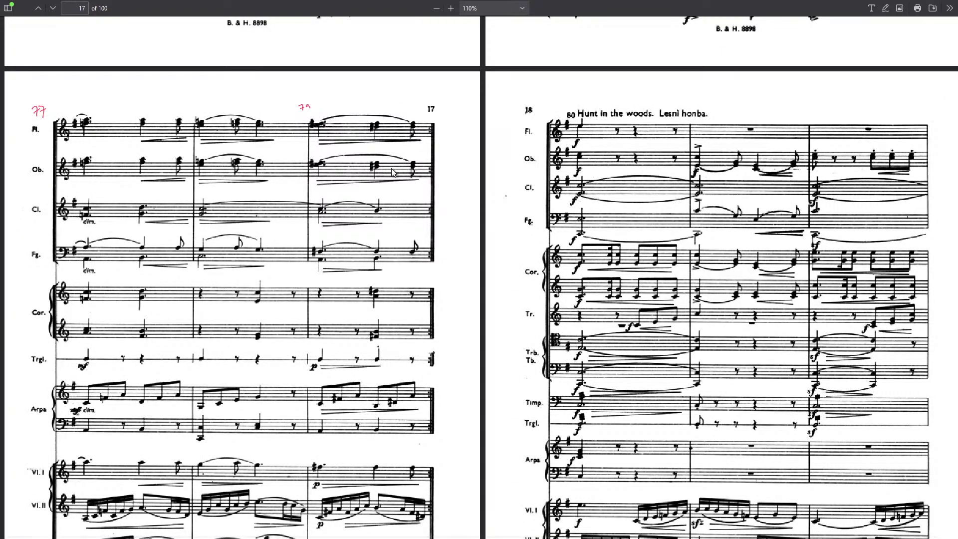
scroll(393, 172, "down", 3)
scroll(393, 173, "up", 2)
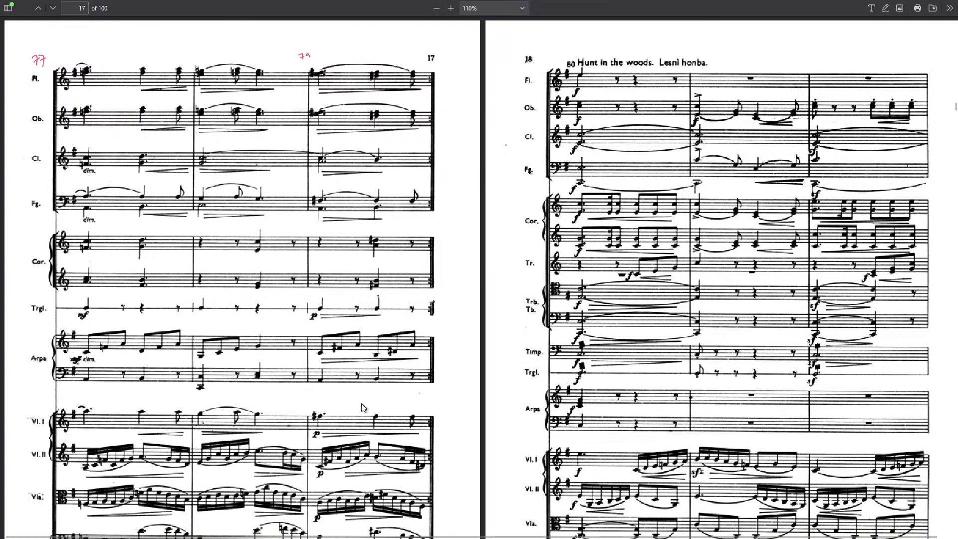
scroll(447, 406, "up", 8)
scroll(452, 411, "up", 3)
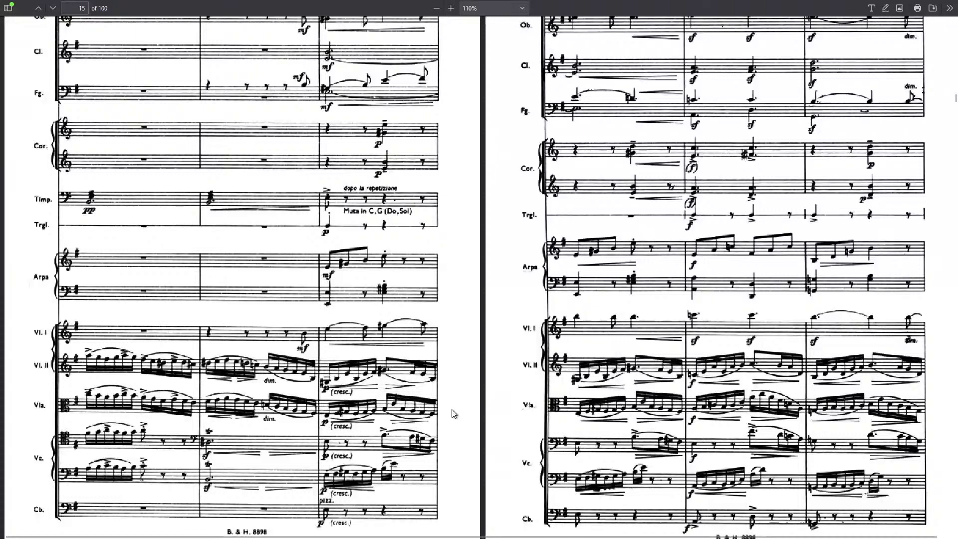
scroll(446, 416, "up", 3)
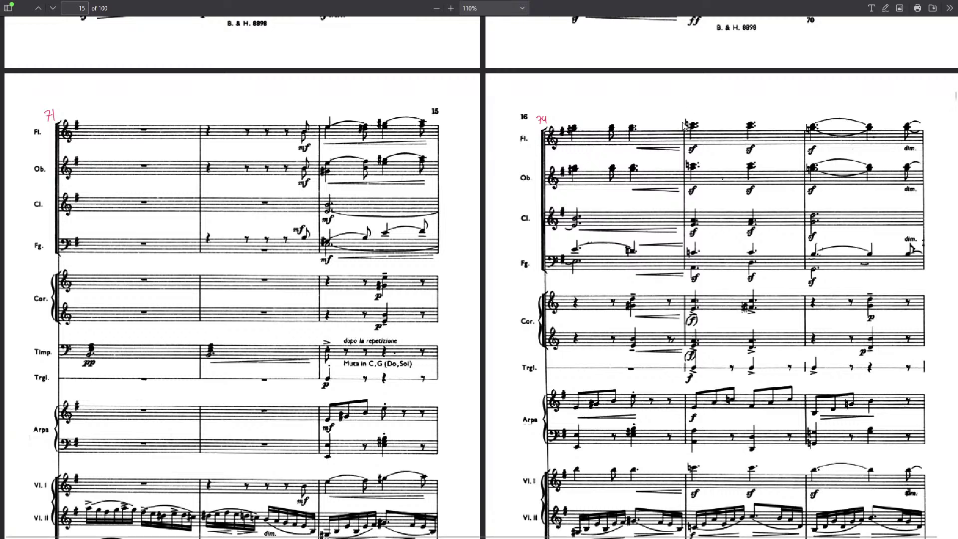
Back in Cubase, copy the PACIFIC Vln 1 Leg Sus material from bar 72 onward into the CLAIRE Flute Legato and SFSW Oboe Solo parts
key("alt+Tab")
scroll(570, 375, "down", 3)
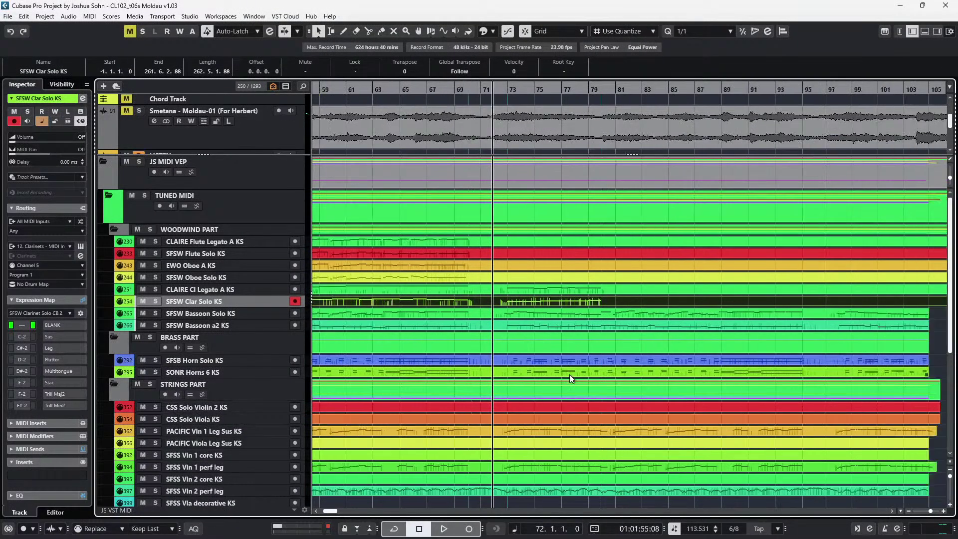
left_click(534, 431)
left_click(529, 434, "alt")
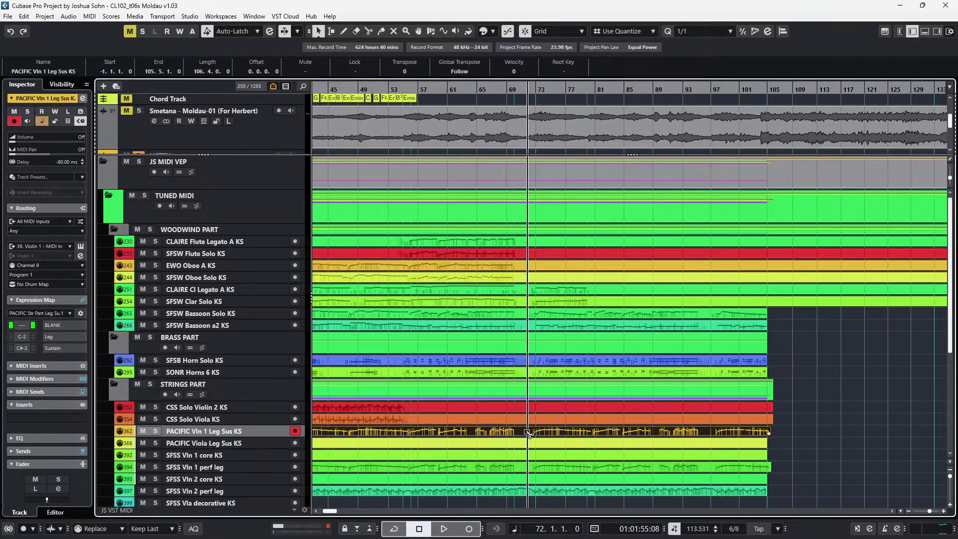
left_click_drag(529, 433, 568, 278)
left_click(501, 238)
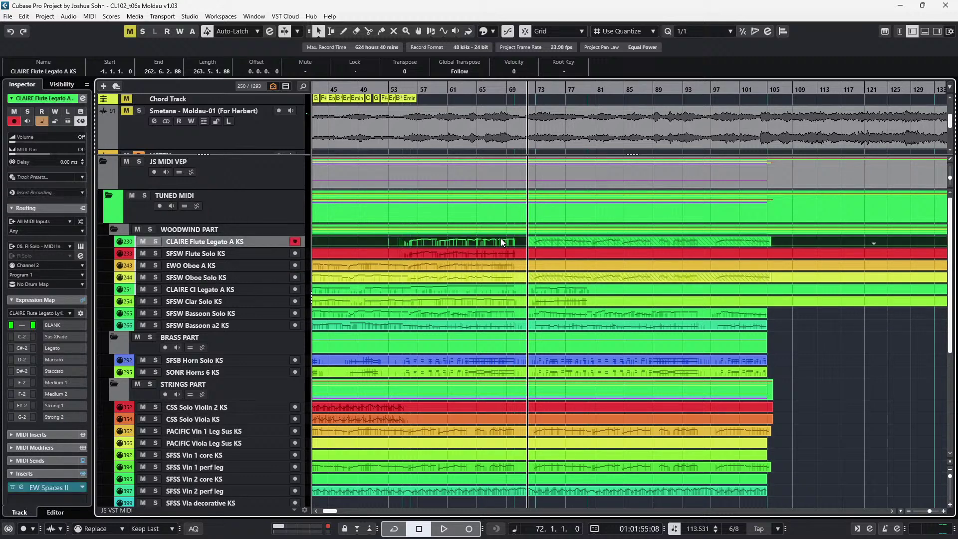
left_click(544, 277)
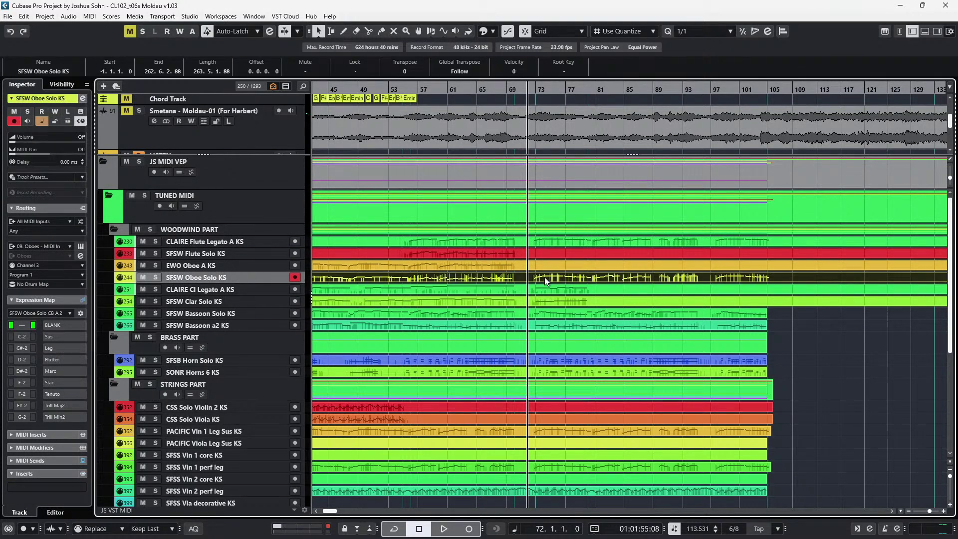
Solo the flute and oboe parts, open both for editing, and delete the copied main volume points from both
left_click(537, 243, "shift")
key("s")
double_click(538, 243)
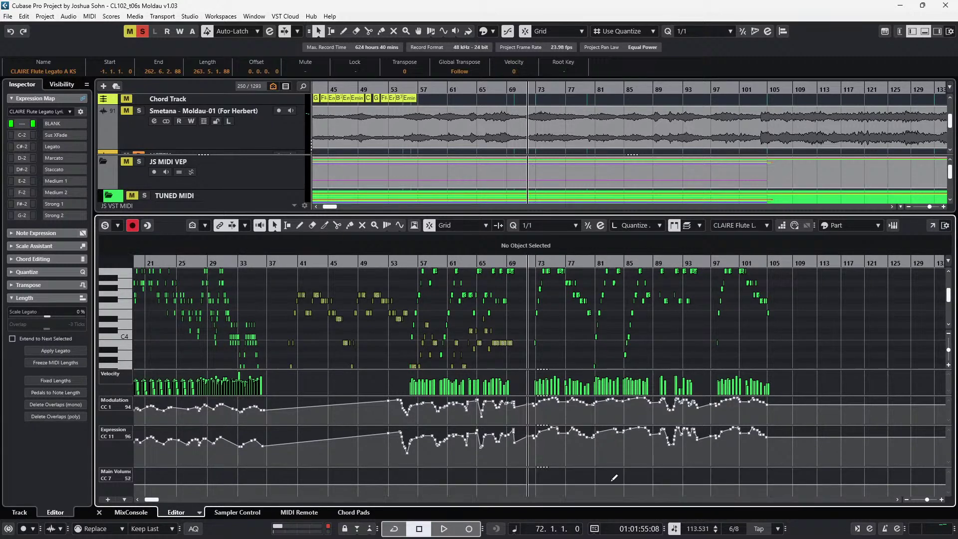
left_click(554, 469)
left_click_drag(401, 475, 696, 533)
key("Delete")
key("Delete")
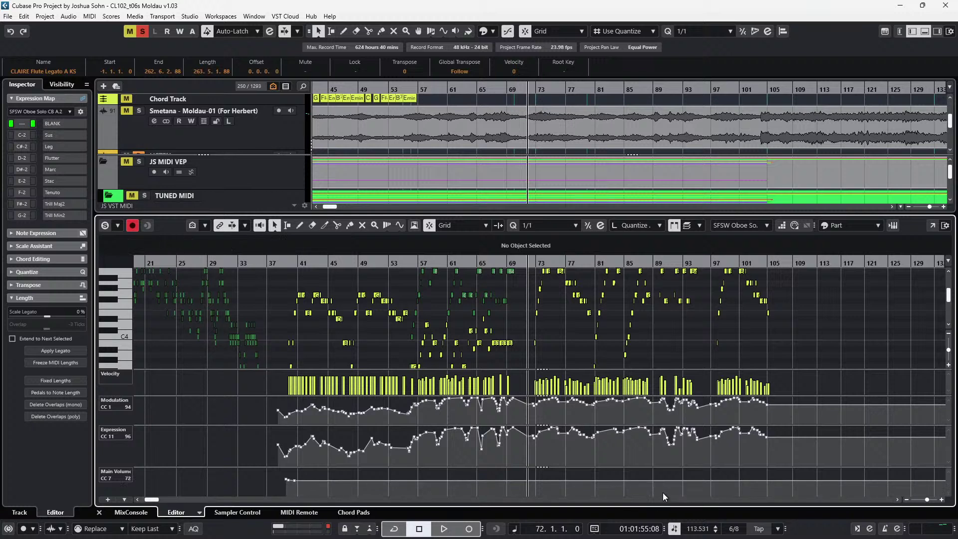
Lower the oboe's whole expression curve from bar 73 to about bar 104, auditioning the flute and oboe from bar 73
key("Left")
key("Left")
key("space")
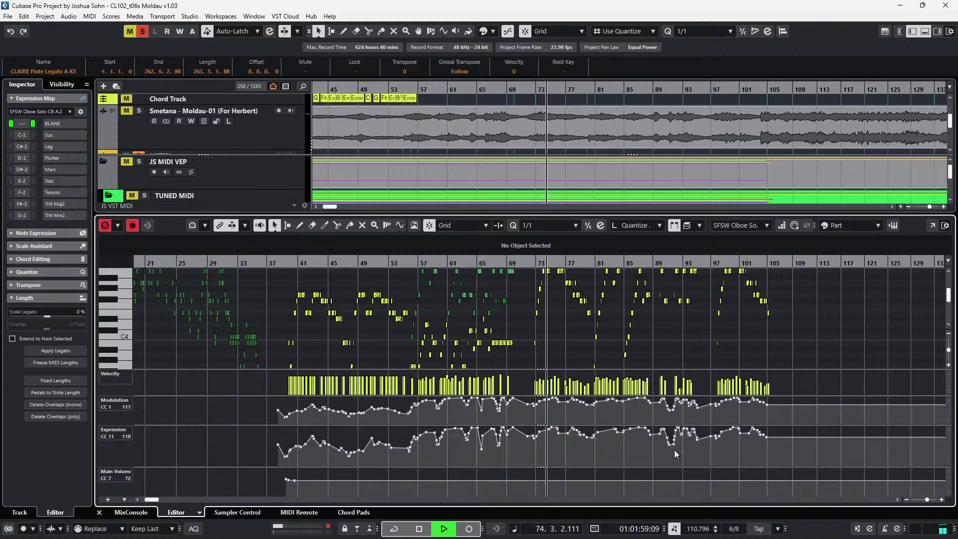
key("space")
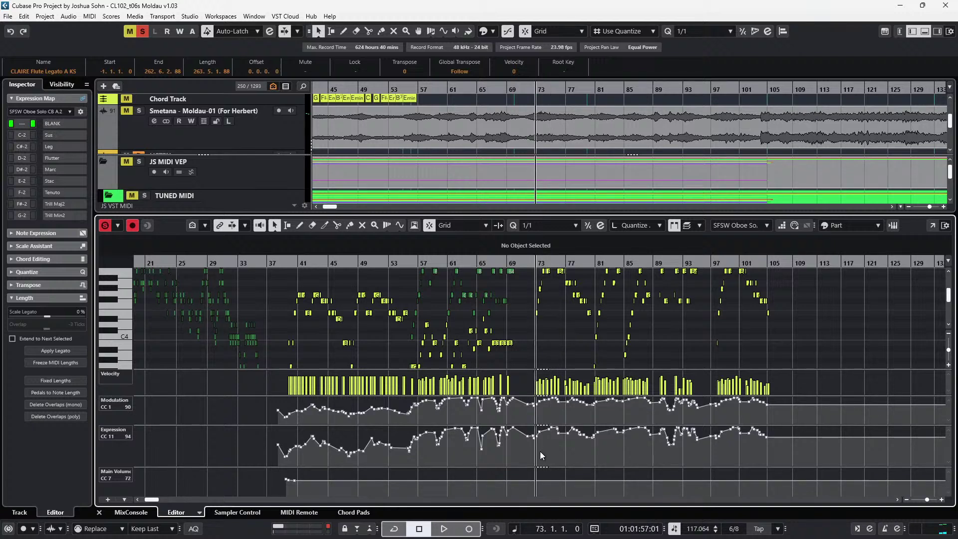
left_click_drag(540, 451, 772, 432)
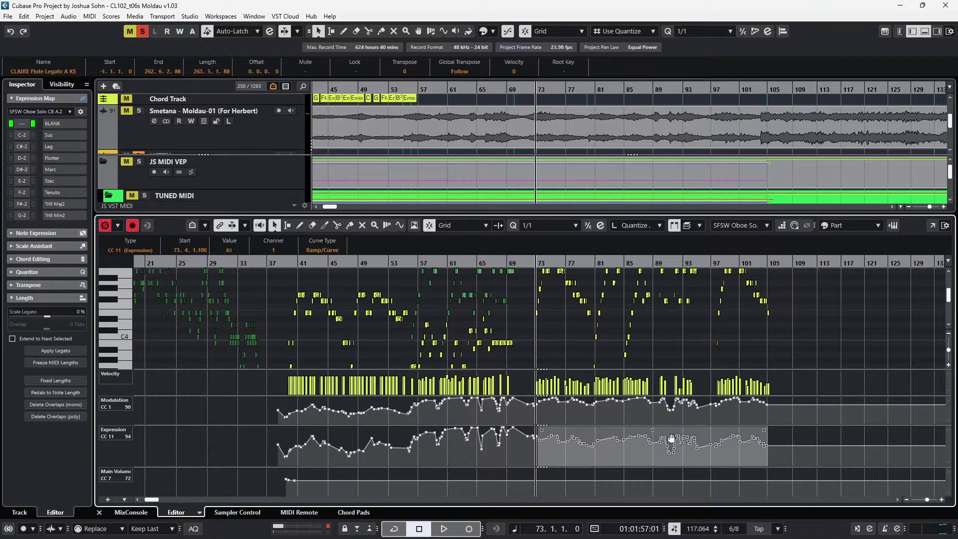
key("space")
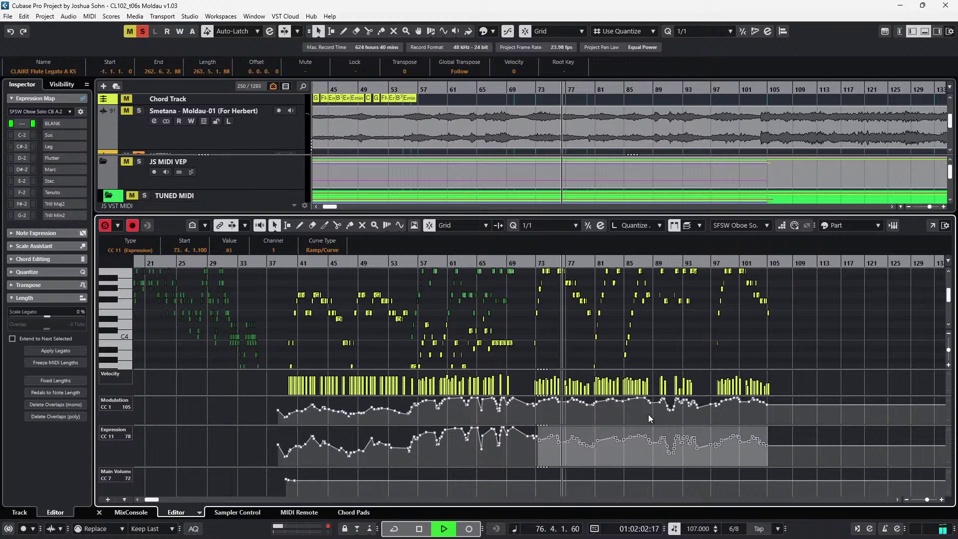
key("space")
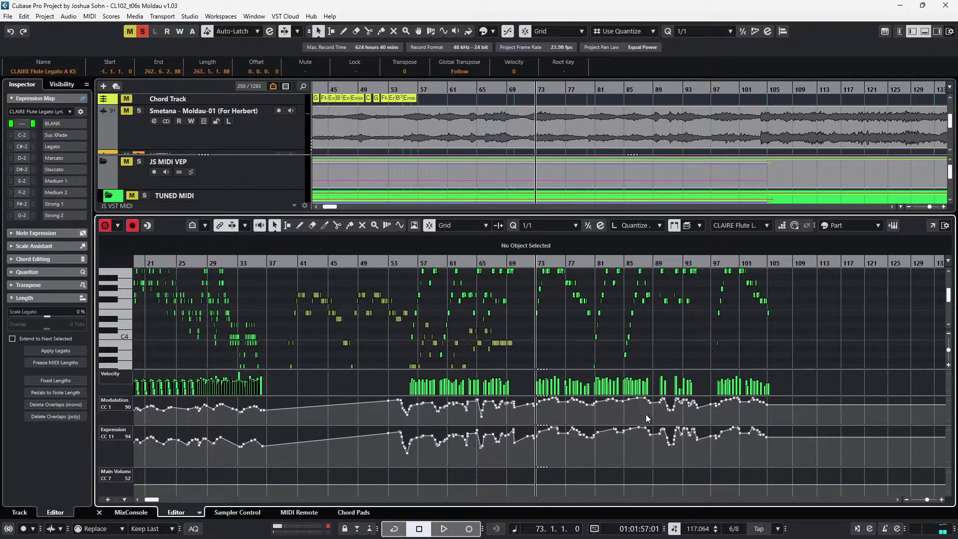
Lower the flute's expression curve from bar 73 to about bar 104, audition the flute and oboe soloed, and unsolo them
left_click_drag(537, 454, 768, 405)
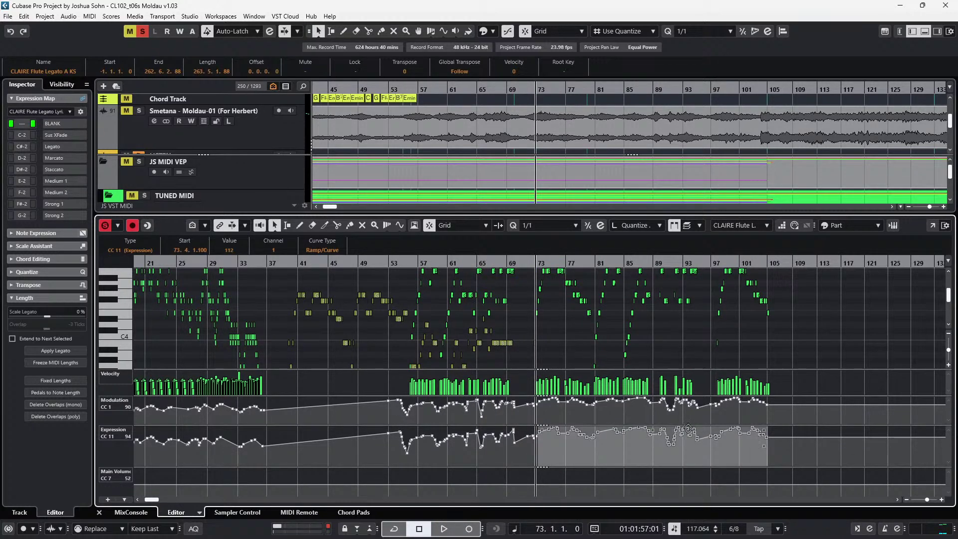
key("ctrl+alt+e")
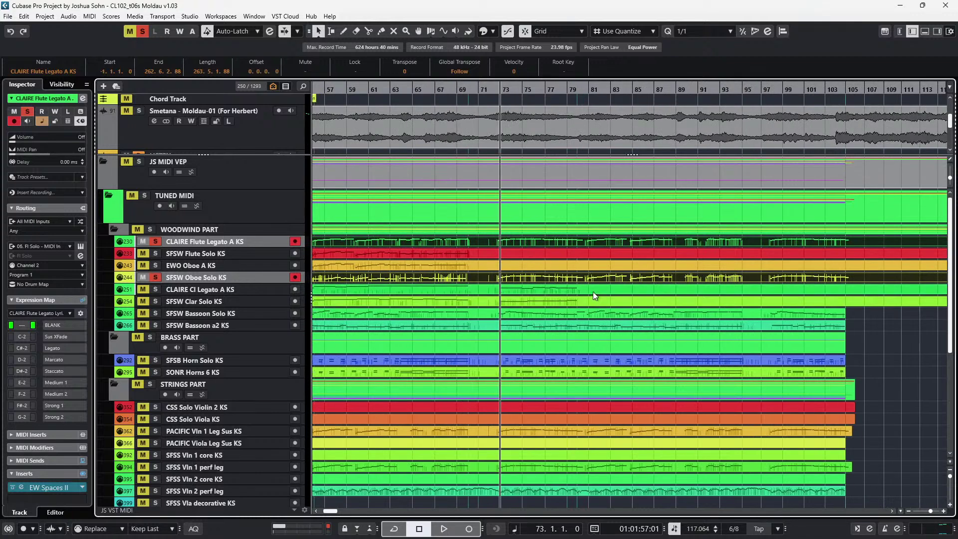
key("s")
scroll(584, 283, "right", 3)
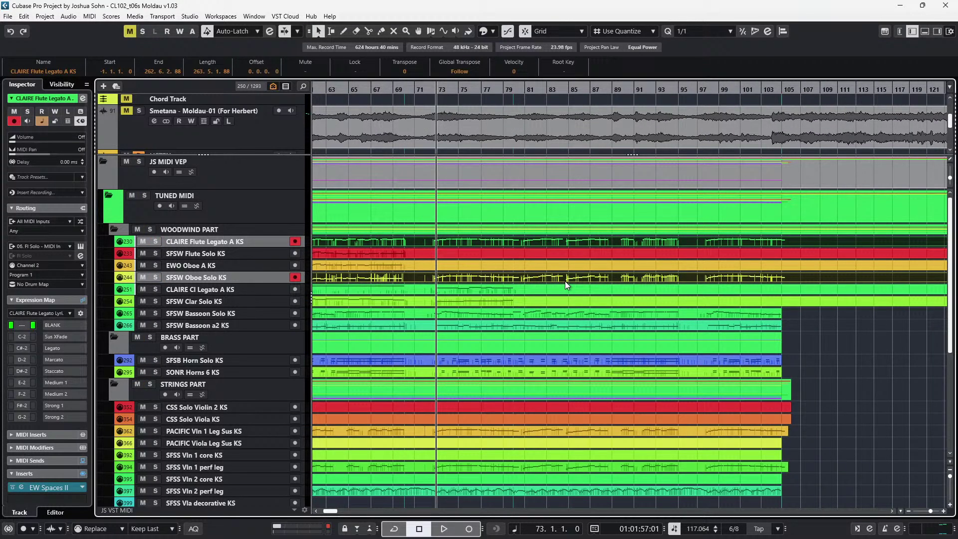
key("s")
key("space")
key("space")
key("s")
scroll(524, 290, "left", 3)
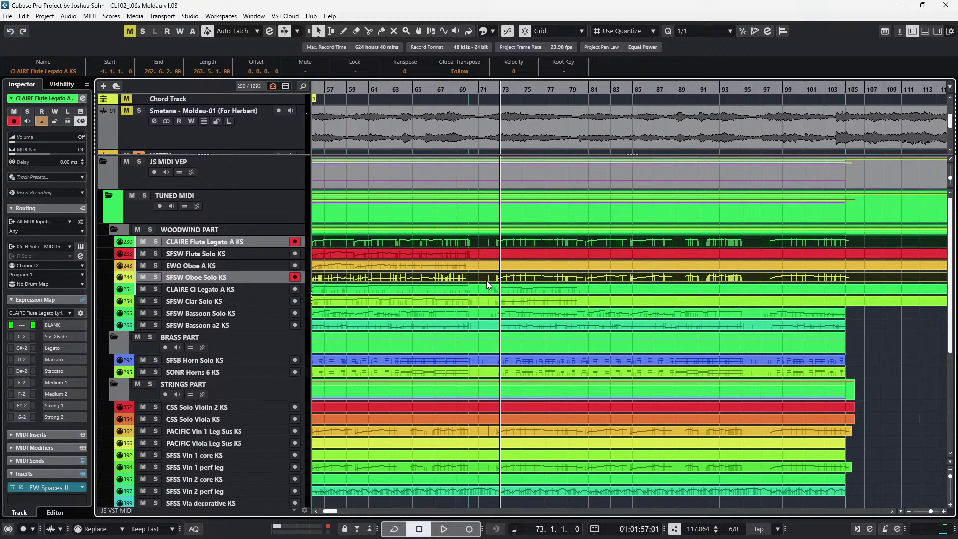
Split the CLAIRE Flute Legato and SFSW Oboe Solo parts at bar 71 and copy the following material to SFSW Flute Solo and EWO Oboe A
left_click(479, 278)
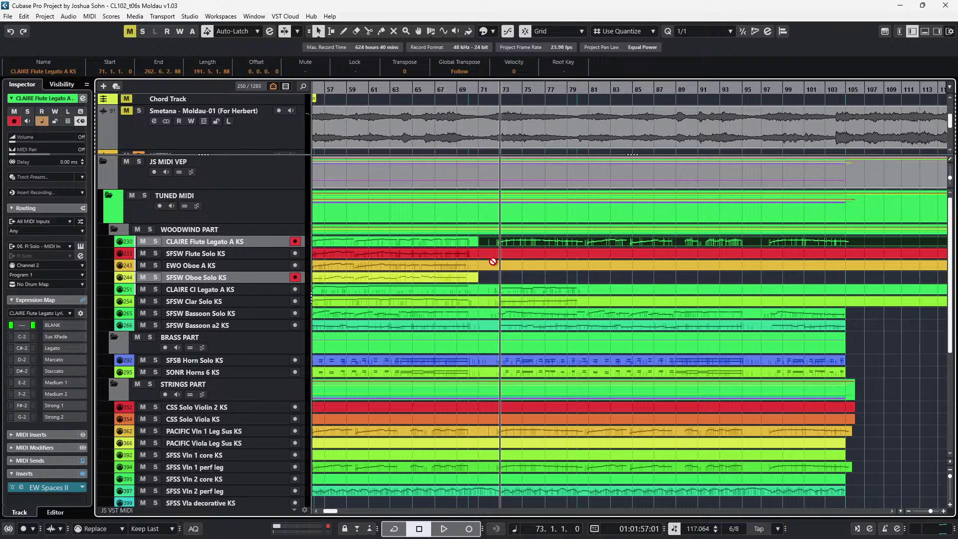
left_click(218, 265)
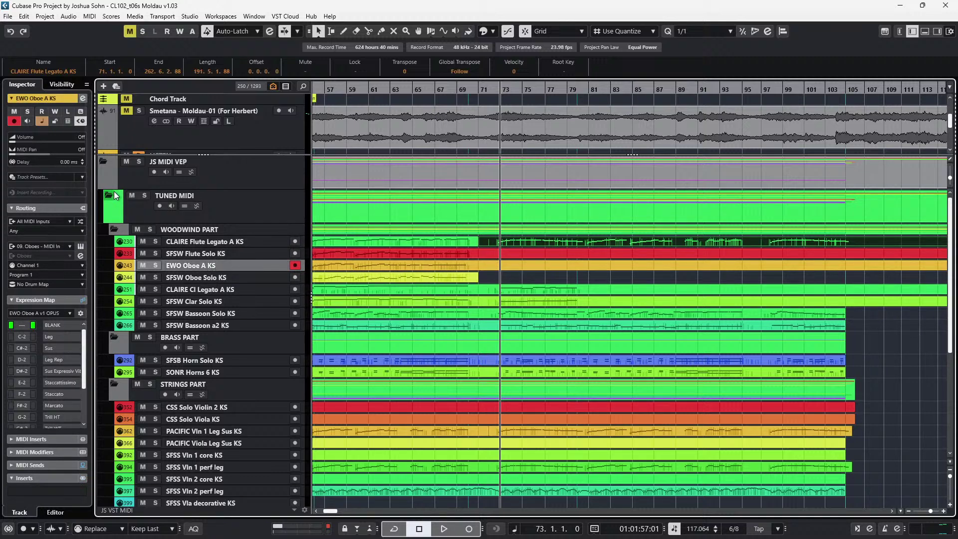
left_click(487, 274)
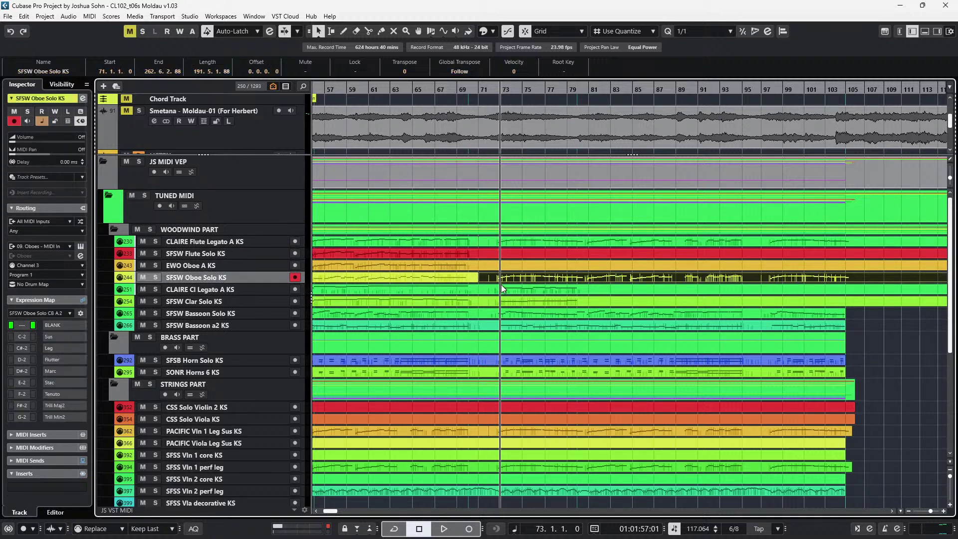
mouse_move(490, 277)
left_mouse_down()
mouse_move(493, 262)
mouse_move(484, 265)
mouse_move(507, 277)
mouse_move(514, 247)
mouse_move(501, 266)
left_mouse_up()
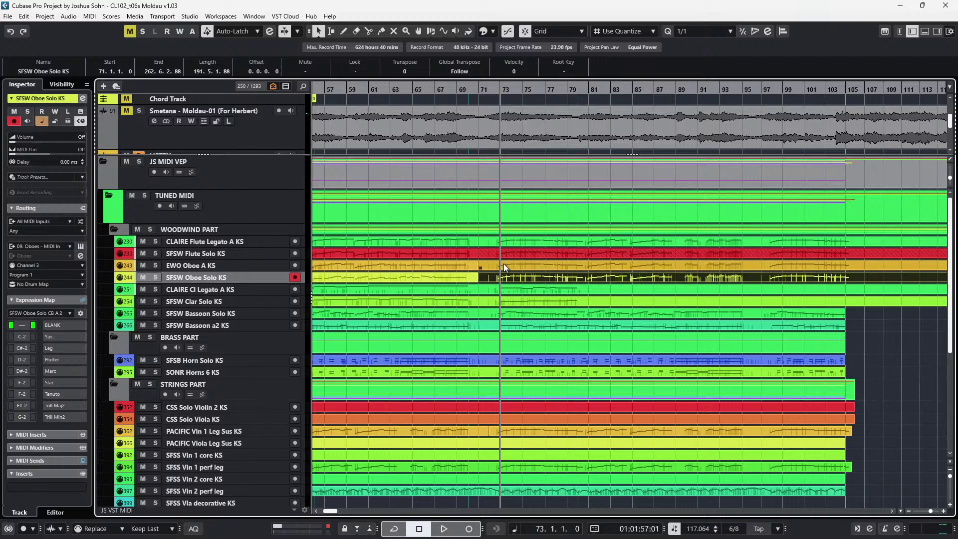
left_click(505, 256, "shift")
Join the parts split at bar 71 back into continuous parts on the flute and oboe tracks
left_click(462, 251)
left_click(461, 265)
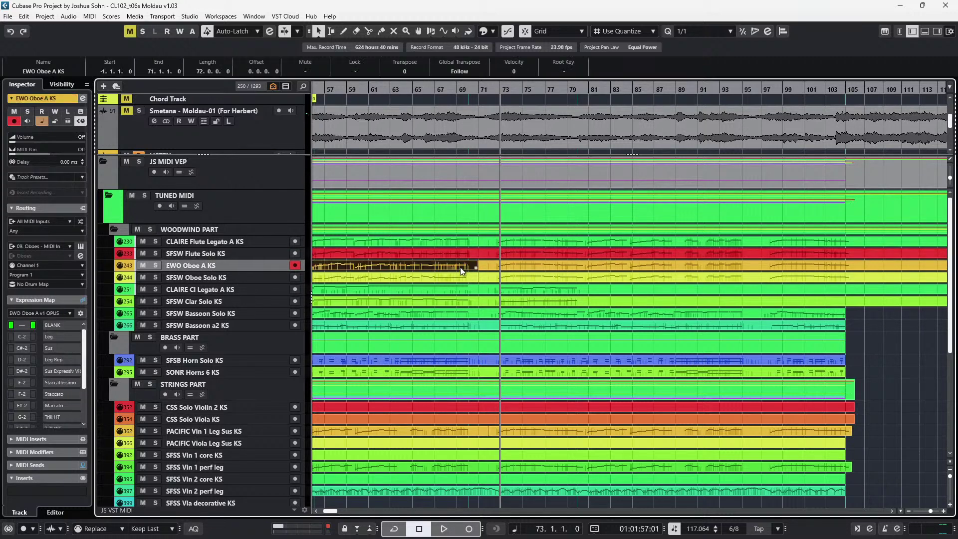
left_click(465, 274)
left_click(475, 247)
left_click(517, 256)
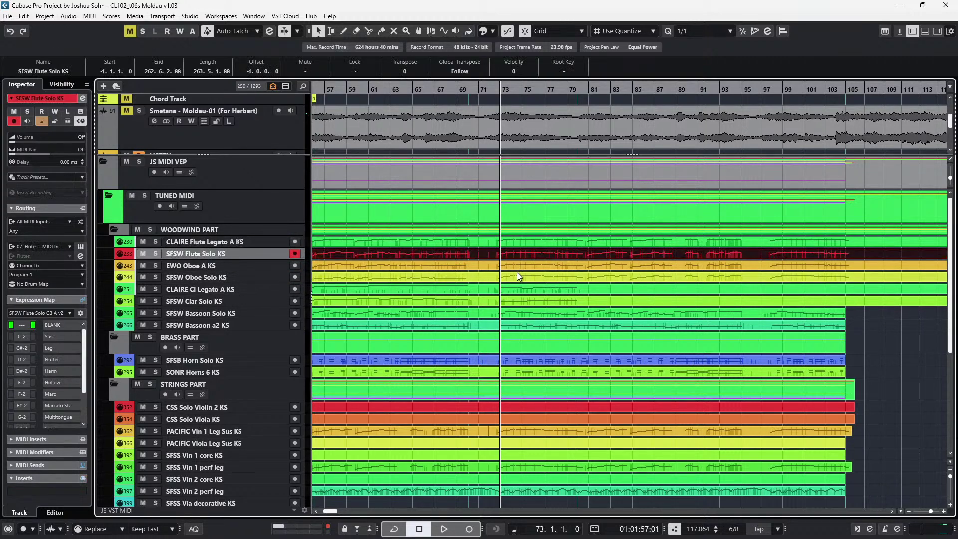
Open the SFSW Flute Solo and EWO Oboe A parts together for editing, hide the controller lanes, and focus on the melody at bar 73
left_click(518, 272, "shift")
double_click(517, 273)
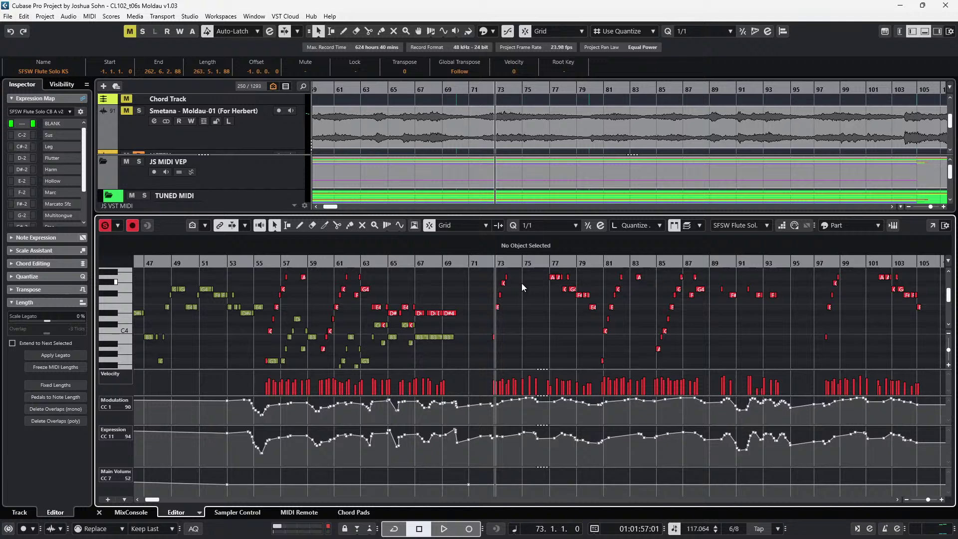
key("h")
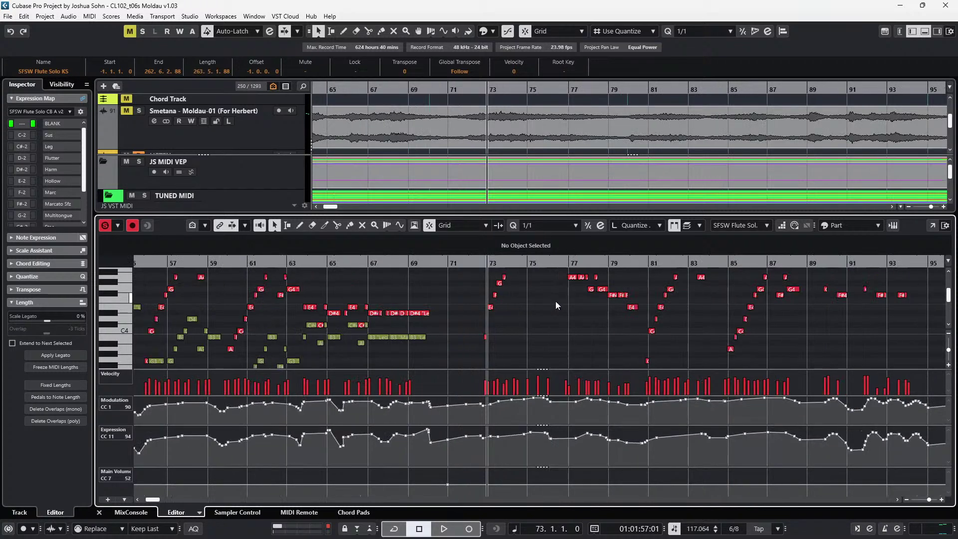
key("h")
key("shift+h")
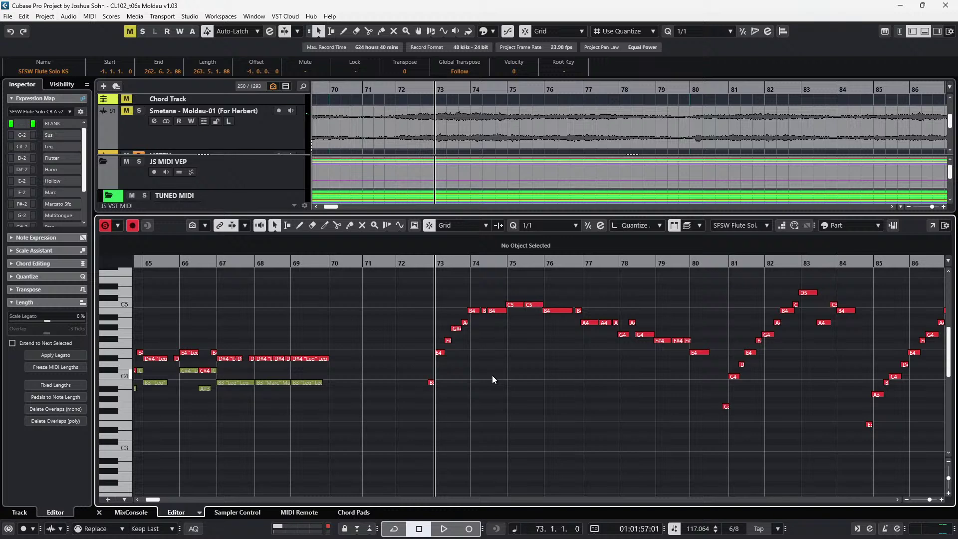
scroll(759, 368, "down", 1)
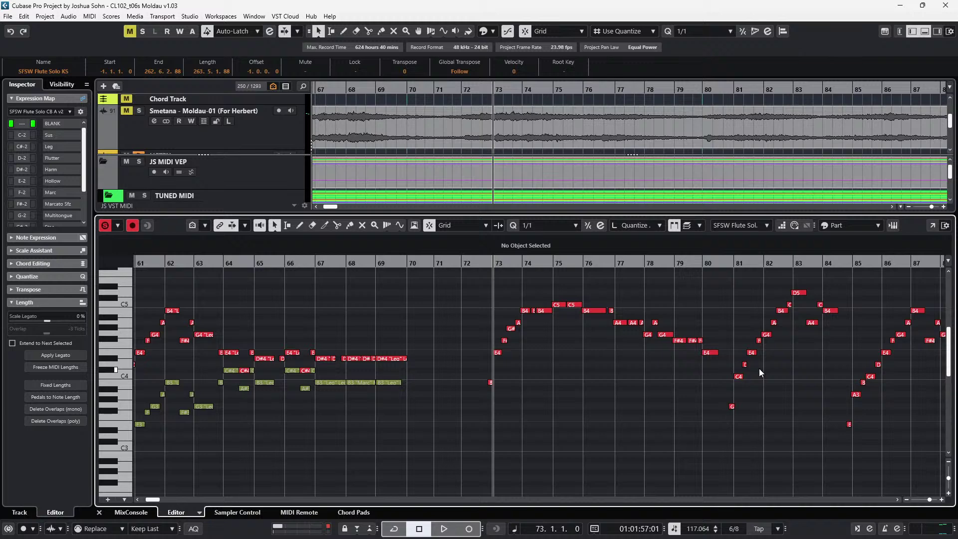
scroll(618, 361, "up", 1)
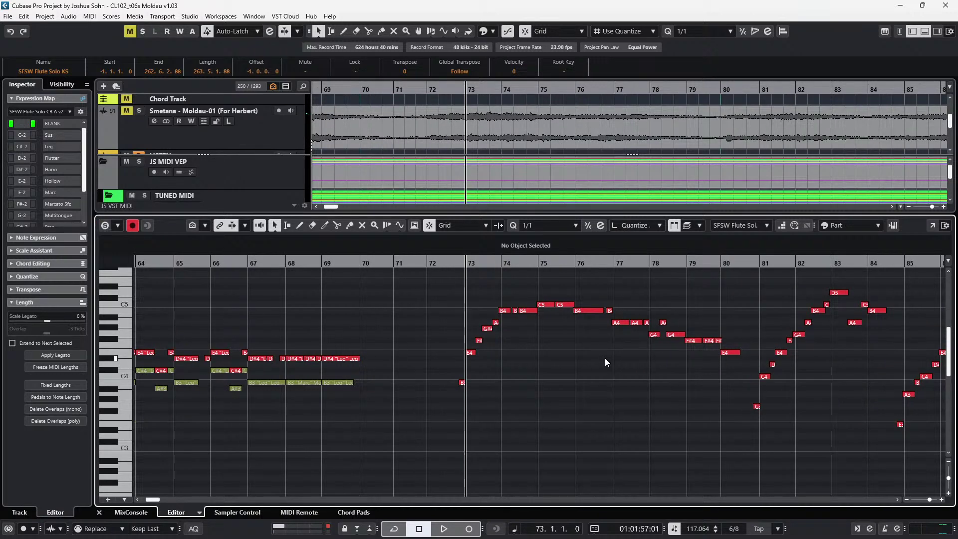
scroll(531, 371, "up", 1)
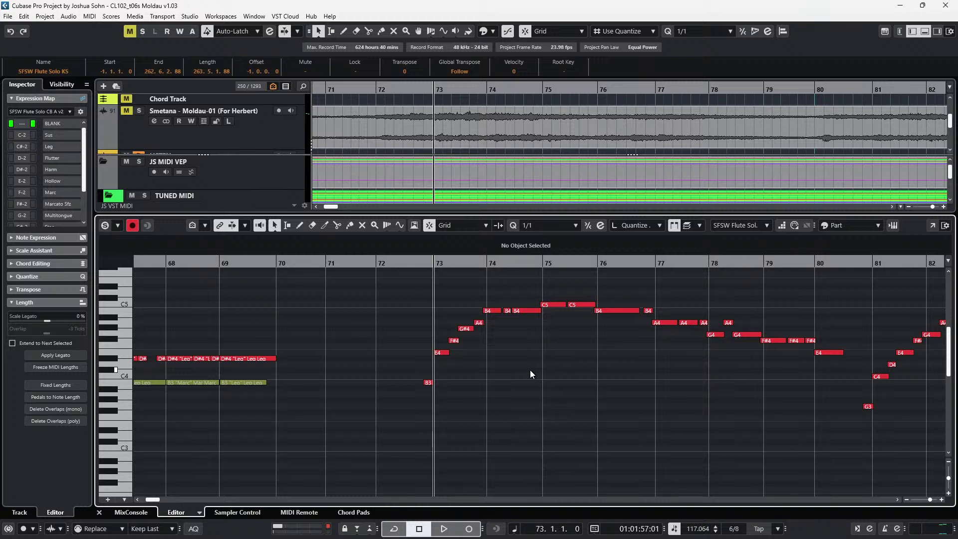
scroll(463, 368, "up", 1)
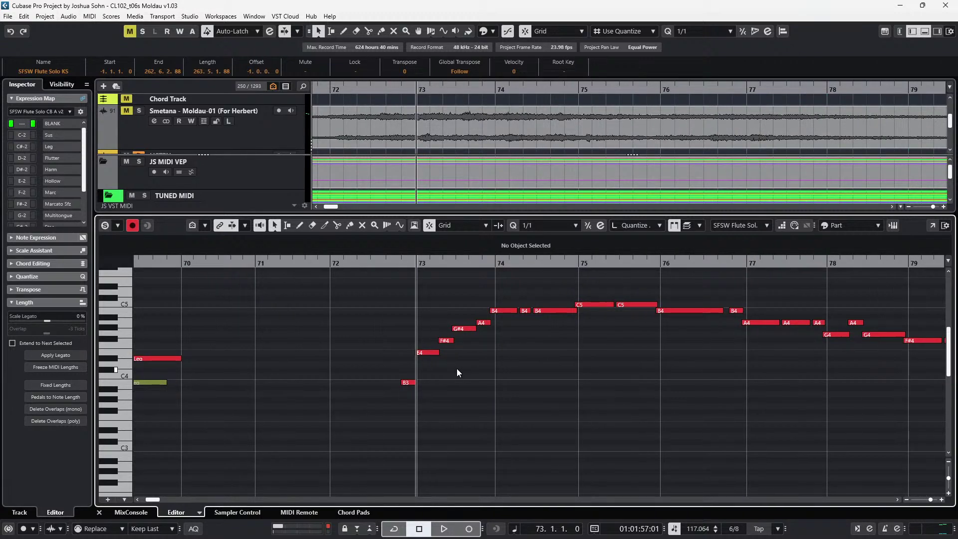
left_click_drag(457, 368, 399, 407)
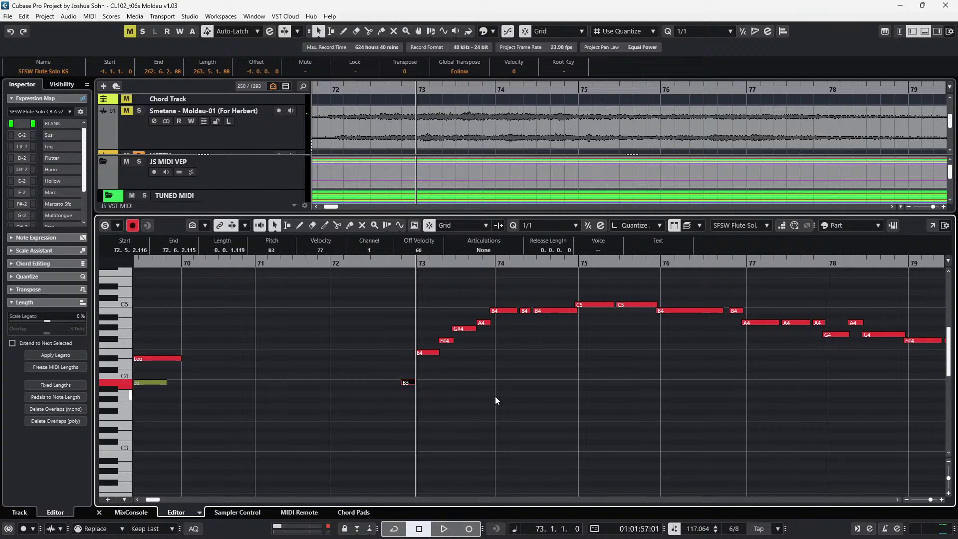
scroll(424, 396, "up", 1)
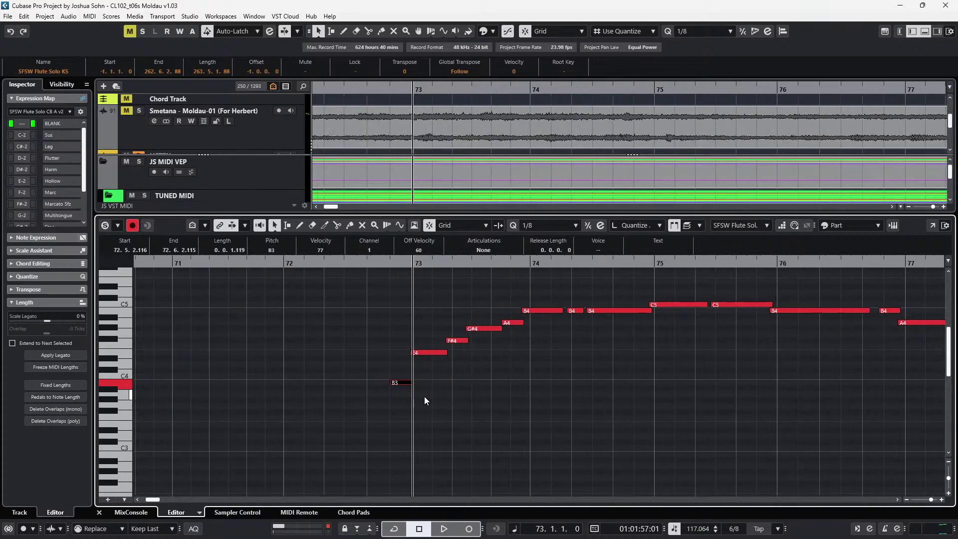
Make note edits apply to both open parts and transpose the first E4 of bar 73 down to G#3
left_click(433, 353)
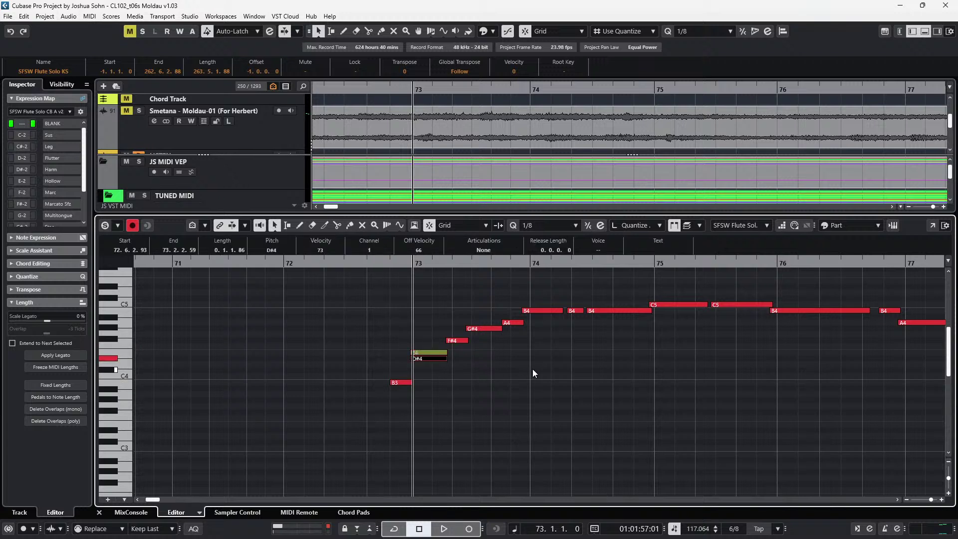
left_click(693, 228)
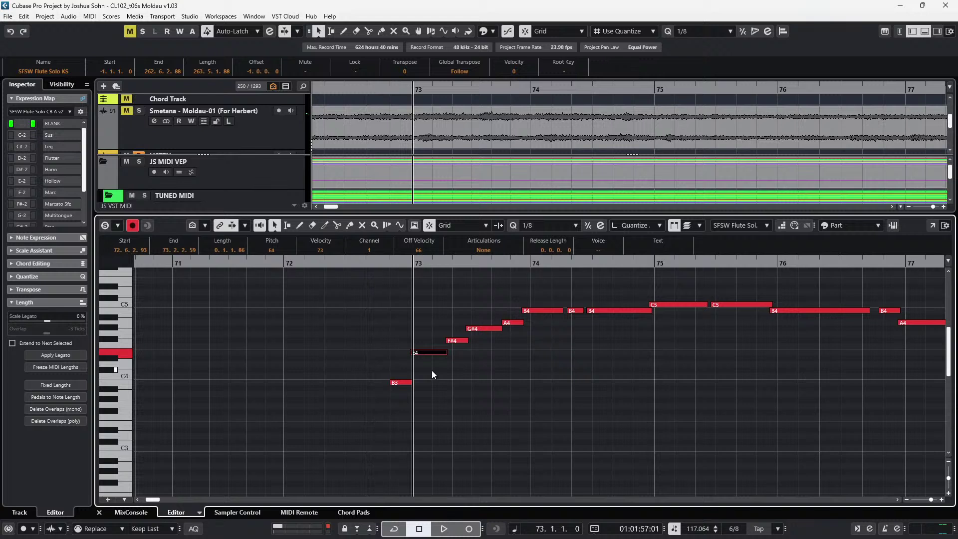
key("Down")
key("Down")
key("Down")
key("Down")
key("Down")
key("Down")
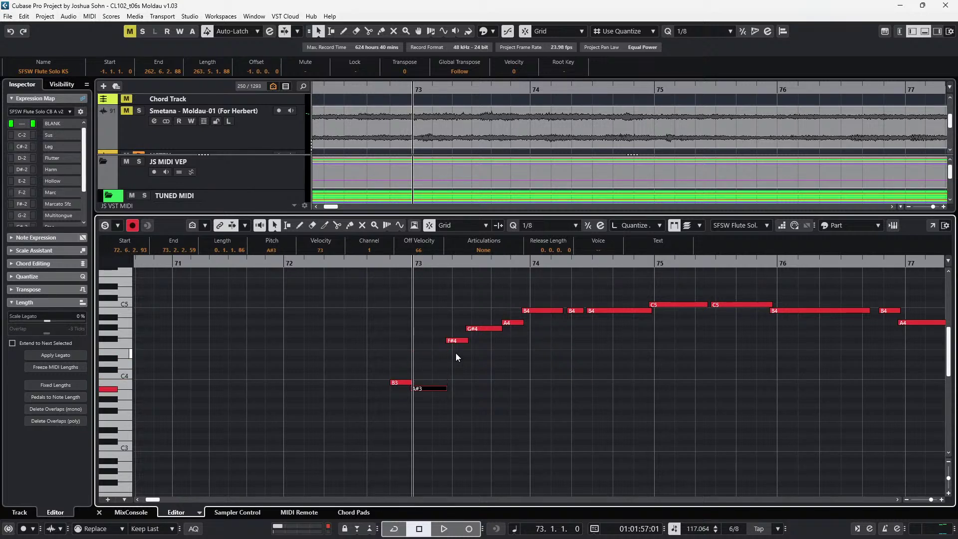
key("Down")
key("Down")
Transpose the F#4, the second note of bar 73, down to B3
left_click(456, 341)
key("Down")
key("Down")
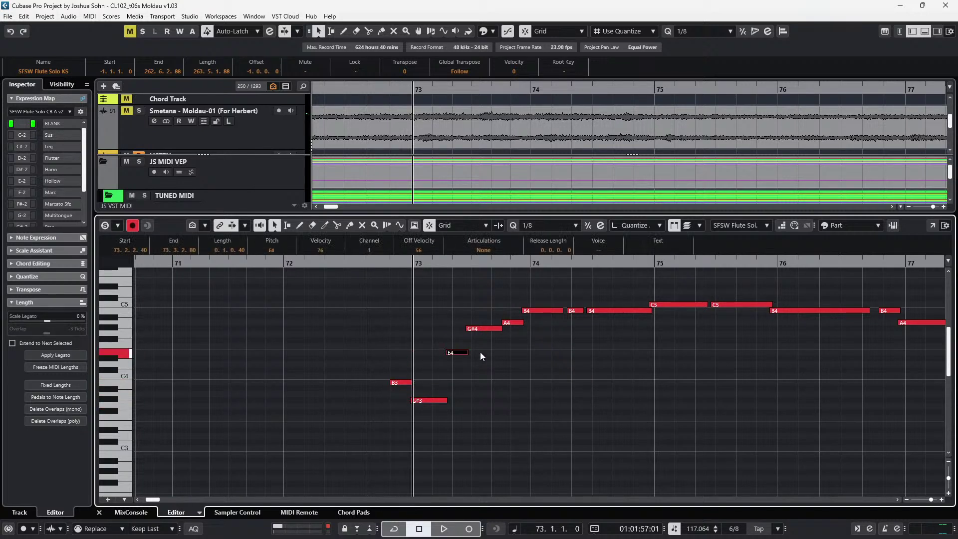
key("Down")
key("Down")
key("Down")
key("Down")
key("Down")
Transpose the G#4 in bar 73 down to E4 and the following A4 down to F#4
left_click(479, 328)
key("Down")
key("Down")
key("Down")
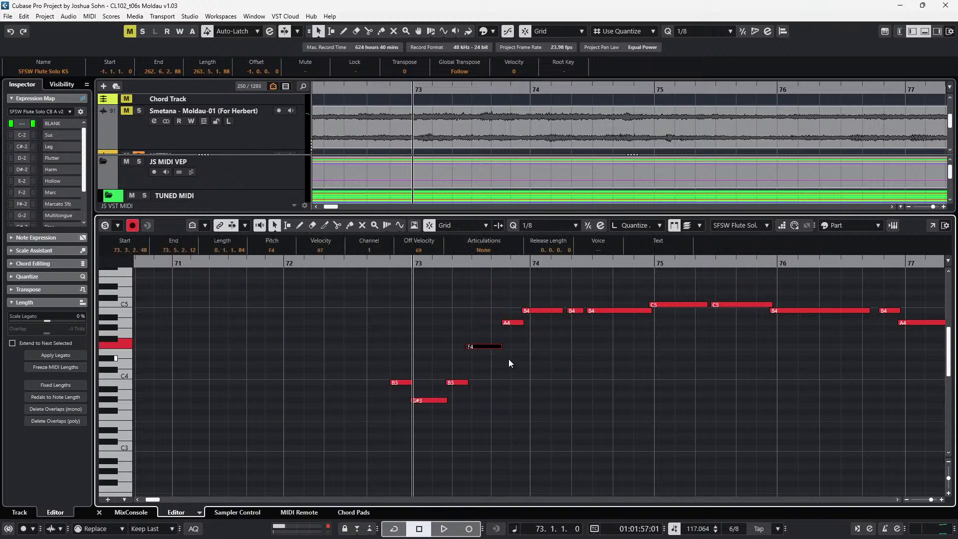
key("Down")
key("Down")
left_click_drag(515, 319, 514, 331)
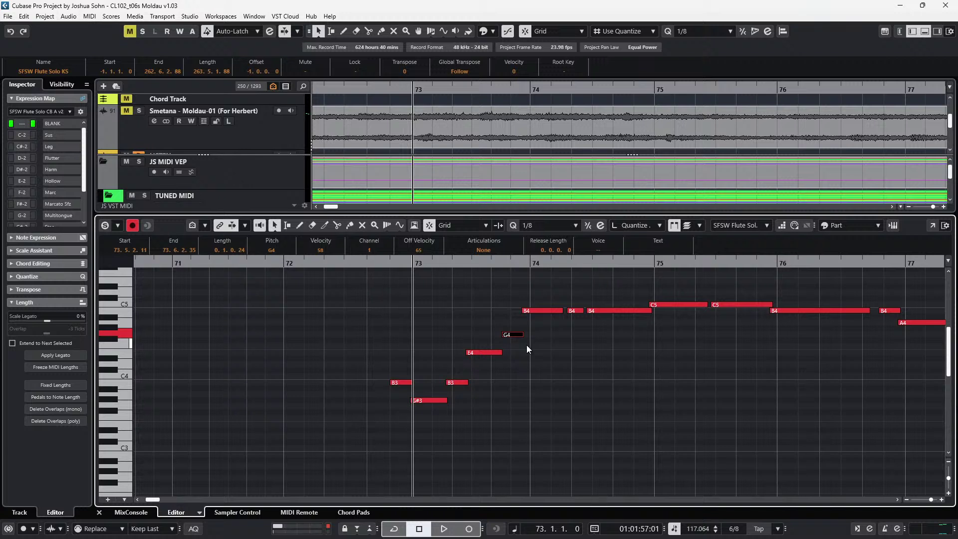
key("Down")
Transpose the three B4 notes of bar 74 down to G#4
key("Right")
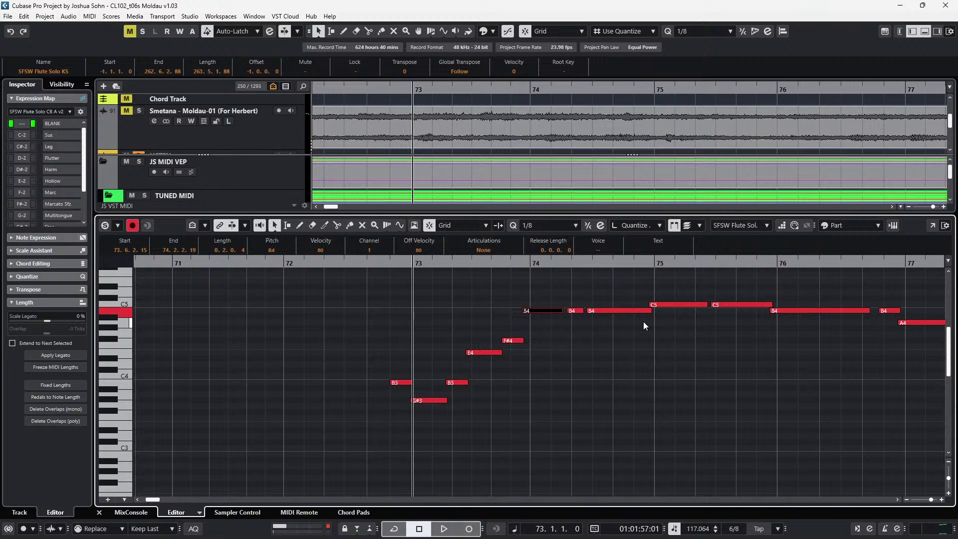
key("Down")
key("Down")
key("Down")
left_click_drag(580, 295, 610, 334)
key("Down")
key("Down")
key("Down")
Transpose the two C5 notes of bar 75 down to A4
left_click_drag(668, 290, 680, 318)
key("Down")
key("Down")
key("Down")
key("Down")
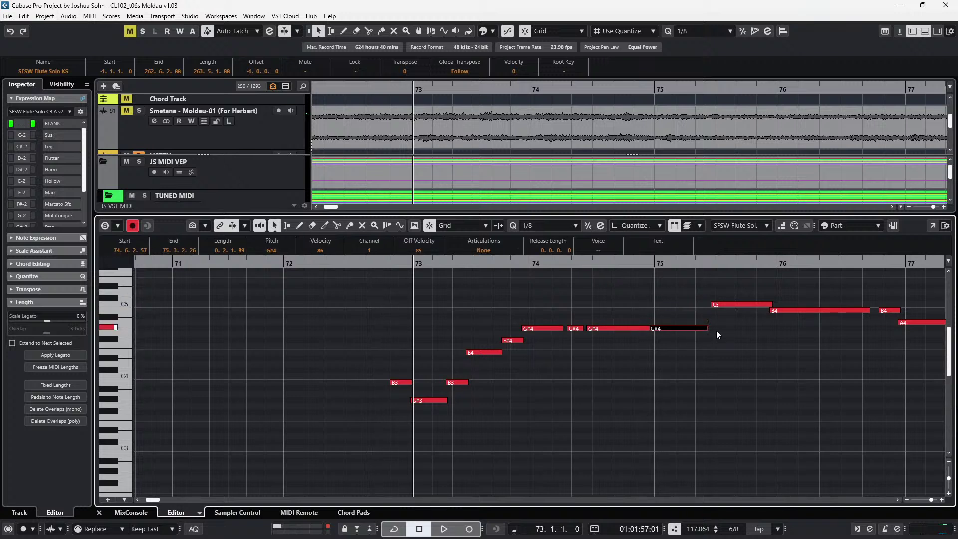
key("Up")
left_click_drag(717, 330, 740, 292)
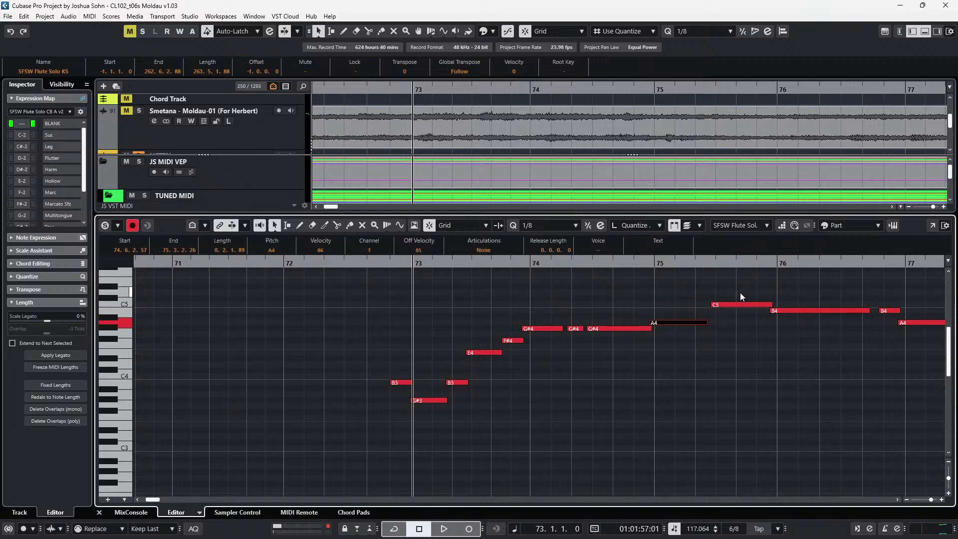
key("Down")
key("Down")
key("Down")
Play back the altered phrase through bar 76 and place the playhead at the short B4 ending that bar
key("space")
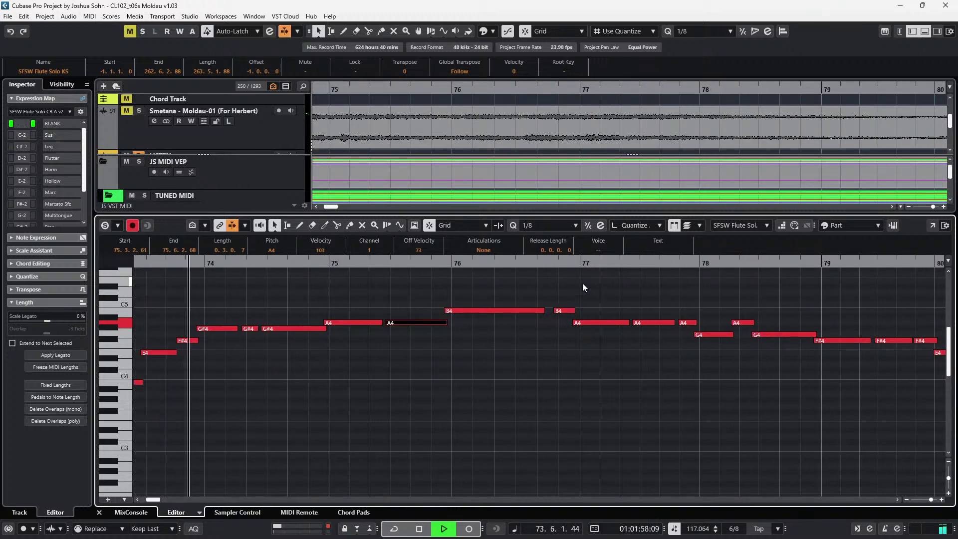
left_click_drag(571, 289, 570, 324)
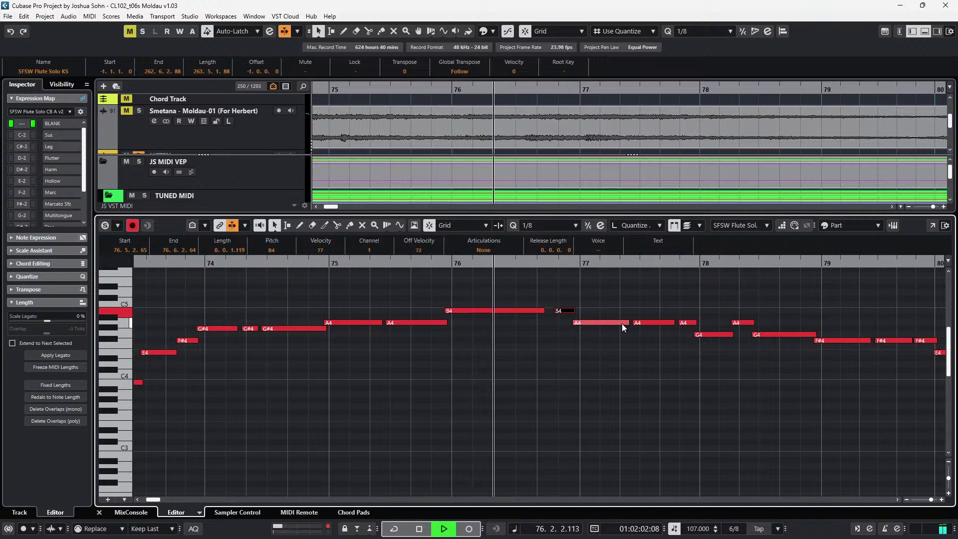
key("space")
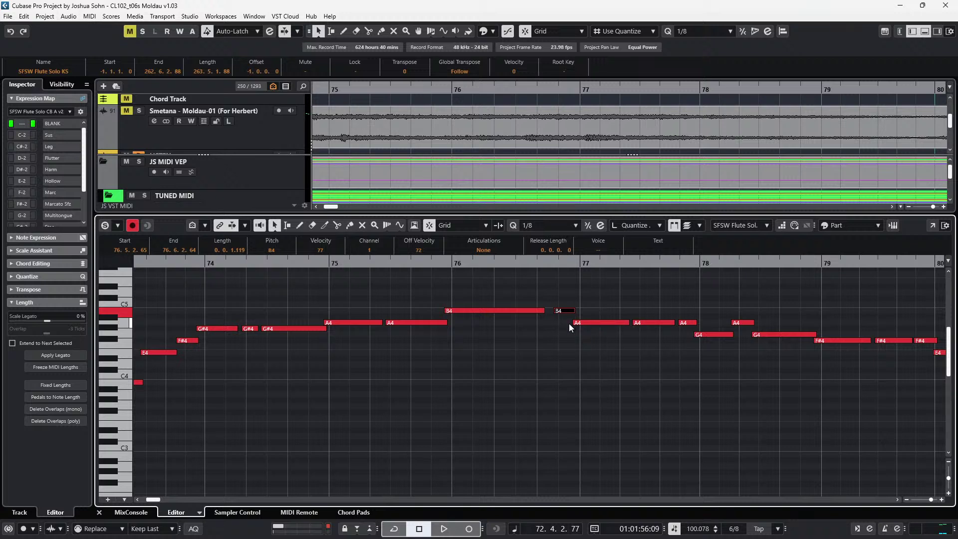
key("l")
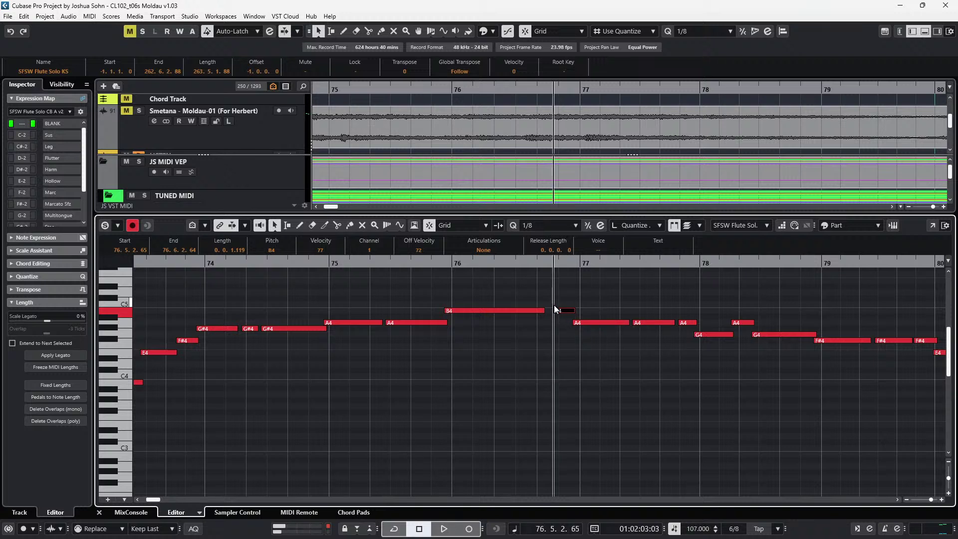
Transpose the long B4 of bar 76 and the short B4 ending that bar down to G4
left_click_drag(514, 310, 507, 335)
left_click(564, 311)
key("Down")
key("Down")
key("Down")
key("Down")
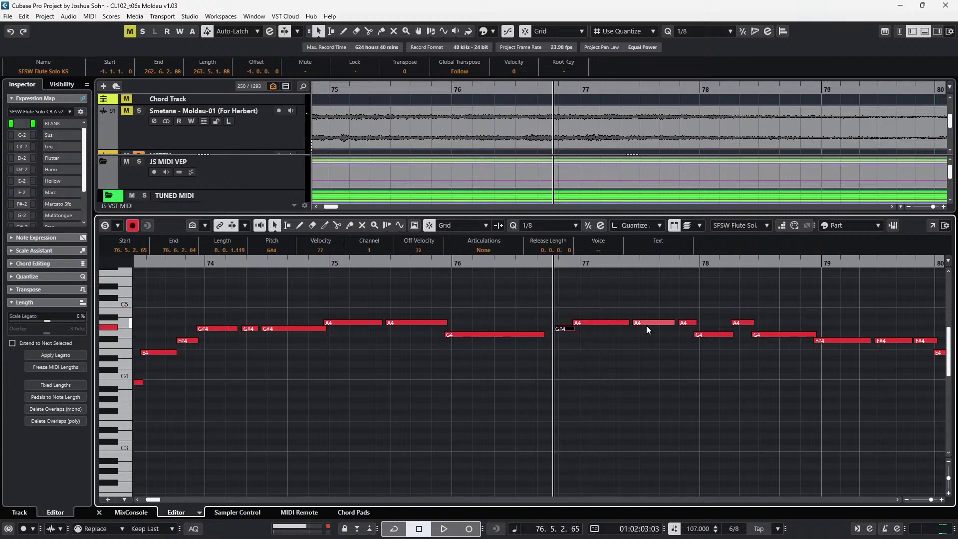
scroll(646, 325, "right", 3)
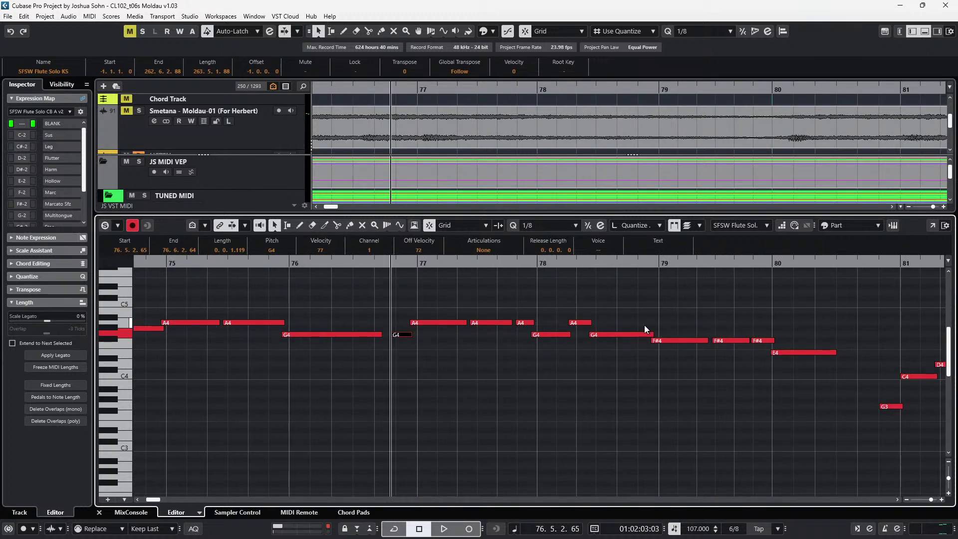
scroll(594, 320, "right", 2)
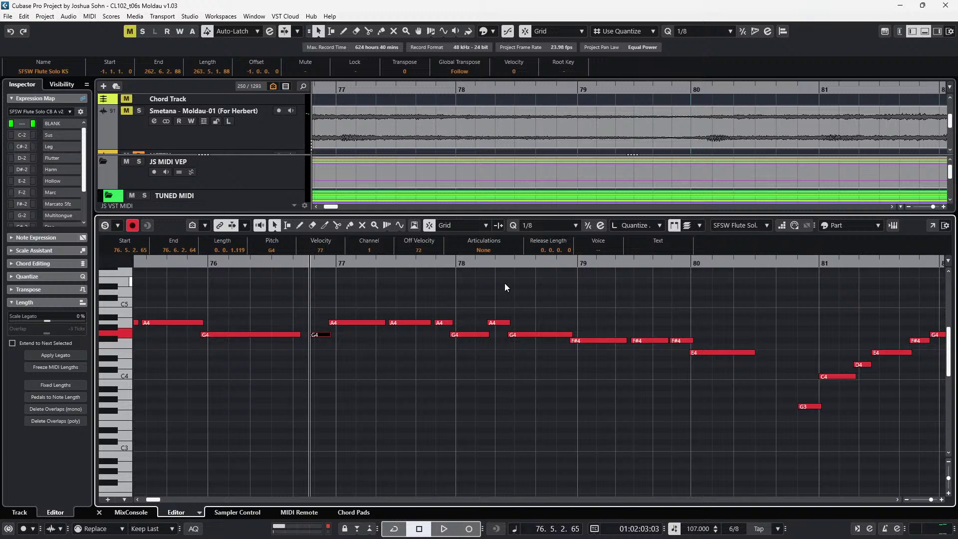
Transpose the three A4 notes of bar 77 down to F4
left_click(356, 322)
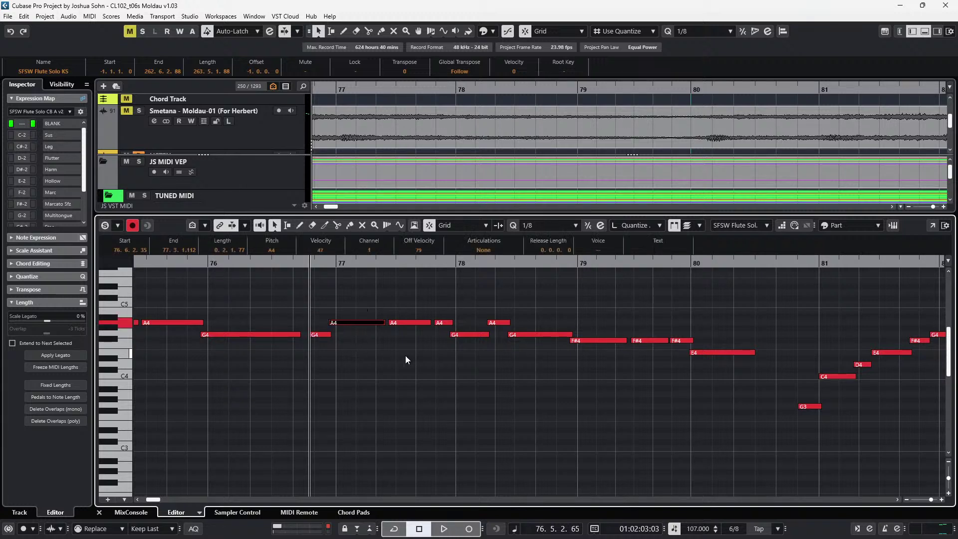
key("Down")
key("Down")
key("Down")
key("Down")
left_click(411, 322)
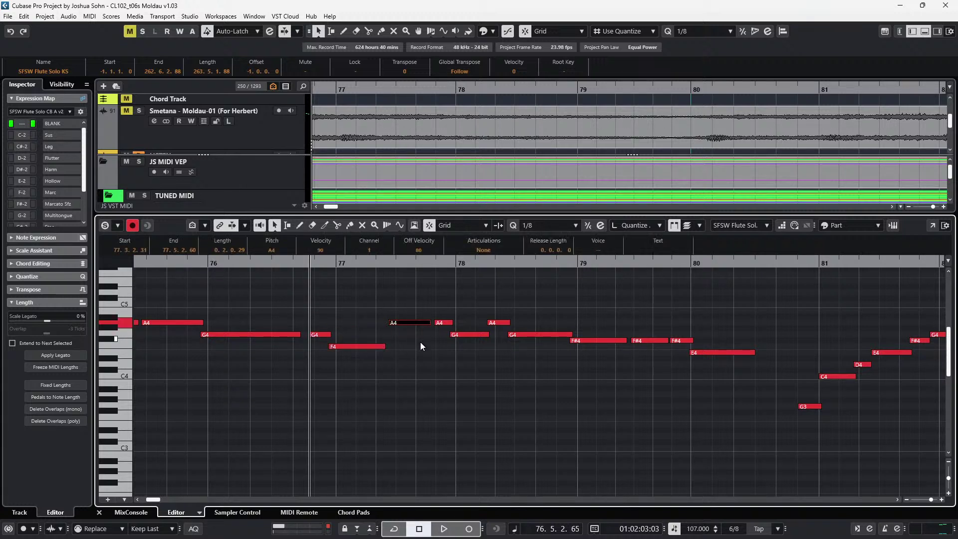
key("Down")
key("Down")
key("Down")
key("Down")
left_click(436, 304)
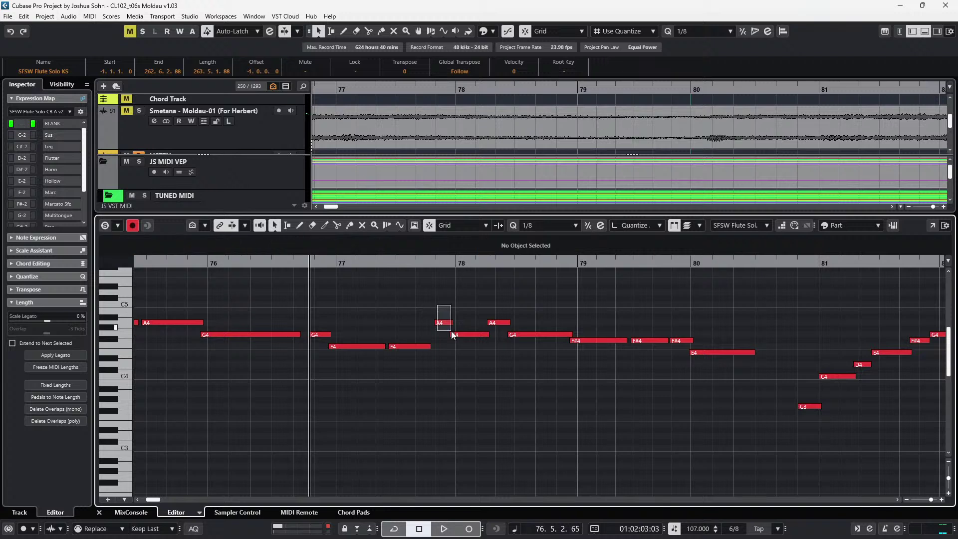
left_click_drag(393, 338, 428, 316)
left_click(439, 322)
key("Down")
key("Down")
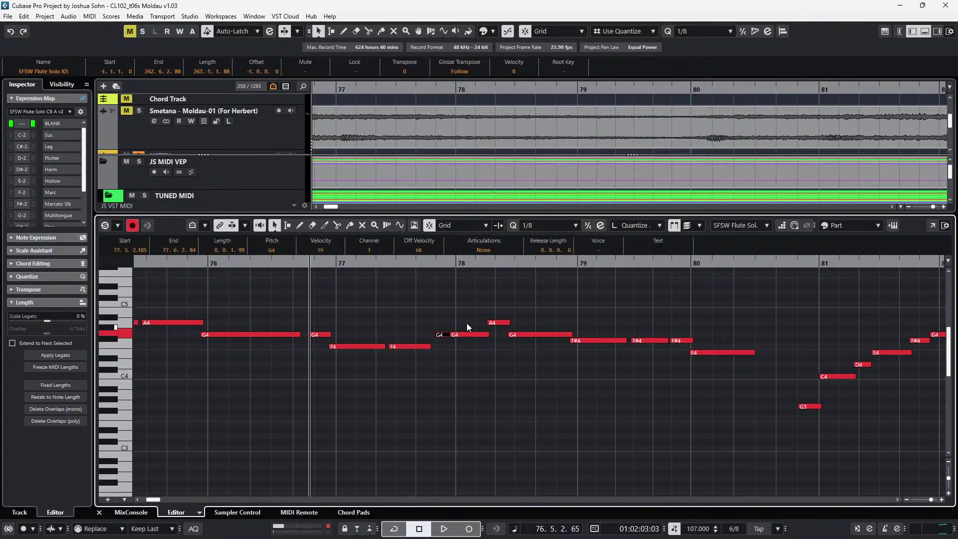
key("Down")
key("Down")
Transpose the G4 that starts bar 78 down to E4
left_click(474, 340)
left_click(477, 334)
key("Down")
key("Down")
key("Down")
key("Down")
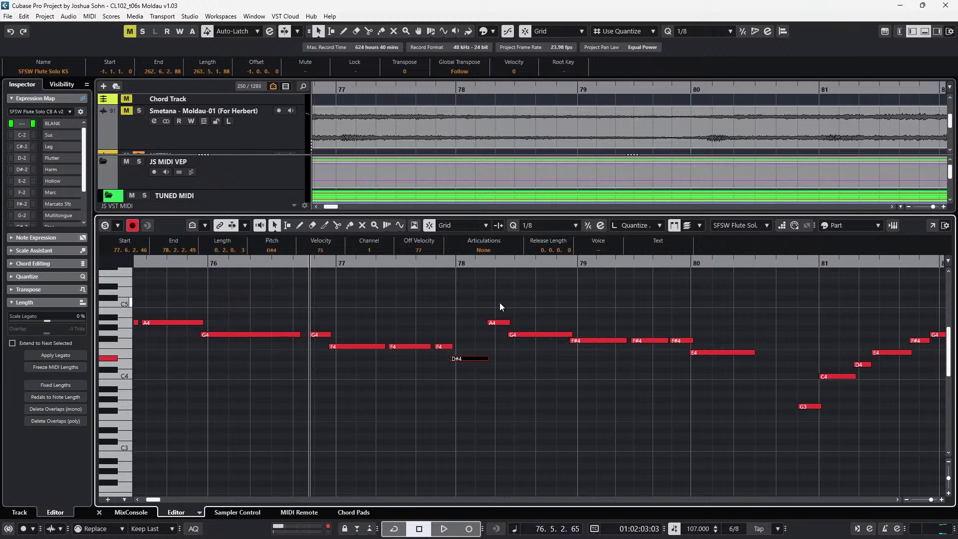
key("Up")
Transpose the short A4 in bar 78 down to F4 and the long G4 after it down to E4
left_click_drag(494, 299, 546, 337)
key("Down")
key("Down")
key("Down")
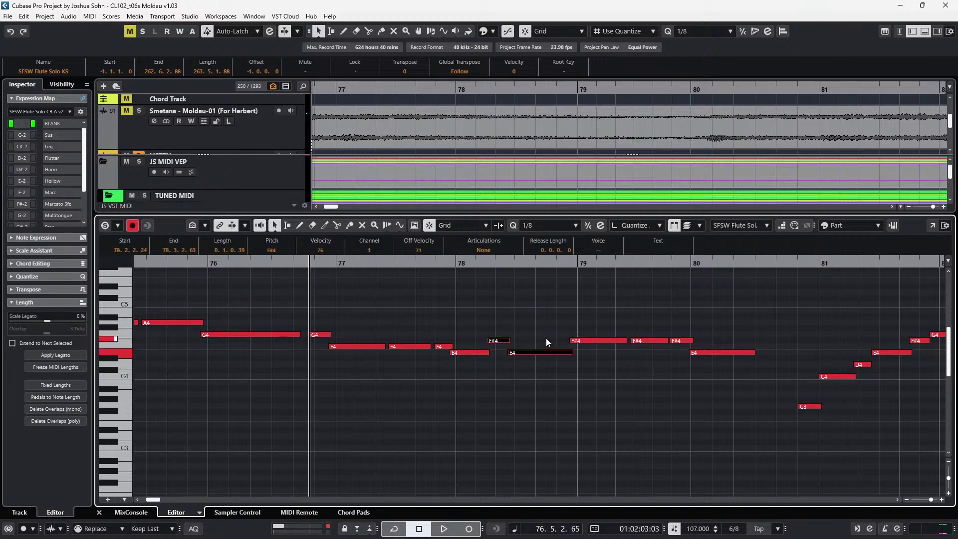
left_click(514, 337)
left_click(498, 340)
key("Down")
Transpose the first F#4 of bar 79 down to E4 and the other two F#4 notes down to D#4
left_click(609, 340)
key("Down")
key("Down")
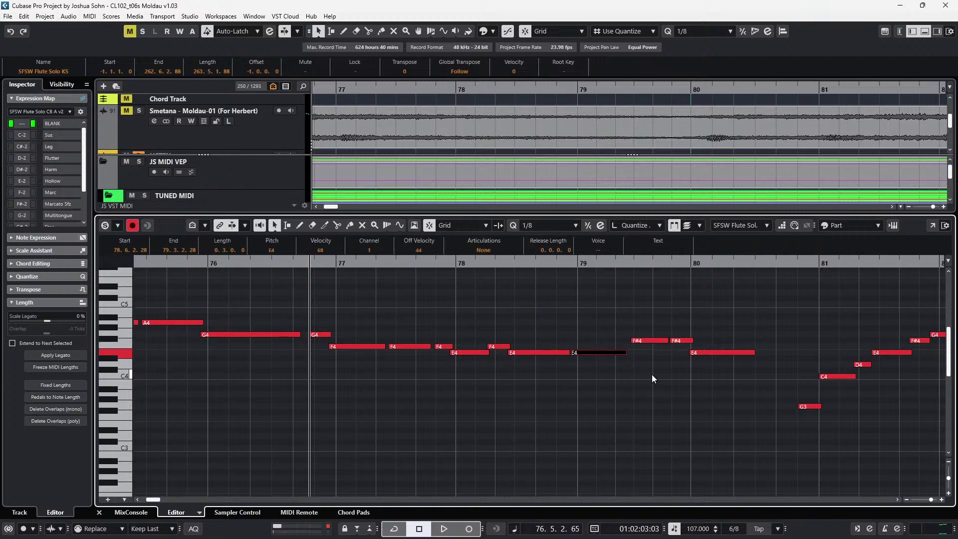
left_click(665, 341)
key("Down")
key("Down")
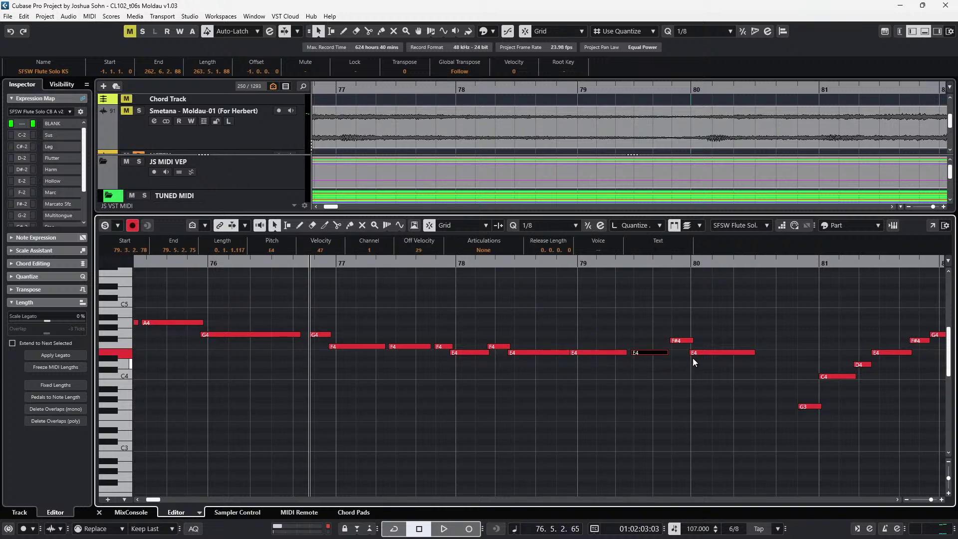
key("Down")
left_click(682, 340)
key("Down")
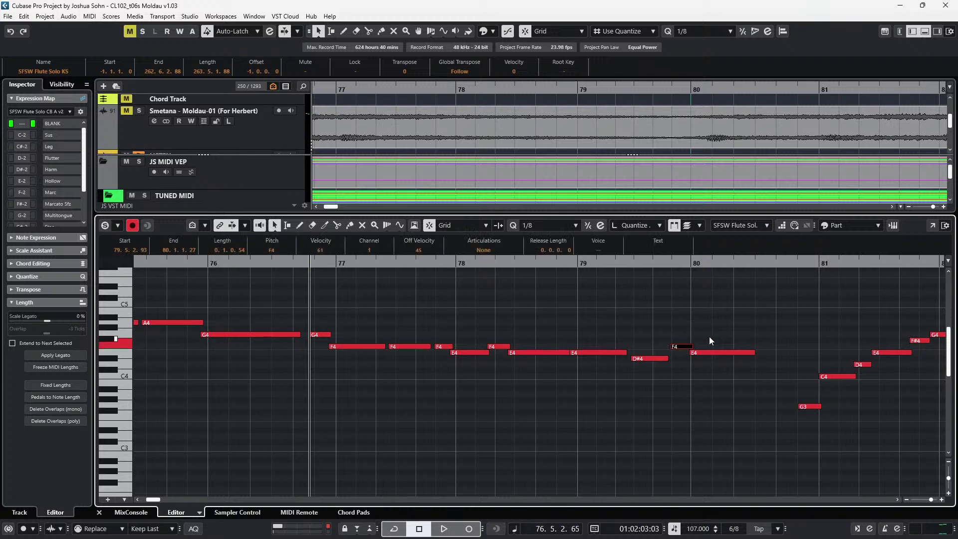
key("Down")
key("Down")
left_click(725, 353)
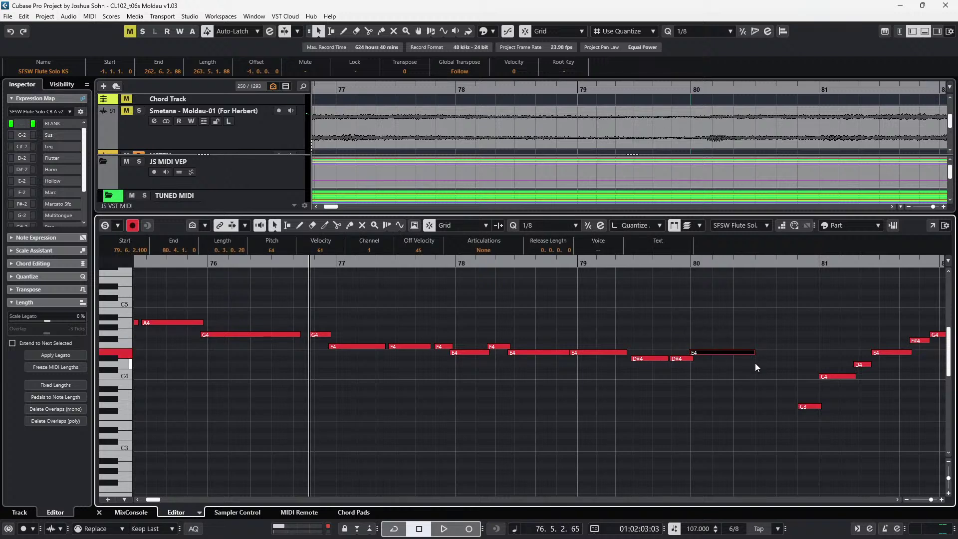
key("Delete")
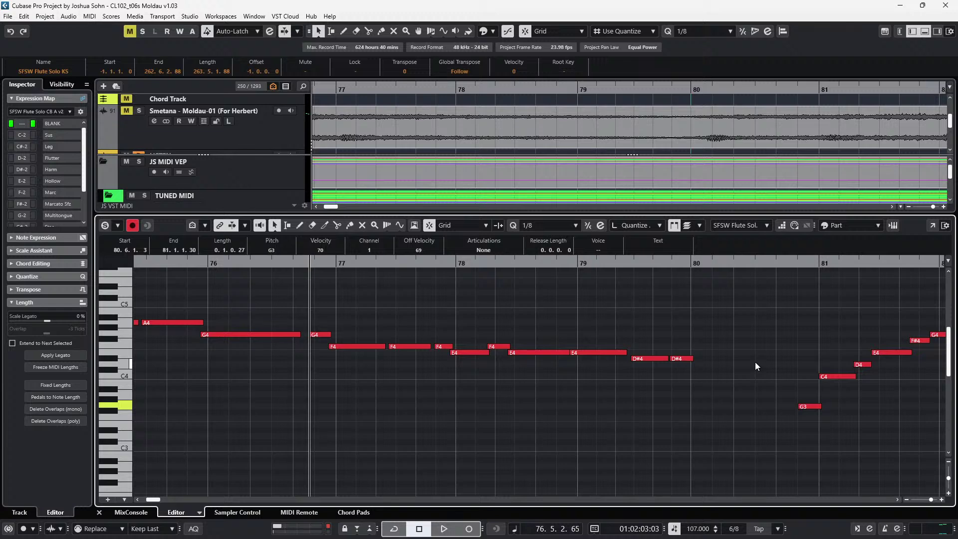
key("ctrl+z")
Play back the altered phrase from the end of bar 76 through bar 79
scroll(753, 347, "right", 2)
key("space")
key("g")
key("g")
key("g")
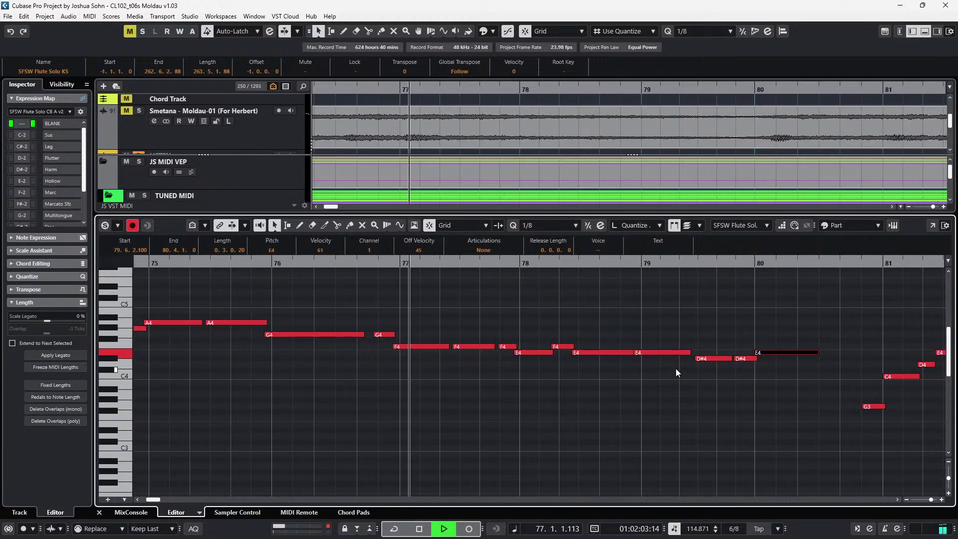
key("f")
key("g")
key("g")
key("g")
key("g")
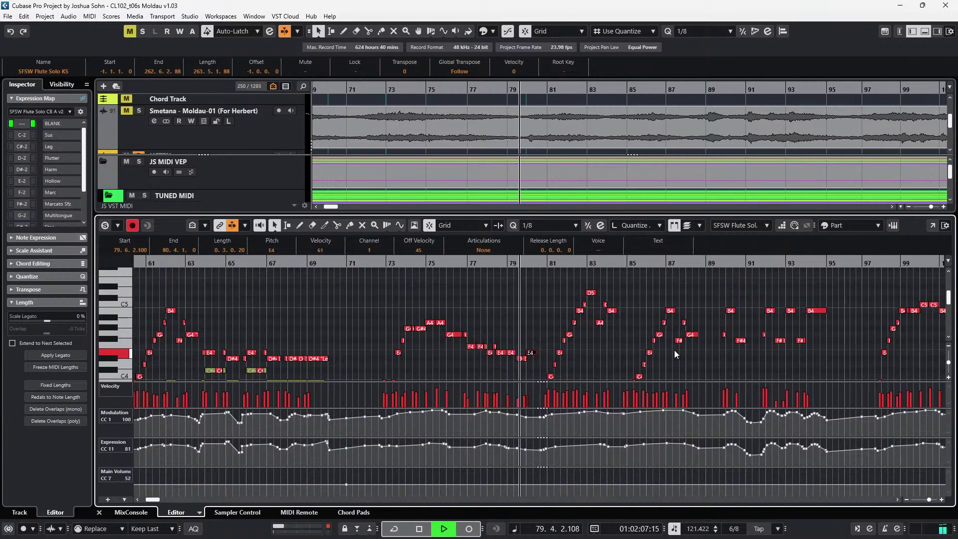
scroll(655, 345, "down", 3)
key("space")
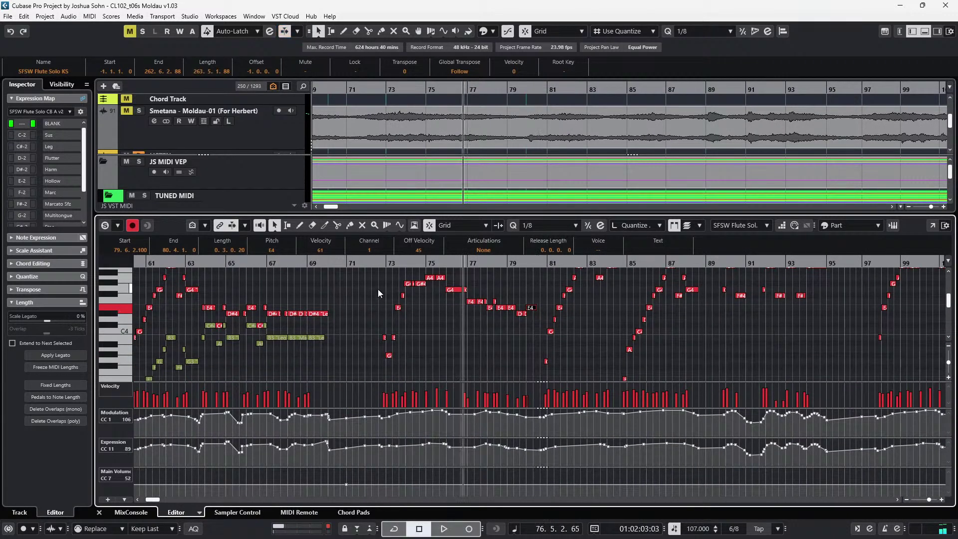
Select and copy the whole harmony phrase, from its pickup at the end of bar 72 to the long E4 at bar 80
left_click_drag(356, 281, 498, 356)
key("h")
key("h")
key("h")
key("h")
left_click_drag(606, 288, 497, 335)
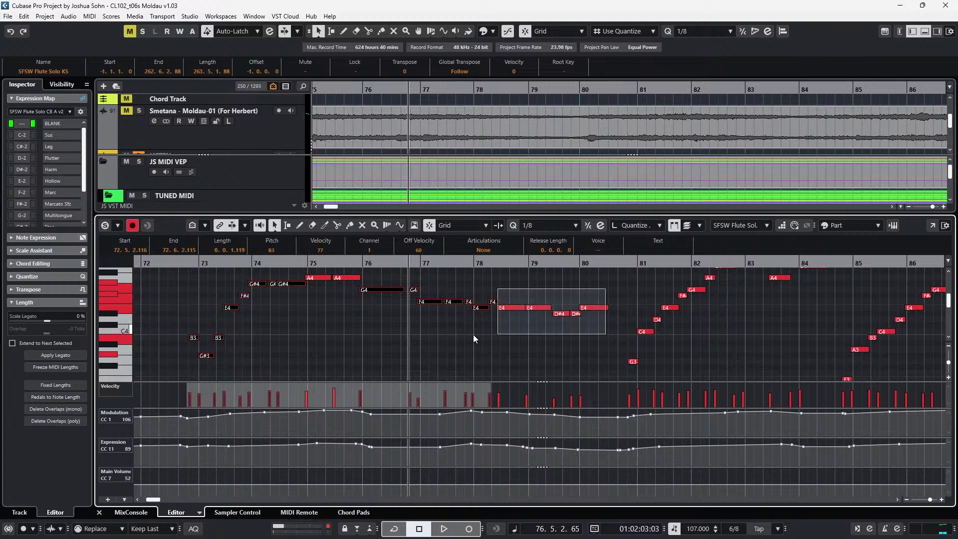
scroll(254, 301, "up", 1)
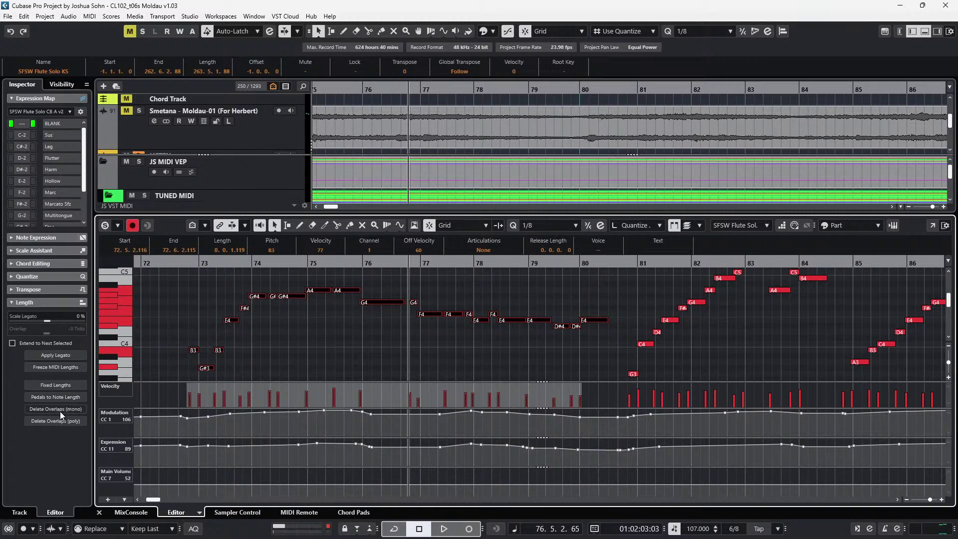
Replace the melody notes from the end of bar 97 to bar 105 with the copied harmony phrase
key("g")
key("g")
scroll(282, 320, "right", 8)
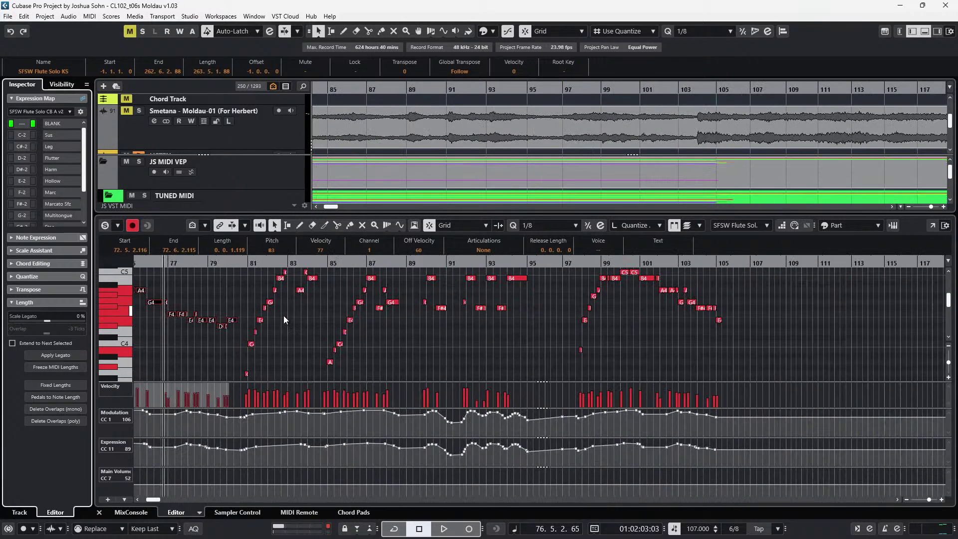
left_click_drag(398, 366, 585, 279)
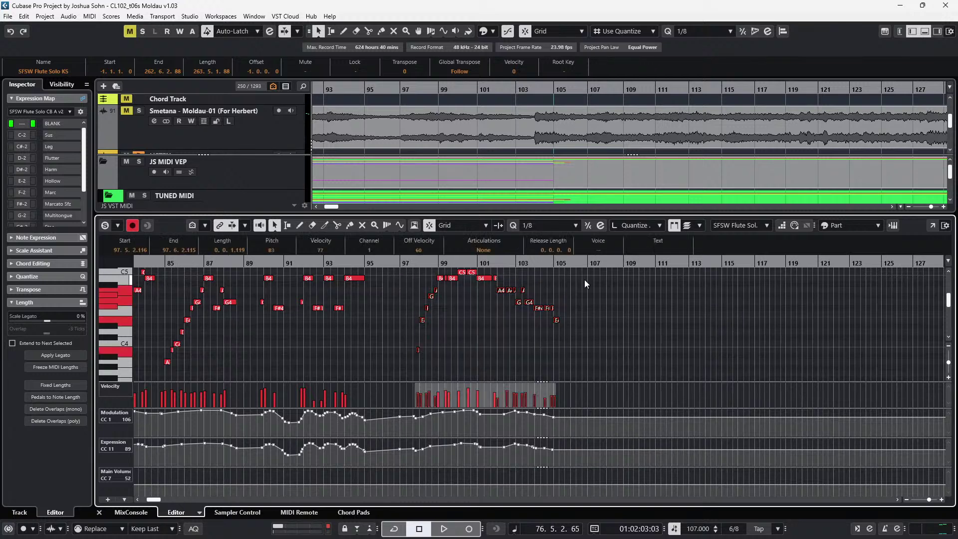
scroll(559, 290, "up", 2)
key("l")
key("Delete")
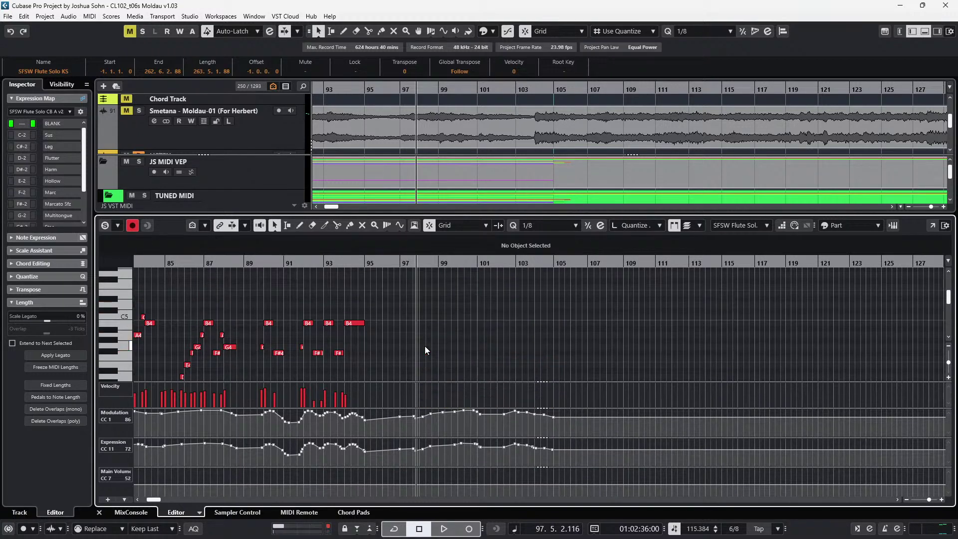
key("ctrl+v")
Play back the beginning of the pasted phrase from the end of bar 97
scroll(425, 350, "down", 2)
key("space")
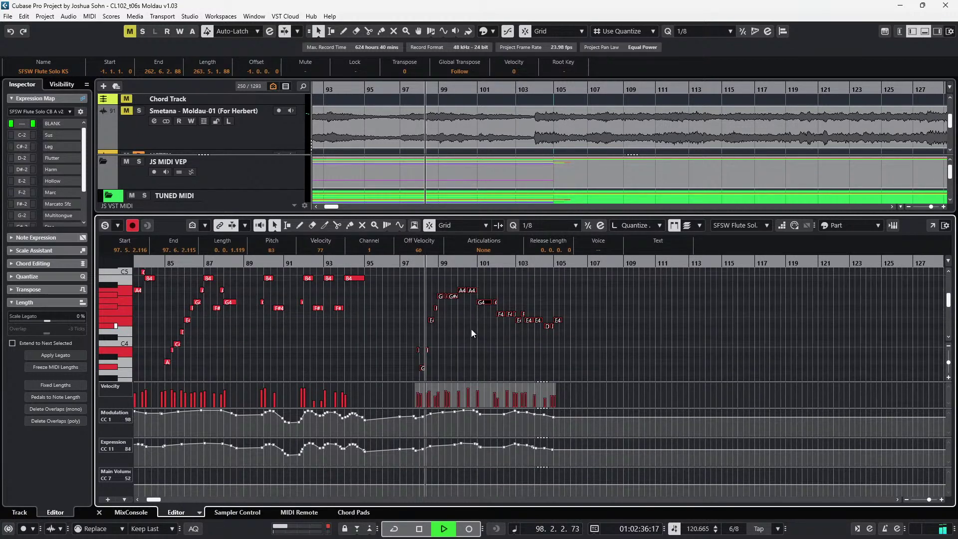
key("g")
key("space")
Open the CLAIRE Flute, SFSW Flute, EWO Oboe and SFSW Oboe parts together for editing and show the articulation lane
key("ctrl+e")
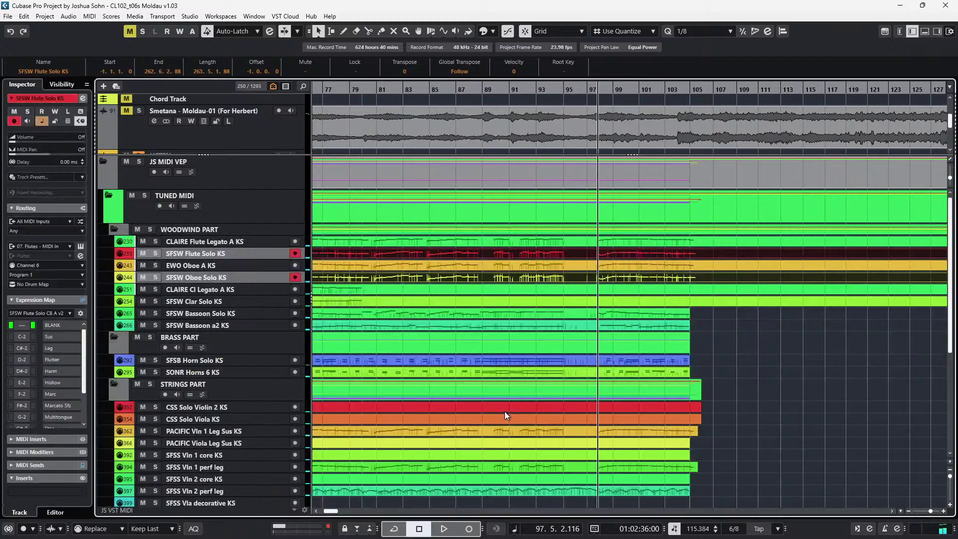
key("g")
key("g")
key("KP_Subtract")
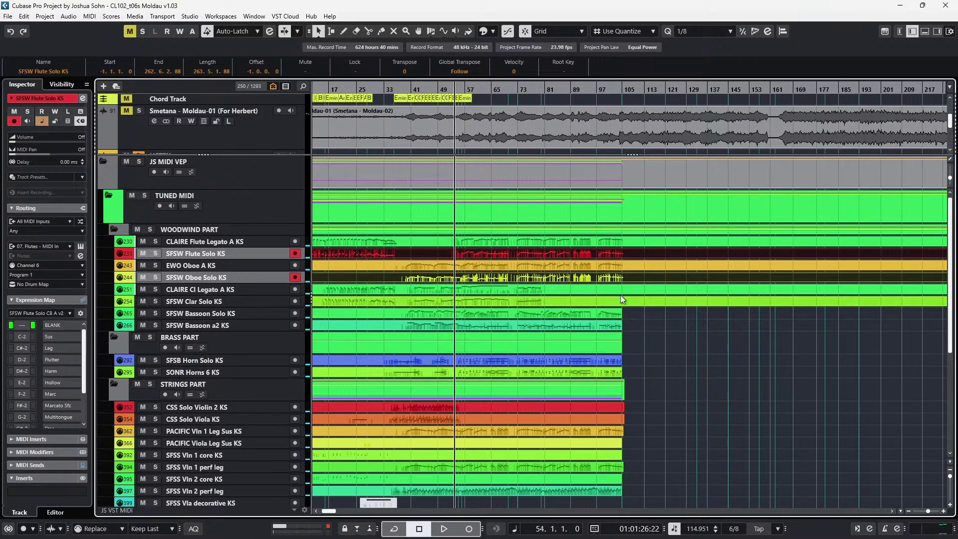
left_click(537, 262, "ctrl")
left_click(539, 241, "ctrl")
key("ctrl+e")
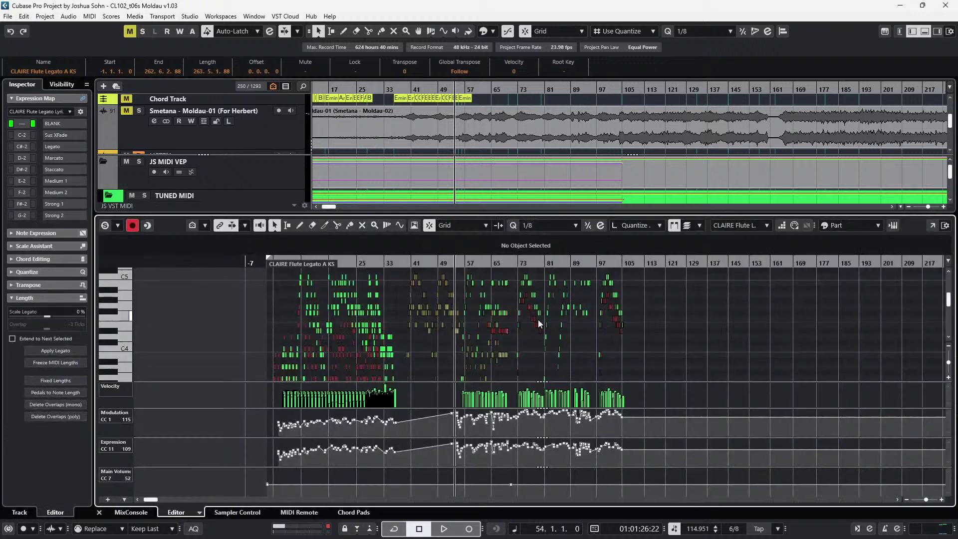
key("alt+l")
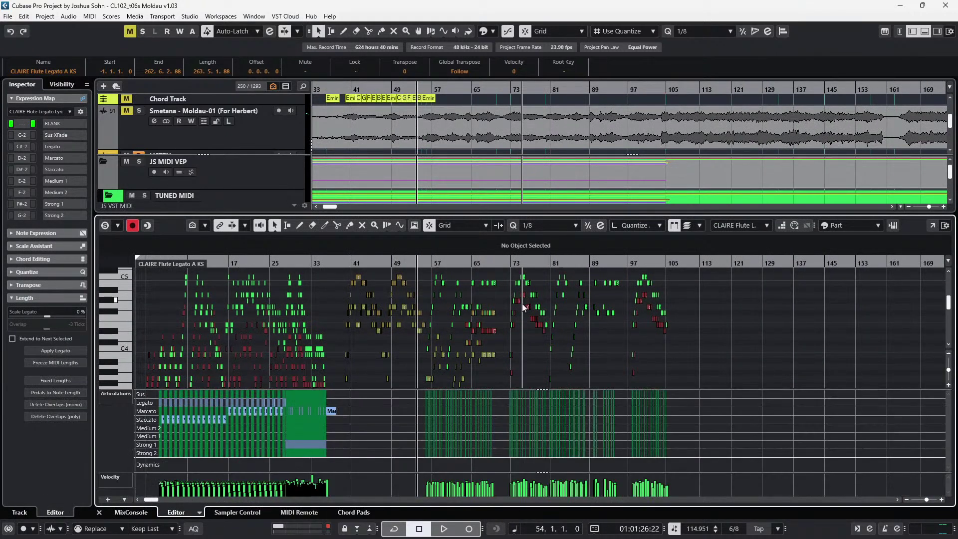
Select all flute and oboe notes from bar 54 to bar 105 and set the CLAIRE Flute notes' articulation to Legato
scroll(522, 303, "up", 3)
scroll(479, 320, "down", 1)
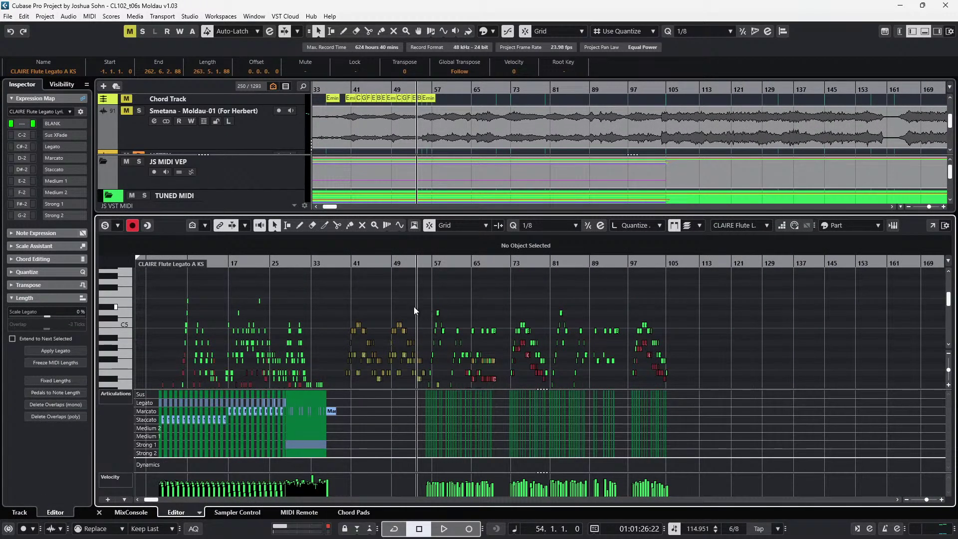
left_click_drag(417, 297, 698, 374)
key("h")
left_click(498, 256)
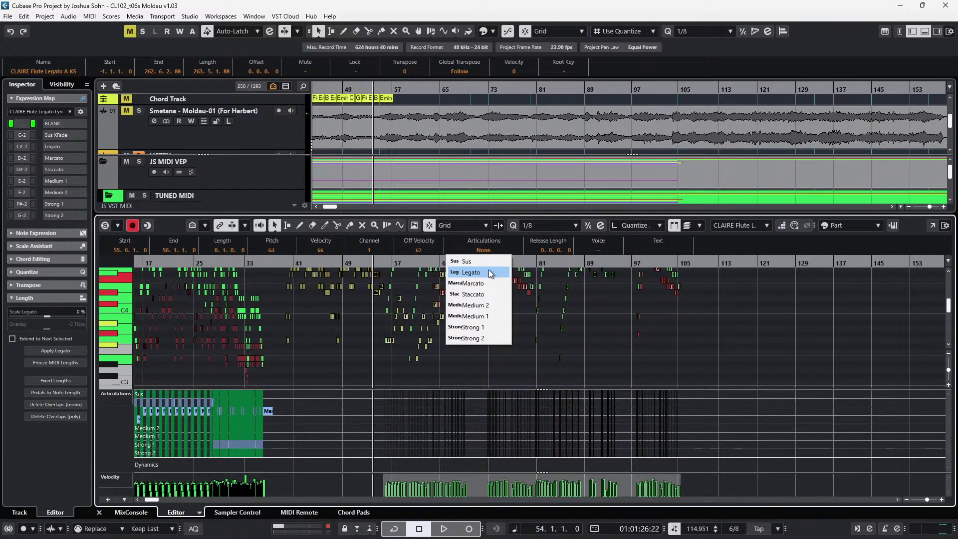
left_click(482, 306)
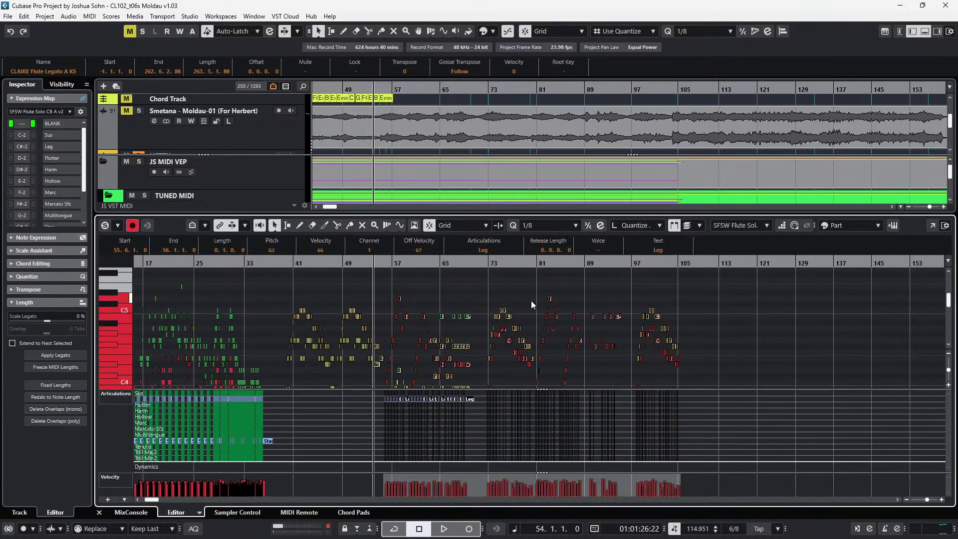
Set the articulation of the selected SFSW Flute notes to Leg
left_click(481, 249)
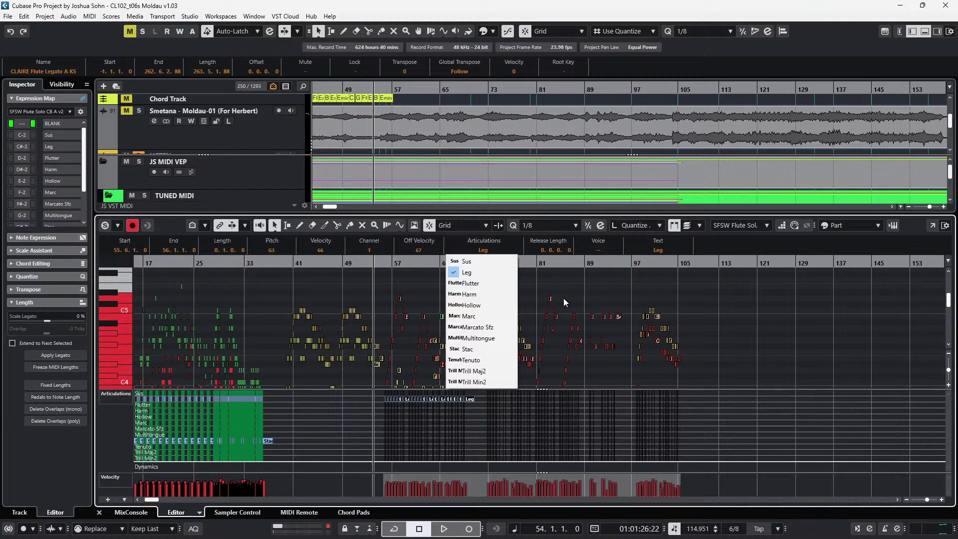
left_click(565, 295)
left_click(478, 249)
left_click(483, 269)
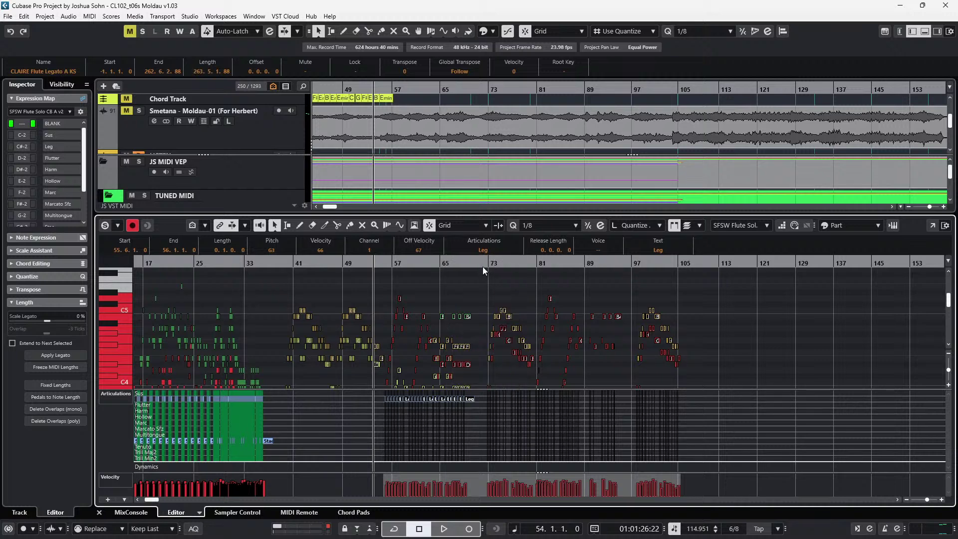
left_click(483, 271)
left_click(489, 270)
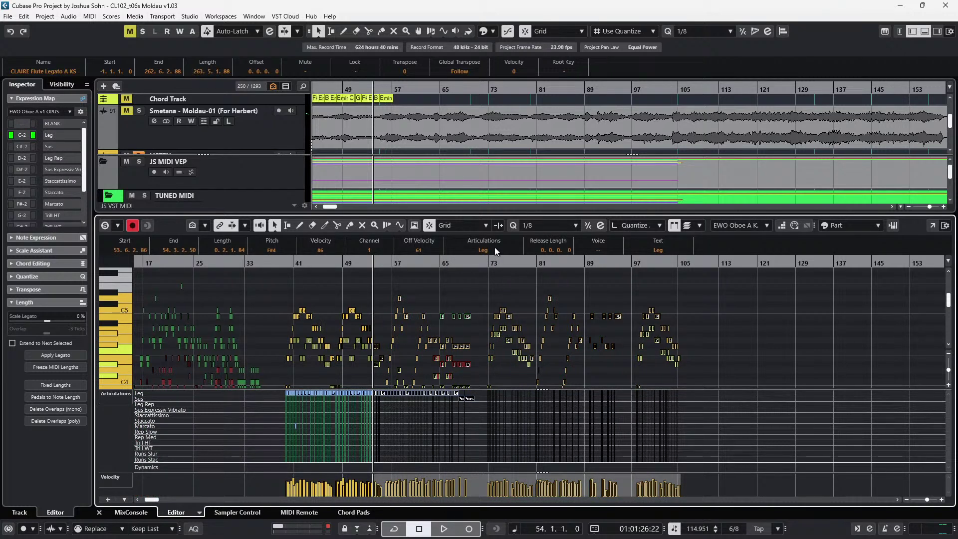
Assign the Sus articulation to all selected EWO Oboe notes and replace it with Leg
left_click(494, 249)
left_click(492, 272)
left_click(490, 249)
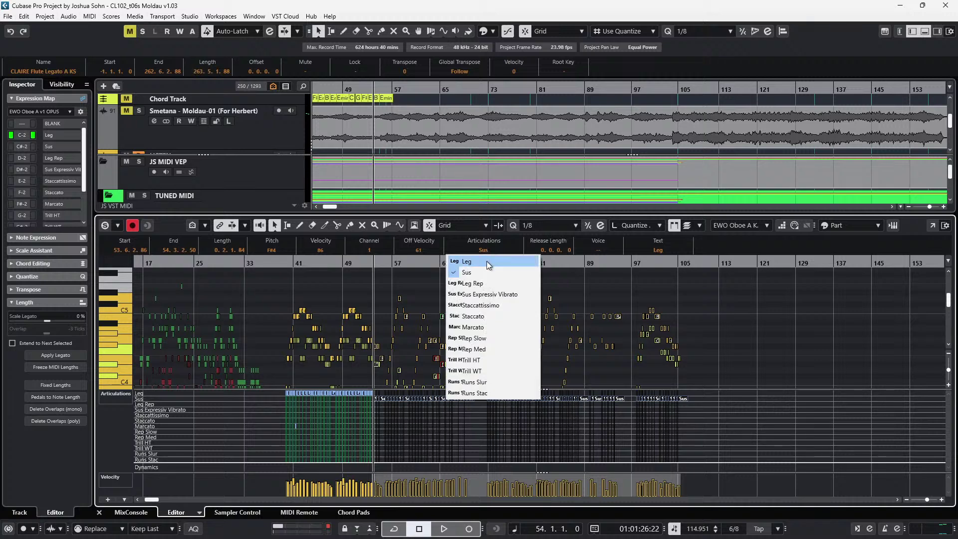
left_click(487, 261)
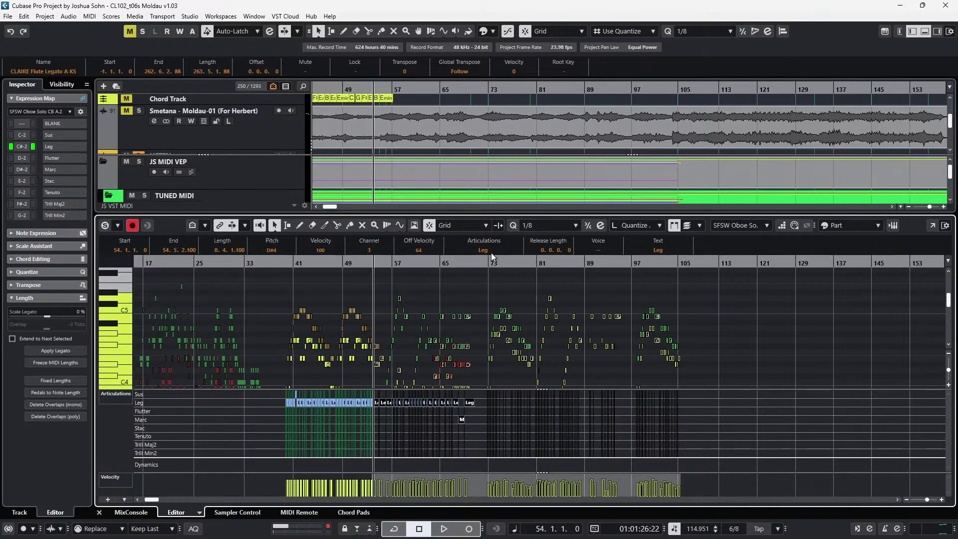
Select the SFSW Oboe notes from bar 73 to bar 105 and set their articulation to Leg
left_click(490, 249)
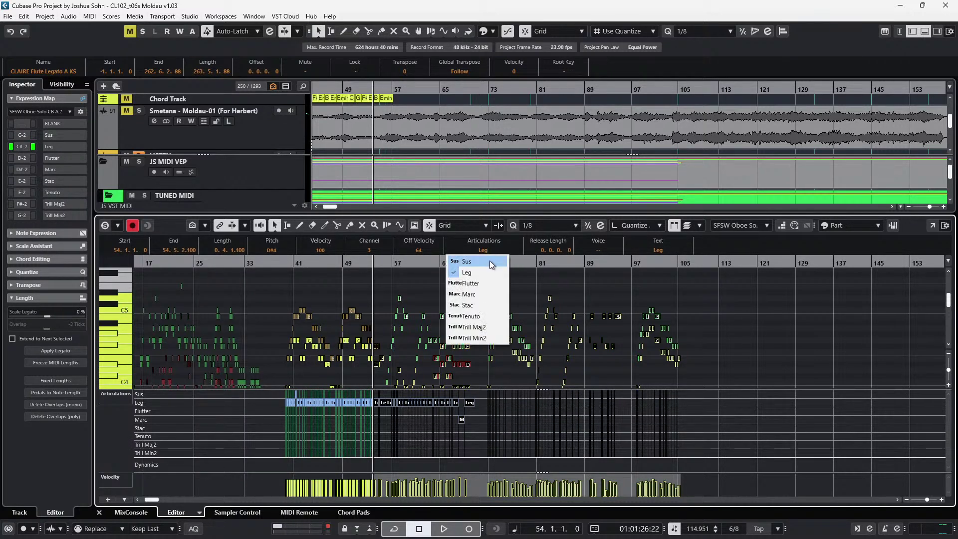
scroll(530, 295, "up", 4)
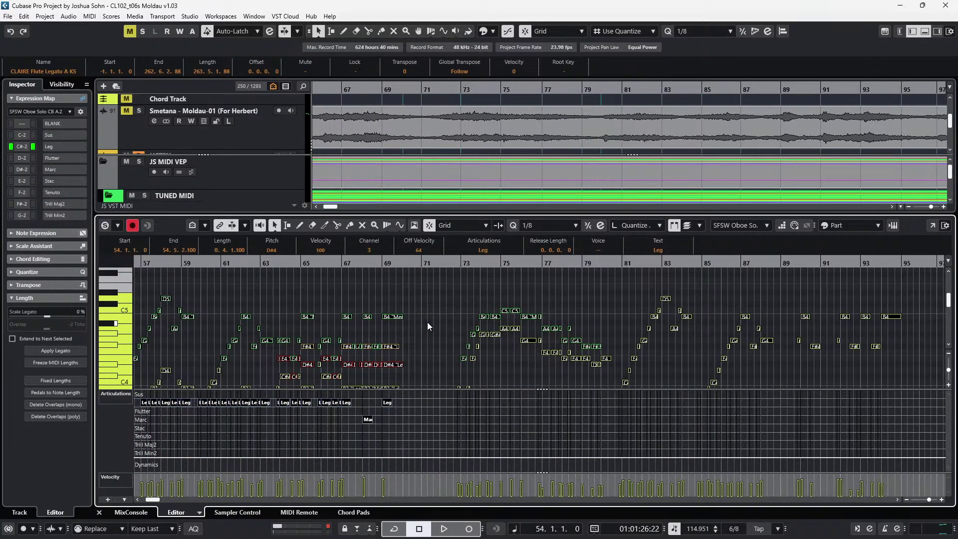
scroll(427, 322, "down", 4)
scroll(428, 322, "up", 2)
left_click_drag(434, 311, 586, 285)
left_click(494, 249)
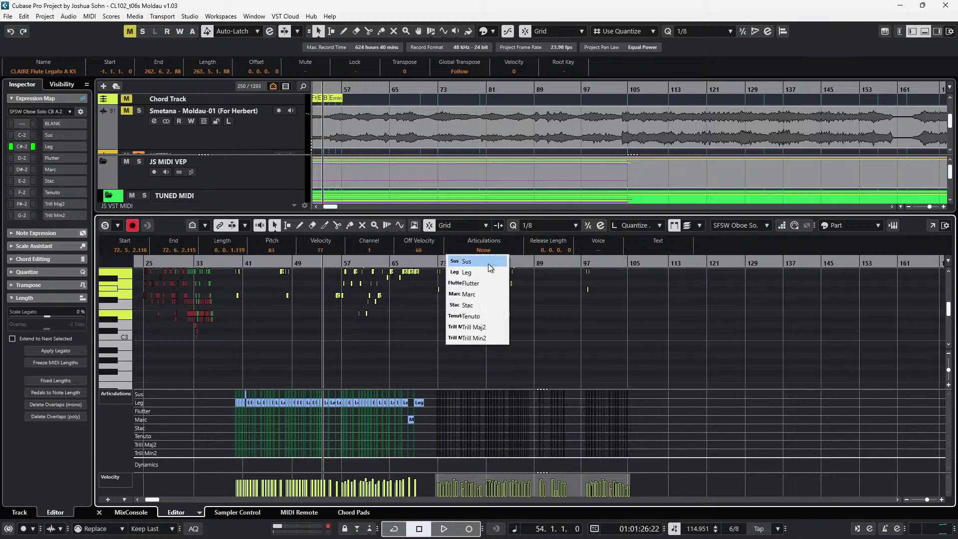
left_click(487, 273)
scroll(482, 323, "up", 3)
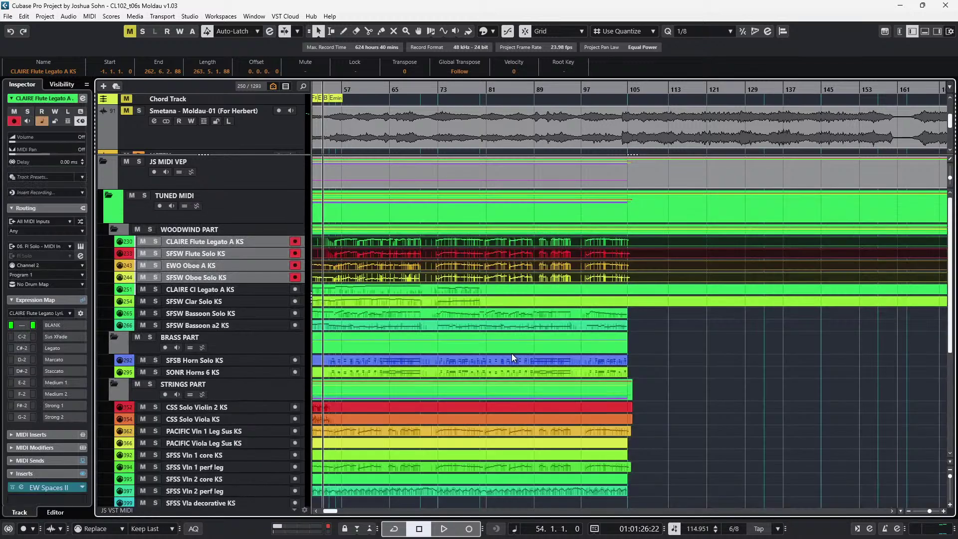
Review the articulation lanes of the flute and oboe parts, and those of the CLAIRE Cl and SFSW Clar parts
key("ctrl+e")
double_click(513, 243)
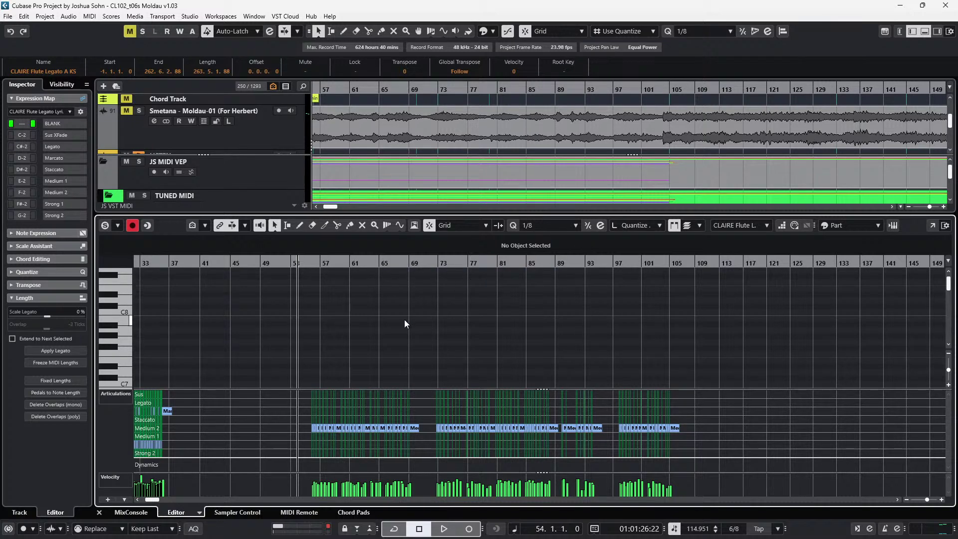
scroll(404, 320, "down", 6)
key("ctrl+e")
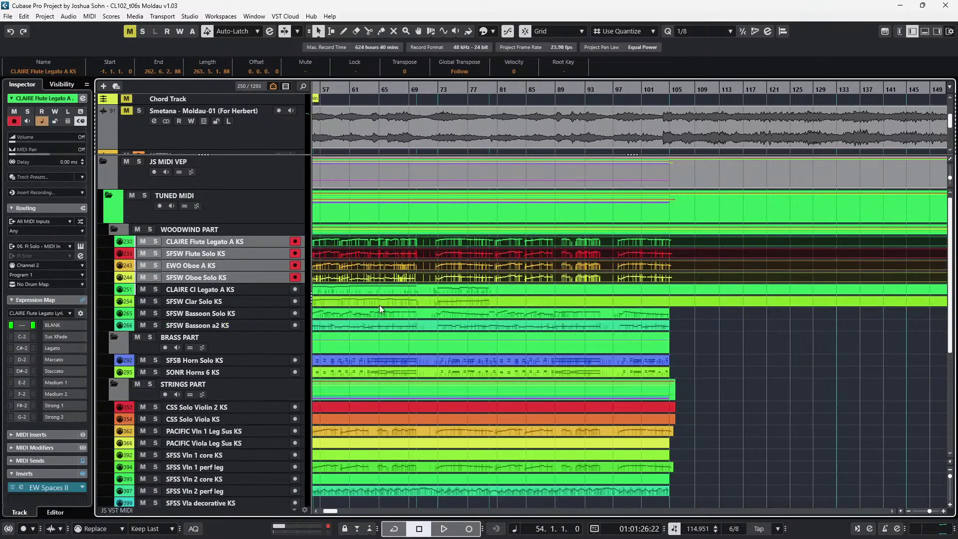
left_click(430, 294)
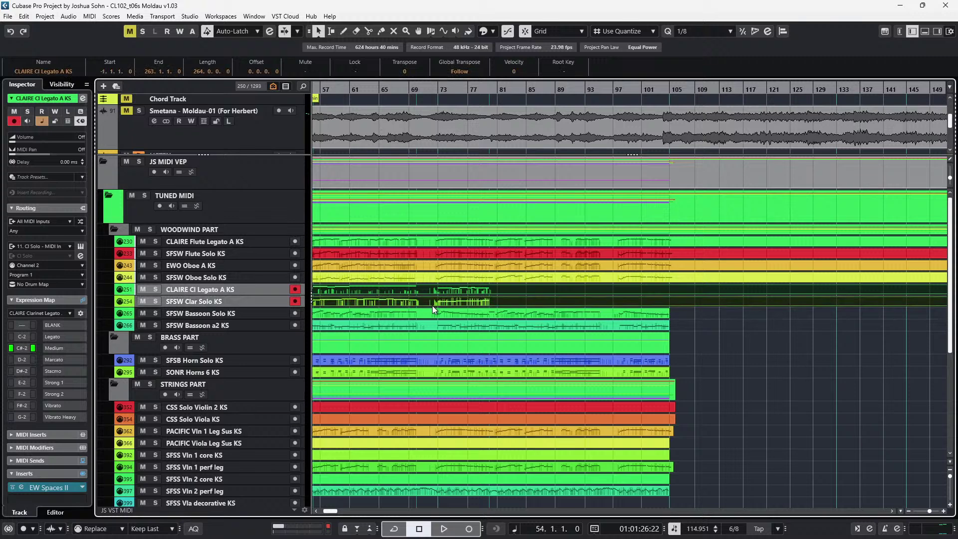
key("ctrl+e")
scroll(400, 303, "down", 7)
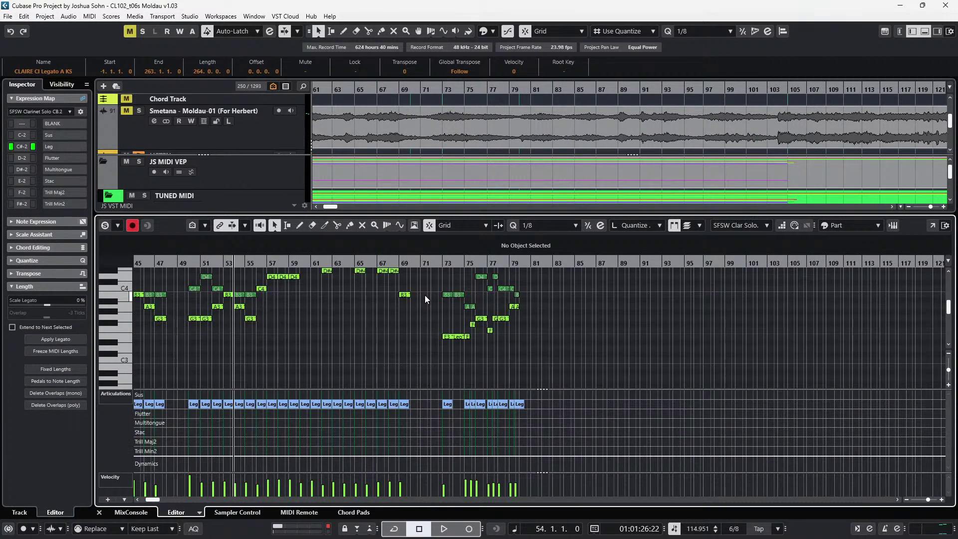
key("ctrl+e")
scroll(442, 309, "down", 5)
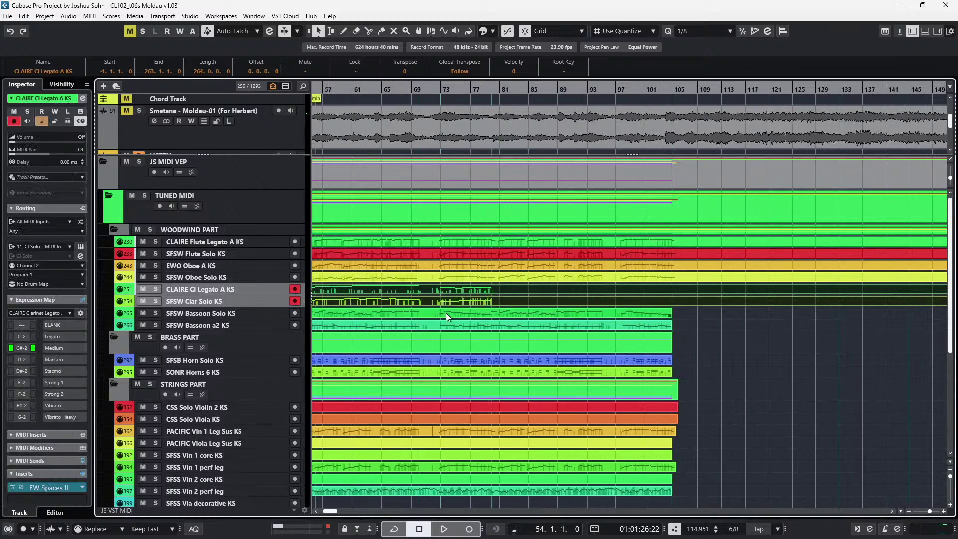
Split the CLAIRE Cl and SFSW Clar parts at bar 81 and delete everything after the split
left_click(577, 317)
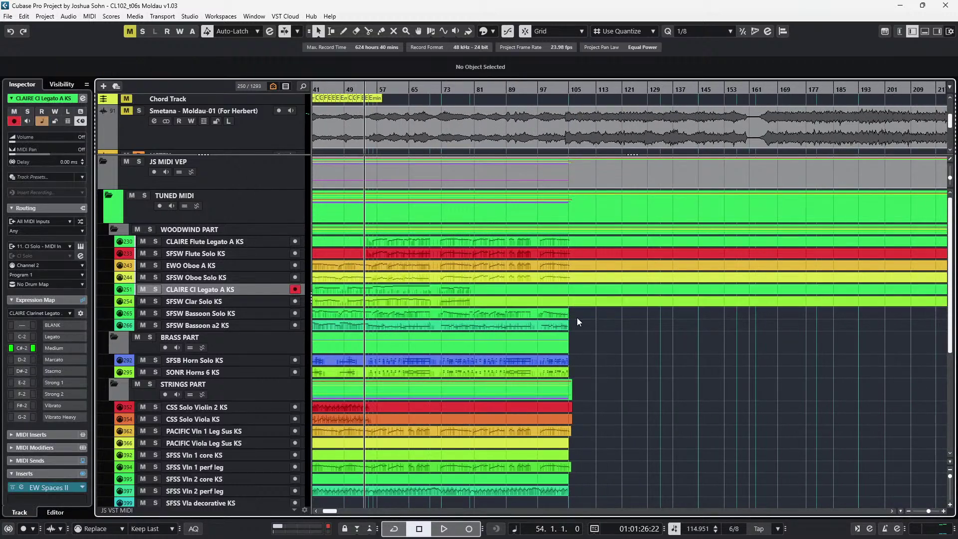
left_click(596, 287)
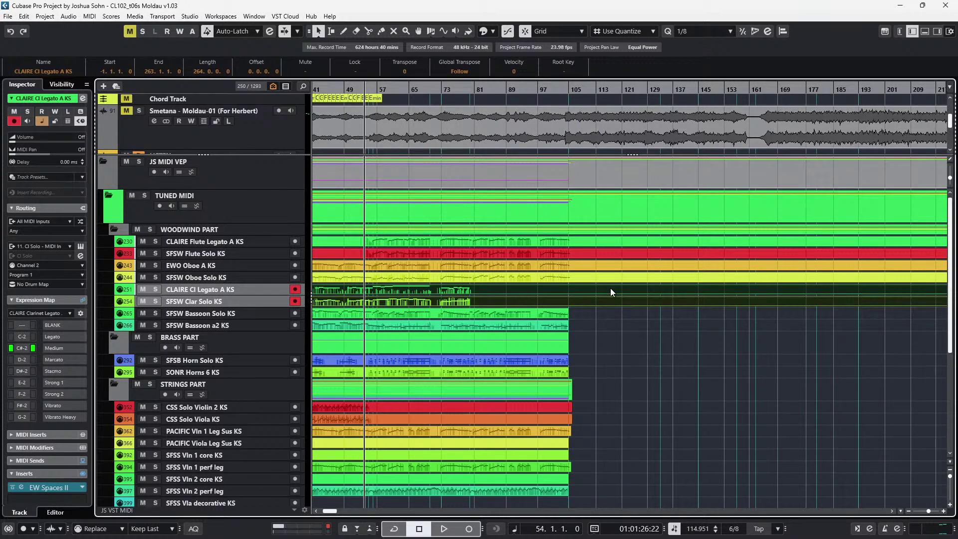
scroll(610, 288, "left", 3)
key("alt")
left_click(604, 293, "alt")
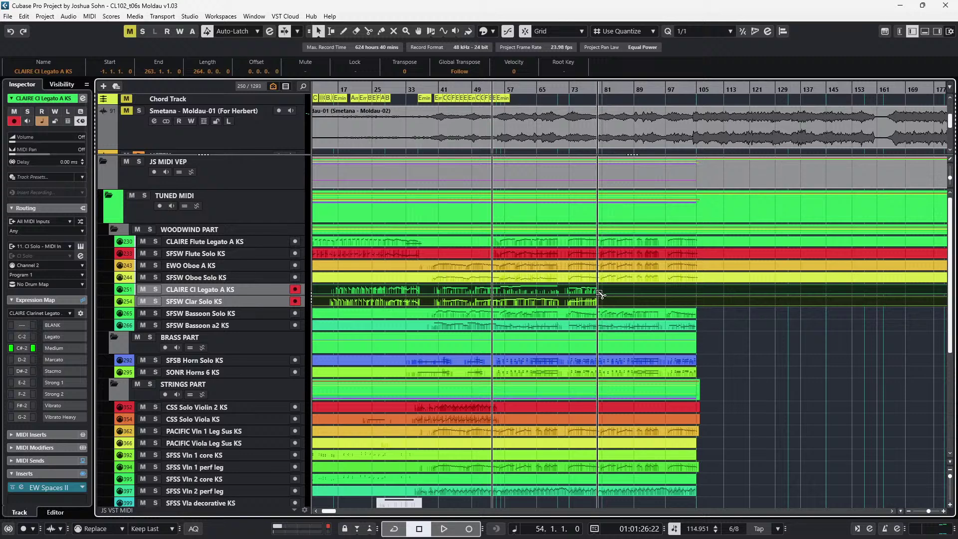
left_click(657, 295)
key("Delete")
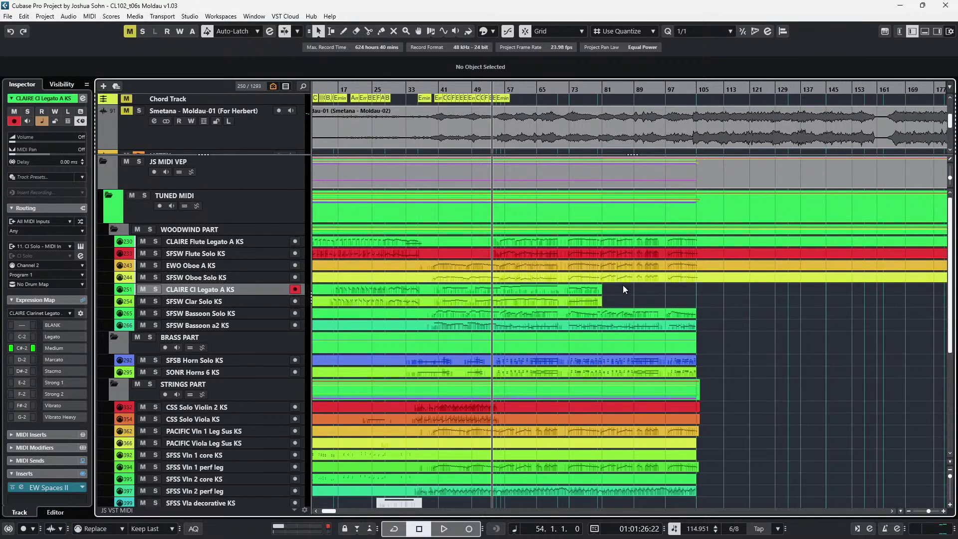
Split both clarinet parts at bar 55 and duplicate the section from bar 55 to bar 81 directly after itself
left_click_drag(606, 291, 589, 304)
key("h")
key("h")
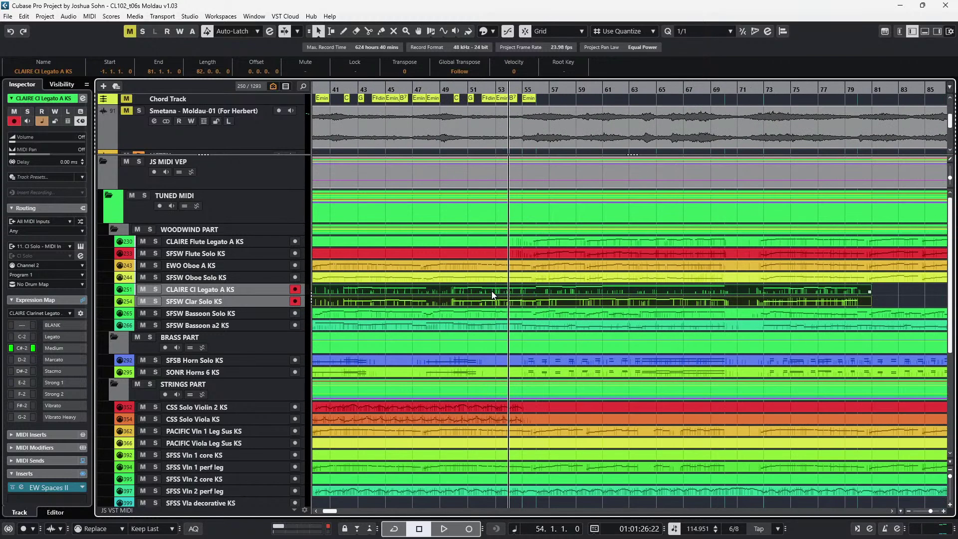
left_click(528, 291, "alt")
key("g")
scroll(559, 287, "right", 5)
key("ctrl+d")
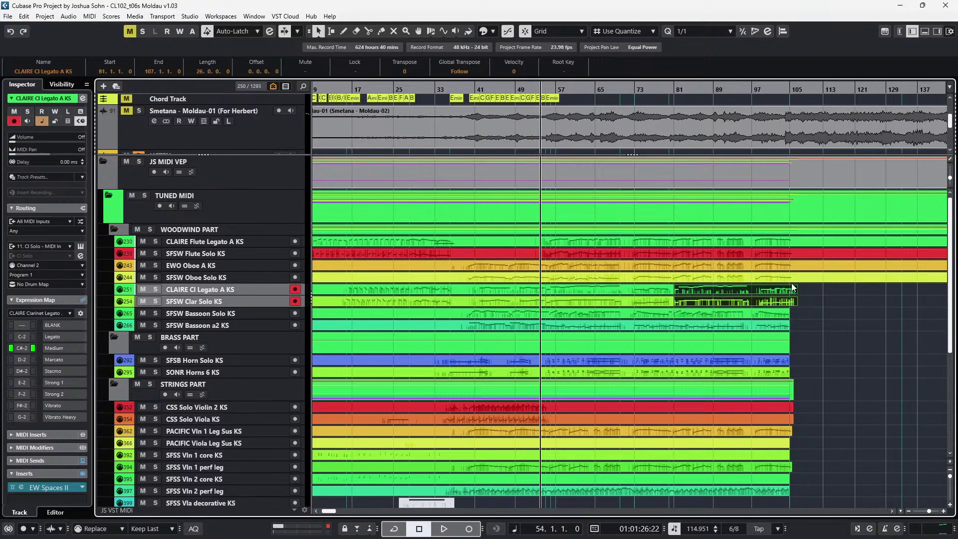
Move the duplicated clarinet section one bar earlier so it starts at bar 80, and start playback to check it
scroll(791, 284, "right", 3)
scroll(790, 283, "up", 2)
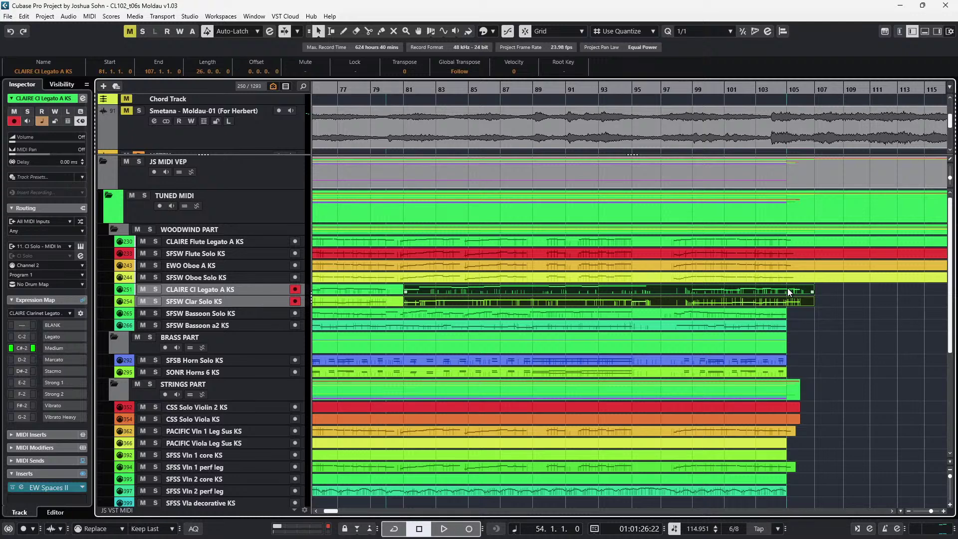
left_click_drag(788, 289, 771, 289)
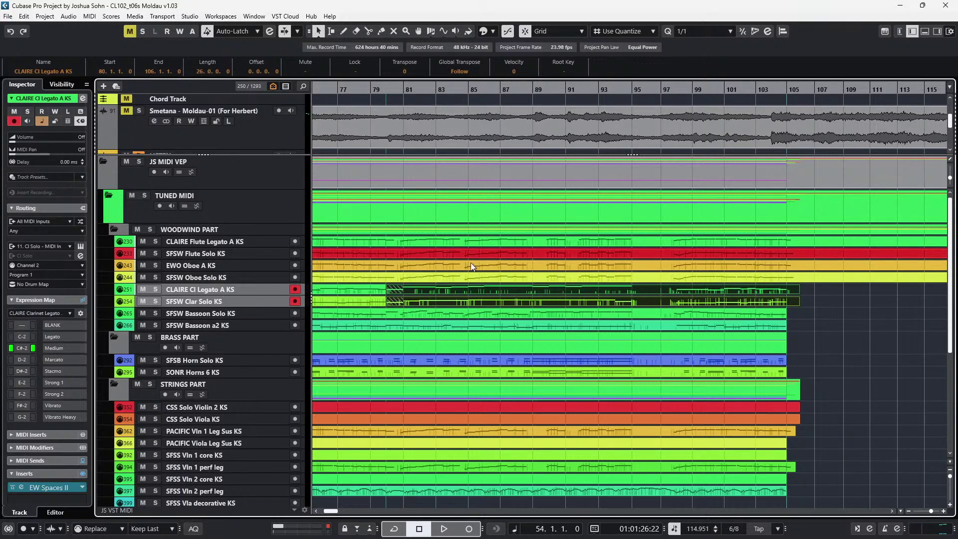
key("alt+space")
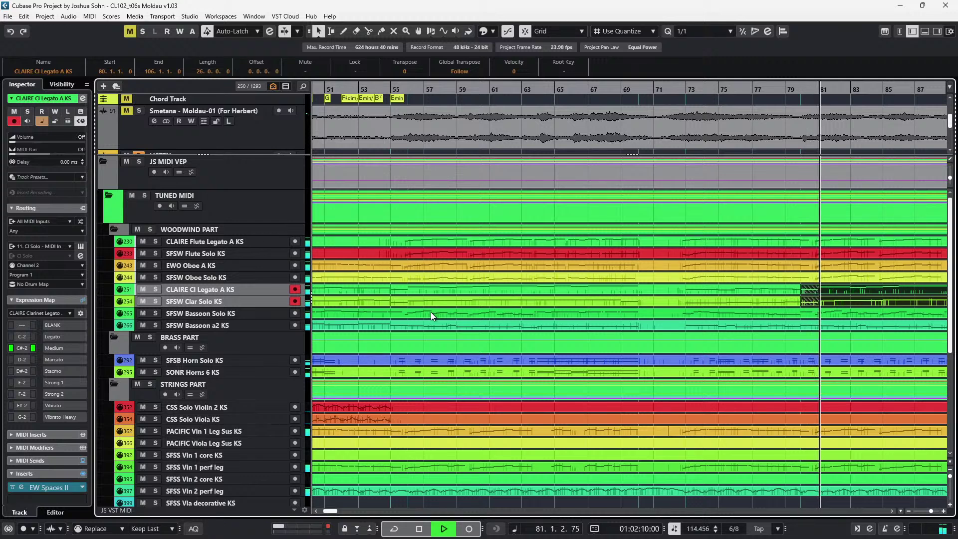
Glue the overlapping clarinet sections into one part per track from bar 55 to bar 106 and open both for editing
key("f")
left_click(717, 289)
left_click(726, 301, "shift")
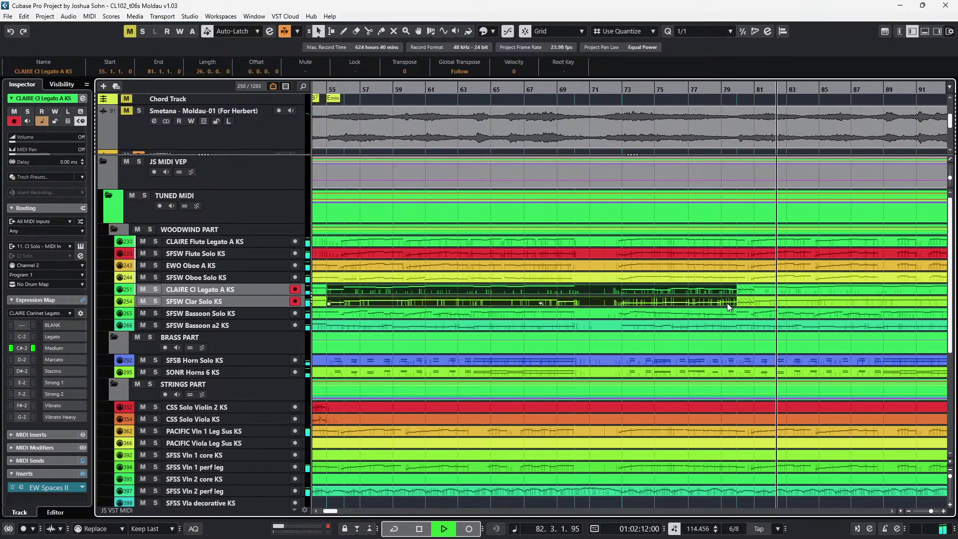
key("ctrl+z")
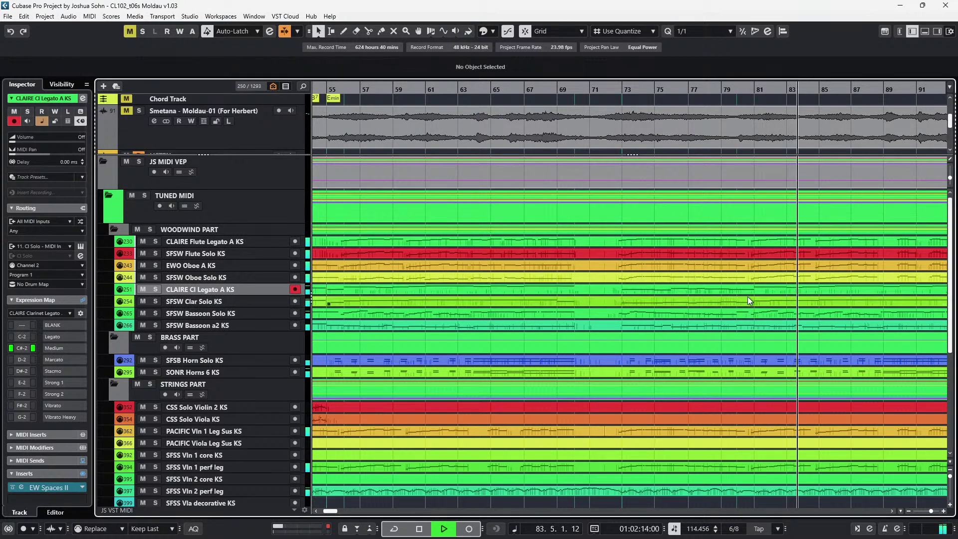
left_click(754, 291)
left_click(759, 301, "shift")
double_click(758, 299)
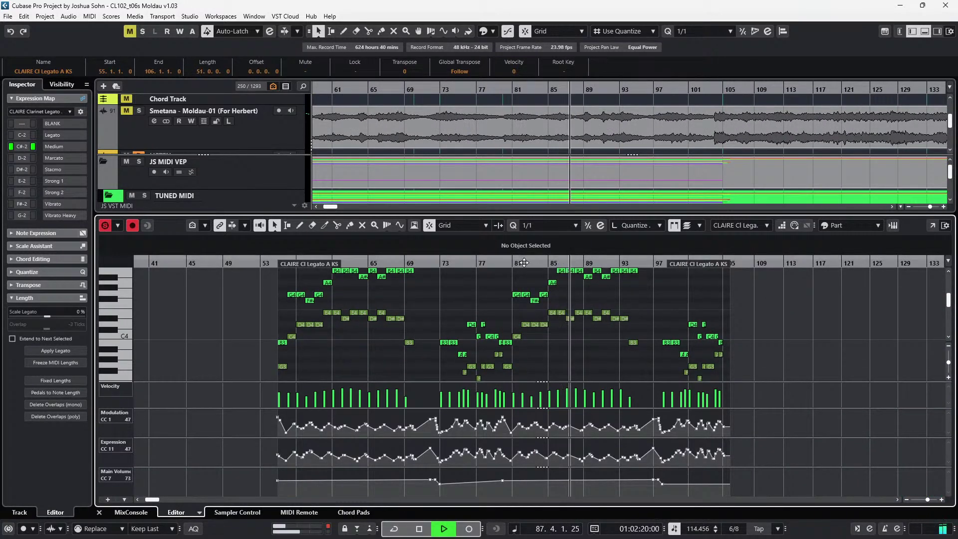
Stop playback, select the clarinet notes from bar 73 onward and review the articulations available for them
key("space")
scroll(467, 343, "up", 2)
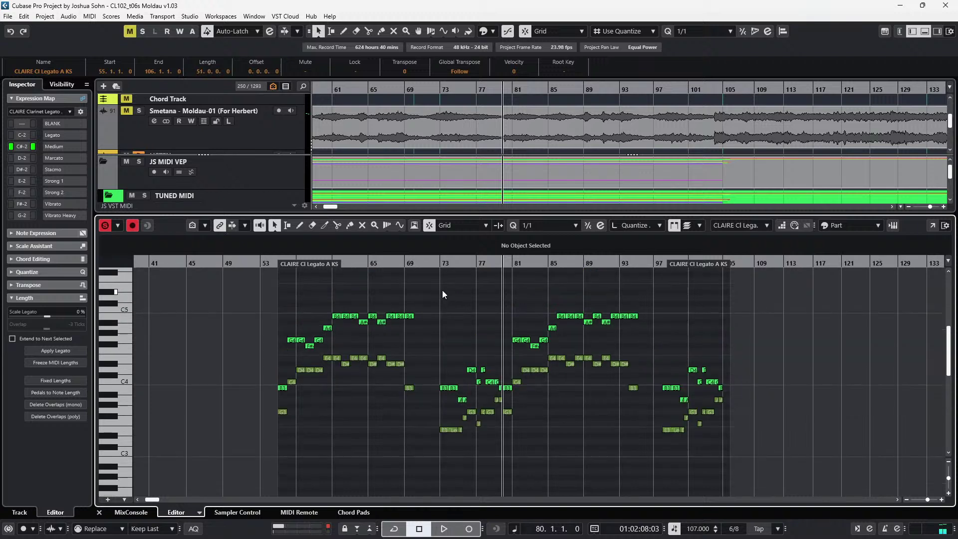
left_click_drag(439, 285, 707, 428)
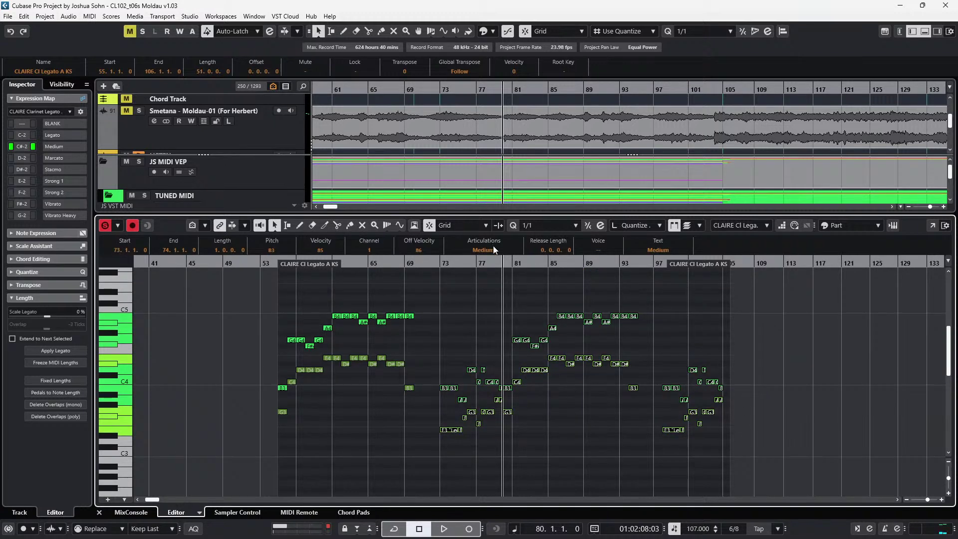
left_click(493, 246)
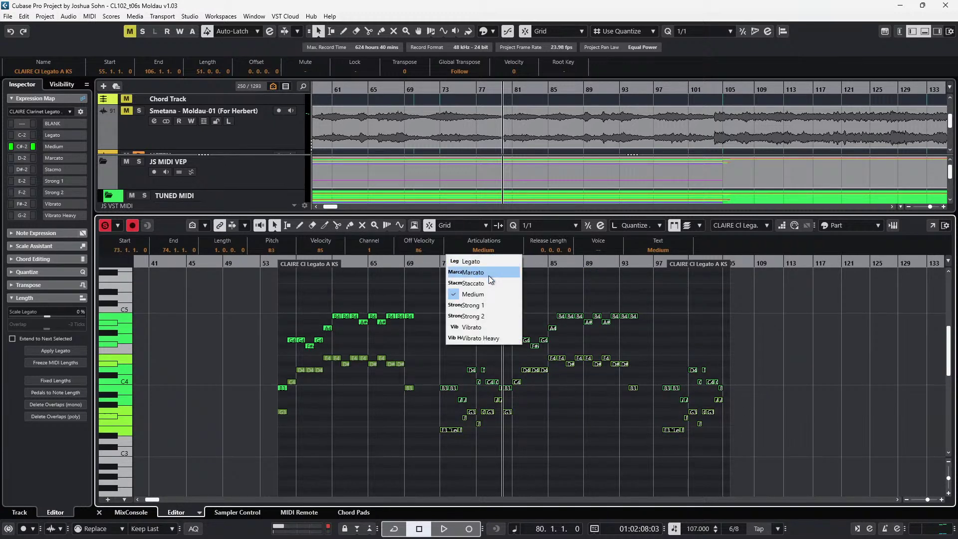
left_click(572, 294)
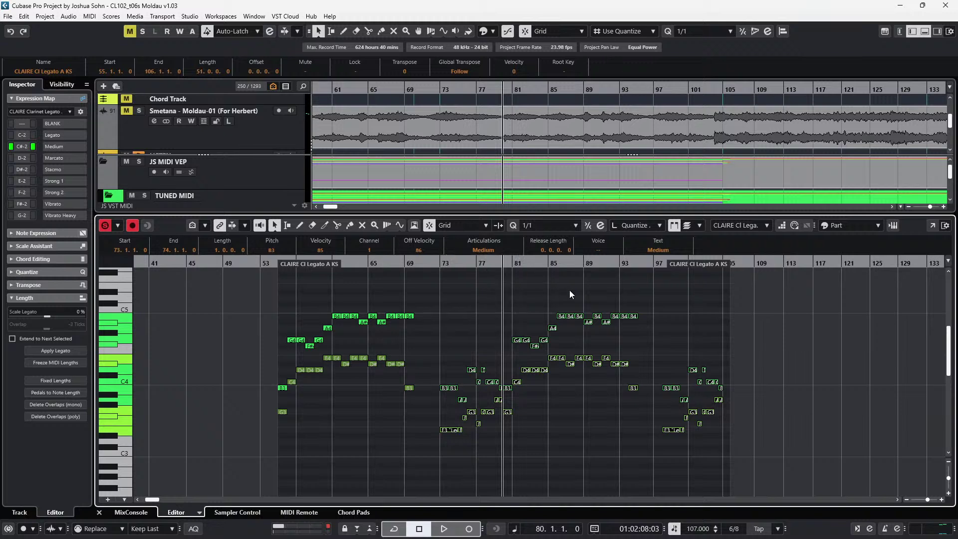
Delete the clarinet's Main Volume points between bars 73 and 89 and lower the Main Volume curve from bar 73 to bar 108
left_click(471, 483)
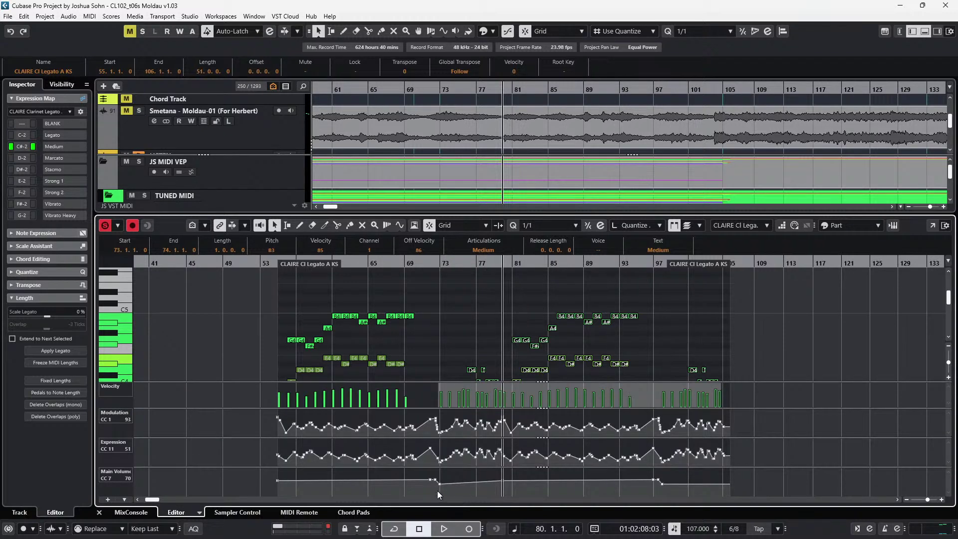
left_click_drag(438, 494, 583, 489)
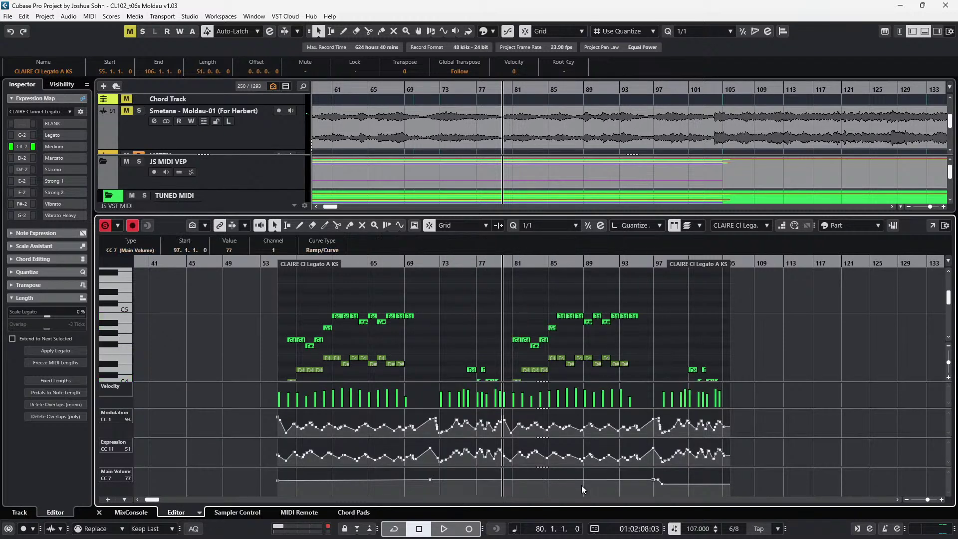
right_click(441, 480)
left_click(450, 482)
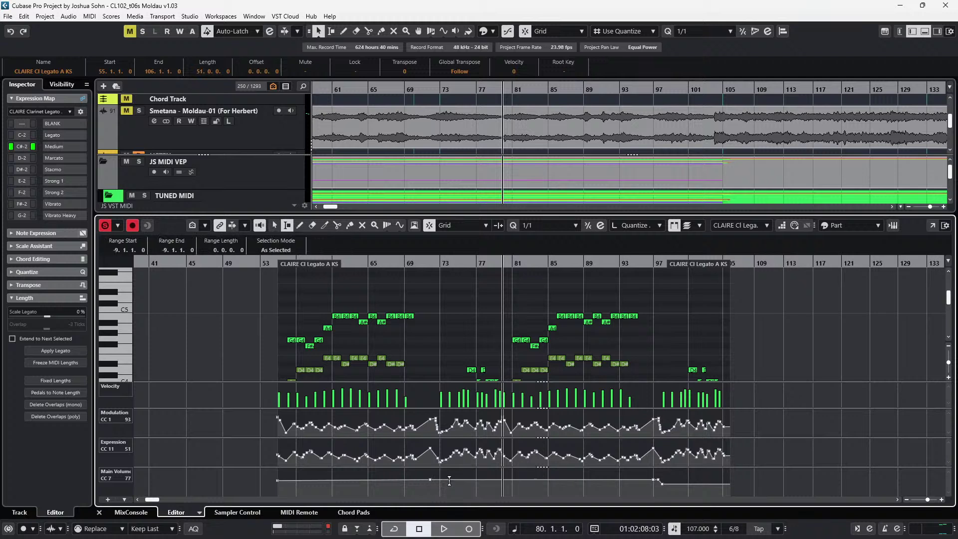
left_click_drag(439, 484, 746, 487)
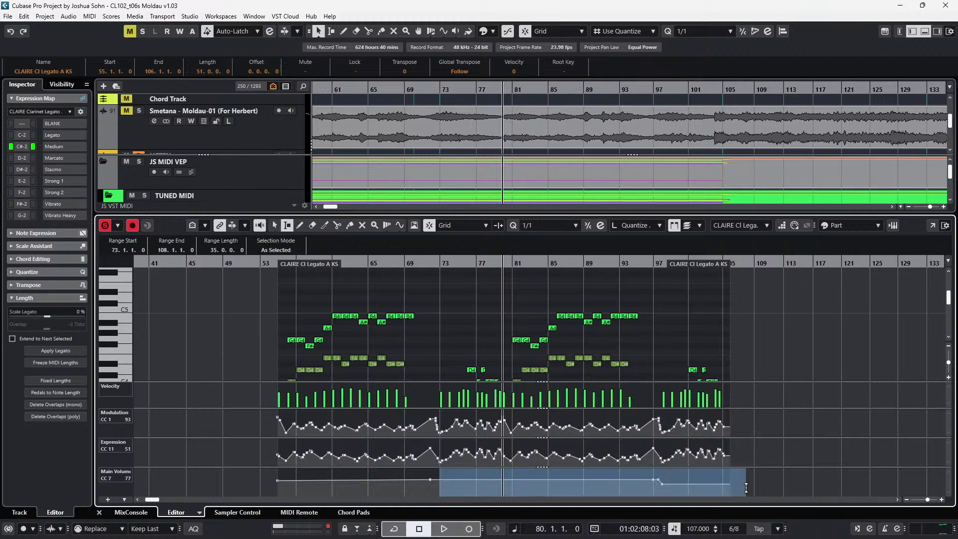
left_click_drag(684, 472, 685, 479)
key("1")
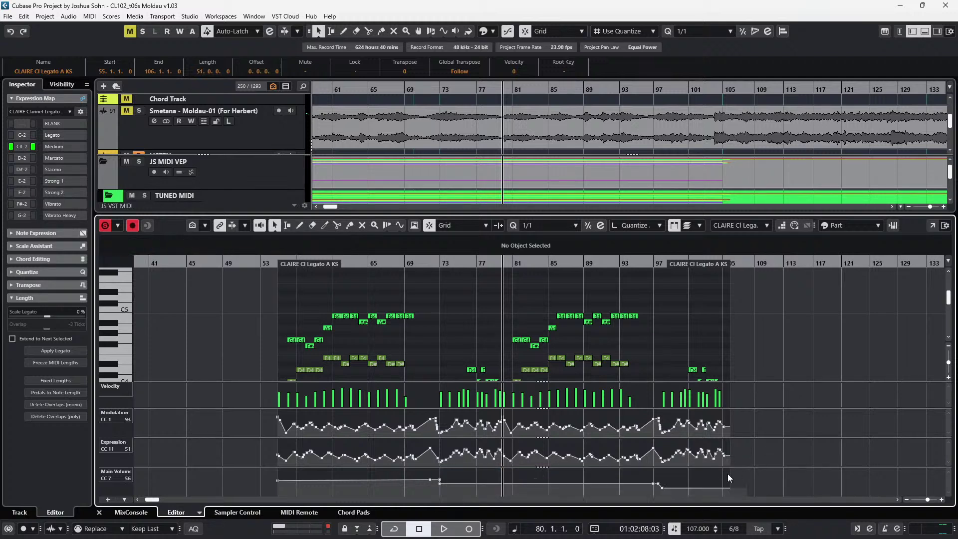
Remove the clarinet's Main Volume points near bar 97 and set the bar 73 point's curve type to Step
left_click(649, 483)
key("KP_Subtract")
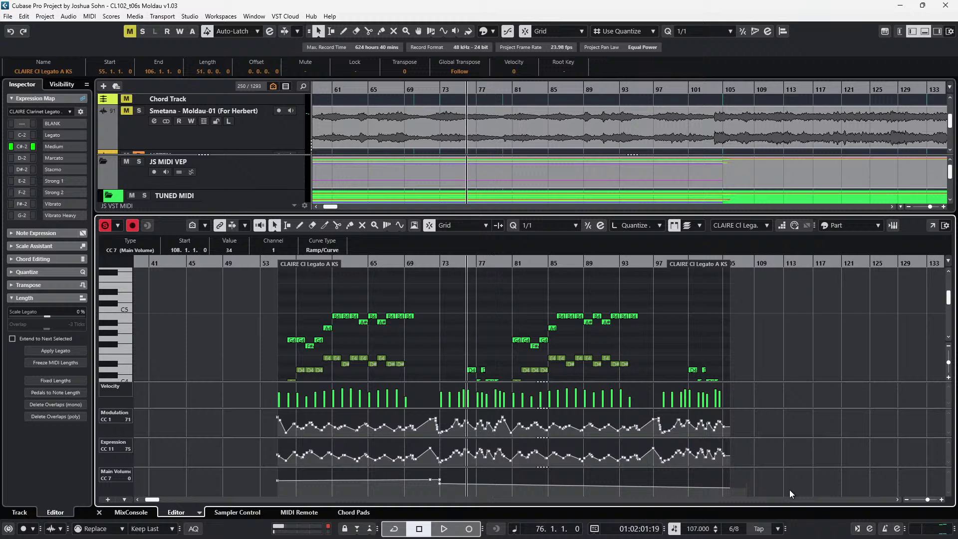
key("KP_Subtract")
left_click(440, 483)
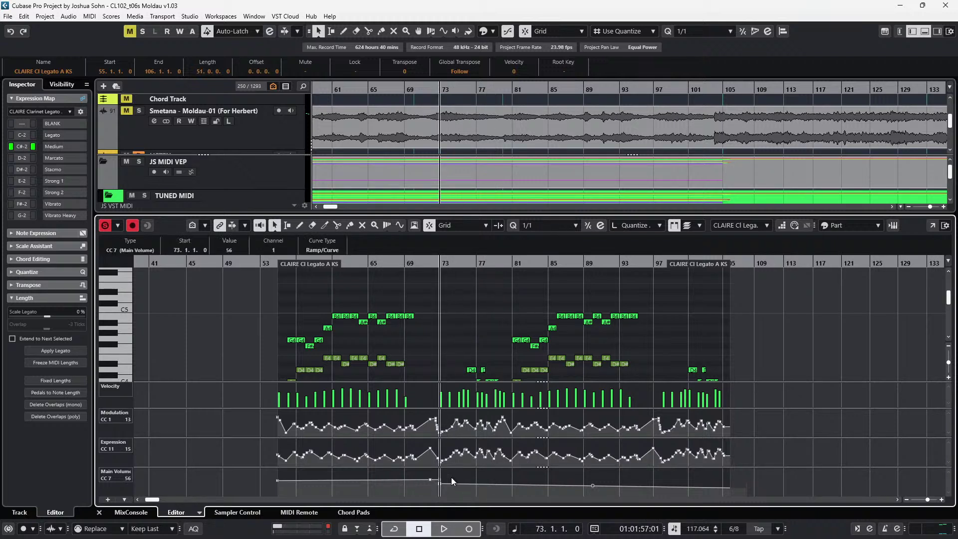
left_click(309, 250)
Play the clarinet parts from bar 73 and return to the full arrangement of tracks
key("space")
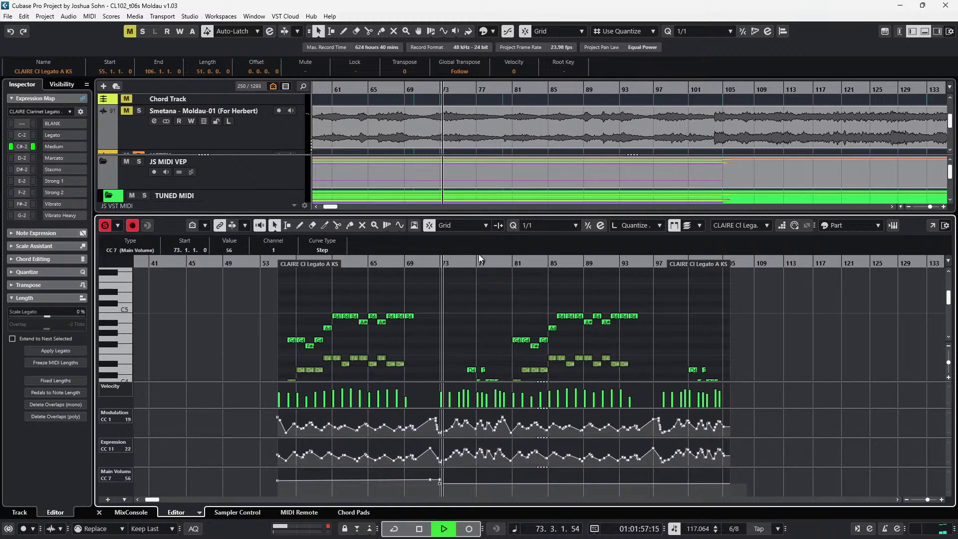
scroll(591, 324, "down", 5)
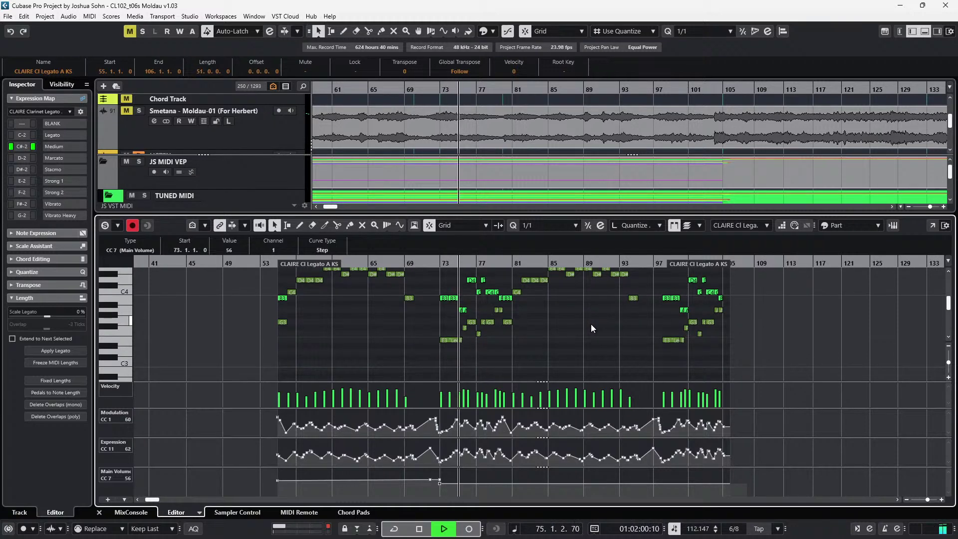
key("Return")
key("shift+f")
scroll(722, 305, "up", 2)
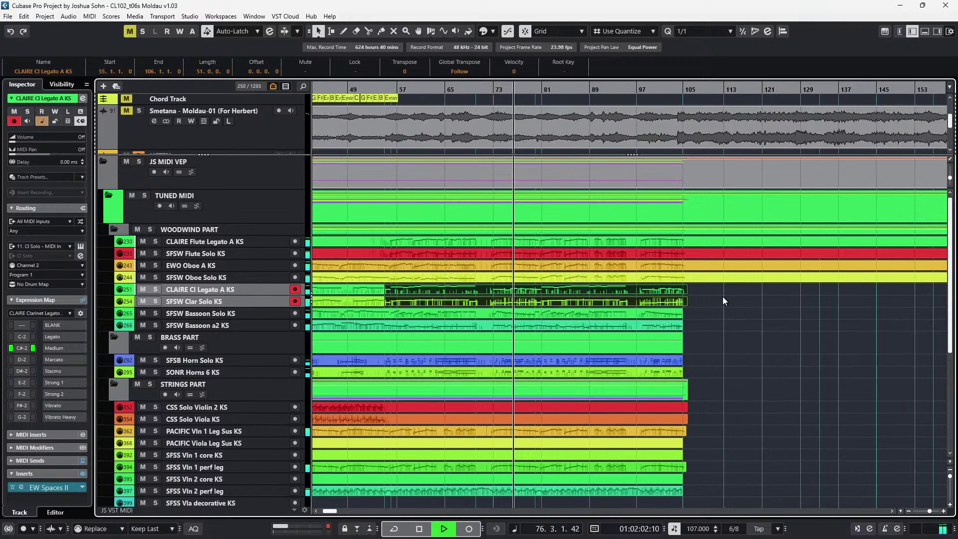
Split the JS MIDI VEP folder part at bar 106 and delete everything after it so all MIDI tracks end there
scroll(691, 181, "up", 5)
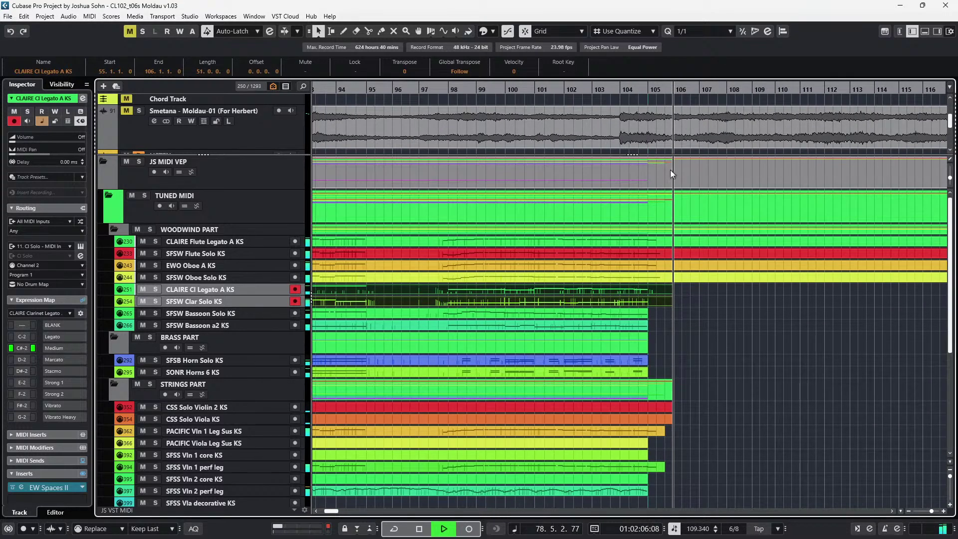
left_click(696, 175)
scroll(693, 250, "down", 4)
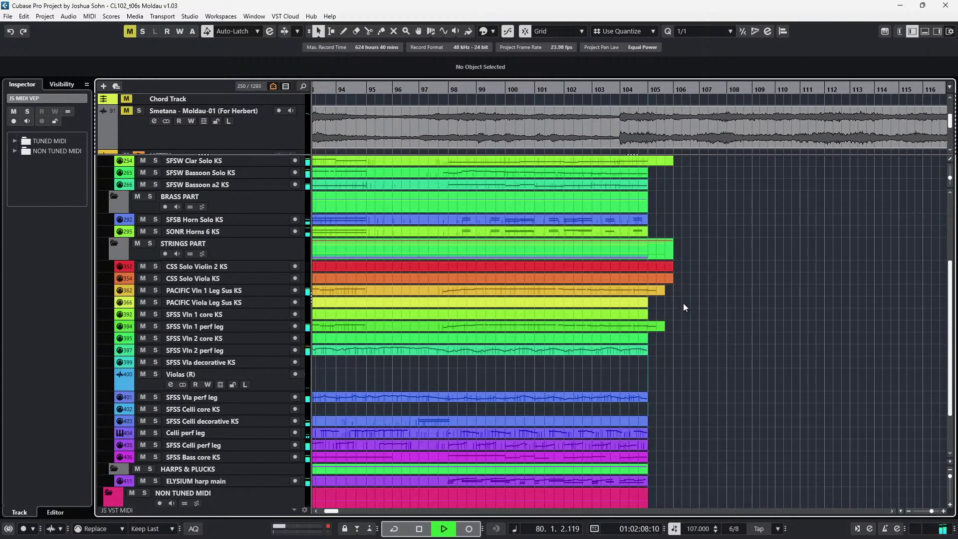
scroll(690, 203, "up", 4)
left_click(683, 181)
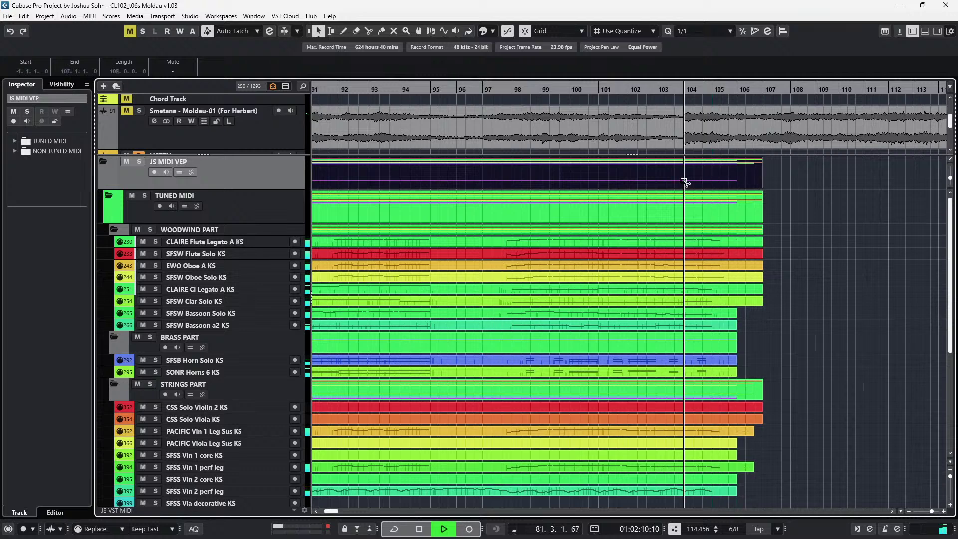
left_click(738, 178, "alt")
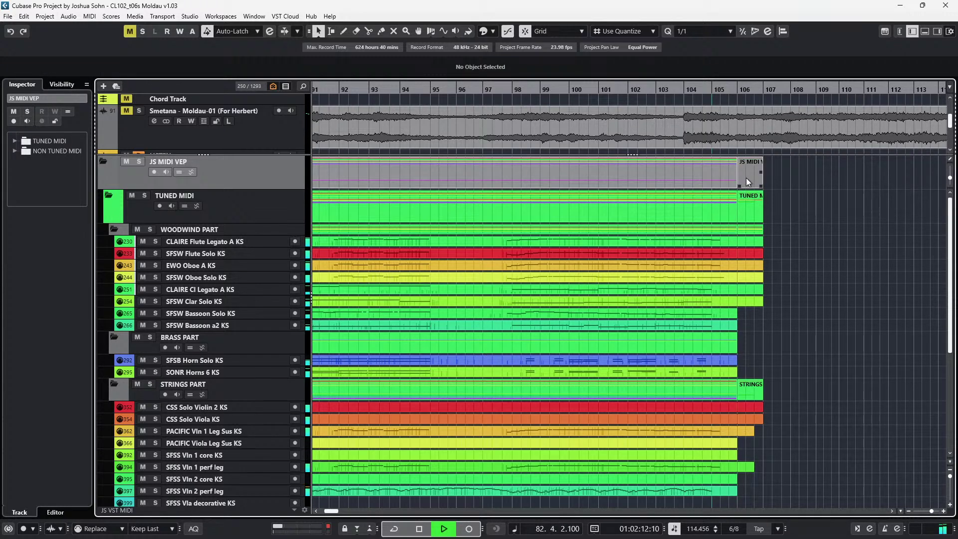
left_click(746, 178)
key("Delete")
Listen to the full arrangement up to about bar 100 while reviewing all the tracks, and stop playback
scroll(764, 235, "down", 5)
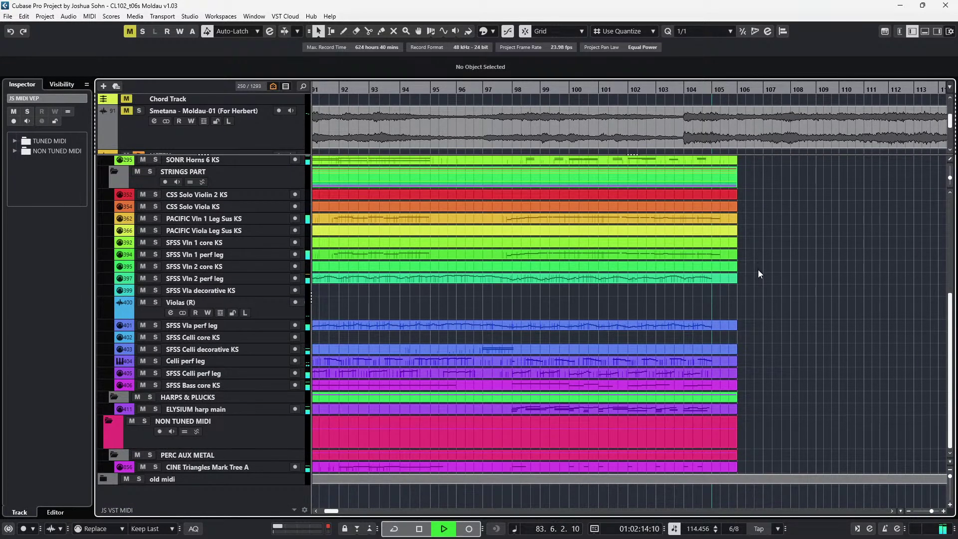
key("g")
key("g")
key("g")
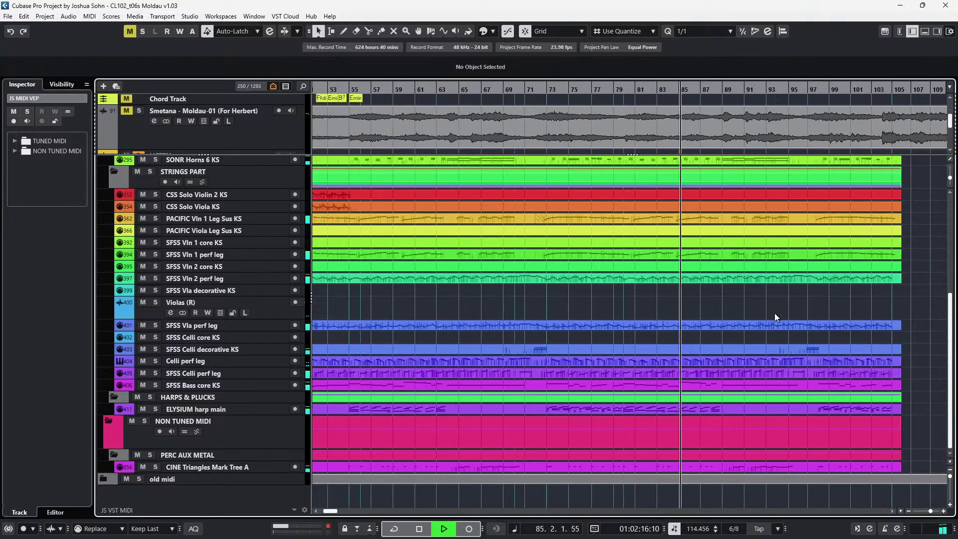
key("g")
key("g")
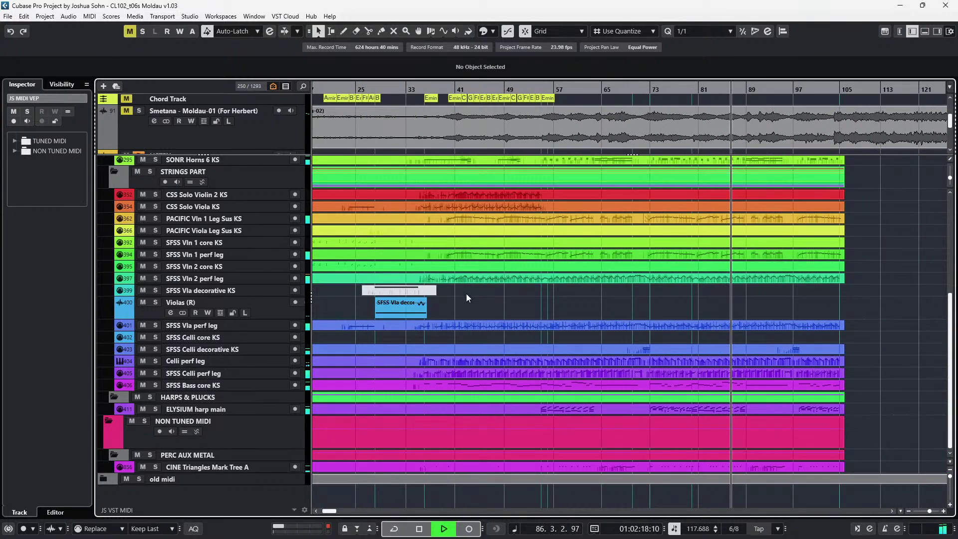
scroll(795, 327, "up", 5)
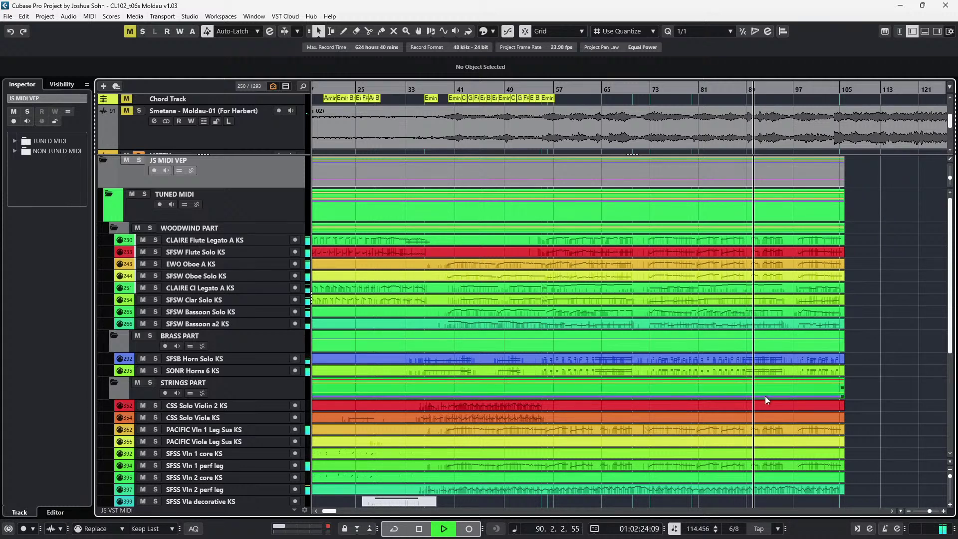
scroll(768, 387, "up", 2)
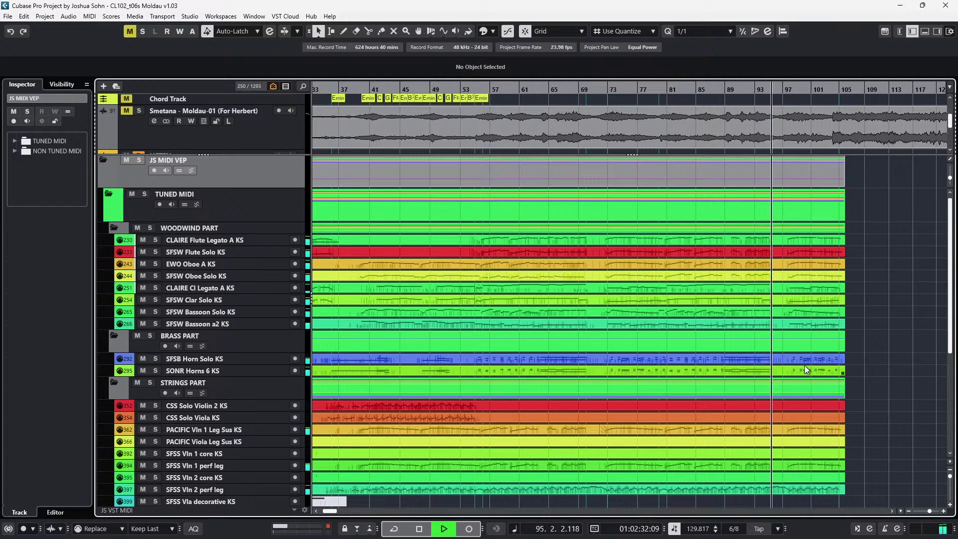
scroll(805, 369, "down", 3)
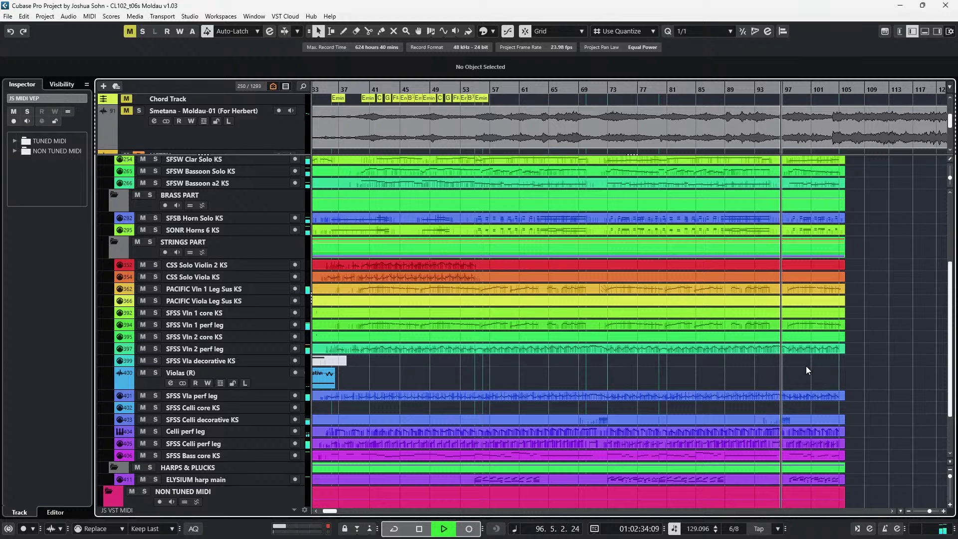
scroll(807, 367, "up", 2)
key("h")
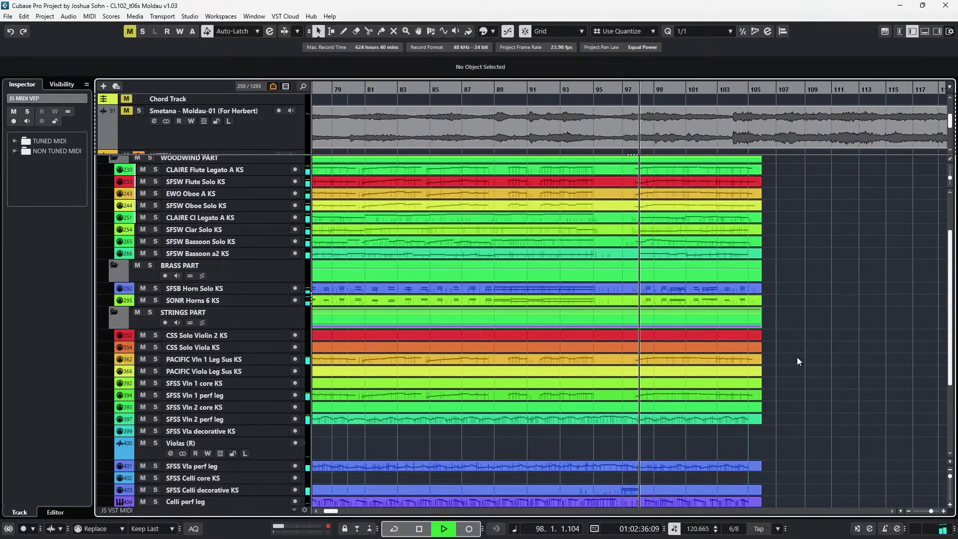
scroll(797, 359, "up", 2)
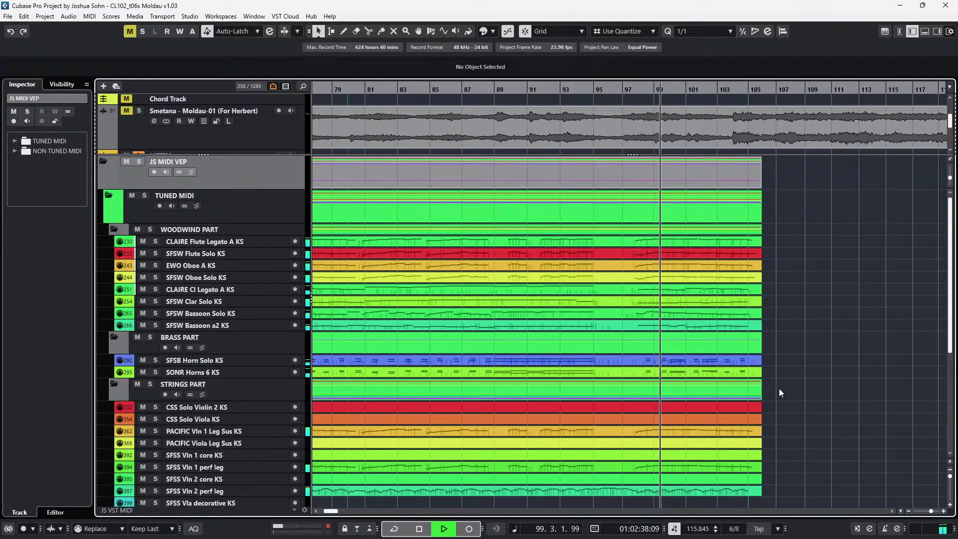
key("space")
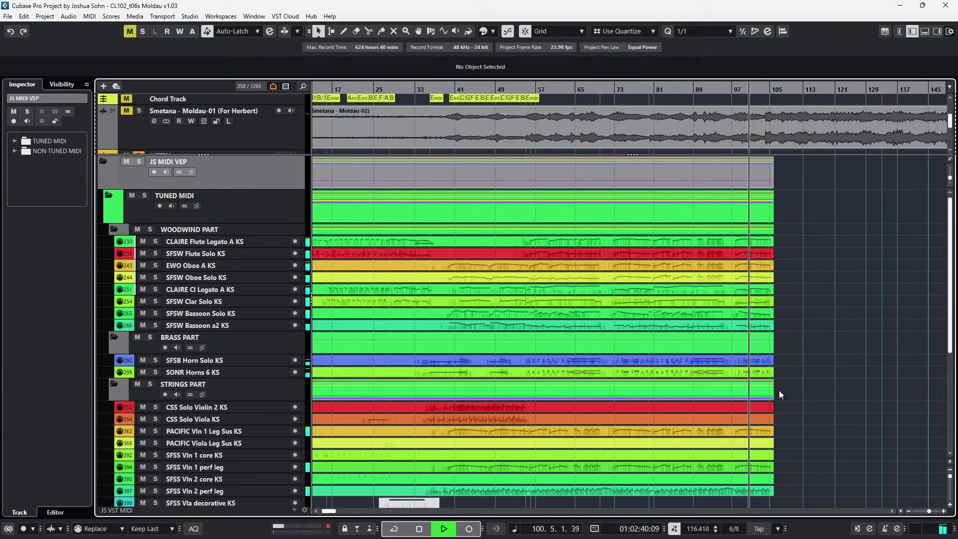
key("g")
key("g")
key("g")
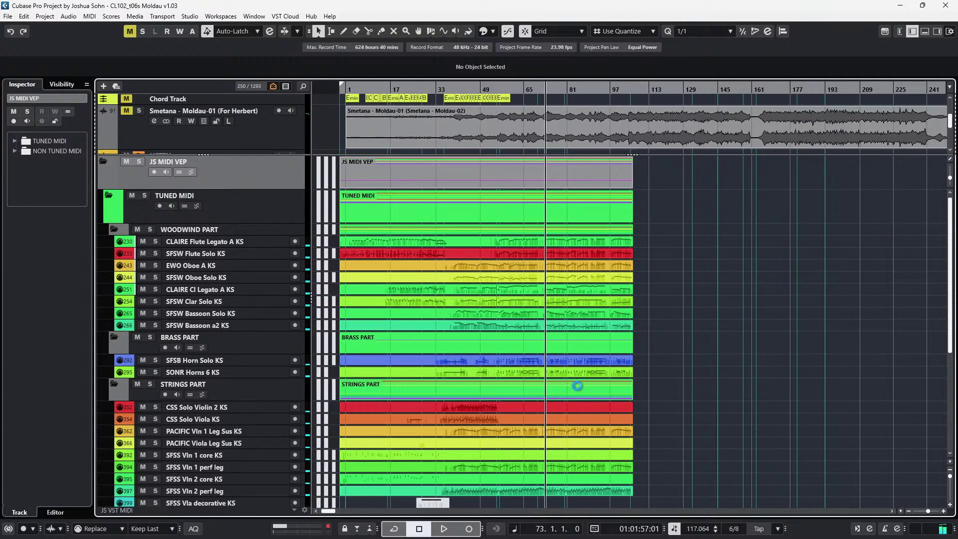
Return the playhead to the start of the project and look over the string, brass and woodwind tracks
scroll(578, 390, "down", 2)
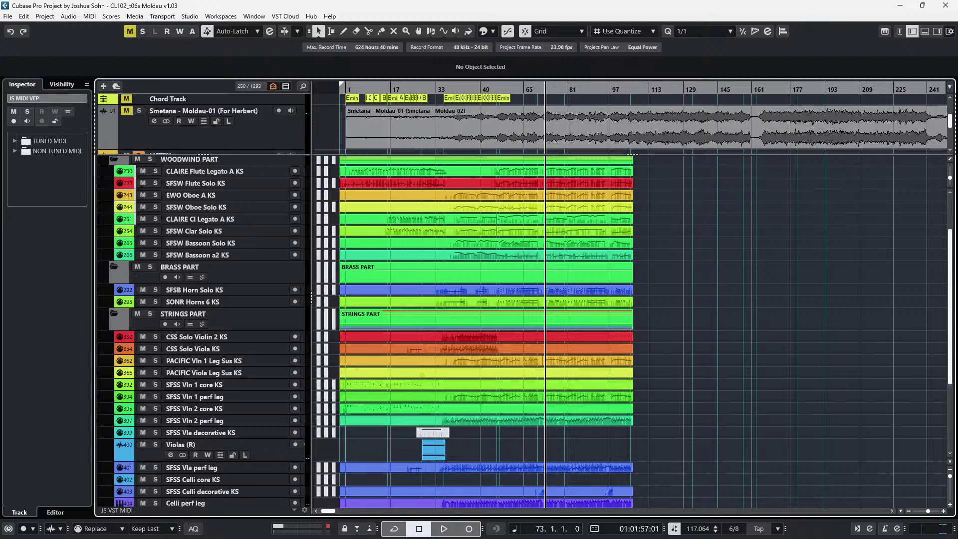
mouse_move(579, 538)
scroll(649, 403, "down", 4)
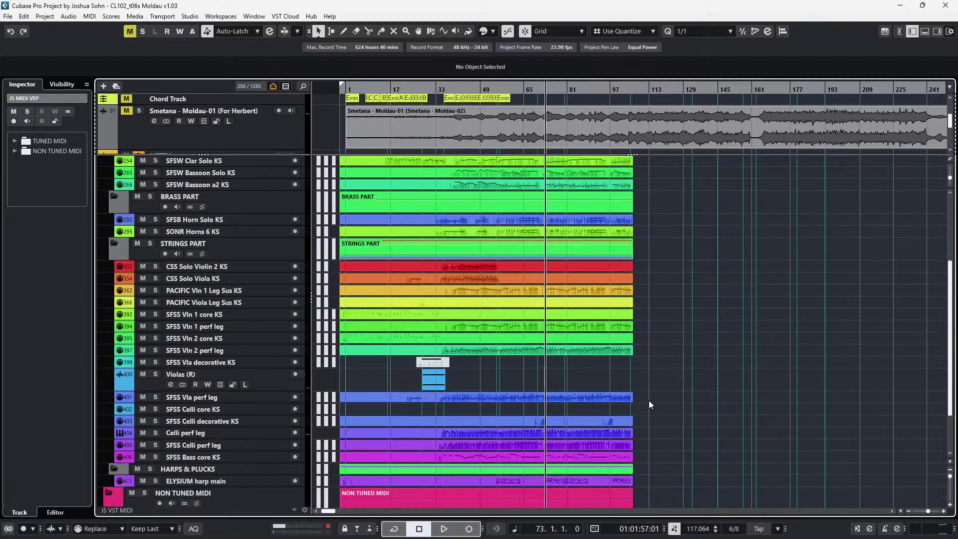
scroll(544, 379, "up", 2)
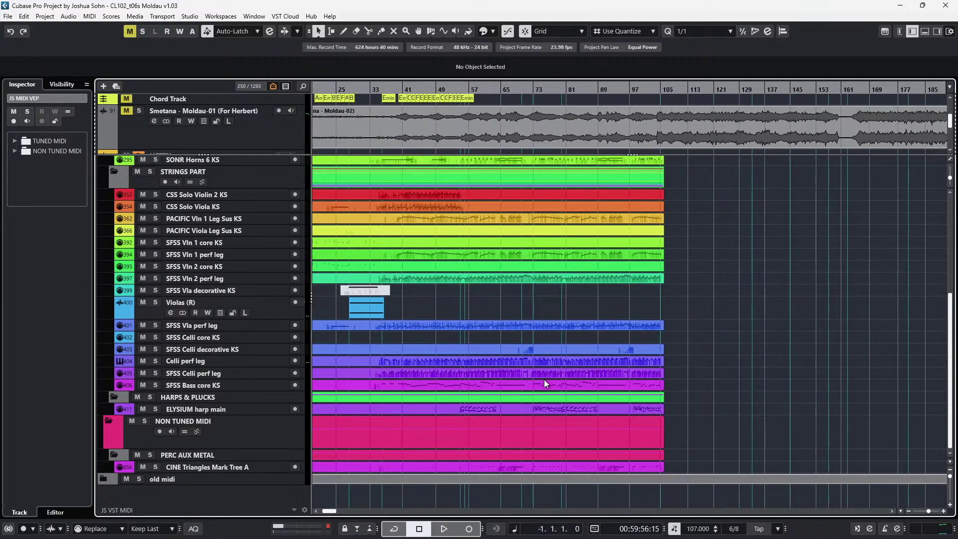
scroll(447, 364, "left", 2)
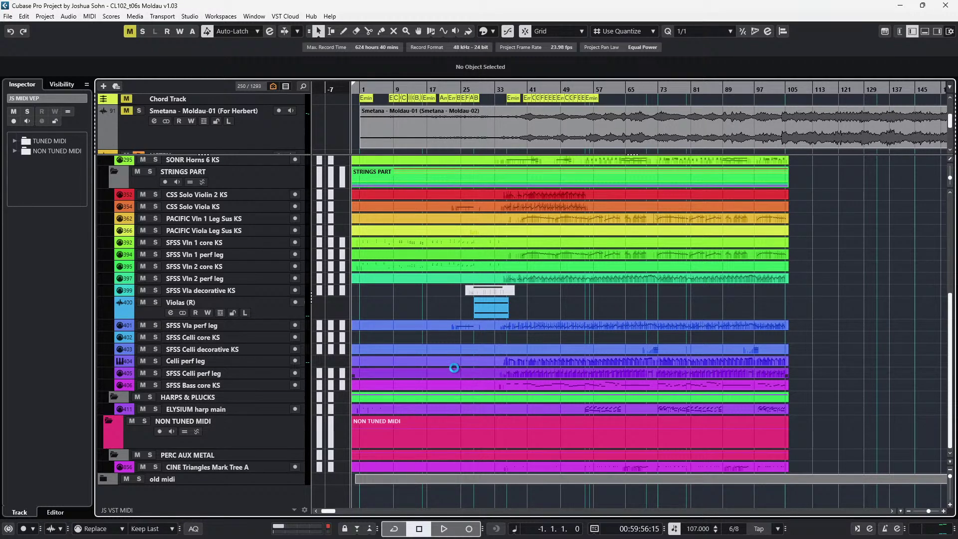
key("comma")
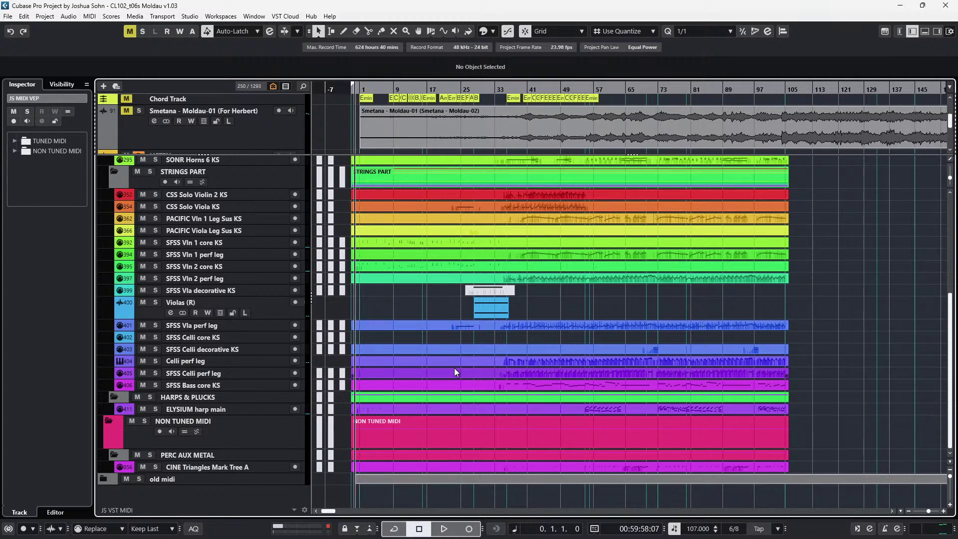
key("KP_Subtract")
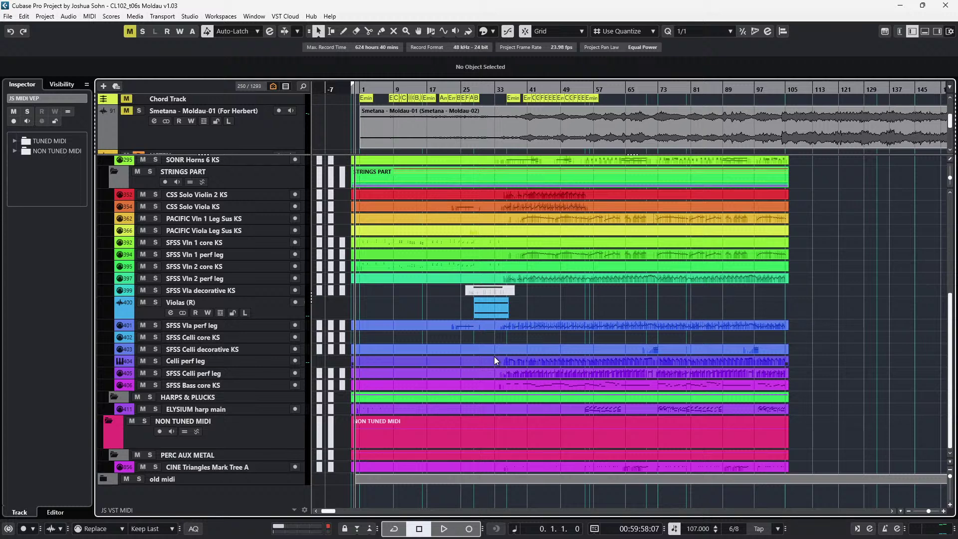
key("h")
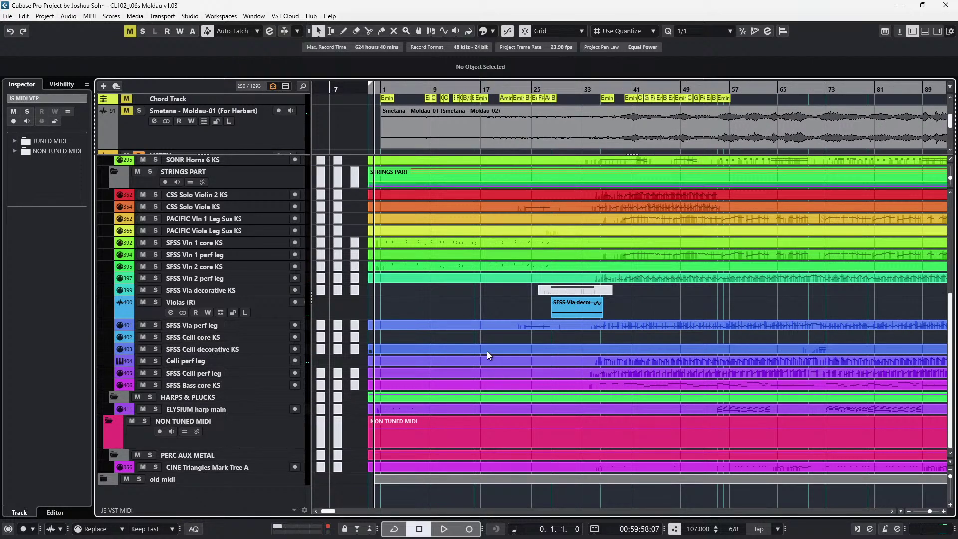
key("KP_Subtract")
key("g")
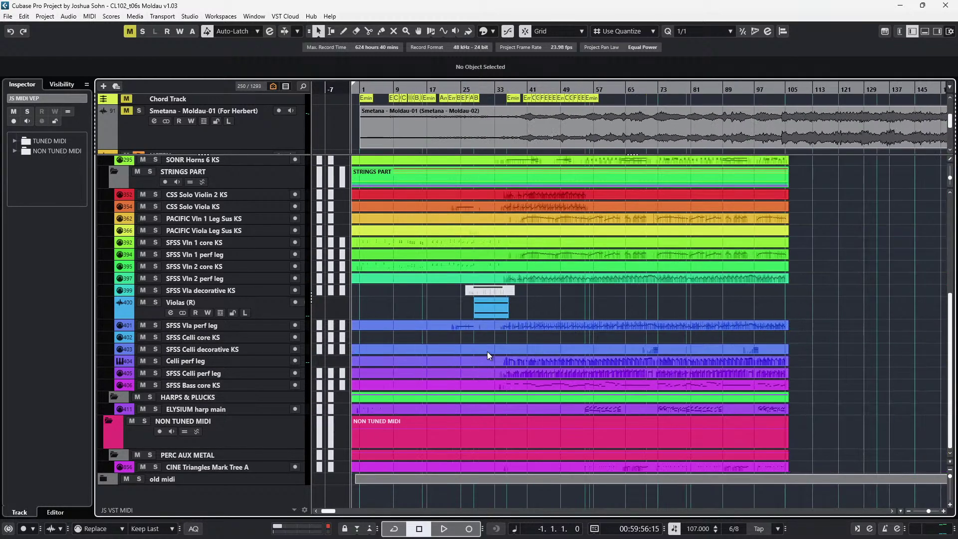
scroll(487, 351, "up", 5)
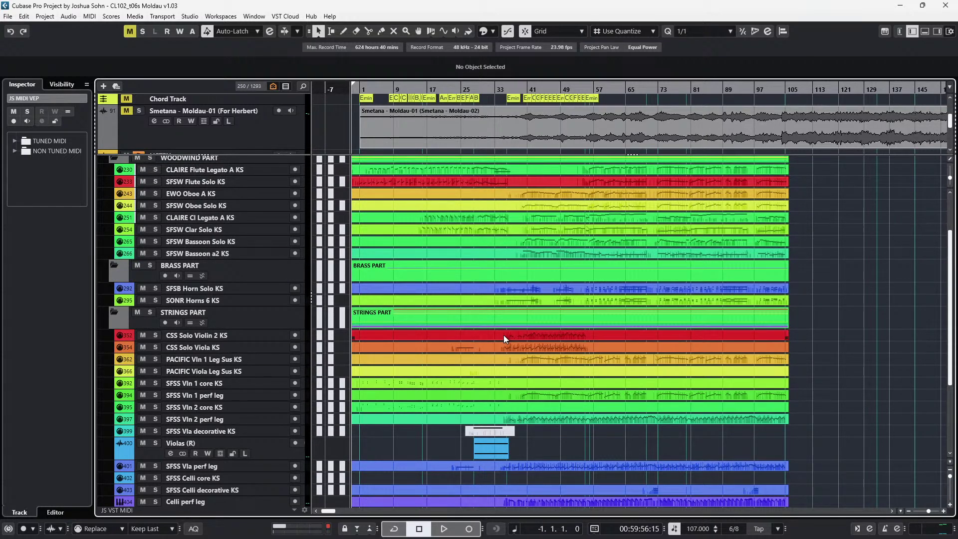
scroll(504, 335, "up", 3)
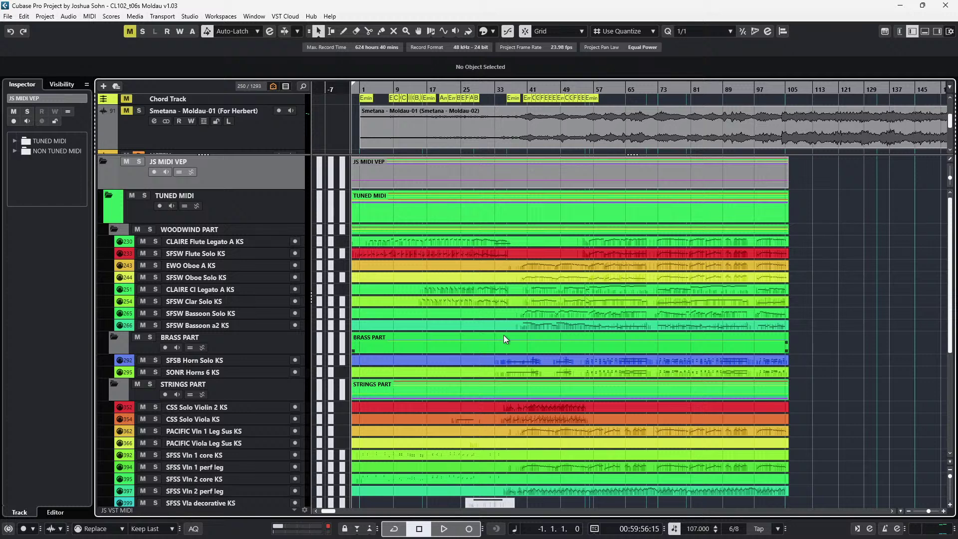
Select the two clarinet tracks' parts around bar 55 to examine where they overlap, and clear the selection
scroll(632, 322, "up", 2)
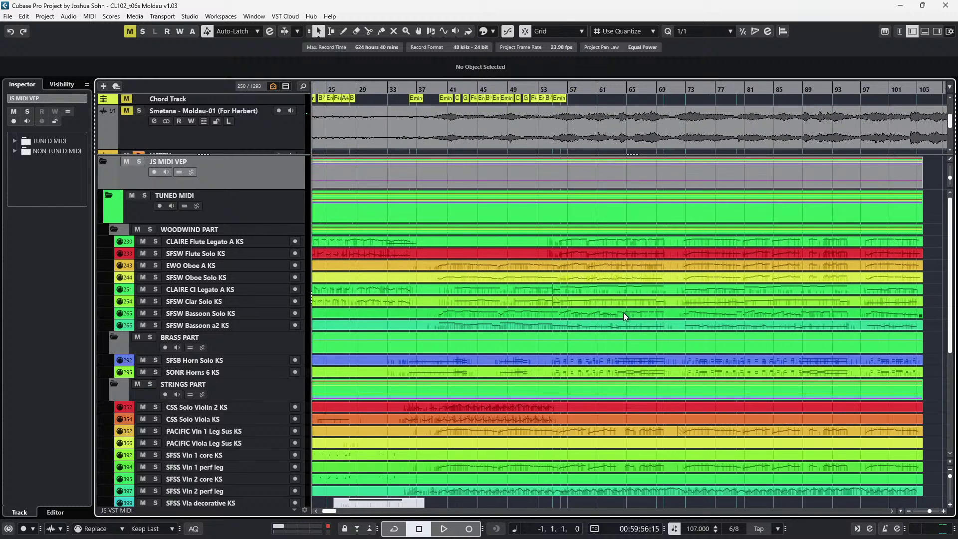
scroll(558, 297, "up", 2)
left_click(555, 292)
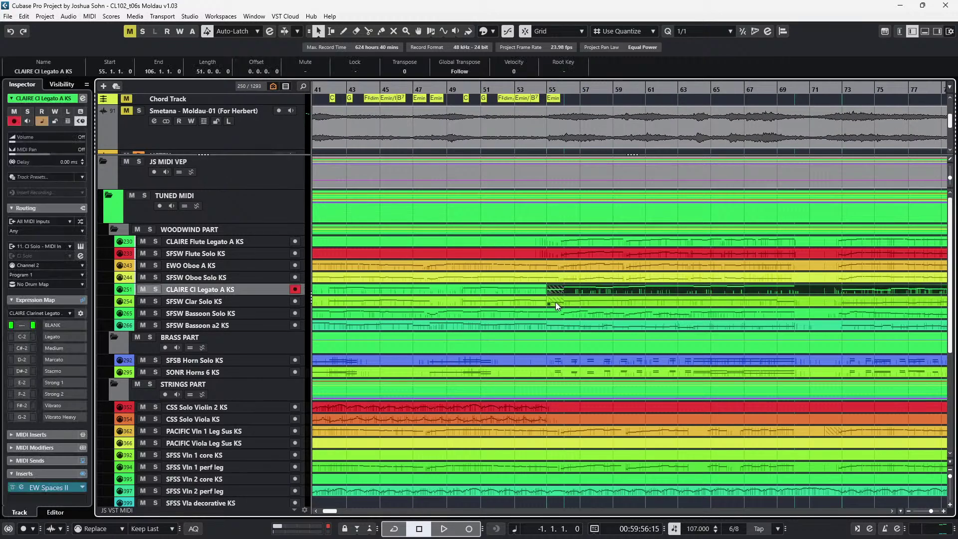
left_click(555, 301)
left_click(540, 292)
left_click(542, 302, "shift")
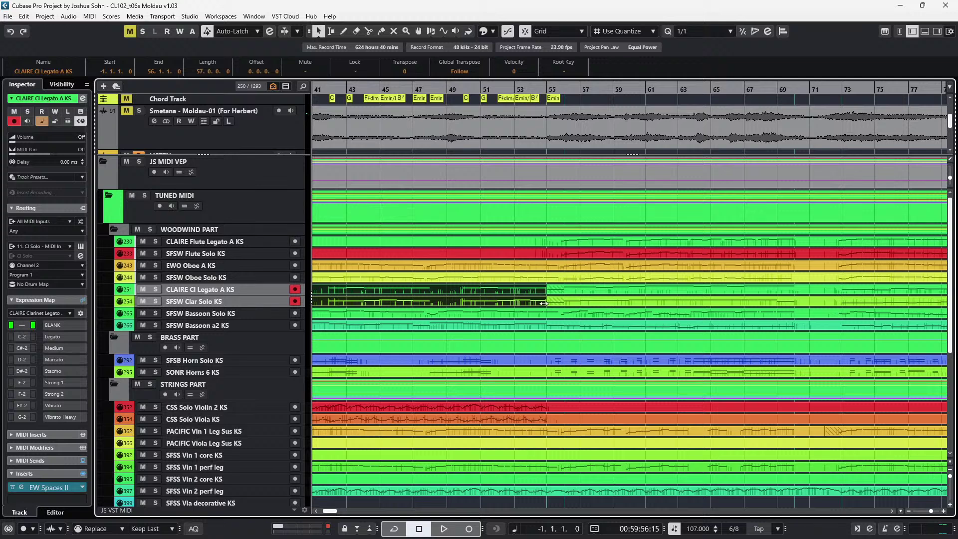
key("ctrl+shift+a")
key("shift+f")
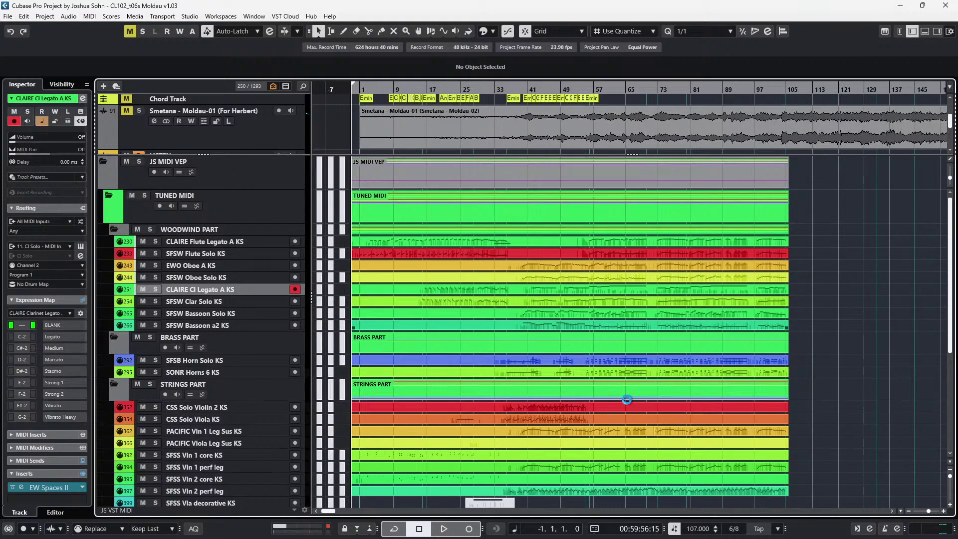
Play the arrangement from bar 26 and look over the woodwind, brass and string tracks up to about bar 32
key("space")
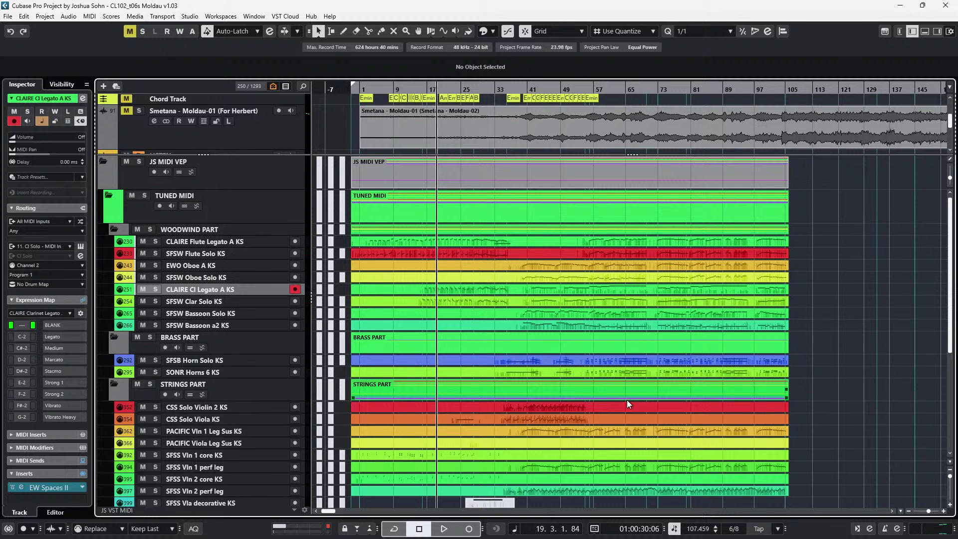
scroll(646, 400, "down", 5)
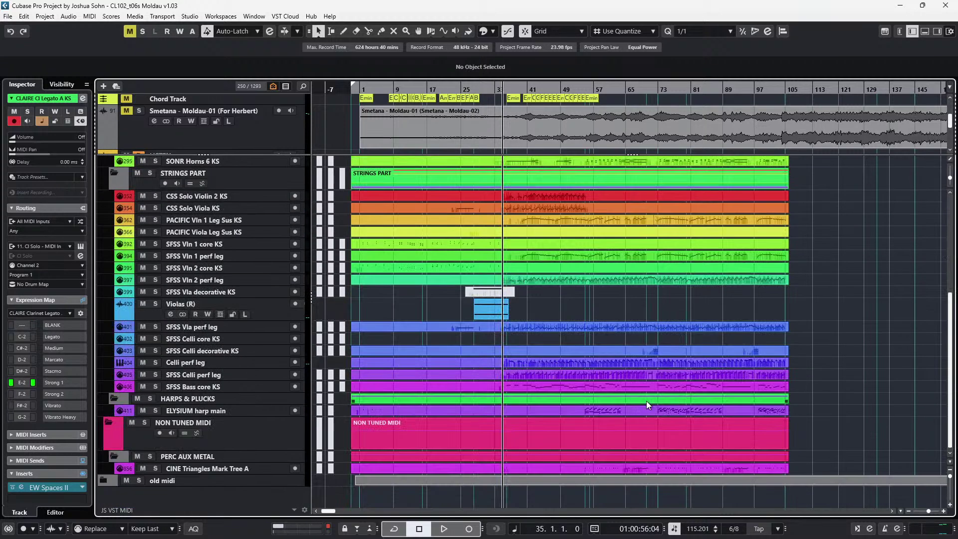
key("KP_Subtract")
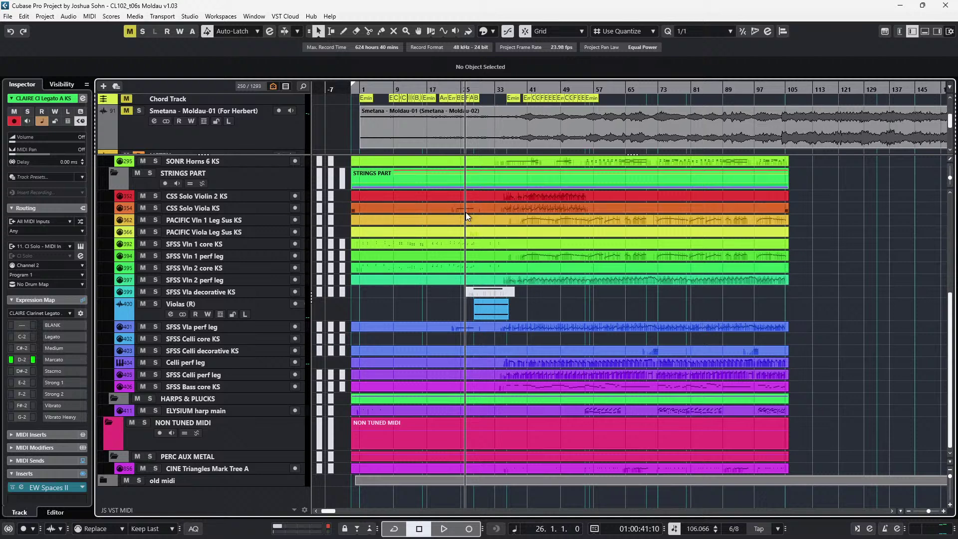
key("space")
scroll(485, 196, "up", 2)
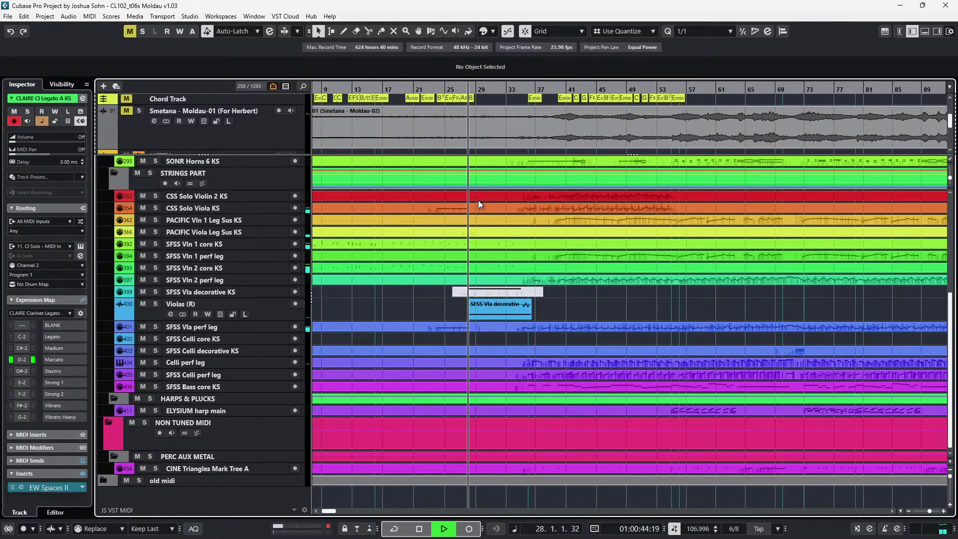
scroll(514, 196, "up", 1)
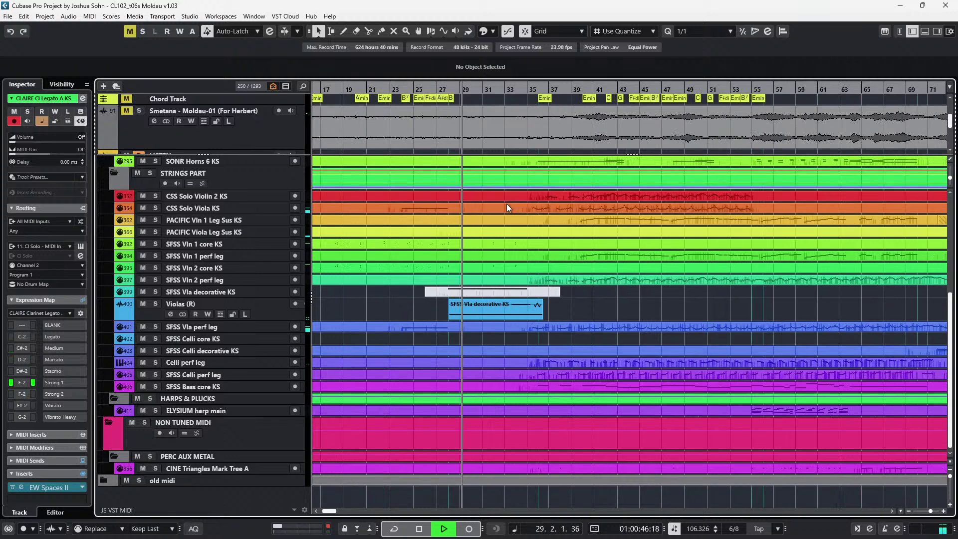
scroll(507, 205, "up", 5)
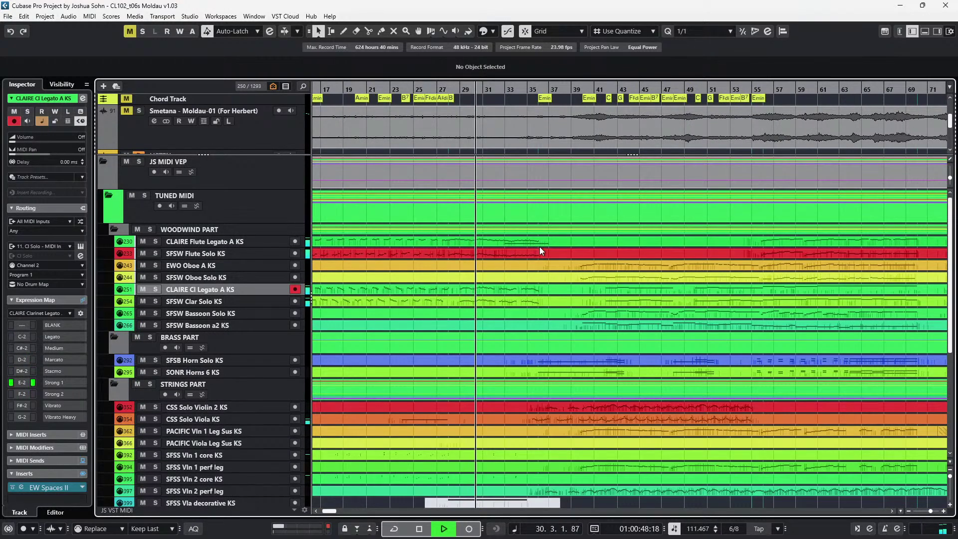
scroll(540, 247, "down", 3)
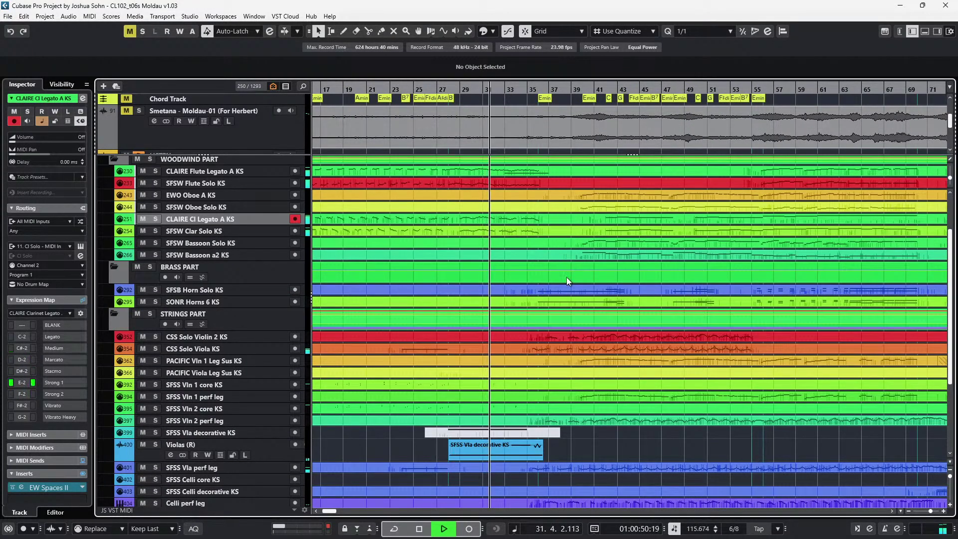
scroll(567, 277, "down", 1)
scroll(567, 277, "left", 2)
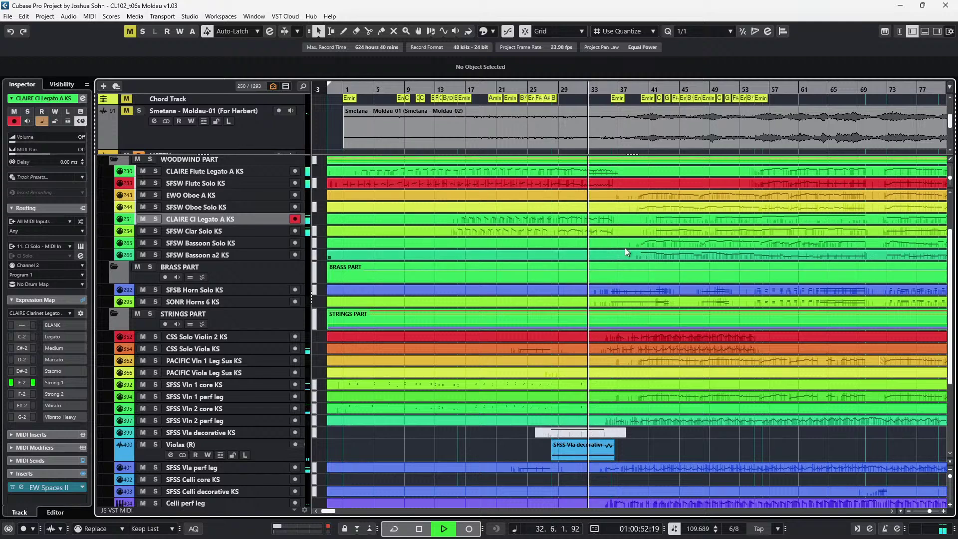
Open the STRINGS PART folder in the Key Editor, stop playback and examine the PACIFIC Vln 1 sustain (CC 64) events around bars 41 to 51
double_click(628, 325)
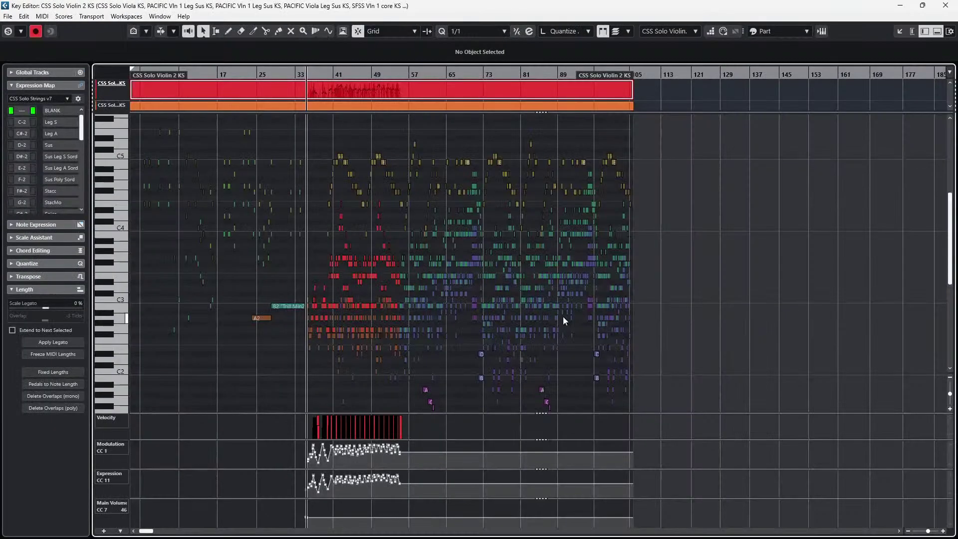
scroll(529, 324, "up", 2)
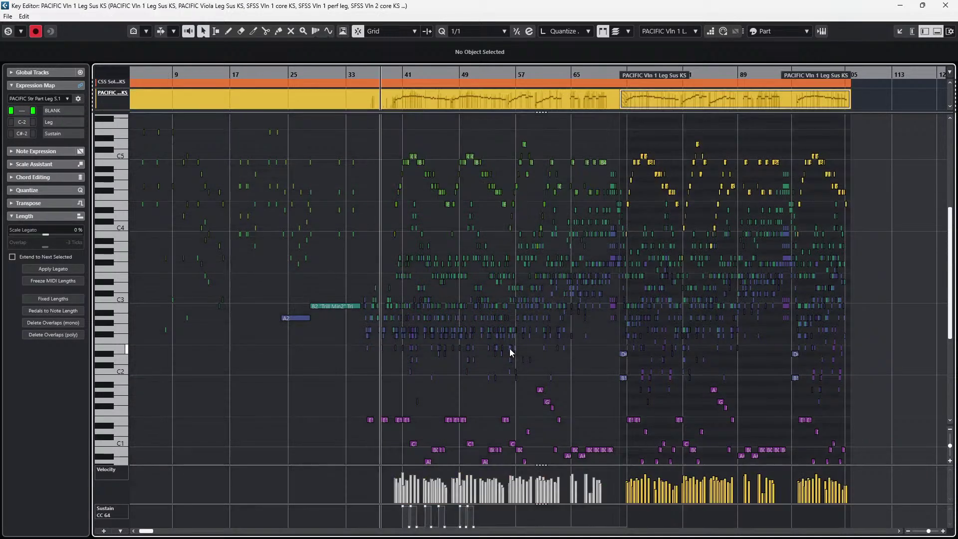
key("space")
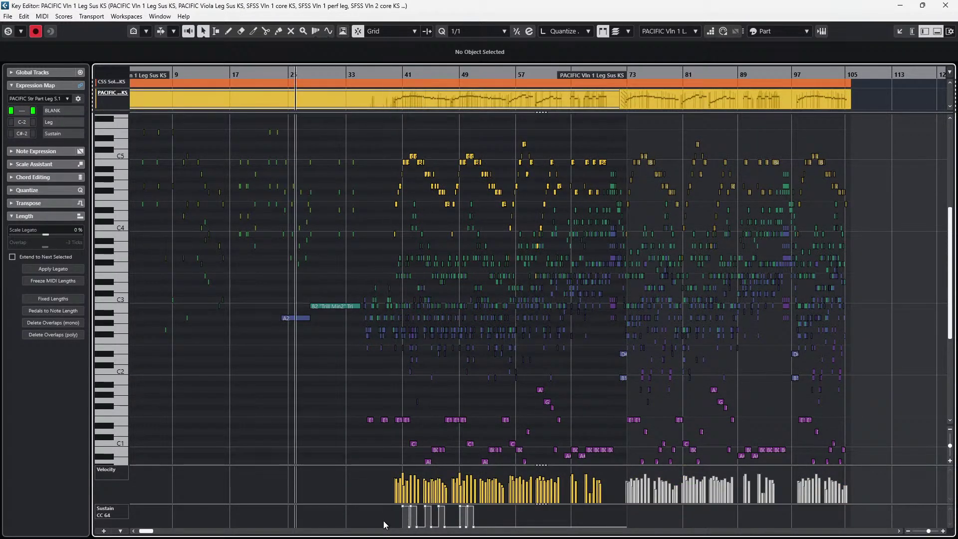
left_click_drag(505, 521, 381, 521)
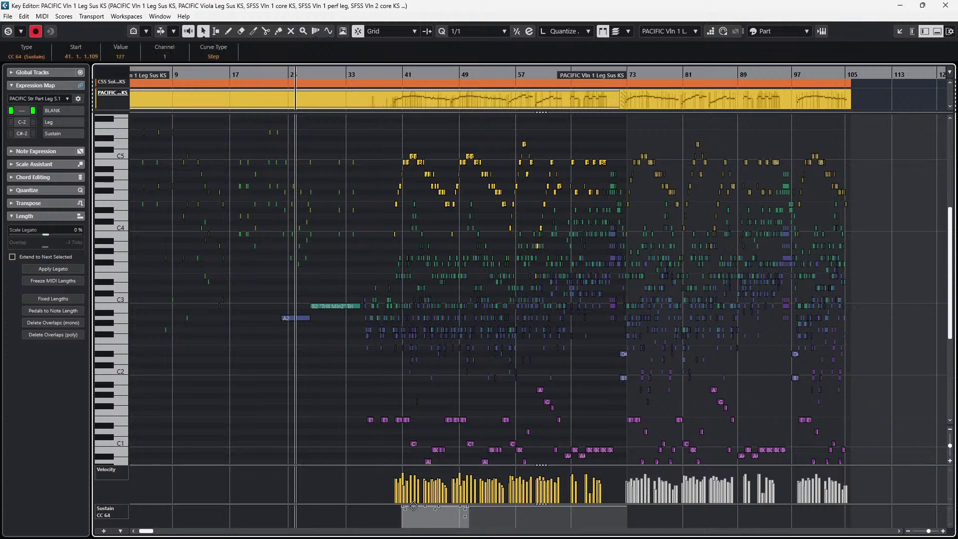
scroll(412, 498, "up", 2)
scroll(462, 499, "up", 2)
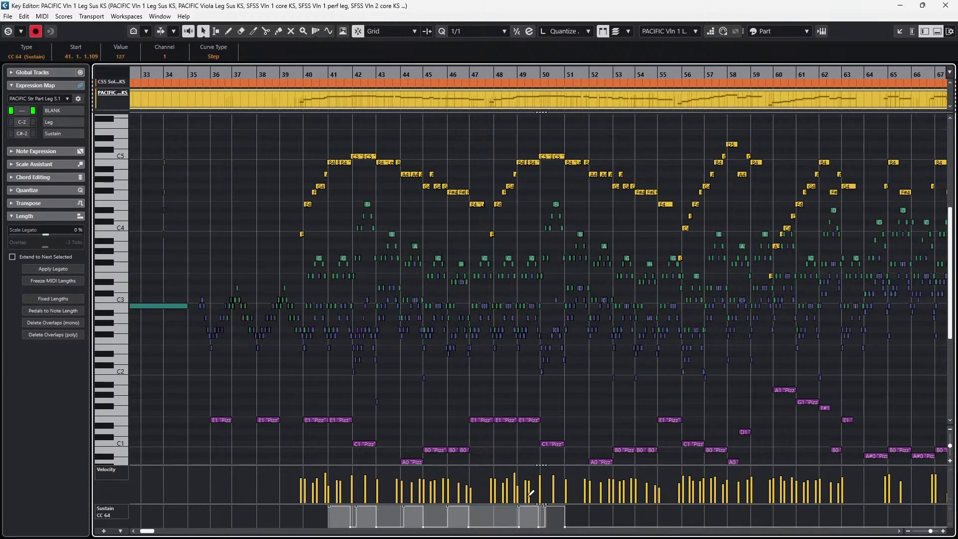
scroll(531, 494, "down", 3)
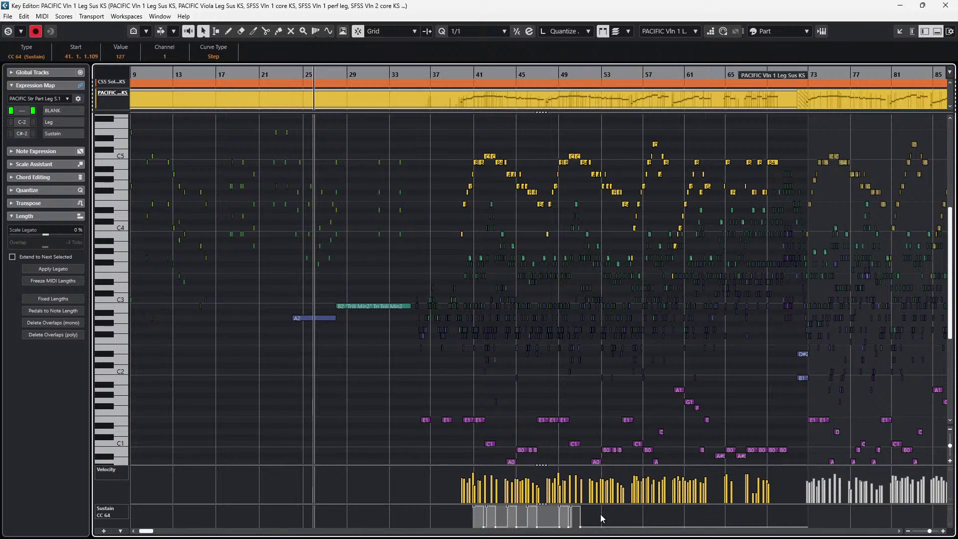
left_click(602, 519)
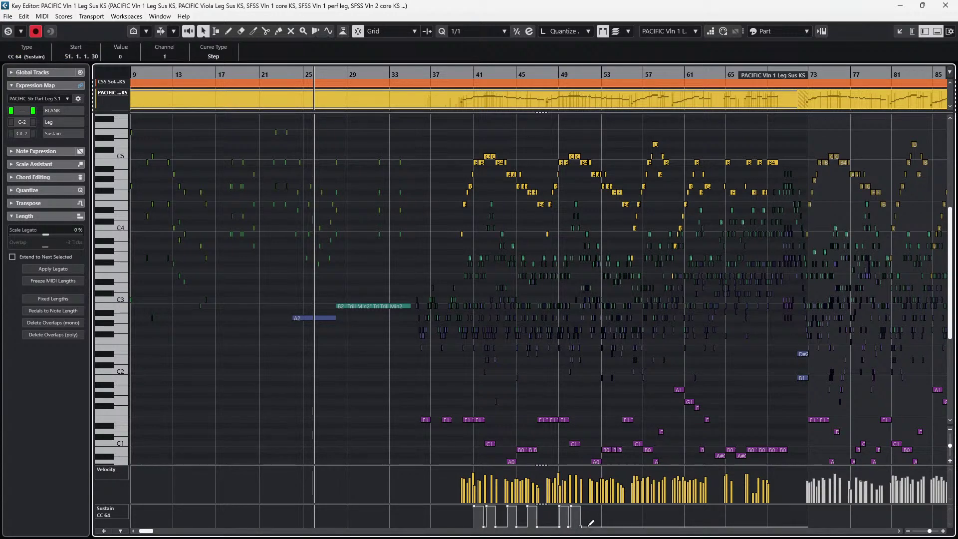
Step through the remaining string parts down to the bass to check their sustain data, and close the editor
key("Down")
key("Down")
key("Down")
key("Down")
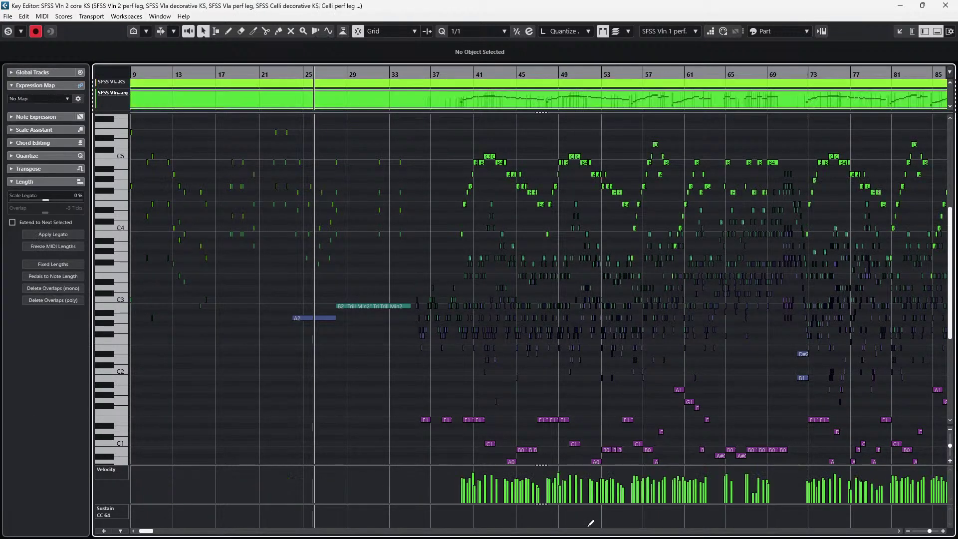
key("Down")
key("Down")
key("Down")
key("Down")
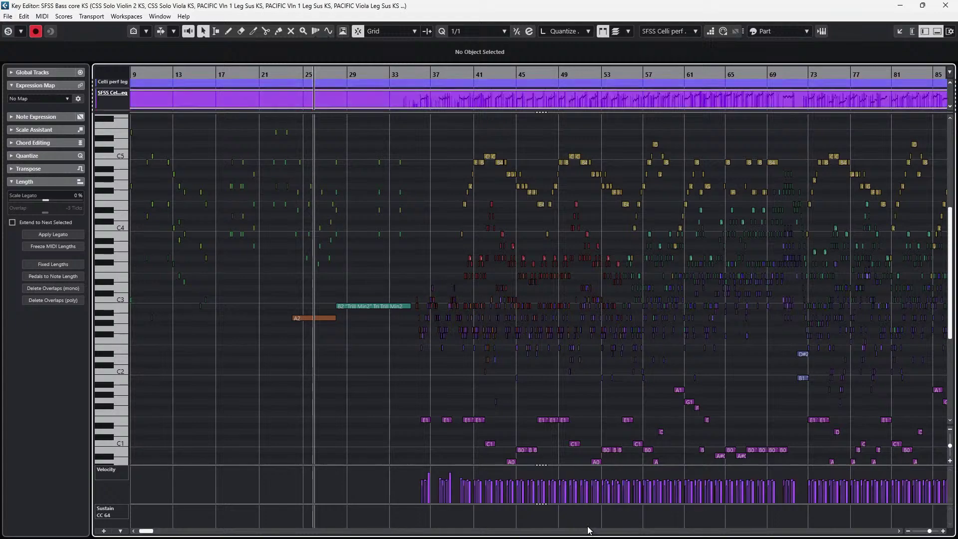
key("Down")
key("Down")
key("Down")
key("ctrl+e")
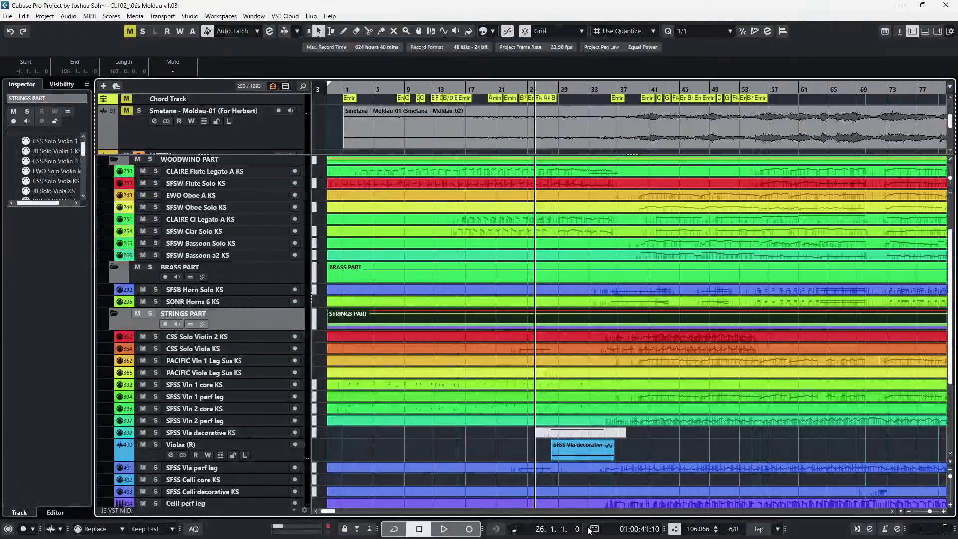
Clear the selection, open the HARPS & PLUCKS folder part to examine the harp notes, and close the editor
key("g")
key("g")
key("g")
scroll(589, 340, "down", 5)
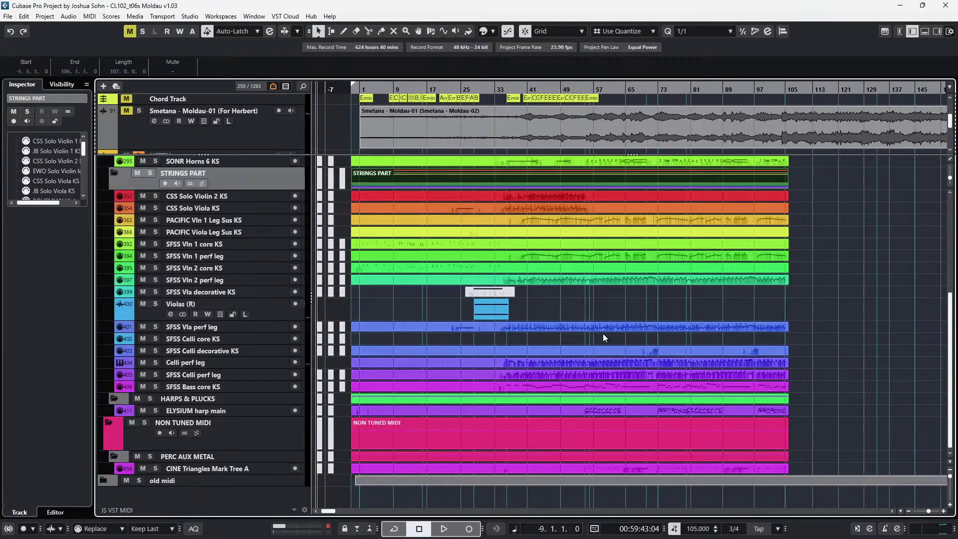
left_click(793, 271)
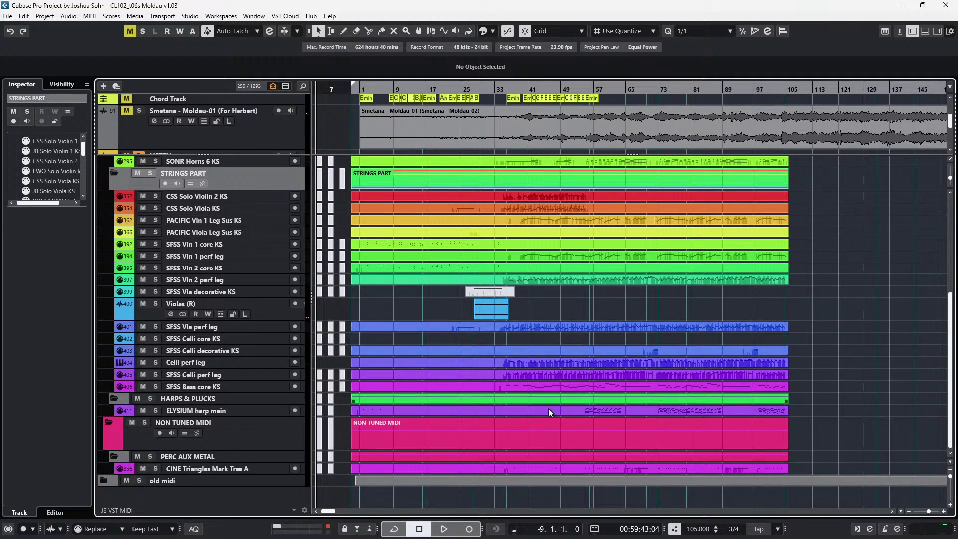
left_click(537, 399)
double_click(537, 399)
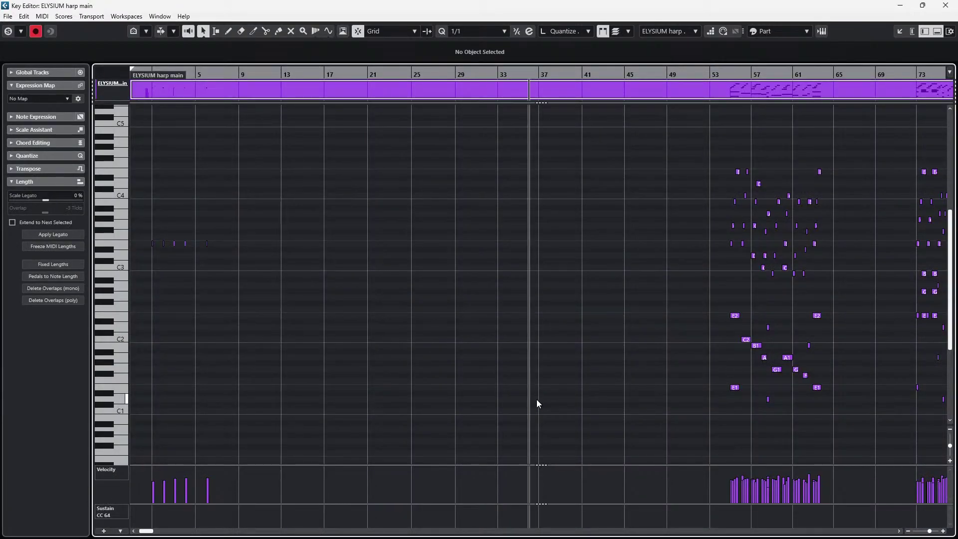
key("Escape")
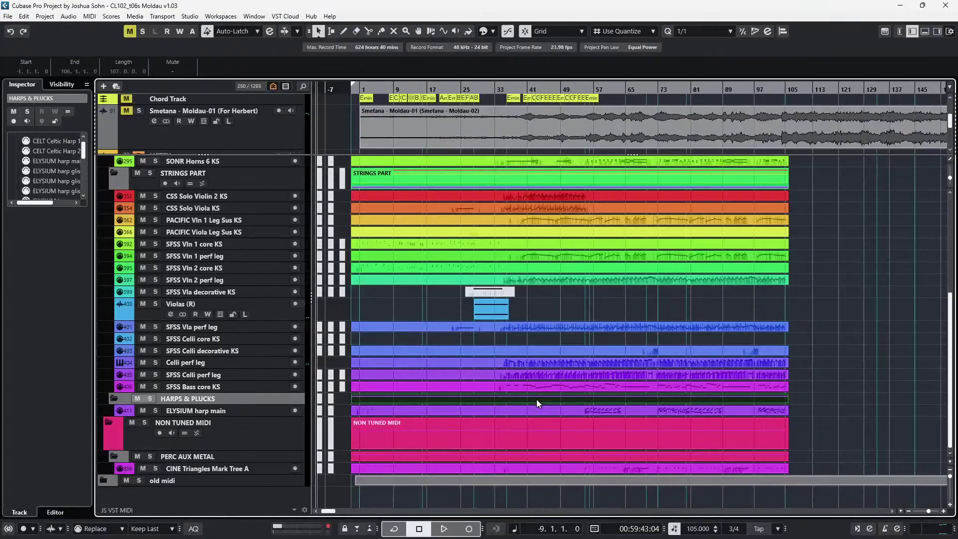
Open the WOODWIND PART folder in the Key Editor, look over its parts through to SFSW Bassoon a2, and close the editor
key("g")
scroll(526, 331, "up", 5)
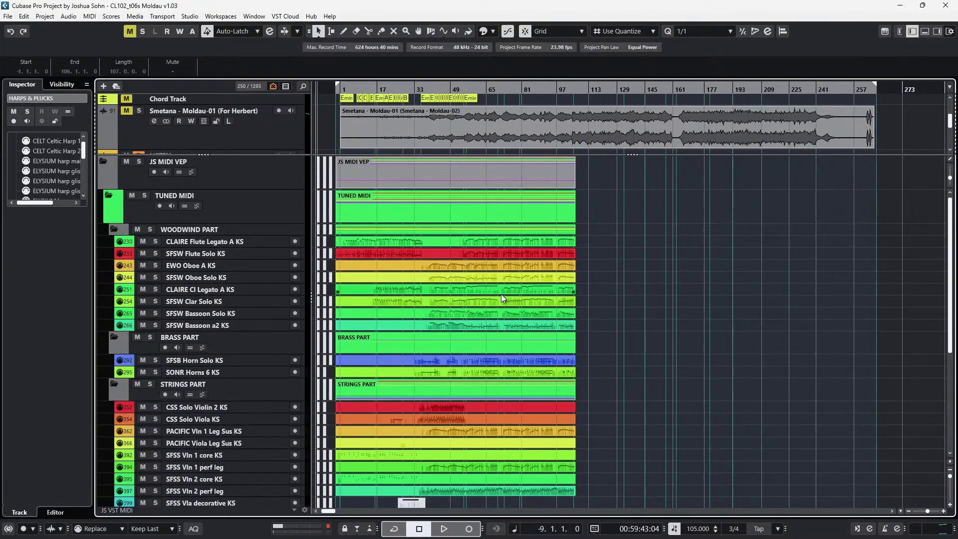
double_click(432, 229)
key("g")
key("g")
key("g")
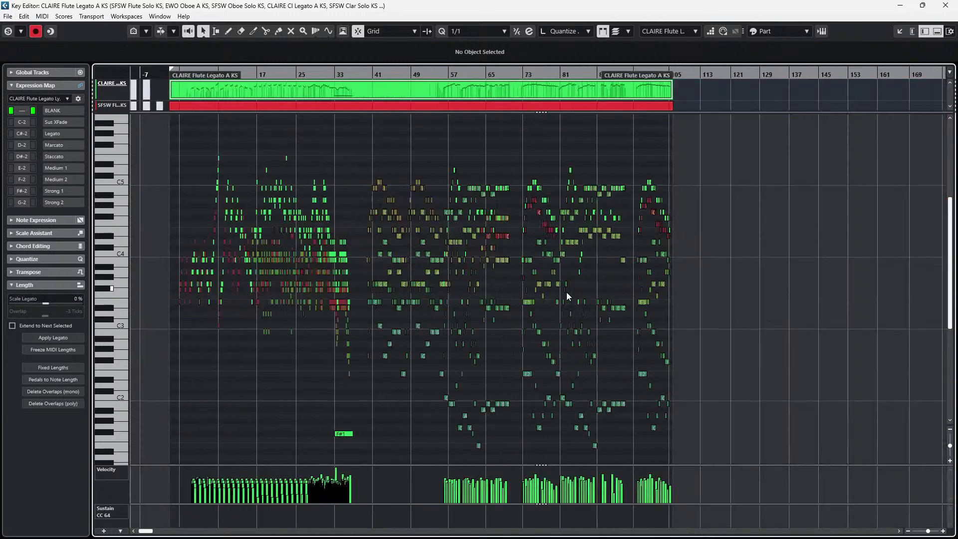
key("ctrl+Tab")
key("ctrl+Tab")
key("ctrl+Tab")
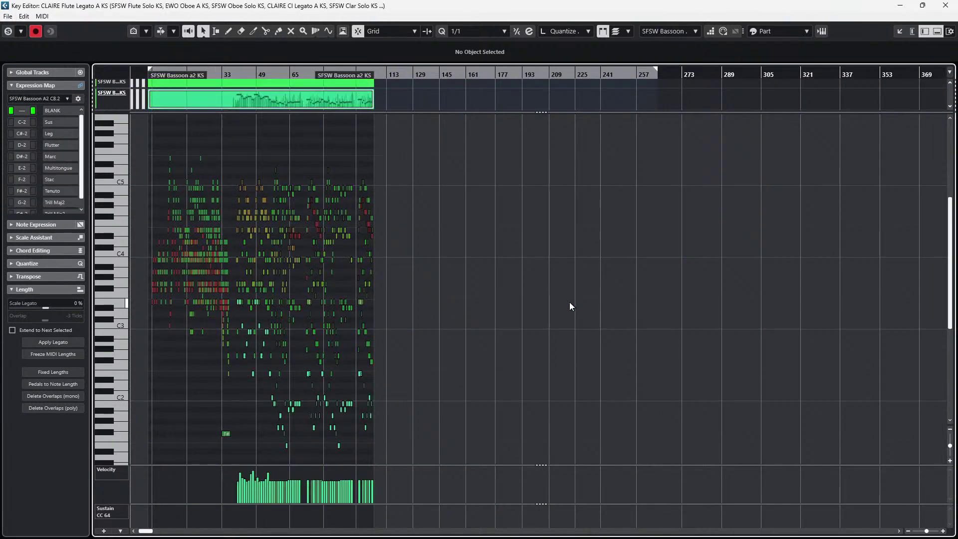
key("ctrl+e")
Select the JS MIDI VEP folder part and play the project from the start while looking over the tracks
scroll(462, 327, "up", 3, "ctrl")
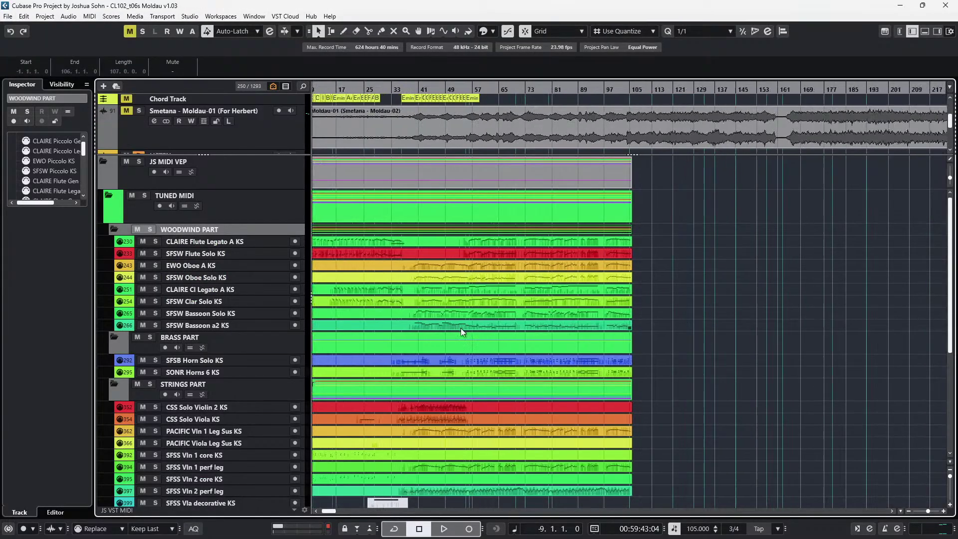
left_click(537, 181)
scroll(570, 215, "left", 4)
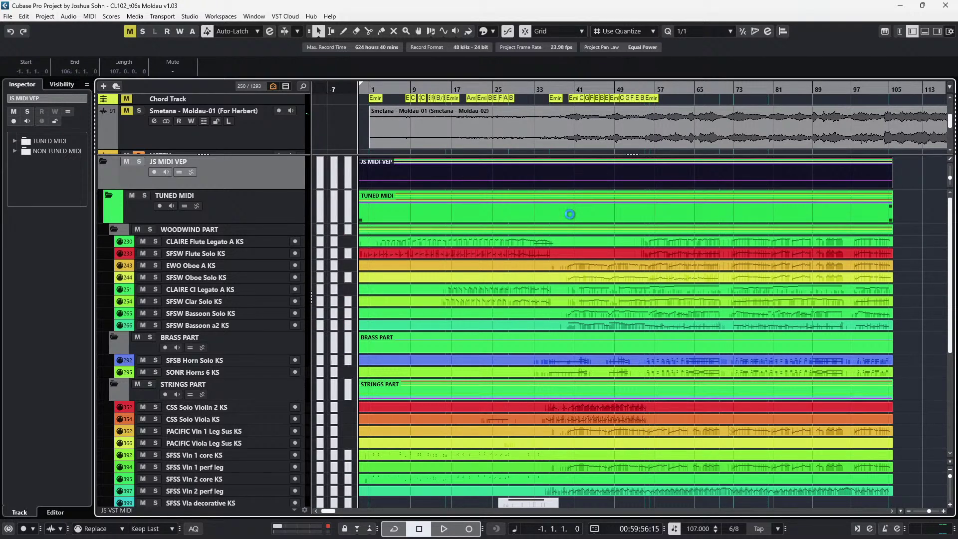
left_click(567, 227)
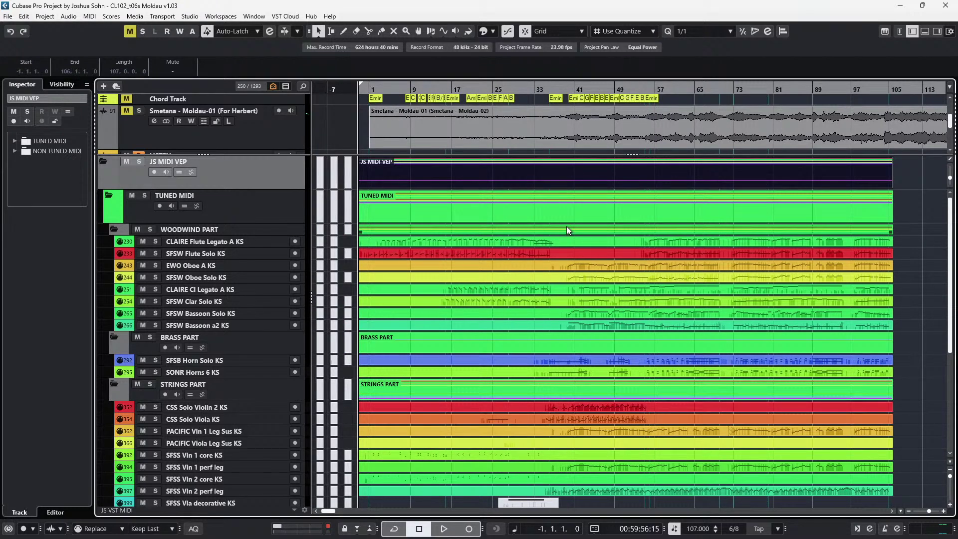
left_click(551, 236)
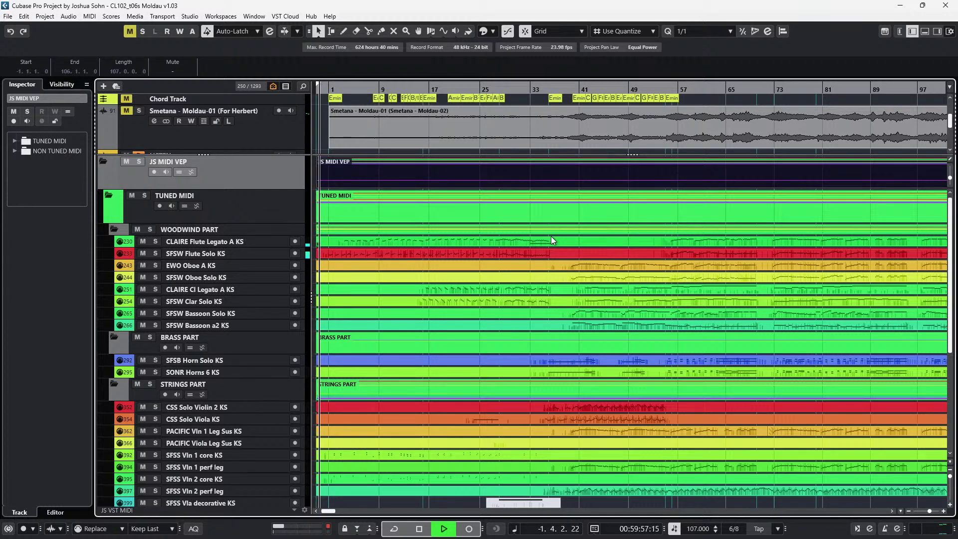
scroll(551, 235, "down", 6)
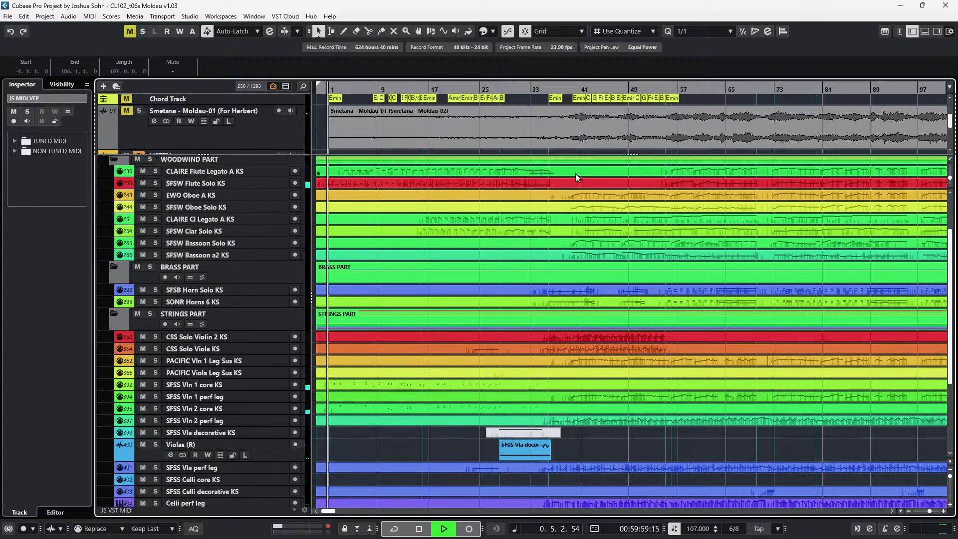
scroll(559, 244, "up", 8)
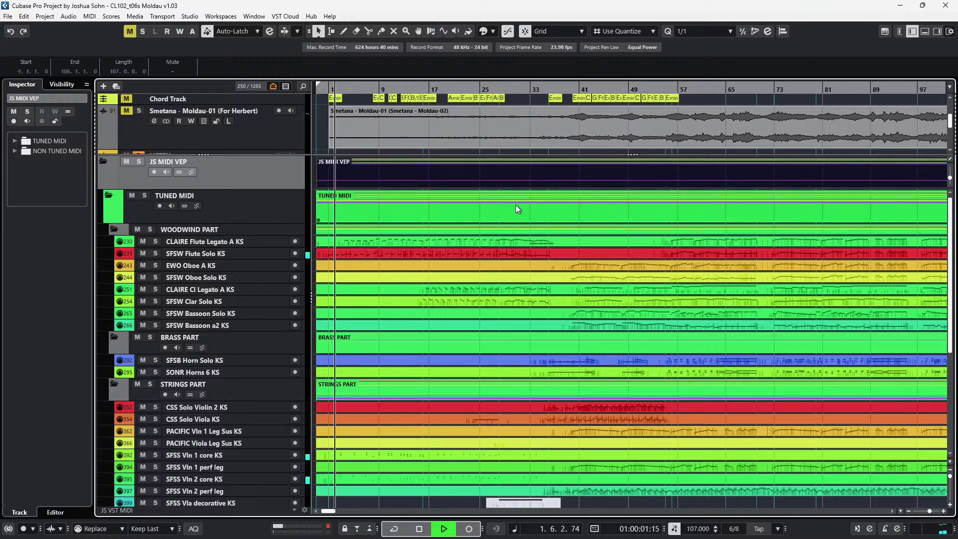
Open the TUNED MIDI parts in the Key Editor and follow the flute notes during playback, showing the Modulation, Expression and Main Volume lanes
double_click(516, 204)
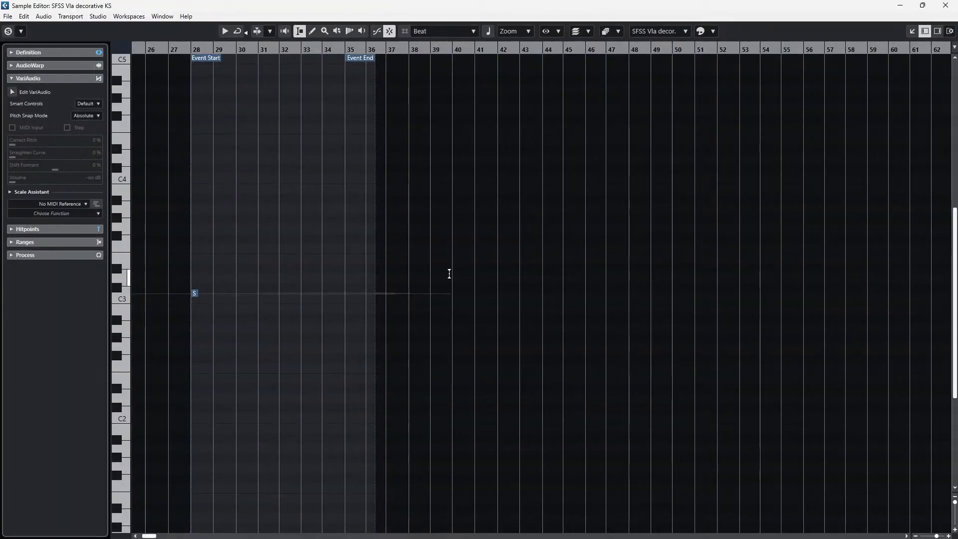
key("h")
key("h")
key("h")
key("h")
key("h")
key("h")
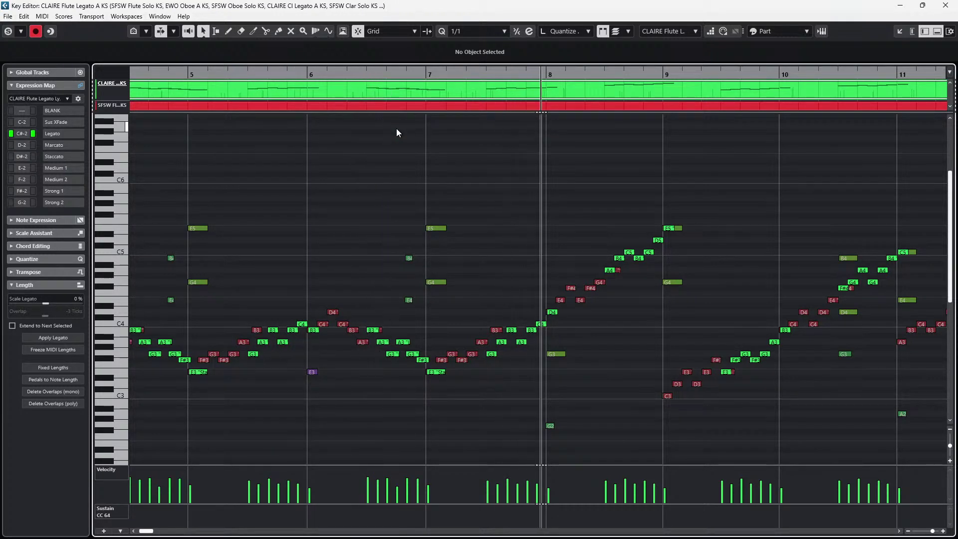
key("g")
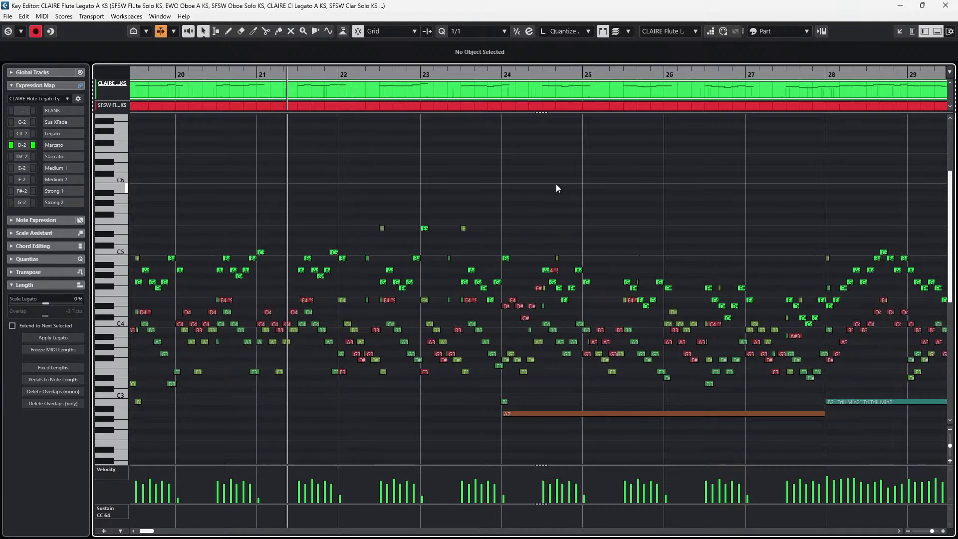
key("alt+1")
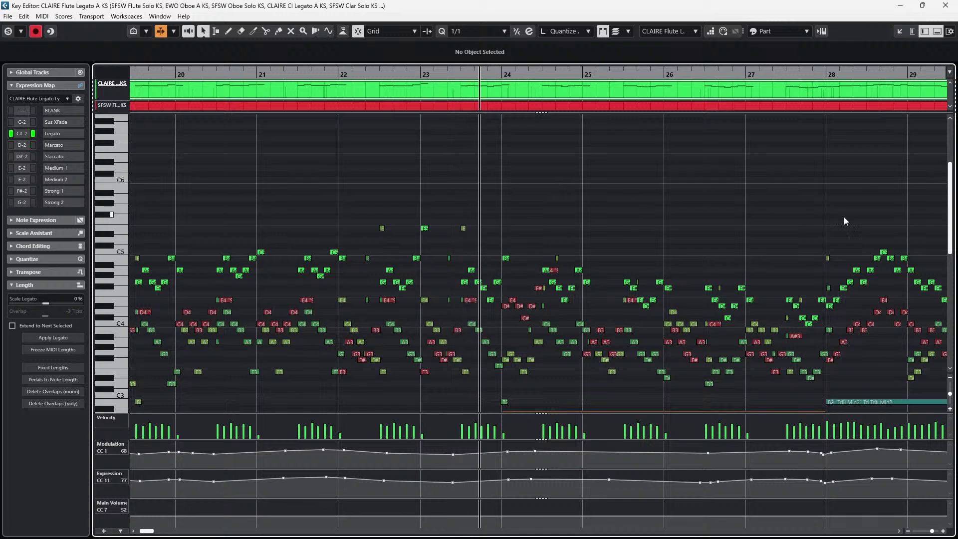
Follow the upper and lower notes across all parts from bar 54 during playback and turn Auto-Scroll on
left_click_drag(948, 226, 950, 245)
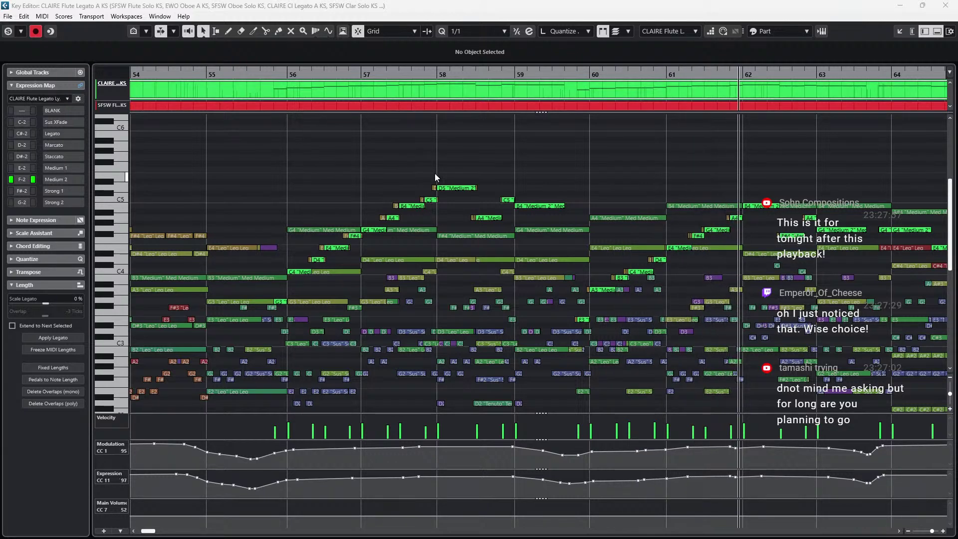
scroll(435, 177, "down", 4)
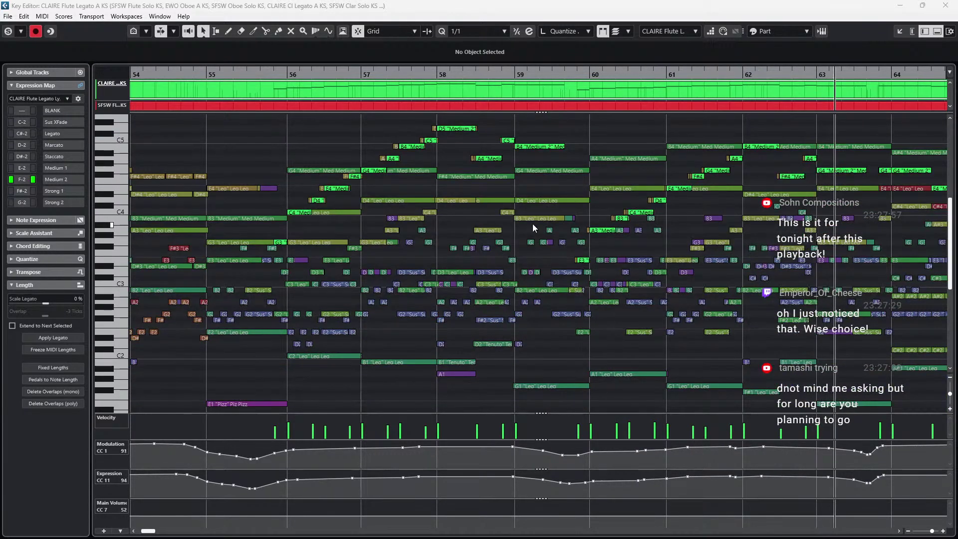
key("f")
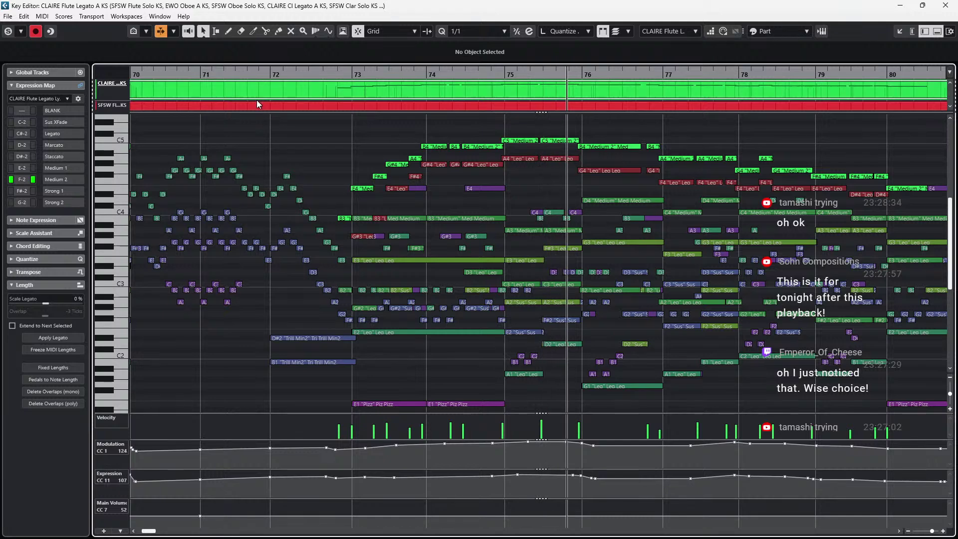
Select the bass E1 Pizz note at bar 73 and the low A1 note at bar 83 to inspect them during playback
left_click(375, 405)
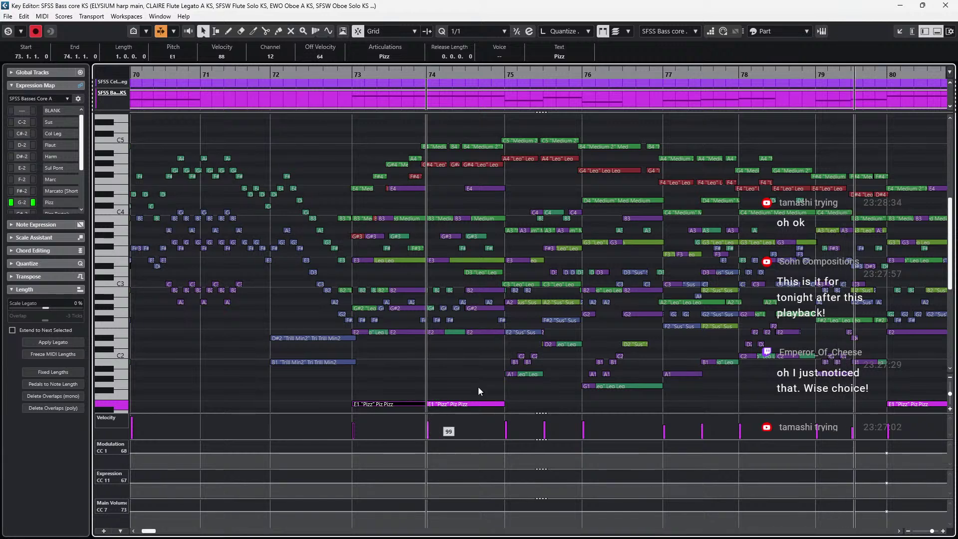
scroll(547, 340, "right", 4)
scroll(547, 339, "right", 2)
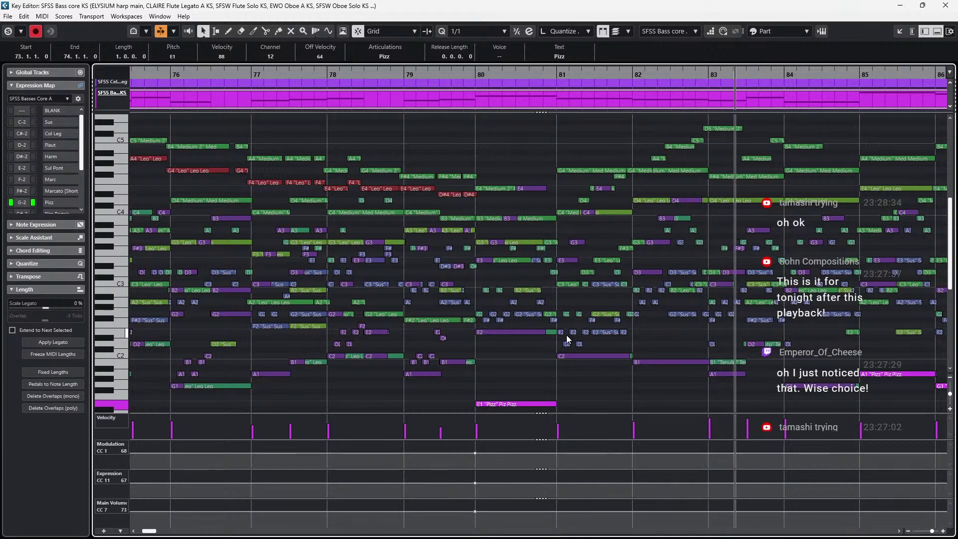
scroll(567, 340, "right", 3)
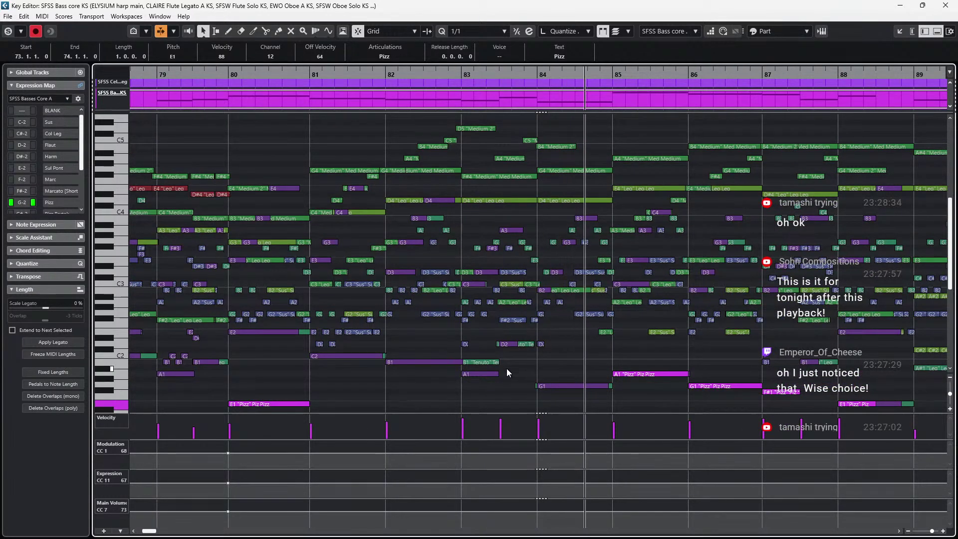
left_click(491, 375)
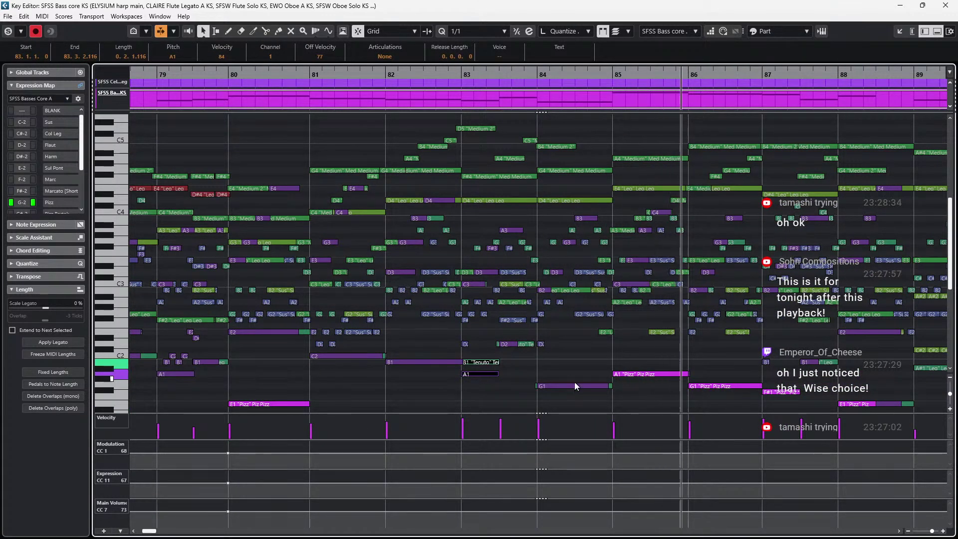
Examine the bass pizzicato notes from bar 83 to bar 103, including the lowest octave, while playback continues
scroll(604, 379, "right", 2)
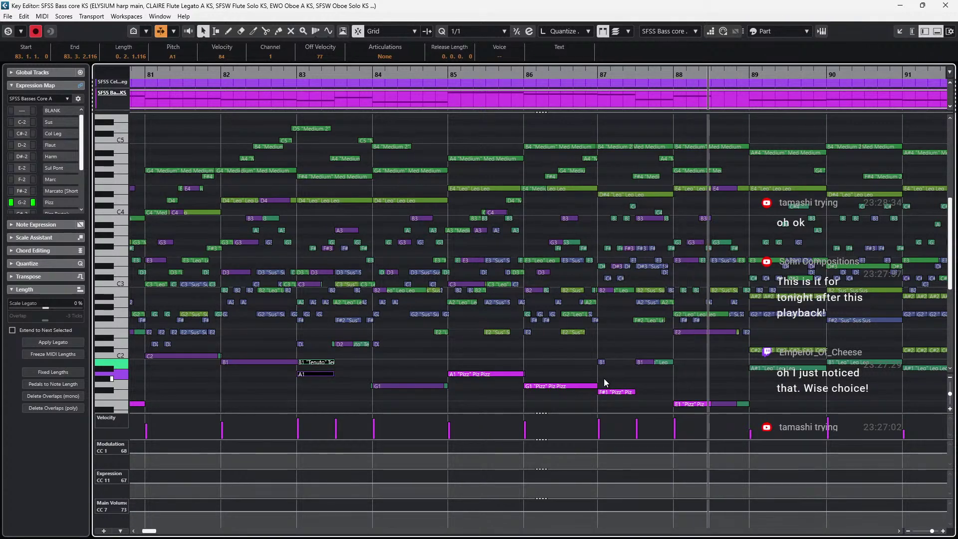
scroll(604, 379, "right", 1)
scroll(604, 378, "right", 1)
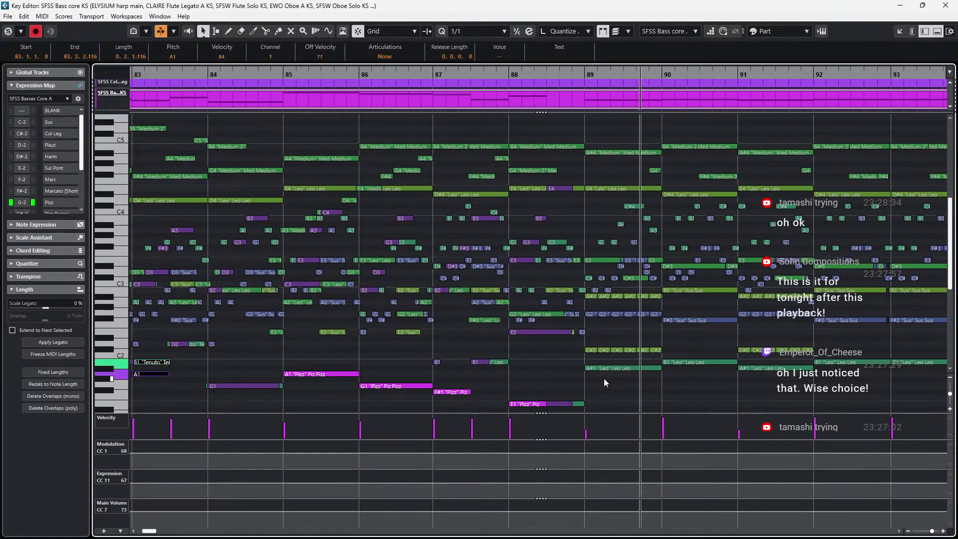
scroll(604, 378, "right", 2)
scroll(604, 378, "right", 1)
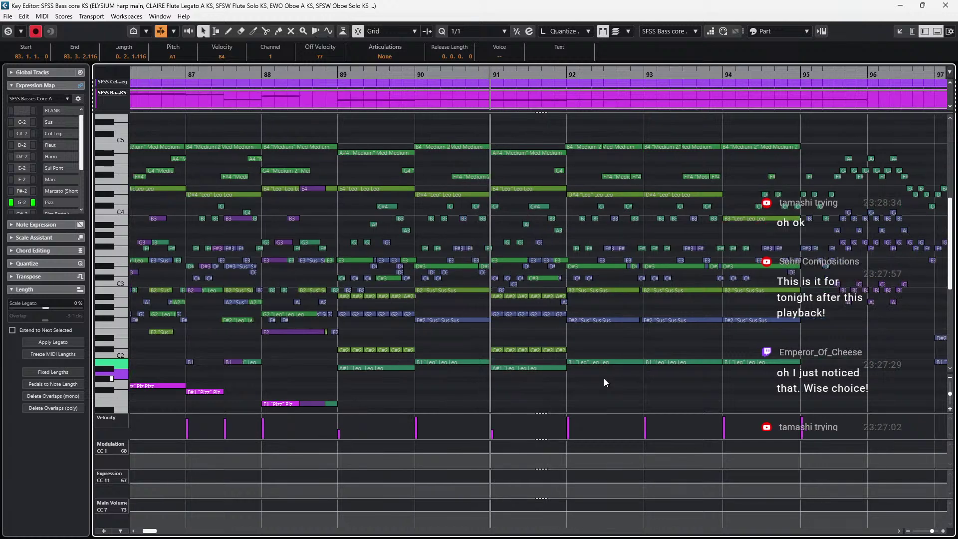
scroll(604, 383, "right", 2)
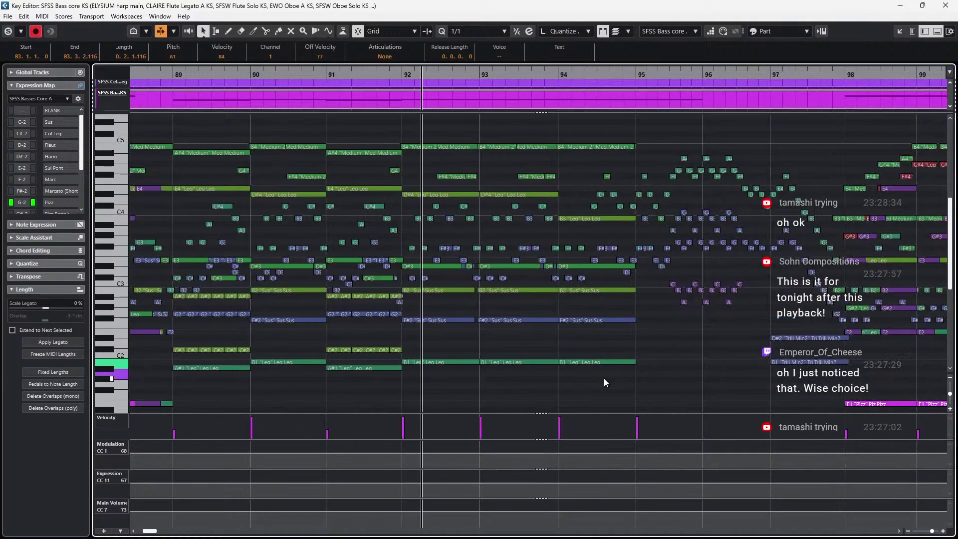
scroll(604, 382, "down", 2)
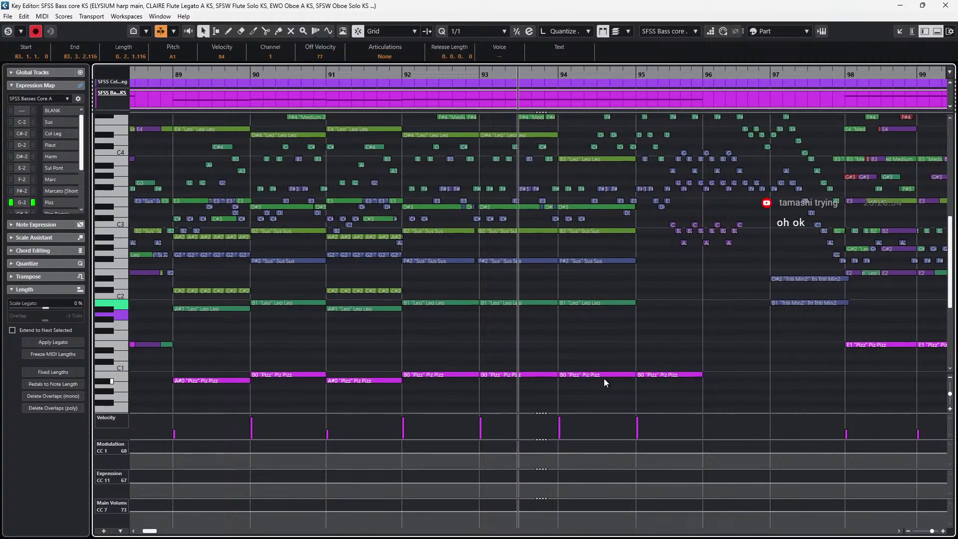
scroll(604, 382, "right", 1)
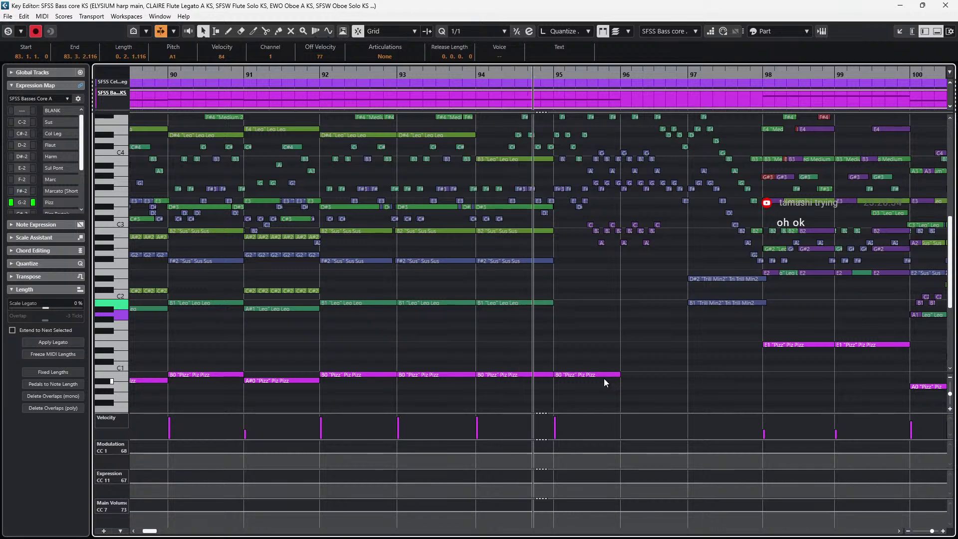
scroll(605, 382, "right", 3)
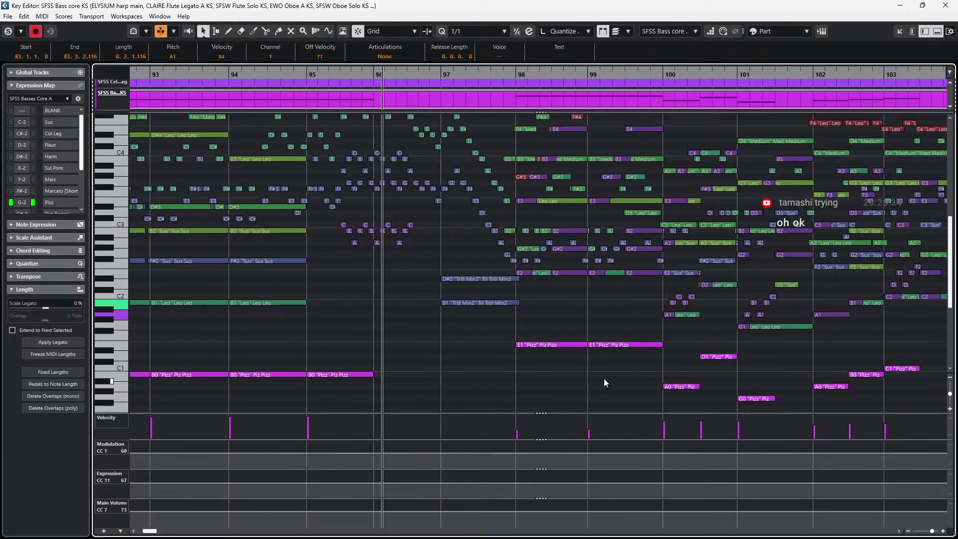
Follow the remaining notes through the closing bars to the end of the parts at bar 106, and clear the selection
scroll(605, 382, "up", 2)
scroll(604, 383, "down", 2)
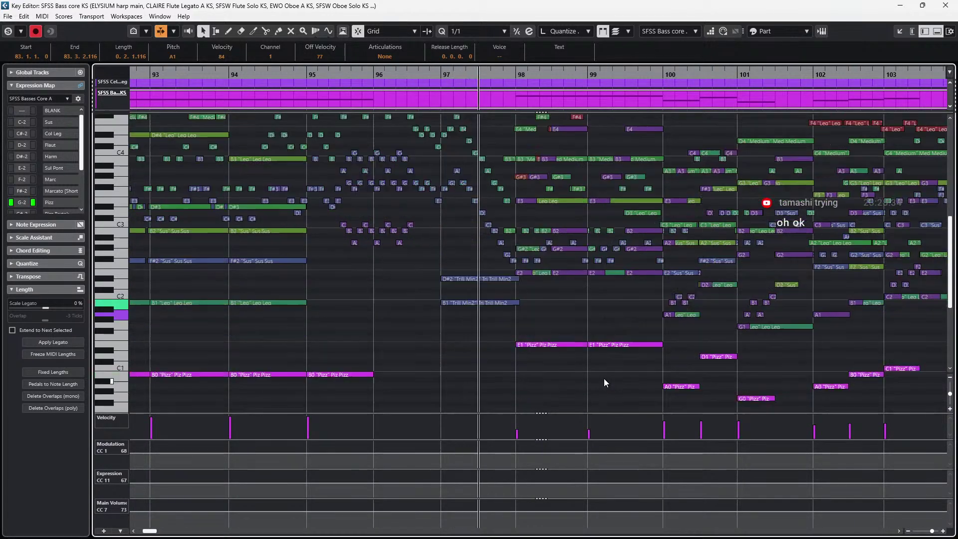
scroll(604, 383, "right", 2)
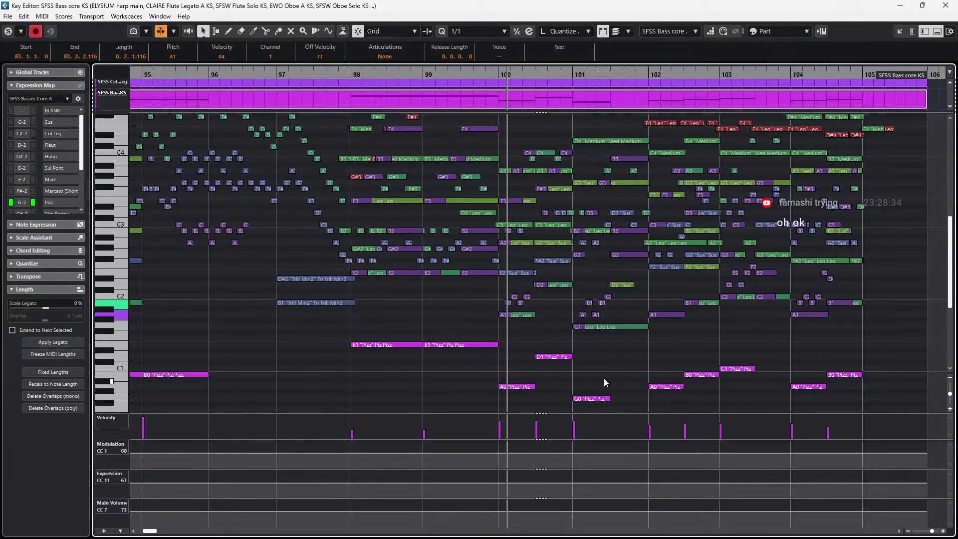
scroll(688, 377, "right", 1)
scroll(775, 376, "up", 2)
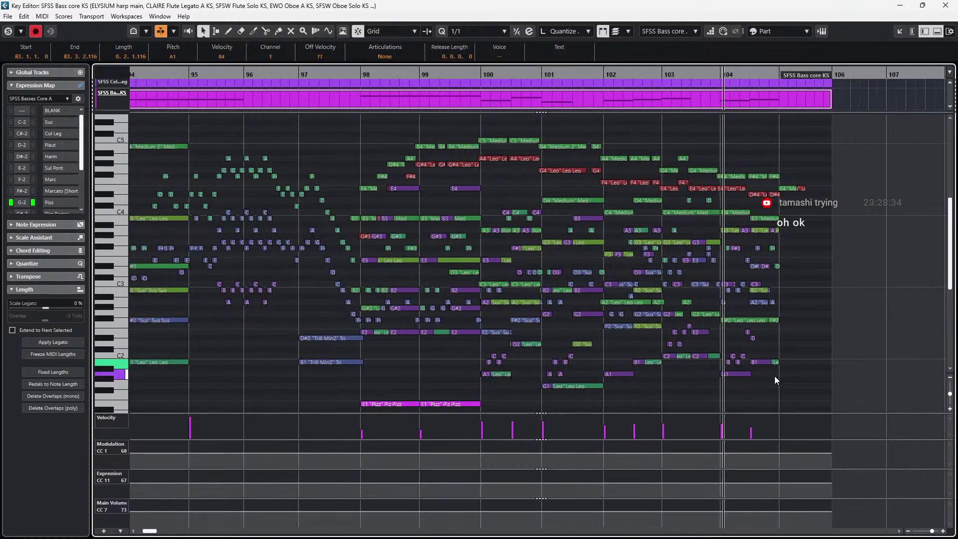
scroll(775, 376, "down", 2)
scroll(774, 376, "down", 1)
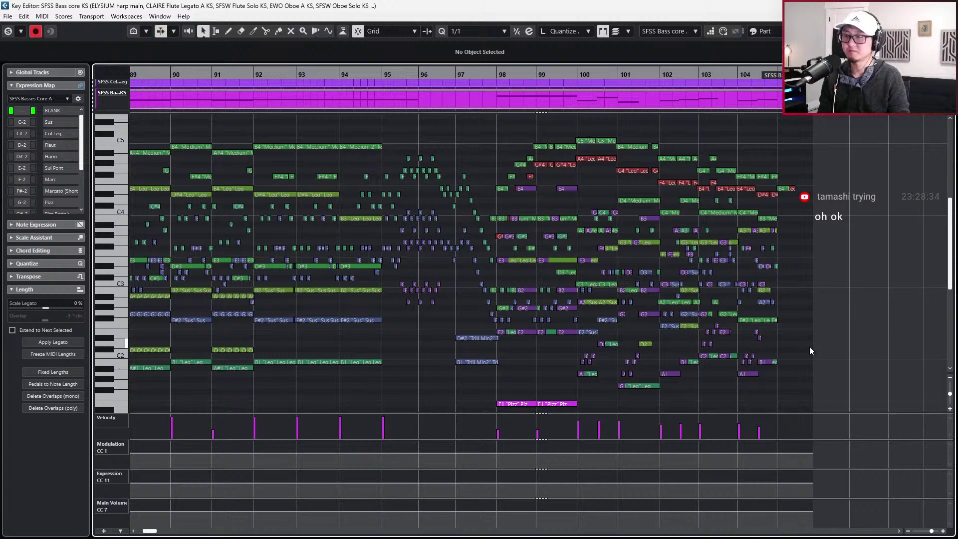
Look back over the notes in bars 77 to 97, down to the bass pizzicato line
scroll(810, 346, "down", 2)
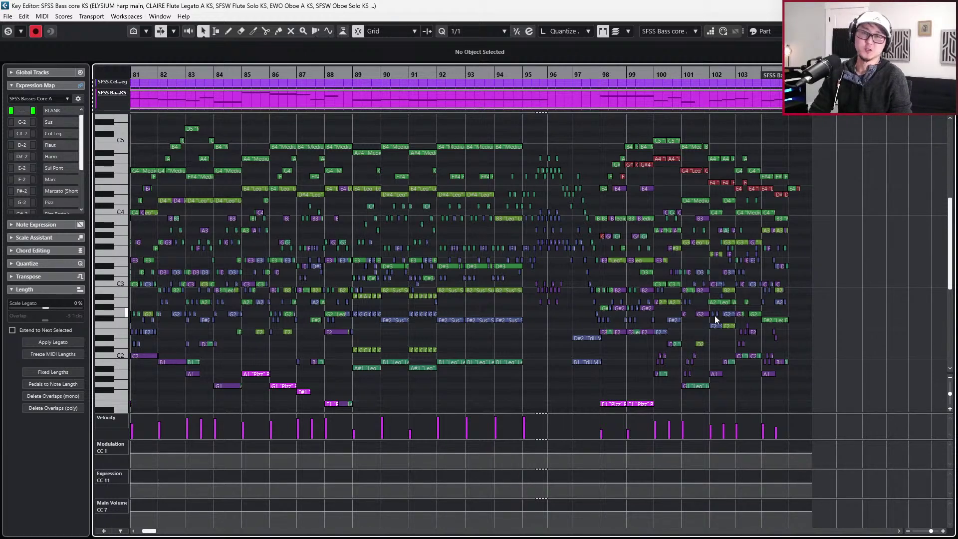
scroll(531, 311, "down", 5)
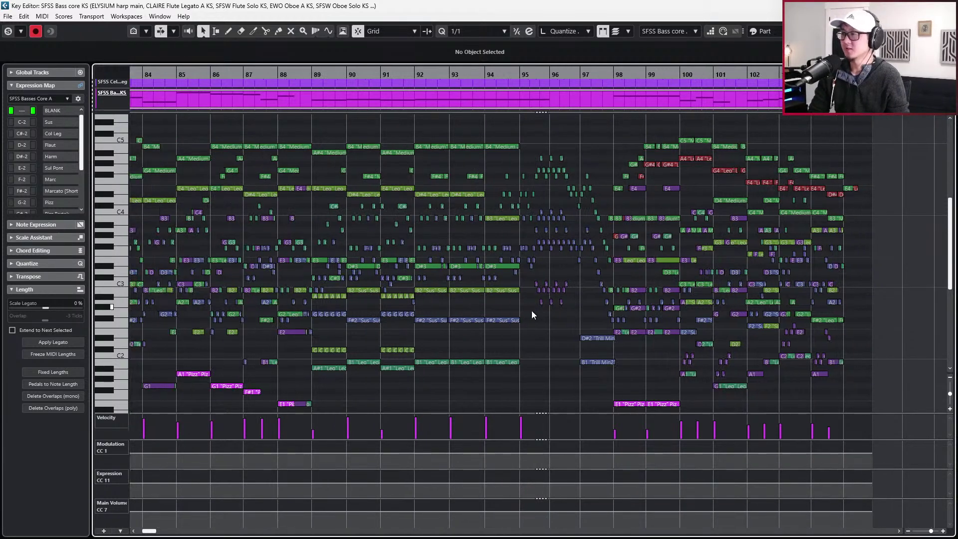
scroll(514, 363, "up", 1)
scroll(451, 333, "left", 5)
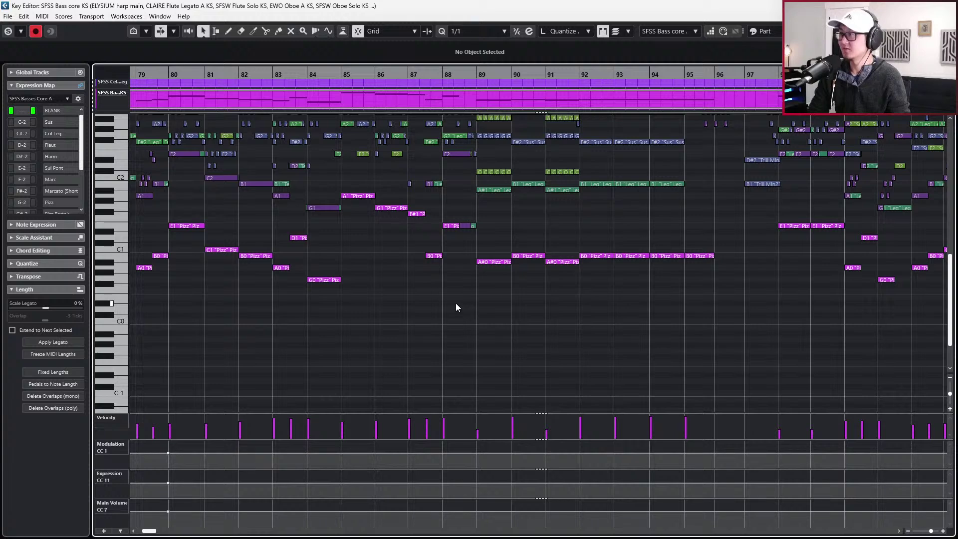
scroll(475, 293, "left", 2)
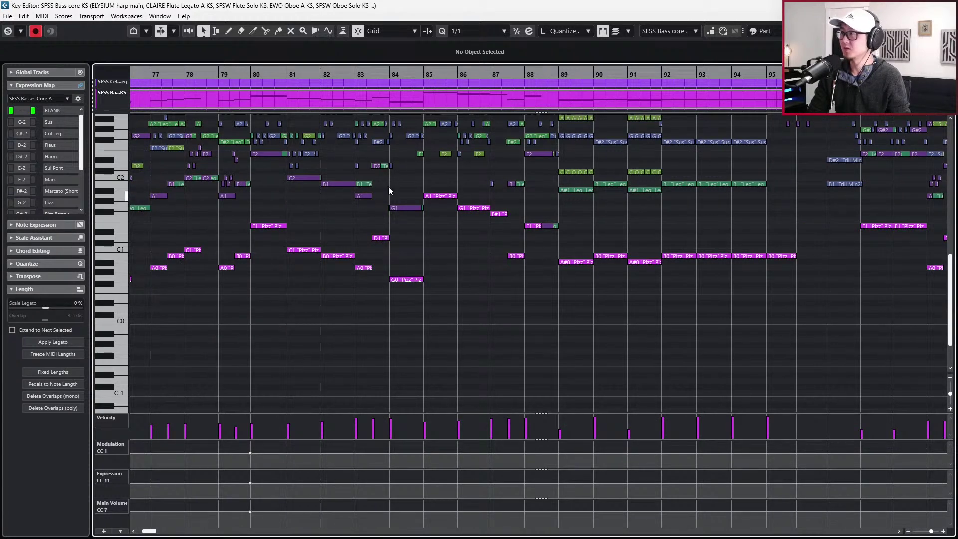
Zoom in on bar 83 and compare the bassoon's B1 Tenuto note with the harp's A1 note
scroll(370, 180, "up", 8)
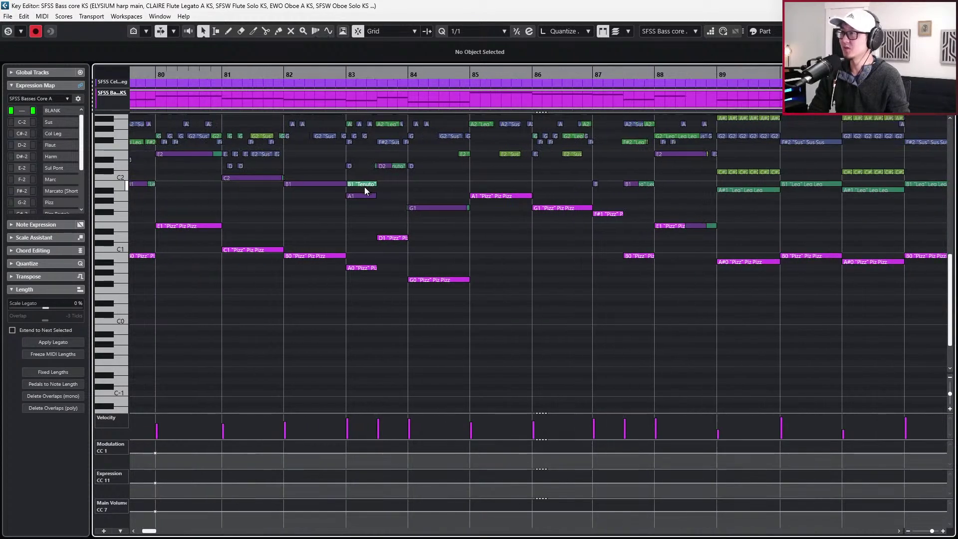
scroll(355, 192, "up", 2)
left_click(356, 186)
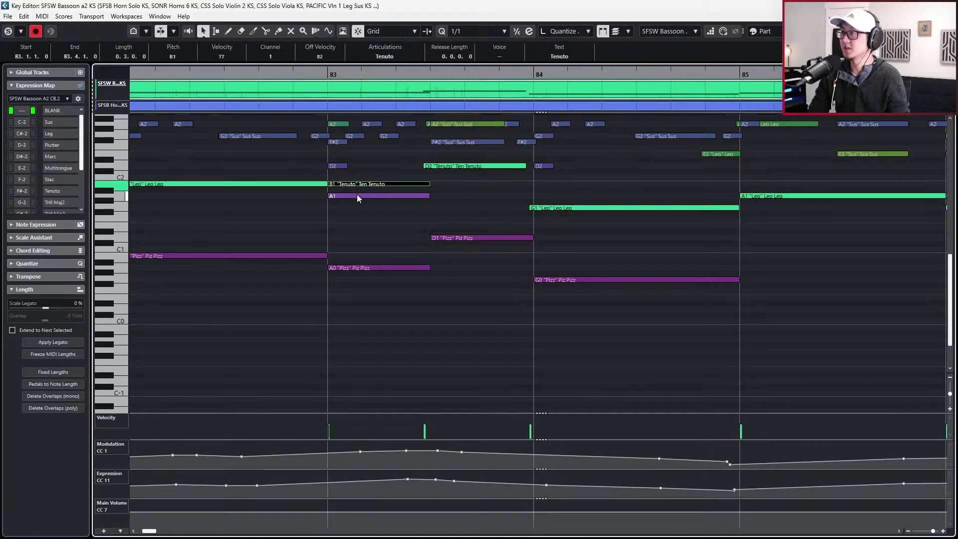
left_click(357, 196)
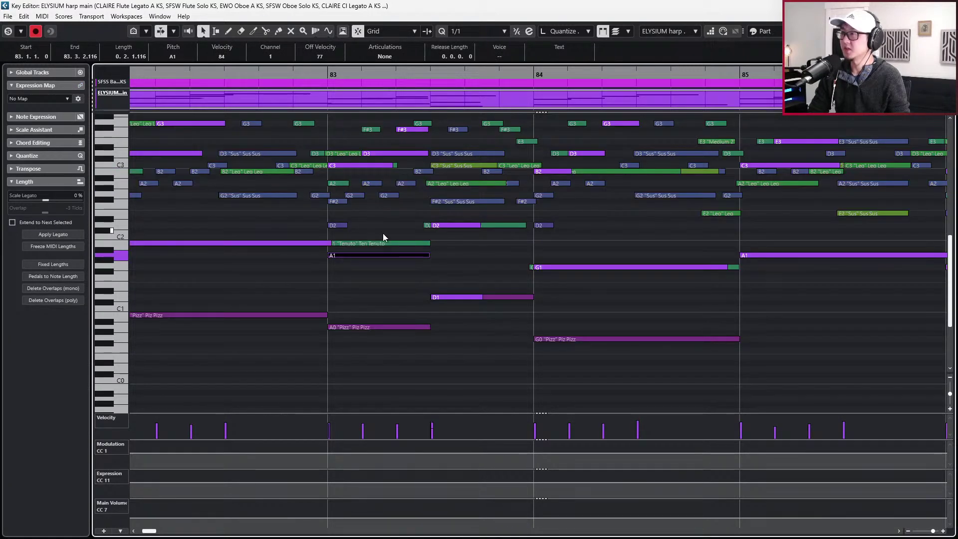
In the SFSW Bassoon a2 part, make the D2 Tenuto note in bar 83 start at 83.3.2.91 and end at 83.6.2.93
left_click(385, 243)
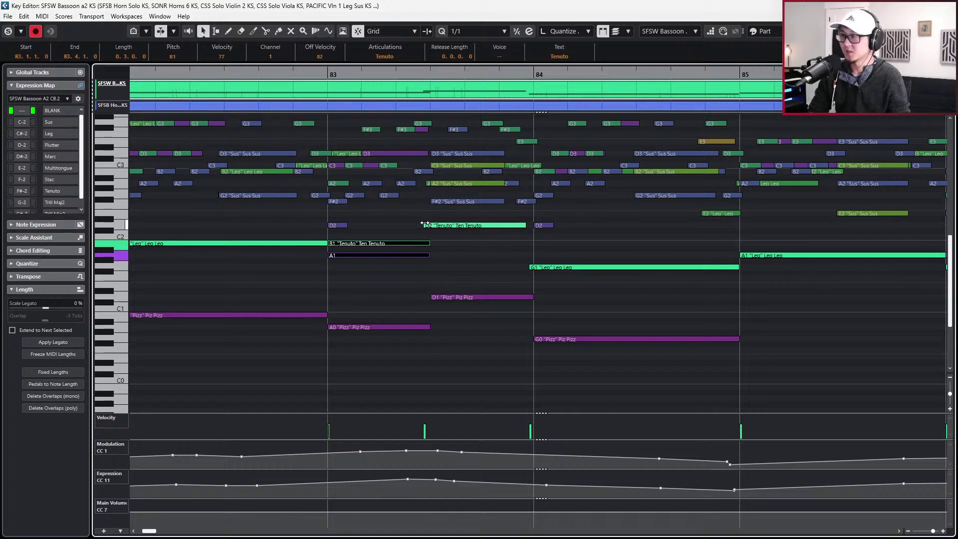
left_click_drag(422, 225, 427, 226)
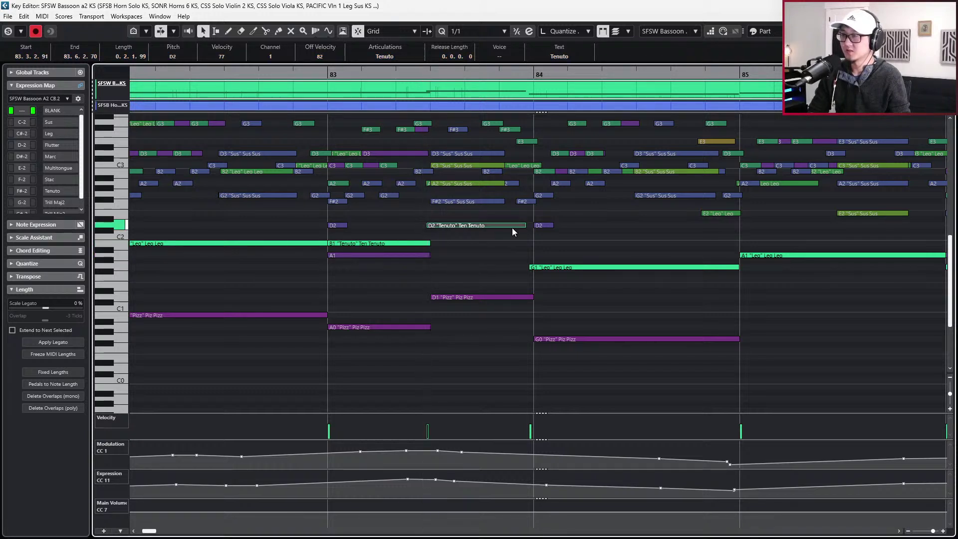
left_click_drag(524, 226, 531, 225)
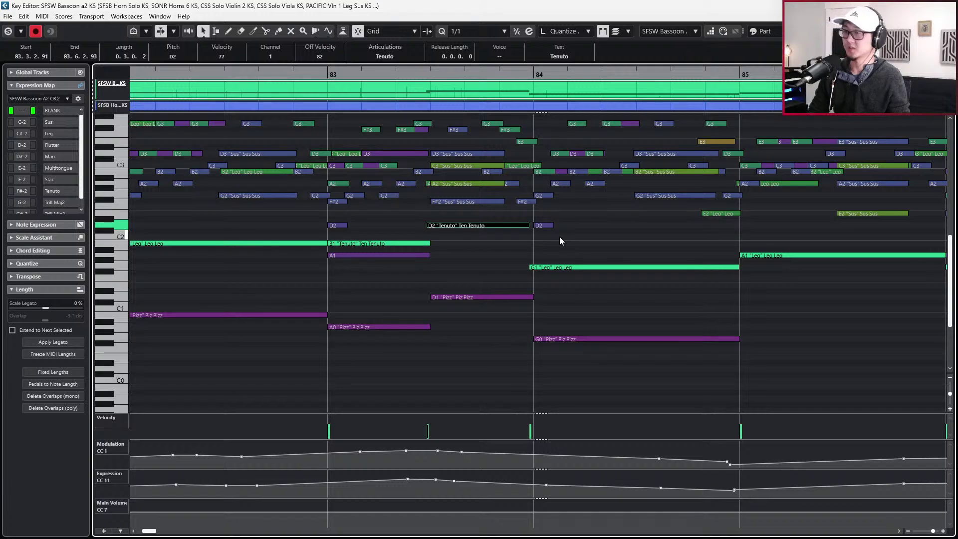
Switch to the PDF score and examine the woodwind and string staves from bar 71 to bar 80
key("alt+Tab")
key("Tab")
key("Tab")
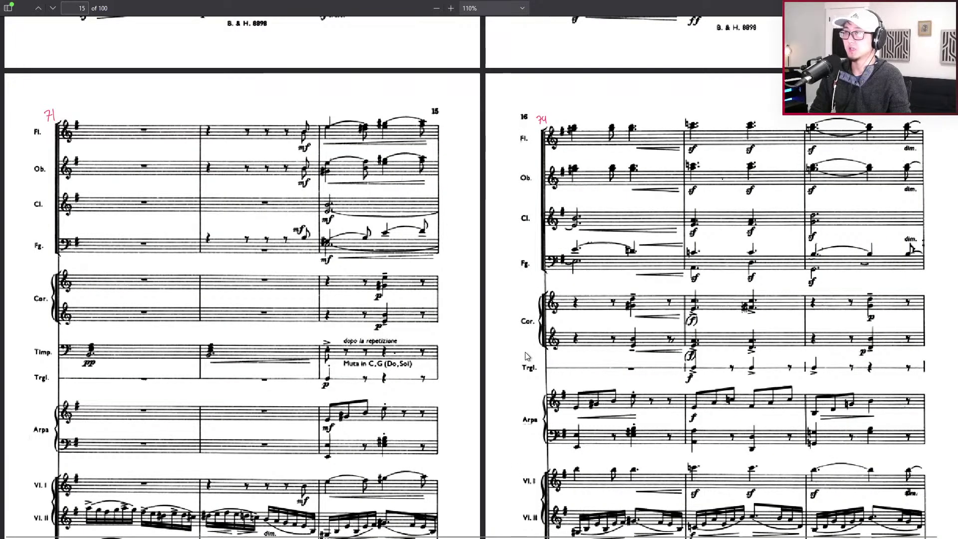
scroll(526, 357, "right", 1)
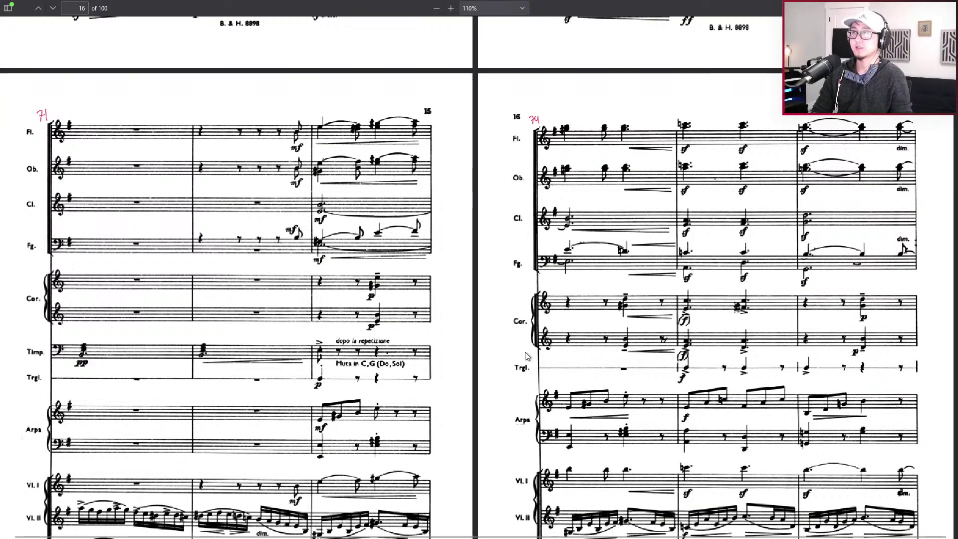
scroll(525, 356, "down", 3)
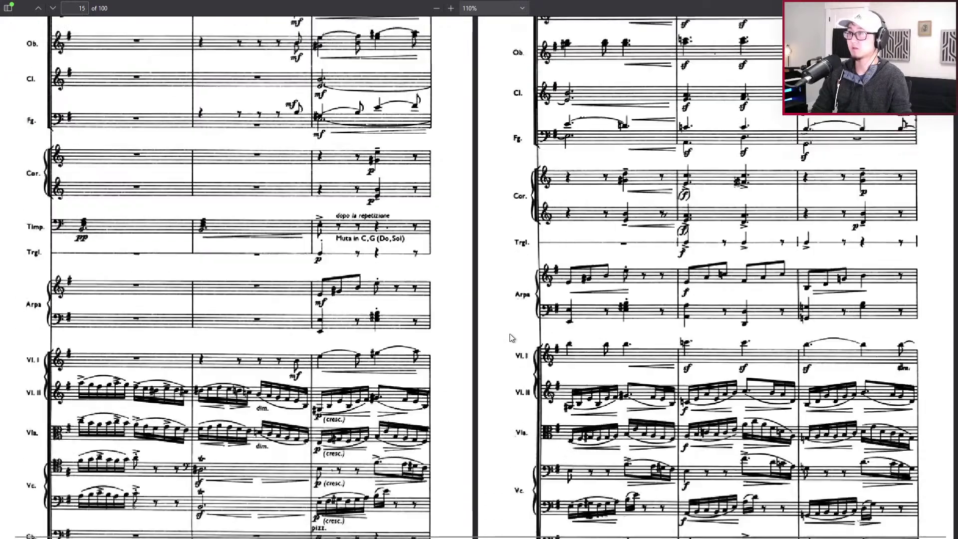
scroll(511, 338, "up", 1)
scroll(512, 338, "left", 1)
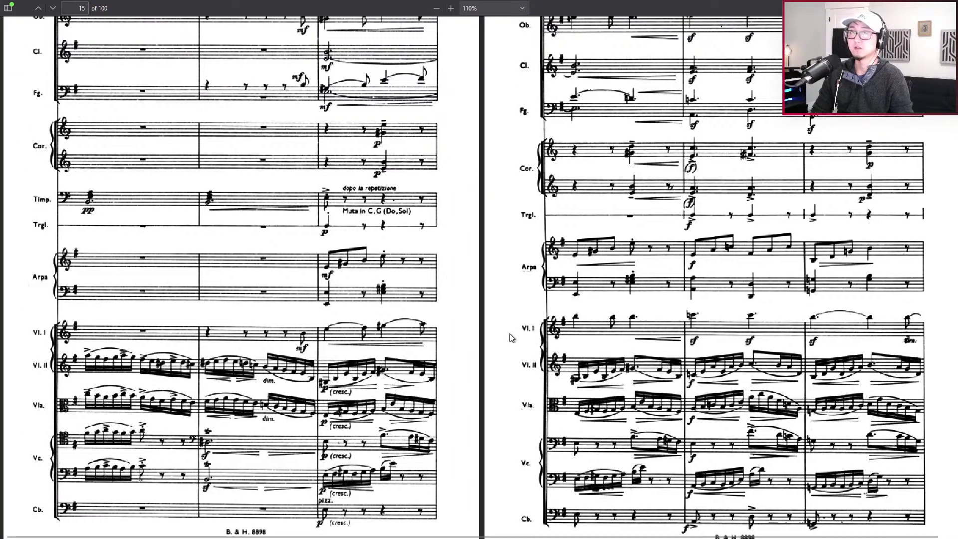
scroll(512, 337, "down", 2)
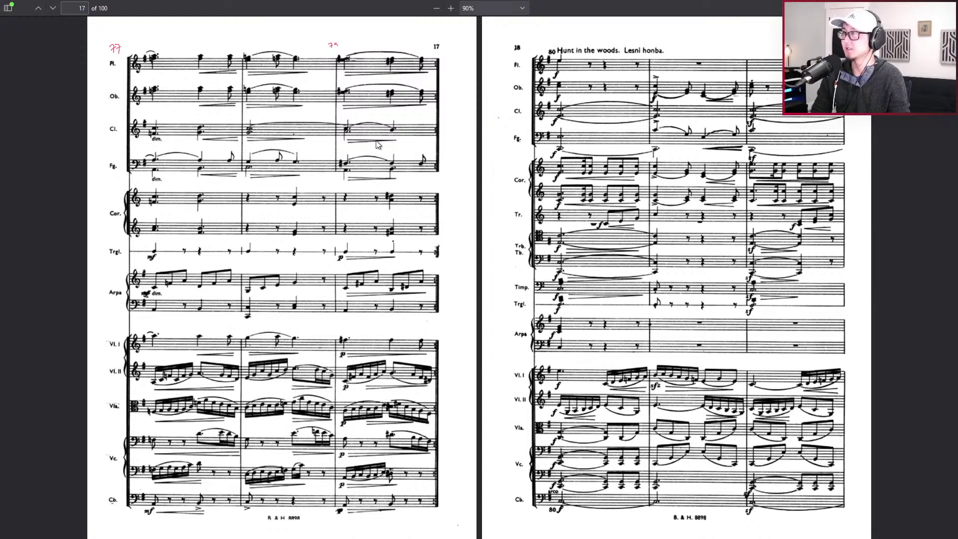
Page back through the PDF score to pages 9 and 10 and check the bassoon staff up to bar 58
key("Left")
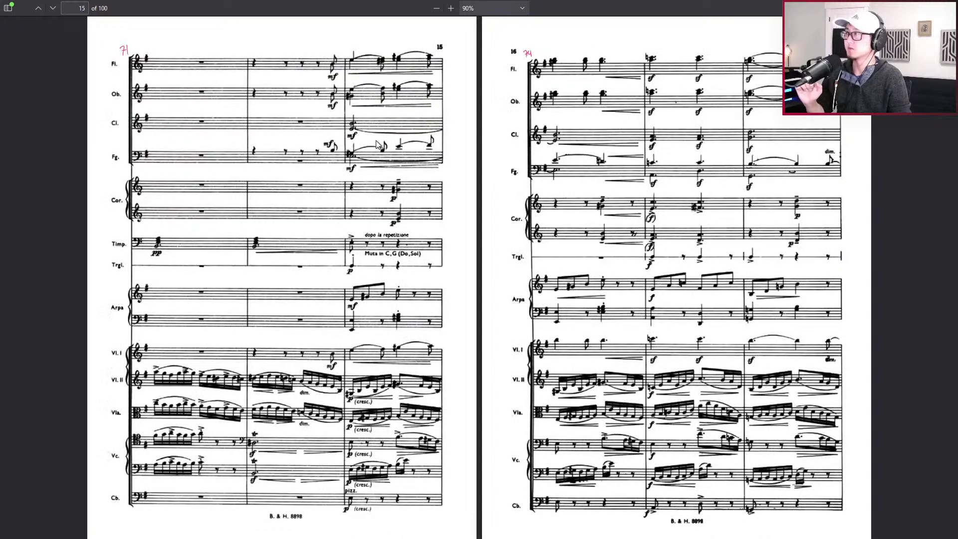
key("Left")
key("Left")
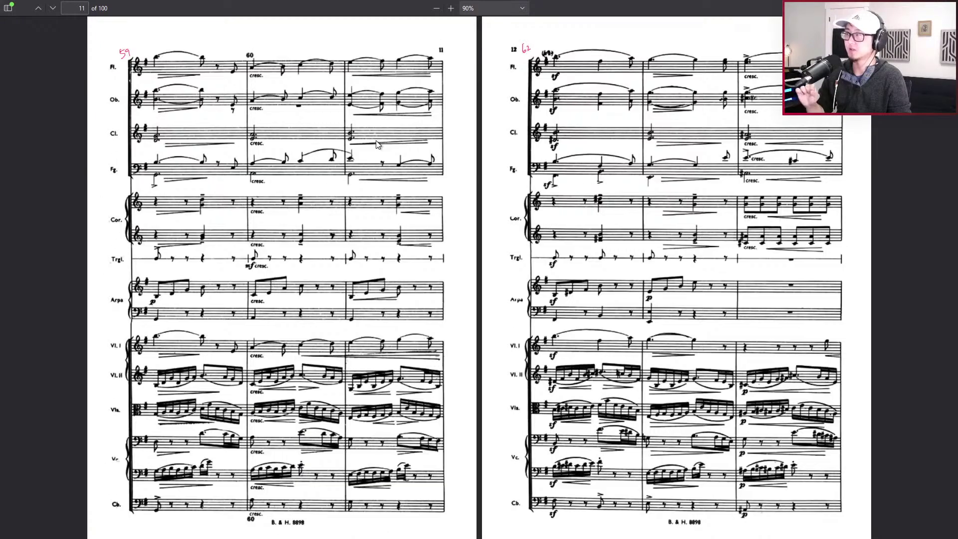
key("Left")
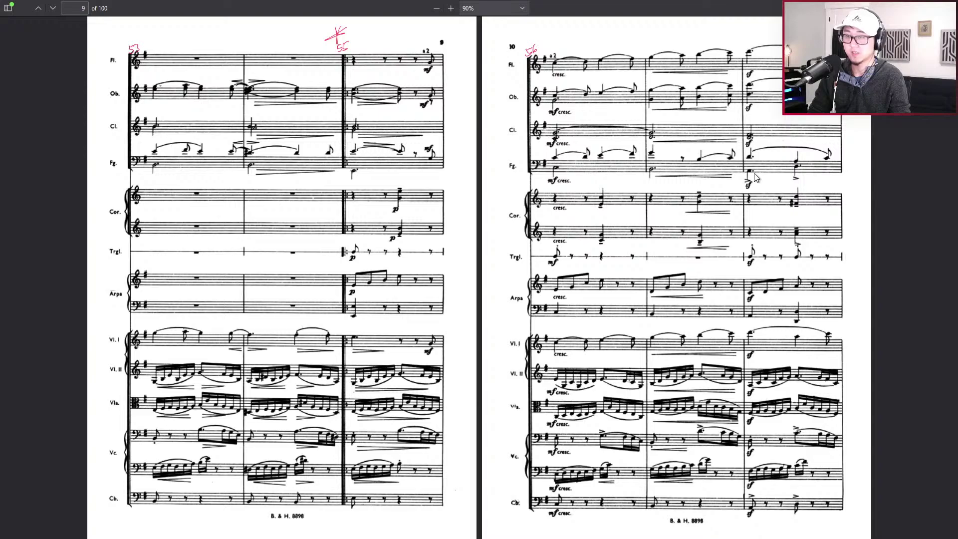
Return to the Cubase Key Editor and lower the SFSW Bassoon a2 Tenuto note at the start of bar 83 to A1
key("alt+Tab")
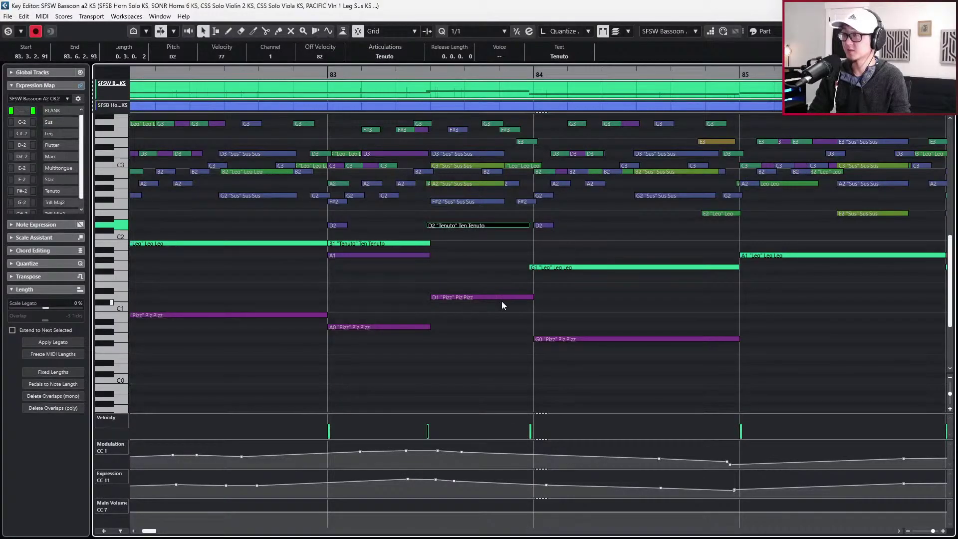
scroll(502, 300, "down", 3)
left_click(413, 243)
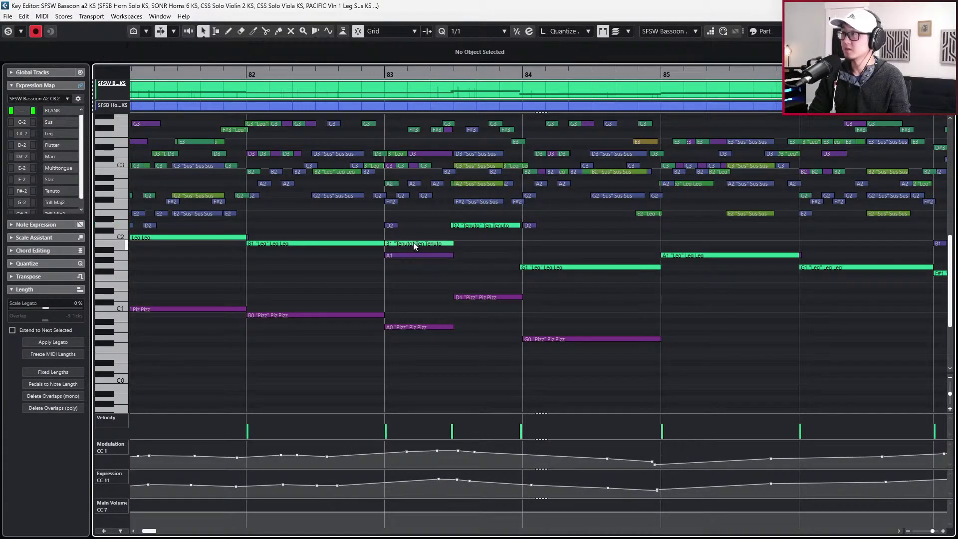
left_click(687, 33)
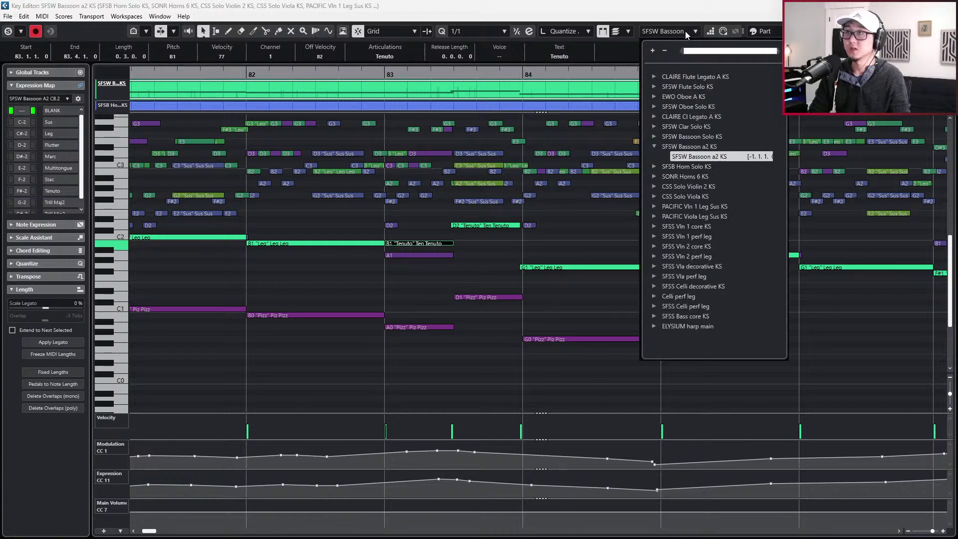
left_click(421, 244)
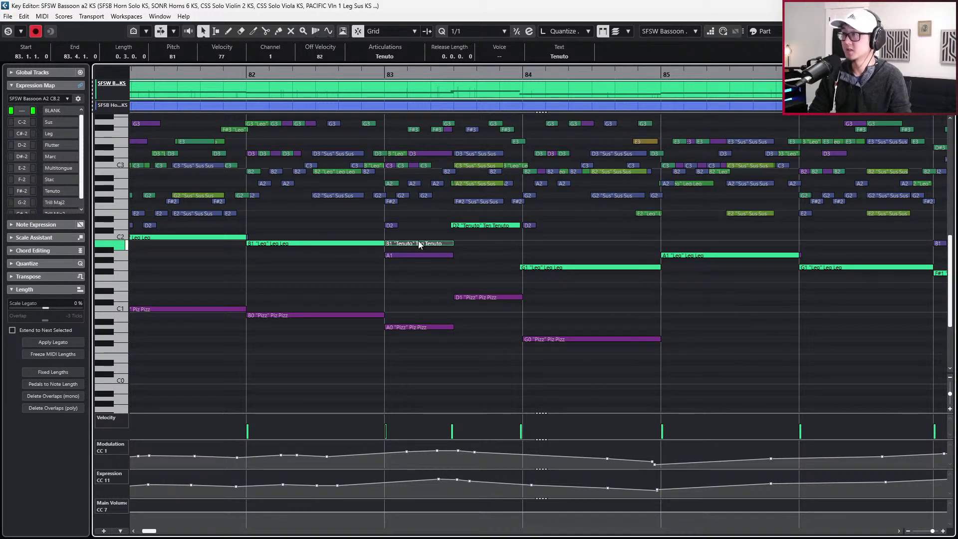
key("Down")
scroll(418, 242, "down", 5)
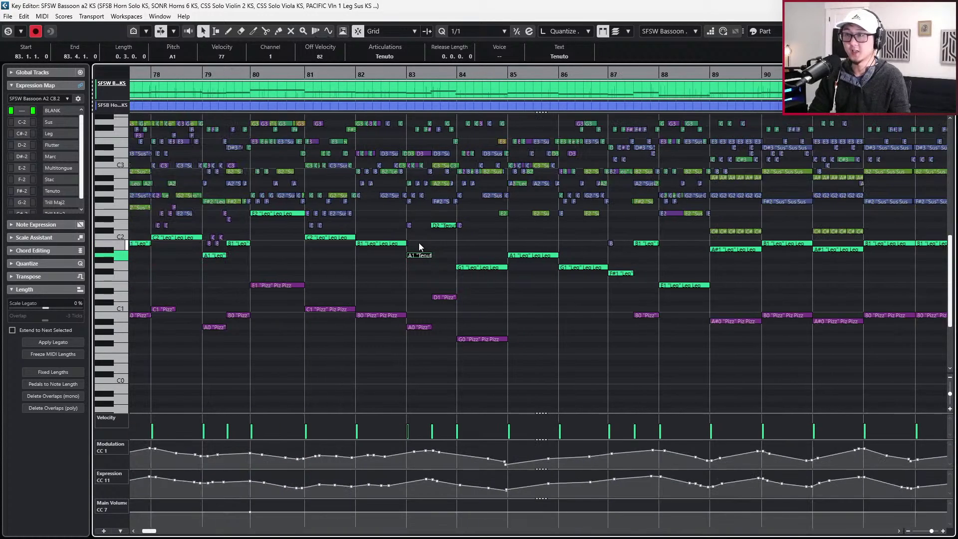
scroll(418, 243, "right", 3)
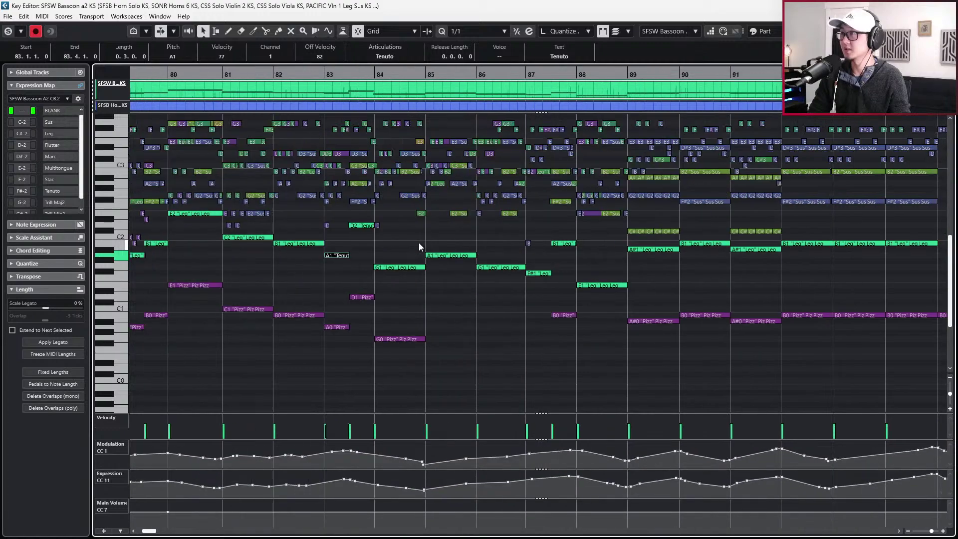
Lower the matching bassoon Tenuto note at the start of bar 58 to A1
scroll(418, 242, "left", 12)
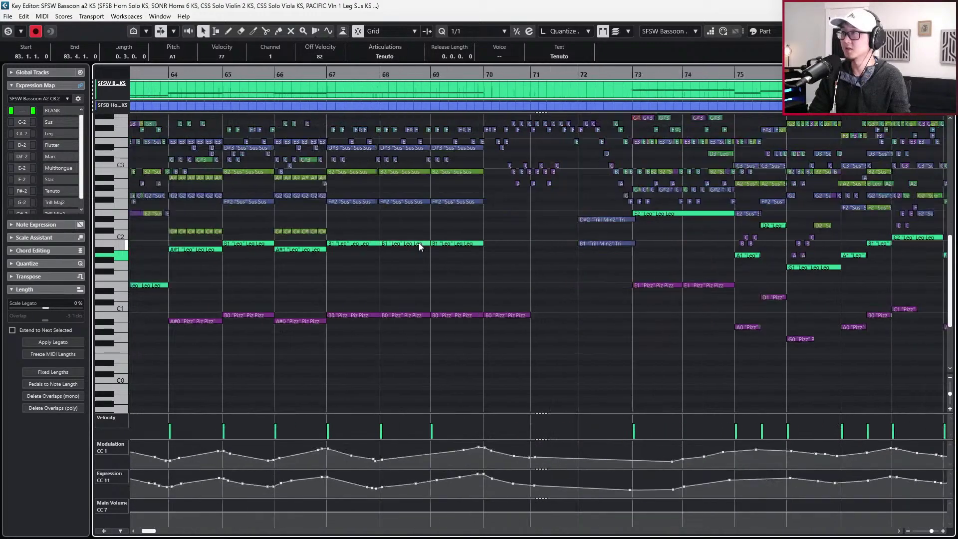
scroll(418, 242, "left", 4)
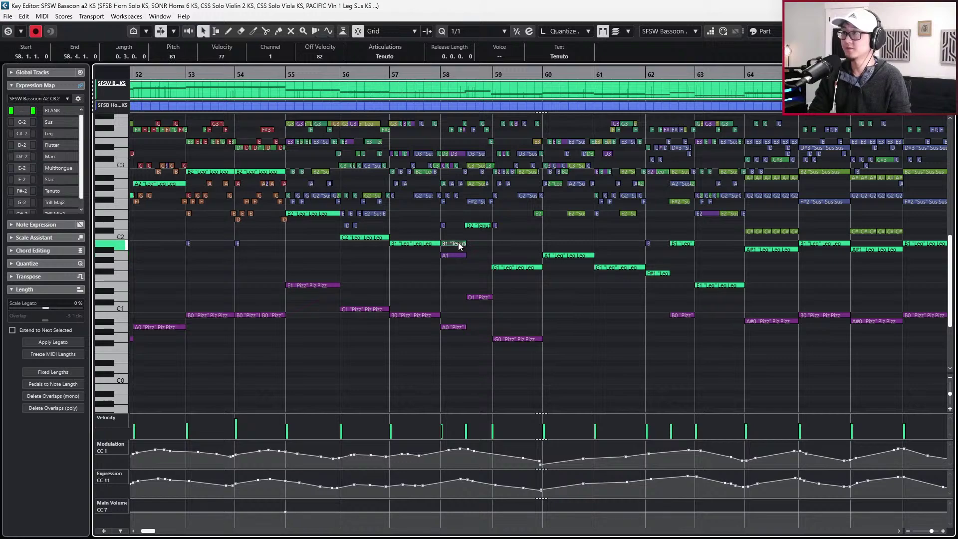
key("Down")
key("Up")
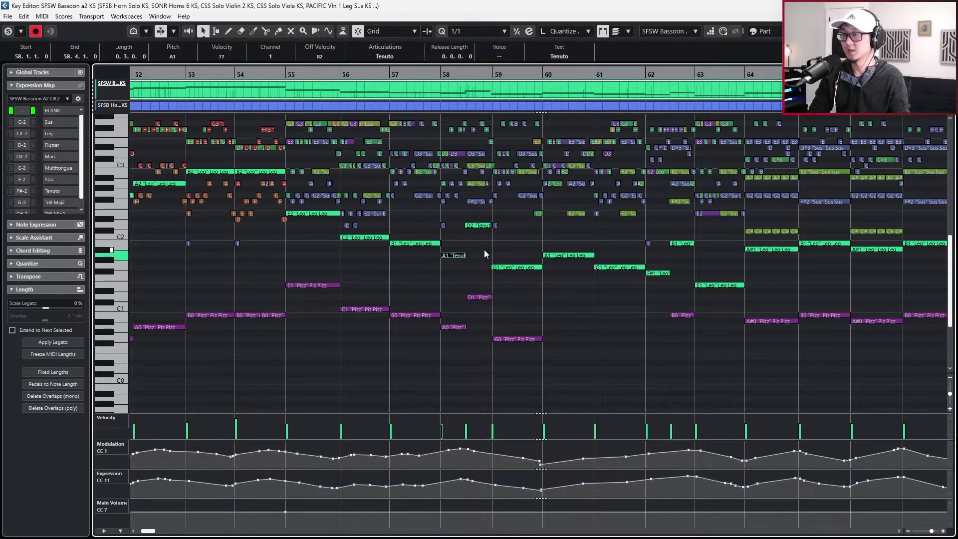
Look over the notes from bar 82 to the end and listen to a short stretch from about bar 91
scroll(485, 250, "right", 9)
scroll(522, 245, "right", 12)
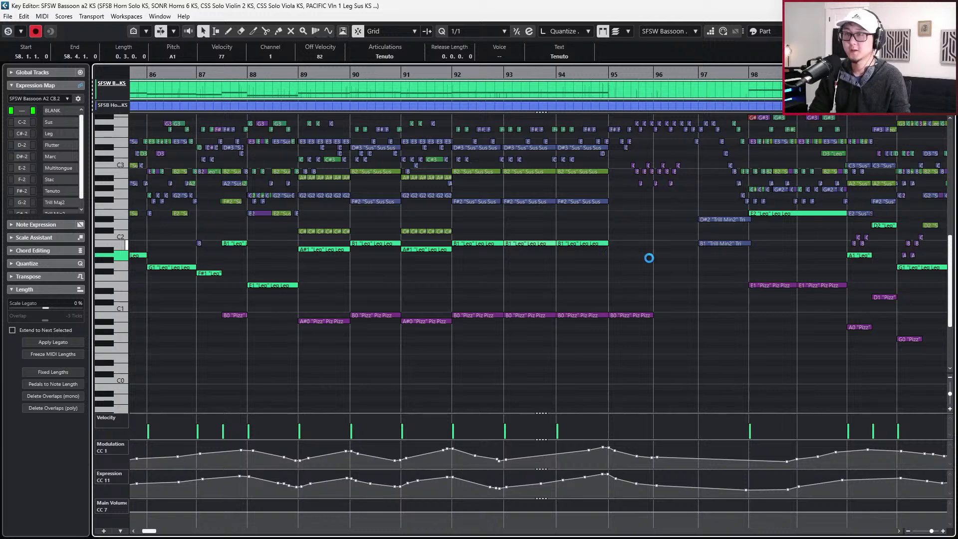
scroll(705, 269, "right", 2)
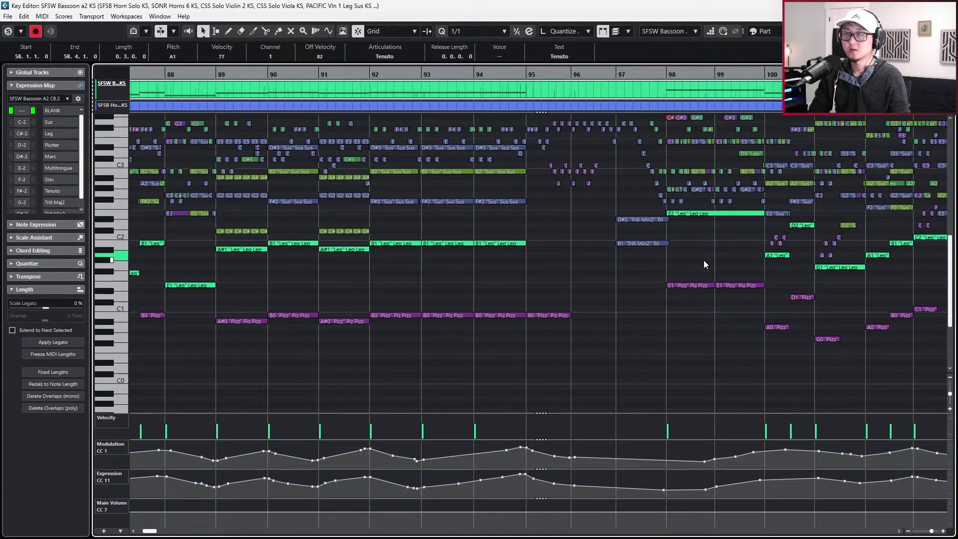
scroll(704, 260, "up", 8)
scroll(698, 250, "down", 2)
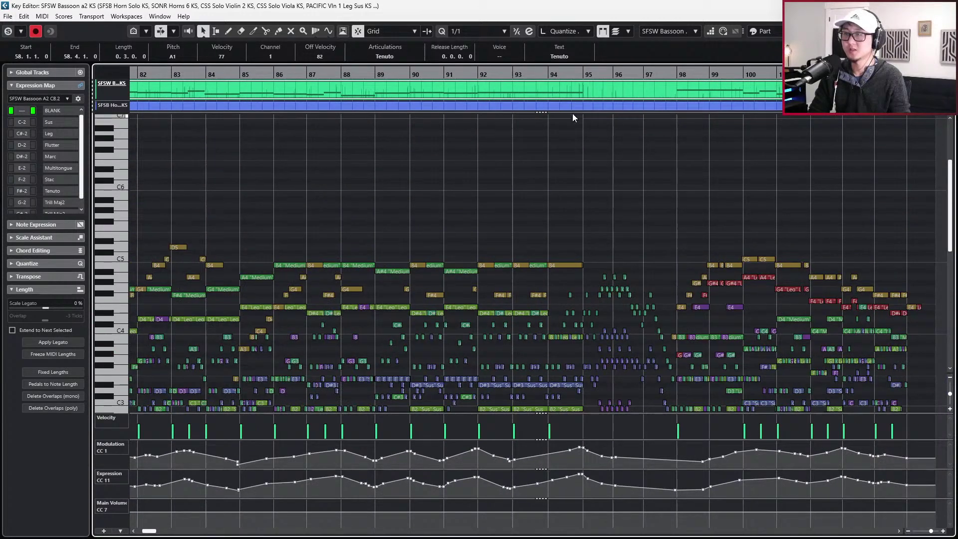
left_click(578, 74)
key("KP_Subtract")
key("KP_Subtract")
key("KP_Subtract")
key("KP_Subtract")
key("KP_Subtract")
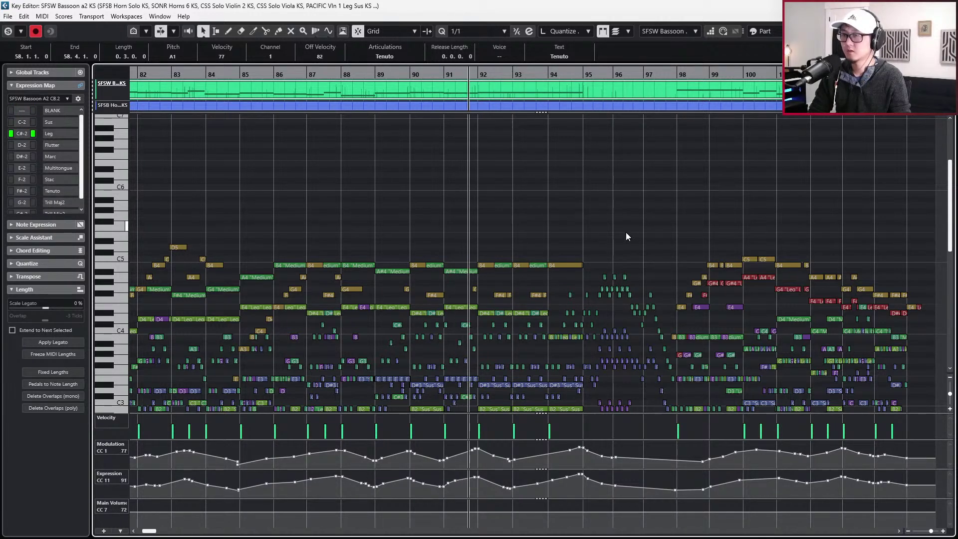
scroll(625, 232, "down", 2)
key("f")
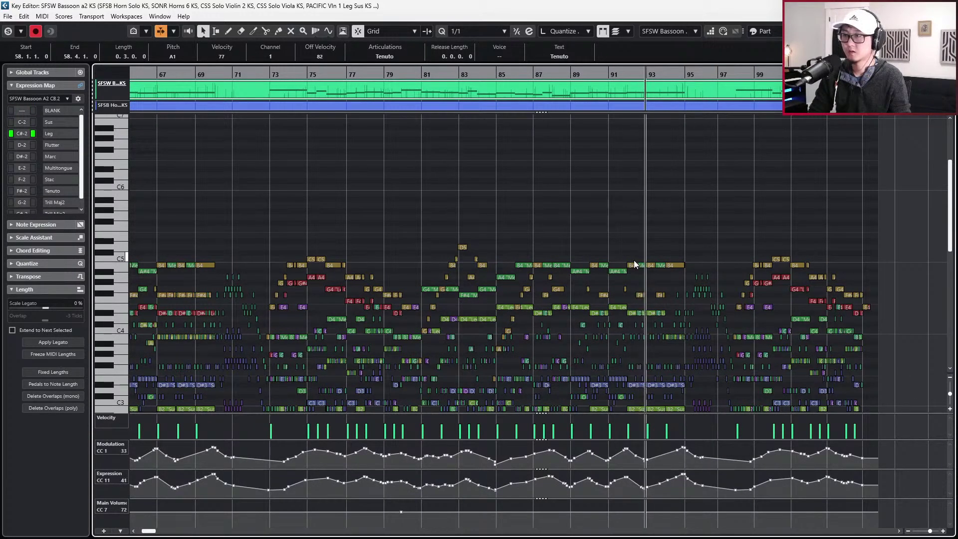
key("space")
Play the passage from about bar 88 and stop playback after listening
key("f")
key("KP_Subtract")
key("KP_Subtract")
key("KP_Subtract")
key("space")
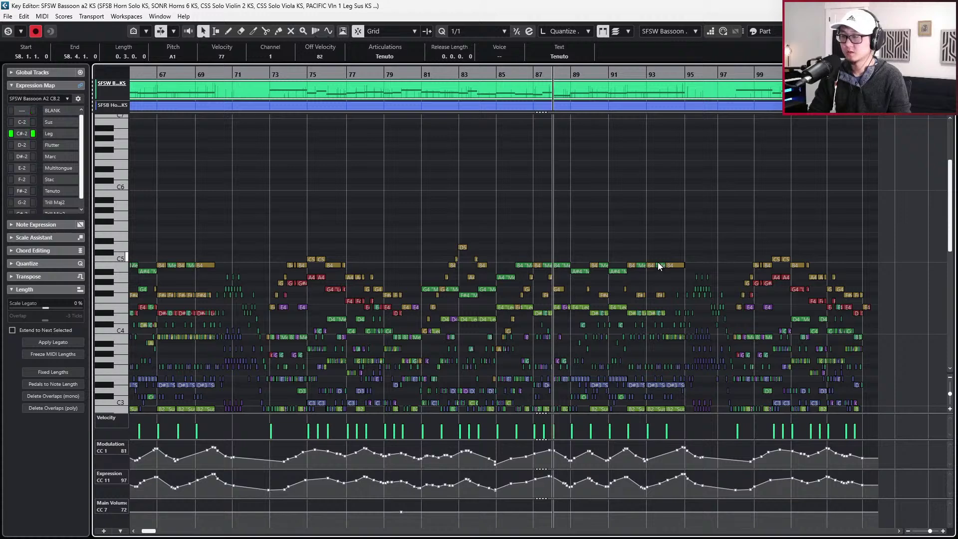
scroll(658, 262, "up", 2)
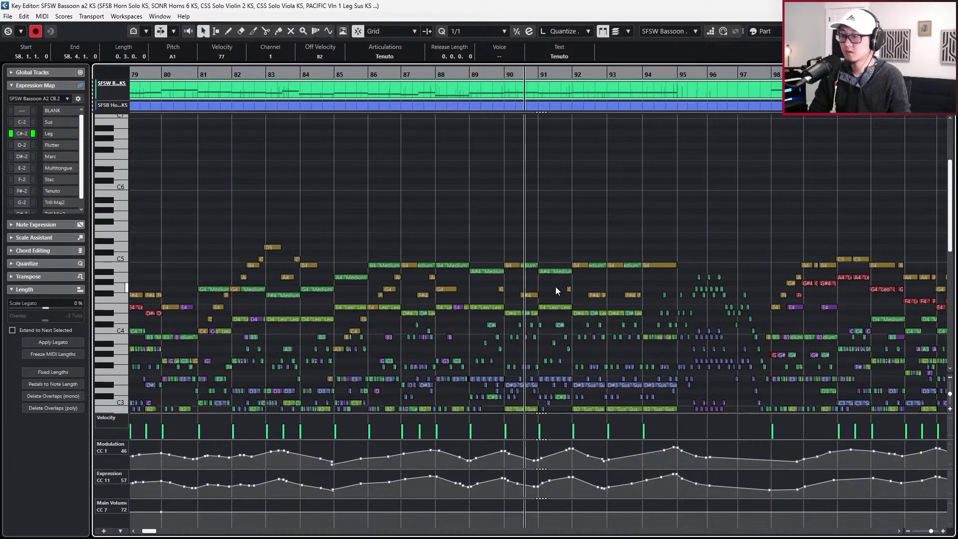
key("space")
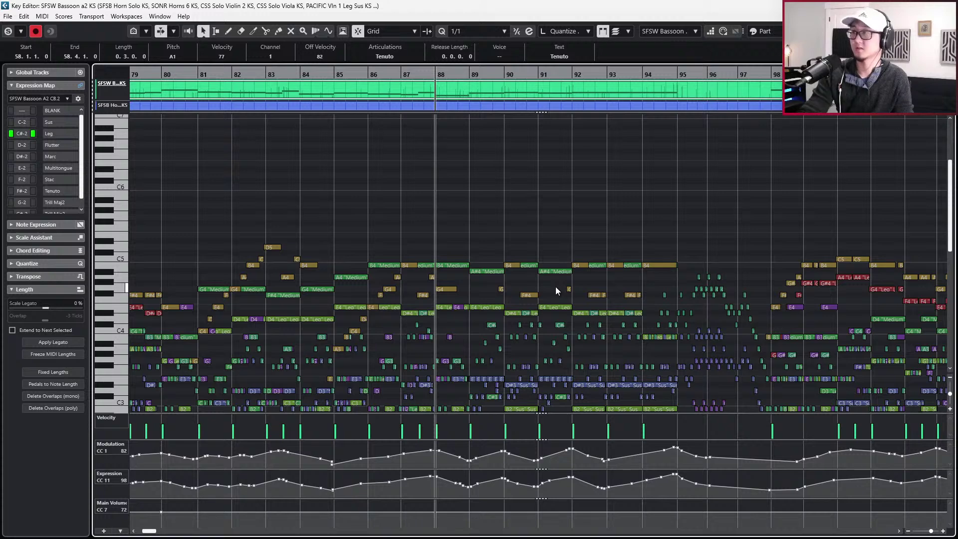
Play the earlier parallel passage from bar 63 and examine its notes down to the bassoon line
scroll(528, 237, "left", 3)
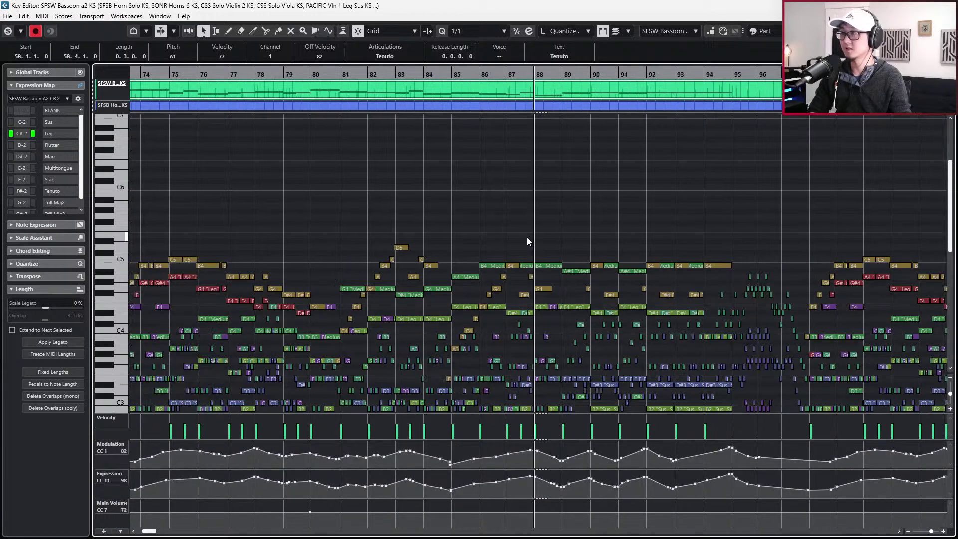
scroll(495, 182, "left", 3)
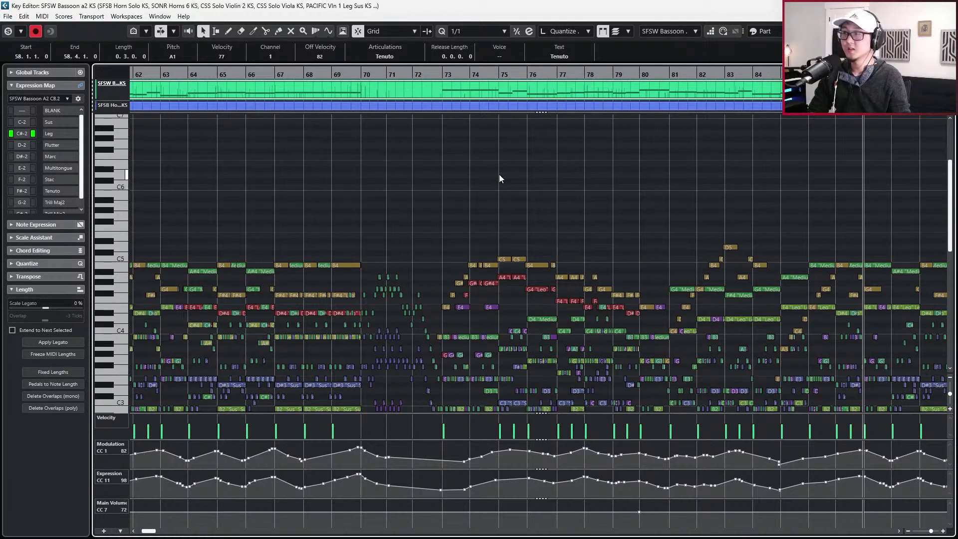
scroll(494, 168, "left", 4)
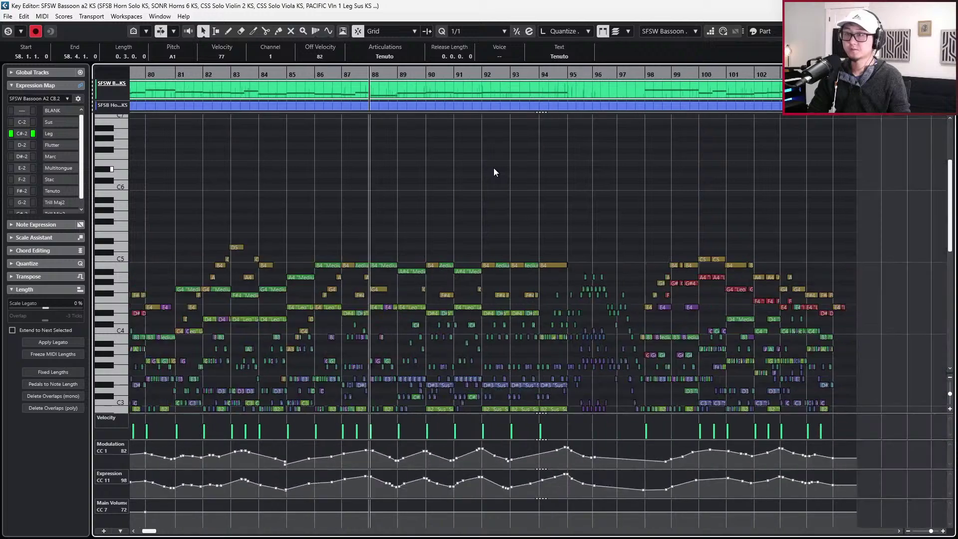
left_click(476, 76)
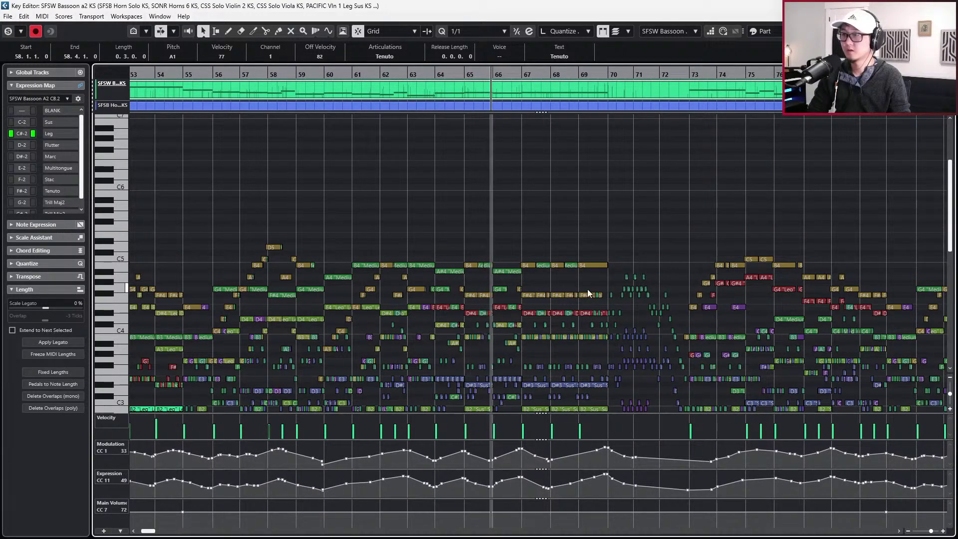
scroll(495, 300, "up", 2)
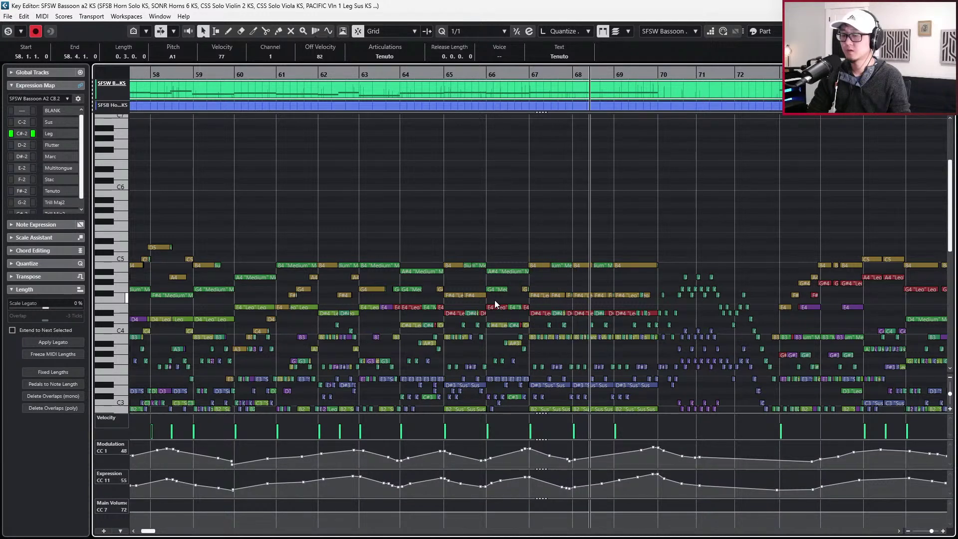
key("KP_Subtract")
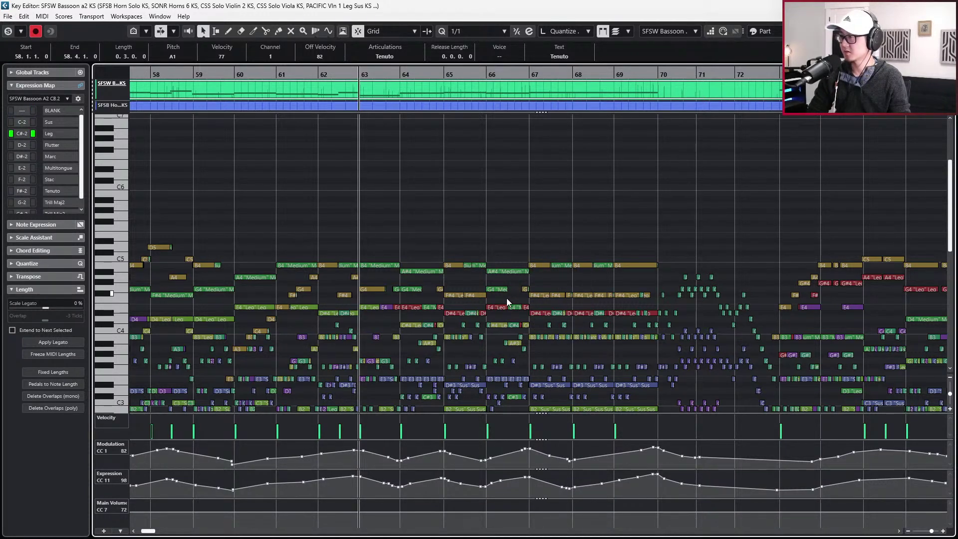
scroll(505, 298, "down", 5)
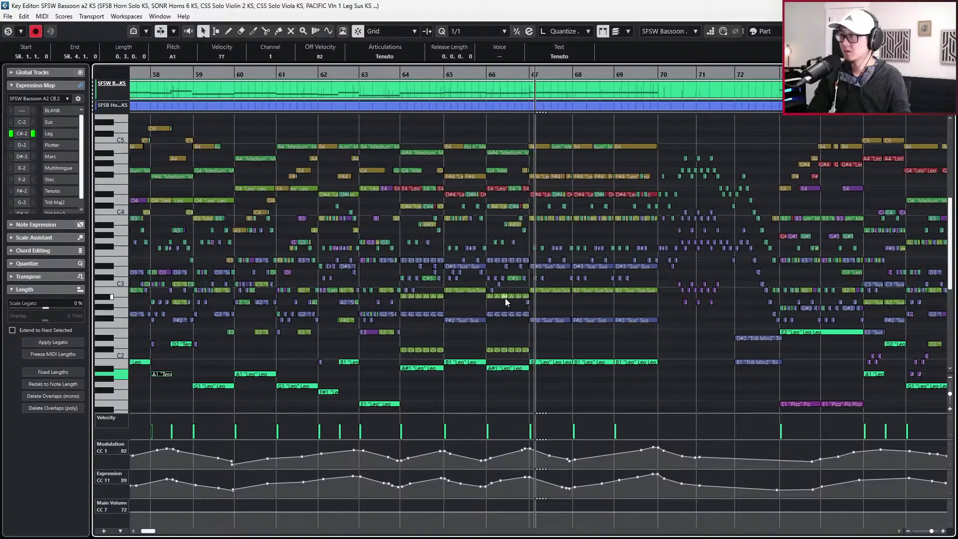
Glance at the PDF score, switch to the Cubase project window and get a closer view of the SFSW Bassoon Solo KS event
key("alt+Tab")
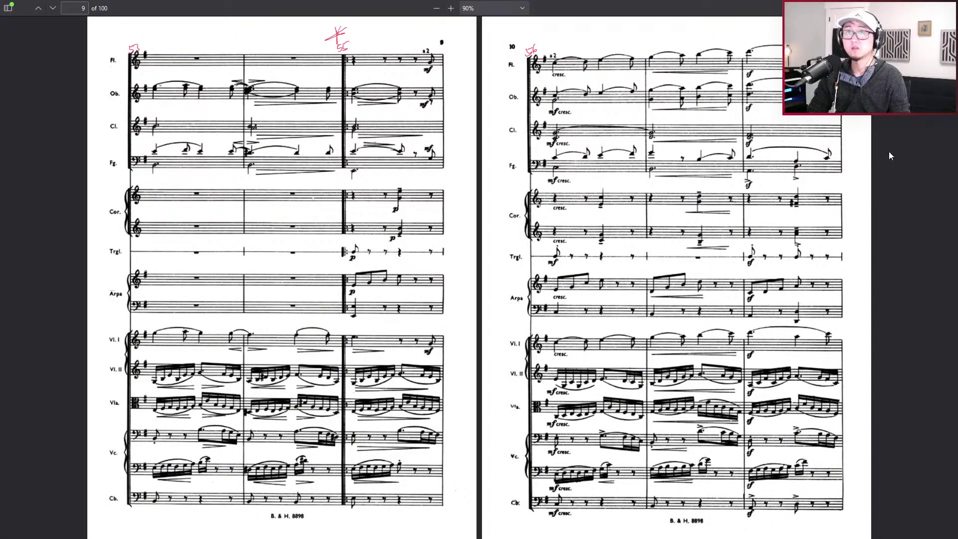
key("alt+Tab")
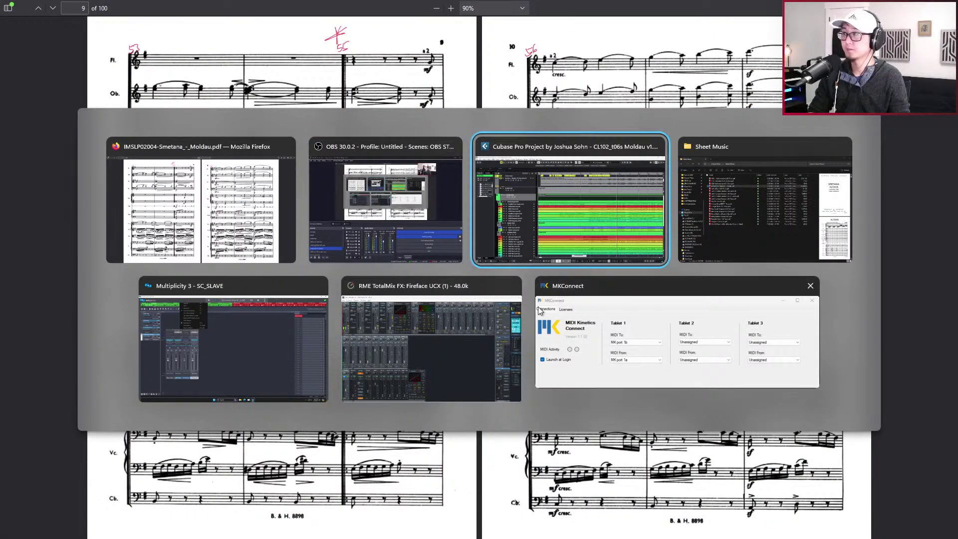
left_click(516, 238)
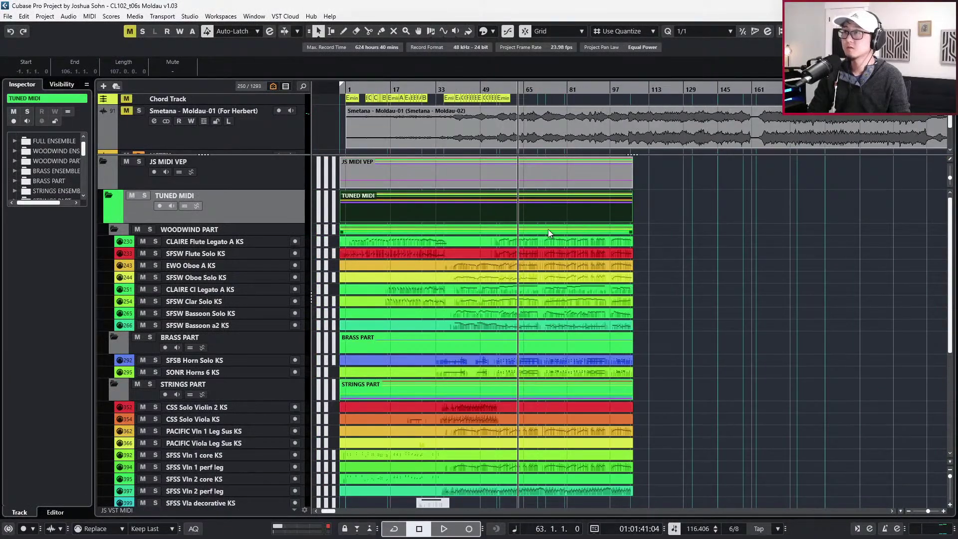
key("h")
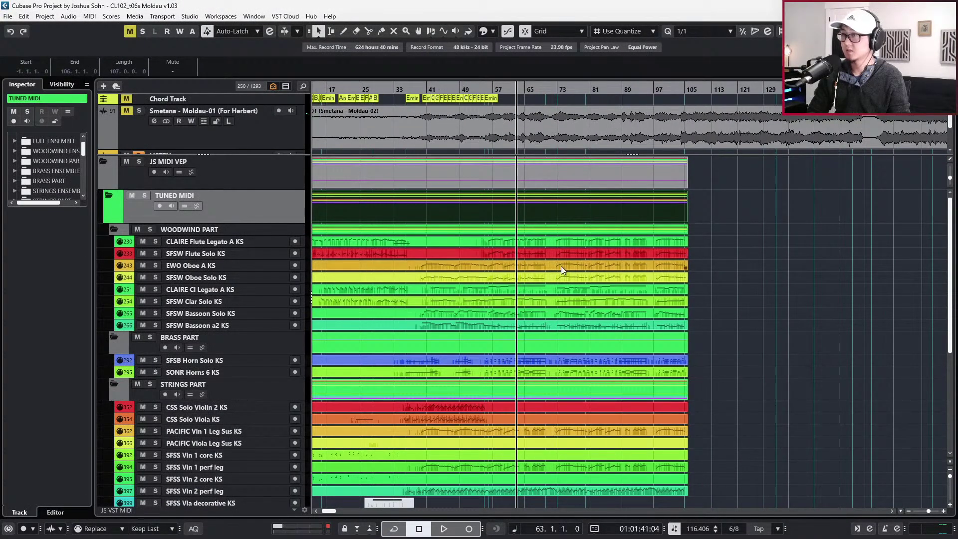
left_click(602, 317)
key("h")
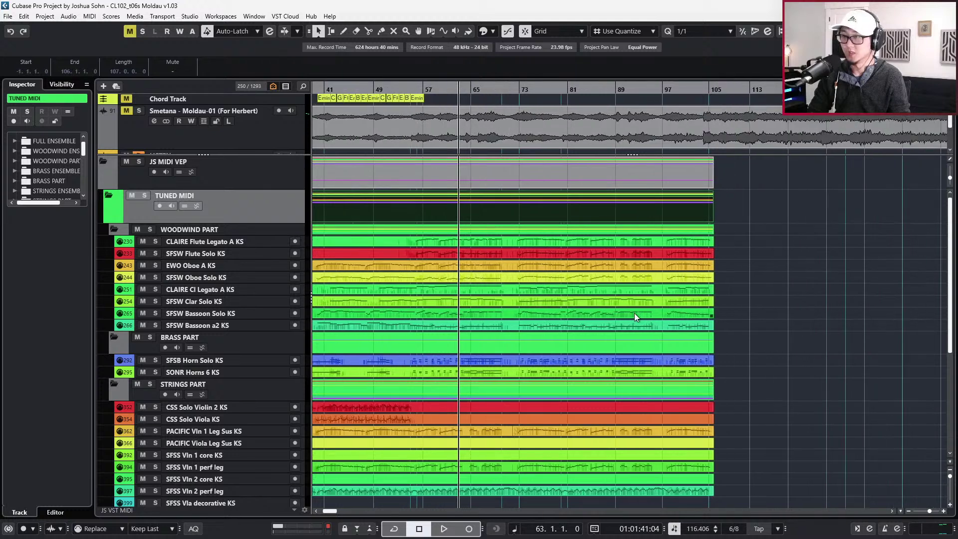
Move the playback position to about bar 67 and start playing the full arrangement from there
key("KP_Add")
key("KP_Add")
key("KP_Add")
key("KP_Add")
key("KP_Add")
key("KP_Add")
key("KP_Add")
key("KP_Add")
key("KP_Add")
key("KP_Add")
key("KP_Add")
key("KP_Add")
key("KP_Add")
key("KP_Add")
key("KP_Add")
key("KP_Add")
key("KP_Add")
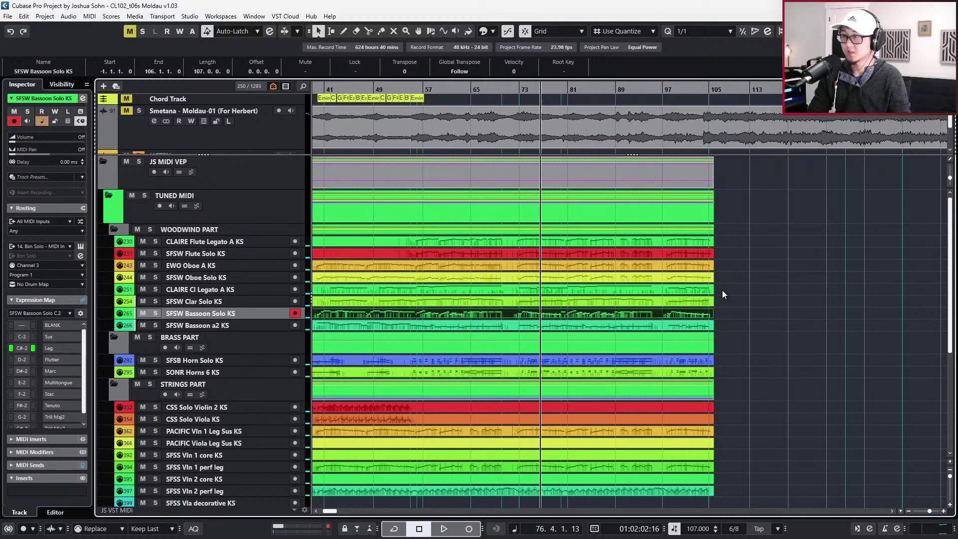
key("KP_Subtract")
key("KP_Subtract")
key("KP_Subtract")
key("KP_Subtract")
key("KP_Subtract")
key("KP_Subtract")
key("KP_Subtract")
key("KP_Subtract")
key("KP_Subtract")
key("KP_Subtract")
key("KP_Subtract")
key("KP_Subtract")
key("KP_Subtract")
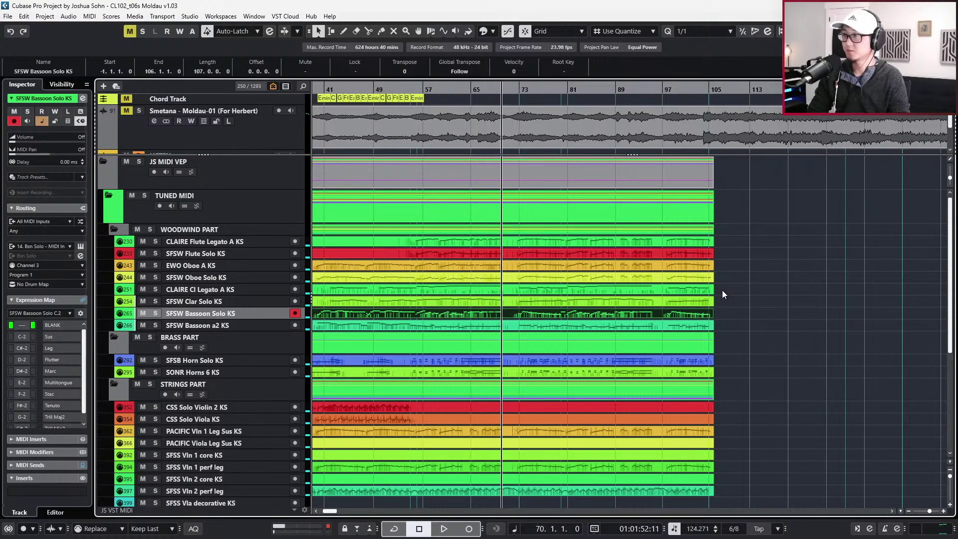
key("space")
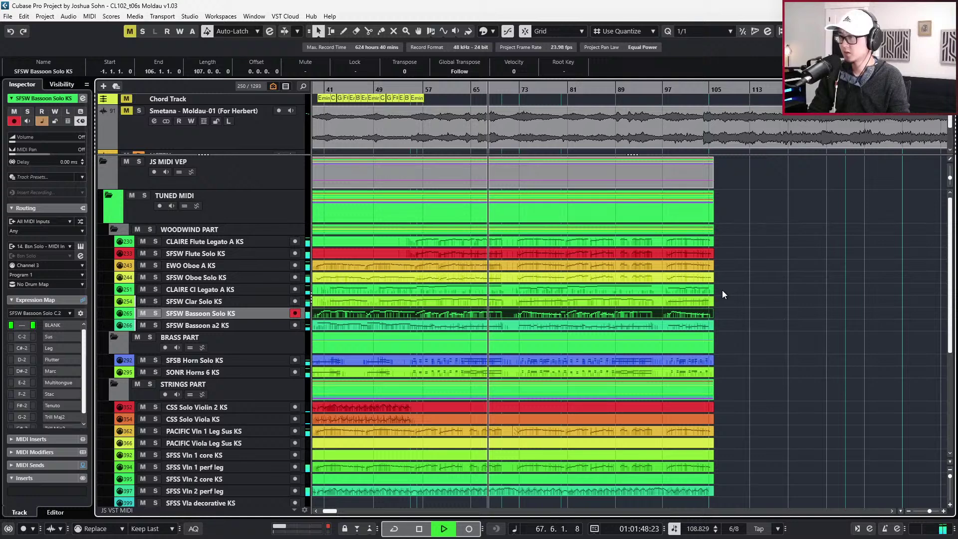
Play the full arrangement again from bar 63, listen through to about bar 66 and stop playback
key("space")
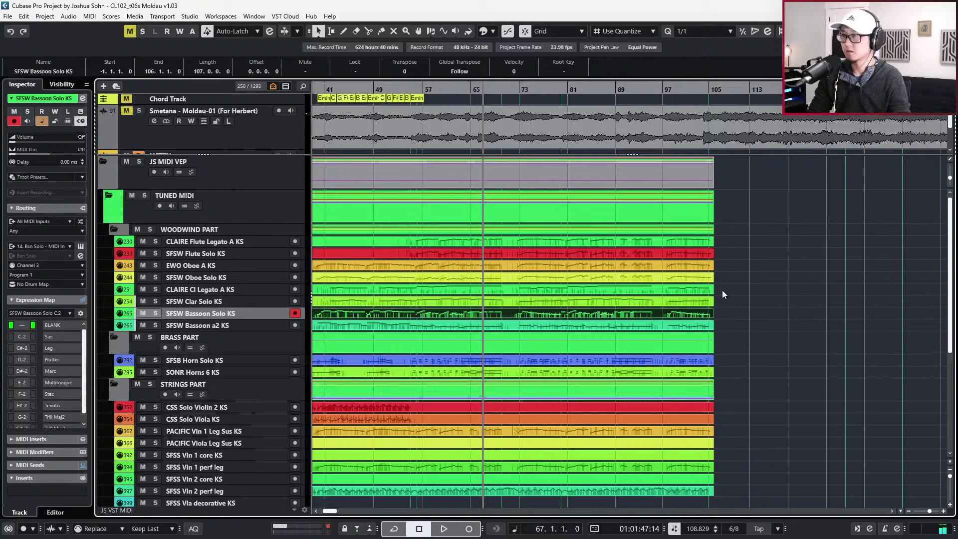
key("KP_Subtract")
key("KP_Subtract")
key("KP_Subtract")
key("space")
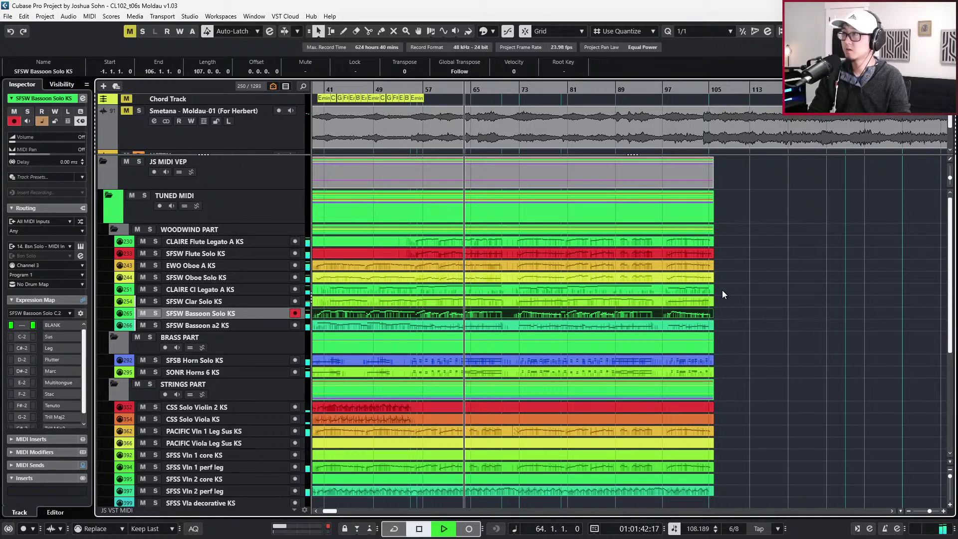
scroll(600, 304, "up", 2)
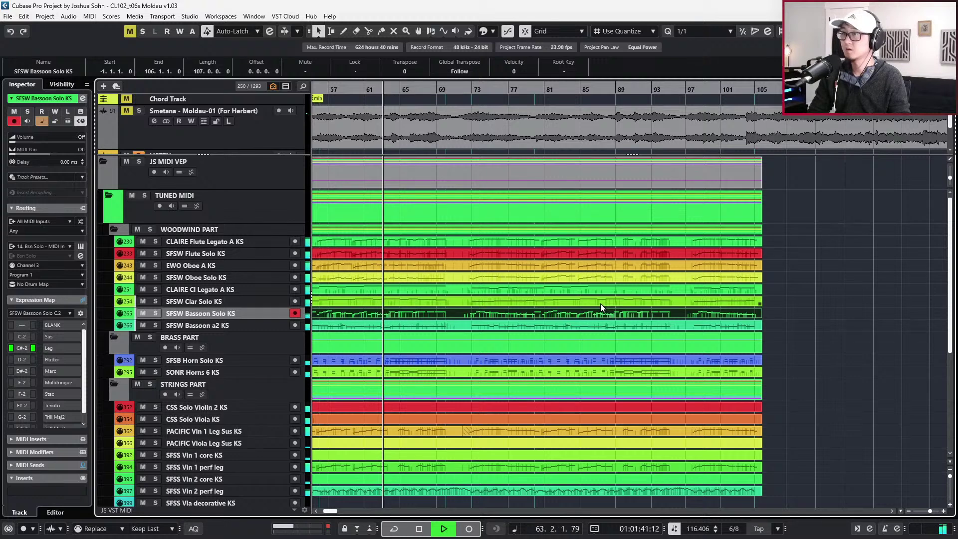
scroll(600, 304, "left", 4)
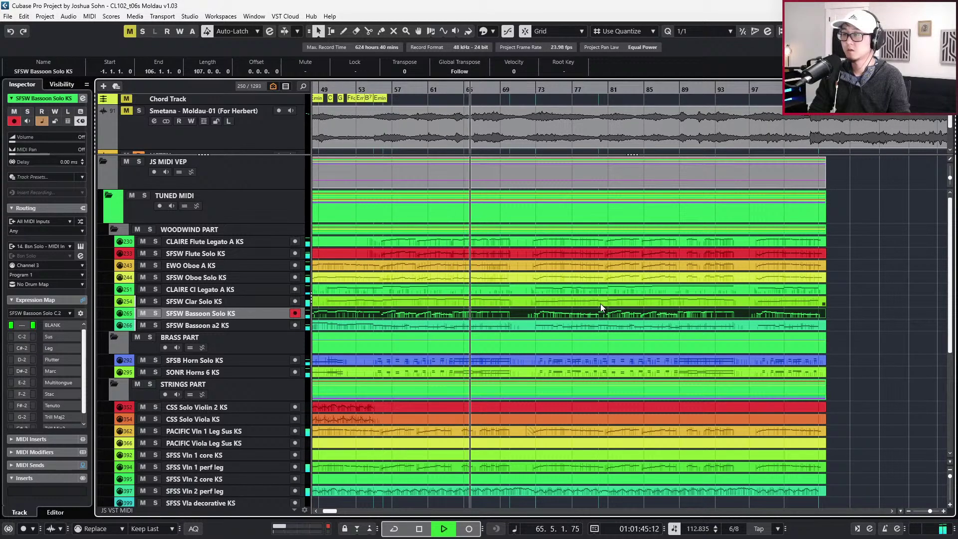
key("space")
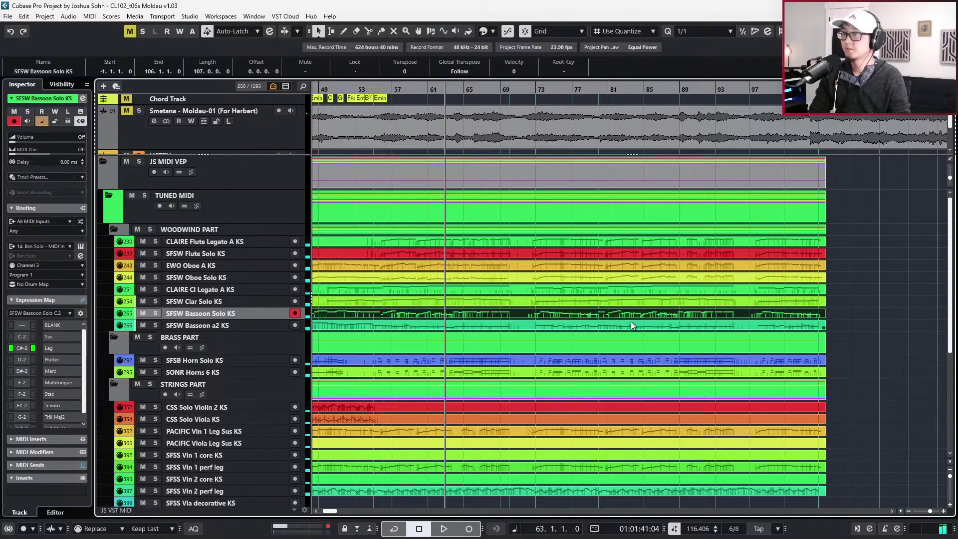
Play the parallel passage from bar 88 for comparison and stop playback
key("KP_Add")
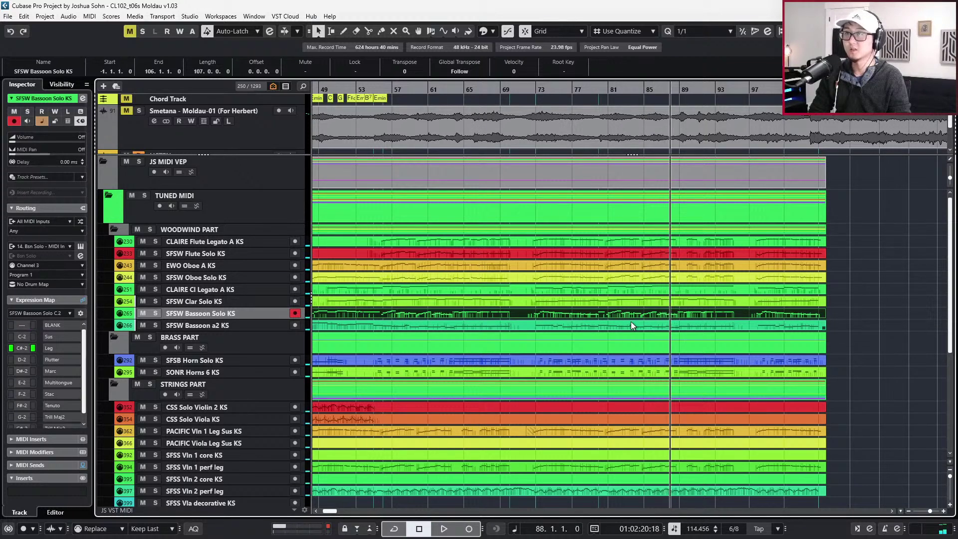
key("space")
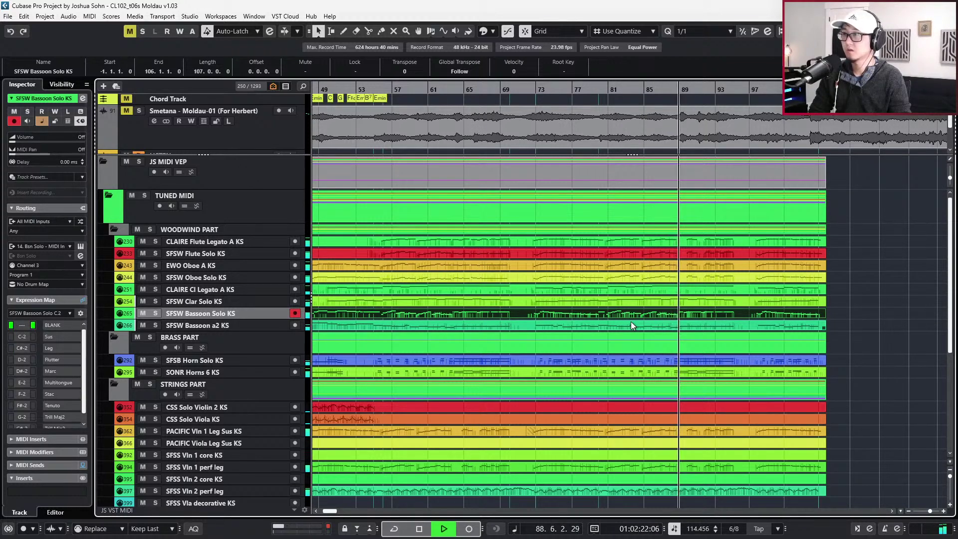
key("space")
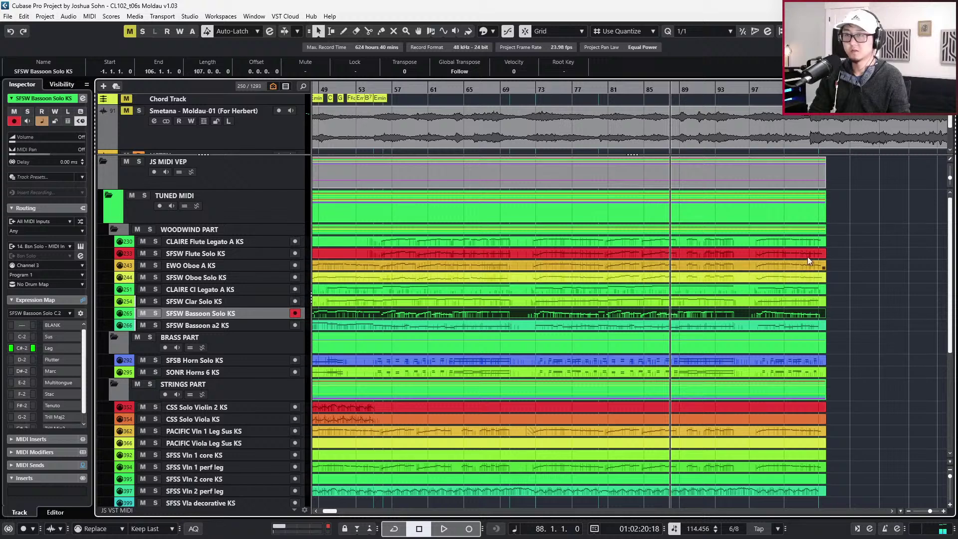
Select the CLAIRE Flute, SFSW Flute, EWO Oboe and SFSW Oboe events and split them together at bar 80
left_click_drag(841, 241, 779, 285)
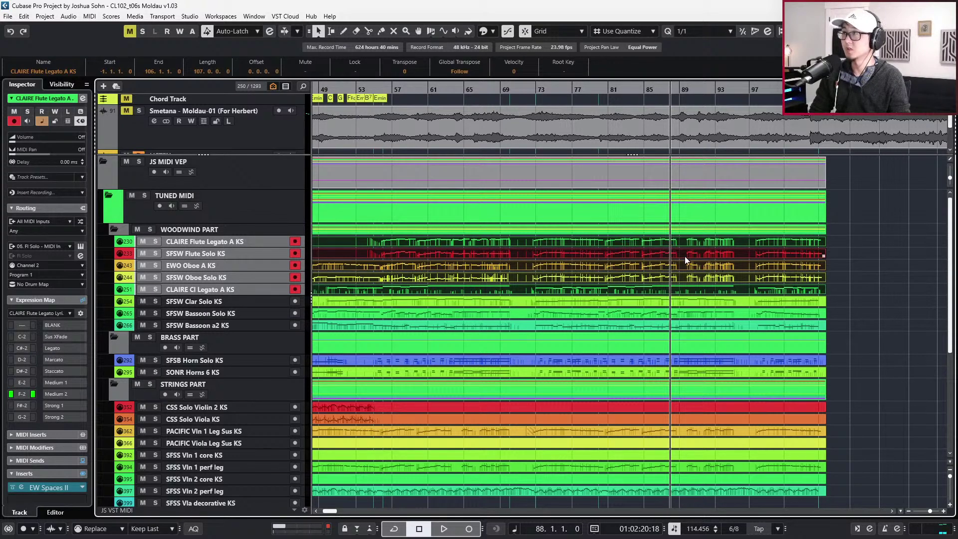
left_click_drag(849, 247, 809, 271)
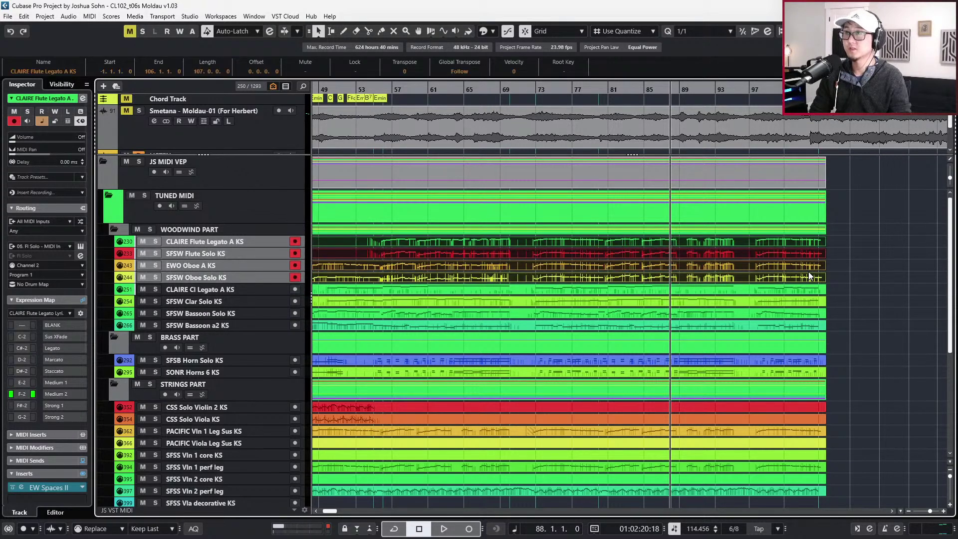
key("KP_Subtract")
key("KP_Subtract")
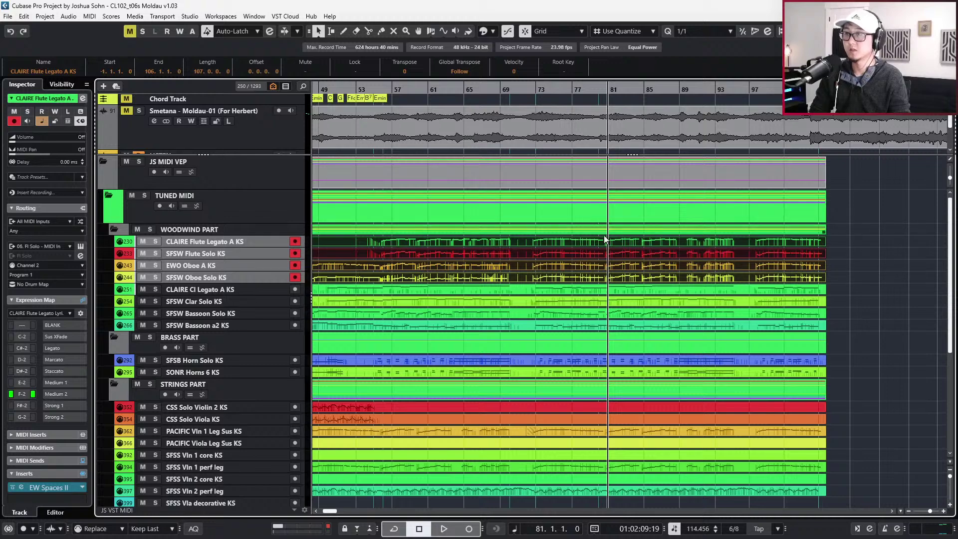
key("h")
key("h")
key("3")
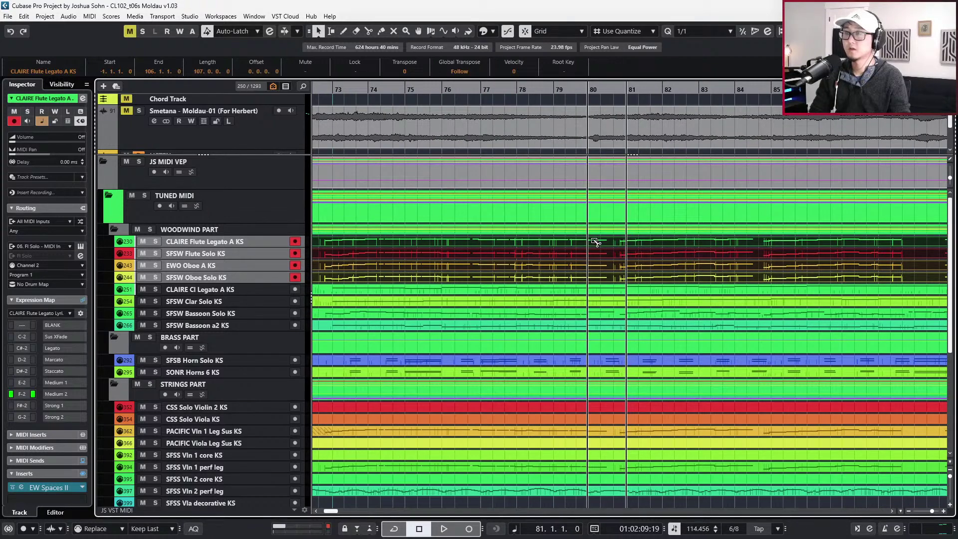
left_click(595, 241)
Delete the flute and oboe events after bar 80 and select the four remaining events before it
key("g")
key("g")
key("g")
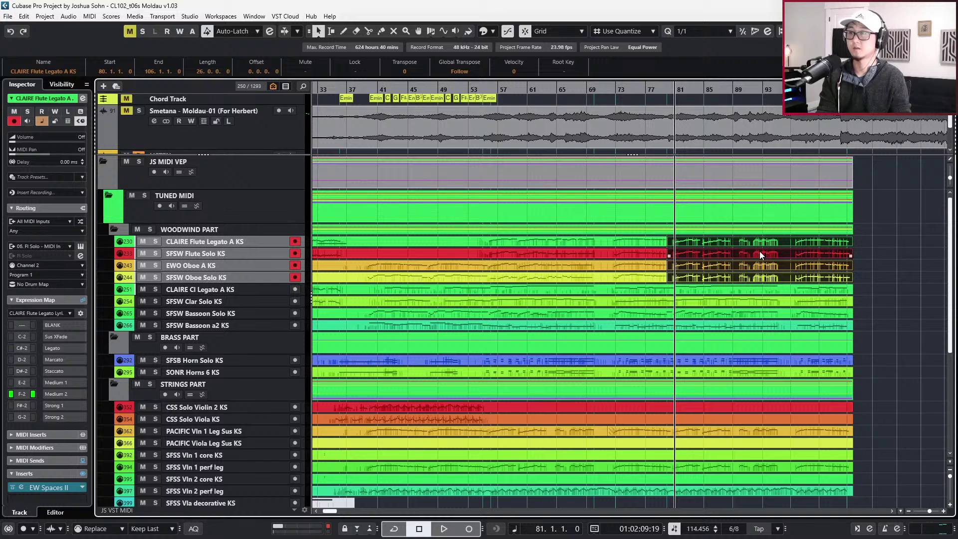
key("Delete")
left_click_drag(706, 241, 643, 279)
key("h")
key("h")
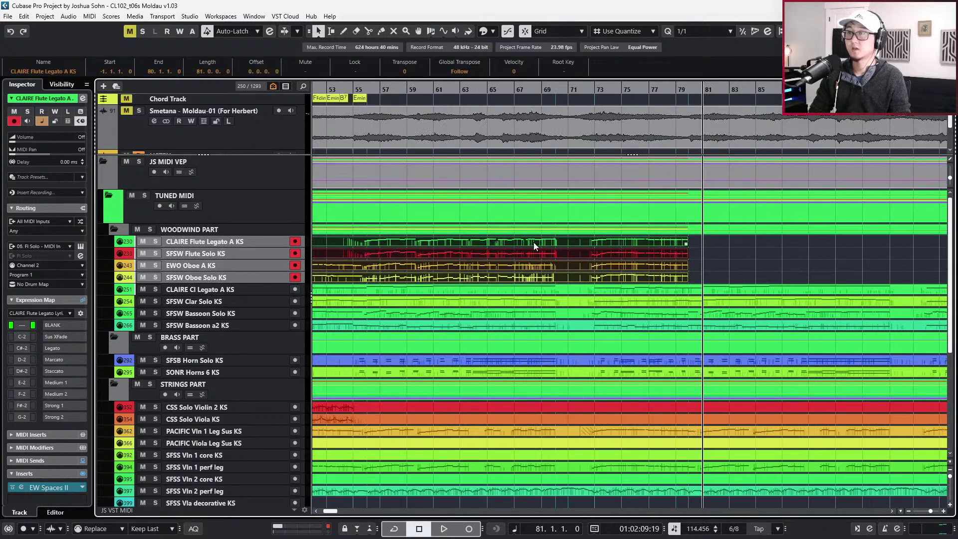
Try splitting the four selected flute and oboe events at bar 56 and undo that split
key("alt")
left_click(370, 245, "alt")
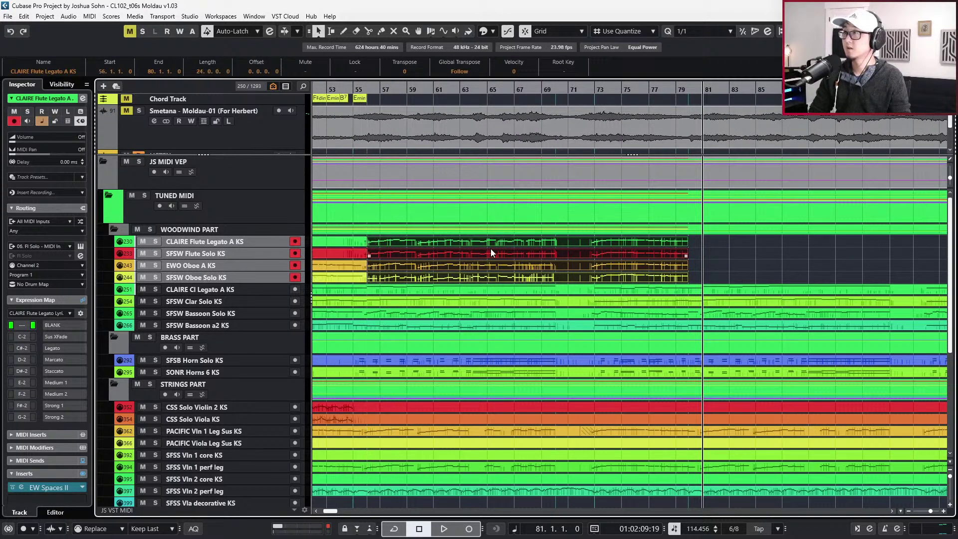
key("h")
key("h")
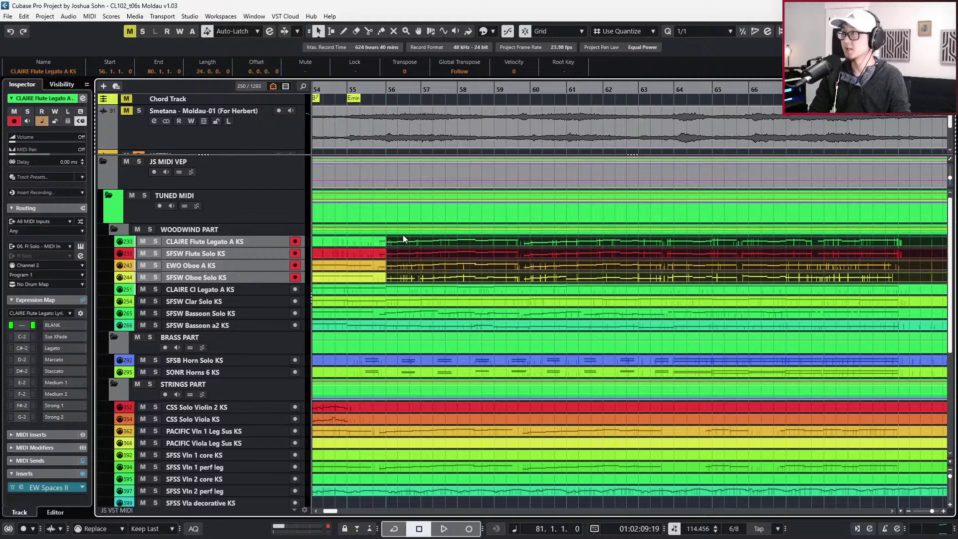
key("ctrl+z")
Split the four flute and oboe events at bar 55 and duplicate the bar 55–80 sections directly after bar 80
left_click(355, 243, "alt")
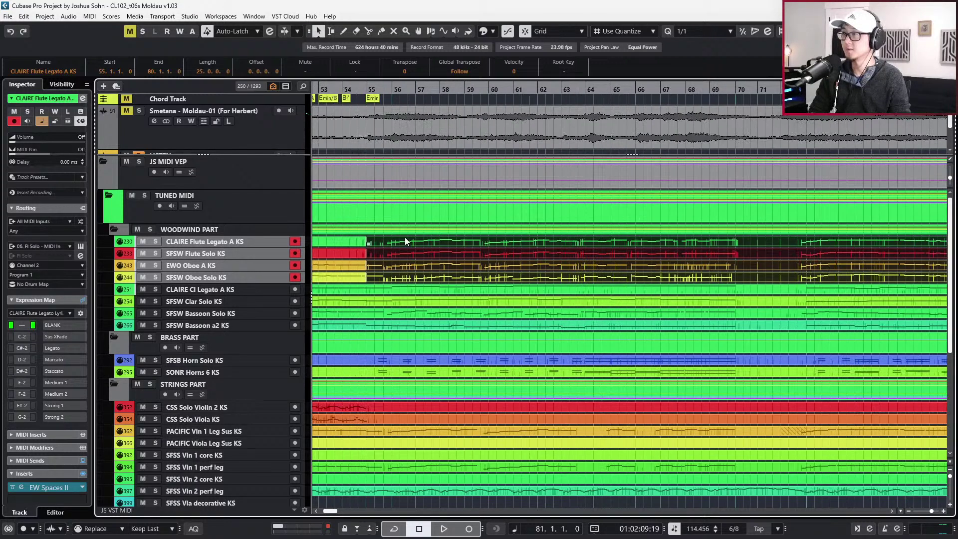
key("g")
key("g")
key("ctrl+d")
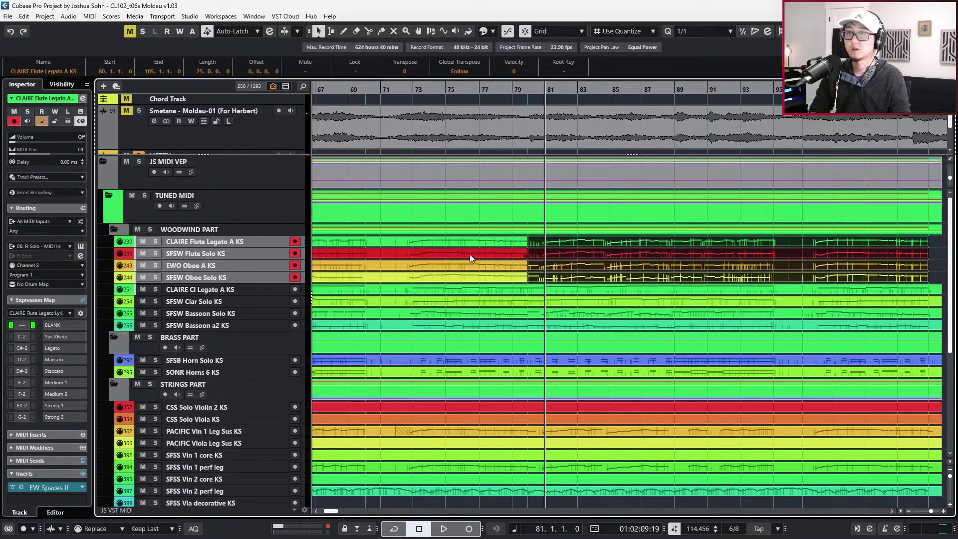
Start playback from bar 81 and glue the duplicated sections to the preceding events at bar 80 on all four flute and oboe tracks
key("space")
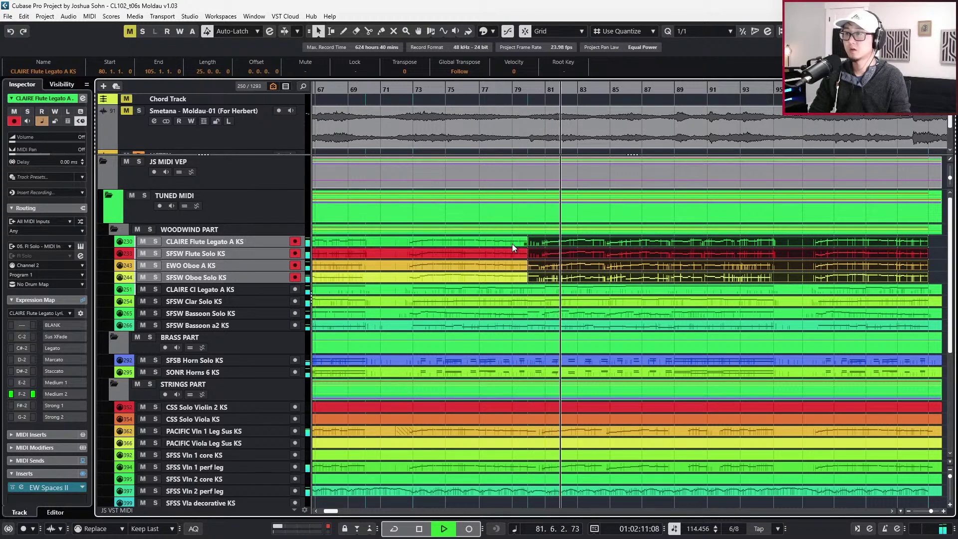
left_click(511, 243)
left_click(511, 254)
left_click(510, 265)
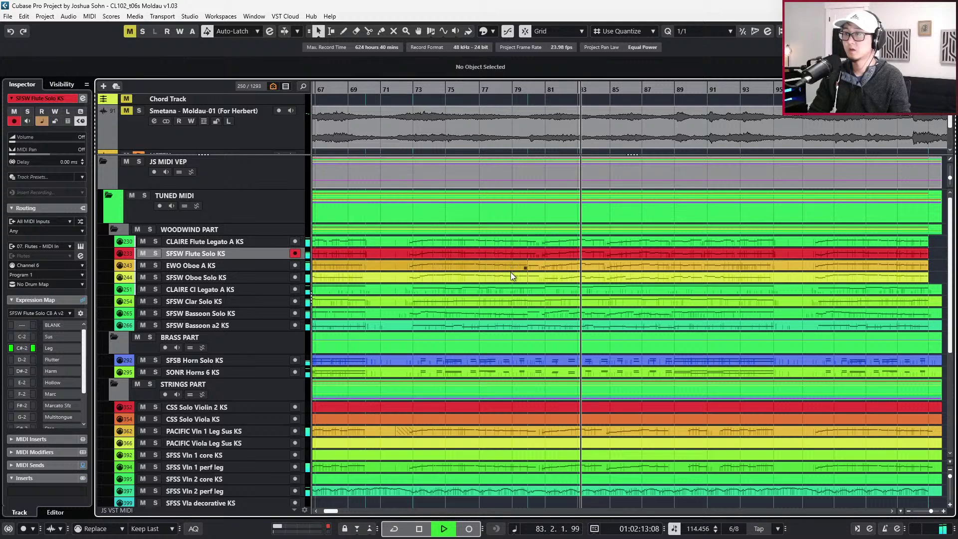
left_click(511, 272)
key("Up")
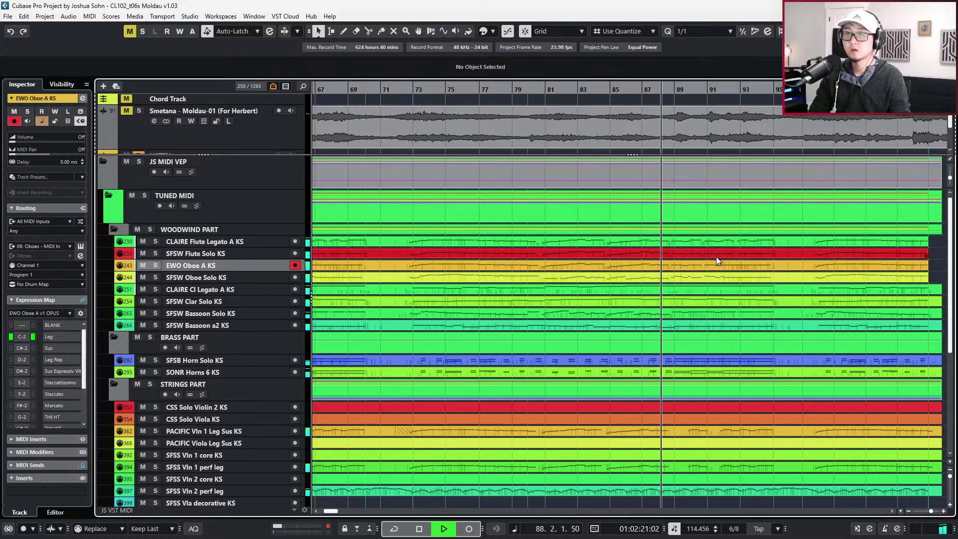
Select the four joined flute and oboe events and extend their end to bar 106
scroll(717, 256, "down", 2)
left_click_drag(865, 251, 866, 280)
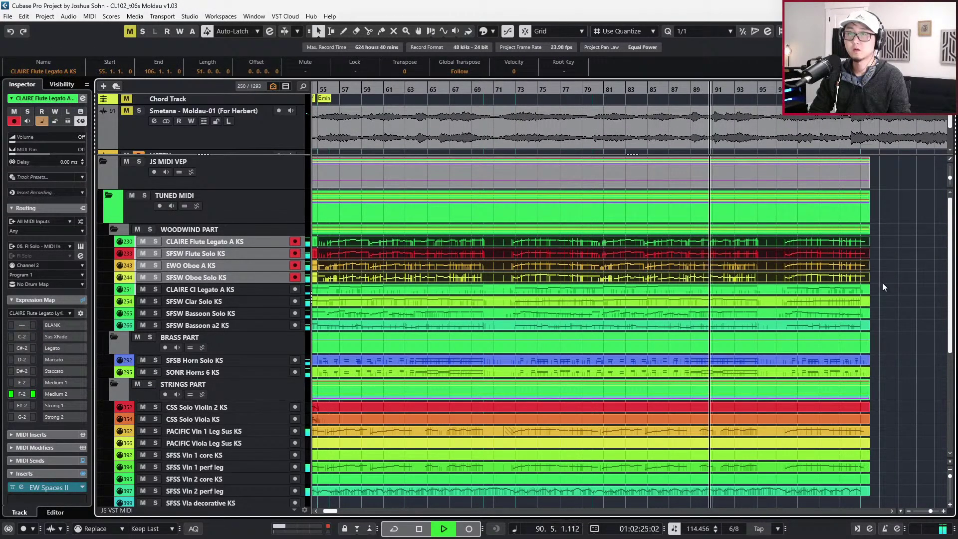
scroll(865, 294, "left", 3)
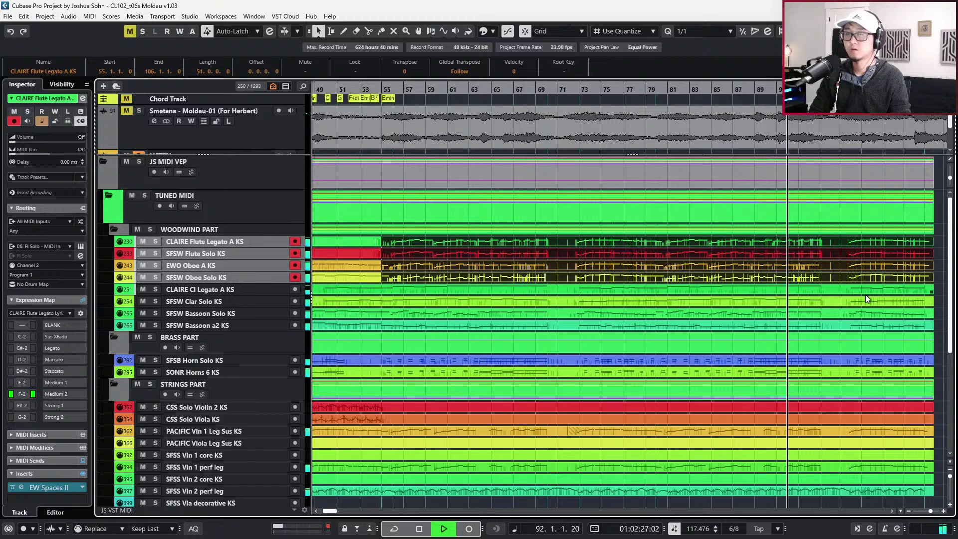
Examine the flute and oboe notes together in the Key Editor during playback, close the editor and stop playback
double_click(781, 277)
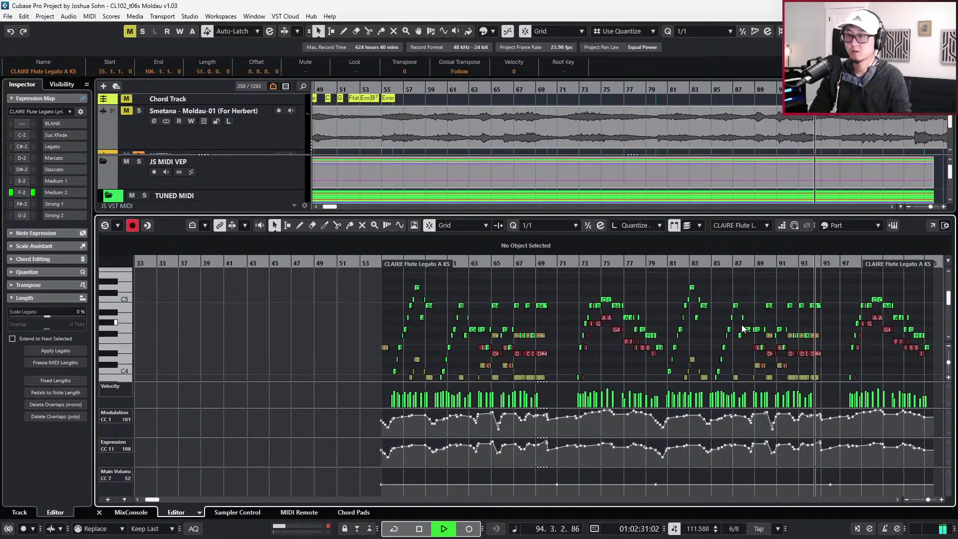
left_click(742, 324)
key("ctrl+e")
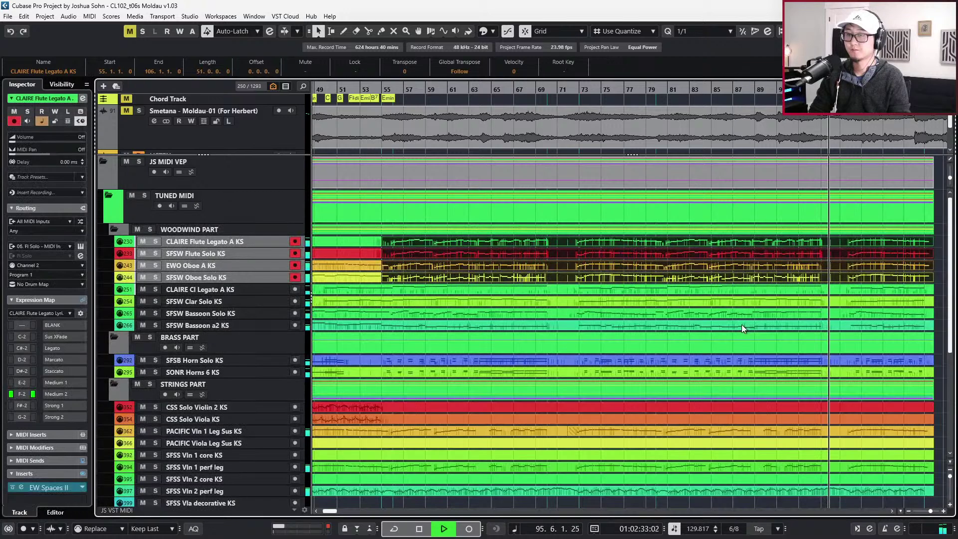
key("space")
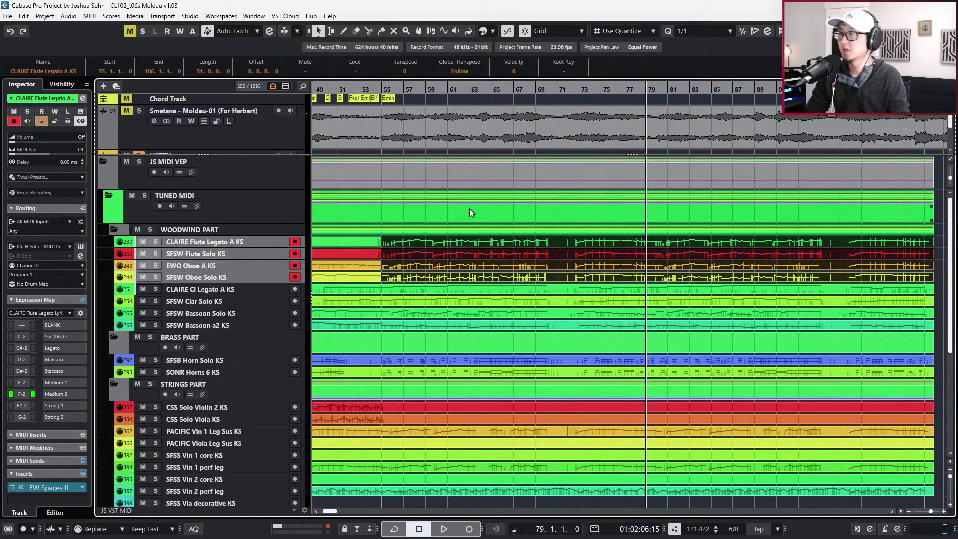
Glue the events before and after bar 55 on the CLAIRE Flute, SFSW Flute, EWO Oboe and SFSW Oboe tracks
scroll(373, 244, "down", 1)
left_click(373, 244)
left_click(370, 253)
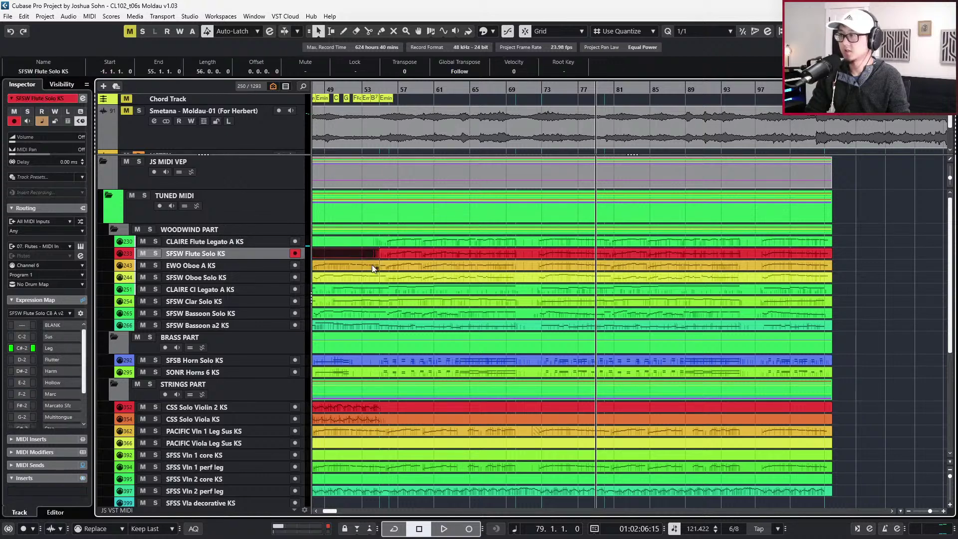
left_click(371, 265)
scroll(370, 274, "down", 3)
left_click(403, 266)
scroll(403, 267, "up", 3)
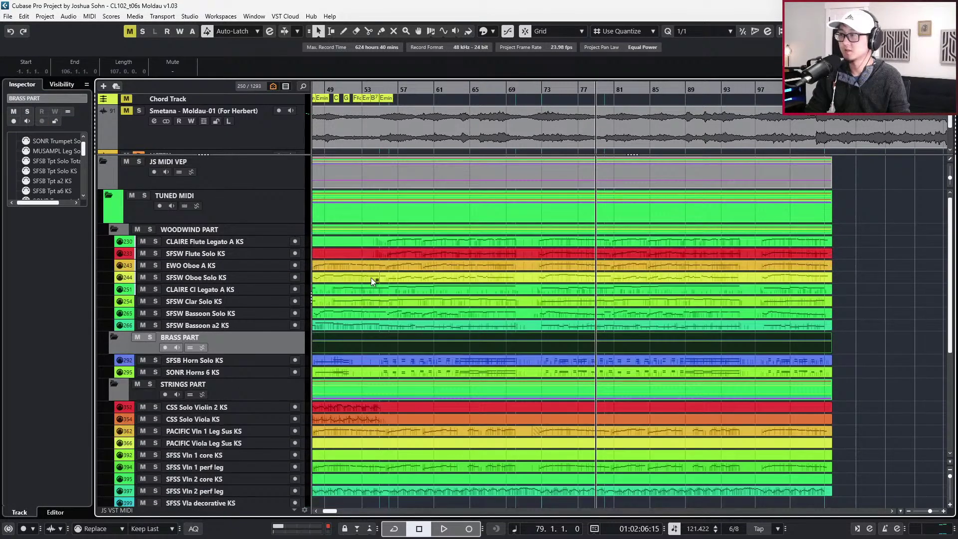
left_click(371, 278)
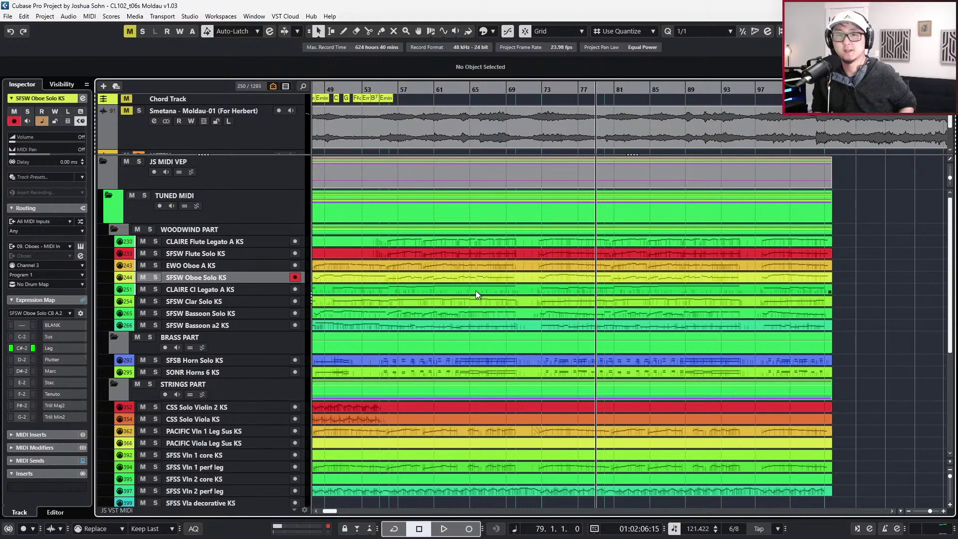